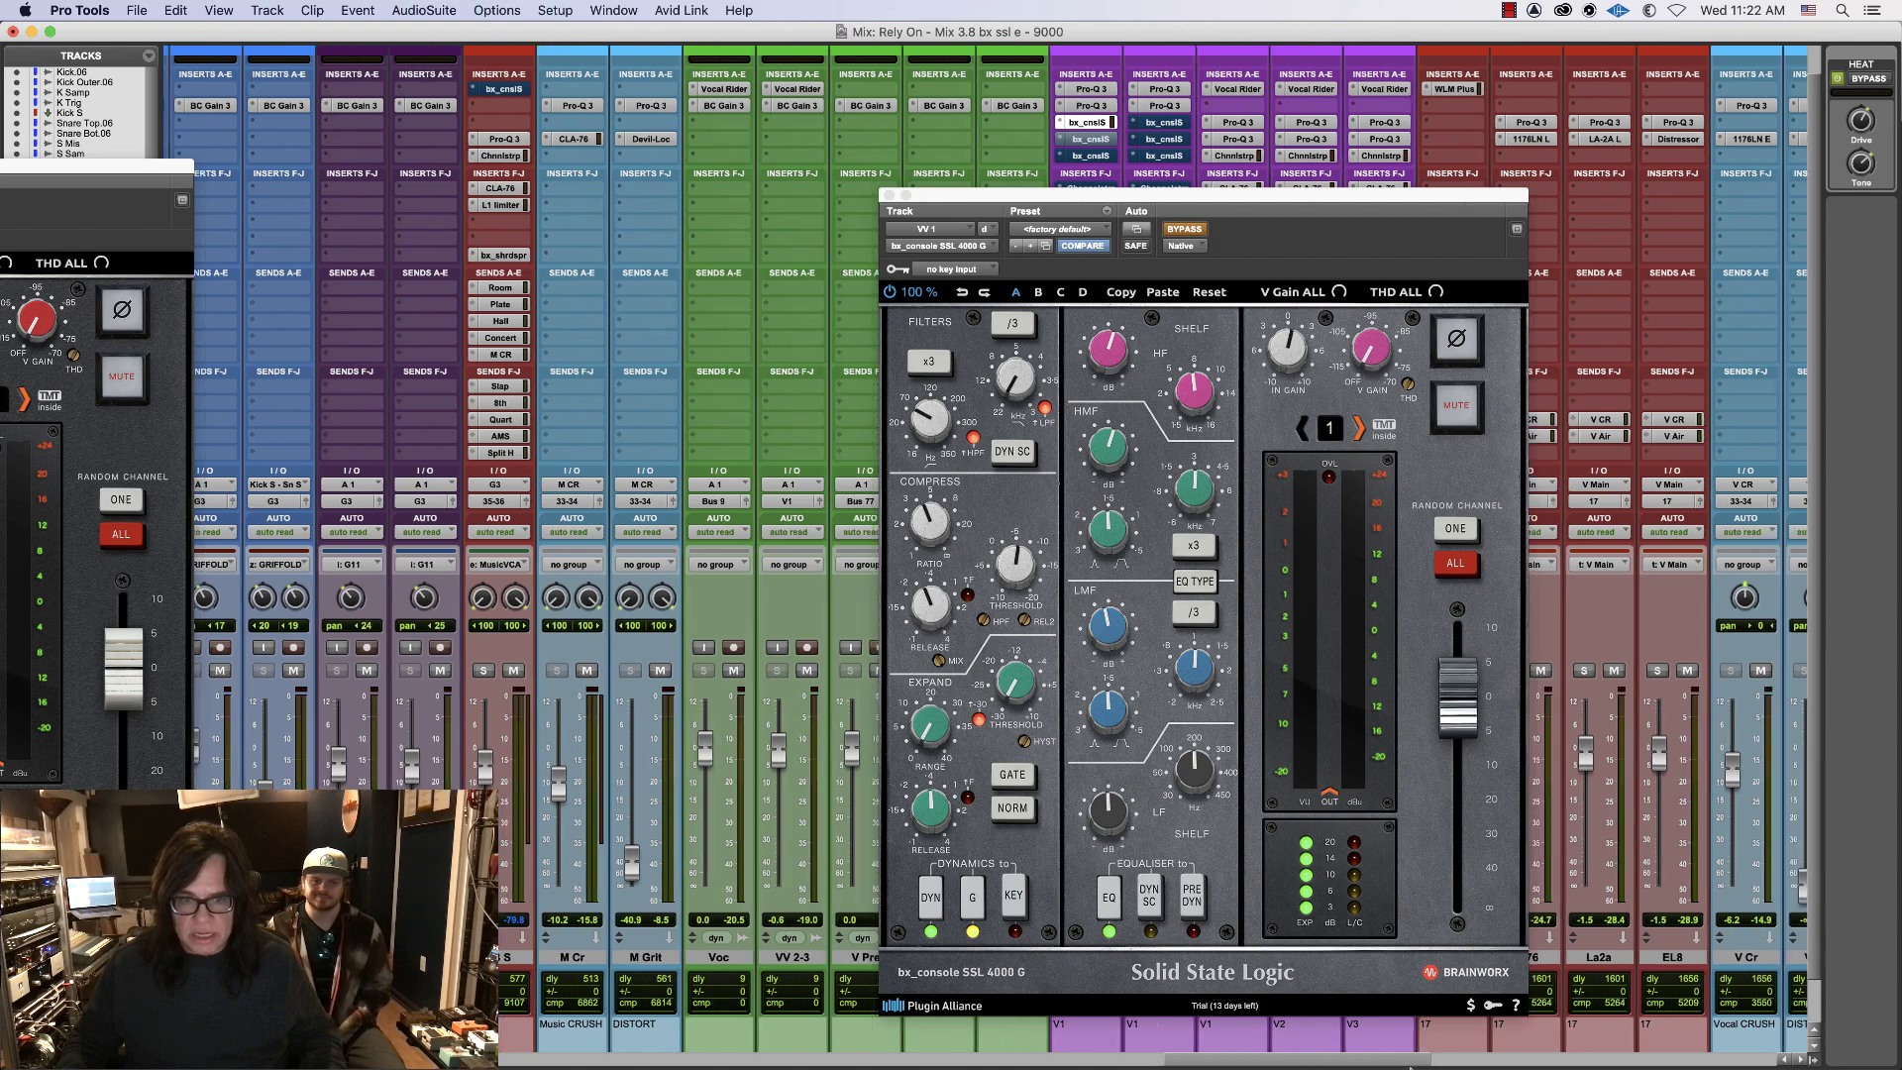
- Arrange the bx_console SSL 4000 E and SSL 4000 G plug-in windows side by side over the mixer
{"action": "scroll", "coordinate": [1452, 1067], "scroll_direction": "left", "scroll_amount": 5}
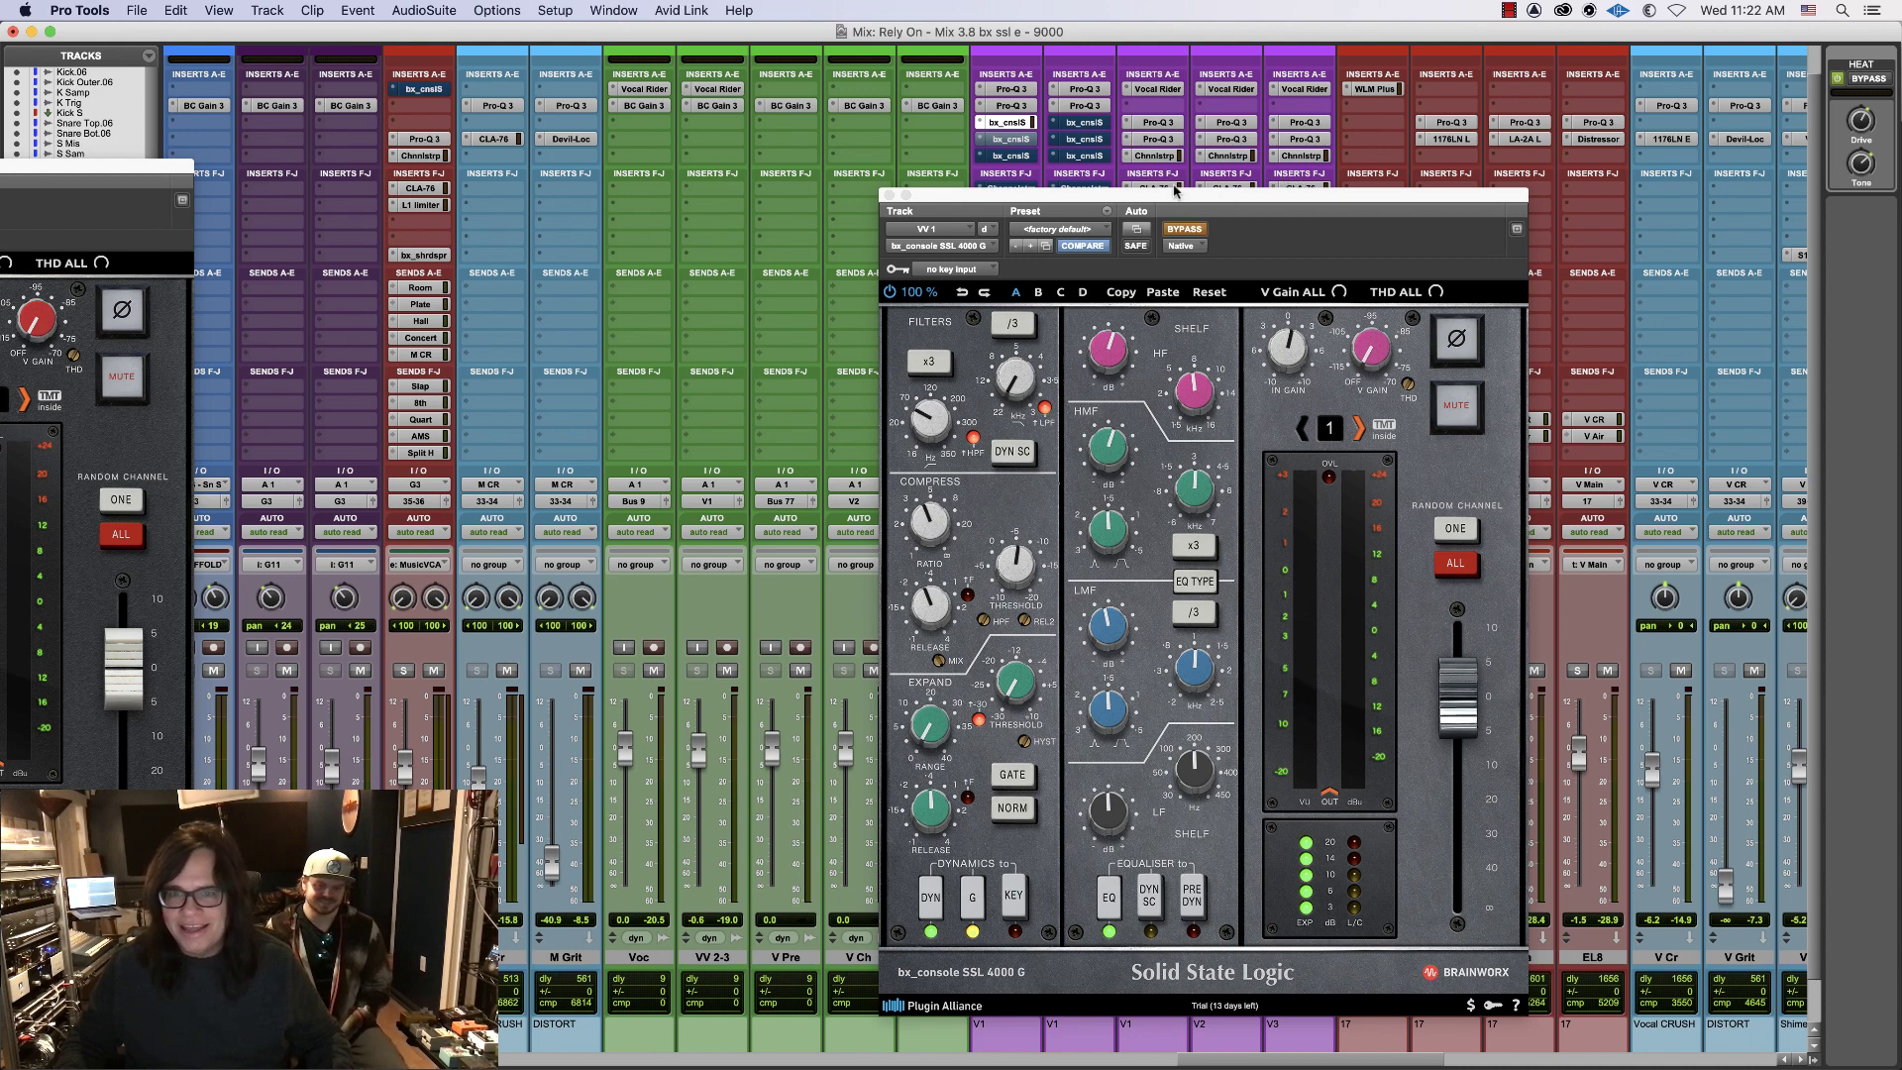
{"action": "left_click_drag", "start_coordinate": [1177, 194], "coordinate": [1597, 193]}
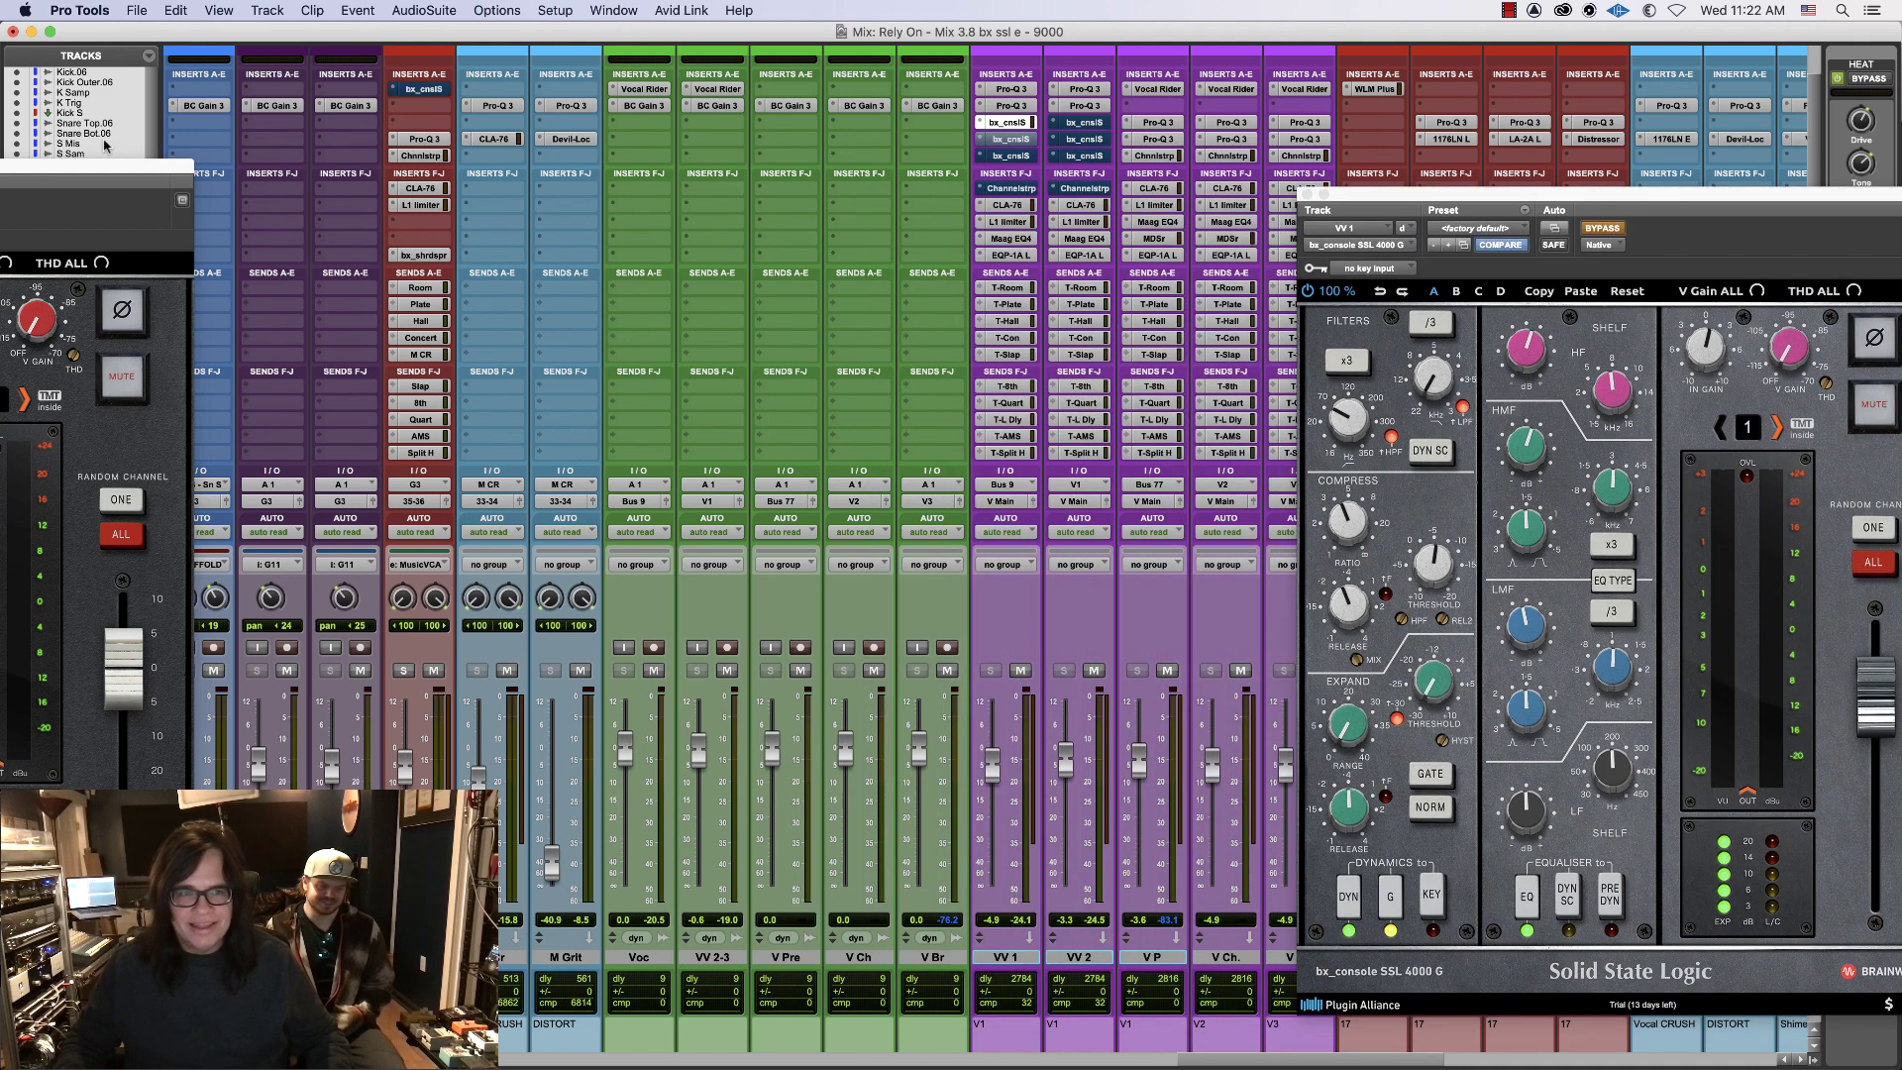
{"action": "left_click_drag", "start_coordinate": [112, 163], "coordinate": [867, 211]}
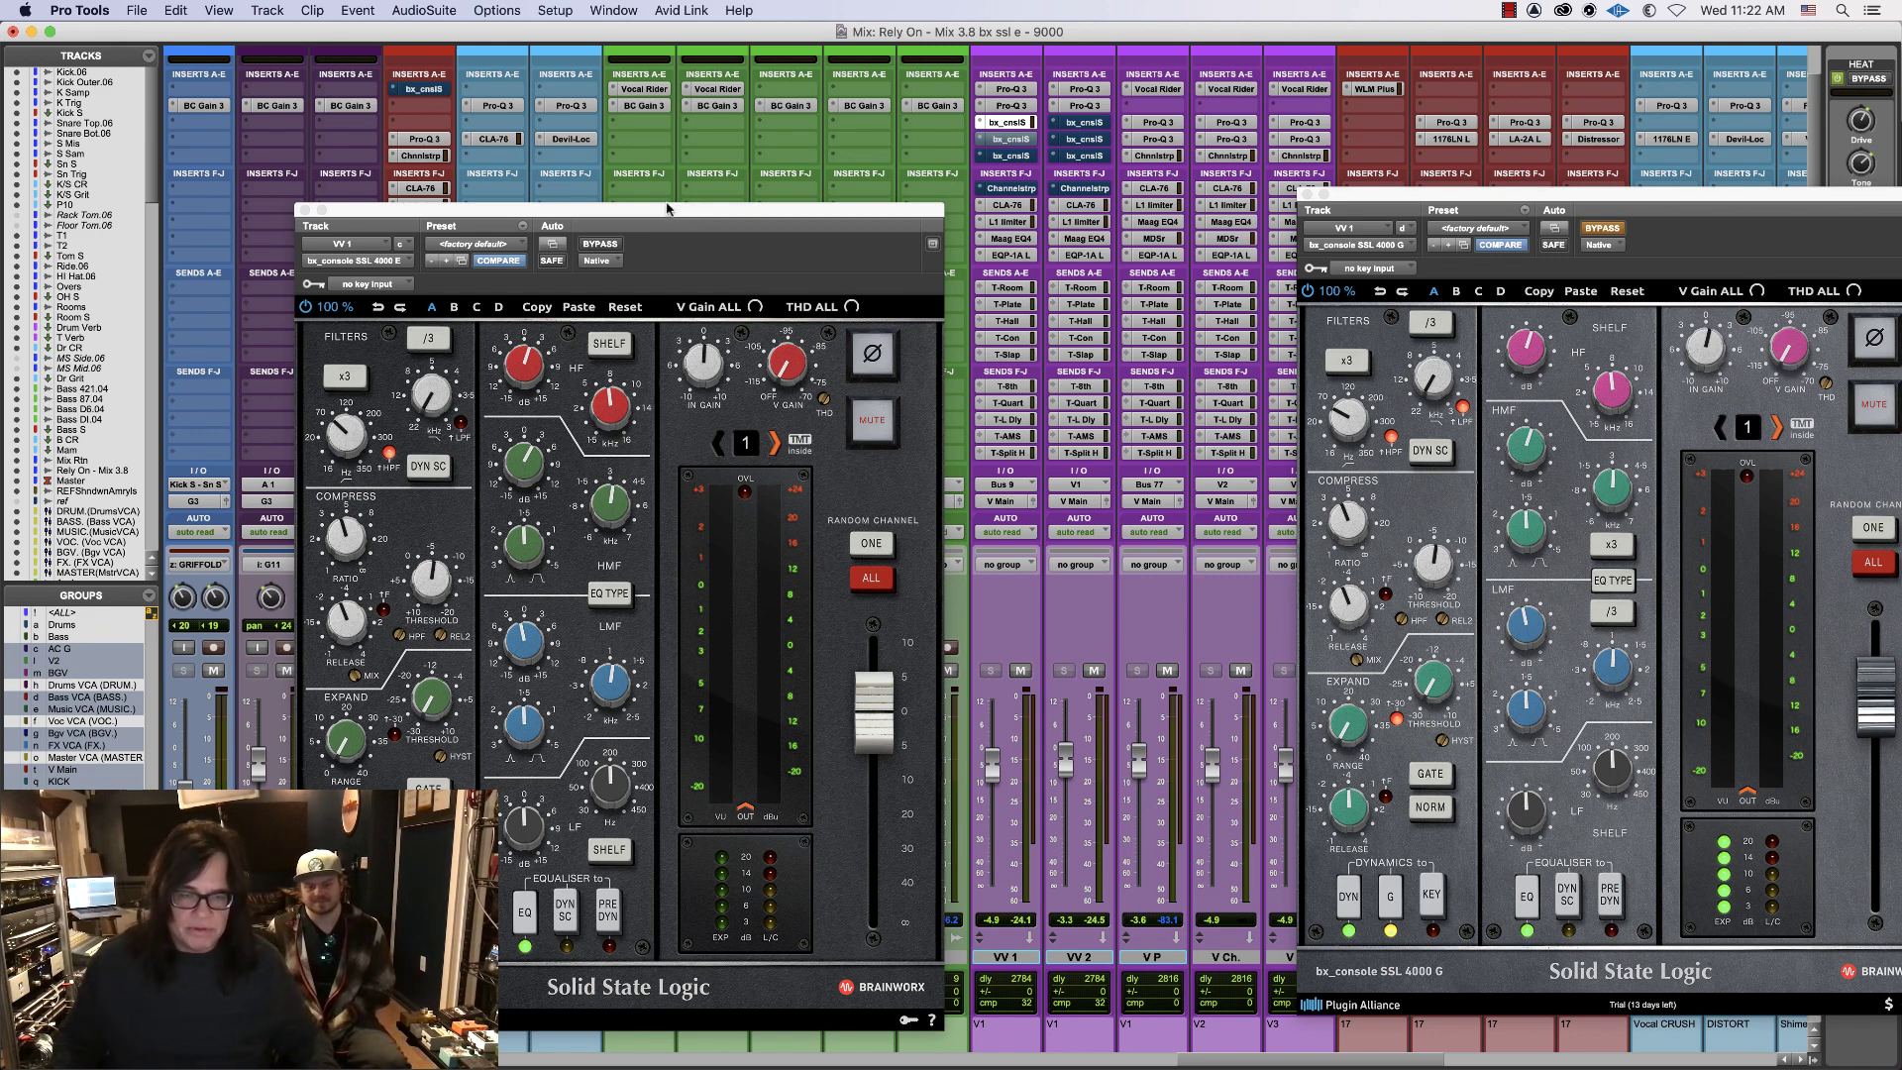
{"action": "left_click_drag", "start_coordinate": [677, 209], "coordinate": [689, 154]}
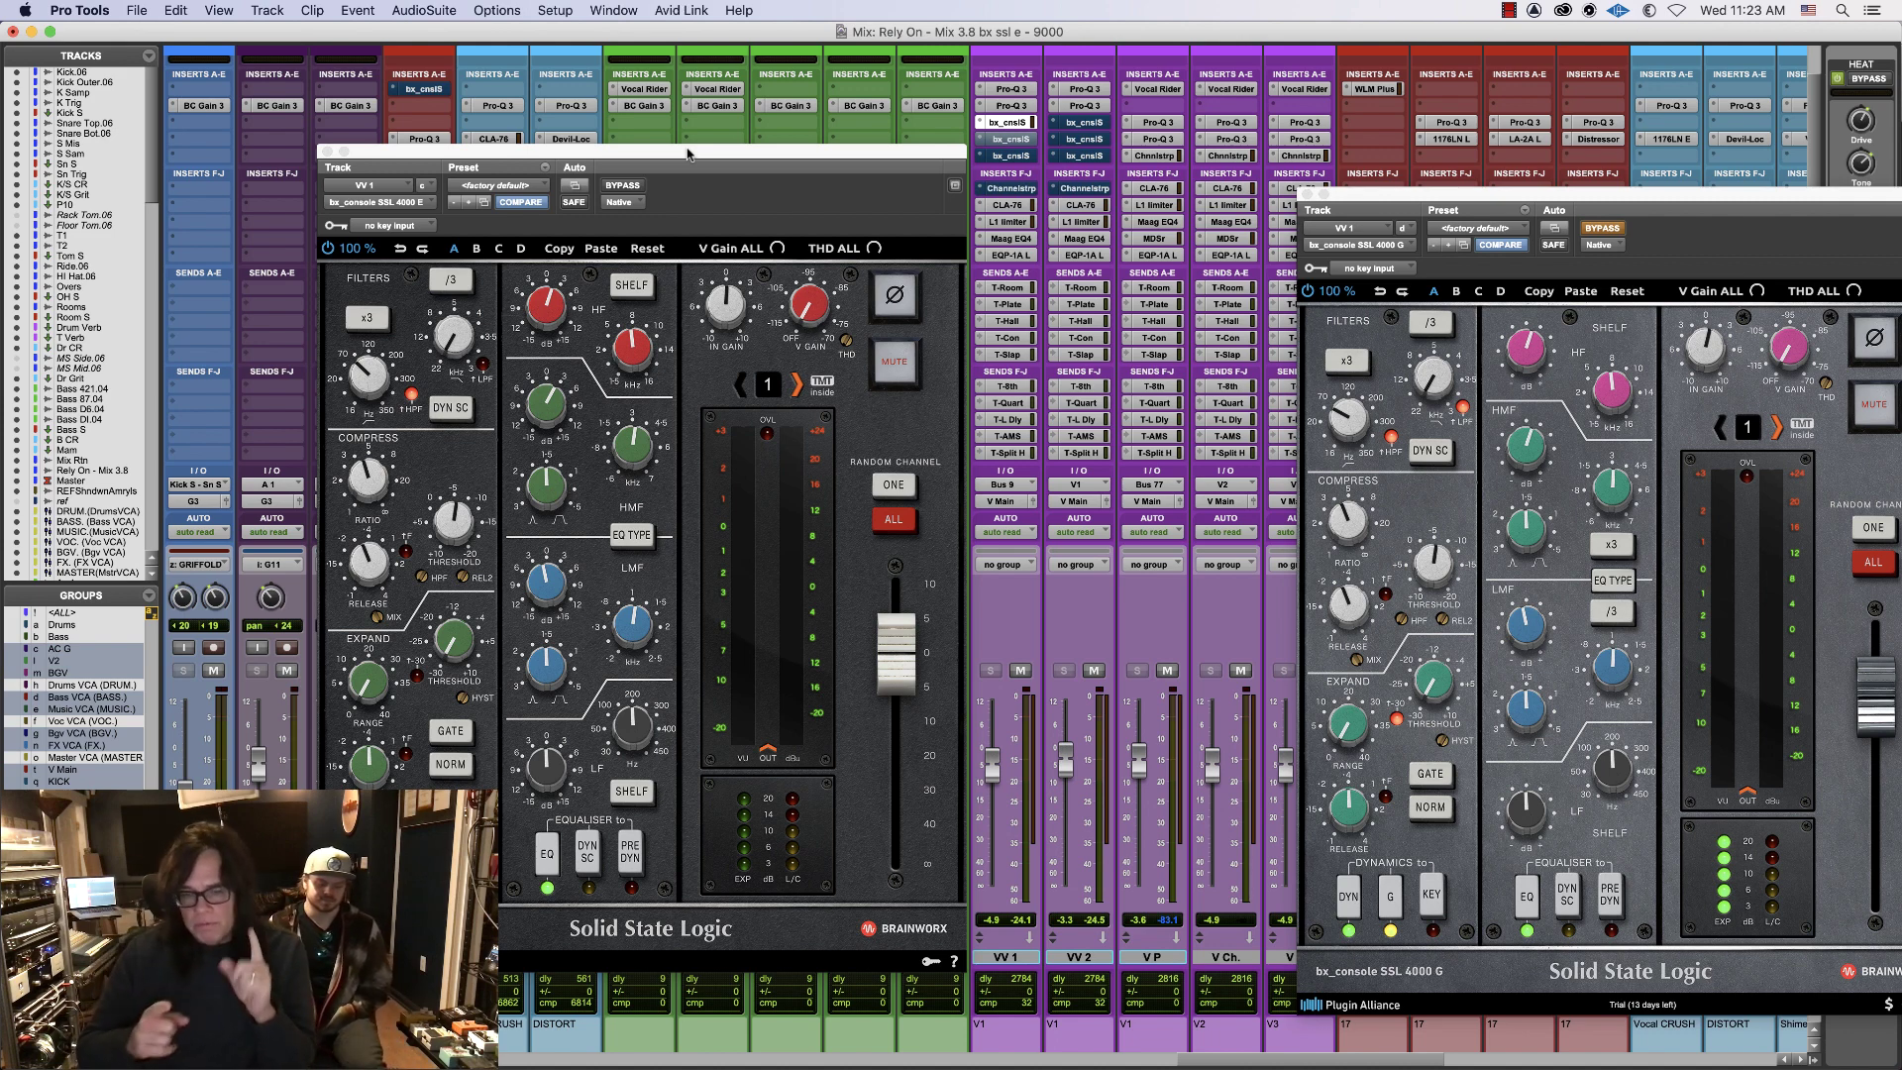
{"action": "mouse_move", "coordinate": [722, 160]}
{"action": "left_mouse_down"}
{"action": "mouse_move", "coordinate": [704, 149]}
{"action": "mouse_move", "coordinate": [720, 129]}
{"action": "left_mouse_up"}
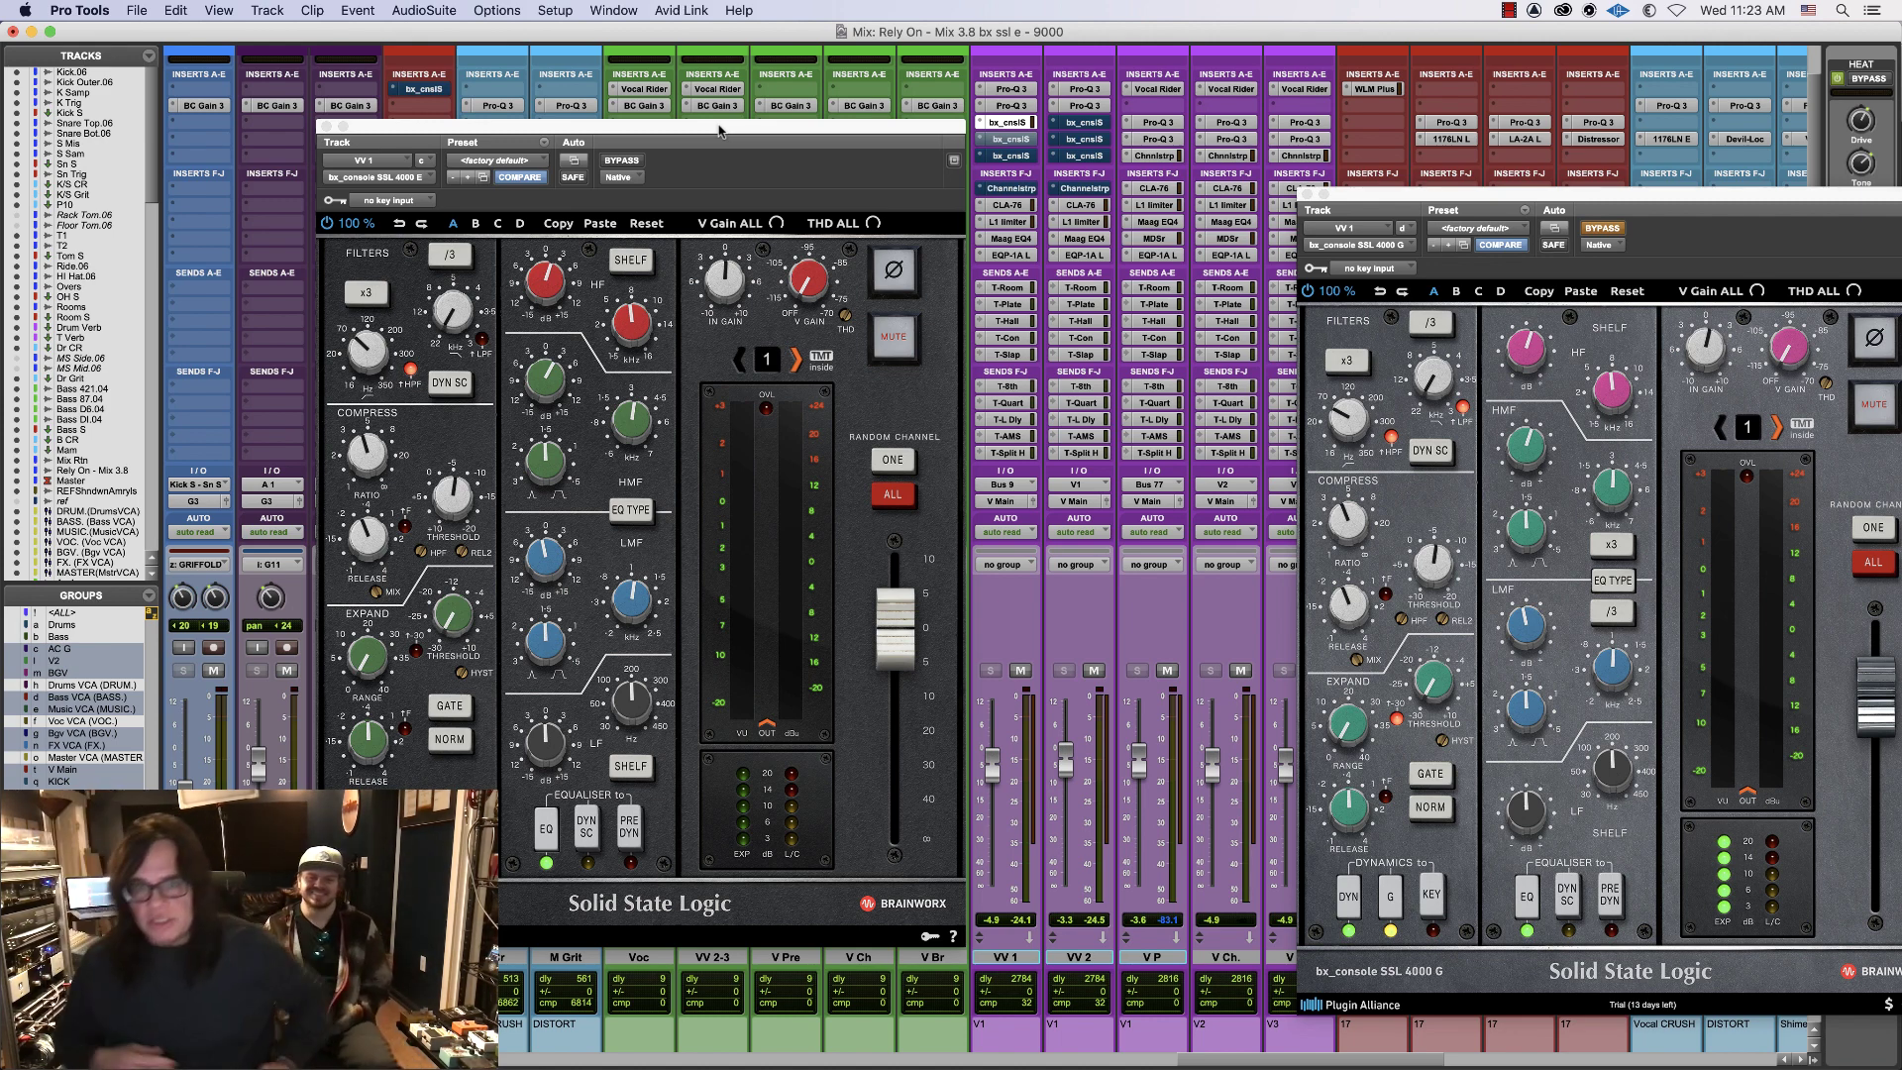
{"action": "left_click_drag", "start_coordinate": [720, 130], "coordinate": [488, 147]}
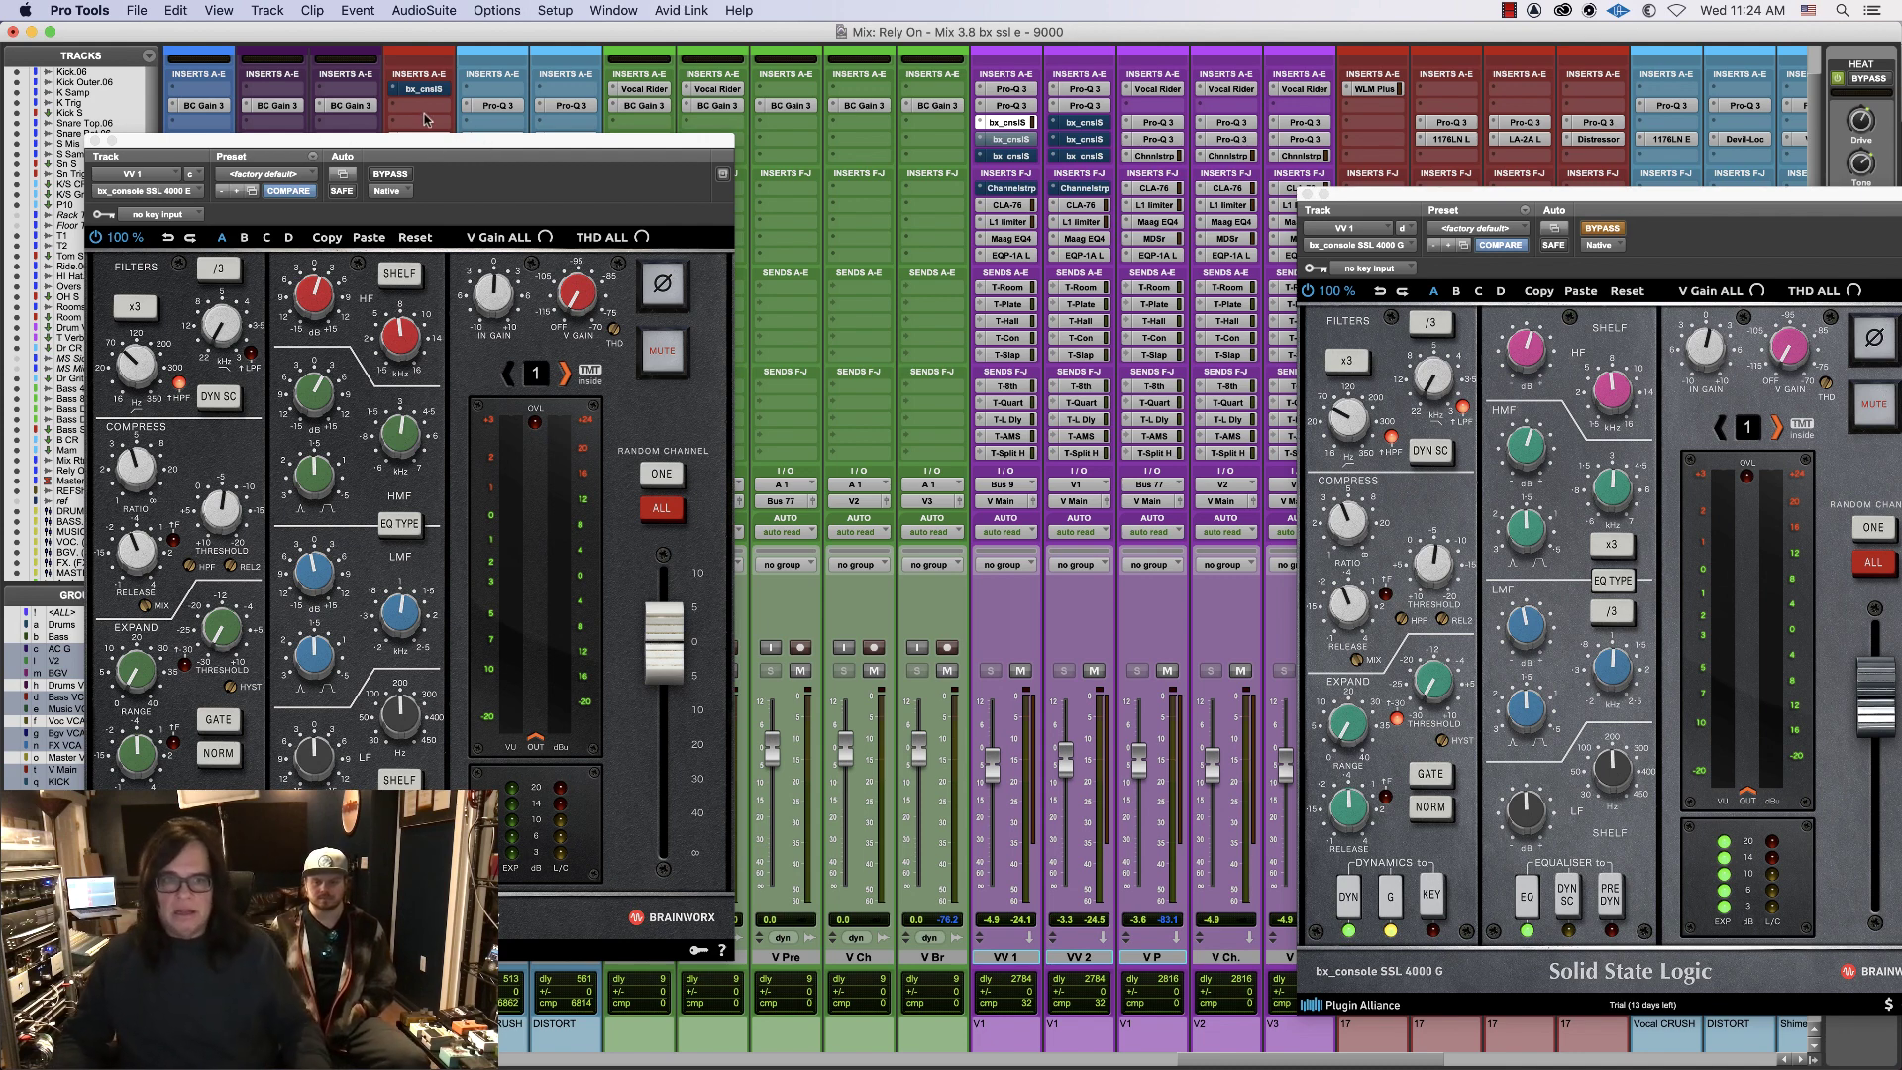
{"action": "left_click_drag", "start_coordinate": [459, 140], "coordinate": [537, 121]}
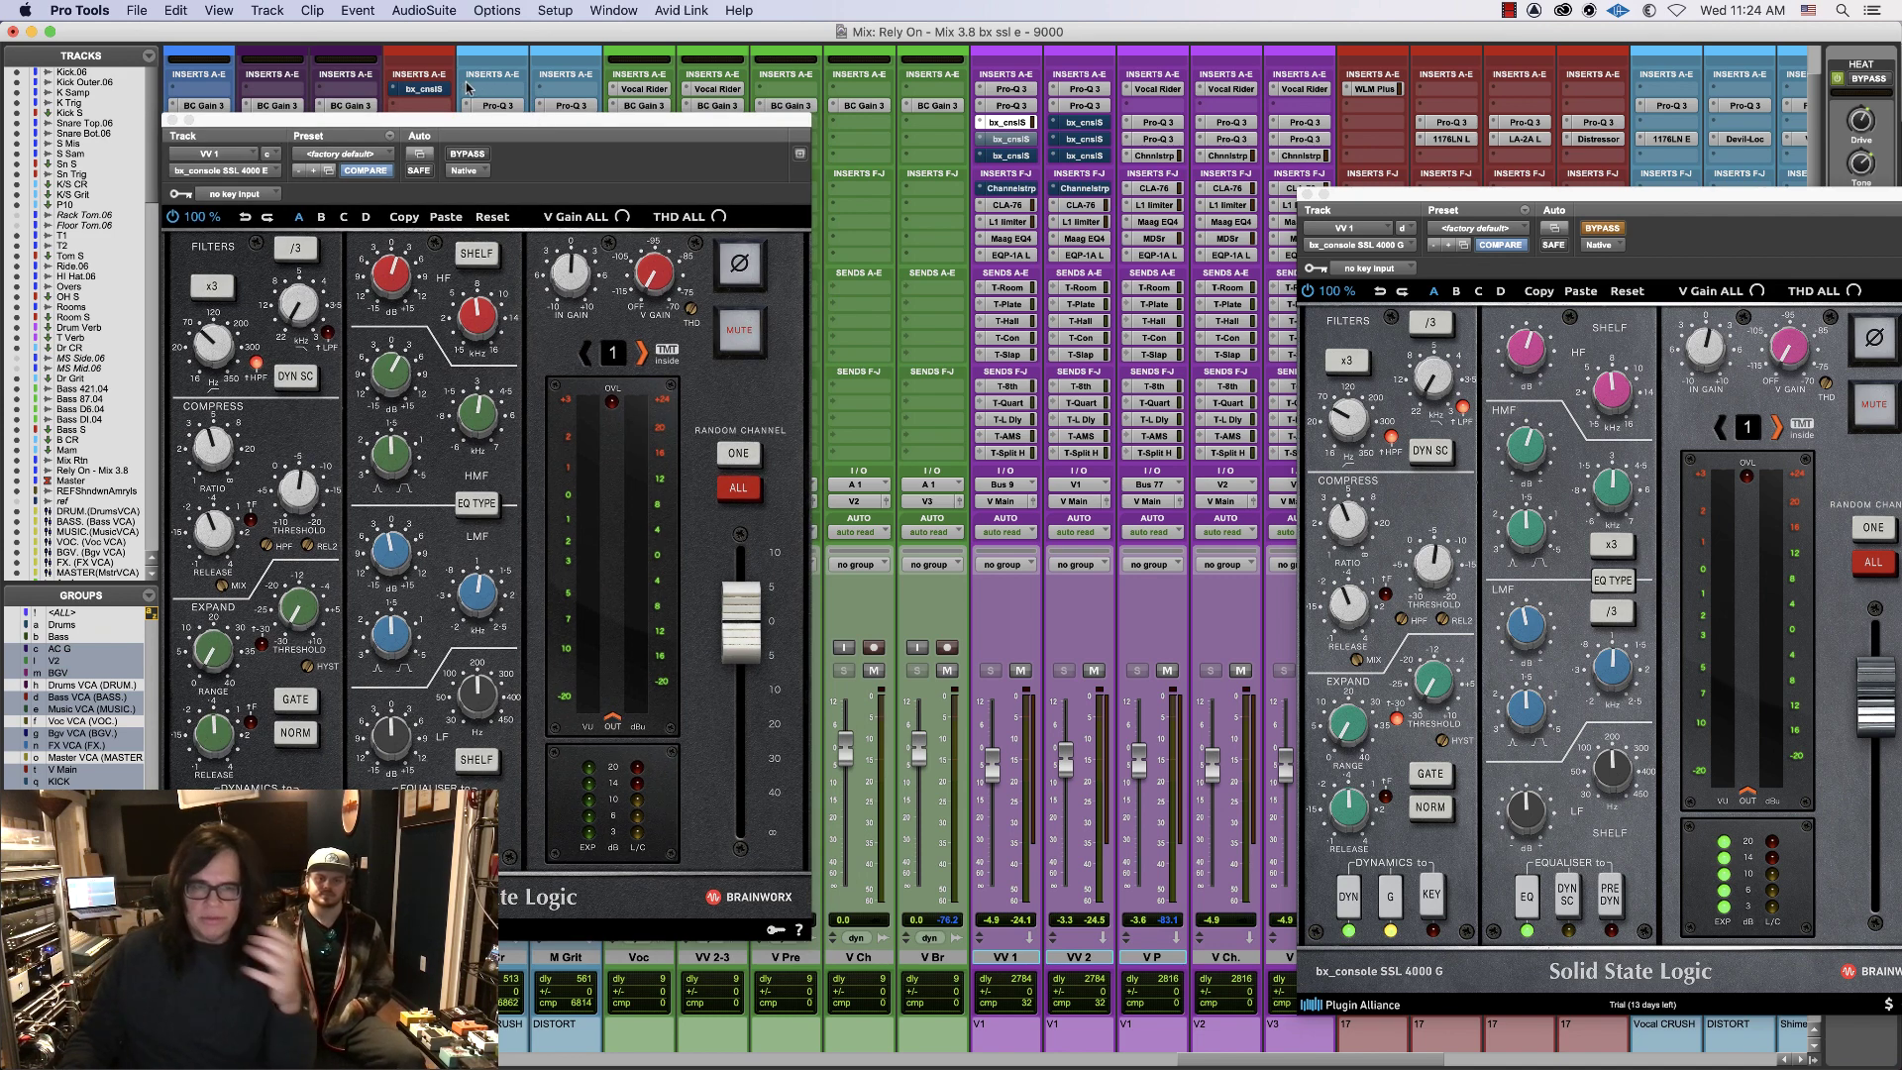
{"action": "mouse_move", "coordinate": [462, 119]}
{"action": "left_mouse_down"}
{"action": "mouse_move", "coordinate": [492, 115]}
{"action": "mouse_move", "coordinate": [477, 121]}
{"action": "left_mouse_up"}
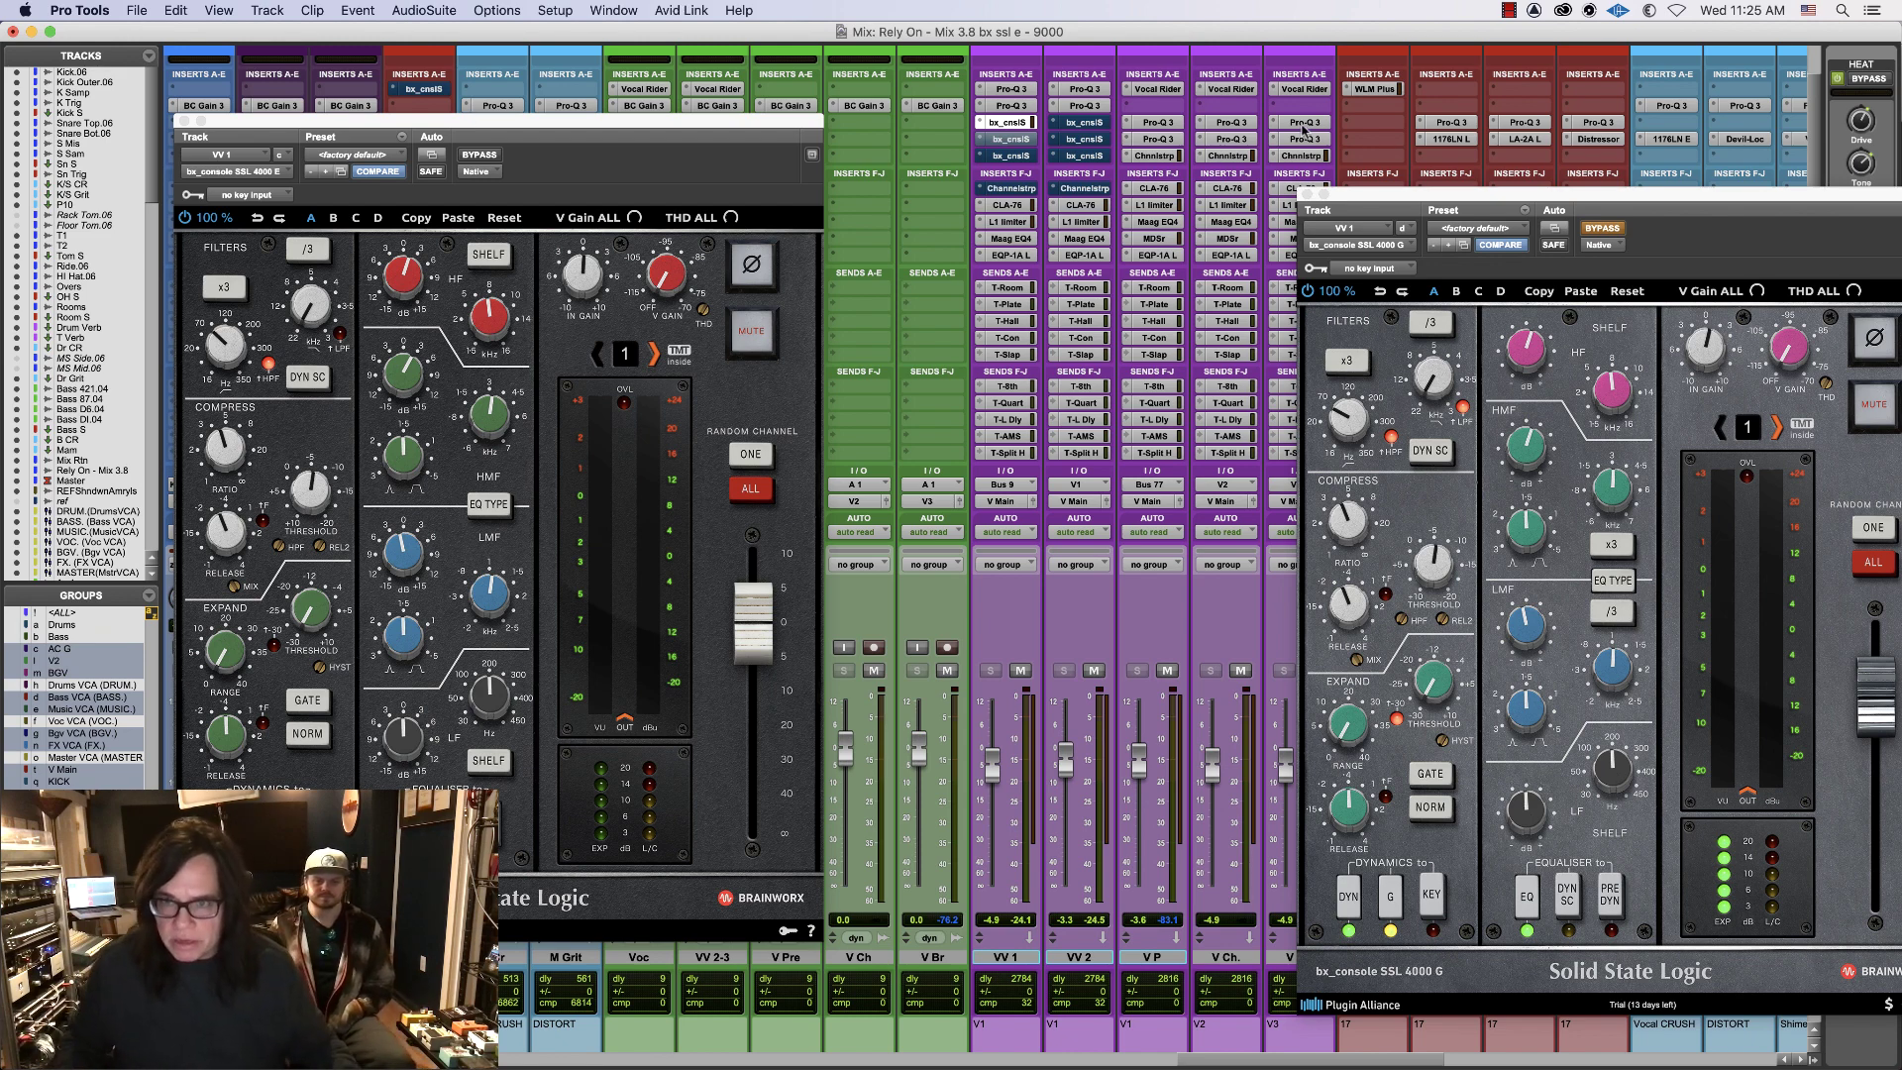
- Close the SSL 4000 G window and open VV 1's SSL Native Channelstrip beside the SSL 4000 E window
{"action": "left_click_drag", "start_coordinate": [1405, 185], "coordinate": [1367, 324]}
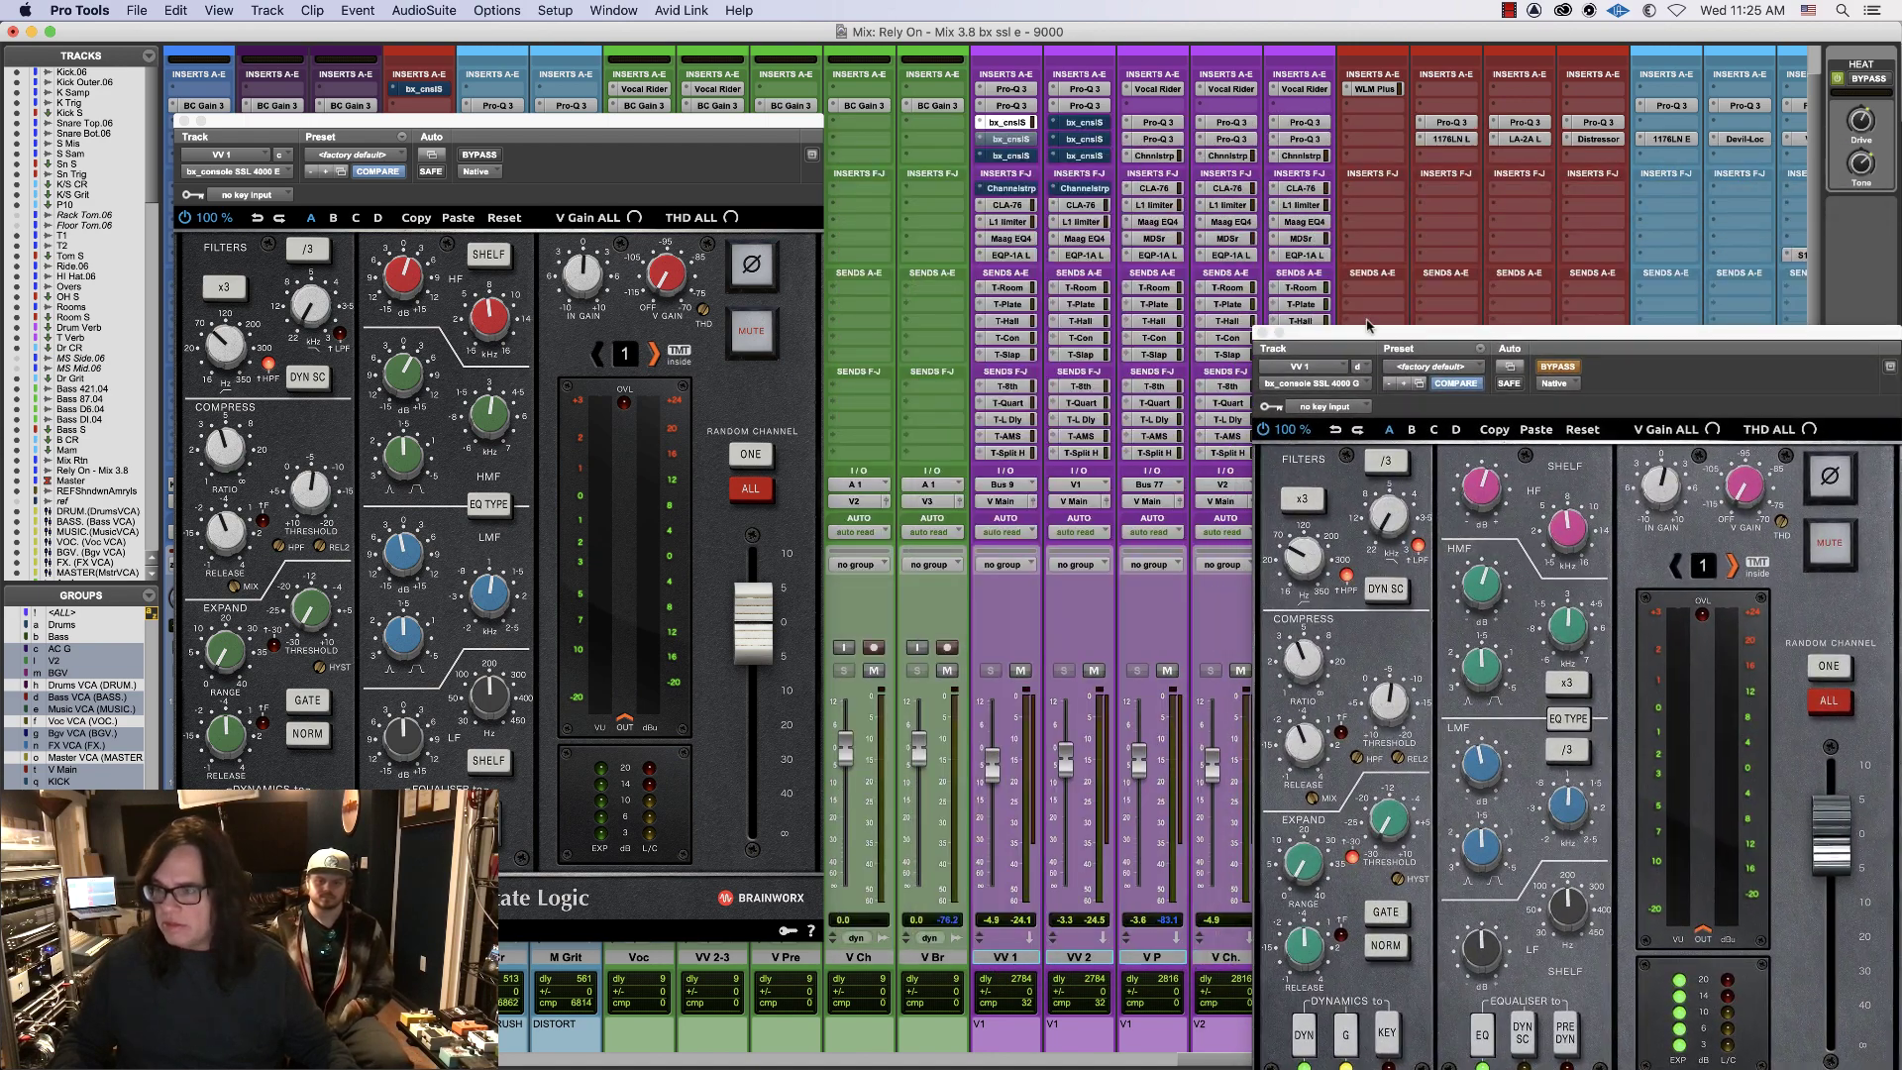
{"action": "left_click", "coordinate": [1262, 332]}
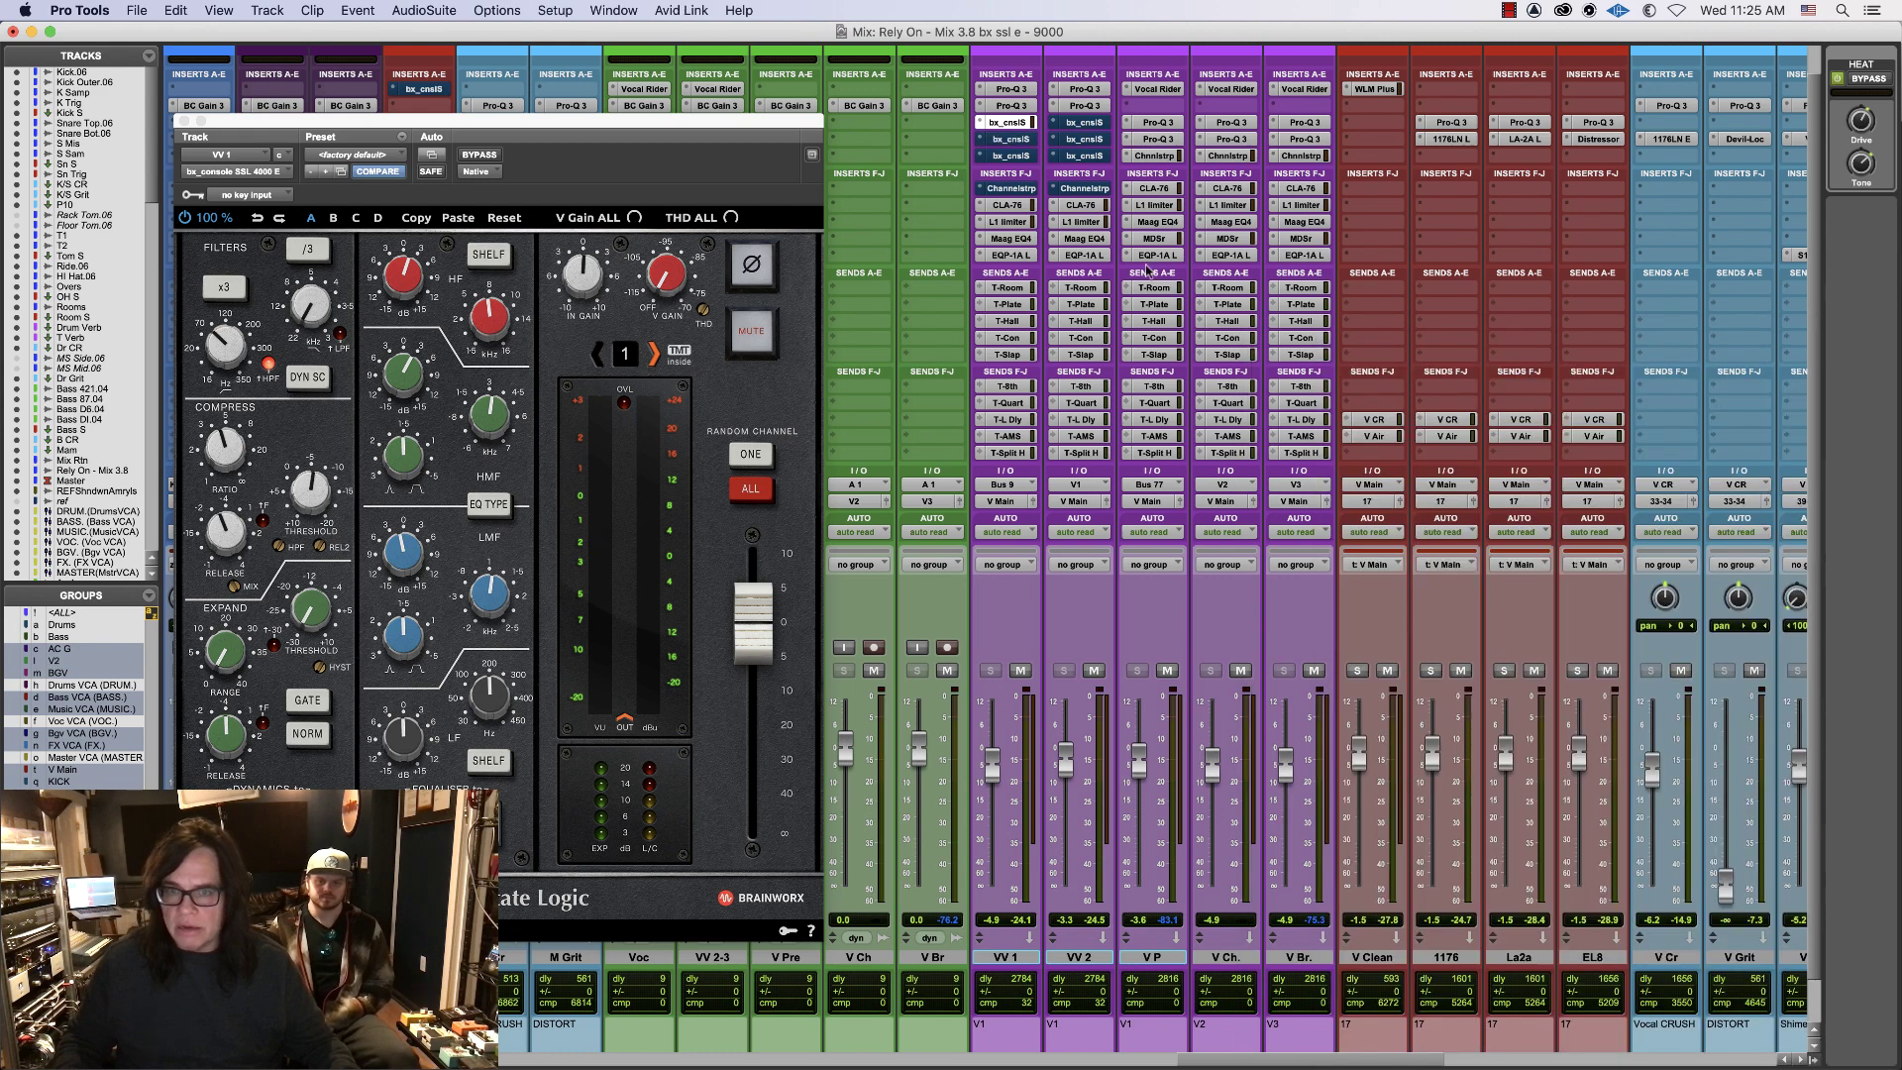
{"action": "left_click", "coordinate": [1012, 190]}
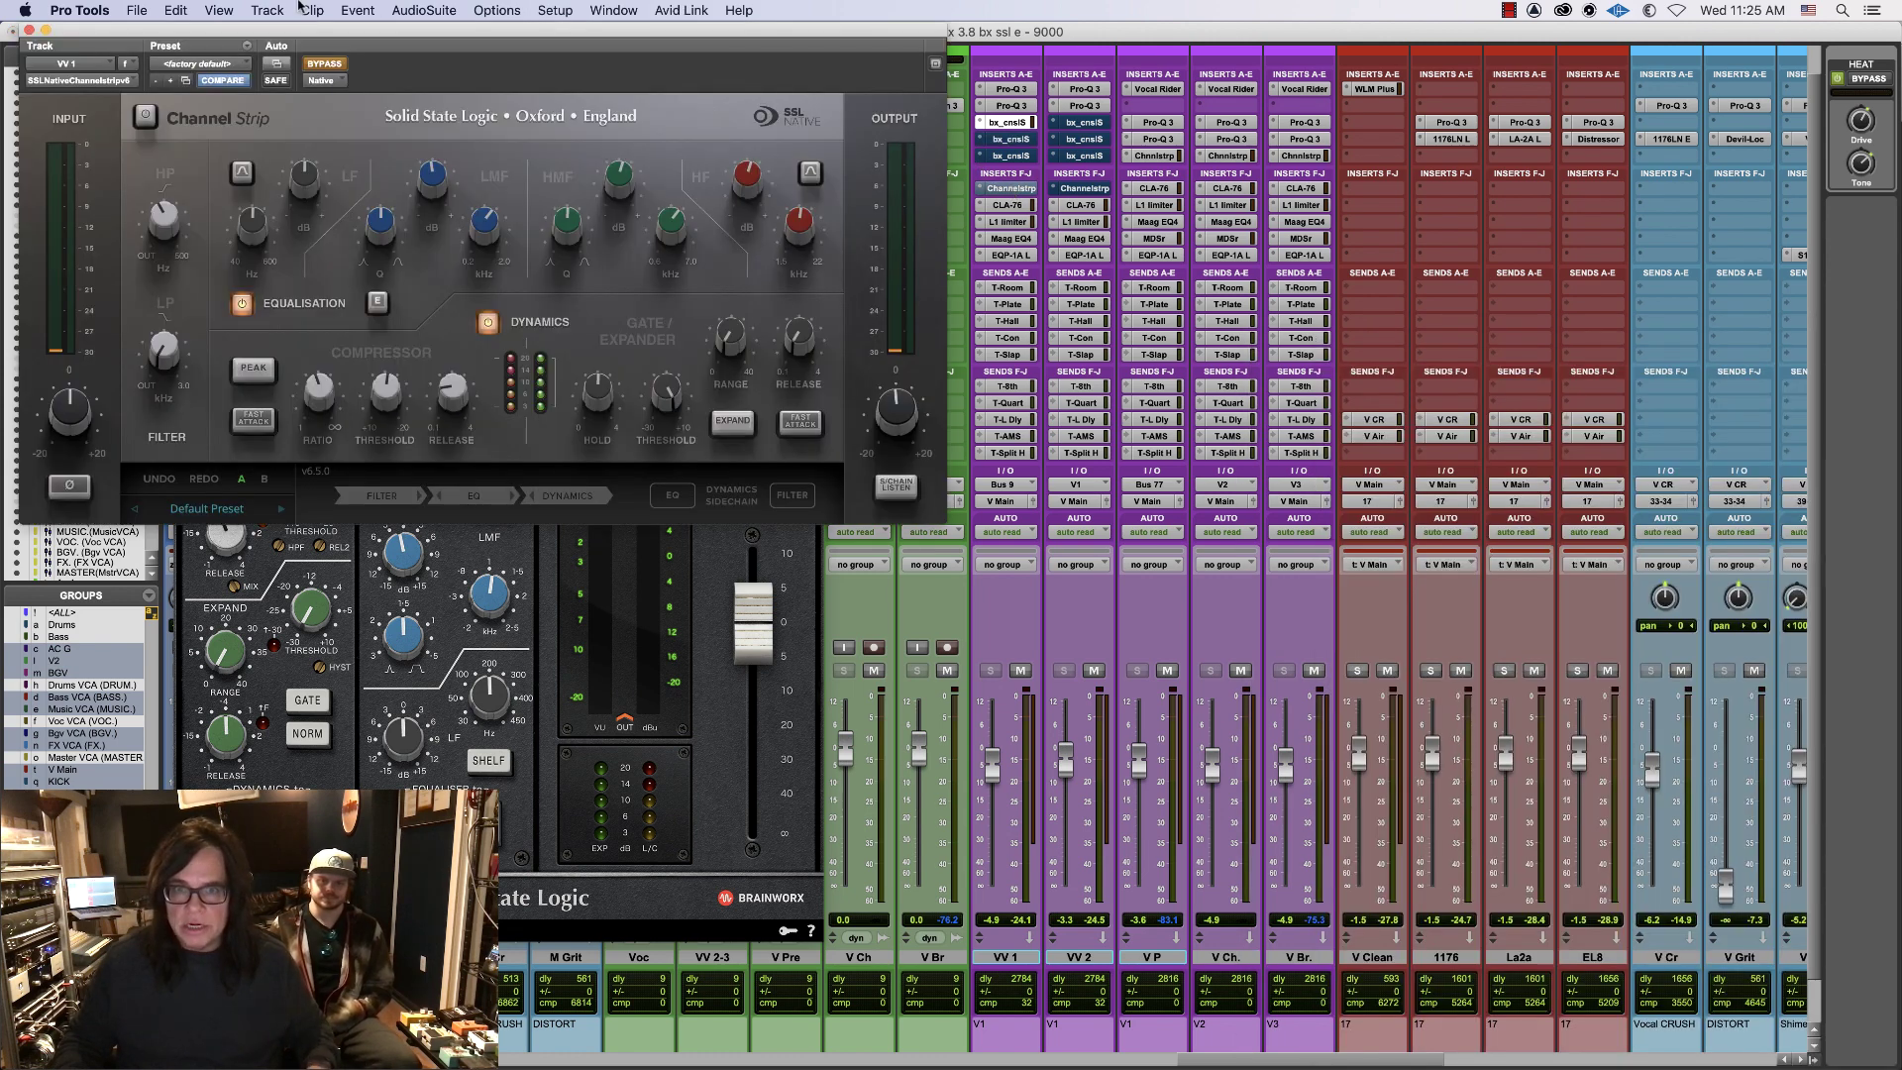
{"action": "left_click_drag", "start_coordinate": [273, 30], "coordinate": [1132, 475]}
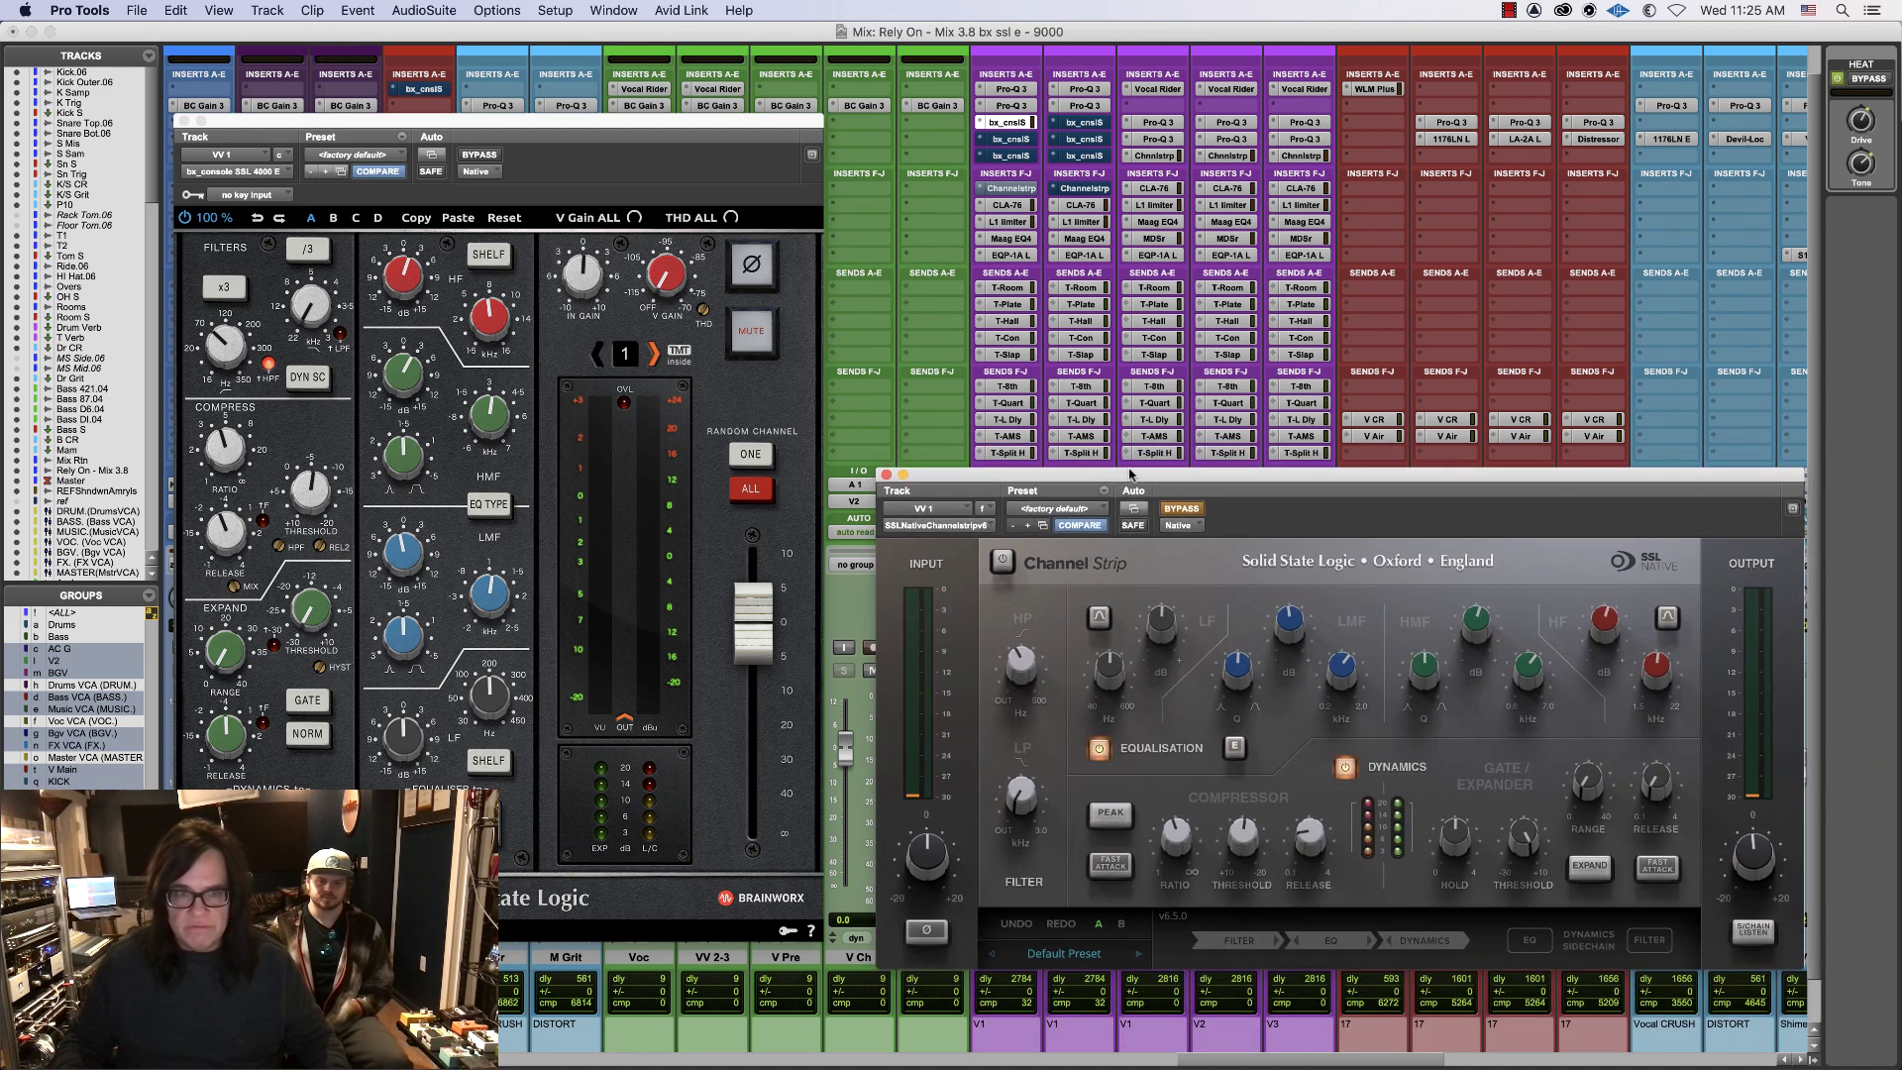
- Bypass the bx_console SSL 4000 E on VV 1 and activate the SSL Native Channelstrip for comparison
{"action": "left_click", "coordinate": [1003, 124], "text": "super"}
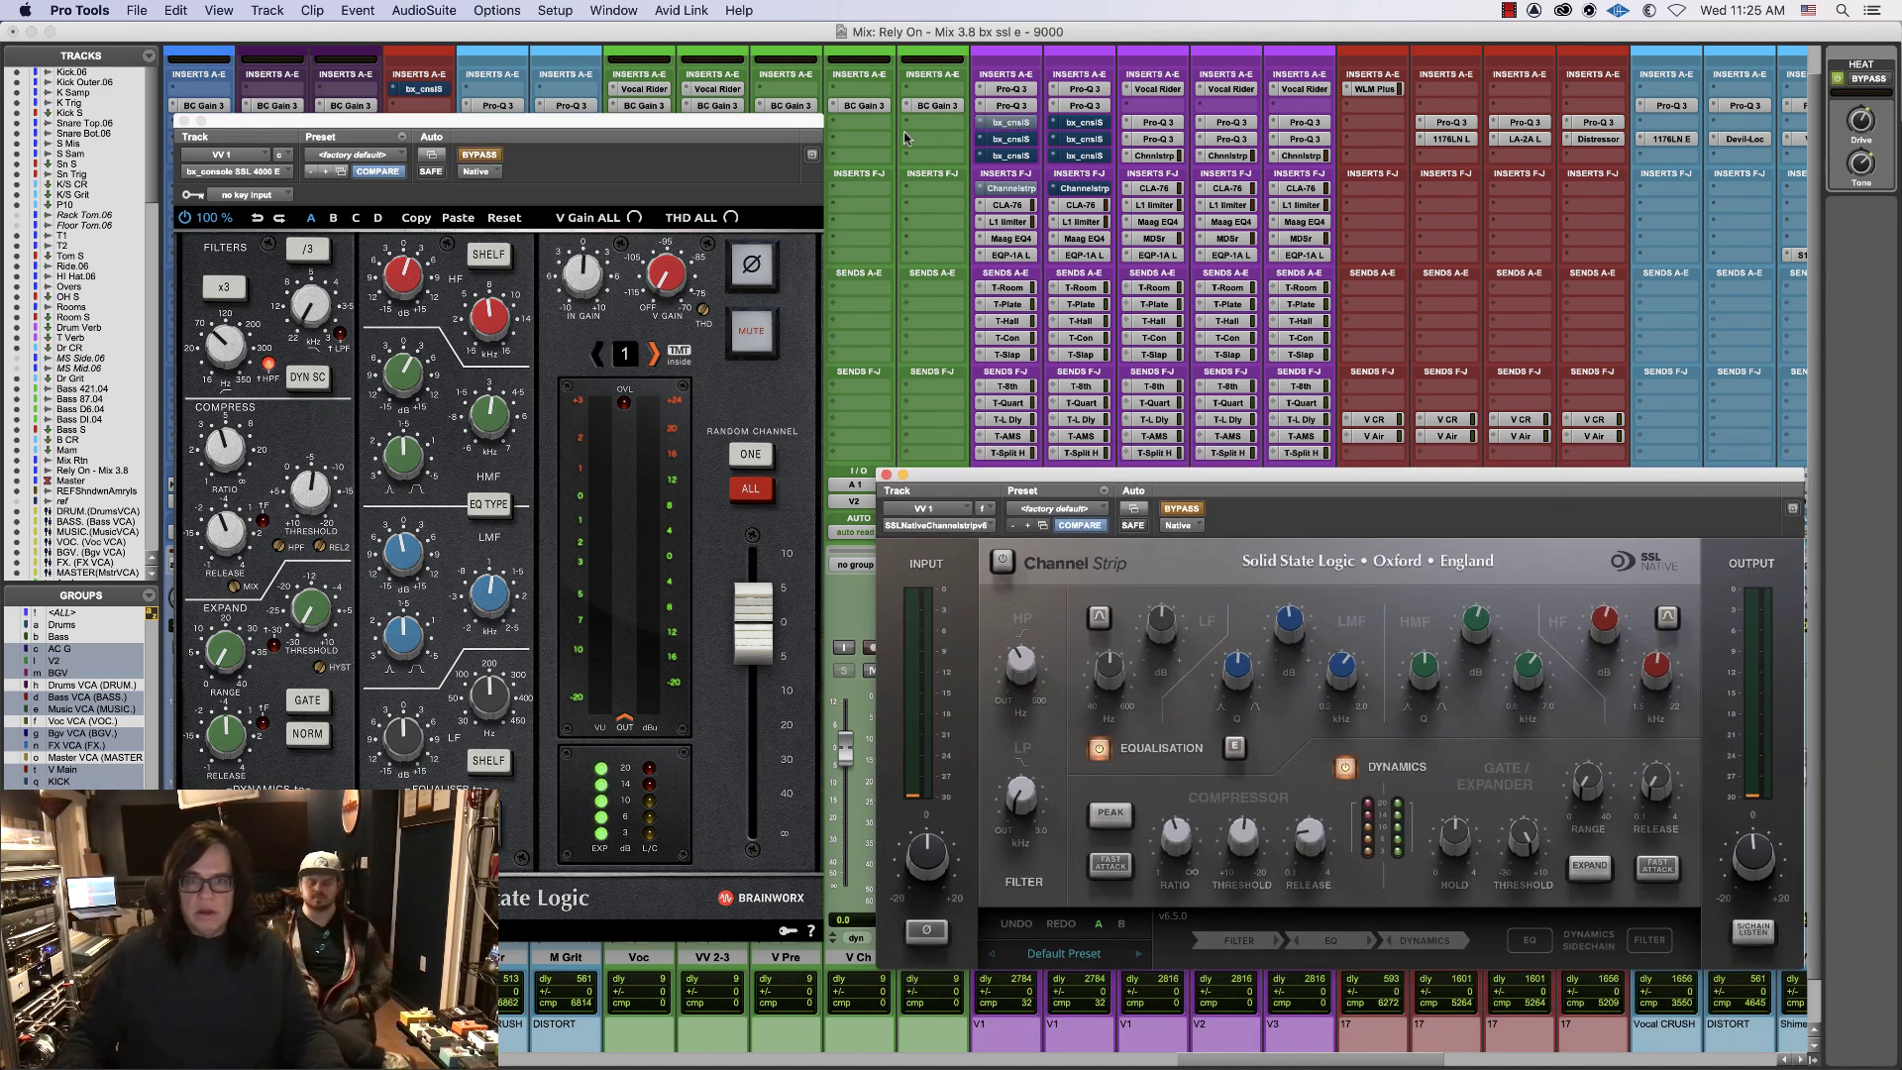
{"action": "left_click_drag", "start_coordinate": [726, 120], "coordinate": [738, 158]}
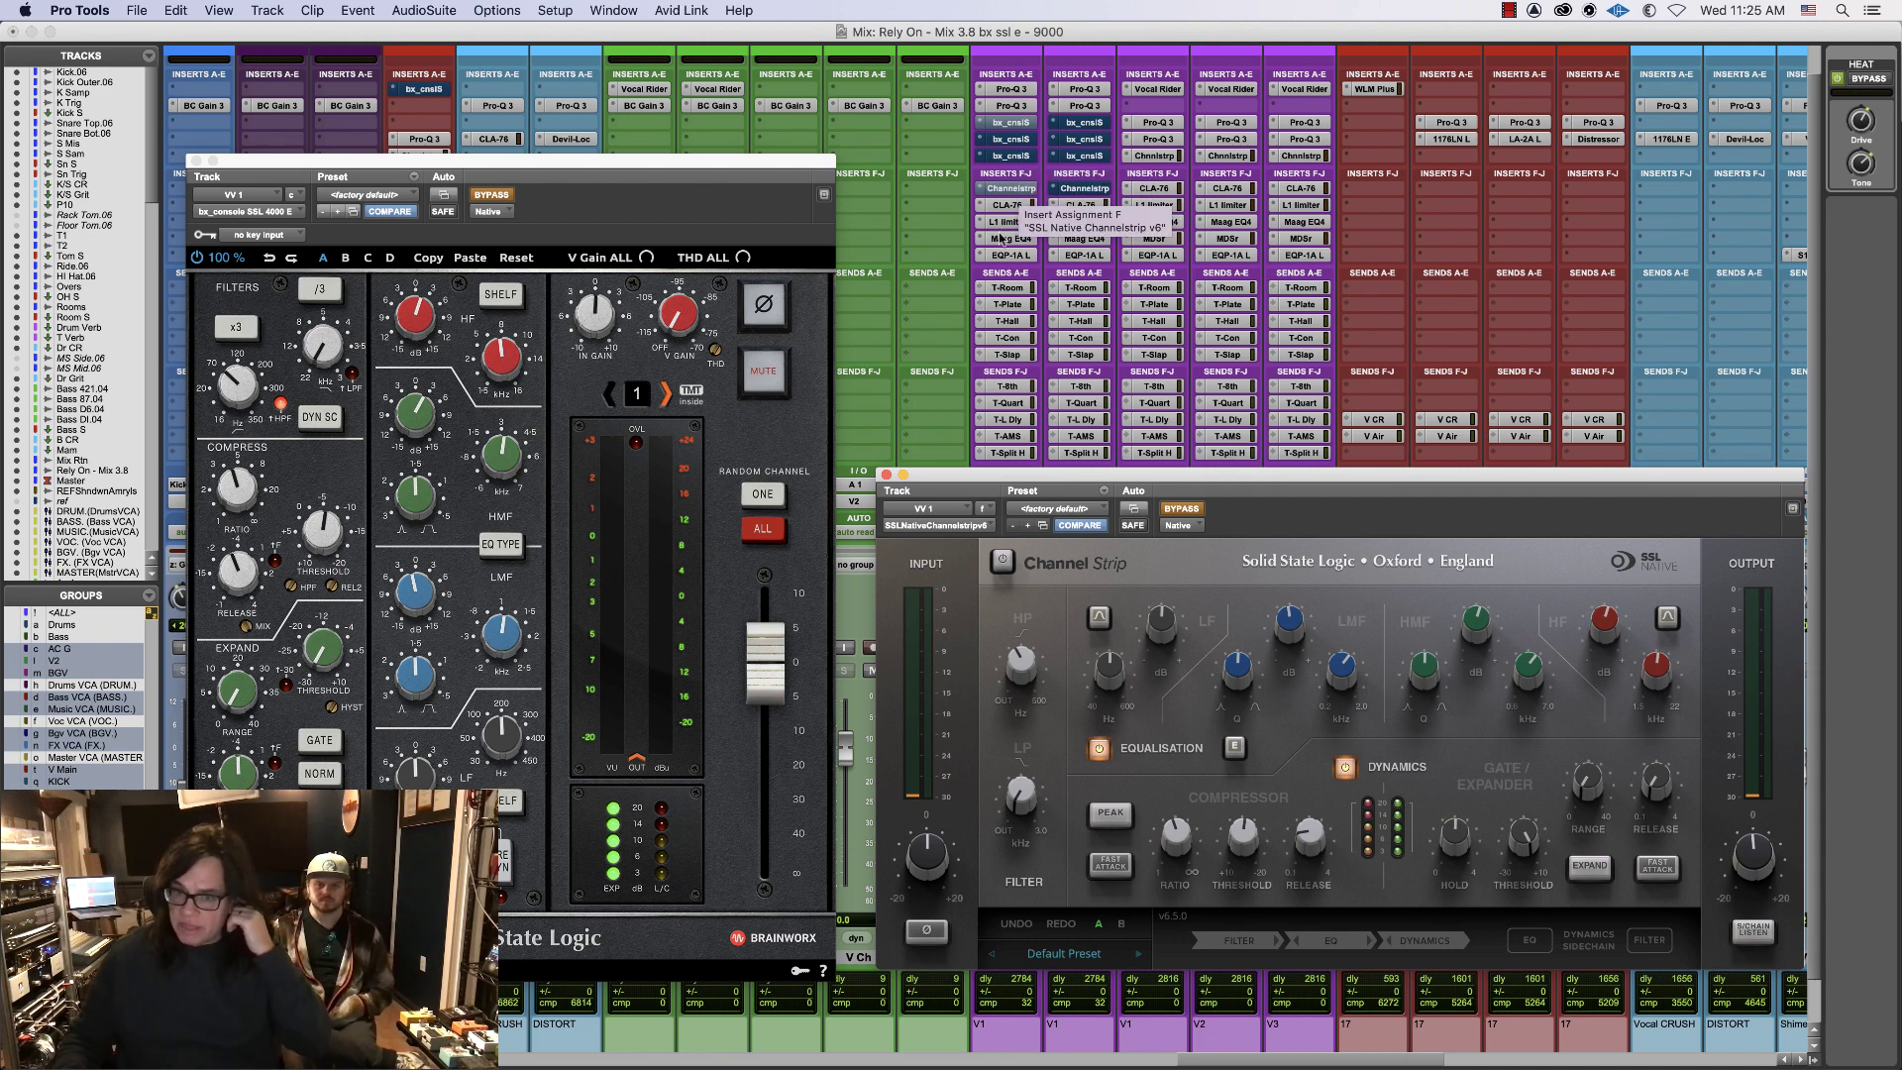
{"action": "mouse_move", "coordinate": [1328, 476]}
{"action": "left_mouse_down"}
{"action": "mouse_move", "coordinate": [1327, 451]}
{"action": "mouse_move", "coordinate": [1308, 459]}
{"action": "mouse_move", "coordinate": [1323, 492]}
{"action": "left_mouse_up"}
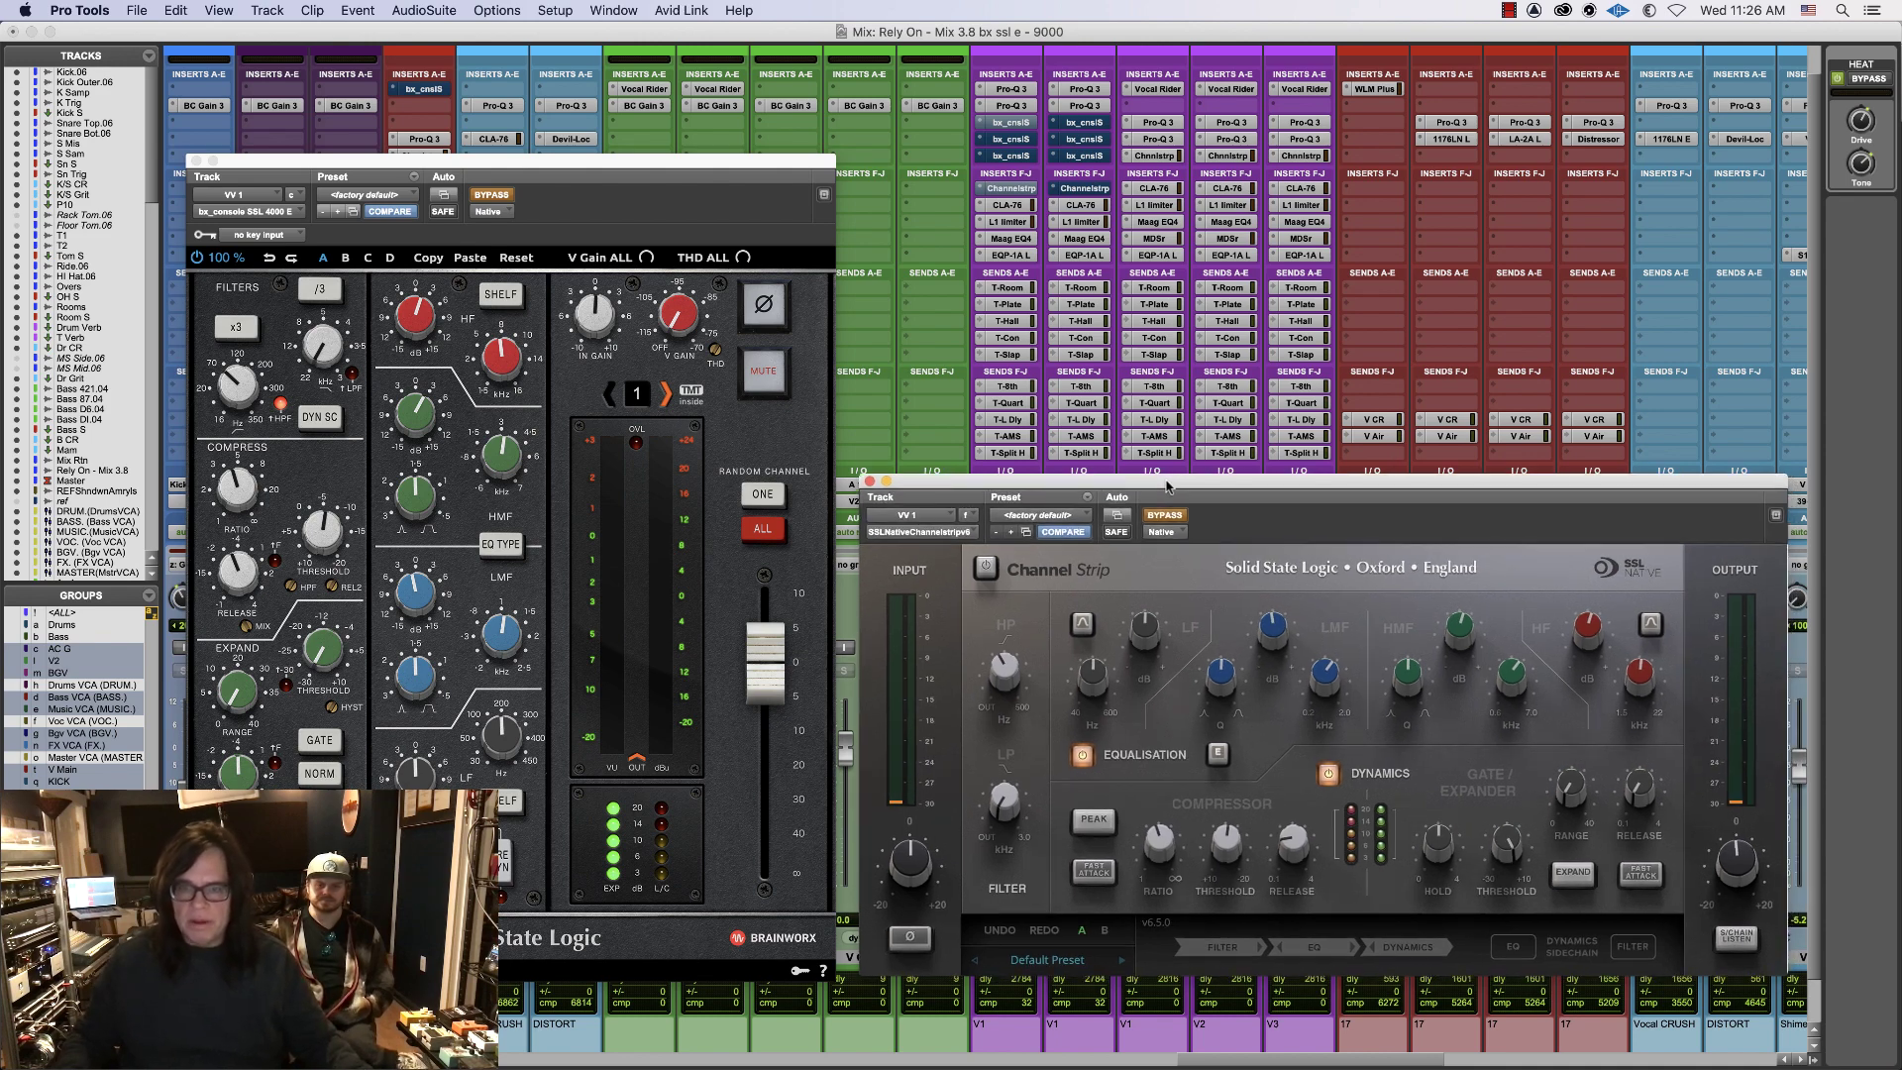
{"action": "left_click_drag", "start_coordinate": [1183, 502], "coordinate": [1173, 497]}
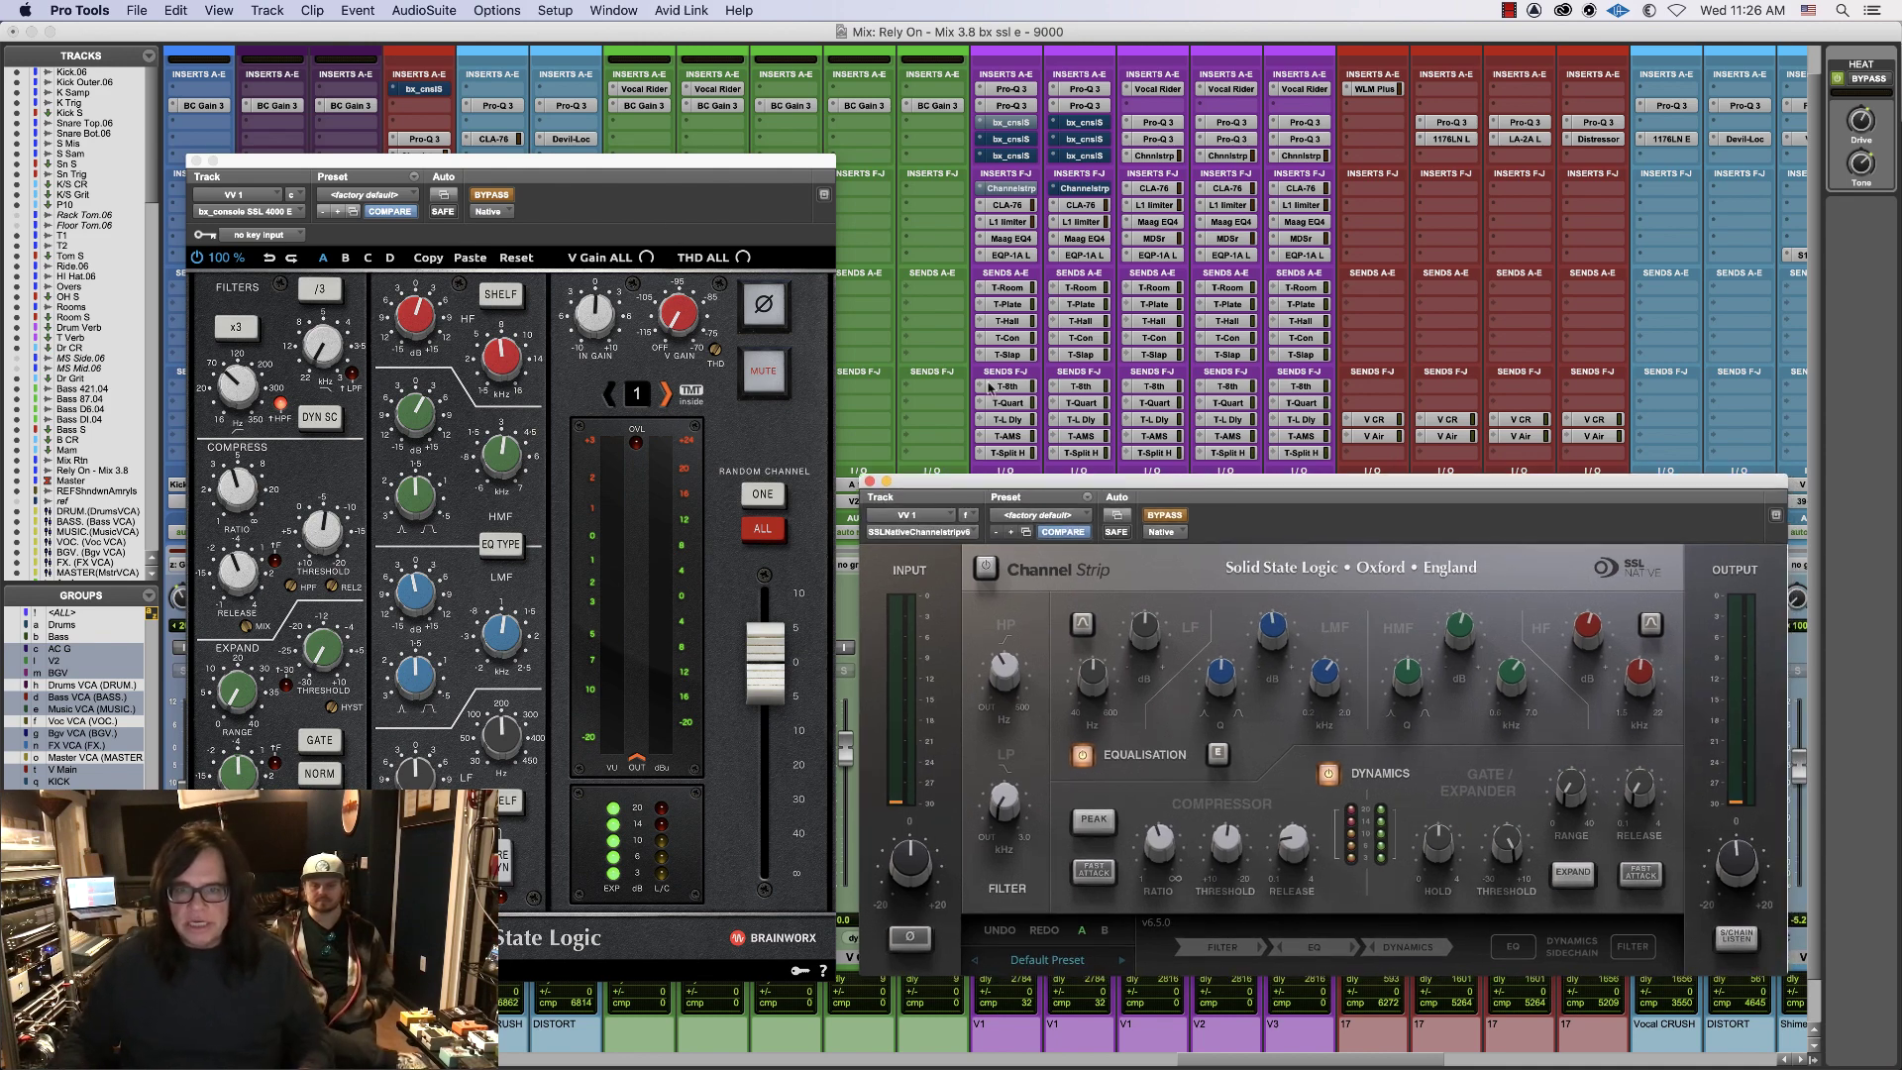
{"action": "left_click", "coordinate": [1172, 516]}
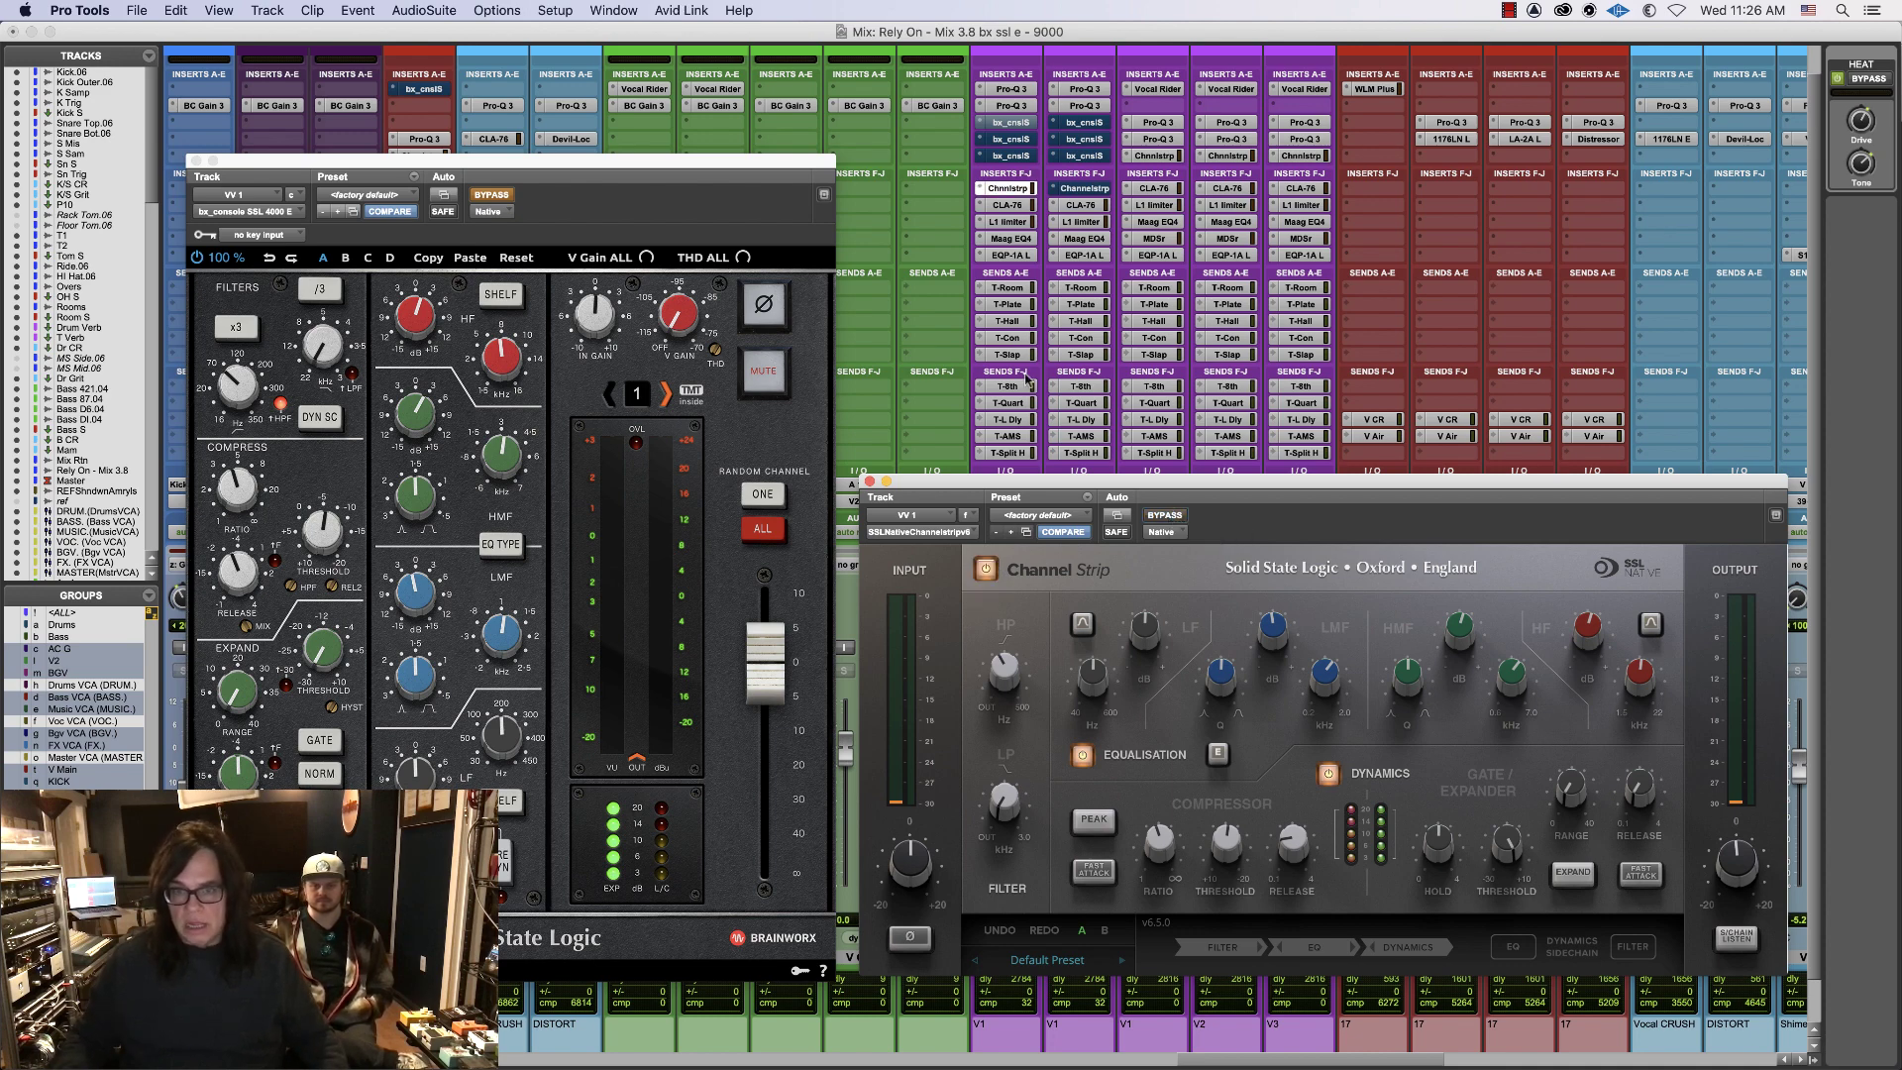
- Bypass the SSL Native Channelstrip on VV 1 and reactivate the bx_console SSL 4000 E to hear the difference
{"action": "mouse_move", "coordinate": [1108, 482]}
{"action": "left_mouse_down"}
{"action": "mouse_move", "coordinate": [1154, 459]}
{"action": "mouse_move", "coordinate": [1132, 354]}
{"action": "mouse_move", "coordinate": [1090, 459]}
{"action": "mouse_move", "coordinate": [1103, 495]}
{"action": "left_mouse_up"}
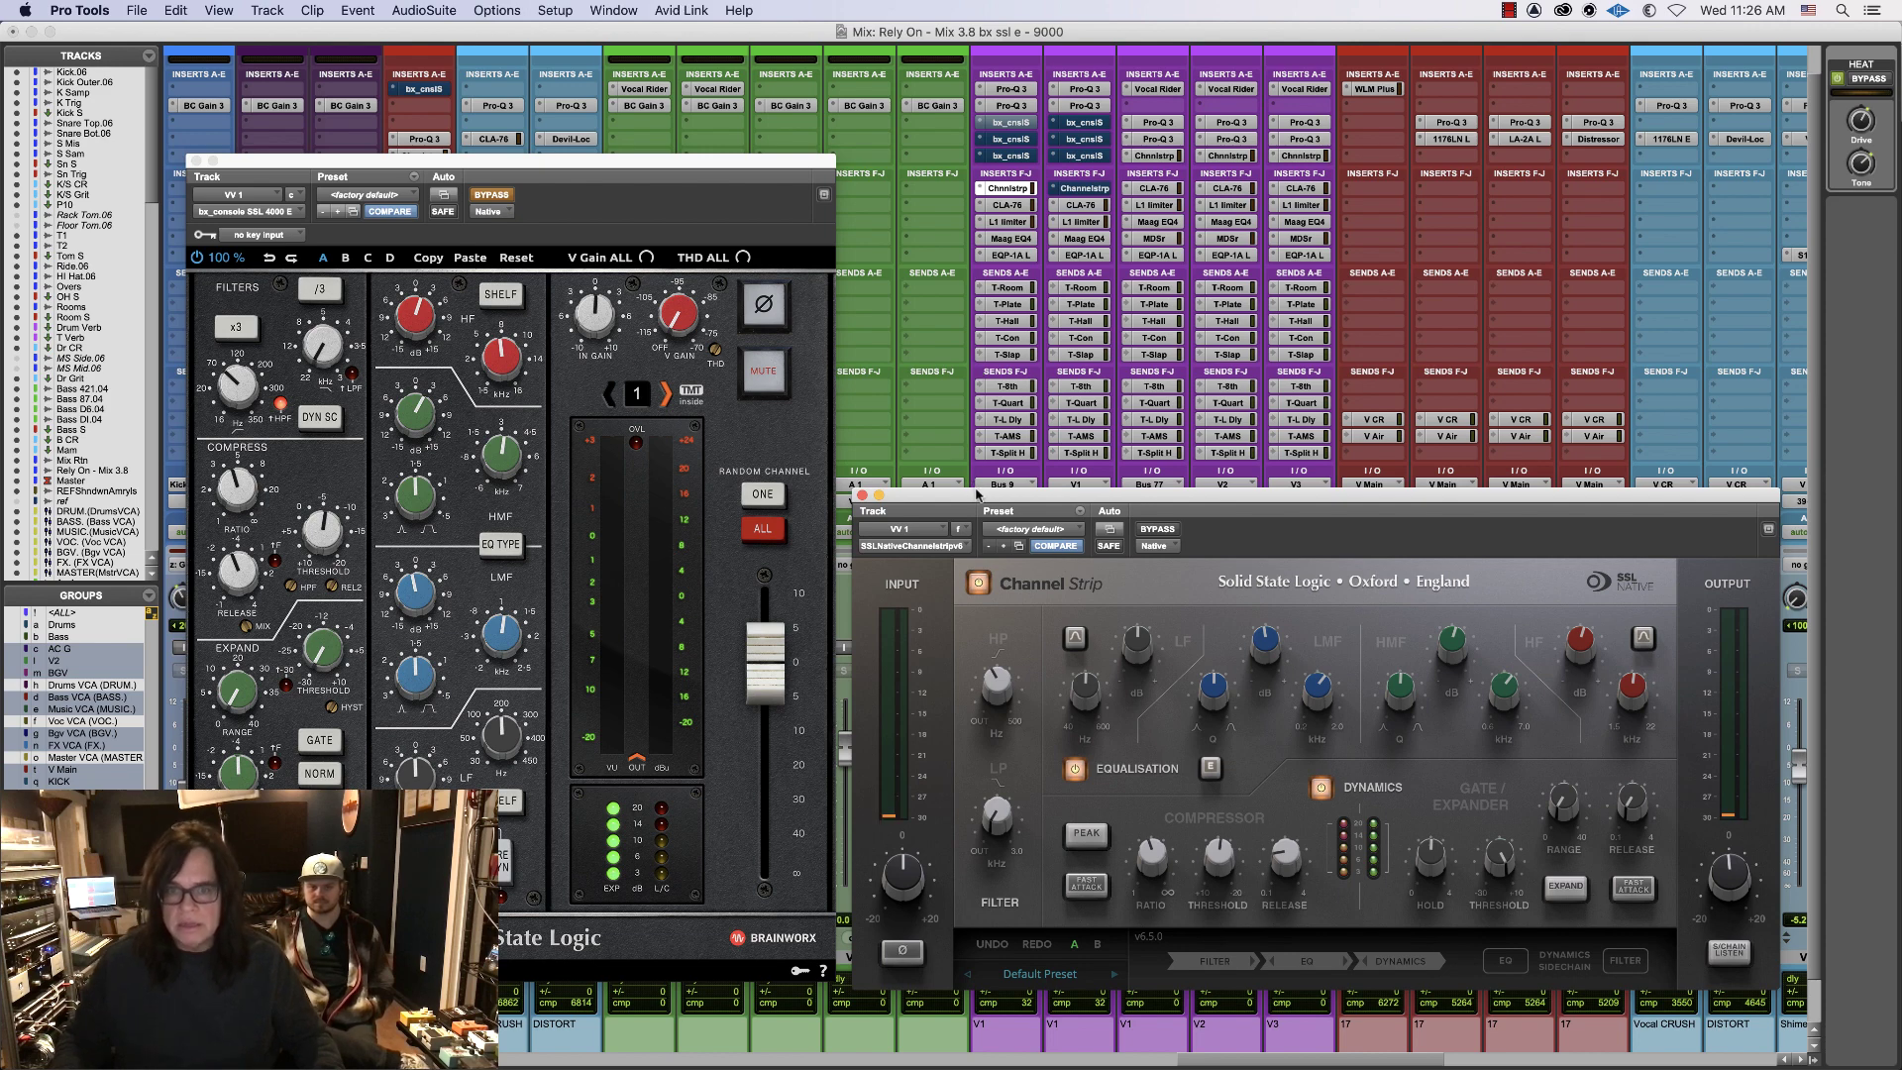
{"action": "left_click_drag", "start_coordinate": [978, 496], "coordinate": [976, 476]}
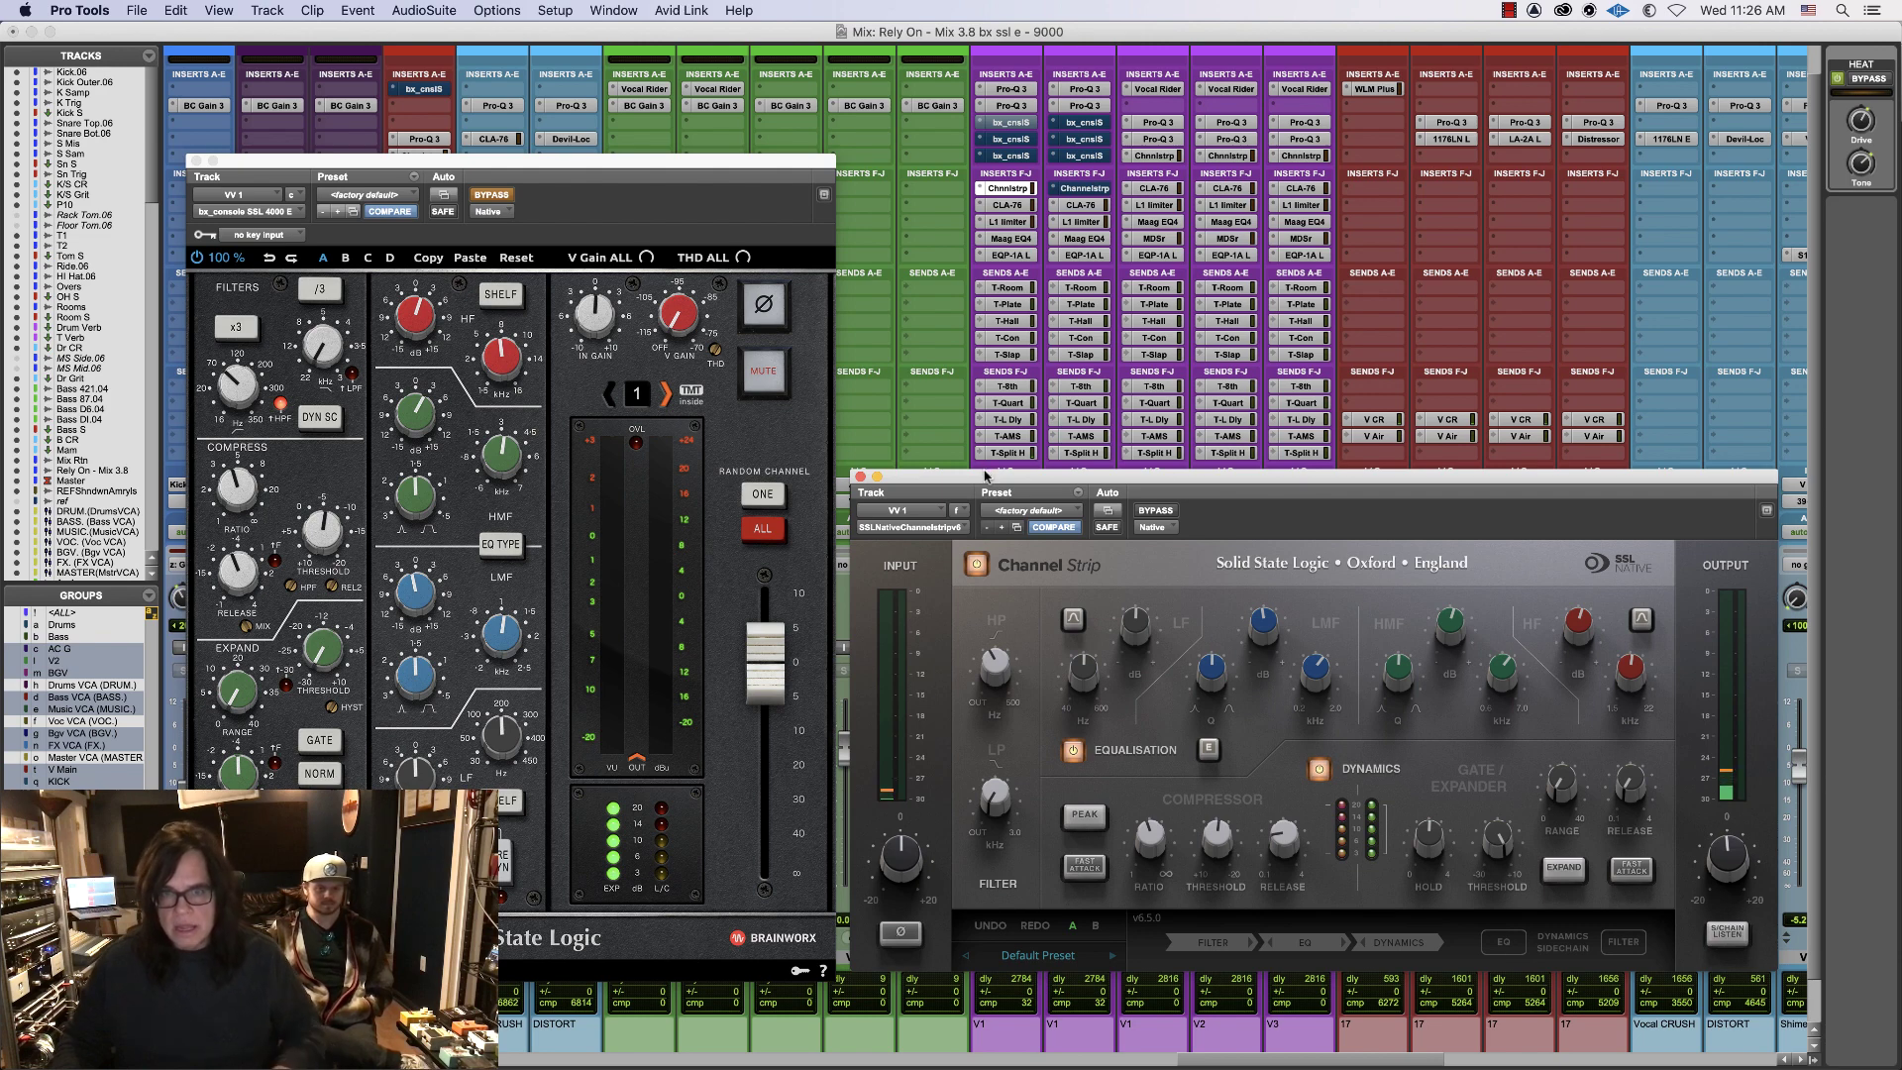
{"action": "left_click", "coordinate": [999, 186], "text": "super"}
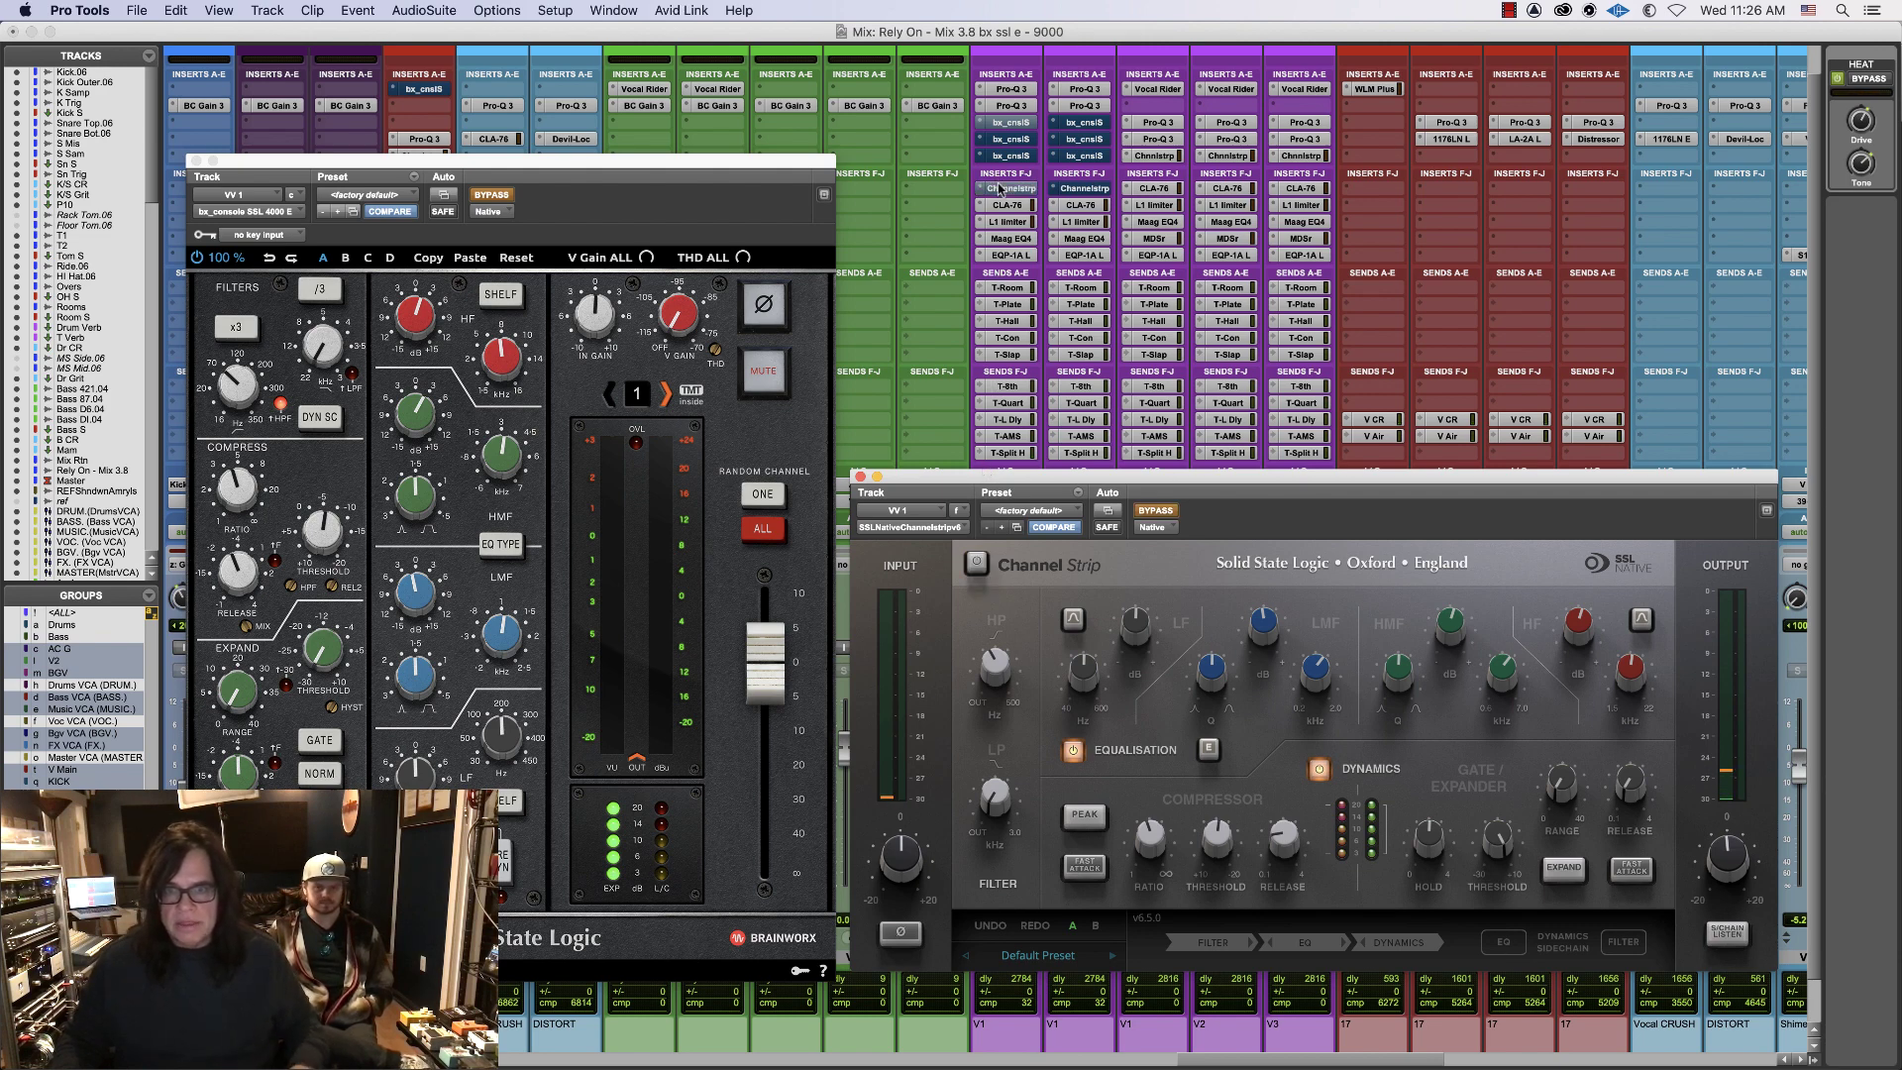
{"action": "left_click", "coordinate": [1007, 124], "text": "super"}
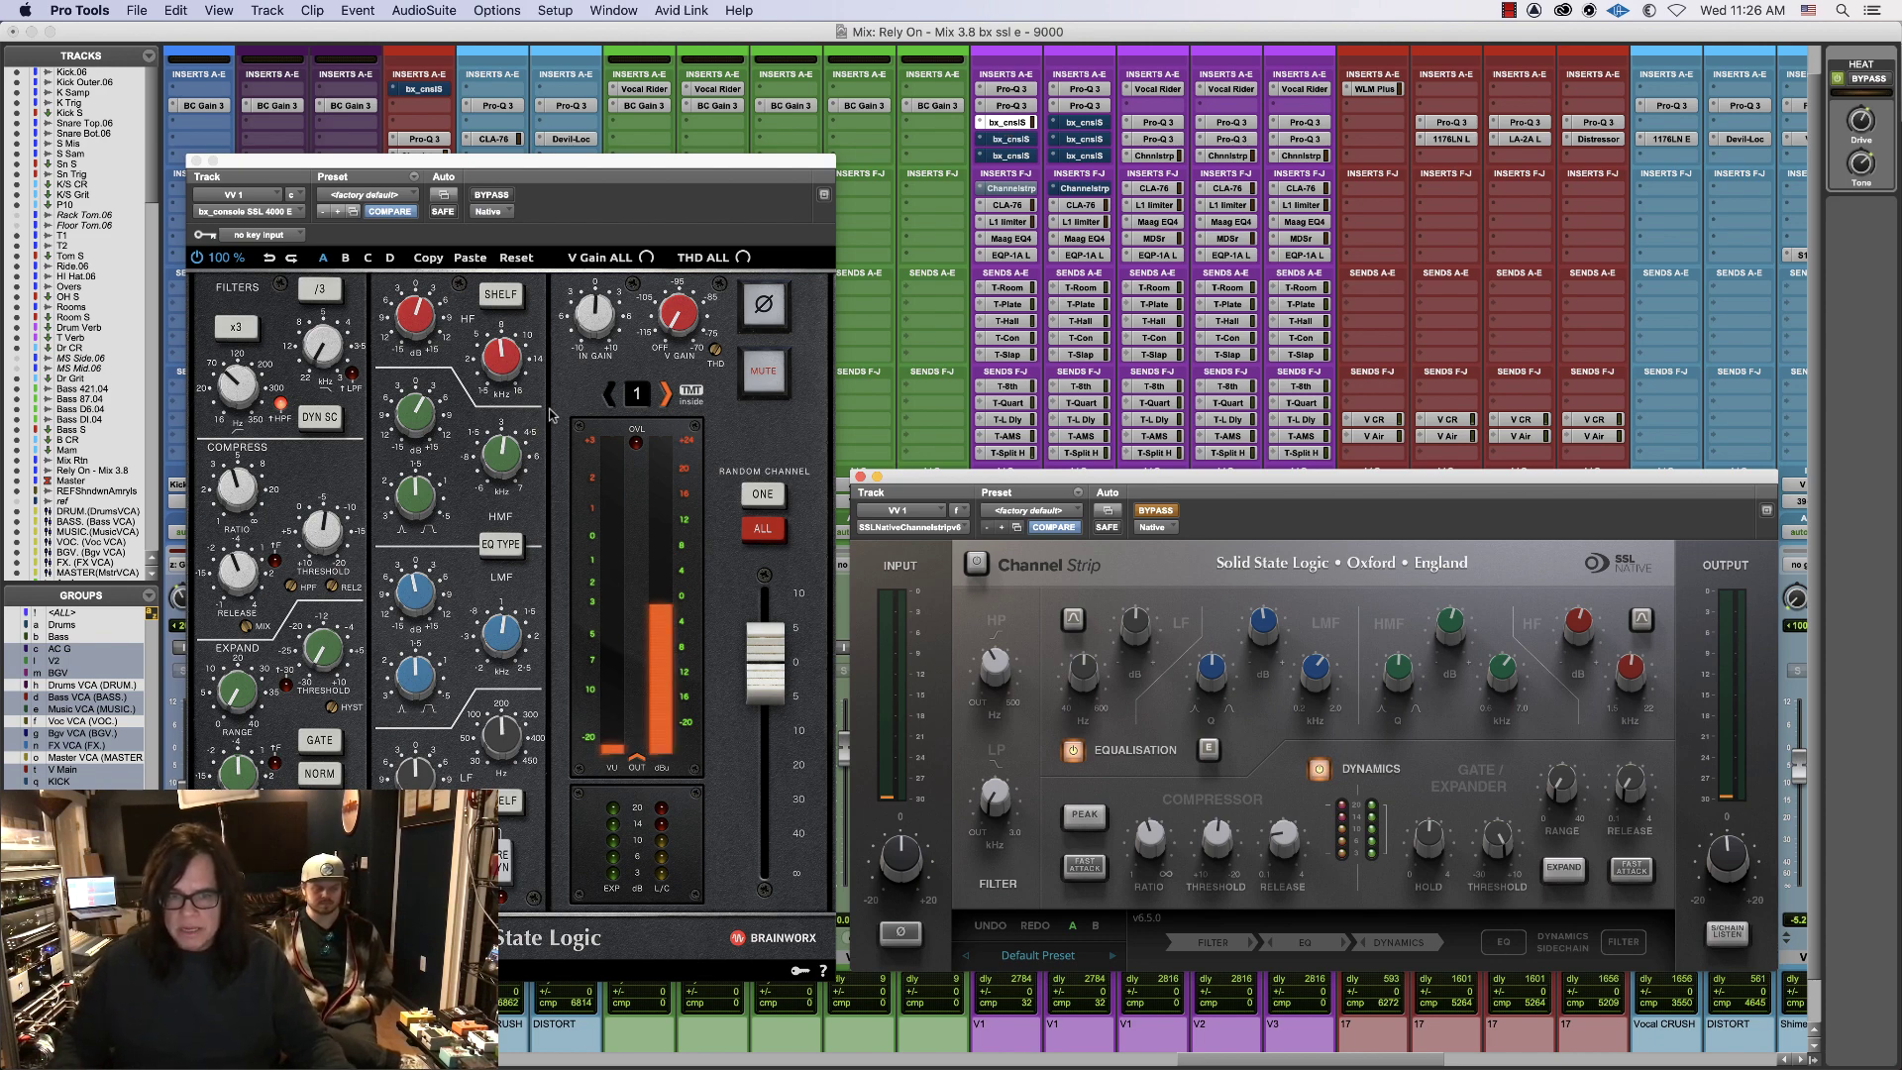
{"action": "left_click", "coordinate": [745, 570]}
{"action": "left_click_drag", "start_coordinate": [599, 327], "coordinate": [598, 319]}
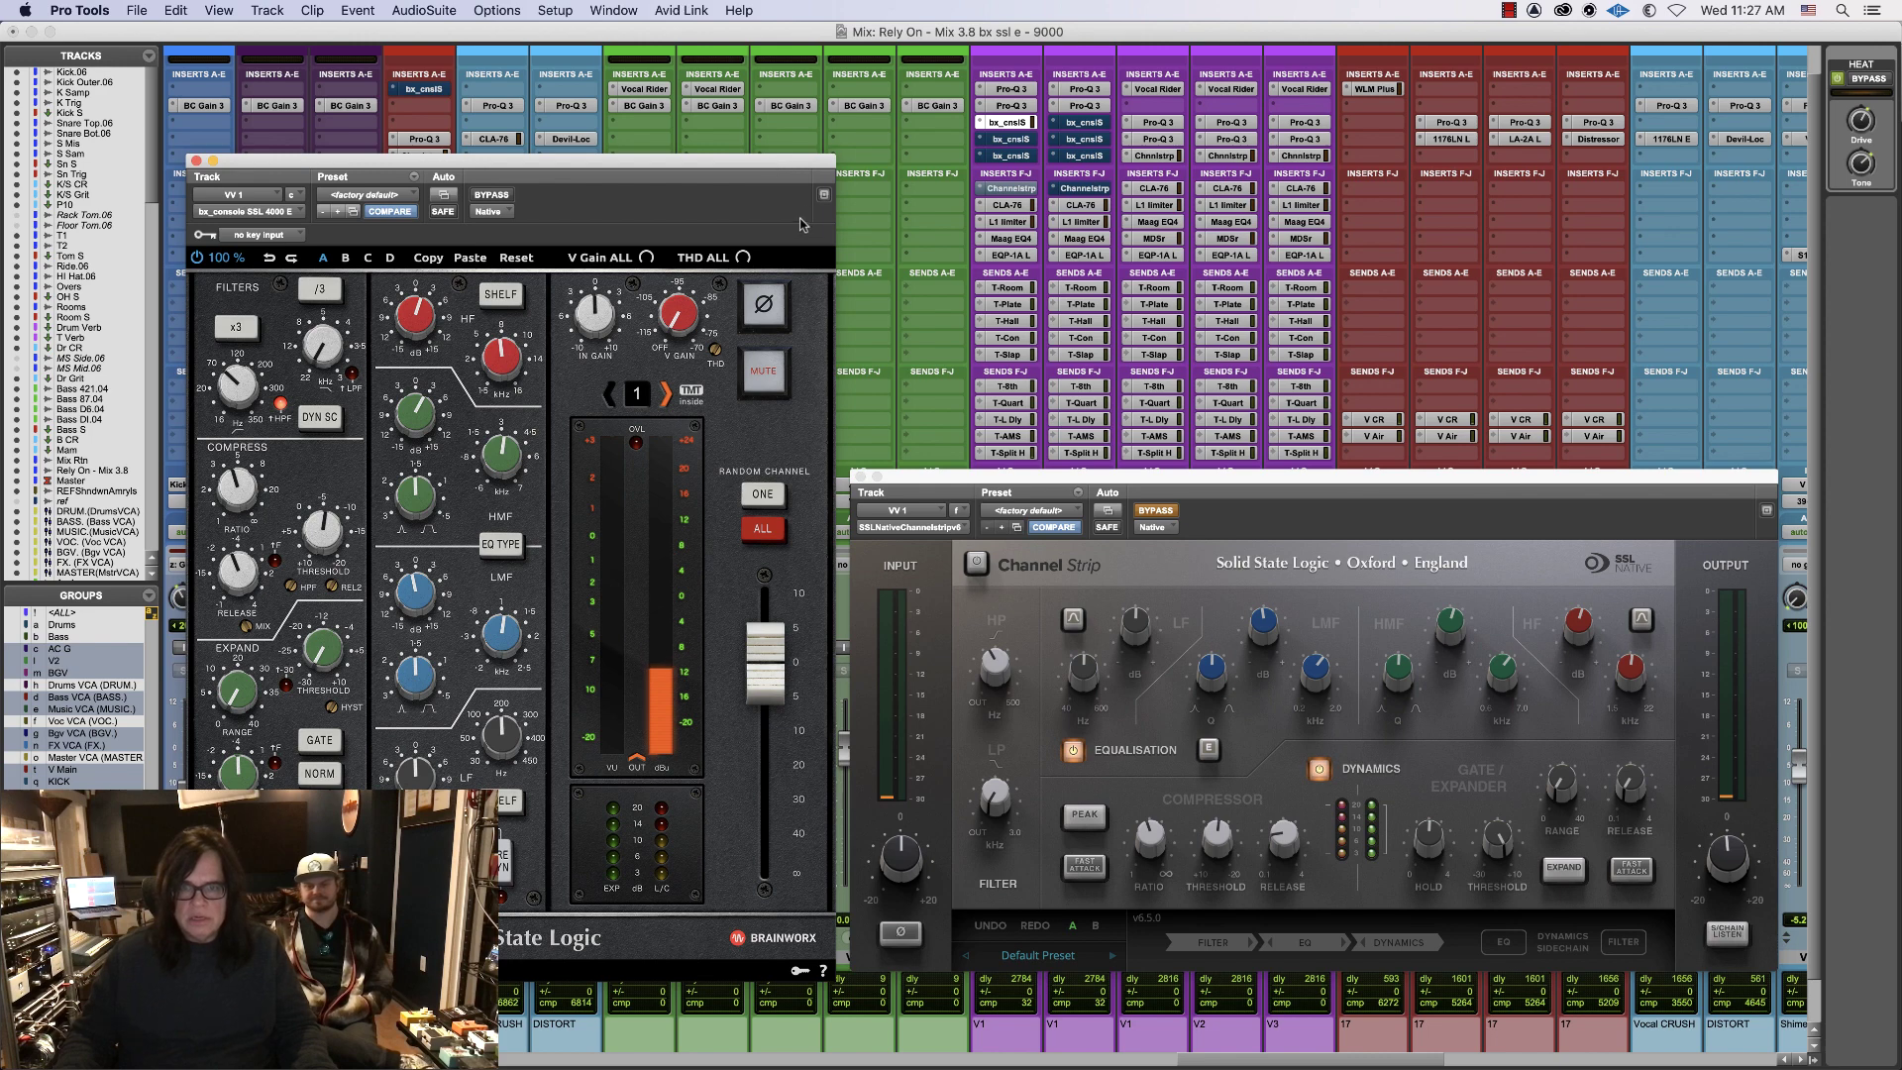
- Audition VV 1 through the SSL Native Channelstrip with the SSL 4000 E bypassed, then return to the SSL 4000 E
{"action": "left_click", "coordinate": [1011, 122], "text": "super"}
{"action": "left_click", "coordinate": [1011, 188], "text": "super"}
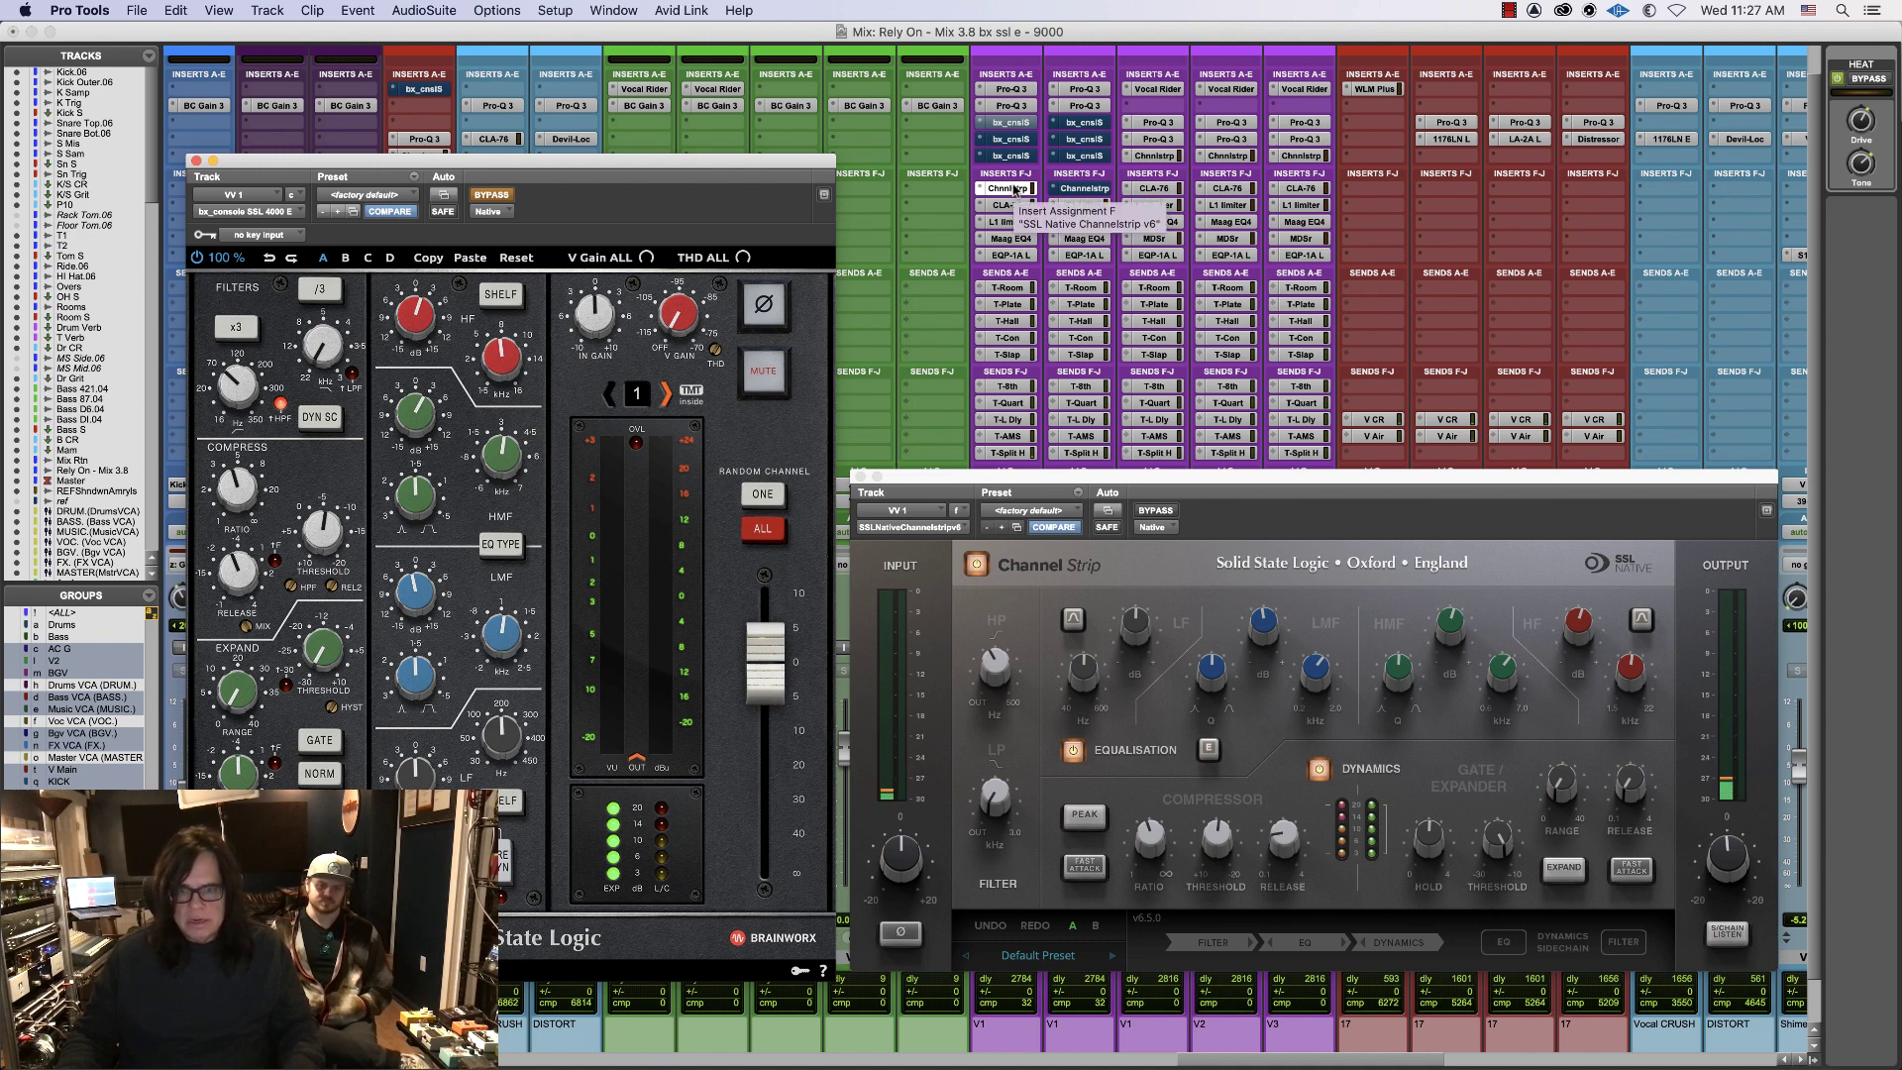
{"action": "left_click", "coordinate": [1016, 188], "text": "super"}
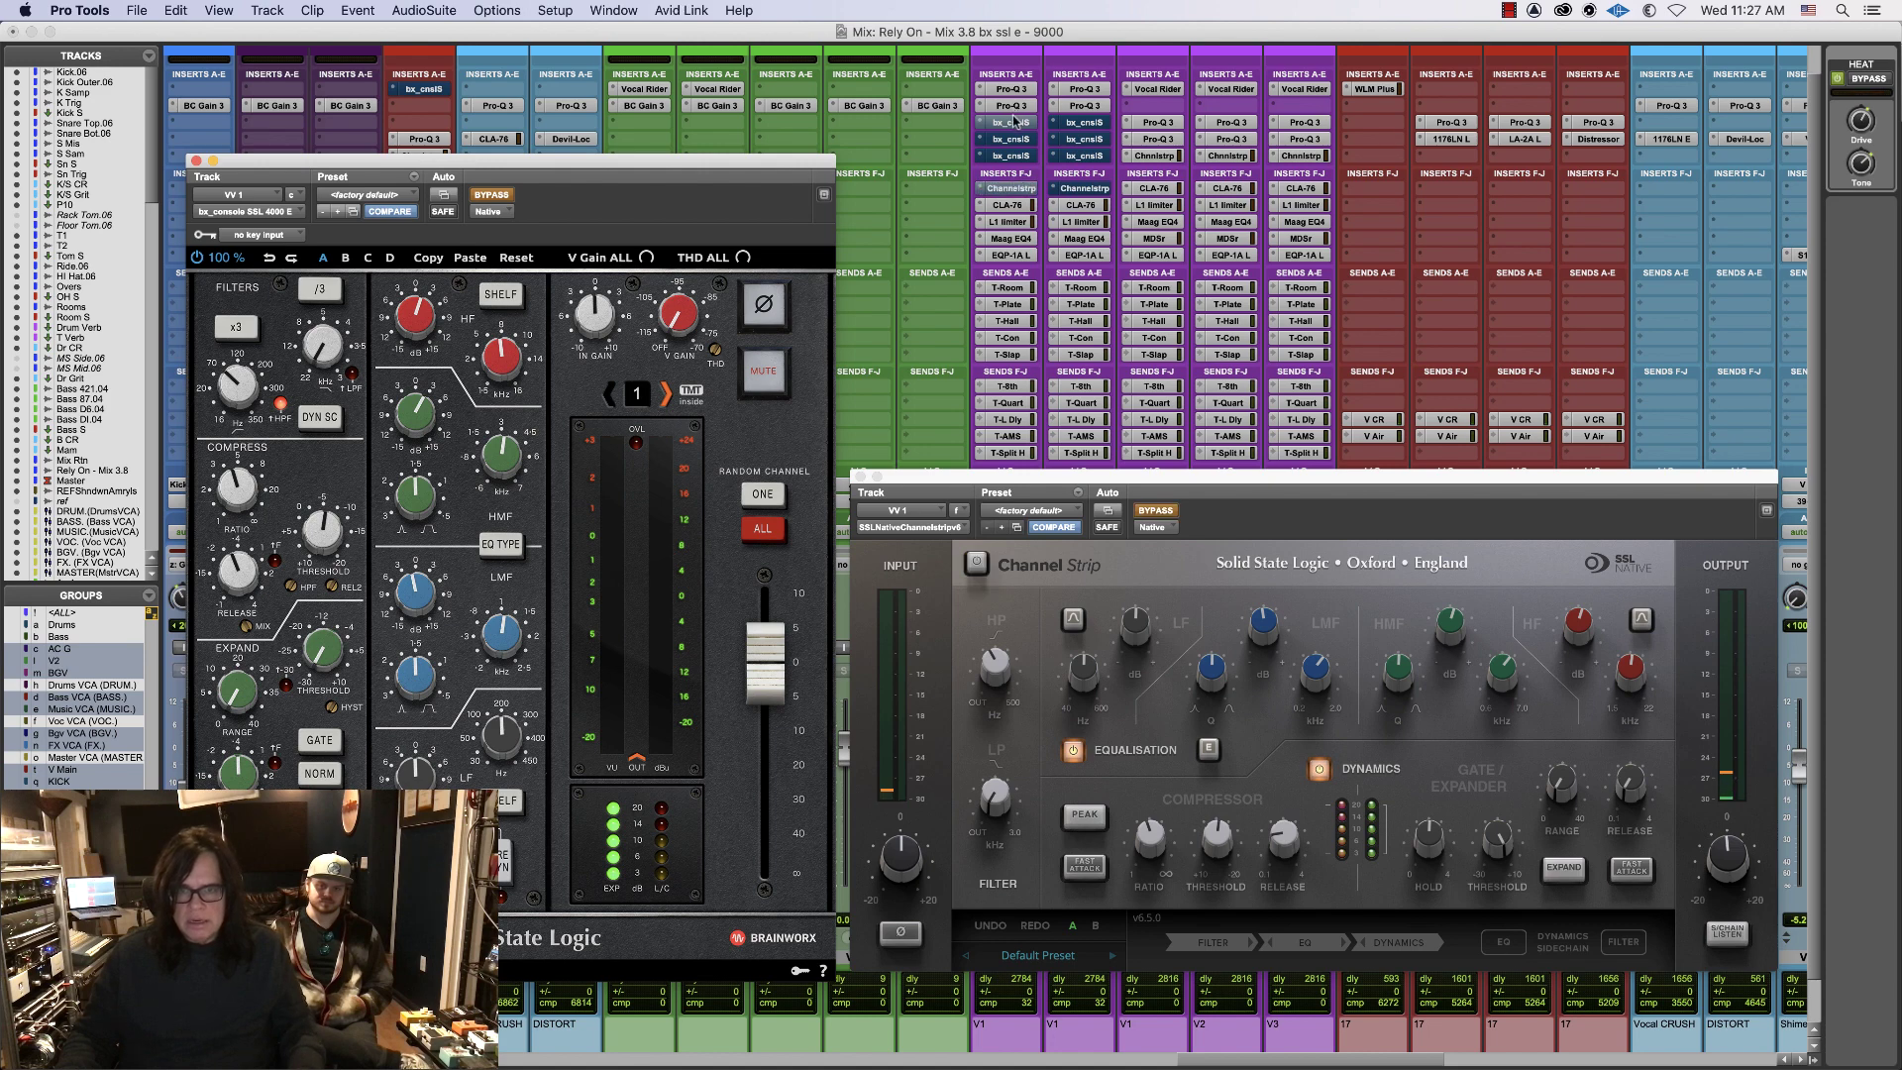
{"action": "left_click", "coordinate": [1016, 122], "text": "super"}
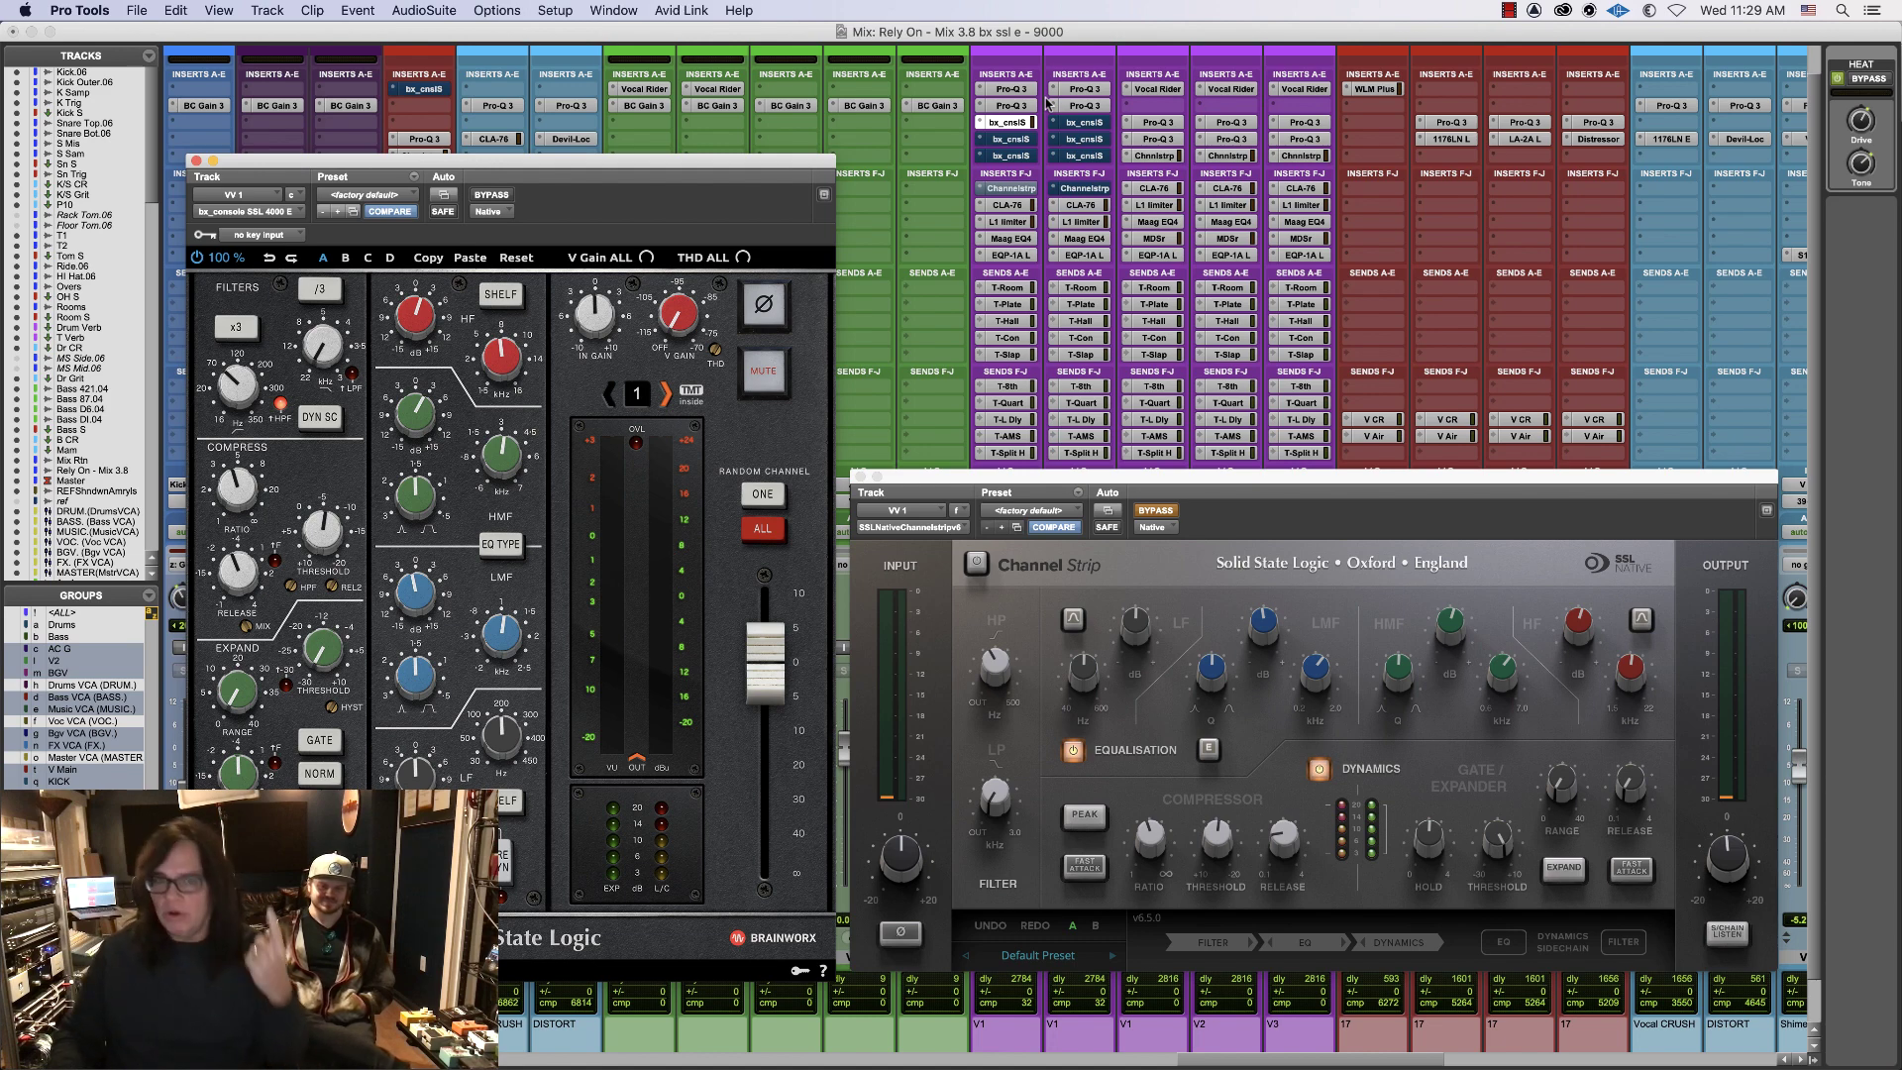
- Toggle the SSL 4000 E's bypass to compare, leave it bypassed, and take the SSL Native Channelstrip out of bypass
{"action": "left_click", "coordinate": [486, 195]}
{"action": "left_click", "coordinate": [487, 195]}
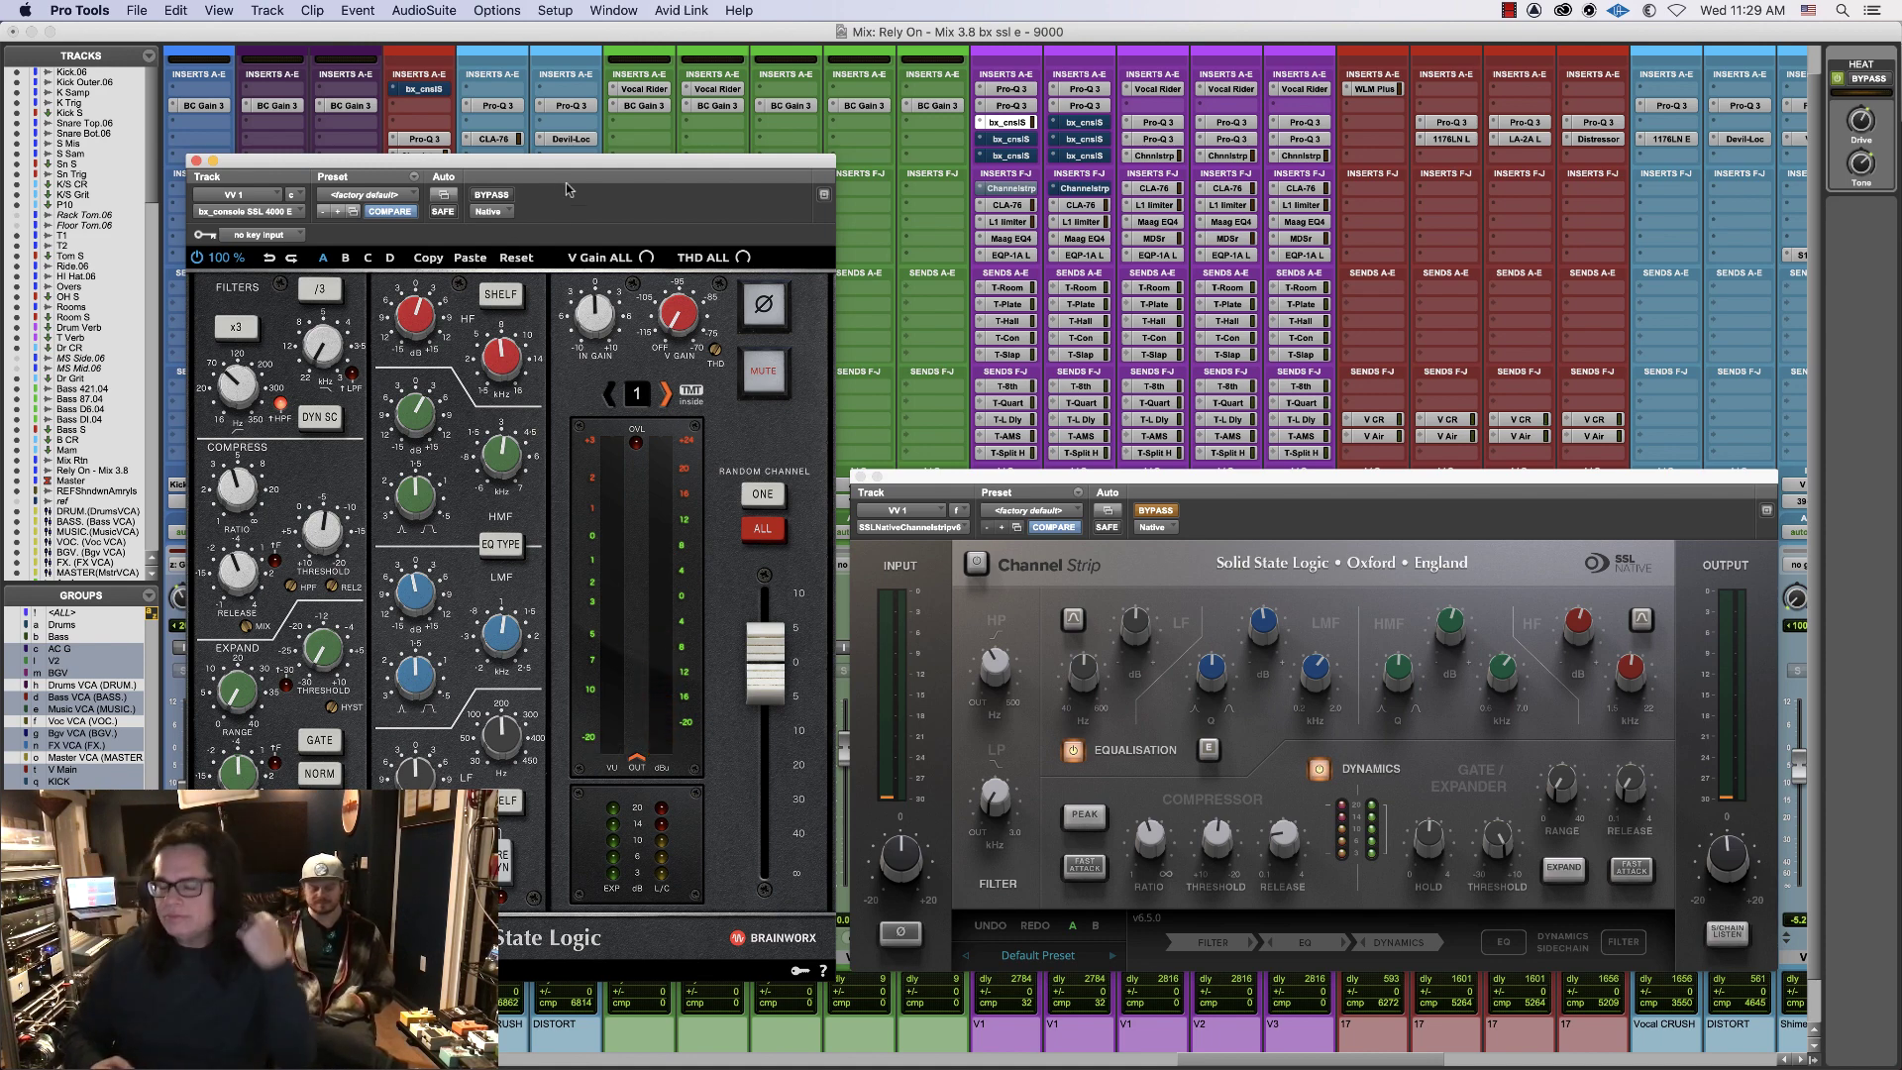
{"action": "left_click", "coordinate": [493, 195]}
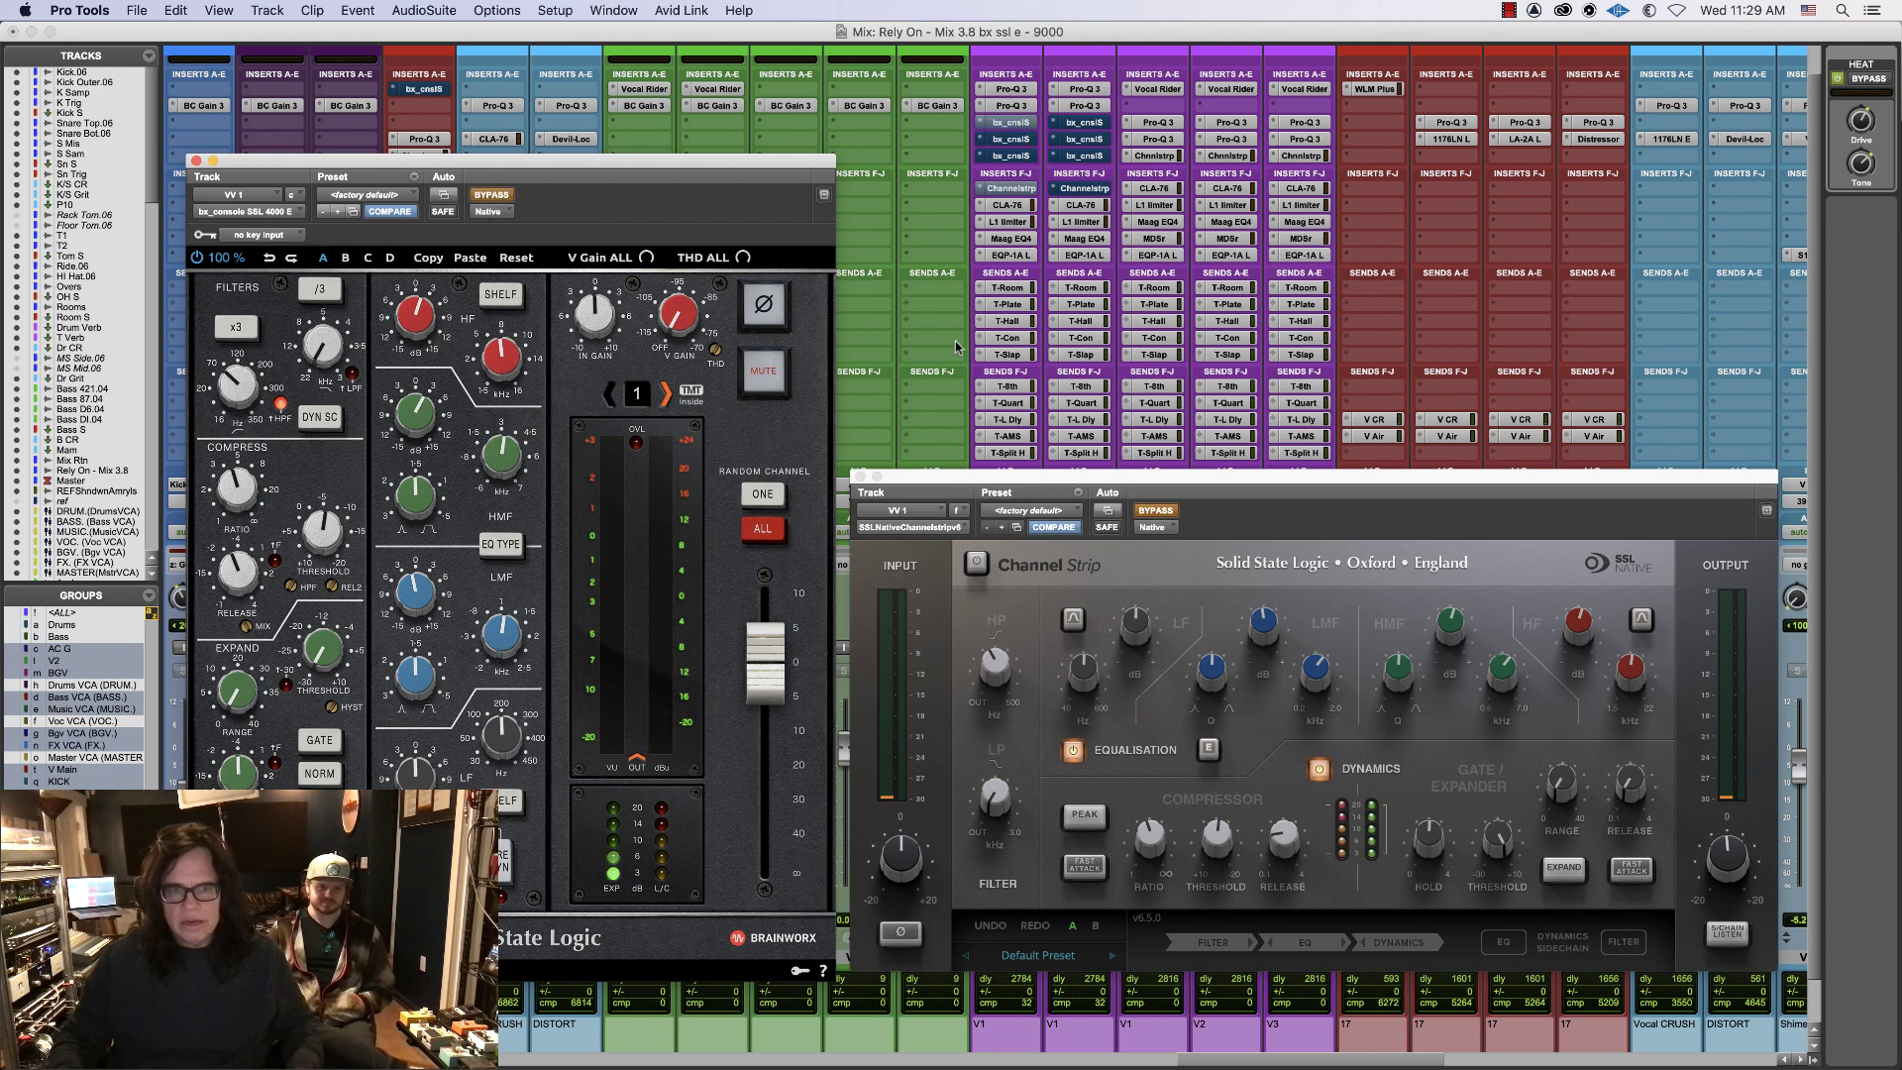
{"action": "left_click", "coordinate": [1170, 509]}
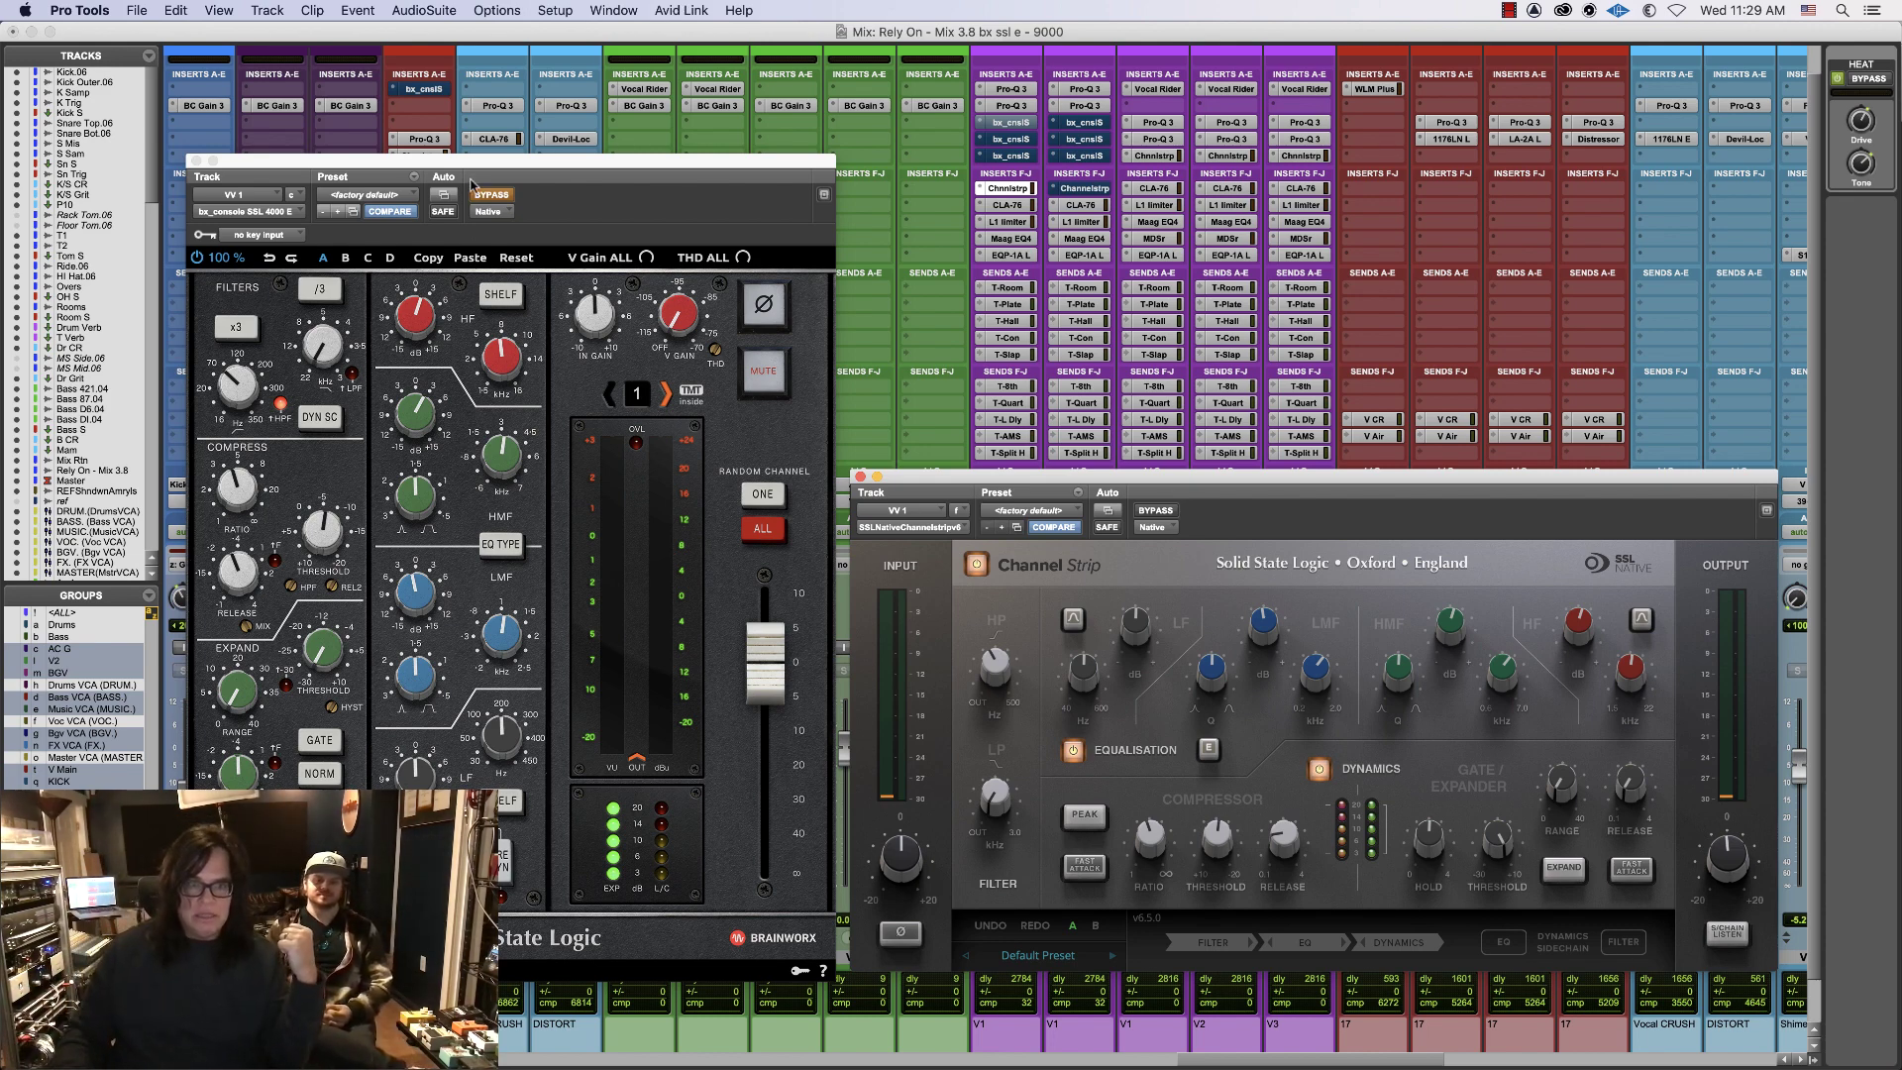
{"action": "left_click_drag", "start_coordinate": [466, 161], "coordinate": [459, 162]}
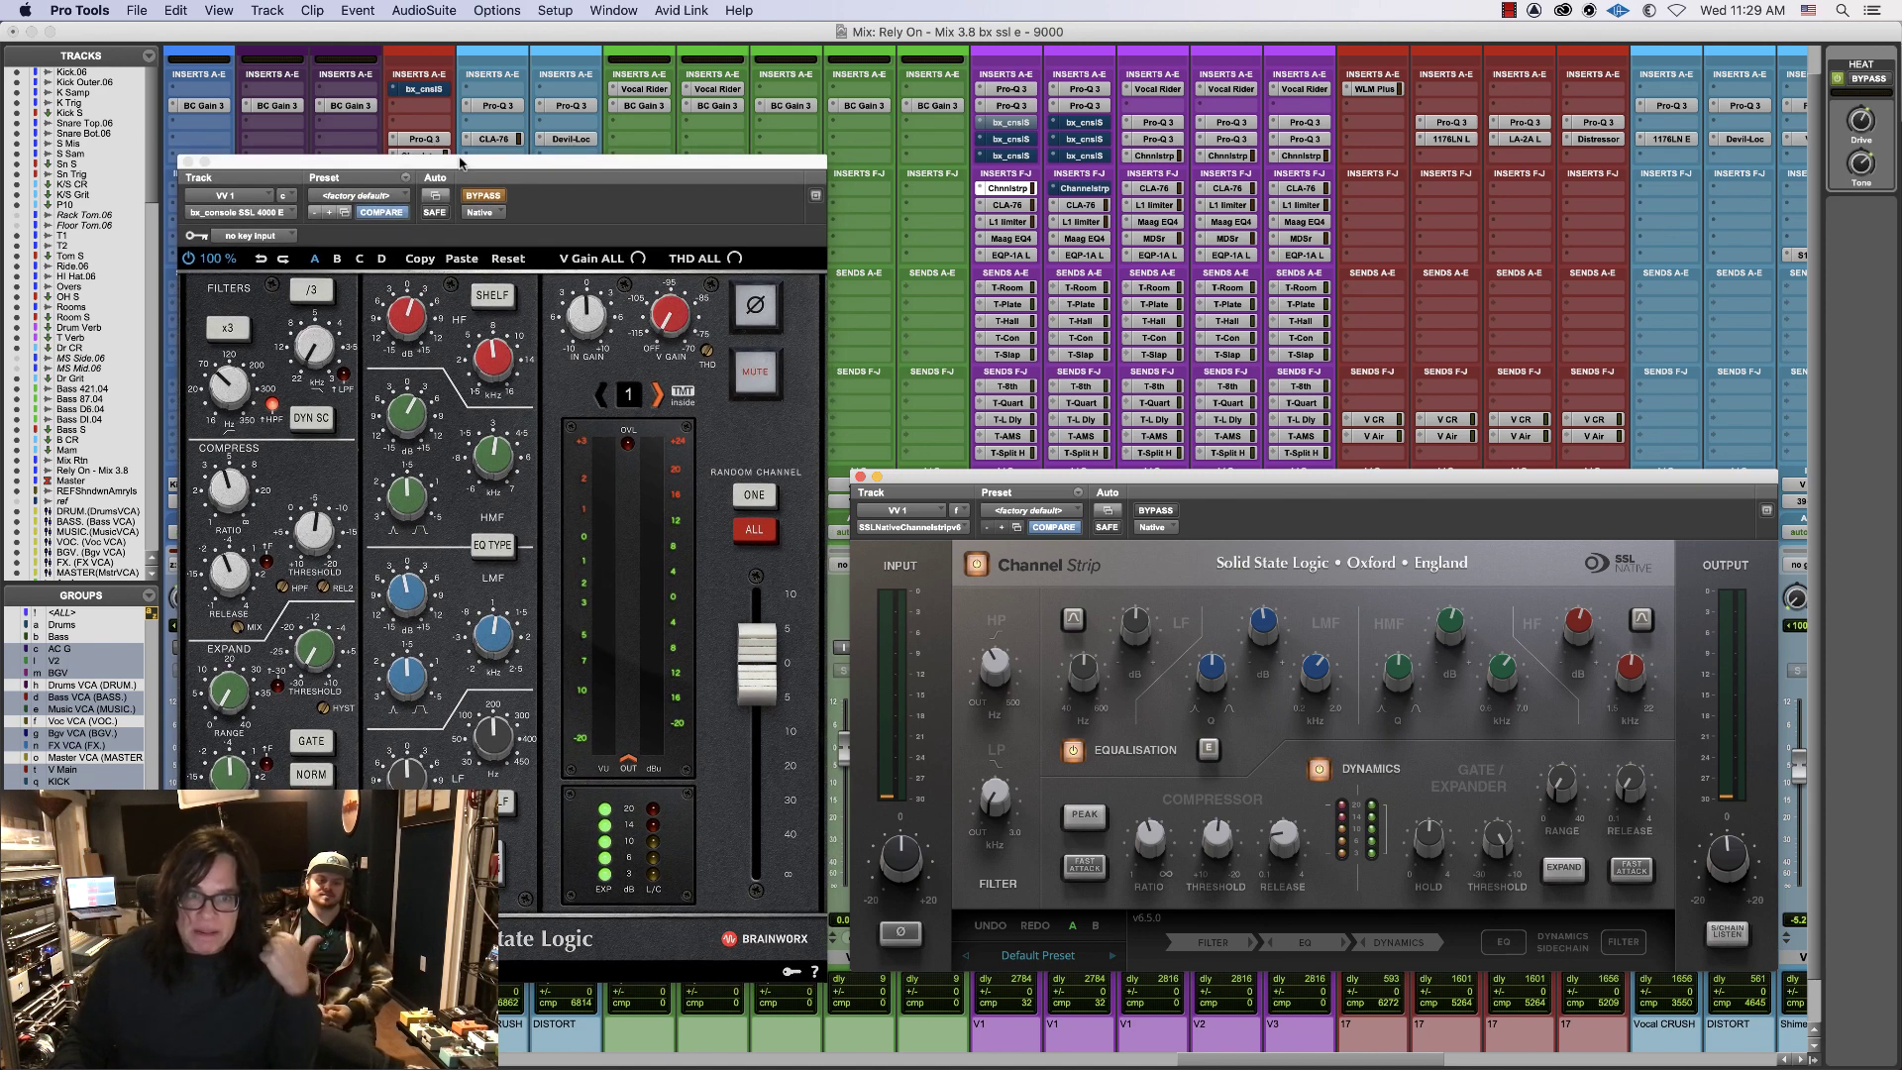
{"action": "left_click_drag", "start_coordinate": [459, 163], "coordinate": [460, 162]}
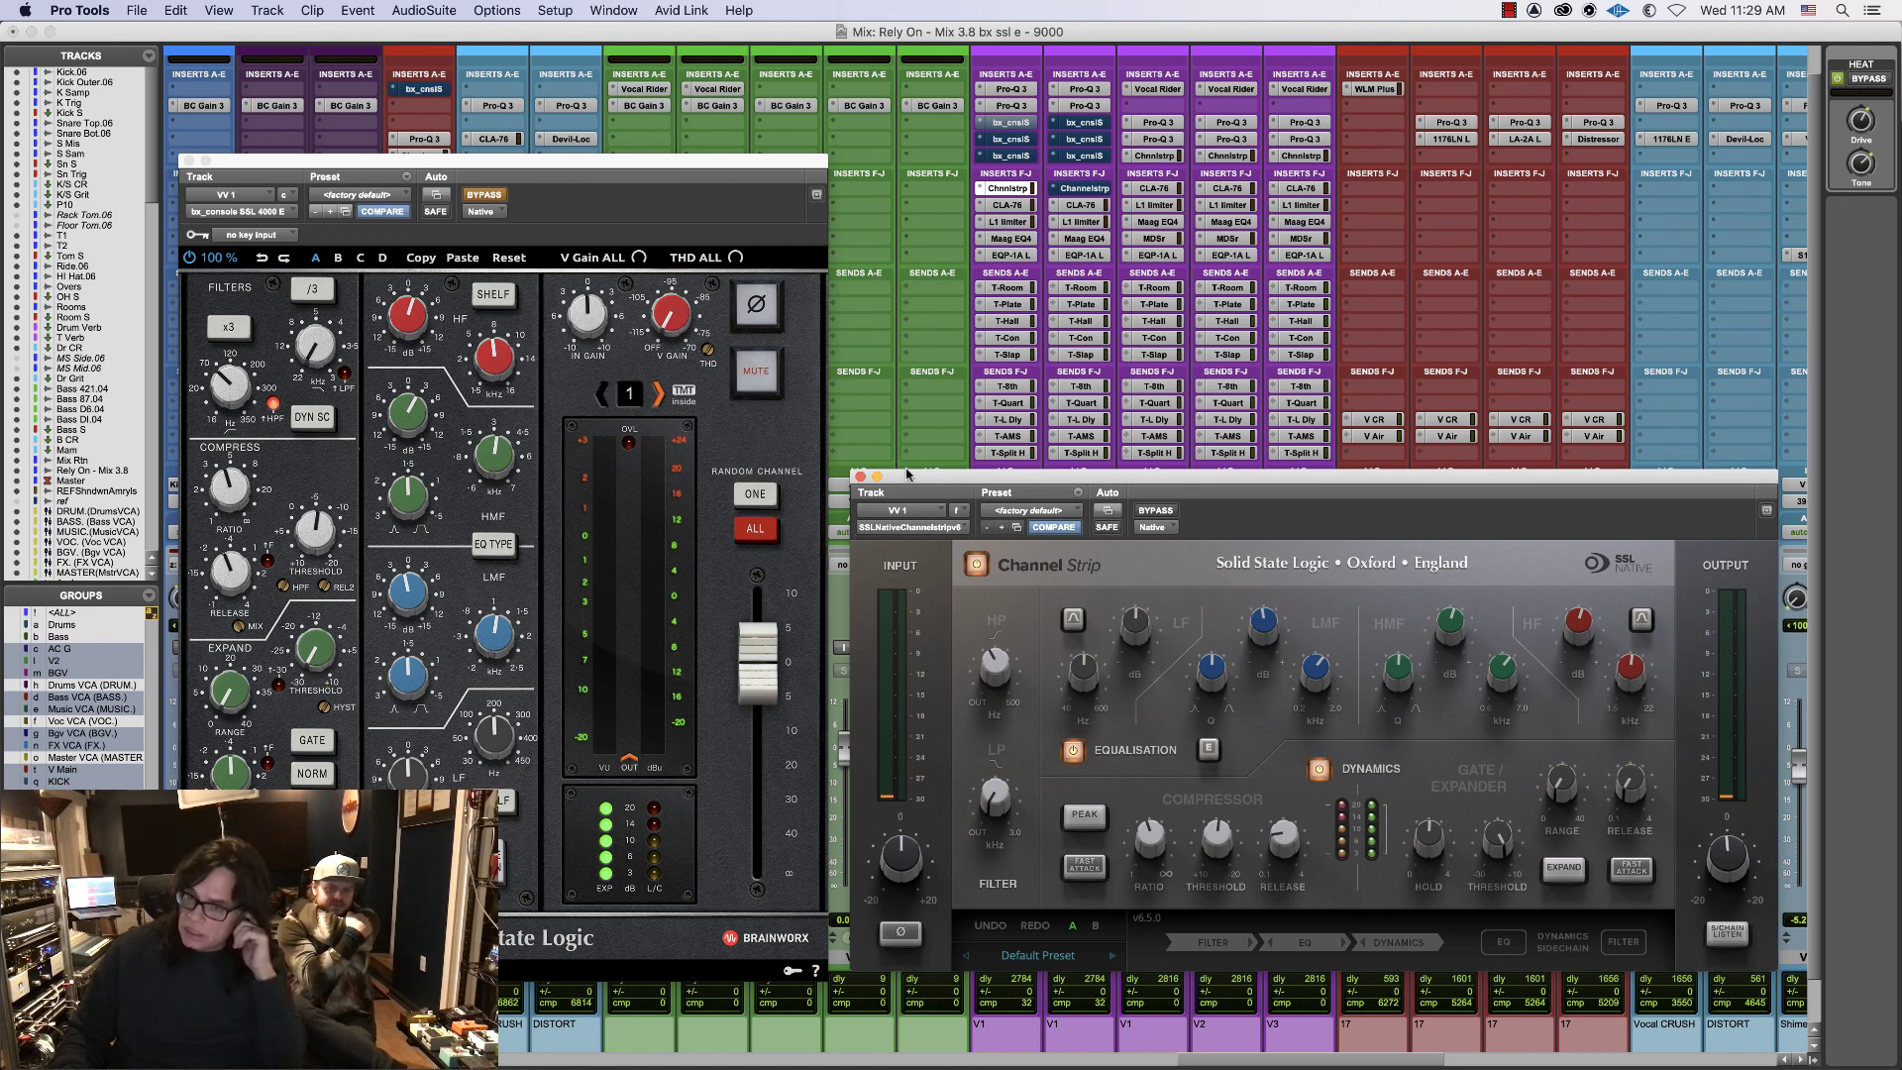
{"action": "mouse_move", "coordinate": [908, 477]}
{"action": "left_mouse_down"}
{"action": "mouse_move", "coordinate": [987, 442]}
{"action": "mouse_move", "coordinate": [927, 503]}
{"action": "mouse_move", "coordinate": [902, 492]}
{"action": "left_mouse_up"}
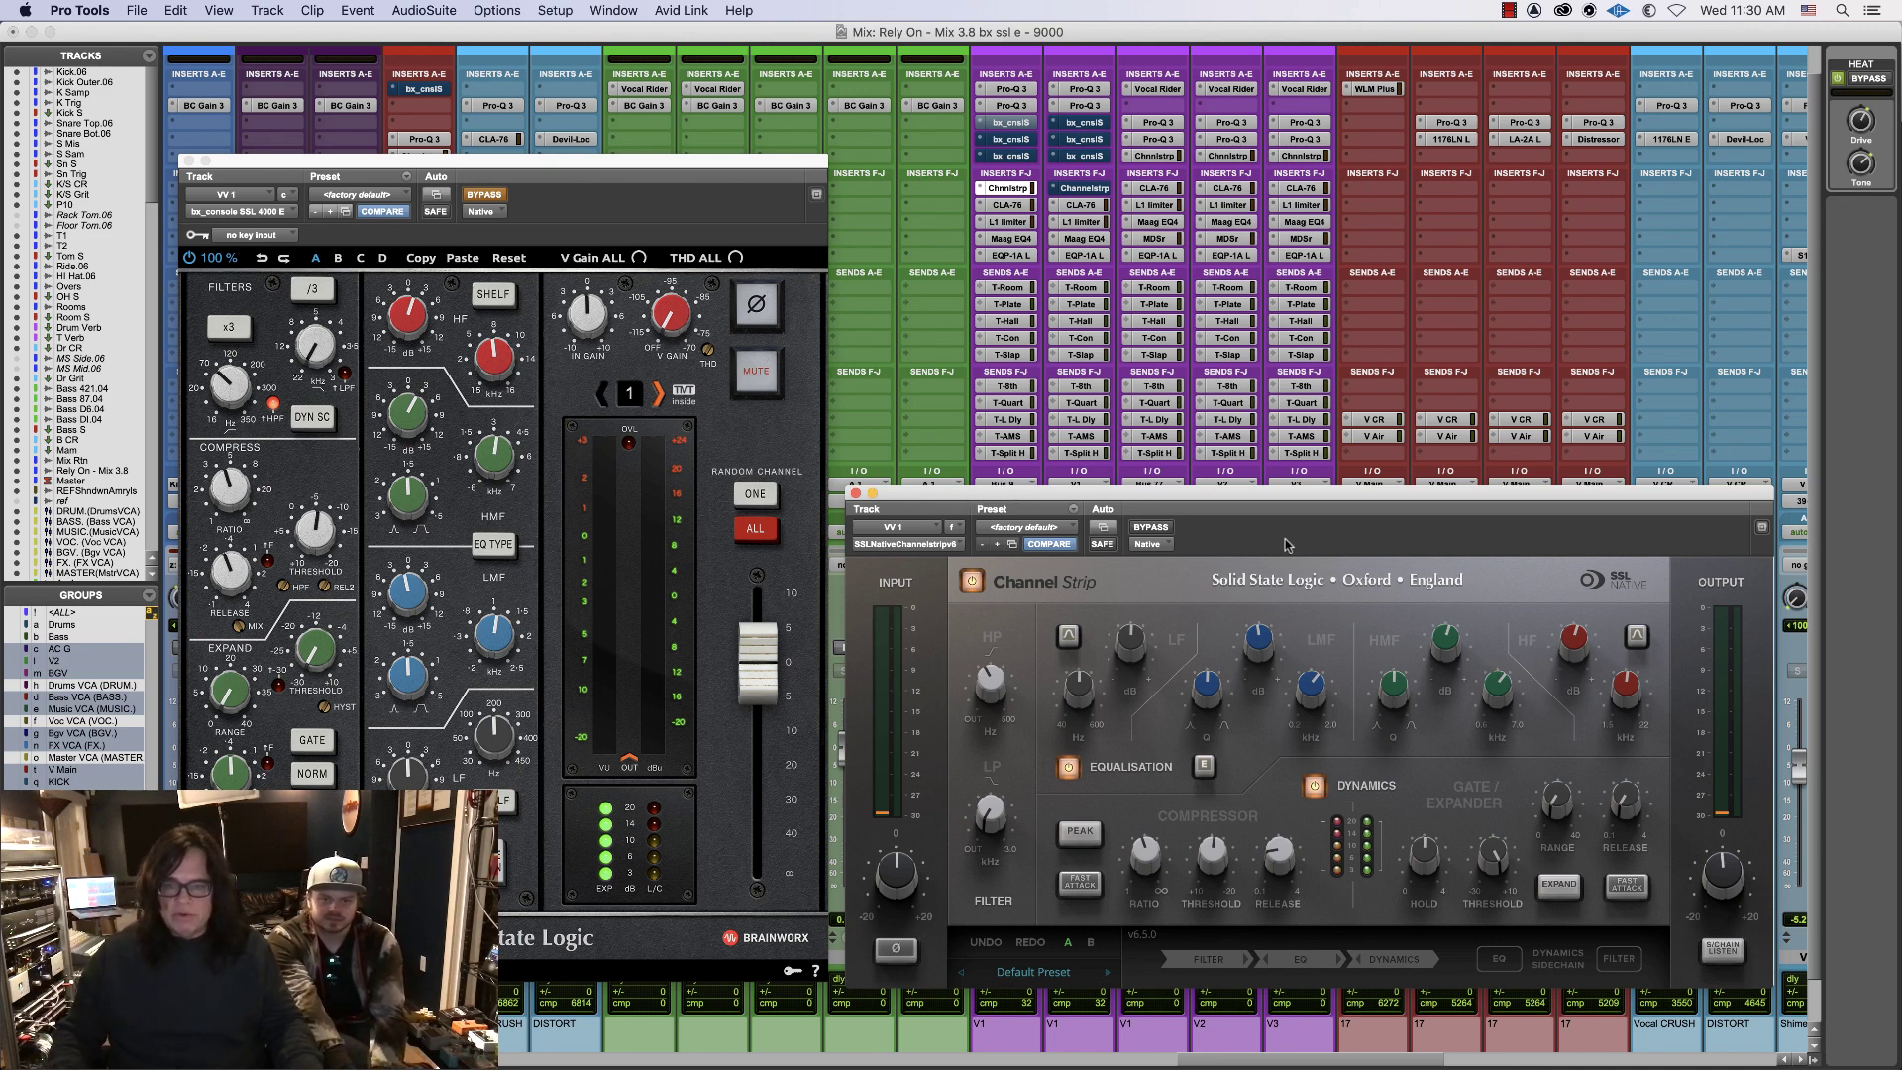
{"action": "left_click_drag", "start_coordinate": [1294, 500], "coordinate": [1301, 456]}
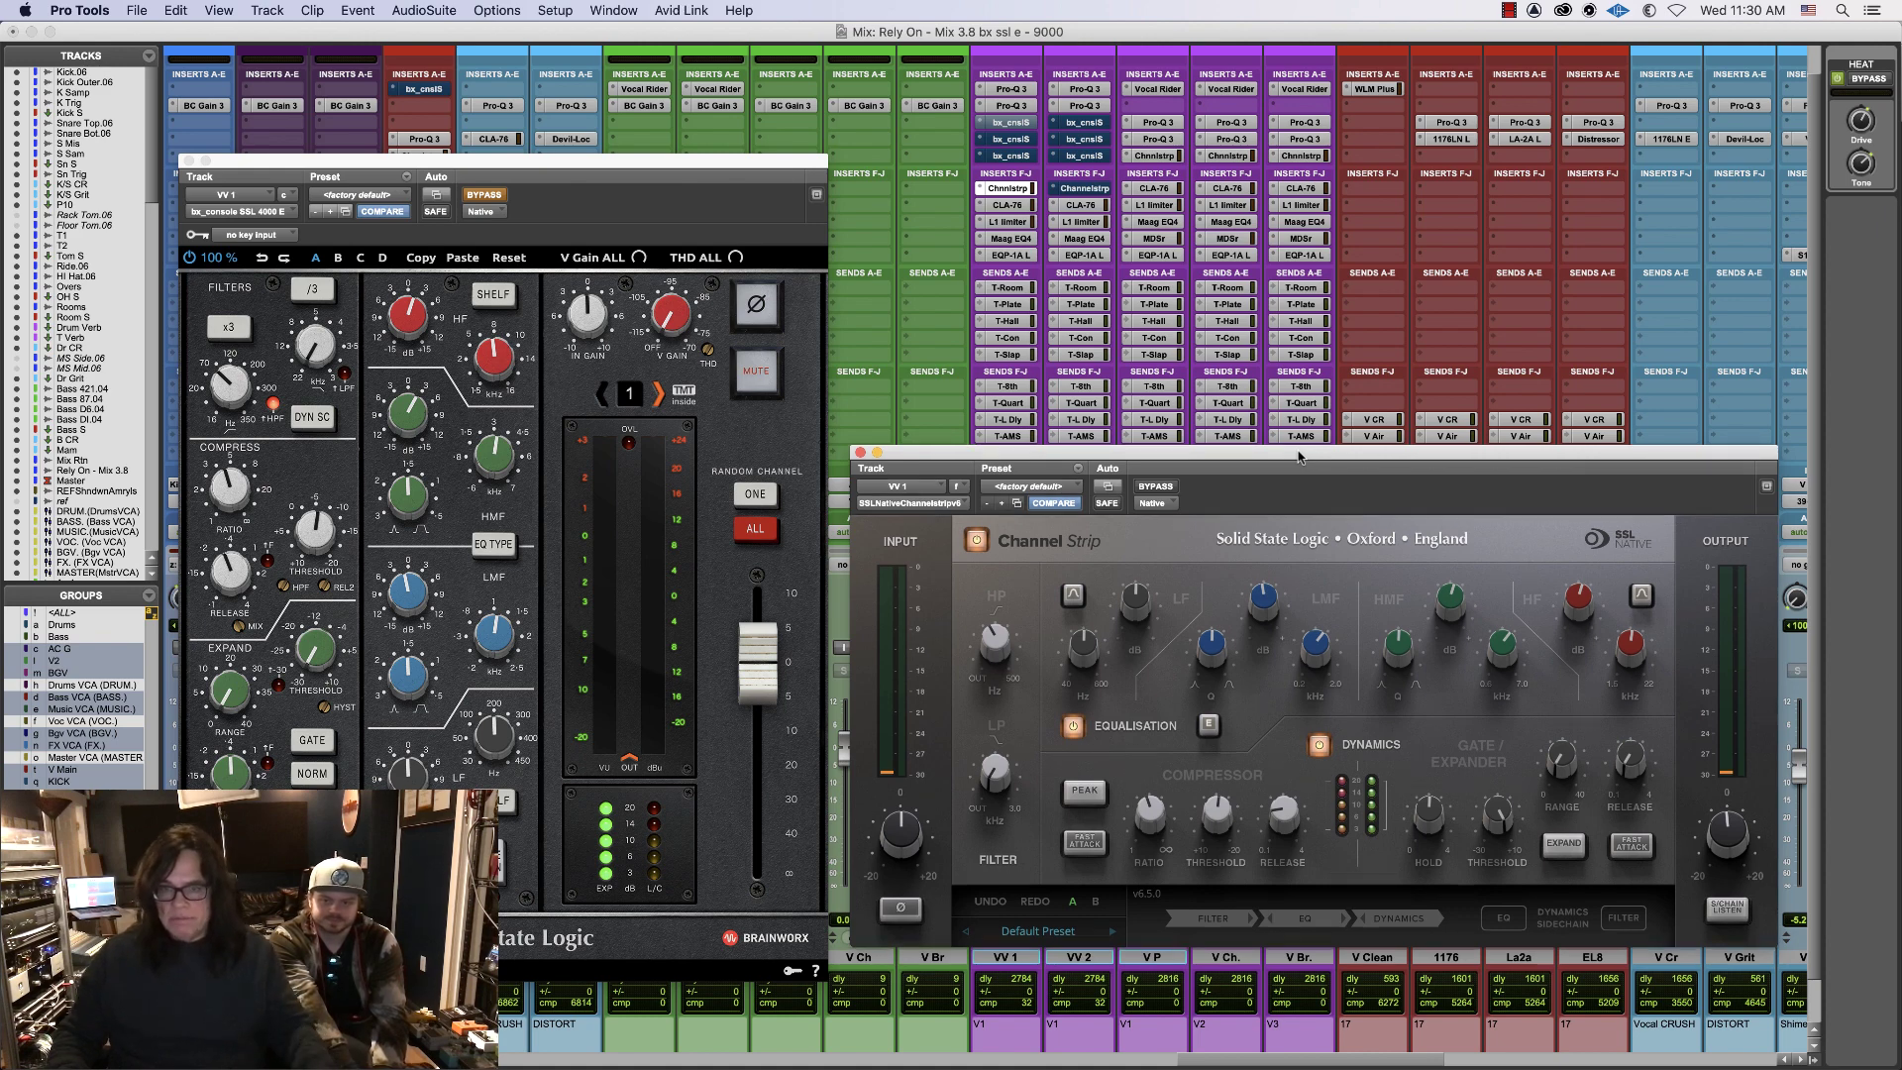
- Move the SSL 4000 E window mostly out of view to uncover the mixer tracks behind it
{"action": "left_click", "coordinate": [671, 156]}
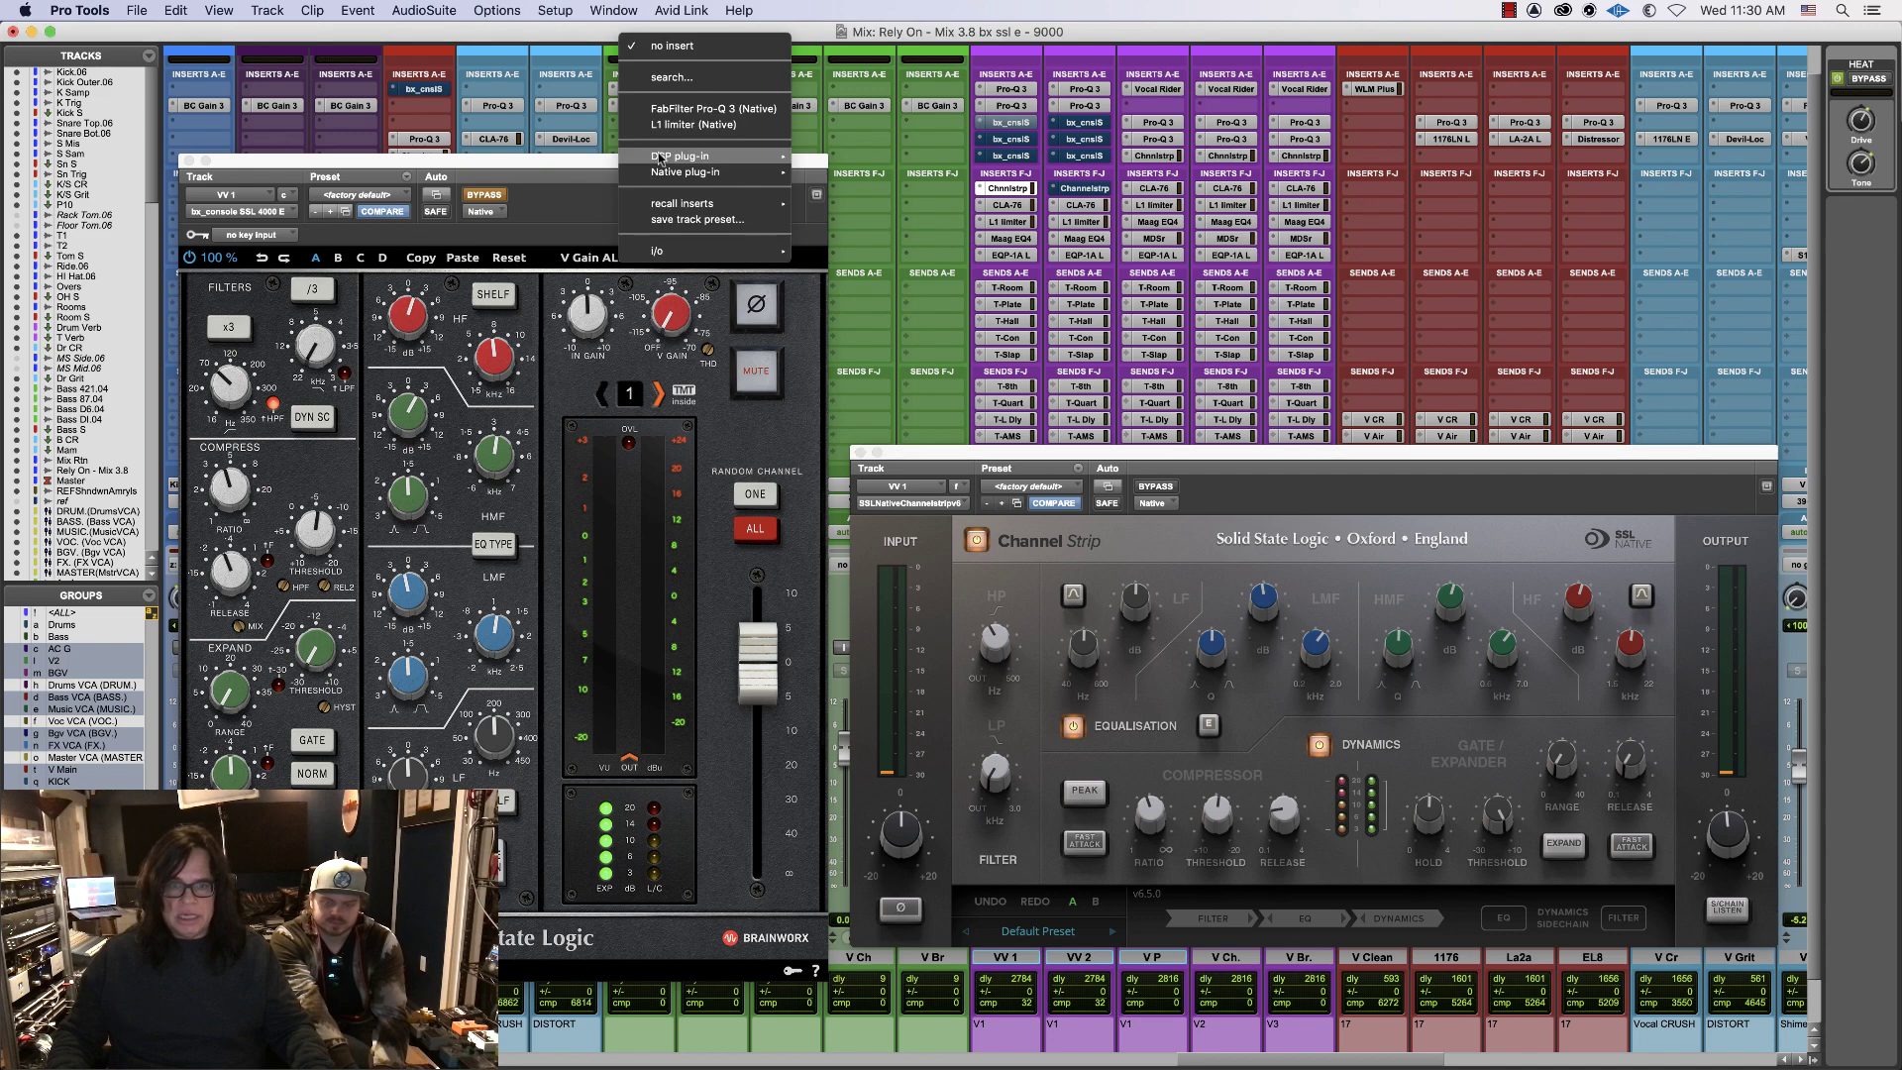
{"action": "left_click", "coordinate": [562, 167]}
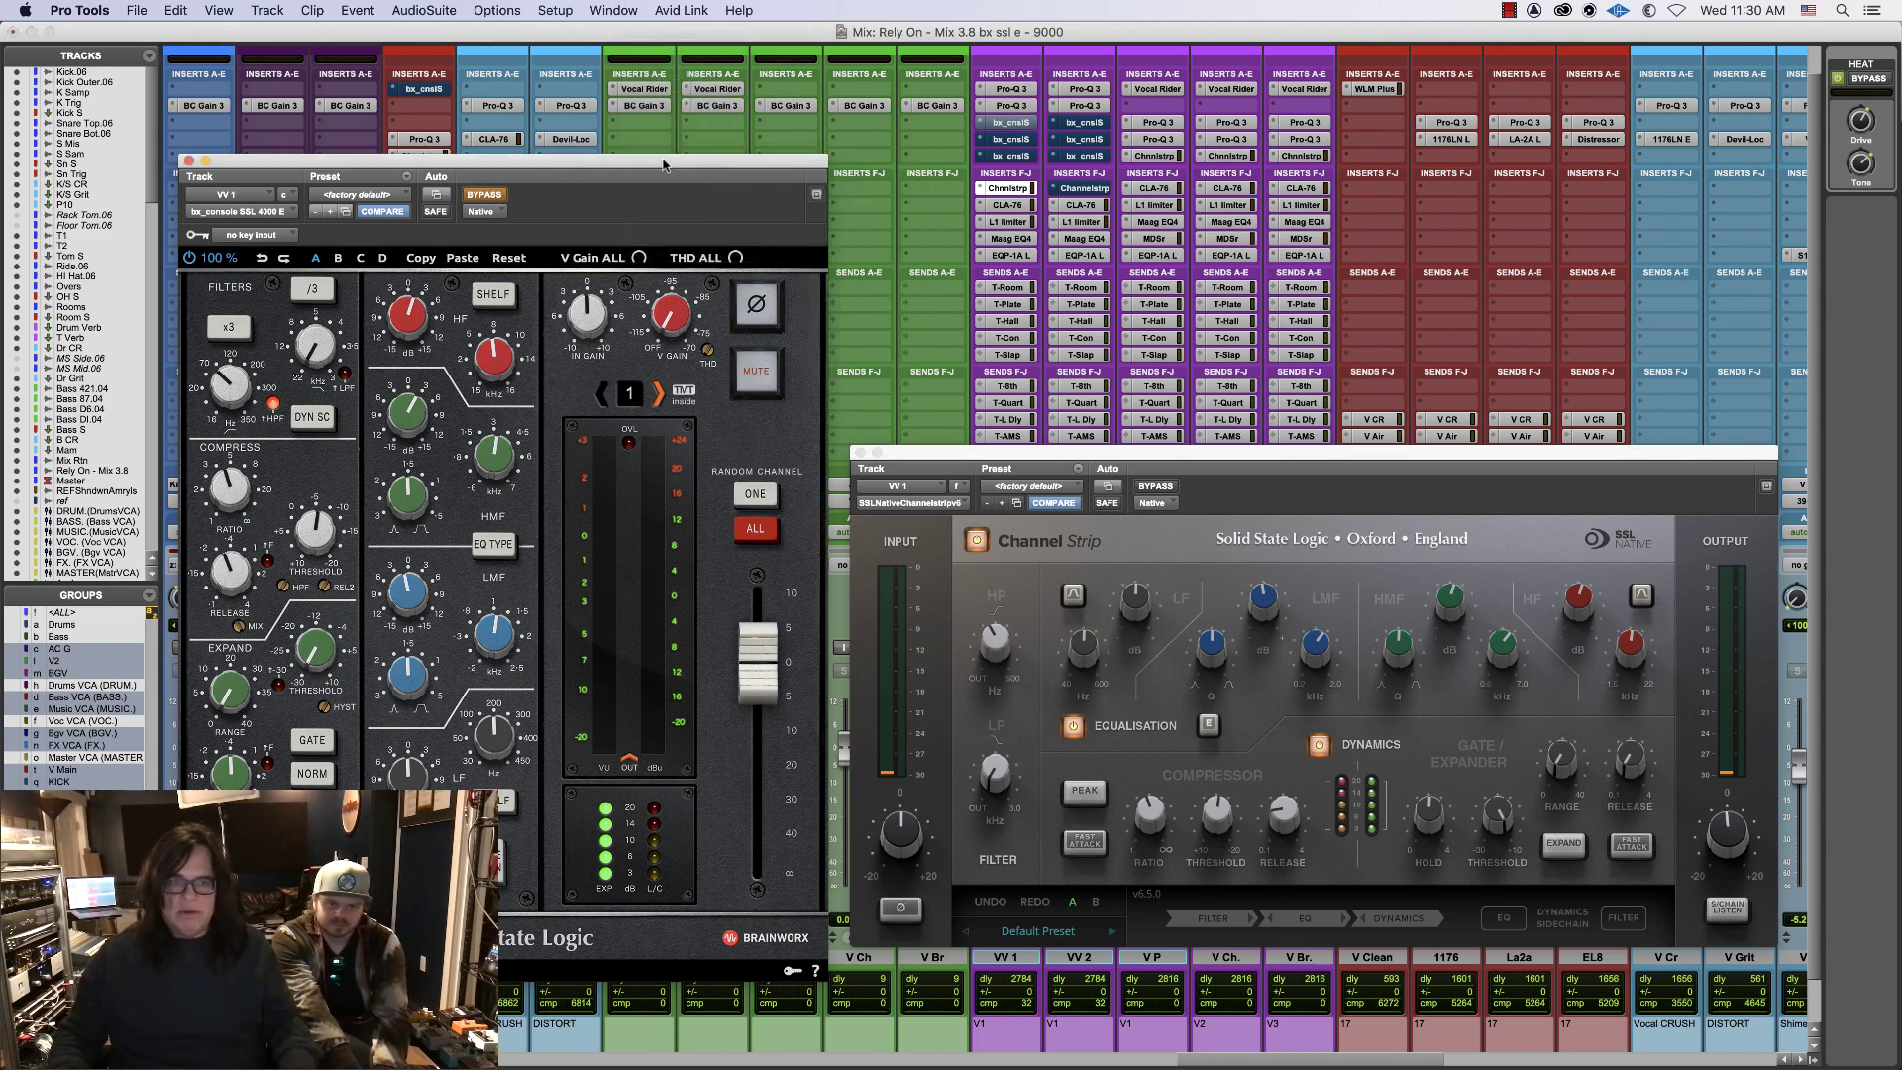
{"action": "left_click_drag", "start_coordinate": [656, 161], "coordinate": [100, 169]}
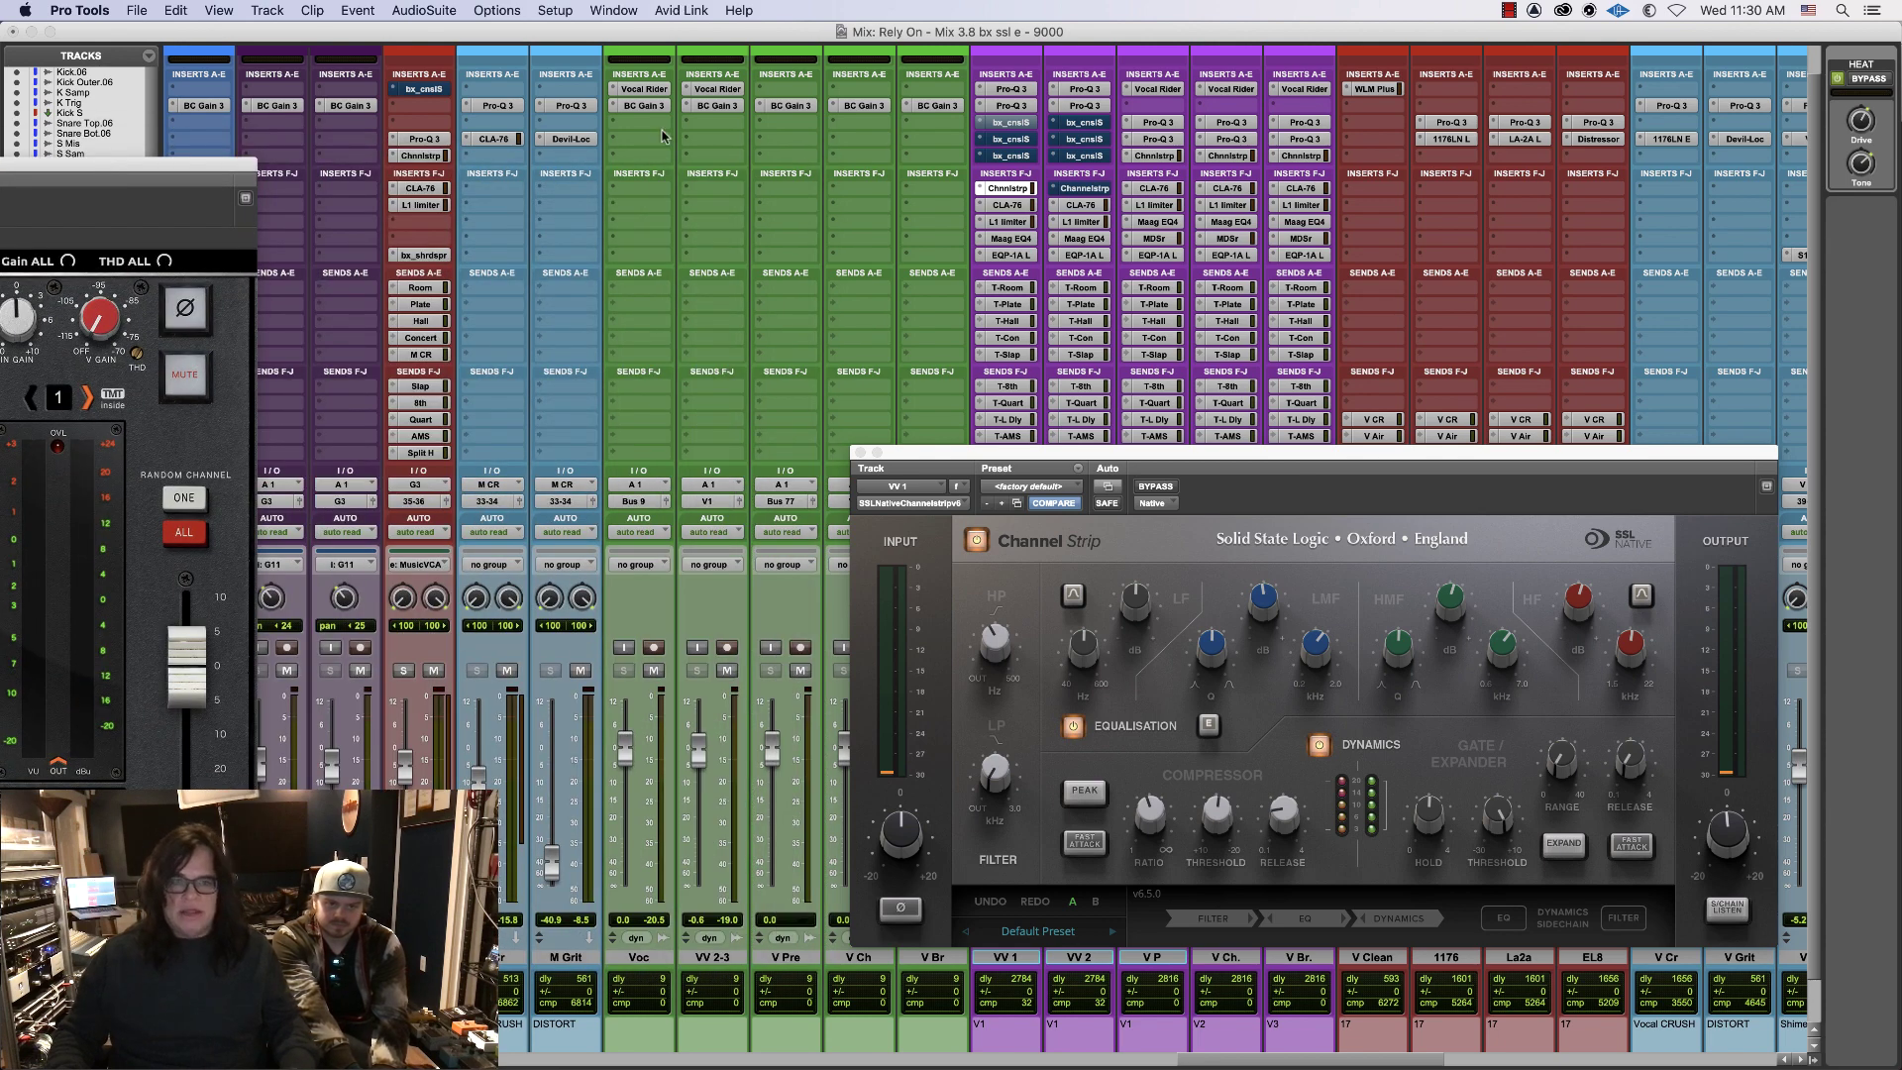
- Open the bx_console SSL 4000 G on VV 1 and place its window between the SSL 4000 E and the SSL Native Channelstrip
{"action": "left_click", "coordinate": [1012, 140]}
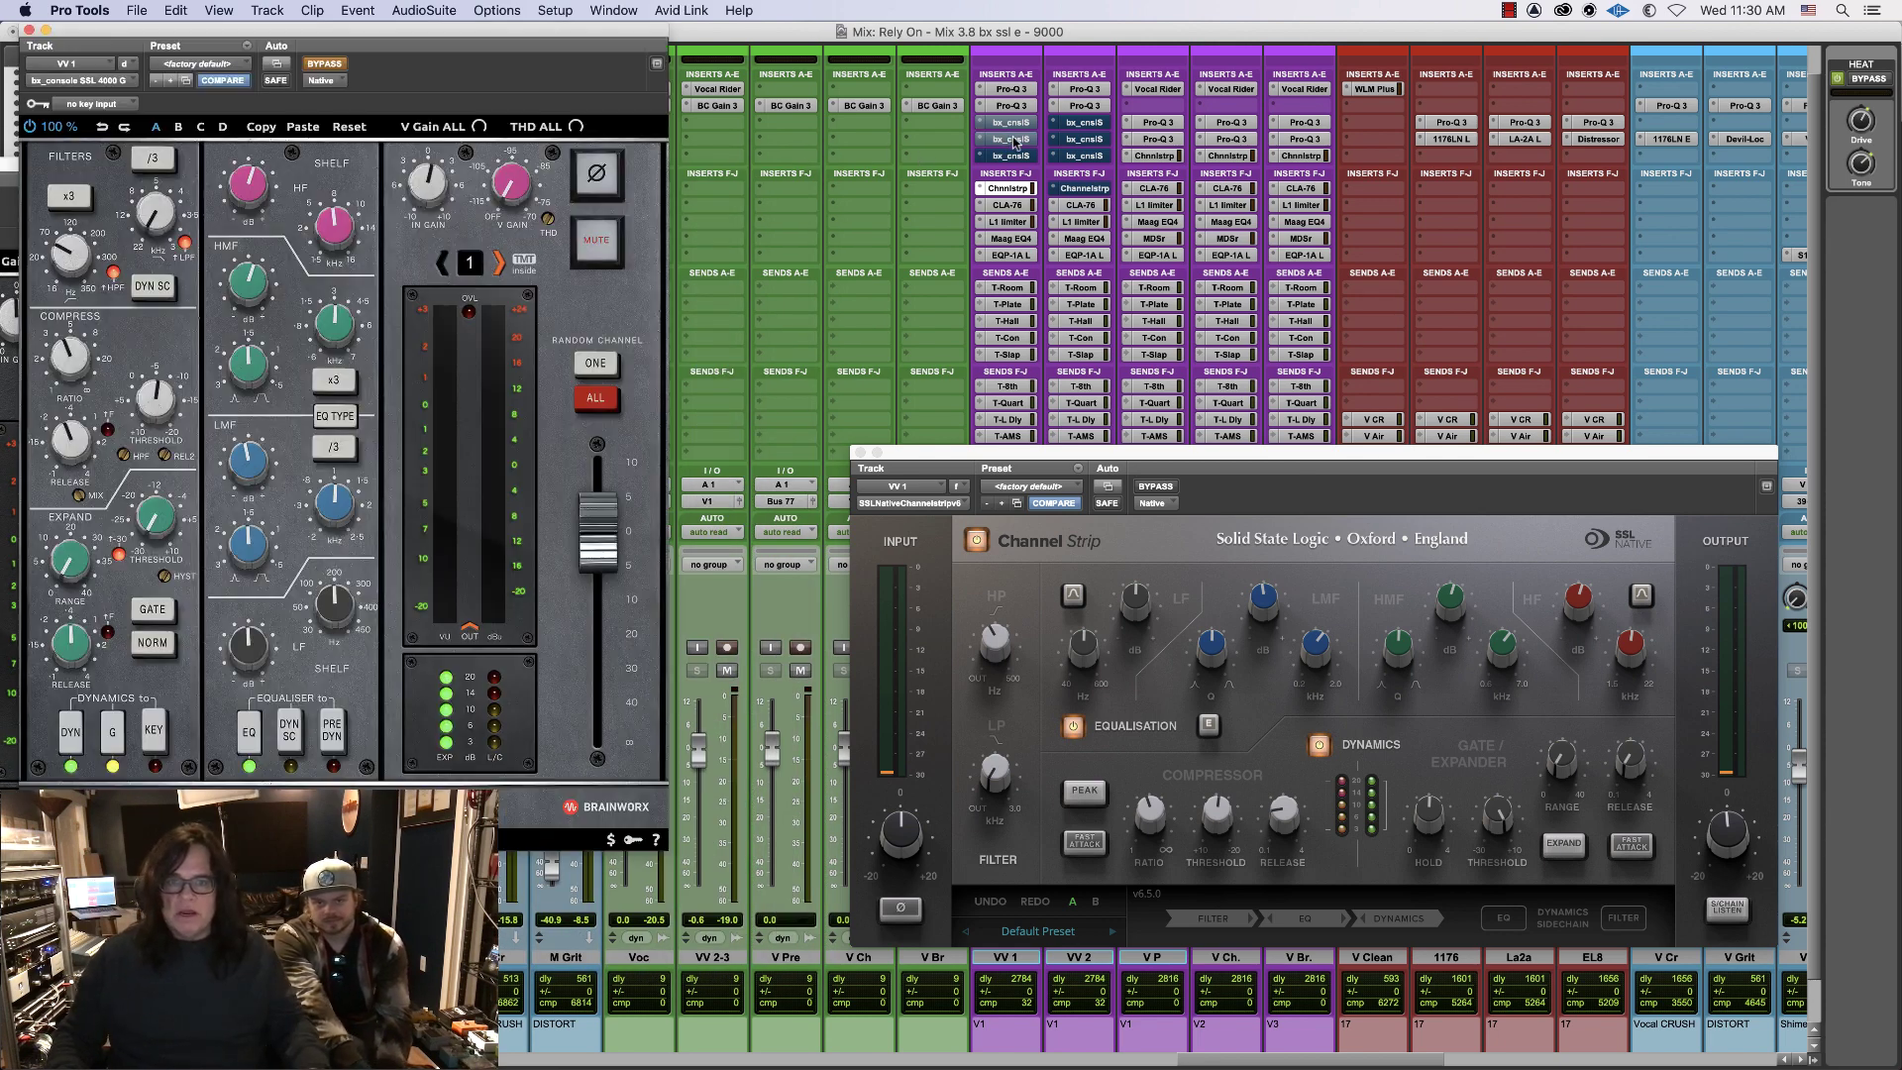
{"action": "left_click_drag", "start_coordinate": [421, 30], "coordinate": [586, 128]}
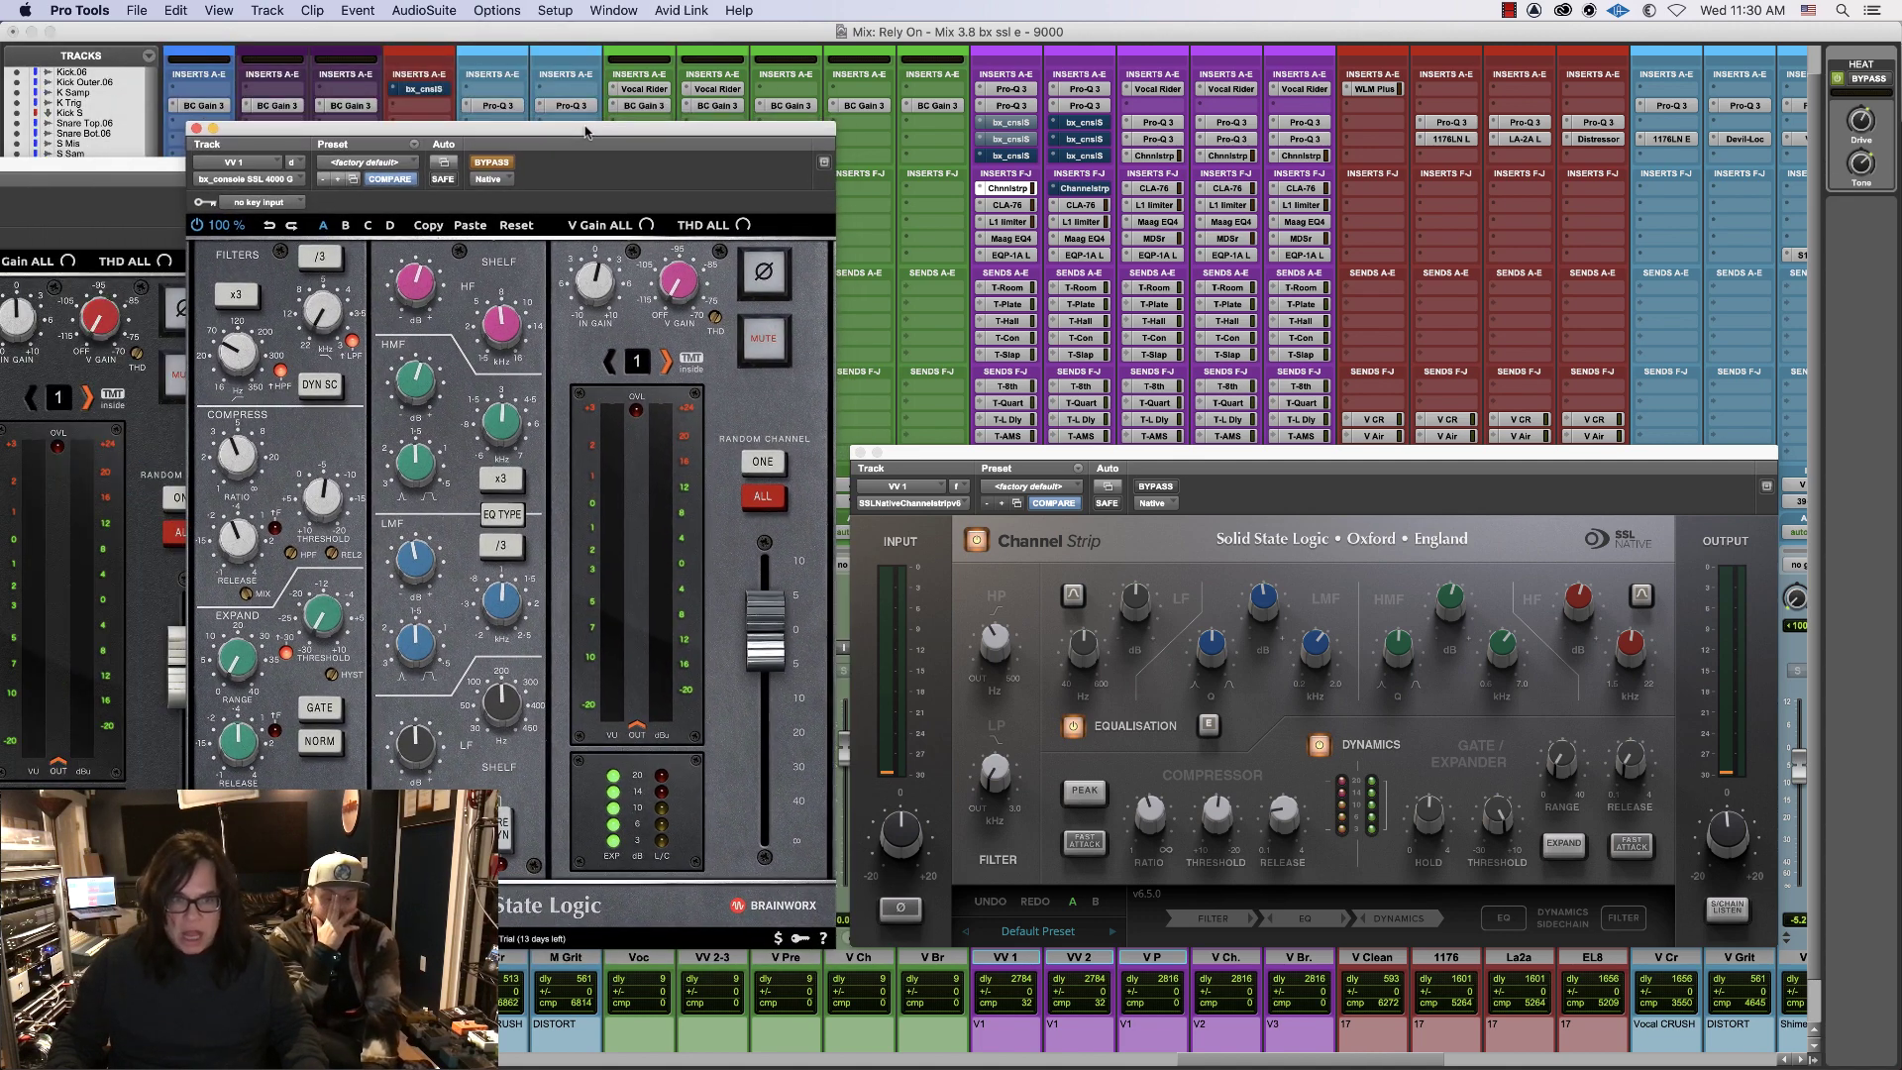
{"action": "left_click_drag", "start_coordinate": [162, 165], "coordinate": [43, 119]}
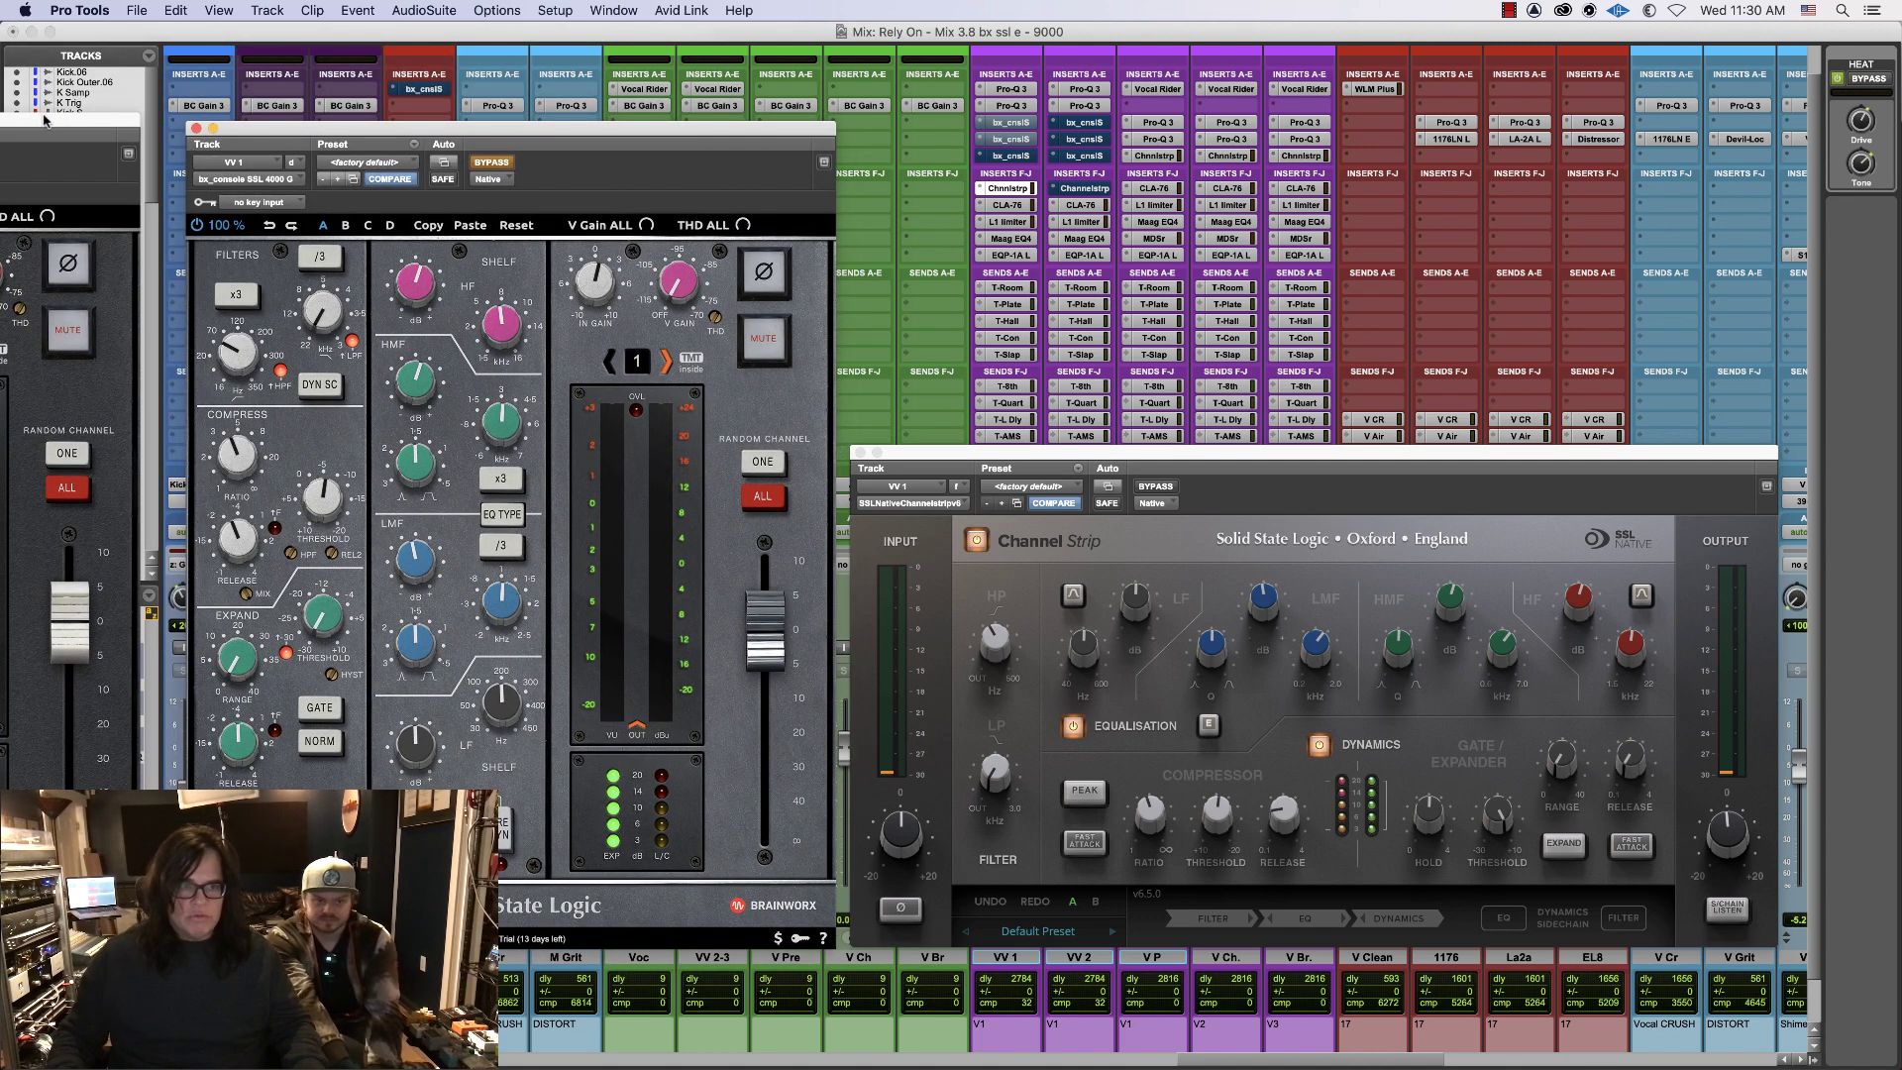
{"action": "left_click", "coordinate": [295, 127]}
{"action": "mouse_move", "coordinate": [292, 125]}
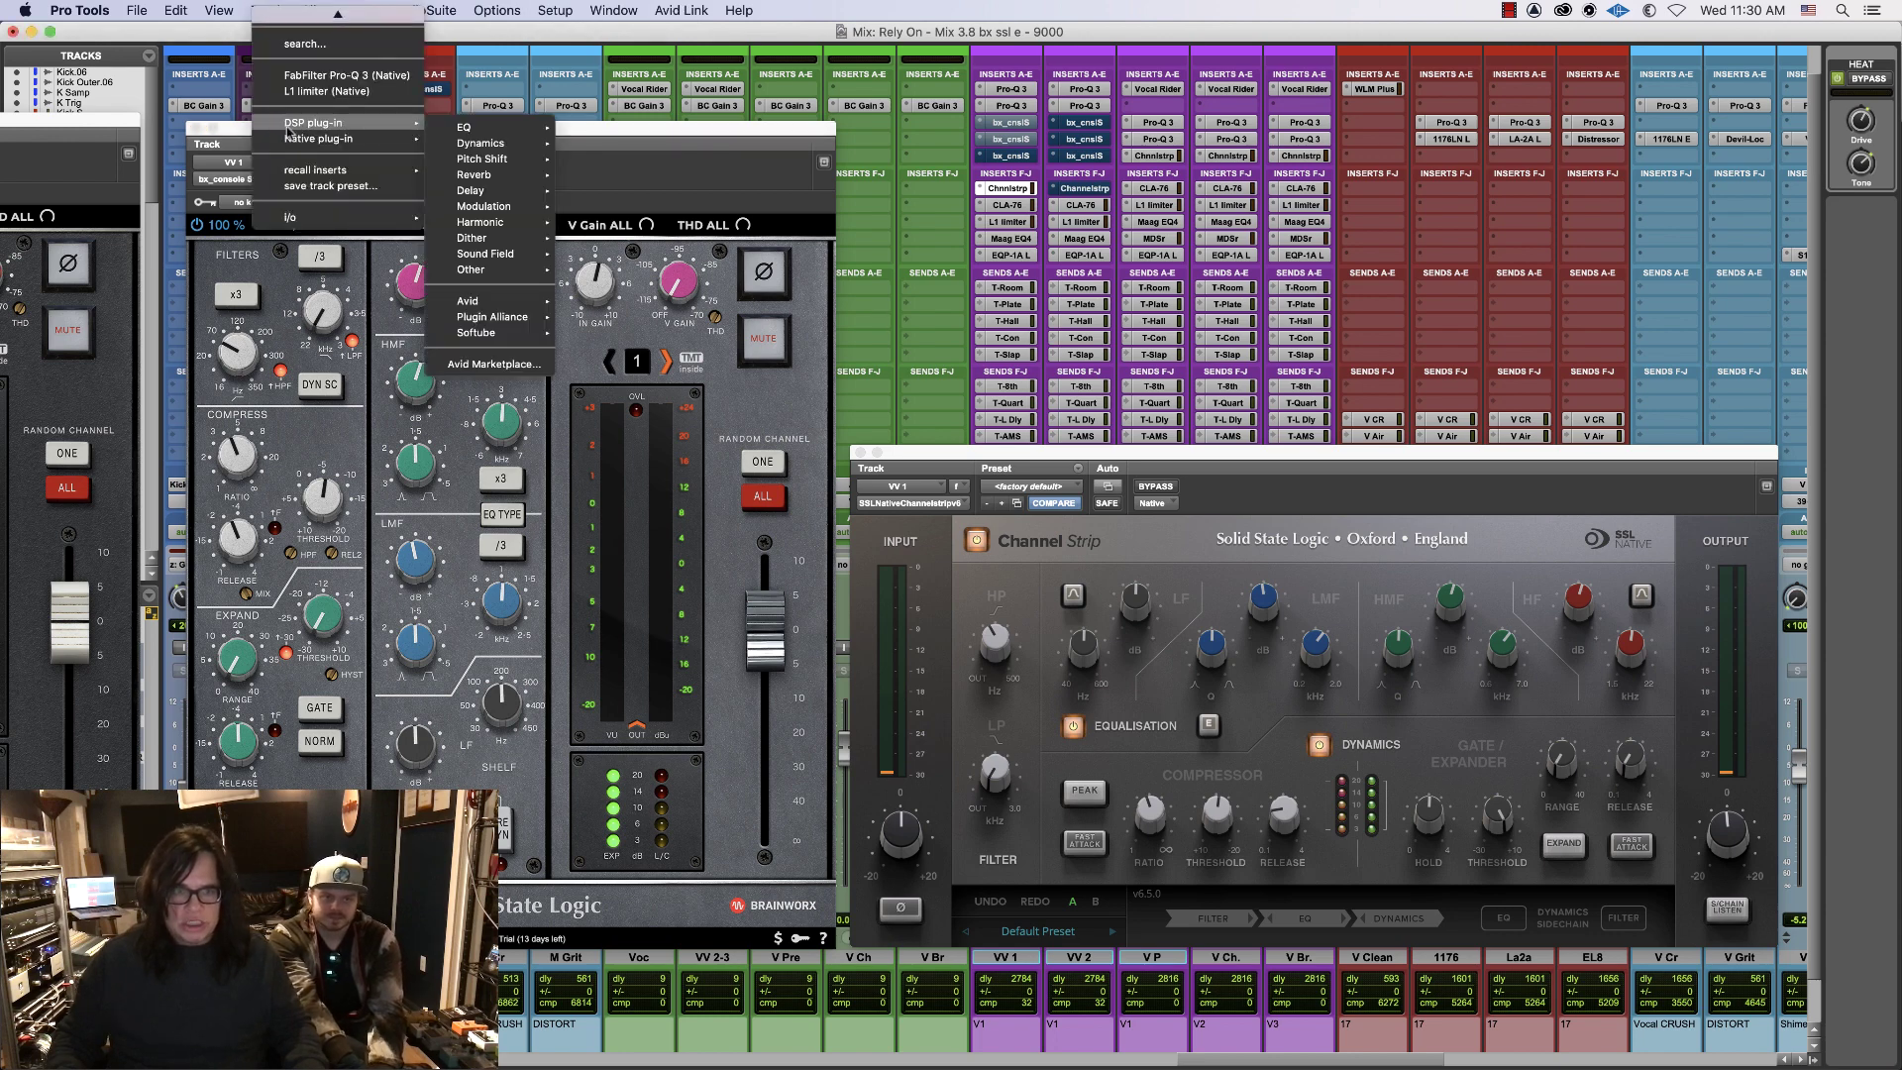
{"action": "left_click", "coordinate": [697, 149]}
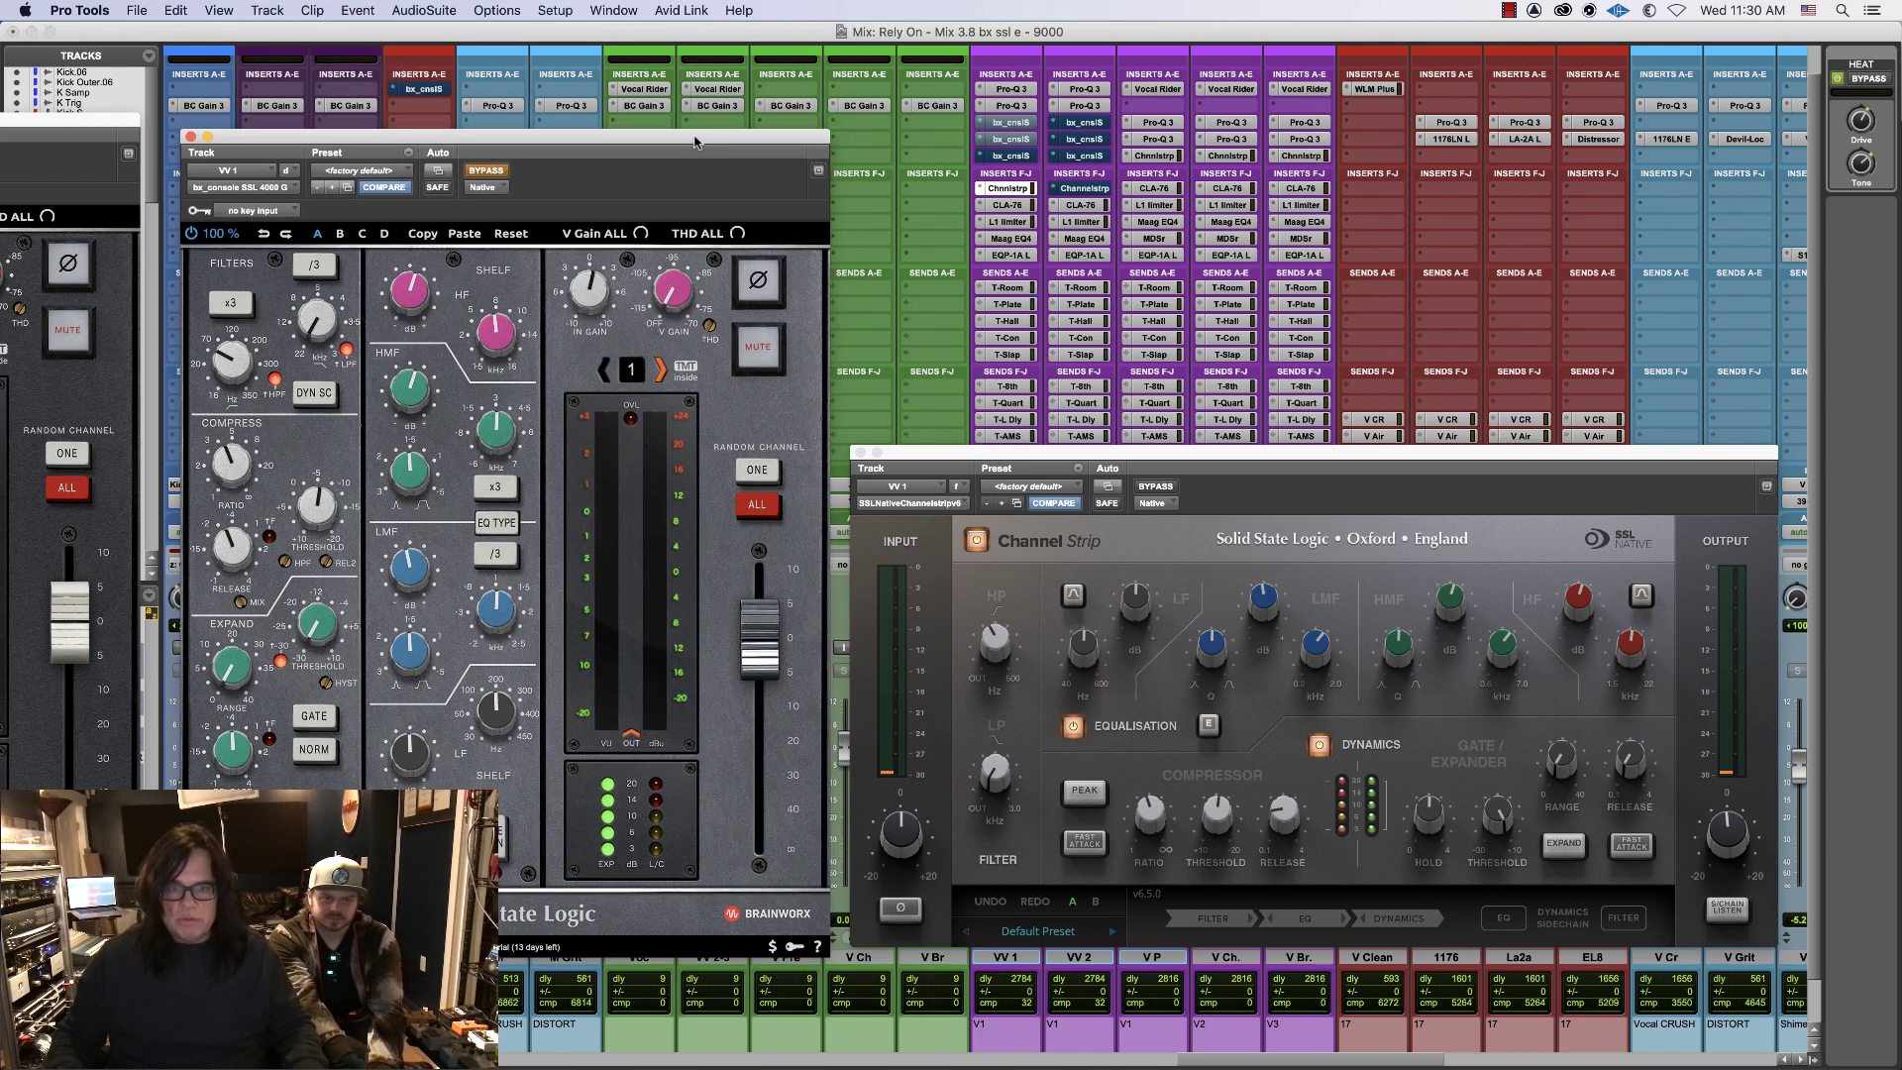
{"action": "left_click_drag", "start_coordinate": [704, 131], "coordinate": [699, 134]}
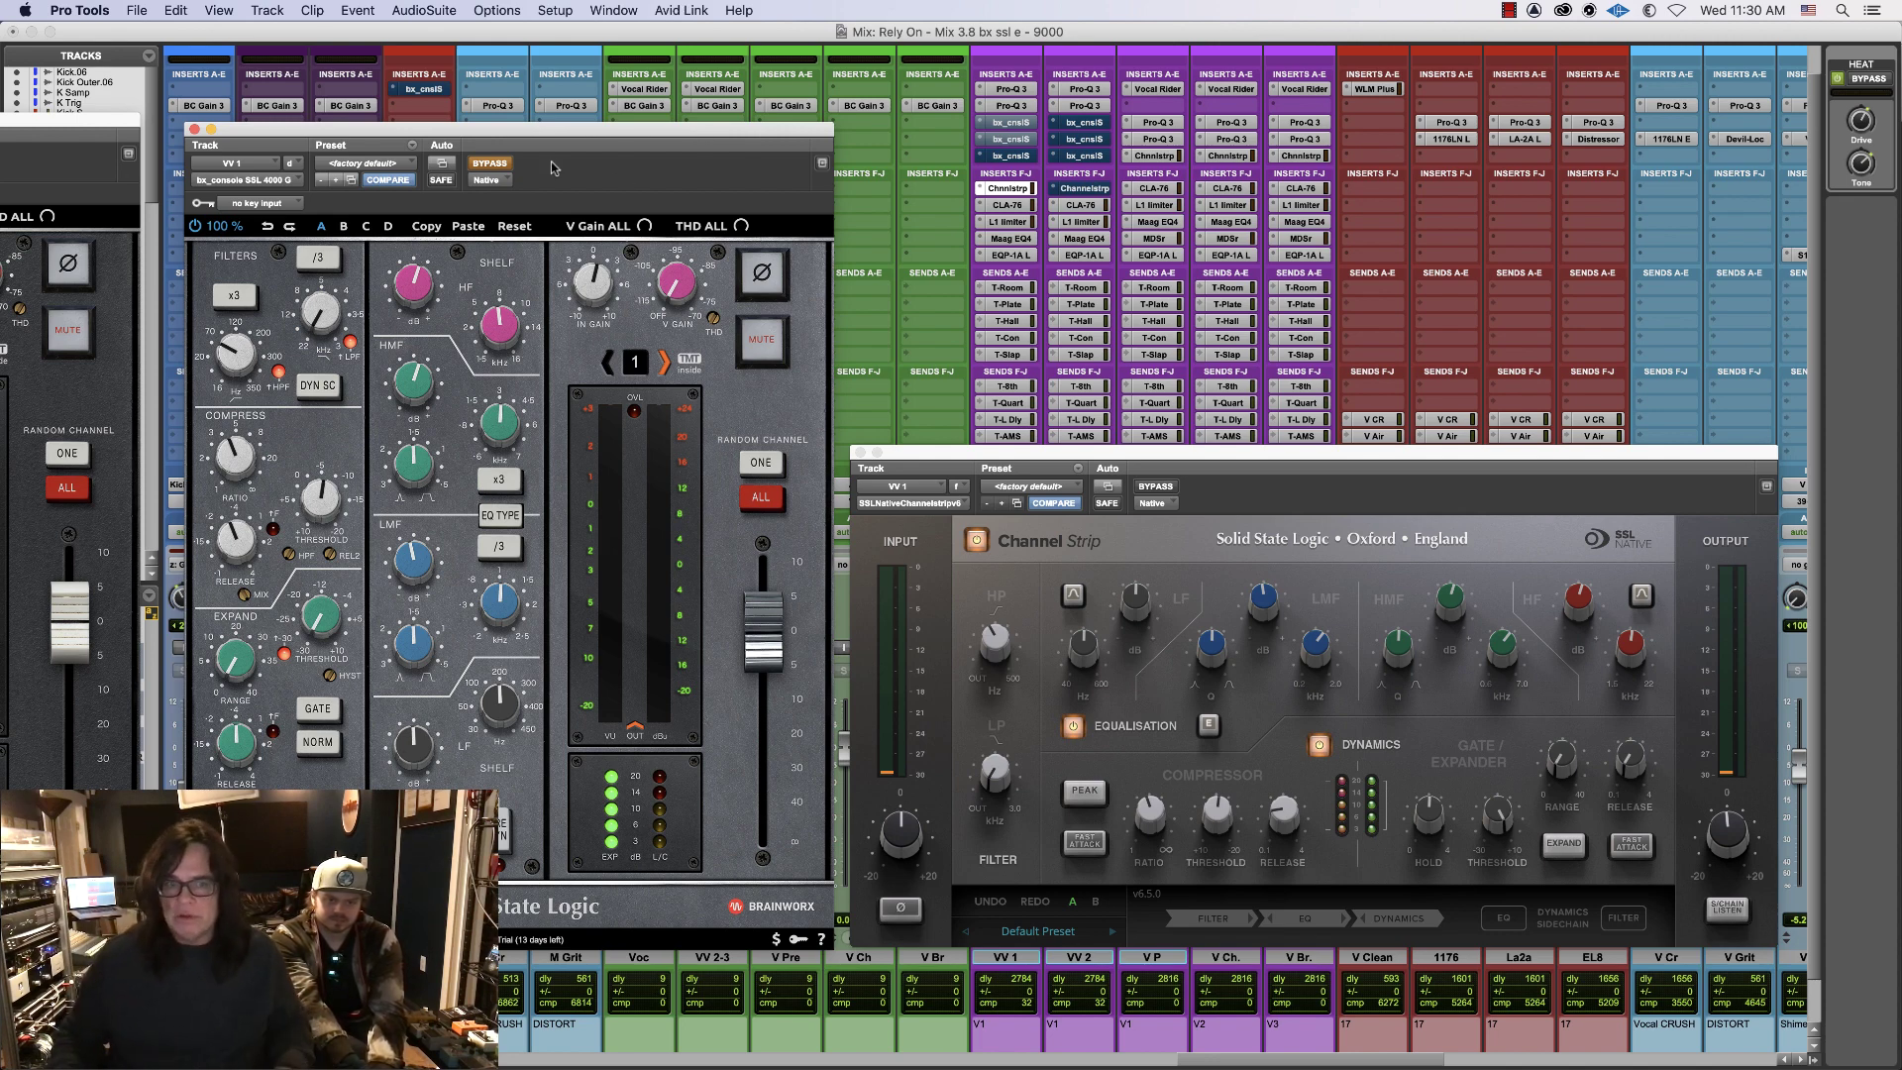
- Lay the SSL 4000 E window over the SSL 4000 G to compare their EQ sections, and move it back aside
{"action": "left_click_drag", "start_coordinate": [114, 124], "coordinate": [810, 99]}
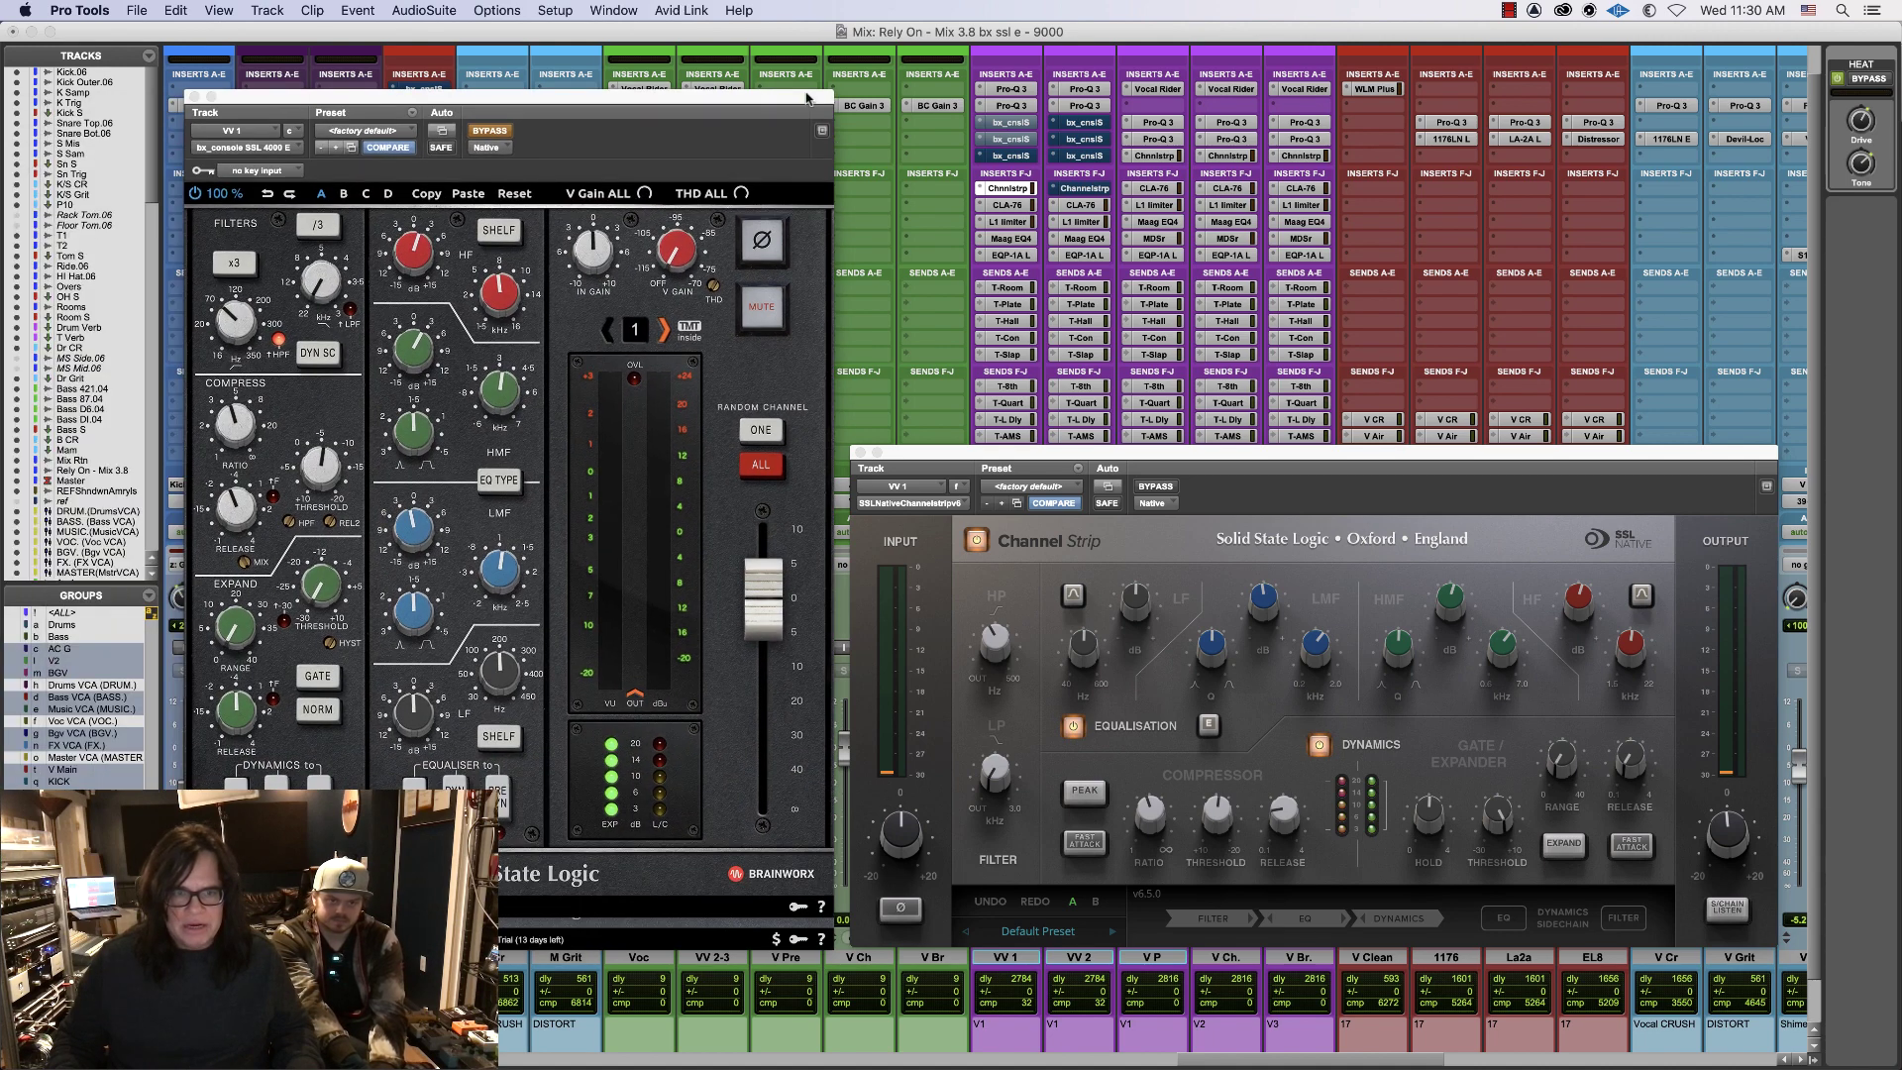
{"action": "left_click", "coordinate": [507, 482]}
{"action": "left_click", "coordinate": [508, 482]}
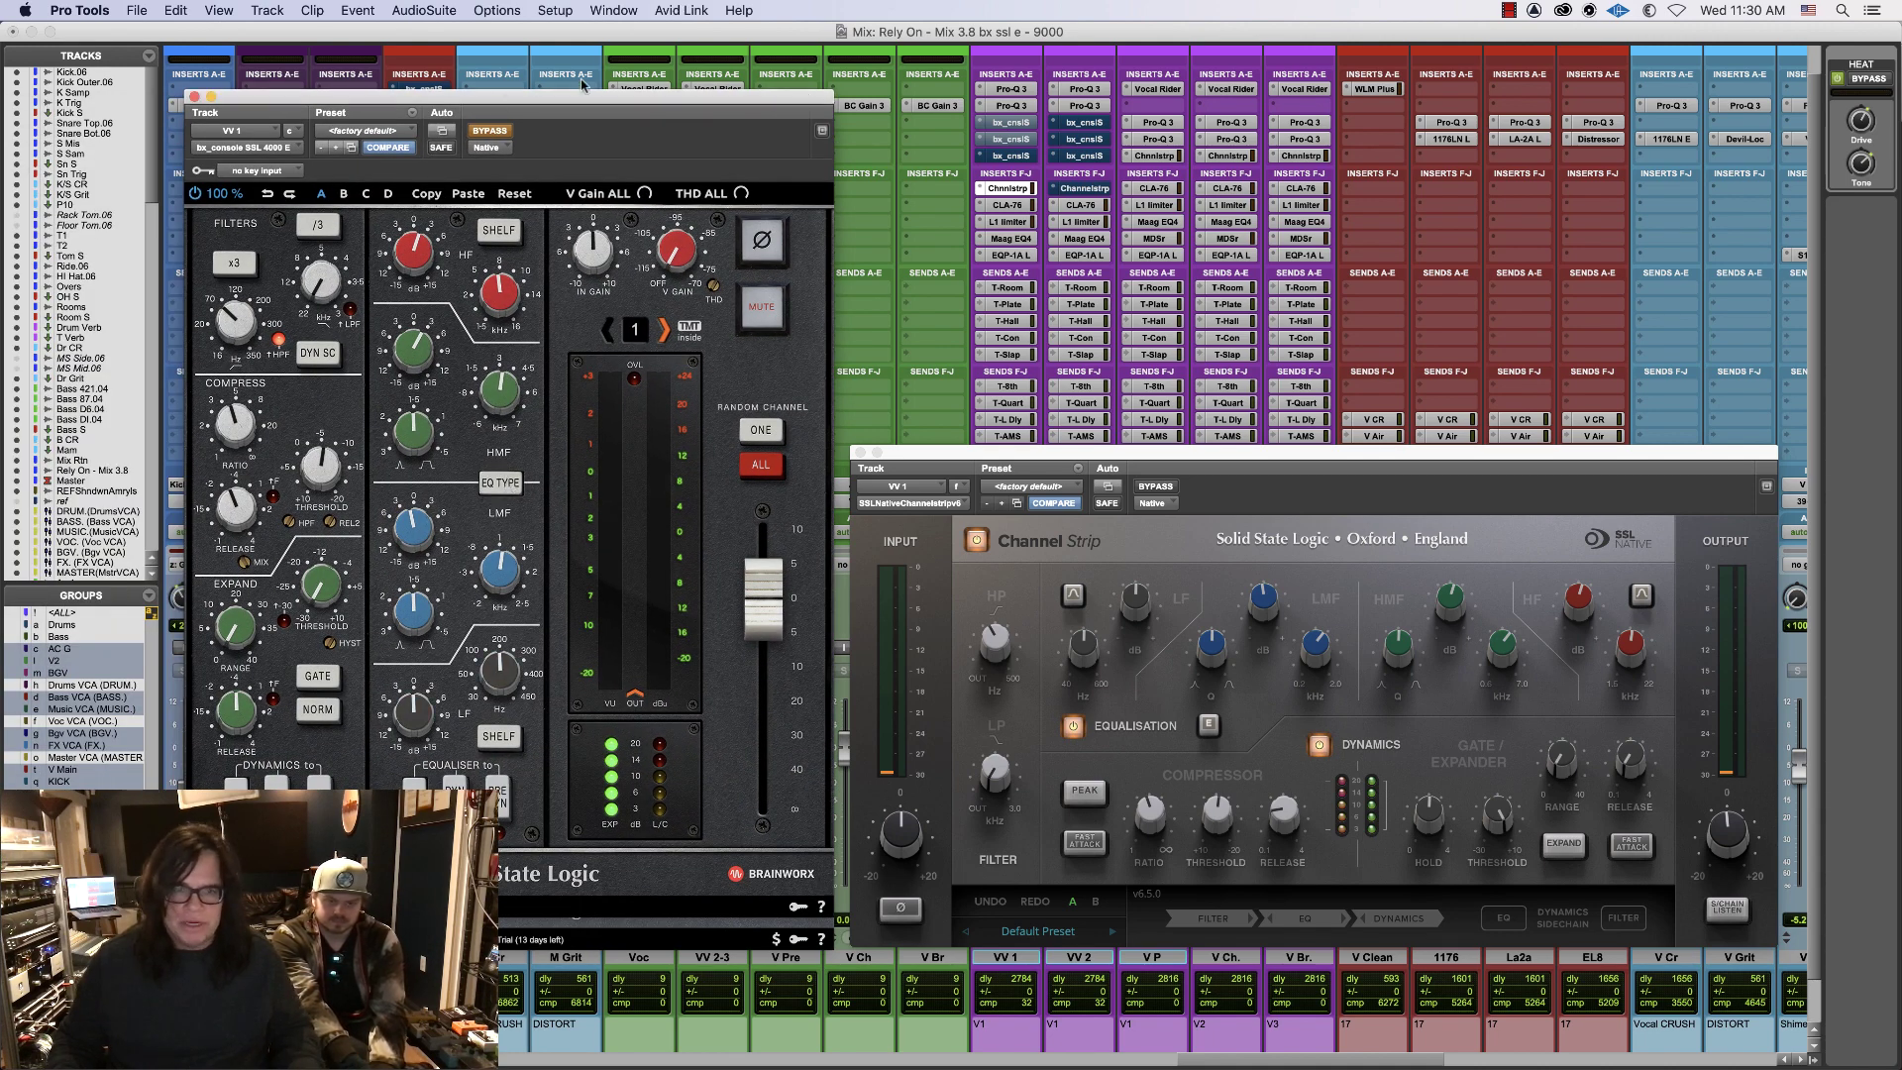
{"action": "left_click_drag", "start_coordinate": [619, 96], "coordinate": [3, 87]}
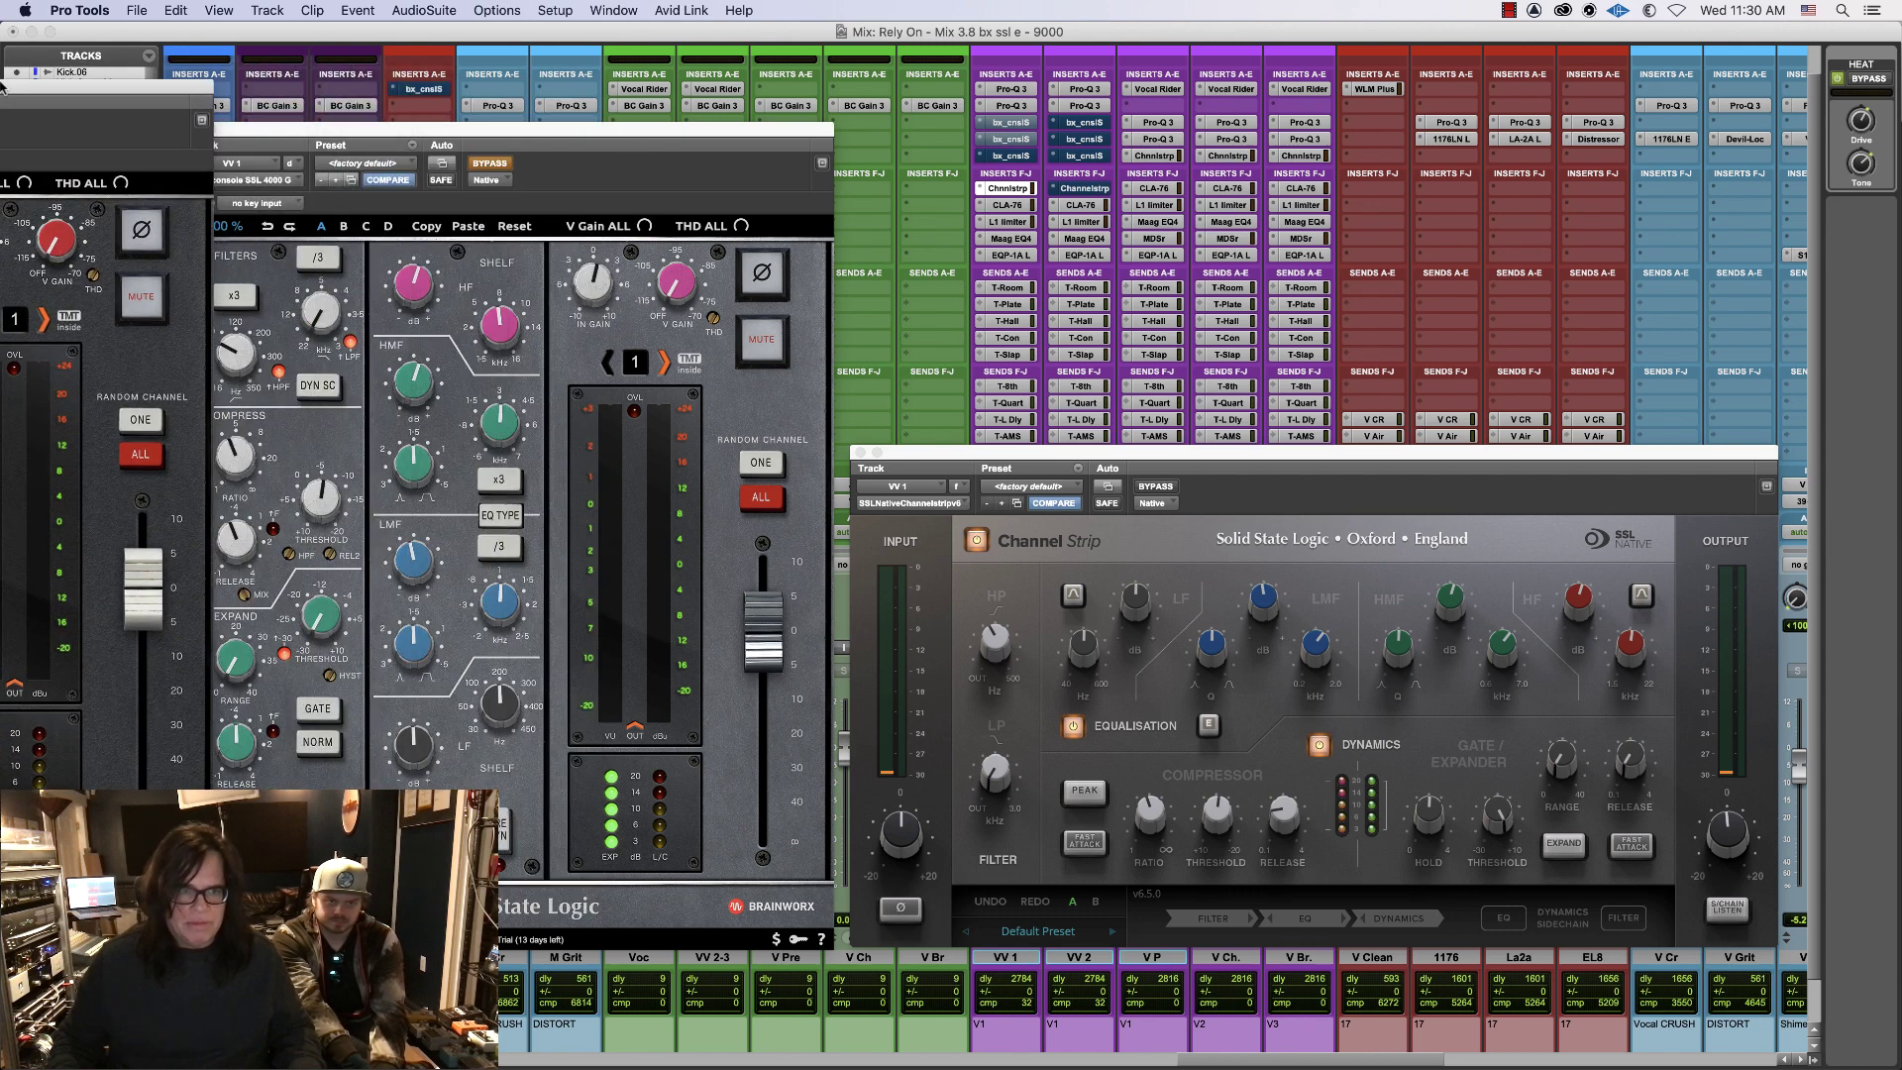
{"action": "left_click_drag", "start_coordinate": [149, 93], "coordinate": [84, 117]}
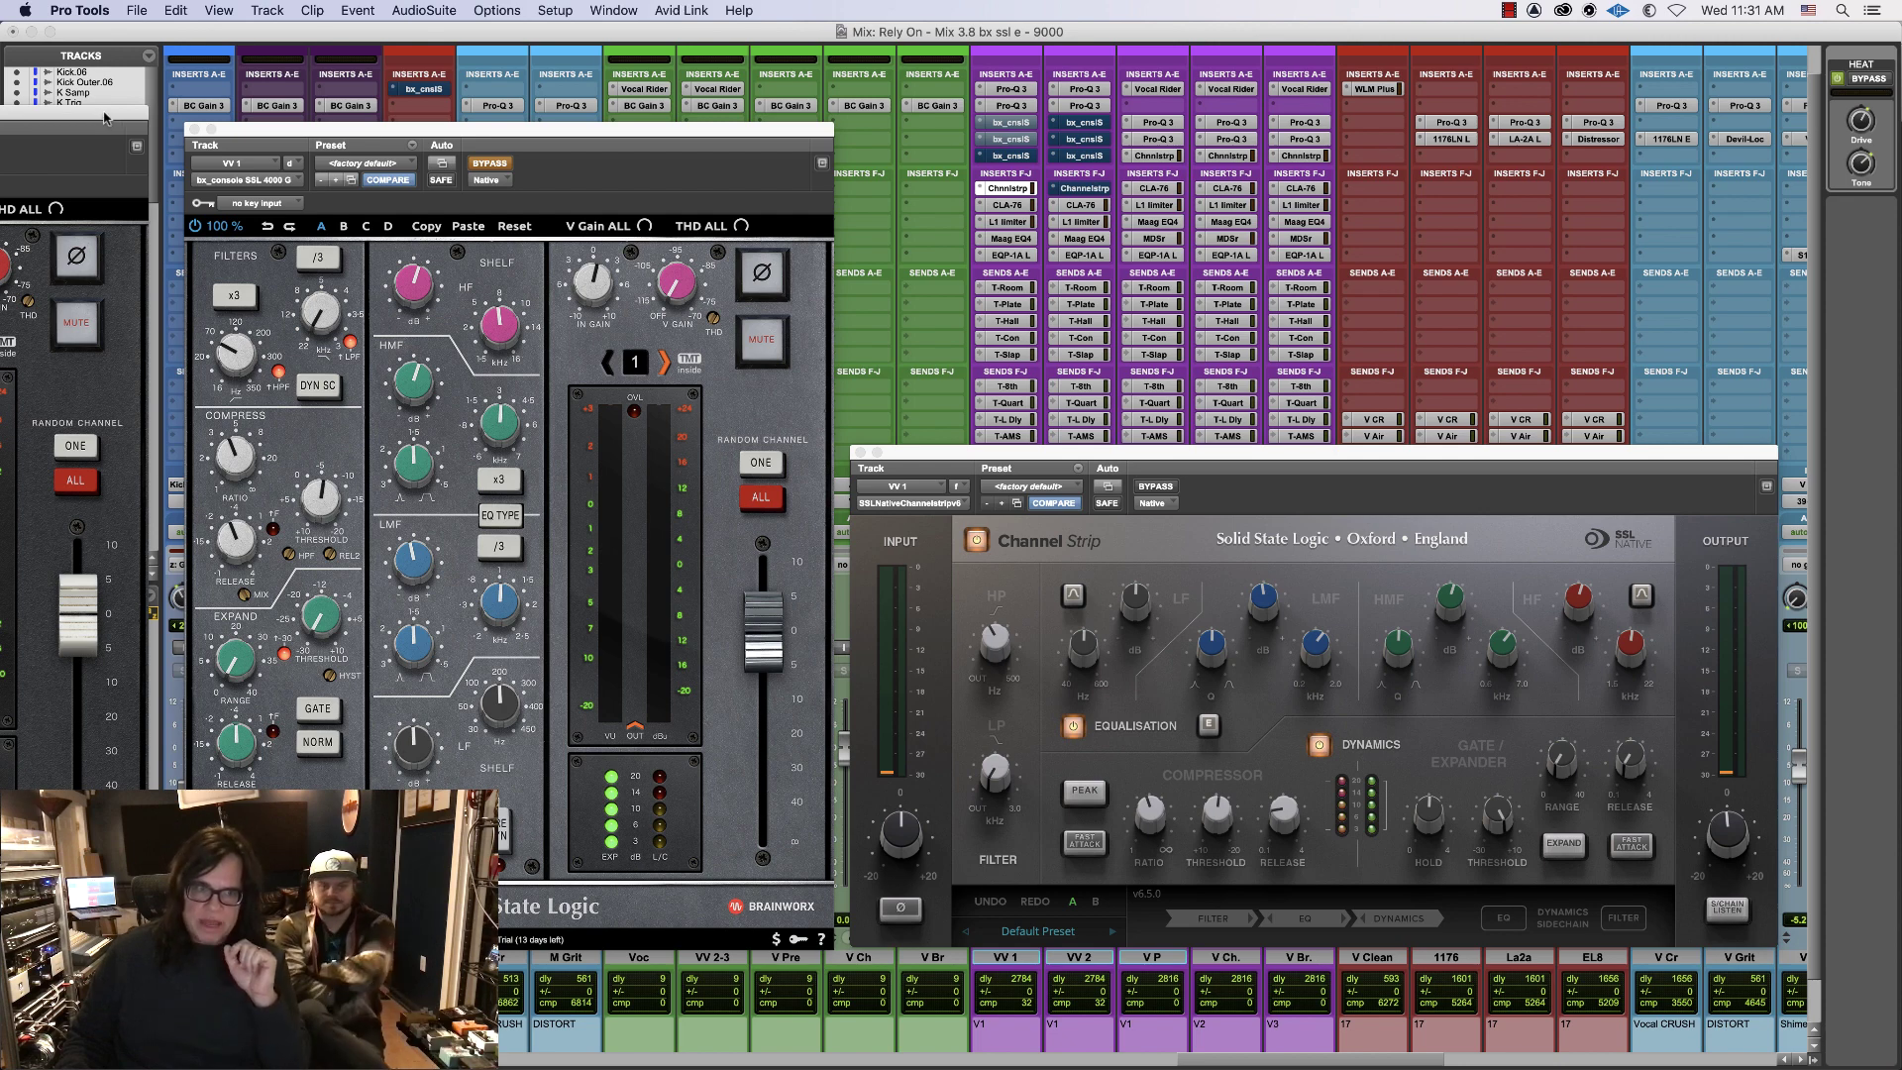
- Bypass the SSL Native Channelstrip on VV 1 and take the SSL 4000 G out of bypass to audition it
{"action": "left_click_drag", "start_coordinate": [322, 129], "coordinate": [317, 138]}
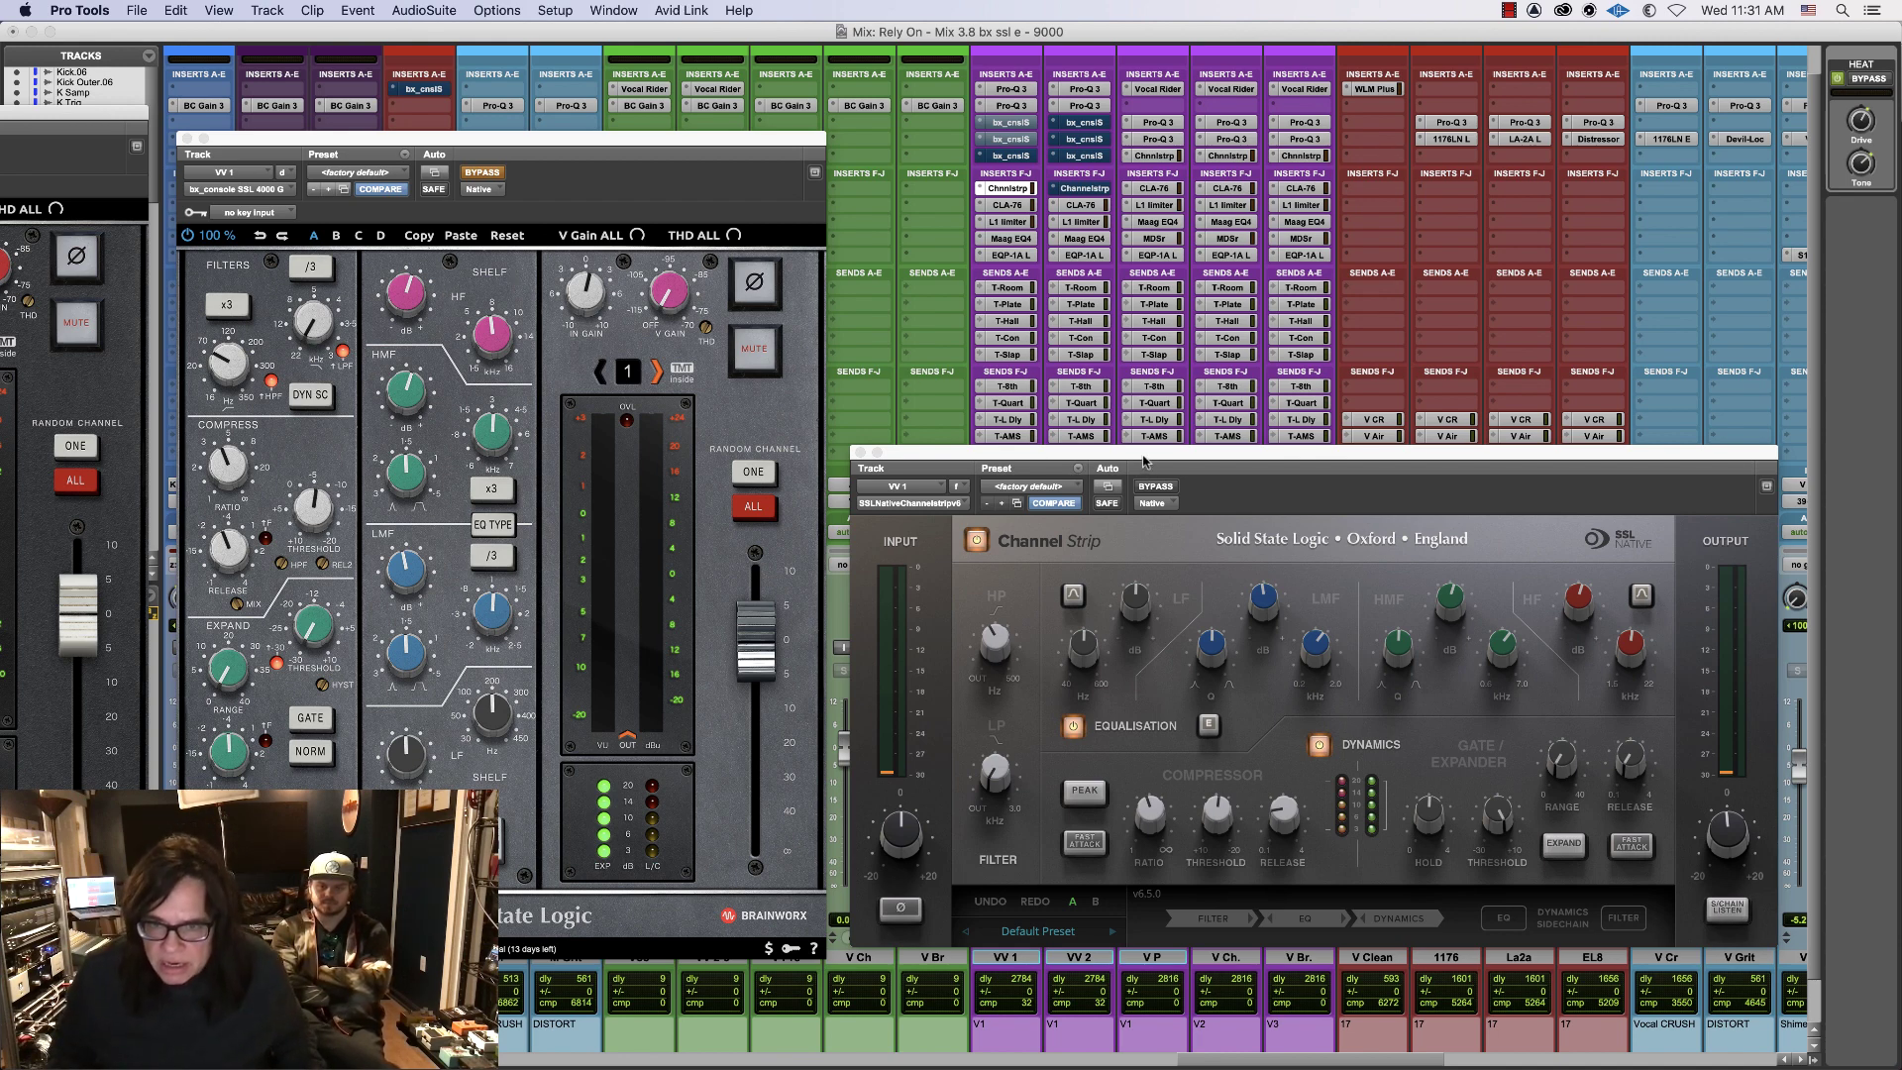
{"action": "left_click_drag", "start_coordinate": [1144, 461], "coordinate": [1157, 454]}
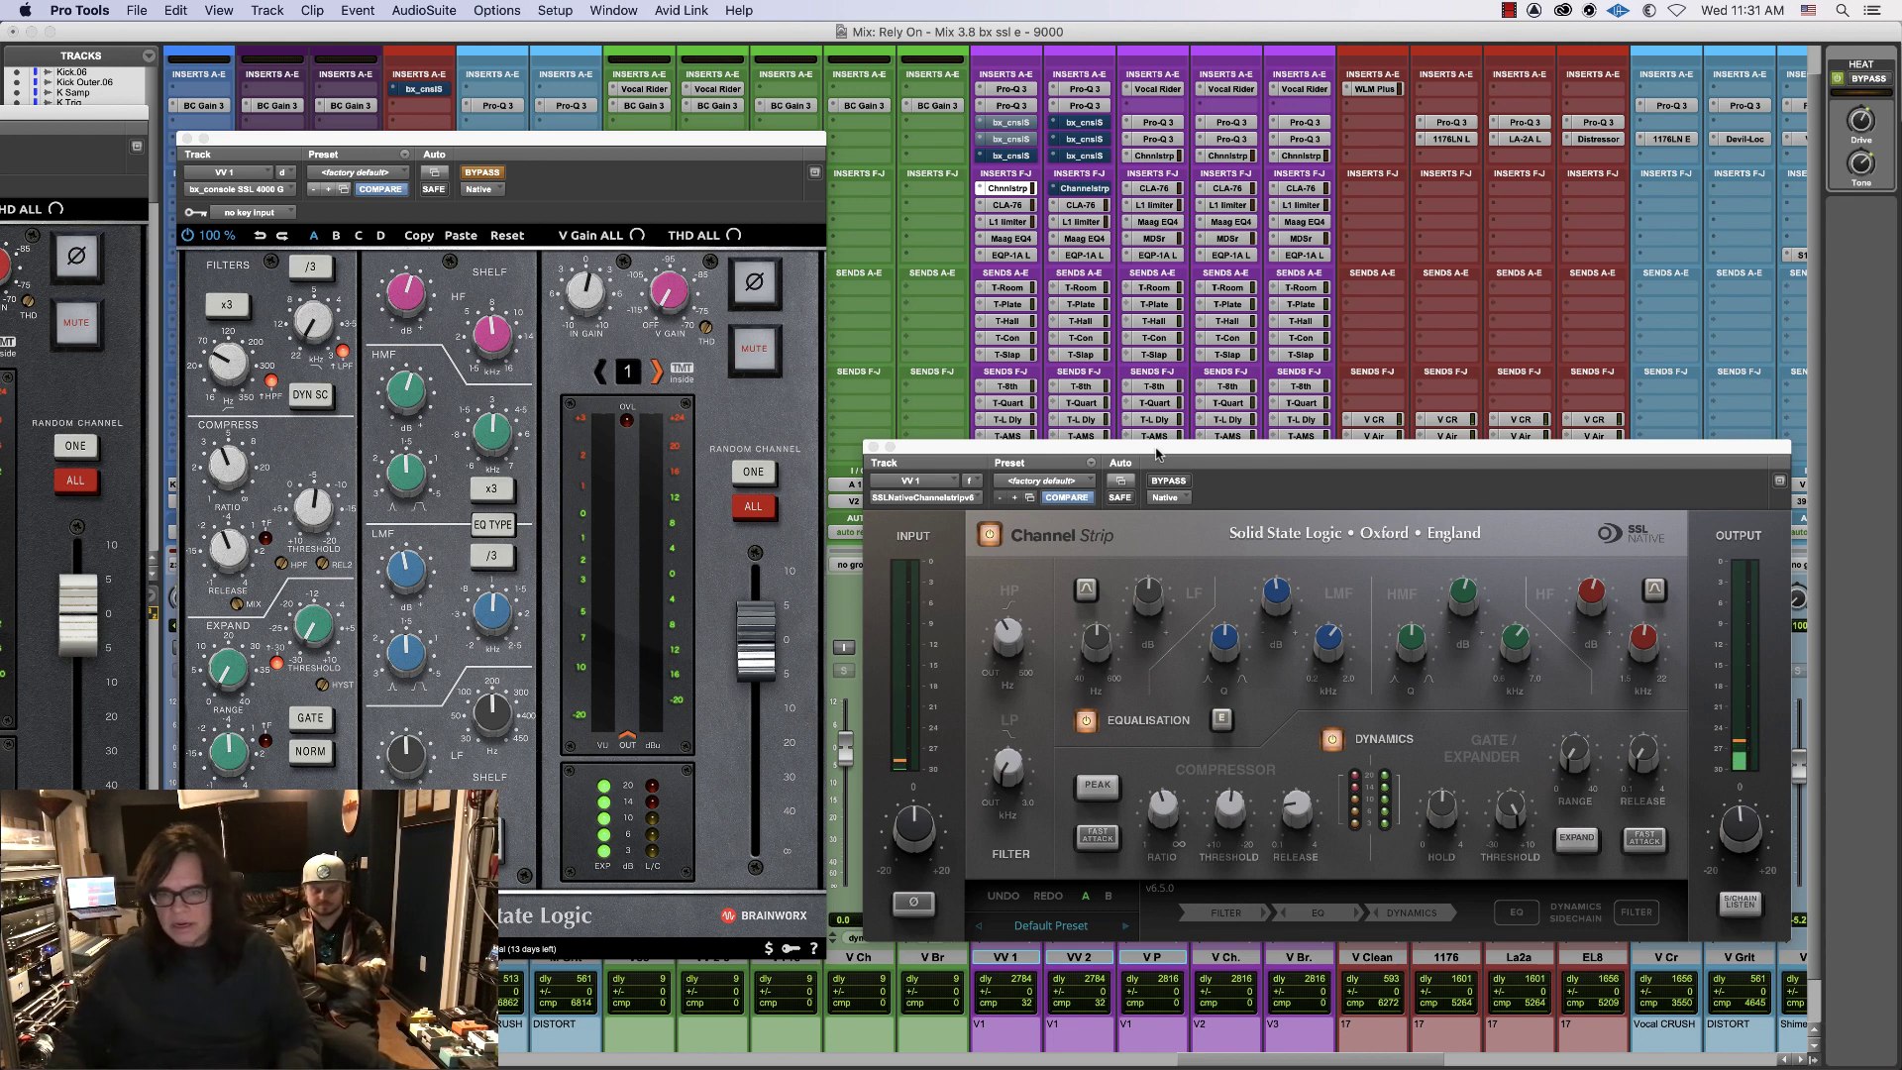
{"action": "left_click", "coordinate": [1167, 482]}
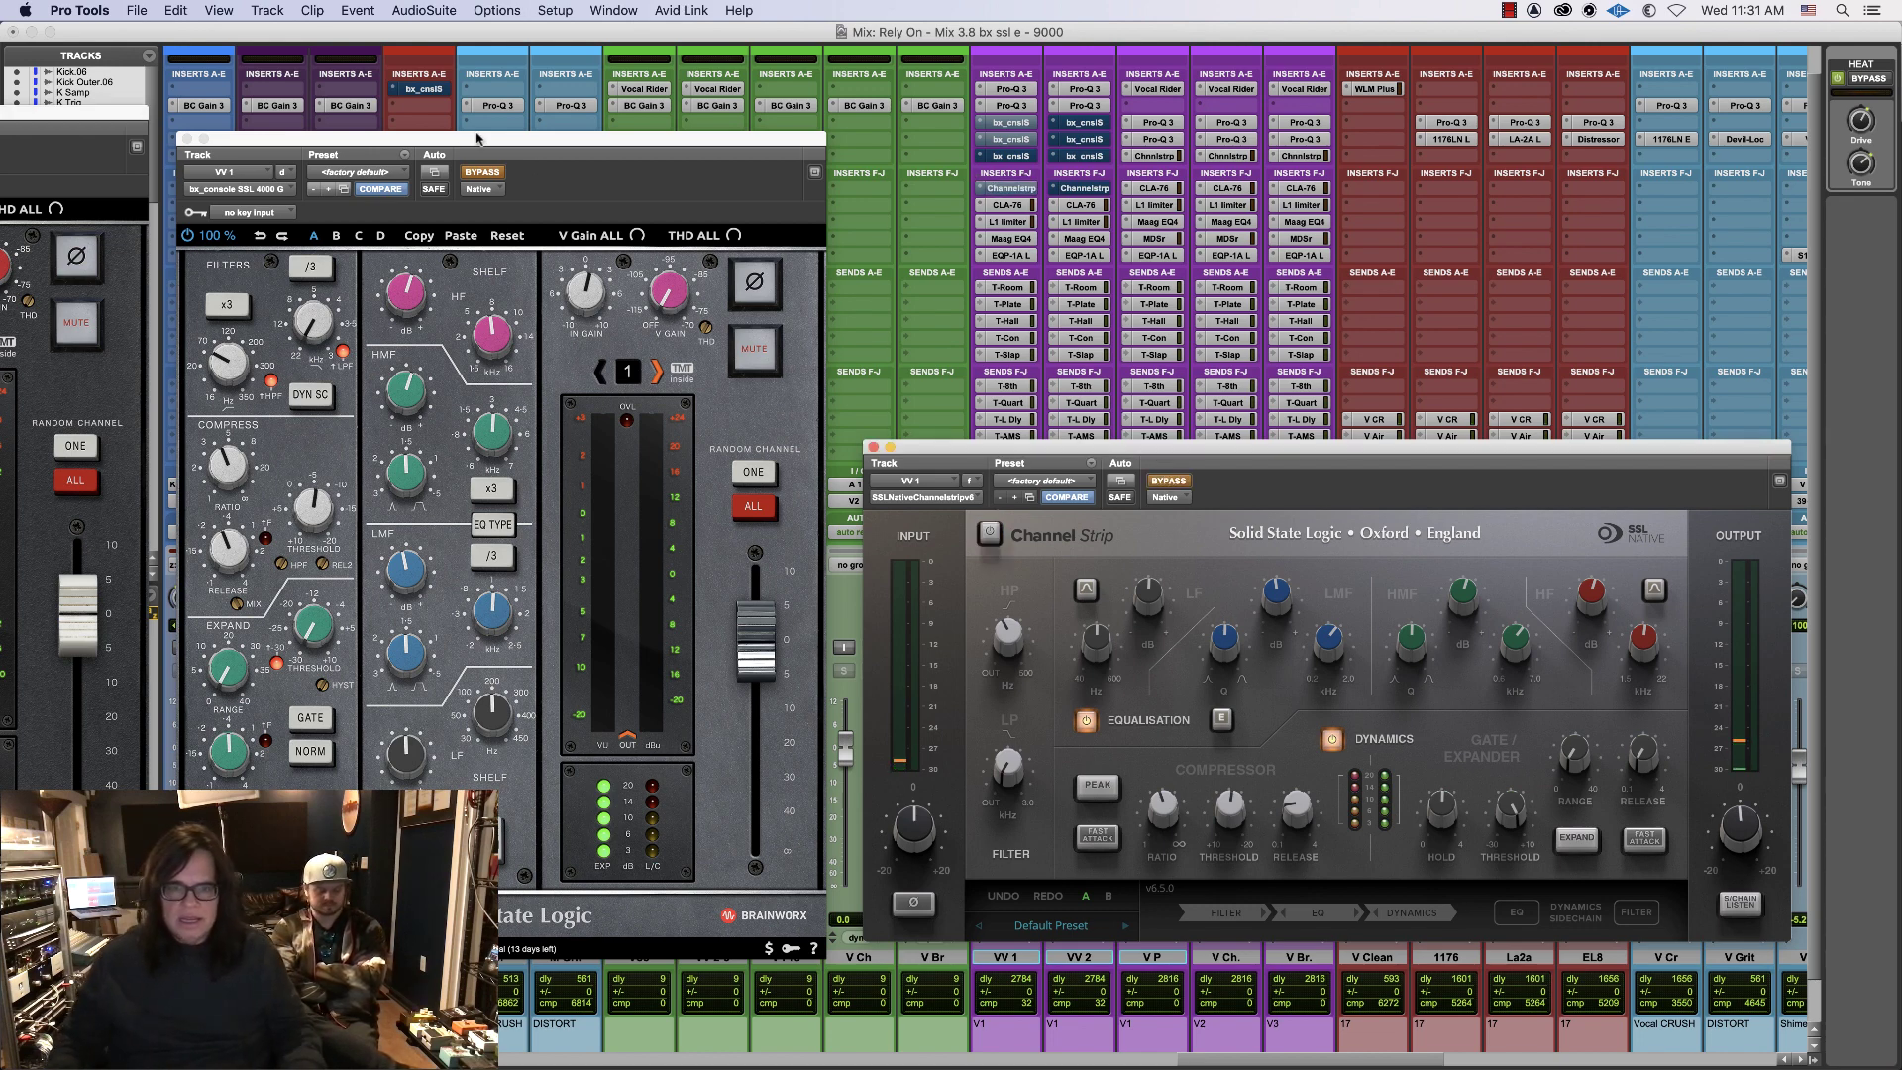
{"action": "left_click", "coordinate": [495, 175]}
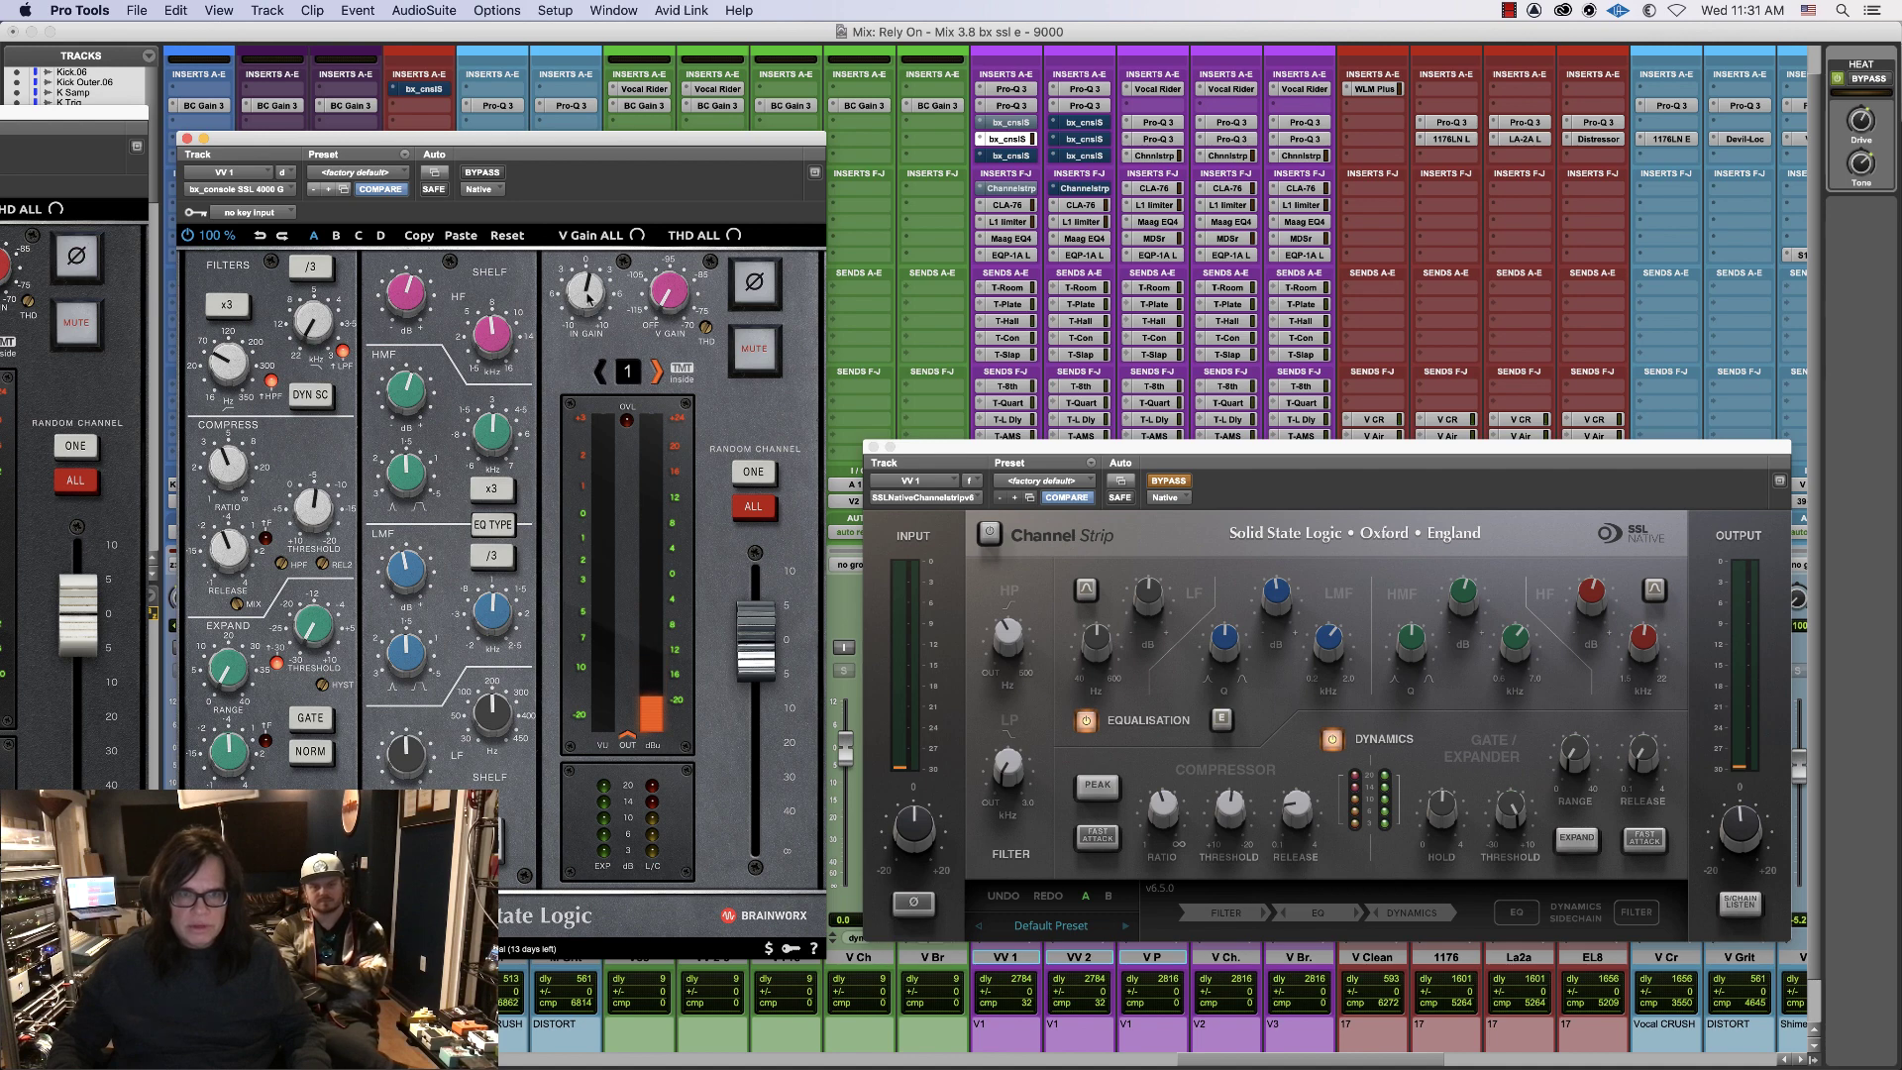
{"action": "mouse_move", "coordinate": [582, 295]}
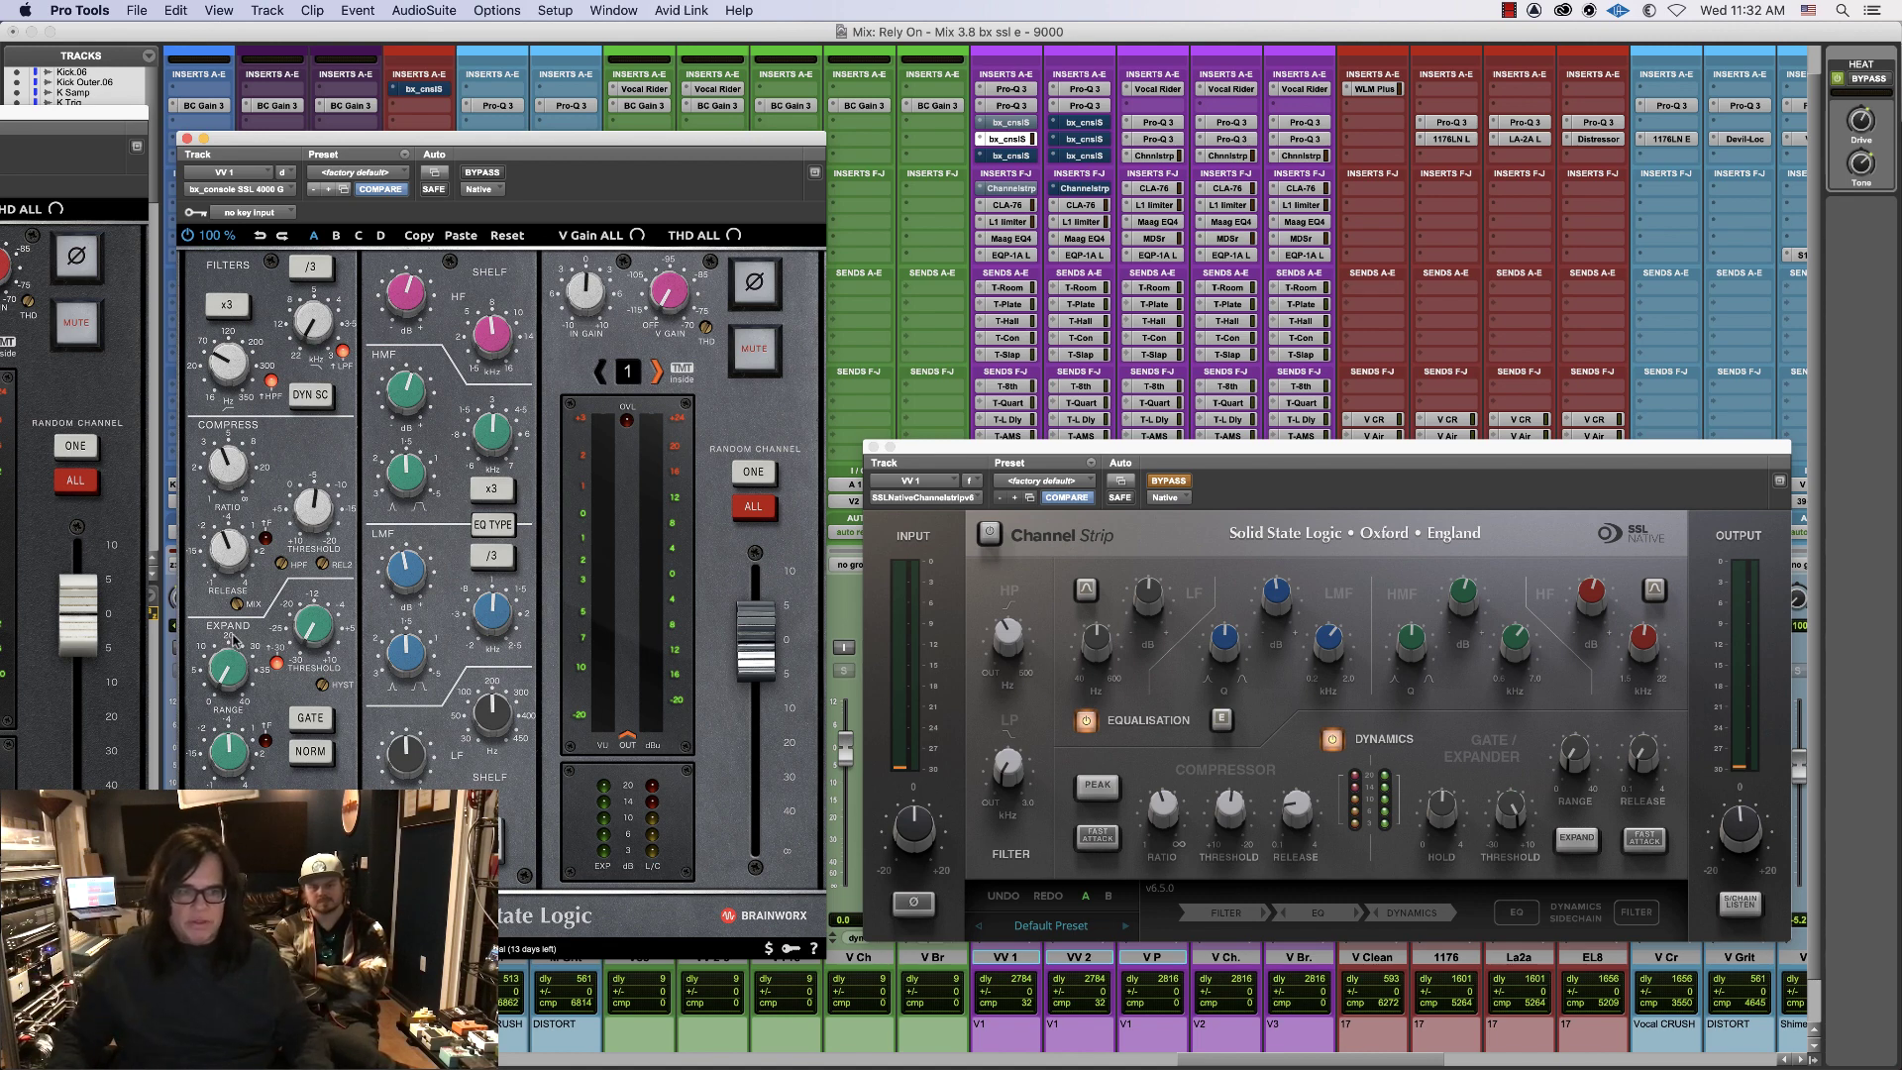
{"action": "mouse_move", "coordinate": [228, 686]}
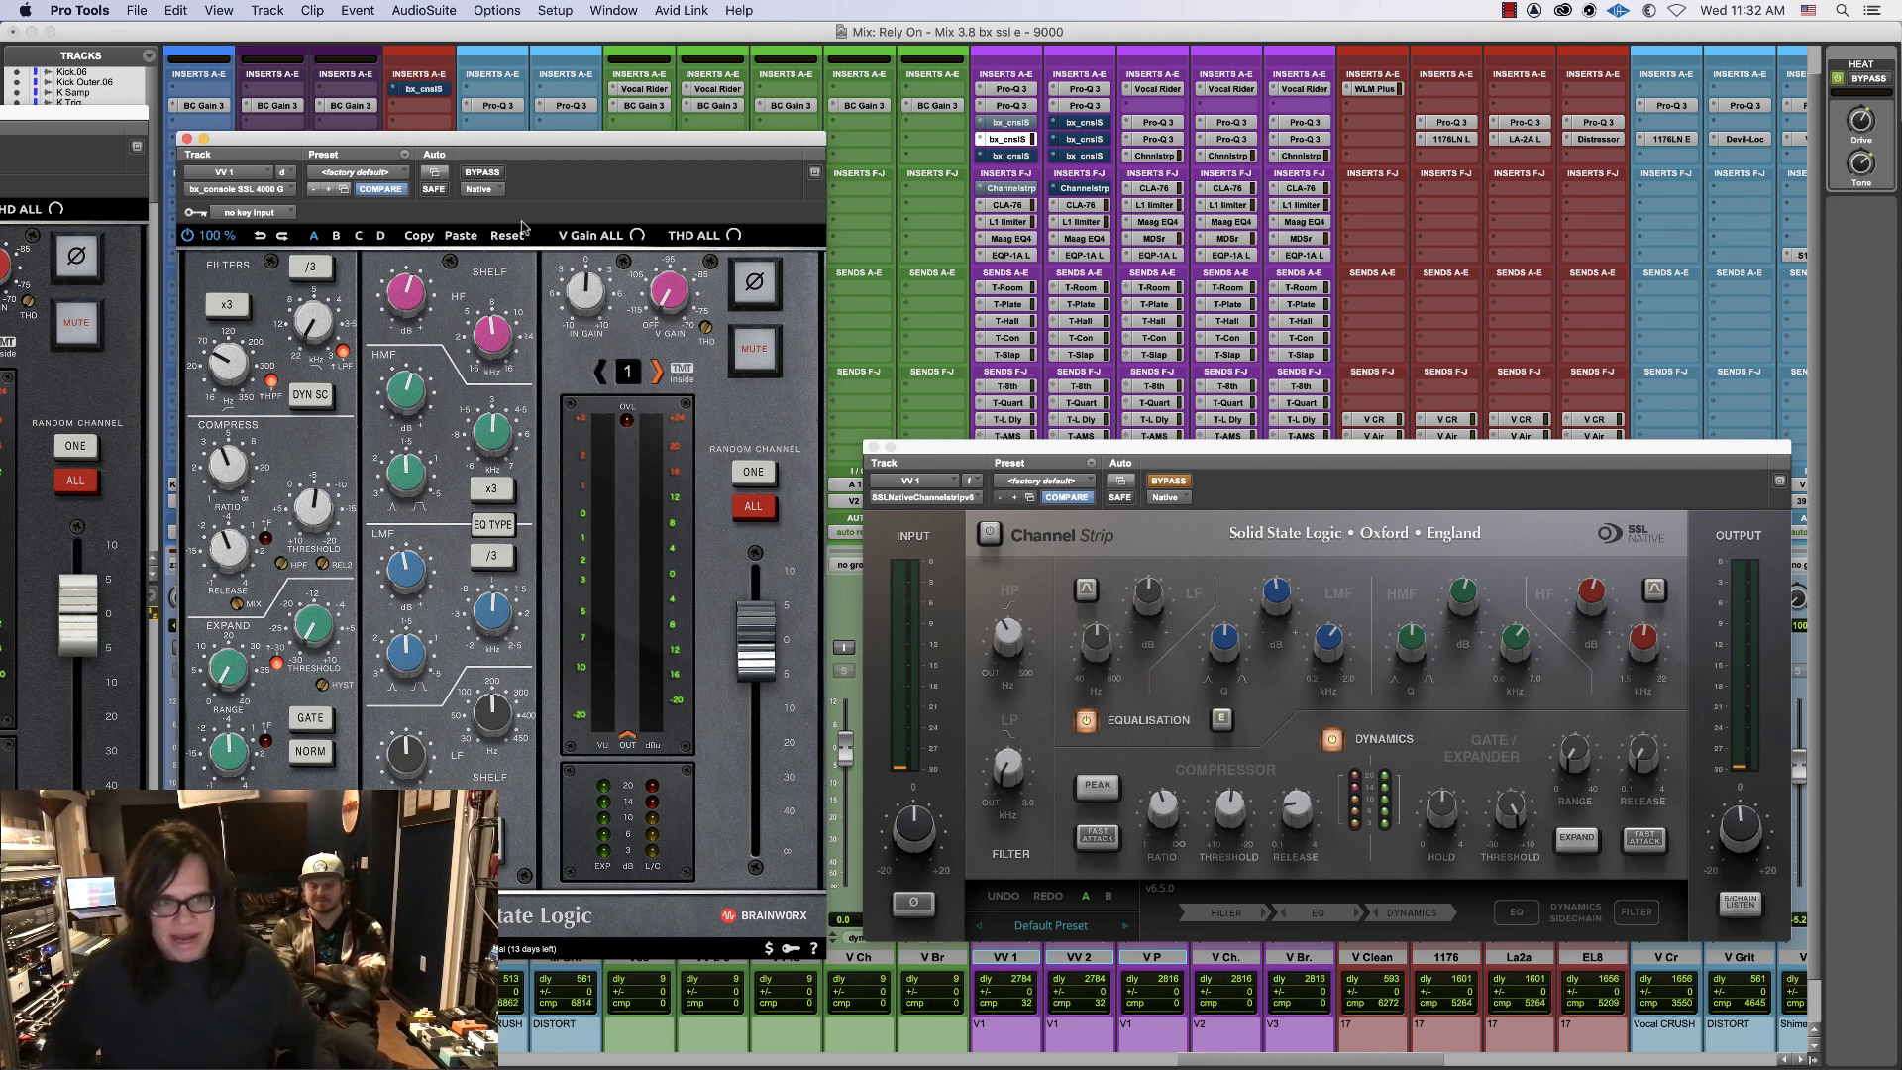
- Audition VV 1 through the SSL Native Channelstrip with the SSL 4000 G bypassed, and return to the SSL 4000 G
{"action": "left_click", "coordinate": [491, 178]}
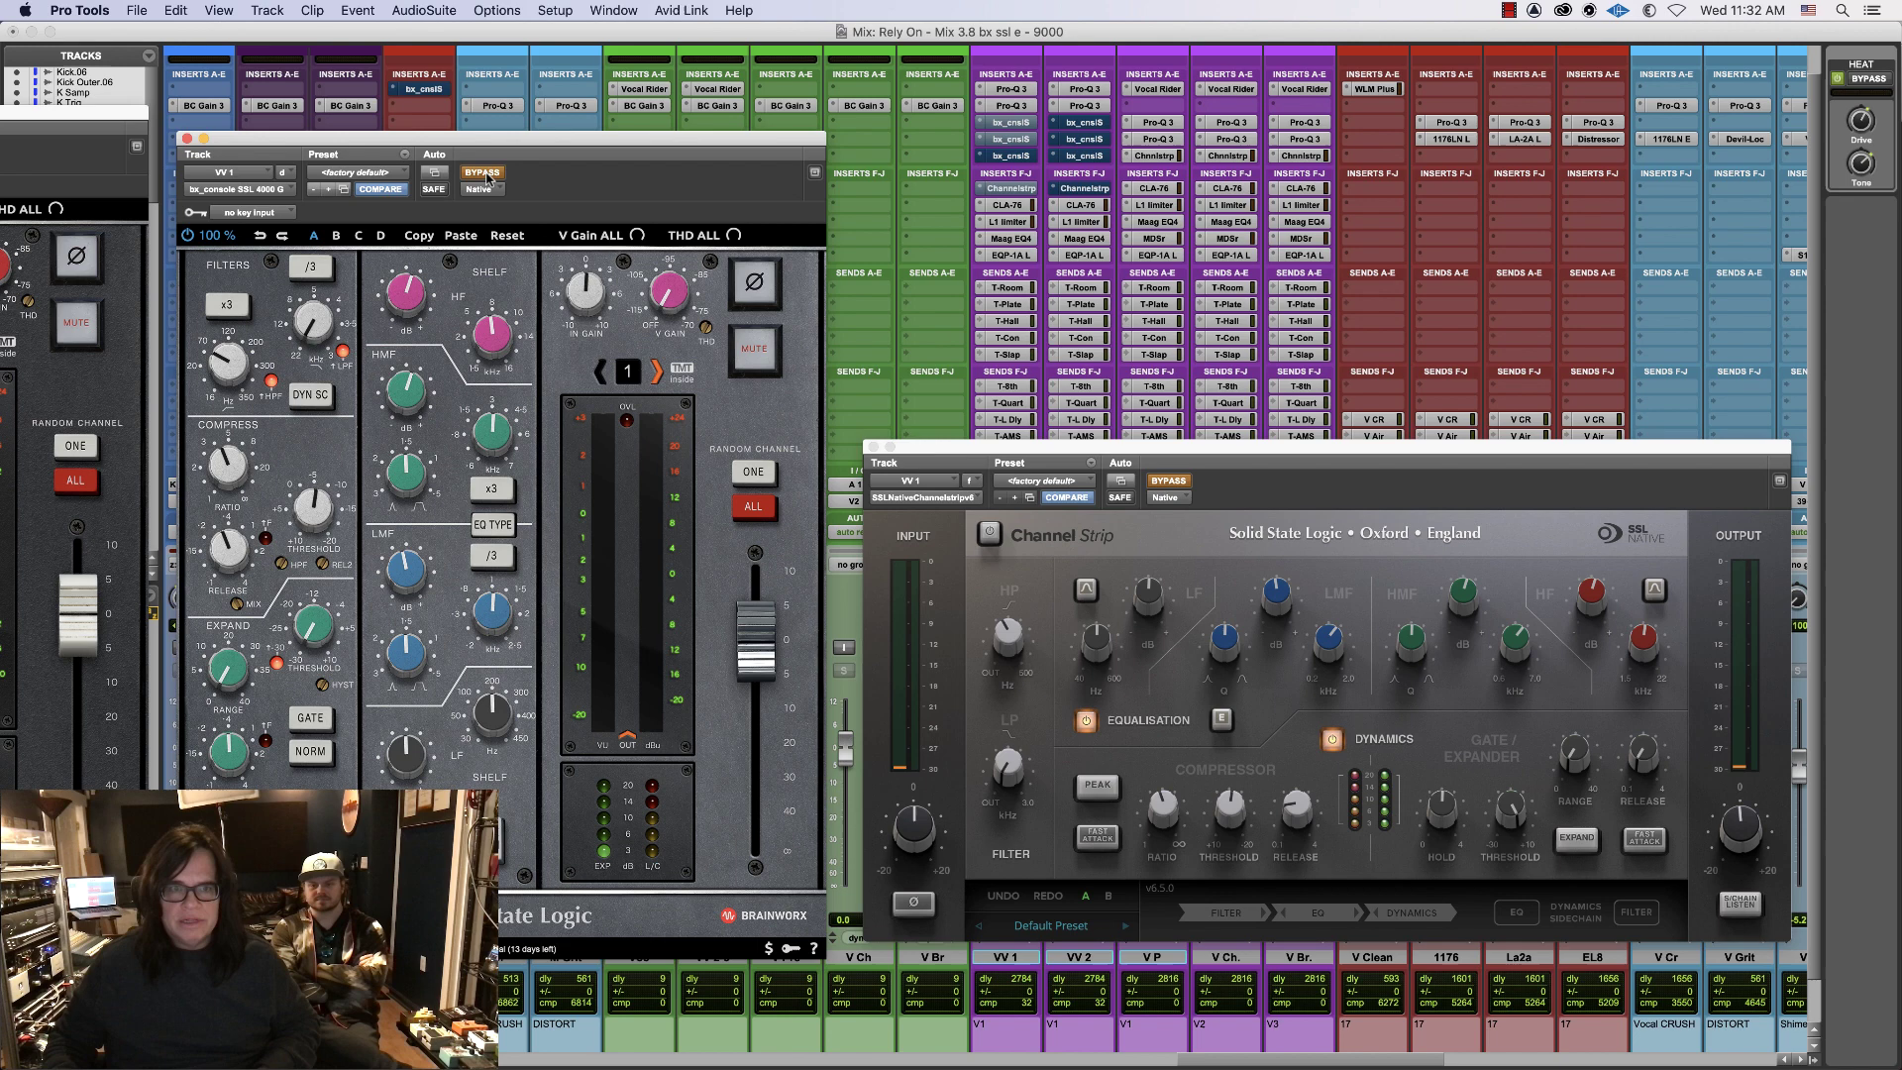
{"action": "left_click", "coordinate": [1161, 484]}
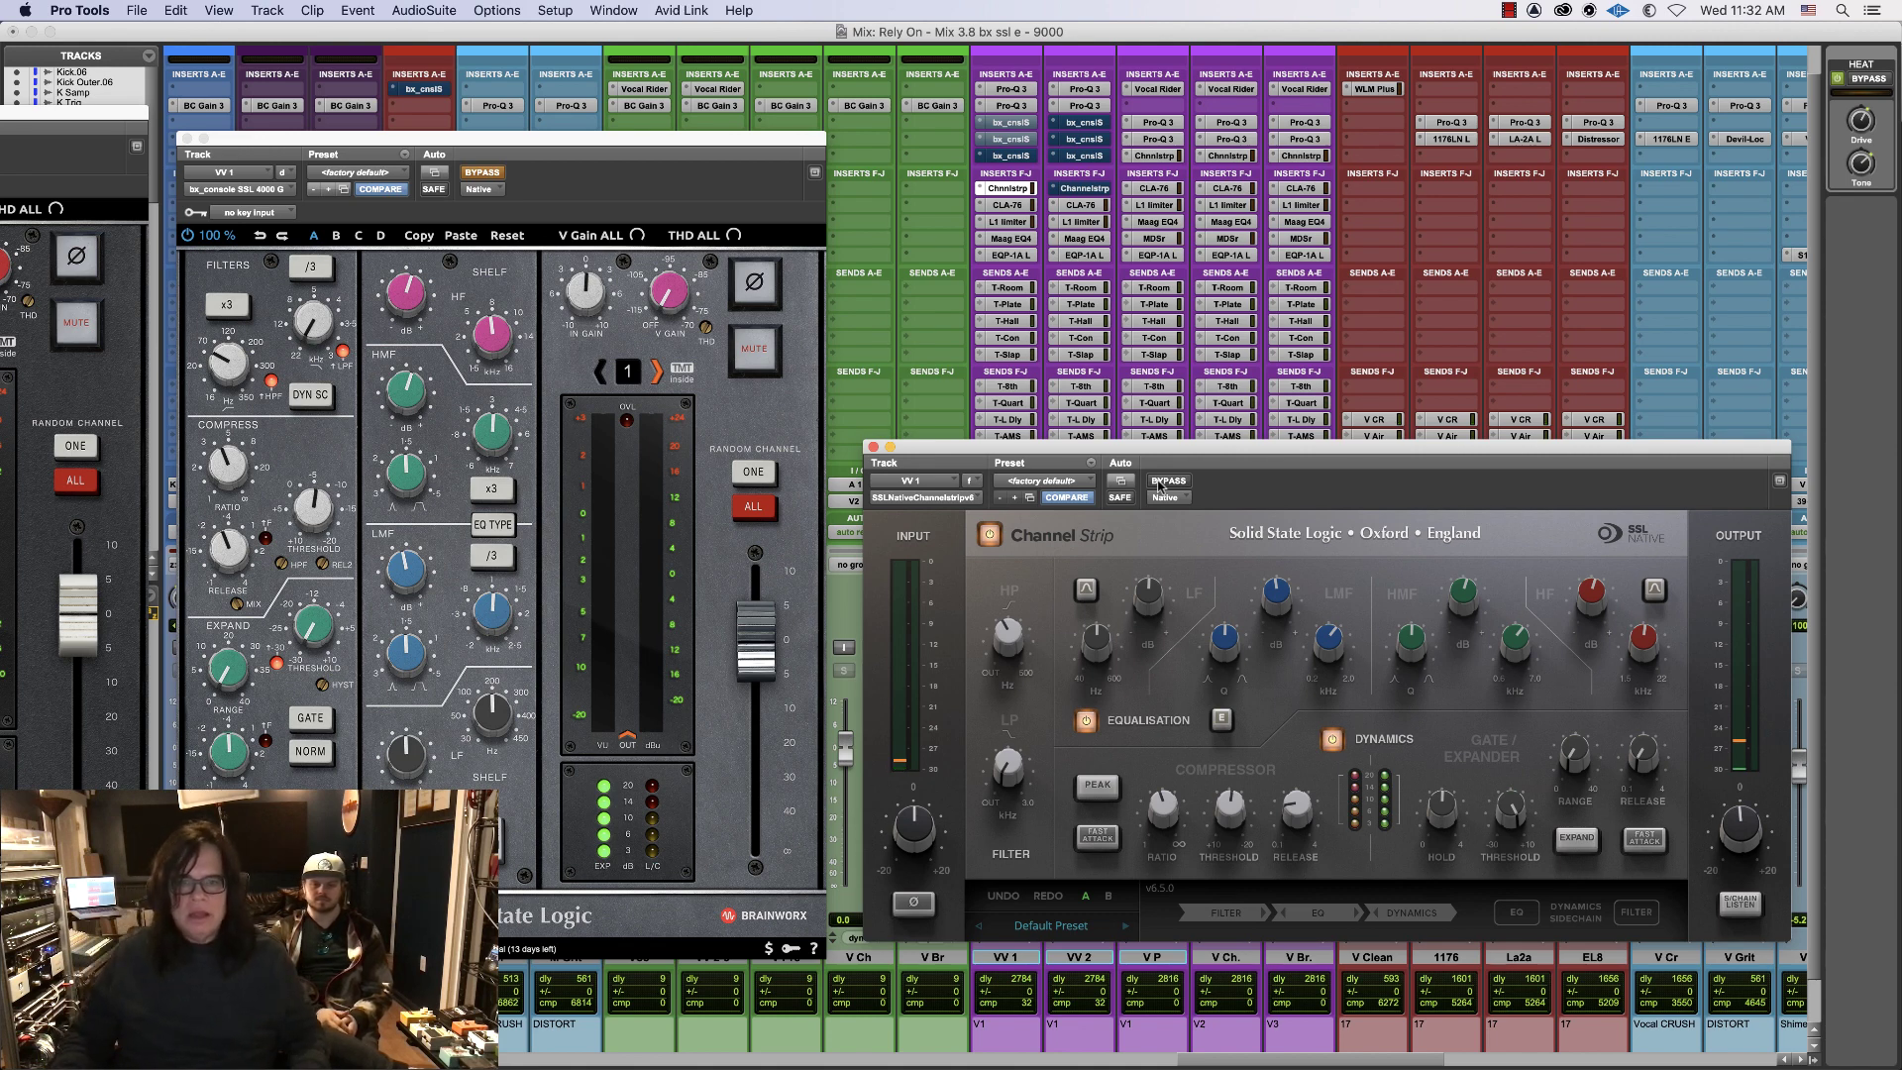
{"action": "left_click", "coordinate": [1159, 483]}
{"action": "left_click", "coordinate": [486, 140]}
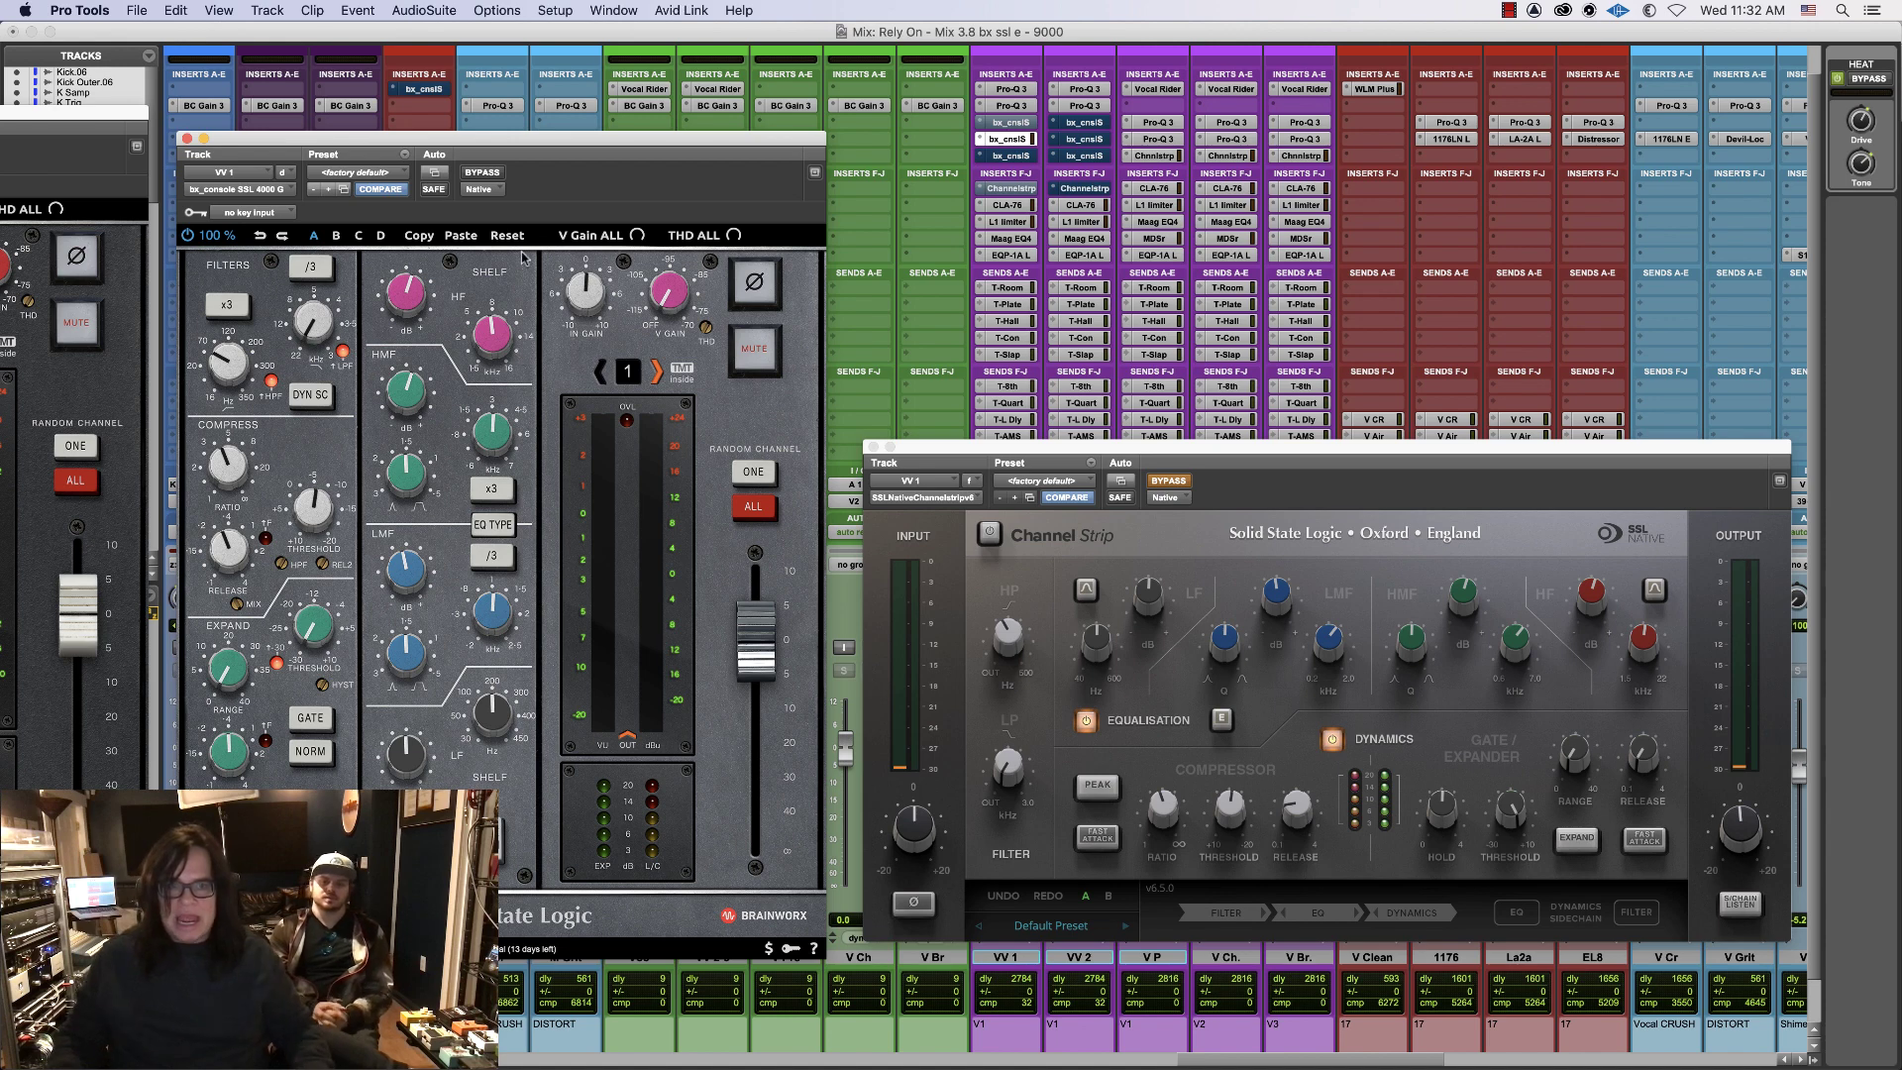
- Rearrange the two plug-in windows, bypass the SSL 4000 G, and reactivate the SSL Native Channelstrip on VV 1
{"action": "left_click_drag", "start_coordinate": [535, 141], "coordinate": [544, 139]}
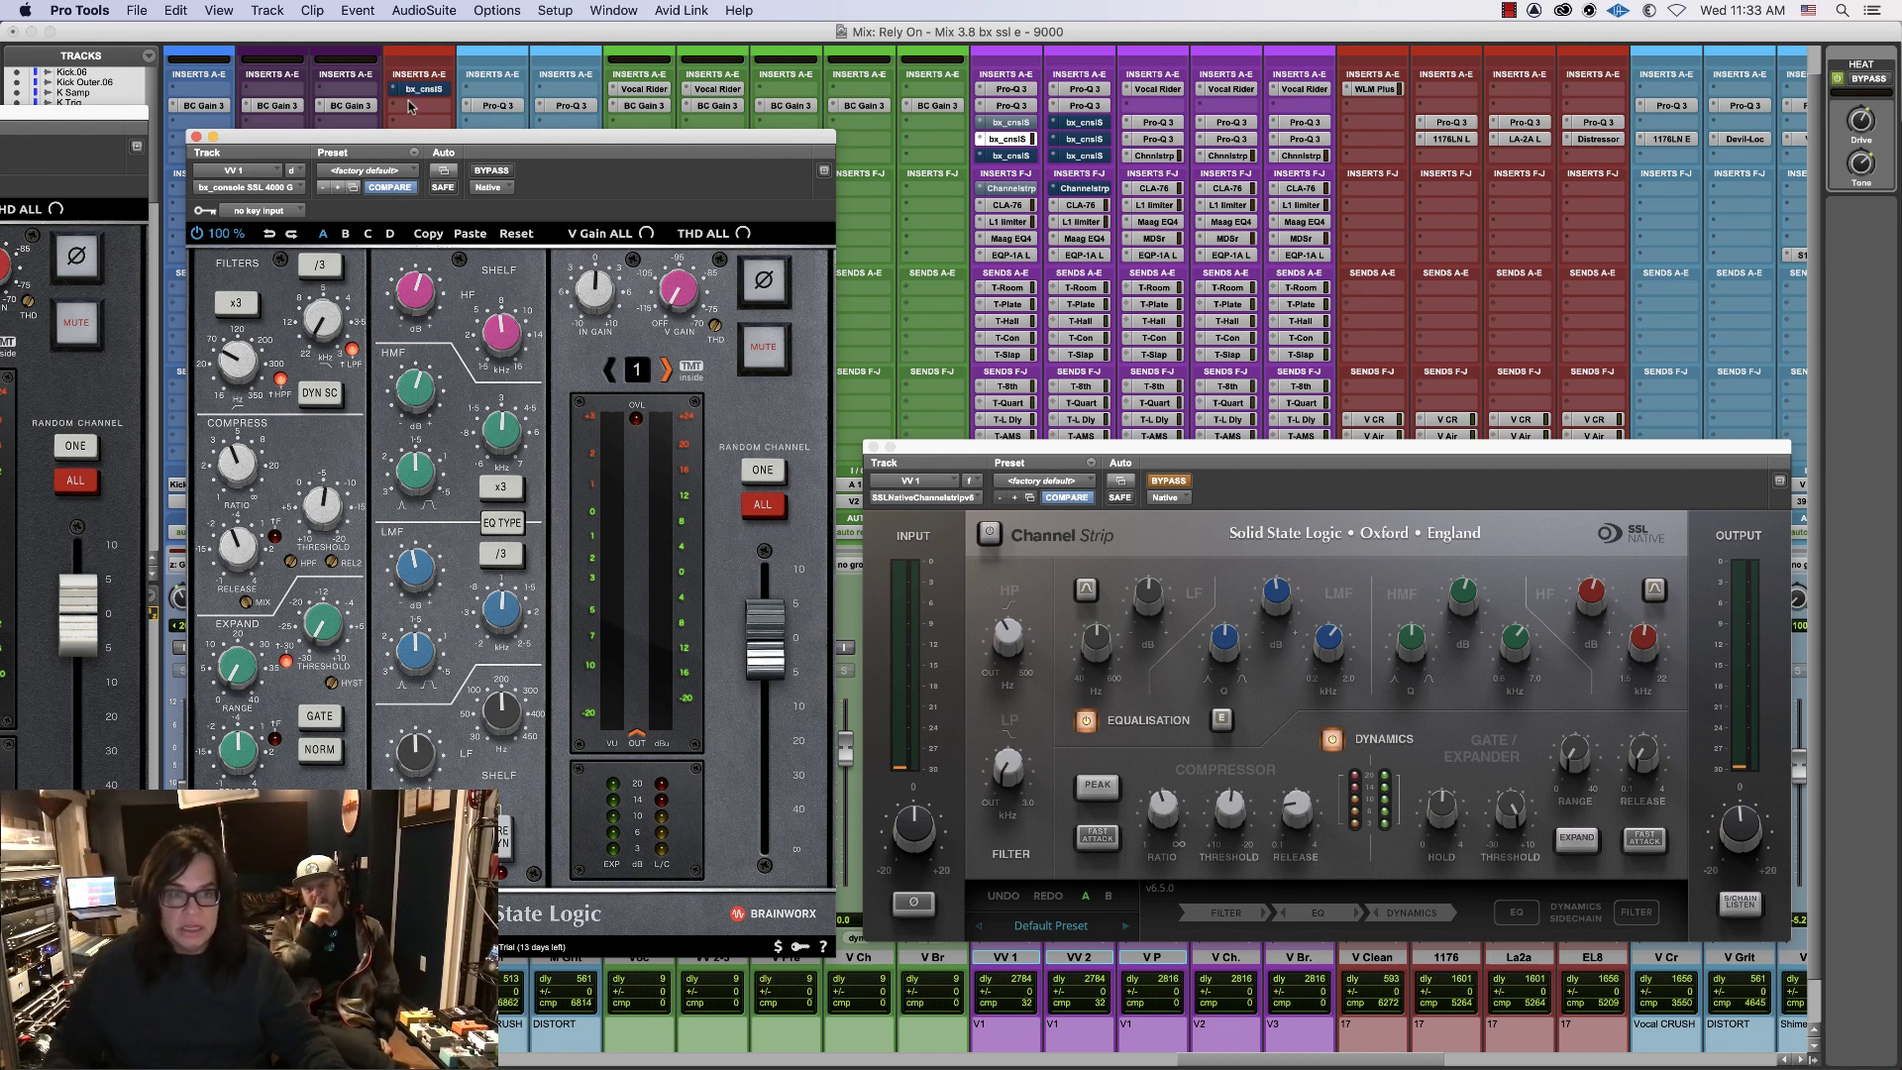
{"action": "left_click_drag", "start_coordinate": [432, 130], "coordinate": [448, 122]}
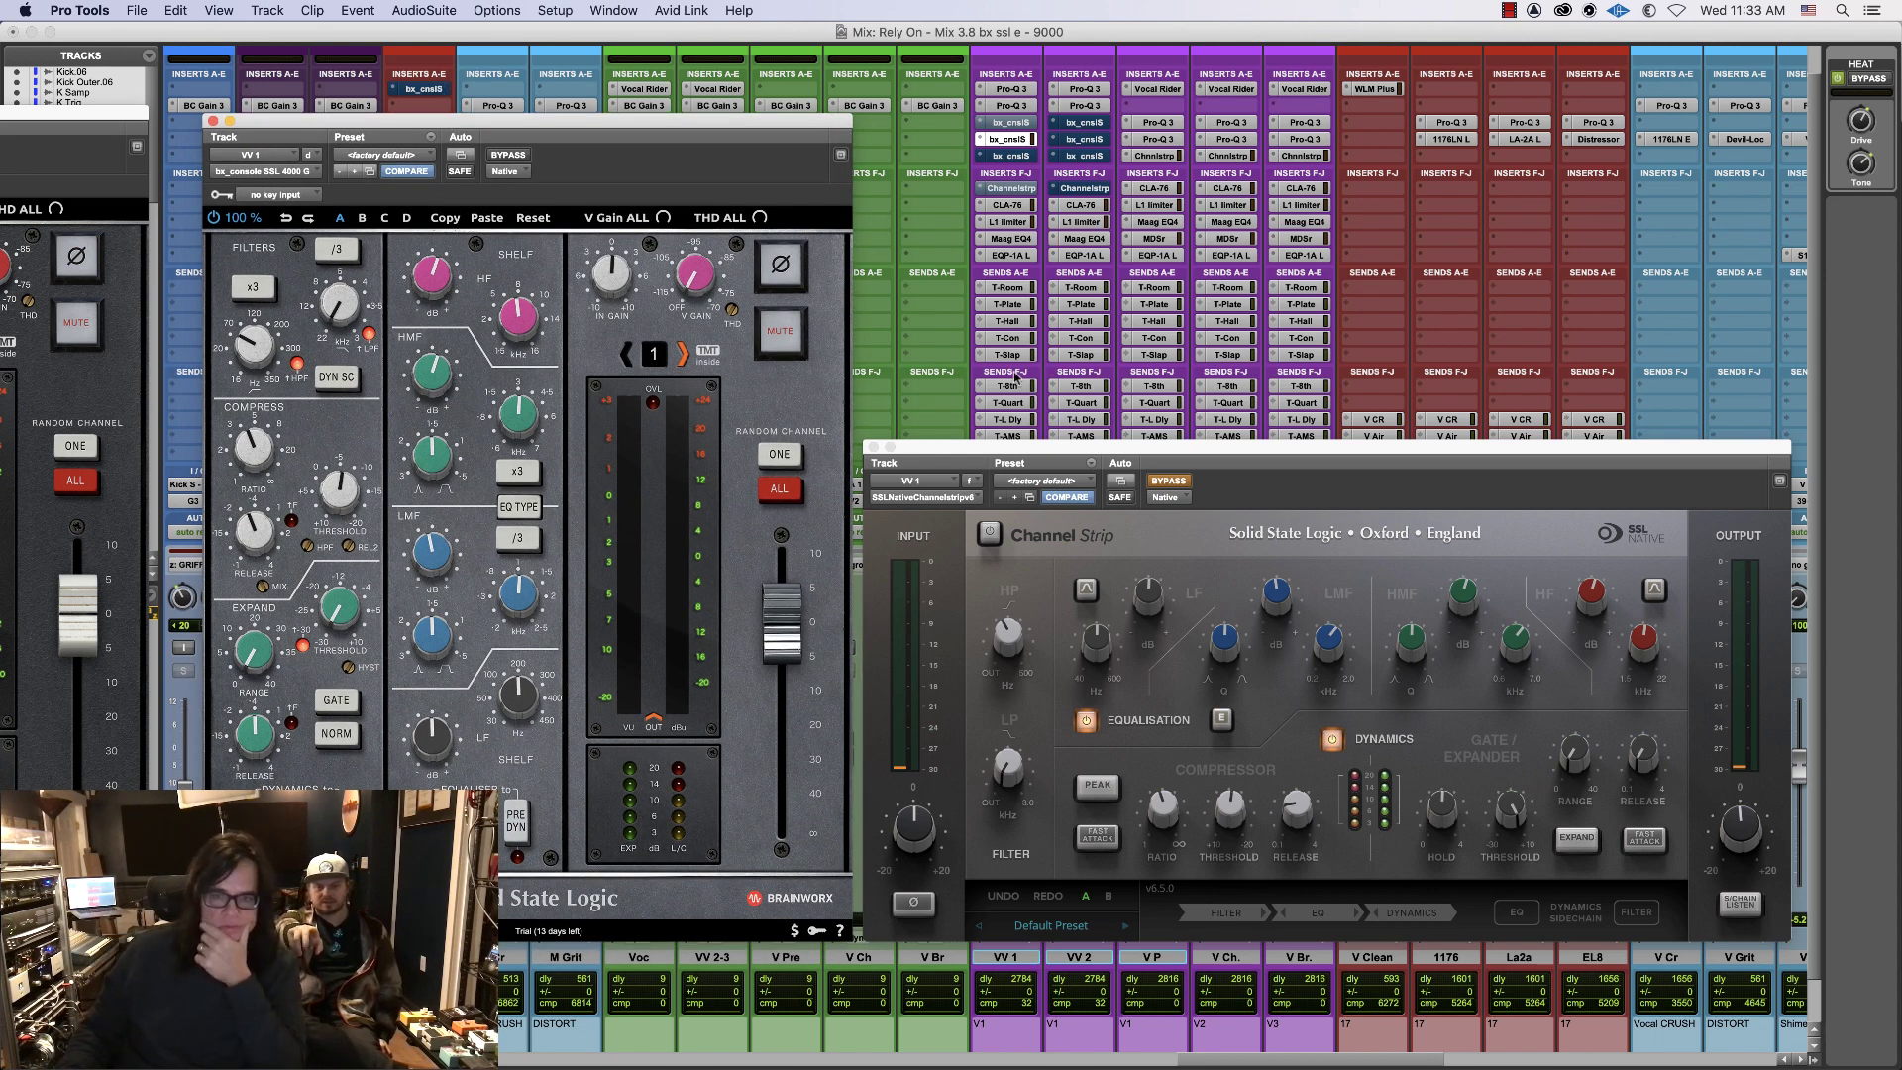
{"action": "left_click_drag", "start_coordinate": [1039, 451], "coordinate": [1036, 416]}
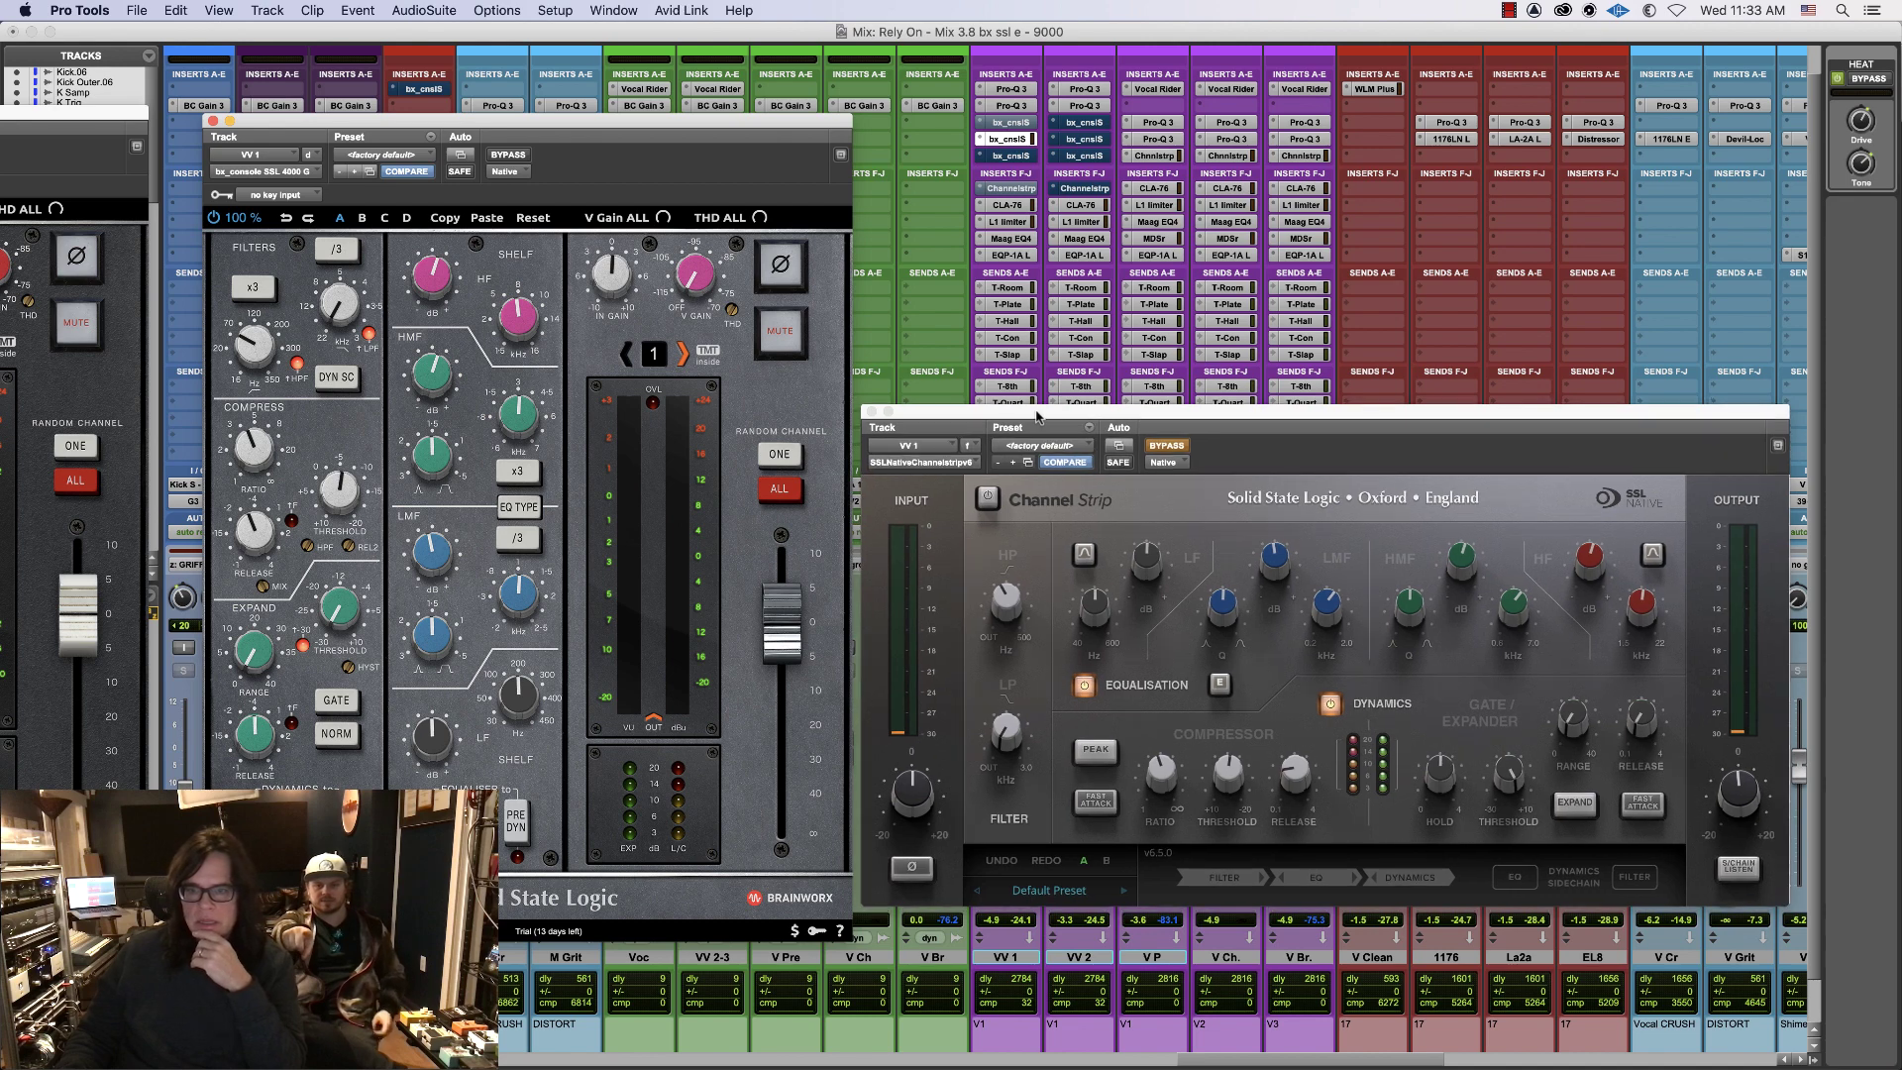
{"action": "left_click", "coordinate": [505, 155]}
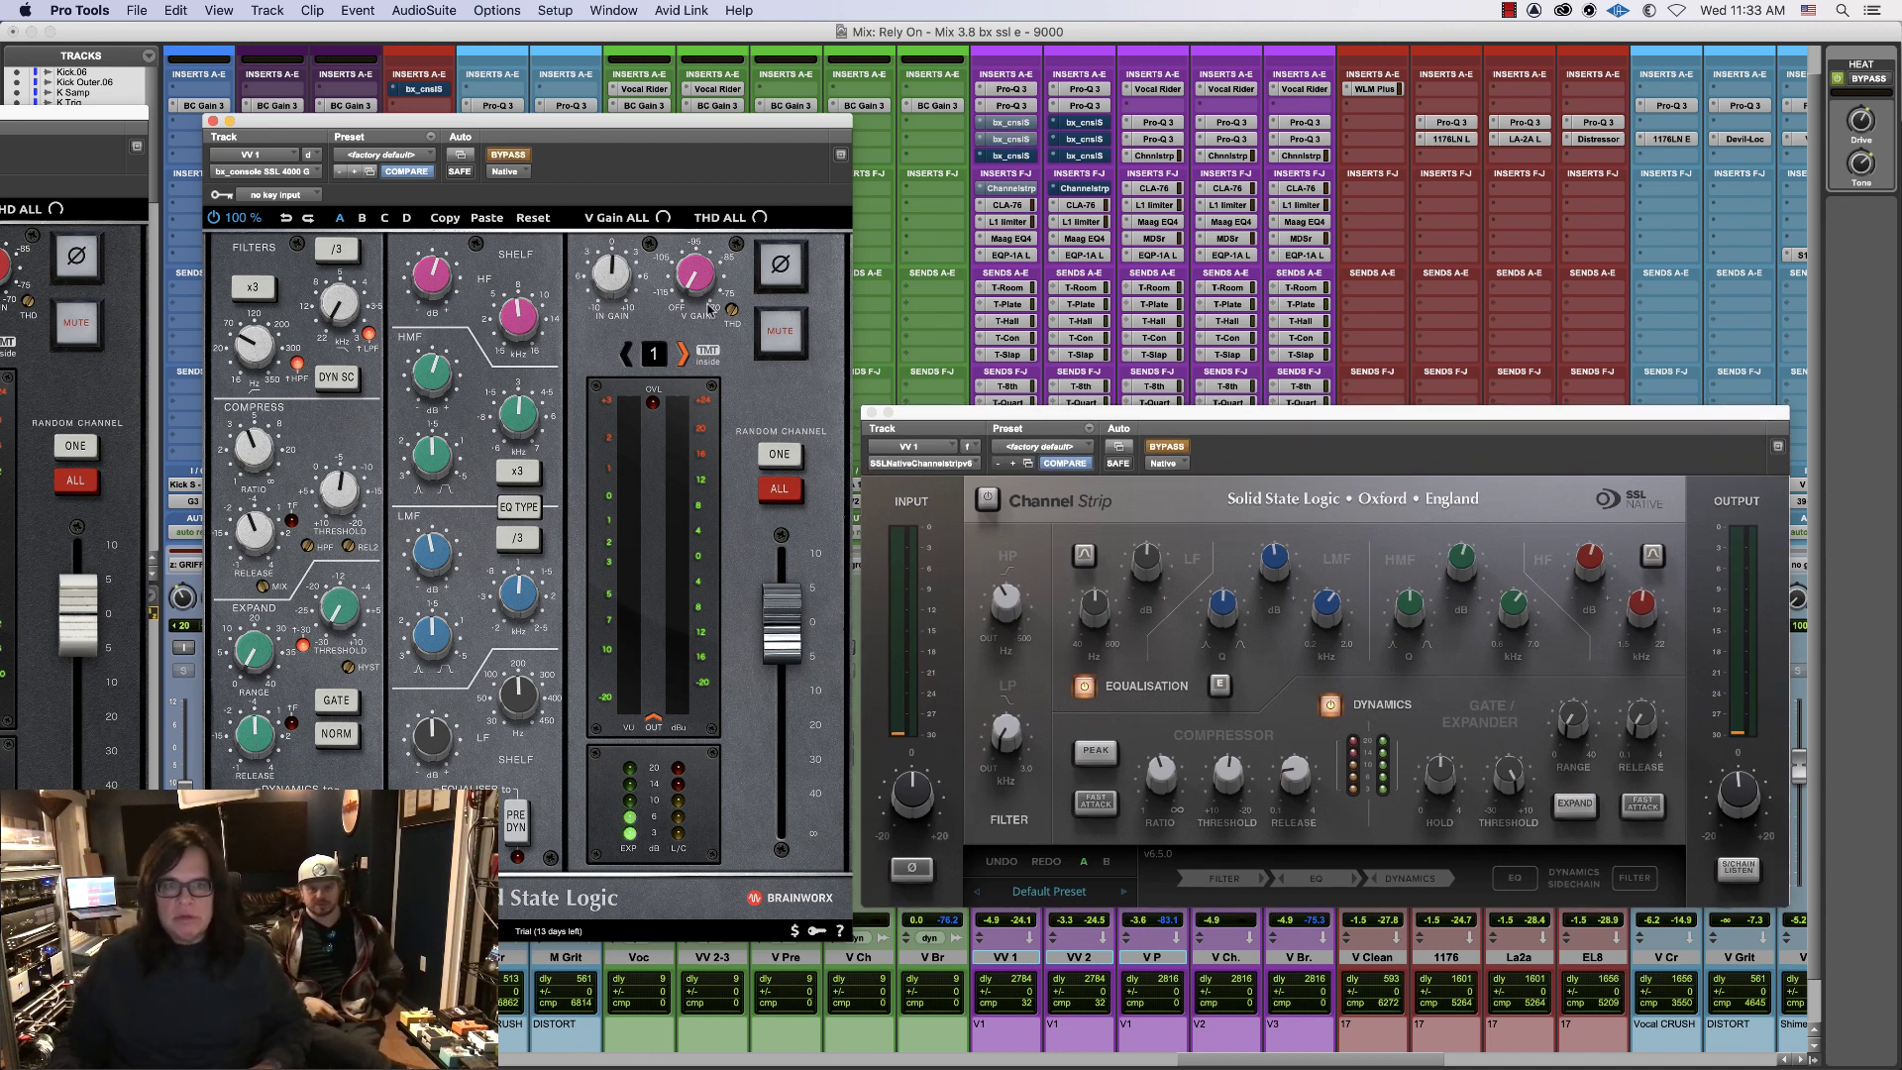
{"action": "left_click", "coordinate": [1165, 448]}
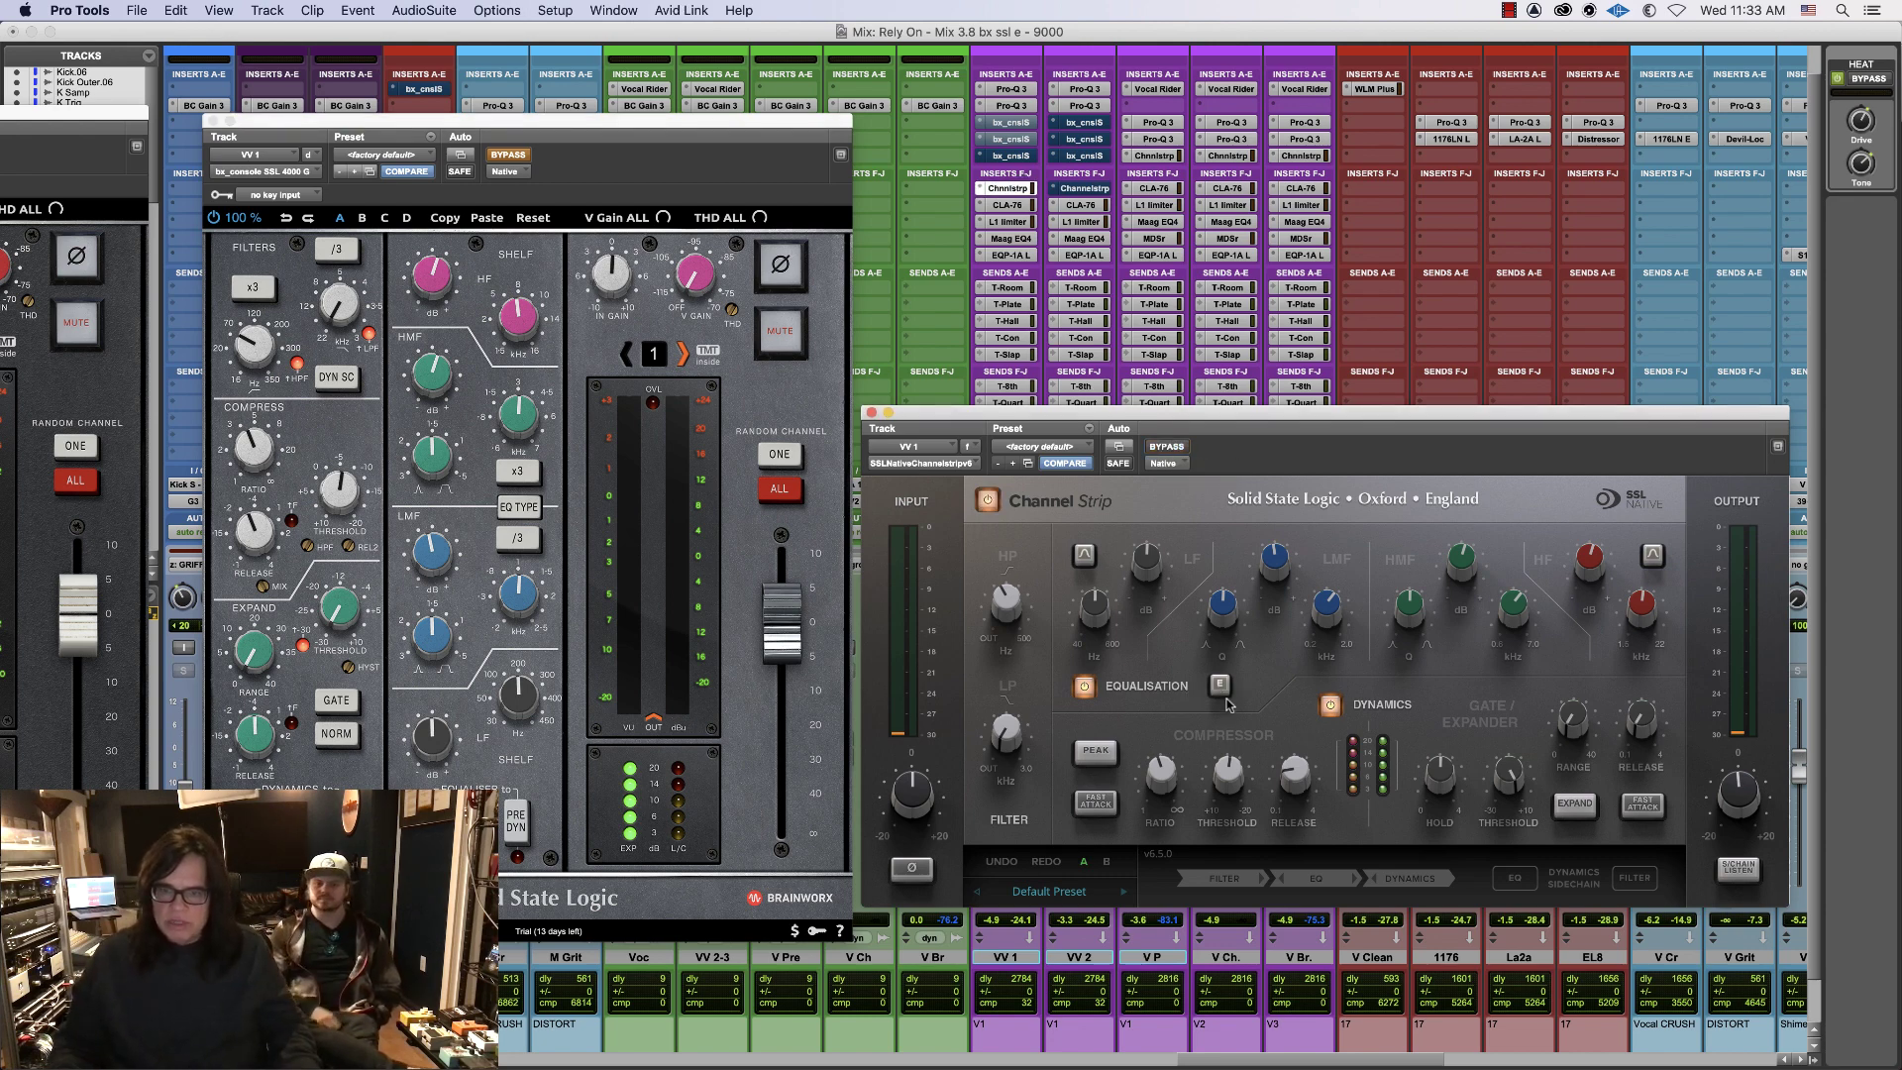
{"action": "mouse_move", "coordinate": [1145, 579]}
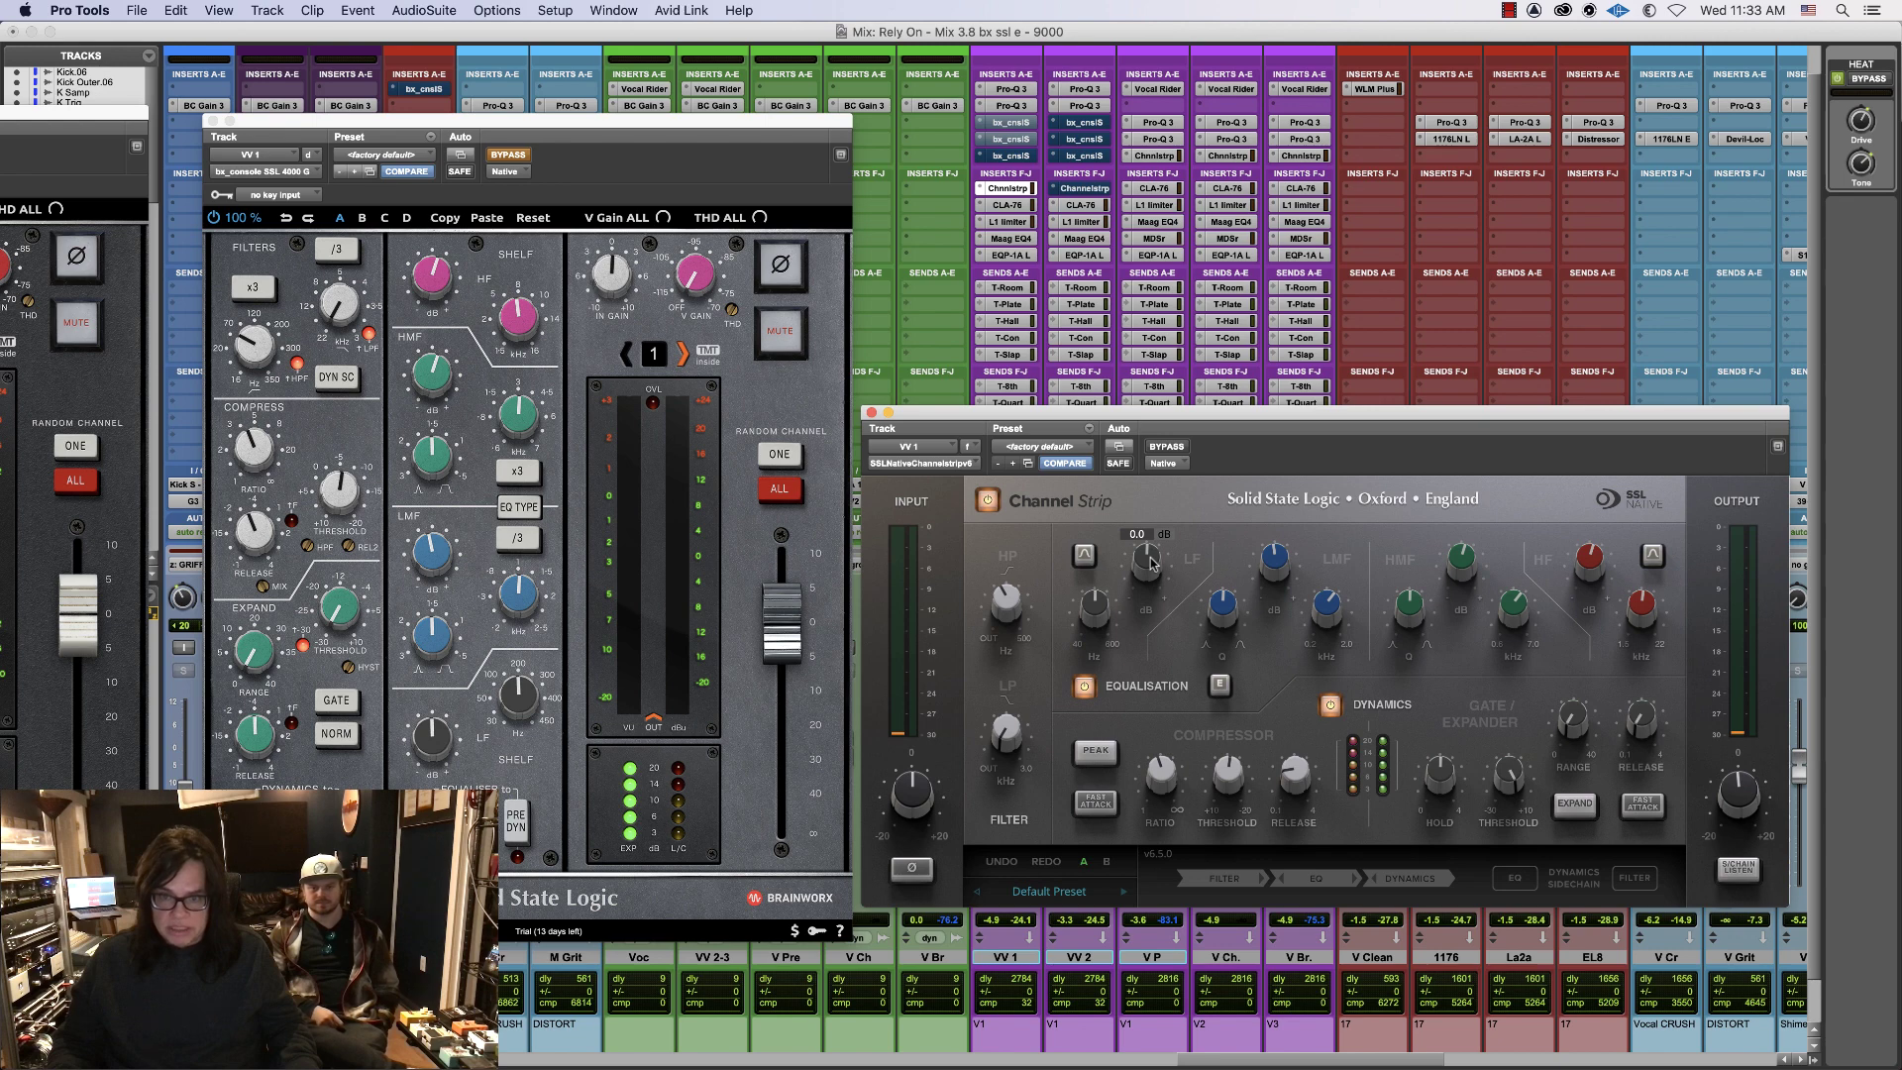
{"action": "left_click", "coordinate": [347, 309]}
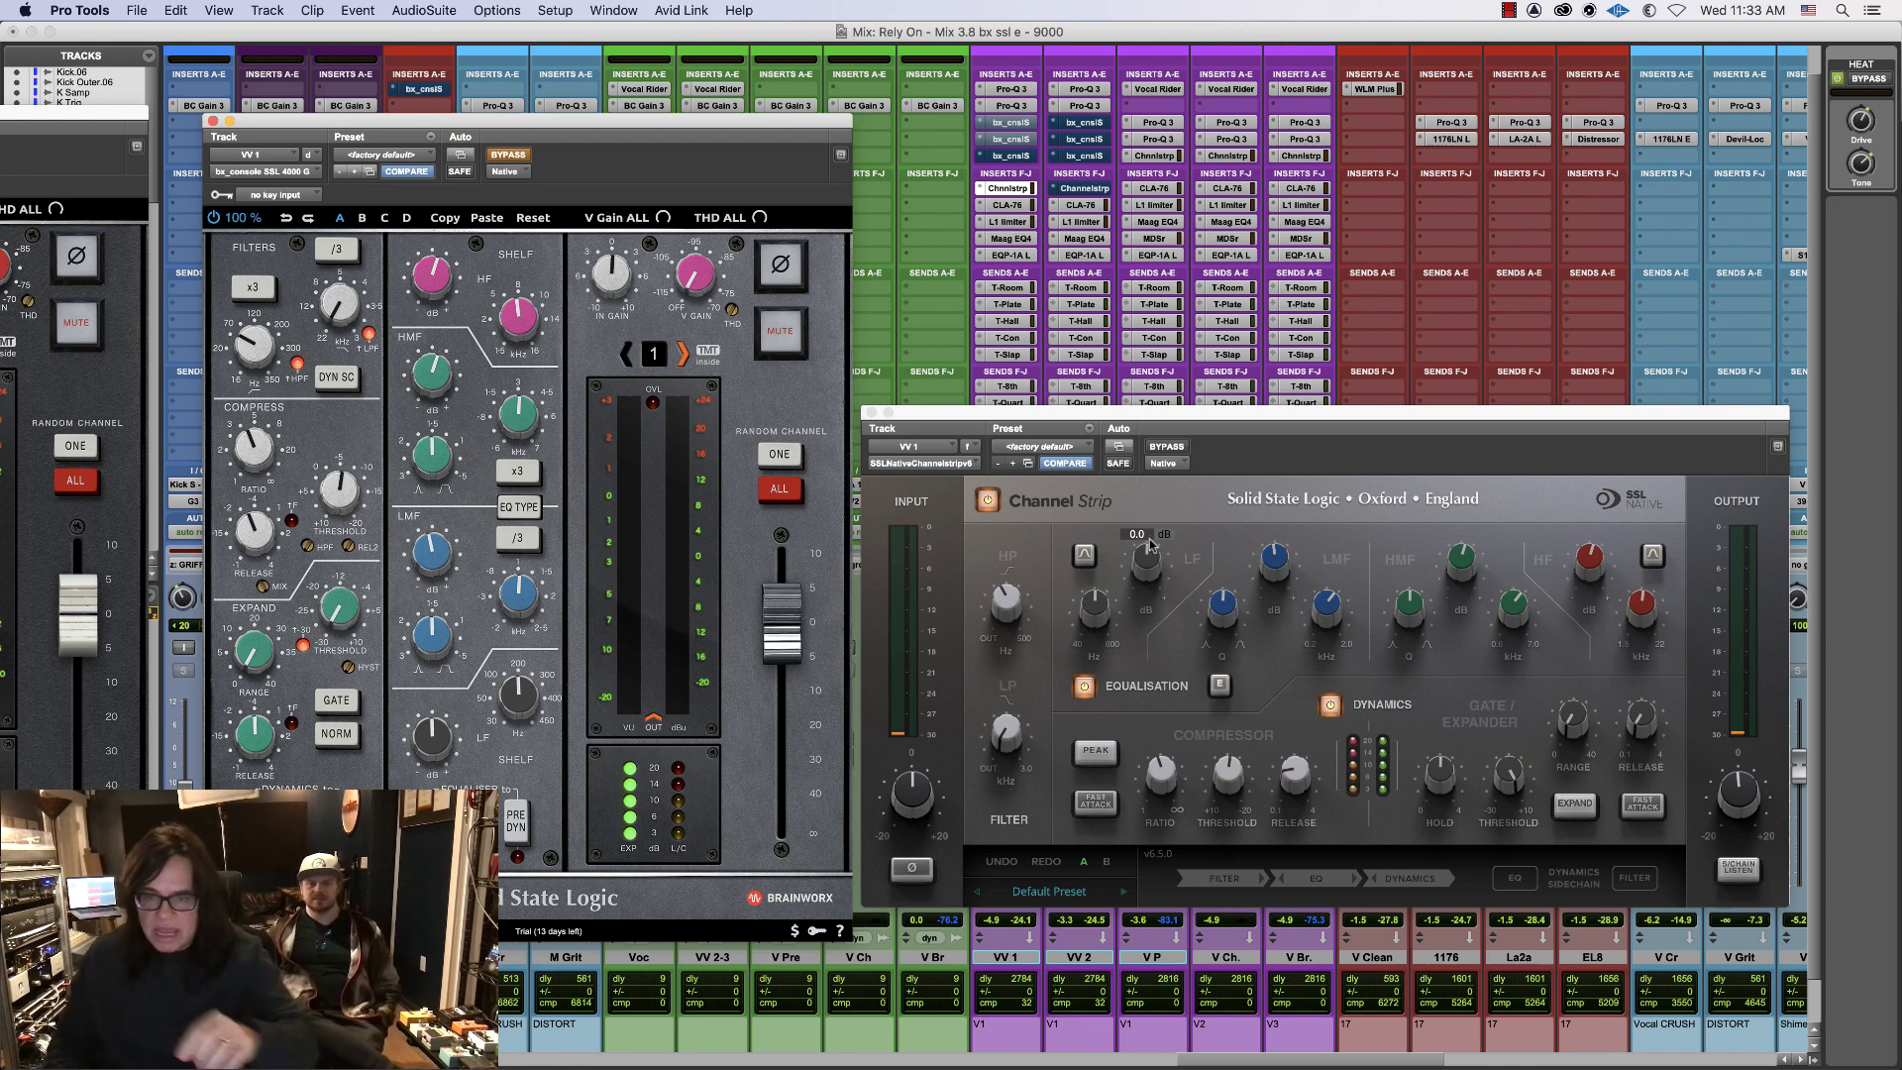
{"action": "left_click_drag", "start_coordinate": [1206, 412], "coordinate": [1209, 413]}
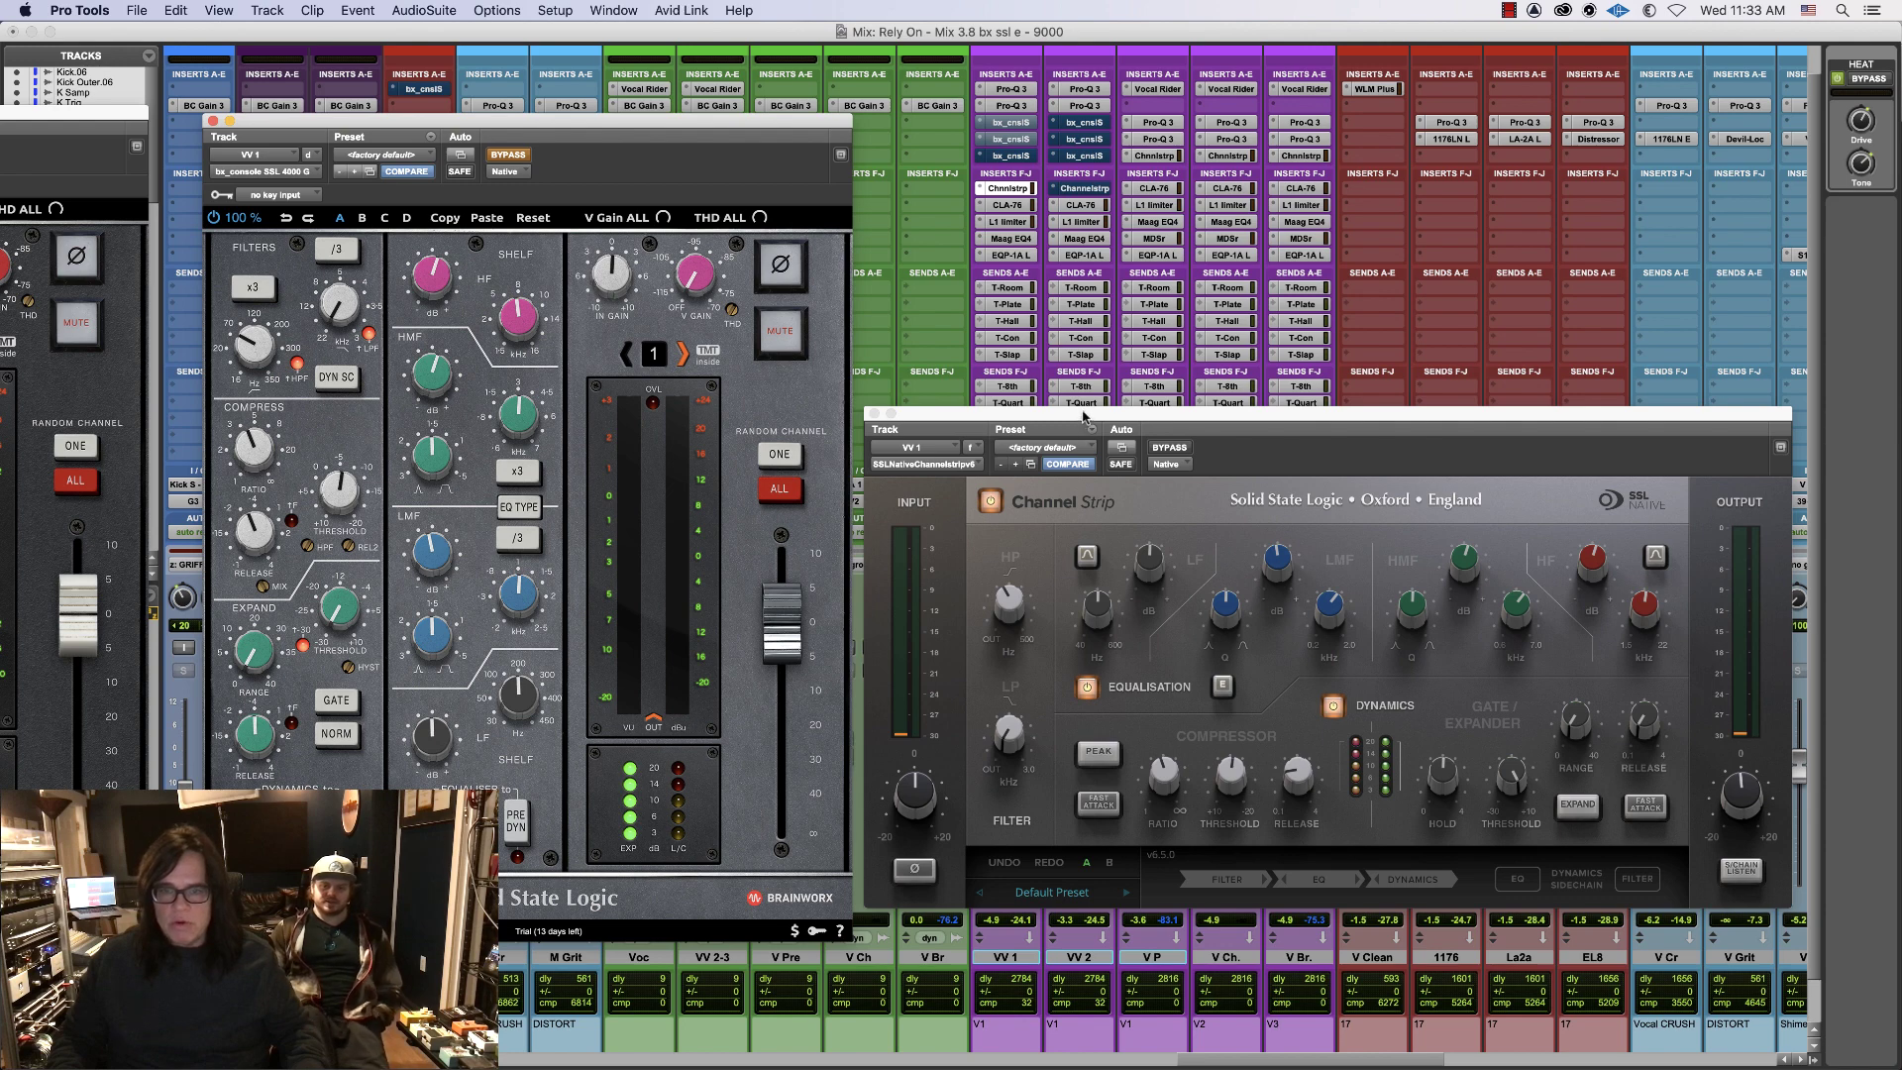
{"action": "left_click_drag", "start_coordinate": [1084, 415], "coordinate": [1080, 443]}
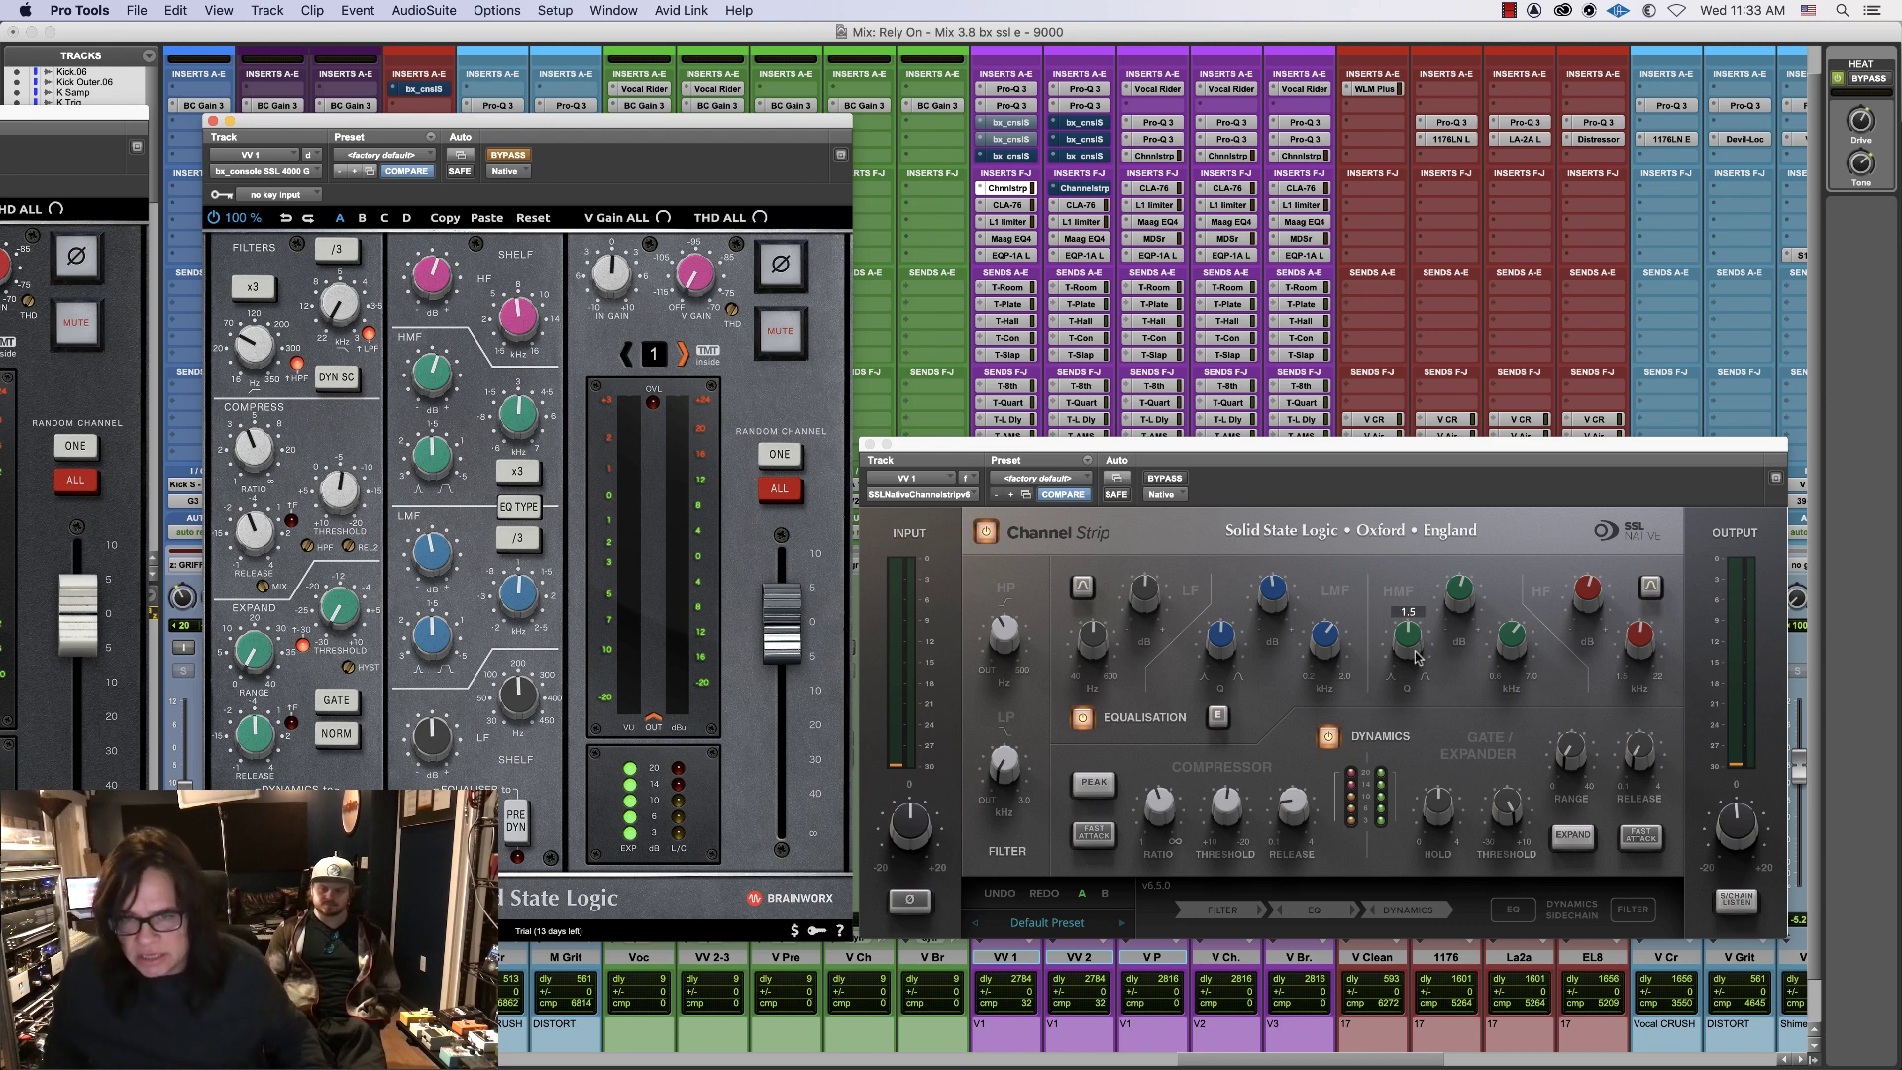
{"action": "left_click_drag", "start_coordinate": [1361, 446], "coordinate": [1363, 450]}
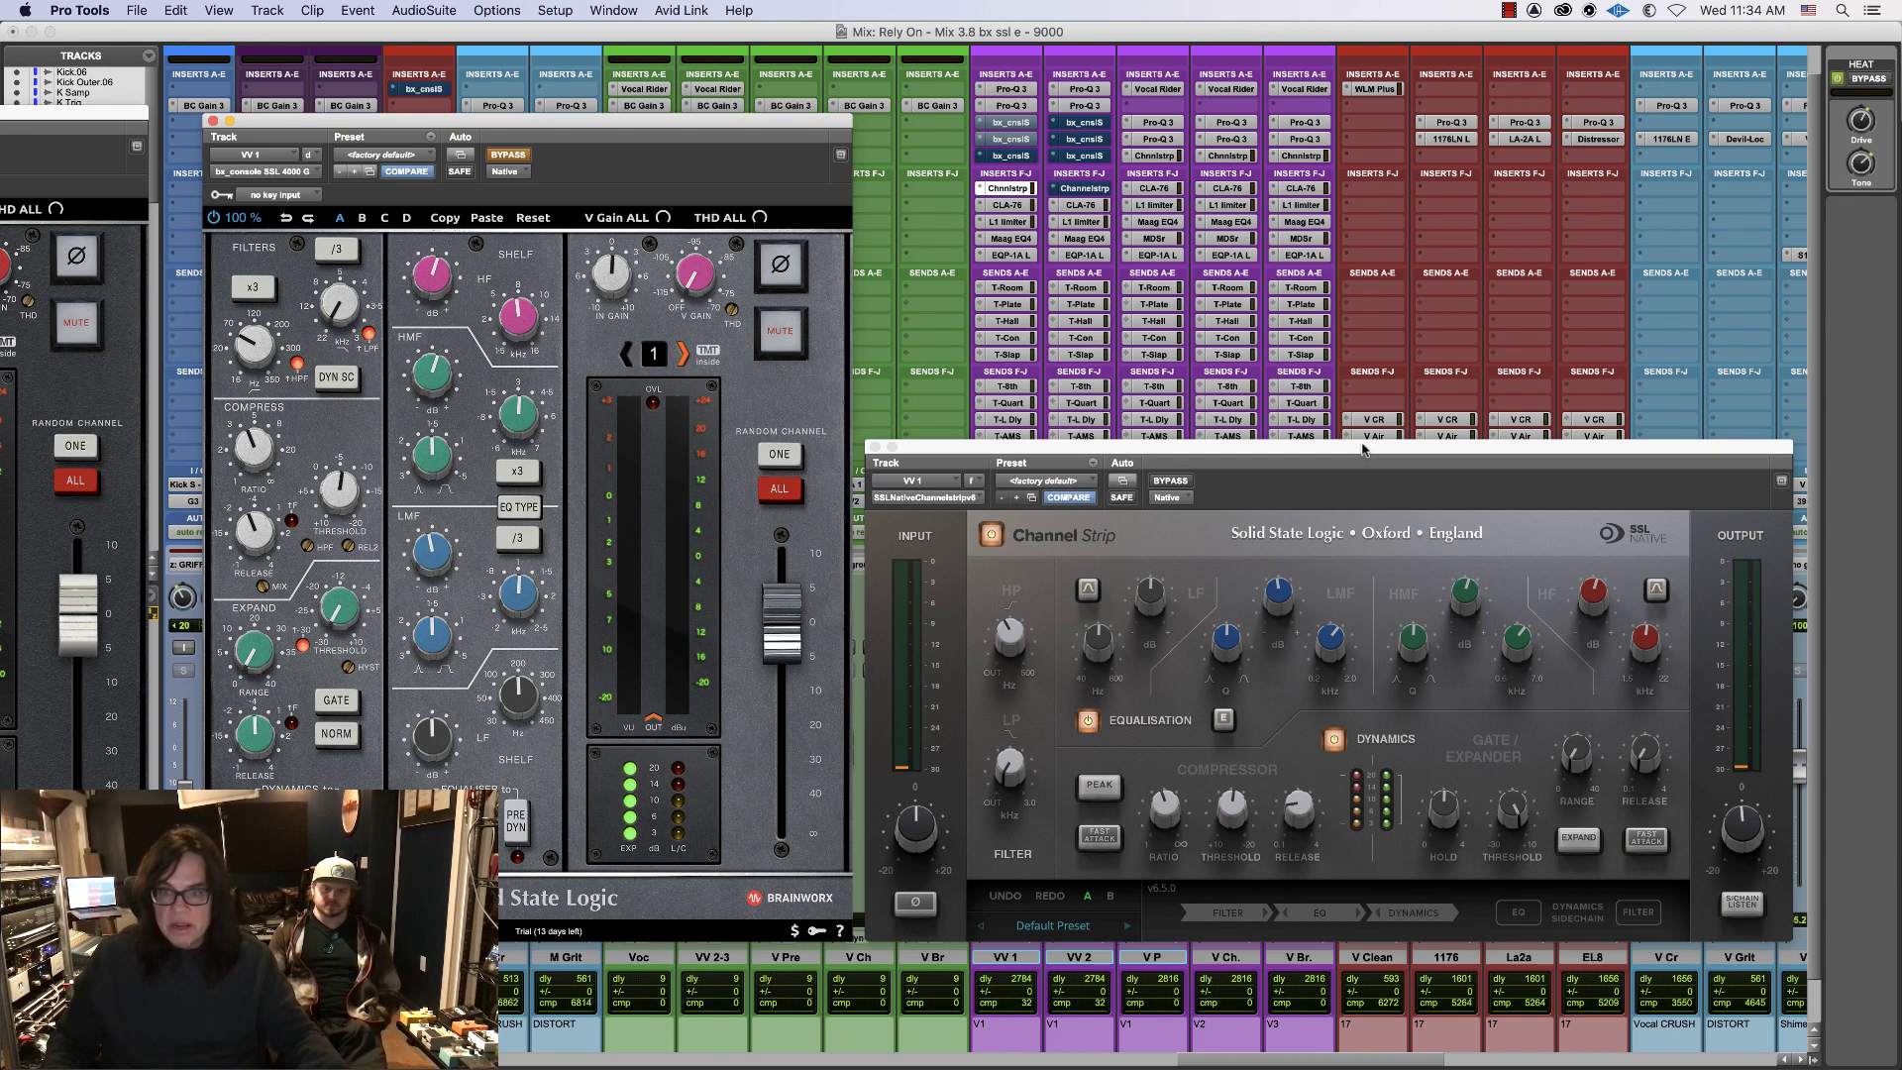
- Switch on the E mode of the equalisation section in VV 1's SSL Native Channelstrip
{"action": "left_click_drag", "start_coordinate": [1363, 448], "coordinate": [1360, 453]}
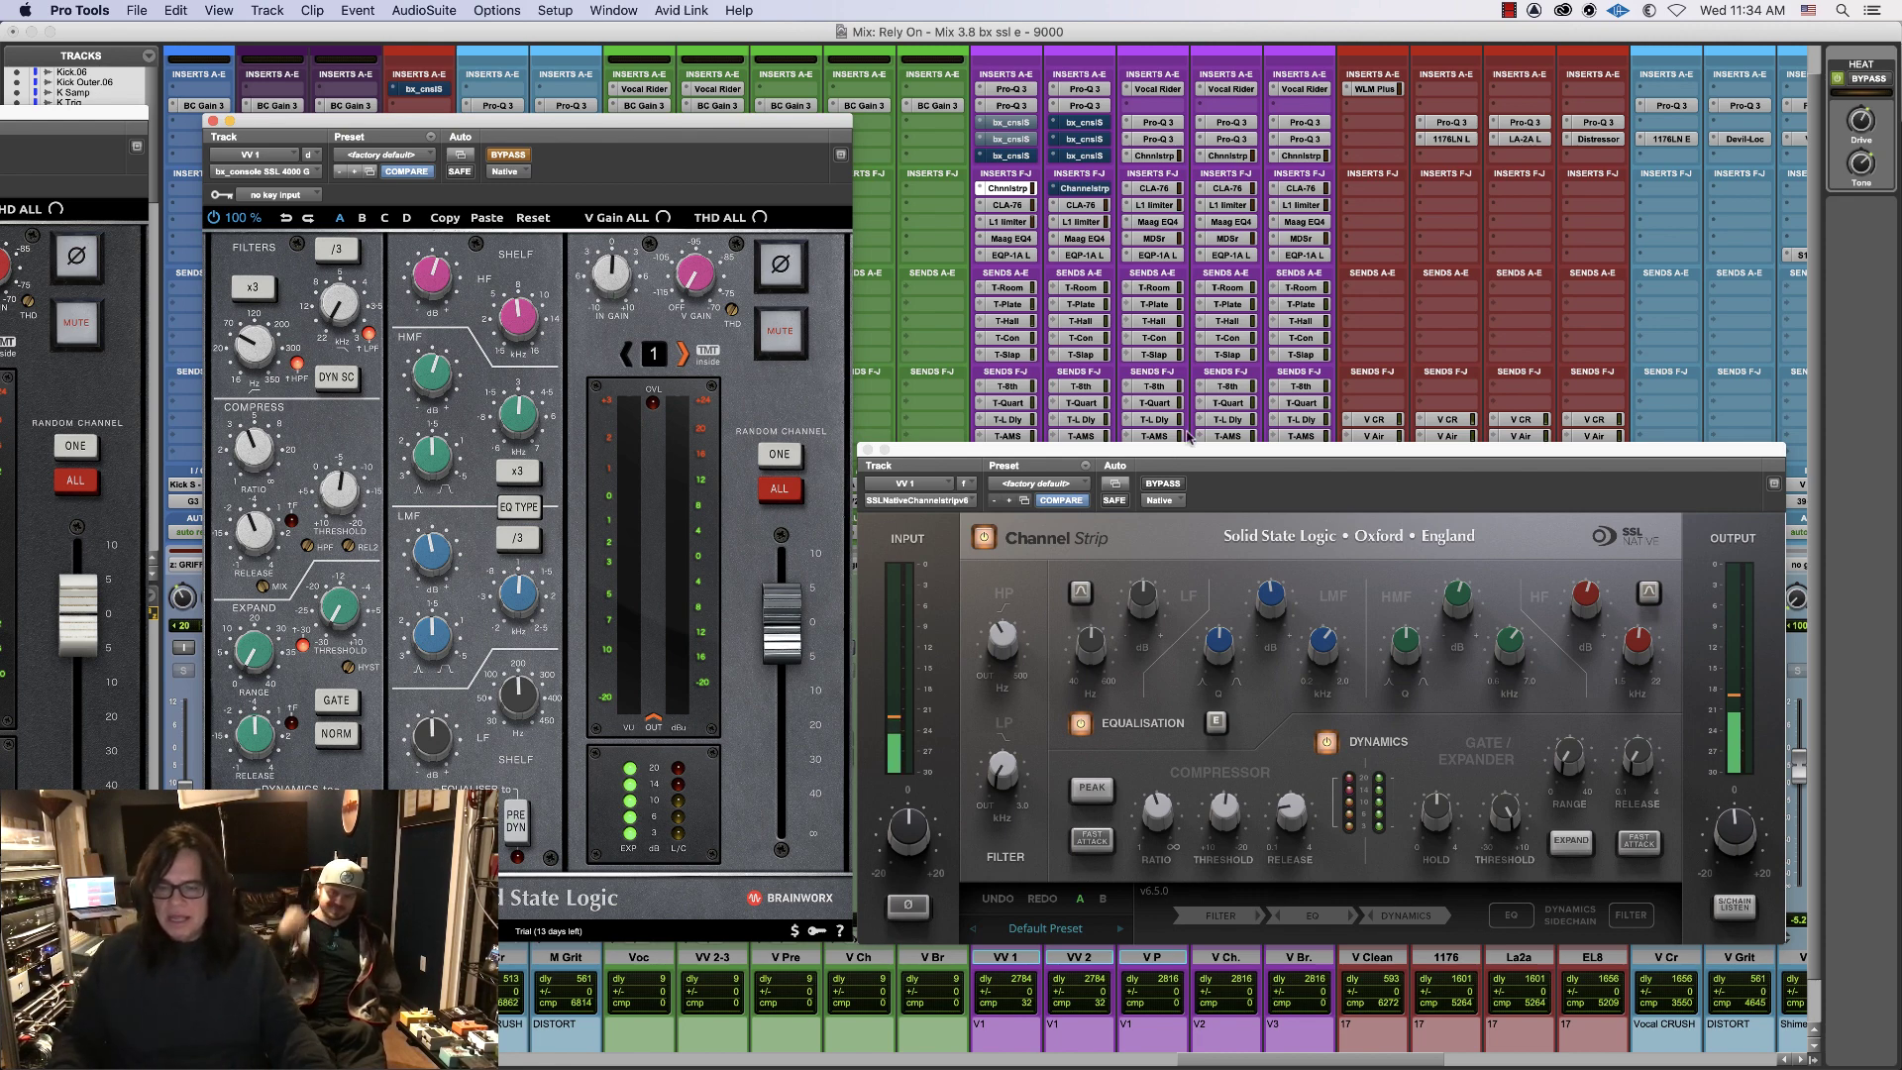
{"action": "left_click_drag", "start_coordinate": [1251, 455], "coordinate": [1257, 449]}
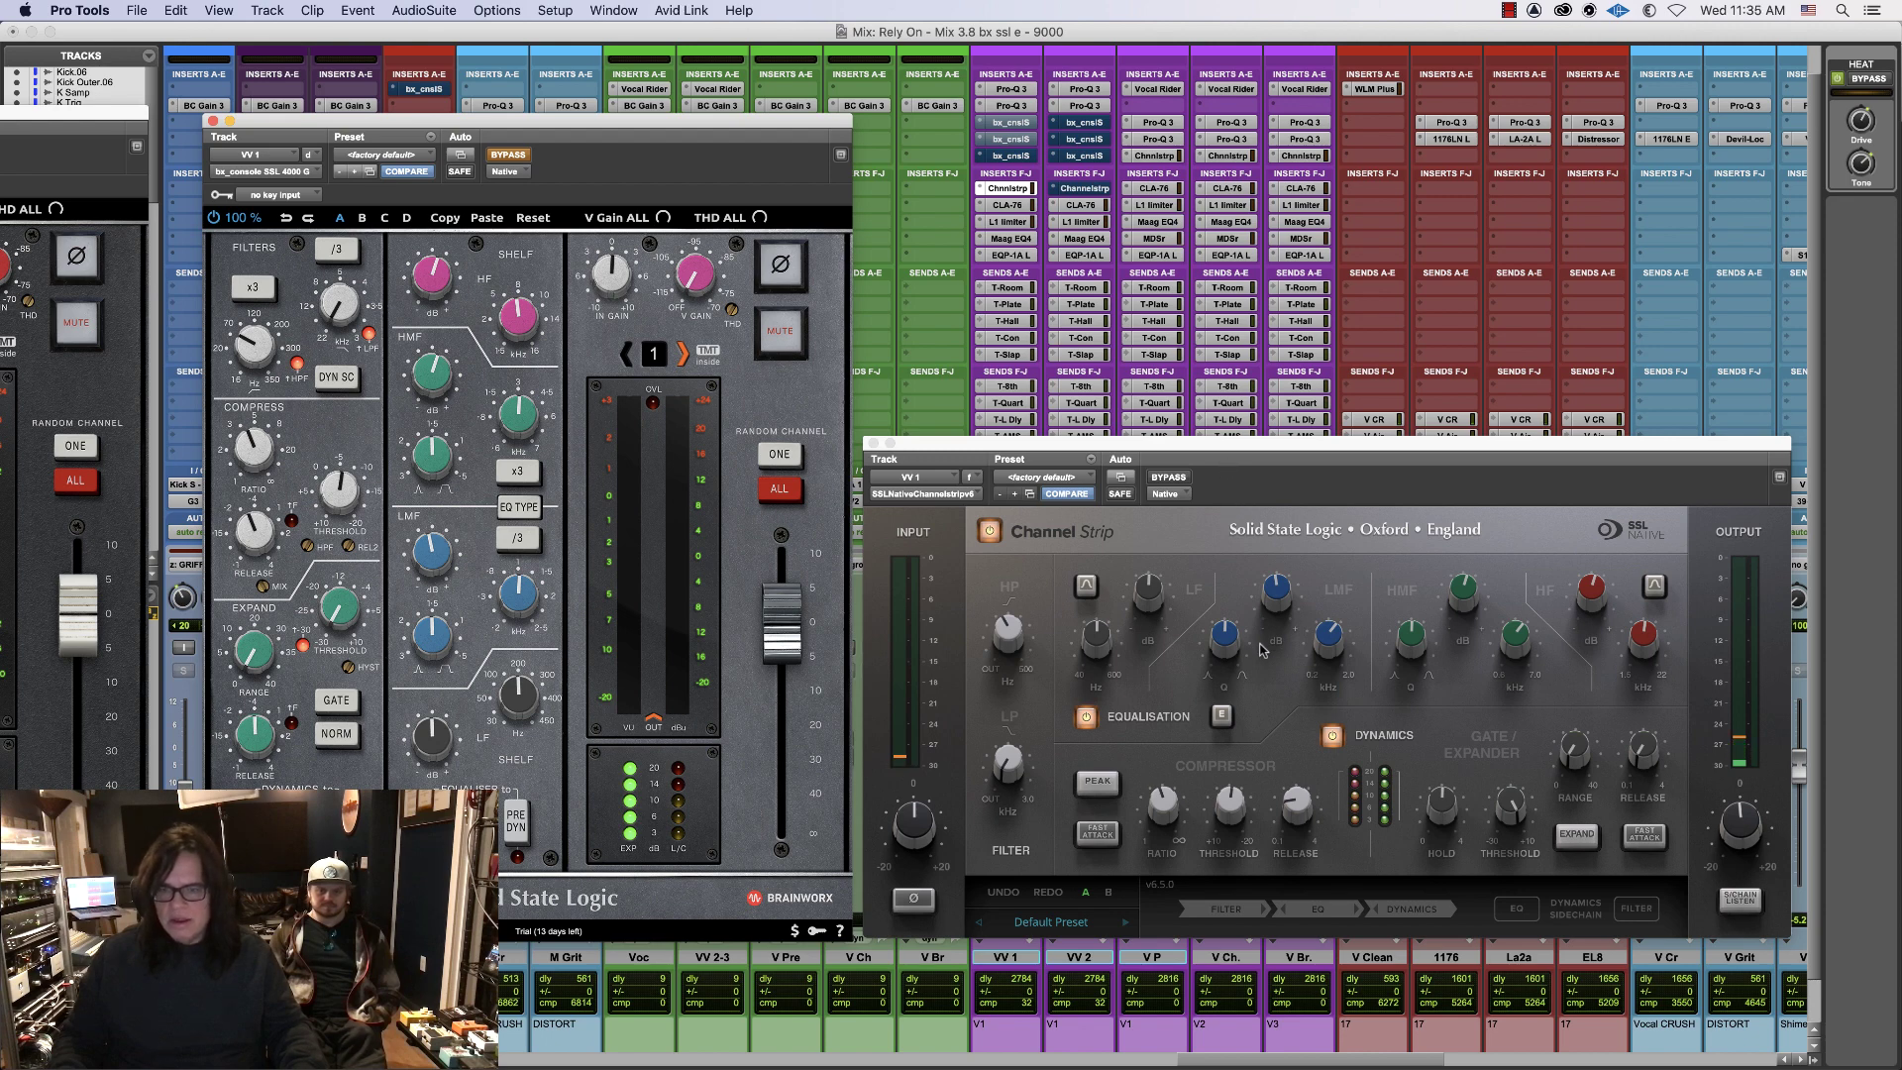
{"action": "left_click", "coordinate": [1222, 715]}
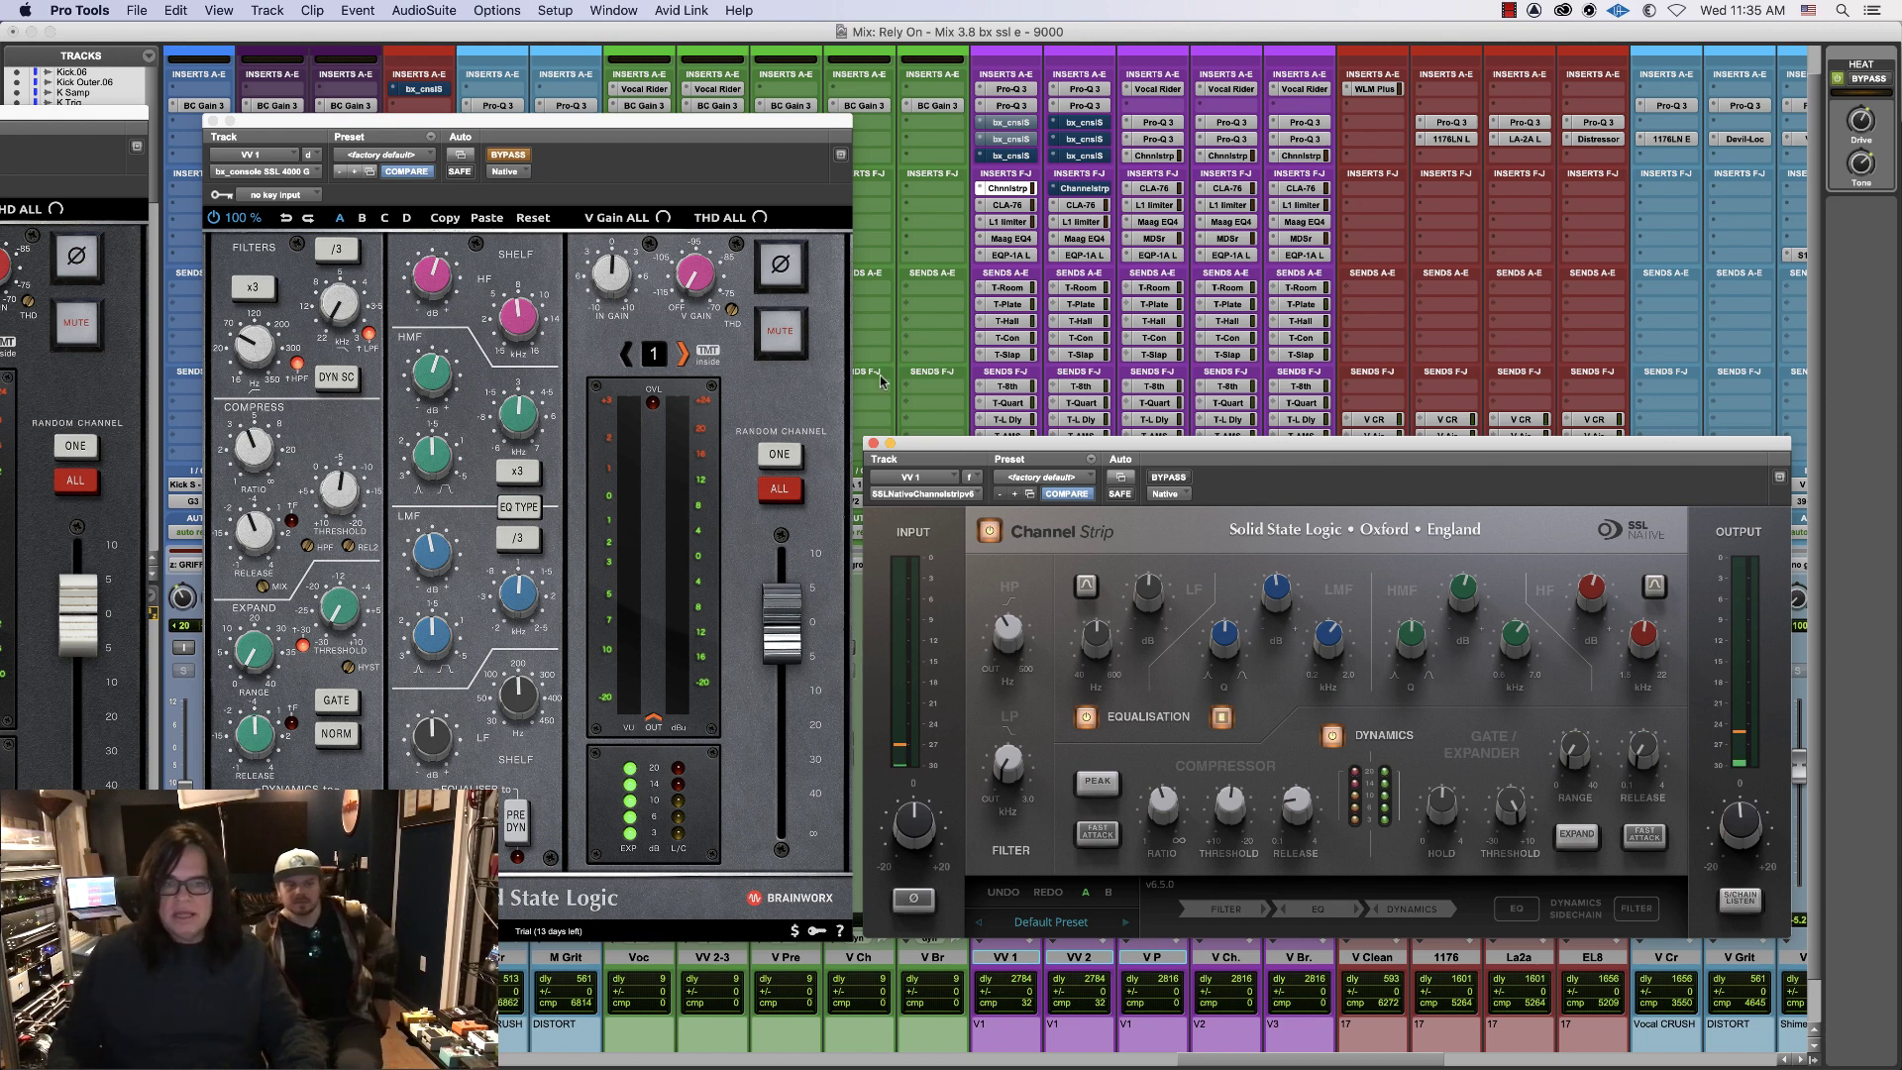
- Bring the SSL 4000 E window back into view and briefly audition it with the SSL Native Channelstrip bypassed
{"action": "left_click_drag", "start_coordinate": [153, 120], "coordinate": [818, 210]}
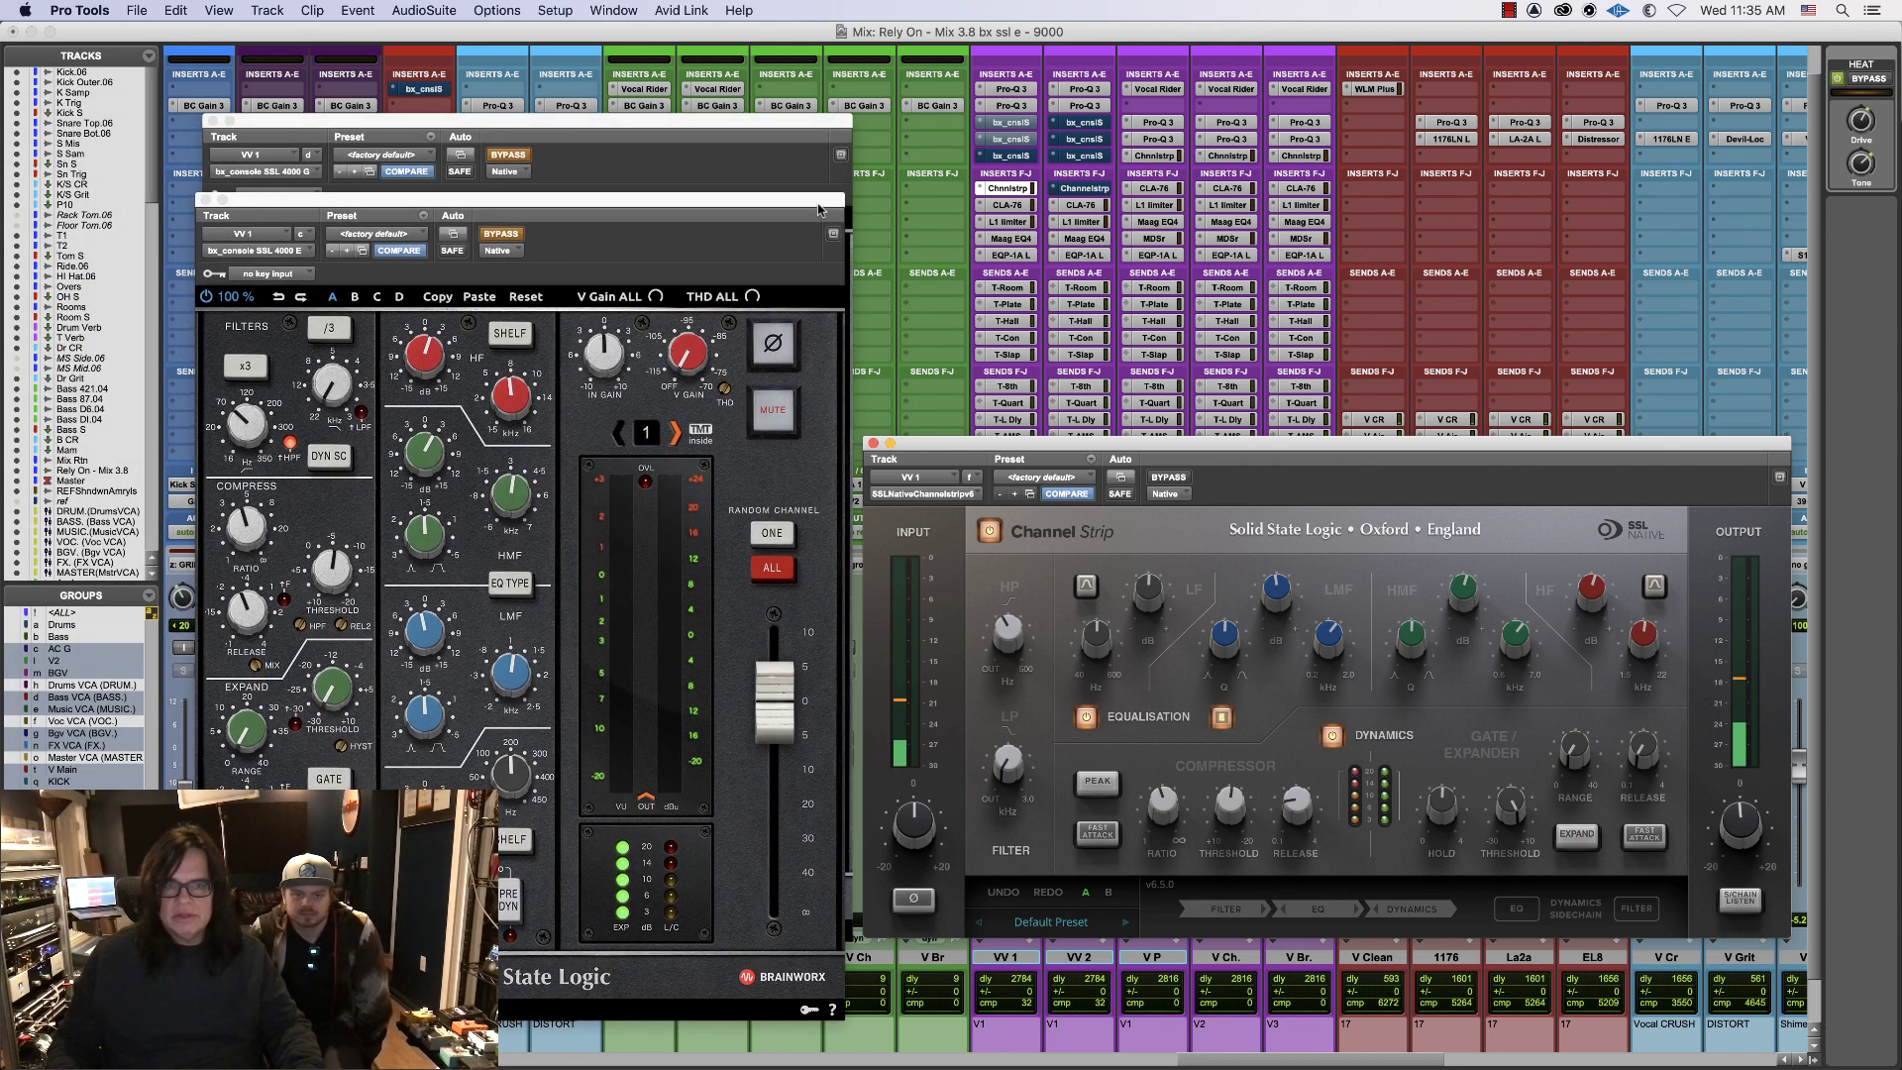
{"action": "left_click", "coordinate": [1170, 479]}
{"action": "left_click", "coordinate": [502, 234]}
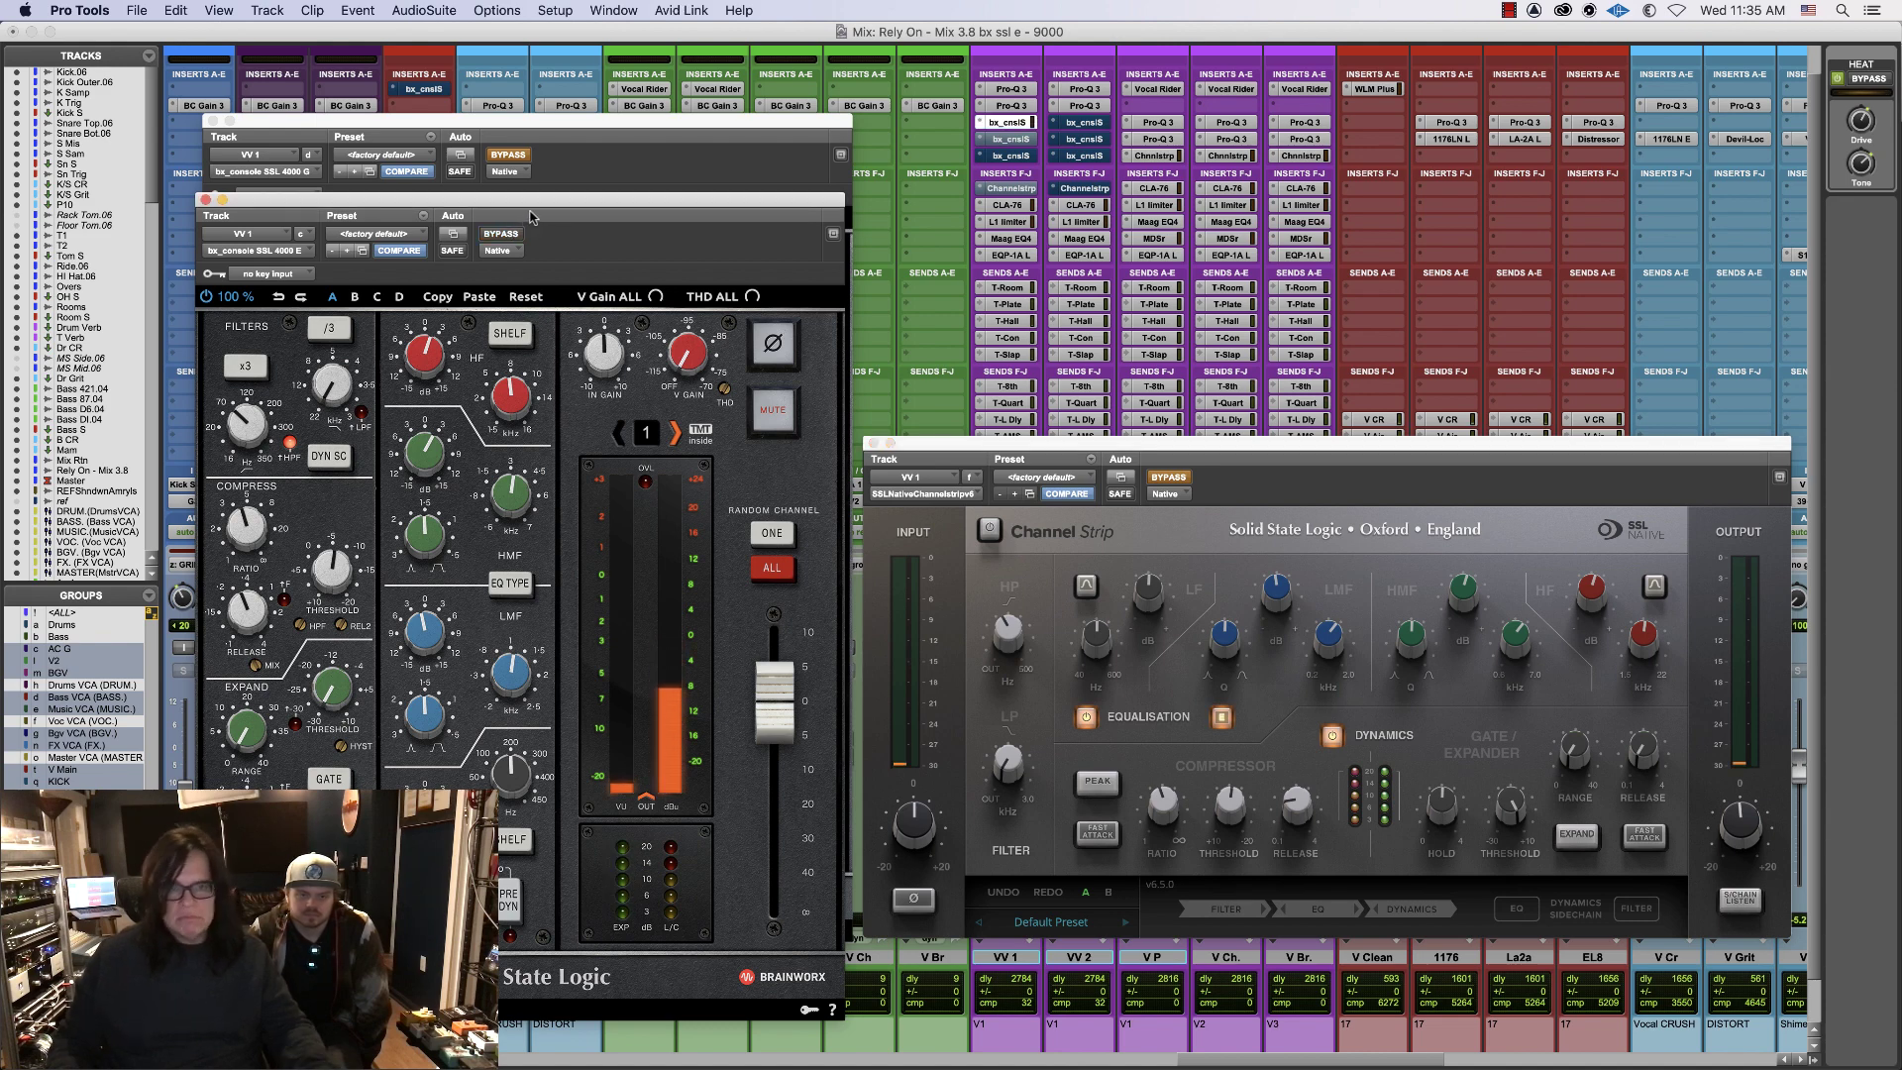
{"action": "left_click", "coordinate": [507, 234]}
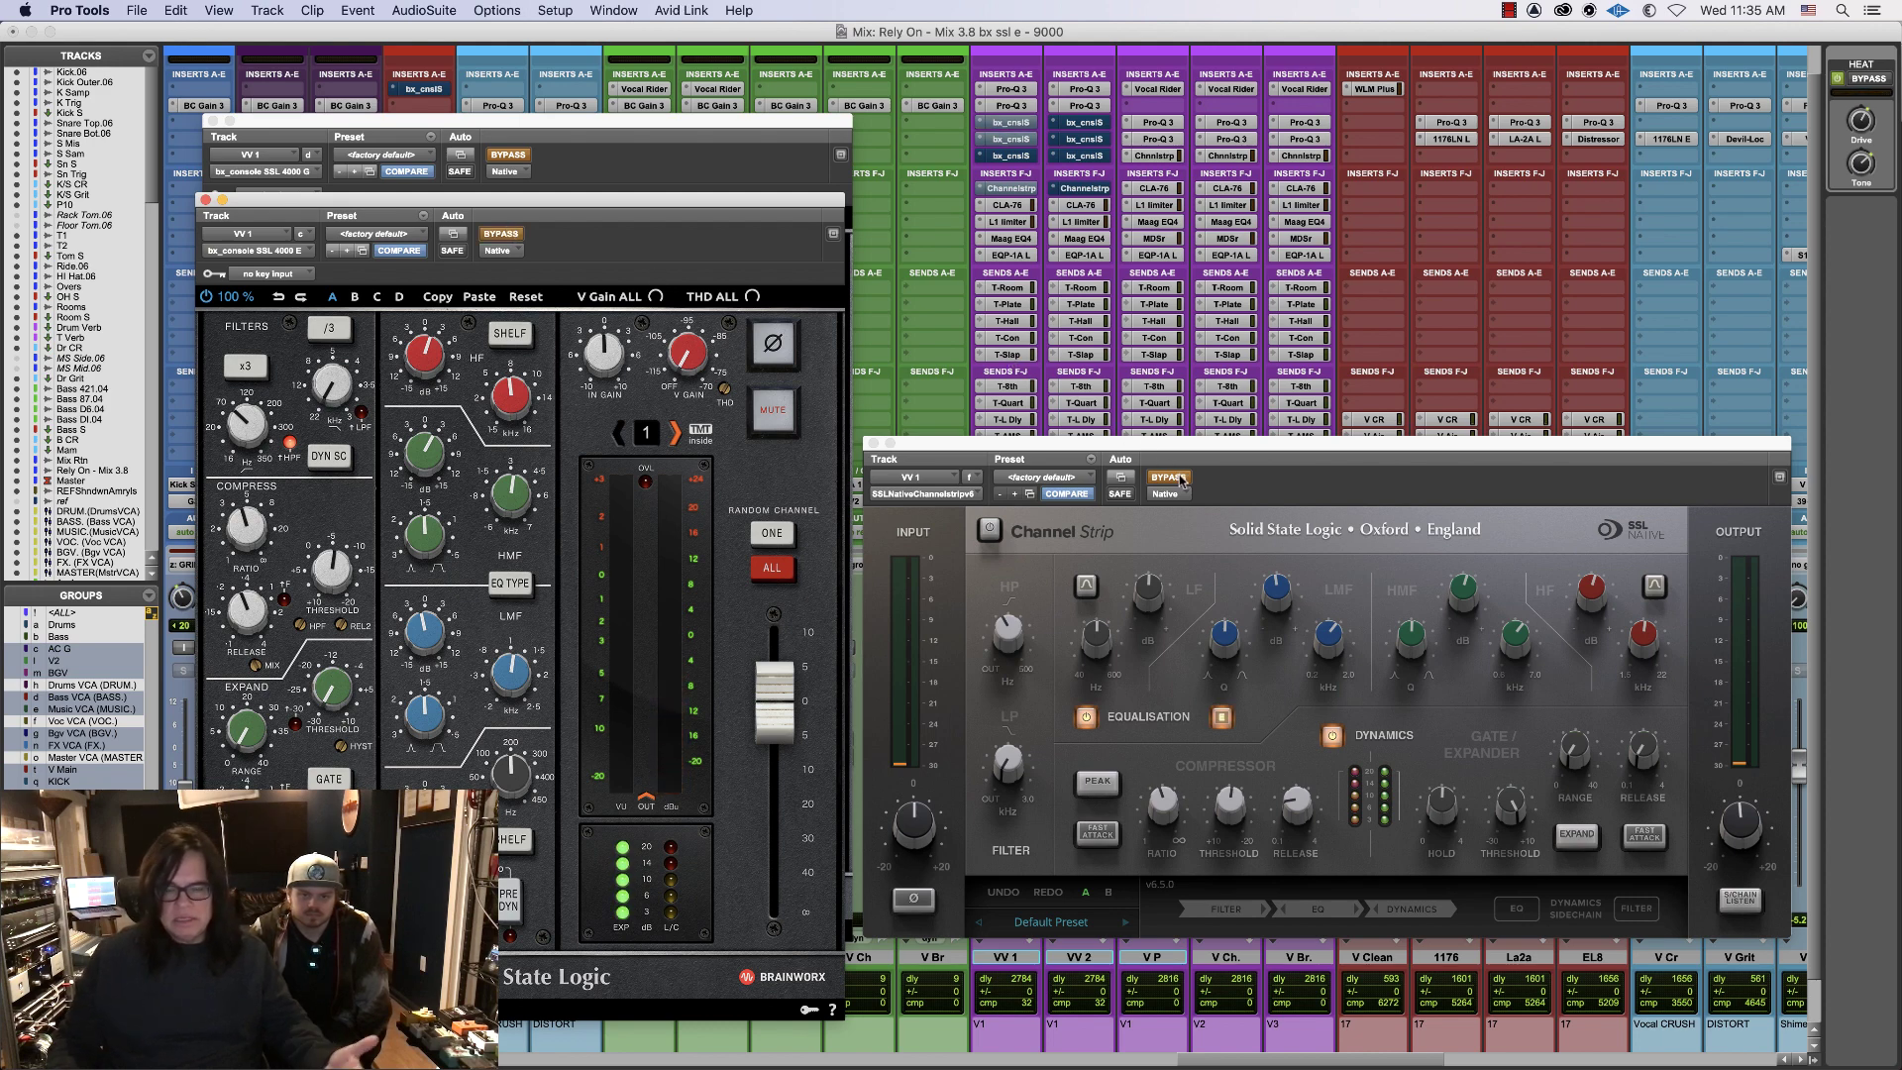
- Move the SSL 4000 E window aside in stages until the SSL 4000 G window is uncovered
{"action": "left_click_drag", "start_coordinate": [737, 199], "coordinate": [227, 128]}
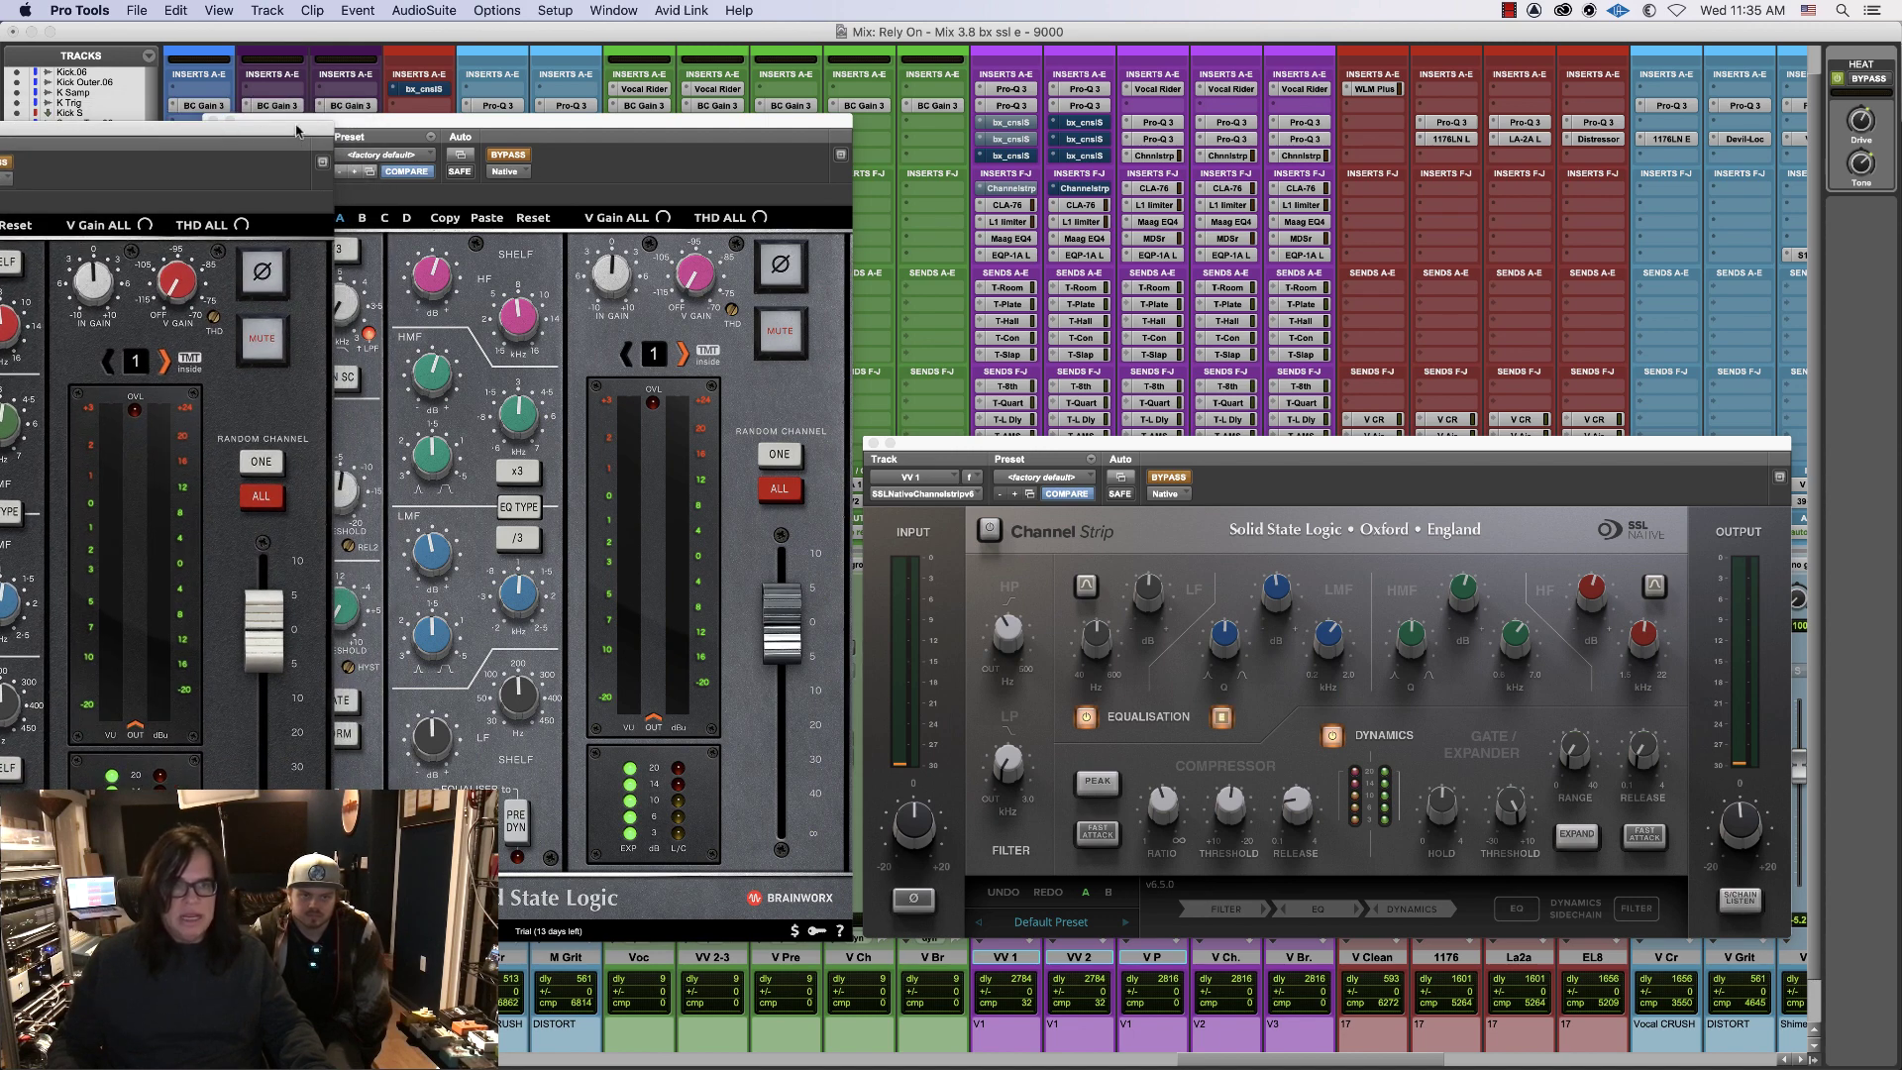
{"action": "left_click_drag", "start_coordinate": [298, 130], "coordinate": [124, 98]}
{"action": "left_click_drag", "start_coordinate": [155, 120], "coordinate": [164, 121]}
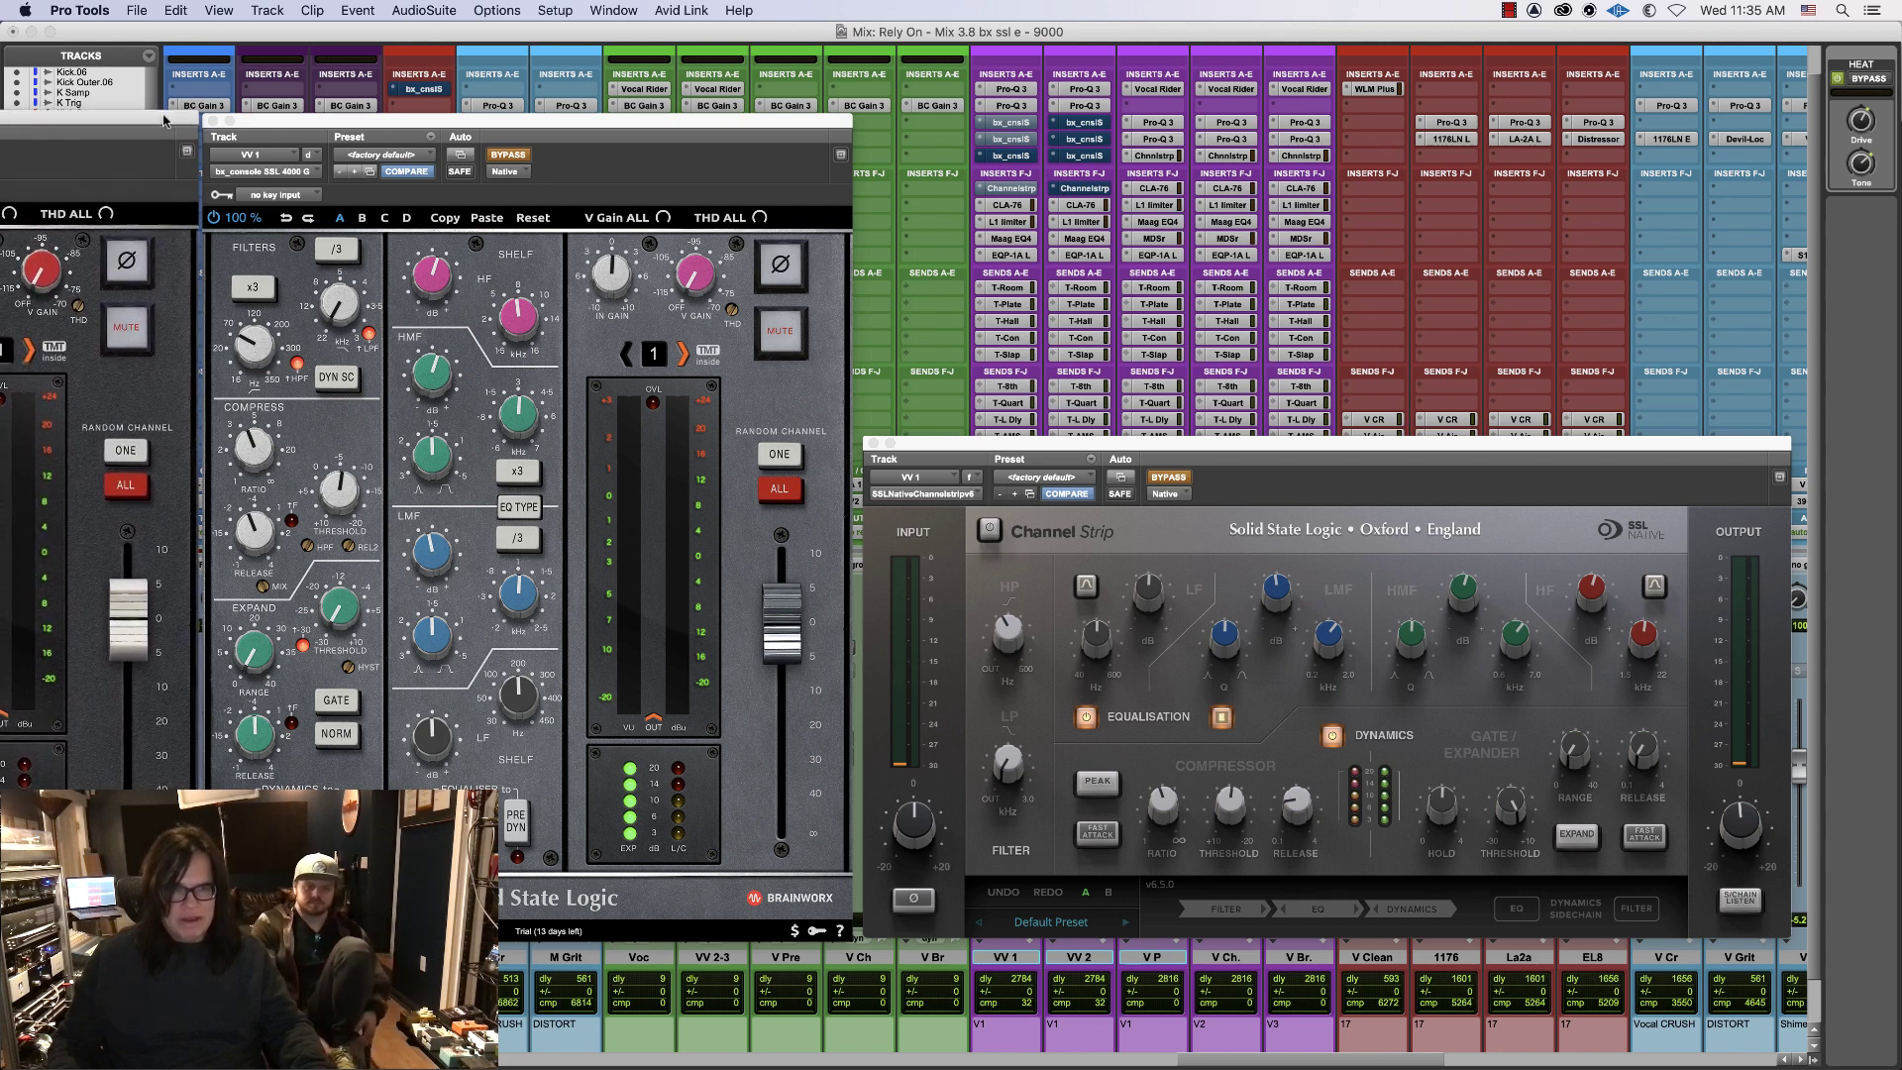
- Reactivate the SSL Native Channelstrip on VV 1 and switch off the E mode of its equalisation section
{"action": "left_click", "coordinate": [1309, 475]}
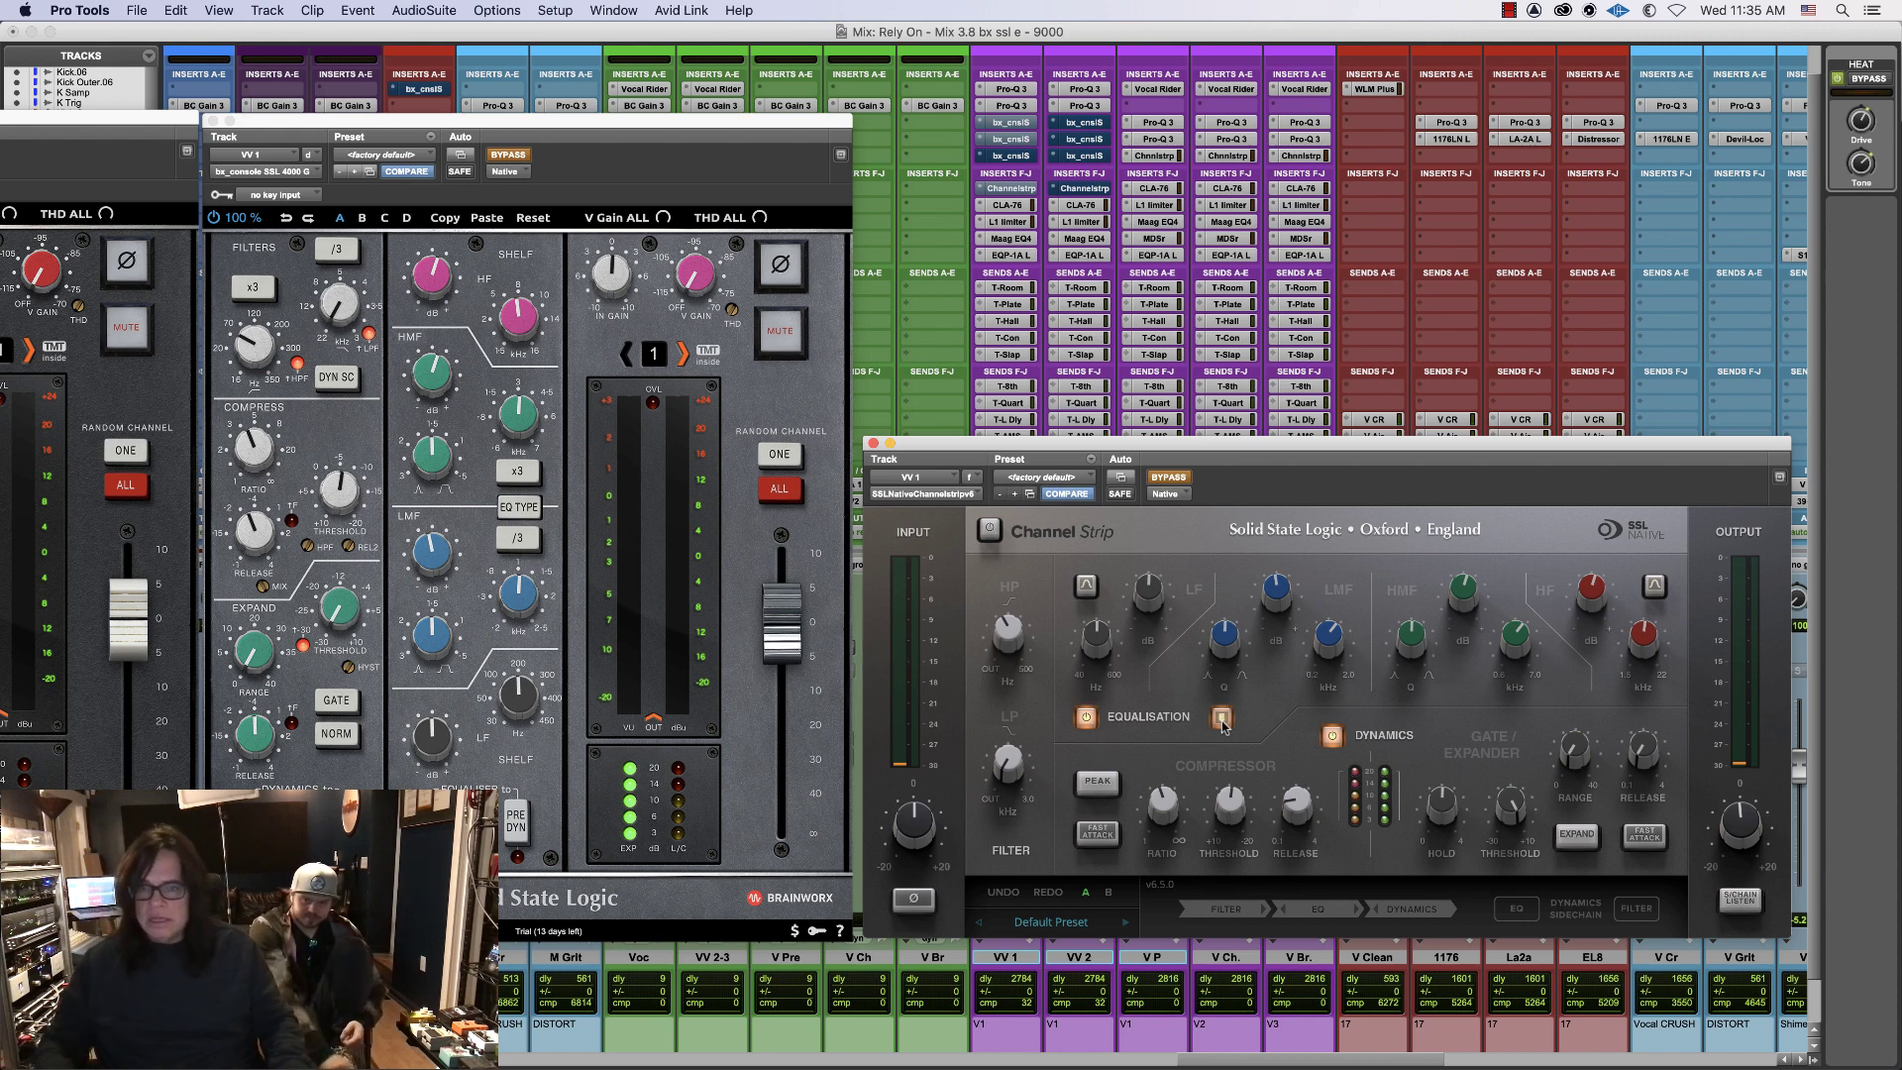
{"action": "left_click", "coordinate": [1169, 477]}
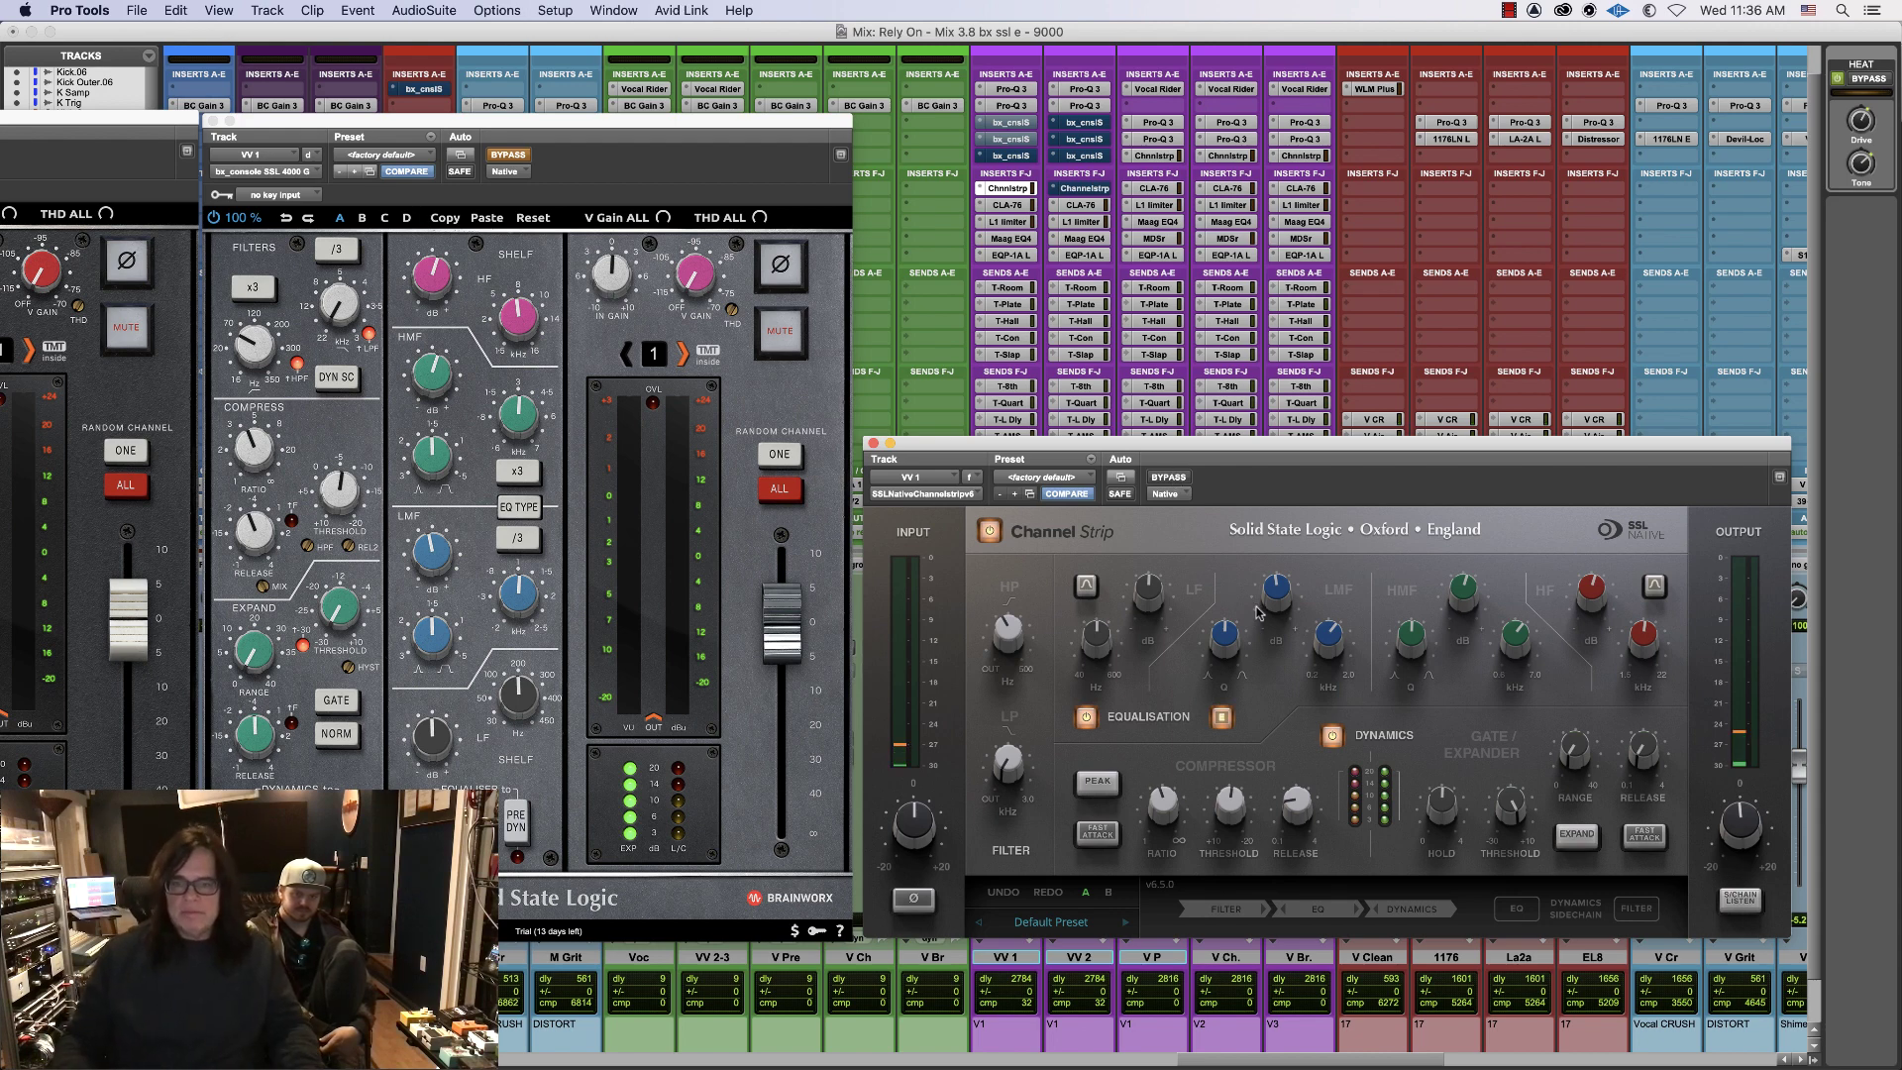
{"action": "left_click", "coordinate": [1224, 718]}
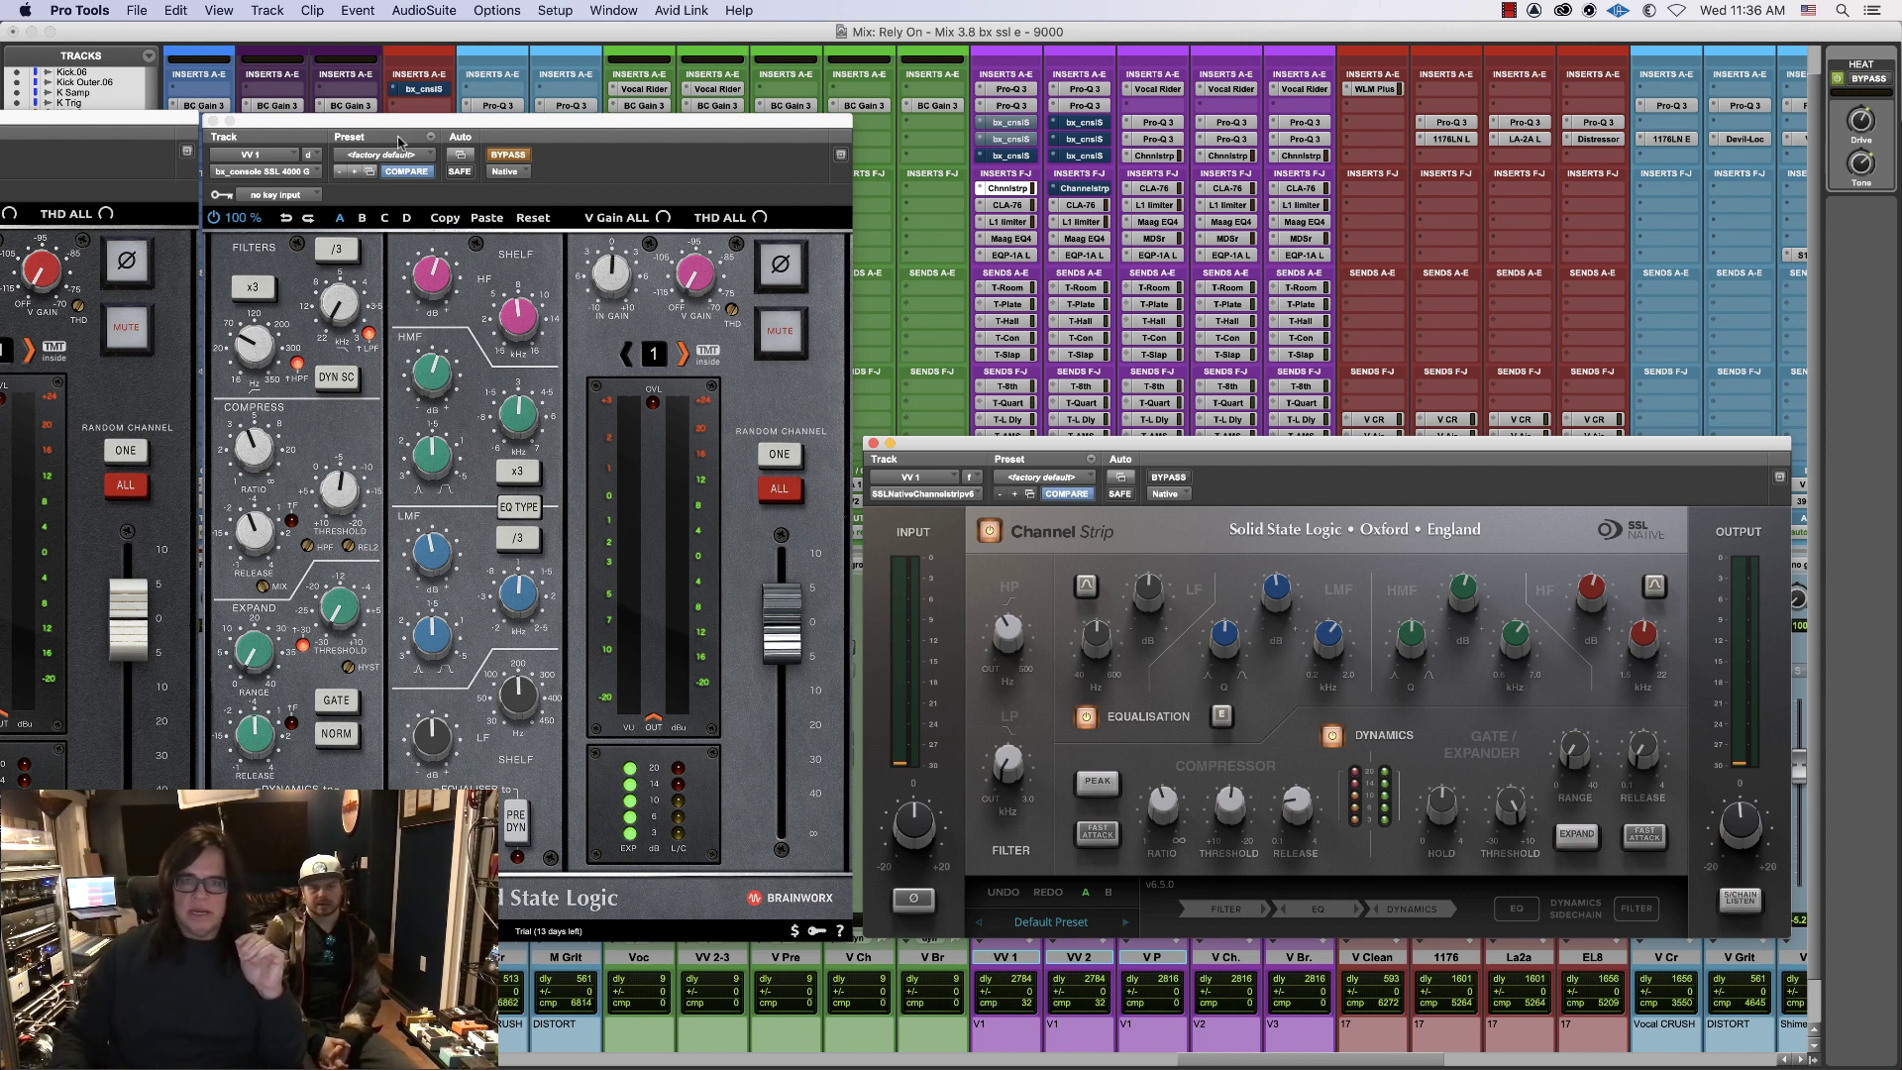
- Open VV 1's bx_console SSL 9000 J and place it side by side with the SSL 4000 G window
{"action": "left_click", "coordinate": [1006, 156]}
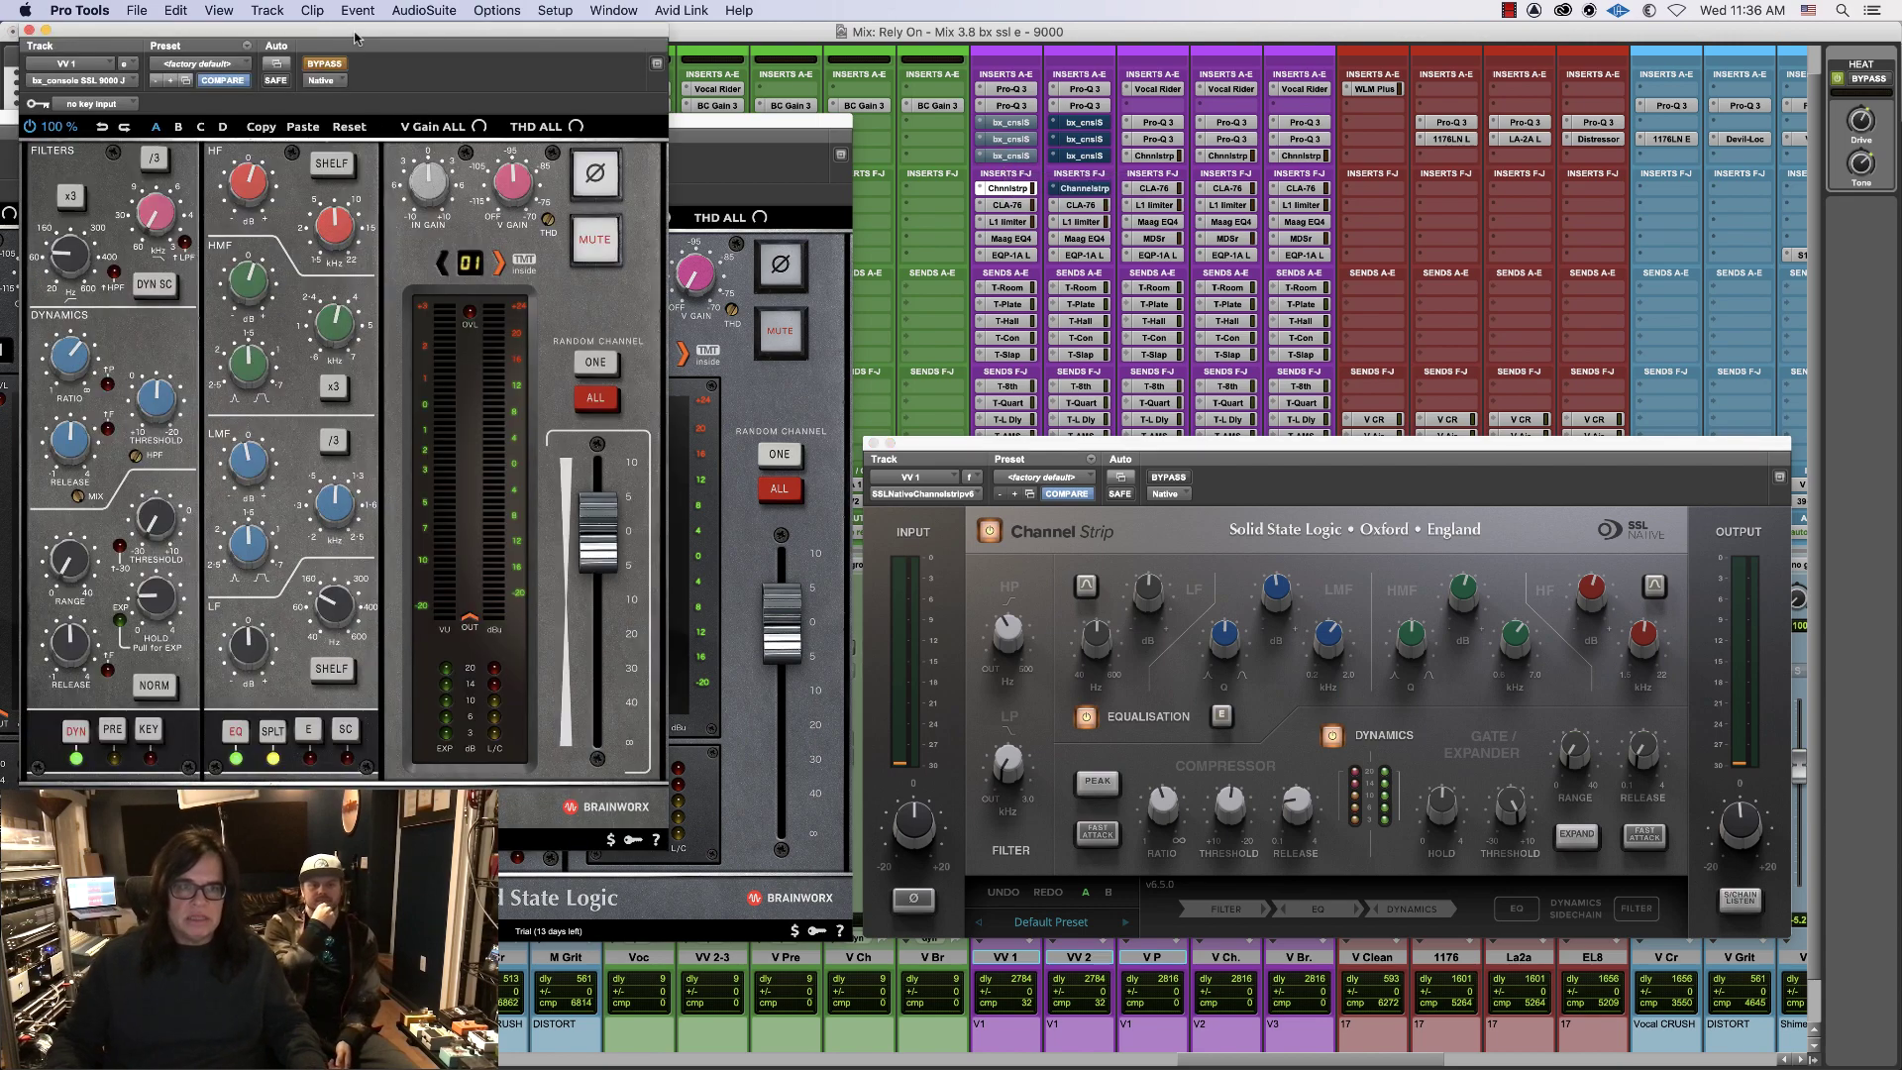
{"action": "left_click_drag", "start_coordinate": [458, 49], "coordinate": [1491, 77]}
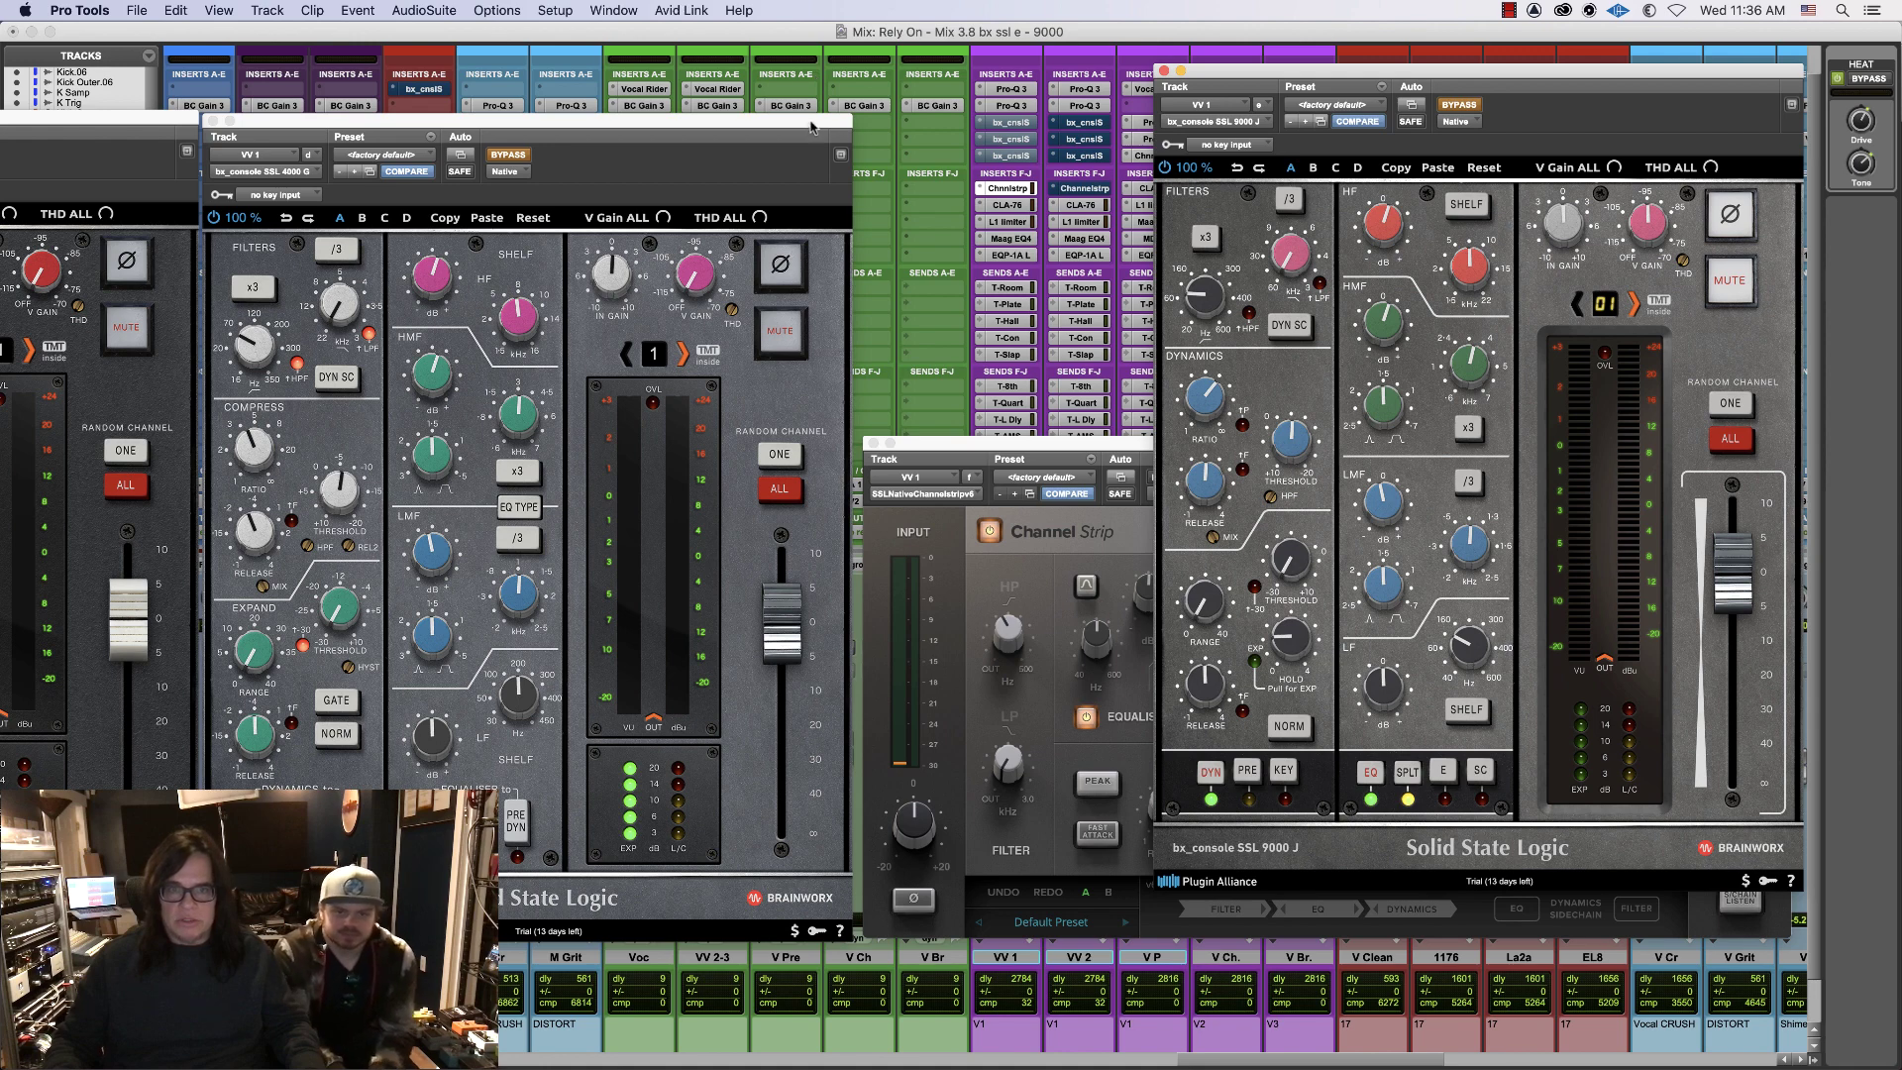
{"action": "left_click_drag", "start_coordinate": [810, 126], "coordinate": [1063, 75]}
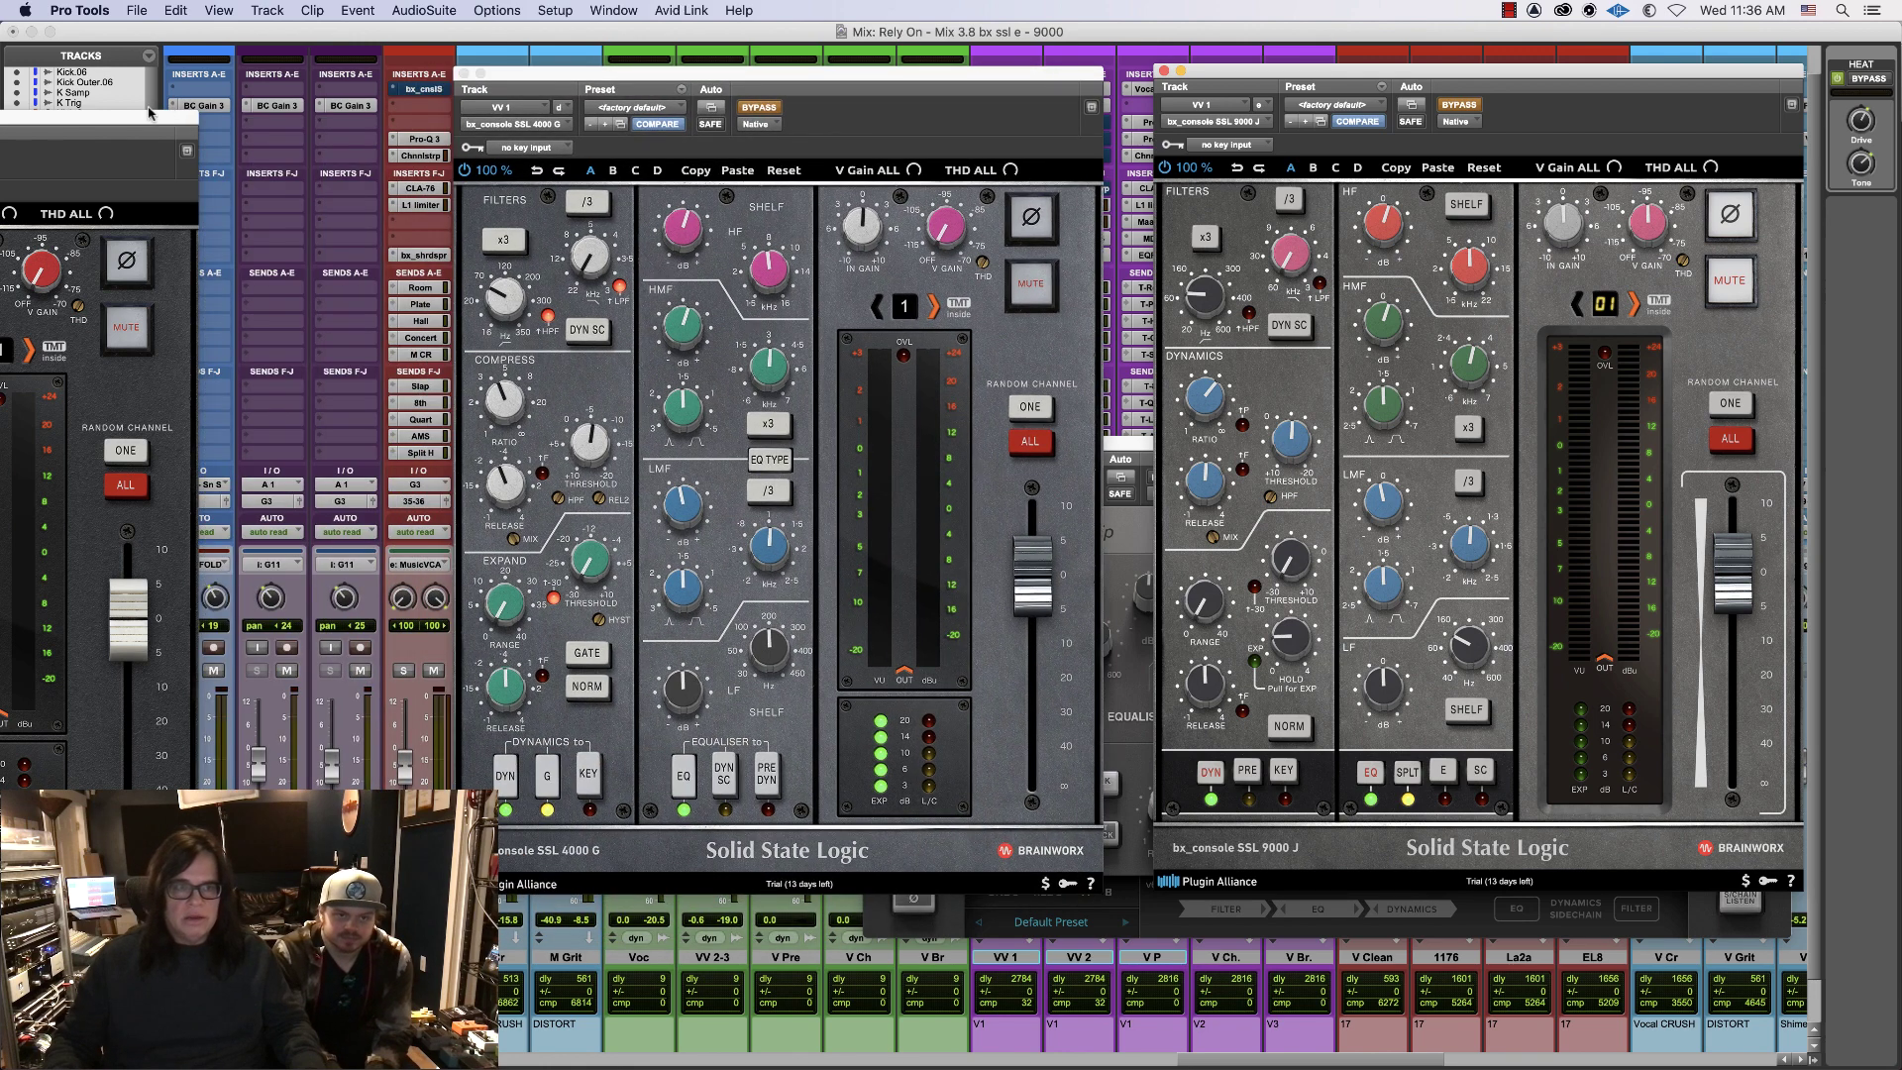
- Spread out the SSL 4000 E, 4000 G and Native Channelstrip windows alongside the SSL 9000 J and capture a screenshot
{"action": "left_click_drag", "start_coordinate": [145, 118], "coordinate": [617, 61]}
{"action": "left_click_drag", "start_coordinate": [848, 77], "coordinate": [731, 141]}
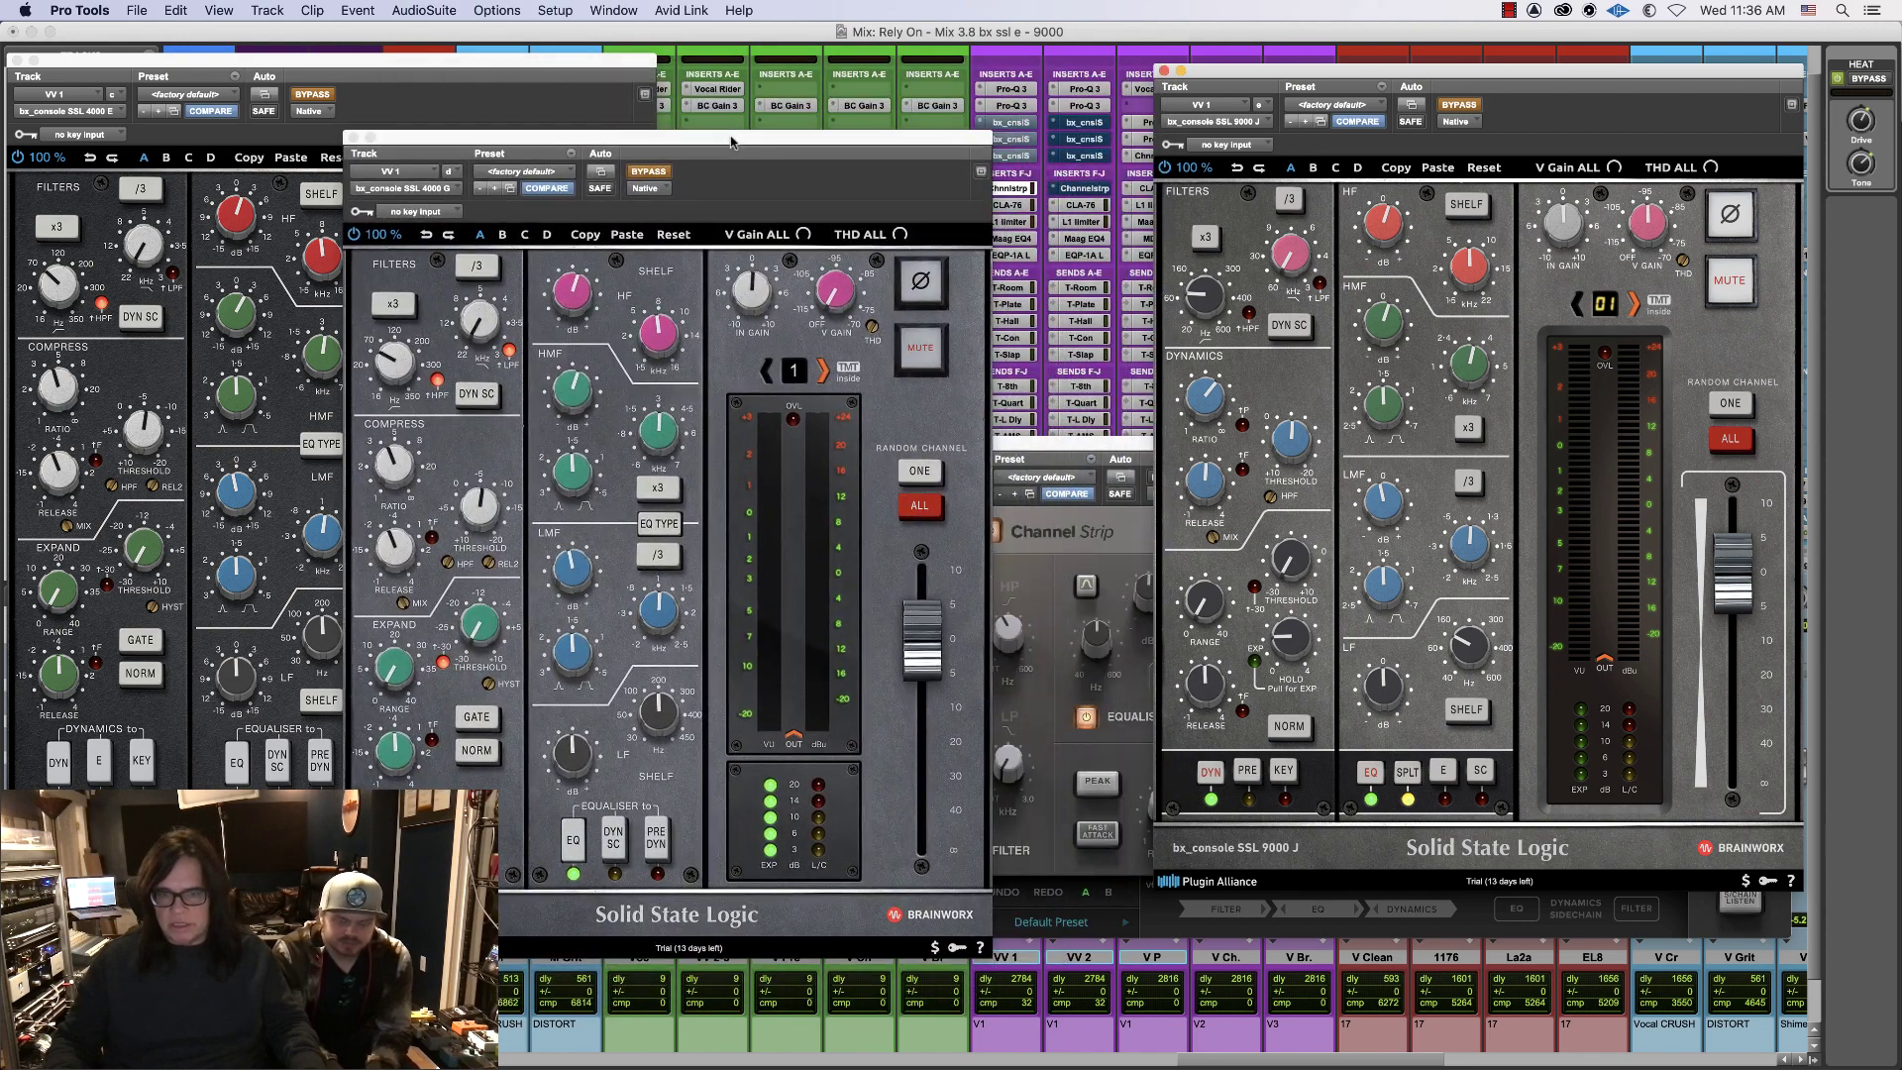
{"action": "left_click_drag", "start_coordinate": [1069, 453], "coordinate": [838, 513]}
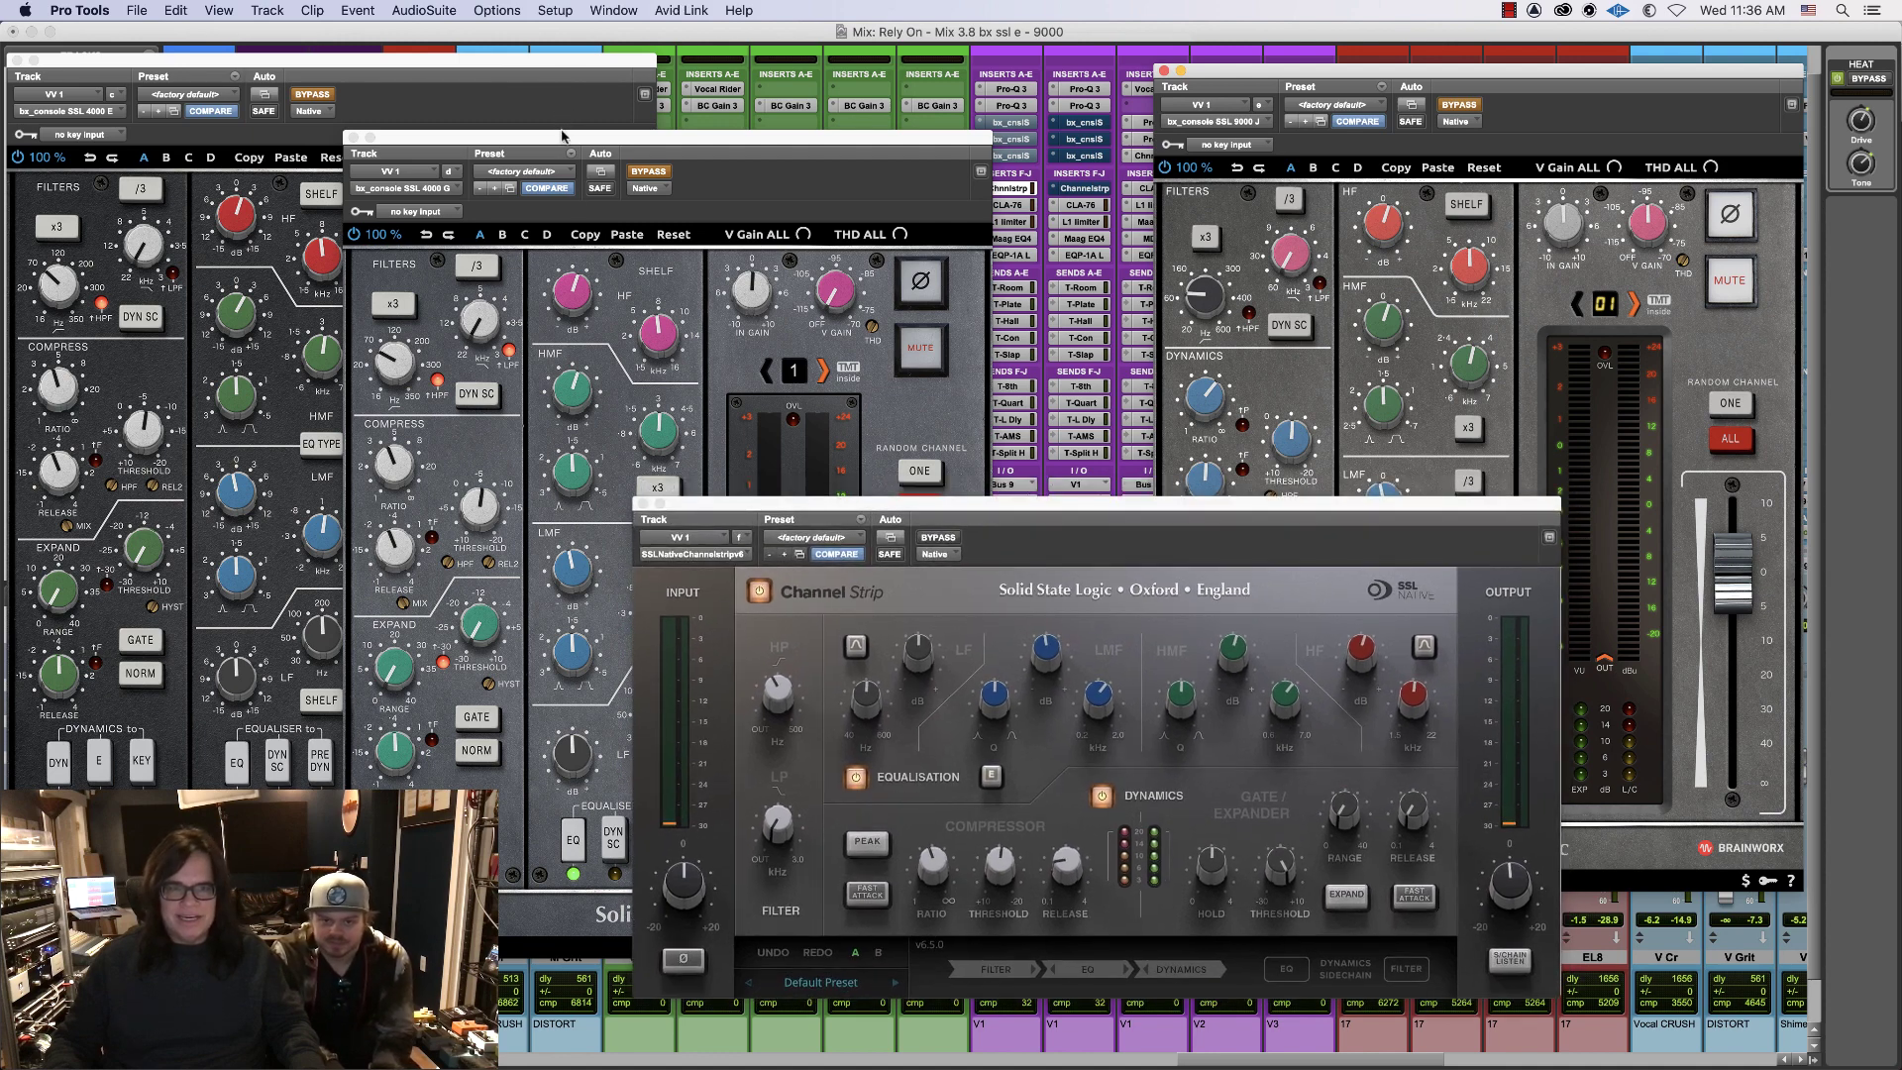
{"action": "left_click_drag", "start_coordinate": [561, 137], "coordinate": [626, 128]}
{"action": "left_click", "coordinate": [624, 110]}
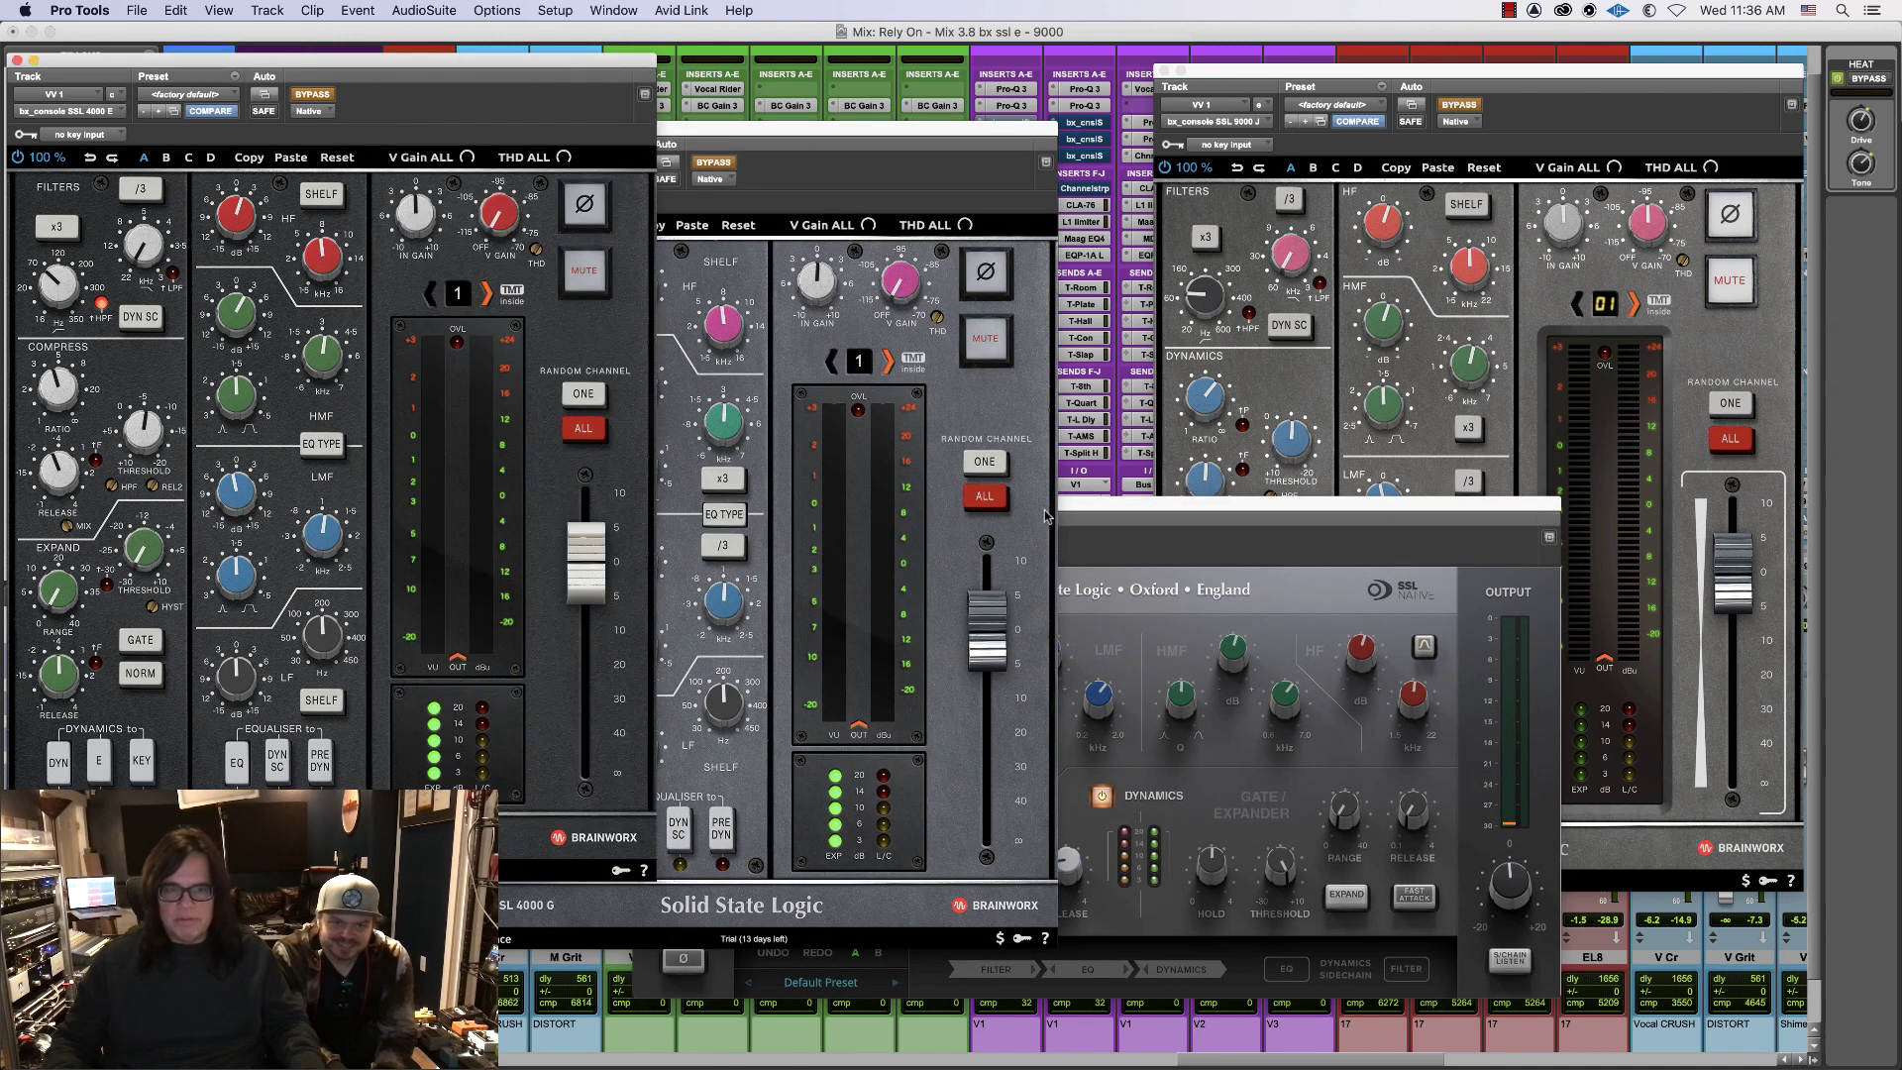
{"action": "left_click", "coordinate": [1182, 521]}
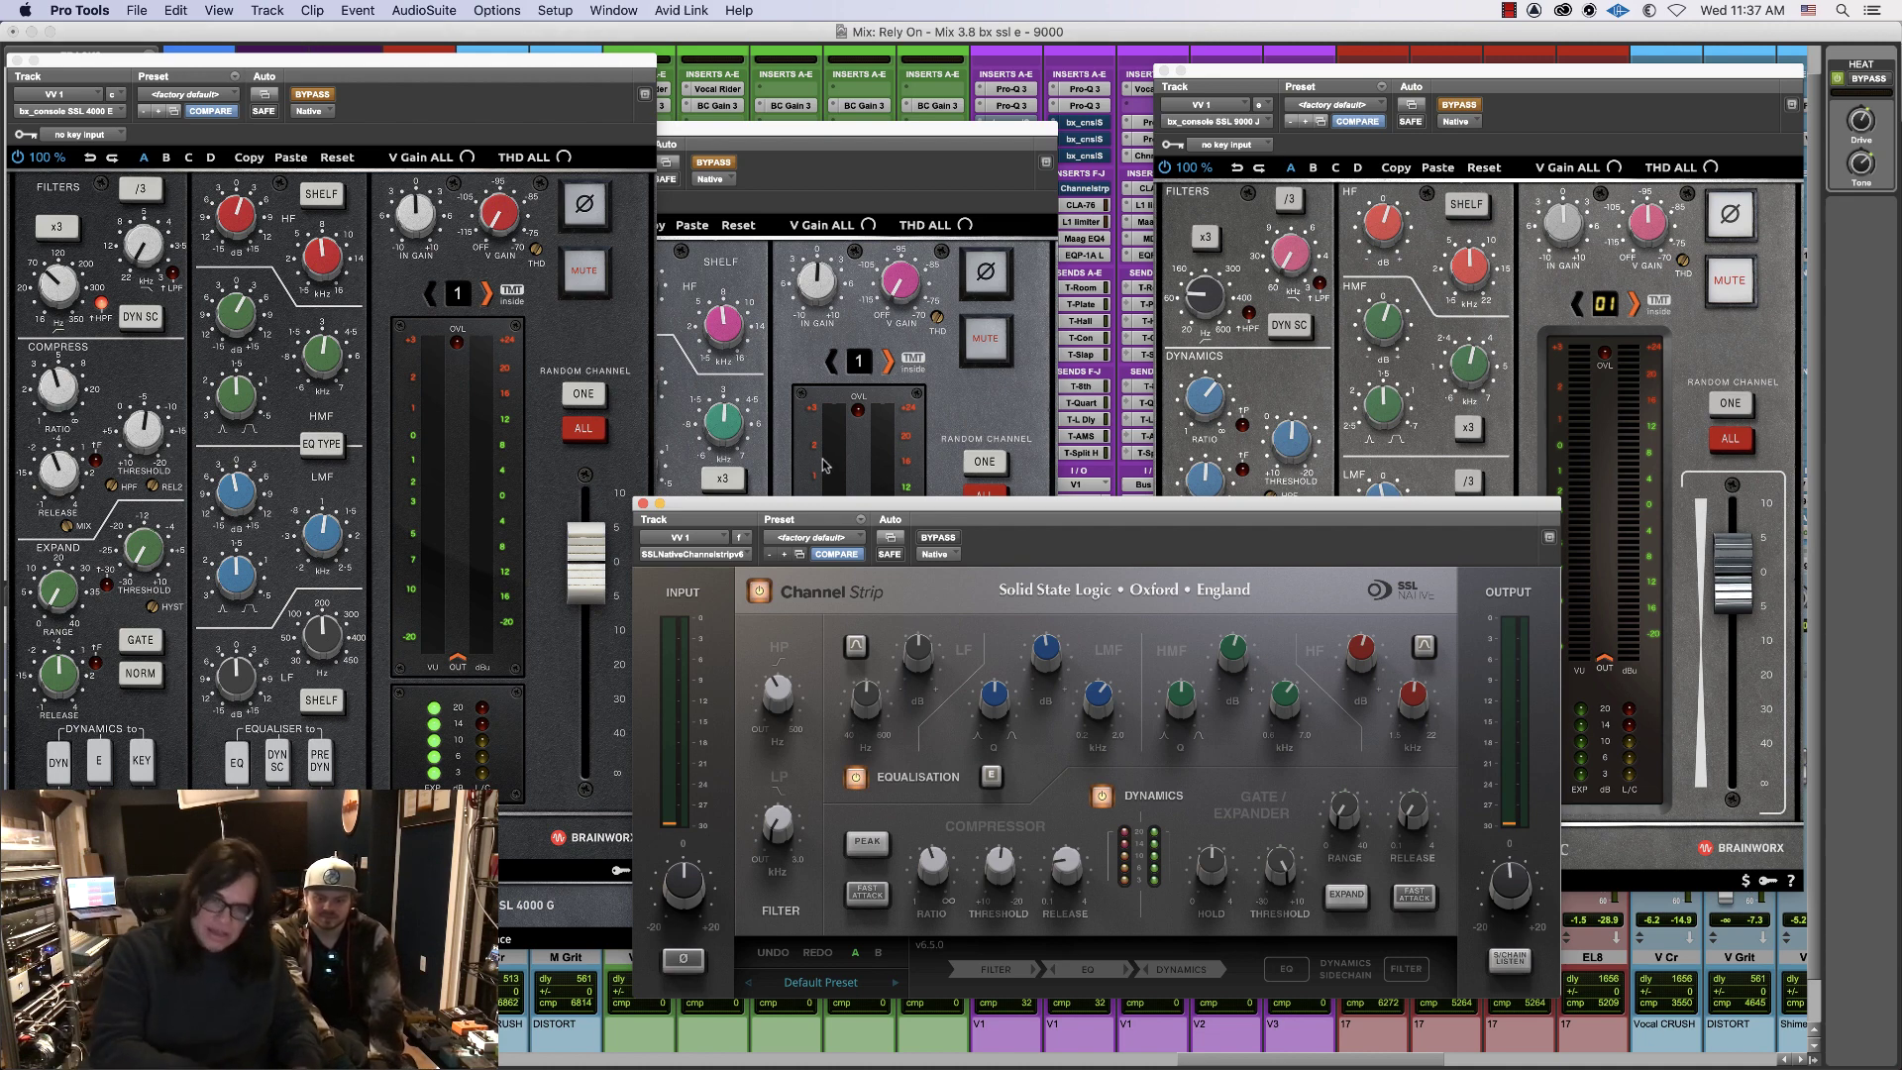
{"action": "key", "text": "super+shift+3"}
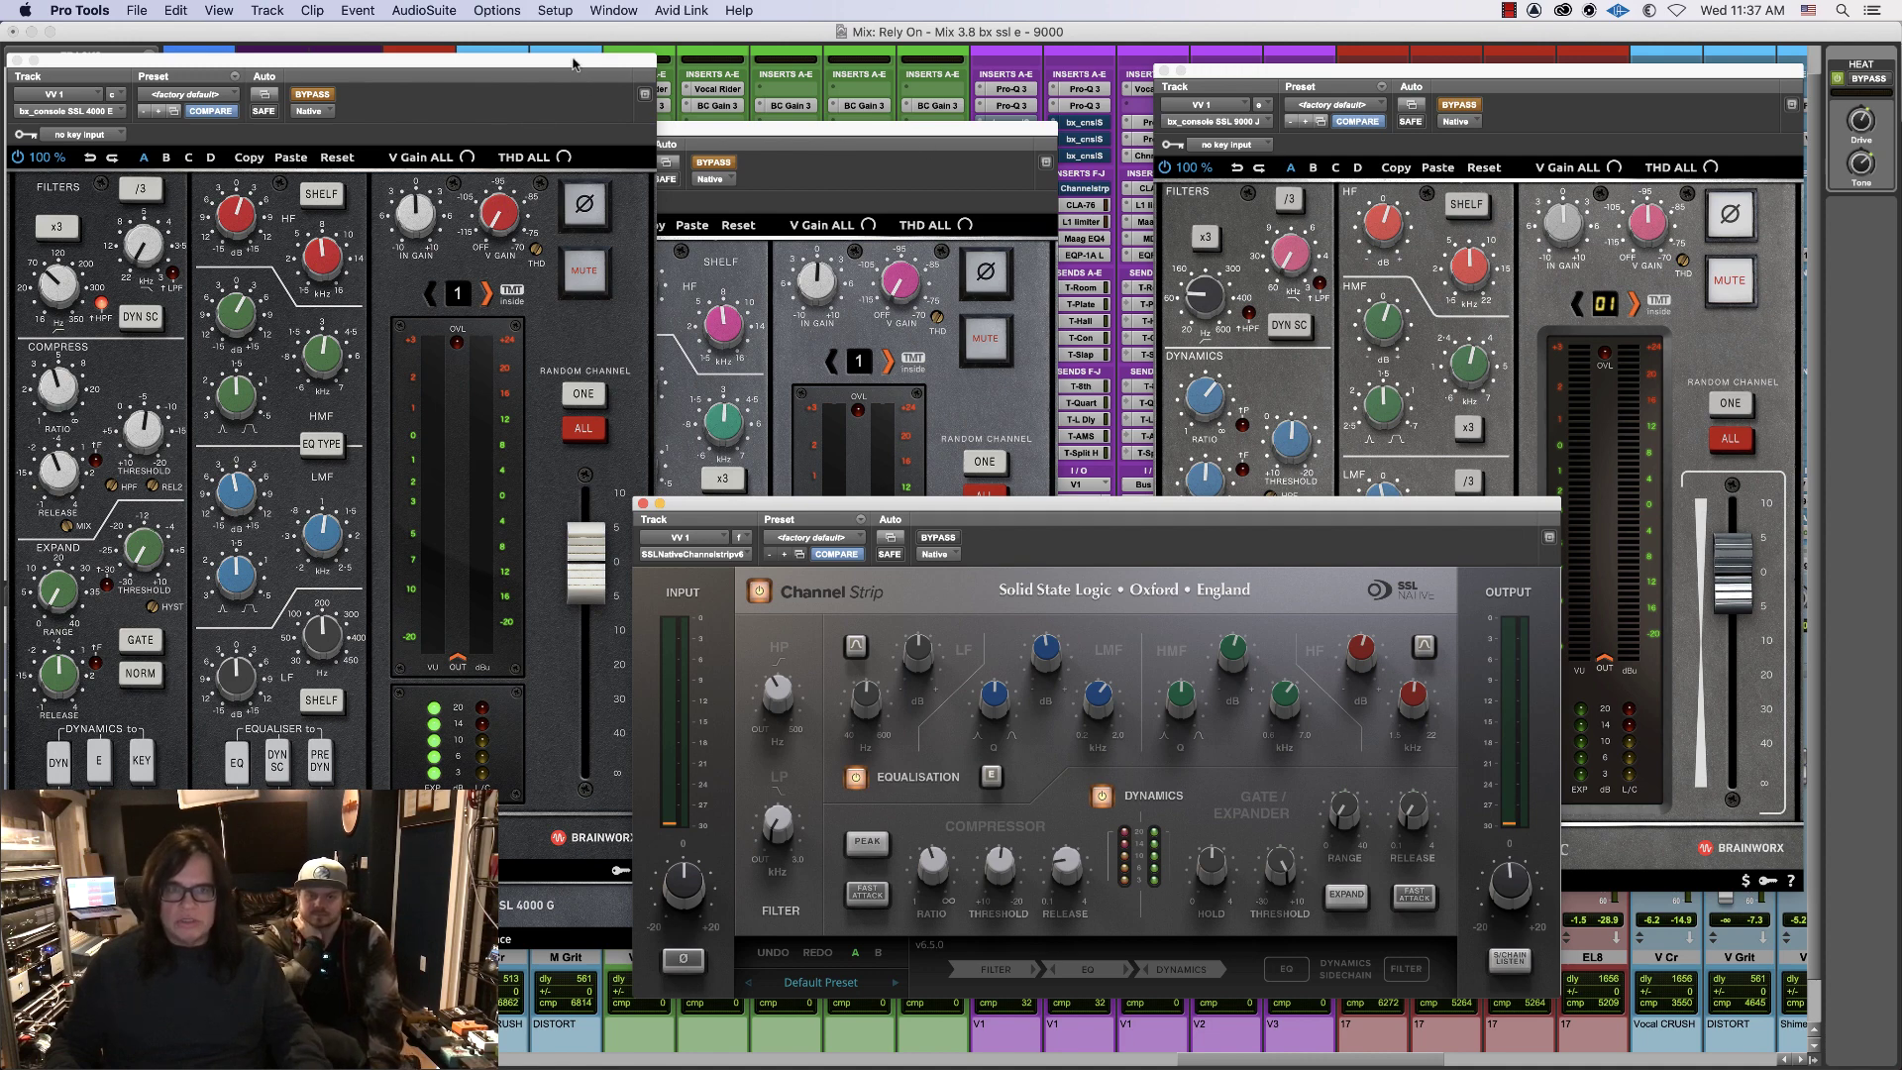
- Close the SSL 4000 E and 4000 G windows, and place the SSL 9000 J and Native Channelstrip side by side
{"action": "left_click_drag", "start_coordinate": [572, 64], "coordinate": [744, 87]}
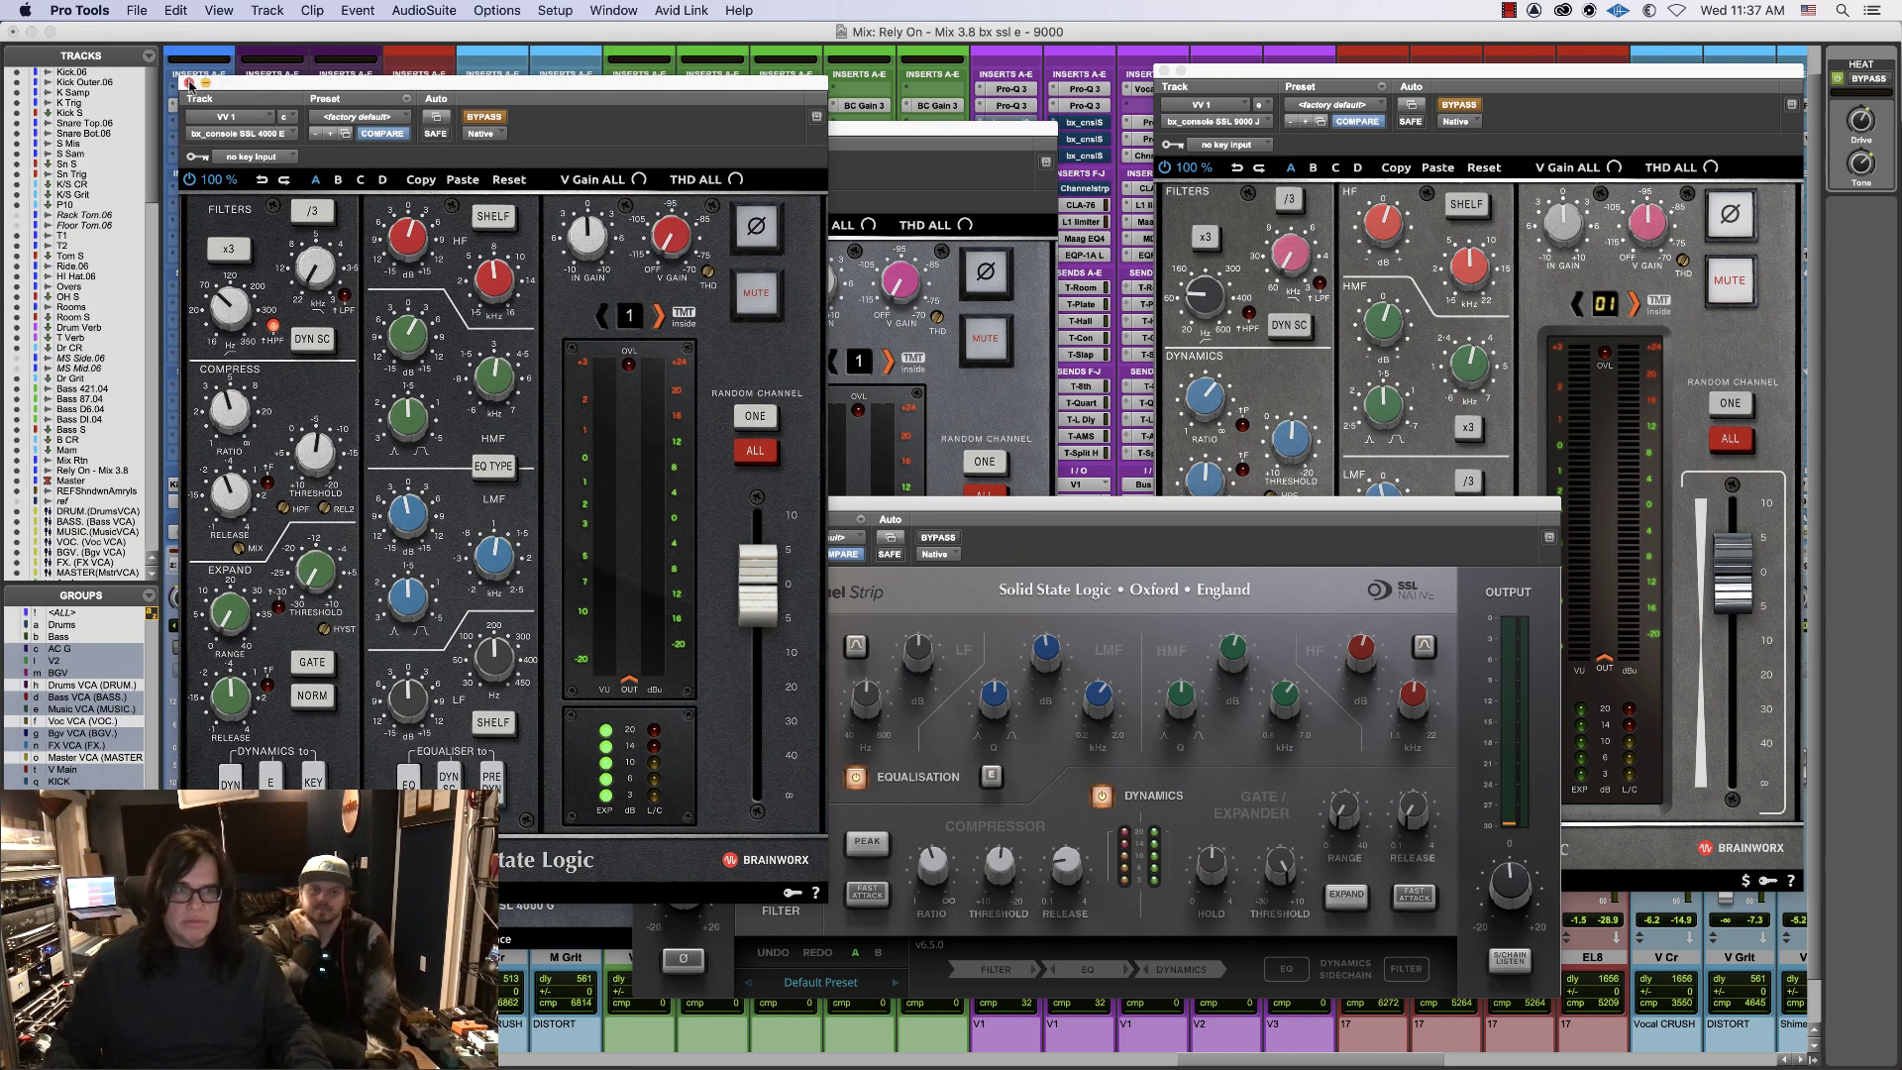
{"action": "left_click", "coordinate": [188, 83]}
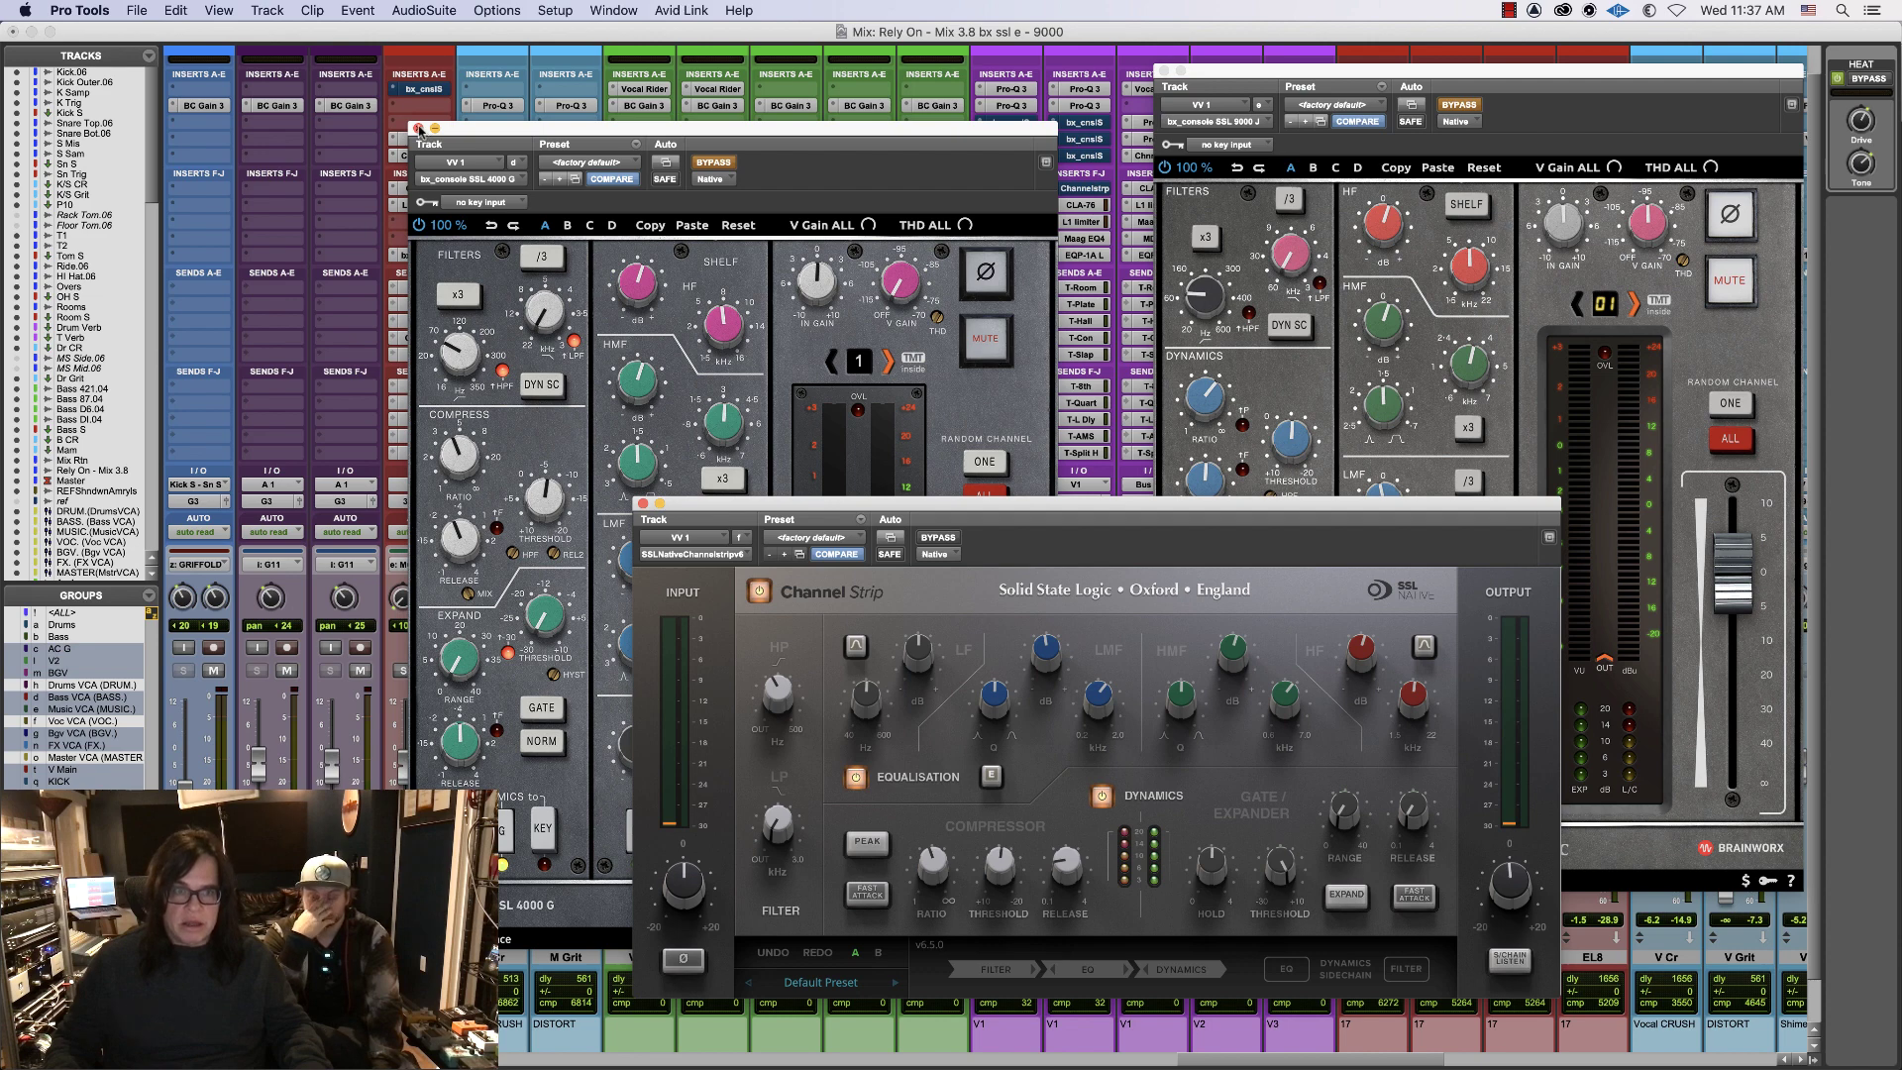
{"action": "left_click", "coordinate": [418, 127]}
{"action": "left_click_drag", "start_coordinate": [1291, 72], "coordinate": [241, 65]}
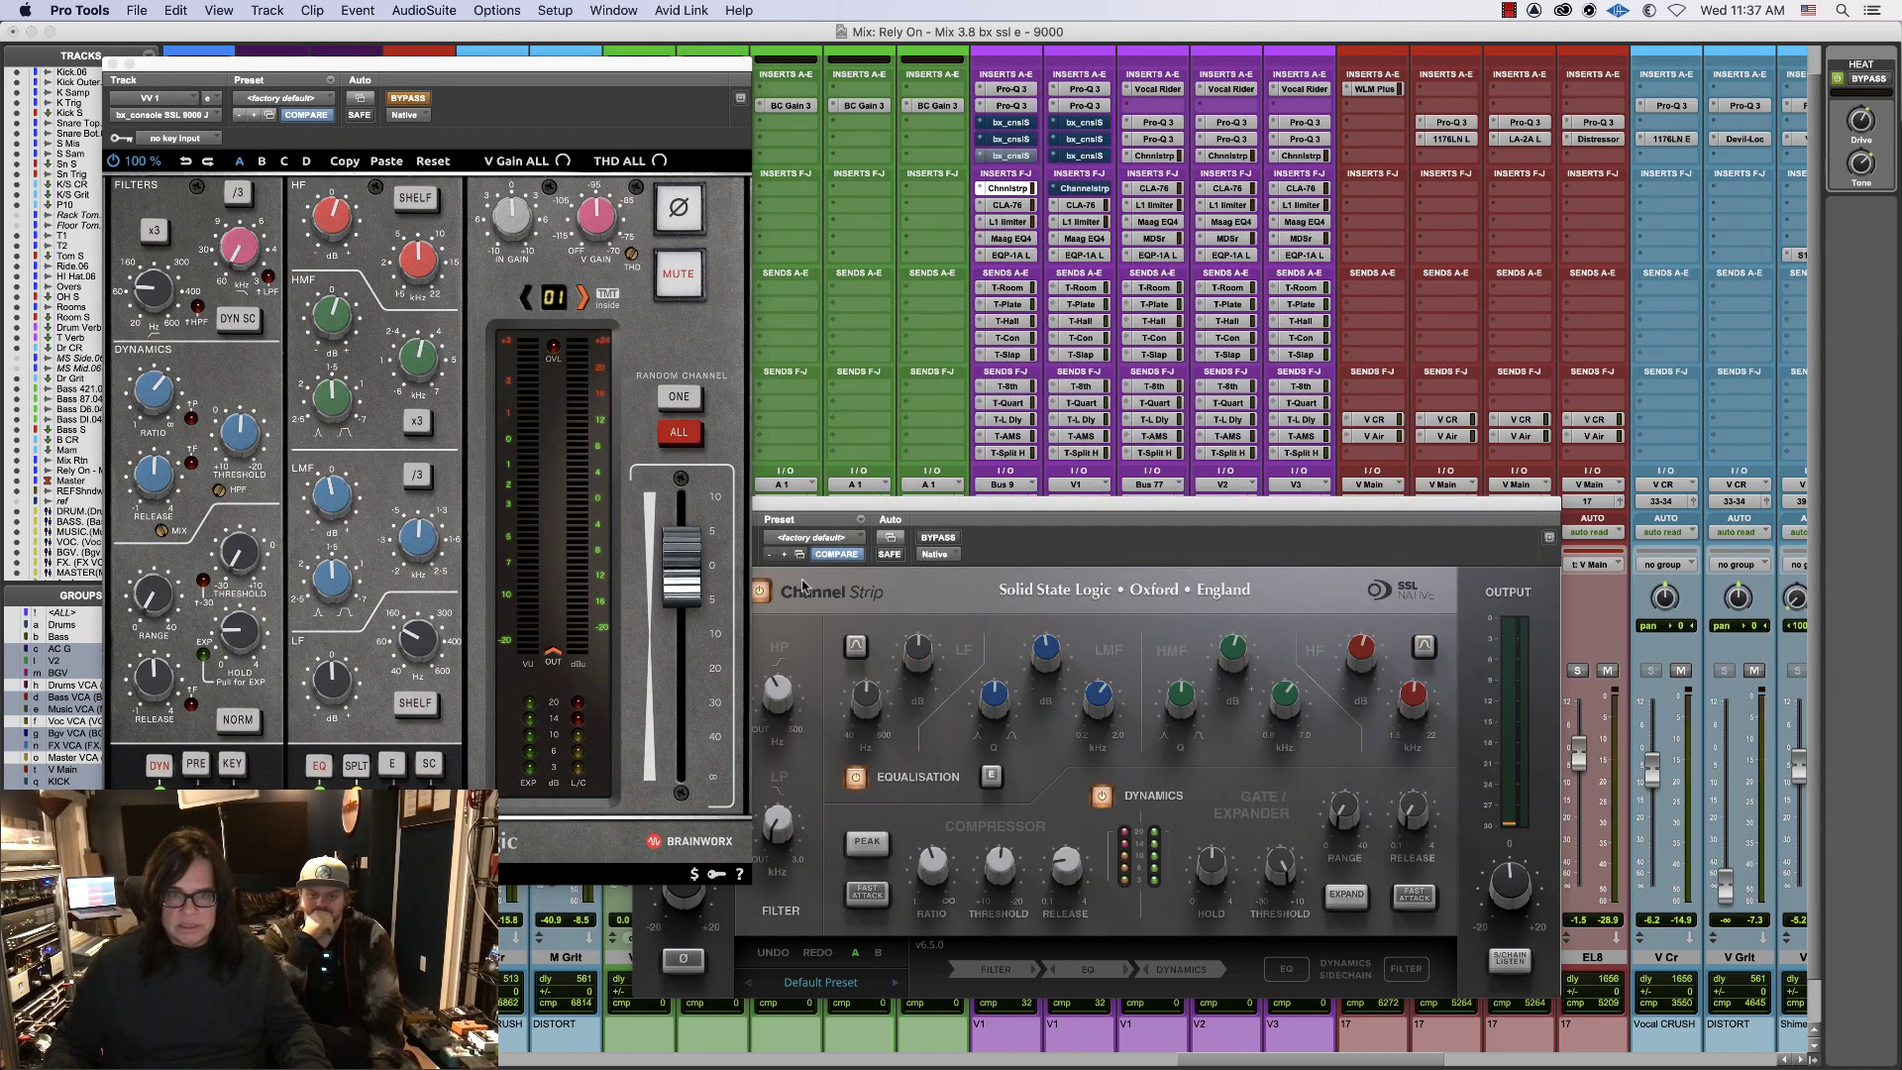
{"action": "left_click_drag", "start_coordinate": [810, 503], "coordinate": [1033, 414]}
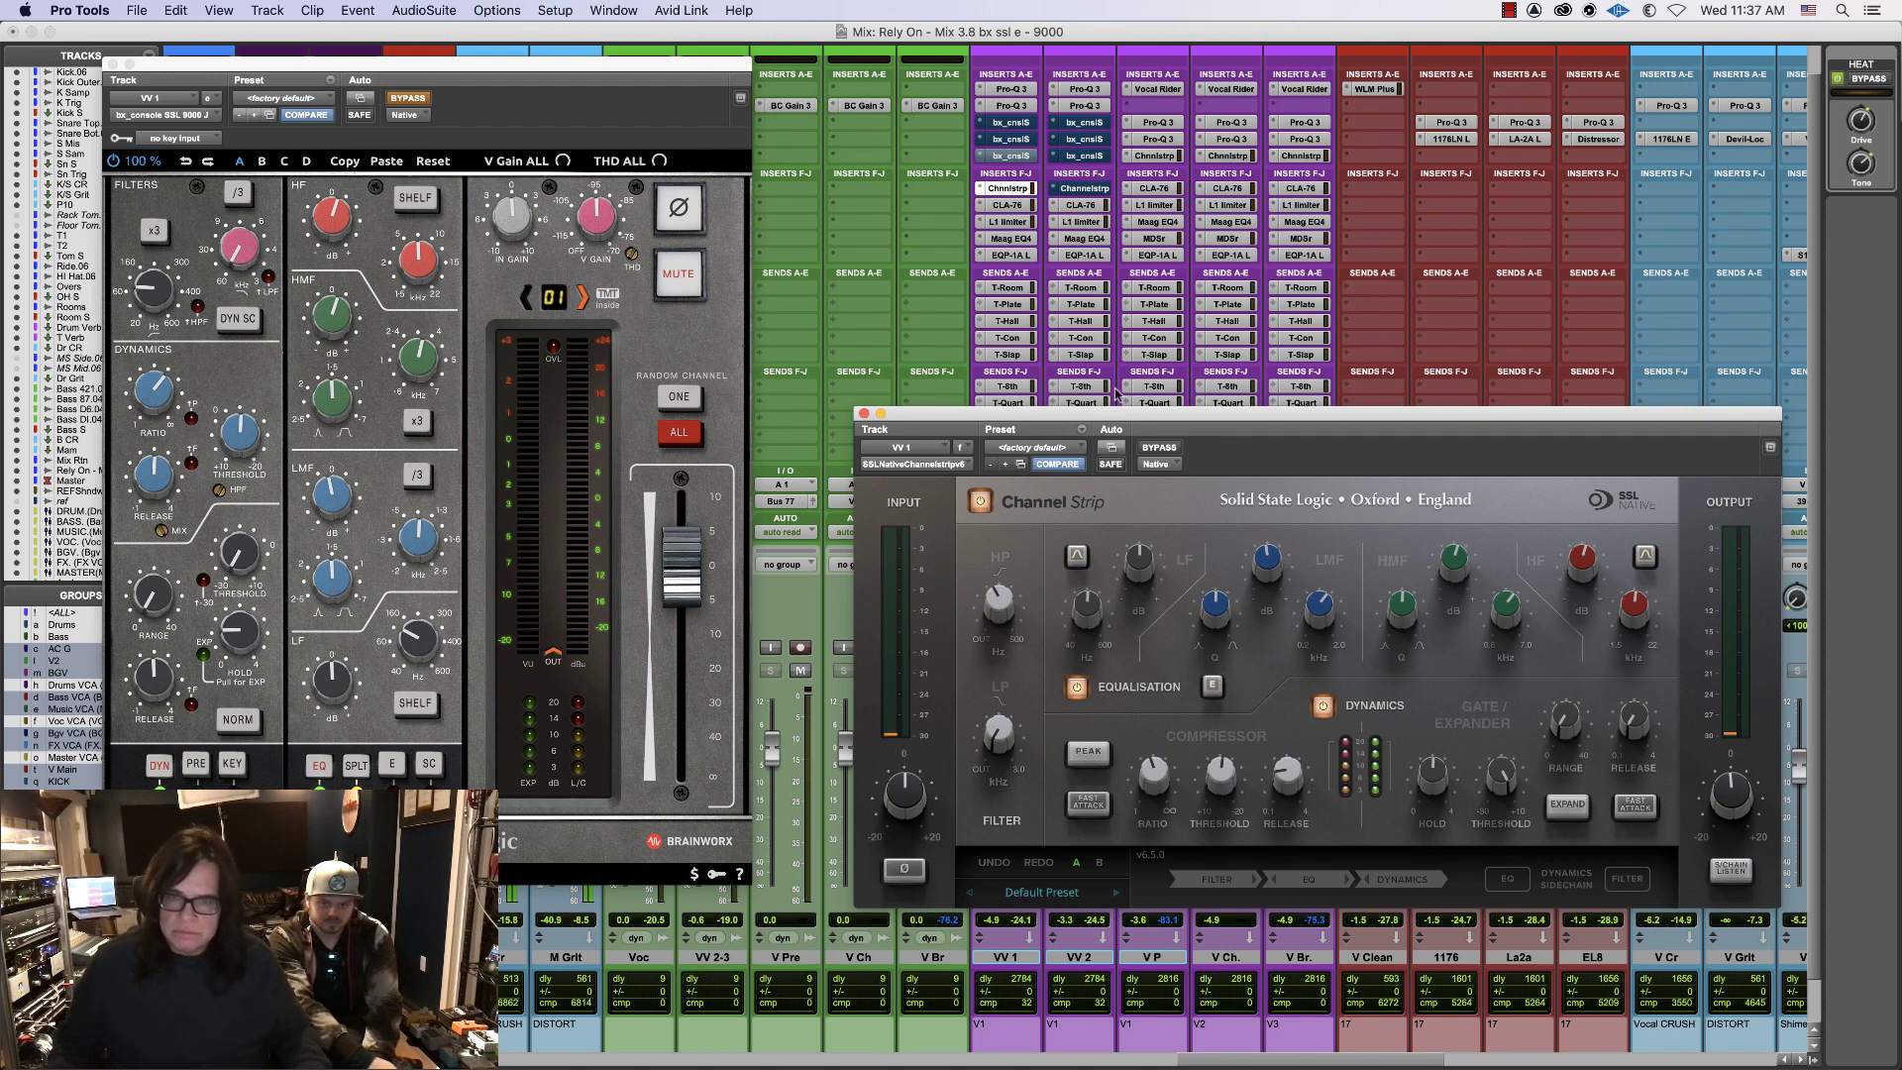
- Bypass the SSL Native Channelstrip on VV 1 and activate the SSL 9000 J, shifting its window slightly
{"action": "left_click", "coordinate": [1006, 188], "text": "super"}
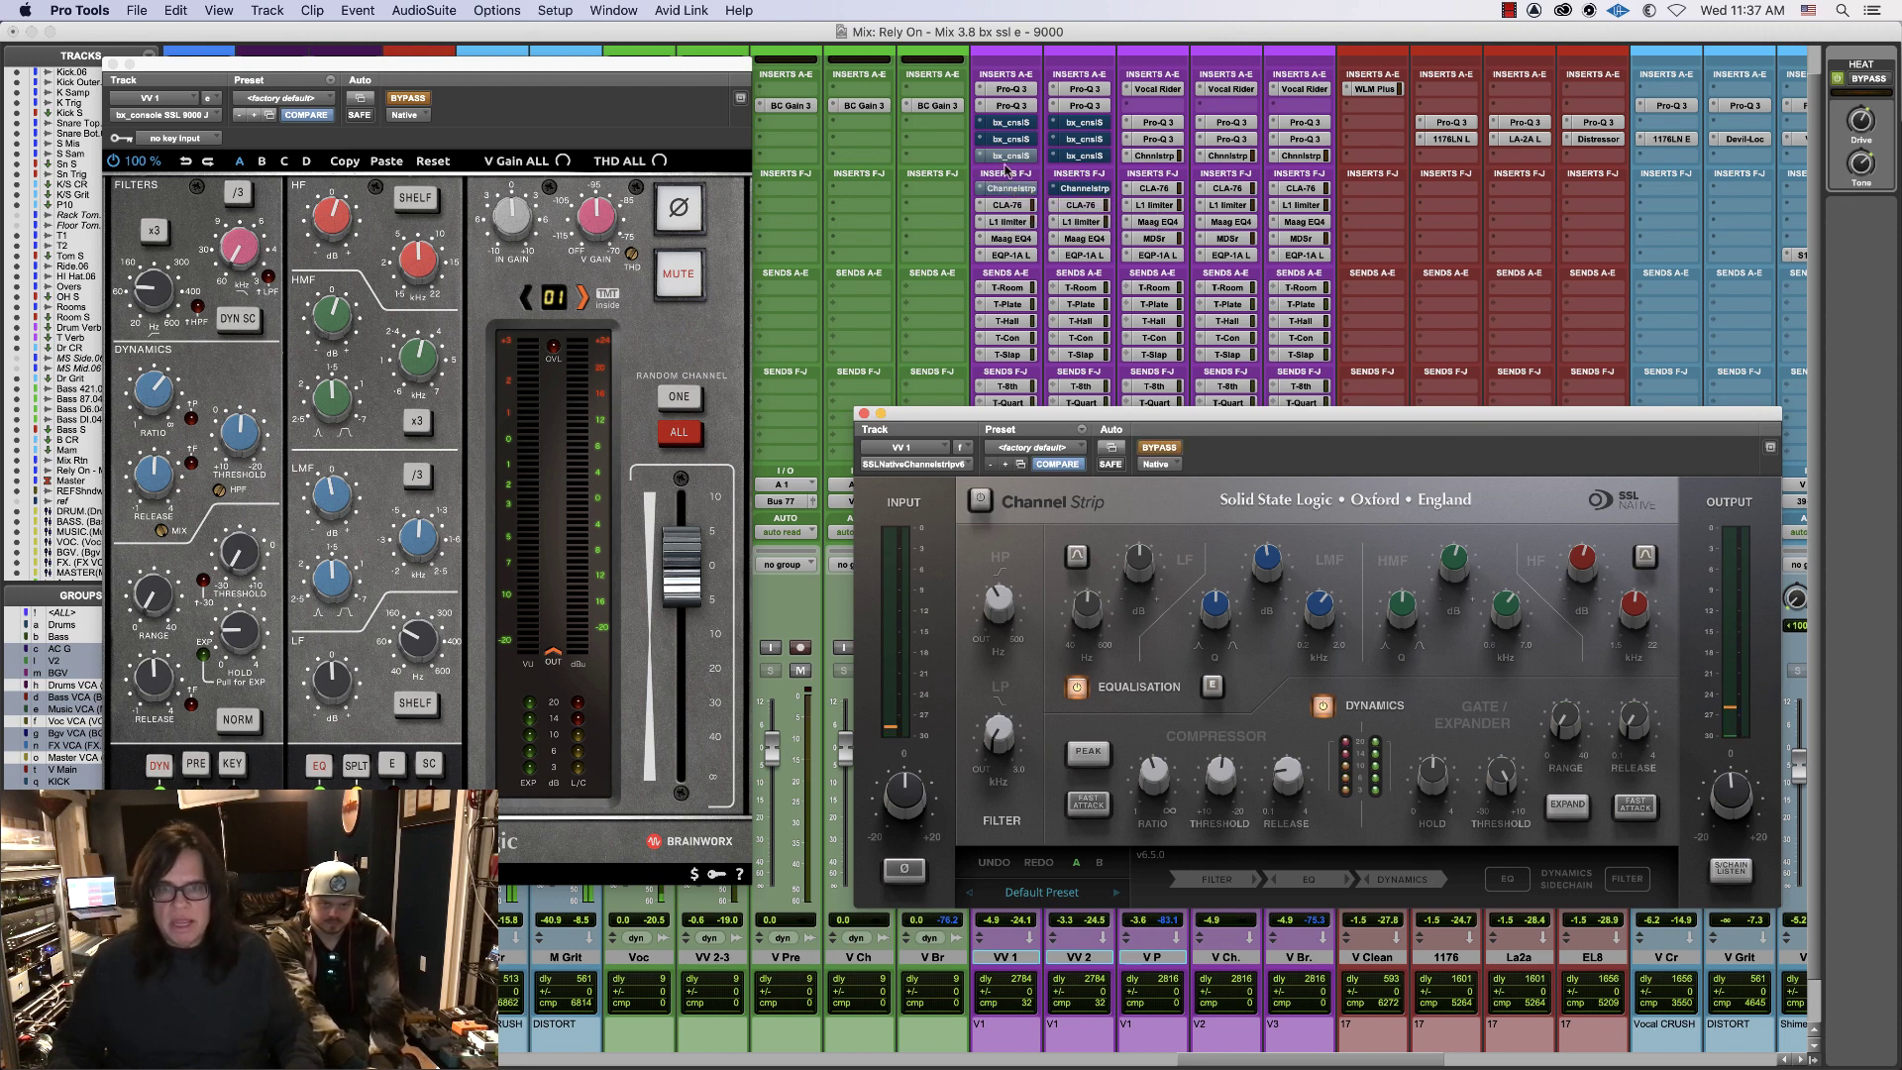
{"action": "left_click", "coordinate": [1006, 155], "text": "super"}
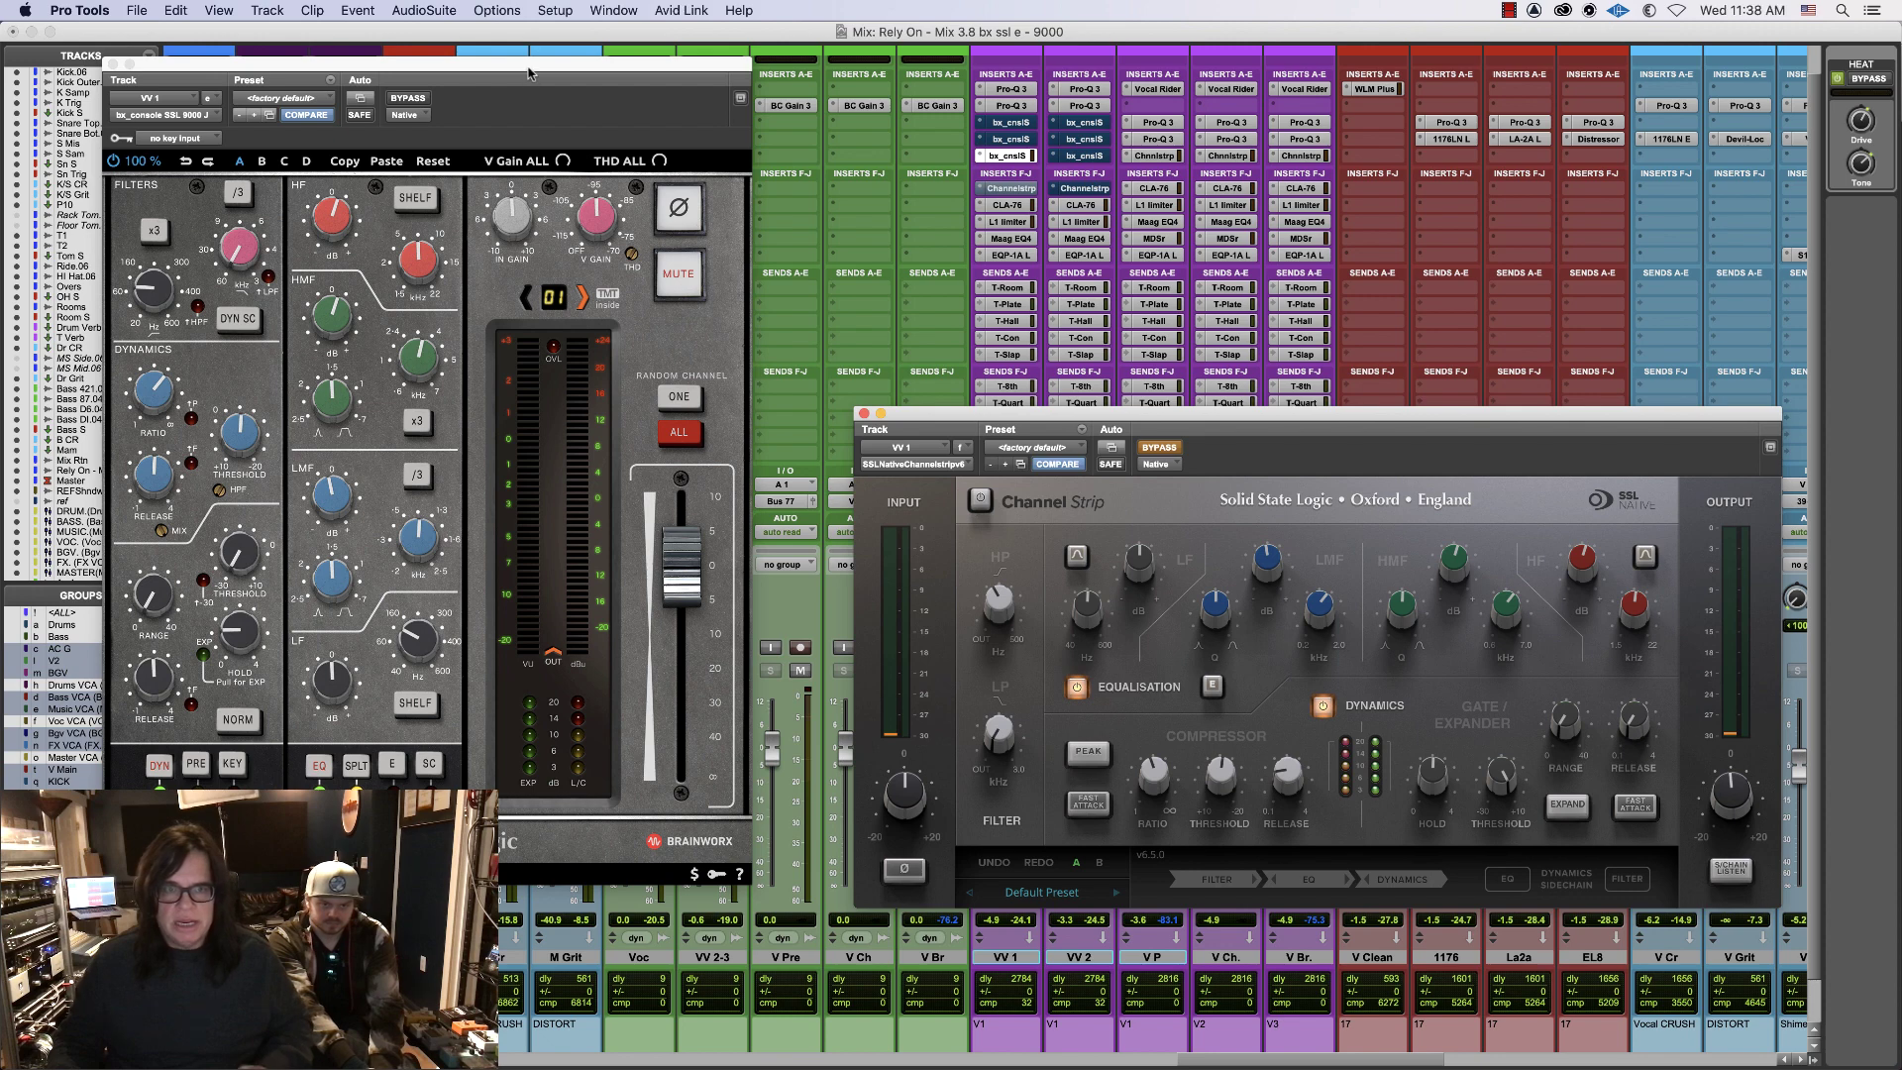
{"action": "left_click_drag", "start_coordinate": [528, 73], "coordinate": [579, 97]}
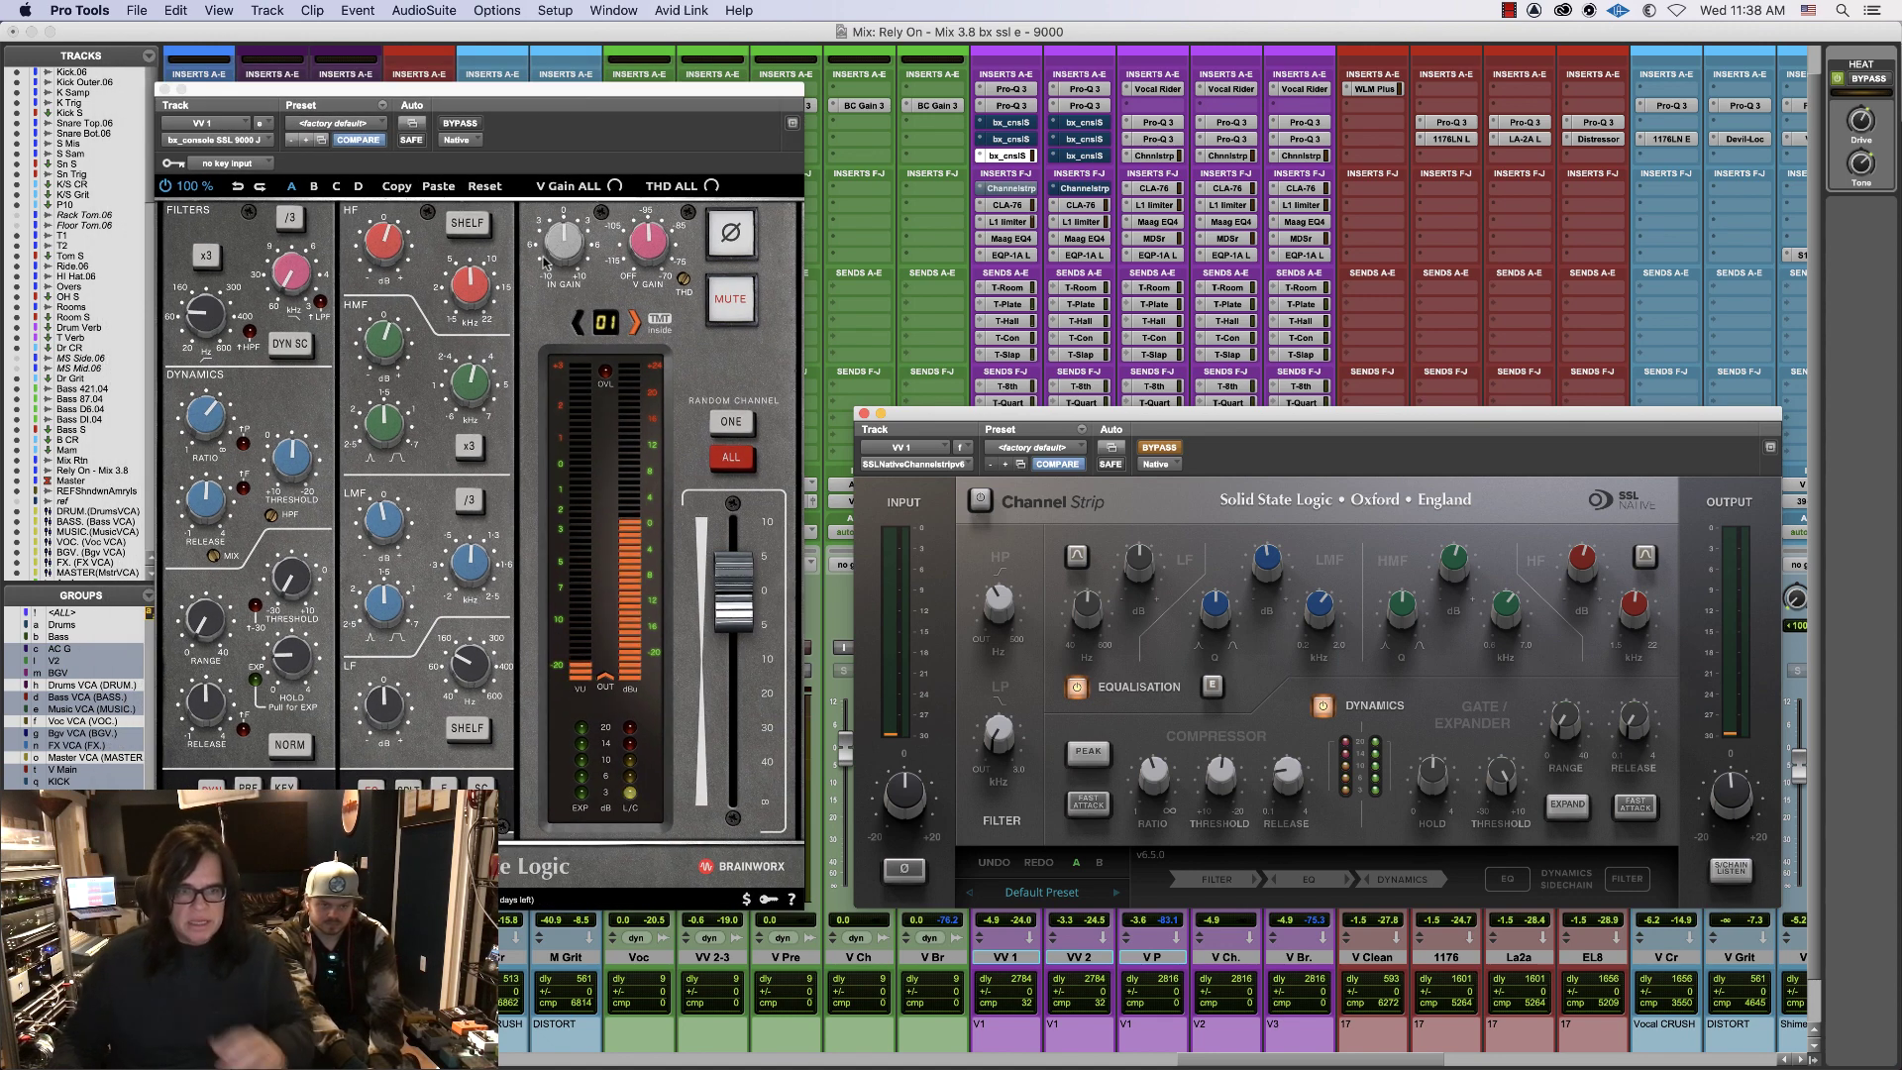
{"action": "left_click", "coordinate": [748, 606]}
{"action": "mouse_move", "coordinate": [648, 249]}
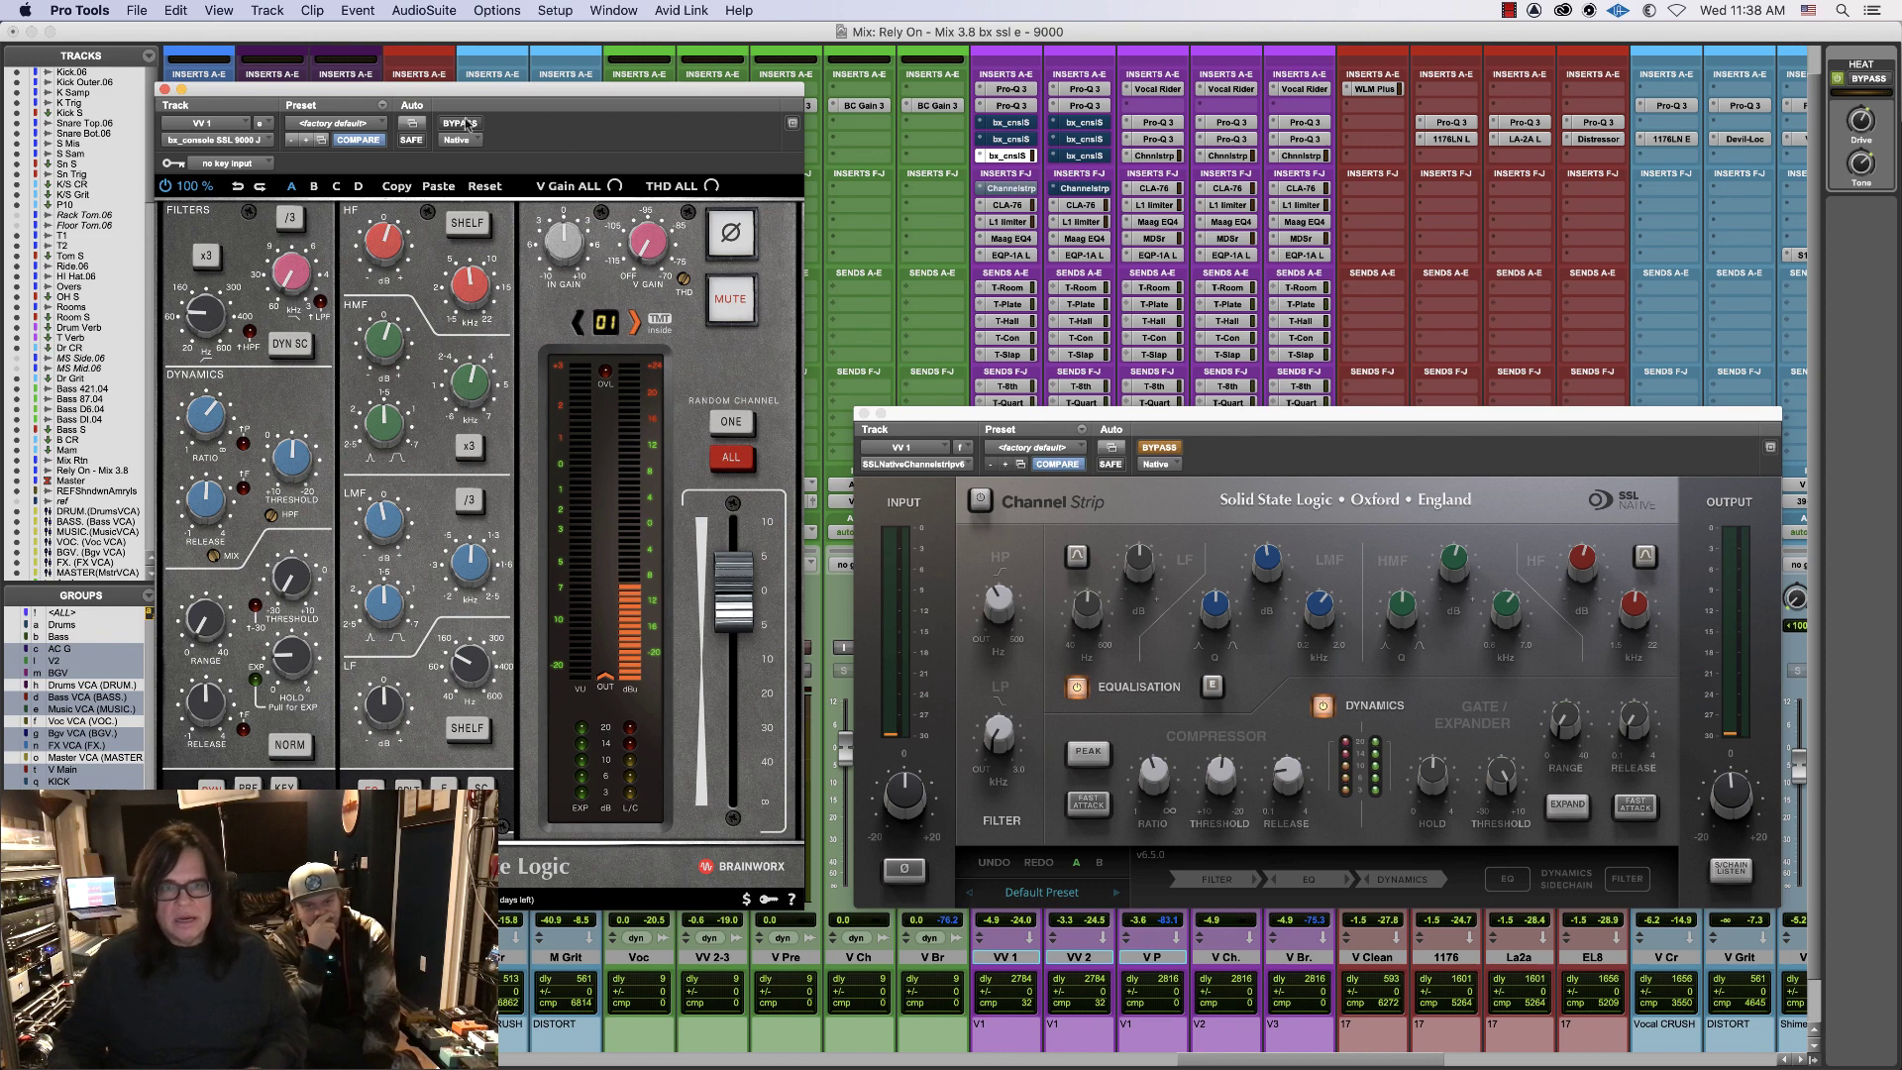
- Bypass the SSL 9000 J on VV 1 and audition the vocal through the reactivated SSL Native Channelstrip
{"action": "left_click", "coordinate": [1008, 157], "text": "super"}
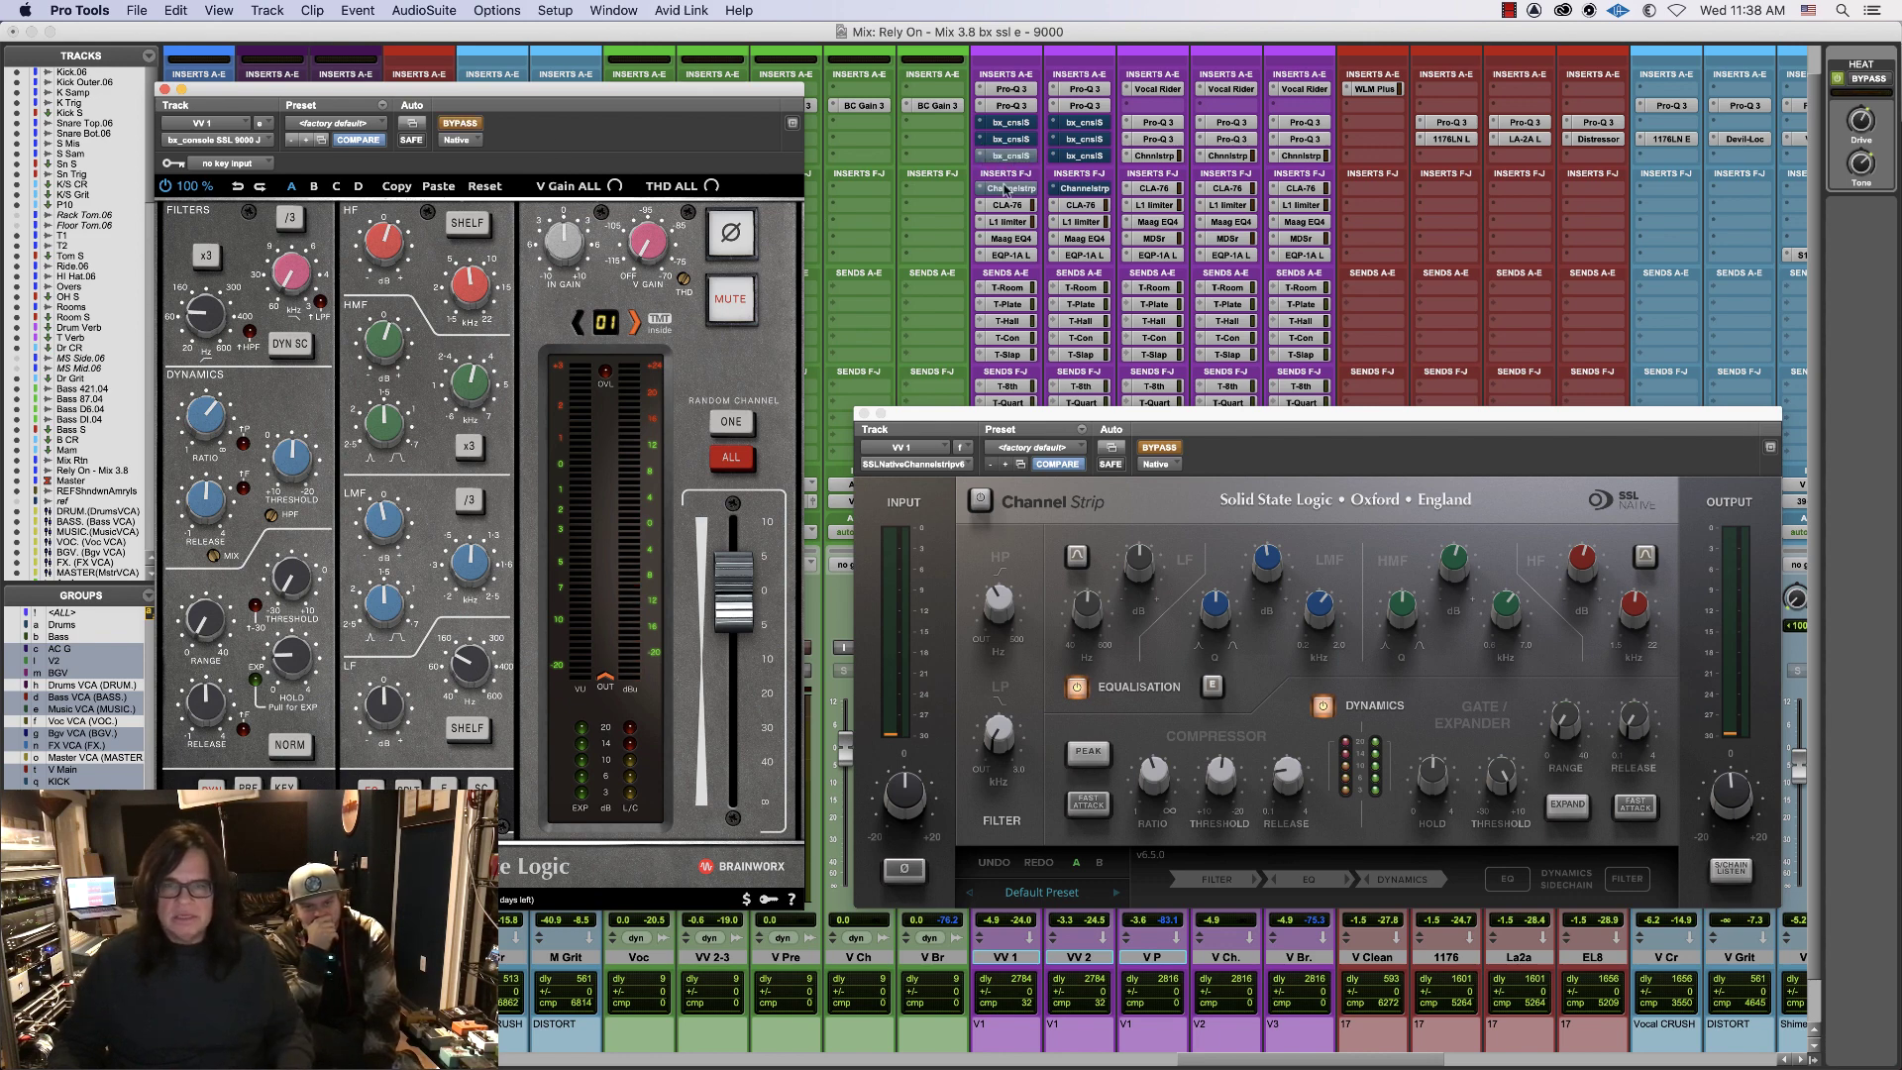
{"action": "left_click", "coordinate": [1011, 189], "text": "super"}
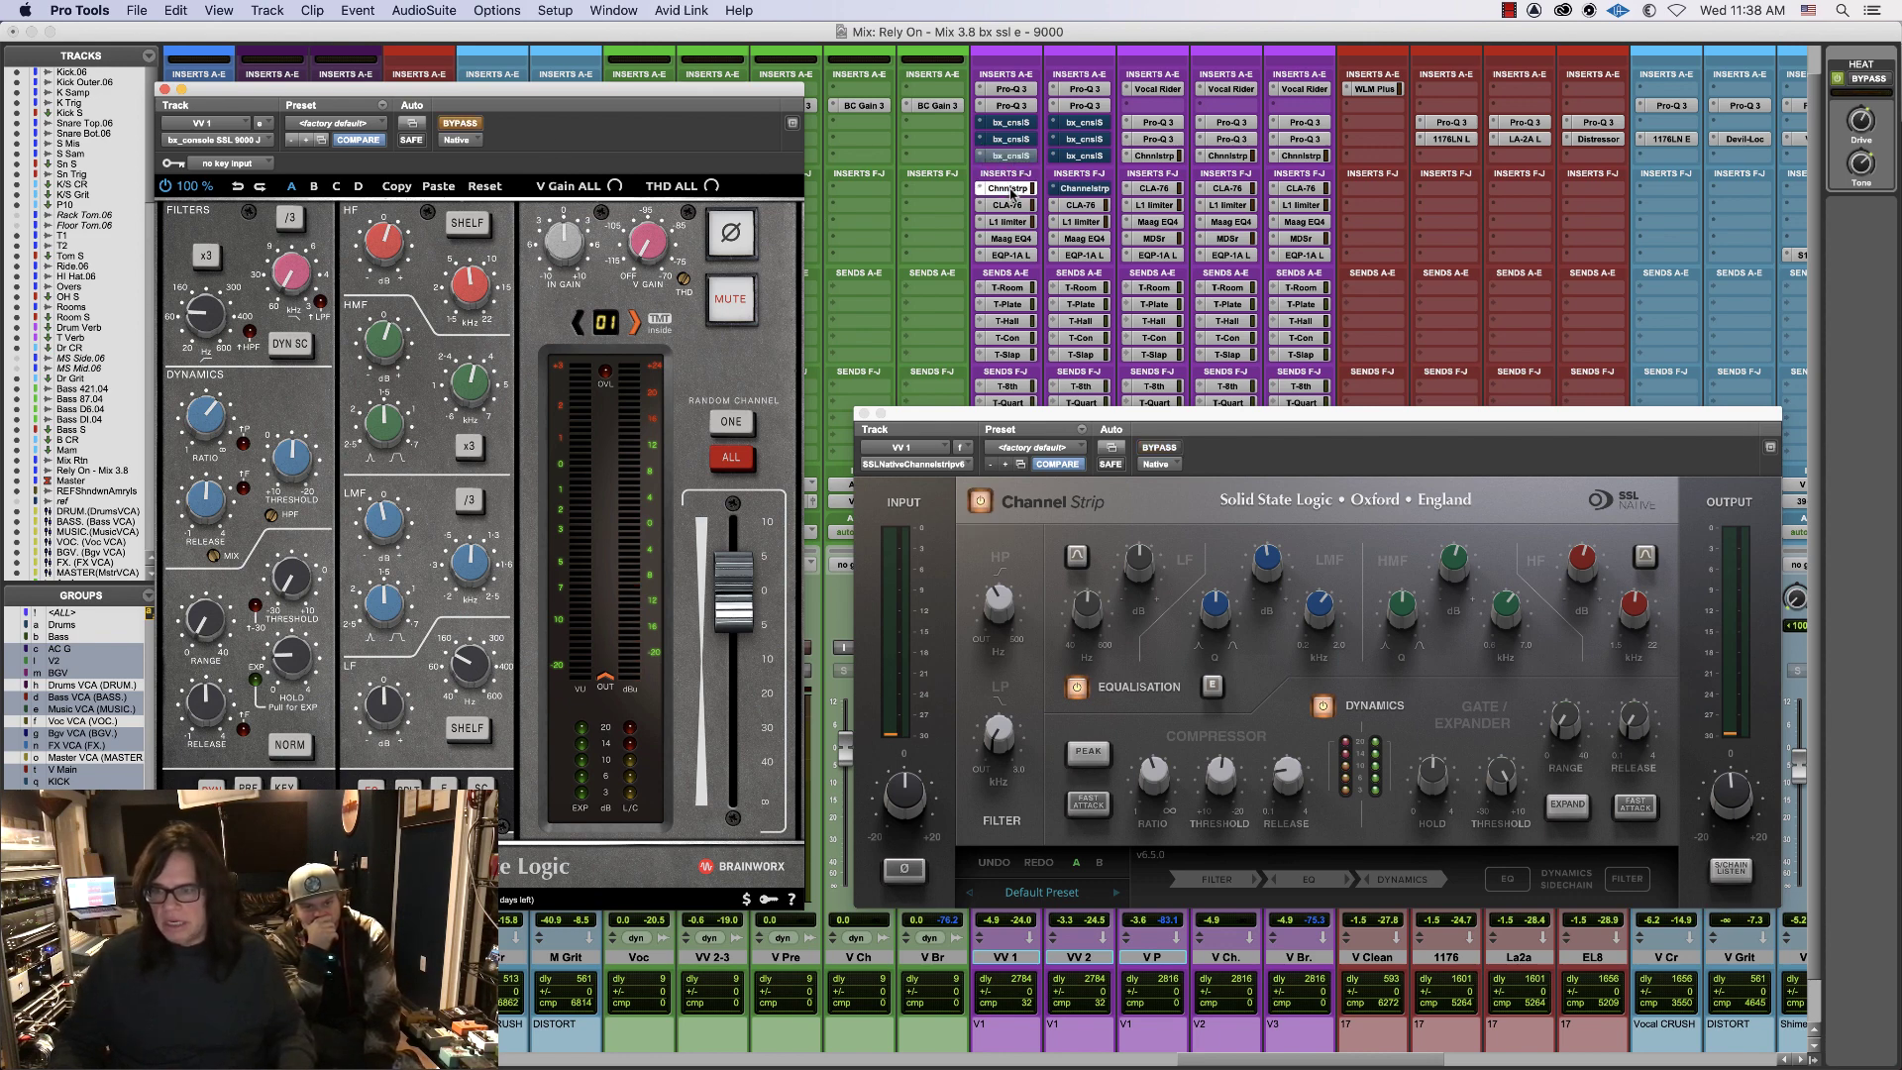
{"action": "left_click", "coordinate": [1706, 644]}
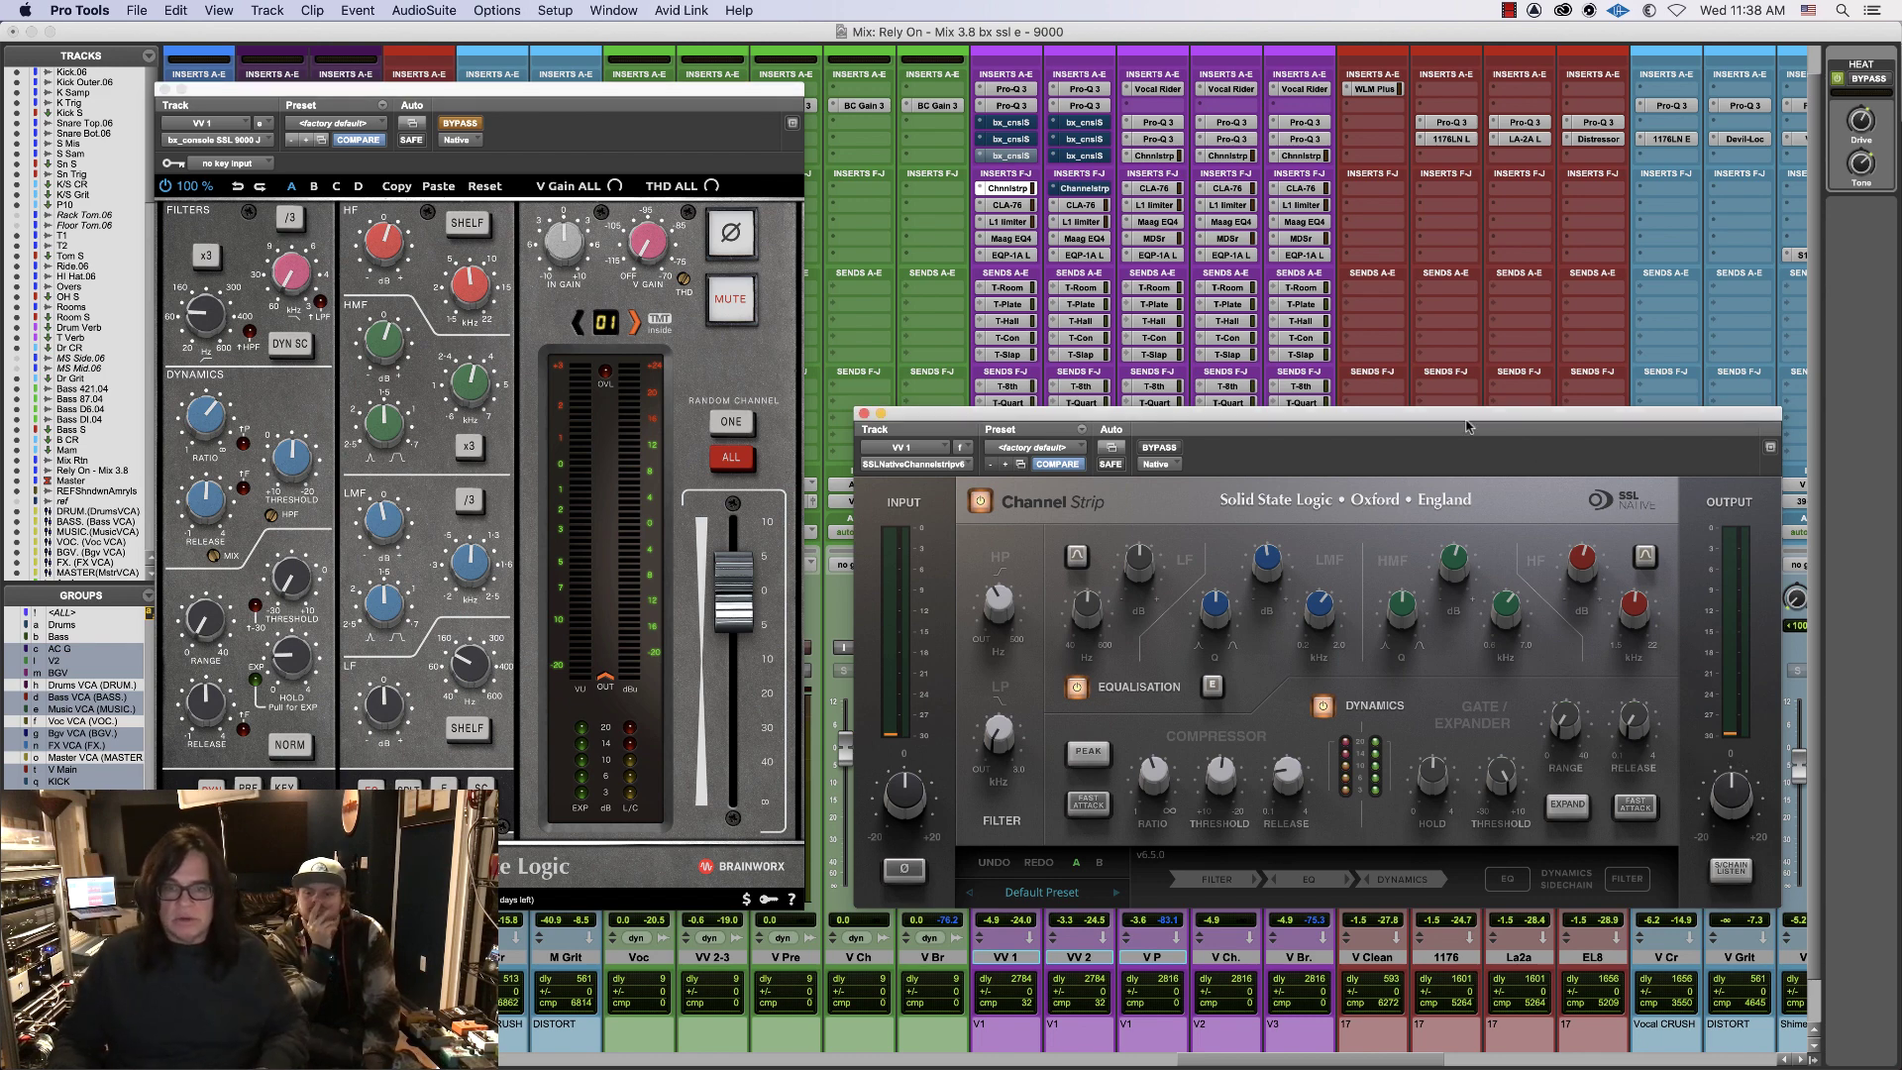
{"action": "mouse_move", "coordinate": [917, 794]}
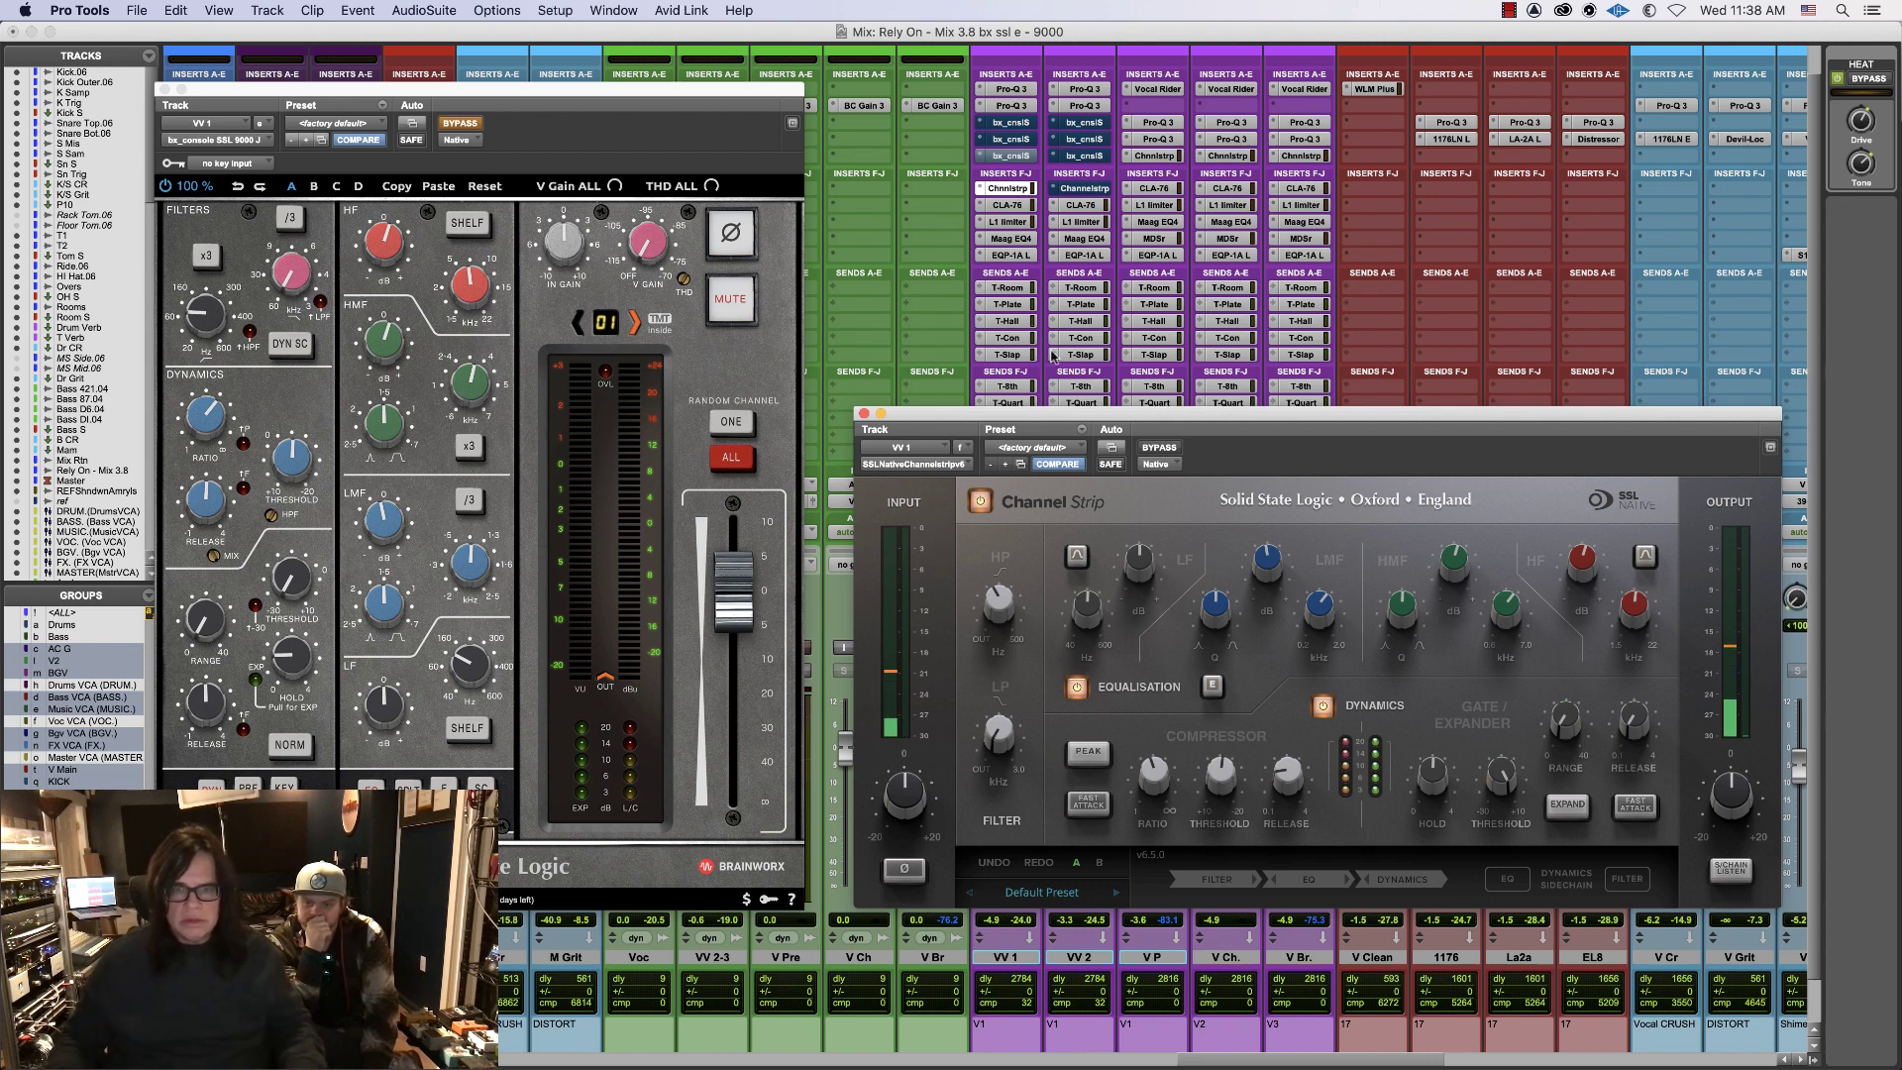
- Audition VV 1 through the SSL 9000 J with the Native Channelstrip bypassed, and briefly check the Edit window
{"action": "left_click", "coordinate": [1018, 189], "text": "super"}
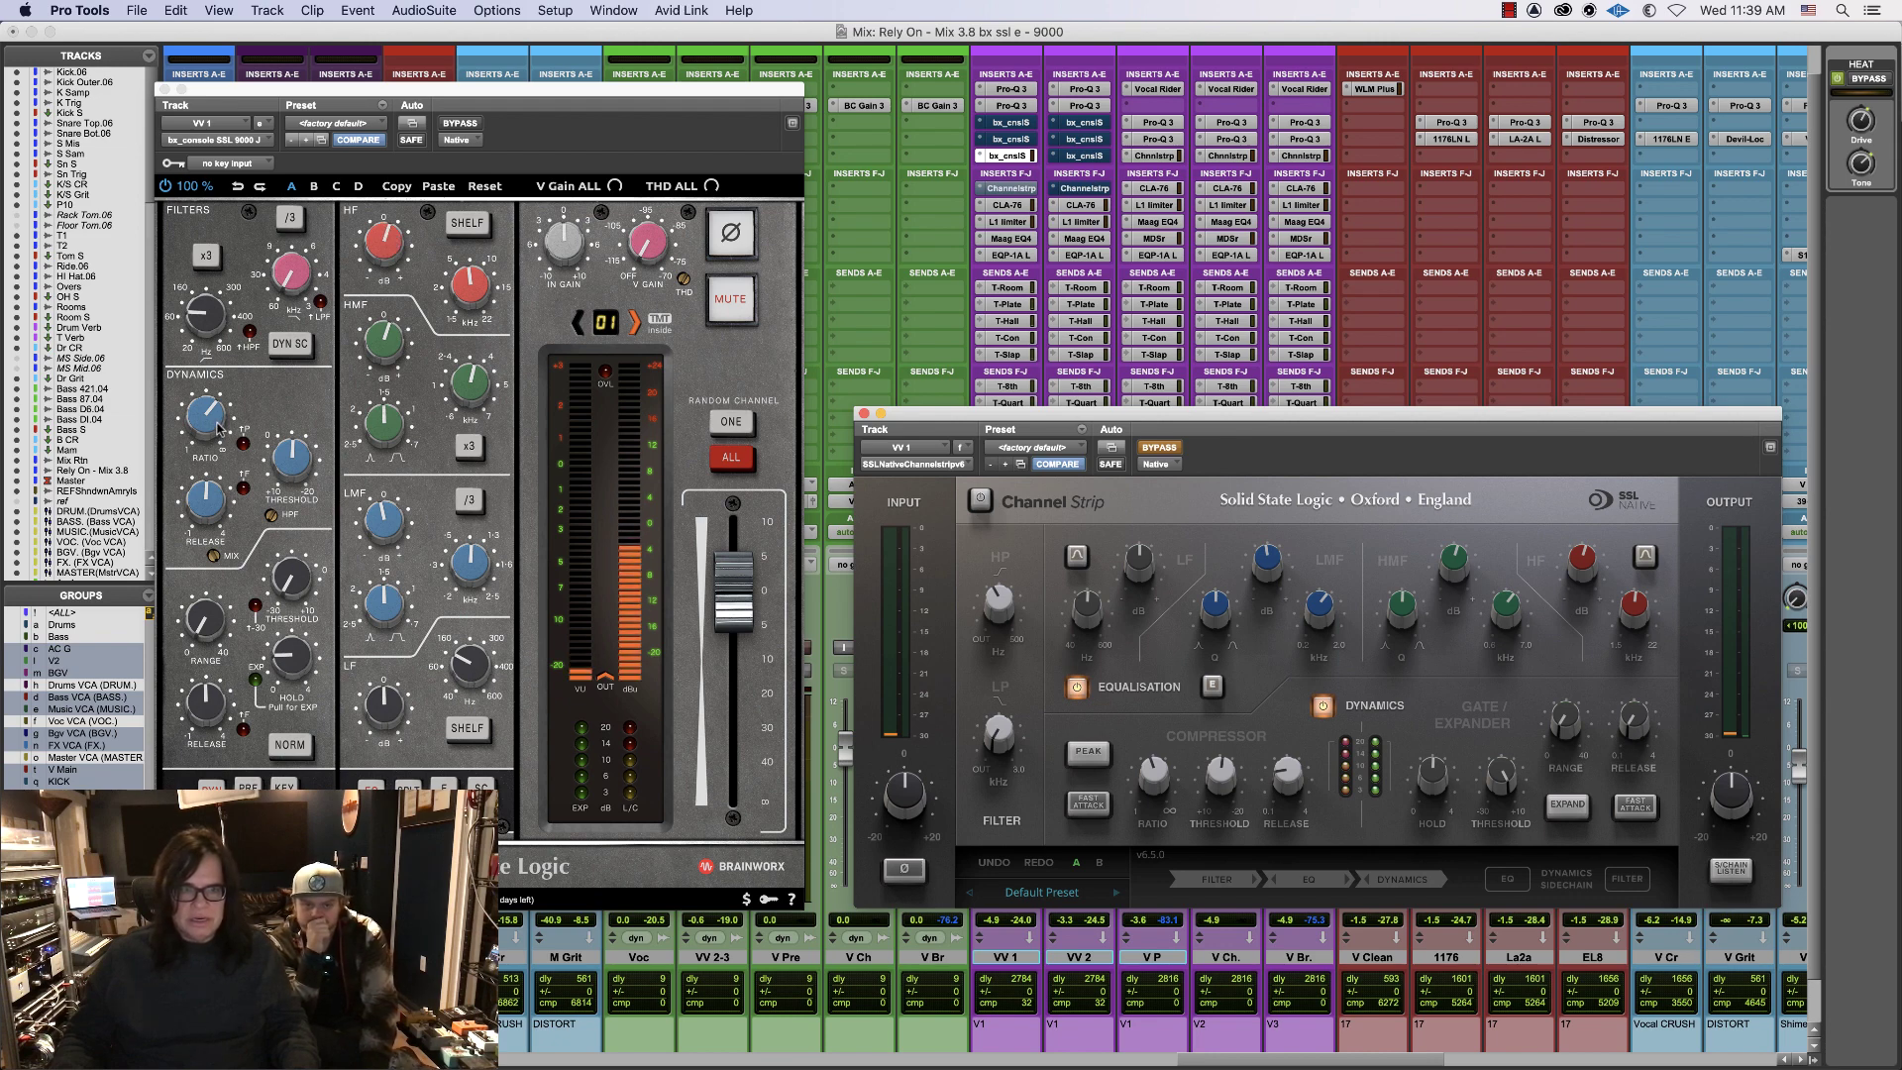
{"action": "mouse_move", "coordinate": [279, 460]}
{"action": "left_mouse_down"}
{"action": "mouse_move", "coordinate": [284, 406]}
{"action": "mouse_move", "coordinate": [282, 467]}
{"action": "left_mouse_up"}
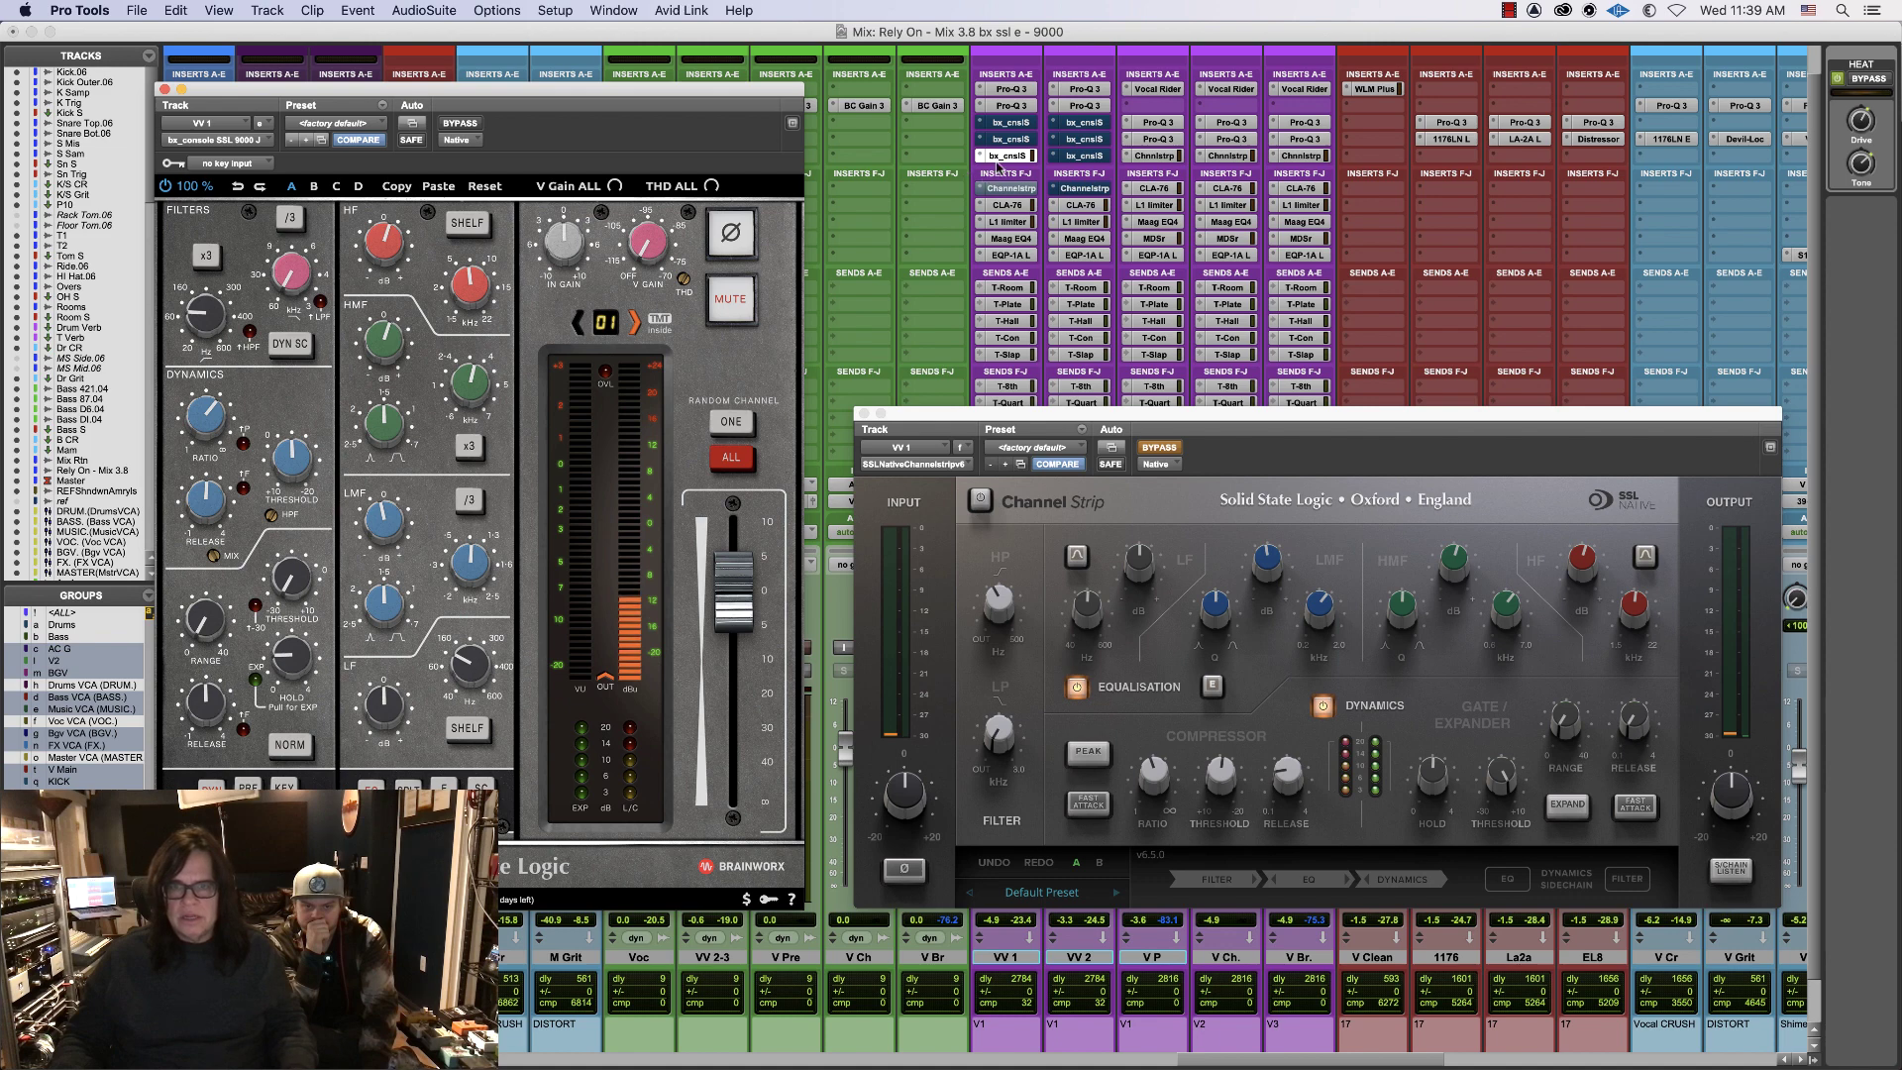
{"action": "key", "text": "super+equal"}
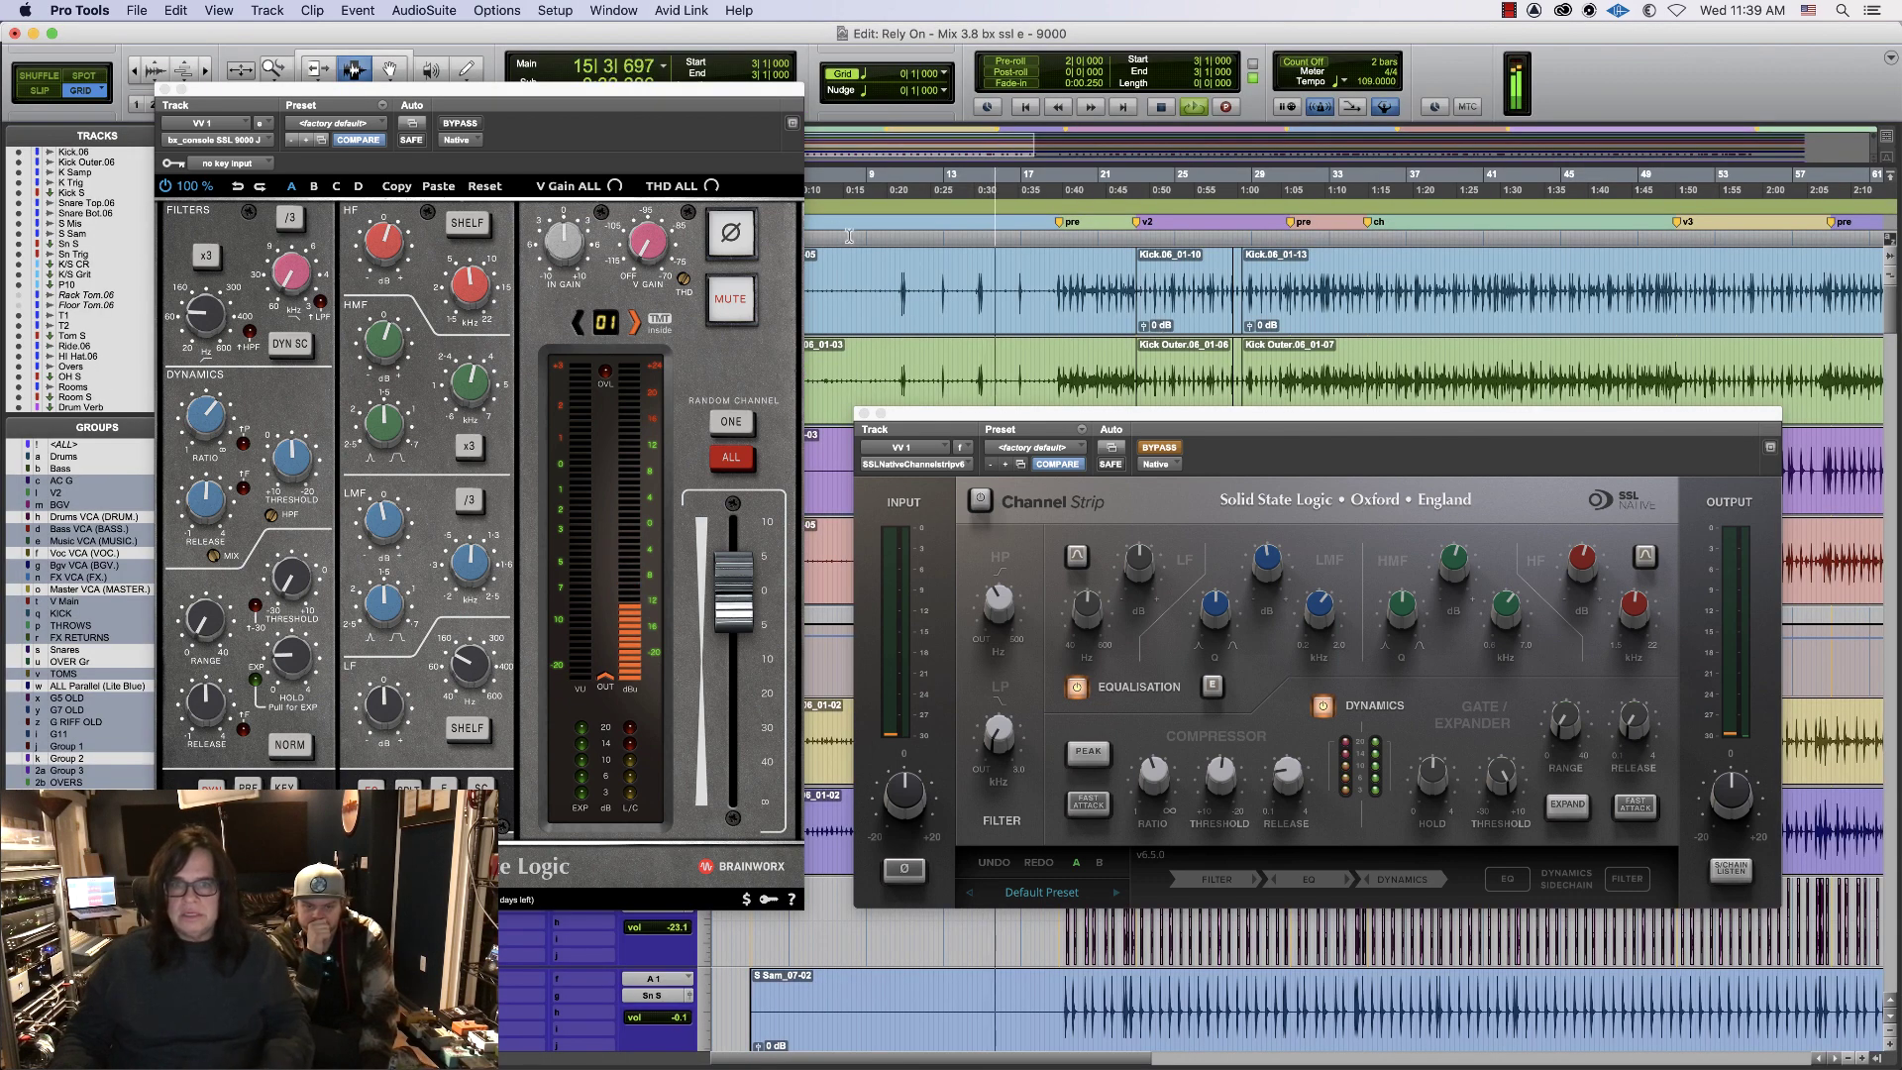
{"action": "key", "text": "super+equal"}
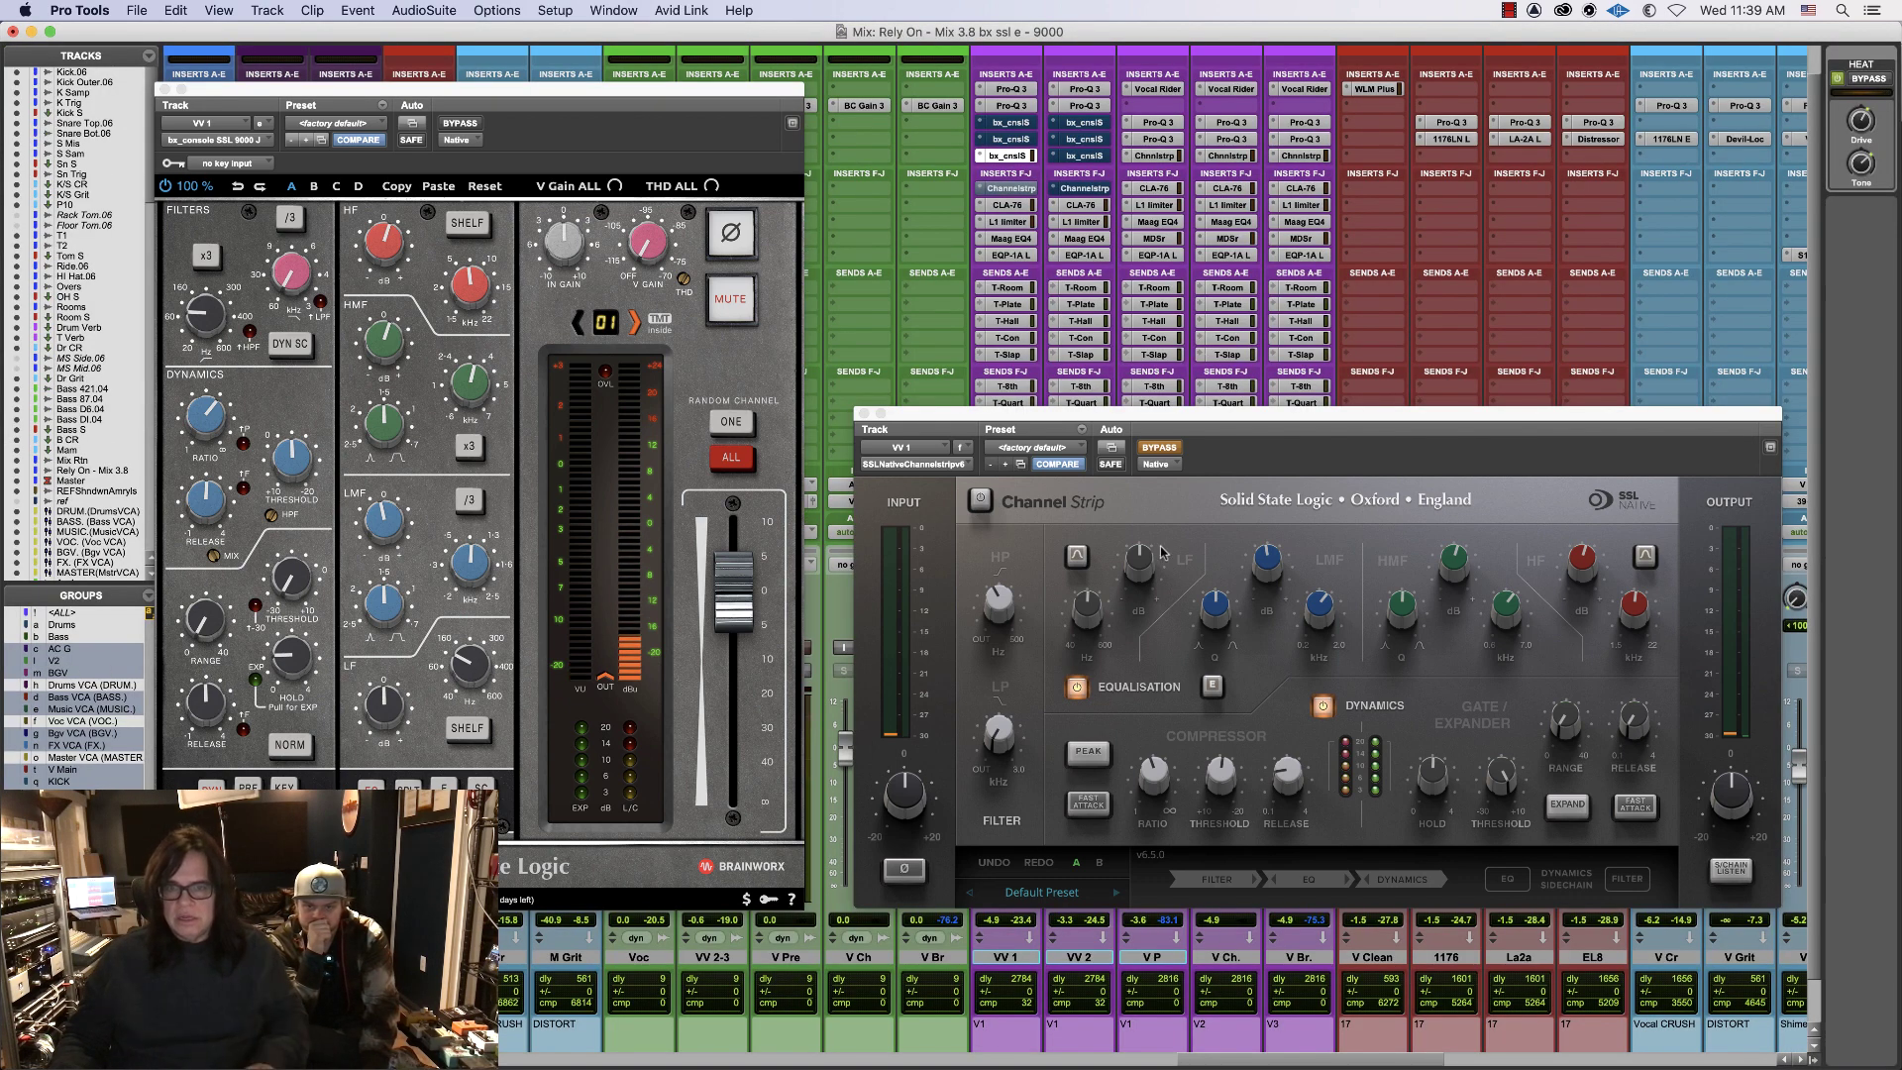
- Audition VV 1 through the SSL Native Channelstrip with the SSL 9000 J bypassed, and return to the SSL 9000 J
{"action": "left_click", "coordinate": [1007, 156], "text": "super"}
{"action": "left_click", "coordinate": [1012, 192], "text": "super"}
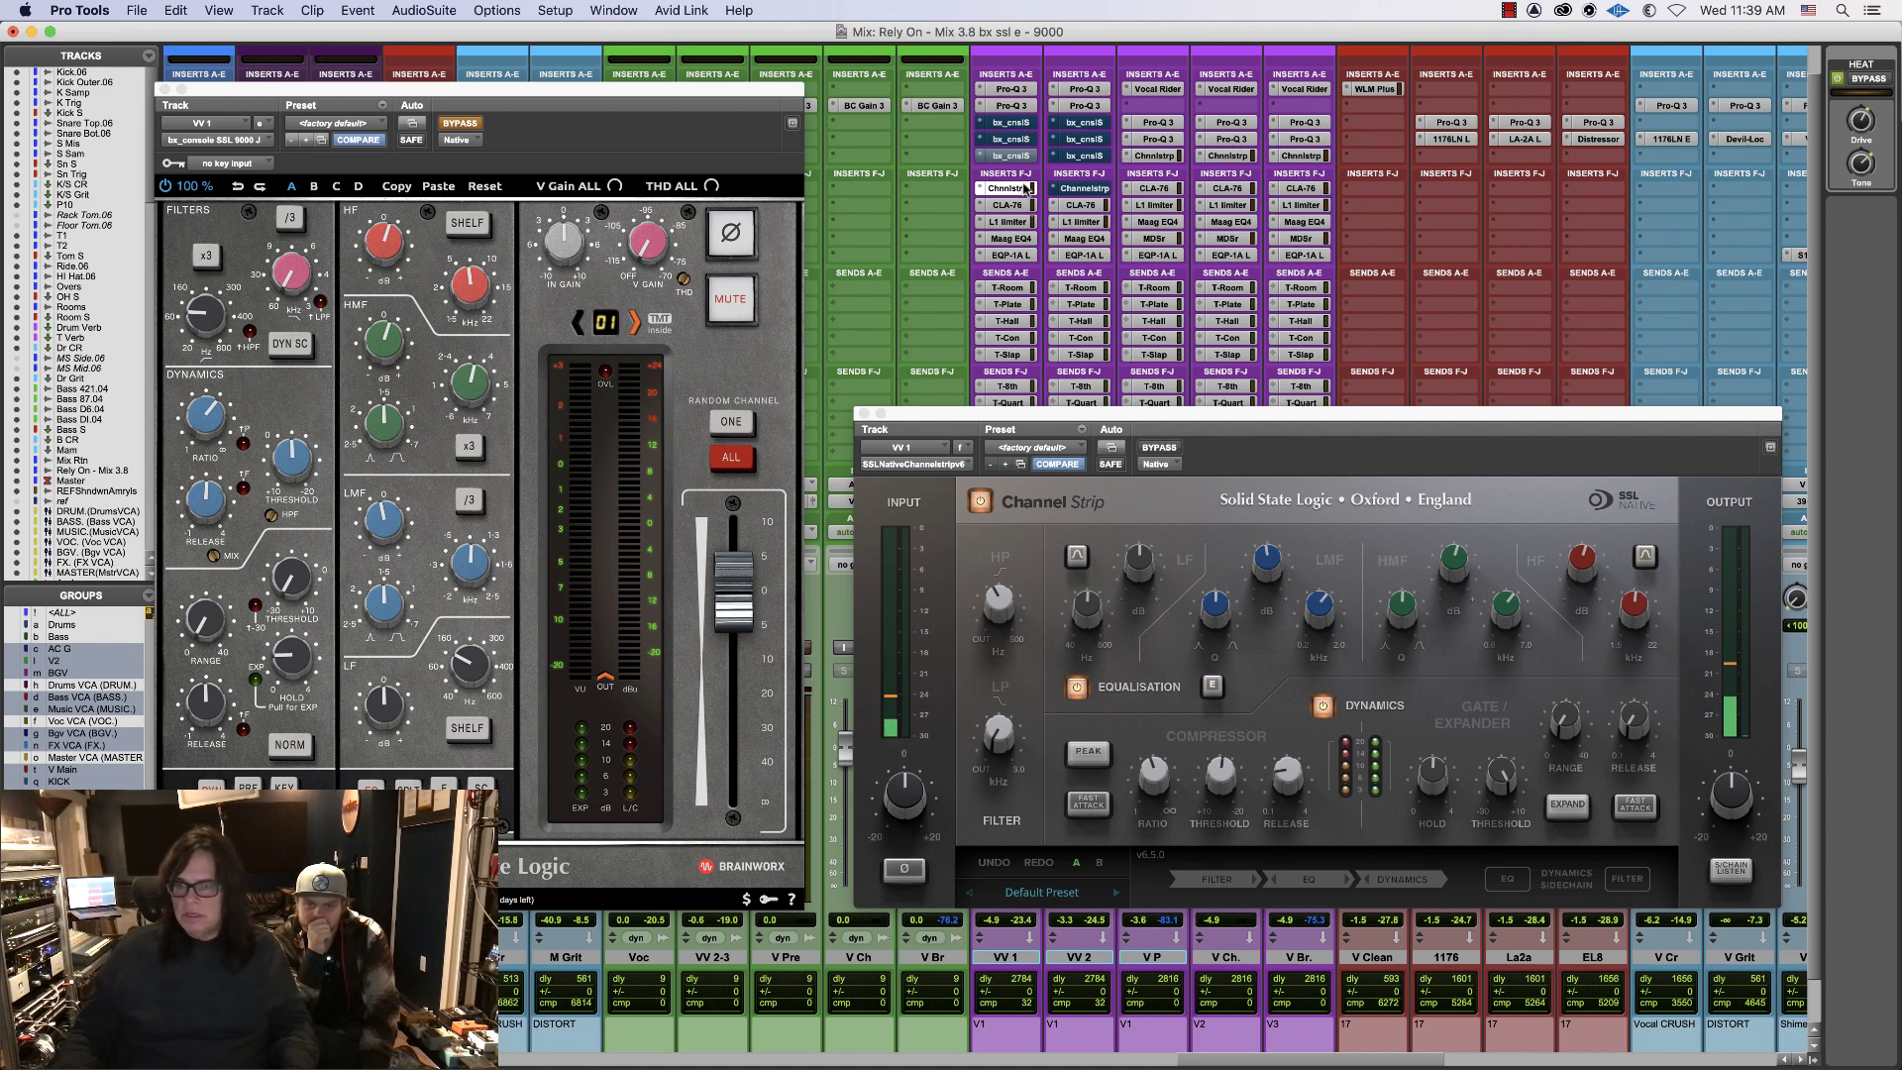
{"action": "left_click", "coordinate": [1024, 189], "text": "super"}
{"action": "left_click", "coordinate": [1008, 150], "text": "super"}
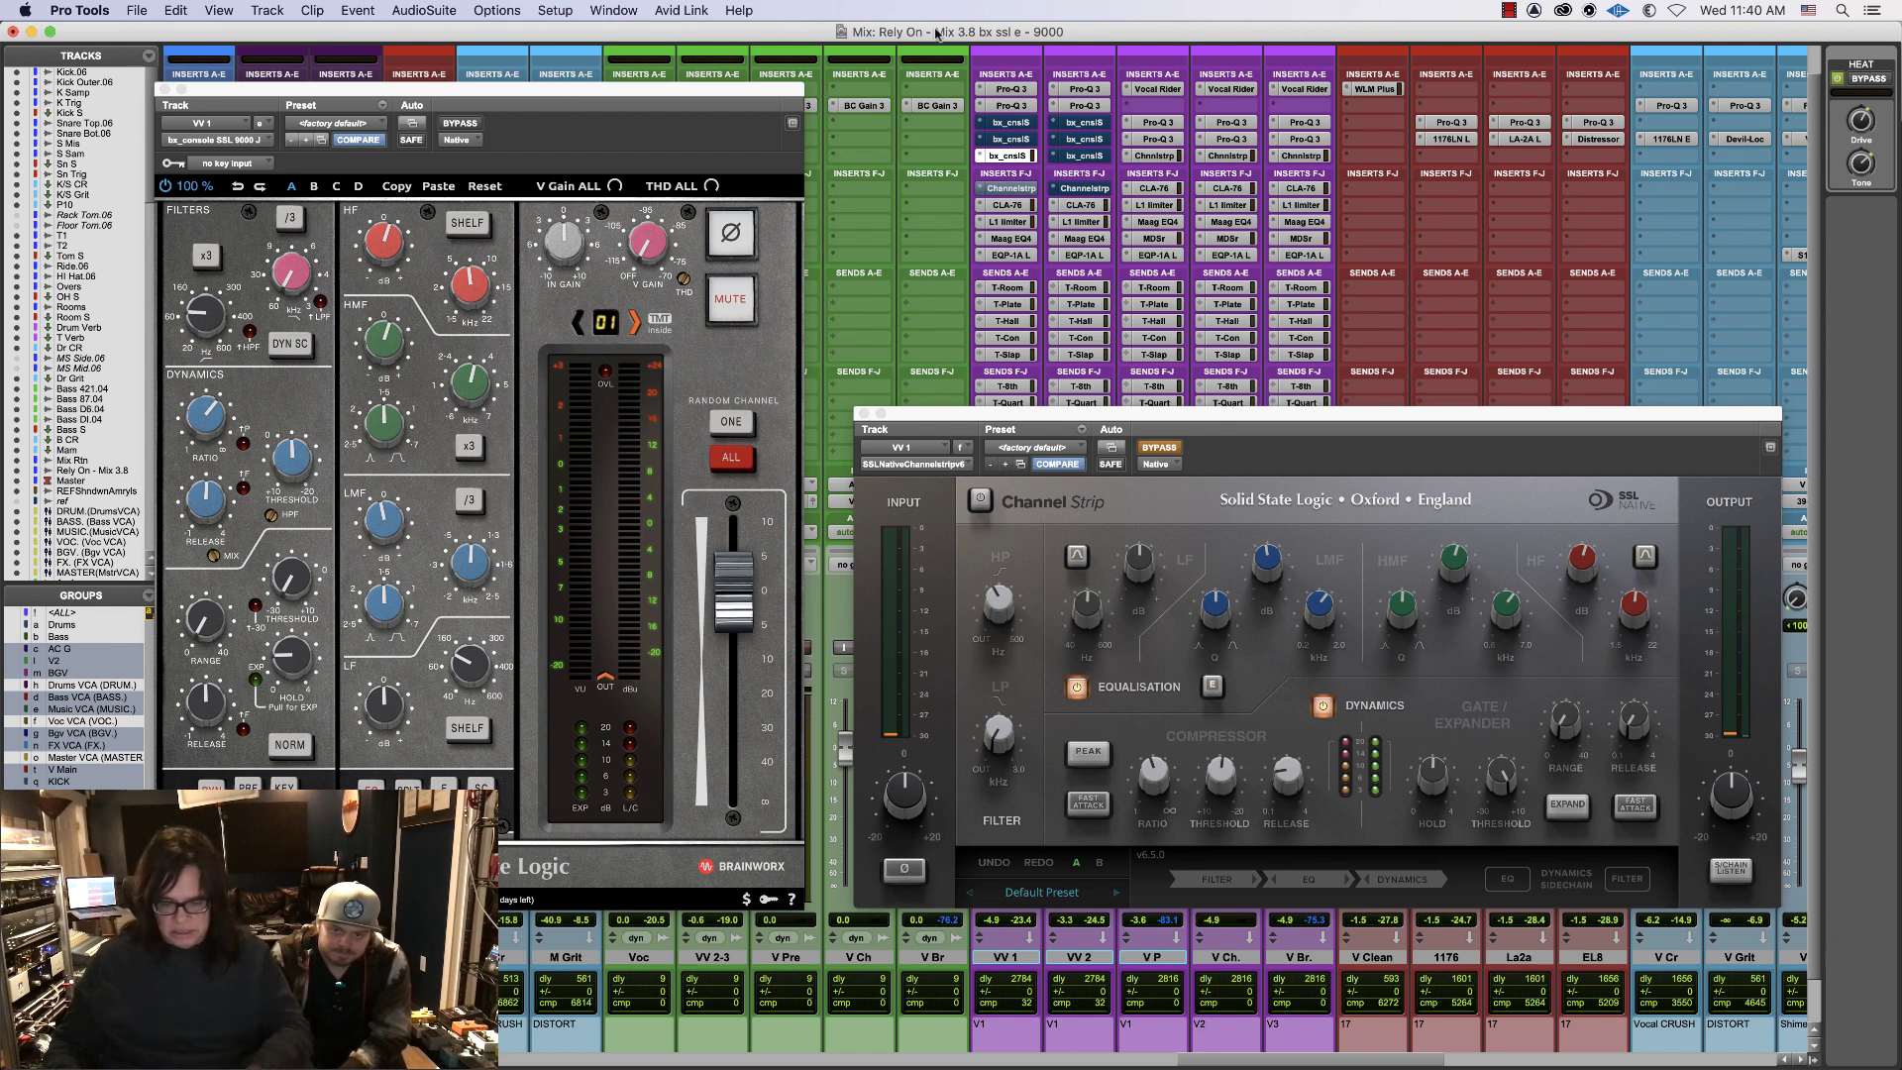
- Select the chorus between the ch and v3 markers on the Edit timeline and return to the Mix window
{"action": "key", "text": "super+equal"}
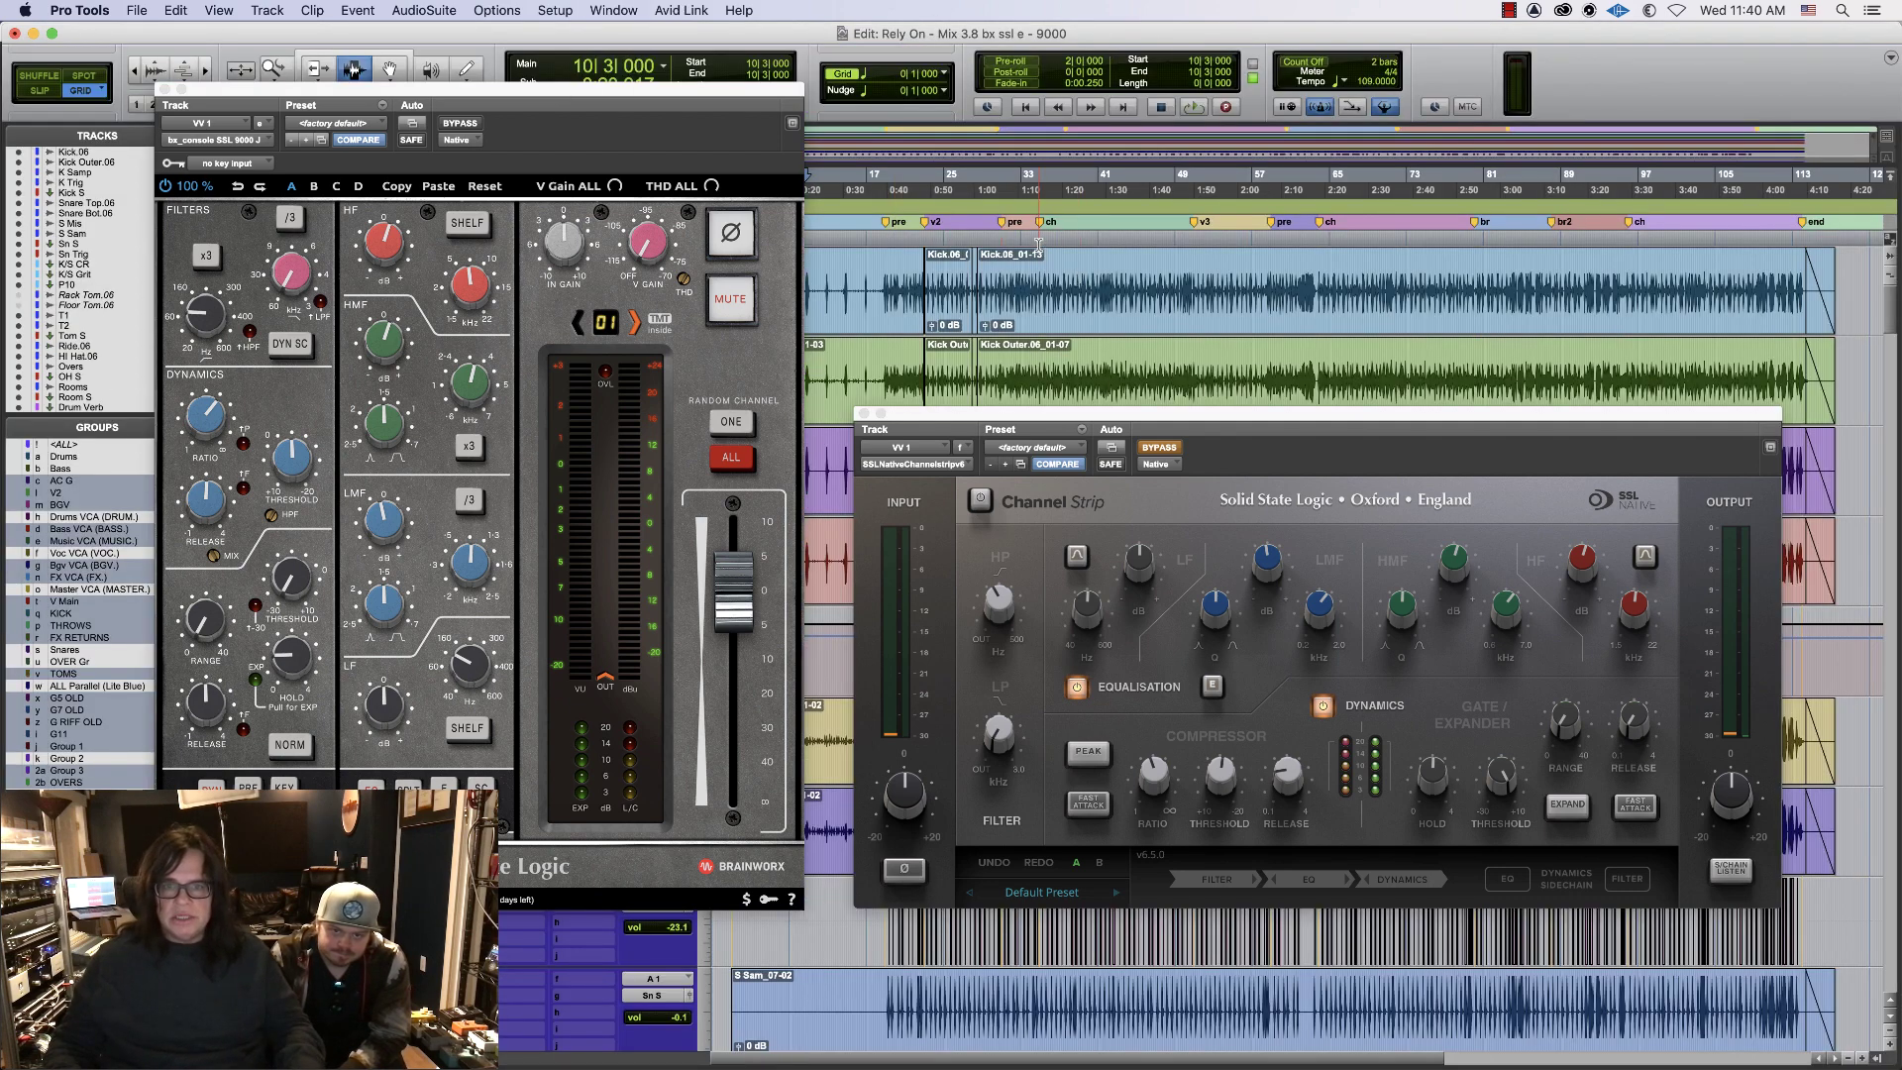
{"action": "left_click", "coordinate": [1177, 282]}
{"action": "key", "text": "super+bracketright"}
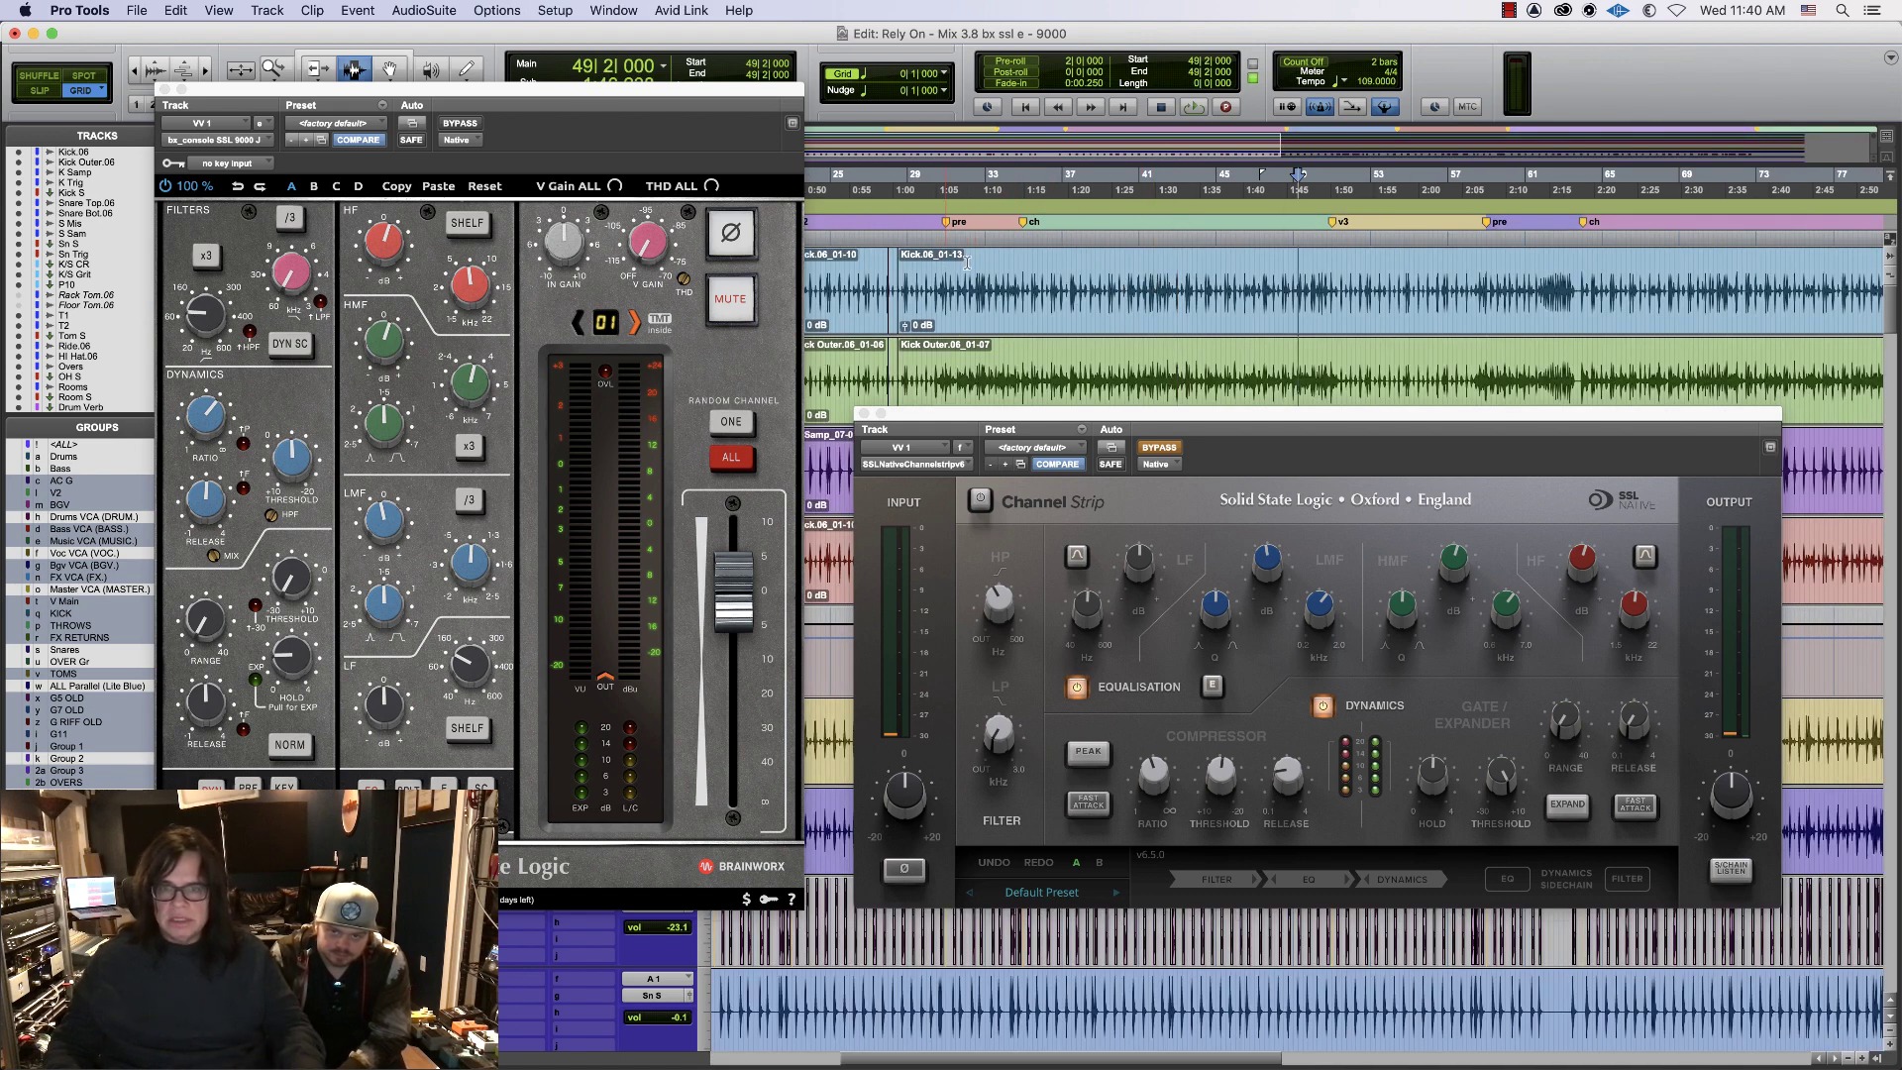
{"action": "left_click_drag", "start_coordinate": [1022, 261], "coordinate": [1333, 262]}
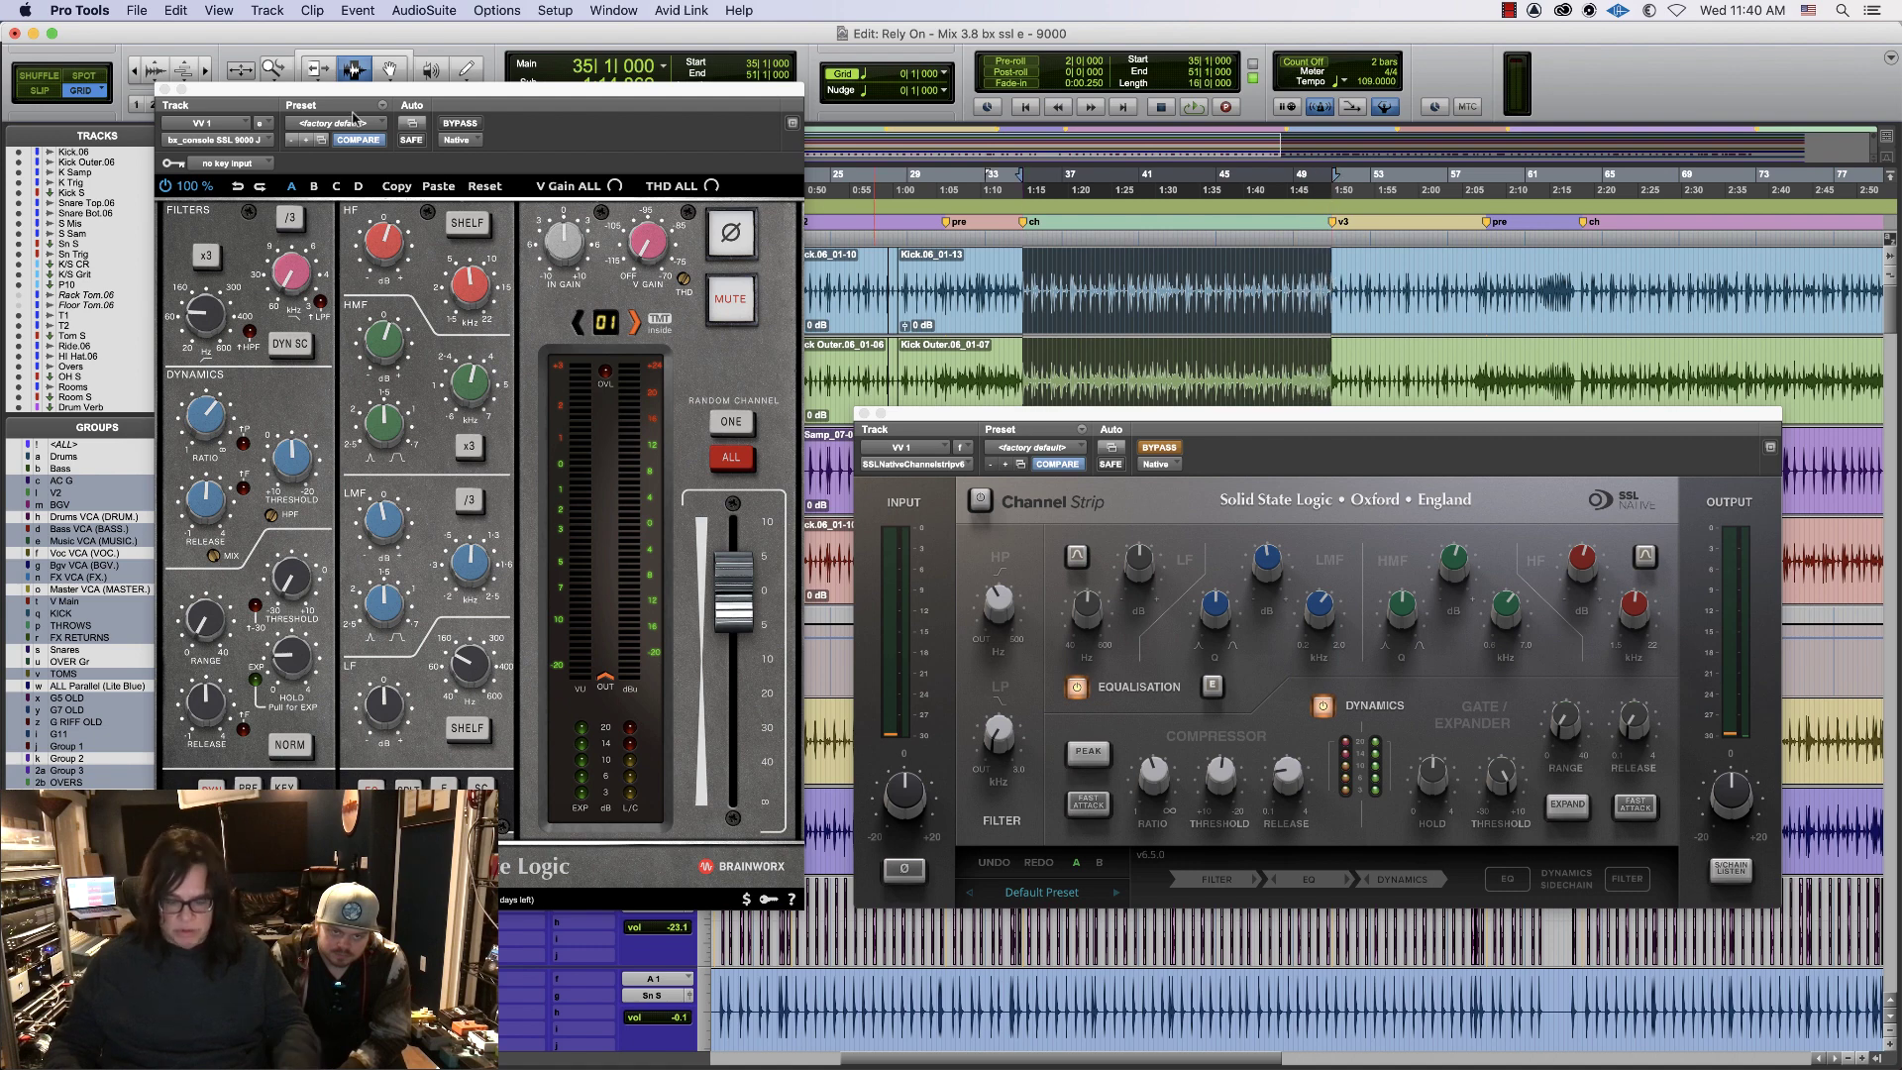
{"action": "key", "text": "super+equal"}
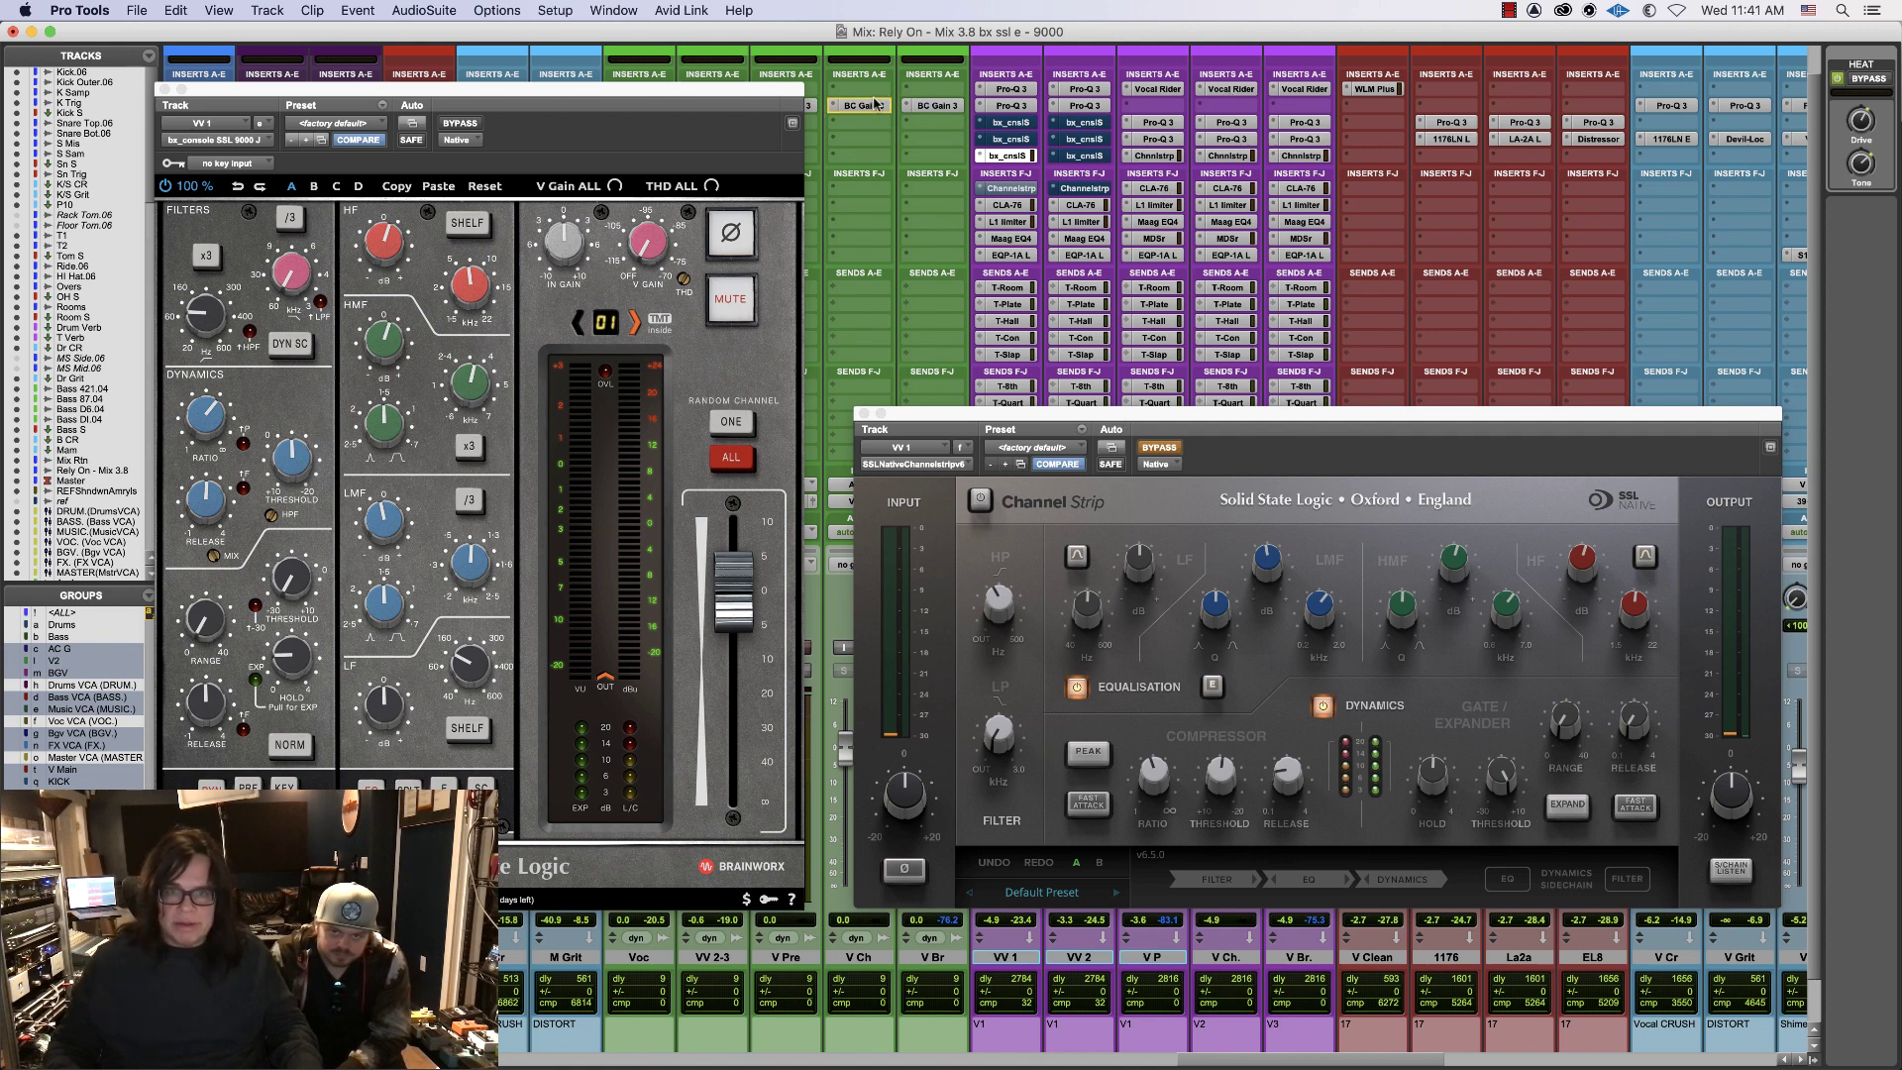
- Free inserts C, D and F on V Ch. by relocating Vocal Rider, Pro-Q 3, CLA-76, L1 limiter and Maag EQ4 and removing the MDSr
{"action": "left_click_drag", "start_coordinate": [878, 89], "coordinate": [878, 89]}
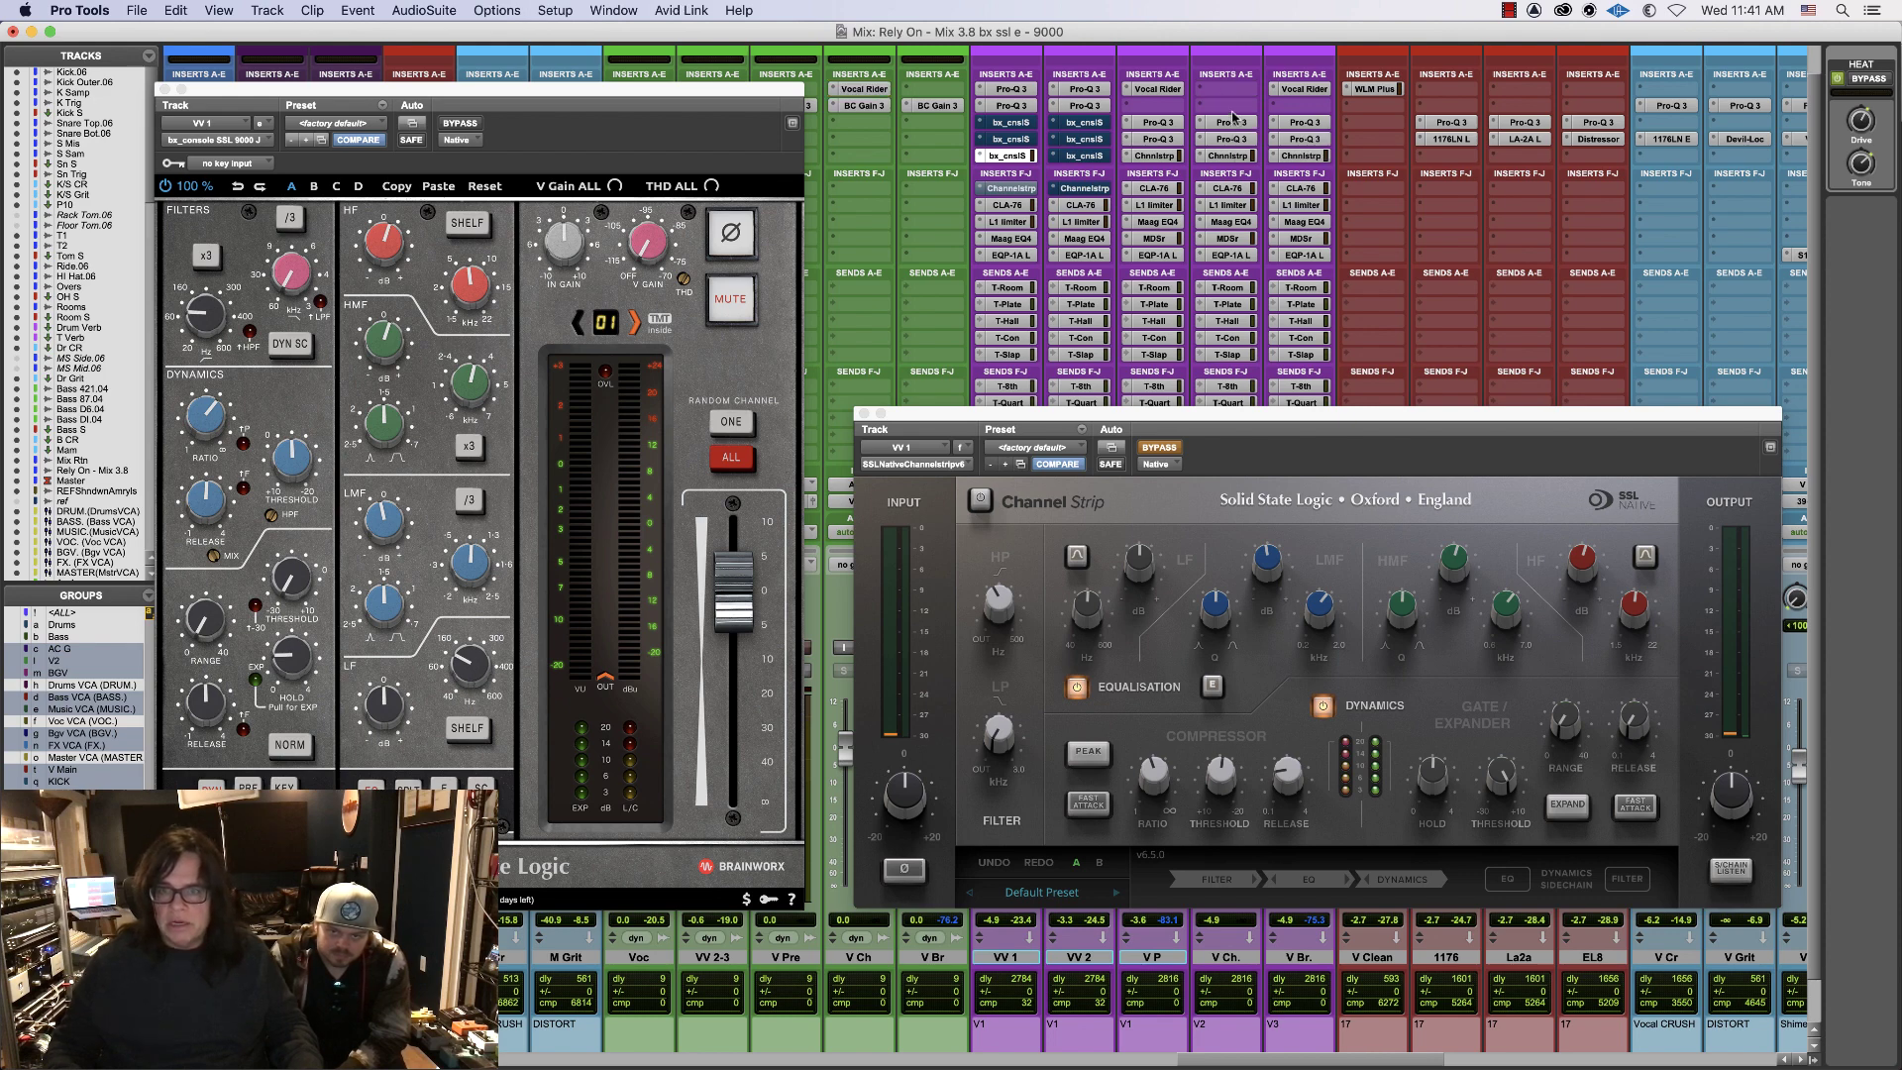
{"action": "mouse_move", "coordinate": [1233, 122]}
{"action": "left_mouse_down"}
{"action": "mouse_move", "coordinate": [1231, 89]}
{"action": "mouse_move", "coordinate": [1231, 105]}
{"action": "left_mouse_up"}
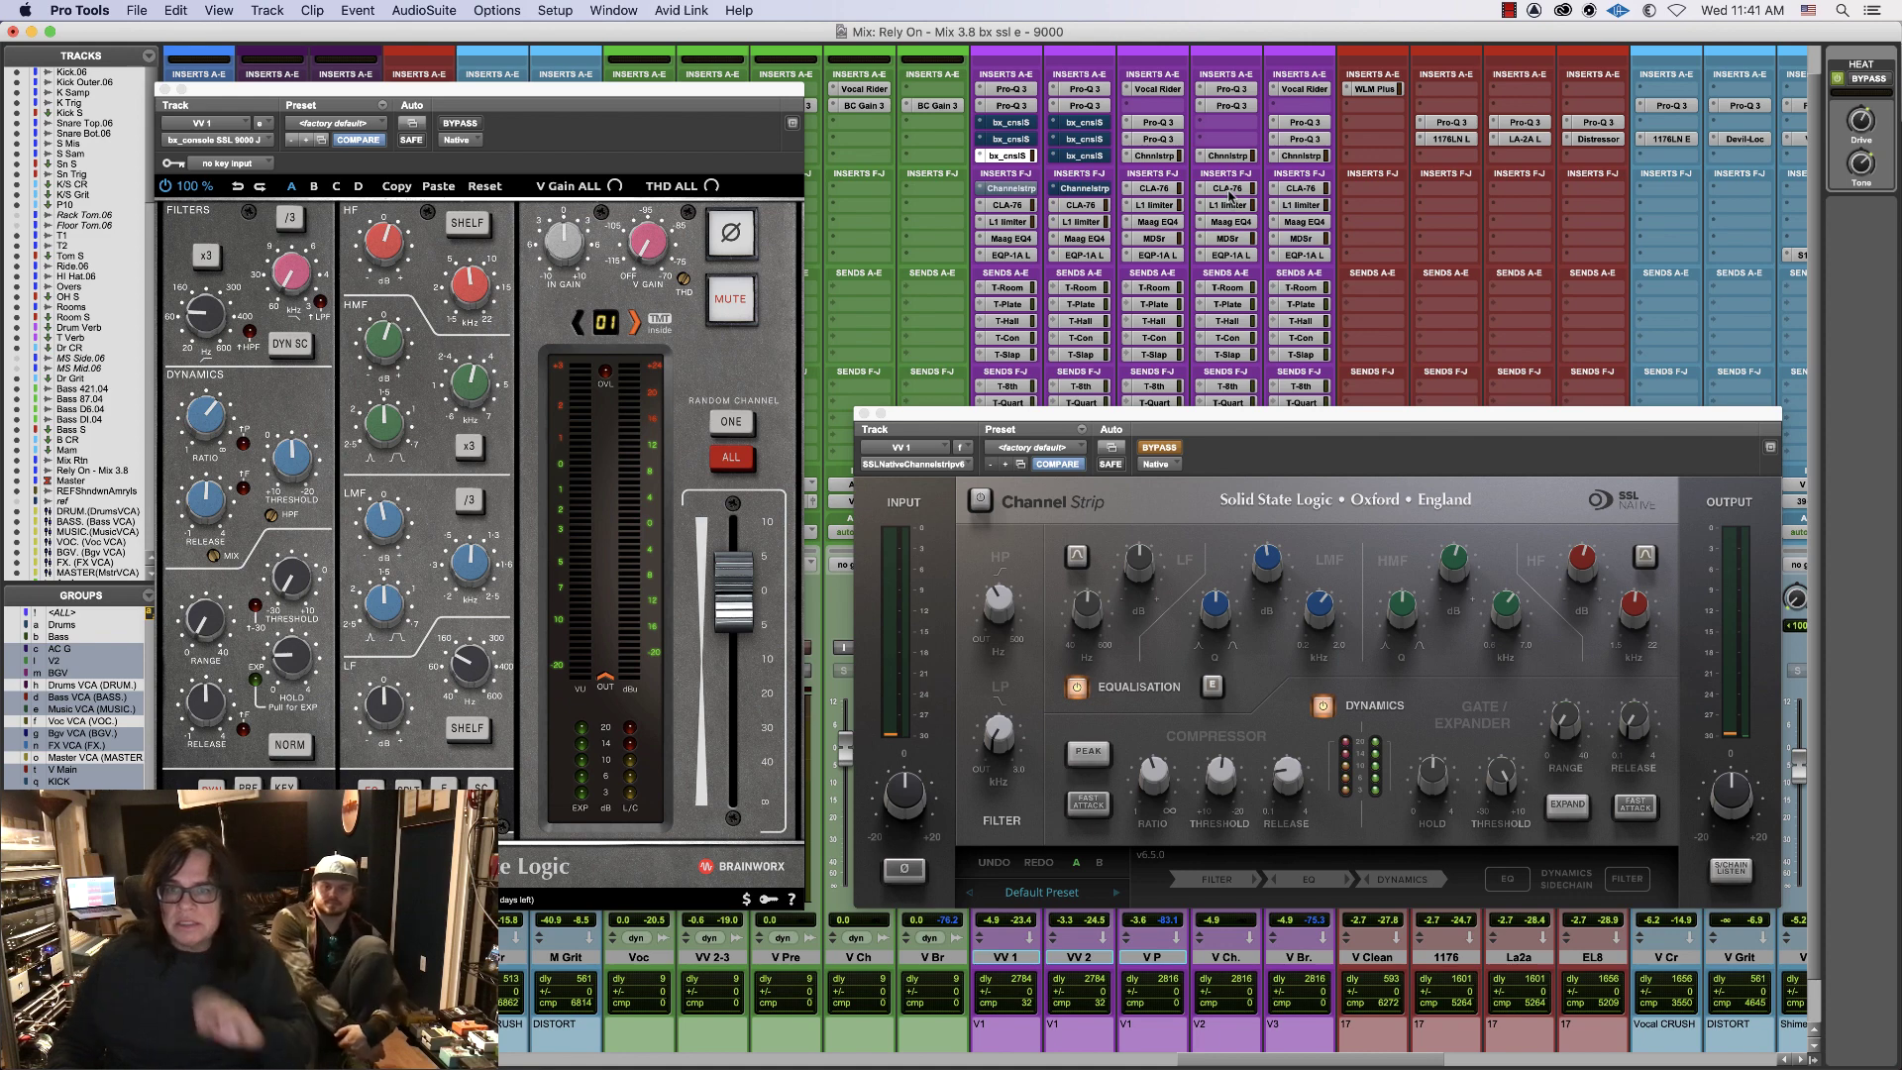
{"action": "left_click", "coordinate": [1200, 240]}
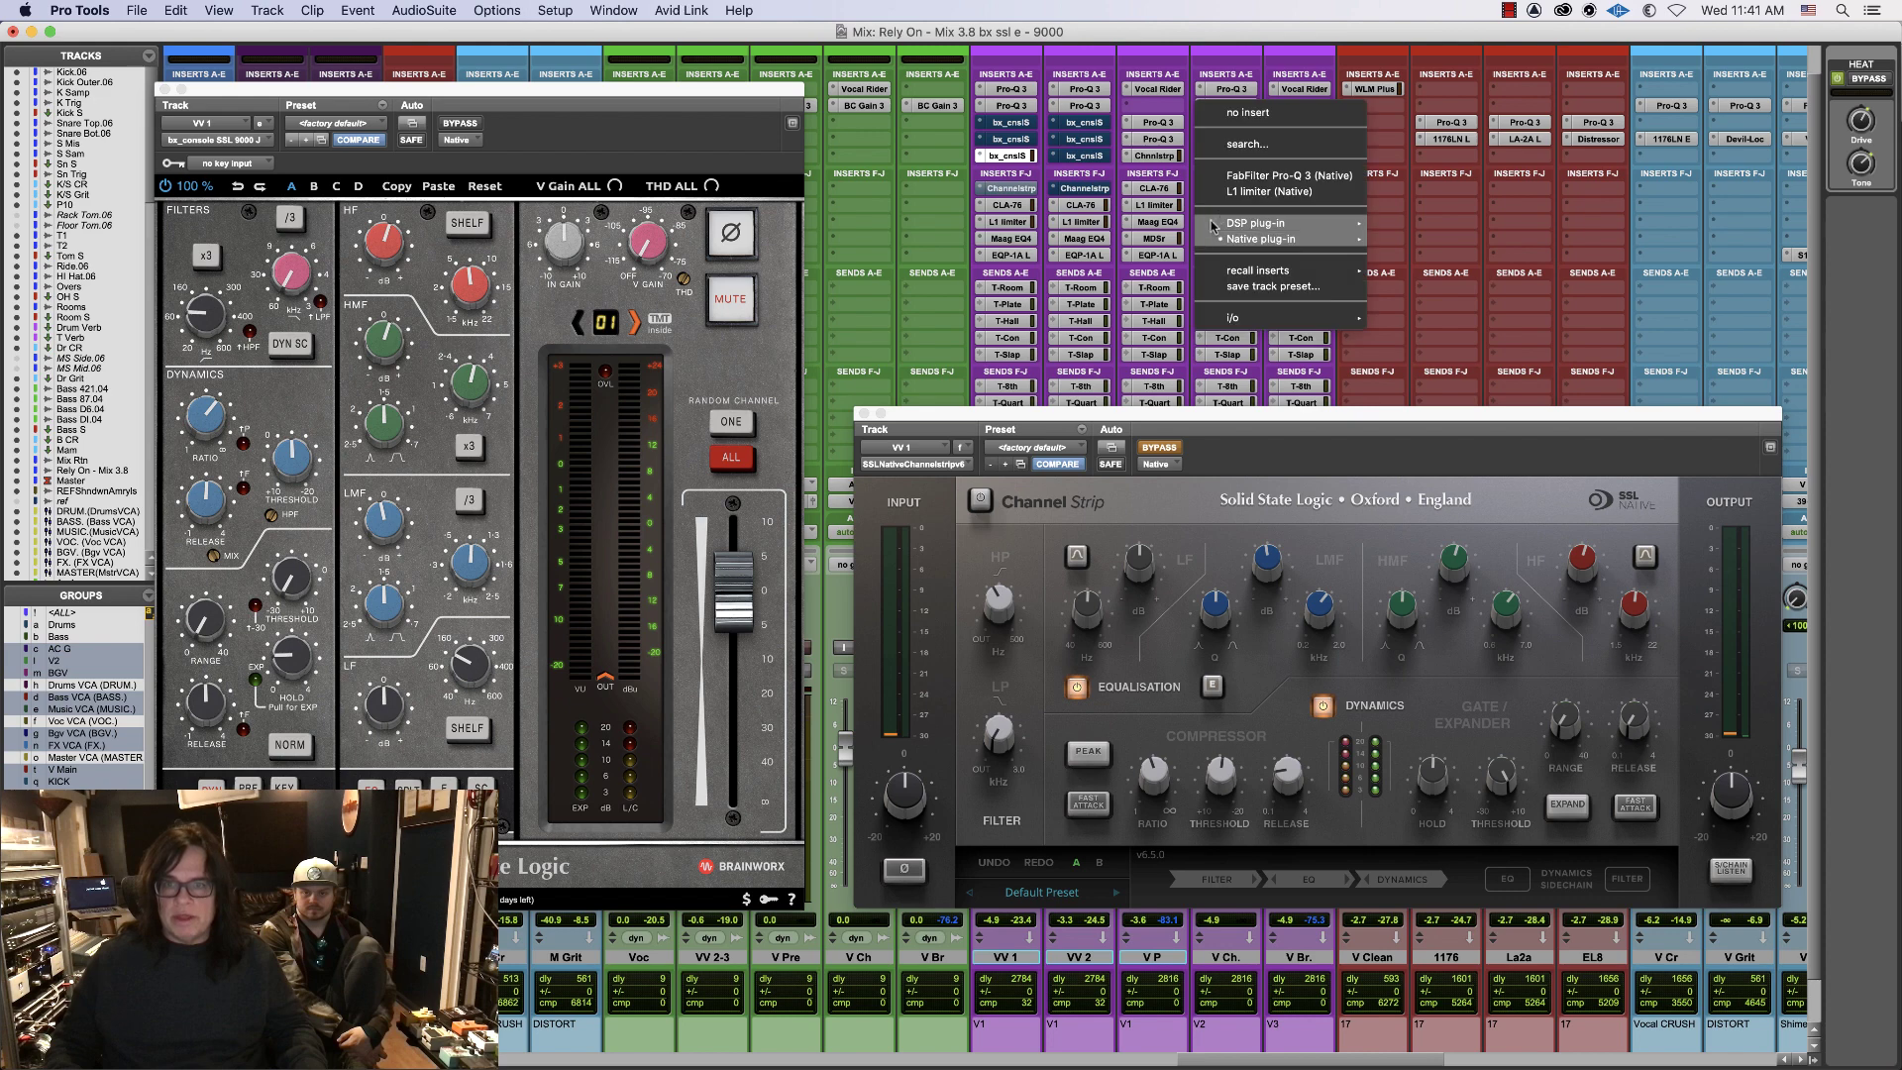
{"action": "left_click", "coordinate": [1239, 113]}
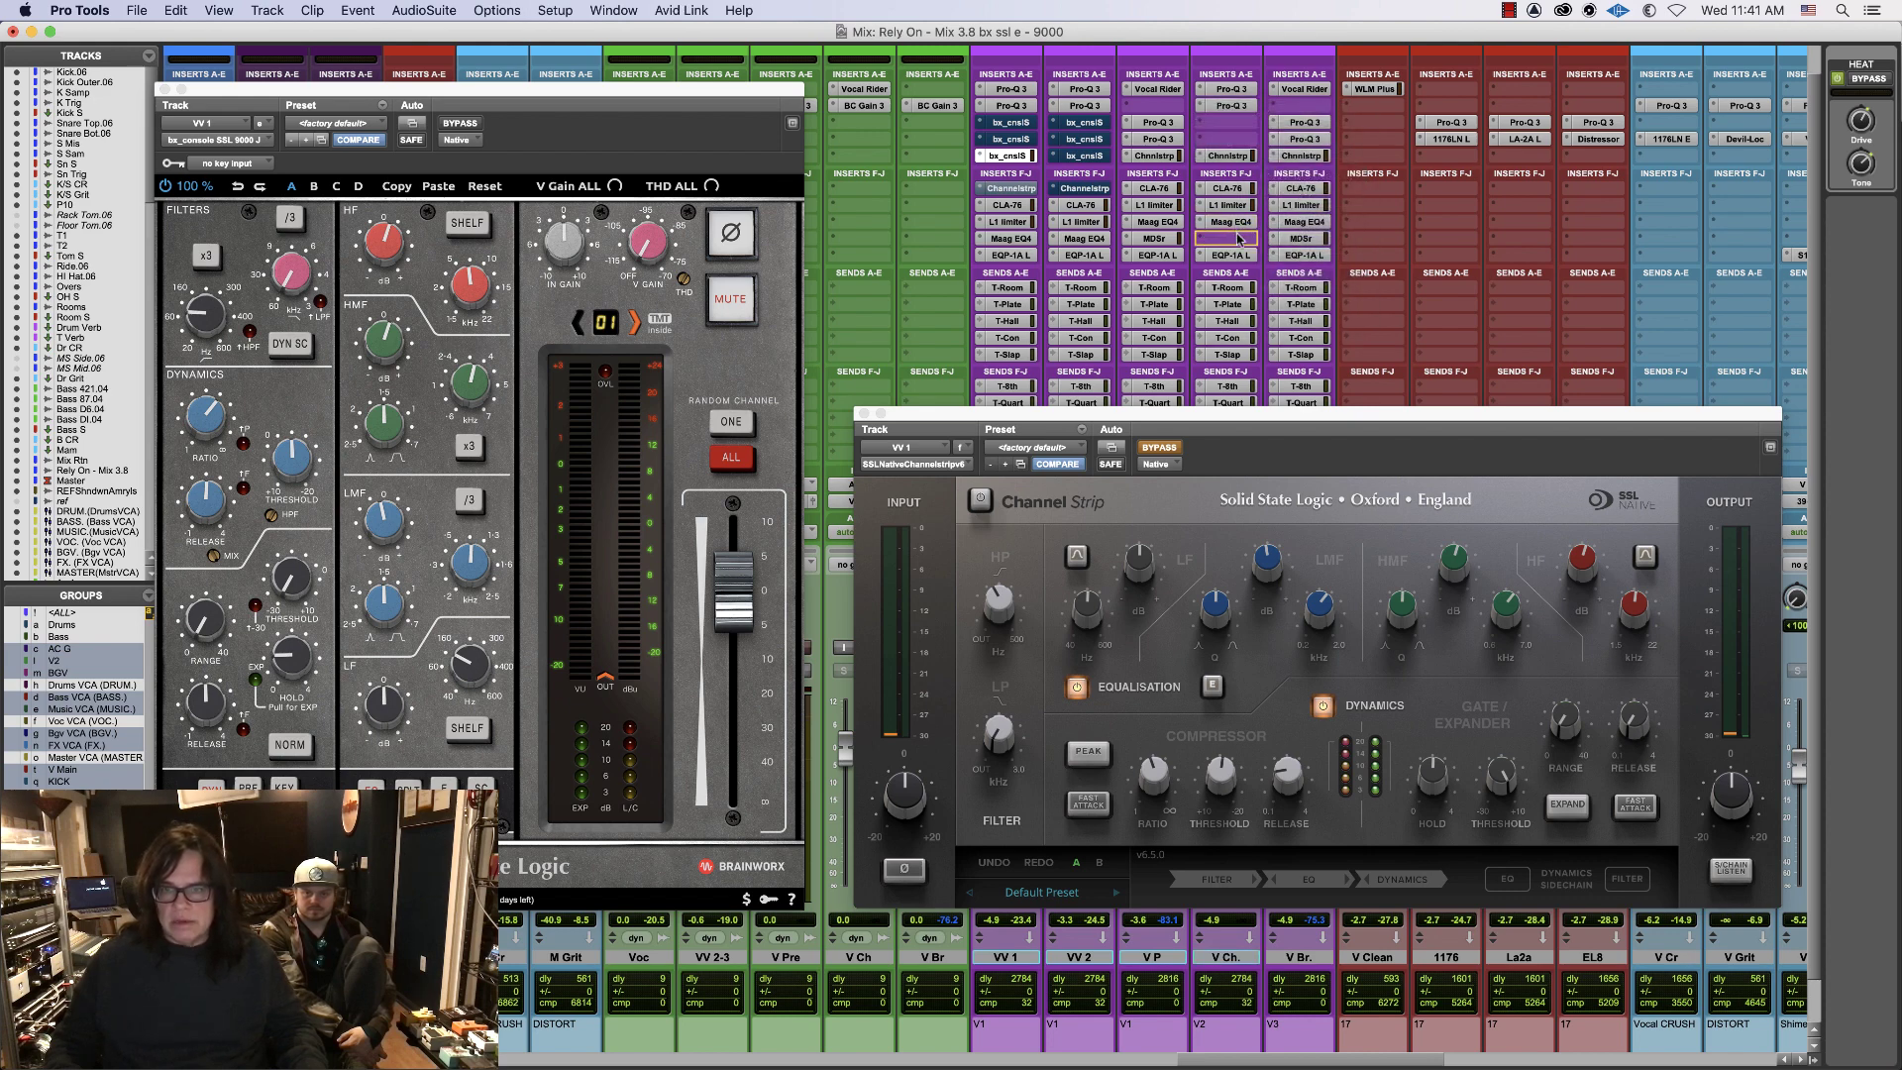
{"action": "mouse_move", "coordinate": [1231, 222]}
{"action": "left_mouse_down"}
{"action": "mouse_move", "coordinate": [1233, 239]}
{"action": "mouse_move", "coordinate": [1239, 224]}
{"action": "left_mouse_up"}
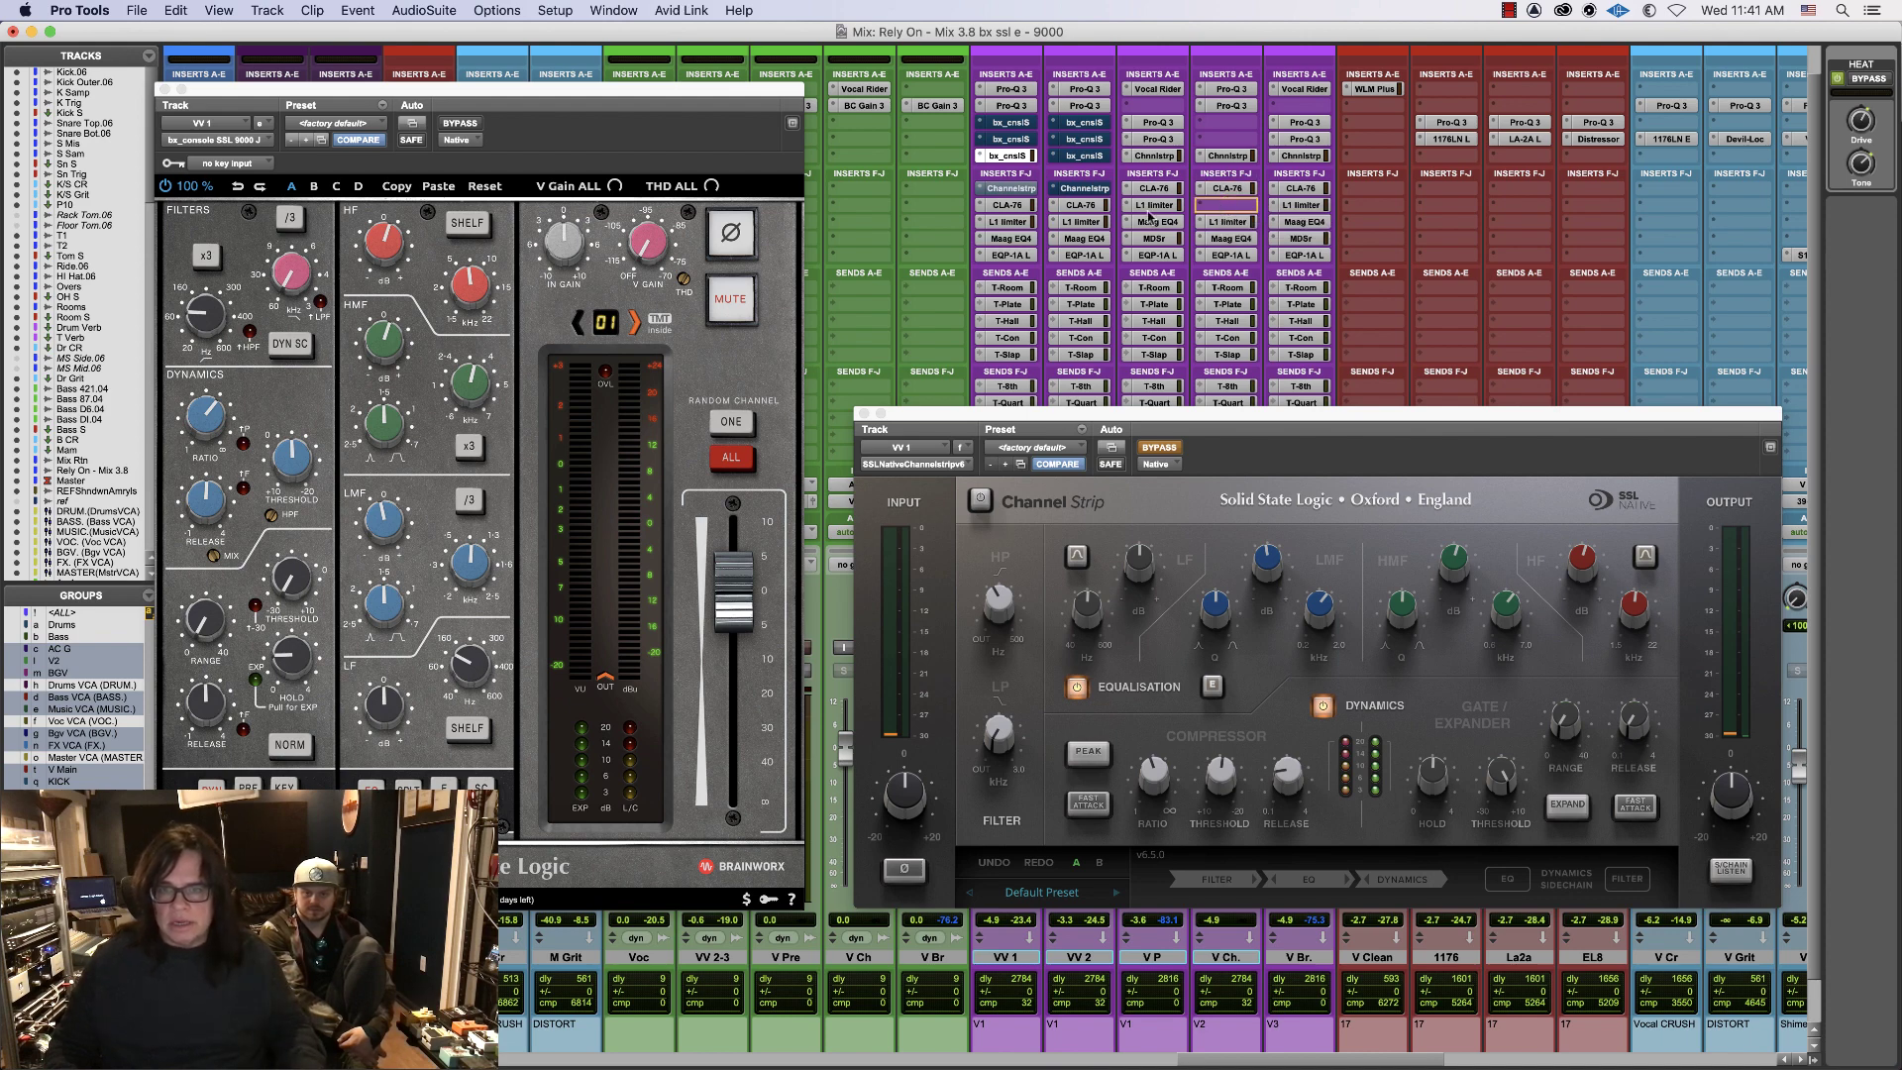
{"action": "left_click_drag", "start_coordinate": [1149, 216], "coordinate": [1226, 205]}
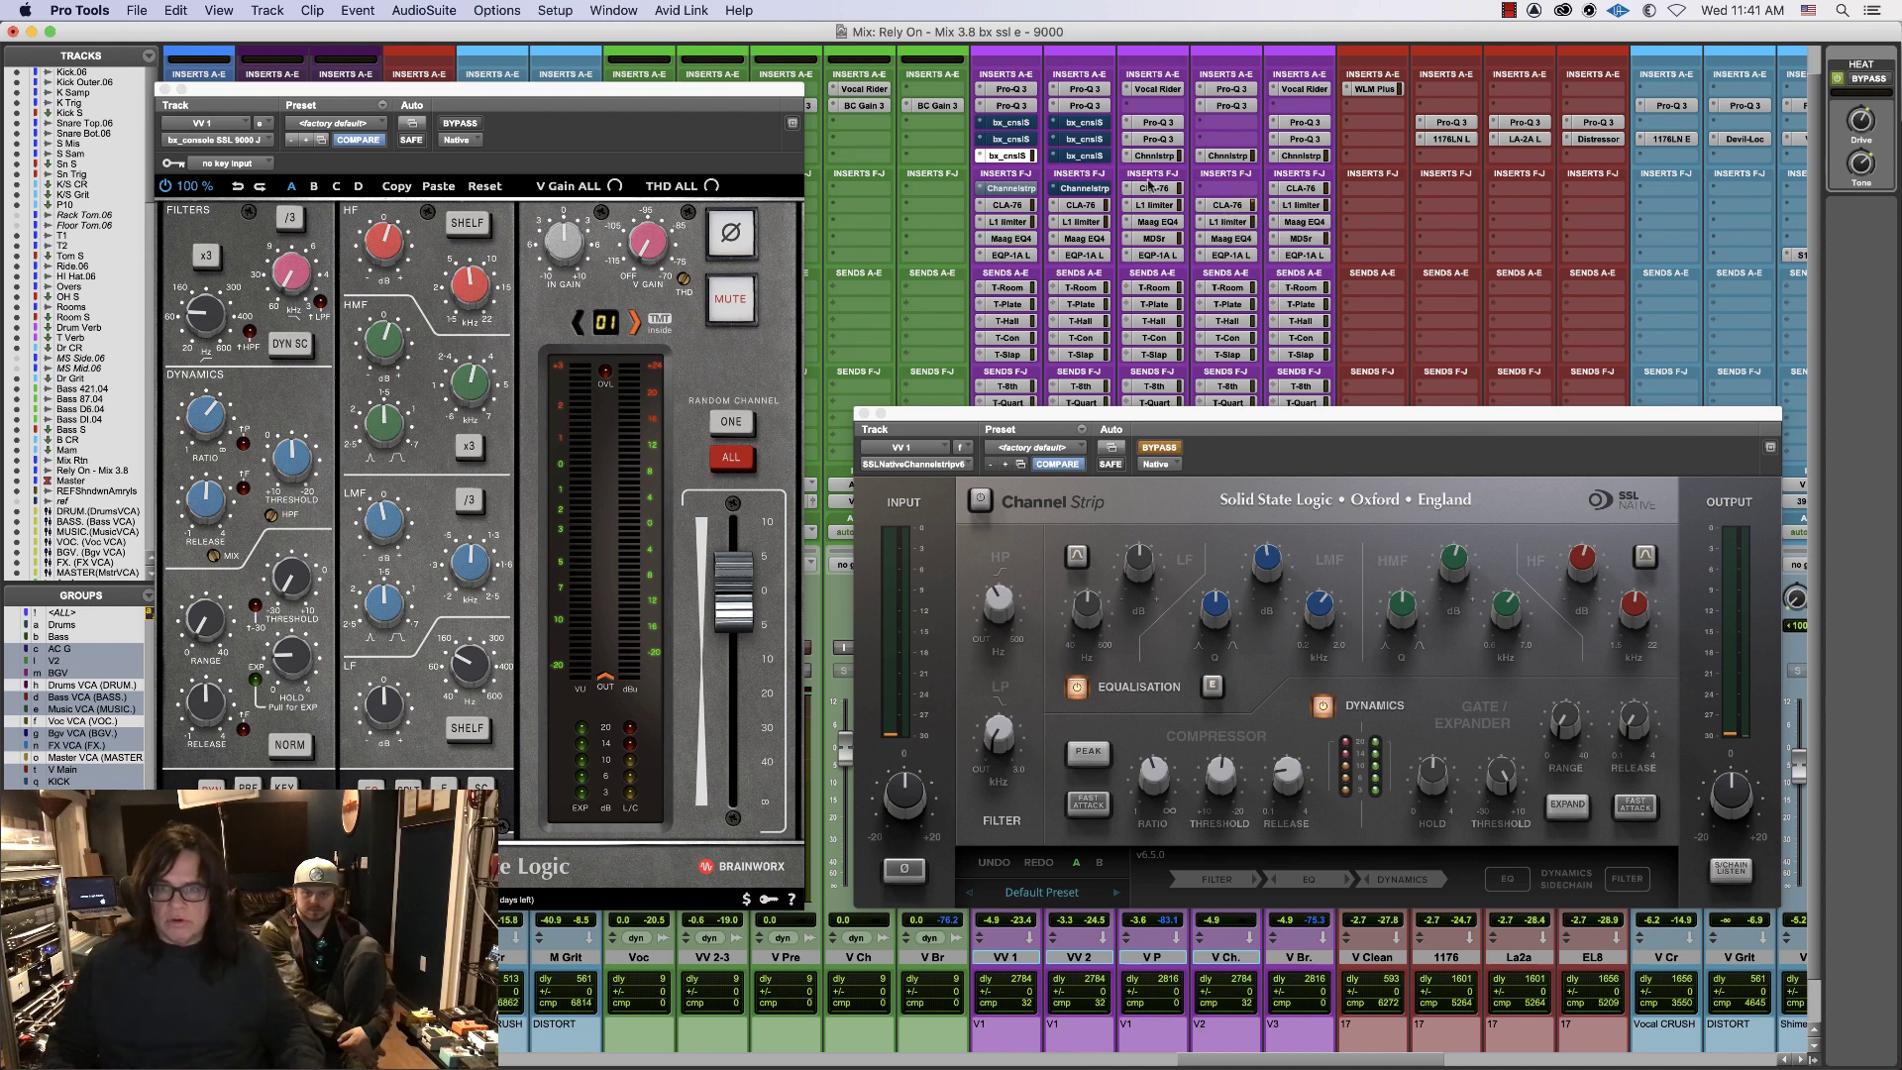
- Check the SSL Native Channelstrip on V Ch. and close all open plug-in windows
{"action": "left_click", "coordinate": [1228, 156]}
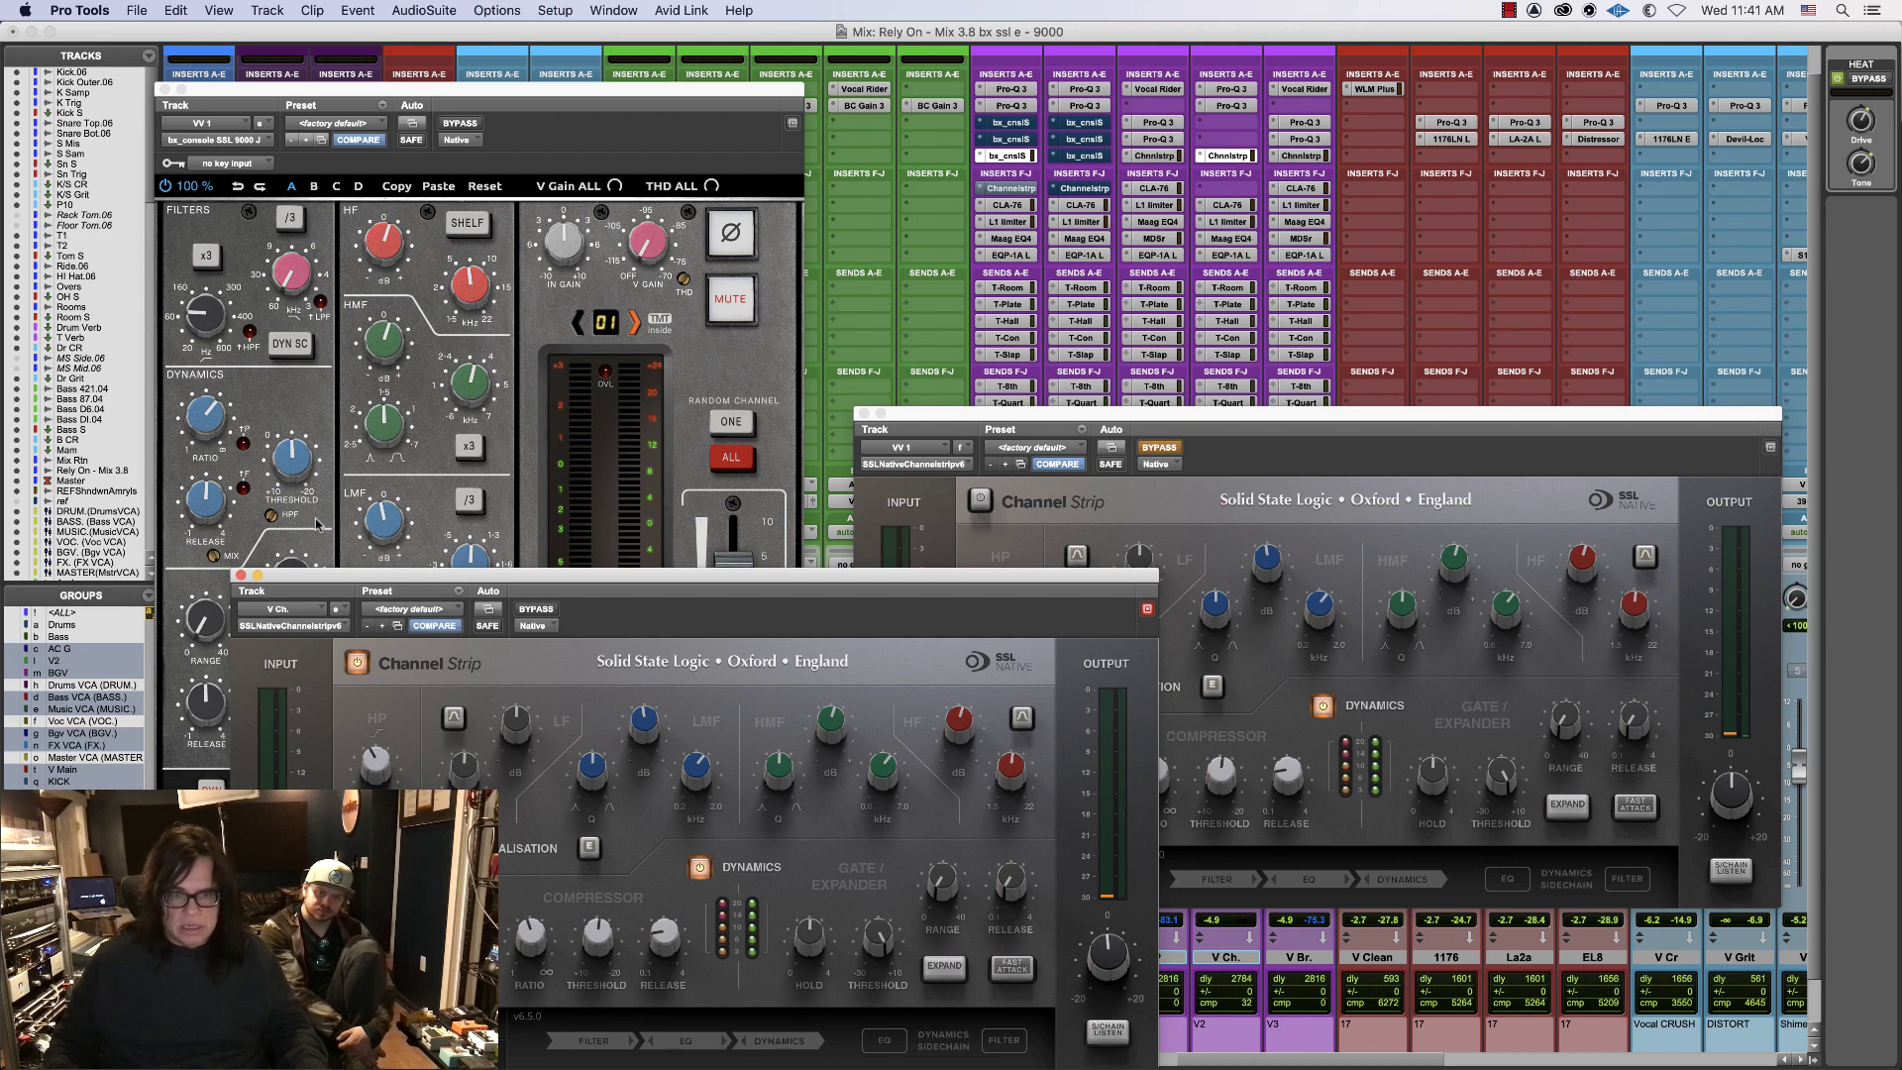
{"action": "left_click", "coordinate": [241, 576]}
{"action": "left_click", "coordinate": [163, 89]}
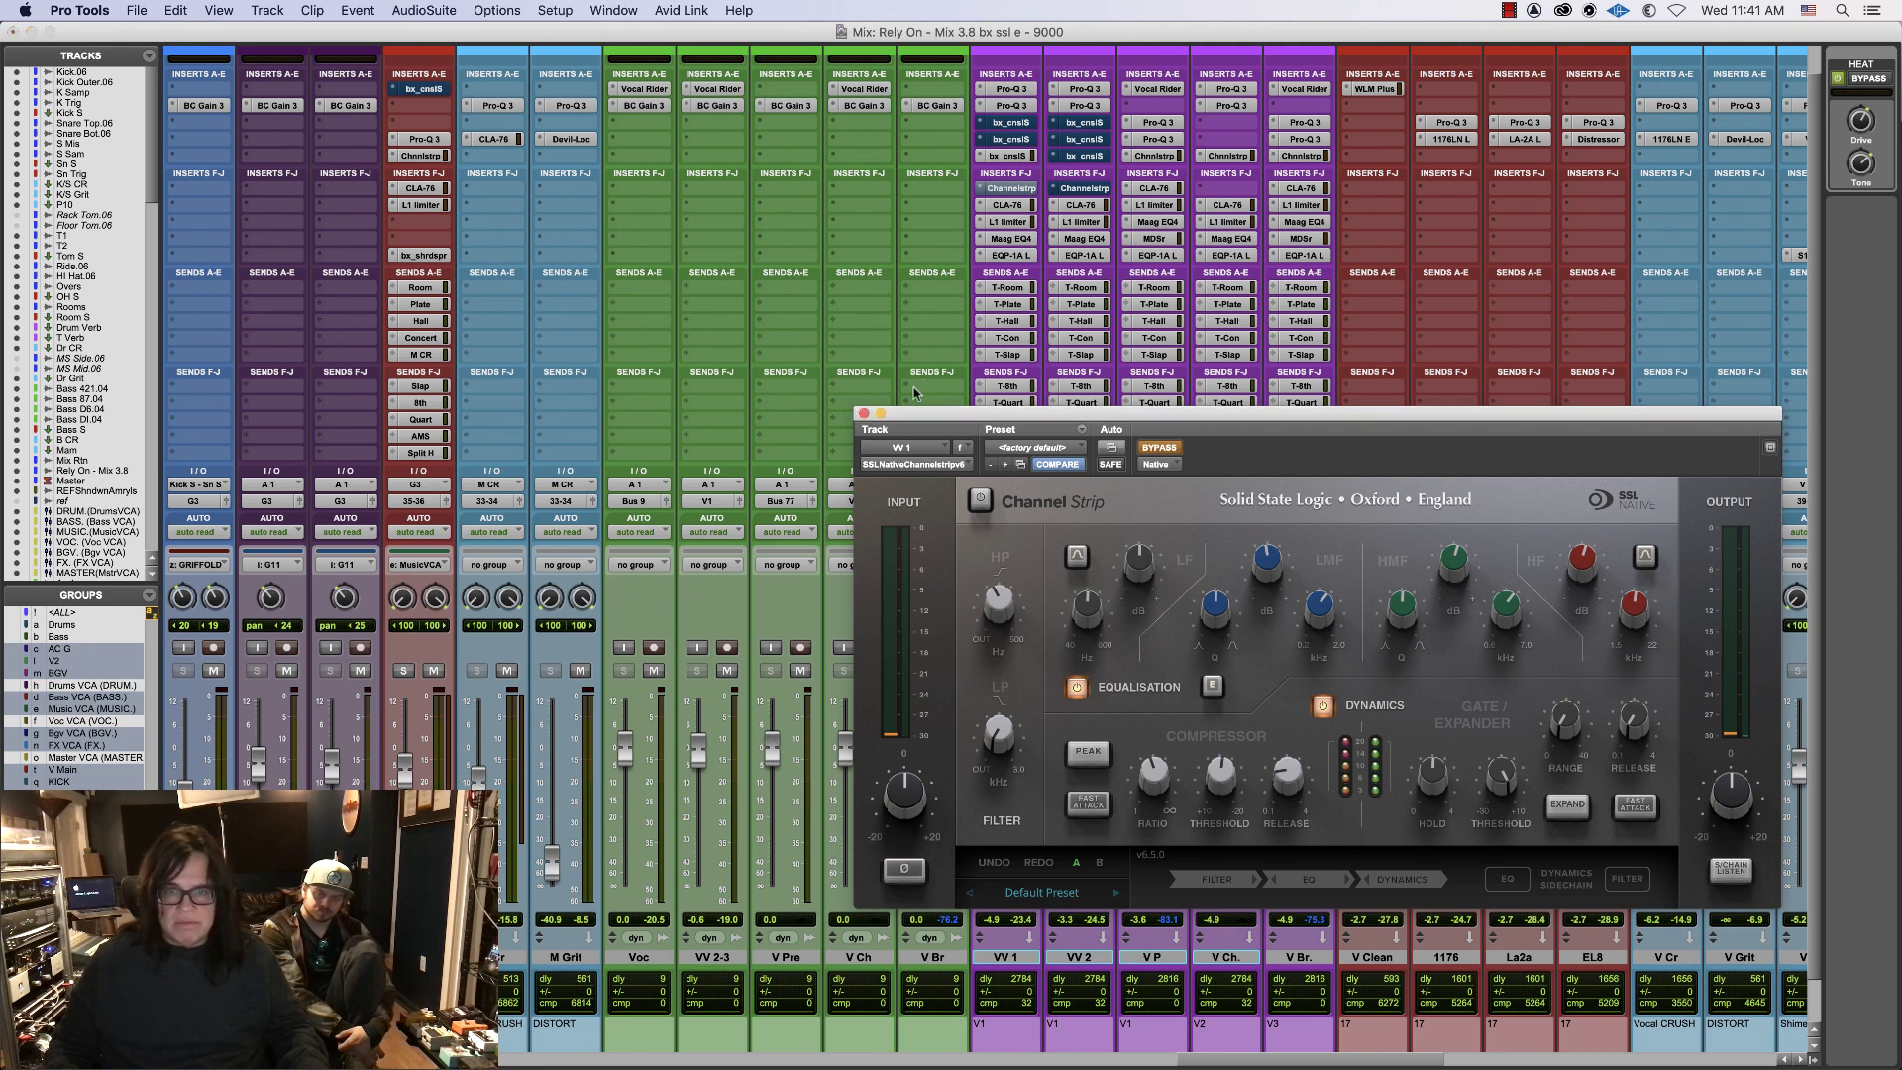
{"action": "left_click", "coordinate": [864, 415]}
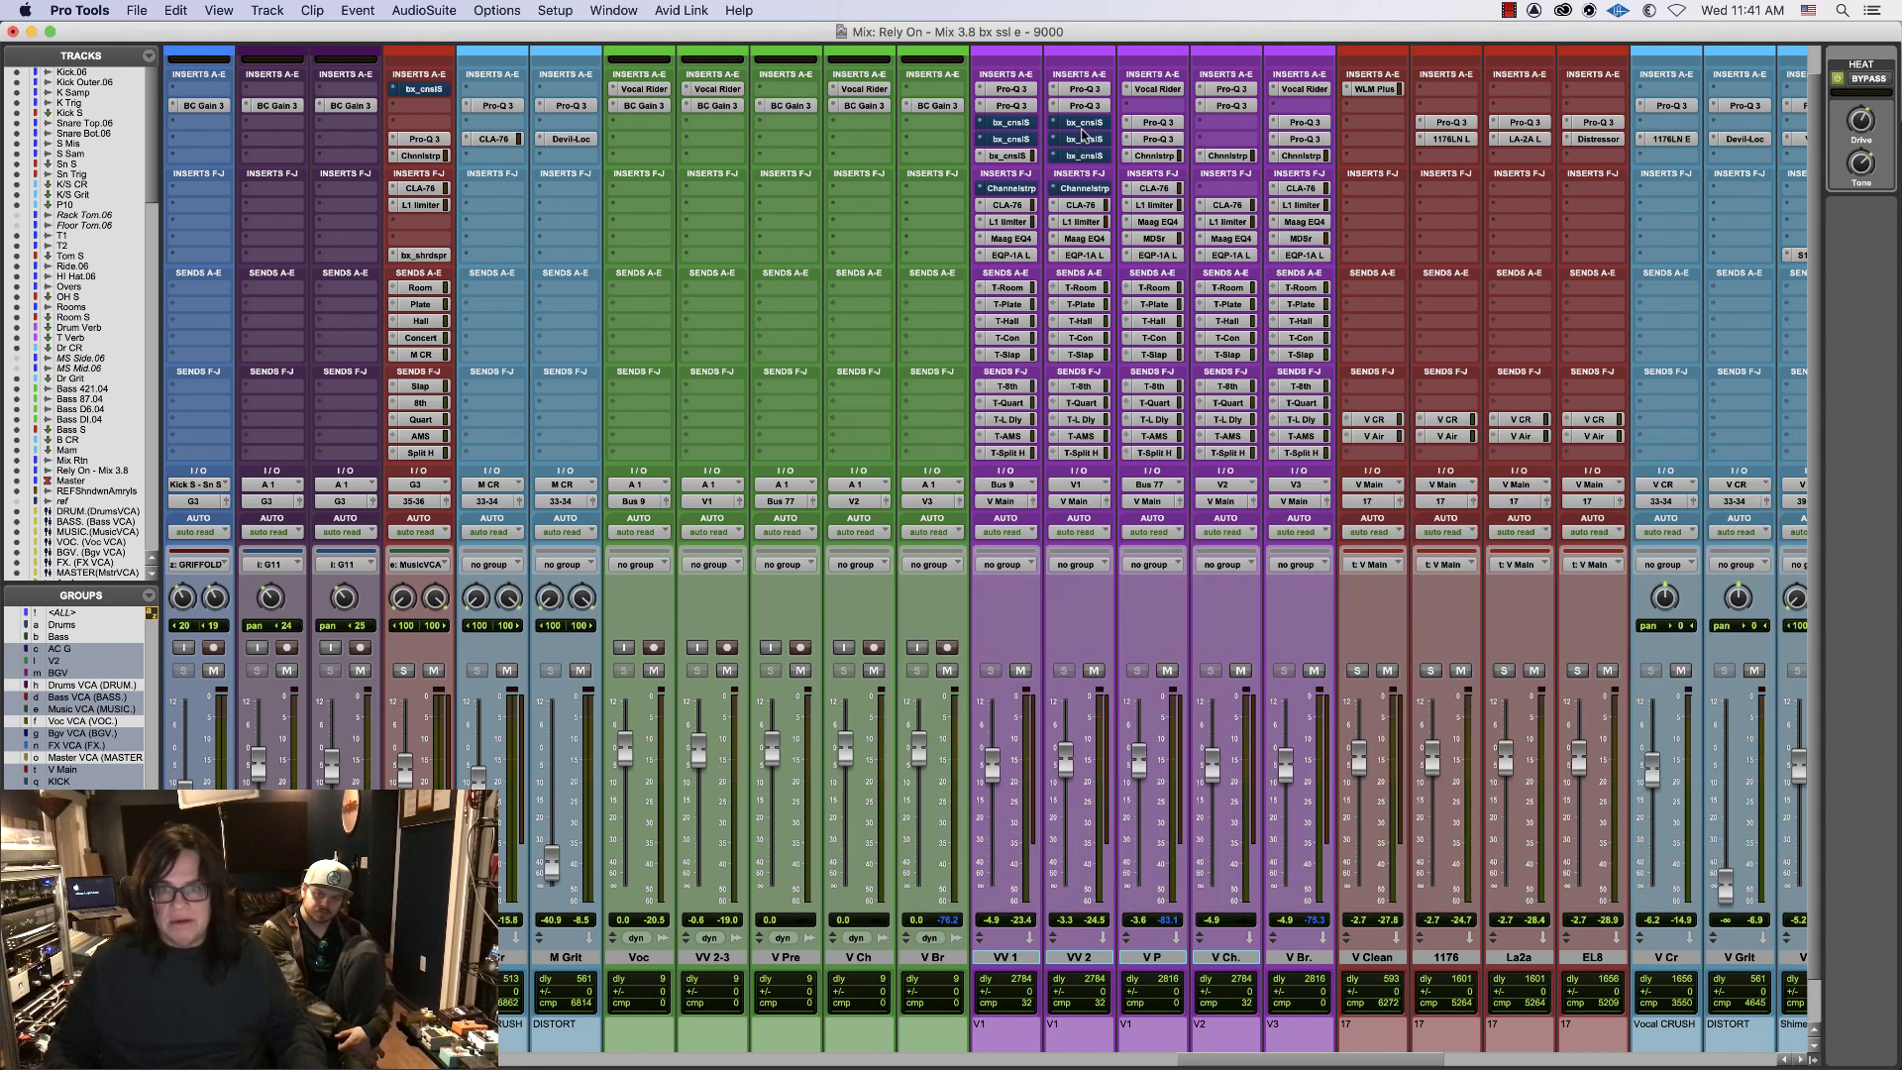
- Copy the bx_console SSL 4000 E, SSL 4000 G and Channelstrip inserts from VV 2 to inserts C, D and F of V Ch
{"action": "left_click_drag", "start_coordinate": [1094, 124], "coordinate": [1225, 127]}
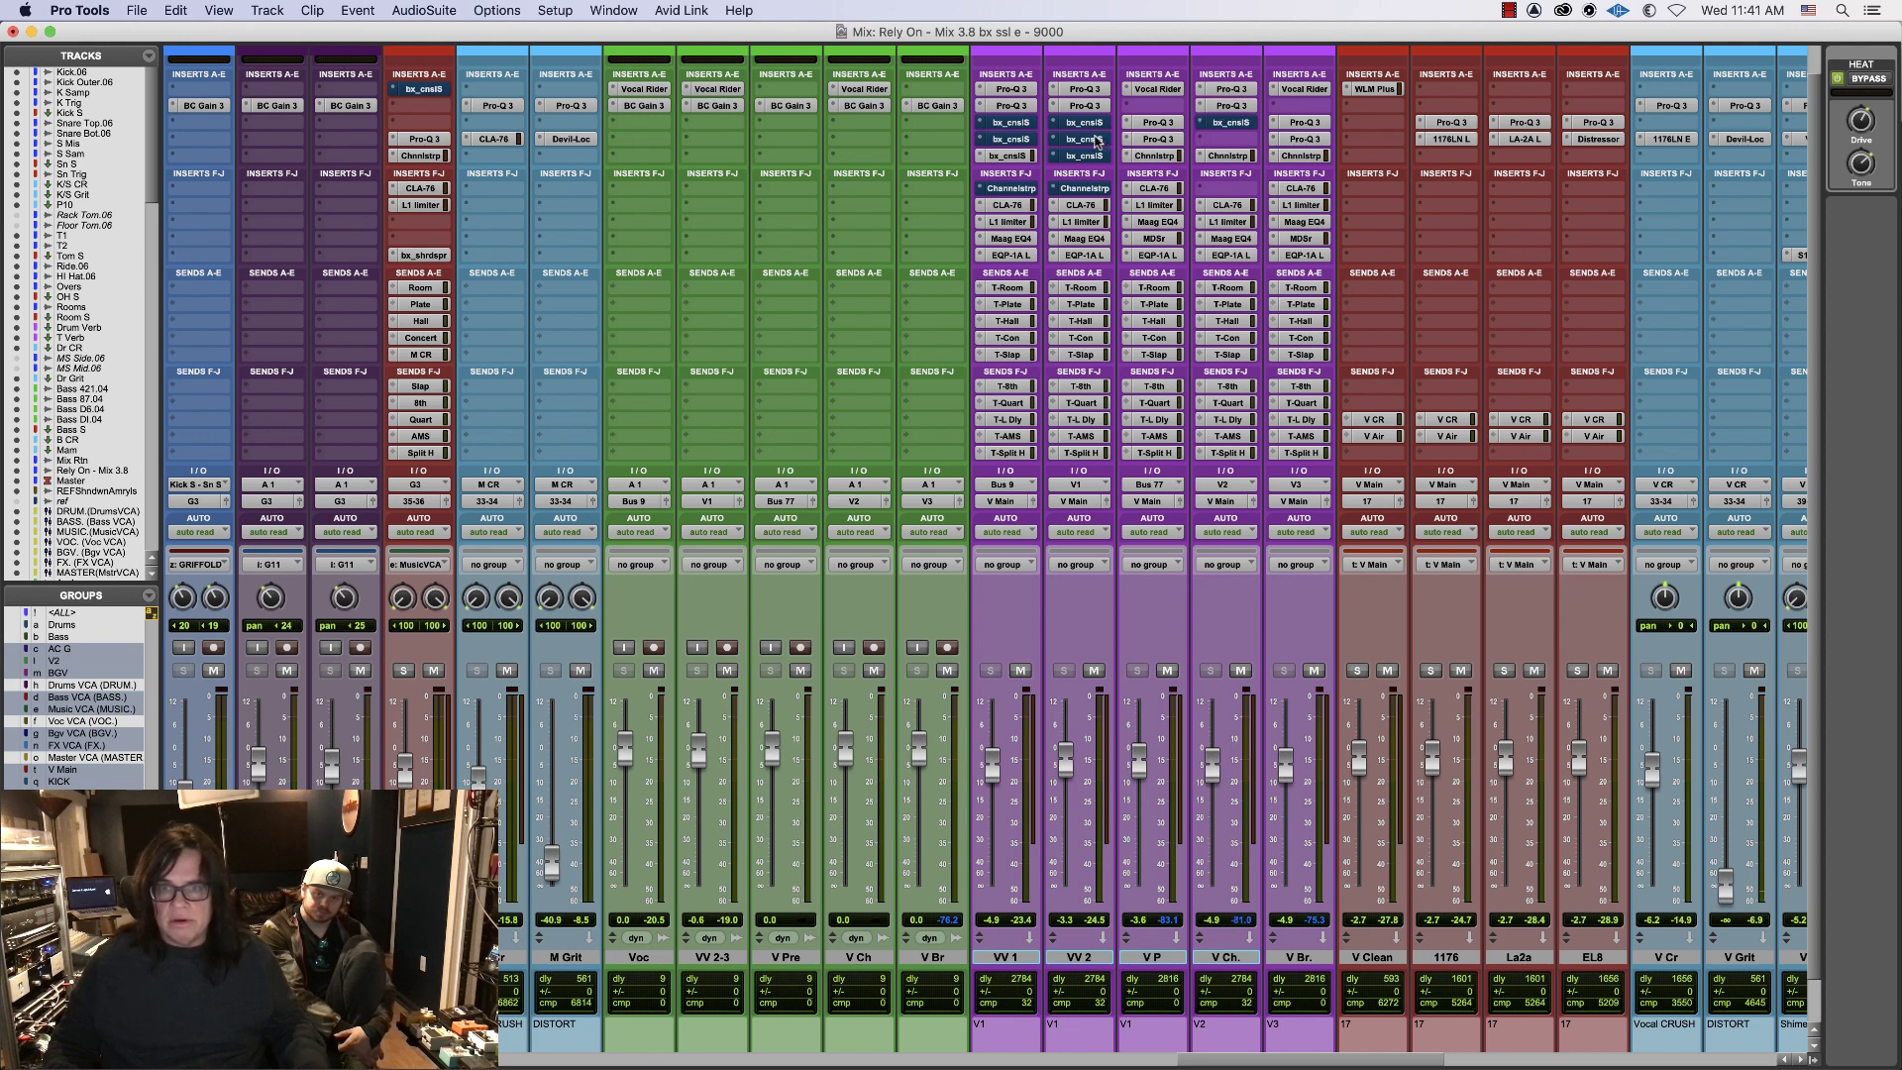
{"action": "left_click_drag", "start_coordinate": [1102, 139], "coordinate": [1218, 141]}
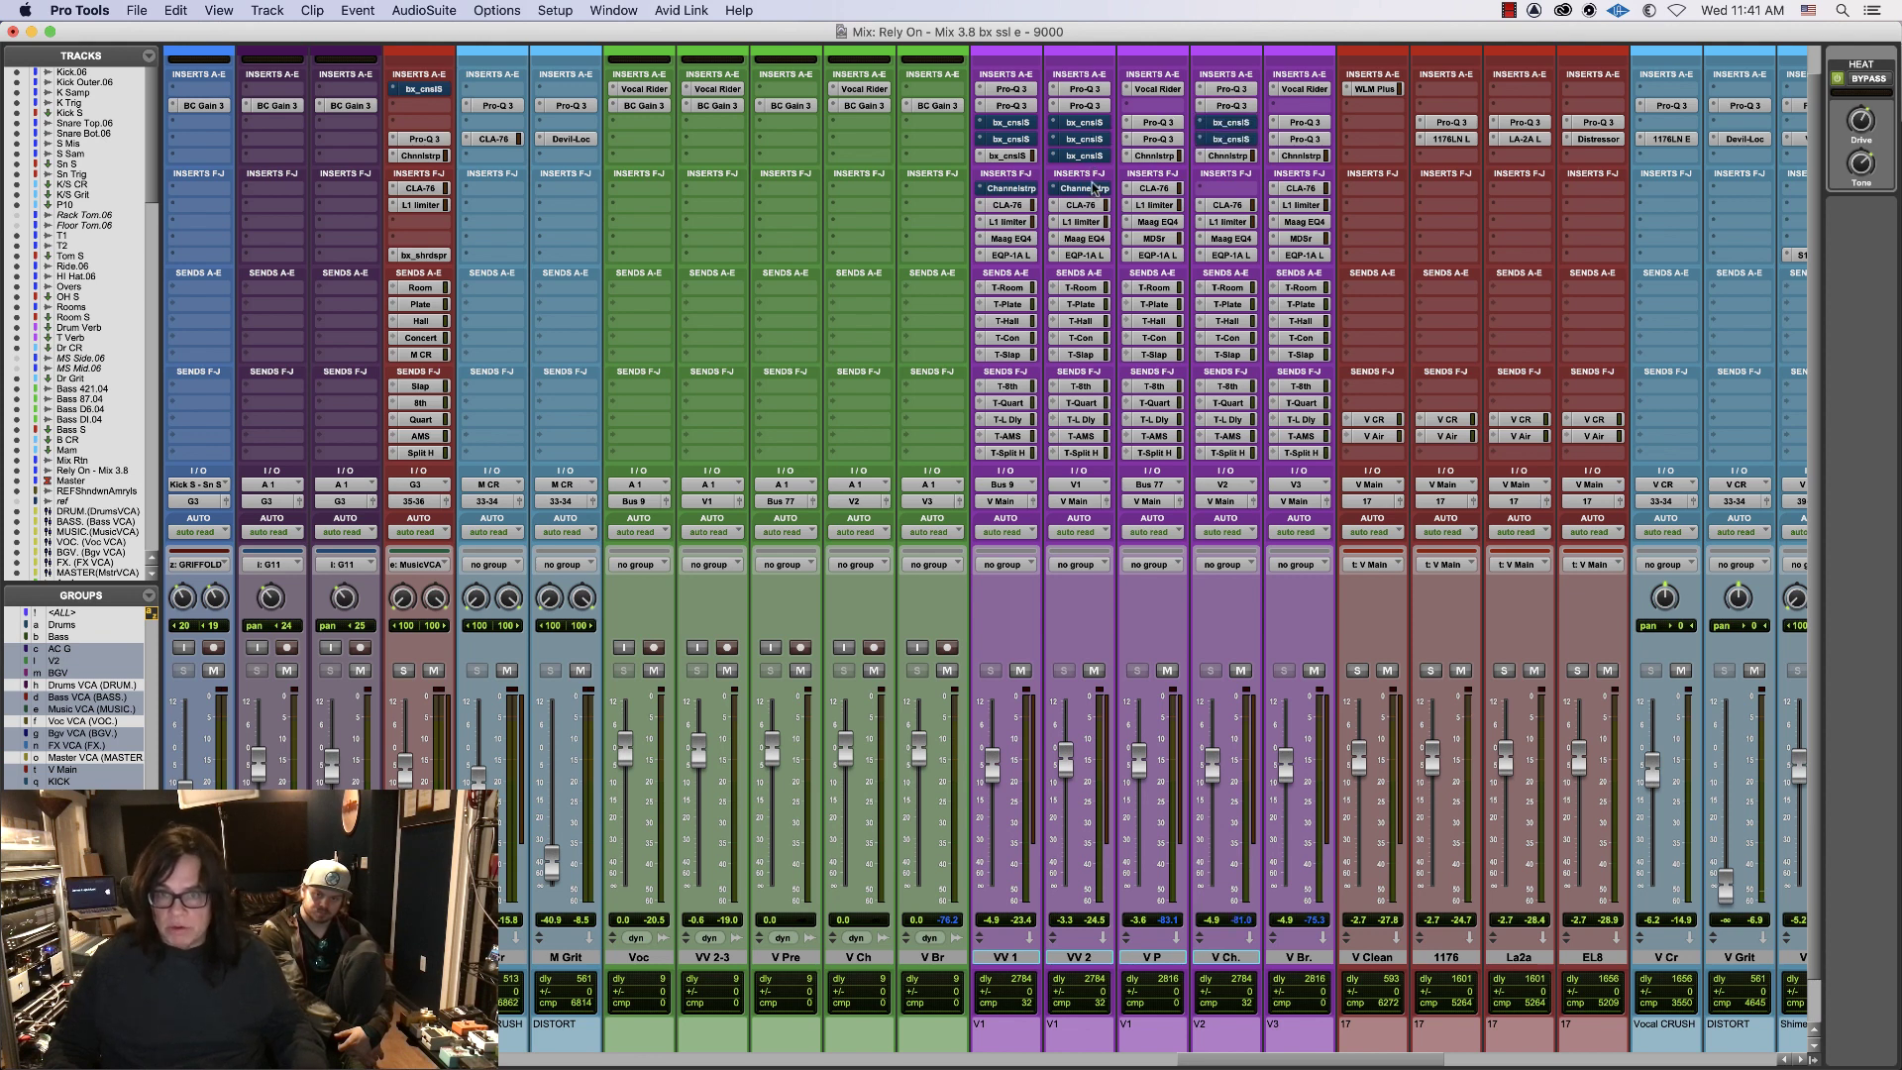
{"action": "left_click_drag", "start_coordinate": [1094, 188], "coordinate": [1229, 188]}
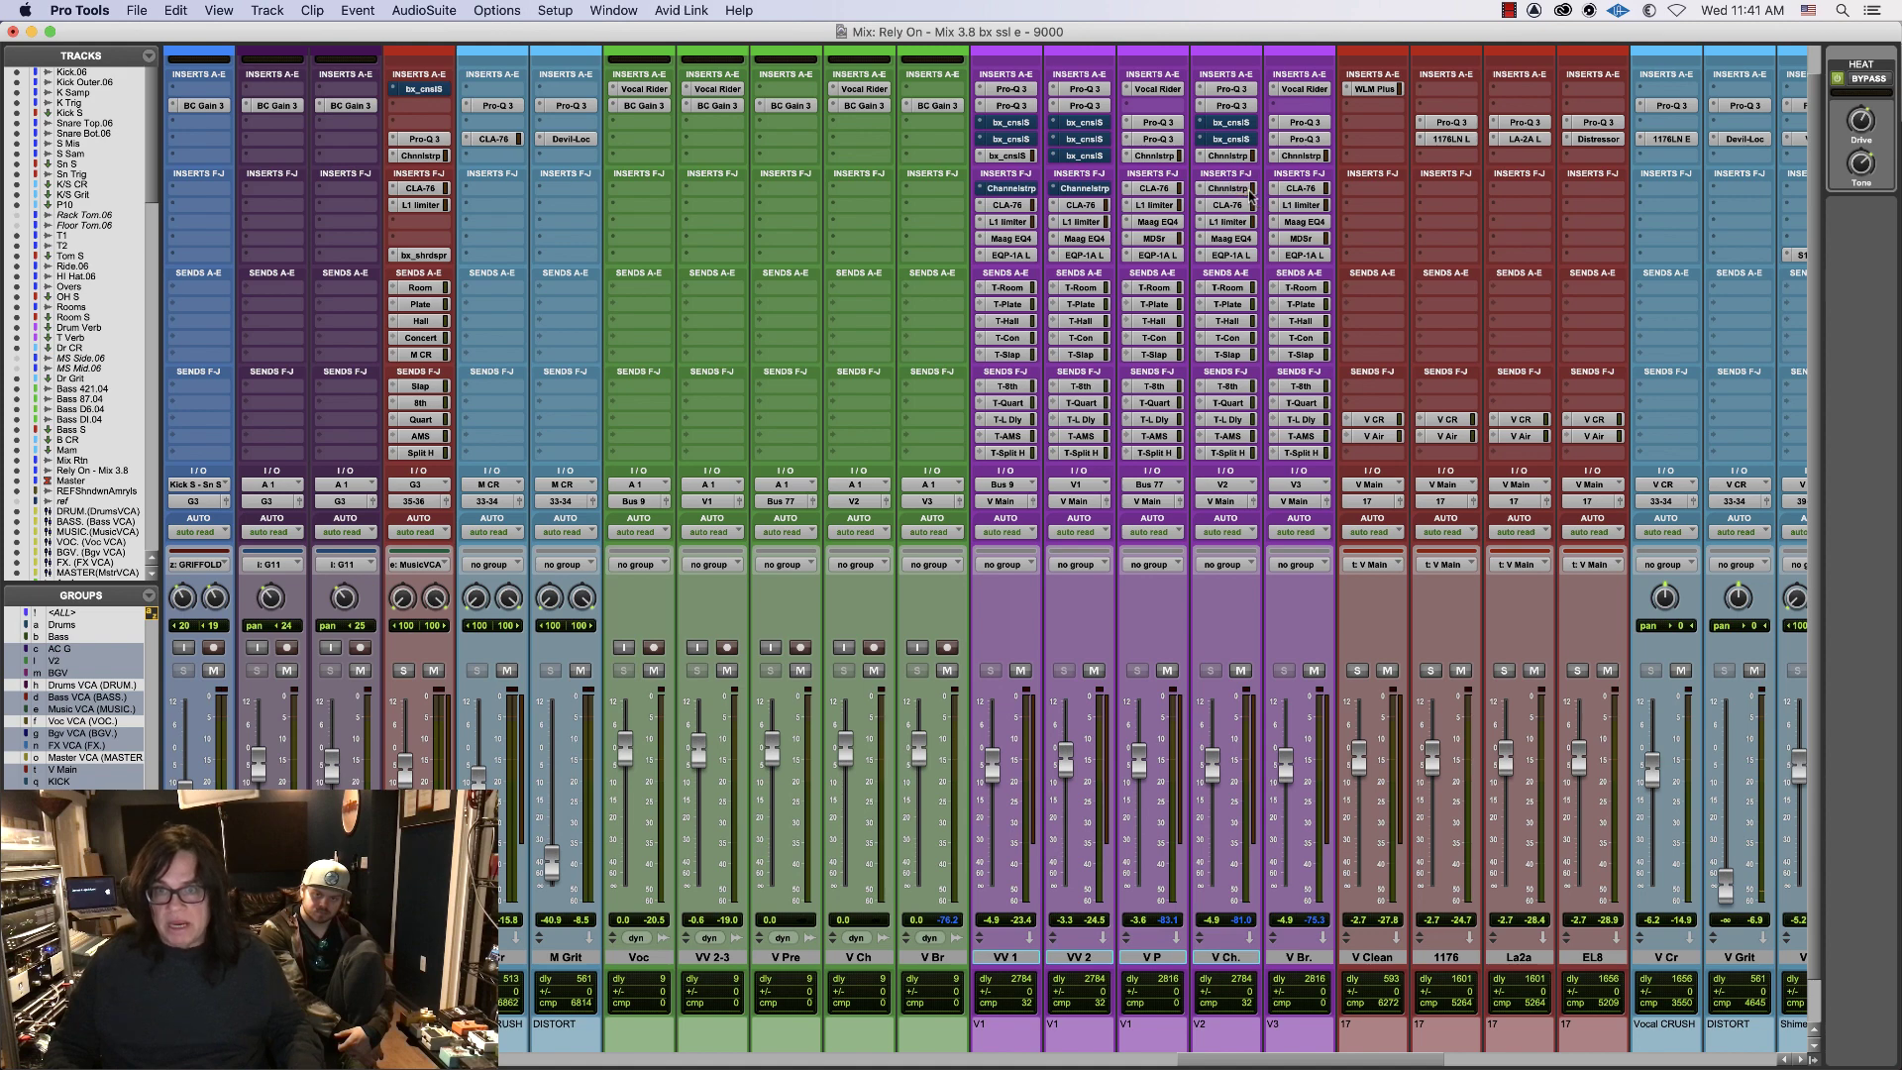
- Open the SSL 4000 E and the SSL Native Channelstrip of V Ch. and place their windows side by side
{"action": "left_click", "coordinate": [1234, 123]}
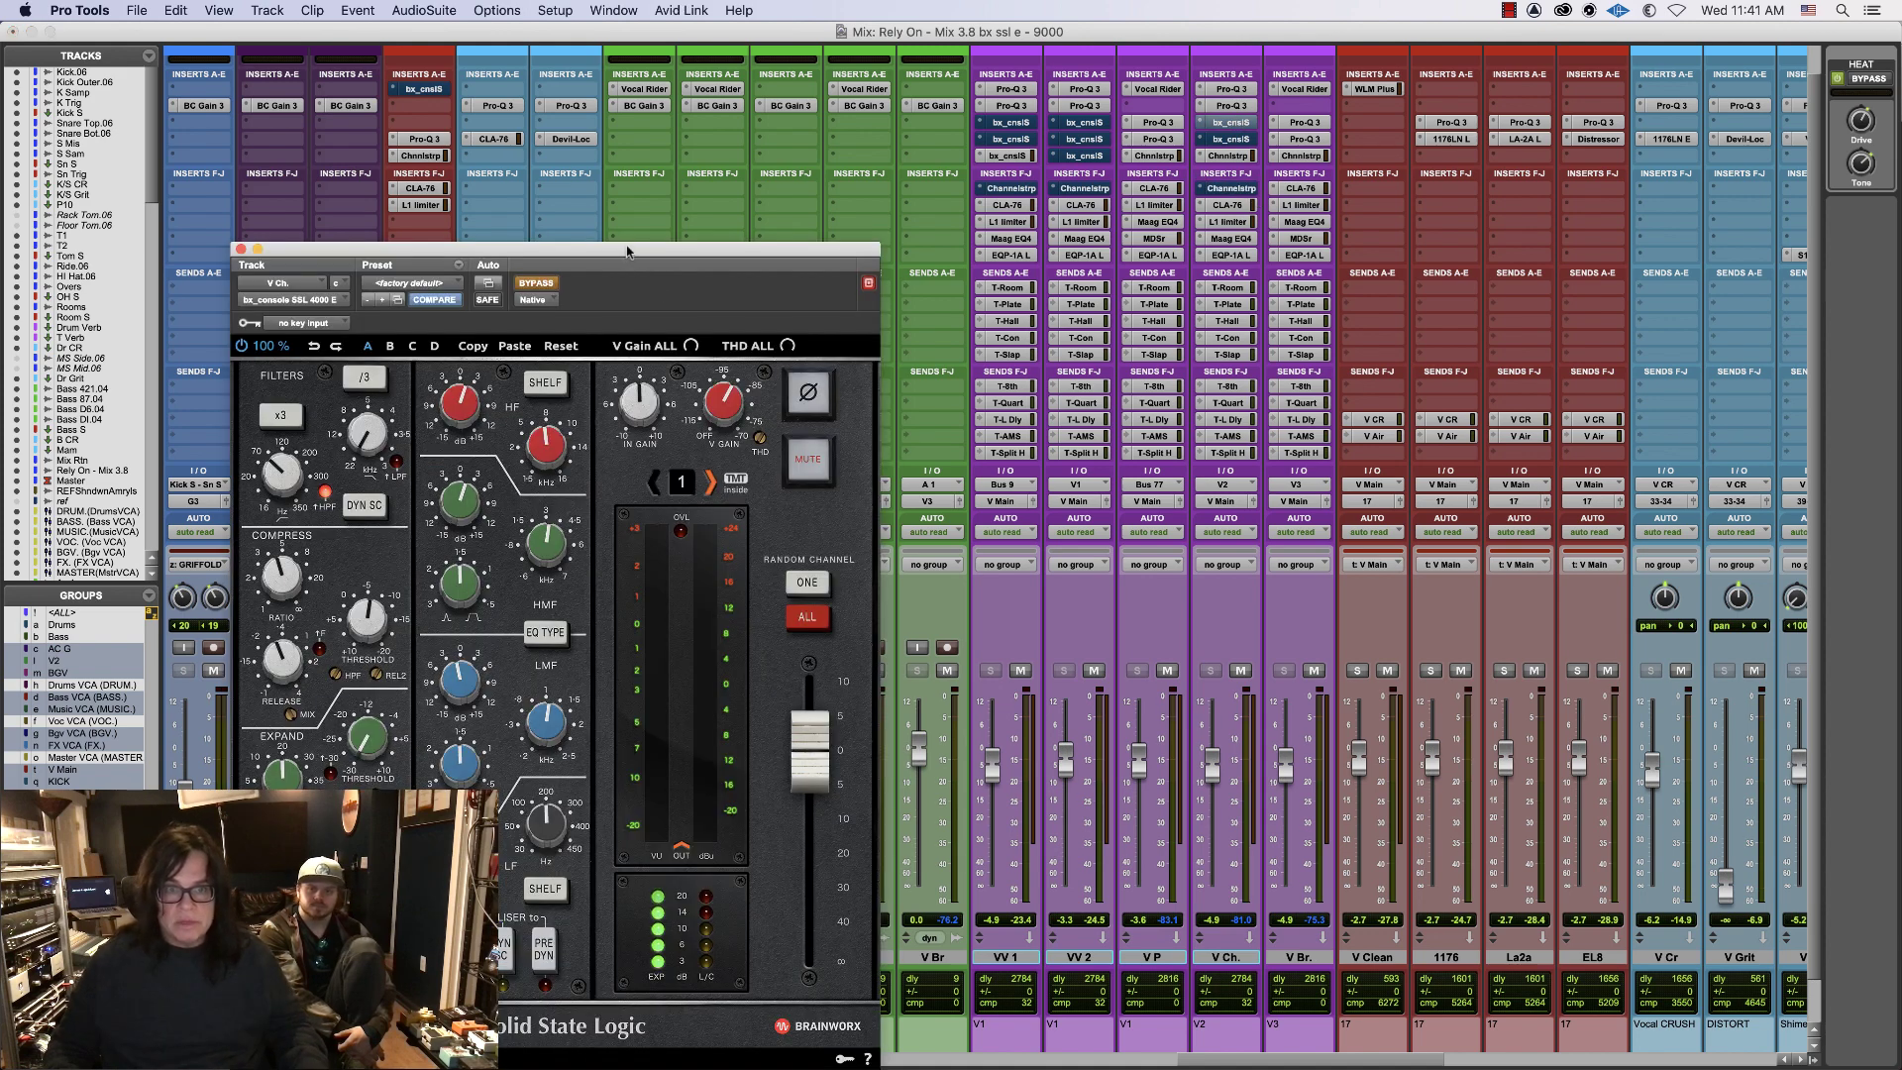
{"action": "left_click_drag", "start_coordinate": [626, 250], "coordinate": [465, 139]}
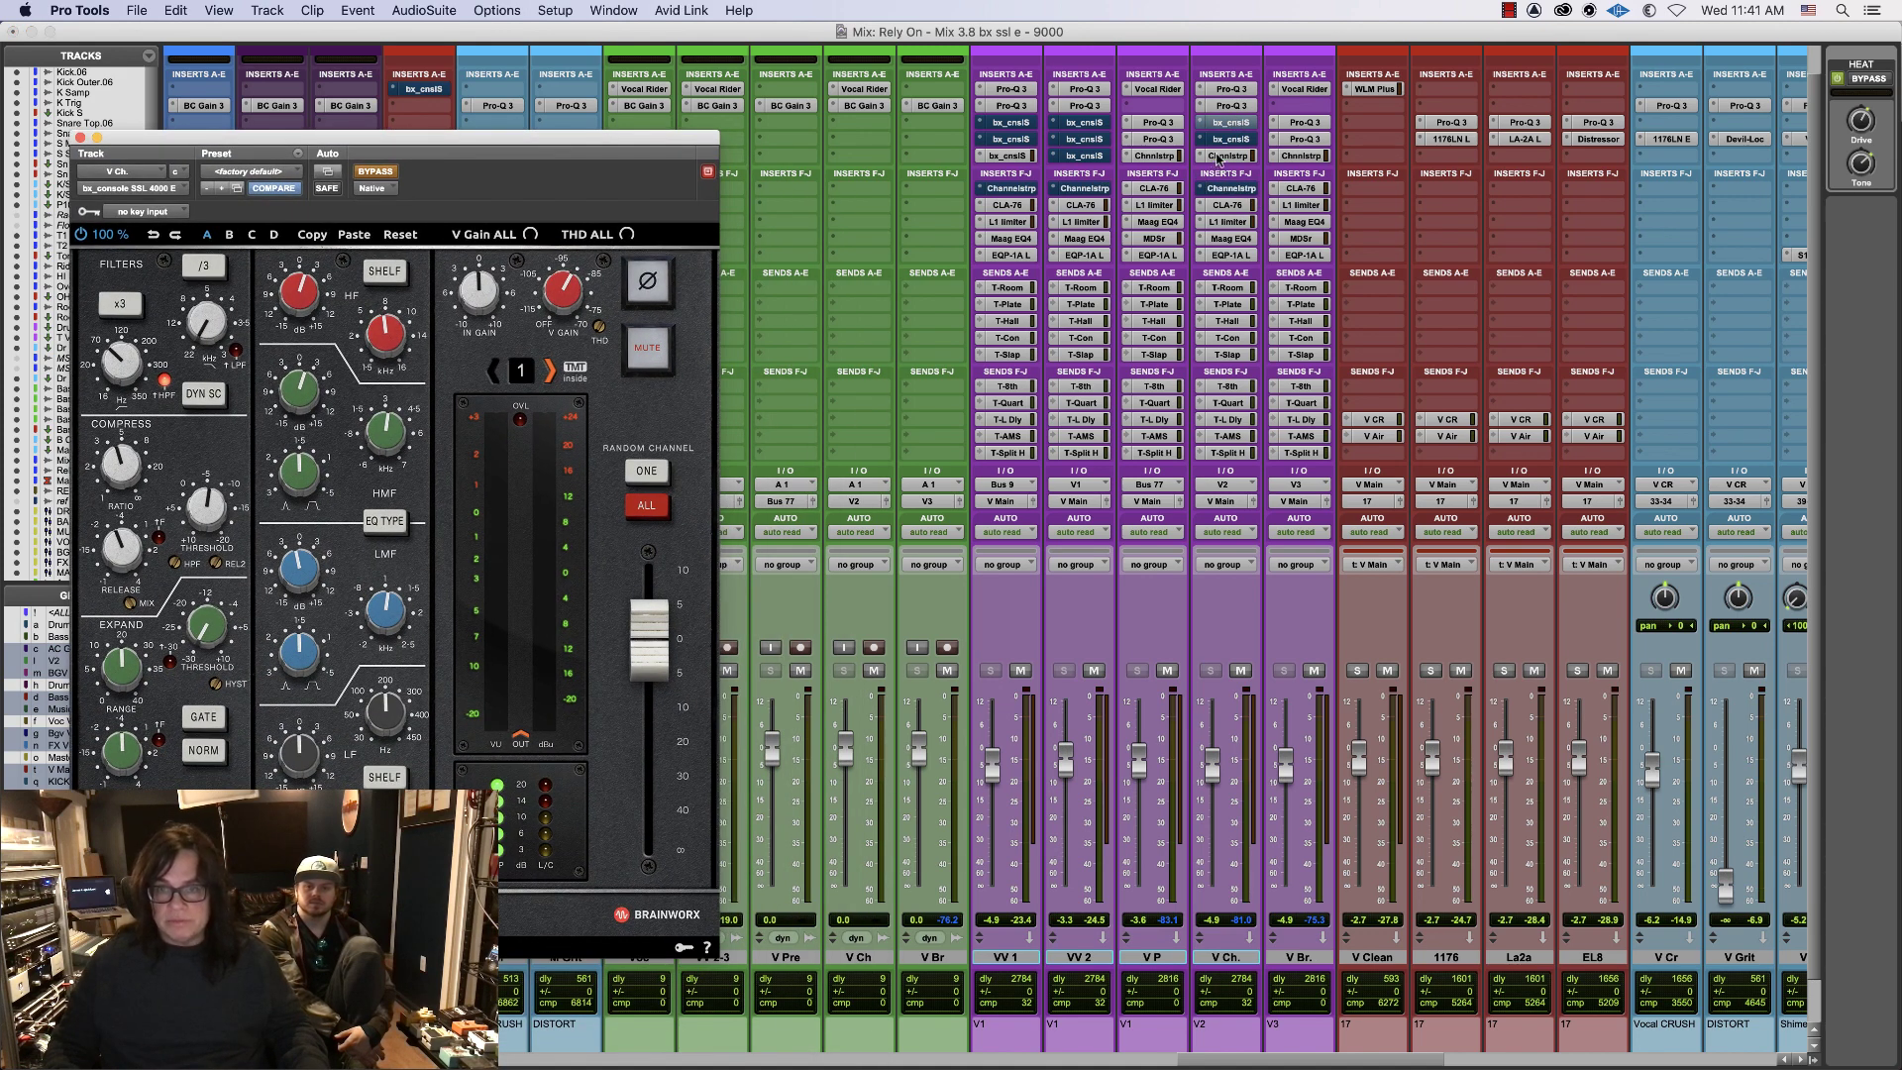
{"action": "left_click", "coordinate": [1223, 155]}
{"action": "left_click_drag", "start_coordinate": [215, 27], "coordinate": [1077, 710]}
{"action": "left_click_drag", "start_coordinate": [1084, 598], "coordinate": [1033, 352]}
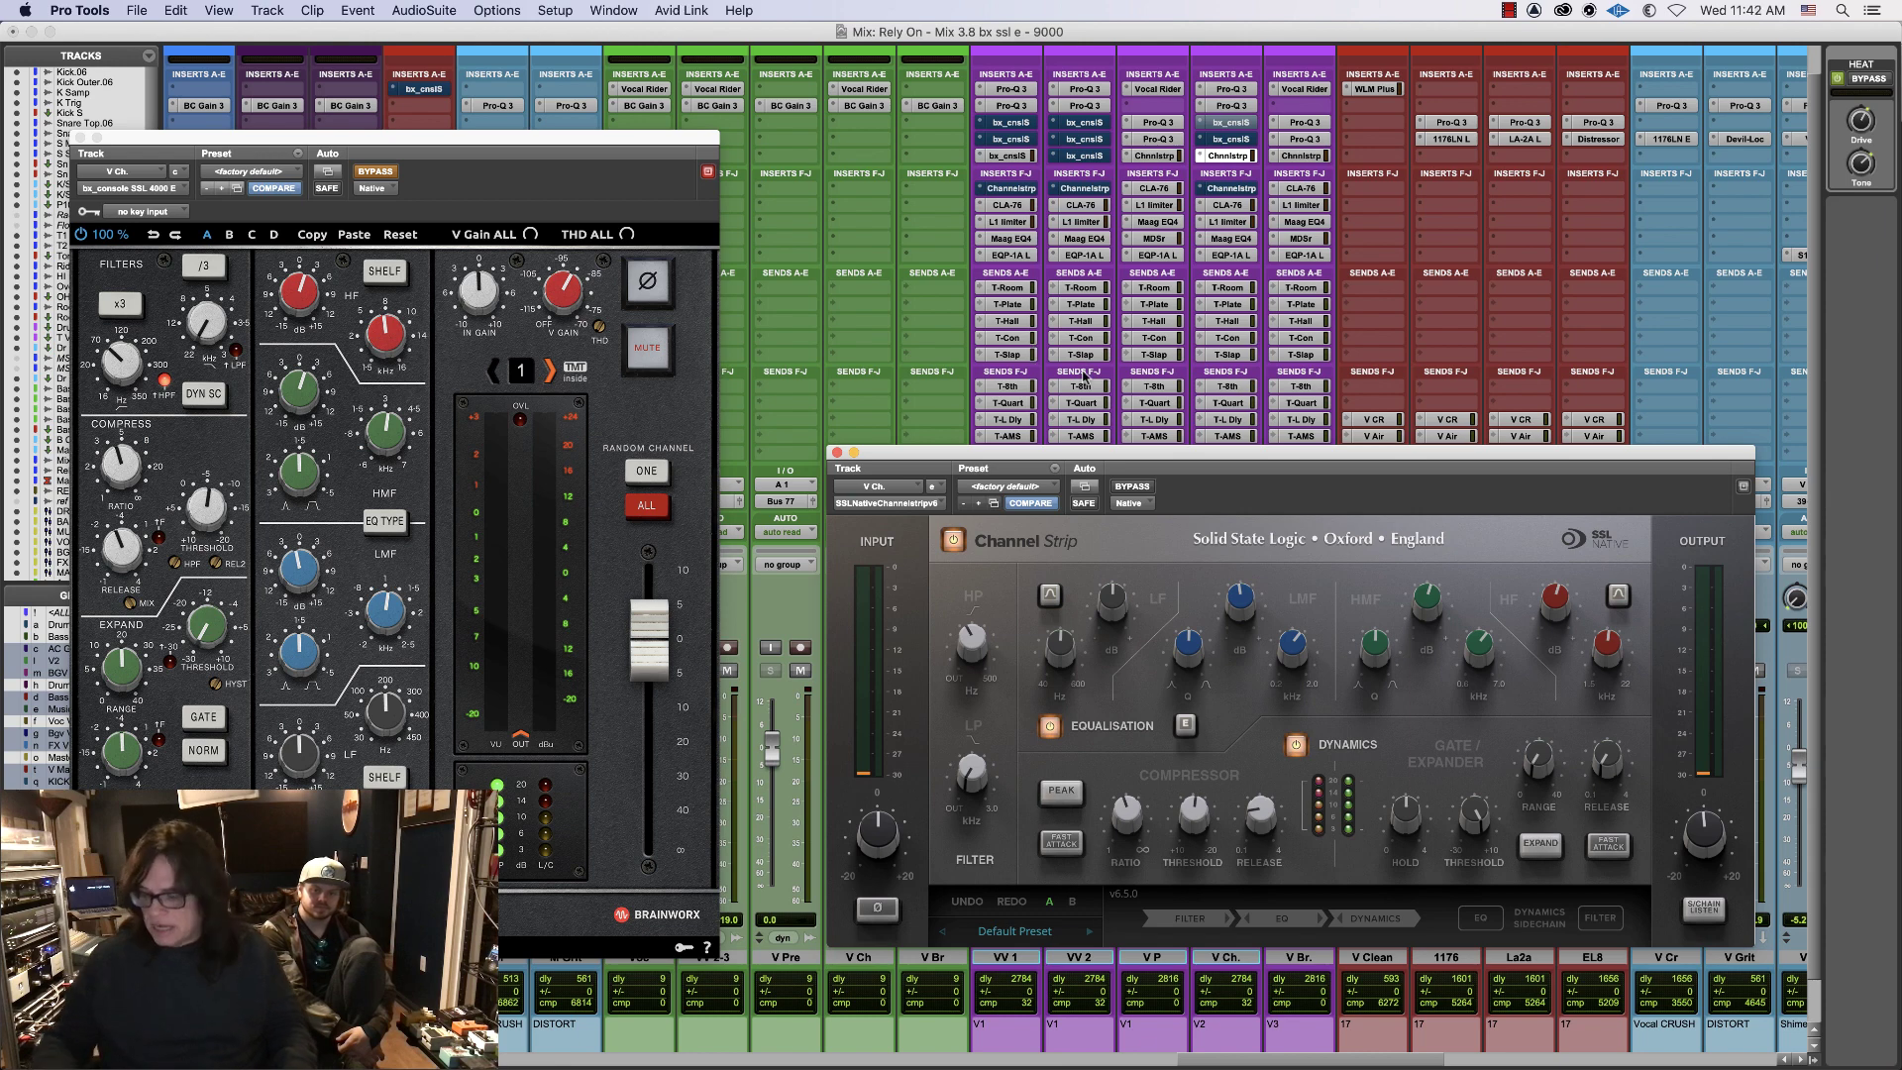
- Play the chorus through the Native Channelstrip on V Ch., bypass it and activate the SSL 4000 E
{"action": "key", "text": "space"}
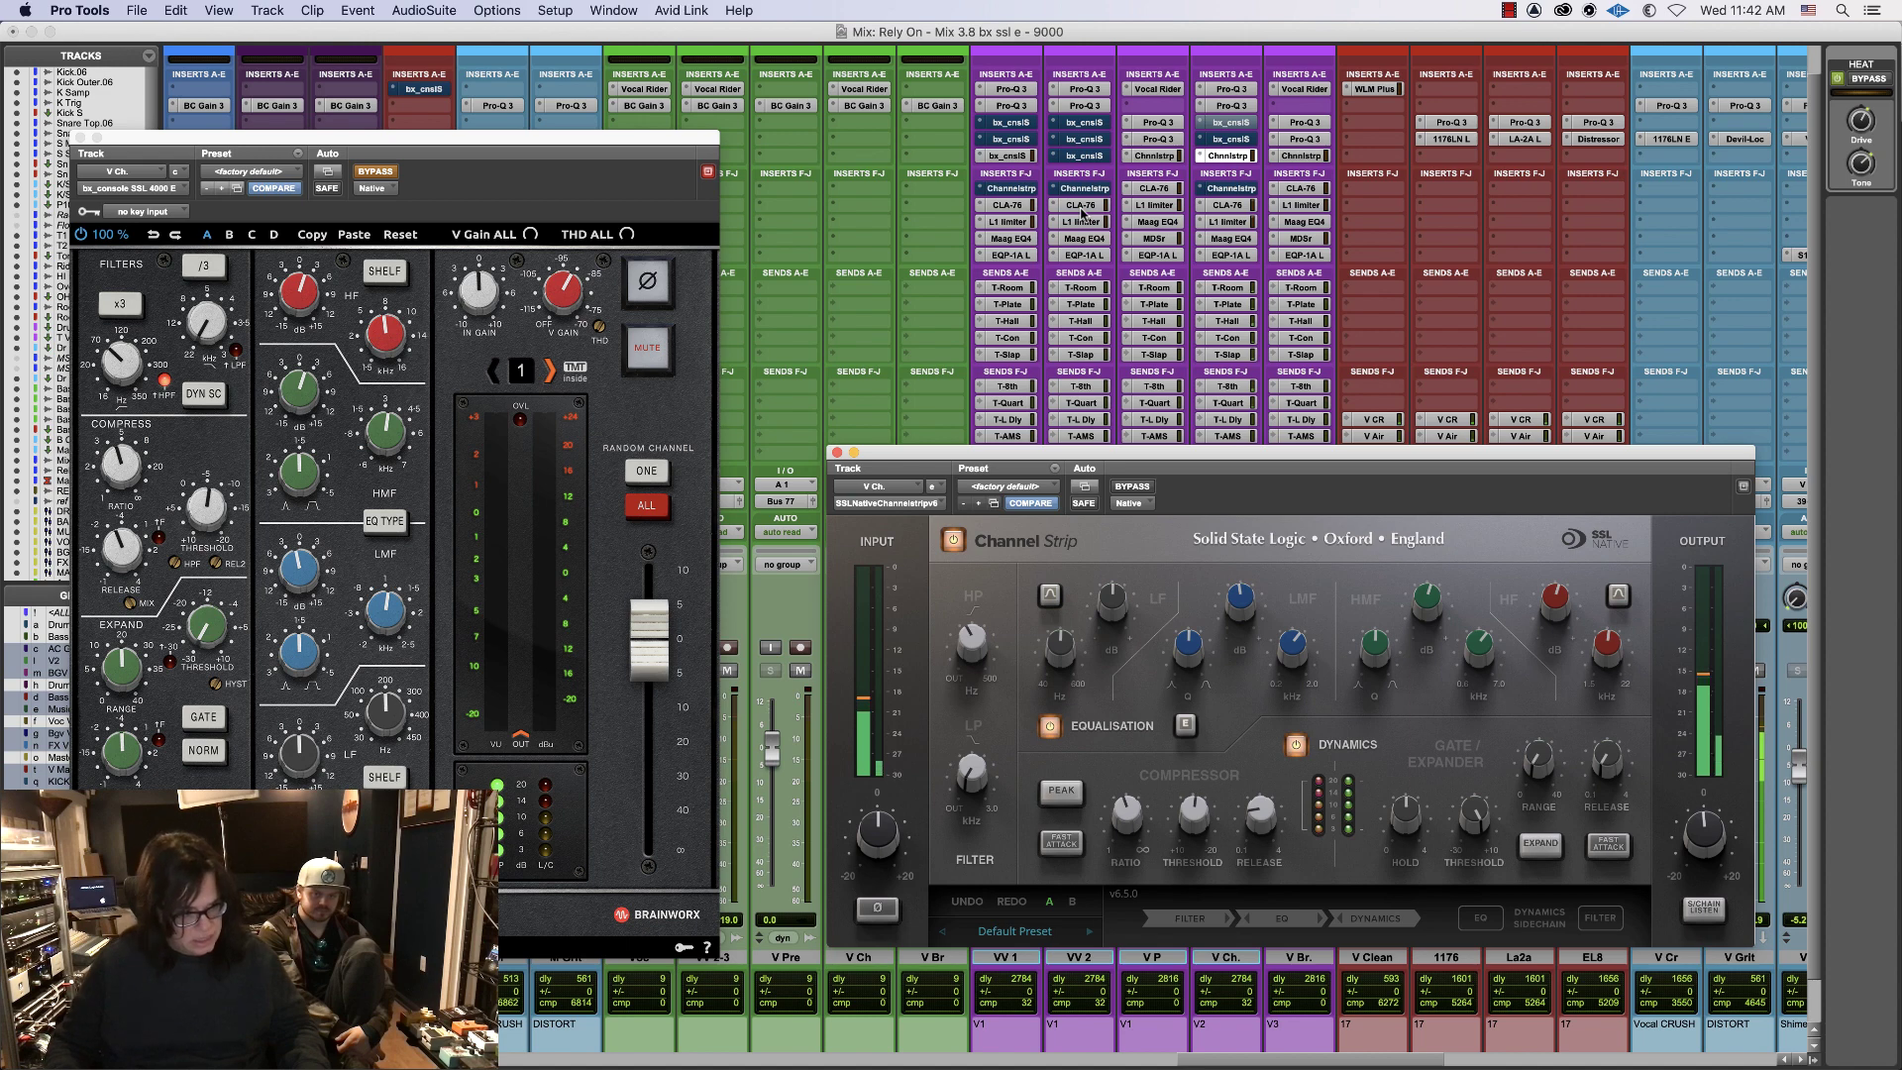
{"action": "left_click", "coordinate": [1229, 156], "text": "super"}
{"action": "left_click", "coordinate": [1229, 123], "text": "super"}
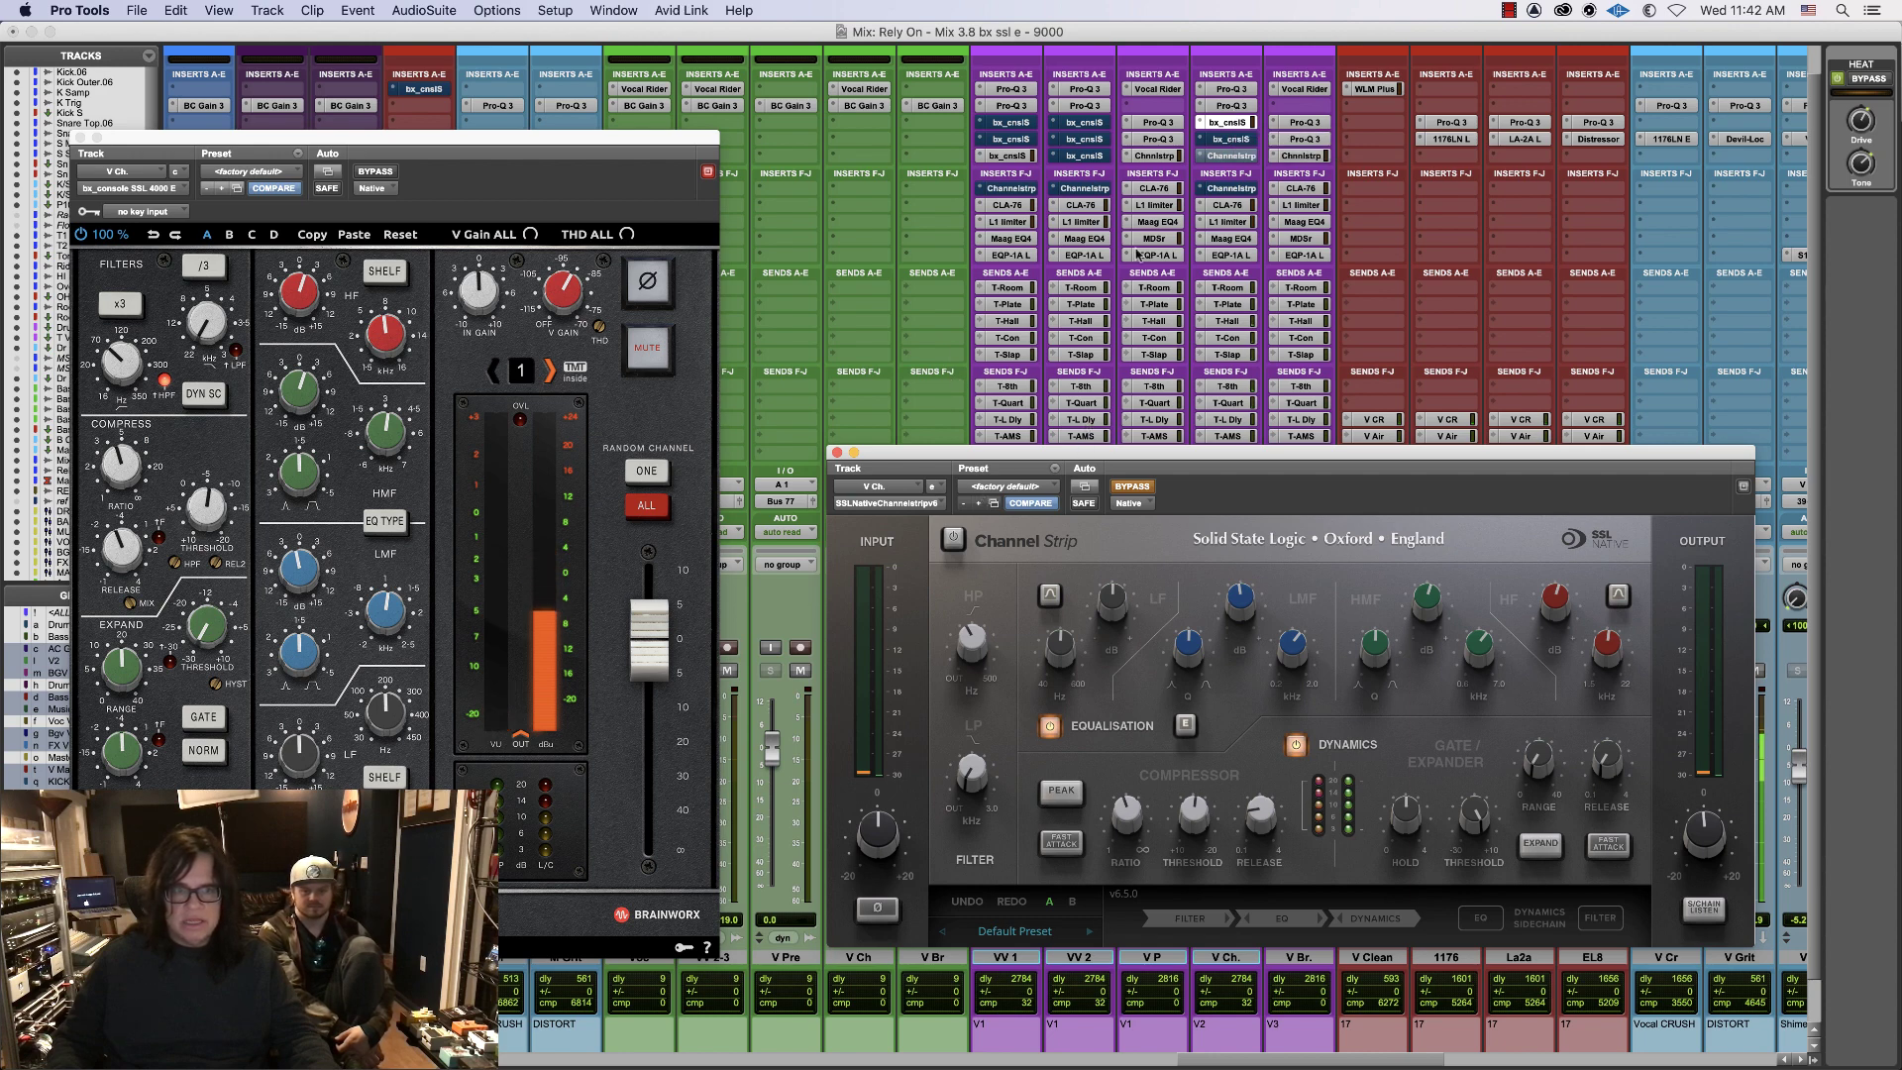
- Check the input gain and output fader values of the SSL 4000 E on V Ch
{"action": "left_click", "coordinate": [501, 315]}
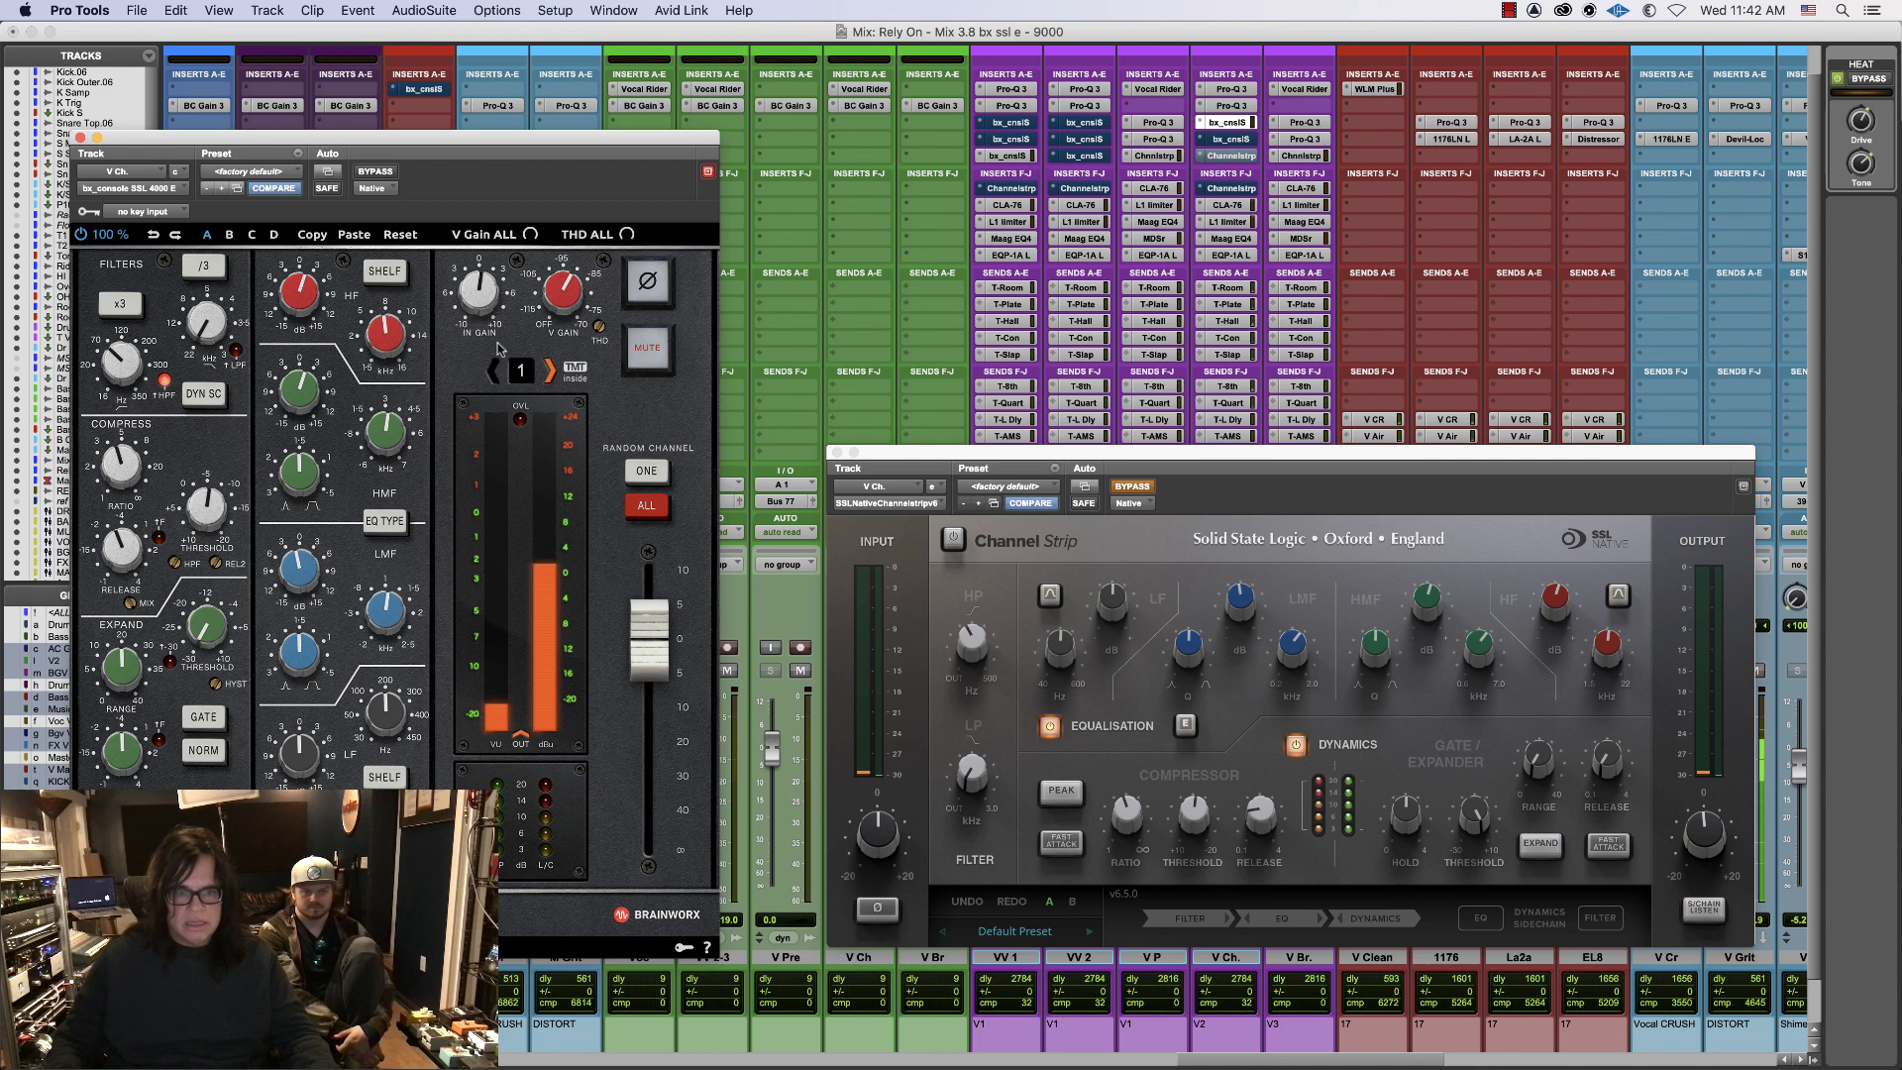
{"action": "left_click_drag", "start_coordinate": [483, 319], "coordinate": [480, 309]}
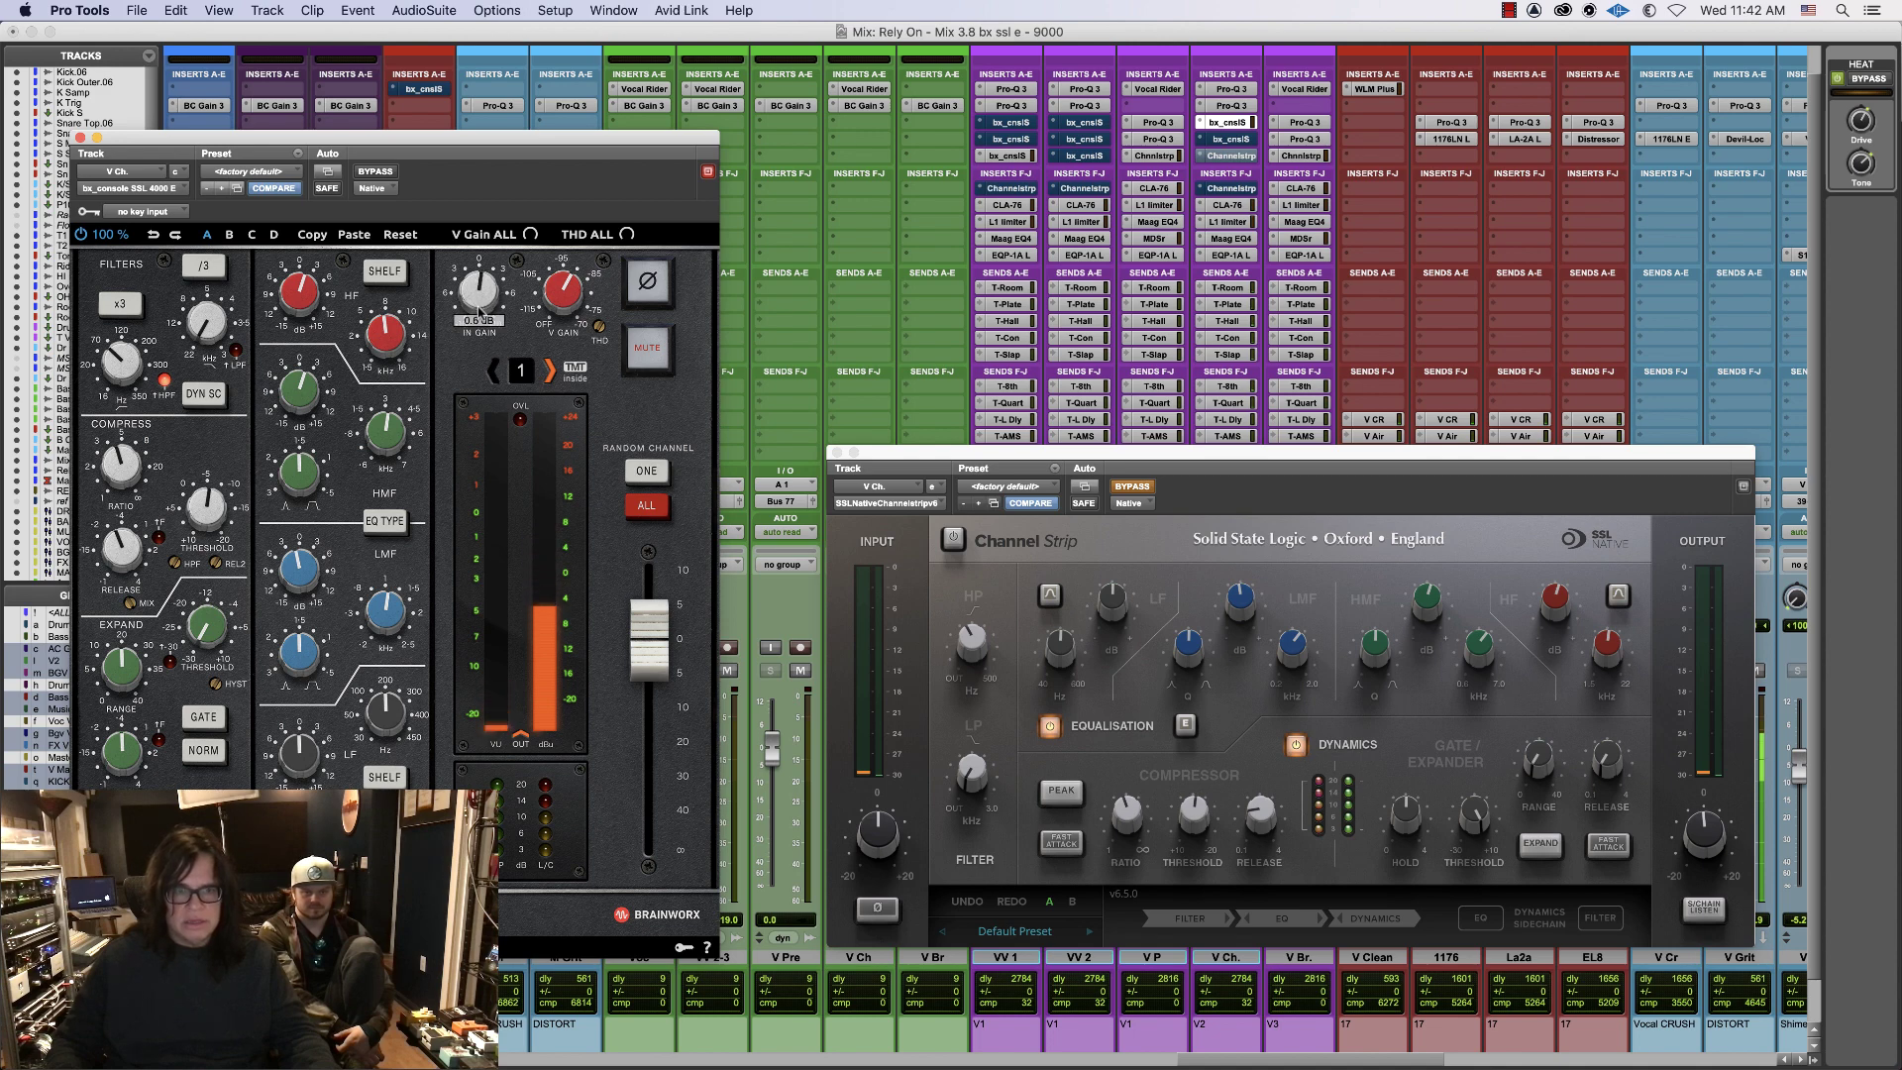
{"action": "left_click_drag", "start_coordinate": [651, 645], "coordinate": [651, 642]}
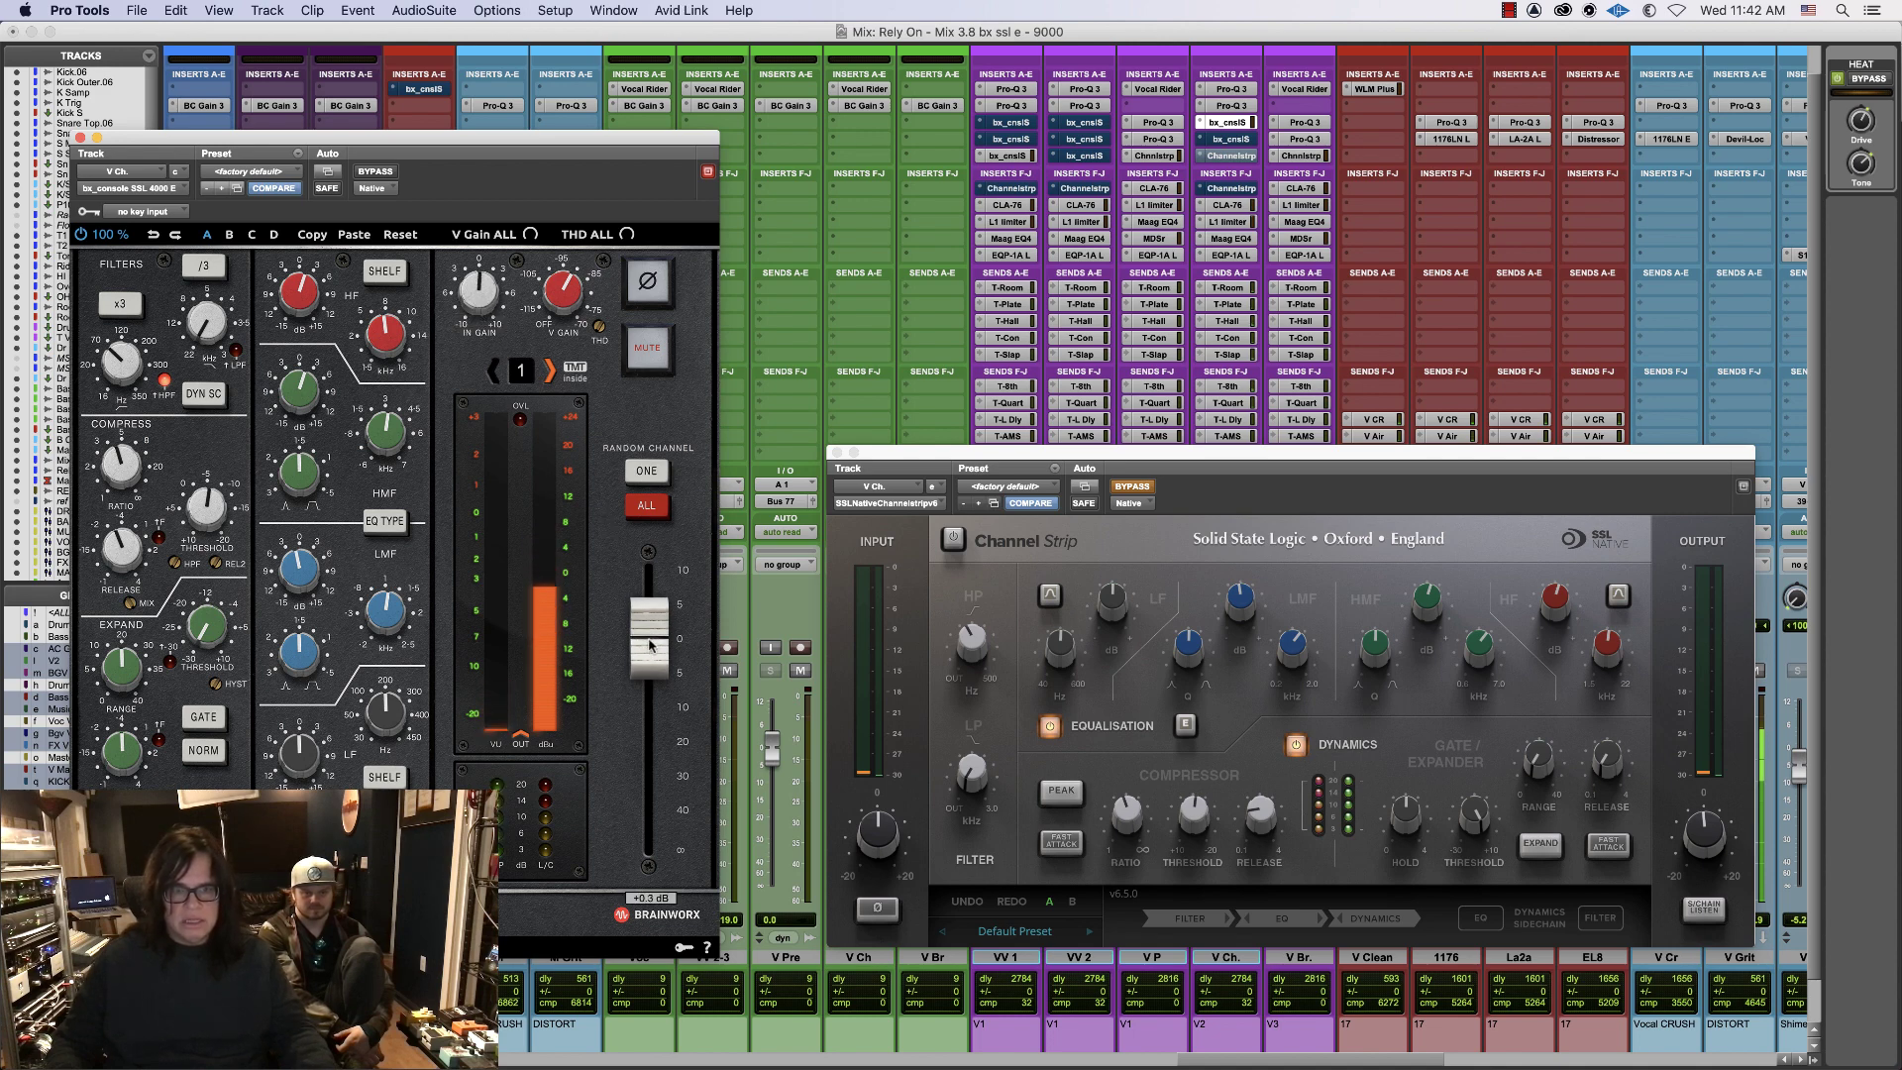
- Bypass the SSL 4000 E on V Ch. and audition the chorus through the reactivated Native Channelstrip
{"action": "left_click", "coordinate": [1227, 121], "text": "super"}
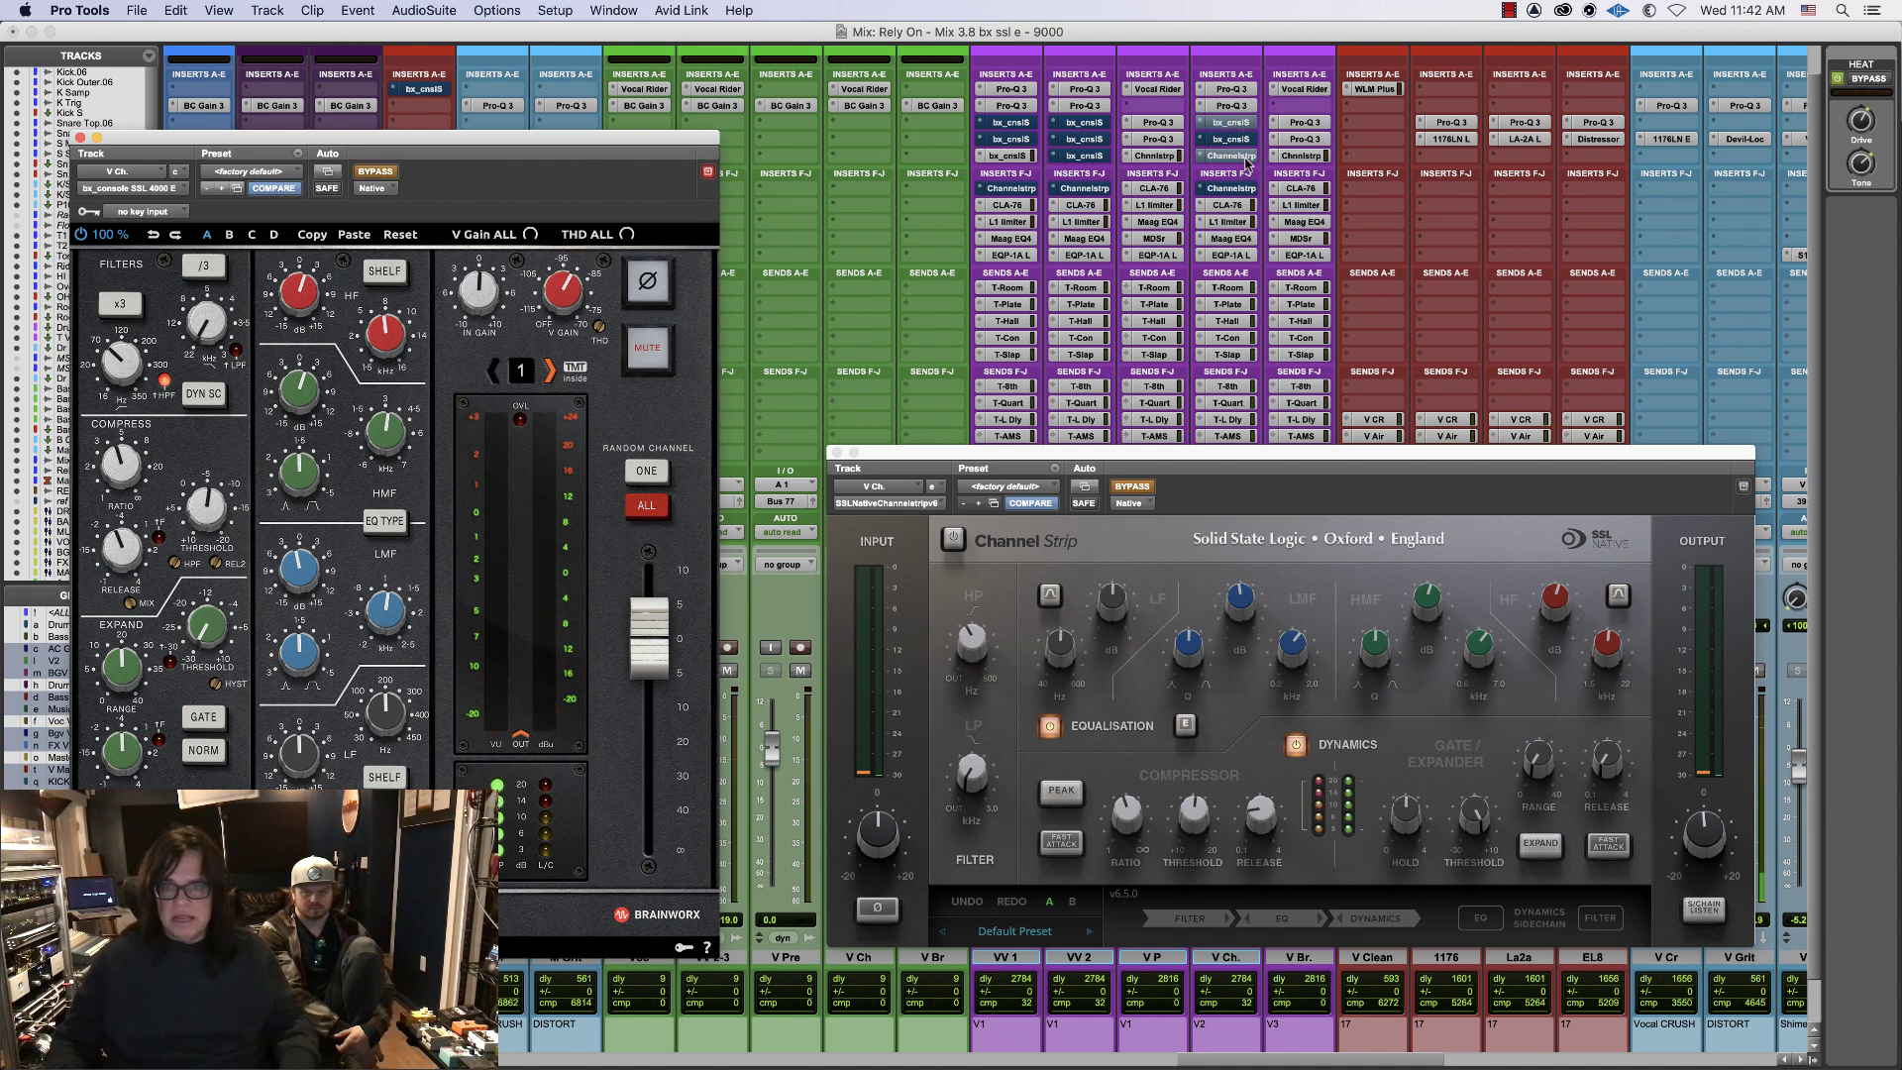
{"action": "left_click", "coordinate": [1245, 159], "text": "super"}
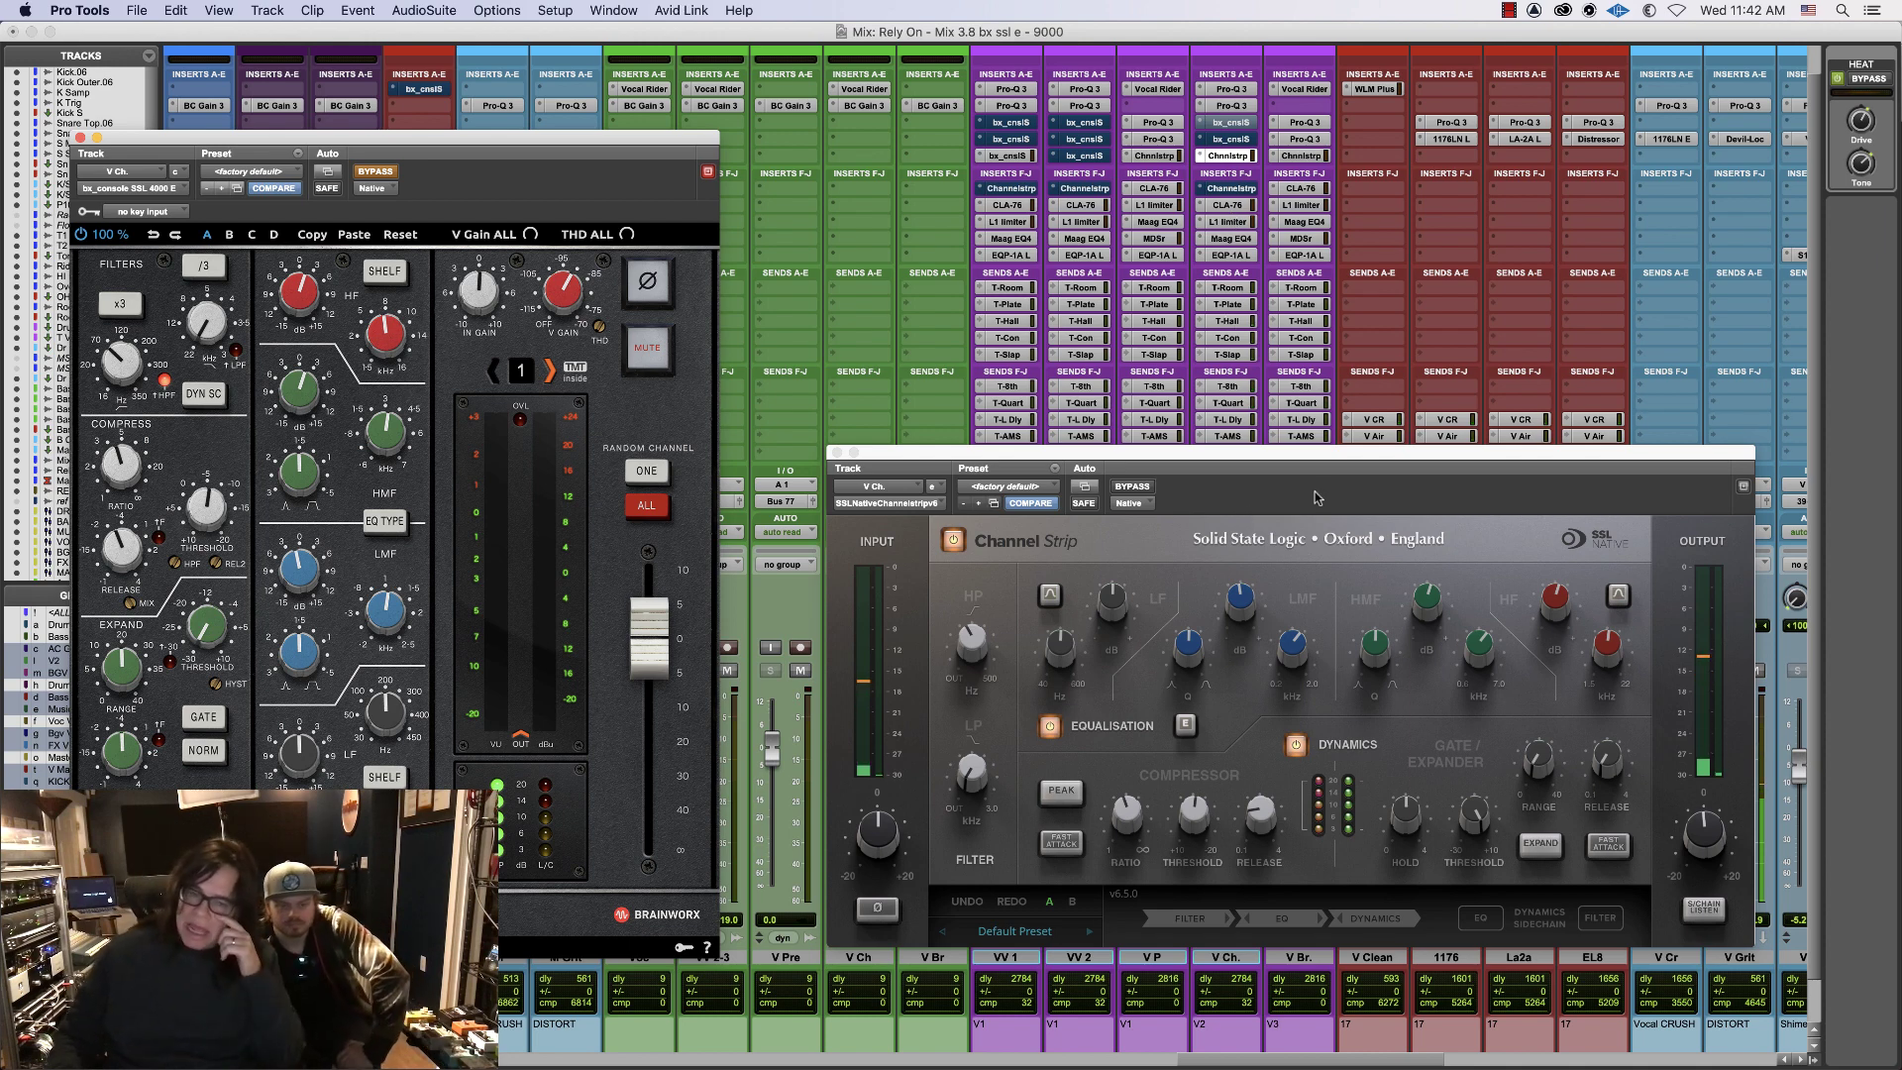
- Bypass the Native Channelstrip and audition V Ch. through the opened and activated SSL 4000 G
{"action": "left_click", "coordinate": [1234, 156], "text": "super"}
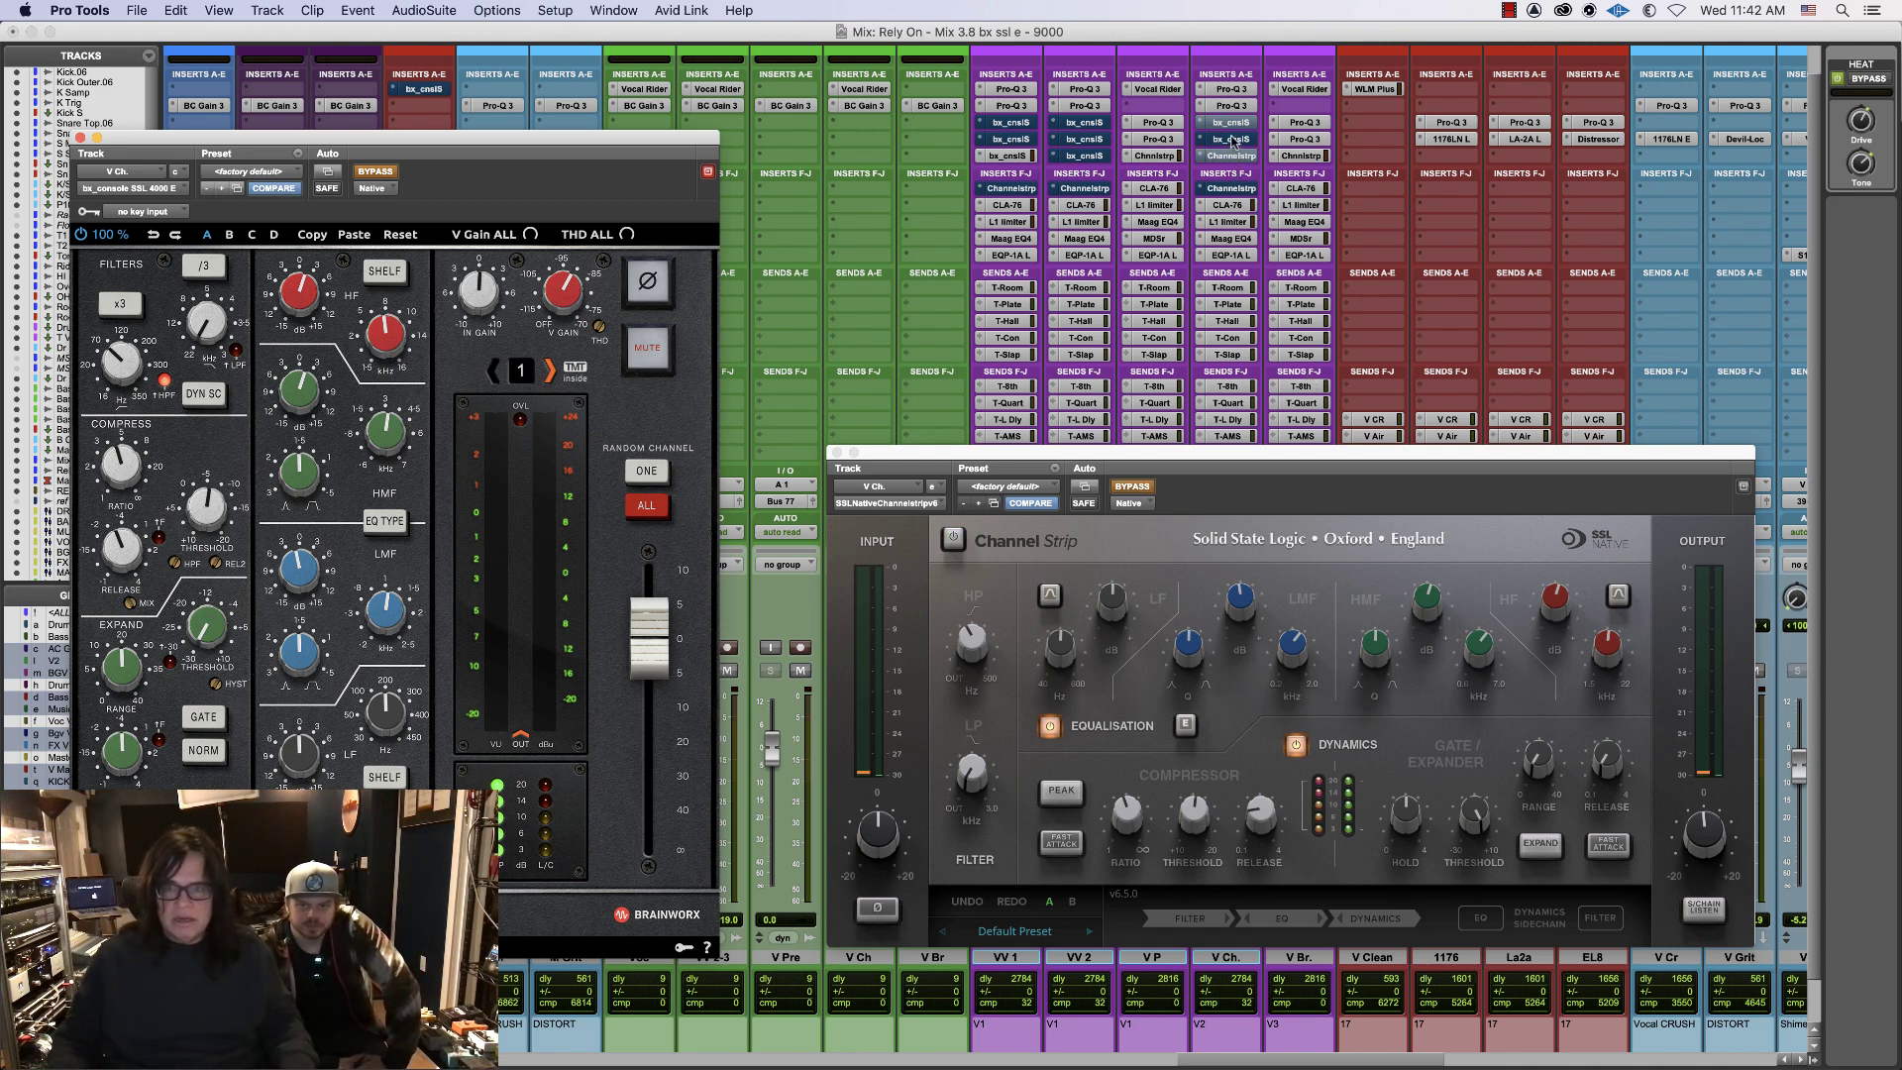
{"action": "left_click", "coordinate": [1231, 140]}
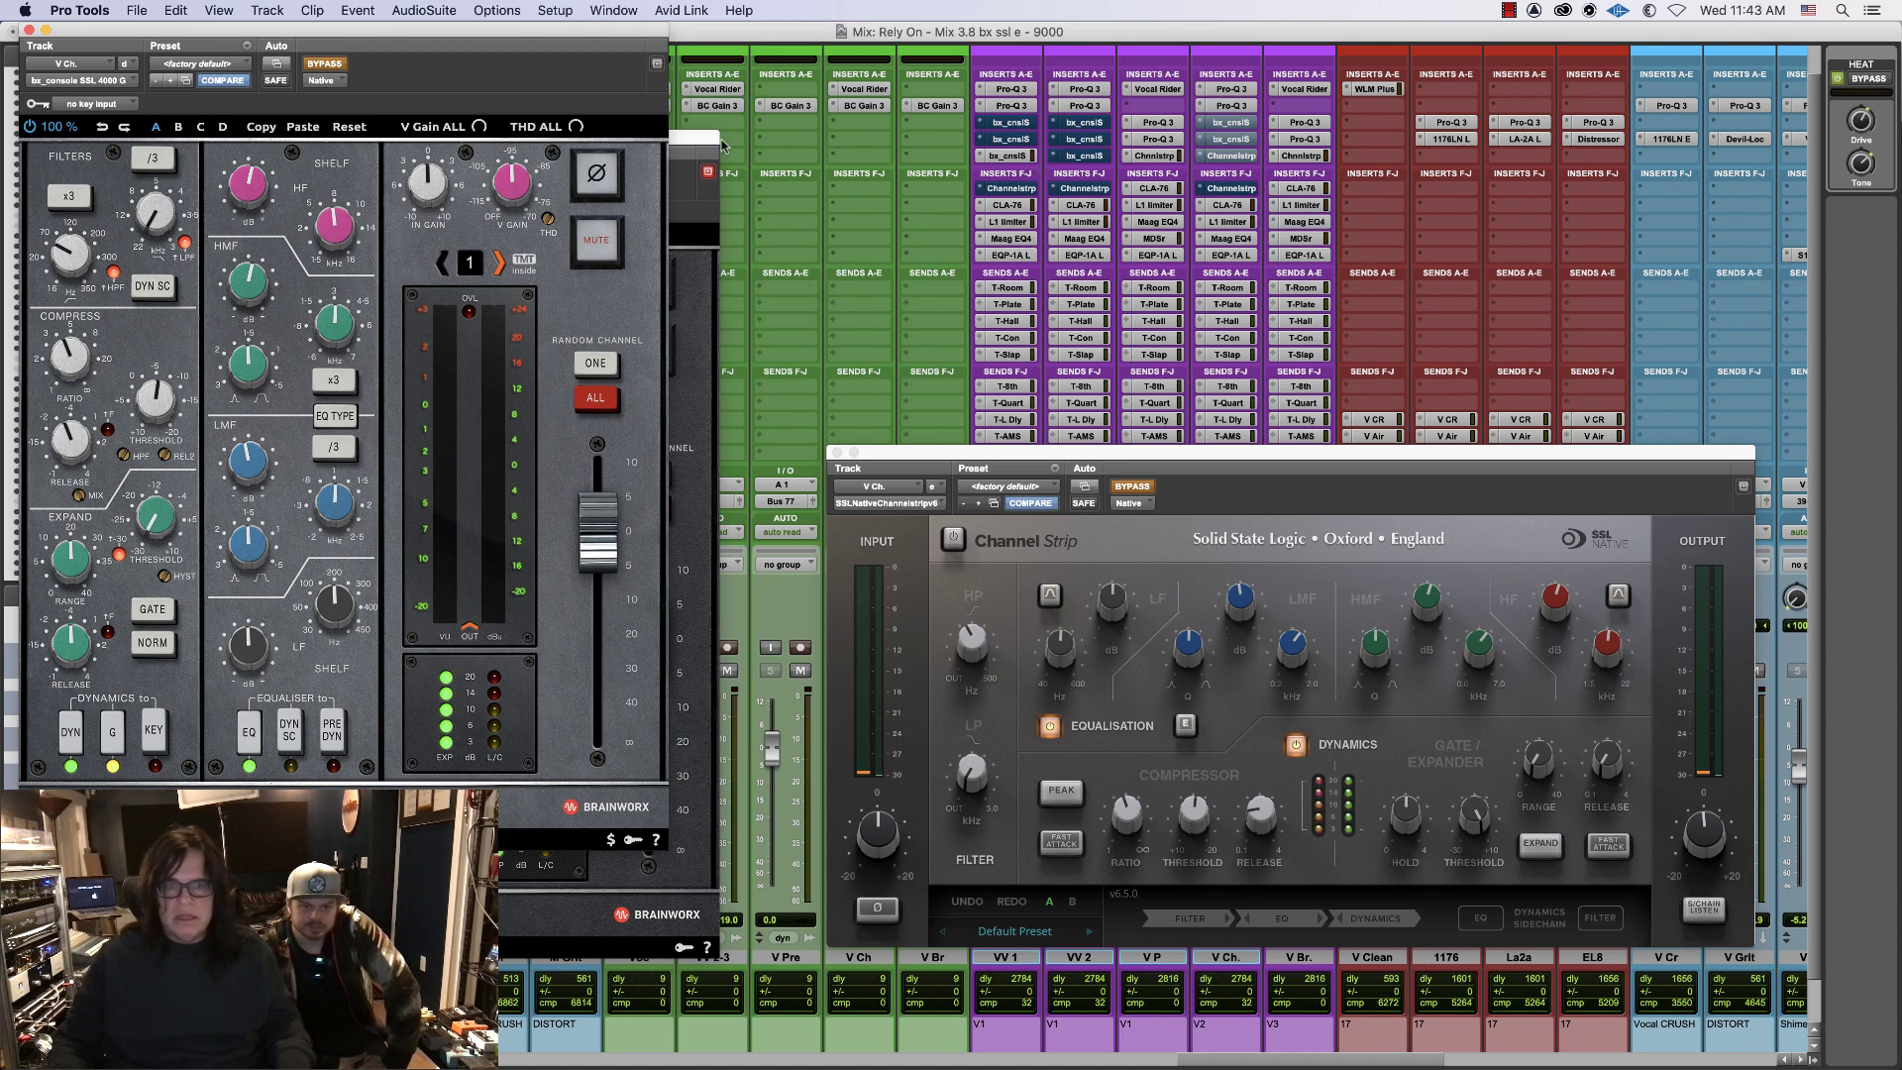
{"action": "left_click", "coordinate": [1241, 139], "text": "super"}
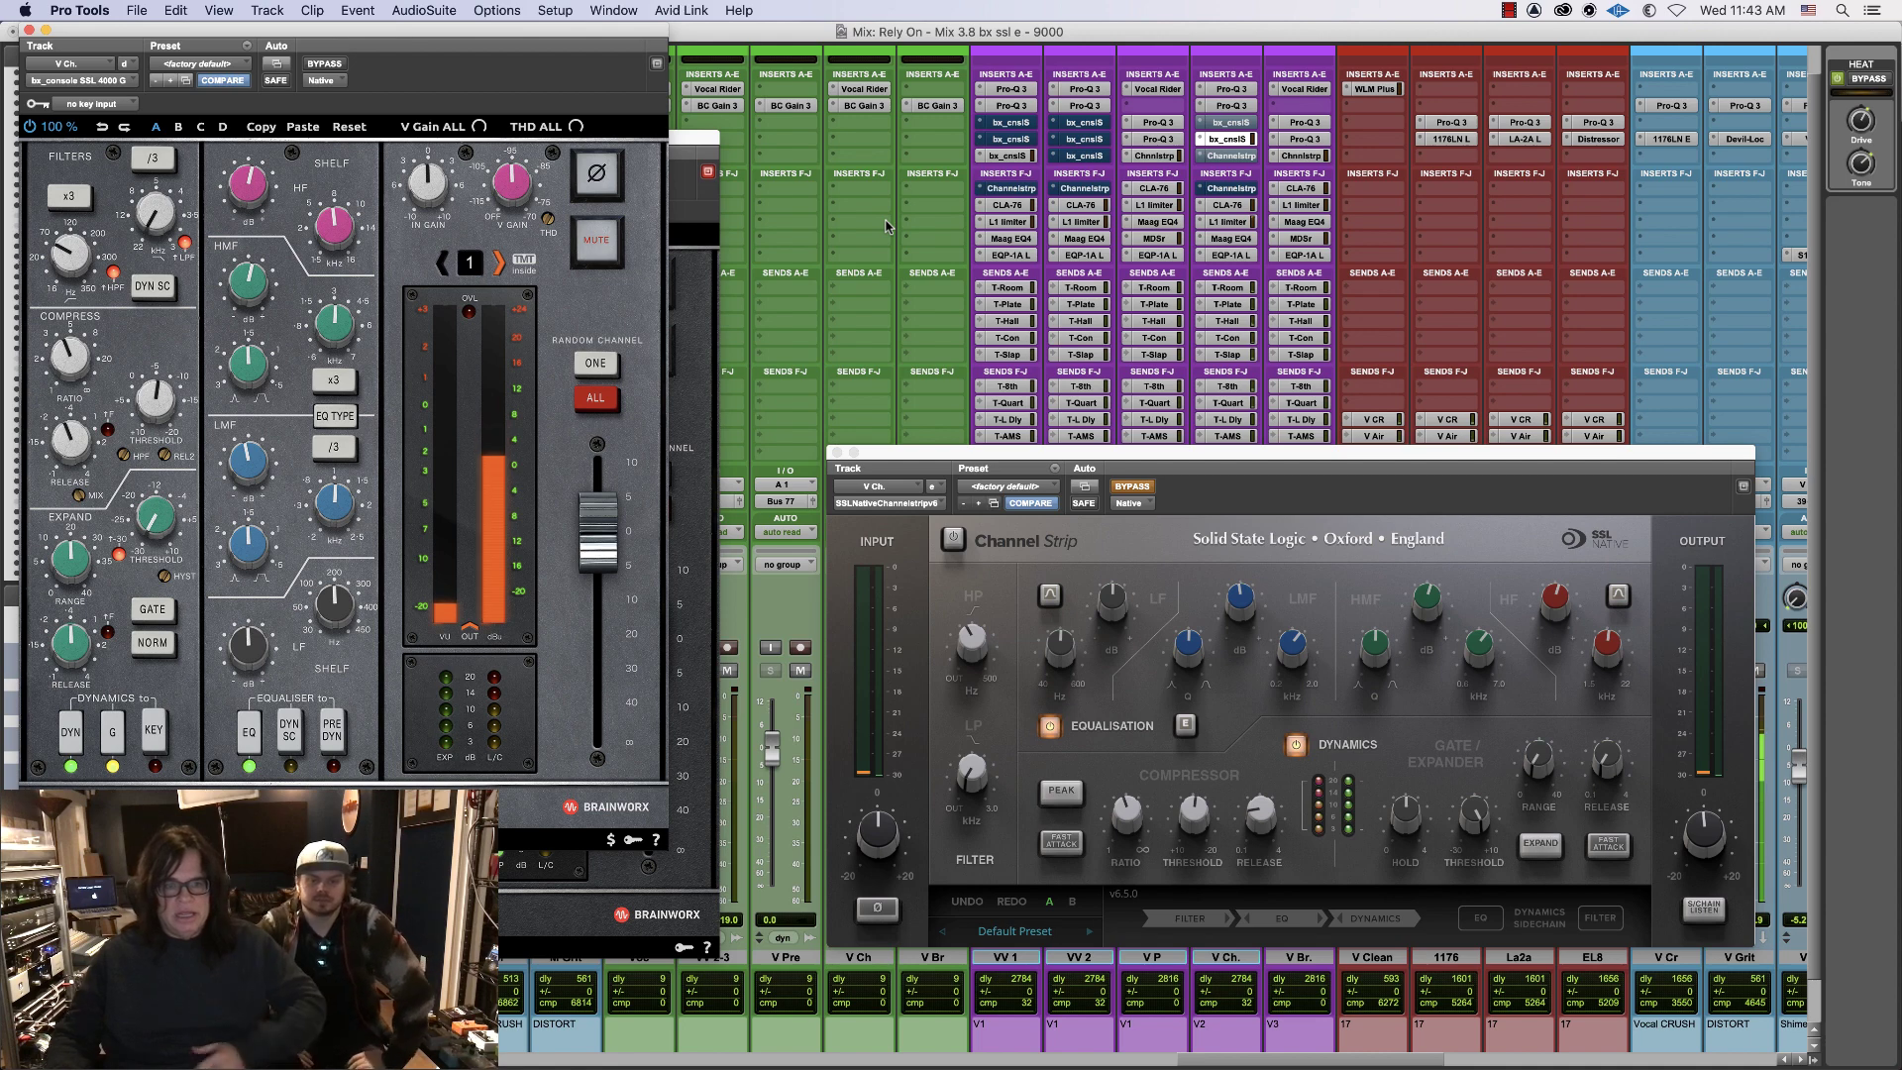
{"action": "left_click_drag", "start_coordinate": [402, 29], "coordinate": [511, 122]}
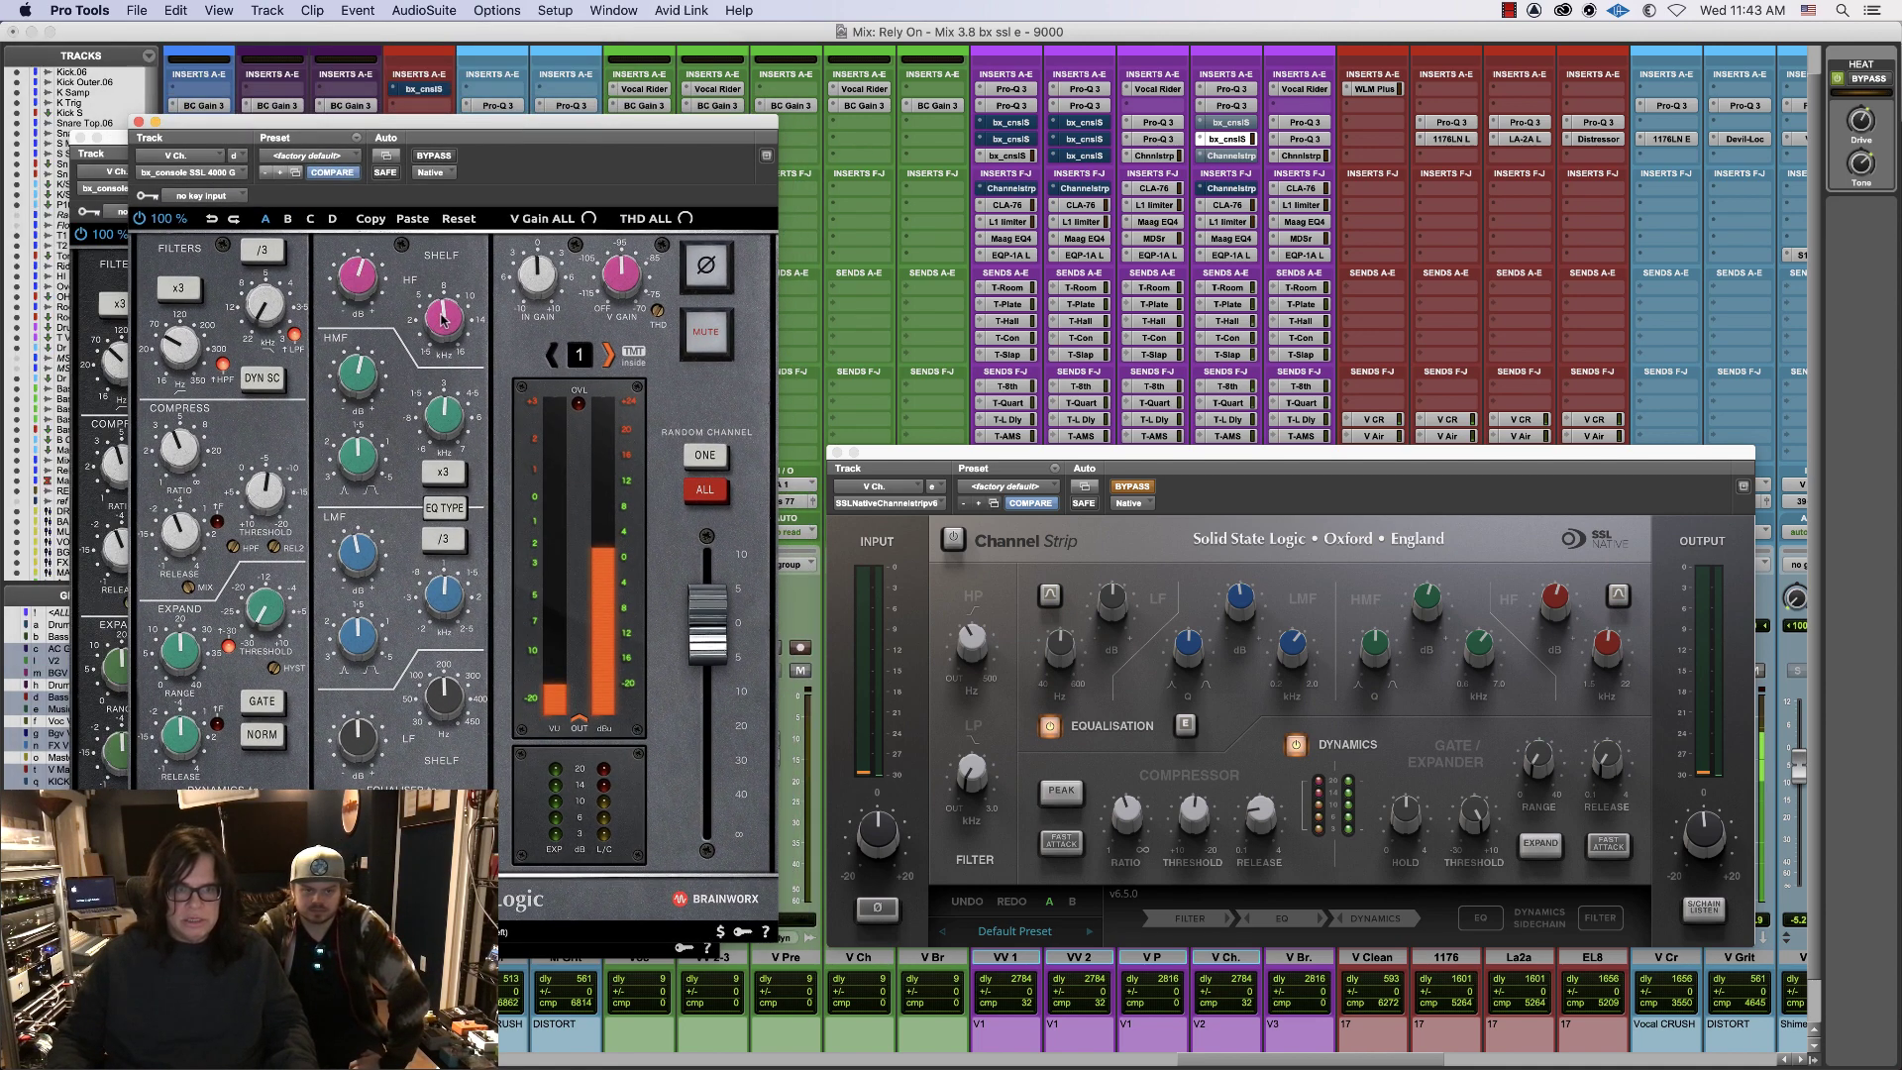
{"action": "mouse_move", "coordinate": [342, 278]}
{"action": "scroll", "coordinate": [343, 277], "scroll_direction": "up", "scroll_amount": 2}
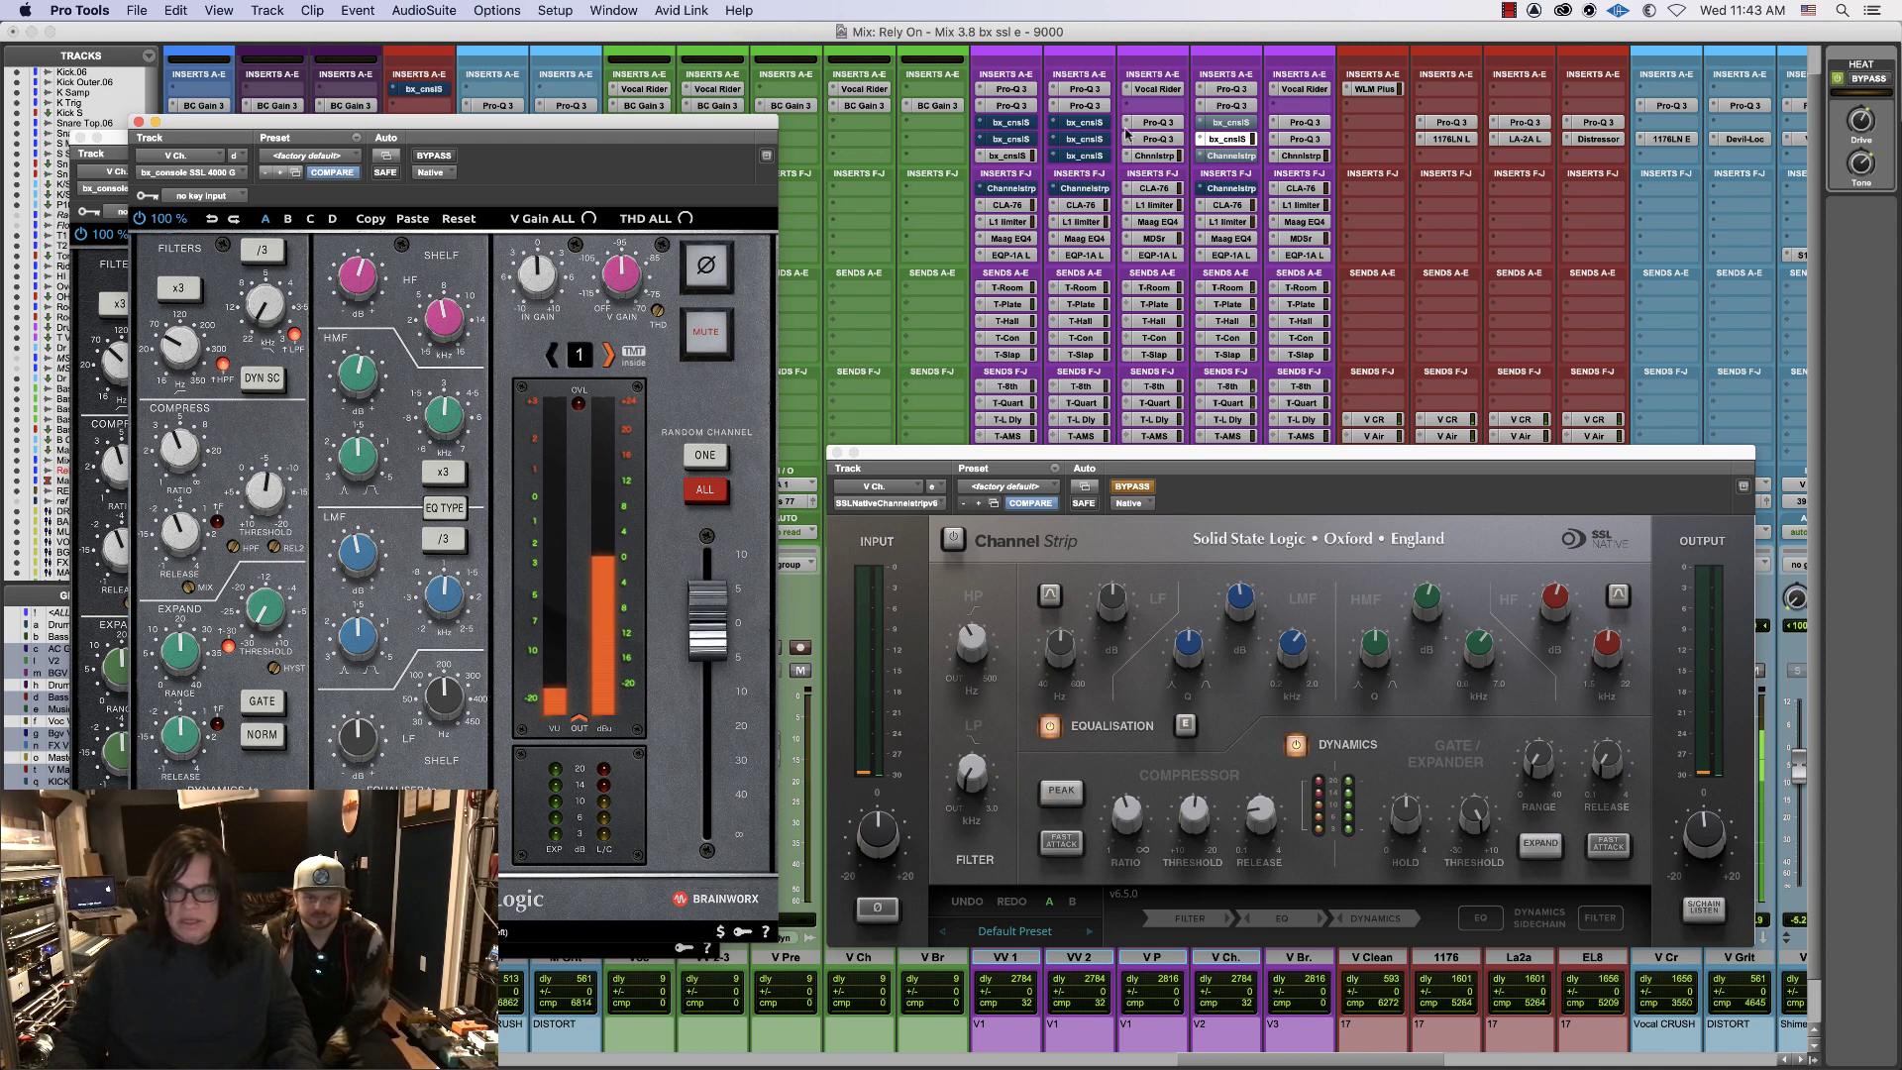
- Bypass the SSL 4000 G on V Ch. and spread out the plug-in windows to uncover the SSL 4000 E
{"action": "left_click", "coordinate": [1236, 138], "text": "super"}
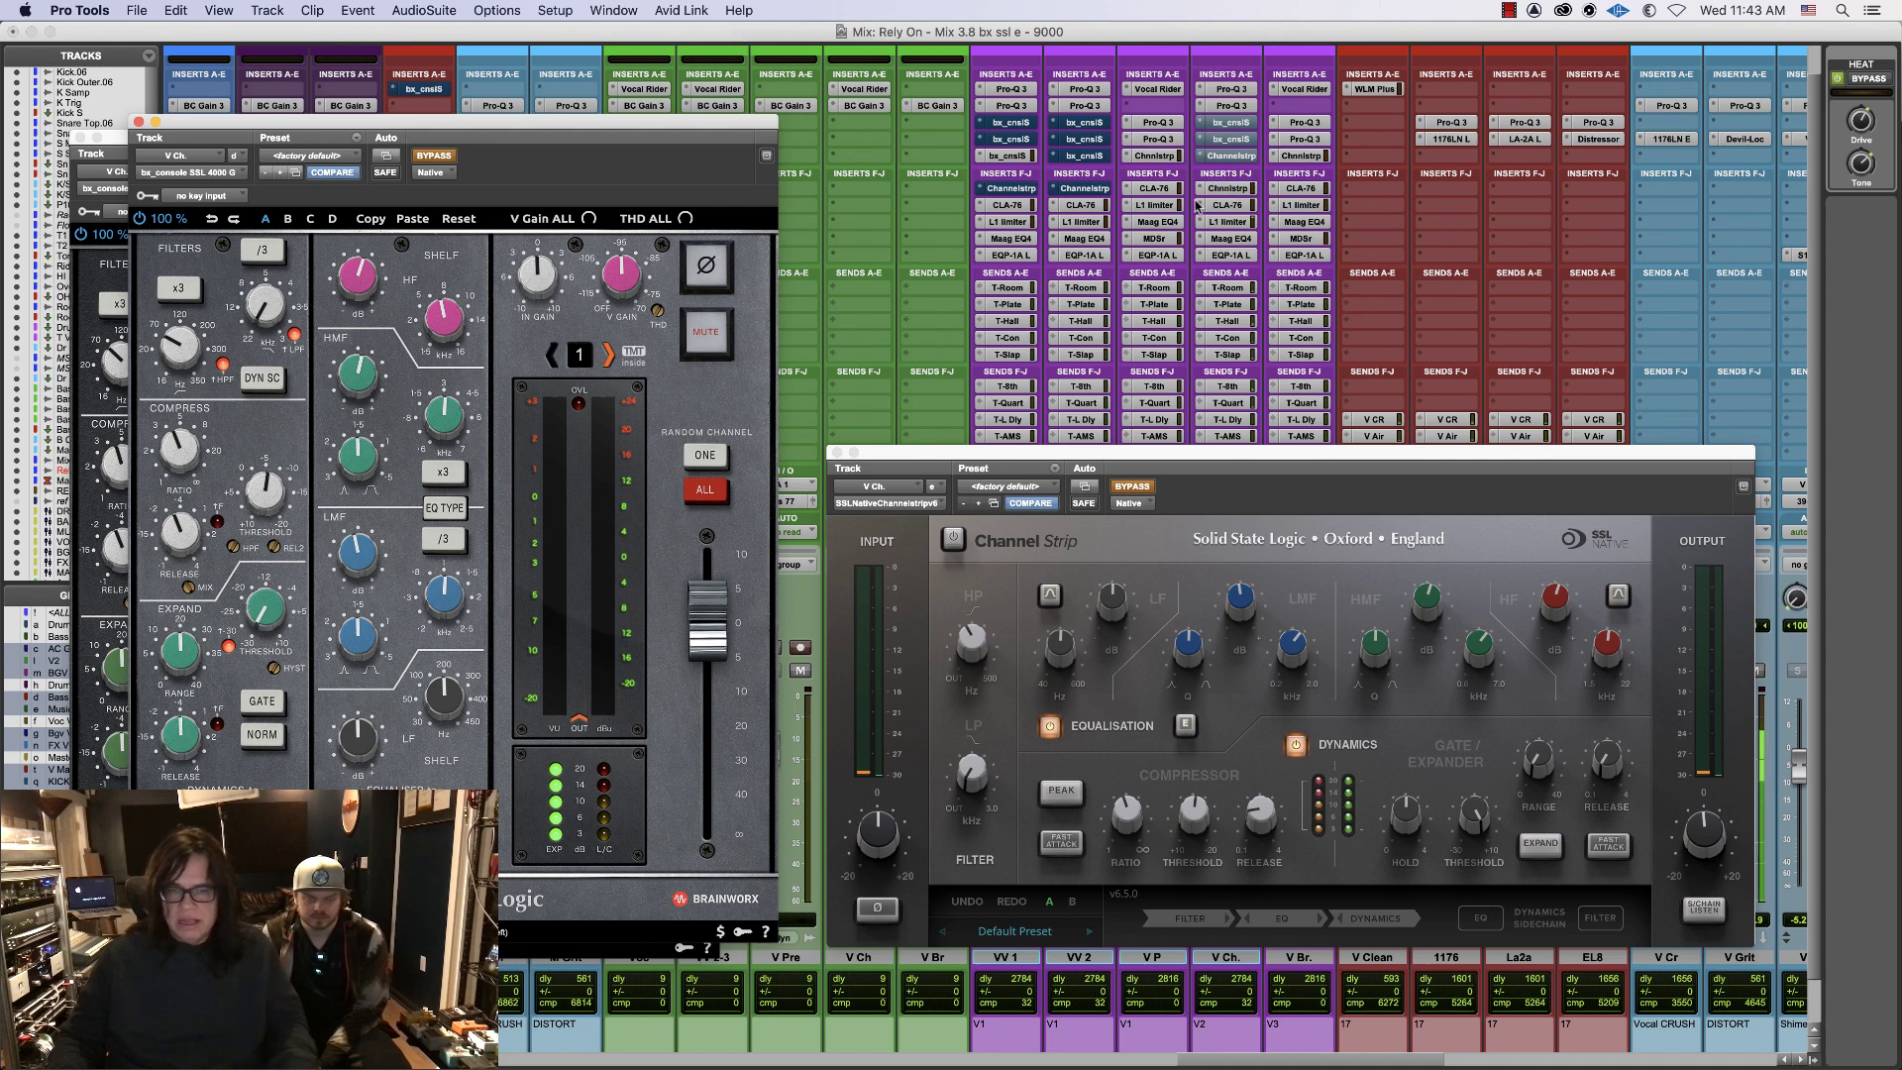
{"action": "left_click_drag", "start_coordinate": [661, 120], "coordinate": [684, 293]}
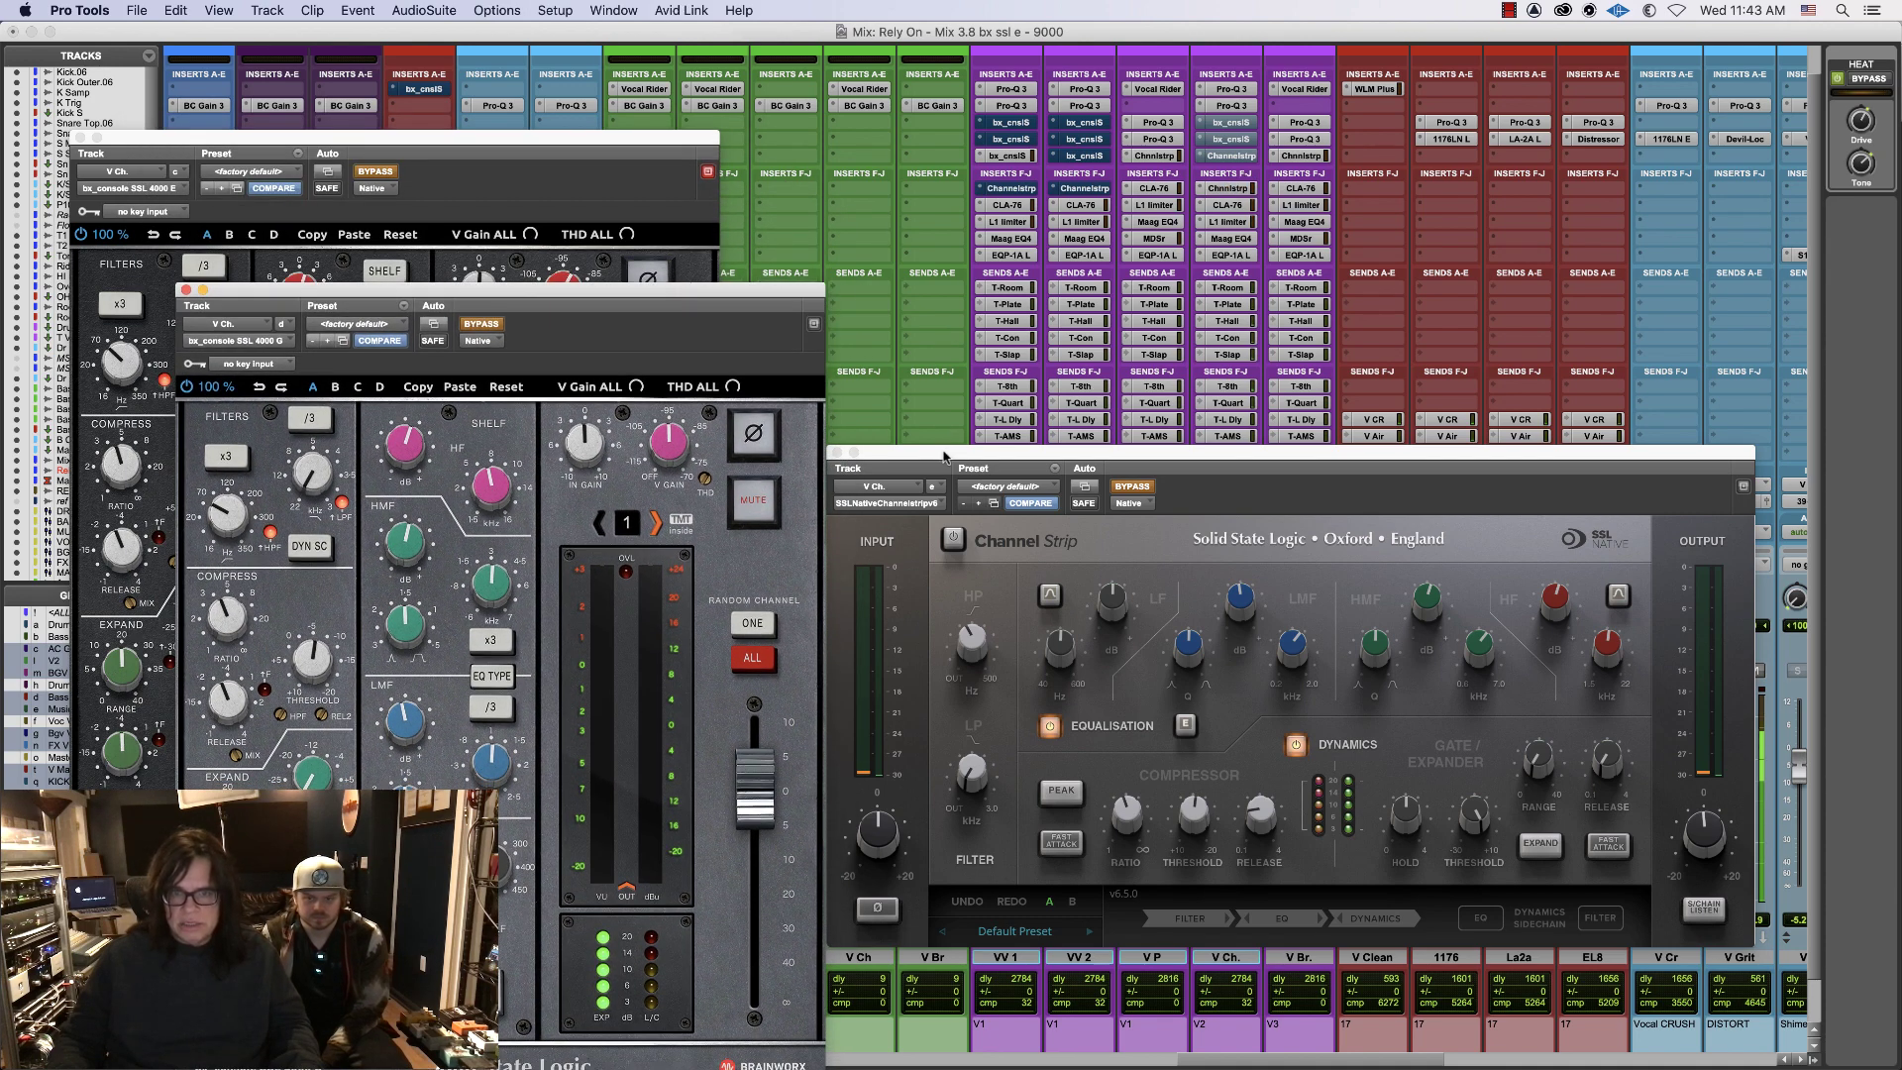
{"action": "left_click_drag", "start_coordinate": [943, 458], "coordinate": [1015, 531]}
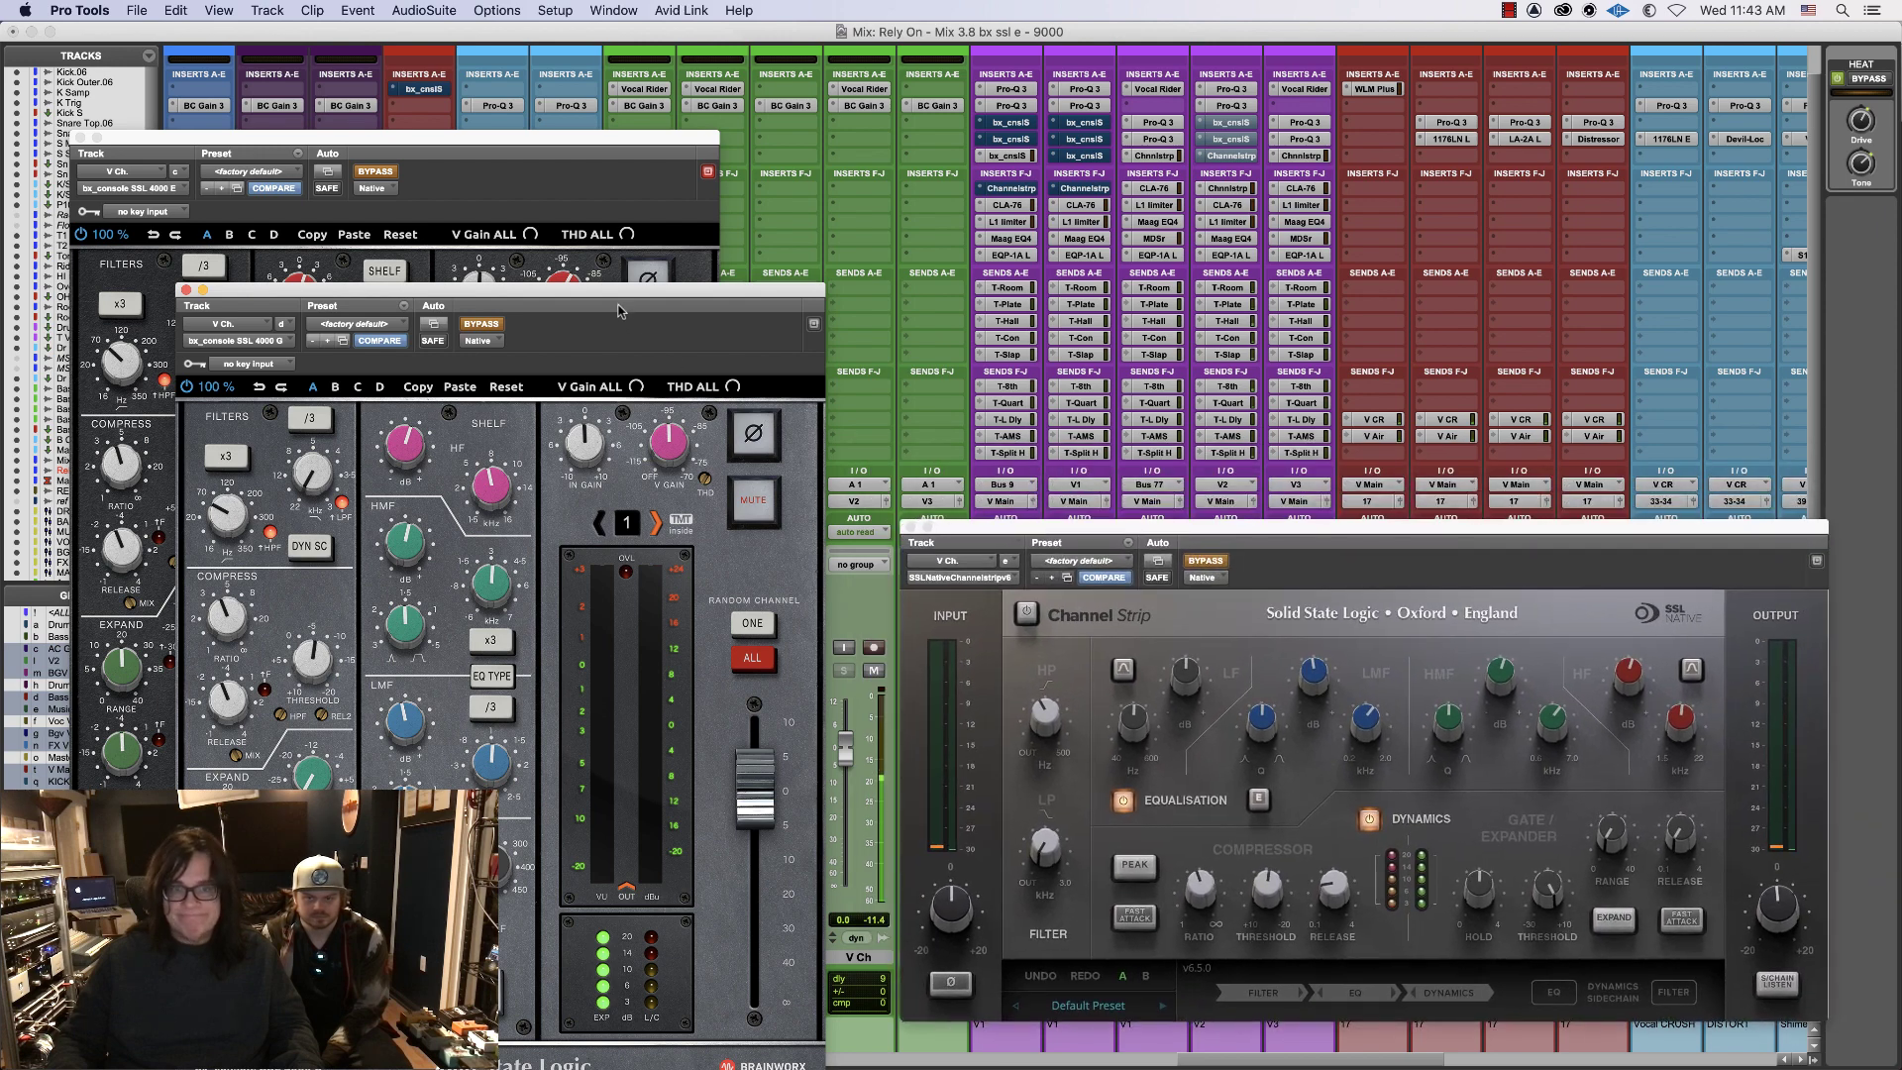
{"action": "left_click_drag", "start_coordinate": [624, 297], "coordinate": [681, 516]}
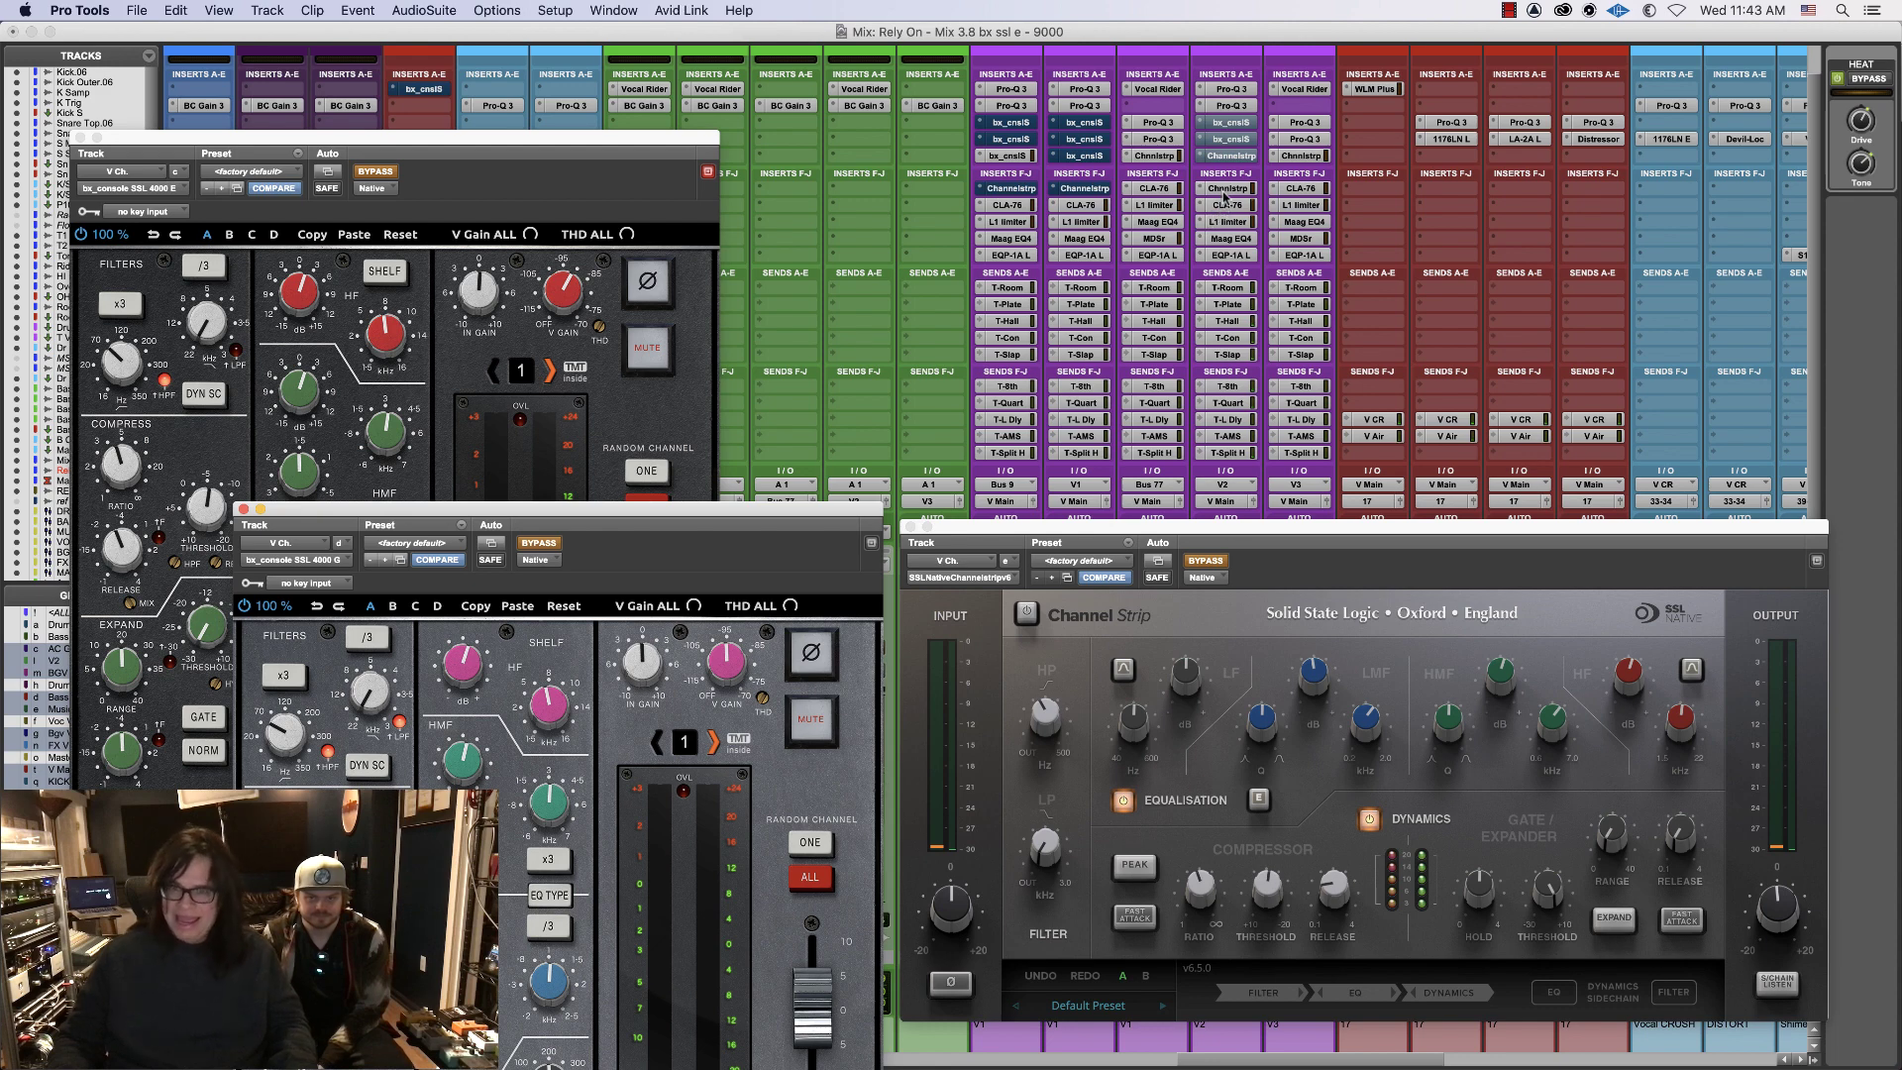
- Compare V Ch. through the SSL 4000 G and the SSL 4000 E by switching their bypass states, moving both console windows lower
{"action": "left_click", "coordinate": [1231, 140]}
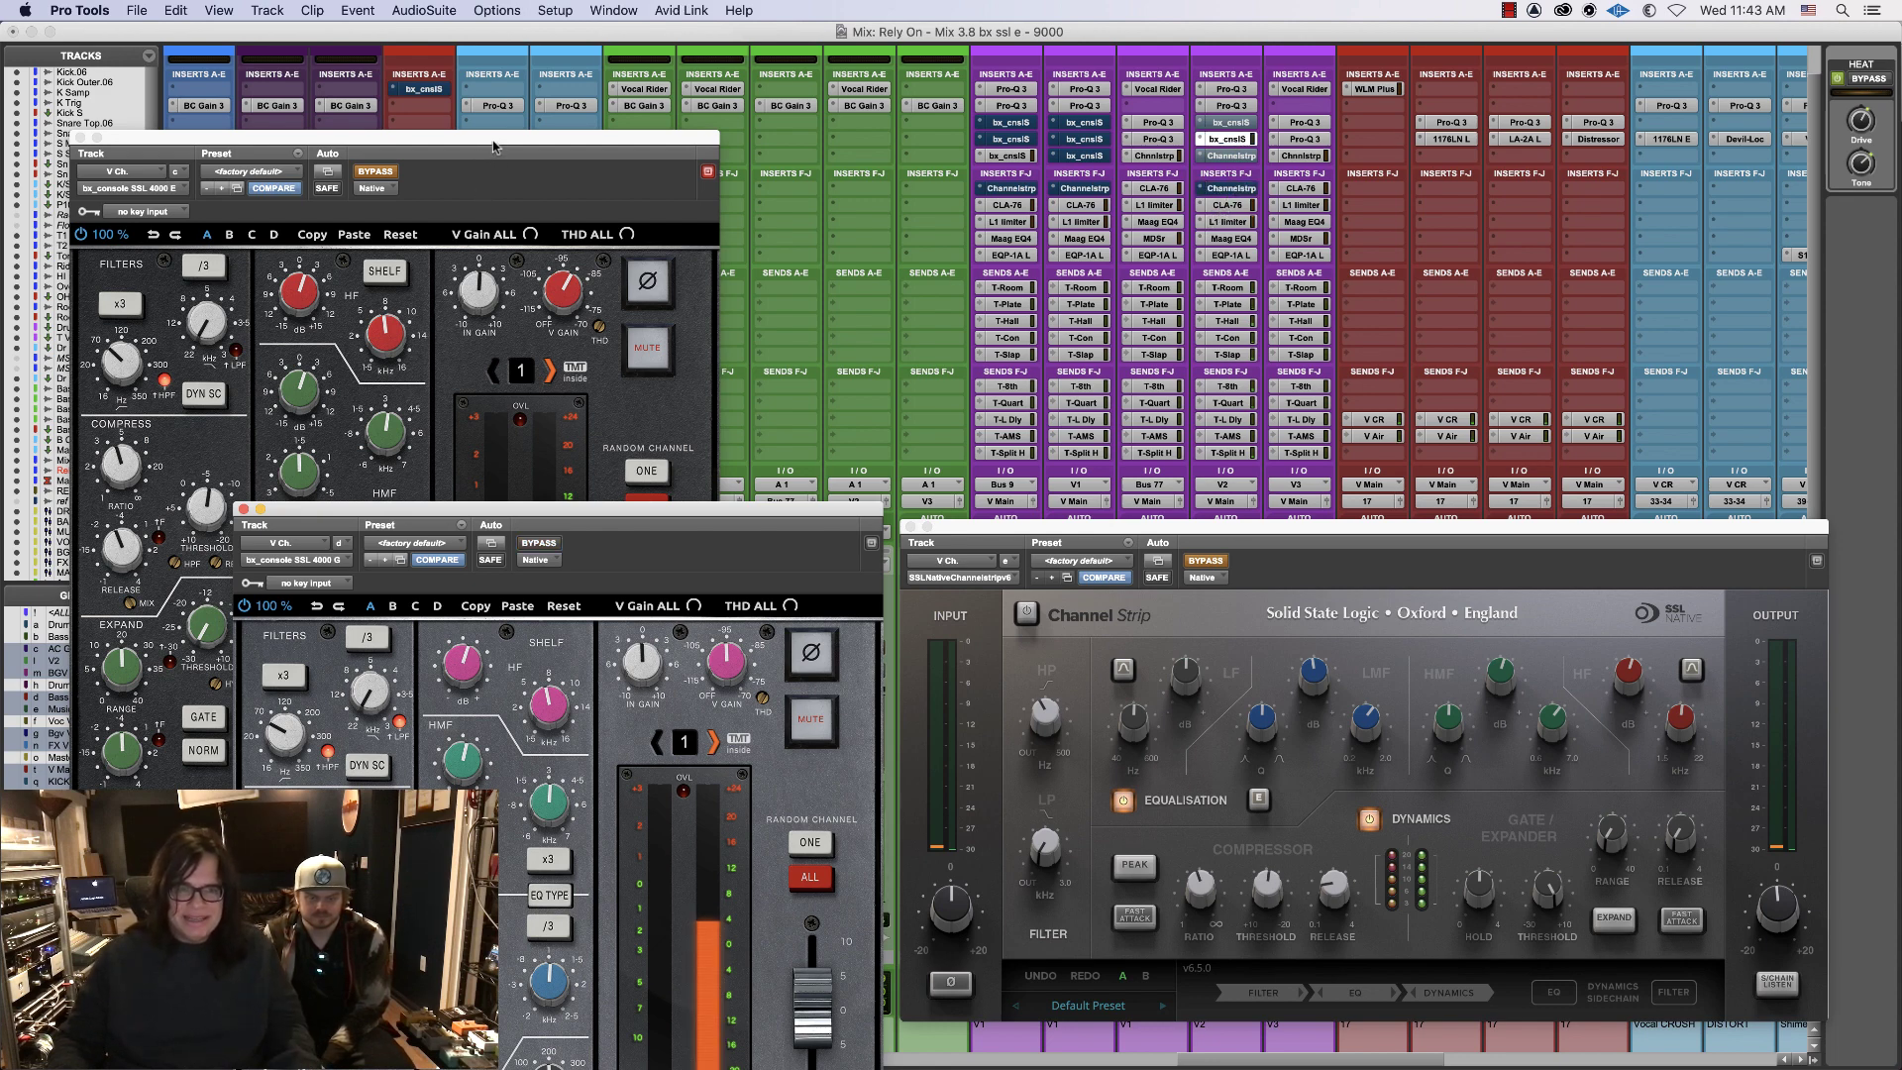
{"action": "left_click_drag", "start_coordinate": [494, 168], "coordinate": [414, 508]}
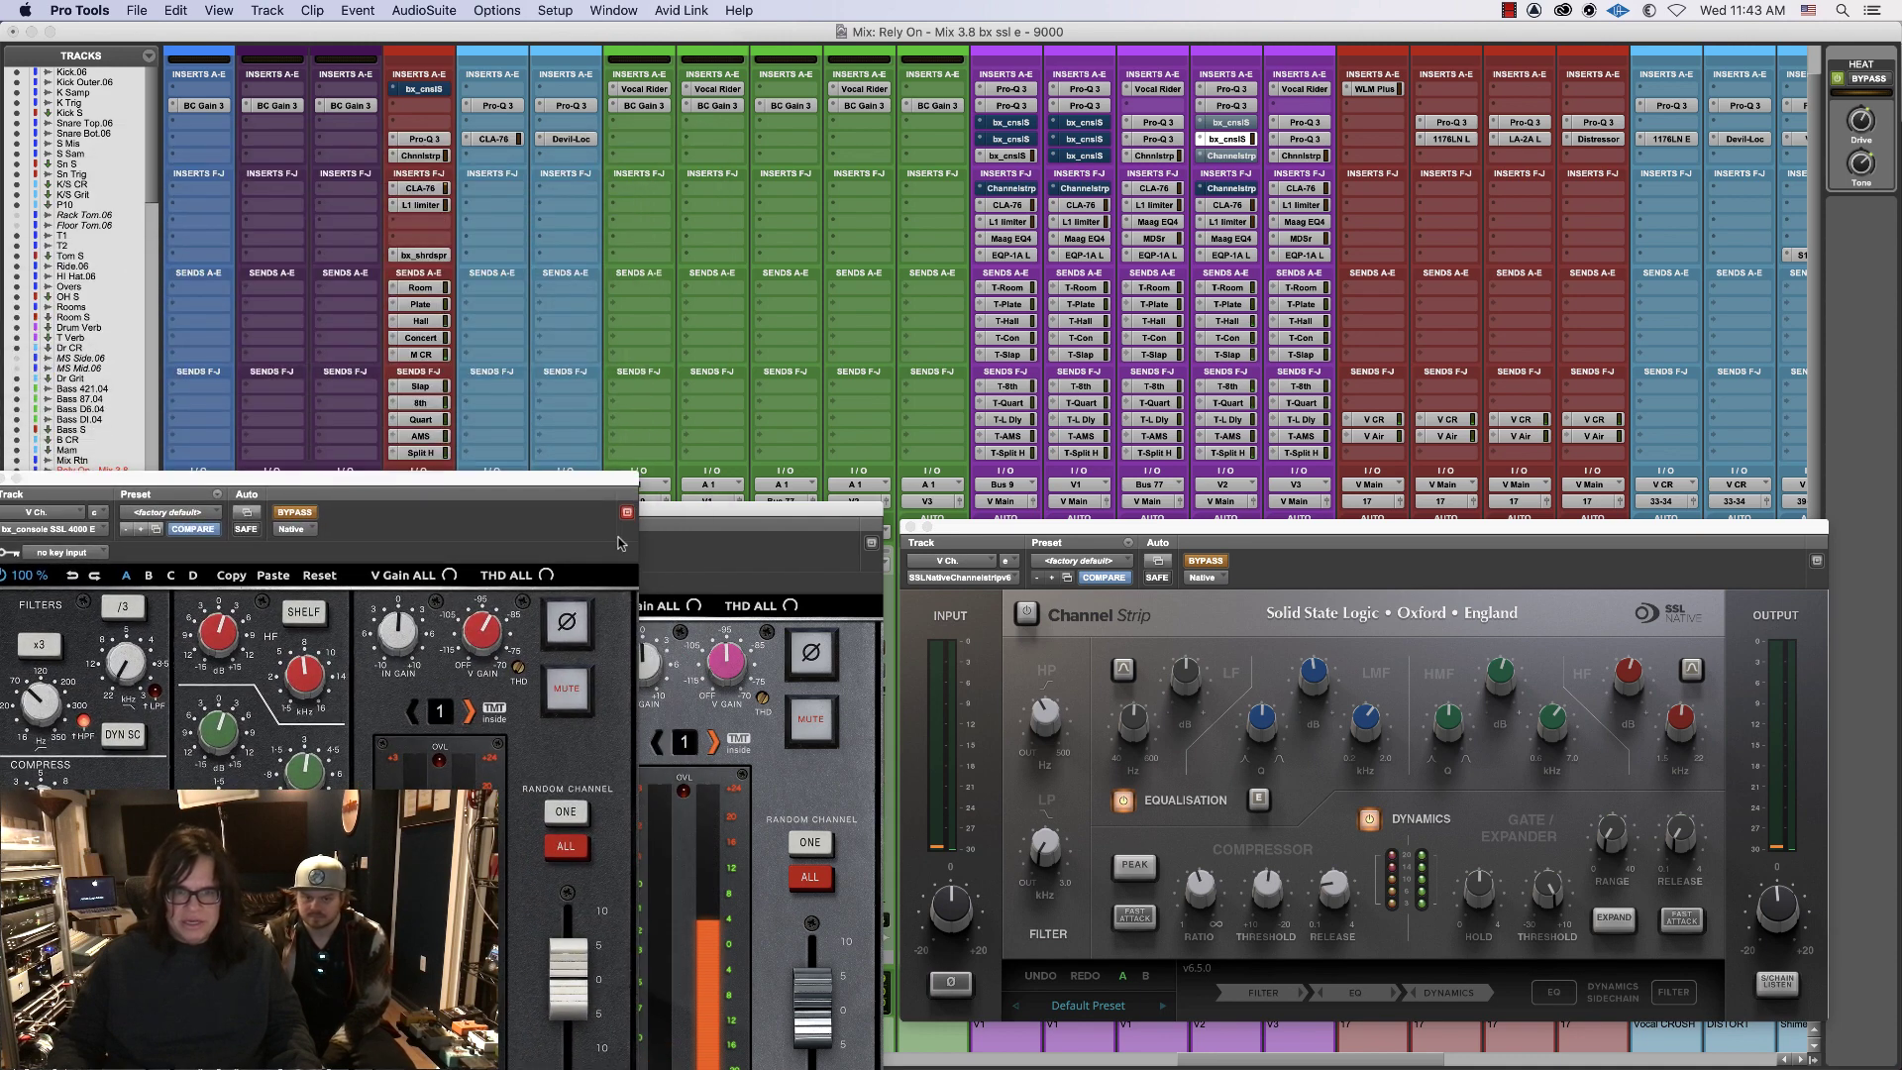
{"action": "left_click_drag", "start_coordinate": [667, 515], "coordinate": [657, 579]}
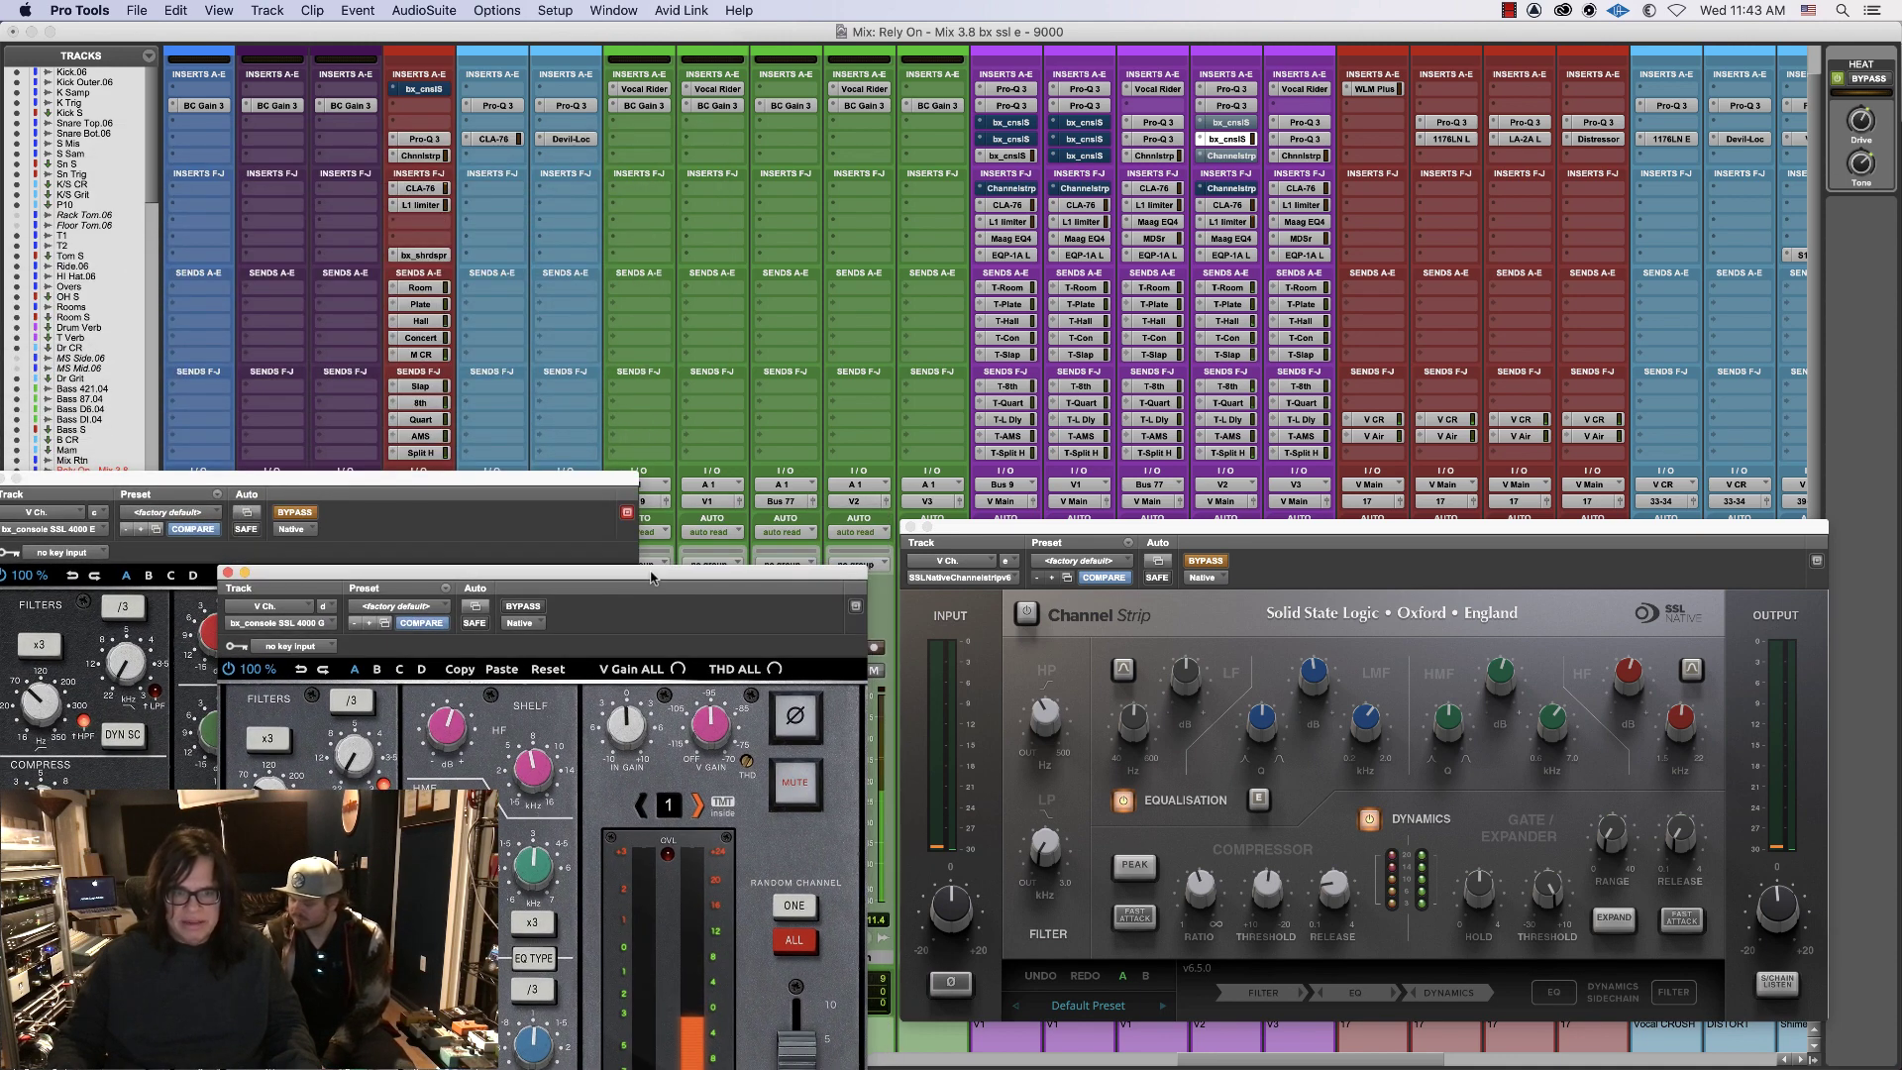
{"action": "left_click", "coordinate": [1230, 140], "text": "super"}
{"action": "left_click", "coordinate": [1231, 124], "text": "super"}
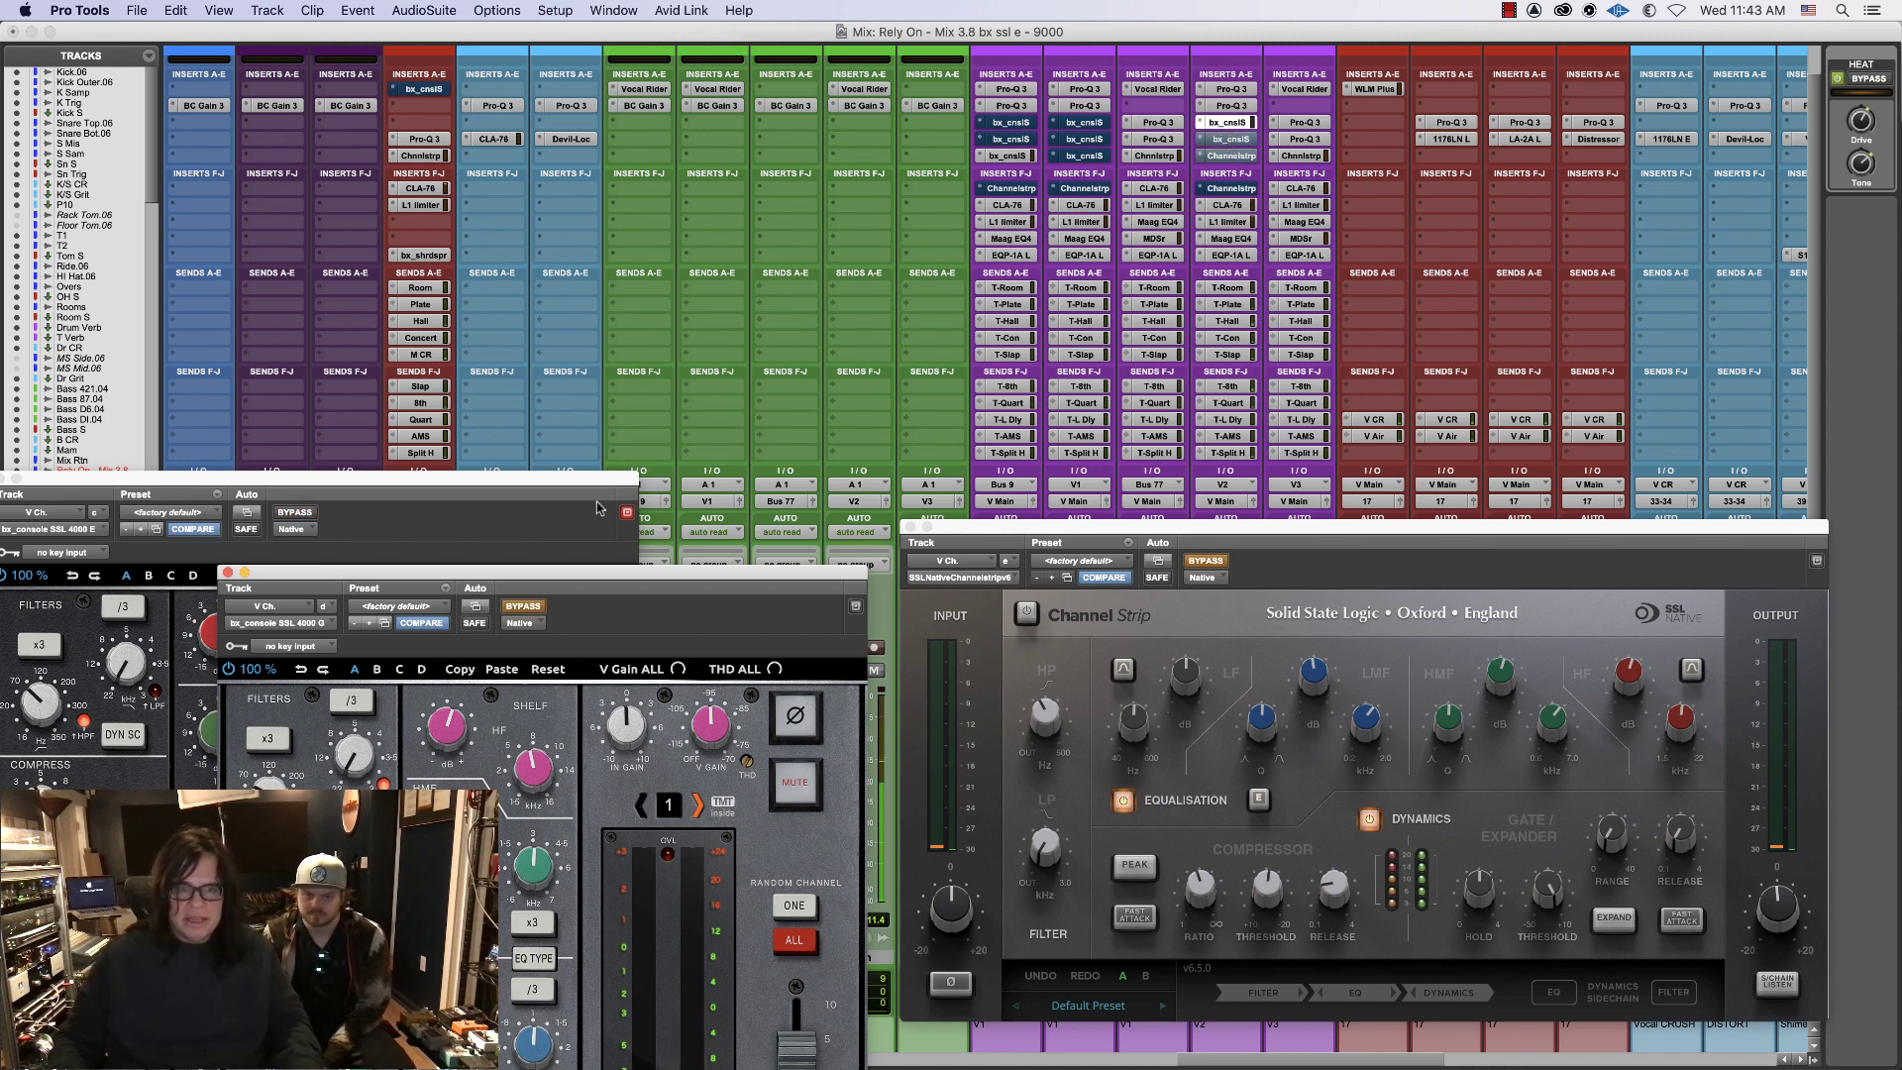
- Audition V Ch. through the SSL 4000 E, bypass it and reactivate the Native Channelstrip, keeping the console window clear of the inserts
{"action": "left_click_drag", "start_coordinate": [588, 486], "coordinate": [752, 201]}
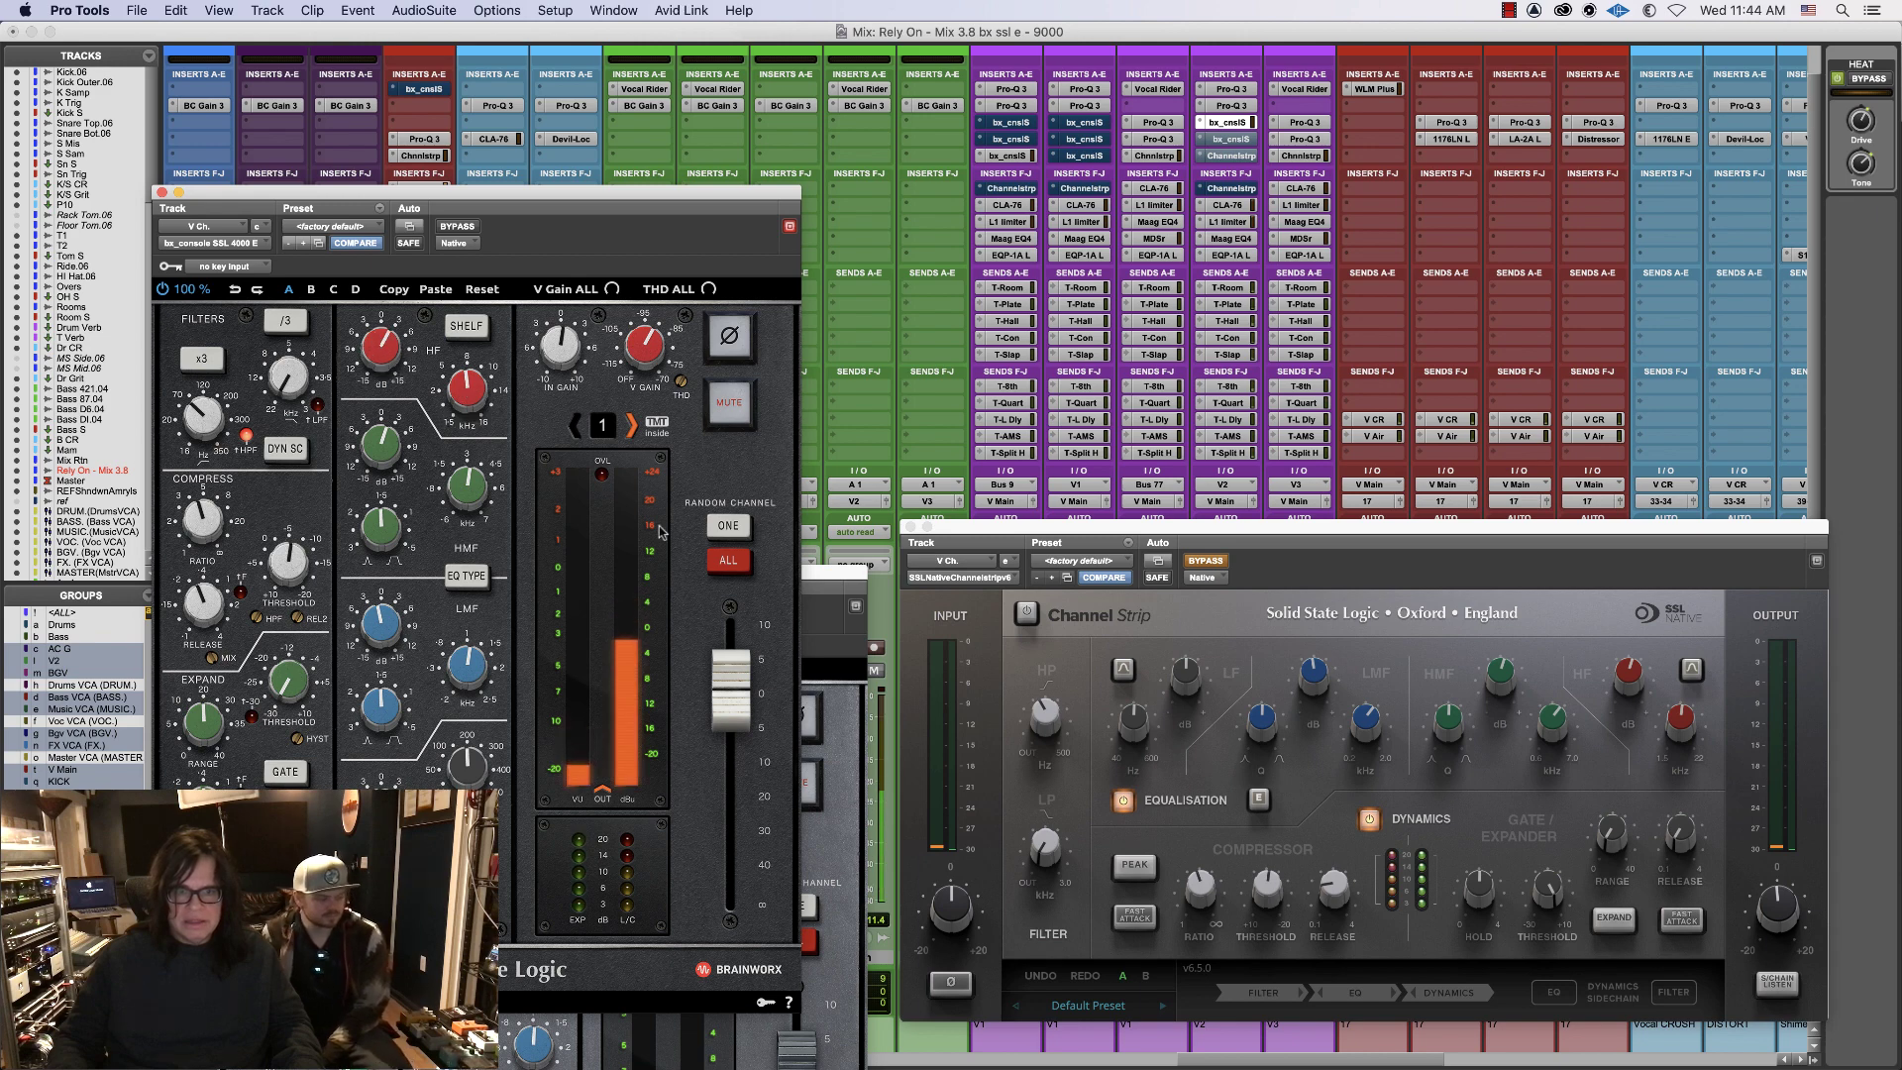
{"action": "left_click_drag", "start_coordinate": [729, 674], "coordinate": [731, 669]}
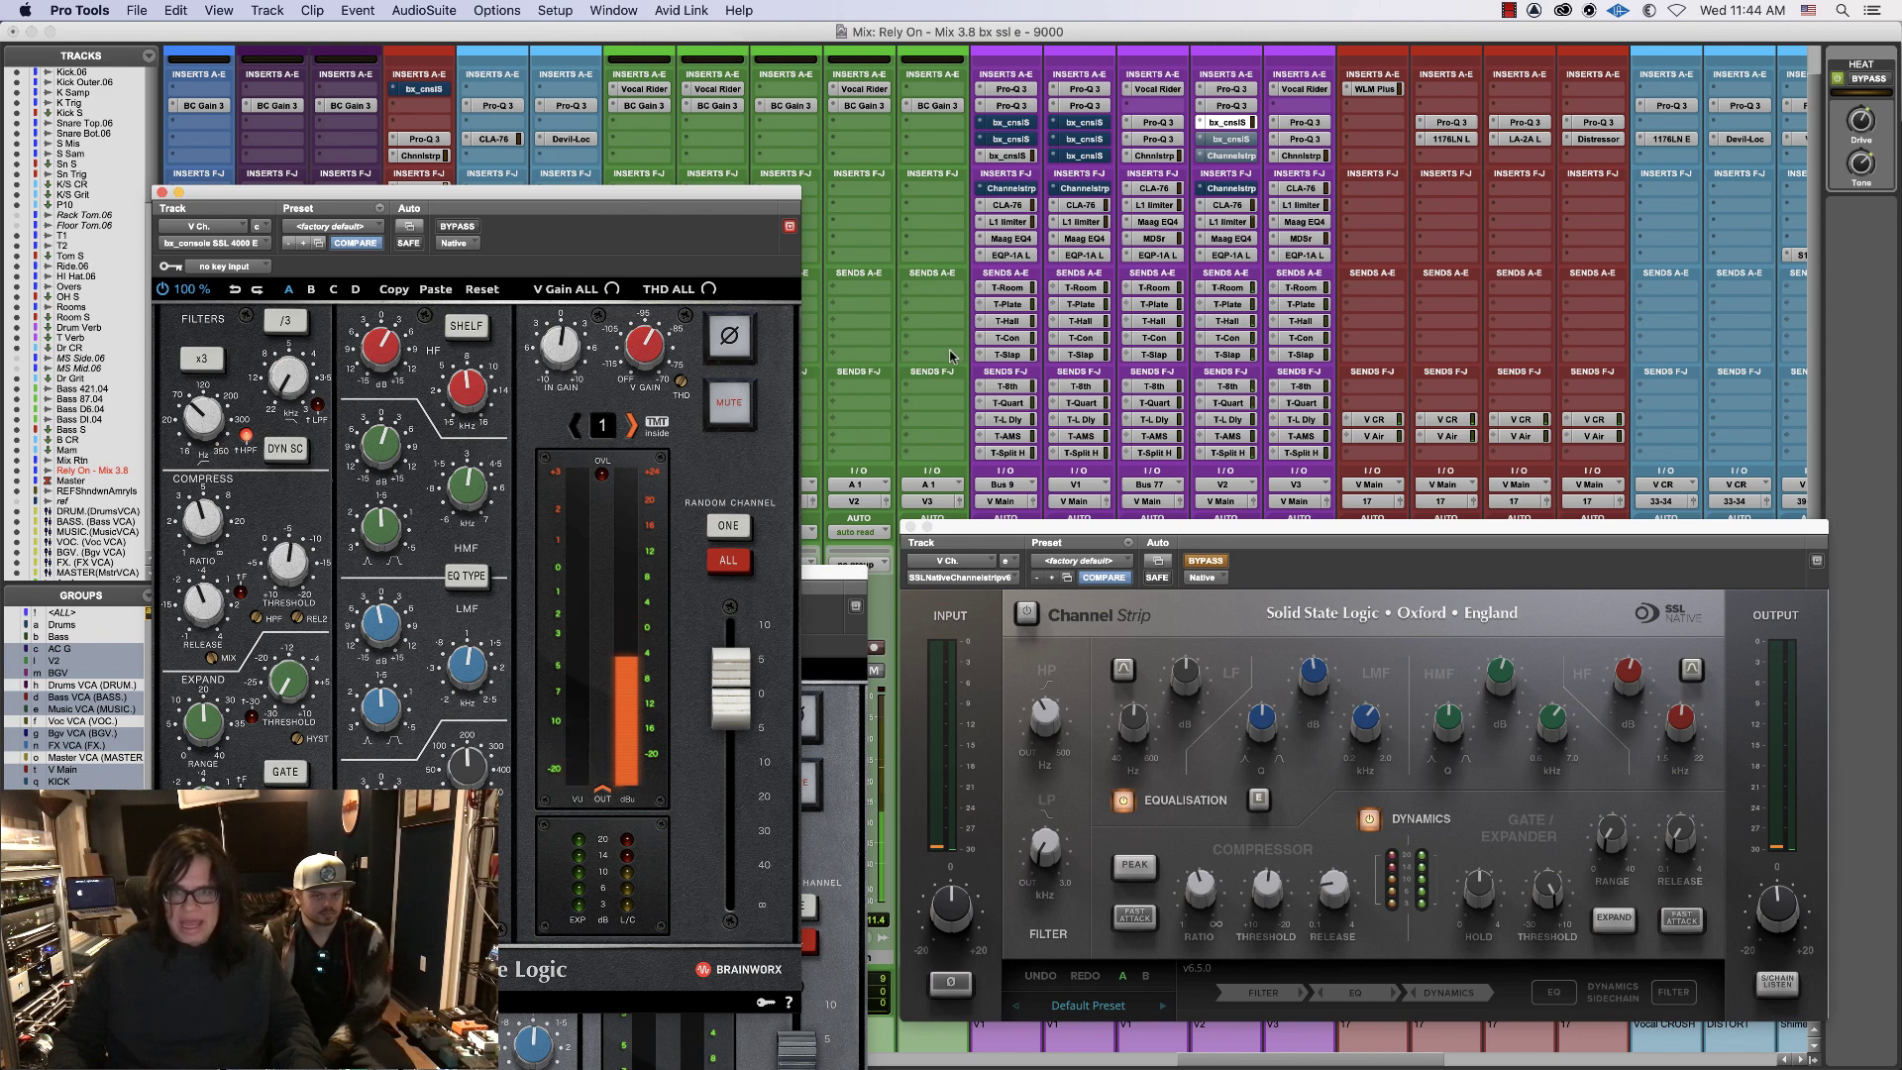
{"action": "left_click", "coordinate": [1229, 122], "text": "super"}
{"action": "left_click", "coordinate": [1229, 155], "text": "super"}
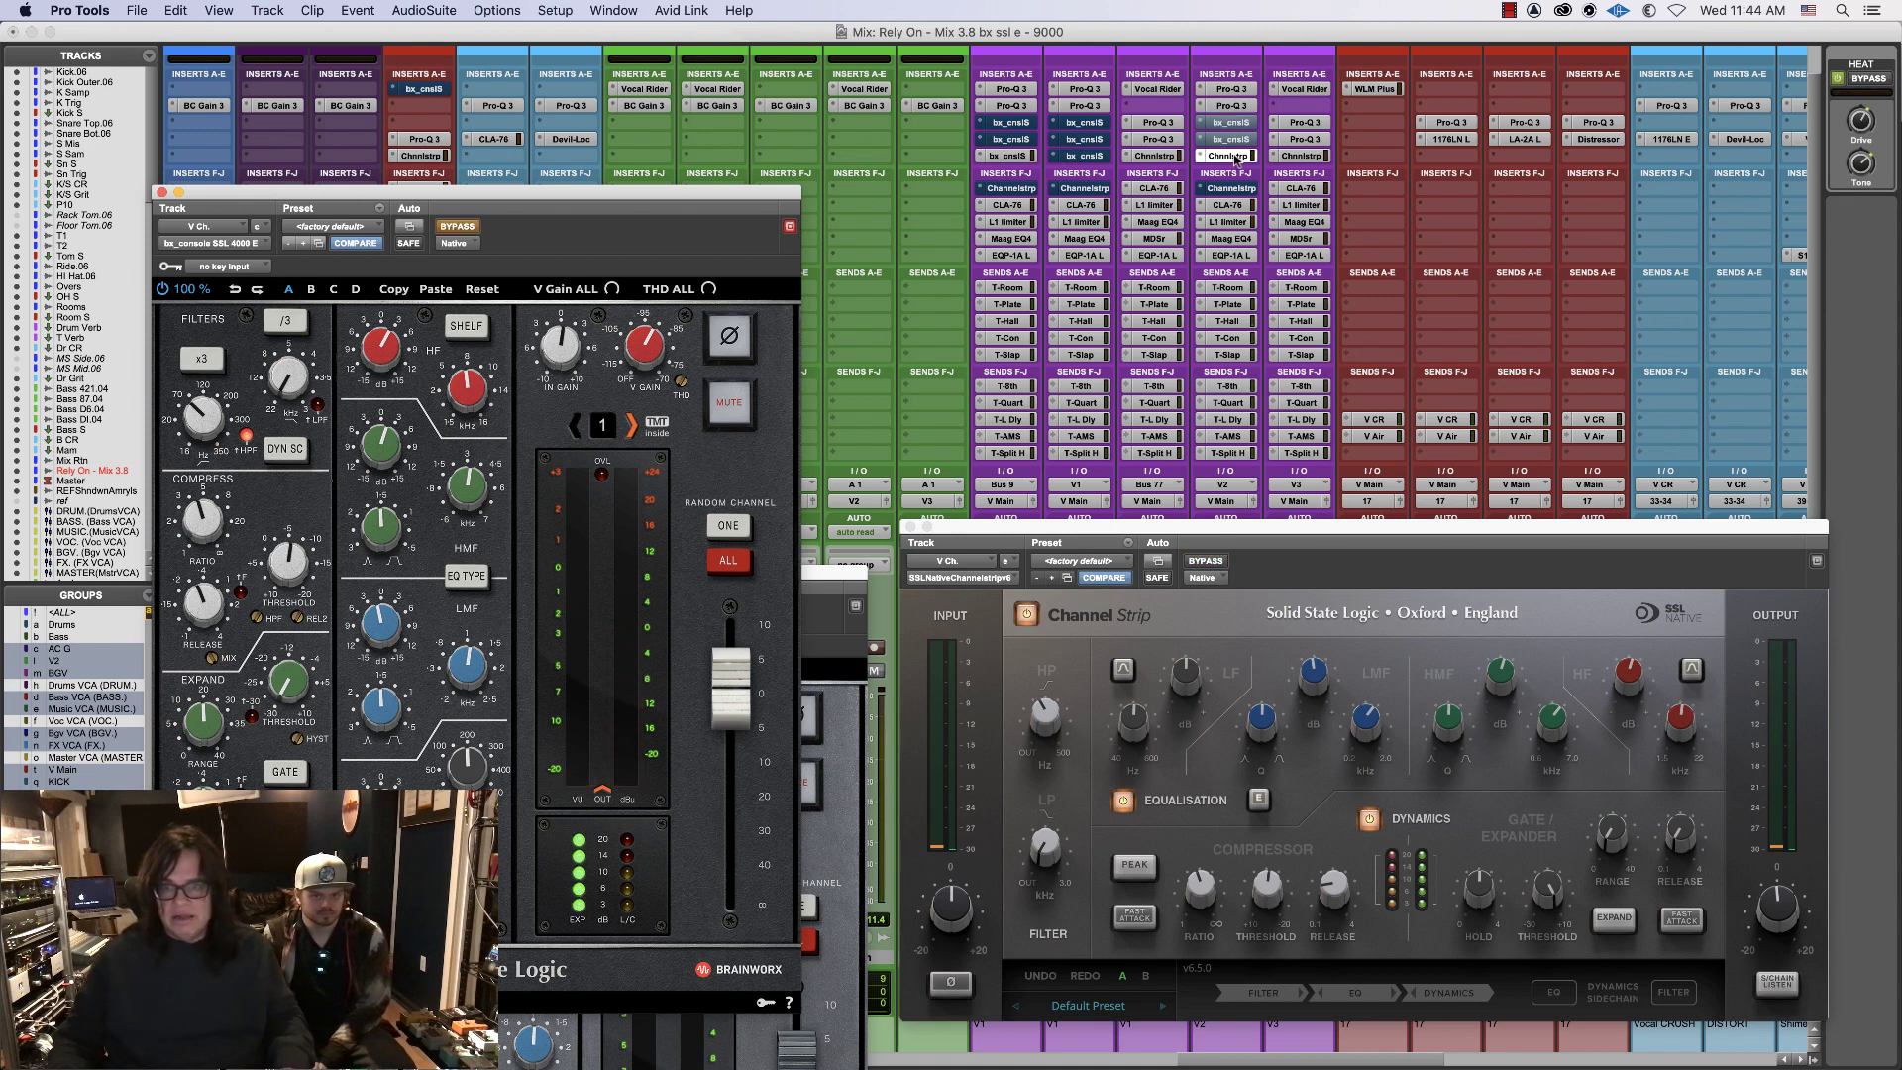
{"action": "left_click_drag", "start_coordinate": [735, 200], "coordinate": [712, 395]}
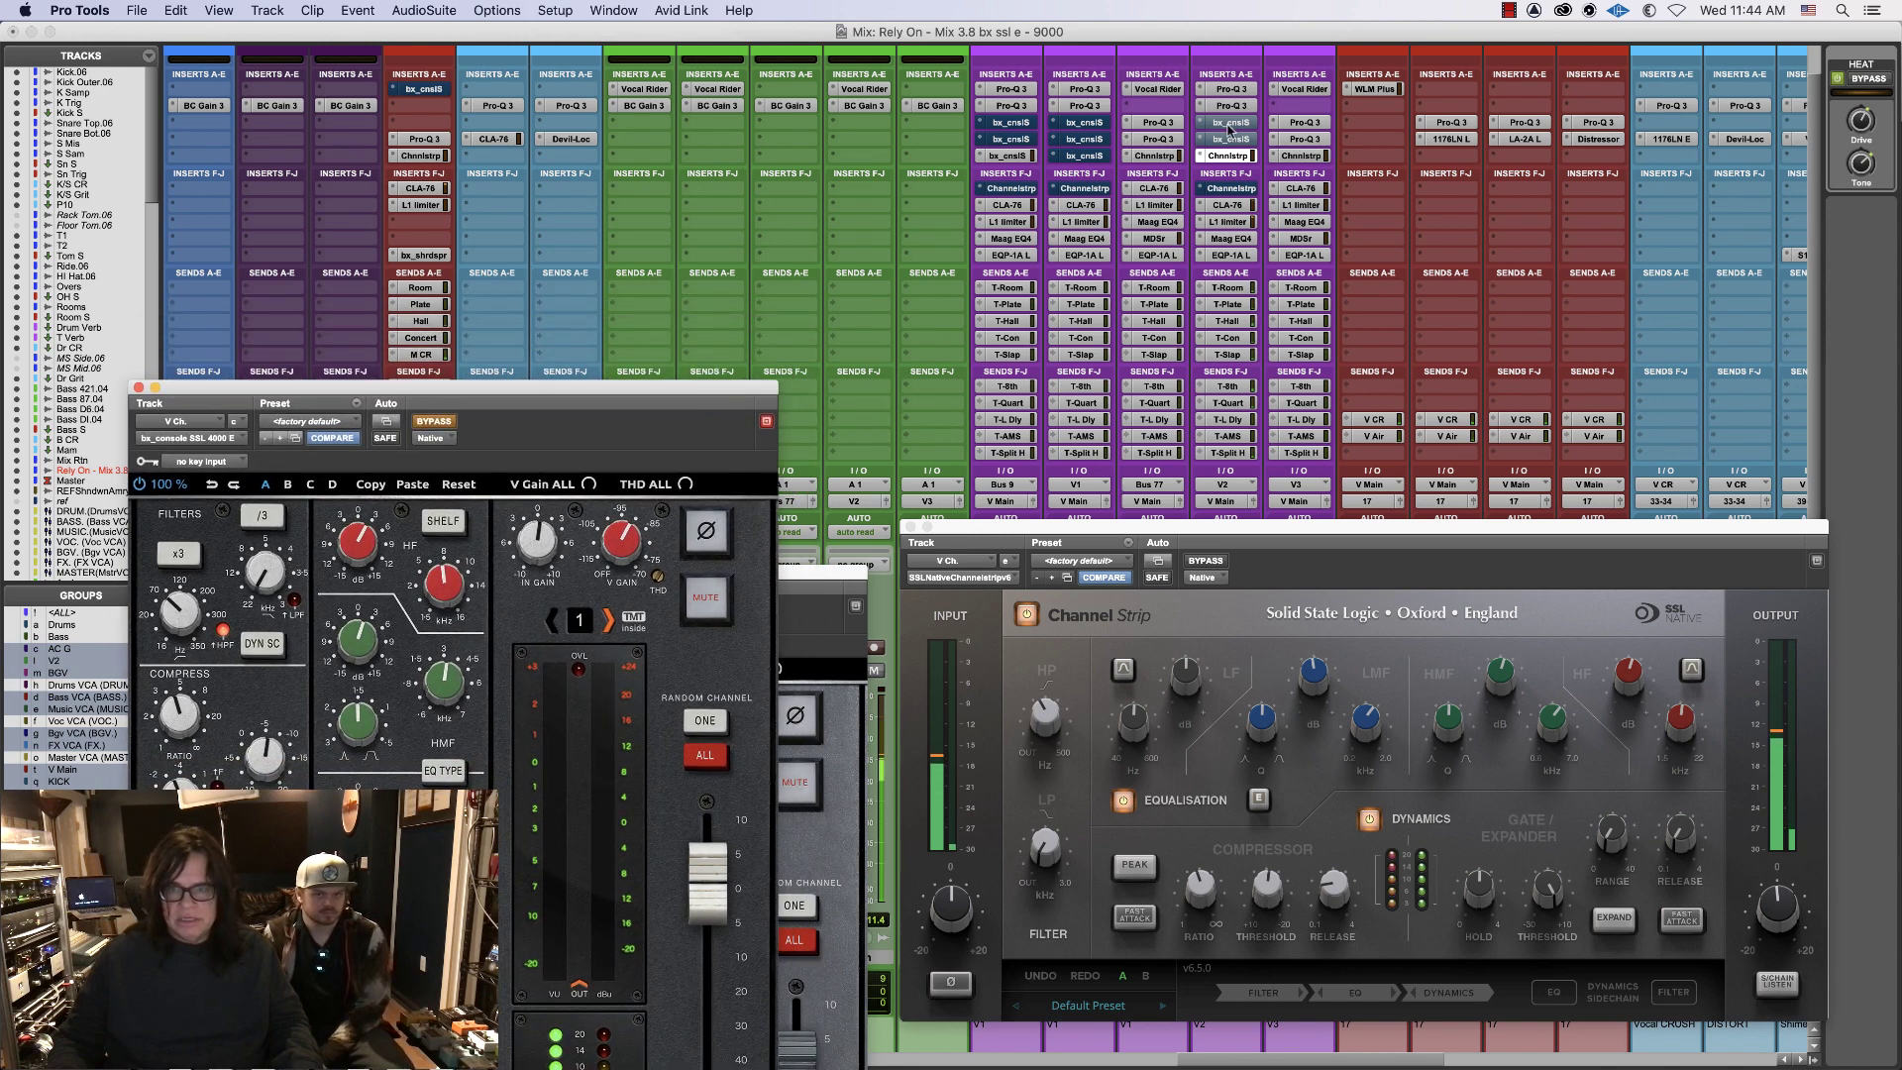
- Place the active Native Channelstrip in insert F of V Ch. and copy the SSL 9000 J from the neighbouring VV track into insert E
{"action": "left_click", "coordinate": [1232, 188]}
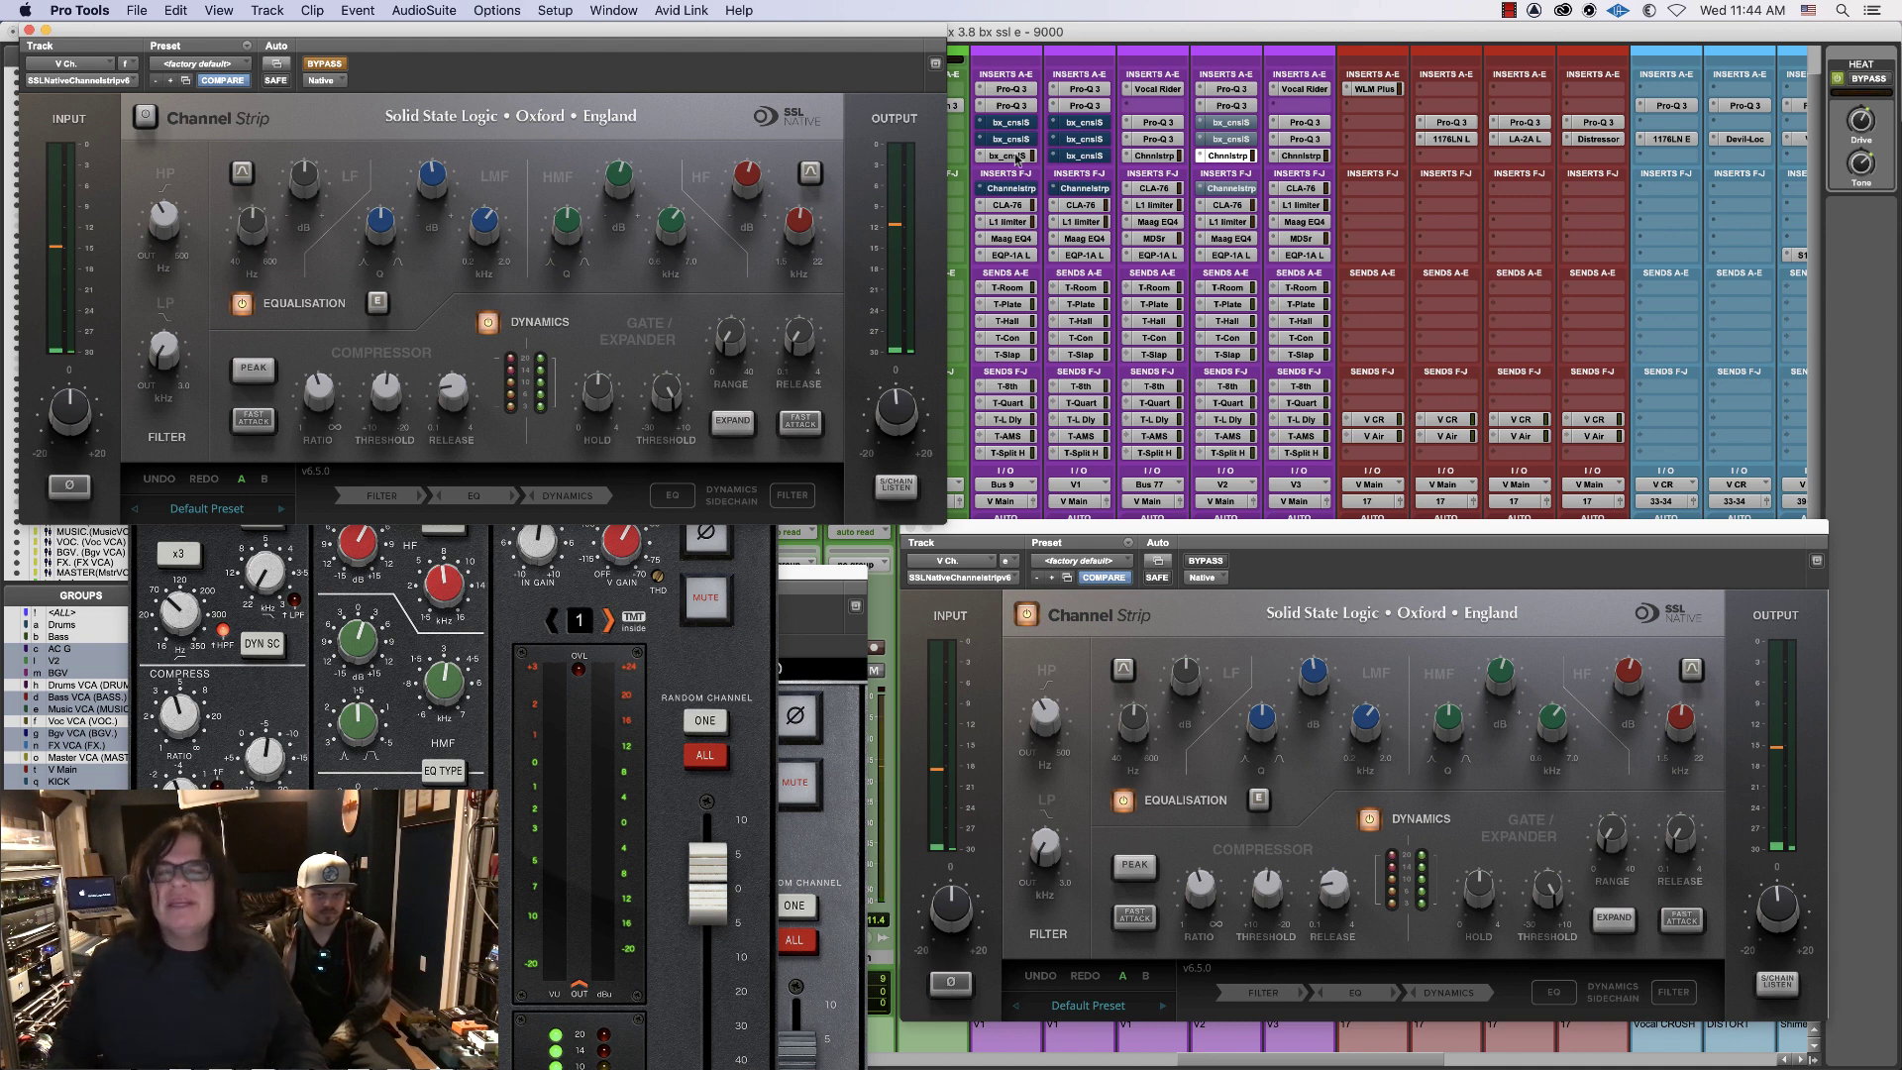
{"action": "left_click", "coordinate": [1223, 187]}
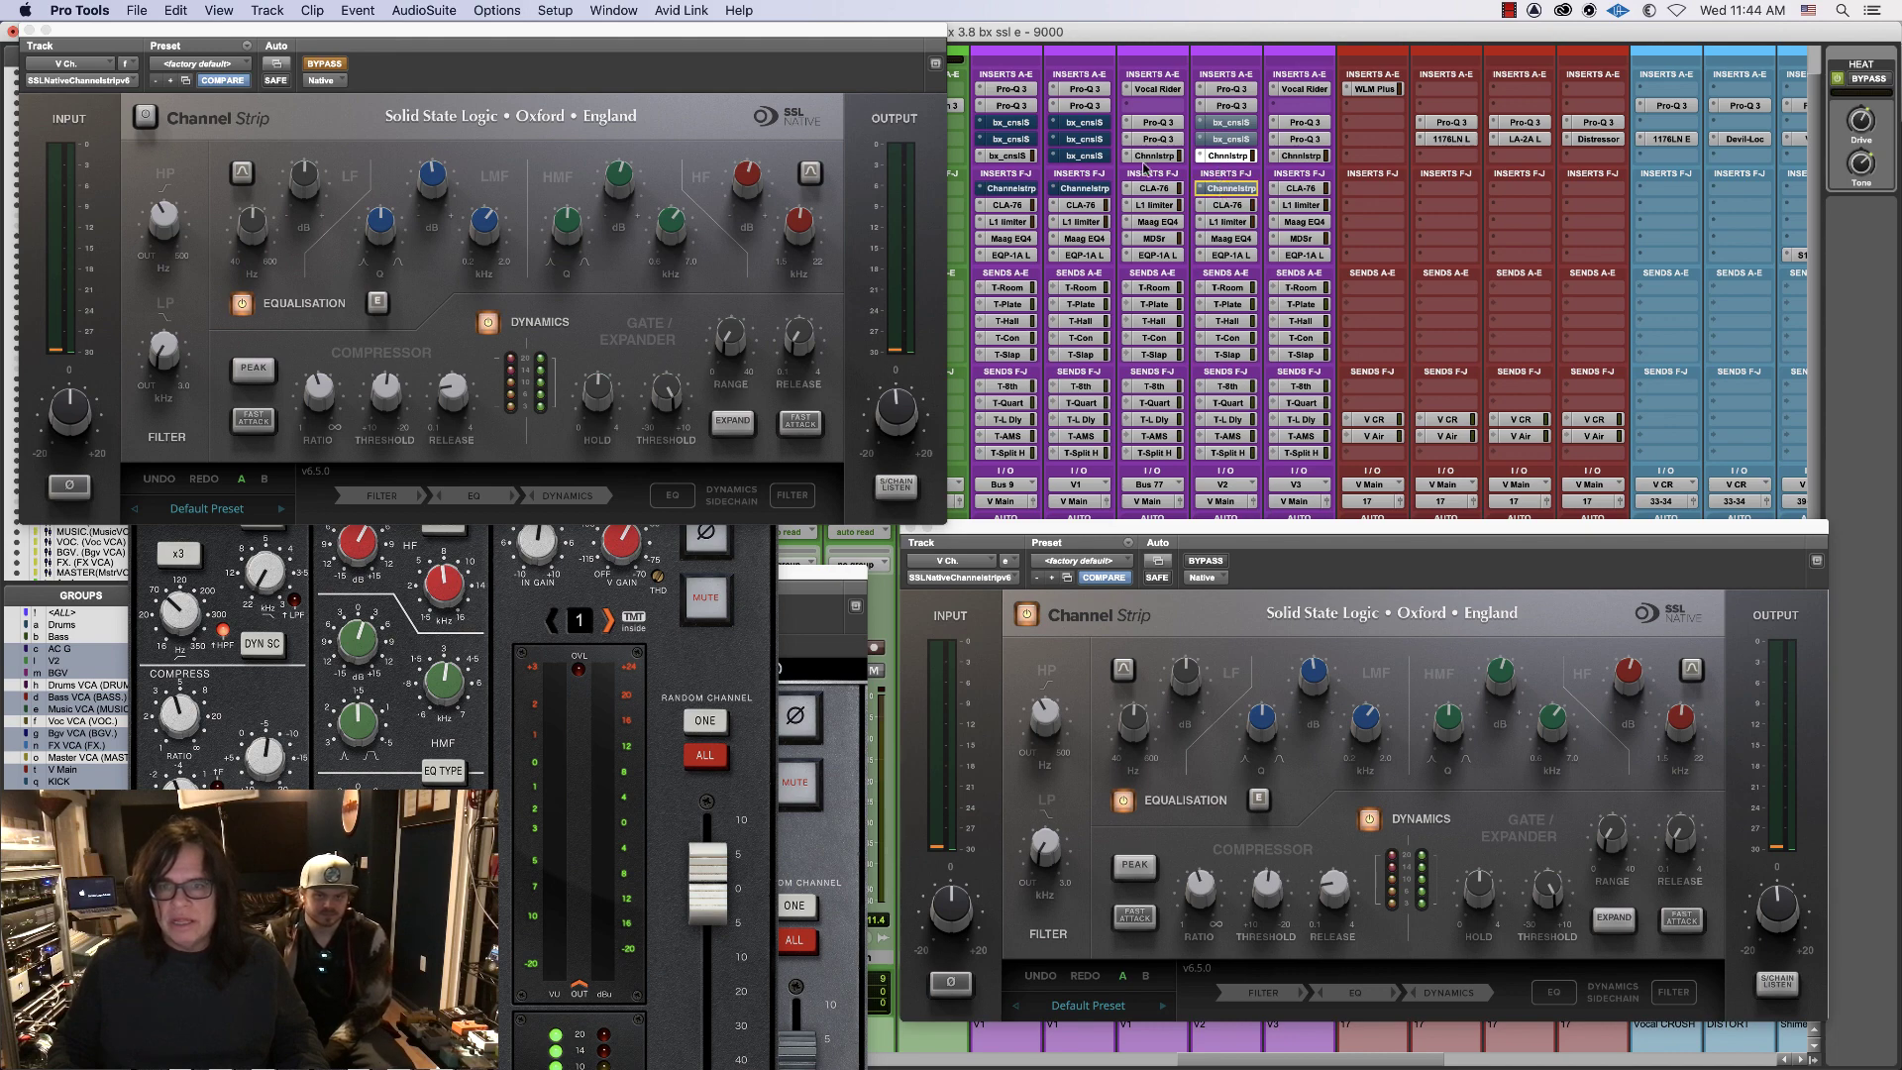
{"action": "left_click", "coordinate": [1091, 158]}
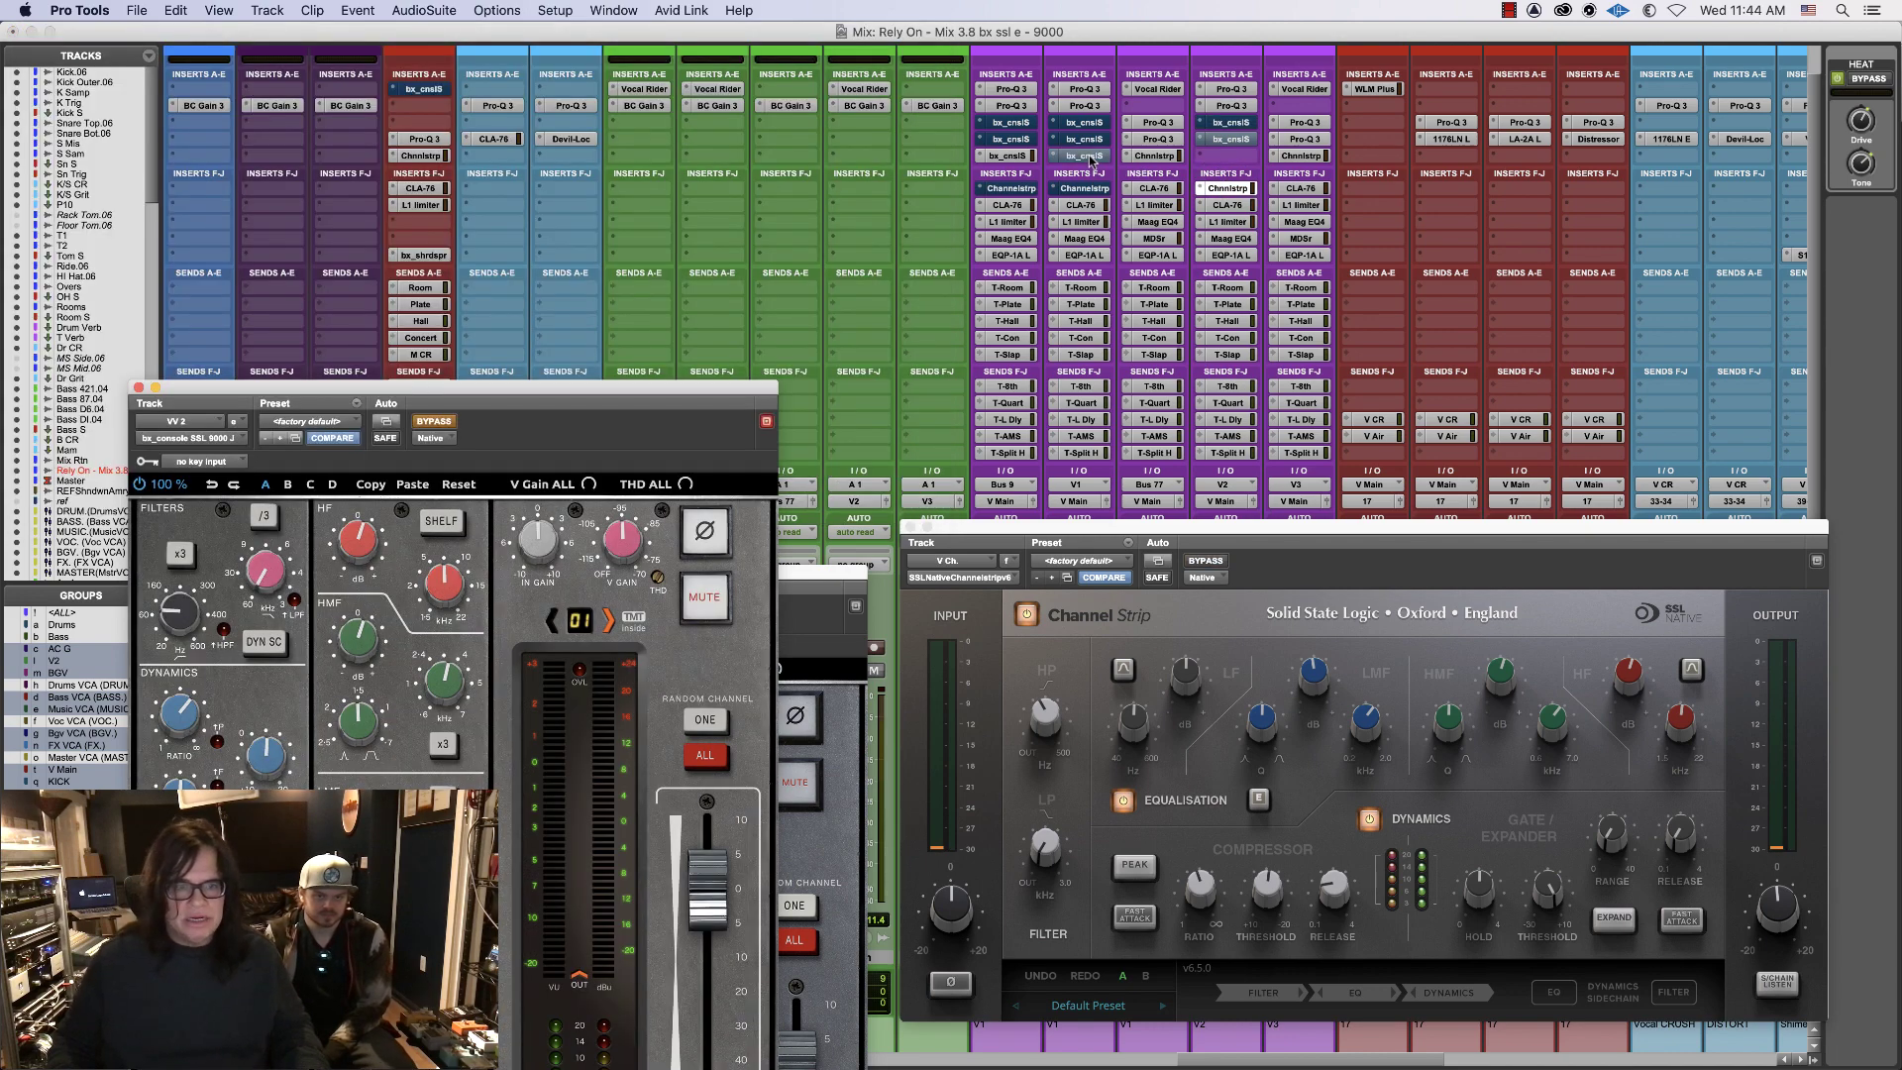
{"action": "left_click_drag", "start_coordinate": [1093, 156], "coordinate": [1213, 153]}
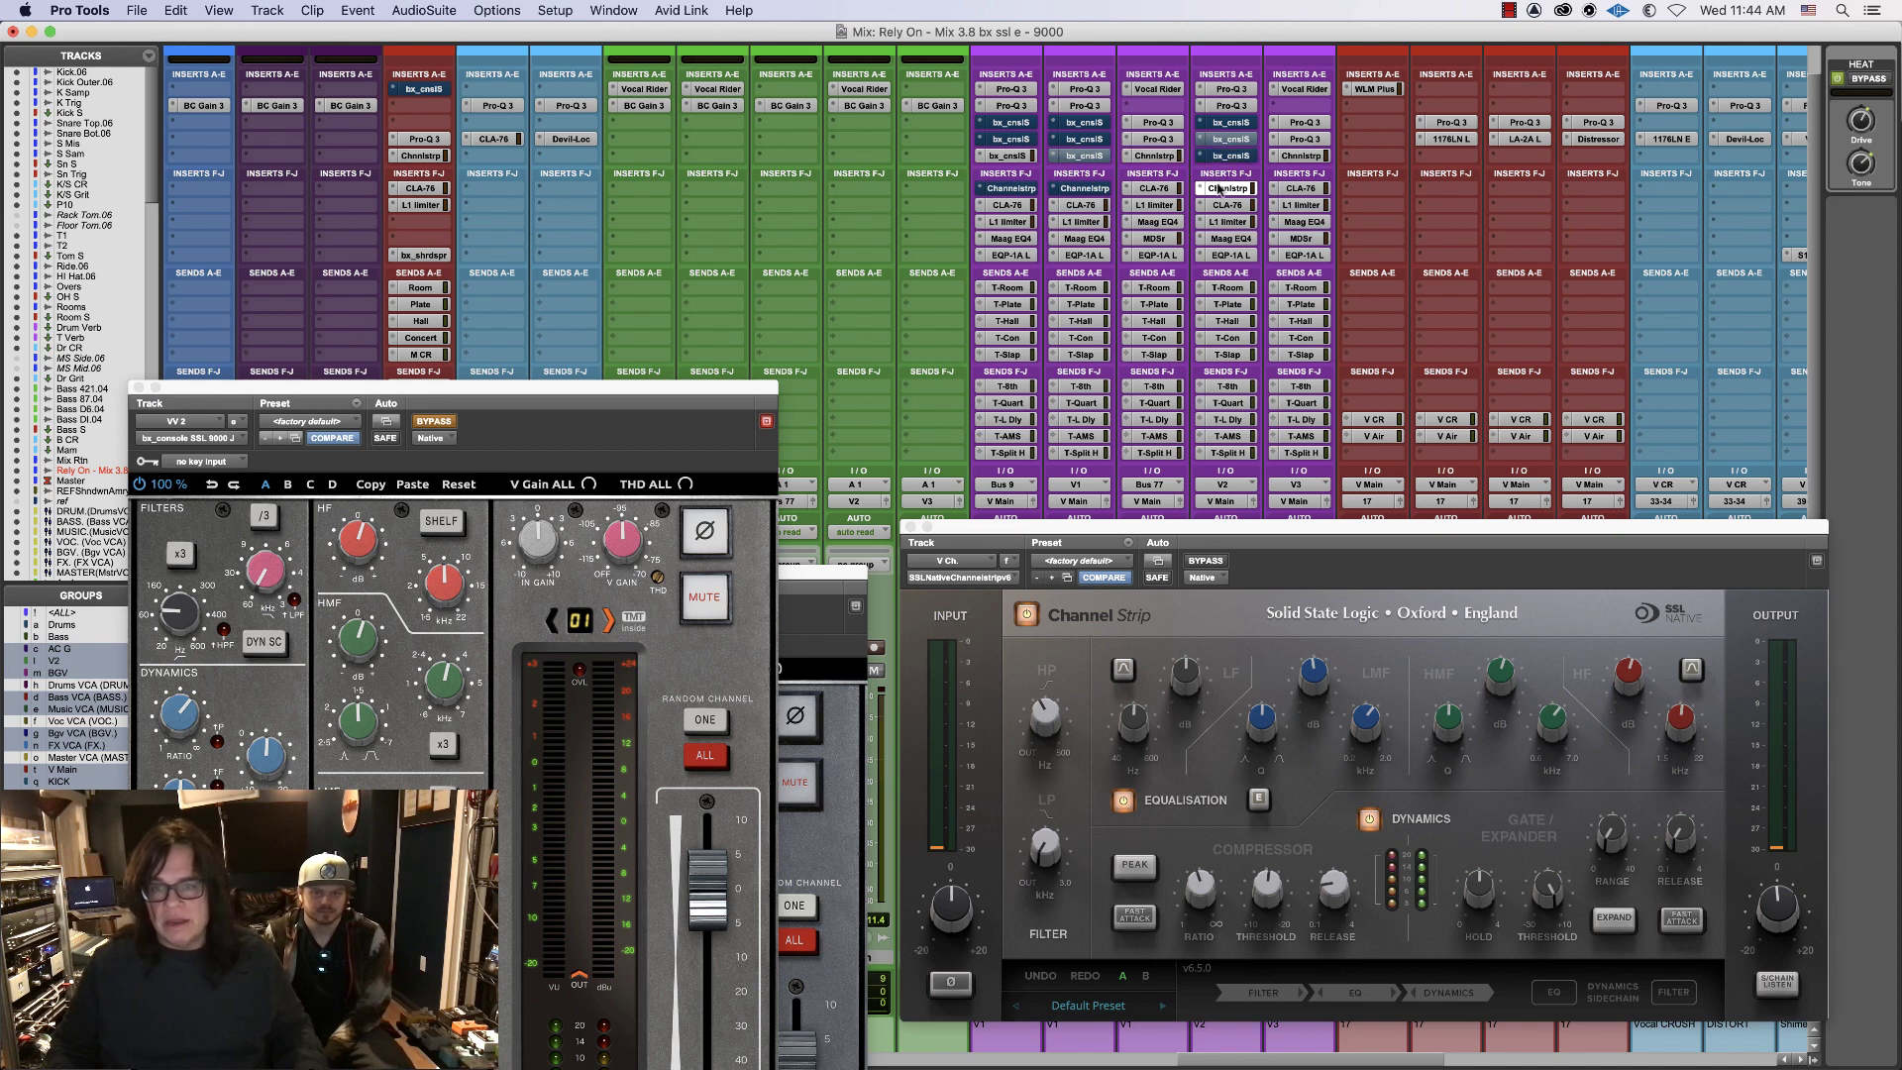
- Close the leftover console windows and open the SSL 9000 J on V Ch., placing its window below the inserts
{"action": "left_click", "coordinate": [138, 389]}
{"action": "left_click_drag", "start_coordinate": [548, 582], "coordinate": [467, 456]}
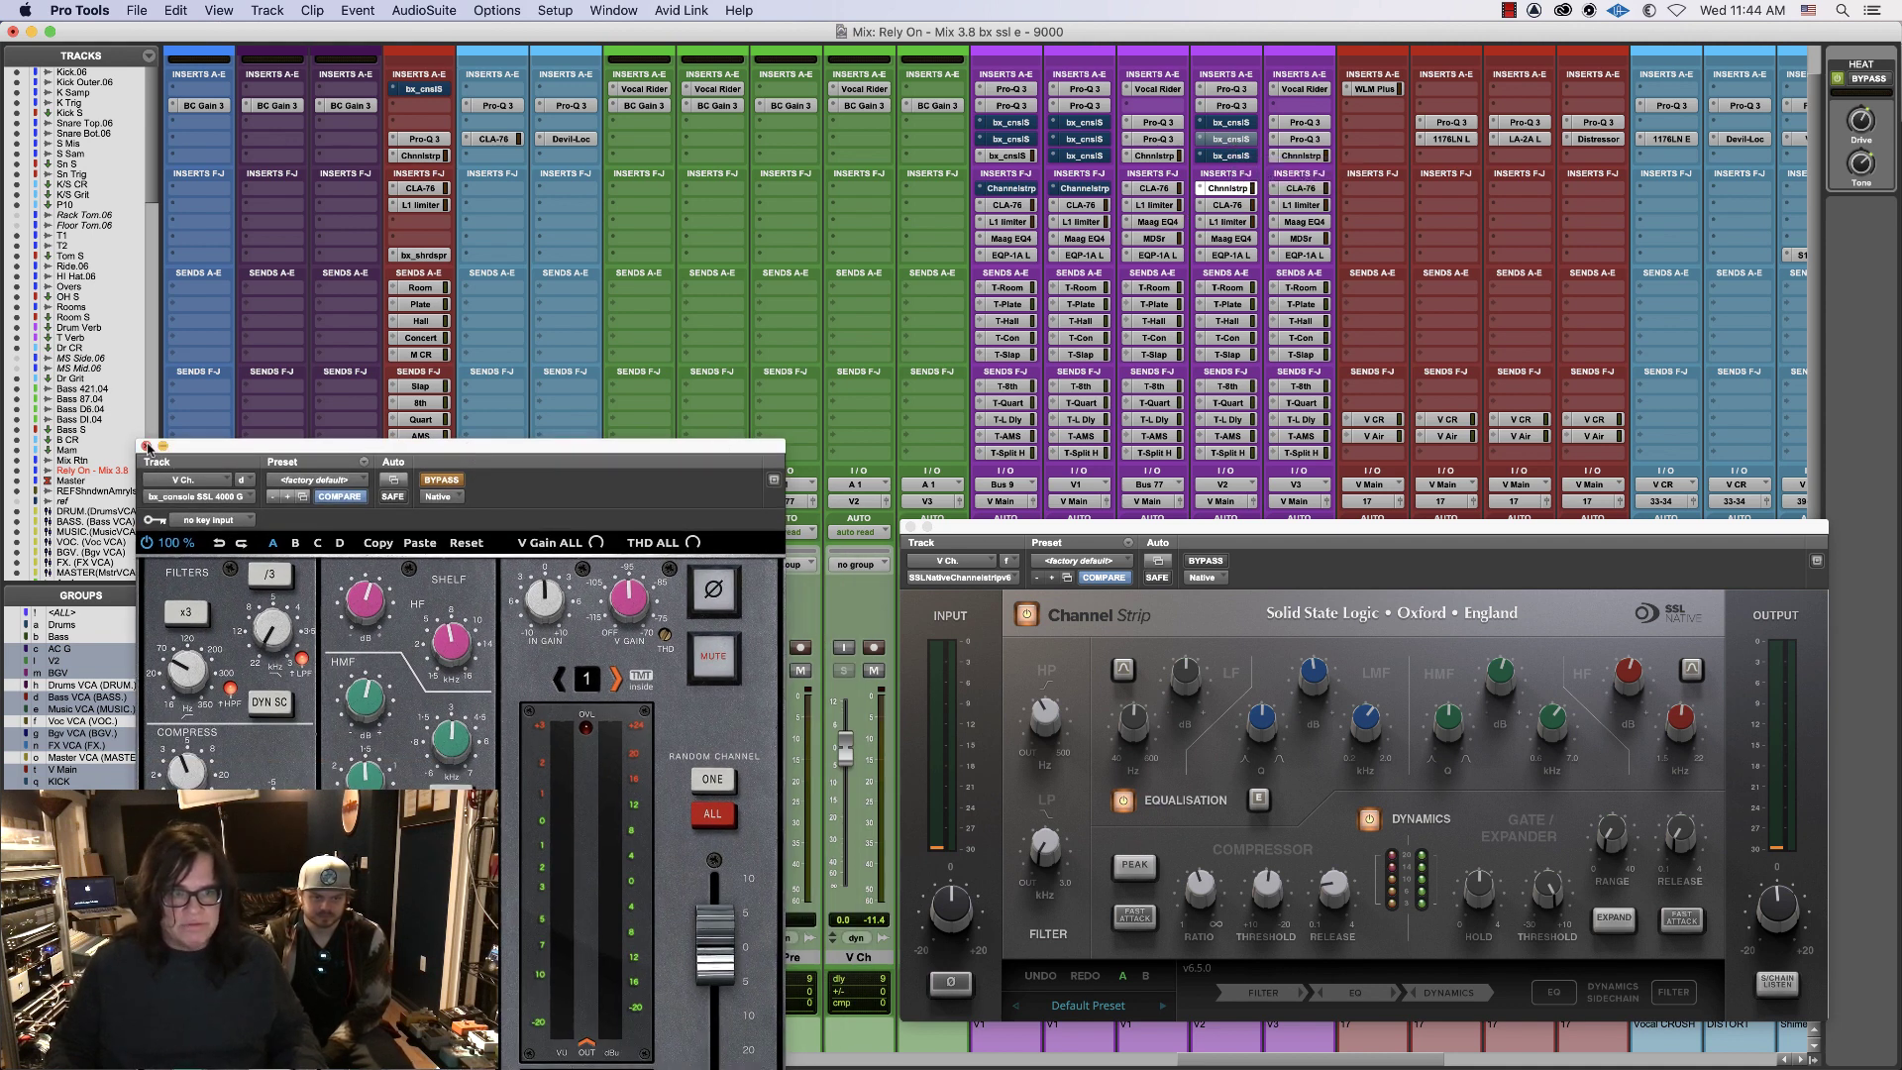
{"action": "left_click", "coordinate": [147, 446]}
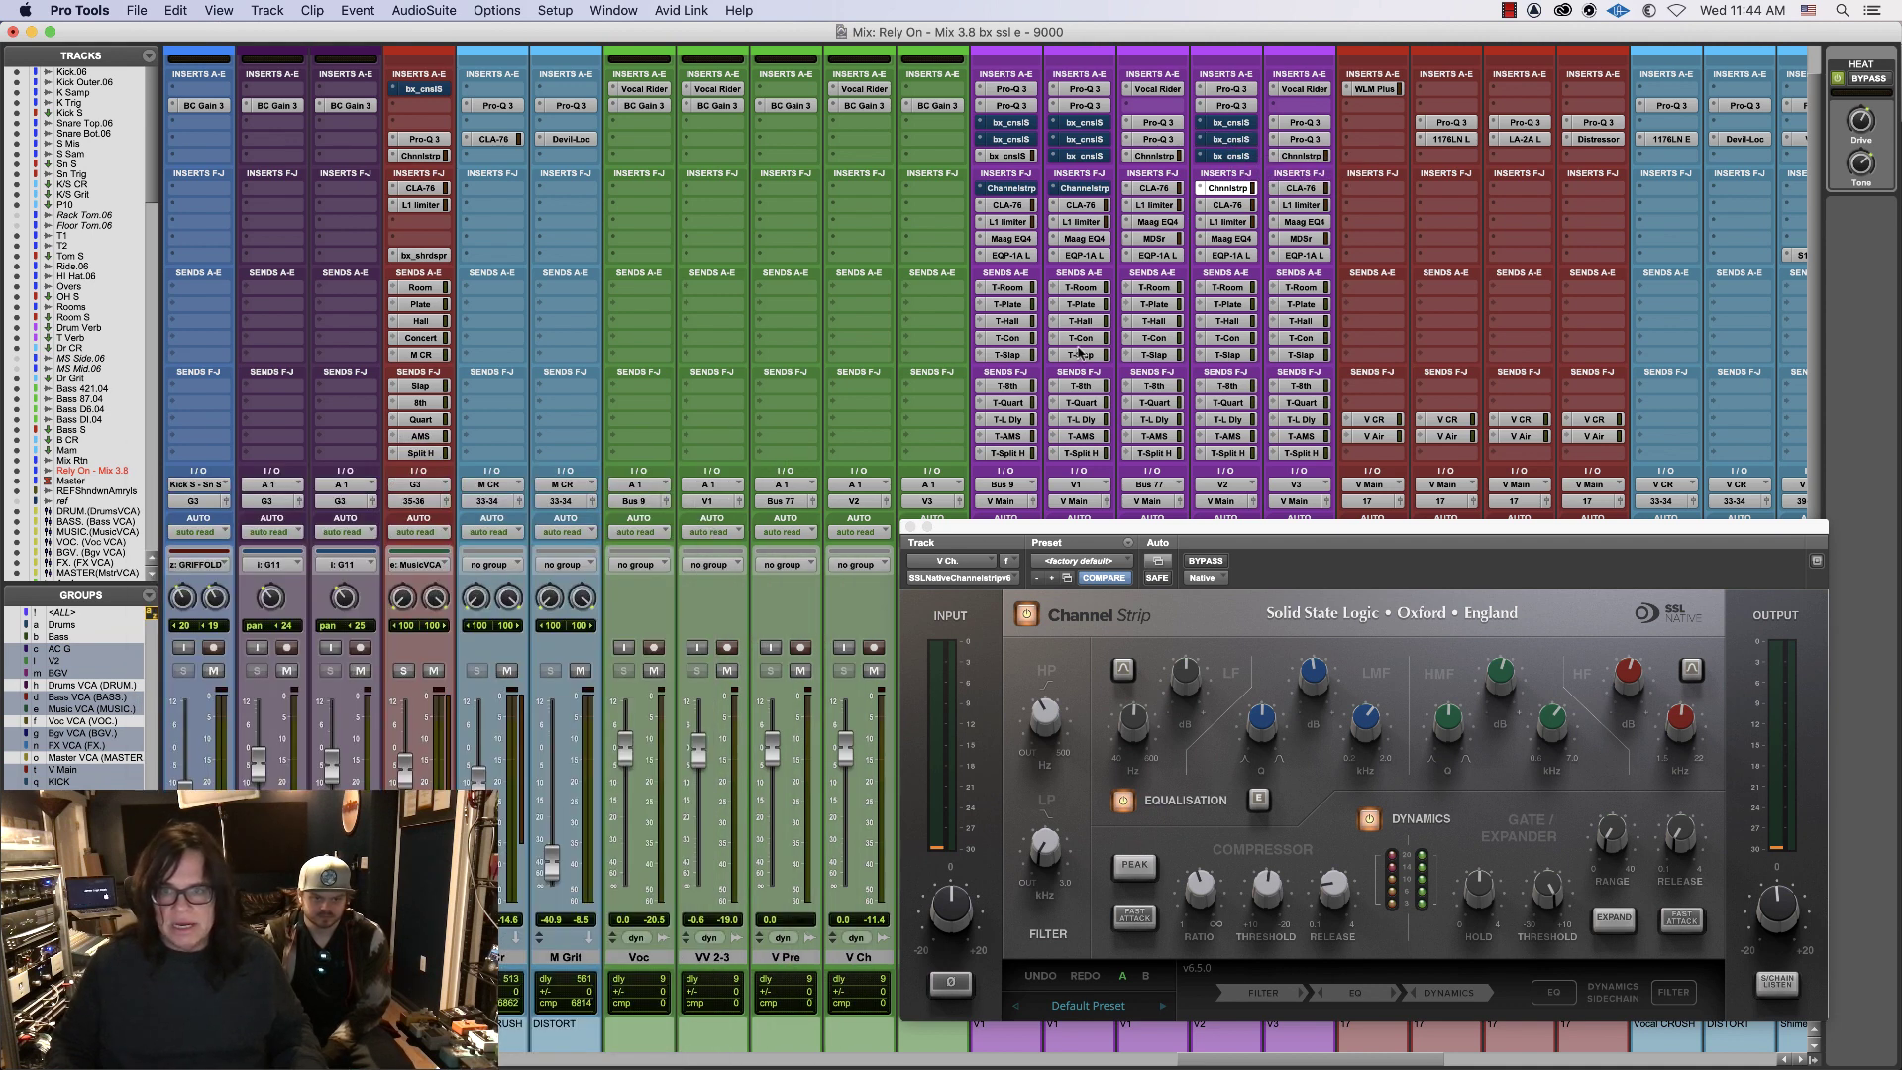
{"action": "left_click", "coordinate": [1233, 156]}
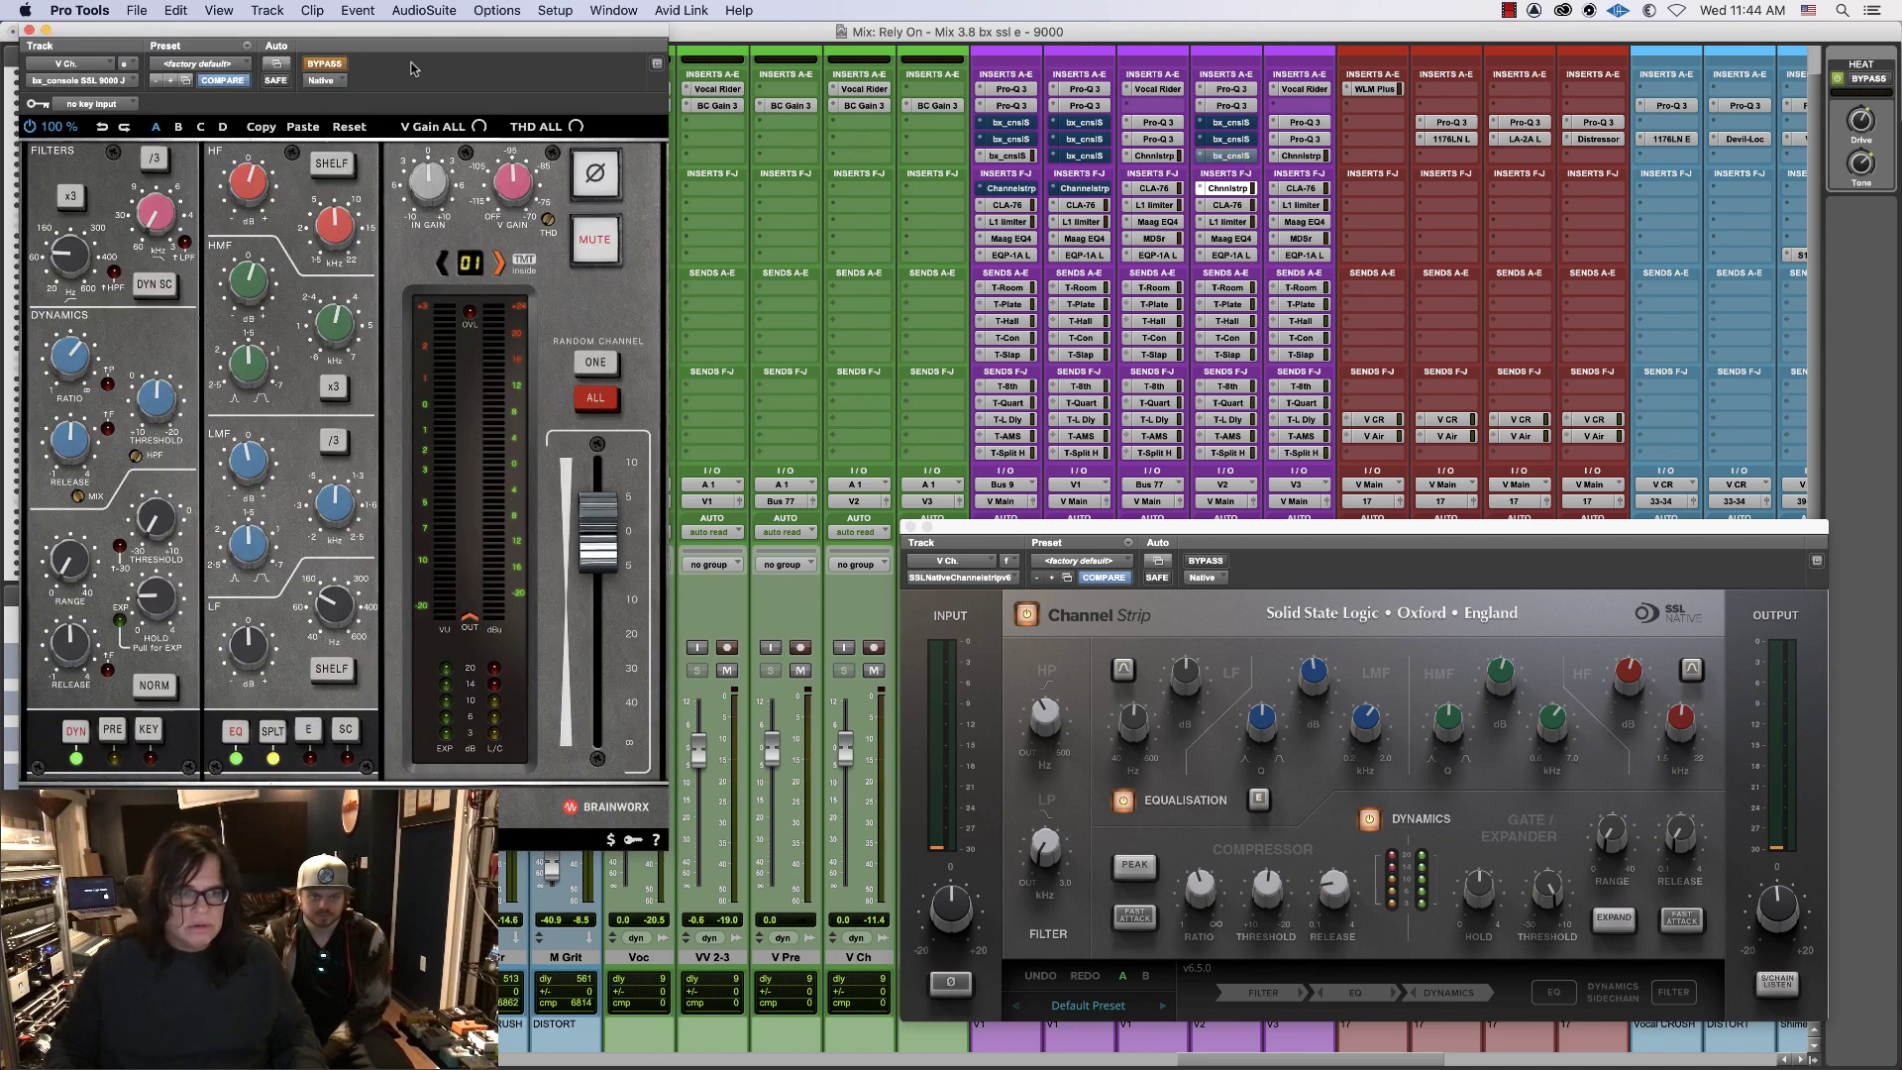
{"action": "left_click_drag", "start_coordinate": [443, 36], "coordinate": [636, 288]}
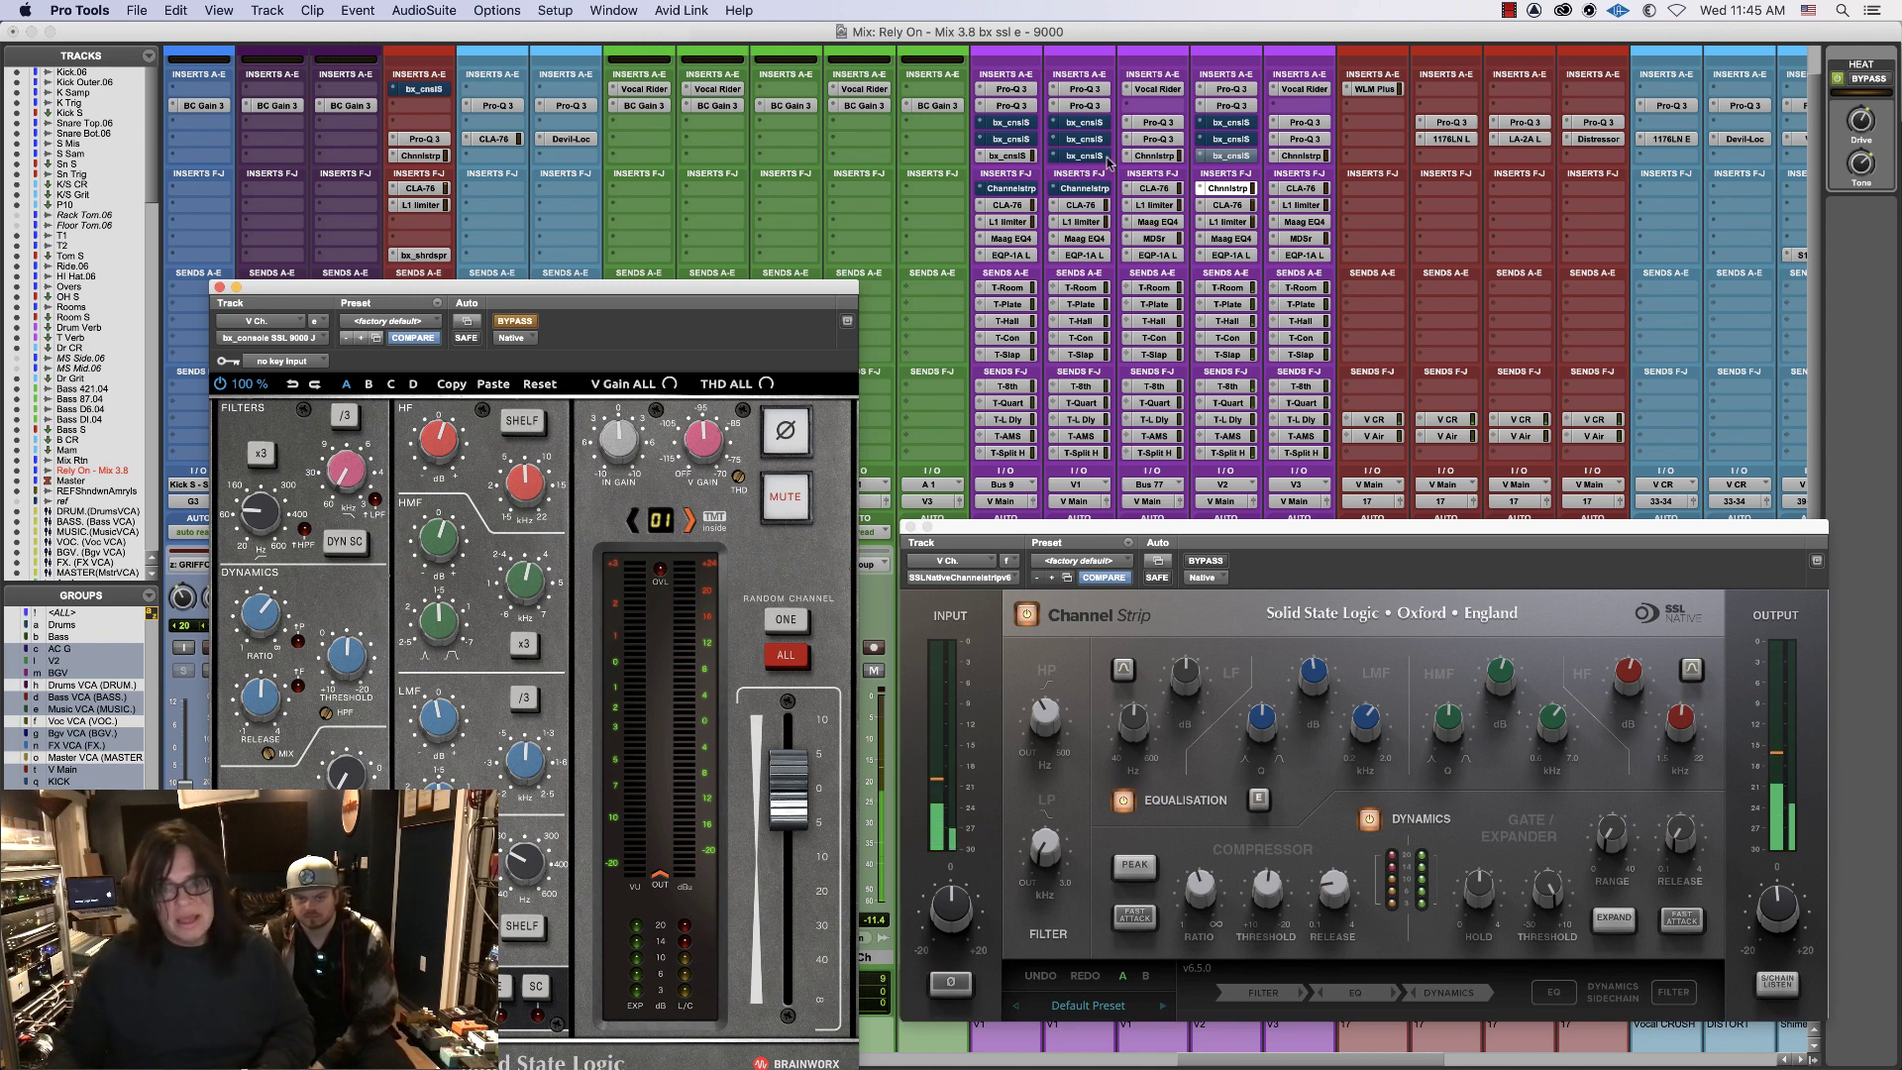
- Audition V Ch. through the SSL 9000 J in place of the Native Channelstrip, and switch back to the Native Channelstrip
{"action": "left_click", "coordinate": [1236, 188], "text": "super"}
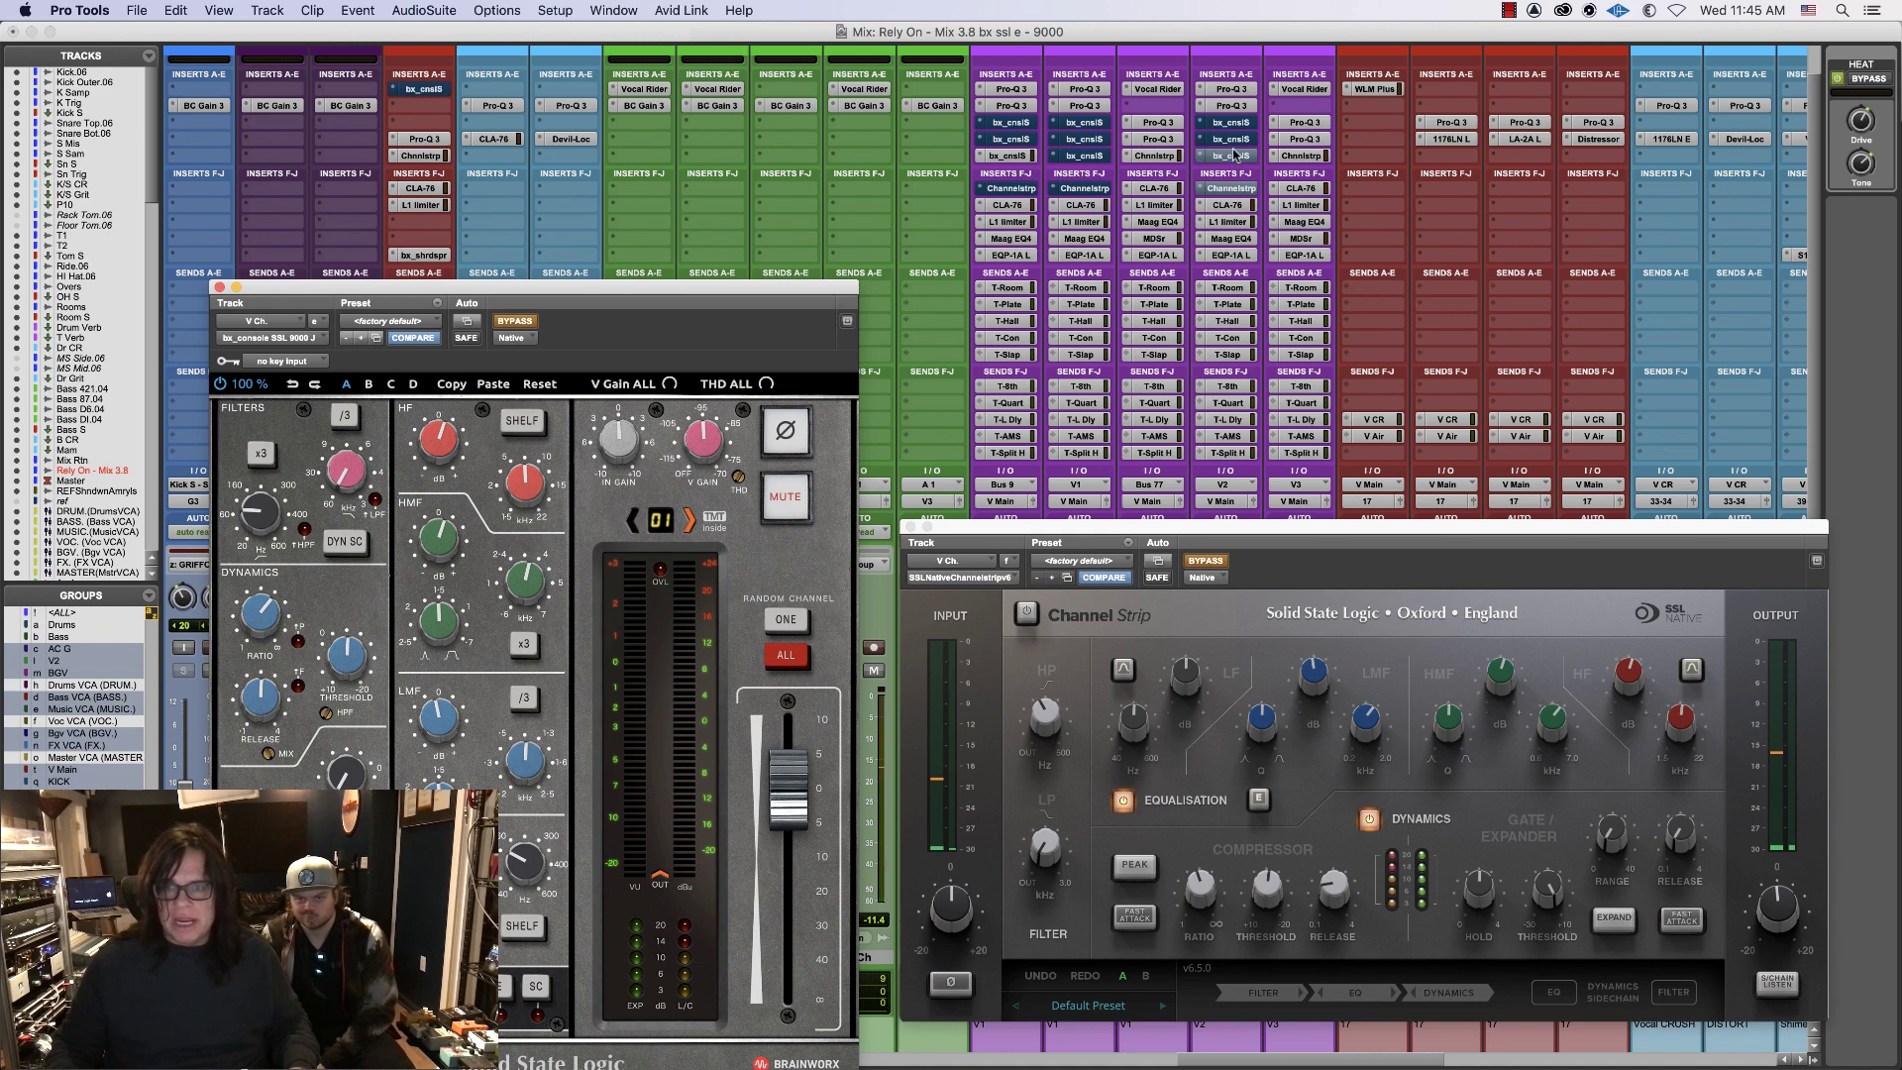
{"action": "left_click", "coordinate": [1236, 155], "text": "super"}
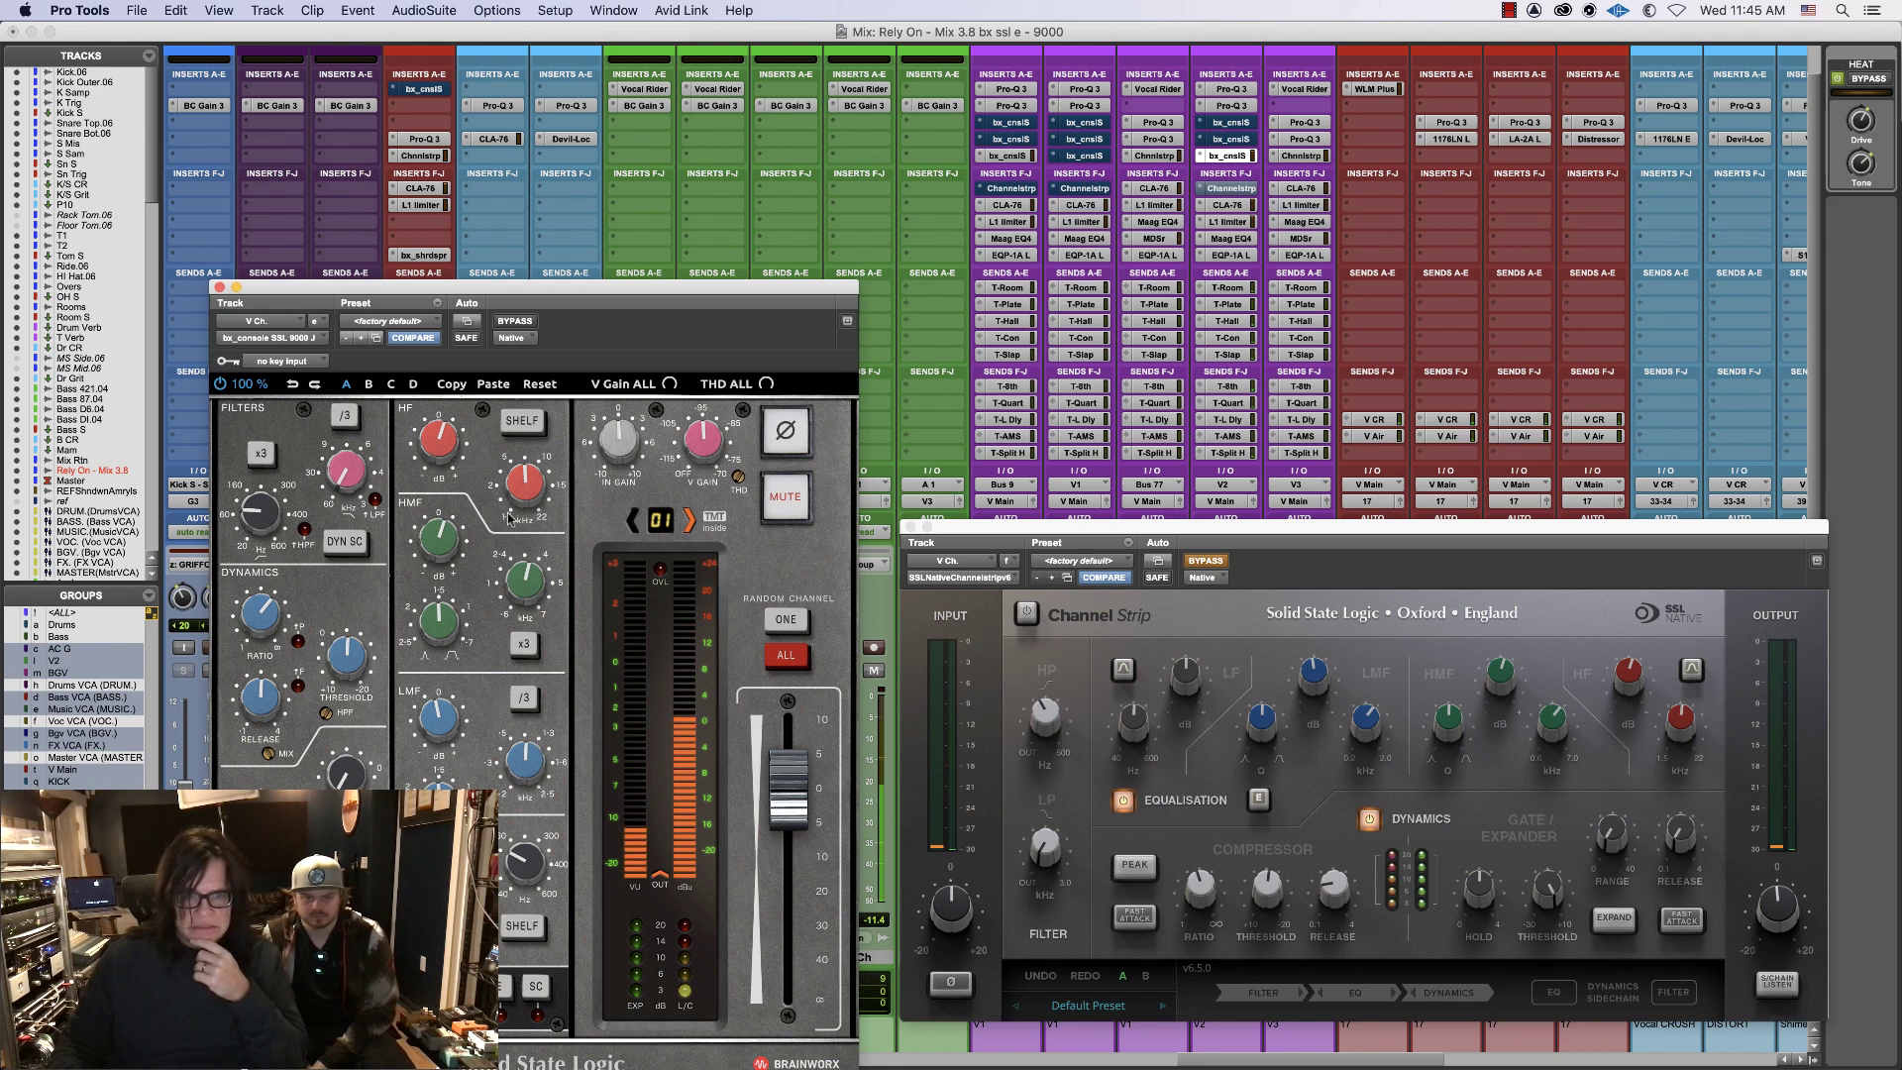
{"action": "mouse_move", "coordinate": [442, 453]}
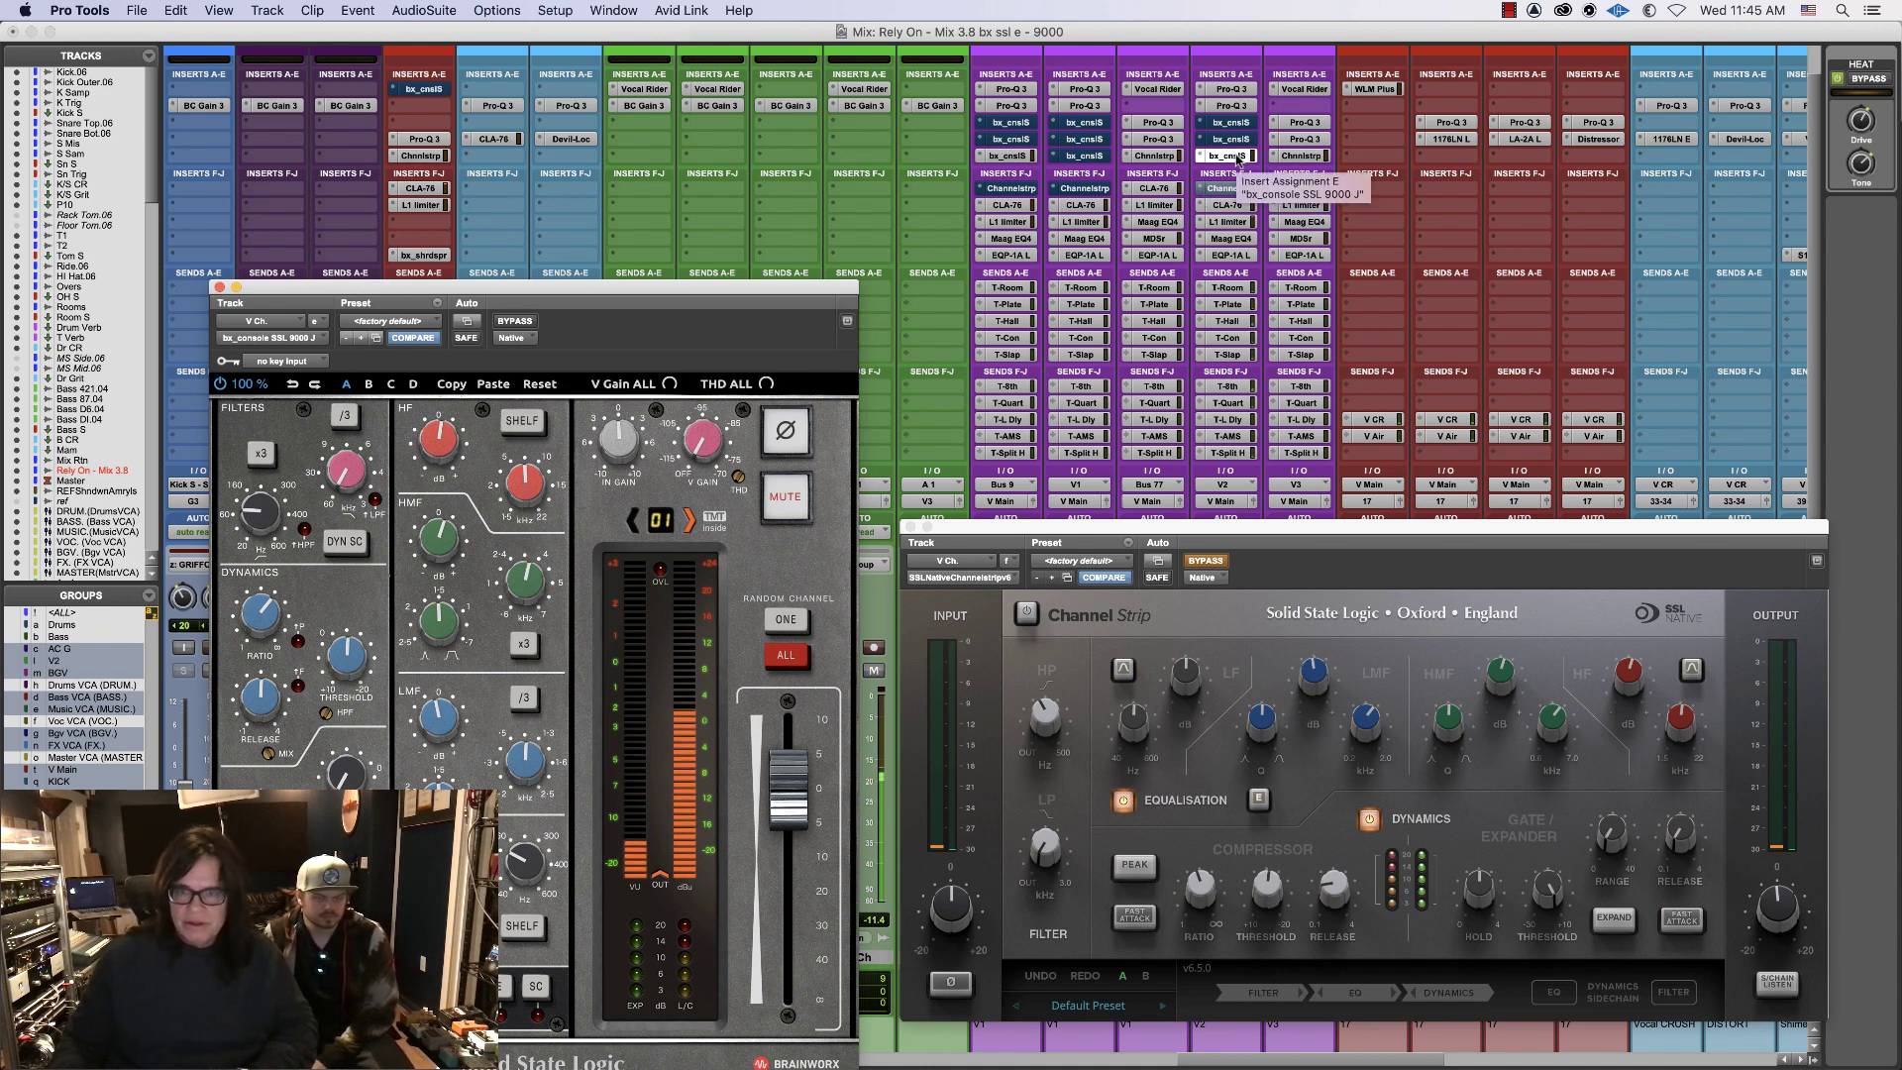
{"action": "left_click", "coordinate": [1234, 156], "text": "super"}
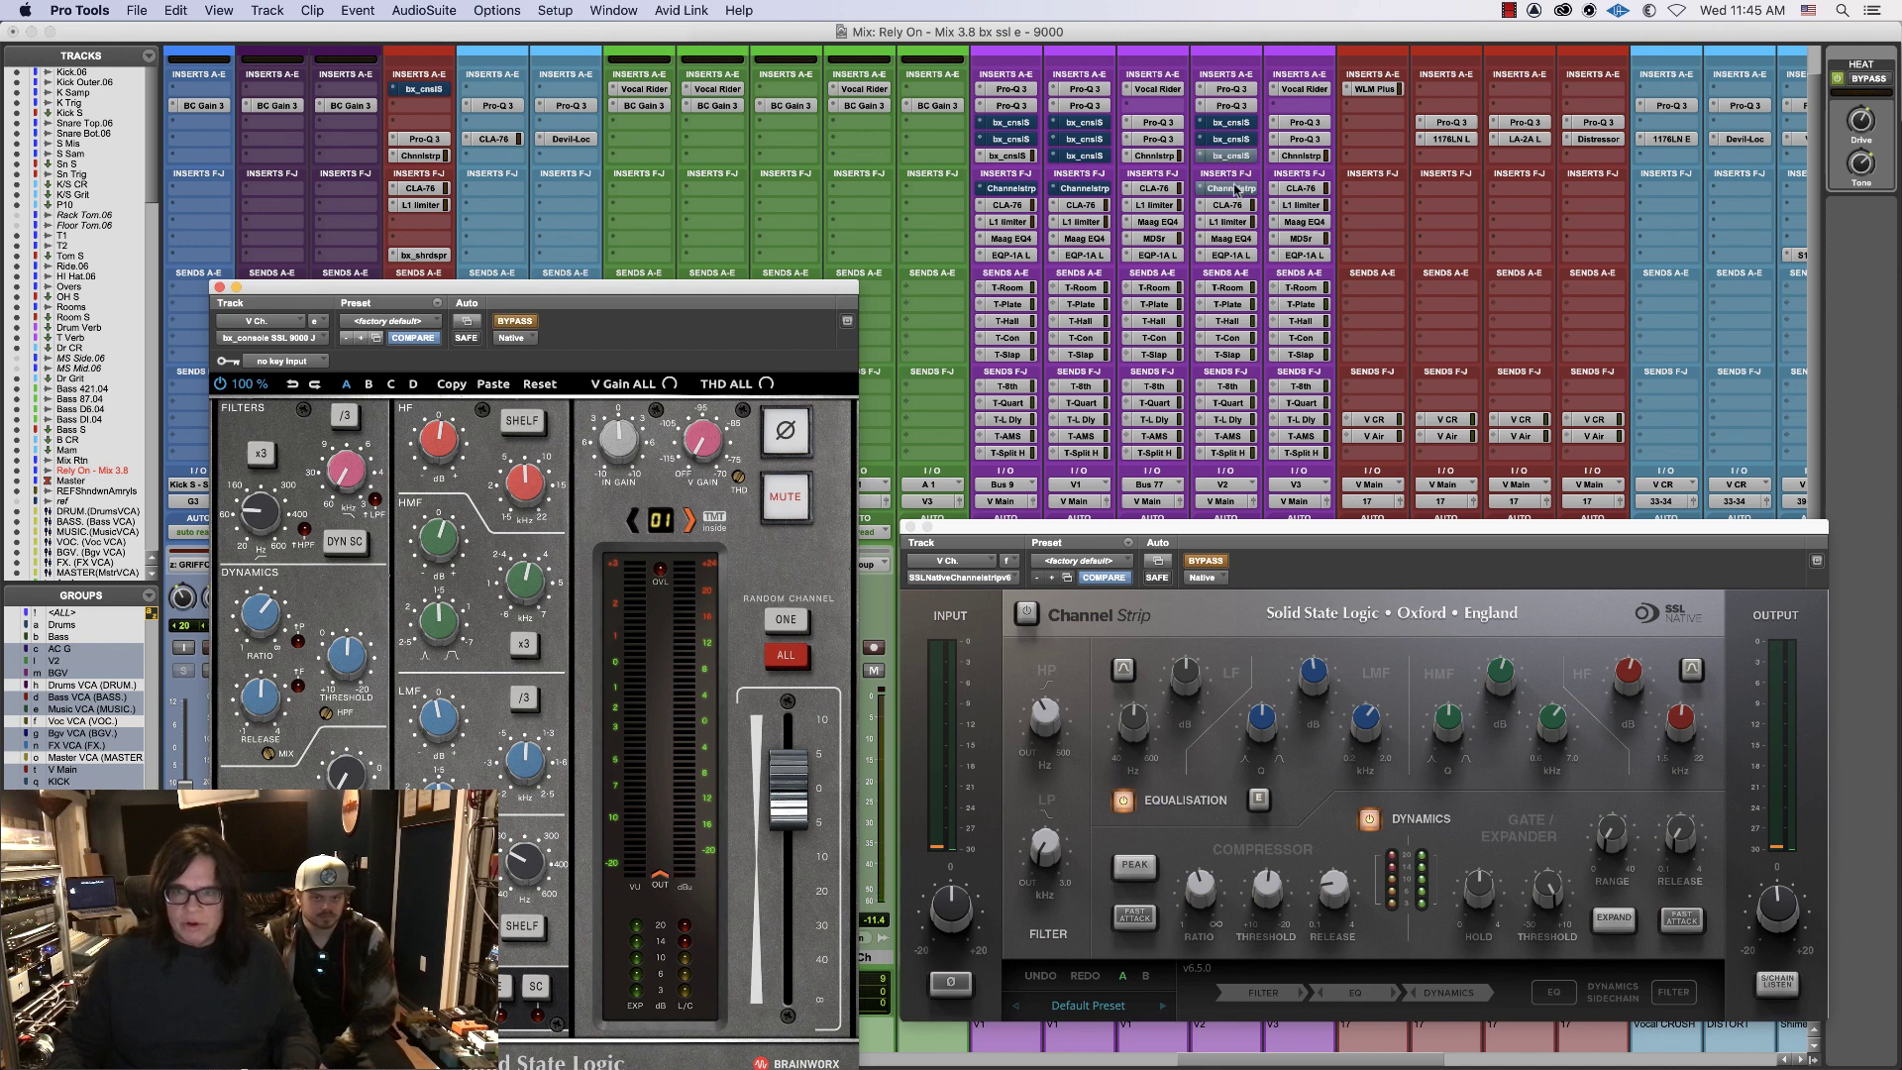
{"action": "left_click", "coordinate": [1235, 189], "text": "super"}
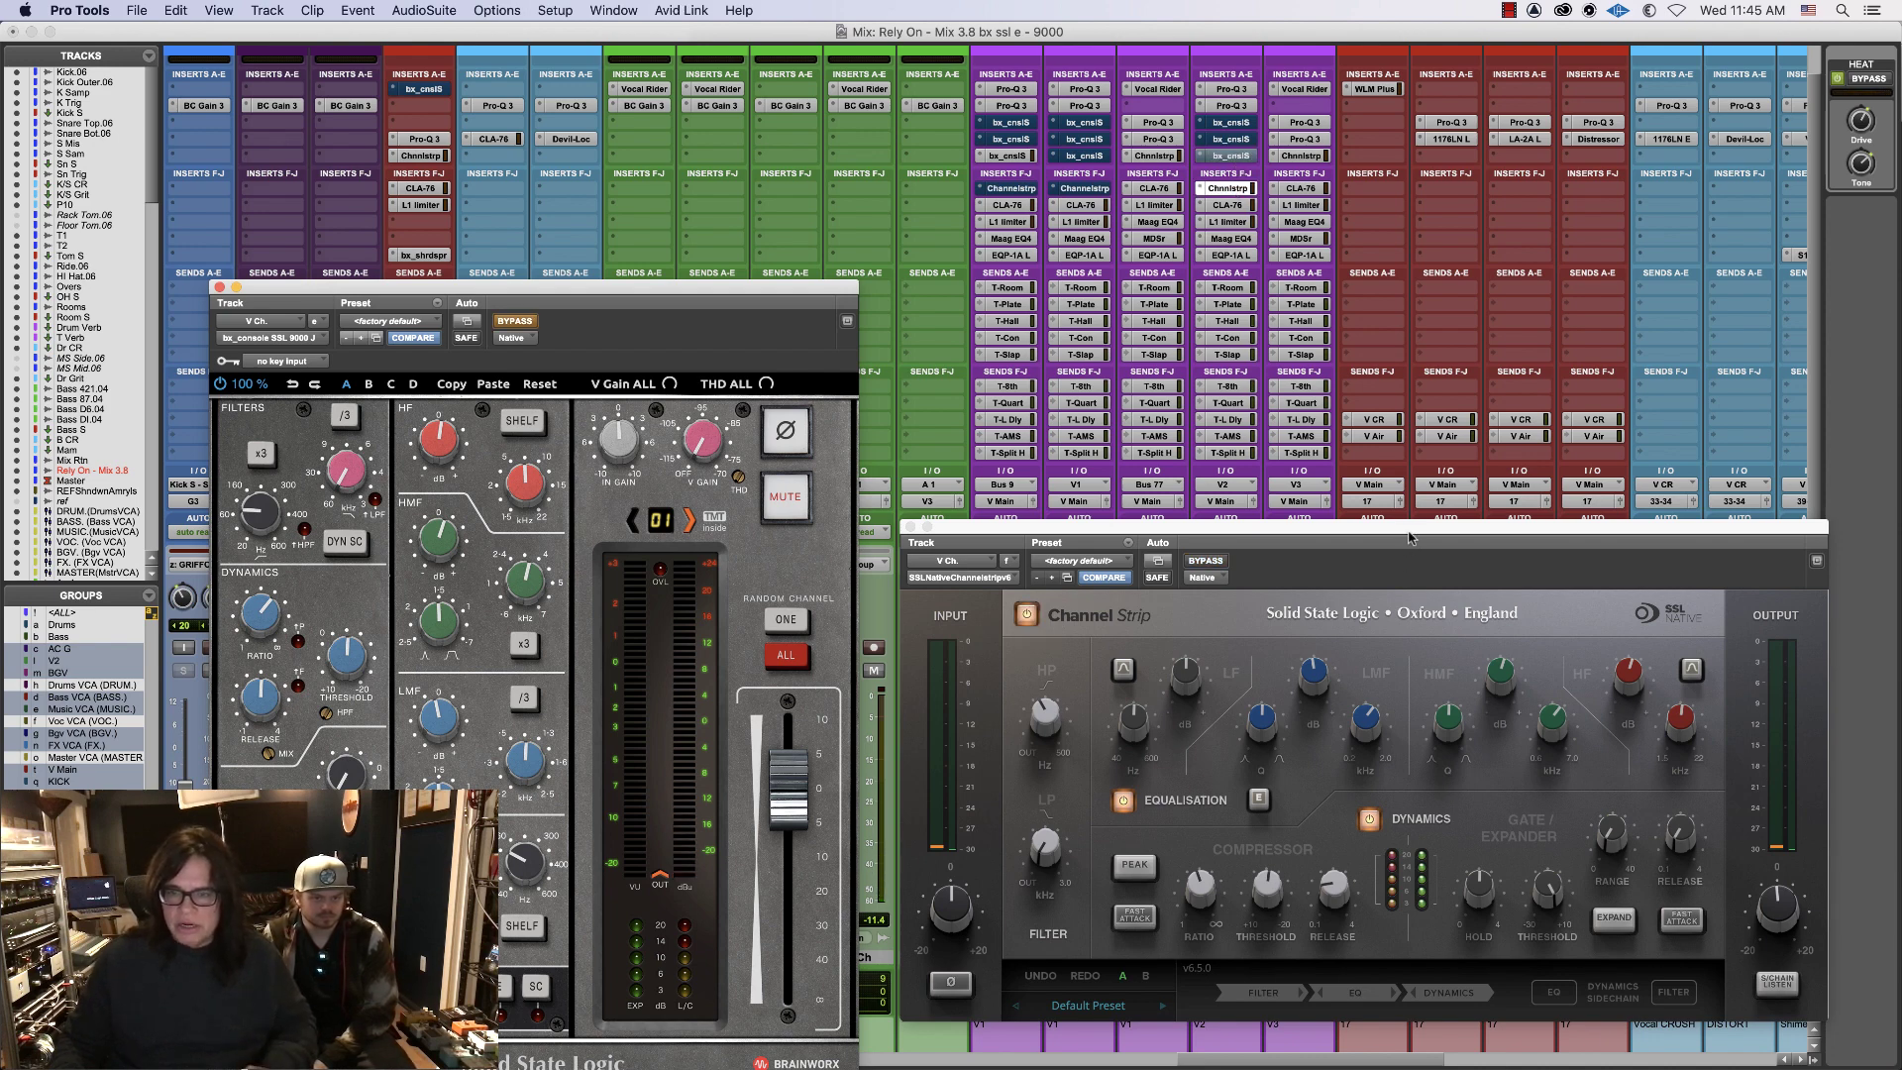
{"action": "left_click_drag", "start_coordinate": [1411, 536], "coordinate": [1401, 530]}
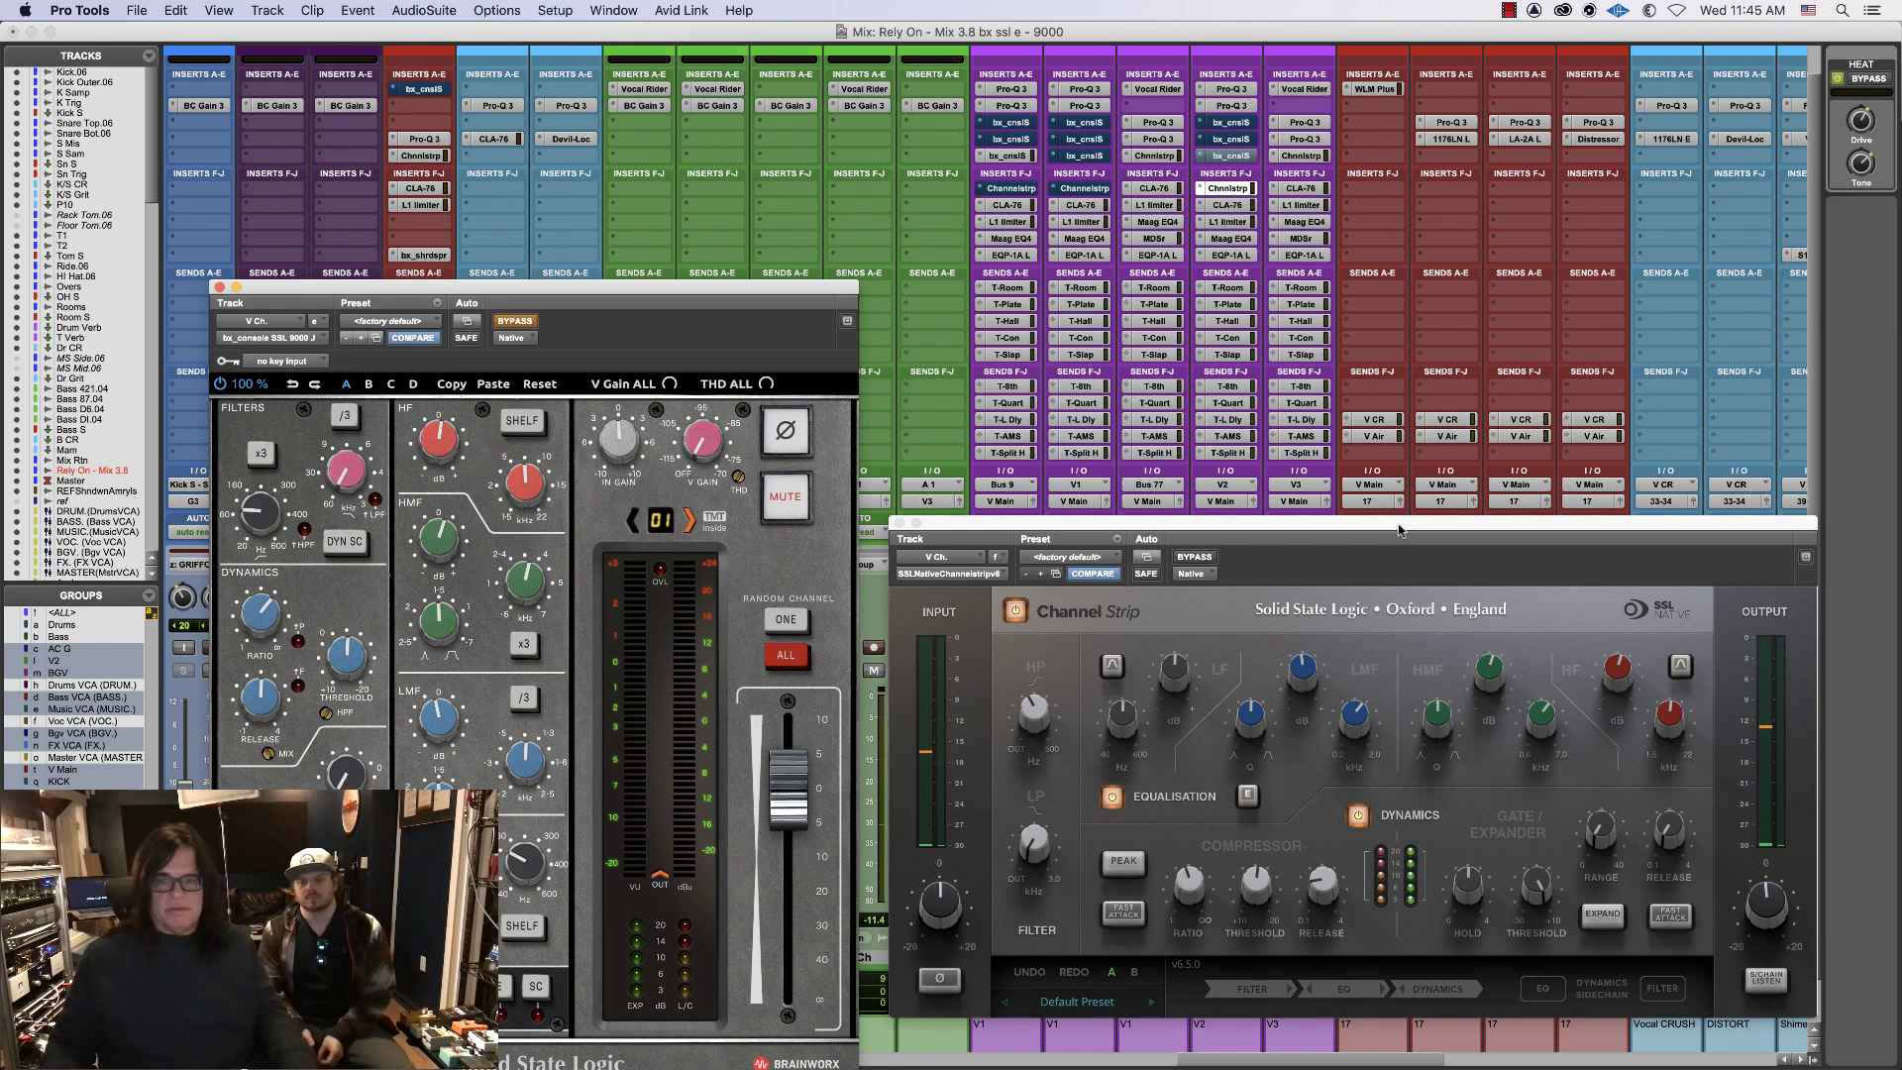
{"action": "left_click_drag", "start_coordinate": [1399, 530], "coordinate": [1386, 526]}
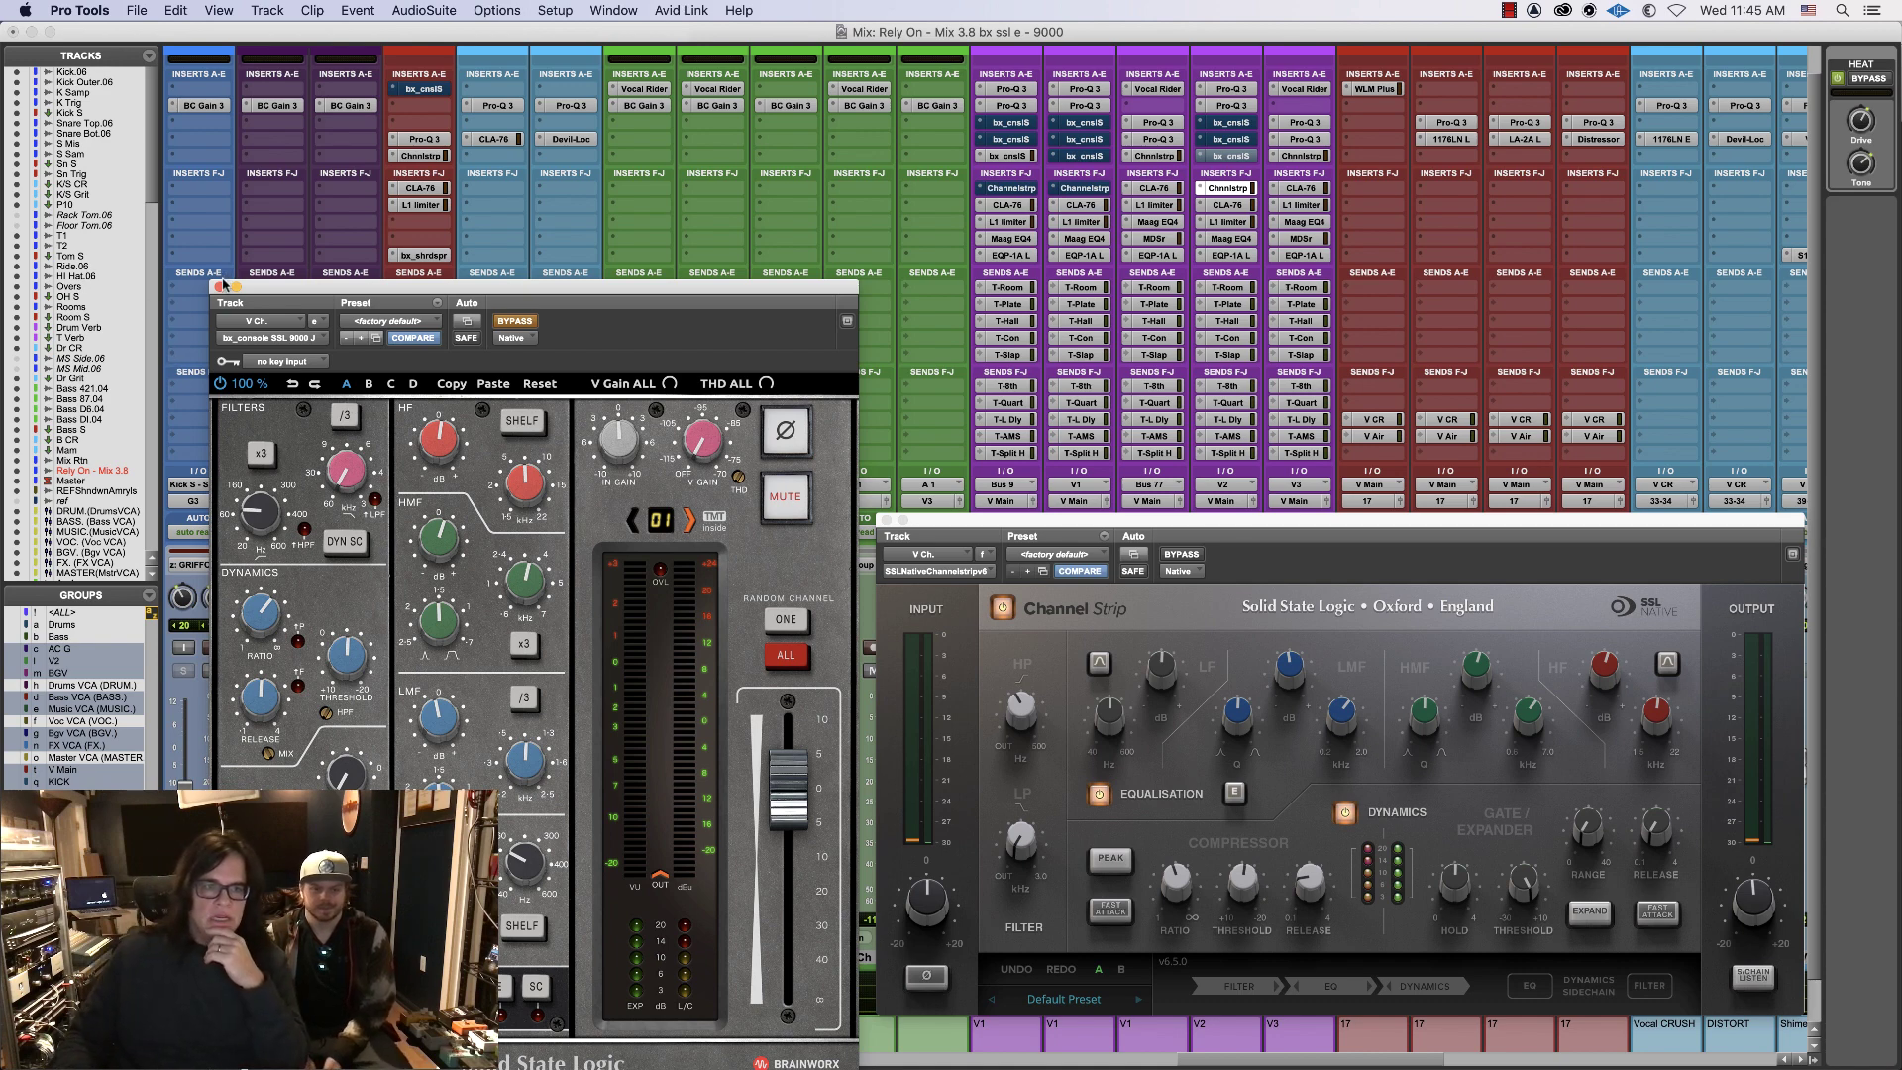
- Open the SSL 4000 G on V Ch. and audition the vocal through it with the Native Channelstrip bypassed
{"action": "left_click", "coordinate": [1225, 140]}
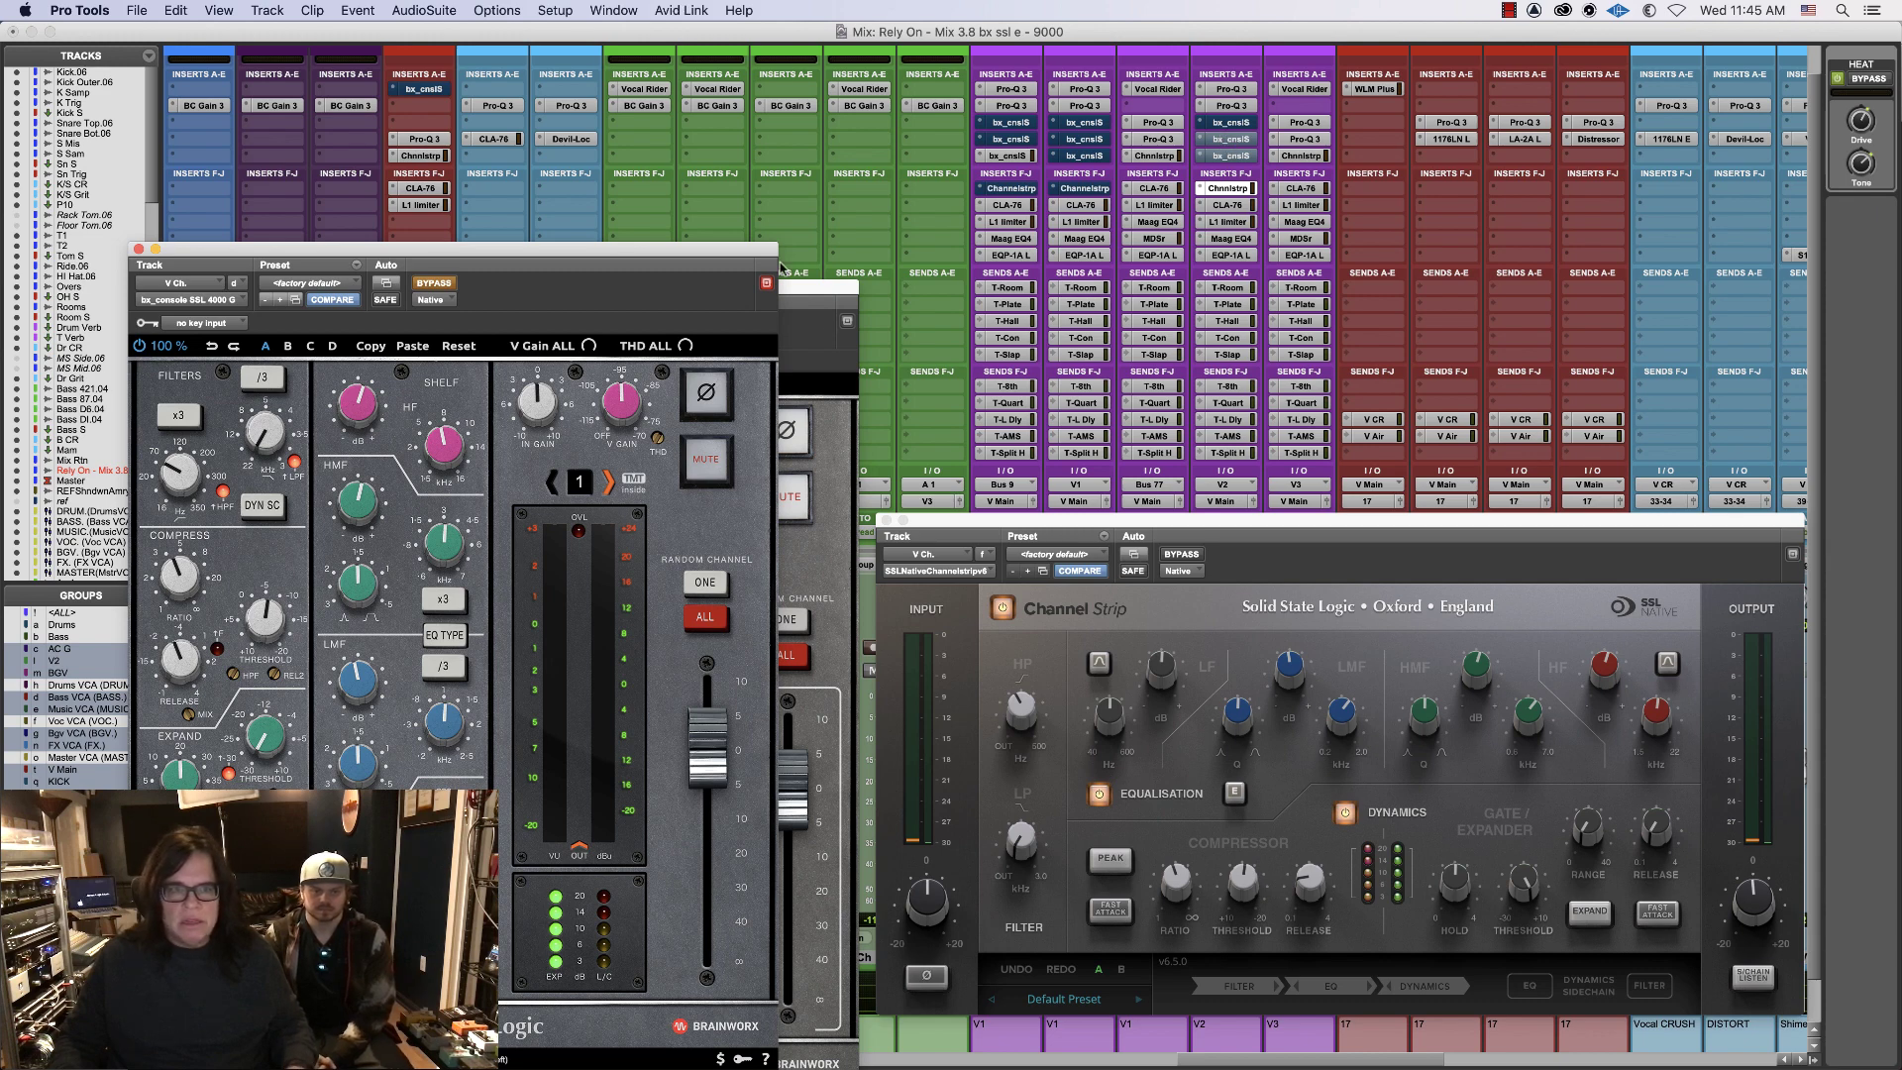
{"action": "left_click", "coordinate": [1176, 556]}
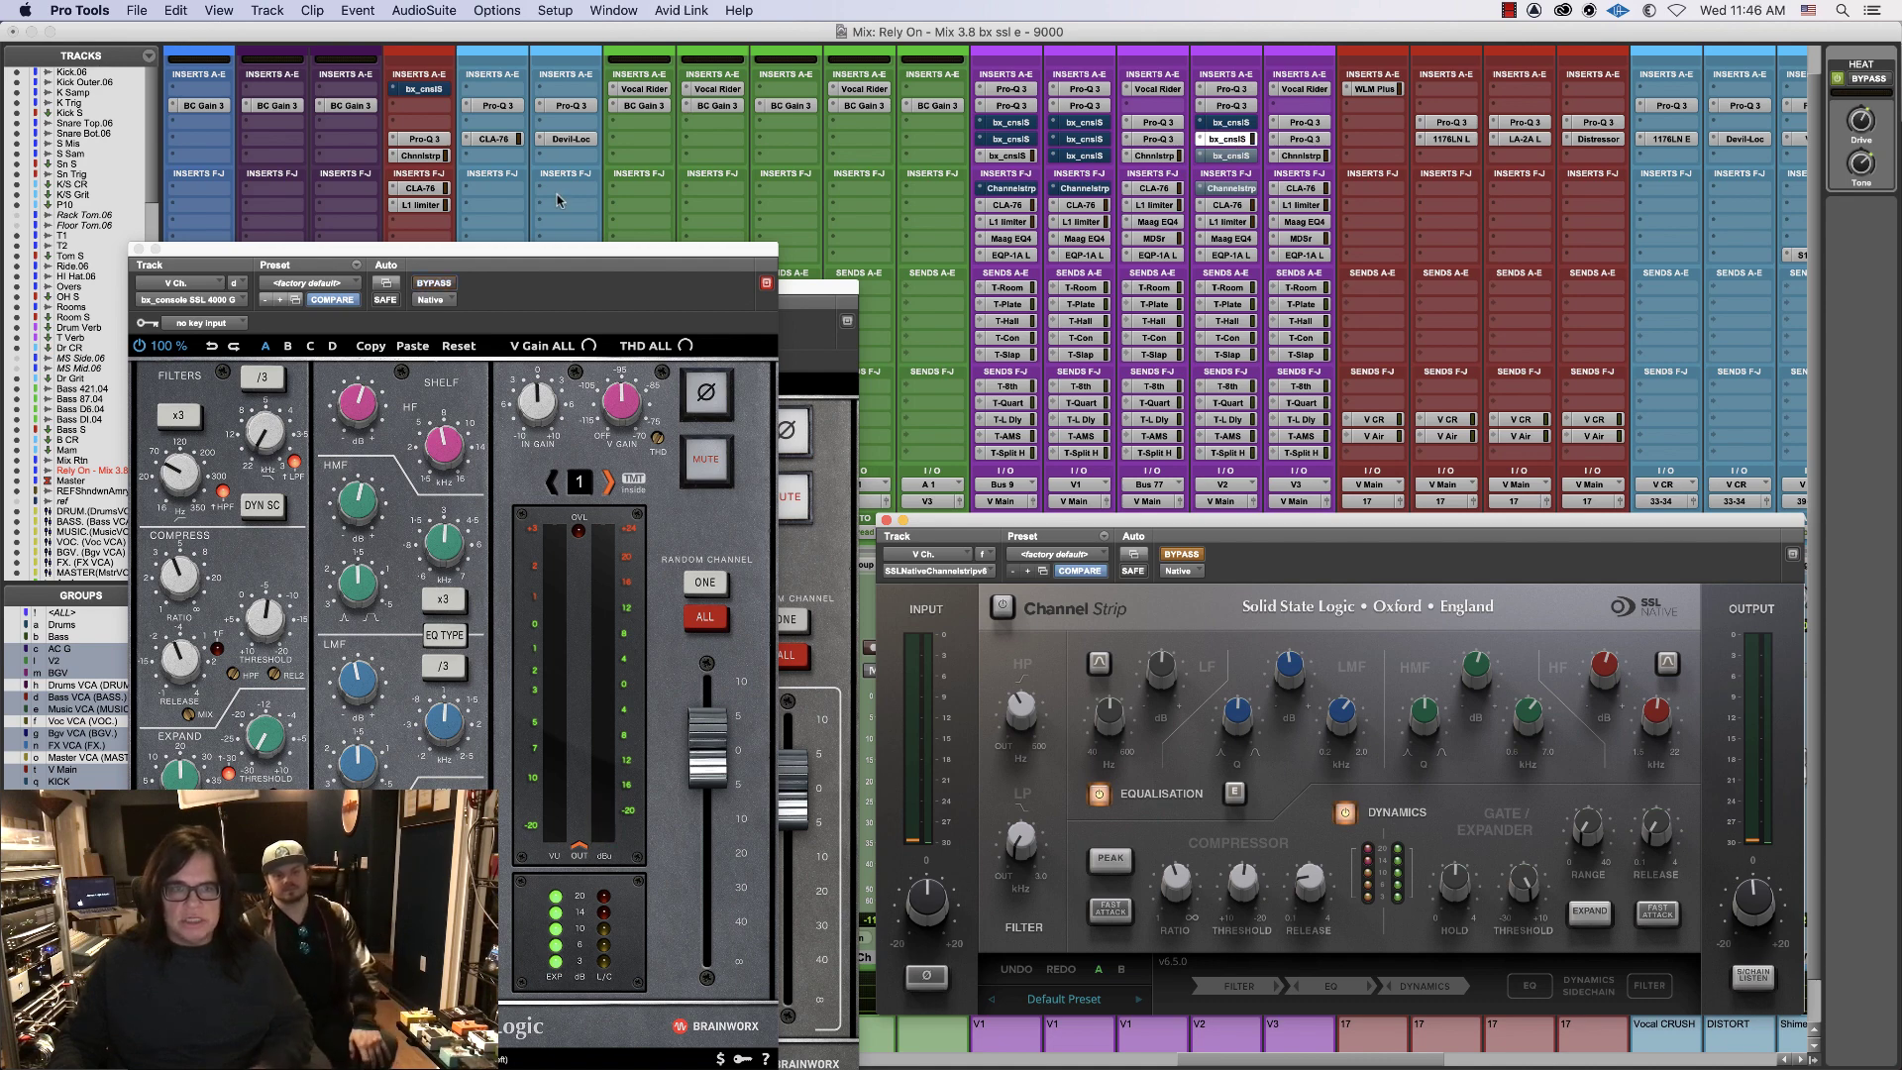
{"action": "left_click_drag", "start_coordinate": [555, 243], "coordinate": [613, 236]}
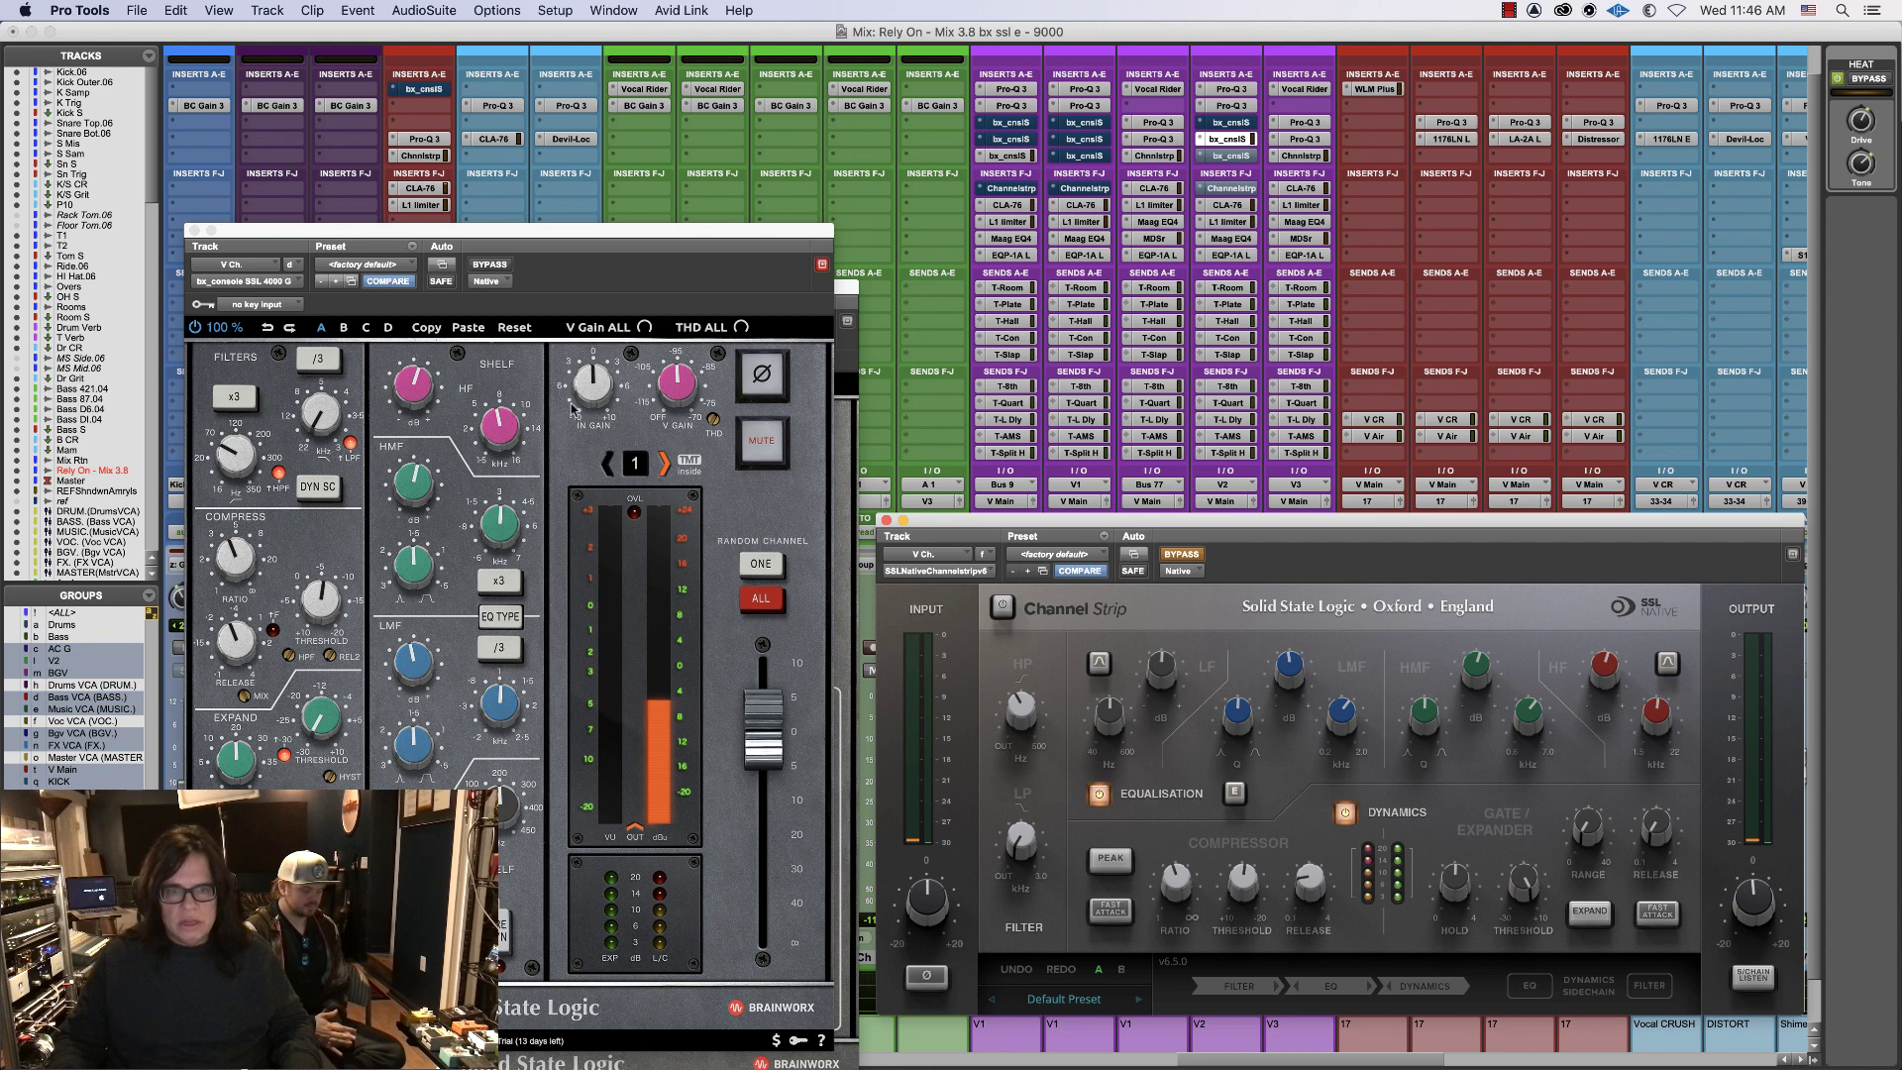
{"action": "left_click", "coordinate": [585, 375]}
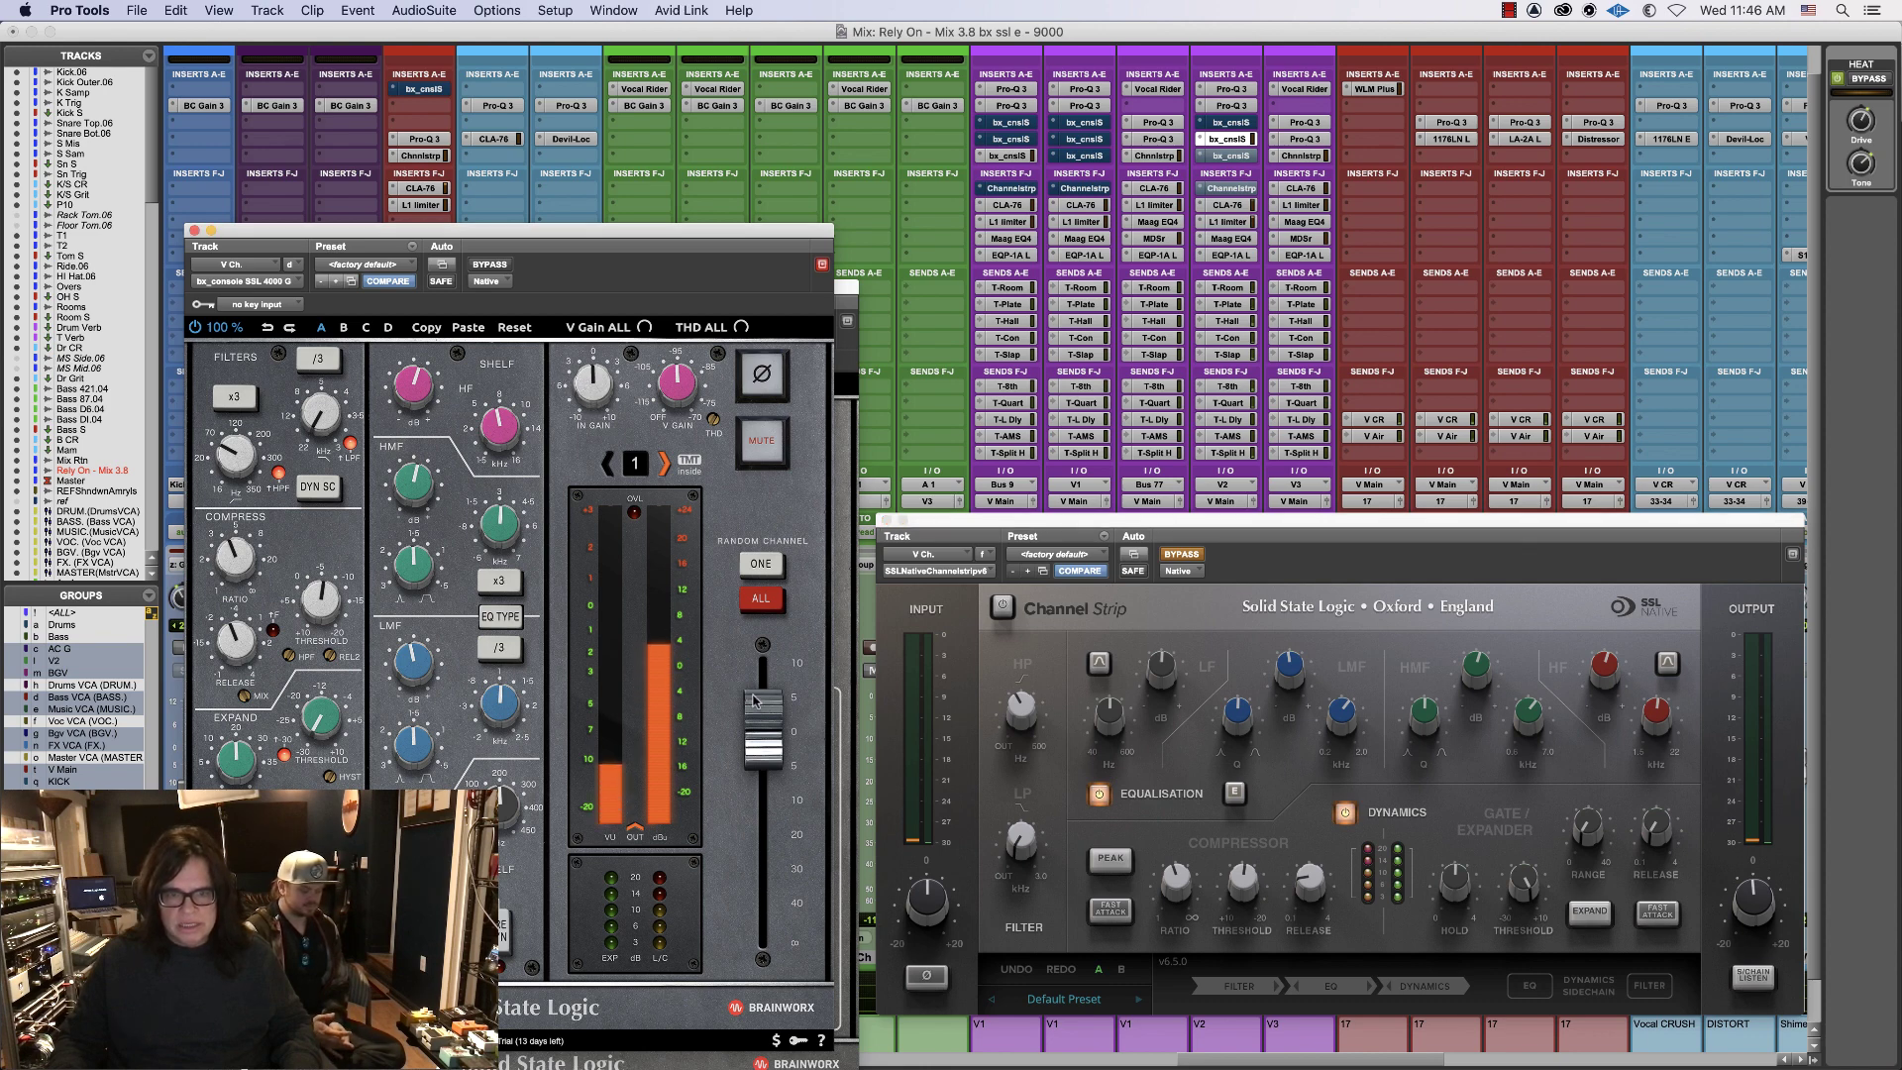
{"action": "left_click_drag", "start_coordinate": [756, 708], "coordinate": [756, 702]}
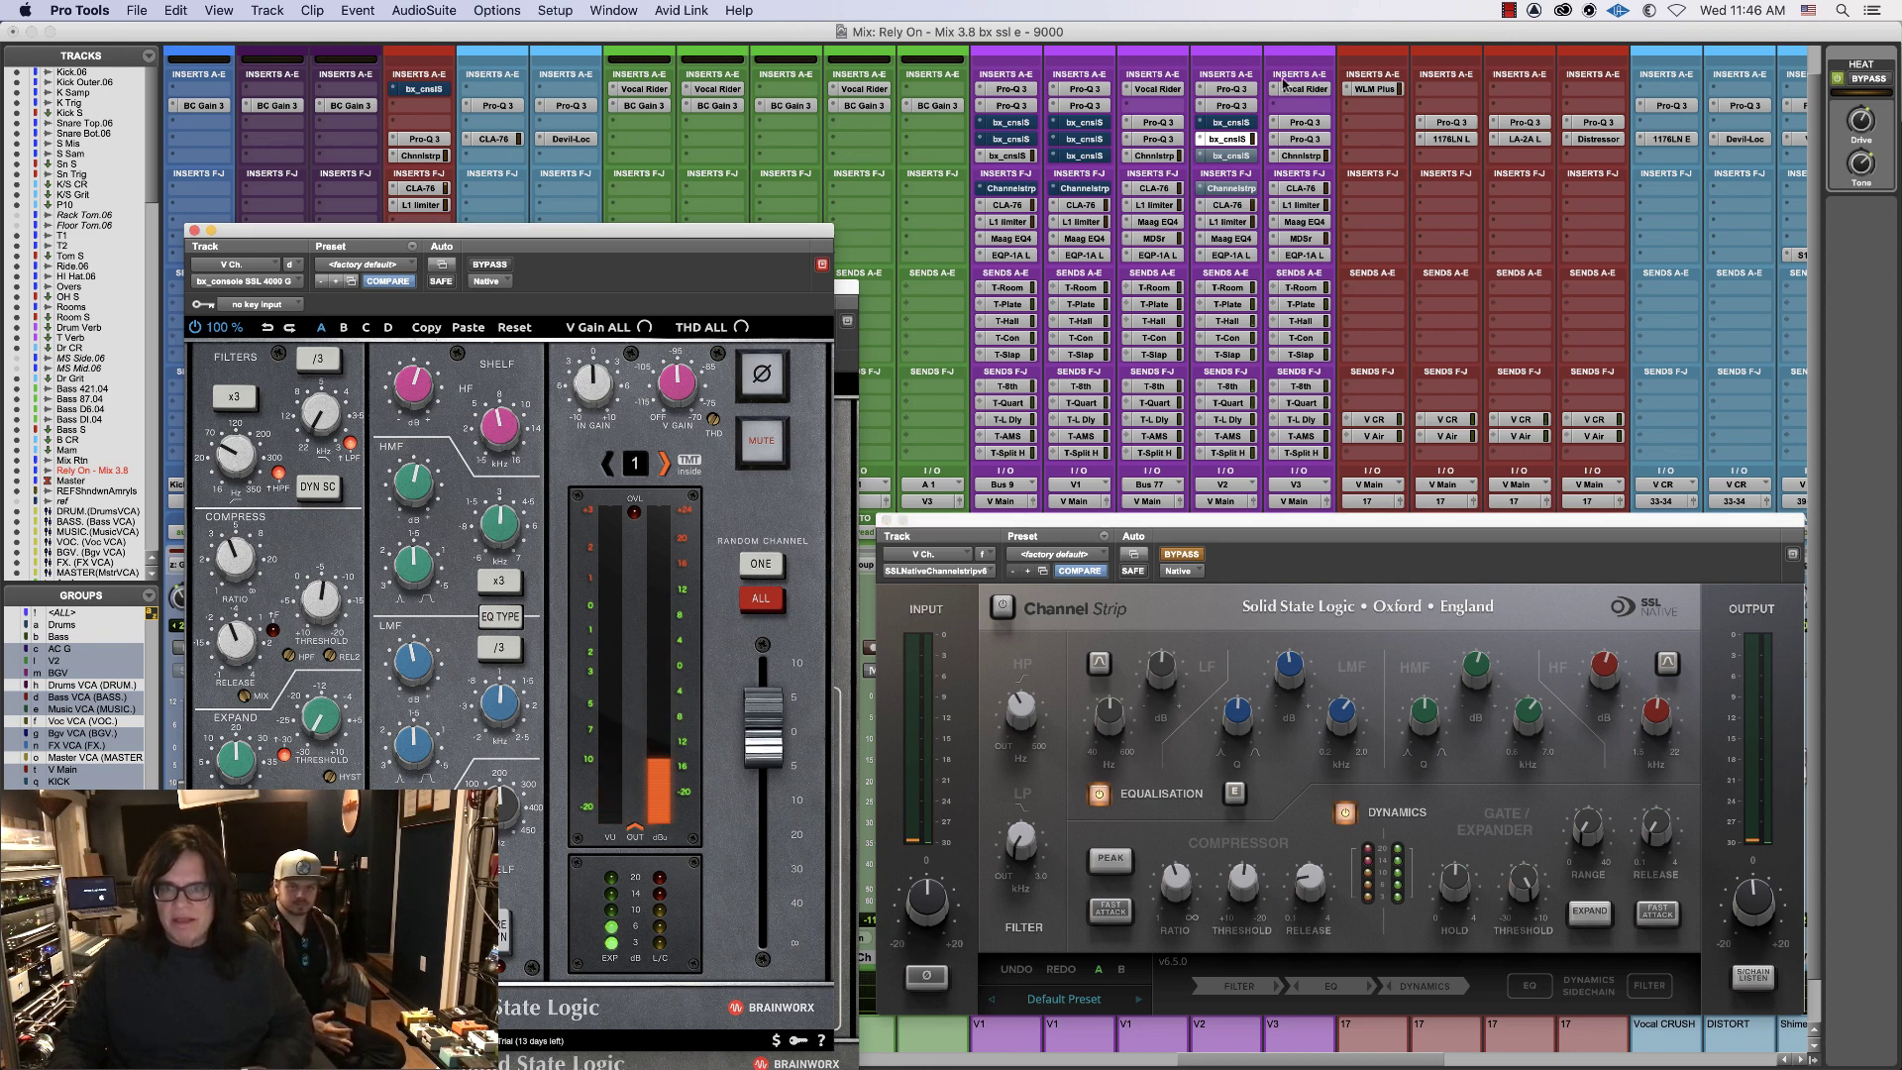
- Compare the SSL 4000 G with the Native Channelstrip on V Ch. by alternating their bypass states, finishing on the Native Channelstrip
{"action": "left_click", "coordinate": [1237, 136], "text": "super"}
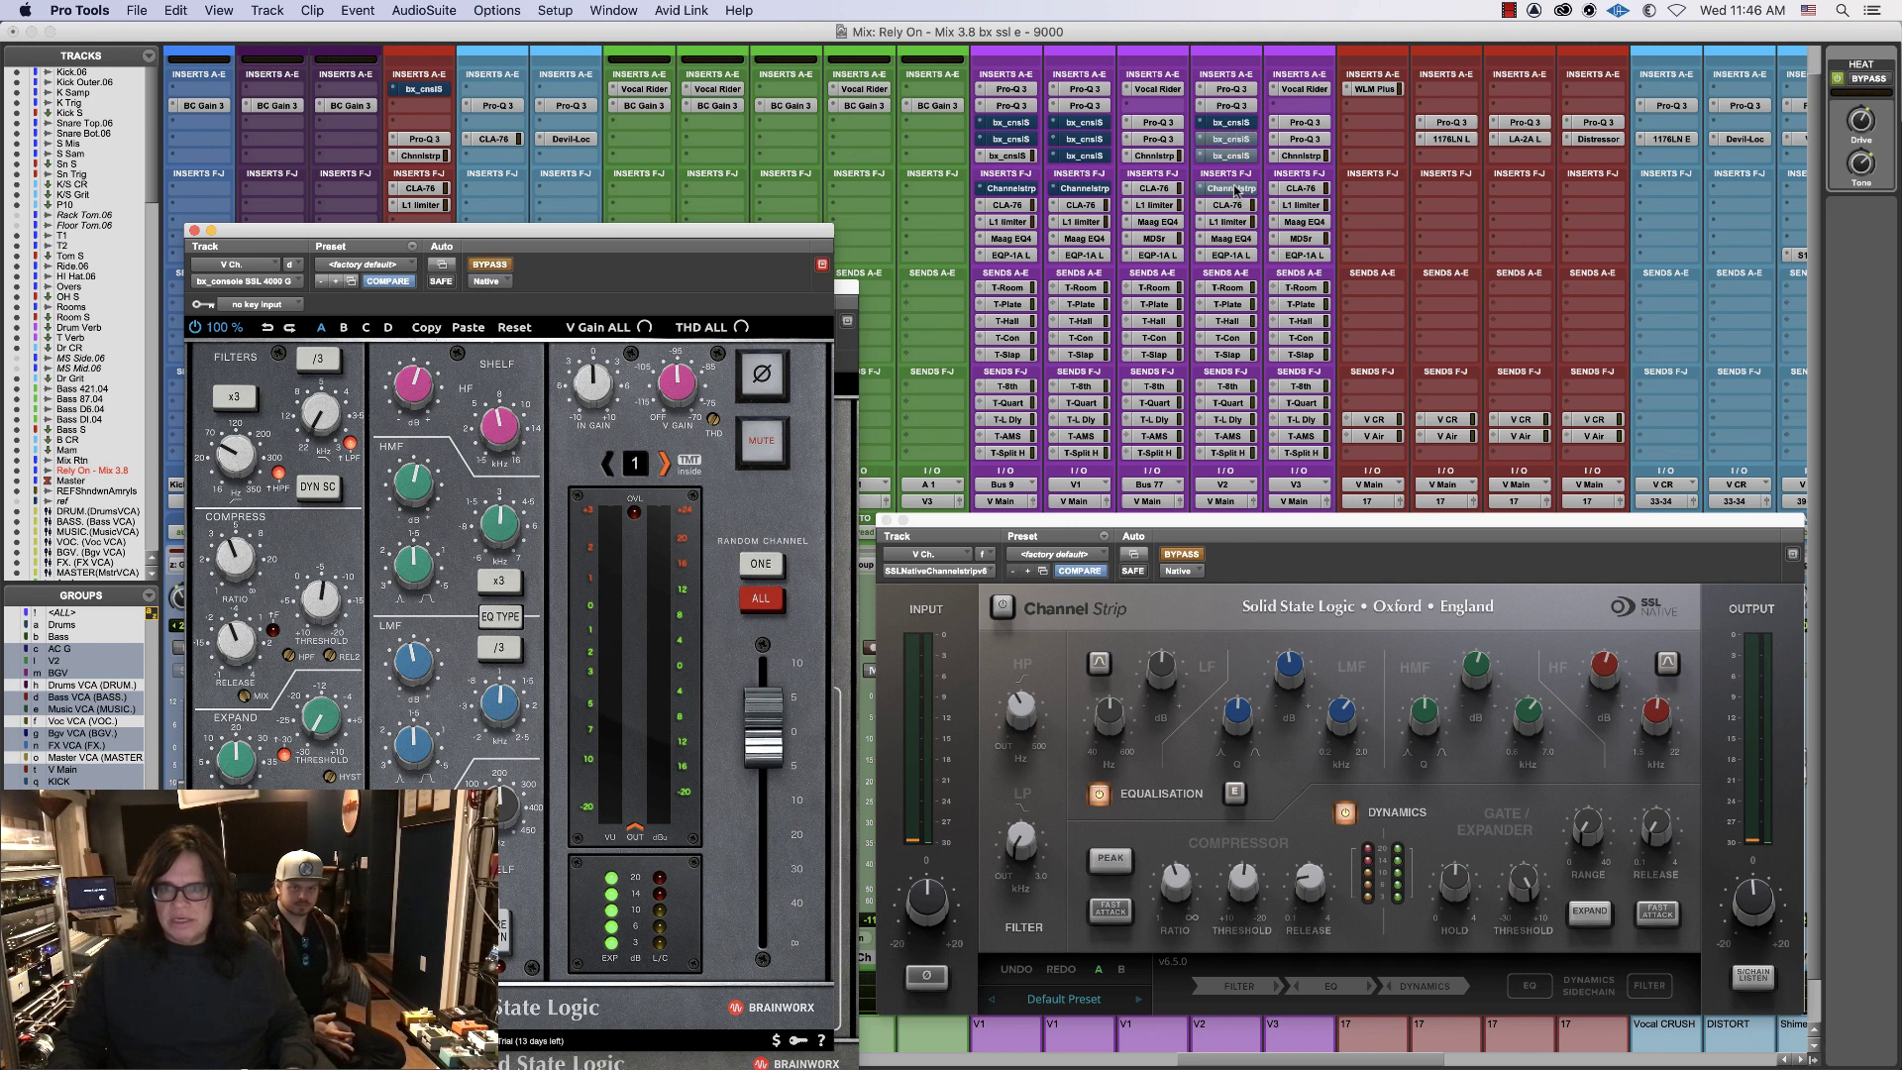
{"action": "left_click", "coordinate": [1236, 189], "text": "super"}
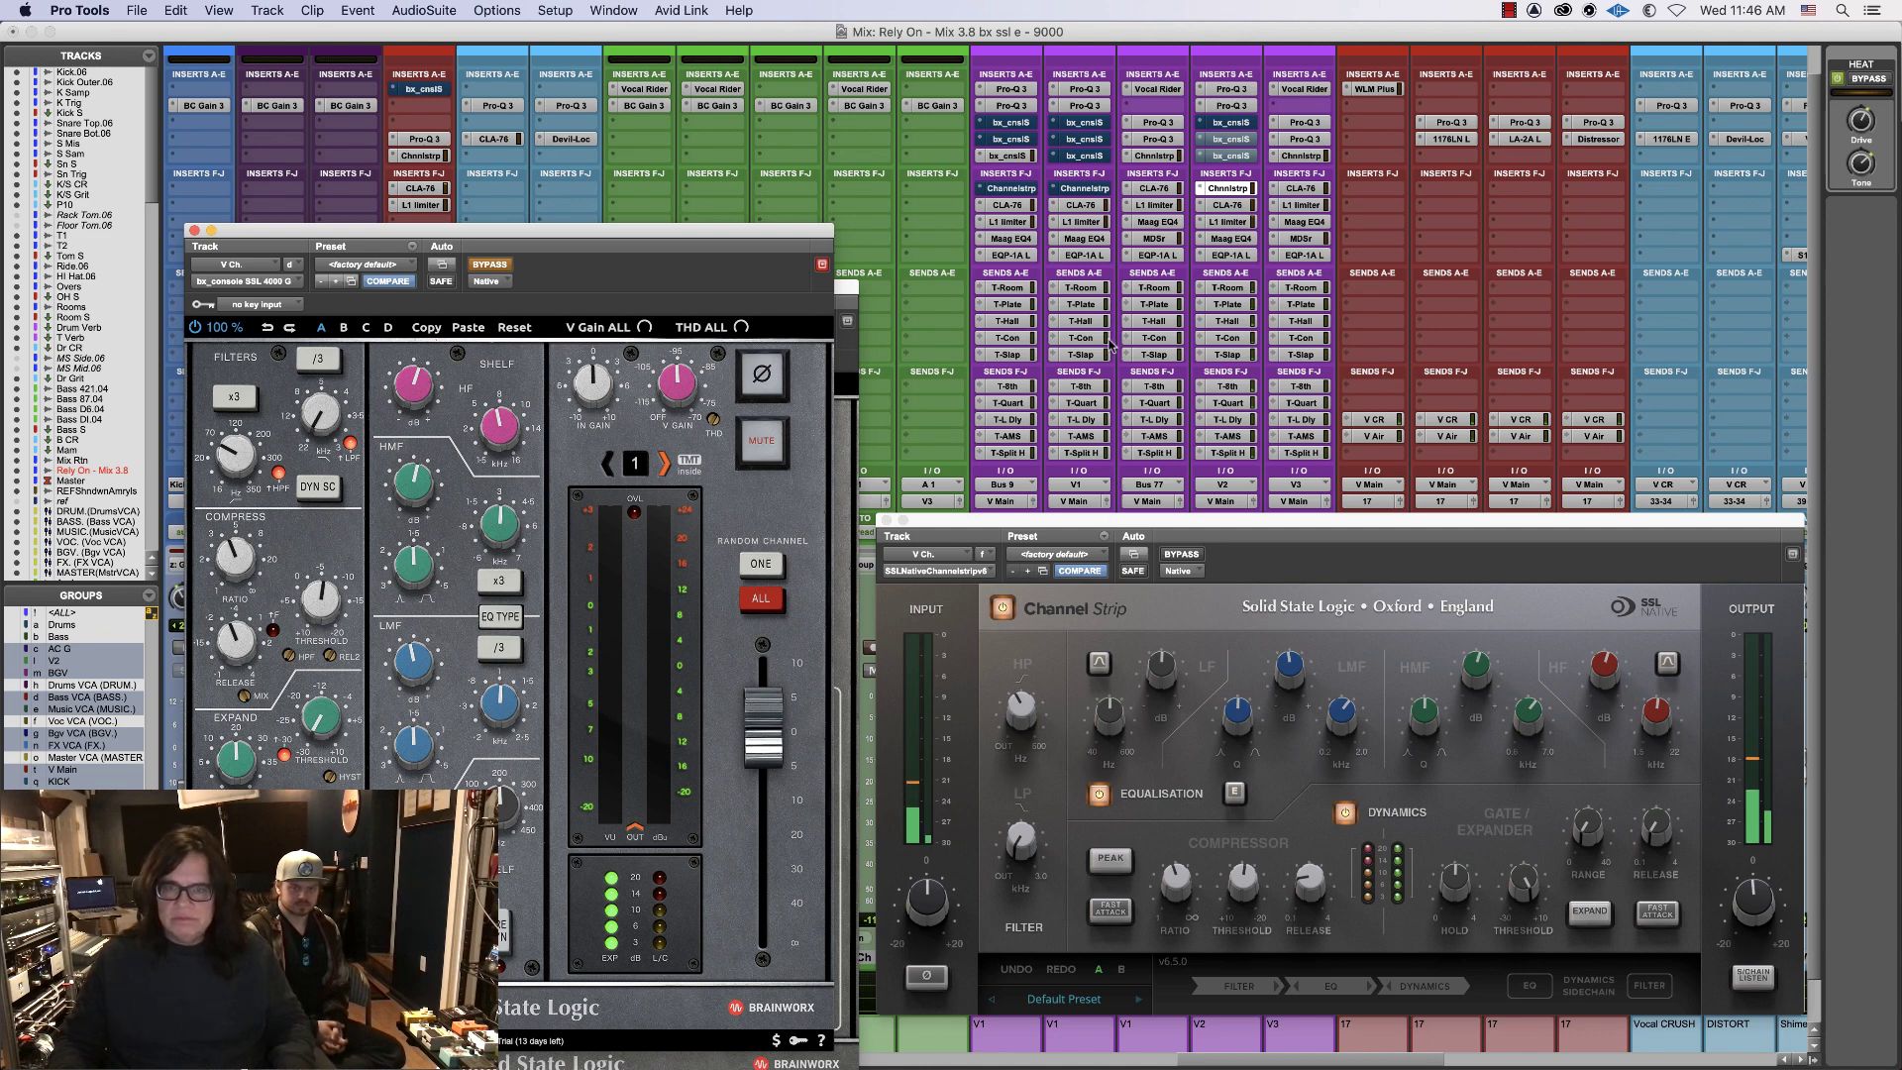
{"action": "left_click", "coordinate": [1229, 189], "text": "super"}
{"action": "left_click", "coordinate": [1231, 141], "text": "super"}
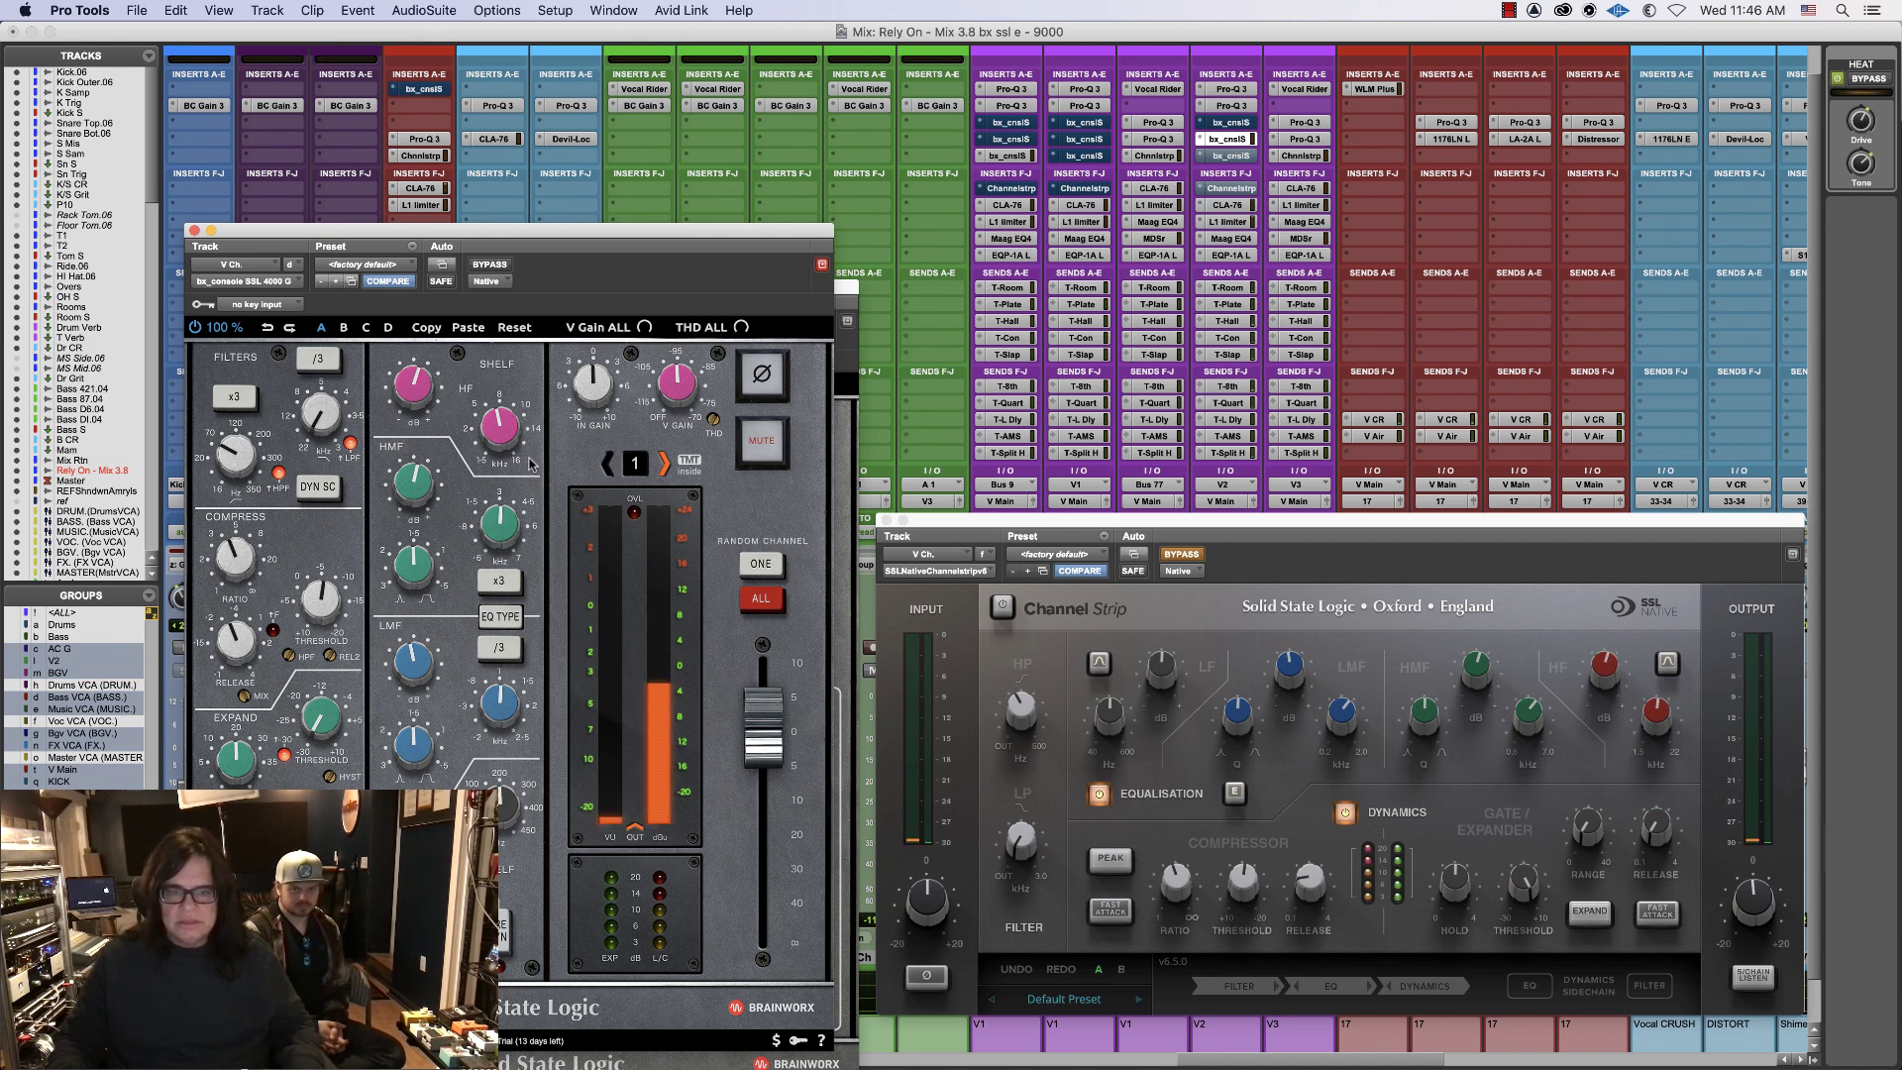
{"action": "mouse_move", "coordinate": [417, 383]}
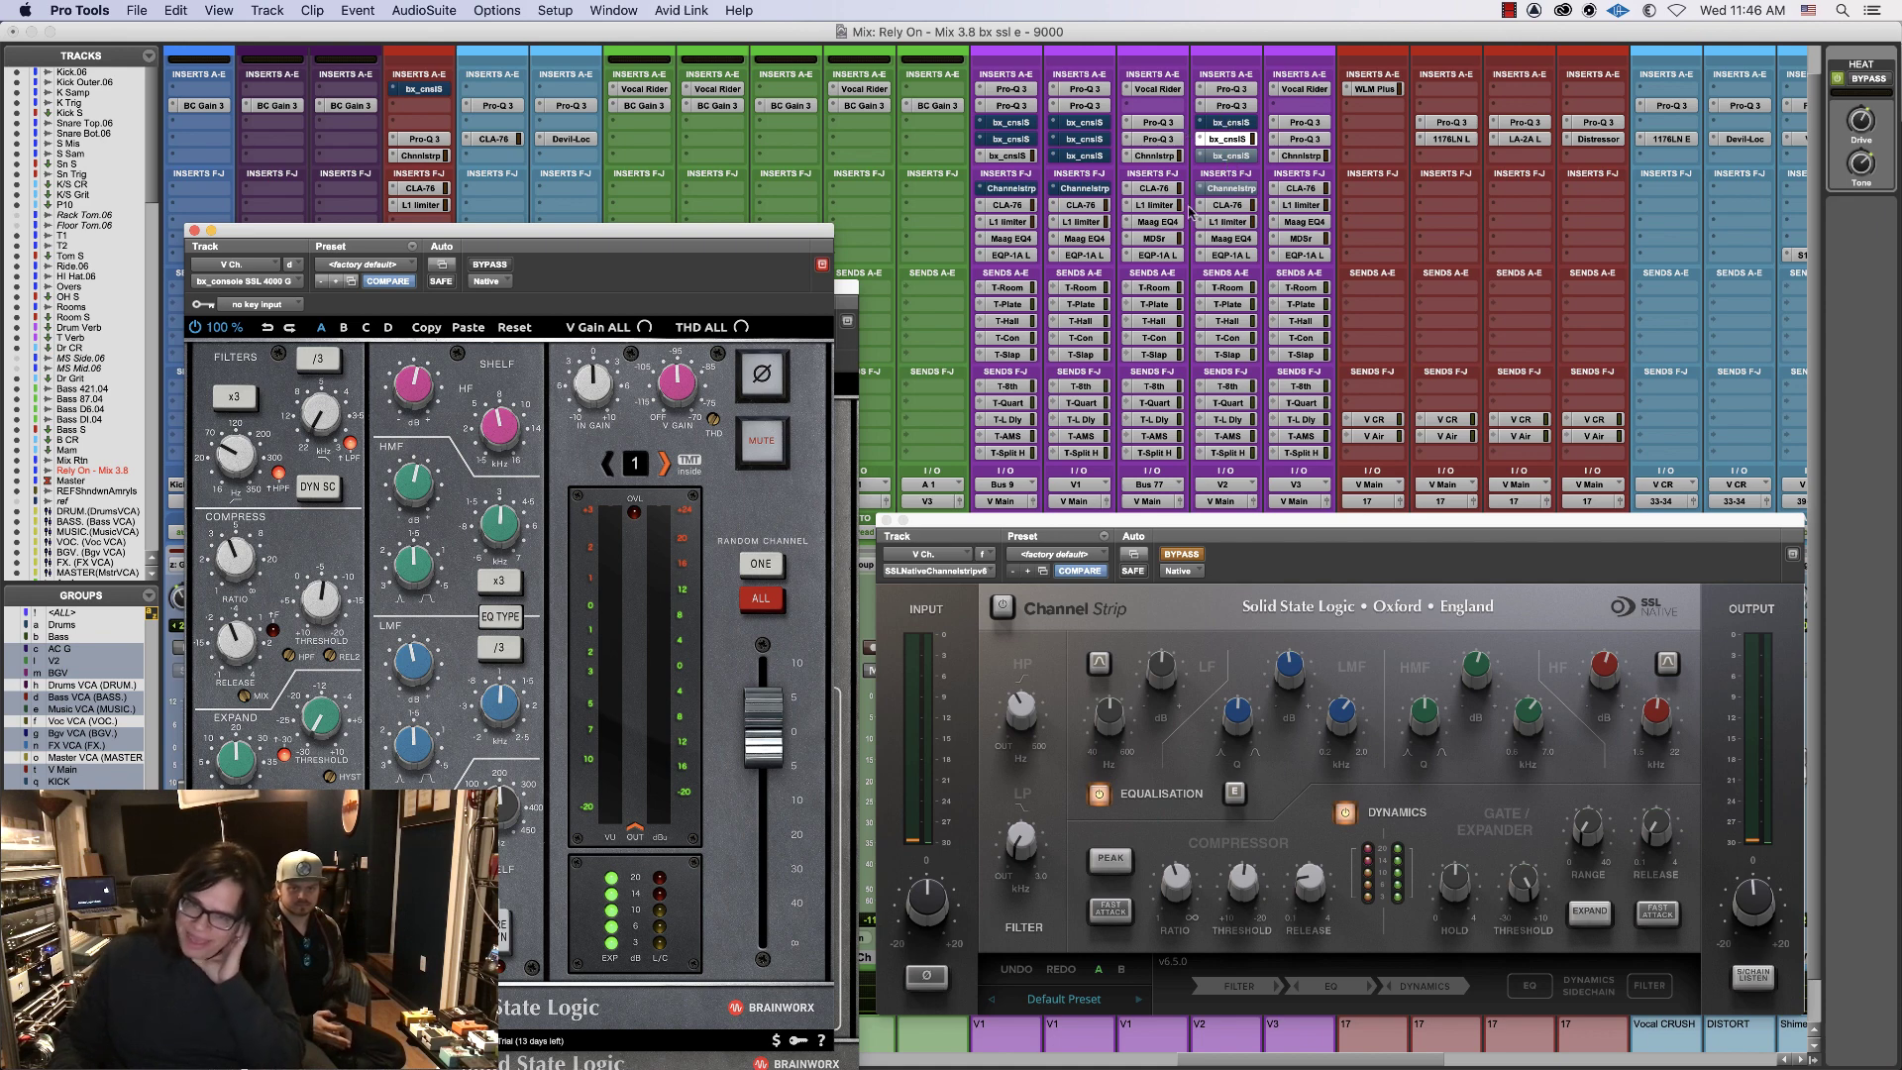
{"action": "left_click", "coordinate": [1228, 140], "text": "super"}
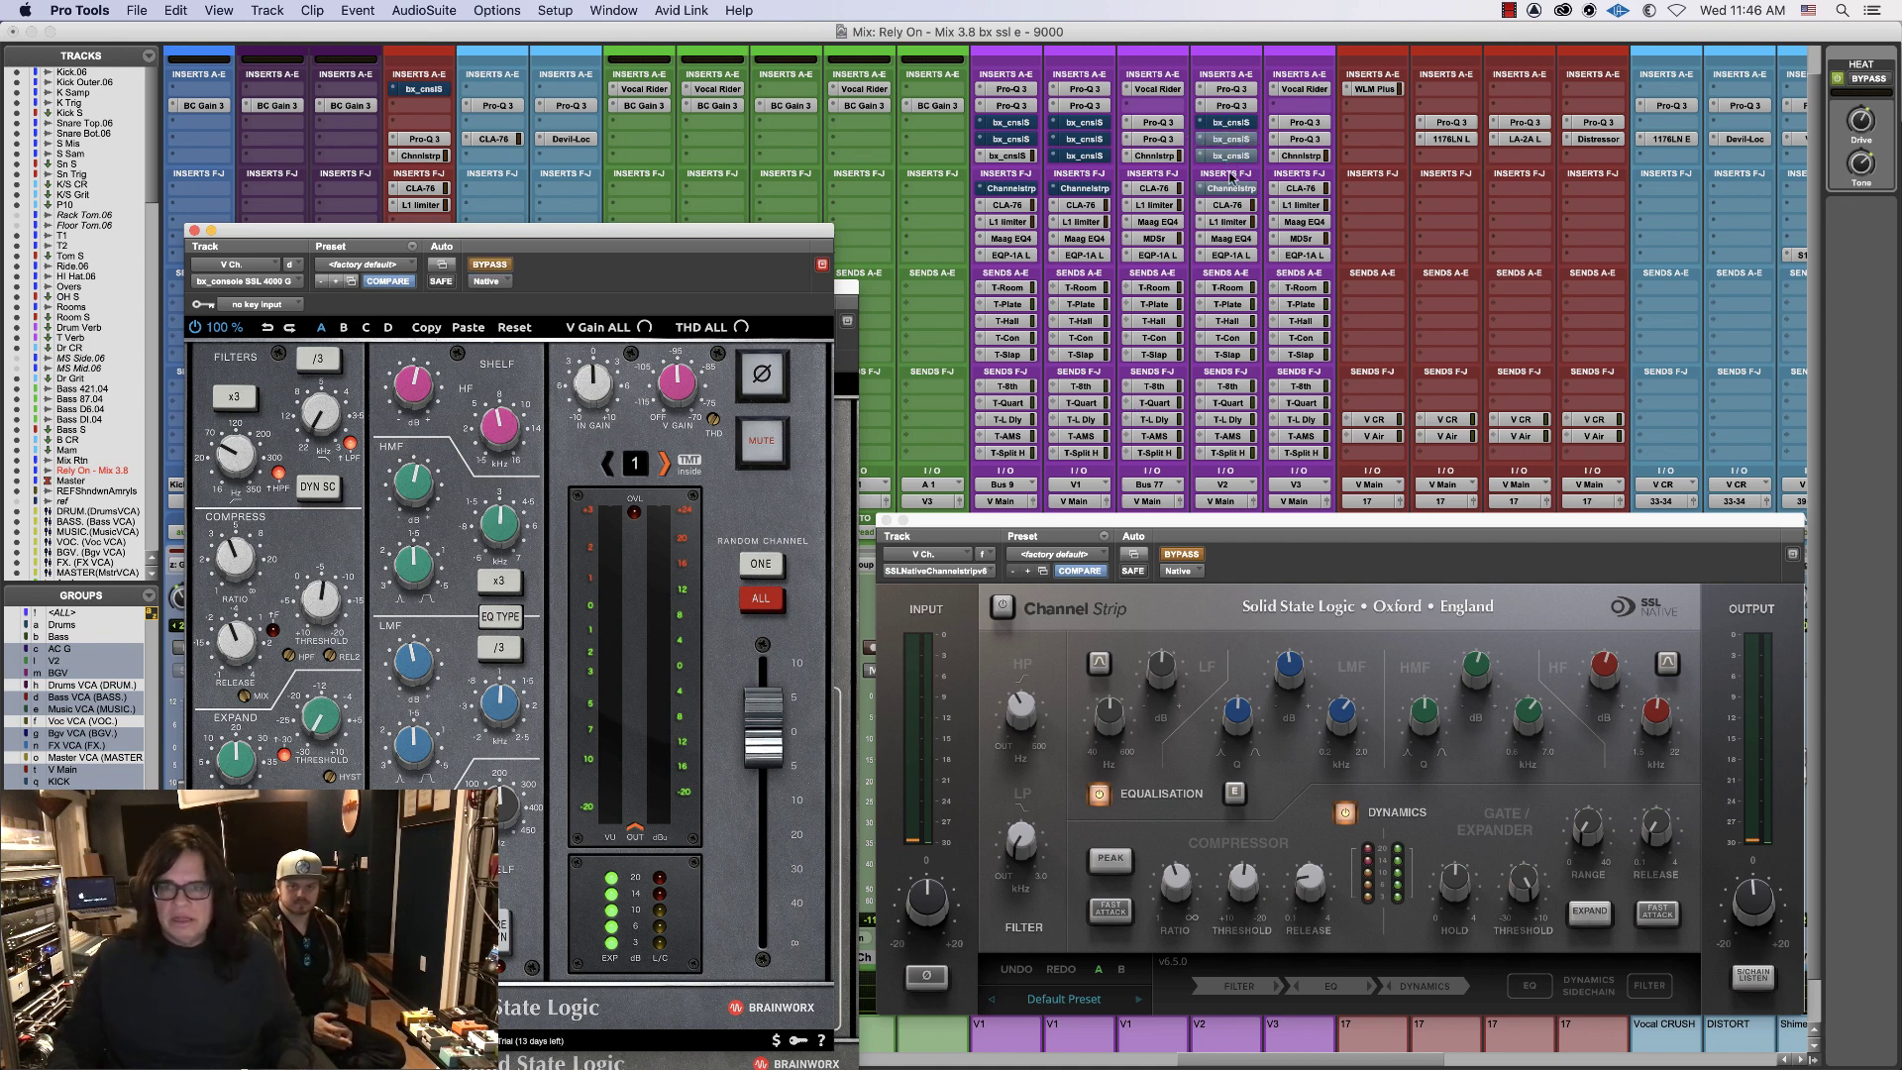
{"action": "left_click", "coordinate": [1231, 189], "text": "super"}
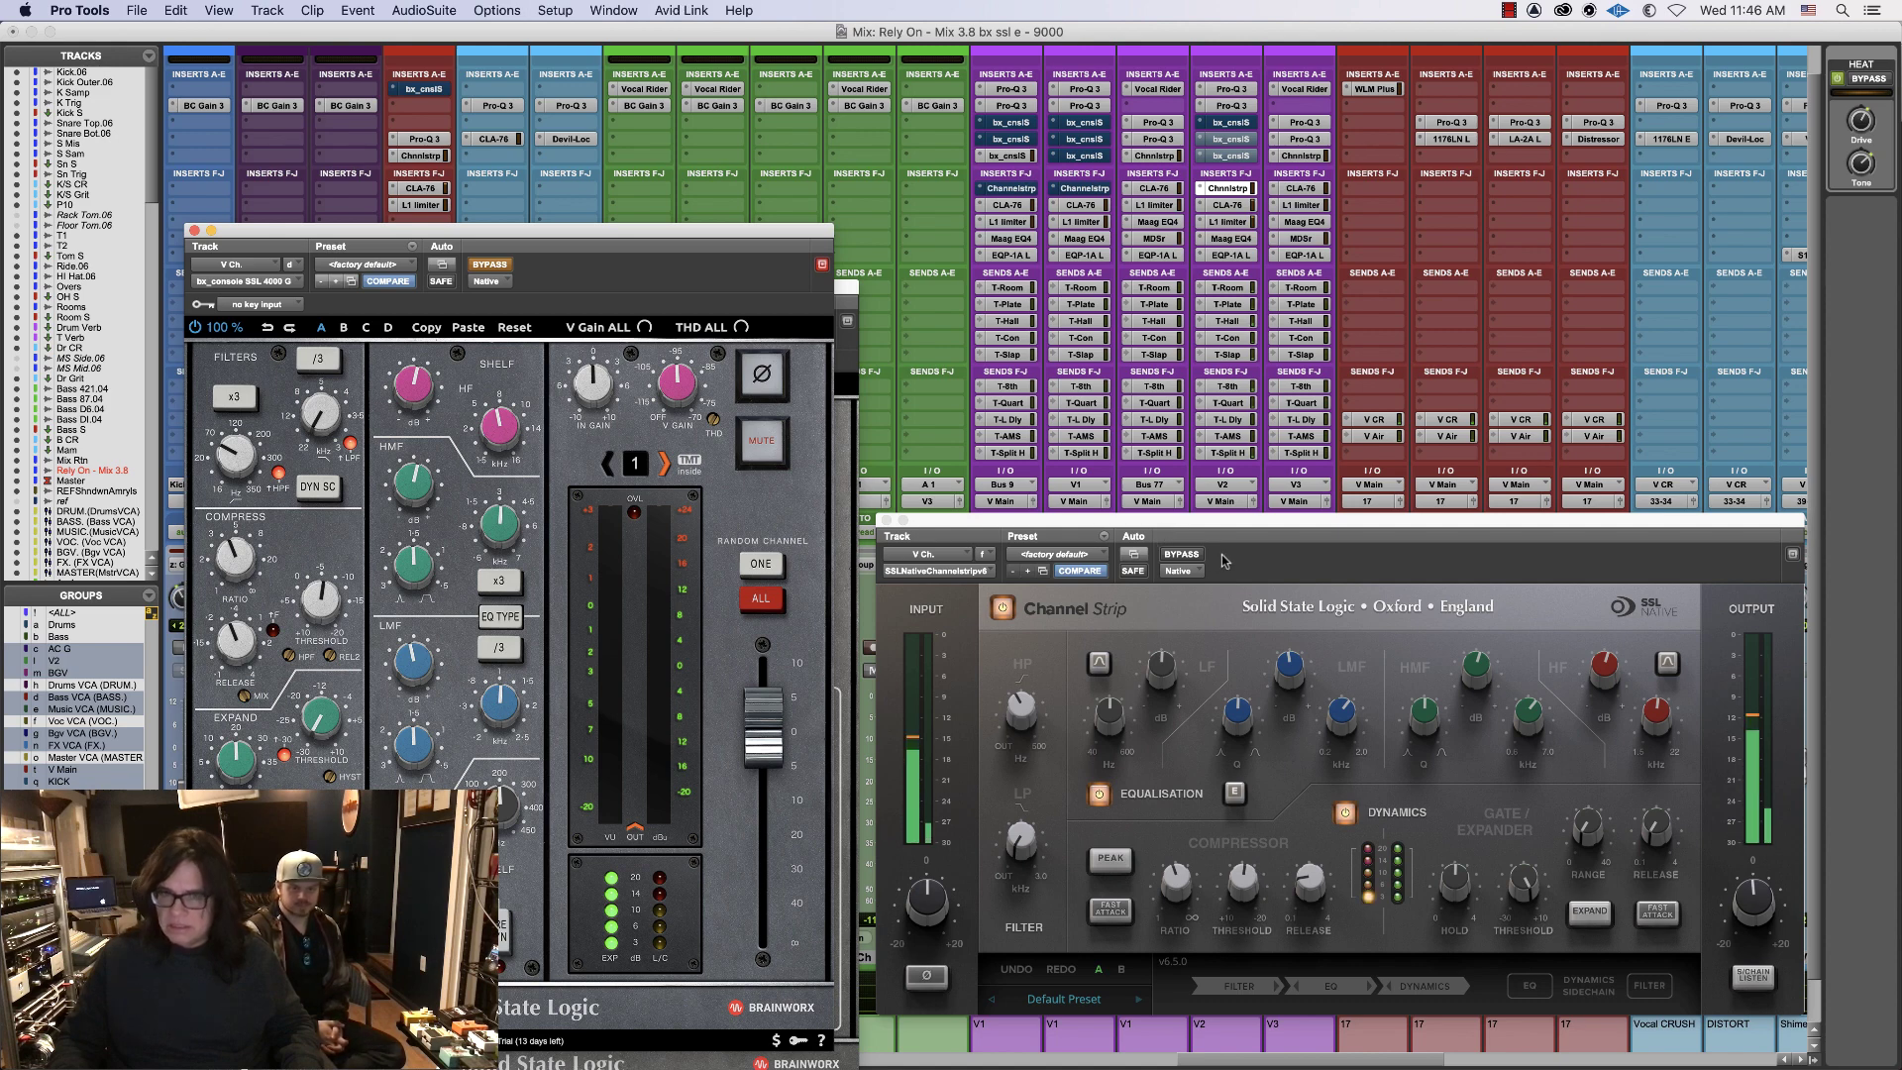
- Bypass the Native Channelstrip and audition V Ch. through the activated and opened SSL 4000 E
{"action": "left_click", "coordinate": [1229, 189], "text": "super"}
{"action": "left_click", "coordinate": [1241, 124], "text": "super"}
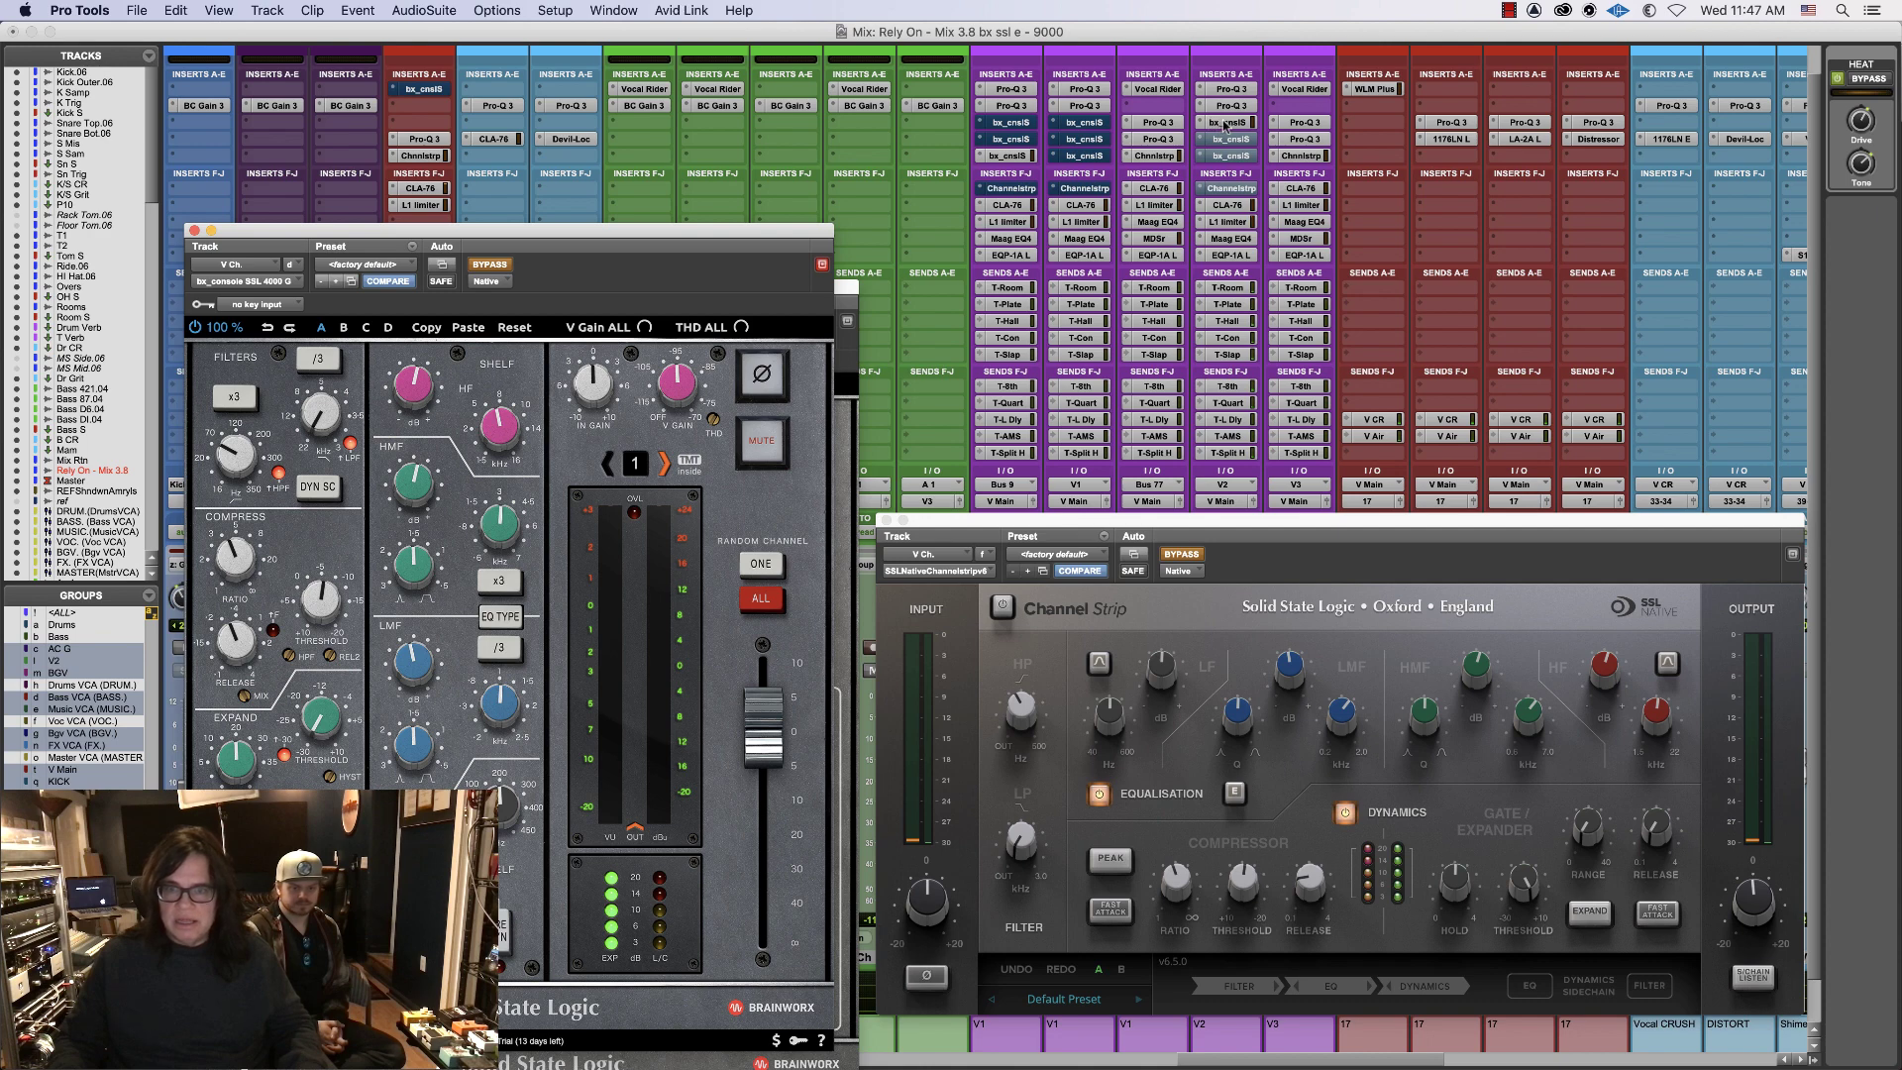
{"action": "left_click", "coordinate": [1226, 126]}
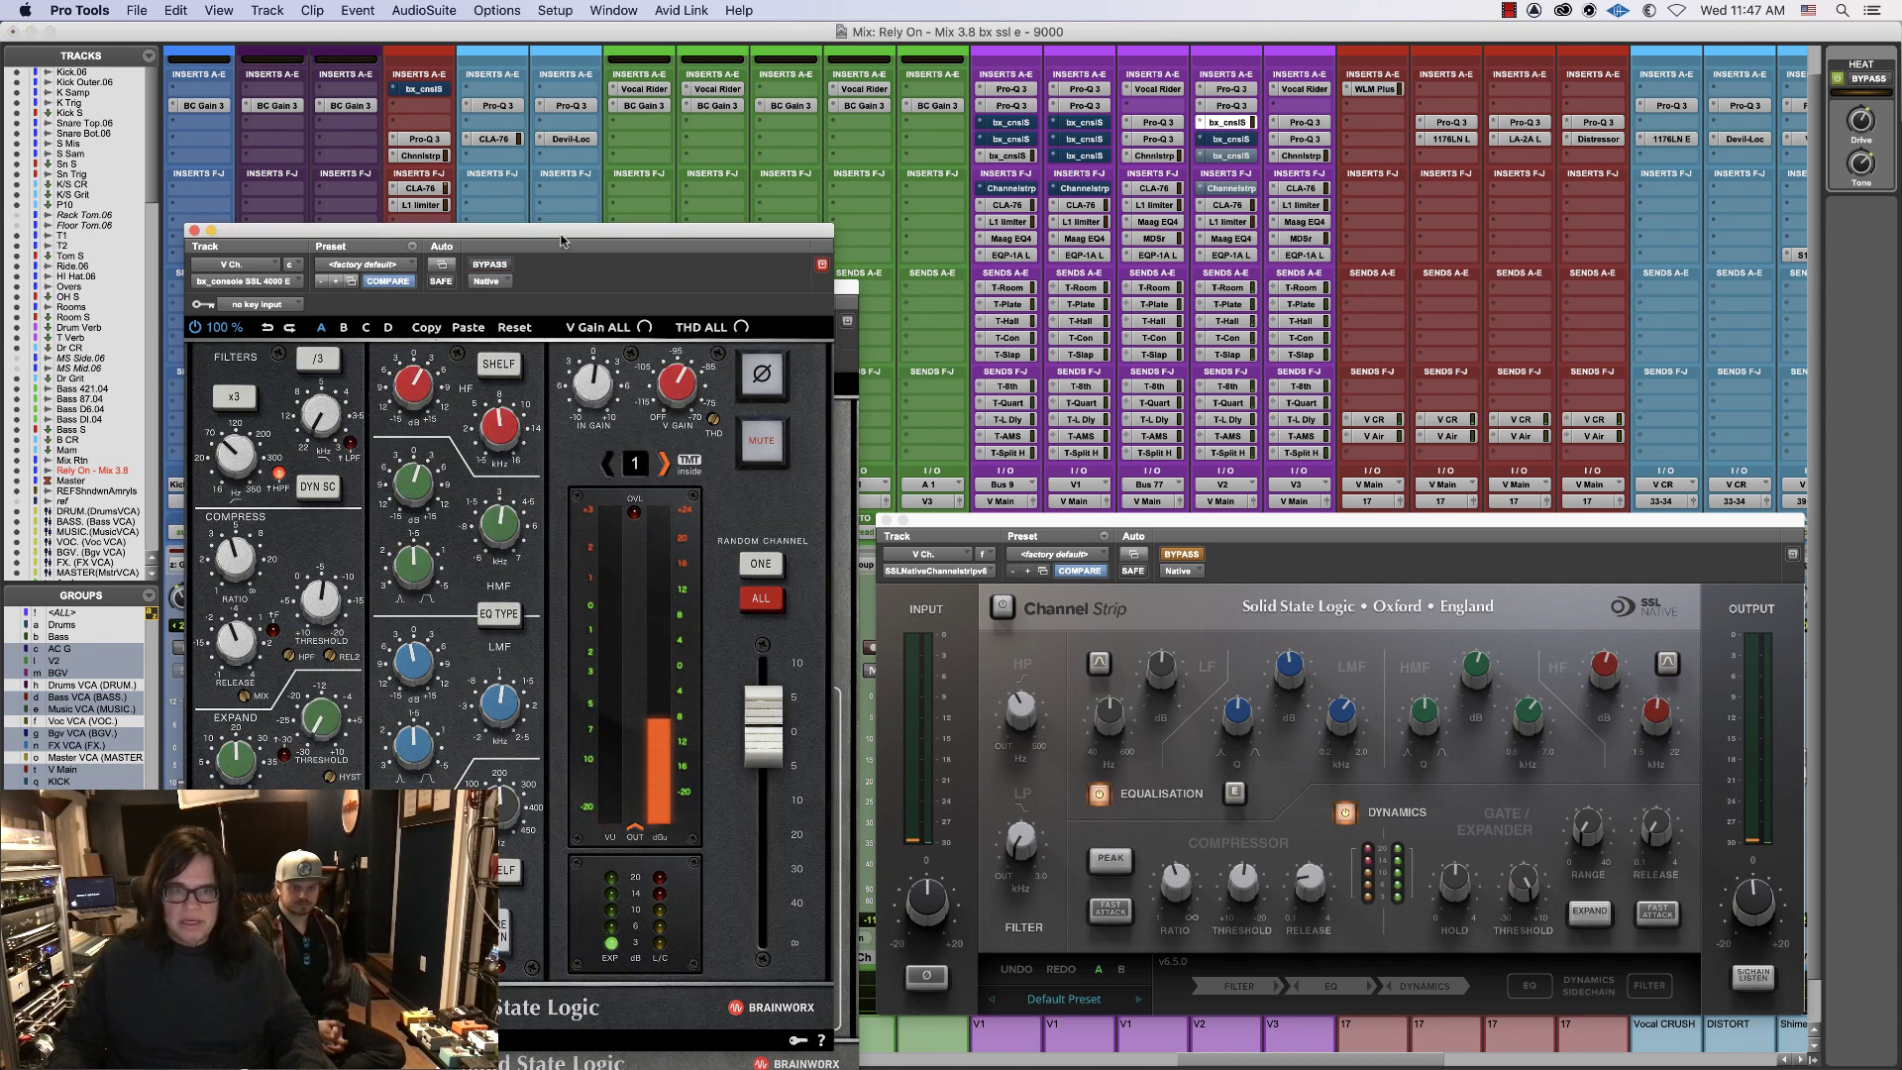
{"action": "left_click_drag", "start_coordinate": [562, 236], "coordinate": [592, 245]}
{"action": "mouse_move", "coordinate": [792, 750]}
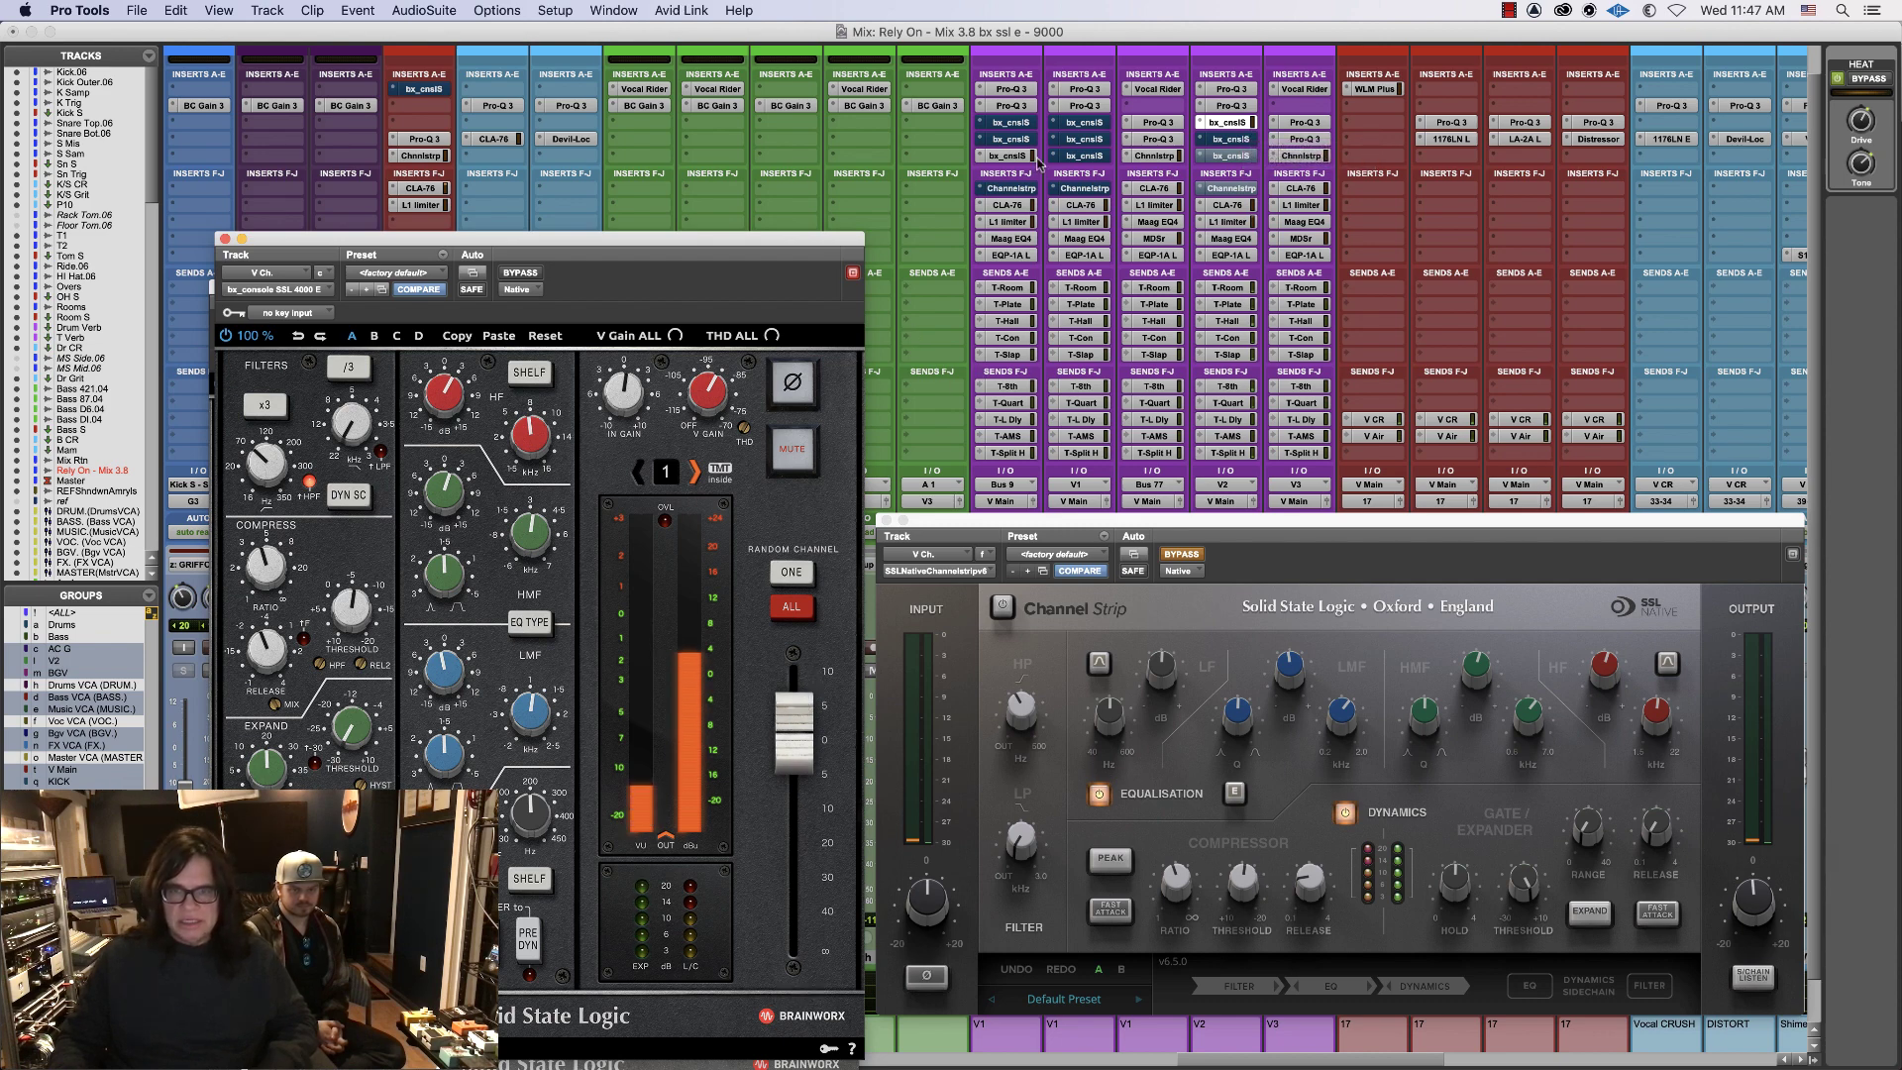
- Switch V Ch. from the SSL 4000 E to the SSL 4000 G, clearing the SSL 9000 J window out of the way
{"action": "left_click", "coordinate": [1234, 124]}
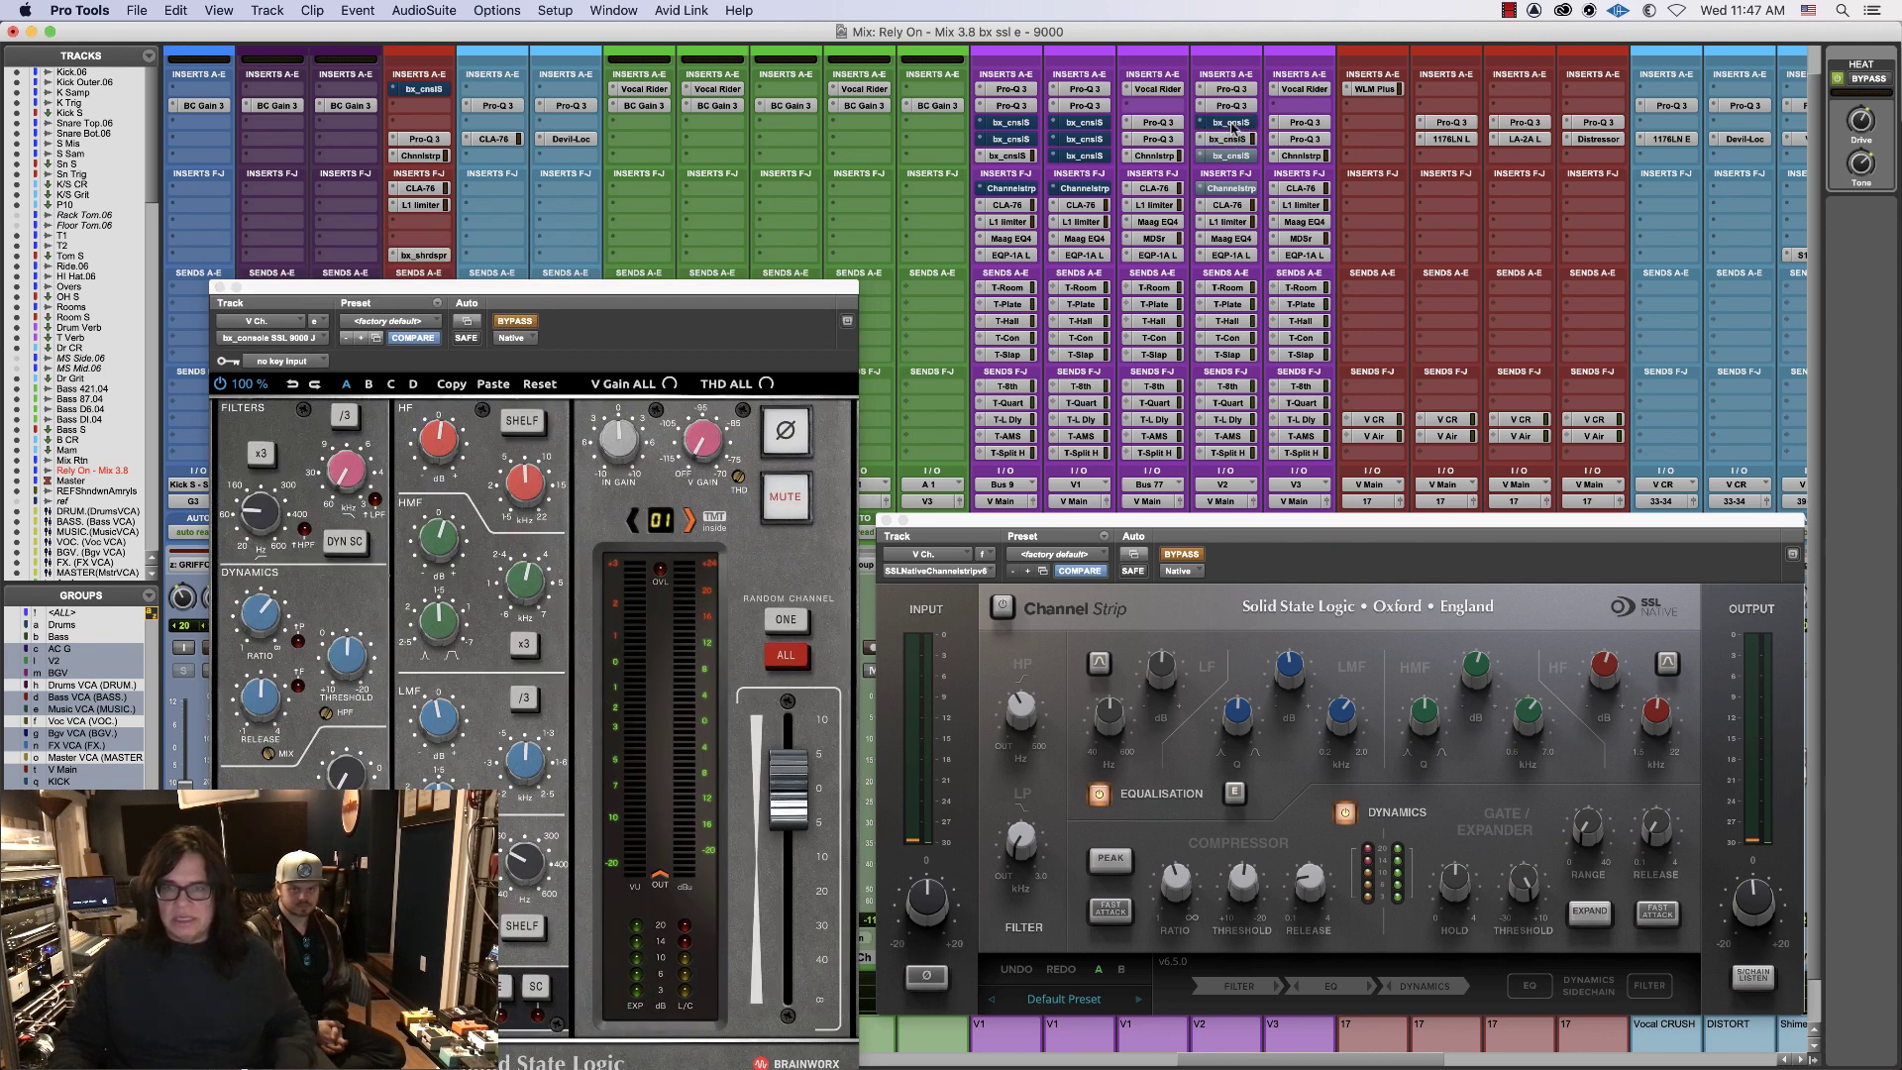
{"action": "left_click", "coordinate": [1232, 124]}
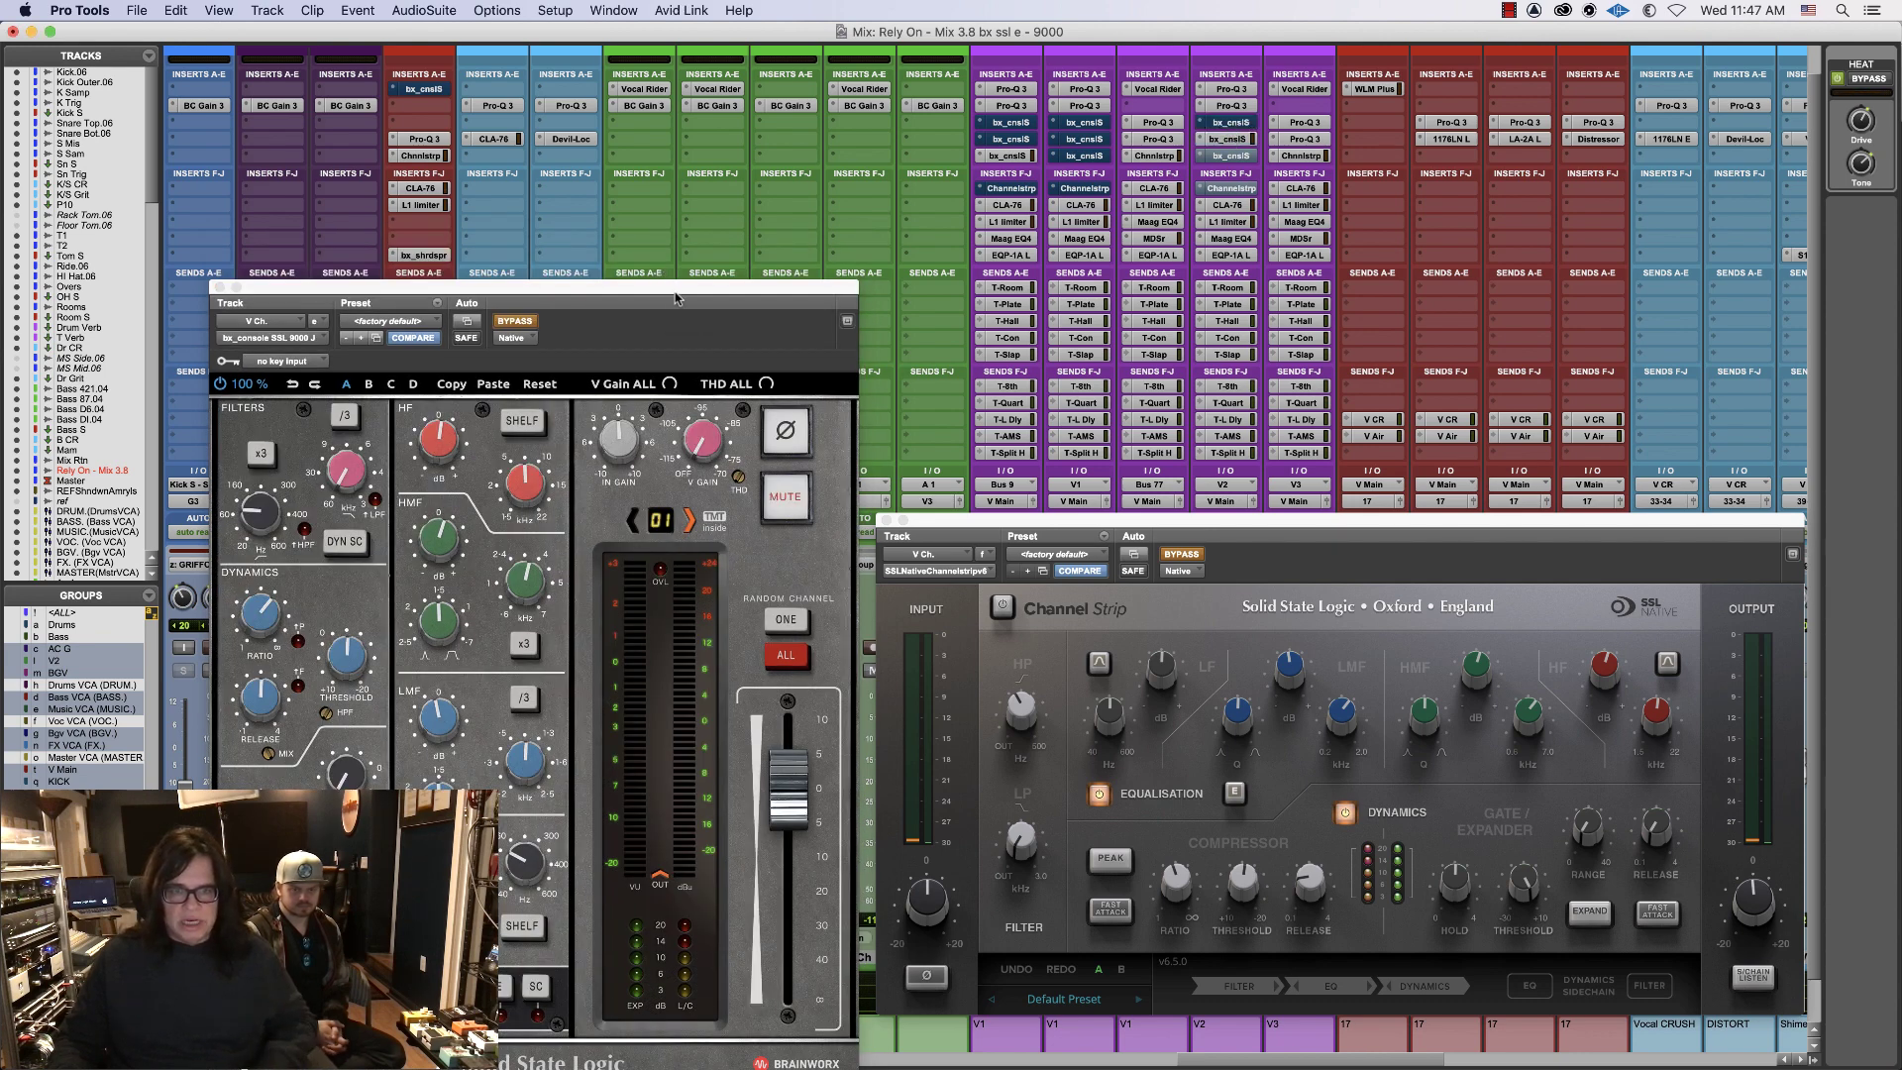
{"action": "left_click_drag", "start_coordinate": [676, 298], "coordinate": [512, 791]}
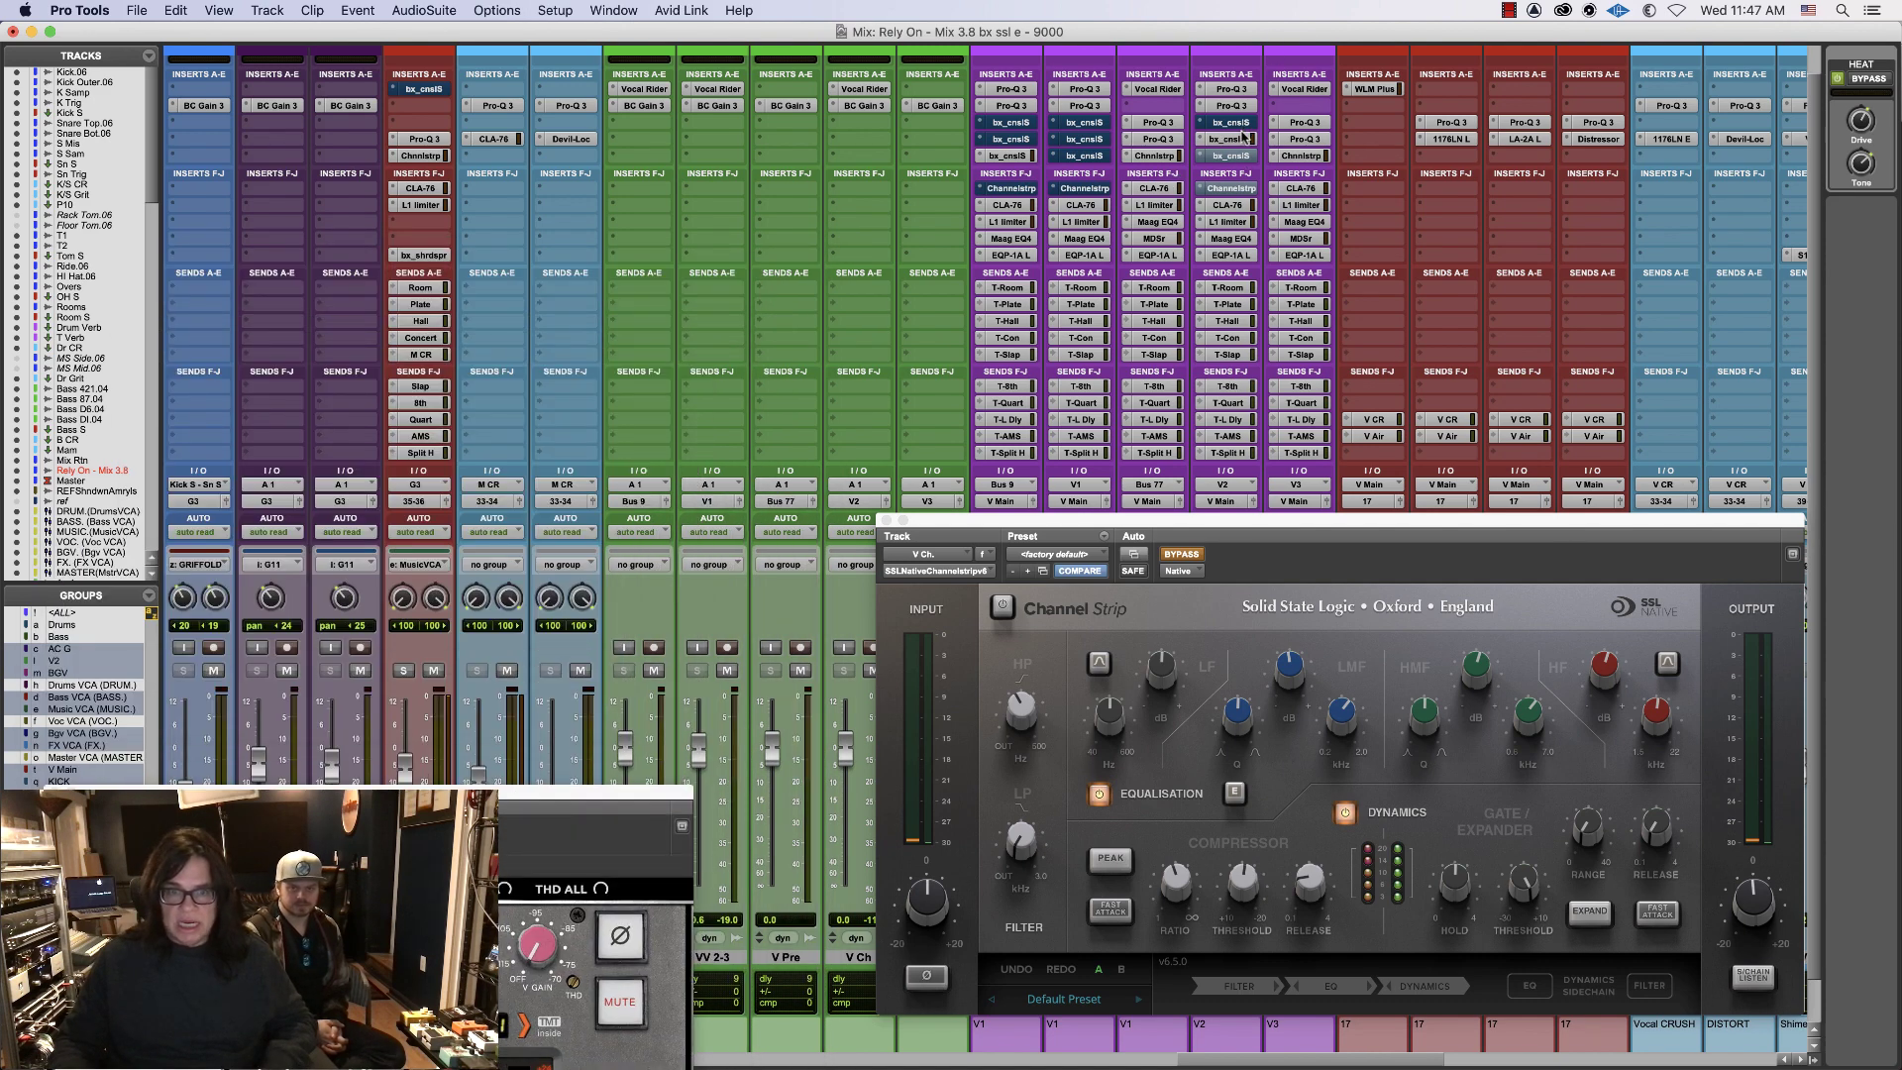
{"action": "left_click", "coordinate": [1239, 138]}
{"action": "left_click_drag", "start_coordinate": [532, 245], "coordinate": [561, 227]}
{"action": "mouse_move", "coordinate": [768, 708]}
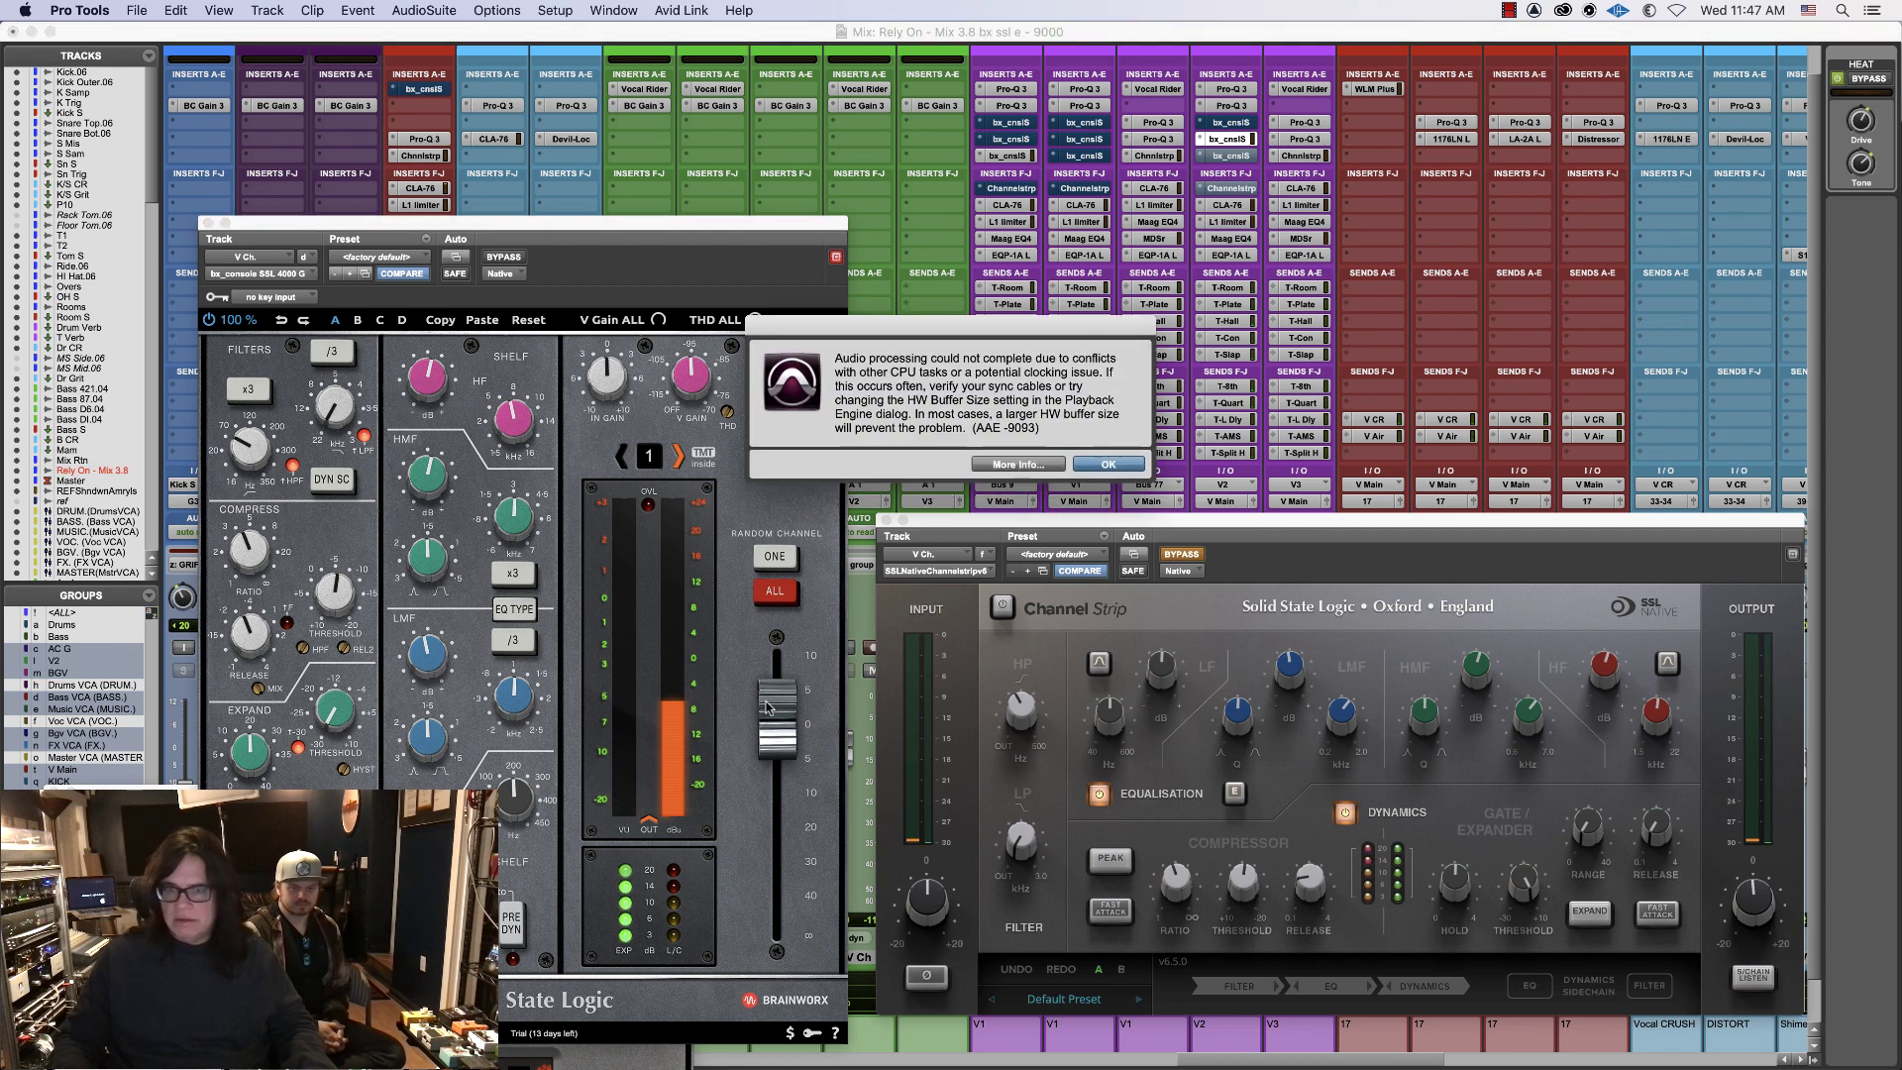
- Dismiss the audio processing error and set the playback engine's H/W buffer size to 1024 samples
{"action": "key", "text": "Return"}
{"action": "left_click", "coordinate": [555, 10]}
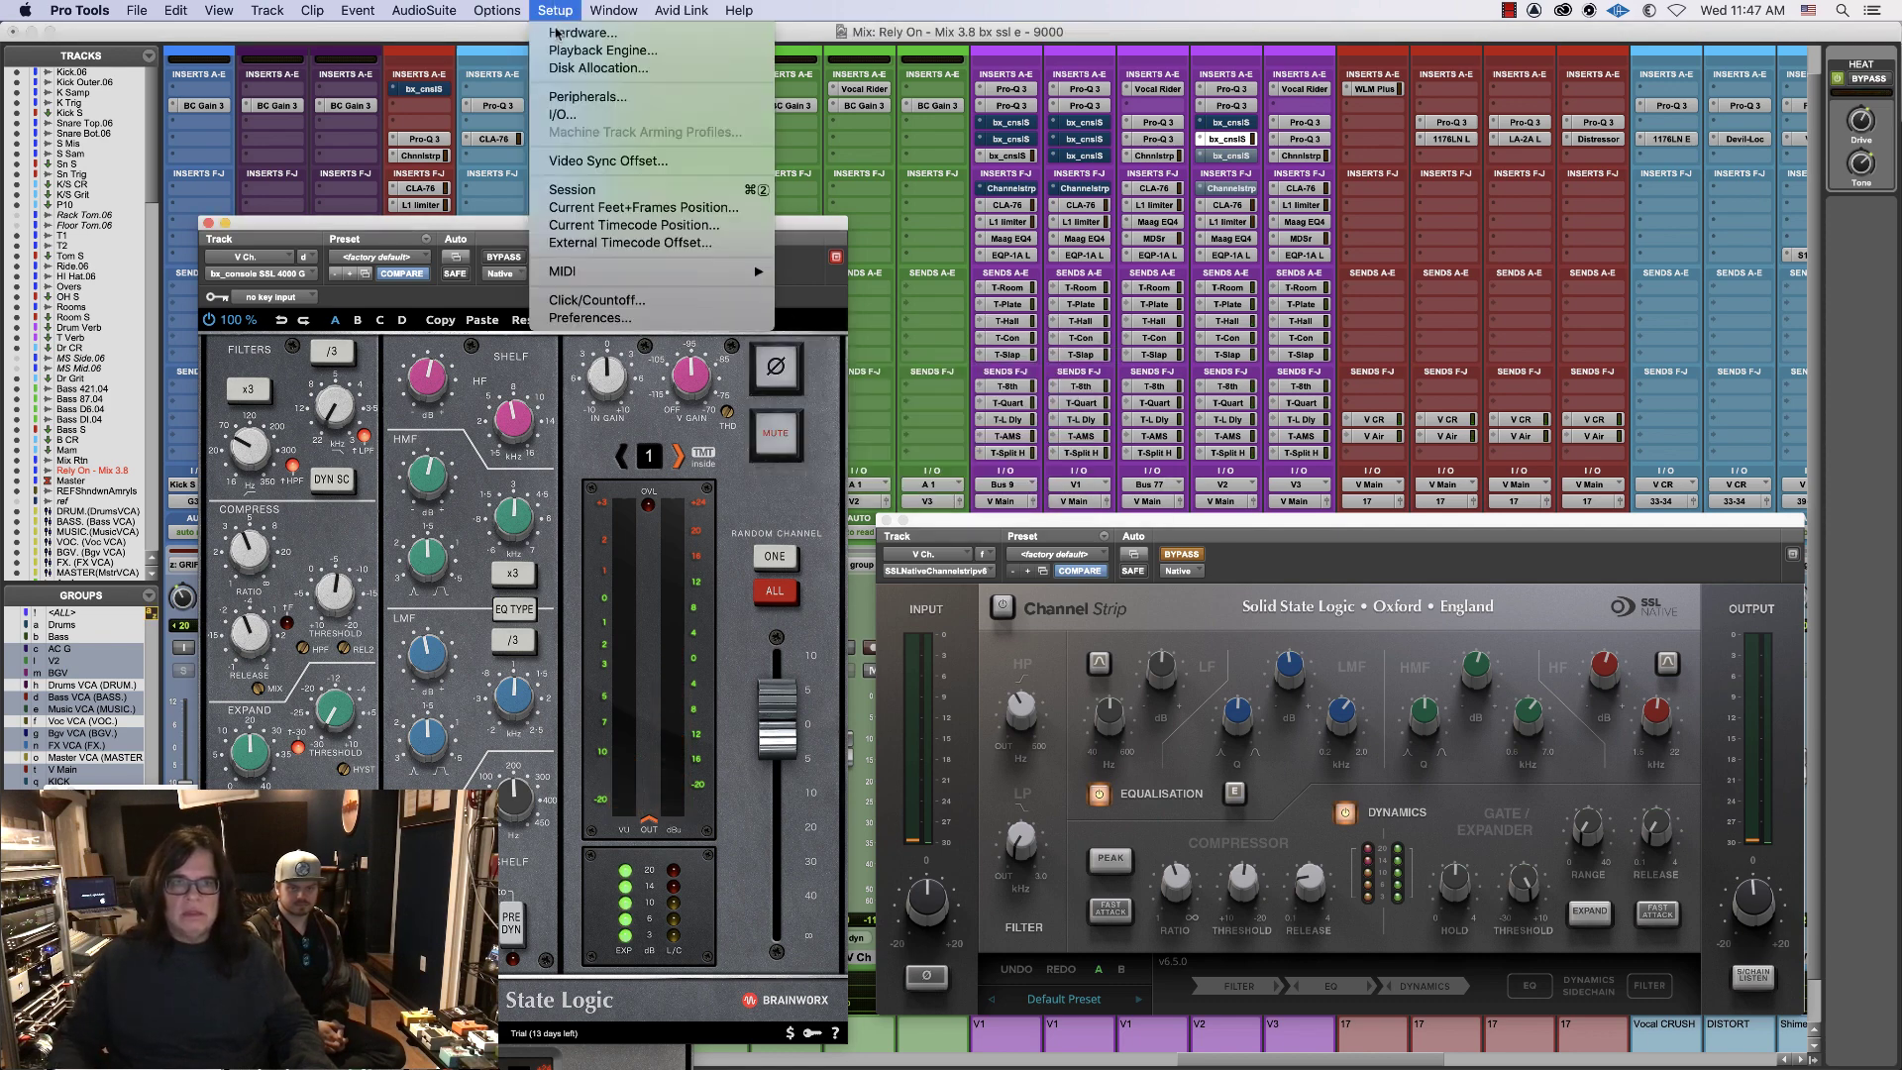
{"action": "left_click", "coordinate": [584, 49]}
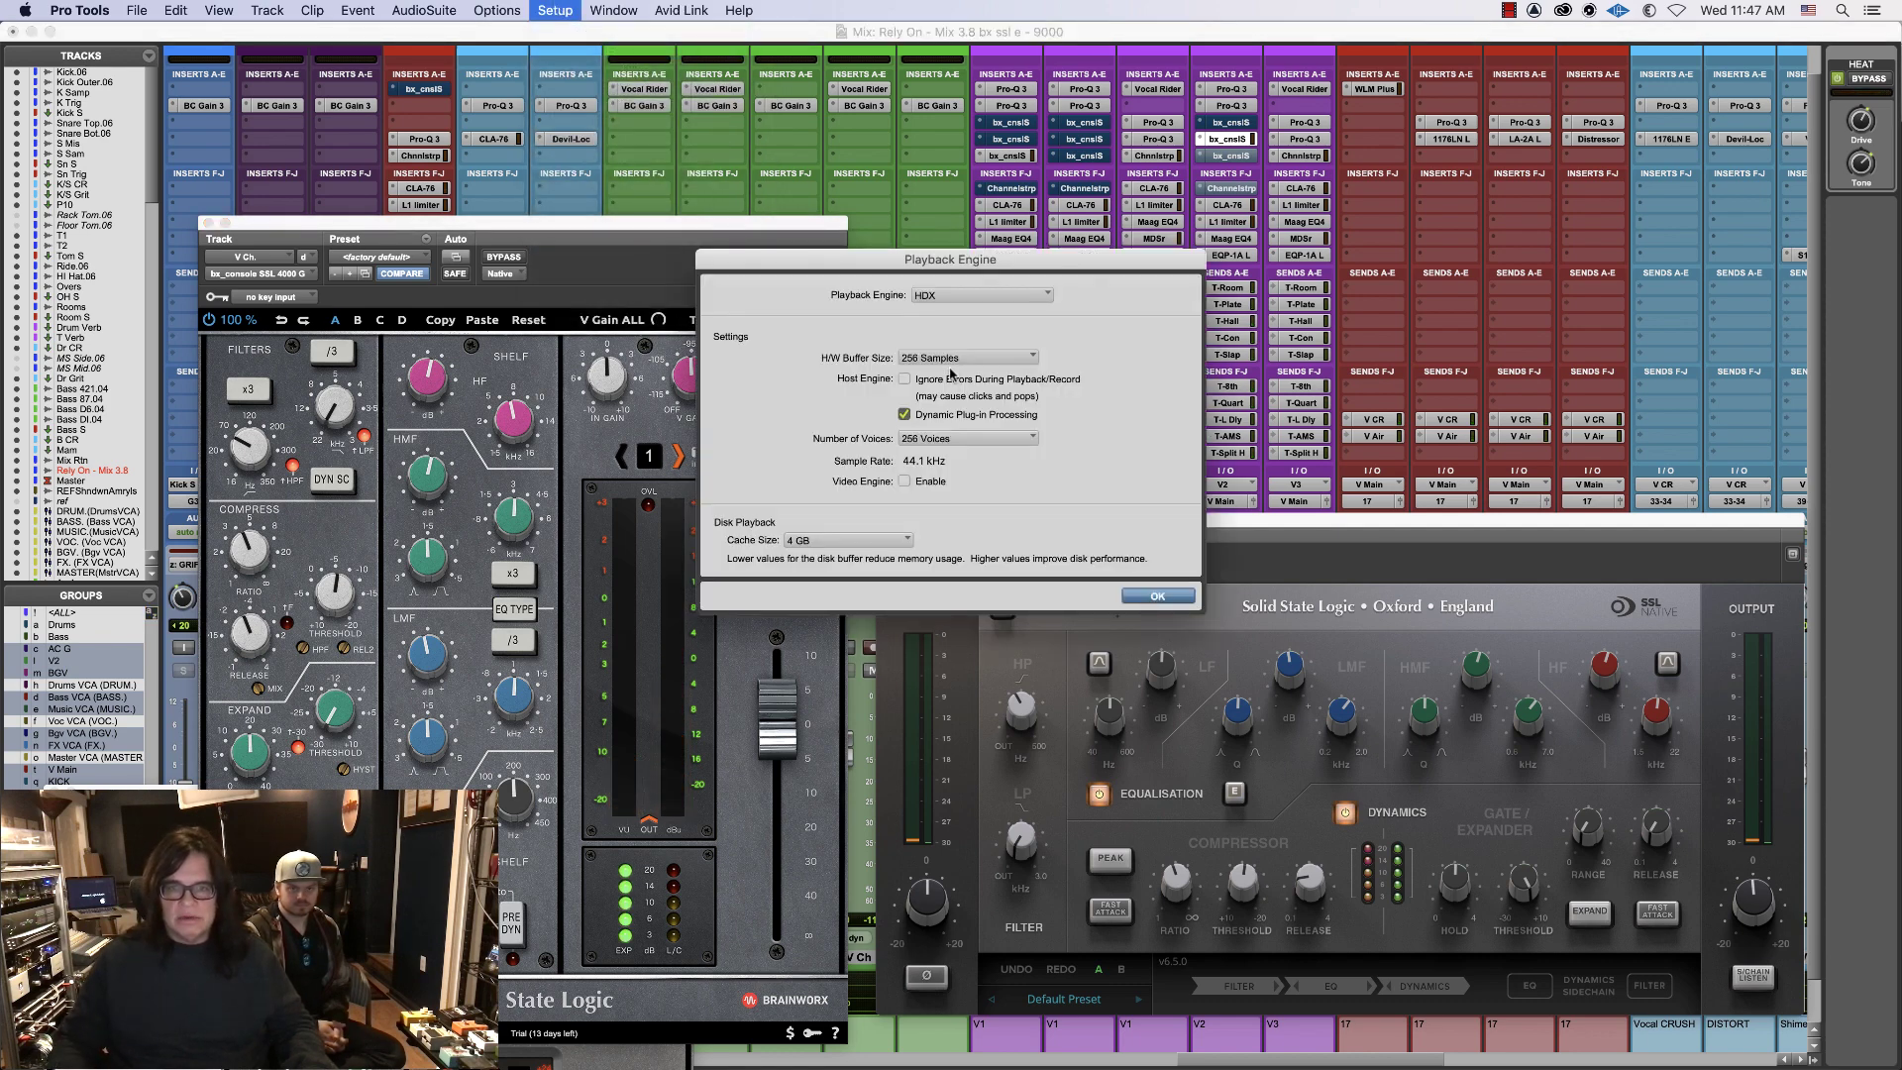
{"action": "left_click", "coordinate": [956, 359]}
{"action": "left_click", "coordinate": [959, 394]}
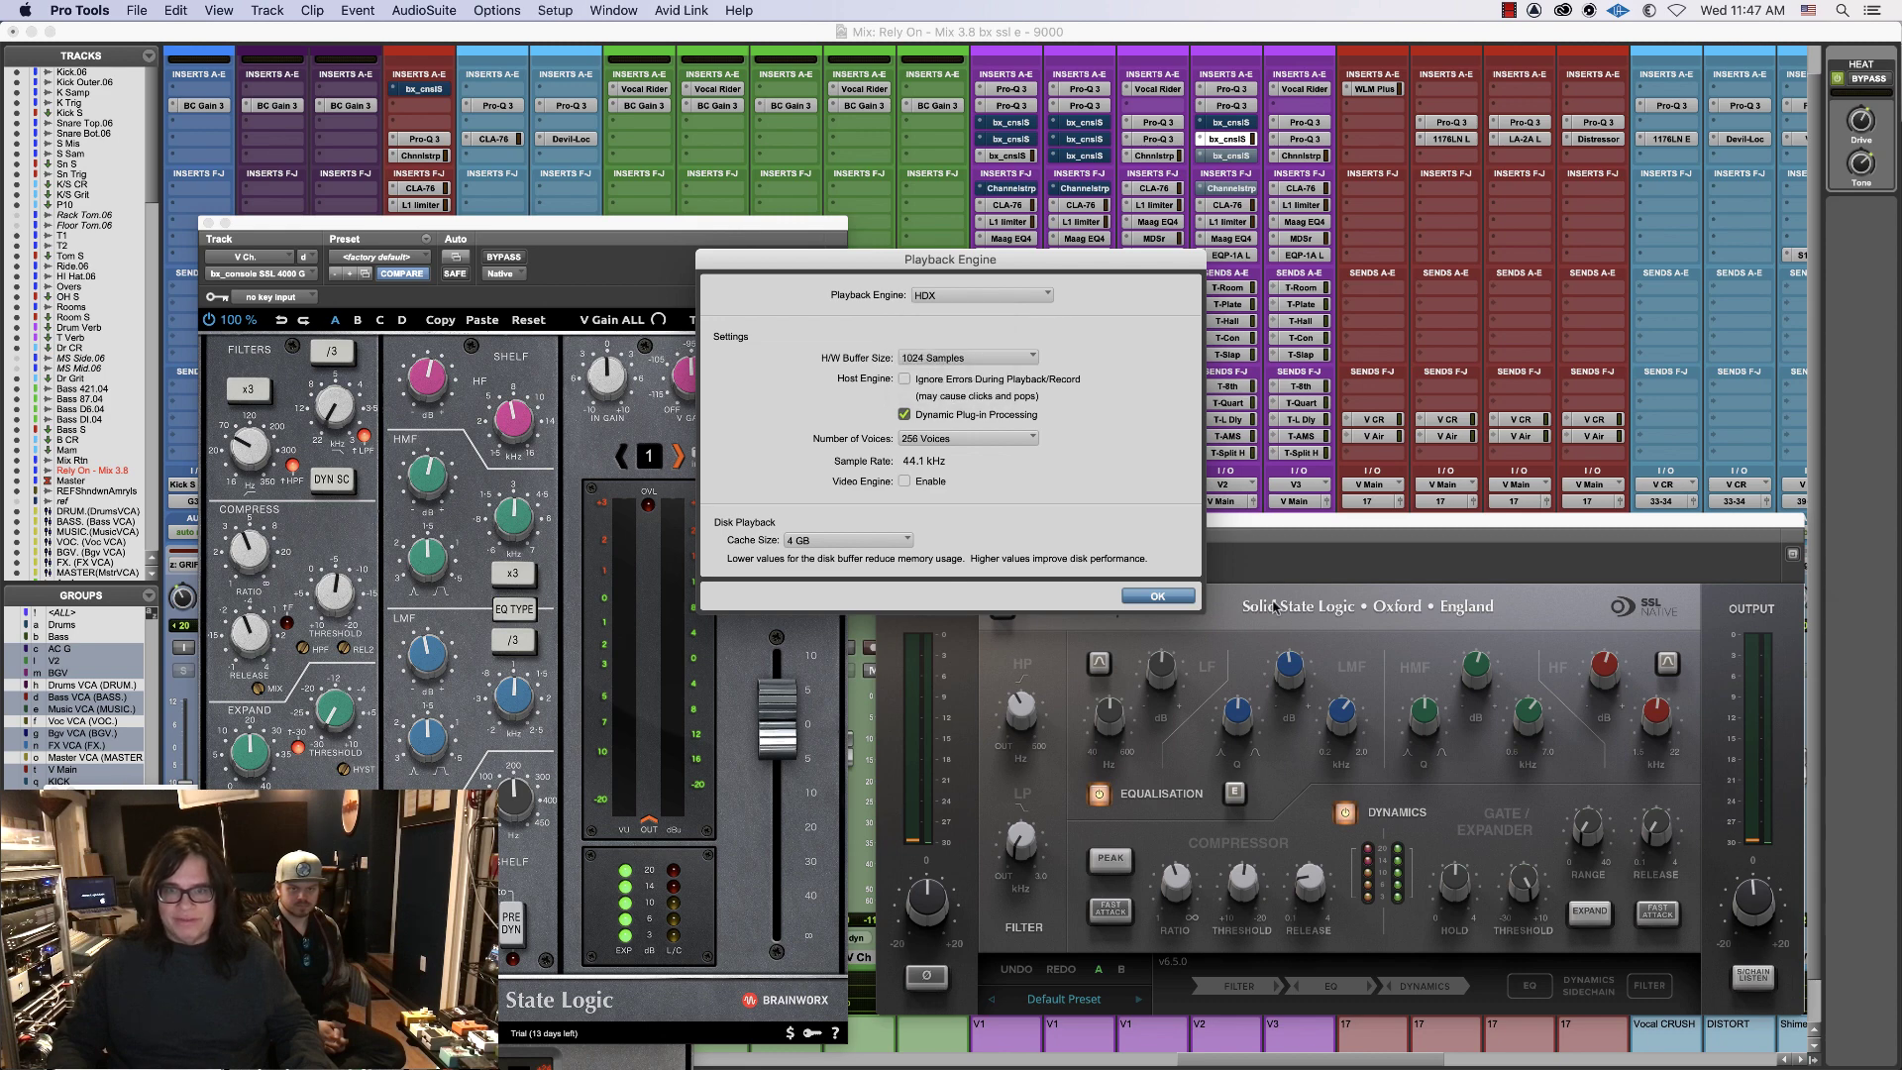
{"action": "key", "text": "Return"}
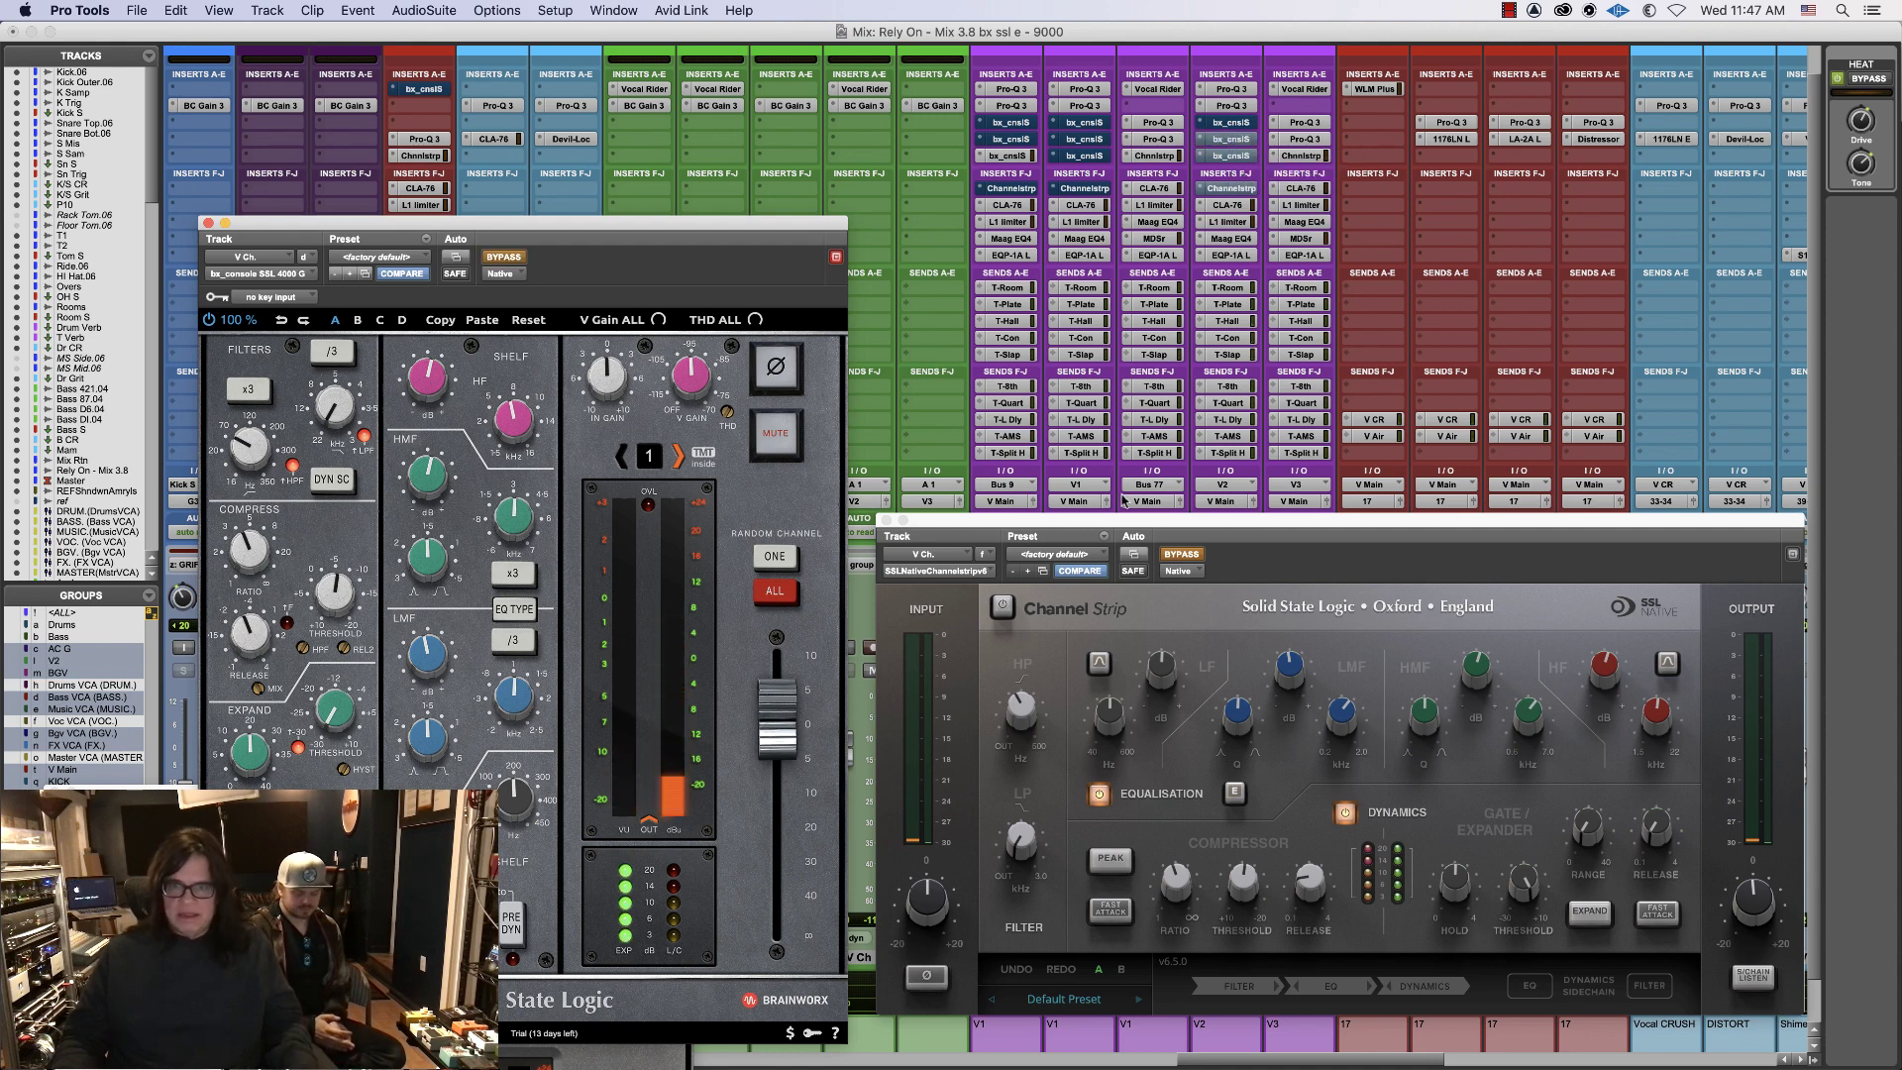
- Activate the Native Channelstrip on V Ch. and audition it while switching its E equaliser mode on and back off
{"action": "left_click", "coordinate": [1184, 555]}
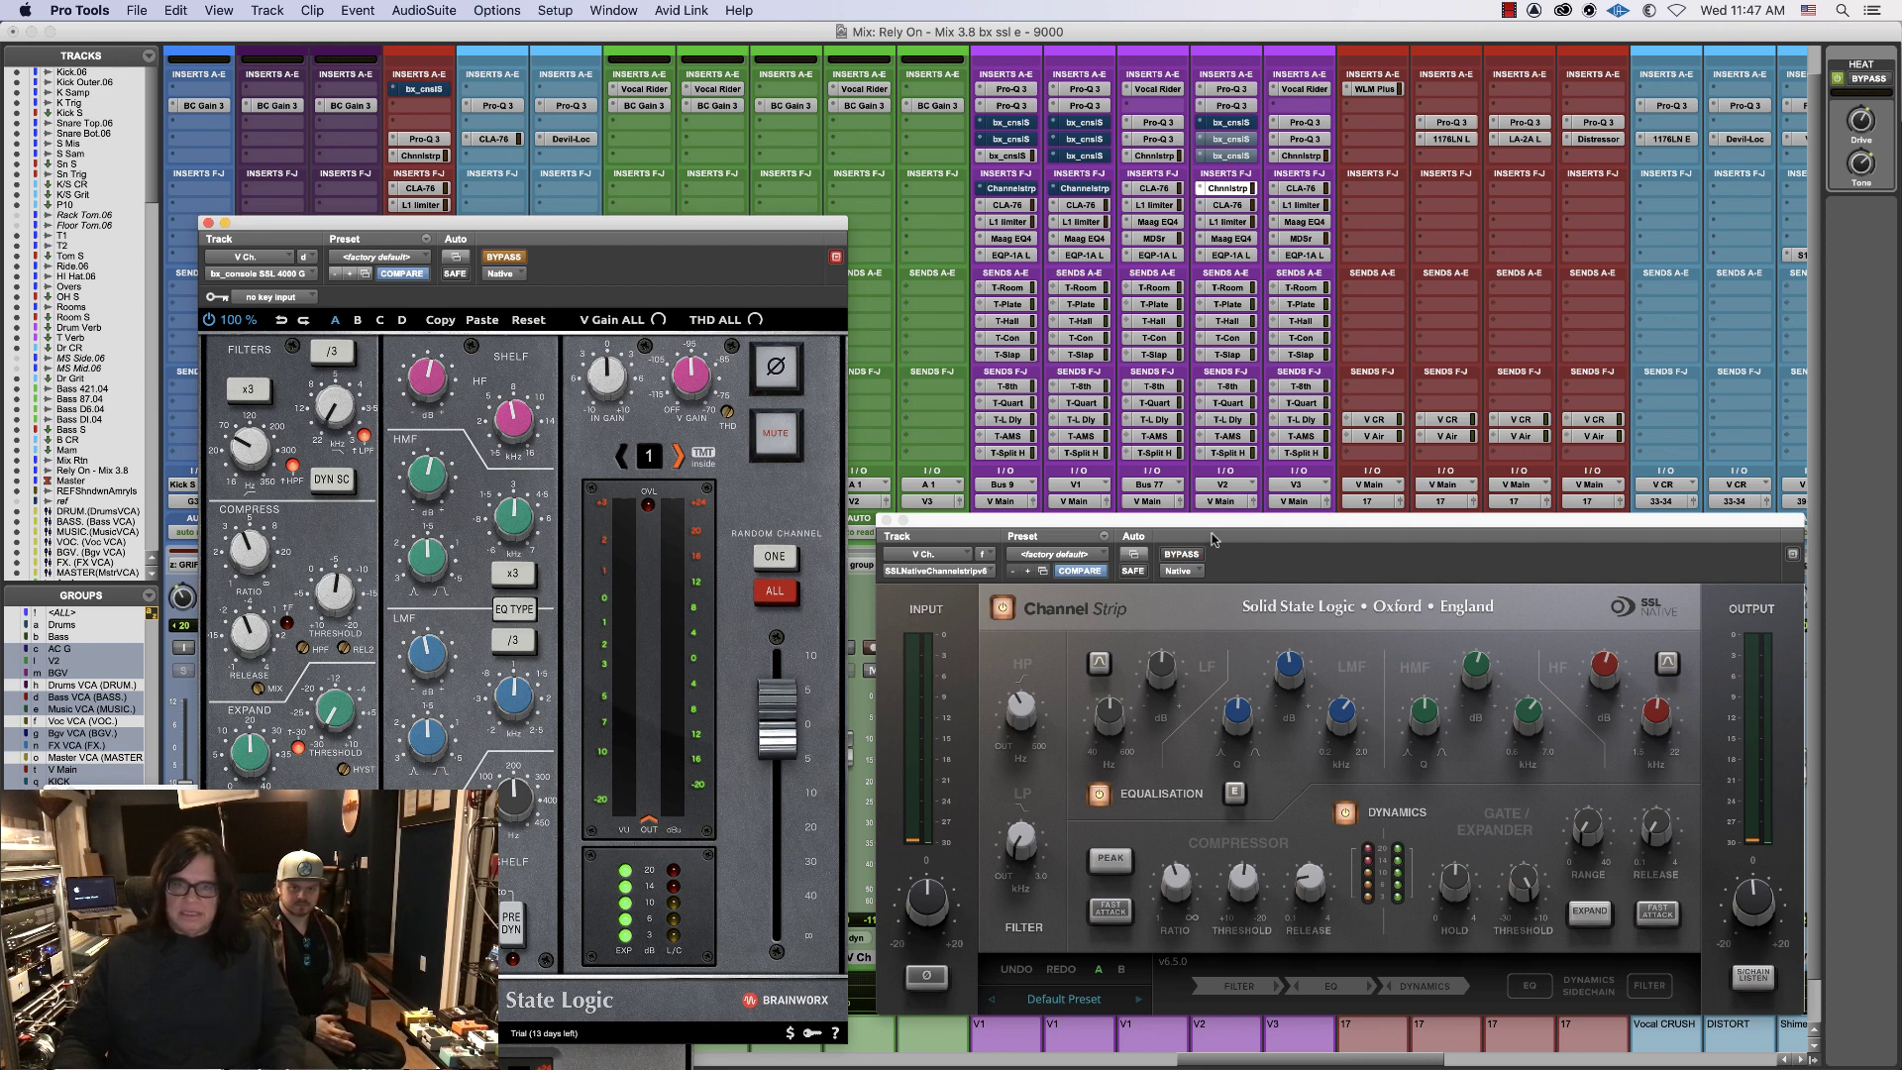
{"action": "left_click", "coordinate": [1236, 794]}
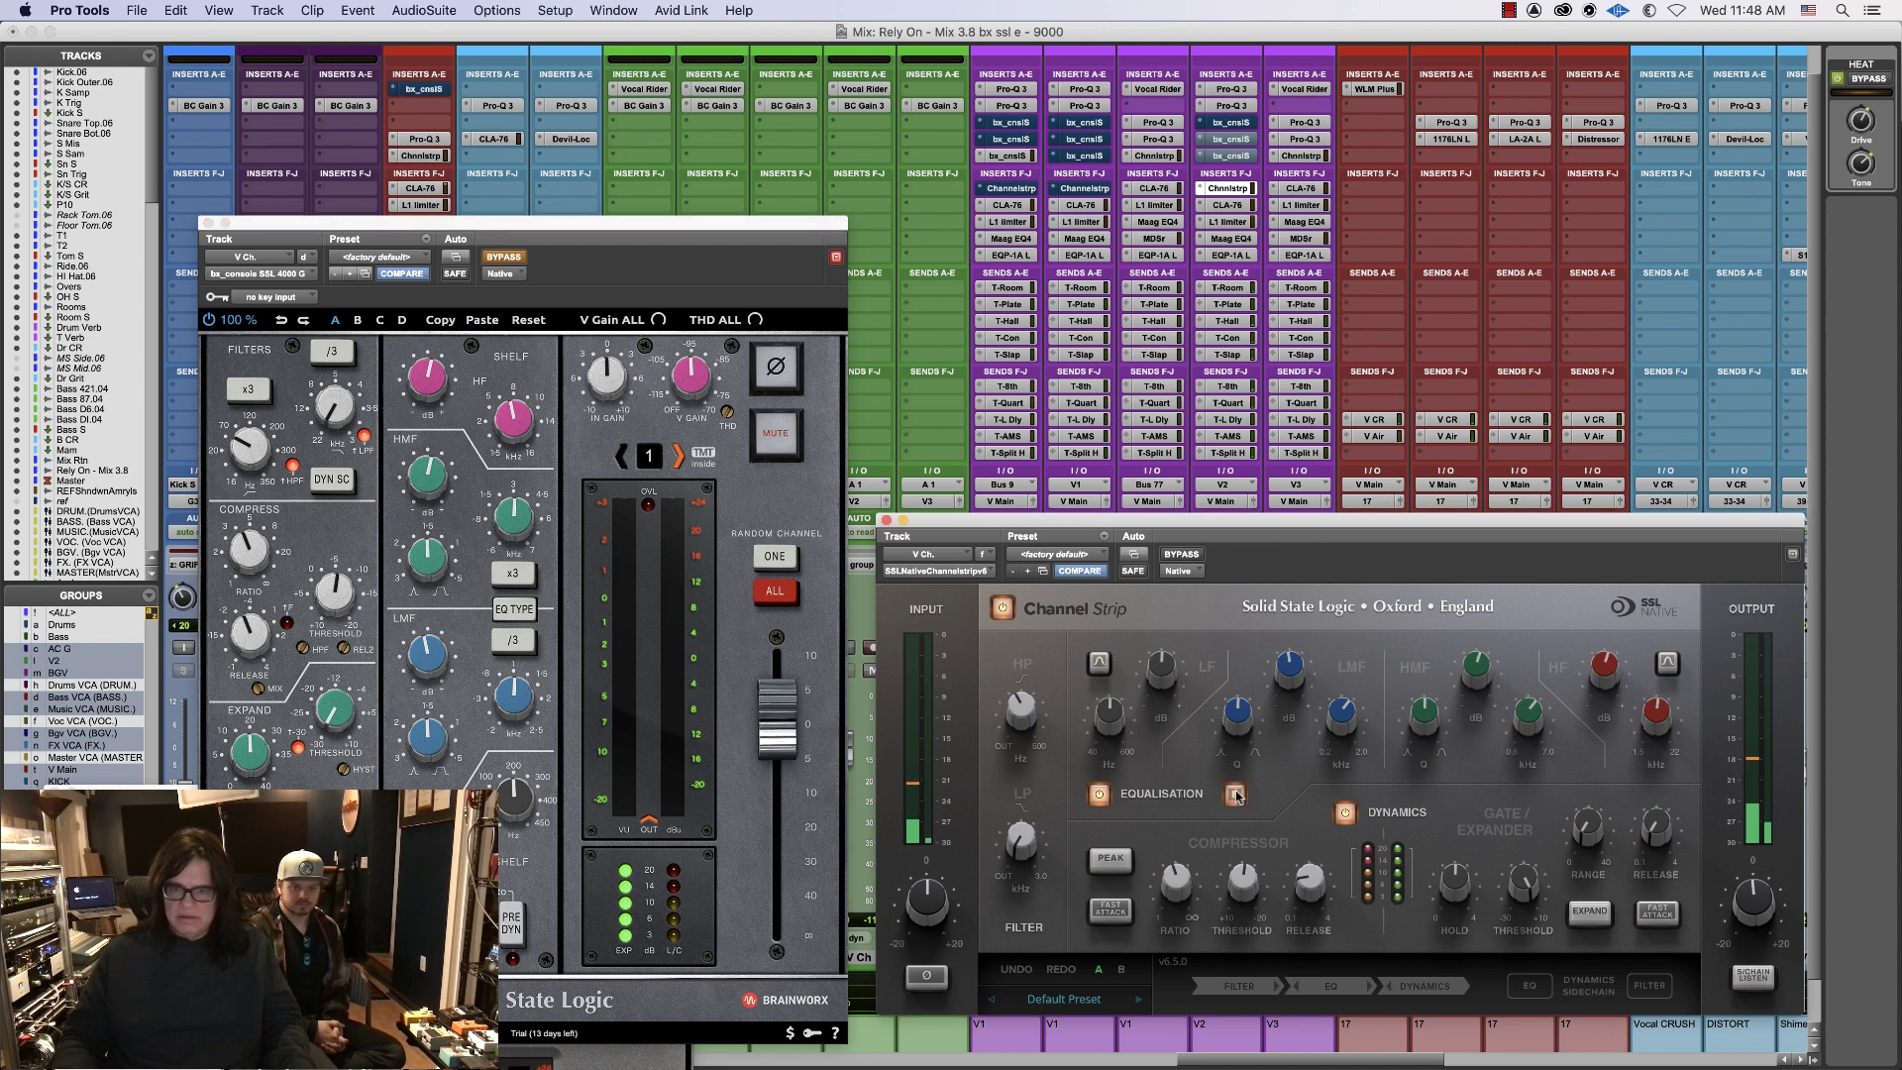
{"action": "left_click", "coordinate": [1236, 794]}
{"action": "left_click", "coordinate": [415, 379]}
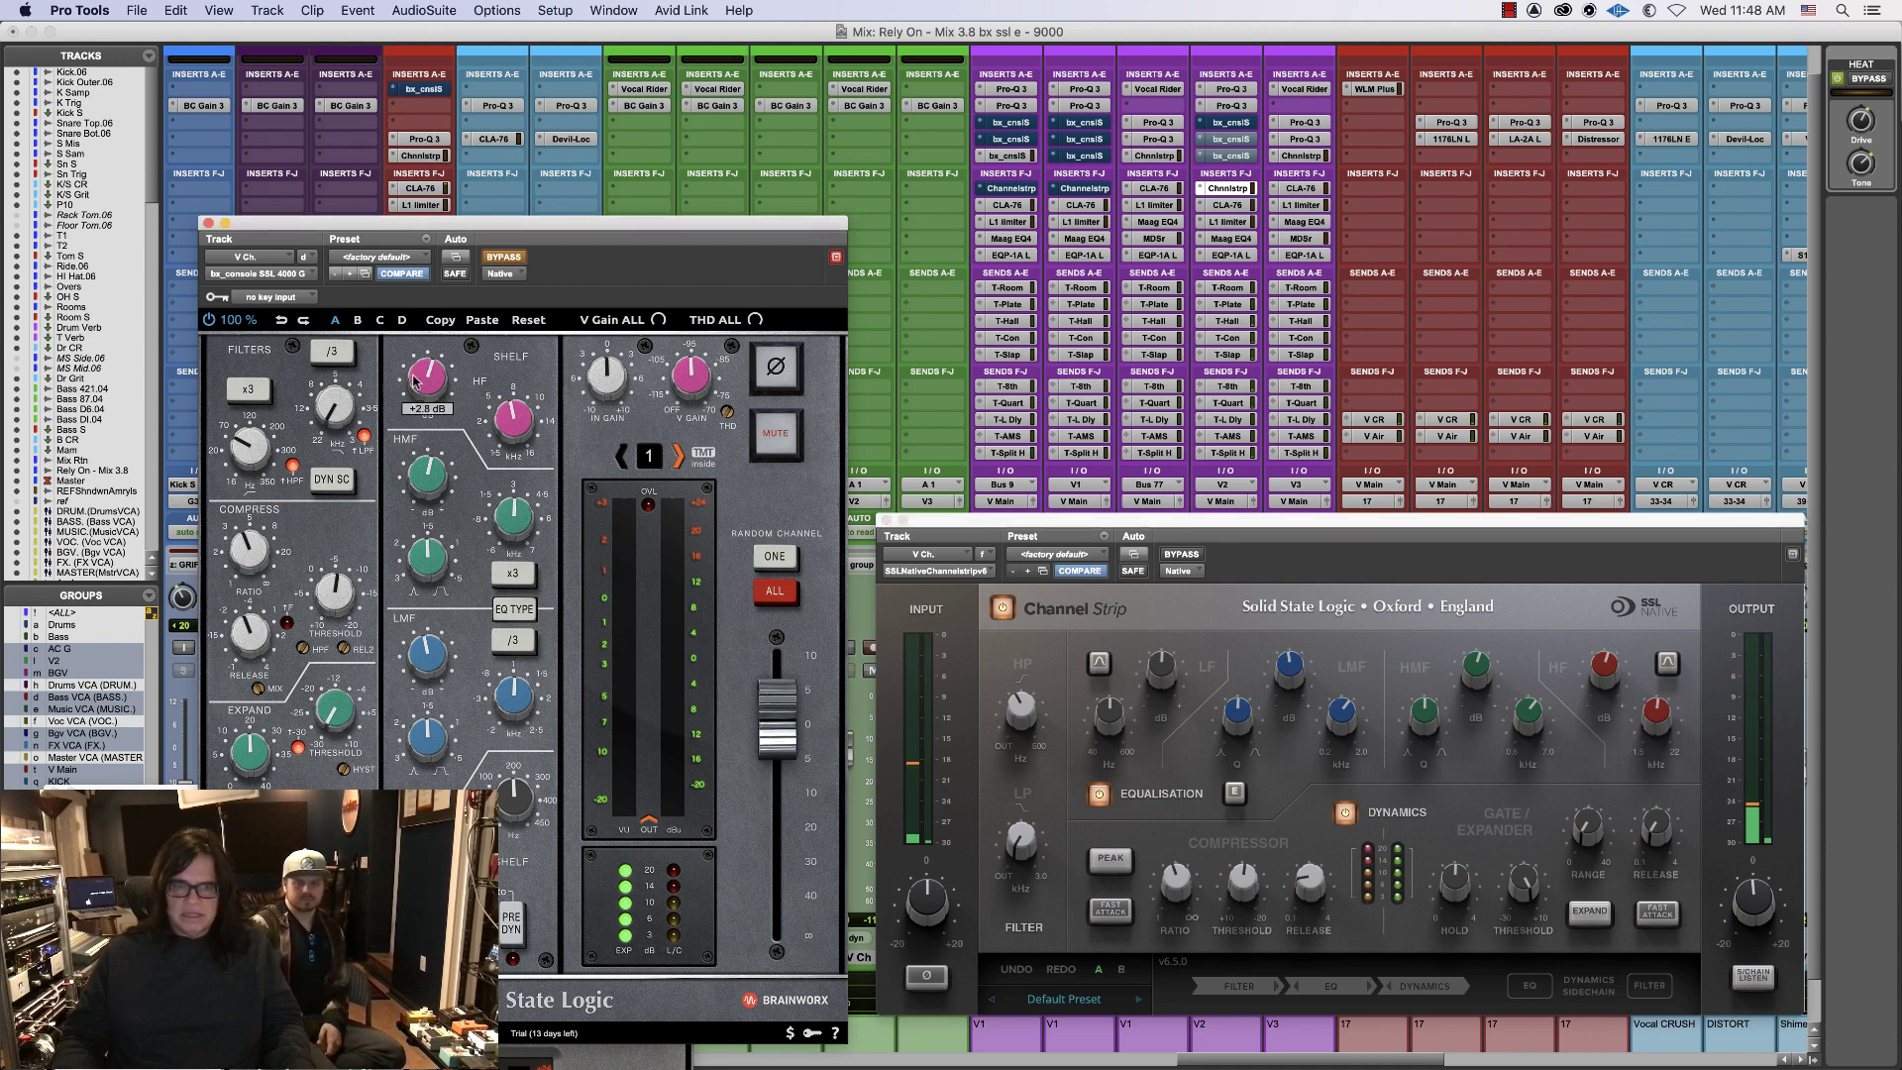
- Bypass the Native Channelstrip on V Ch. and audition the vocal through the activated SSL 4000 G
{"action": "left_click", "coordinate": [1228, 189], "text": "super"}
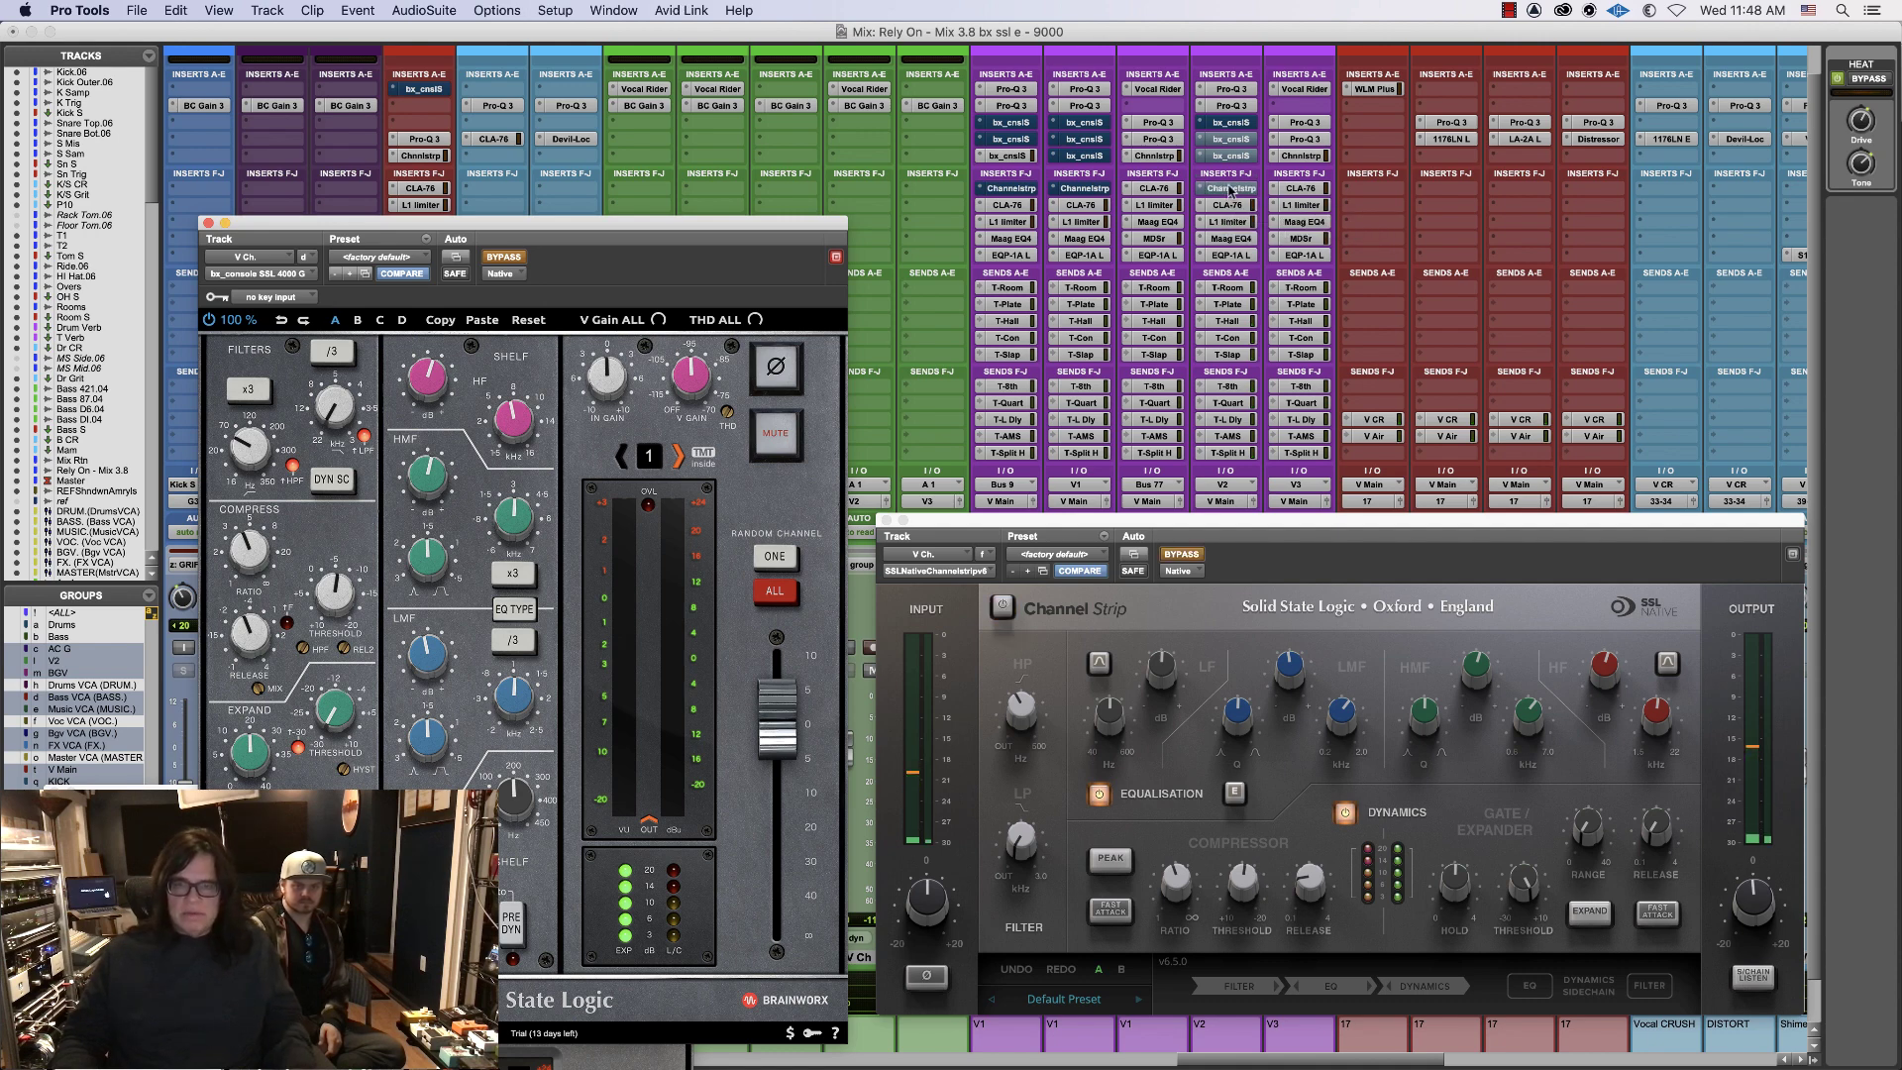
{"action": "left_click", "coordinate": [1232, 140], "text": "super"}
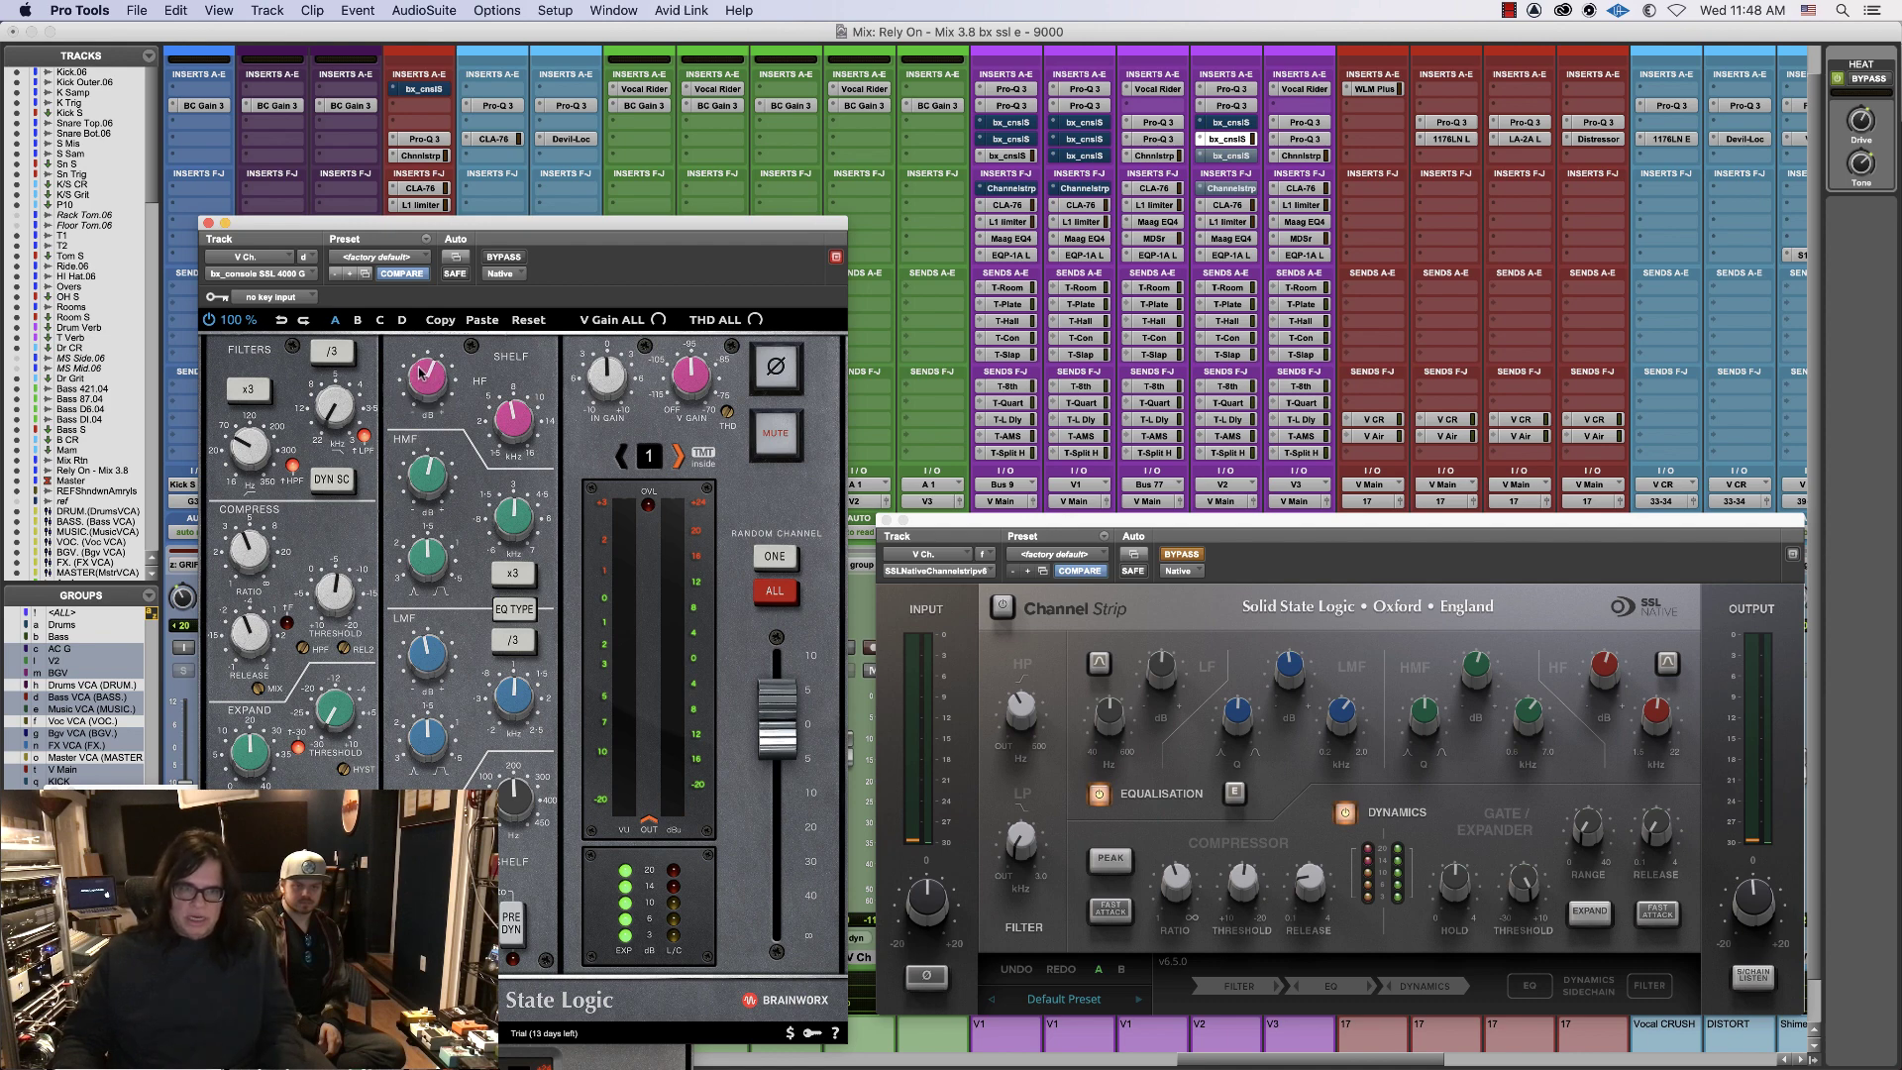
{"action": "mouse_move", "coordinate": [421, 374]}
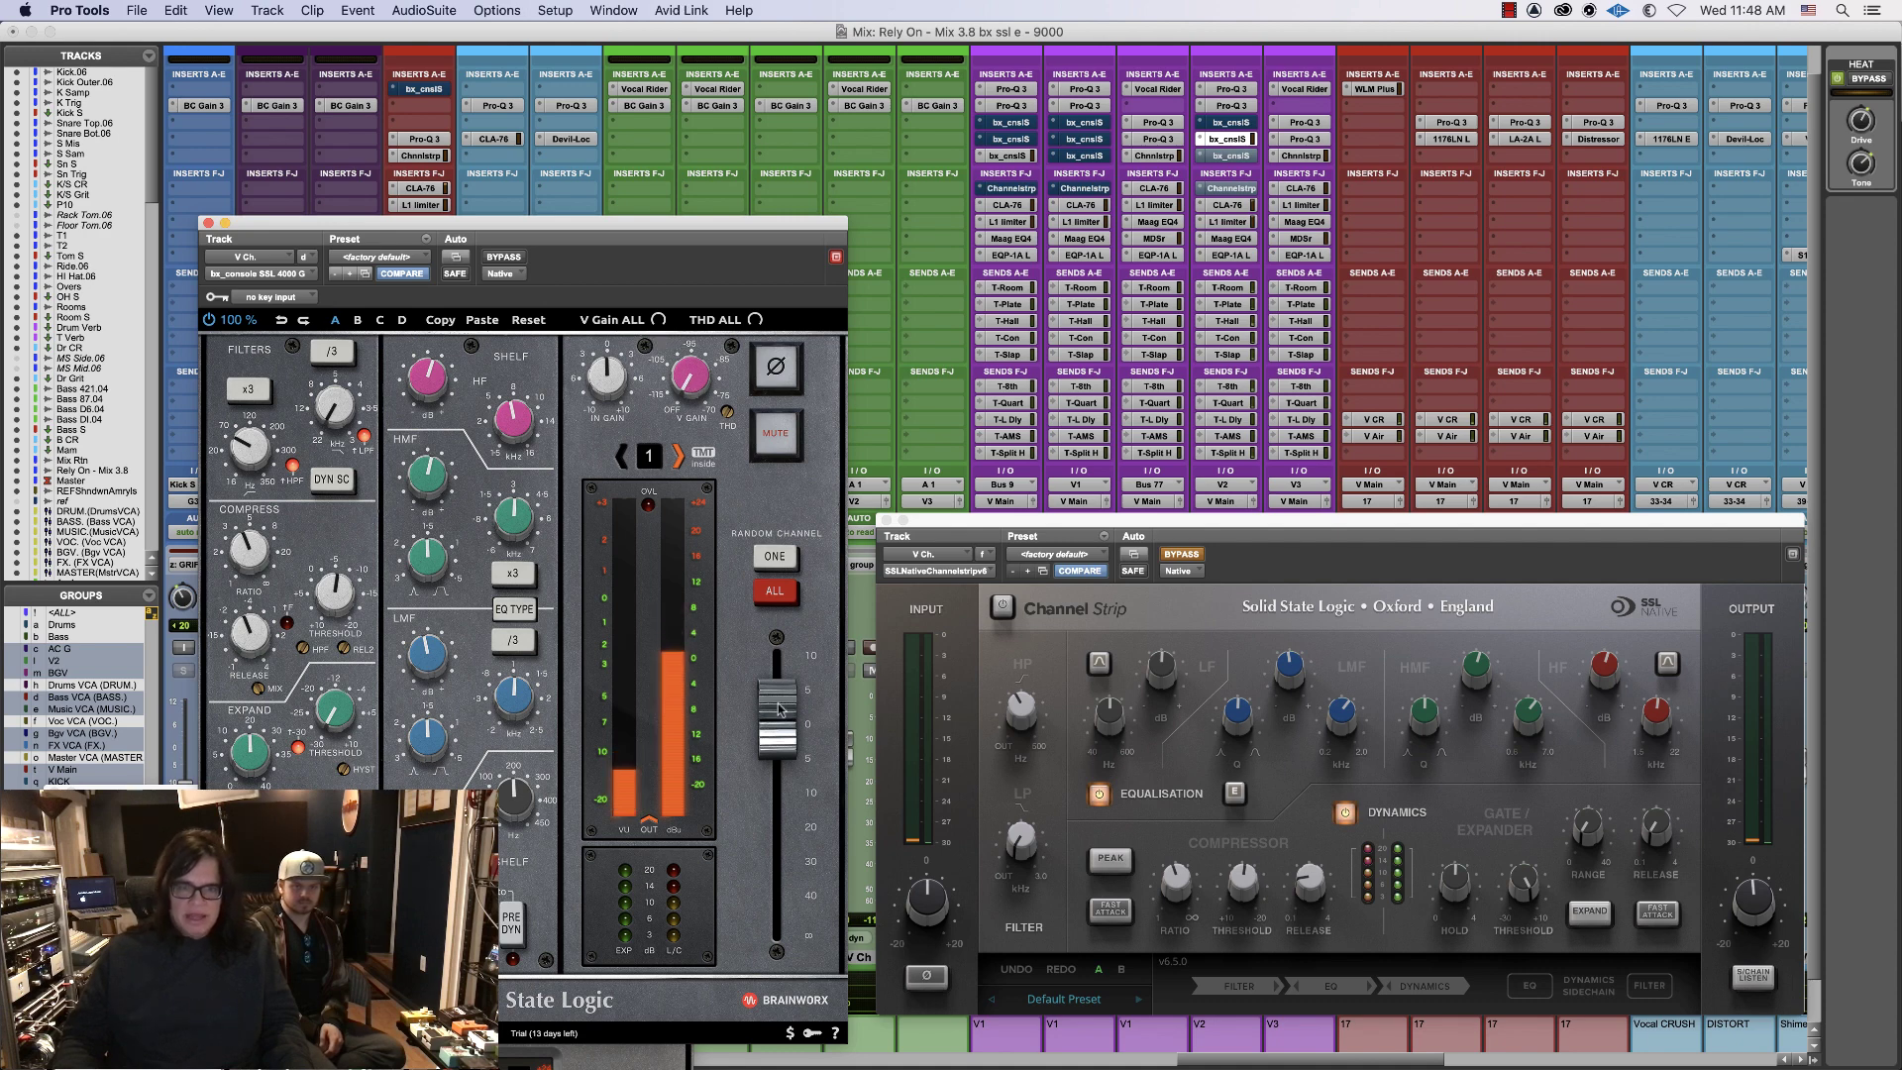
{"action": "left_click_drag", "start_coordinate": [779, 710], "coordinate": [781, 705]}
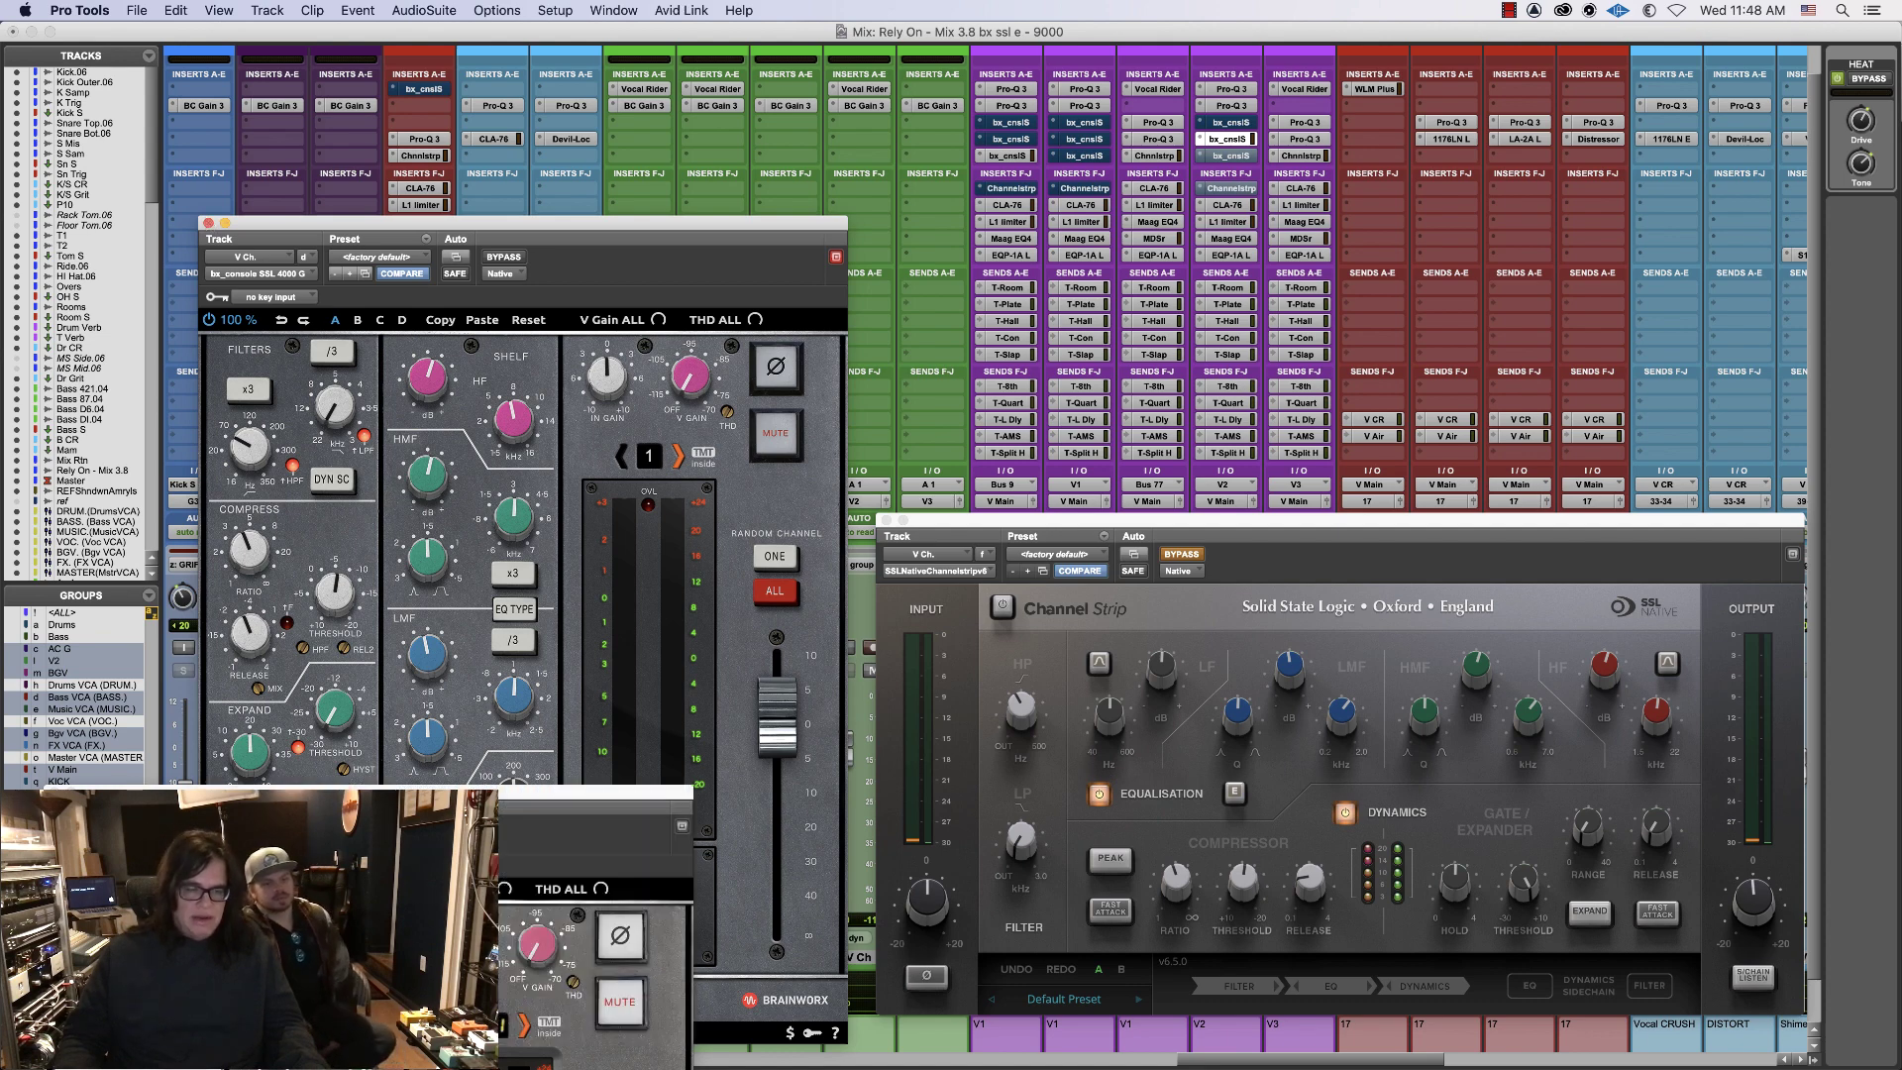
- Close the SSL 9000 J window and reposition the SSL 4000 G window beside the Native Channelstrip
{"action": "left_click_drag", "start_coordinate": [143, 905], "coordinate": [269, 193]}
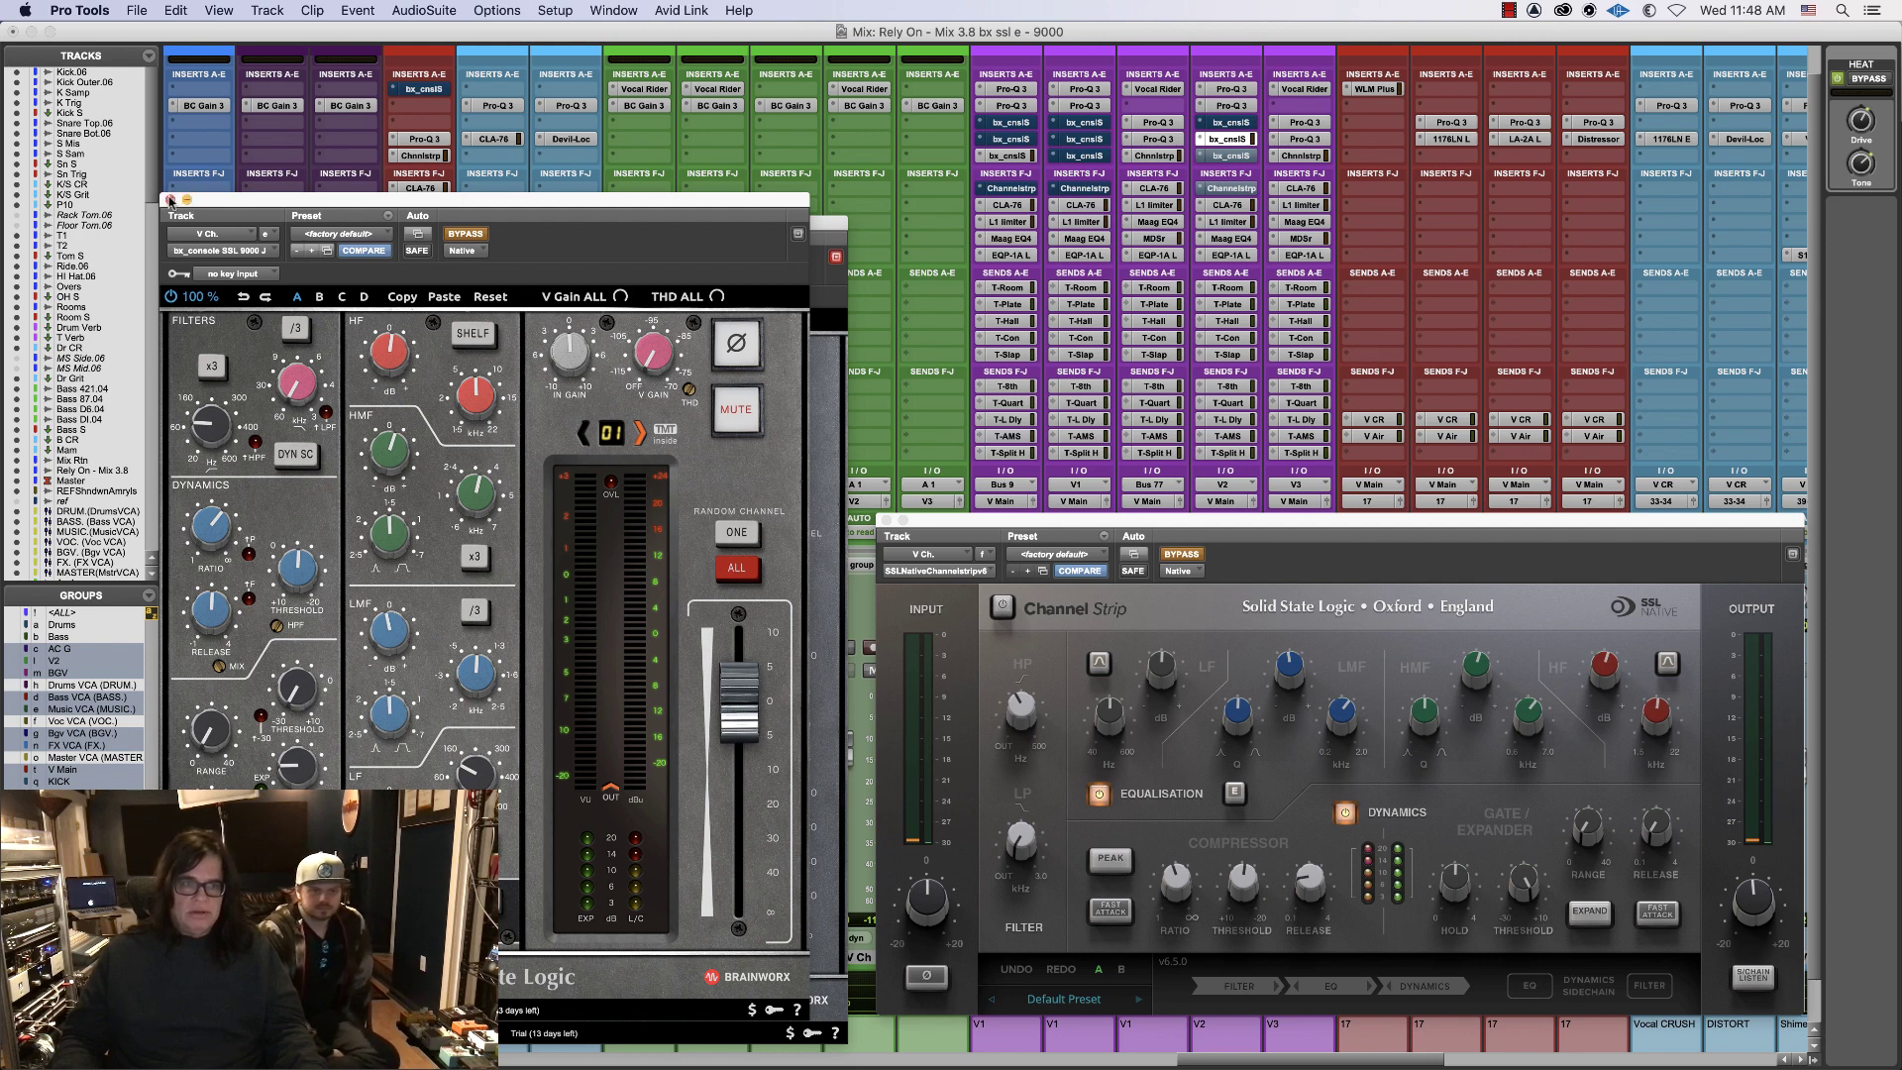
{"action": "left_click", "coordinate": [170, 199]}
{"action": "left_click_drag", "start_coordinate": [470, 222], "coordinate": [502, 194]}
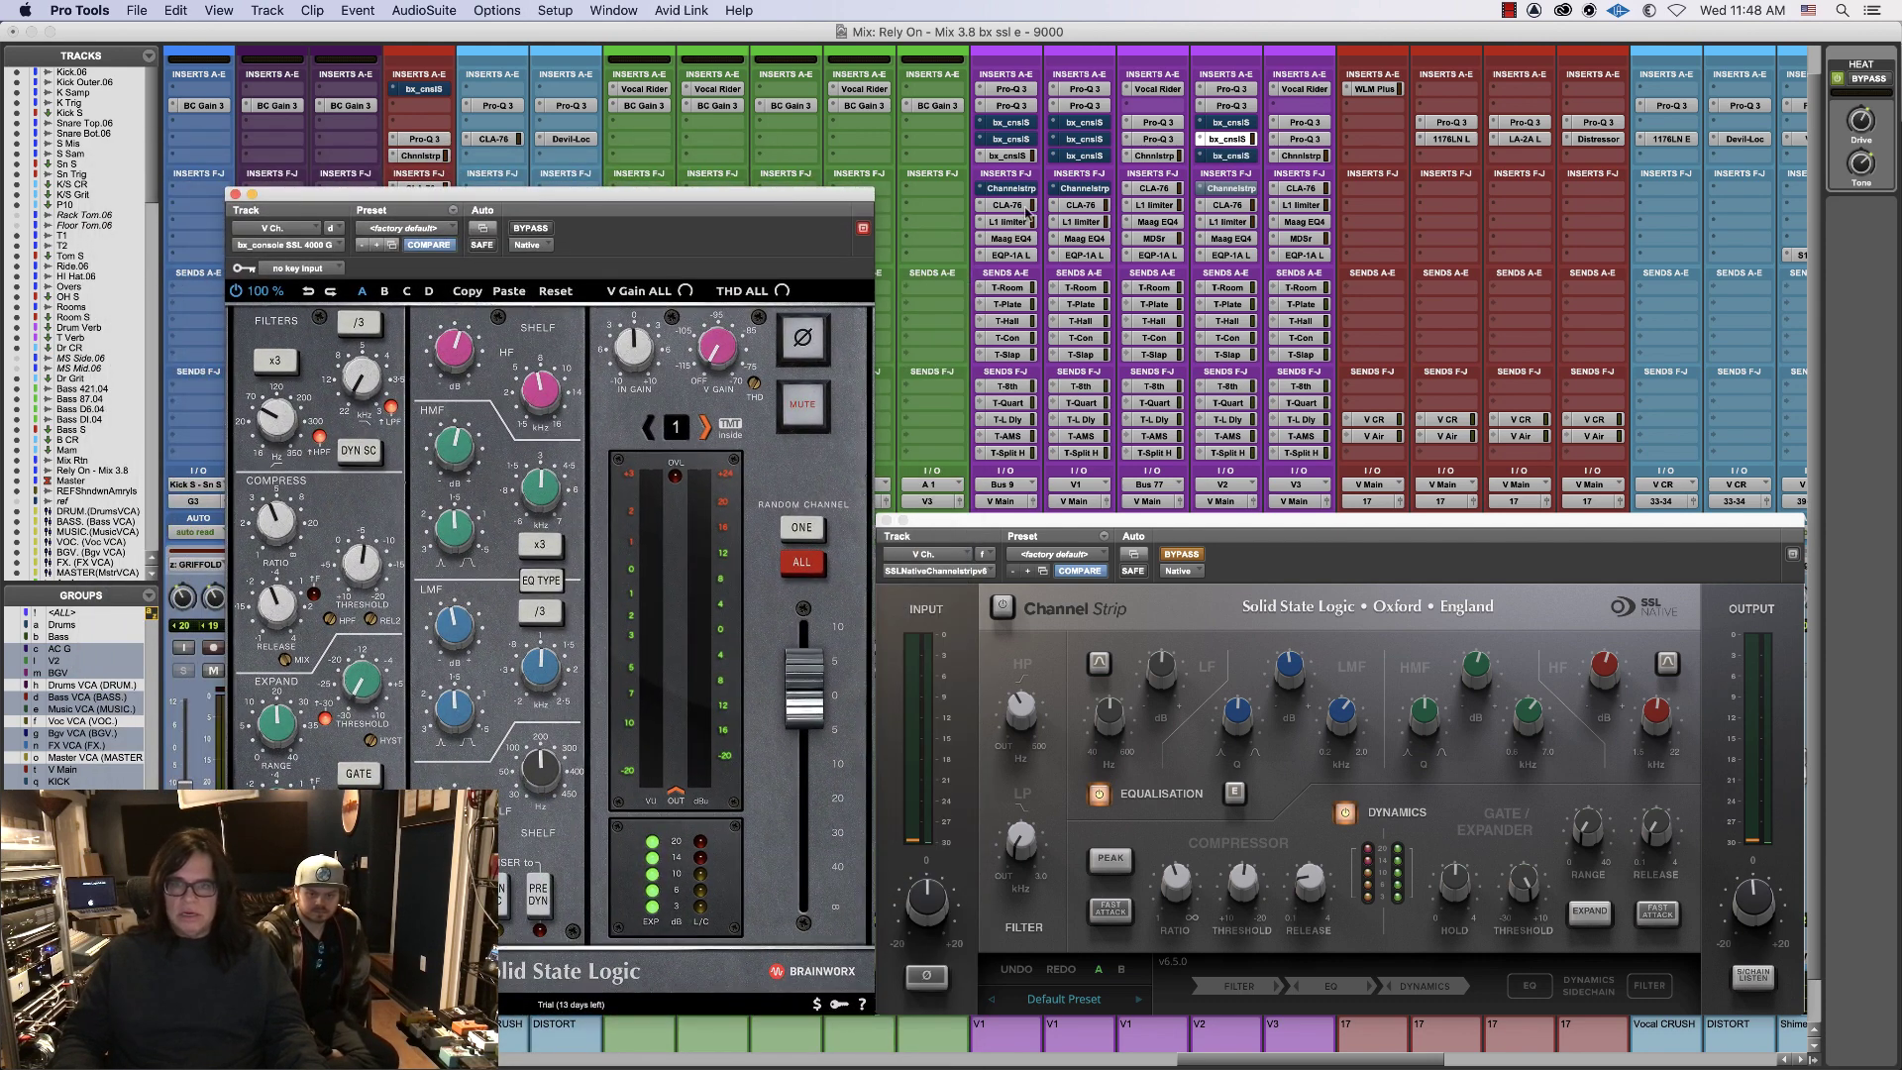
- Compare the Native Channelstrip with the SSL 4000 G on V Ch. by swapping their bypass states, finishing on the 4000 G
{"action": "left_click", "coordinate": [530, 227]}
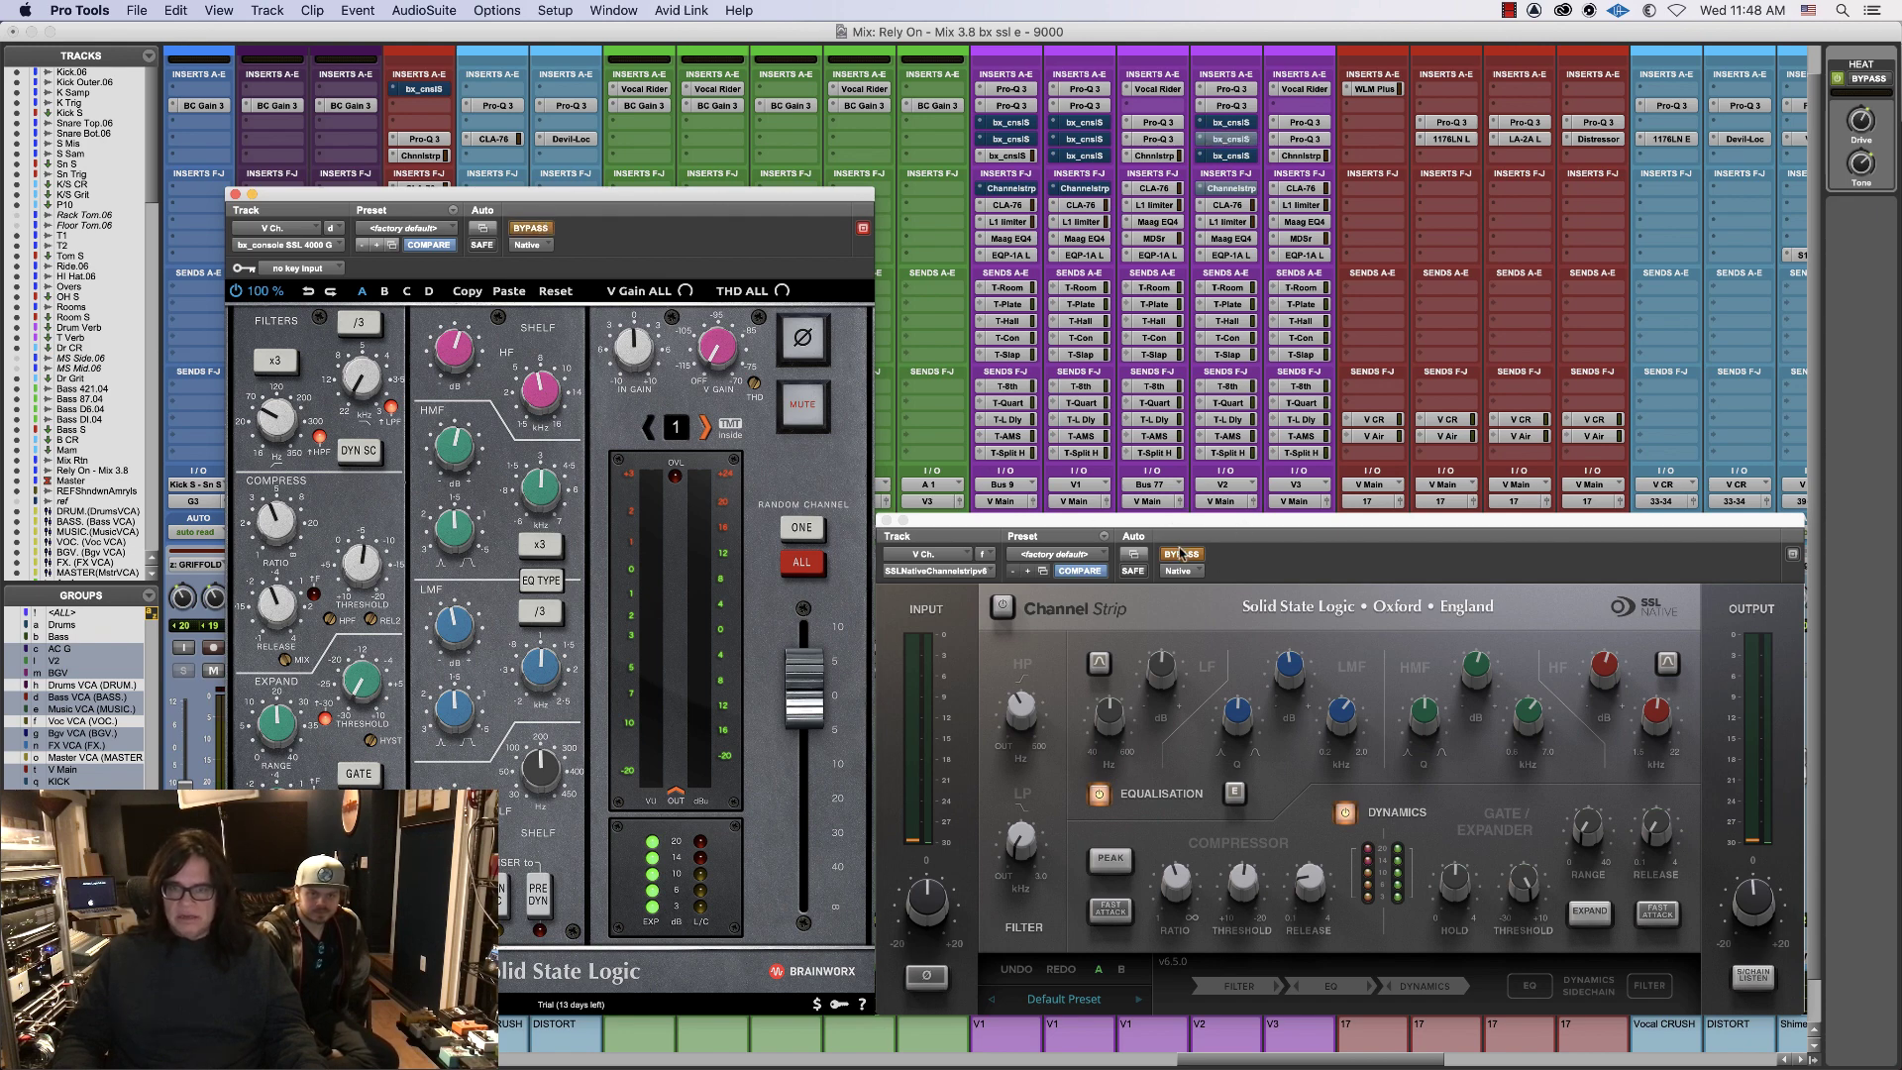
{"action": "left_click", "coordinate": [1180, 553]}
{"action": "left_click_drag", "start_coordinate": [785, 203], "coordinate": [777, 380]}
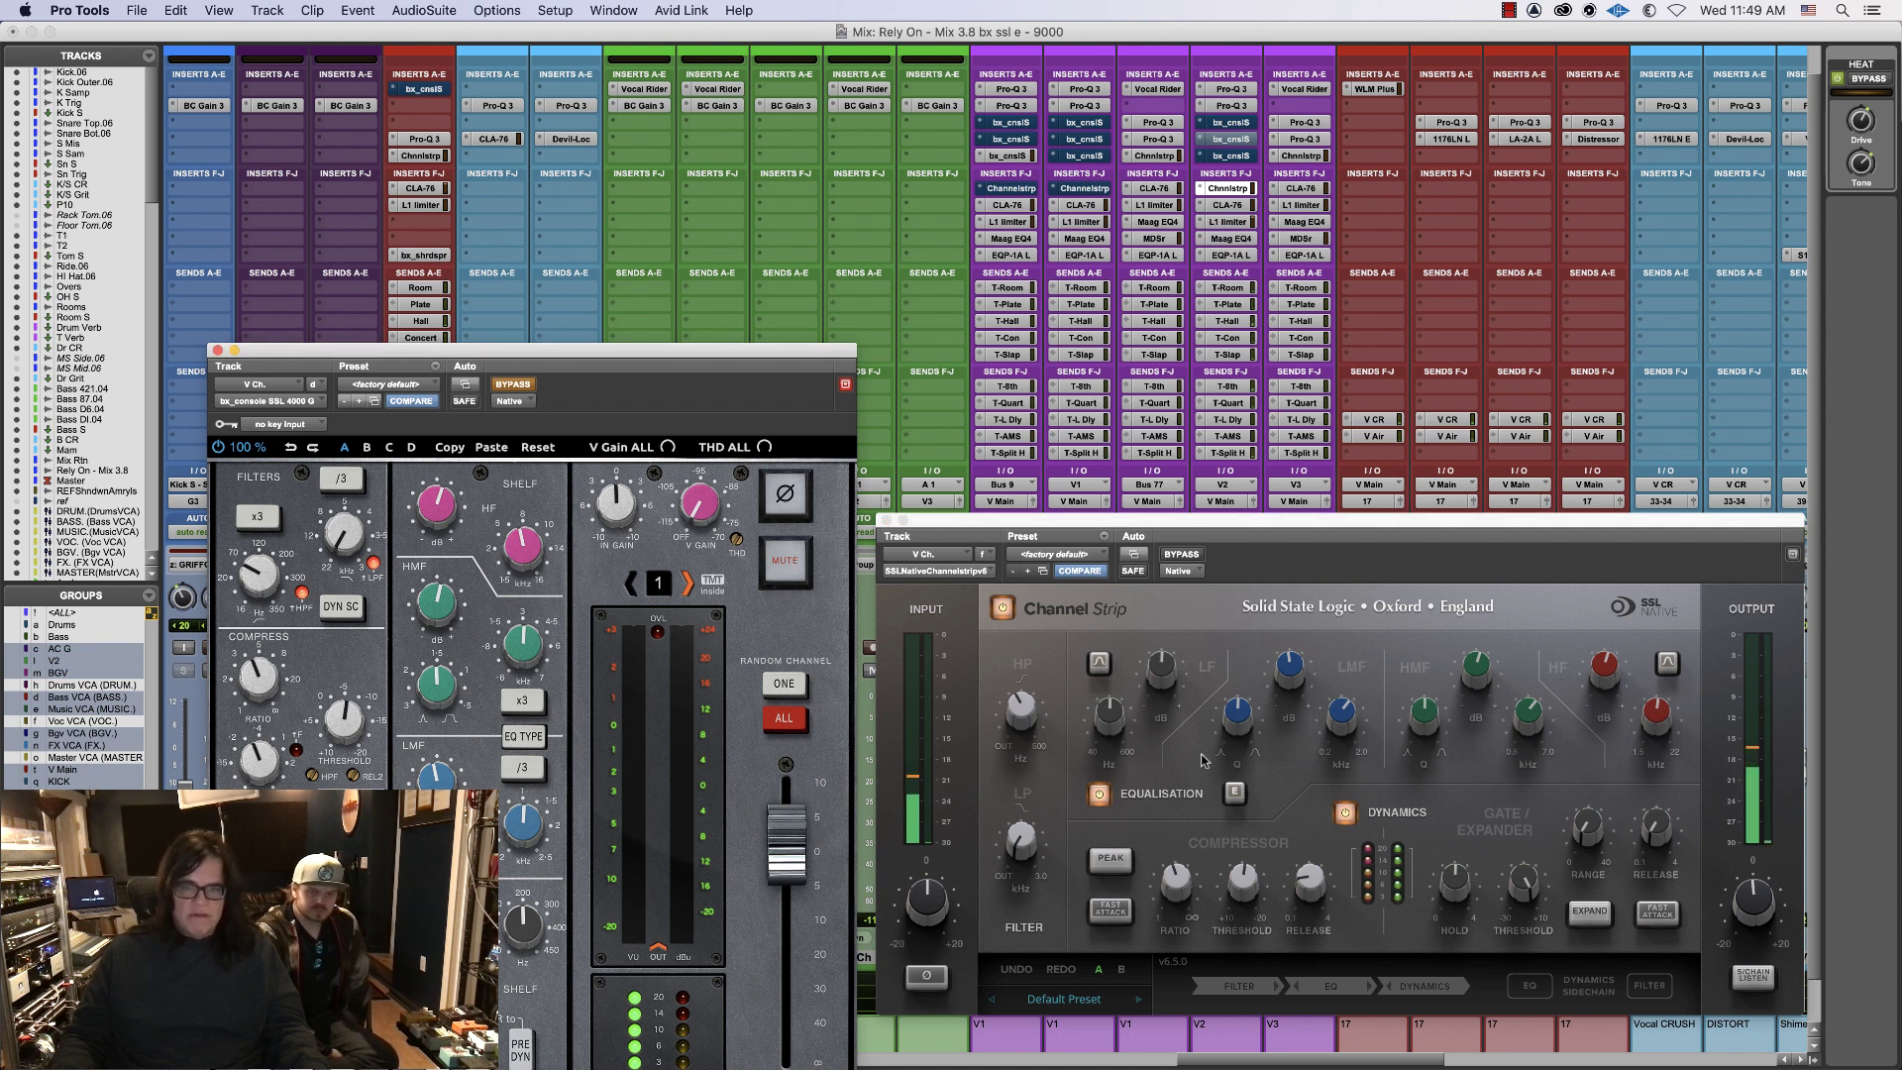
{"action": "left_click", "coordinate": [1173, 556]}
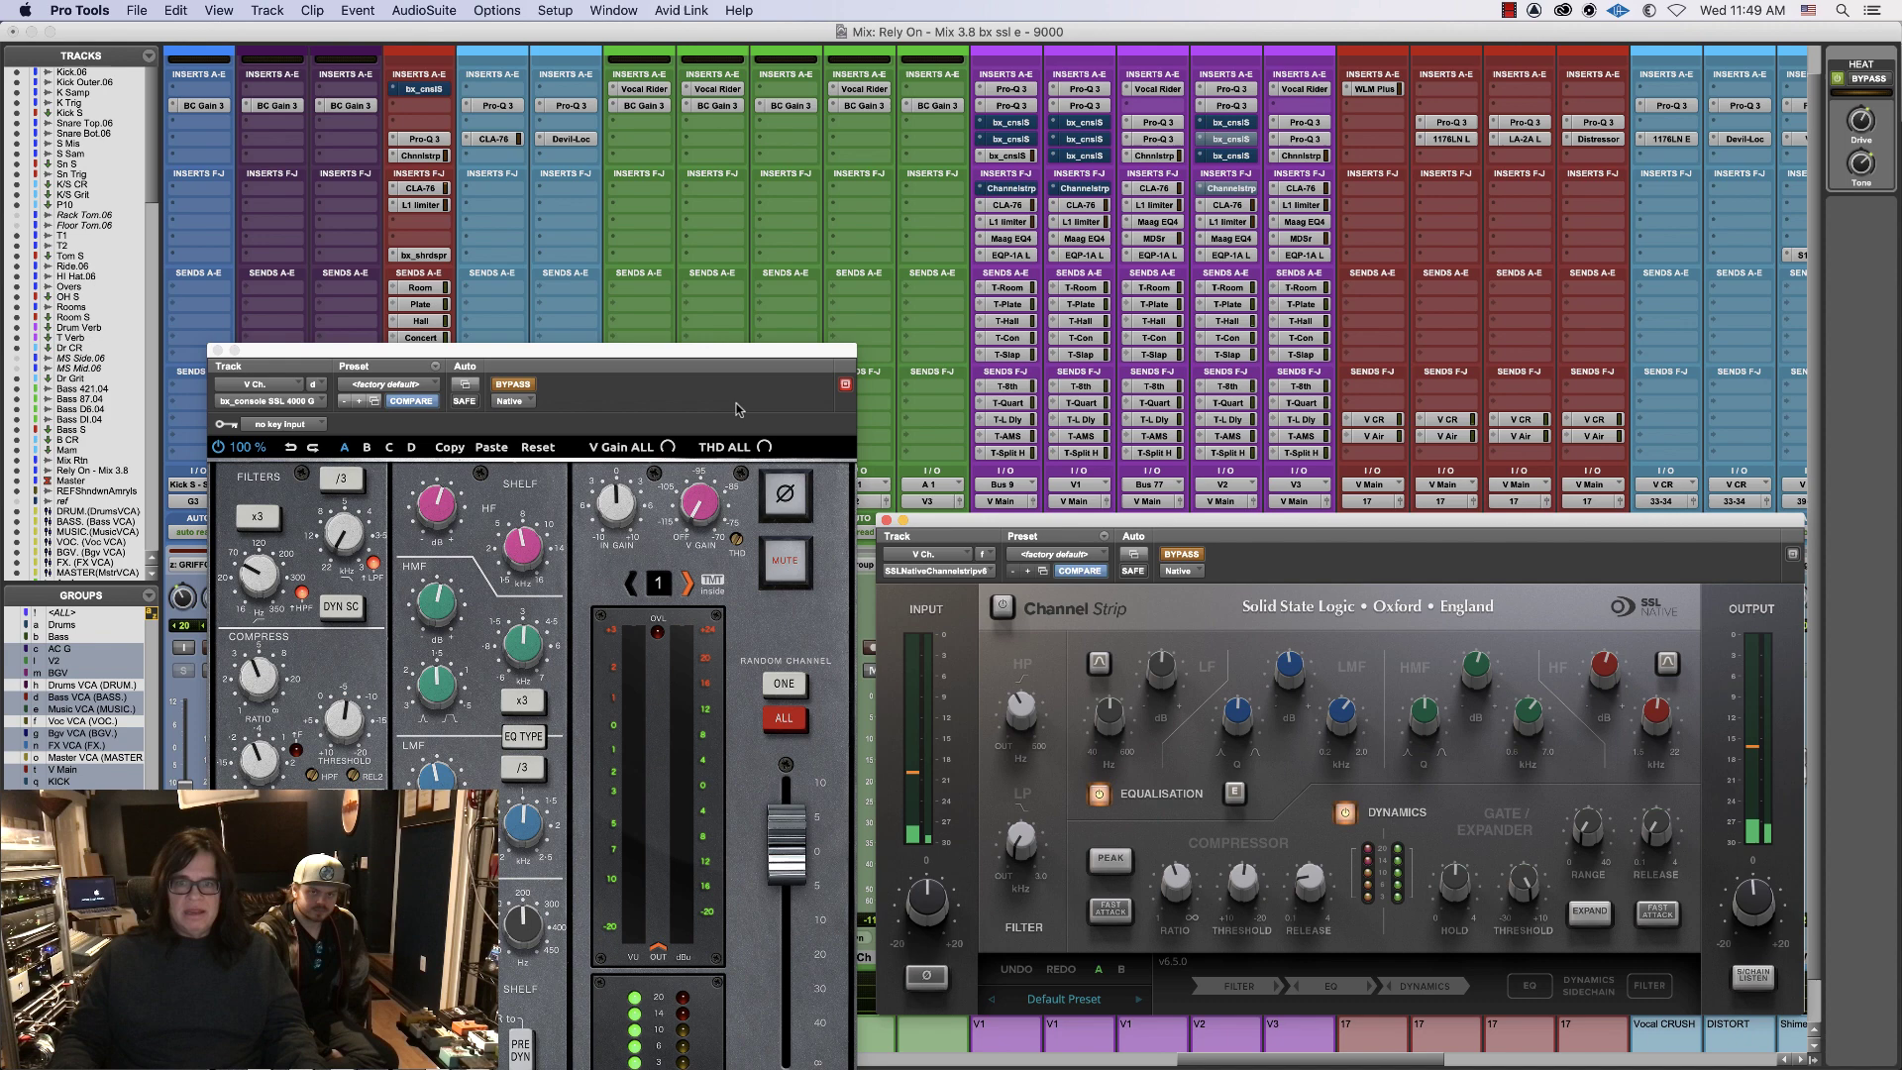
{"action": "left_click", "coordinate": [525, 387]}
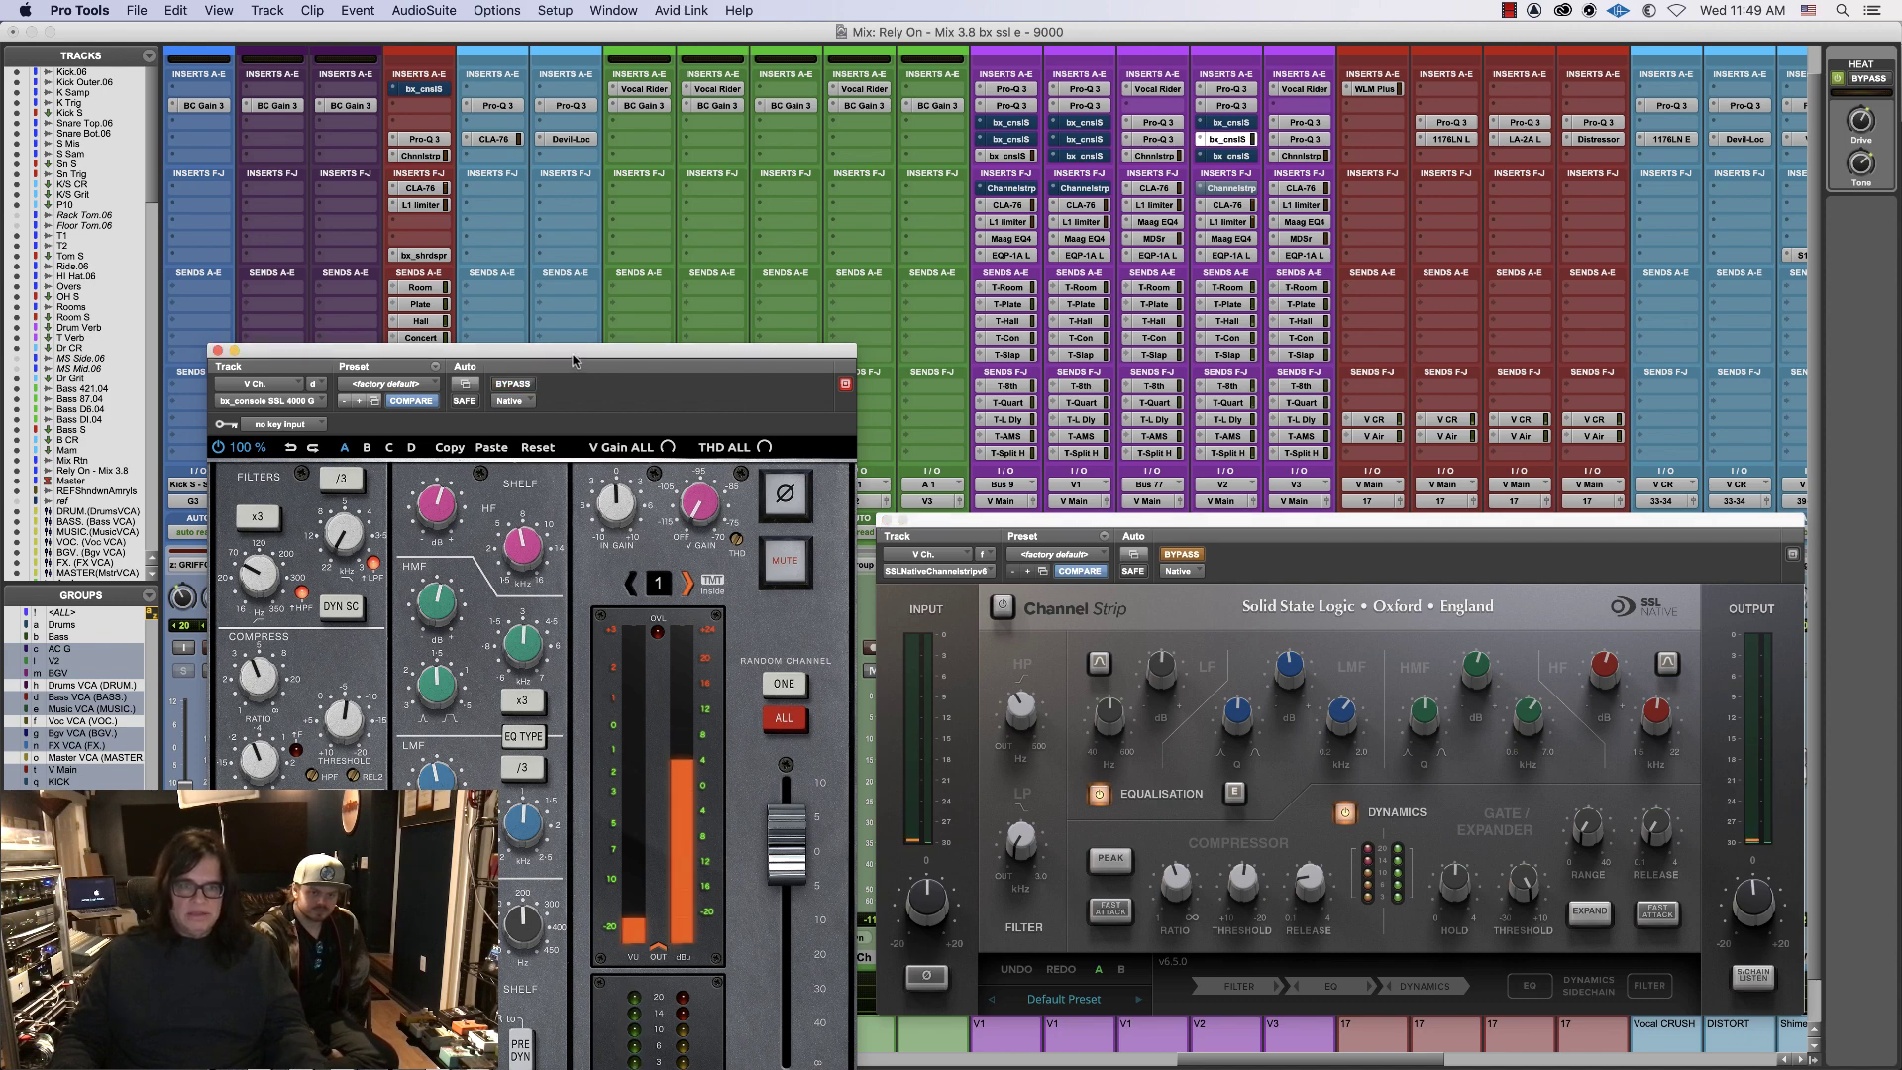
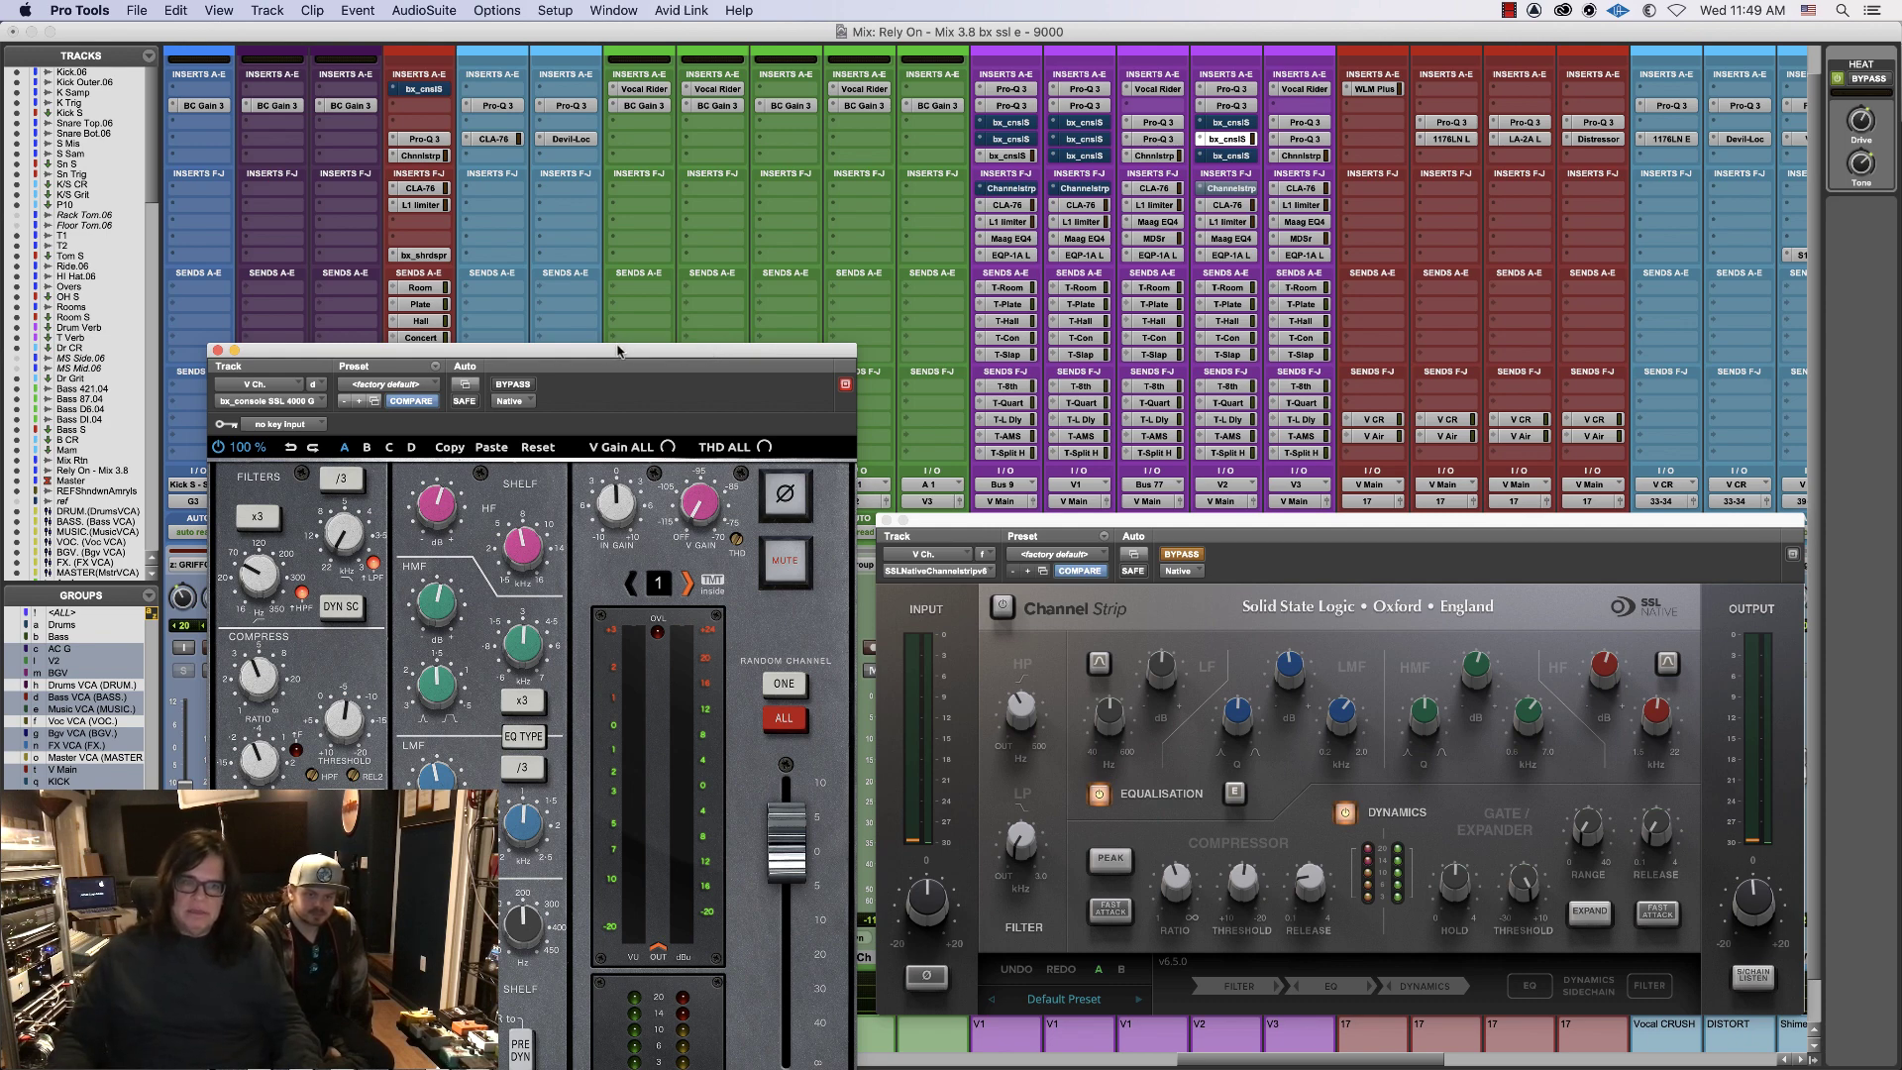
- Close the SSL 4000 G and Native Channelstrip windows of V Ch
{"action": "left_click_drag", "start_coordinate": [617, 350], "coordinate": [882, 182]}
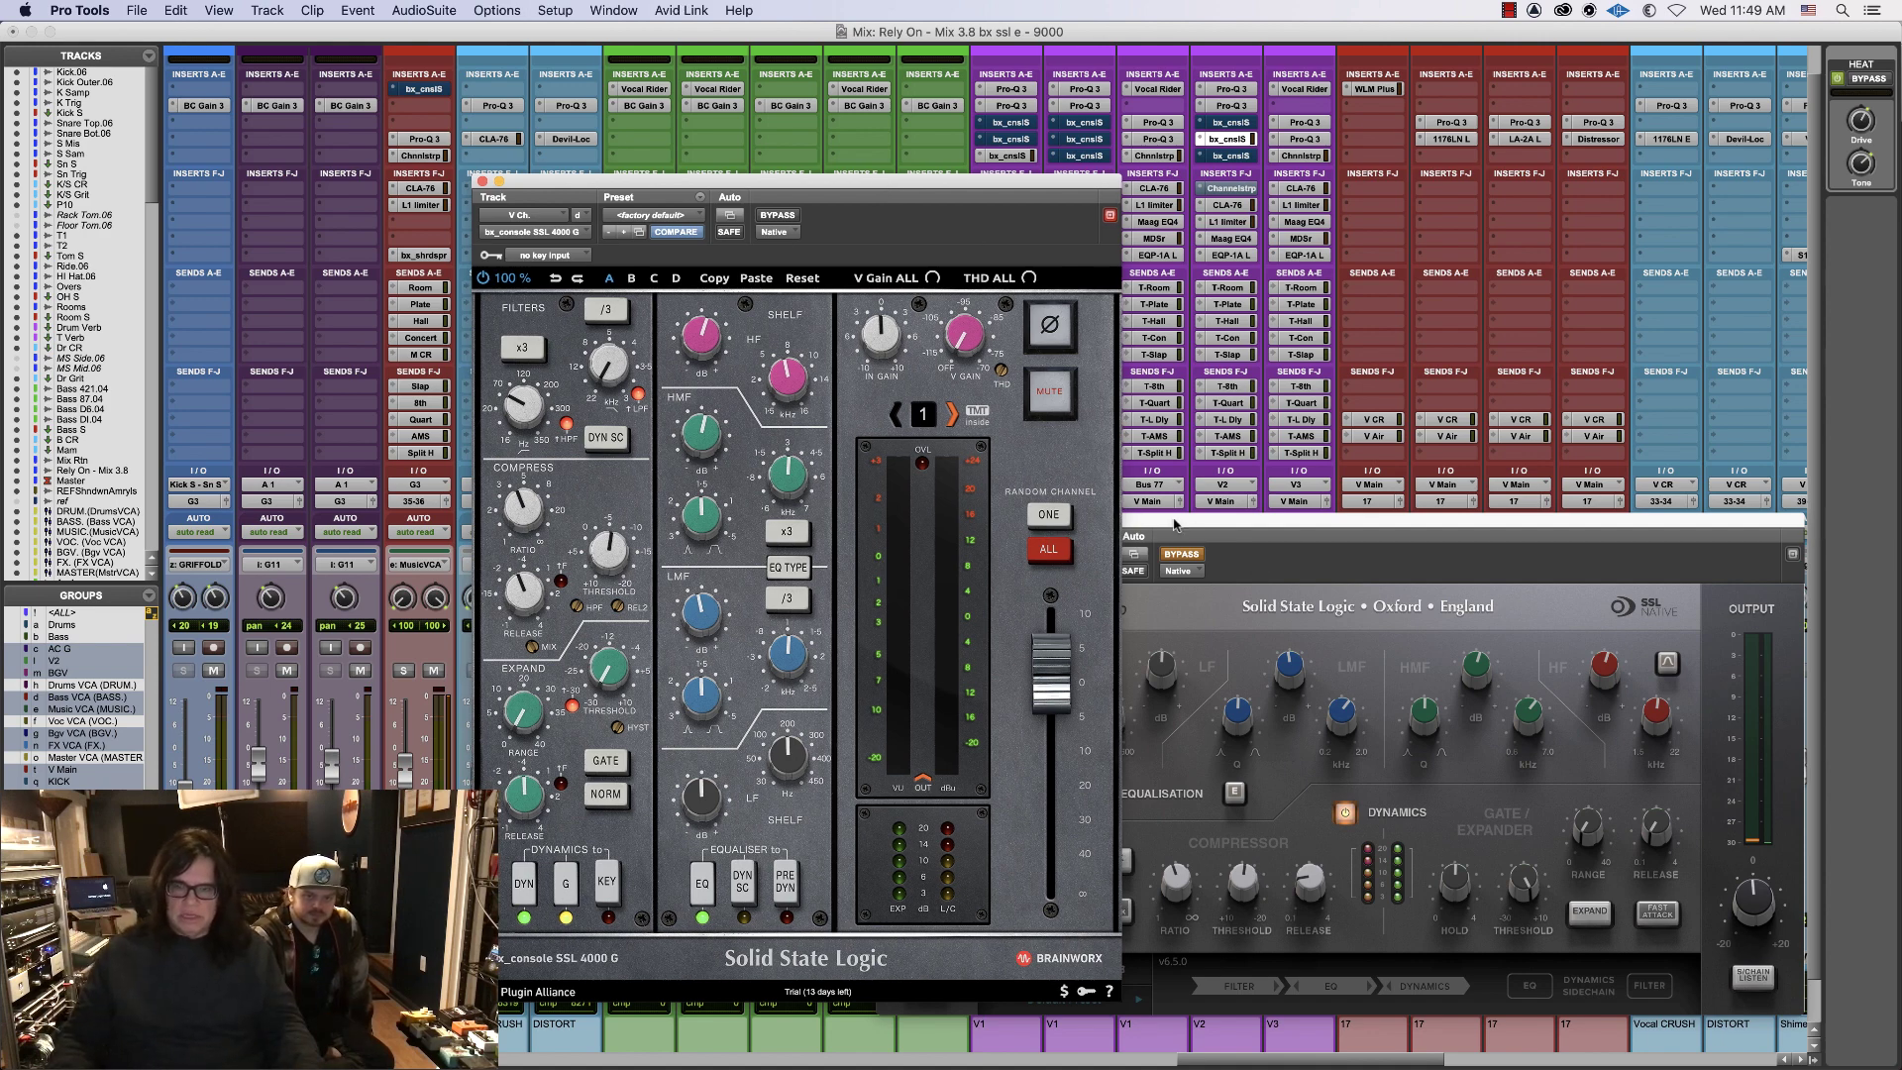
{"action": "left_click", "coordinate": [482, 182]}
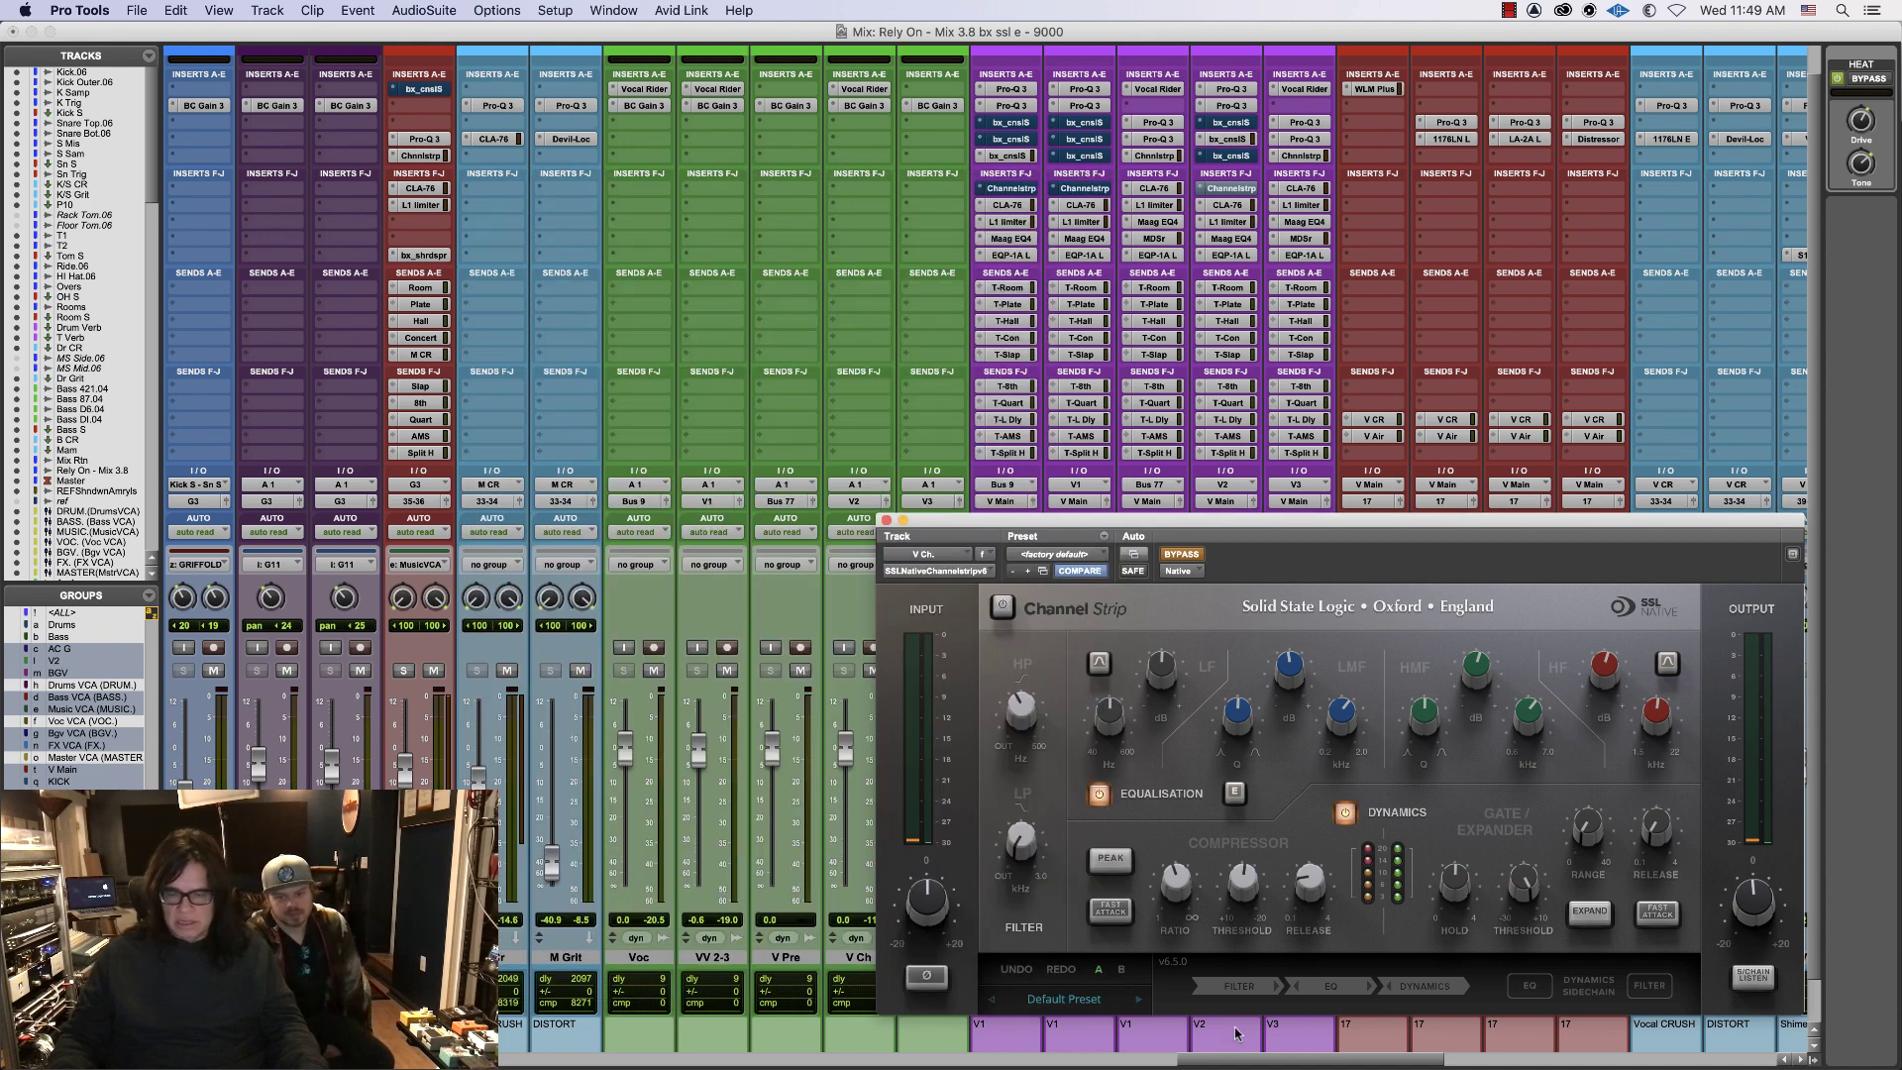
{"action": "left_click", "coordinate": [886, 522]}
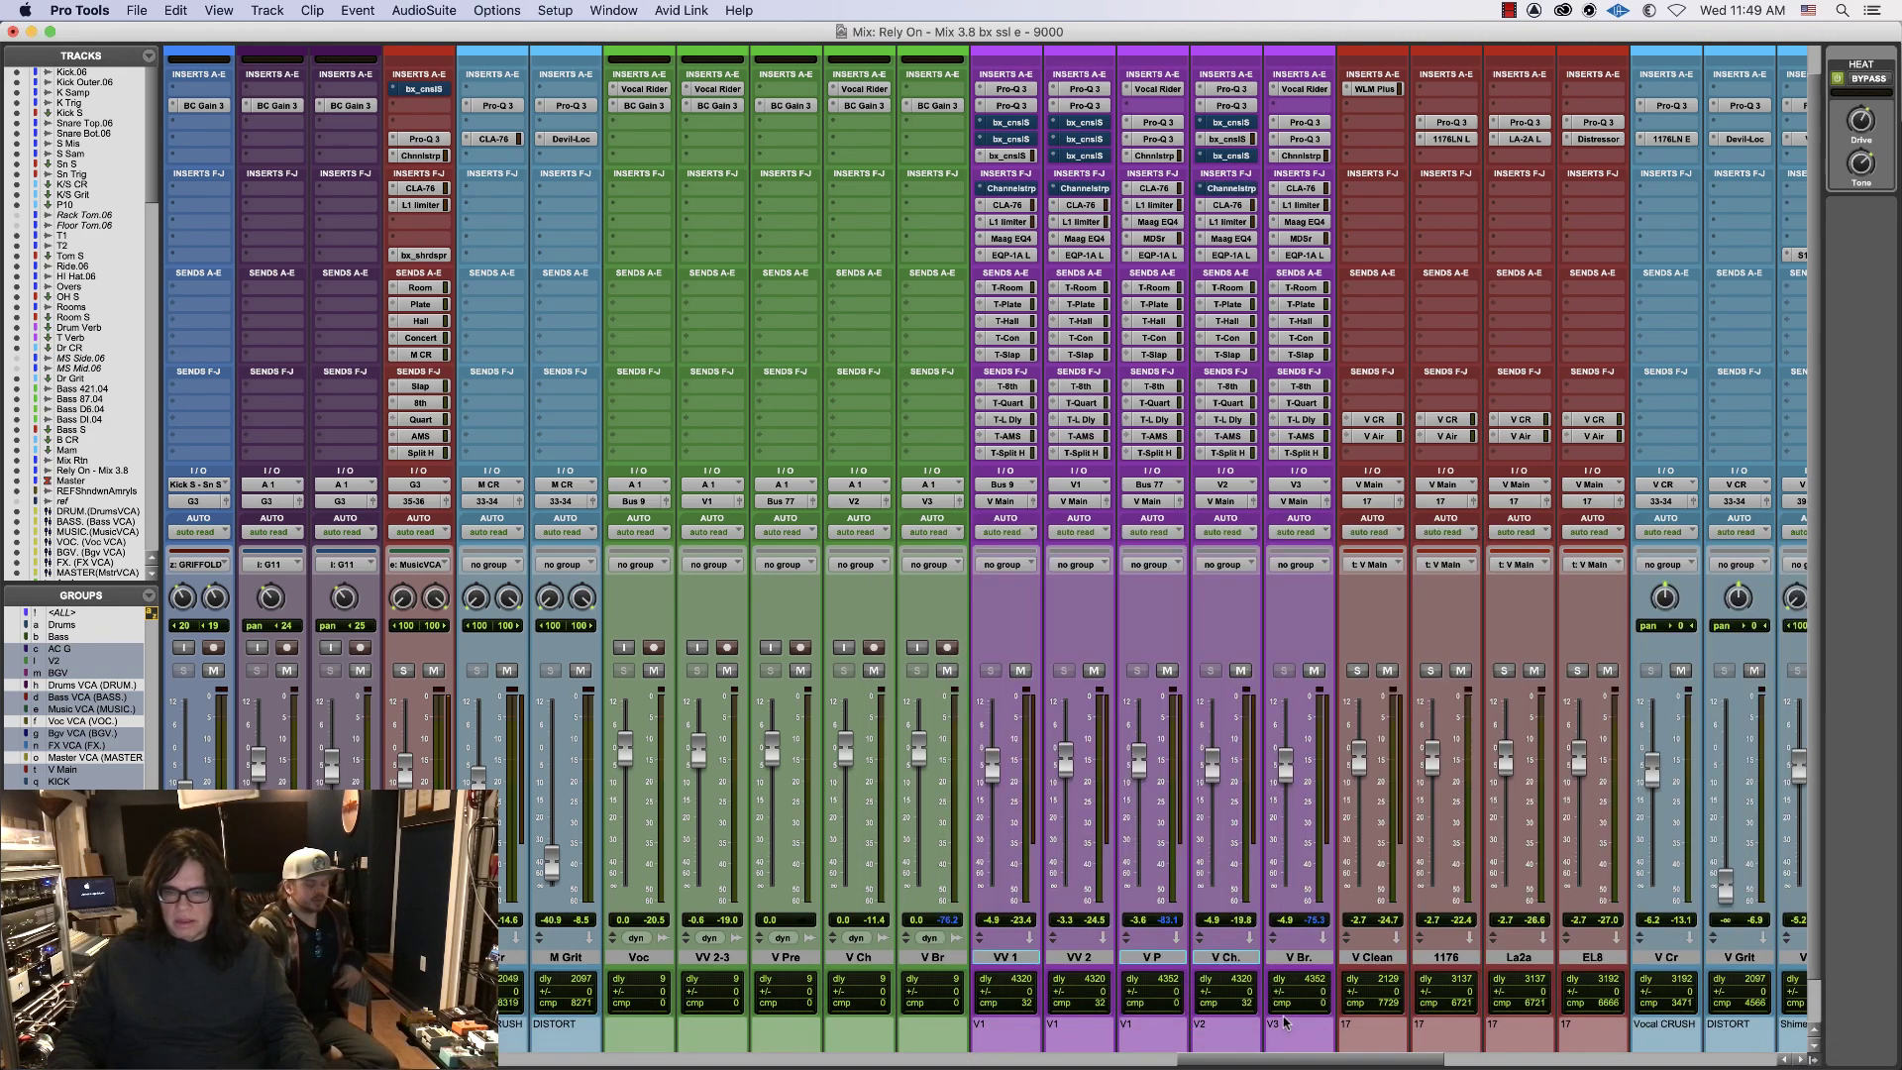
- Solo the Ac S track and move its Pro-Q 3 to insert slot B
{"action": "left_click_drag", "start_coordinate": [1285, 1062], "coordinate": [798, 1061]}
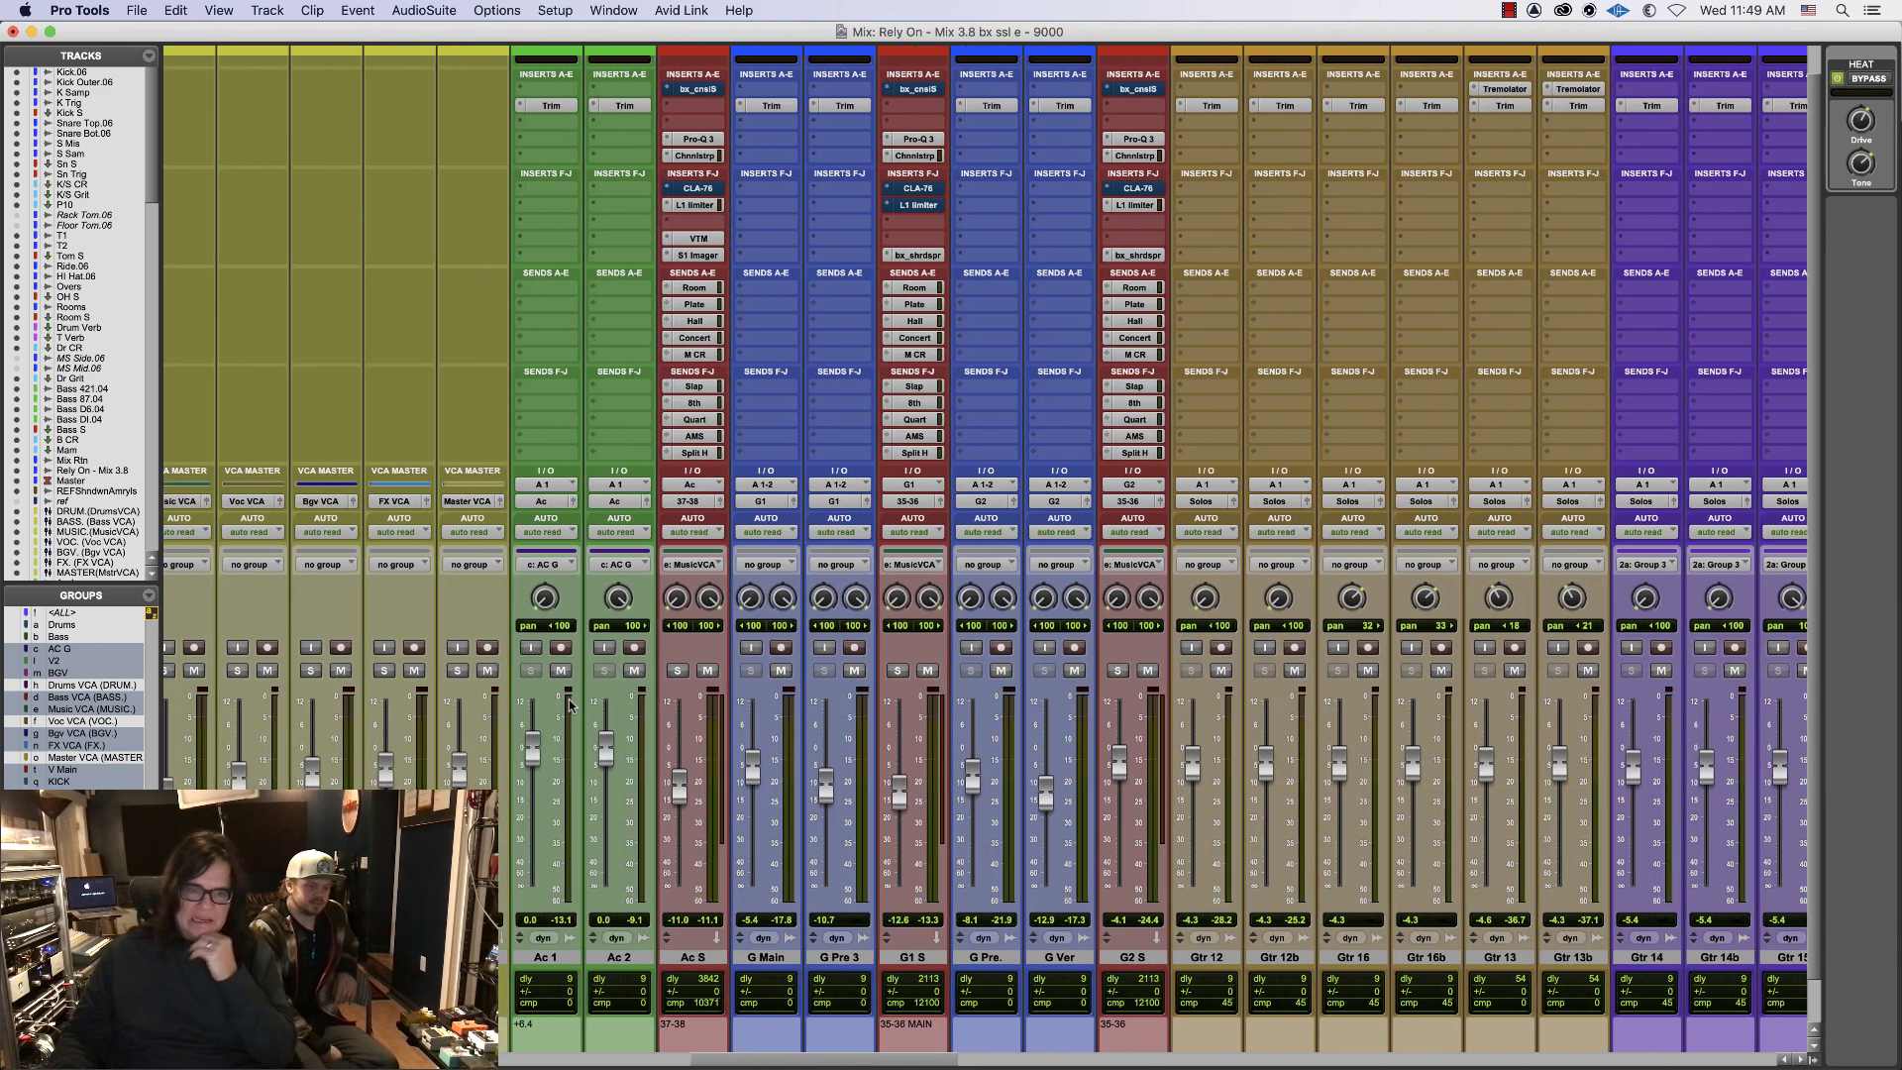
{"action": "left_click", "coordinate": [677, 671]}
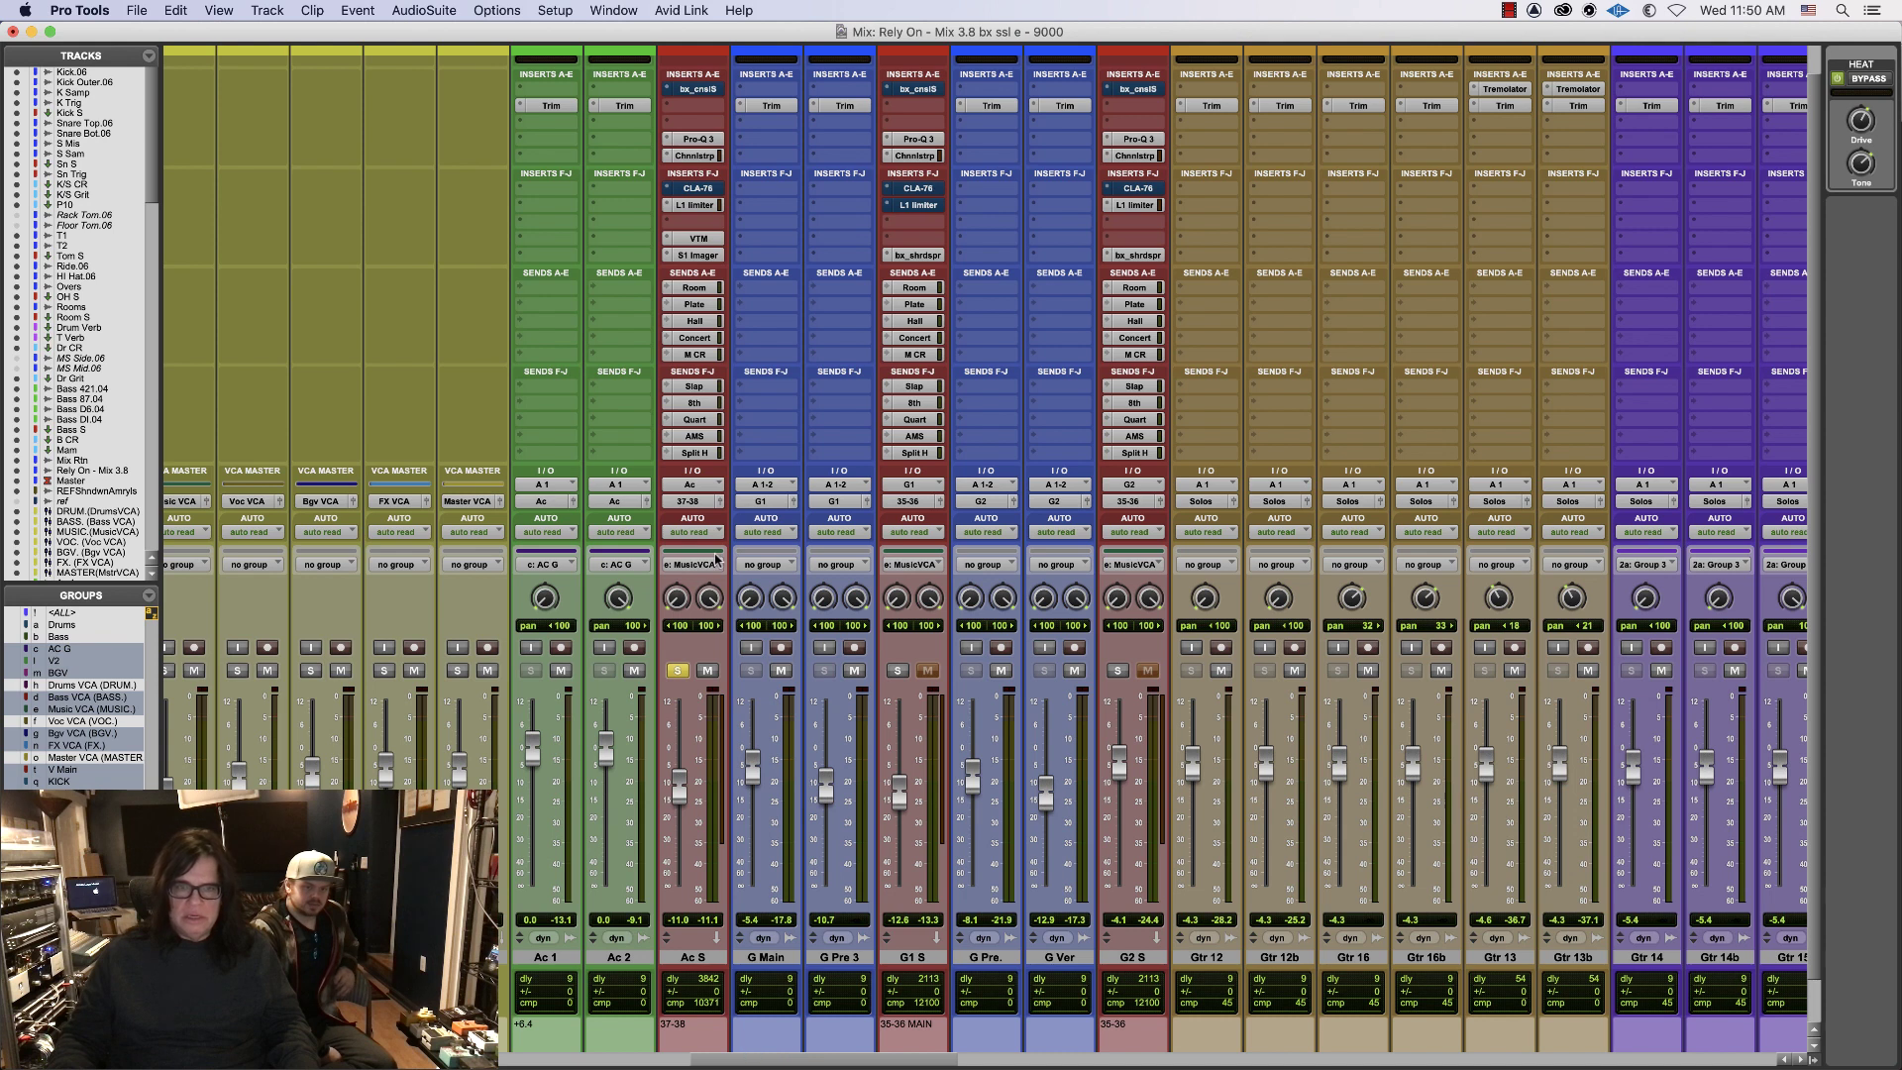
{"action": "left_click_drag", "start_coordinate": [698, 140], "coordinate": [699, 105]}
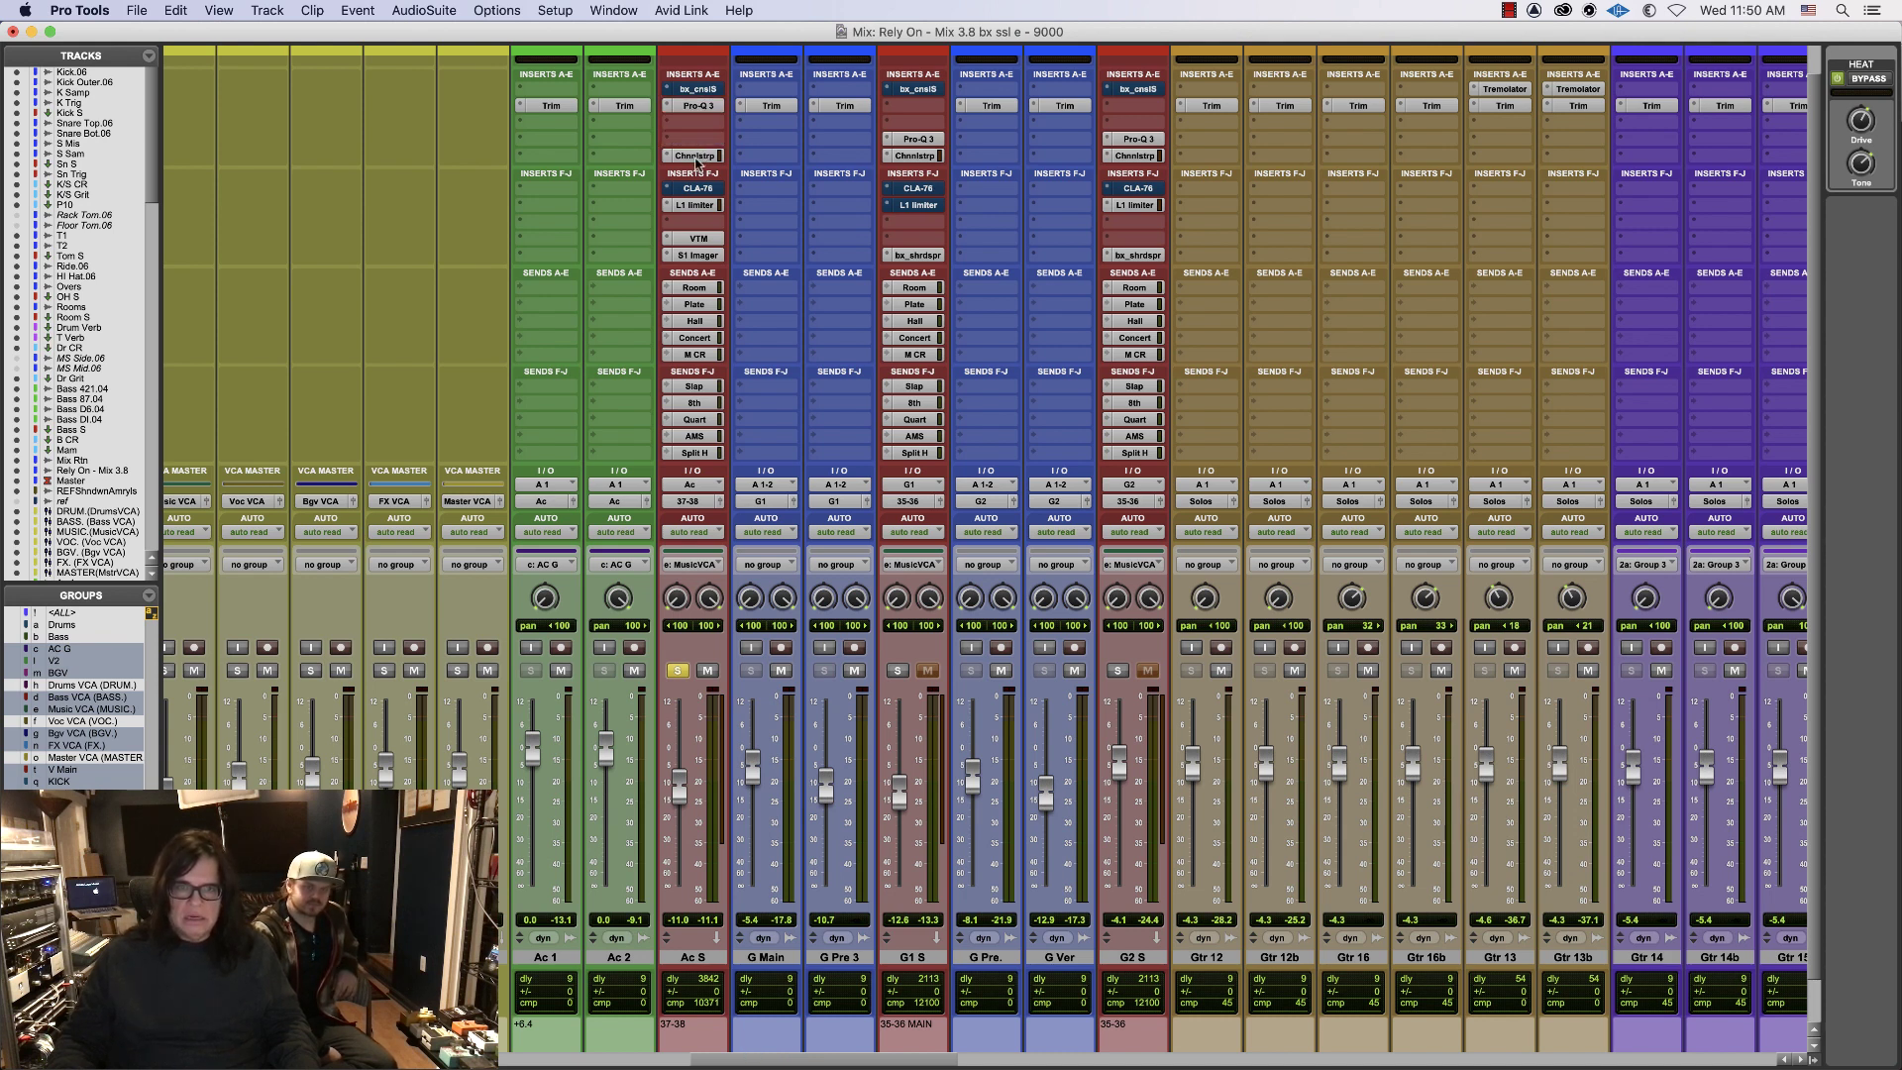
- Move the Native Channelstrip on Ac S to insert slot F and open its window
{"action": "left_click_drag", "start_coordinate": [689, 219], "coordinate": [700, 190]}
{"action": "left_click", "coordinate": [700, 191]}
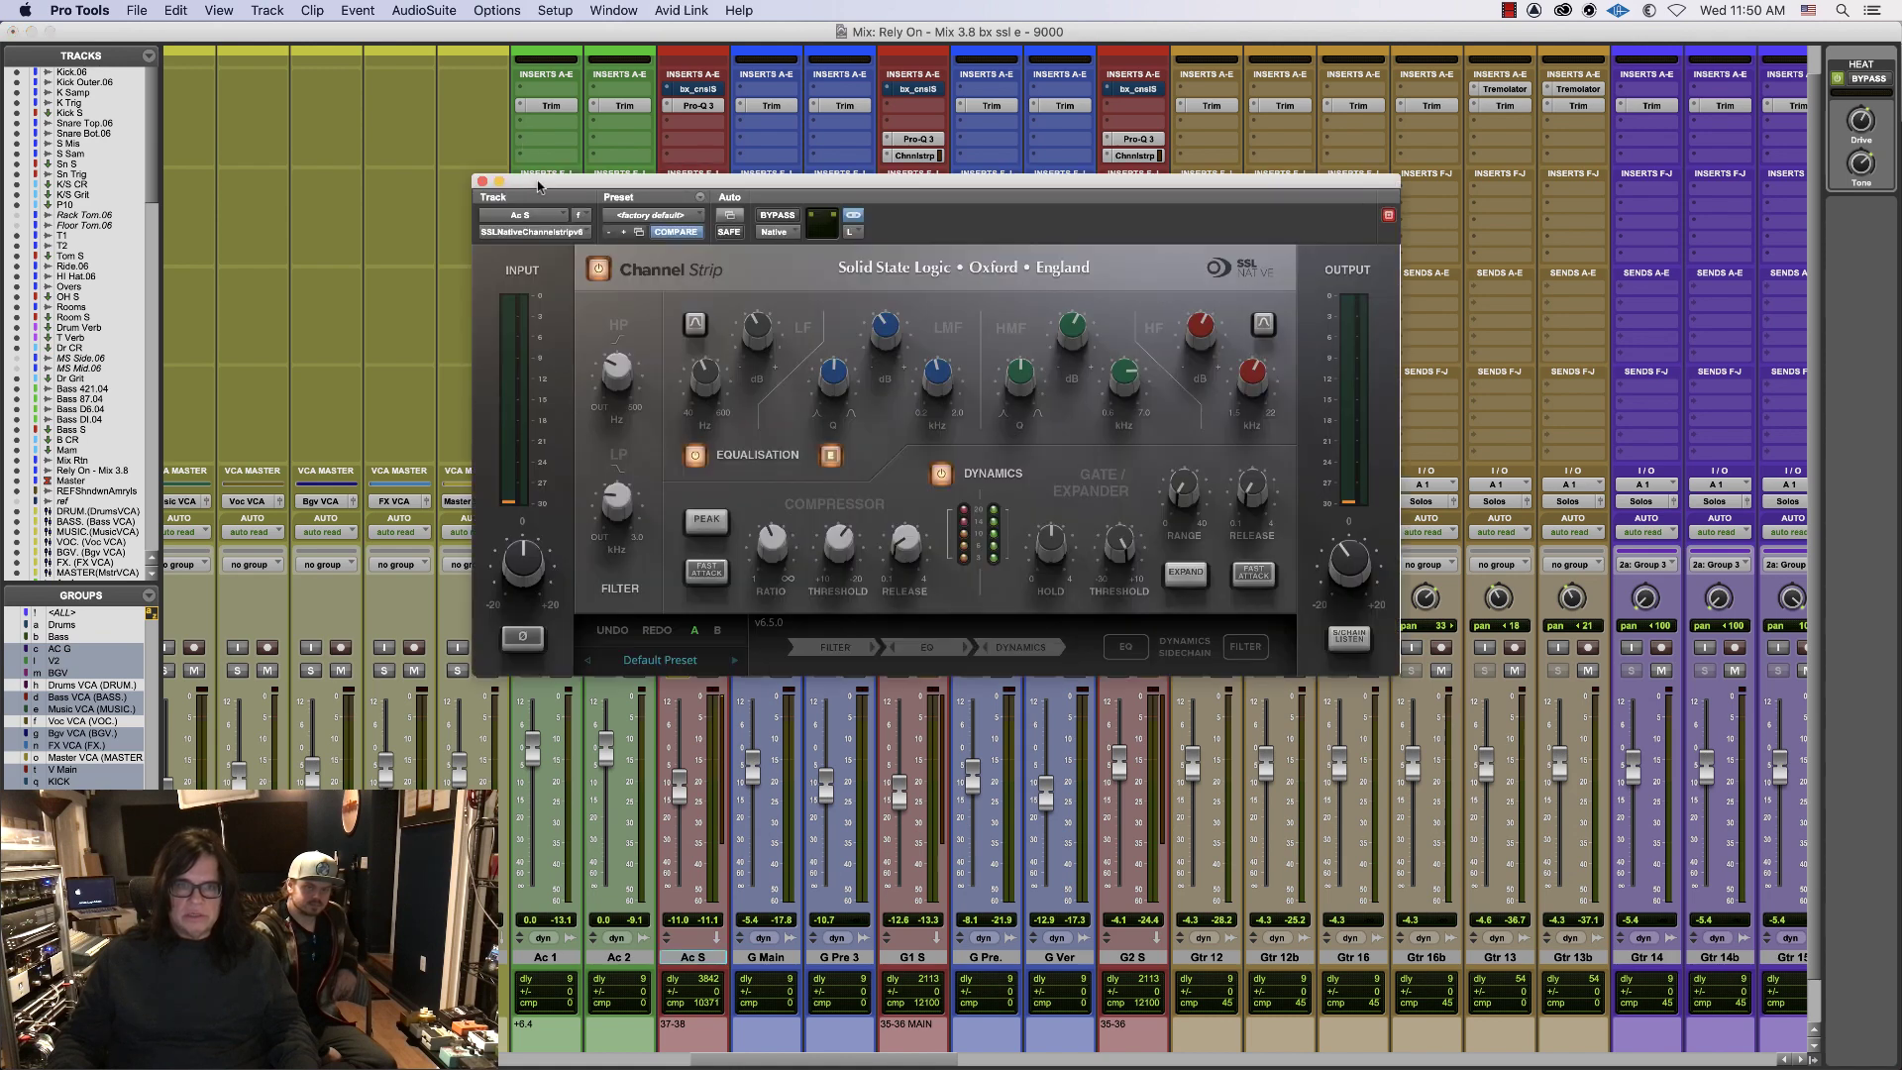
{"action": "left_click_drag", "start_coordinate": [540, 185], "coordinate": [994, 428]}
- Show the whole session in the Edit window and select the Ac 1 and Ac 2 clips just before bar 35
{"action": "key", "text": "super+equal"}
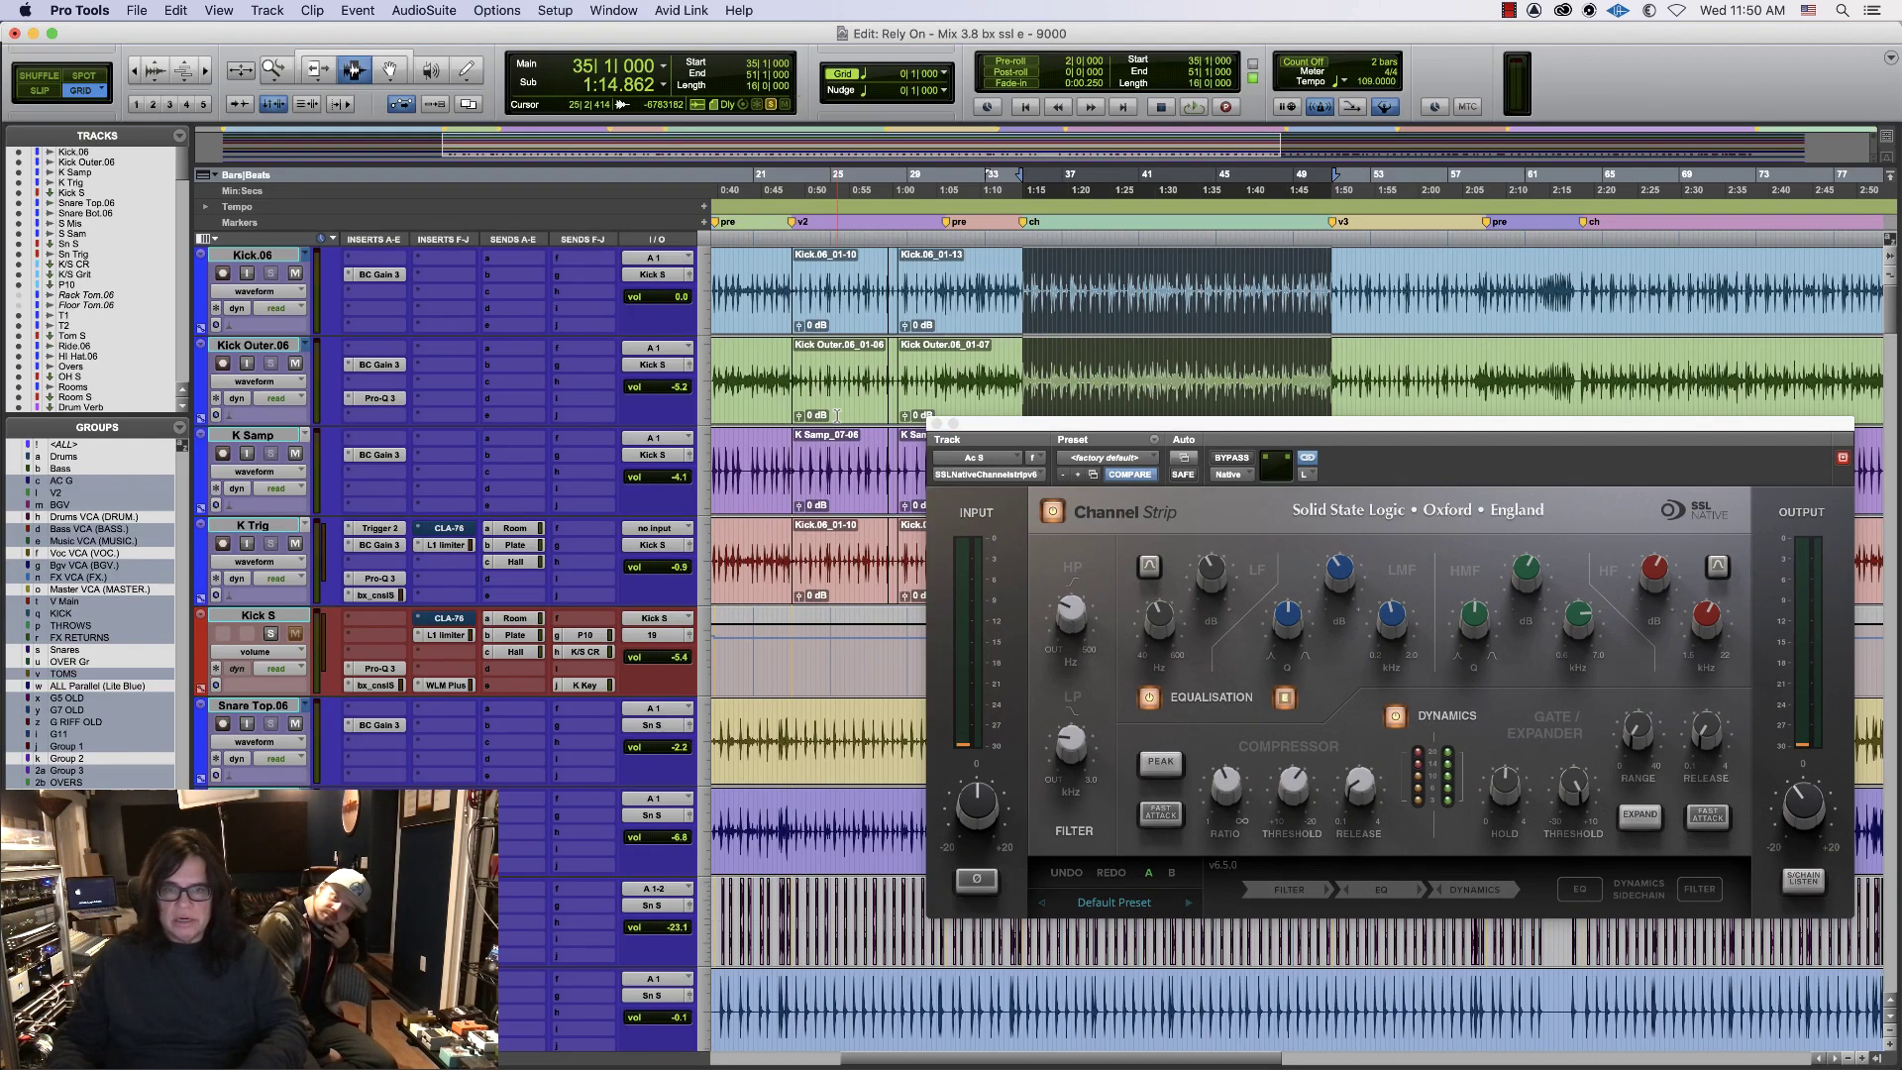
{"action": "key", "text": "alt+a"}
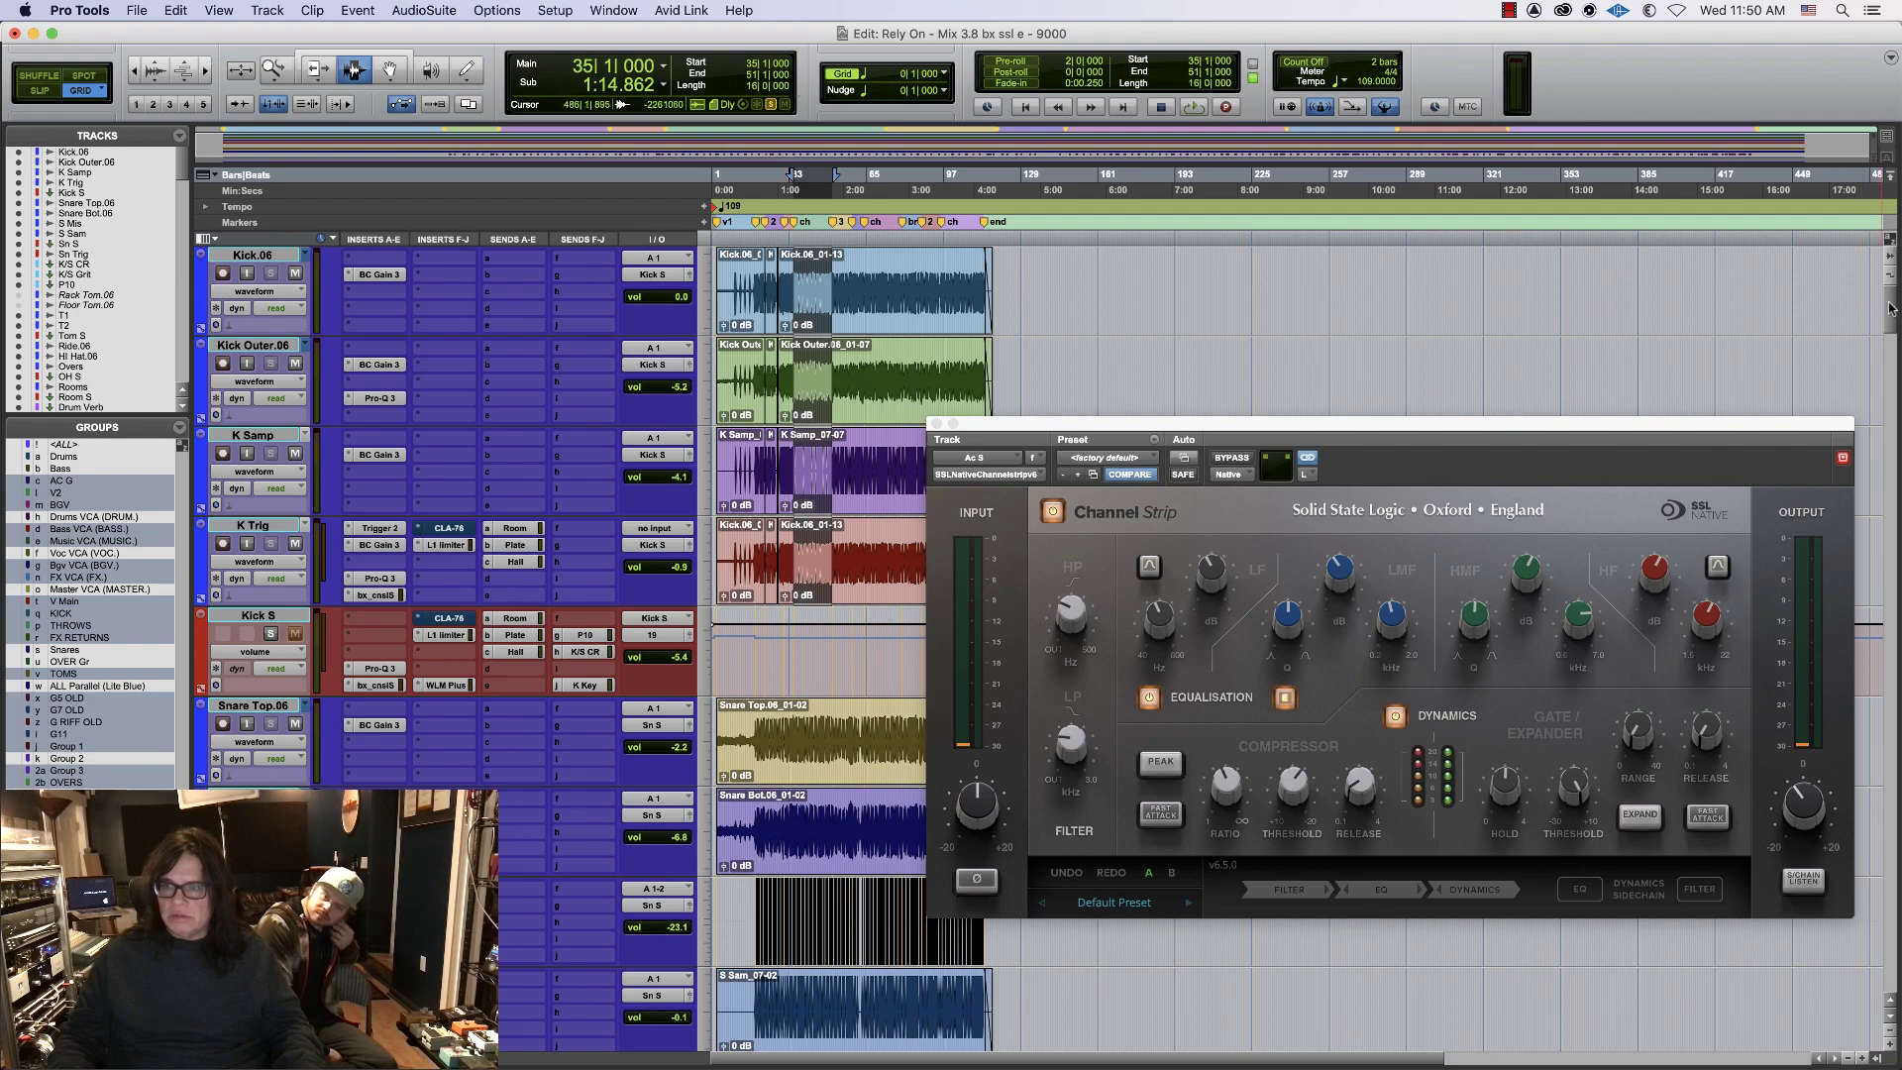
{"action": "left_click_drag", "start_coordinate": [1890, 308], "coordinate": [1884, 546]}
{"action": "double_click", "coordinate": [807, 521]}
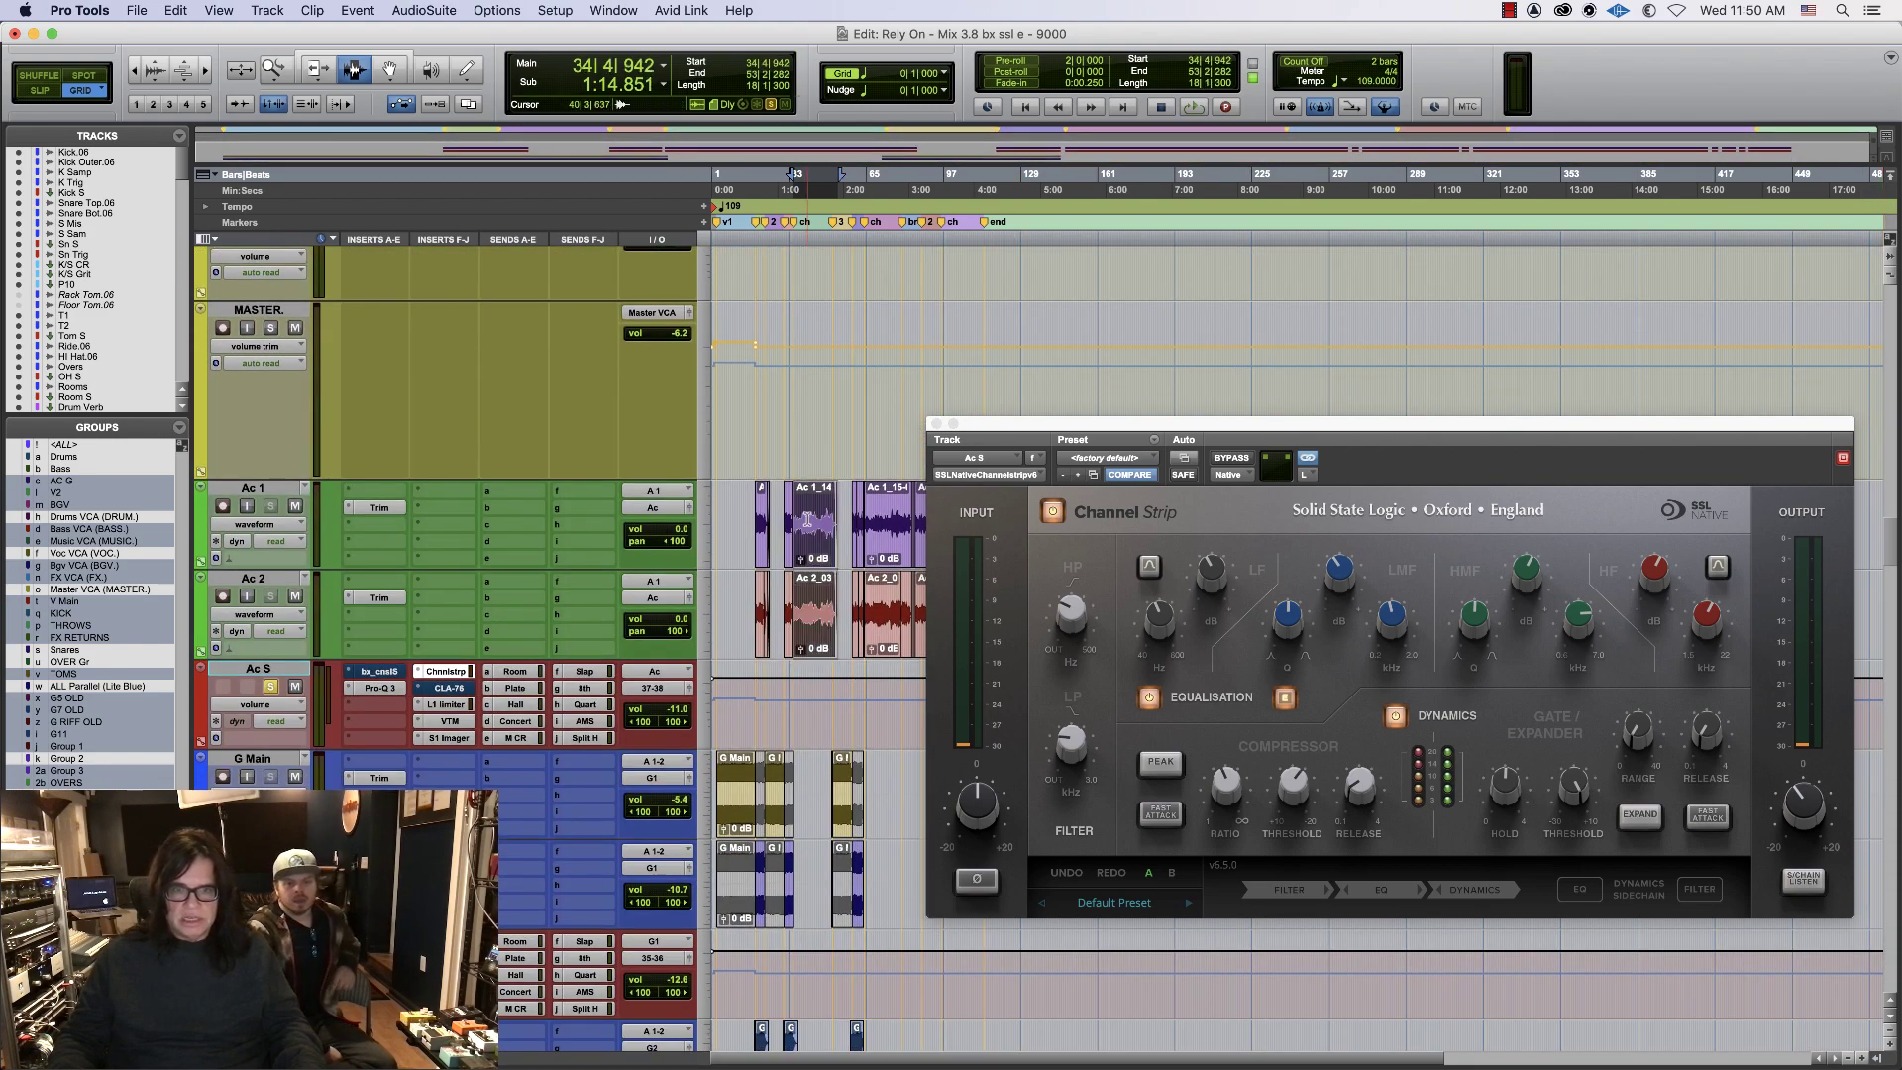
- Return to the Mix window during playback and reposition the Ac S Channelstrip window below the upper inserts
{"action": "key", "text": "super+equal"}
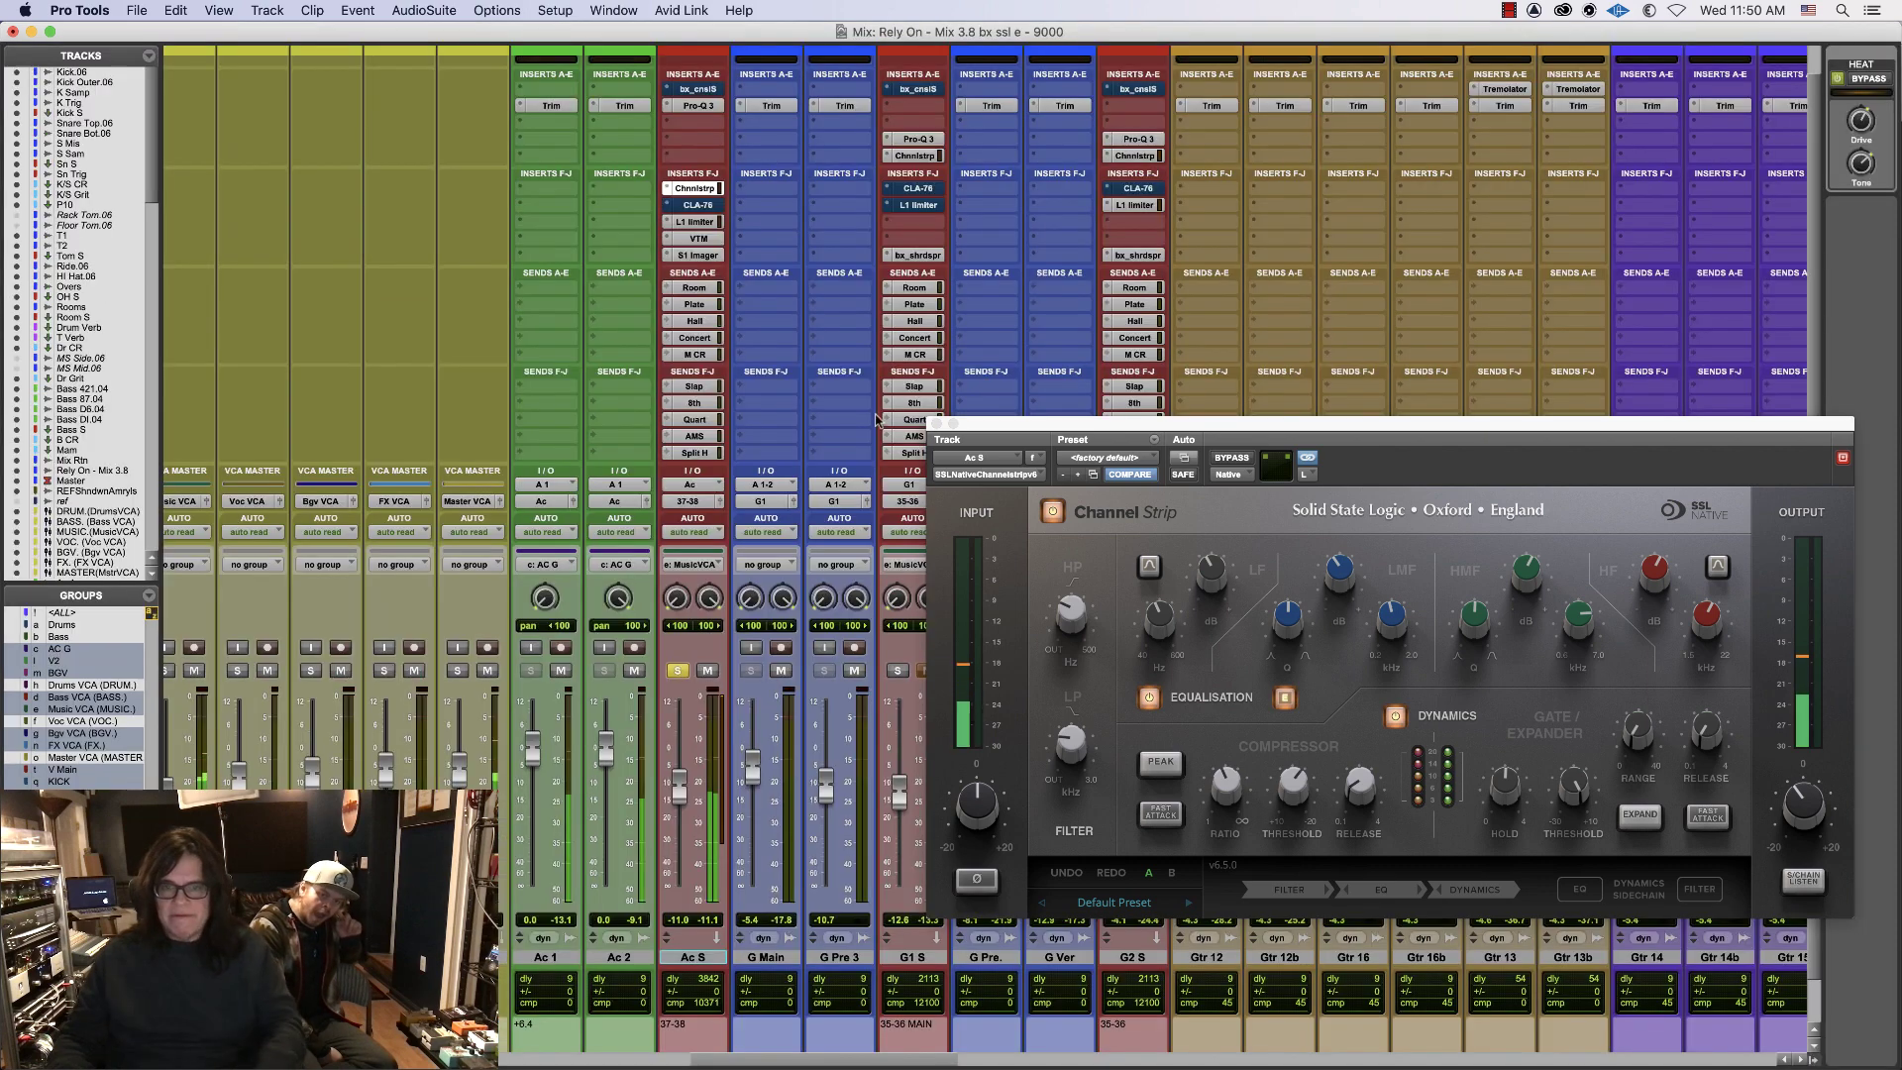
{"action": "left_click_drag", "start_coordinate": [1006, 424], "coordinate": [351, 949]}
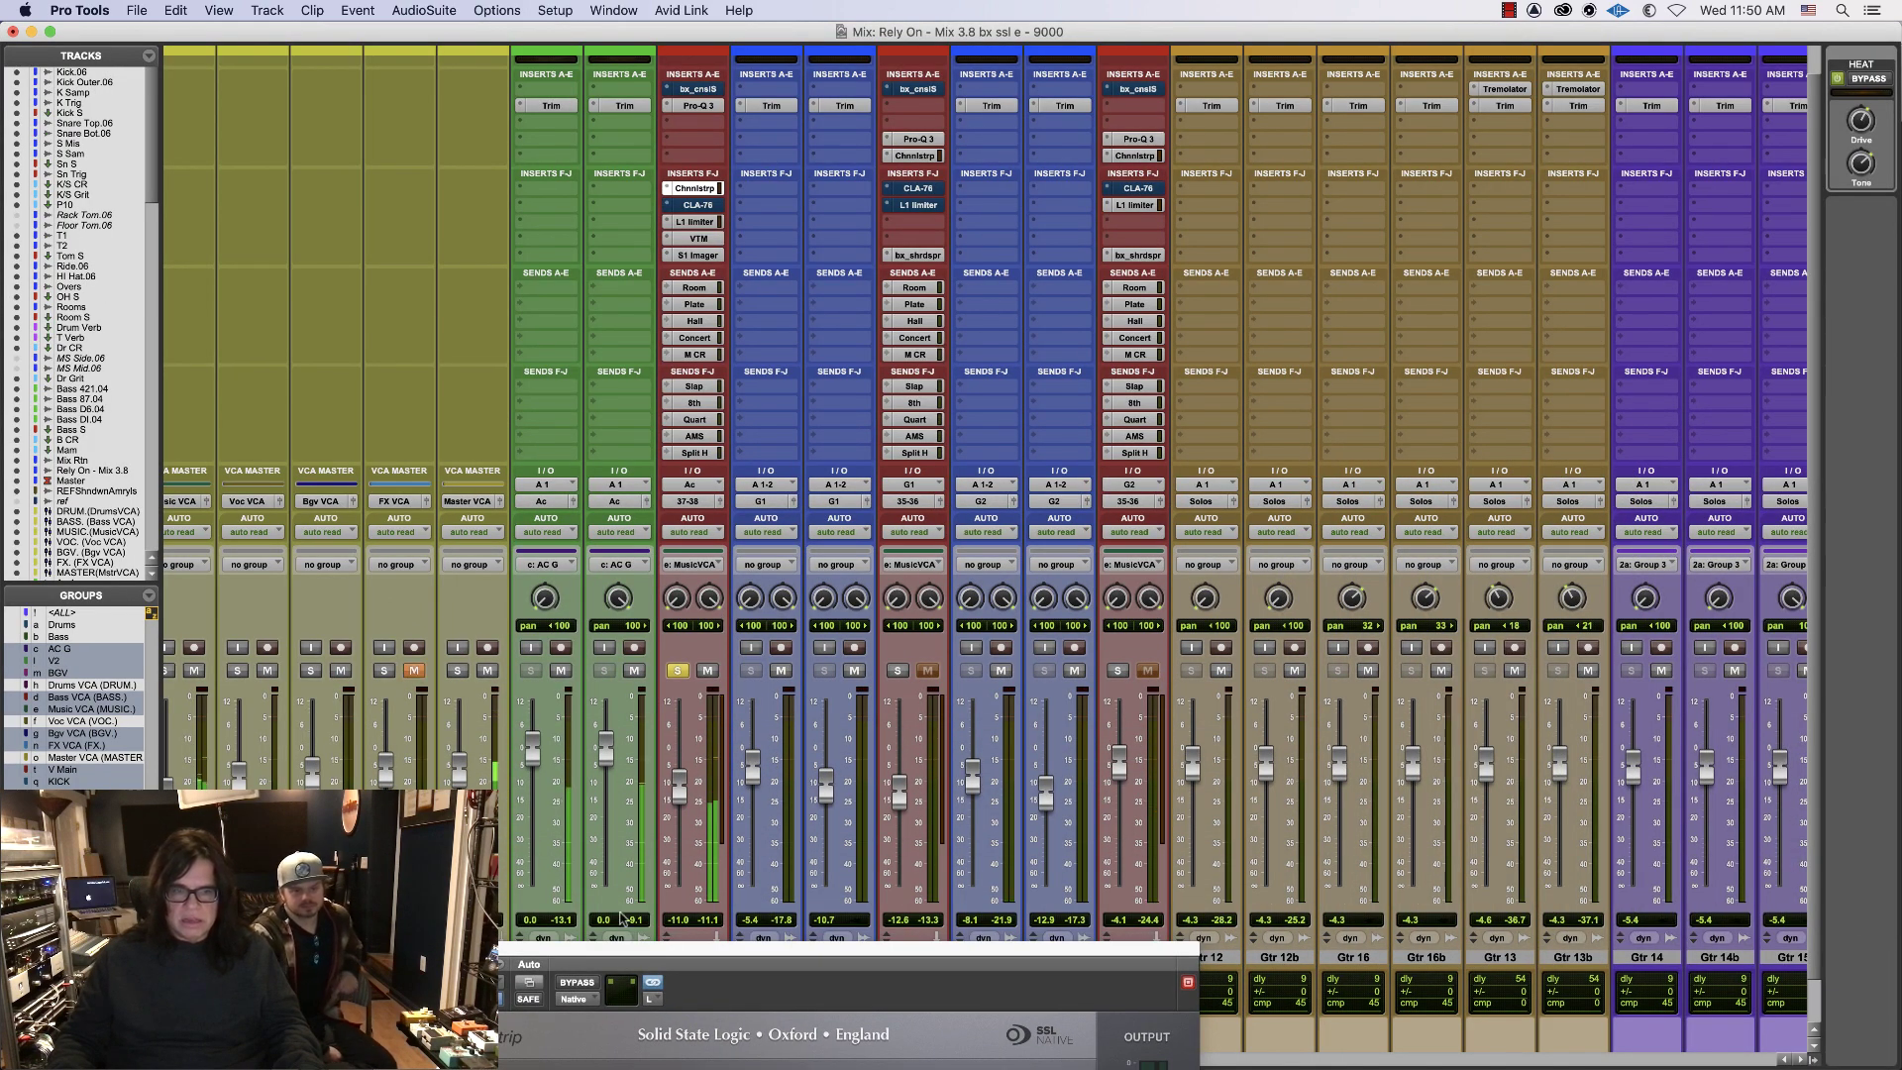
{"action": "left_click_drag", "start_coordinate": [1066, 951], "coordinate": [893, 295]}
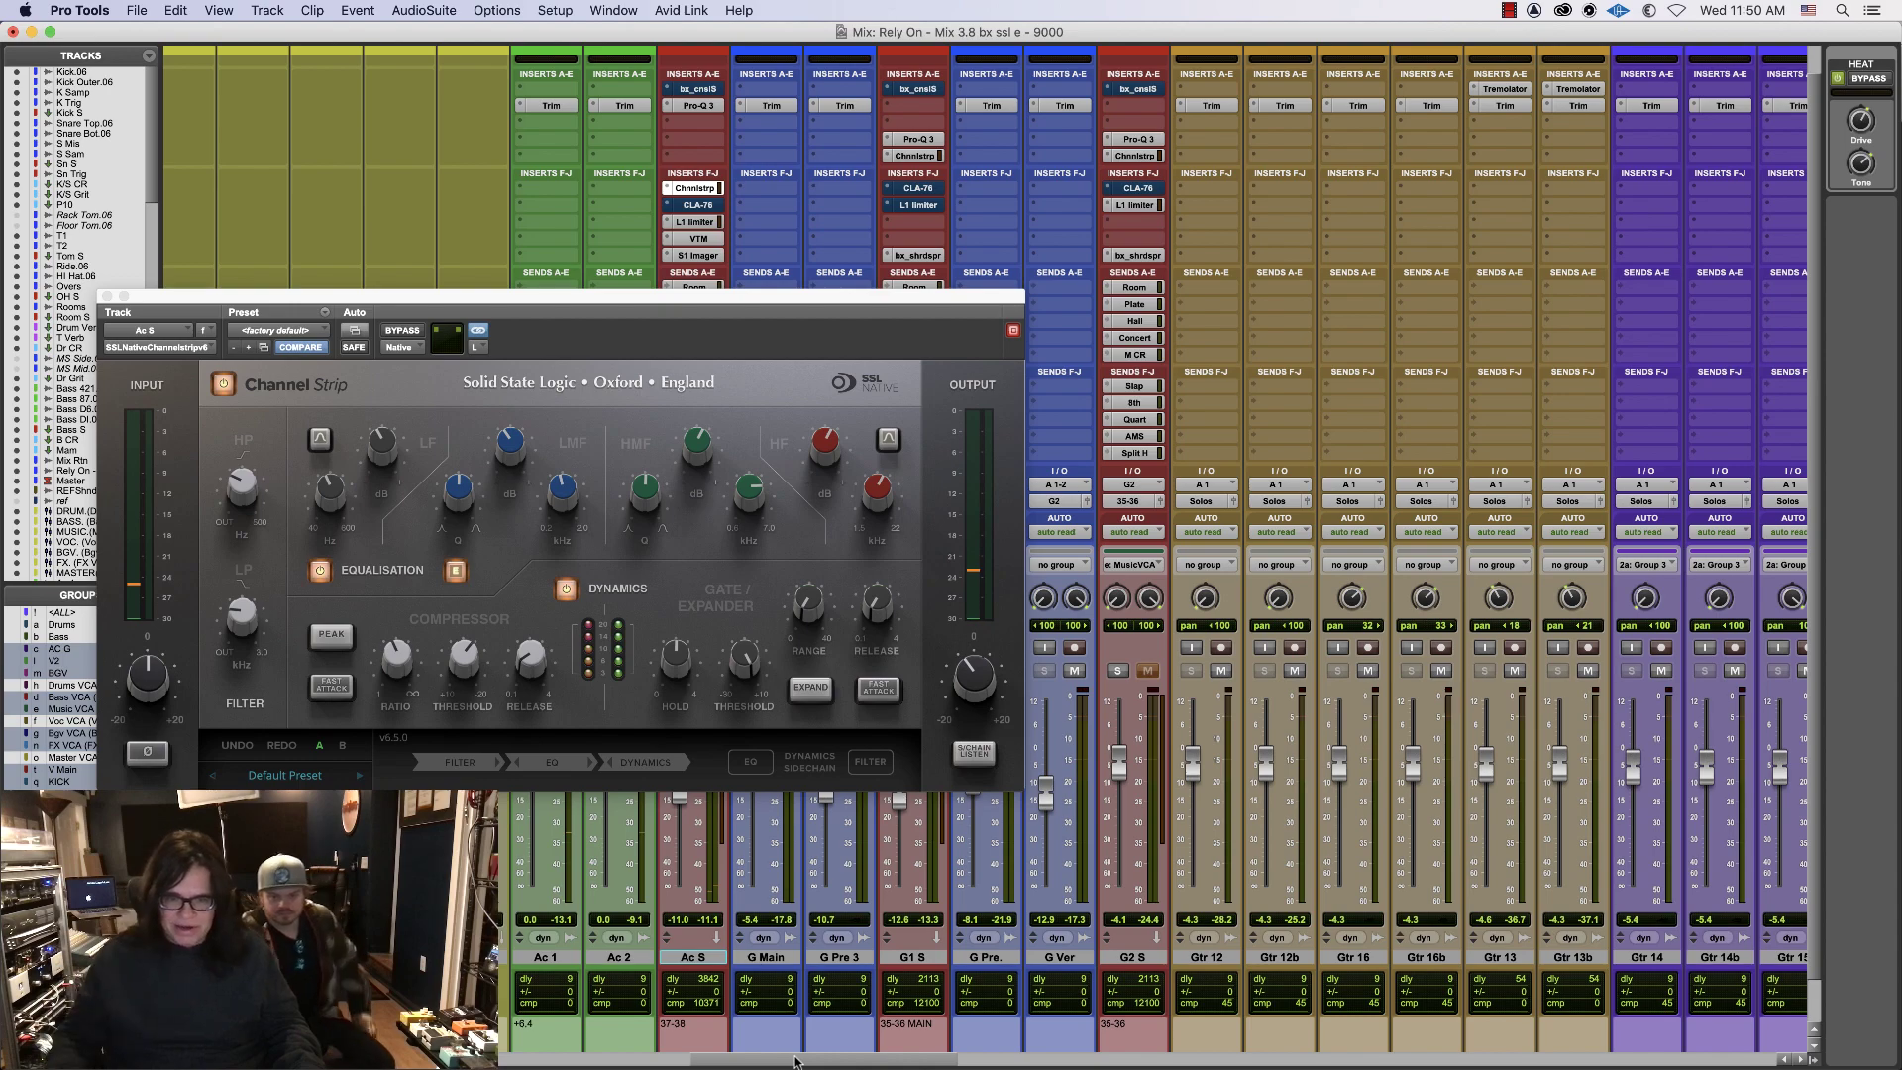
- Find the V Ch. track in the Mix window and place it directly after the Ac S track
{"action": "left_click_drag", "start_coordinate": [795, 1061], "coordinate": [1292, 1064]}
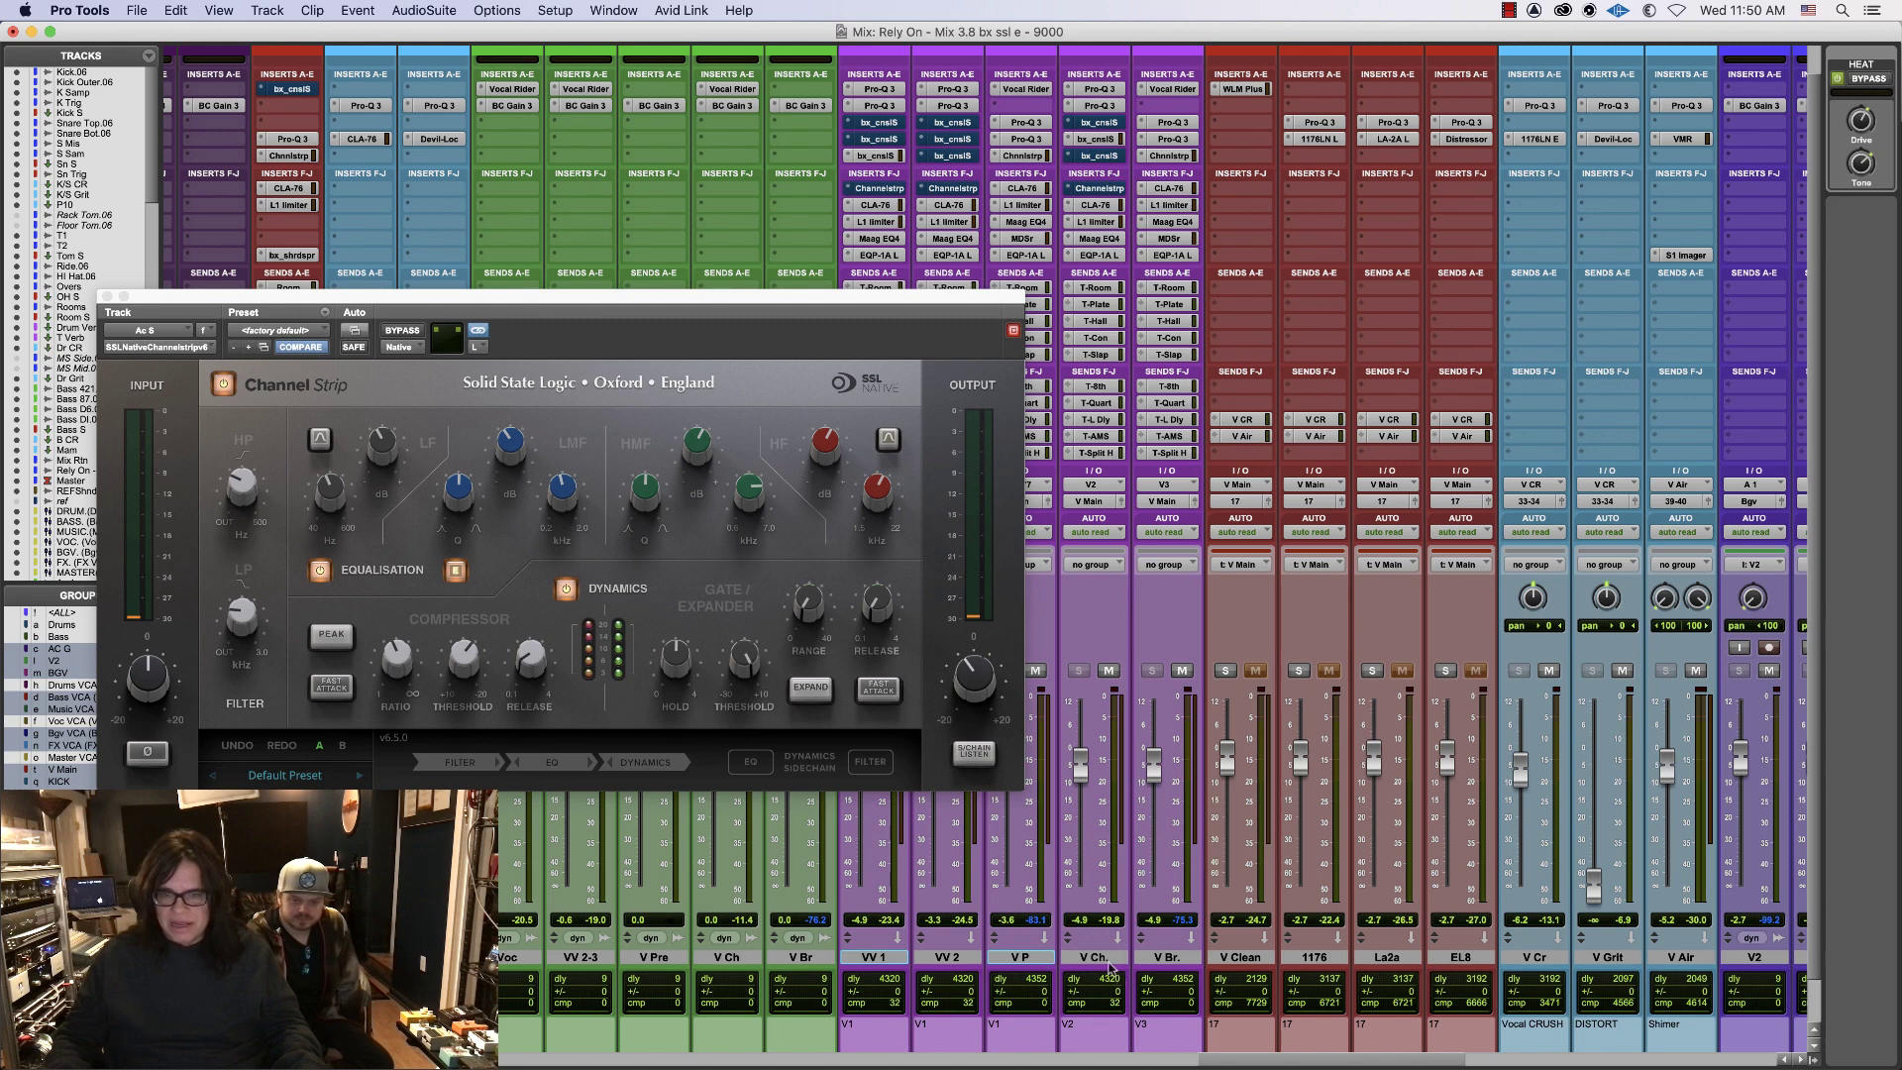
{"action": "scroll", "coordinate": [1099, 961], "scroll_direction": "left", "scroll_amount": 10}
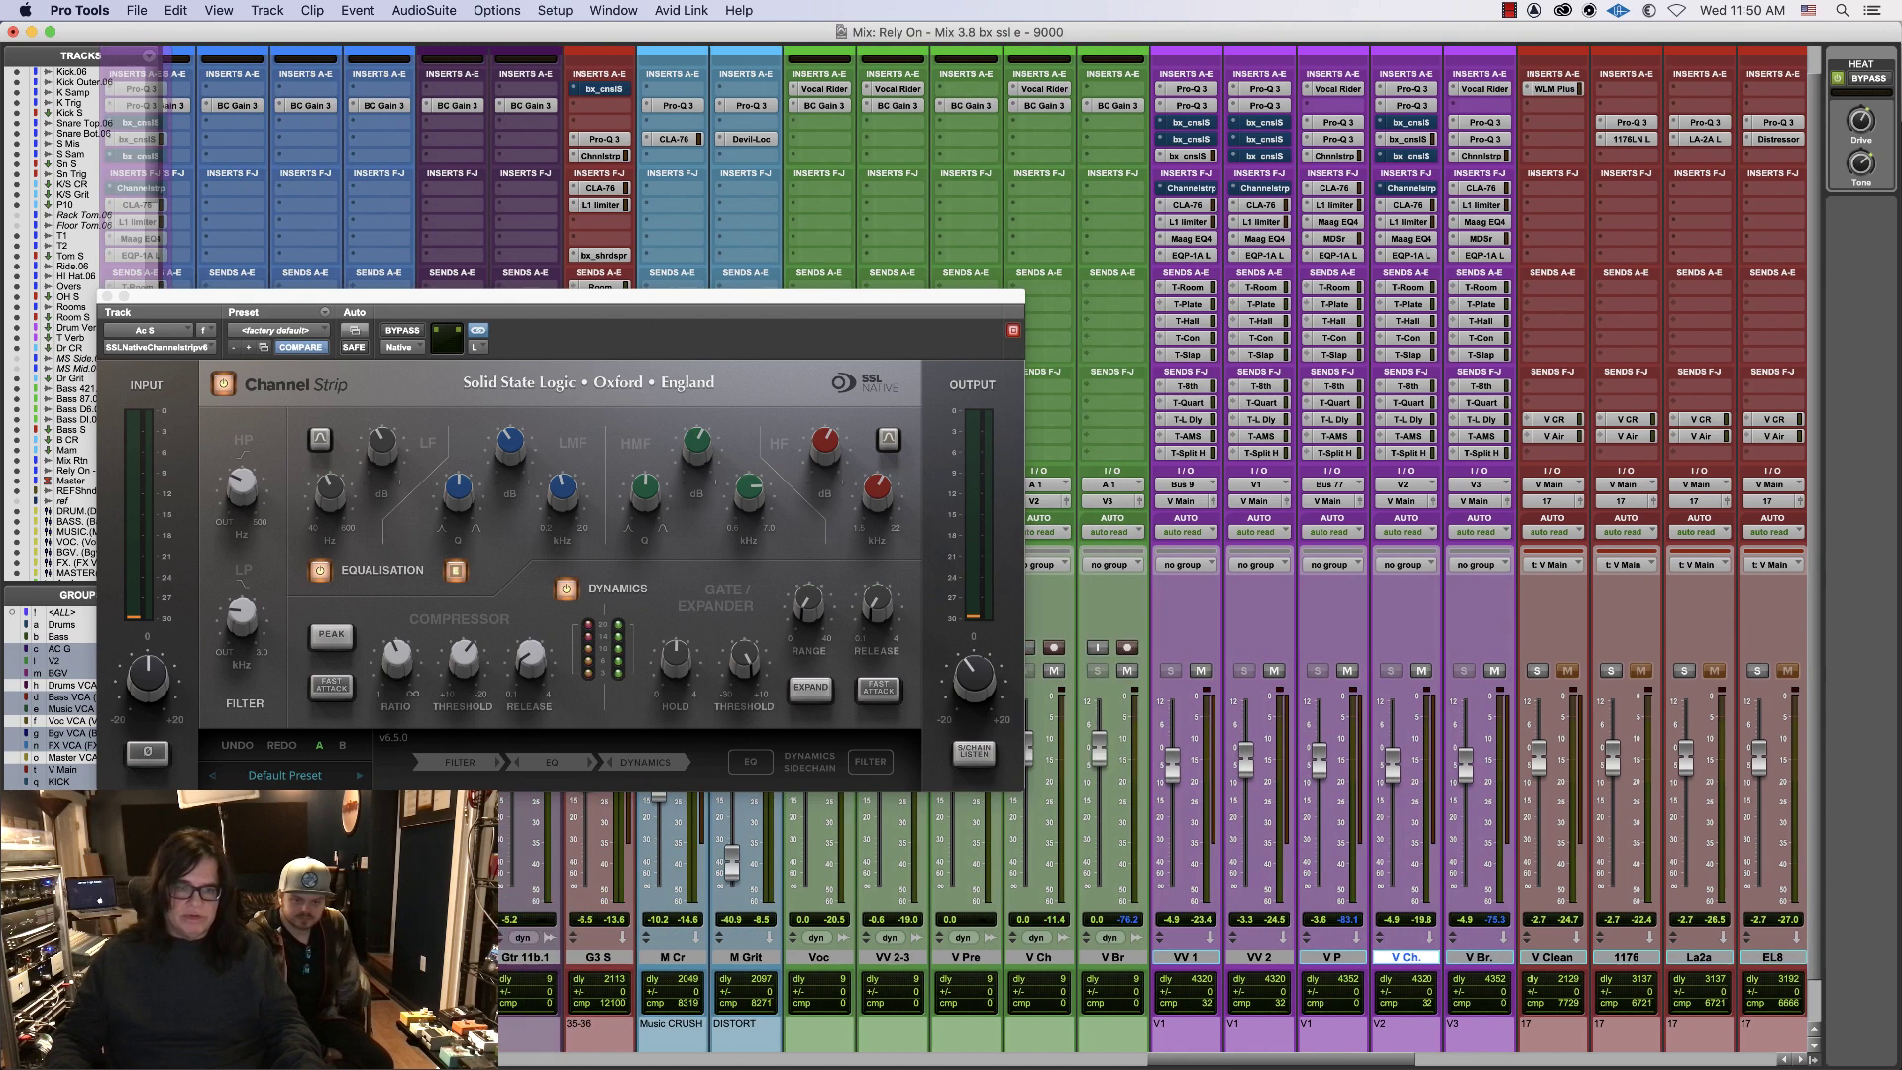
{"action": "scroll", "coordinate": [1099, 961], "scroll_direction": "left", "scroll_amount": 15}
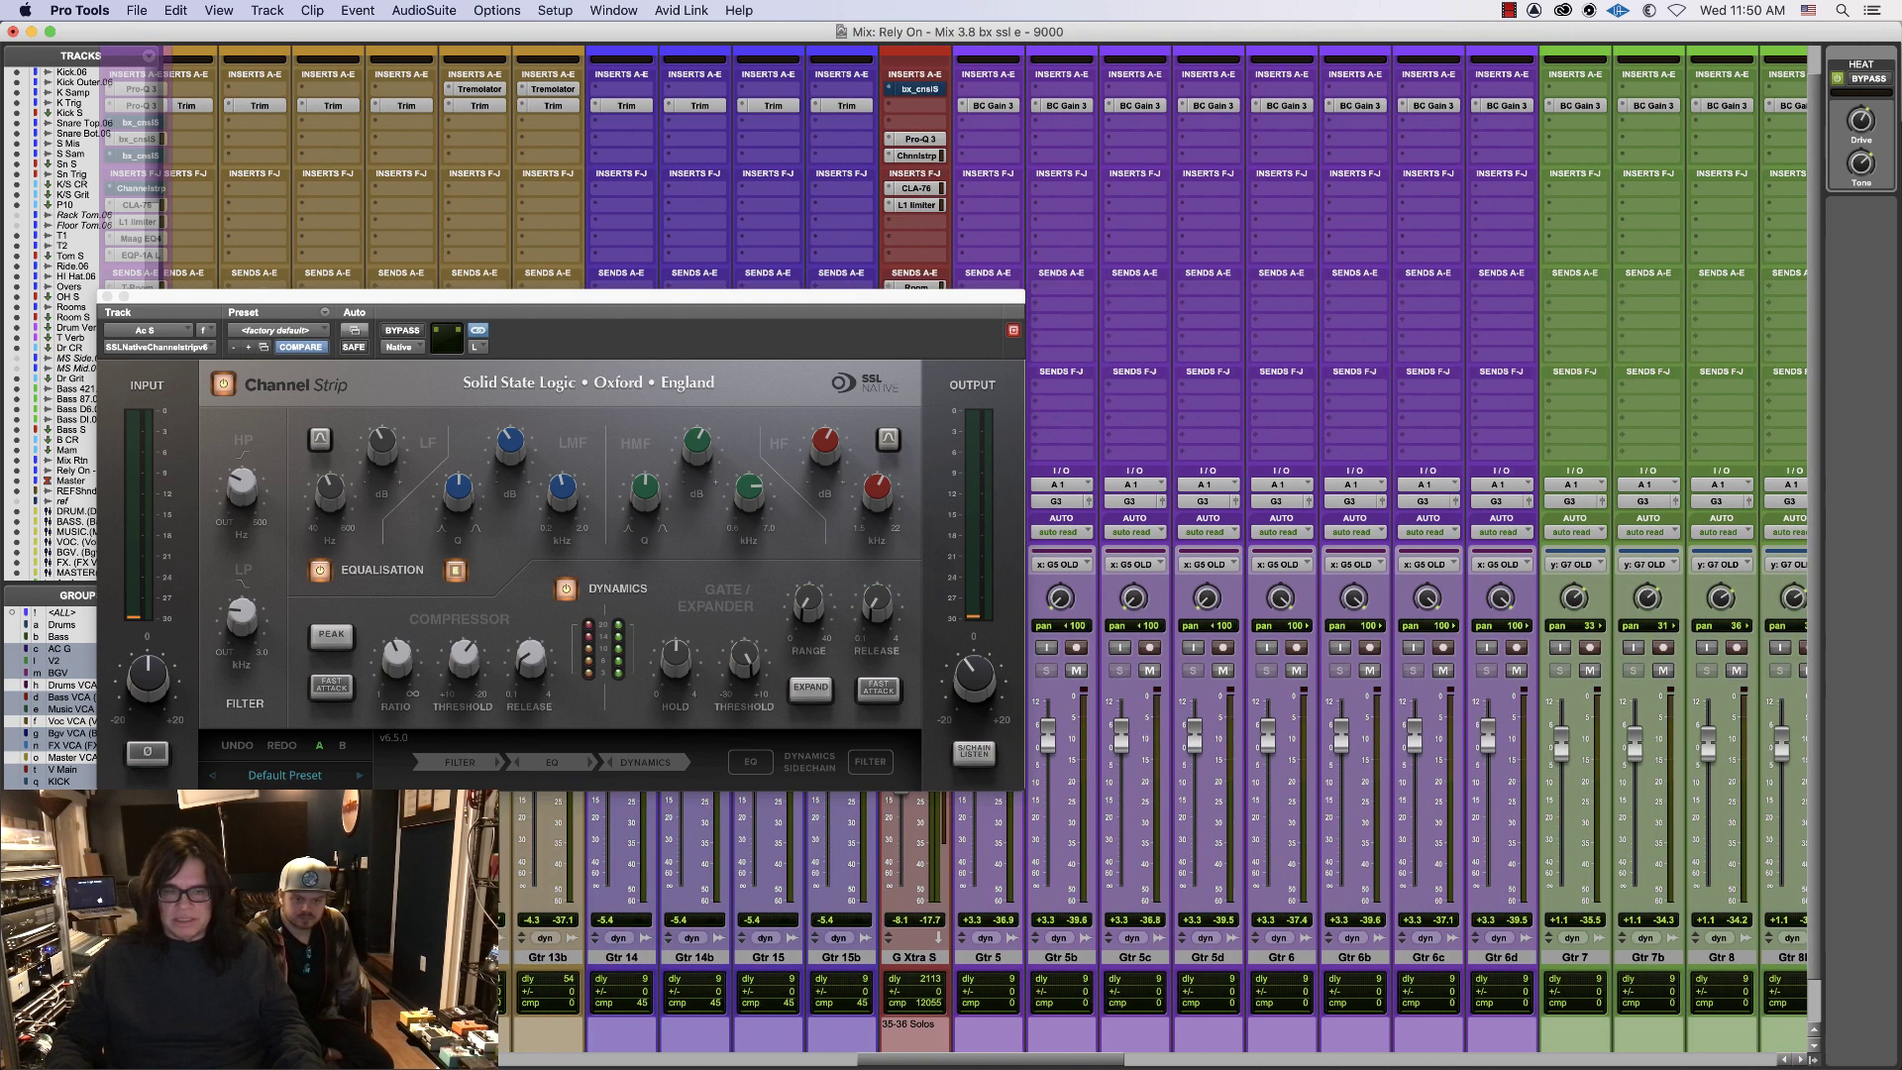
{"action": "scroll", "coordinate": [1098, 962], "scroll_direction": "left", "scroll_amount": 12}
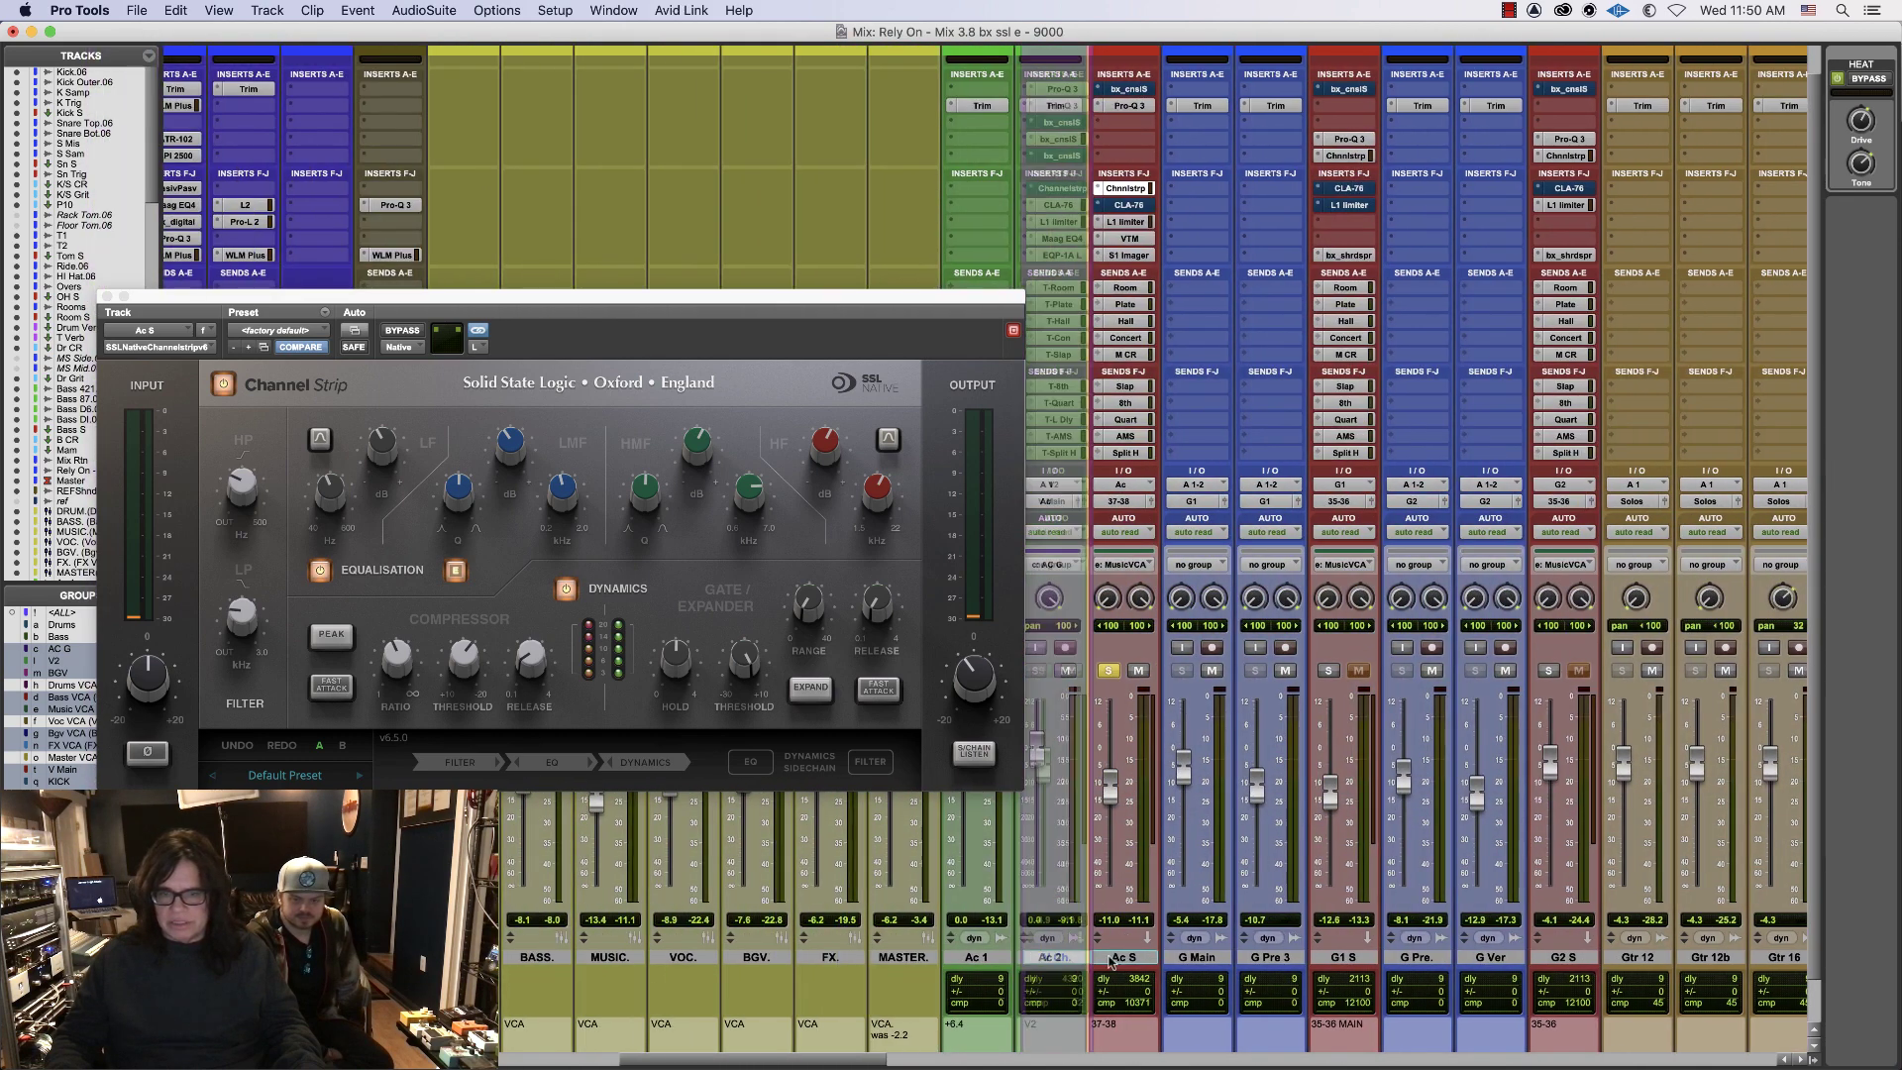
{"action": "left_click_drag", "start_coordinate": [1056, 957], "coordinate": [1188, 969]}
{"action": "left_click_drag", "start_coordinate": [1167, 528], "coordinate": [1165, 516]}
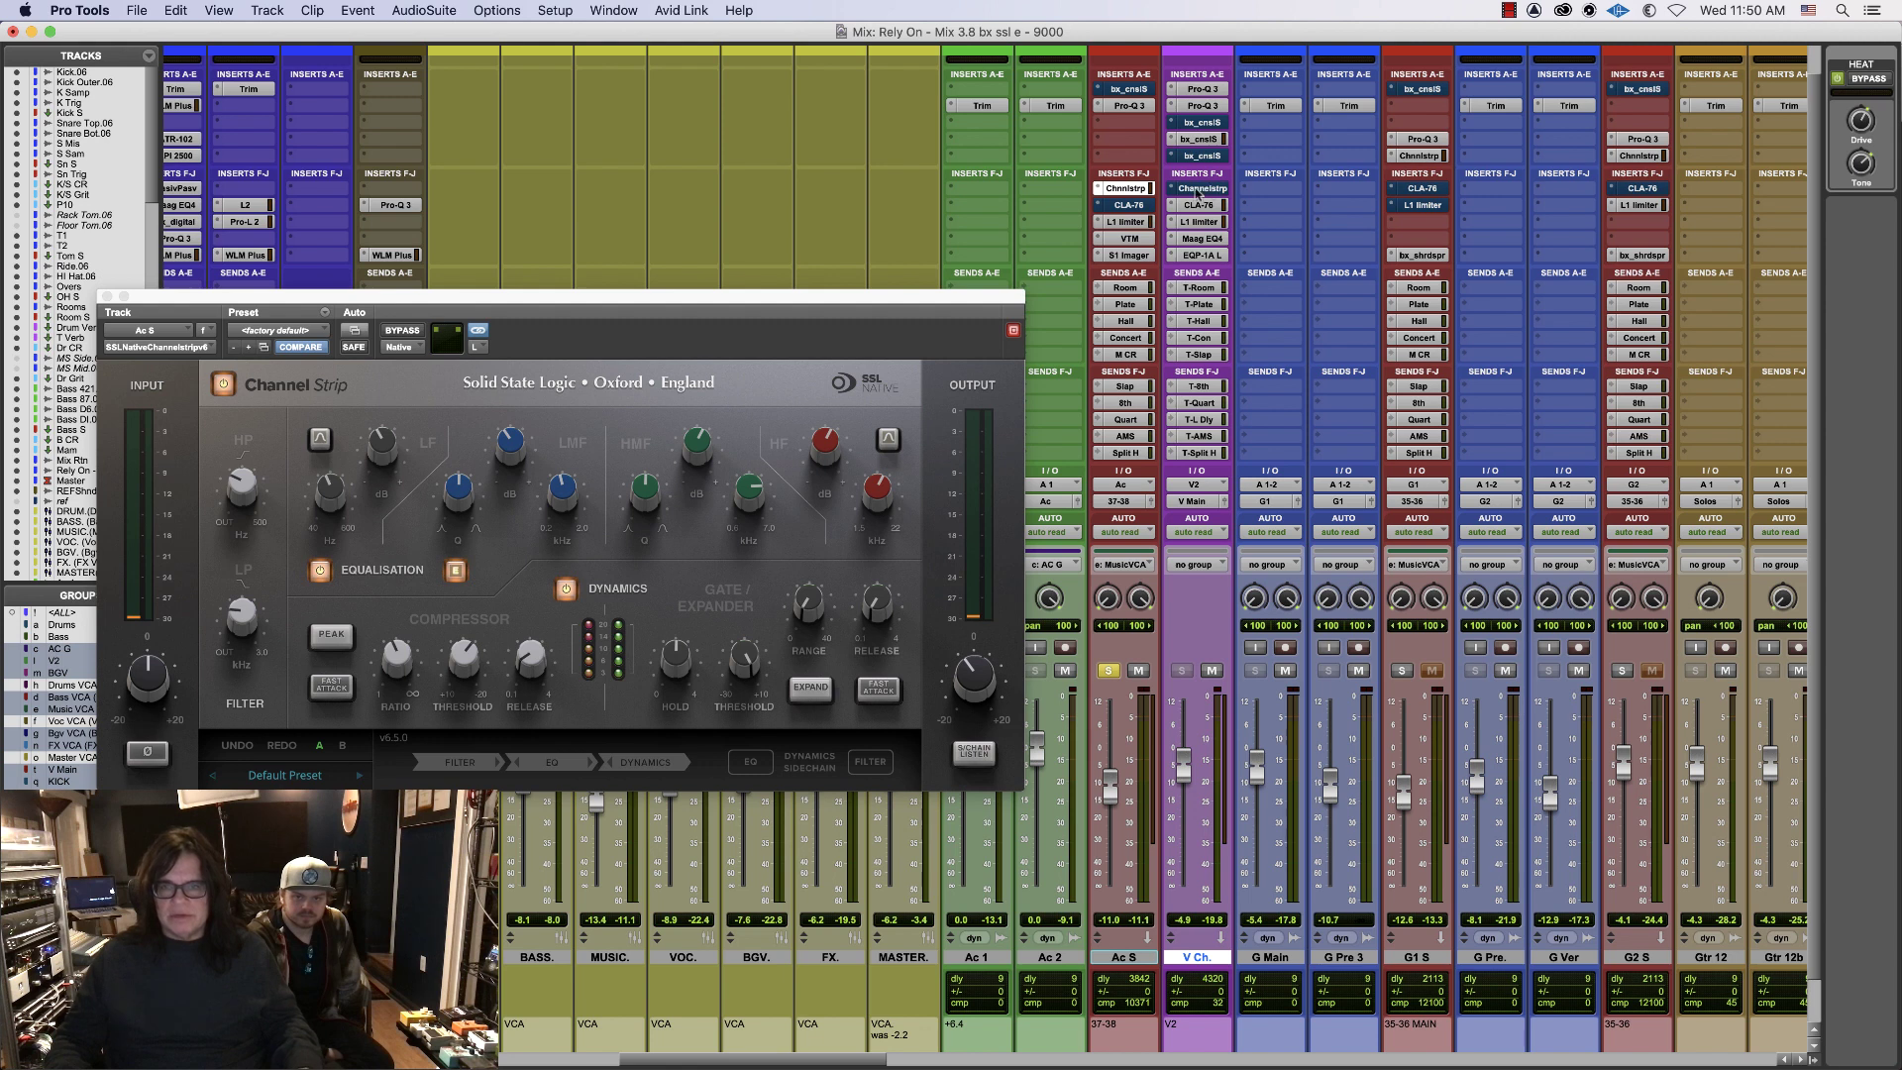
- Bypass the Ac S Channelstrip, copy the three bx_console inserts from V Ch. into Ac S slots C to E, and move V Ch. after G1 S
{"action": "left_click", "coordinate": [1150, 188], "text": "super"}
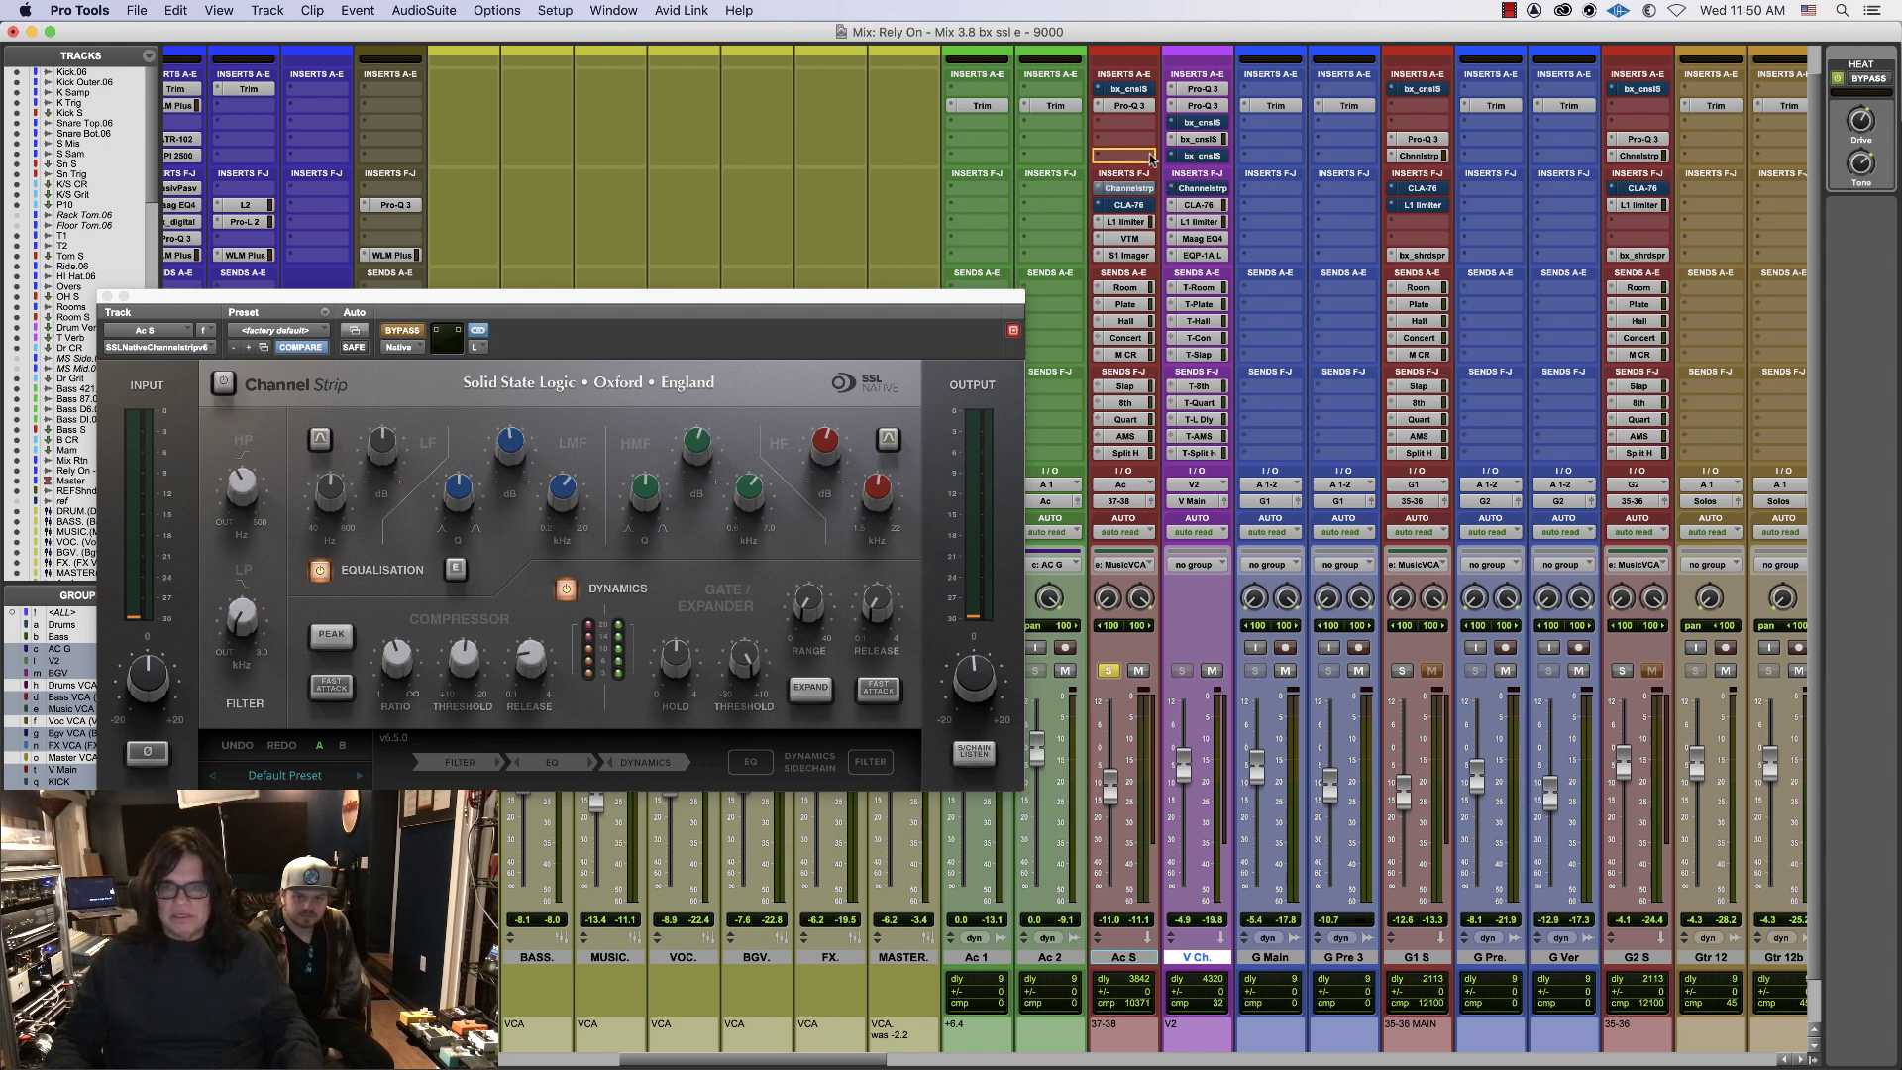
{"action": "left_click_drag", "start_coordinate": [1206, 155], "coordinate": [1125, 139]}
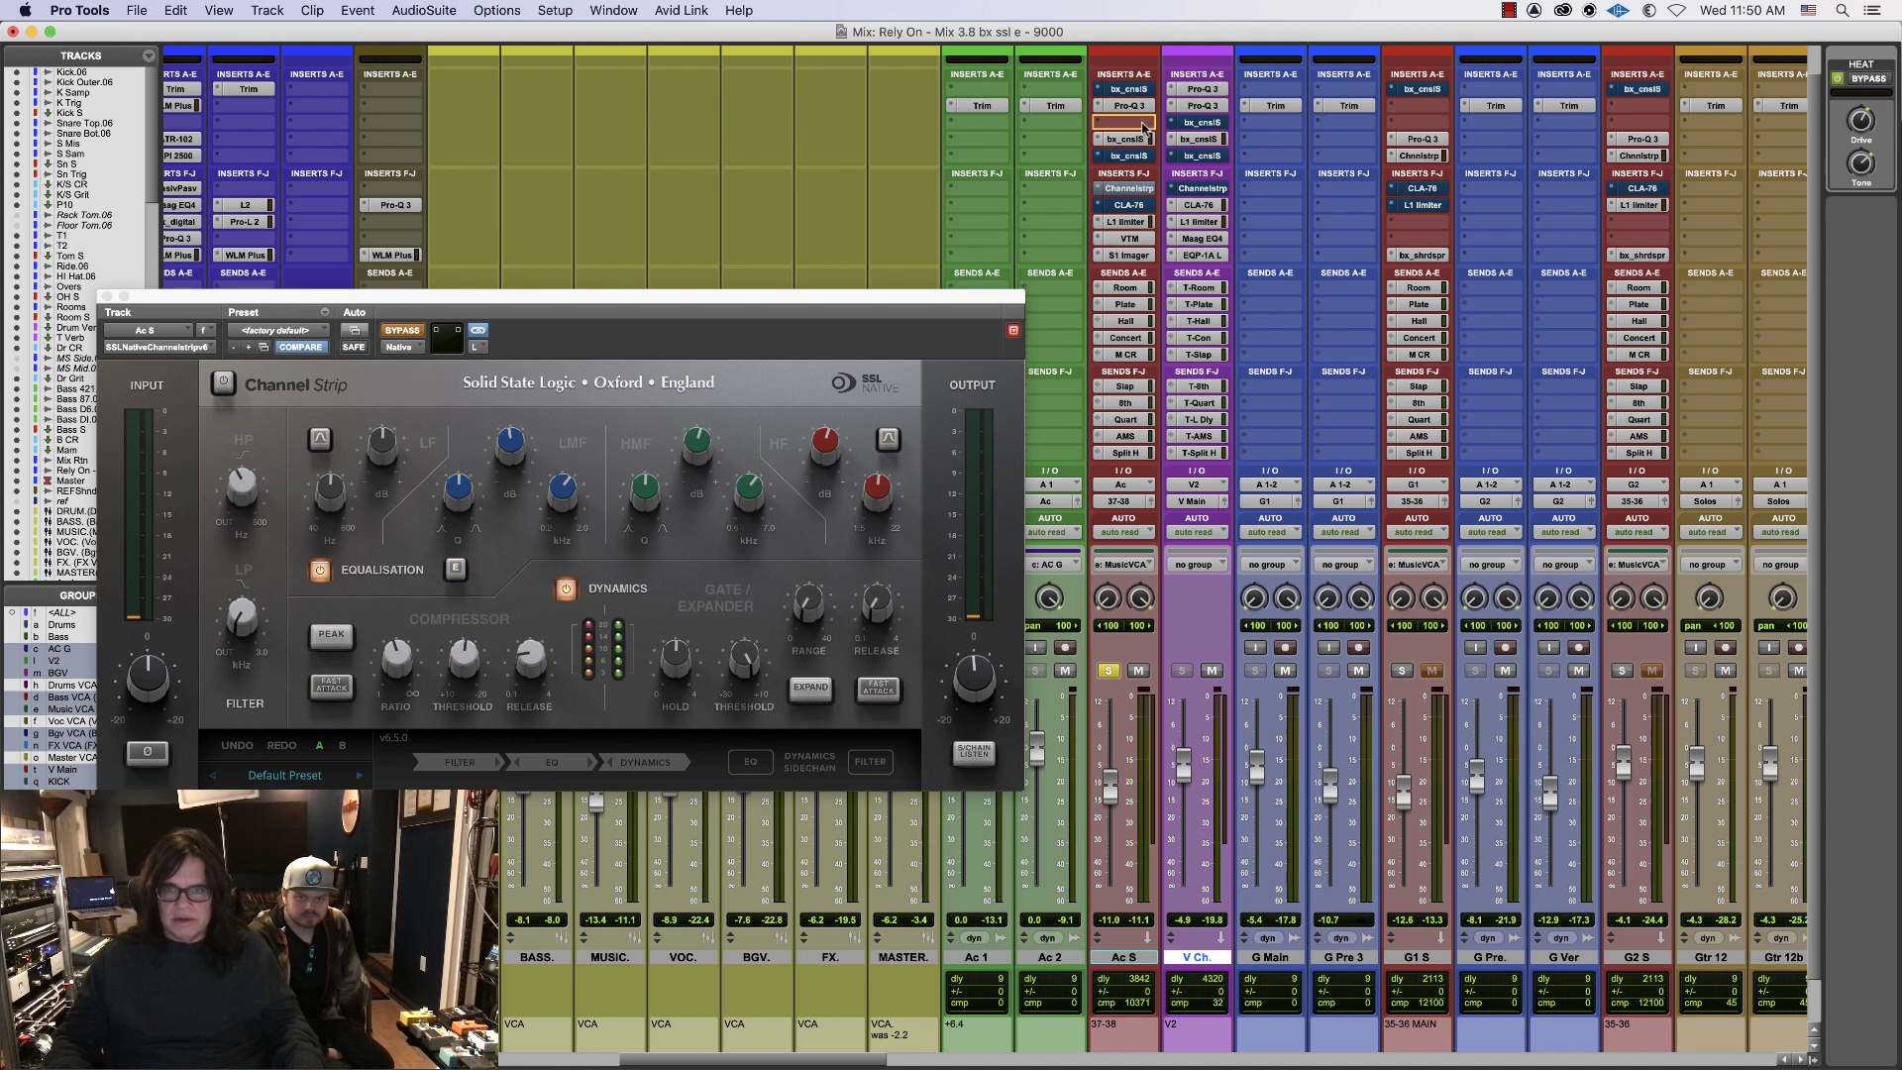
{"action": "left_click_drag", "start_coordinate": [1195, 957], "coordinate": [1453, 971]}
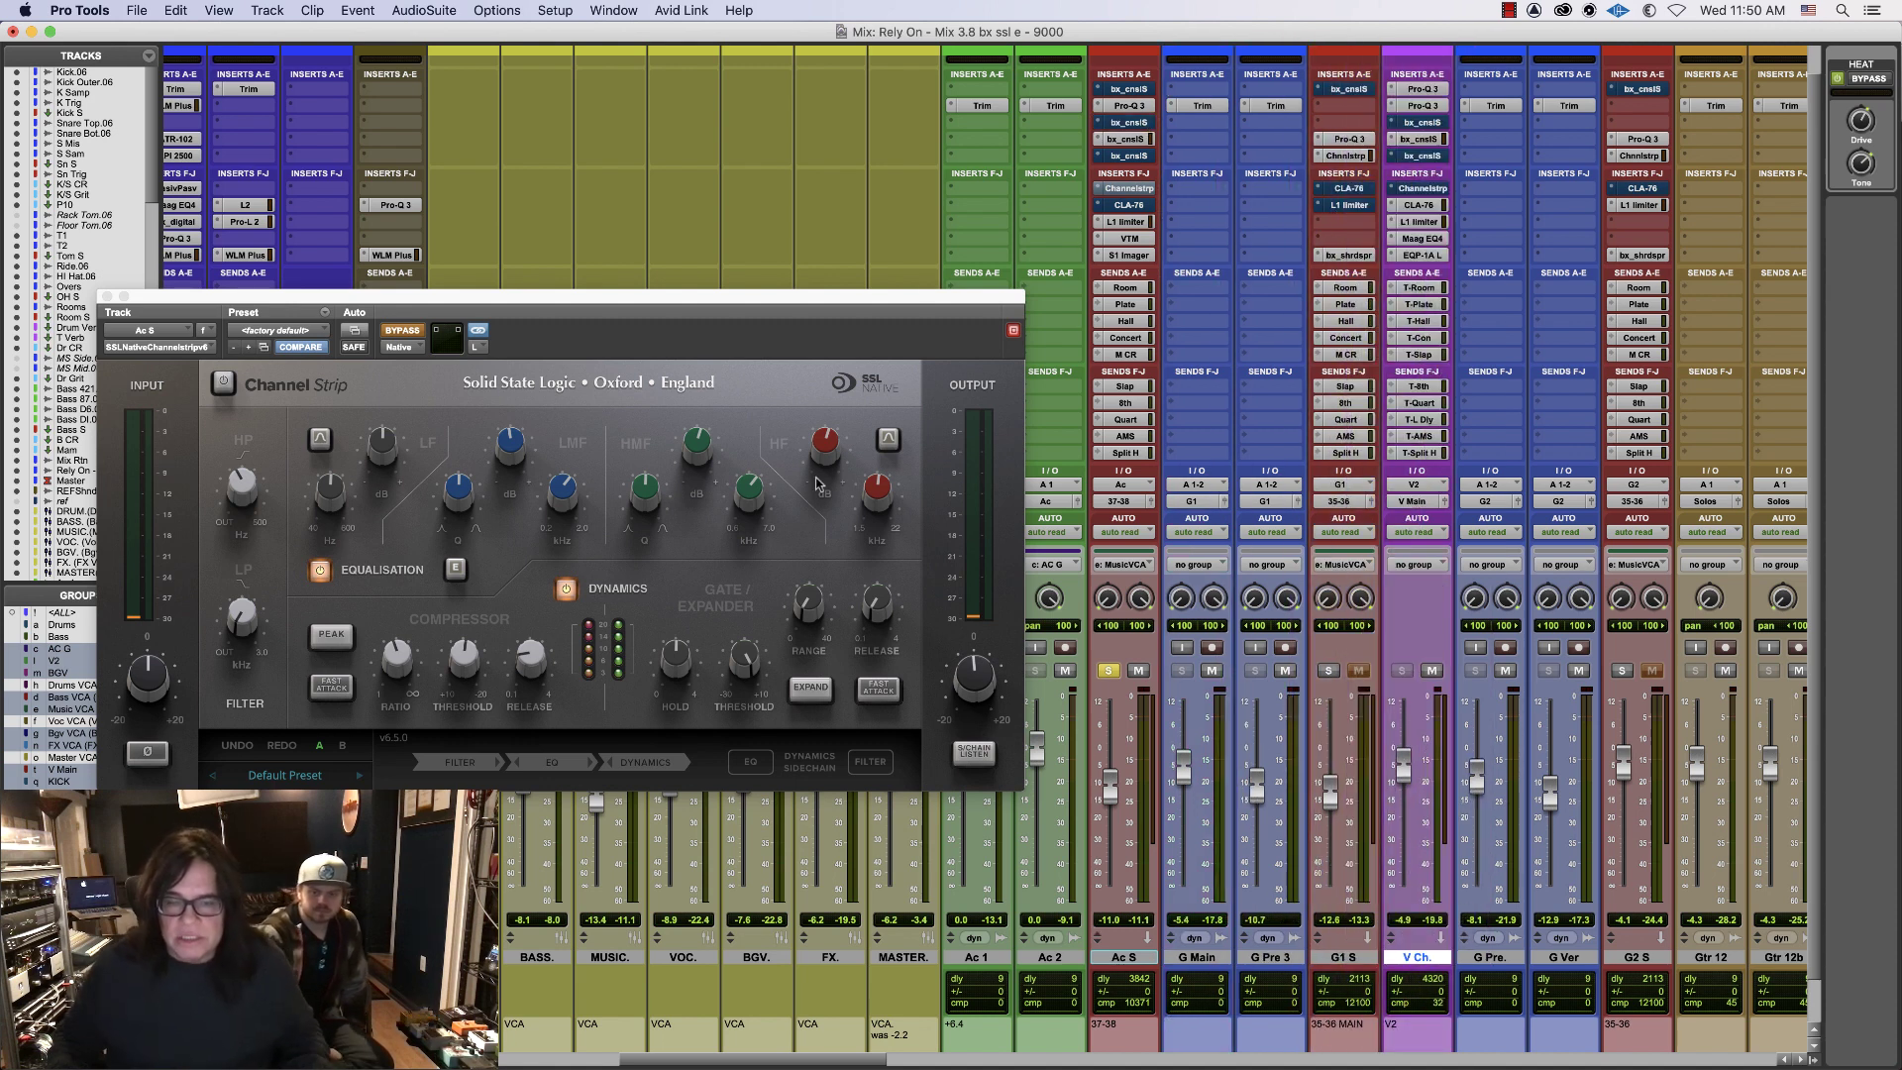
- Open the Ac S bx_console SSL 4000 E, 4000 G, 9000 J and Channelstrip windows together in a cascade, bypassing the 4000 G
{"action": "left_click", "coordinate": [1127, 123]}
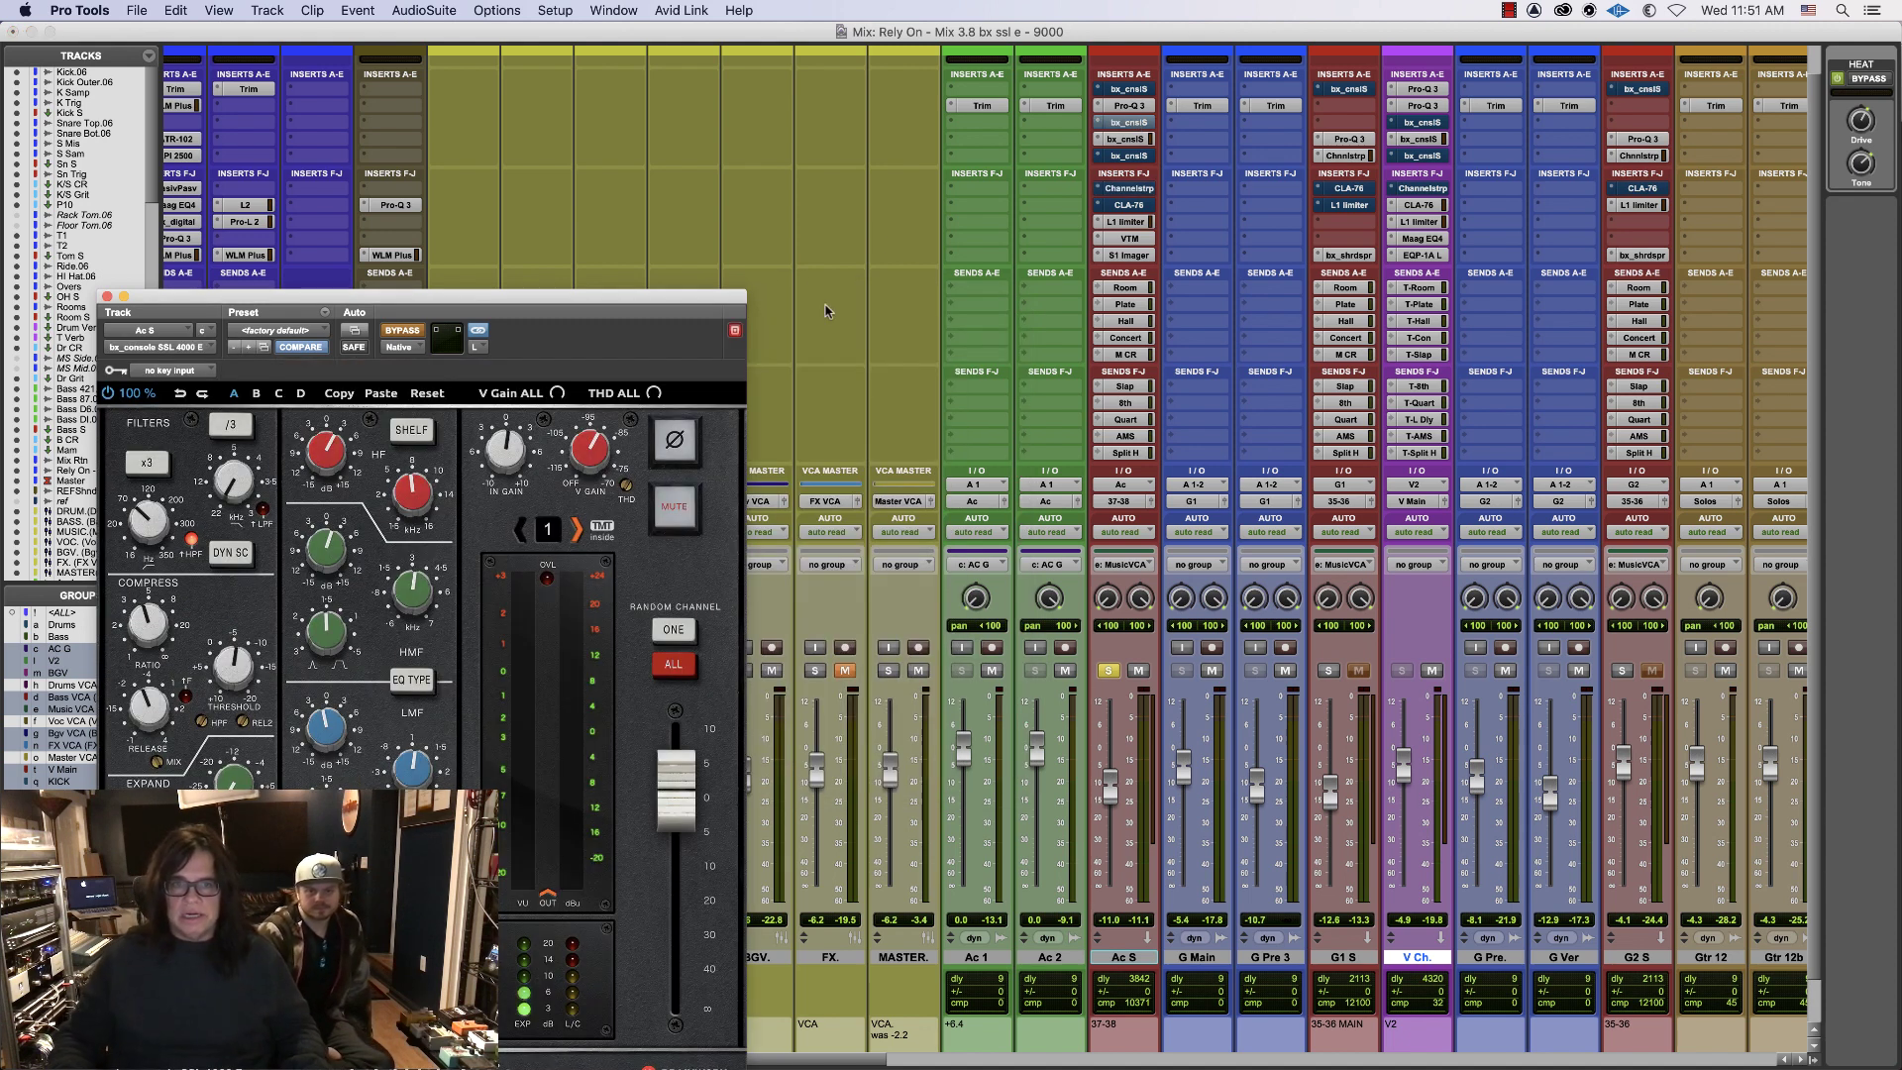
{"action": "left_click", "coordinate": [1130, 140]}
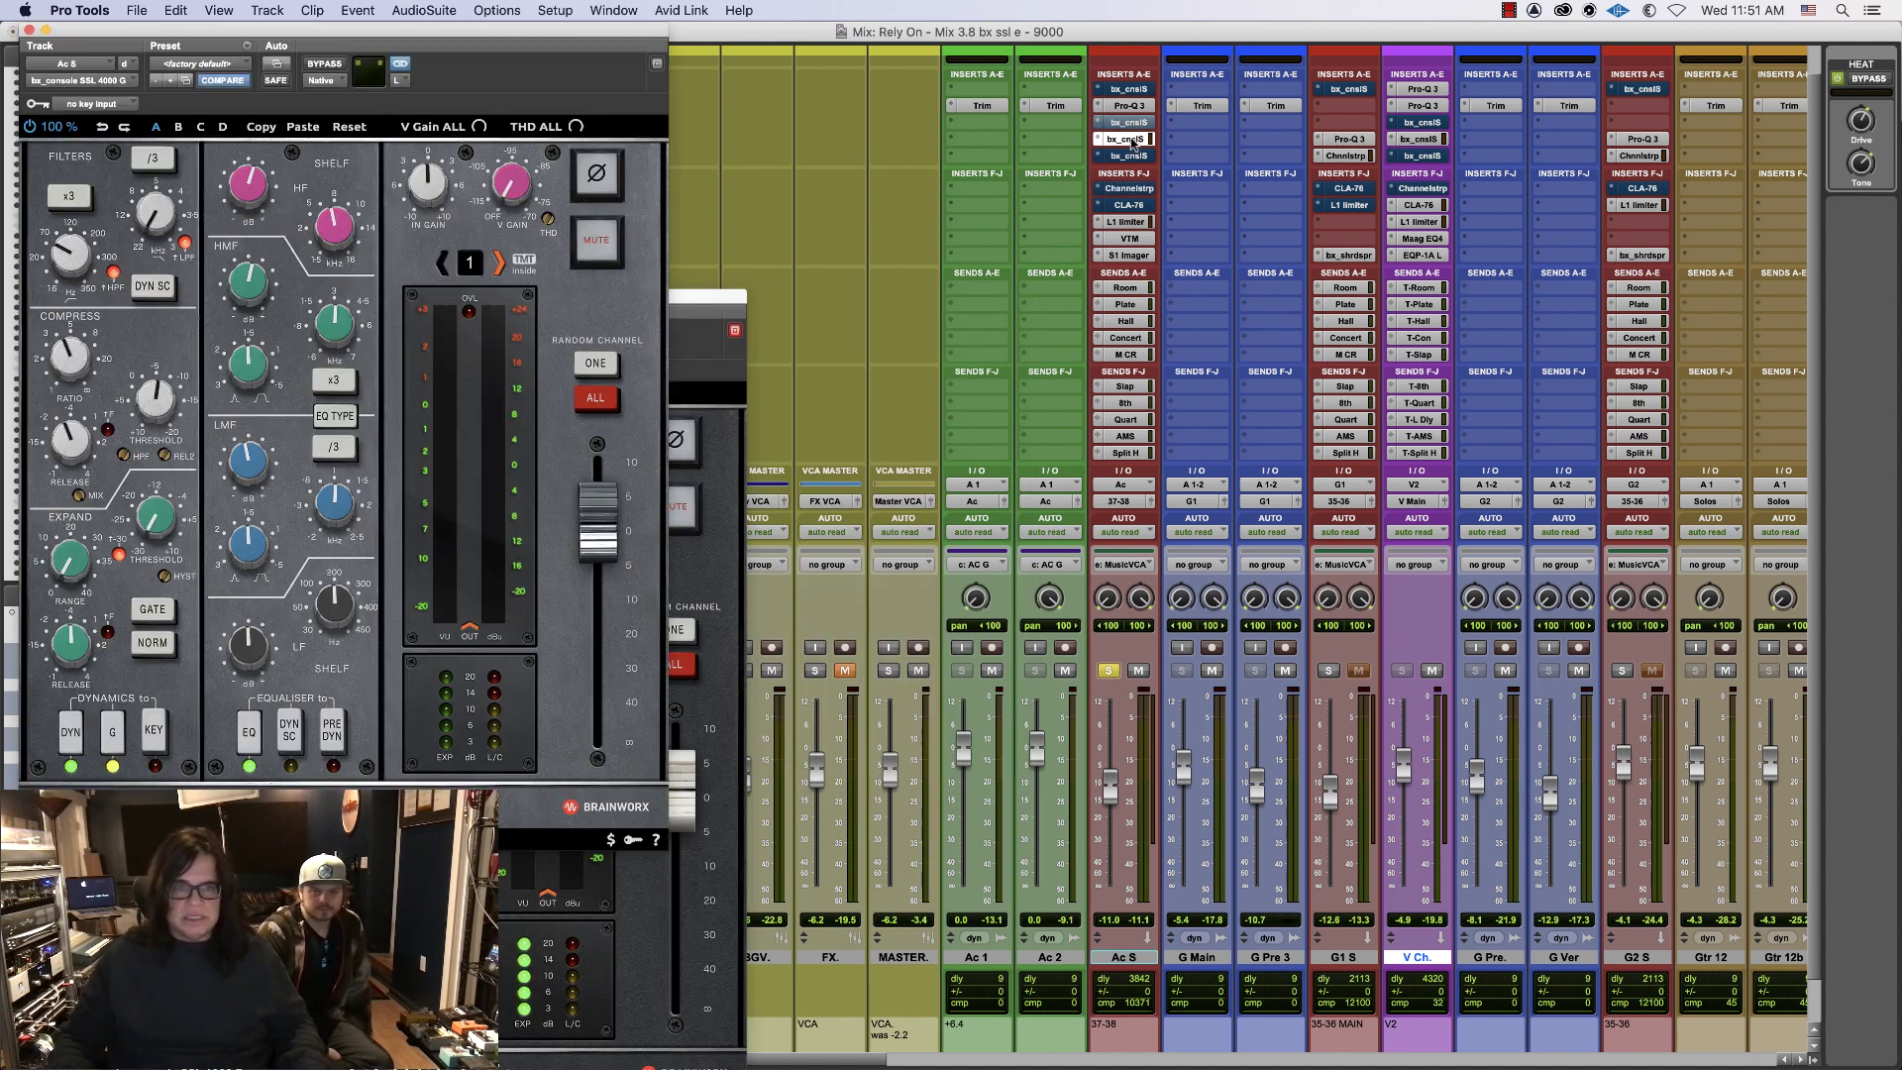
{"action": "left_click", "coordinate": [332, 65]}
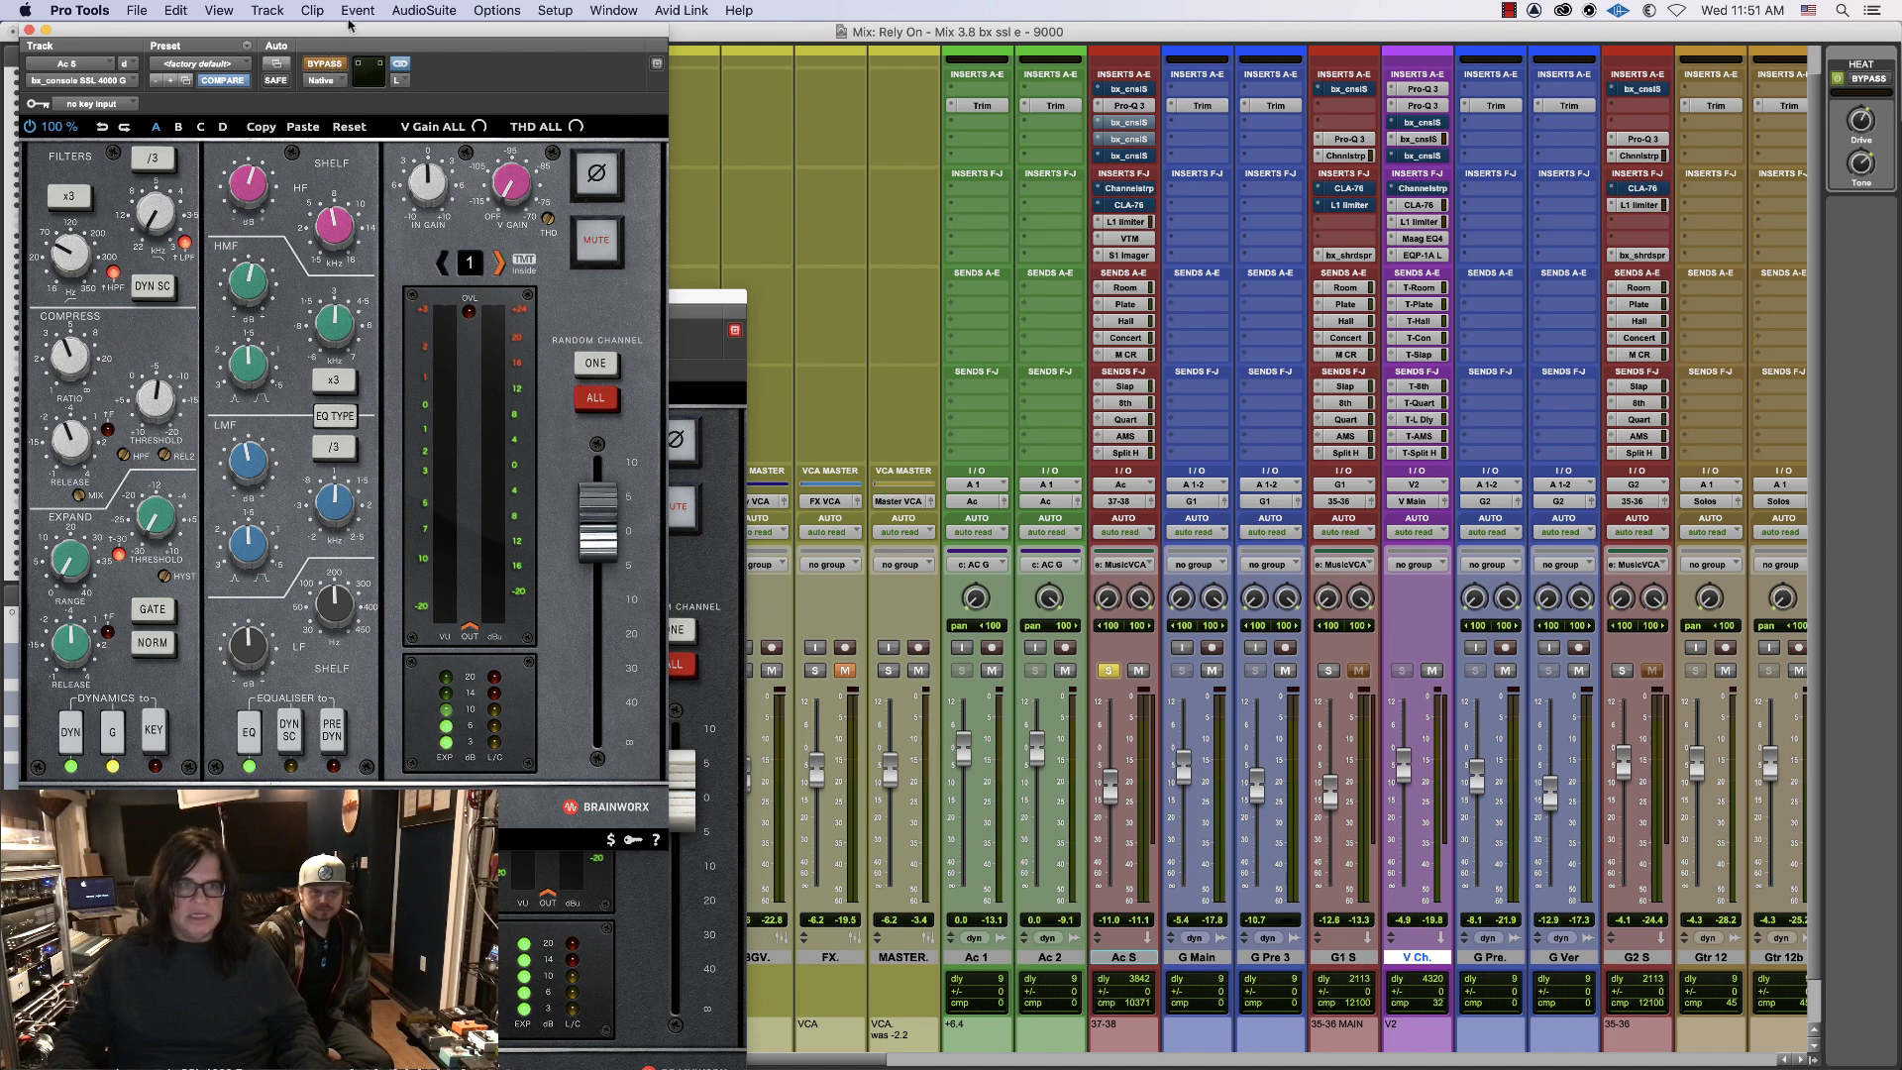
{"action": "left_click_drag", "start_coordinate": [348, 30], "coordinate": [707, 315]}
{"action": "left_click", "coordinate": [1129, 156]}
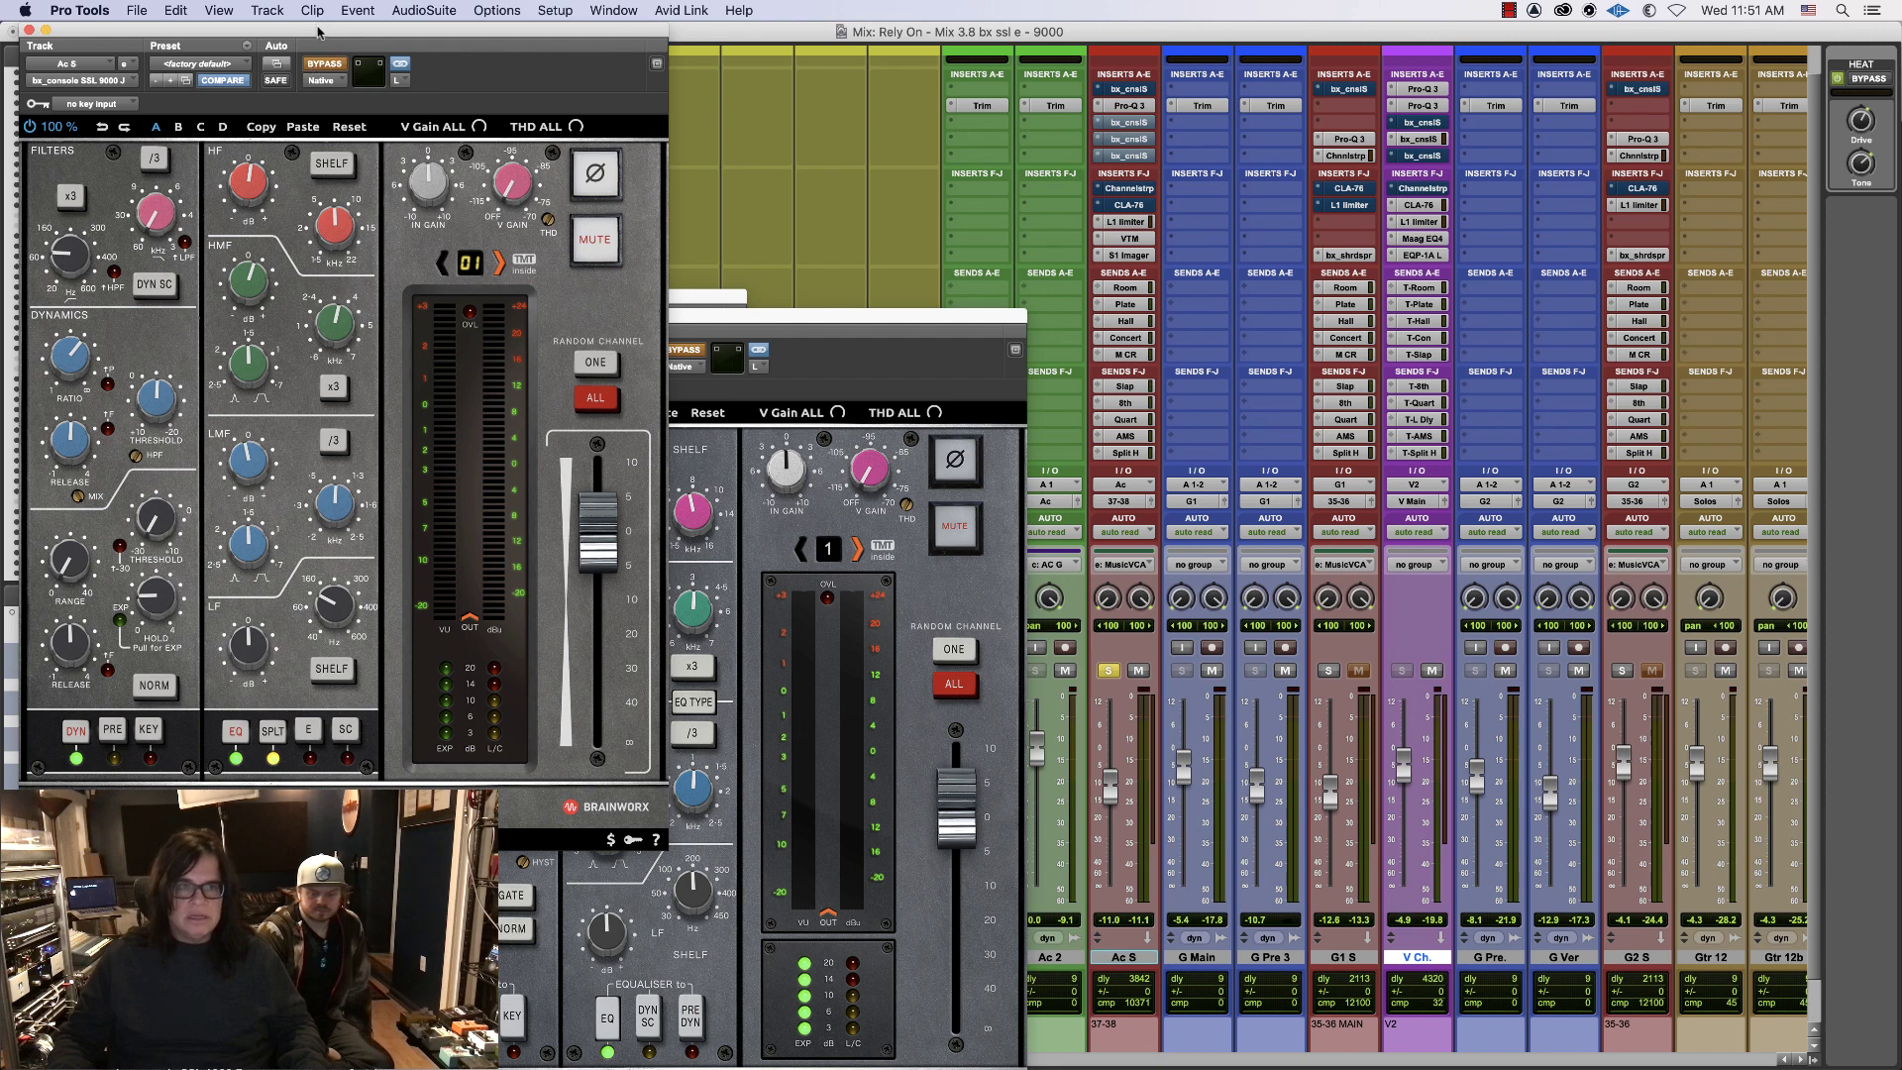
{"action": "left_click_drag", "start_coordinate": [319, 27], "coordinate": [978, 348]}
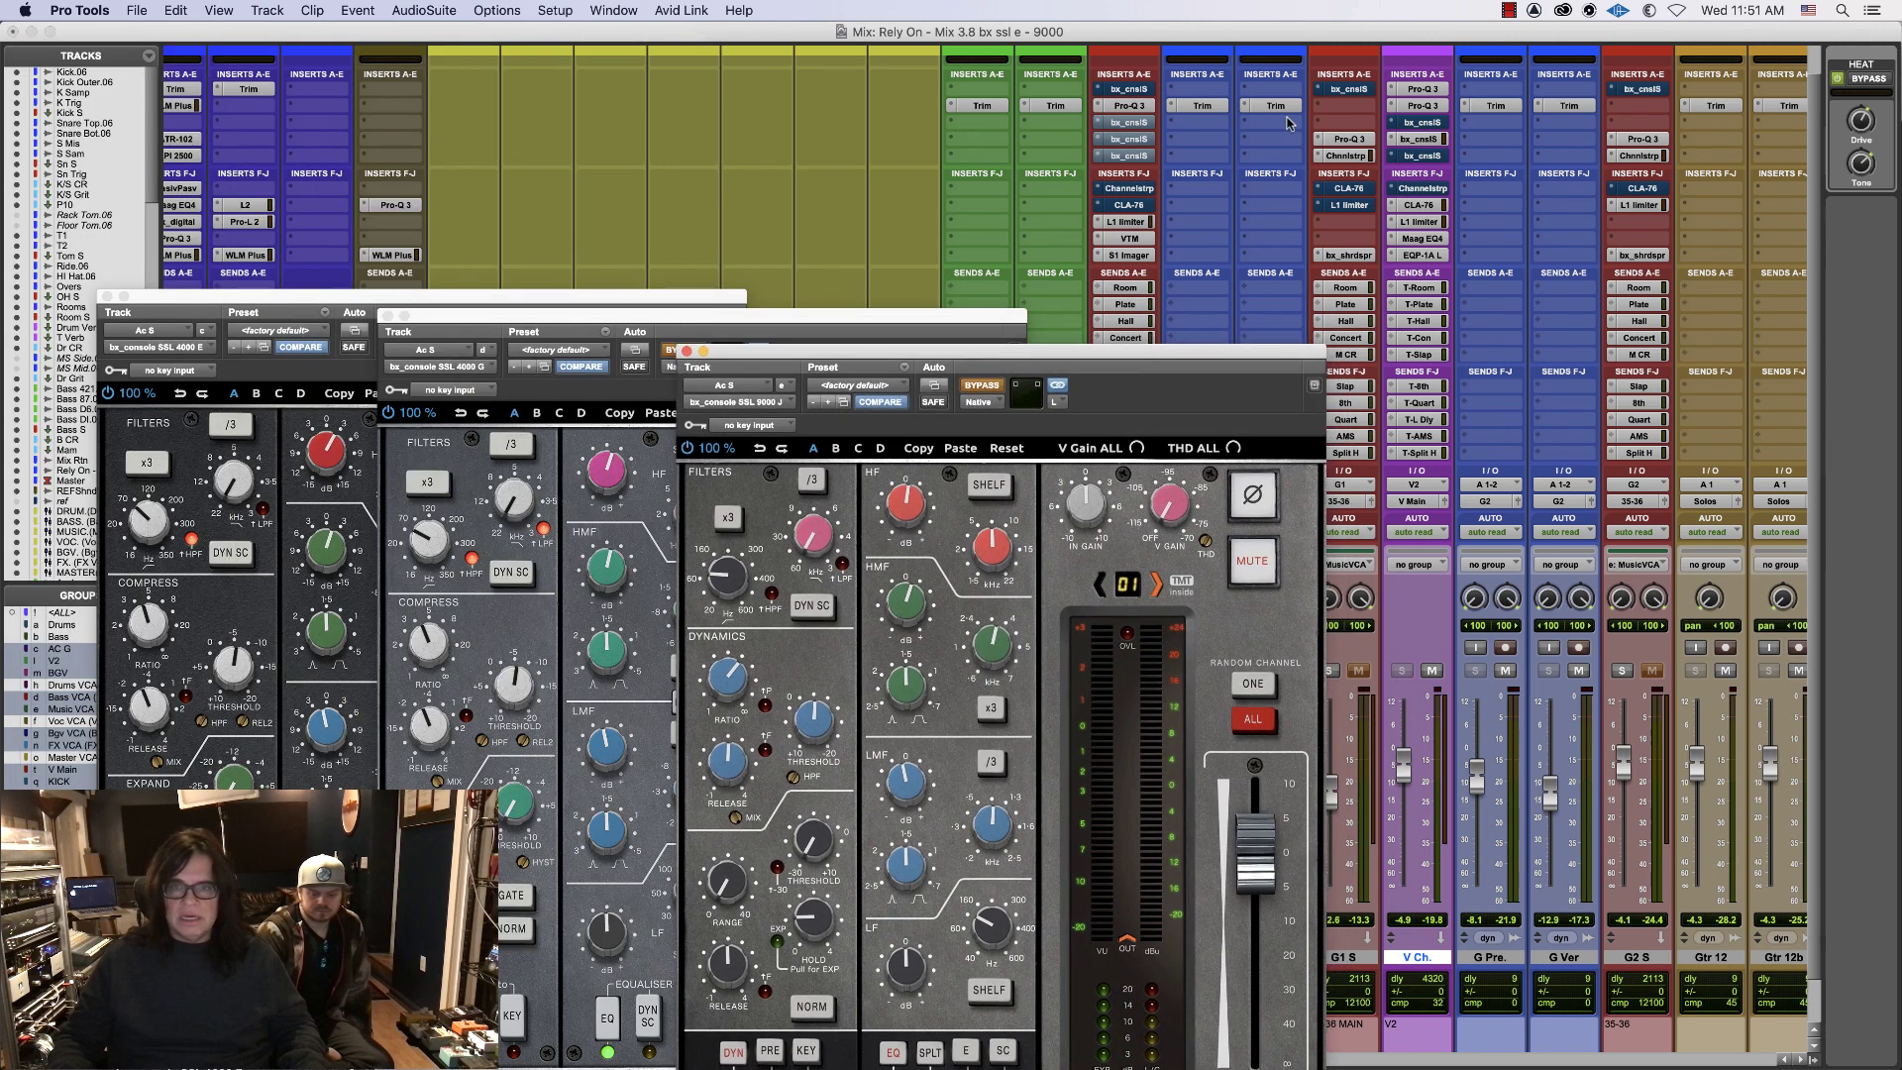
{"action": "left_click", "coordinate": [1130, 188]}
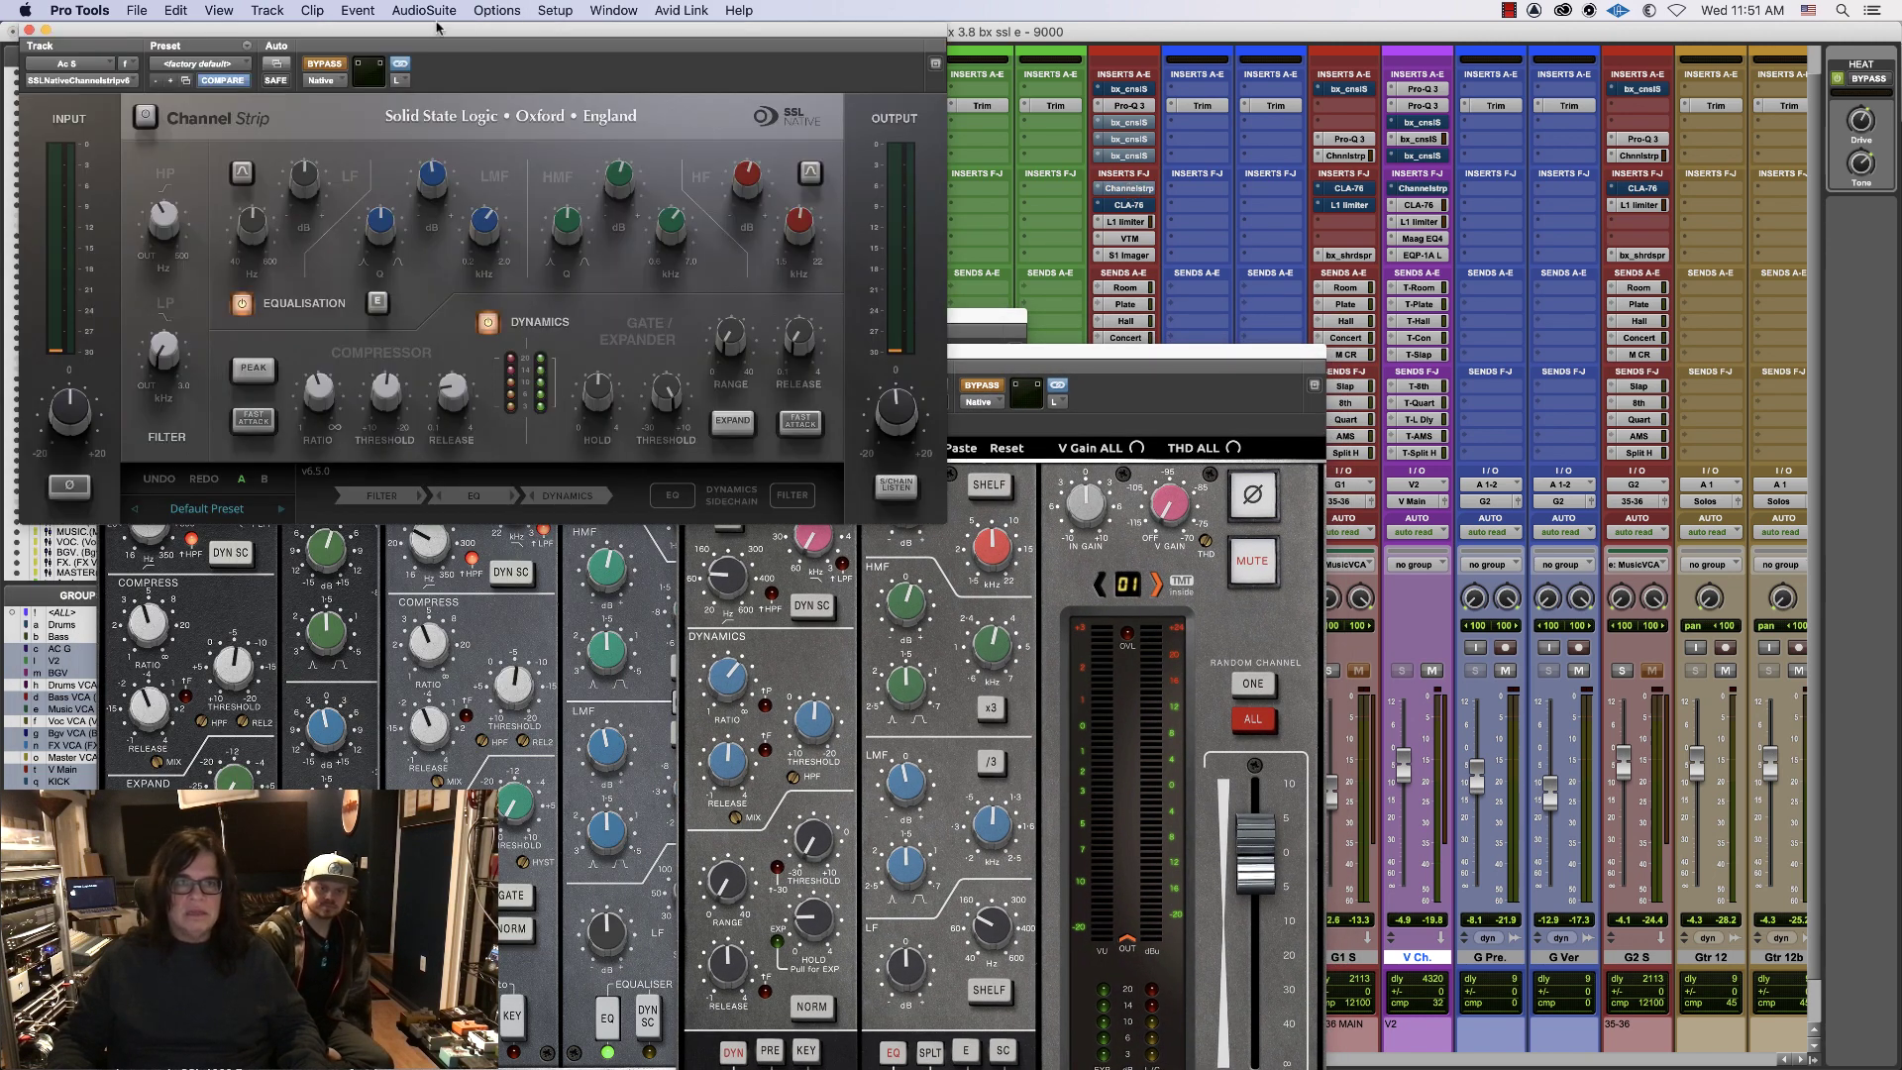
{"action": "left_click_drag", "start_coordinate": [437, 27], "coordinate": [1293, 578]}
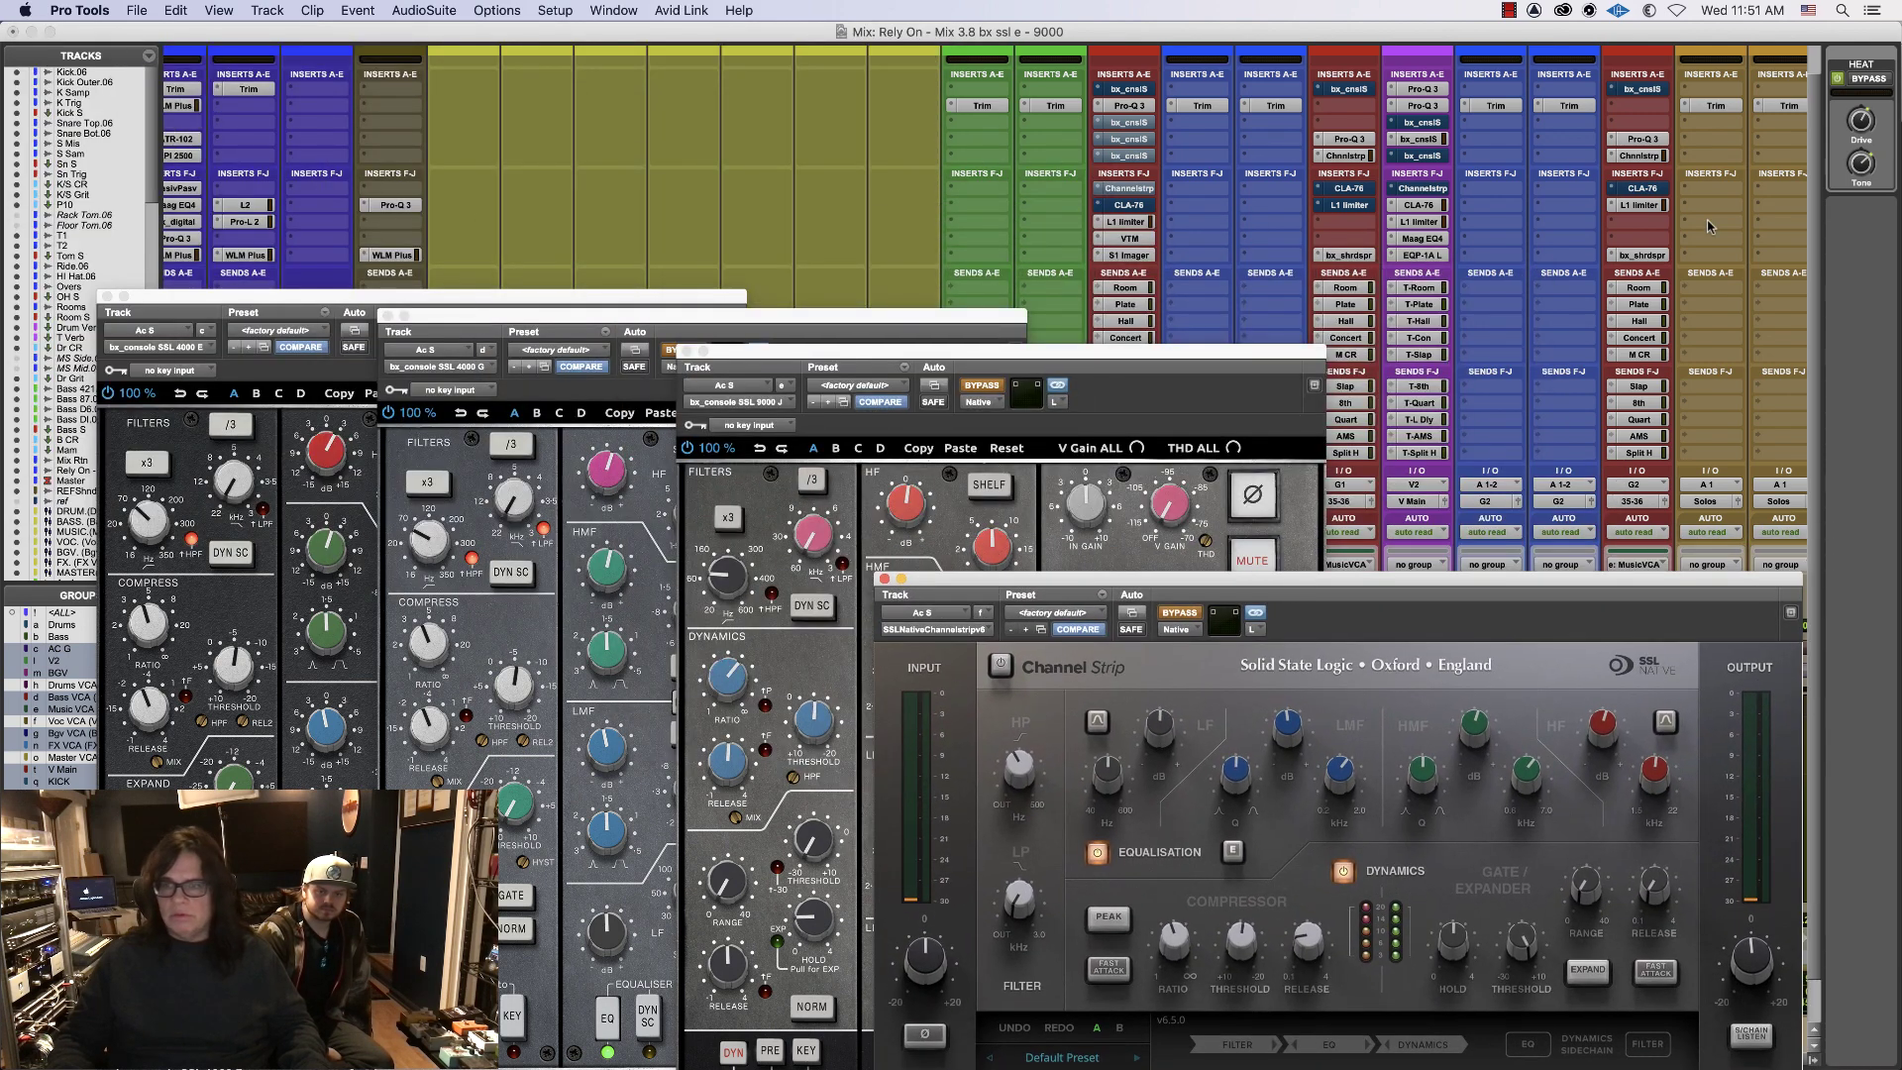
{"action": "key", "text": "super+equal"}
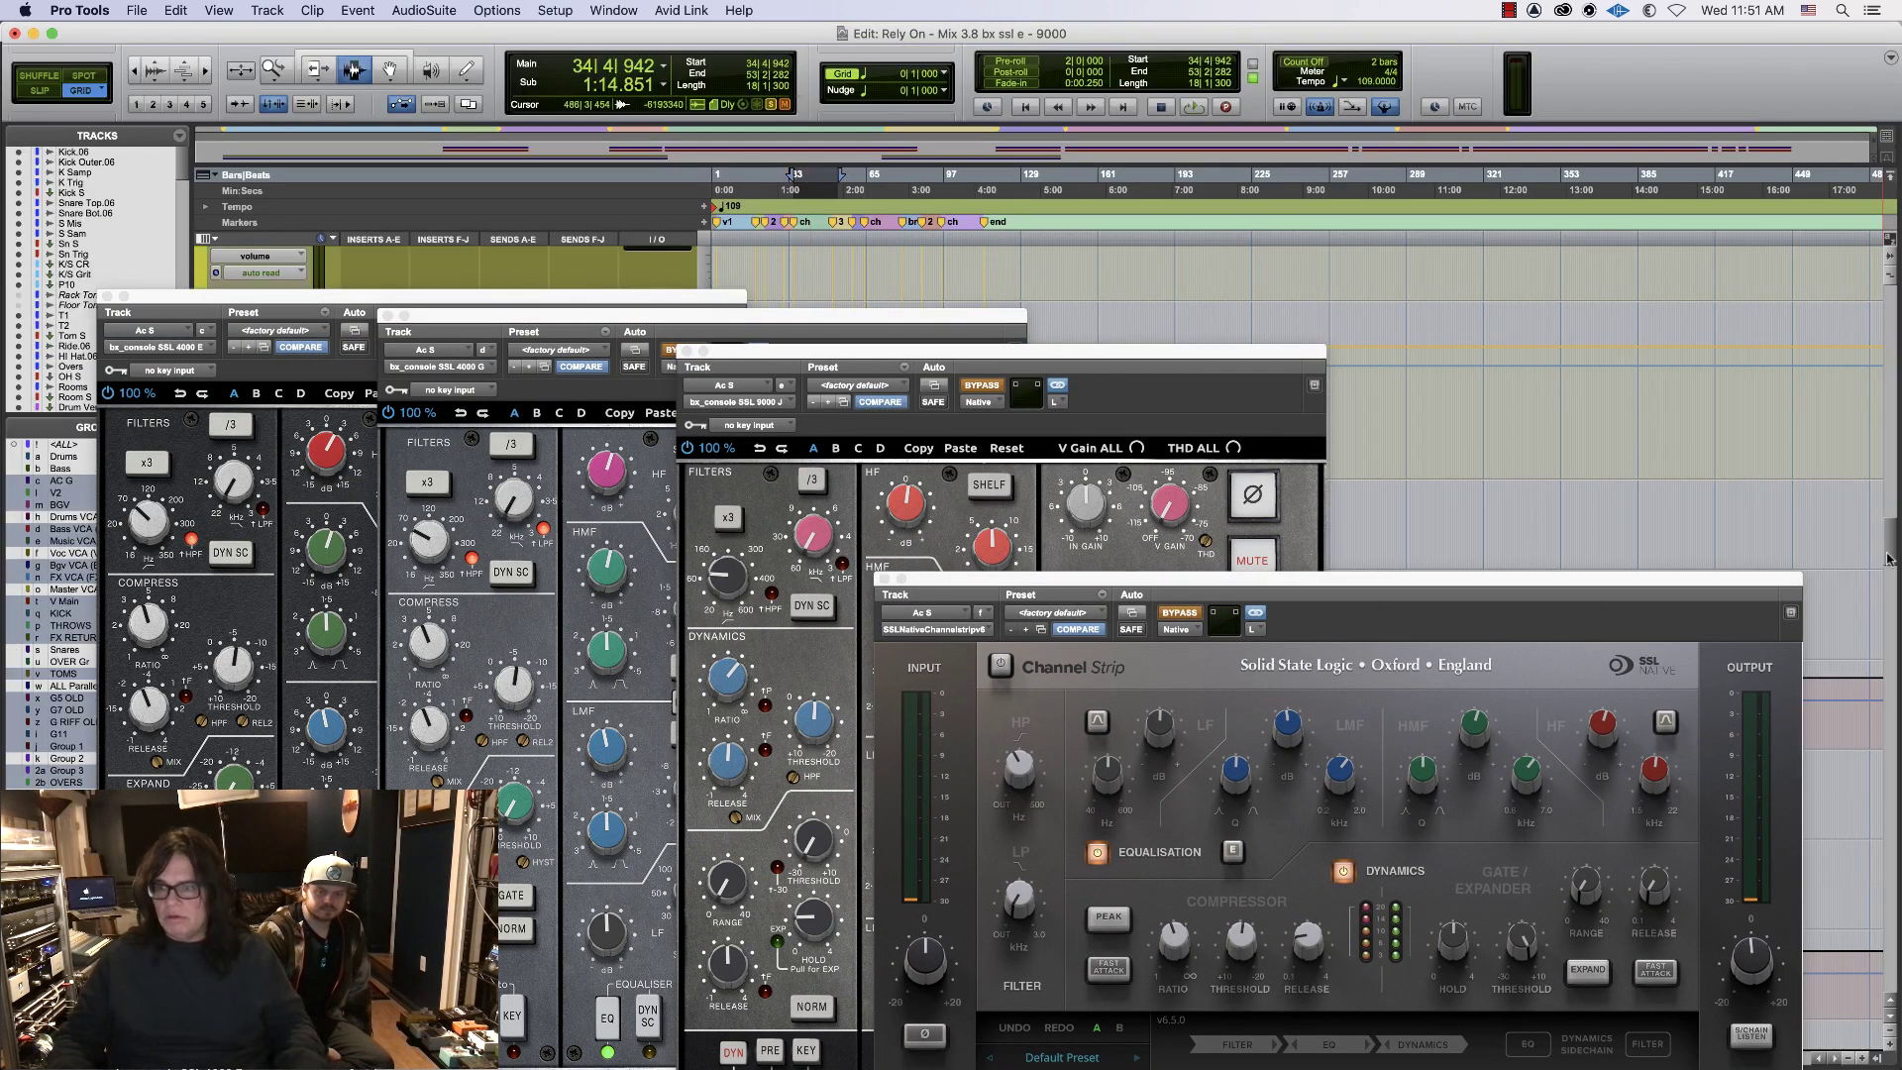
{"action": "left_click_drag", "start_coordinate": [1895, 548], "coordinate": [1892, 571]}
{"action": "key", "text": "super+equal"}
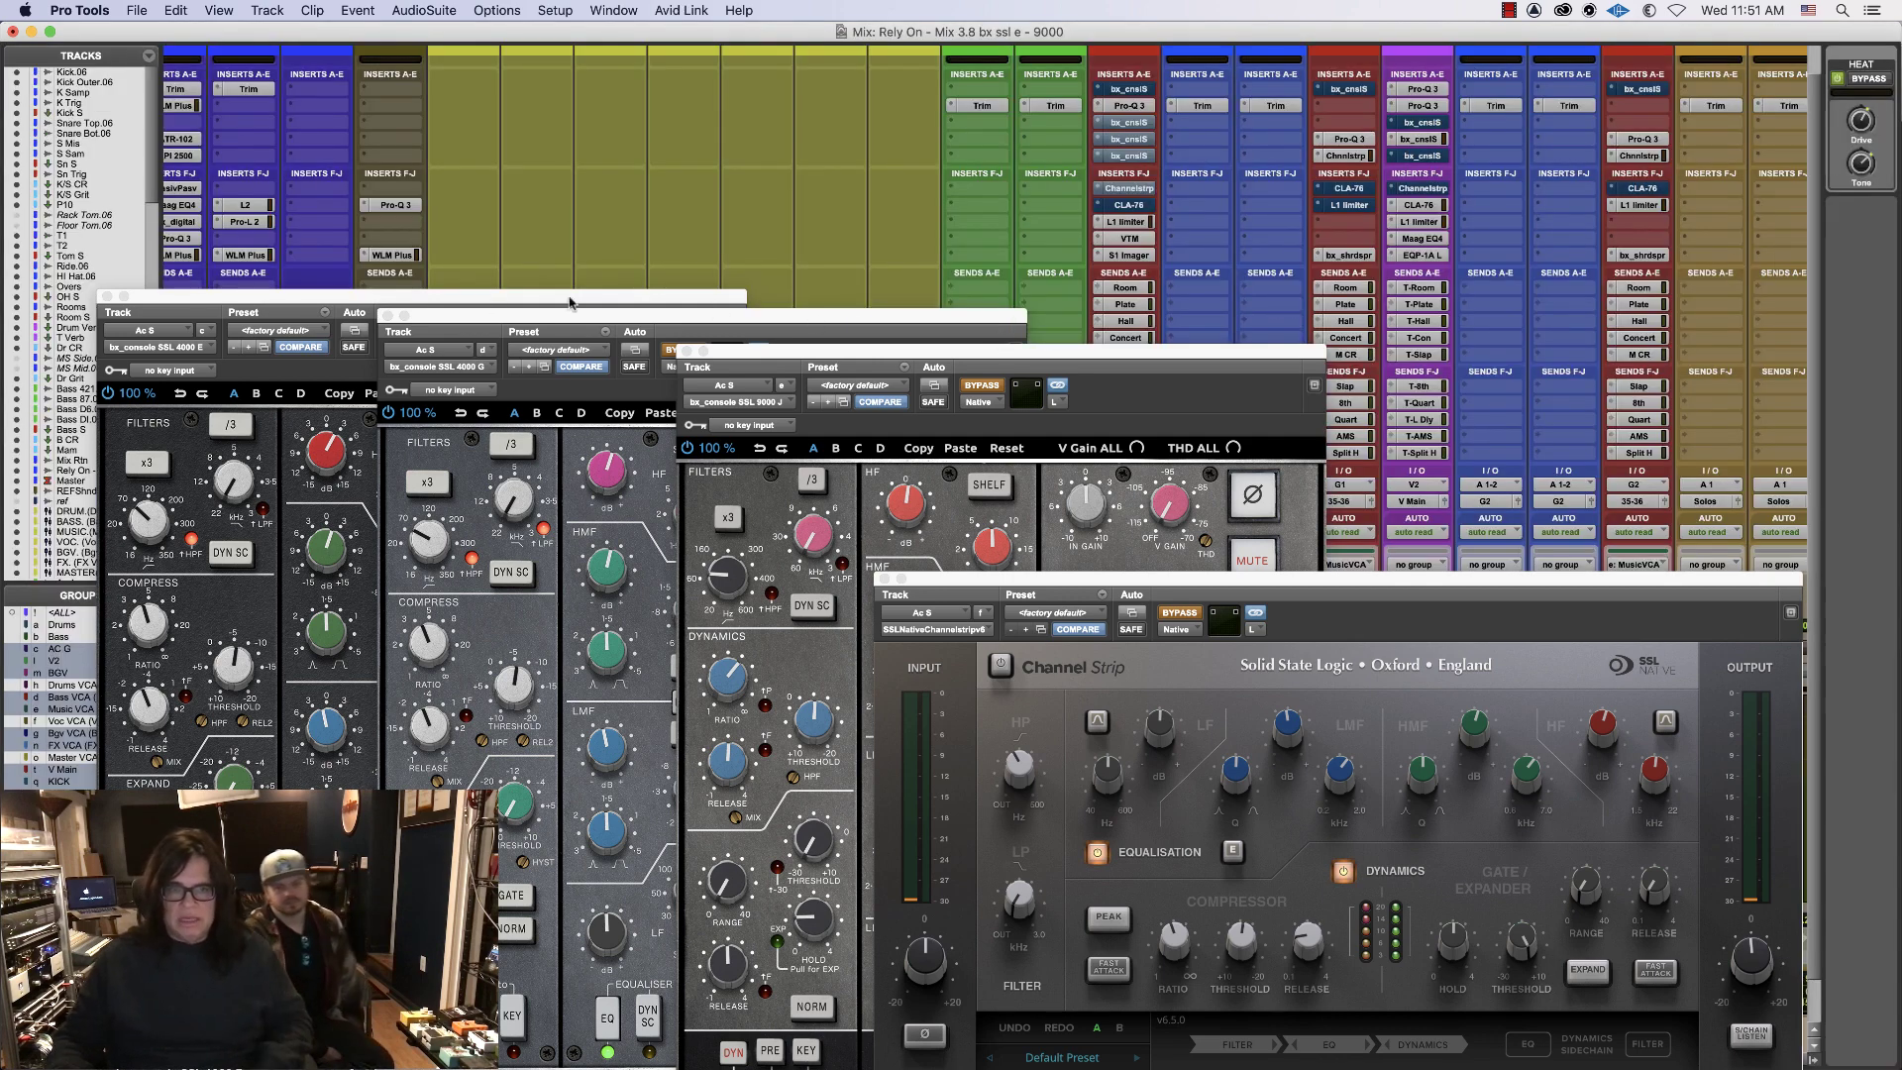
- Spread the four Ac S plug-in windows apart so the track's inserts and each plug-in's header stay accessible
{"action": "left_click_drag", "start_coordinate": [436, 297], "coordinate": [339, 278]}
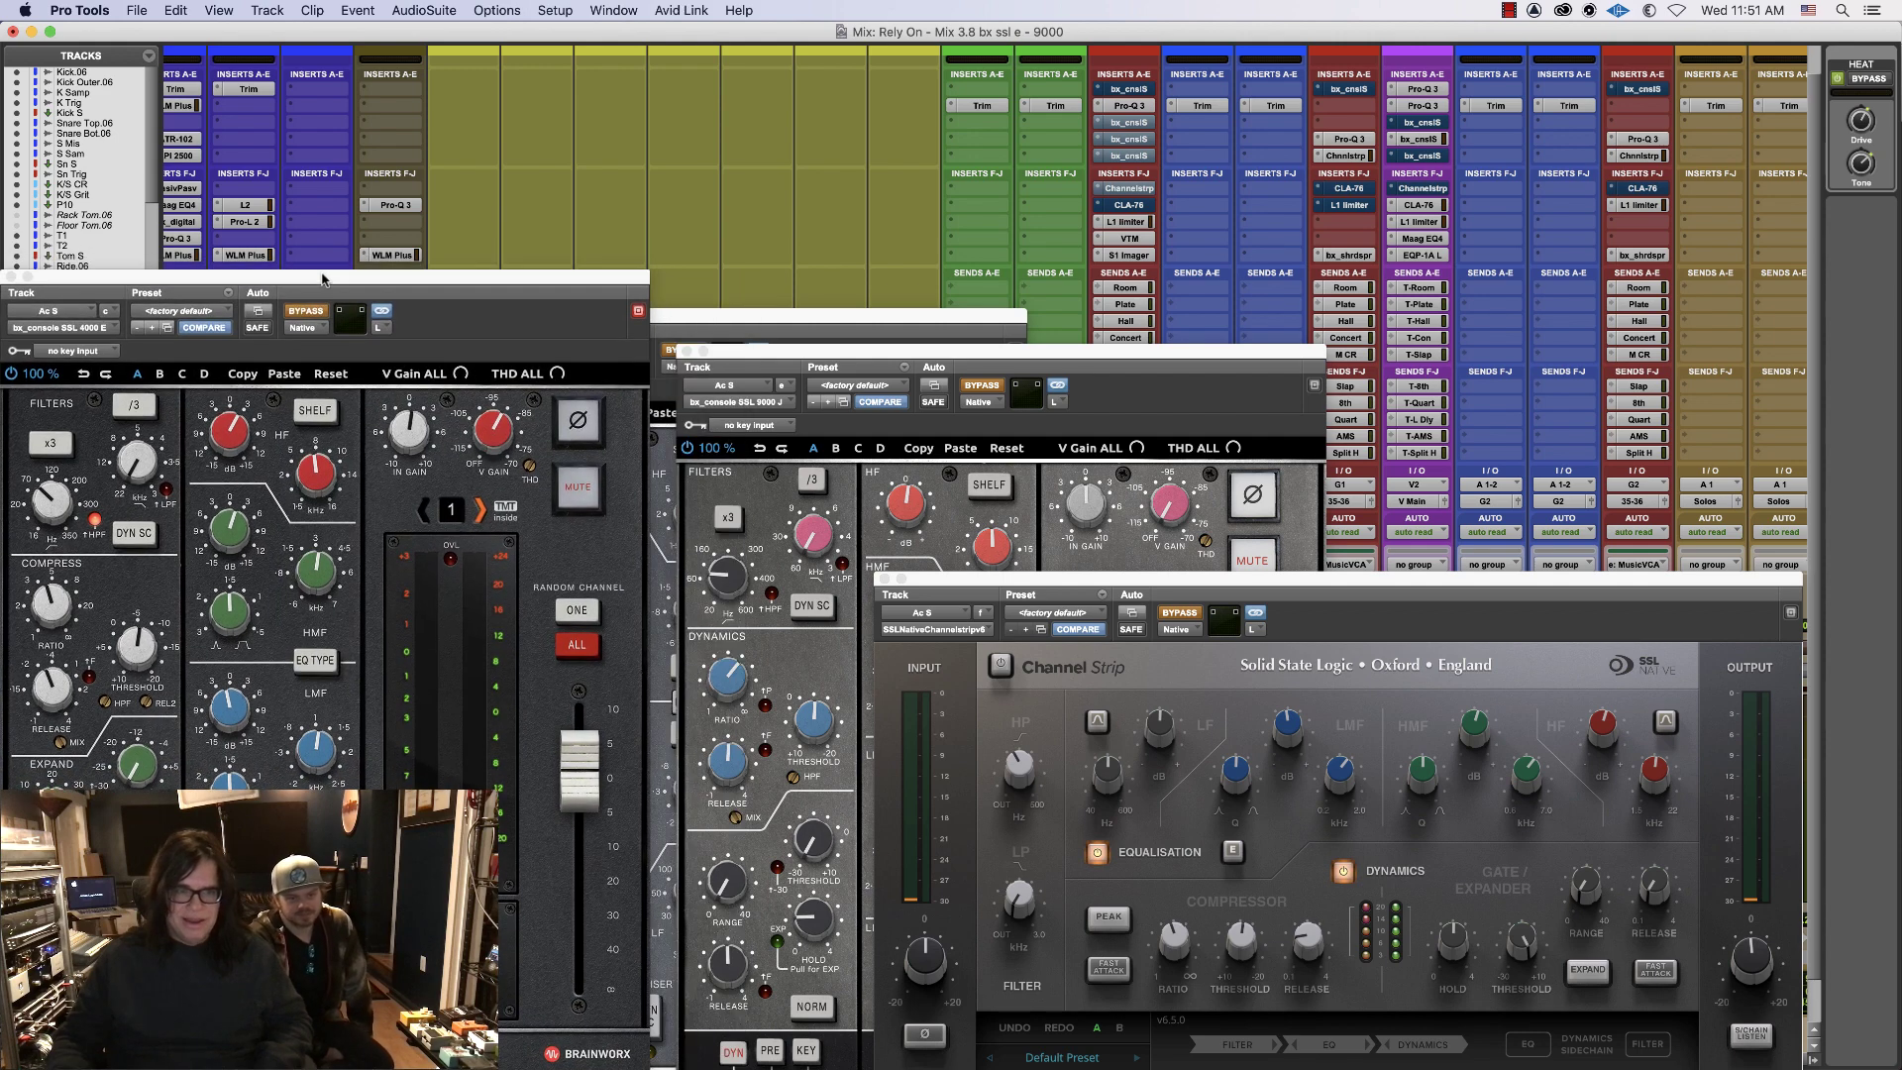
{"action": "left_click_drag", "start_coordinate": [700, 321], "coordinate": [211, 505]}
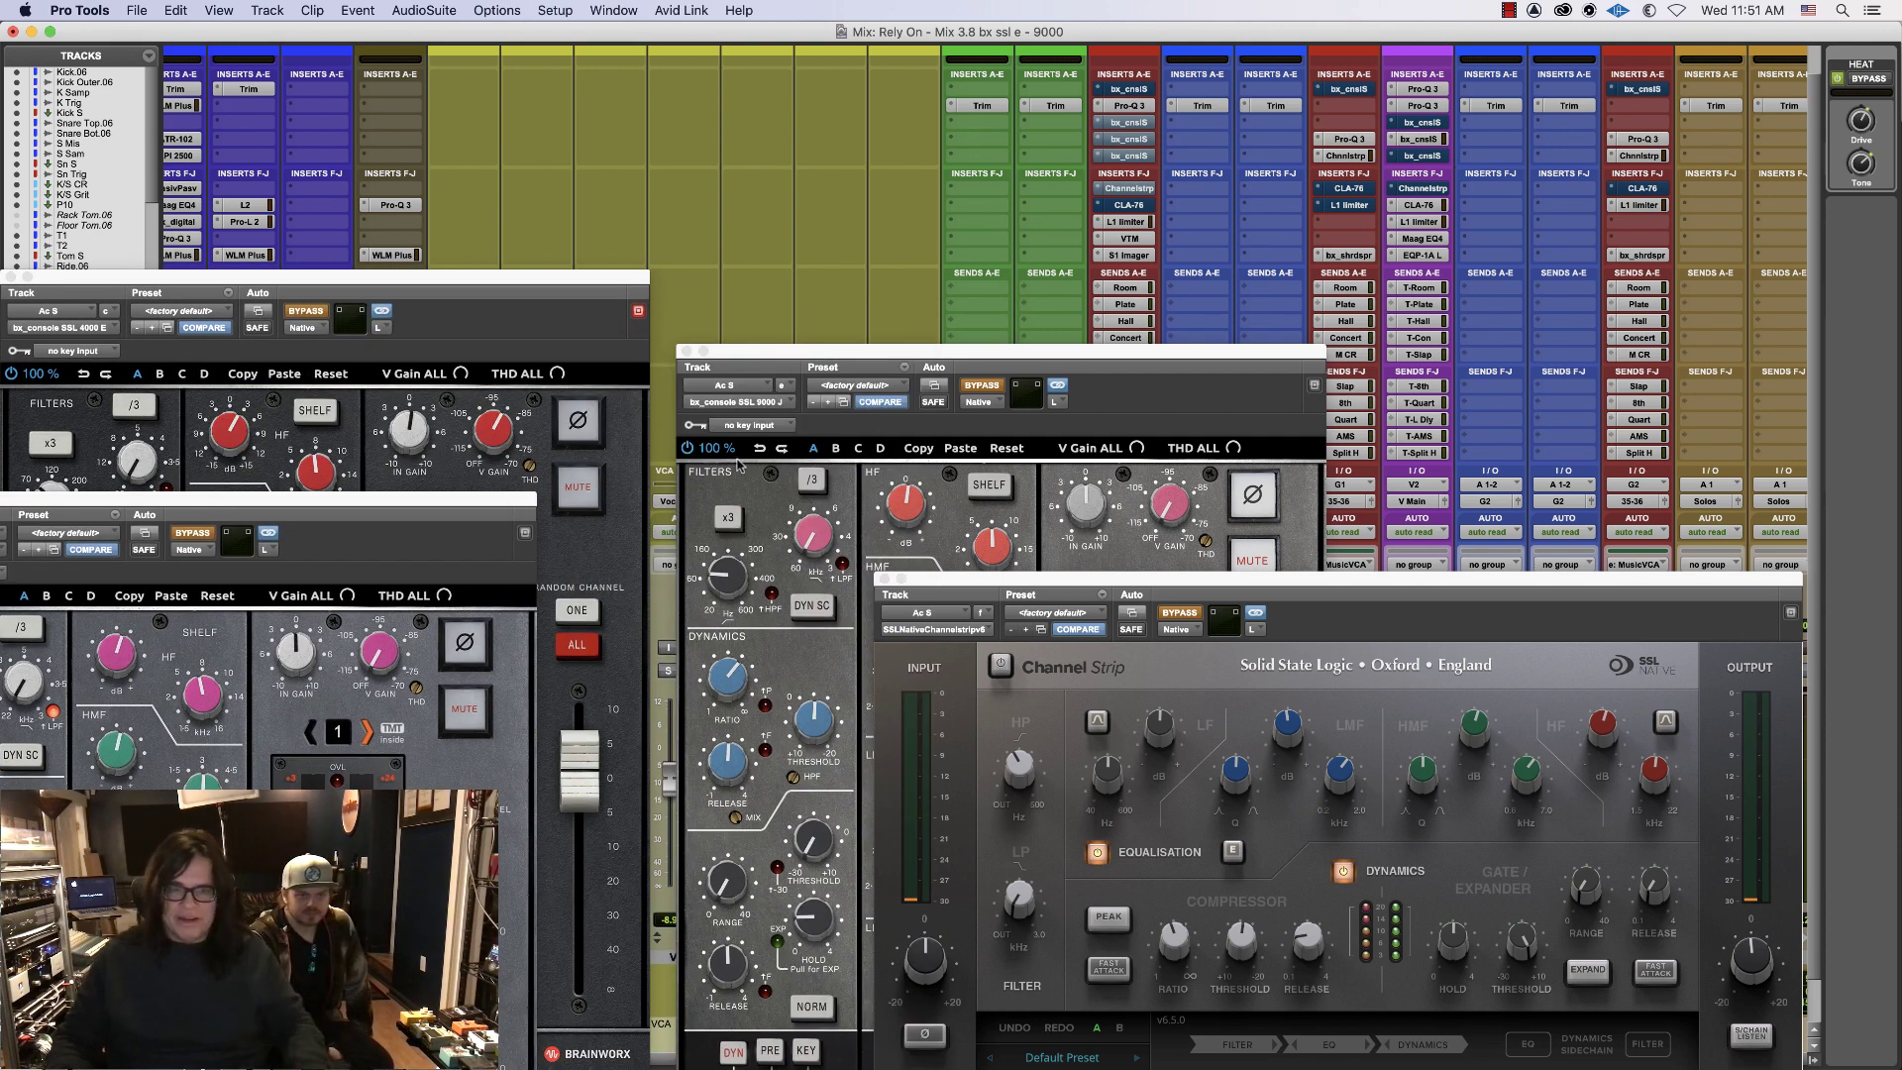
{"action": "left_click_drag", "start_coordinate": [741, 356], "coordinate": [1266, 284]}
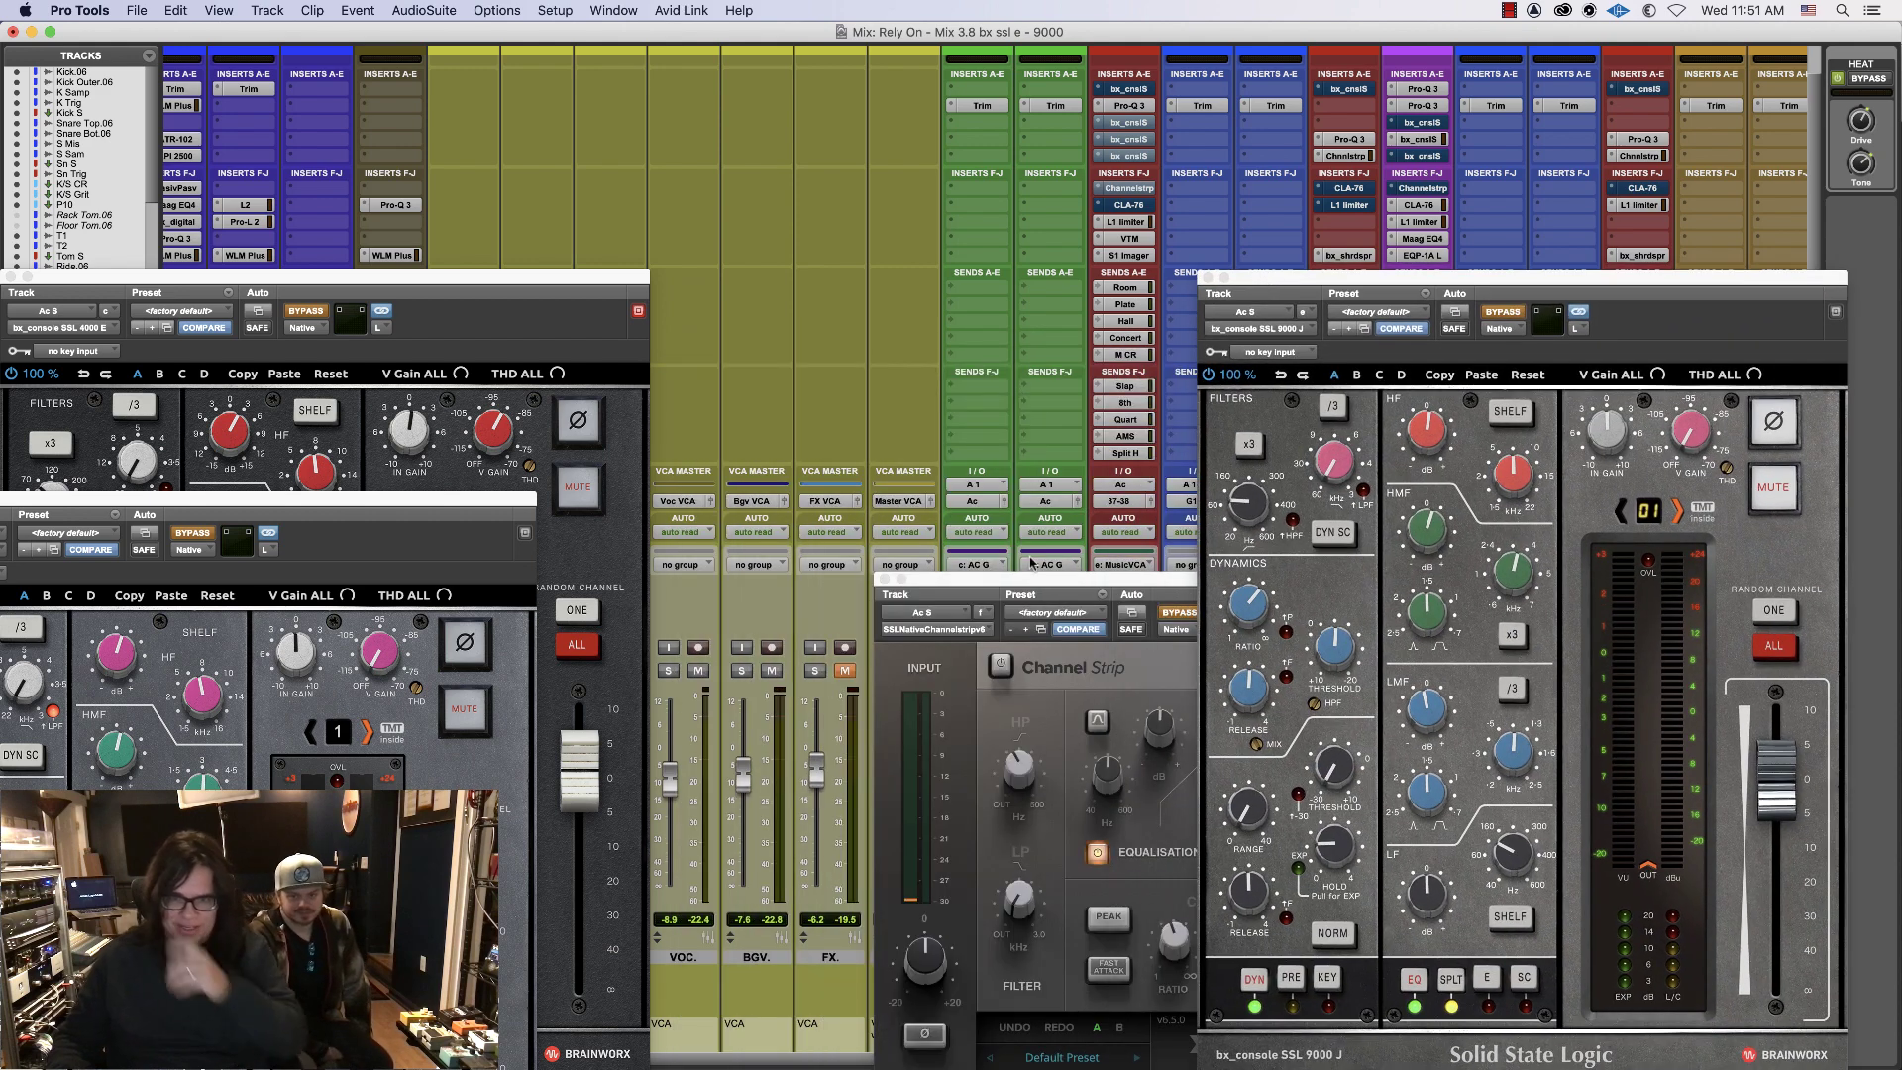
{"action": "left_click_drag", "start_coordinate": [1053, 581], "coordinate": [967, 561]}
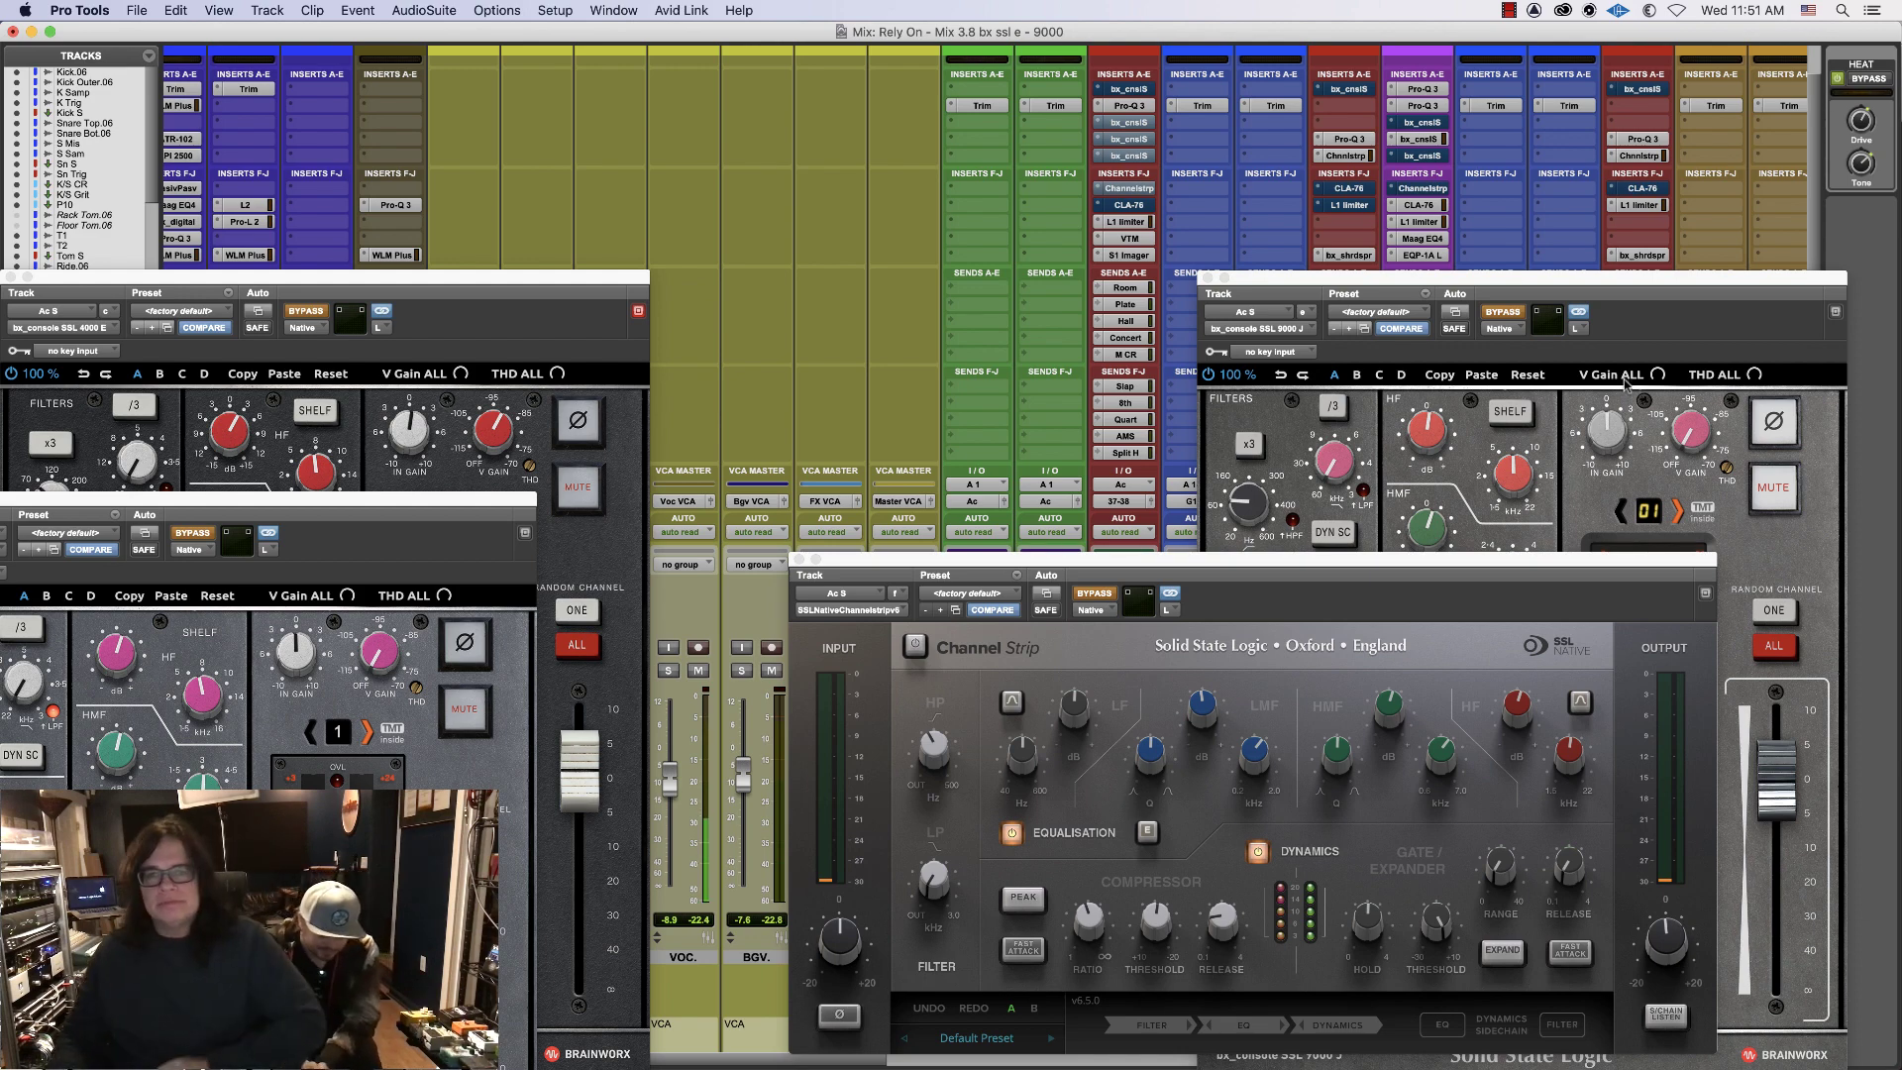
- Audition the SSL 4000 E on Ac S with bypass off, reposition the 4000 E and 4000 G windows, and bypass the 4000 E again
{"action": "left_click", "coordinate": [1136, 123]}
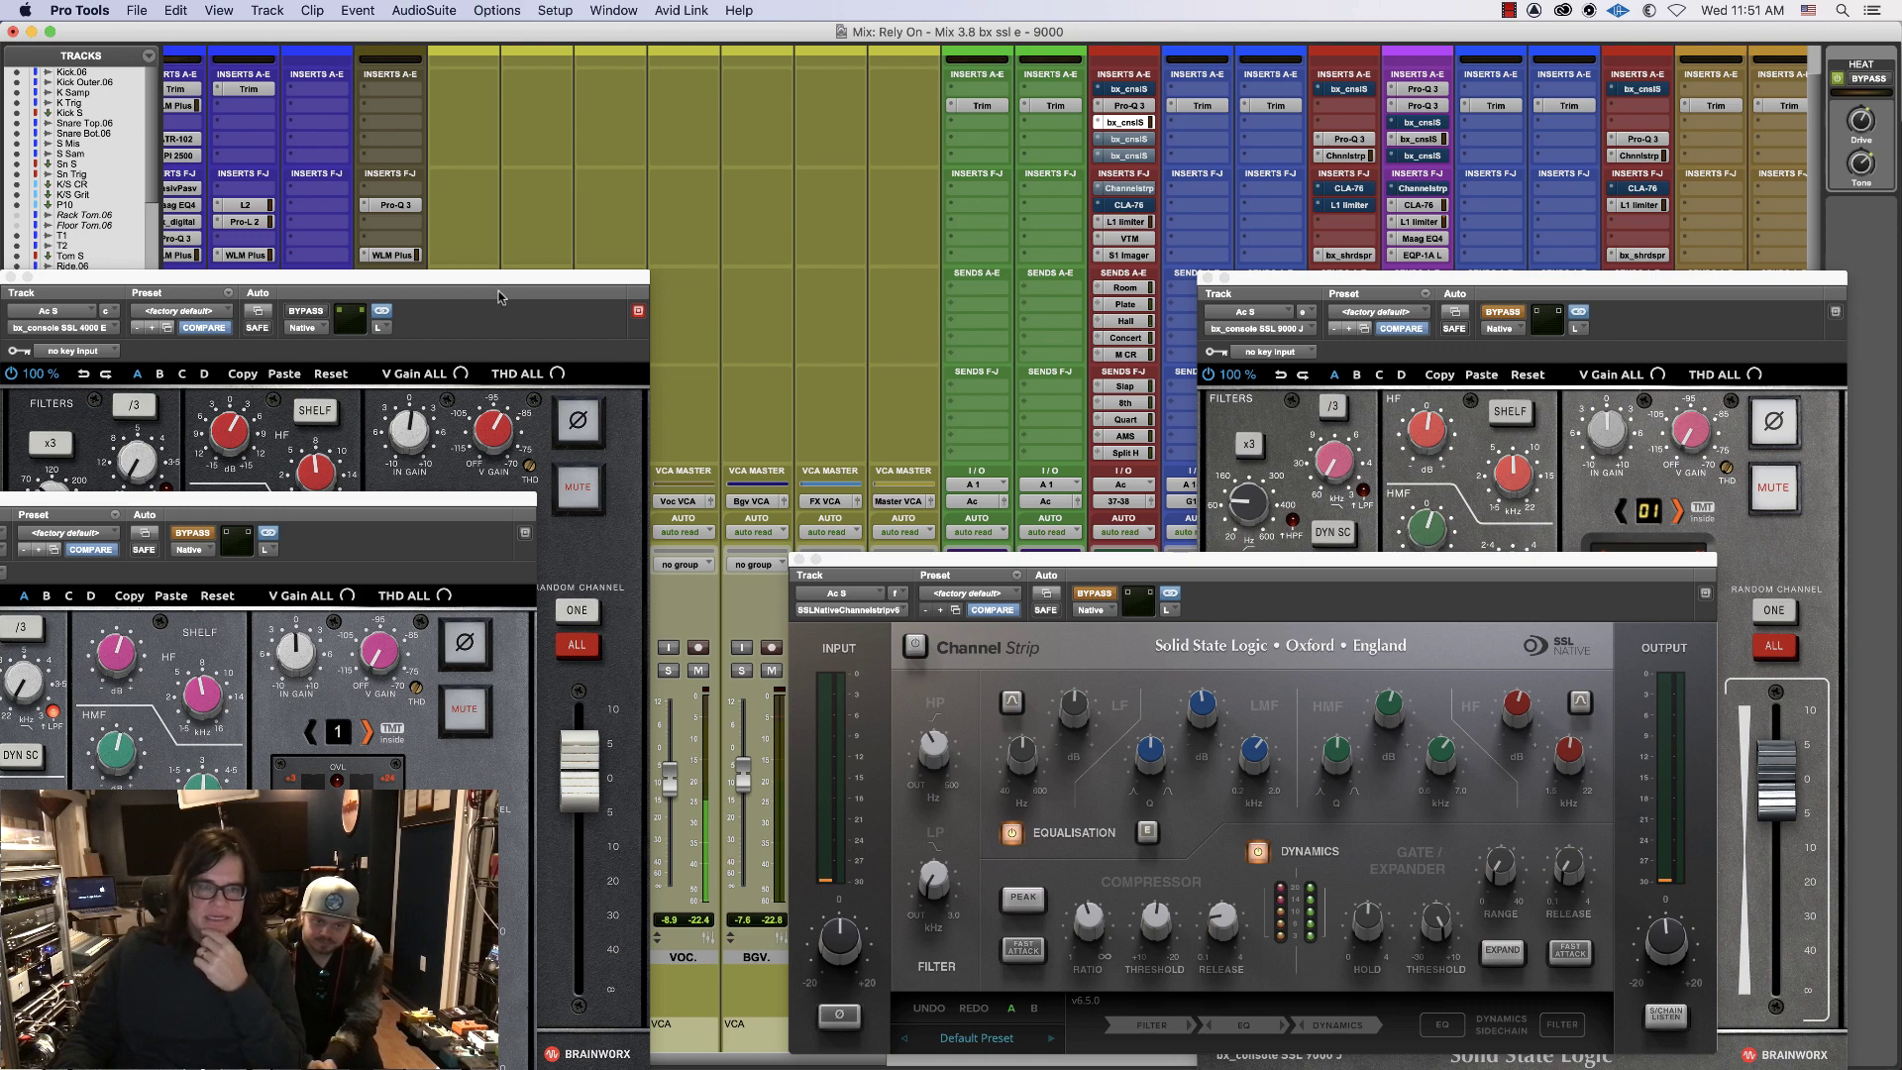
{"action": "left_click", "coordinate": [461, 283]}
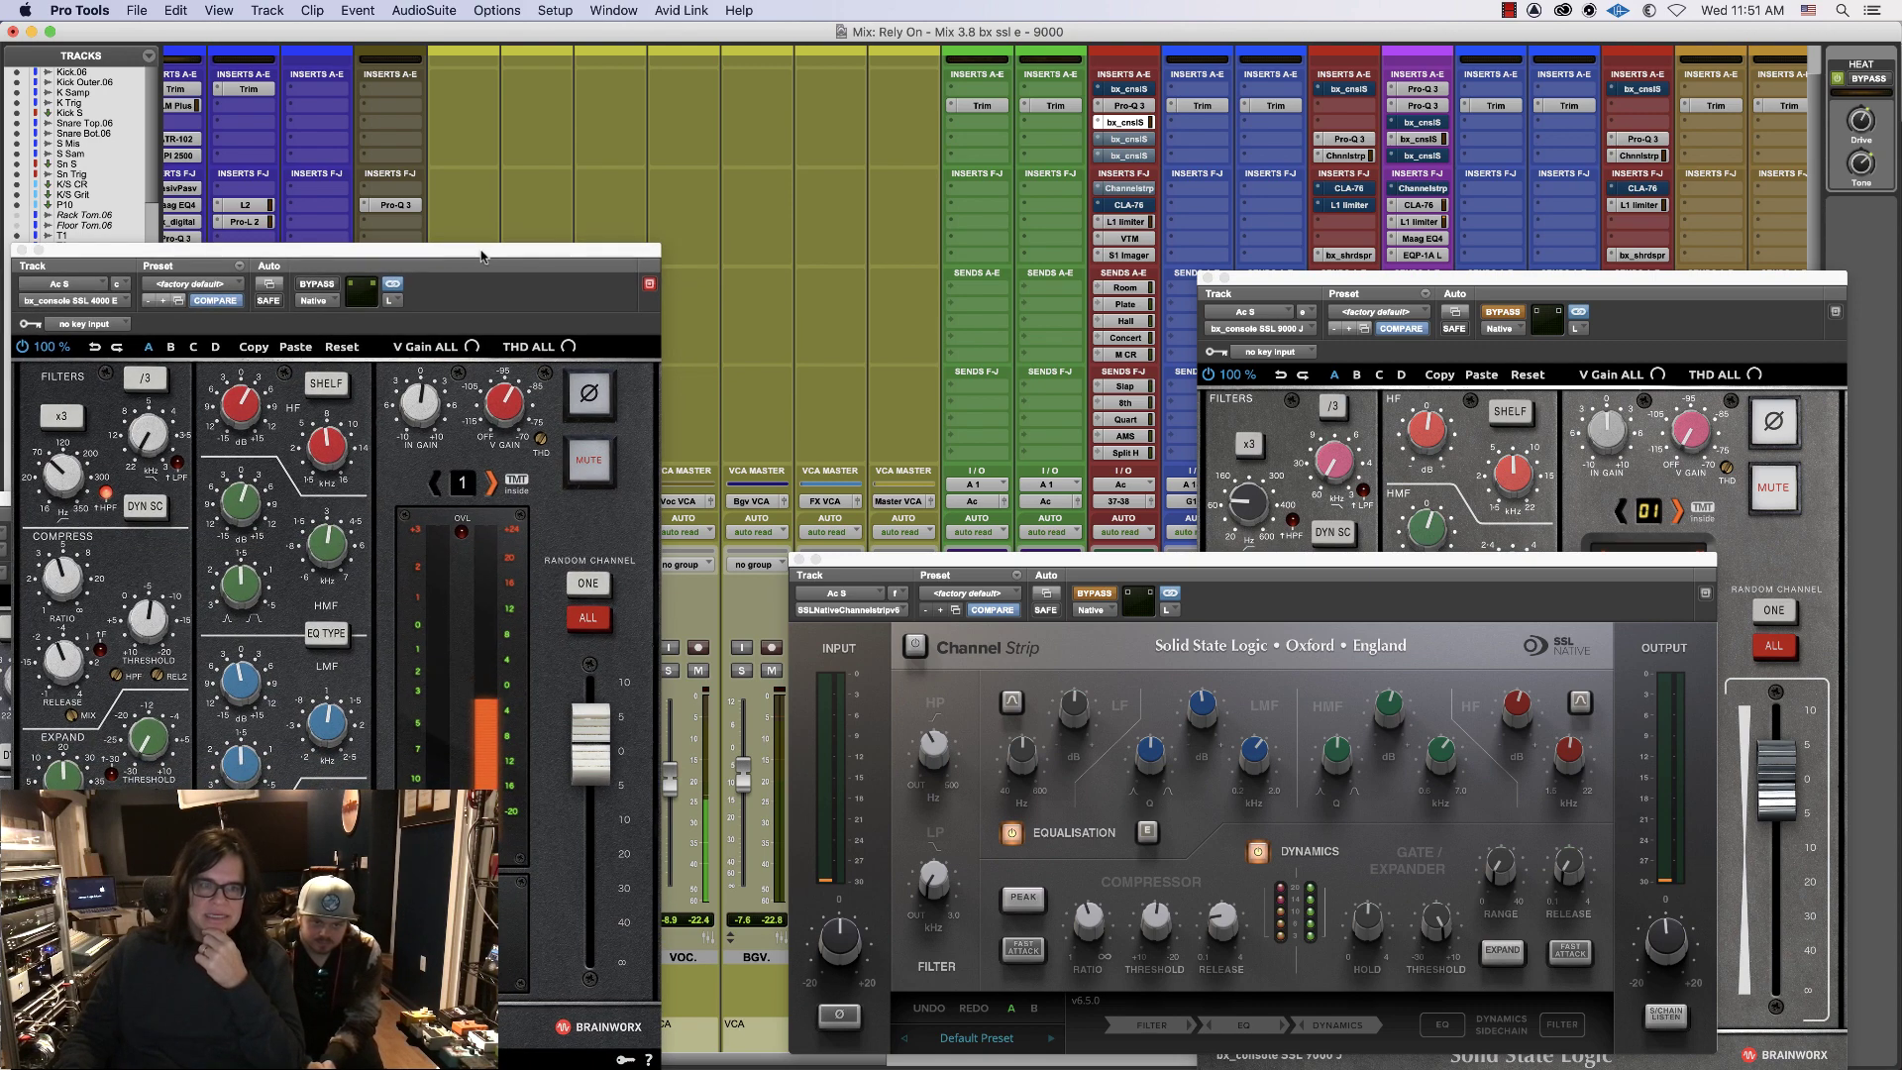
{"action": "left_click_drag", "start_coordinate": [460, 283], "coordinate": [509, 325]}
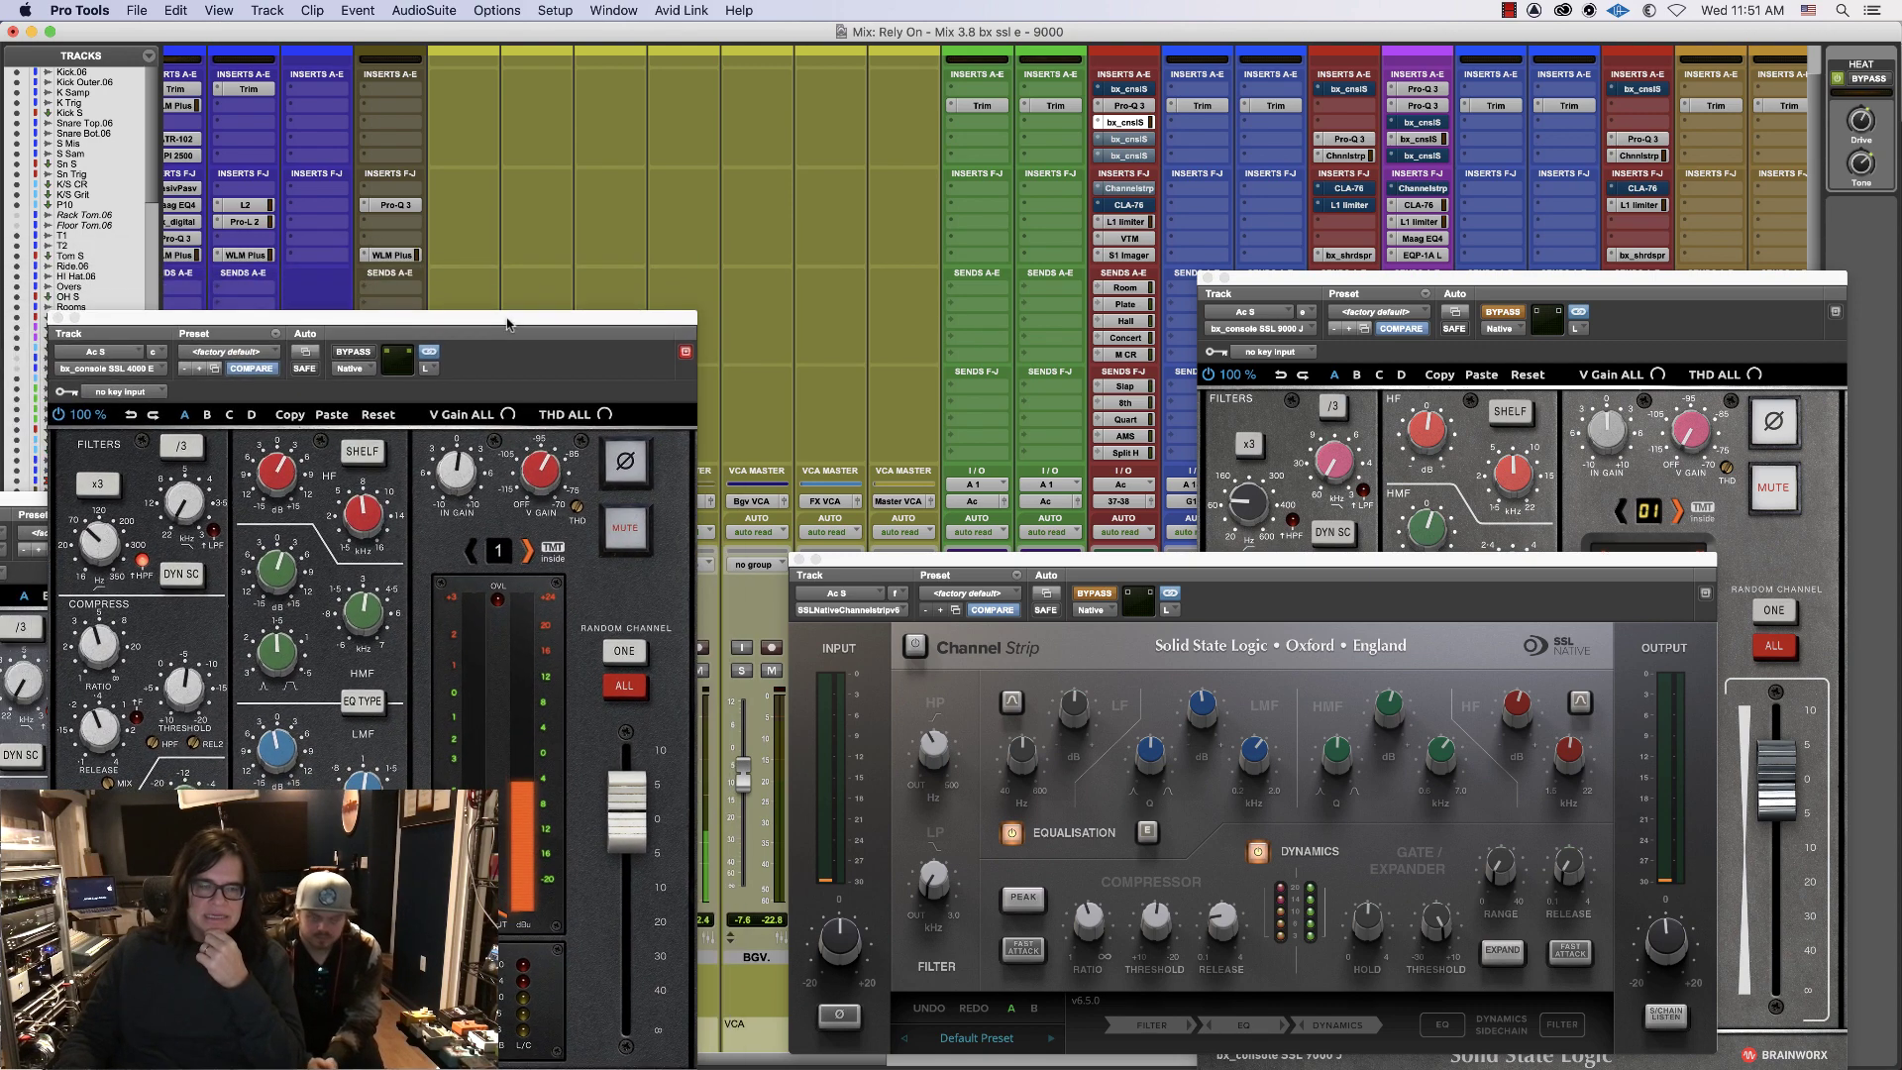
{"action": "left_click_drag", "start_coordinate": [20, 500], "coordinate": [64, 472]}
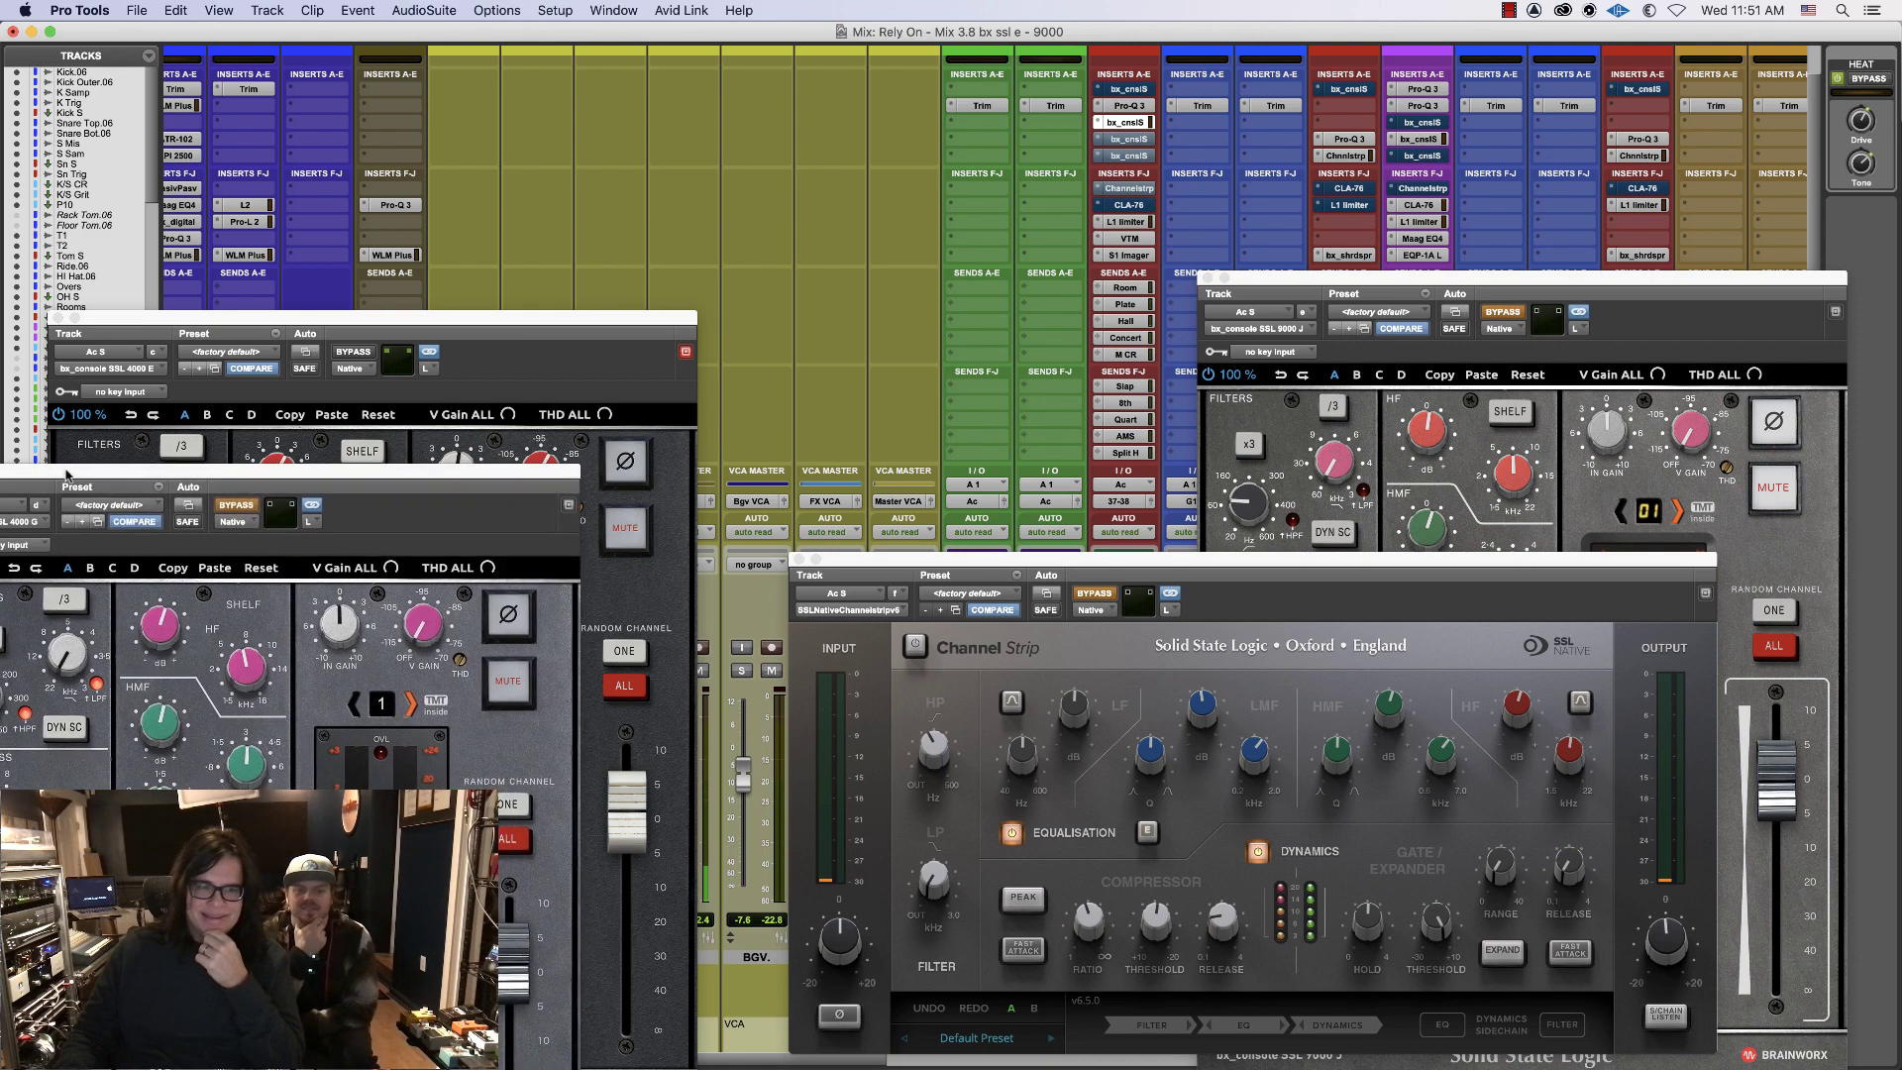
{"action": "left_click", "coordinate": [1135, 123]}
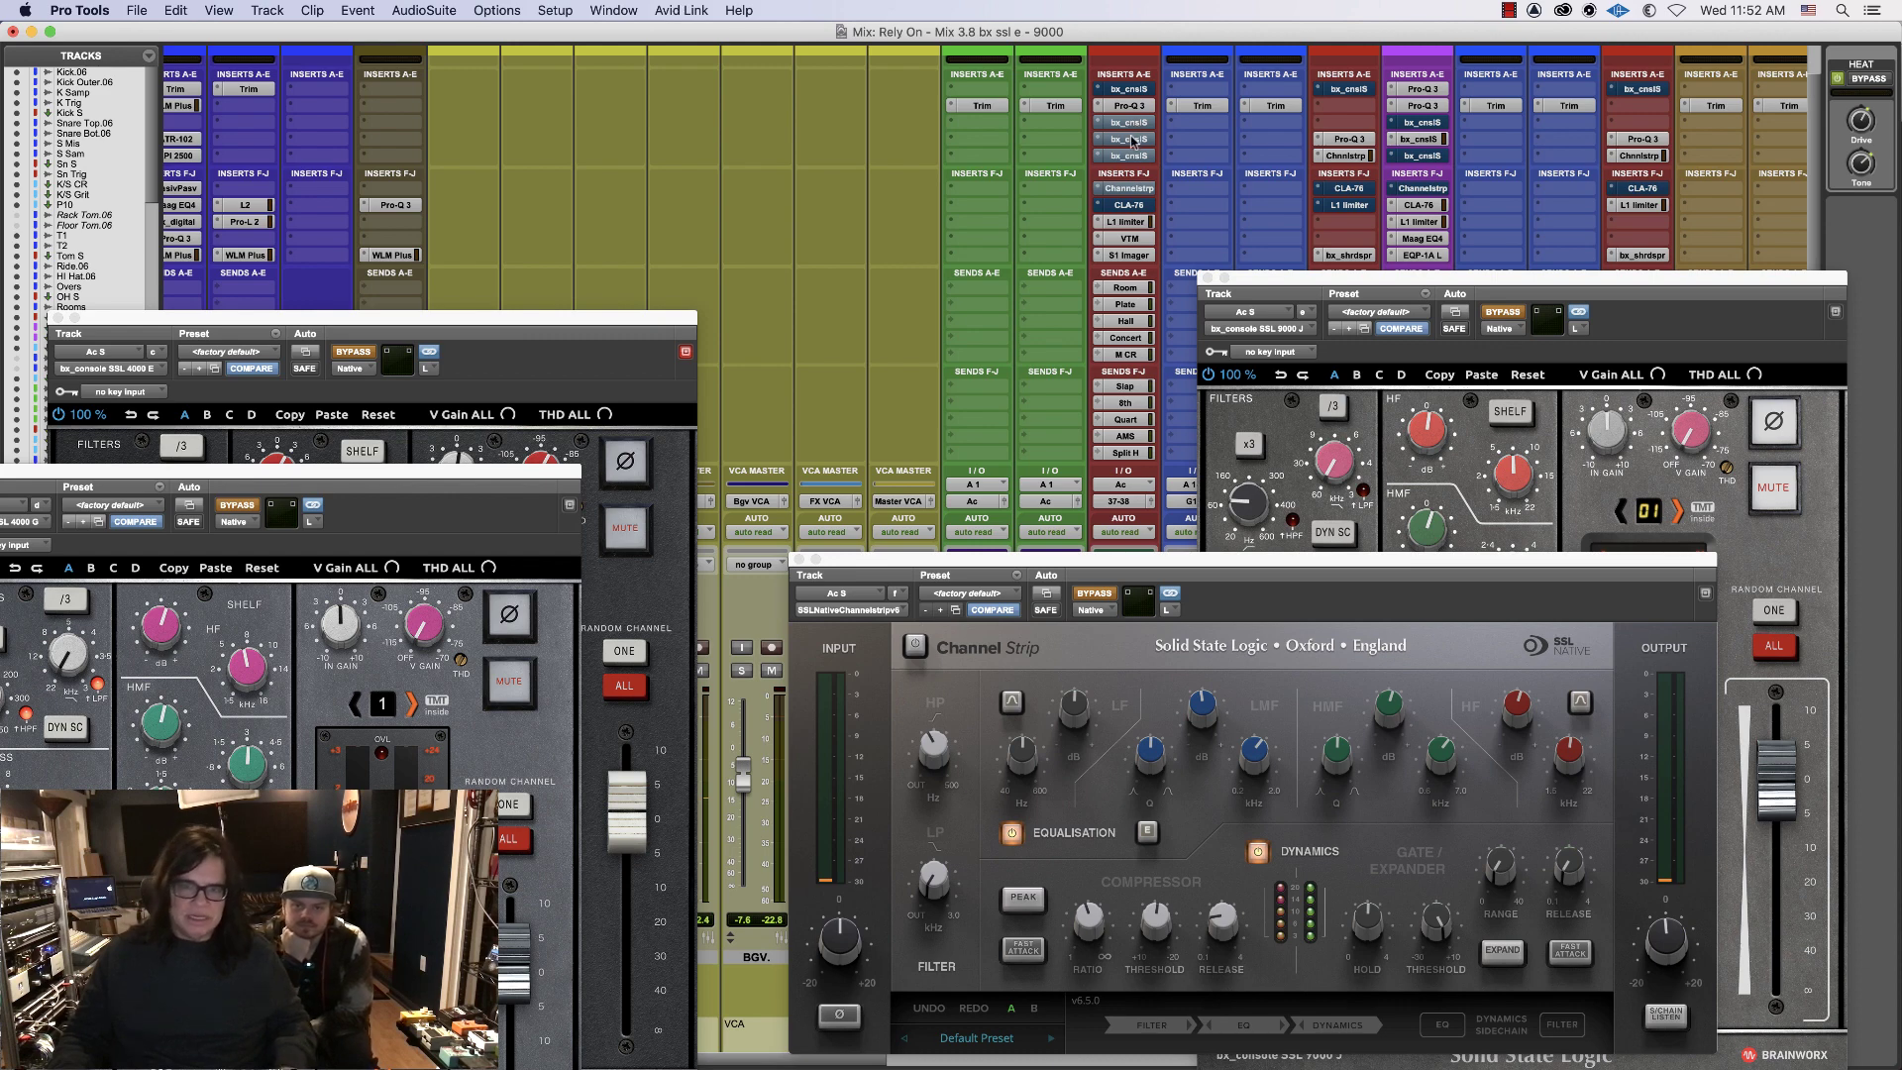
- Audition the SSL 4000 G and the 9000 J in turn on Ac S, moving the 9000 J window up to show its full panel
{"action": "left_click", "coordinate": [1134, 141]}
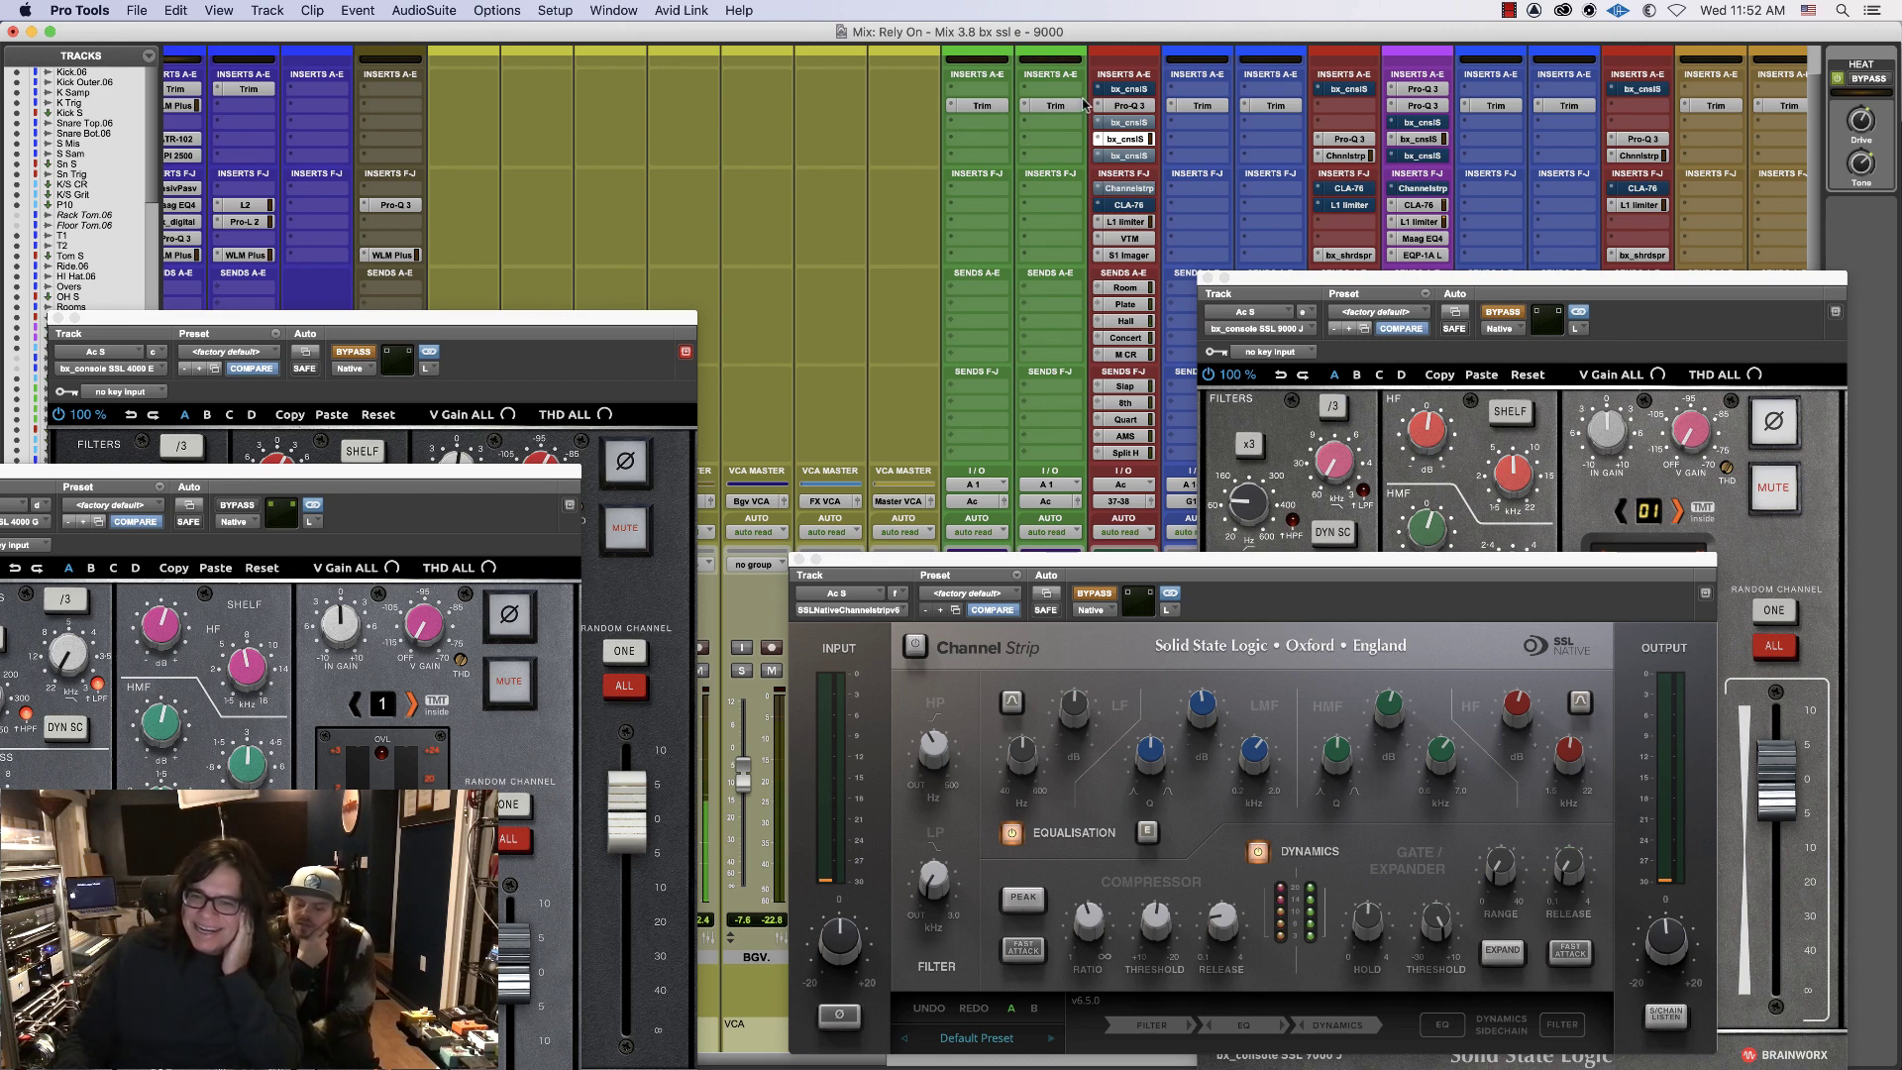
{"action": "left_click", "coordinate": [1129, 141]}
{"action": "left_click", "coordinate": [1126, 155]}
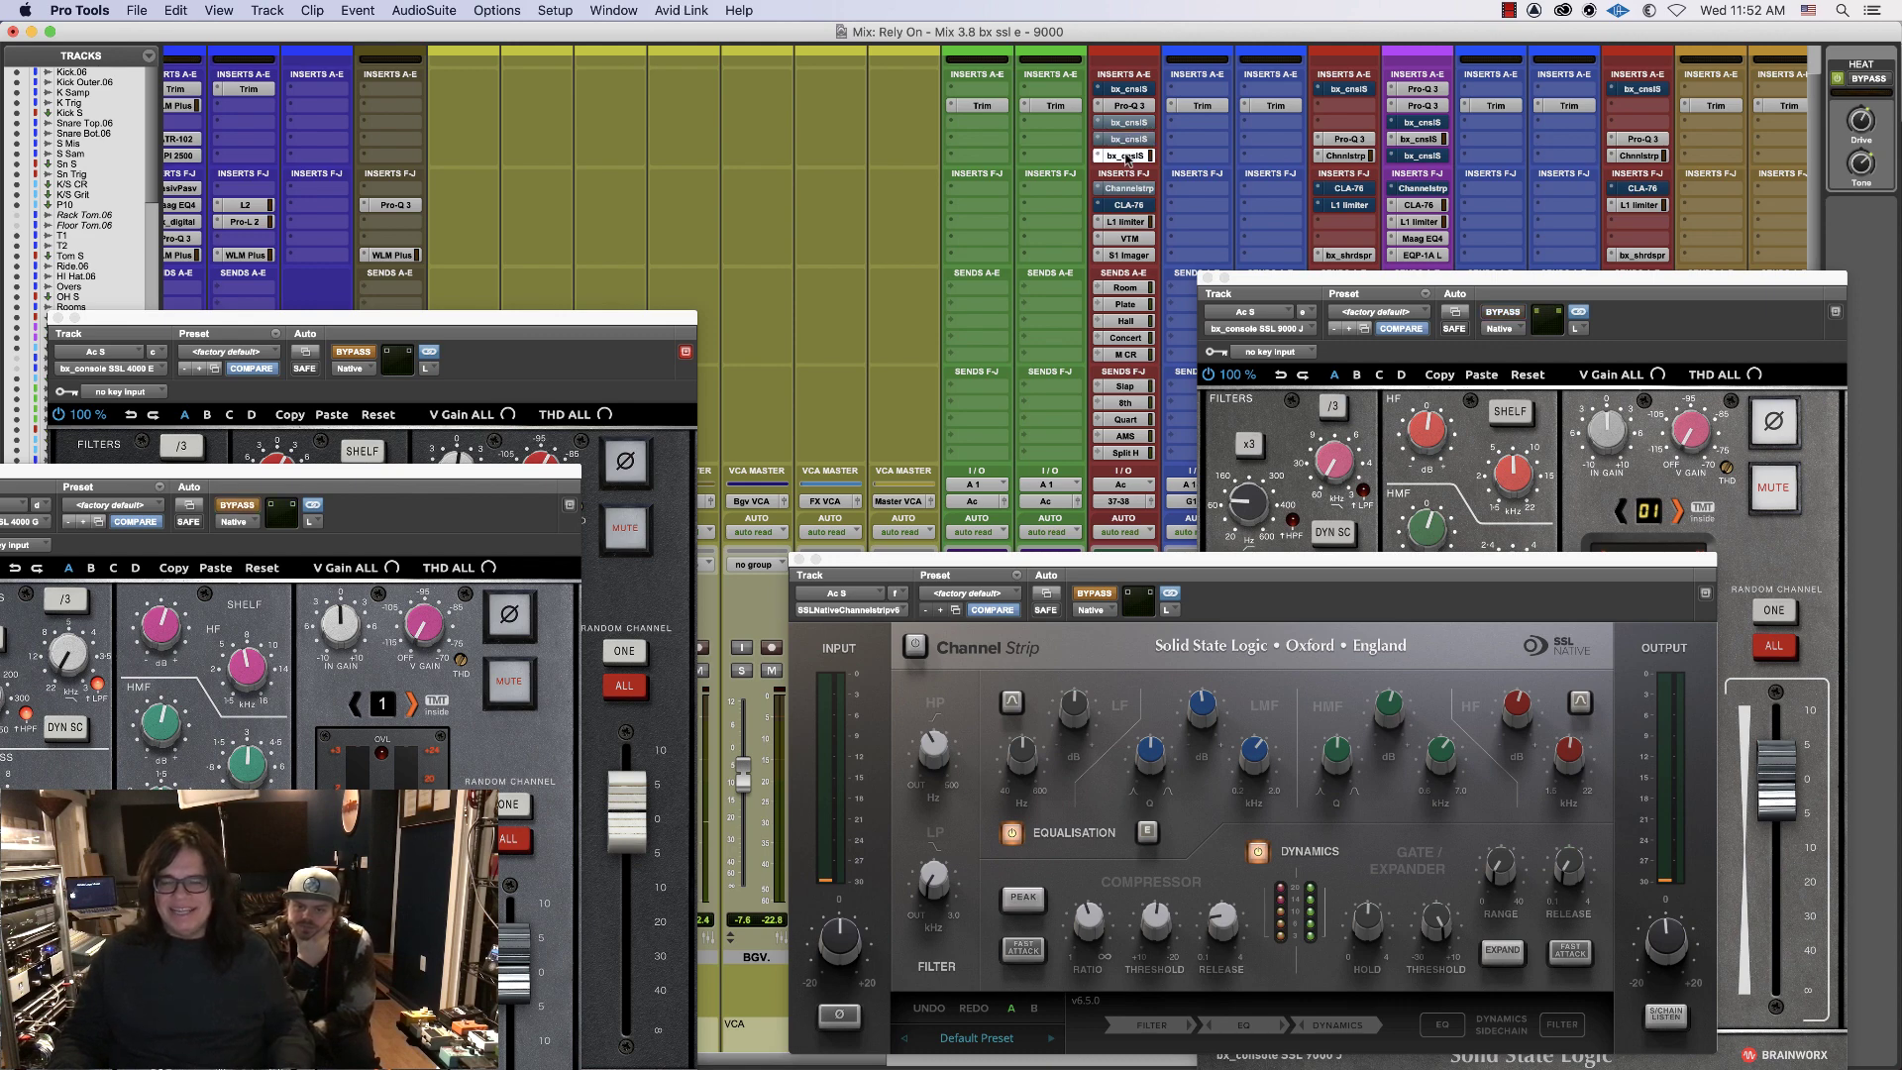
{"action": "left_click_drag", "start_coordinate": [1345, 279], "coordinate": [1338, 274]}
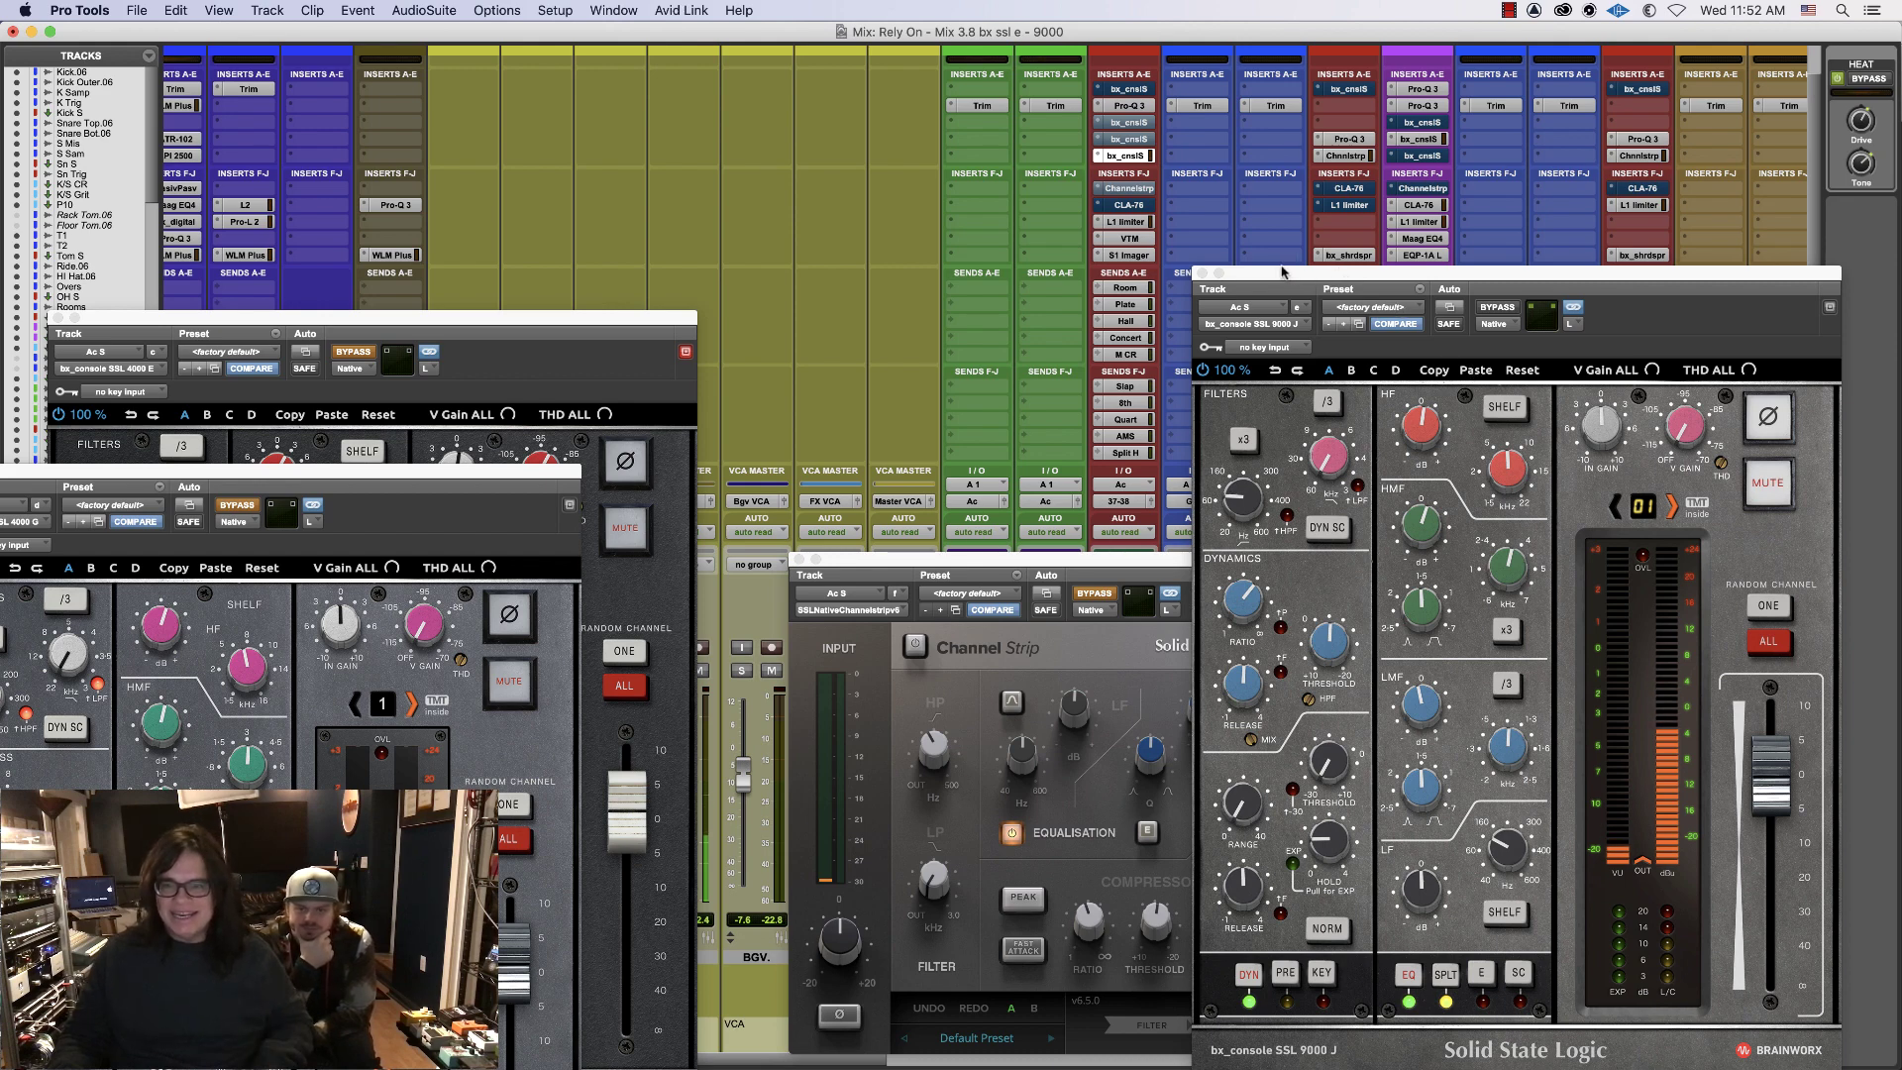
{"action": "left_click_drag", "start_coordinate": [1283, 273], "coordinate": [1281, 231]}
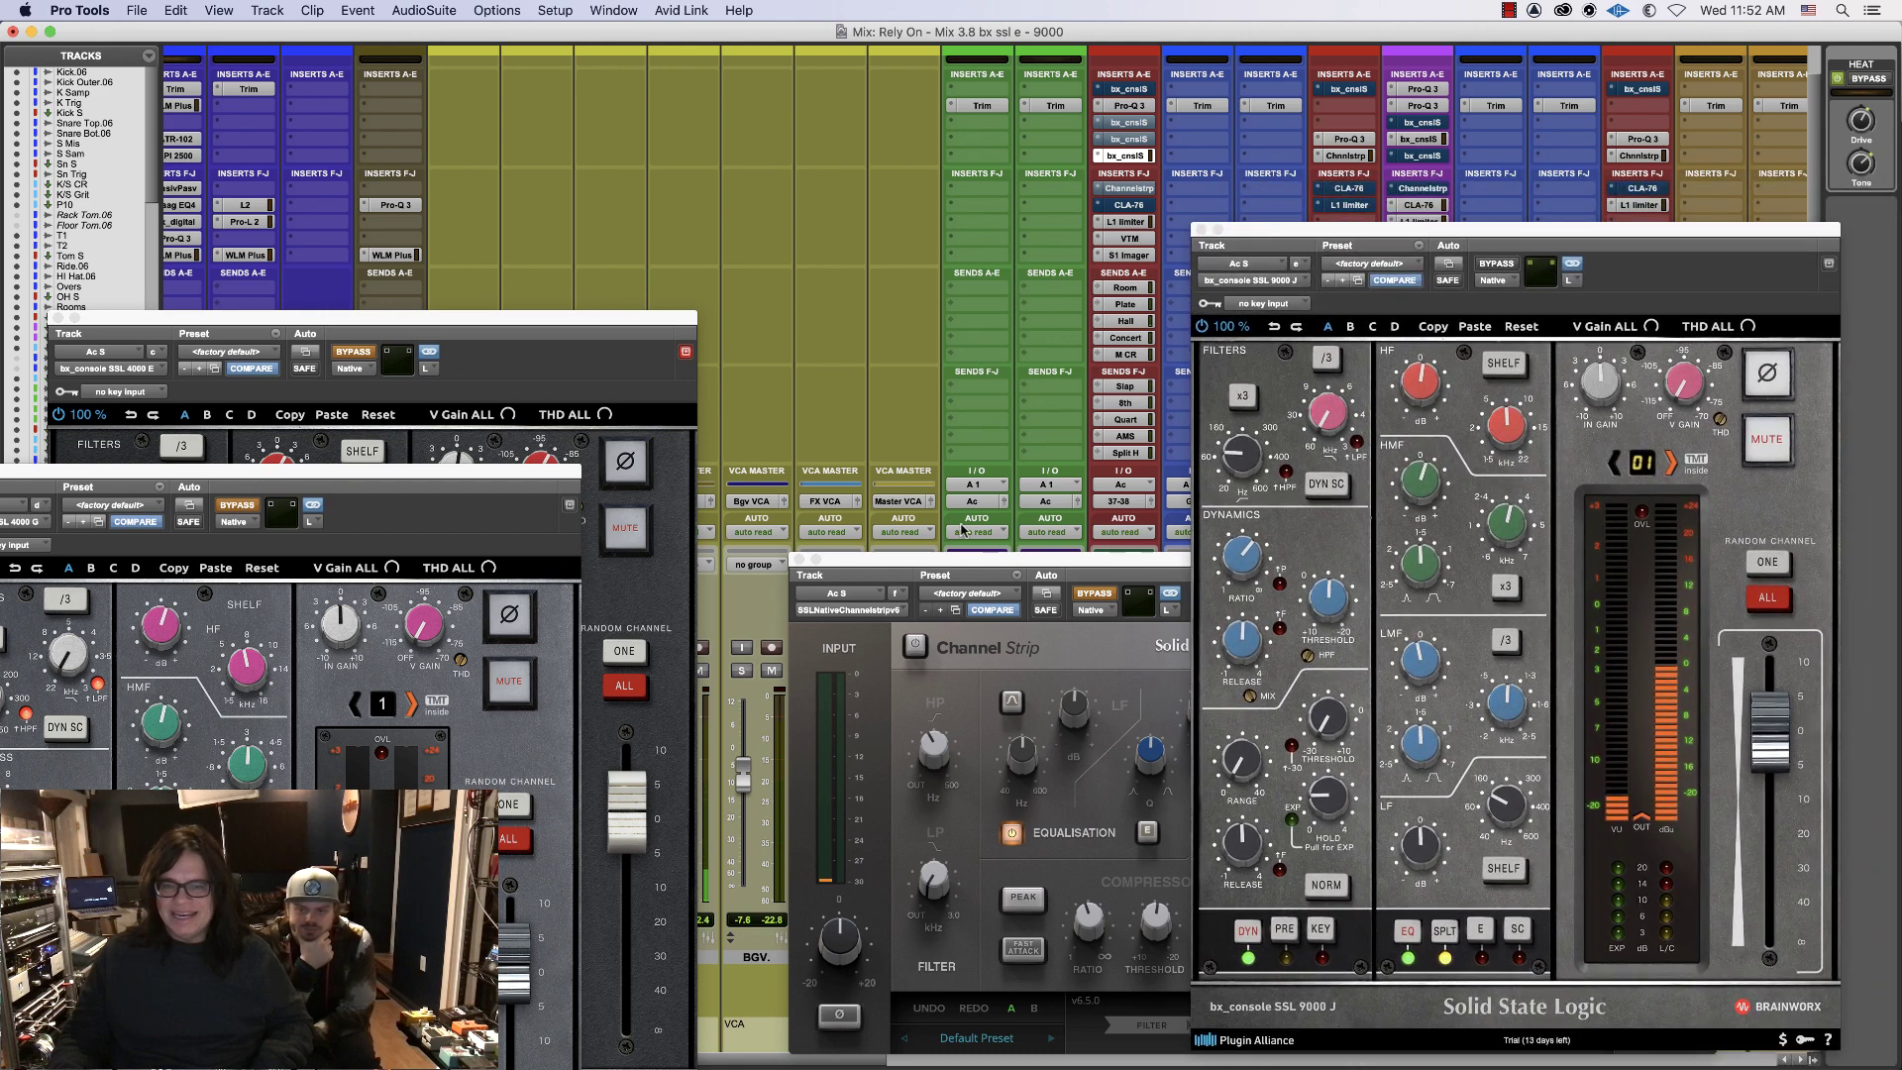
{"action": "left_click", "coordinate": [1132, 156]}
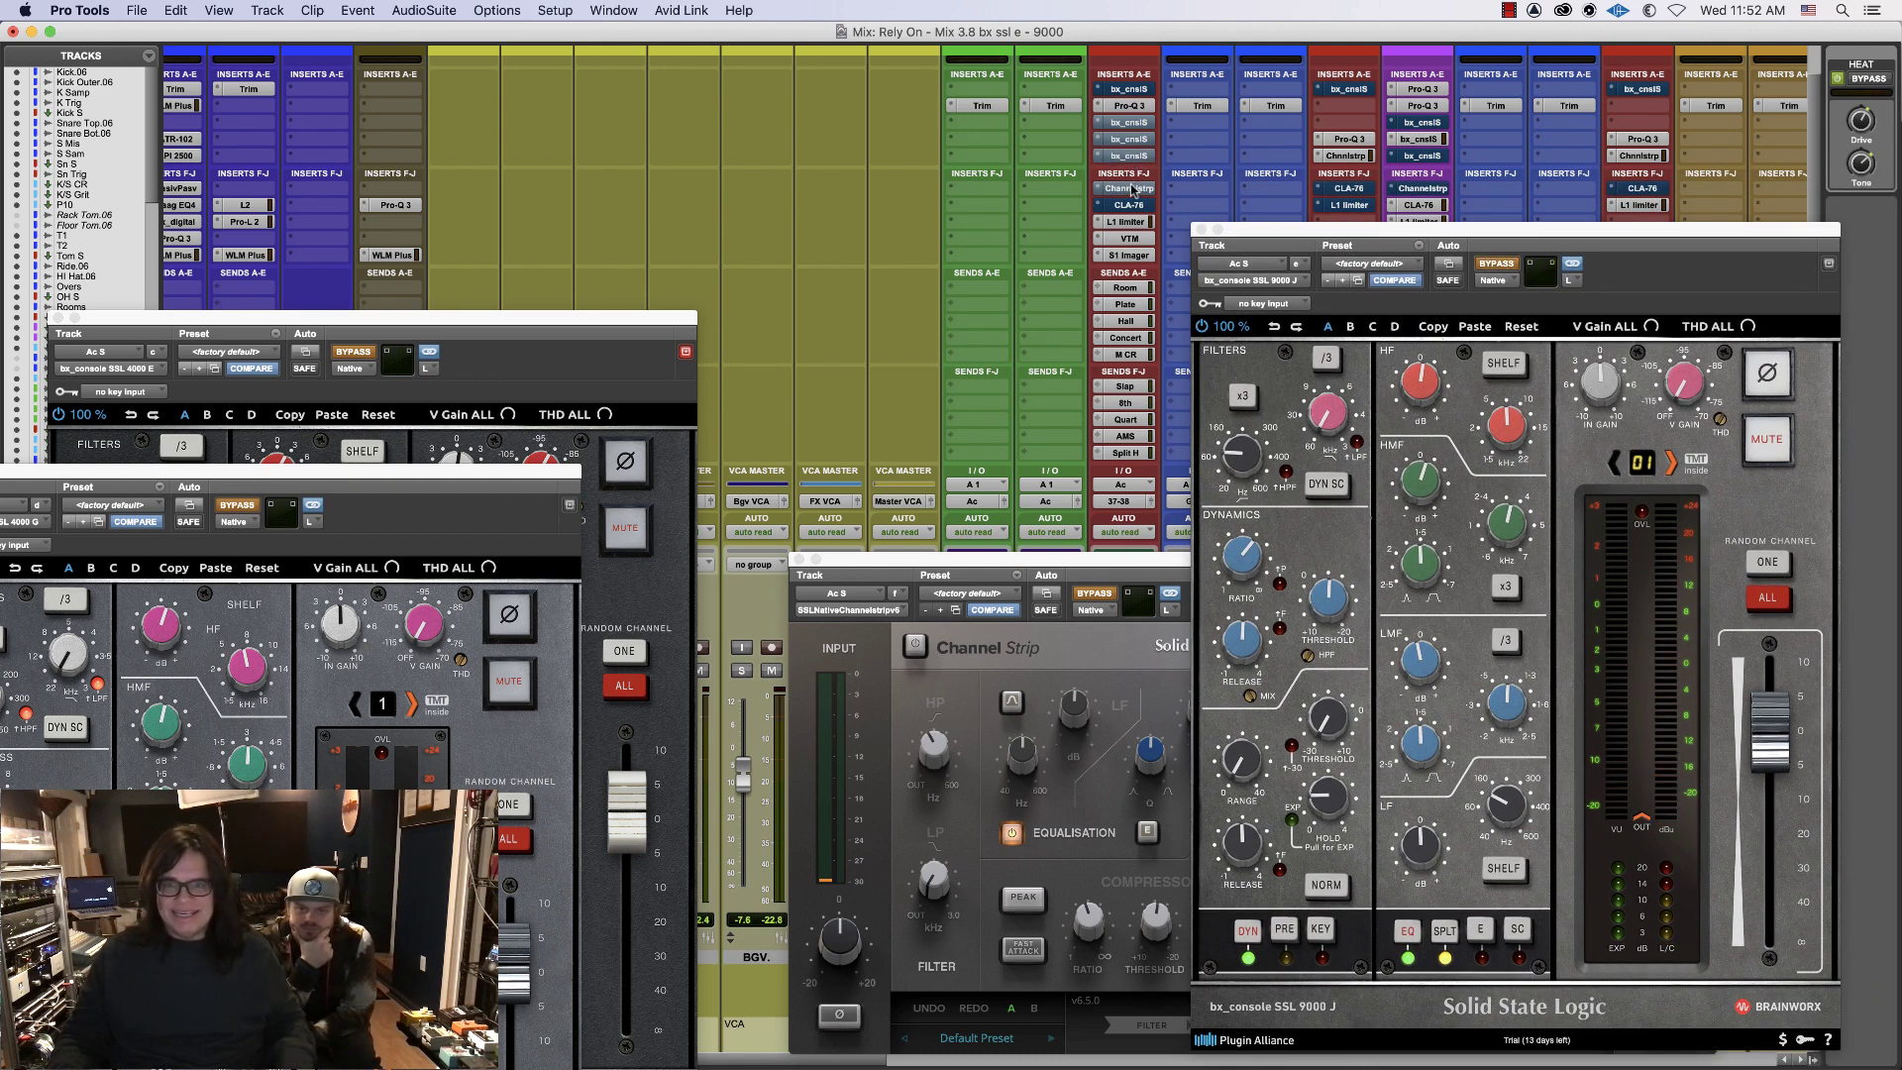
- Enable the Native Channelstrip on Ac S, bring its window to the front and adjust its compressor threshold during playback
{"action": "left_click", "coordinate": [1132, 188]}
{"action": "left_click", "coordinate": [1024, 567]}
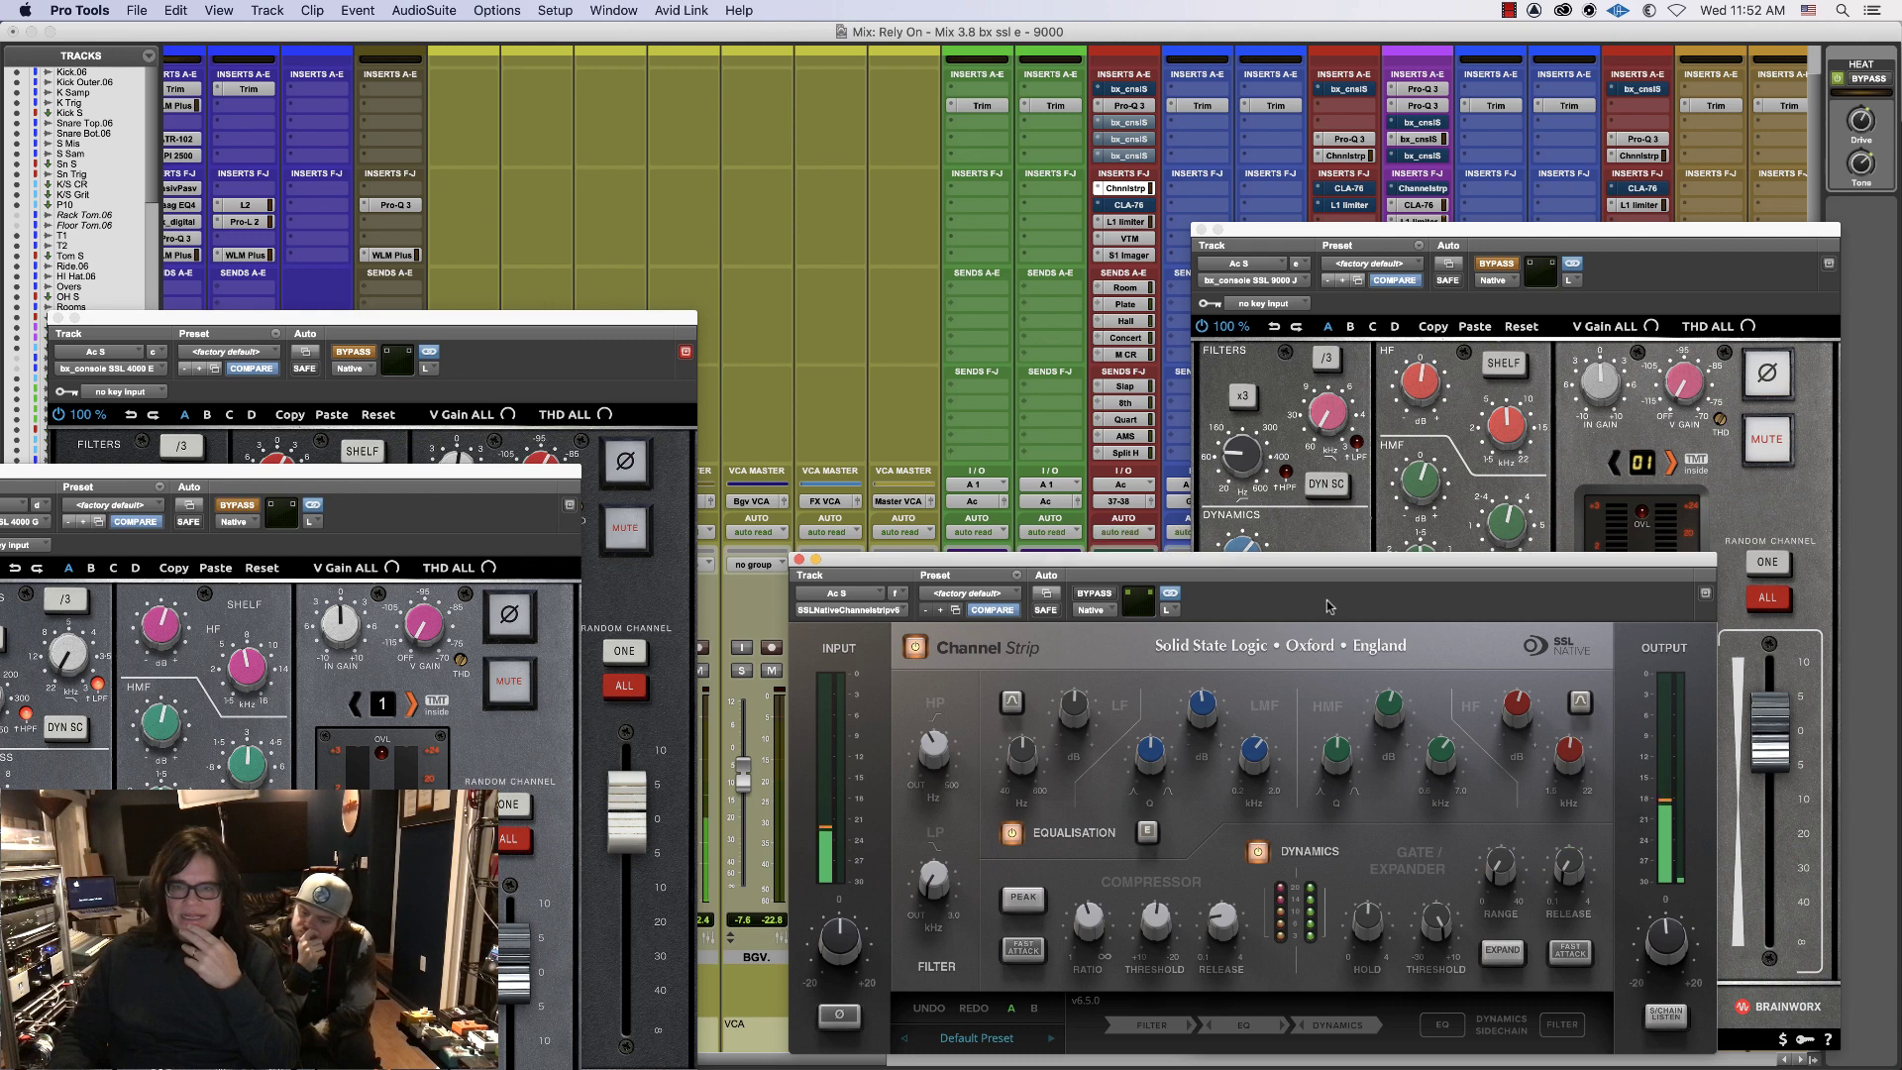
{"action": "mouse_move", "coordinate": [1506, 718]}
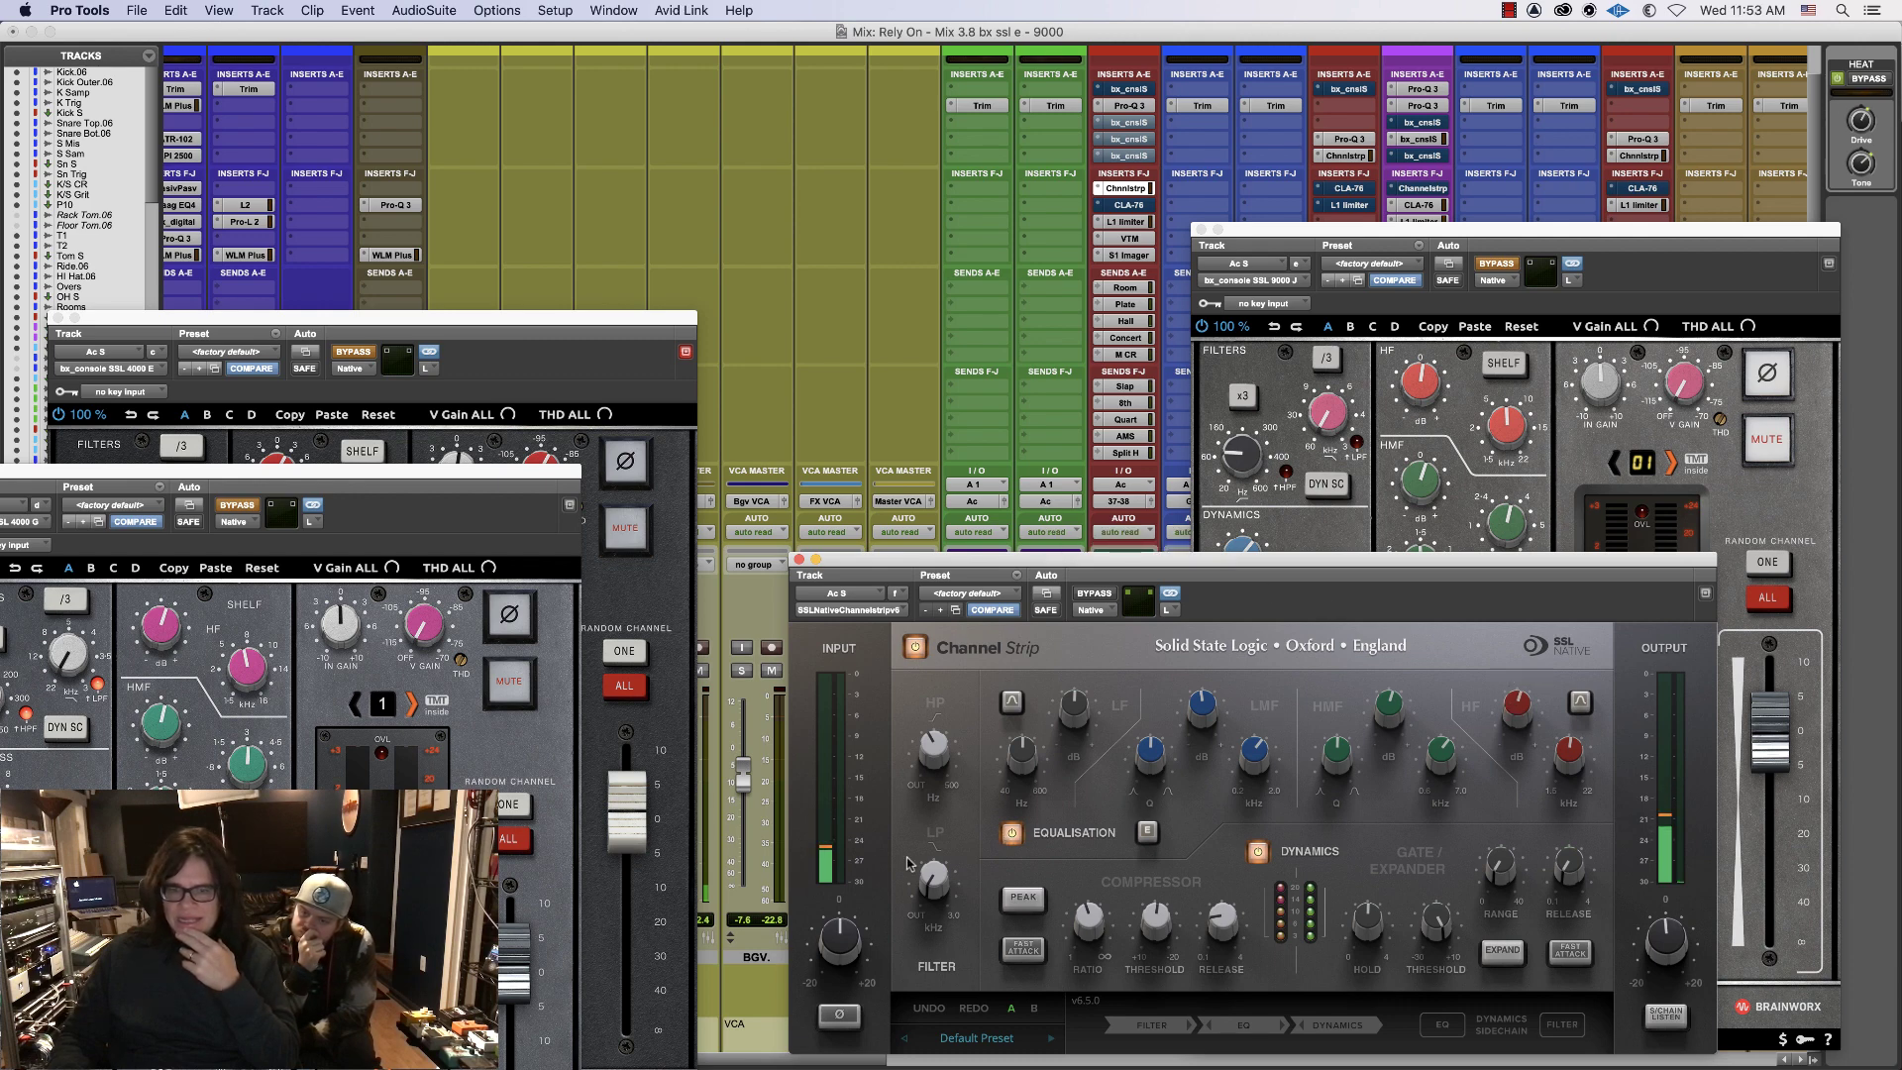
{"action": "mouse_move", "coordinate": [937, 867]}
{"action": "mouse_move", "coordinate": [1195, 931]}
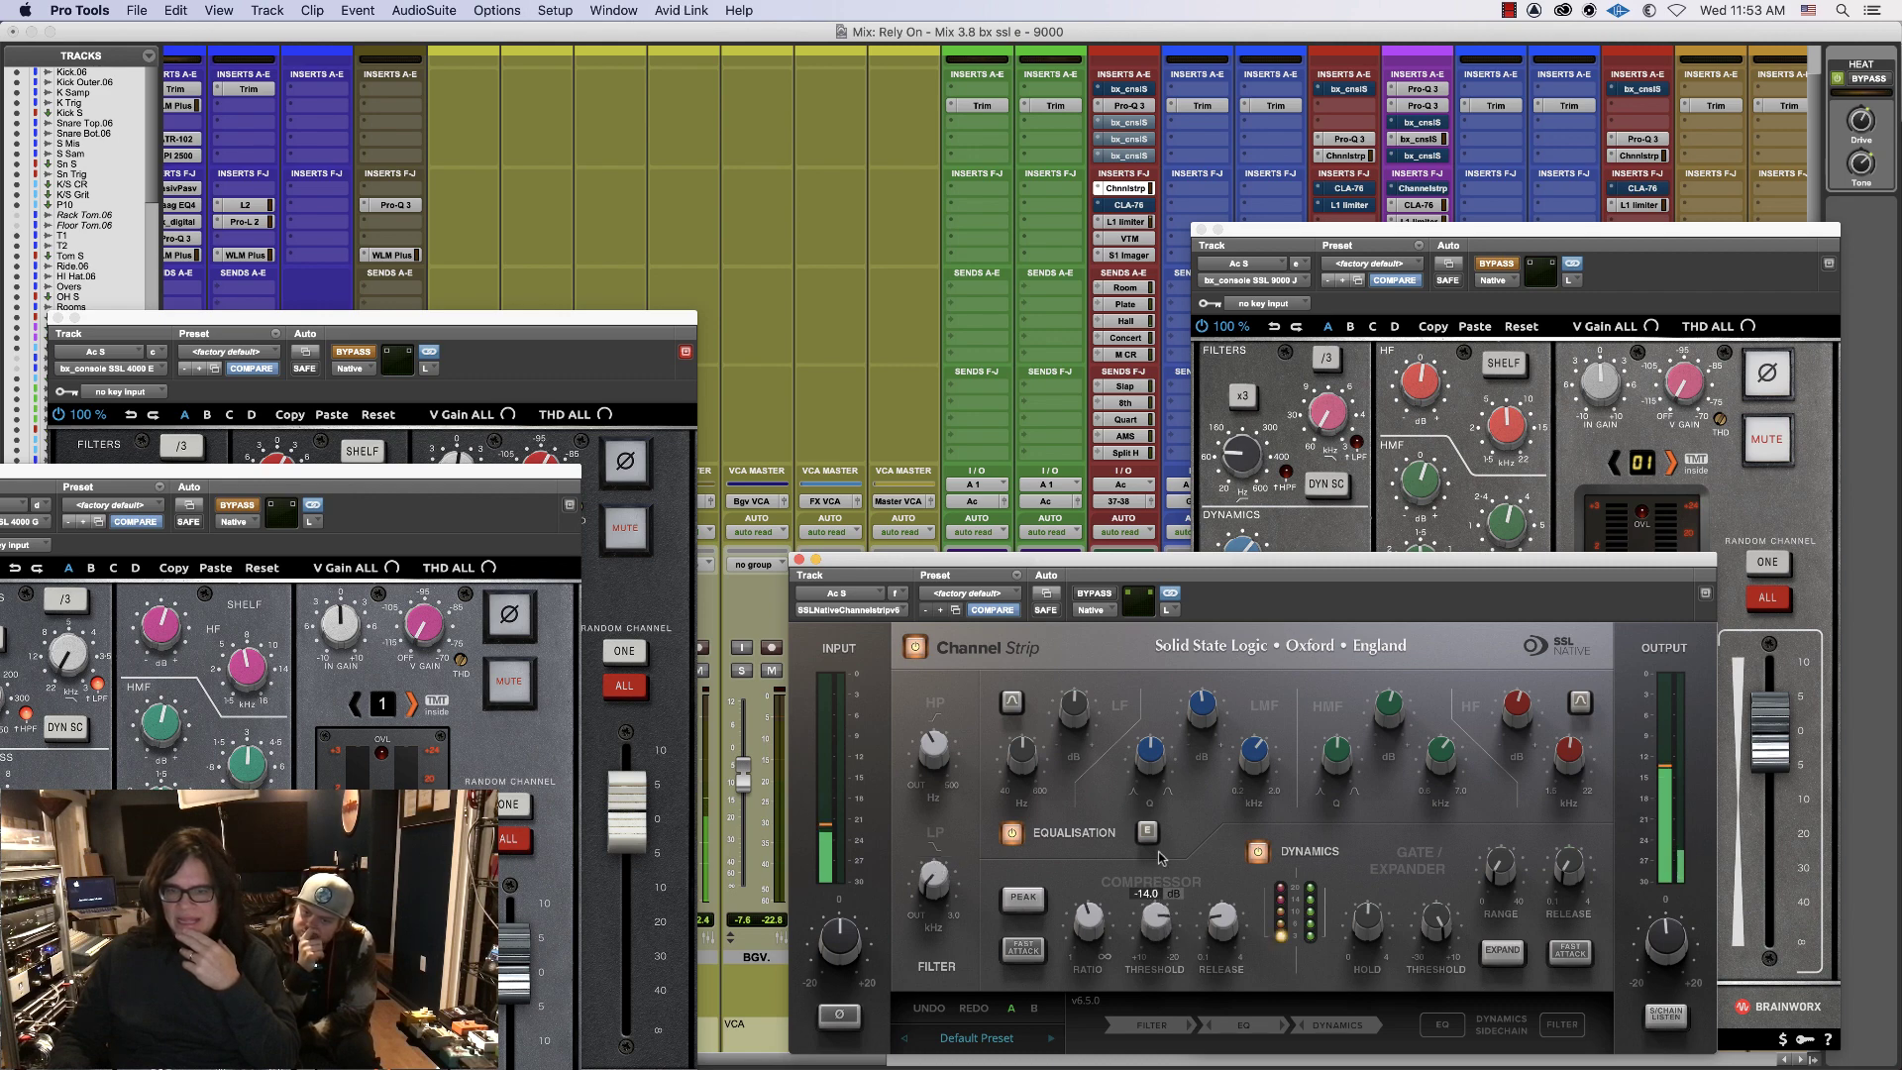
{"action": "left_click_drag", "start_coordinate": [1161, 858], "coordinate": [1156, 909]}
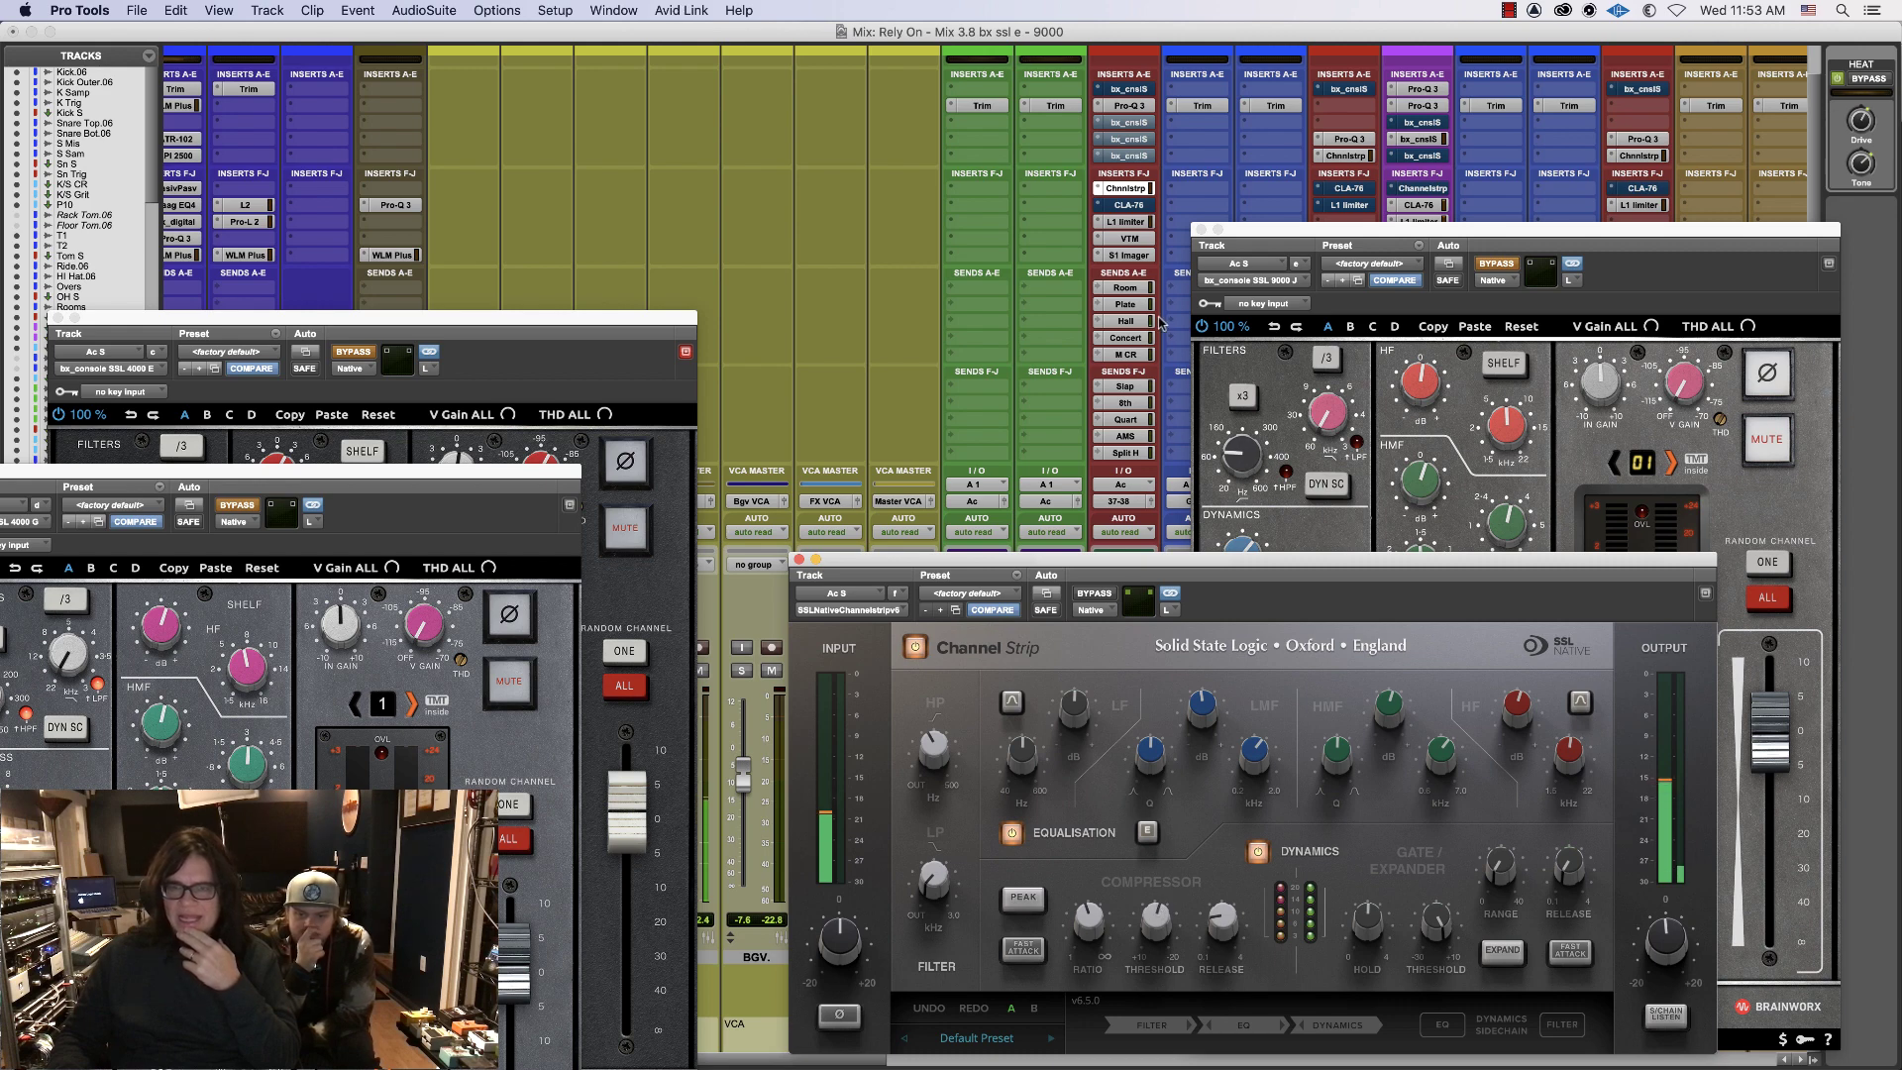
- Switch Ac S from the Native Channelstrip to the SSL 9000 J, bring its window forward and adjust its LMF gain
{"action": "left_click", "coordinate": [1130, 189], "text": "super"}
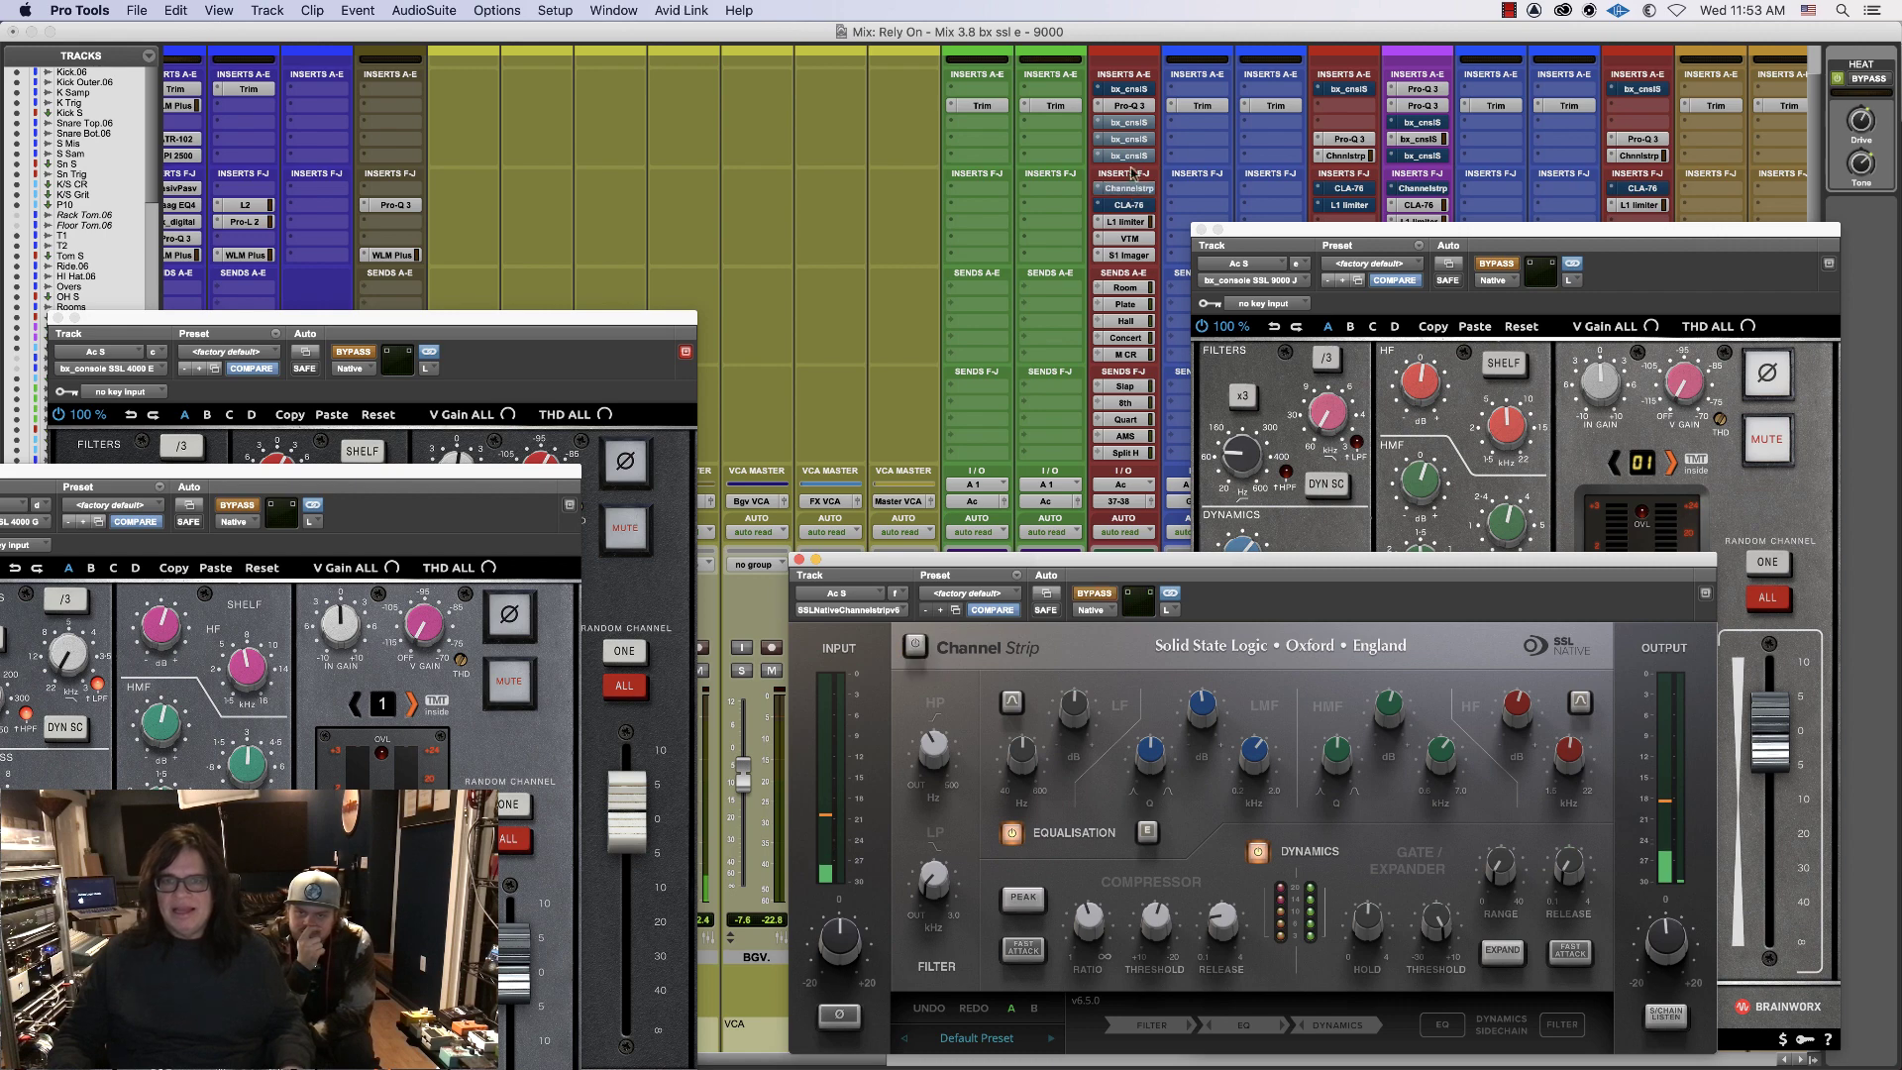
{"action": "left_click", "coordinate": [1130, 156], "text": "super"}
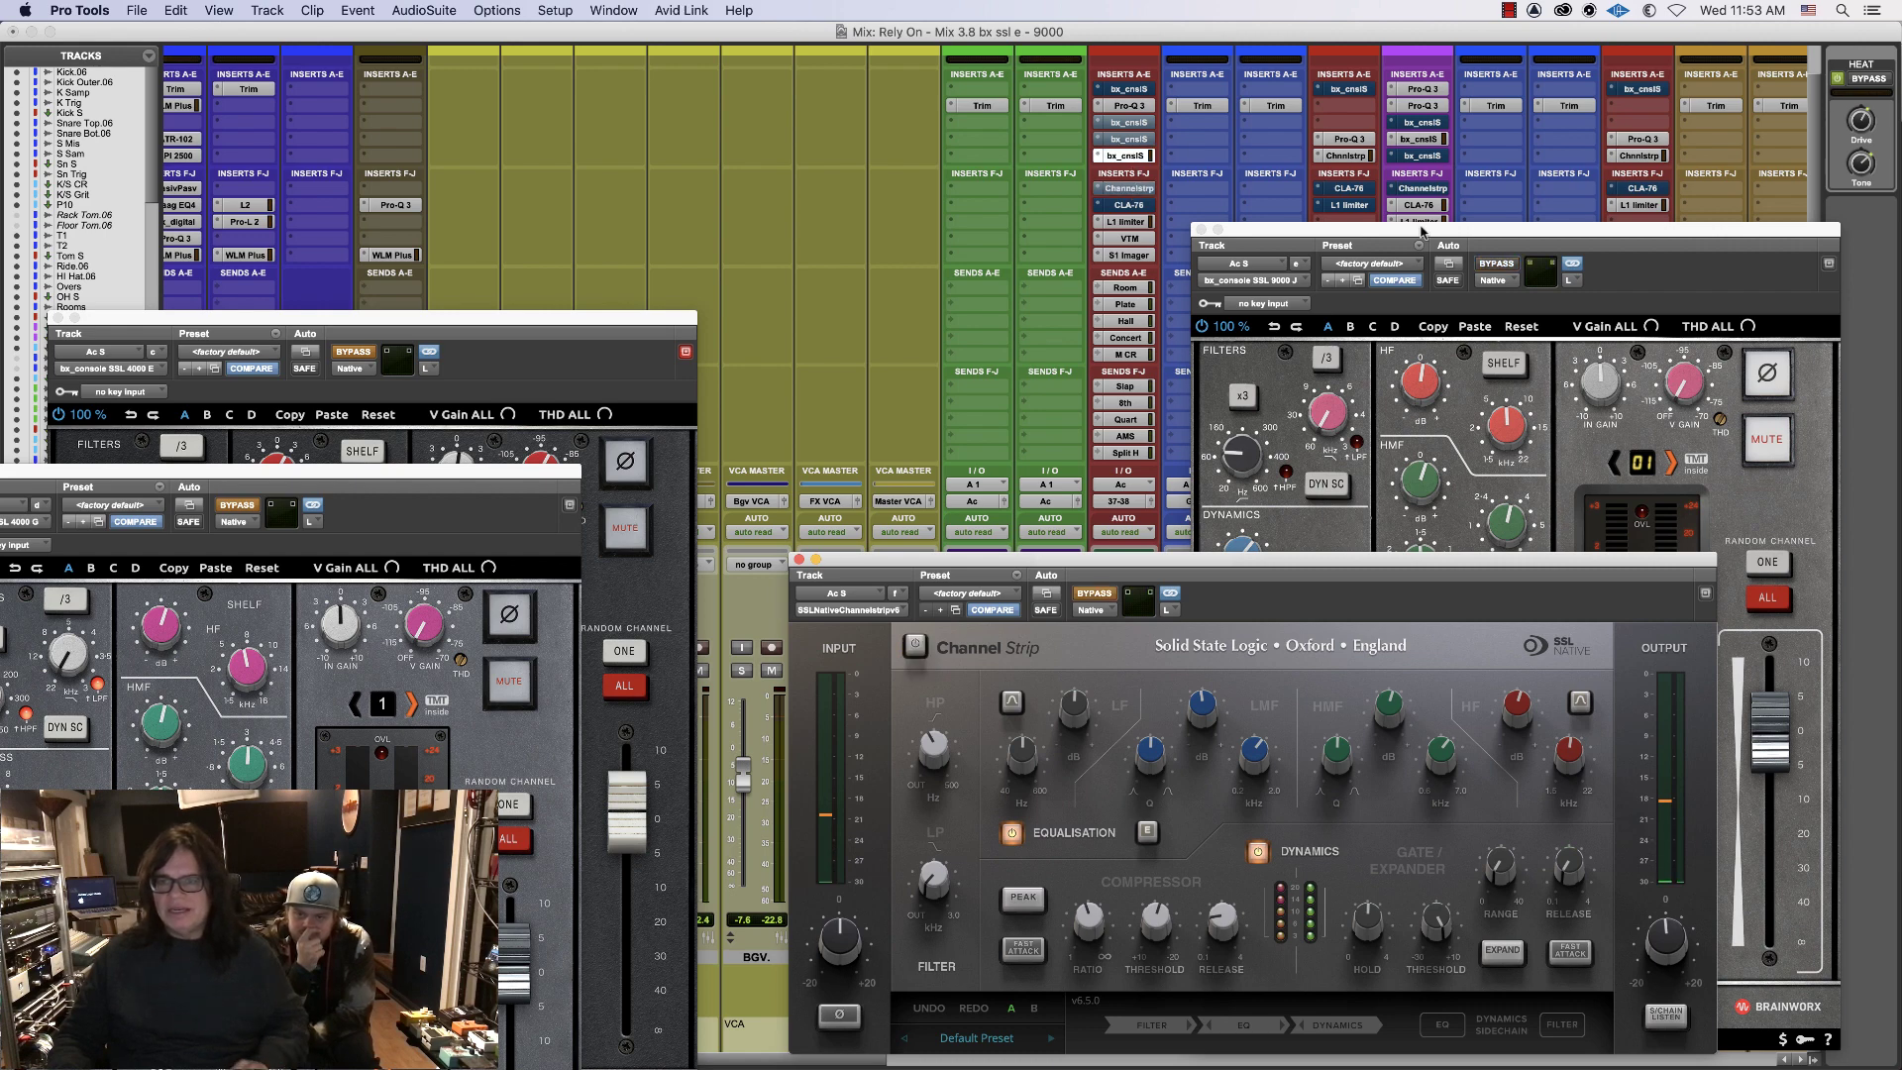
{"action": "left_click_drag", "start_coordinate": [1421, 230], "coordinate": [1373, 227]}
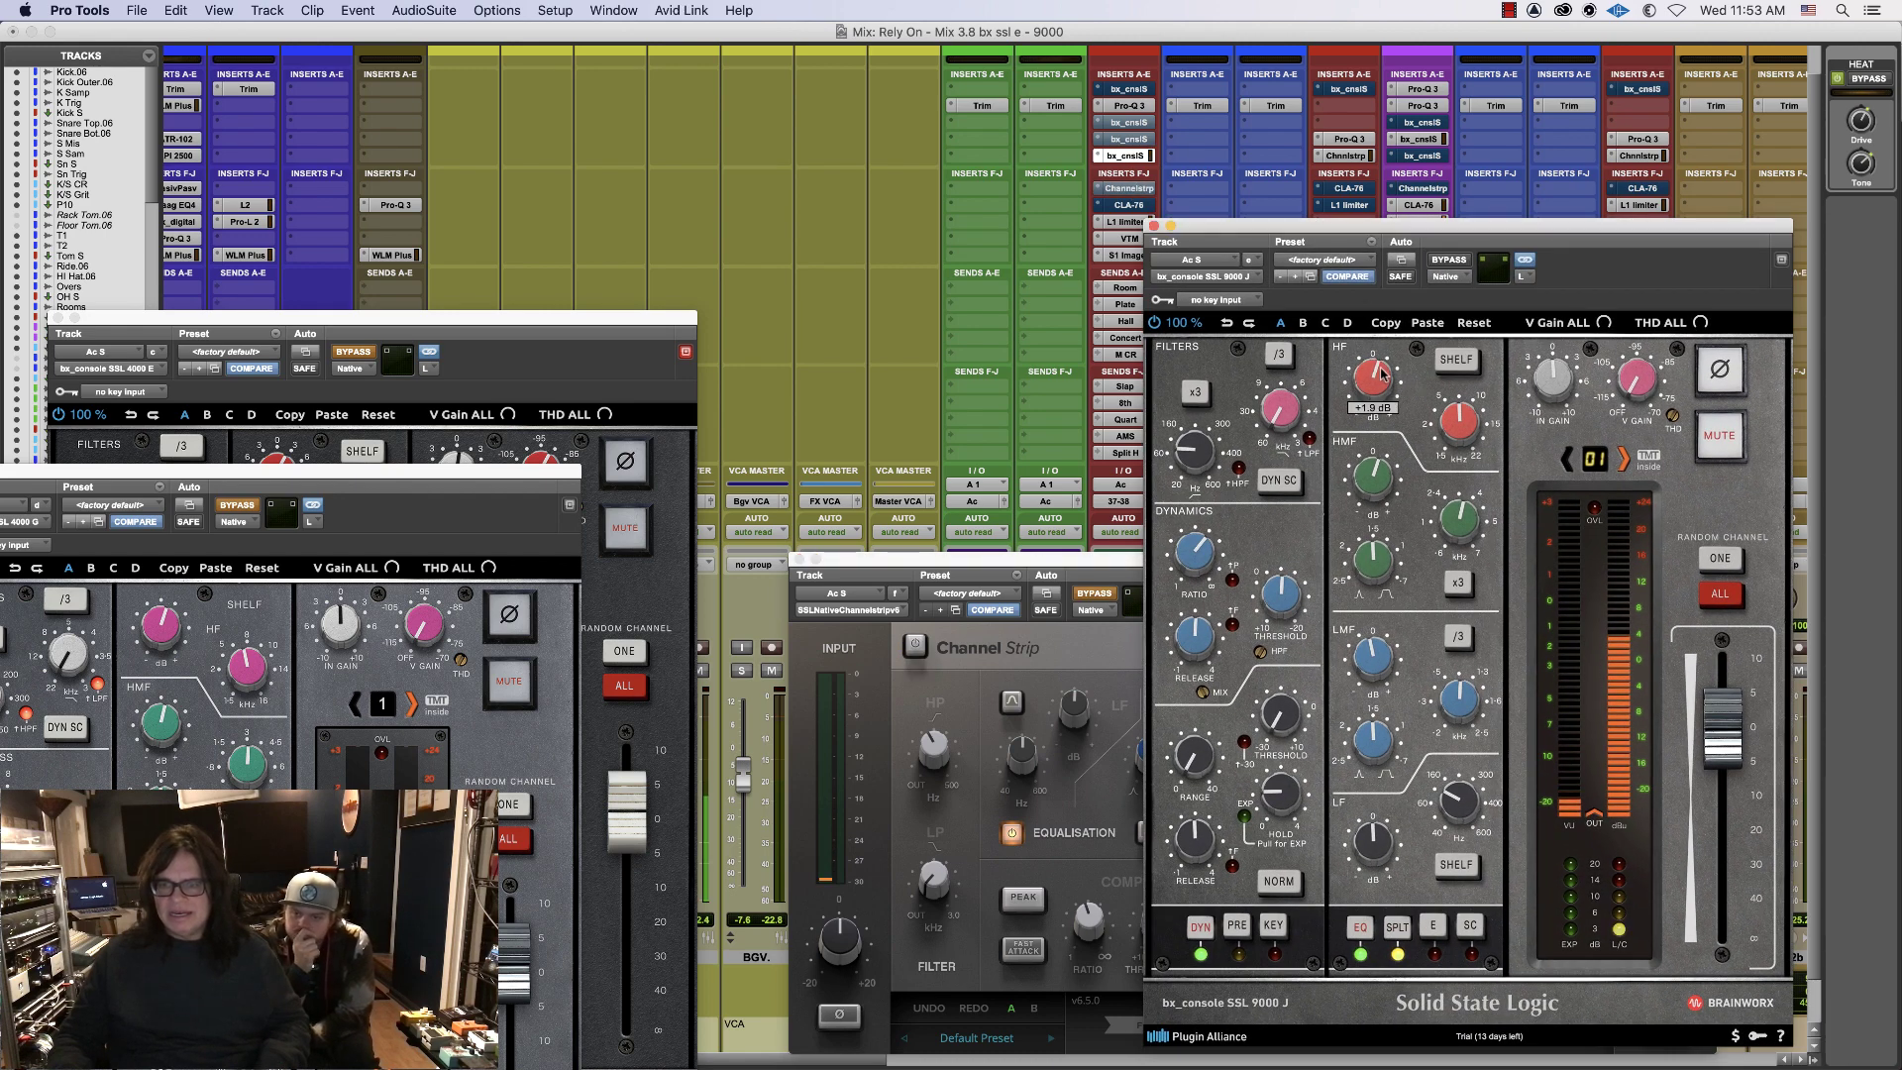
{"action": "mouse_move", "coordinate": [1459, 414]}
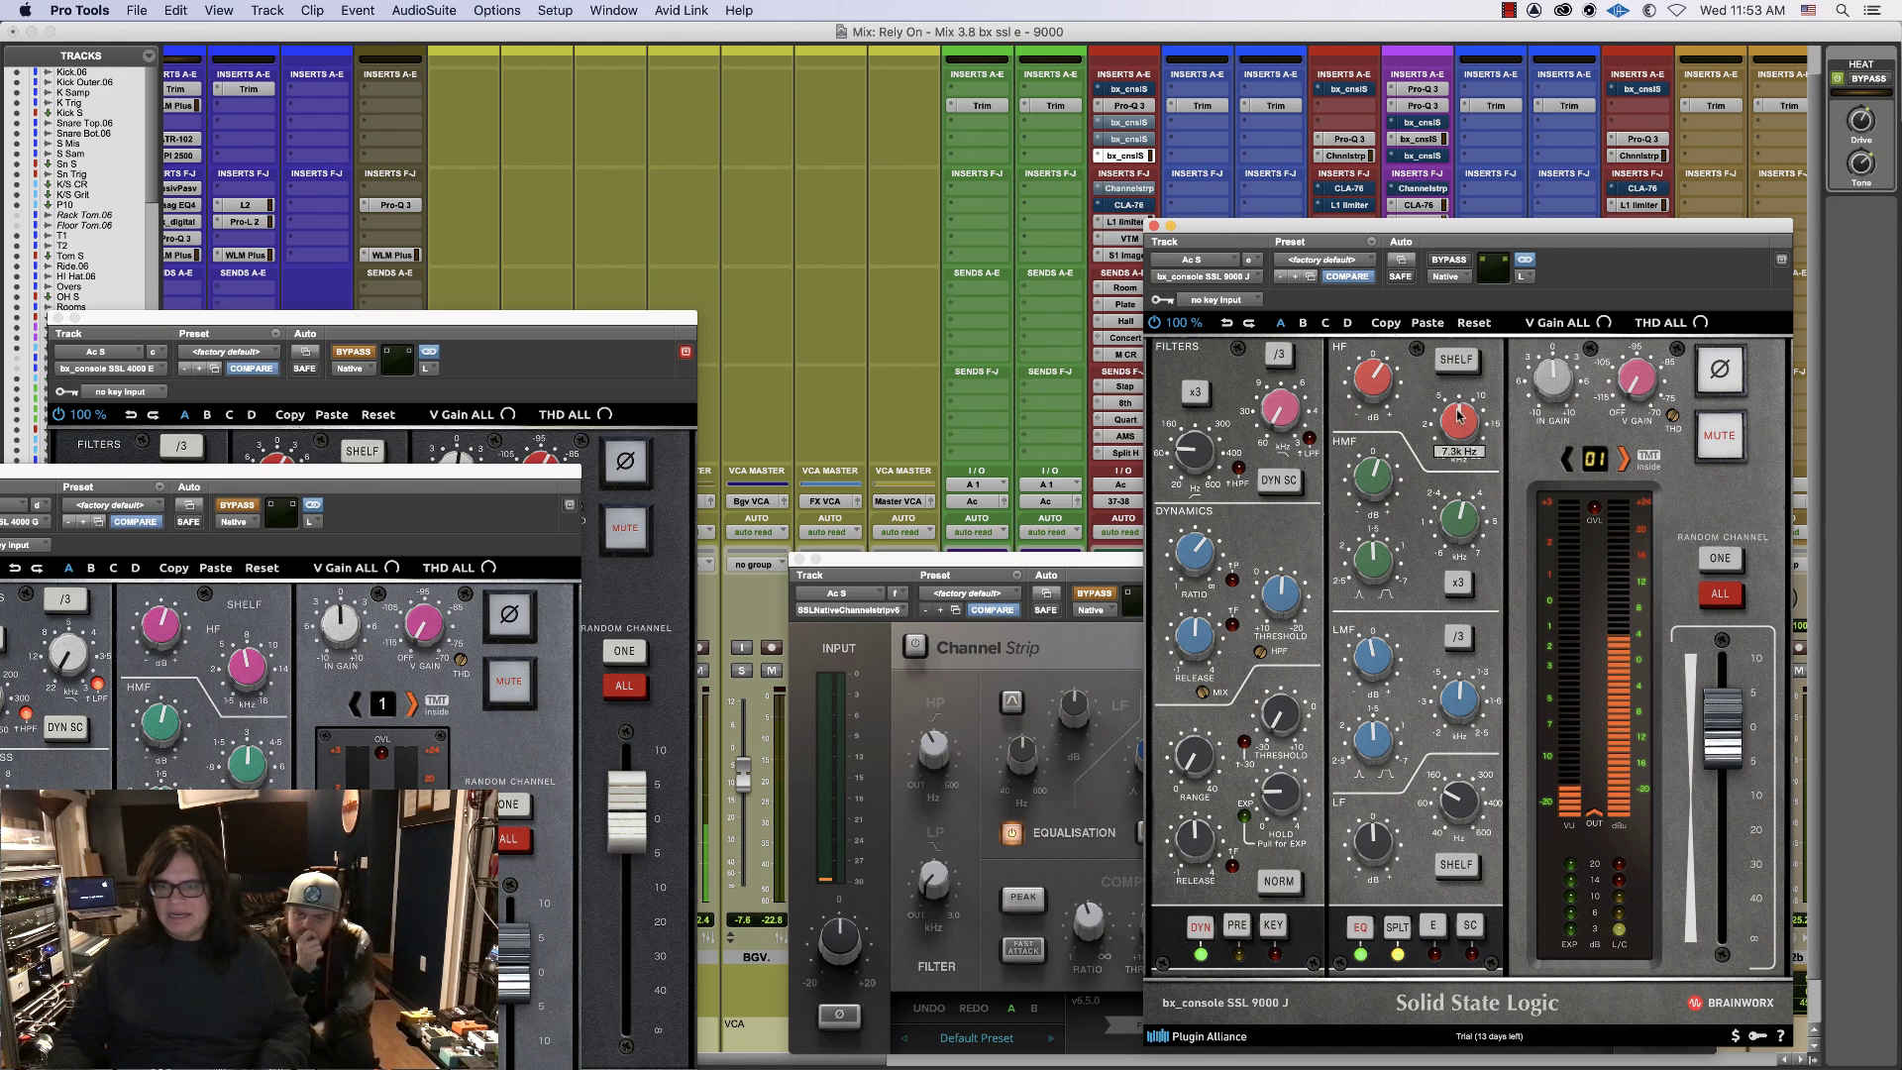
{"action": "mouse_move", "coordinate": [1362, 659]}
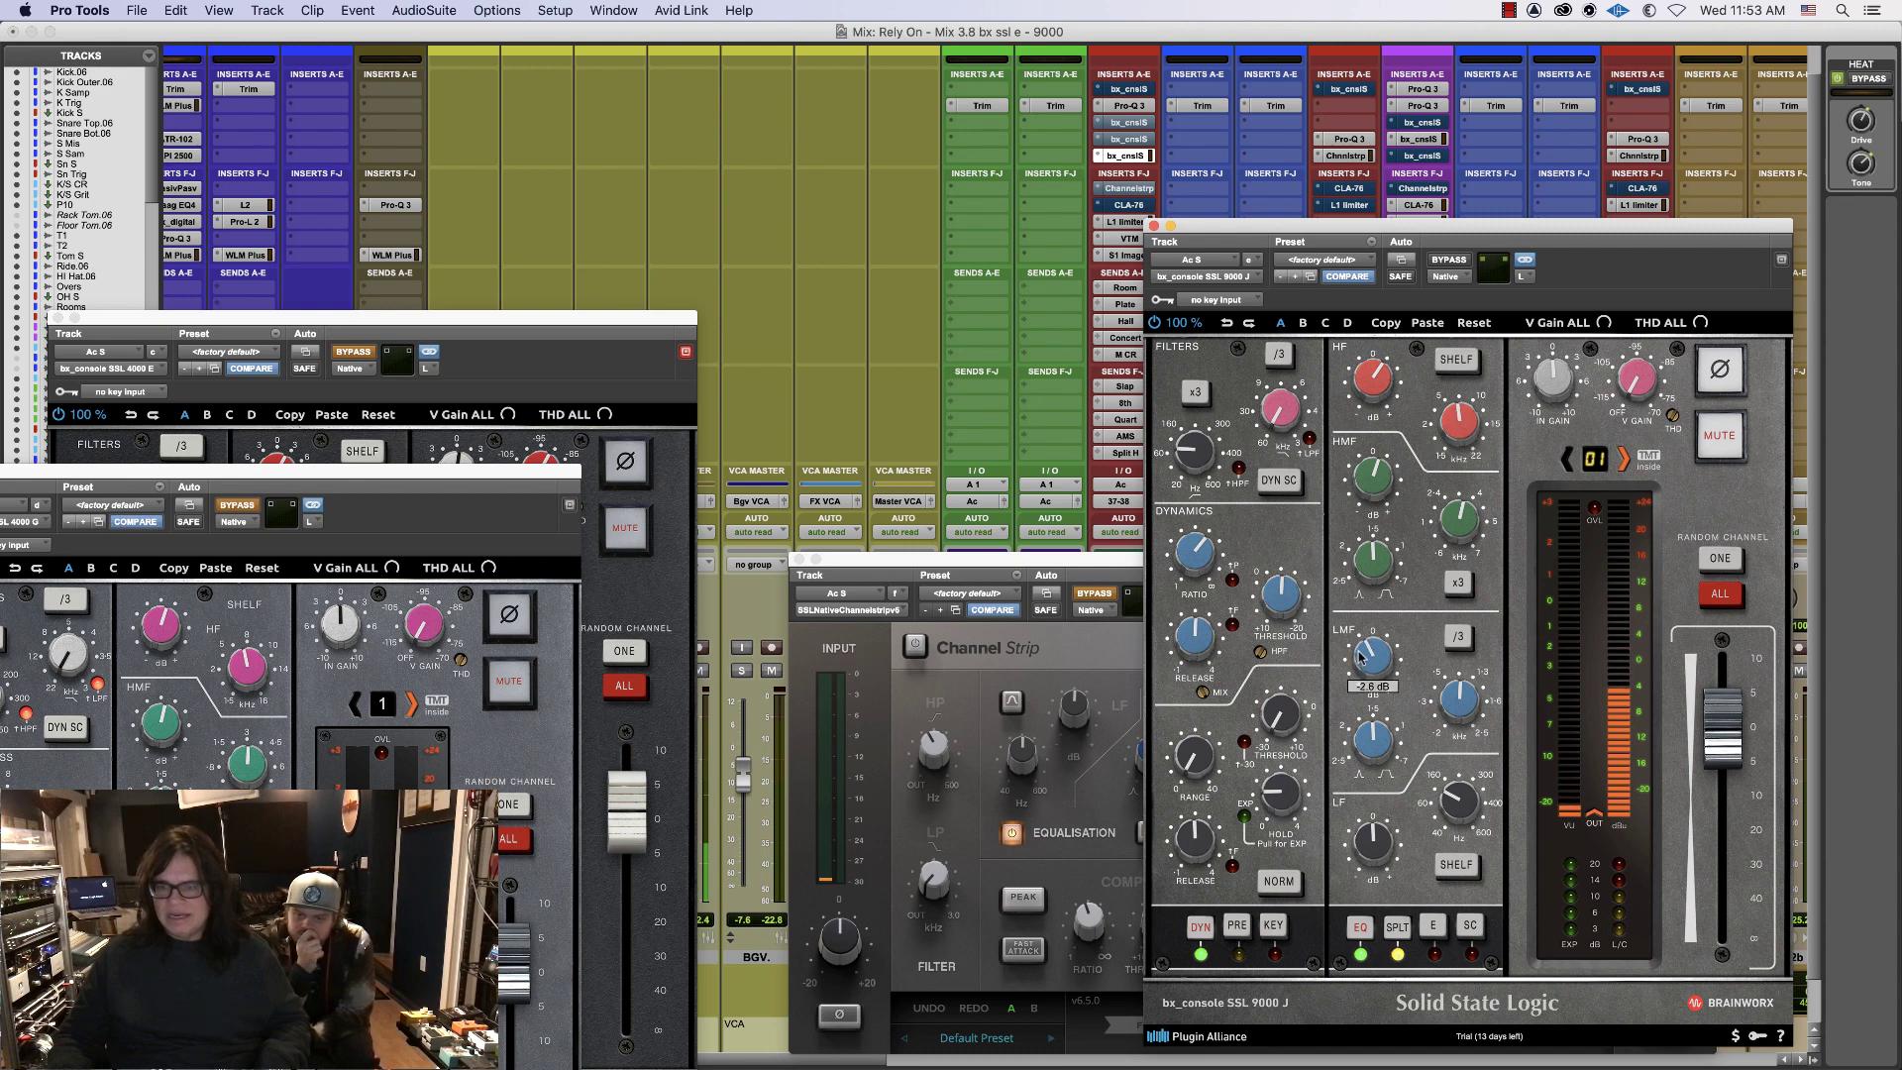
{"action": "left_click_drag", "start_coordinate": [1361, 655], "coordinate": [1363, 651]}
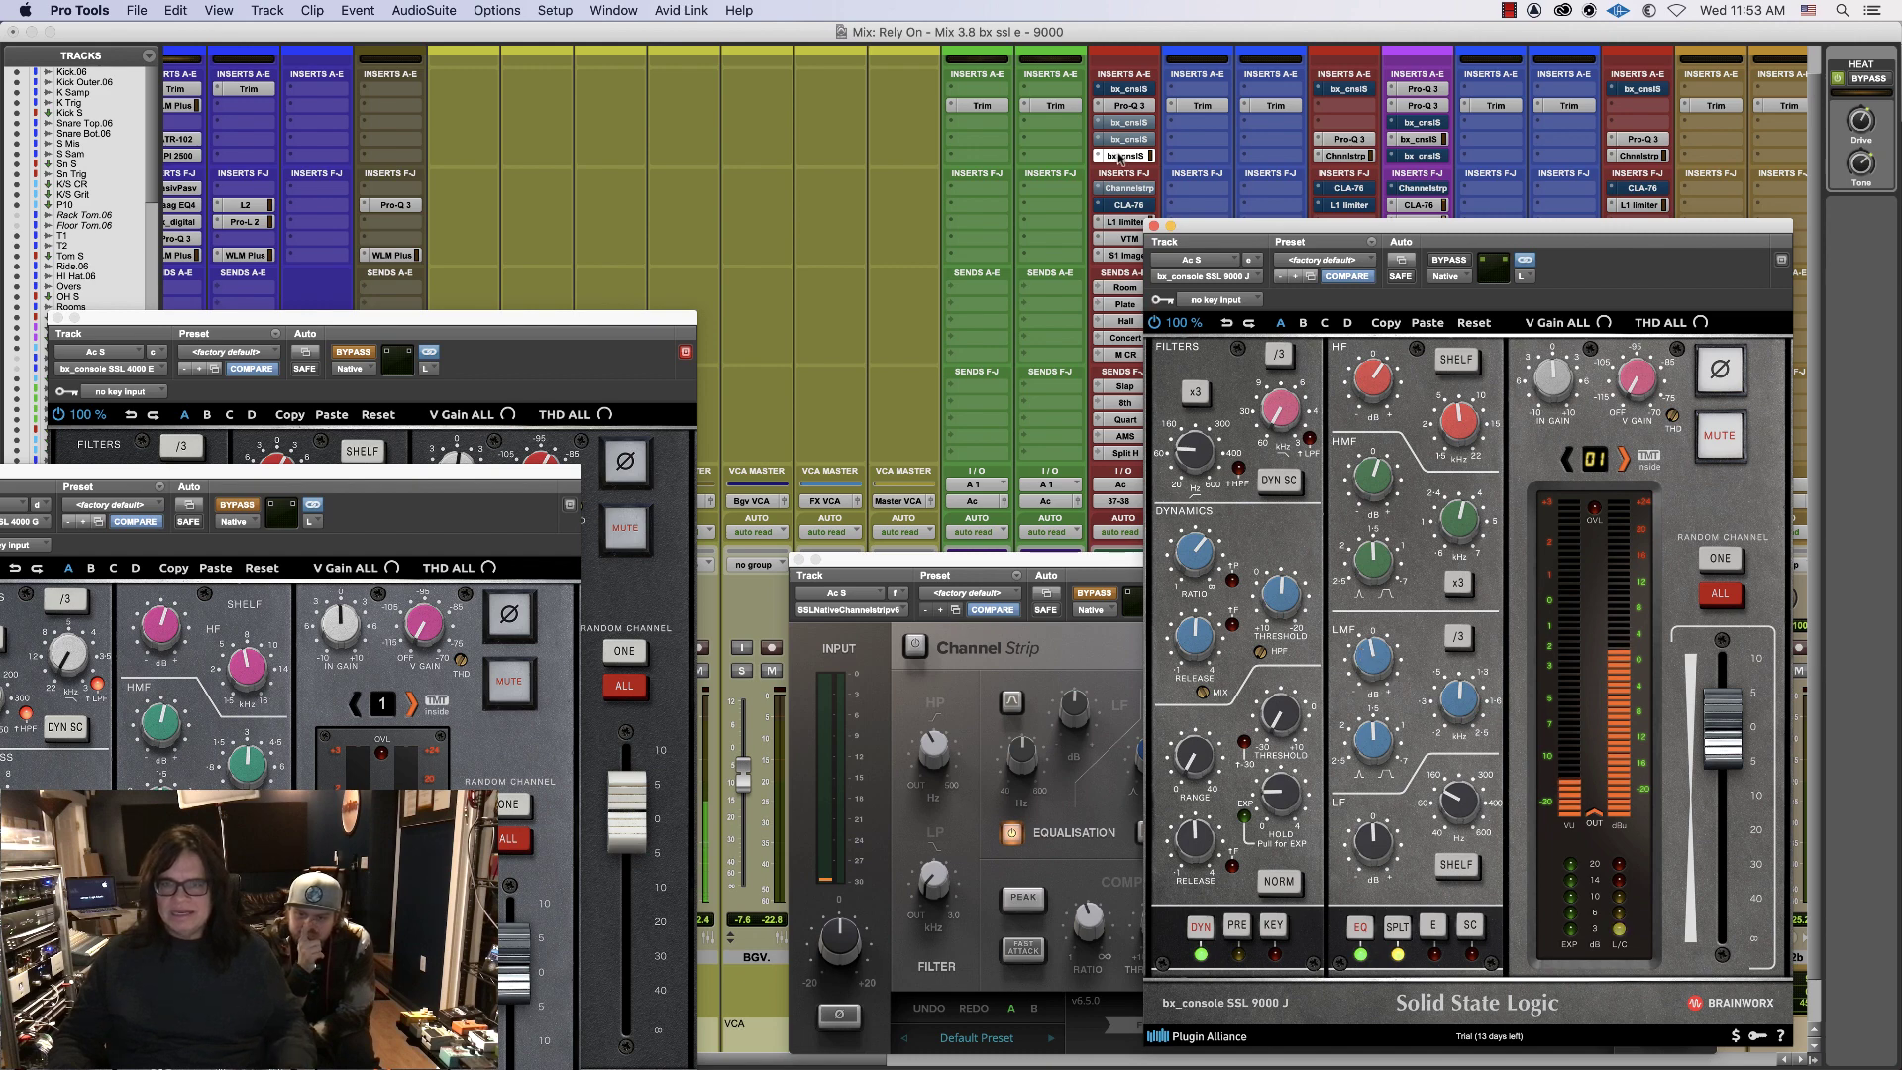
- Bypass the 9000 J, bring the Native Channelstrip window forward and audition it on Ac S before bypassing it again
{"action": "left_click", "coordinate": [1059, 563]}
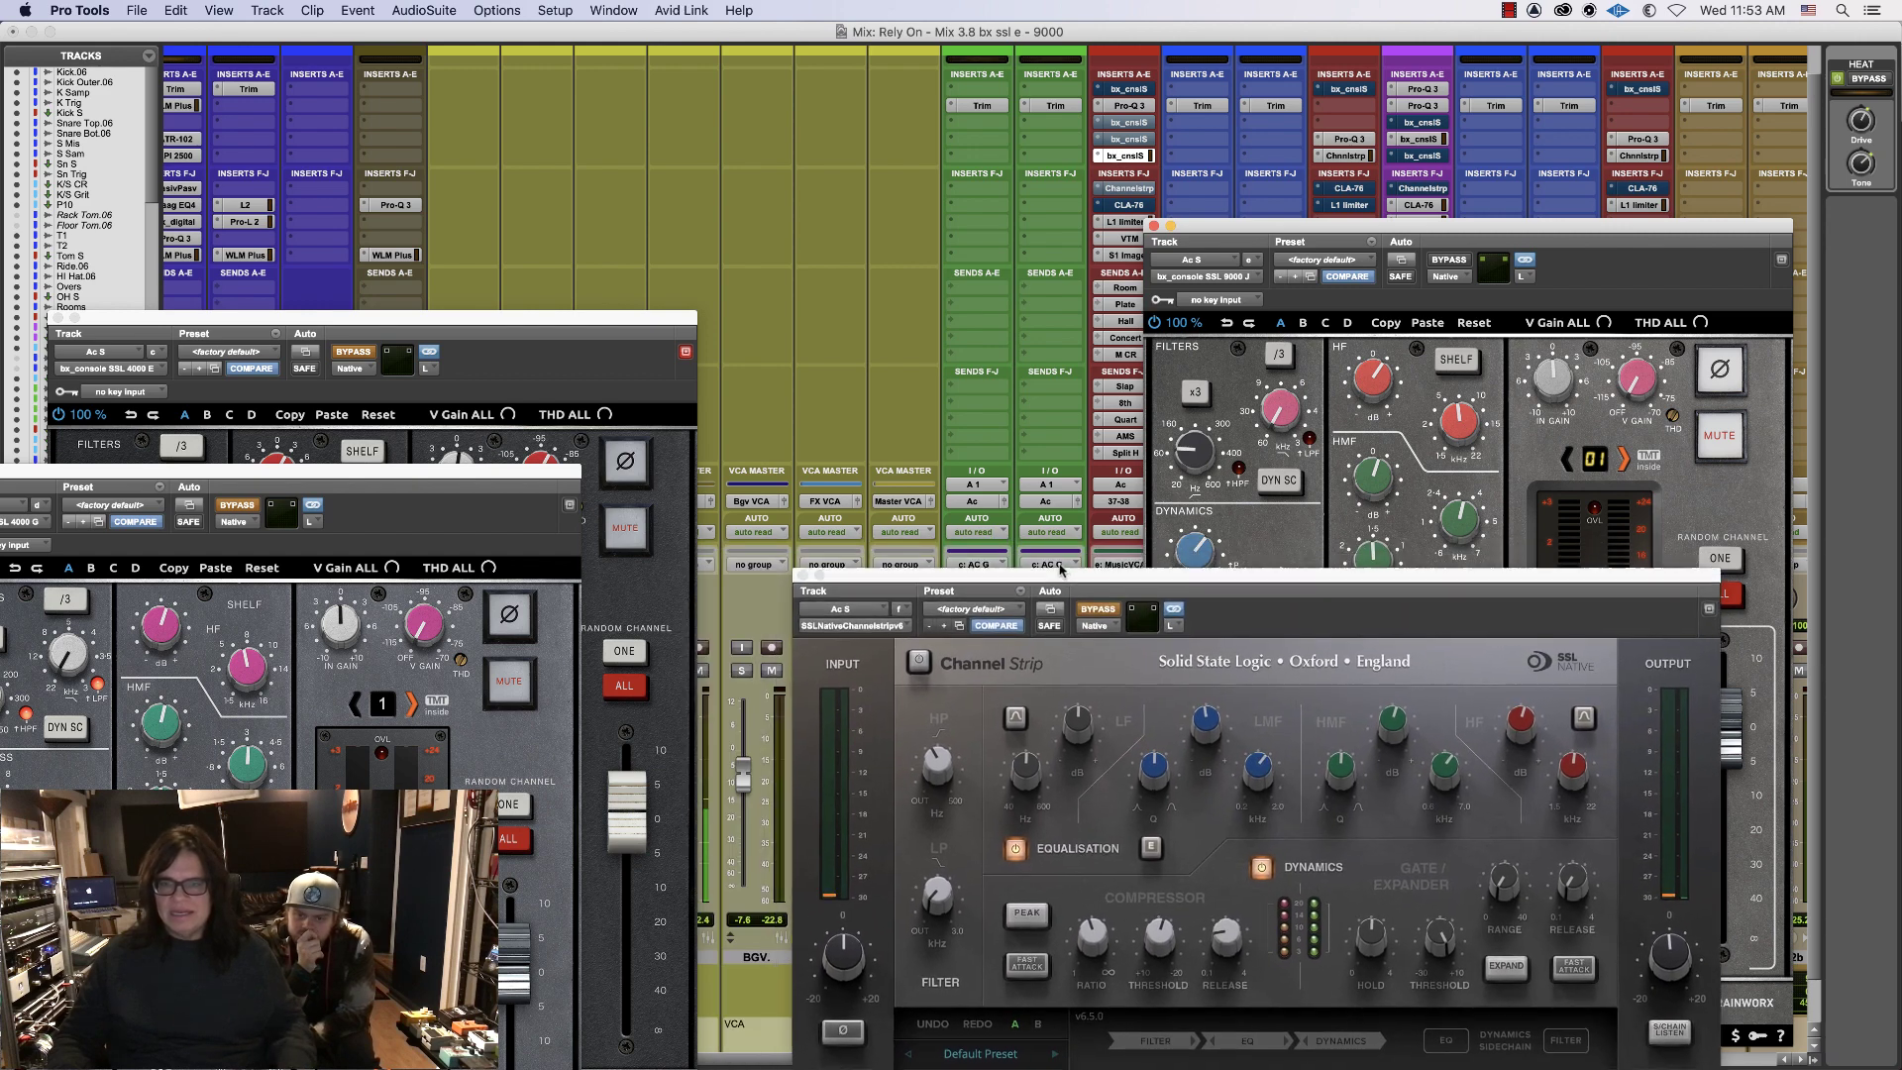
{"action": "left_click_drag", "start_coordinate": [1061, 569], "coordinate": [1058, 561]}
{"action": "left_click", "coordinate": [1129, 156], "text": "super"}
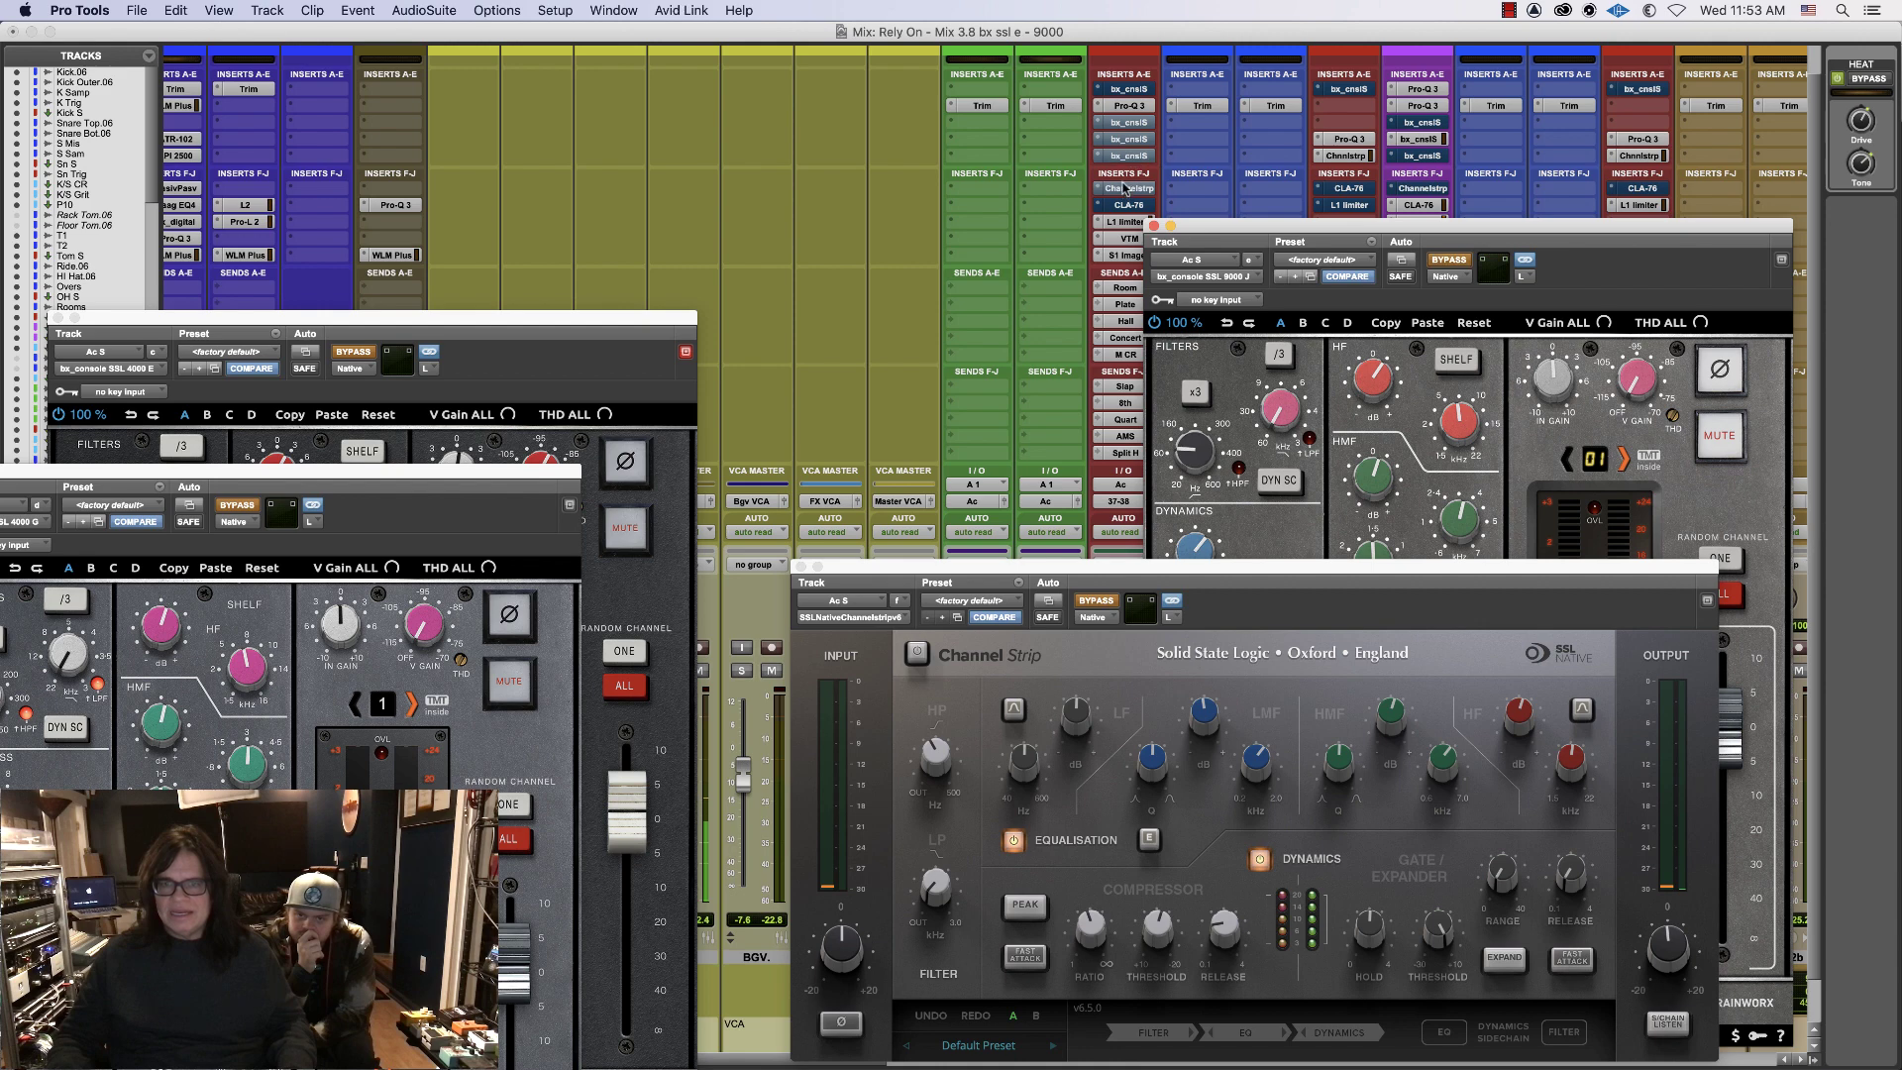
{"action": "left_click", "coordinate": [1127, 188], "text": "super"}
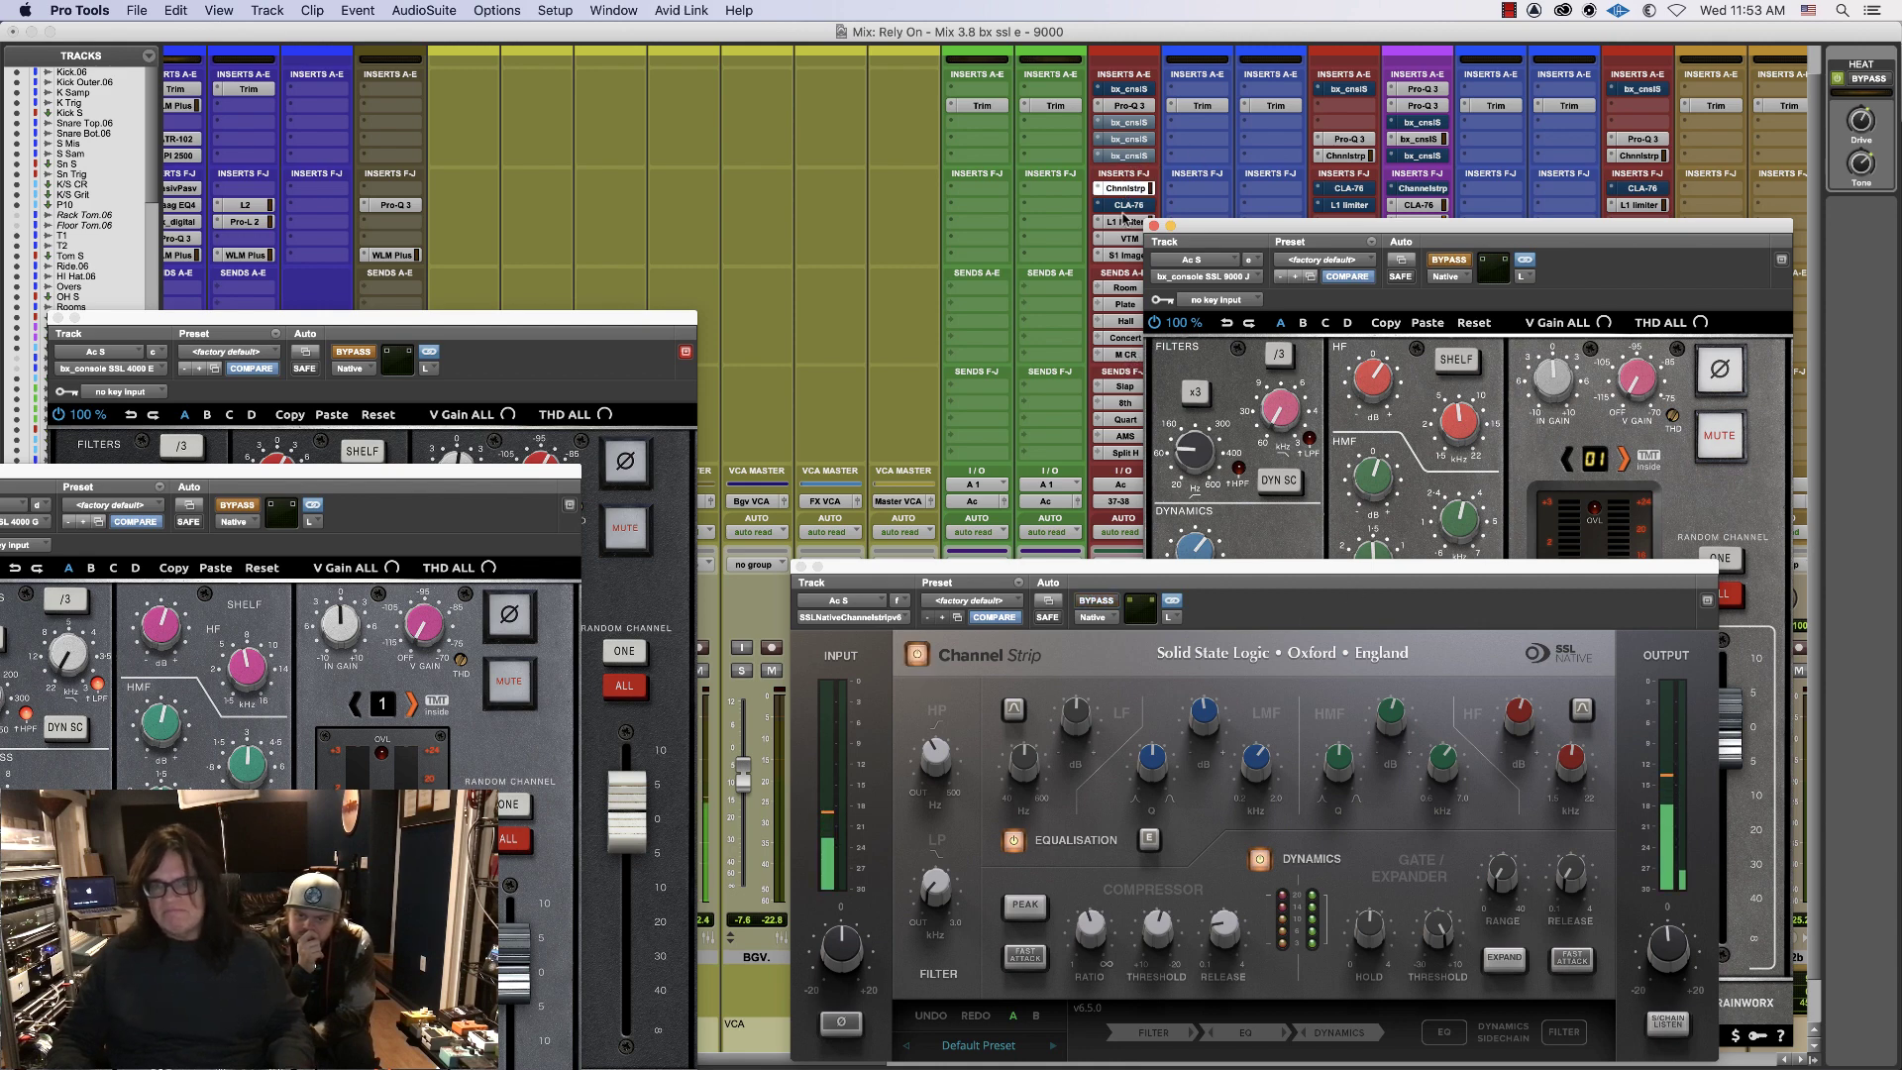
{"action": "left_click", "coordinate": [1130, 190], "text": "super"}
- Re-enable the 9000 J on Ac S, bring its window to the front and adjust its HF gain
{"action": "left_click", "coordinate": [1130, 157], "text": "super"}
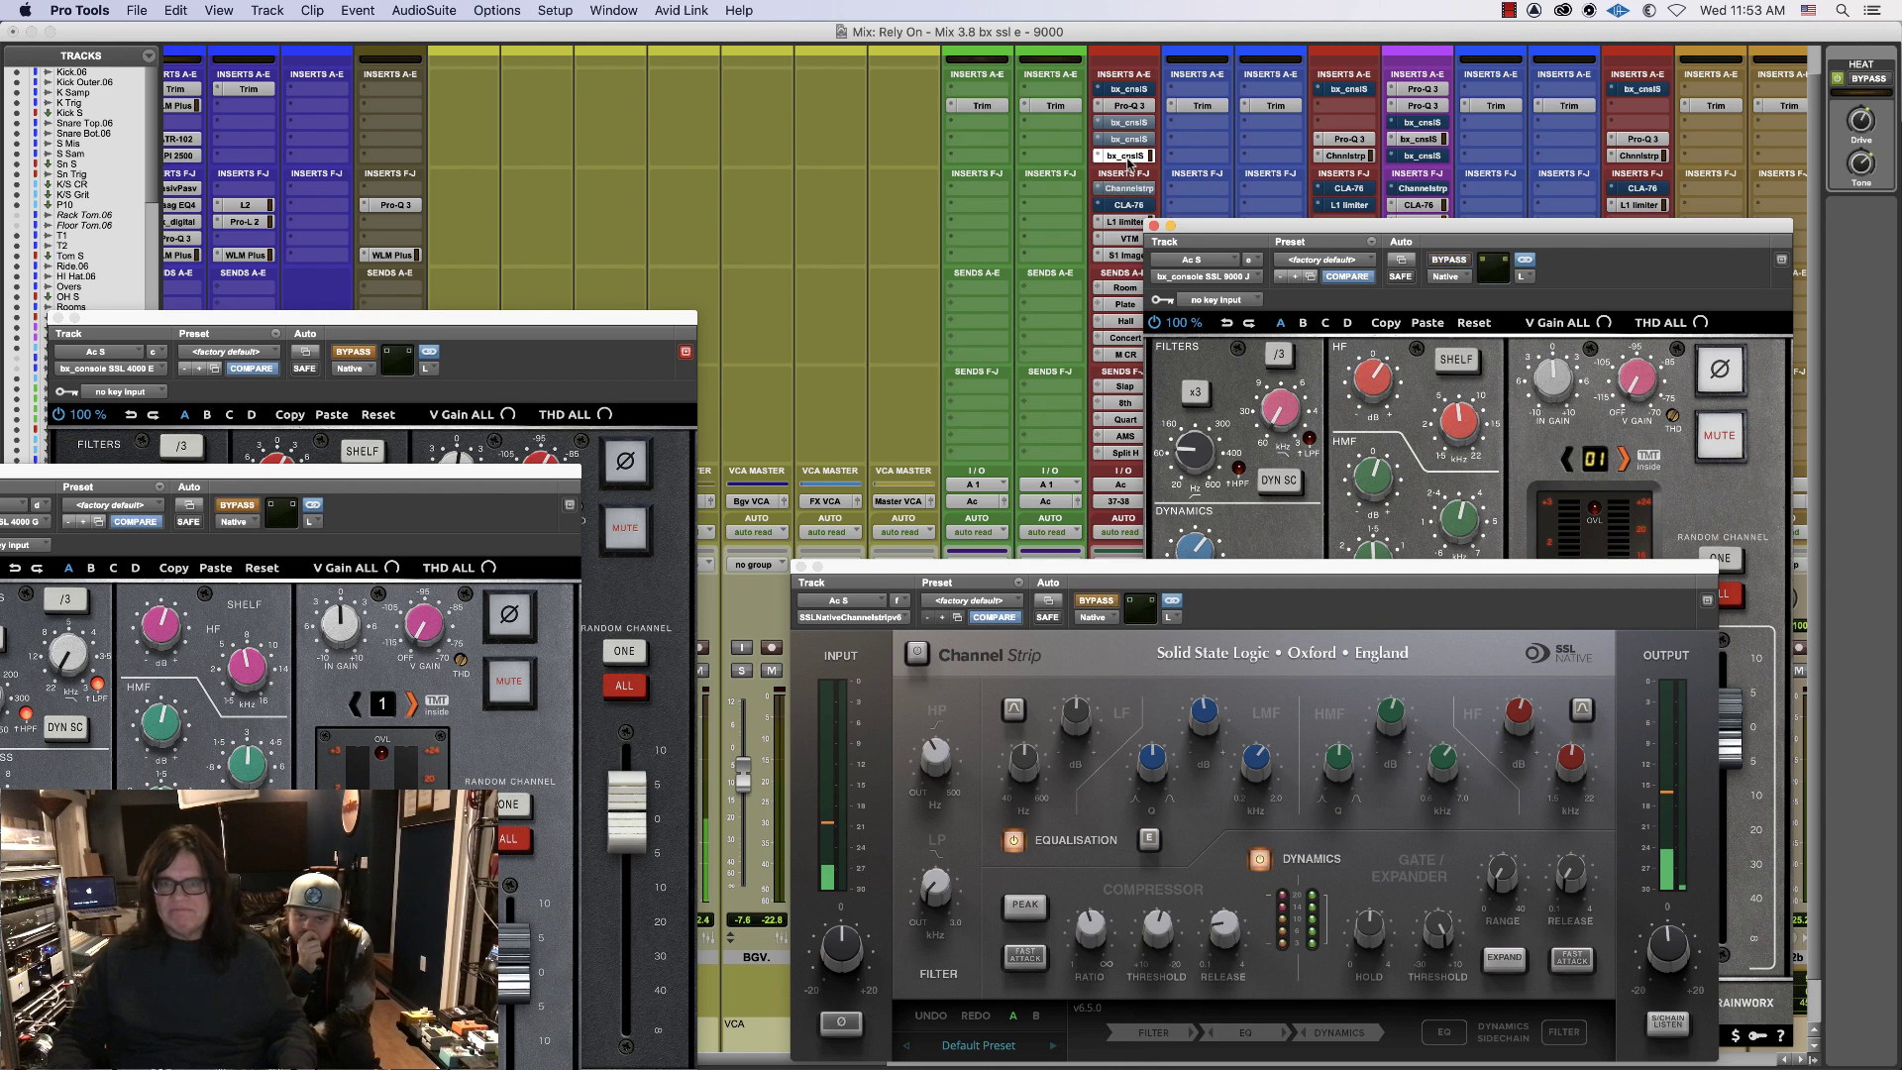
{"action": "left_click_drag", "start_coordinate": [1261, 230], "coordinate": [1249, 237]}
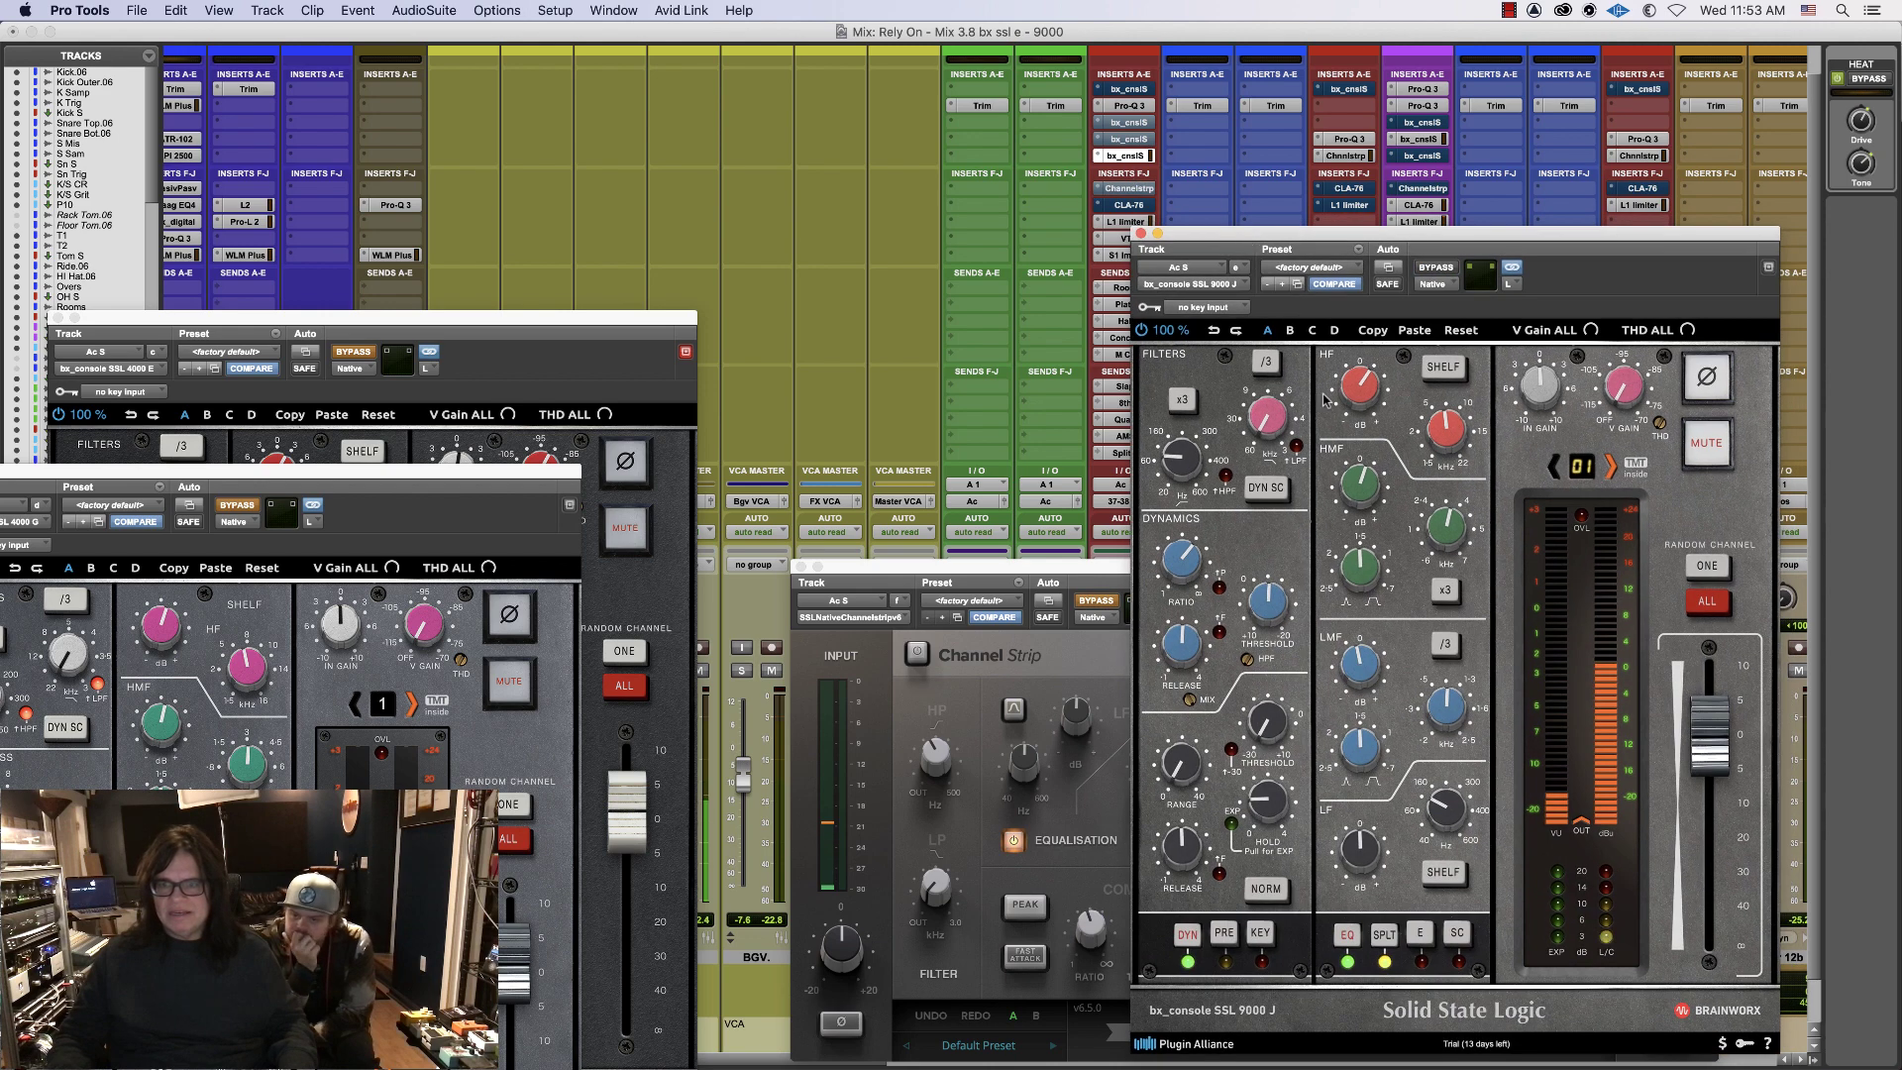
{"action": "mouse_move", "coordinate": [1345, 396]}
{"action": "scroll", "coordinate": [1345, 396], "scroll_direction": "up", "scroll_amount": 4}
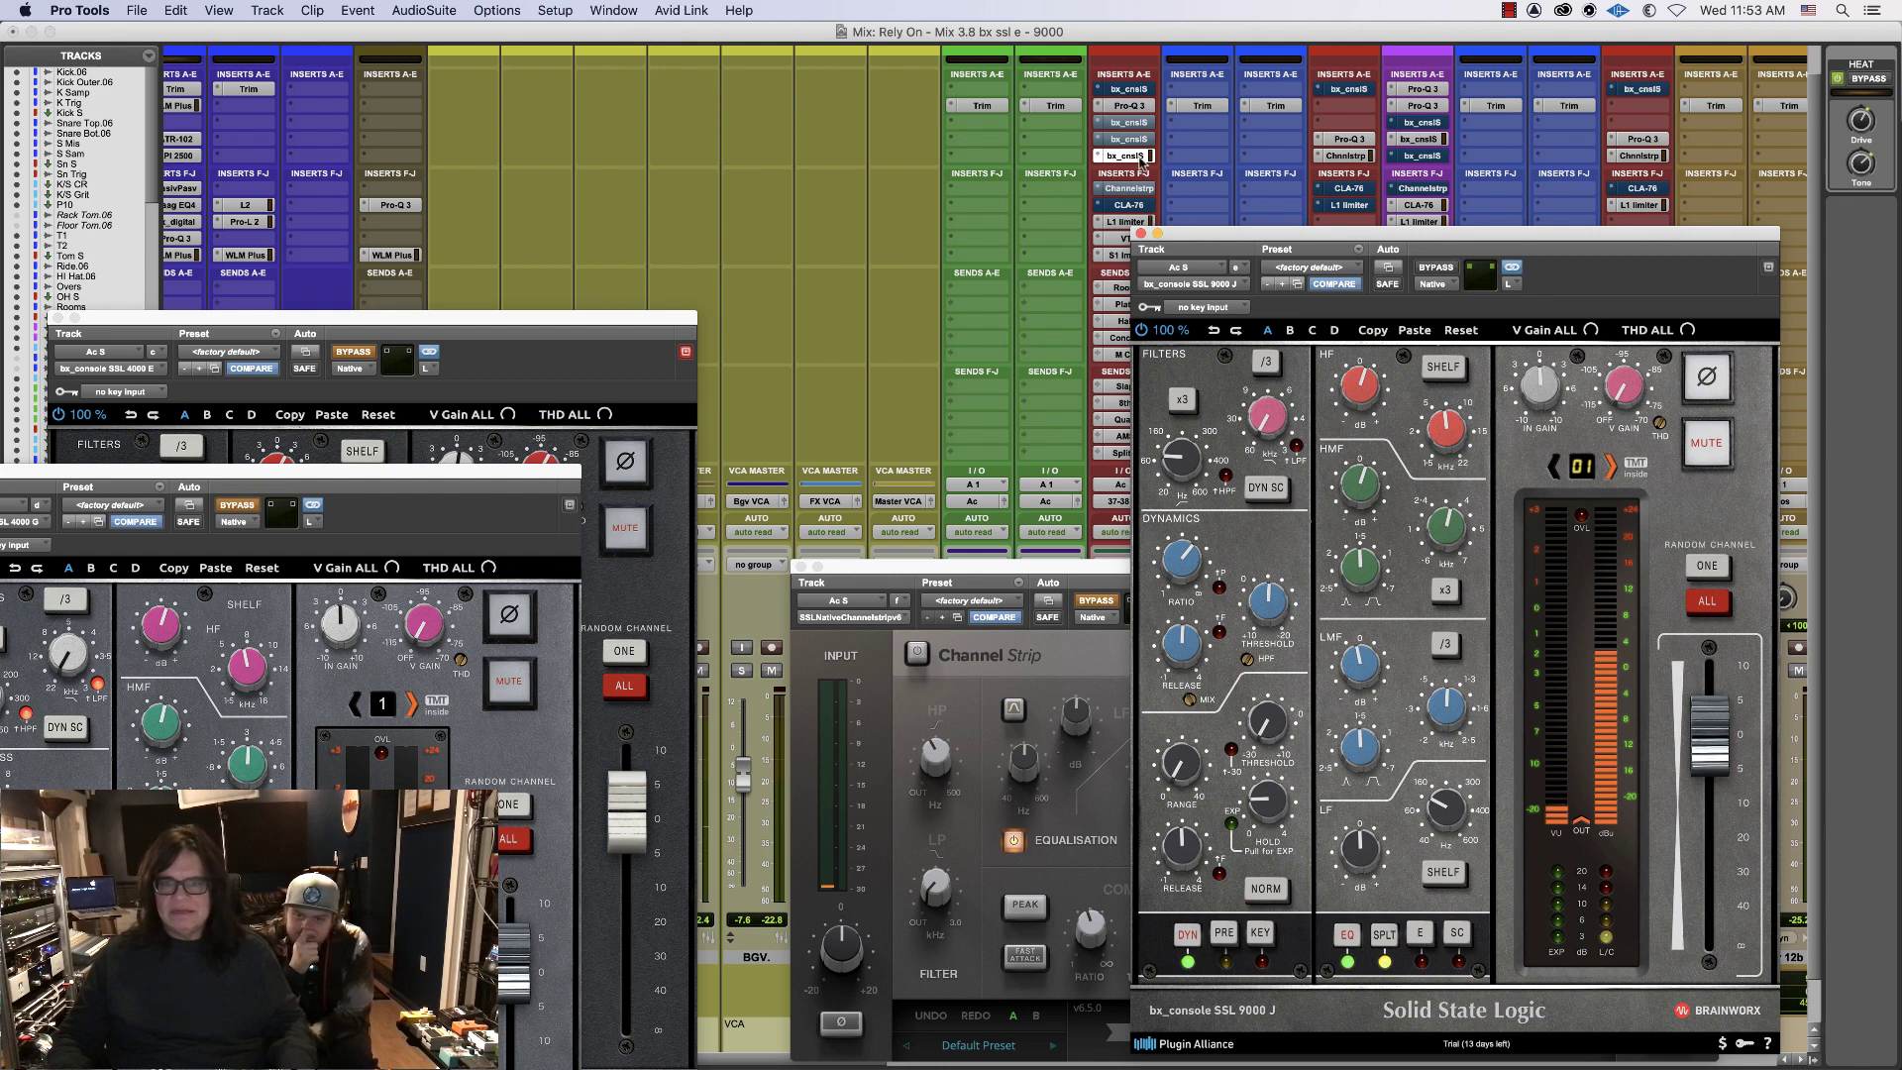
- Switch Ac S to the SSL 4000 E, move its window over the 9000 J and compare the track with it bypassed and active
{"action": "left_click", "coordinate": [1124, 122]}
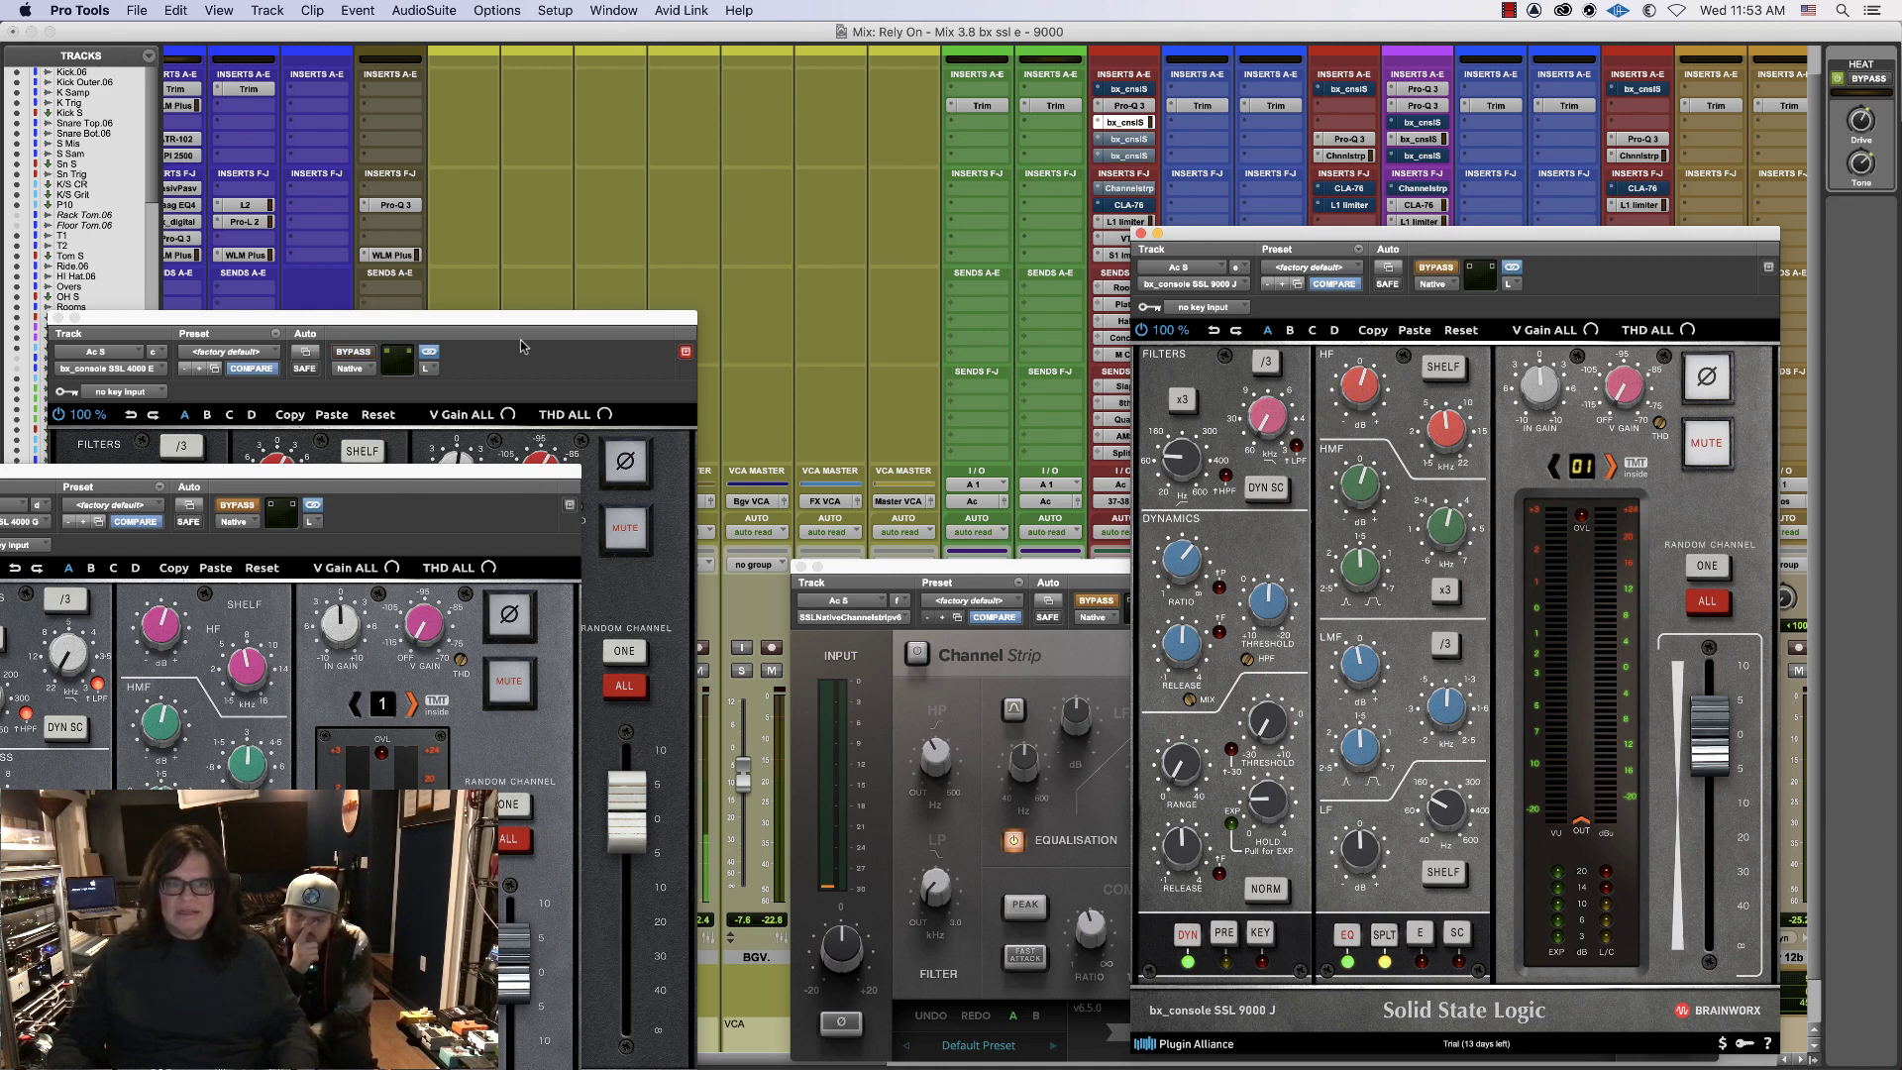
{"action": "left_click_drag", "start_coordinate": [532, 322], "coordinate": [1632, 277]}
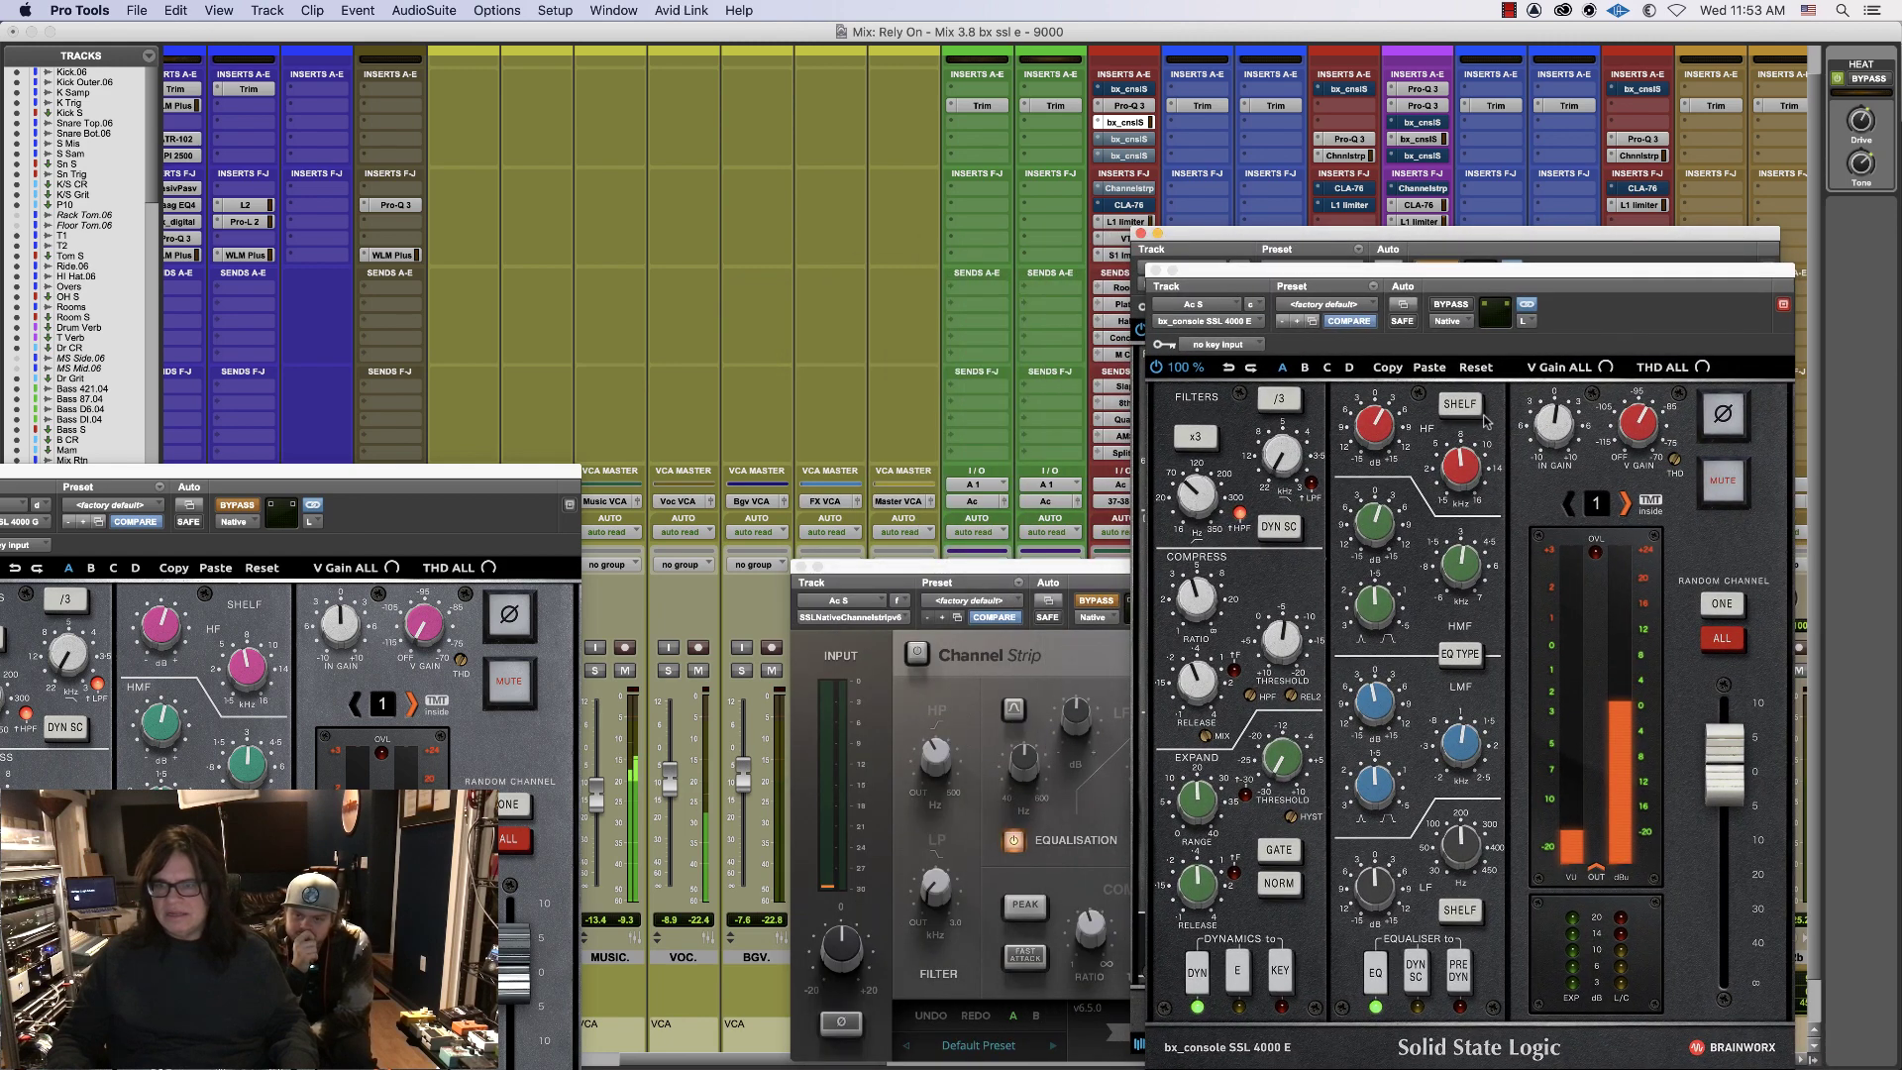
{"action": "left_click", "coordinate": [1387, 428]}
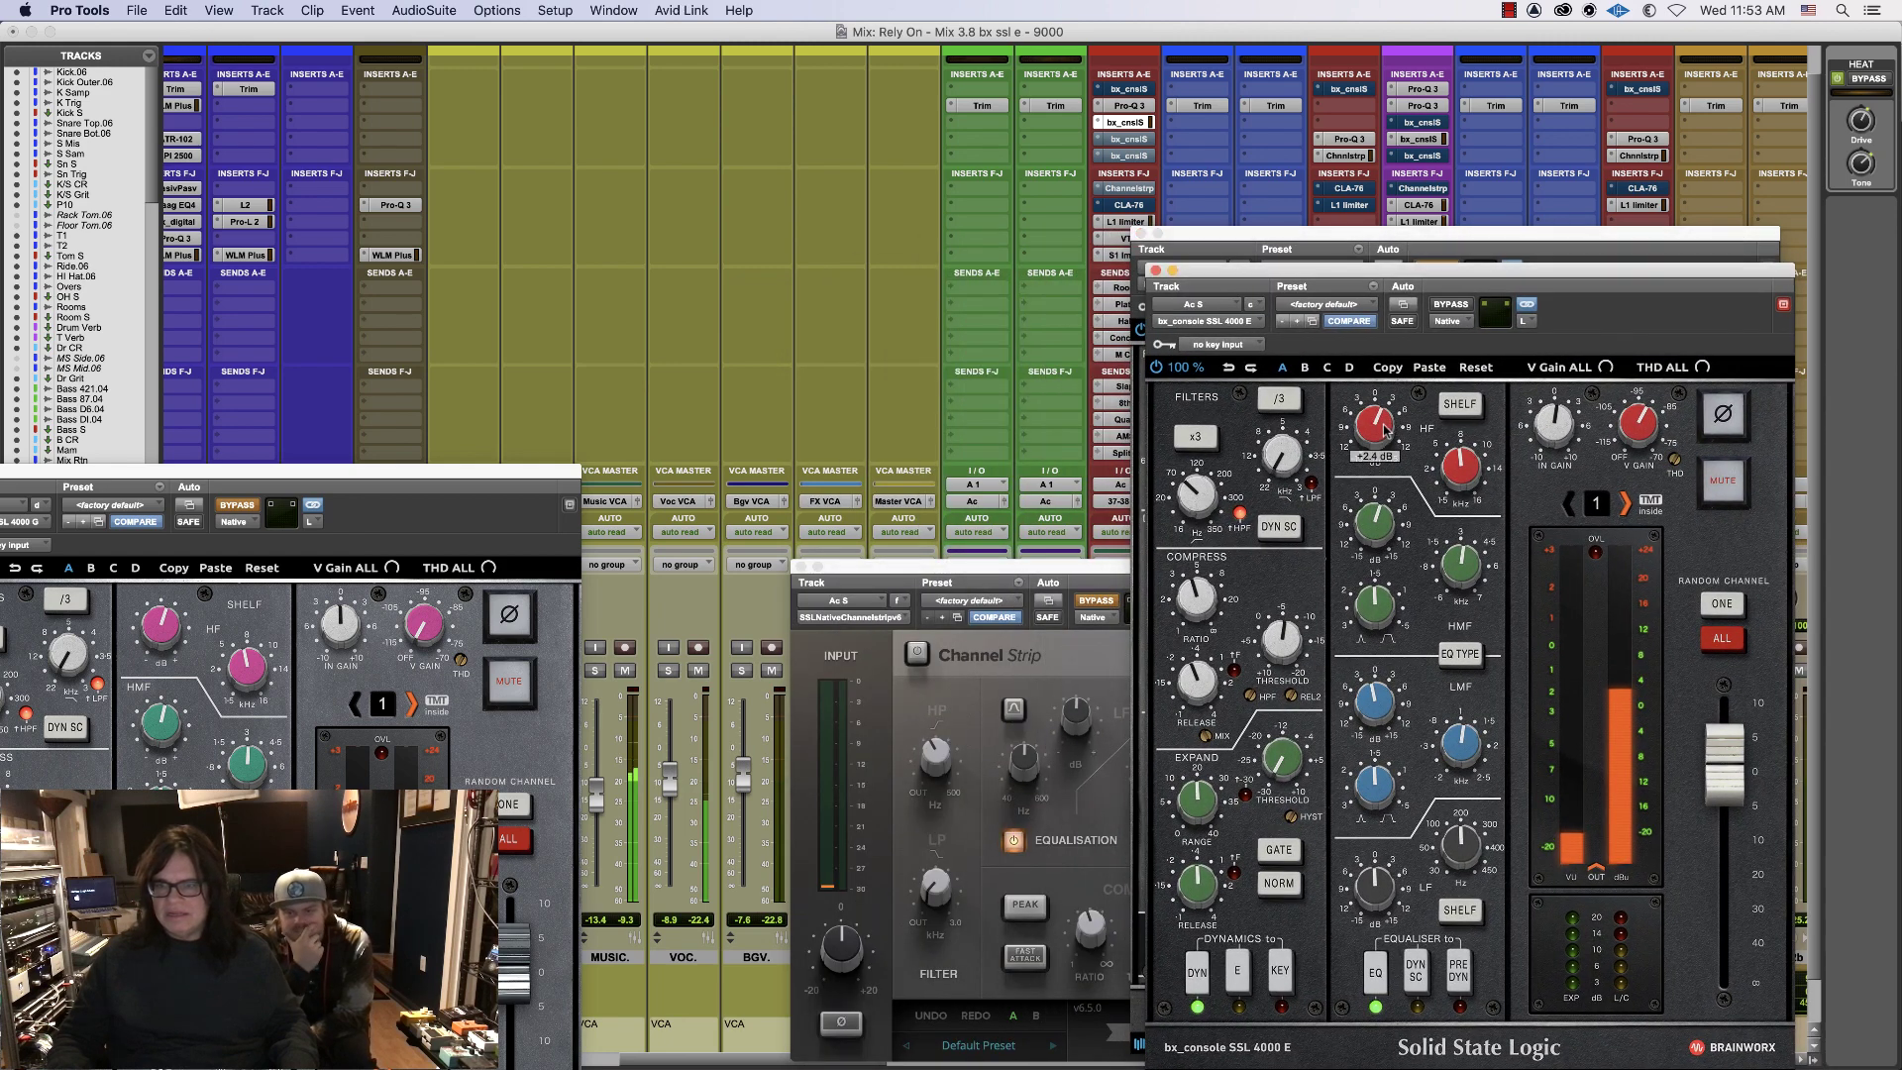
{"action": "left_click", "coordinate": [1142, 126], "text": "super"}
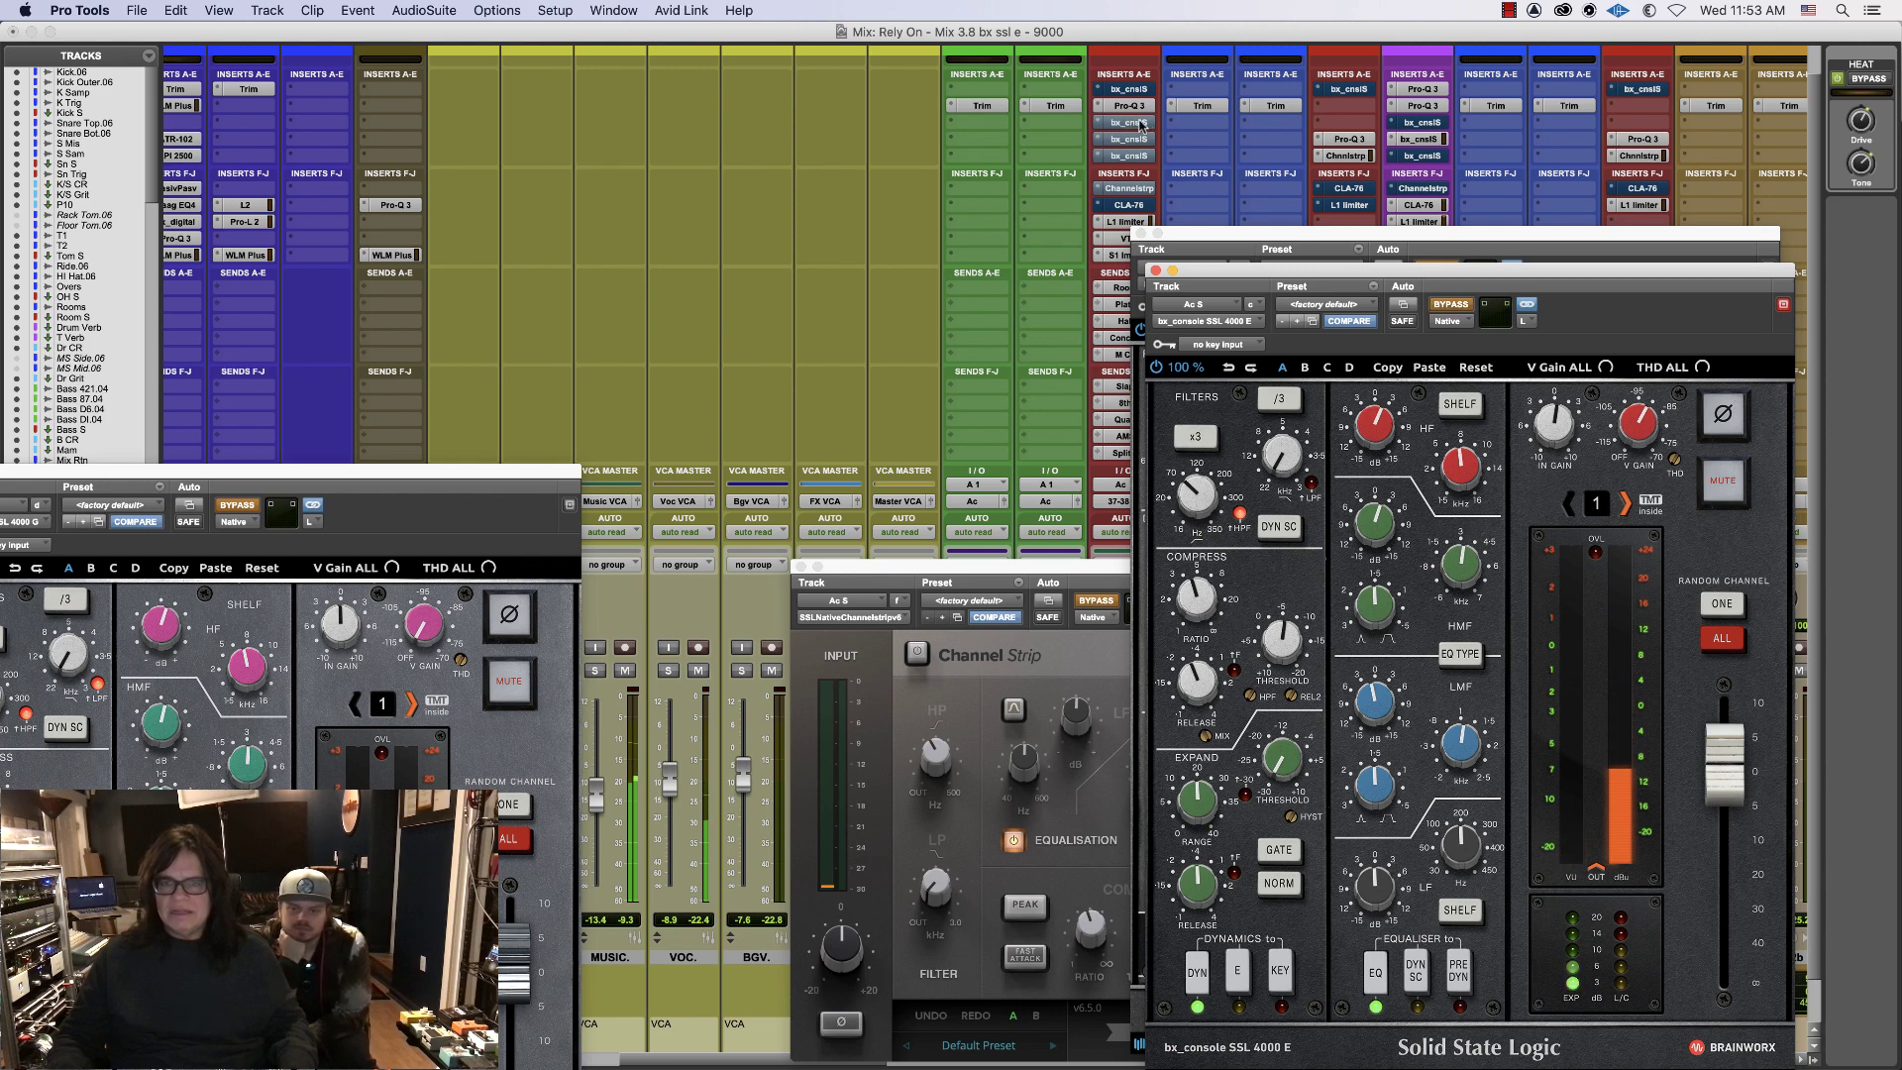
{"action": "left_click", "coordinate": [1143, 126], "text": "super"}
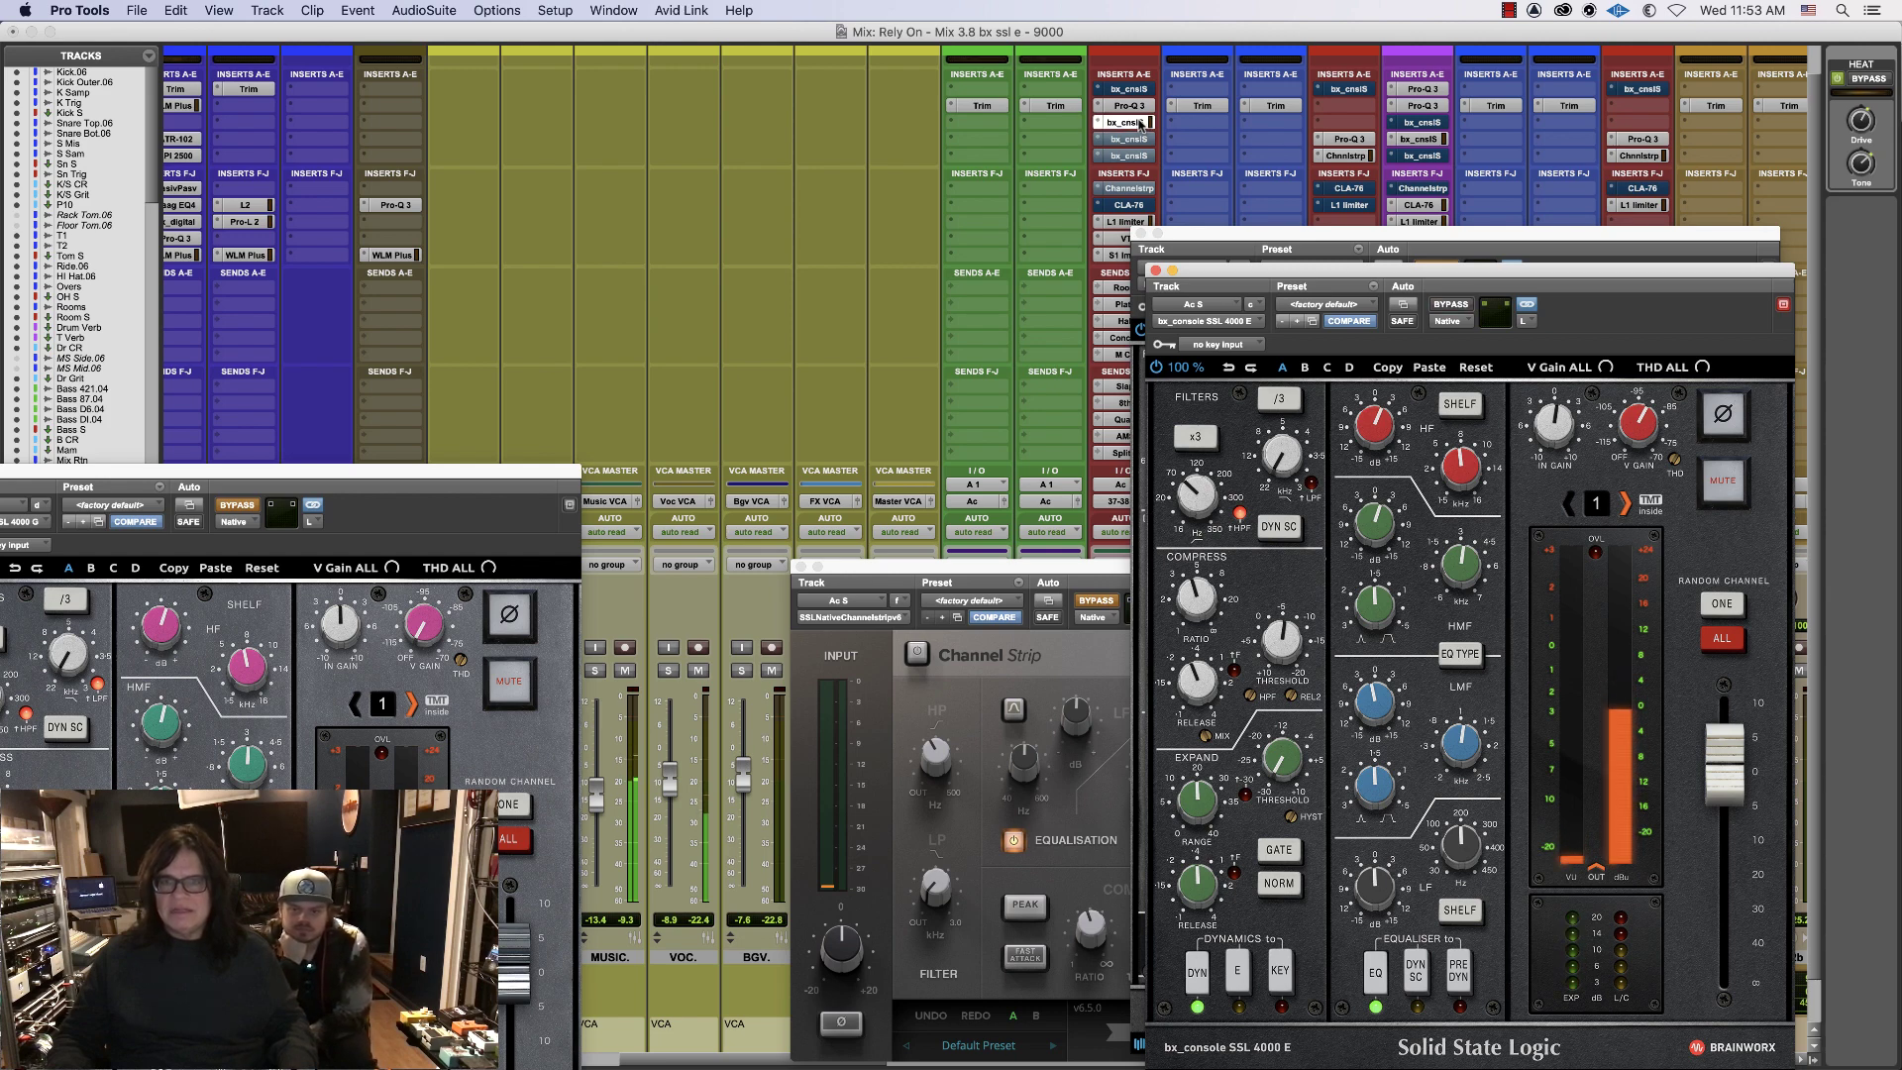
- Switch Ac S from the 4000 E to the Native Channelstrip, shift its window and bring the 4000 E window back to the front
{"action": "left_click", "coordinate": [1142, 125], "text": "super"}
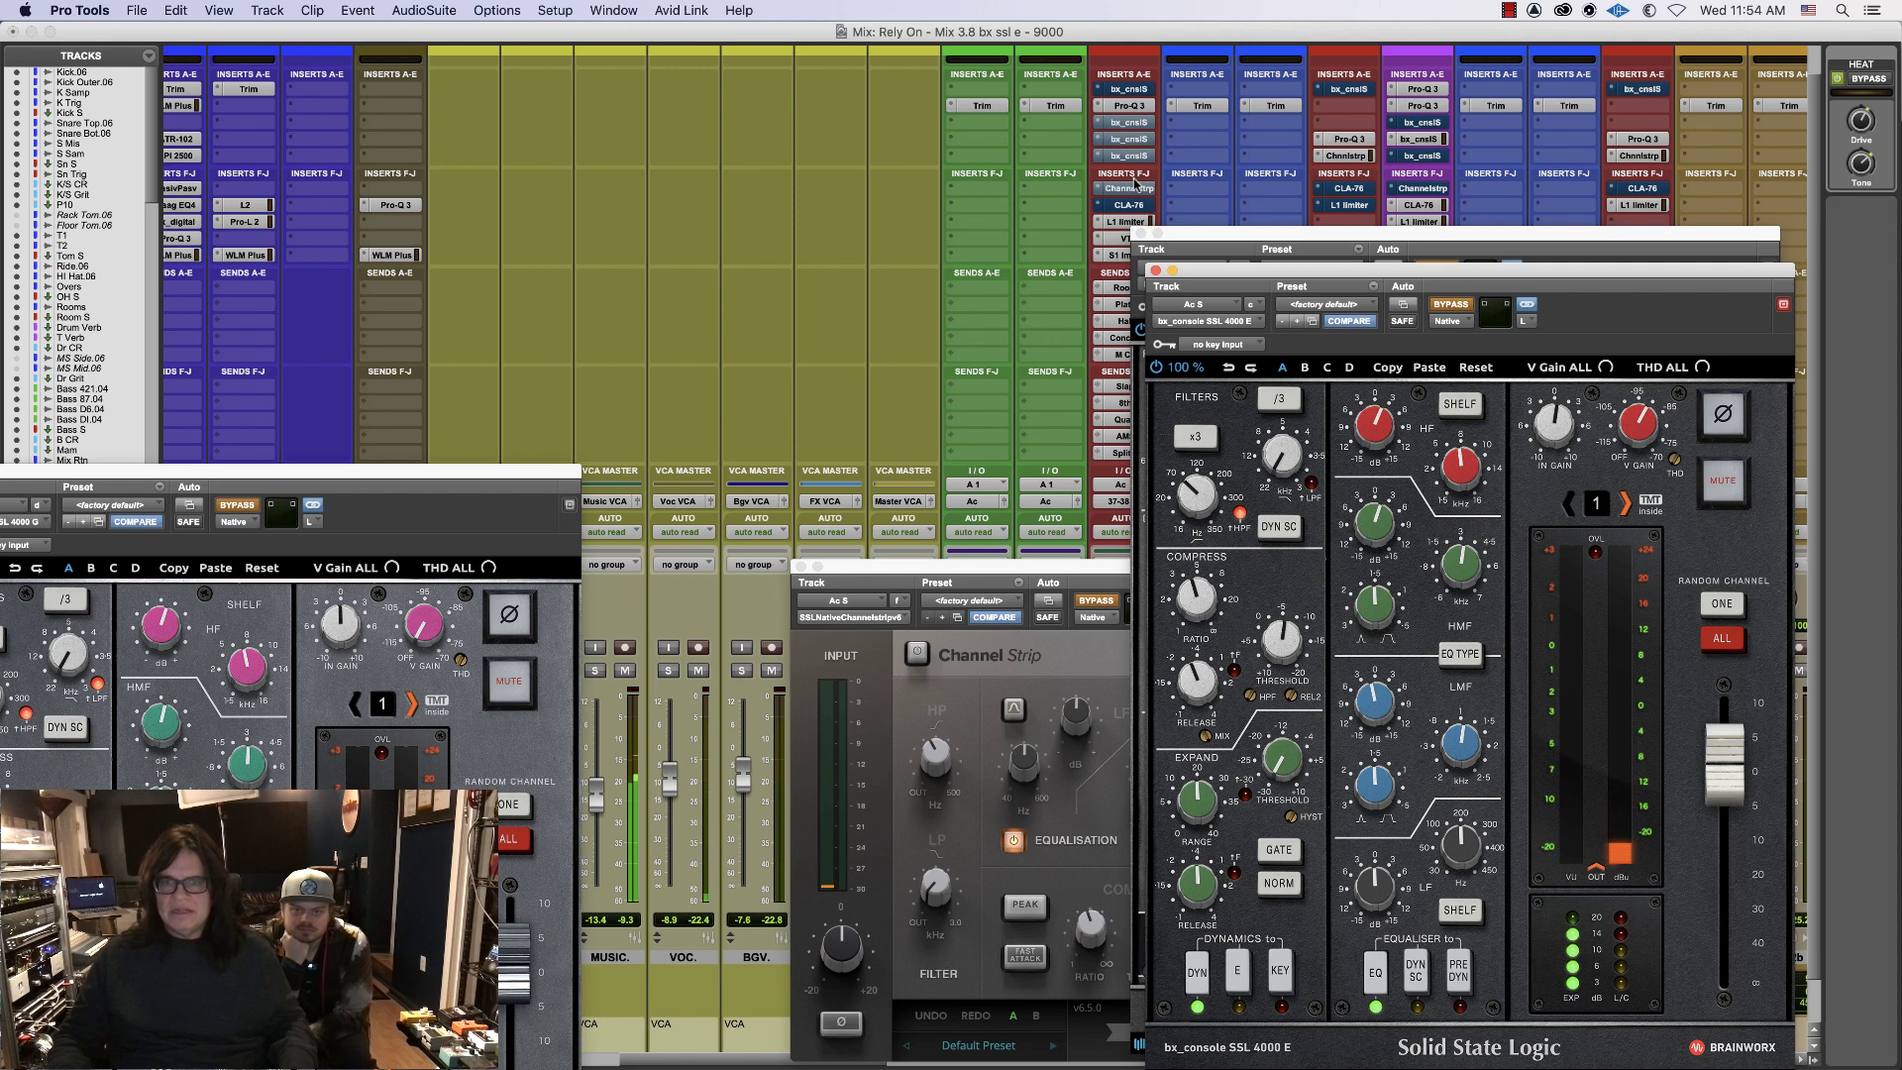
{"action": "left_click", "coordinate": [1137, 188], "text": "super"}
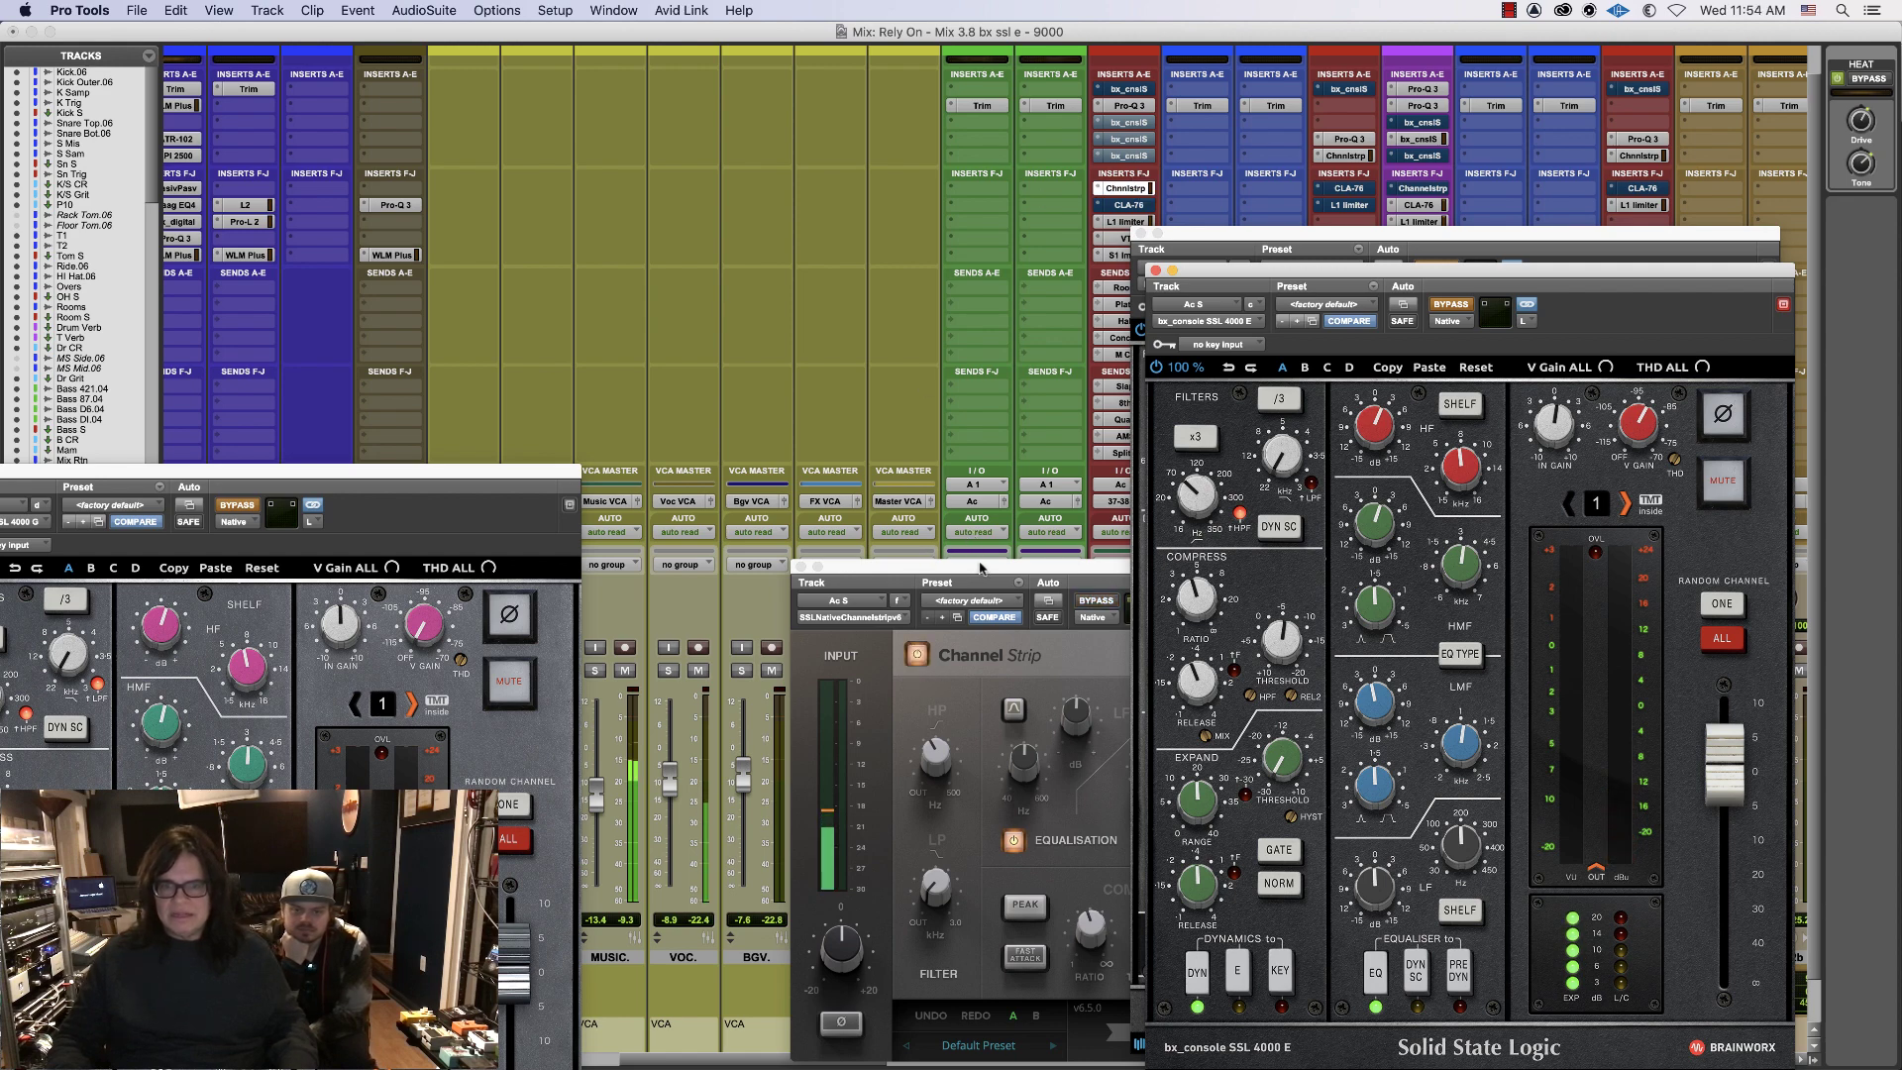
{"action": "left_click_drag", "start_coordinate": [981, 568], "coordinate": [909, 546]}
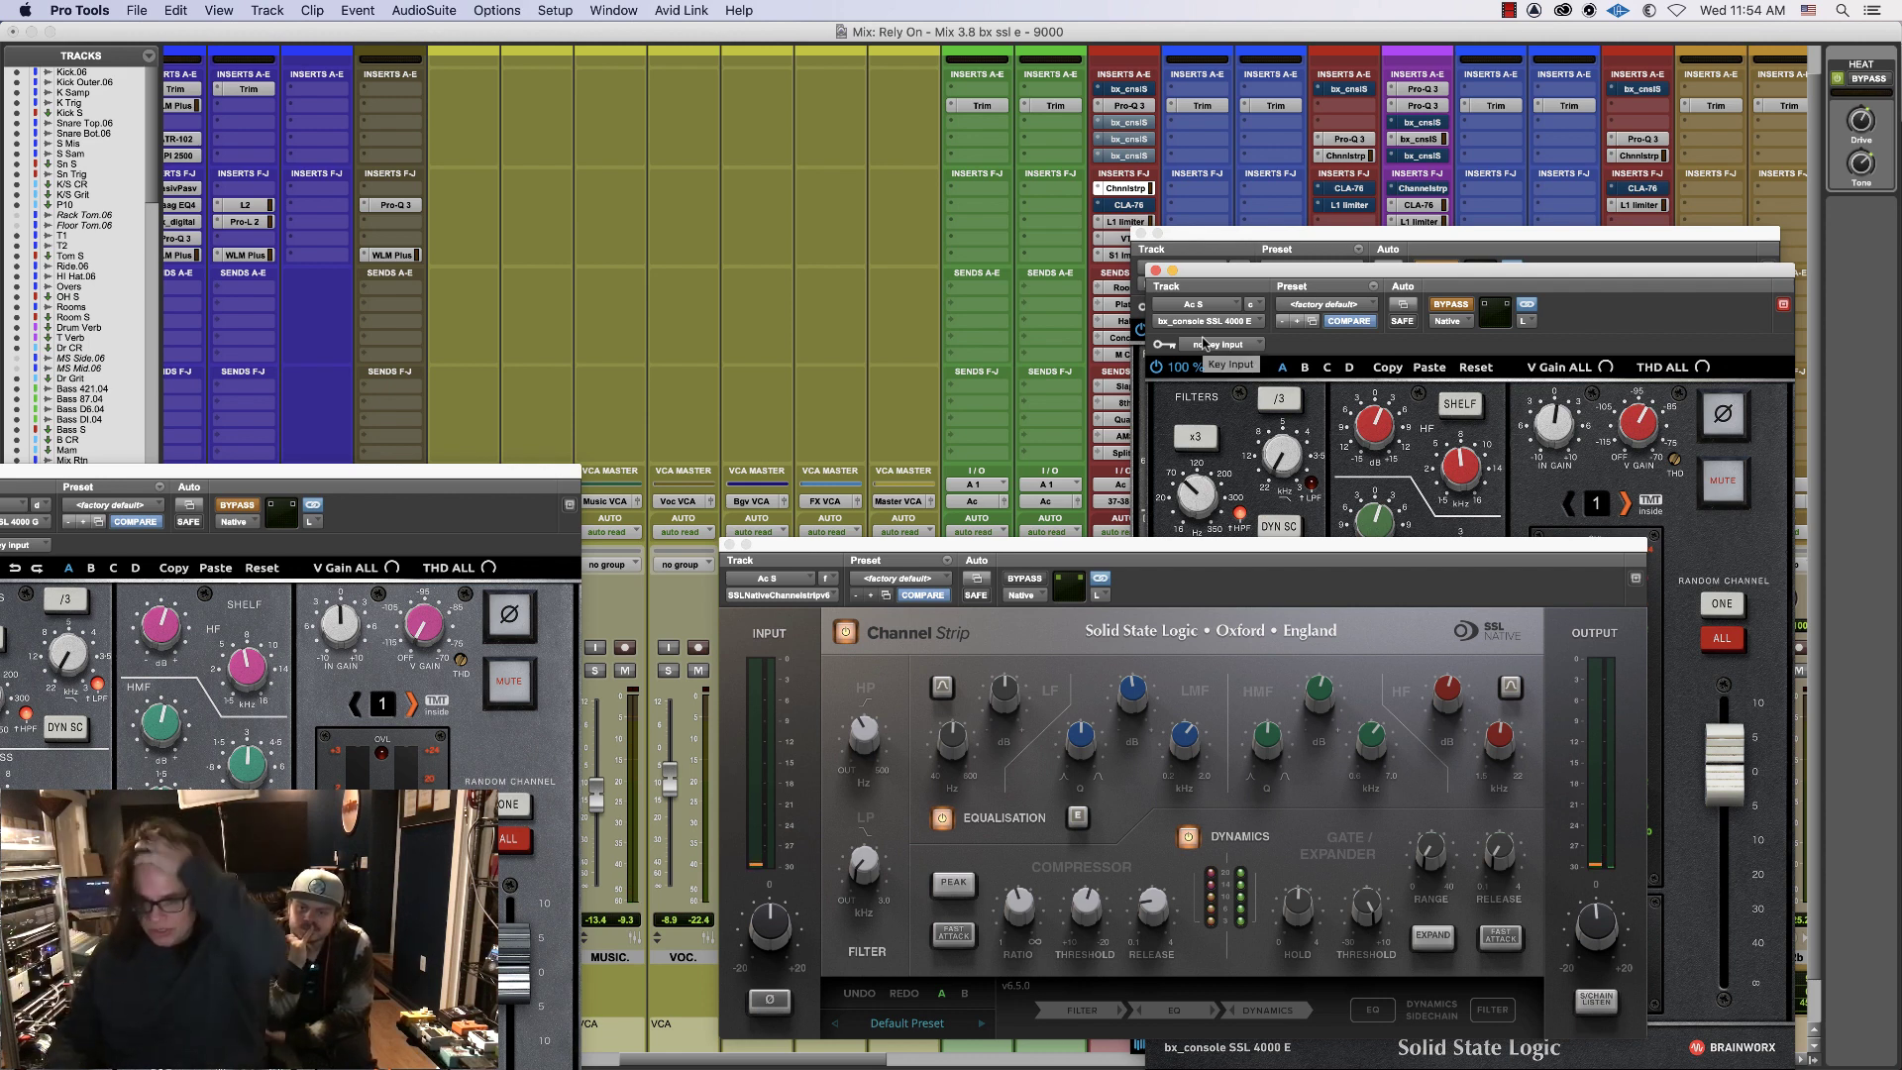
{"action": "left_click", "coordinate": [1597, 275]}
{"action": "left_click_drag", "start_coordinate": [1597, 275], "coordinate": [1590, 284]}
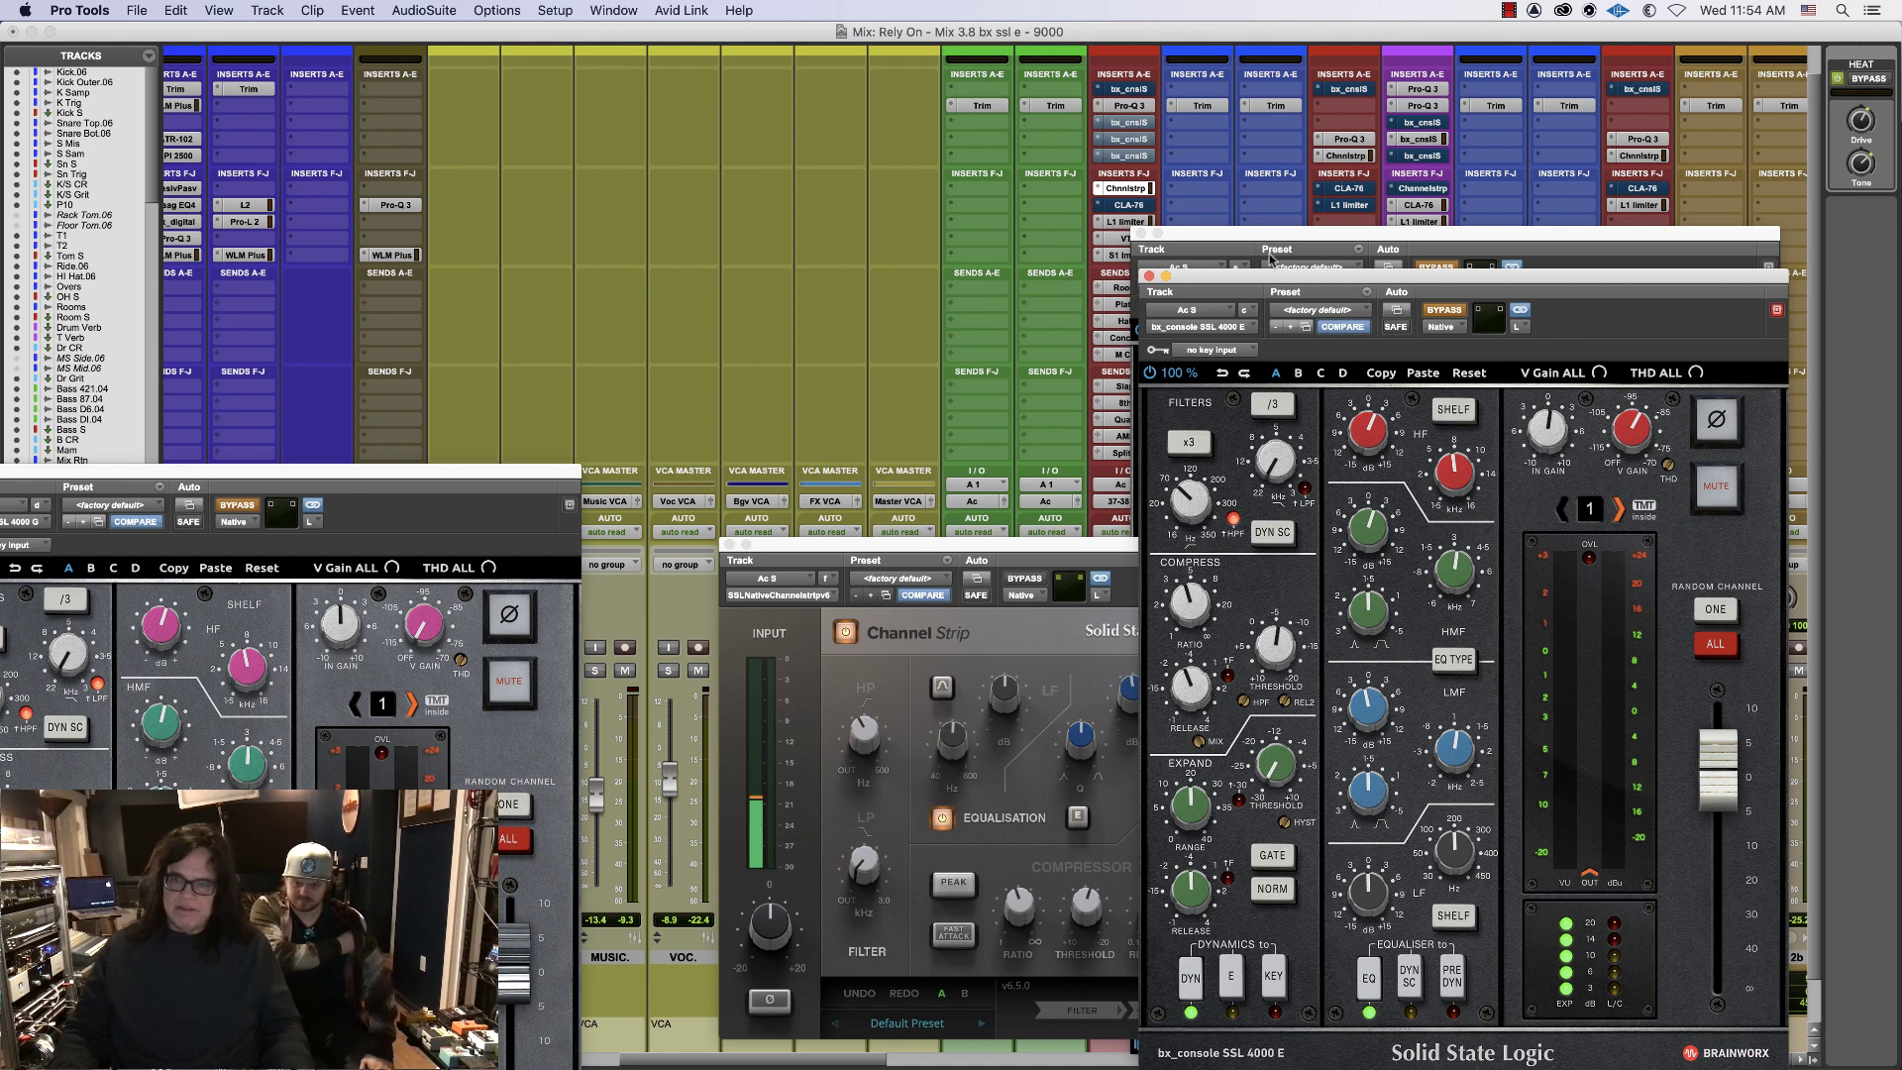
- Switch Ac S back to the 4000 E, turn its expander range fully down and move the 4000 G window up to show its dynamics
{"action": "left_click", "coordinate": [1140, 190], "text": "super"}
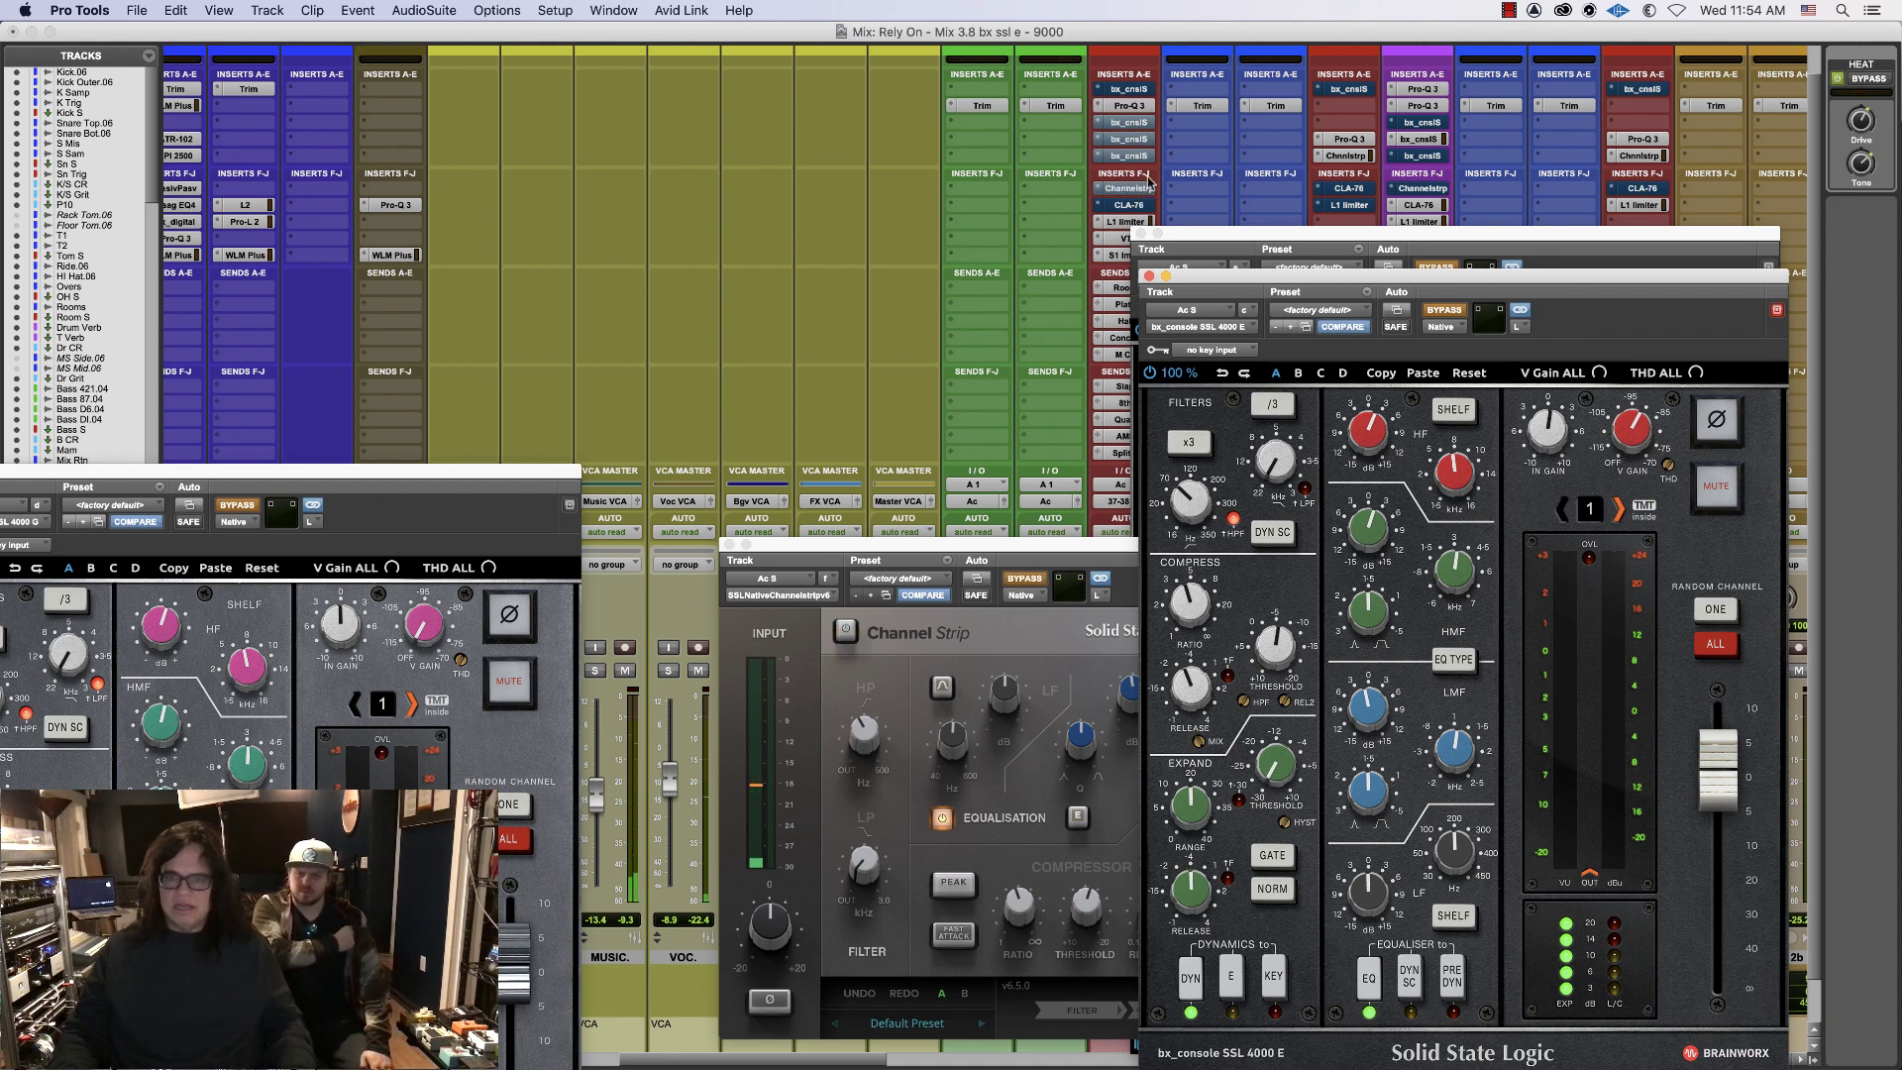
{"action": "left_click", "coordinate": [1133, 124], "text": "super"}
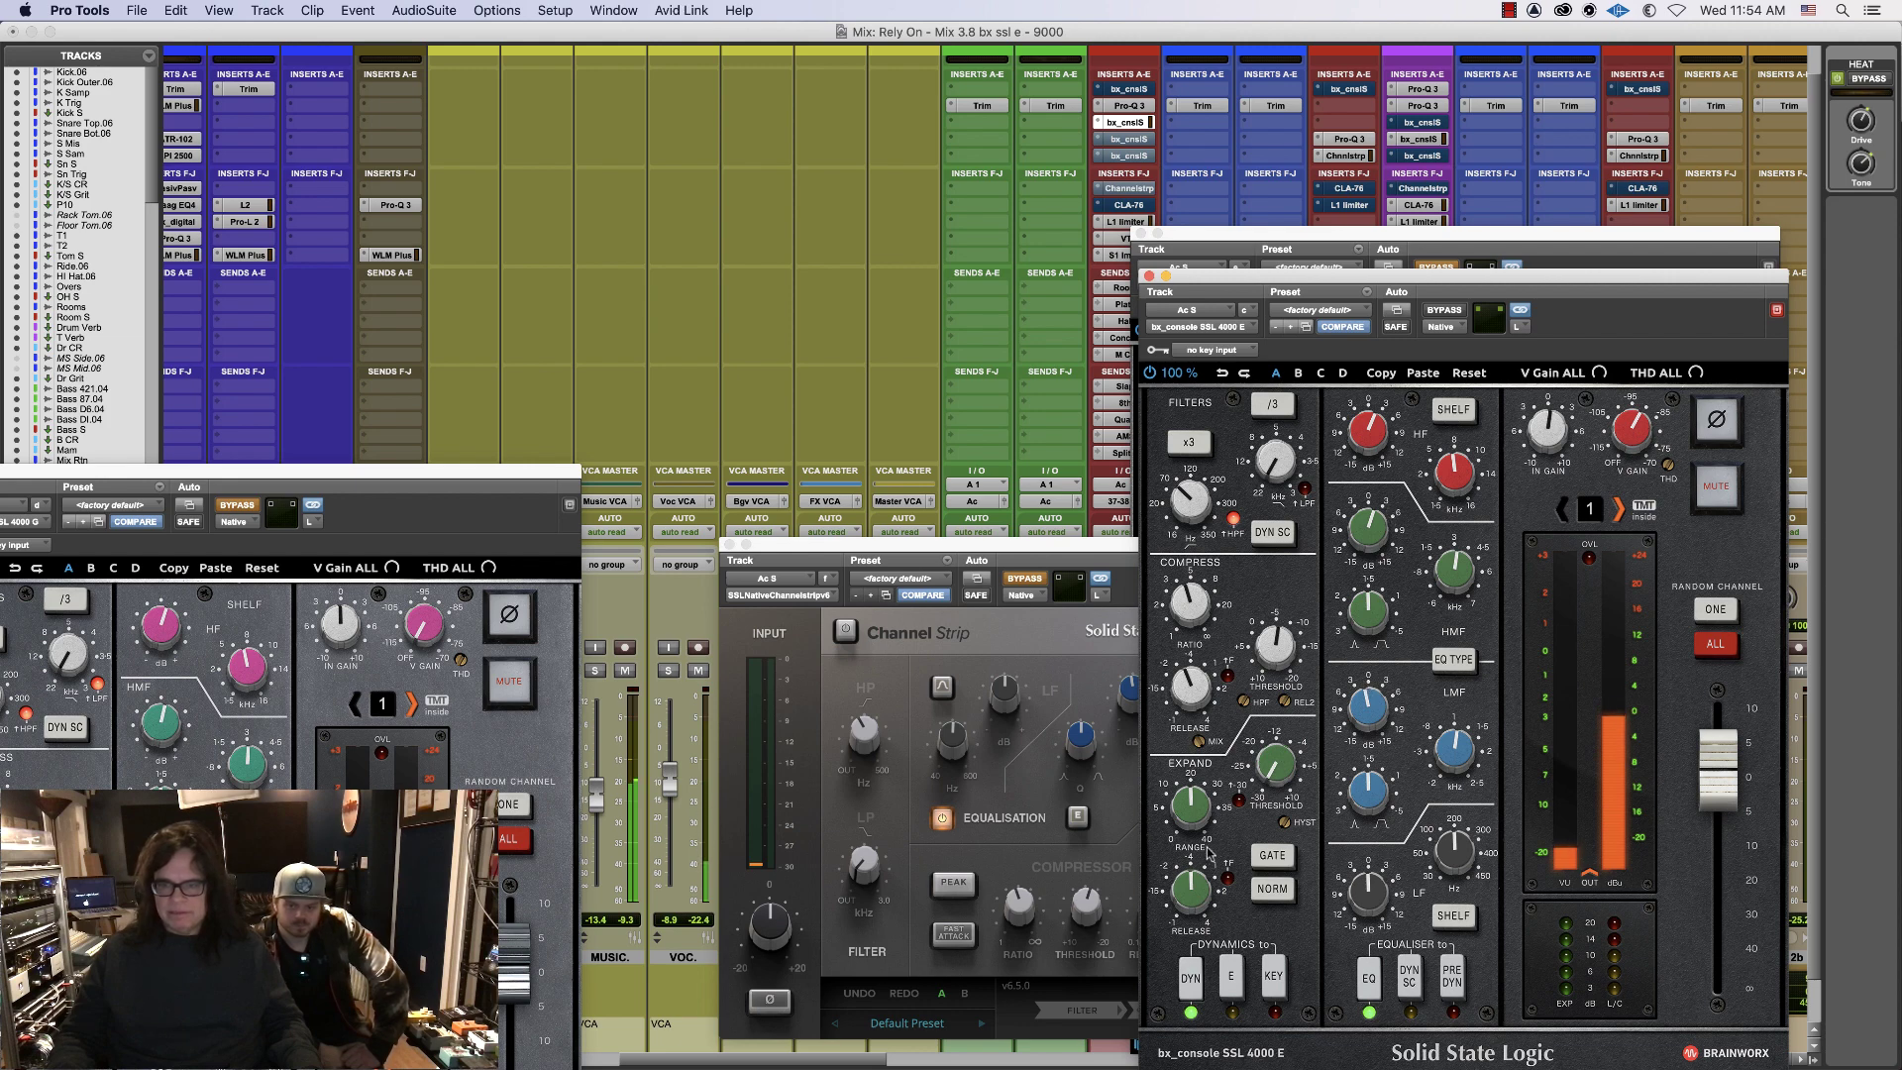
{"action": "left_click_drag", "start_coordinate": [1191, 805], "coordinate": [1167, 963]}
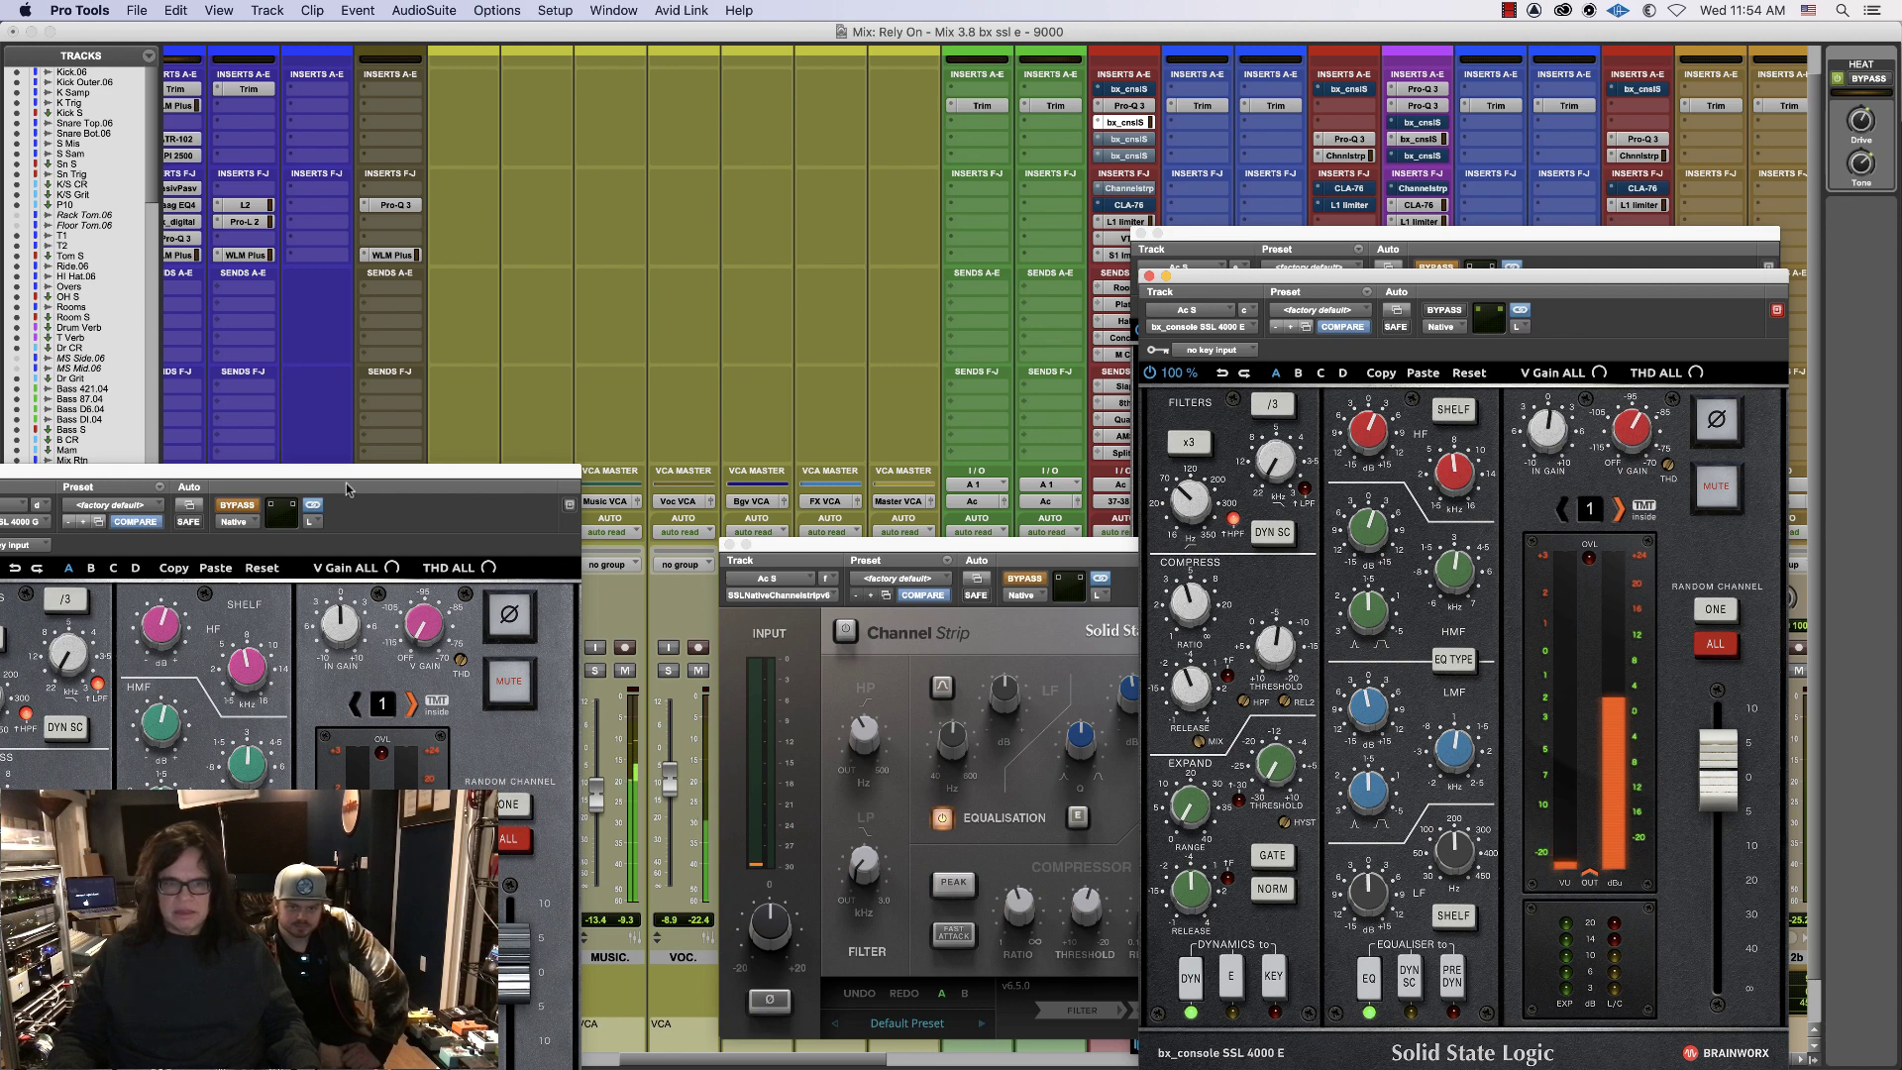
{"action": "left_click_drag", "start_coordinate": [351, 477], "coordinate": [589, 134]}
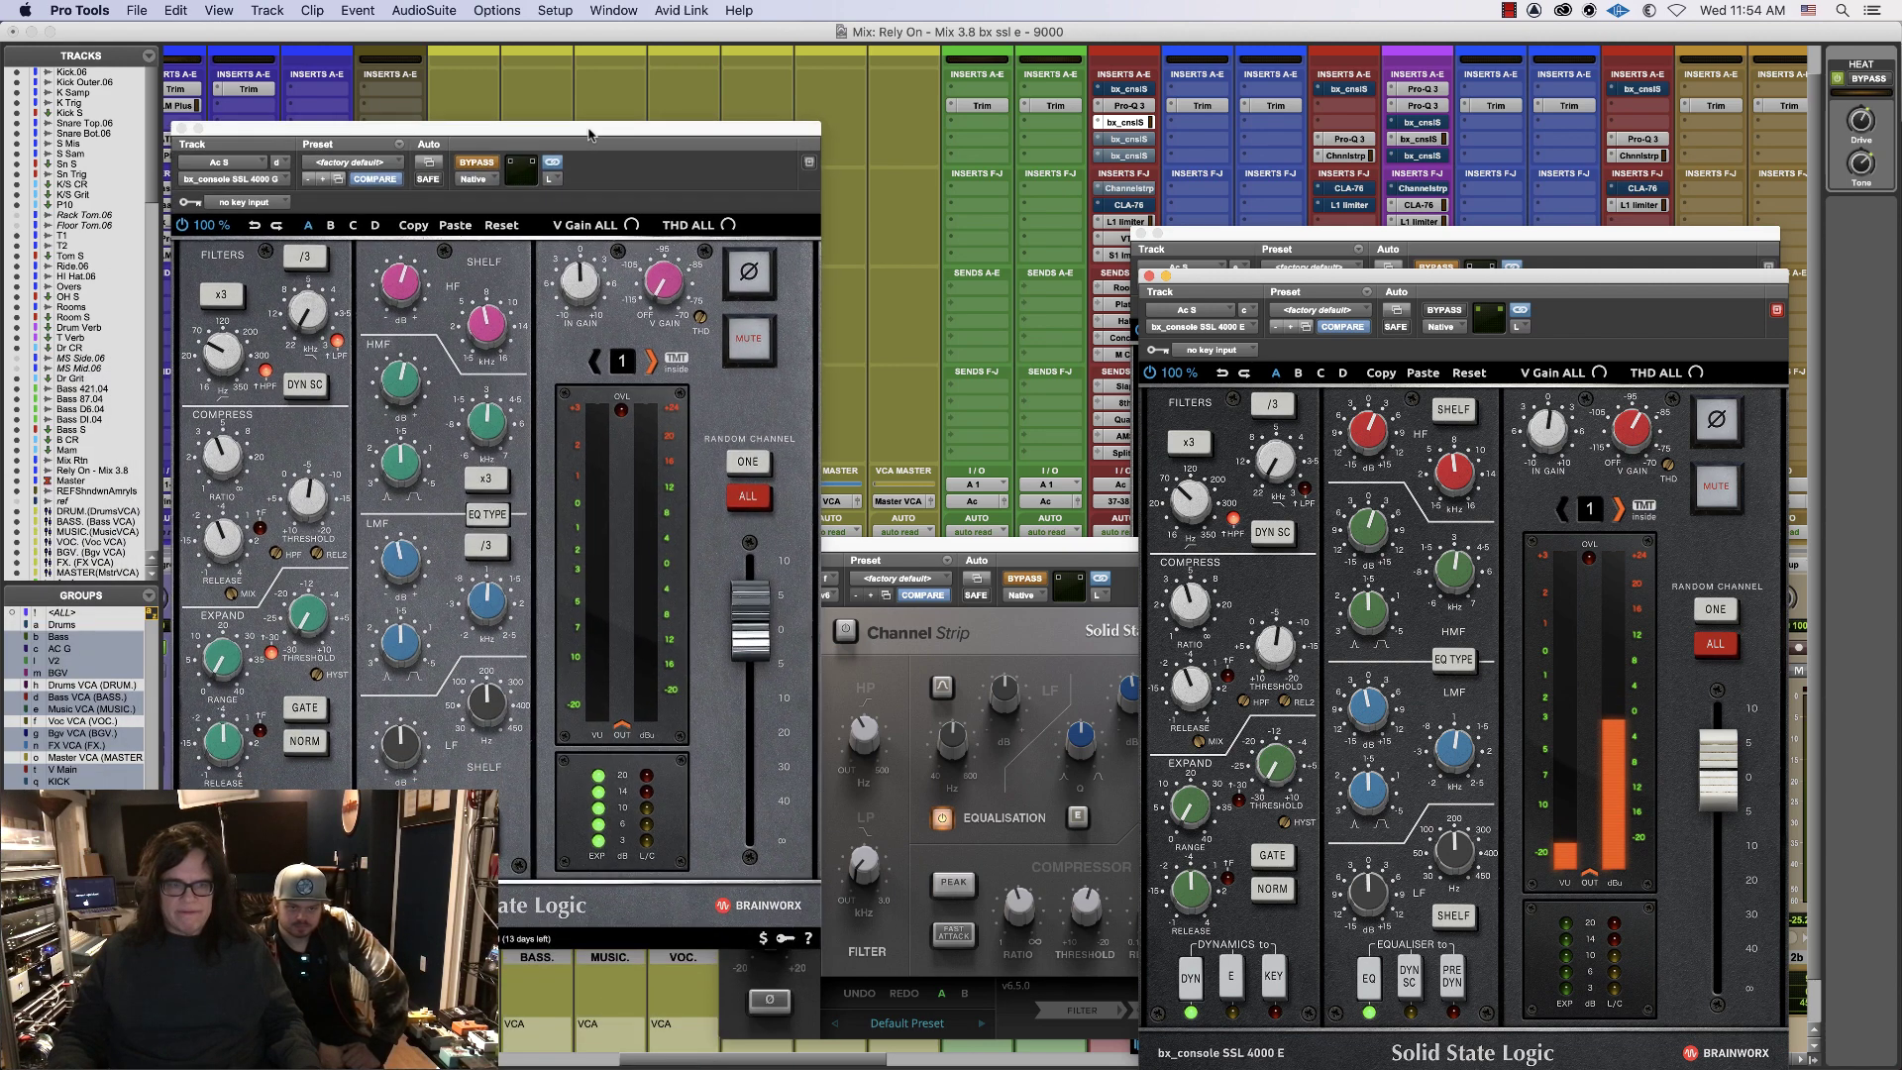
{"action": "left_click", "coordinate": [291, 705]}
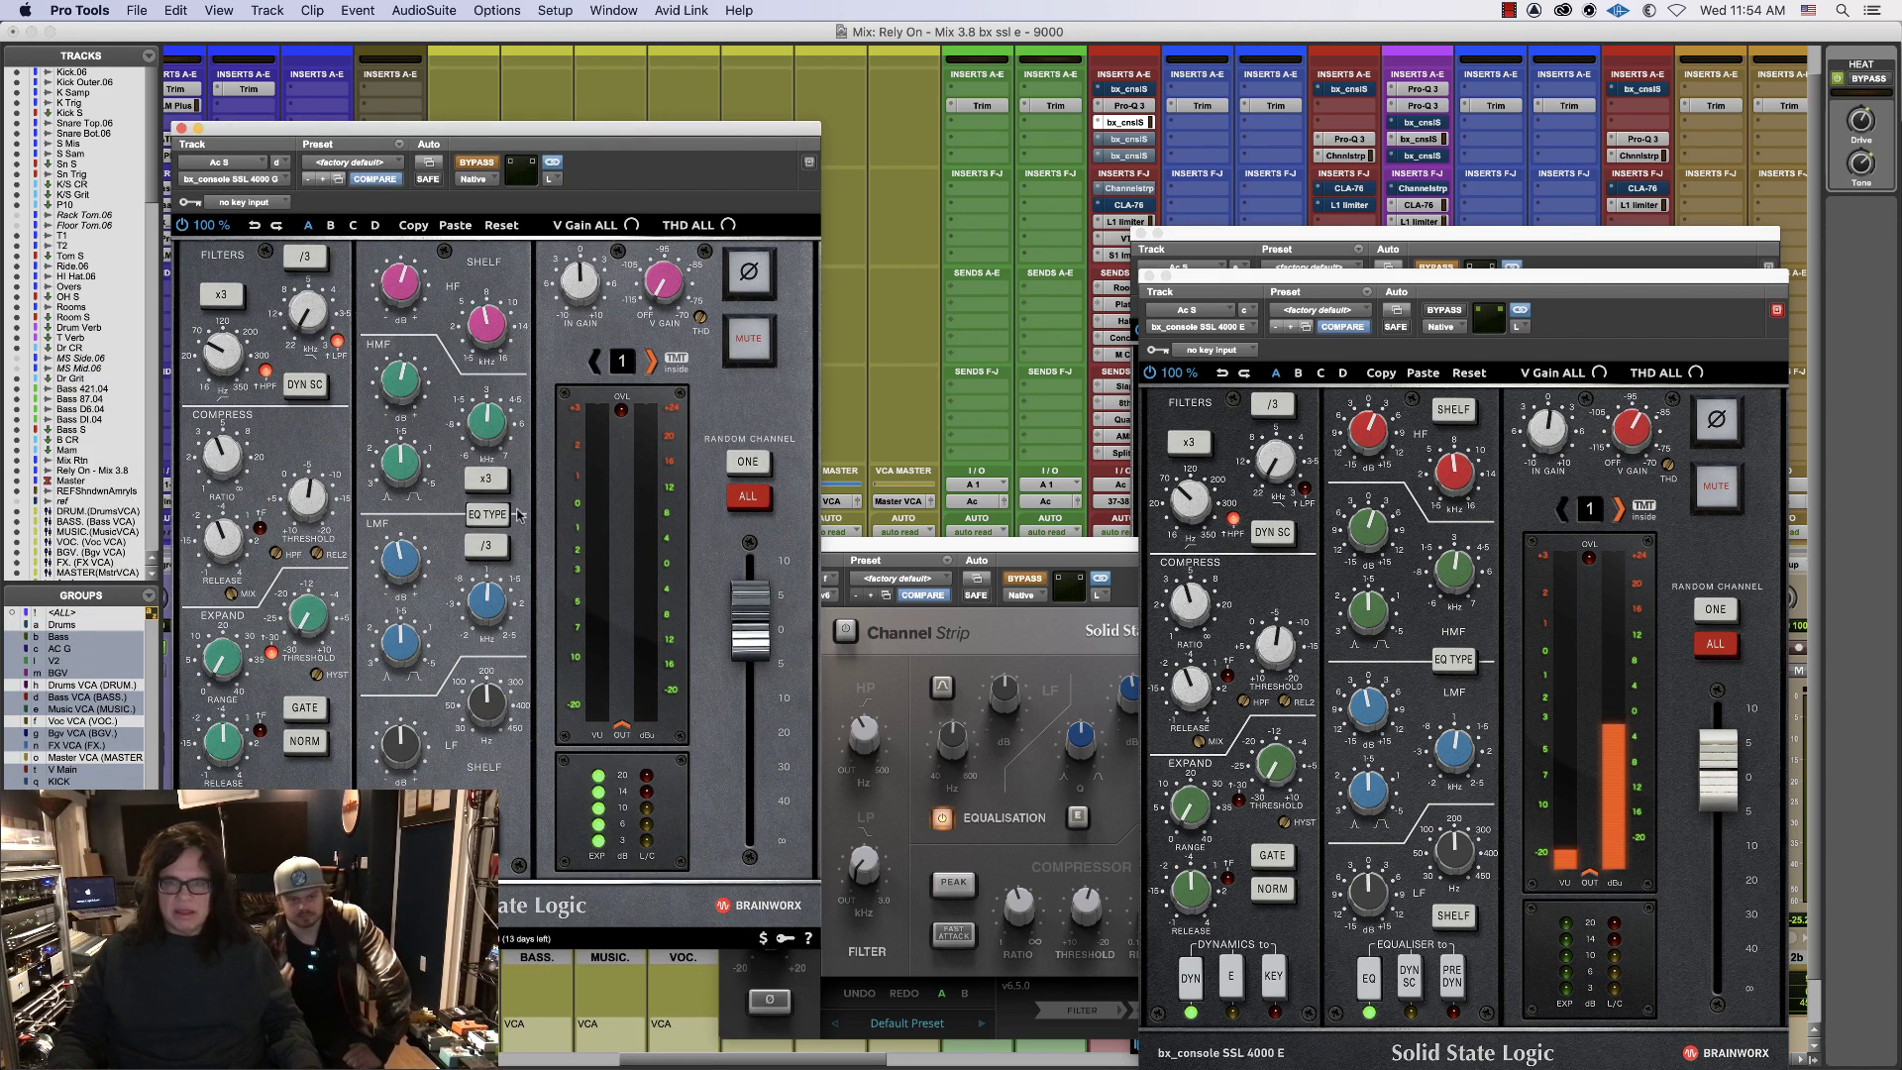
- Switch Ac S to the Native Channelstrip, check its HF and HMF gain settings up front and close its window
{"action": "left_click", "coordinate": [1123, 188]}
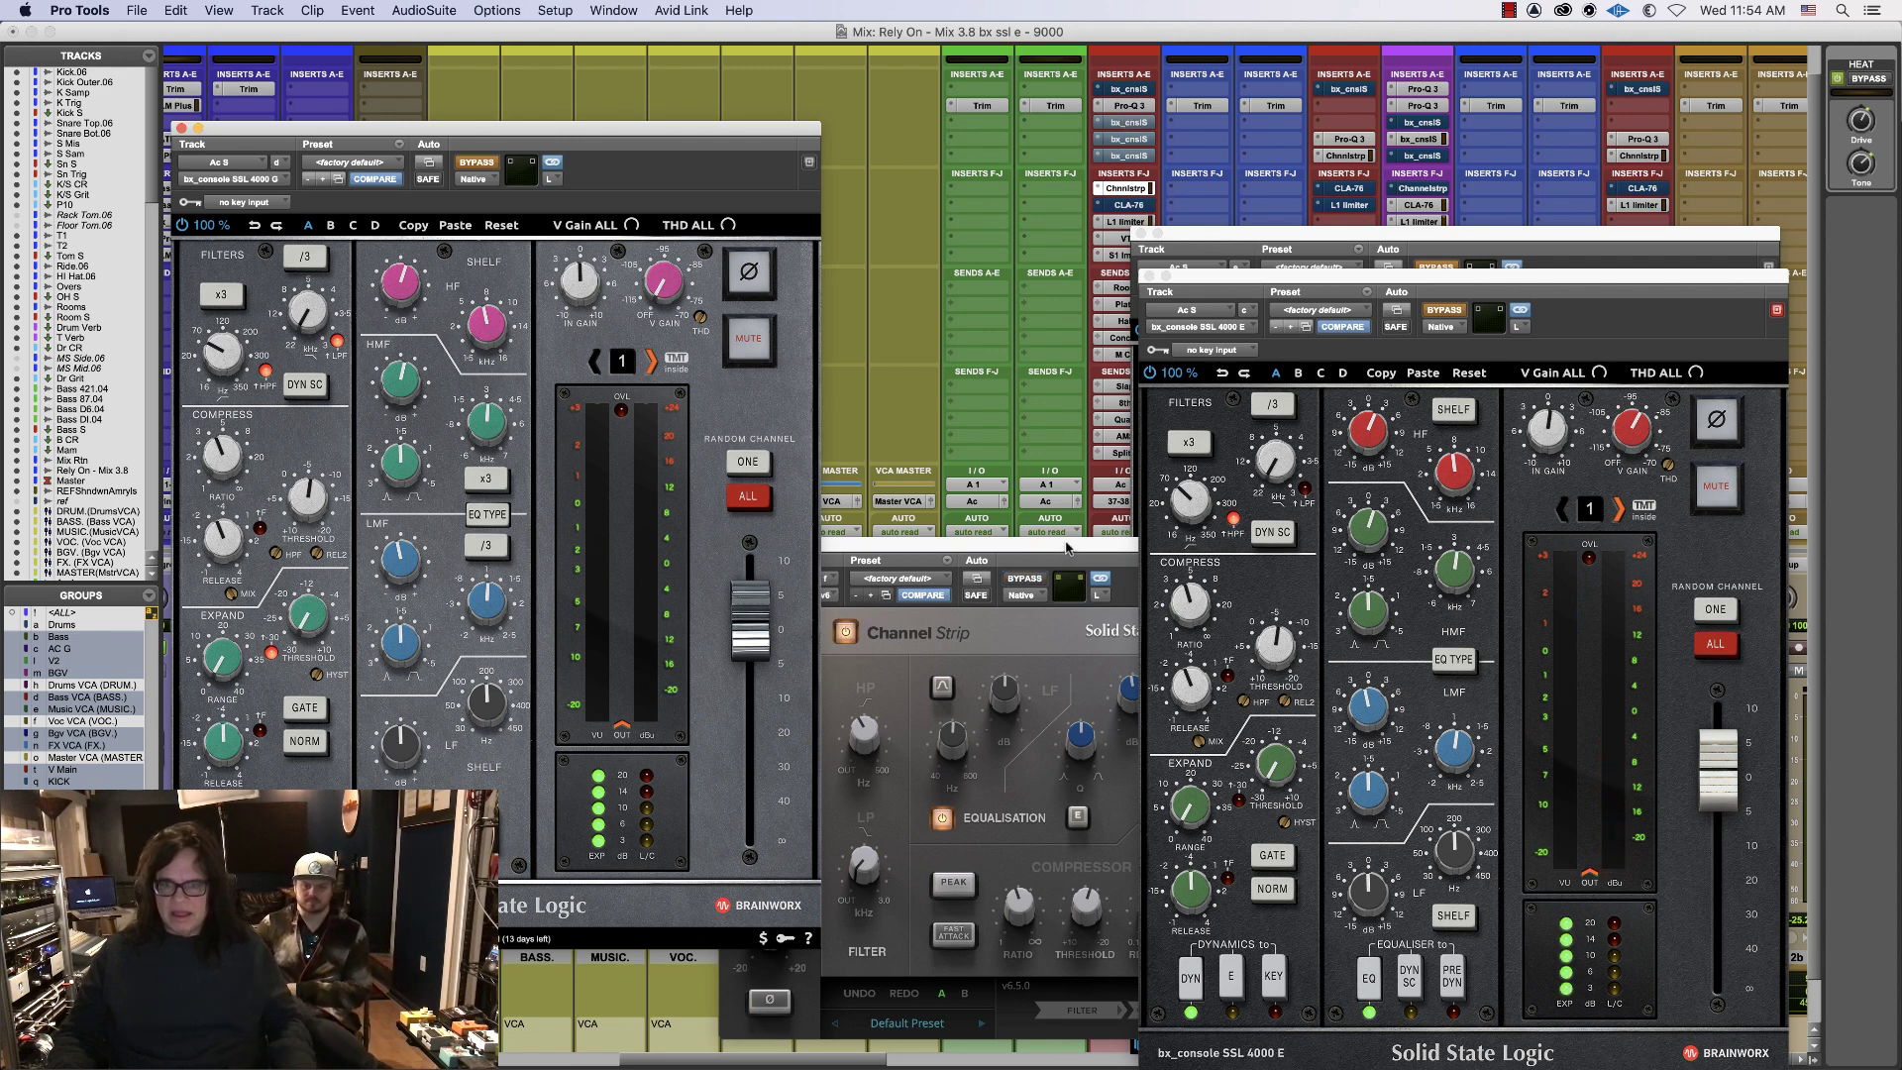
{"action": "left_click_drag", "start_coordinate": [1069, 546], "coordinate": [920, 522]}
{"action": "left_click", "coordinate": [1302, 655]}
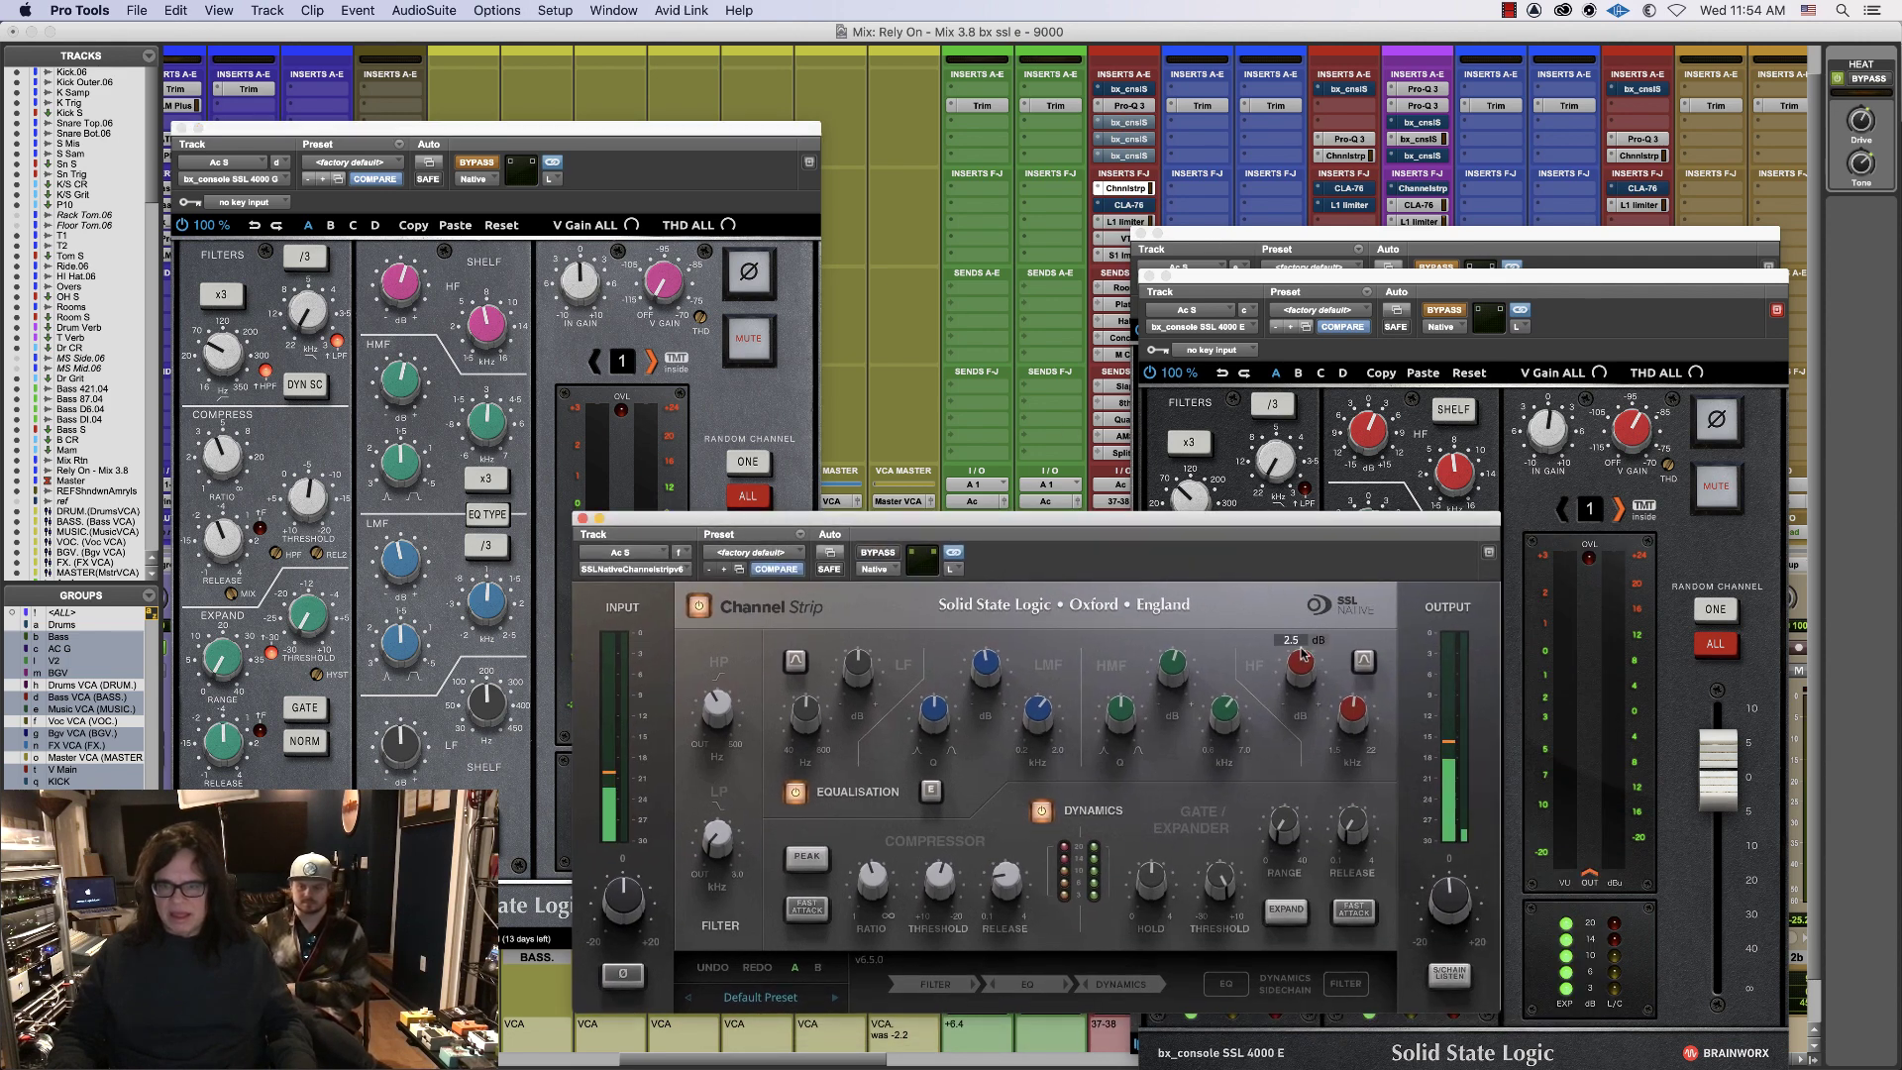
{"action": "mouse_move", "coordinate": [1174, 661]}
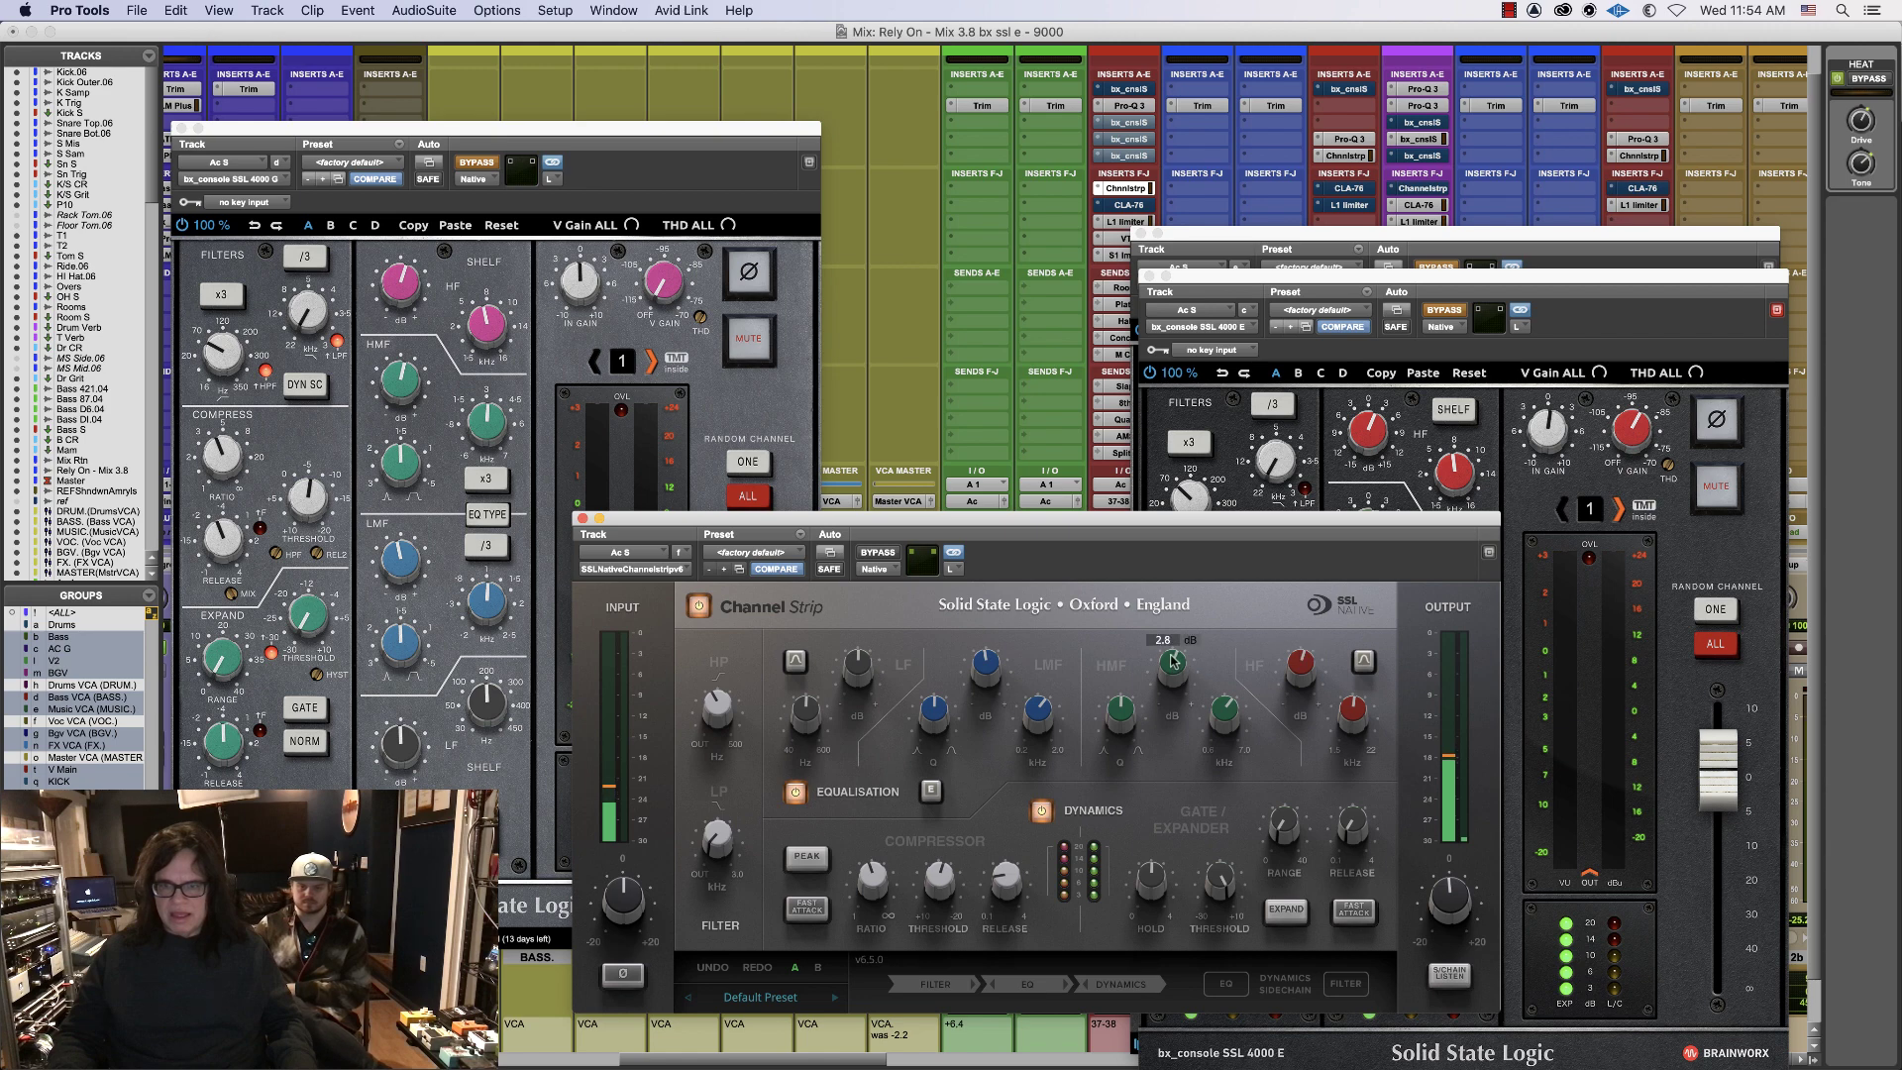
{"action": "left_click", "coordinate": [581, 518]}
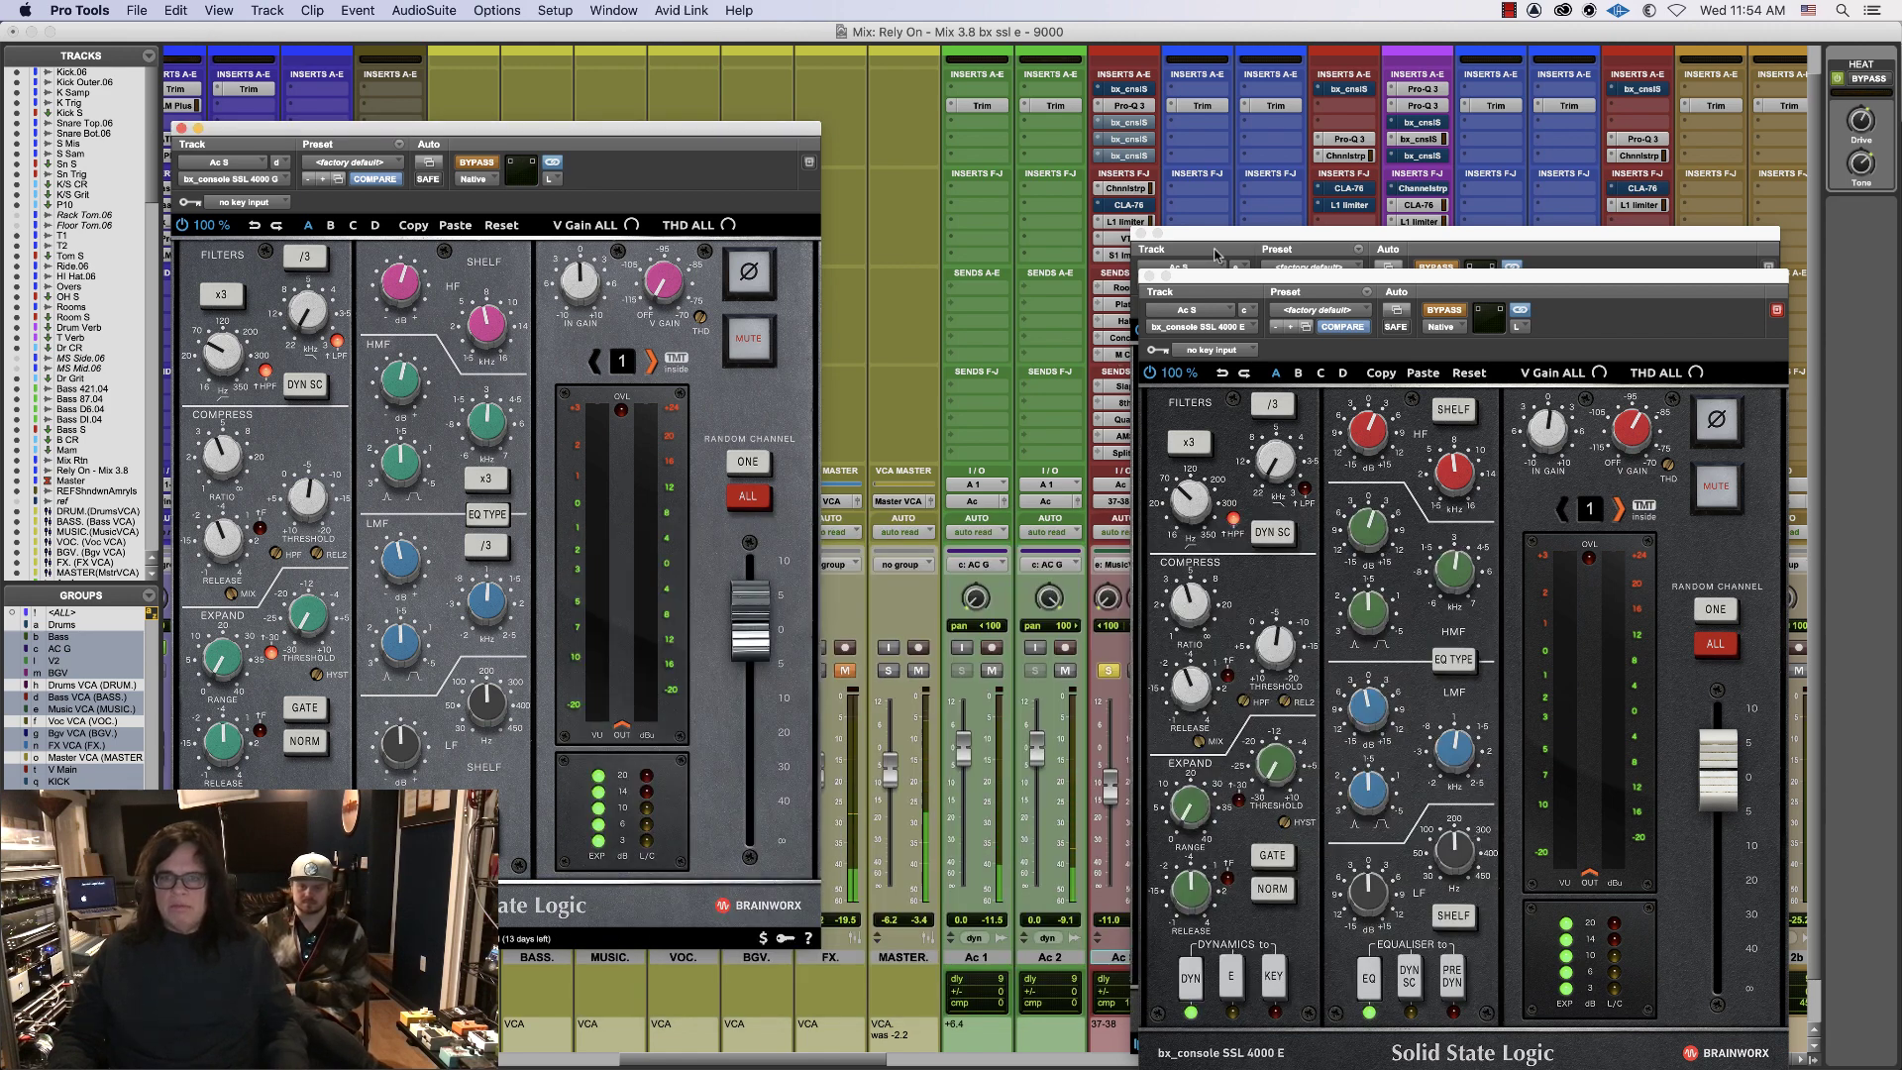
- Rearrange the 9000 J, 4000 E and 4000 G windows side by side below the track inserts
{"action": "left_click_drag", "start_coordinate": [1207, 232], "coordinate": [1005, 261]}
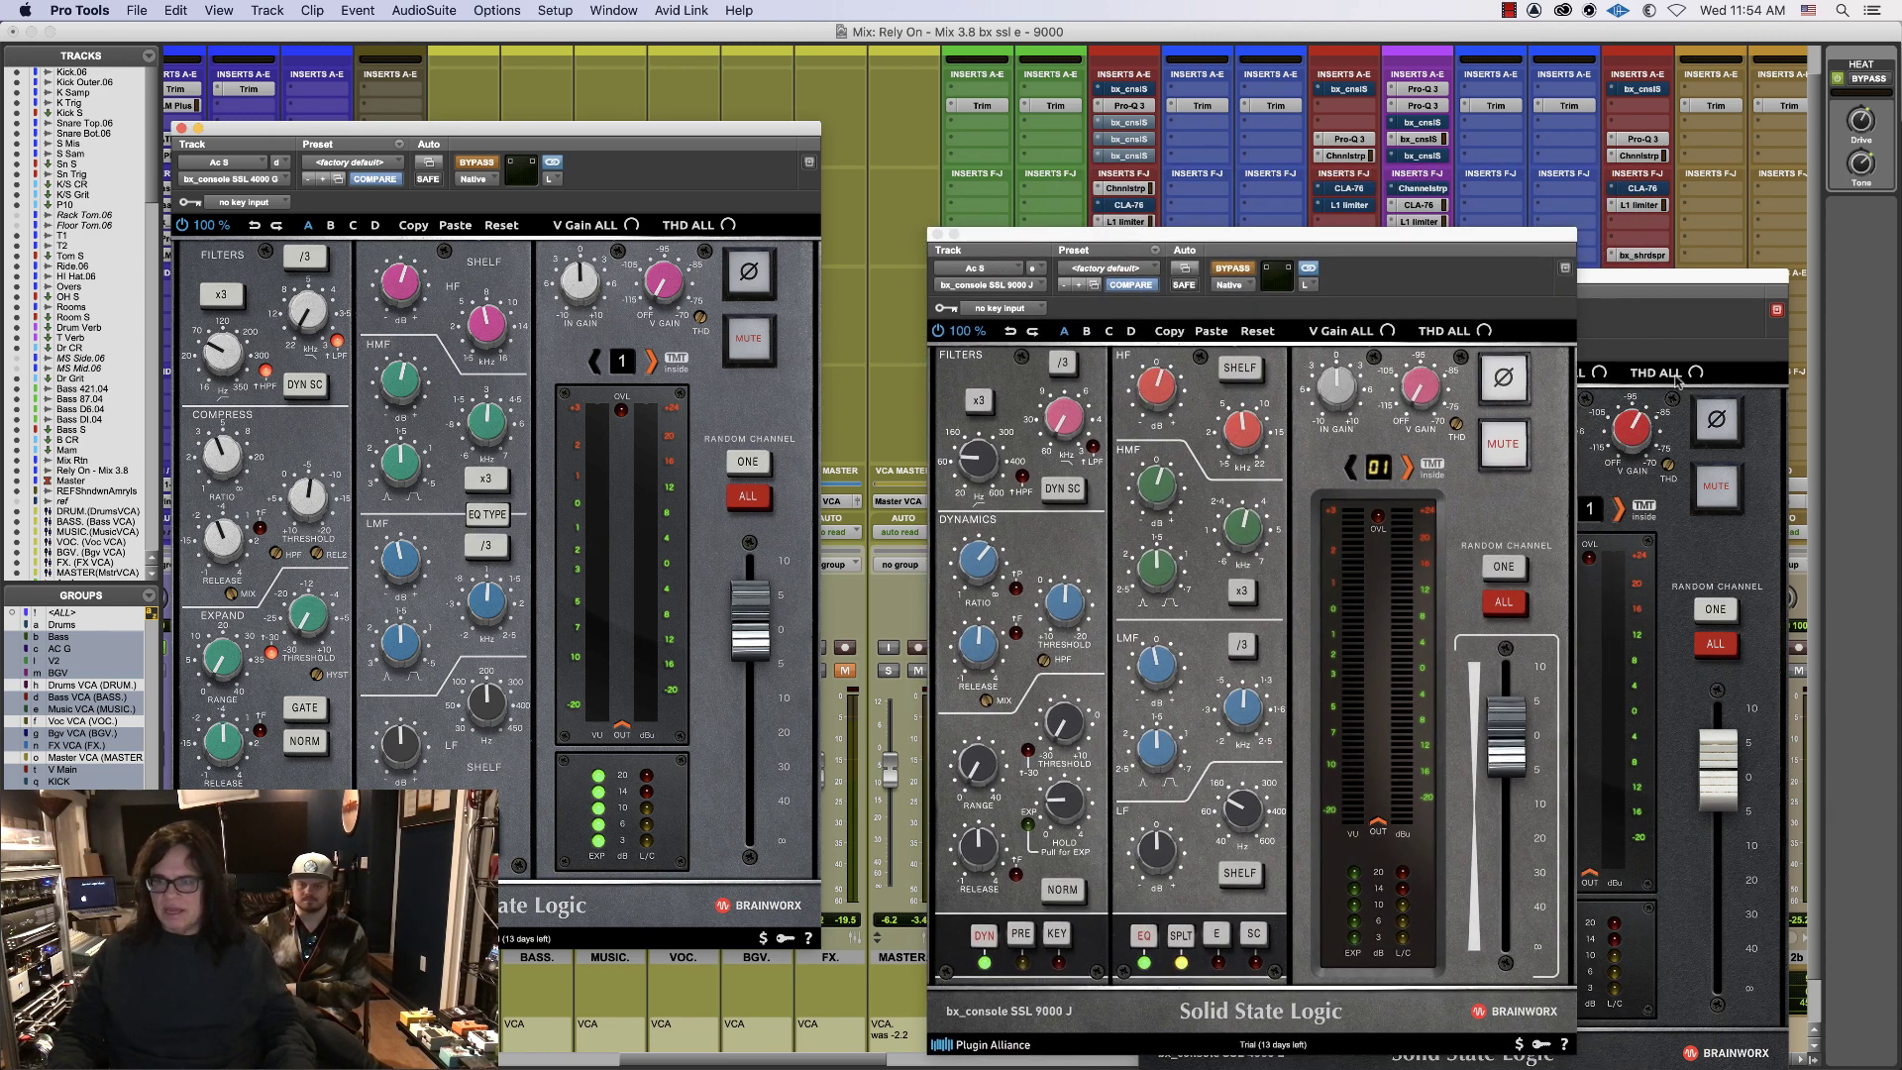
{"action": "left_click_drag", "start_coordinate": [1678, 290], "coordinate": [1682, 267]}
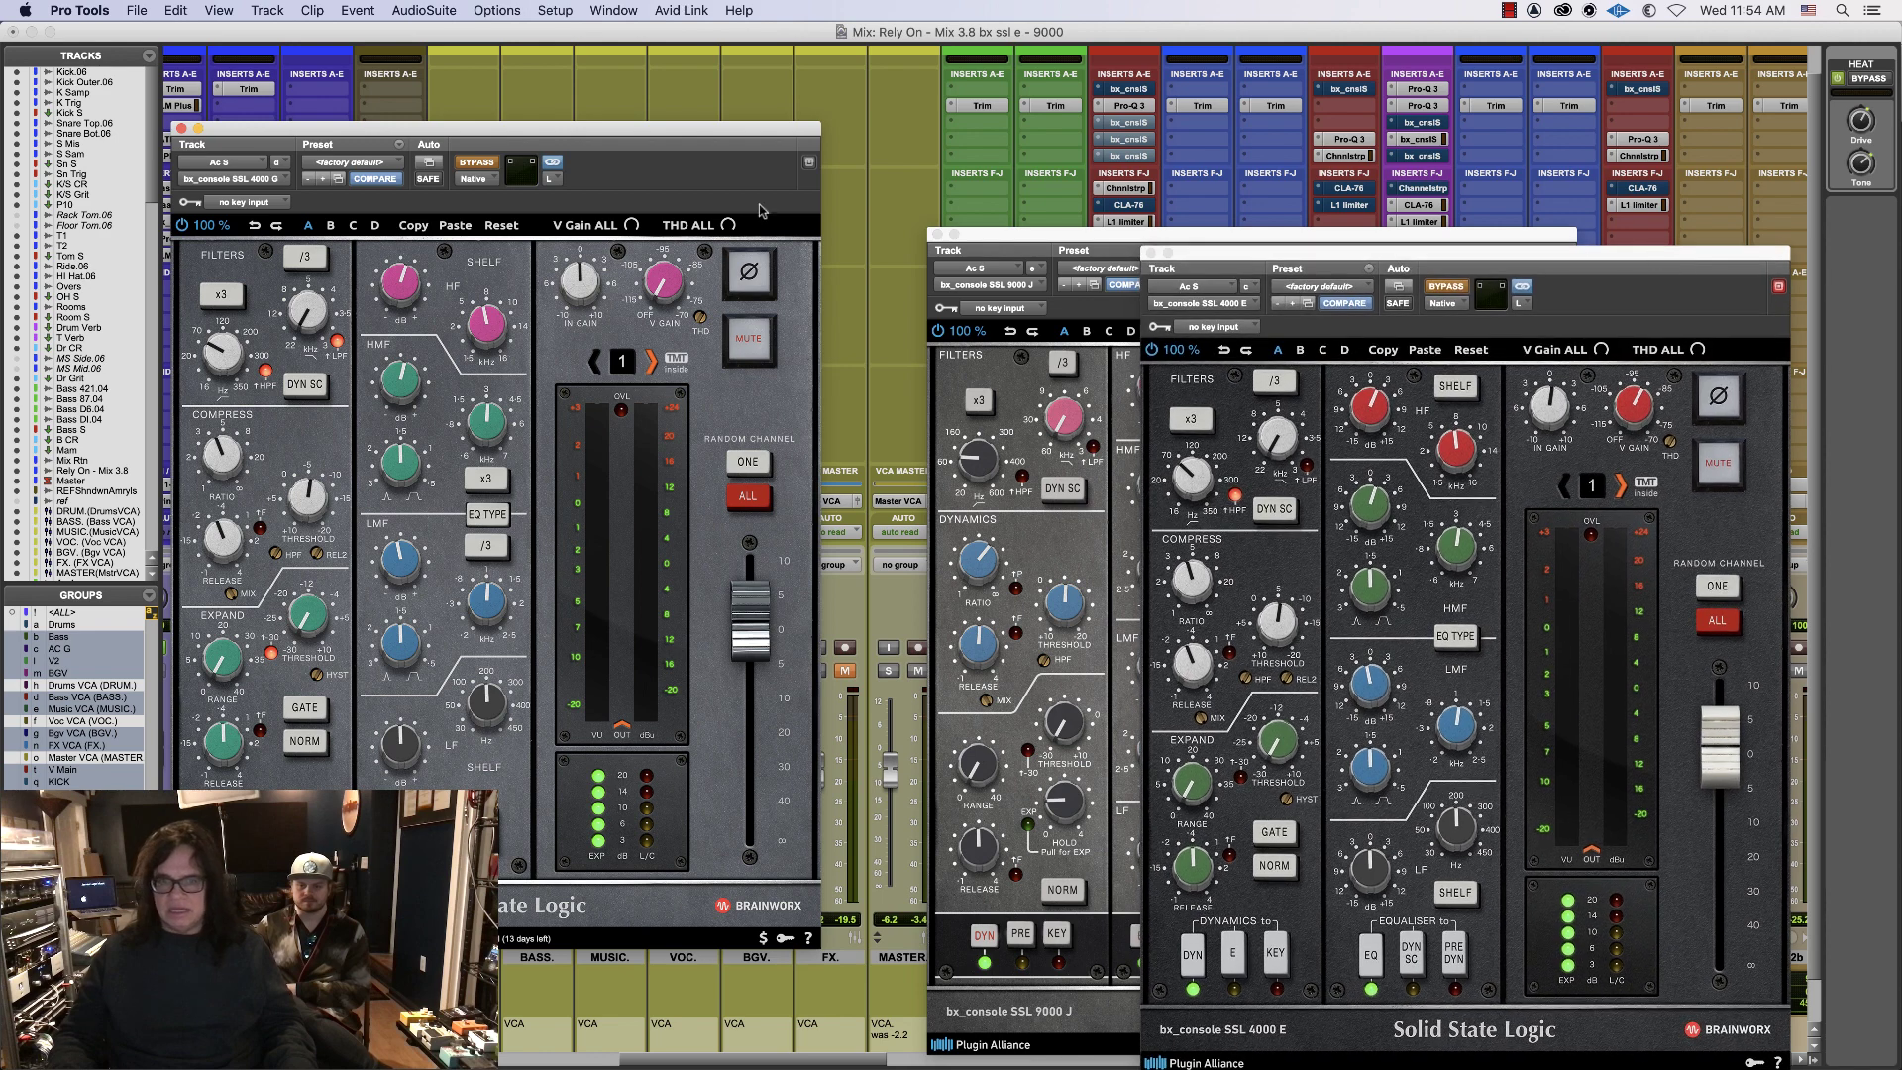
{"action": "left_click_drag", "start_coordinate": [564, 129], "coordinate": [607, 232]}
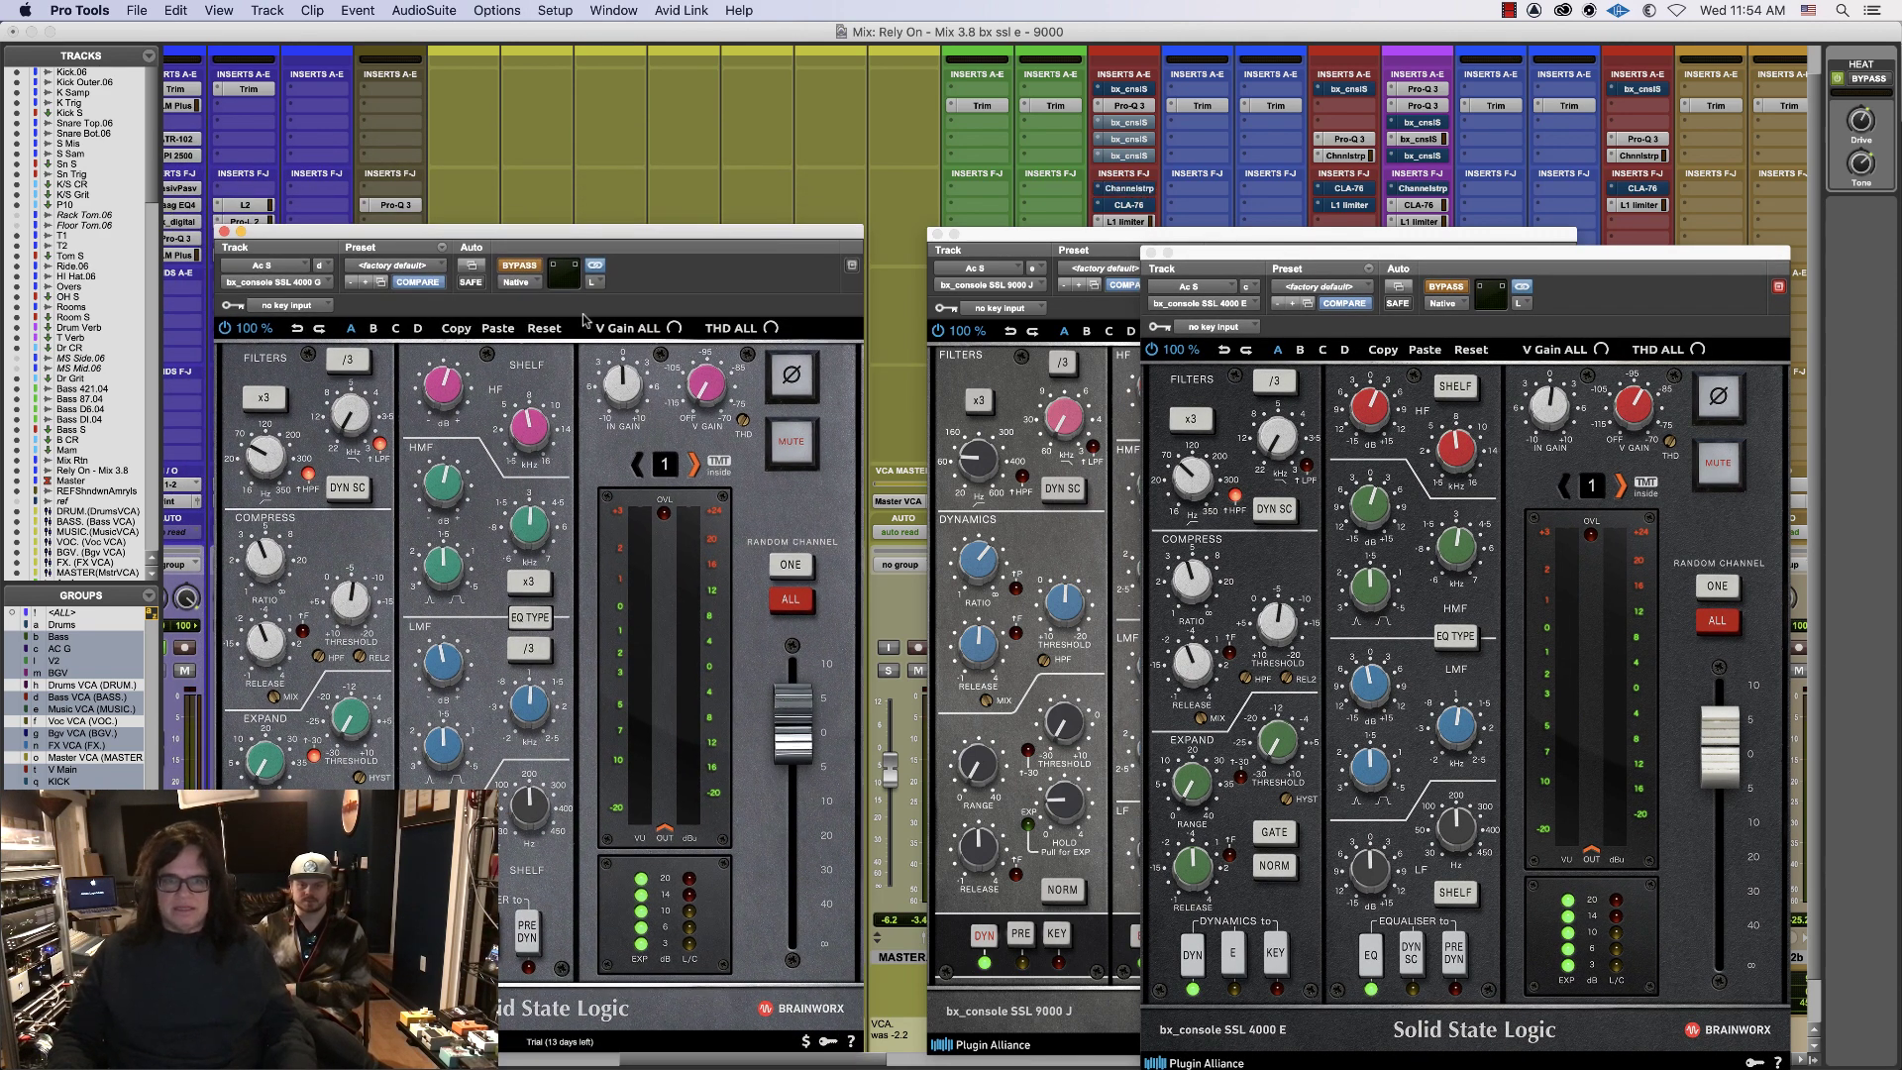
- Take the SSL 4000 G on Ac S out of bypass and lower its LMF gain during playback
{"action": "left_click", "coordinate": [535, 269]}
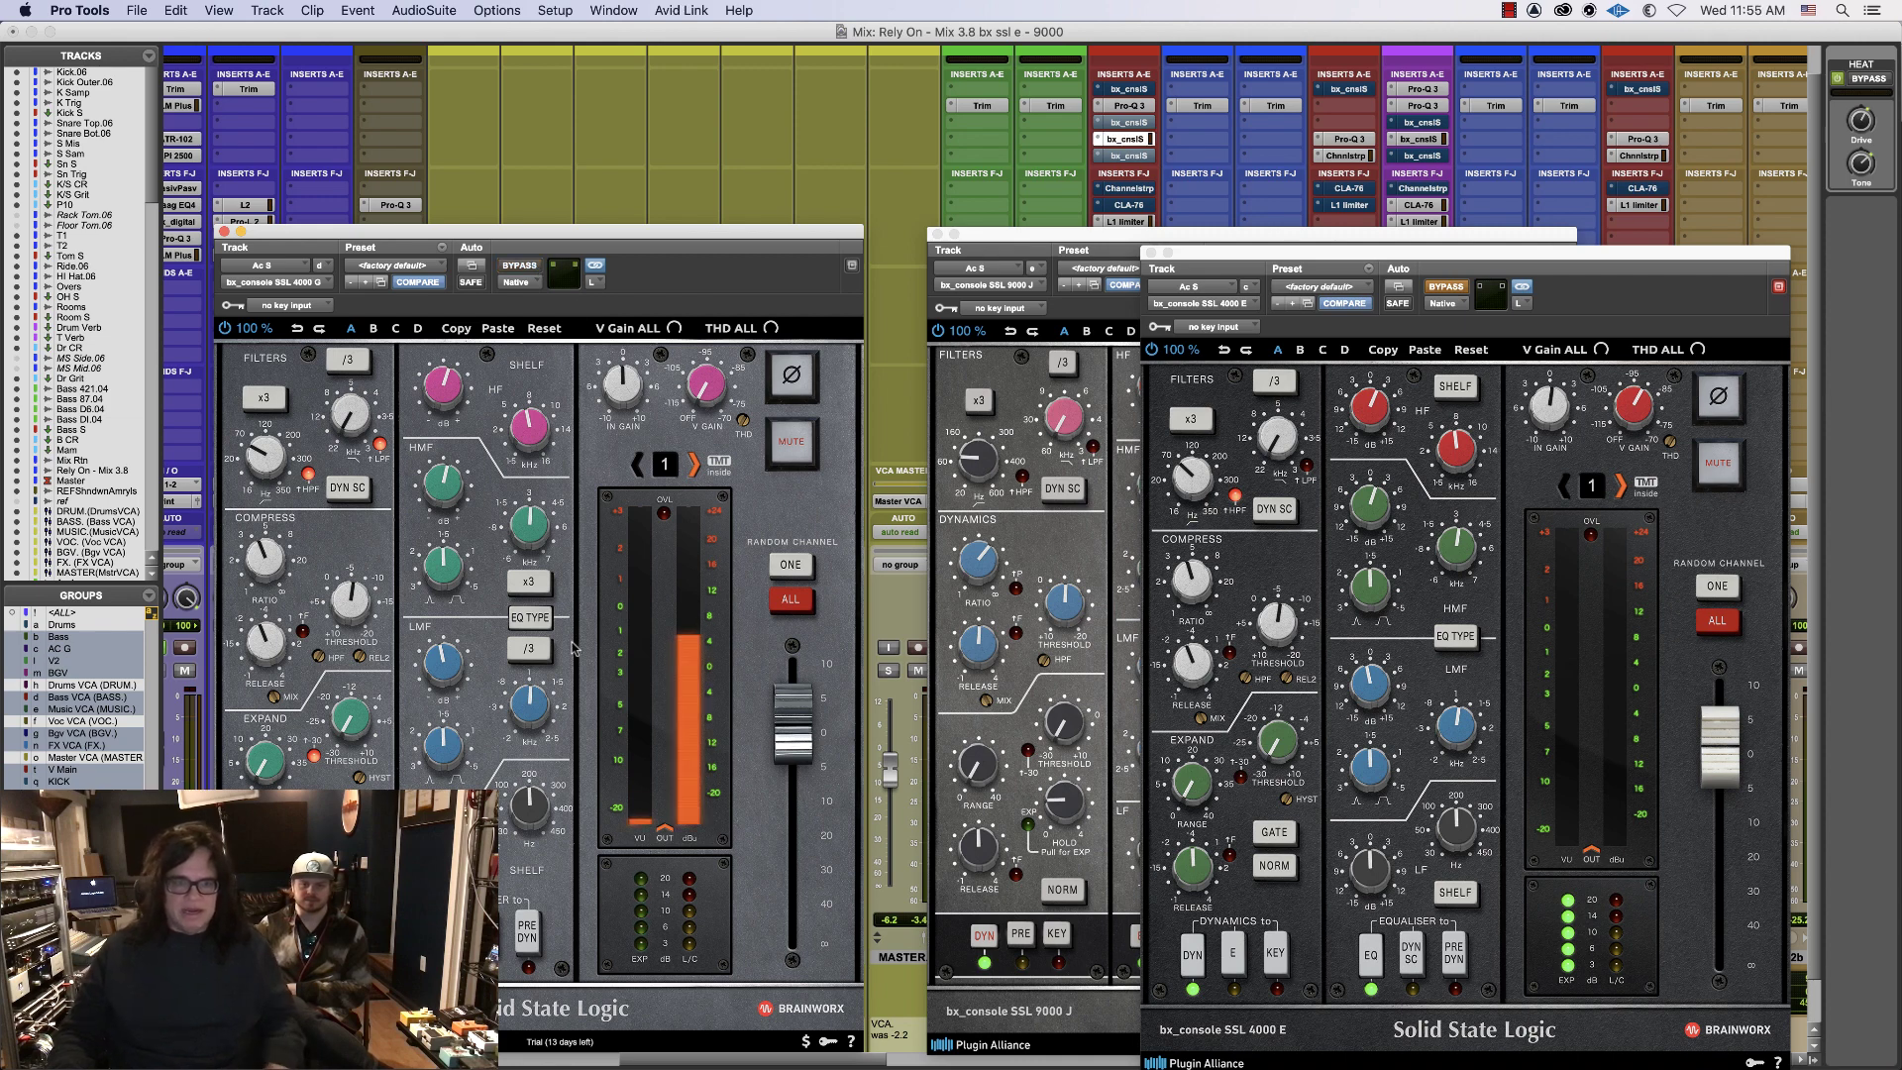
{"action": "scroll", "coordinate": [446, 679], "scroll_direction": "down", "scroll_amount": 3}
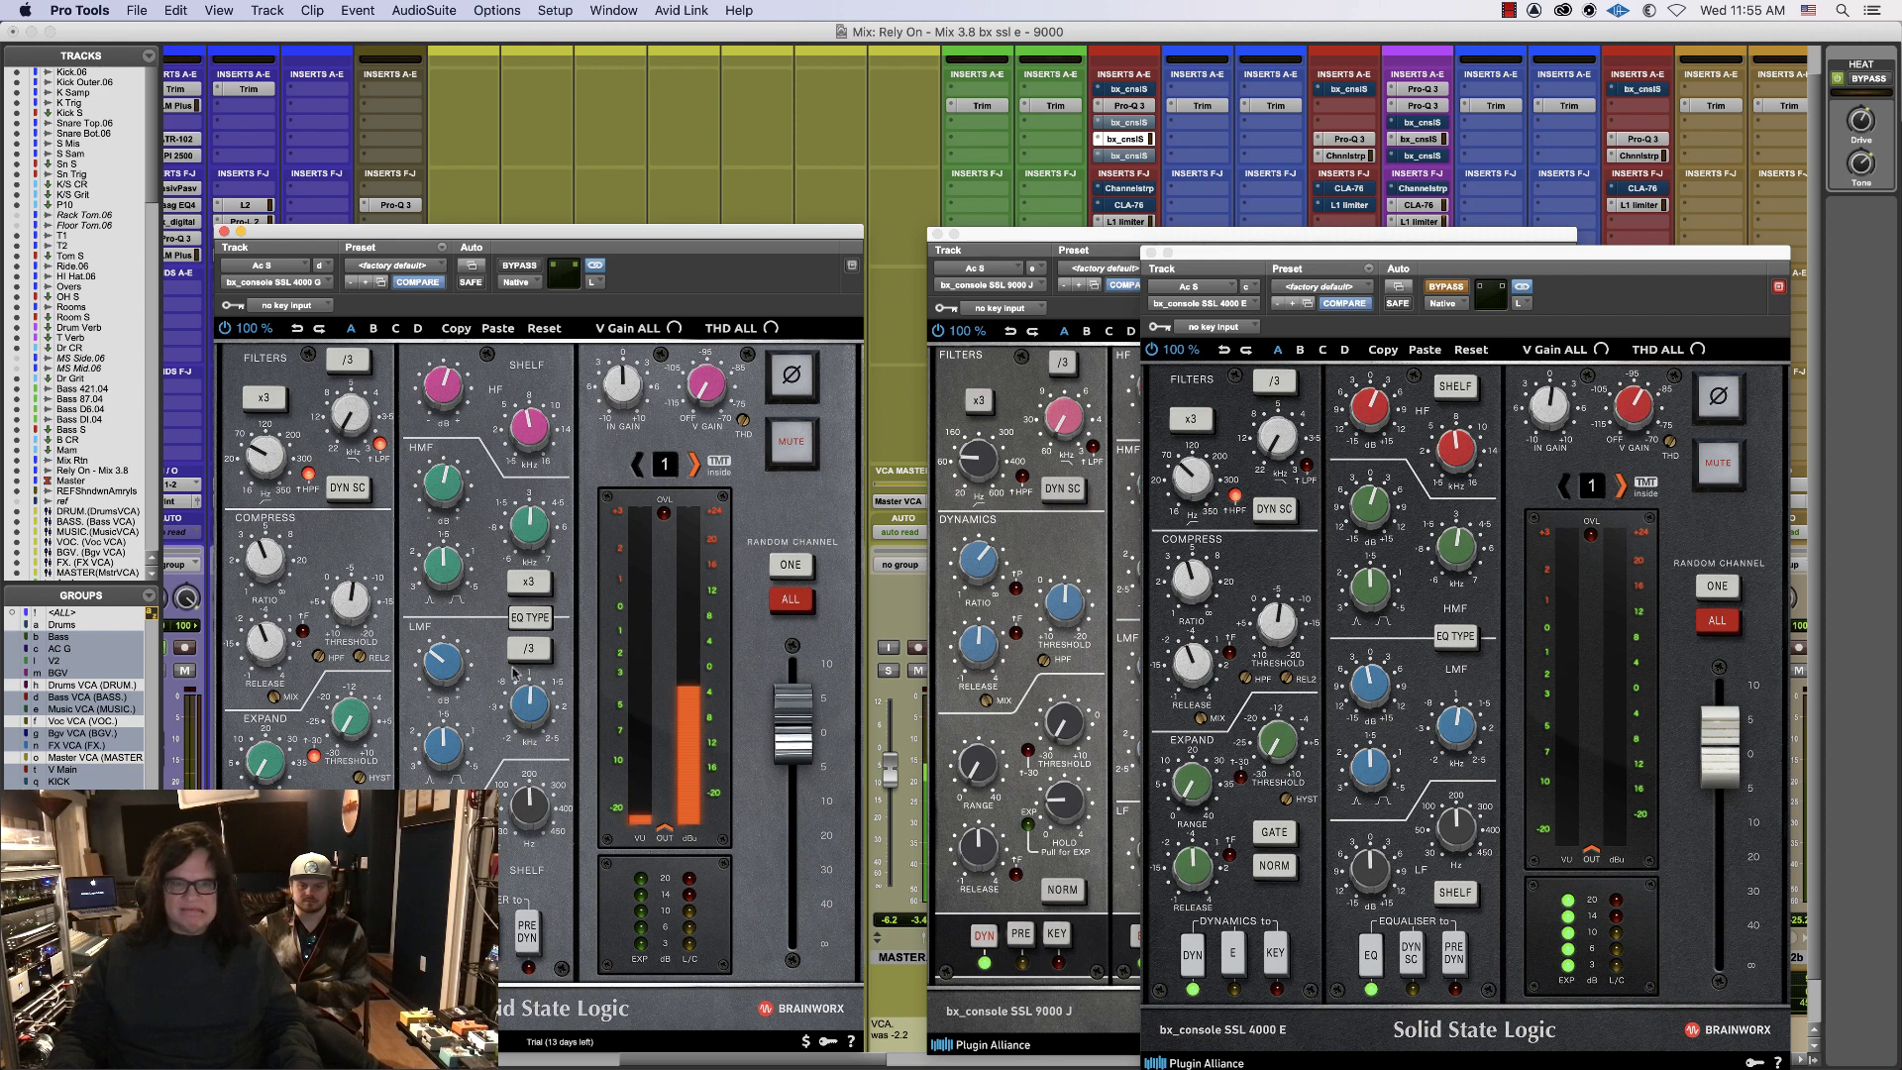
- Check the SSL 4000 G's HMF gain and move the 4000 G and 4000 E windows down to clear the track inserts
{"action": "scroll", "coordinate": [443, 484], "scroll_direction": "down", "scroll_amount": 3}
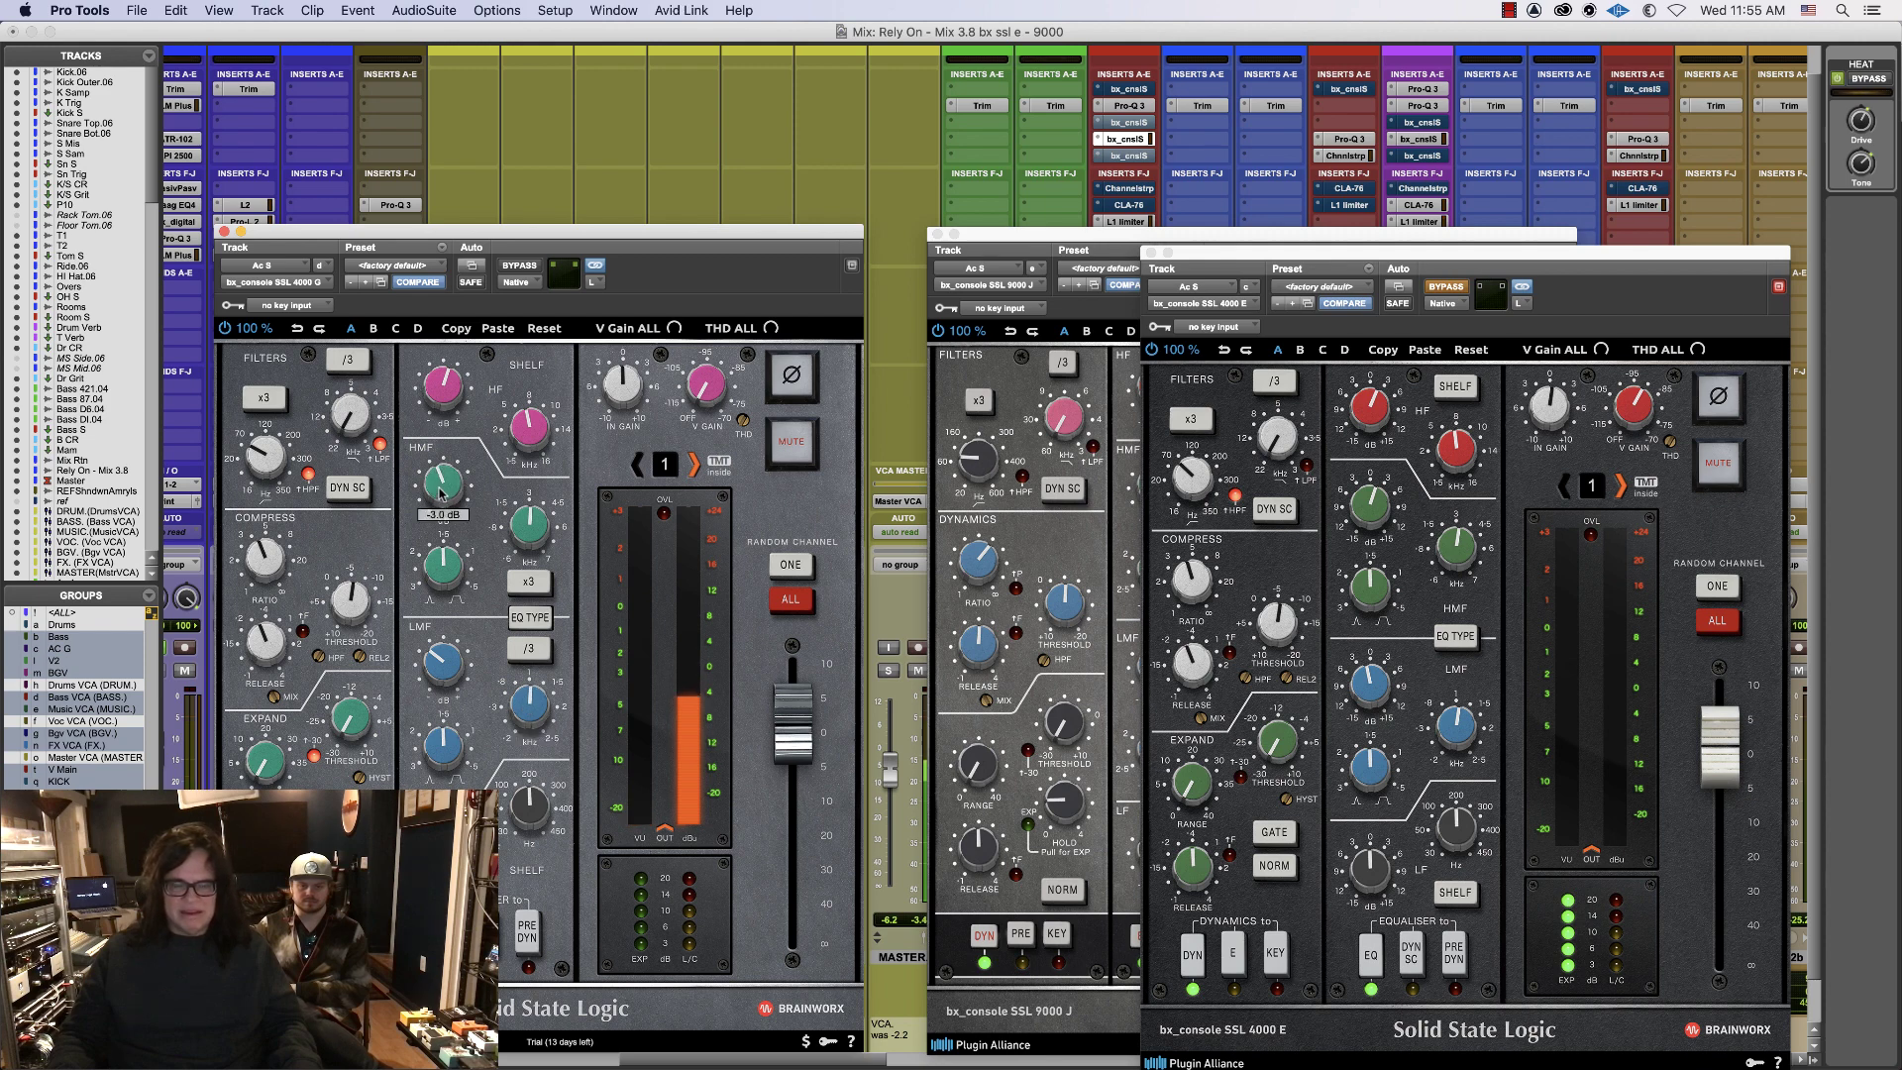
{"action": "scroll", "coordinate": [443, 485], "scroll_direction": "up", "scroll_amount": 3}
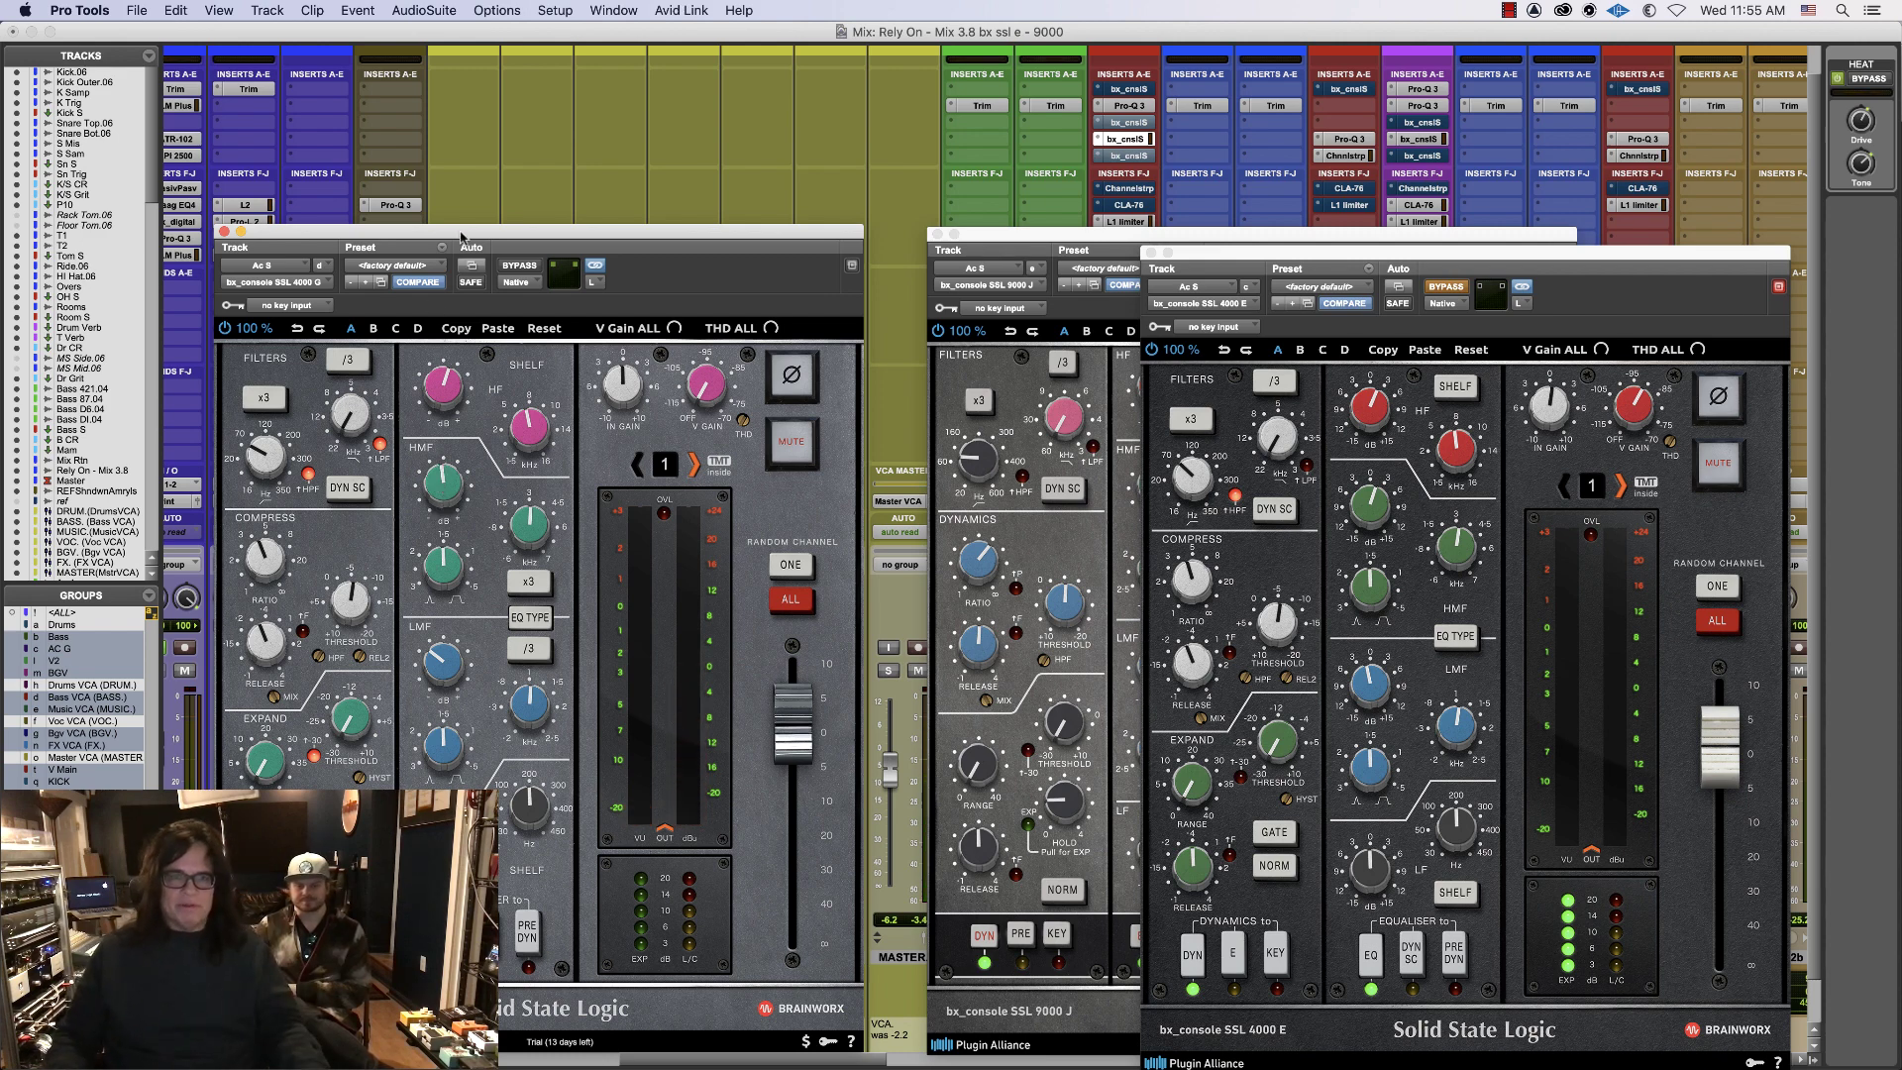
{"action": "left_click_drag", "start_coordinate": [463, 234], "coordinate": [324, 731]}
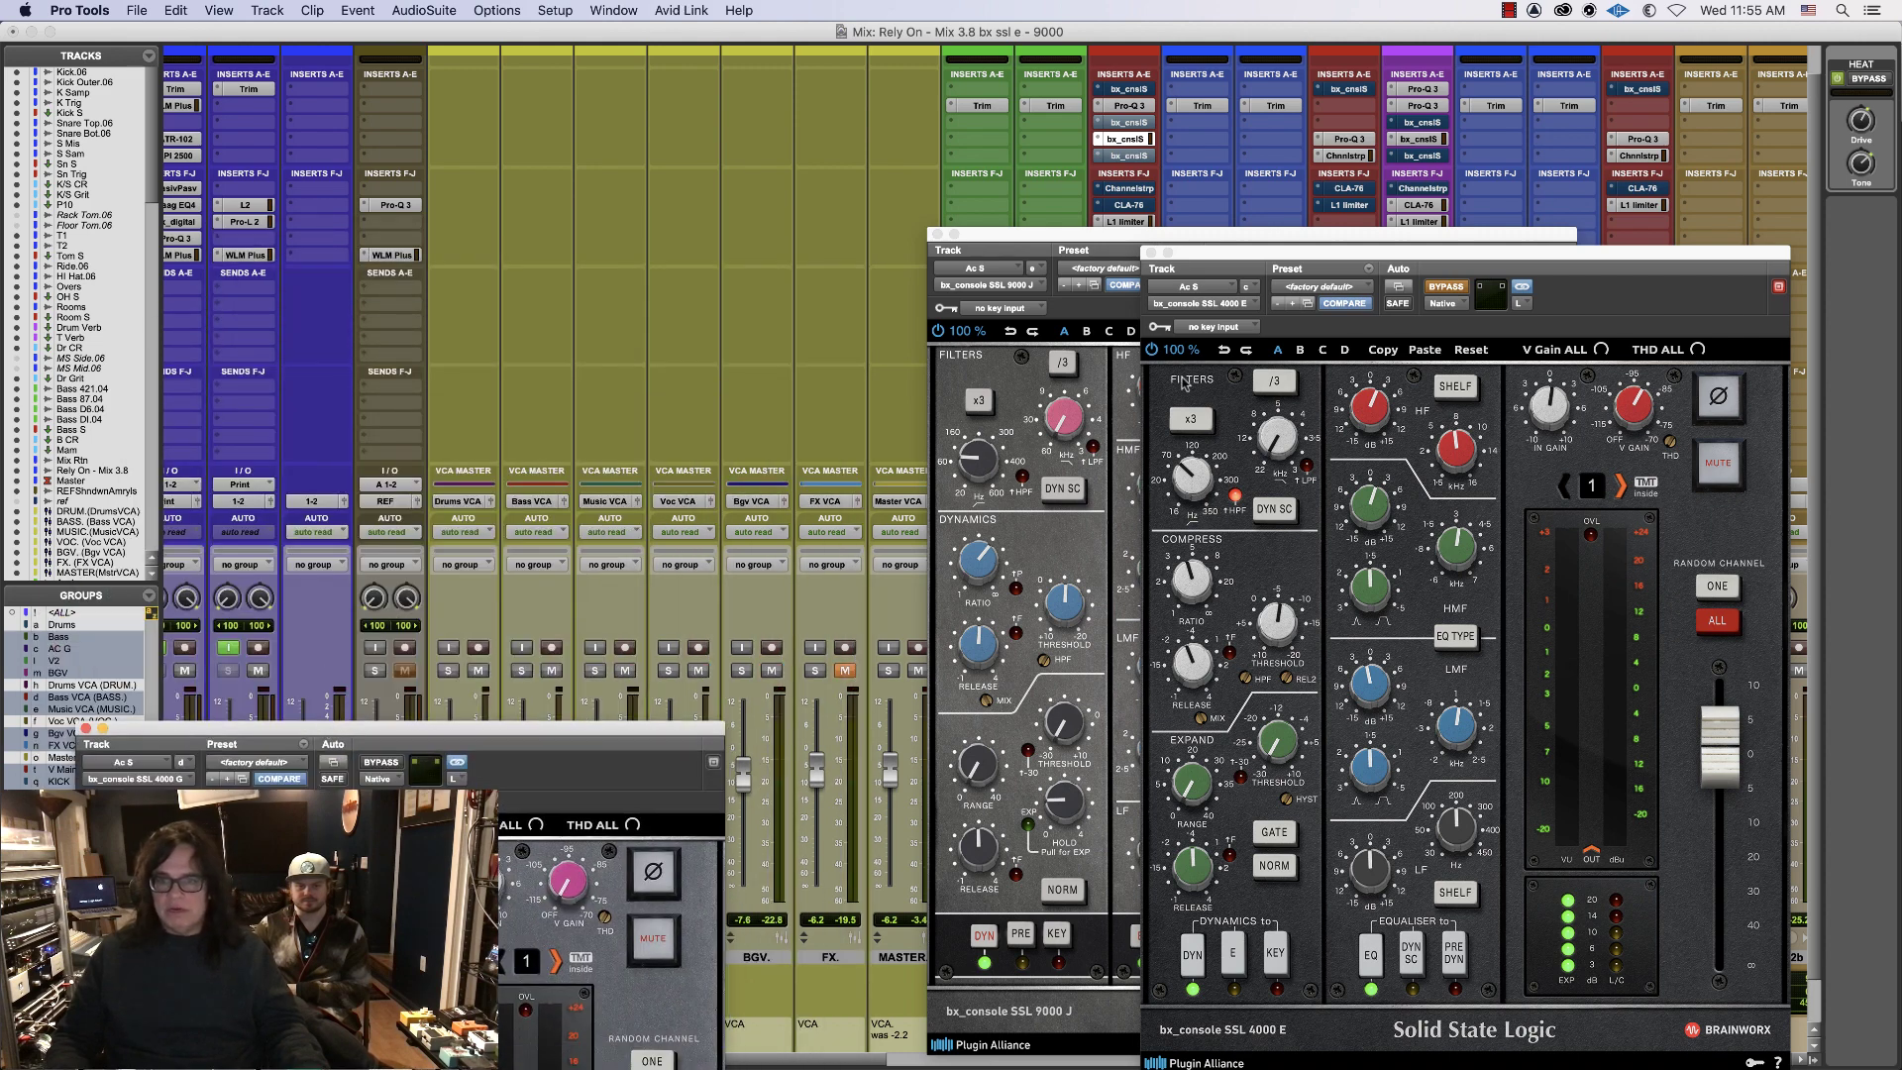
{"action": "left_click_drag", "start_coordinate": [1299, 255], "coordinate": [1302, 388]}
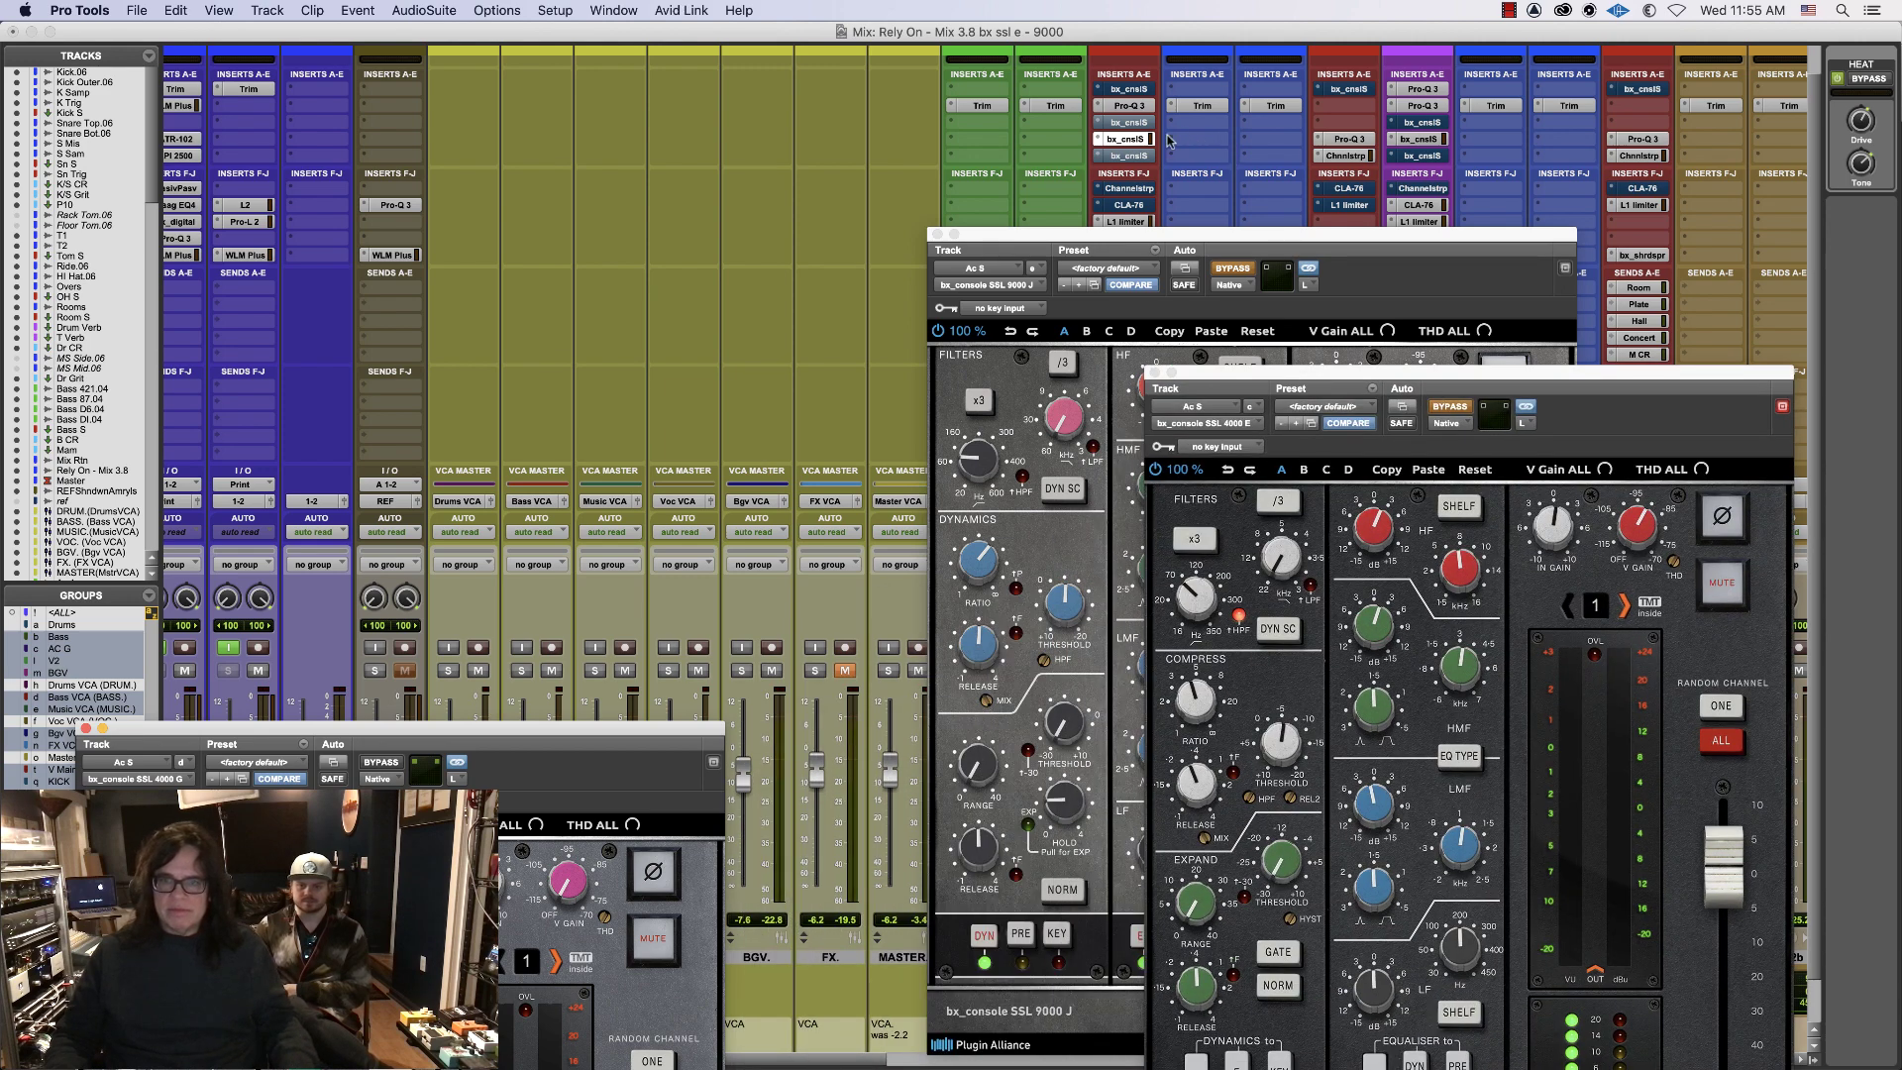
- Switch Ac S from the SSL 4000 G to the 4000 E and close the 9000 J window
{"action": "left_click", "coordinate": [1130, 122]}
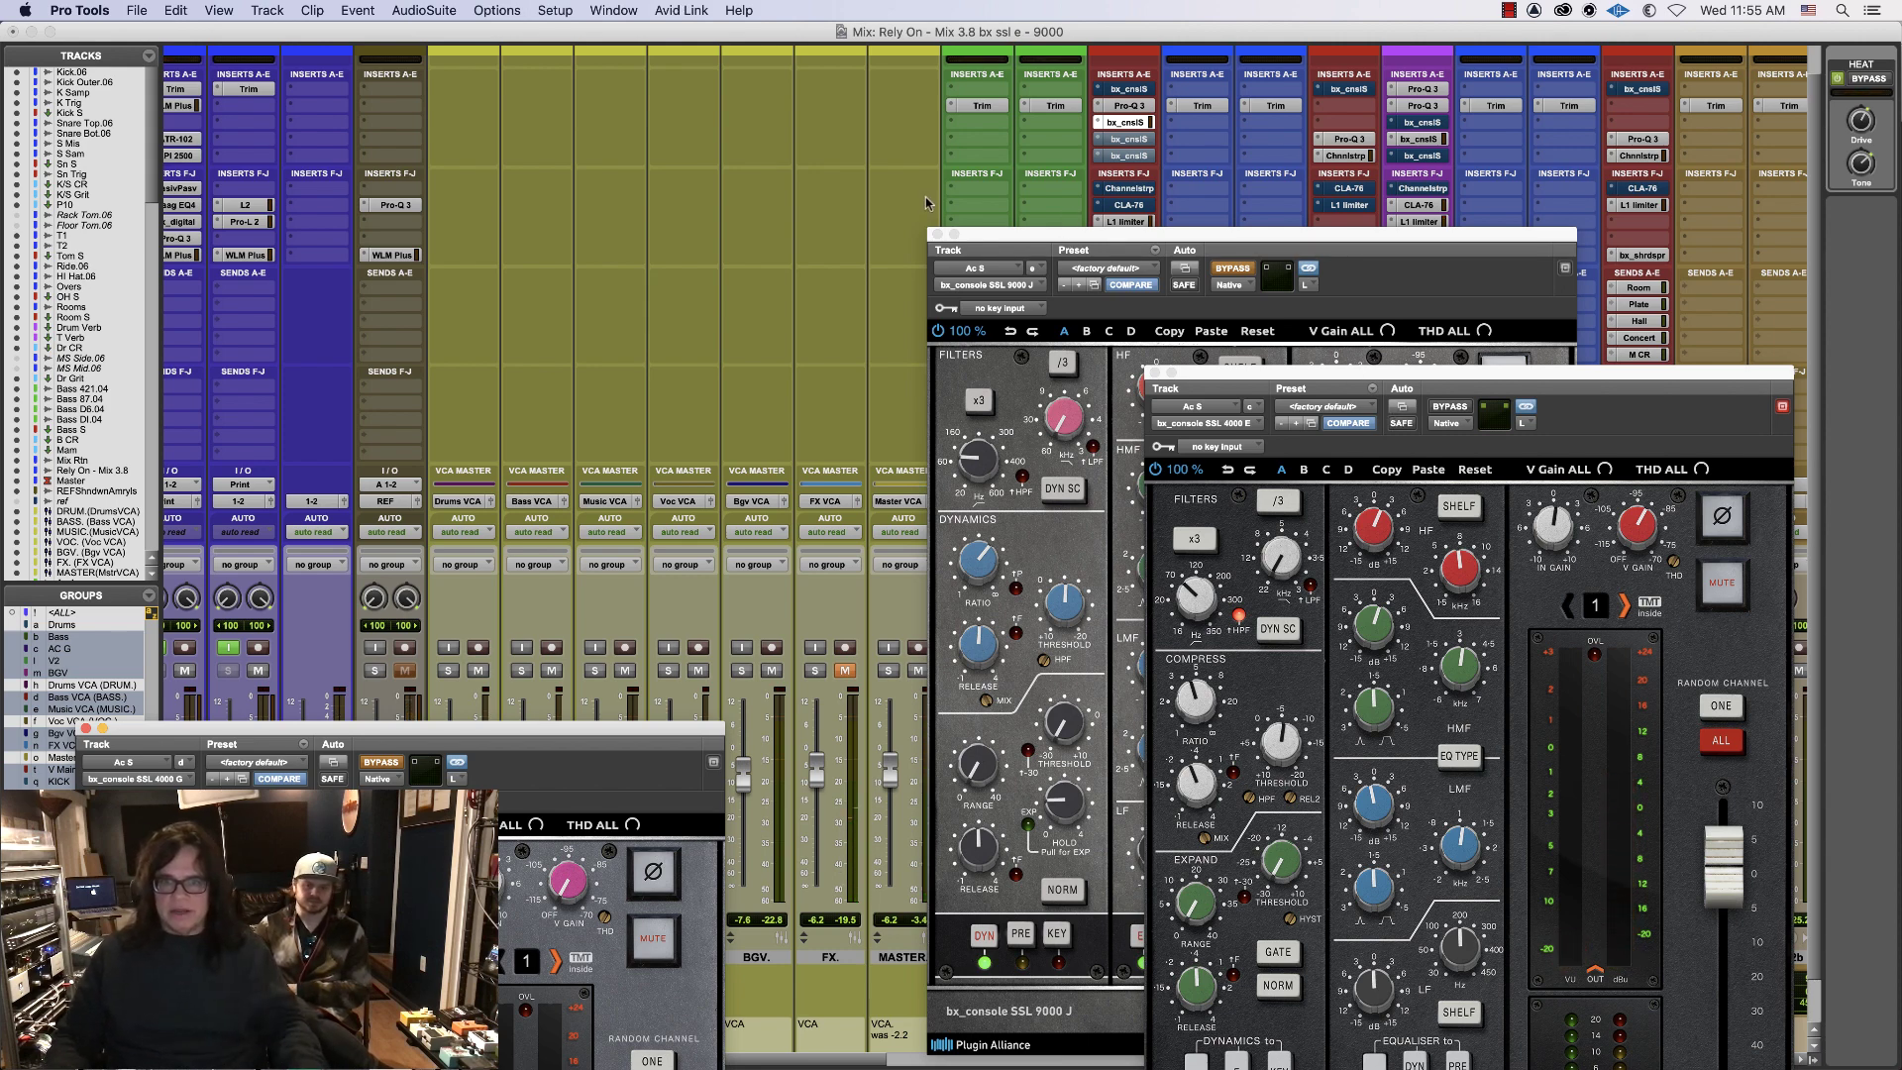
{"action": "left_click", "coordinate": [936, 235]}
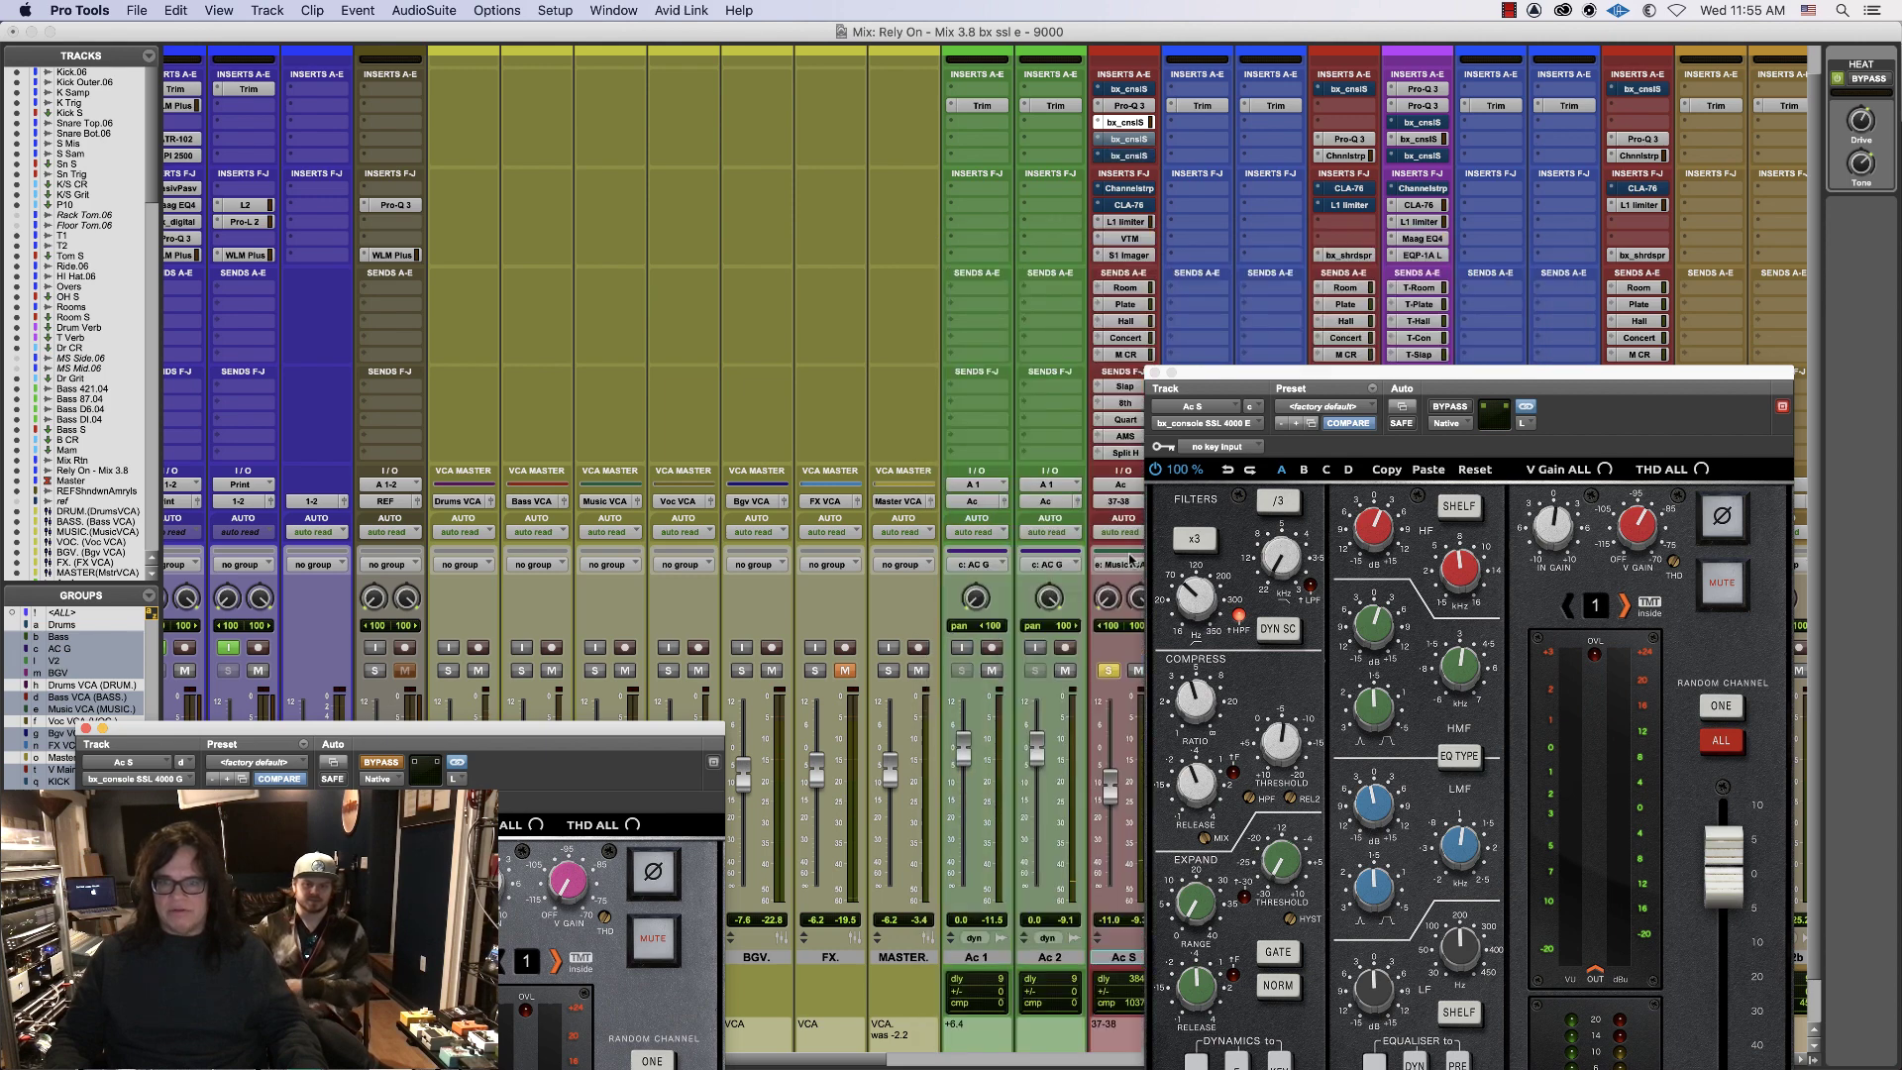
- Unsolo Ac S during playback, take its SSL 4000 G out of bypass and solo the track again
{"action": "left_click", "coordinate": [1109, 671]}
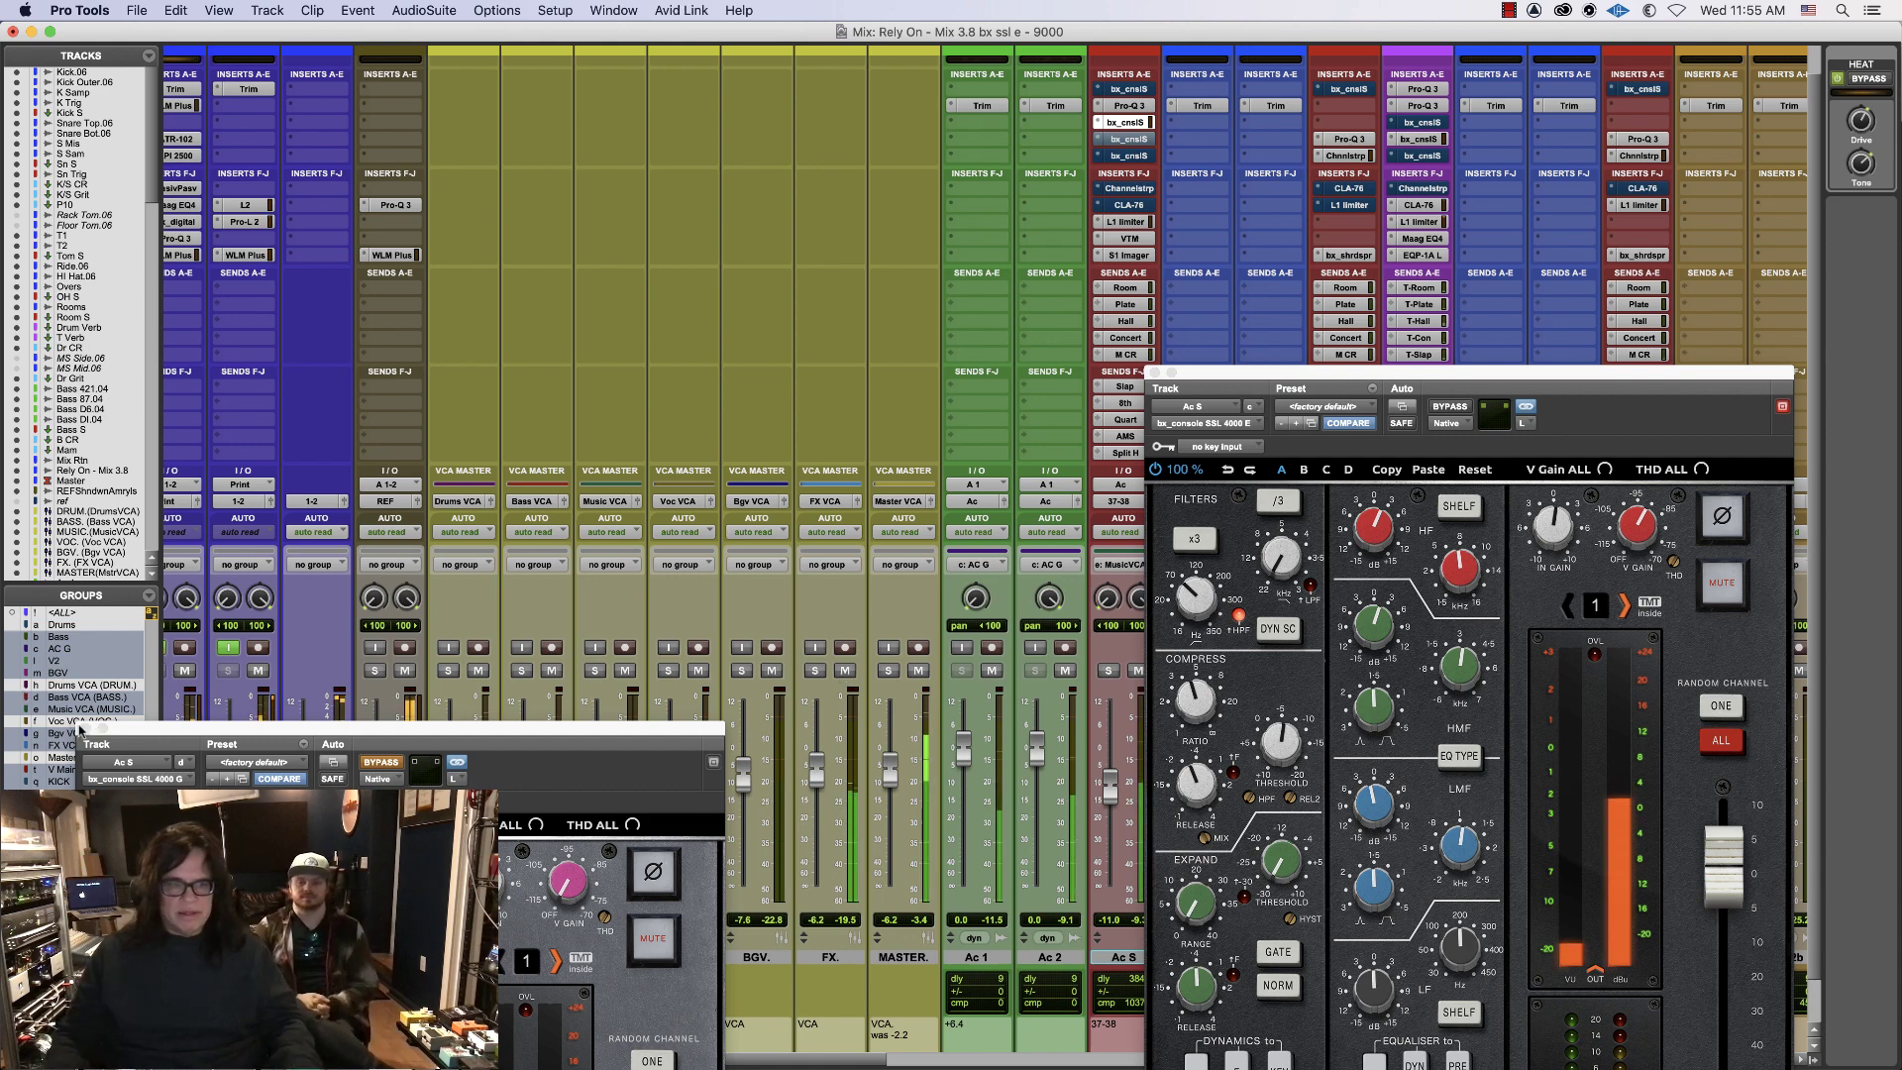
{"action": "left_click", "coordinate": [389, 763]}
{"action": "left_click", "coordinate": [390, 763]}
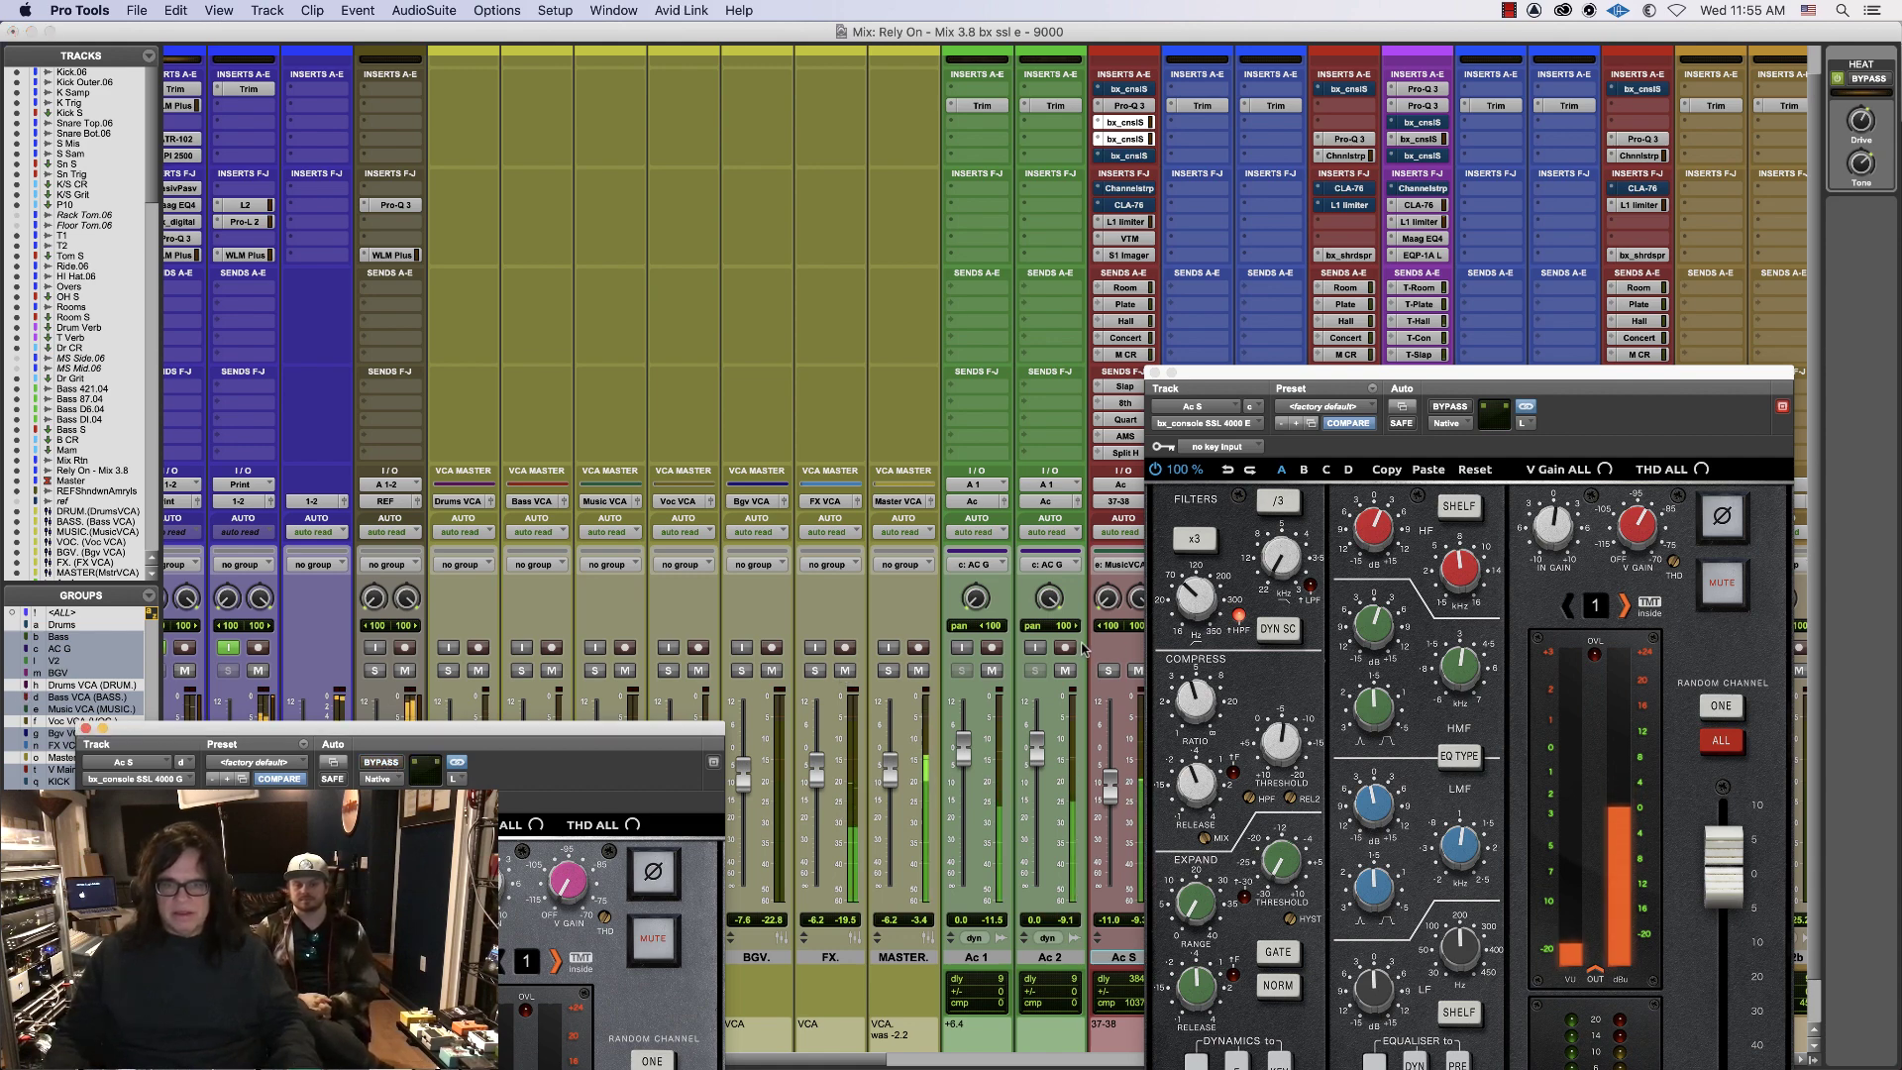
{"action": "left_click", "coordinate": [1108, 671]}
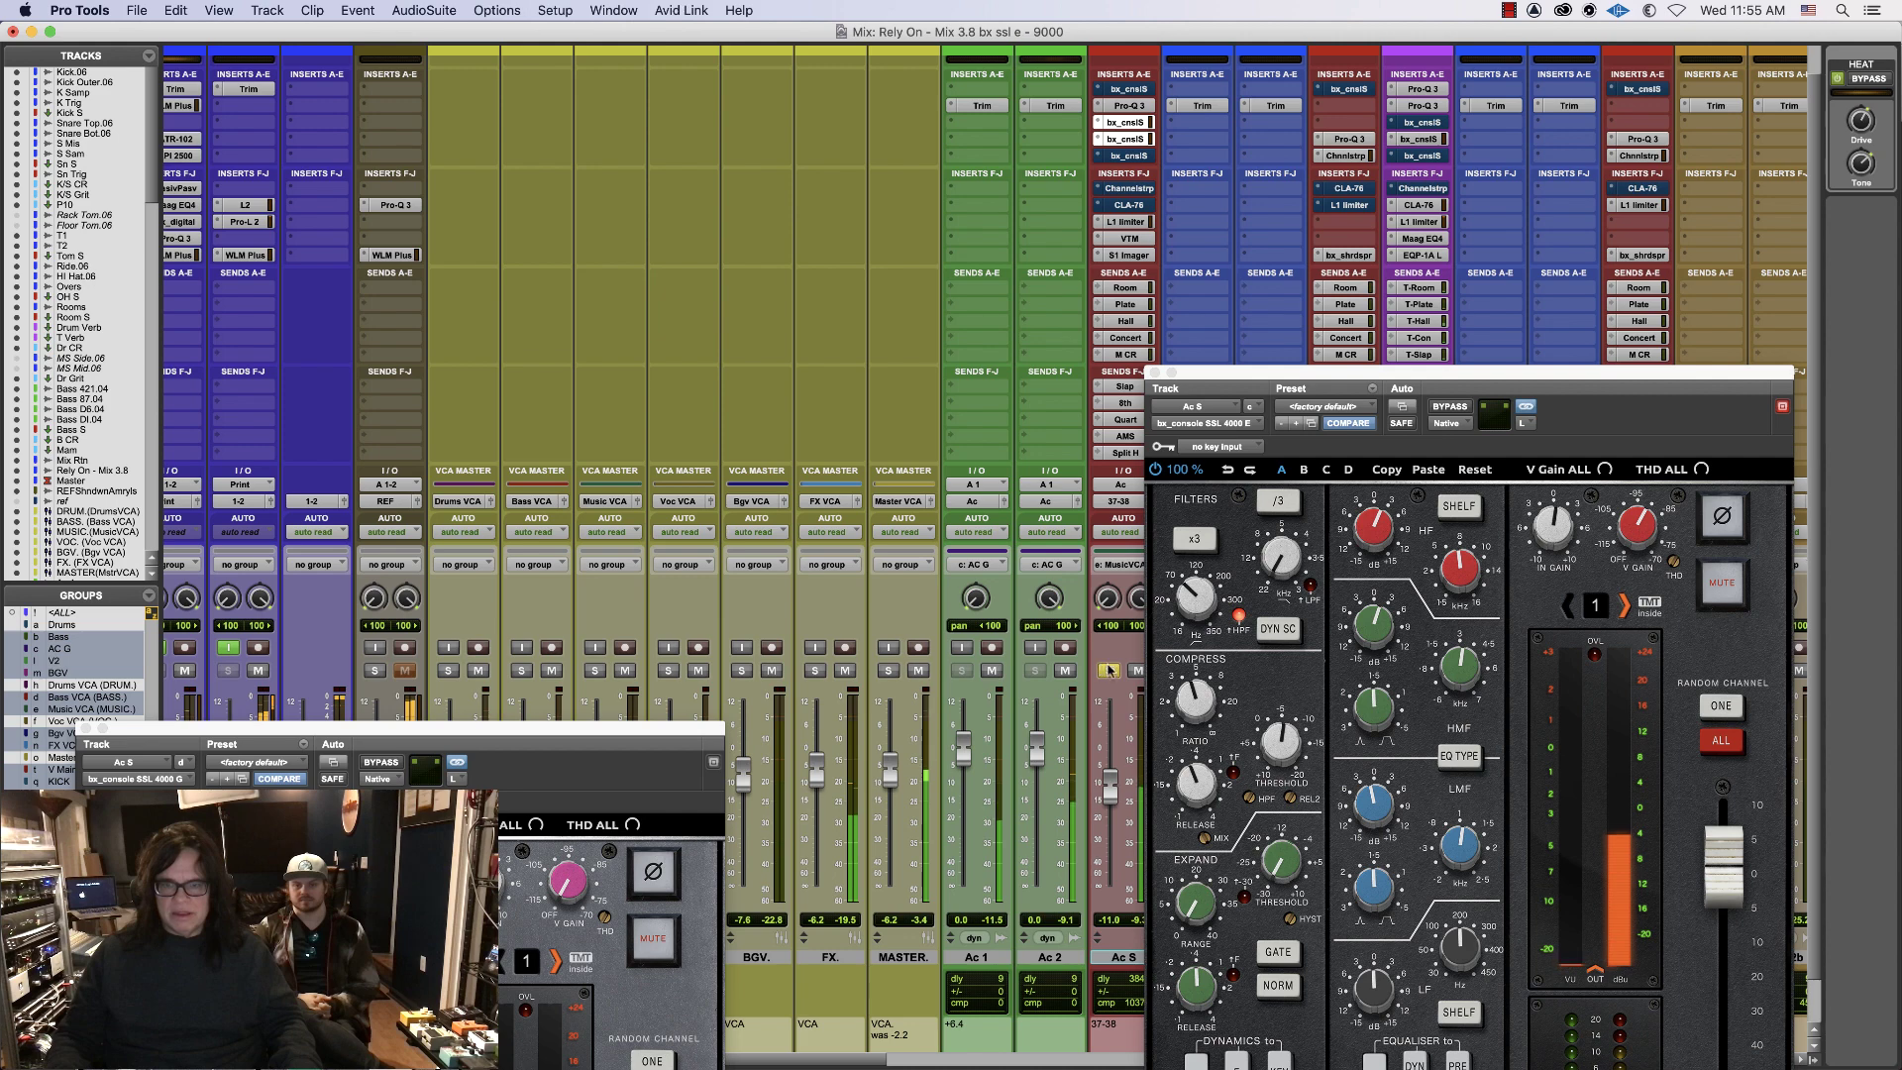
- Close the SSL 4000 E and 4000 G windows on Ac S
{"action": "left_click", "coordinate": [1155, 372]}
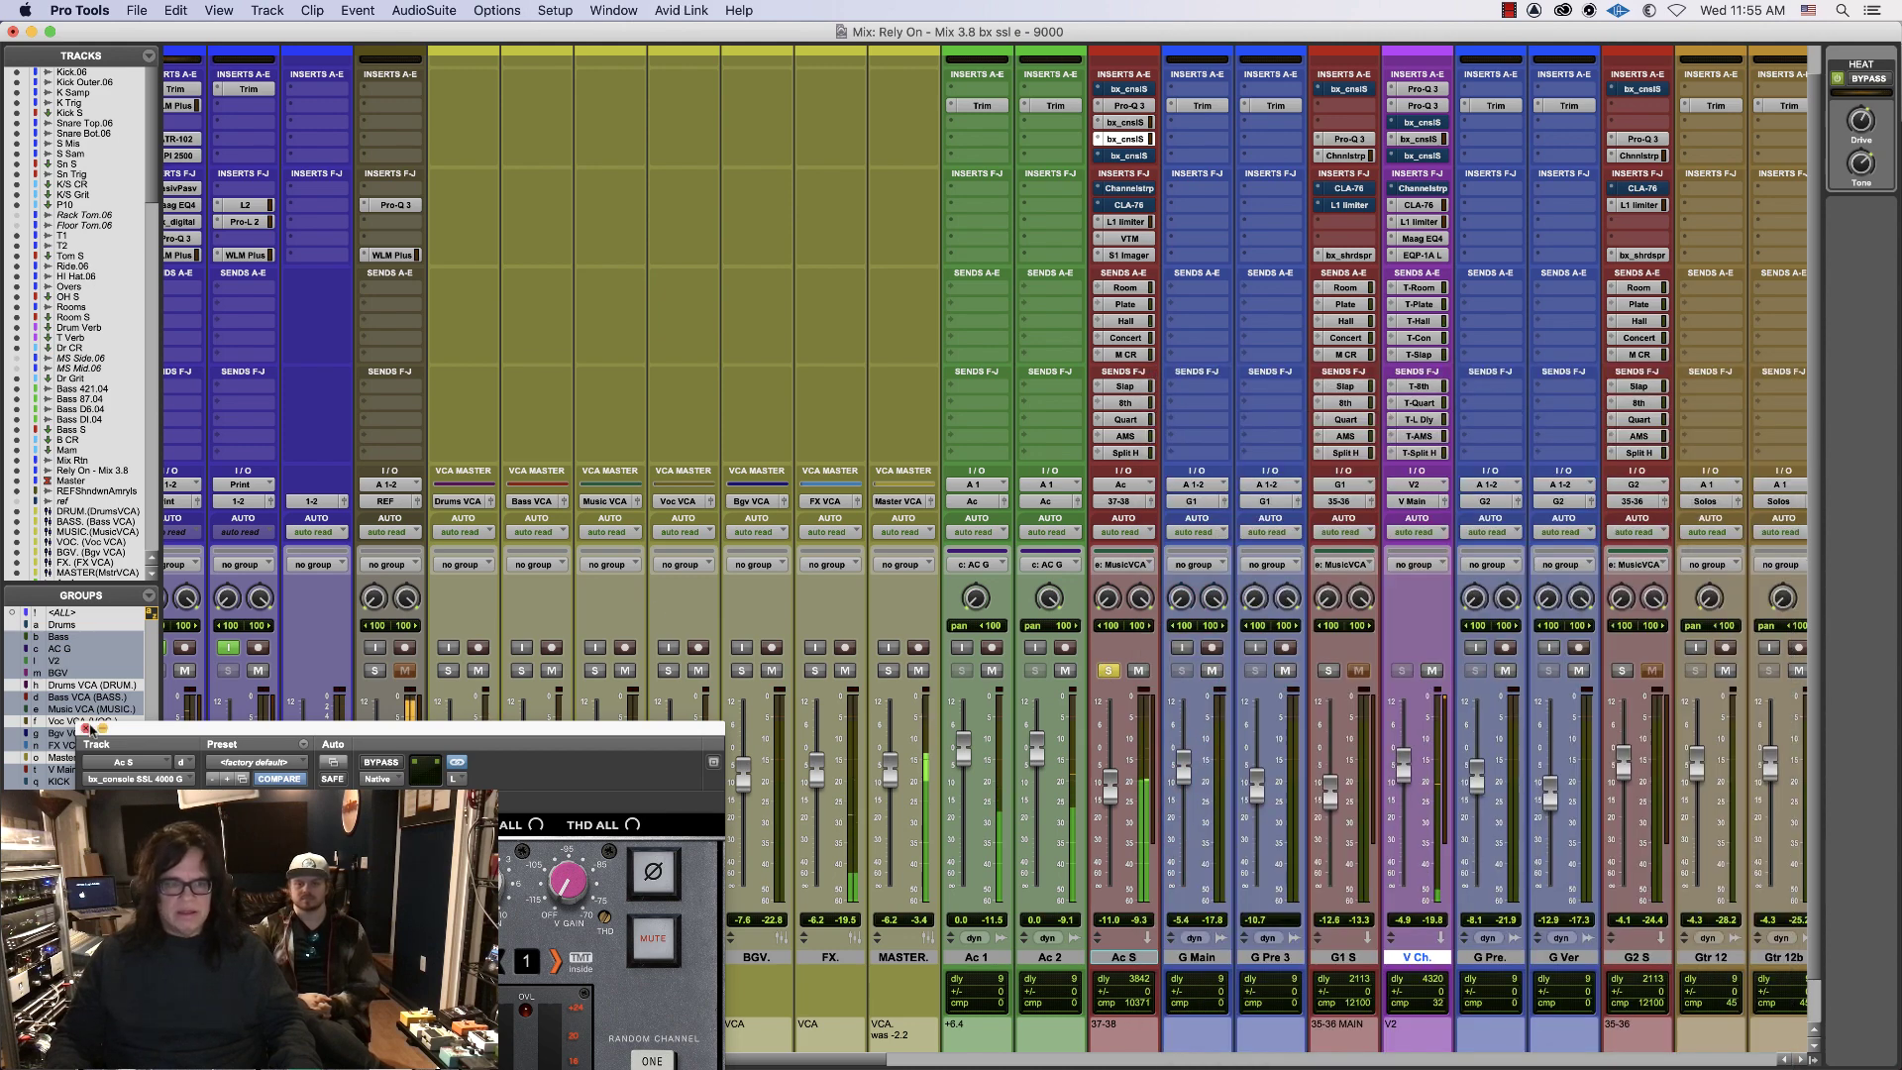
{"action": "left_click", "coordinate": [85, 730]}
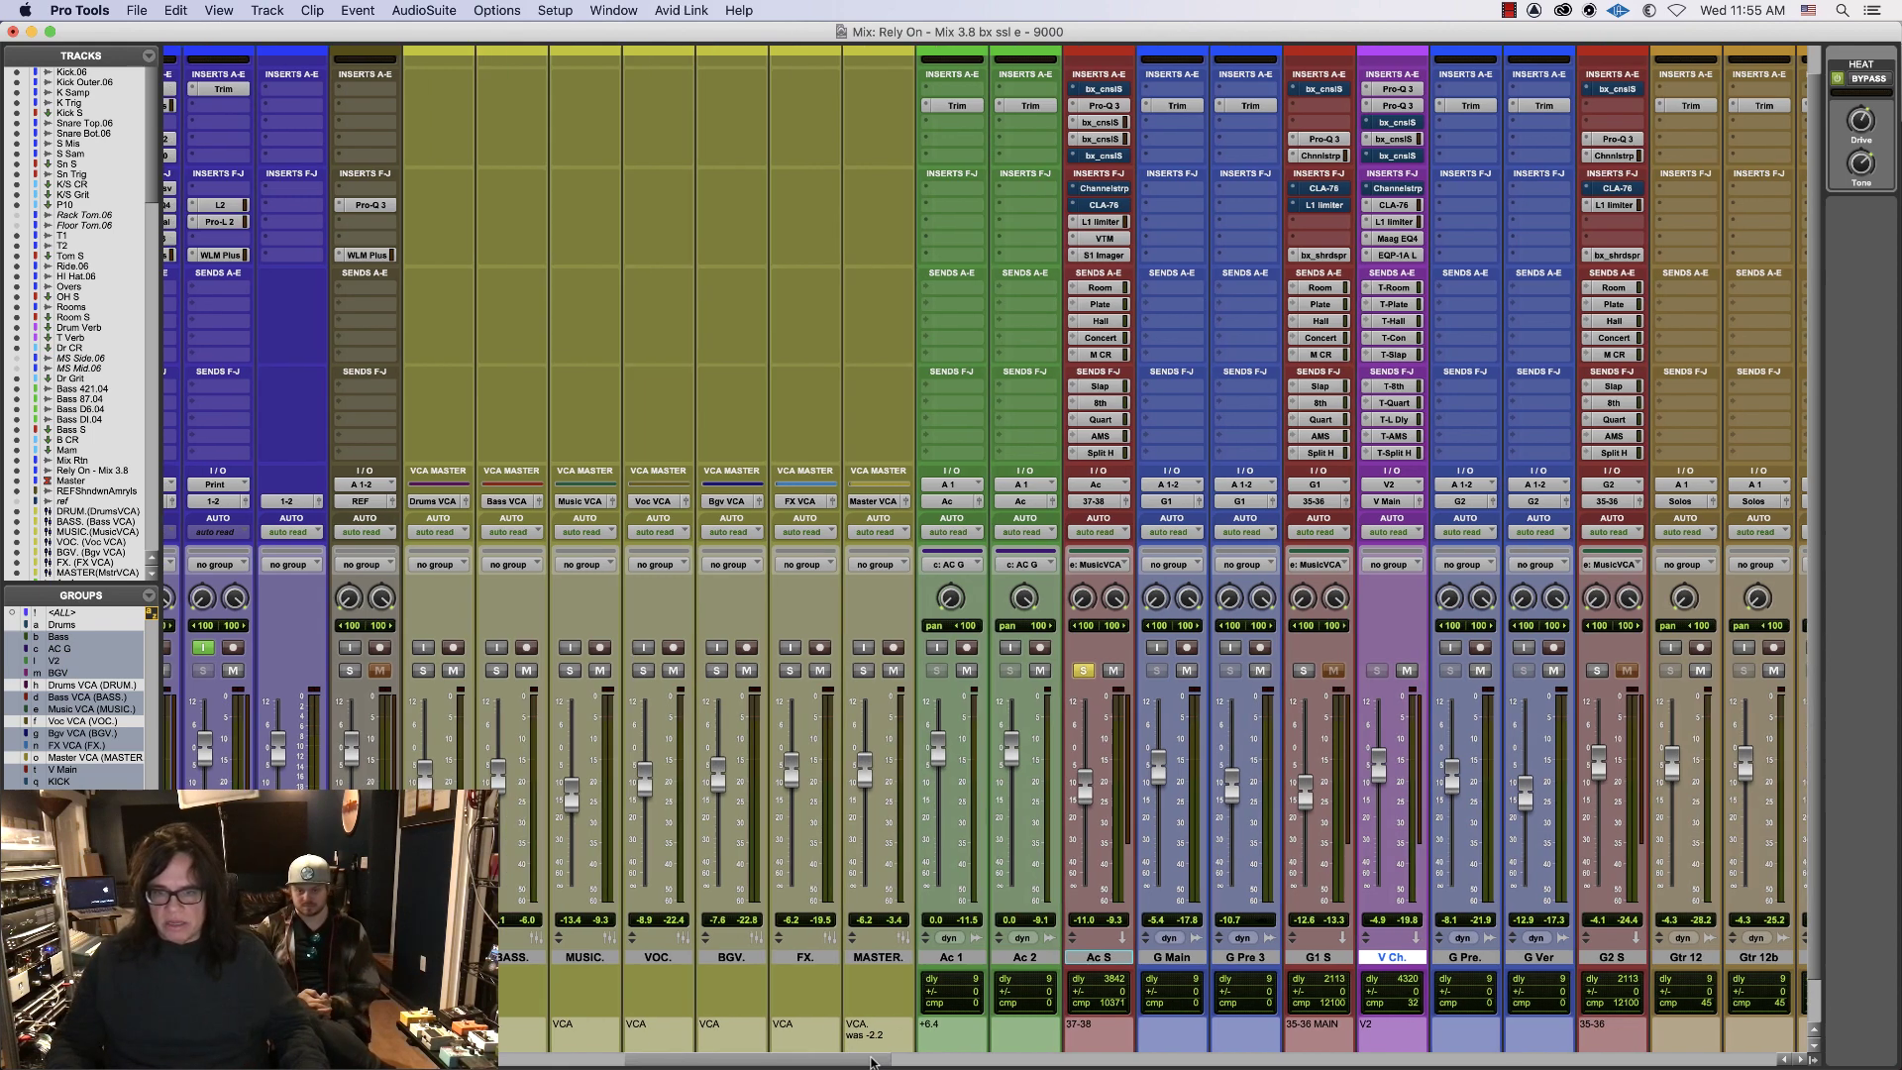
{"action": "left_click_drag", "start_coordinate": [858, 1062], "coordinate": [769, 1065]}
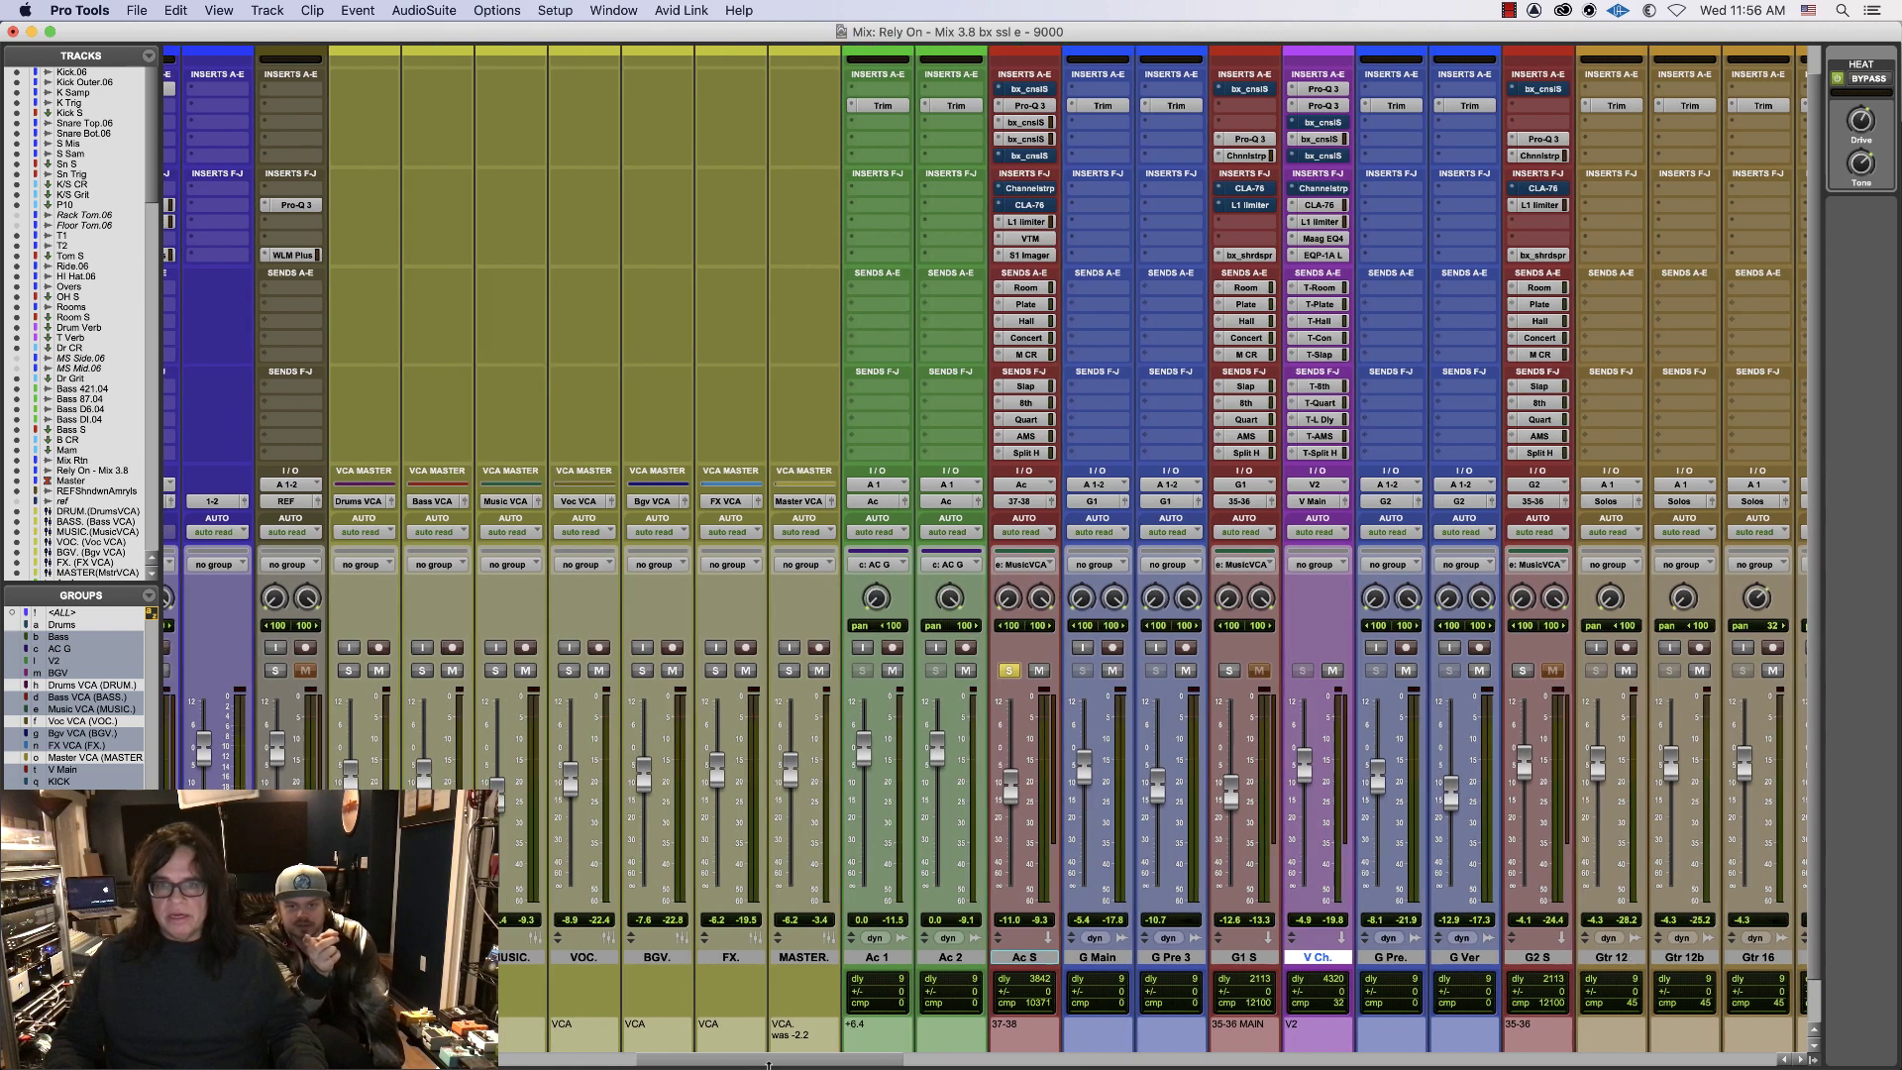
- Bypass the SSL 4000 G on Ac S and bring up the 4000 E's controls during playback
{"action": "left_click", "coordinate": [1029, 123]}
{"action": "left_click", "coordinate": [1027, 140]}
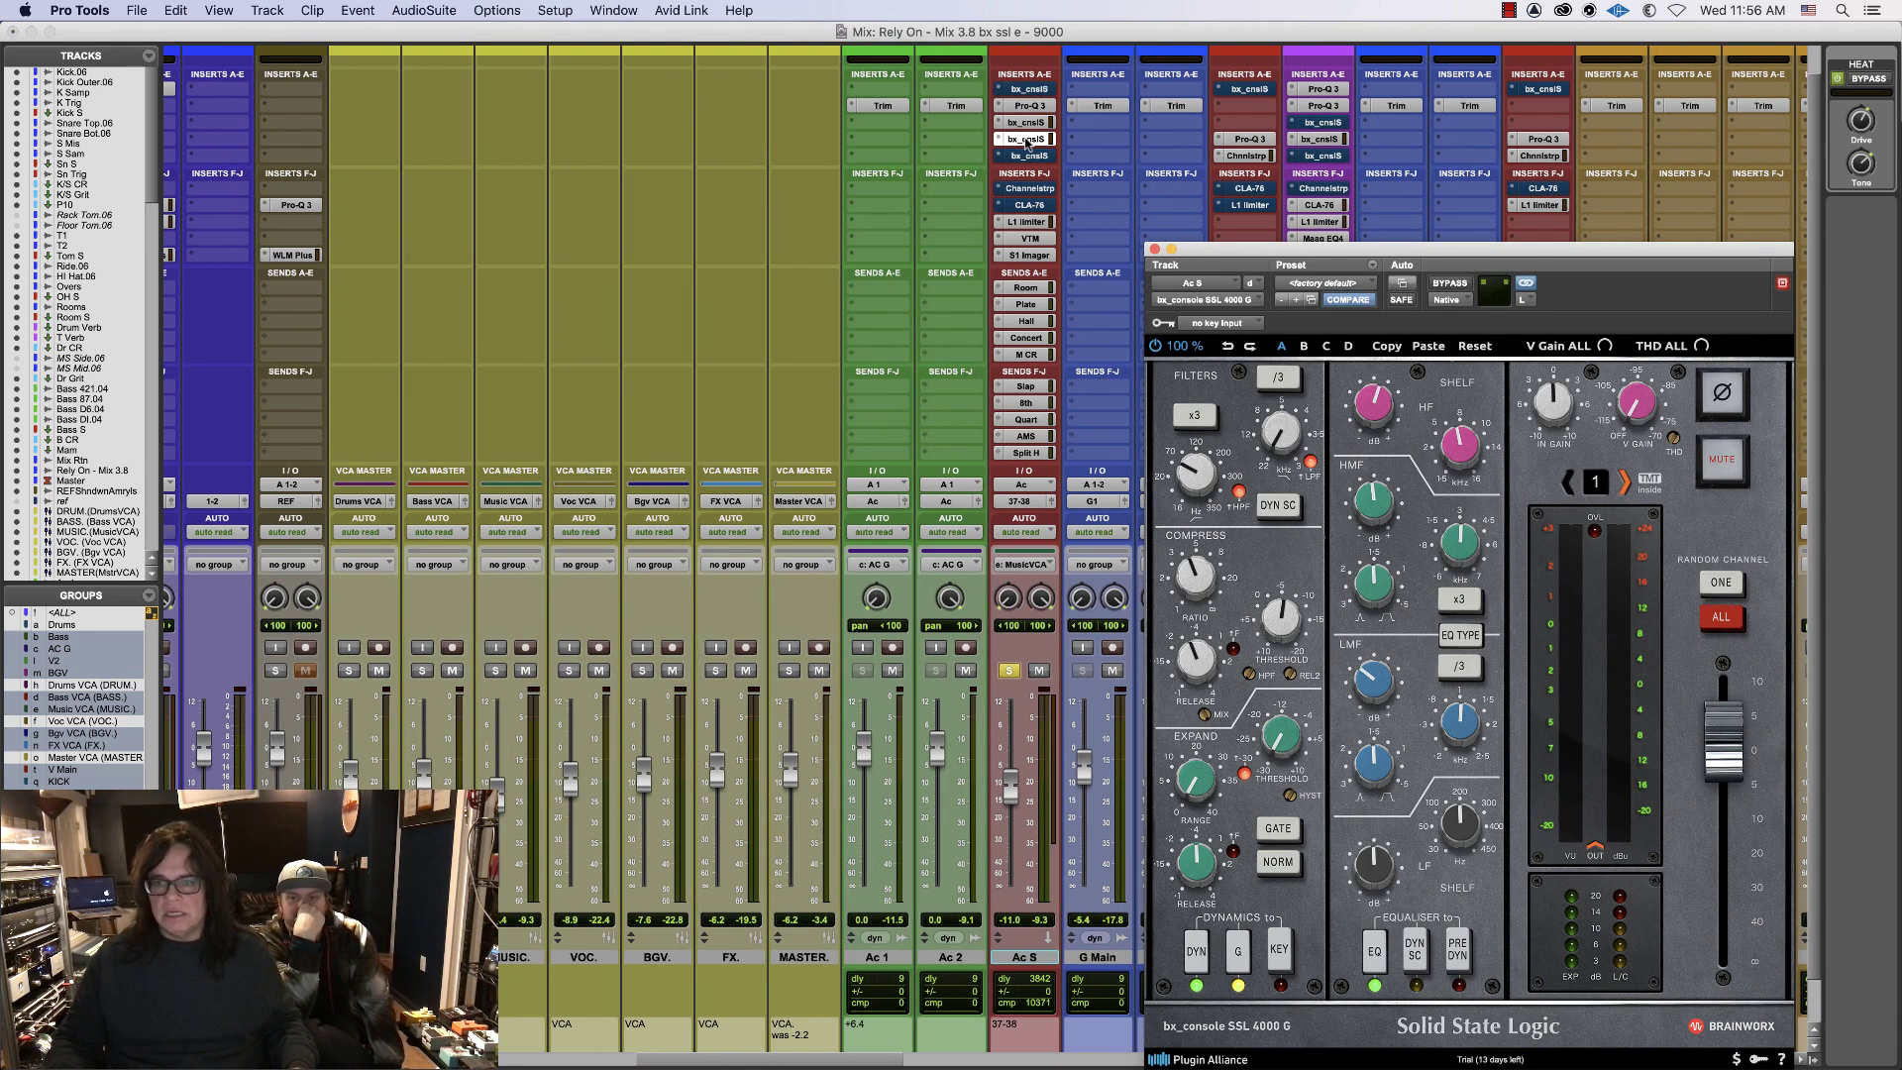
{"action": "left_click", "coordinate": [1027, 139], "text": "super"}
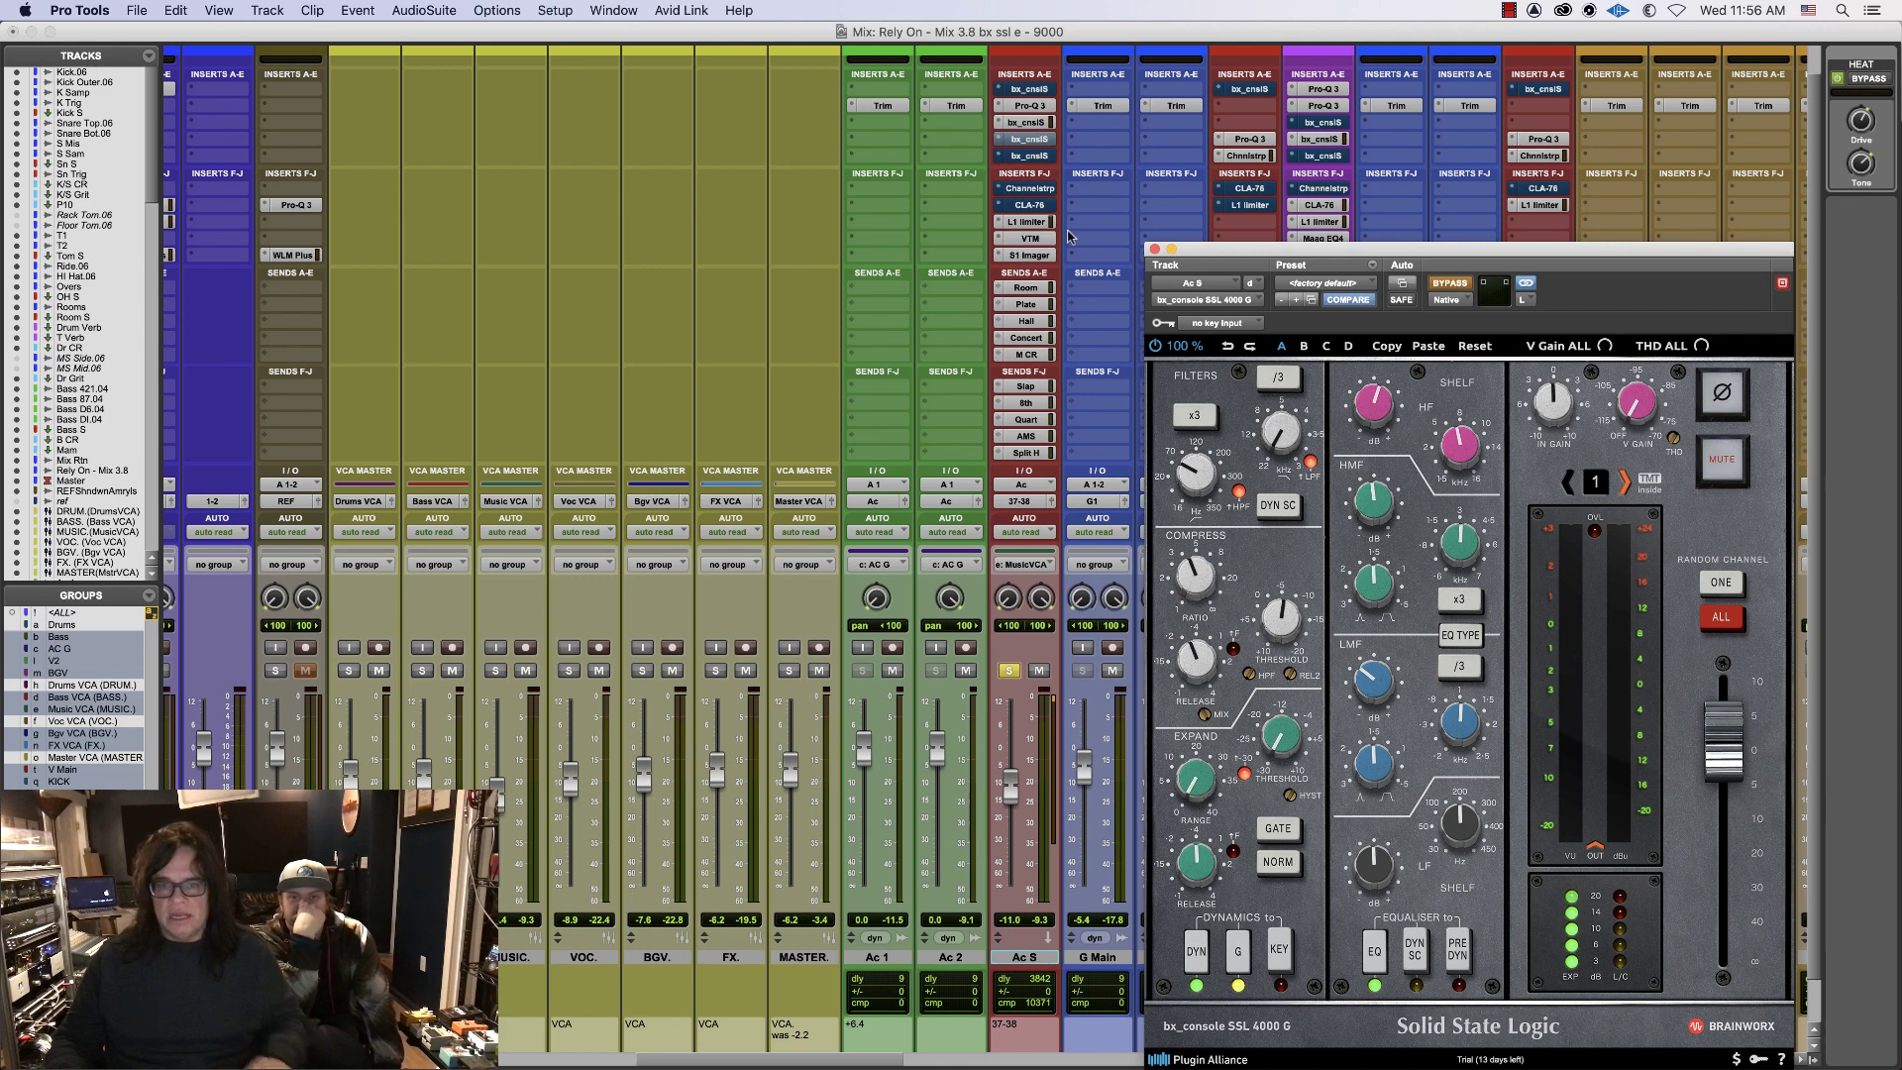
{"action": "key", "text": "space"}
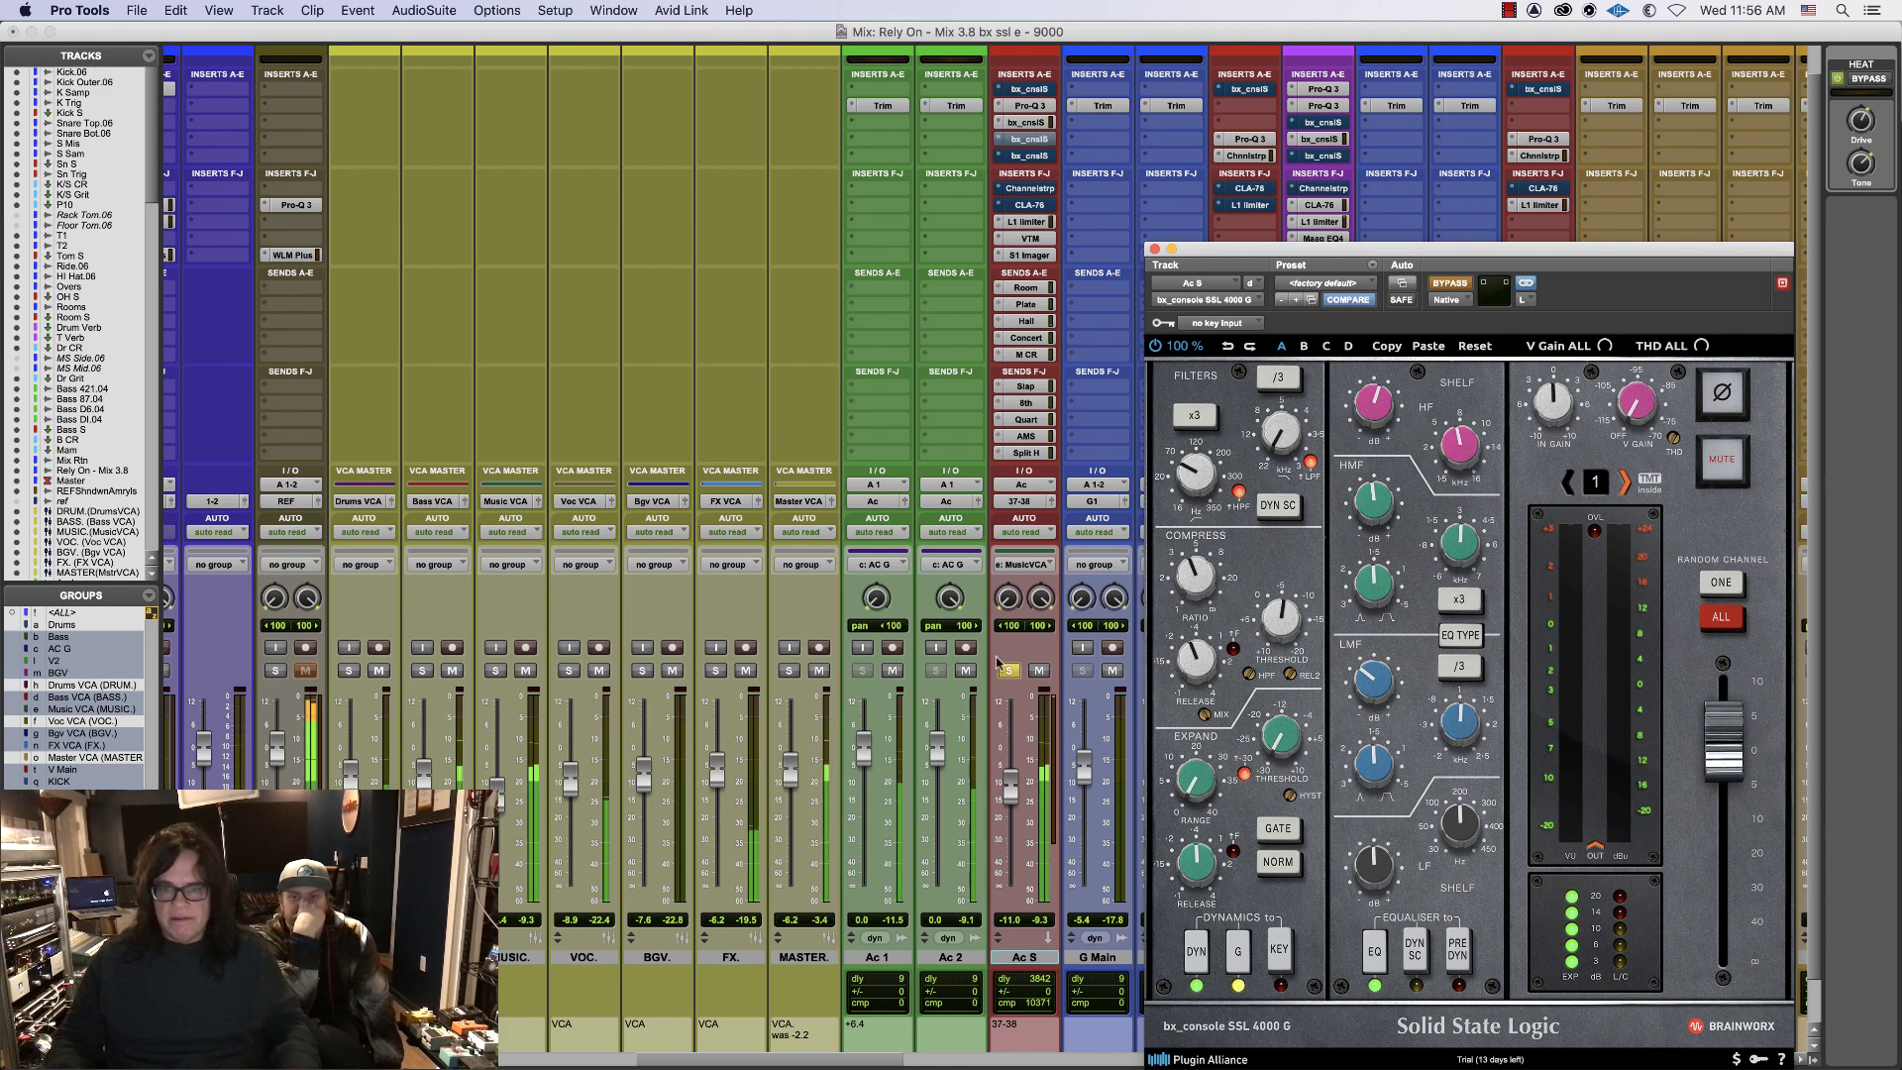
{"action": "left_click", "coordinate": [1028, 123]}
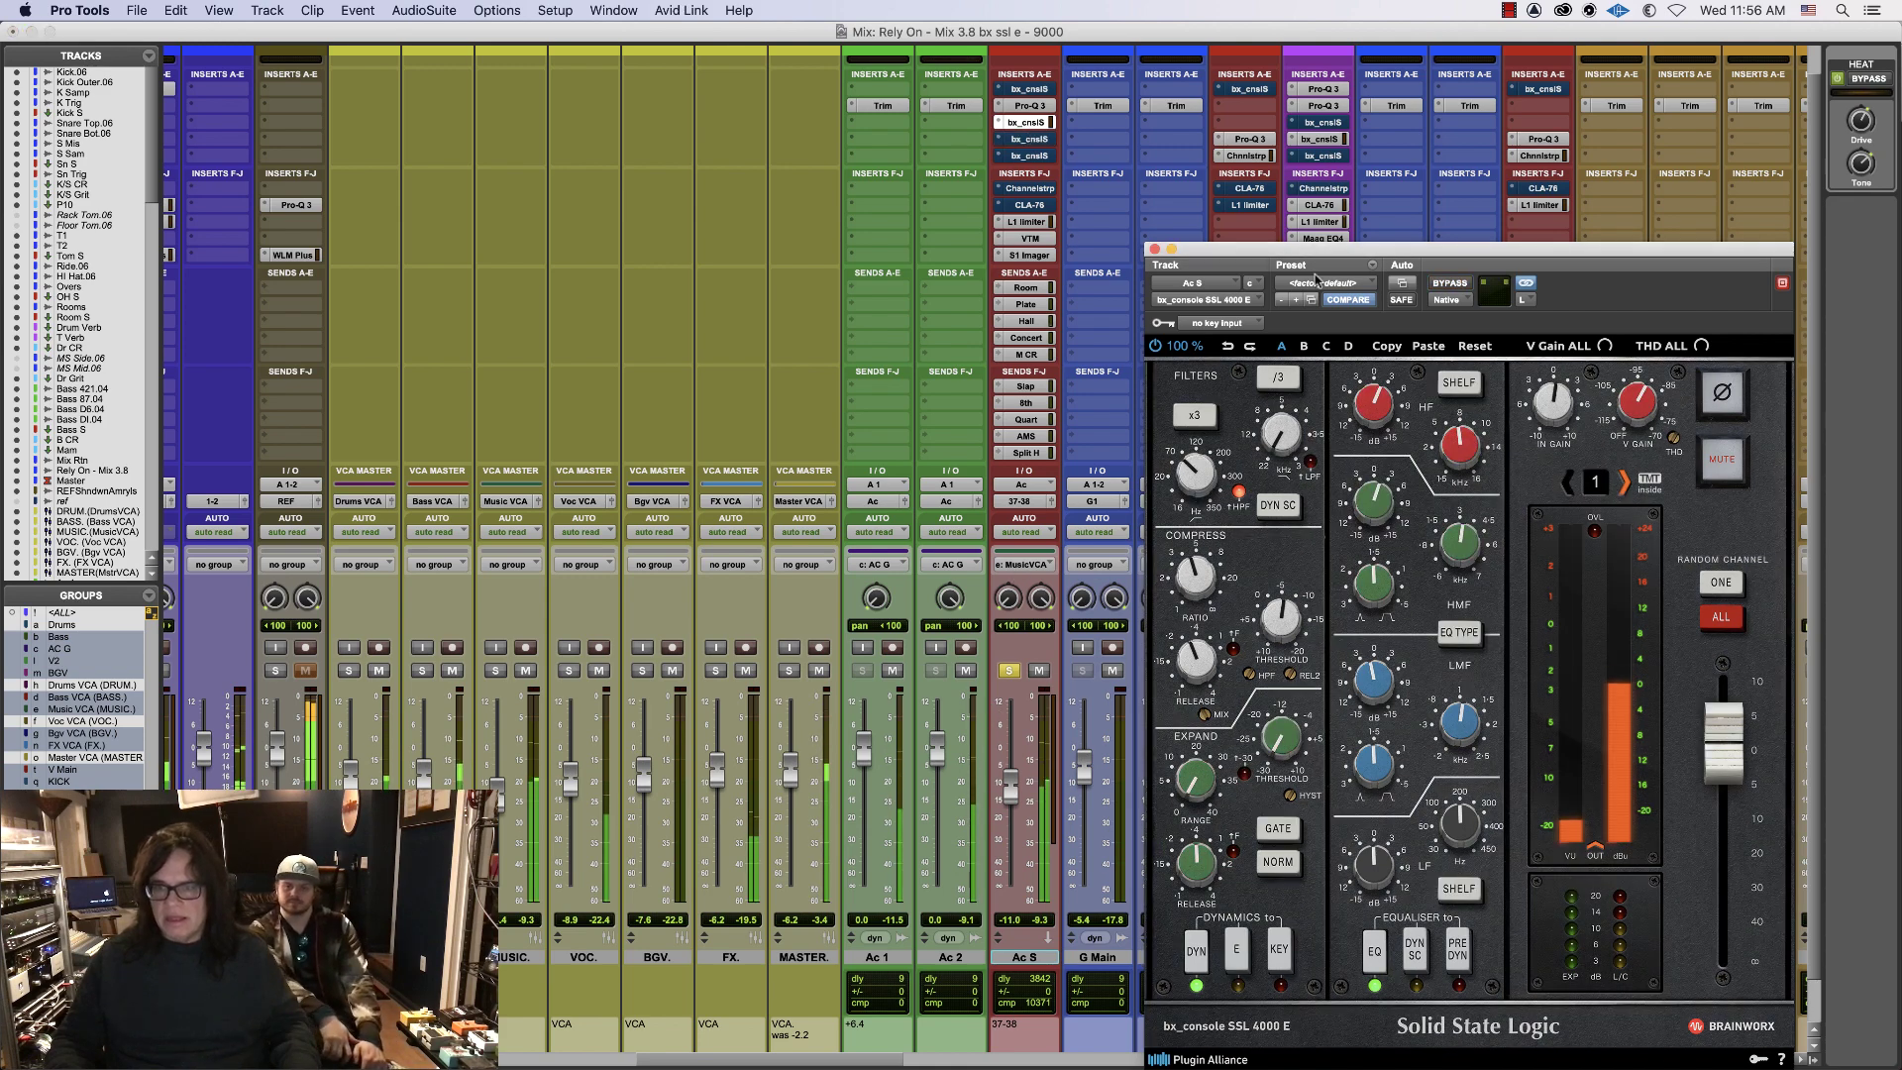
{"action": "left_click", "coordinate": [1031, 140]}
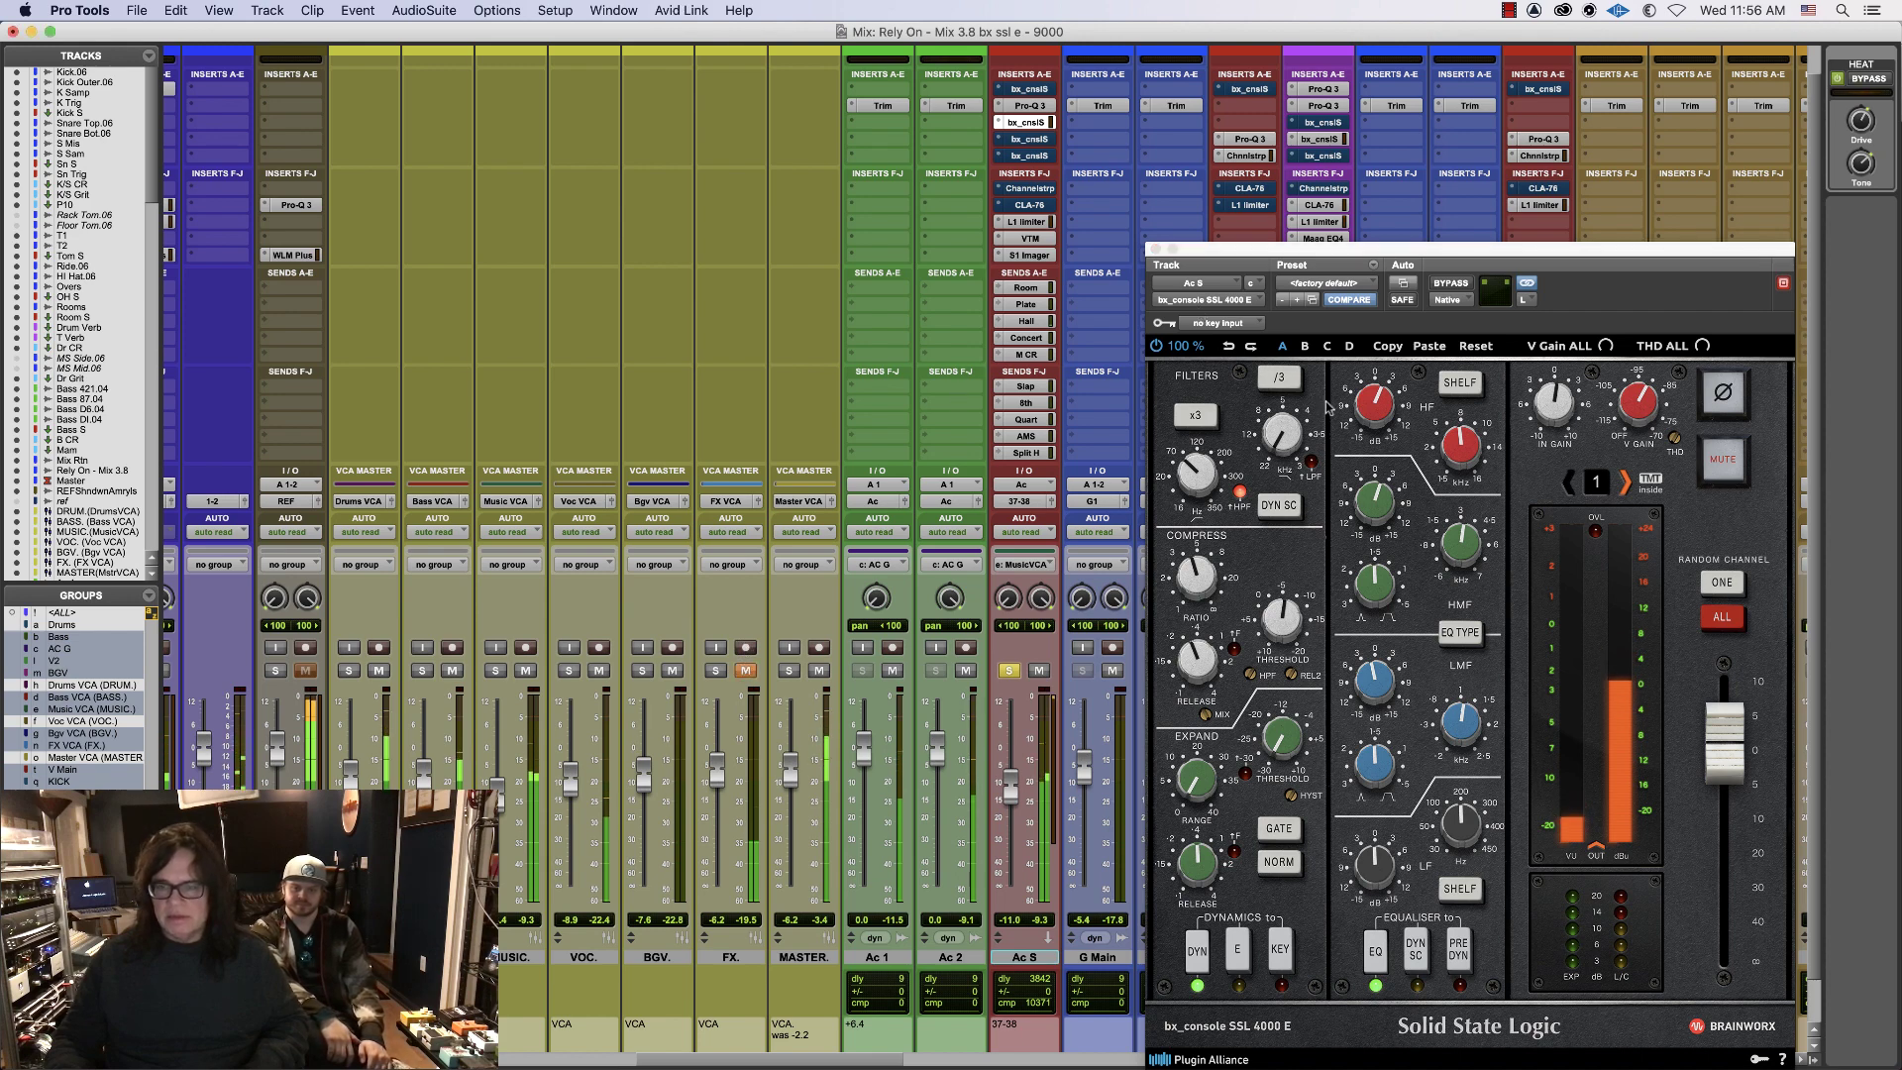
- Set the 4000 E's HF gain to about +3.8 dB and adjust its low-pass filter
{"action": "left_click", "coordinate": [1365, 406]}
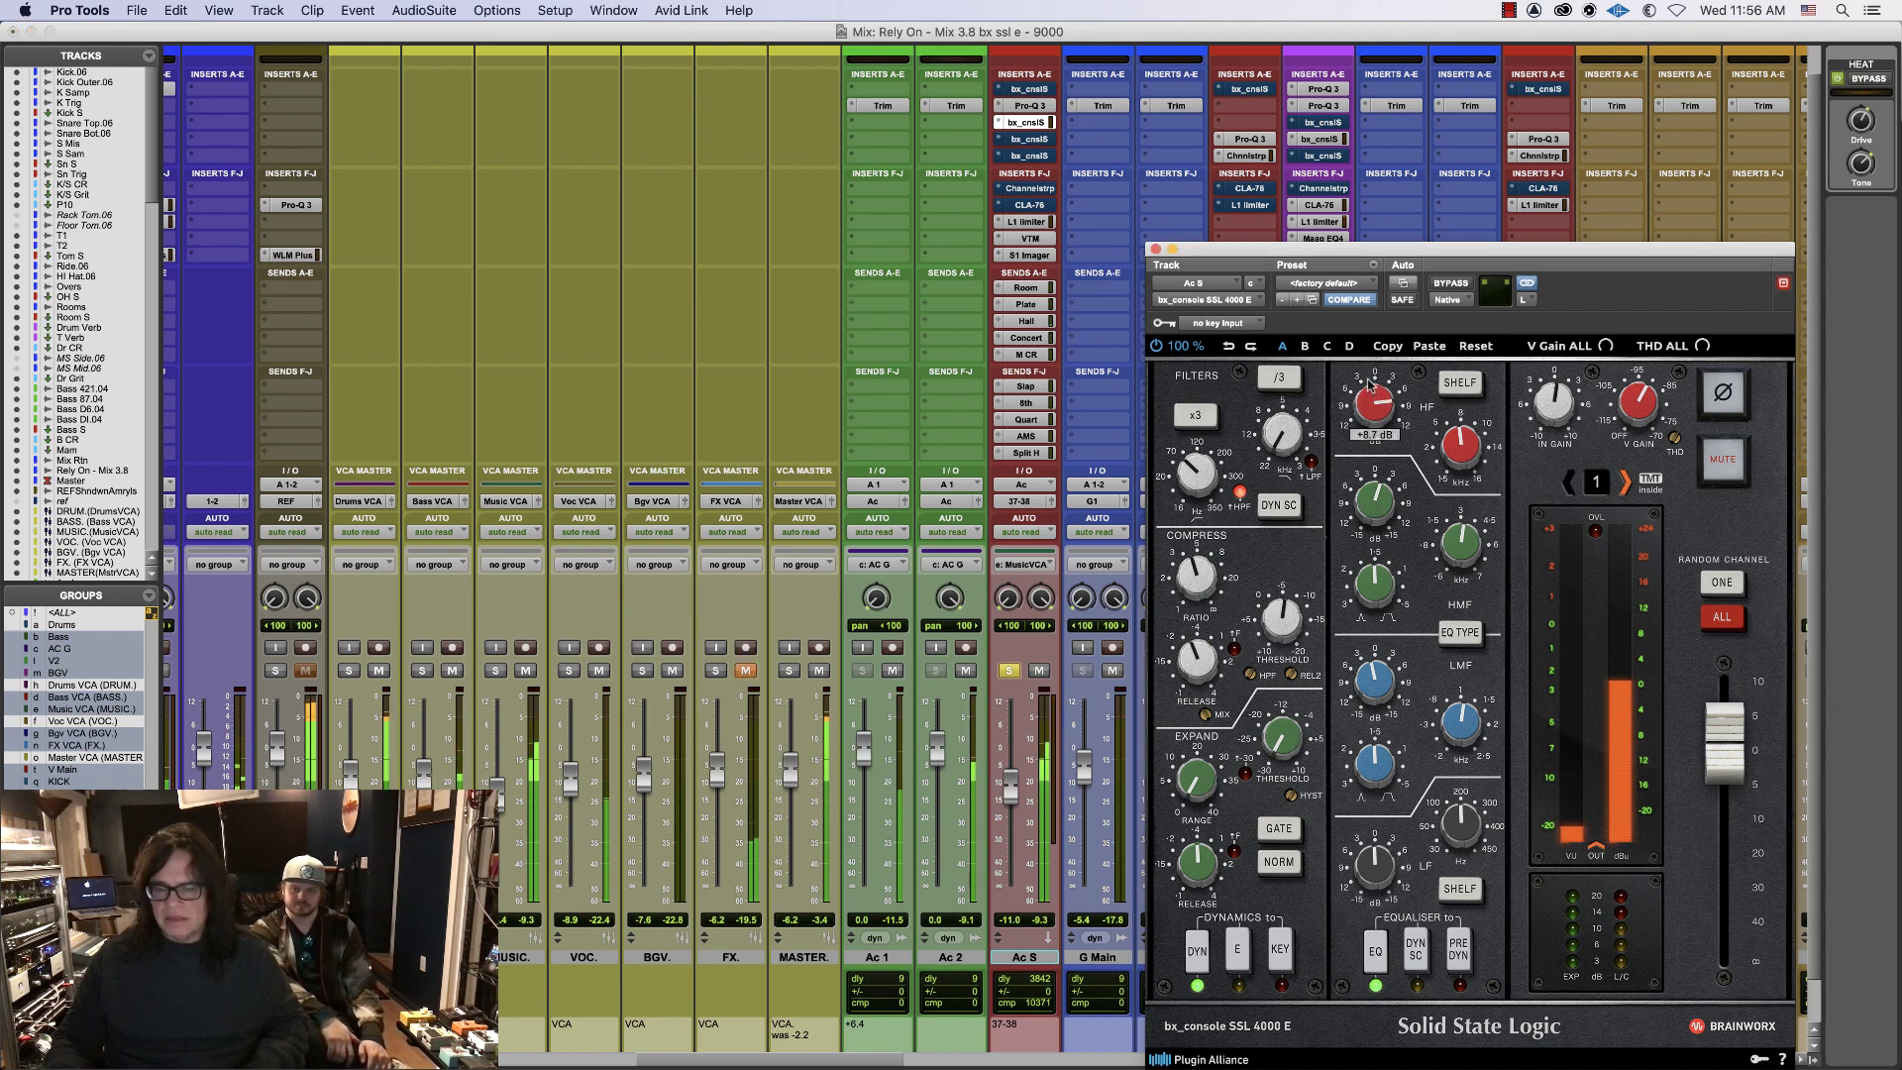
{"action": "left_click_drag", "start_coordinate": [1369, 384], "coordinate": [1370, 415]}
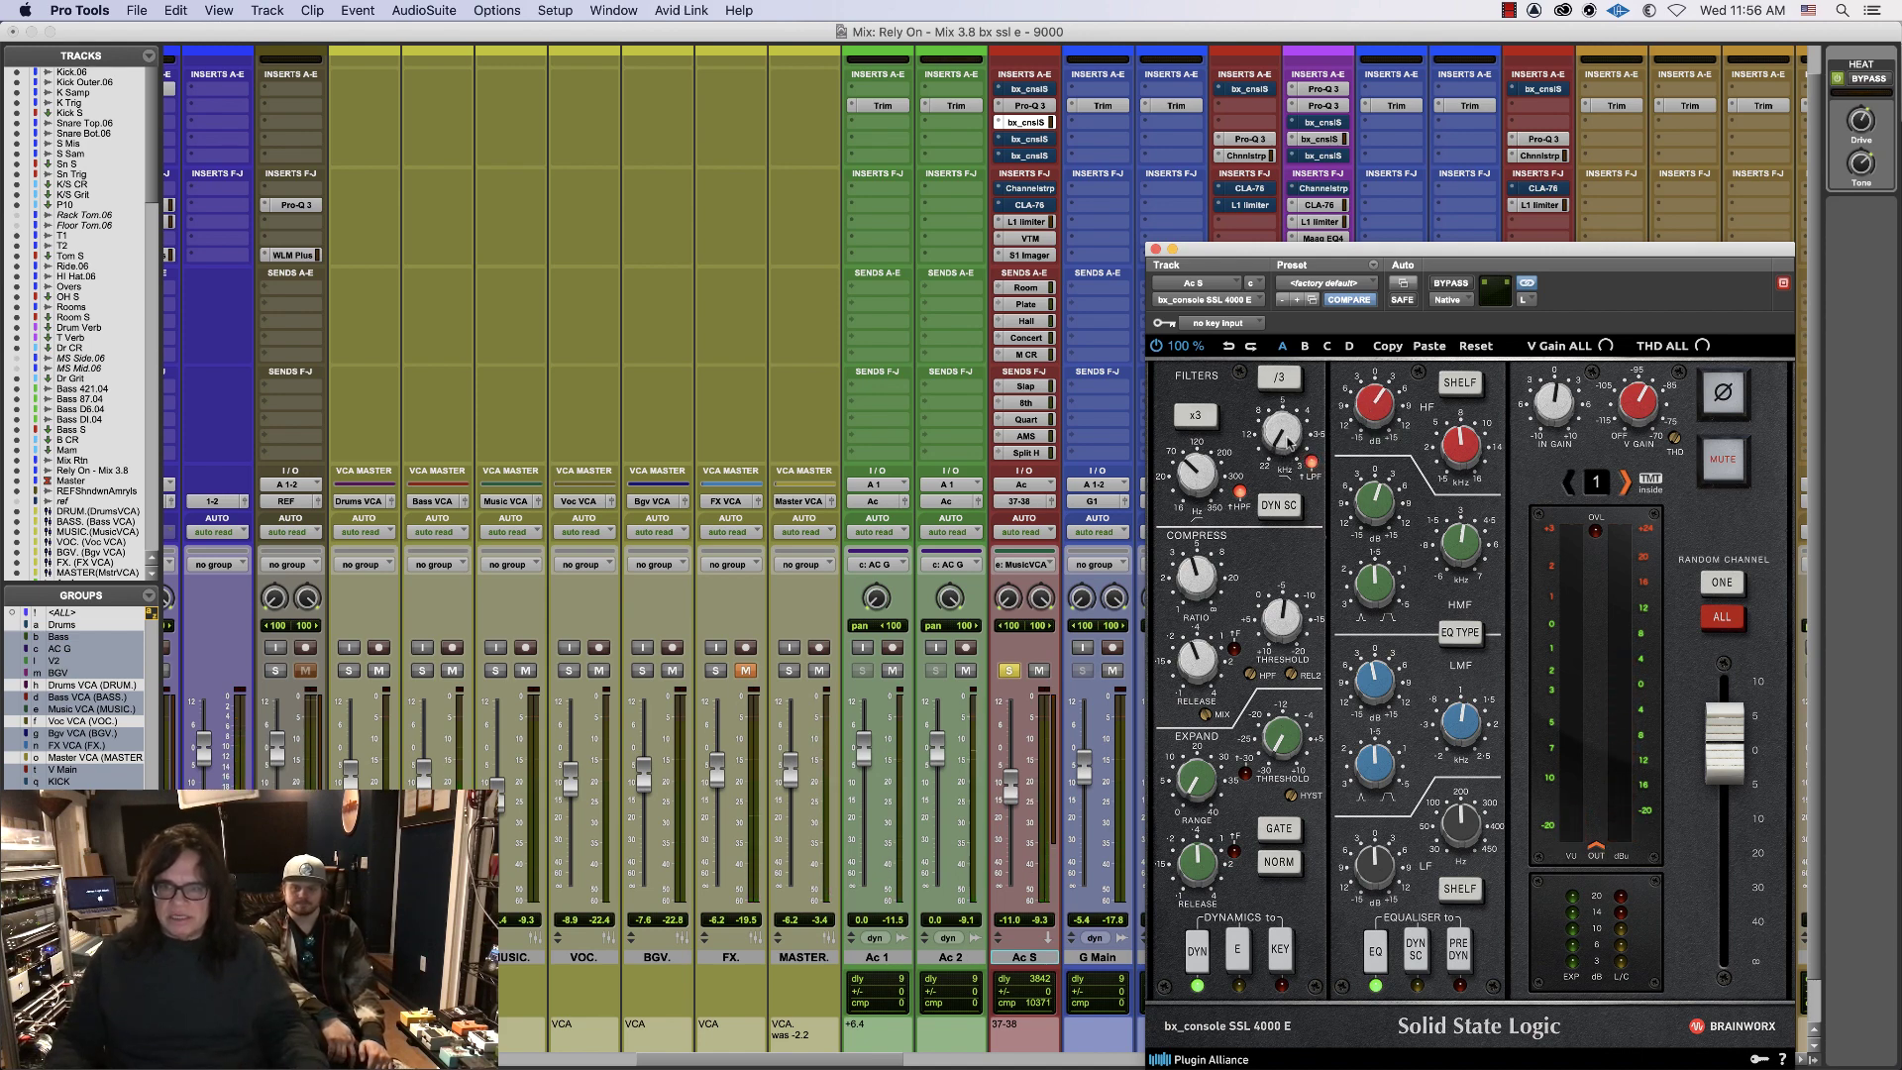
{"action": "left_click_drag", "start_coordinate": [1288, 443], "coordinate": [1281, 436]}
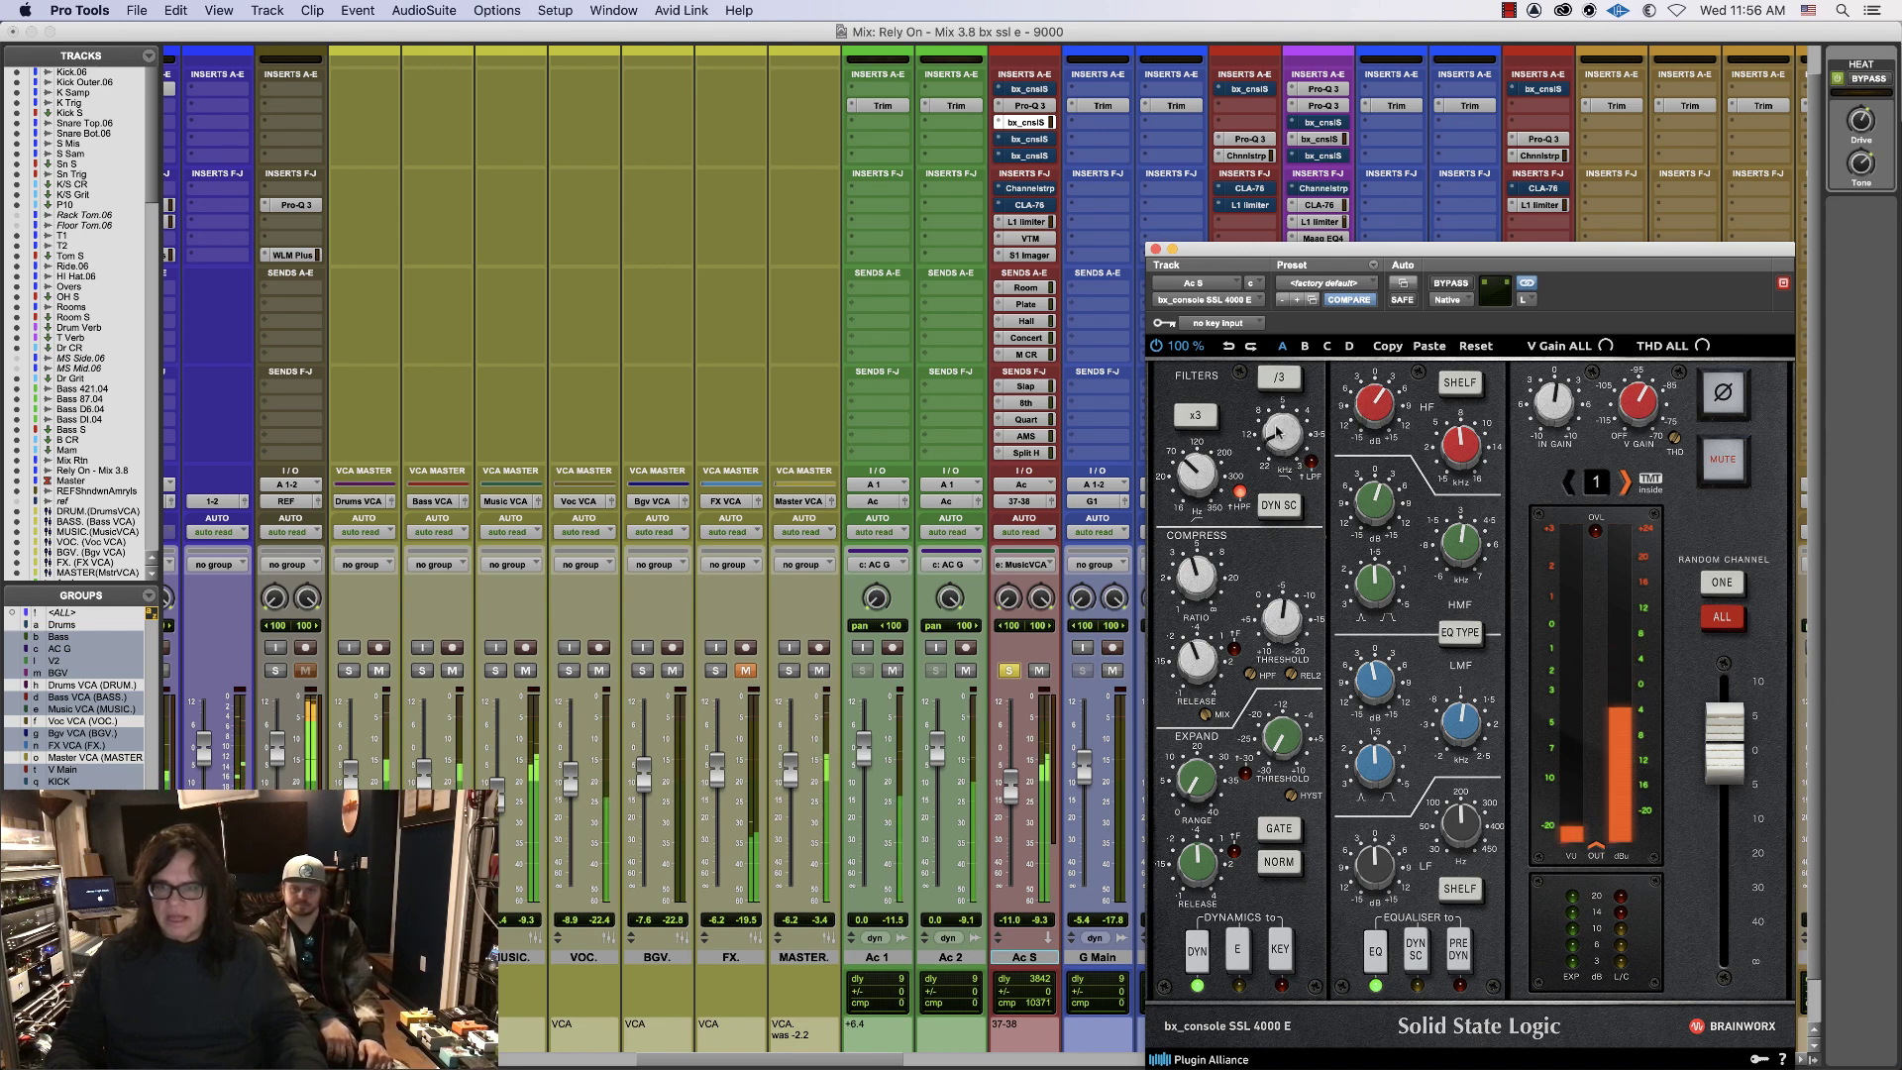
{"action": "left_click_drag", "start_coordinate": [1278, 433], "coordinate": [1378, 397]}
- Compare the 4000 E's HF band as bell and shelf, and check the HF gain, HMF frequency and LMF gain settings
{"action": "left_click", "coordinate": [1461, 386]}
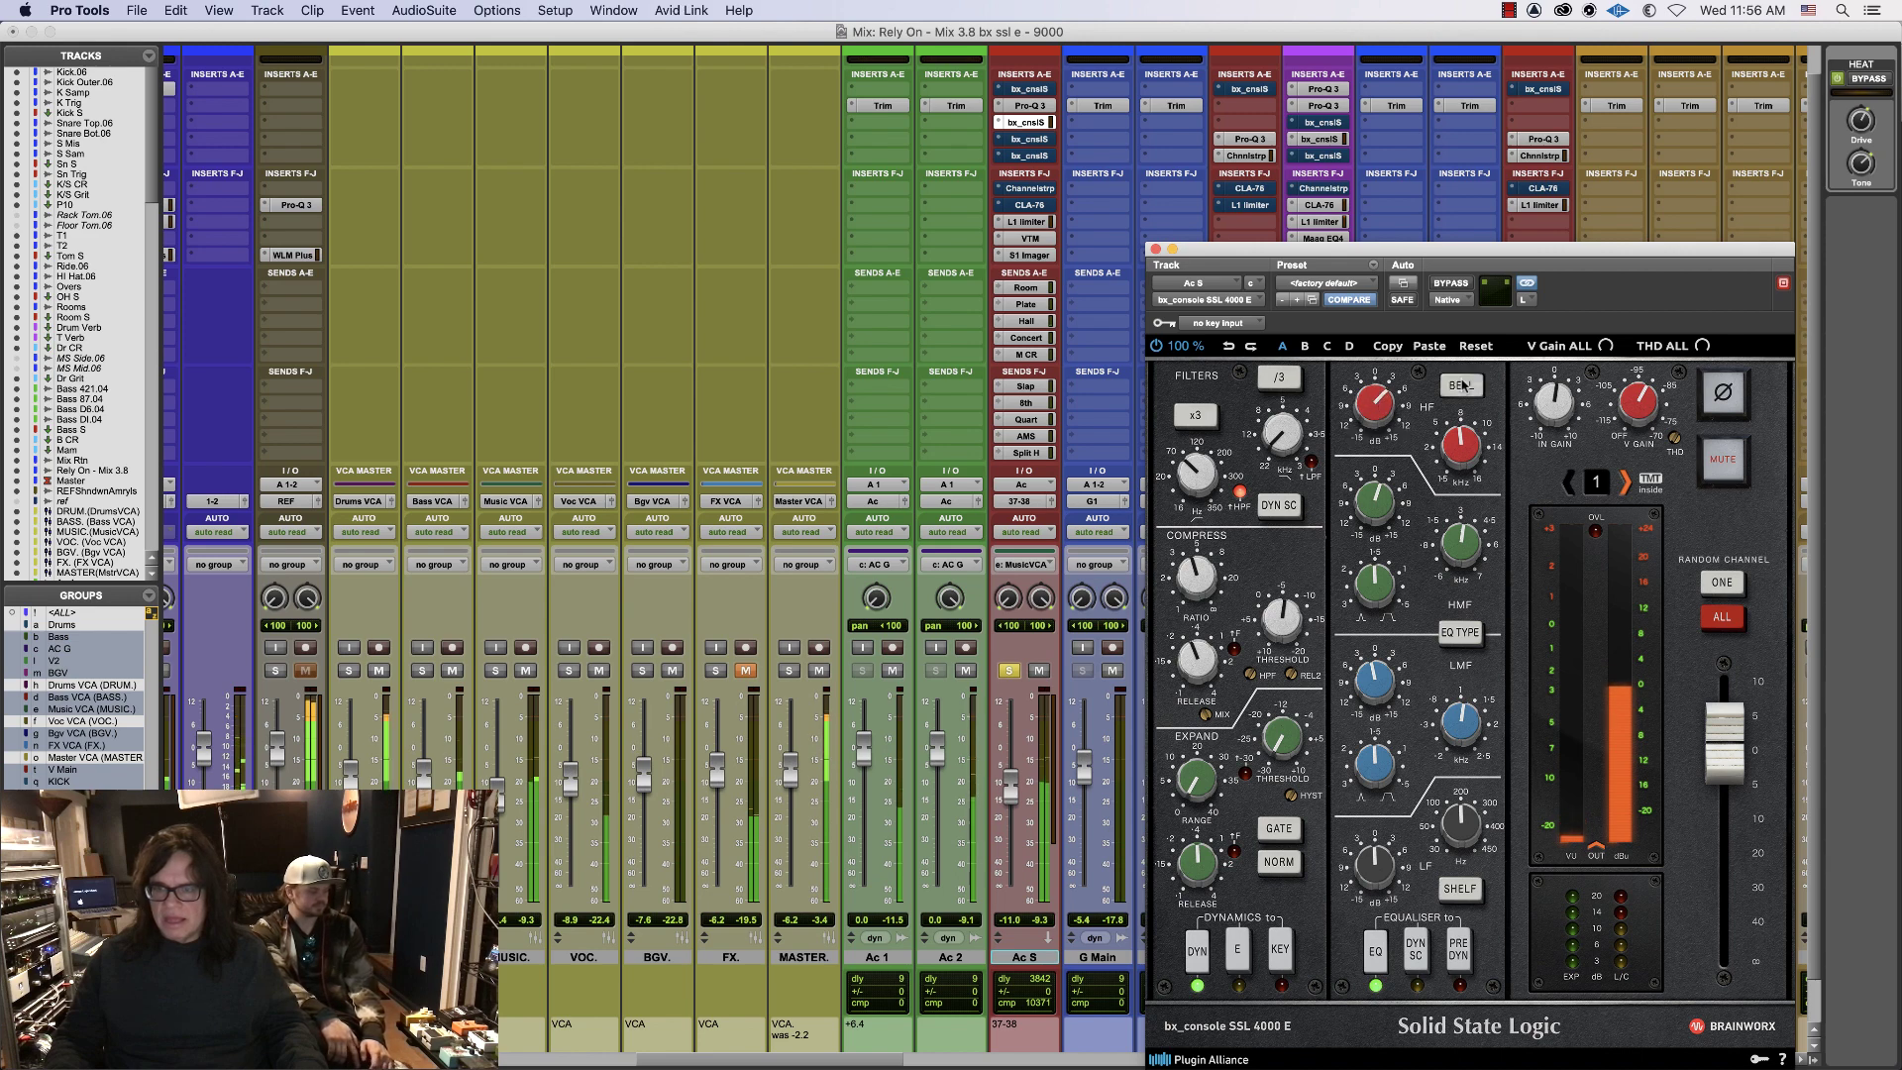
{"action": "left_click", "coordinate": [1461, 386]}
{"action": "mouse_move", "coordinate": [1373, 404]}
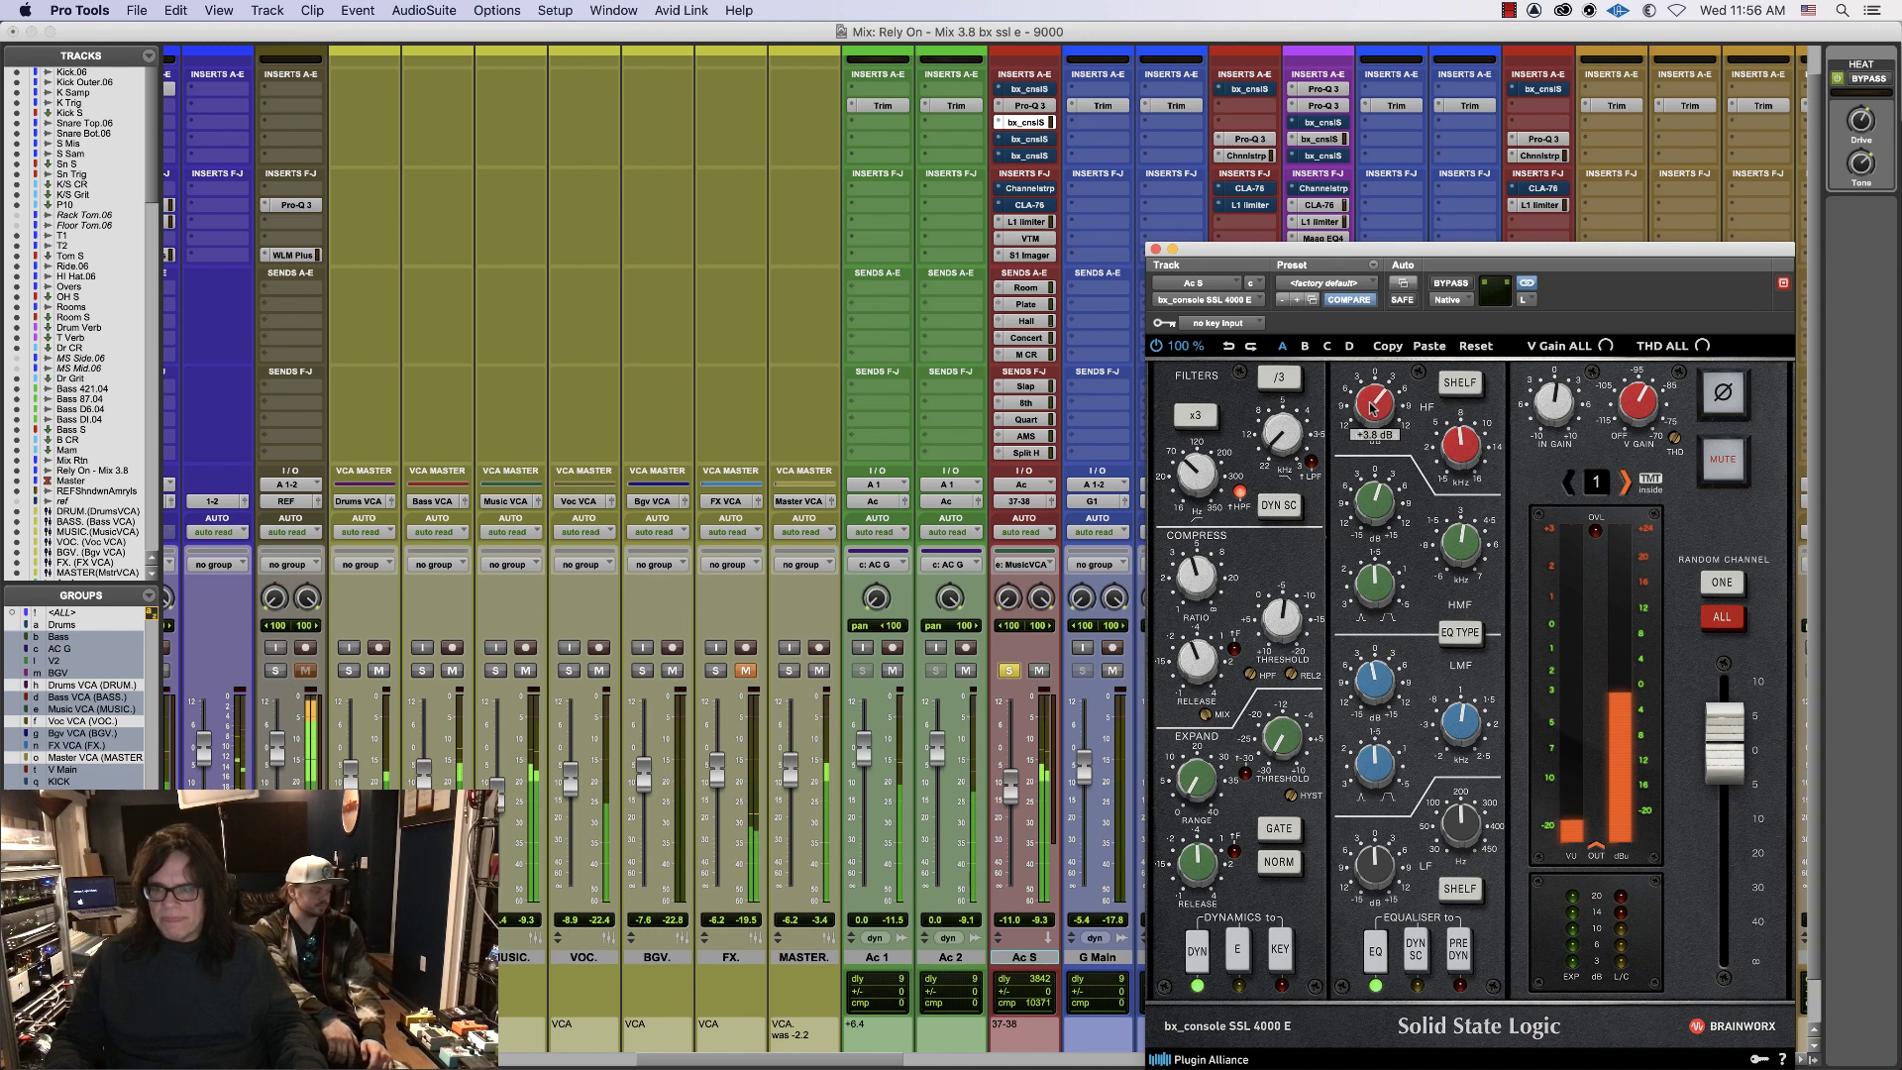
{"action": "mouse_move", "coordinate": [1449, 544]}
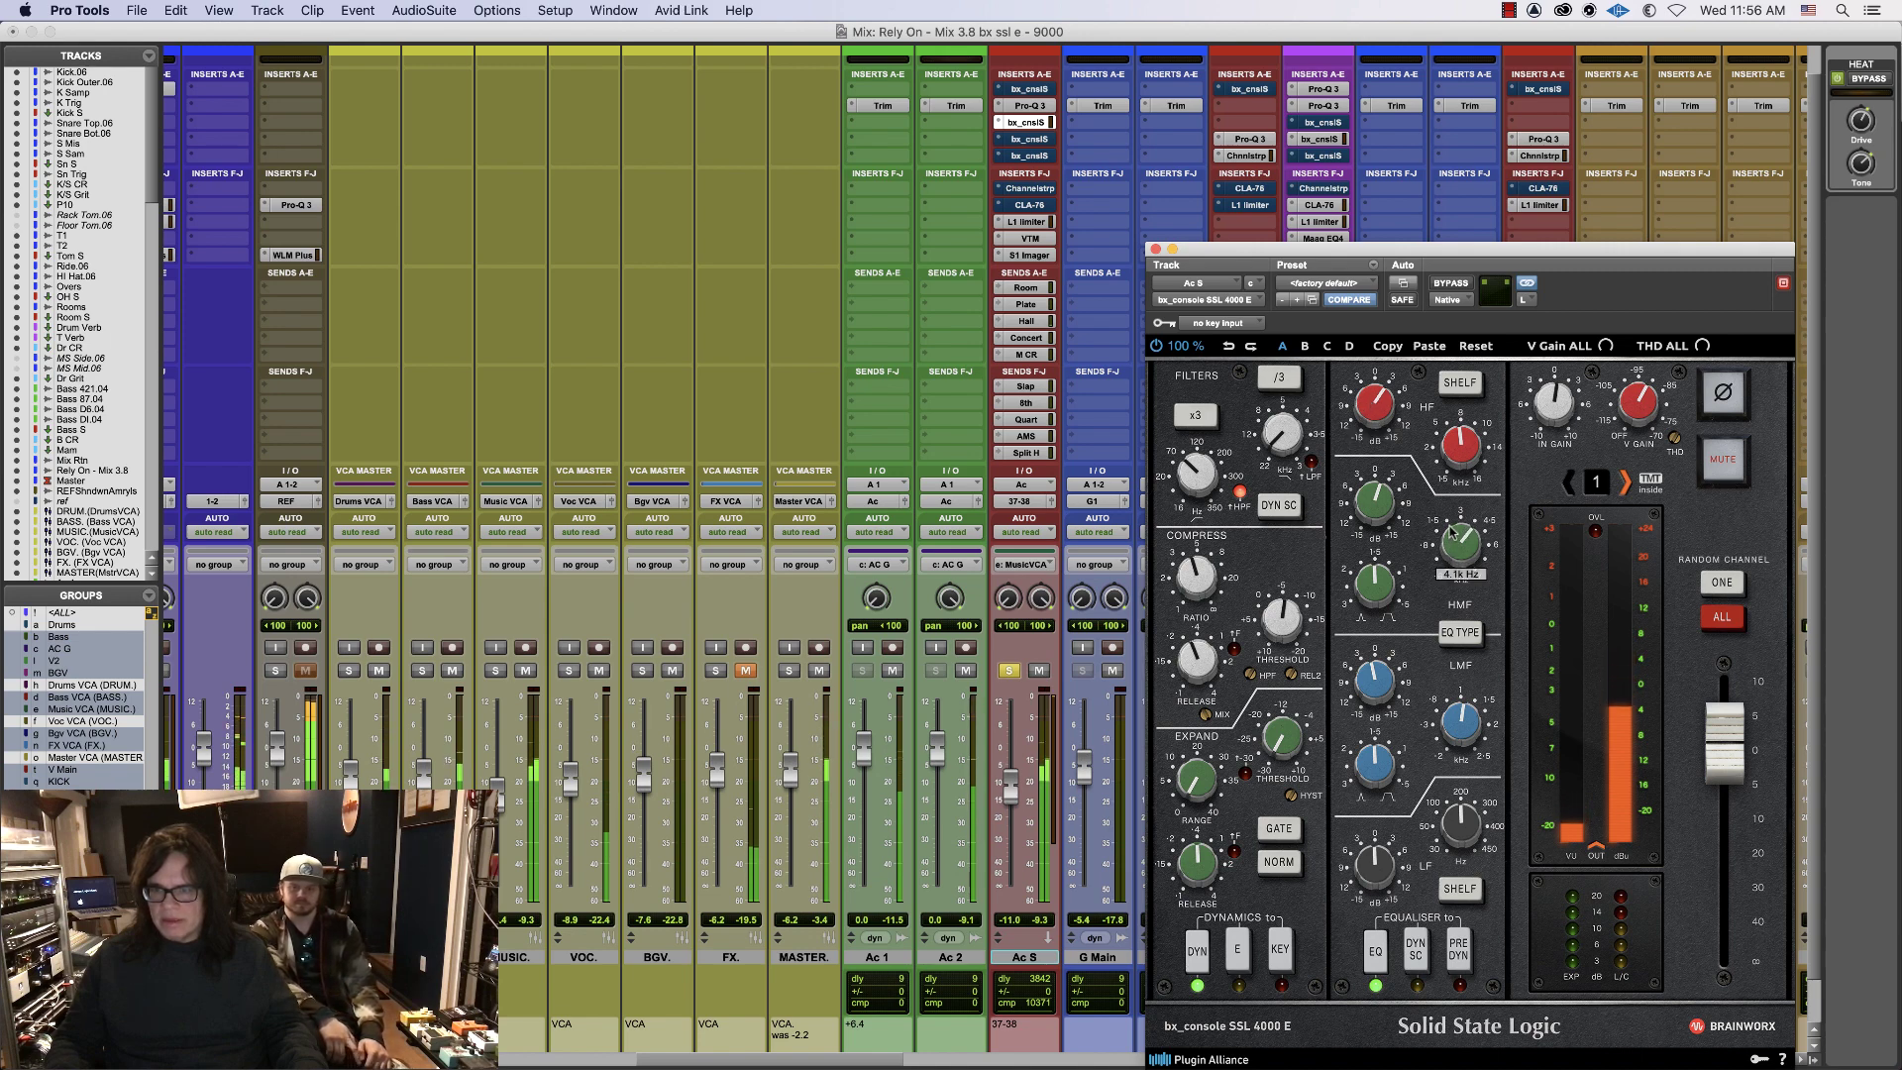
{"action": "mouse_move", "coordinate": [1372, 508]}
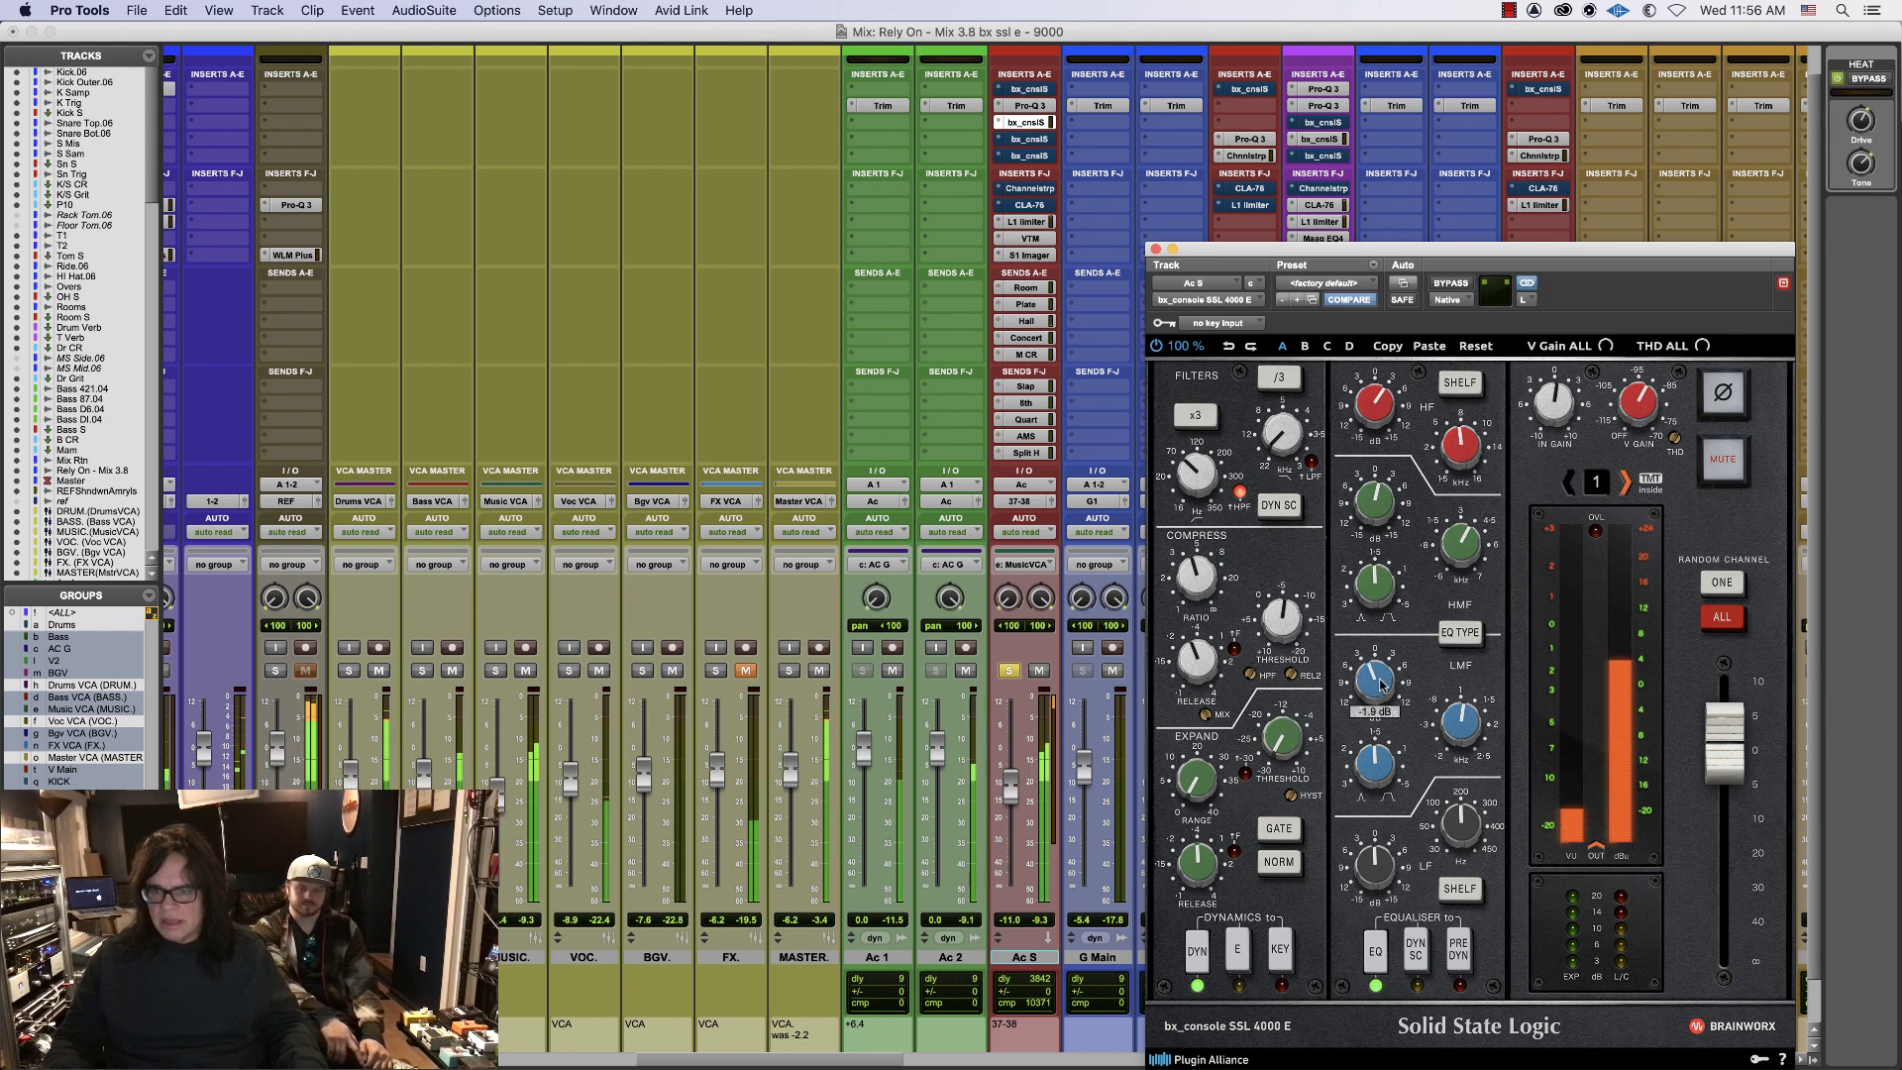
- Adjust the 4000 E's LMF band and retune its HMF frequency during playback
{"action": "mouse_move", "coordinate": [1454, 733]}
{"action": "left_mouse_down"}
{"action": "mouse_move", "coordinate": [1442, 763]}
{"action": "mouse_move", "coordinate": [1454, 709]}
{"action": "left_mouse_up"}
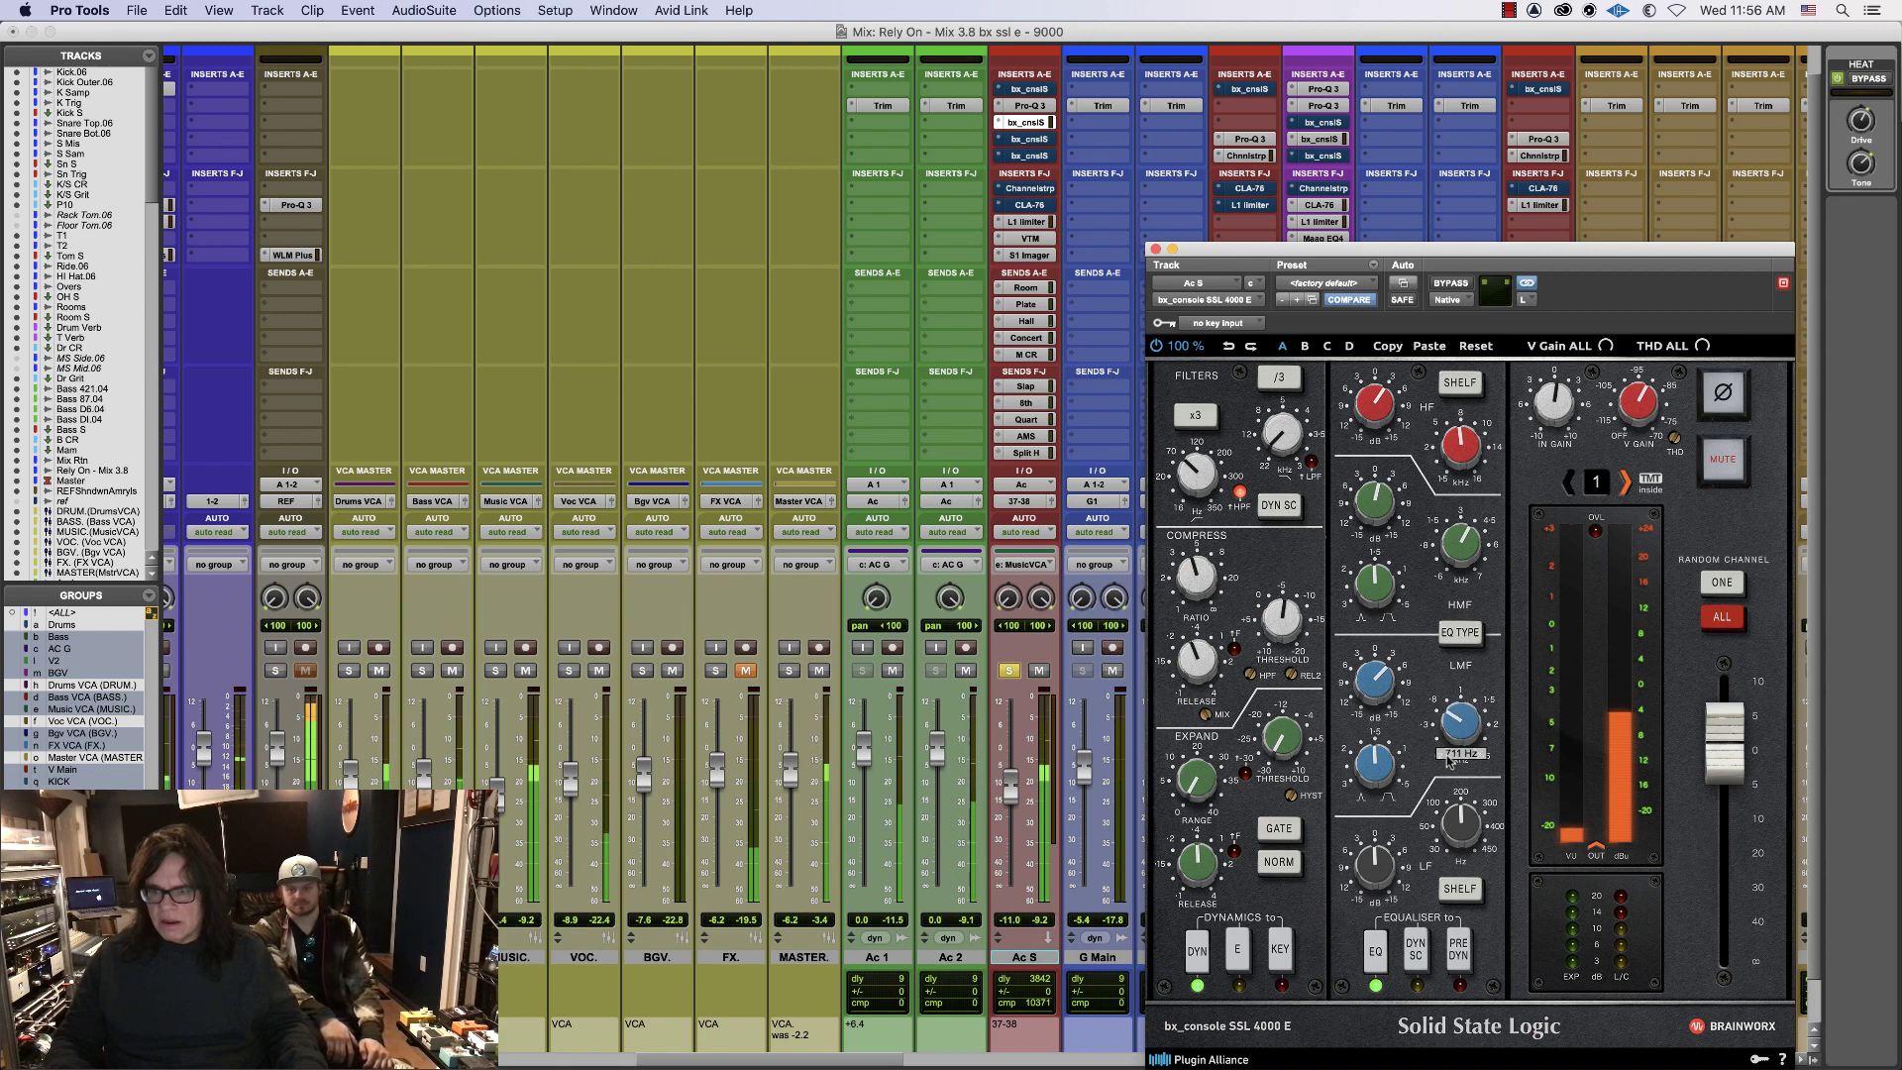
{"action": "left_click_drag", "start_coordinate": [1449, 760], "coordinate": [1448, 763]}
{"action": "left_click_drag", "start_coordinate": [1373, 682], "coordinate": [1468, 730]}
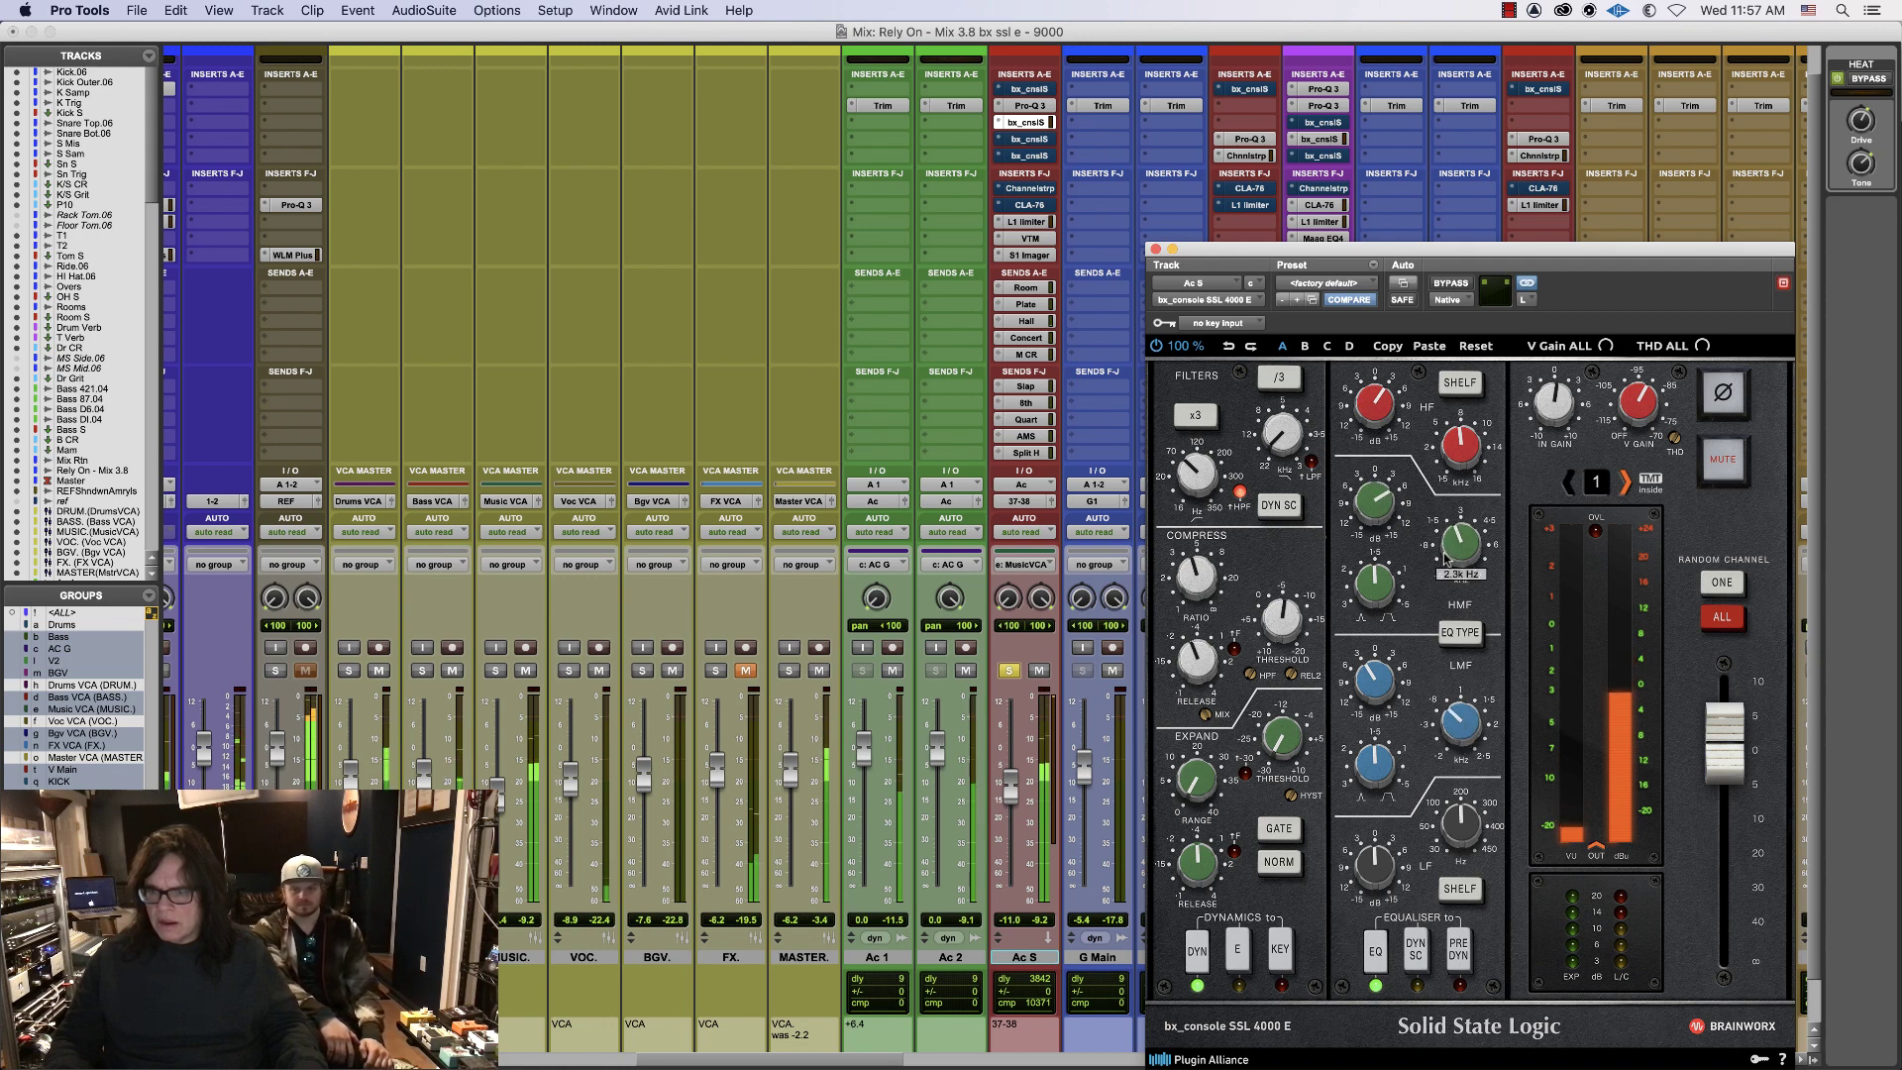
{"action": "left_click_drag", "start_coordinate": [1444, 558], "coordinate": [1449, 513]}
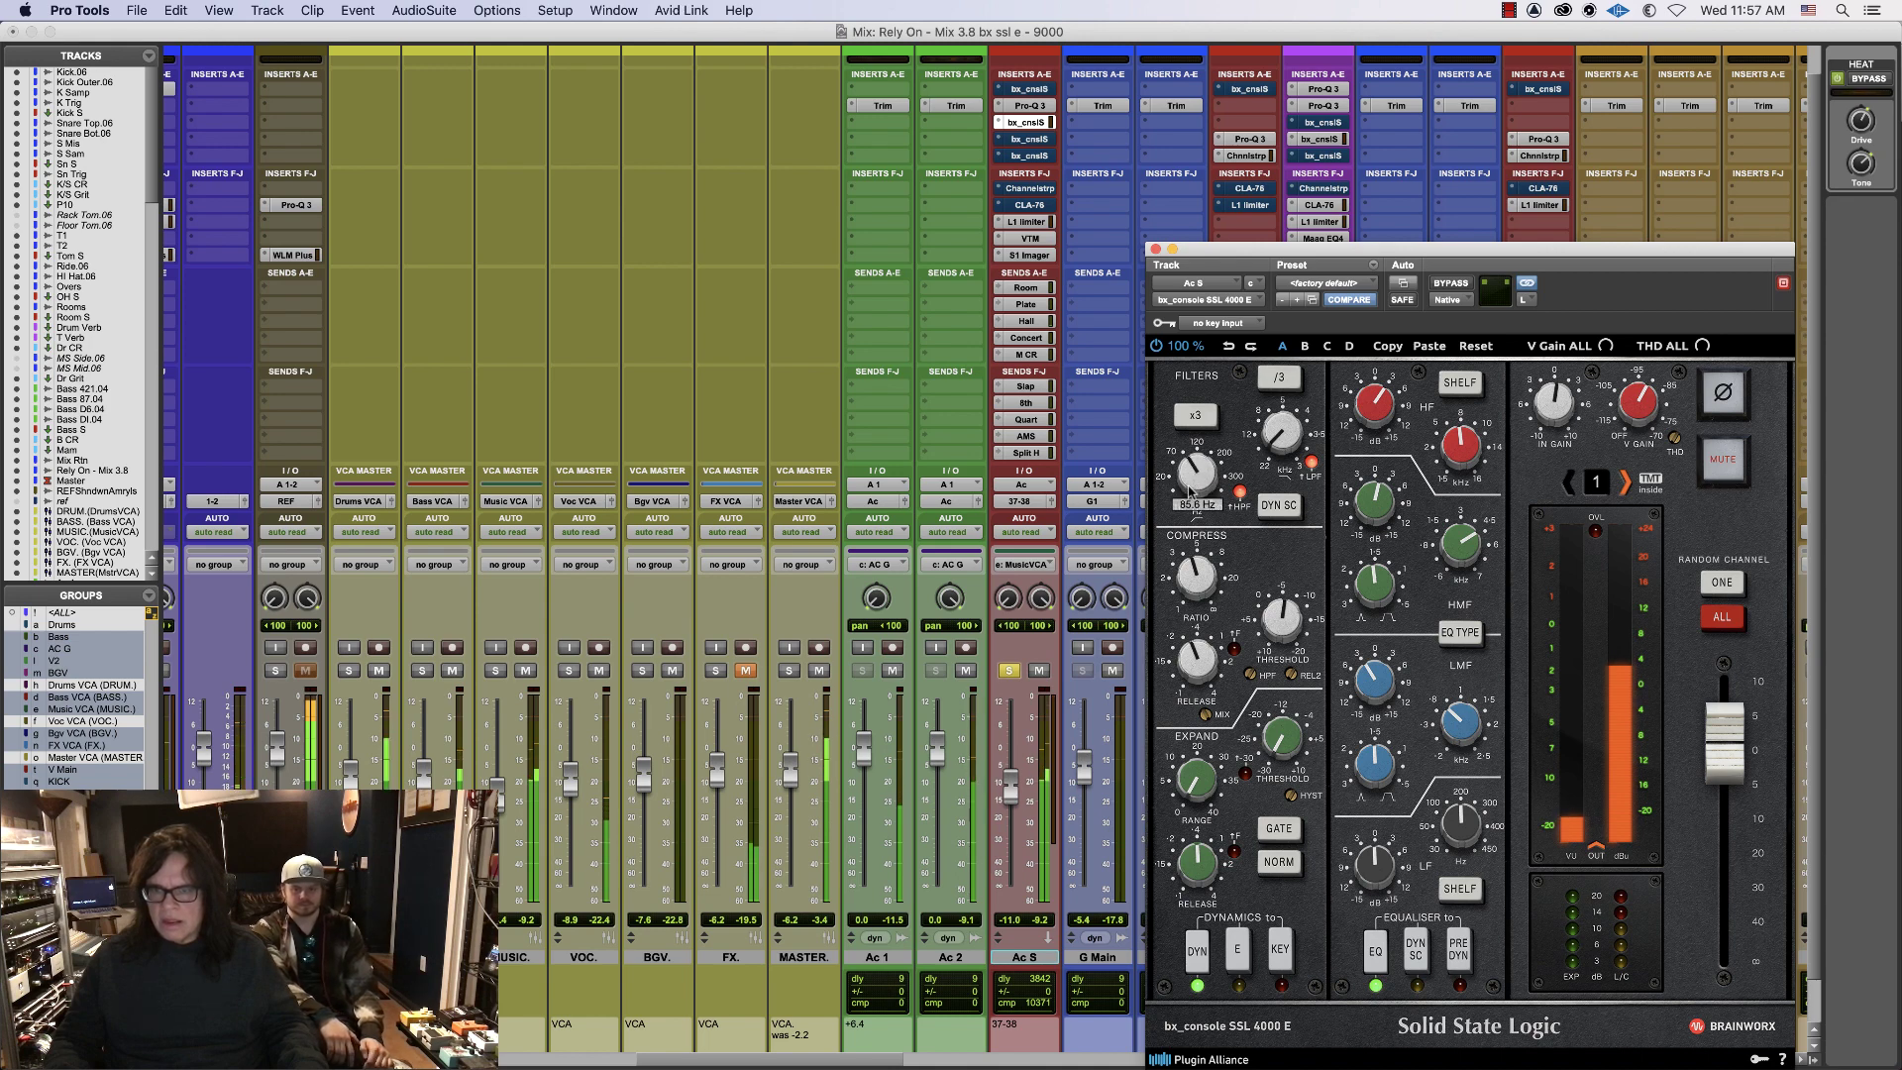
- Compare Ac S with the 4000 E bypassed and active, and lower the plug-in's output fader slightly to match levels
{"action": "left_click", "coordinate": [1463, 285]}
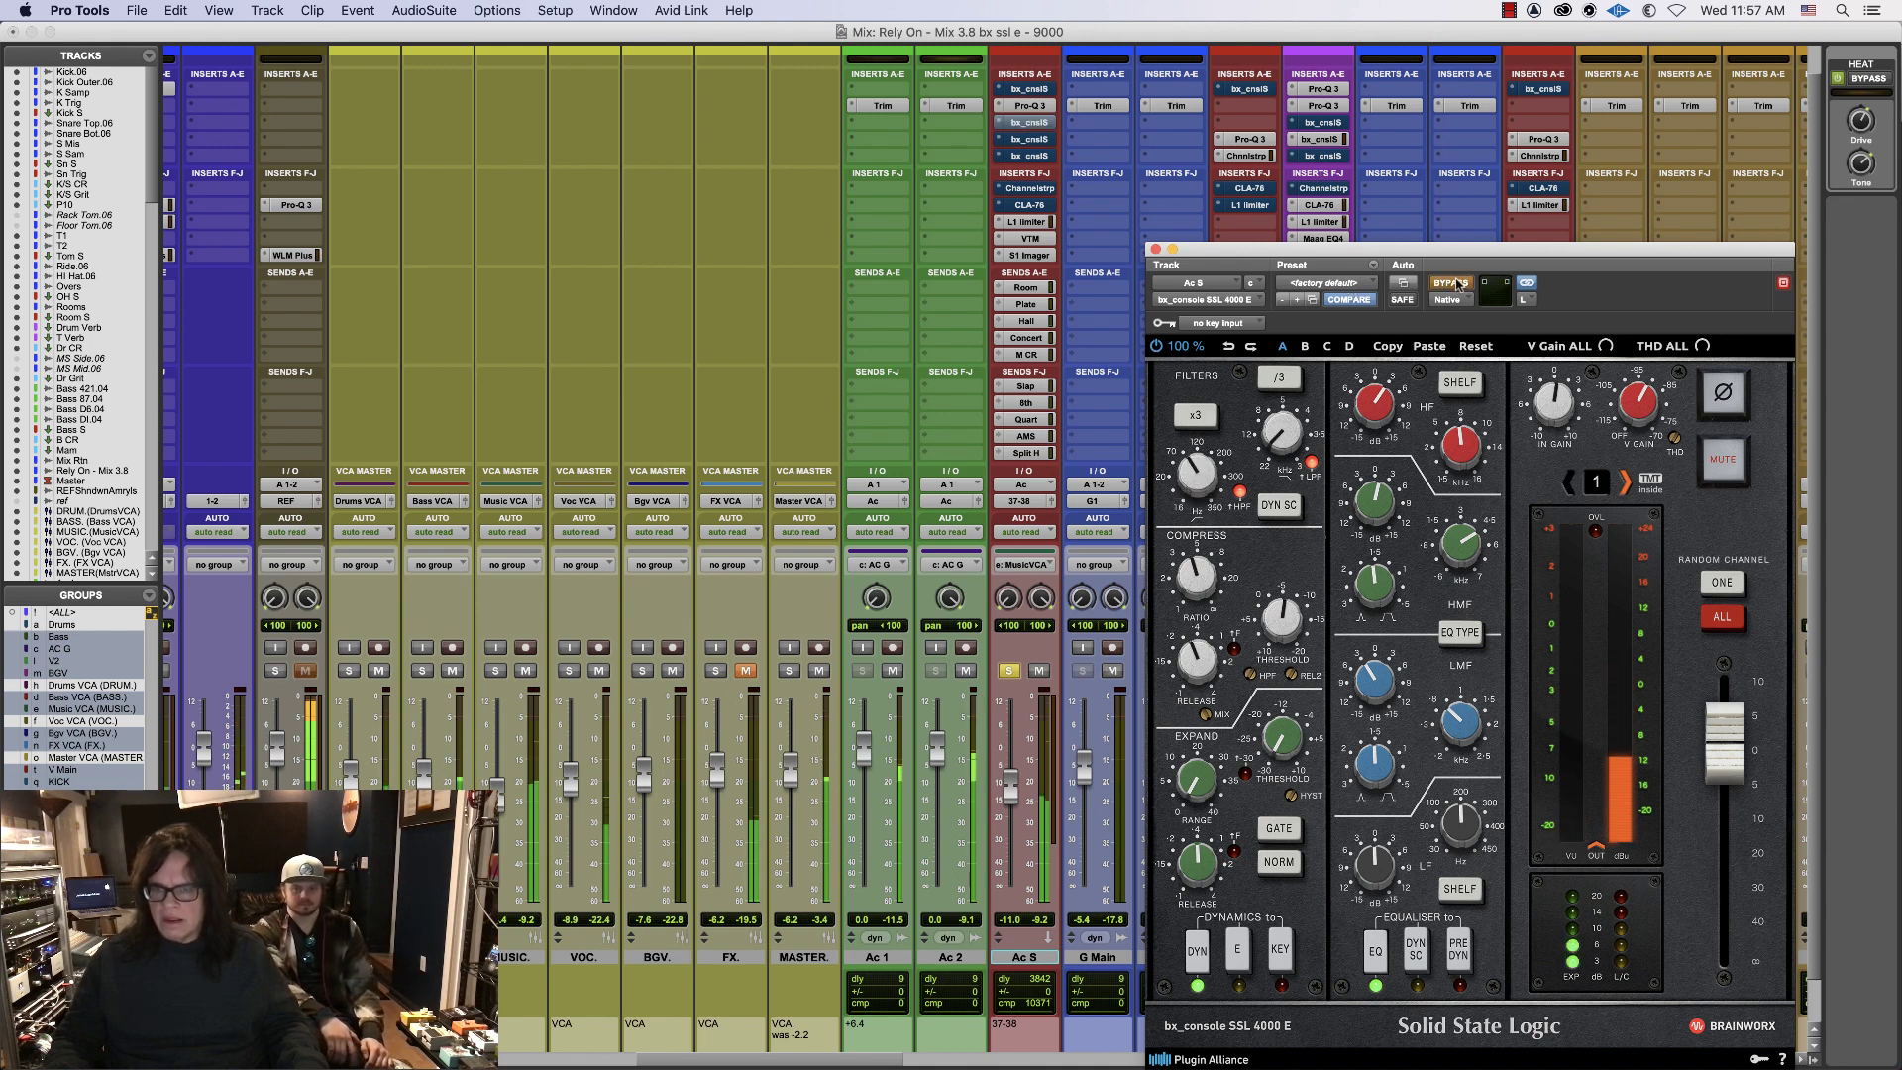
{"action": "left_click", "coordinate": [1457, 287]}
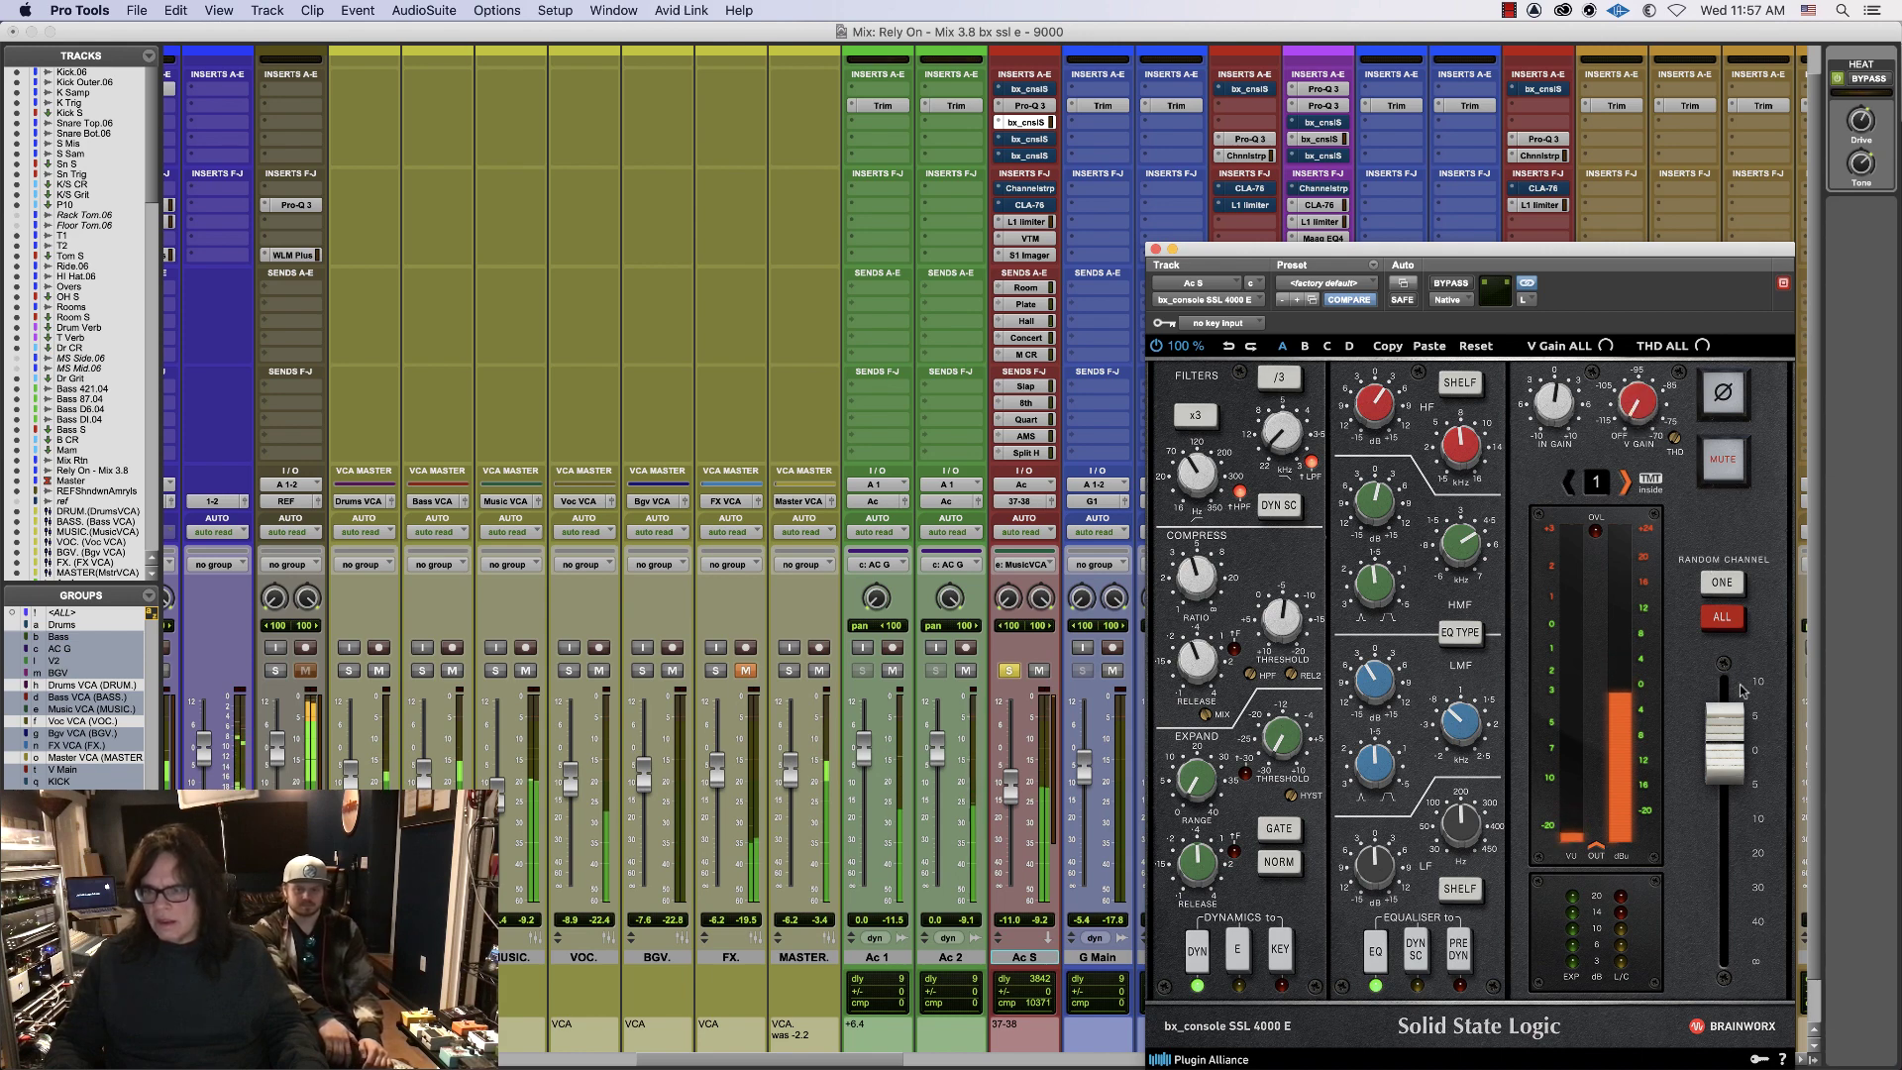
{"action": "left_click_drag", "start_coordinate": [1730, 733], "coordinate": [1729, 740]}
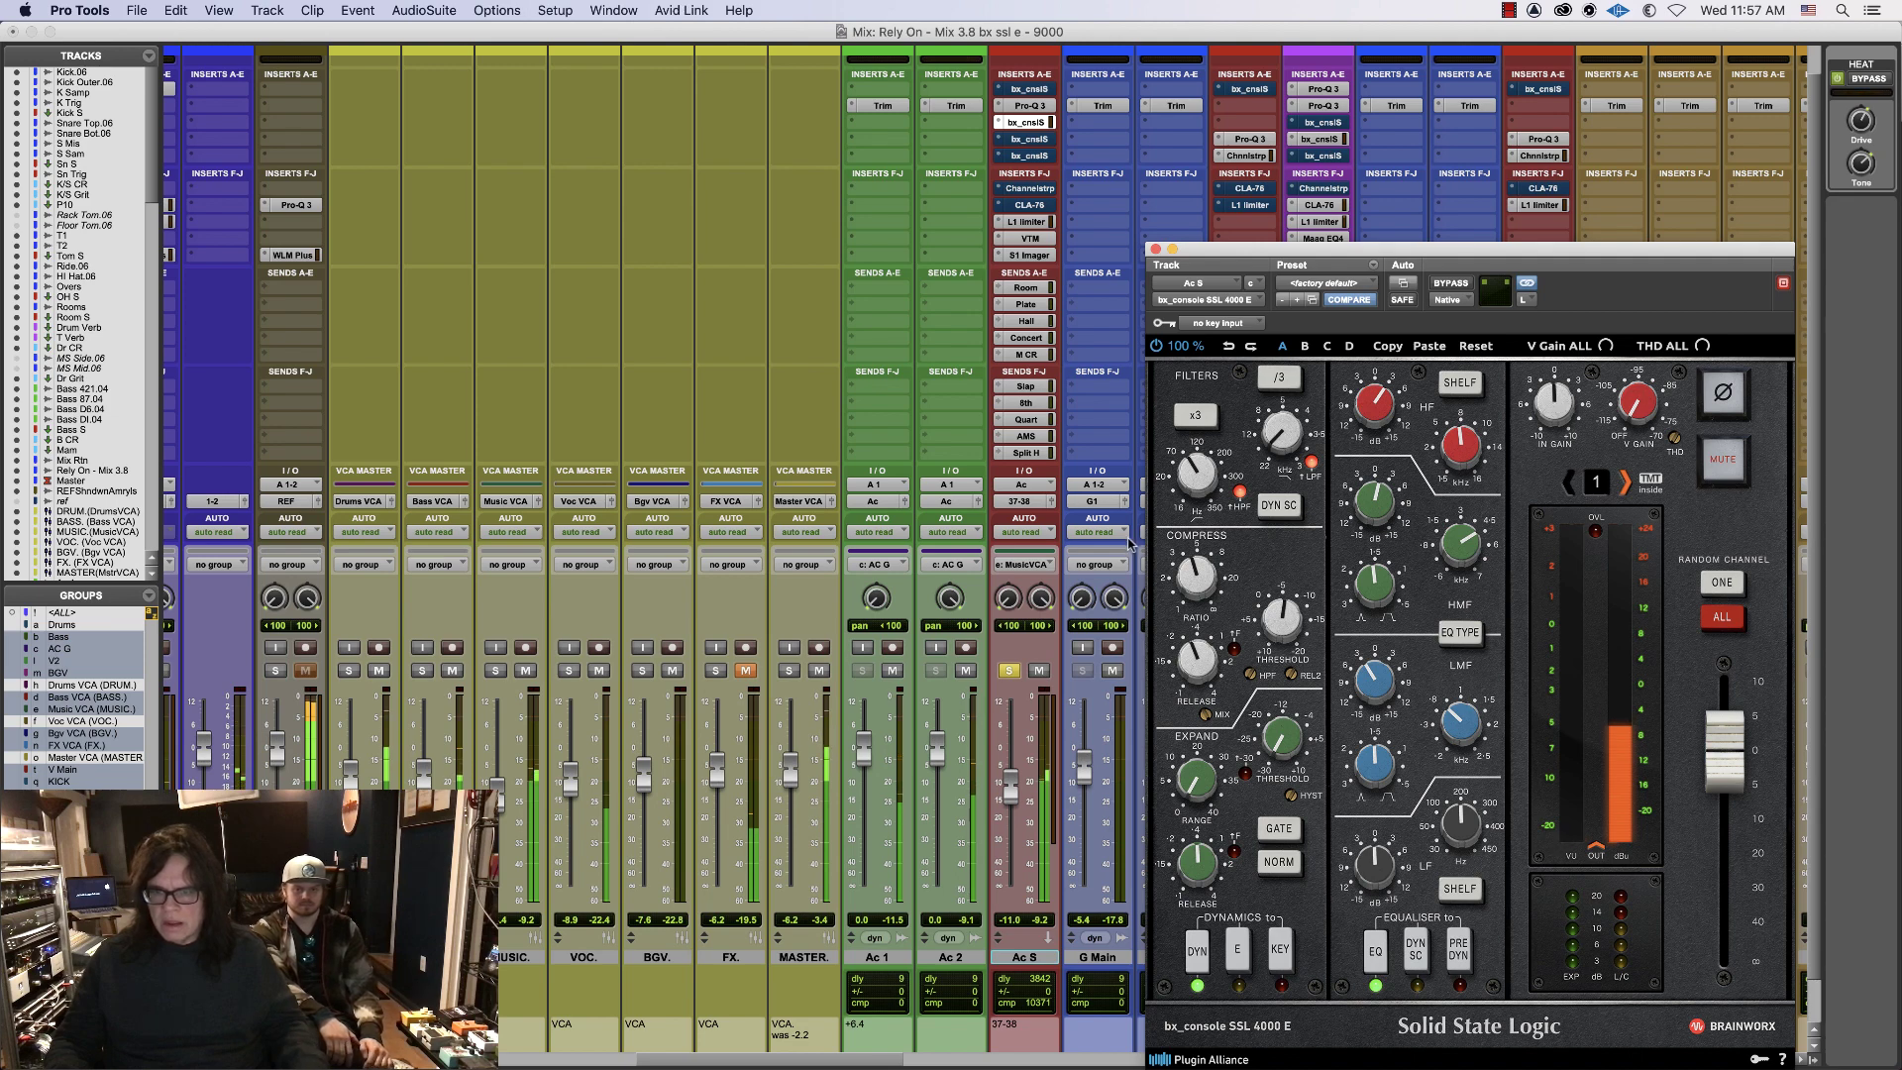
{"action": "mouse_move", "coordinate": [1556, 402]}
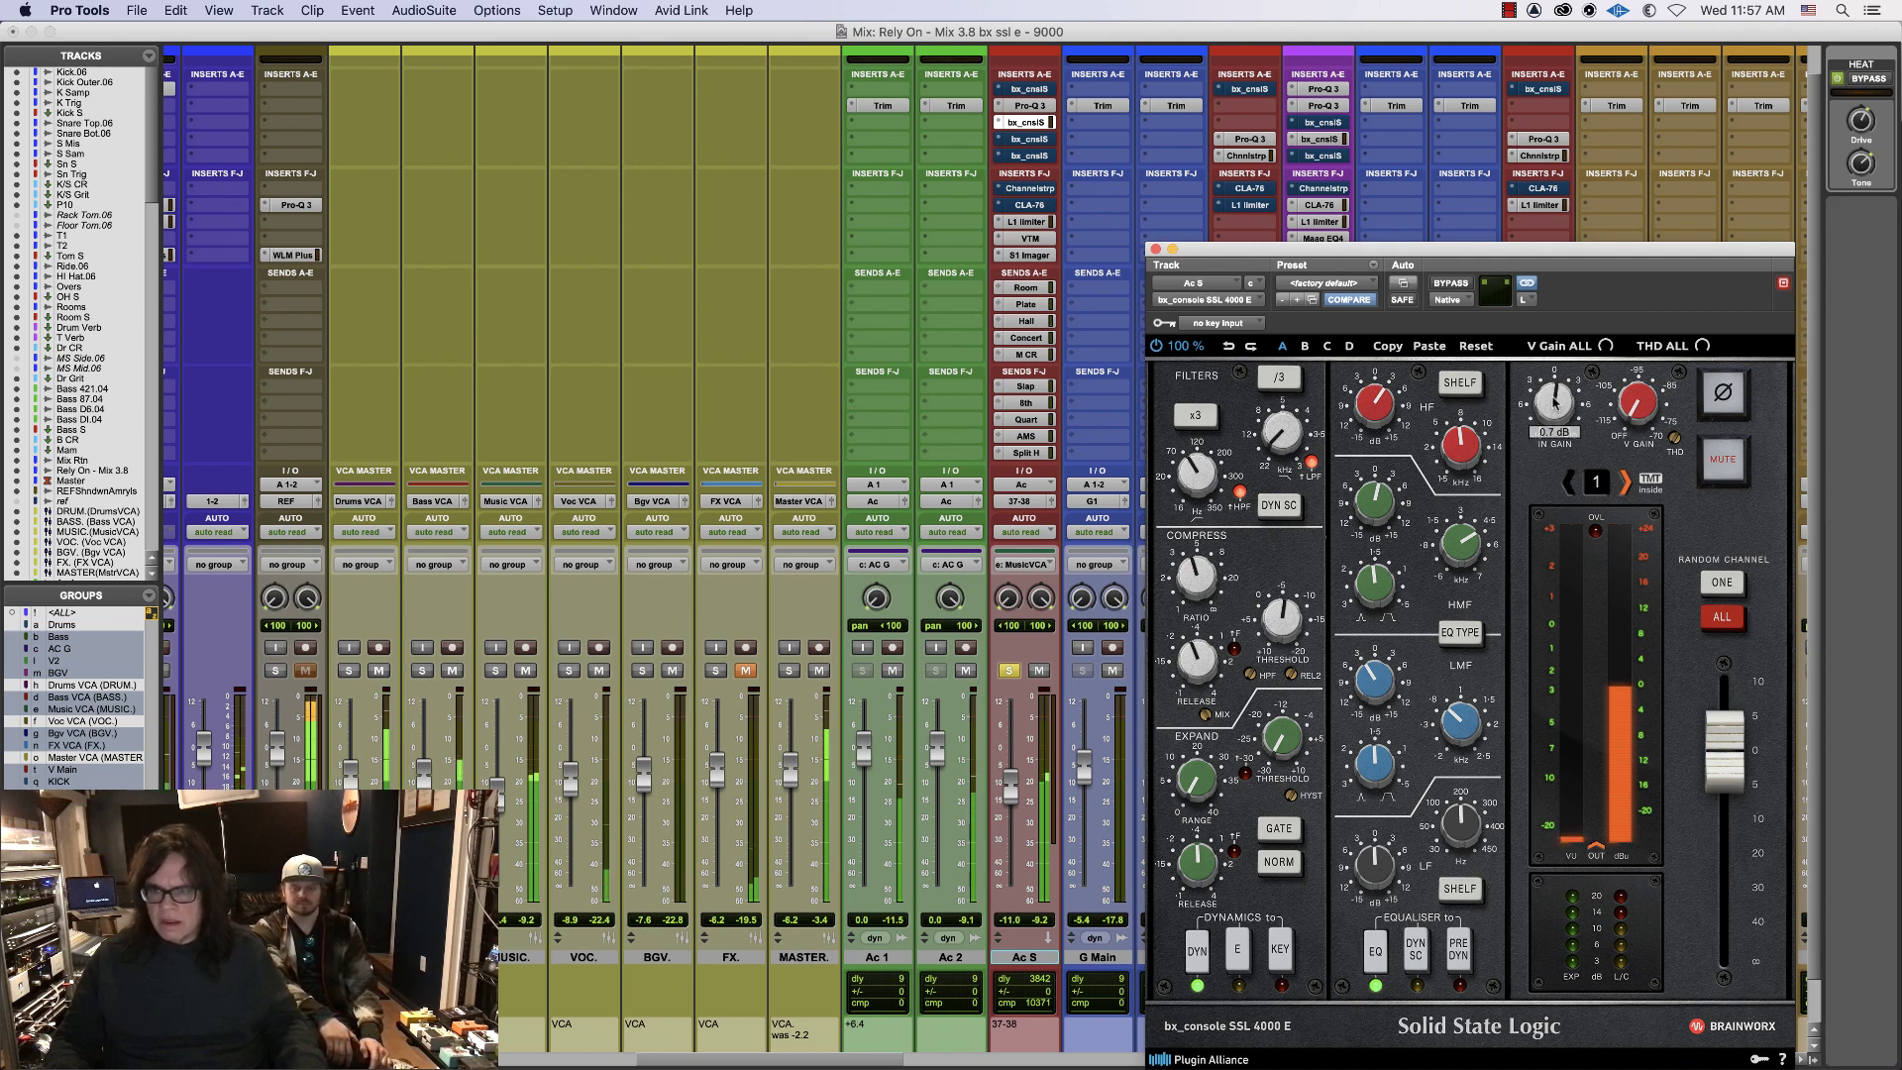
{"action": "mouse_move", "coordinate": [1677, 444]}
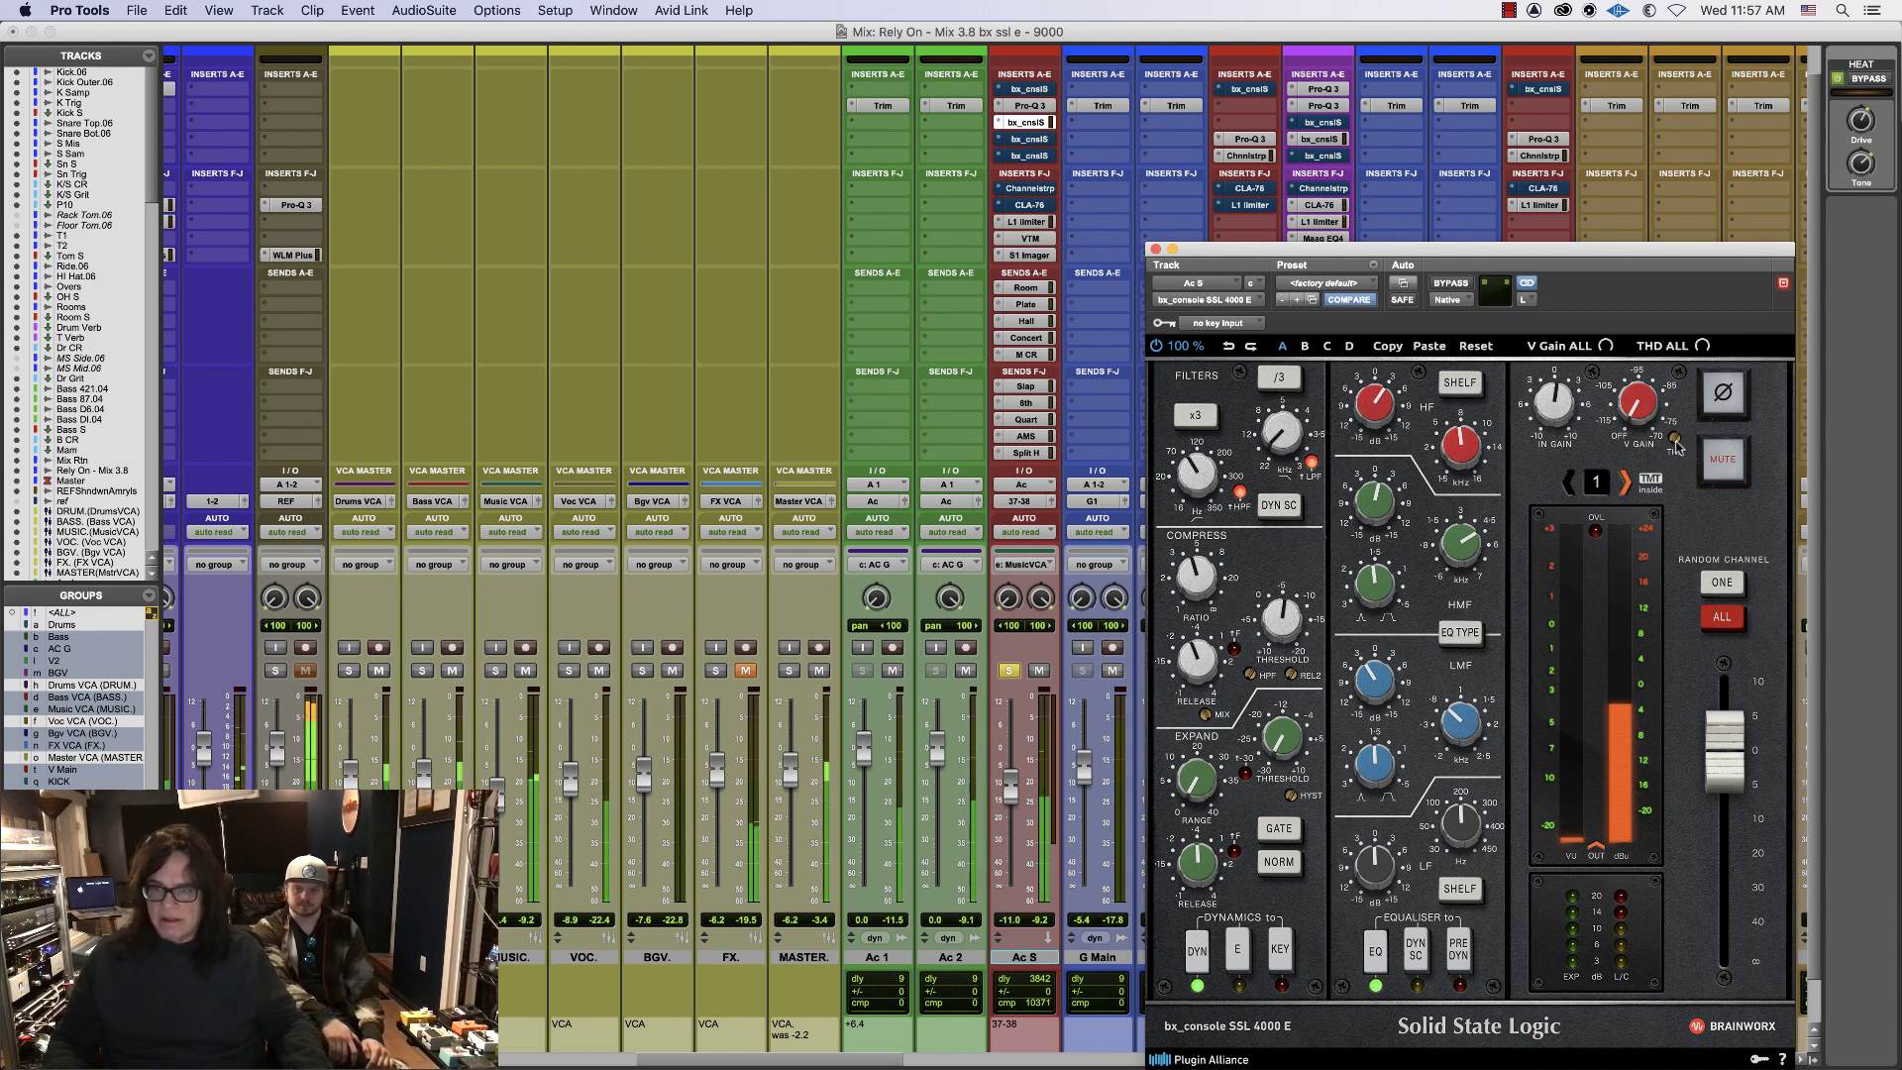
- Try raising the THD on the Ac S track's bx_console SSL 4000 E to -30.0 dB, return it, and stop playback
{"action": "left_click_drag", "start_coordinate": [1391, 251], "coordinate": [1123, 158]}
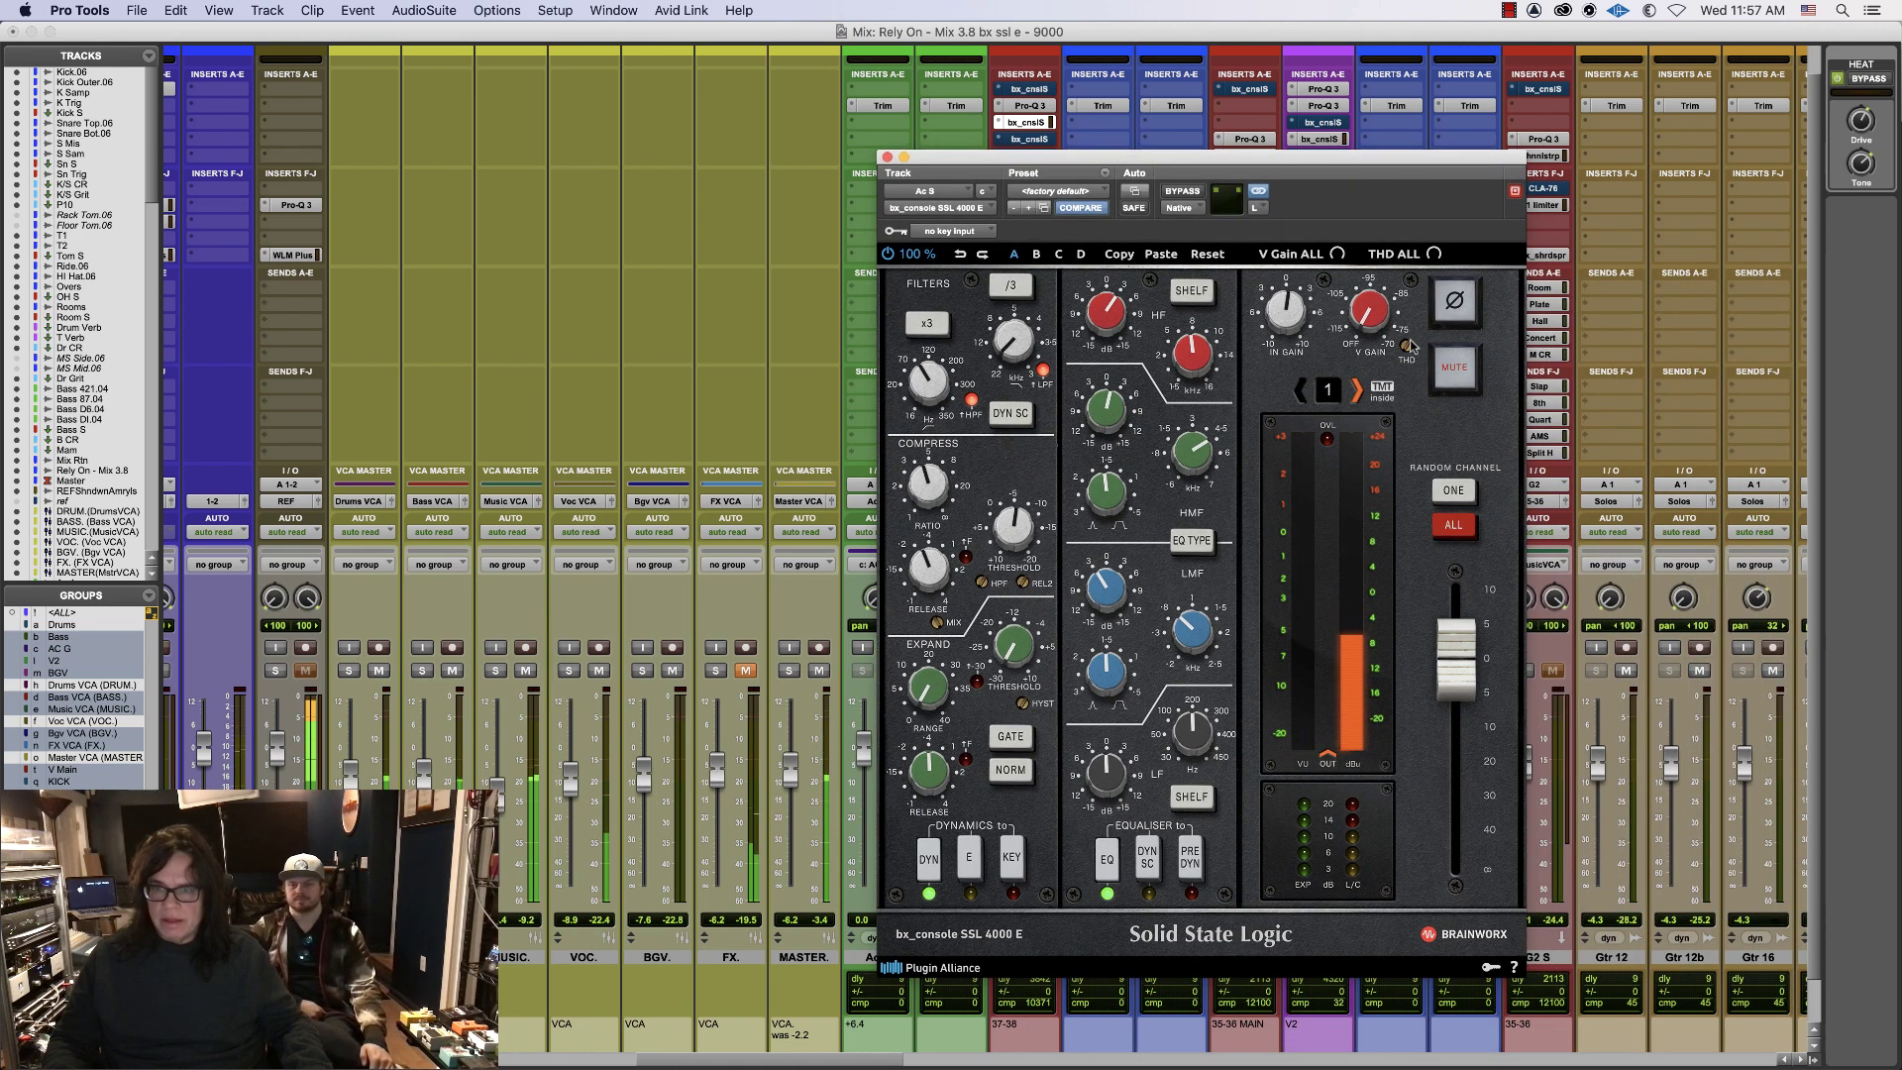
{"action": "left_click_drag", "start_coordinate": [1411, 349], "coordinate": [1440, 187]}
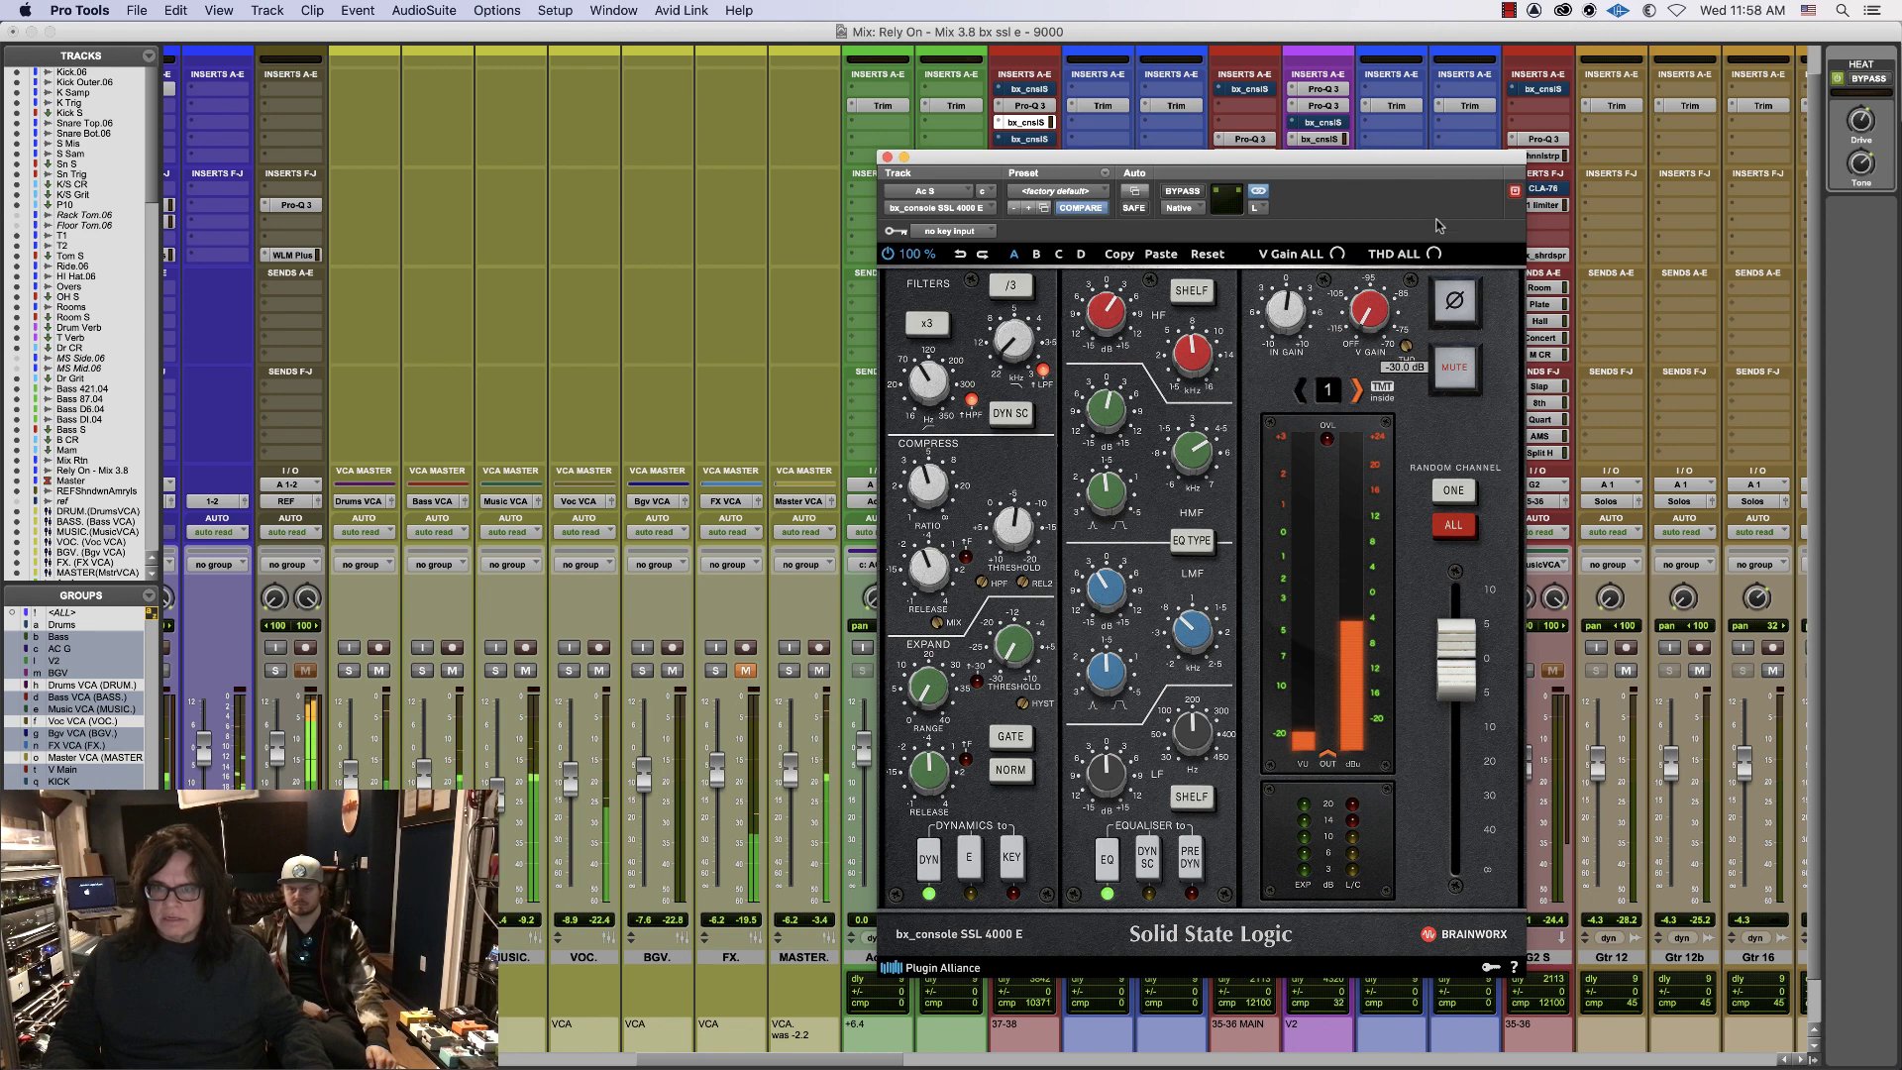
{"action": "left_click_drag", "start_coordinate": [1439, 277], "coordinate": [1424, 345]}
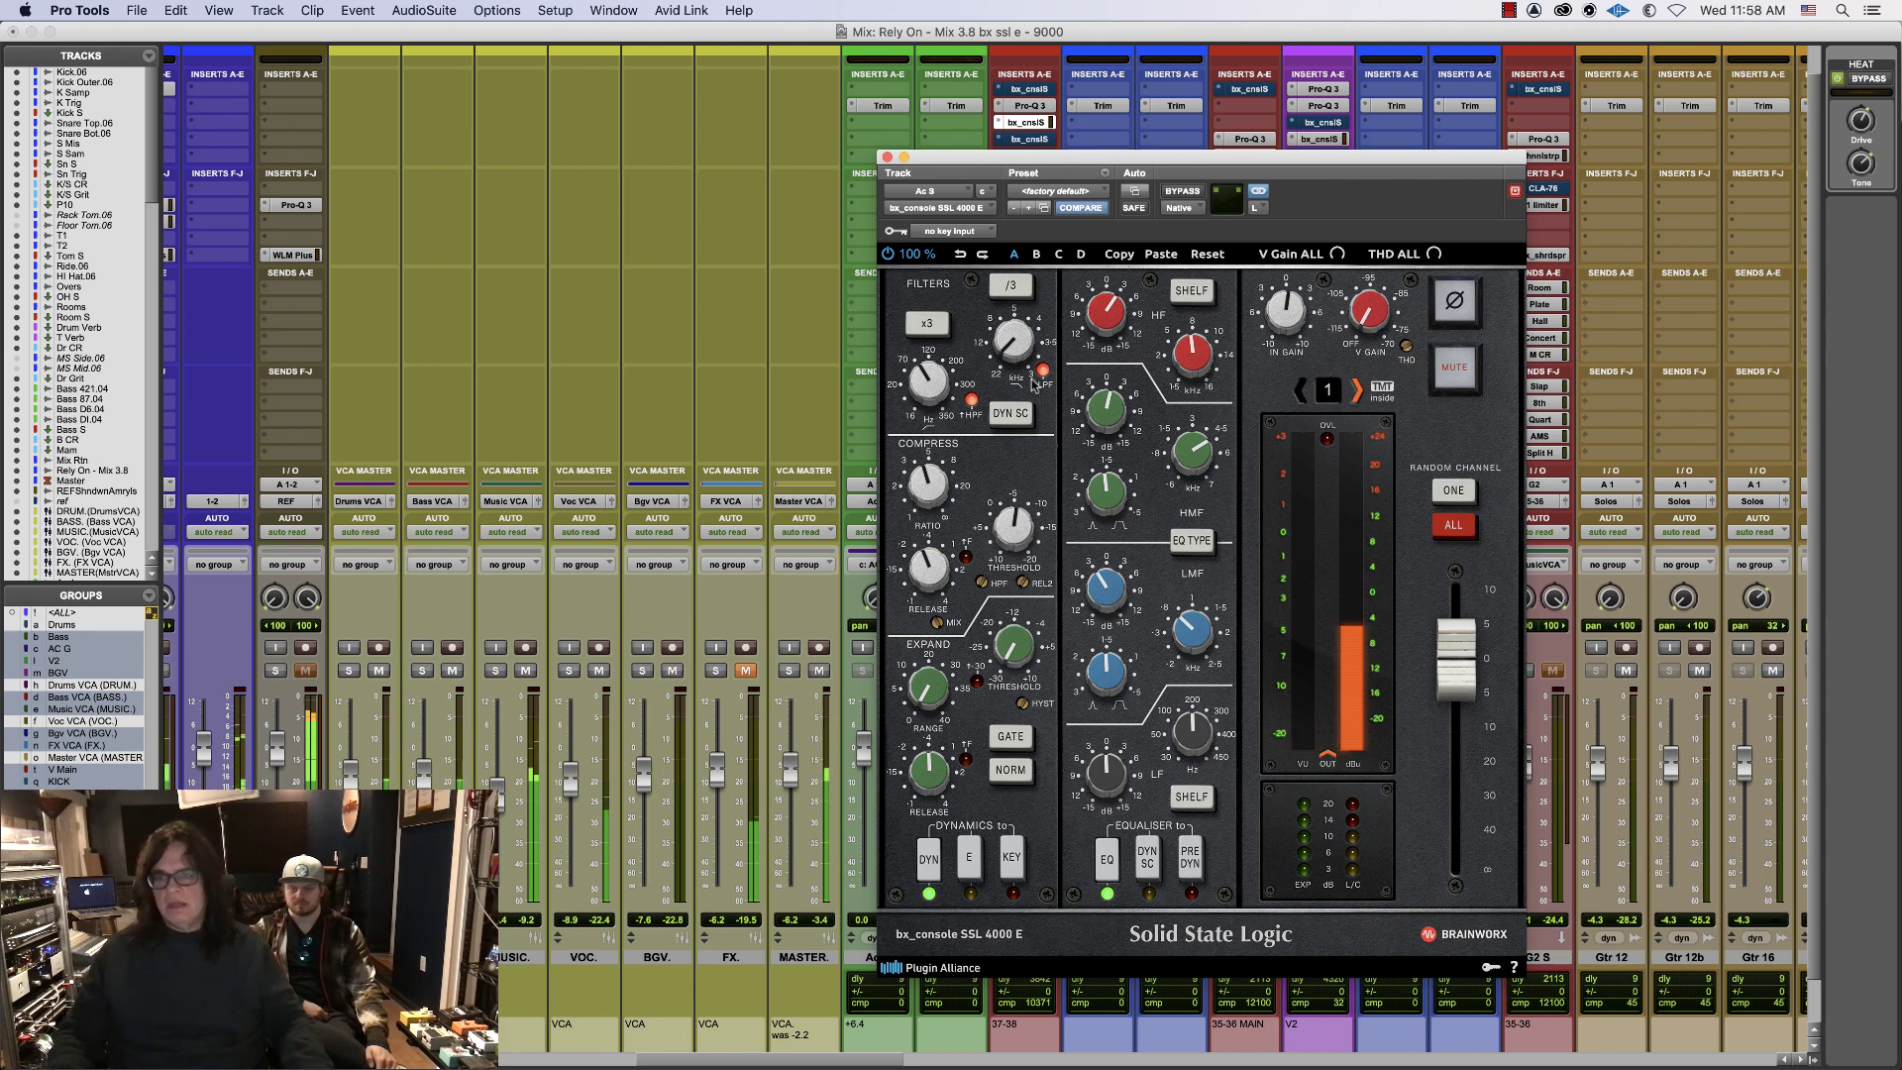
{"action": "key", "text": "space"}
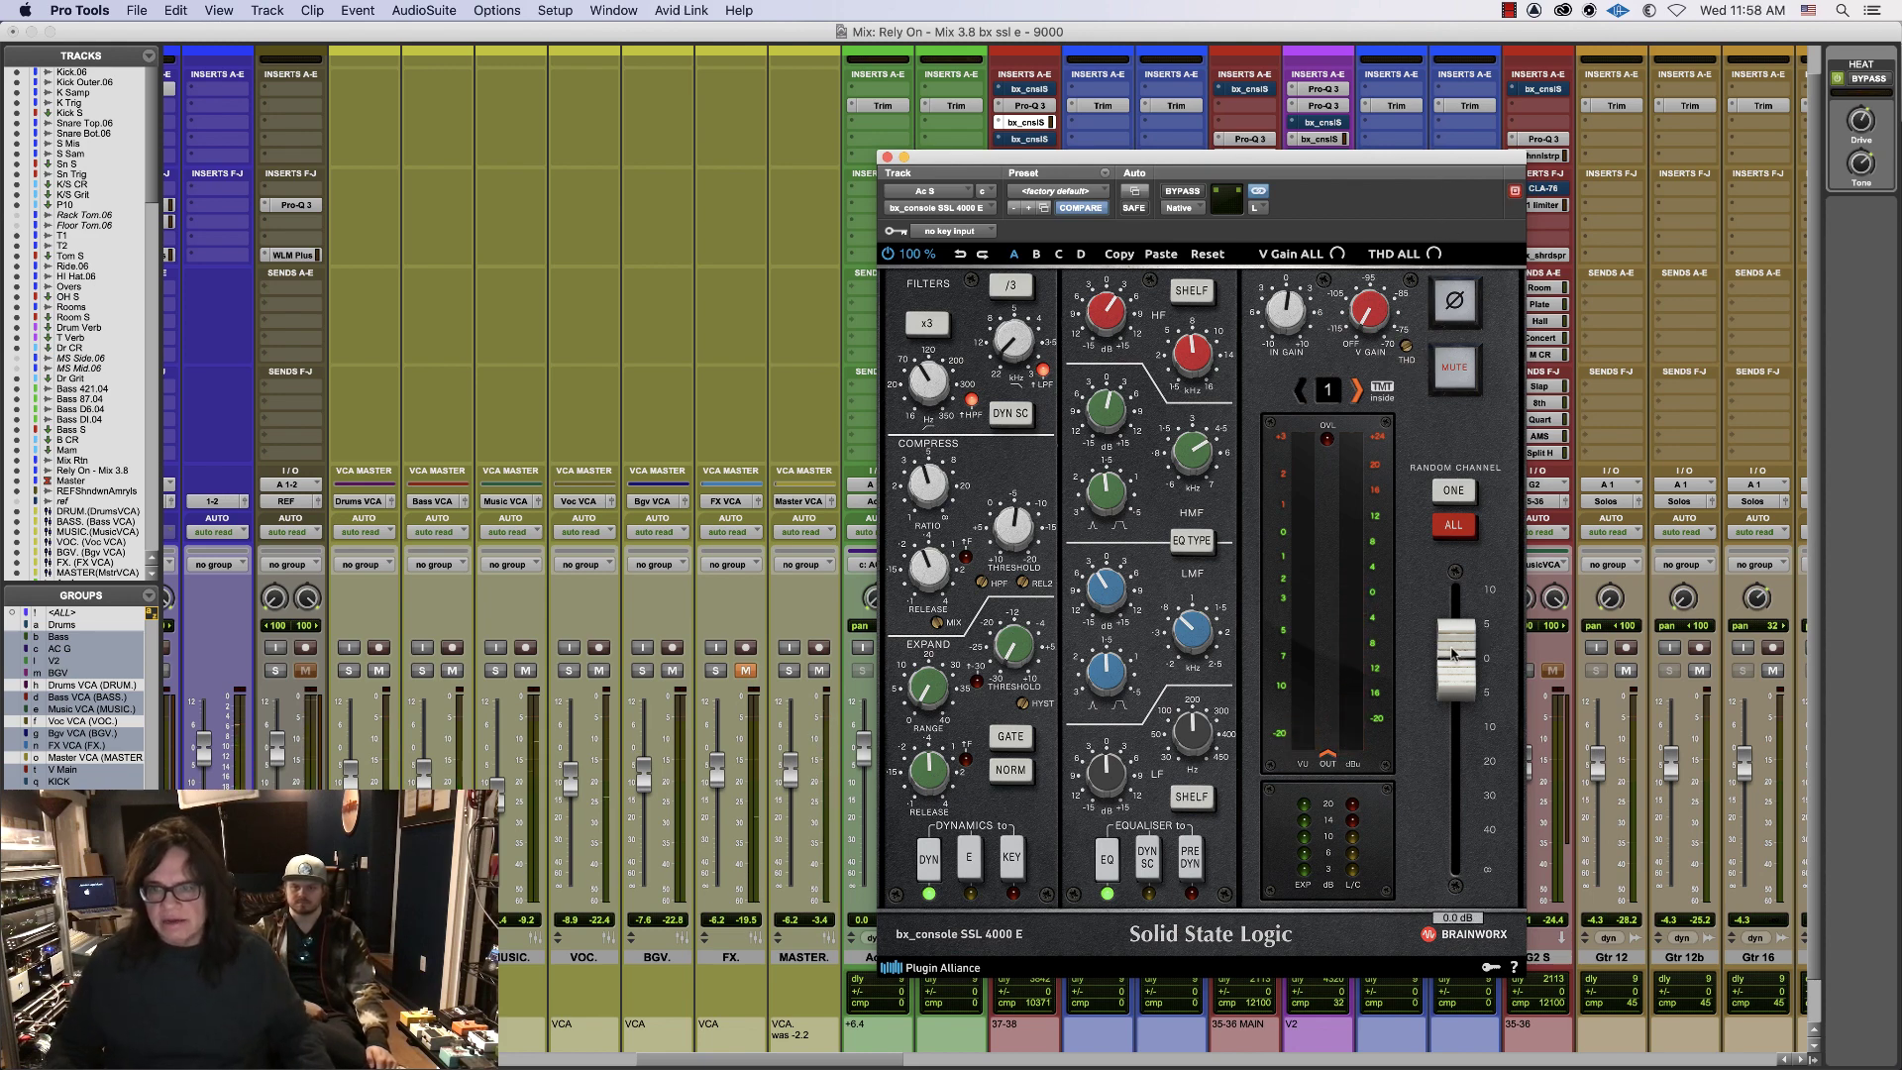
{"action": "key", "text": "space"}
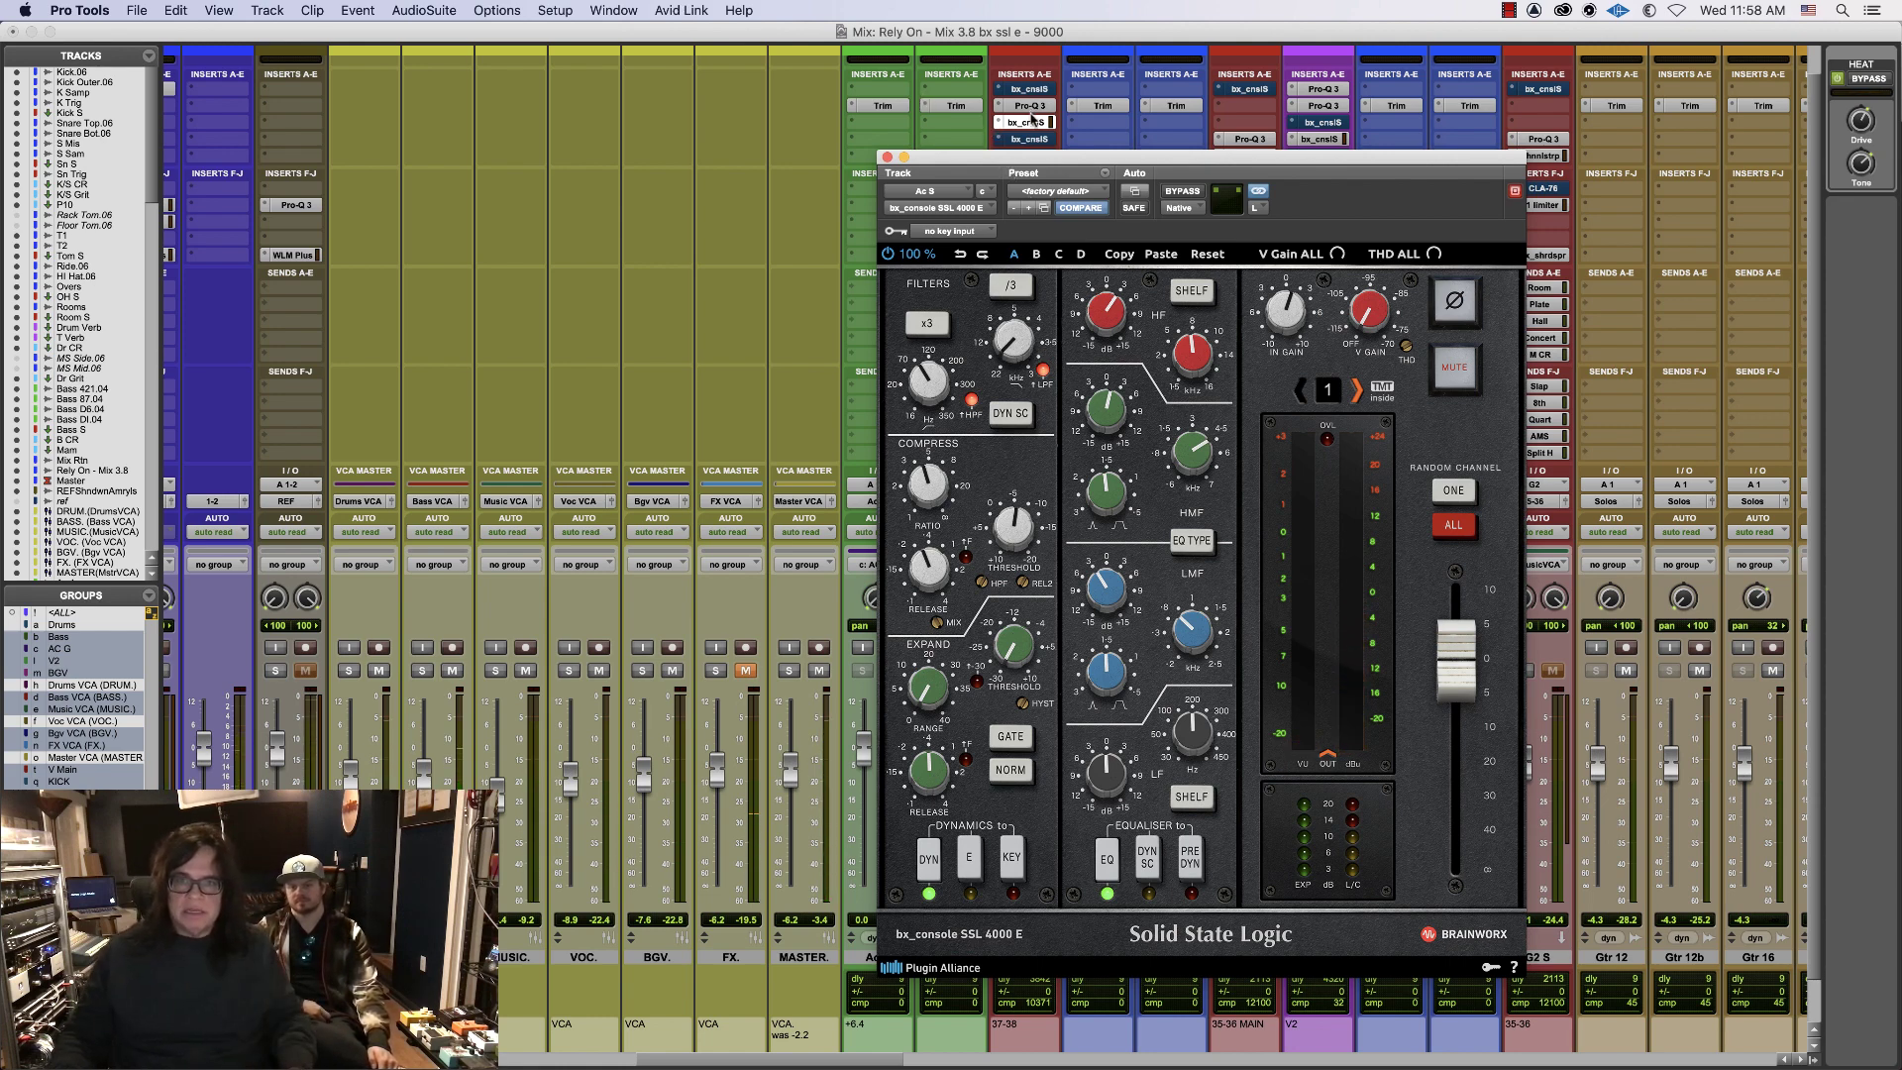
- On the Ac S track, bypass the third-slot bx_console SSL 4000 E and enable the SSL Native Channel Strip to audition its EQ
{"action": "left_click", "coordinate": [1033, 118], "text": "super"}
{"action": "left_click_drag", "start_coordinate": [962, 158], "coordinate": [1365, 216]}
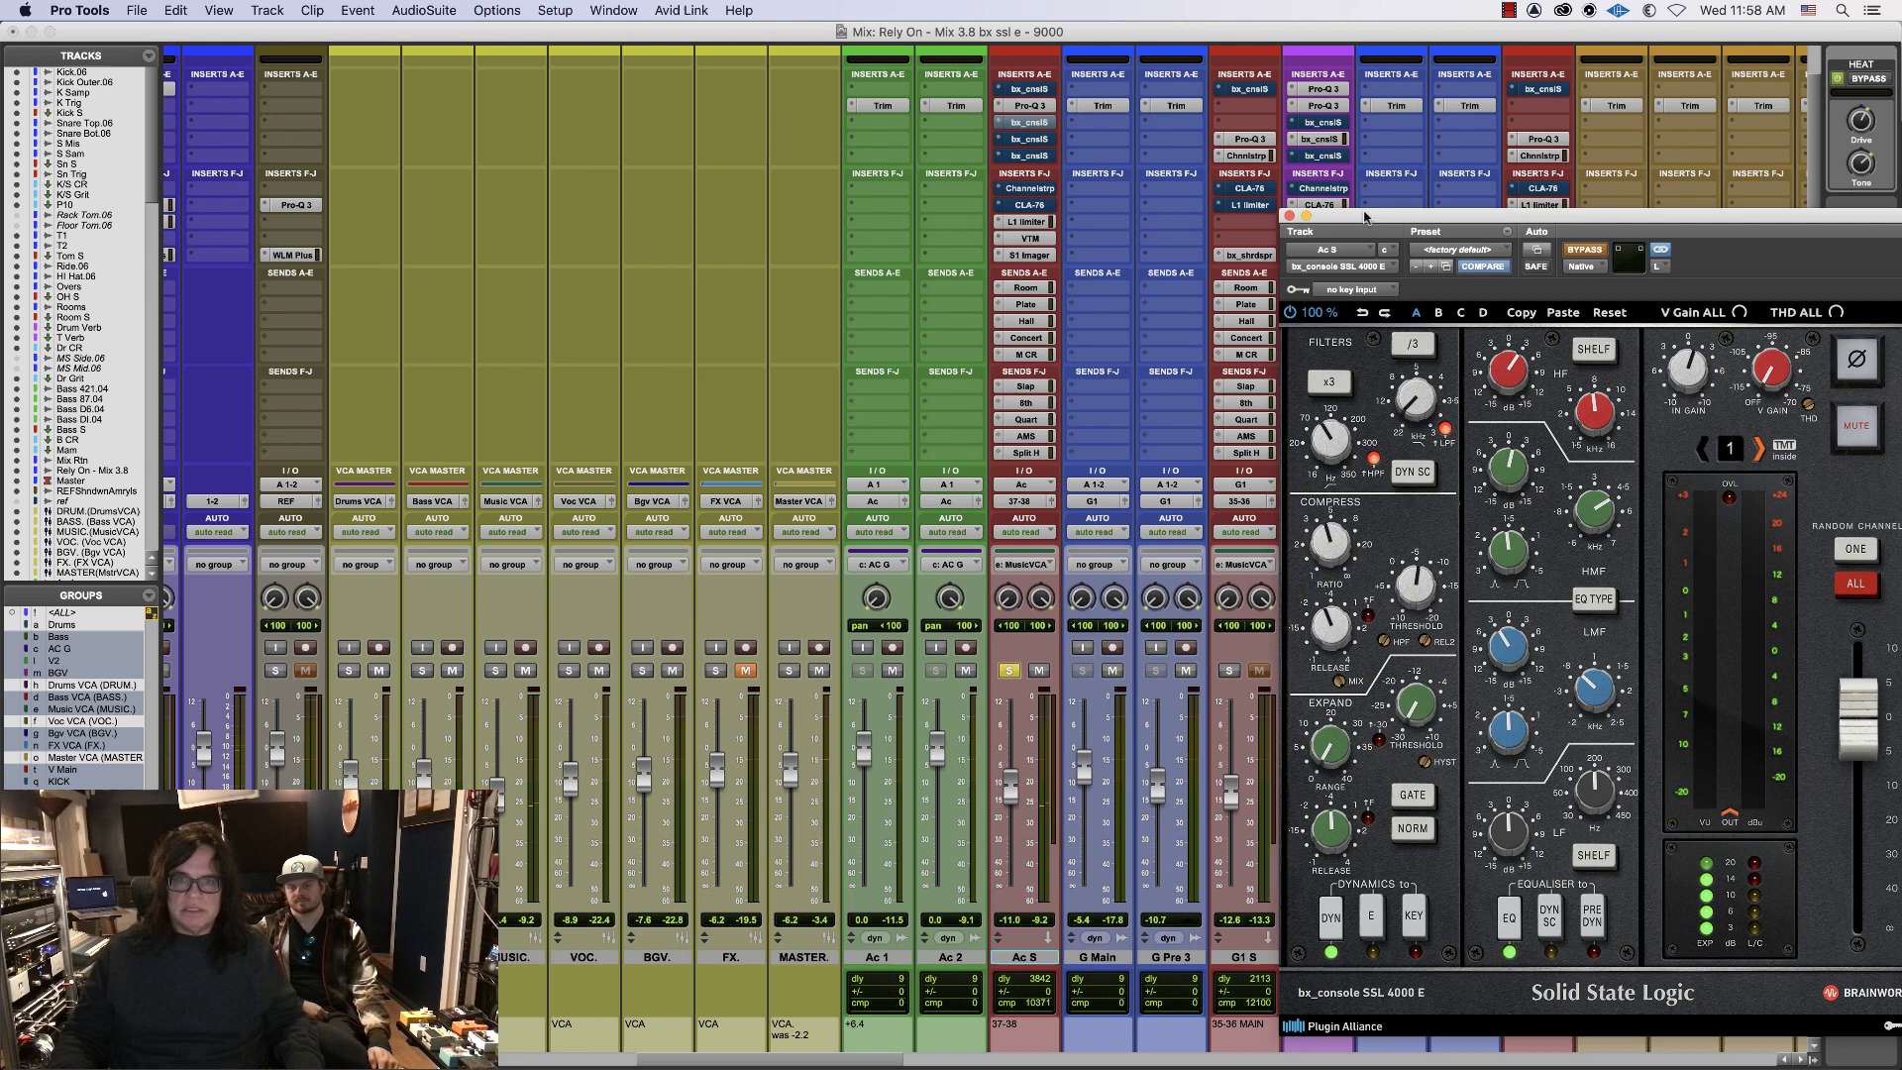
{"action": "left_click", "coordinate": [1031, 188]}
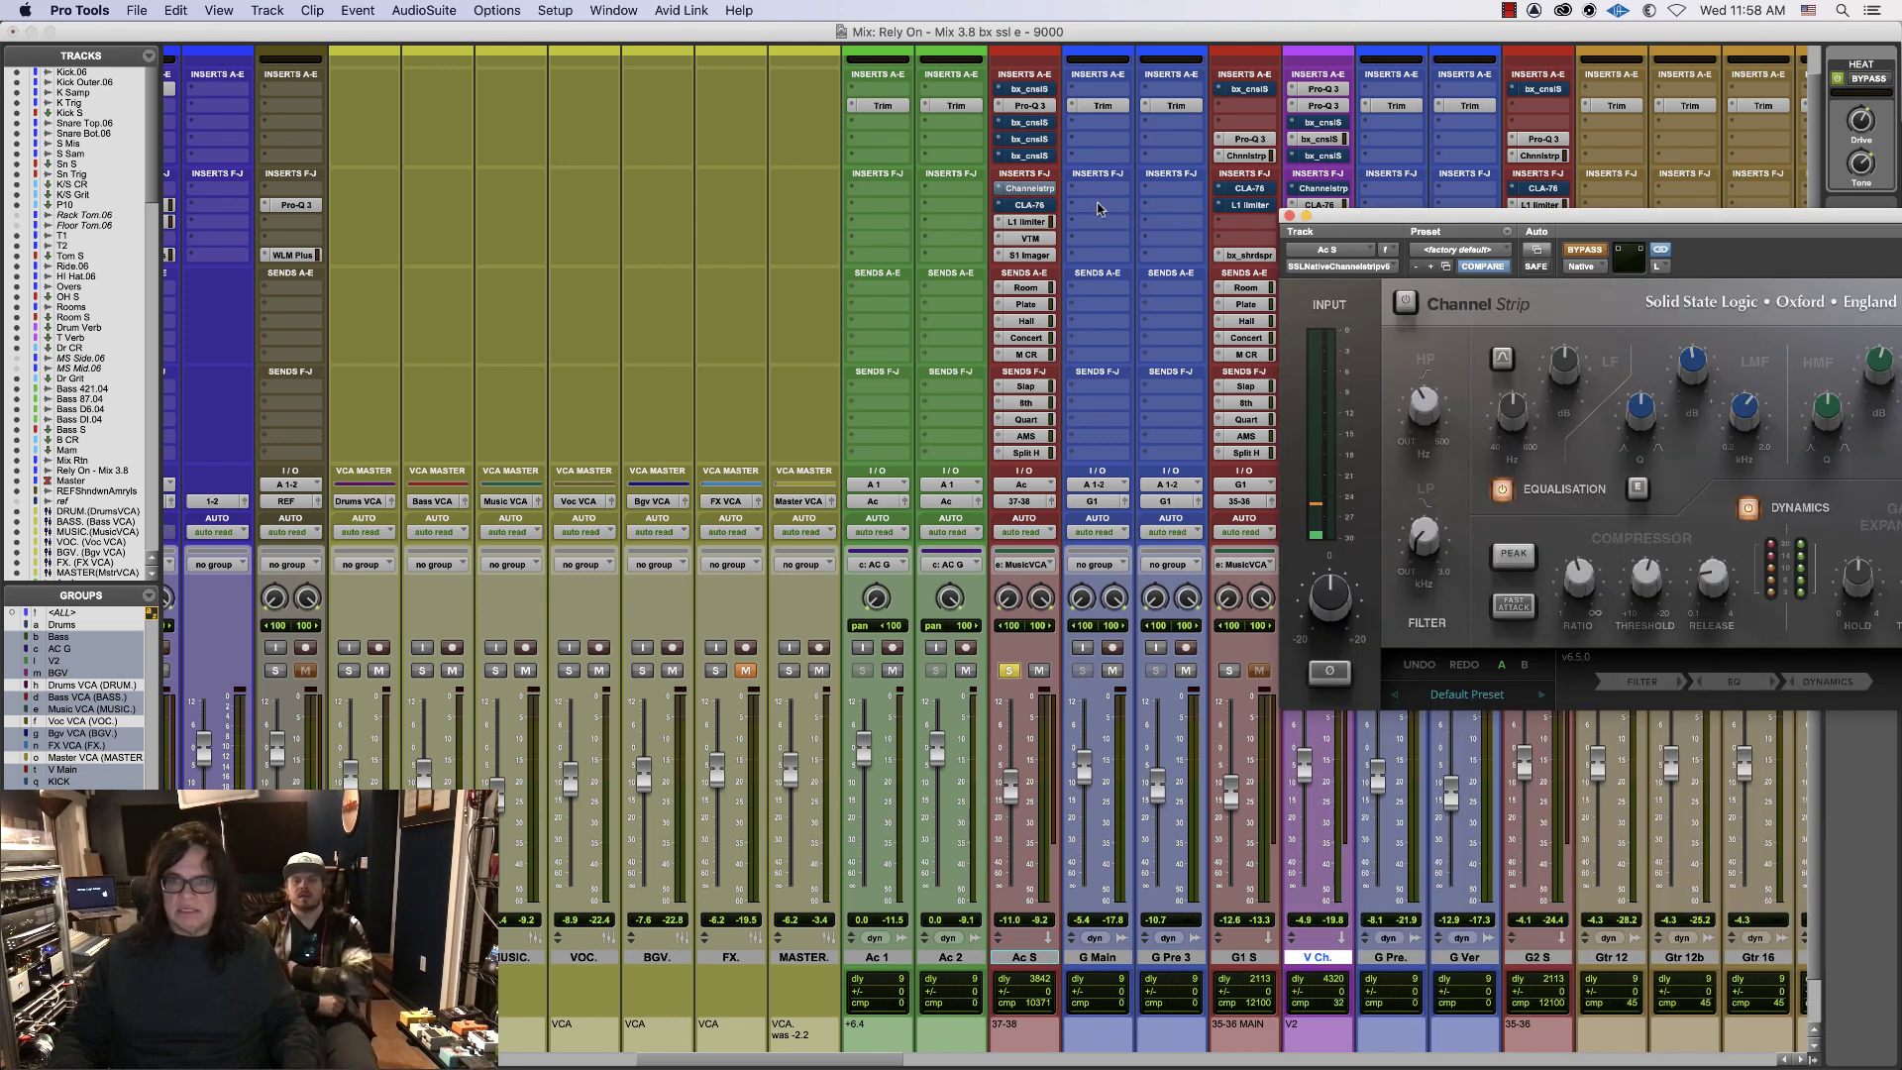
{"action": "left_click", "coordinate": [1586, 249]}
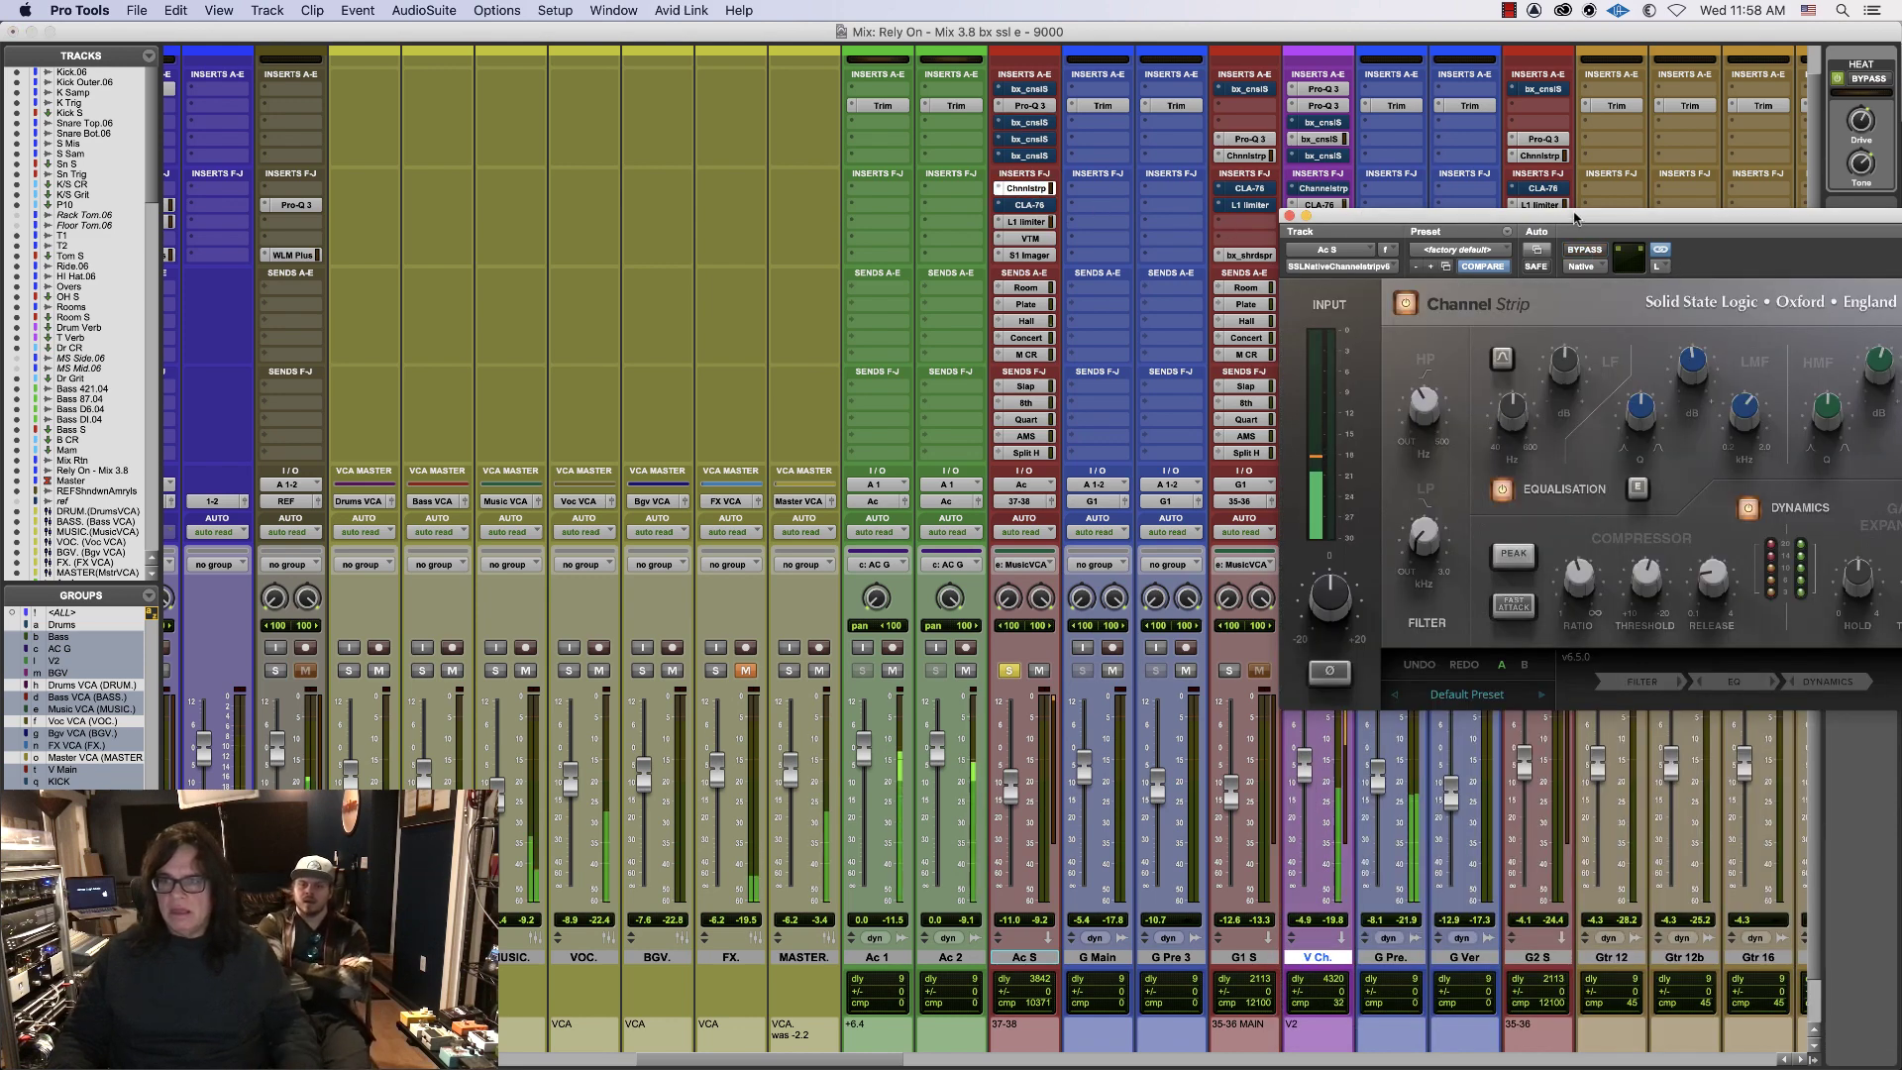
{"action": "left_click_drag", "start_coordinate": [1576, 216], "coordinate": [1120, 312]}
{"action": "mouse_move", "coordinate": [1546, 456]}
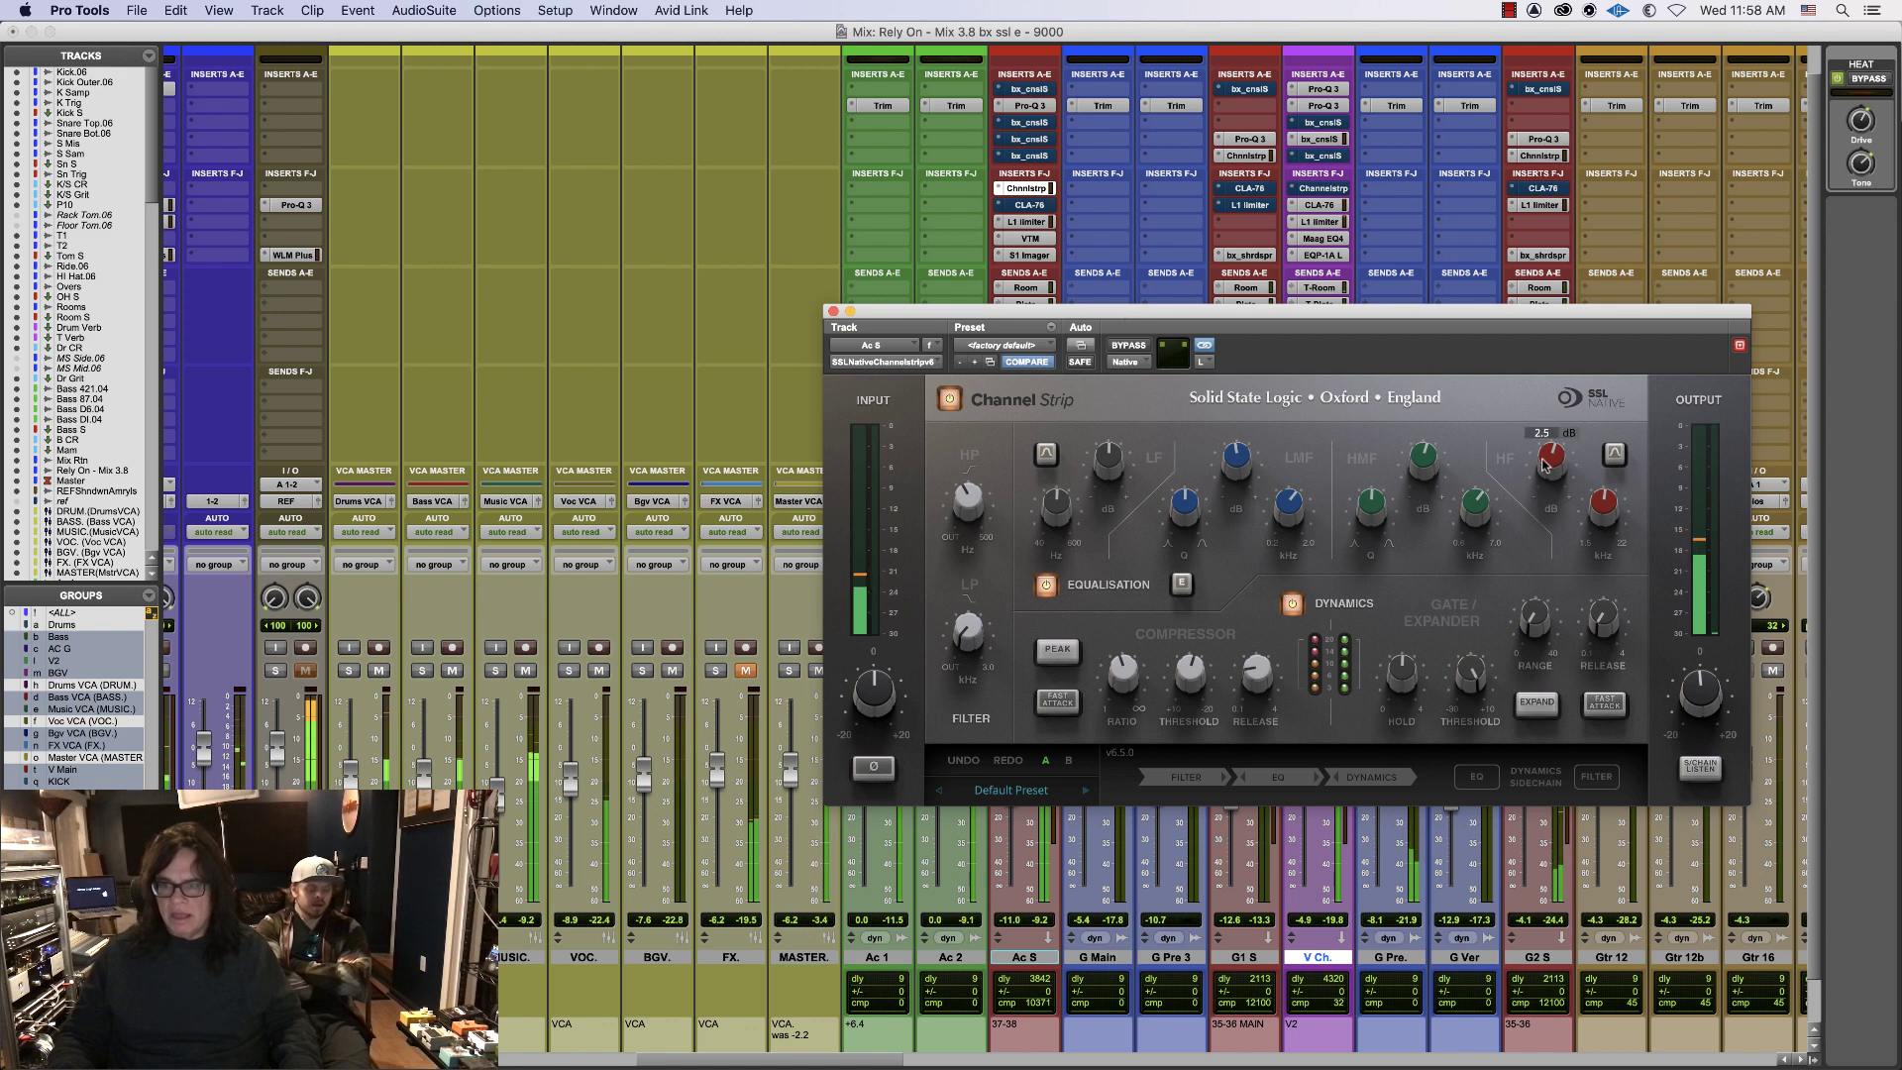
{"action": "mouse_move", "coordinate": [1424, 459]}
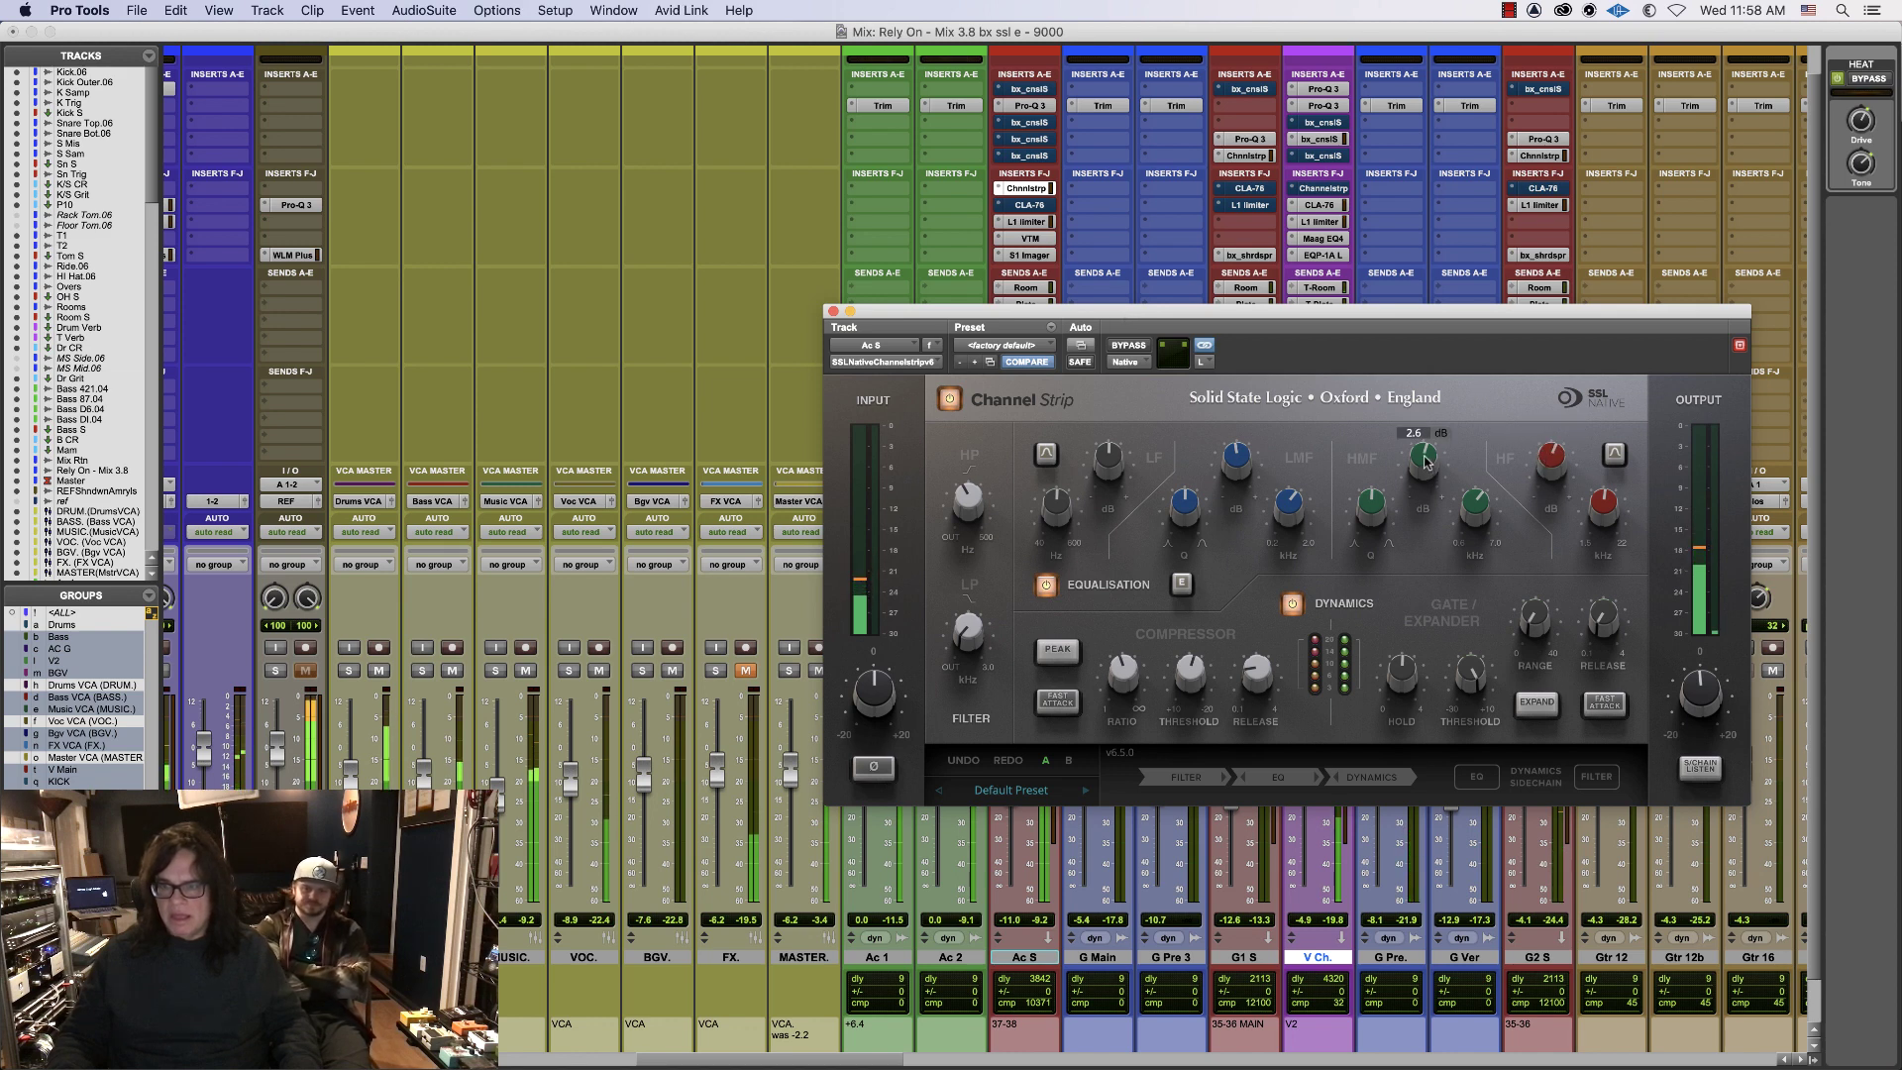
{"action": "mouse_move", "coordinate": [1473, 501]}
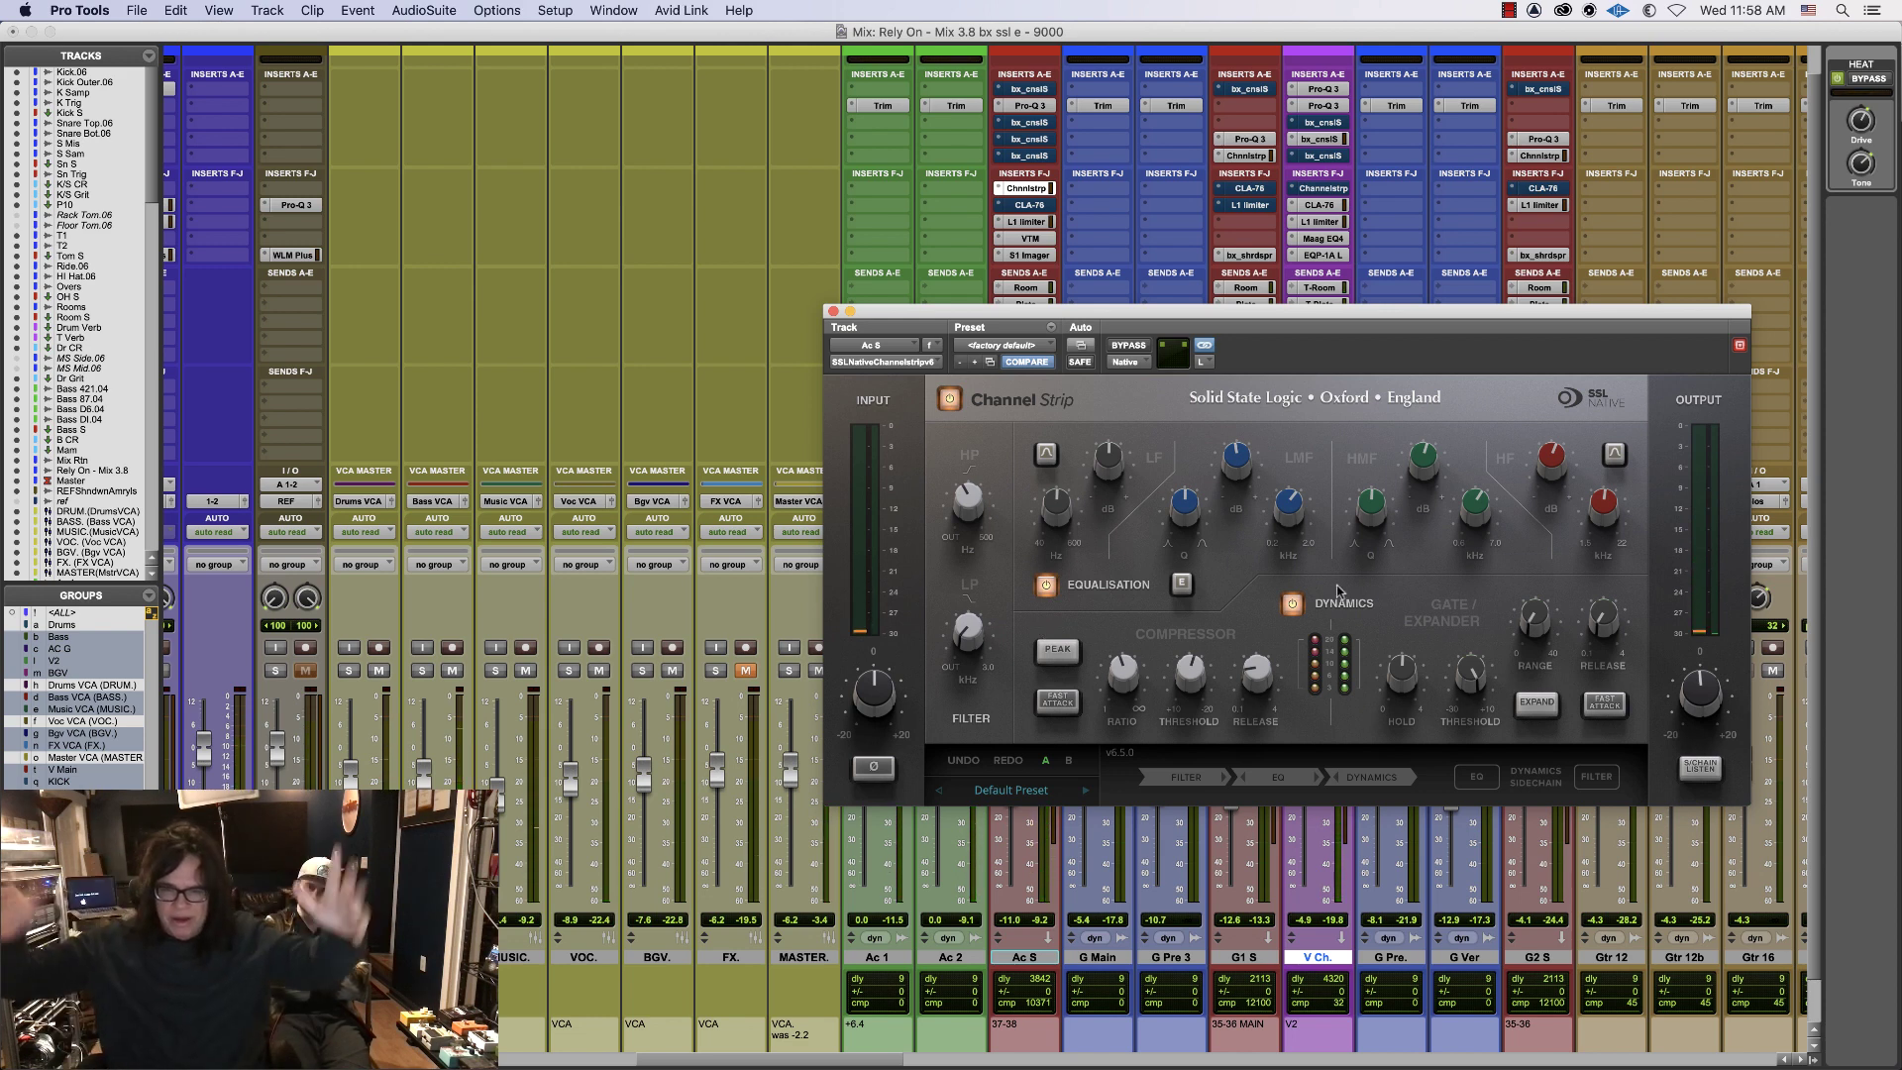
- On Ac S, switch back from the Channel Strip to the third-slot bx_console and remove the bypassed bx_console from the first insert slot
{"action": "left_click", "coordinate": [1027, 191], "text": "super"}
{"action": "left_click", "coordinate": [1030, 125], "text": "super"}
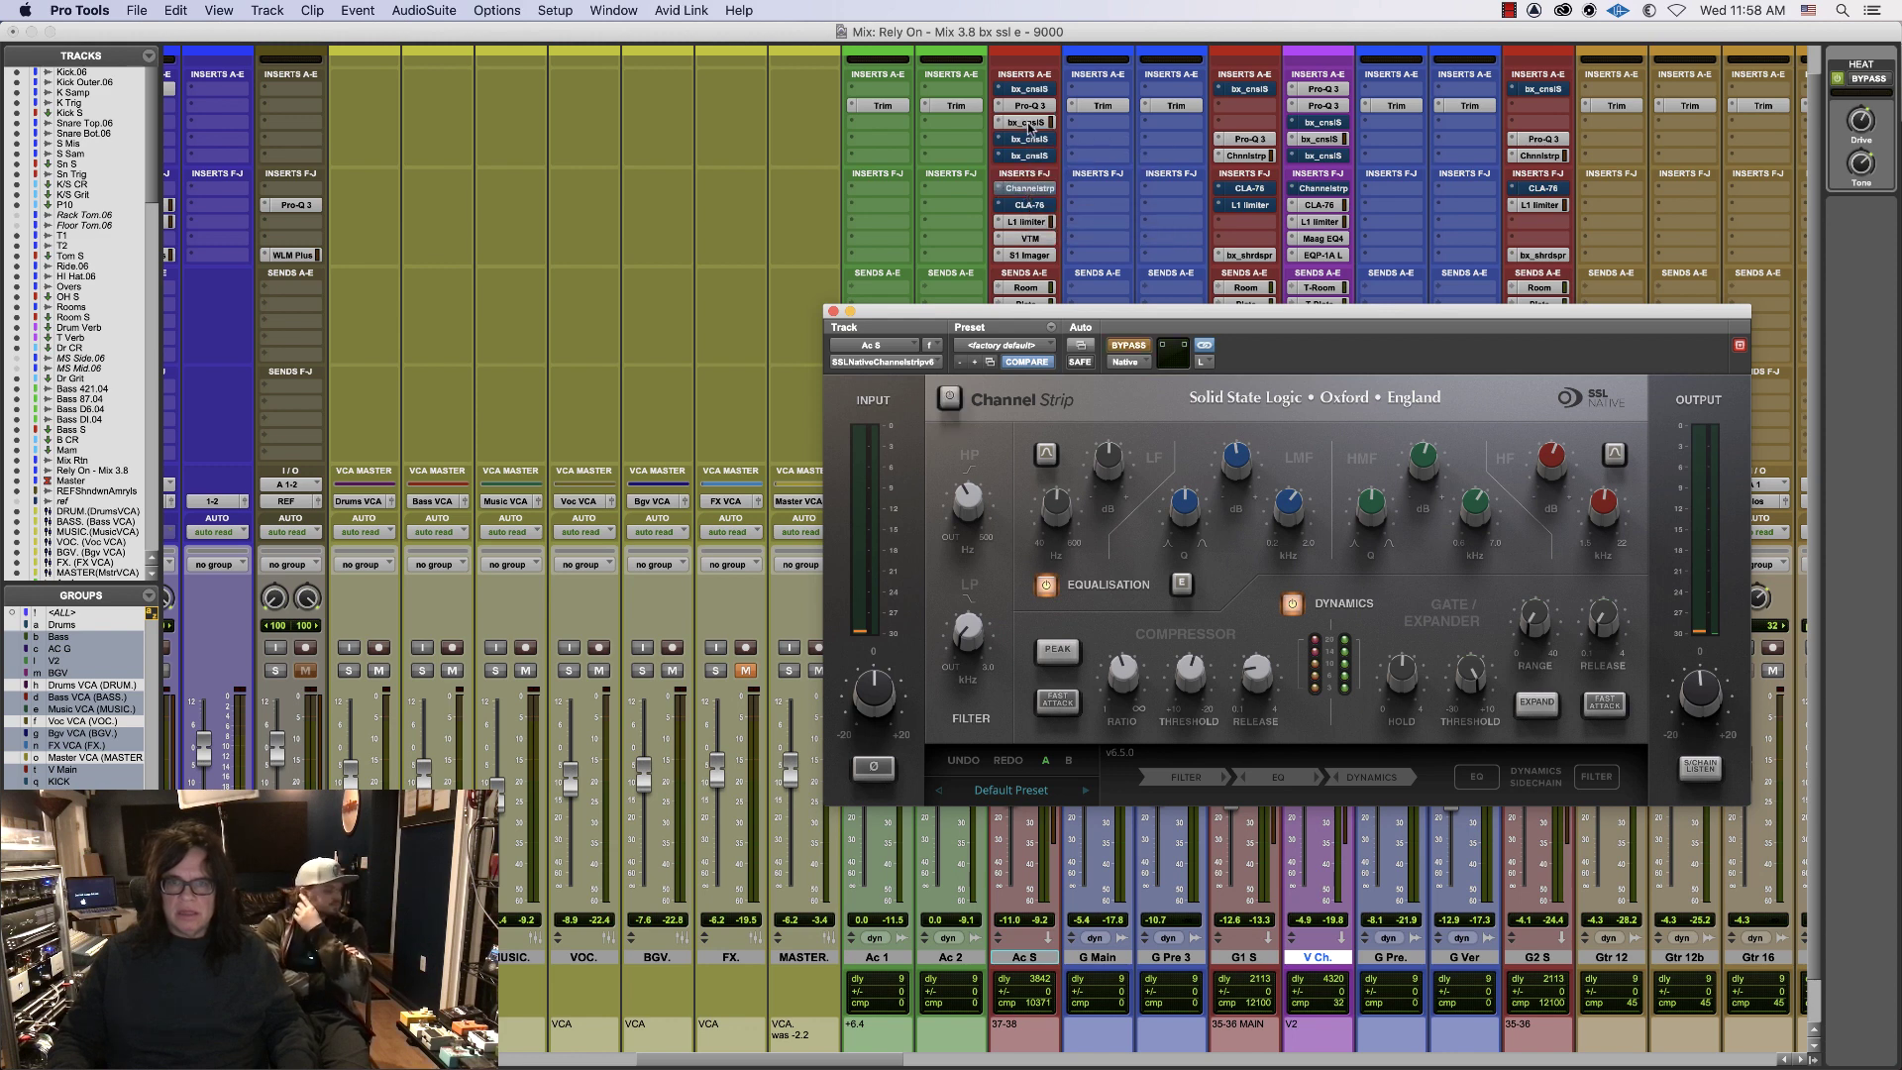
{"action": "left_click", "coordinate": [1034, 90]}
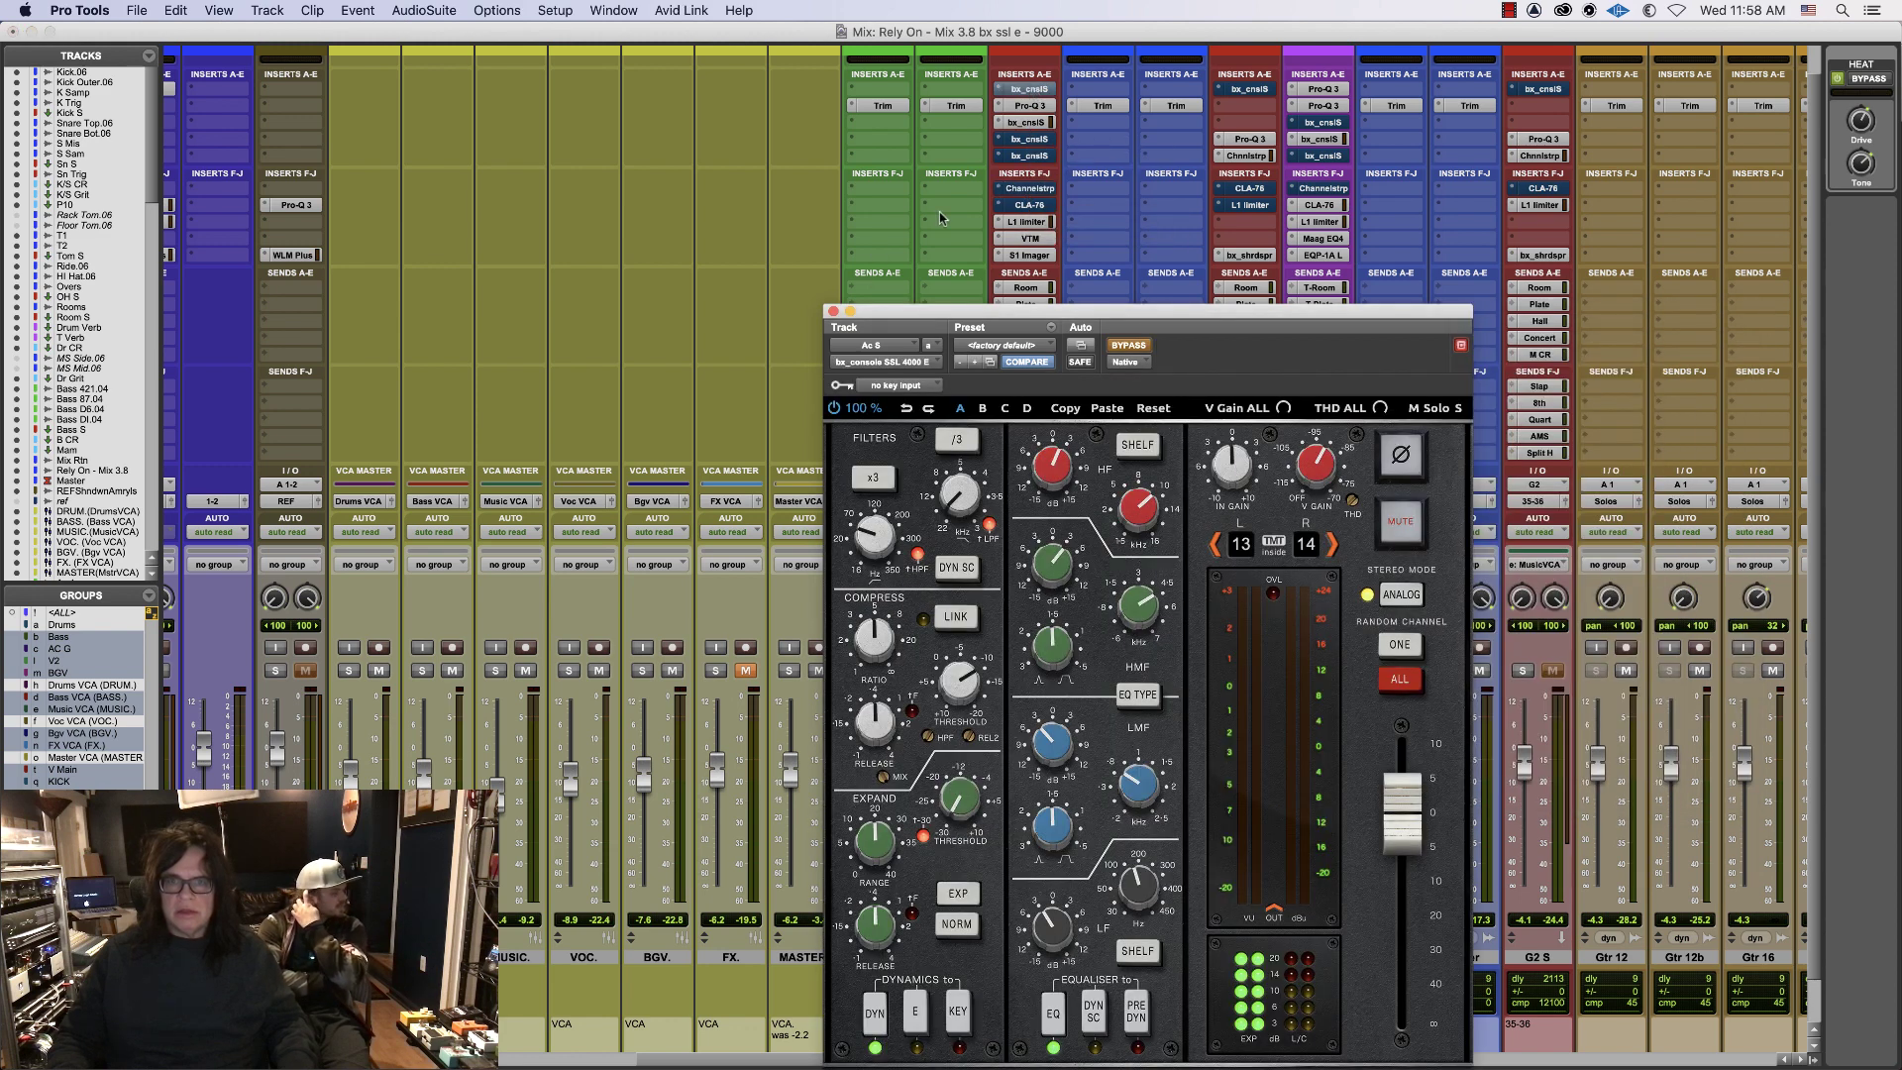
{"action": "left_click", "coordinate": [1000, 89]}
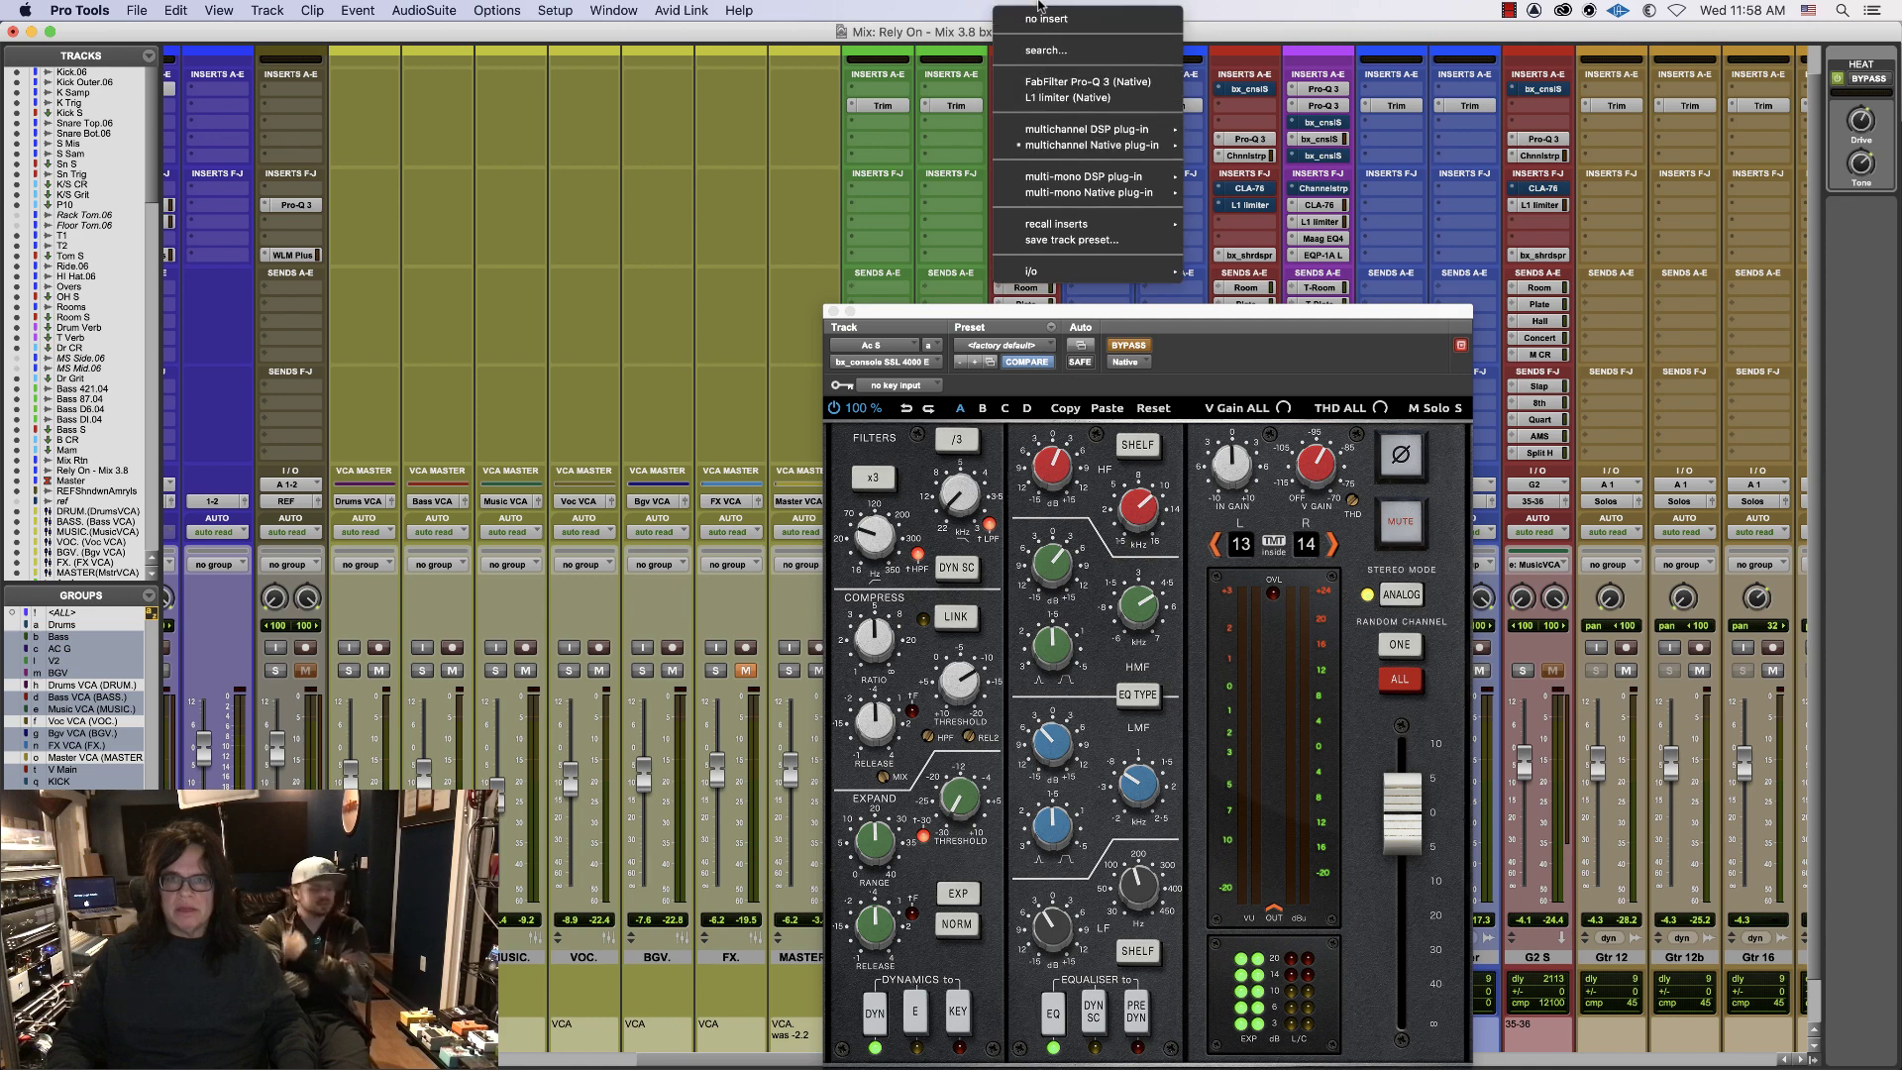
{"action": "key", "text": "Escape"}
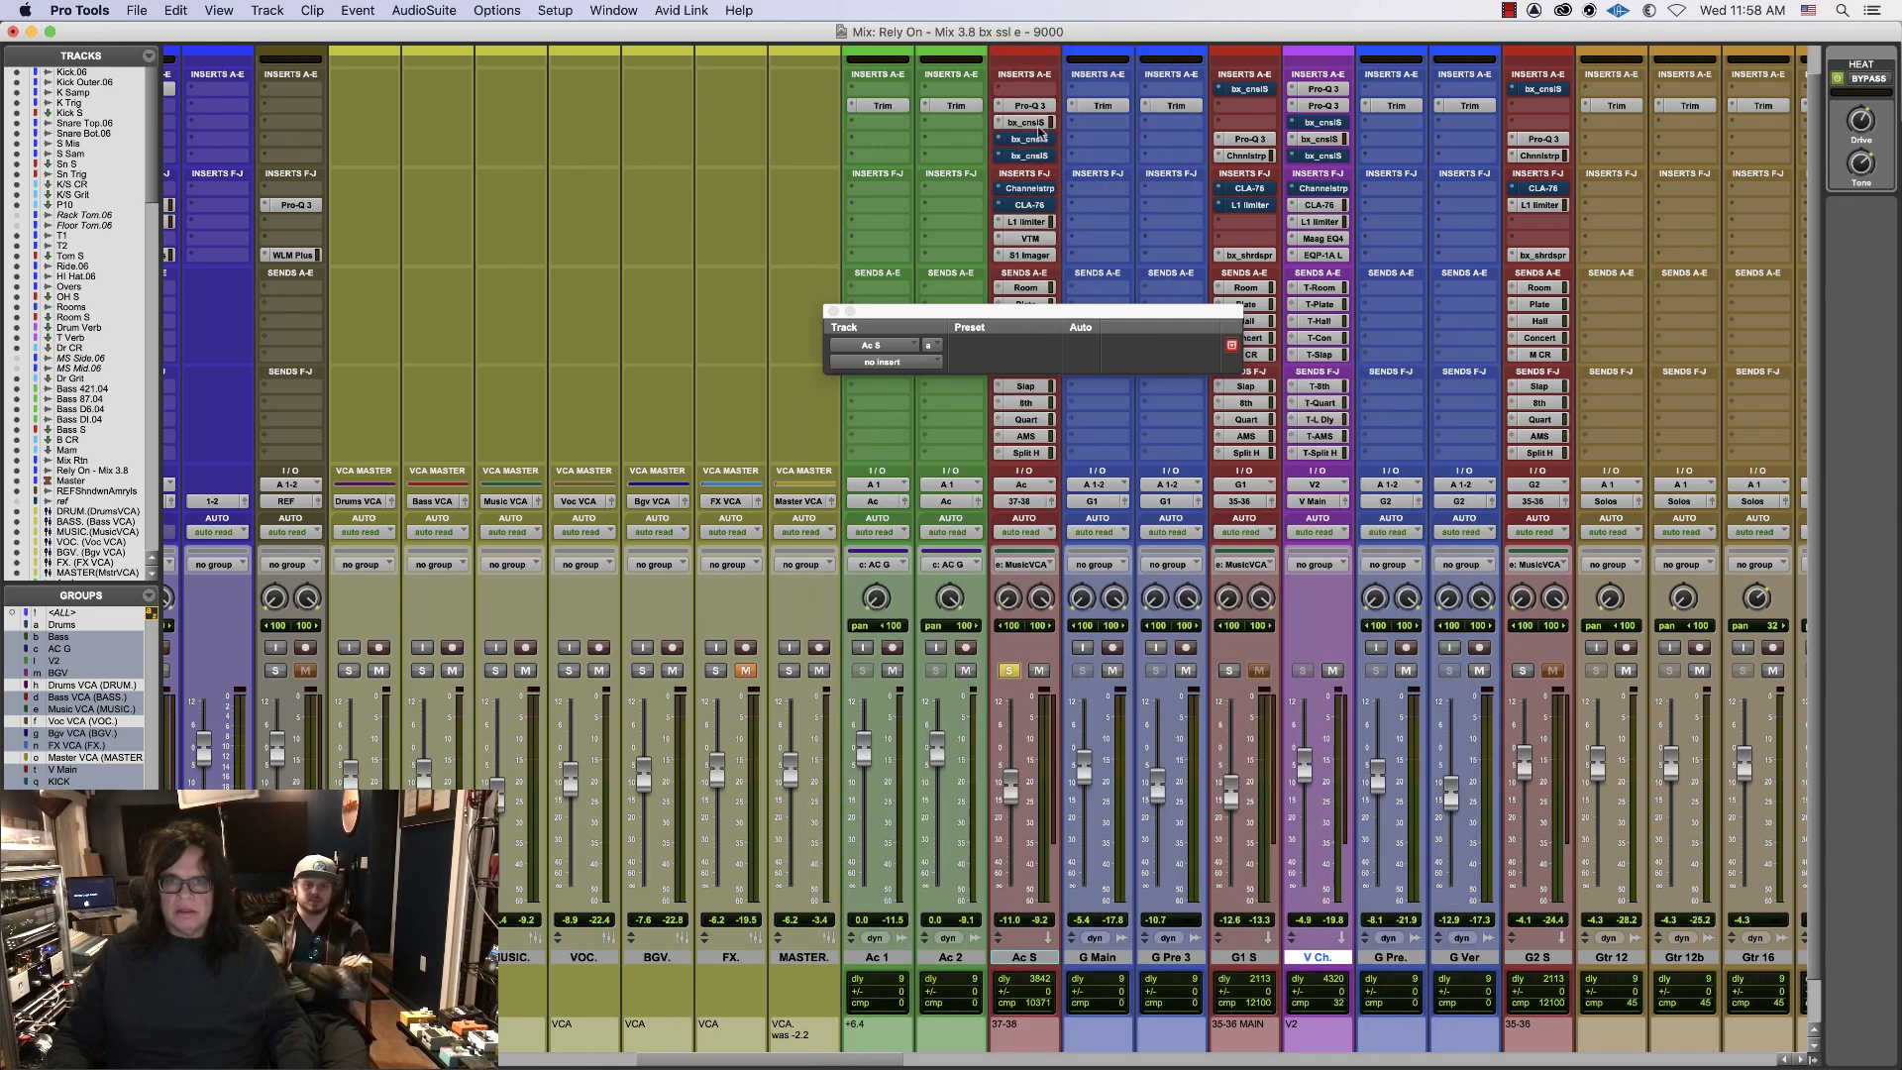
- Open the Ac S bx_console SSL 4000 E, bypass it, and enable the SSL Channel Strip with its own window alongside
{"action": "left_click", "coordinate": [1037, 126]}
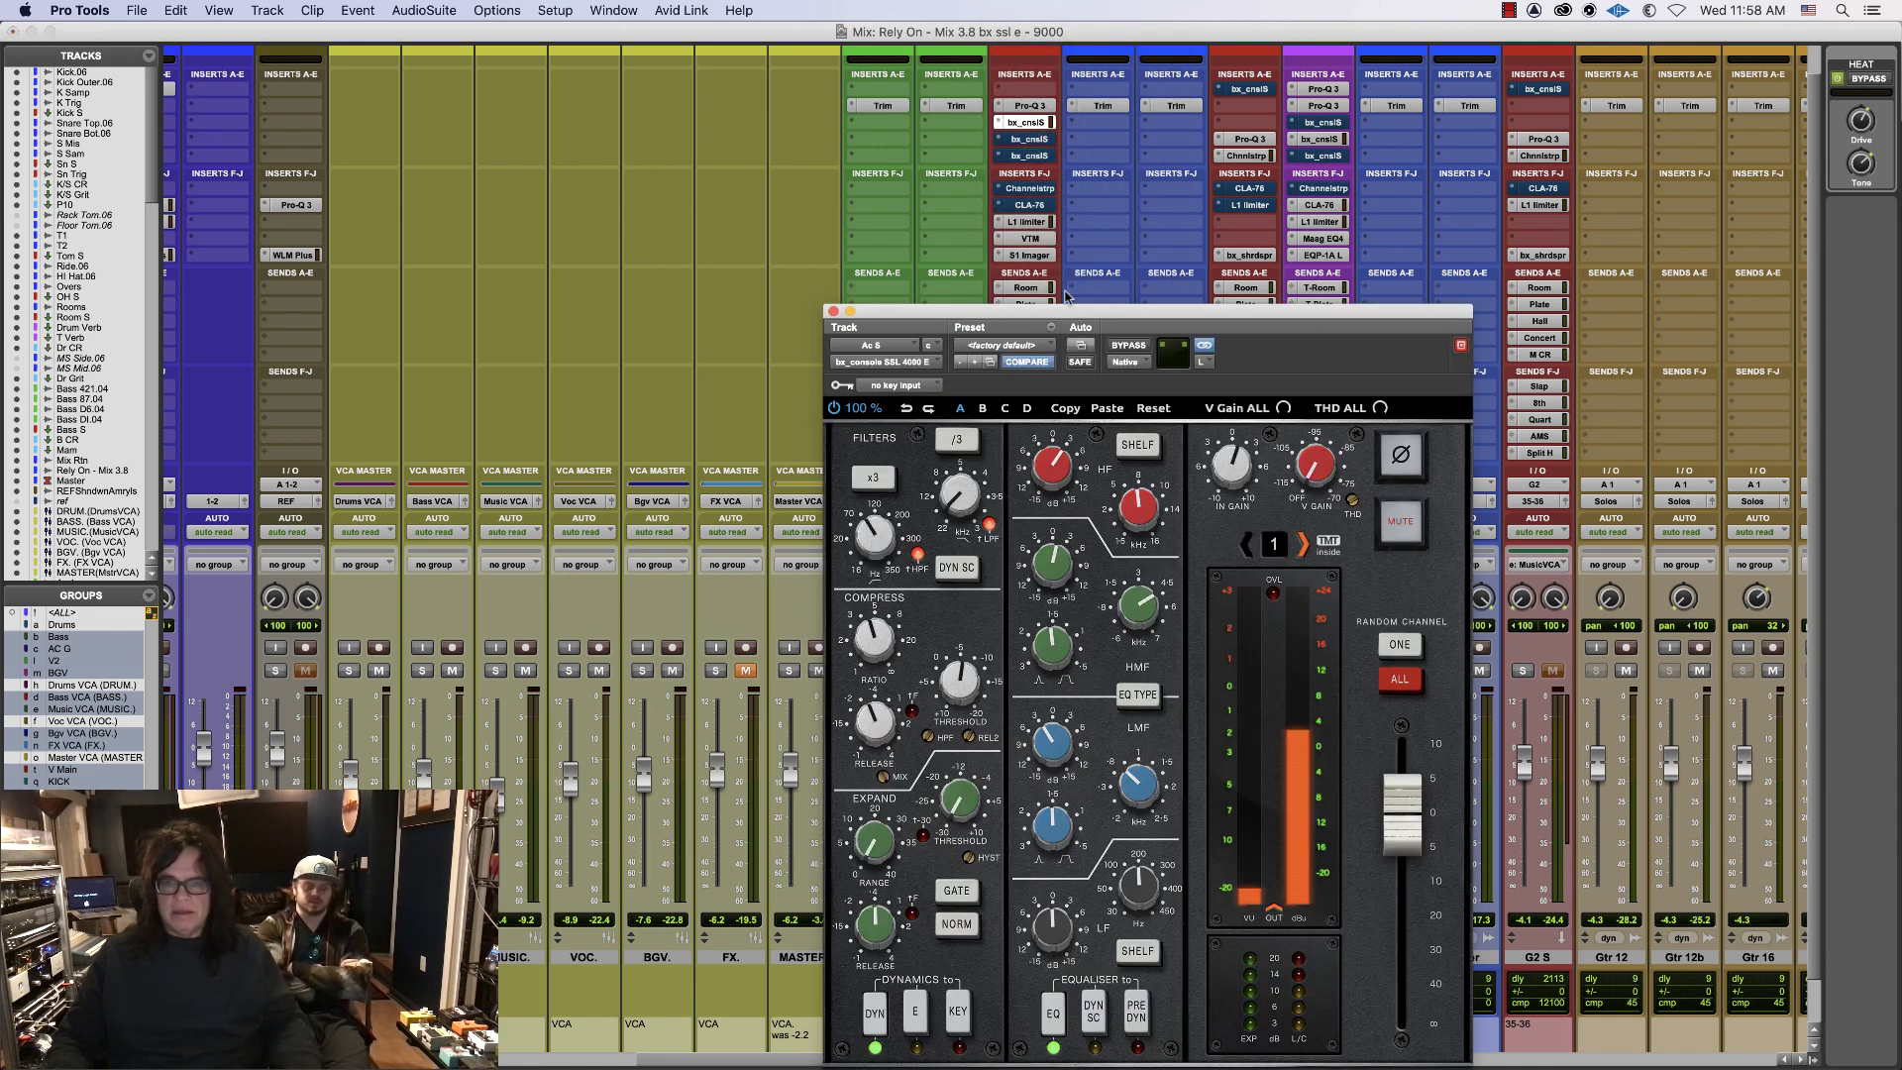
{"action": "left_click_drag", "start_coordinate": [1067, 312], "coordinate": [1359, 215]}
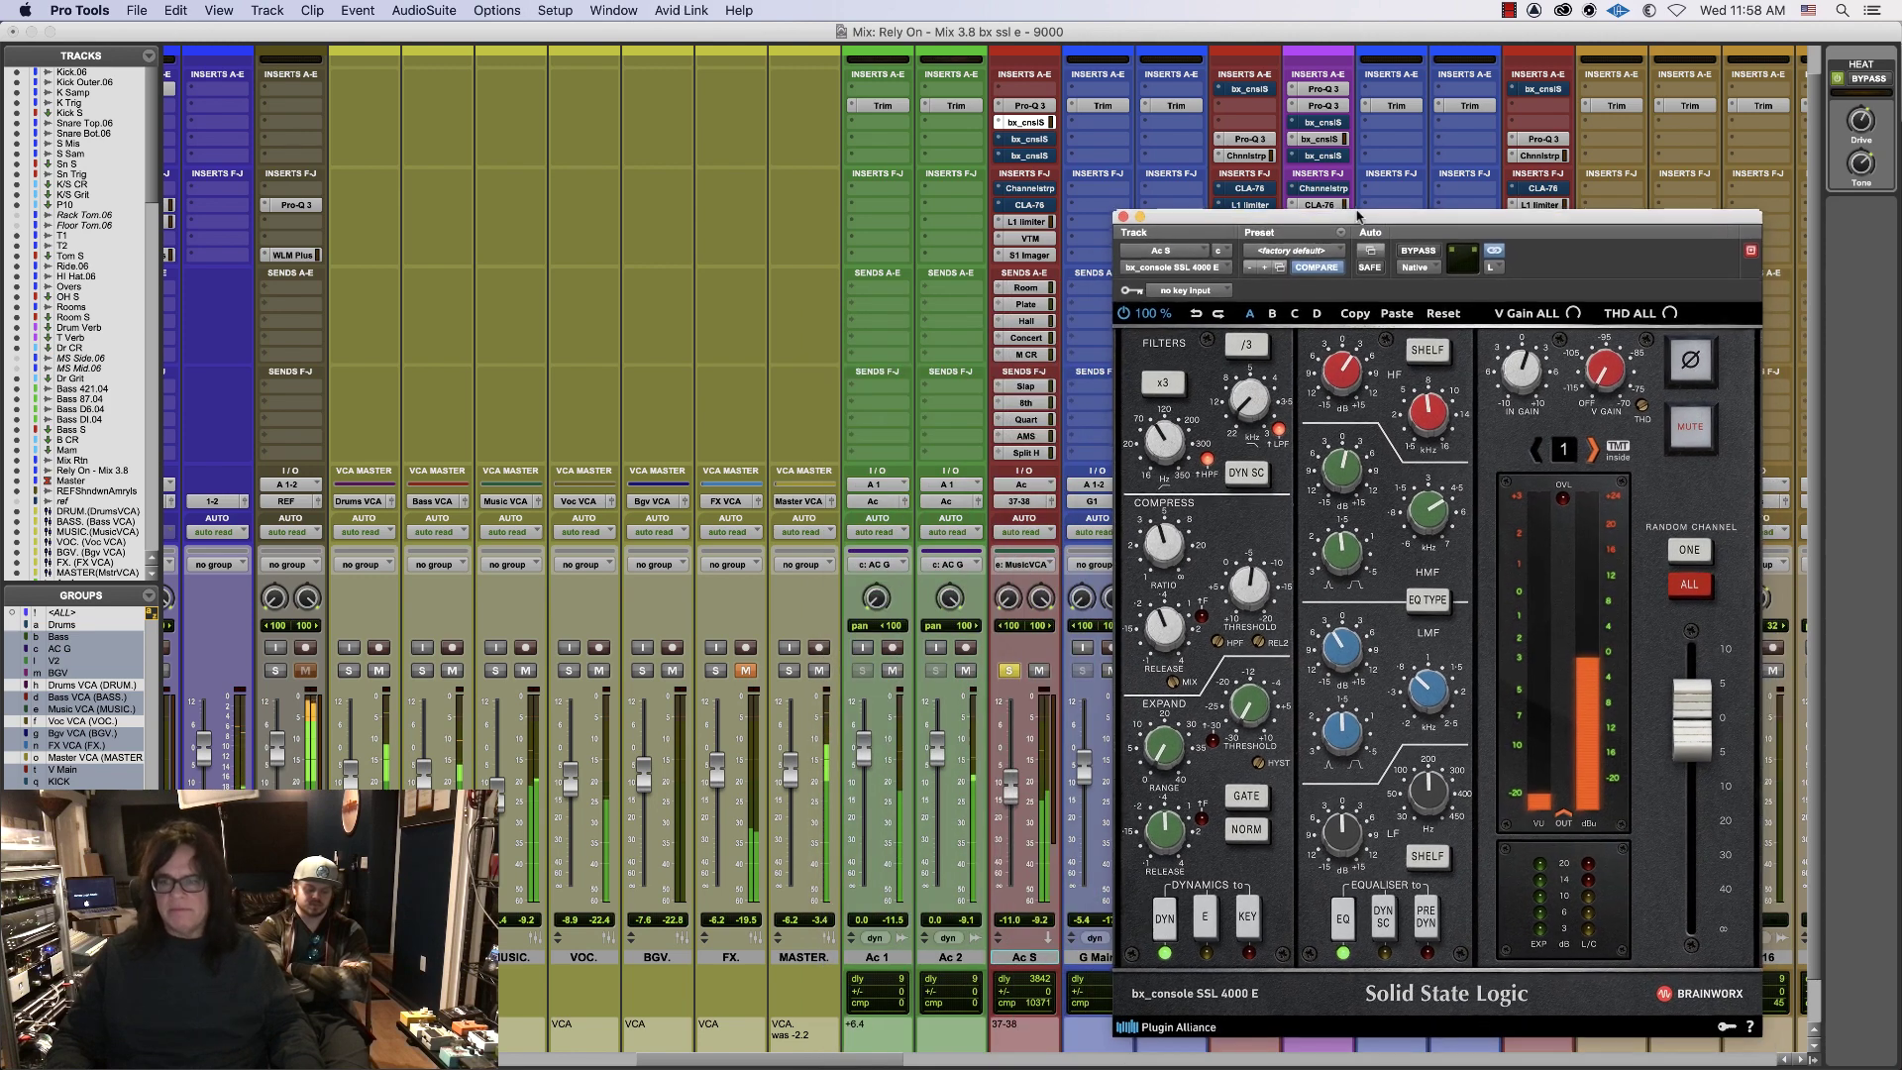
{"action": "left_click", "coordinate": [1021, 126], "text": "super"}
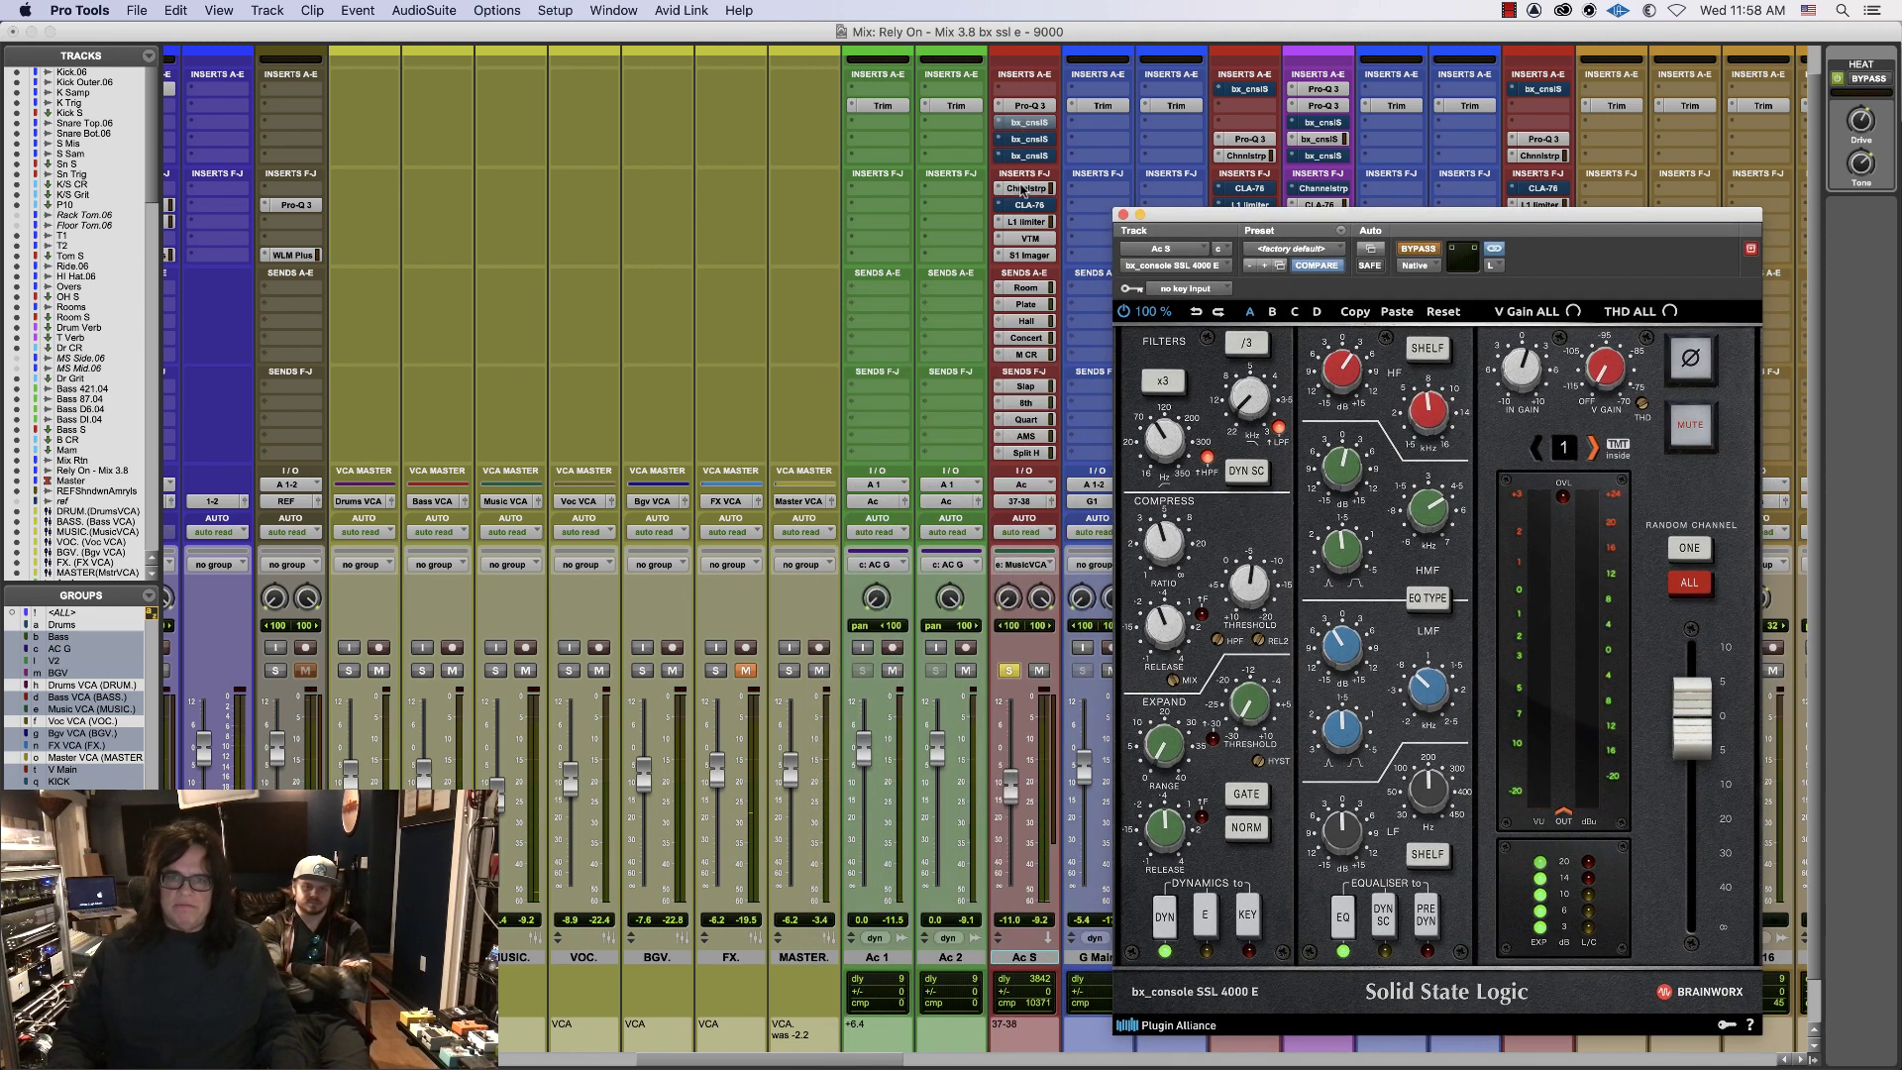
{"action": "left_click", "coordinate": [1024, 189]}
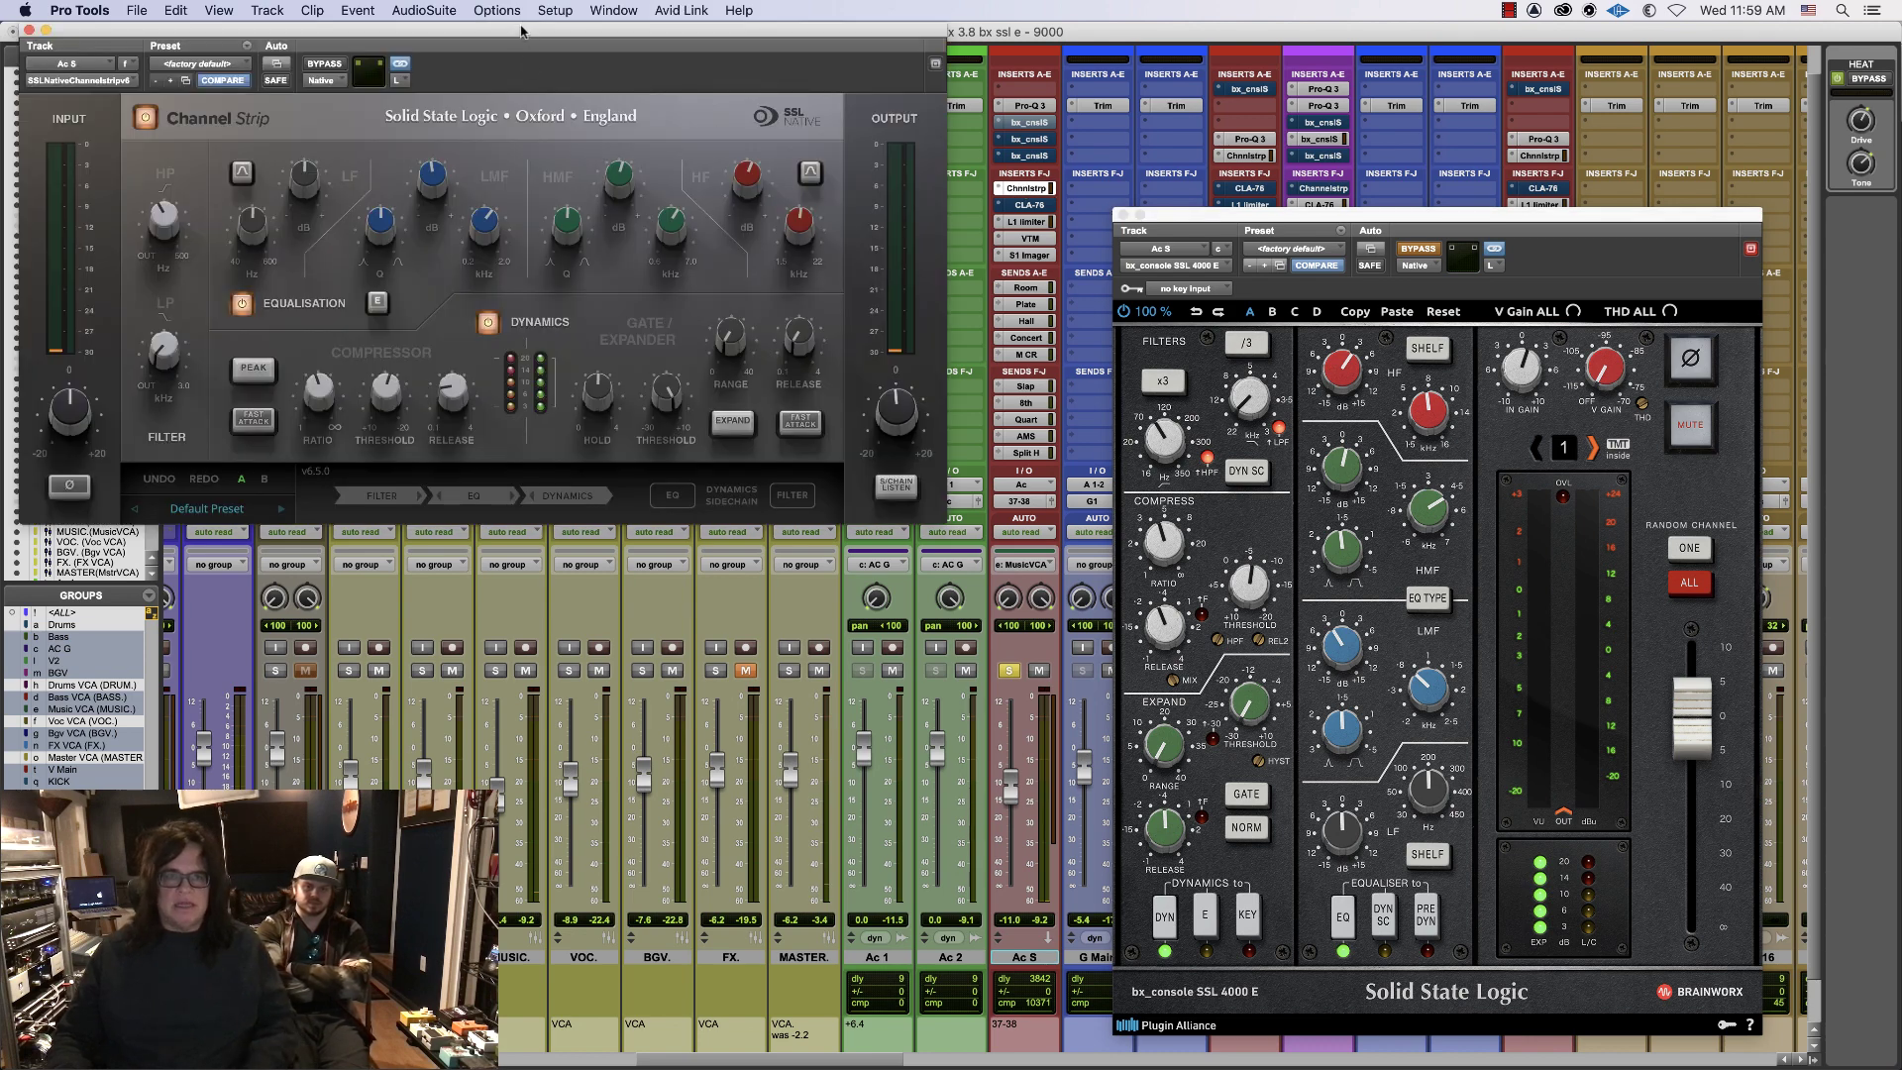
{"action": "left_click_drag", "start_coordinate": [522, 32], "coordinate": [1210, 498]}
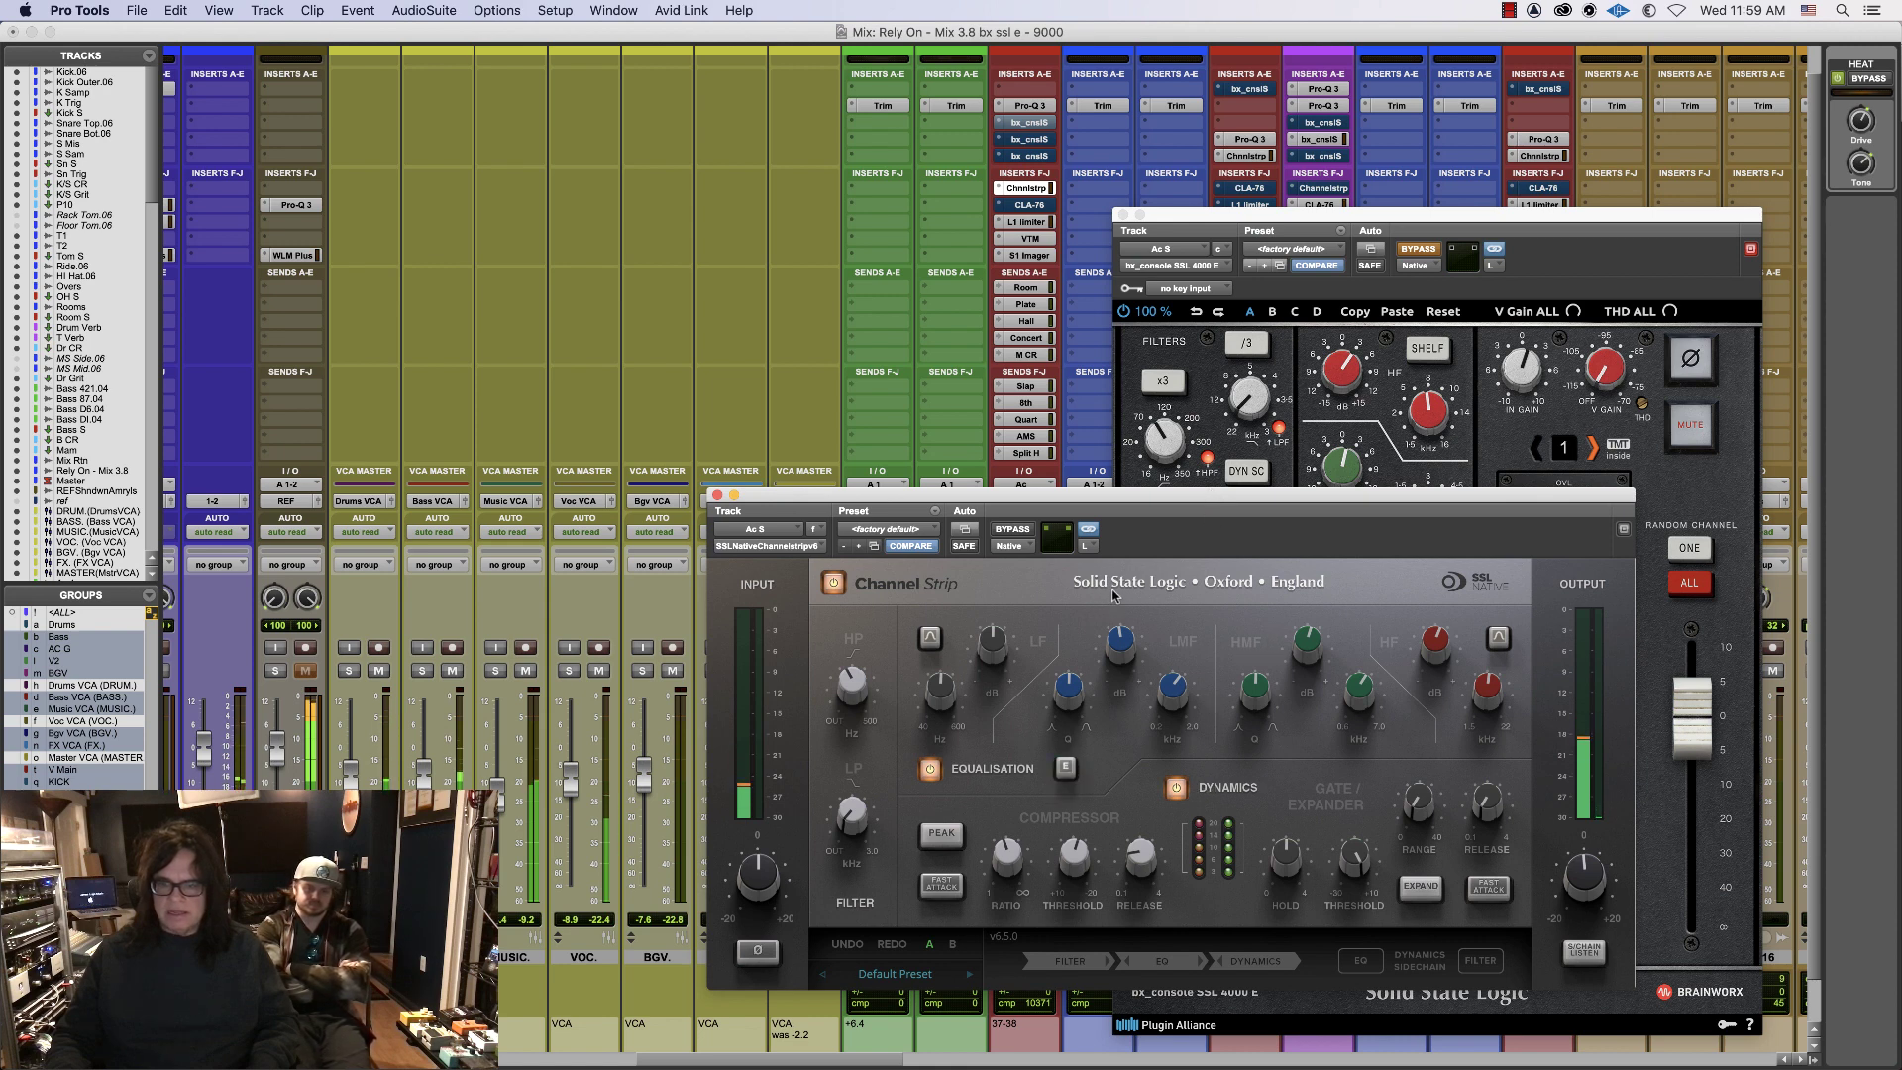
- Sweep the high-pass filter frequency of the Ac S Channel Strip through about 129 Hz during playback
{"action": "mouse_move", "coordinate": [998, 635]}
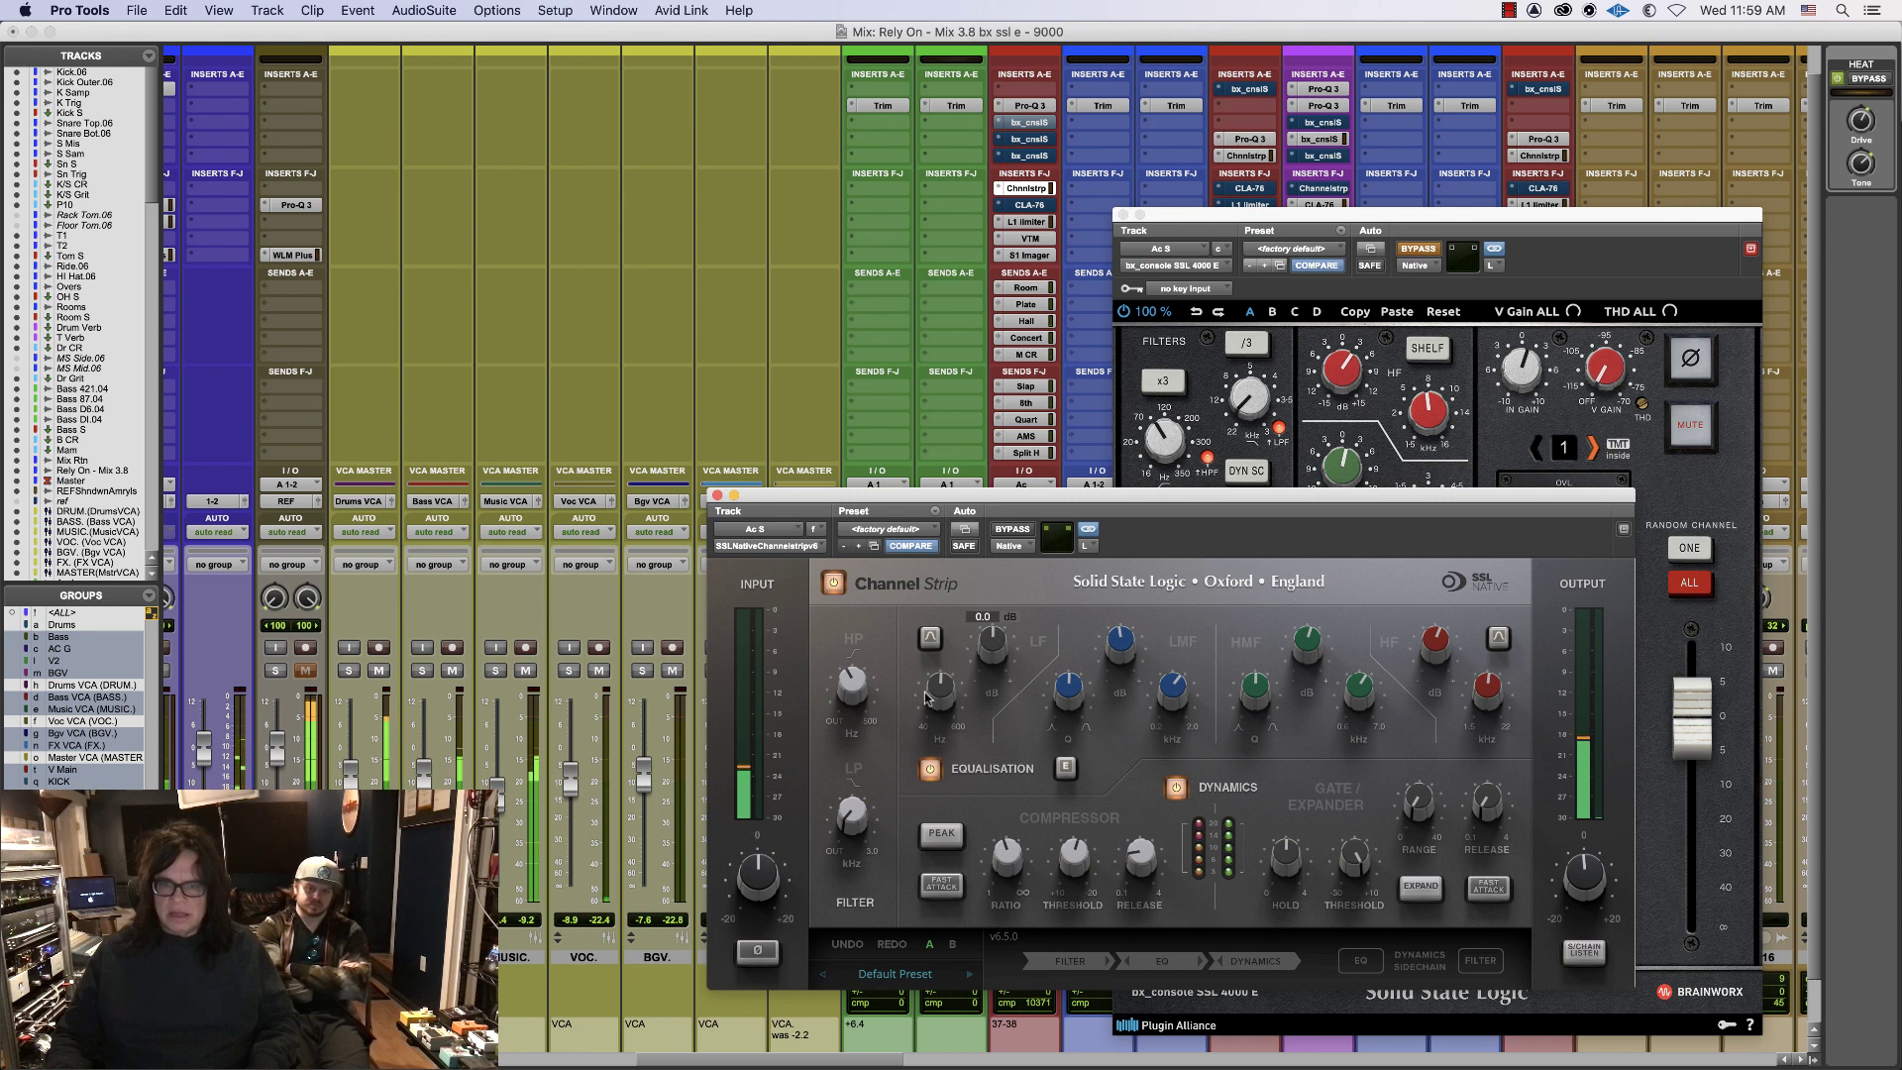
{"action": "mouse_move", "coordinate": [862, 700]}
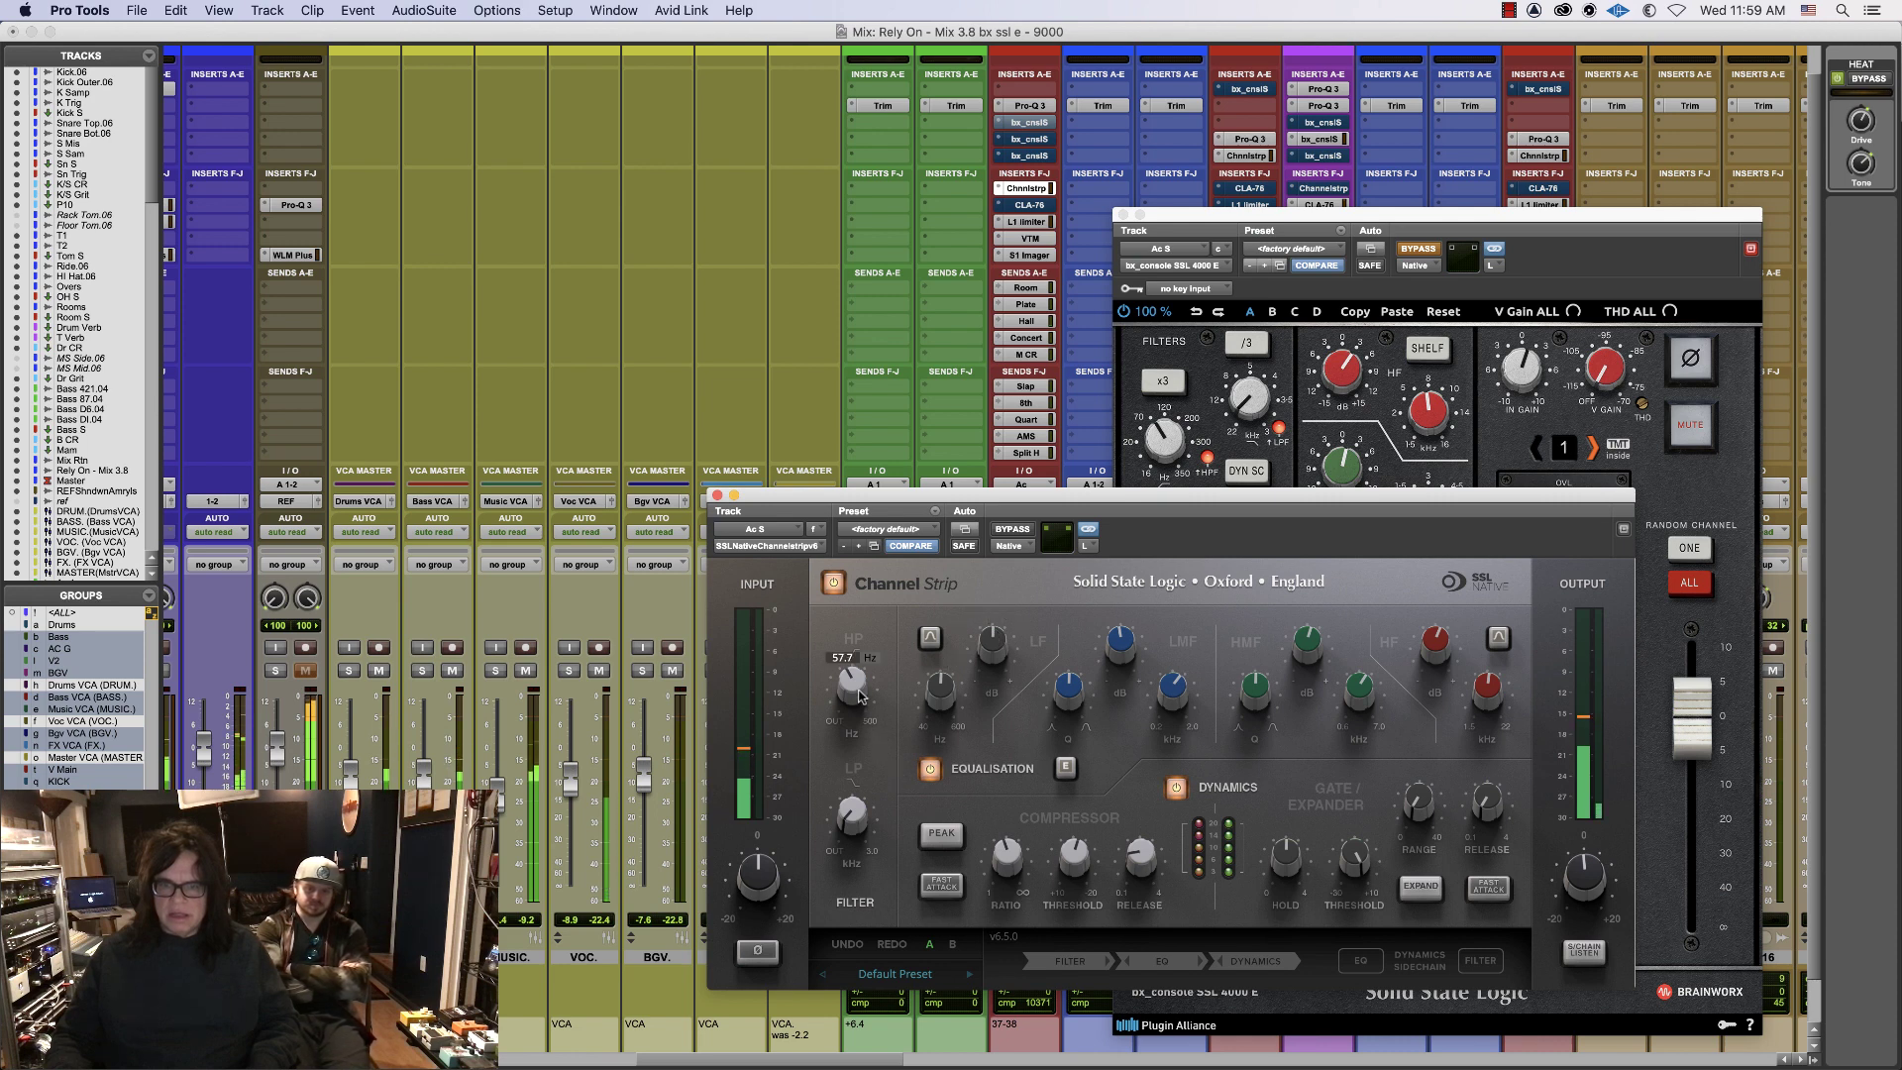
{"action": "mouse_move", "coordinate": [865, 626]}
{"action": "left_mouse_down"}
{"action": "mouse_move", "coordinate": [872, 535]}
{"action": "mouse_move", "coordinate": [868, 663]}
{"action": "left_mouse_up"}
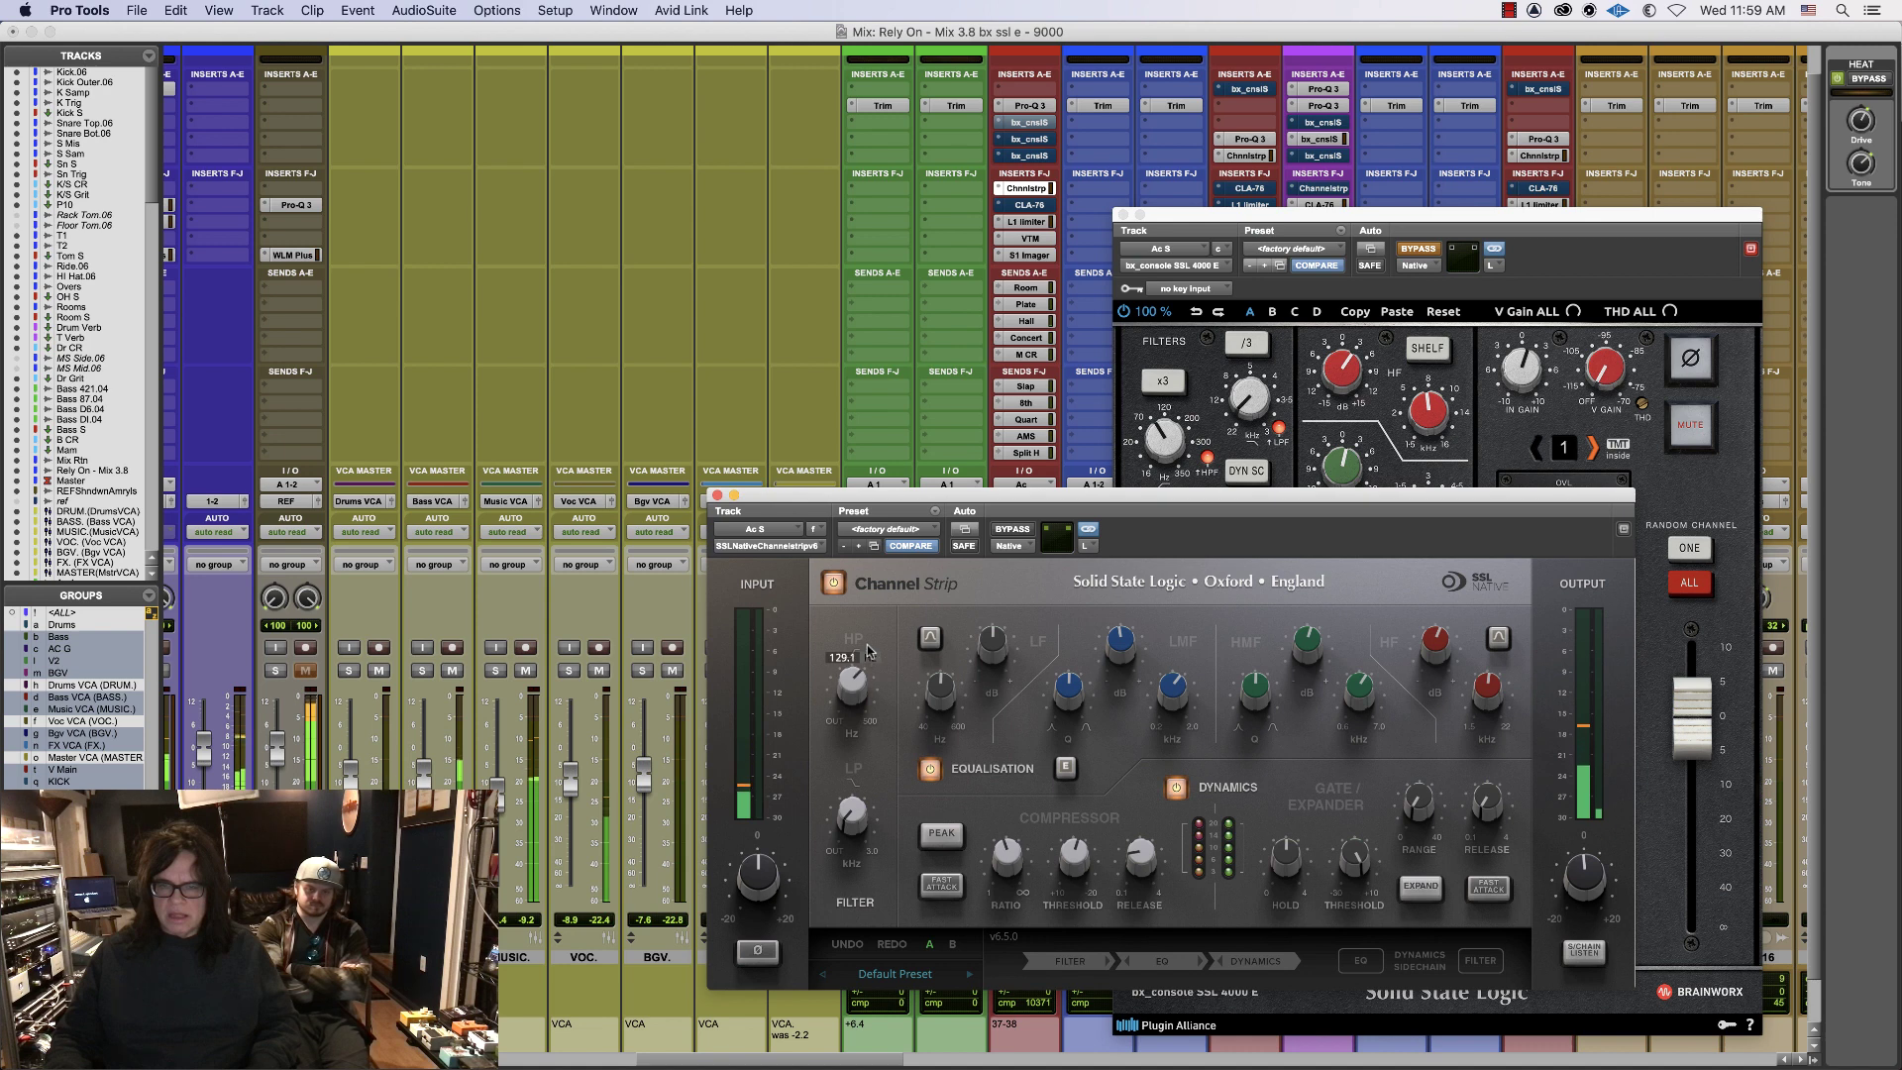
- Boost the Channel Strip's LF band, sweep its frequency to about 180 Hz, and bring the LF gain back down
{"action": "mouse_move", "coordinate": [943, 692]}
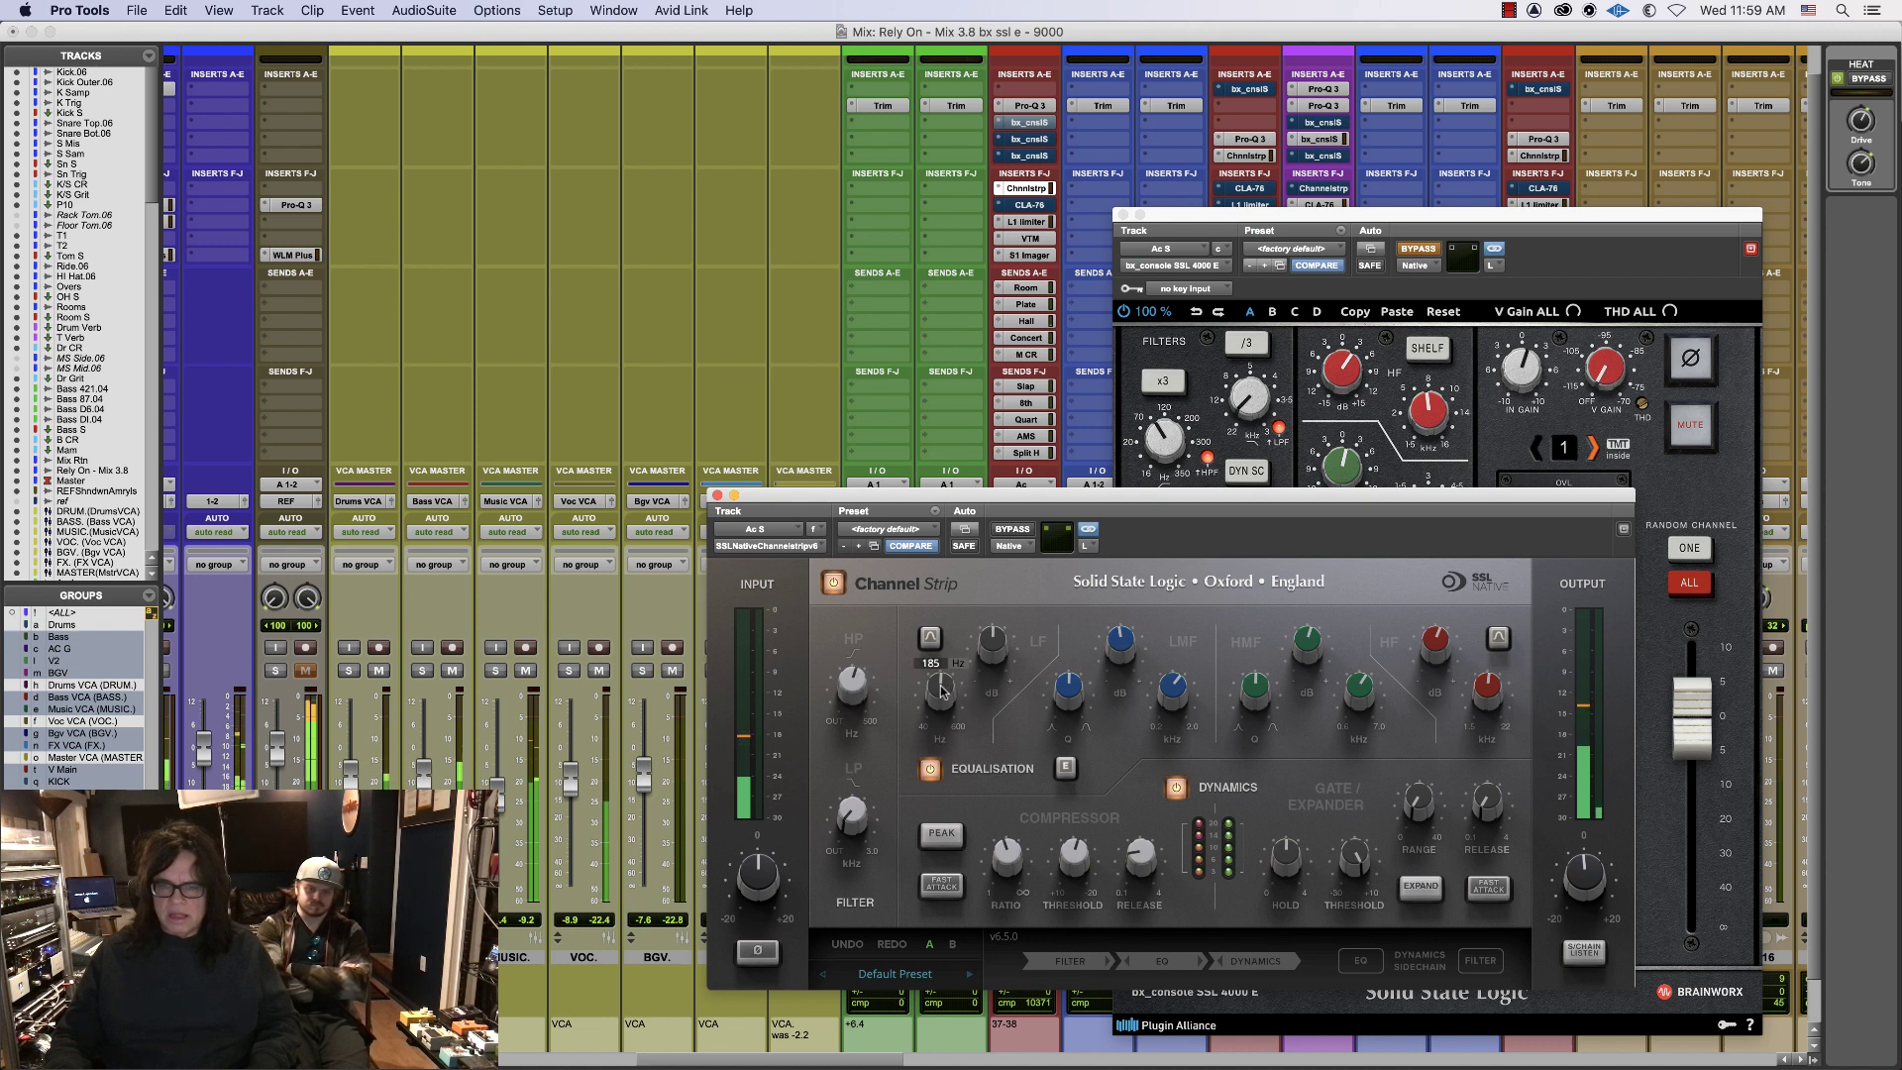
{"action": "mouse_move", "coordinate": [991, 644]}
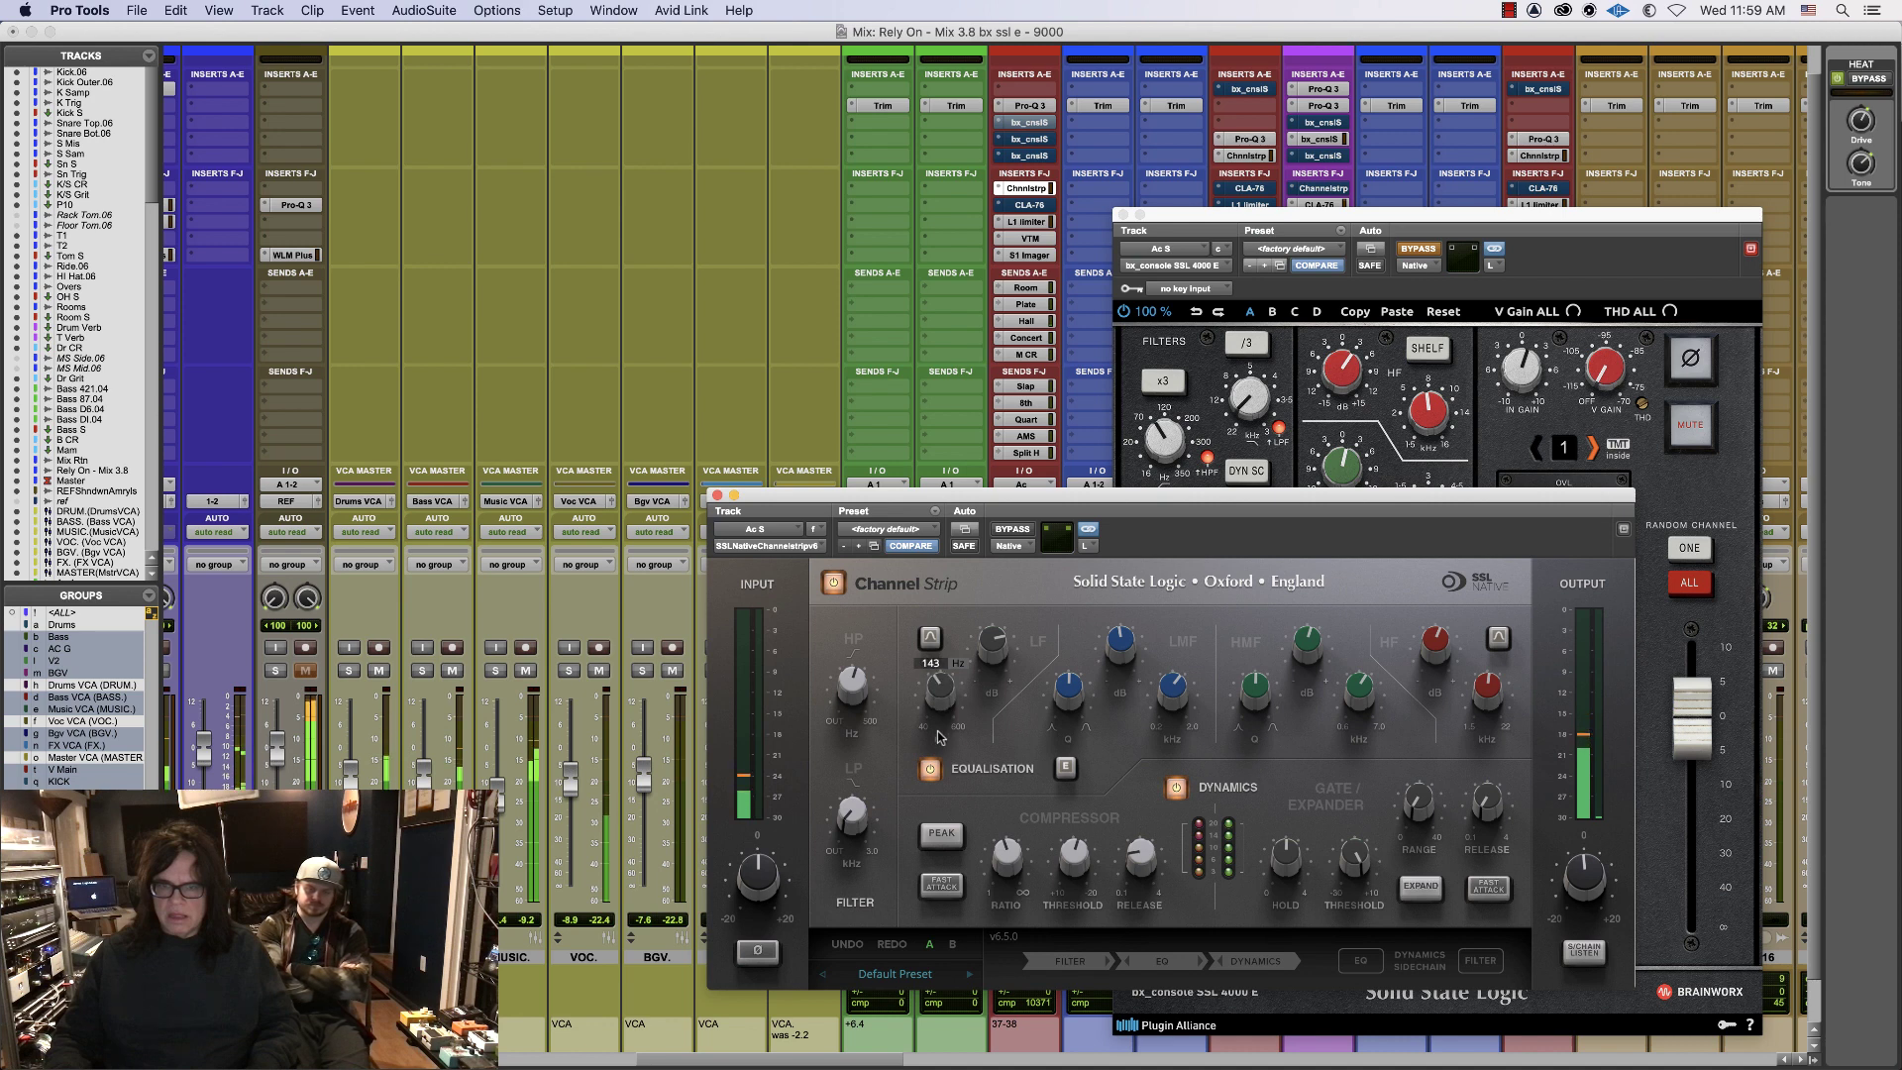
{"action": "left_click_drag", "start_coordinate": [935, 755], "coordinate": [948, 715]}
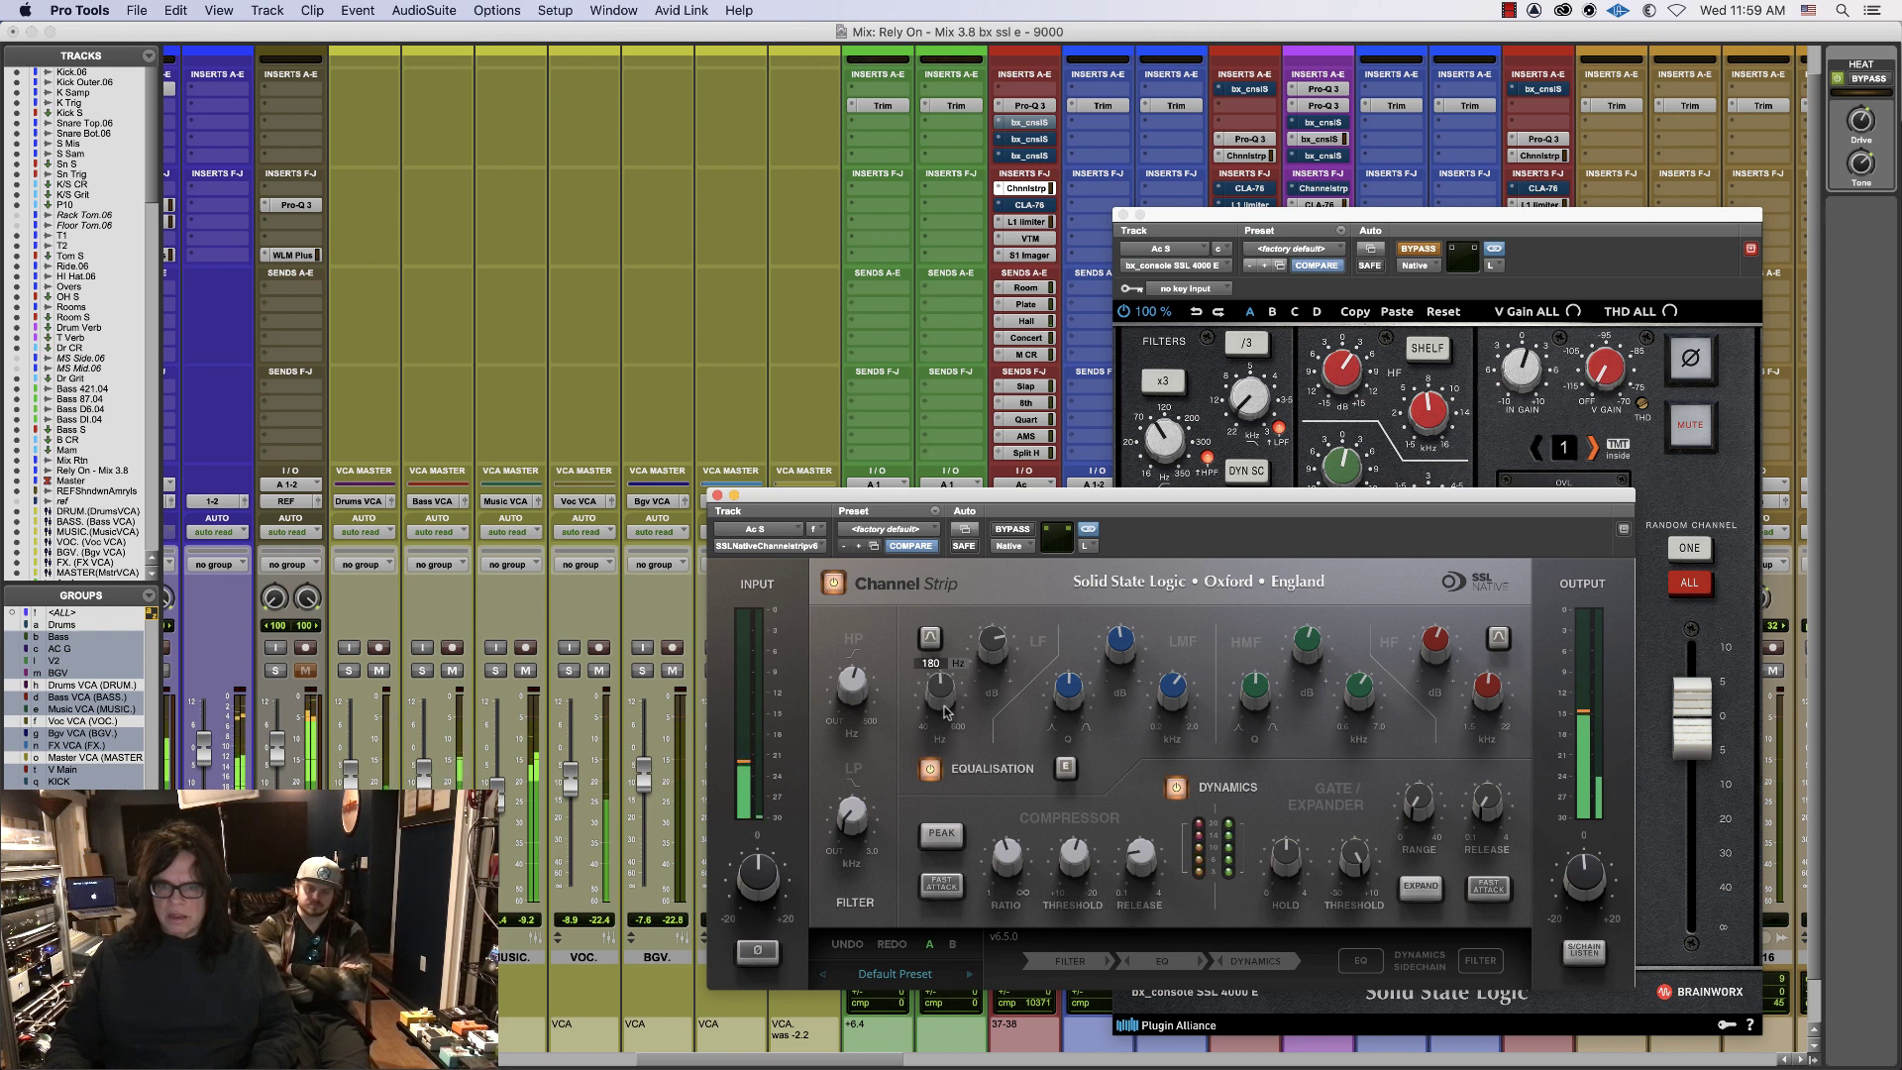
{"action": "left_click_drag", "start_coordinate": [998, 649], "coordinate": [988, 700]}
{"action": "left_click_drag", "start_coordinate": [849, 687], "coordinate": [848, 691]}
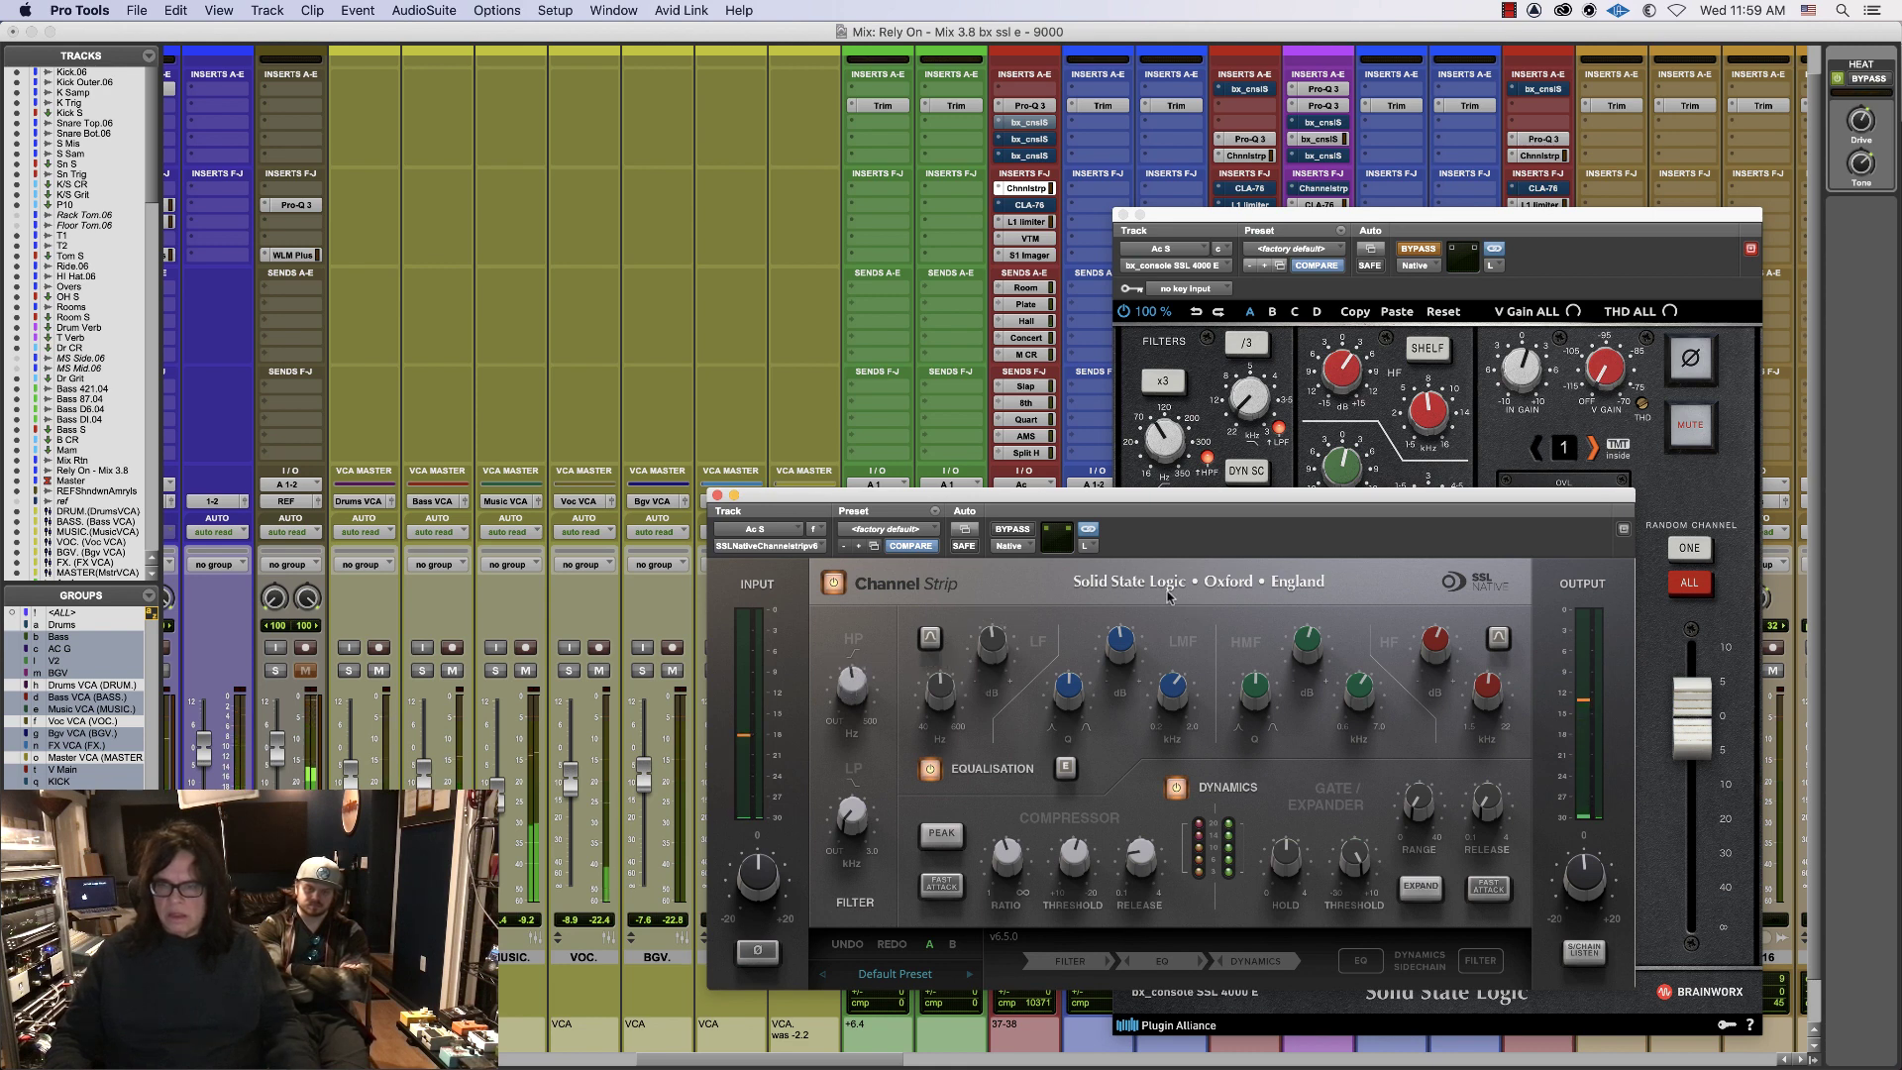
- Compare the two channel strips on Ac S by switching from the SSL Channel Strip to the bx_console and back during playback
{"action": "left_click_drag", "start_coordinate": [1438, 637], "coordinate": [1438, 637]}
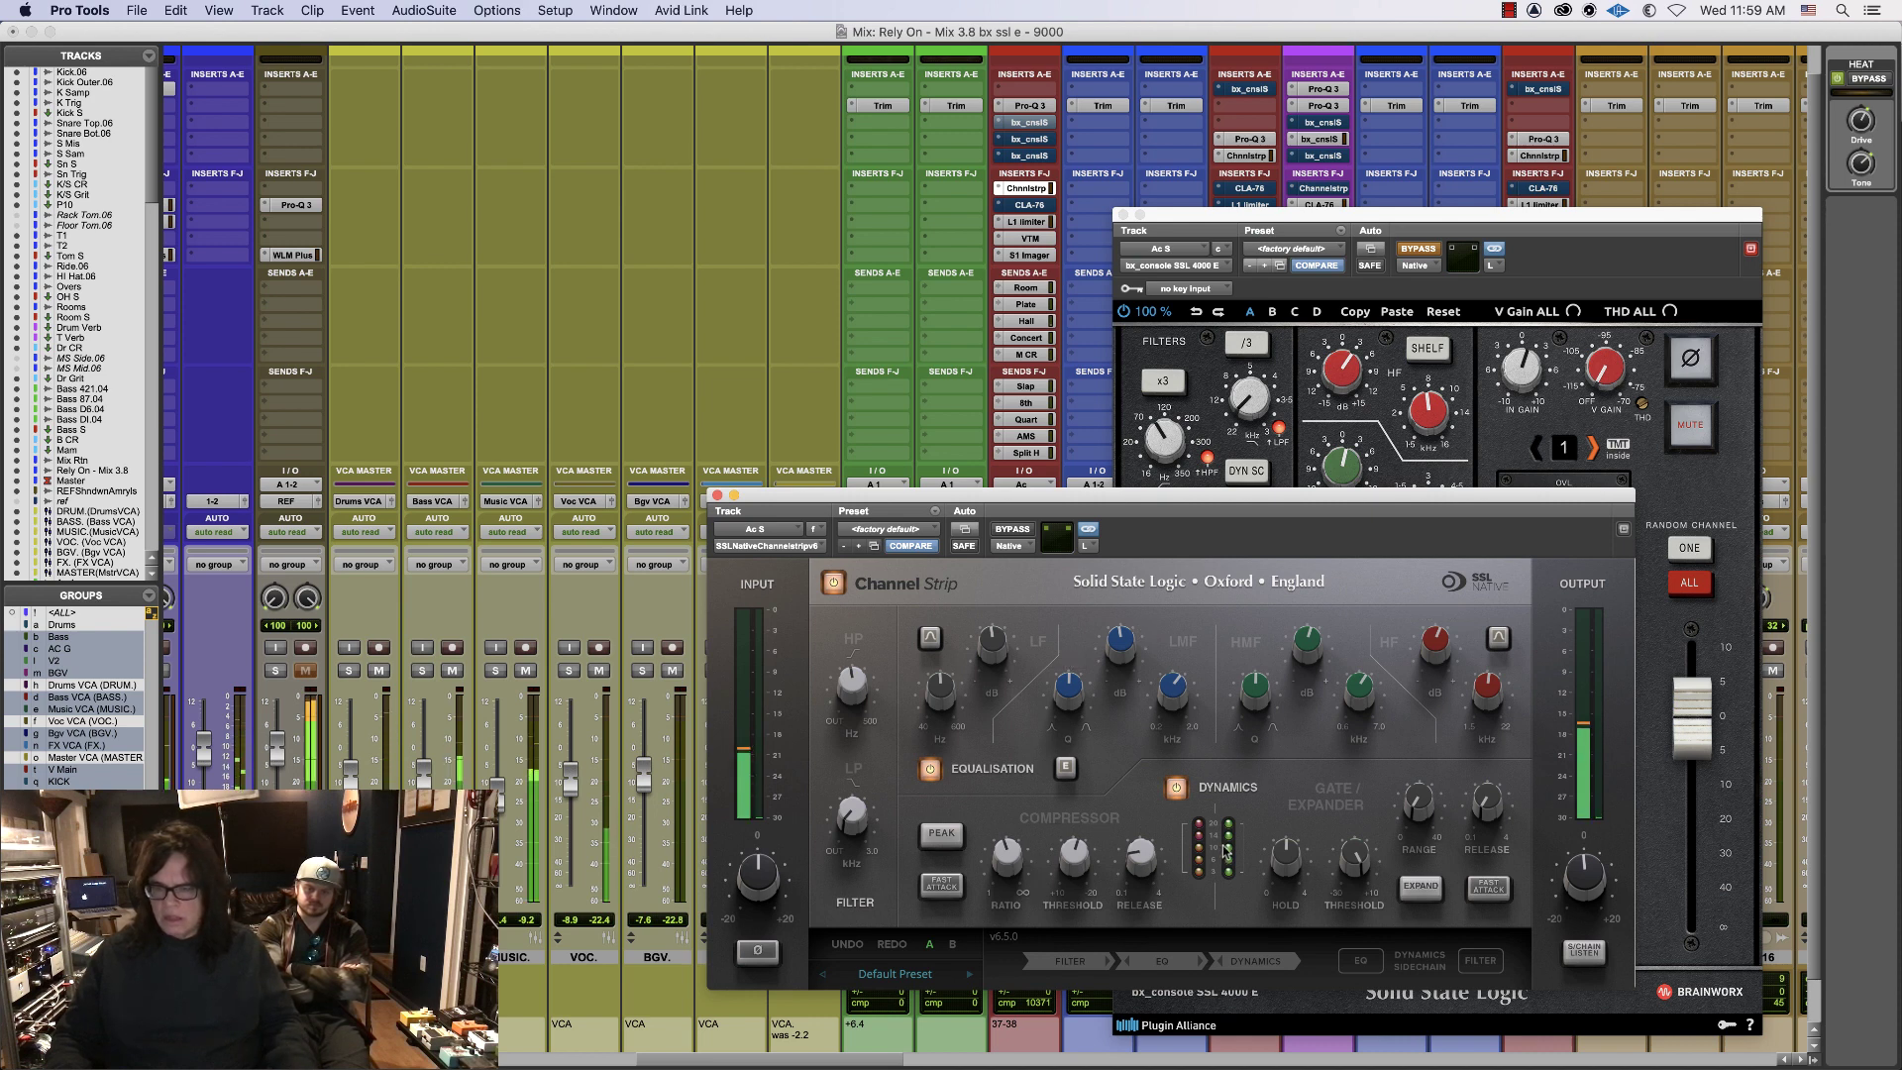
{"action": "left_click", "coordinate": [1013, 529]}
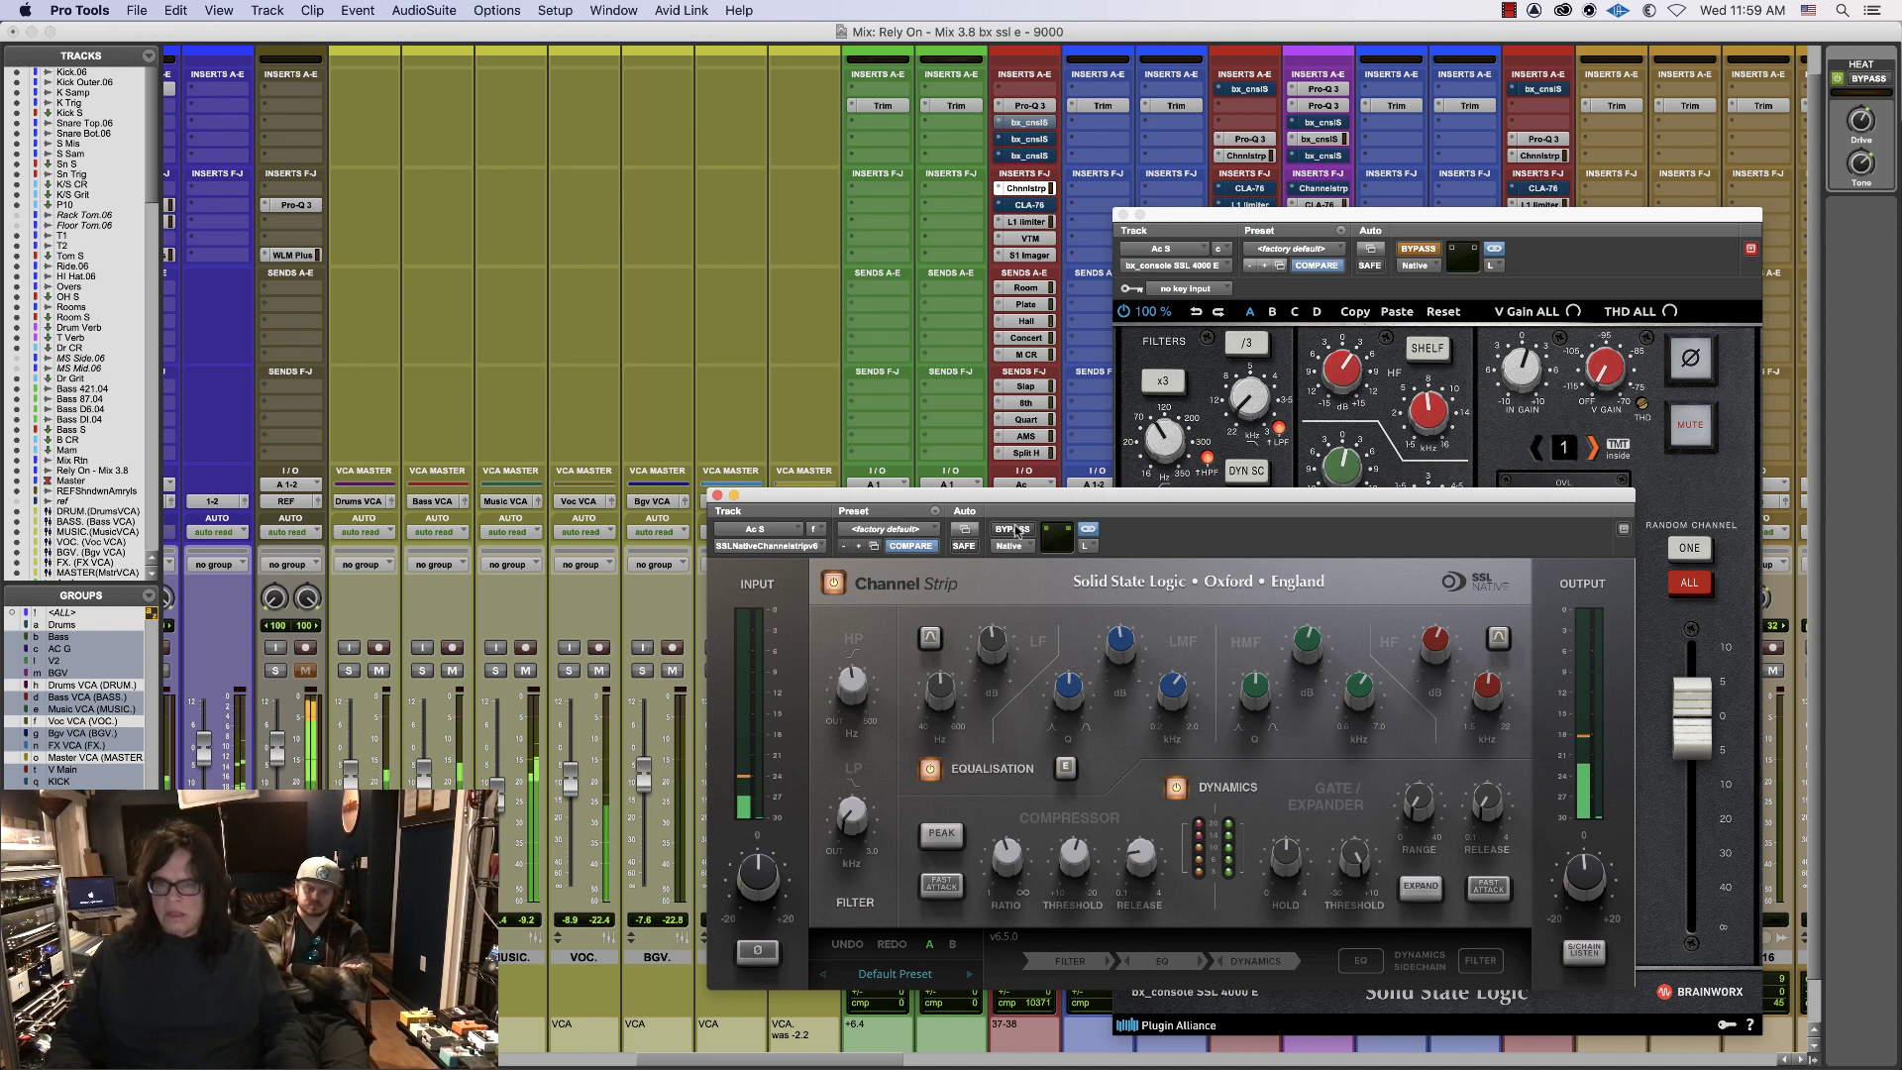
{"action": "left_click", "coordinate": [1455, 252]}
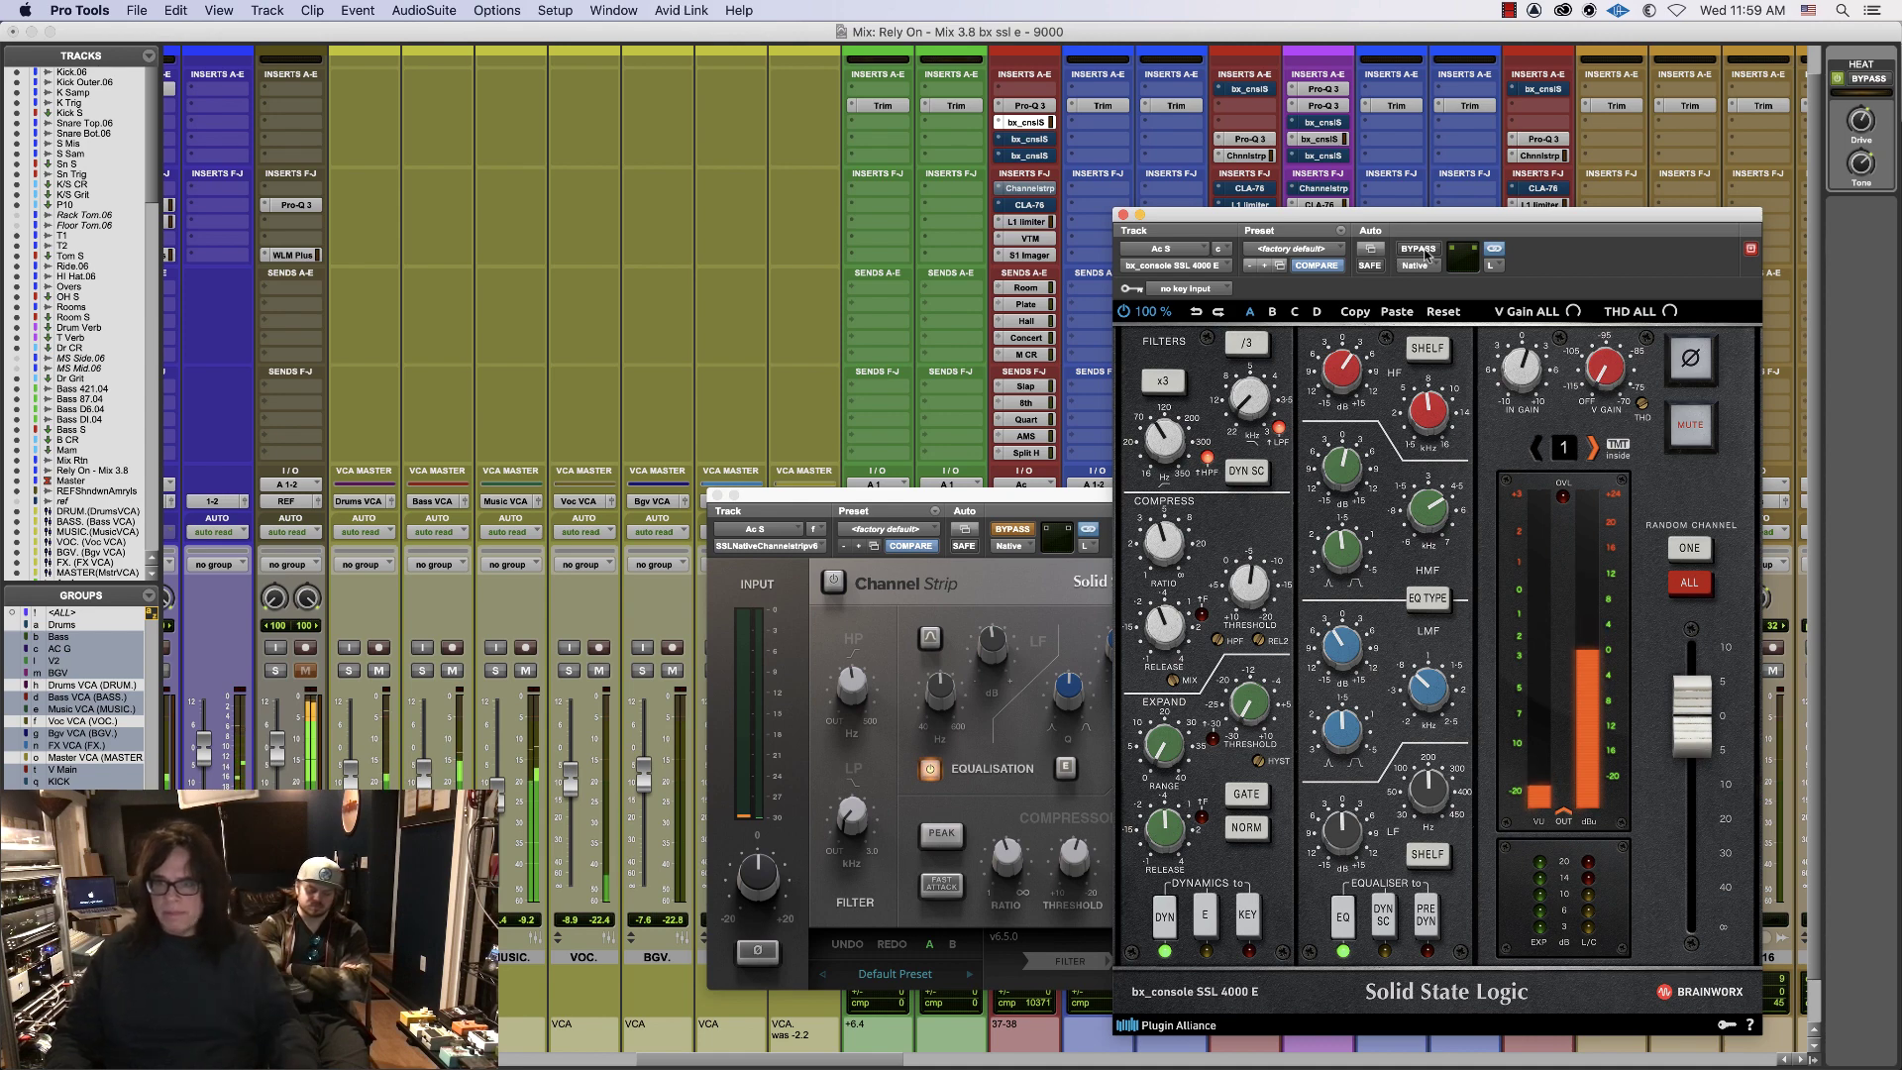
{"action": "left_click", "coordinate": [1024, 122], "text": "super"}
{"action": "left_click", "coordinate": [1027, 188], "text": "super"}
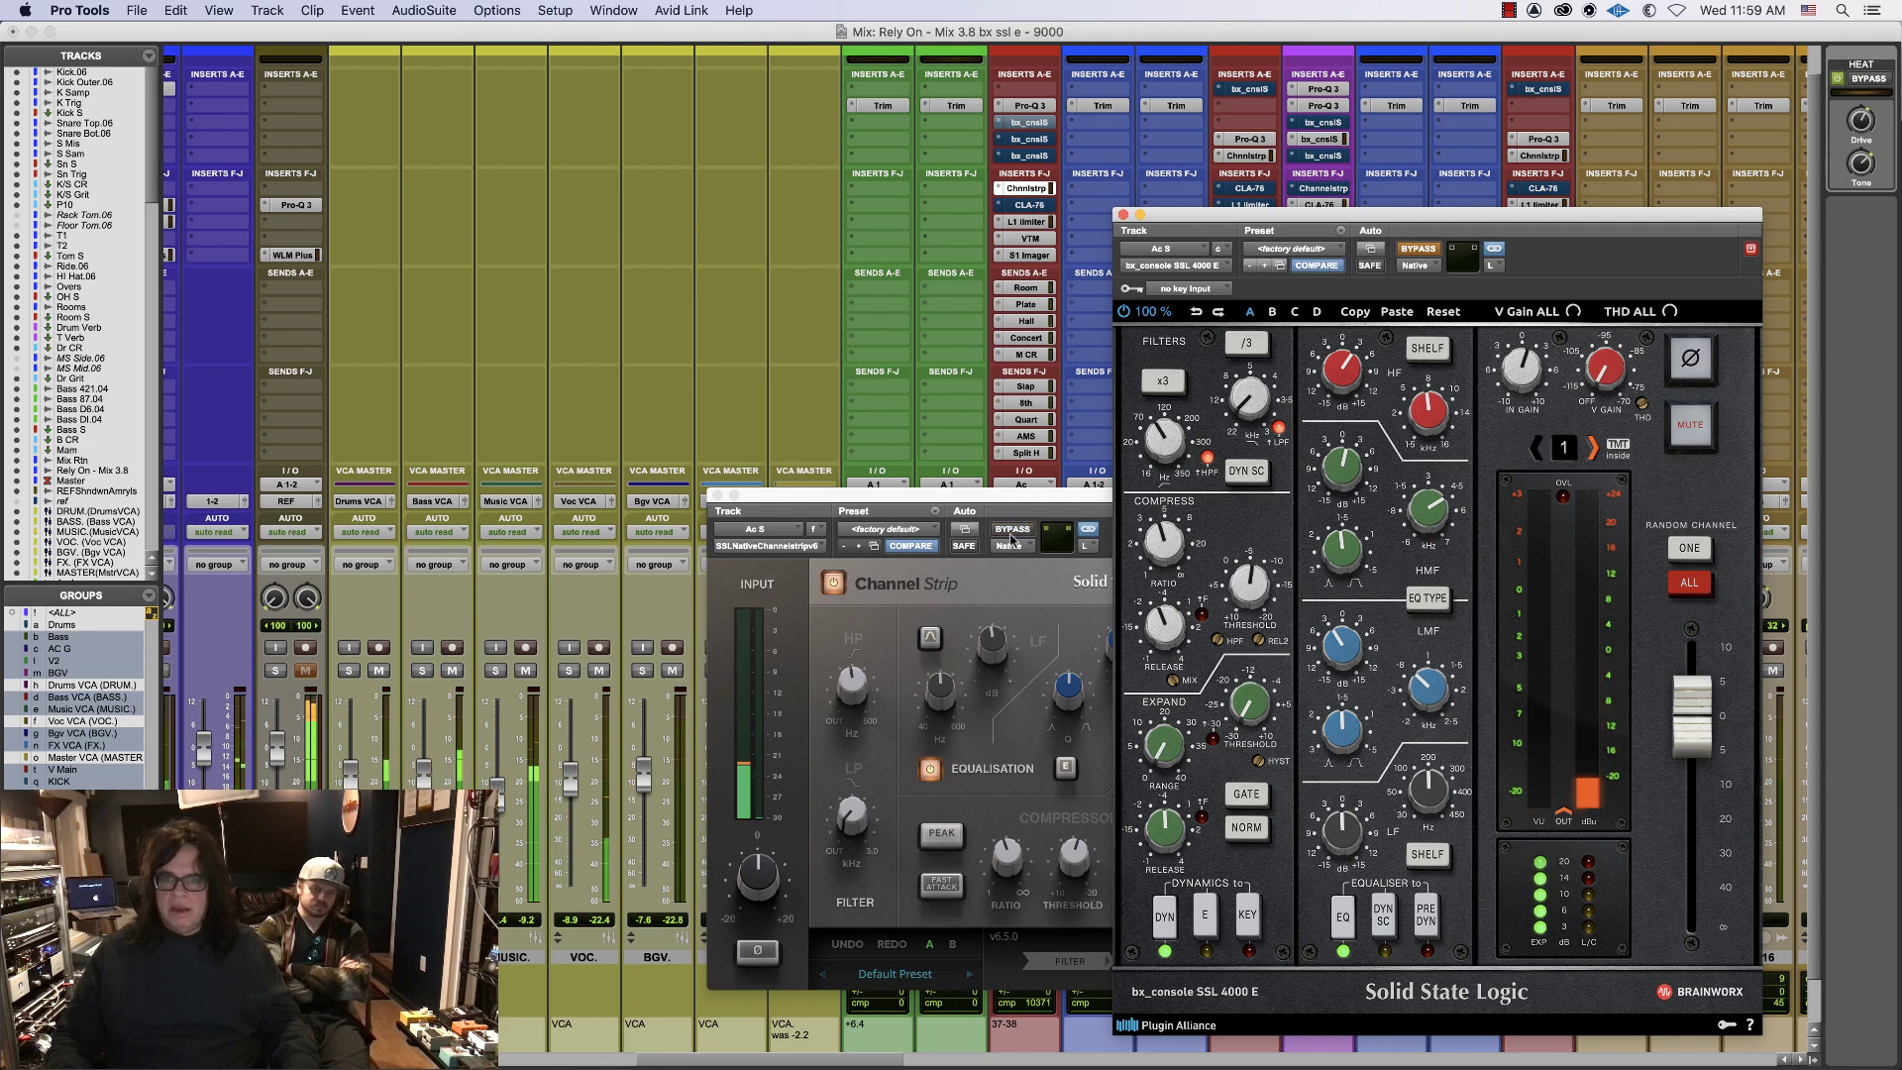
- Bring the Channel Strip forward to check its HF band, and close both the bx_console and Channel Strip windows
{"action": "left_click", "coordinate": [1042, 504]}
{"action": "left_click_drag", "start_coordinate": [1041, 504], "coordinate": [1027, 544]}
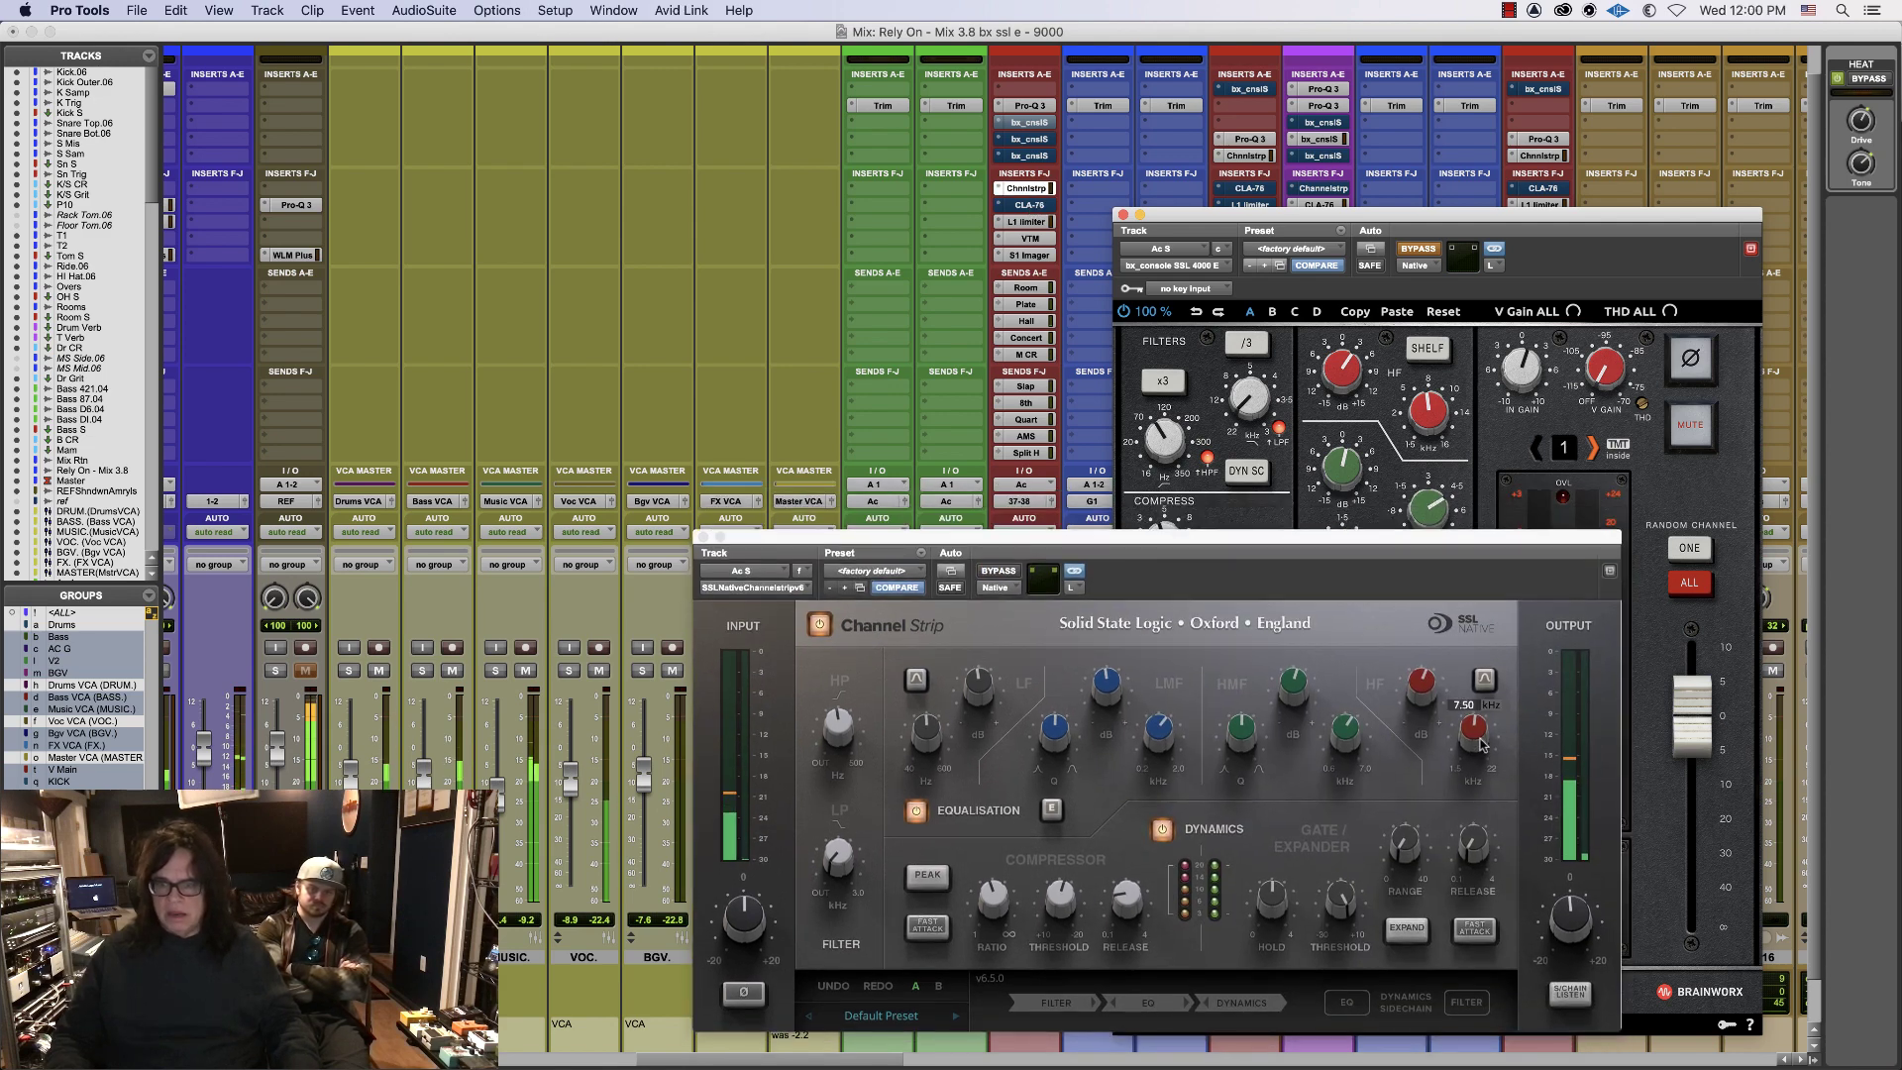
{"action": "mouse_move", "coordinate": [1426, 689]}
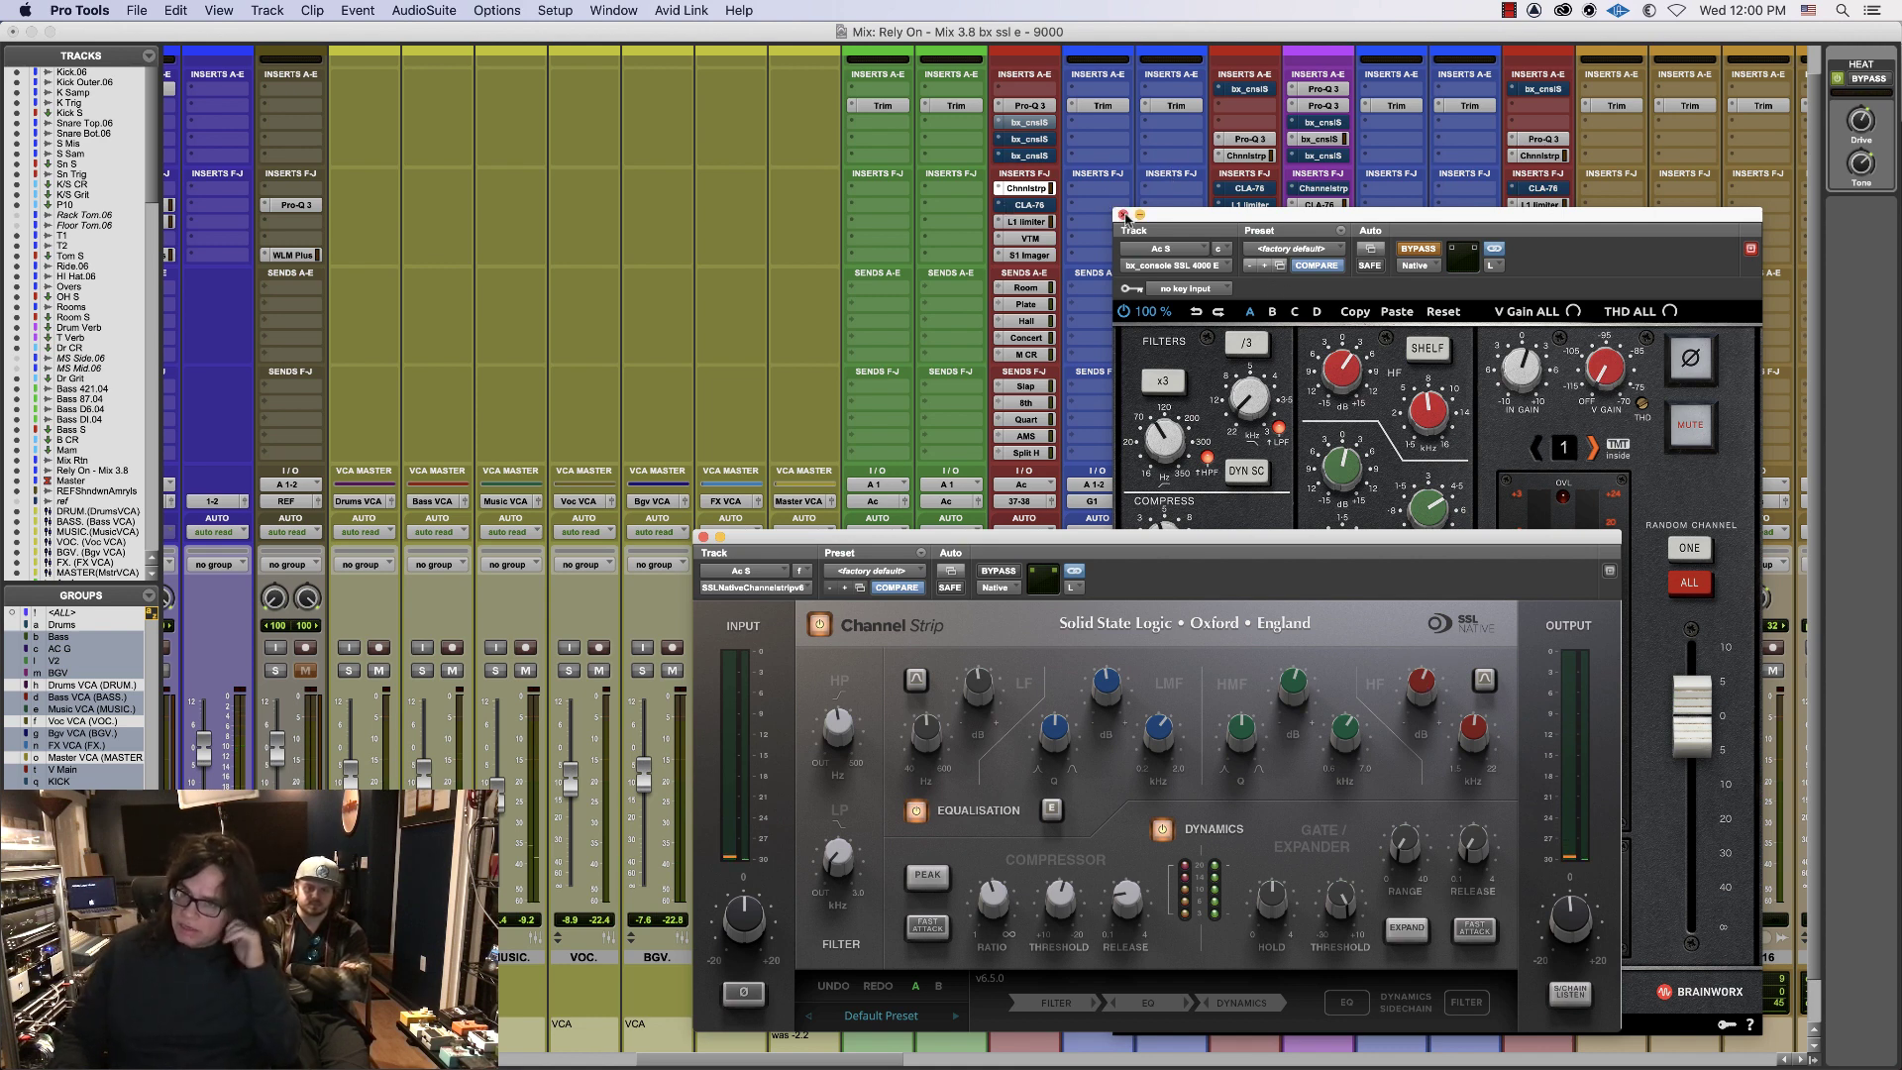
{"action": "left_click", "coordinate": [1123, 215]}
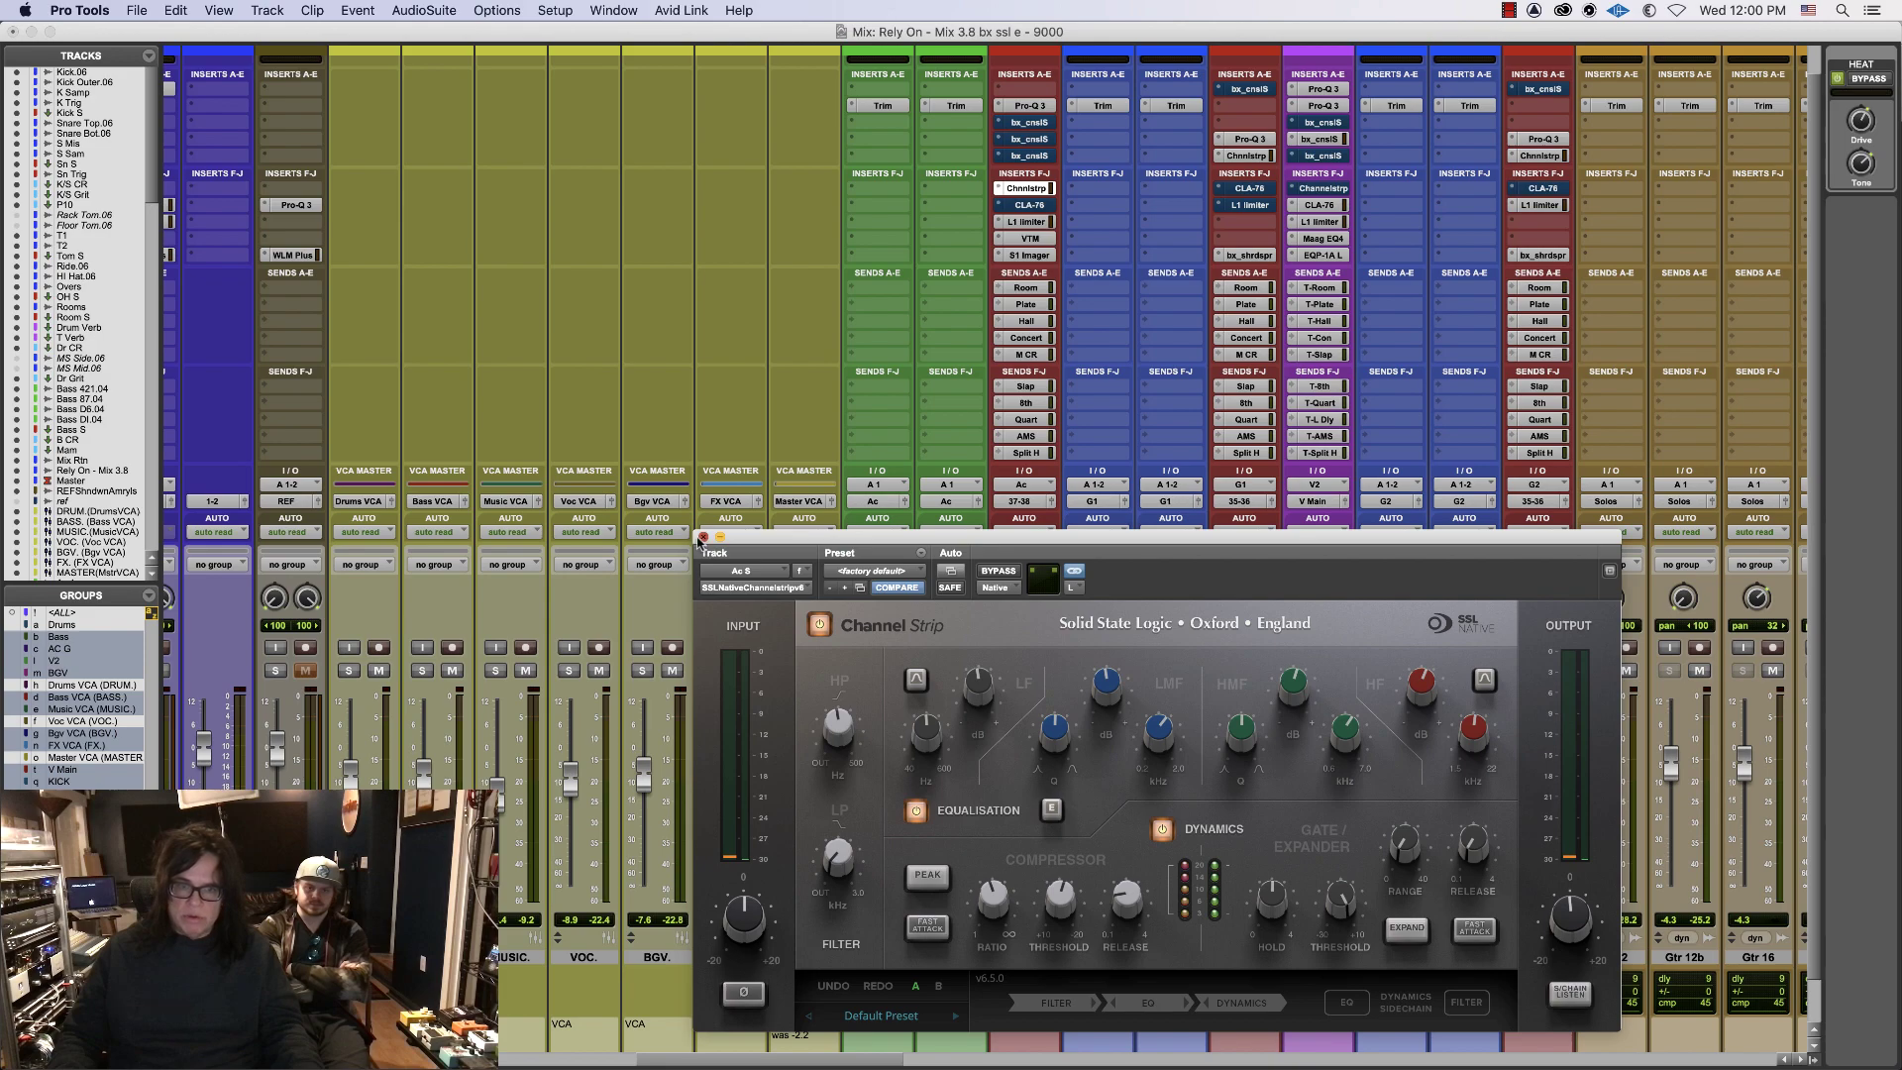
{"action": "left_click", "coordinate": [703, 538]}
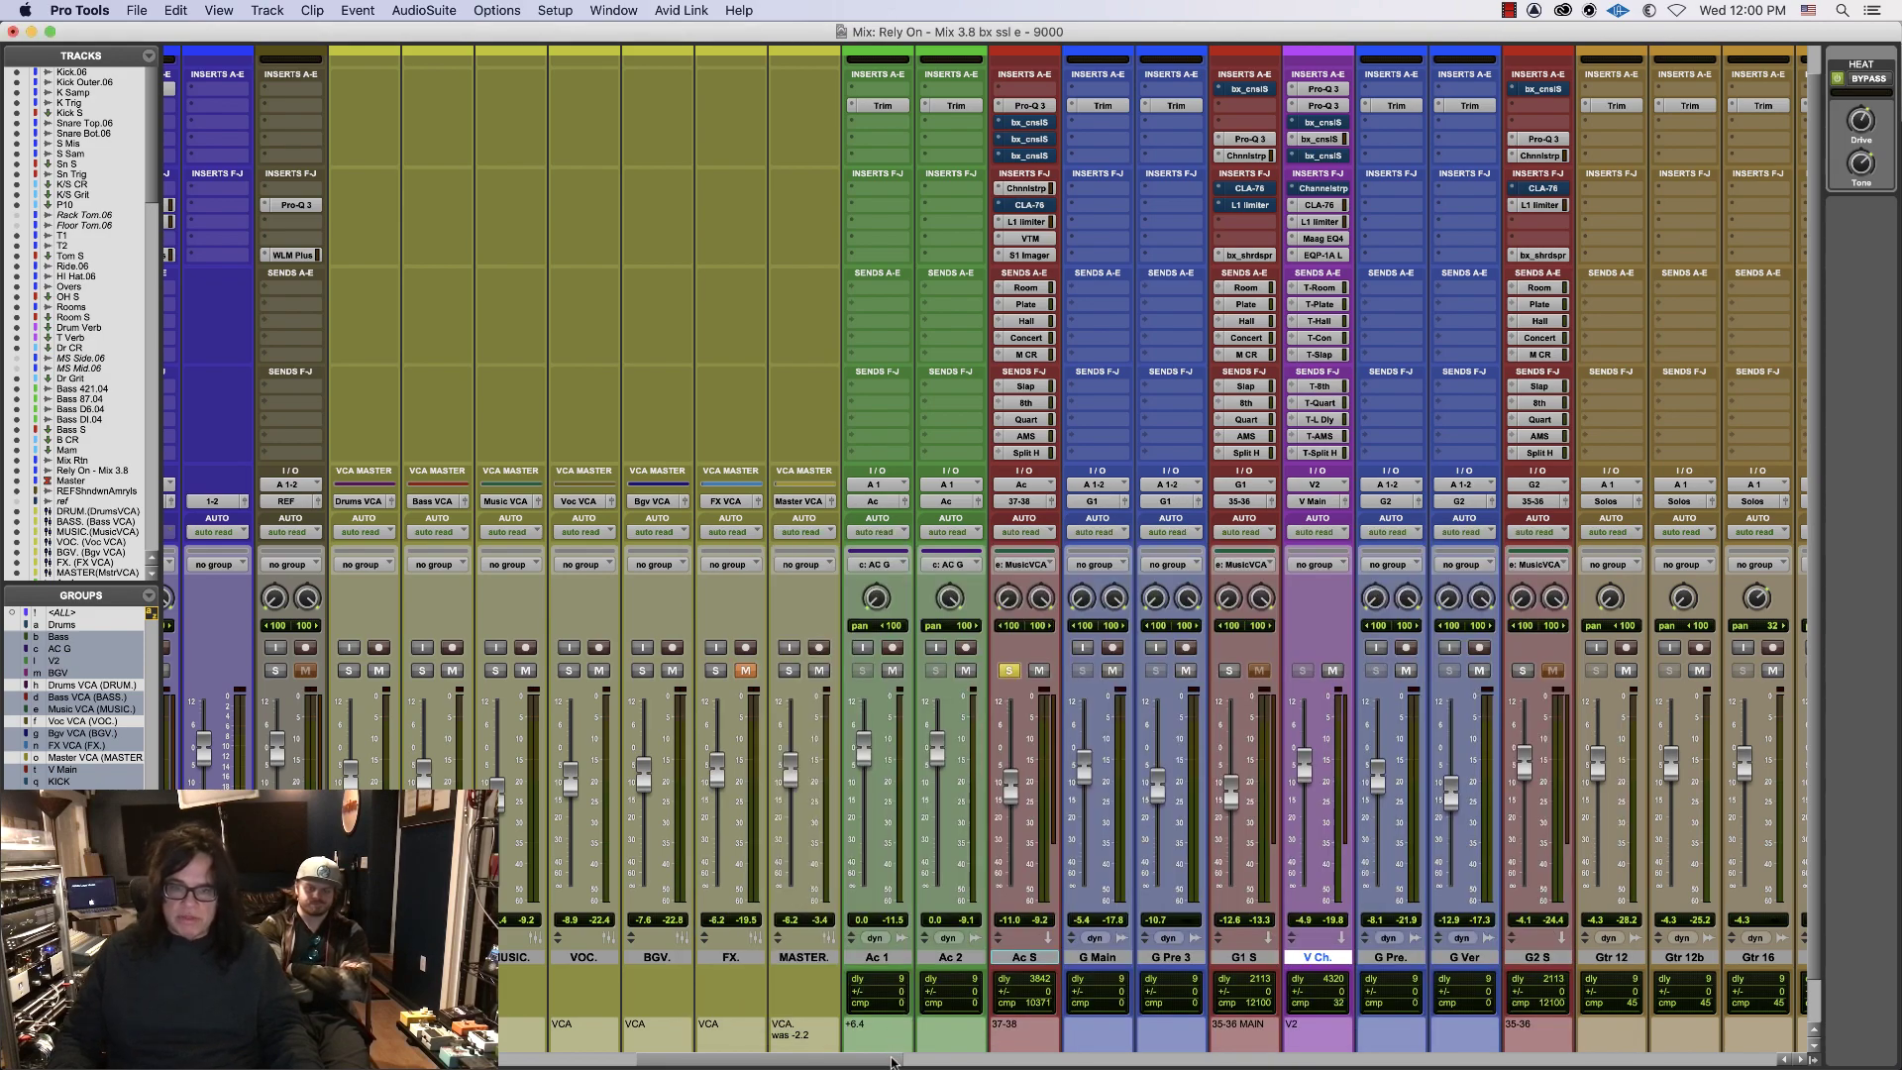
- Solo the G3 S guitar submix and move the V Ch. track directly beside it in the mixer
{"action": "left_click_drag", "start_coordinate": [890, 1063], "coordinate": [1304, 1067]}
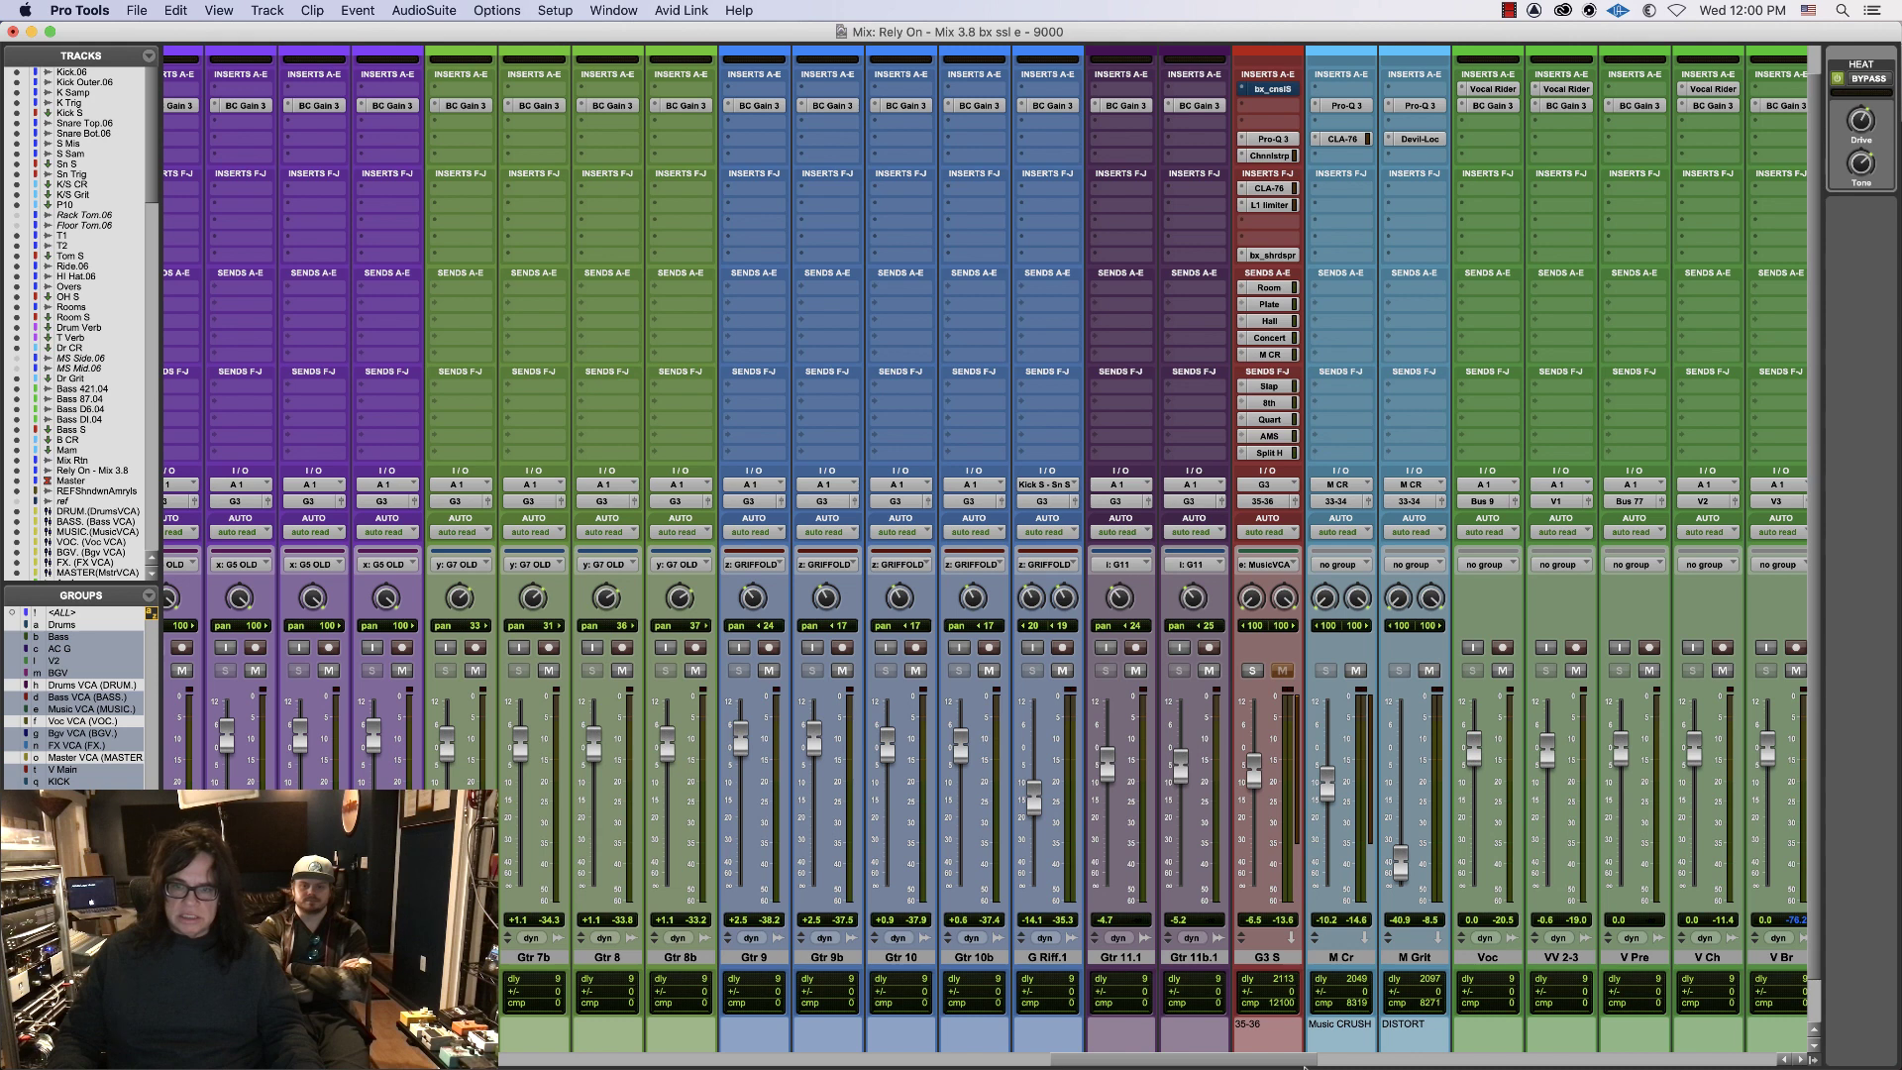
{"action": "left_click", "coordinate": [1254, 673]}
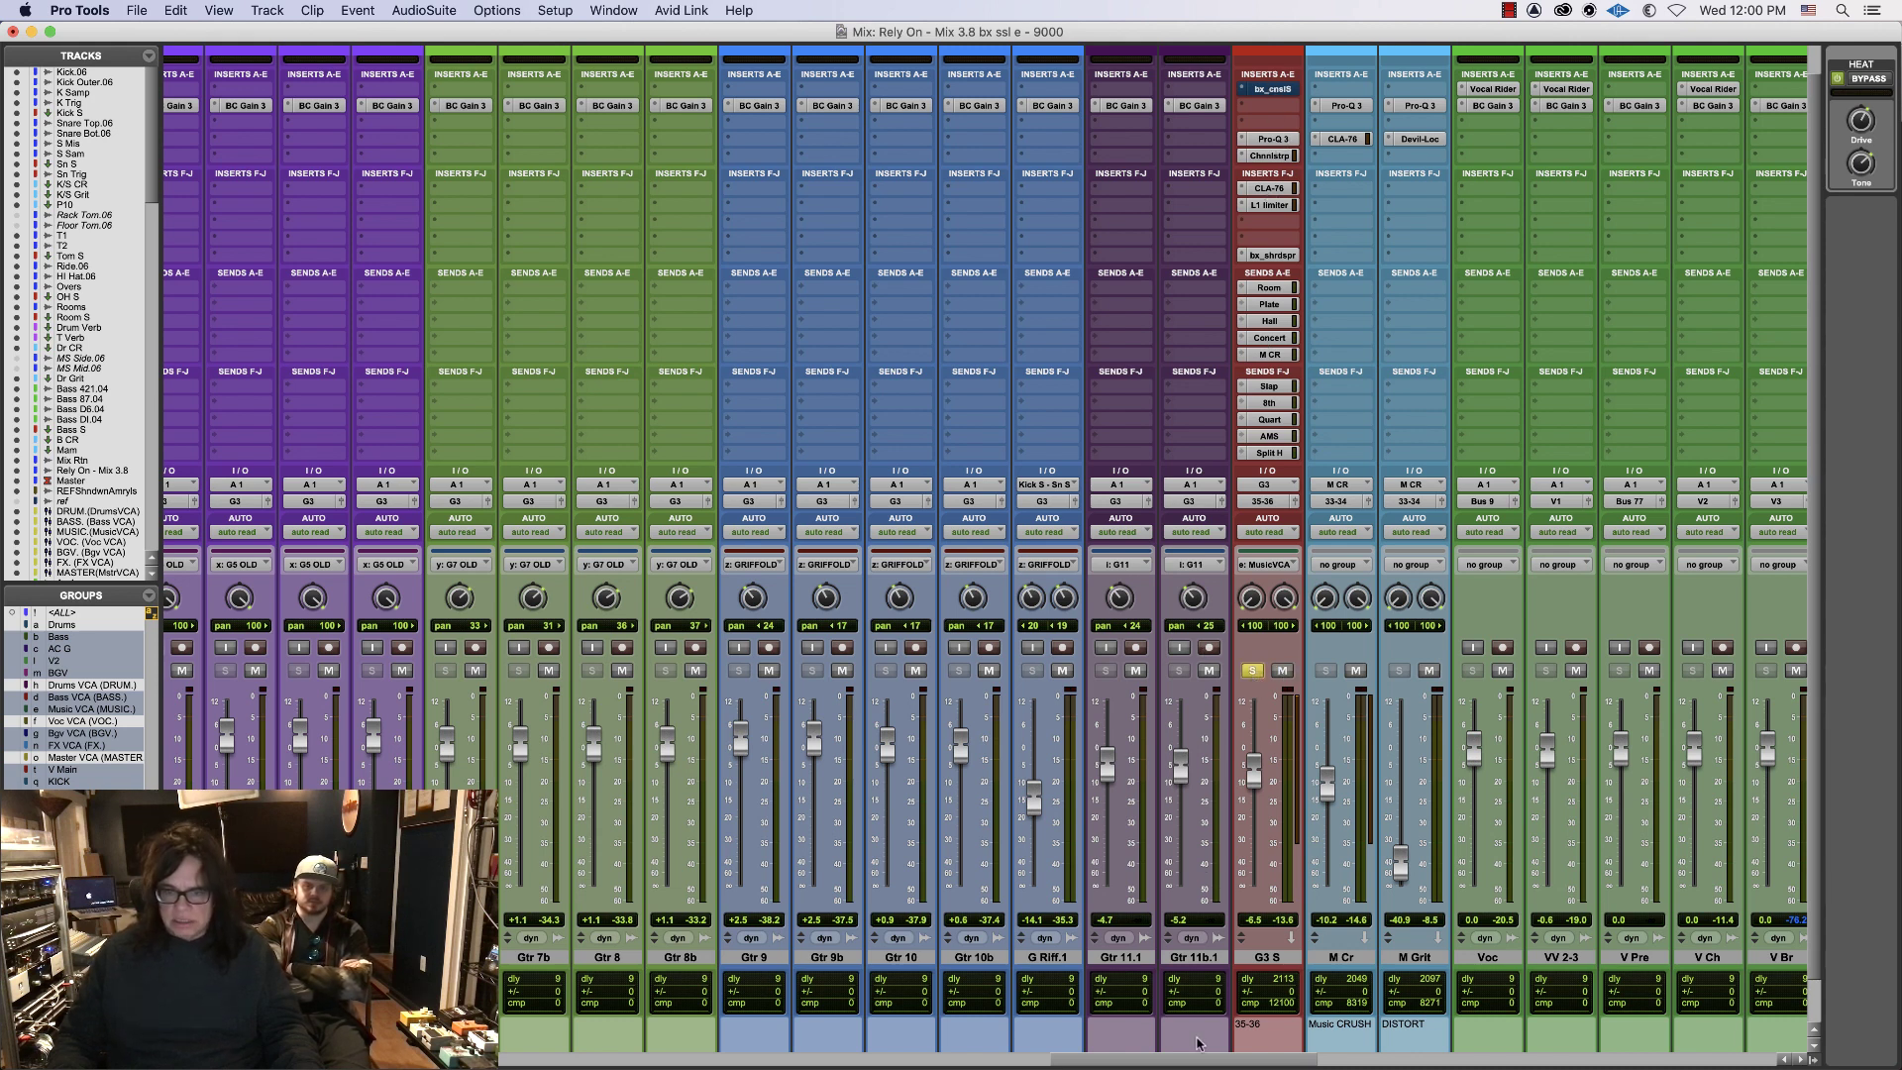
{"action": "left_click_drag", "start_coordinate": [1196, 1062], "coordinate": [847, 1064]}
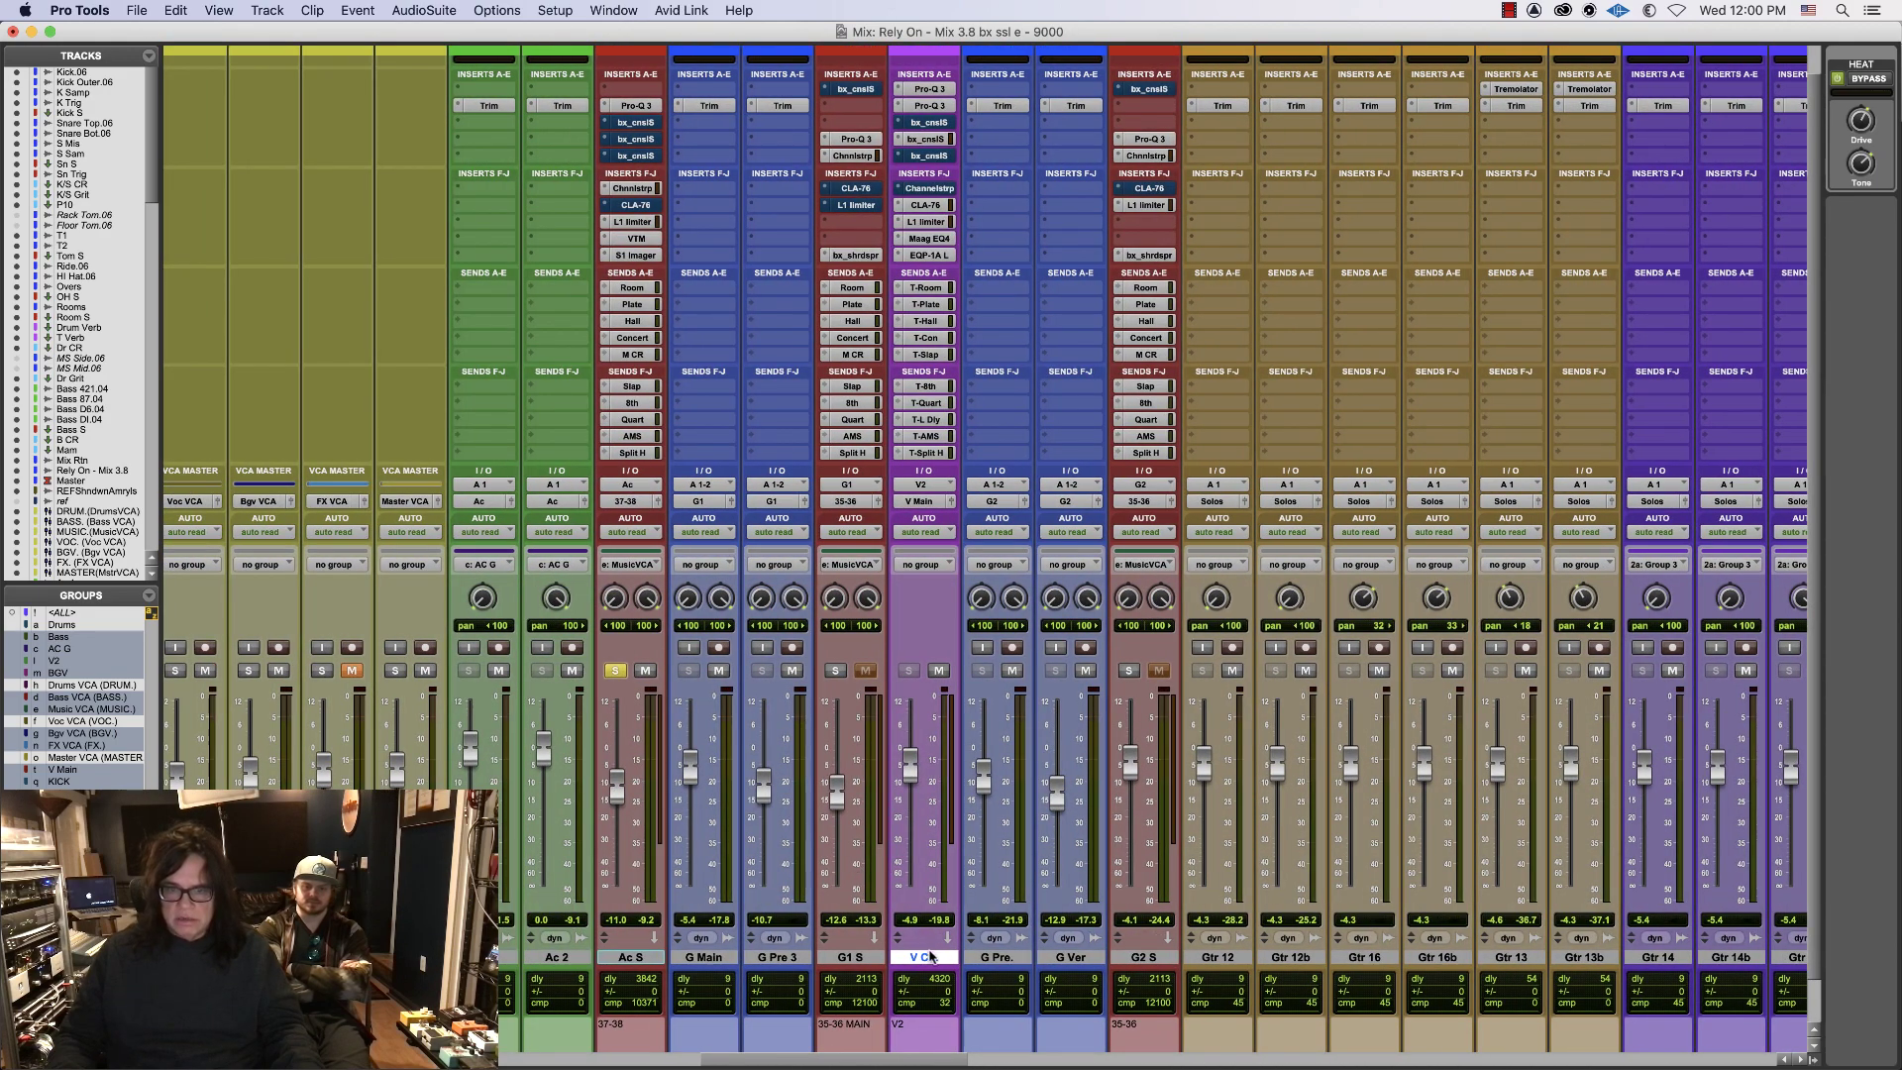
{"action": "left_click_drag", "start_coordinate": [931, 956], "coordinate": [1199, 823]}
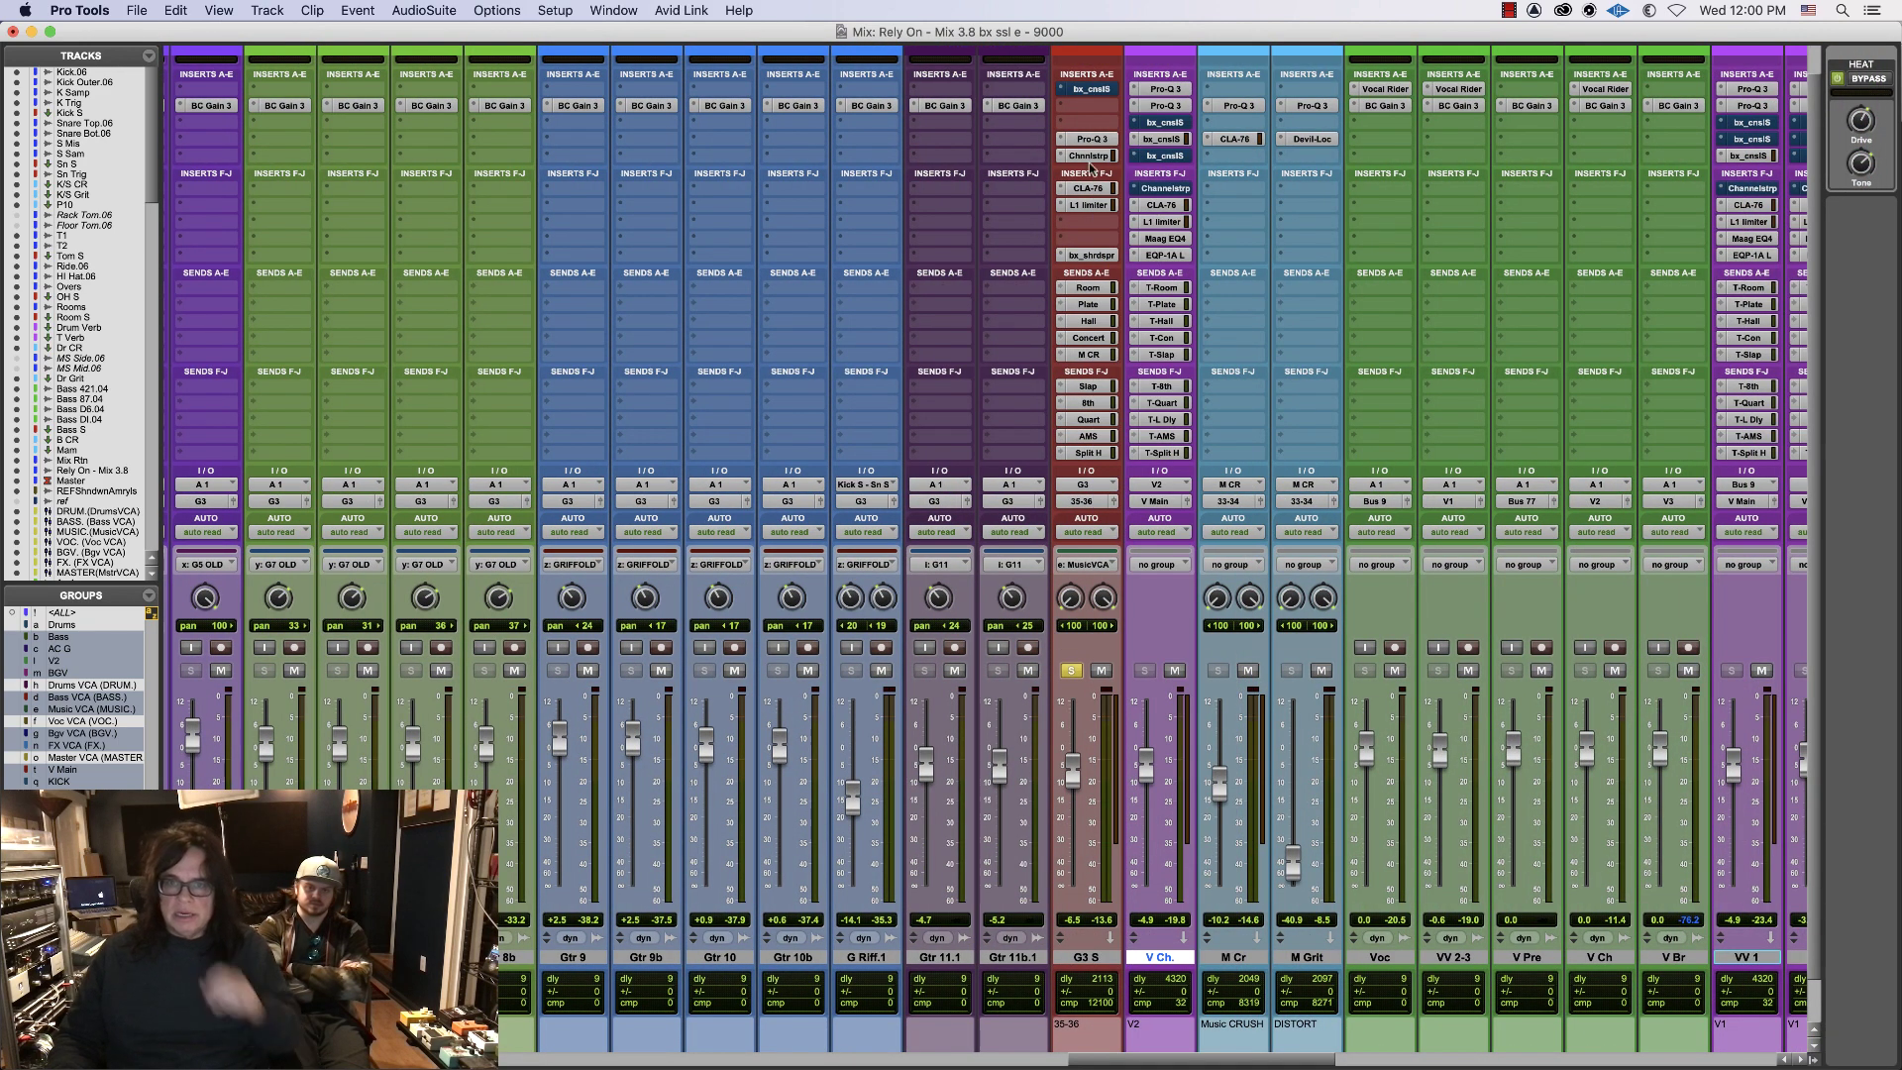
- Replace G3 S's first bx_console insert with V Ch.'s three bx_console inserts and Channel Strip, with Pro-Q 3 in slot B
{"action": "left_click", "coordinate": [1062, 90]}
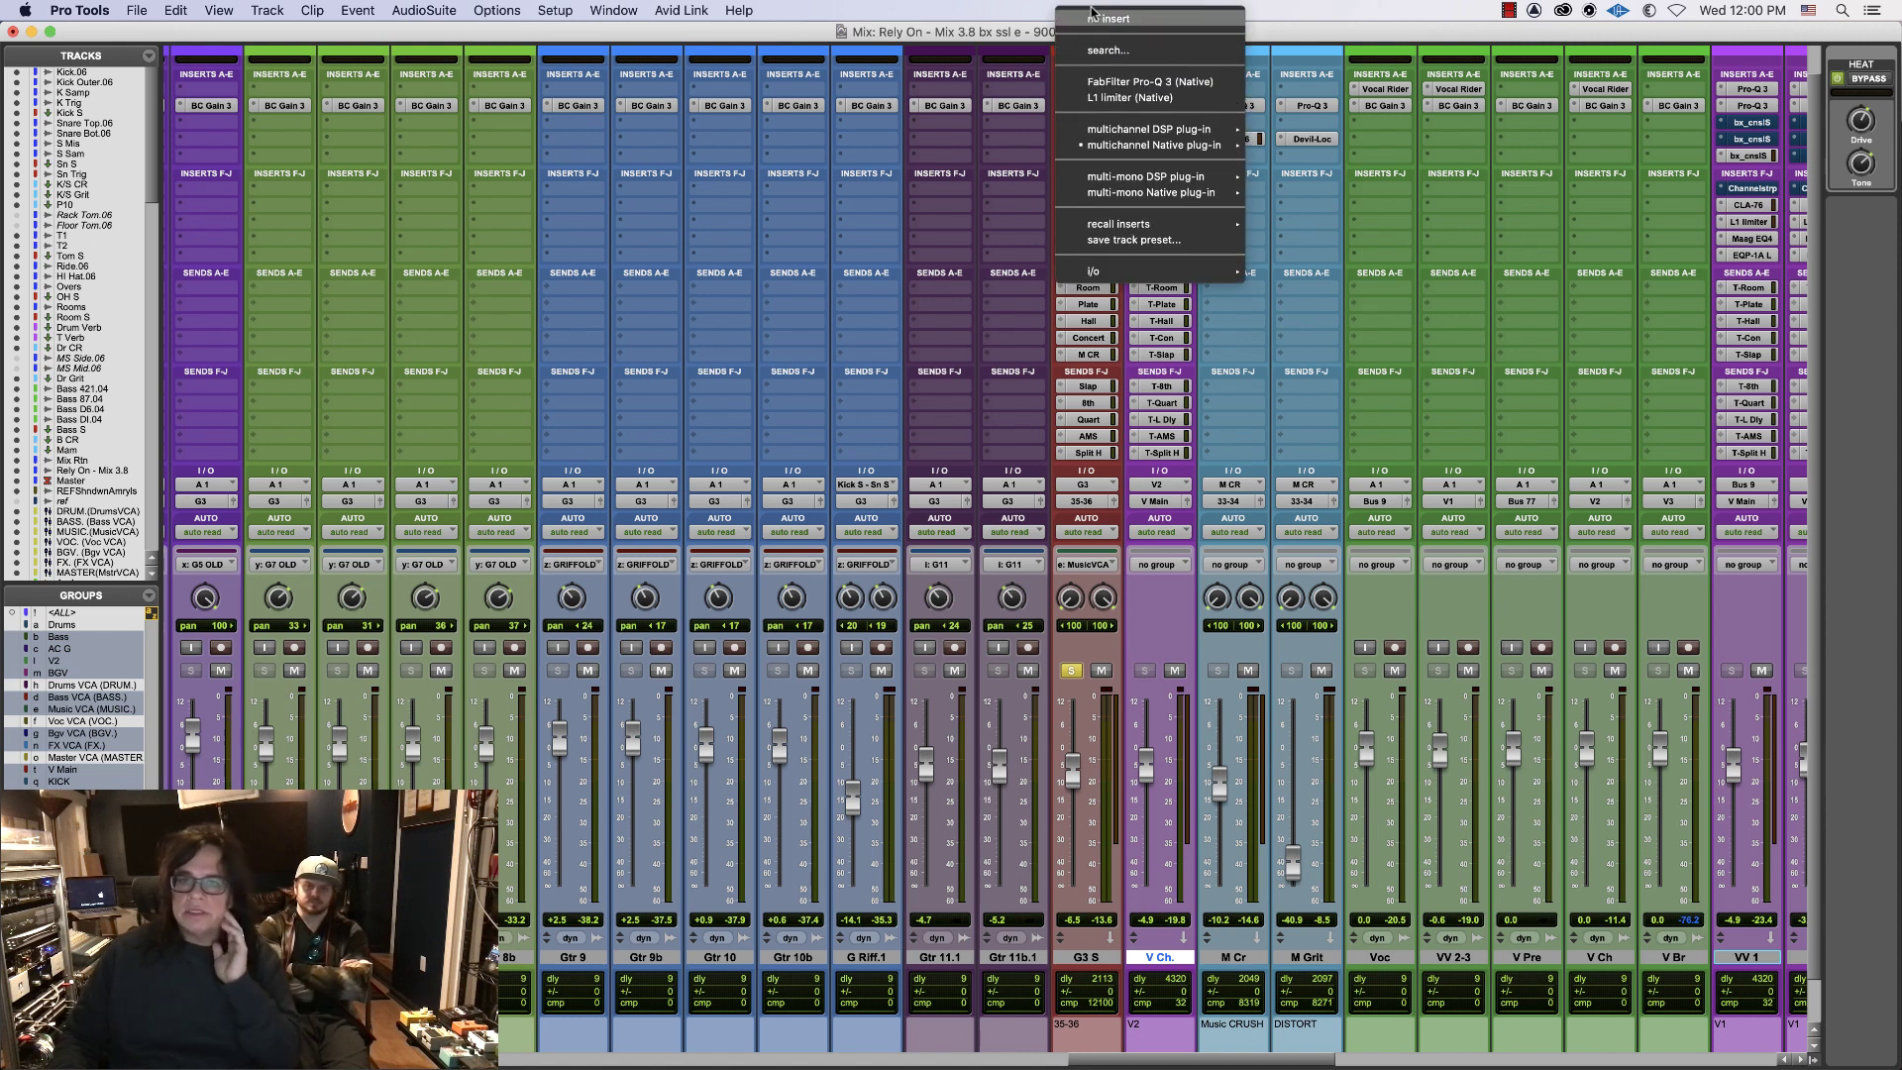
{"action": "left_click", "coordinate": [1080, 18]}
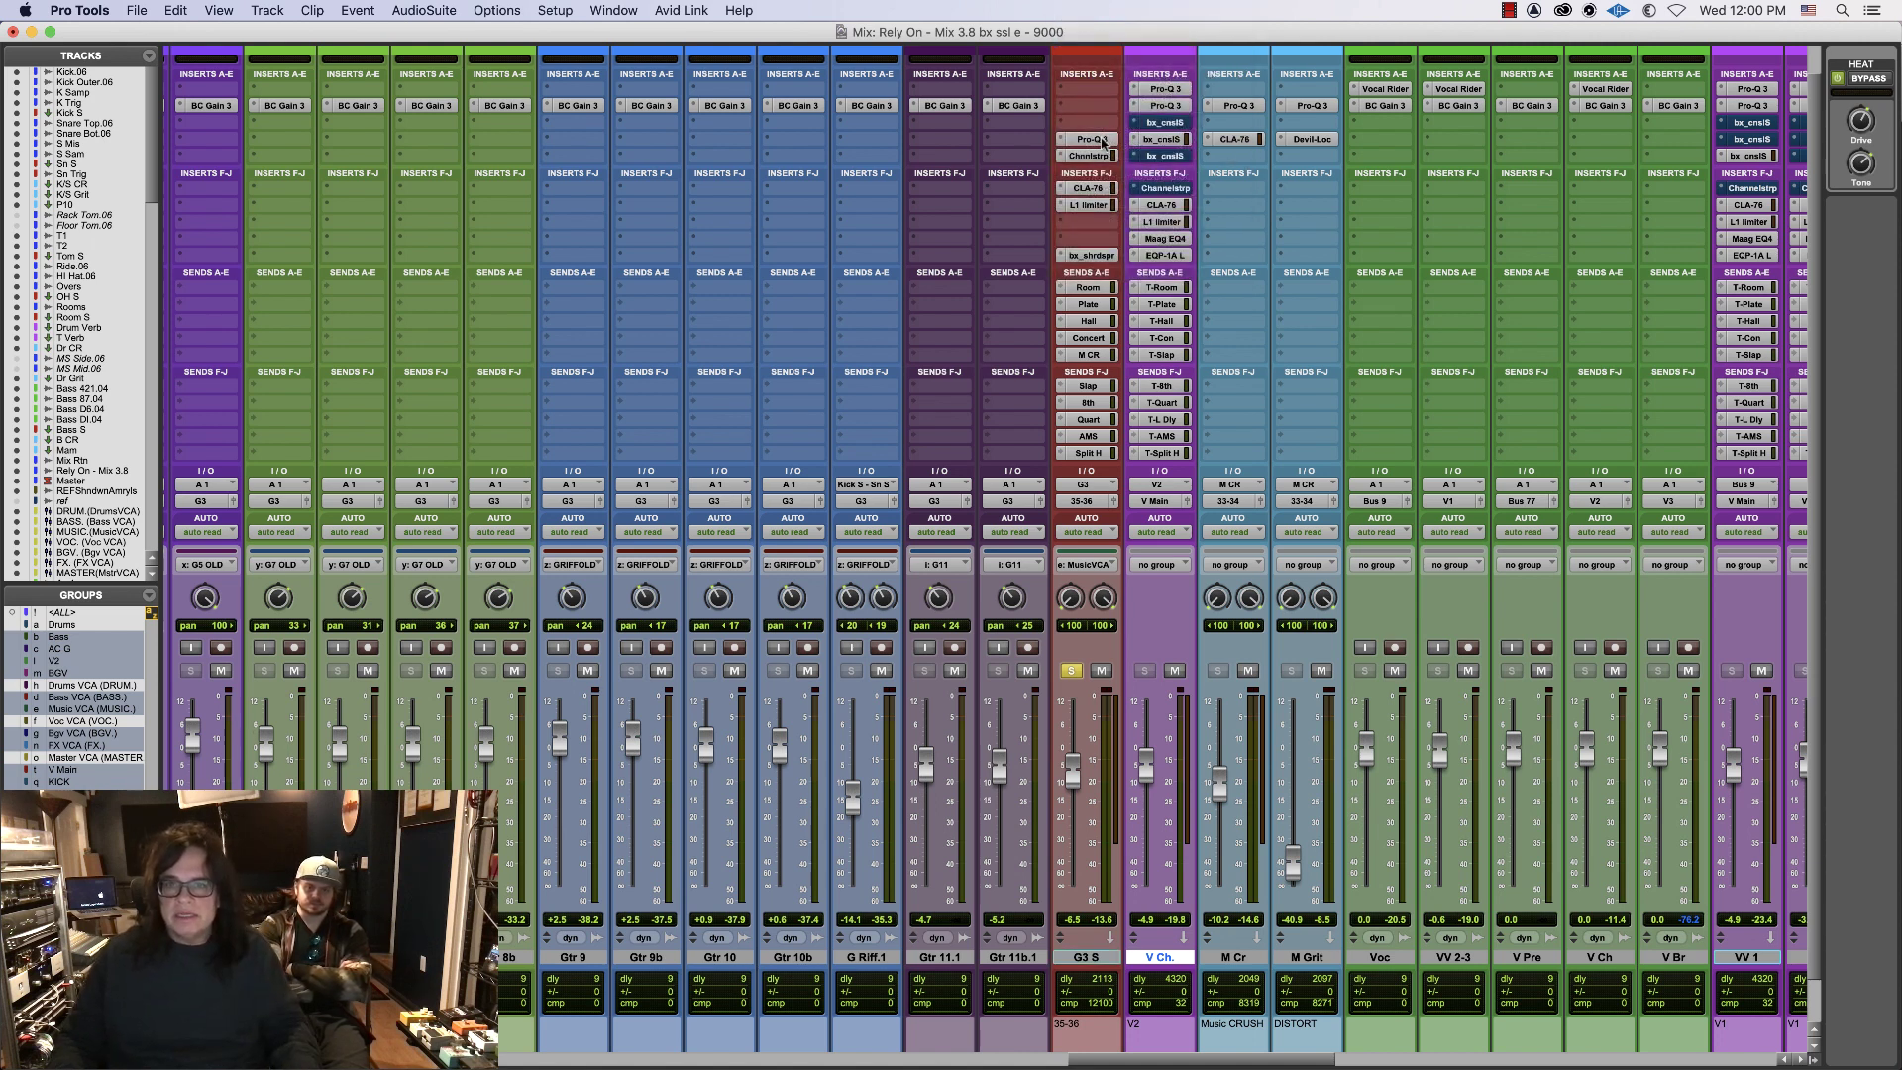
{"action": "left_click_drag", "start_coordinate": [1103, 141], "coordinate": [1105, 112]}
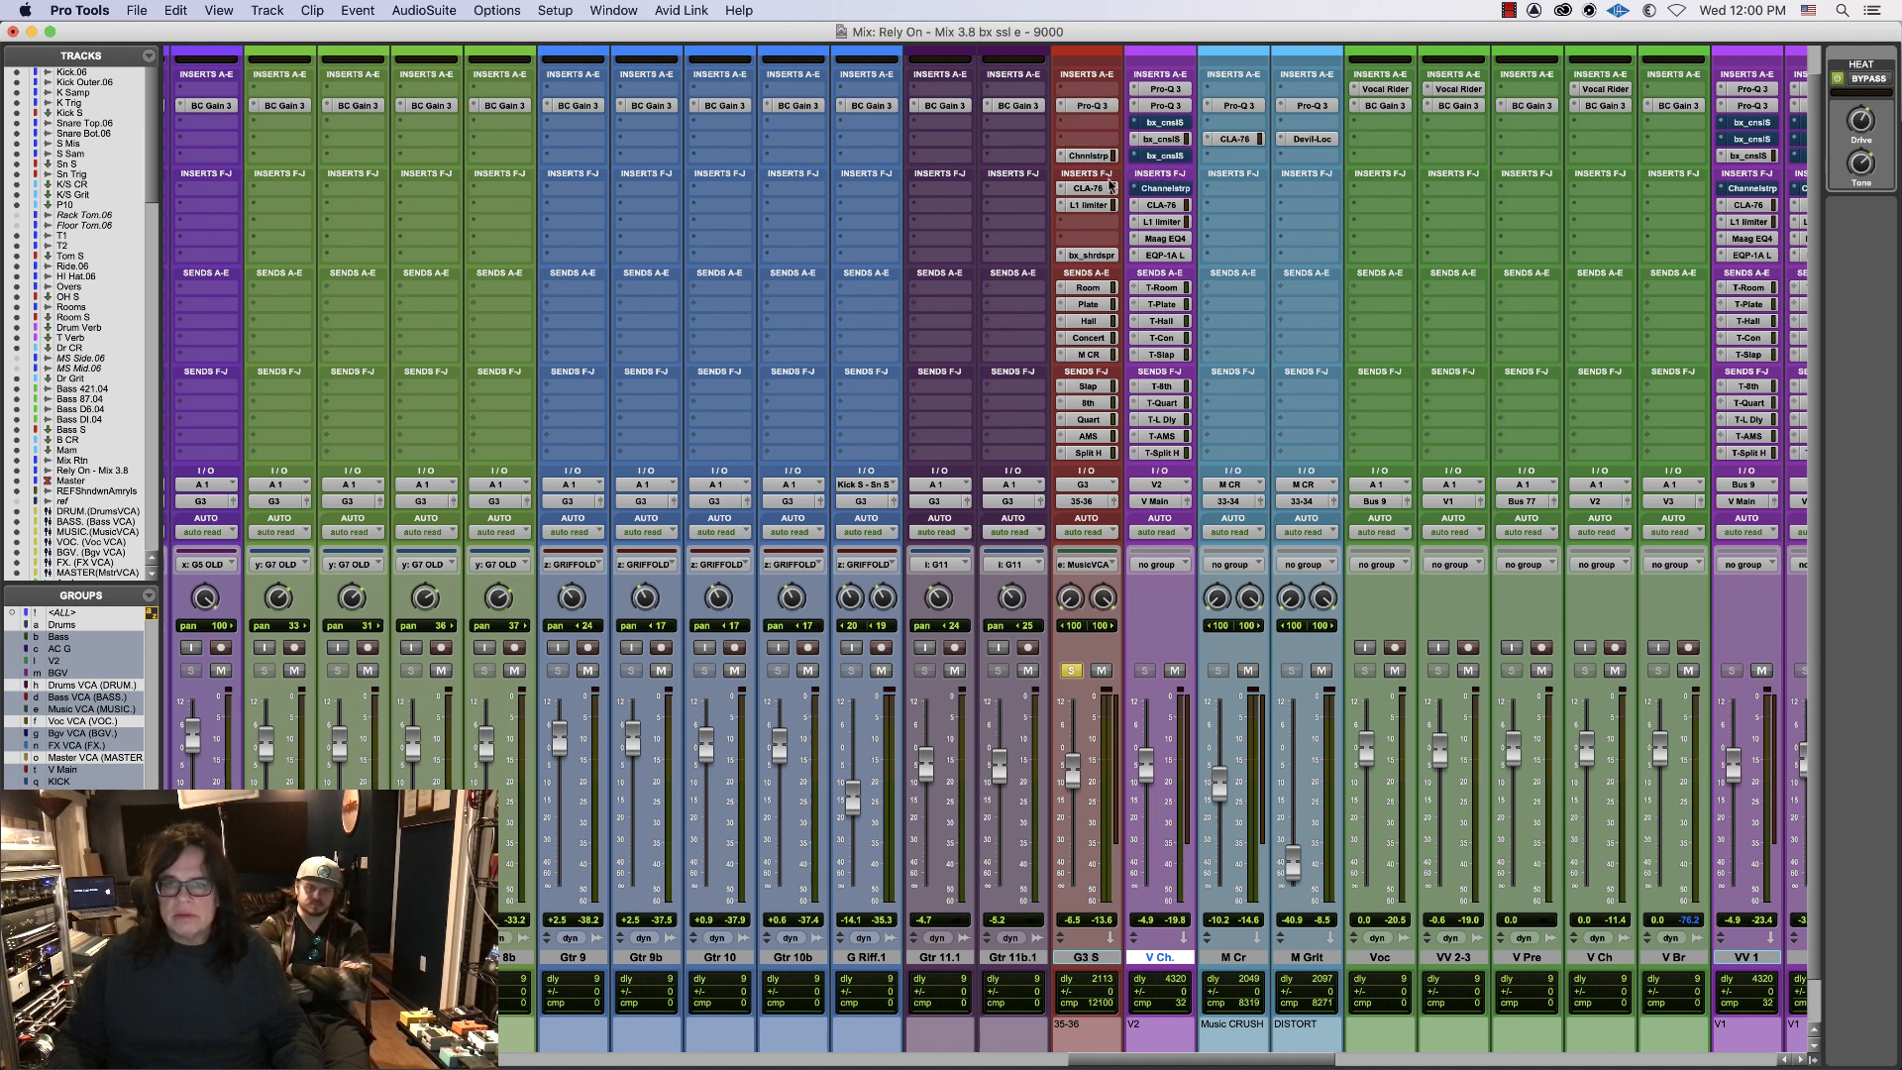
{"action": "left_click_drag", "start_coordinate": [1103, 205], "coordinate": [1089, 123]}
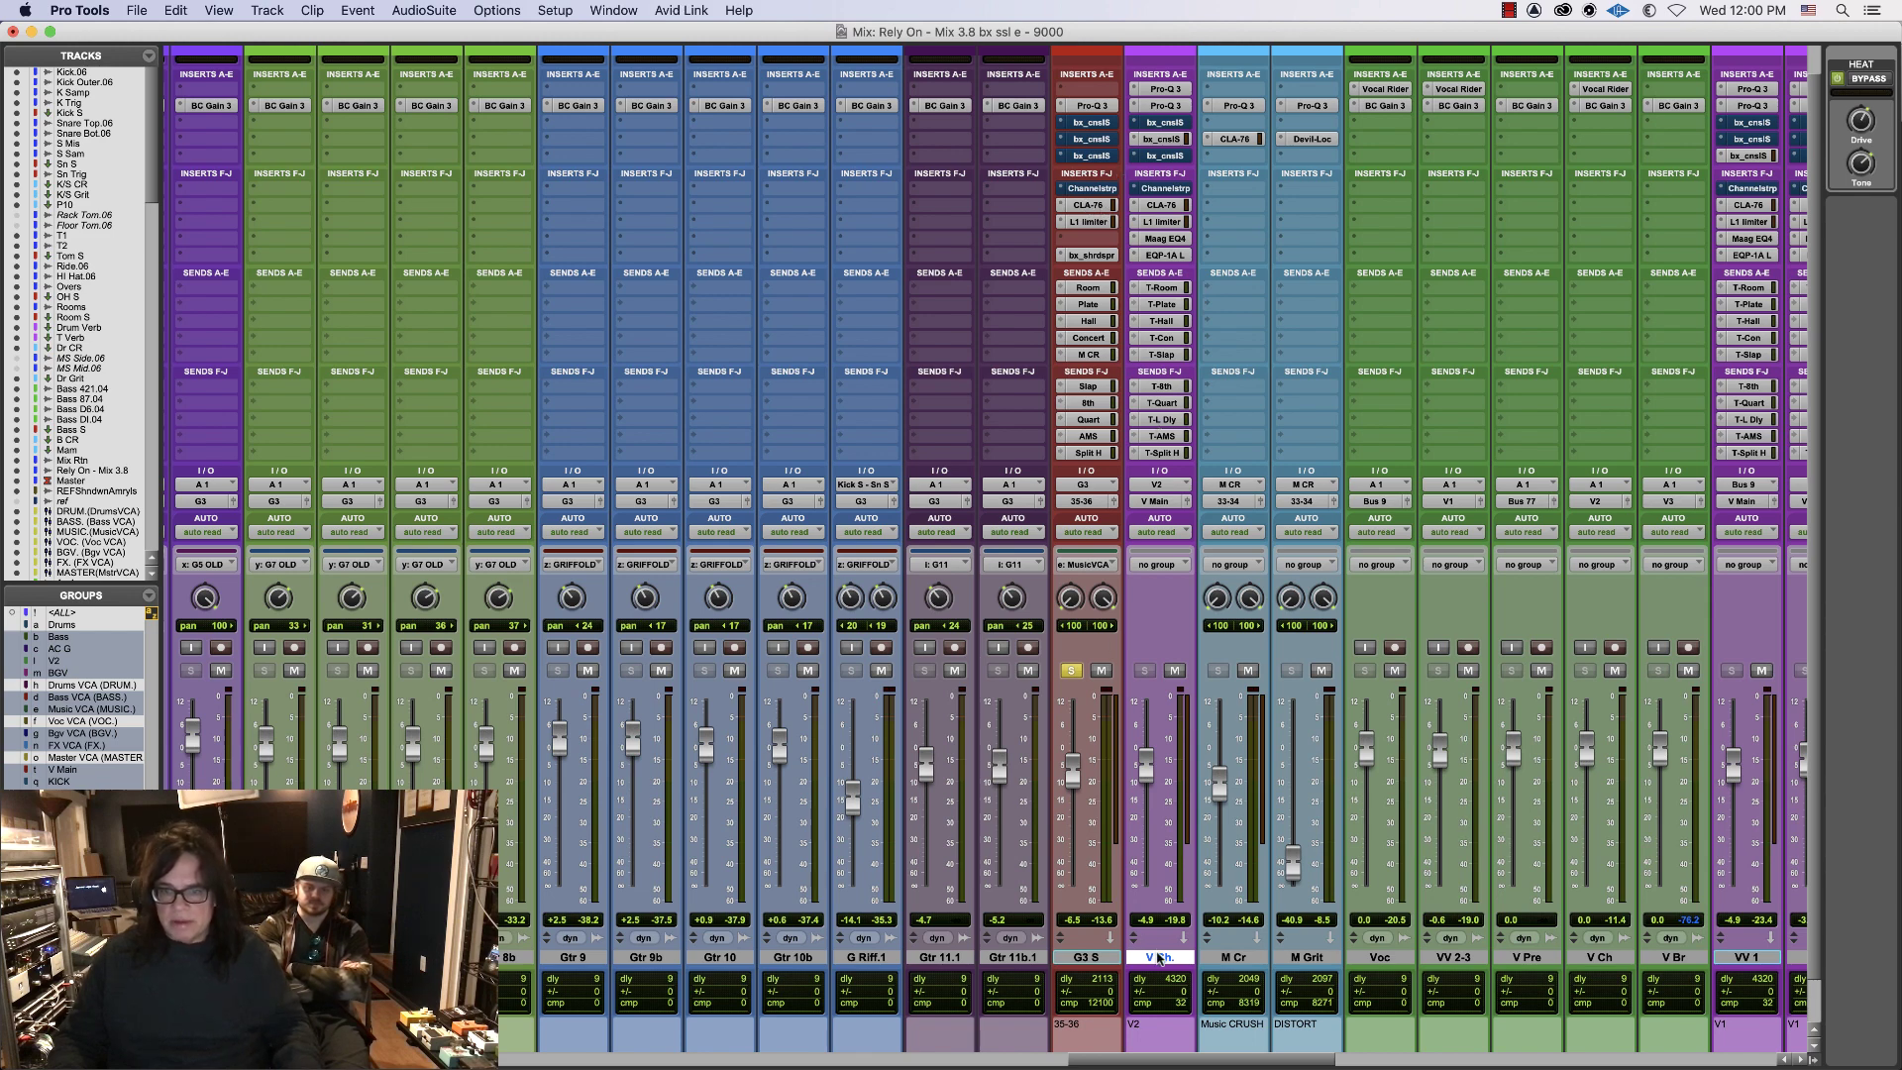
- Return V Ch. to its place between V P and V Br., and make its Channel Strip active instead of the bx_console SSL 4000 G
{"action": "scroll", "coordinate": [1159, 957], "scroll_direction": "right", "scroll_amount": 15}
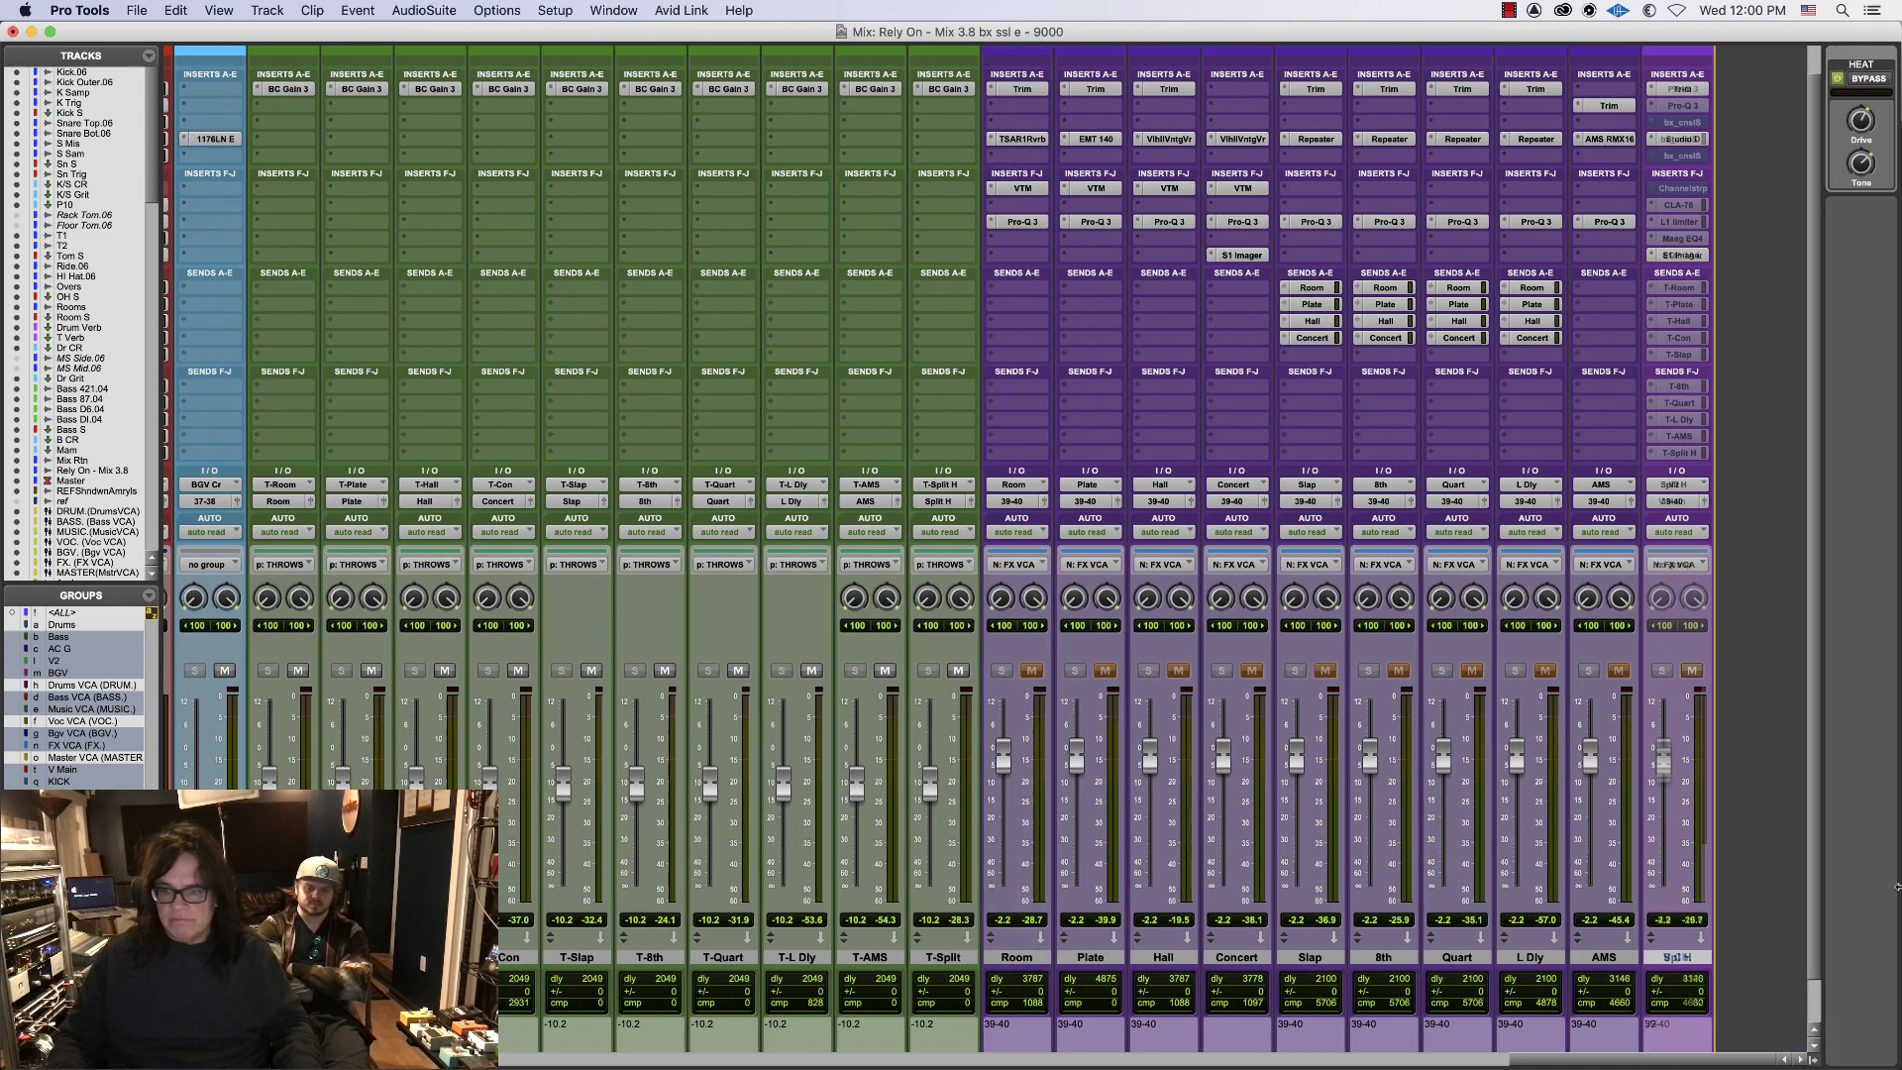
{"action": "left_click_drag", "start_coordinate": [1897, 887], "coordinate": [778, 782]}
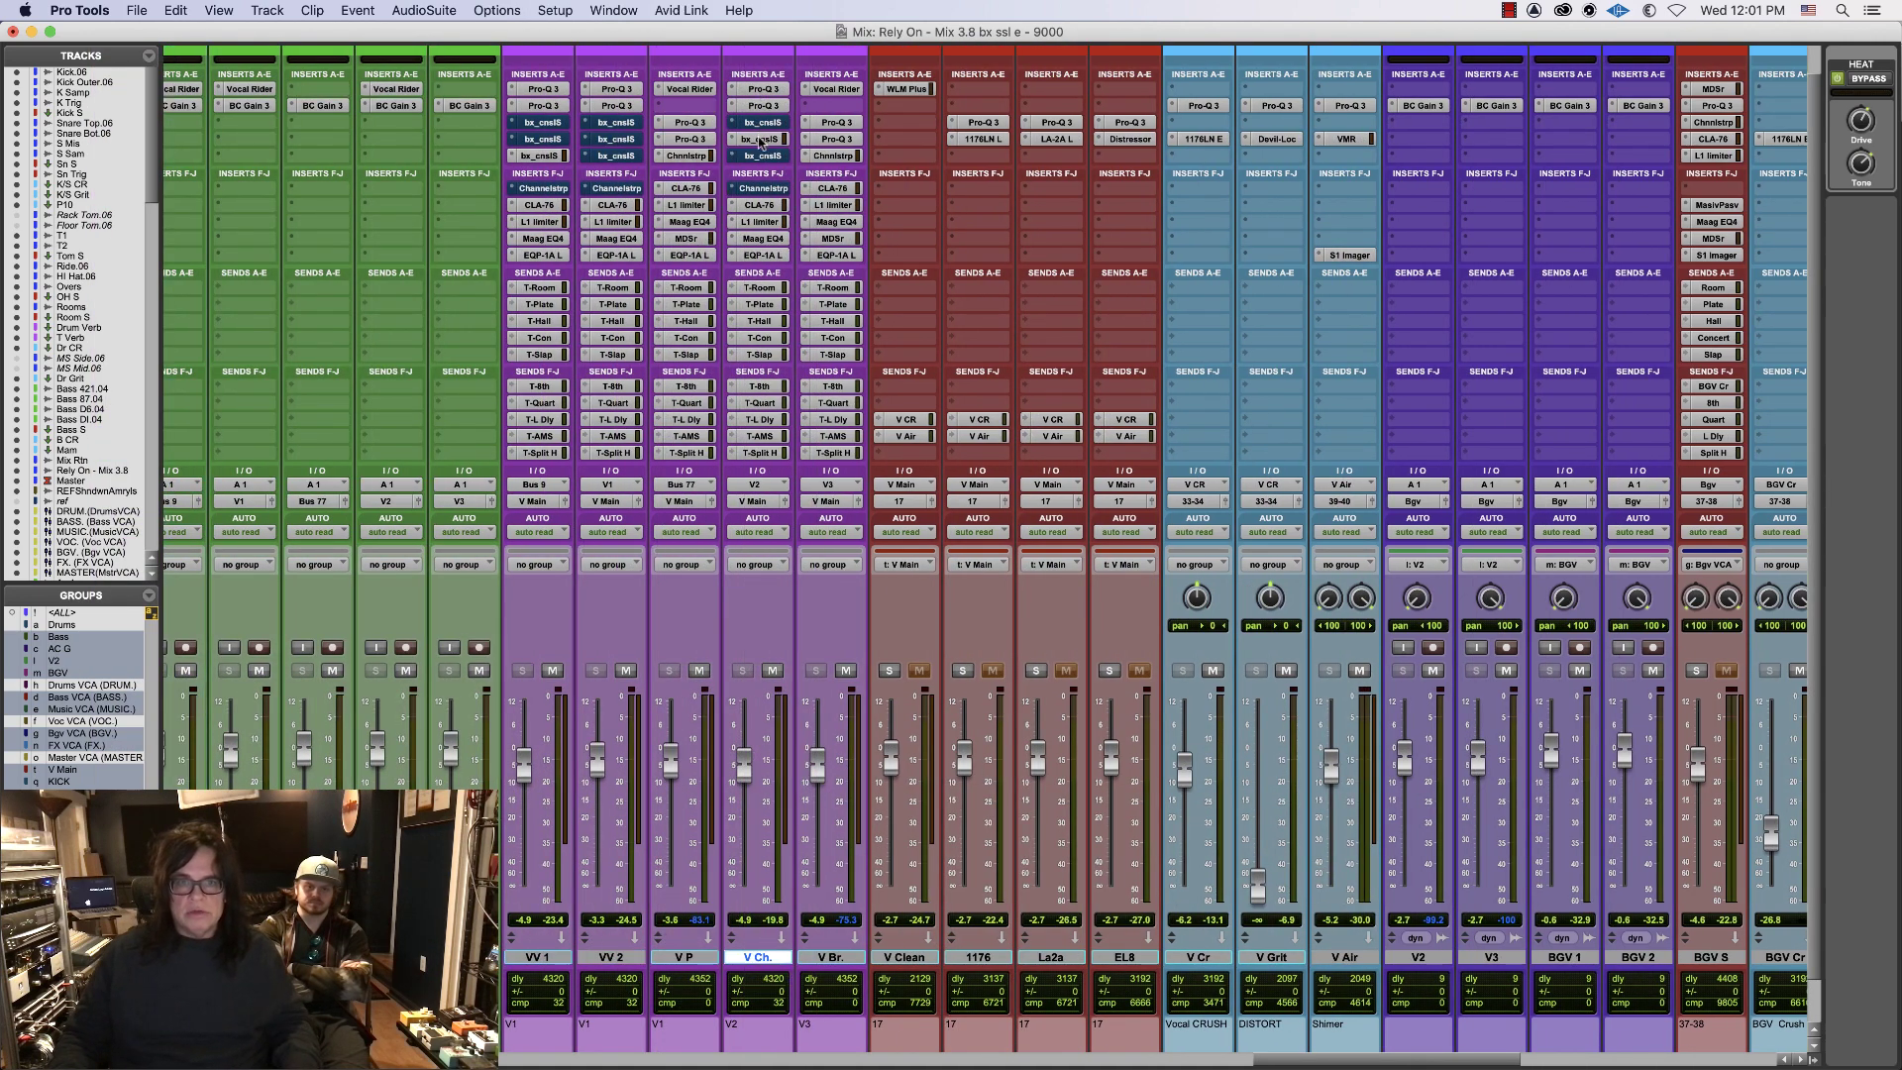
{"action": "left_click", "coordinate": [760, 140]}
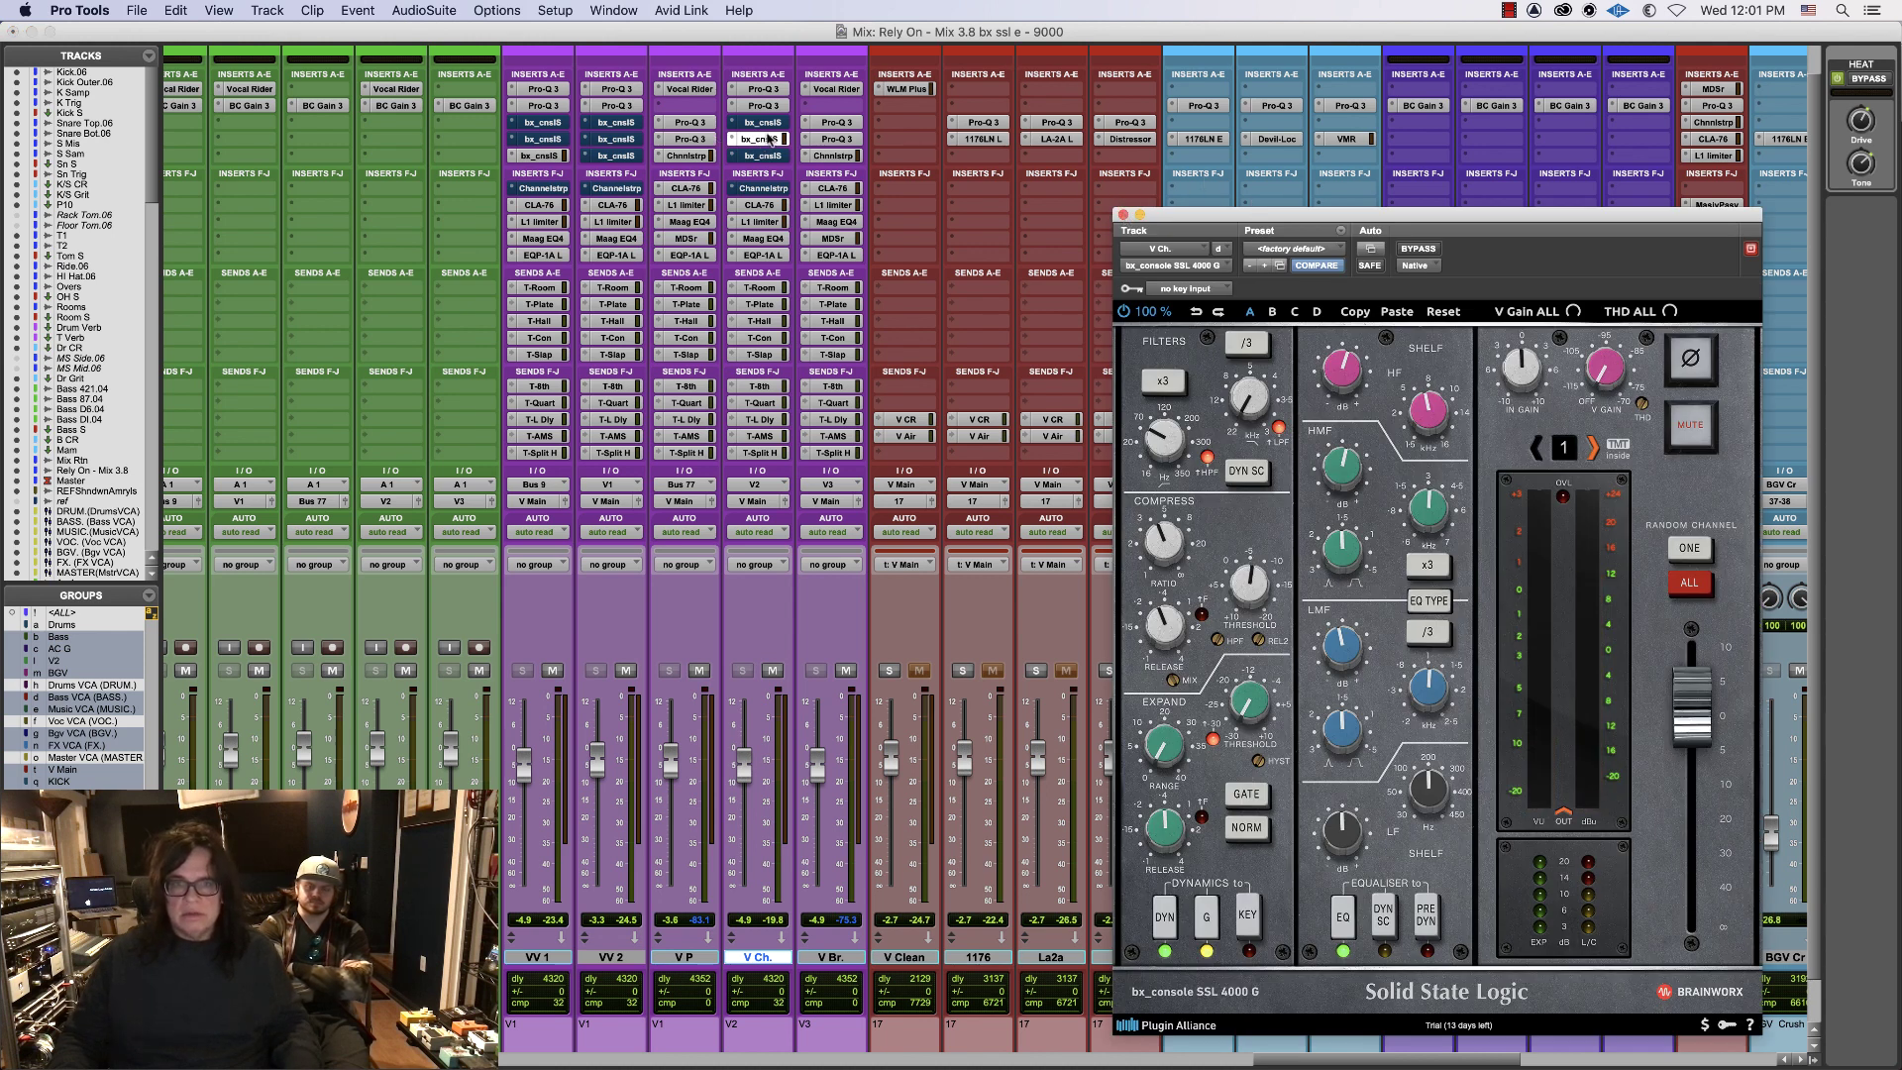
{"action": "left_click", "coordinate": [770, 139], "text": "super"}
{"action": "left_click", "coordinate": [769, 188]}
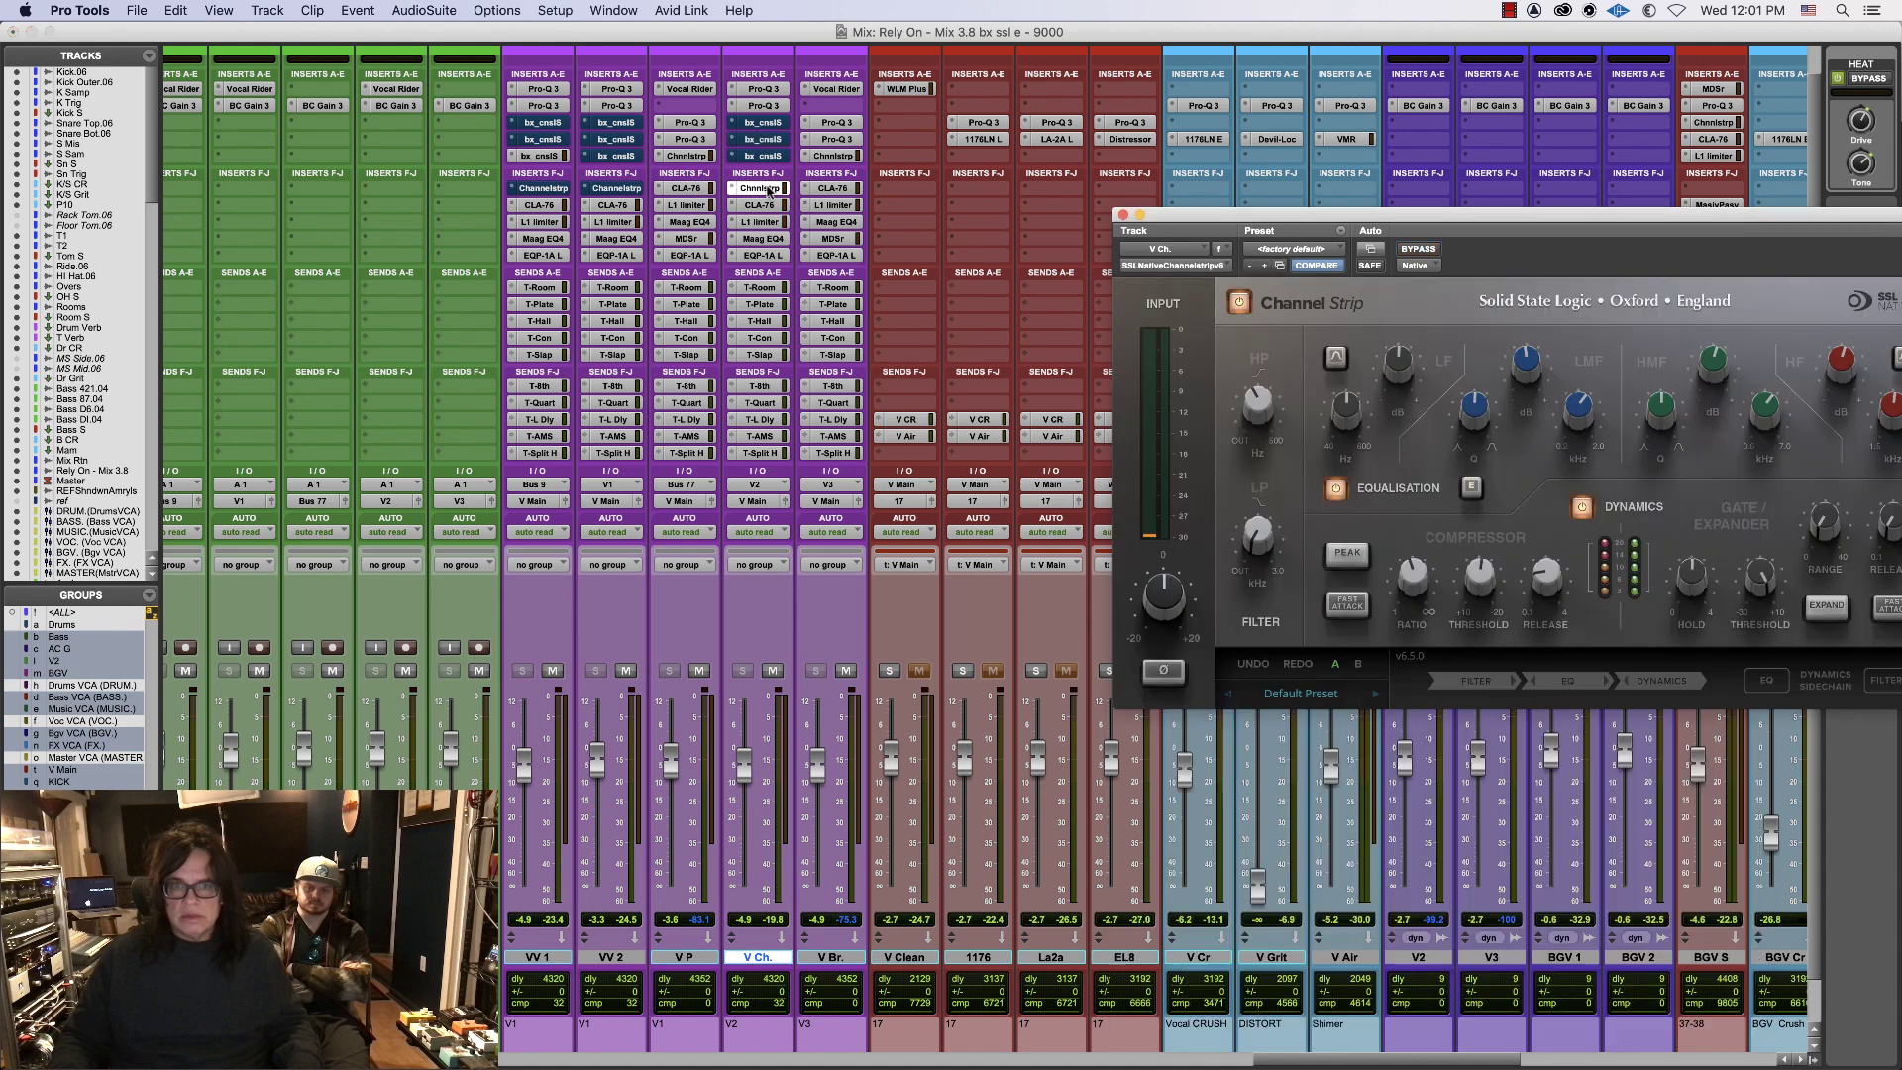
{"action": "left_click", "coordinate": [1123, 215]}
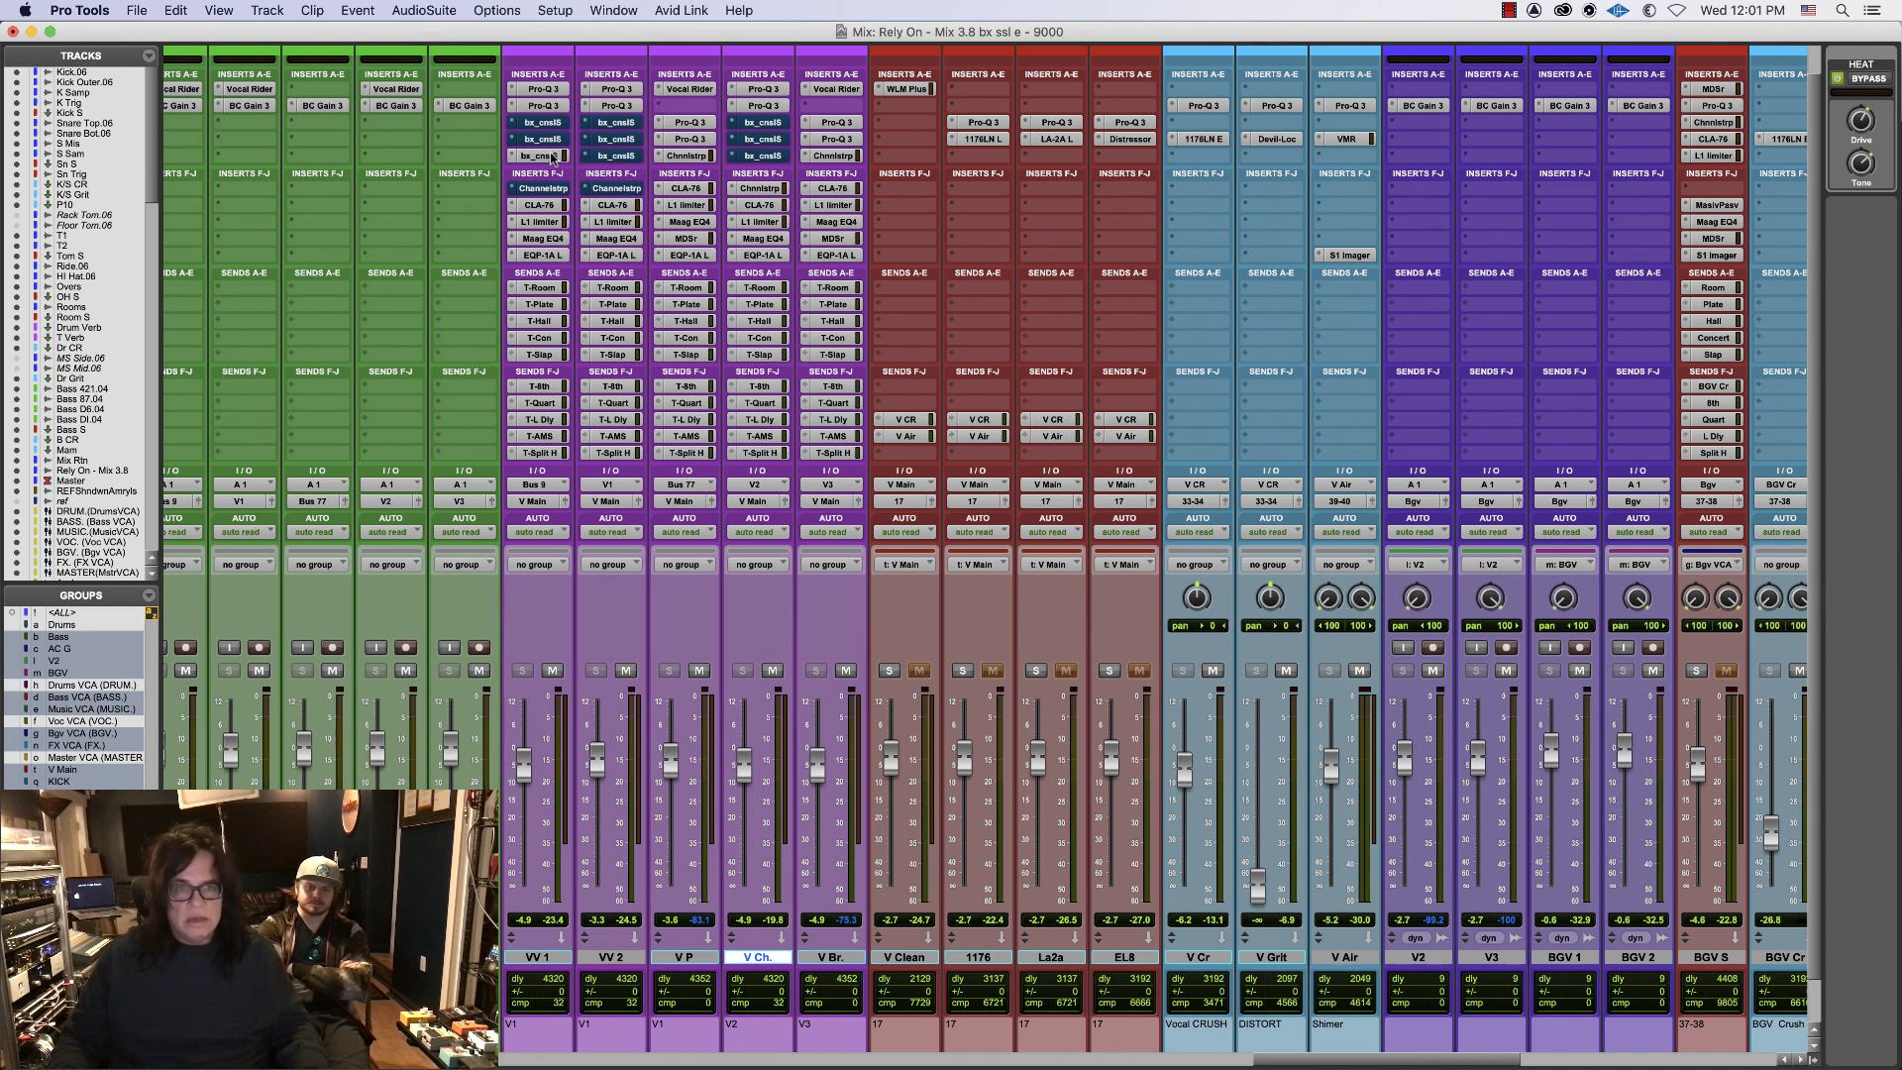
- Check the bx_console SSL 9000 J on VV 1 and close its window
{"action": "left_click", "coordinate": [584, 156], "text": "super"}
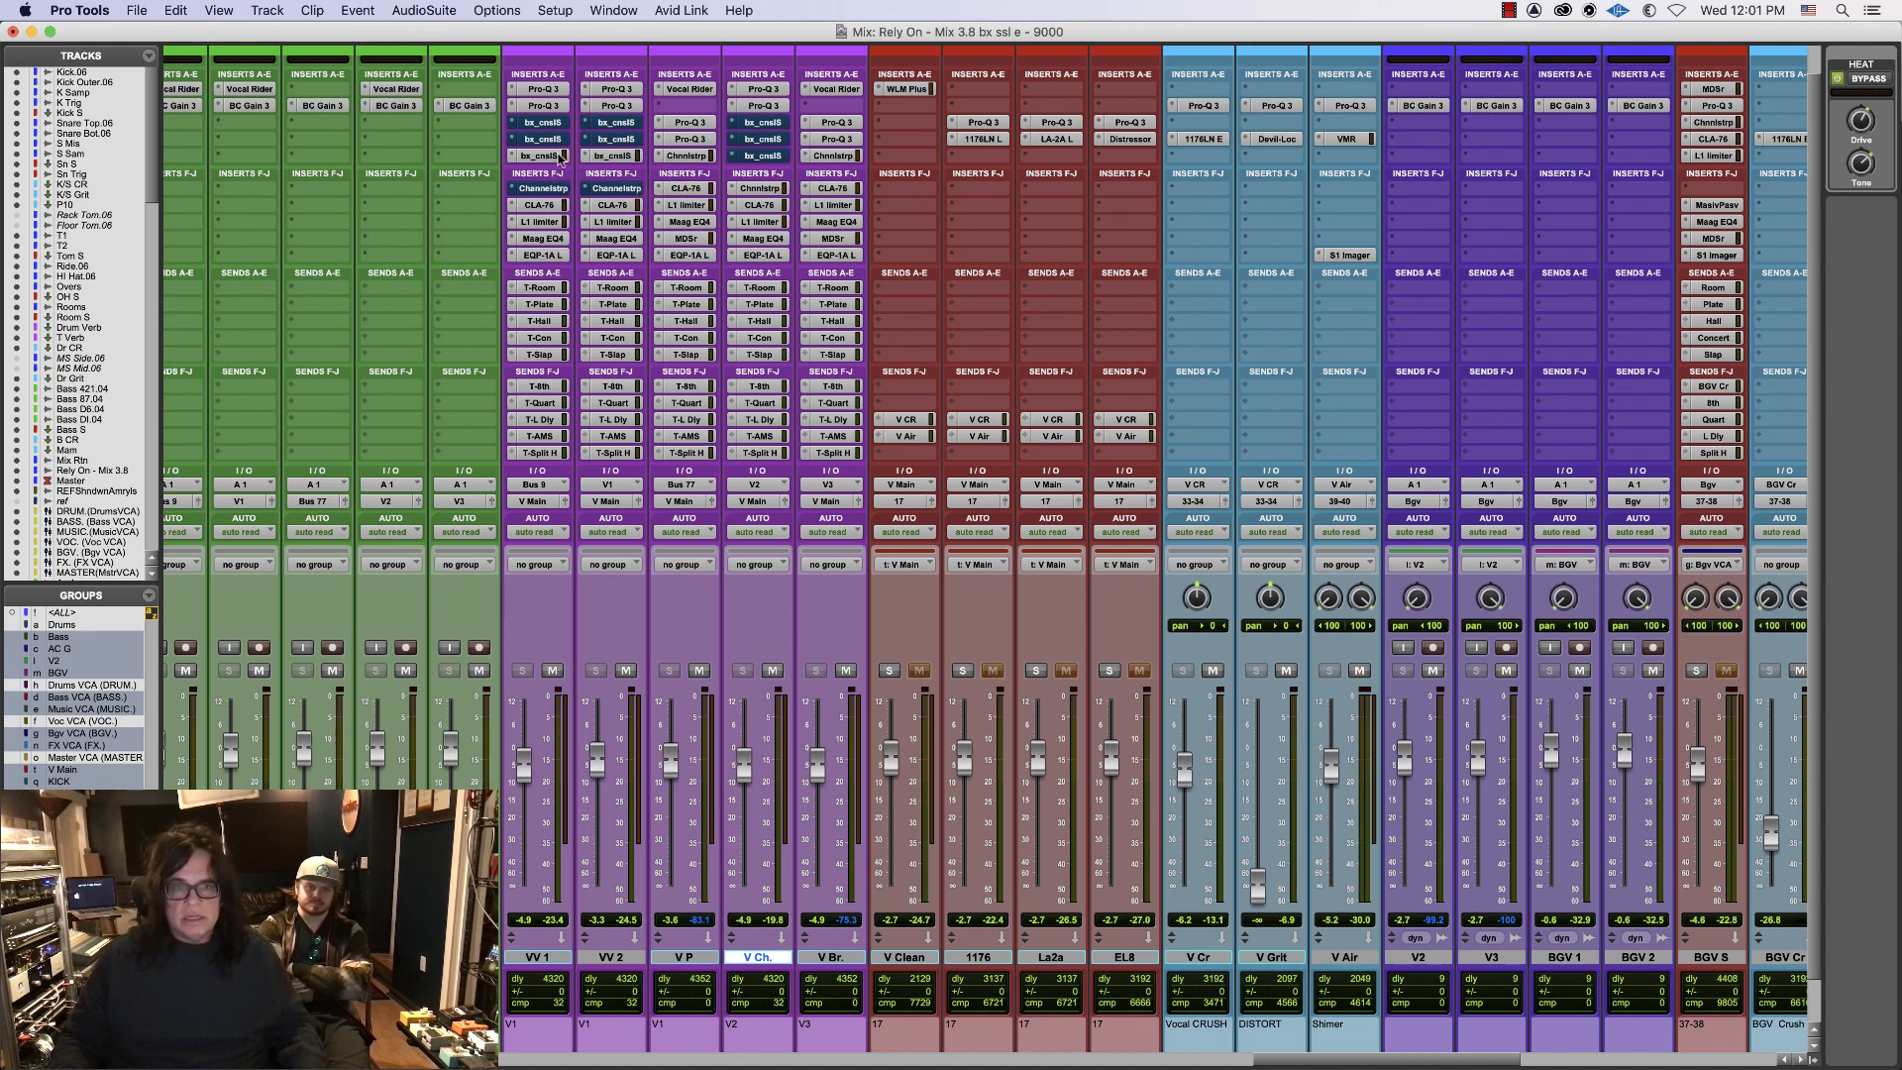
{"action": "left_click", "coordinate": [553, 157]}
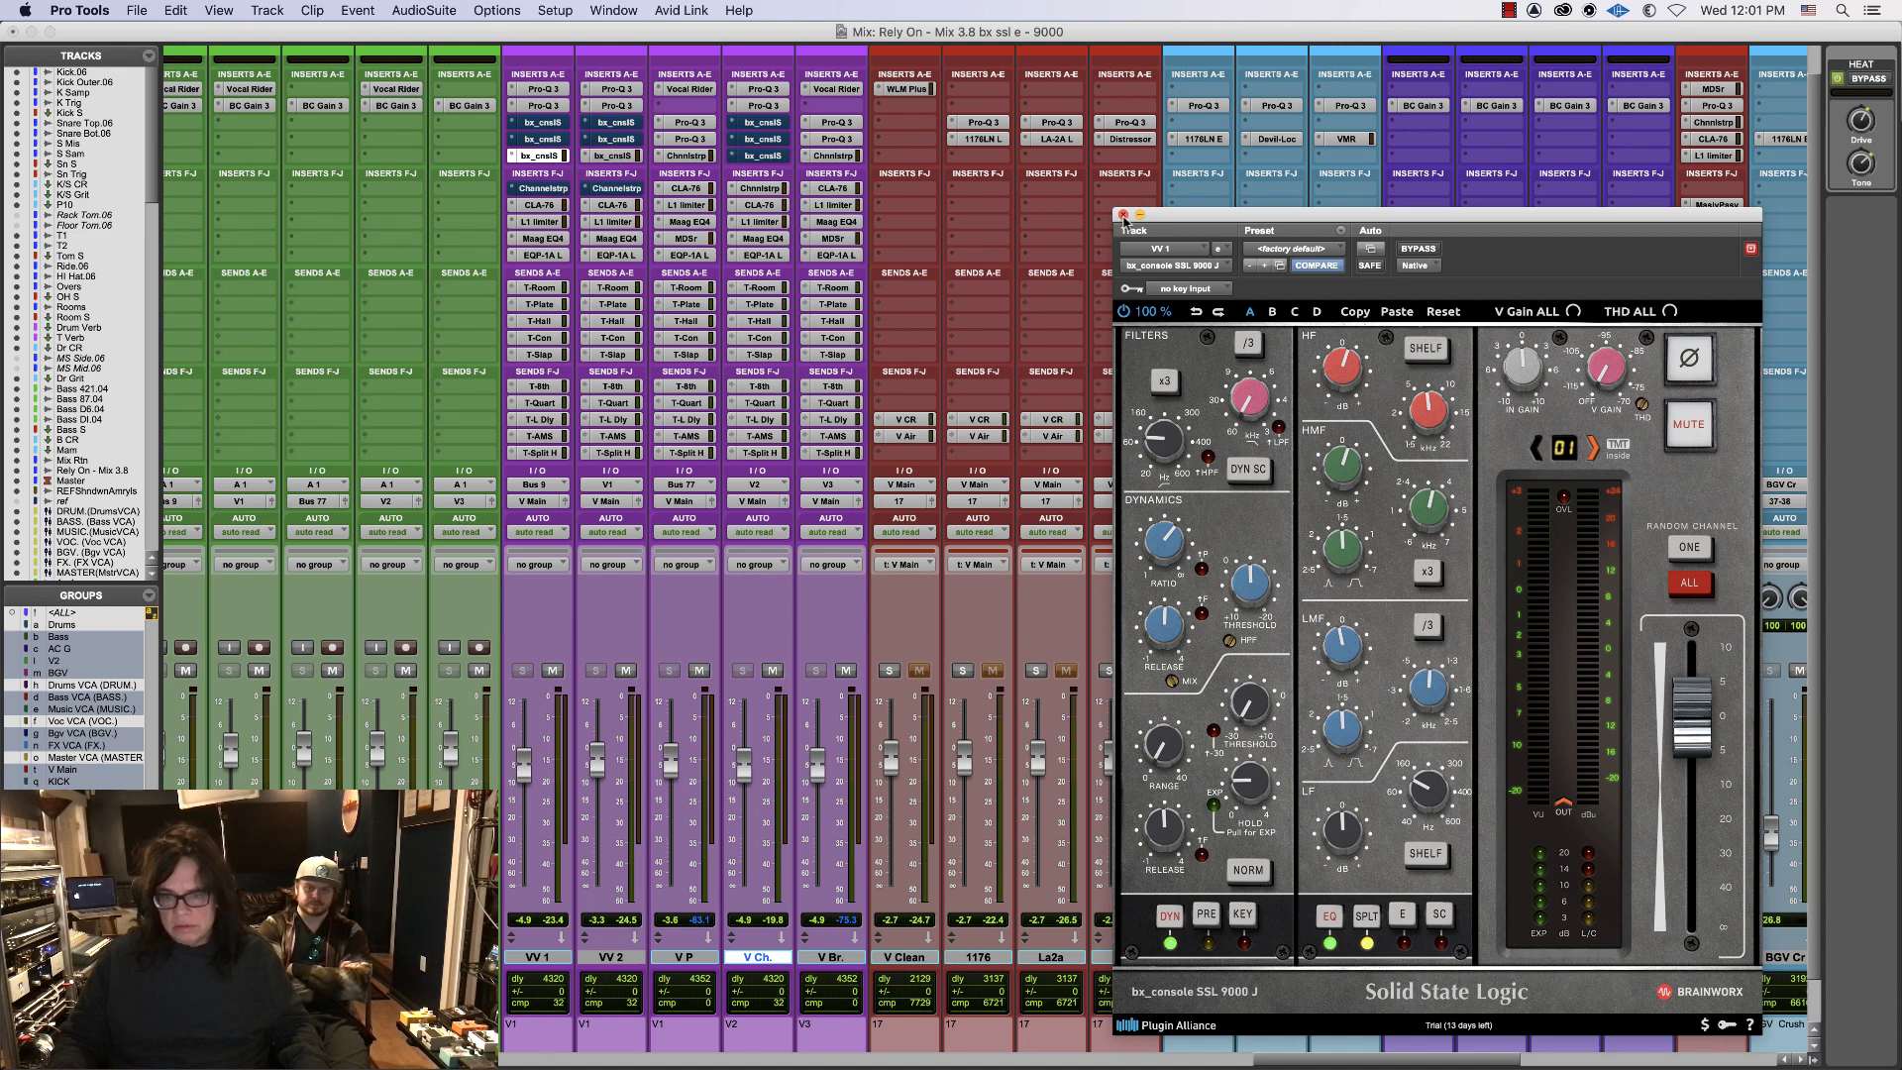
{"action": "left_click", "coordinate": [1122, 215]}
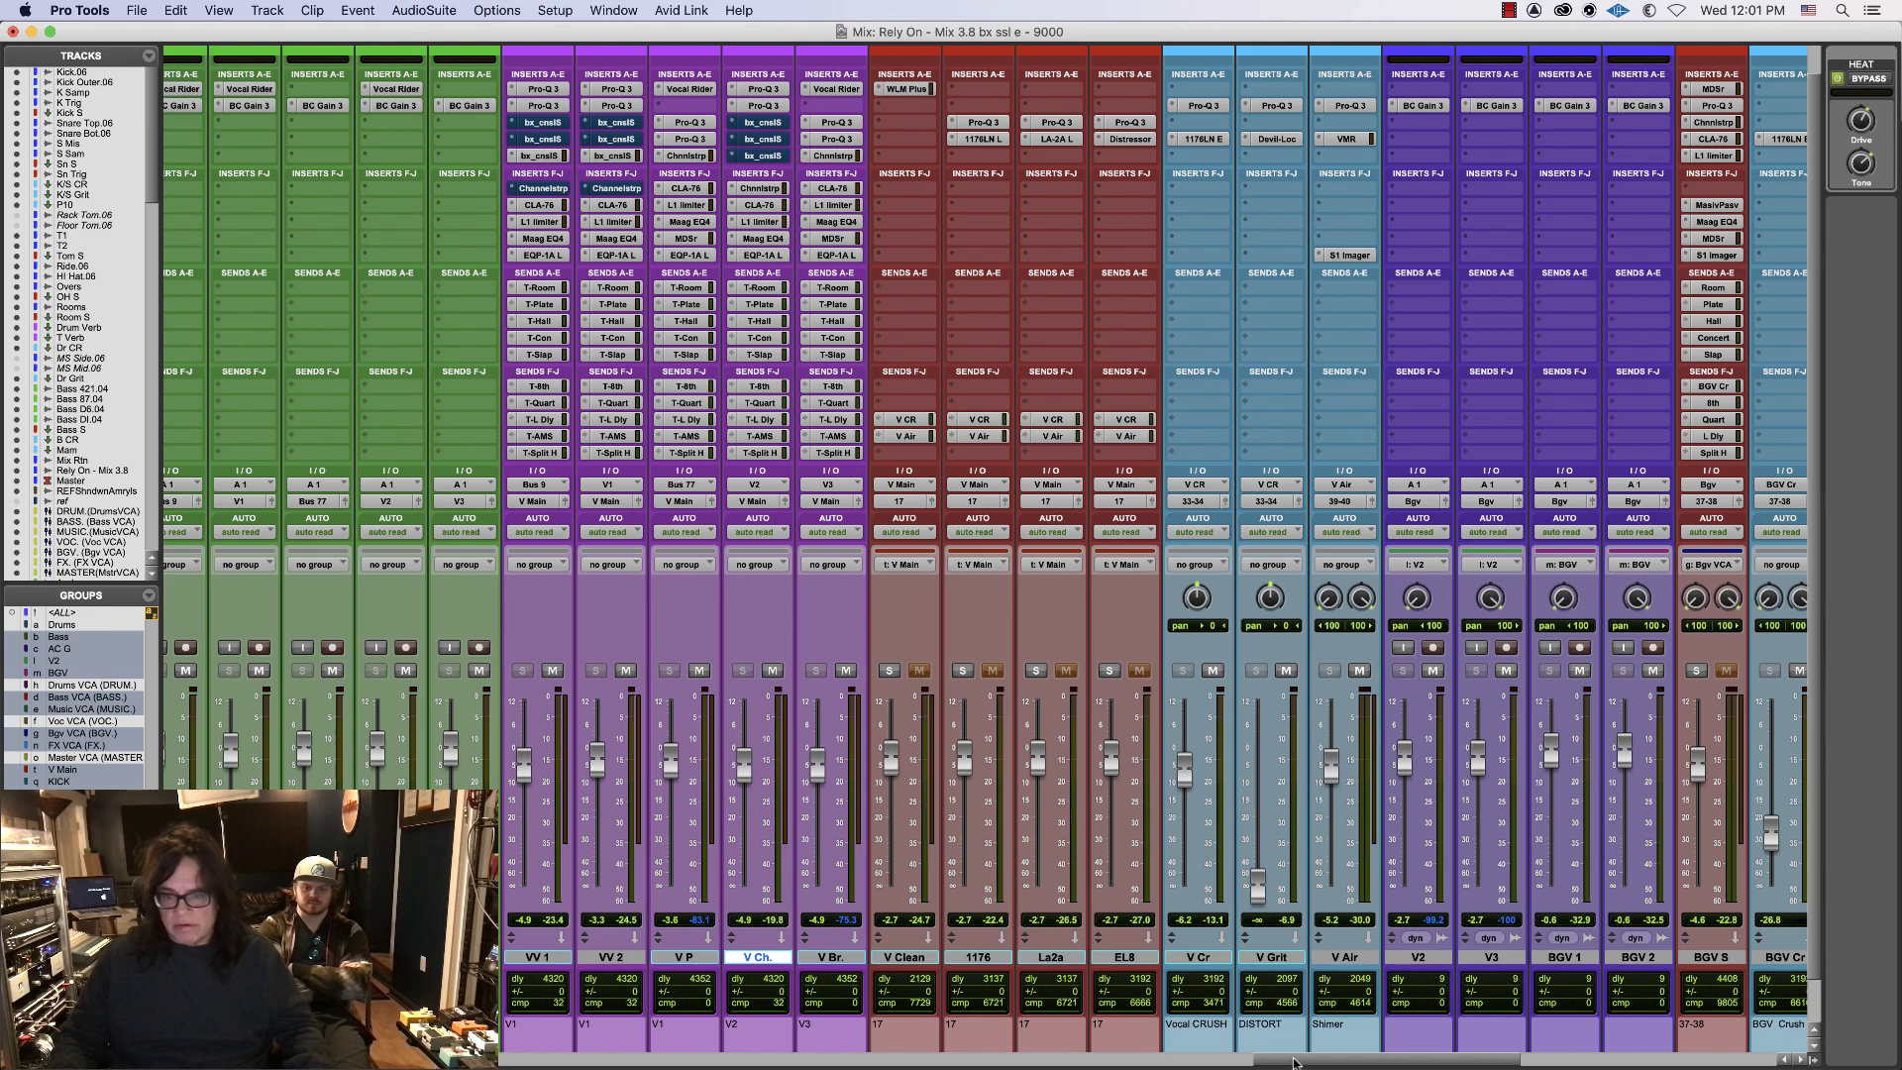
- Zoom the Edit window to the whole song, start playback at the first chorus guitars, and return to the Mix window
{"action": "scroll", "coordinate": [1226, 1049], "scroll_direction": "right", "scroll_amount": 5}
{"action": "scroll", "coordinate": [622, 637], "scroll_direction": "left", "scroll_amount": 15}
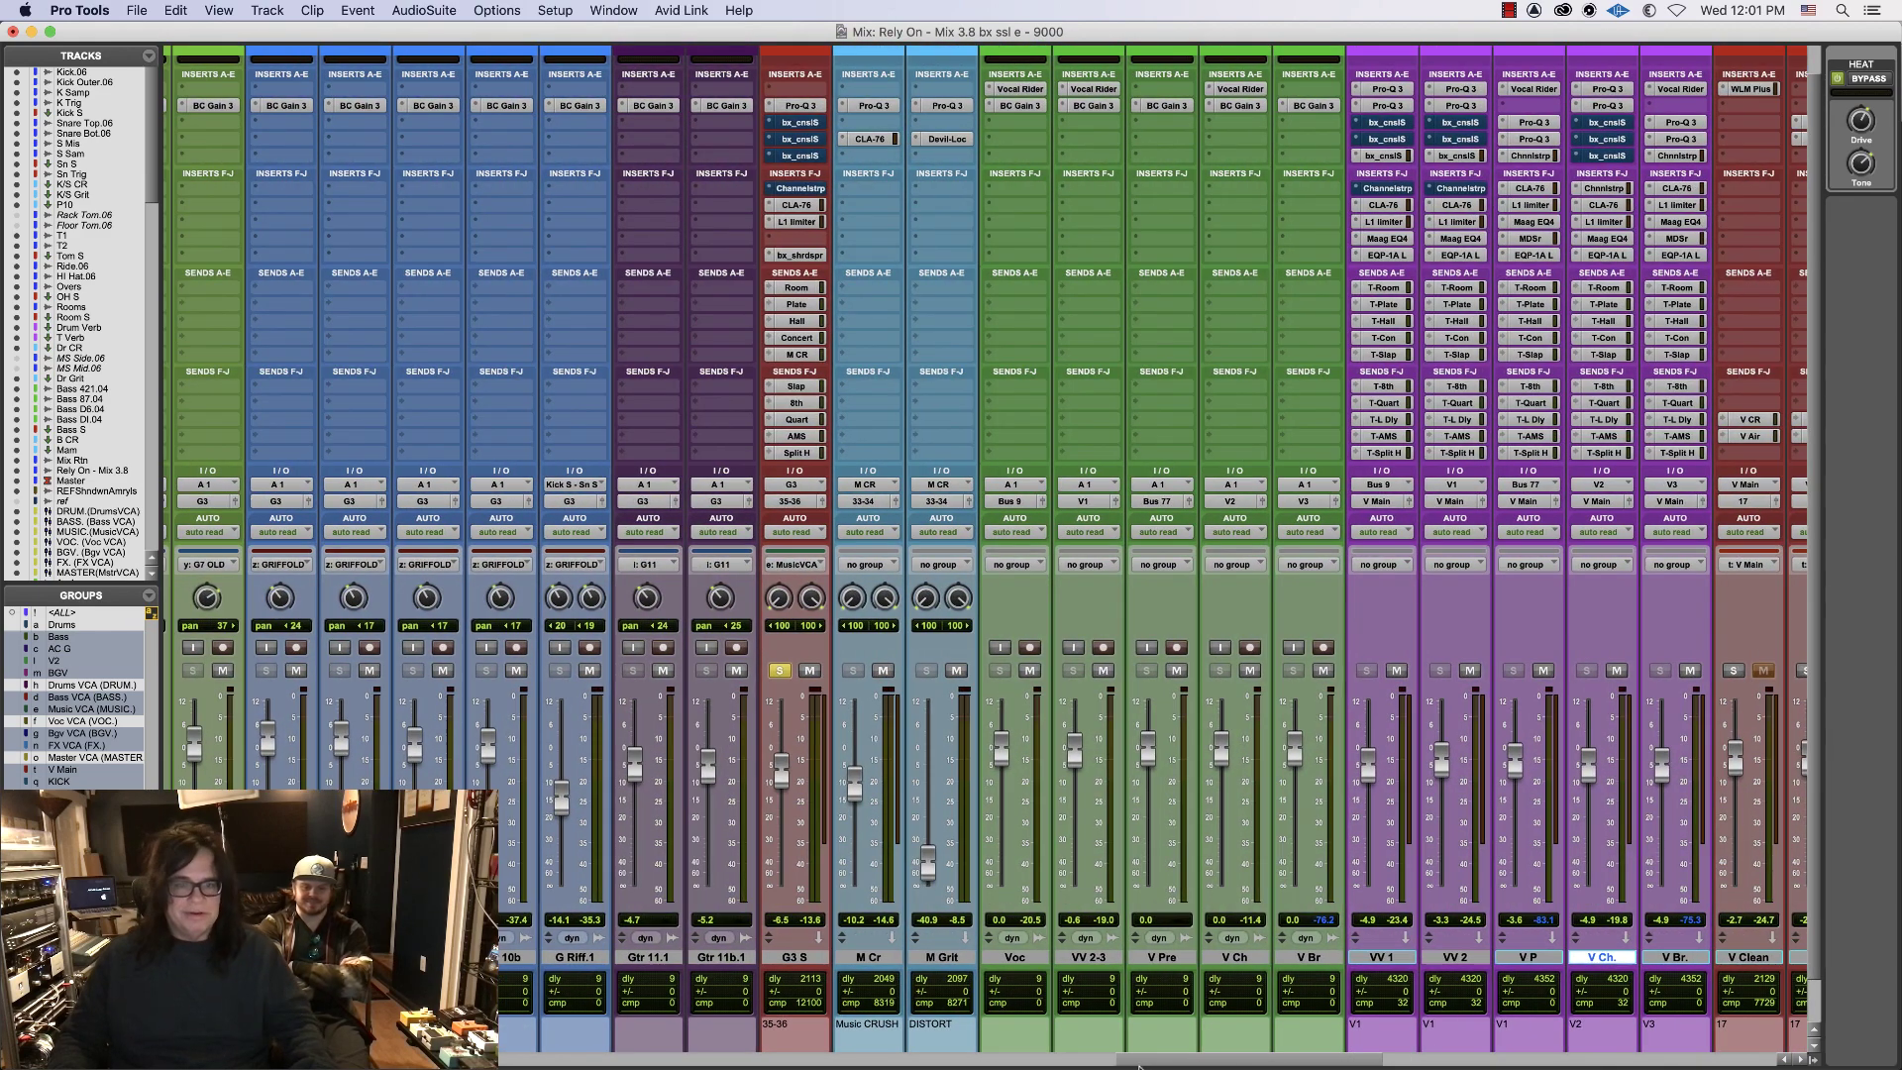
{"action": "key", "text": "super+equal"}
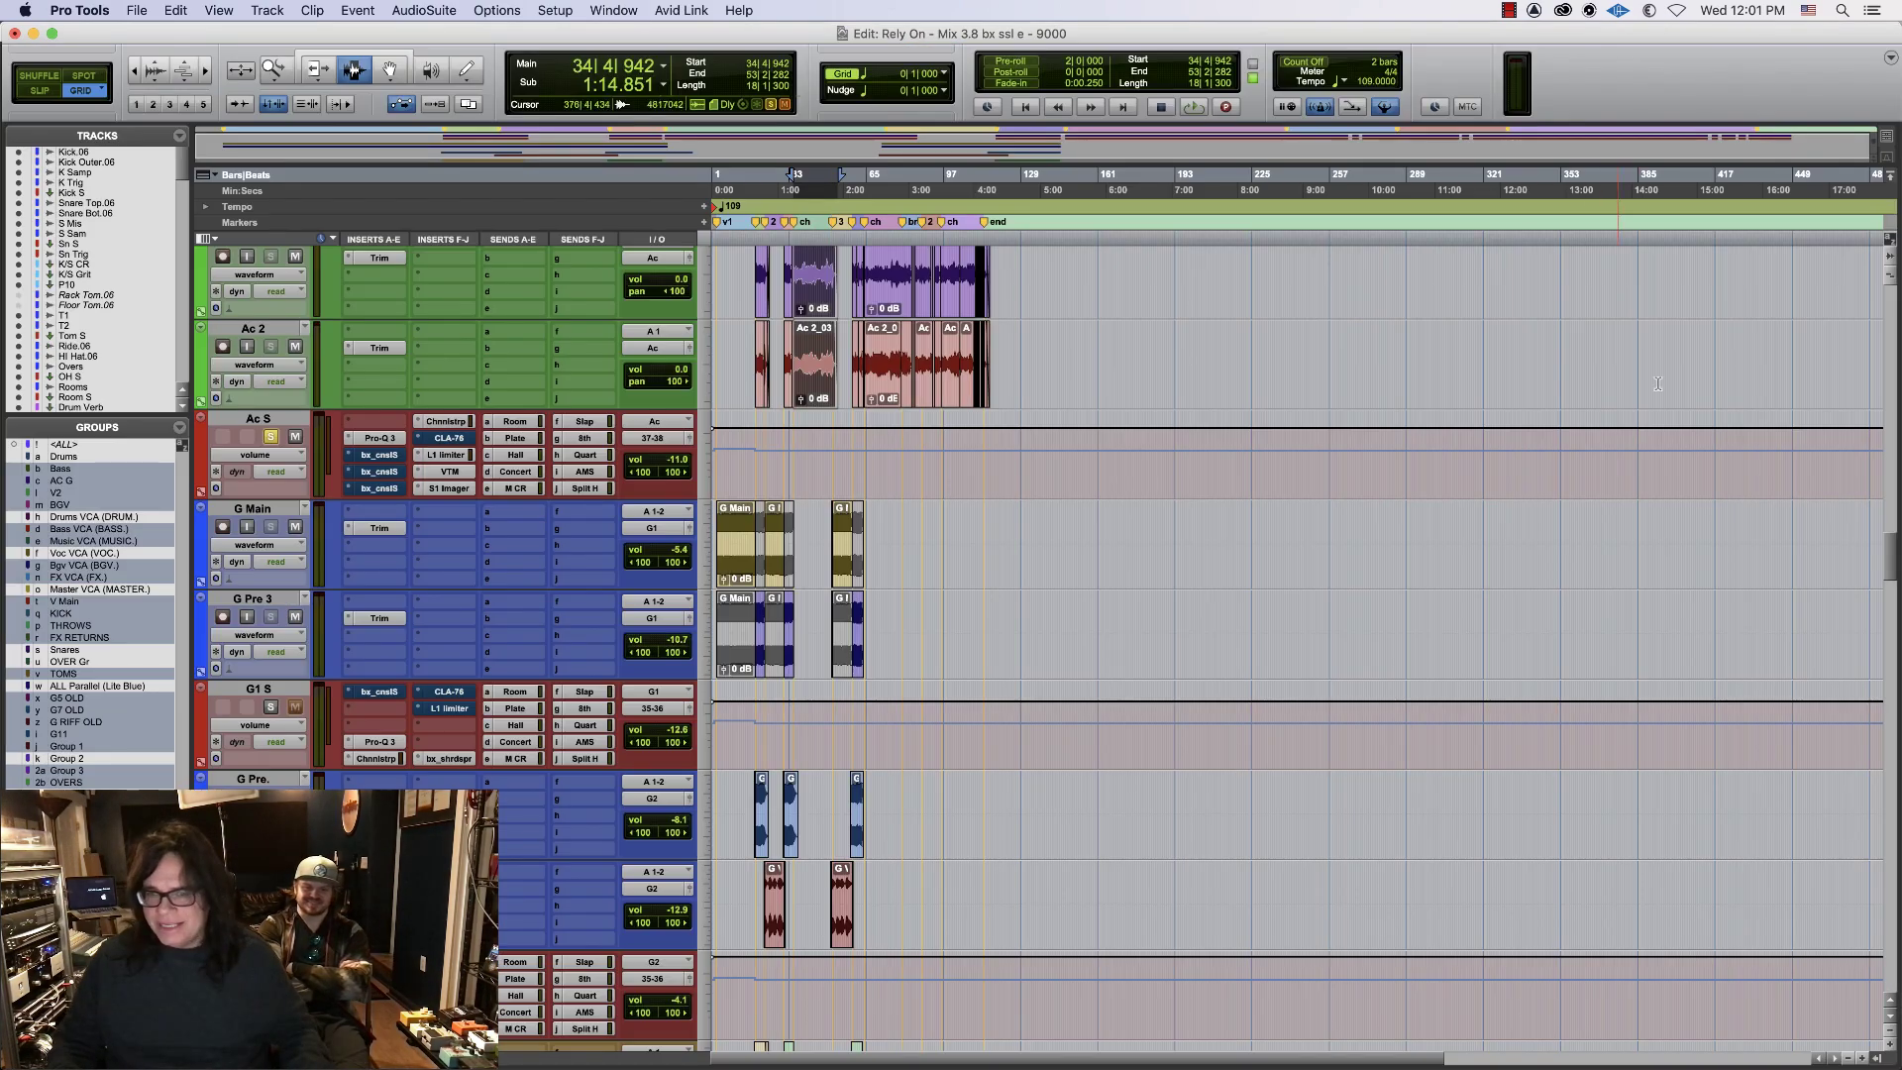
{"action": "key", "text": "alt+a"}
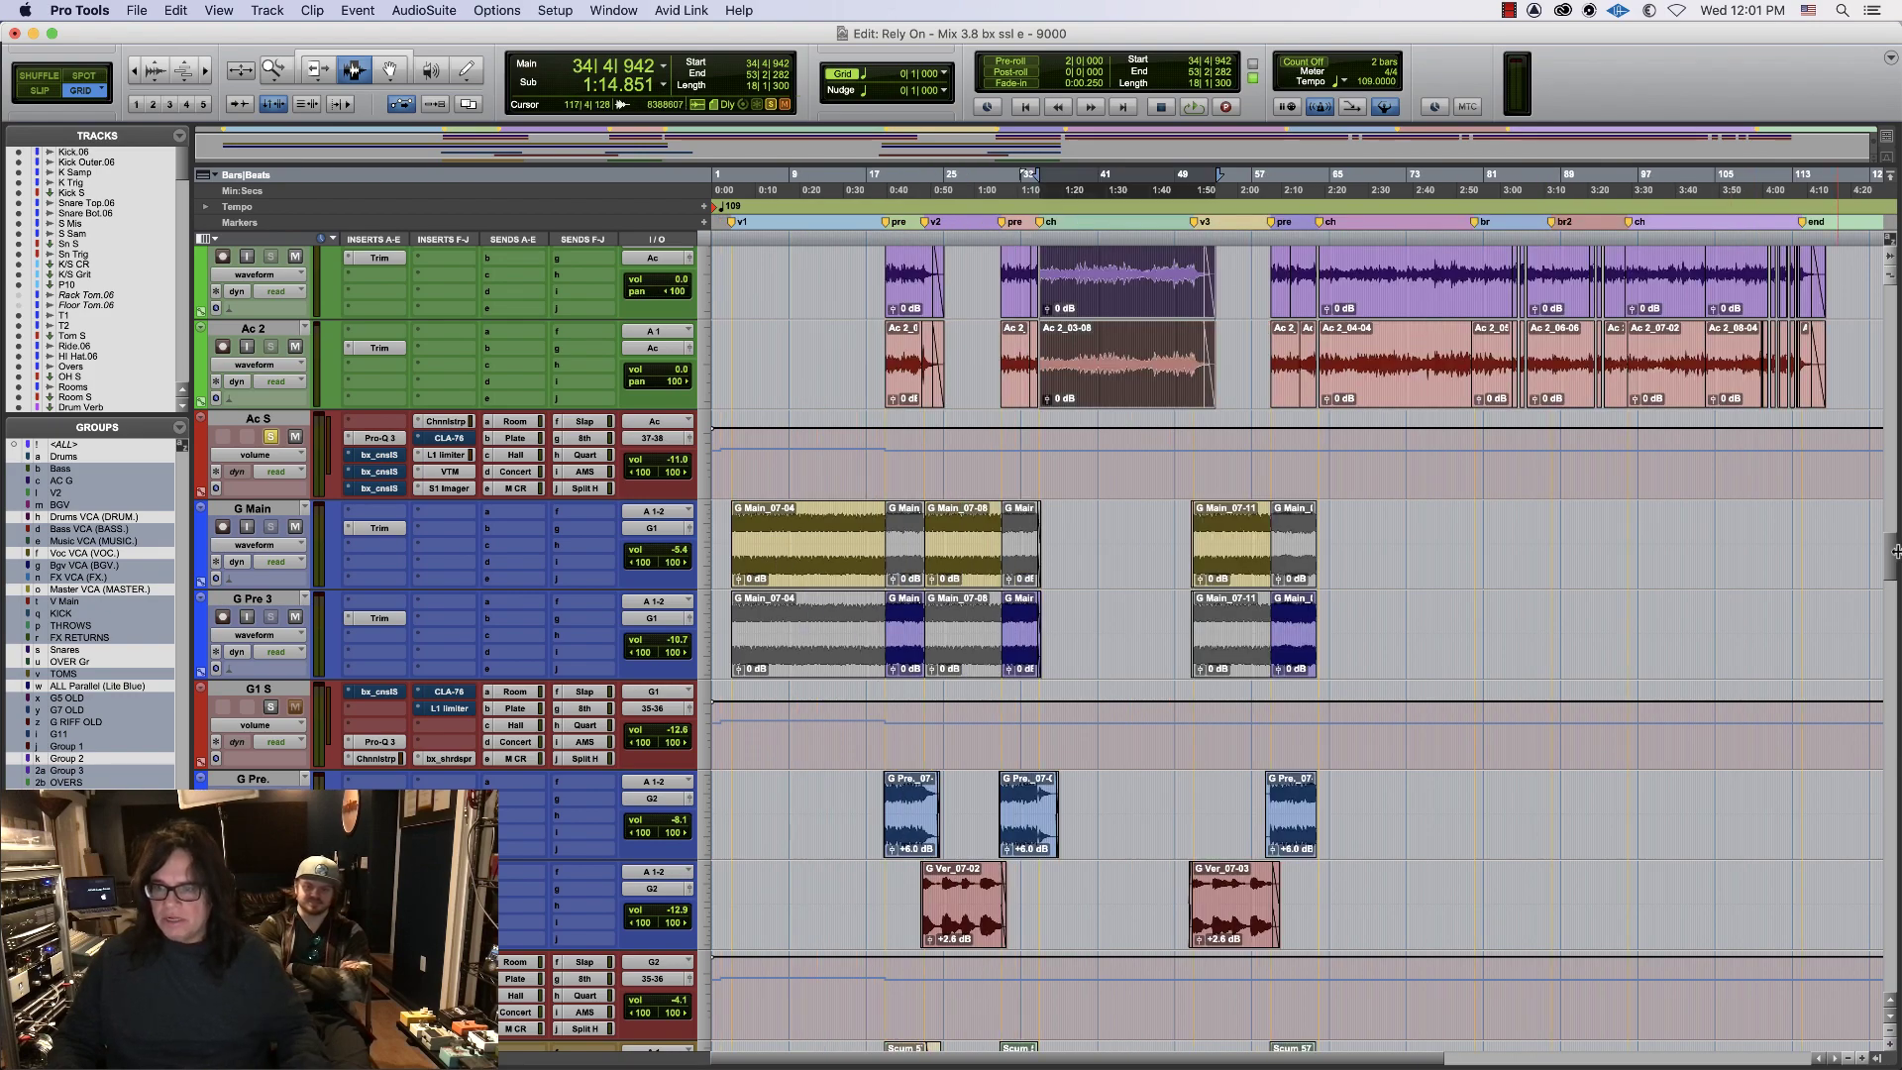
{"action": "left_click_drag", "start_coordinate": [1892, 565], "coordinate": [1873, 741]}
{"action": "scroll", "coordinate": [1090, 392], "scroll_direction": "up", "scroll_amount": 2}
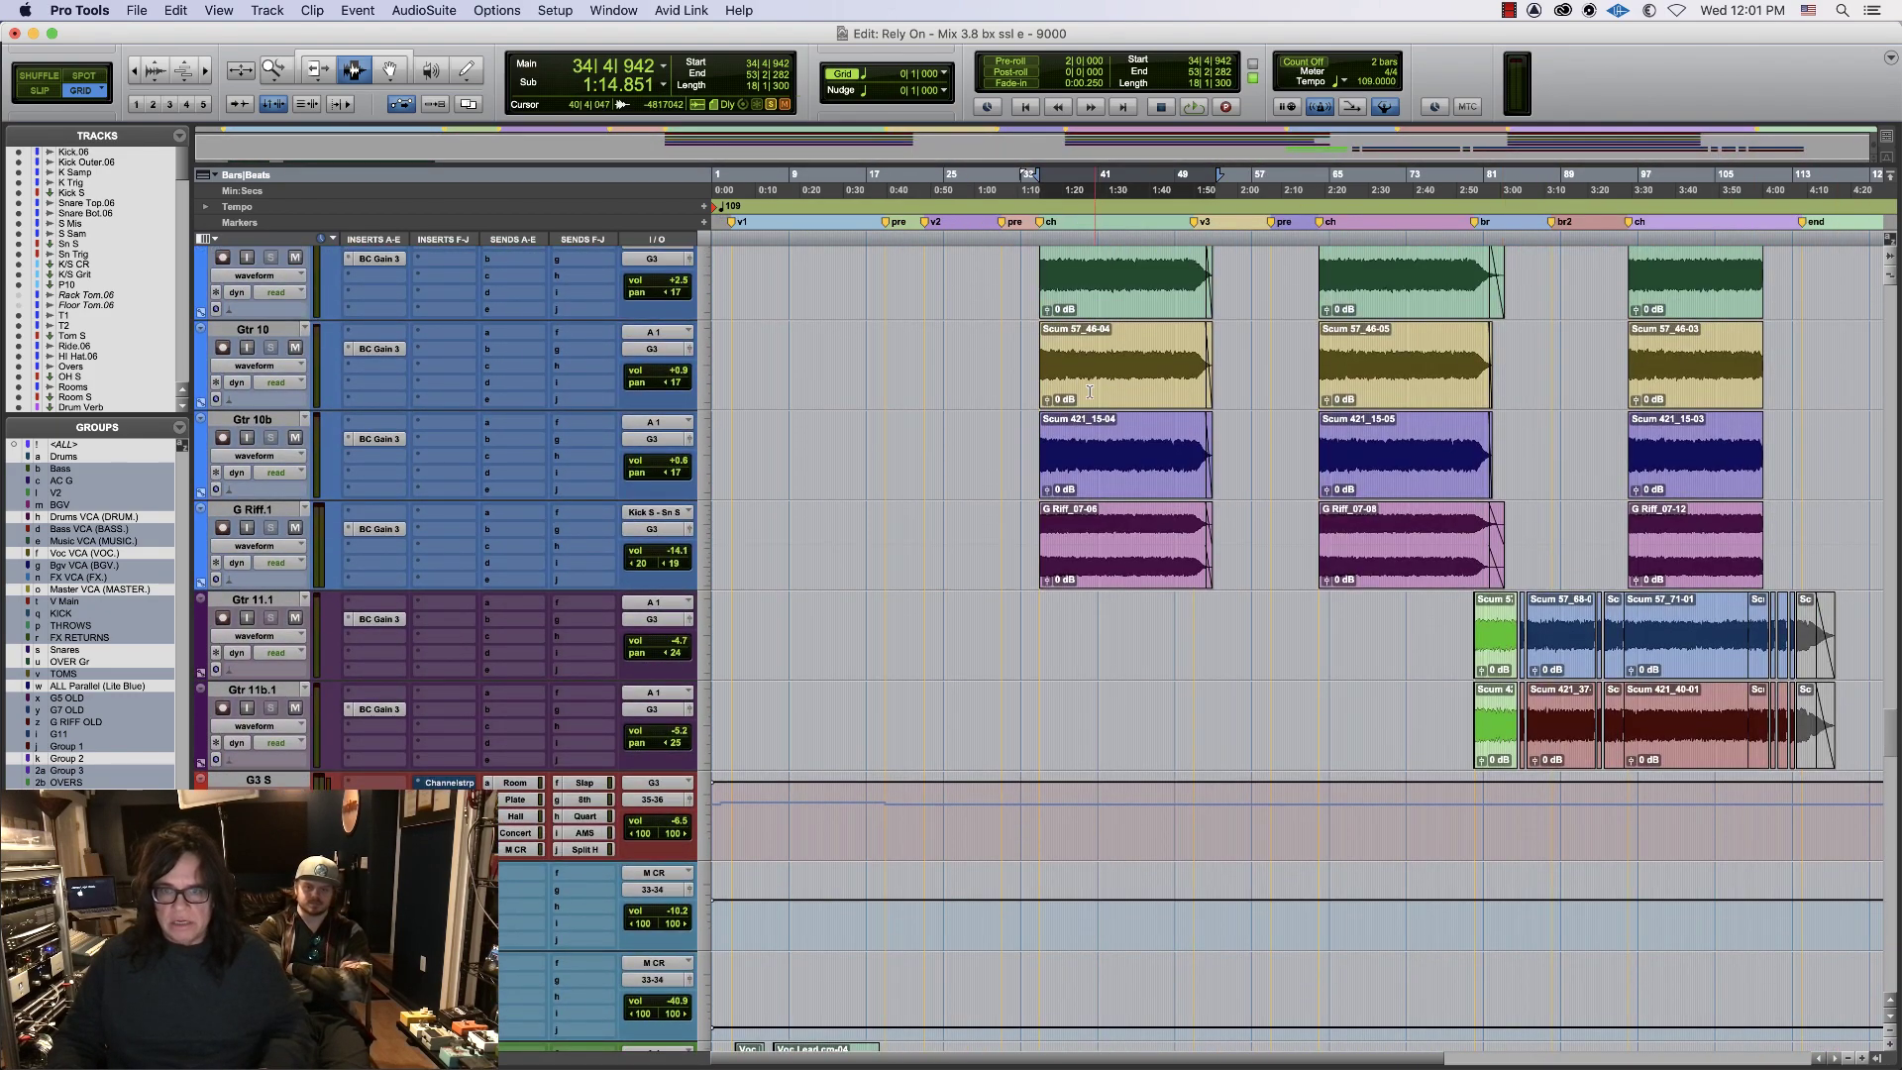
{"action": "left_click", "coordinate": [1042, 392]}
{"action": "key", "text": "super+equal"}
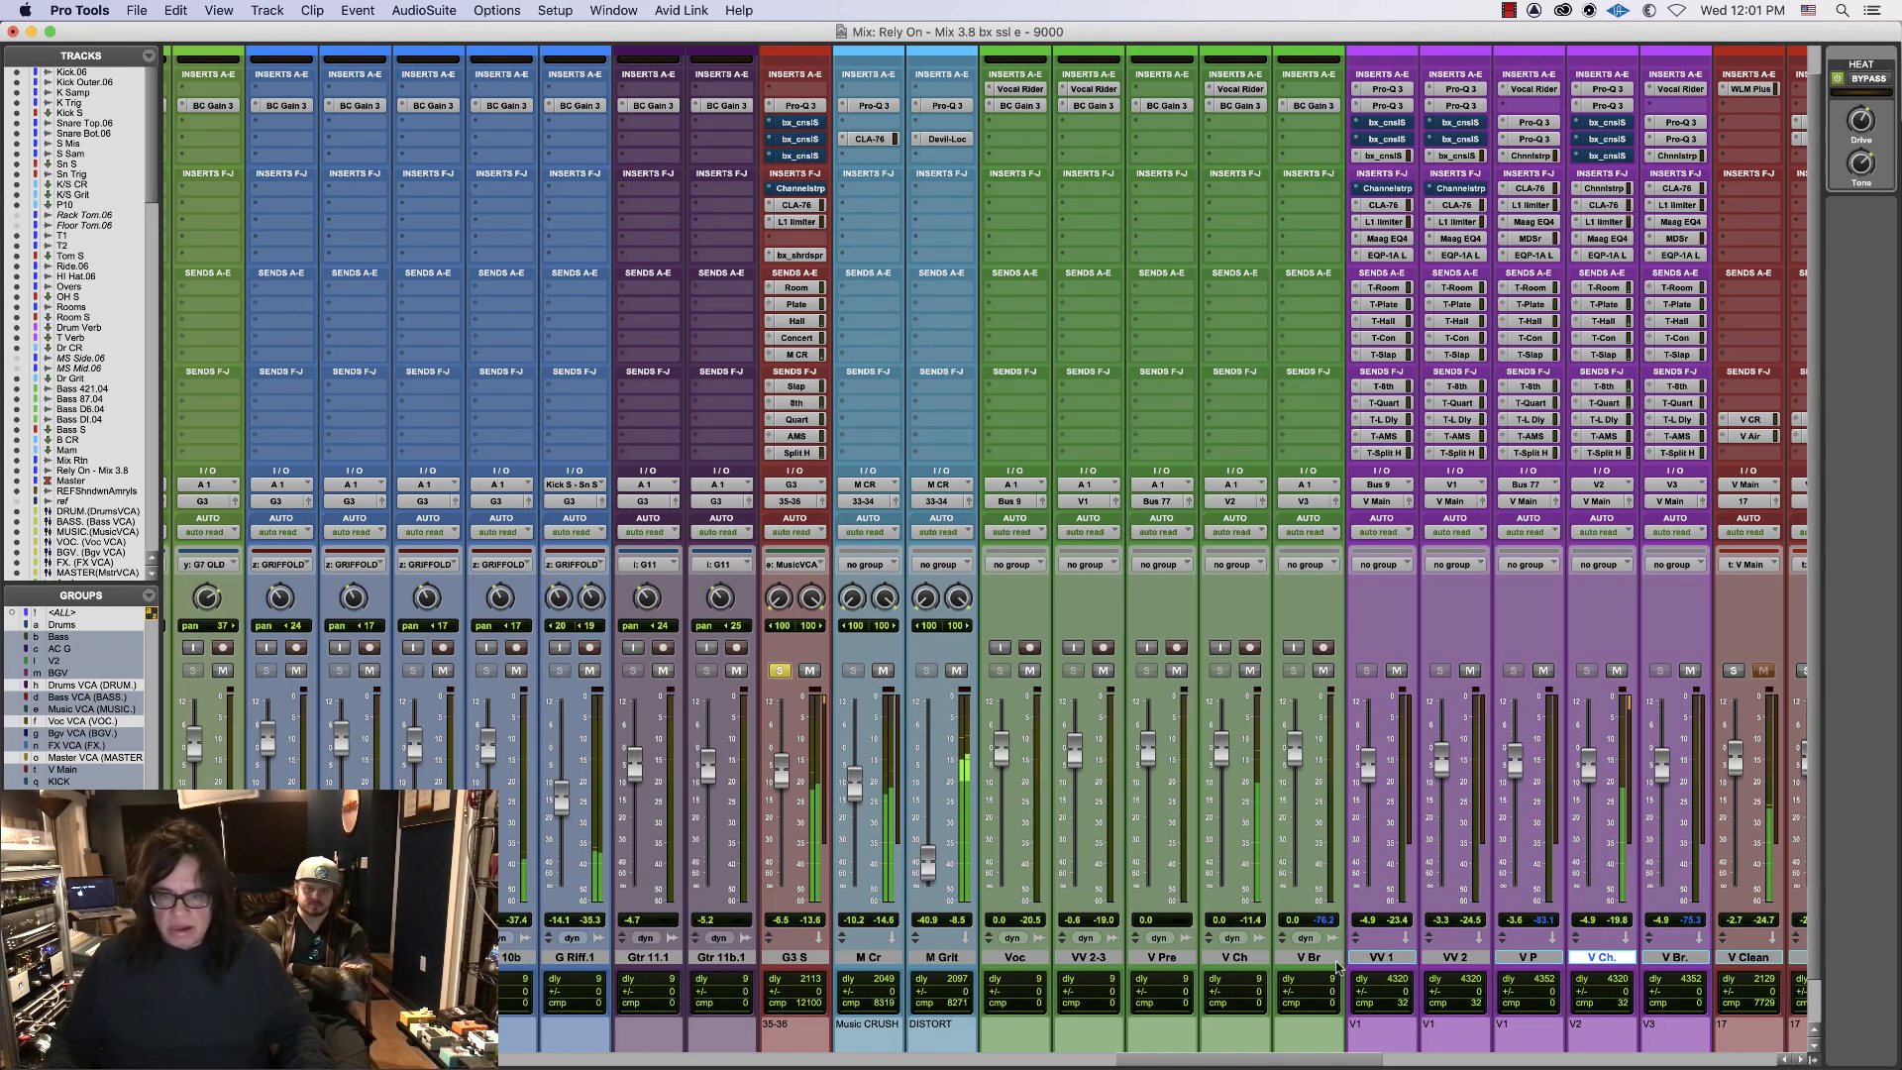
- Take the Ac S acoustic submix out of solo during playback
{"action": "left_click_drag", "start_coordinate": [1323, 1059], "coordinate": [872, 1063]}
{"action": "left_click", "coordinate": [1107, 670]}
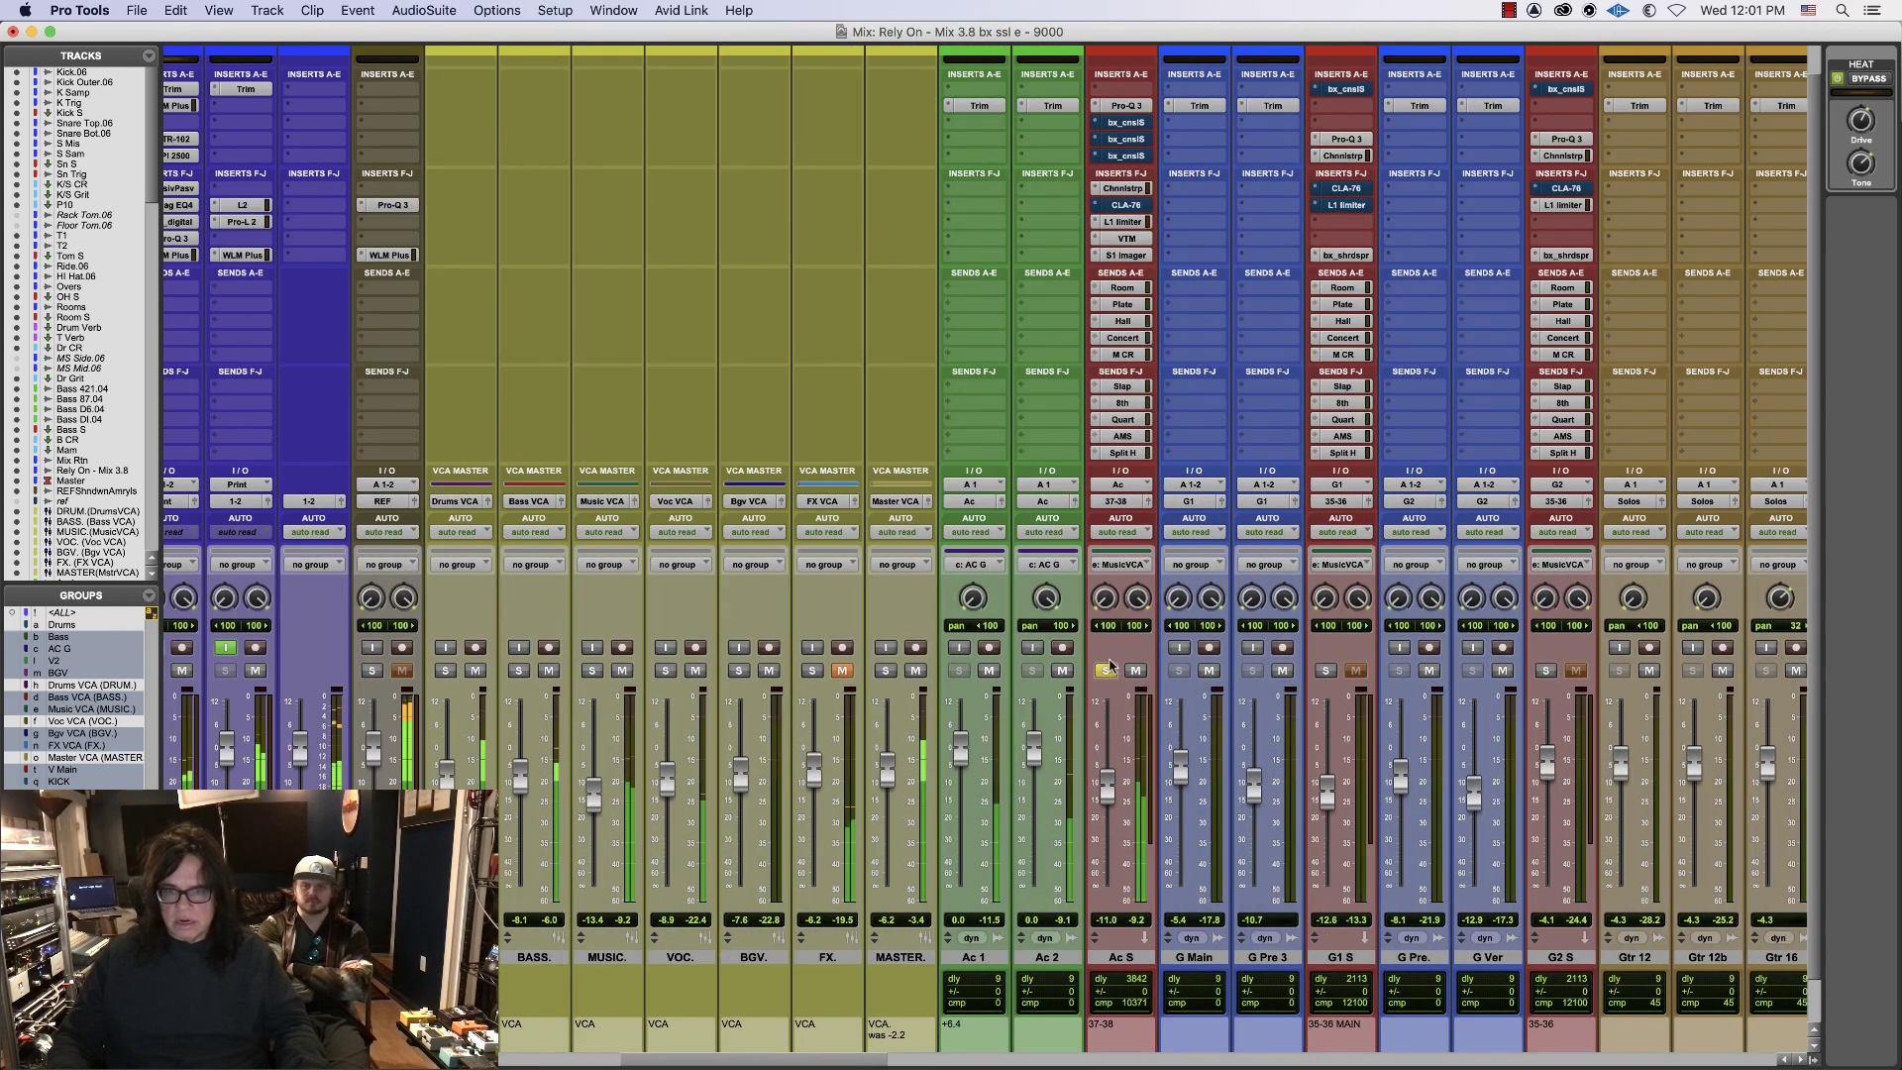
{"action": "left_click", "coordinate": [1109, 670]}
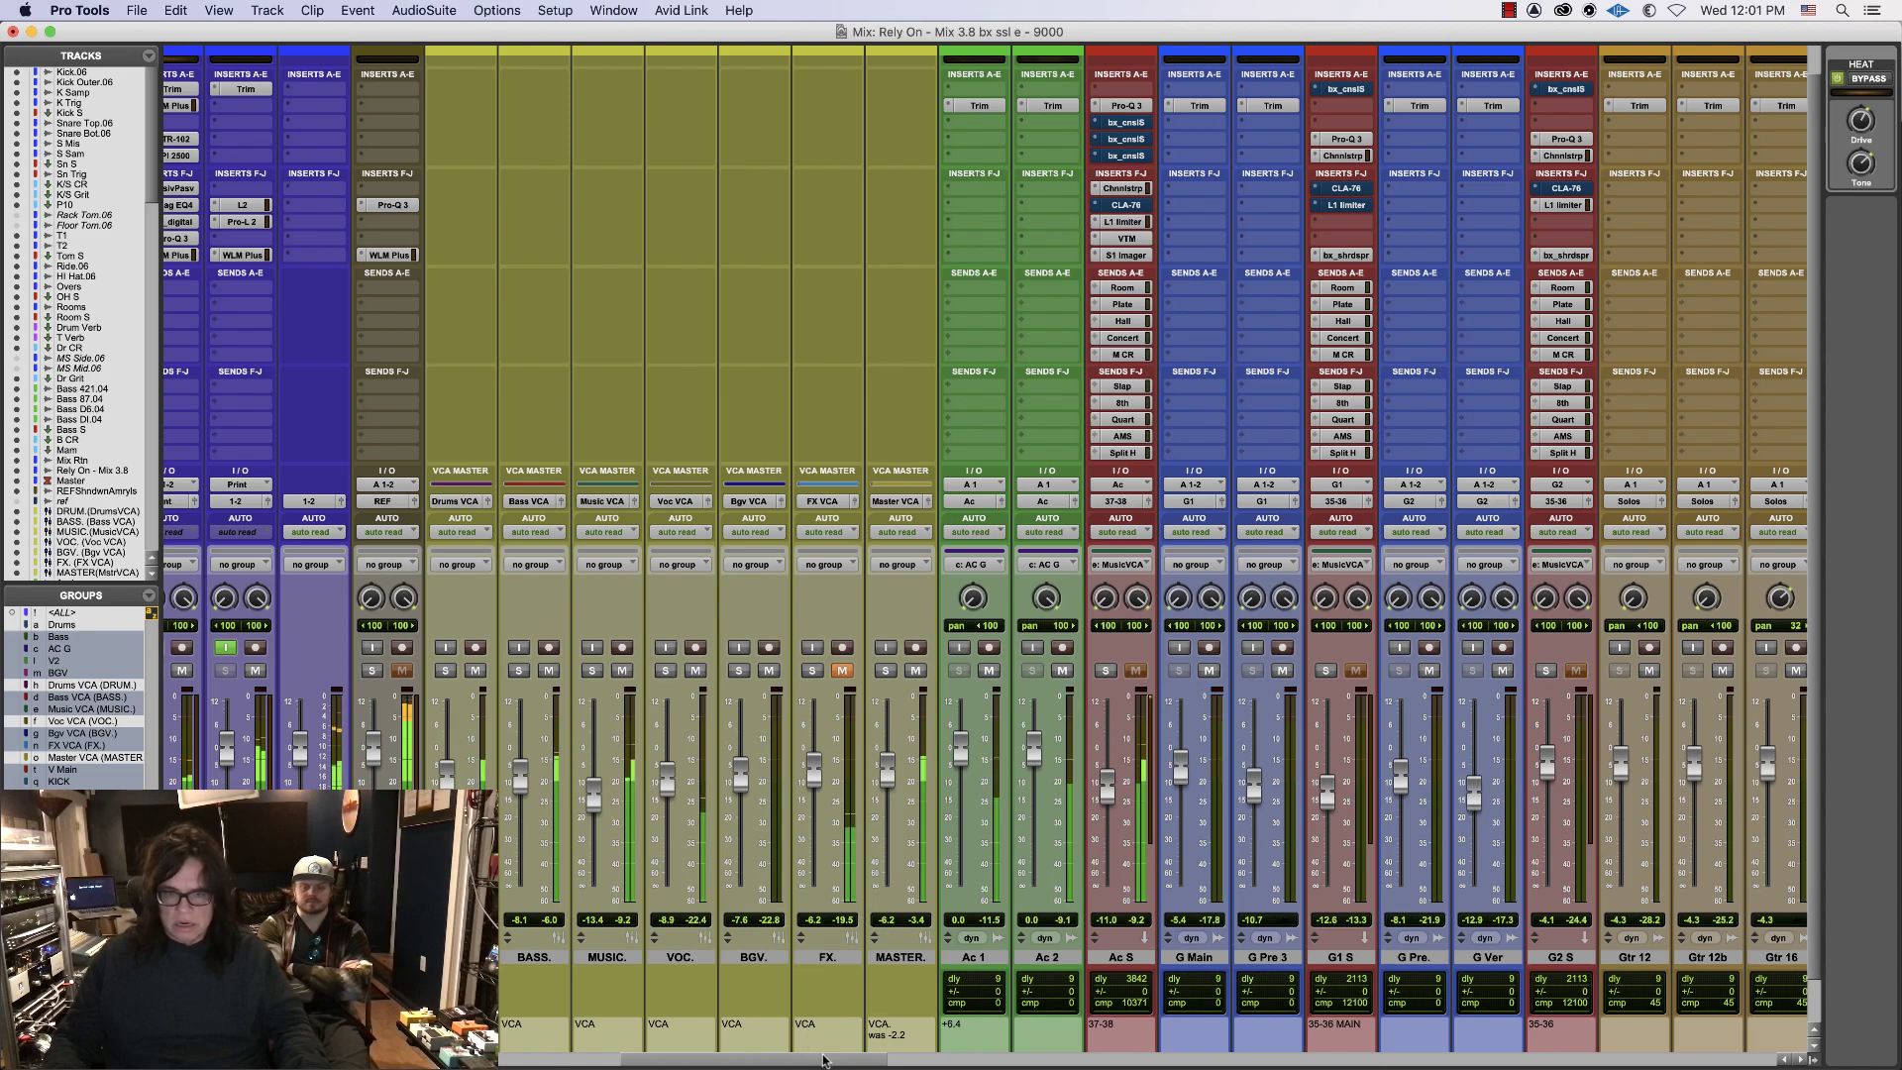
- Open and activate the bx_console SSL 4000 E on G3 S
{"action": "left_click_drag", "start_coordinate": [822, 1060], "coordinate": [1293, 1066]}
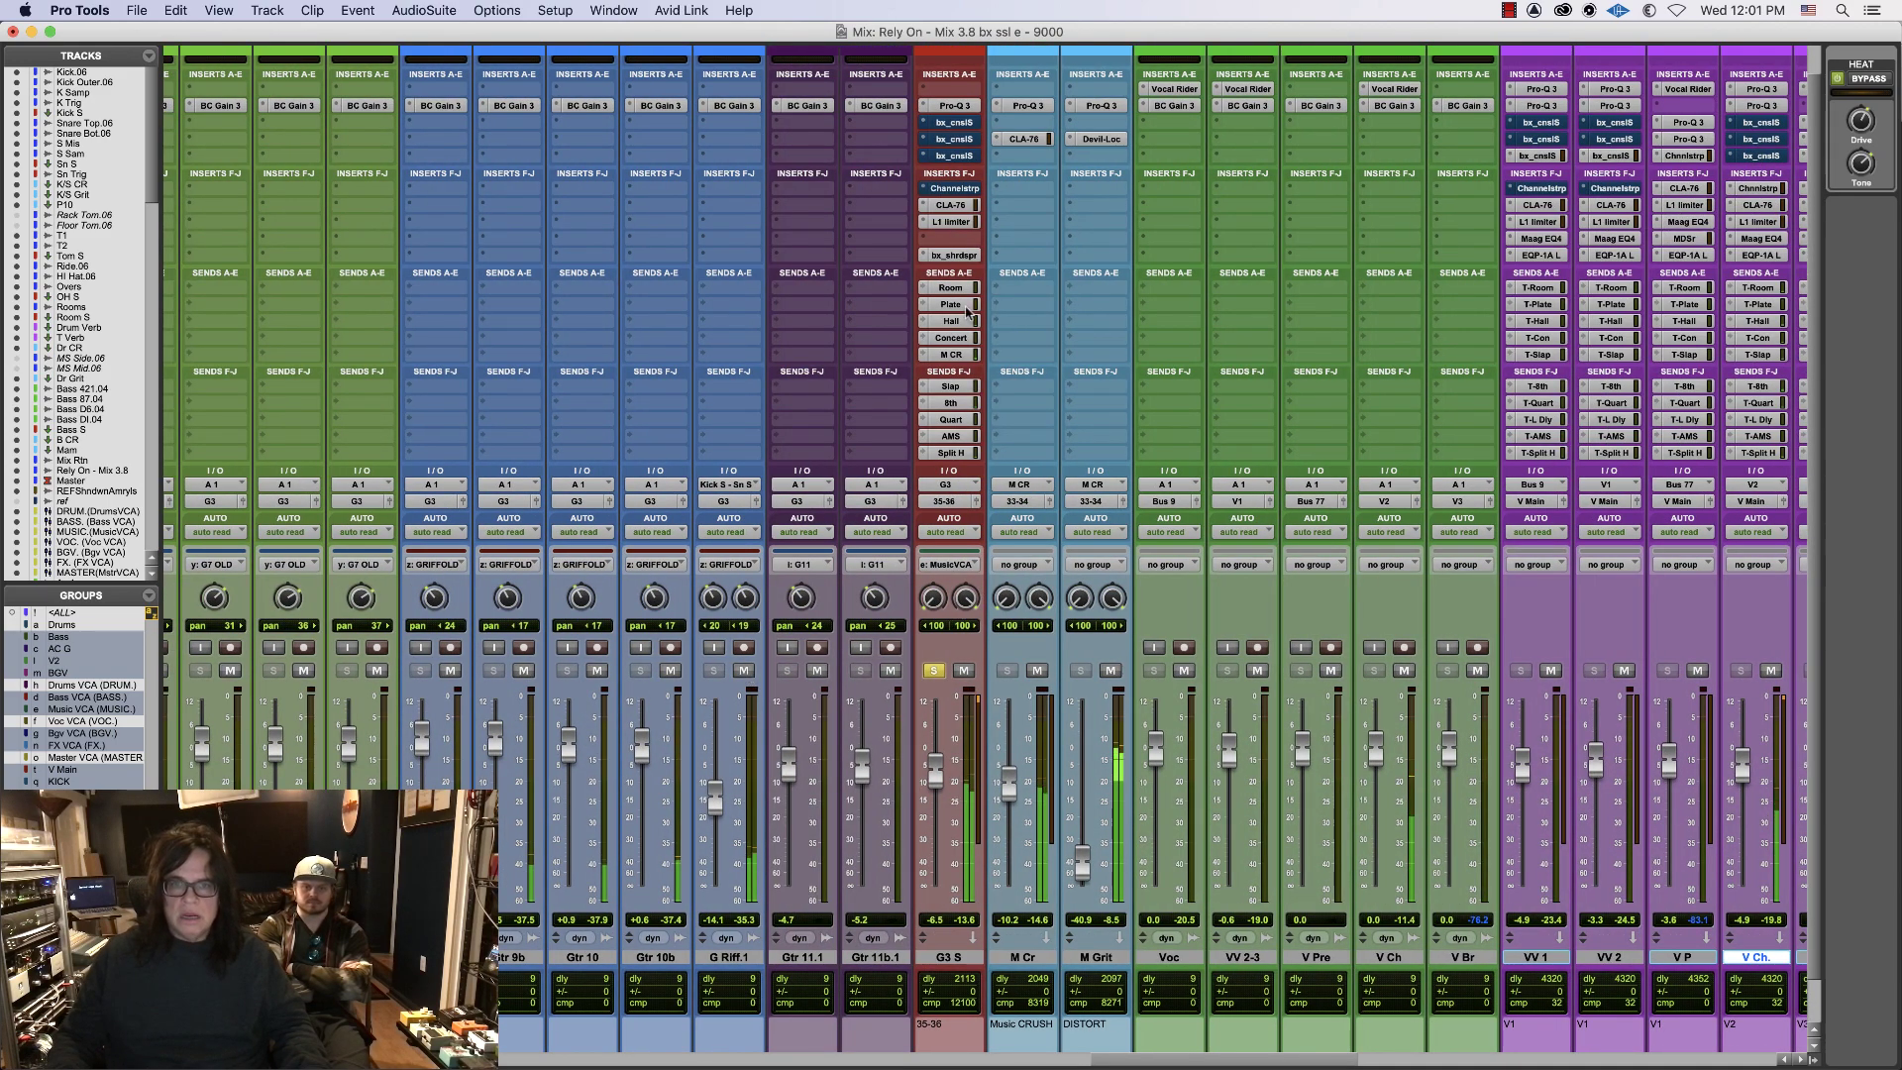
{"action": "left_click", "coordinate": [955, 123]}
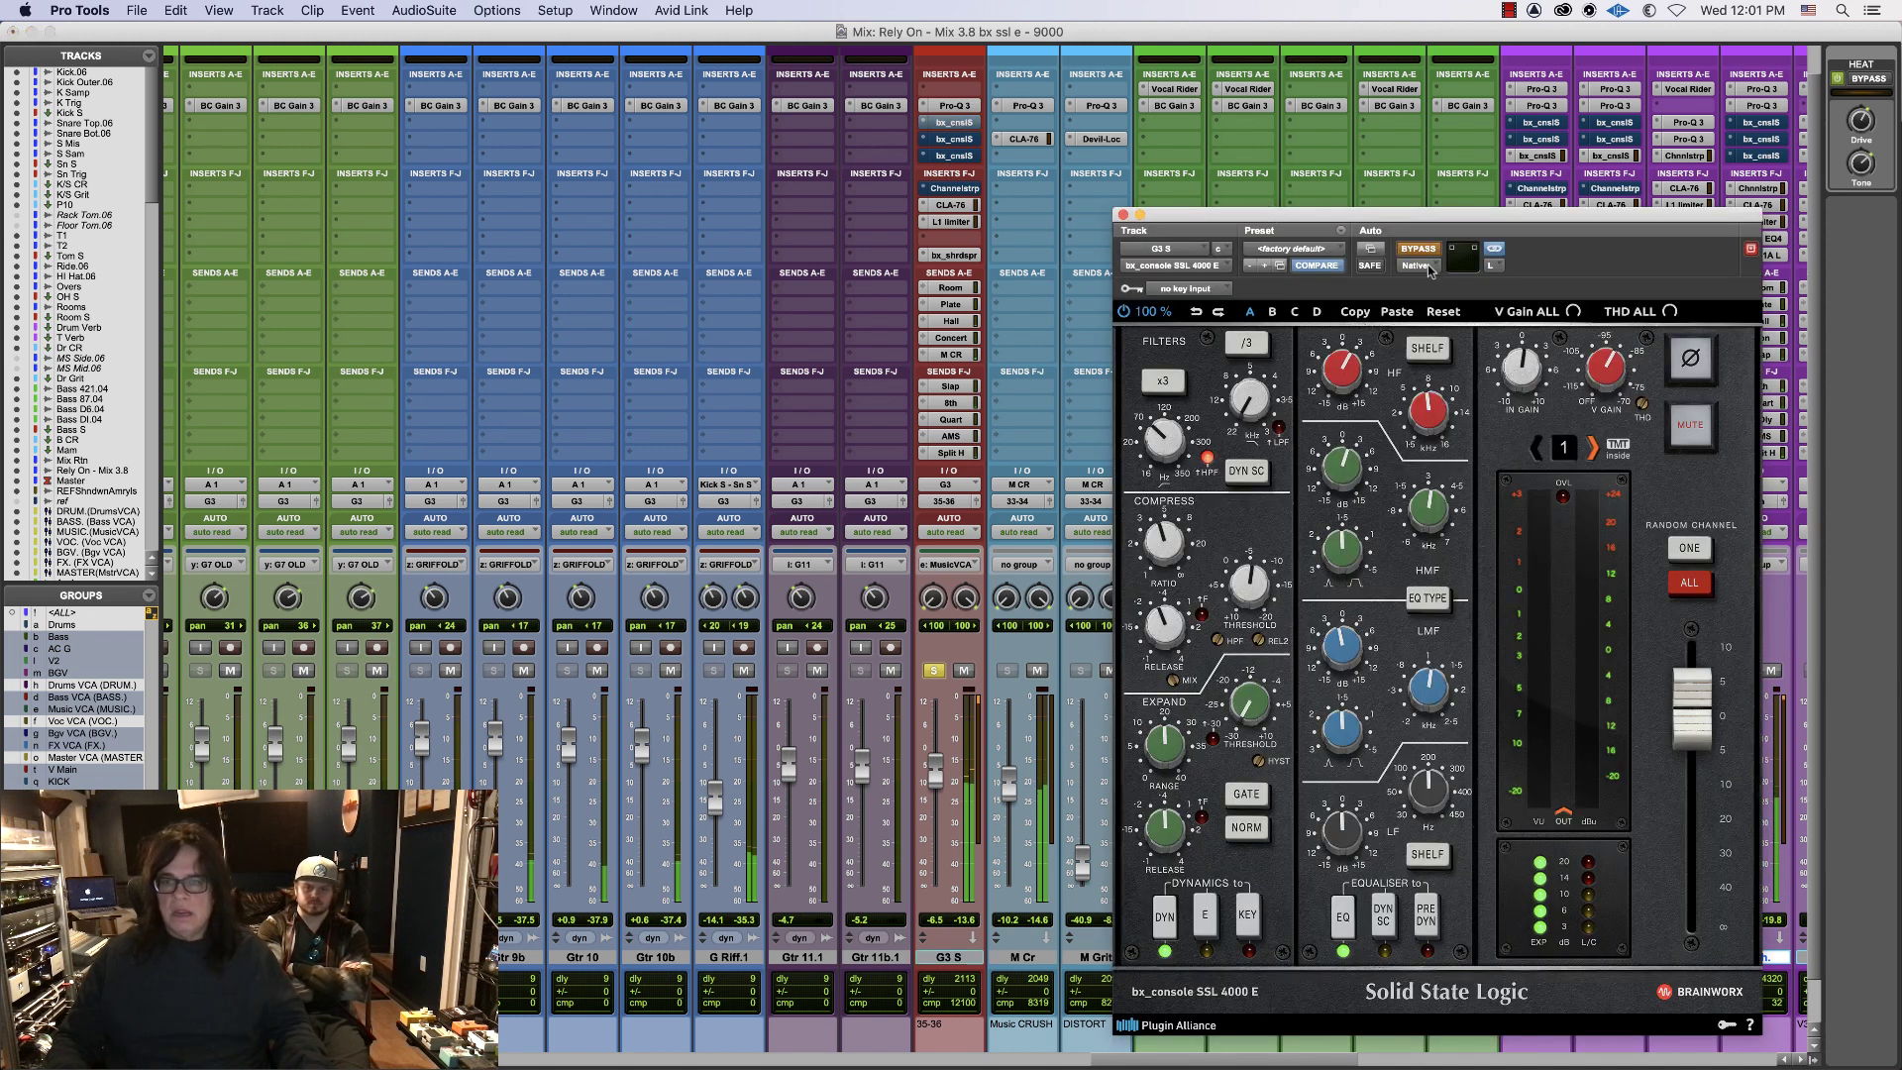
{"action": "left_click_drag", "start_coordinate": [1389, 218], "coordinate": [1359, 225]}
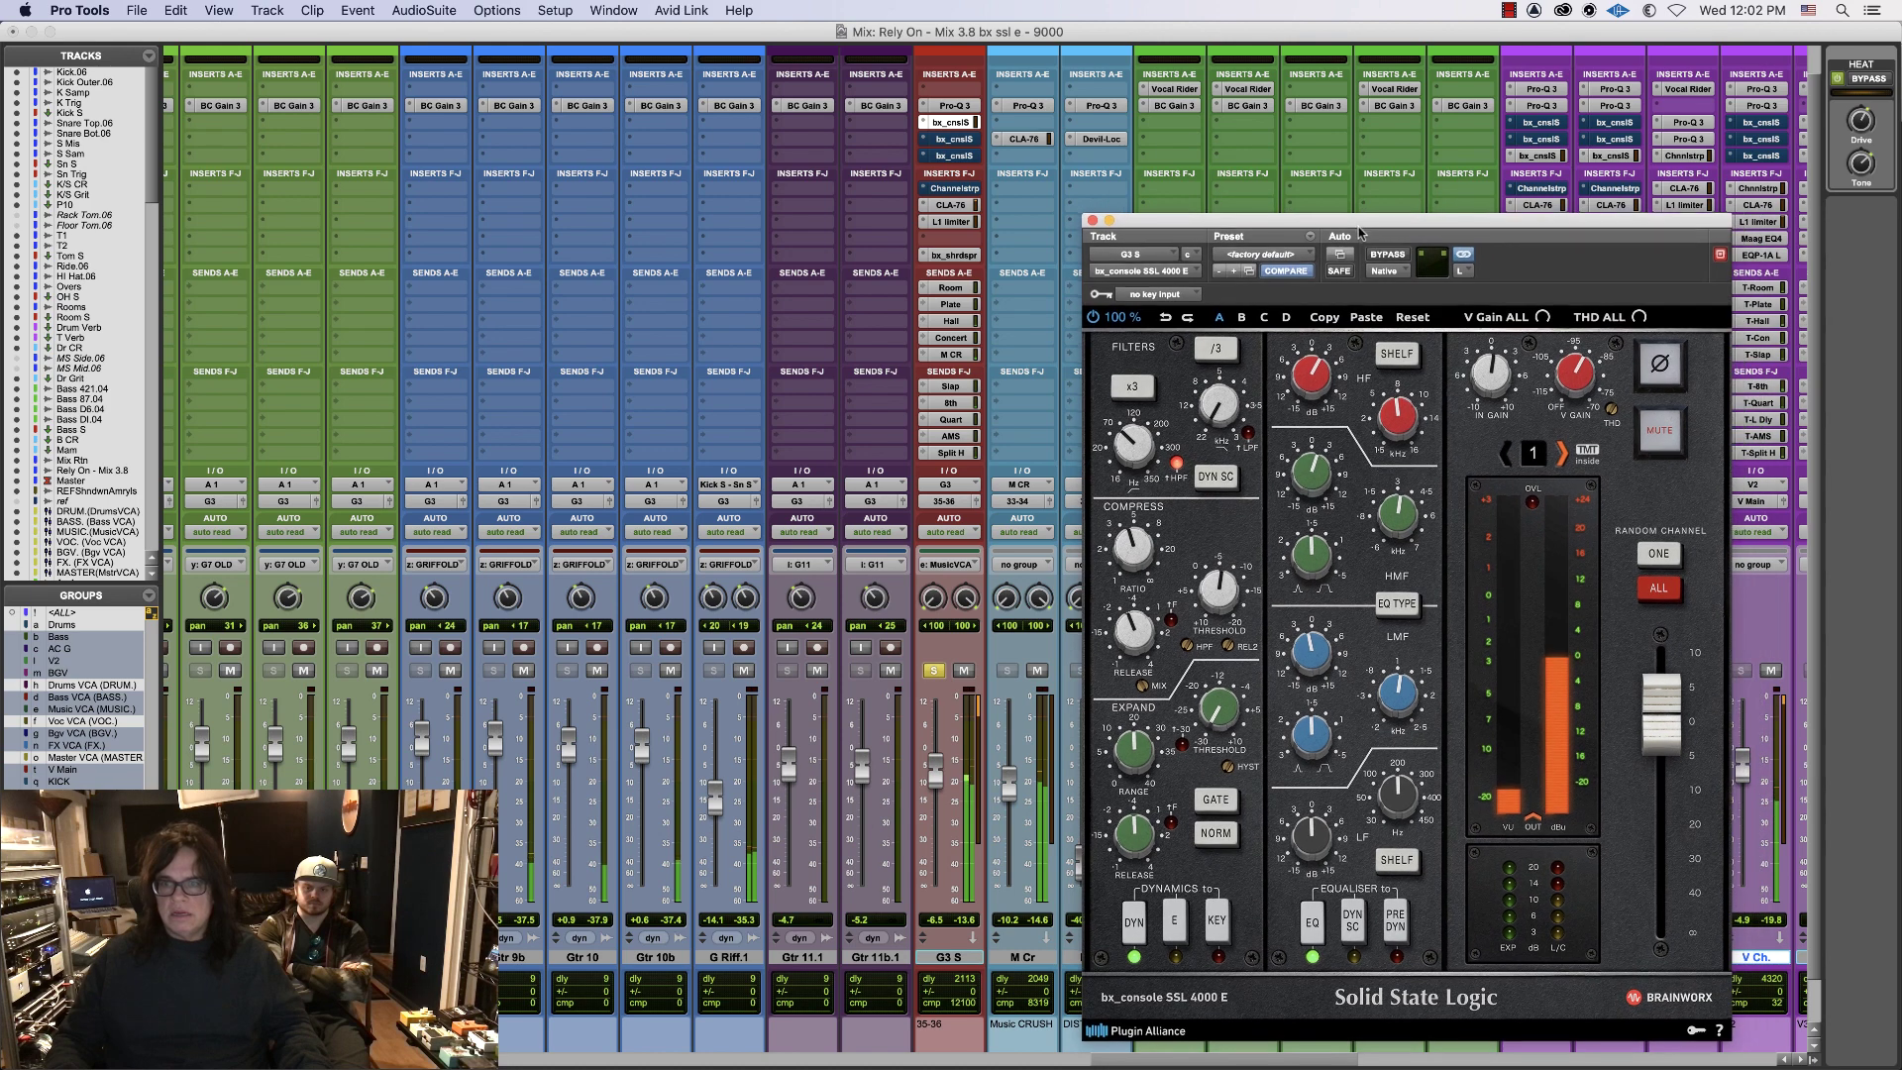
- Raise the HMF frequency and lower the LMF and LF frequencies in the G3 S bx_console EQ
{"action": "mouse_move", "coordinate": [1392, 408]}
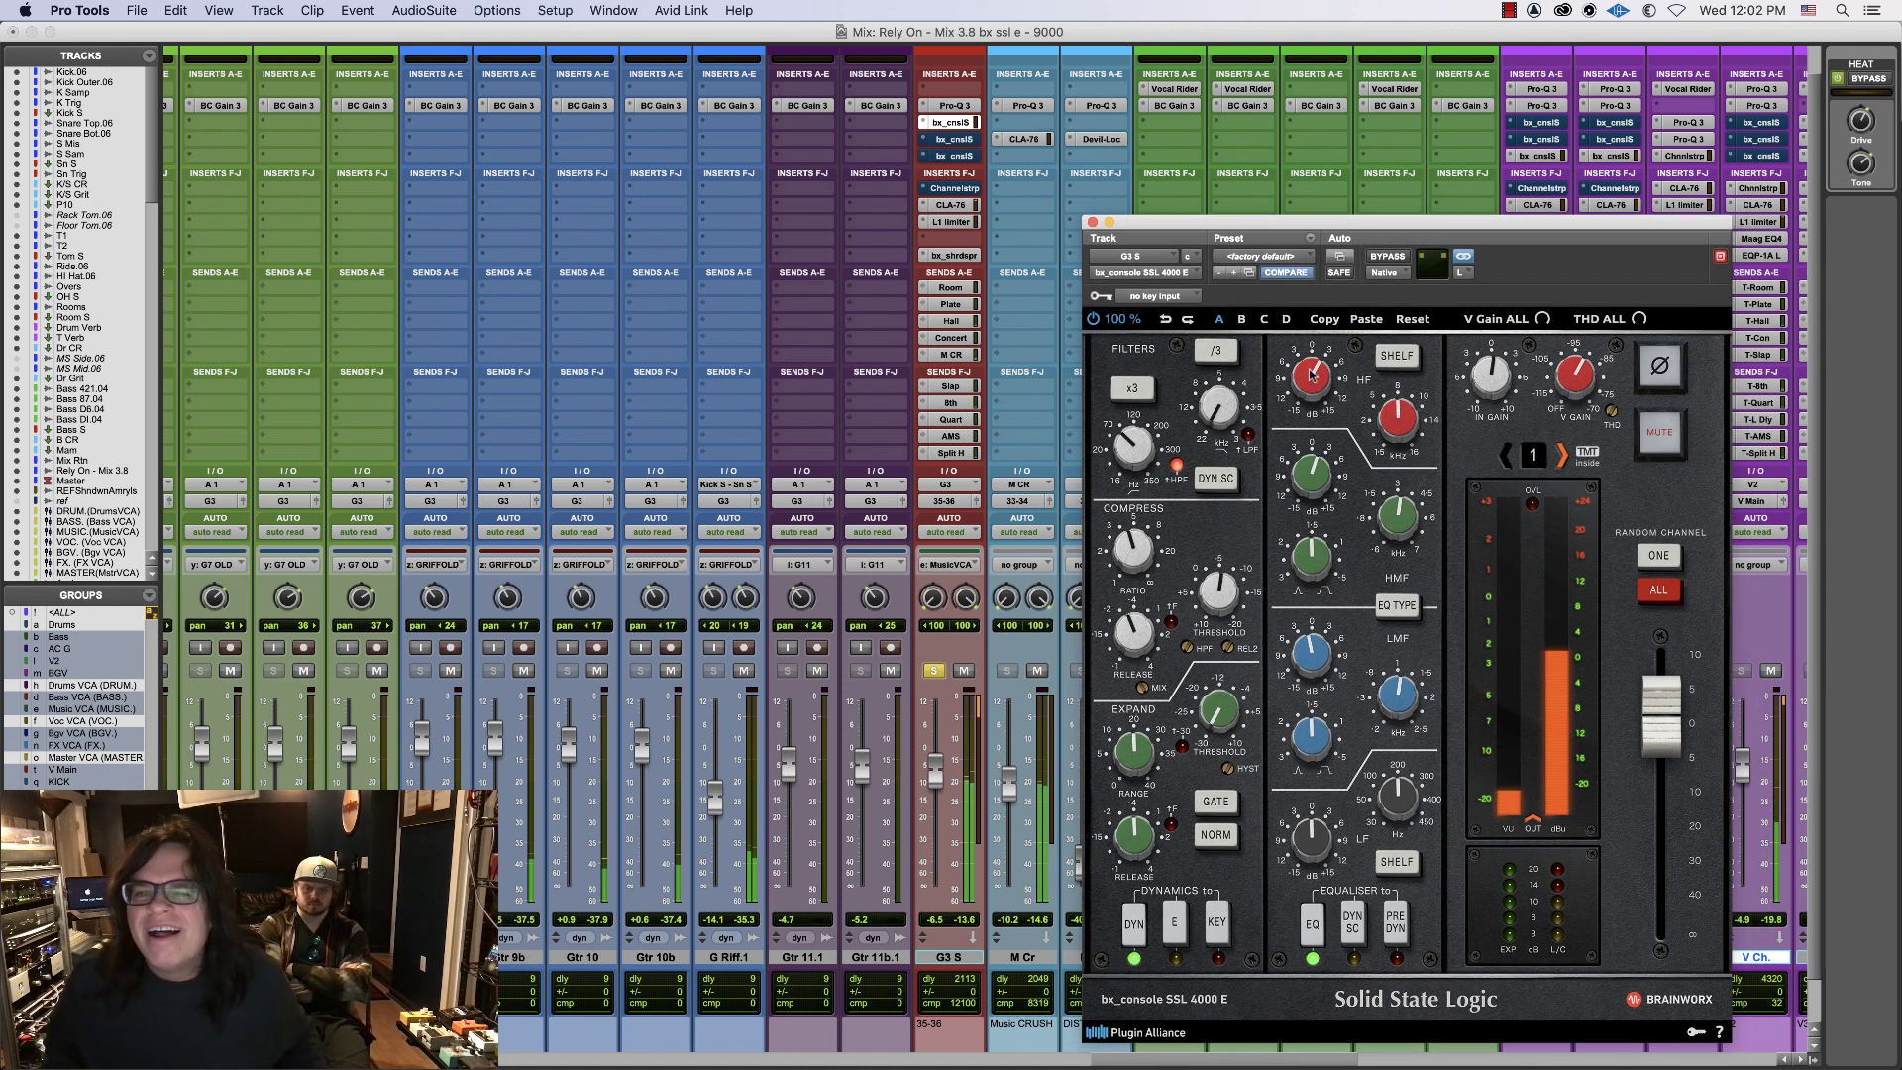
{"action": "mouse_move", "coordinate": [1313, 377]}
{"action": "mouse_move", "coordinate": [1397, 502]}
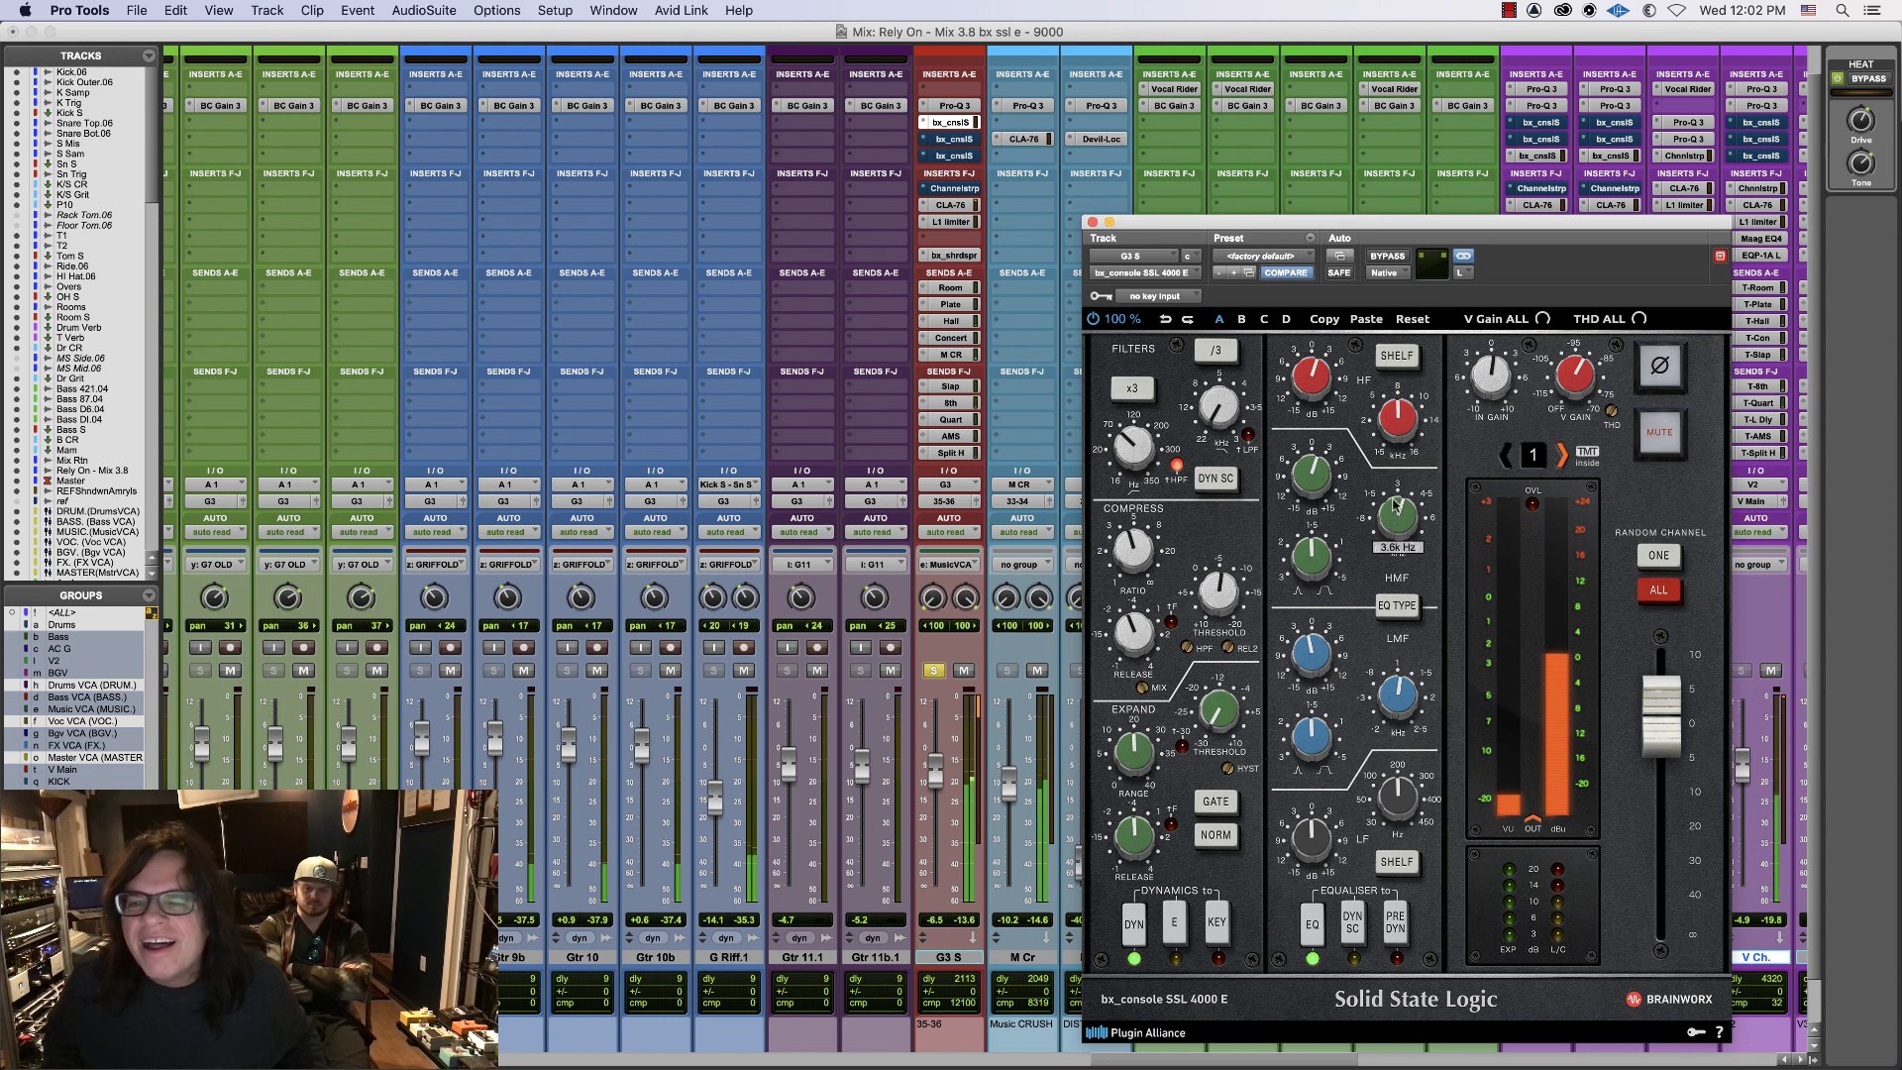
{"action": "left_click_drag", "start_coordinate": [1395, 492], "coordinate": [1397, 486]}
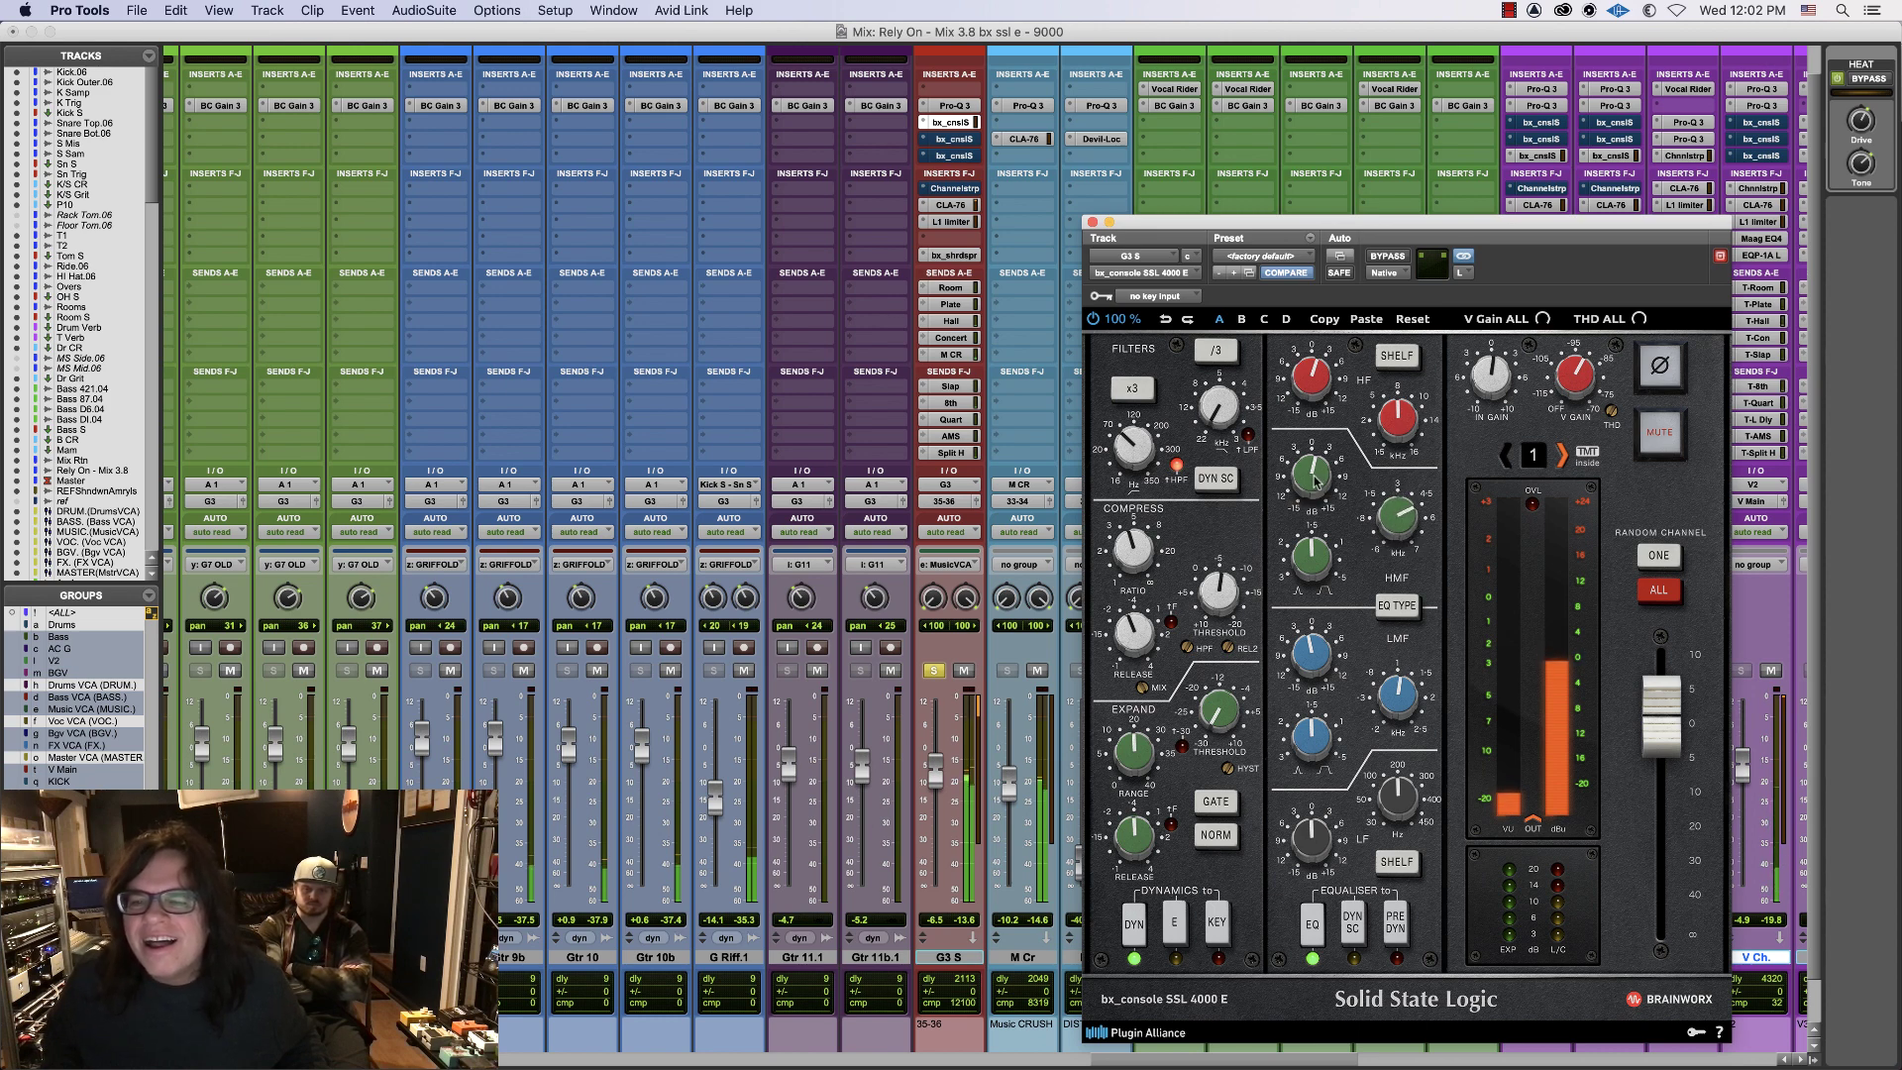
{"action": "mouse_move", "coordinate": [1384, 731]}
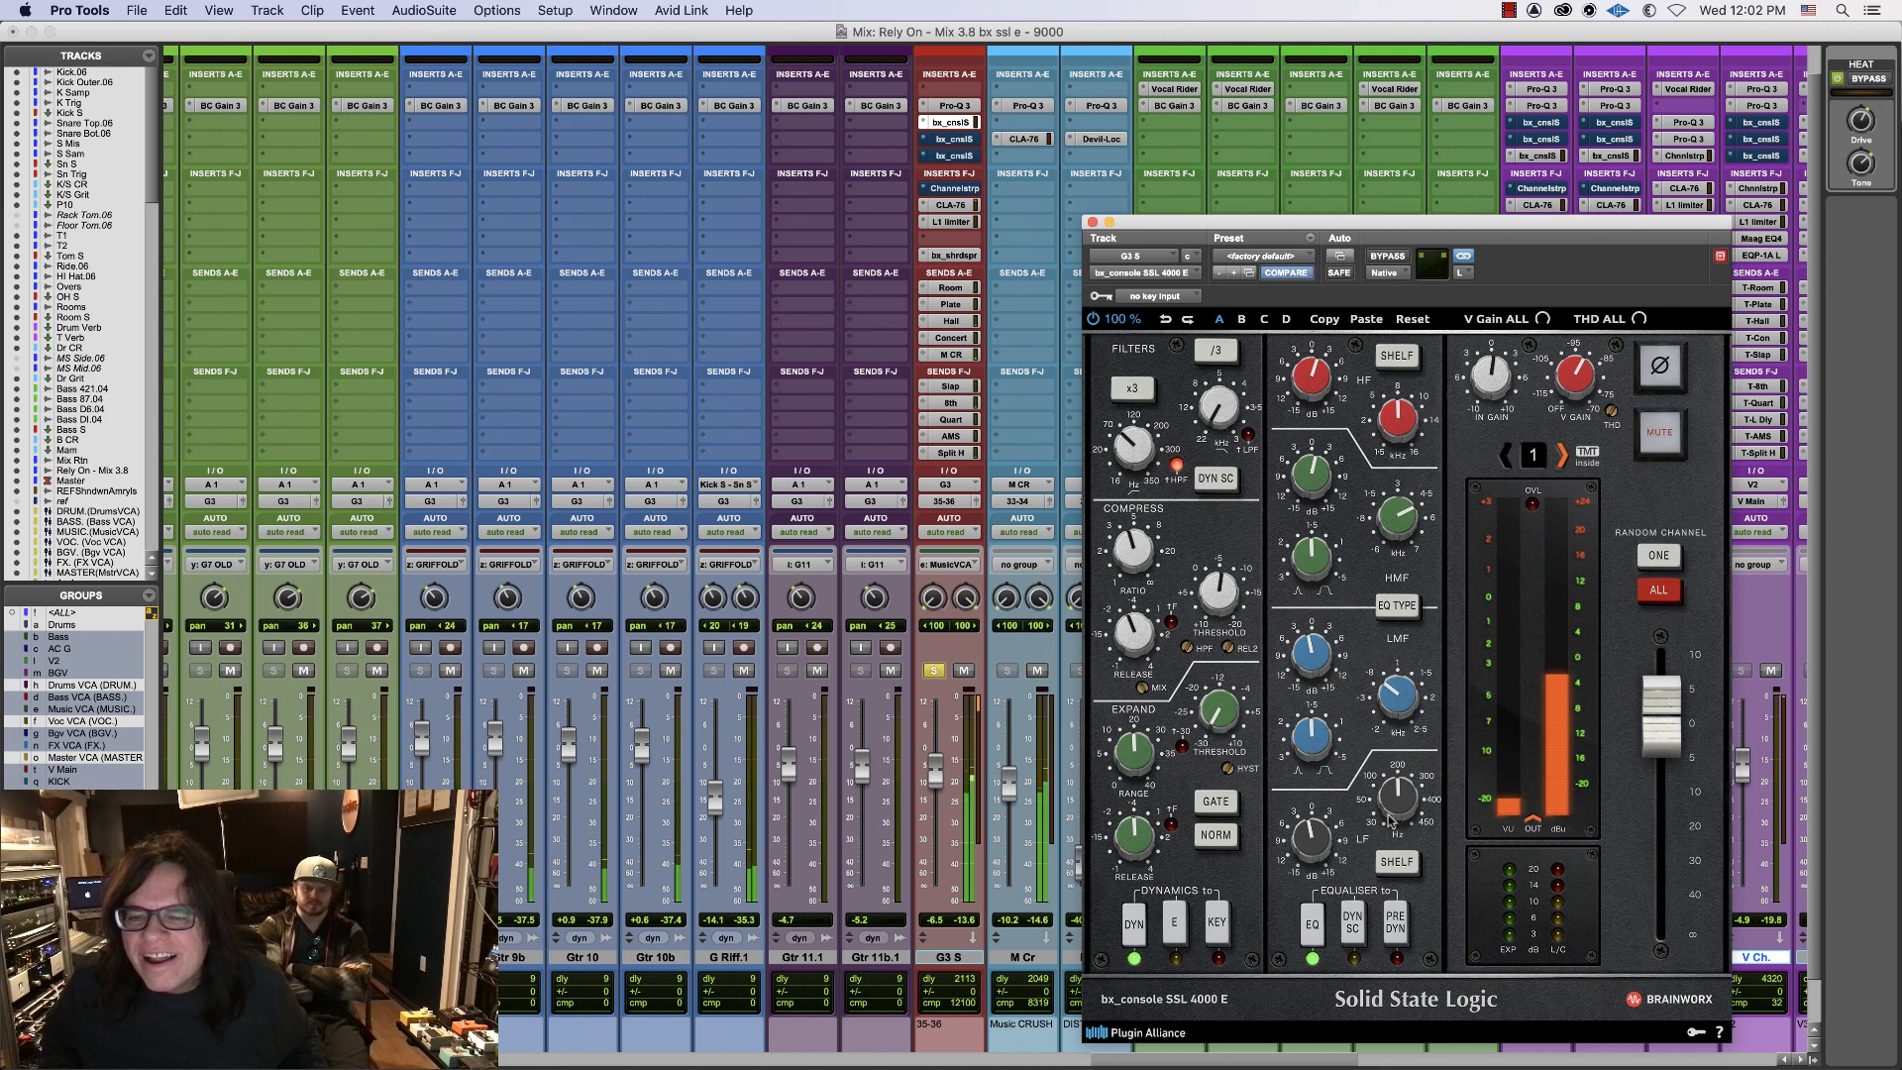
{"action": "left_click_drag", "start_coordinate": [1387, 837], "coordinate": [1388, 844]}
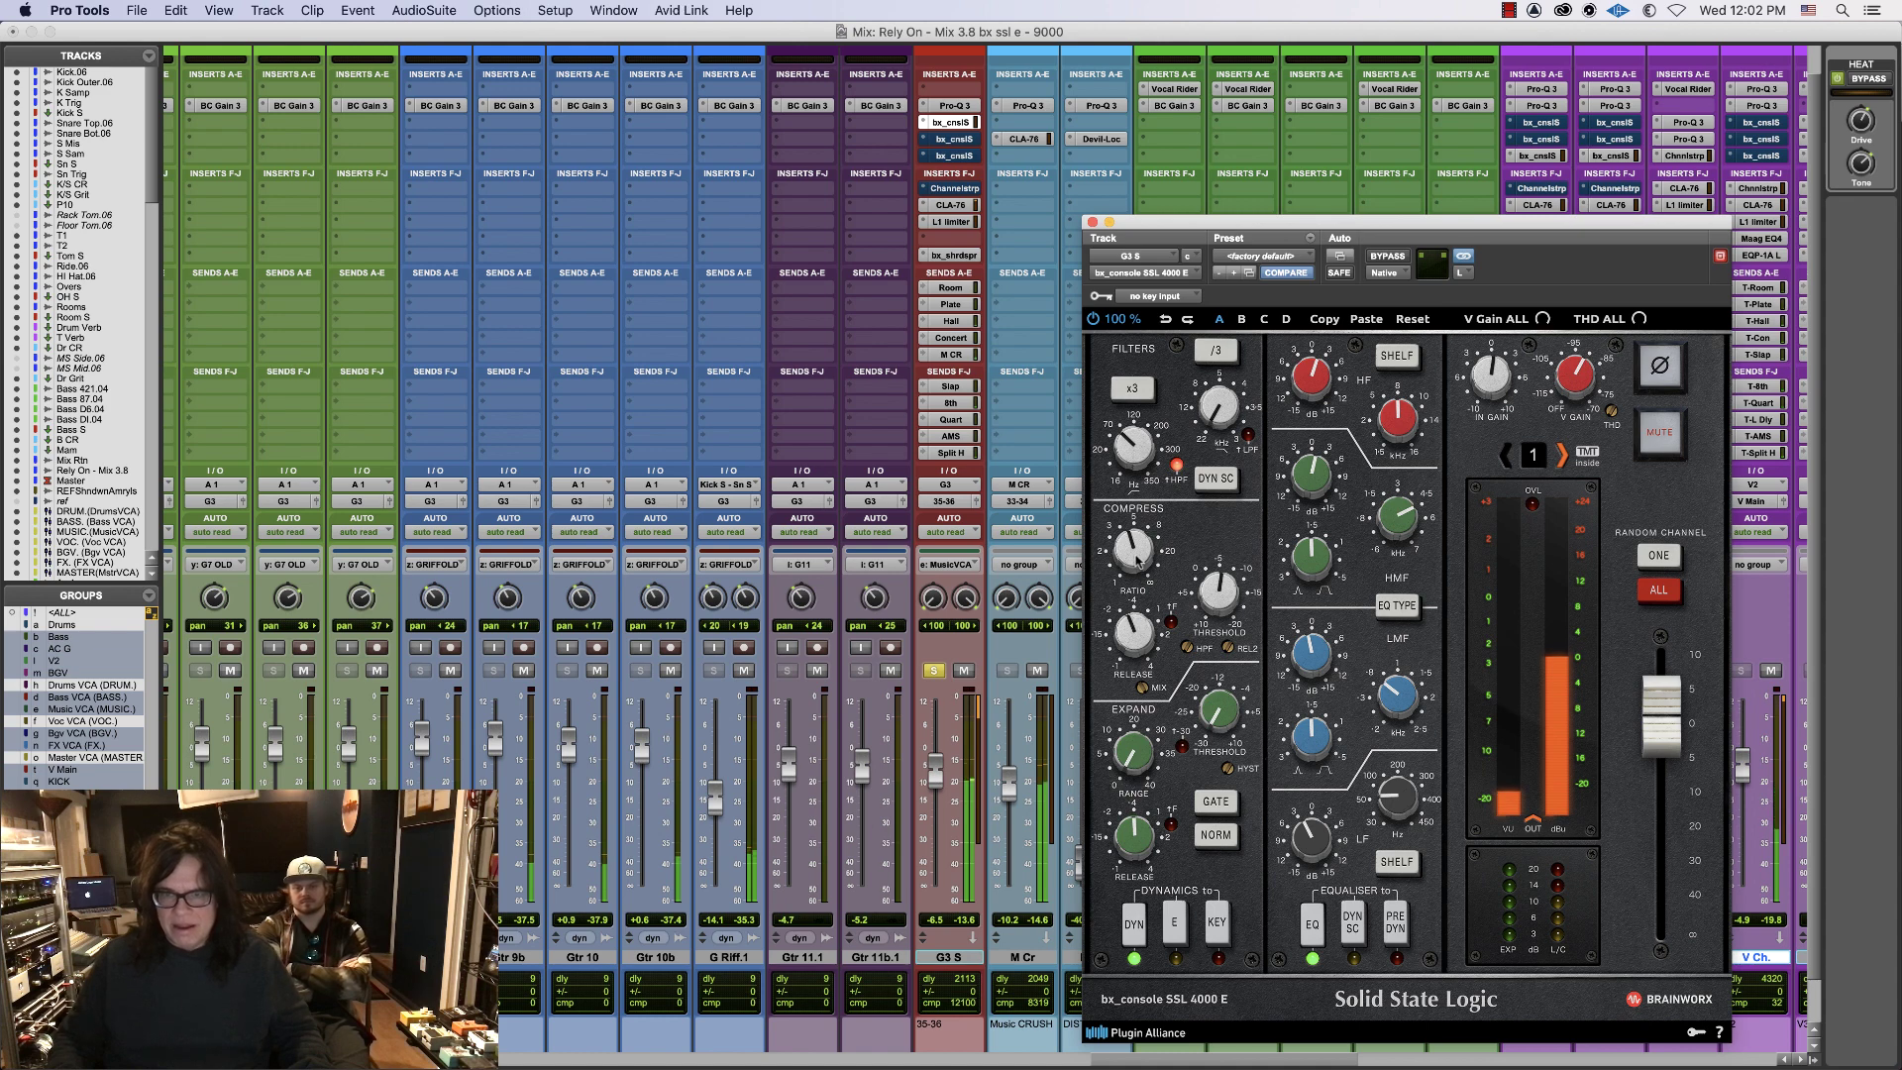
- Turn down the V Gain and adjust the high-pass filter frequency of the G3 S bx_console
{"action": "mouse_move", "coordinate": [1220, 584]}
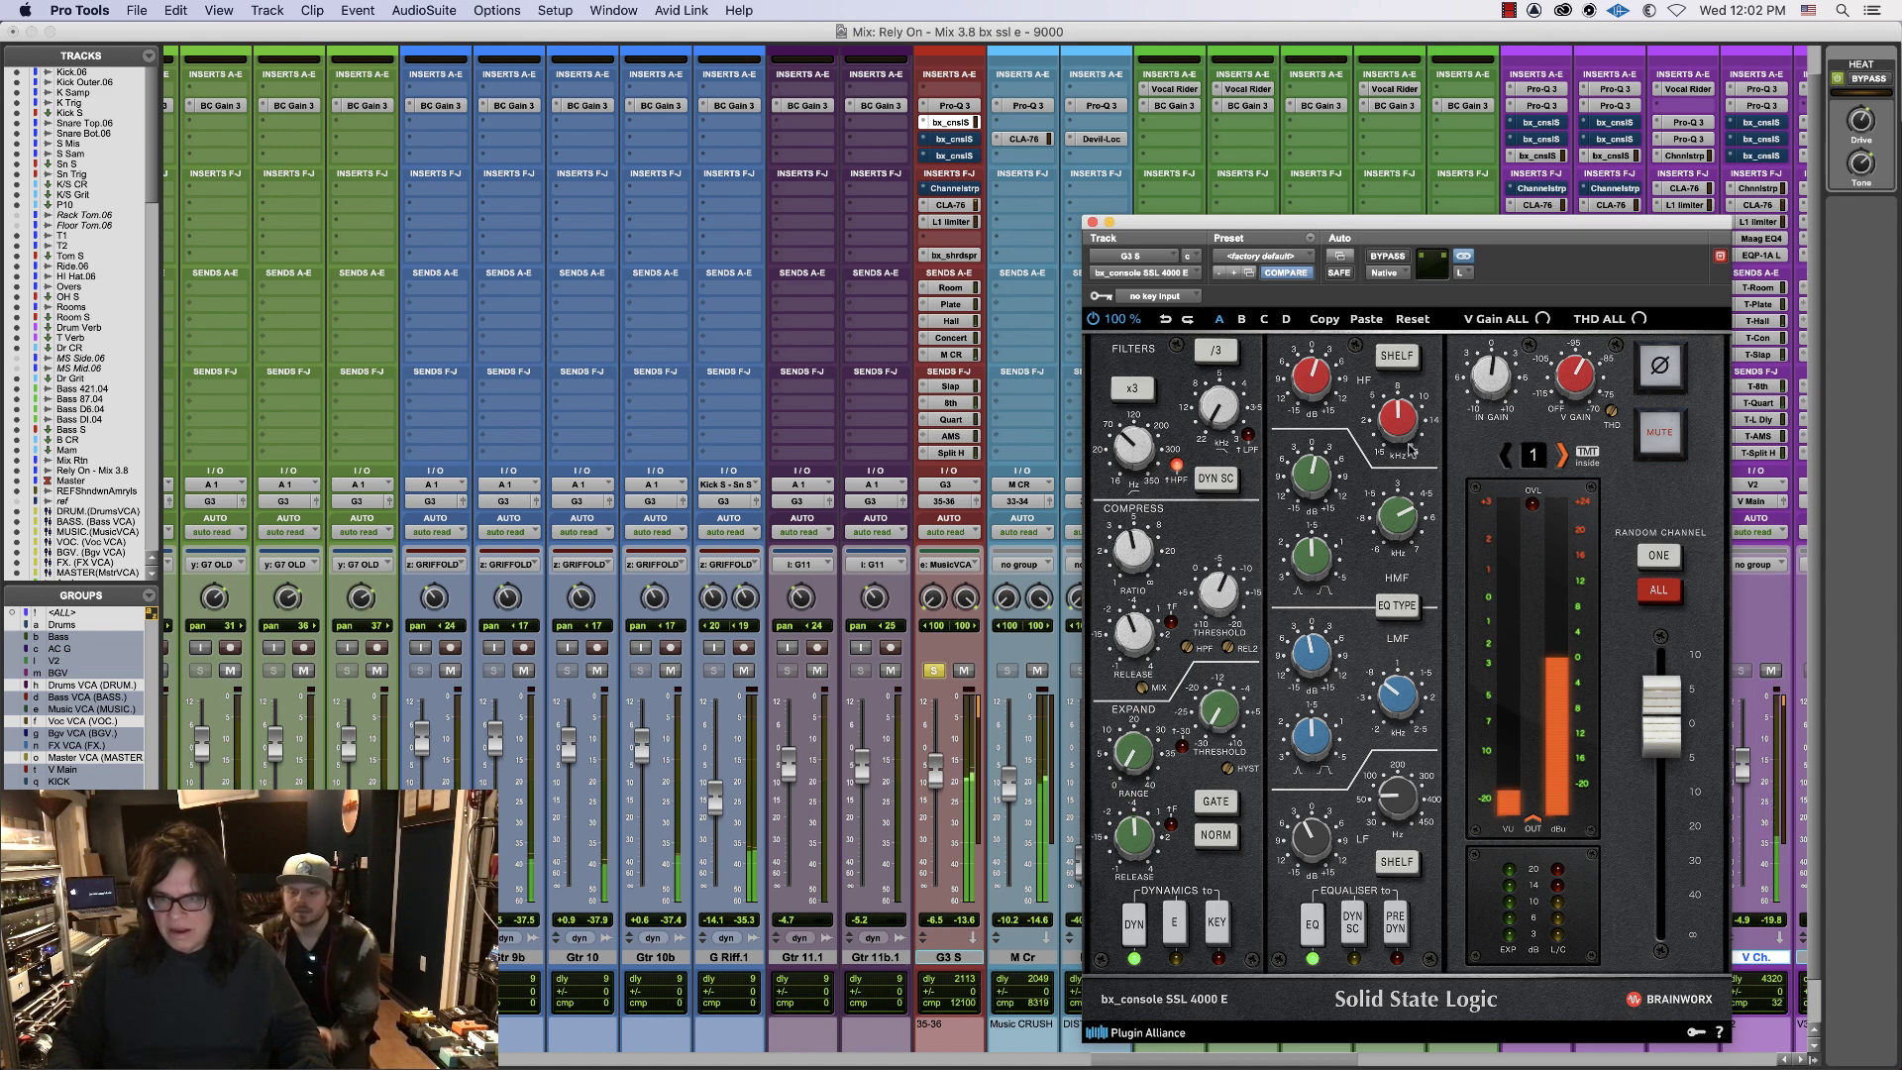
{"action": "left_click_drag", "start_coordinate": [1575, 374], "coordinate": [1576, 406]}
{"action": "left_click_drag", "start_coordinate": [1139, 440], "coordinate": [1135, 448]}
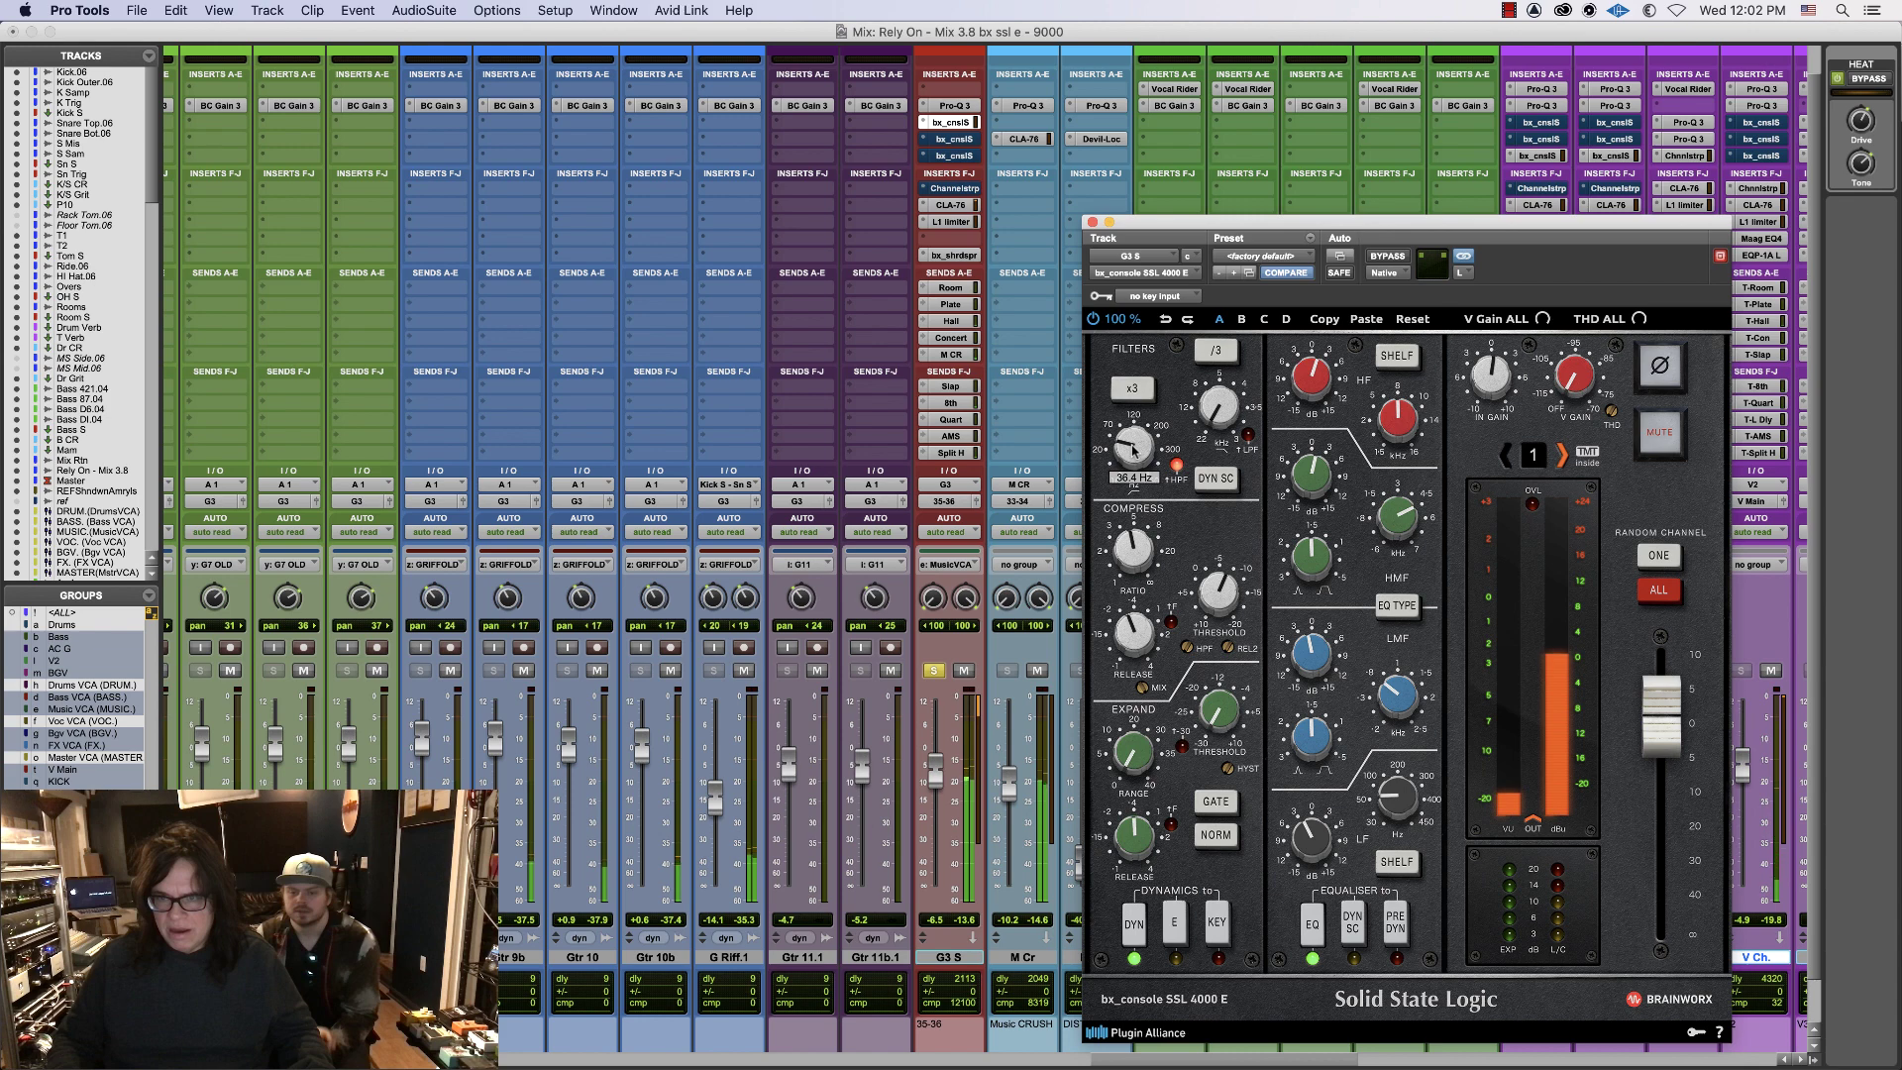
- Engage the G3 S bx_console's low-pass filter, adjust its frequency, and lower the plug-in's output fader slightly
{"action": "left_click", "coordinate": [1249, 436]}
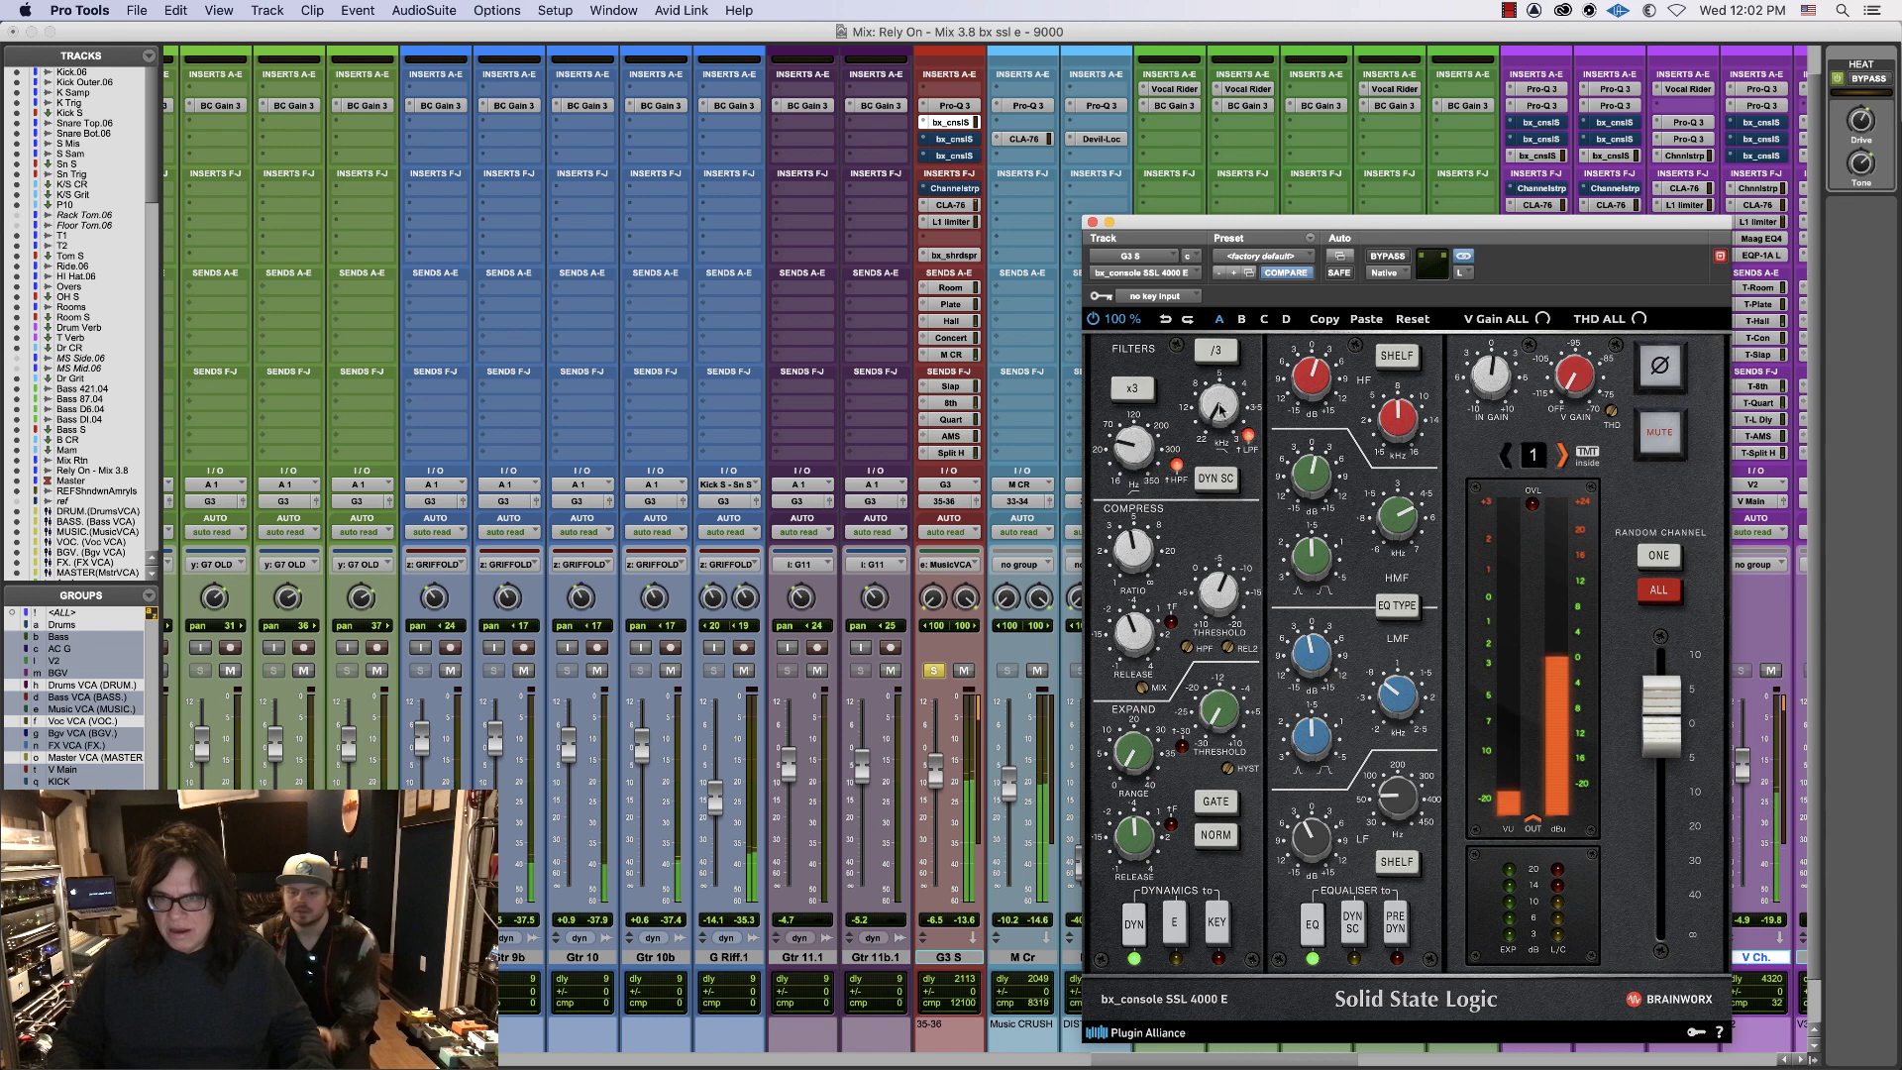
{"action": "left_click_drag", "start_coordinate": [1220, 407], "coordinate": [1218, 381]}
{"action": "left_click_drag", "start_coordinate": [1671, 724], "coordinate": [1672, 733]}
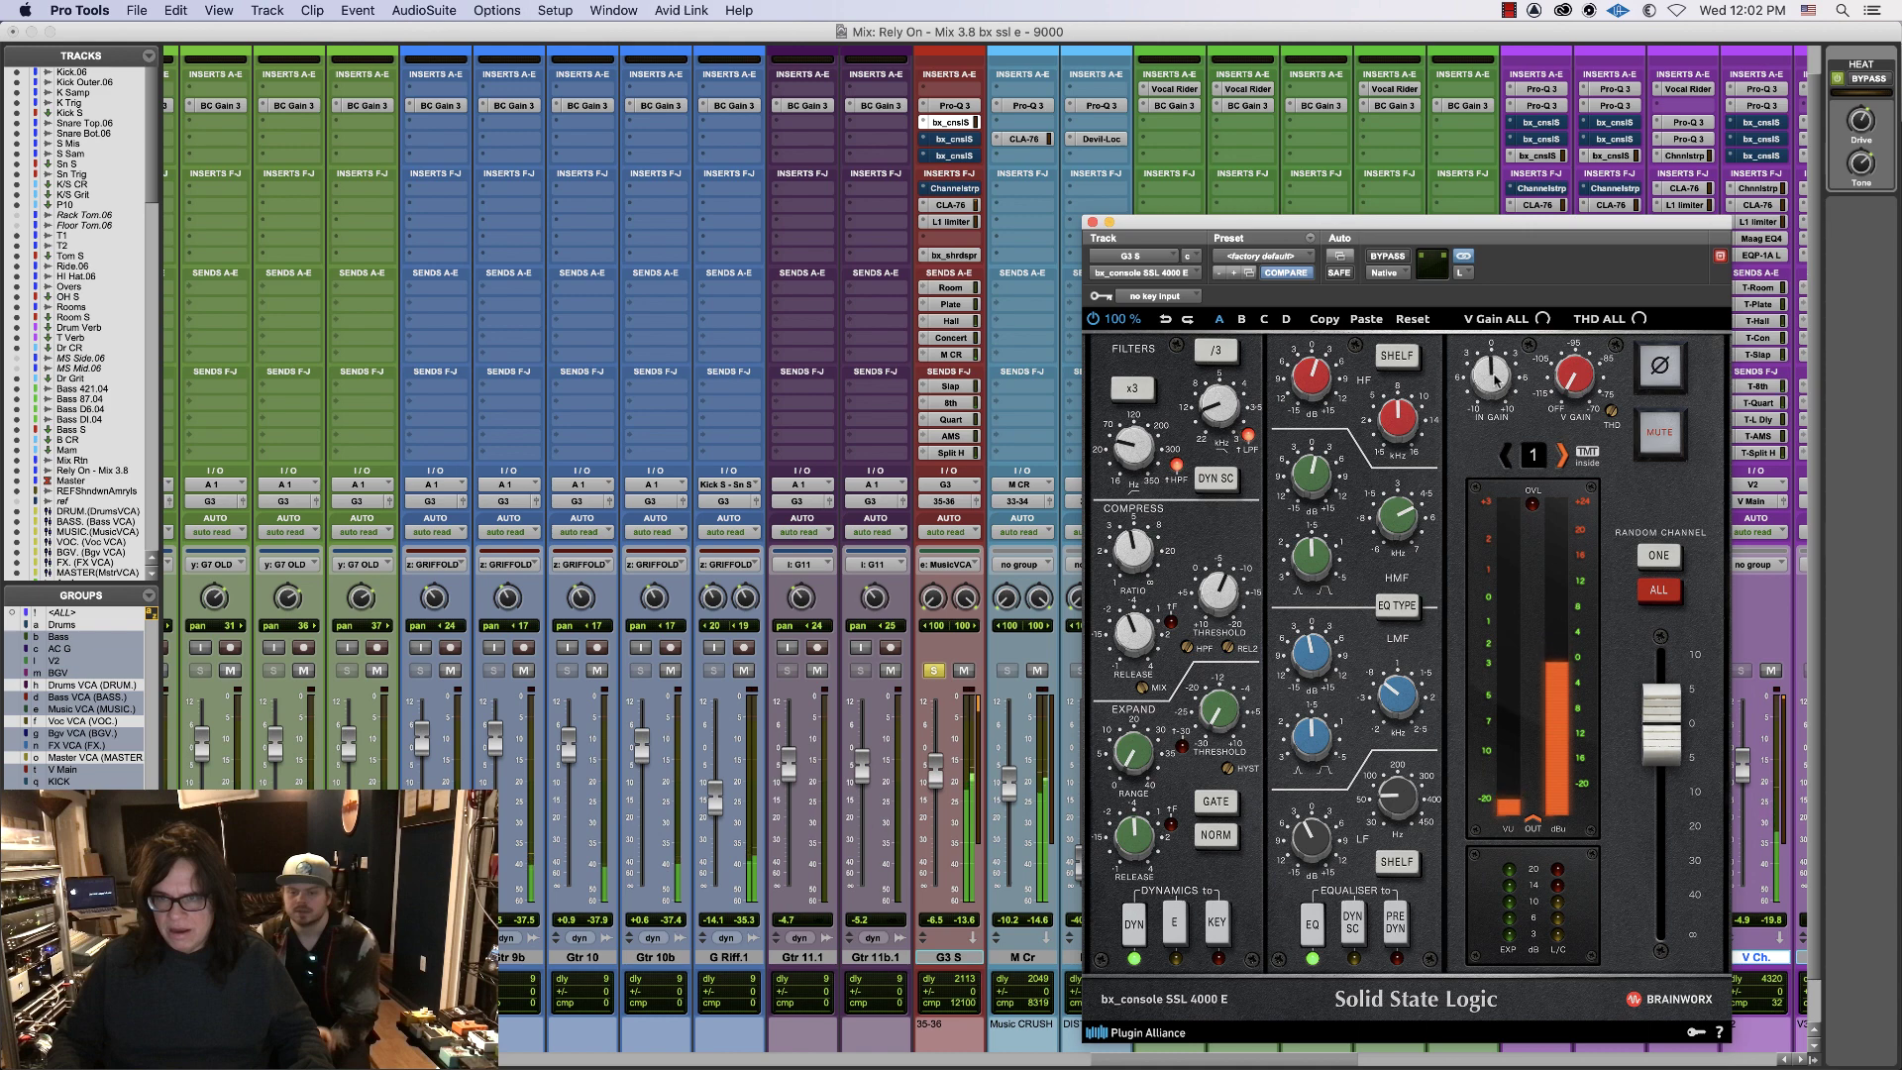
- Open the bx_console SSL 4000 G on G3 S and place its window beside the SSL 4000 E
{"action": "left_click_drag", "start_coordinate": [1487, 372], "coordinate": [1489, 372]}
{"action": "left_click", "coordinate": [953, 137]}
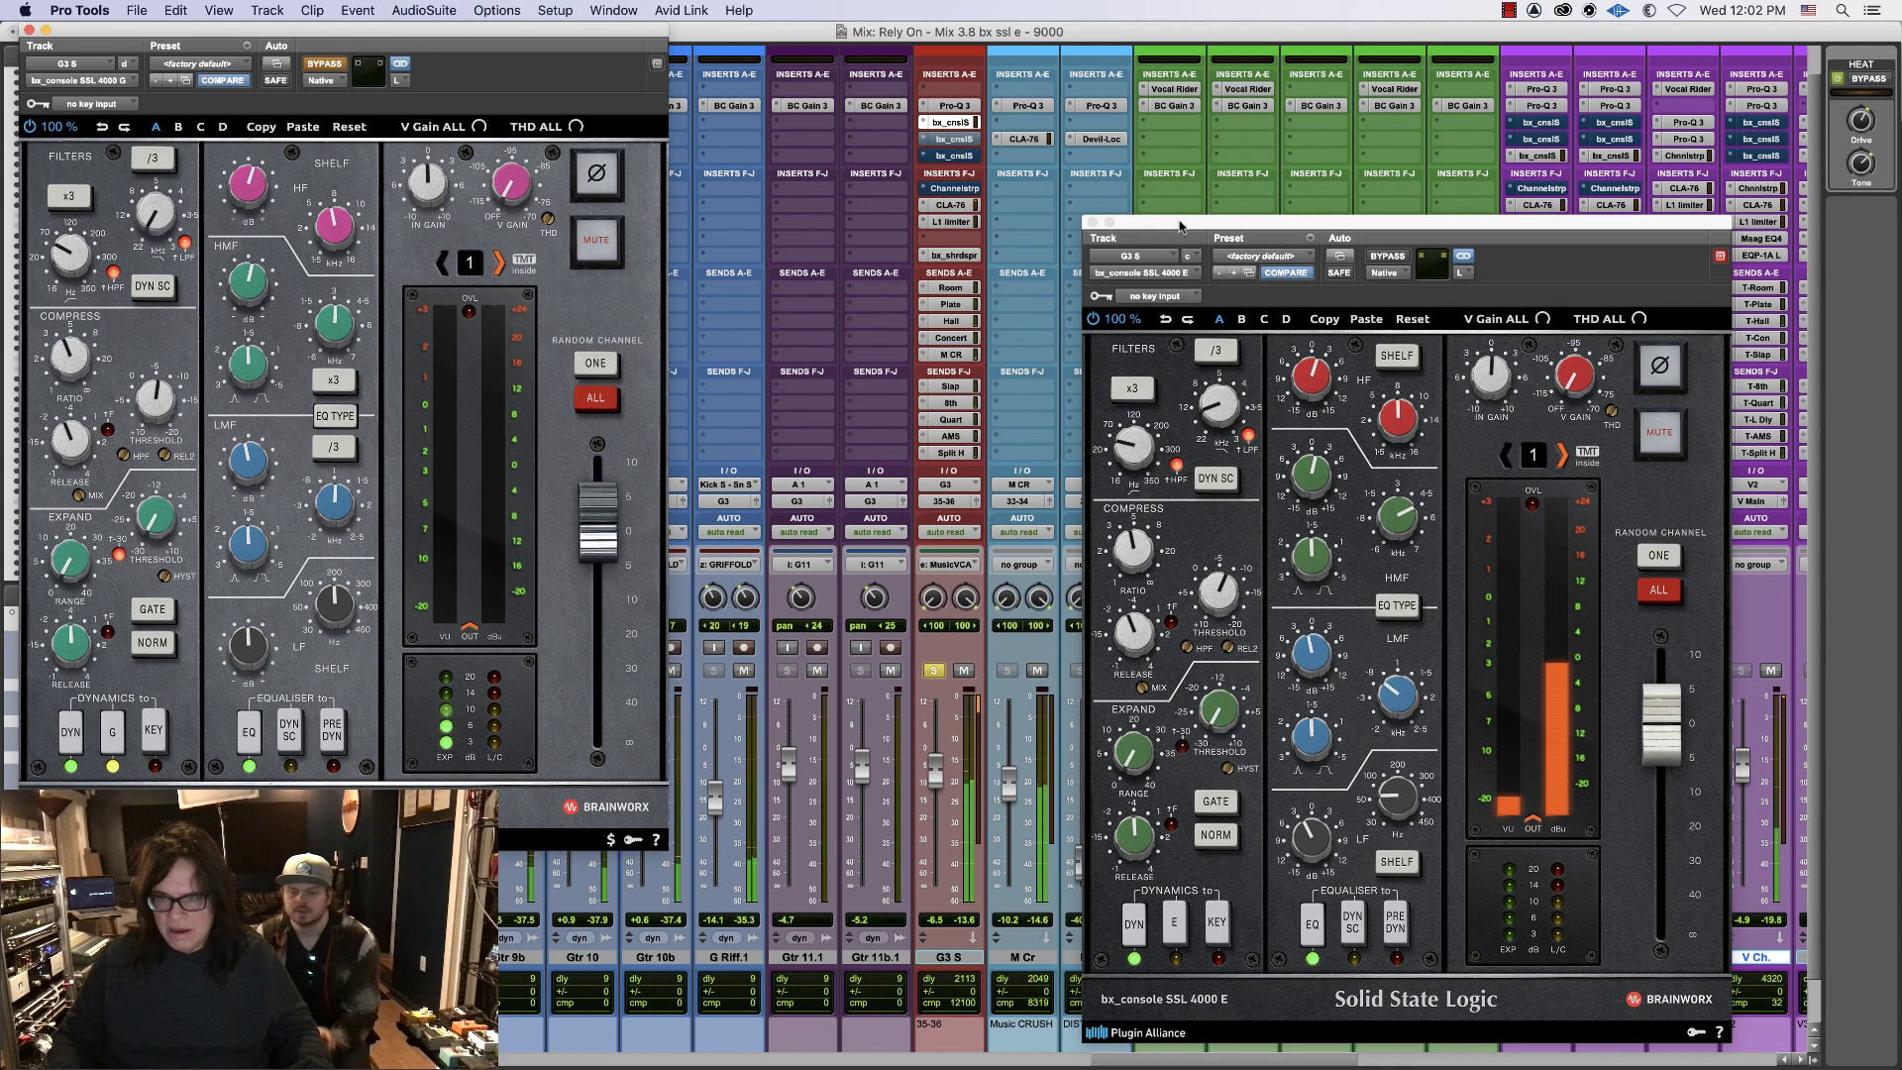
{"action": "left_click_drag", "start_coordinate": [1179, 222], "coordinate": [422, 286]}
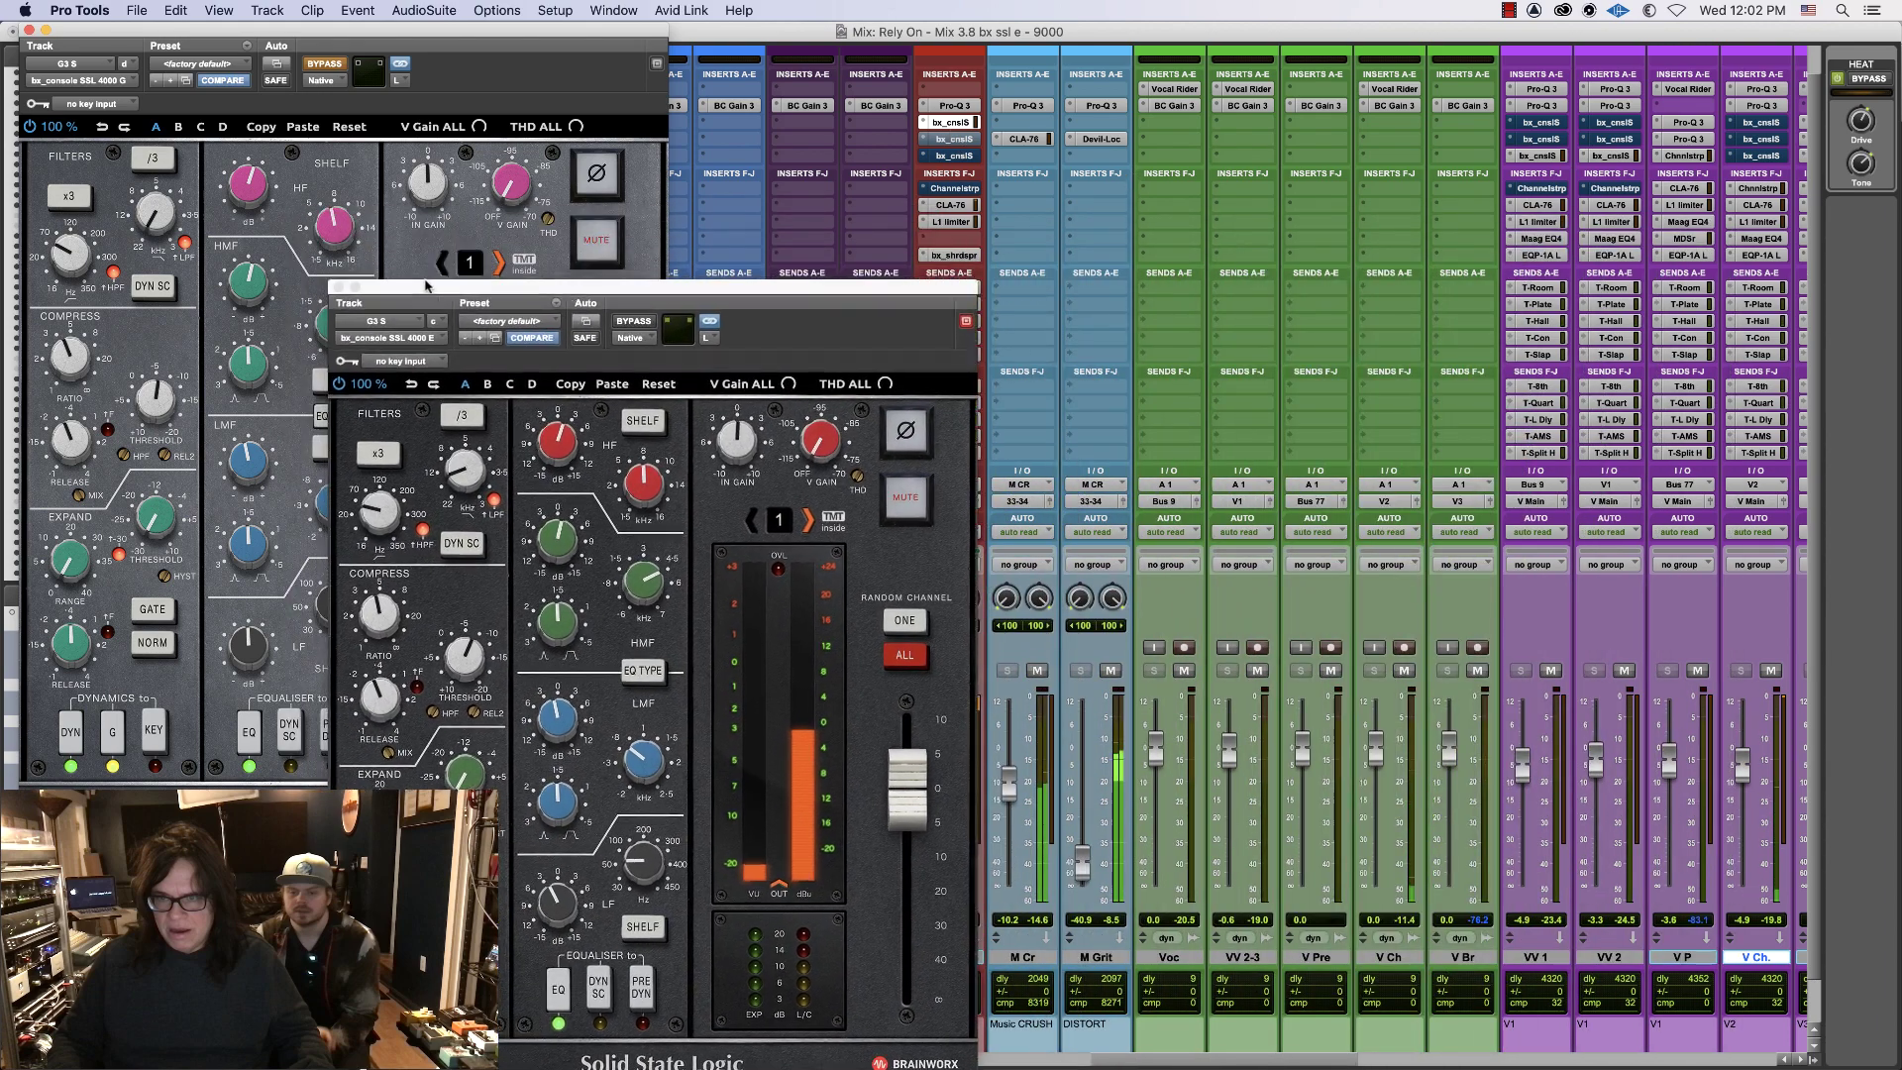
{"action": "left_click_drag", "start_coordinate": [307, 27], "coordinate": [1240, 270]}
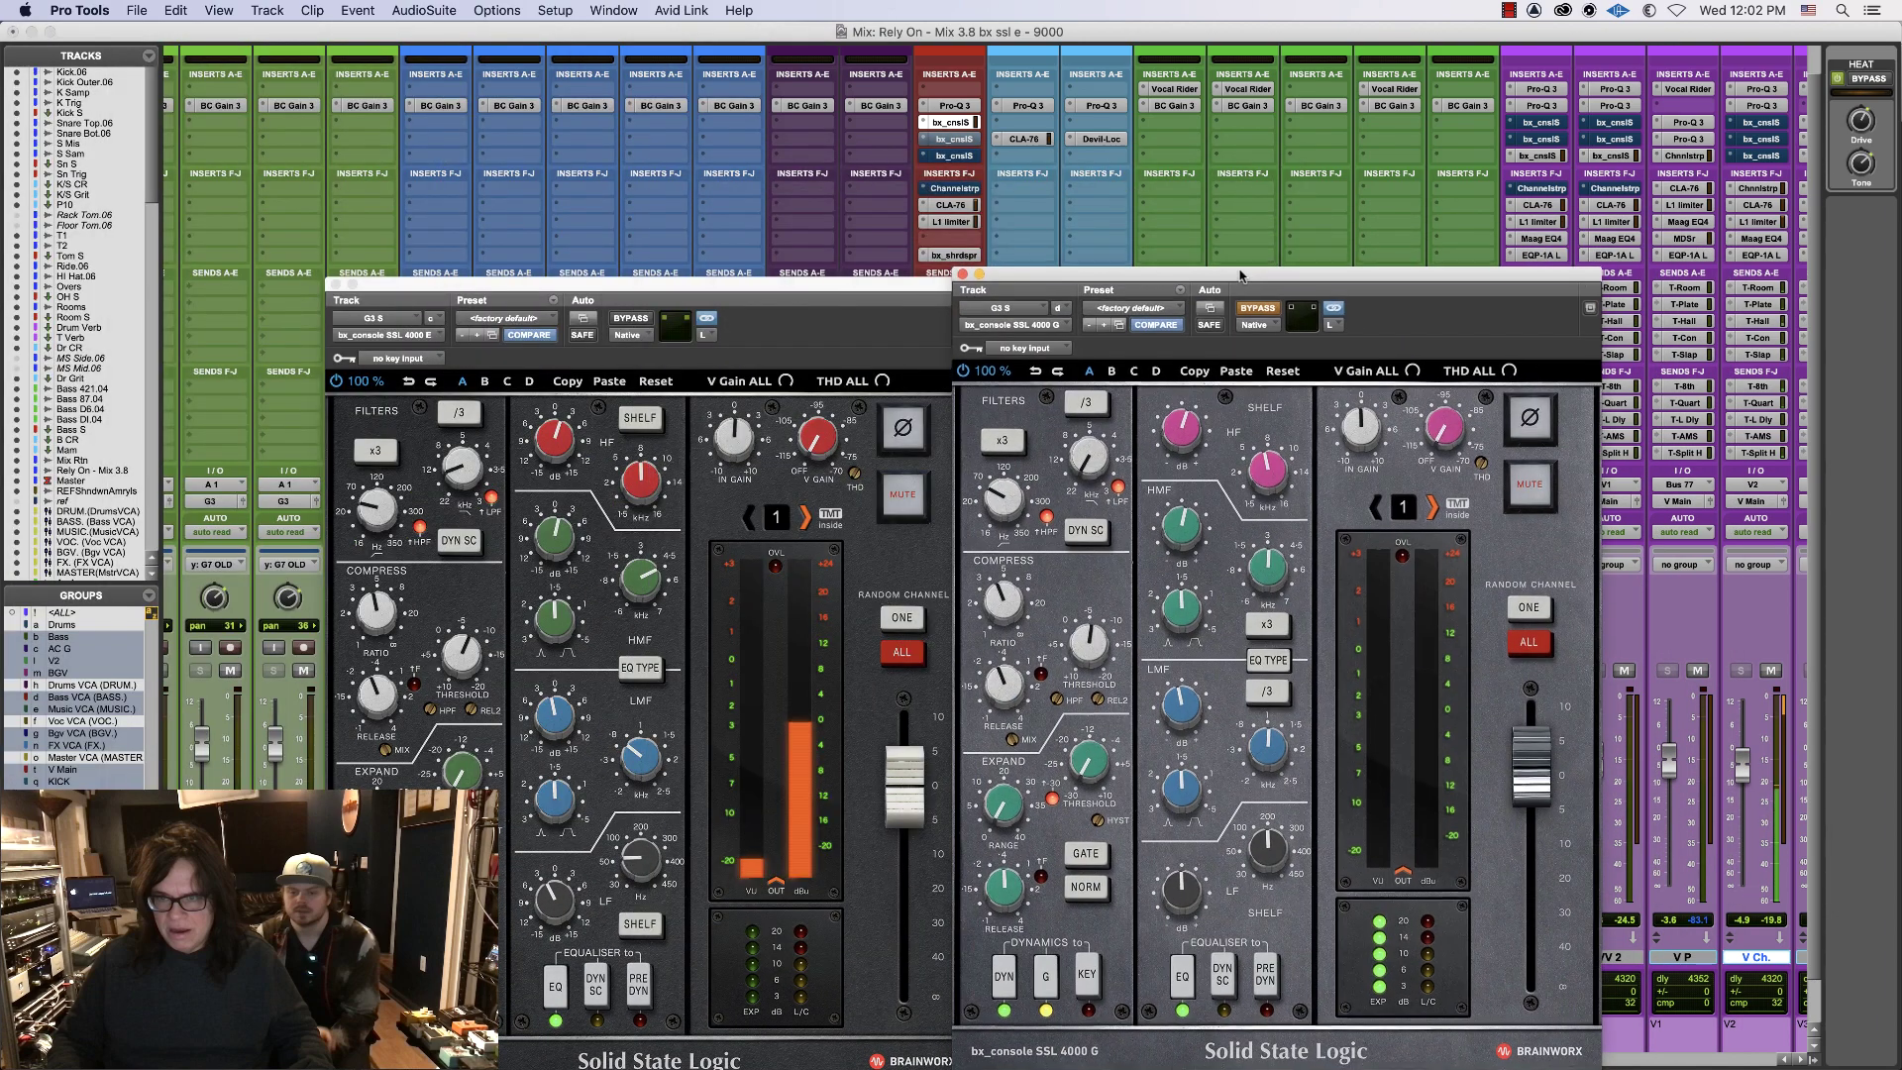
- Bypass the SSL 4000 E on G3 S and activate the SSL 4000 G, separating the two plug-in windows
{"action": "left_click", "coordinate": [631, 318]}
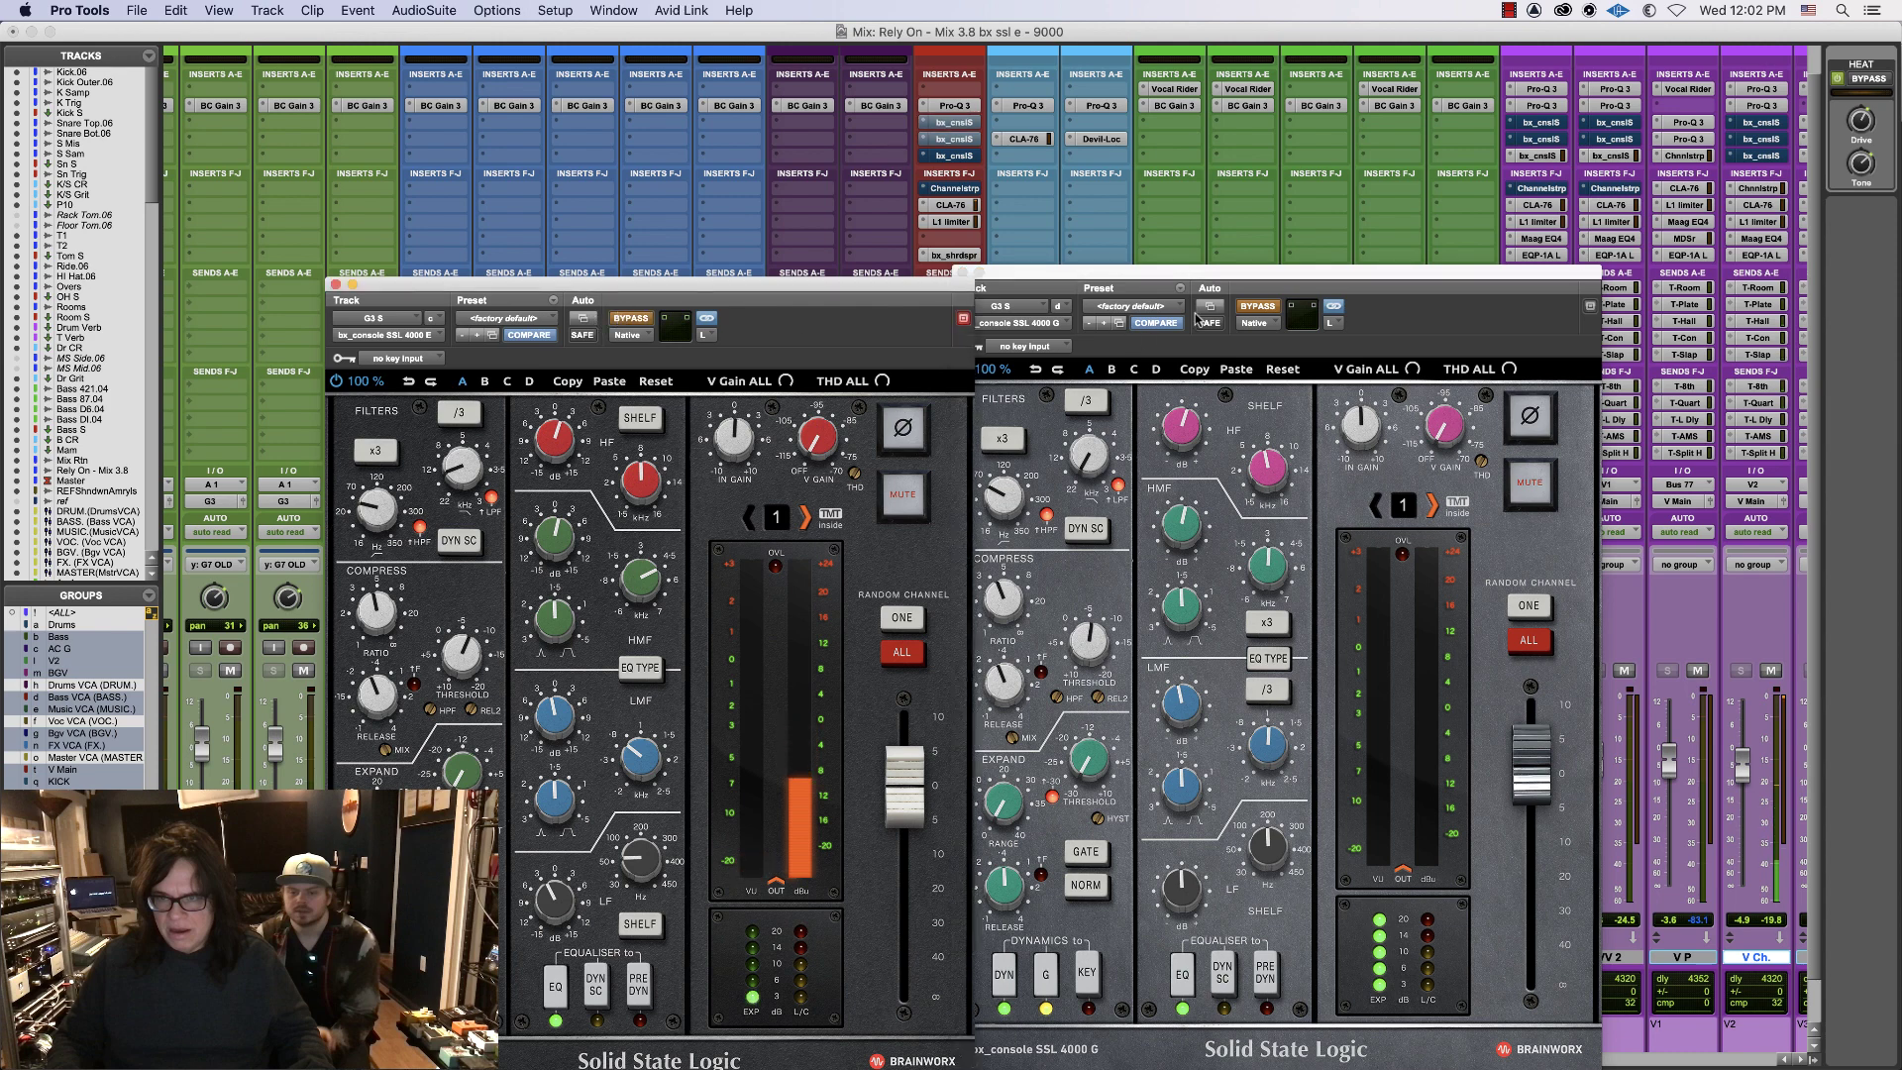
{"action": "left_click", "coordinate": [1258, 306]}
{"action": "left_click_drag", "start_coordinate": [1268, 272], "coordinate": [1351, 246]}
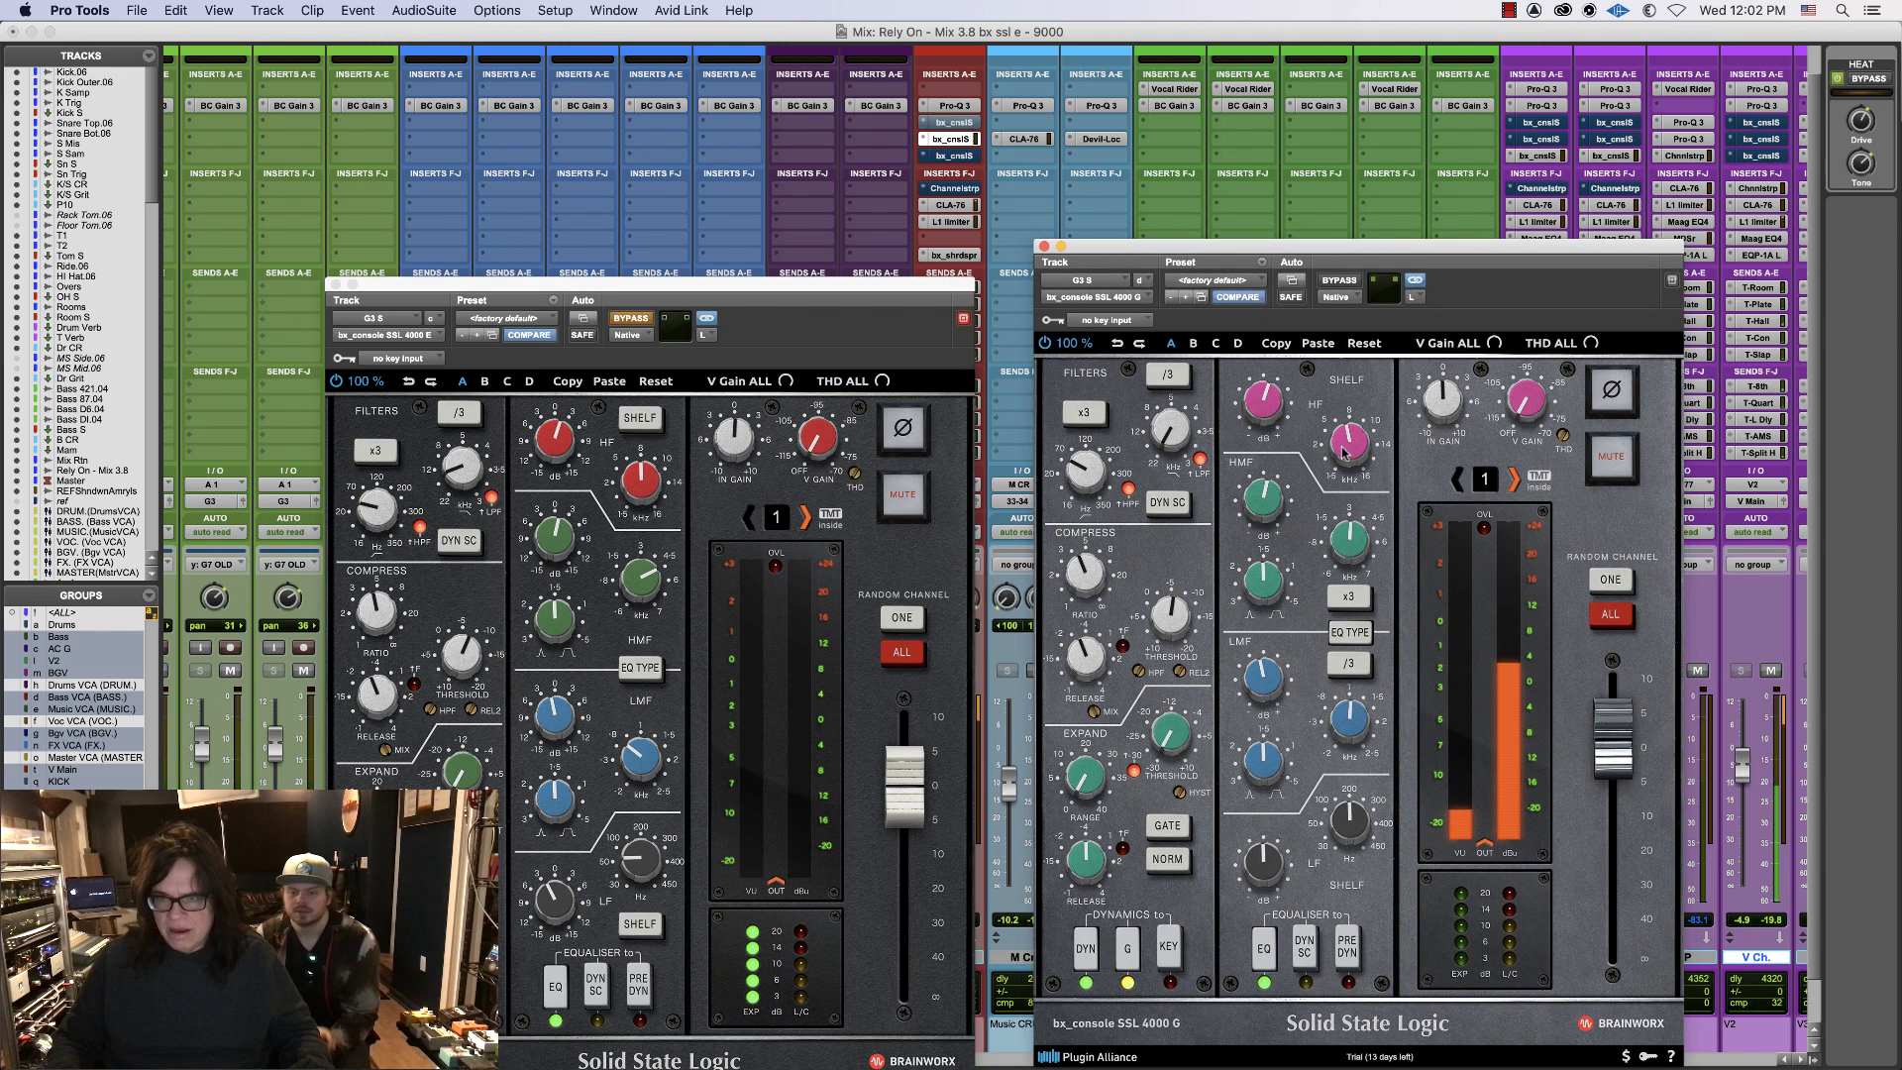
- Match the SSL 4000 G's EQ to the E's, raising the HMF frequency, setting LMF to 614 Hz, and lowering the LF frequency and gain
{"action": "mouse_move", "coordinate": [1347, 445]}
{"action": "mouse_move", "coordinate": [1278, 411]}
{"action": "mouse_move", "coordinate": [1348, 532]}
{"action": "mouse_move", "coordinate": [1256, 502]}
{"action": "left_click_drag", "start_coordinate": [1345, 706], "coordinate": [1346, 719]}
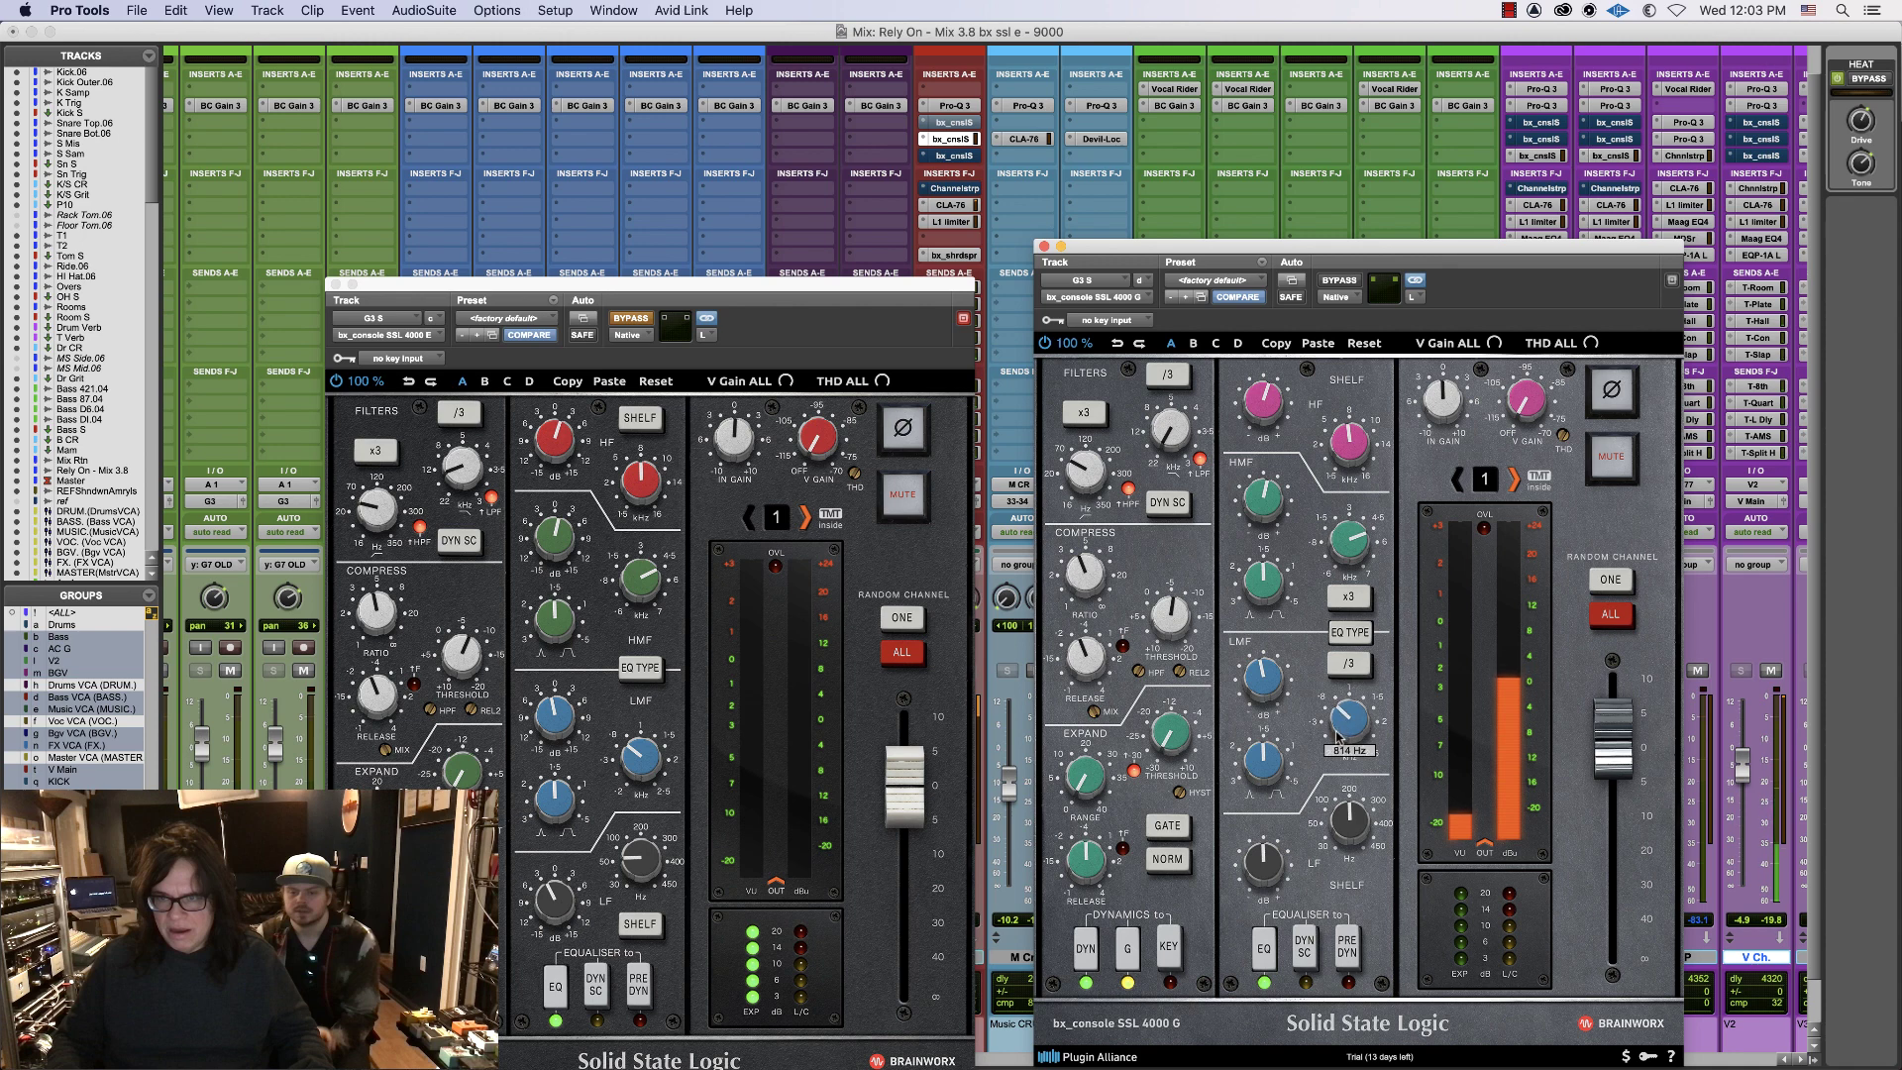
{"action": "mouse_move", "coordinate": [1258, 680]}
{"action": "left_click_drag", "start_coordinate": [1349, 832], "coordinate": [1252, 873]}
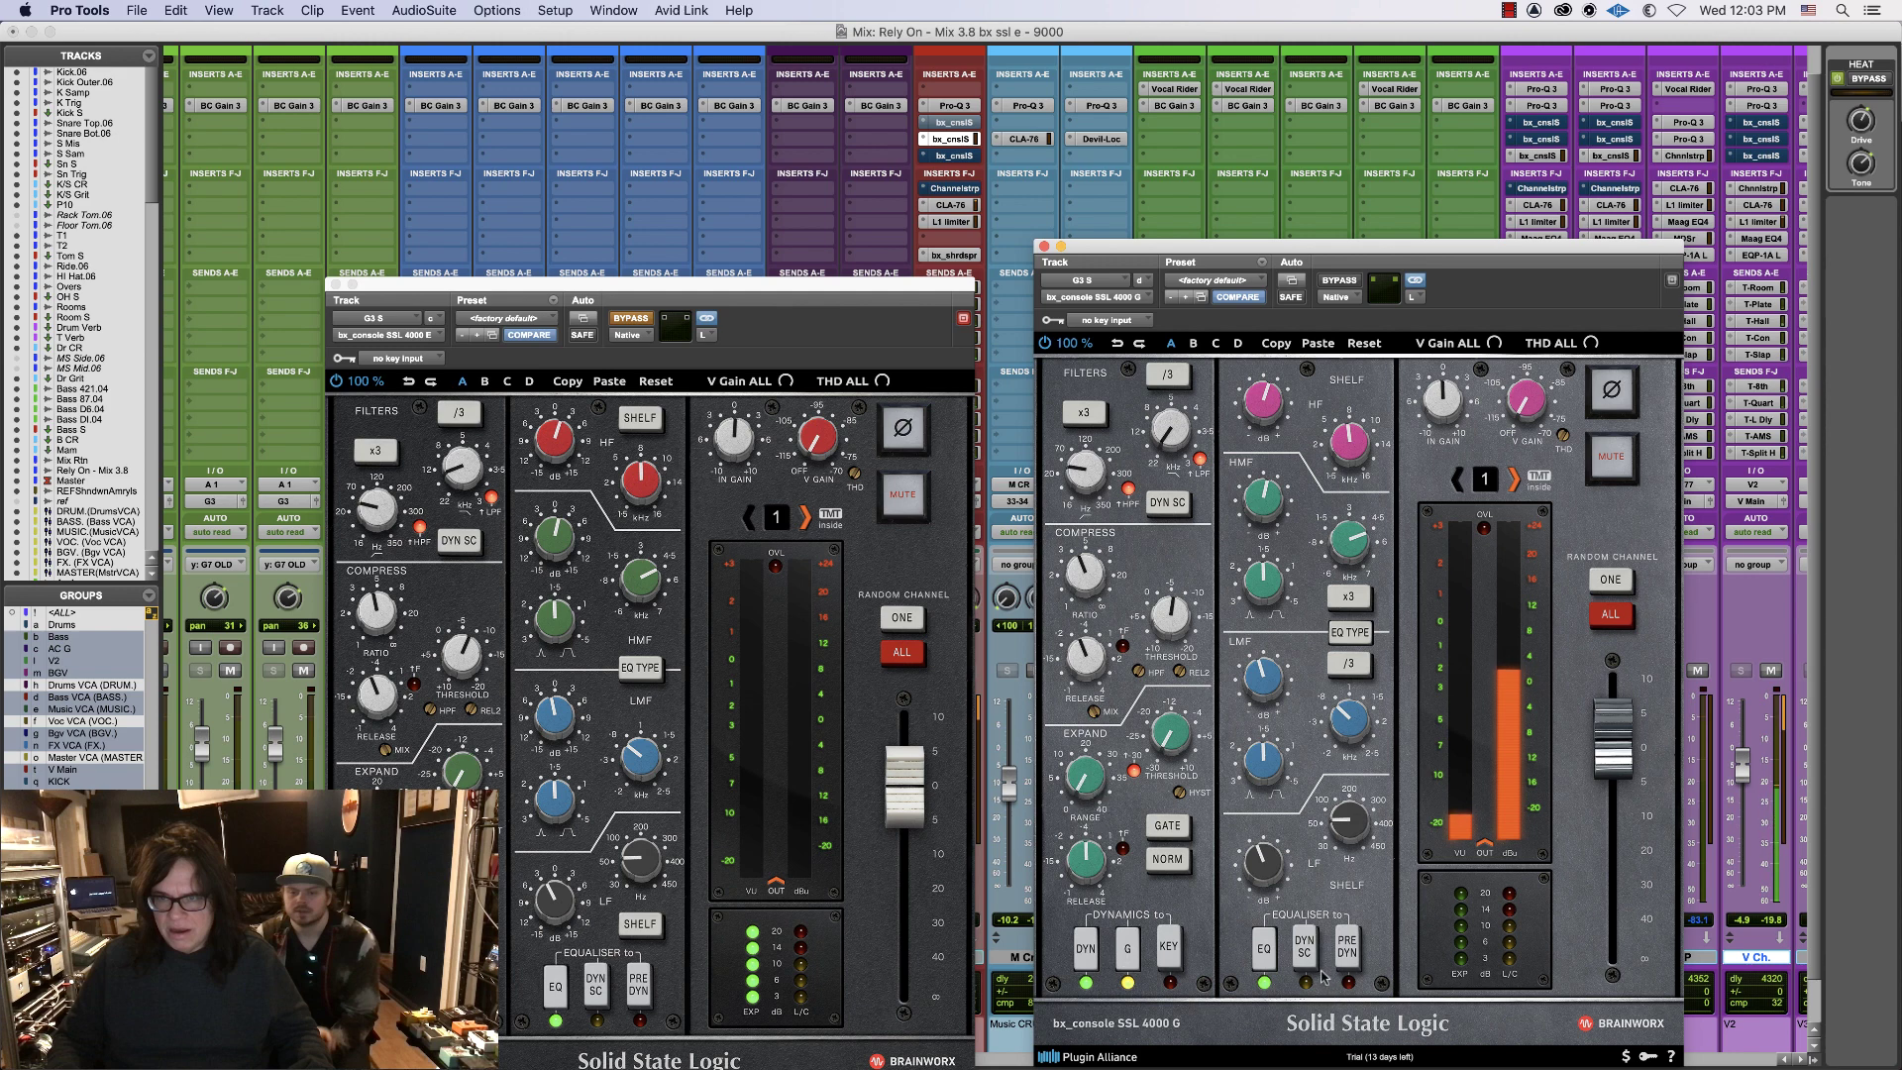
- Toggle the SSL 4000 G's dynamics between G and E modes to compare them, ending on G
{"action": "left_click", "coordinate": [1125, 952]}
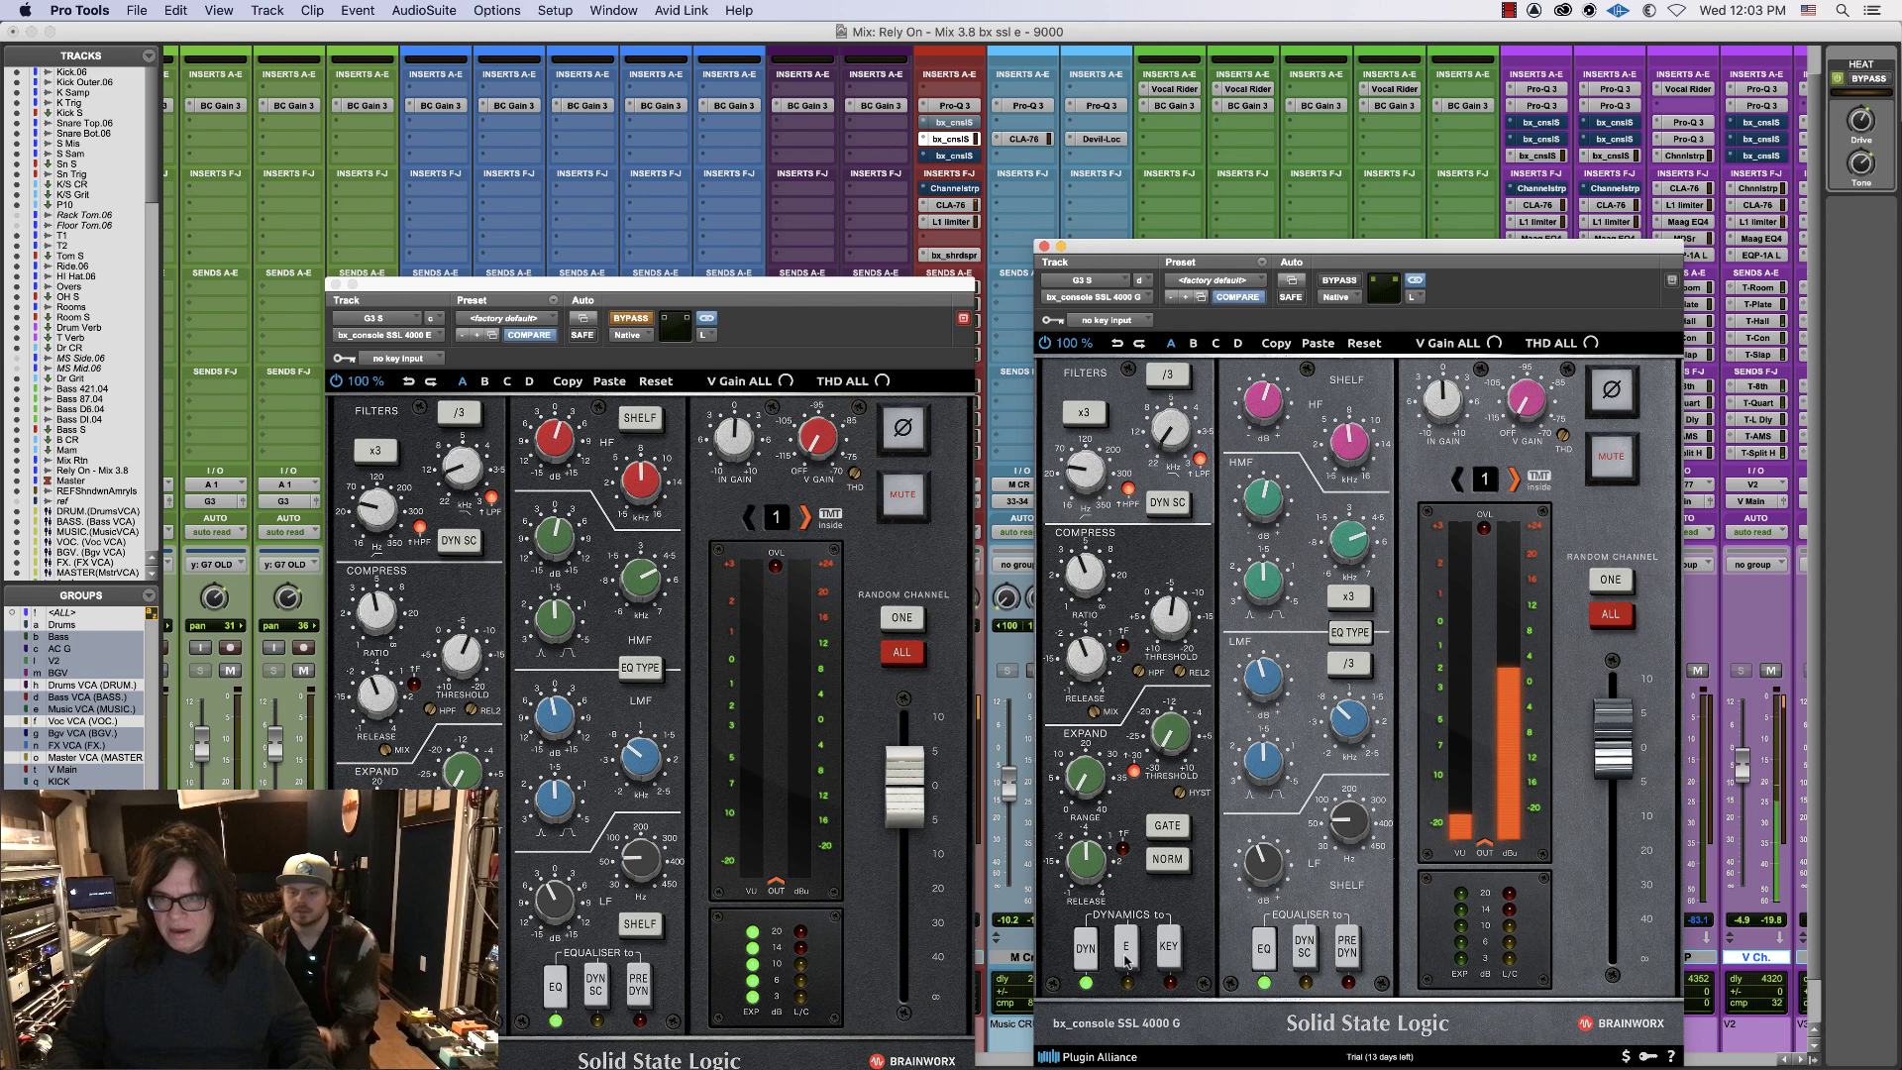
{"action": "left_click", "coordinate": [1126, 954]}
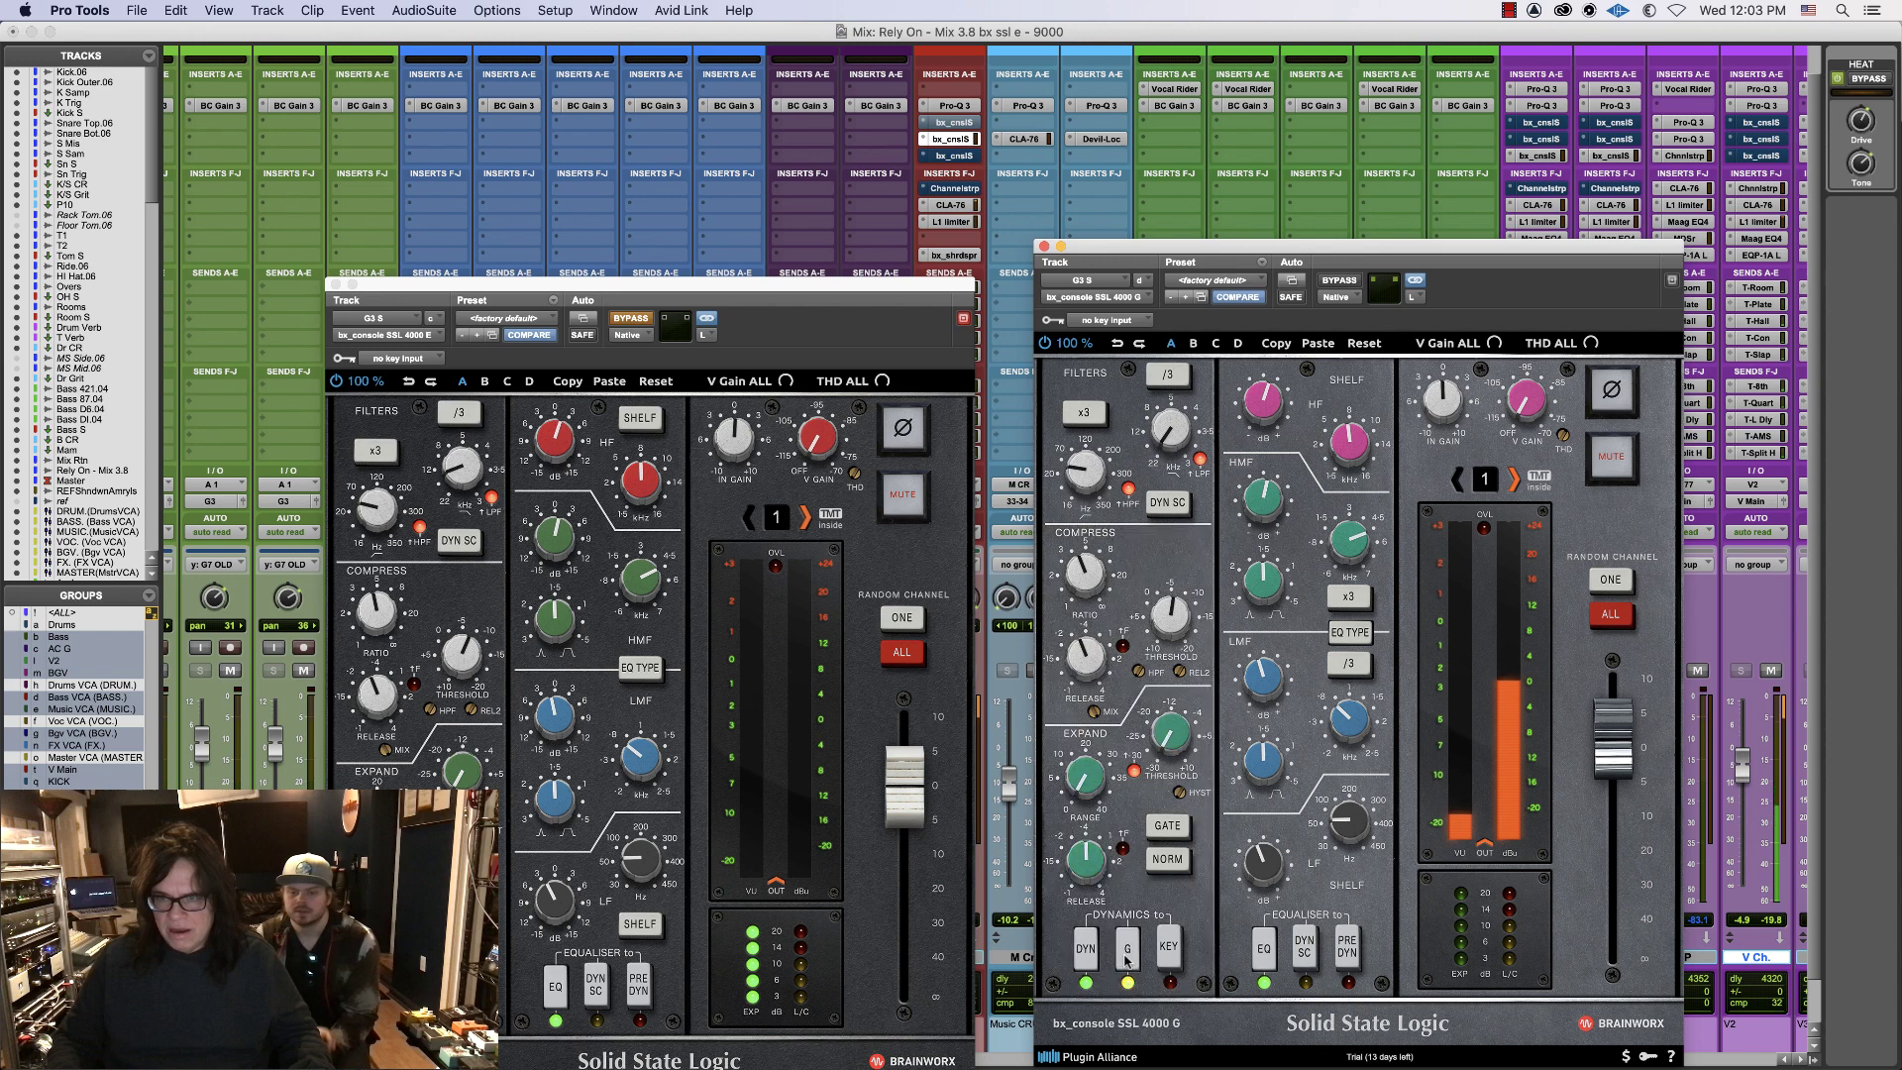
{"action": "left_click", "coordinate": [1127, 954]}
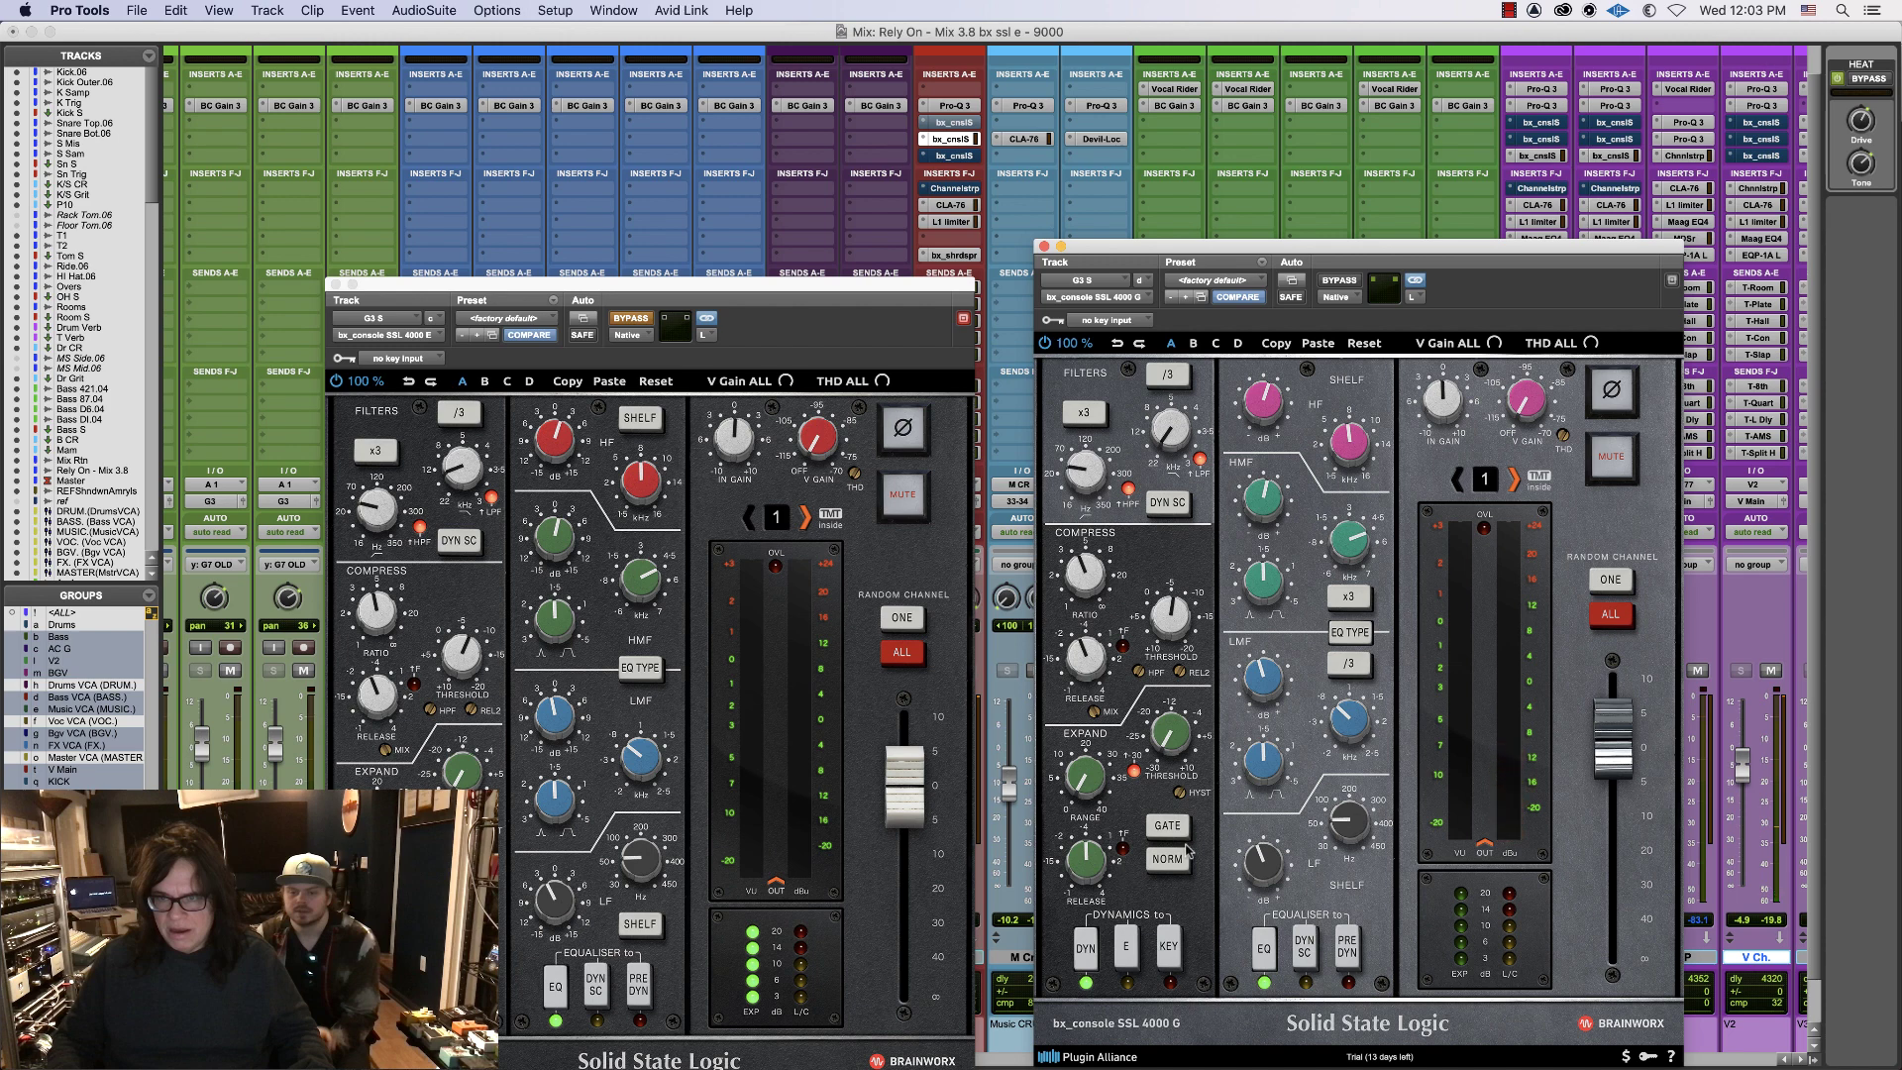
{"action": "left_click", "coordinate": [1136, 947]}
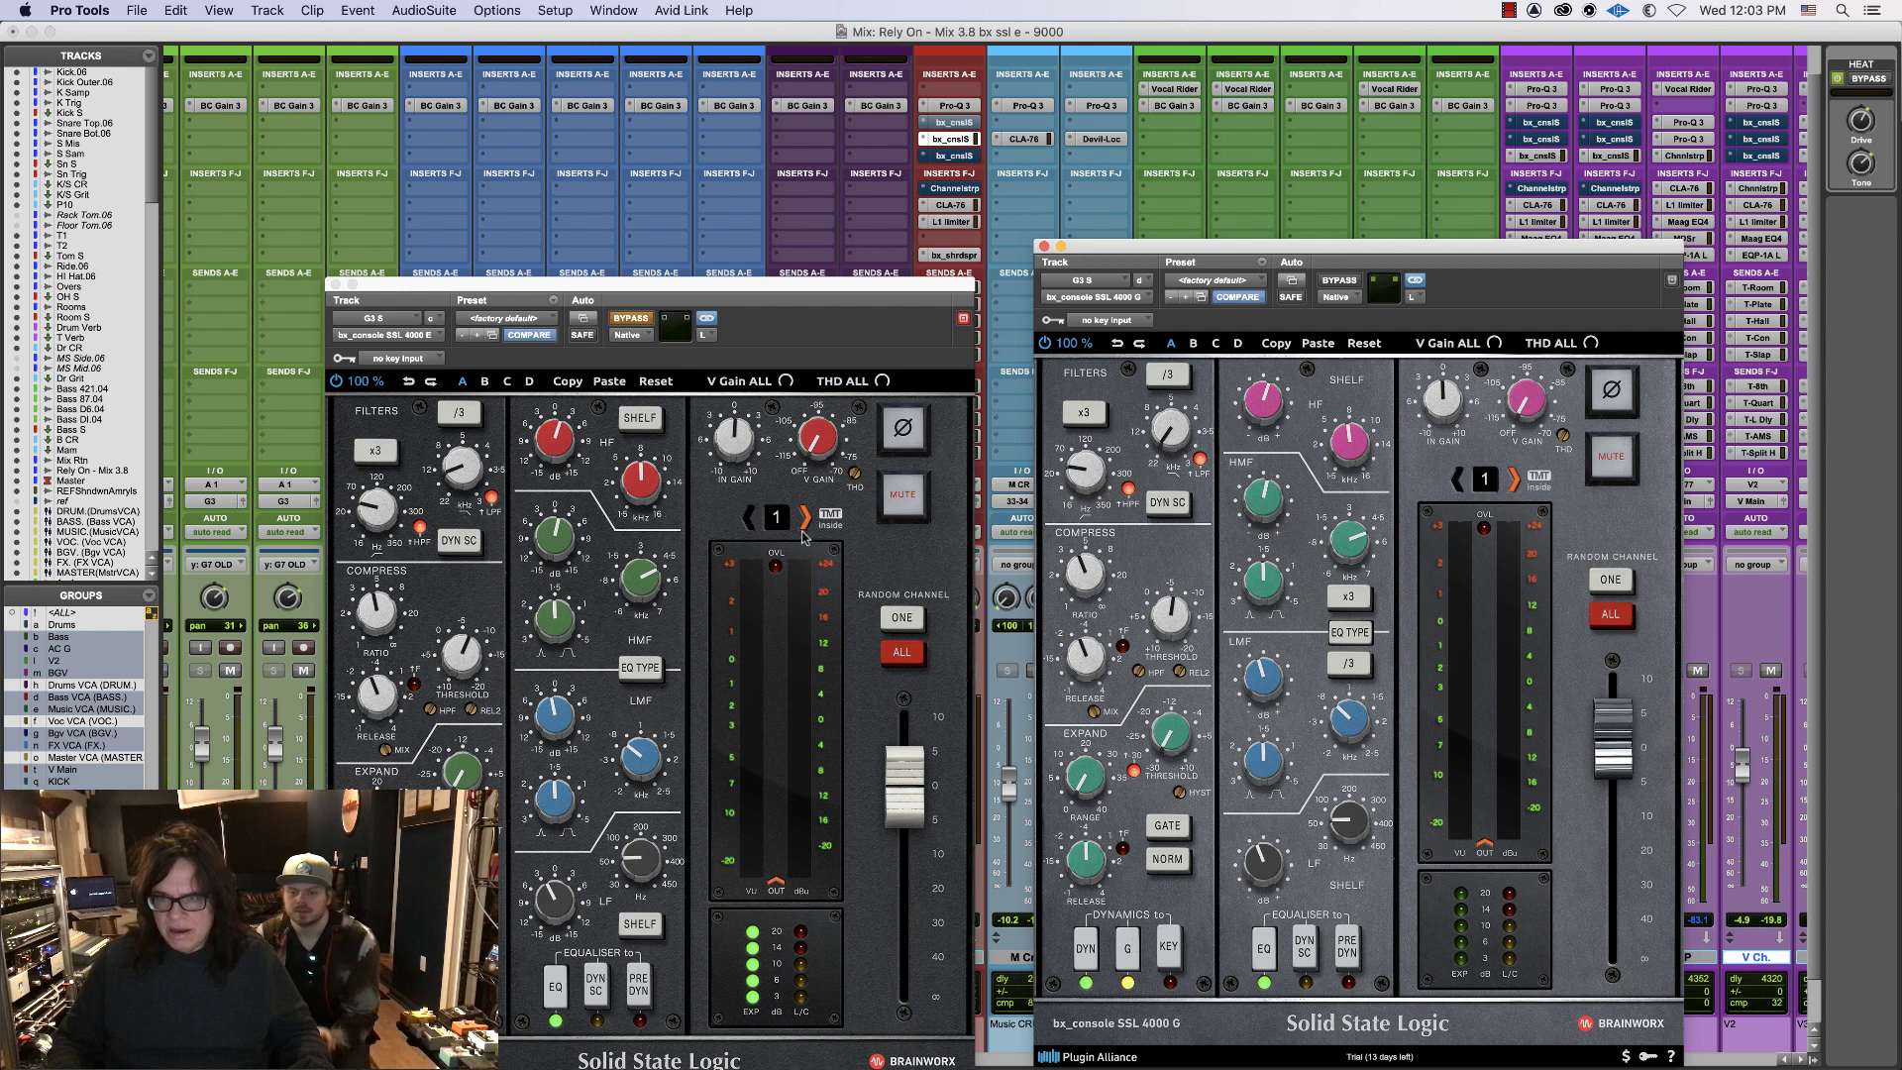
- Line up the two bx_console windows and switch the active plug-in on G3 S from SSL 4000 G to SSL 4000 E
{"action": "left_click_drag", "start_coordinate": [602, 288], "coordinate": [657, 249]}
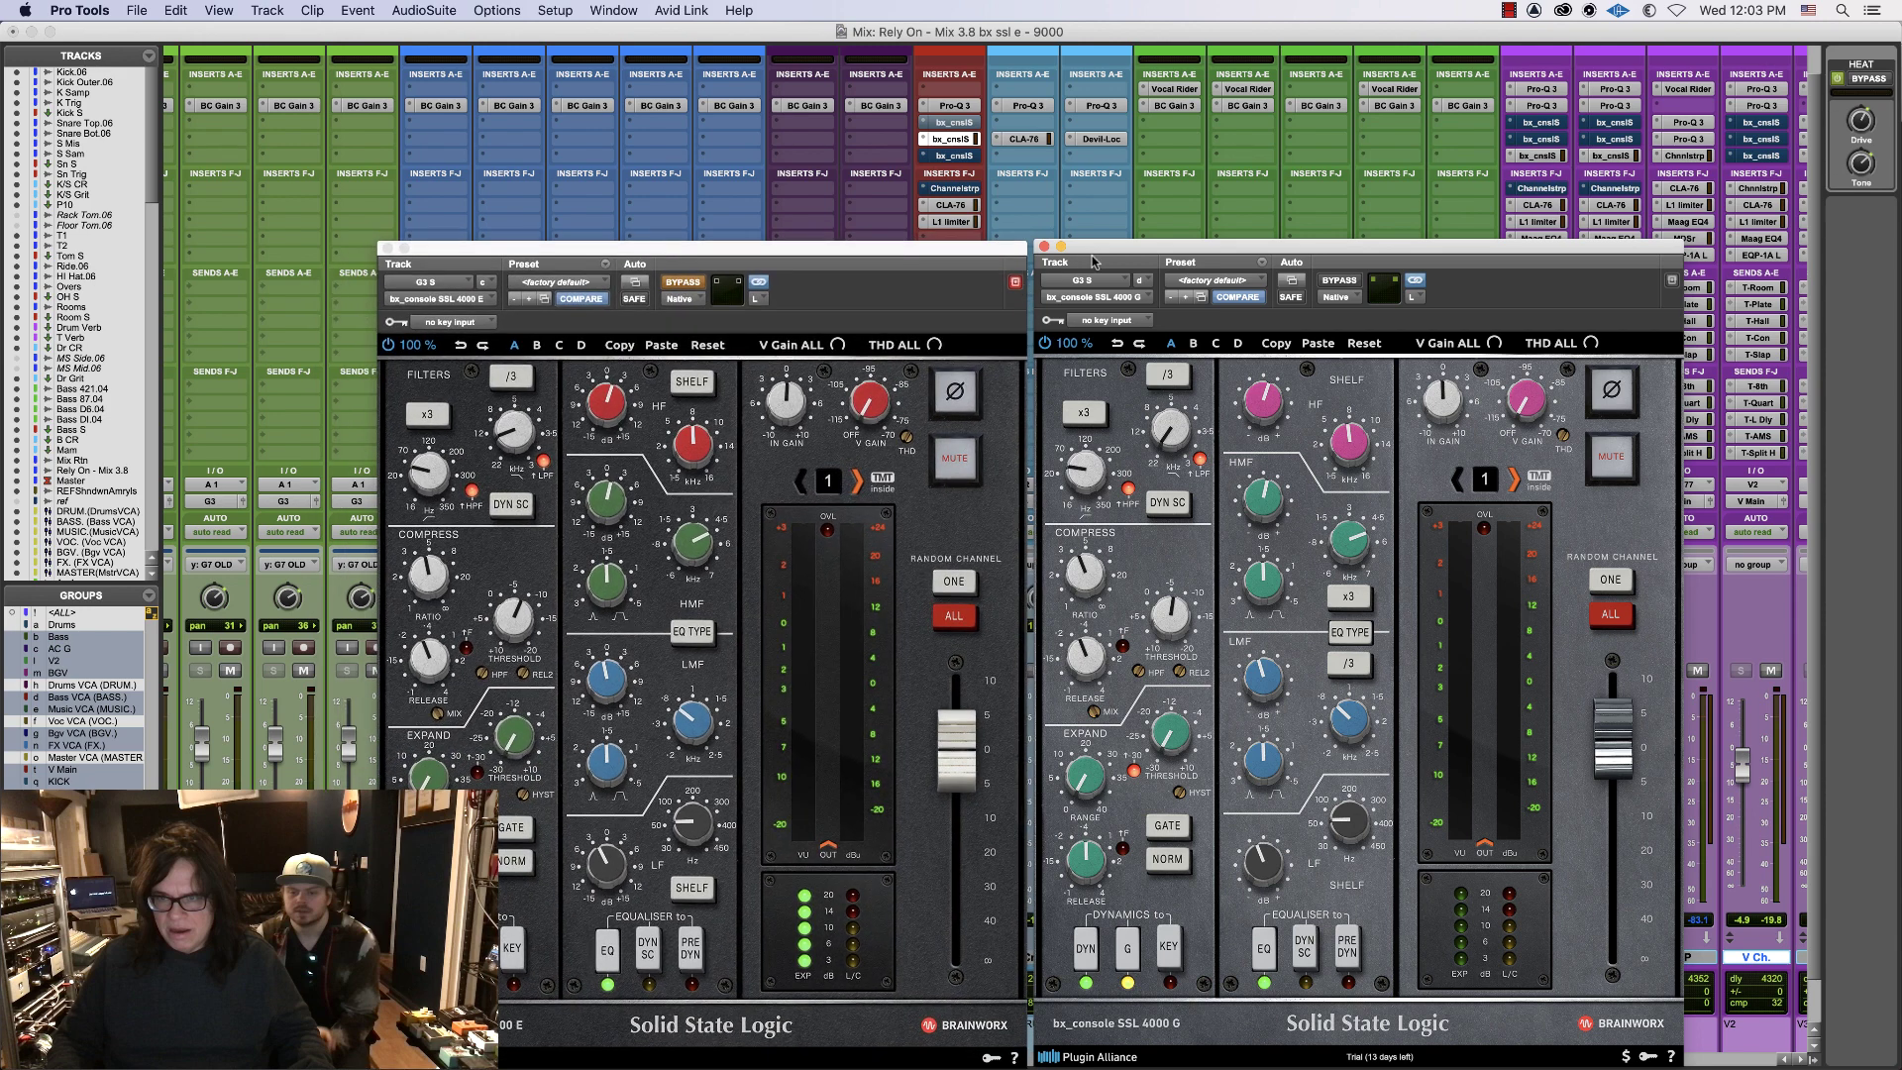
{"action": "left_click_drag", "start_coordinate": [1094, 251], "coordinate": [1089, 252]}
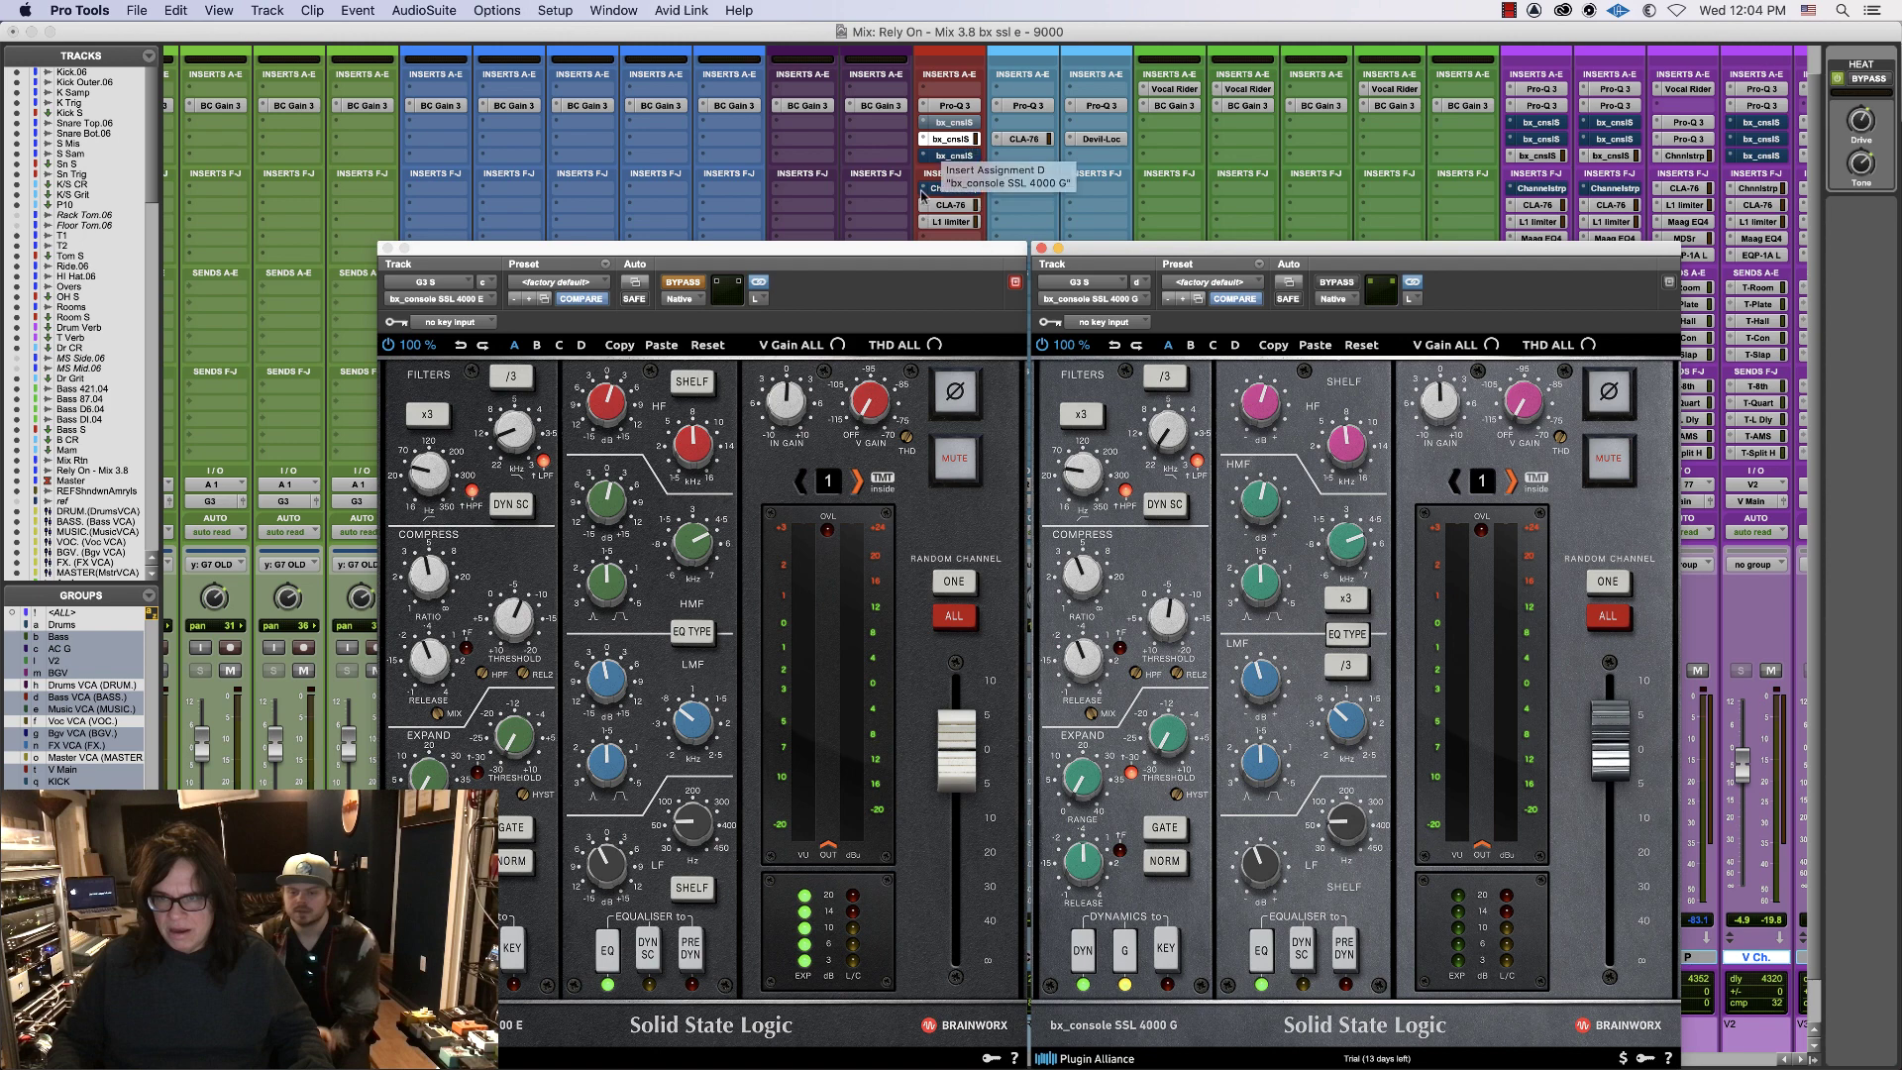
{"action": "left_click", "coordinate": [1338, 284]}
{"action": "left_click", "coordinate": [859, 288]}
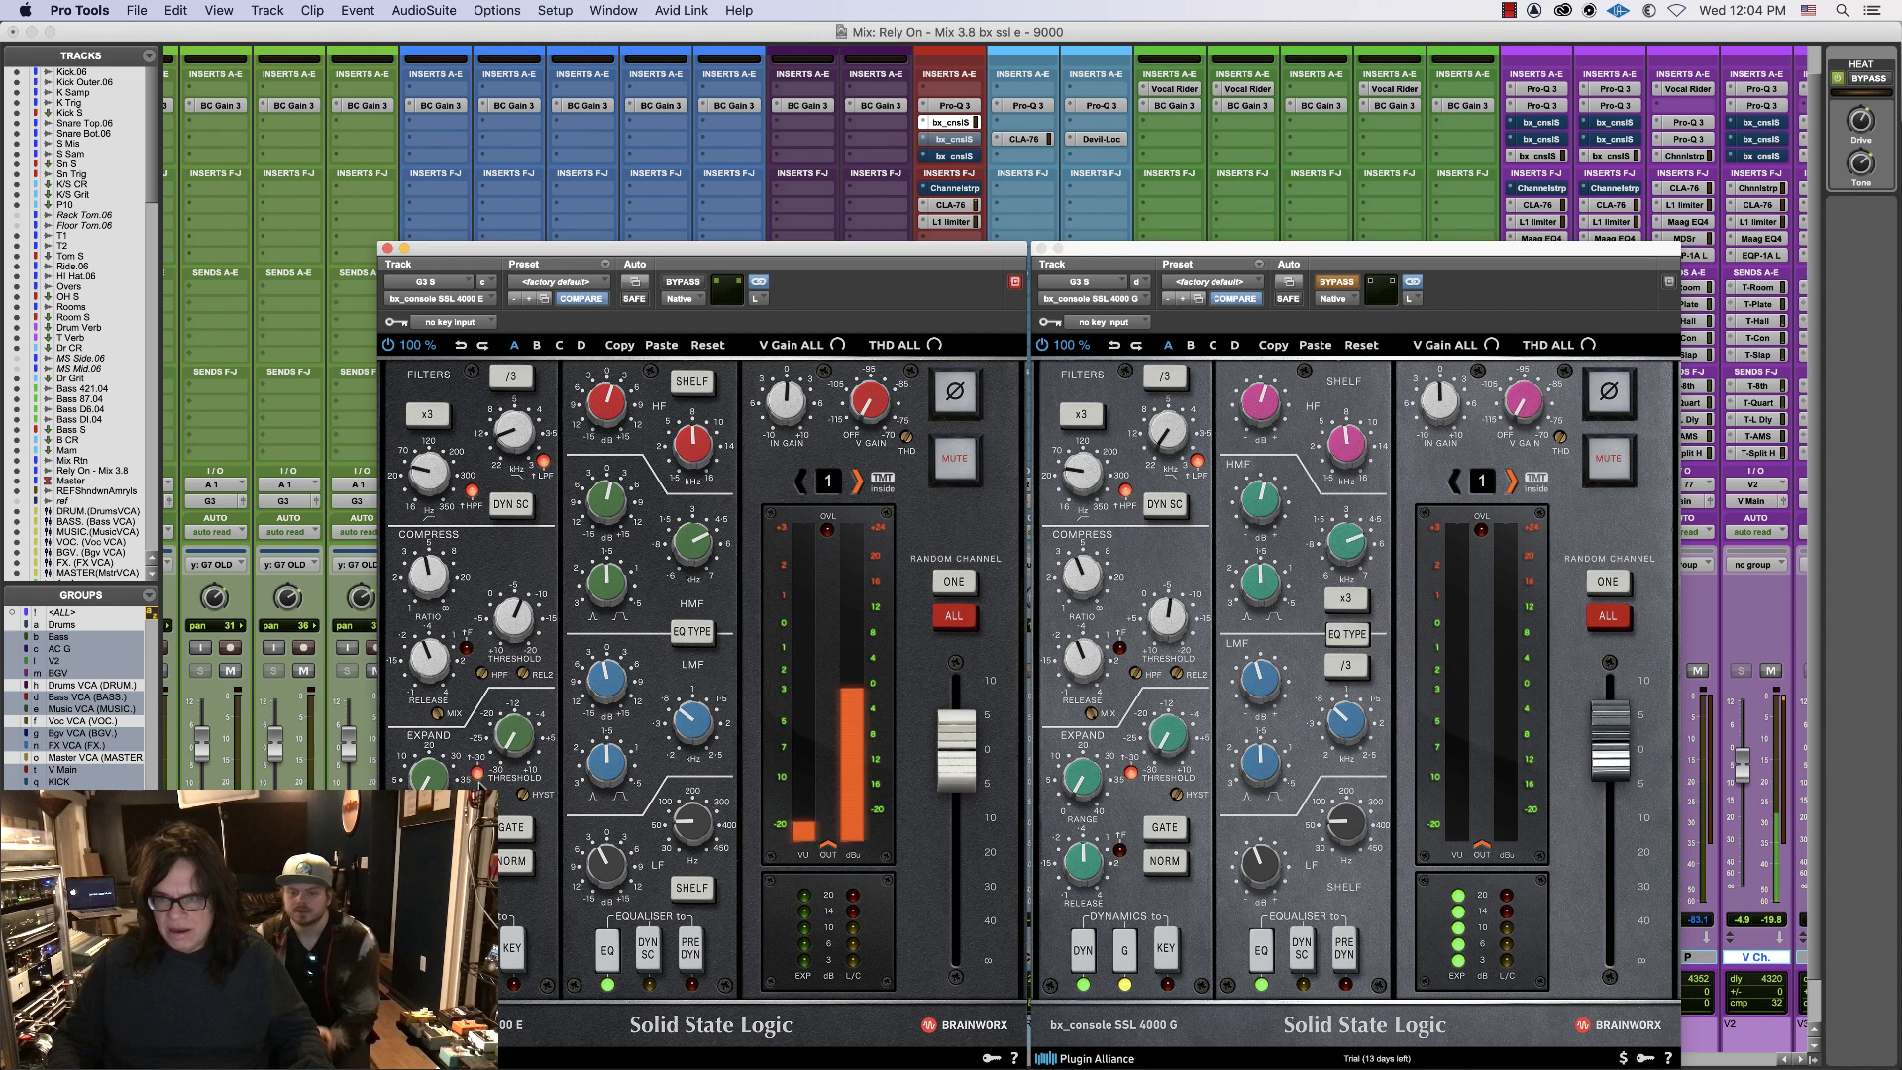
- Check the HF gain in both bx_consoles and swap their bypass states to compare them on G3 S, ending with the SSL 4000 E active
{"action": "left_click", "coordinate": [1130, 776]}
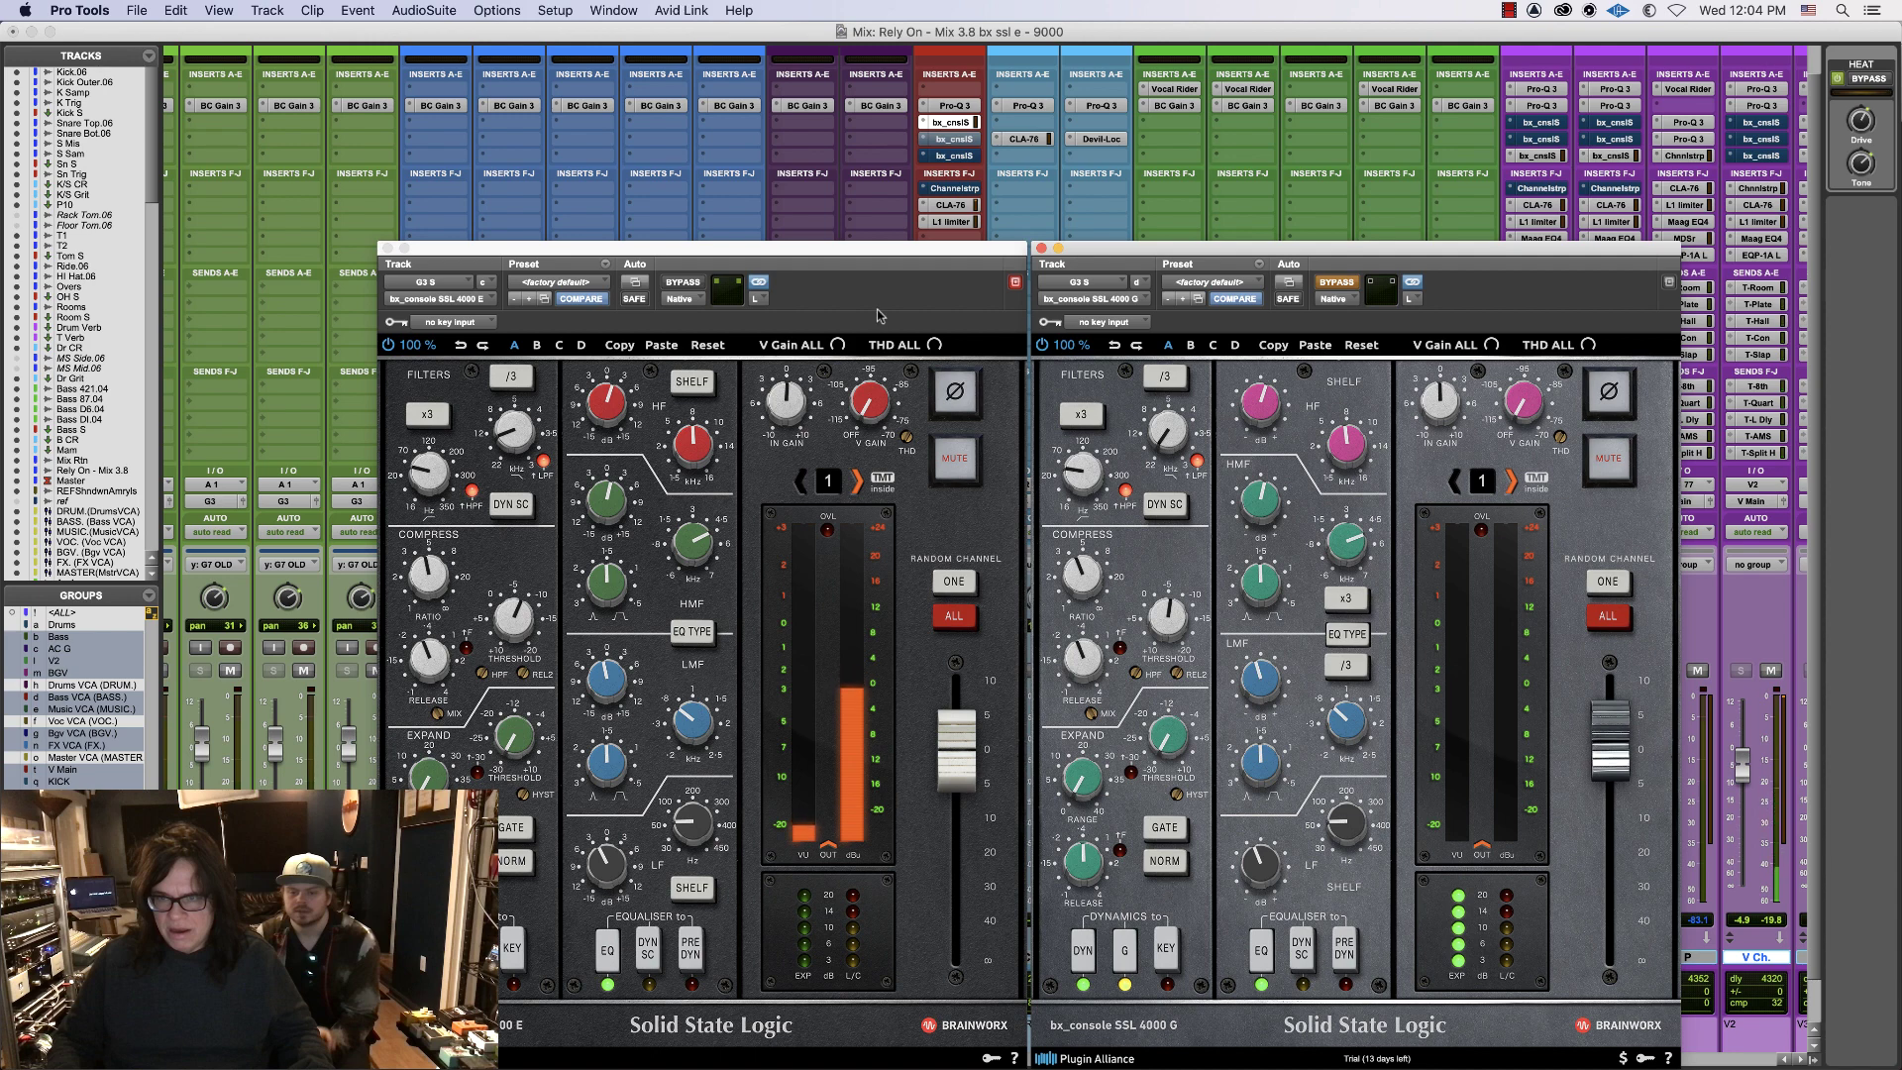
{"action": "left_click", "coordinate": [606, 392]}
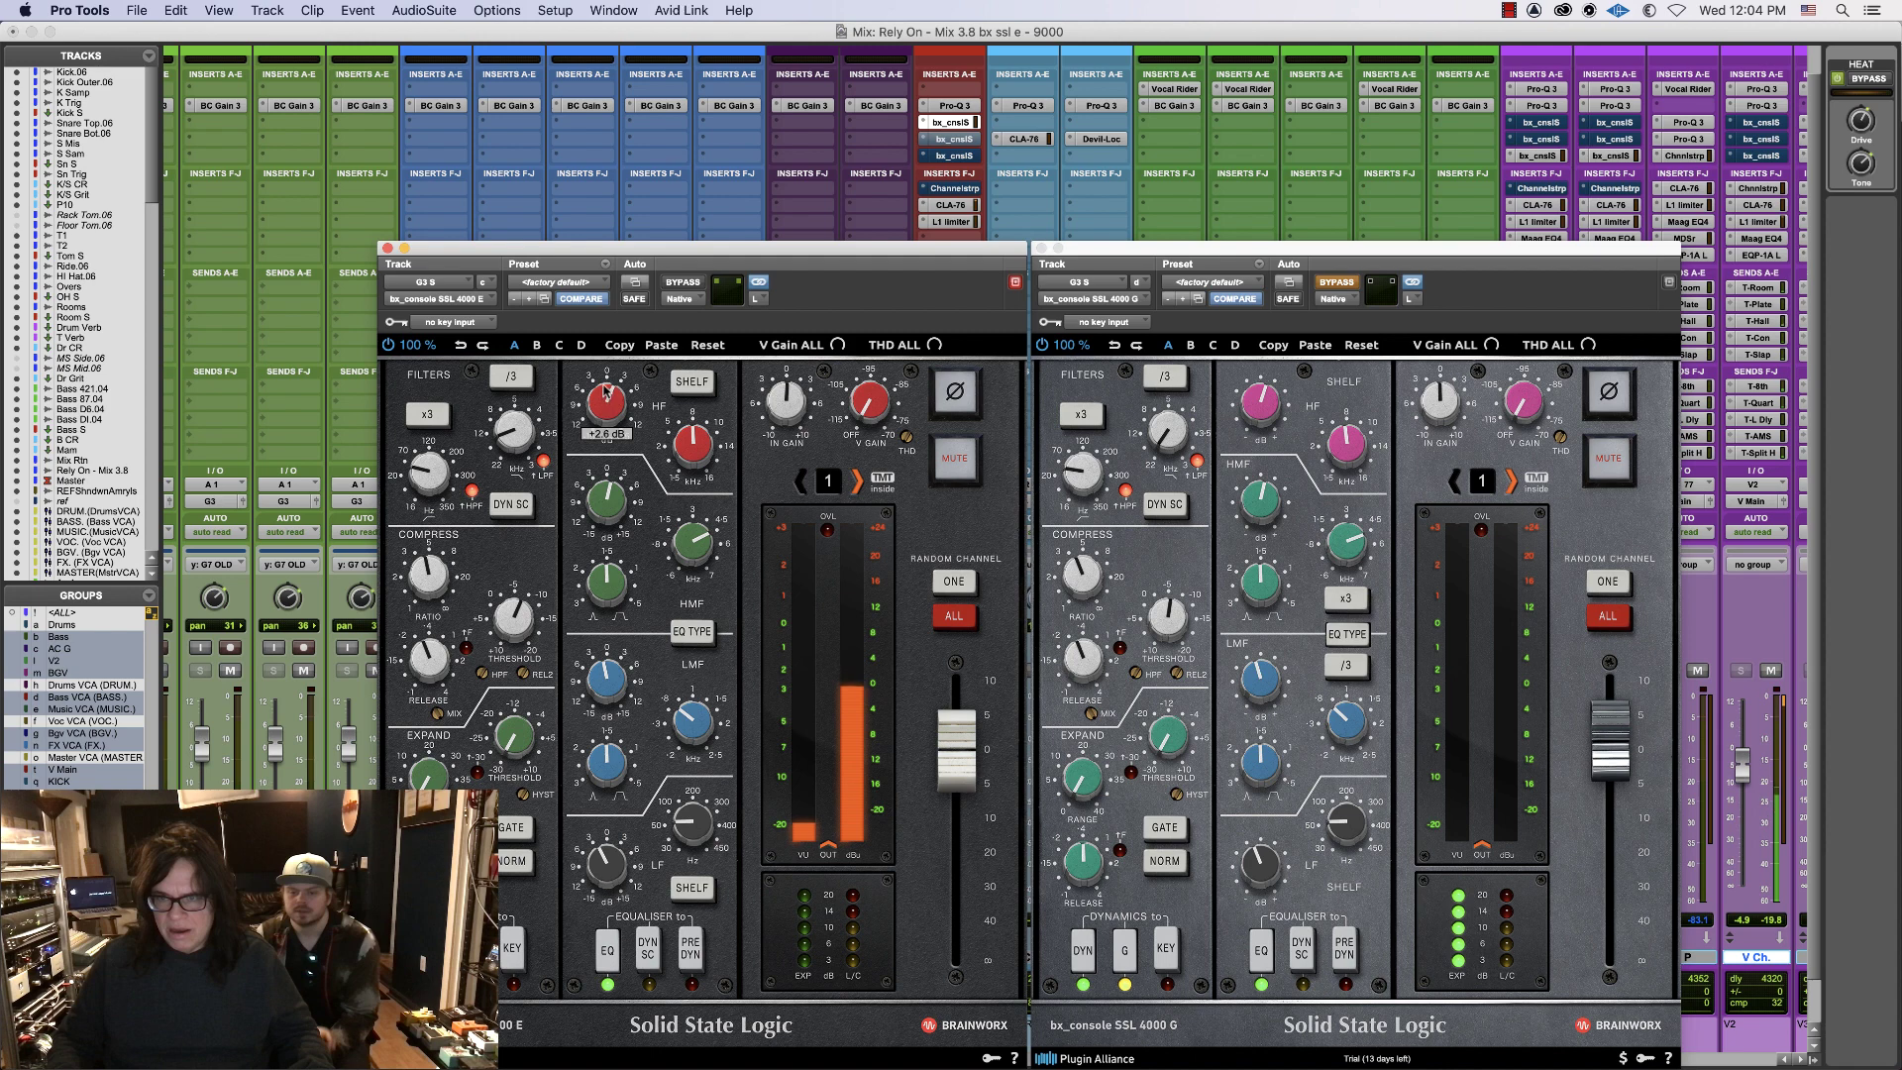
{"action": "left_click", "coordinate": [1275, 412]}
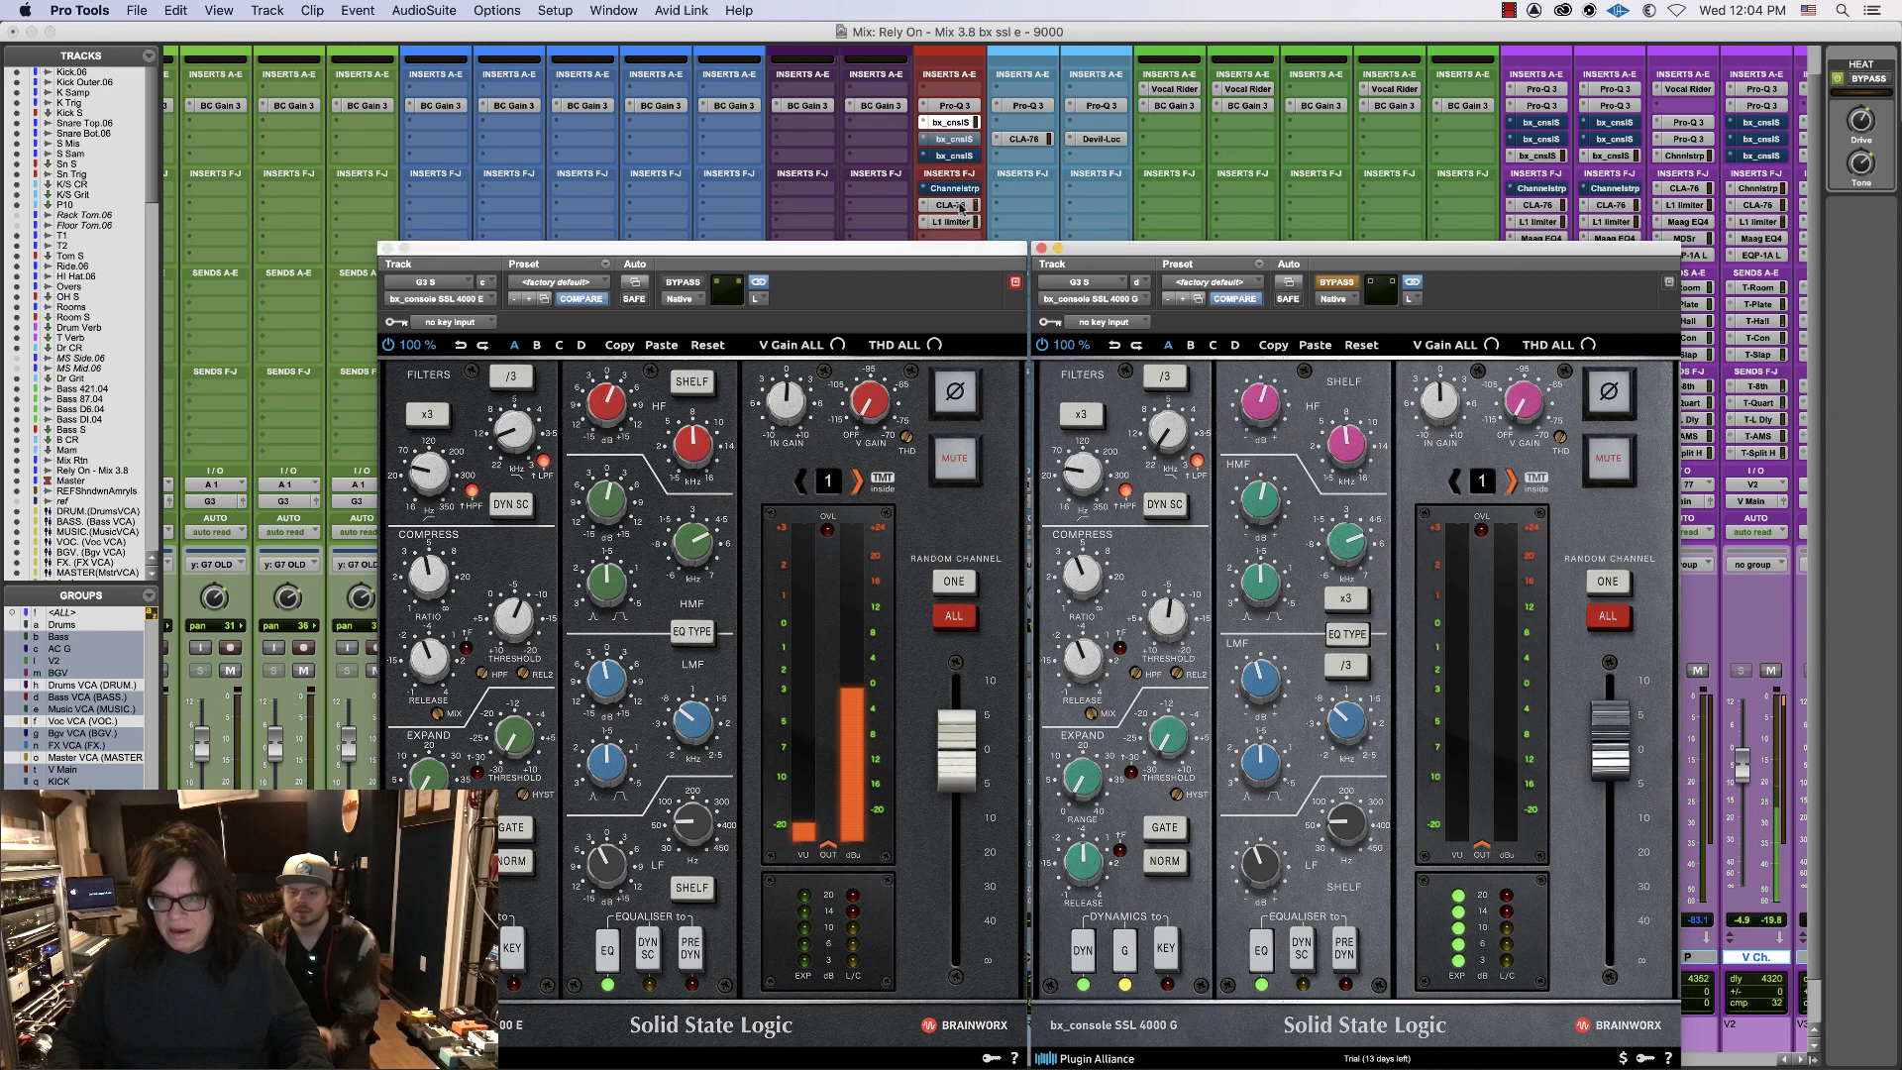
{"action": "left_click", "coordinate": [962, 121], "text": "super"}
{"action": "left_click", "coordinate": [962, 139], "text": "super"}
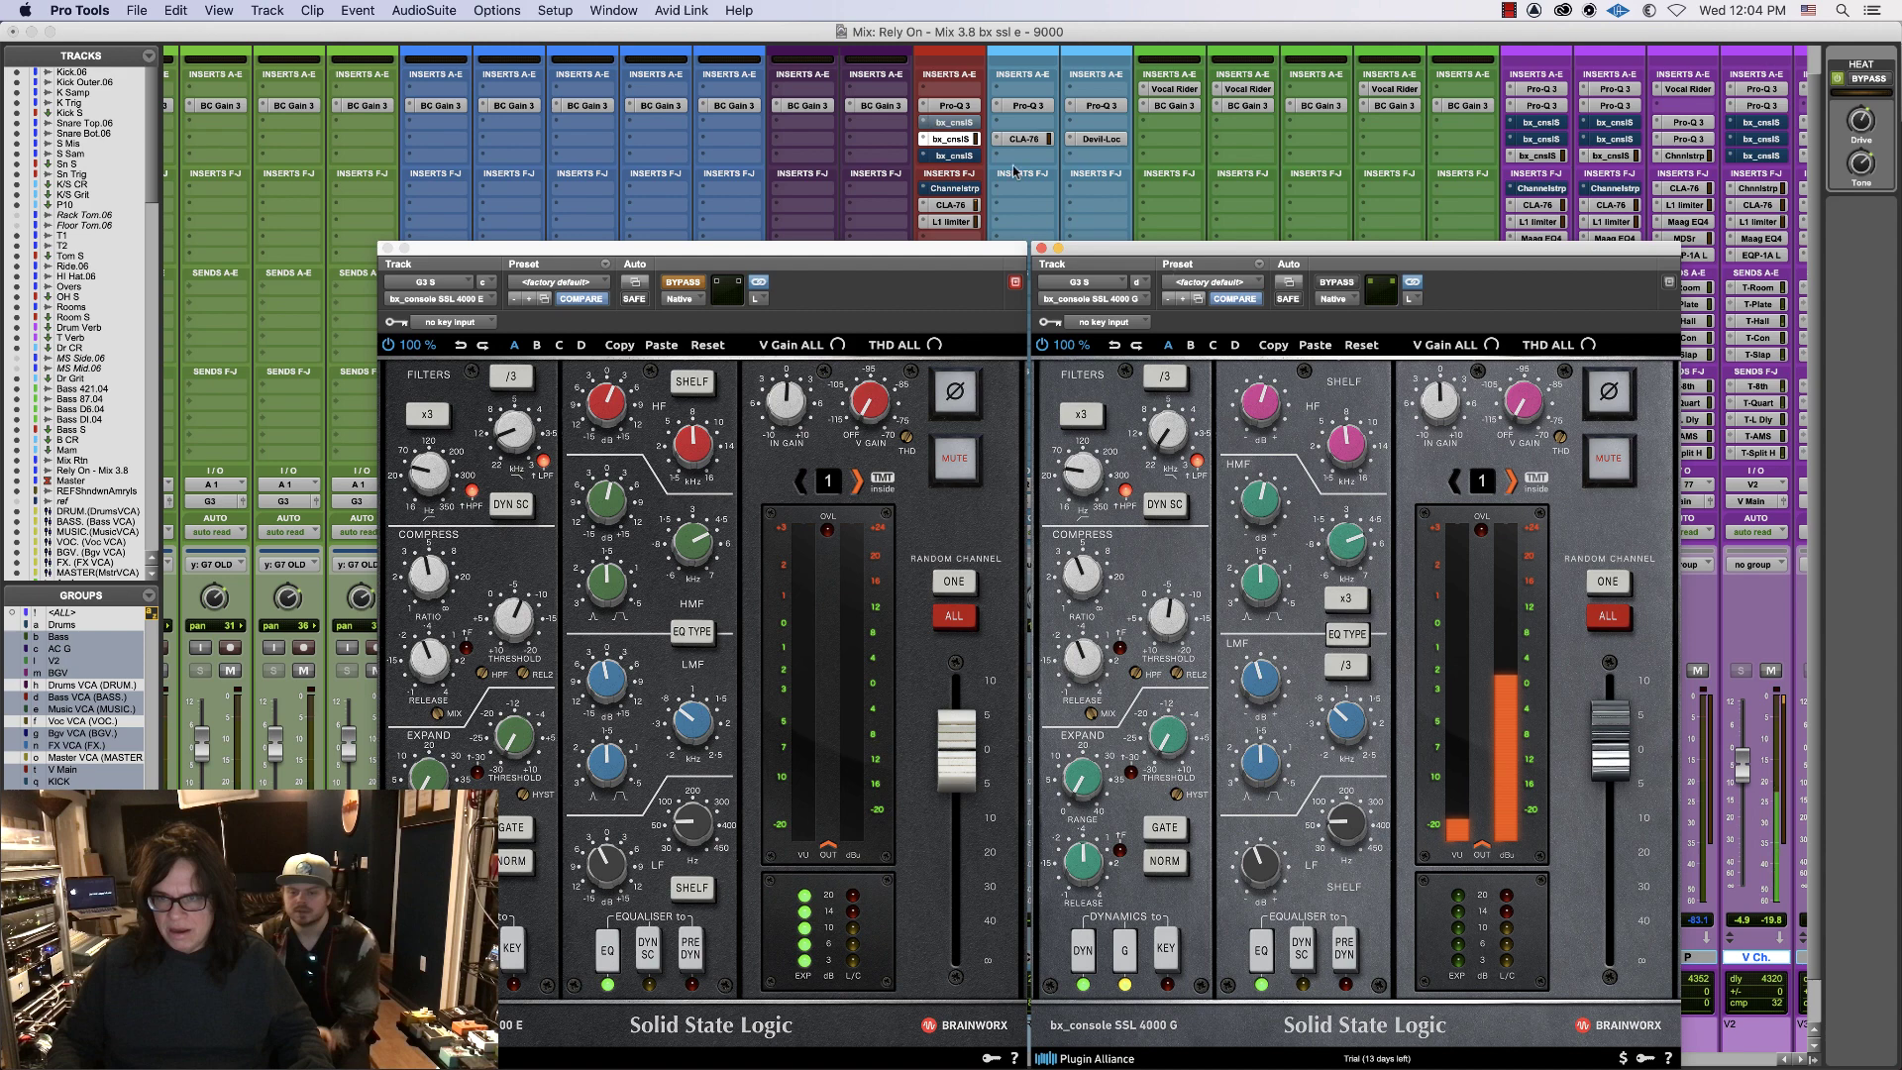
{"action": "left_click", "coordinate": [953, 125]}
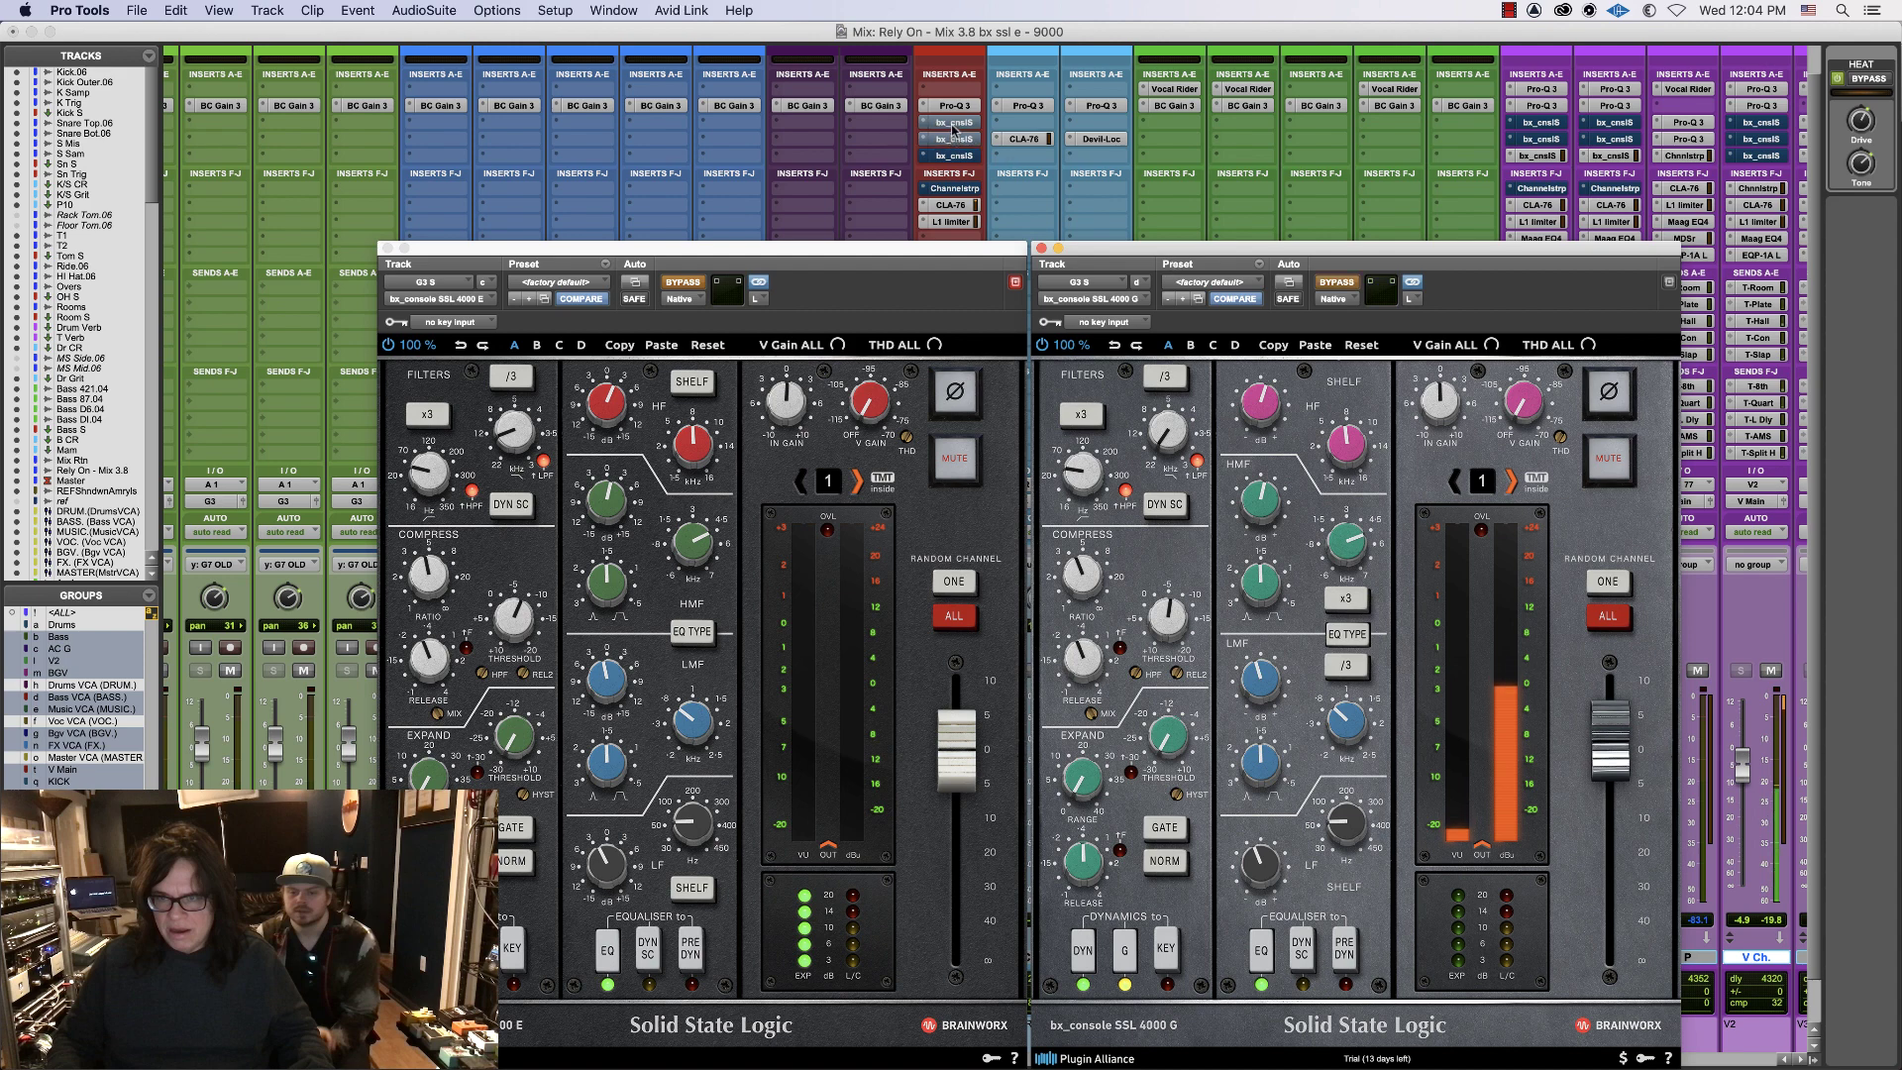
{"action": "left_click", "coordinate": [954, 124], "text": "super"}
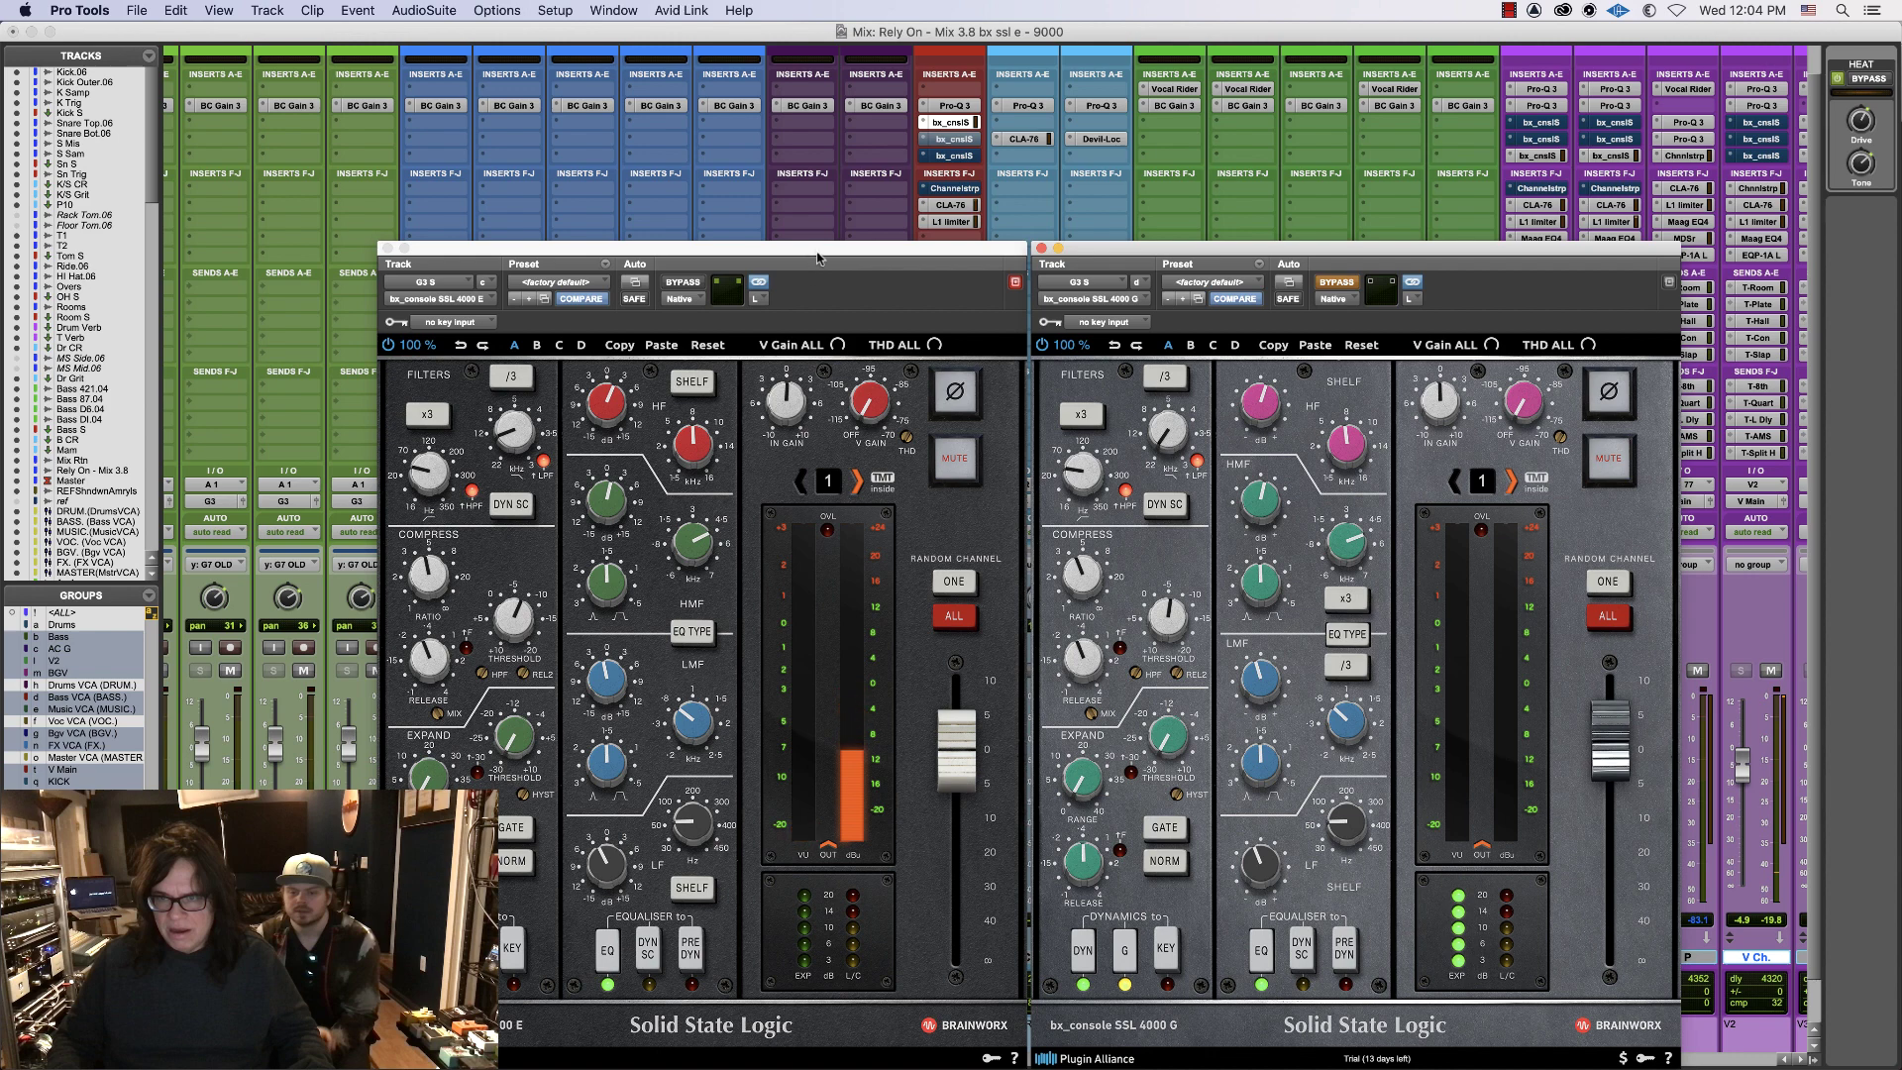
- Close the SSL 4000 G and open the SSL Native Channel Strip of G3 S beside the SSL 4000 E
{"action": "left_click", "coordinate": [1040, 249]}
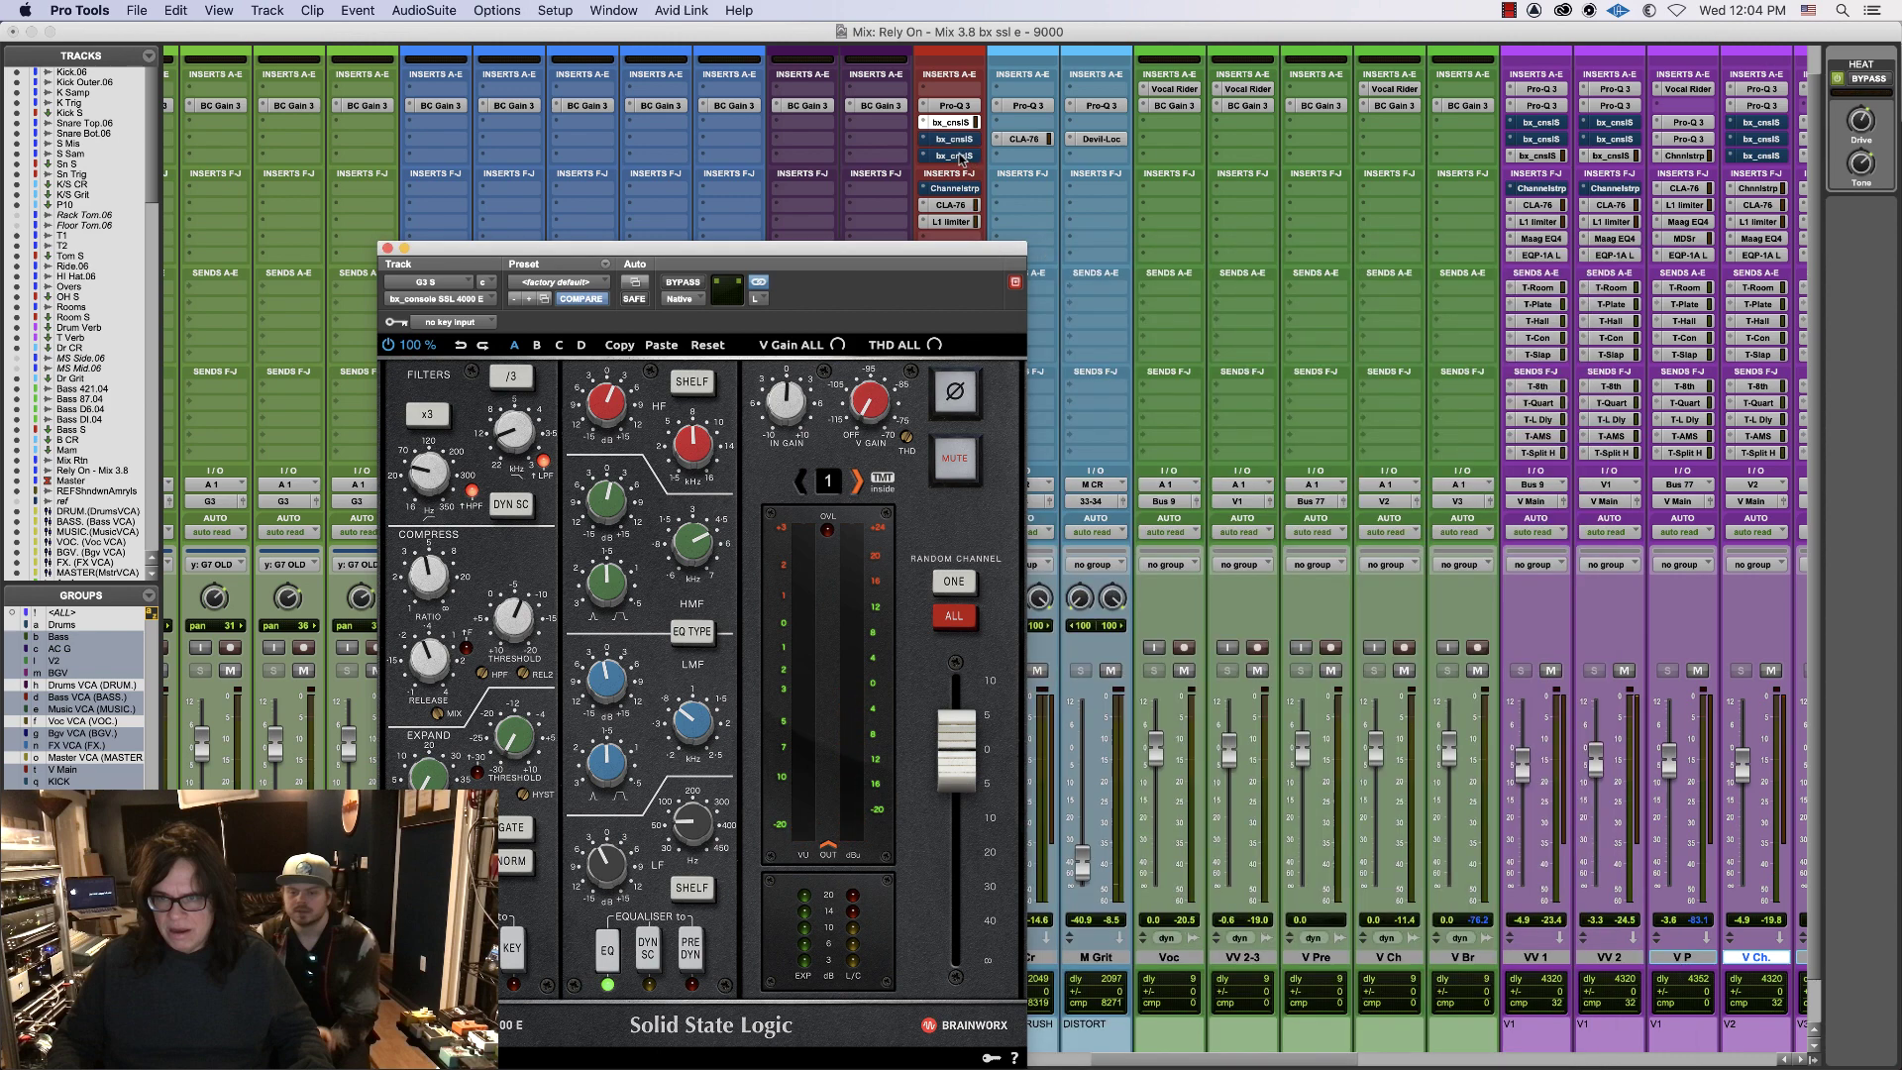
{"action": "left_click", "coordinate": [949, 190]}
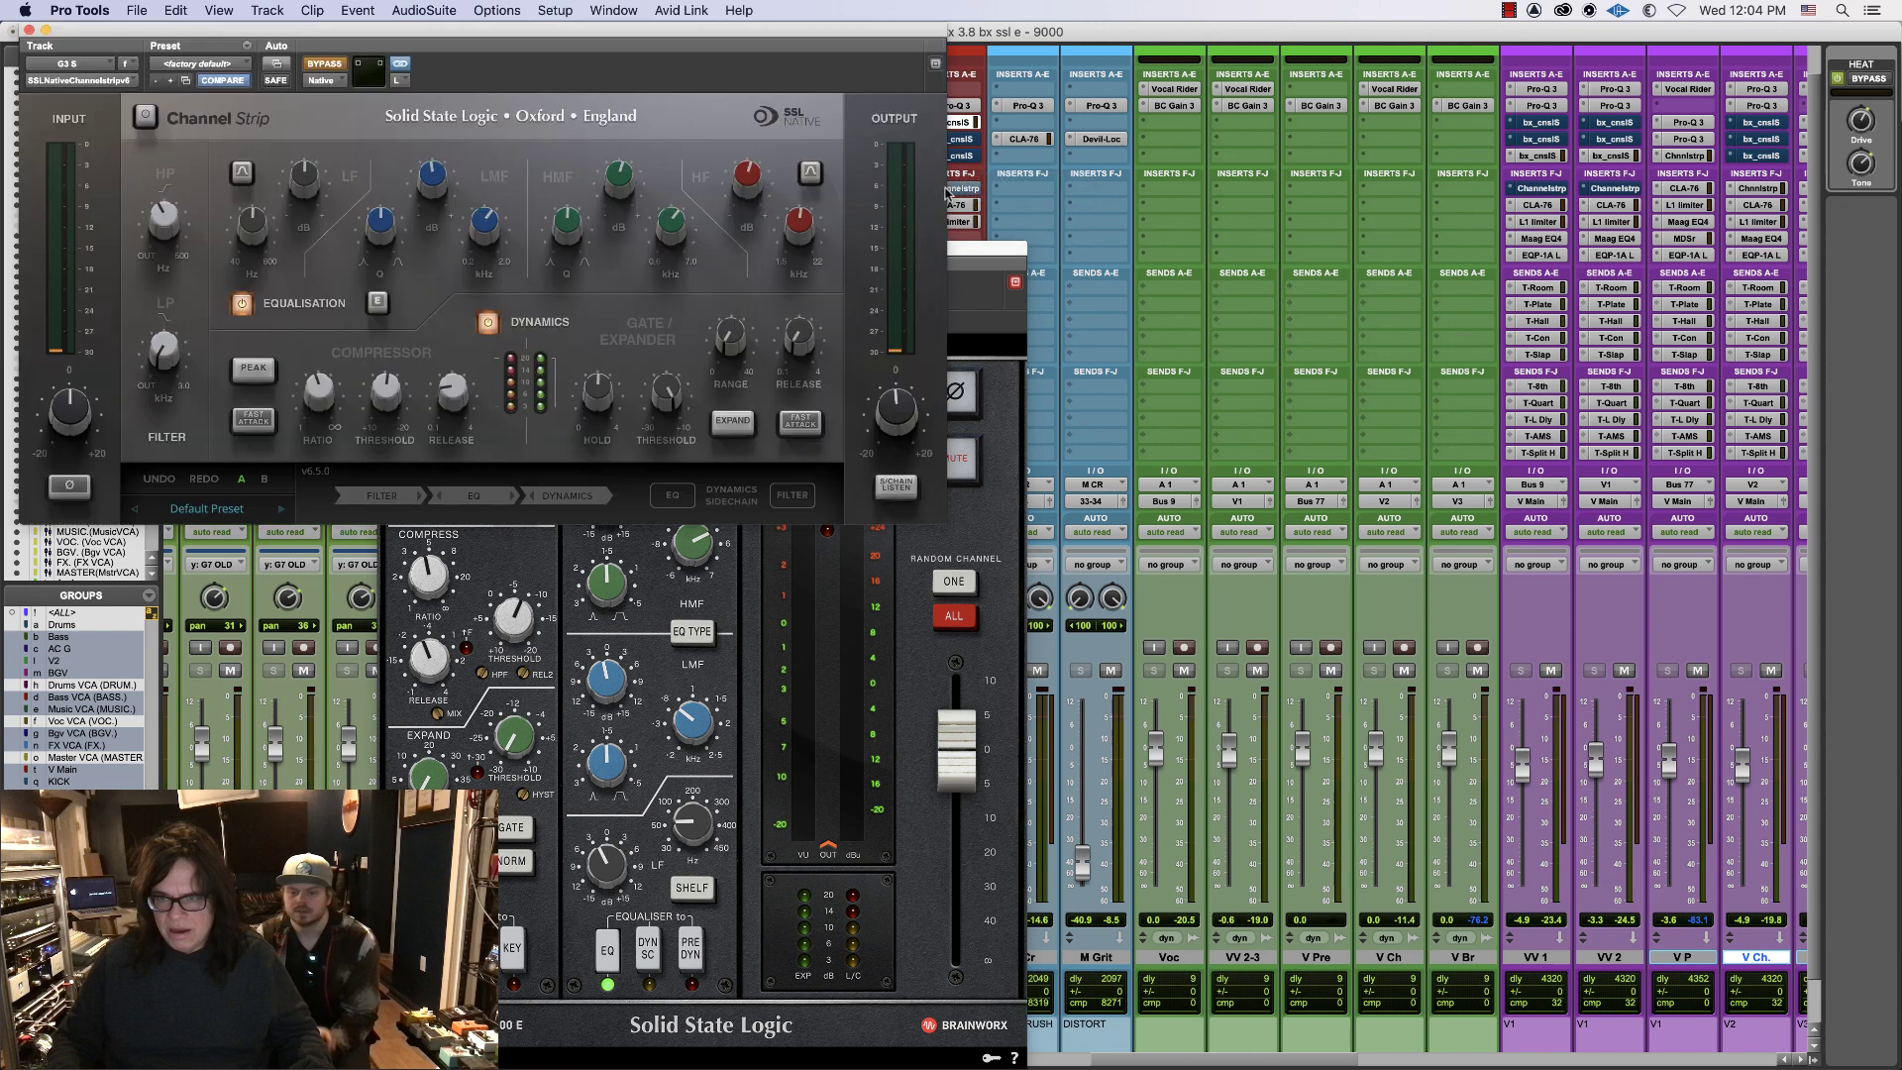
{"action": "left_click_drag", "start_coordinate": [352, 31], "coordinate": [1209, 540]}
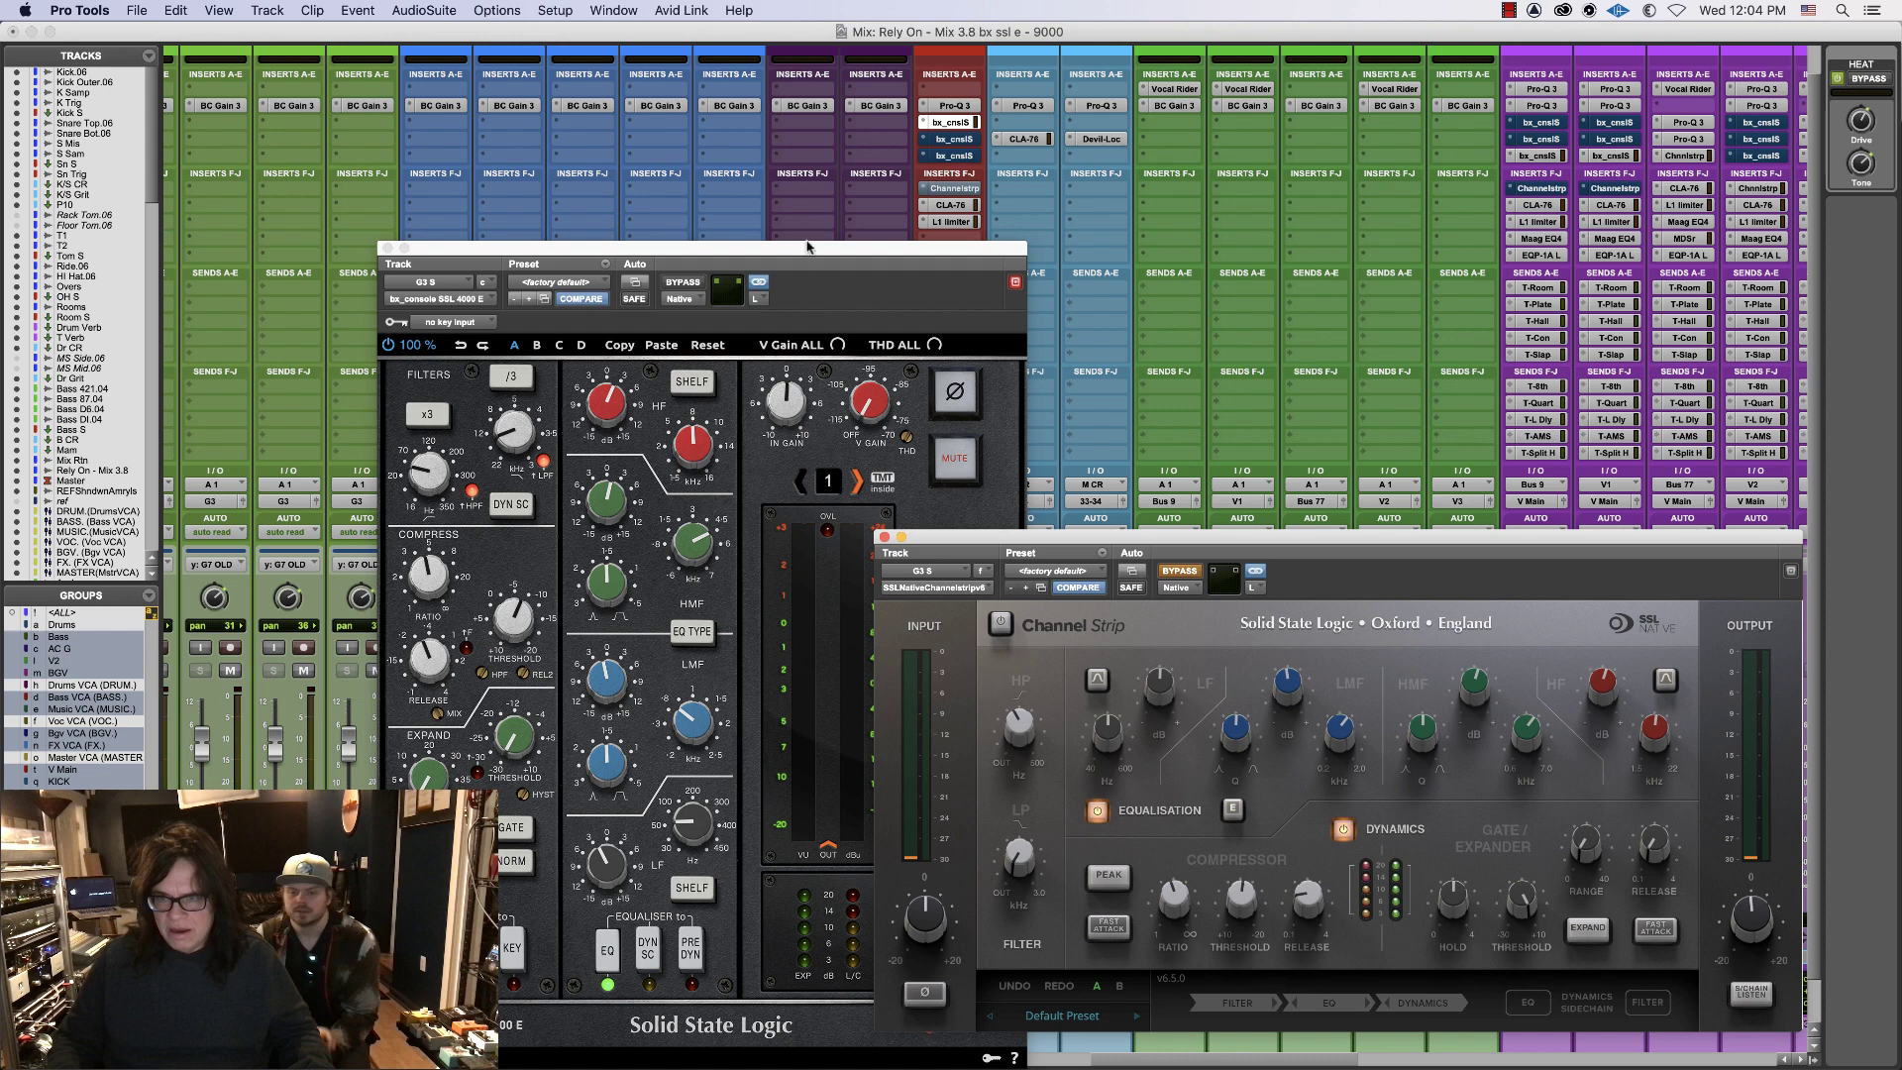
{"action": "left_click_drag", "start_coordinate": [808, 247], "coordinate": [774, 247]}
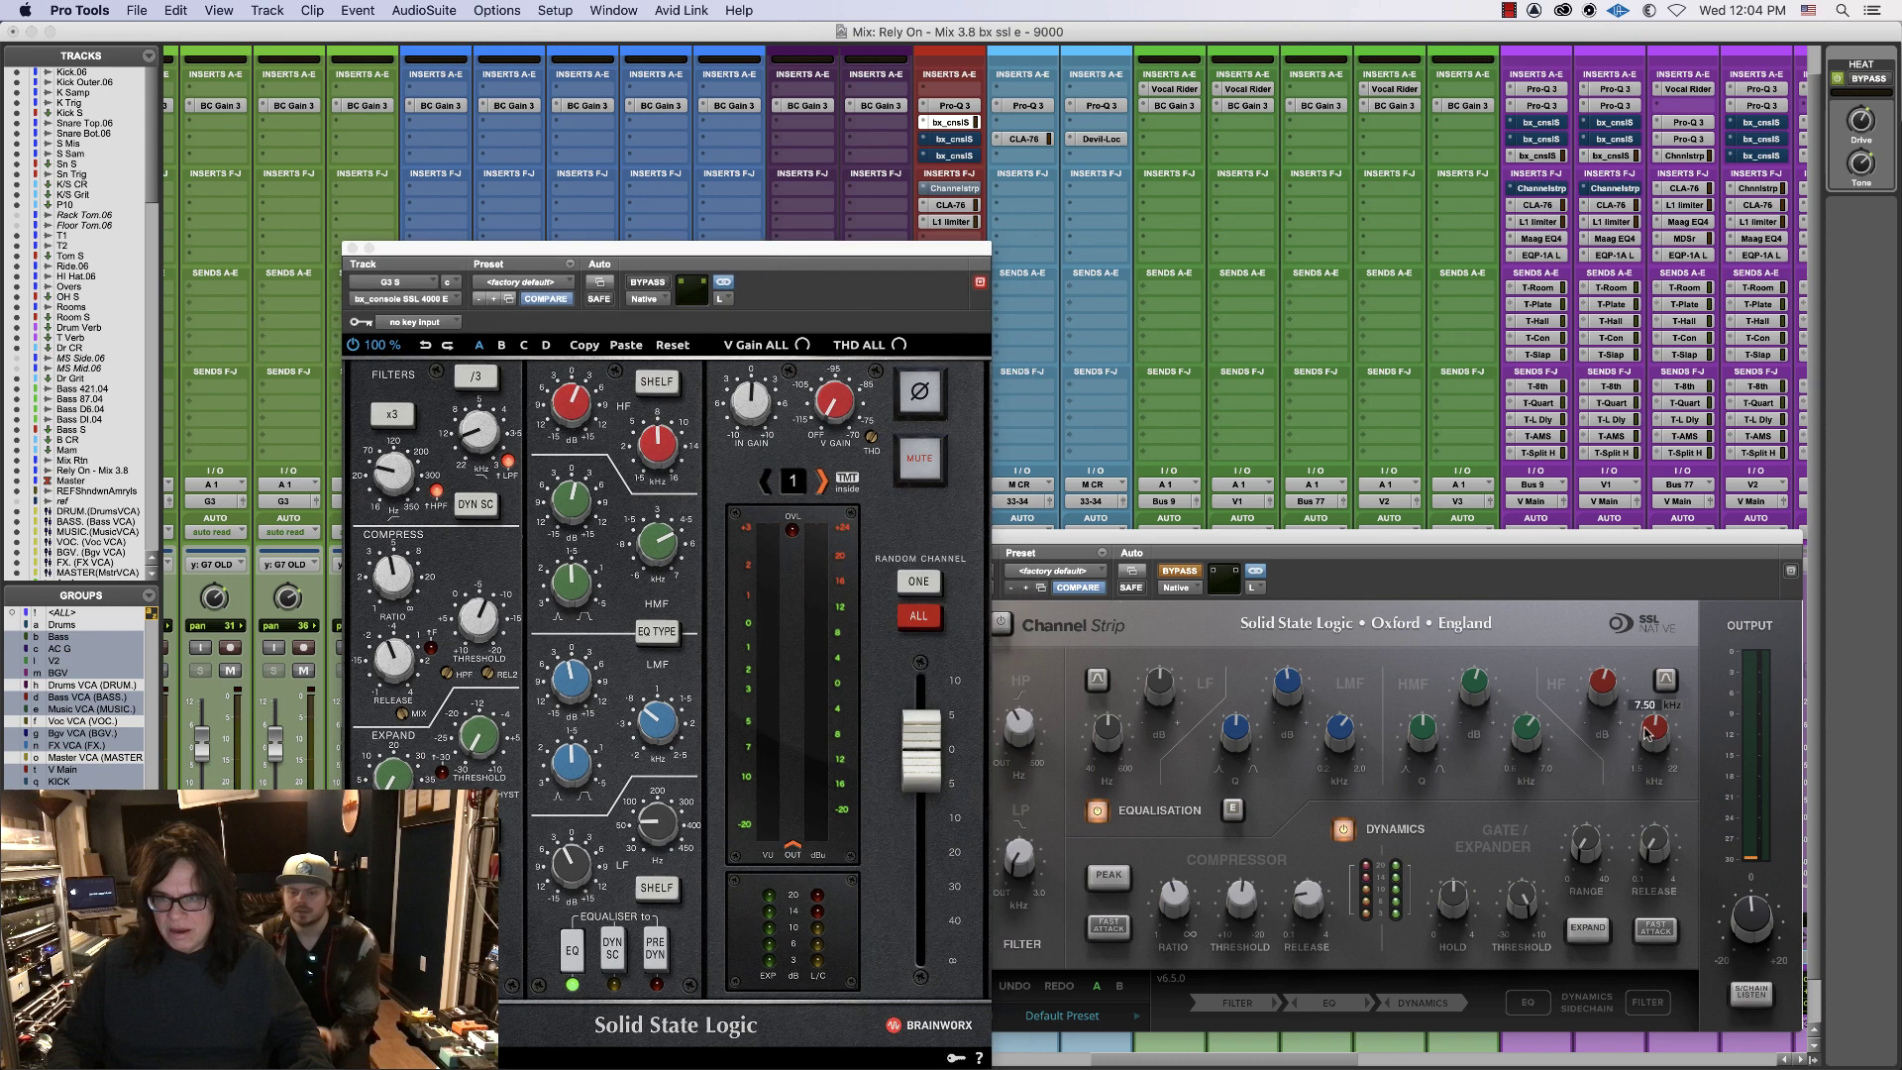
- Adjust the Channel Strip's HF, HMF and LMF frequencies to match the EQ of the SSL 4000 E
{"action": "left_click_drag", "start_coordinate": [1647, 733], "coordinate": [1648, 731]}
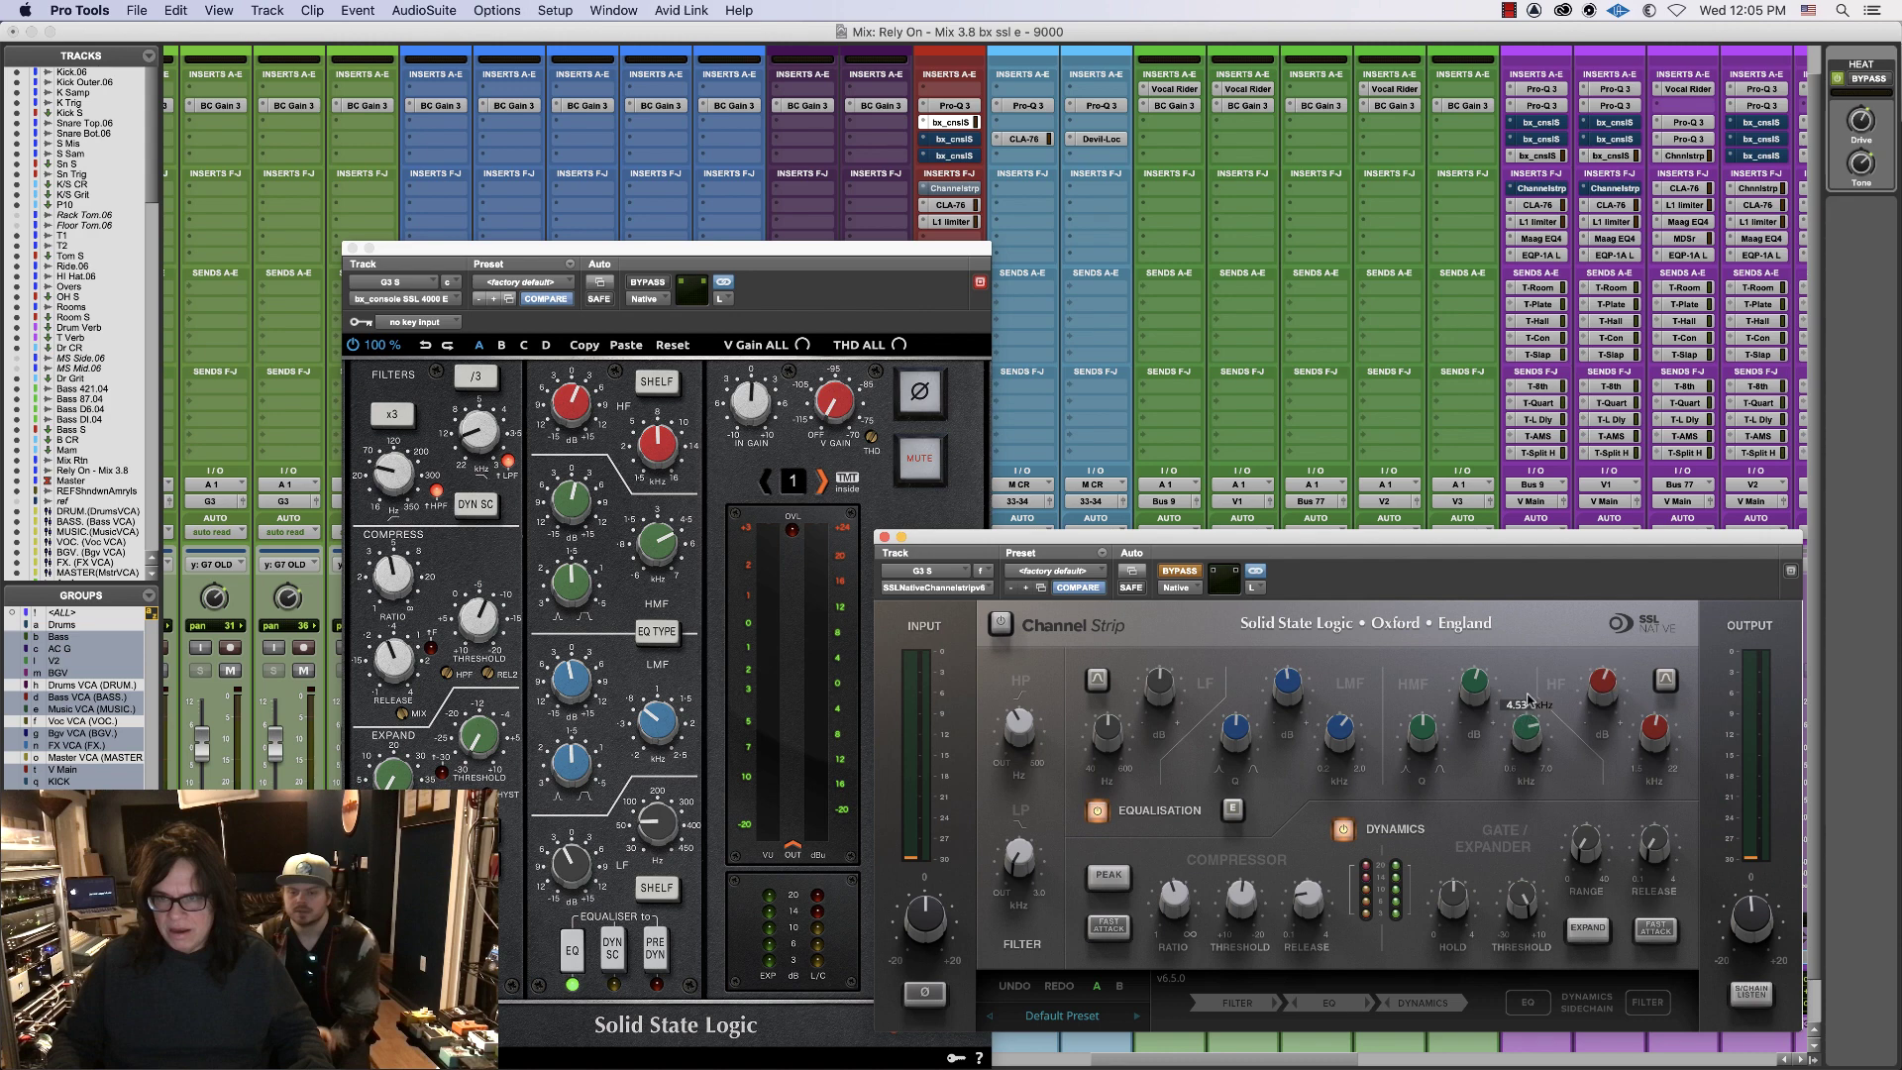
{"action": "left_click_drag", "start_coordinate": [1529, 692], "coordinate": [1496, 683]}
{"action": "left_click_drag", "start_coordinate": [1350, 731], "coordinate": [1337, 755]}
- Reposition the Channel Strip window and adjust its LF frequency and gain to match the SSL 4000 E
{"action": "left_click", "coordinate": [1062, 587]}
{"action": "left_click", "coordinate": [977, 531]}
{"action": "left_click_drag", "start_coordinate": [1028, 538], "coordinate": [969, 429]}
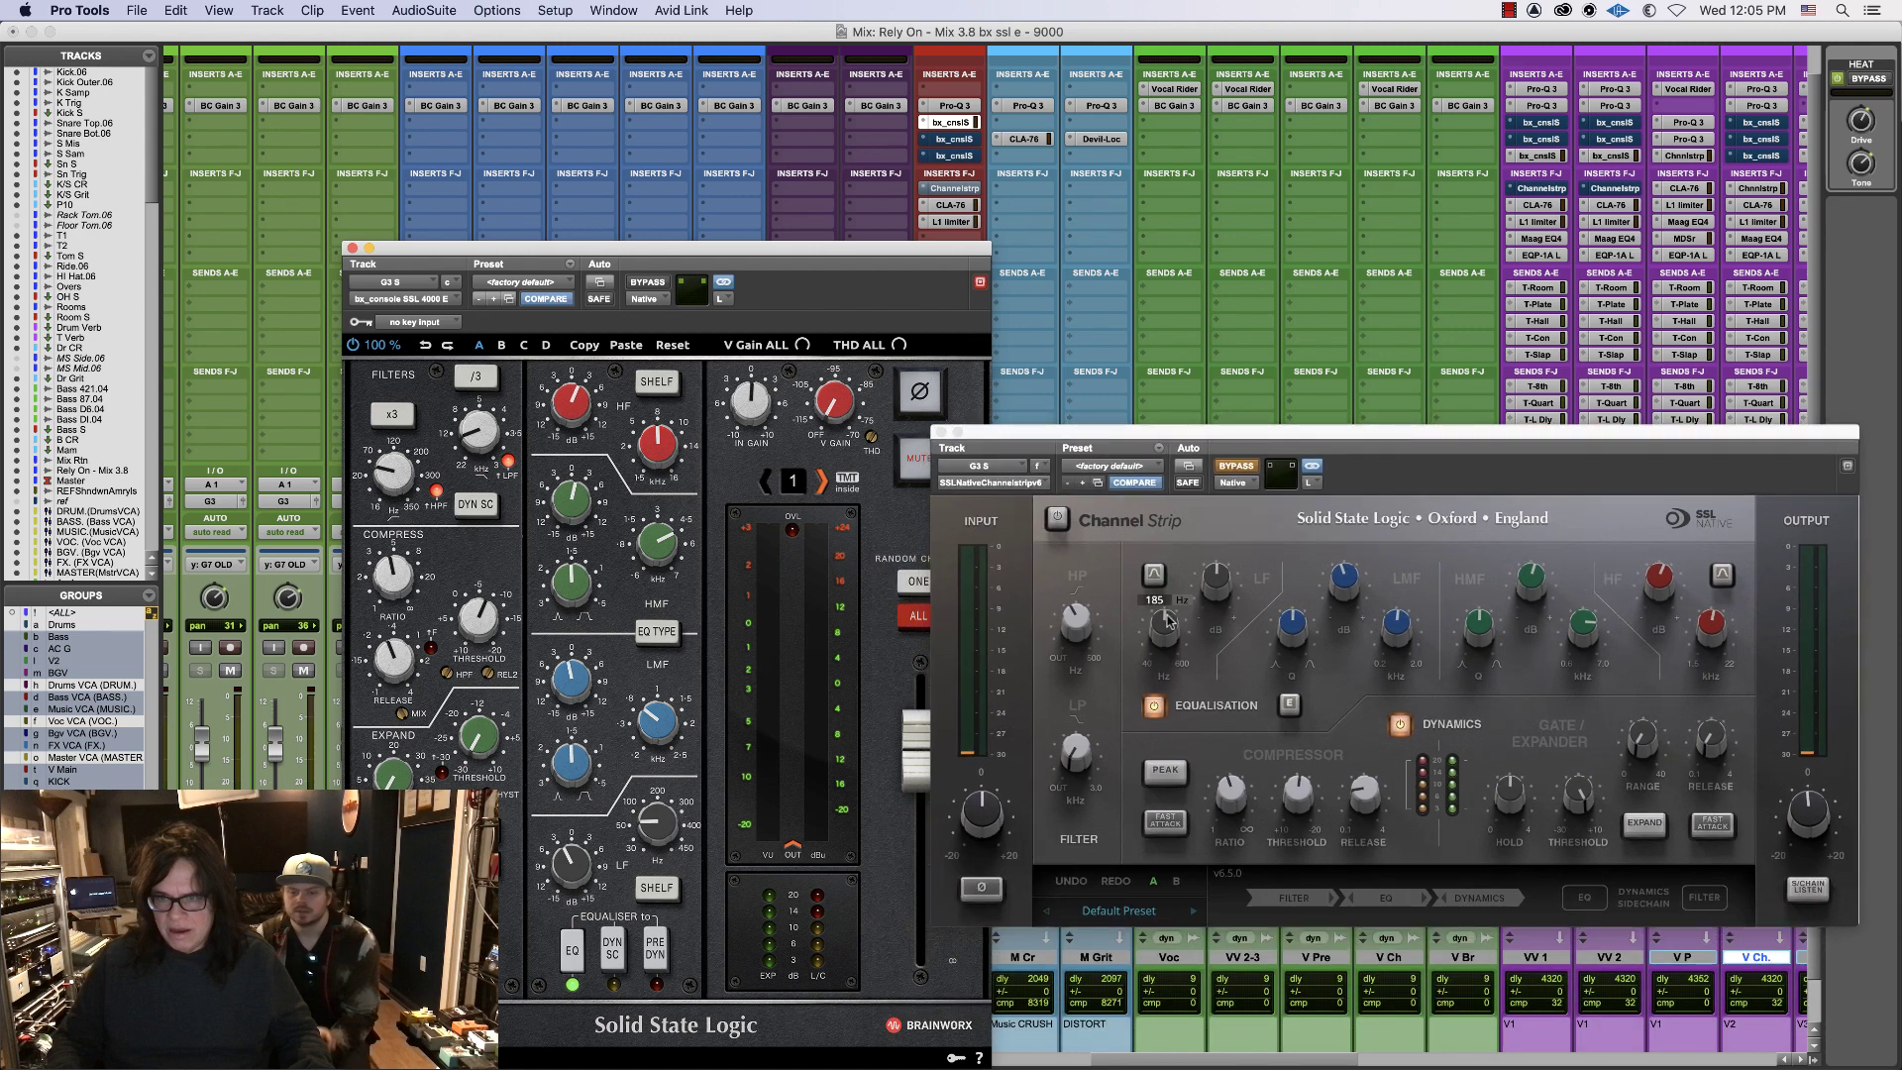
{"action": "left_click_drag", "start_coordinate": [1175, 618], "coordinate": [1164, 682]}
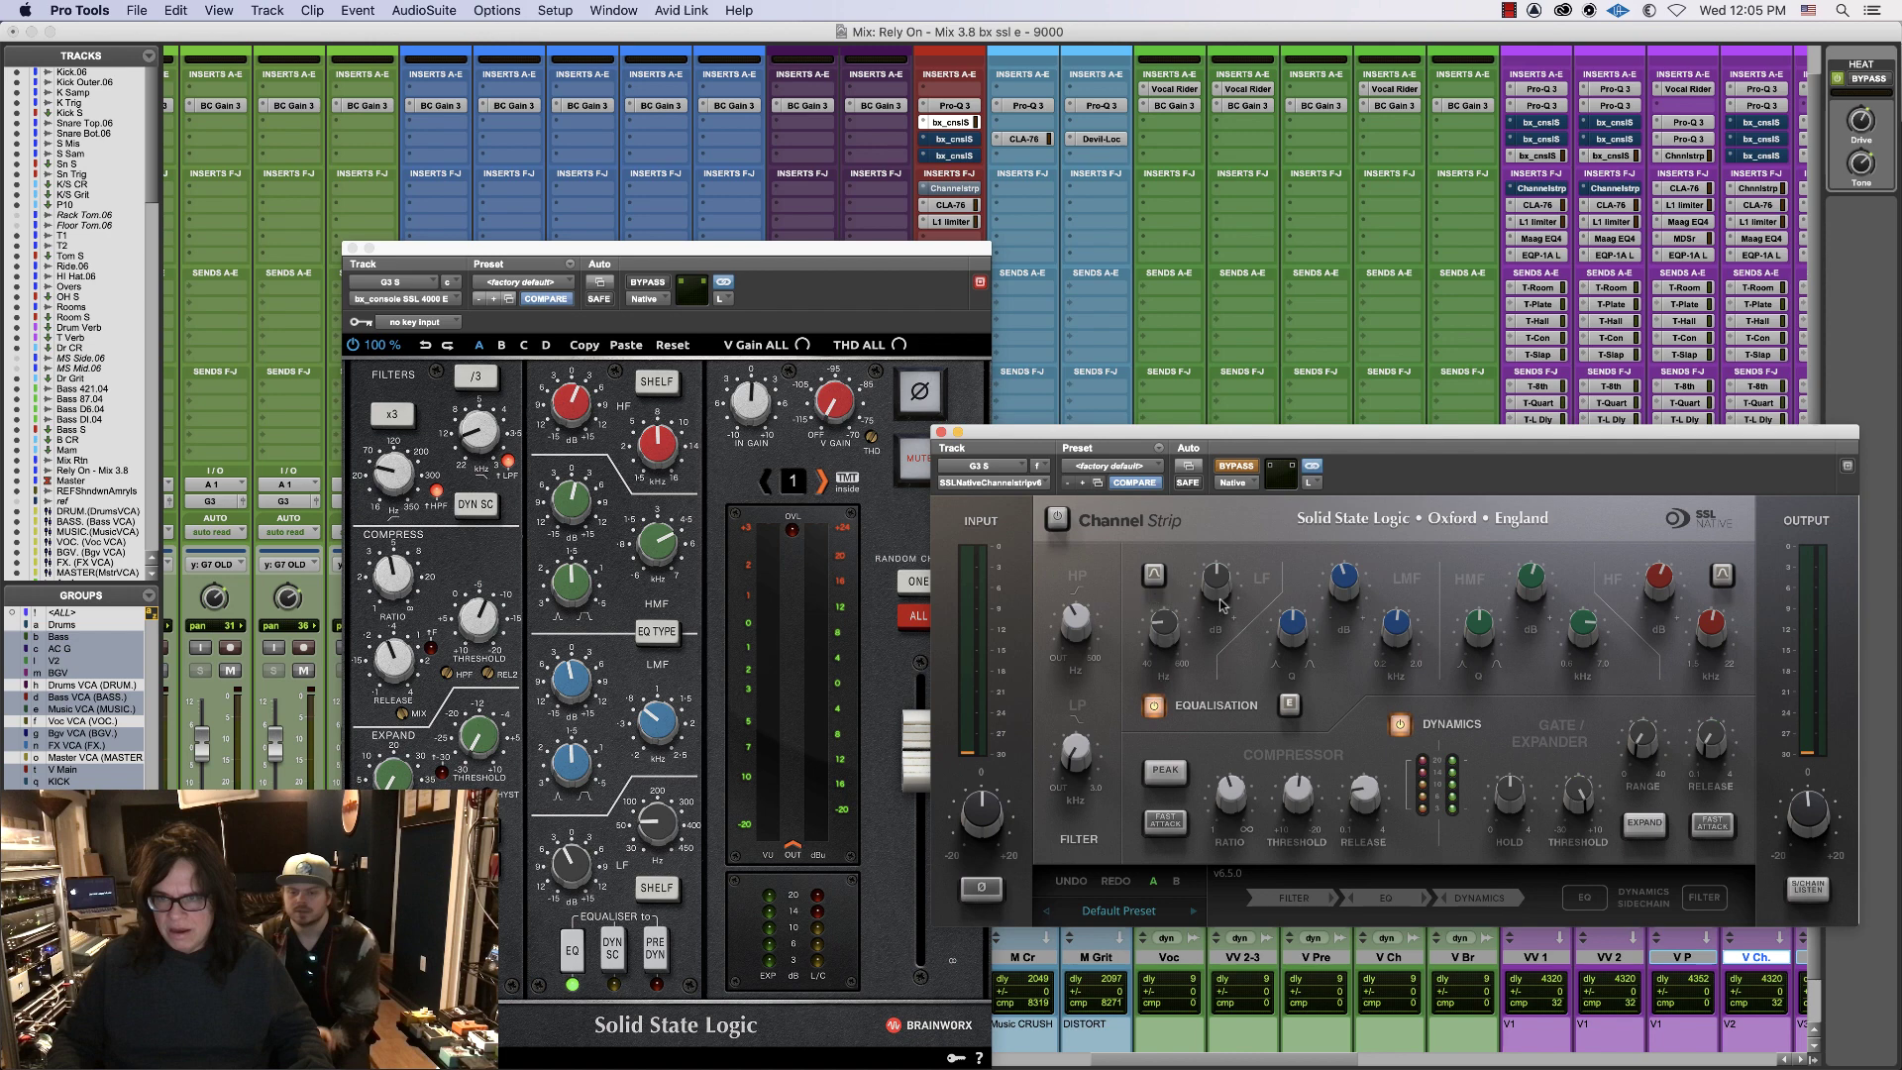
{"action": "mouse_move", "coordinate": [1226, 586]}
{"action": "left_click_drag", "start_coordinate": [1223, 587], "coordinate": [1218, 601]}
- Check the SSL 4000 E's filter frequencies and match the Channel Strip's high-pass and low-pass filters to them
{"action": "left_click", "coordinate": [393, 483]}
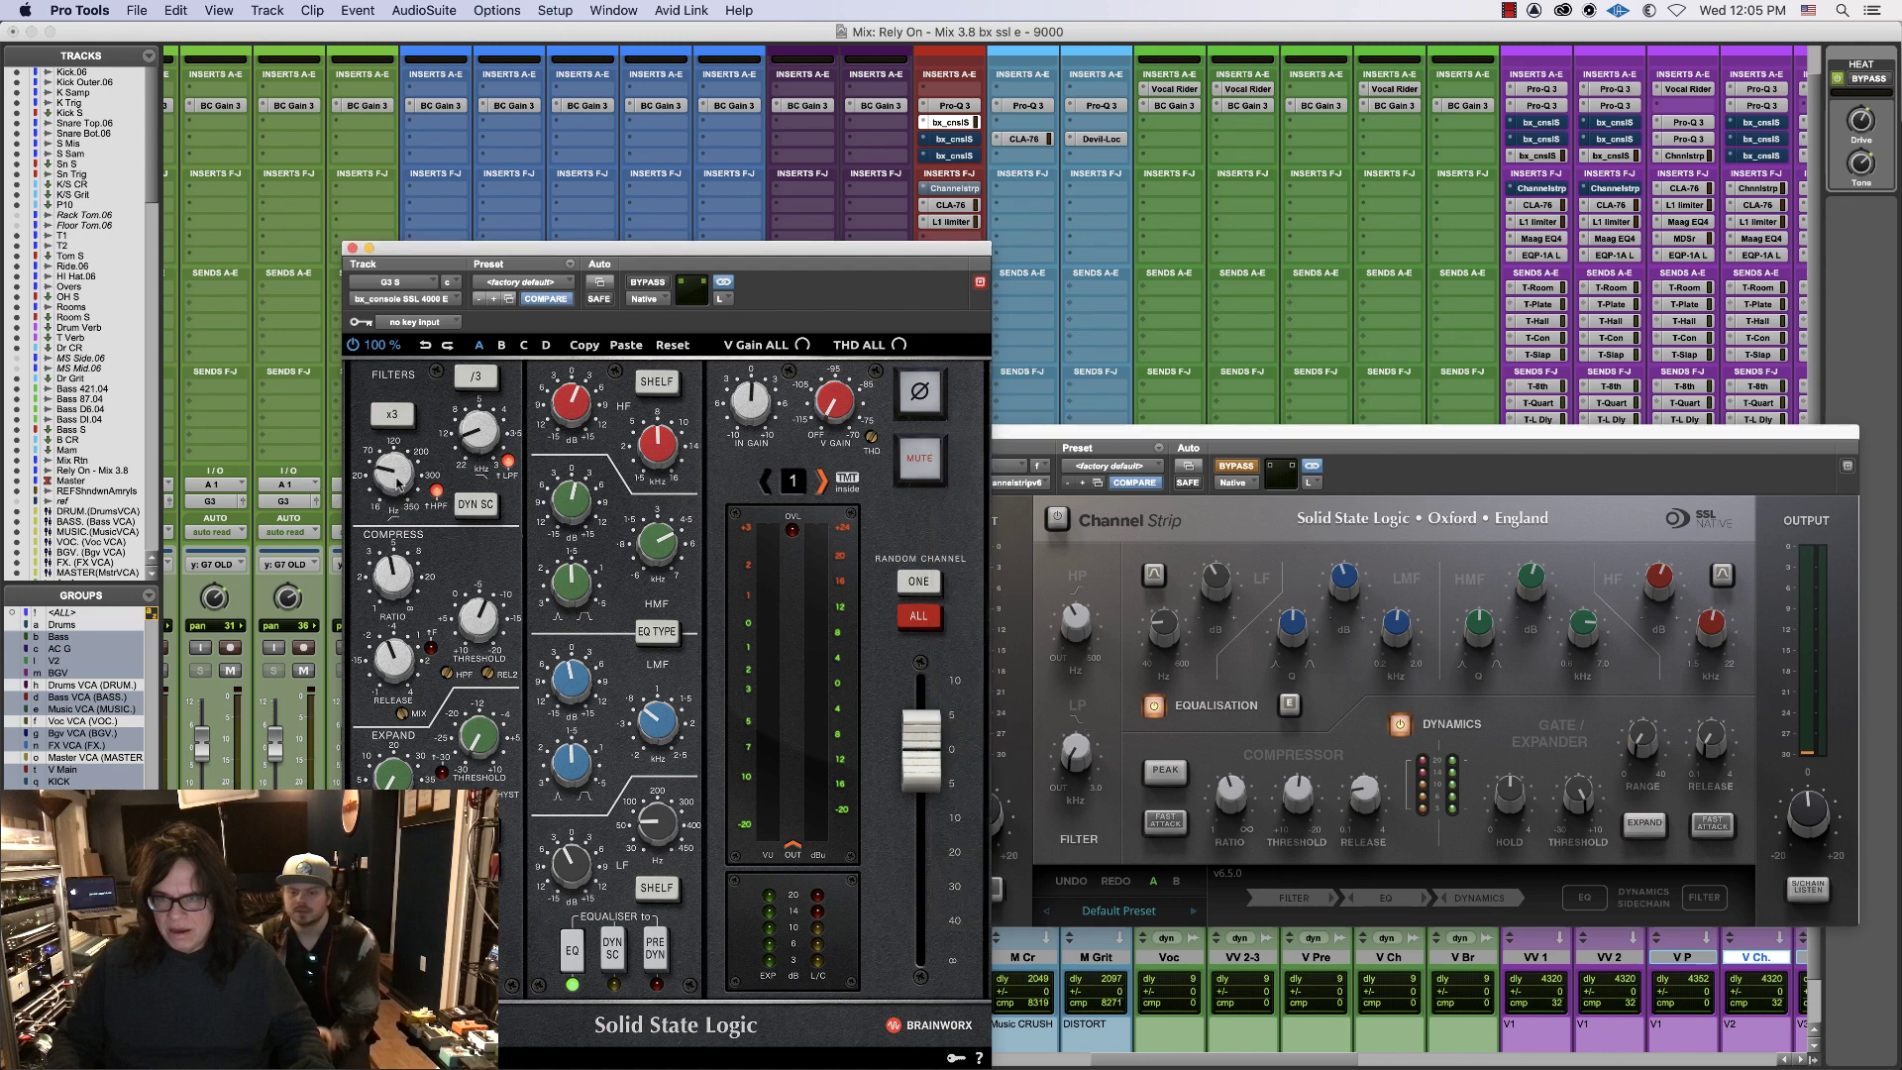
{"action": "mouse_move", "coordinate": [485, 434]}
{"action": "left_click", "coordinate": [1080, 626]}
{"action": "left_click_drag", "start_coordinate": [1081, 630], "coordinate": [1076, 648]}
{"action": "mouse_move", "coordinate": [1076, 751]}
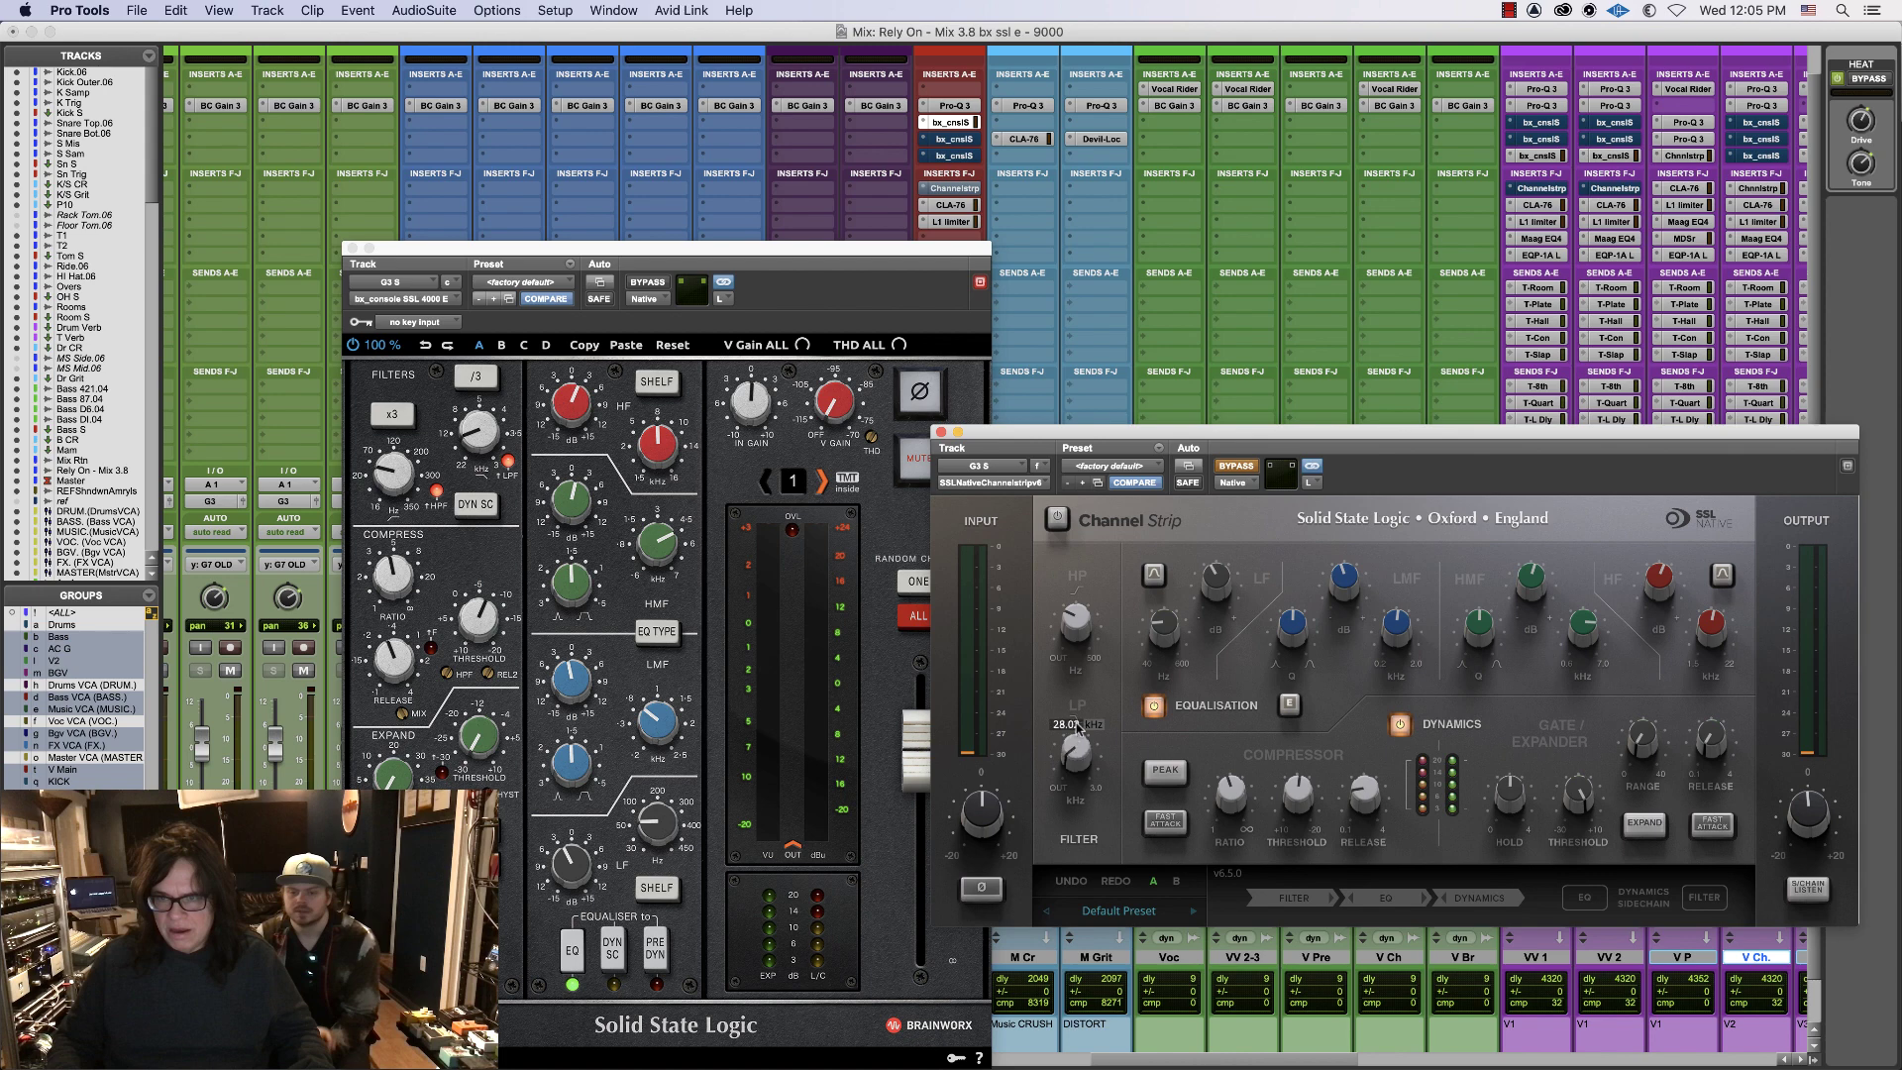
{"action": "left_click_drag", "start_coordinate": [1089, 689], "coordinate": [1091, 682]}
{"action": "left_click_drag", "start_coordinate": [1095, 680], "coordinate": [1096, 678]}
- Compare the compressor ratio, threshold and release settings of the SSL 4000 E with those of the Channel Strip
{"action": "mouse_move", "coordinate": [1296, 780]}
{"action": "left_click", "coordinate": [388, 567]}
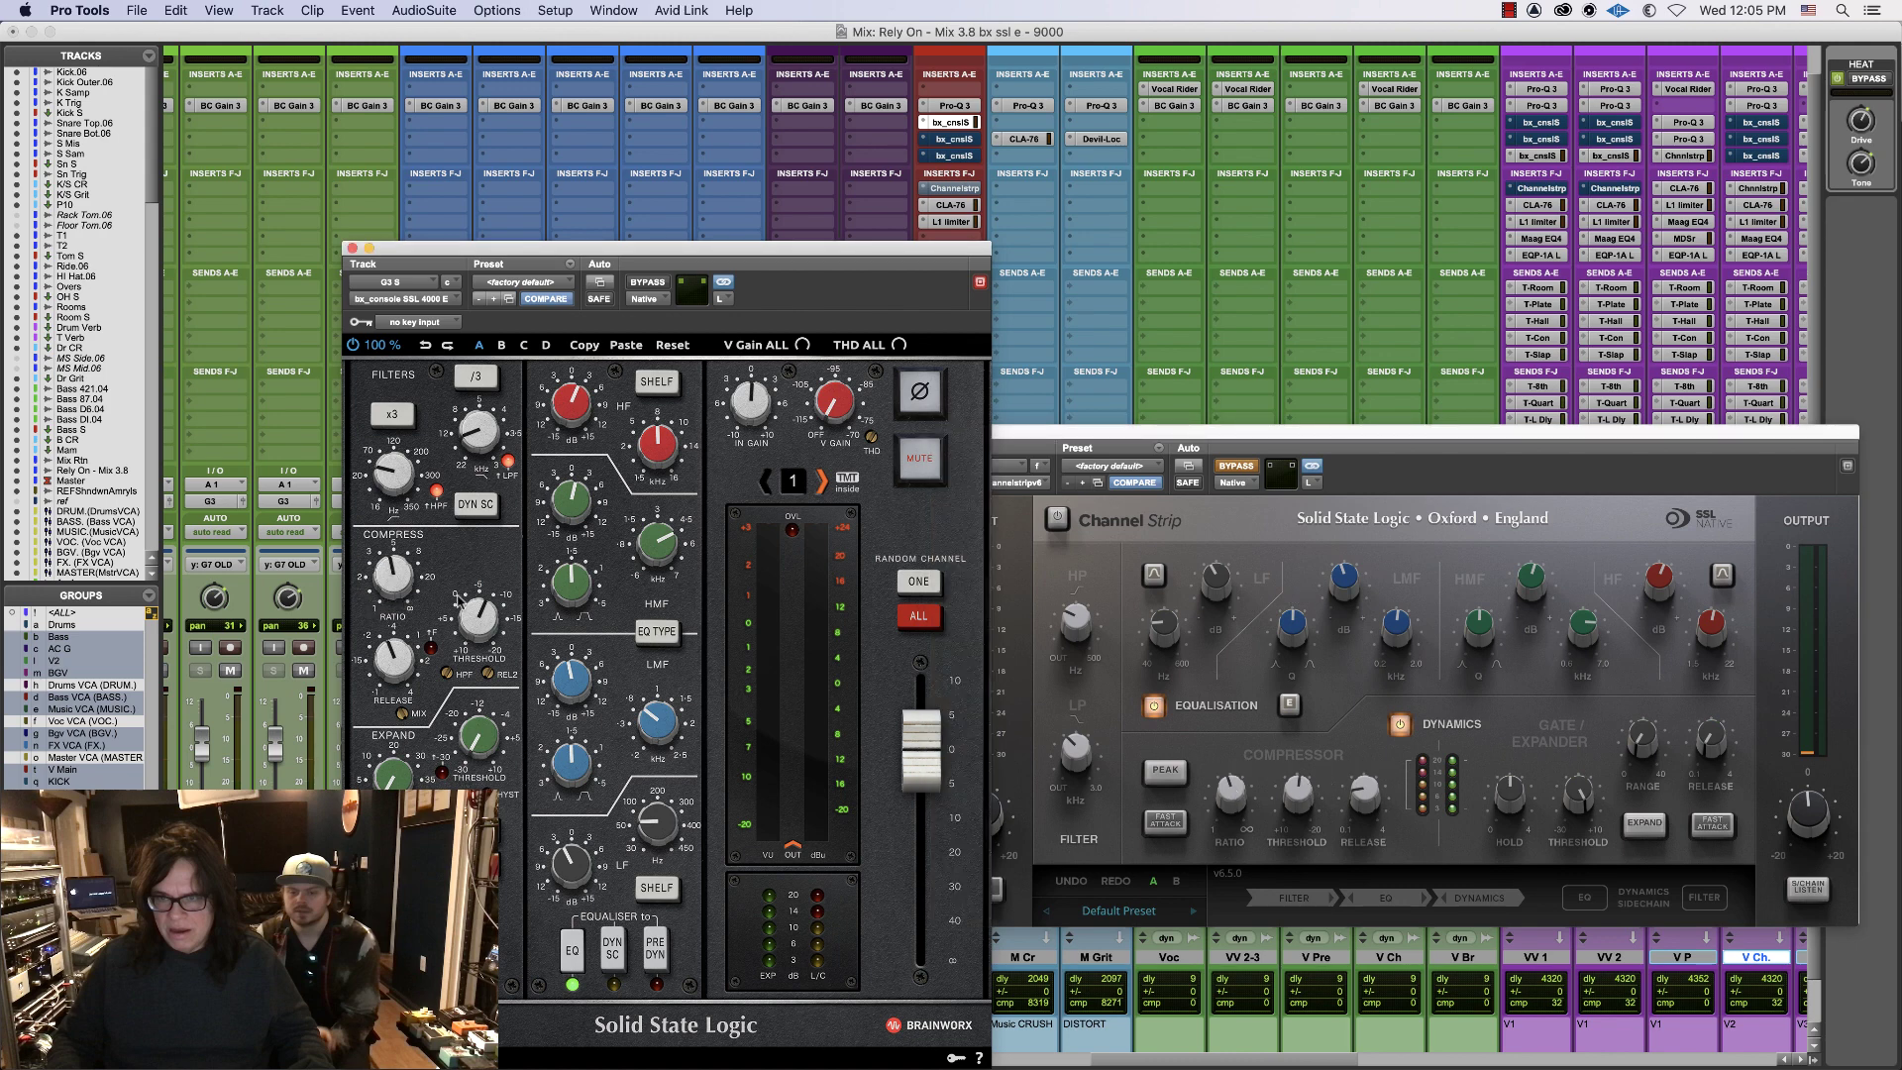
{"action": "mouse_move", "coordinate": [480, 612]}
{"action": "left_click", "coordinate": [1298, 803]}
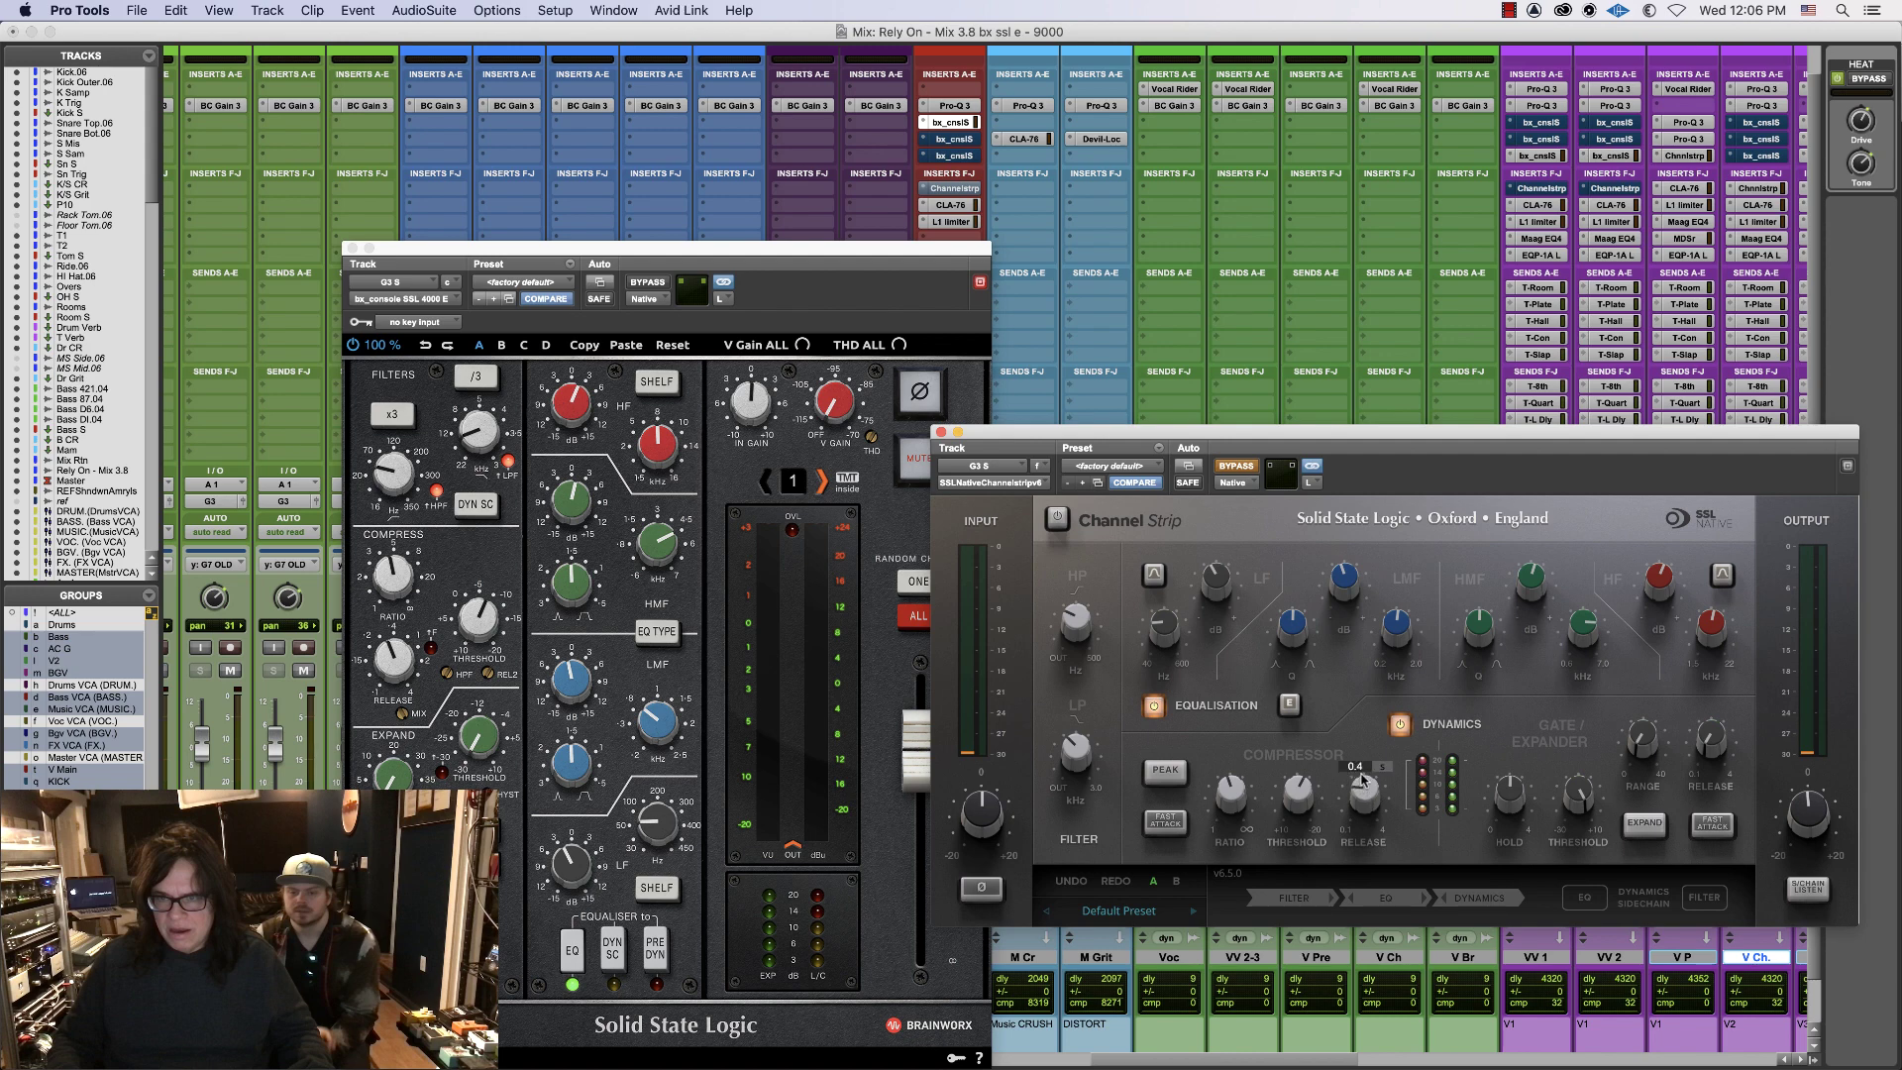
{"action": "left_click", "coordinate": [402, 656]}
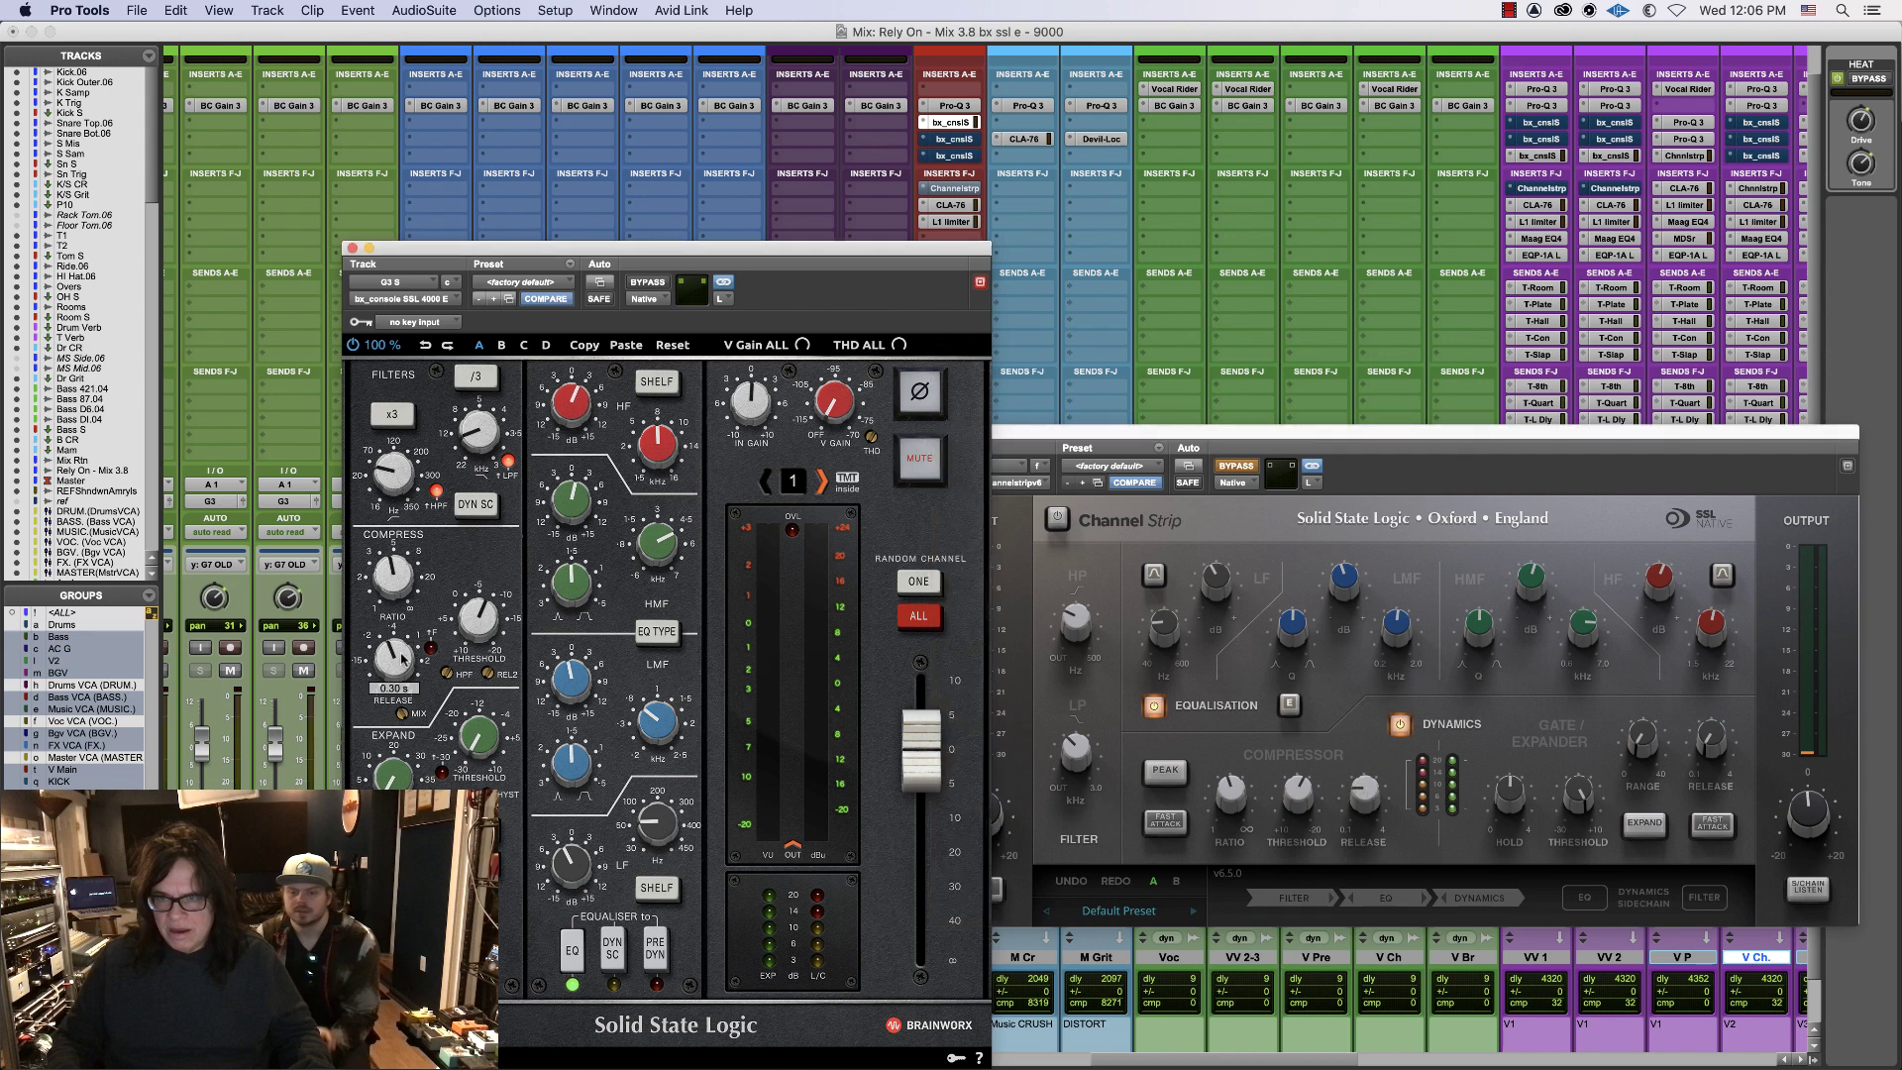
{"action": "left_click", "coordinate": [1363, 790]}
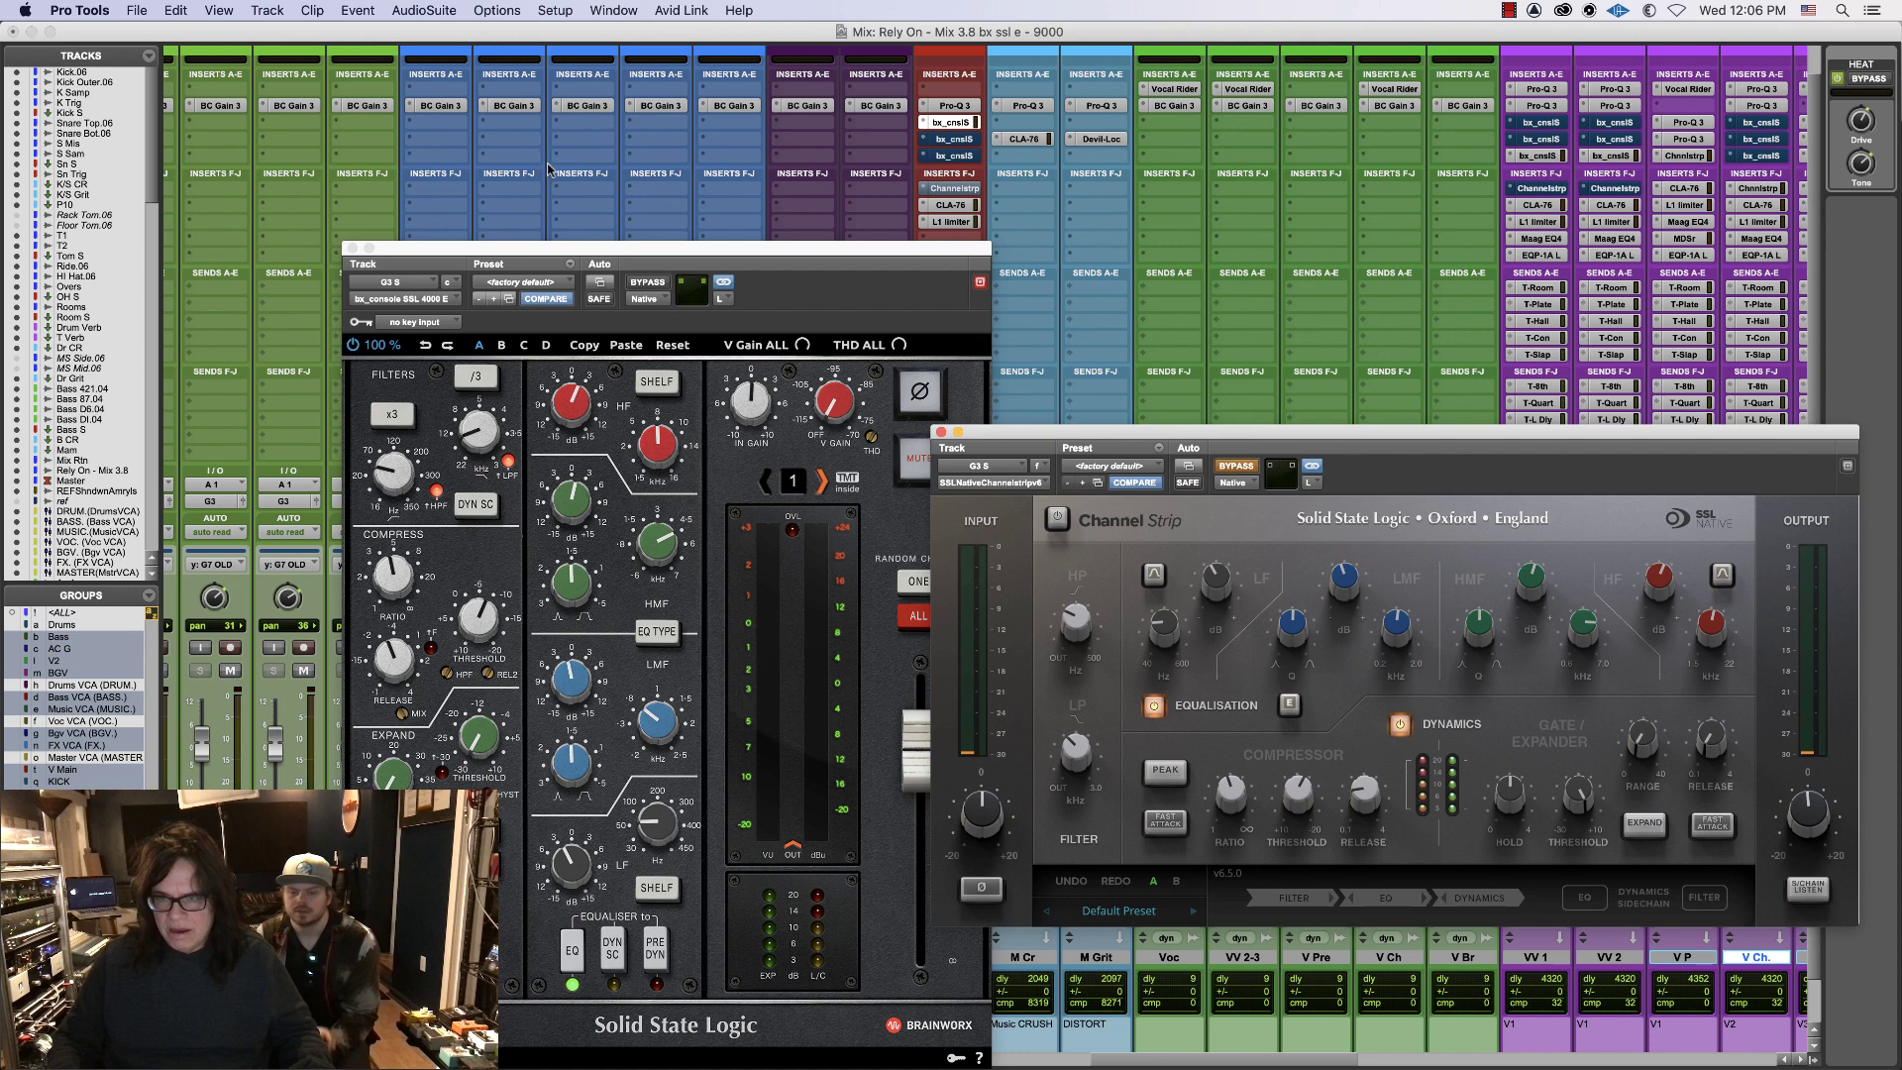
- Reposition the SSL 4000 E window, then bypass it and enable the Channel Strip on G3 S to audition its sound
{"action": "mouse_move", "coordinate": [682, 249]}
{"action": "left_mouse_down"}
{"action": "mouse_move", "coordinate": [777, 243]}
{"action": "mouse_move", "coordinate": [690, 239]}
{"action": "left_mouse_up"}
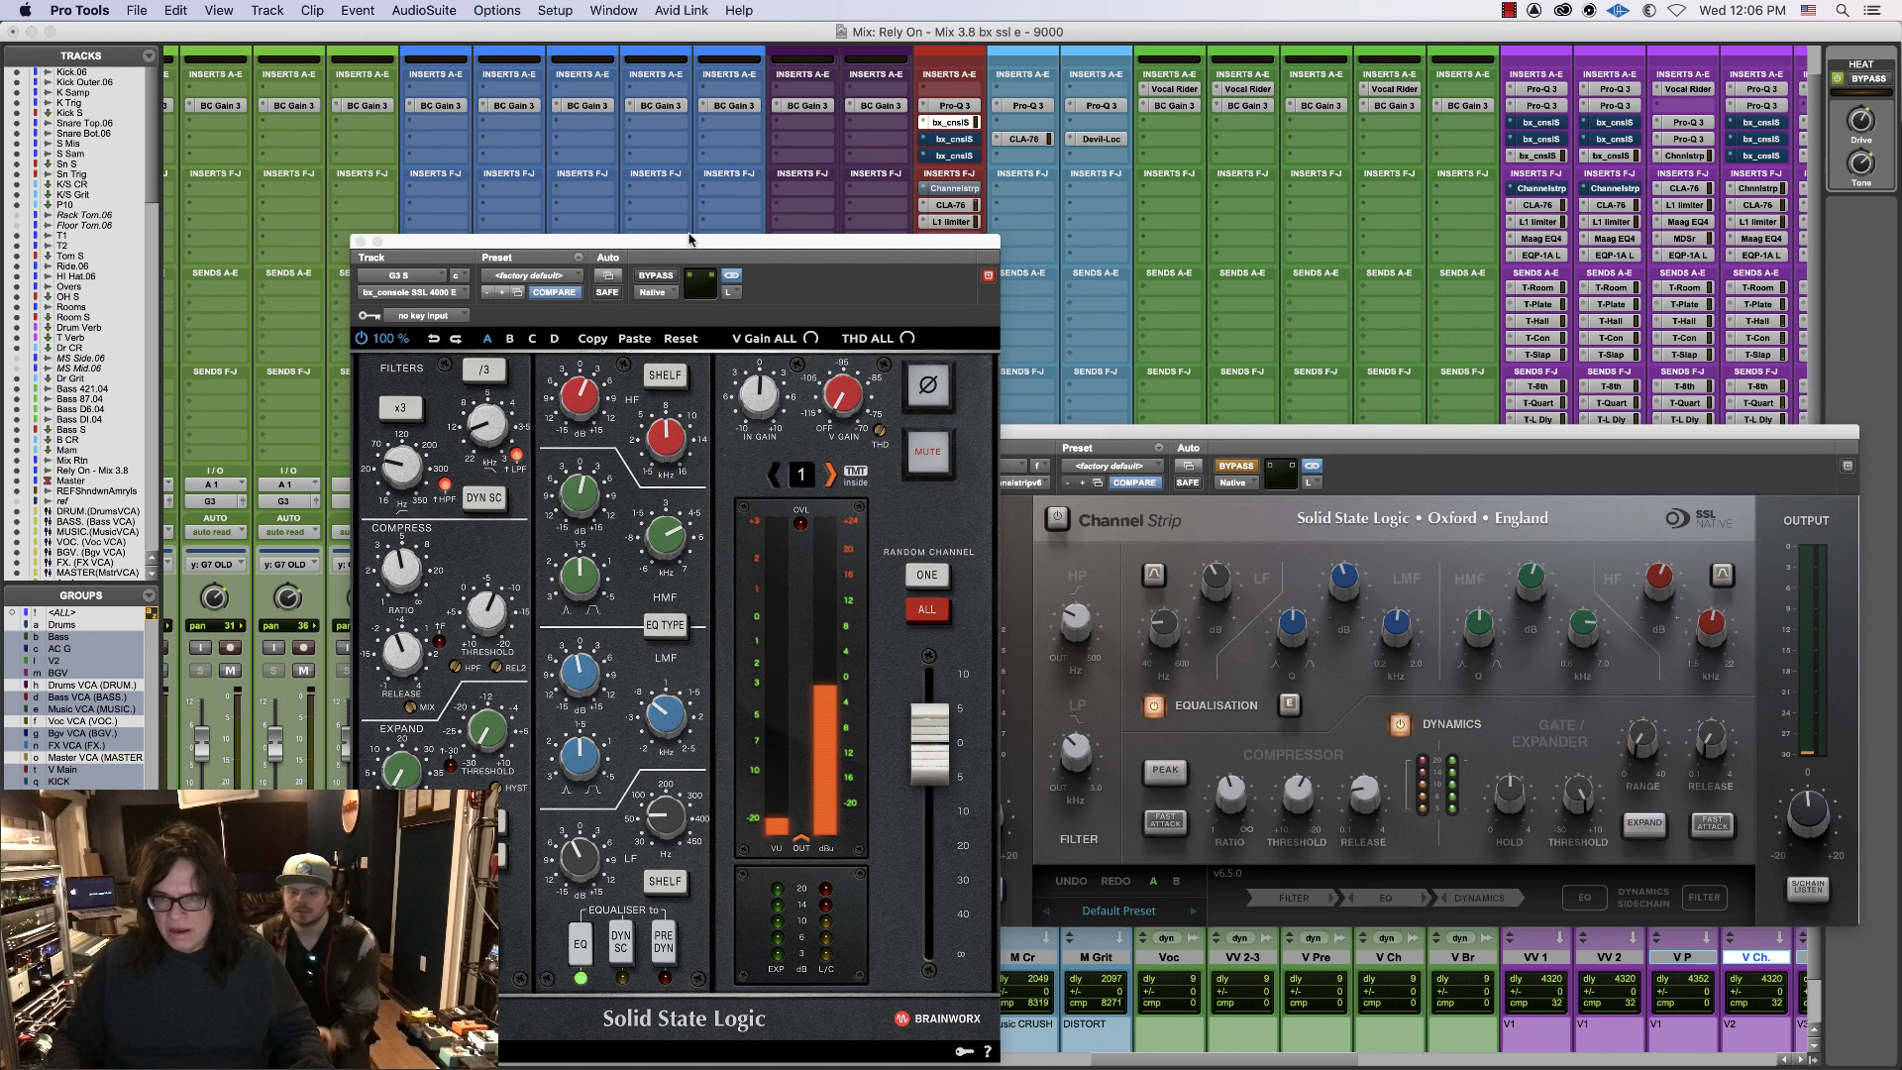
{"action": "left_click", "coordinate": [957, 124], "text": "super"}
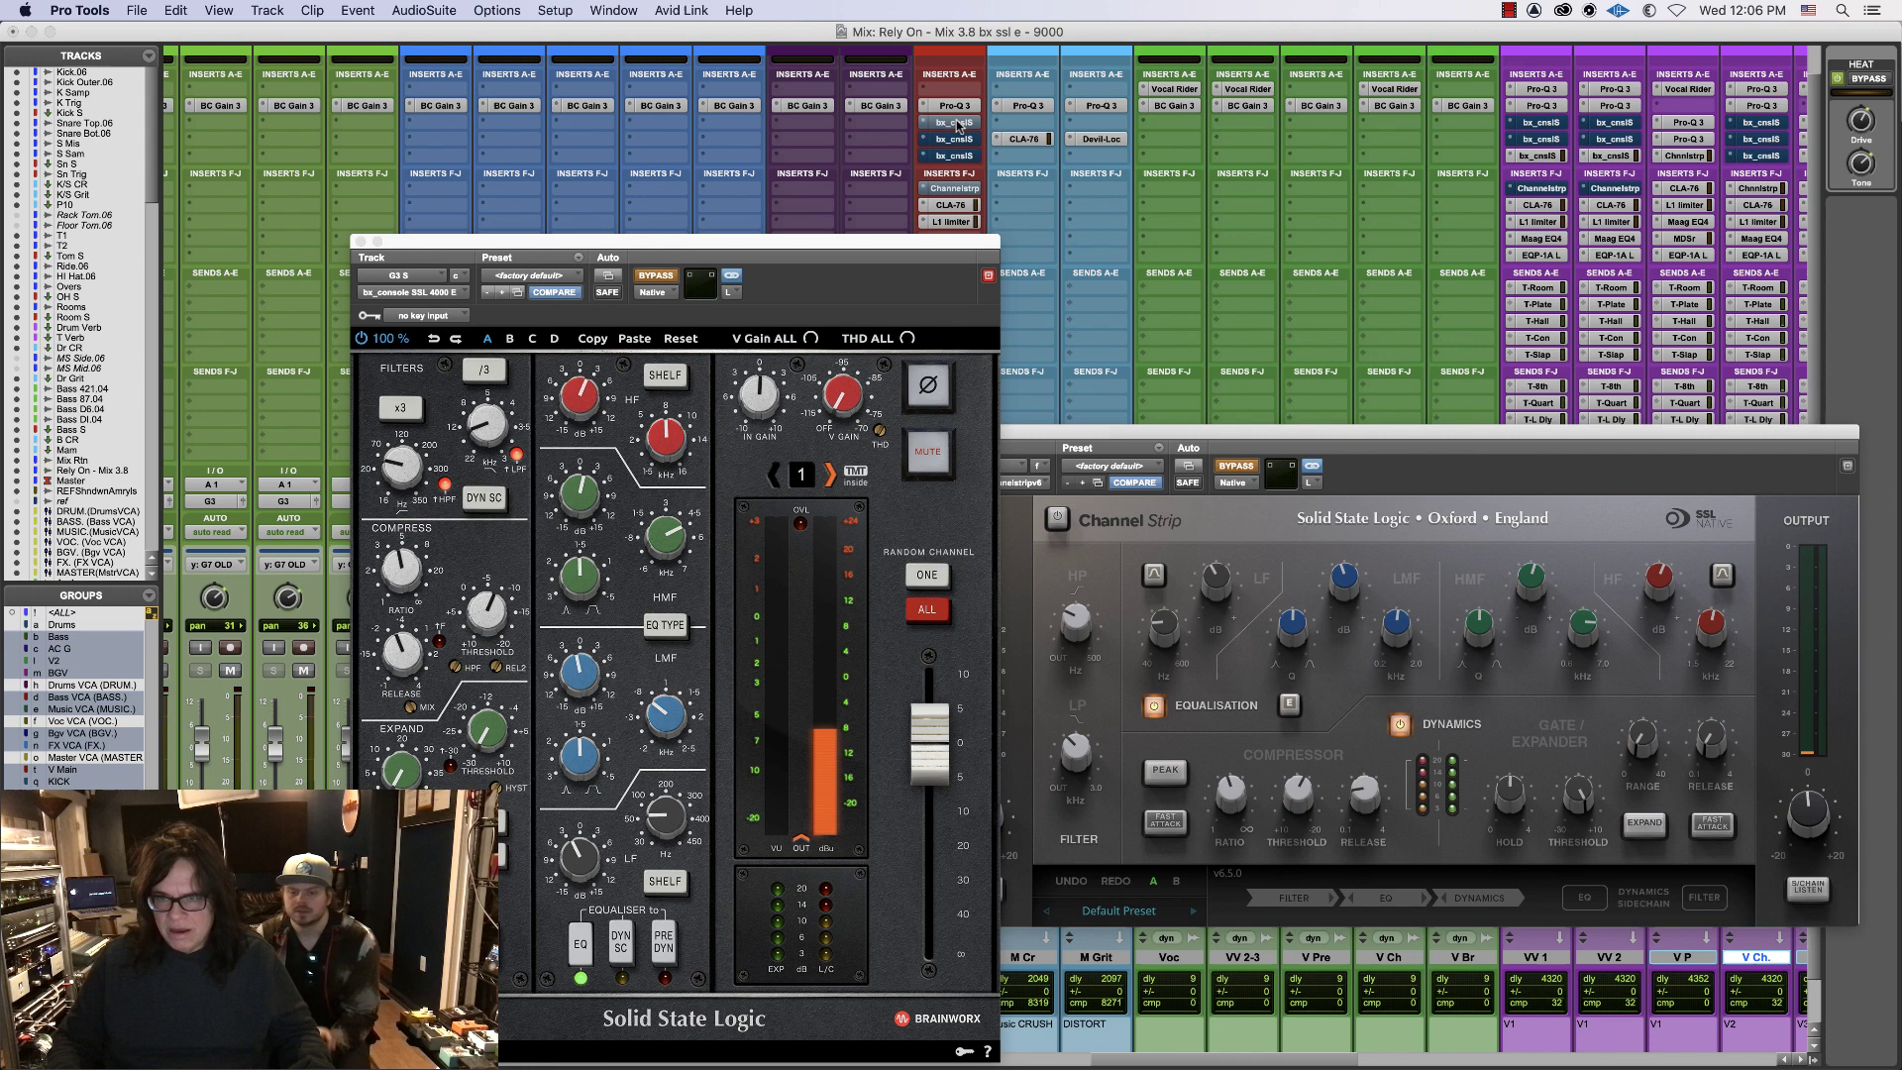
{"action": "left_click", "coordinate": [949, 189], "text": "super"}
{"action": "left_click", "coordinate": [1306, 437]}
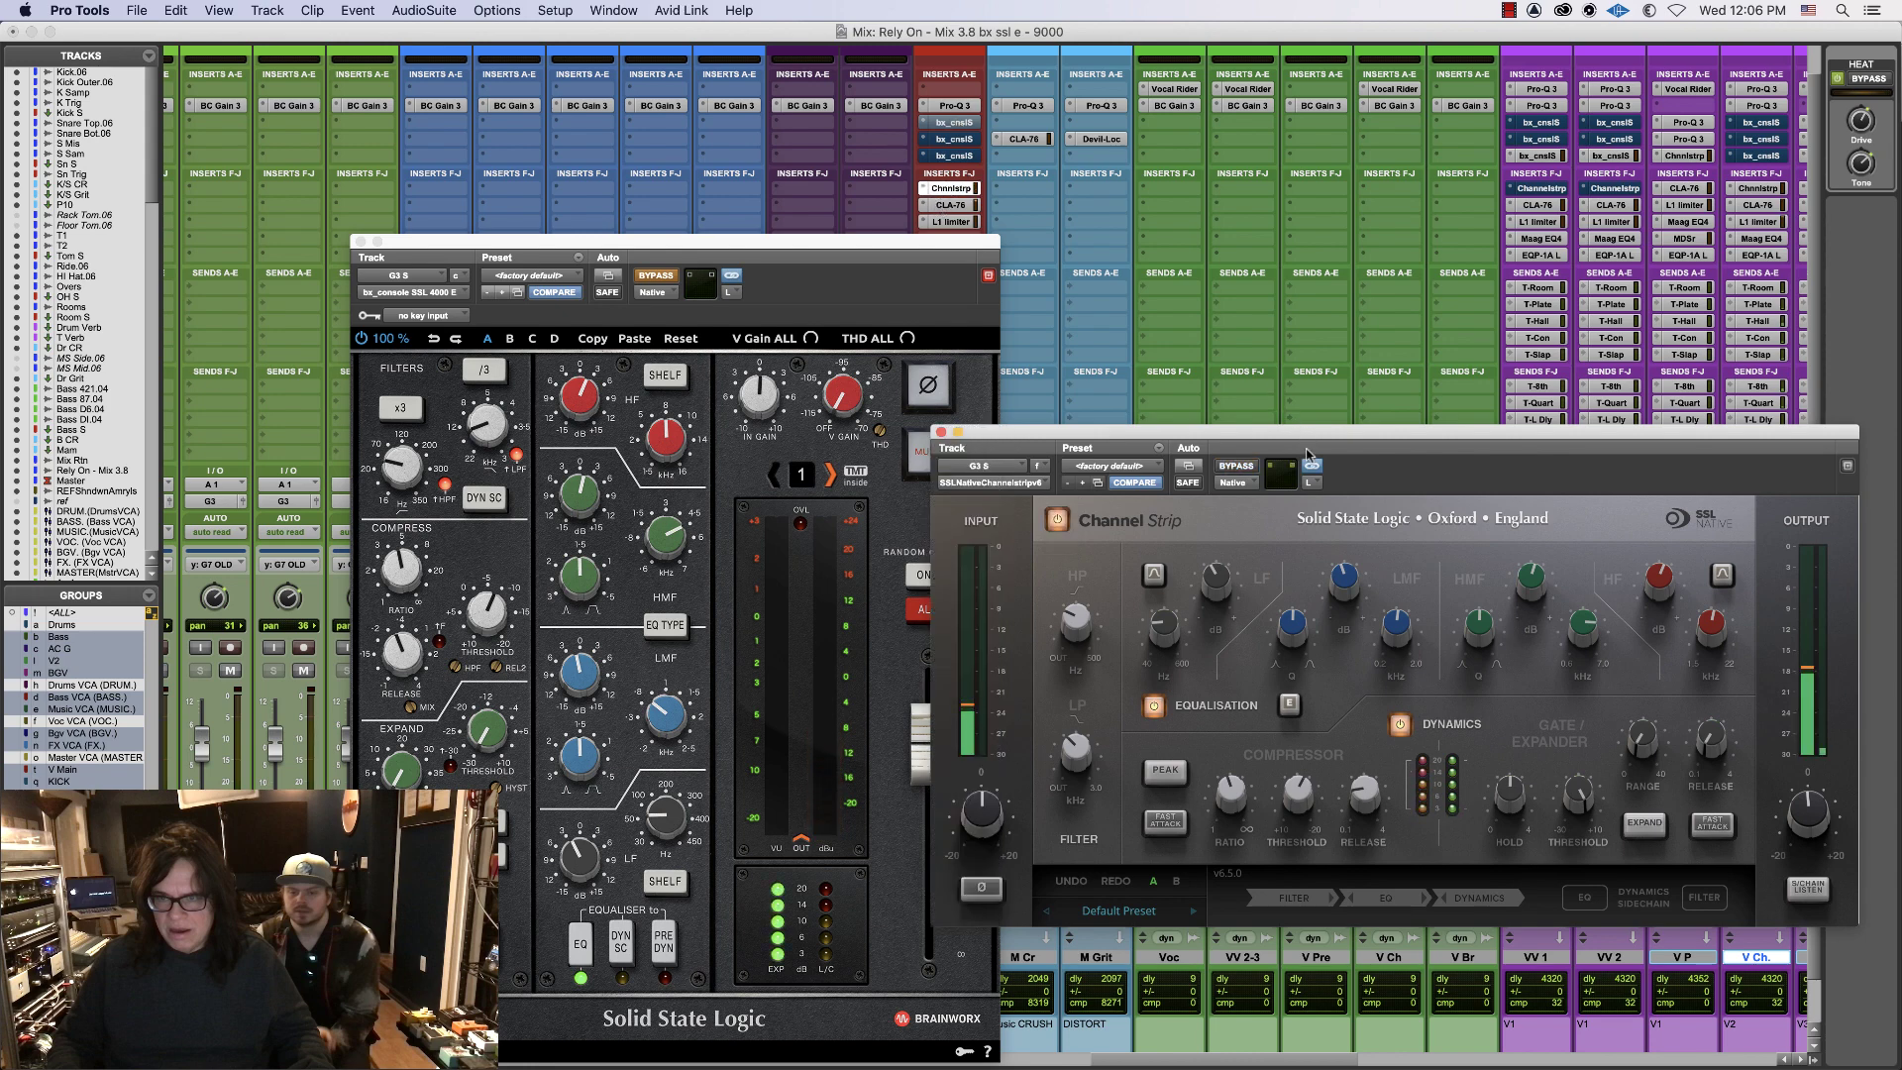
{"action": "mouse_move", "coordinate": [1653, 599]}
{"action": "mouse_move", "coordinate": [1490, 790]}
{"action": "mouse_move", "coordinate": [1295, 792]}
- Bypass the Channel Strip and re-enable the SSL 4000 E on G3 S, then reposition its window and check its fader
{"action": "left_click", "coordinate": [951, 188], "text": "super"}
{"action": "left_click", "coordinate": [954, 123]}
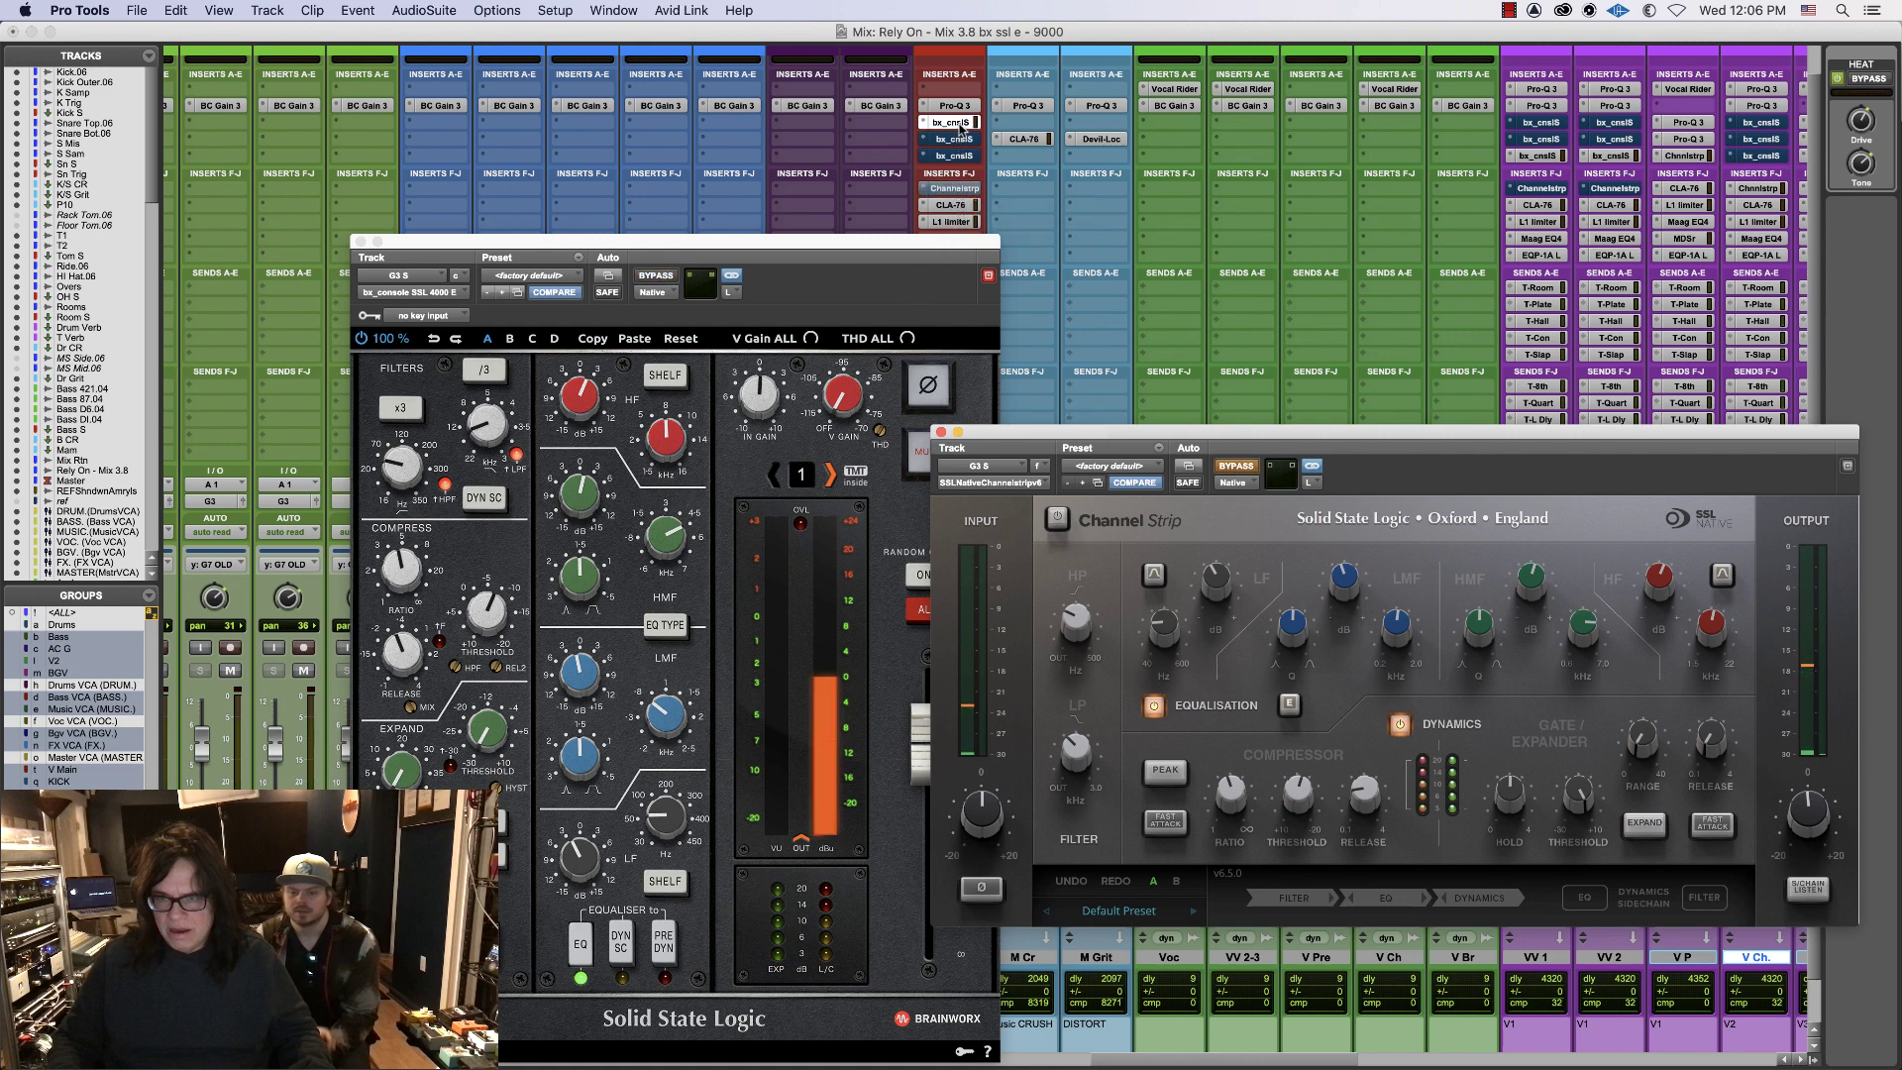
{"action": "left_click_drag", "start_coordinate": [907, 242], "coordinate": [902, 237]}
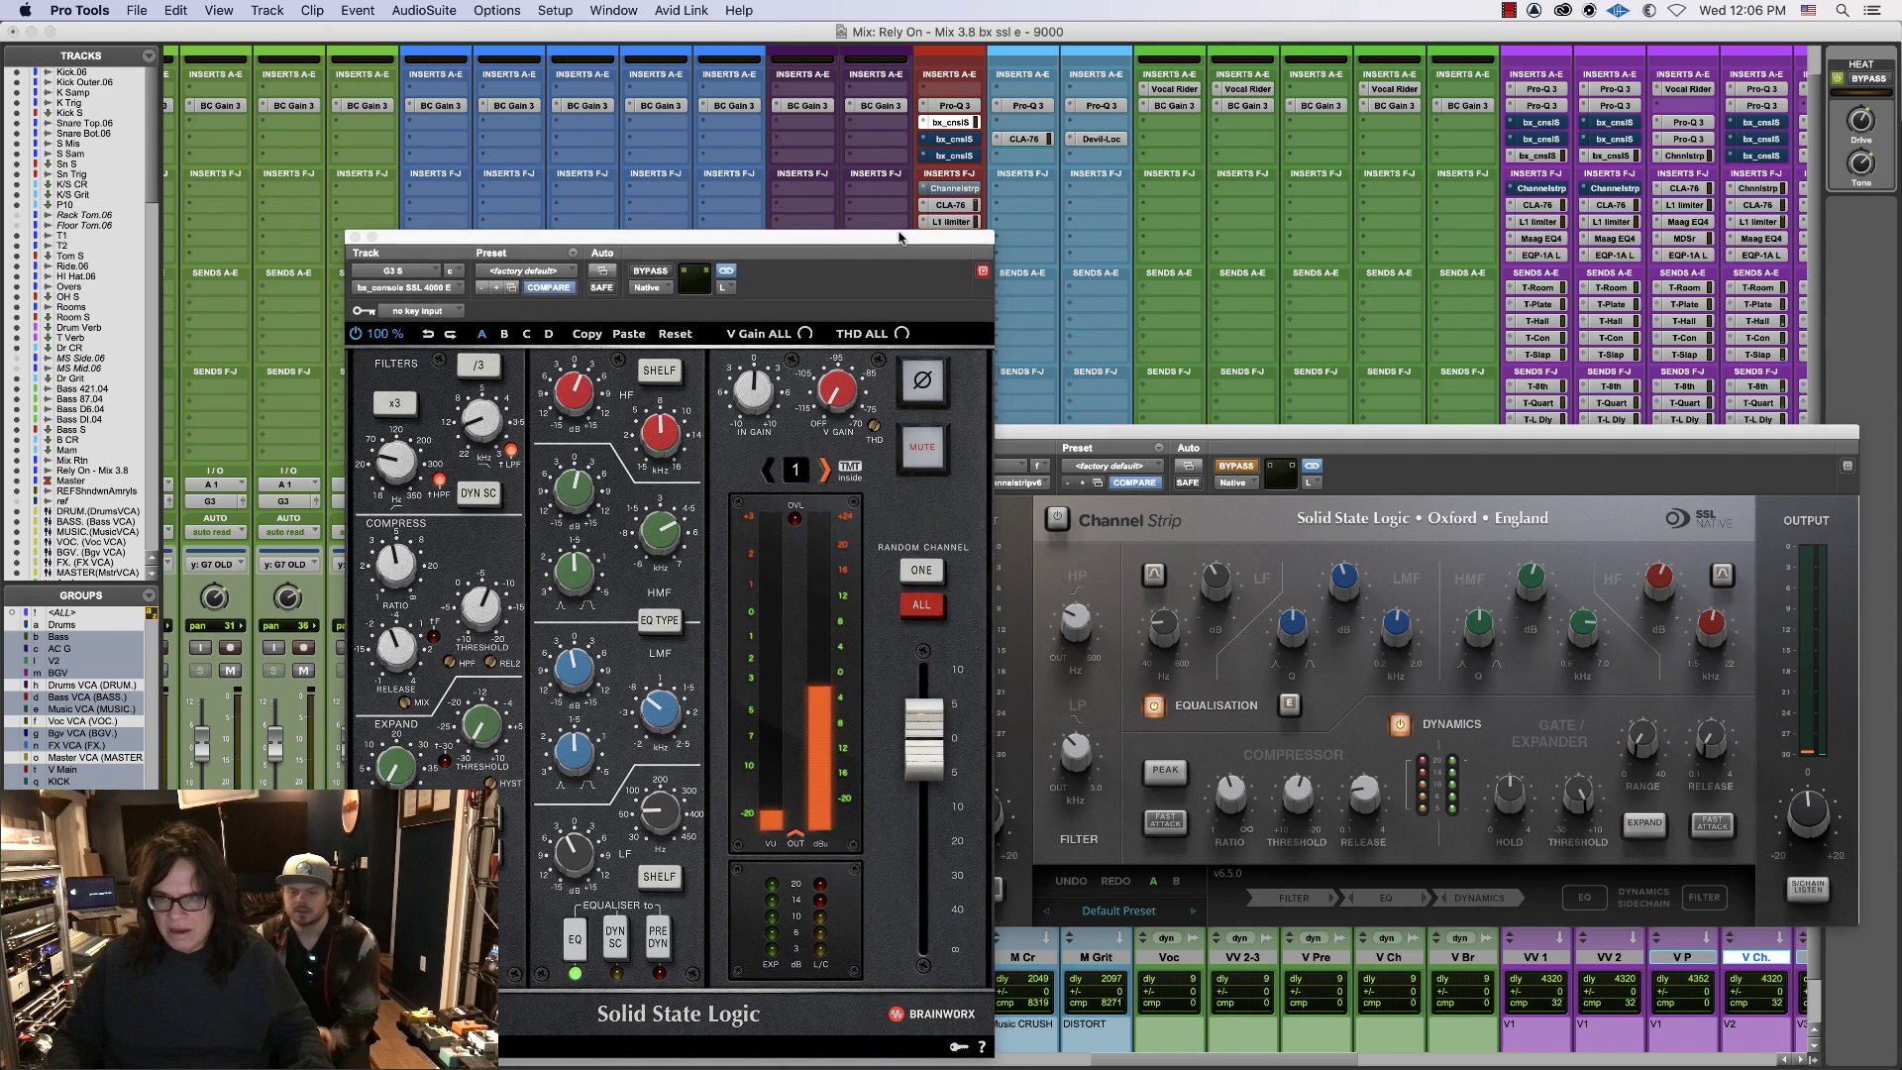
{"action": "left_click", "coordinate": [923, 697]}
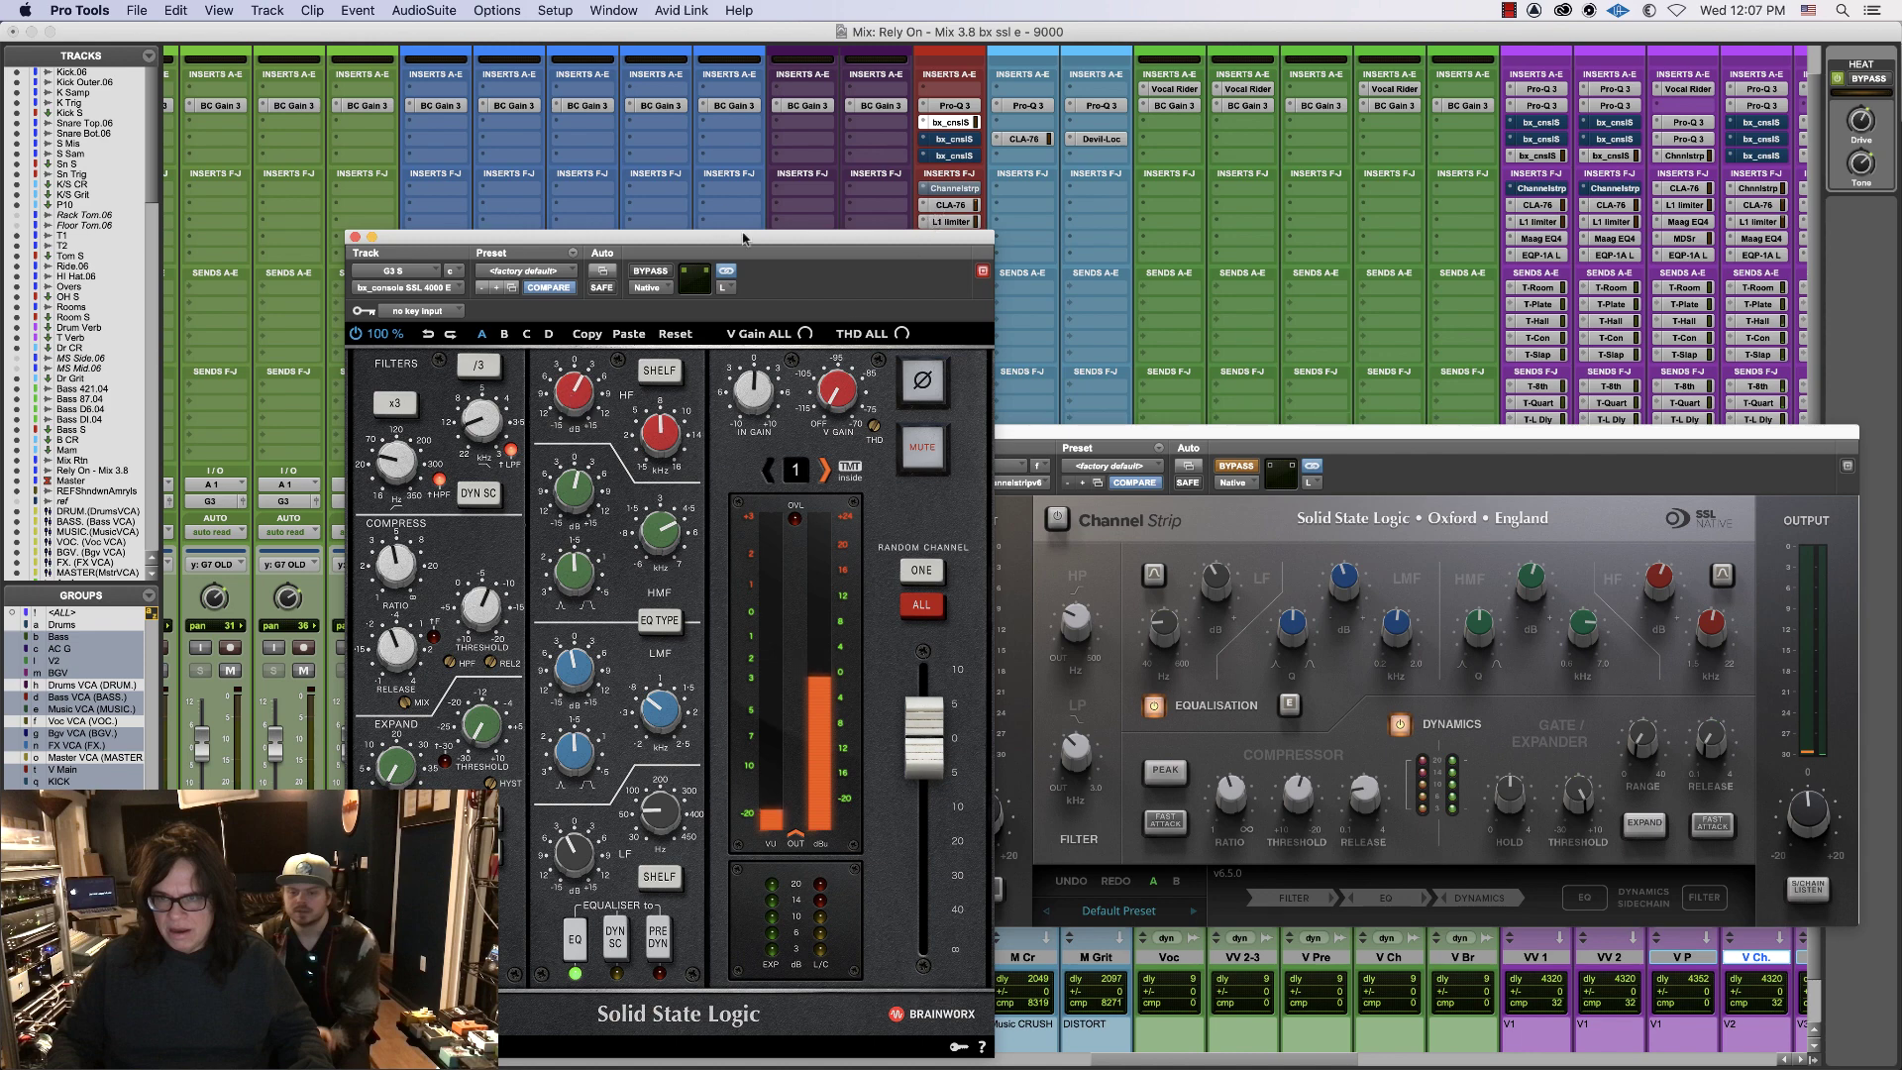
- Switch G3 S from the SSL 4000 E to the Channel Strip and check the strip's LF frequency and gain
{"action": "left_click", "coordinate": [963, 188], "text": "super"}
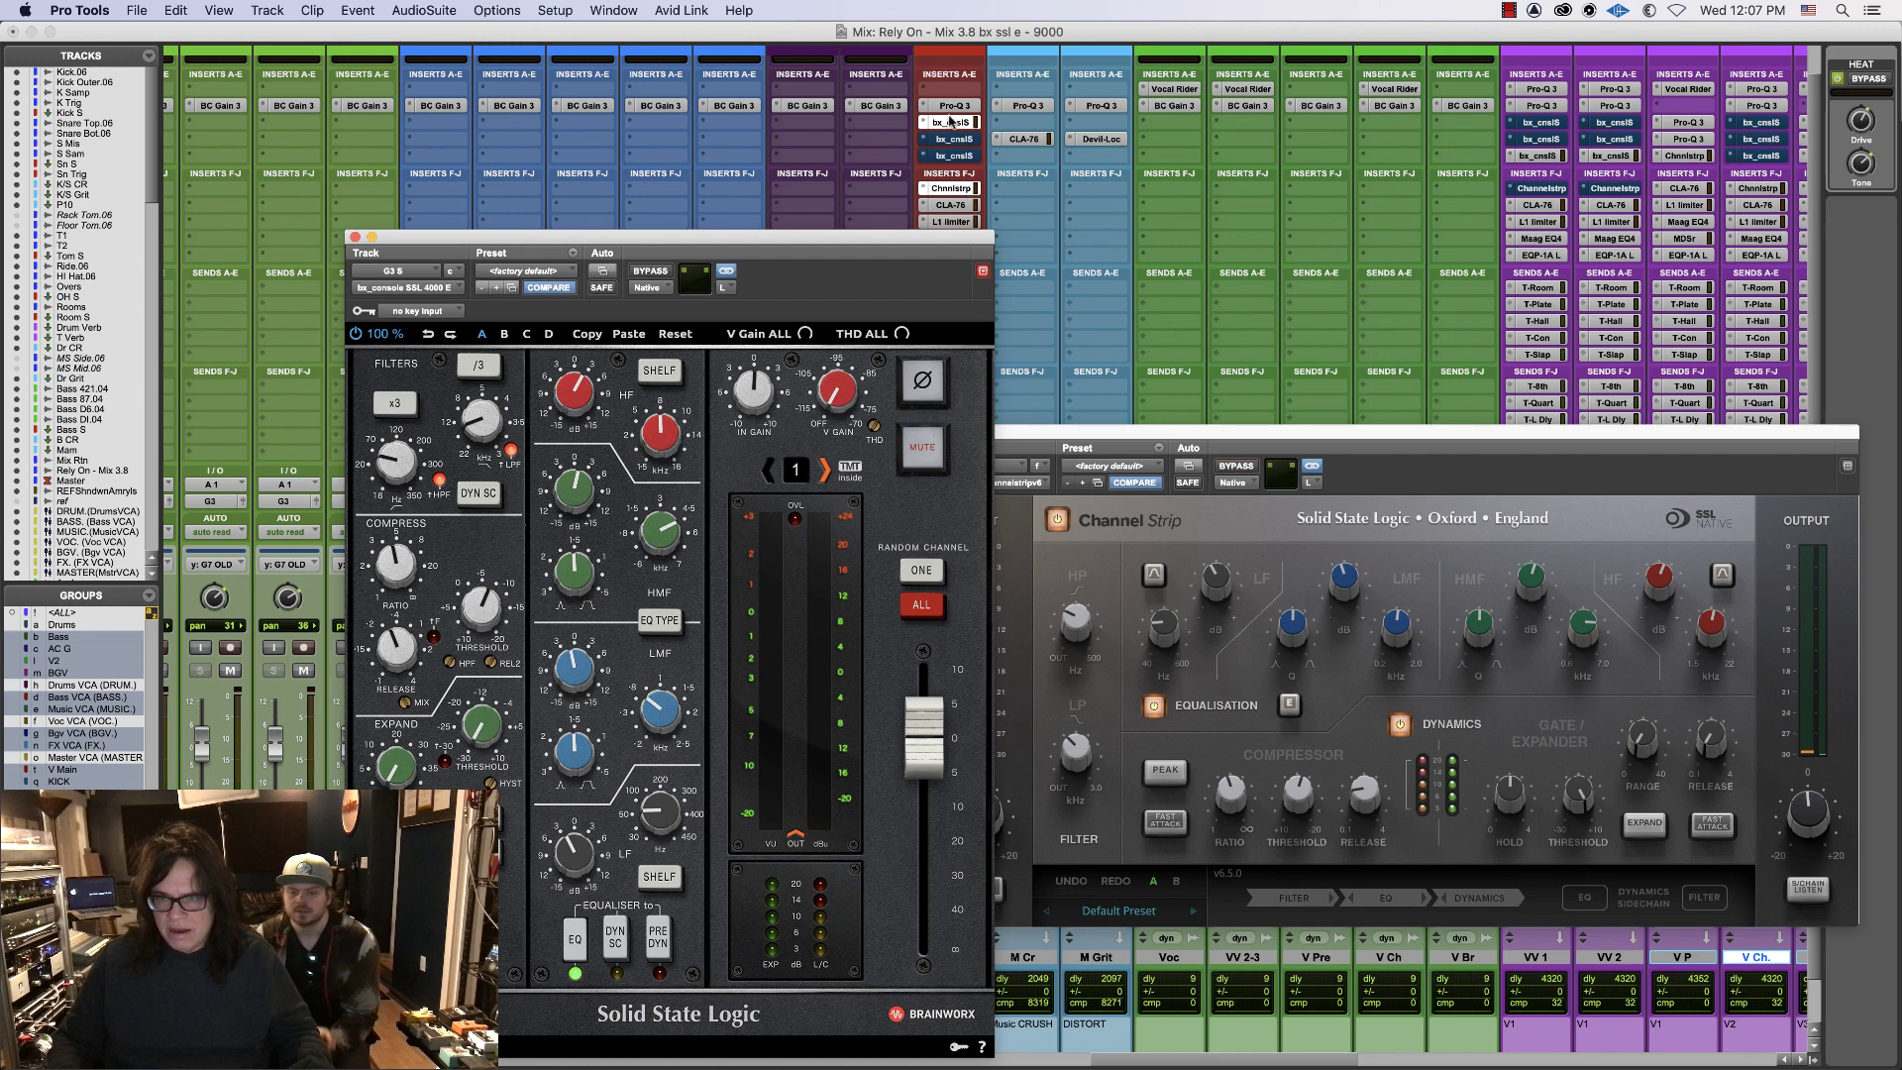
{"action": "left_click", "coordinate": [952, 122], "text": "super"}
{"action": "mouse_move", "coordinate": [1335, 600]}
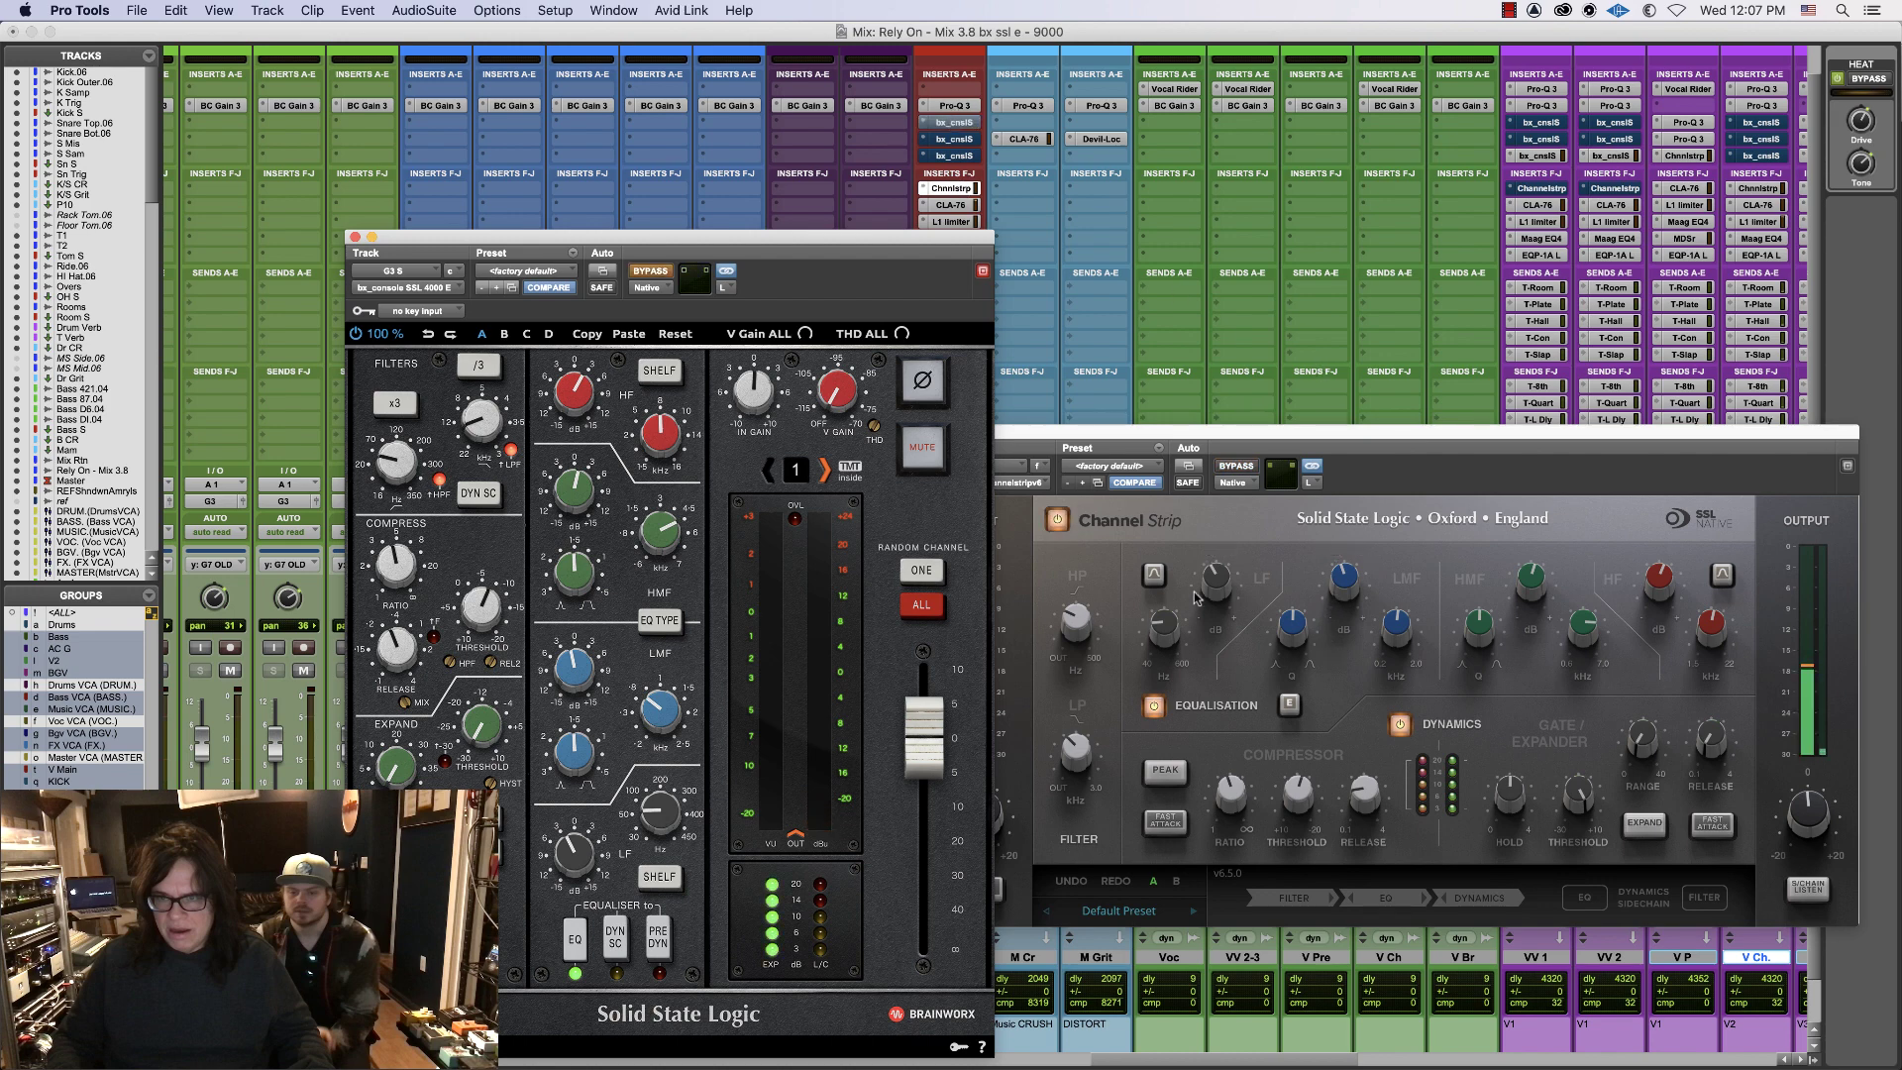
{"action": "left_click", "coordinate": [1161, 621]}
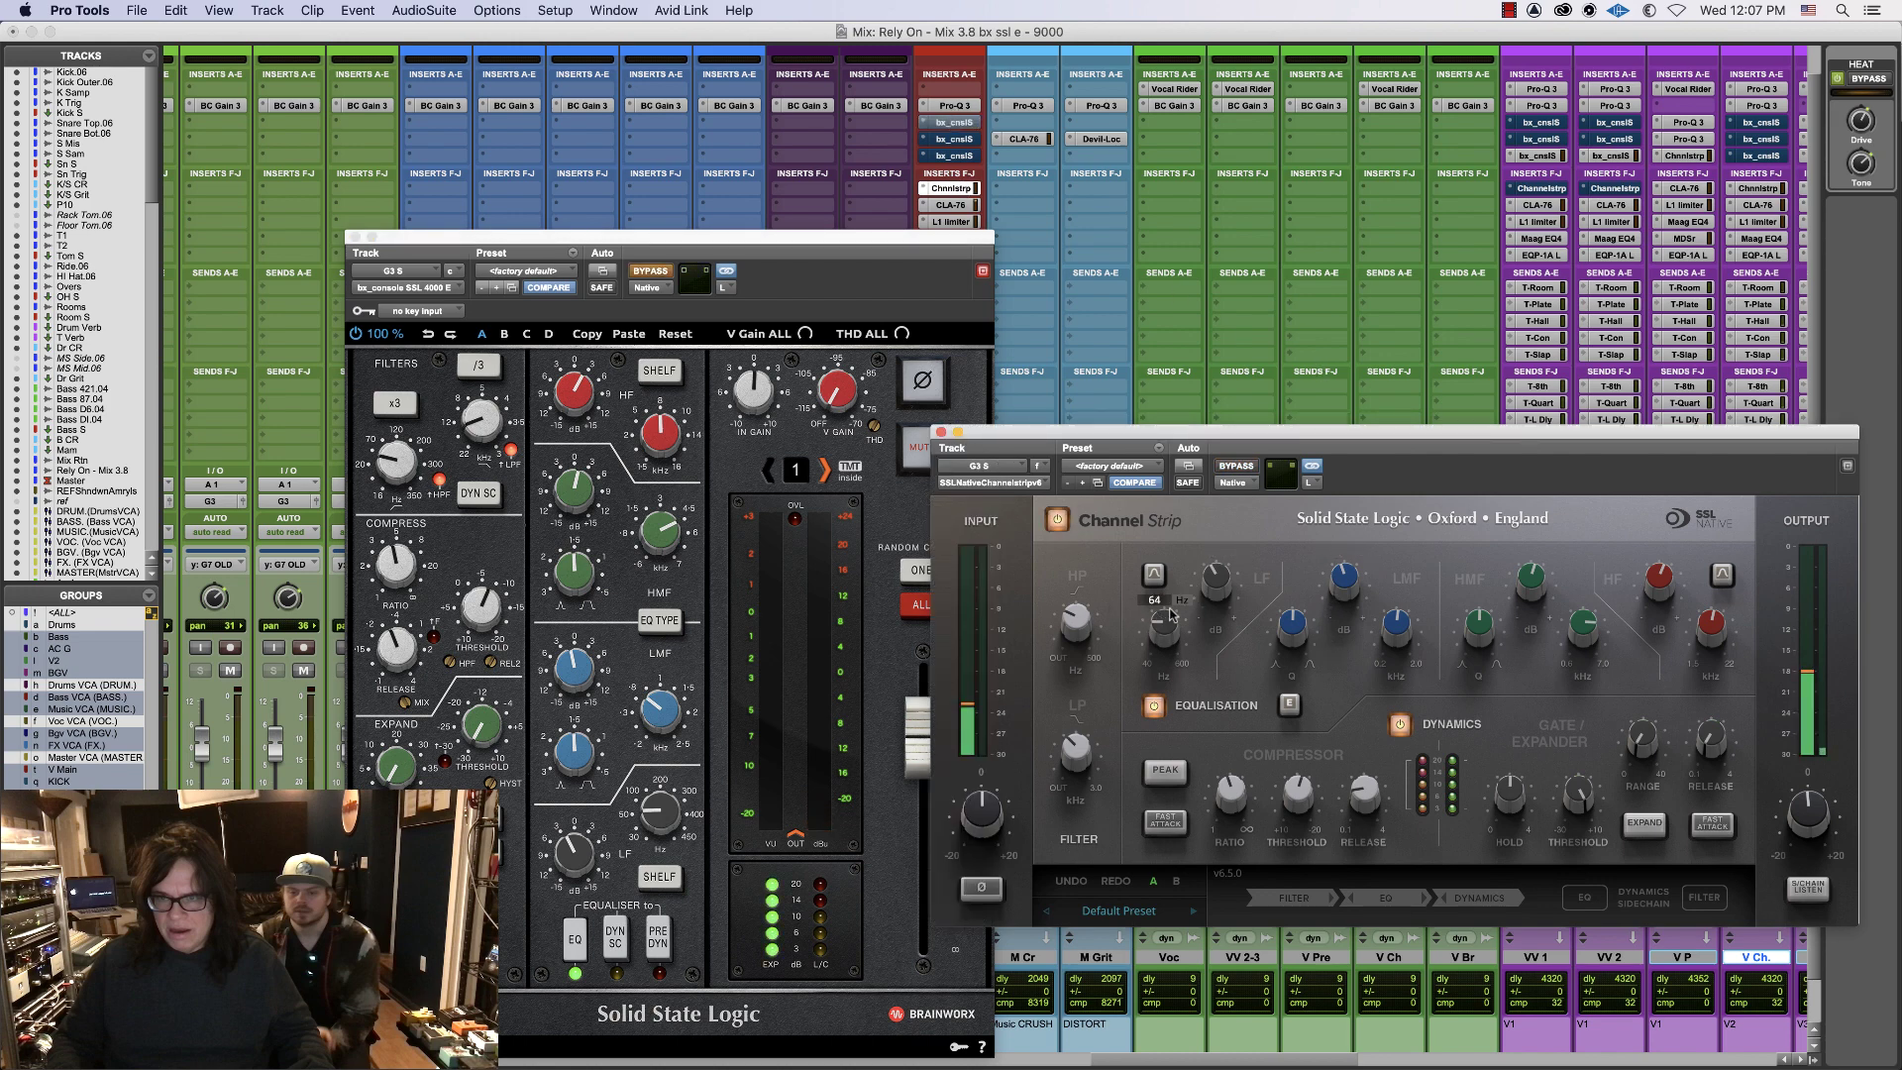
{"action": "mouse_move", "coordinate": [1214, 580]}
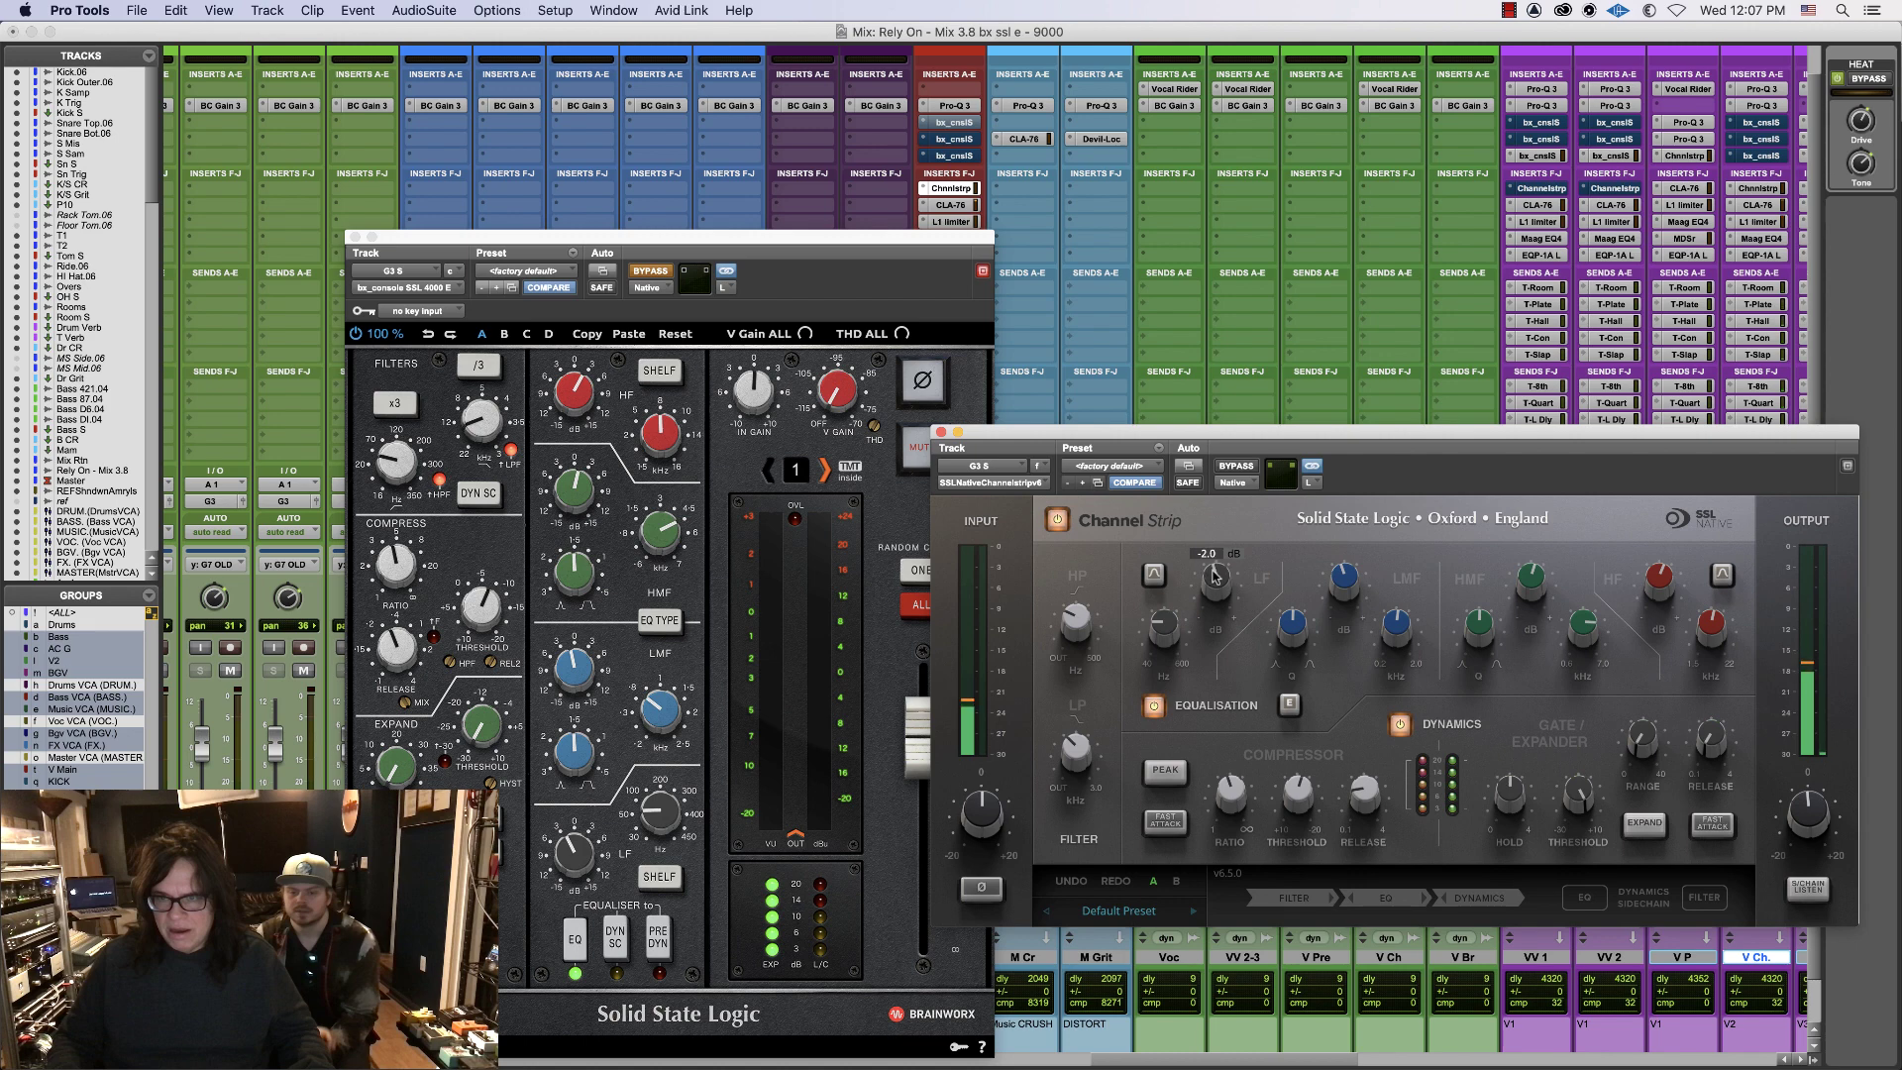
- Switch G3 S back to the SSL 4000 E, move both plug-in windows off its channel and unsolo the track
{"action": "left_click", "coordinate": [953, 188], "text": "super"}
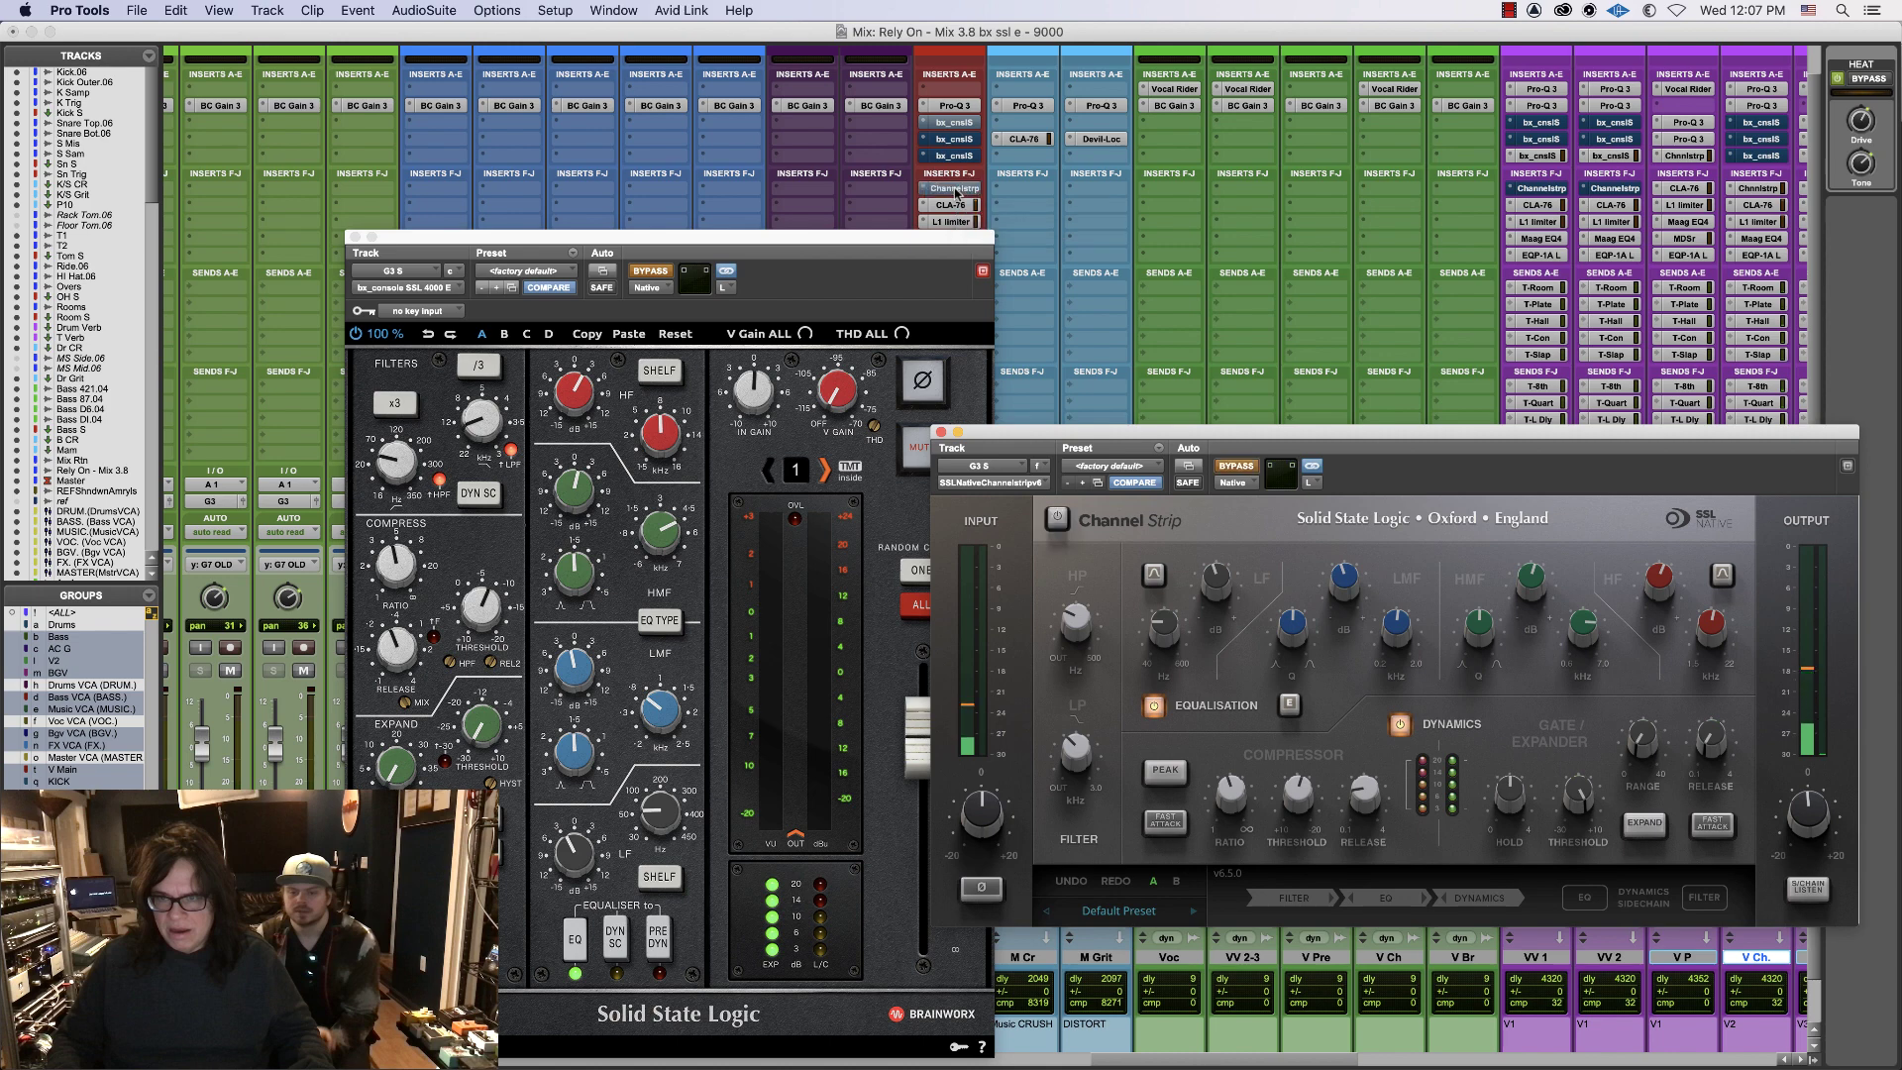
{"action": "left_click", "coordinate": [954, 122], "text": "super"}
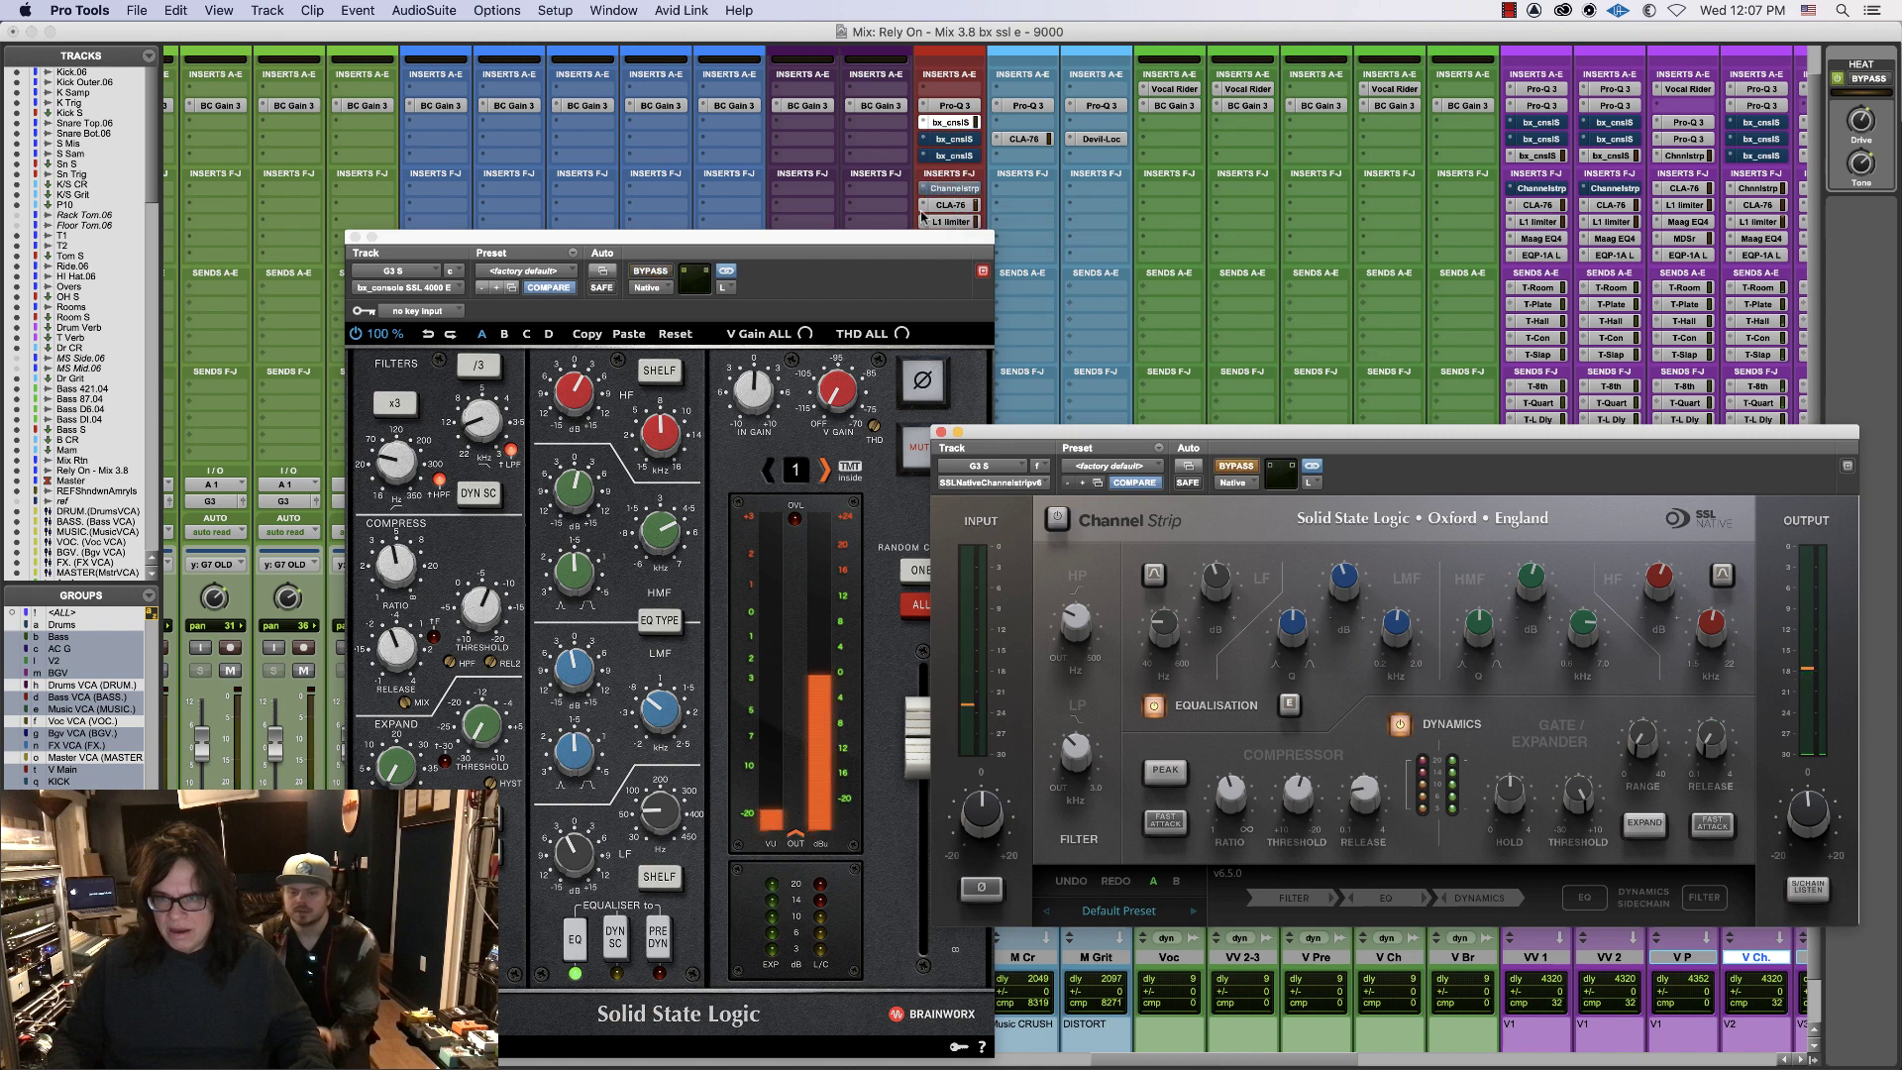
{"action": "left_click_drag", "start_coordinate": [894, 242], "coordinate": [645, 413]}
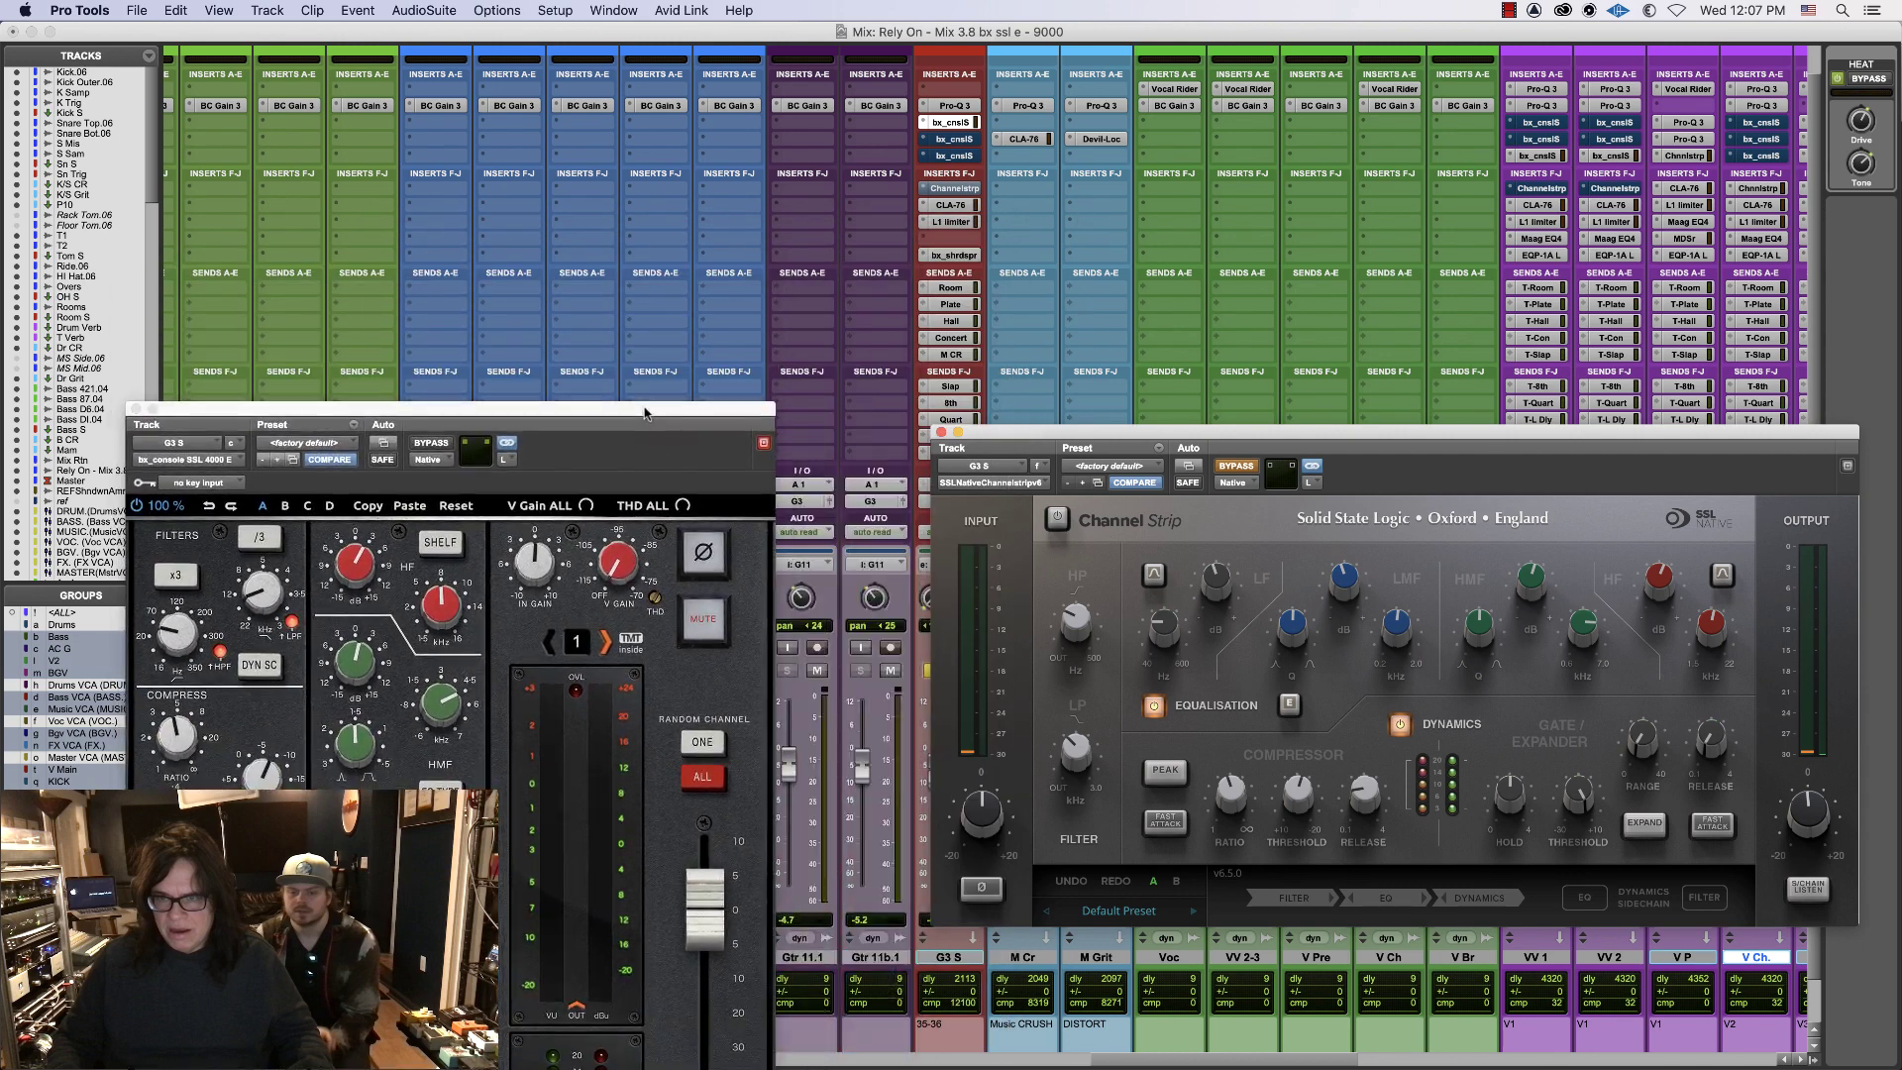
{"action": "left_click_drag", "start_coordinate": [990, 433], "coordinate": [1108, 485]}
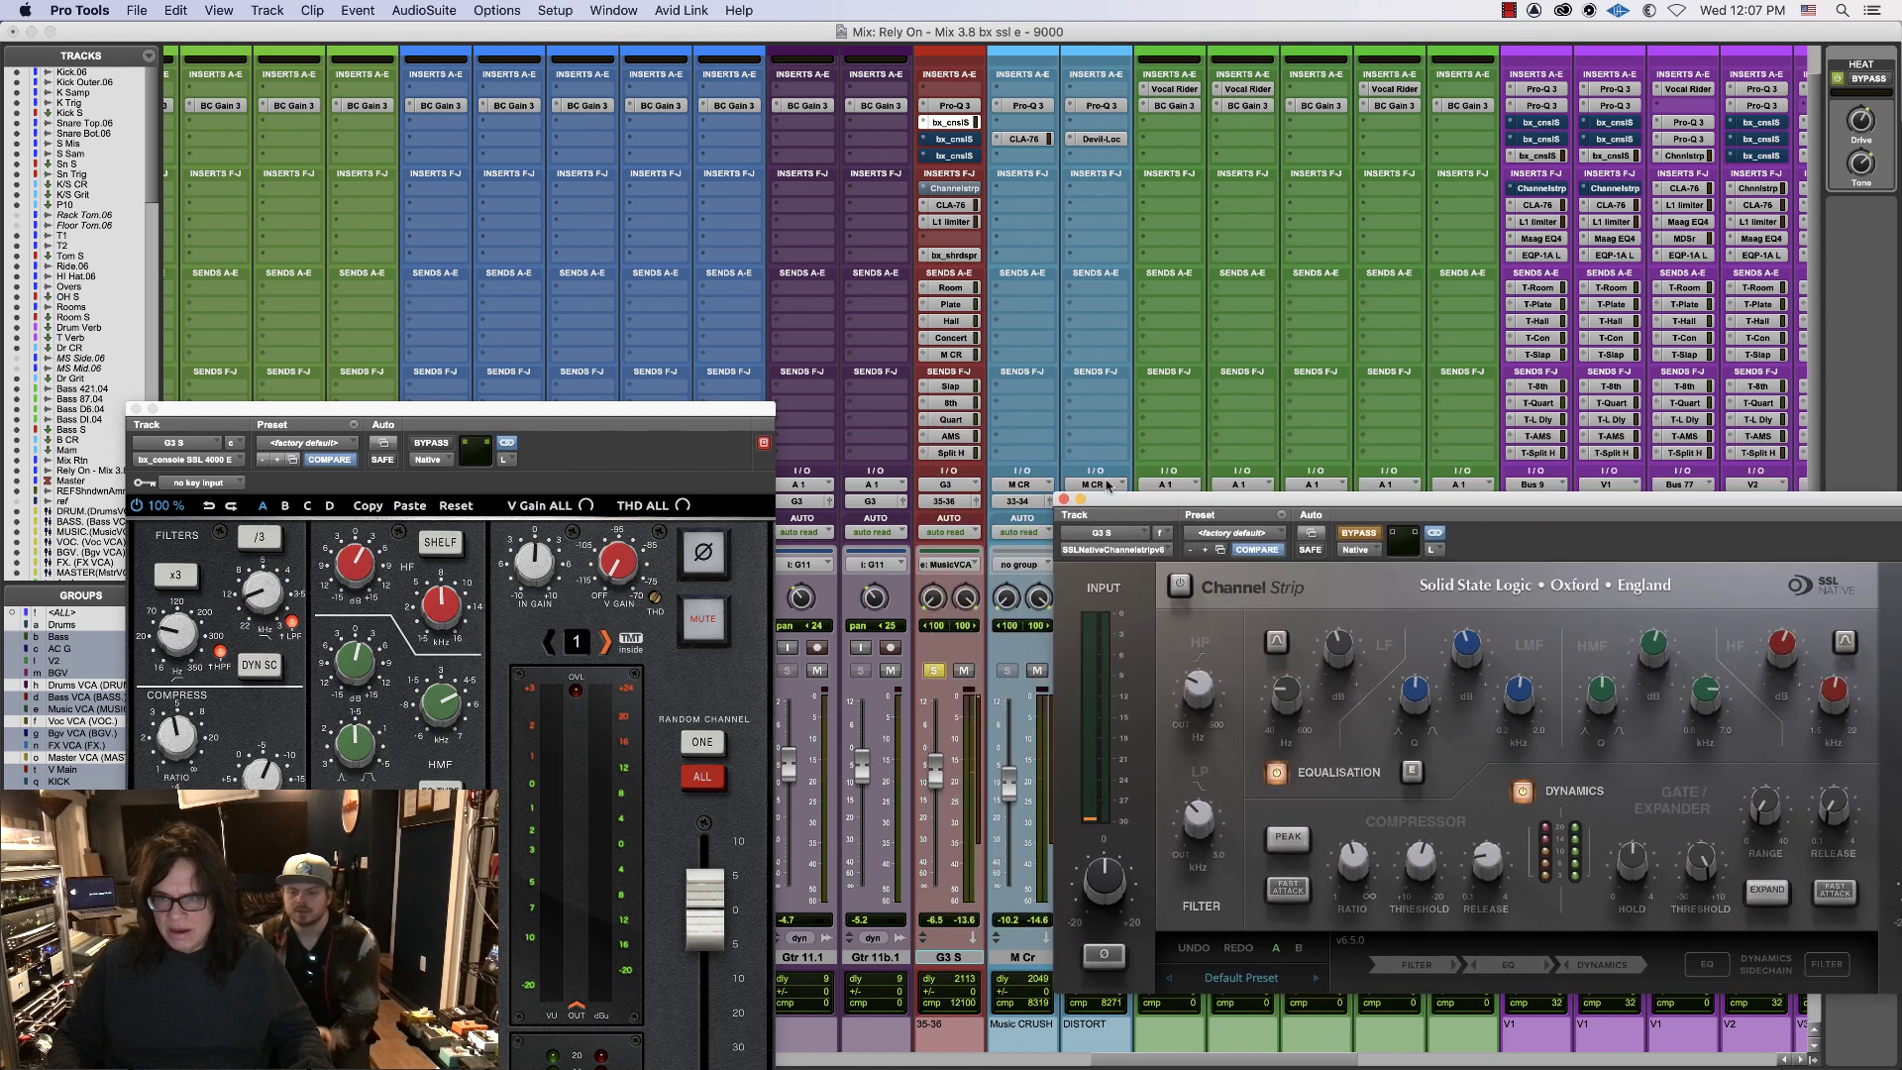
{"action": "left_click", "coordinate": [933, 673]}
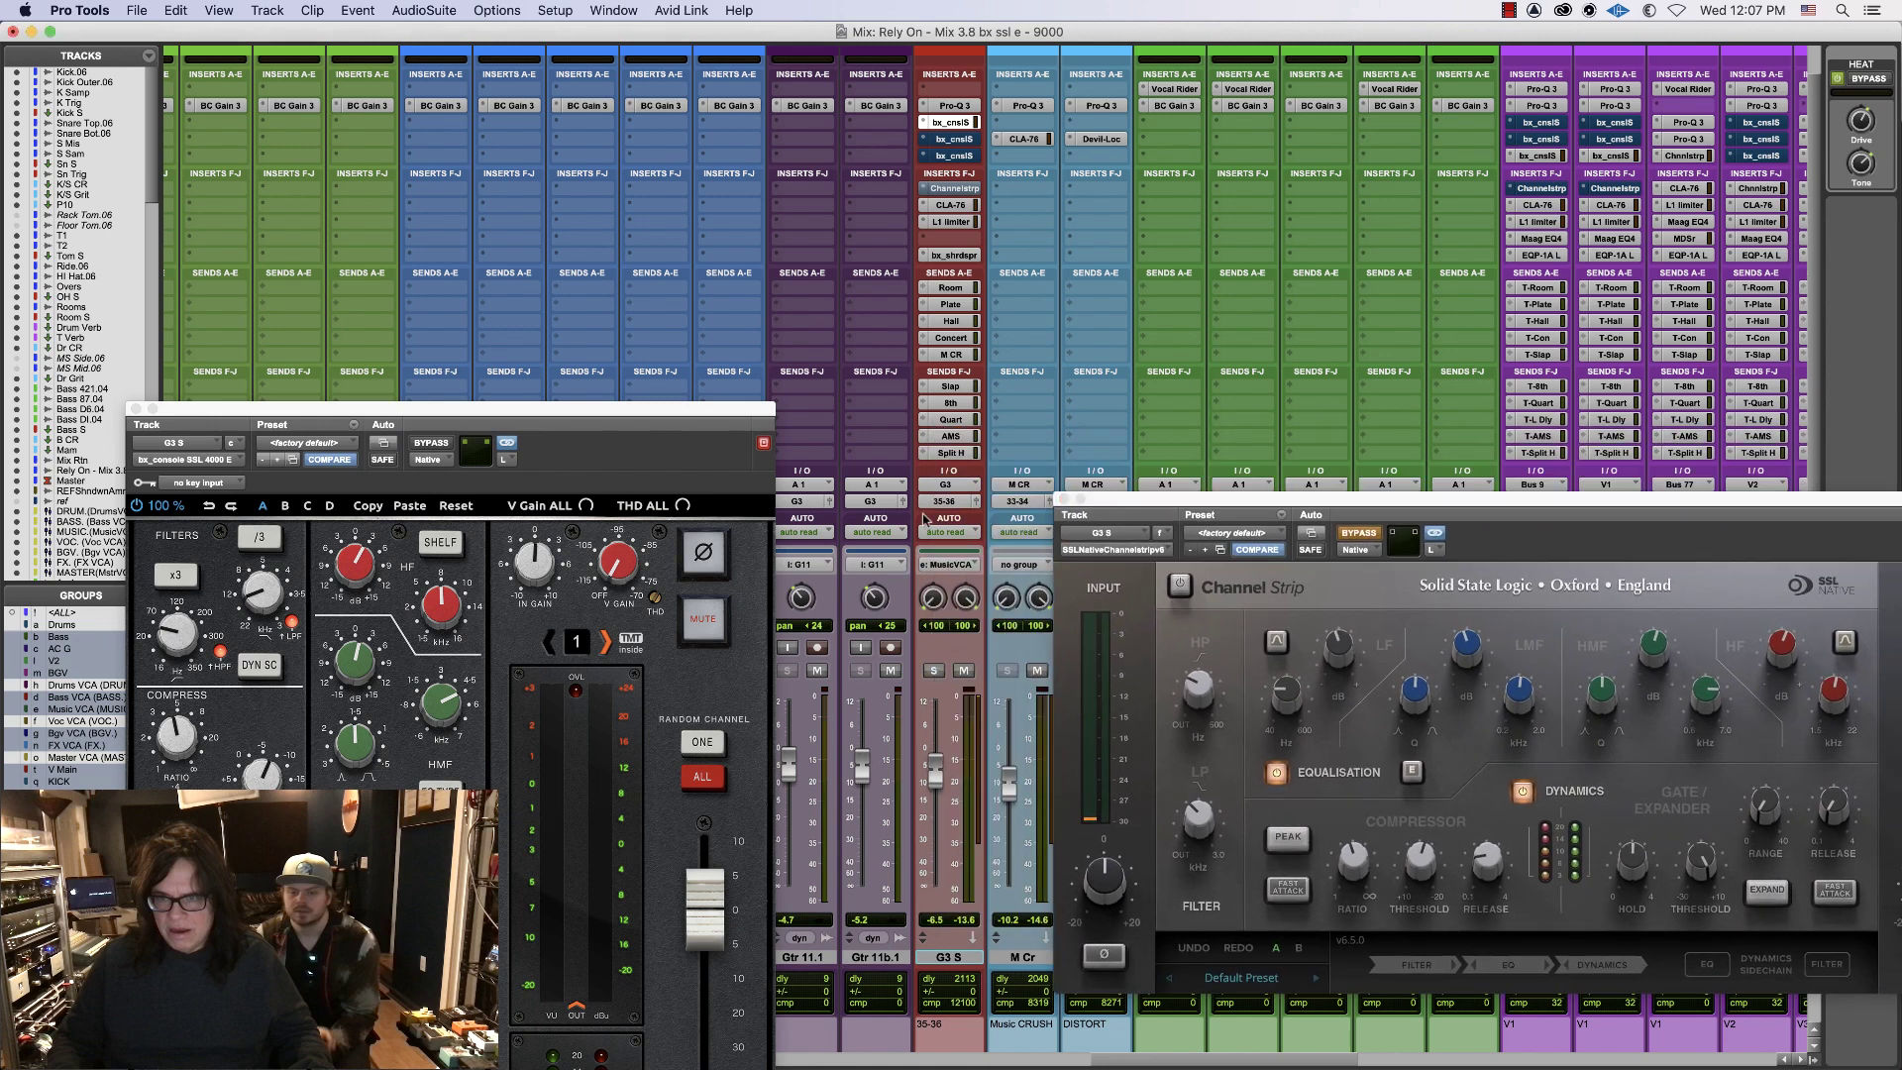
- Play the full mix and raise the G3 S fader to -2.7 dB
{"action": "left_click_drag", "start_coordinate": [1105, 1060], "coordinate": [639, 988]}
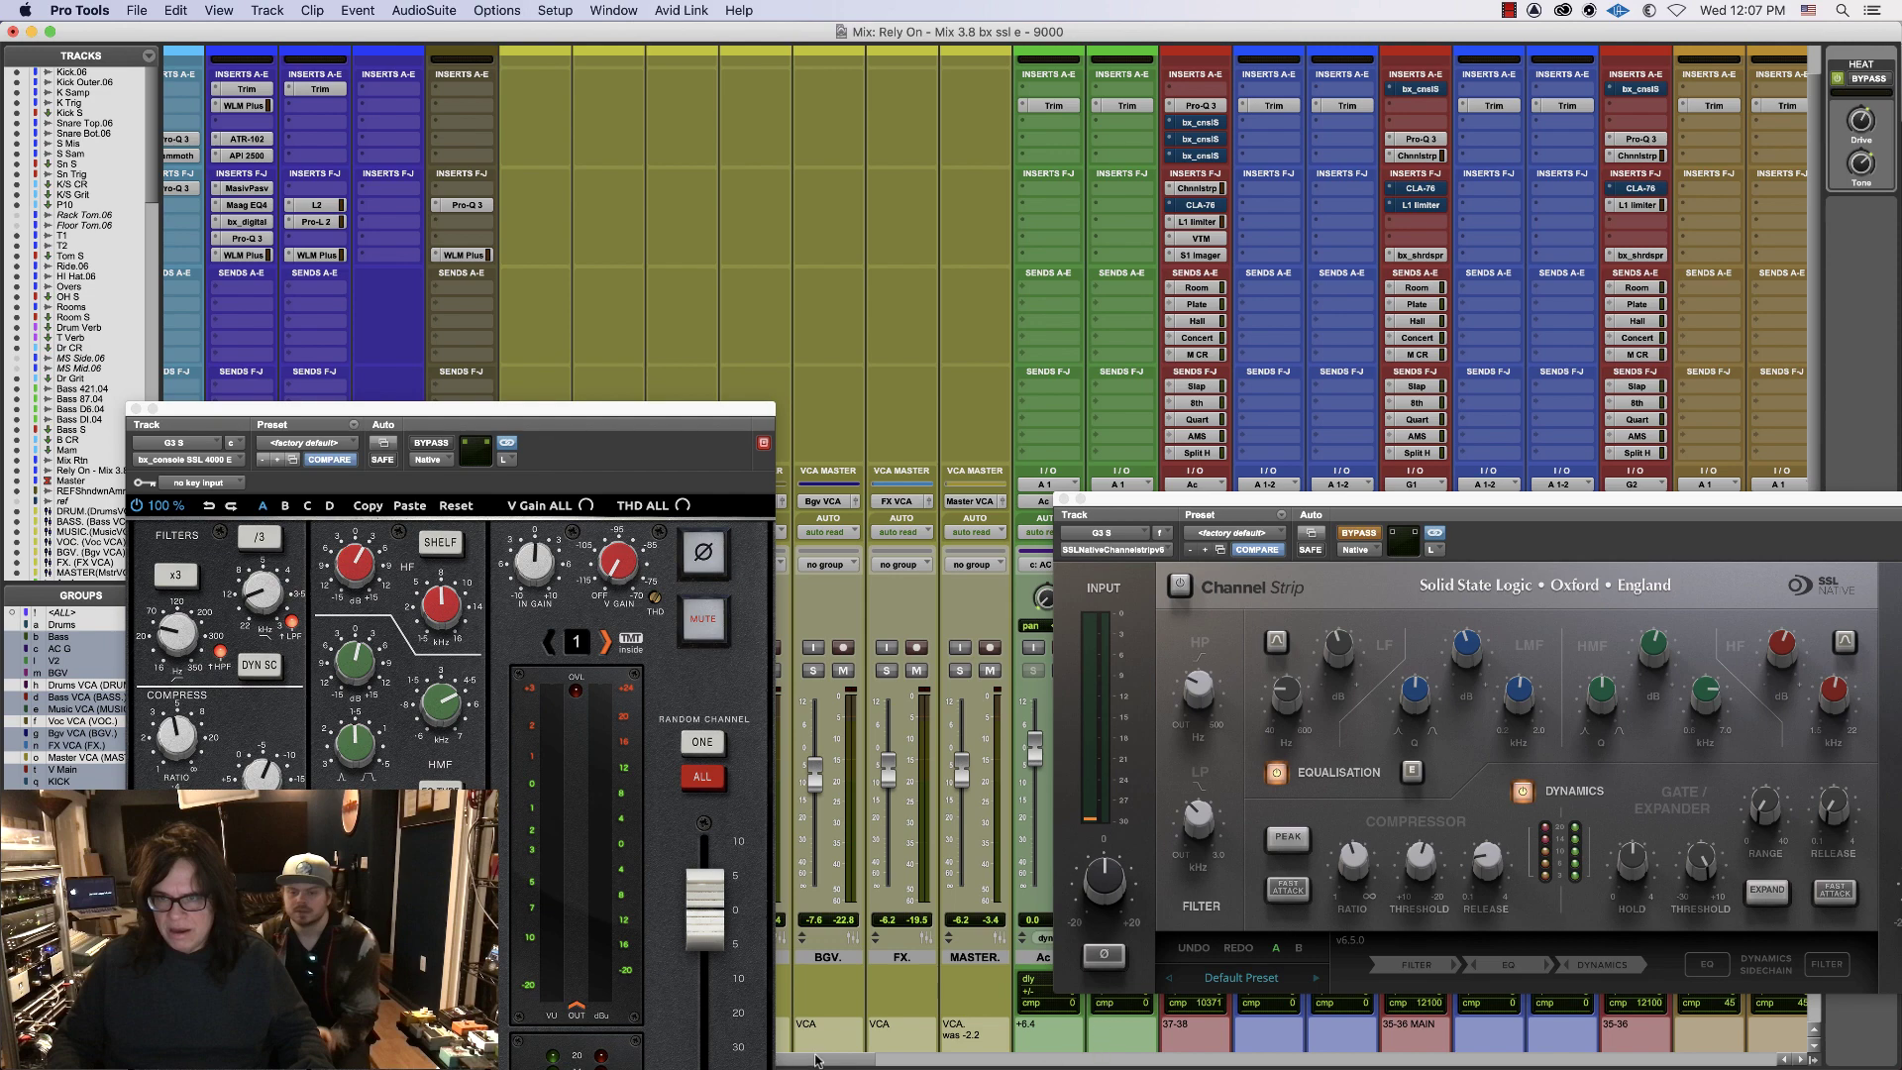
{"action": "left_click_drag", "start_coordinate": [815, 1060], "coordinate": [1295, 1065]}
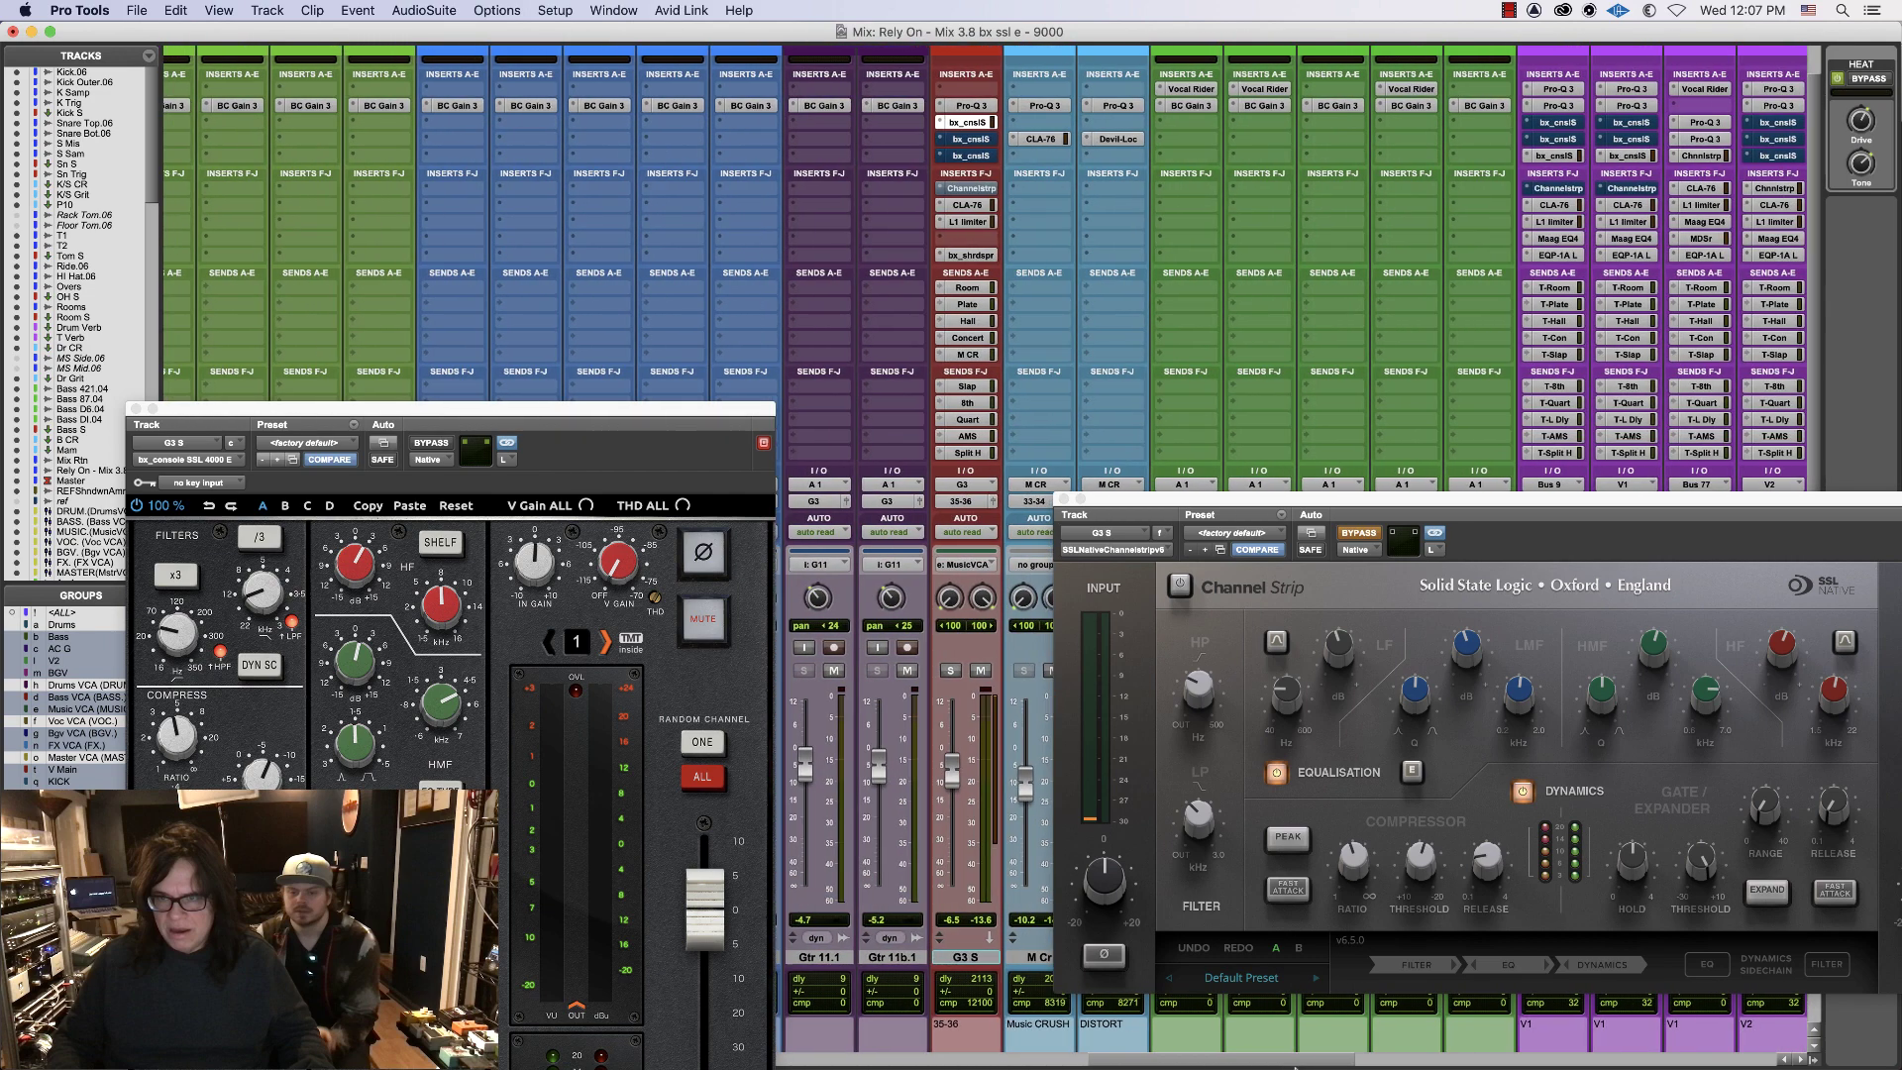
{"action": "key", "text": "space"}
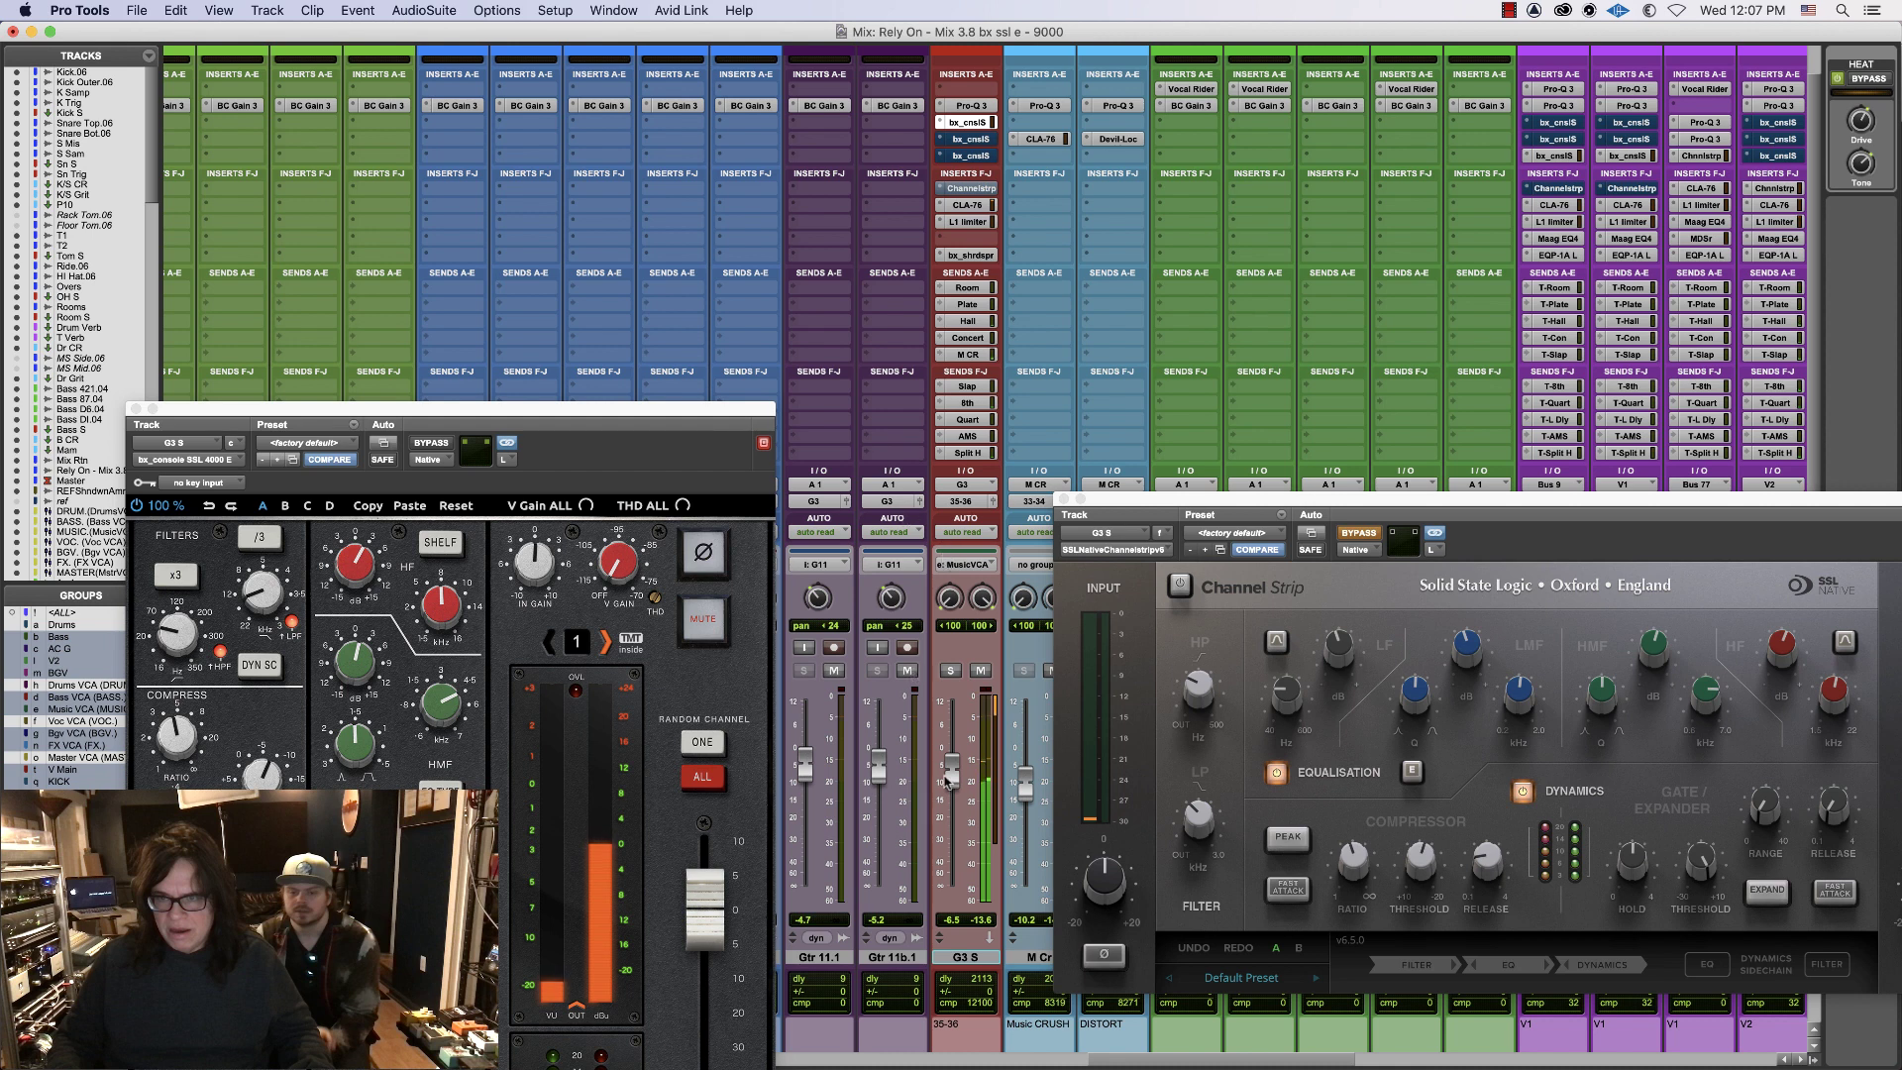
{"action": "left_click_drag", "start_coordinate": [949, 782], "coordinate": [958, 769]}
- Switch G3 S to the Channel Strip, adjust its output gain and shift its window clear of the track
{"action": "left_click", "coordinate": [969, 188], "text": "super"}
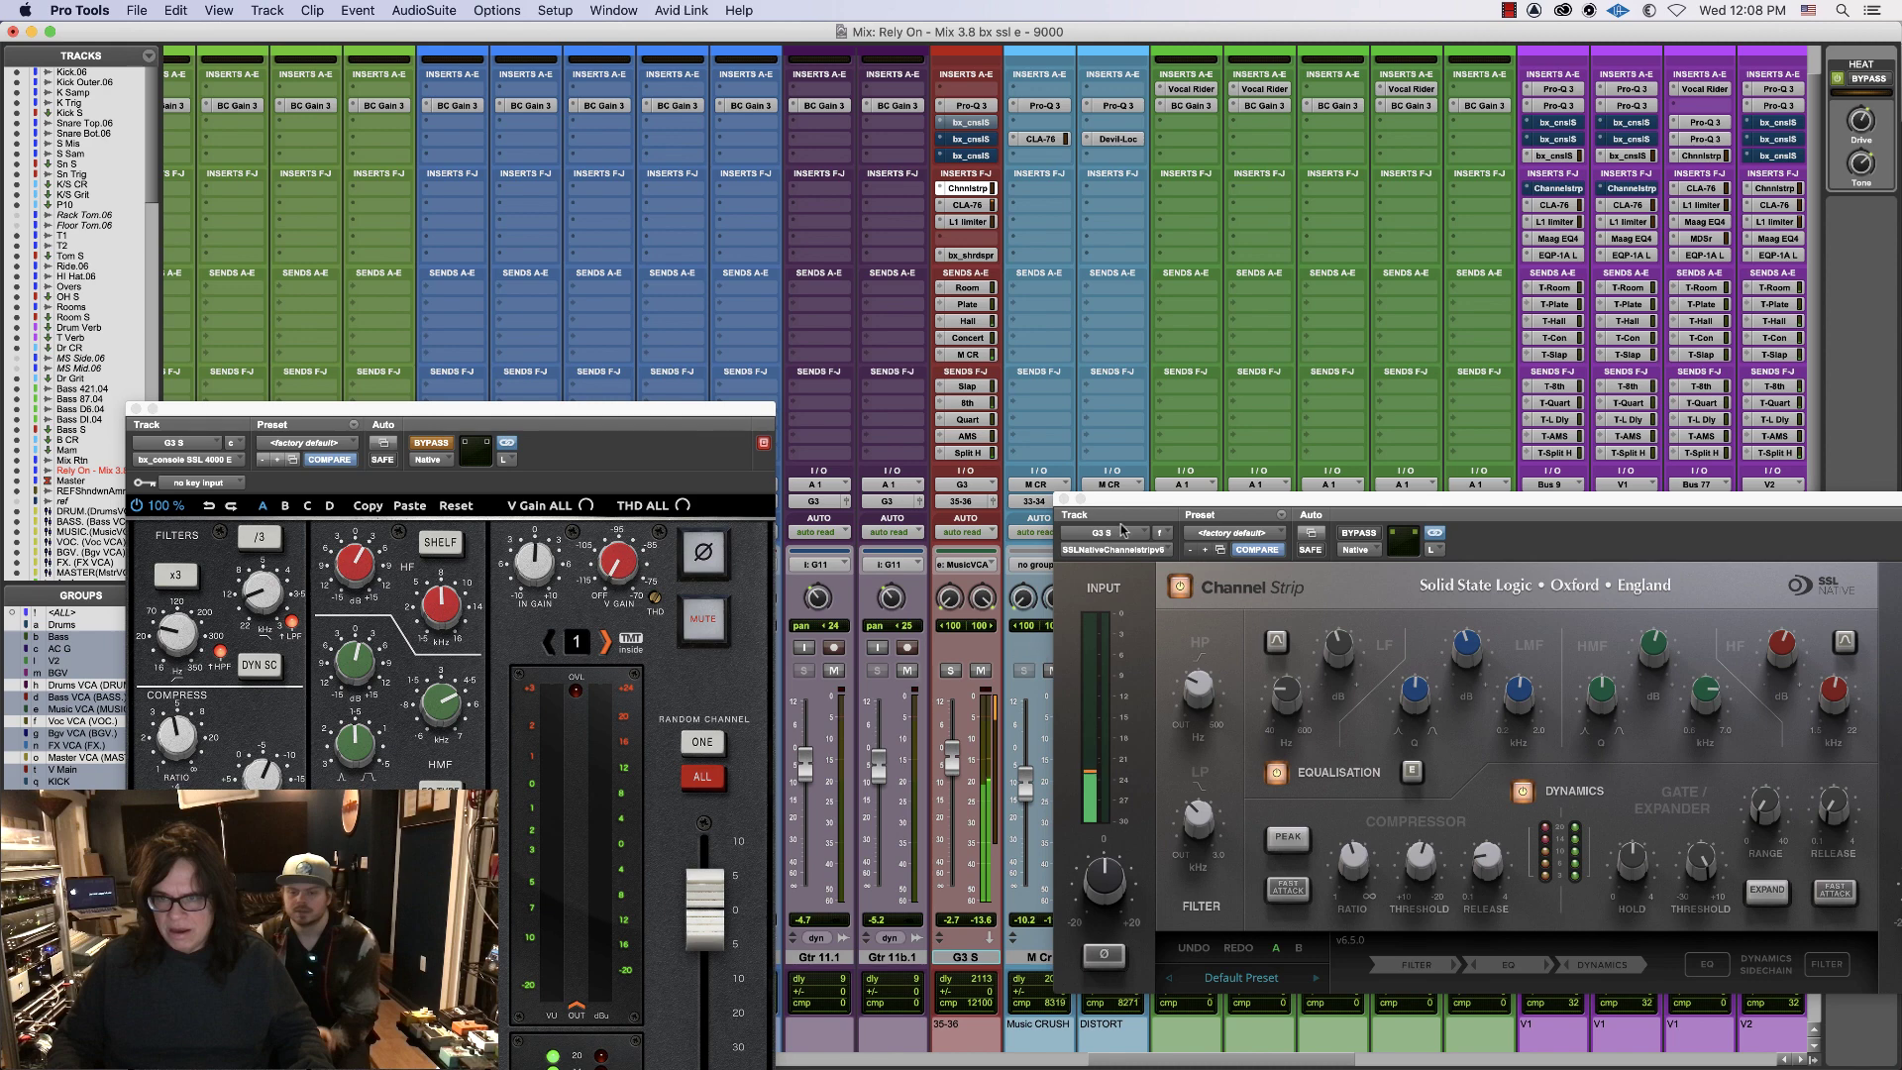
{"action": "left_click_drag", "start_coordinate": [1124, 508], "coordinate": [1025, 515]}
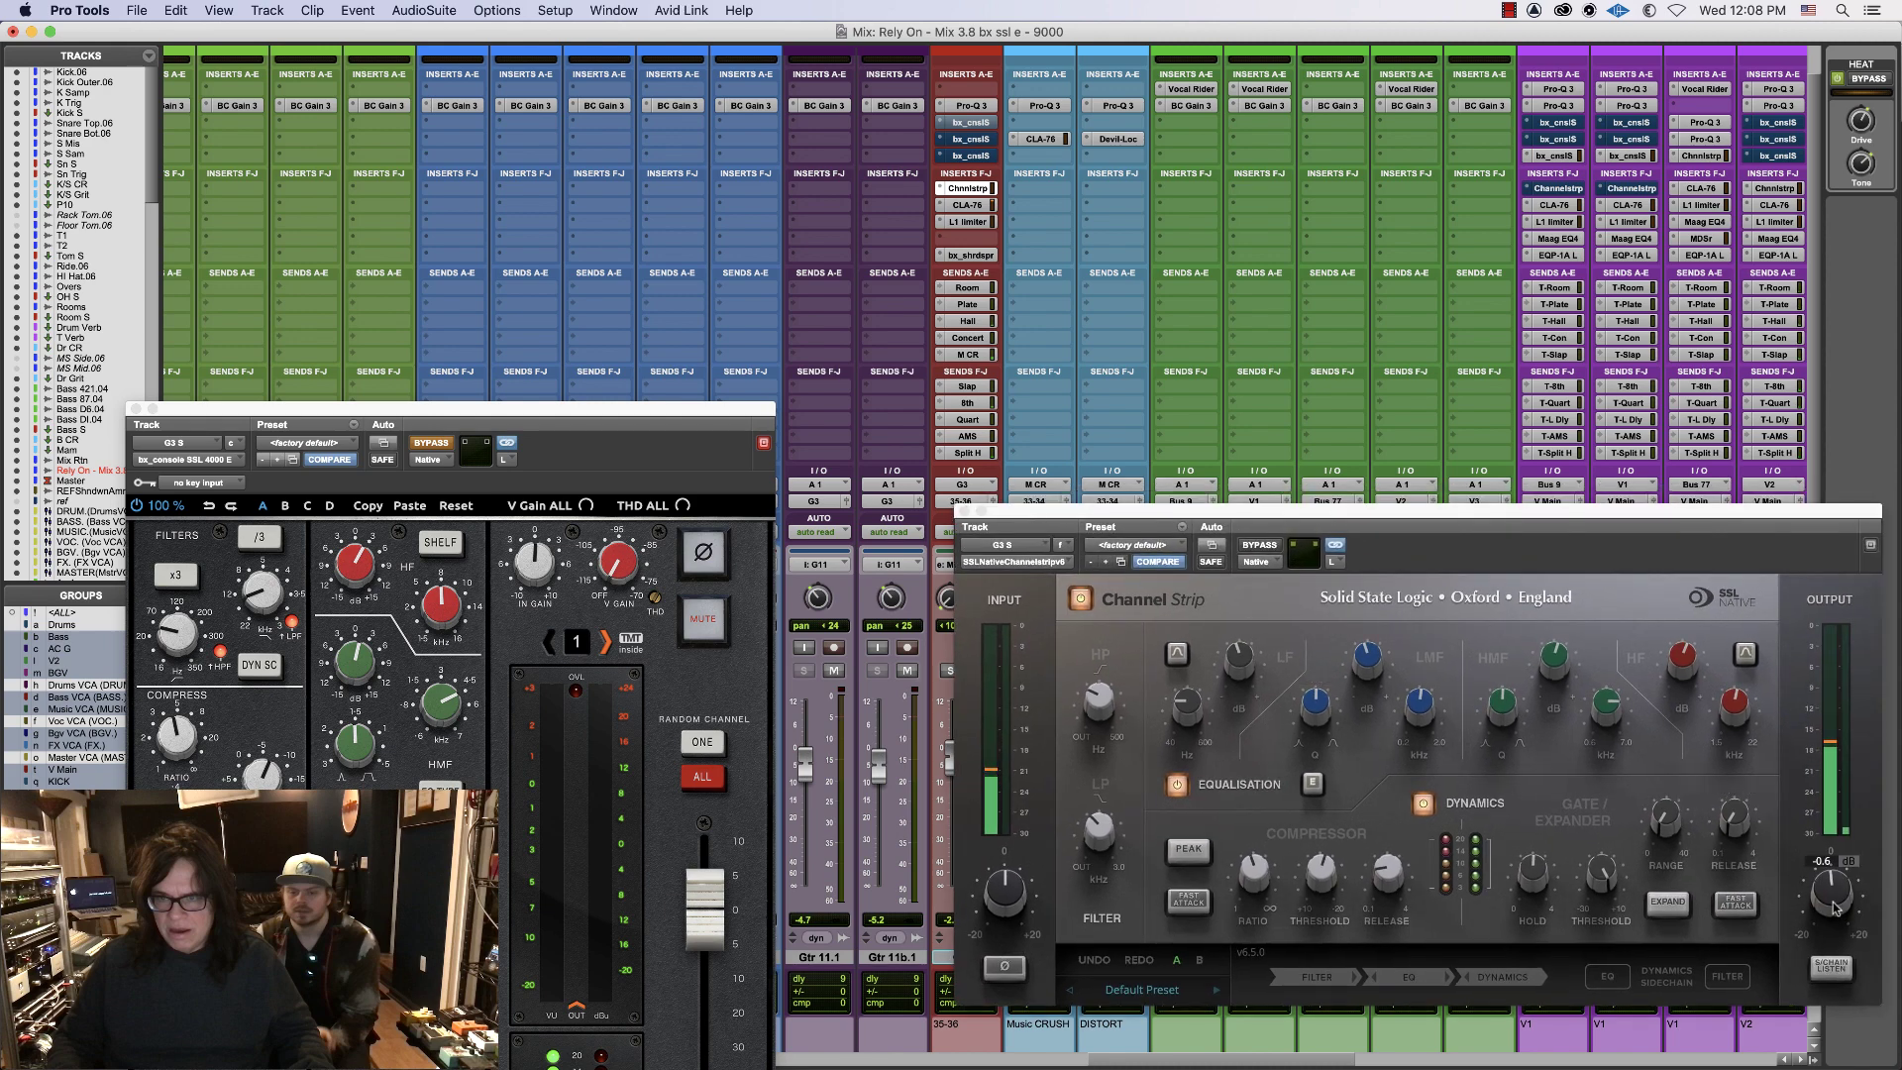
{"action": "left_click_drag", "start_coordinate": [1831, 898], "coordinate": [1831, 893]}
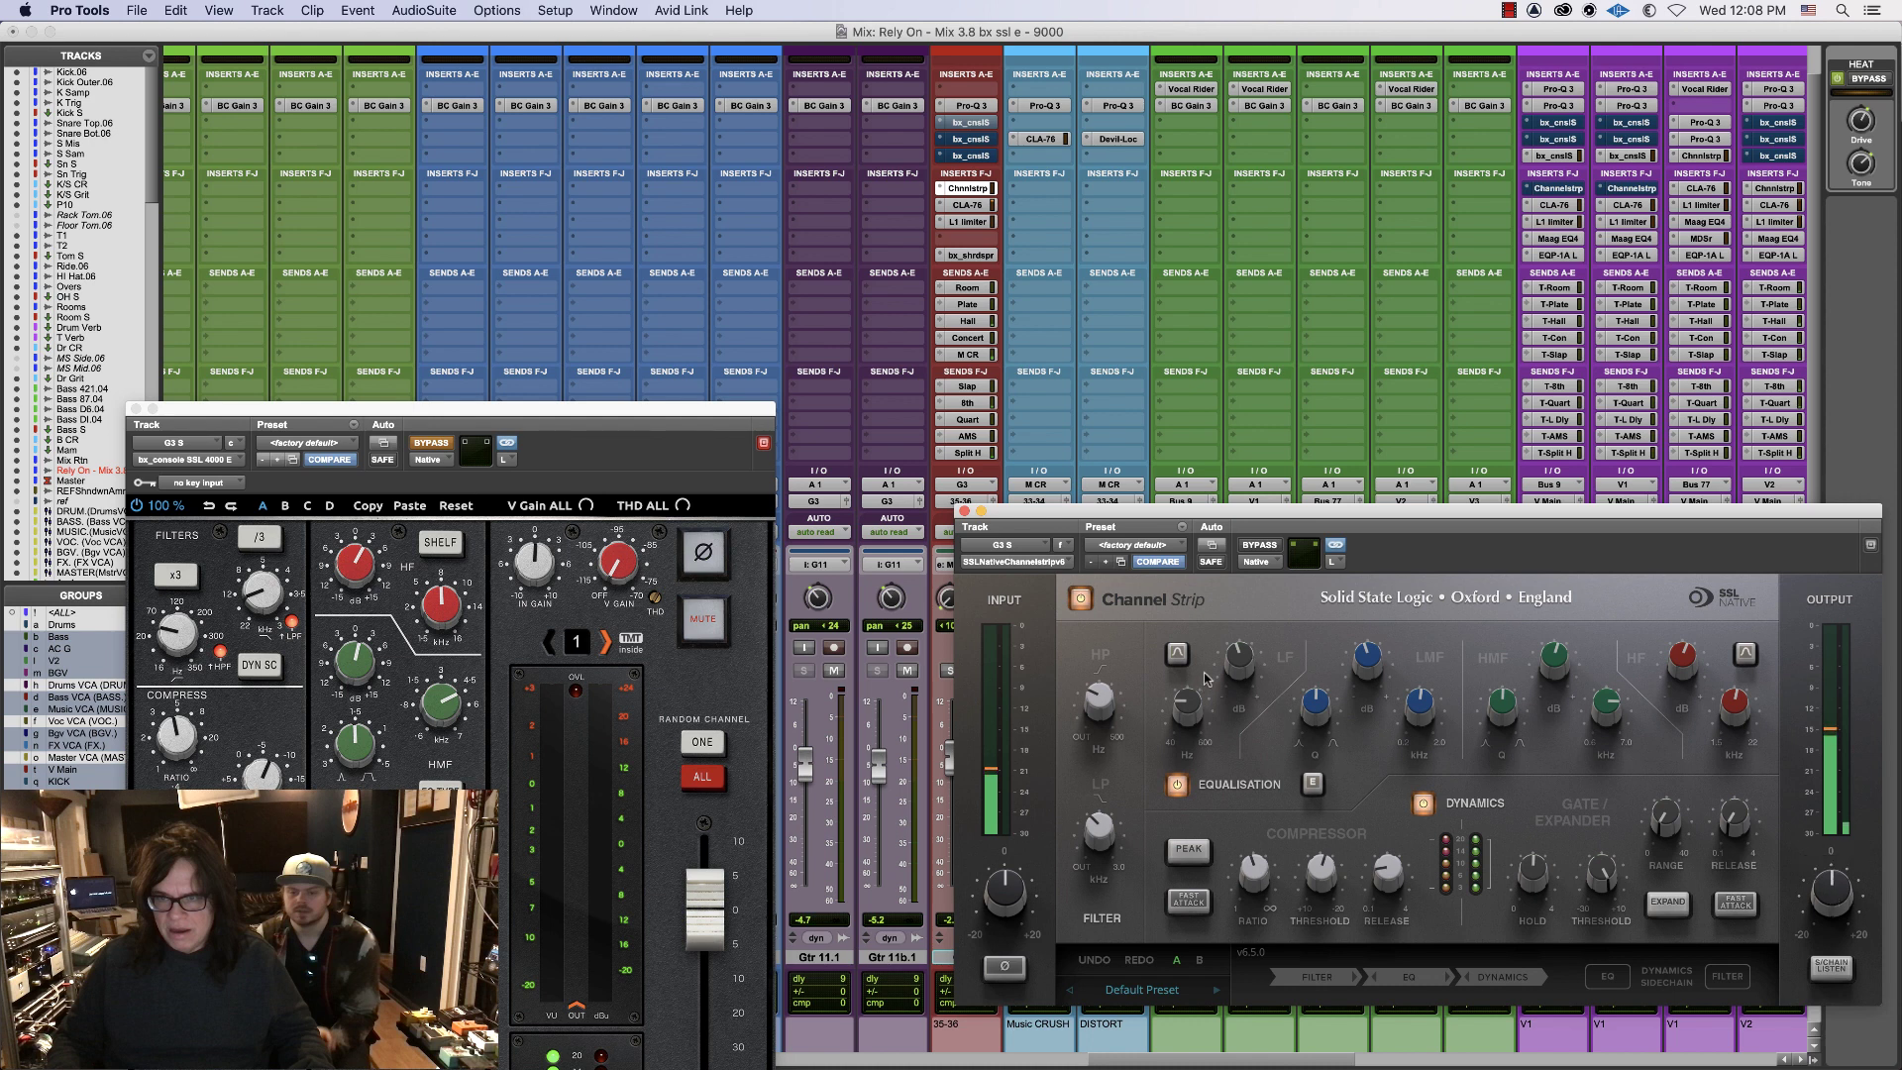
{"action": "left_click_drag", "start_coordinate": [1001, 507], "coordinate": [1017, 507]}
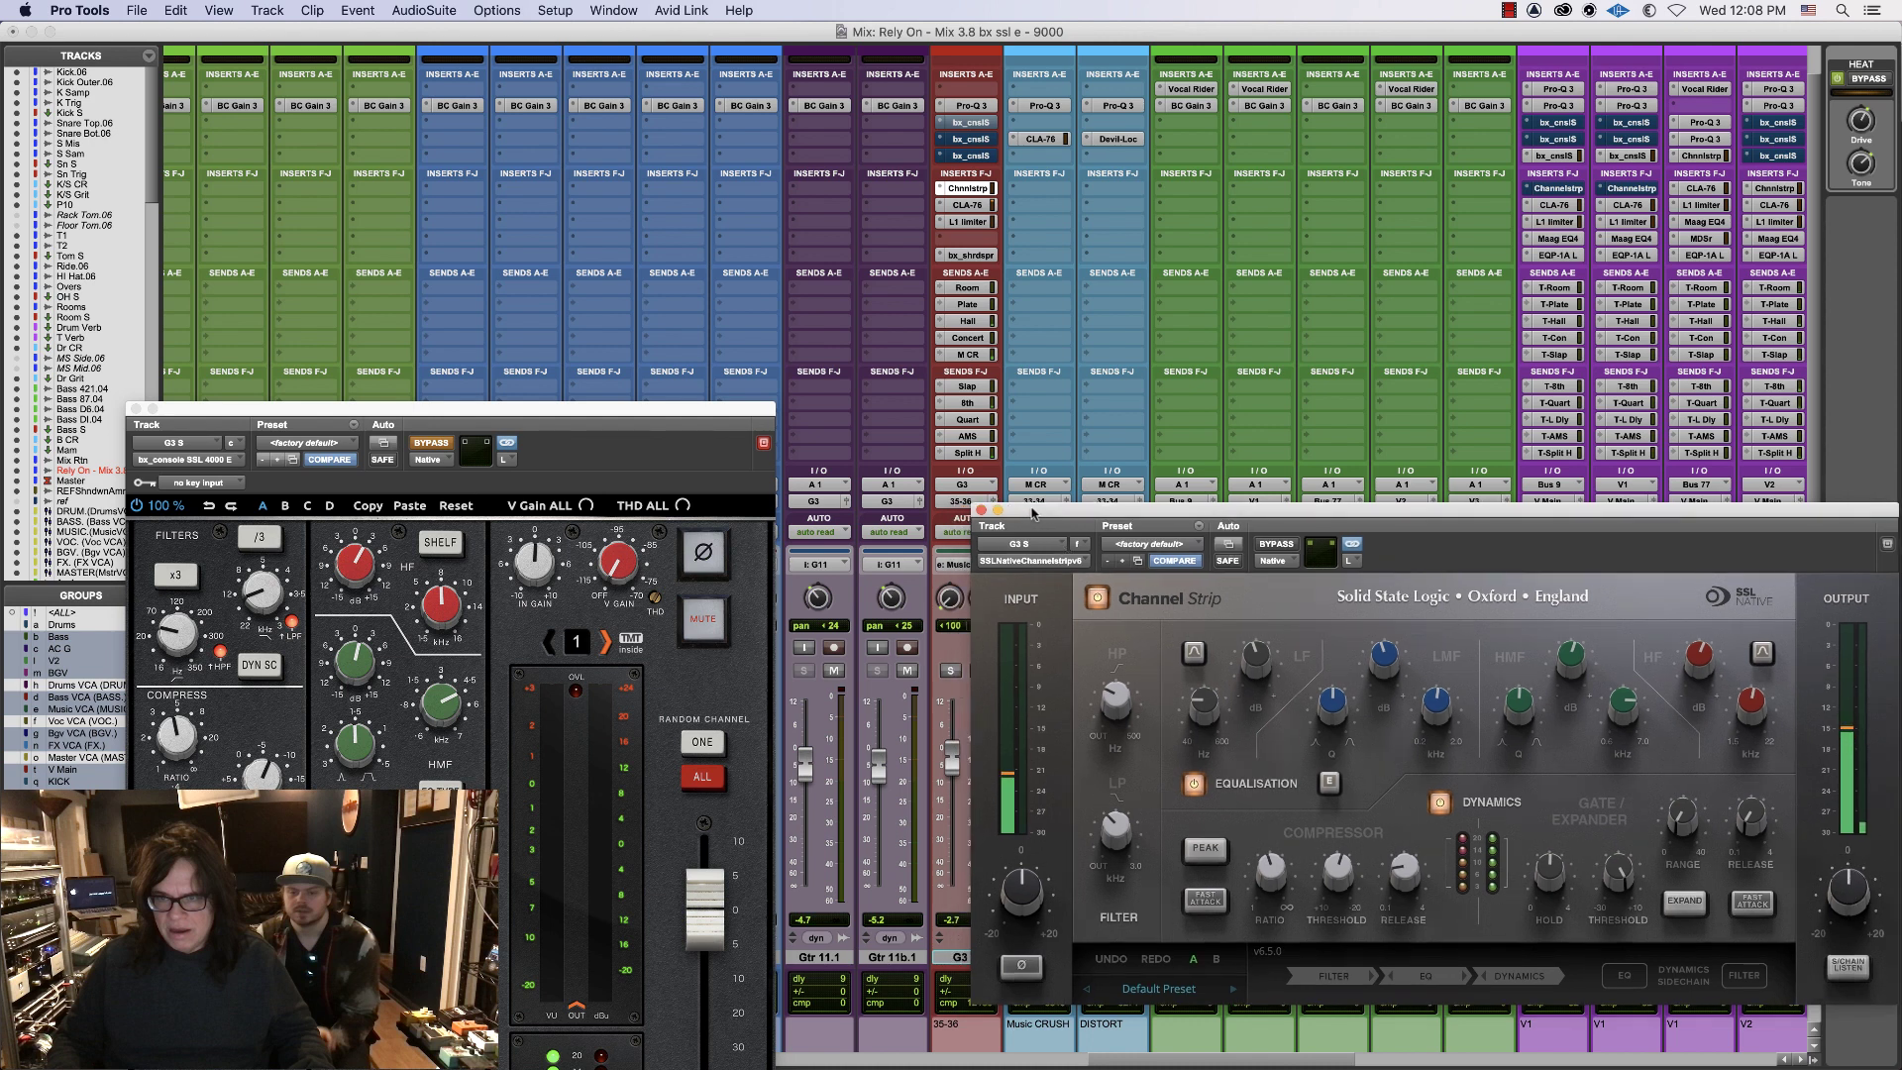
{"action": "mouse_move", "coordinate": [1704, 669]}
{"action": "left_click_drag", "start_coordinate": [1137, 514], "coordinate": [1212, 513]}
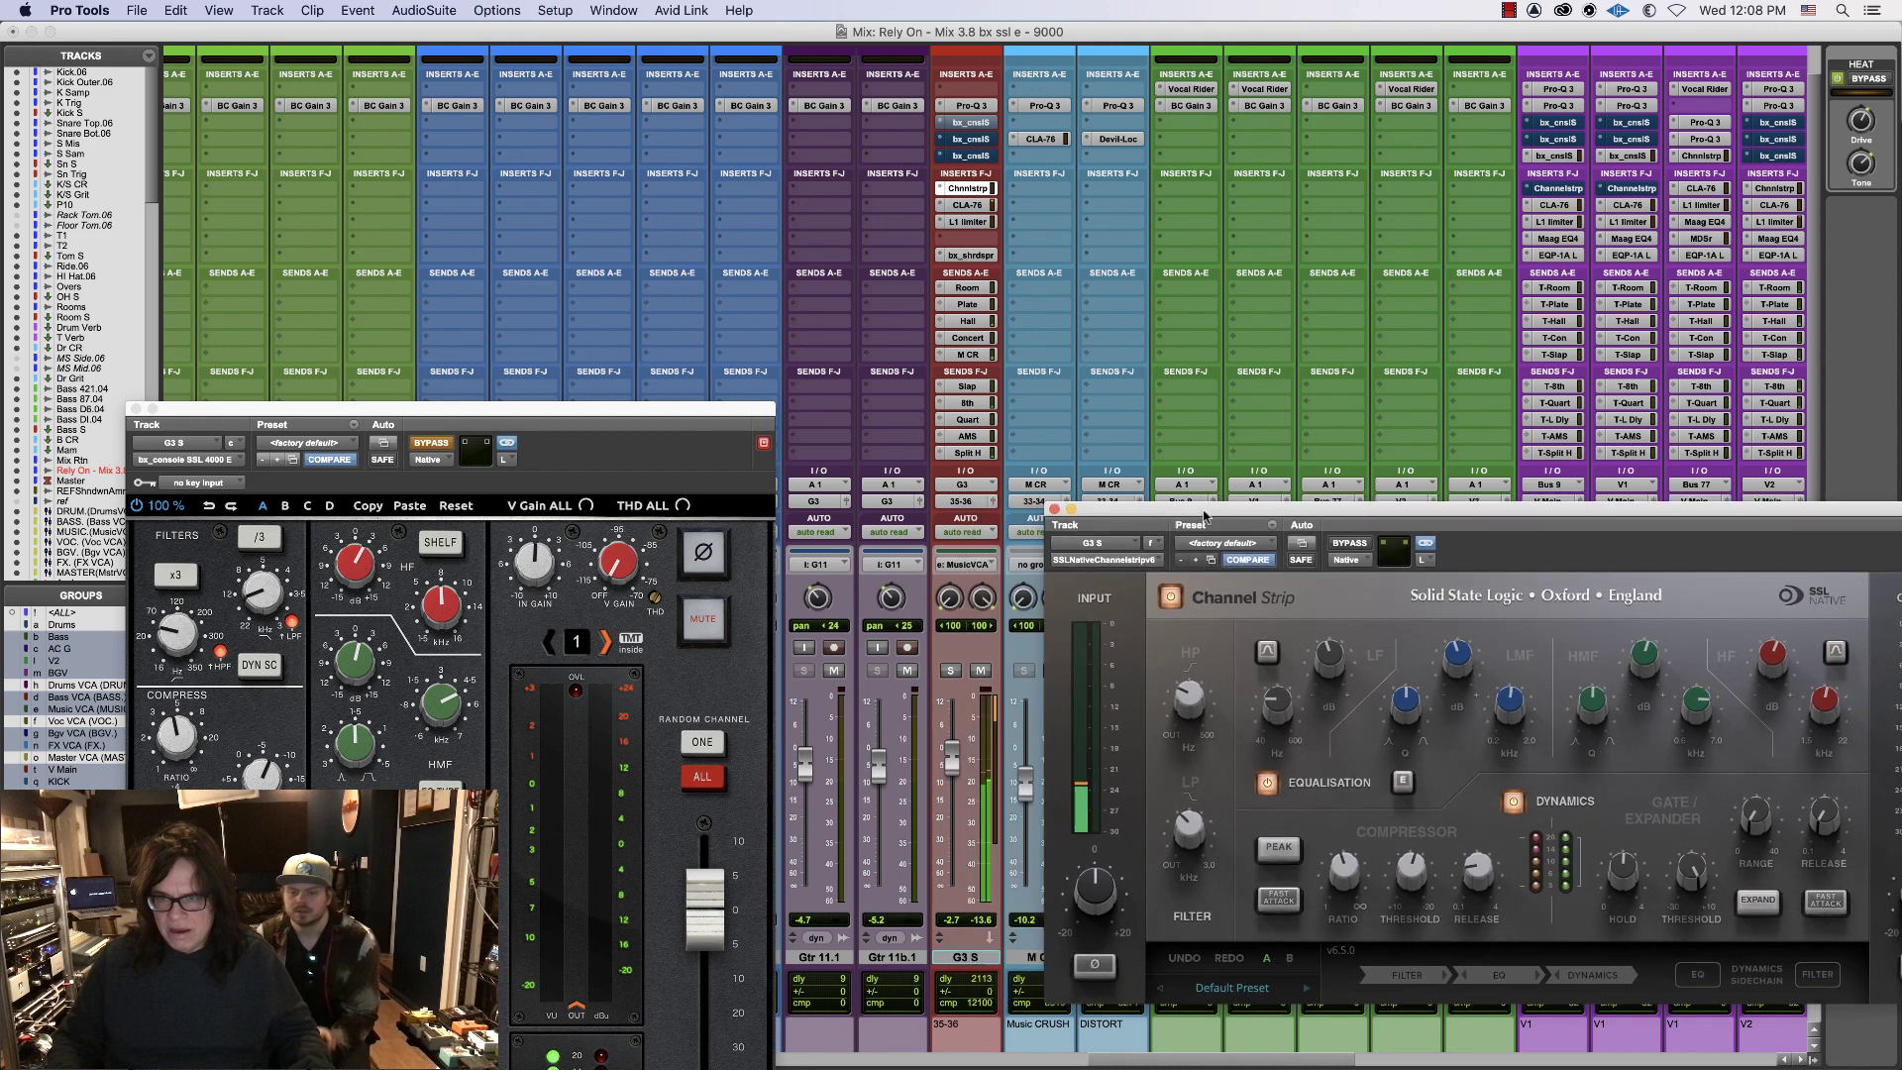
- Bypass the Channel Strip and enable the SSL 4000 E in the full mix, then bring its fader into view and check its level
{"action": "left_click", "coordinate": [976, 189], "text": "super"}
{"action": "left_click", "coordinate": [970, 123]}
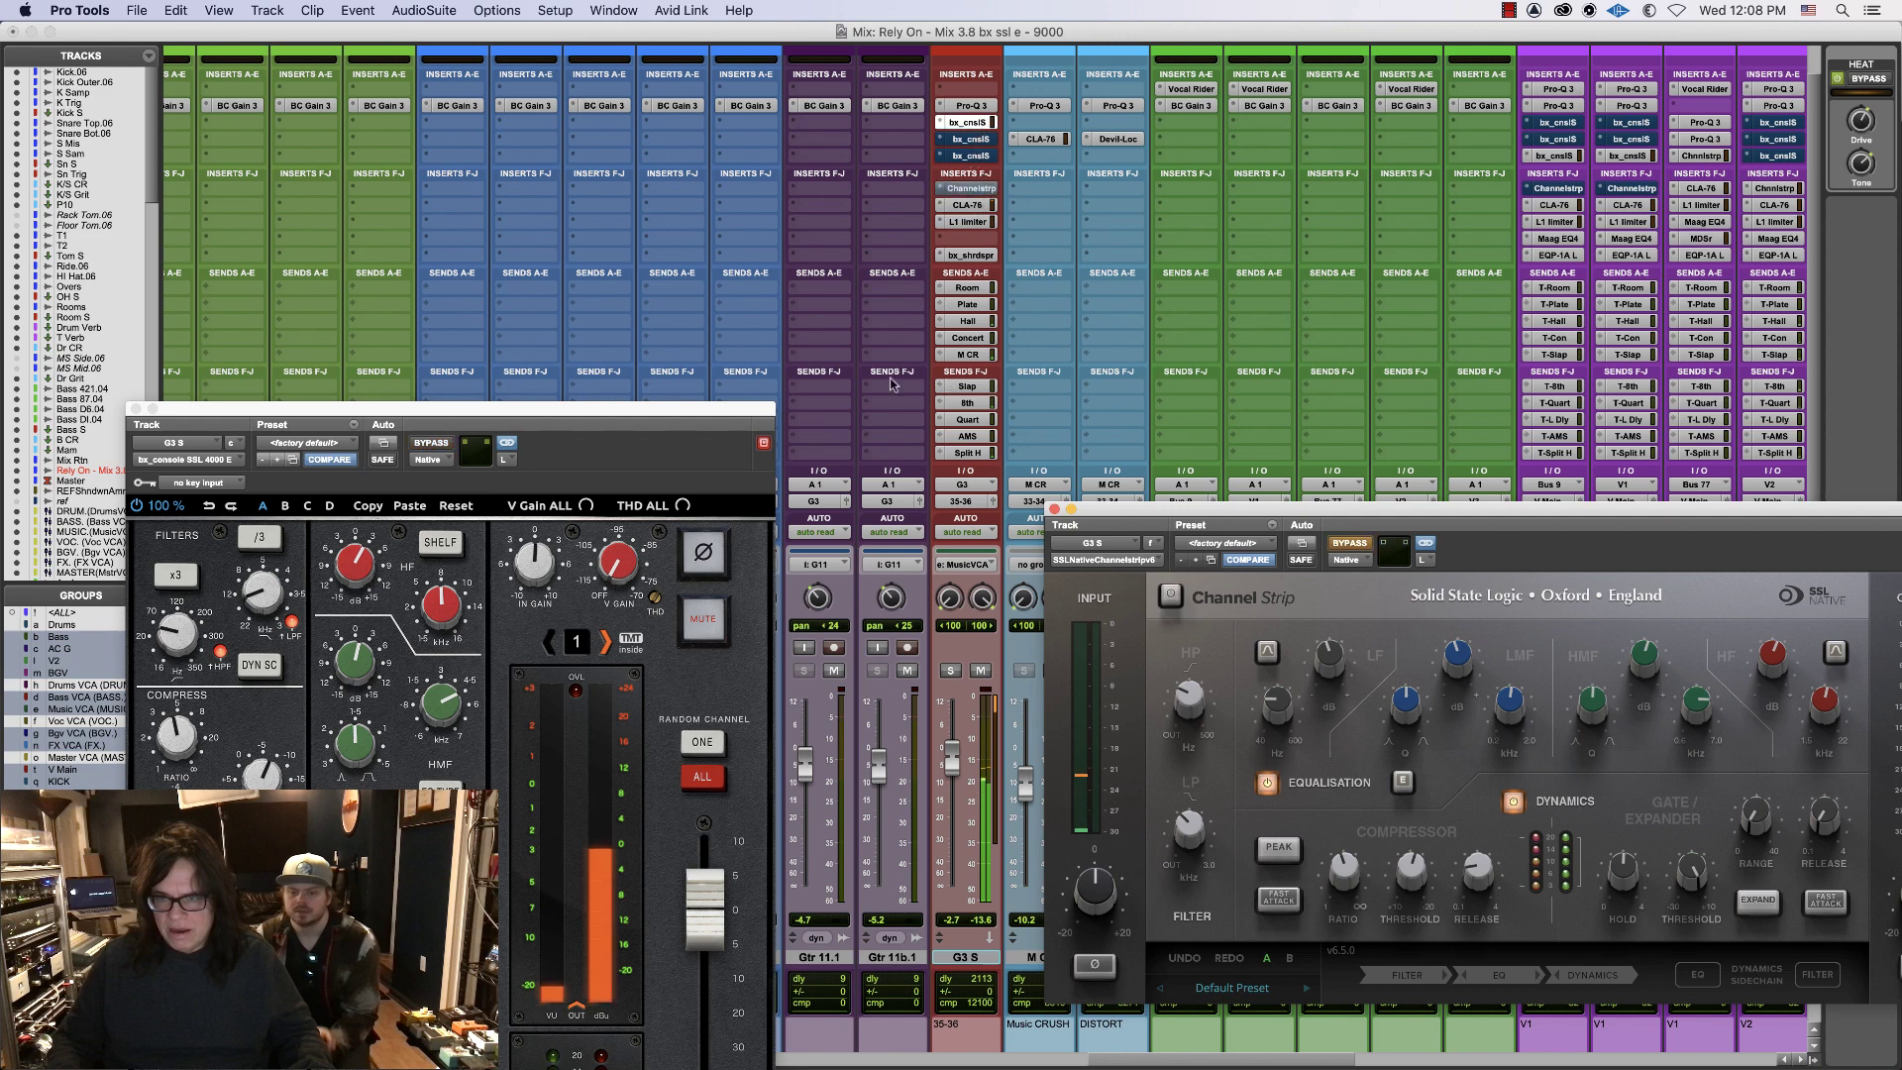
{"action": "left_click_drag", "start_coordinate": [717, 401], "coordinate": [814, 334]}
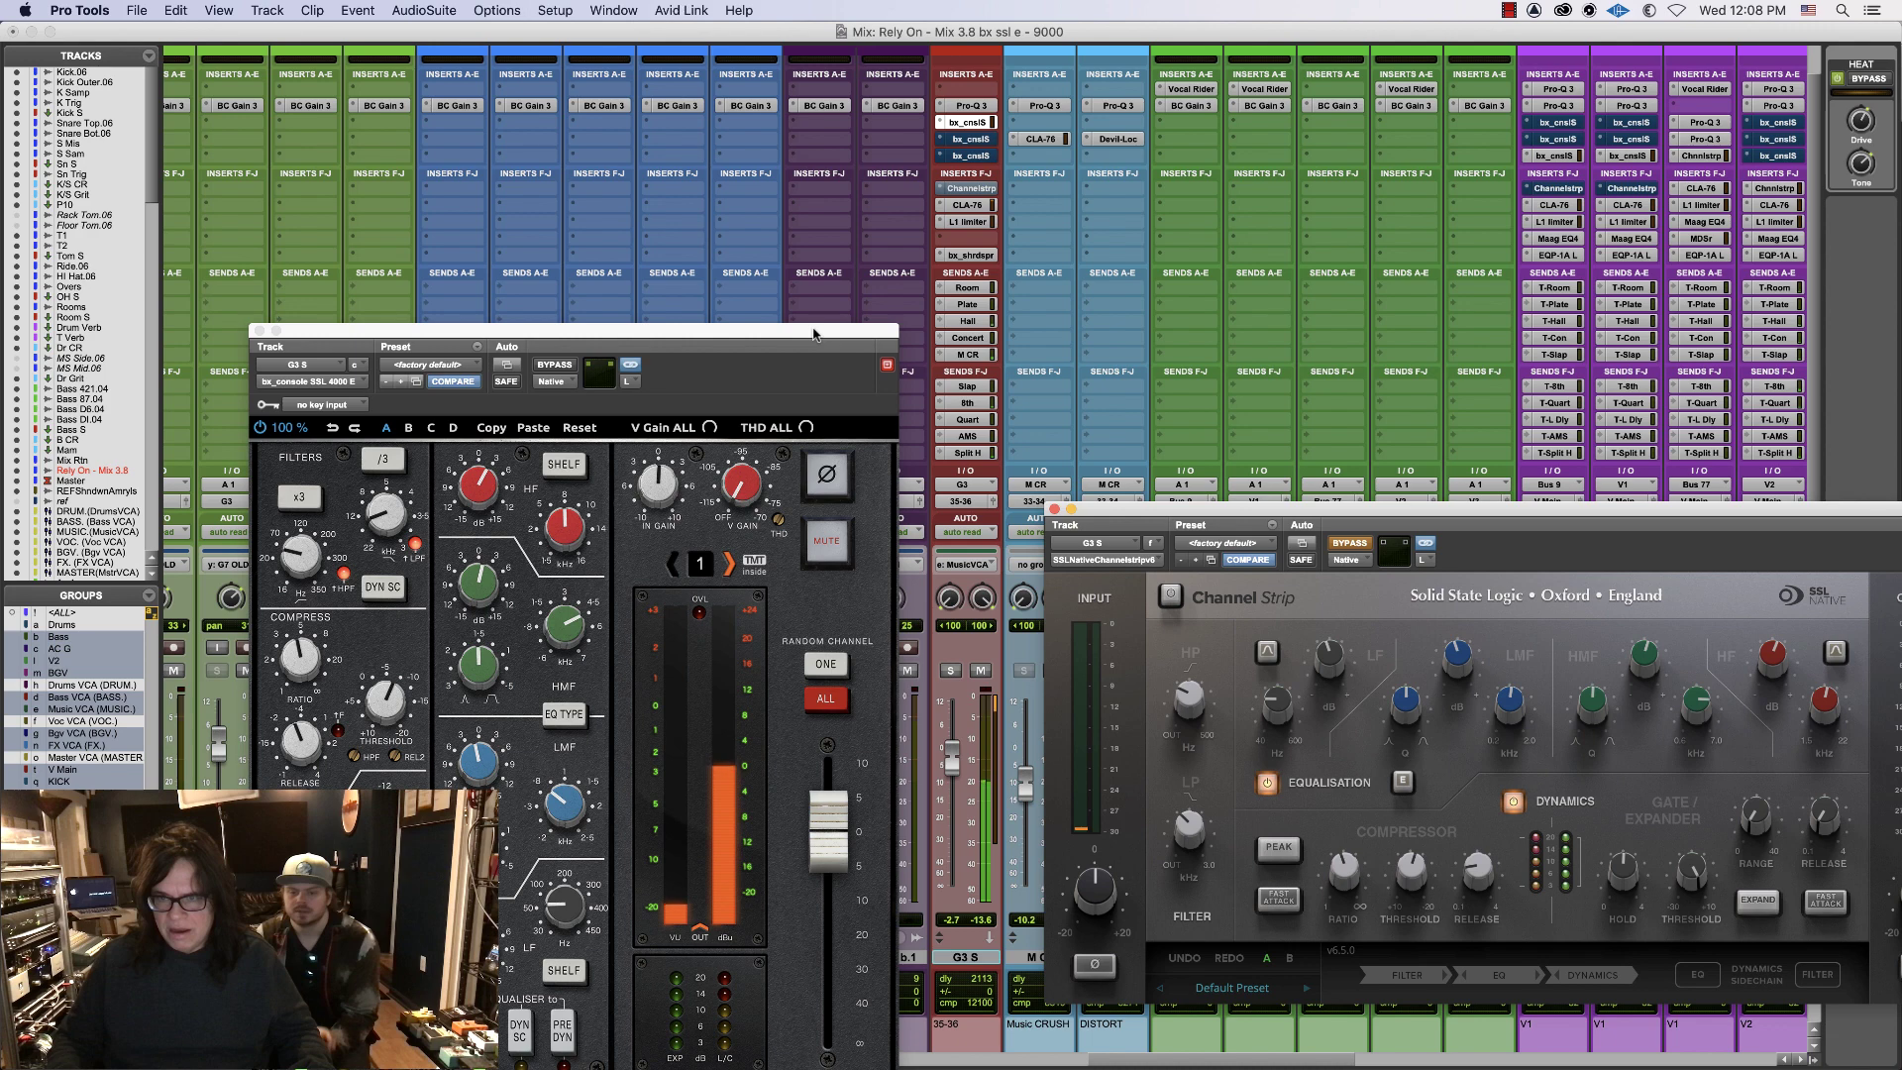
{"action": "left_click", "coordinate": [827, 821]}
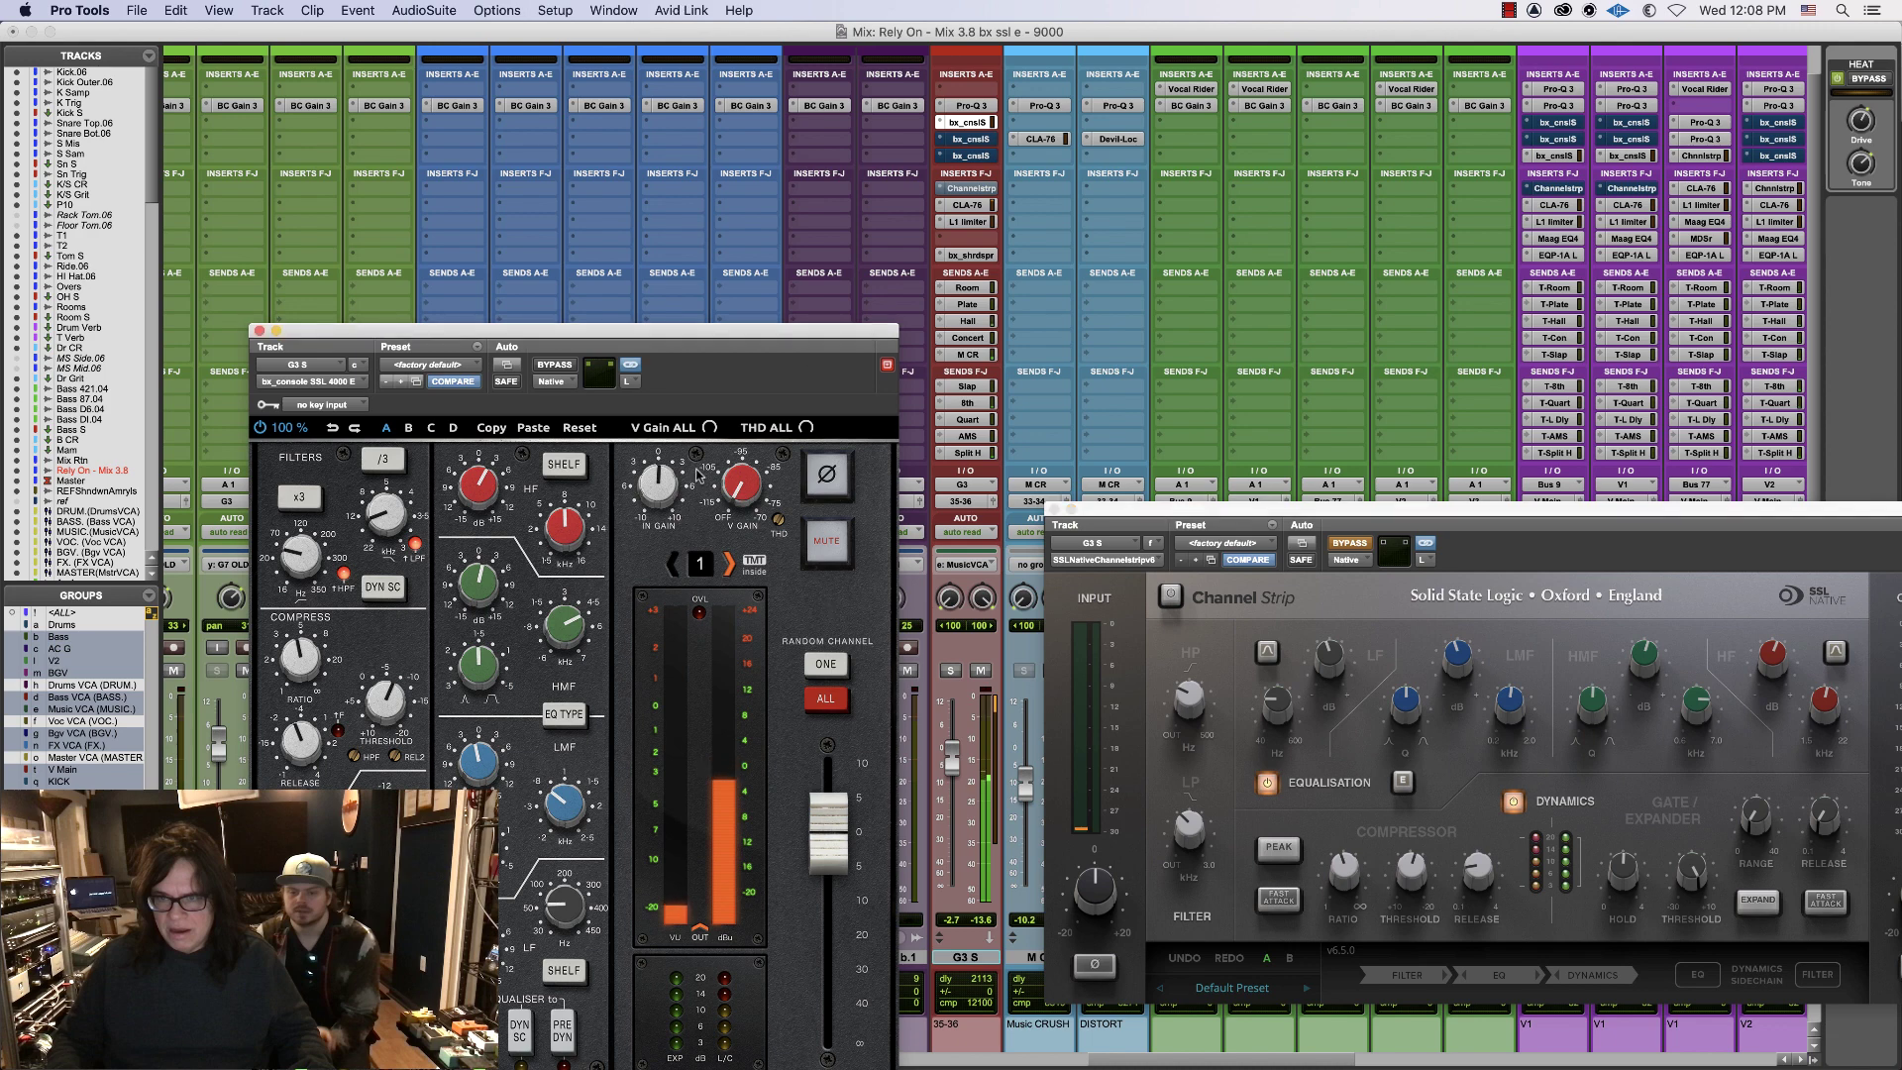
- Bypass the SSL 4000 E, enable the Channel Strip and set its output gain to about -0.3 dB
{"action": "left_click", "coordinate": [966, 123], "text": "super"}
{"action": "left_click", "coordinate": [966, 188], "text": "super"}
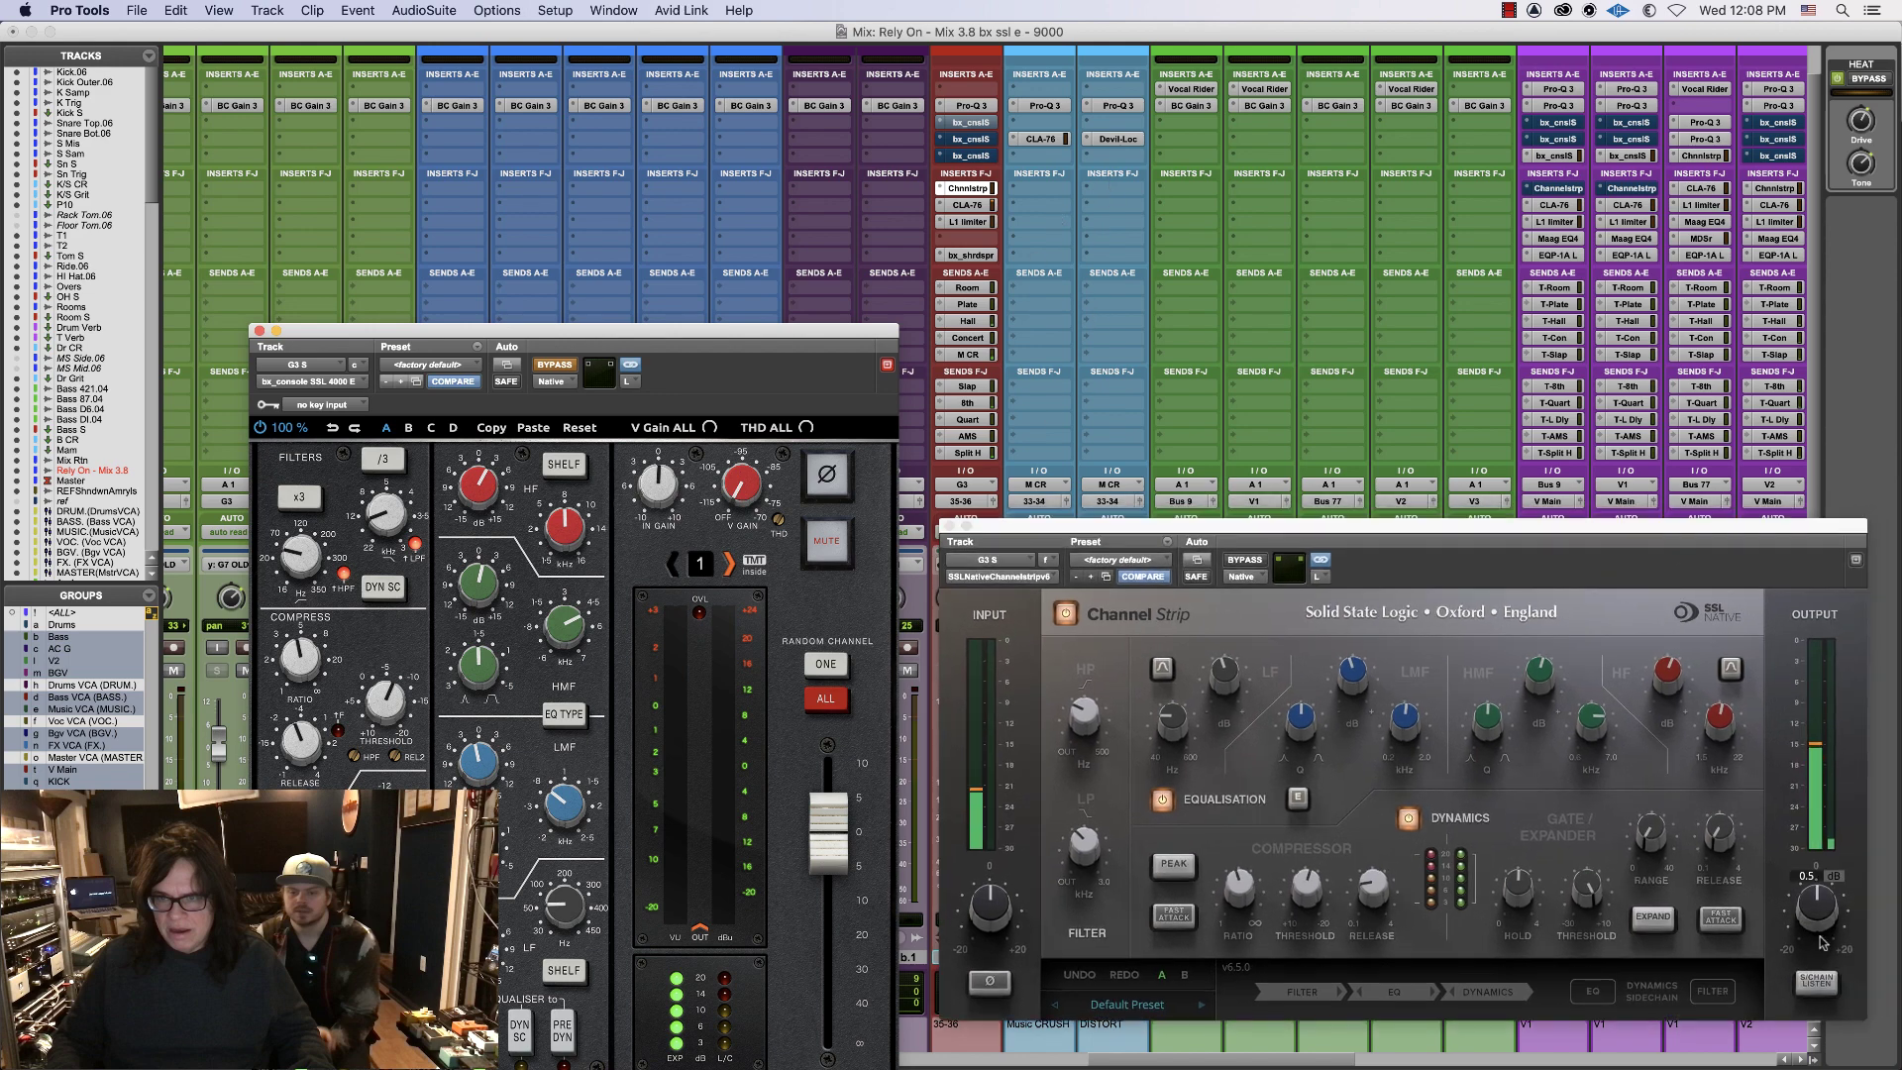
{"action": "left_click_drag", "start_coordinate": [1819, 907], "coordinate": [1821, 912]}
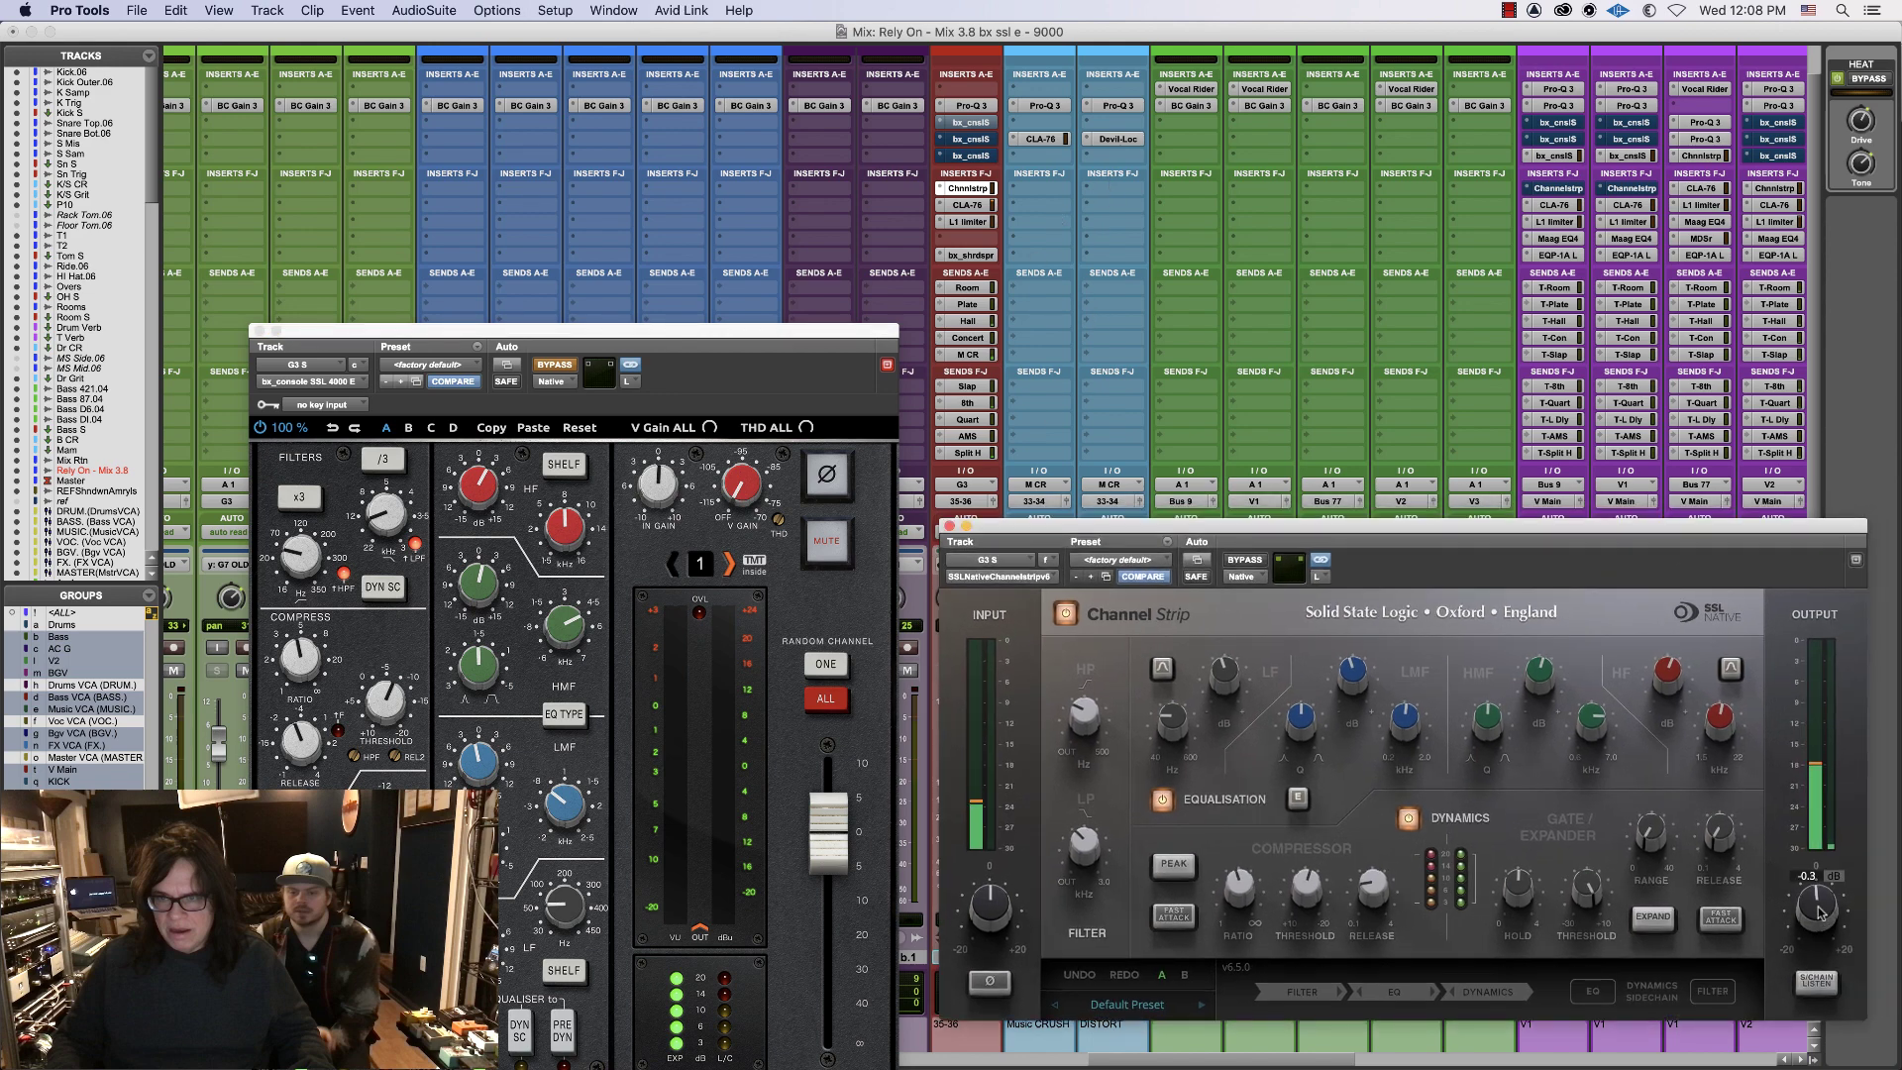
- Return G3 S to the SSL 4000 E for comparison and move its window to show more of its controls
{"action": "left_click", "coordinate": [967, 189], "text": "super"}
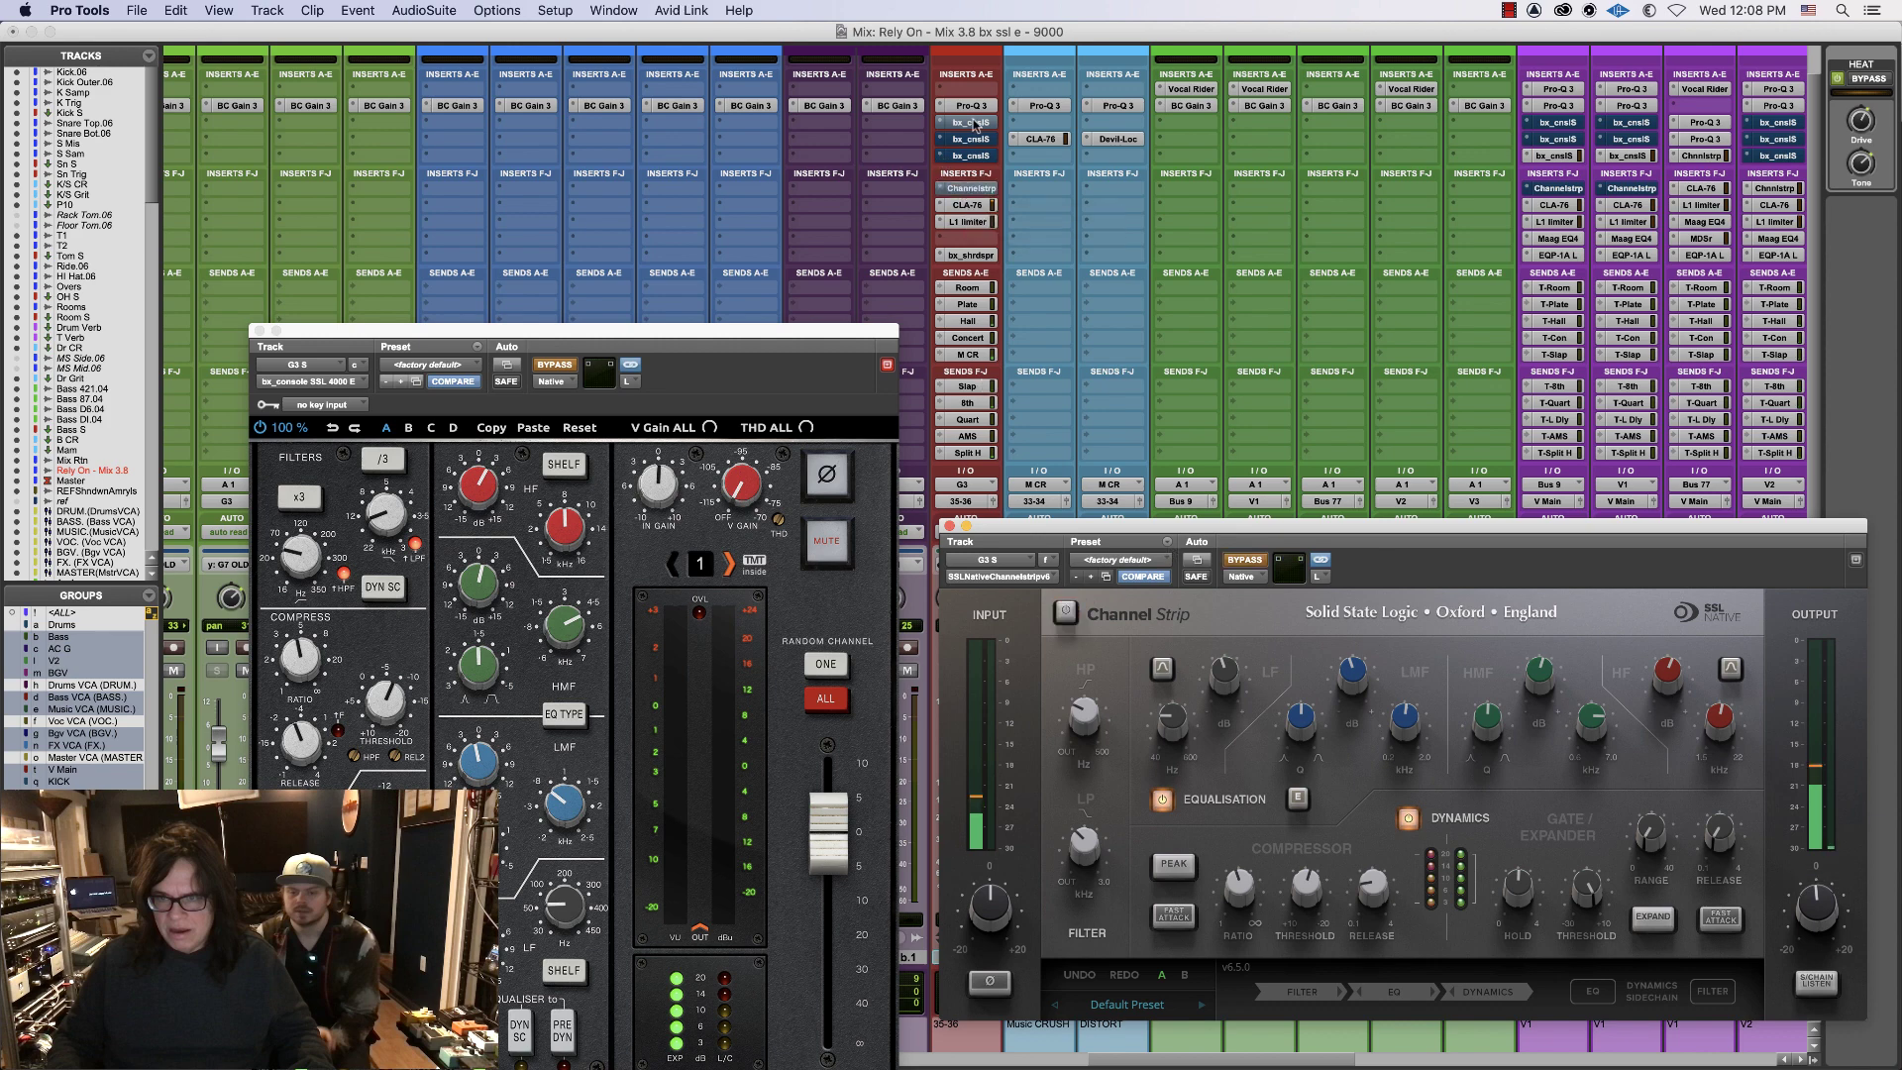
{"action": "left_click", "coordinate": [973, 122], "text": "super"}
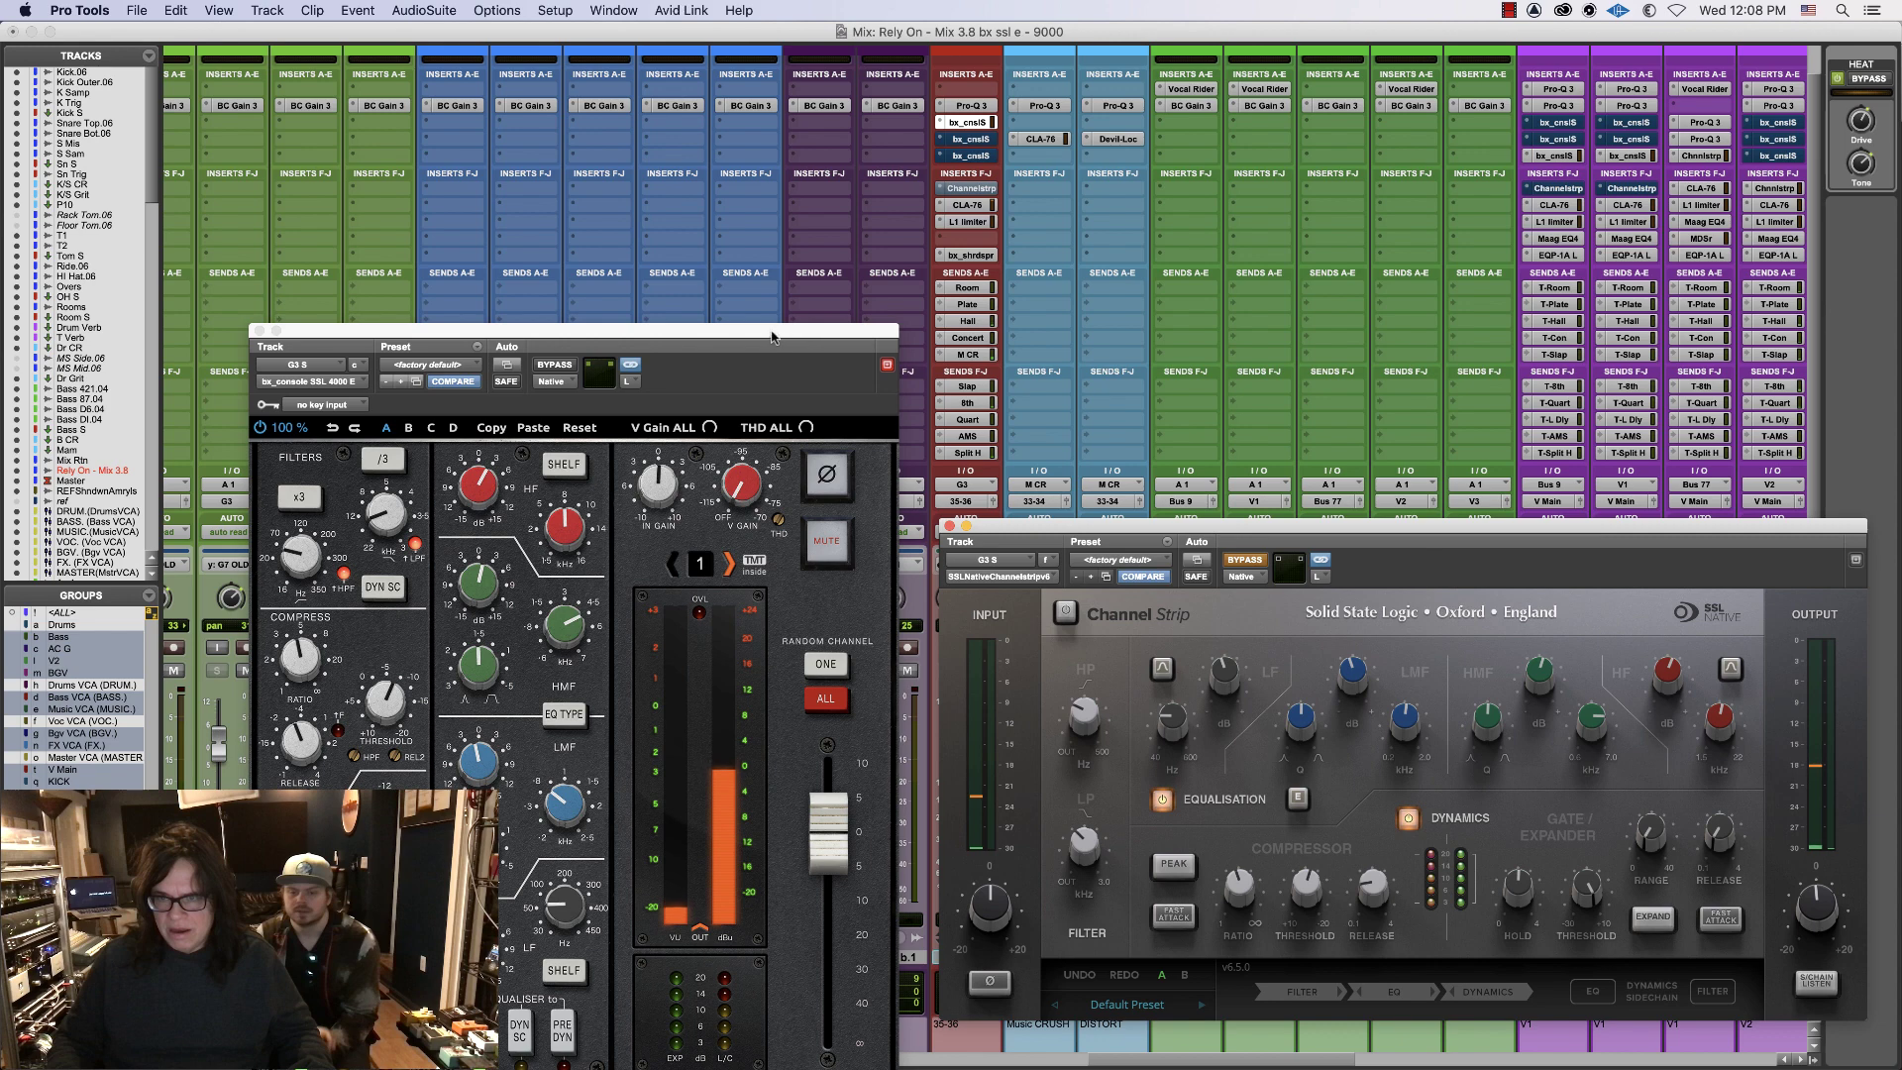
{"action": "left_click_drag", "start_coordinate": [805, 349], "coordinate": [824, 313]}
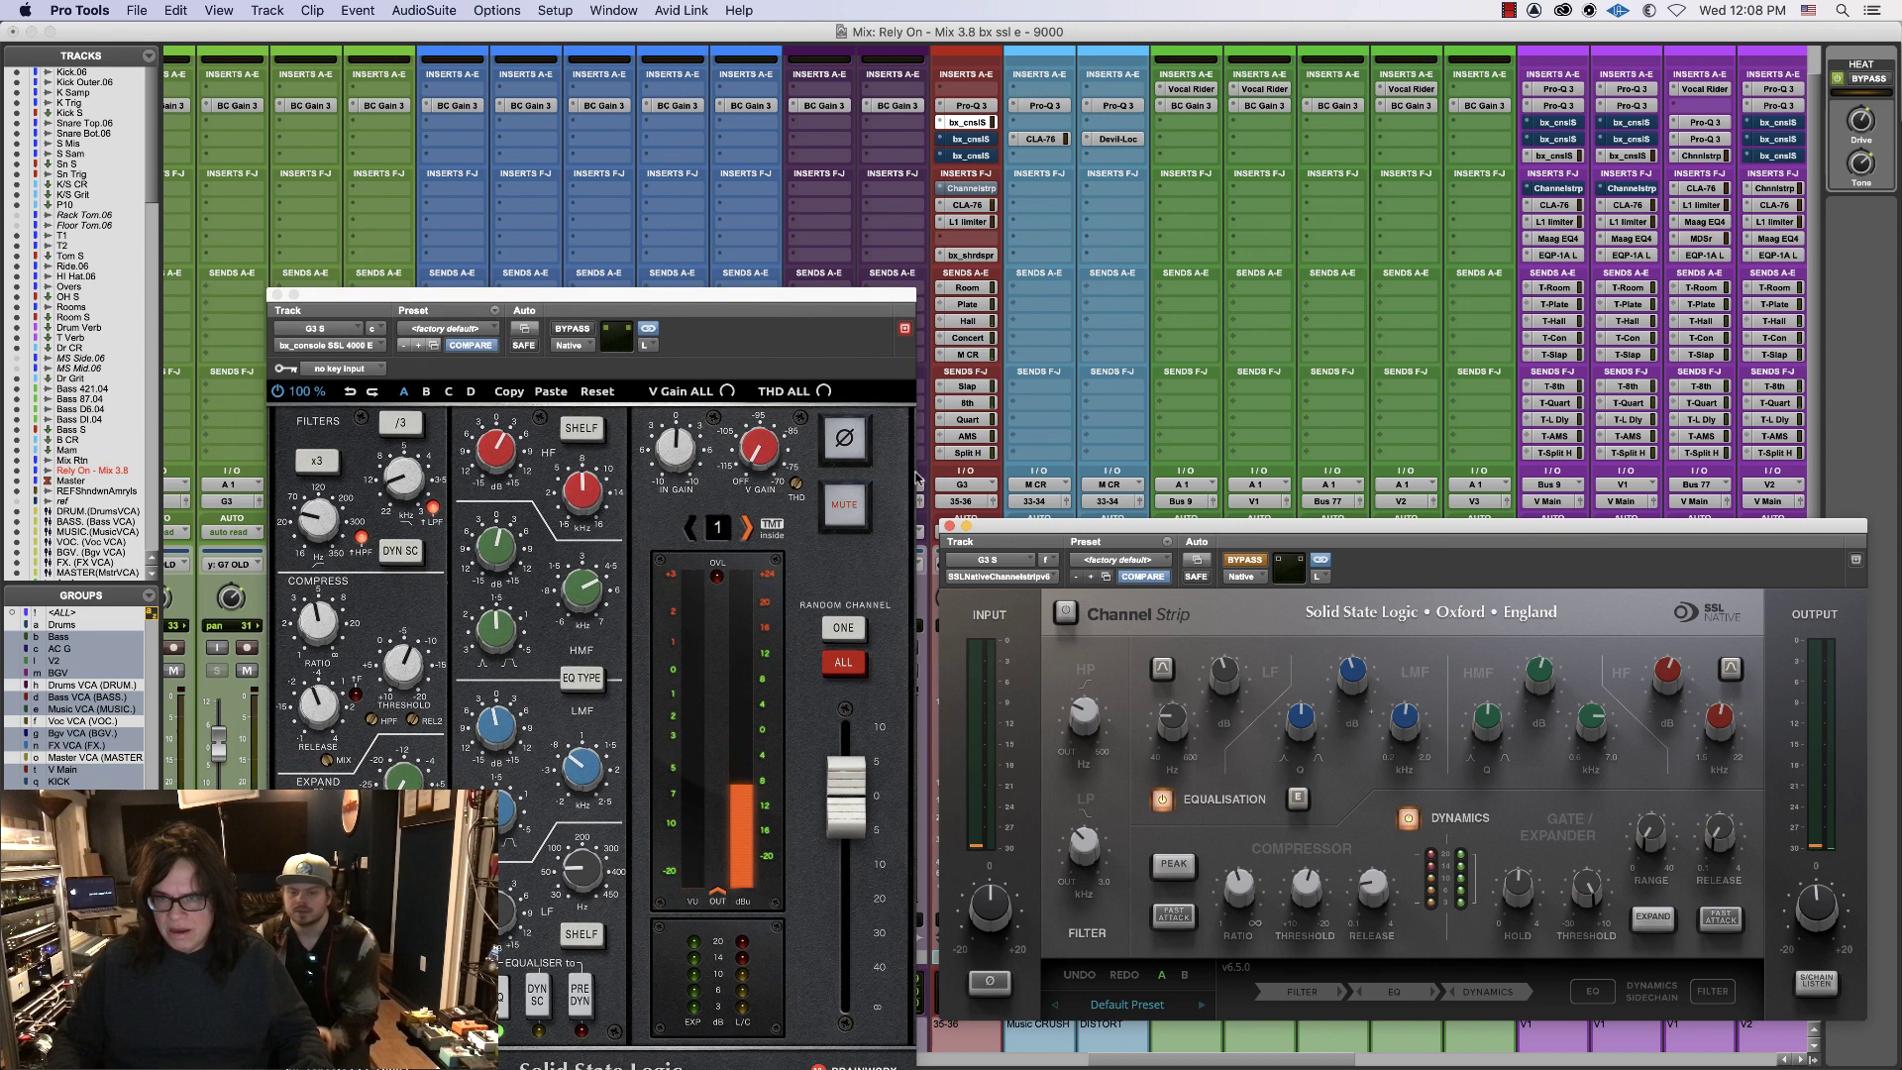
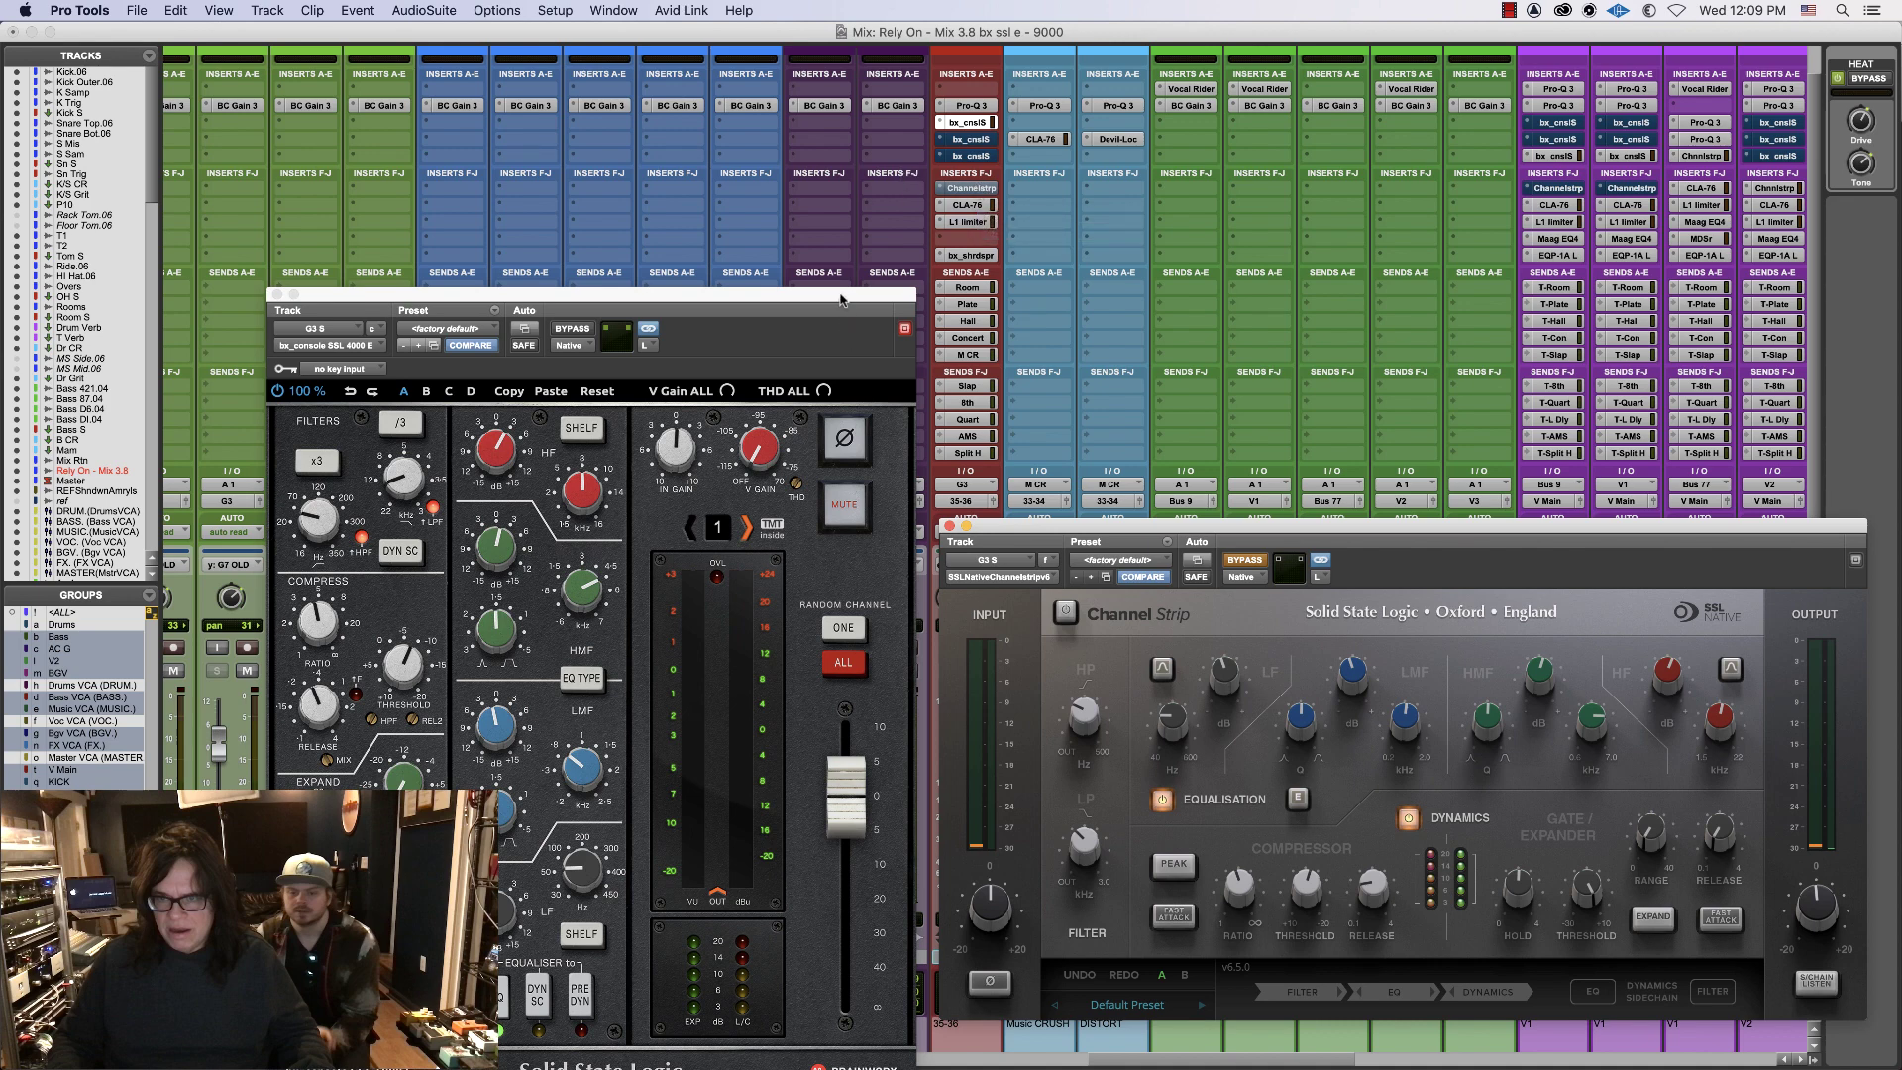
- Arrange both plug-in windows side by side and switch G3 S from the SSL 4000 E to the Channel Strip
{"action": "left_click_drag", "start_coordinate": [840, 299], "coordinate": [838, 256]}
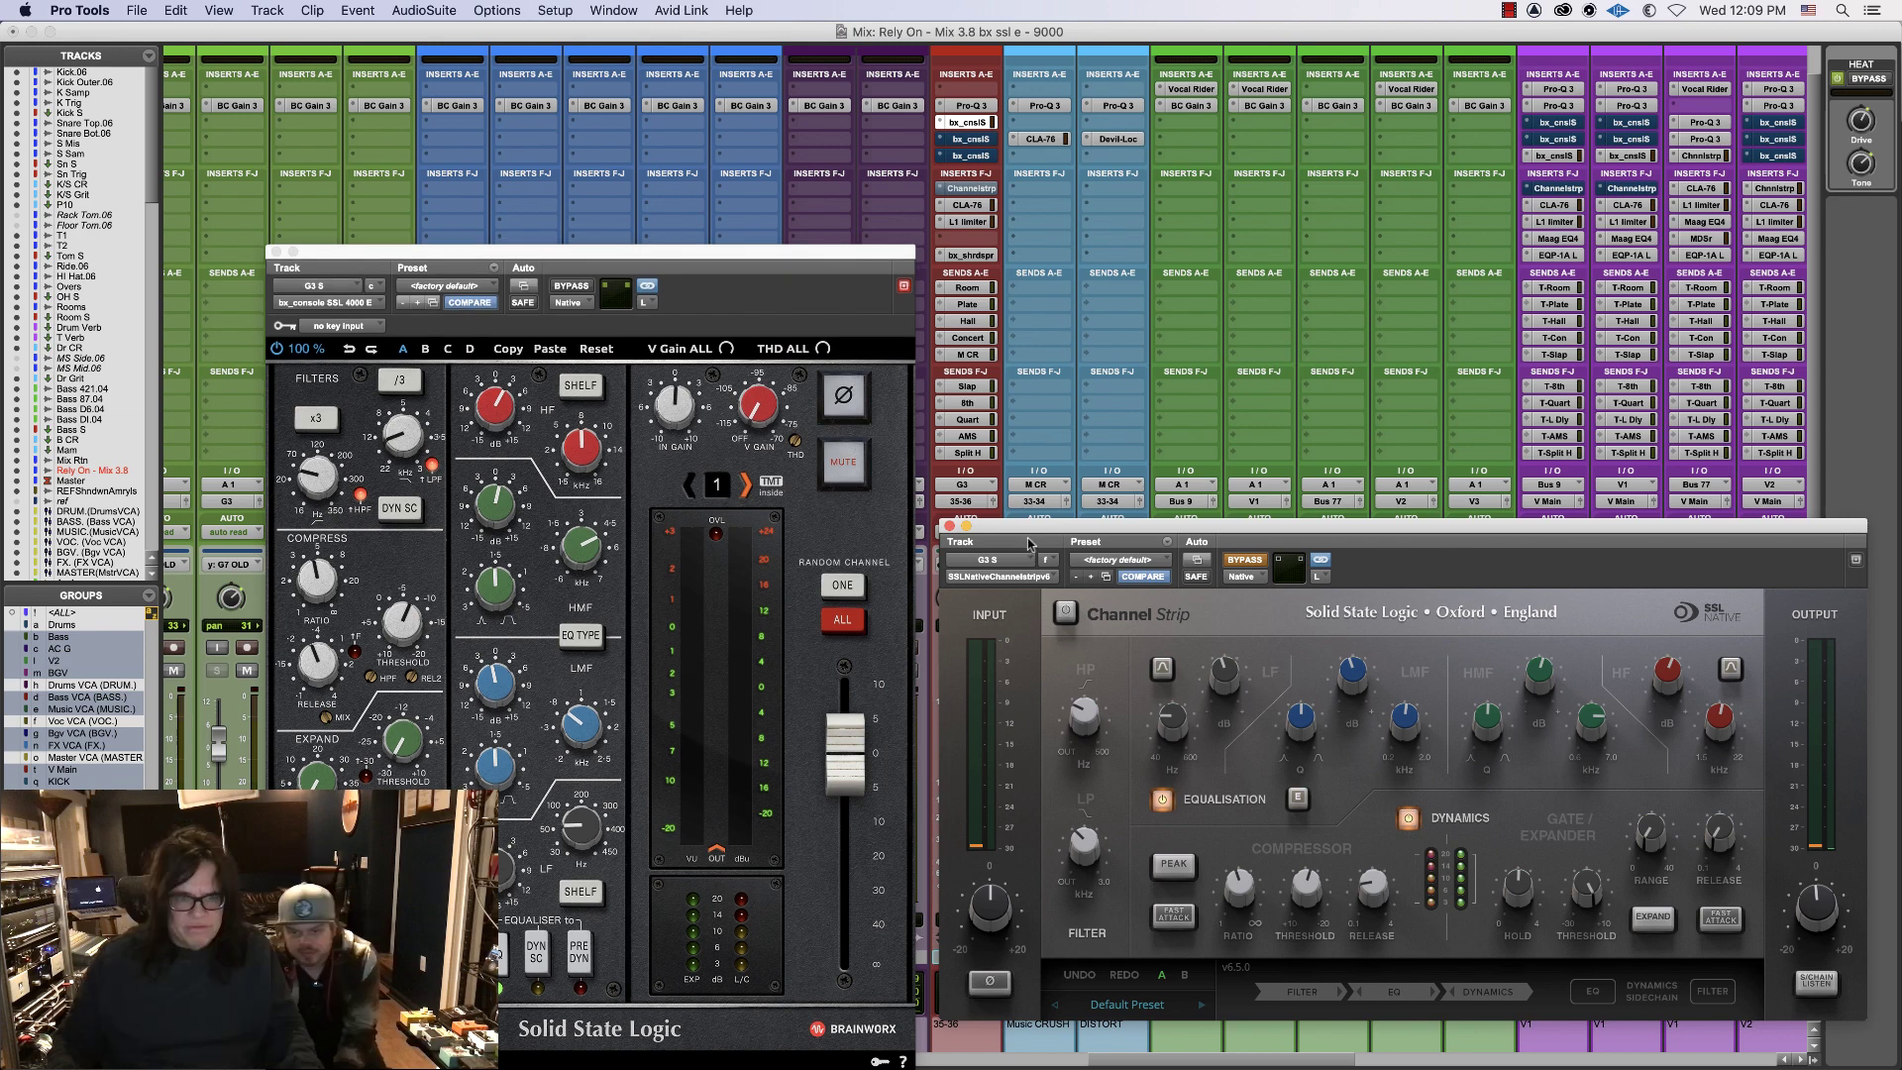
{"action": "left_click_drag", "start_coordinate": [1032, 528], "coordinate": [1028, 526]}
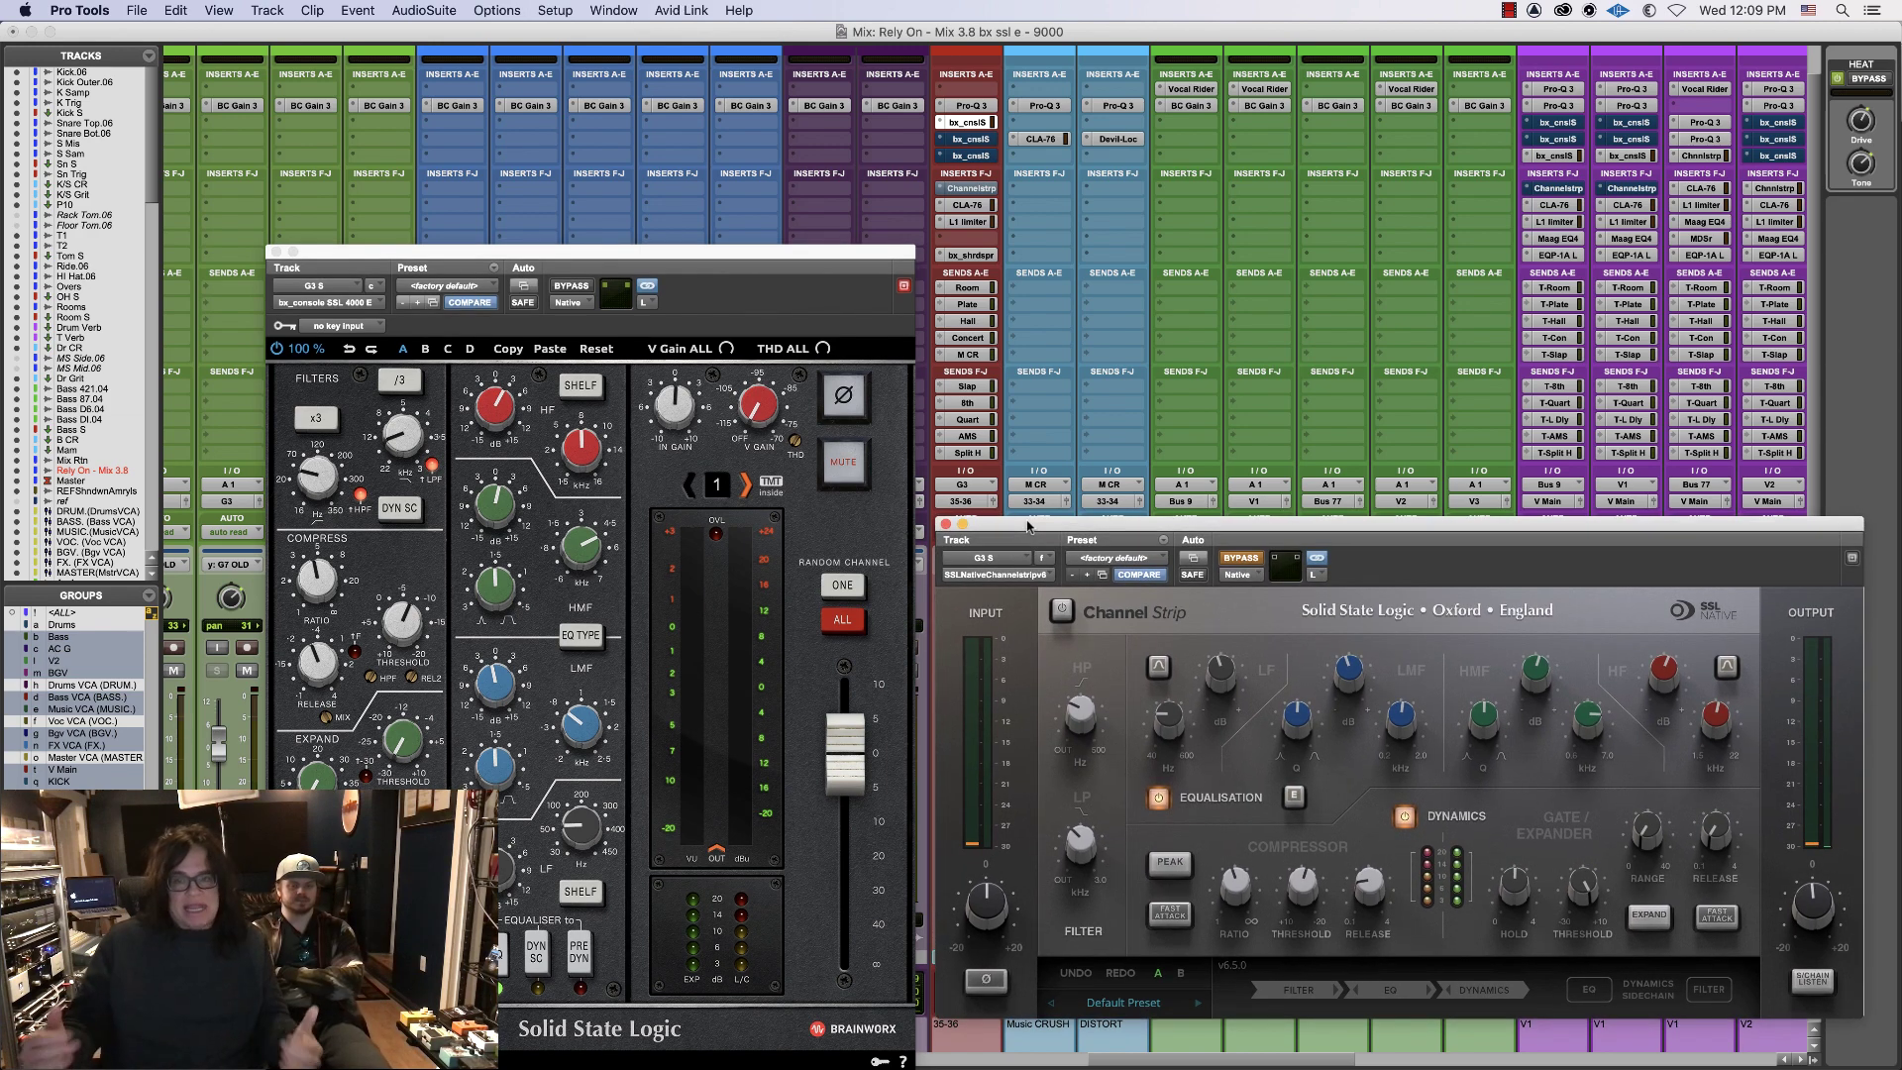
{"action": "left_click", "coordinate": [976, 124], "text": "super"}
{"action": "left_click", "coordinate": [977, 185], "text": "super"}
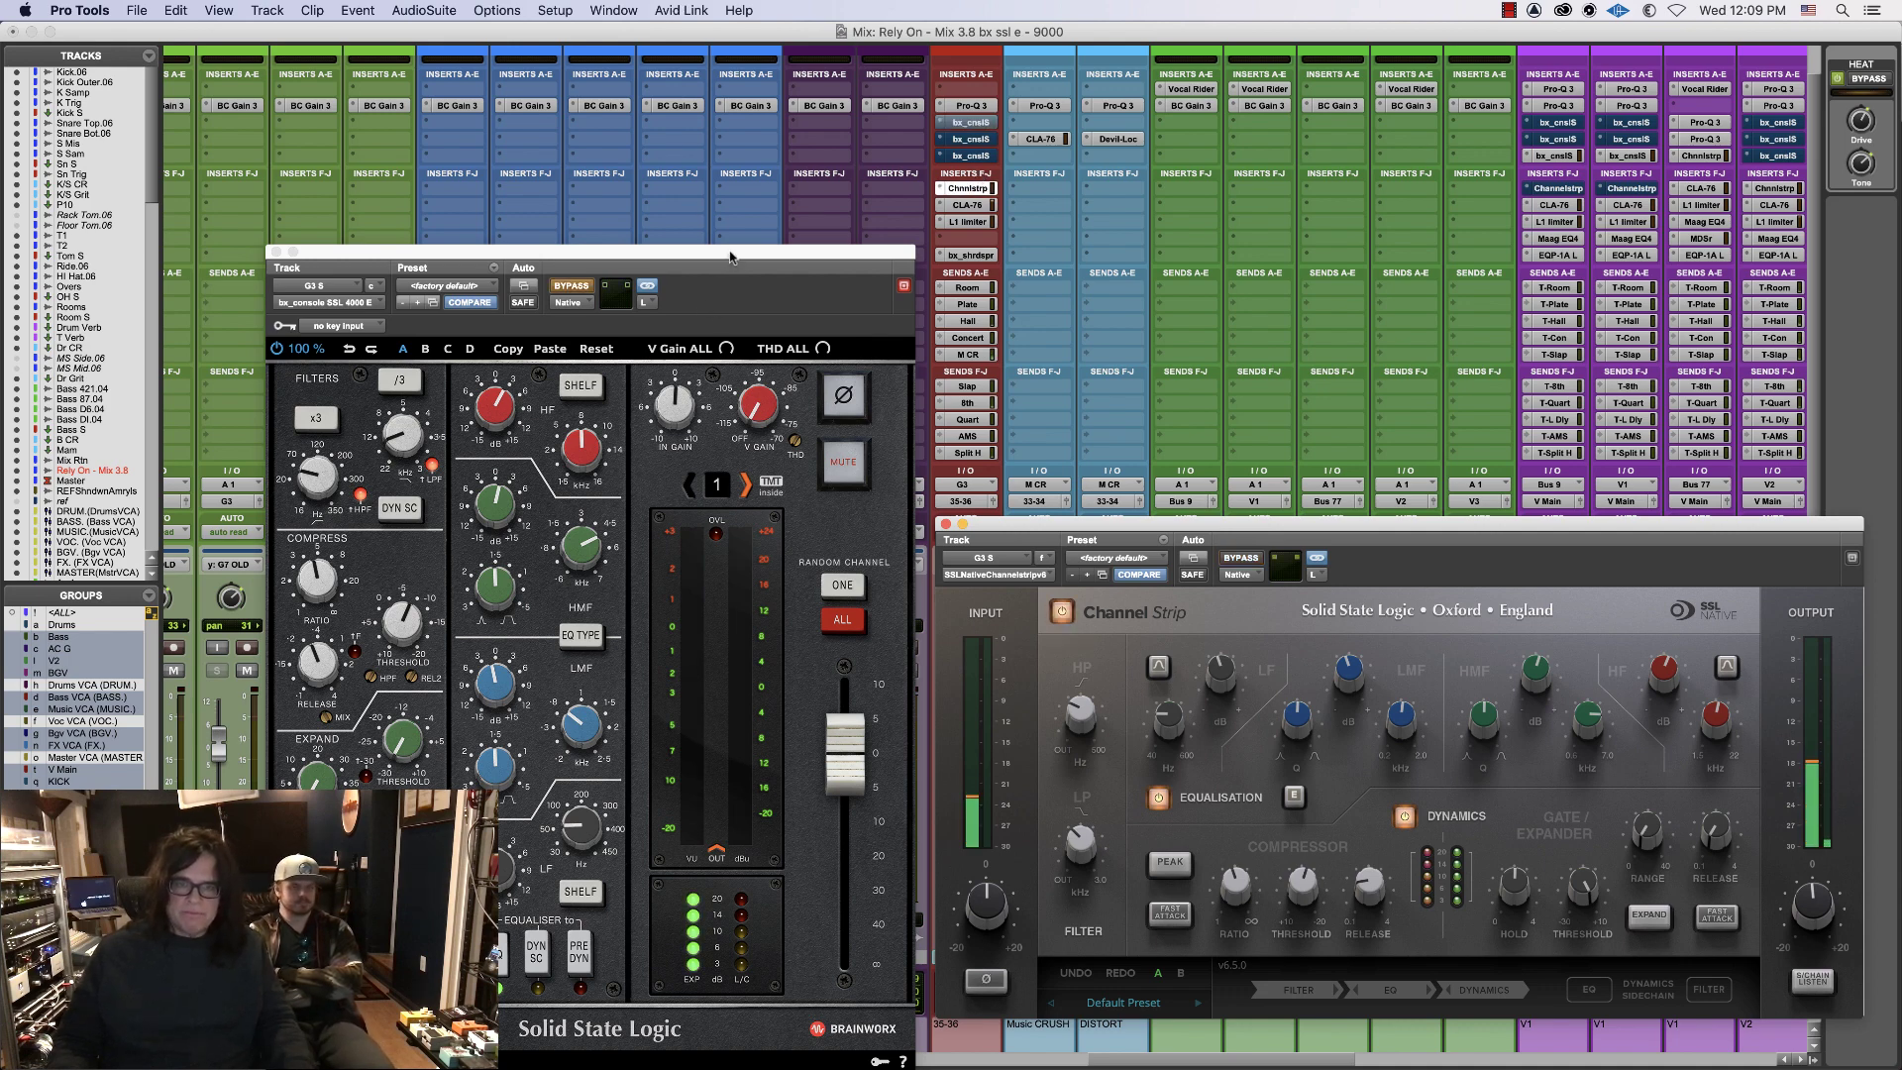
- Adjust the placement of both plug-in windows and switch G3 S from the Channel Strip to the SSL 4000 E
{"action": "left_click_drag", "start_coordinate": [726, 261], "coordinate": [720, 273]}
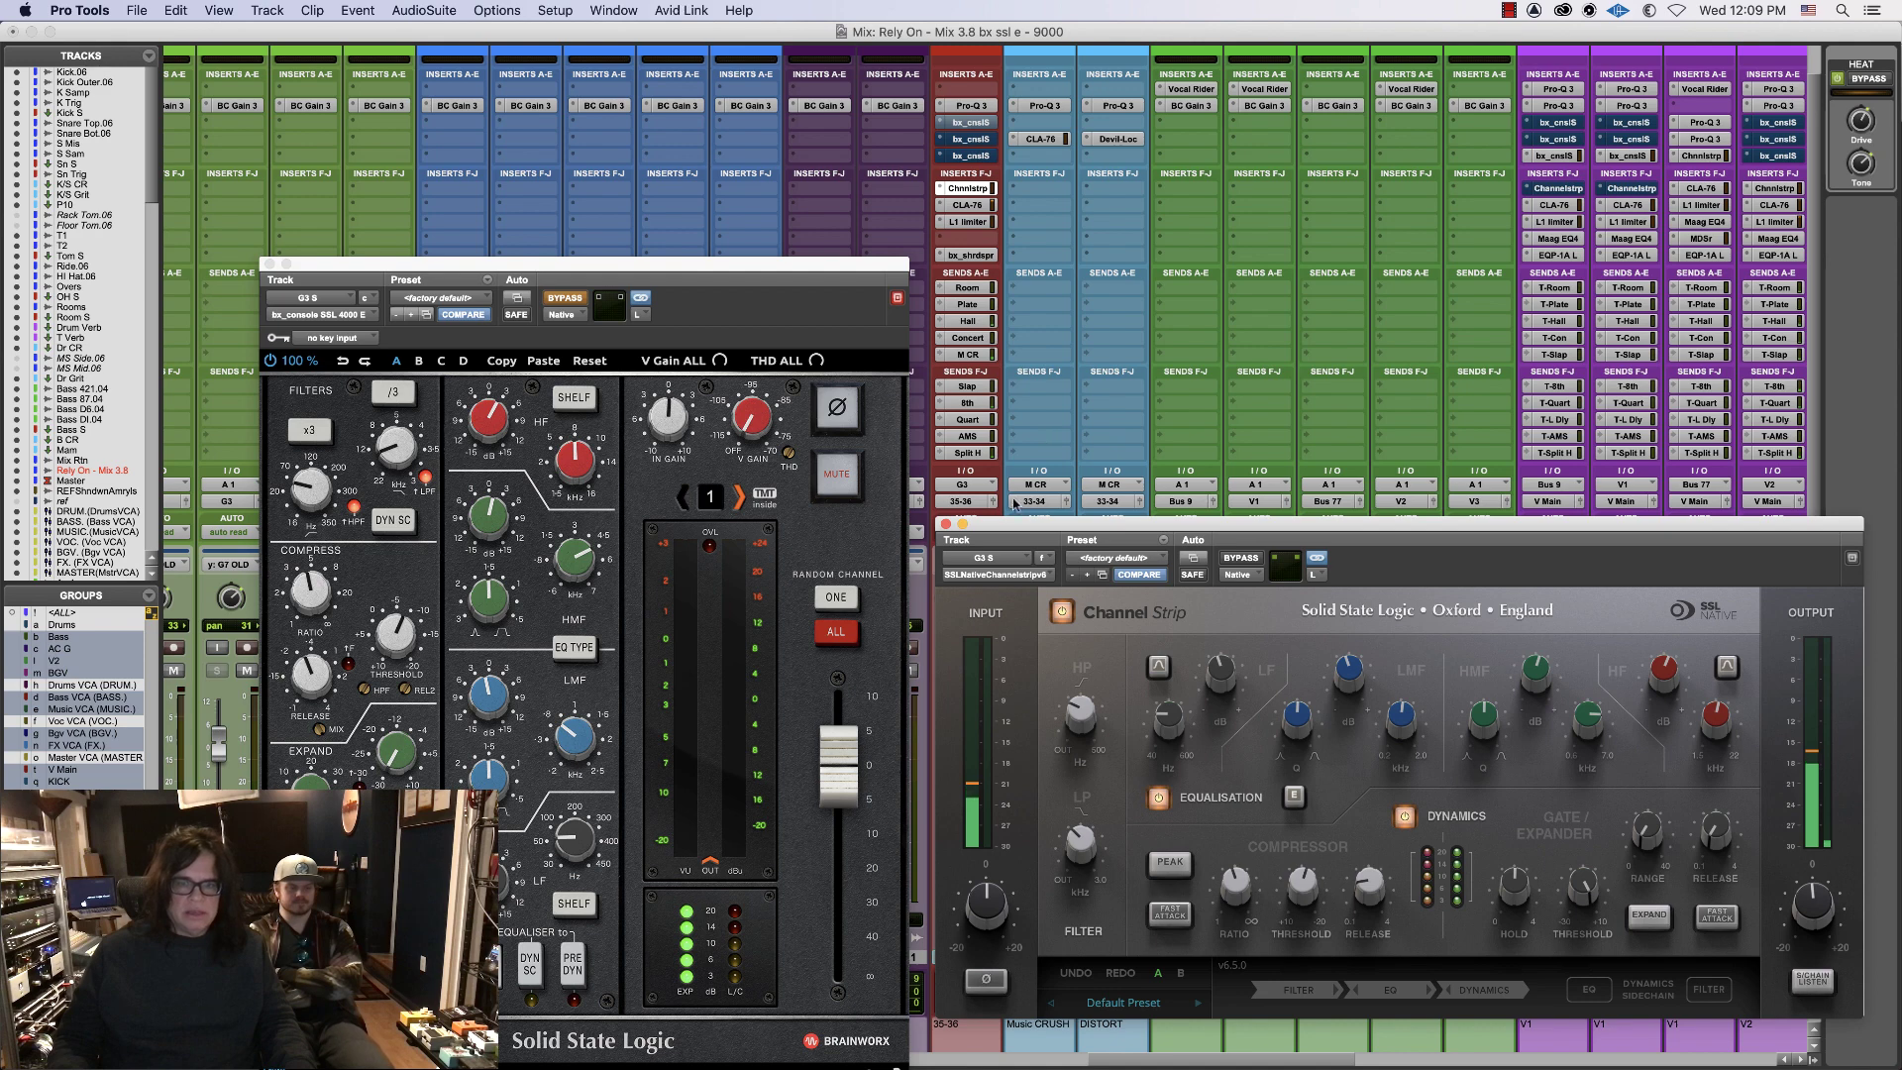
{"action": "left_click_drag", "start_coordinate": [1017, 523], "coordinate": [1015, 517]}
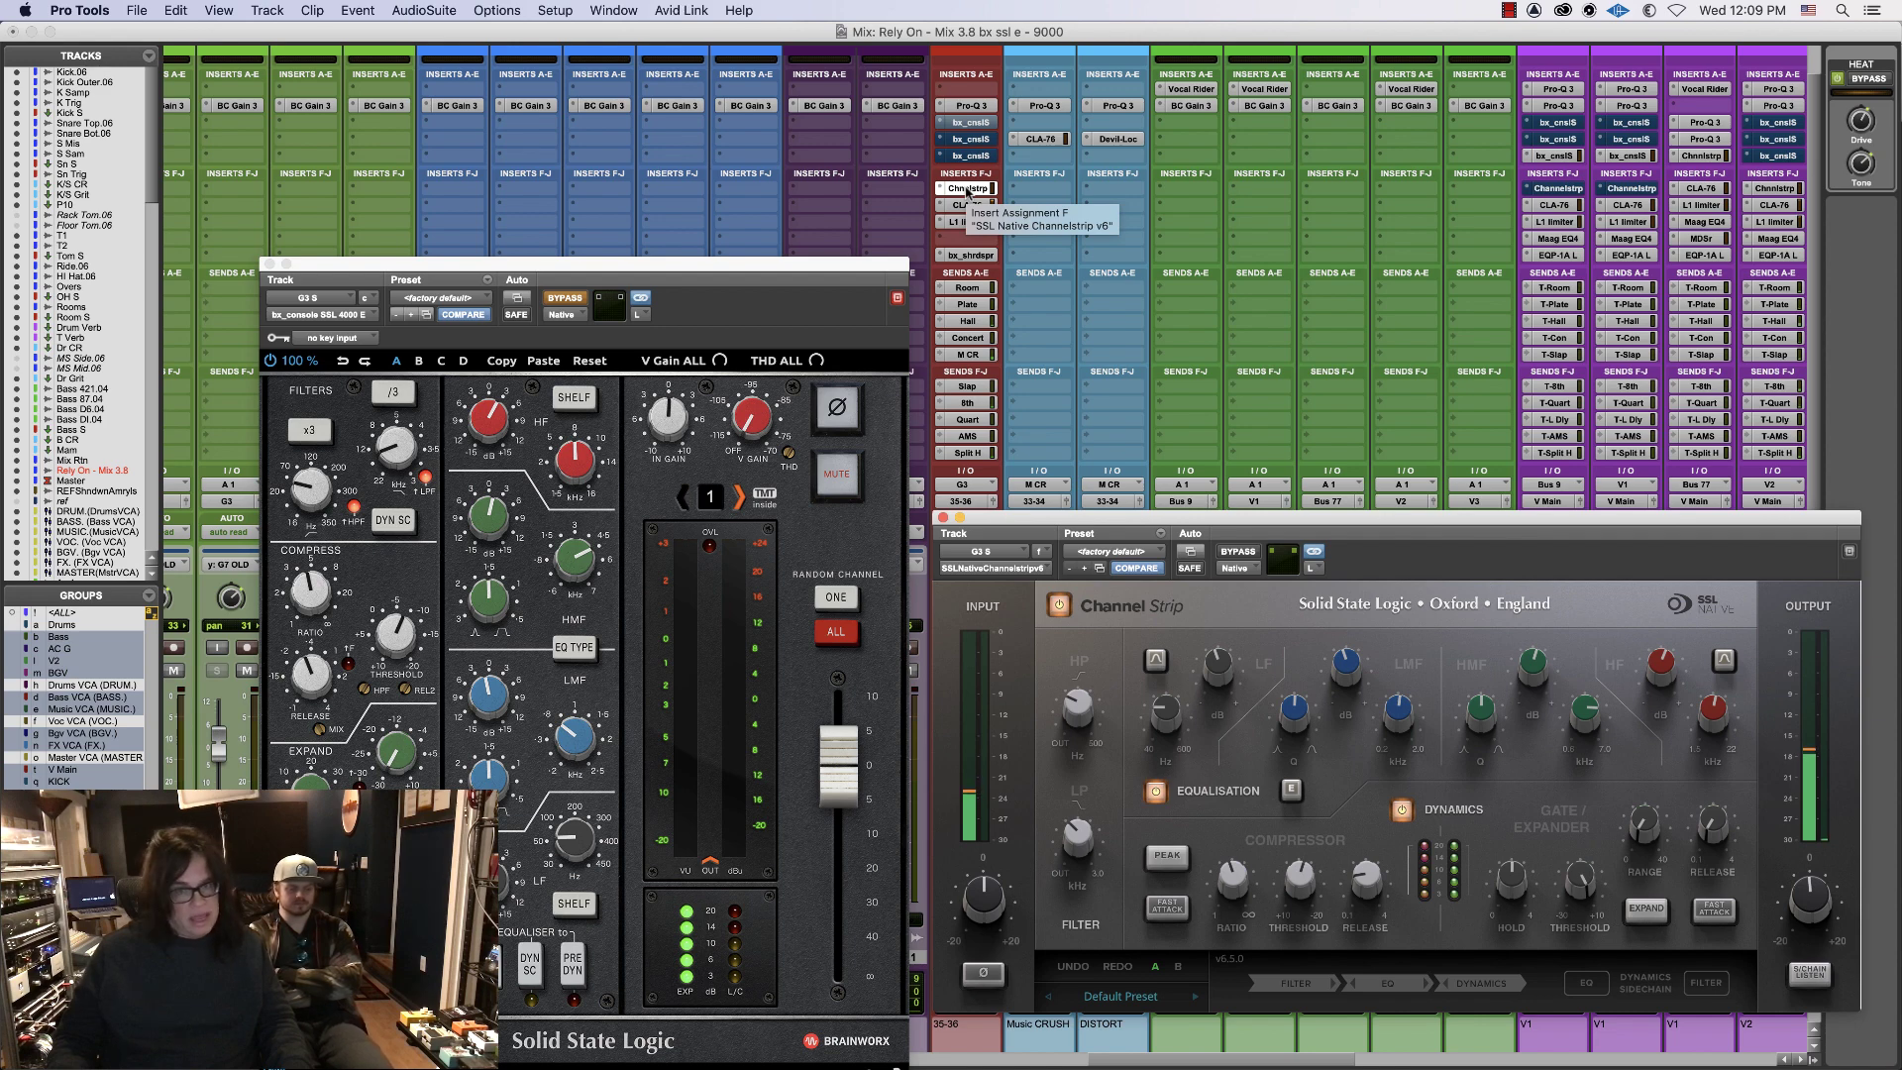
{"action": "left_click", "coordinate": [968, 190], "text": "super"}
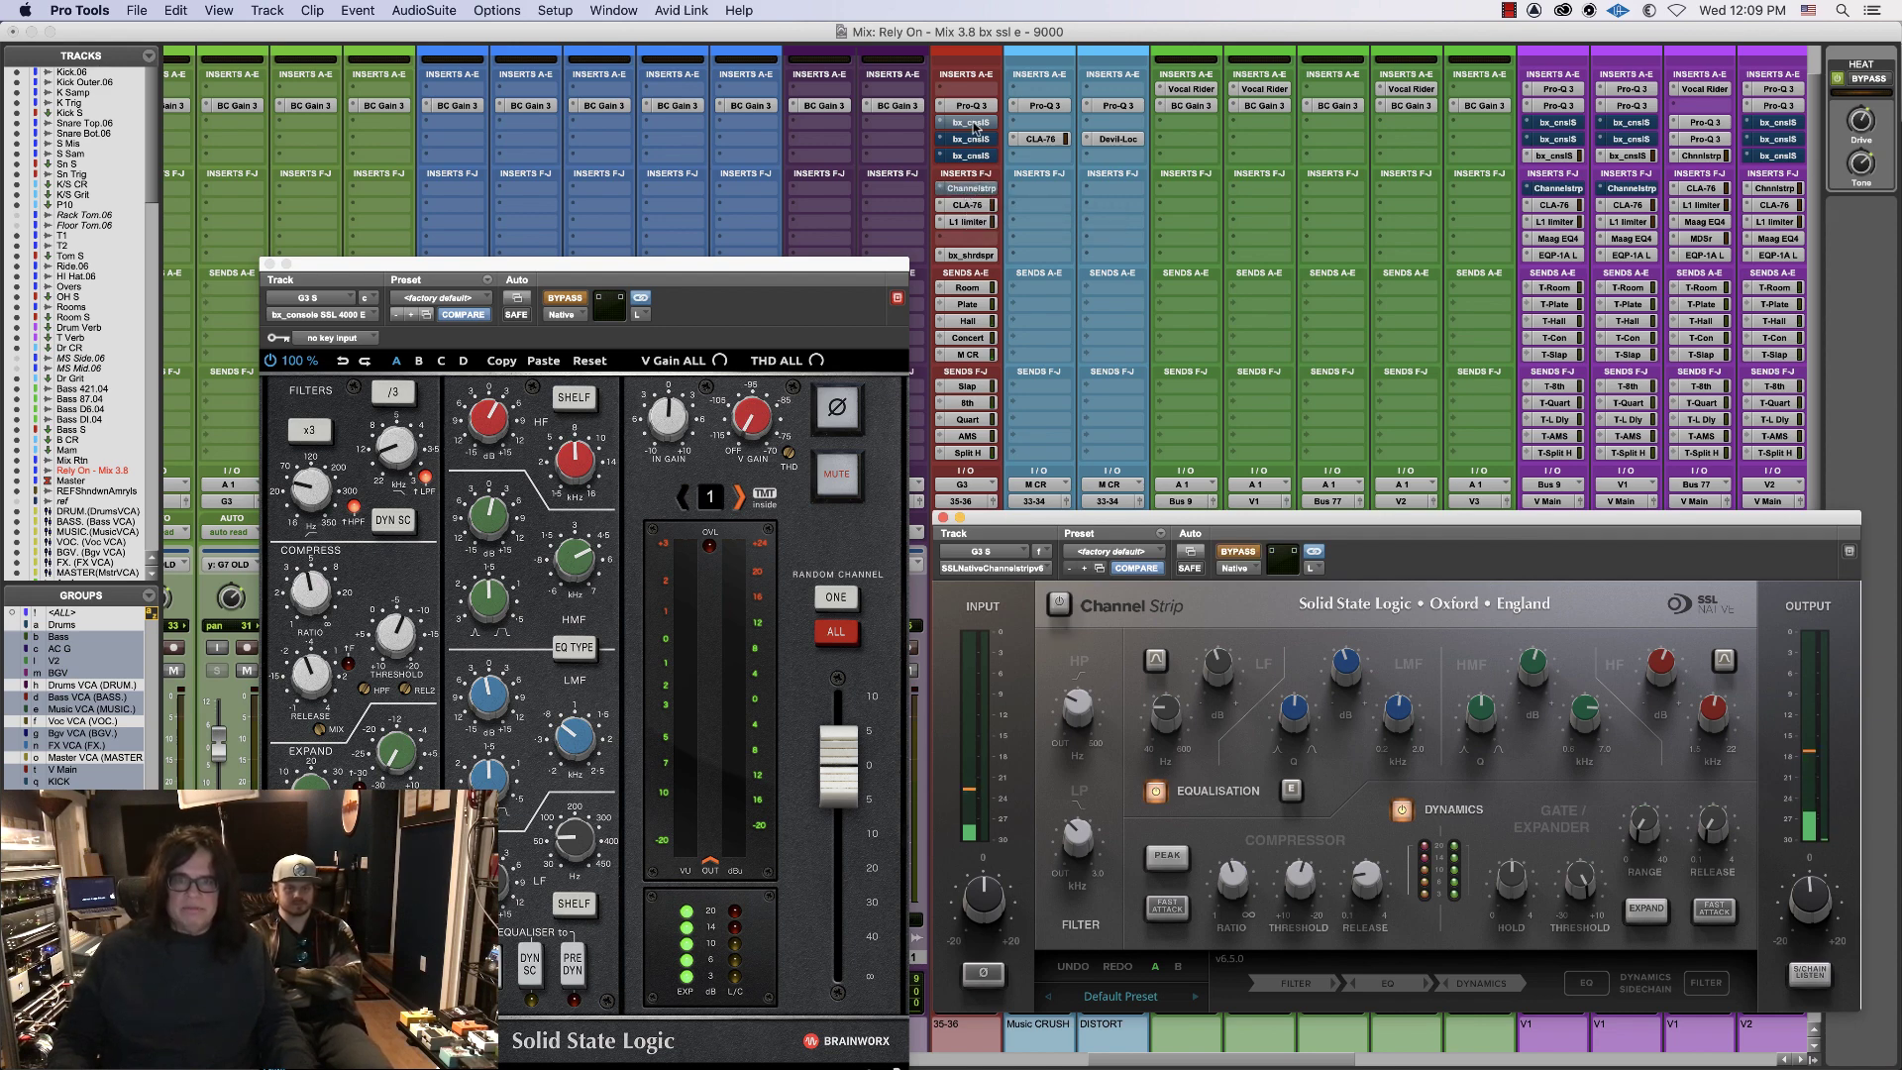
{"action": "left_click", "coordinate": [976, 125], "text": "super"}
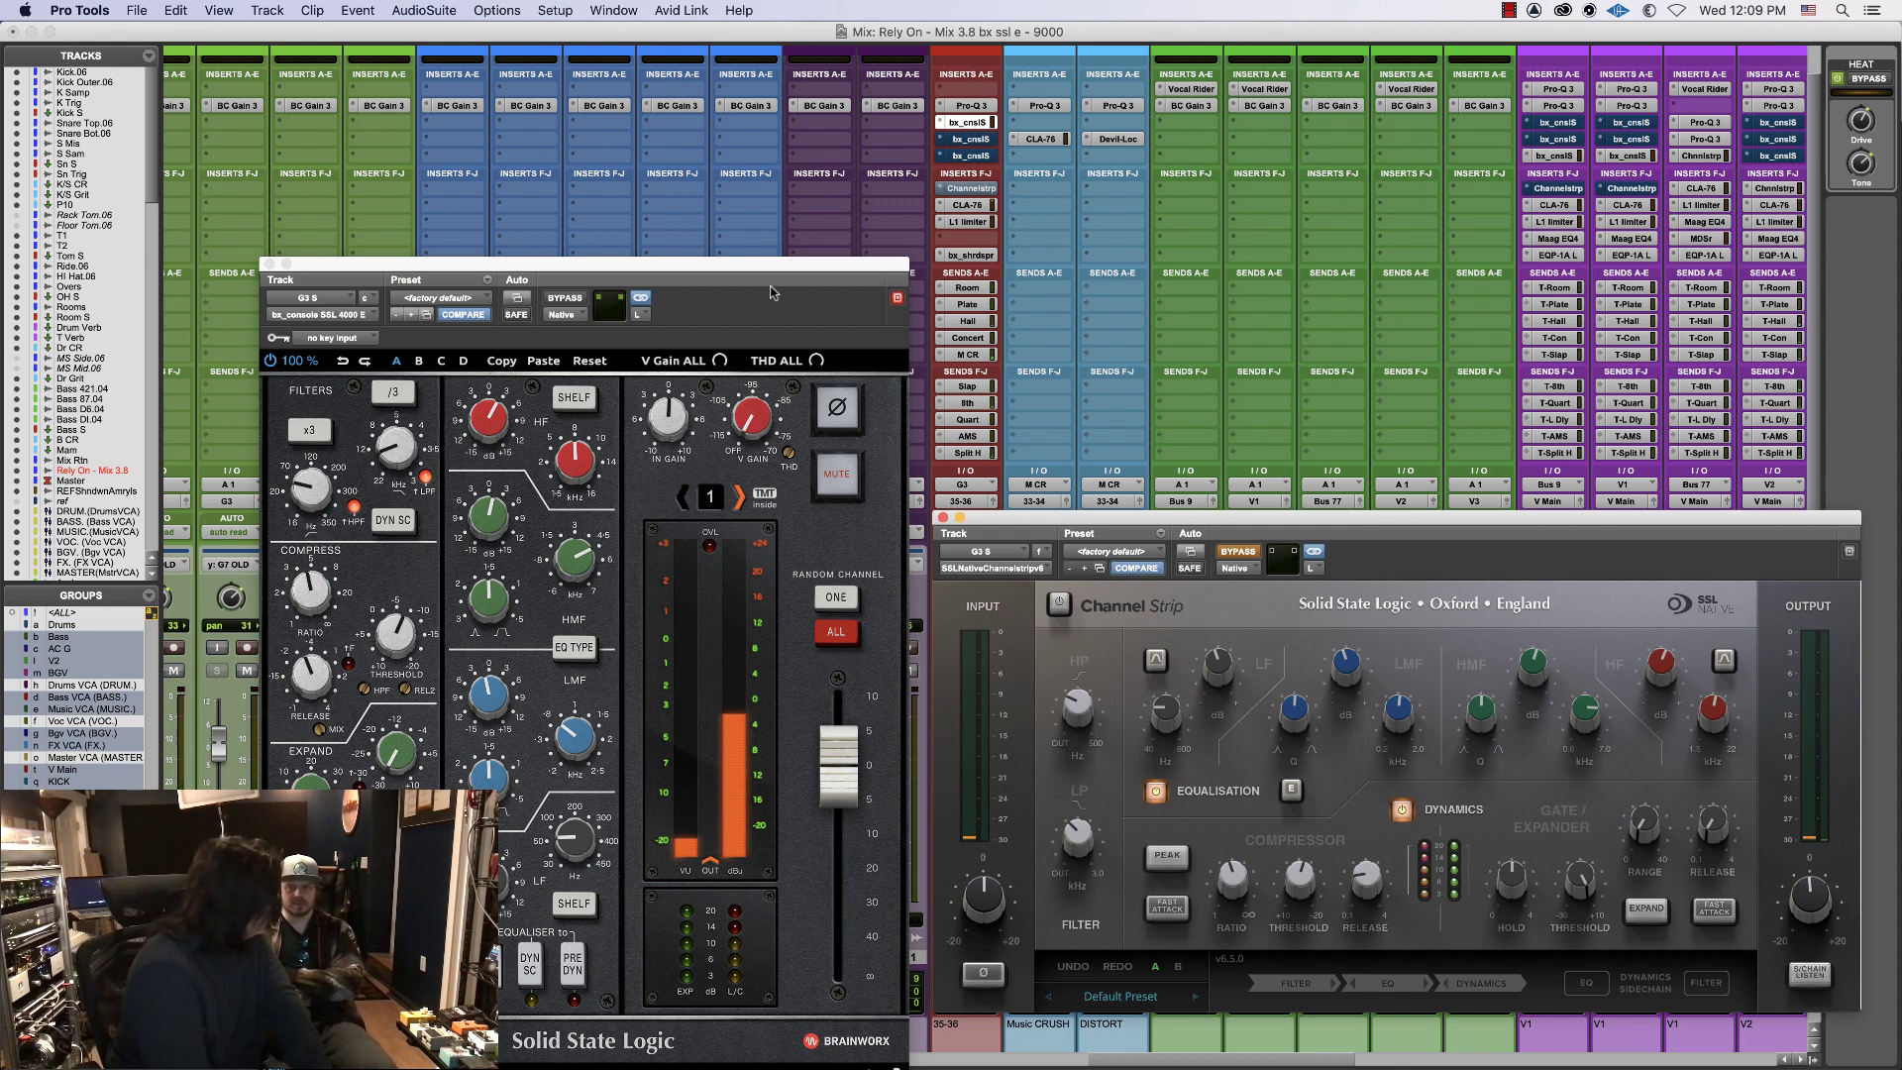
- Bypass the SSL 4000 E and replace its window with the G3 S SSL 9000 J, placed beside the Channel Strip
{"action": "left_click", "coordinate": [963, 122], "text": "super"}
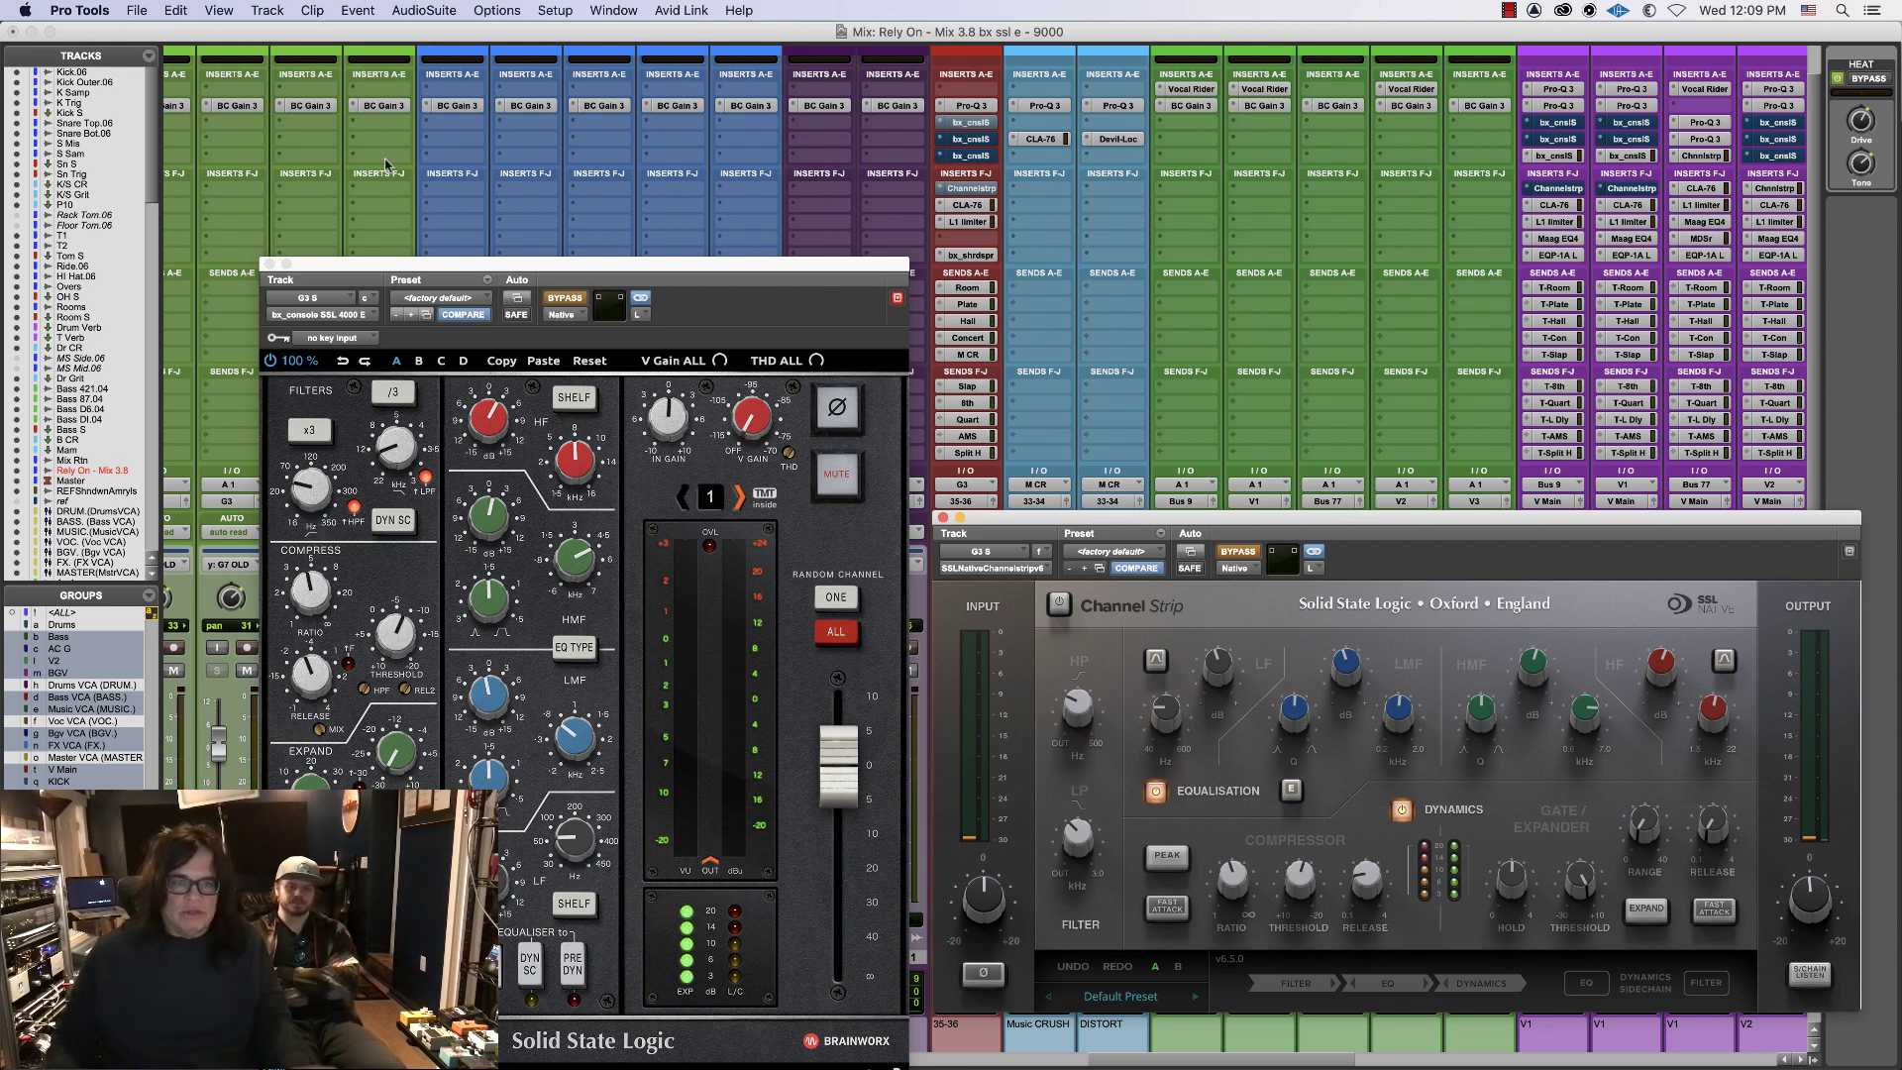
{"action": "left_click", "coordinate": [967, 156]}
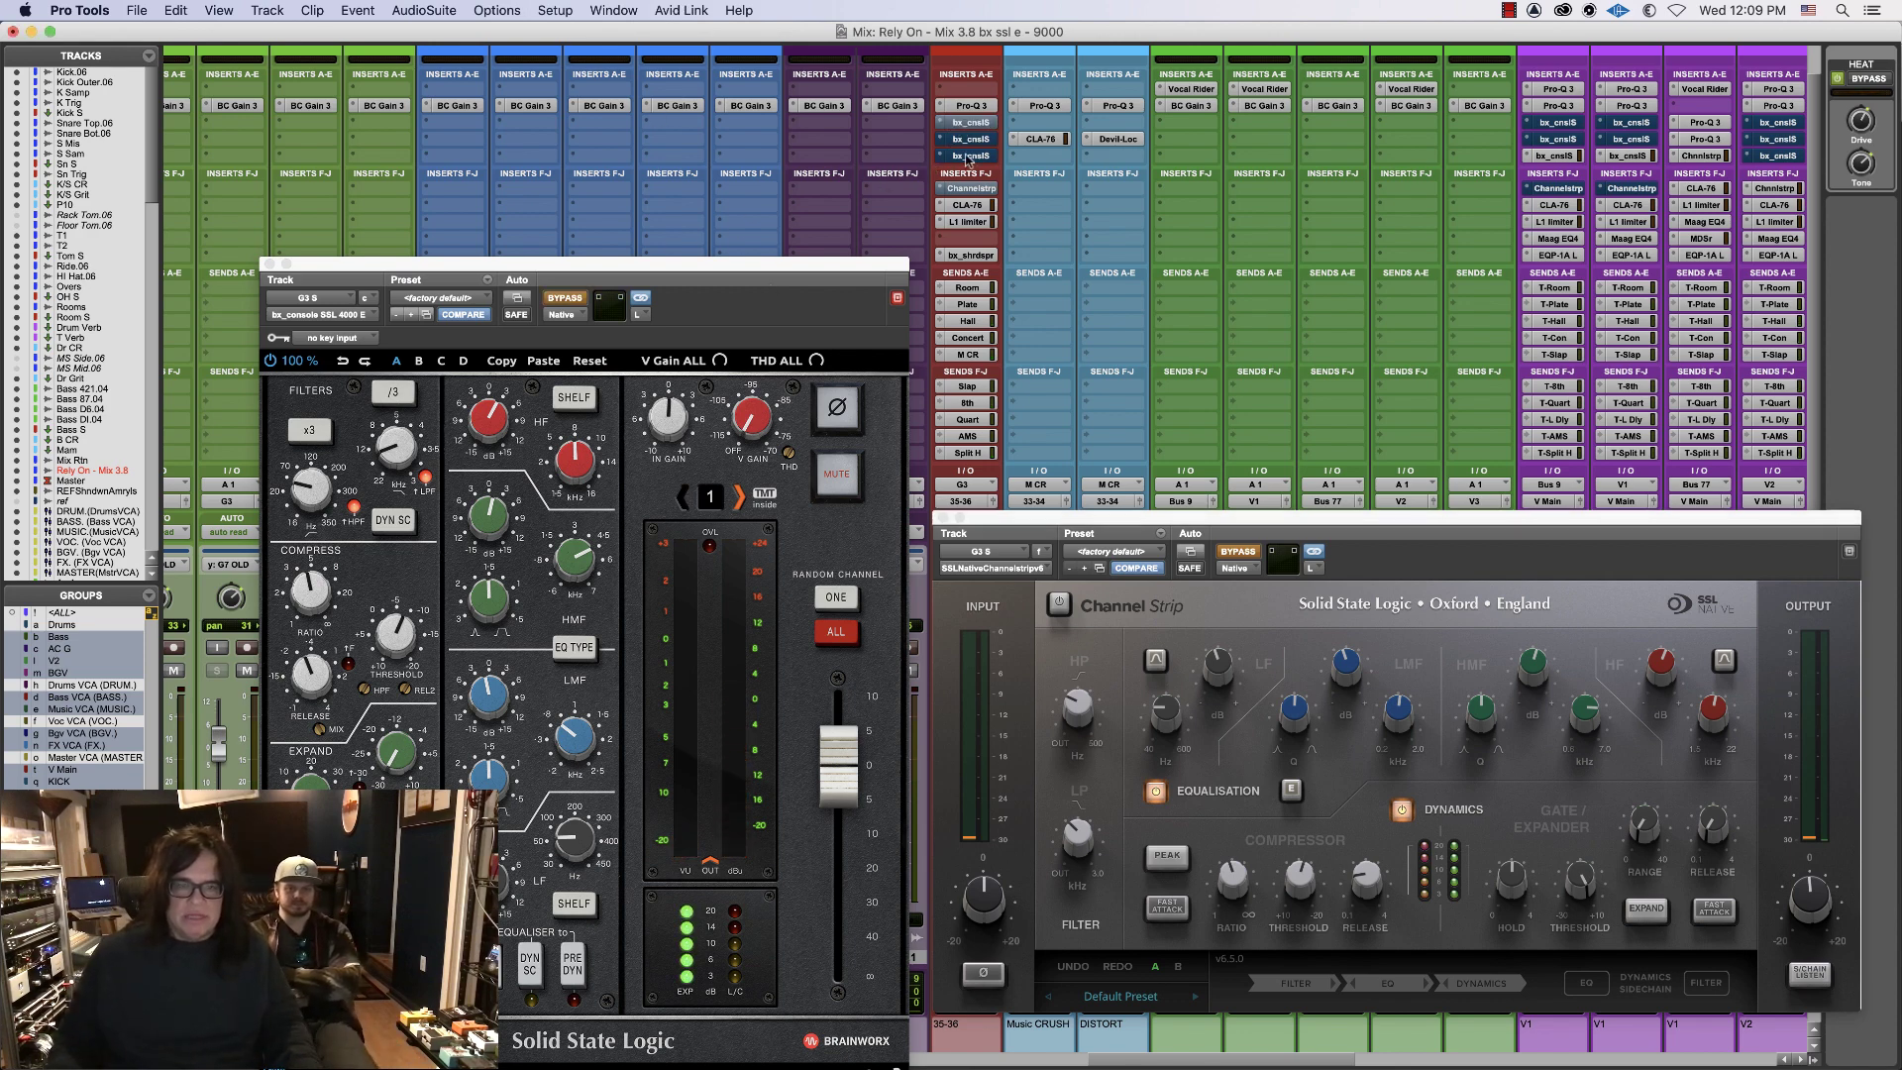
{"action": "left_click", "coordinate": [715, 287]}
{"action": "left_click", "coordinate": [269, 264]}
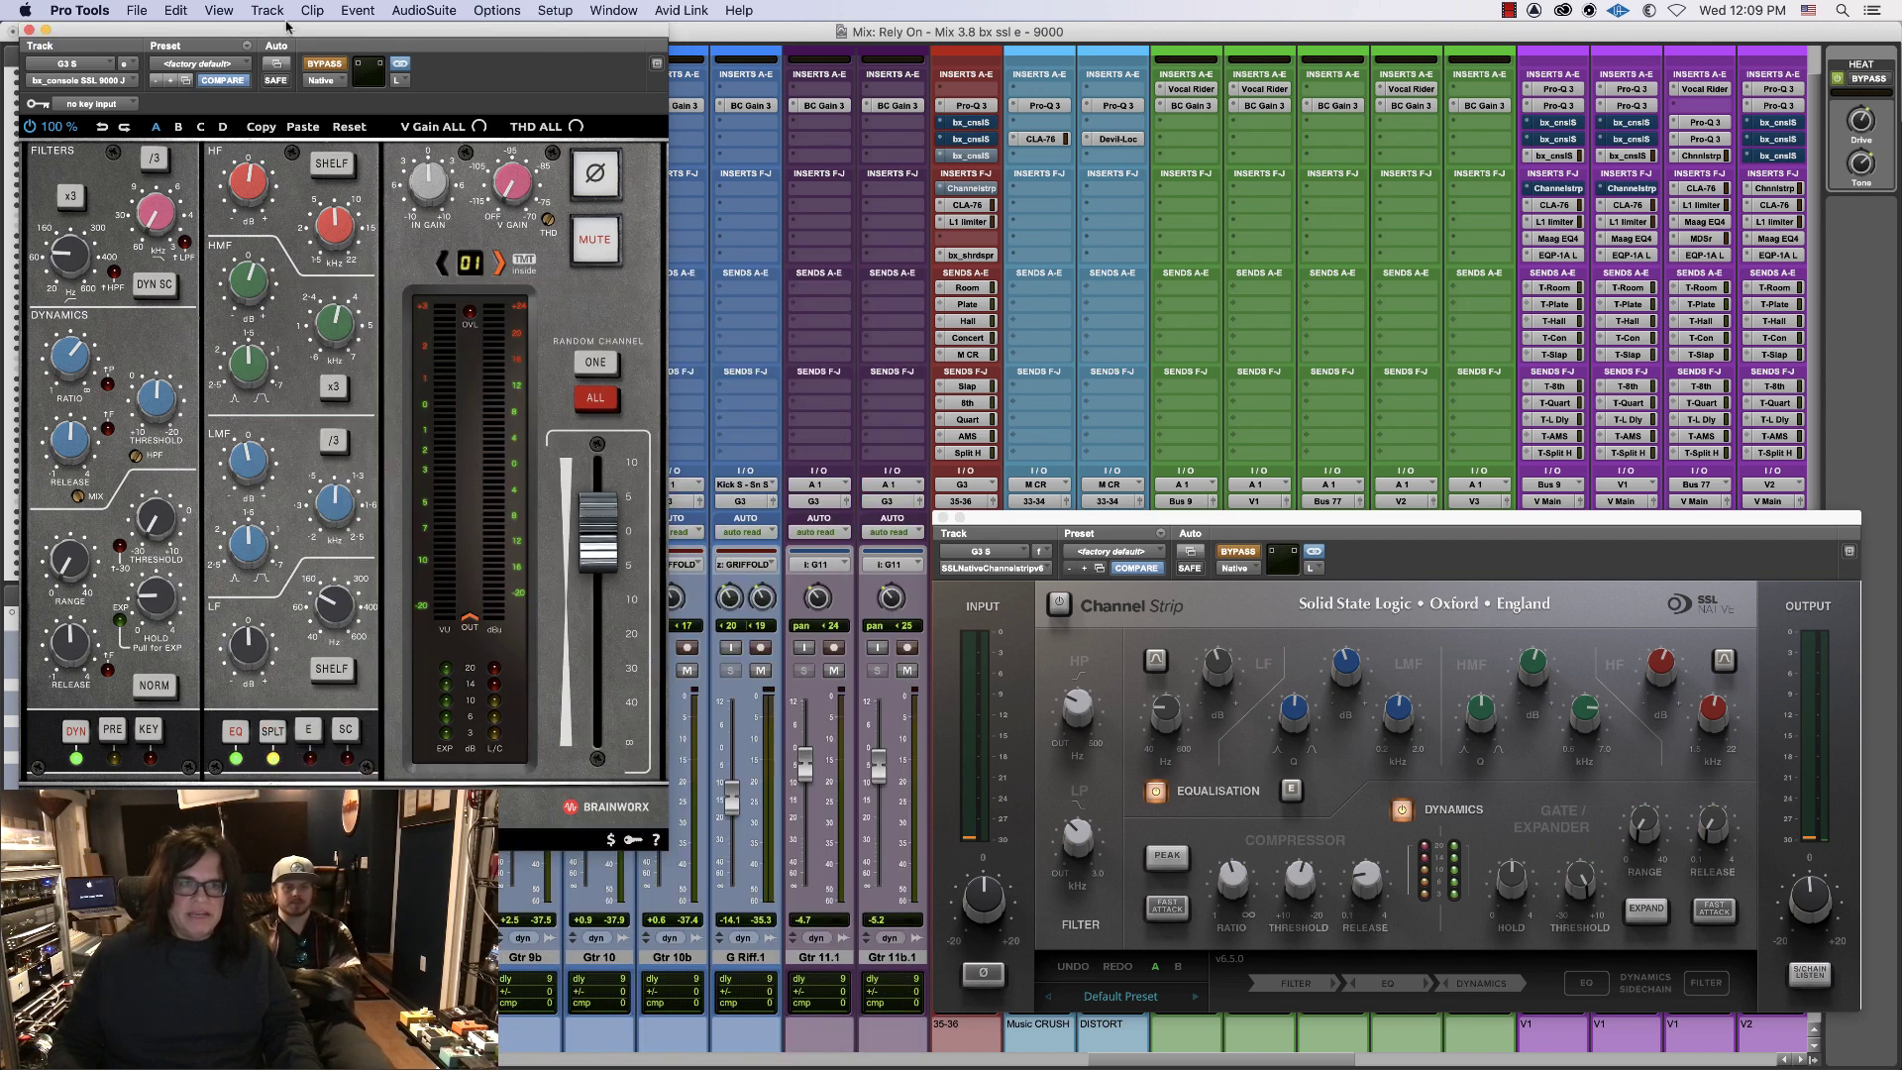
{"action": "left_click_drag", "start_coordinate": [295, 35], "coordinate": [541, 195]}
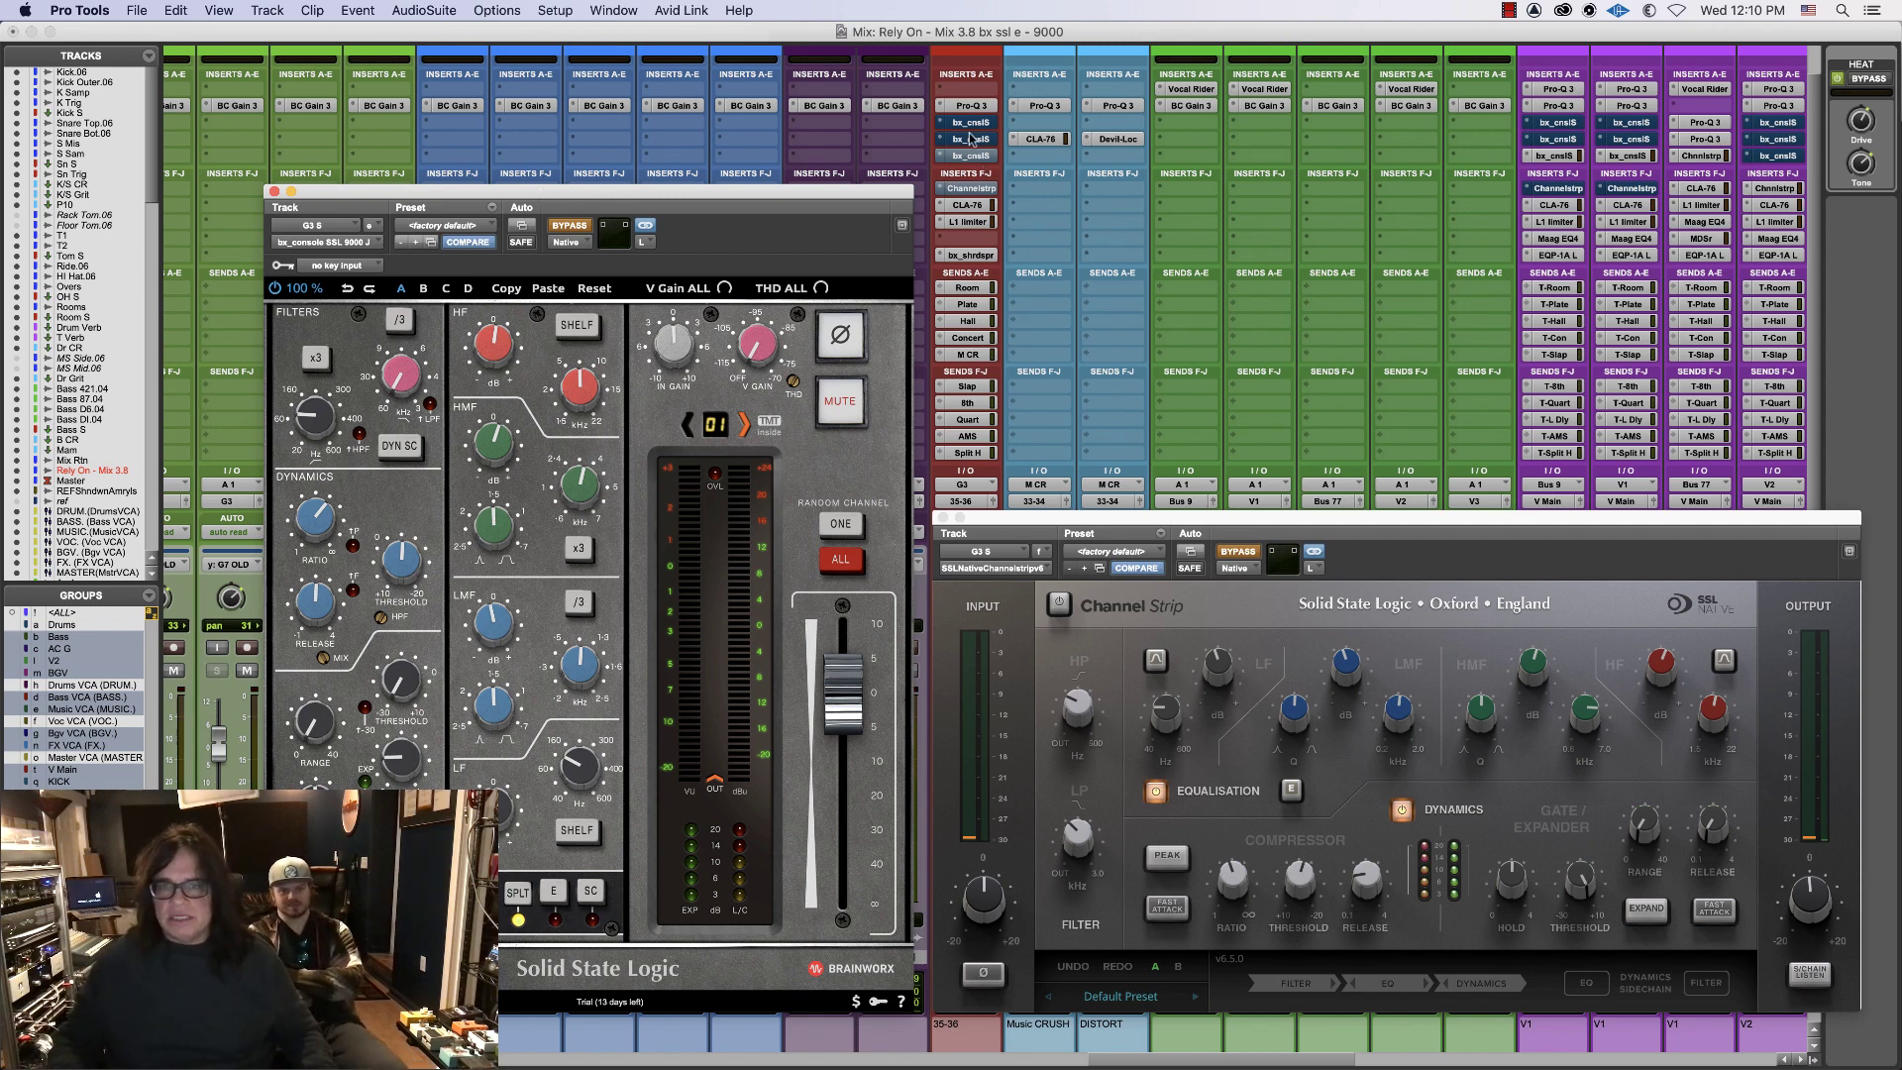
- Enable the SSL 9000 J on G3 S and match its HMF, LMF and LF frequencies to the Channel Strip
{"action": "left_click", "coordinate": [566, 224]}
{"action": "mouse_move", "coordinate": [573, 388]}
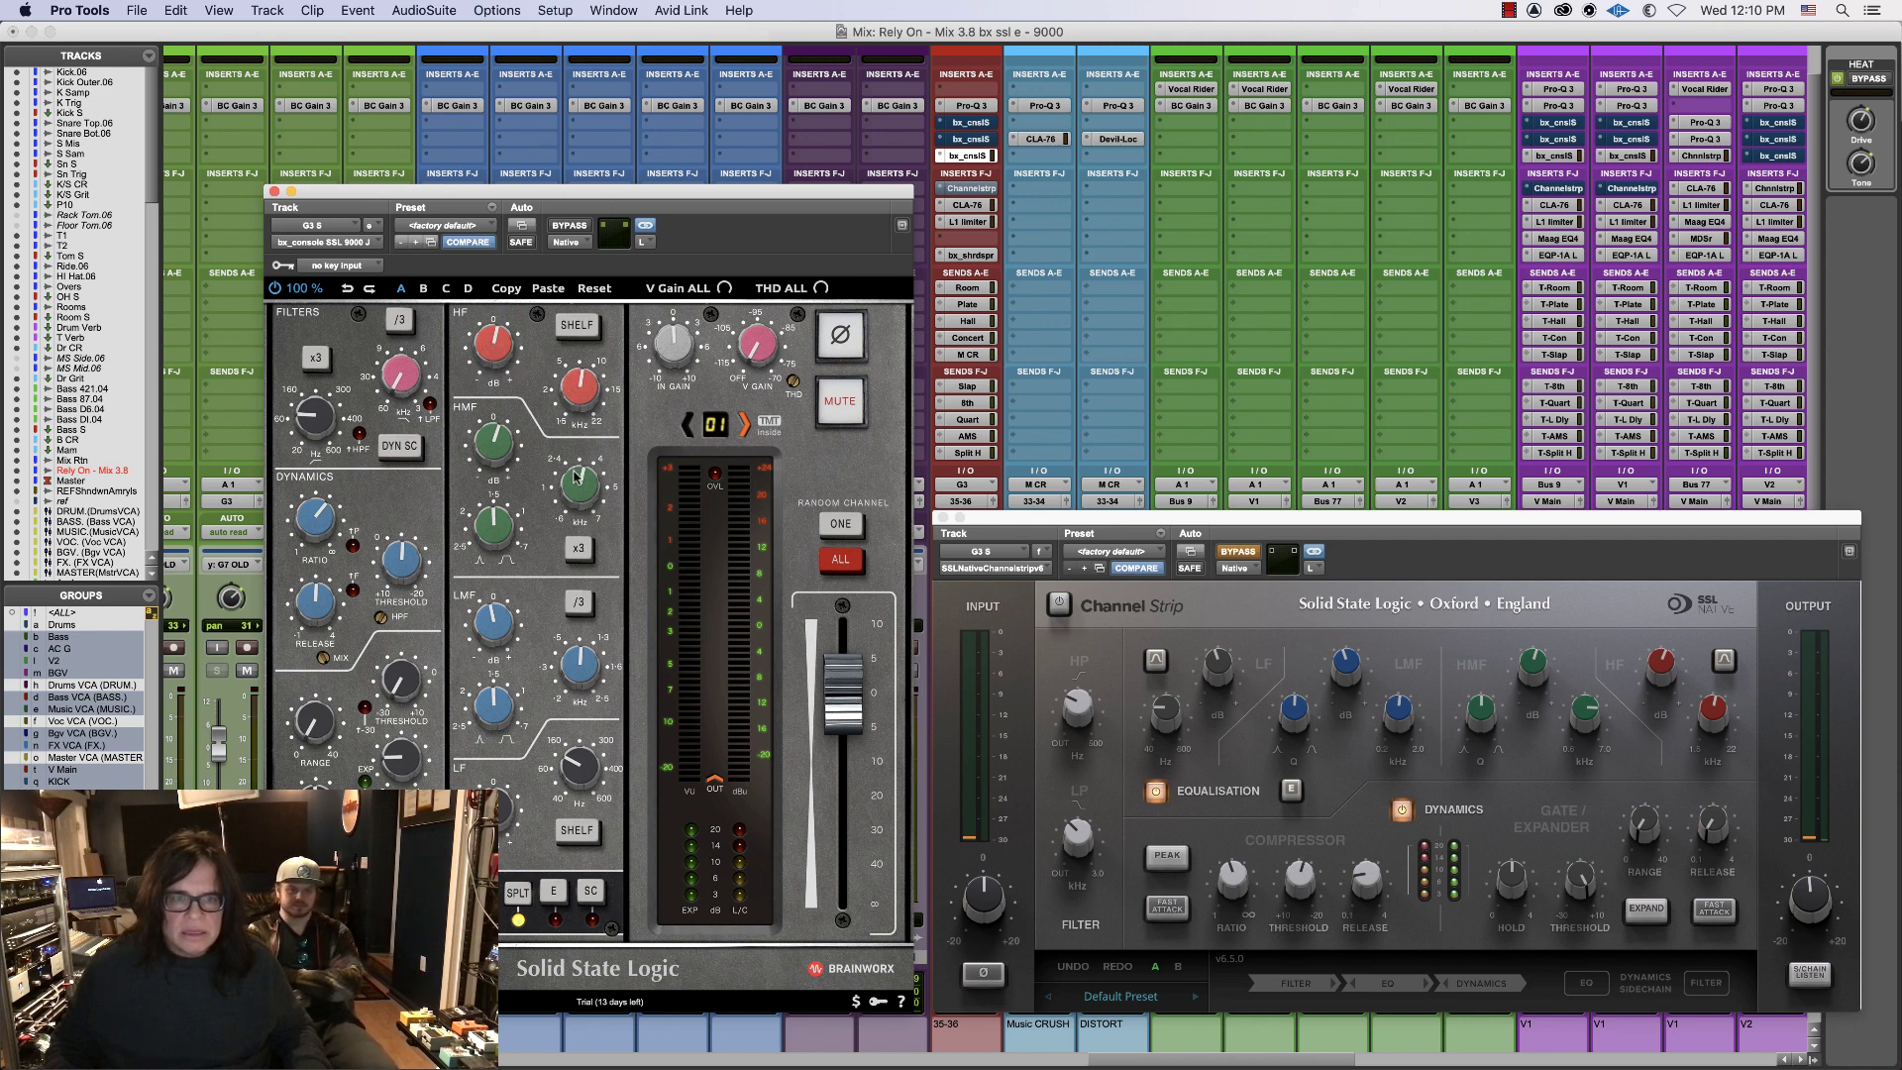
{"action": "mouse_move", "coordinate": [576, 474]}
{"action": "left_click_drag", "start_coordinate": [576, 474], "coordinate": [584, 448]}
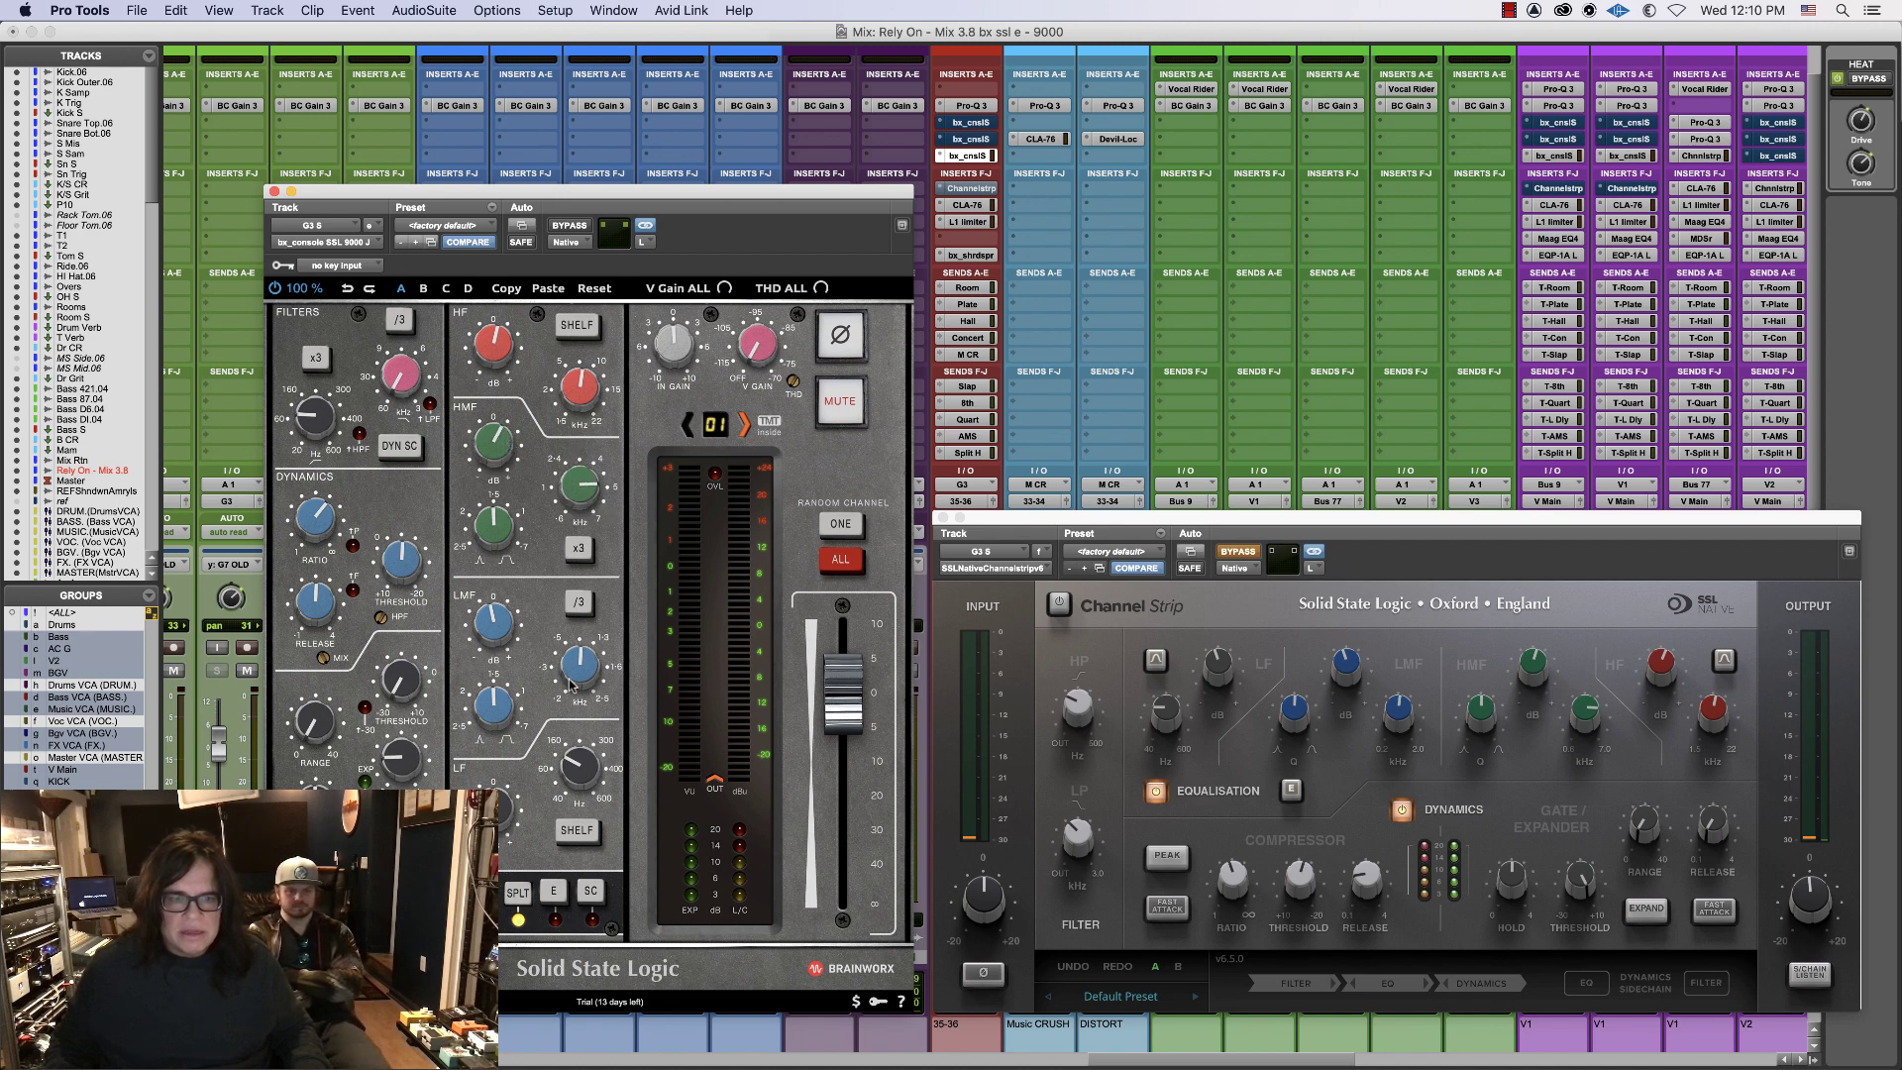
{"action": "left_click_drag", "start_coordinate": [570, 684], "coordinate": [583, 664]}
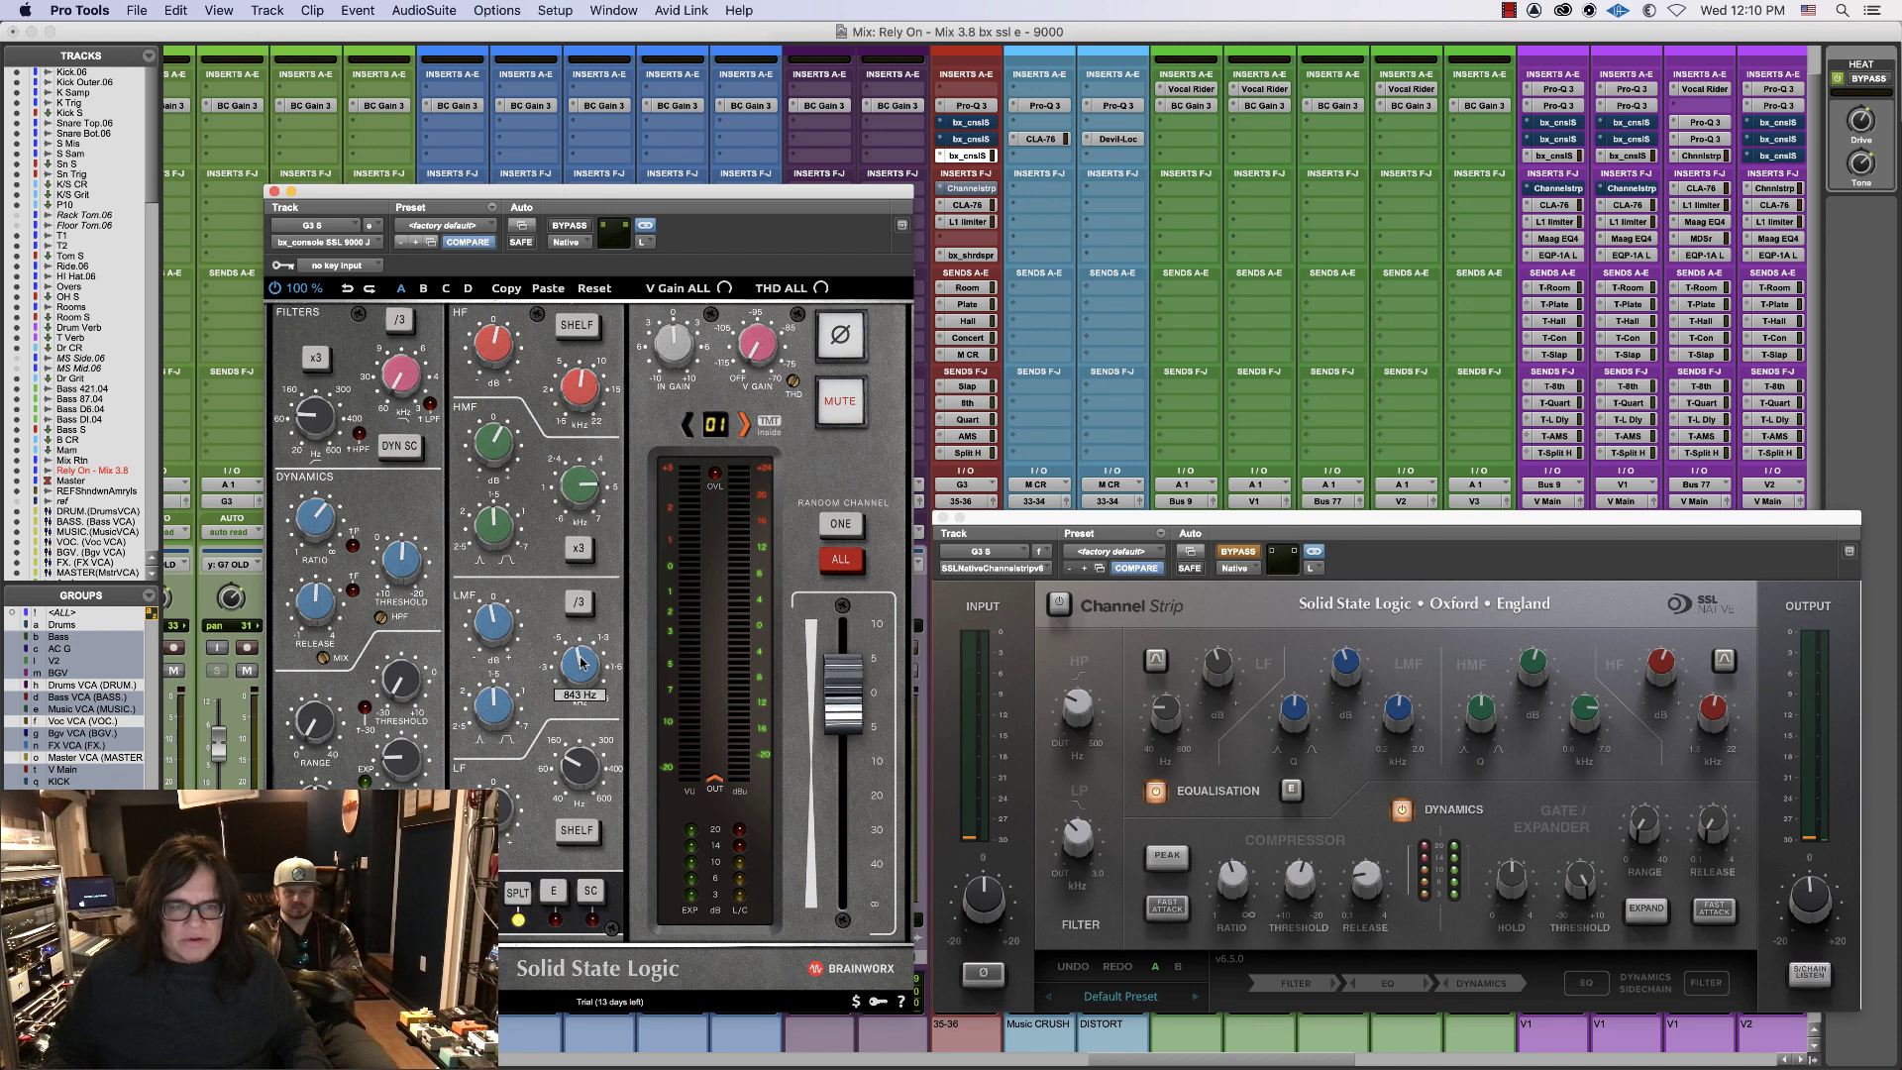
{"action": "left_click_drag", "start_coordinate": [583, 663], "coordinate": [594, 664]}
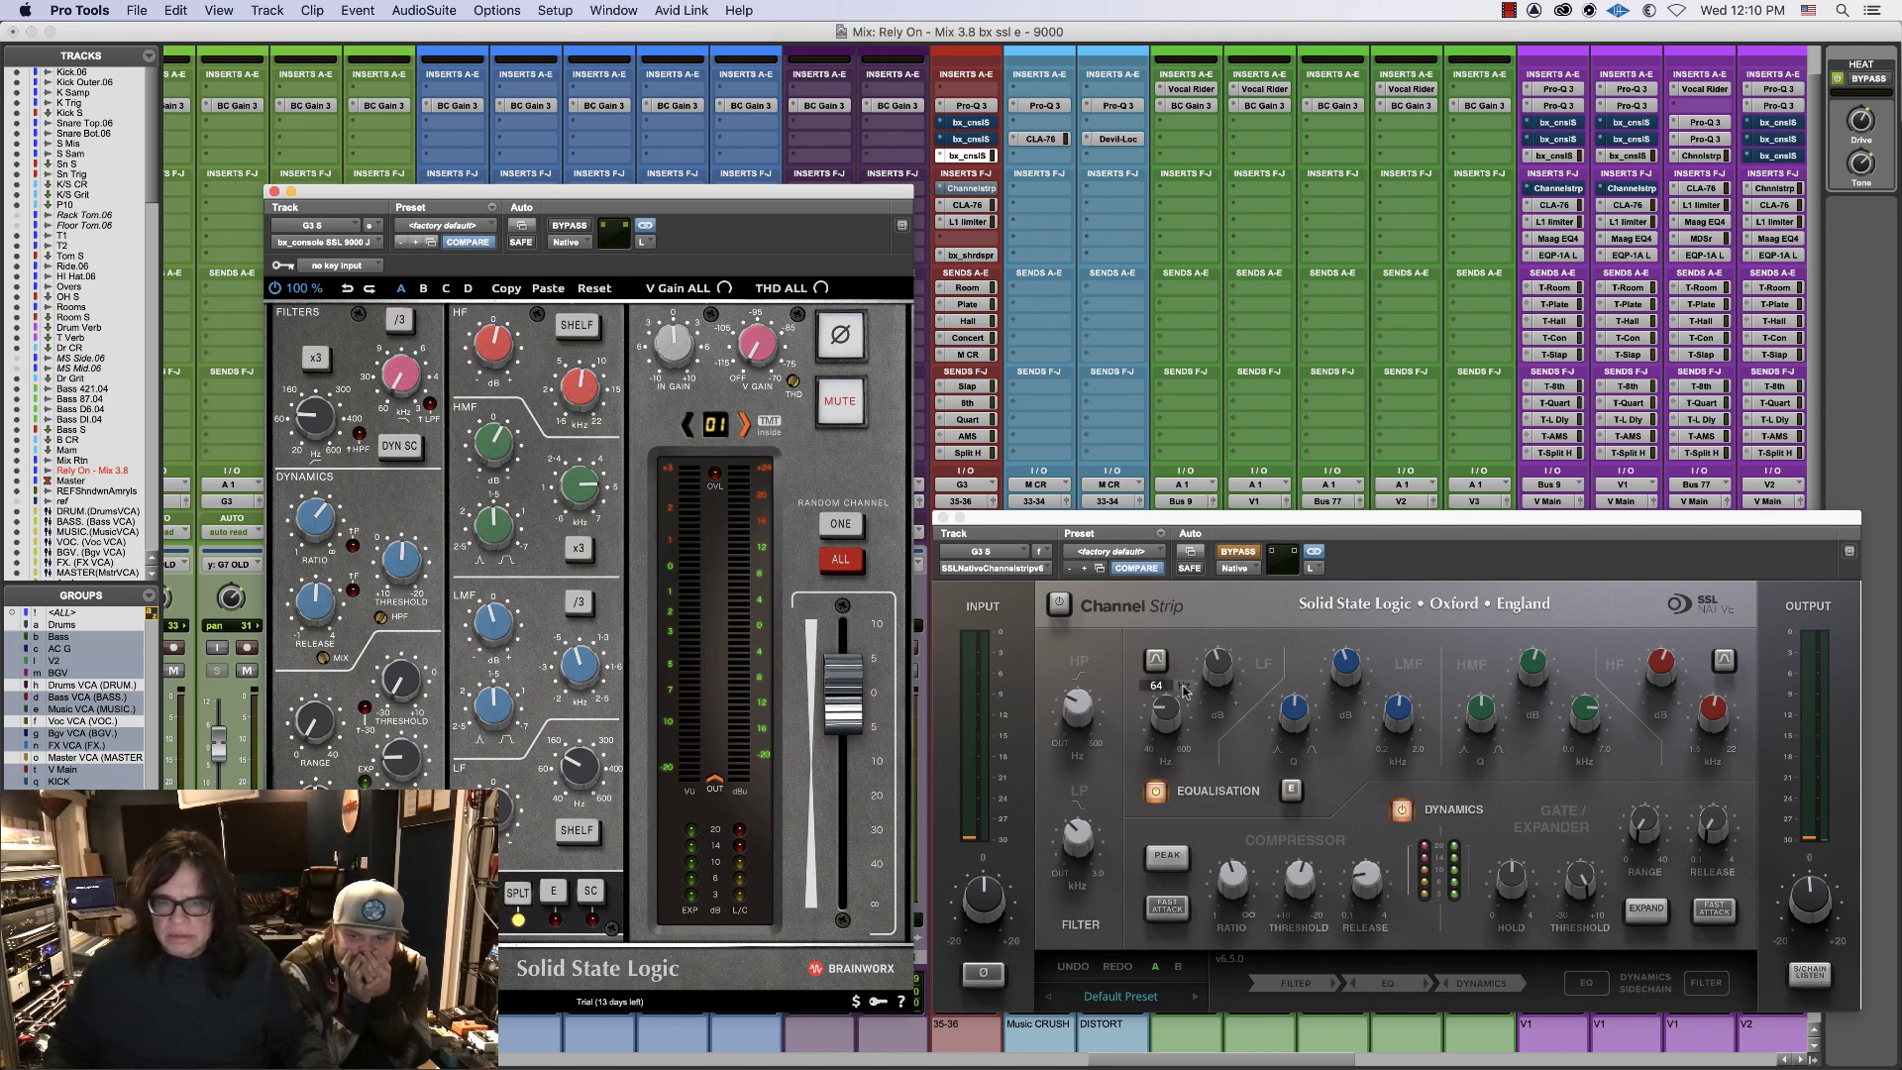
{"action": "mouse_move", "coordinate": [1216, 677]}
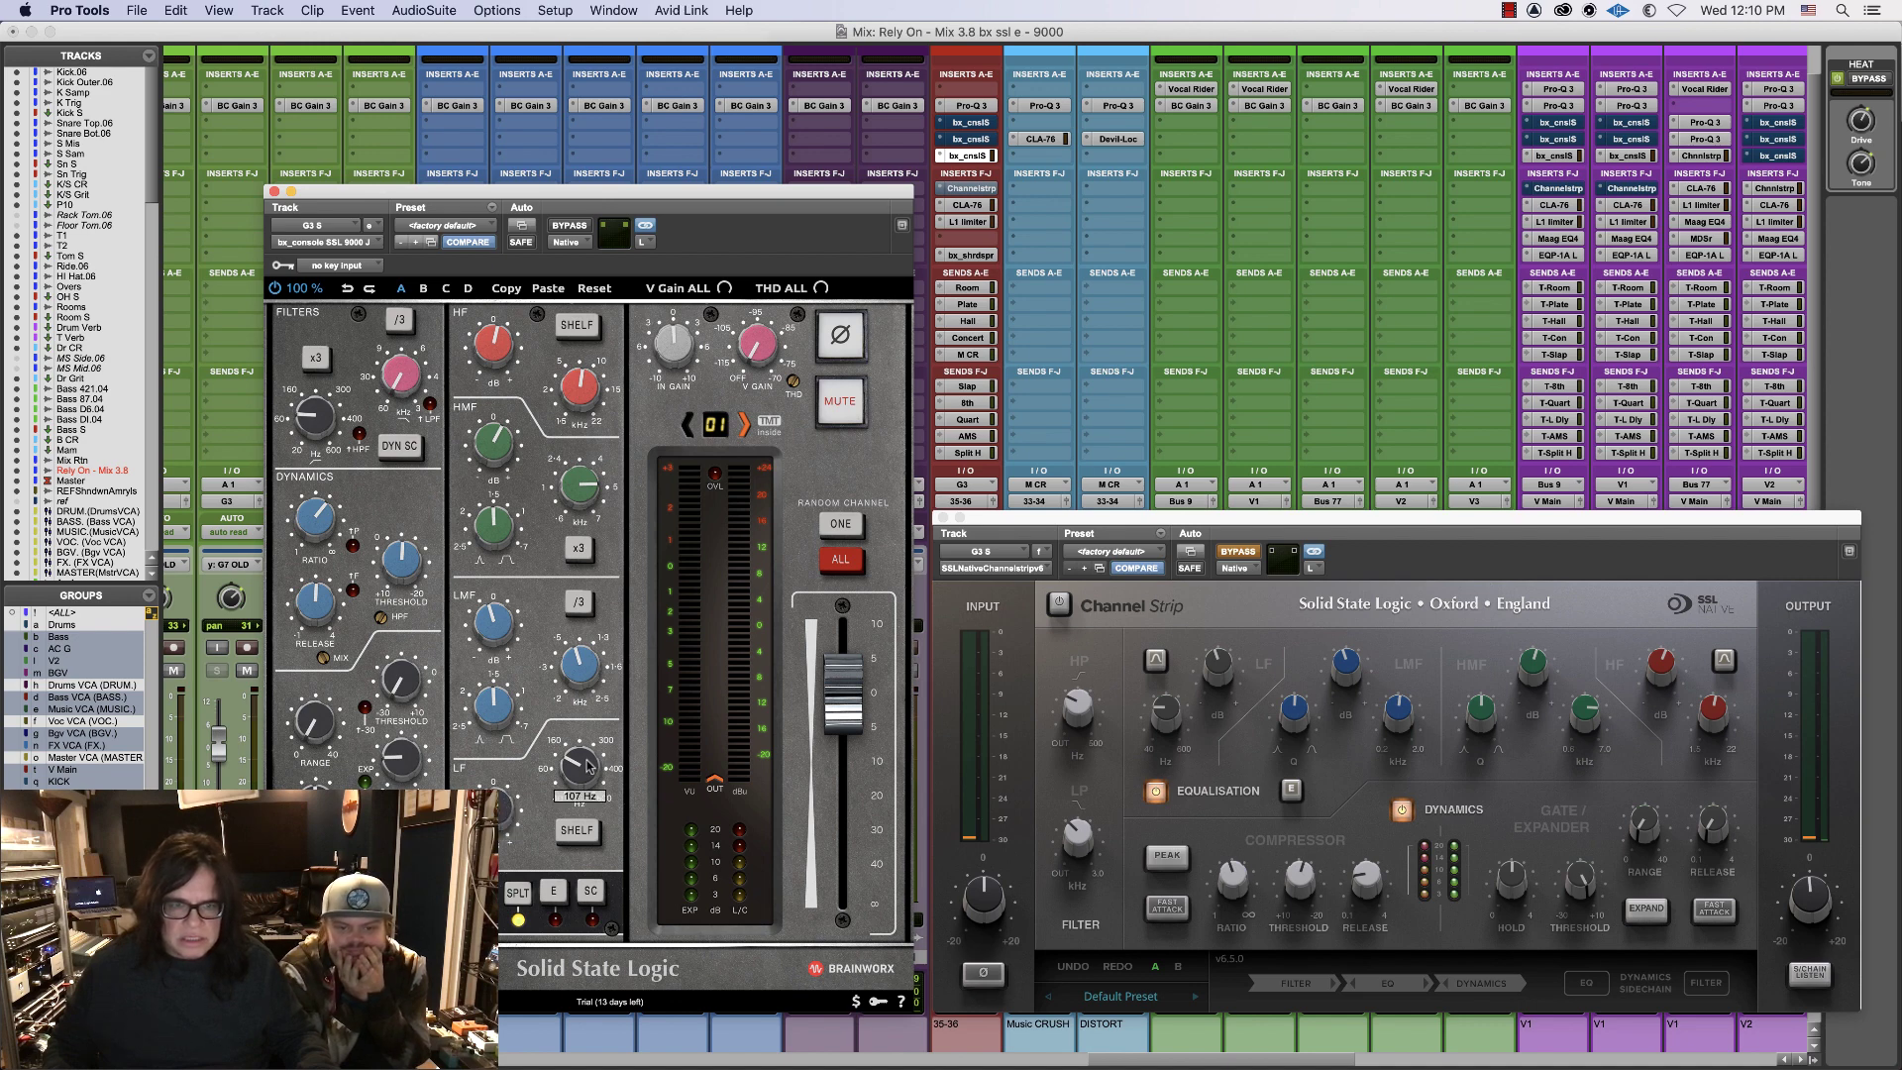
{"action": "left_click_drag", "start_coordinate": [592, 765], "coordinate": [588, 778]}
- Engage the high-pass and low-pass filters on the SSL 9000 J and set the high-pass to about 53 Hz
{"action": "left_click", "coordinate": [354, 435]}
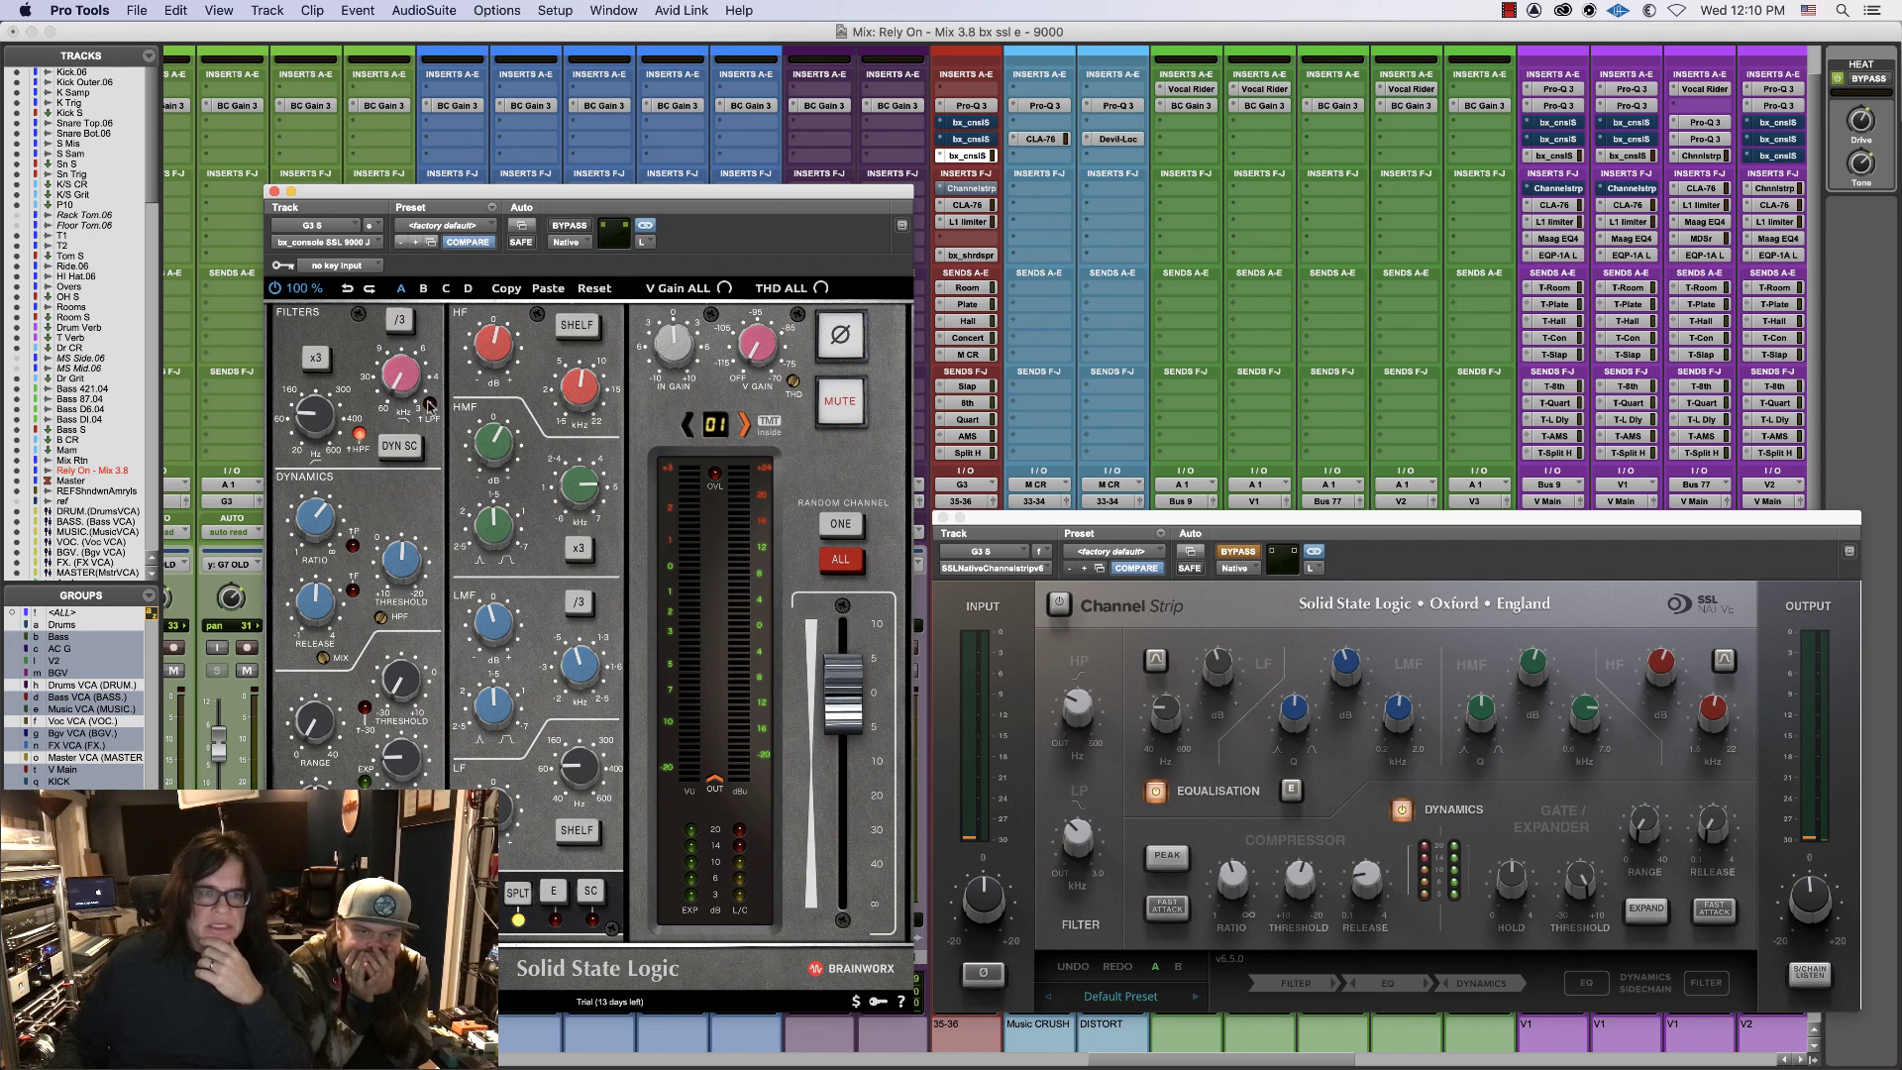
{"action": "left_click", "coordinate": [429, 404]}
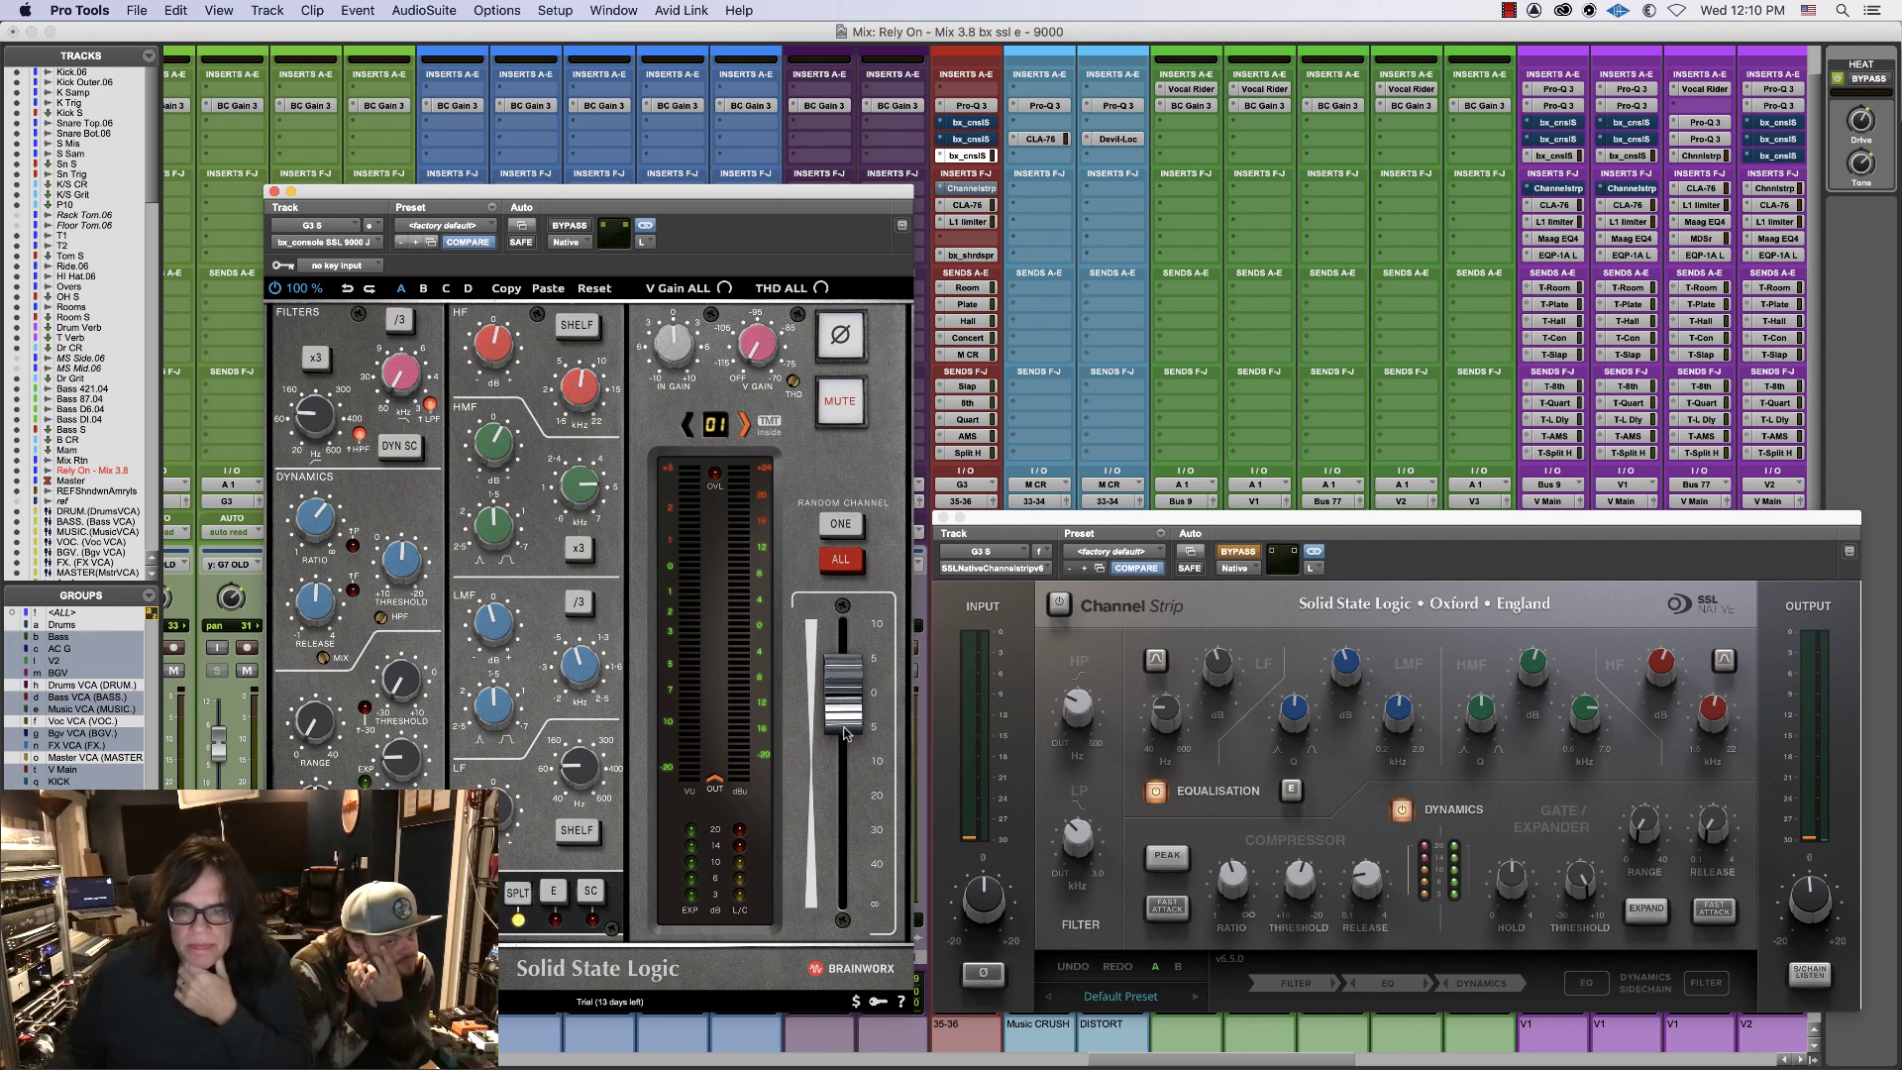
{"action": "mouse_move", "coordinate": [1086, 720]}
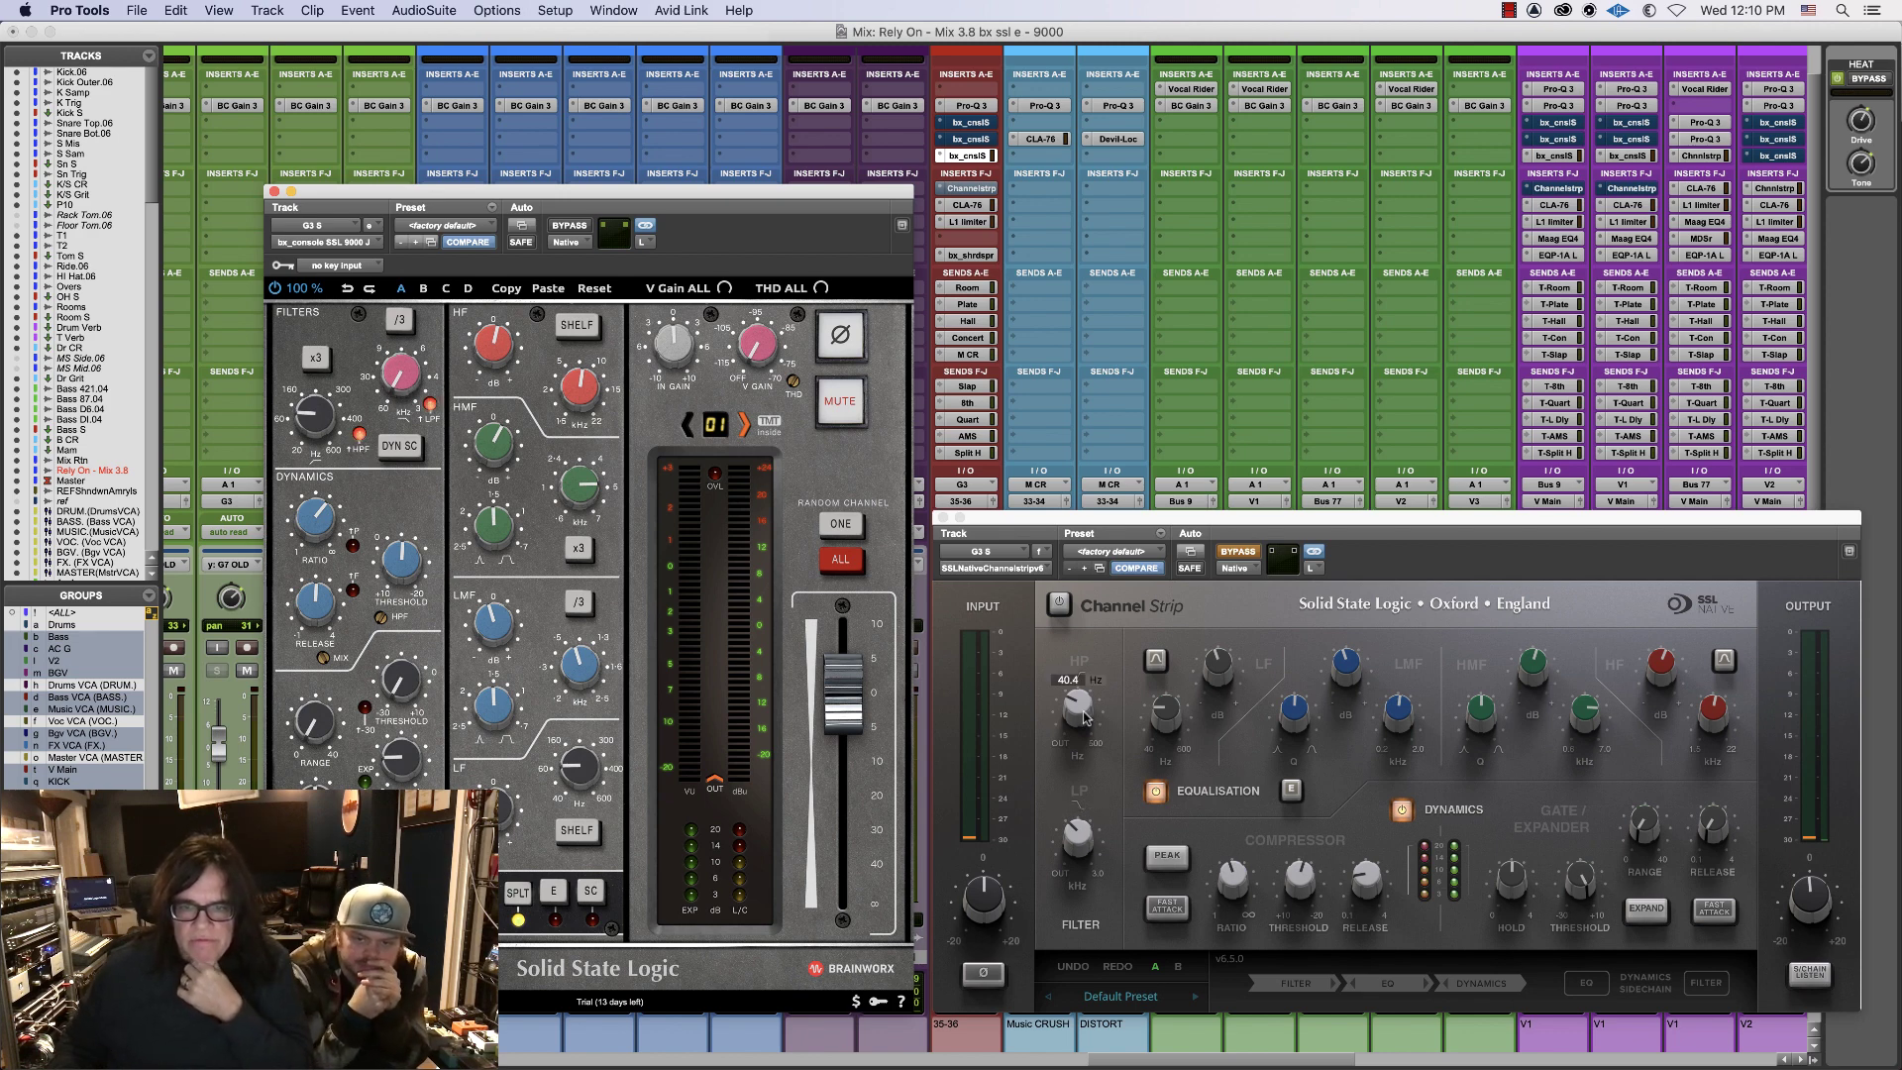
{"action": "mouse_move", "coordinate": [307, 419]}
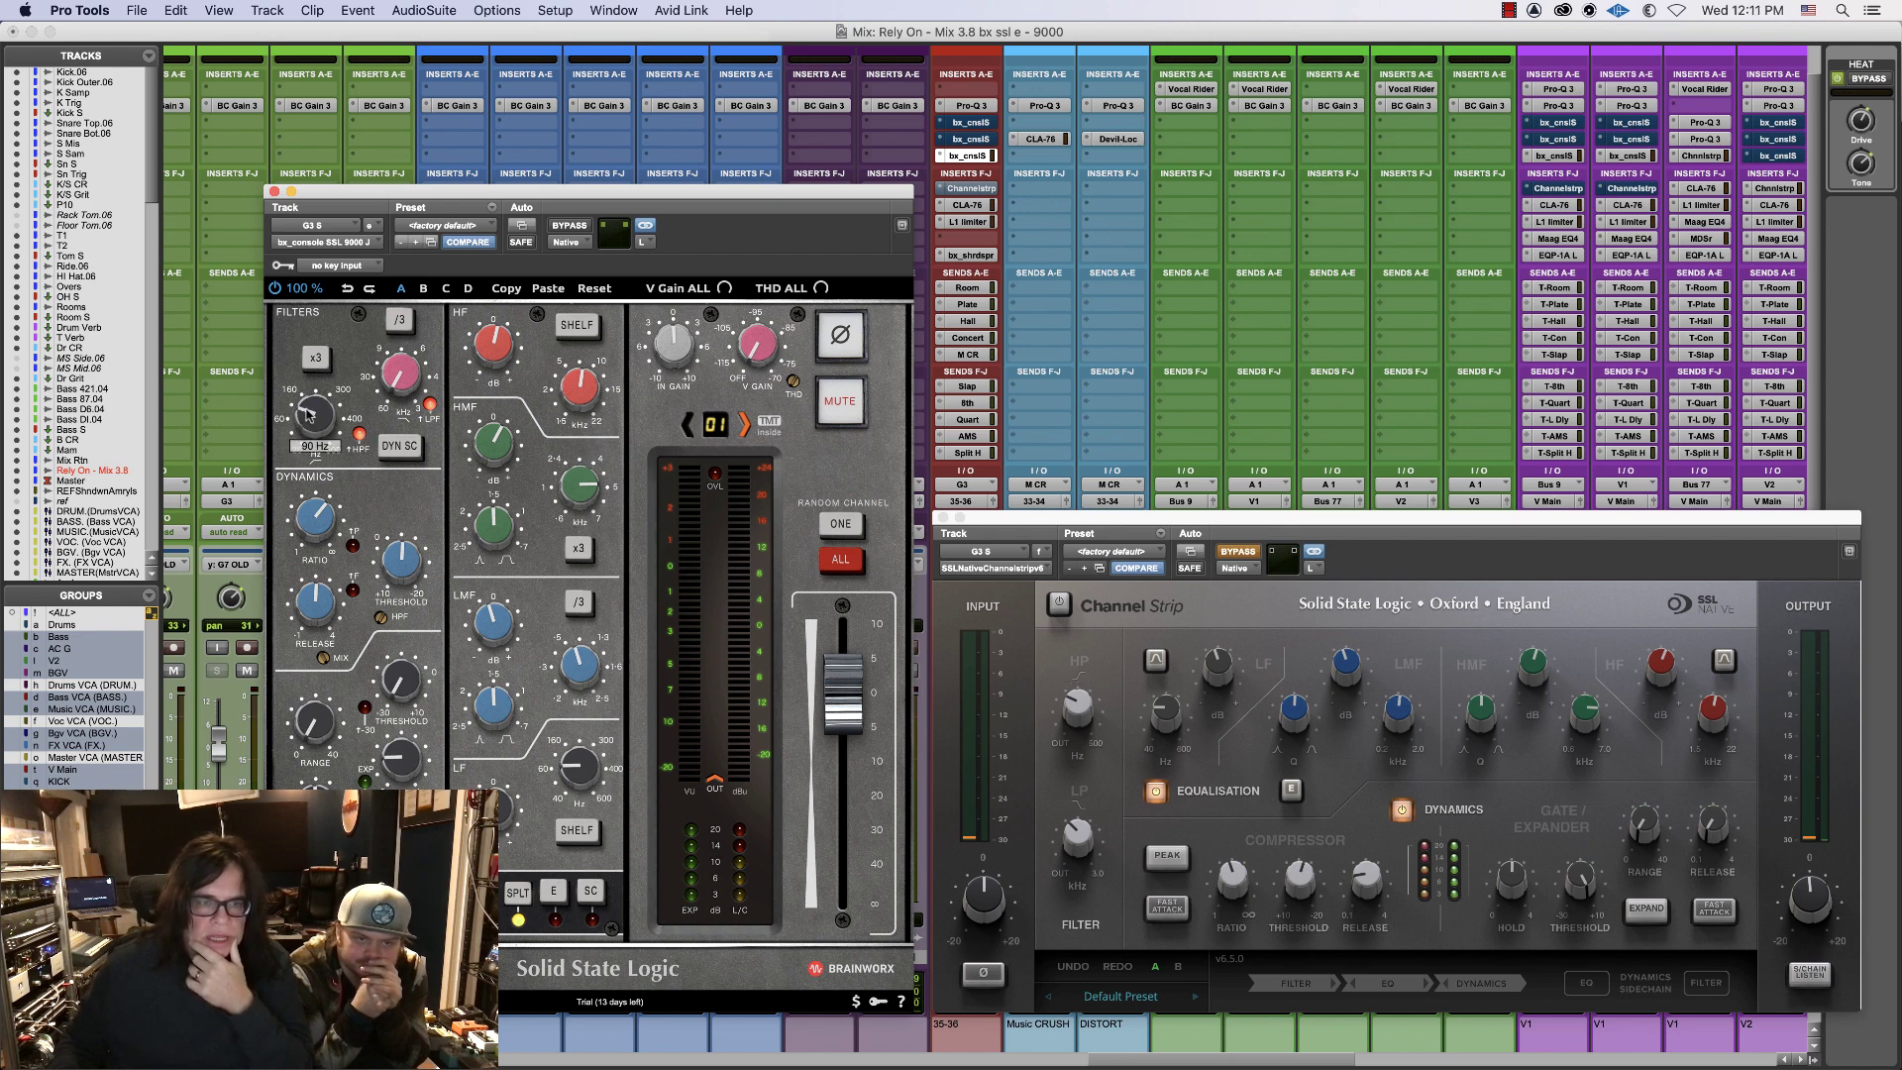
{"action": "left_click_drag", "start_coordinate": [314, 426], "coordinate": [319, 434]}
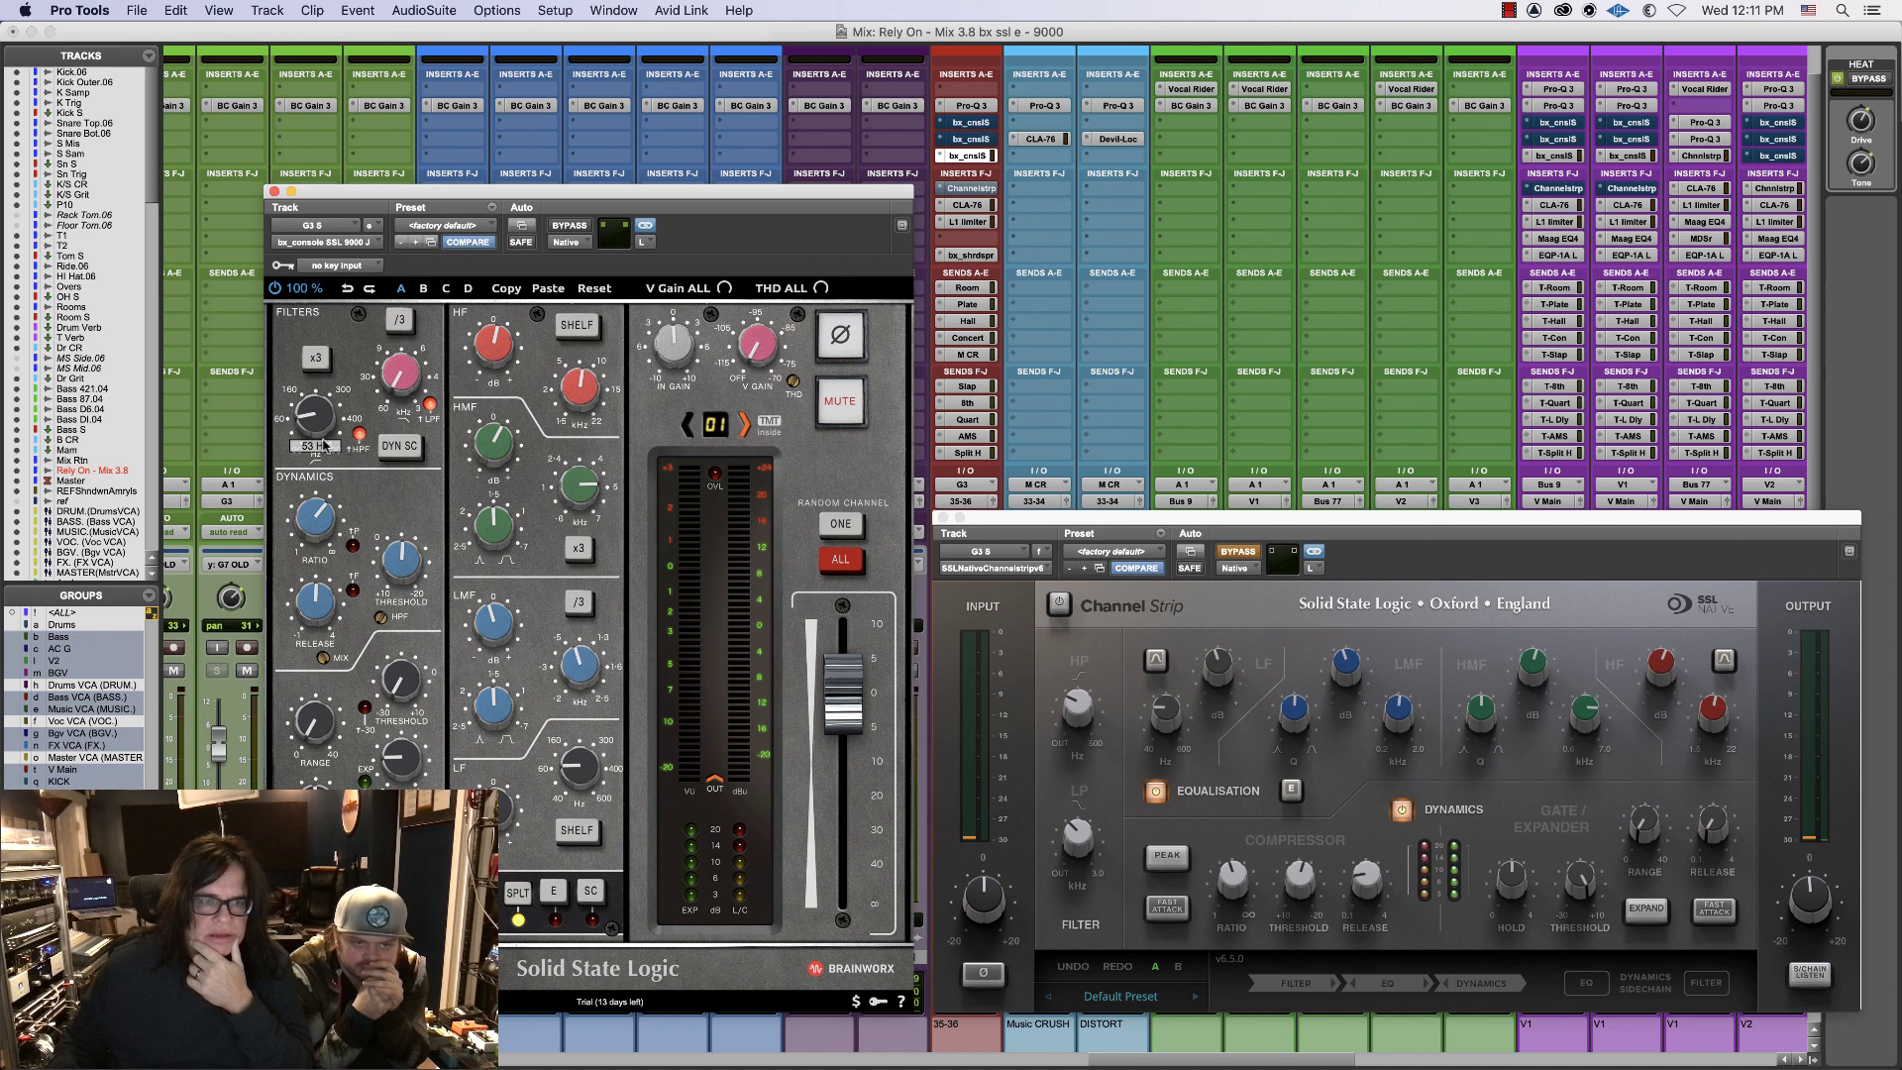
- Adjust the SSL 9000 J low-pass filter frequency, trying out its /3 range switch
{"action": "mouse_move", "coordinate": [397, 377]}
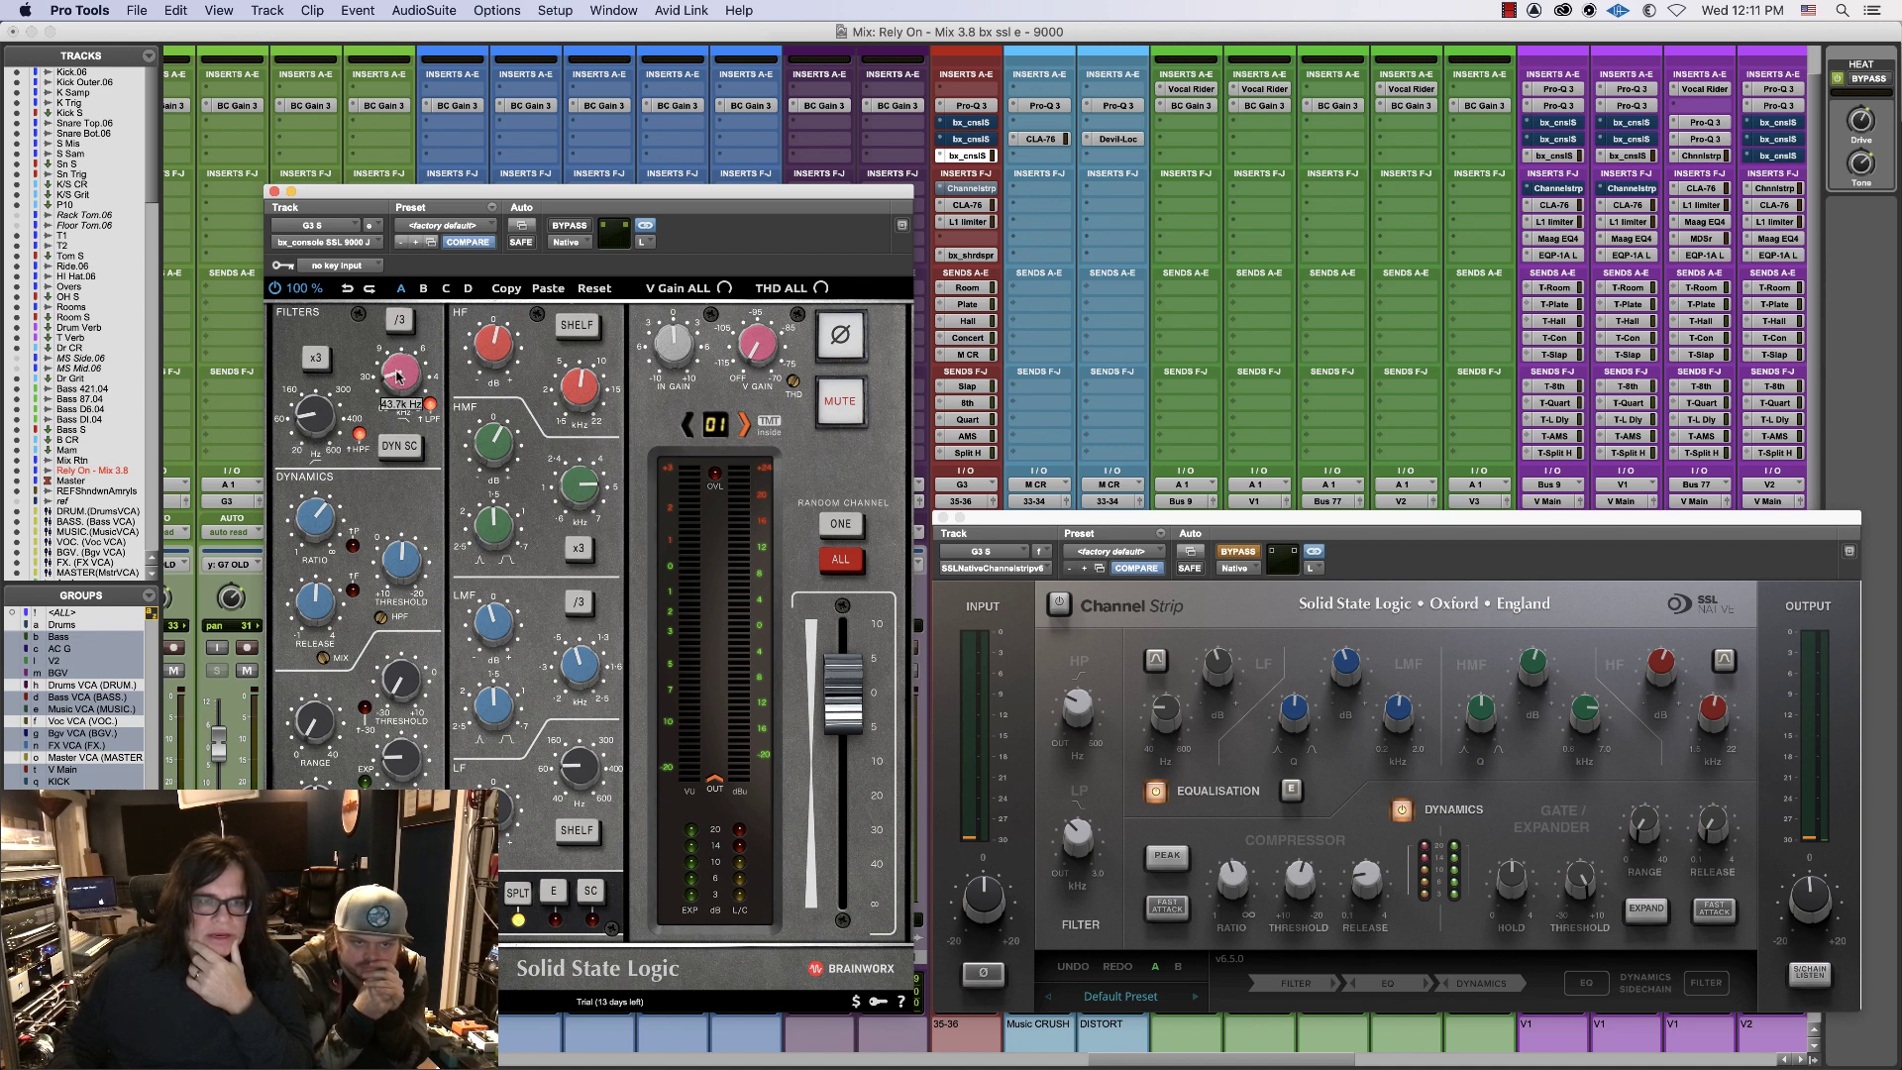
{"action": "left_click_drag", "start_coordinate": [400, 375], "coordinate": [402, 442]}
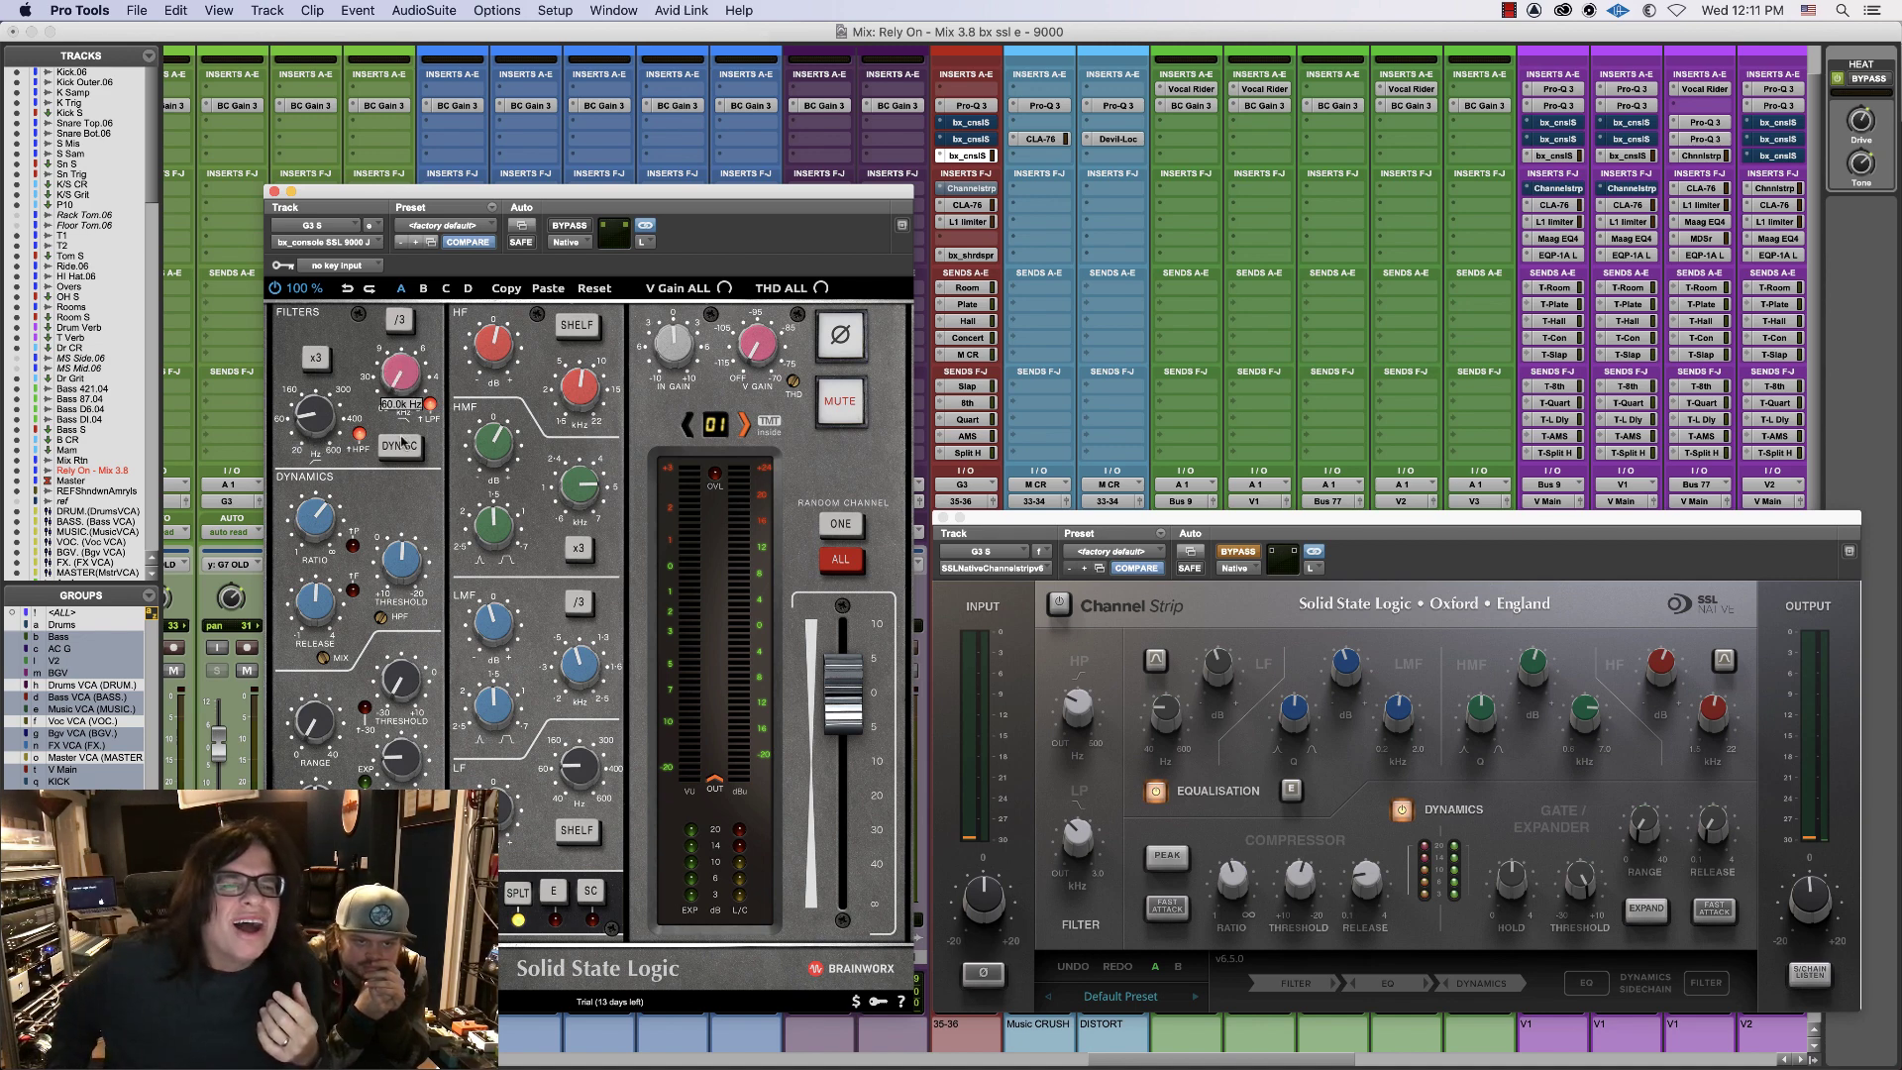
{"action": "left_click", "coordinate": [401, 321]}
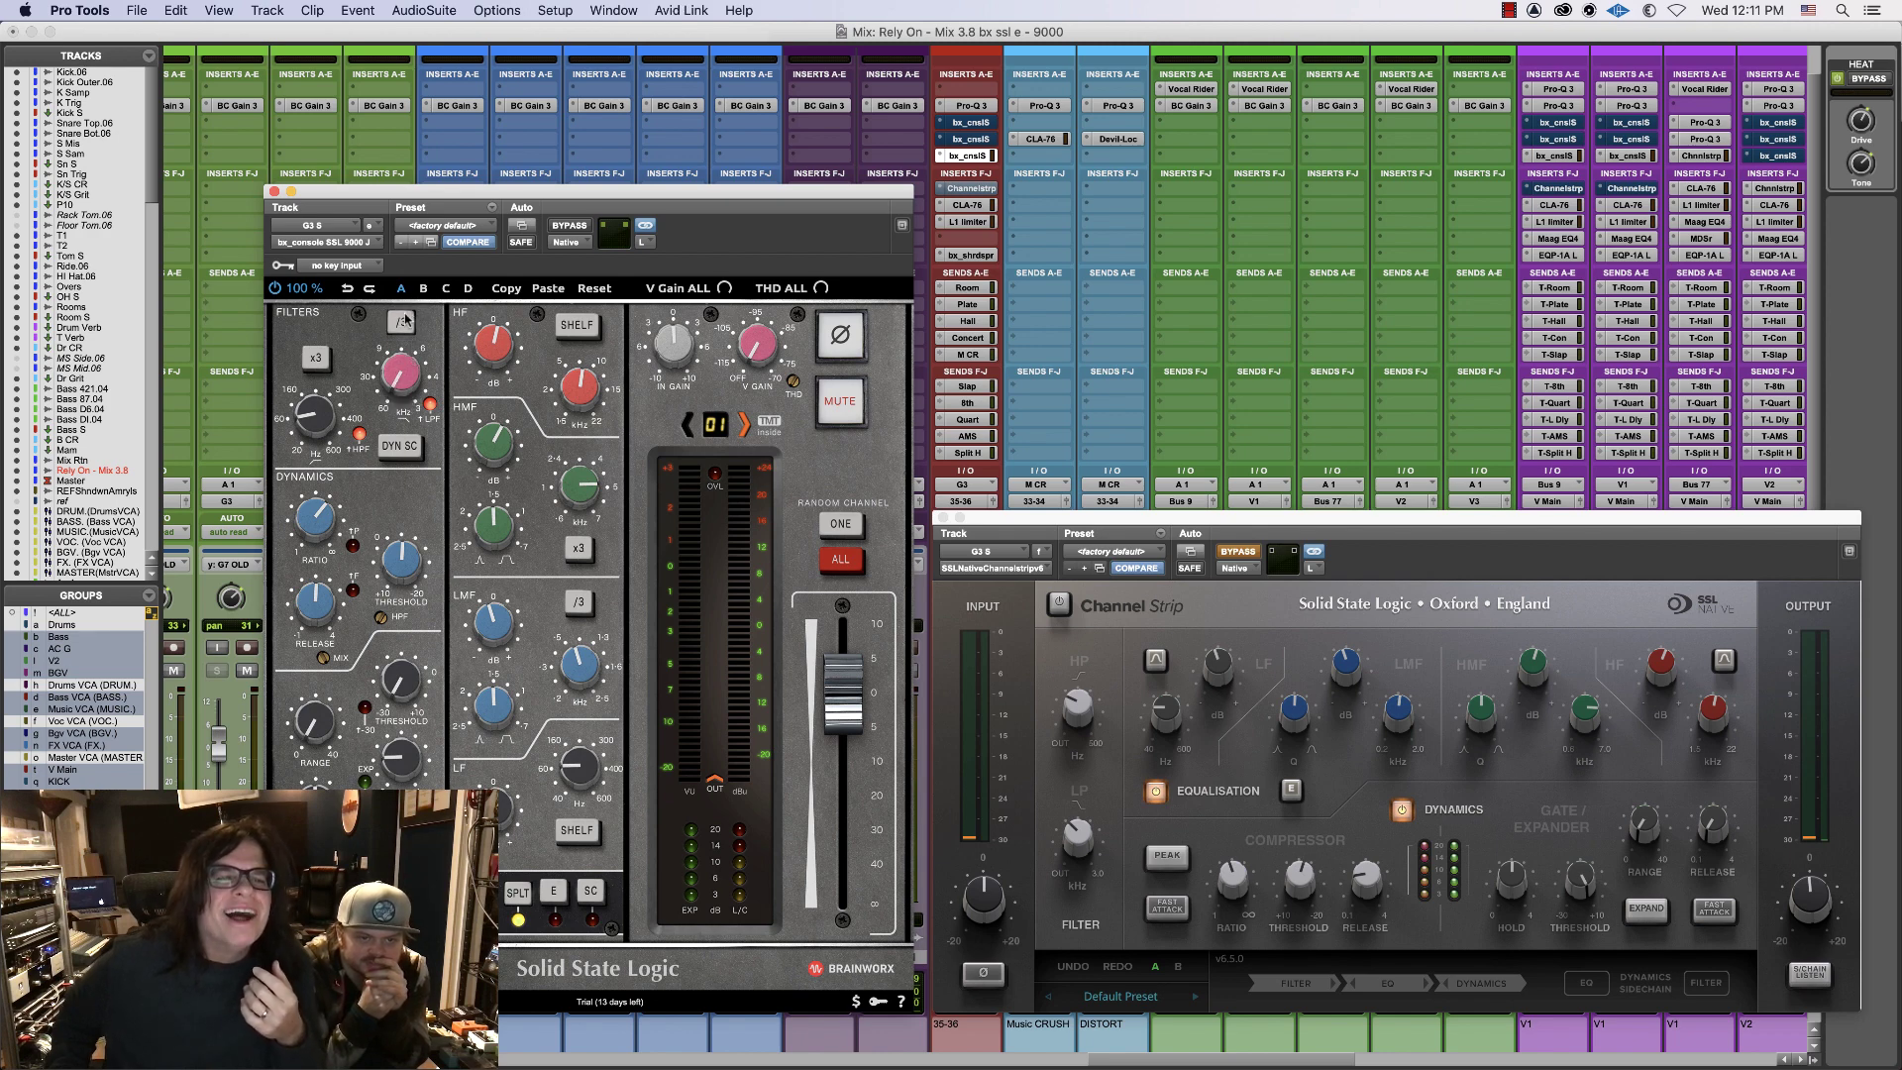
{"action": "left_click", "coordinate": [402, 321]}
{"action": "left_click", "coordinate": [403, 324]}
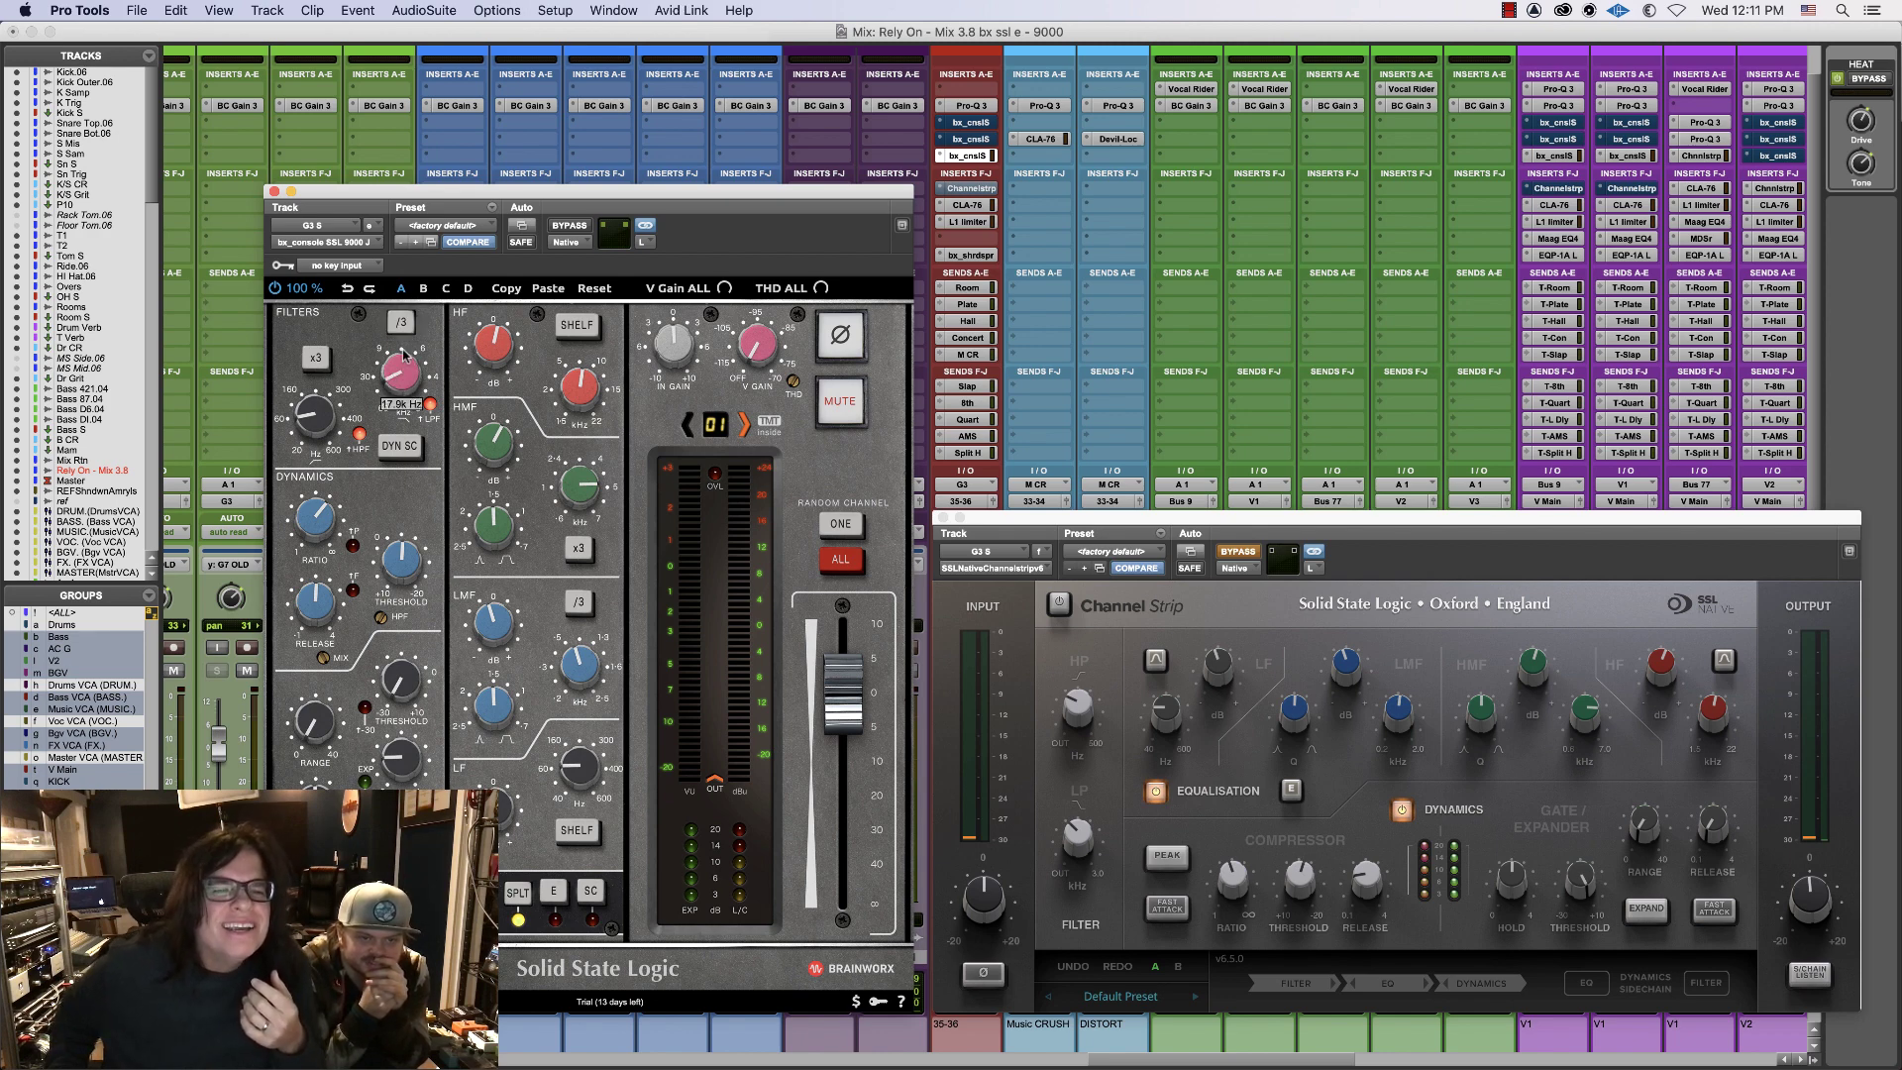
{"action": "scroll", "coordinate": [405, 350], "scroll_direction": "up", "scroll_amount": 3}
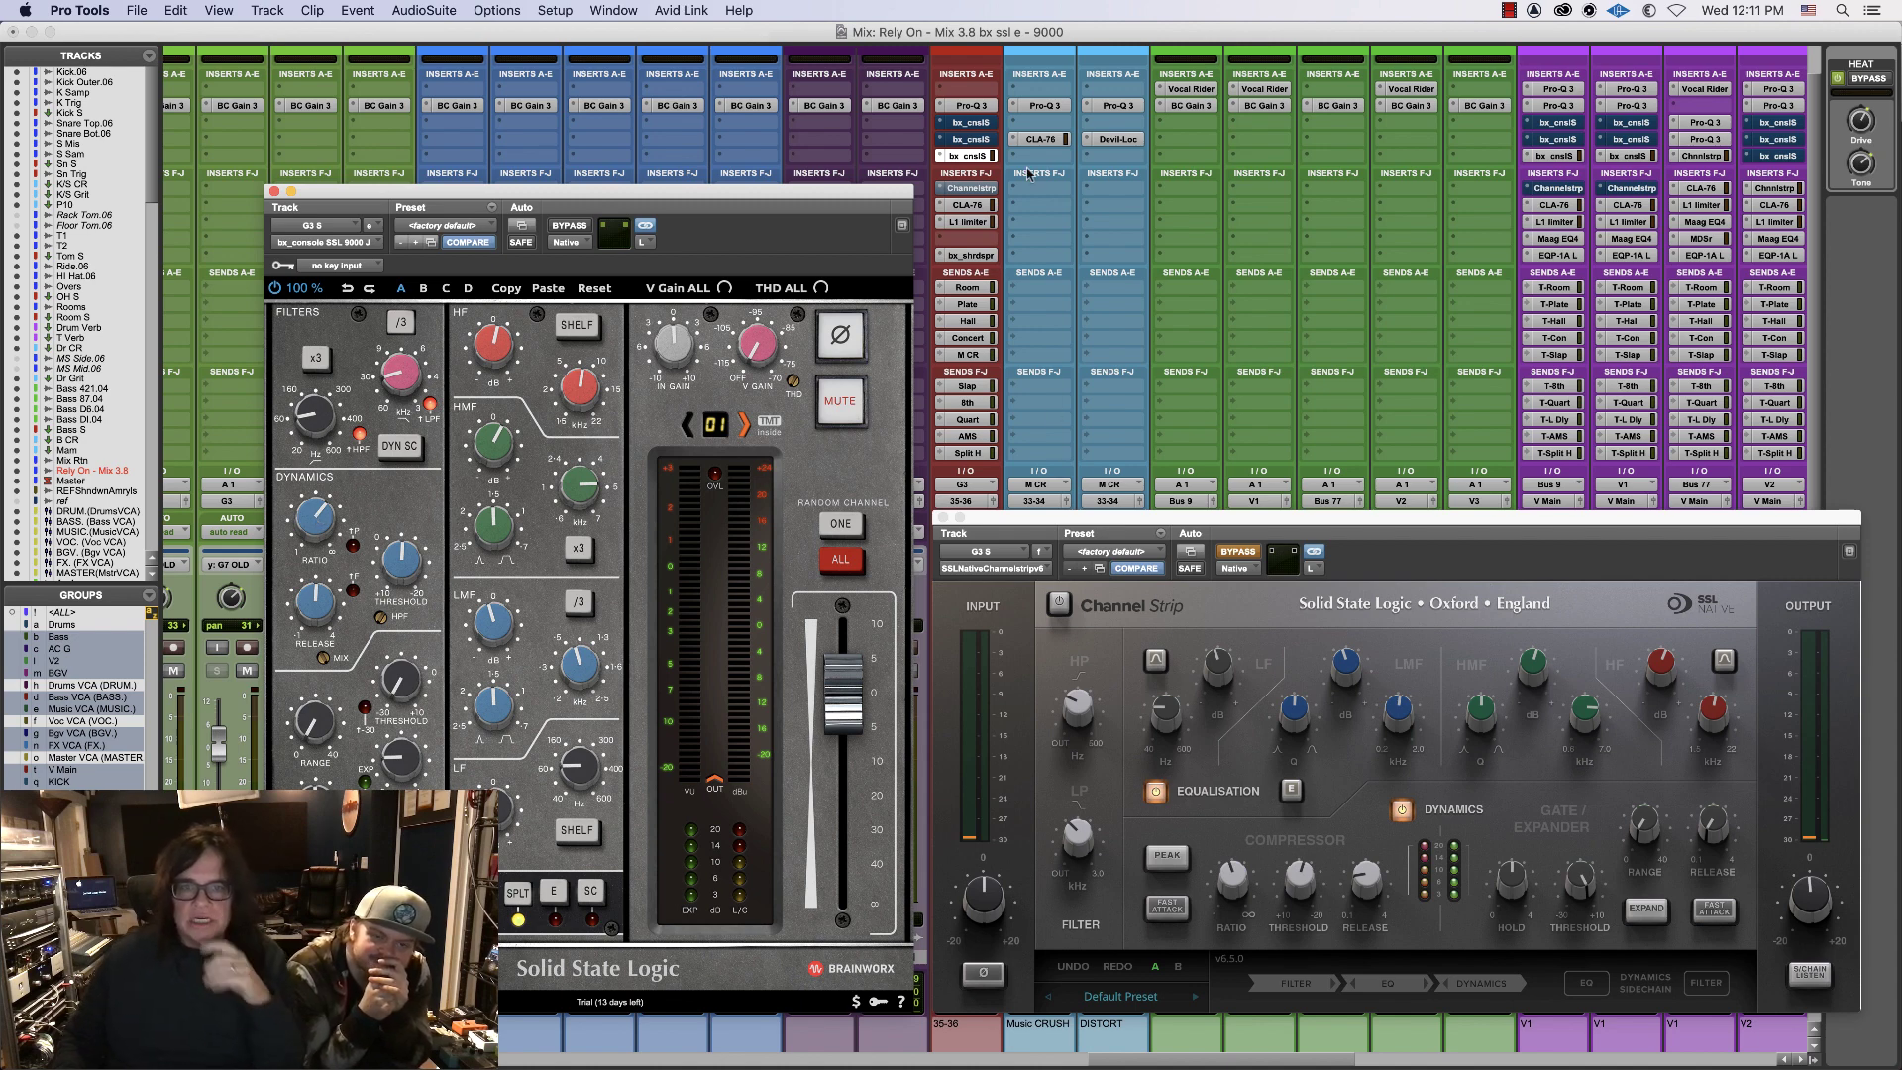
- Open the SSL 4000 E beside the SSL 9000 J, match the 9000 J compressor threshold and release to it, and close the 4000 E
{"action": "left_click", "coordinate": [966, 122]}
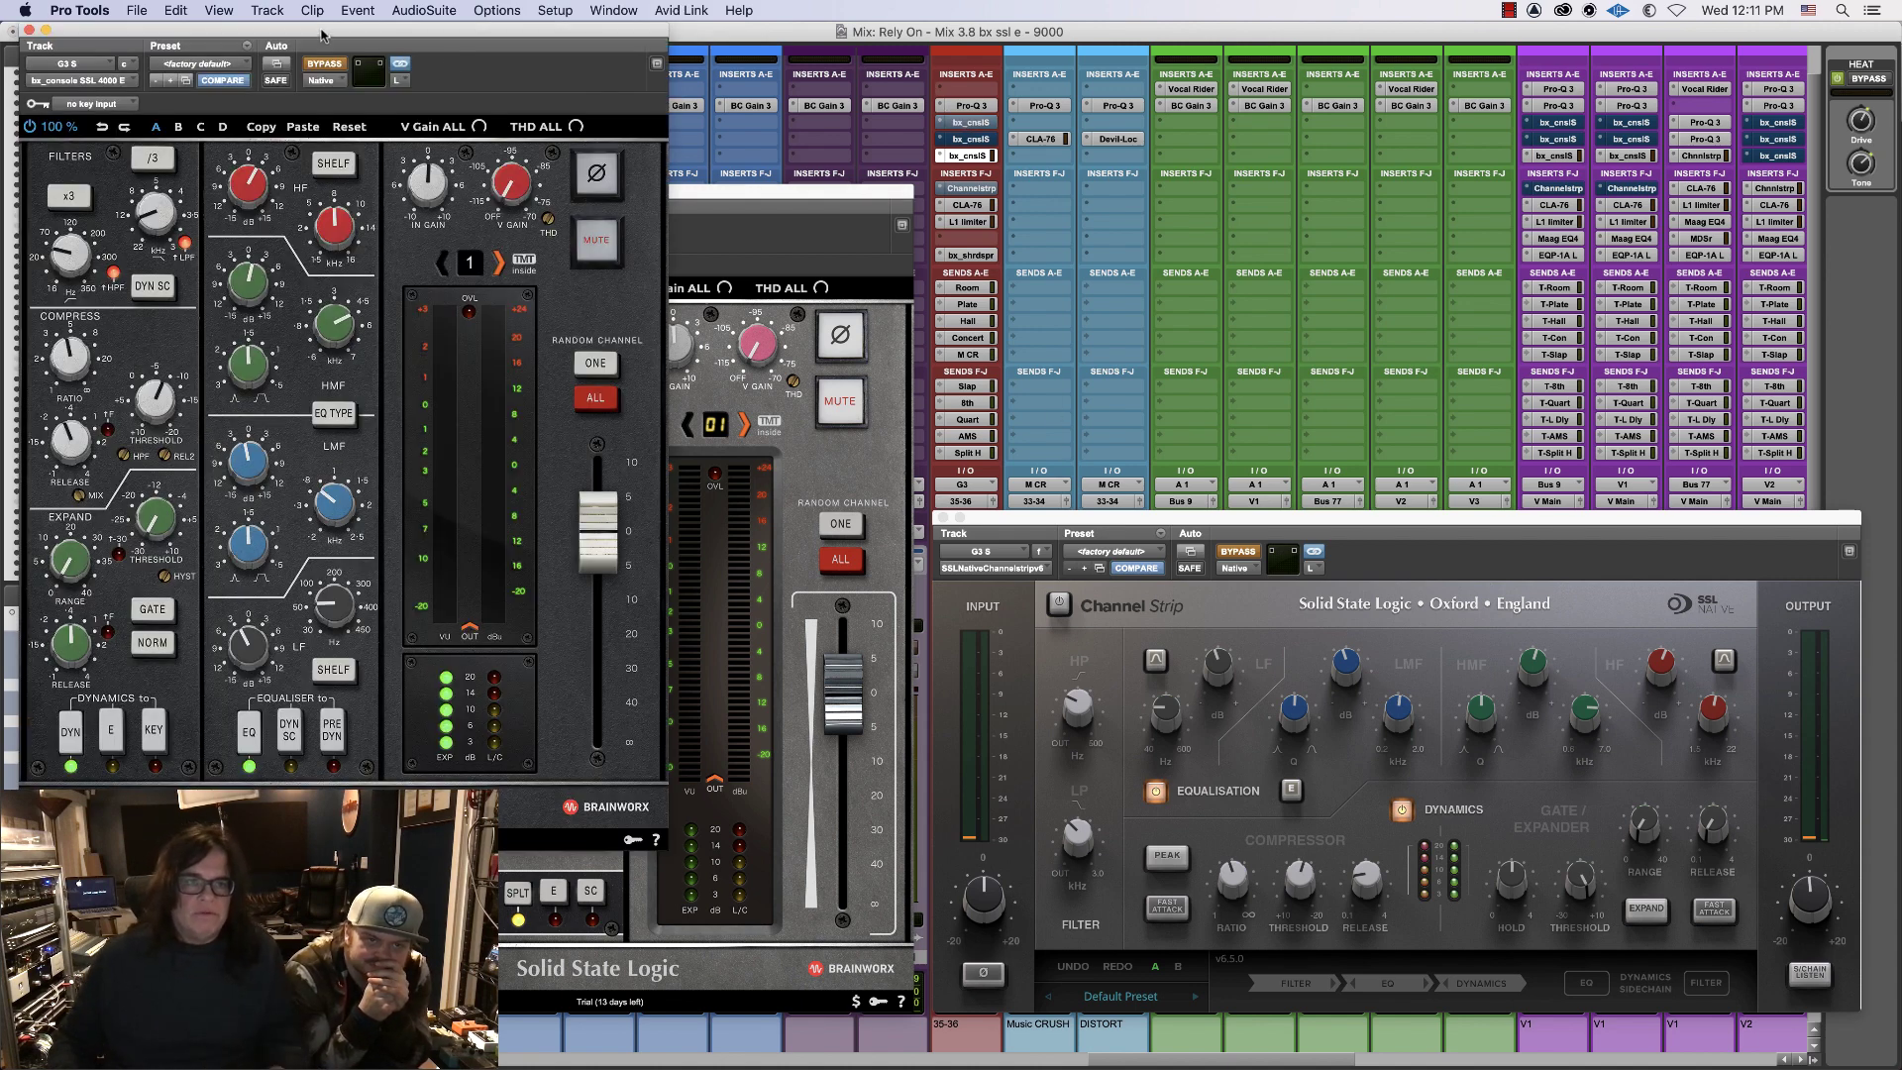
{"action": "left_click_drag", "start_coordinate": [322, 36], "coordinate": [1350, 206]}
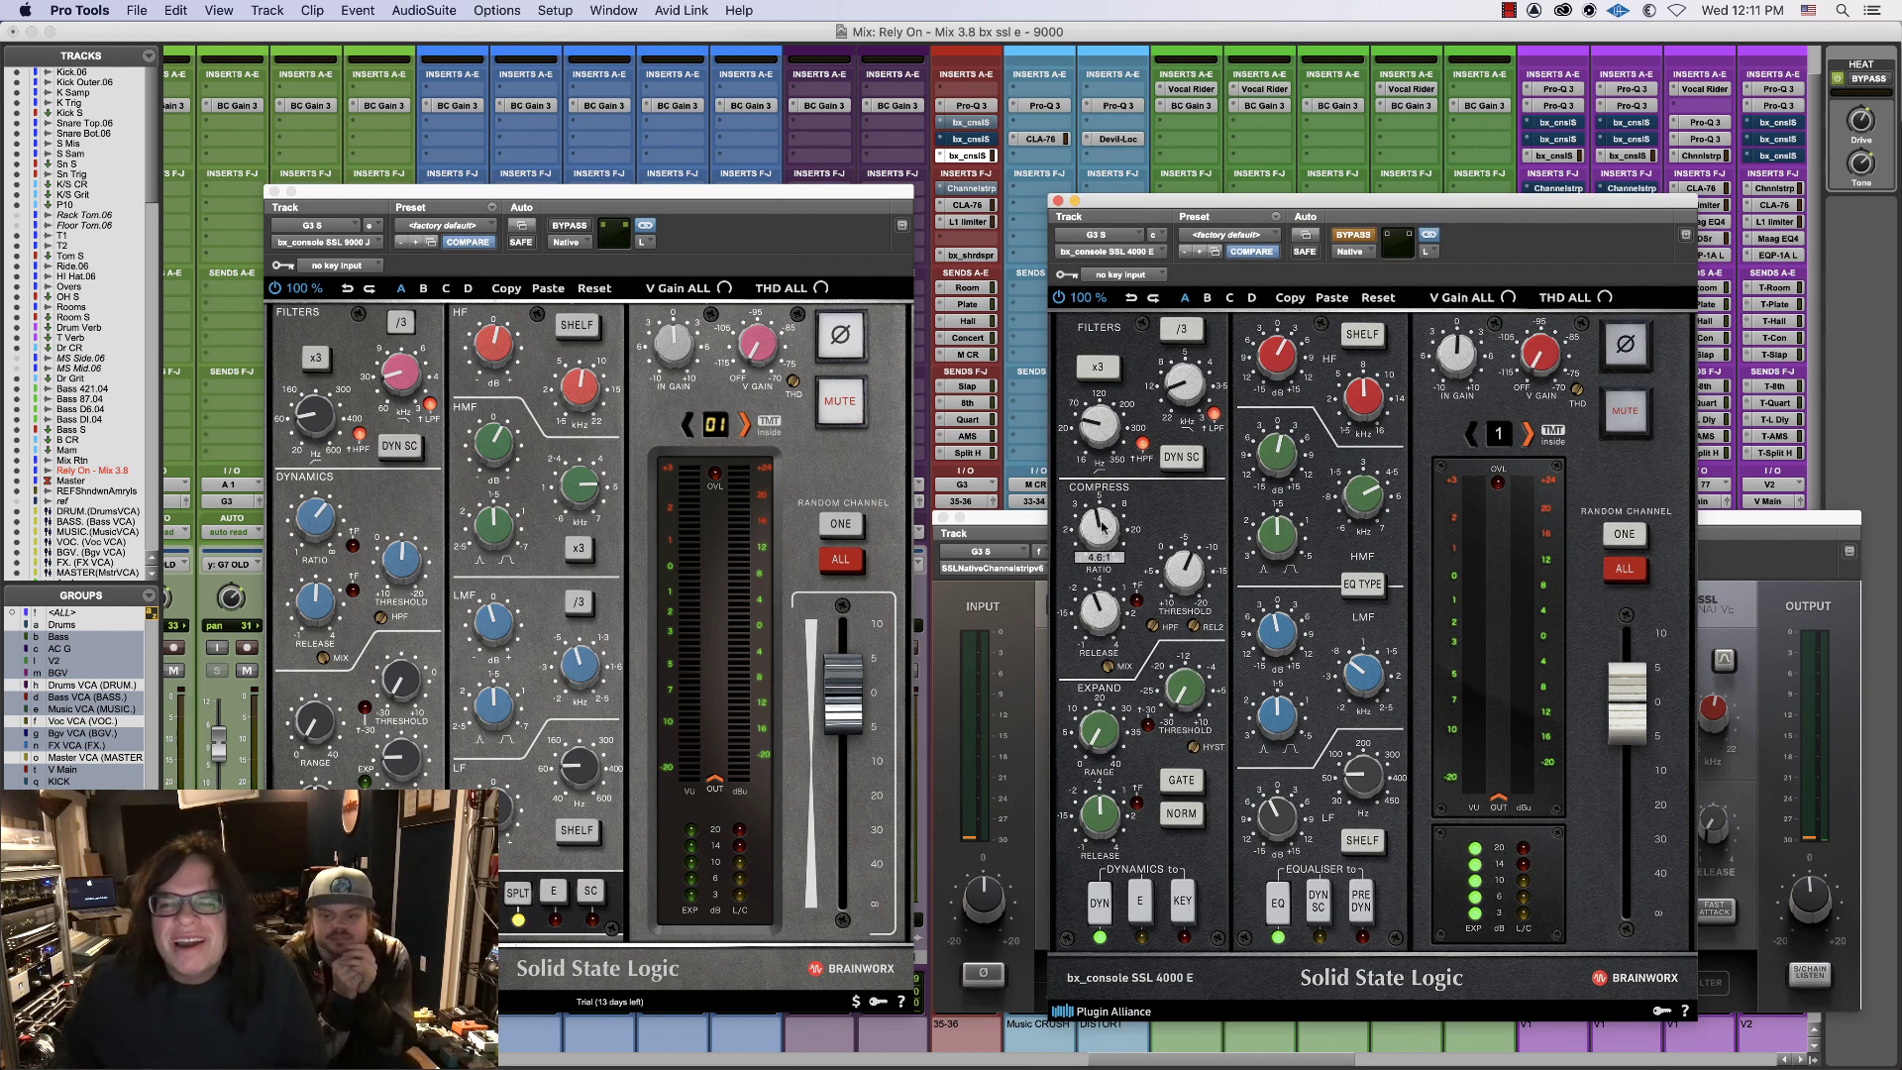
{"action": "left_click", "coordinate": [333, 527]}
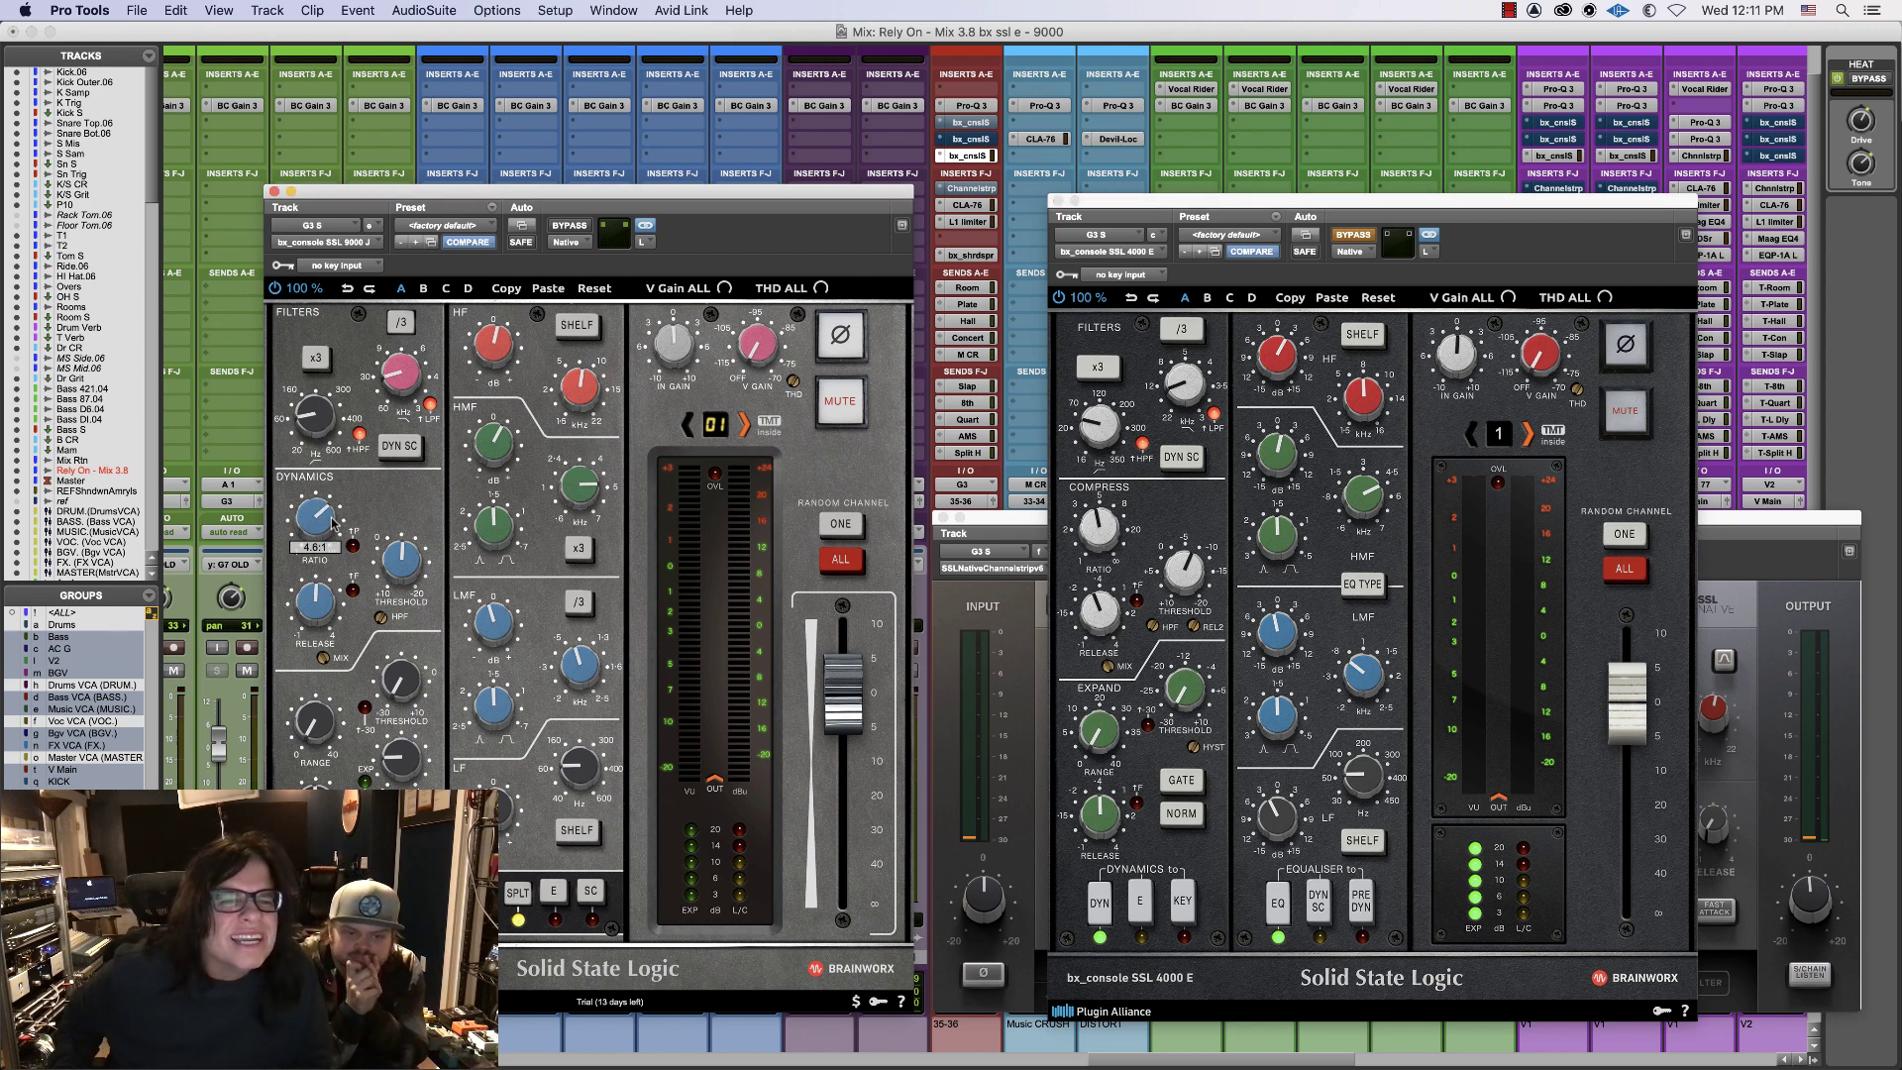
{"action": "left_click", "coordinate": [1186, 571]}
{"action": "left_click_drag", "start_coordinate": [417, 572], "coordinate": [420, 564]}
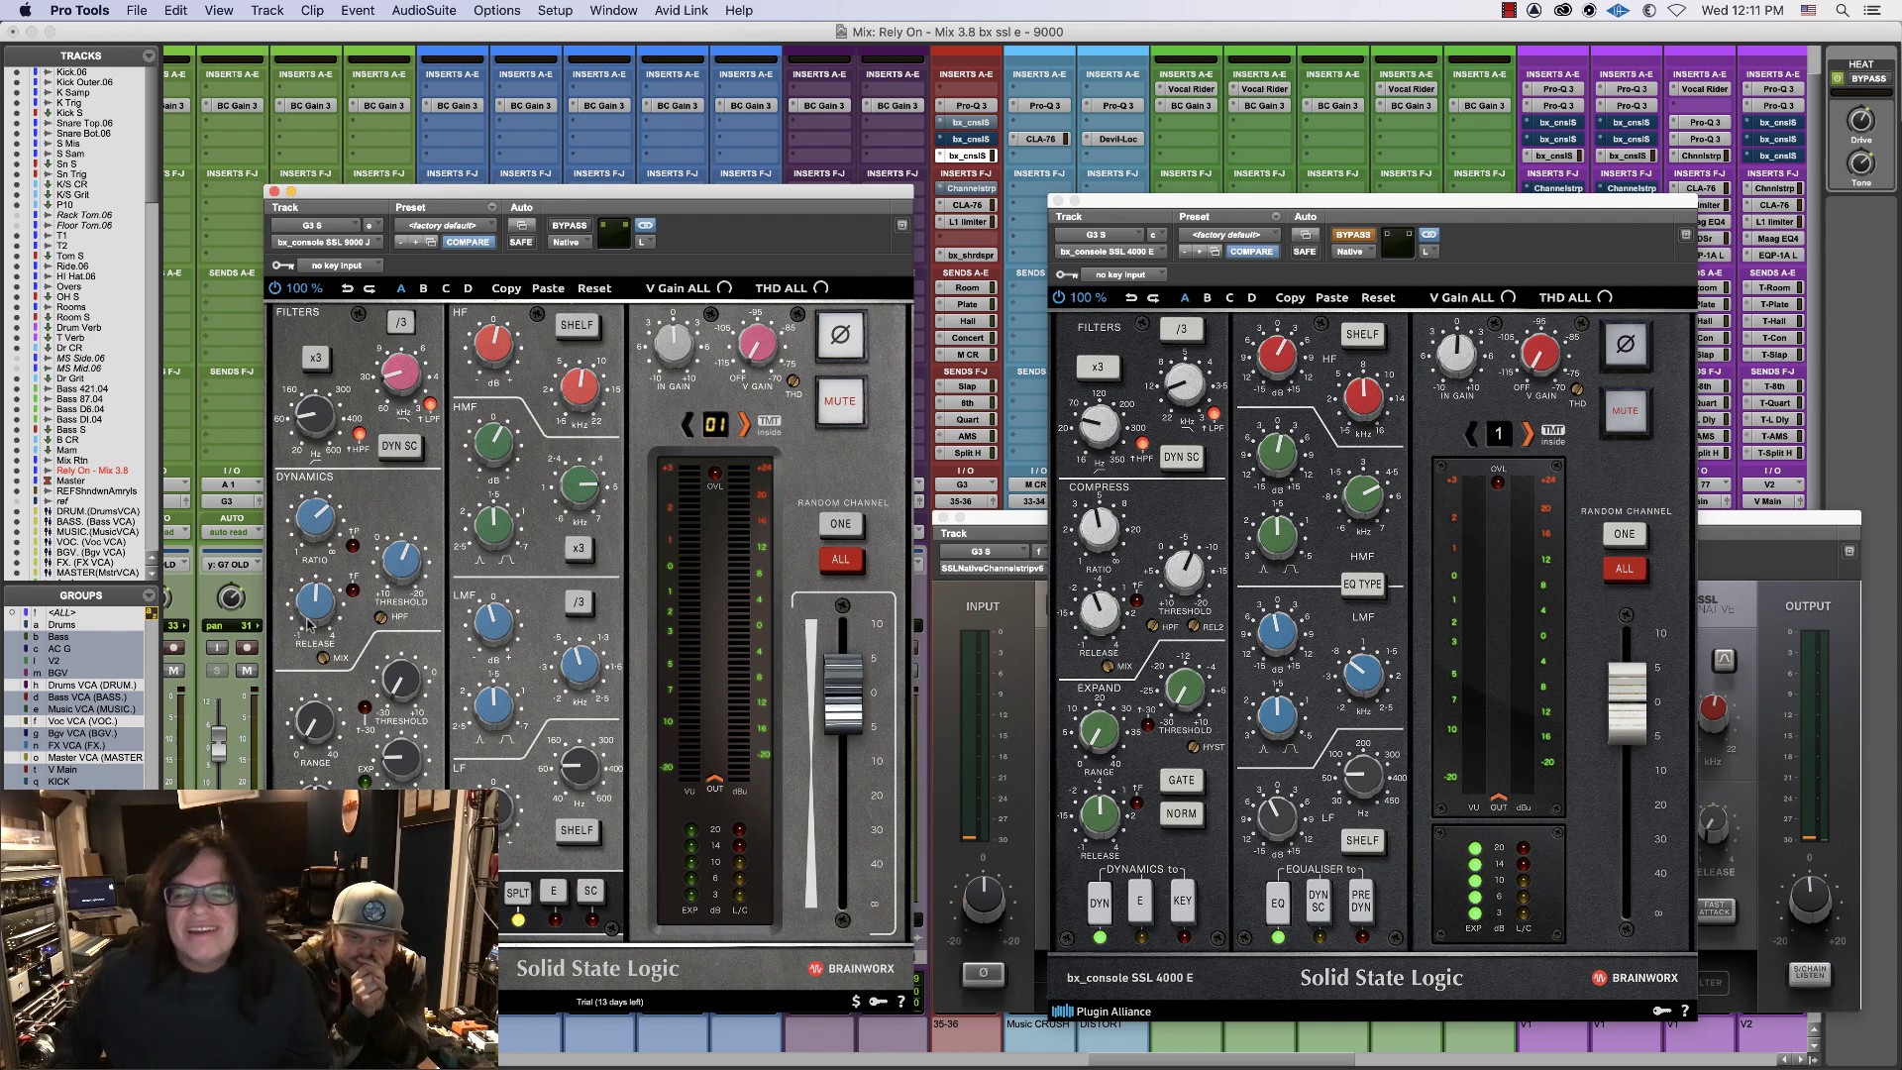
{"action": "left_click_drag", "start_coordinate": [318, 611], "coordinate": [318, 620]}
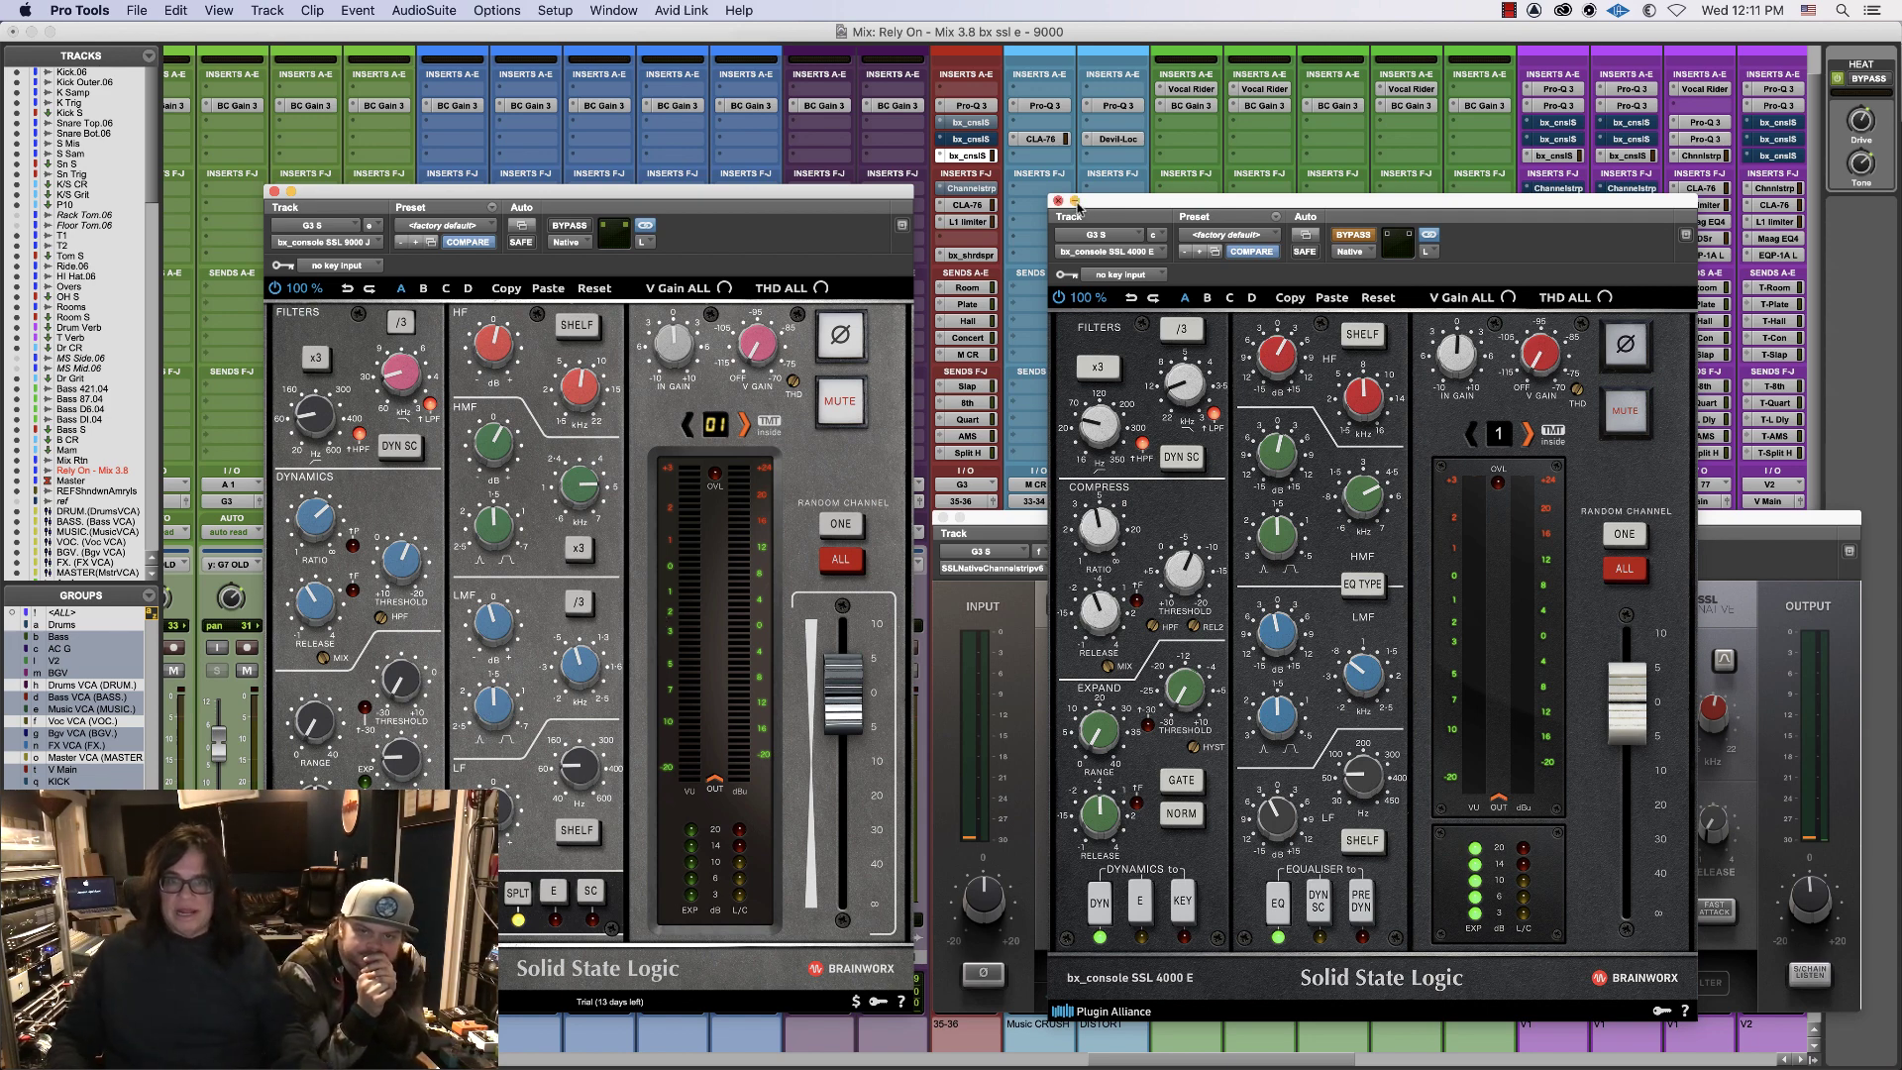
{"action": "left_click", "coordinate": [1057, 201]}
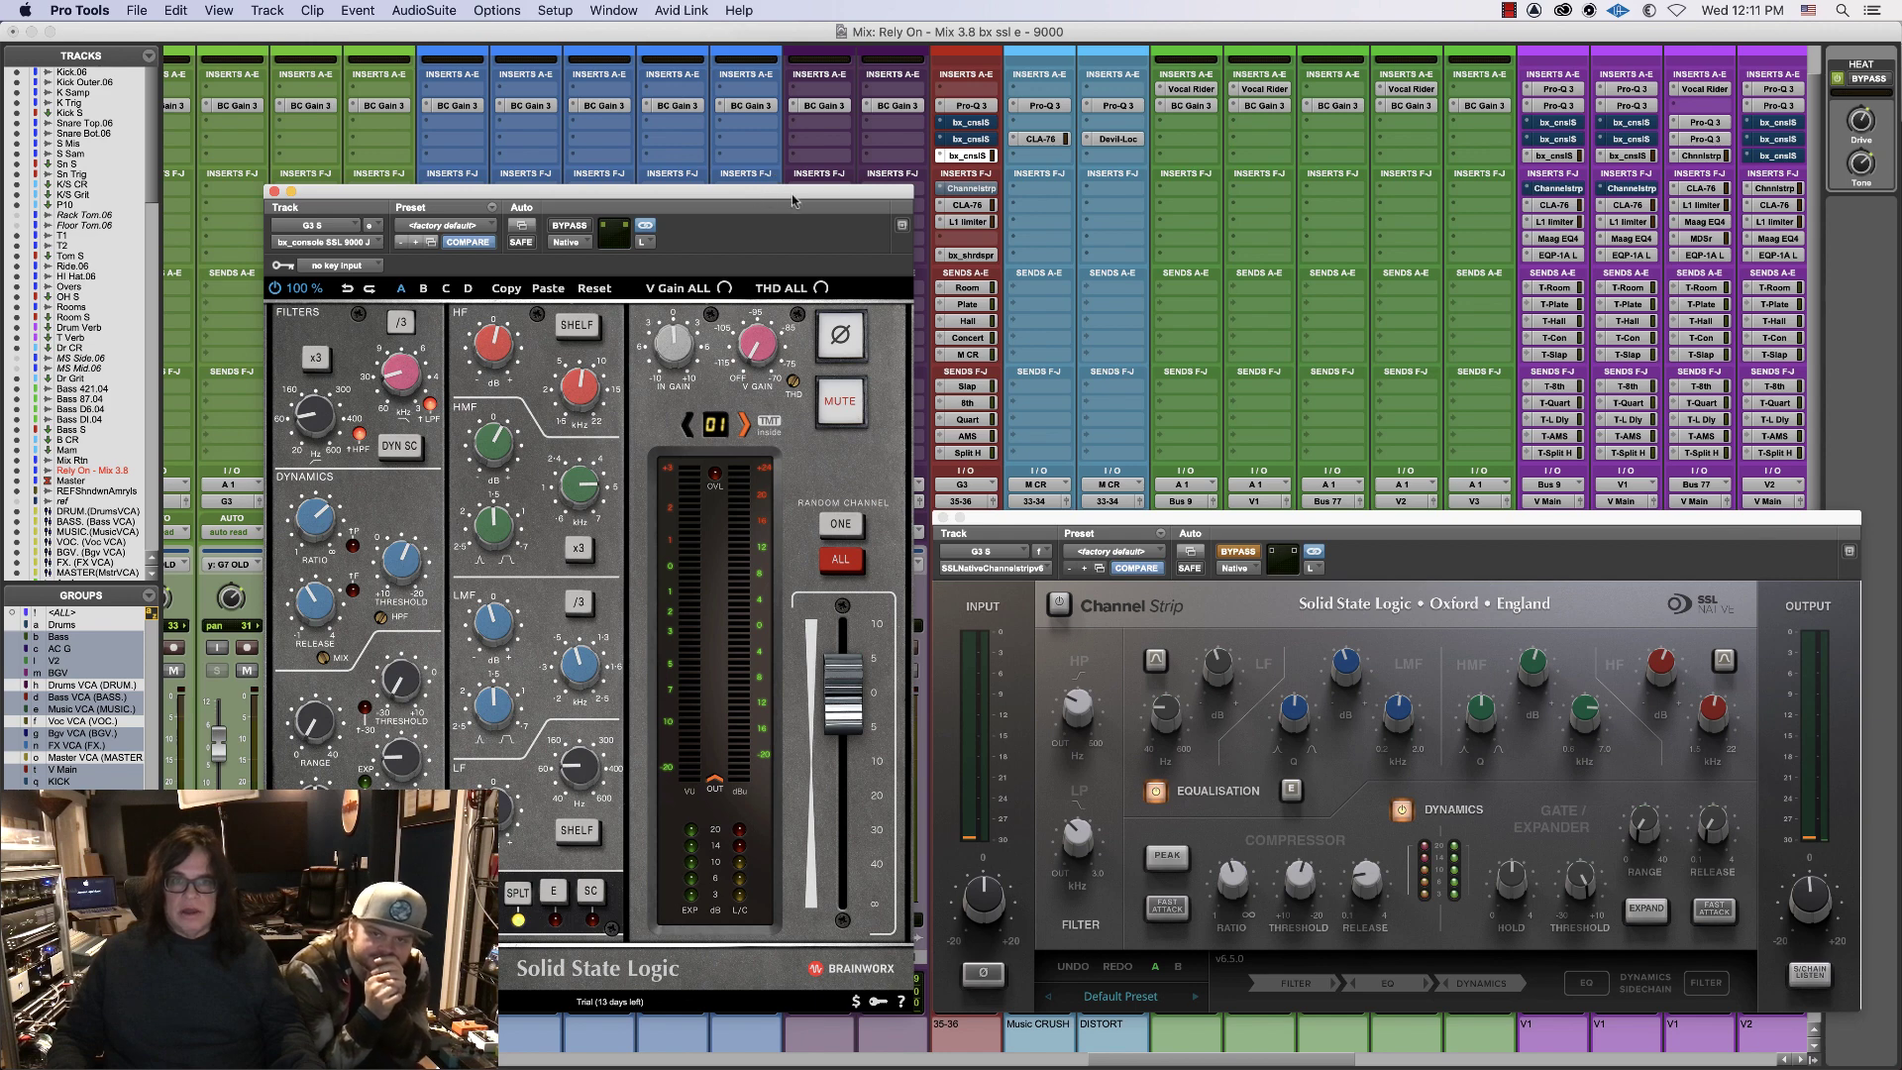
- Move the SSL 9000 J window aside and switch G3 S from it to the Channel Strip
{"action": "left_click_drag", "start_coordinate": [793, 194], "coordinate": [692, 197]}
{"action": "left_click", "coordinate": [975, 155], "text": "super"}
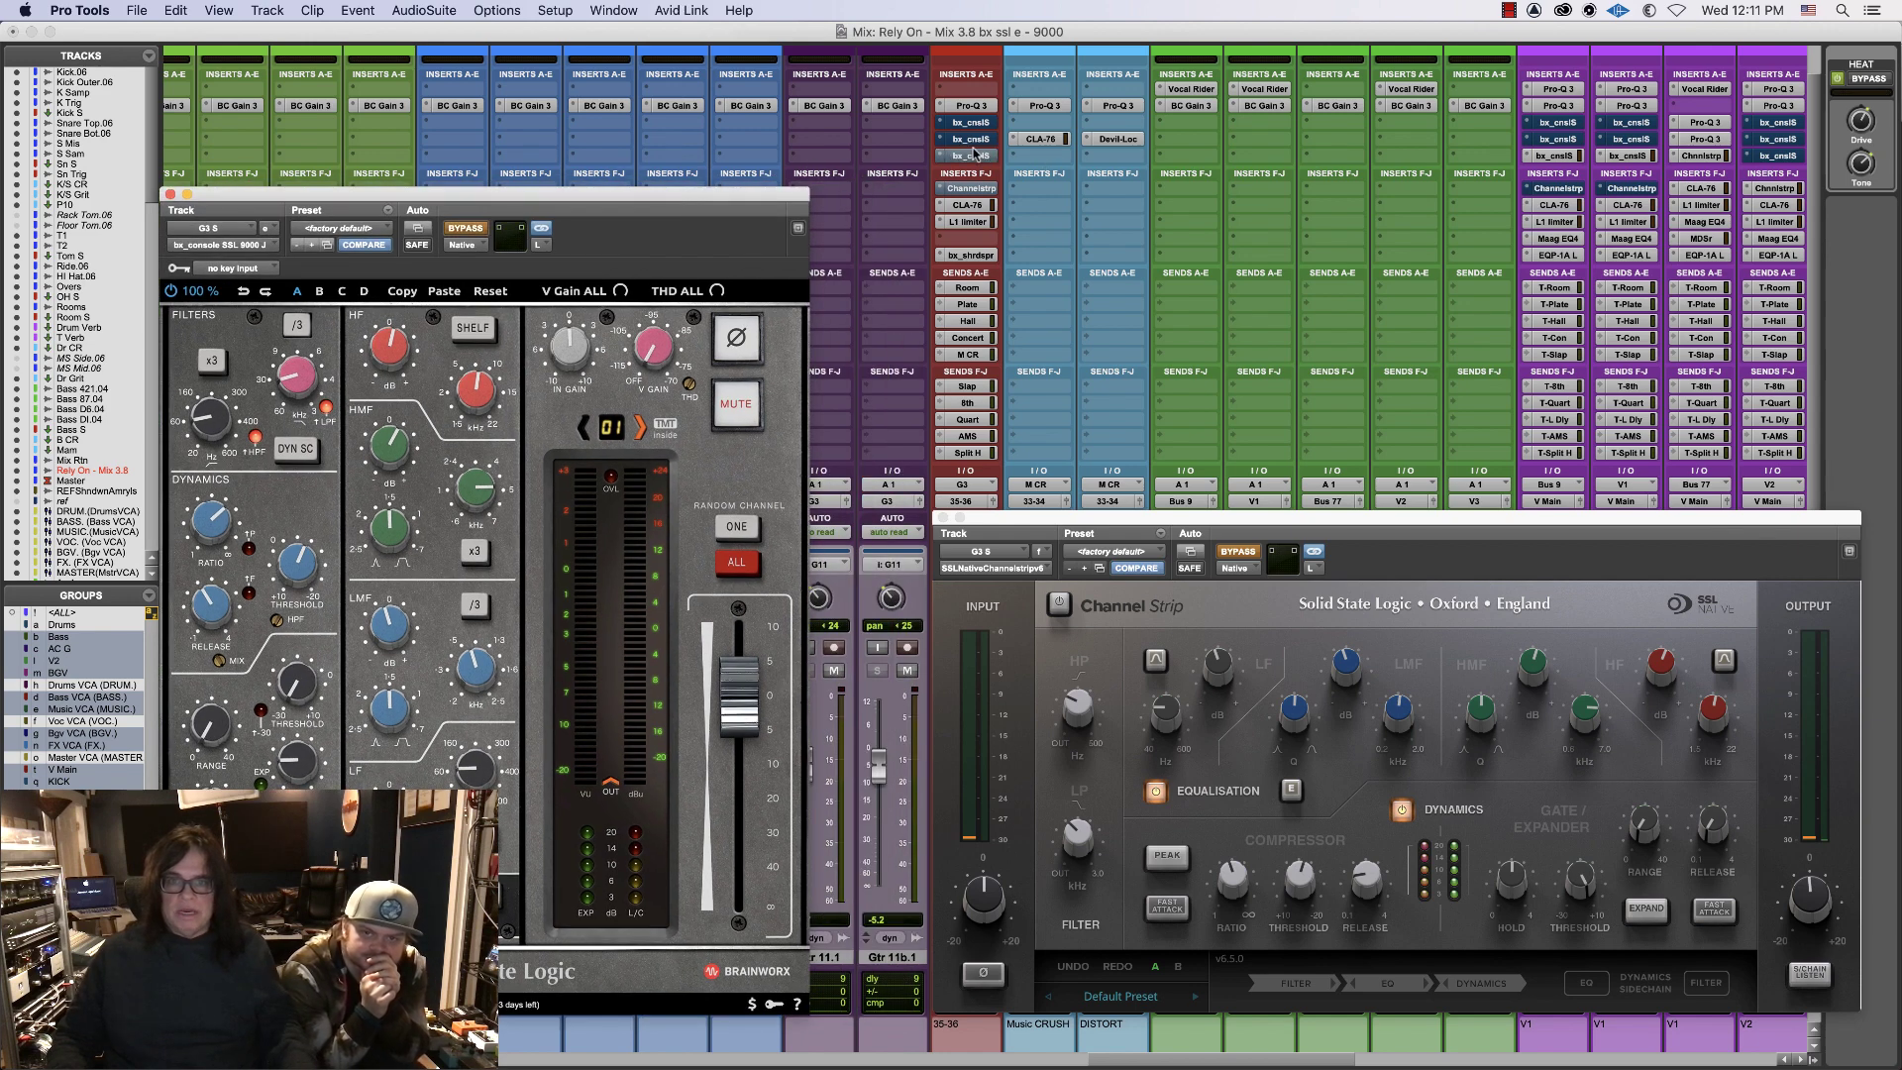
{"action": "left_click", "coordinate": [975, 189], "text": "super"}
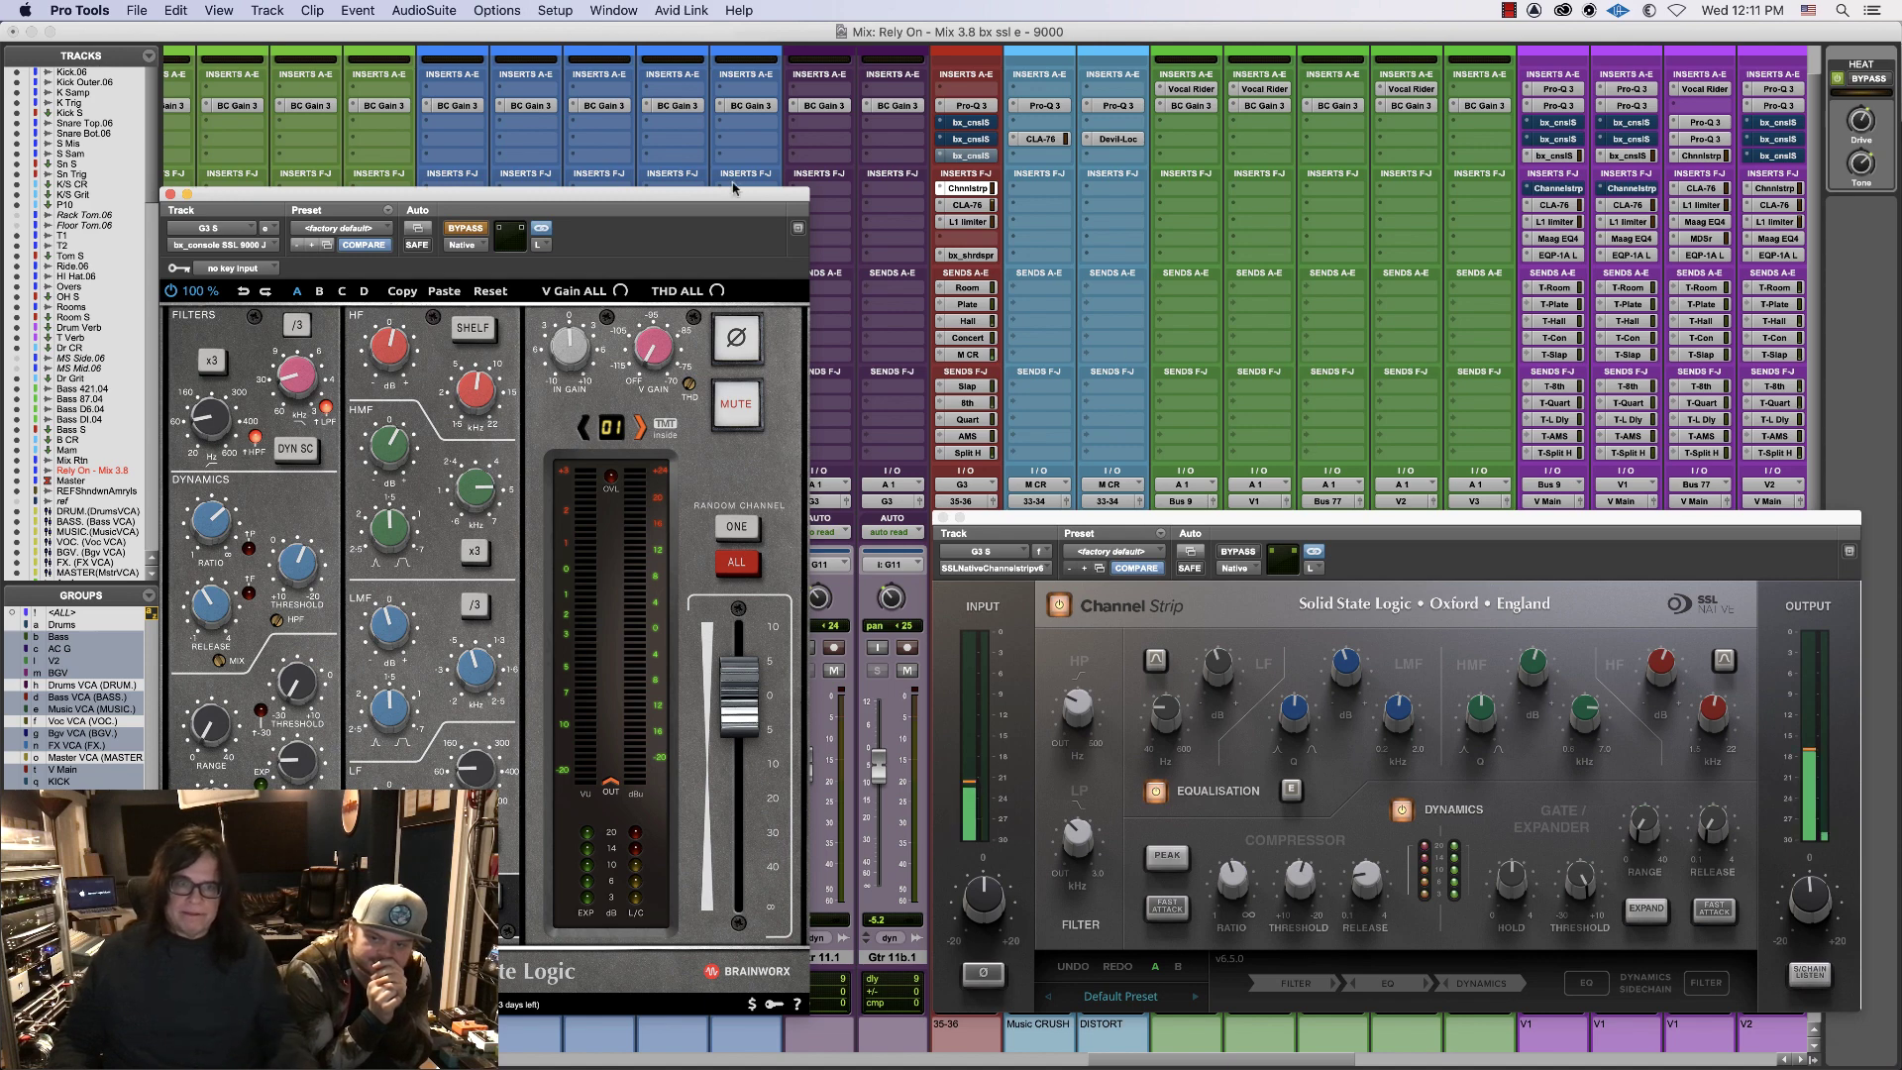
- Arrange the SSL 9000 J and Channel Strip windows side by side and switch G3 S back to the SSL 9000 J
{"action": "left_click_drag", "start_coordinate": [738, 197], "coordinate": [799, 232]}
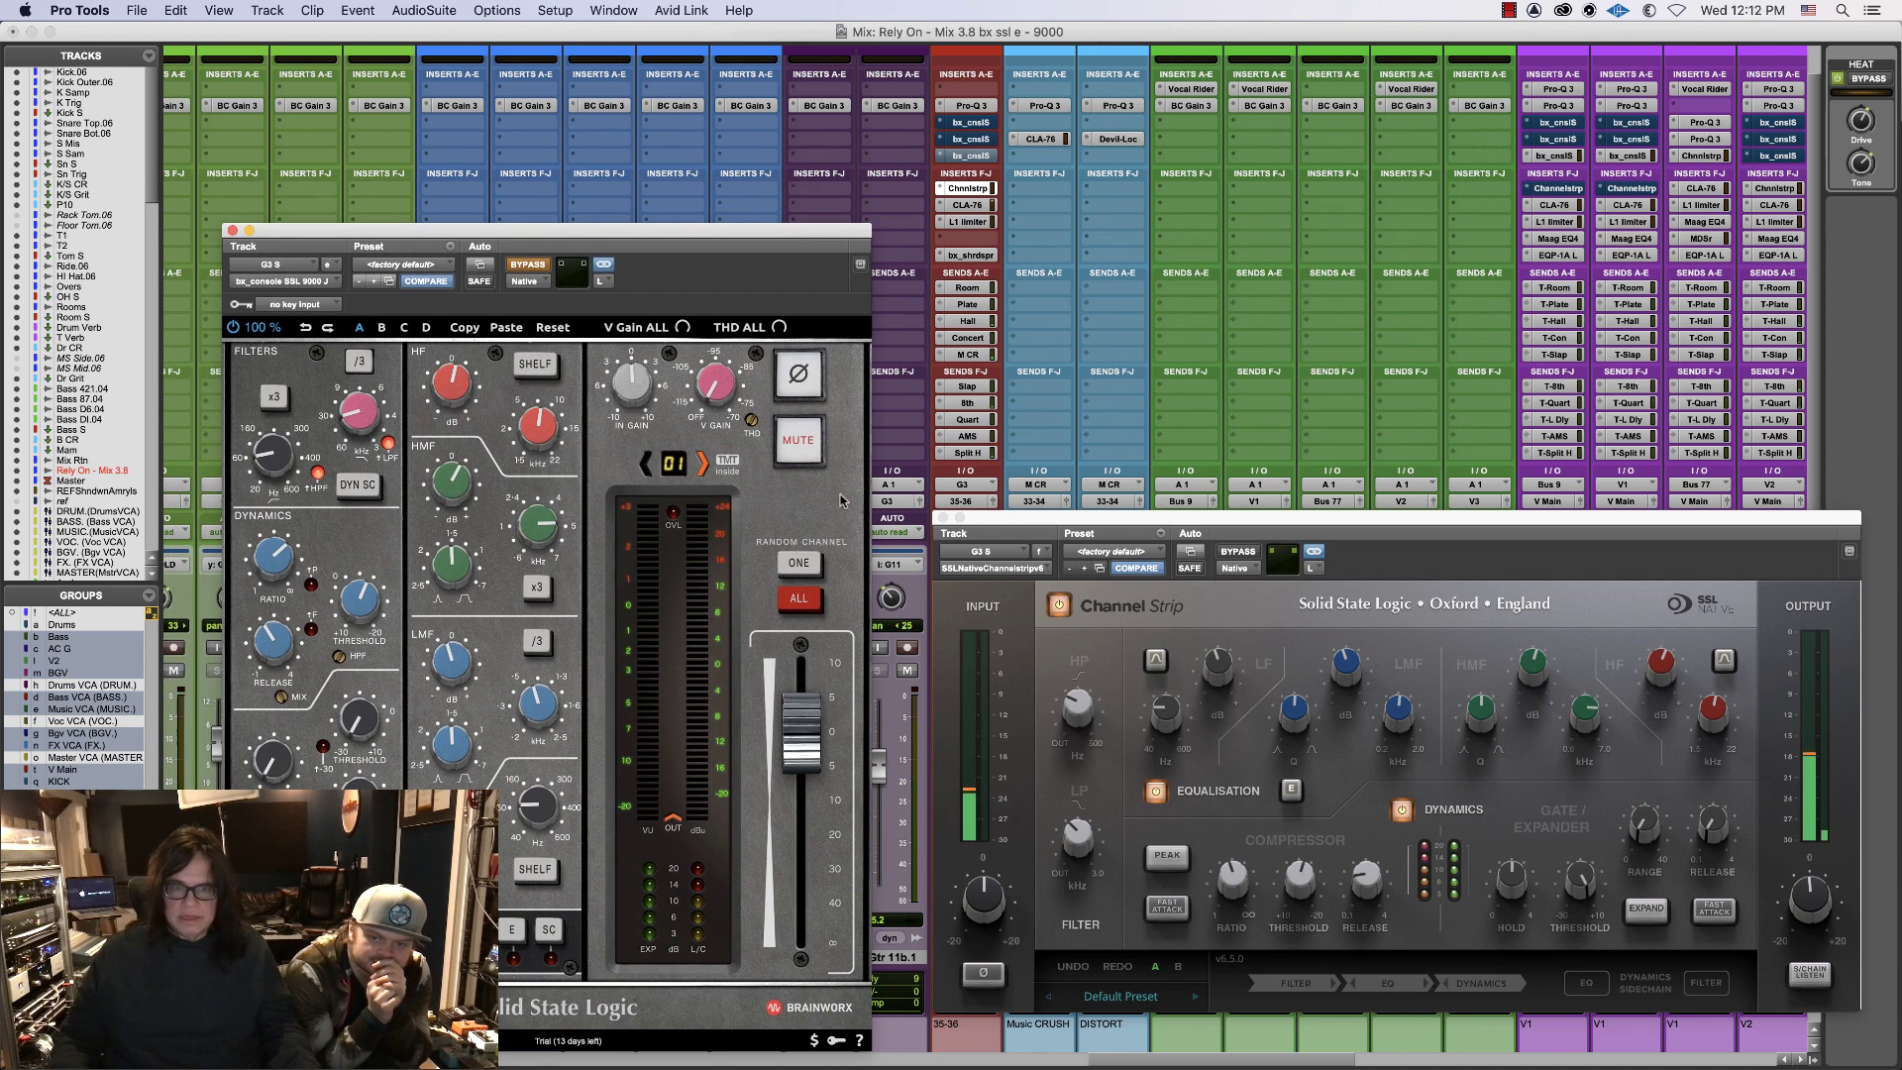
{"action": "left_click_drag", "start_coordinate": [1043, 523], "coordinate": [1020, 525]}
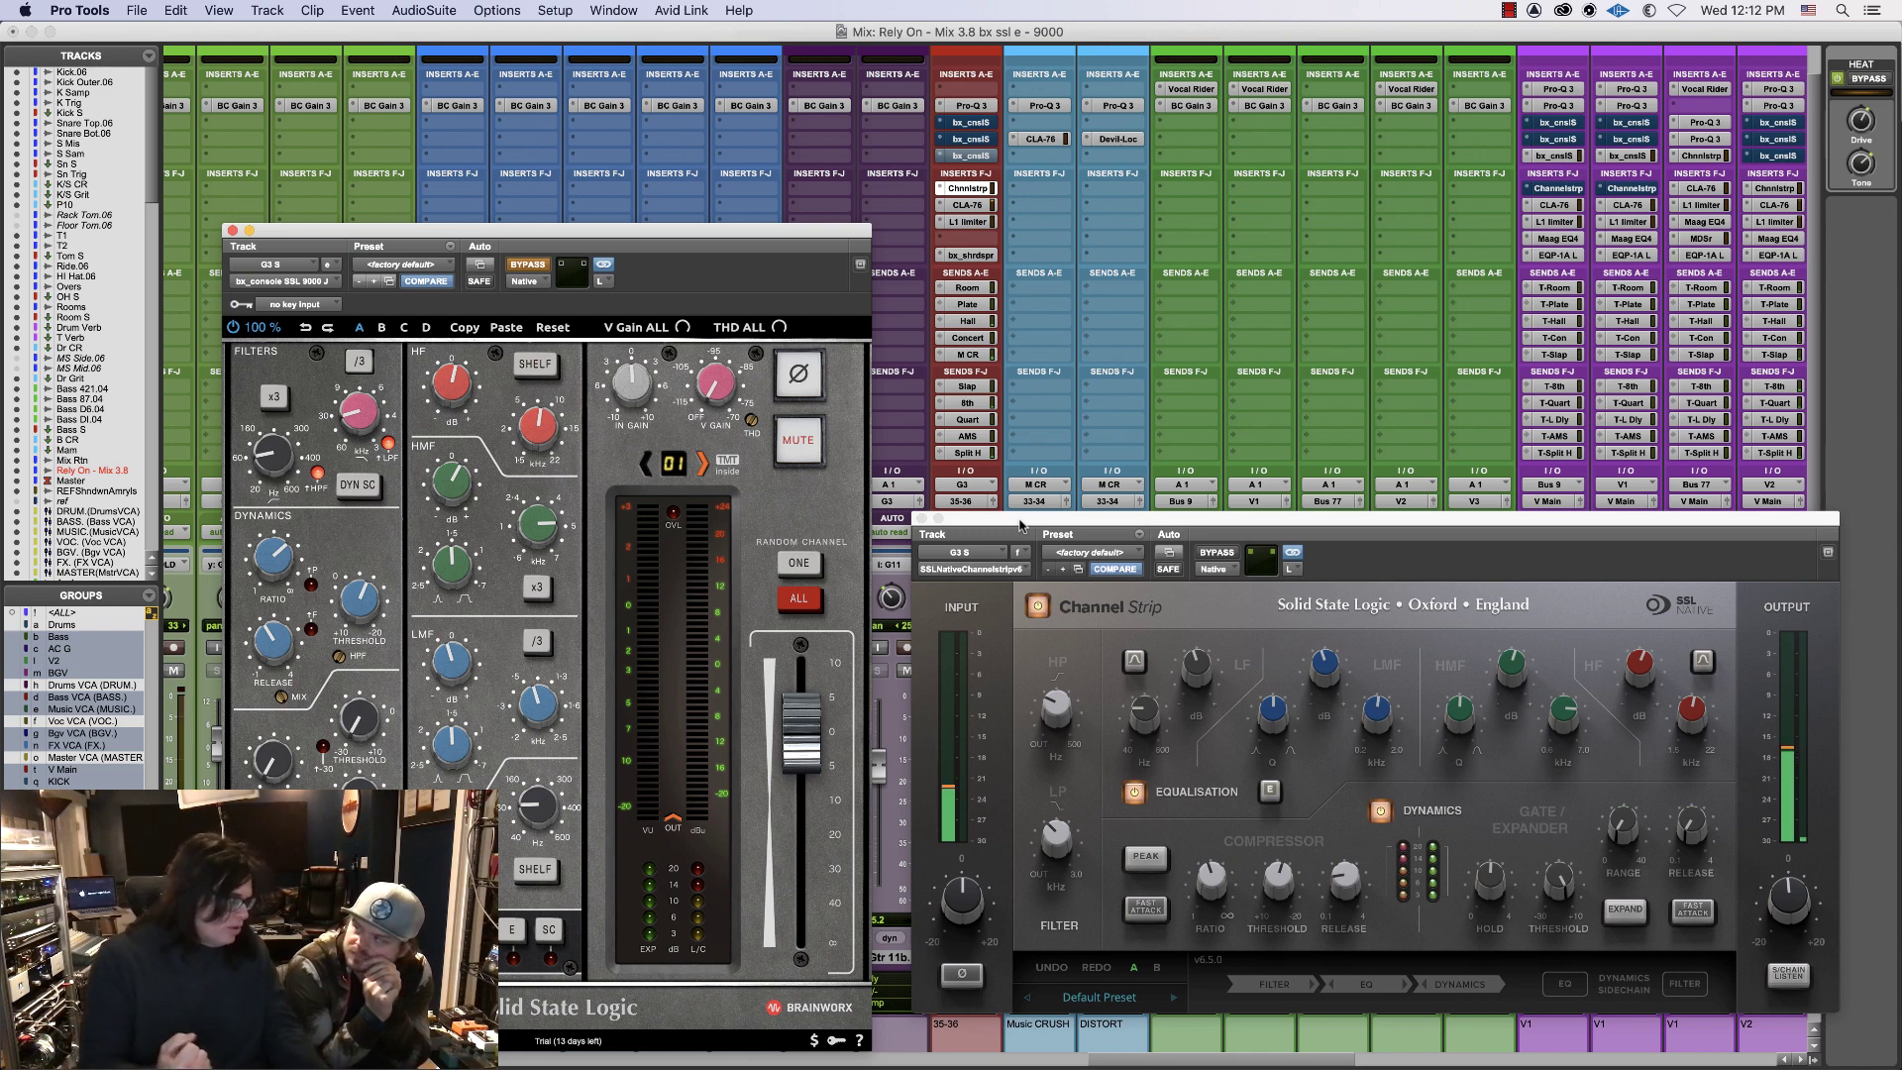
{"action": "left_click", "coordinate": [977, 188], "text": "super"}
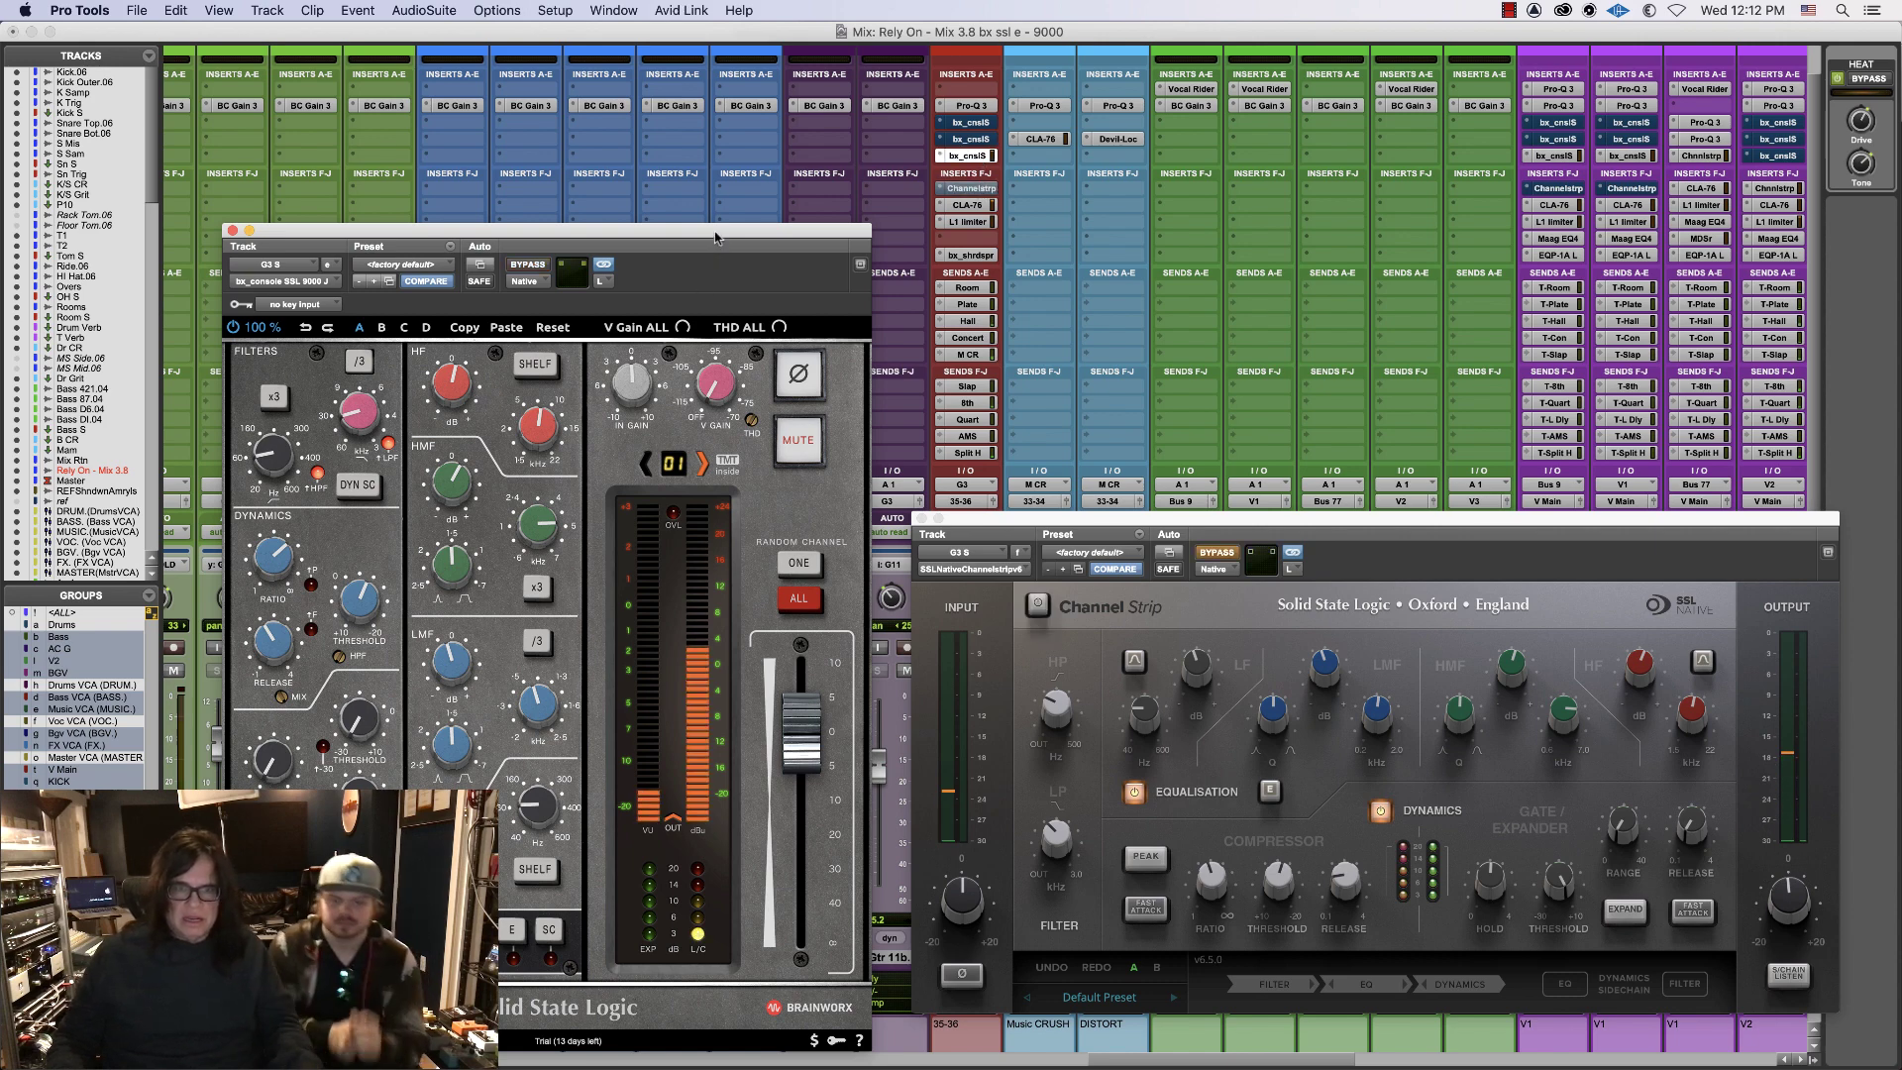
{"action": "left_click_drag", "start_coordinate": [716, 249], "coordinate": [715, 246]}
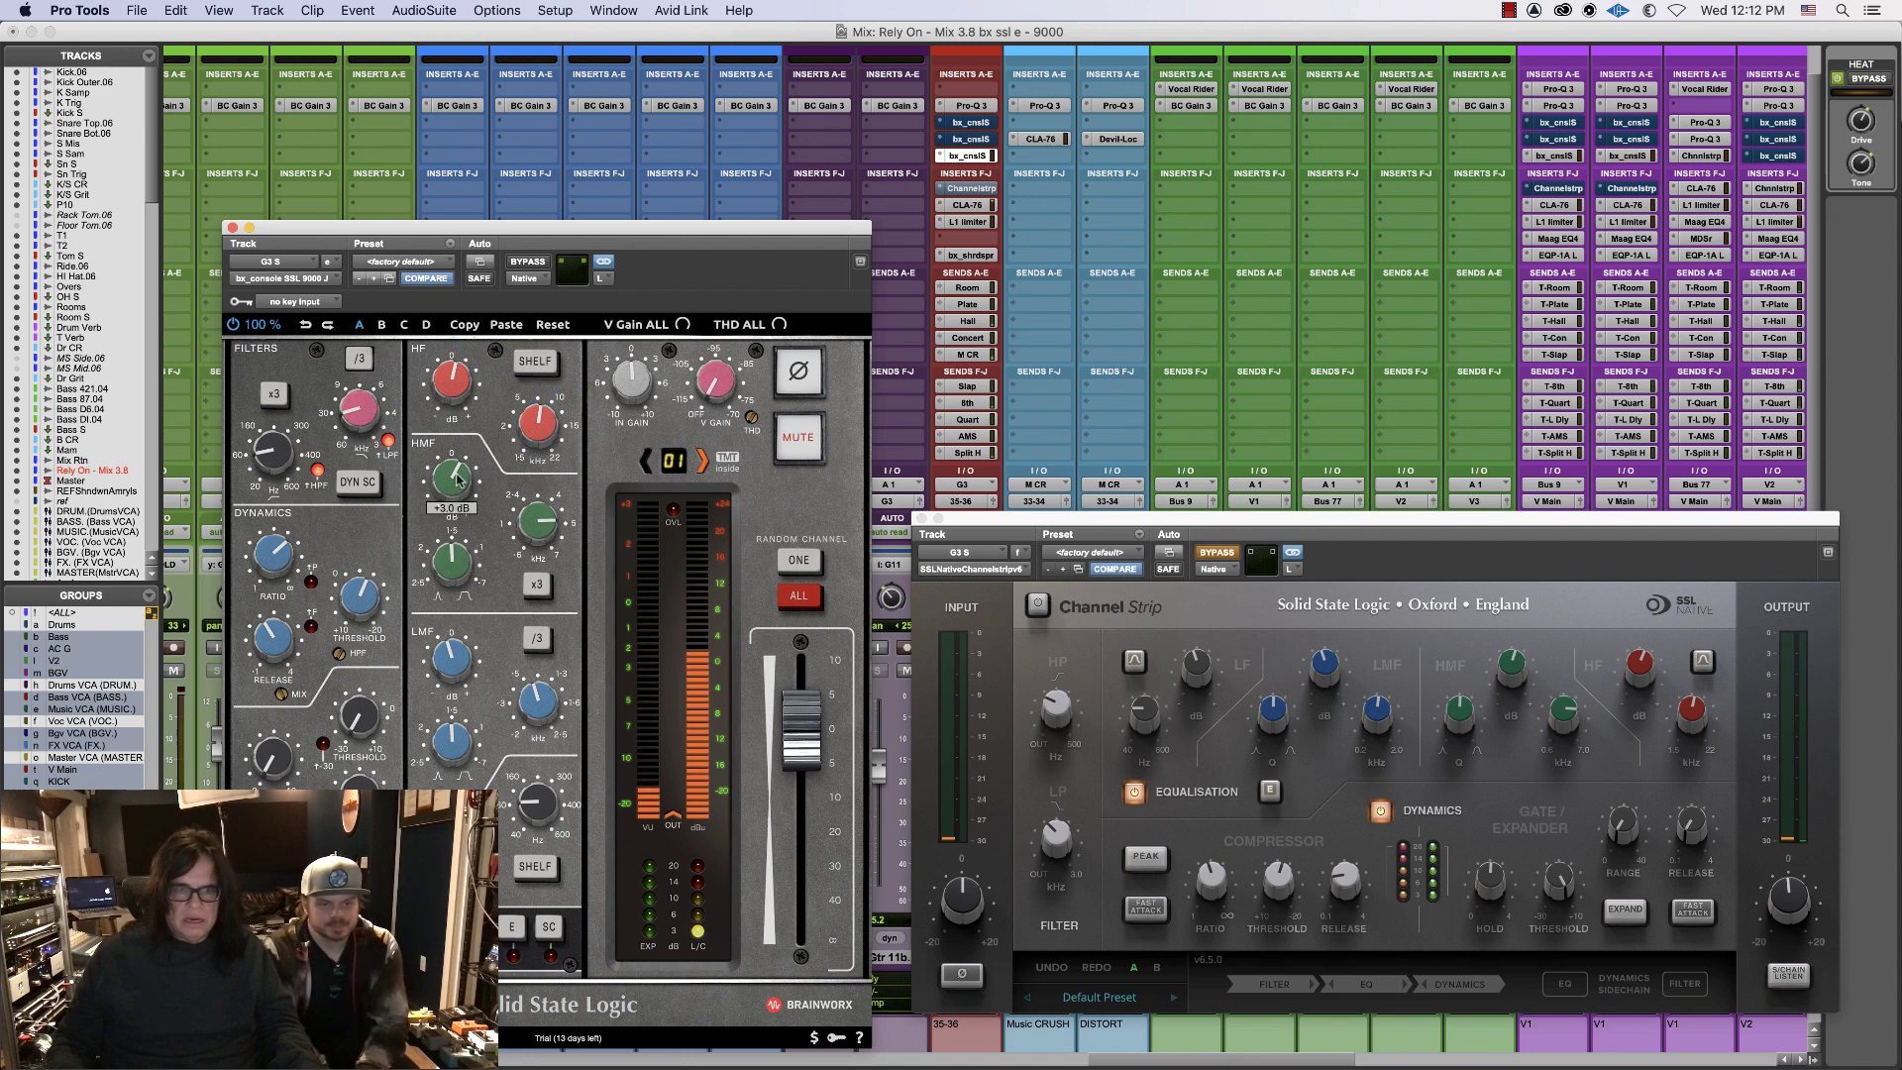
- Switch G3 S from the SSL 9000 J to the Channel Strip and compare the HF and HMF gain settings of both plug-ins
{"action": "mouse_move", "coordinate": [449, 673]}
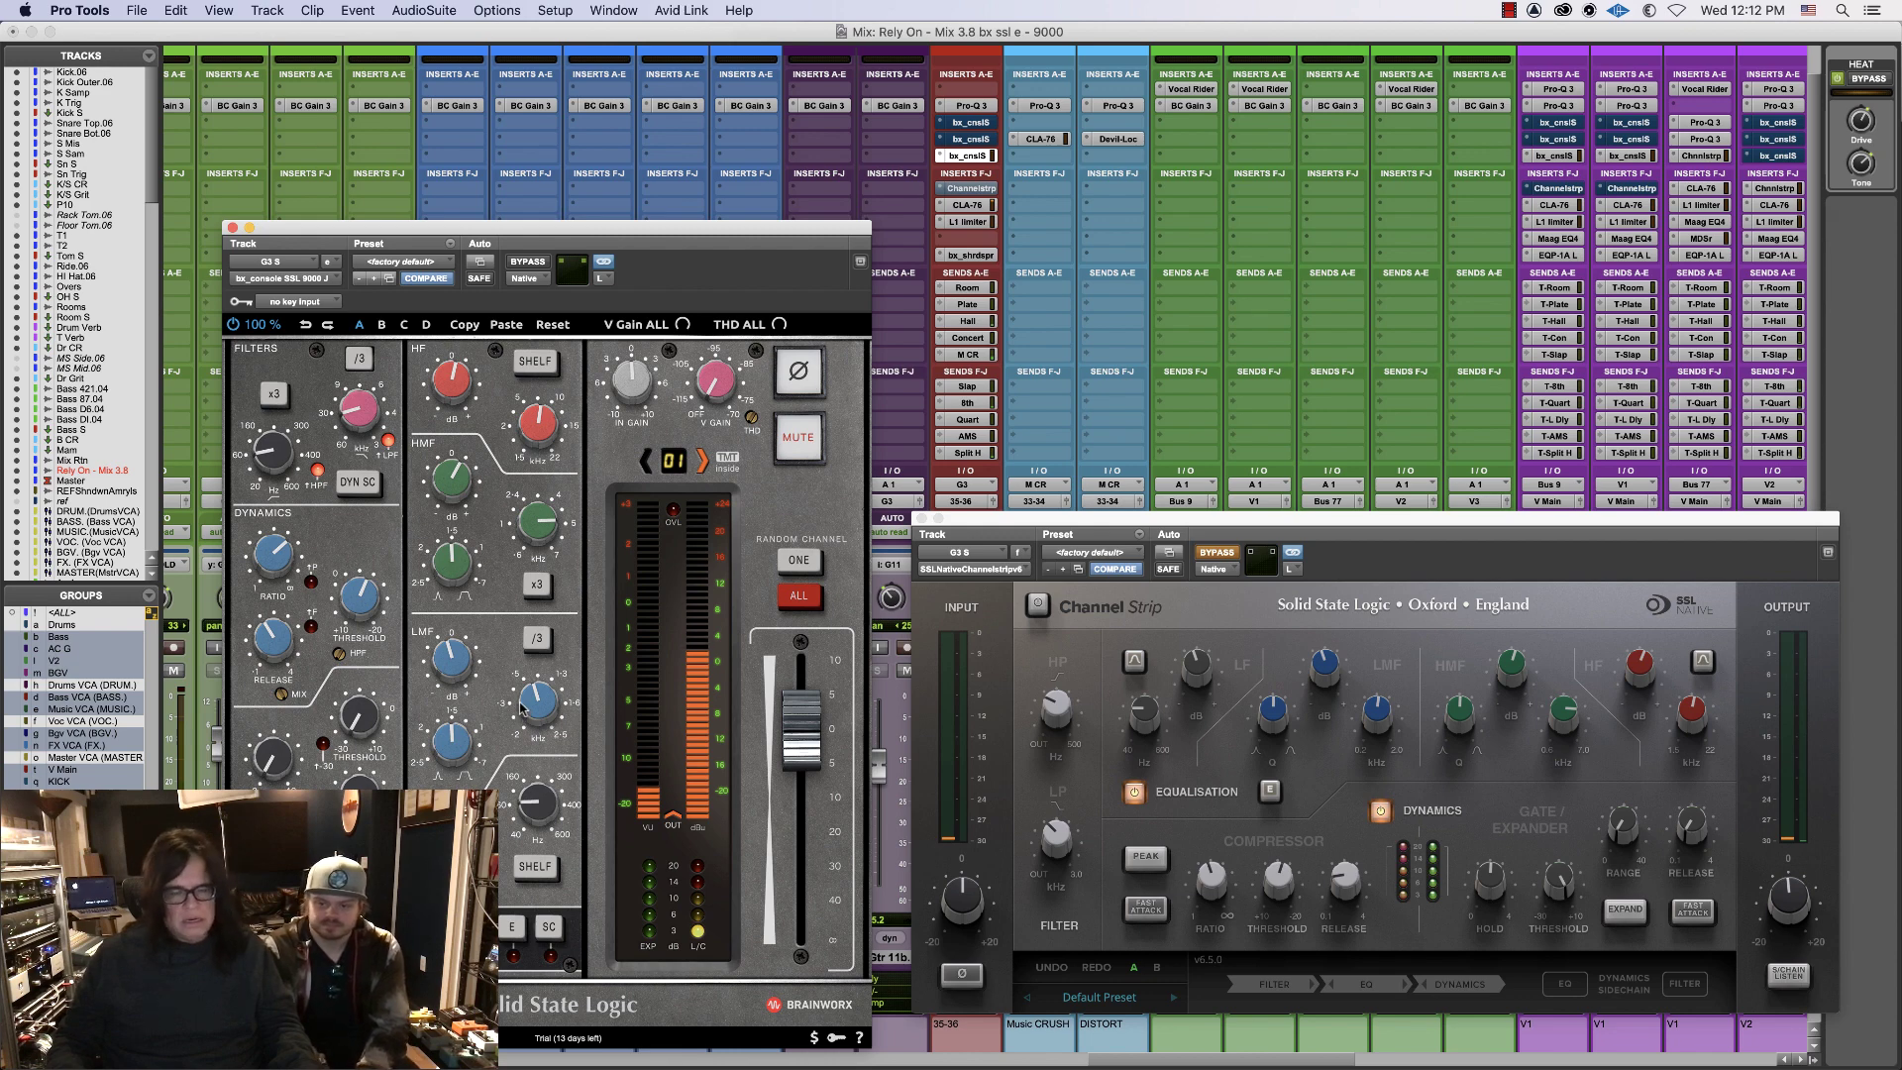
{"action": "left_click", "coordinate": [966, 157], "text": "super"}
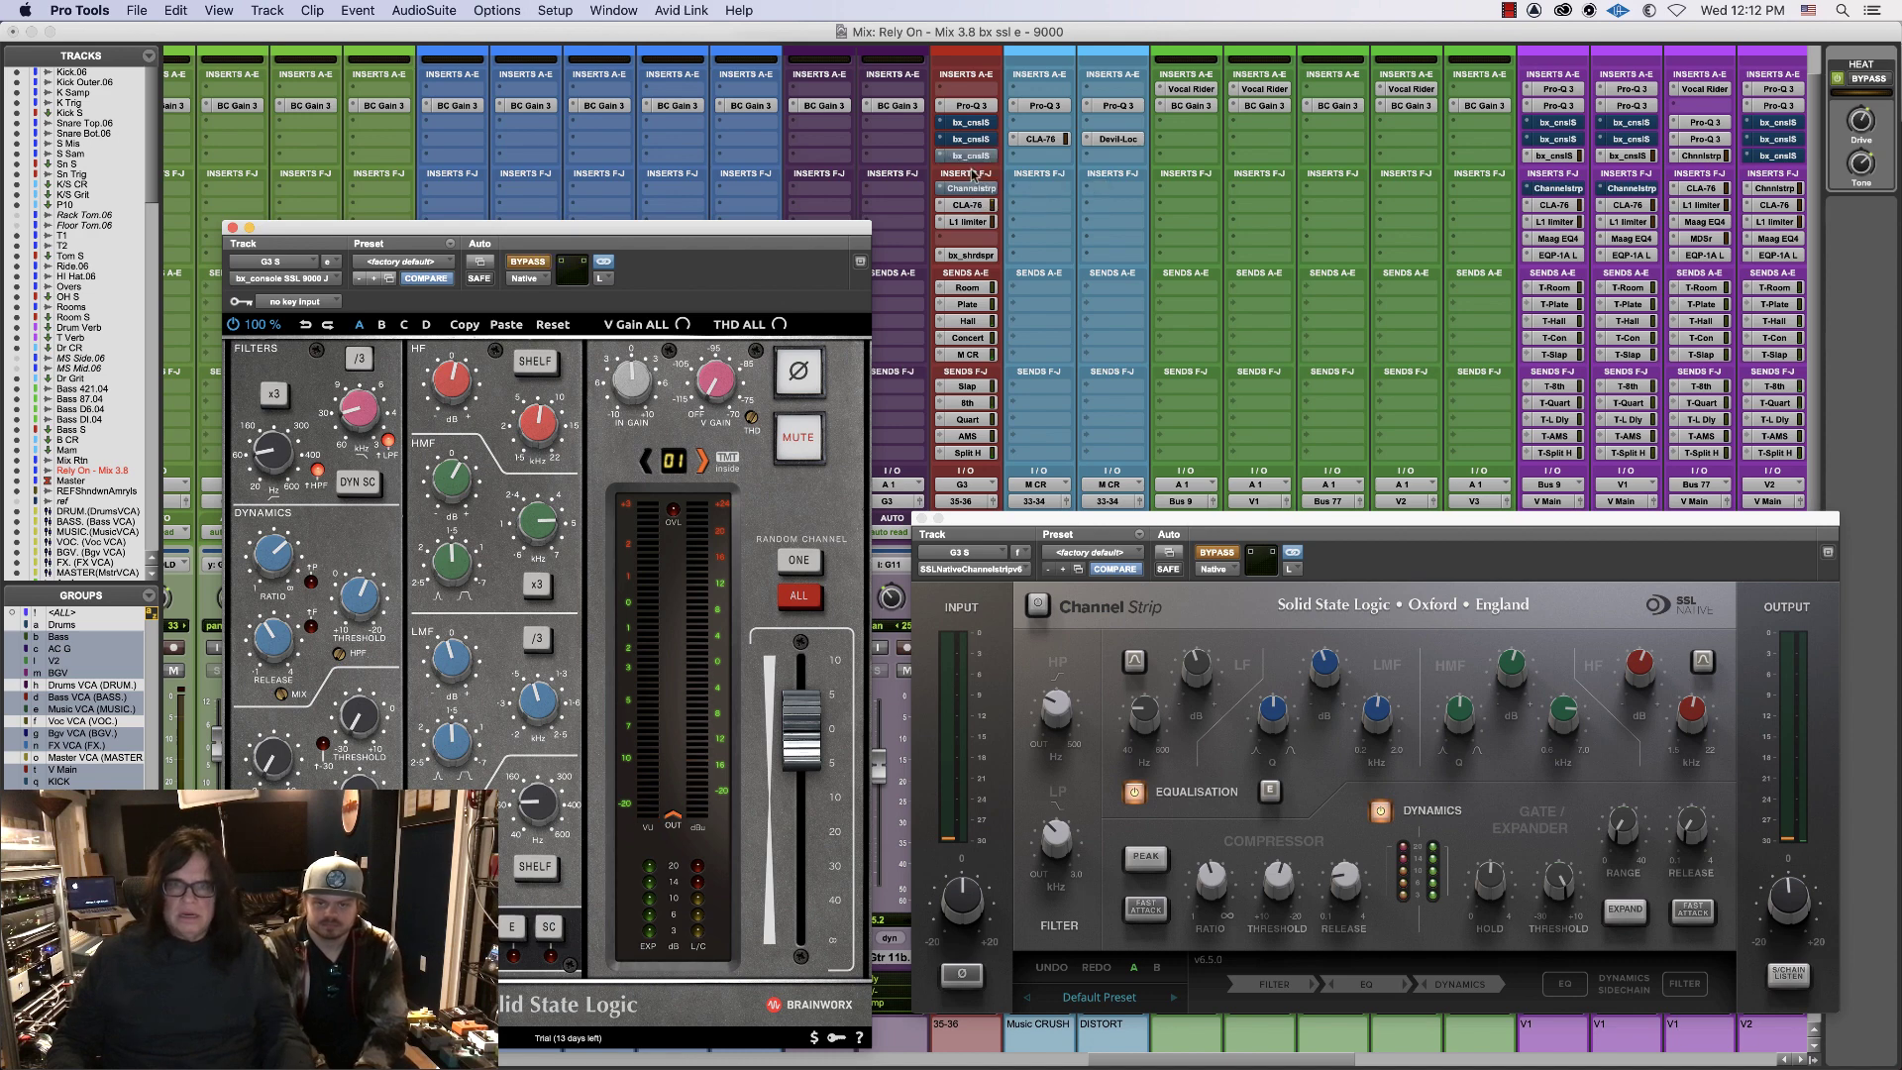
{"action": "left_click", "coordinate": [971, 188], "text": "super"}
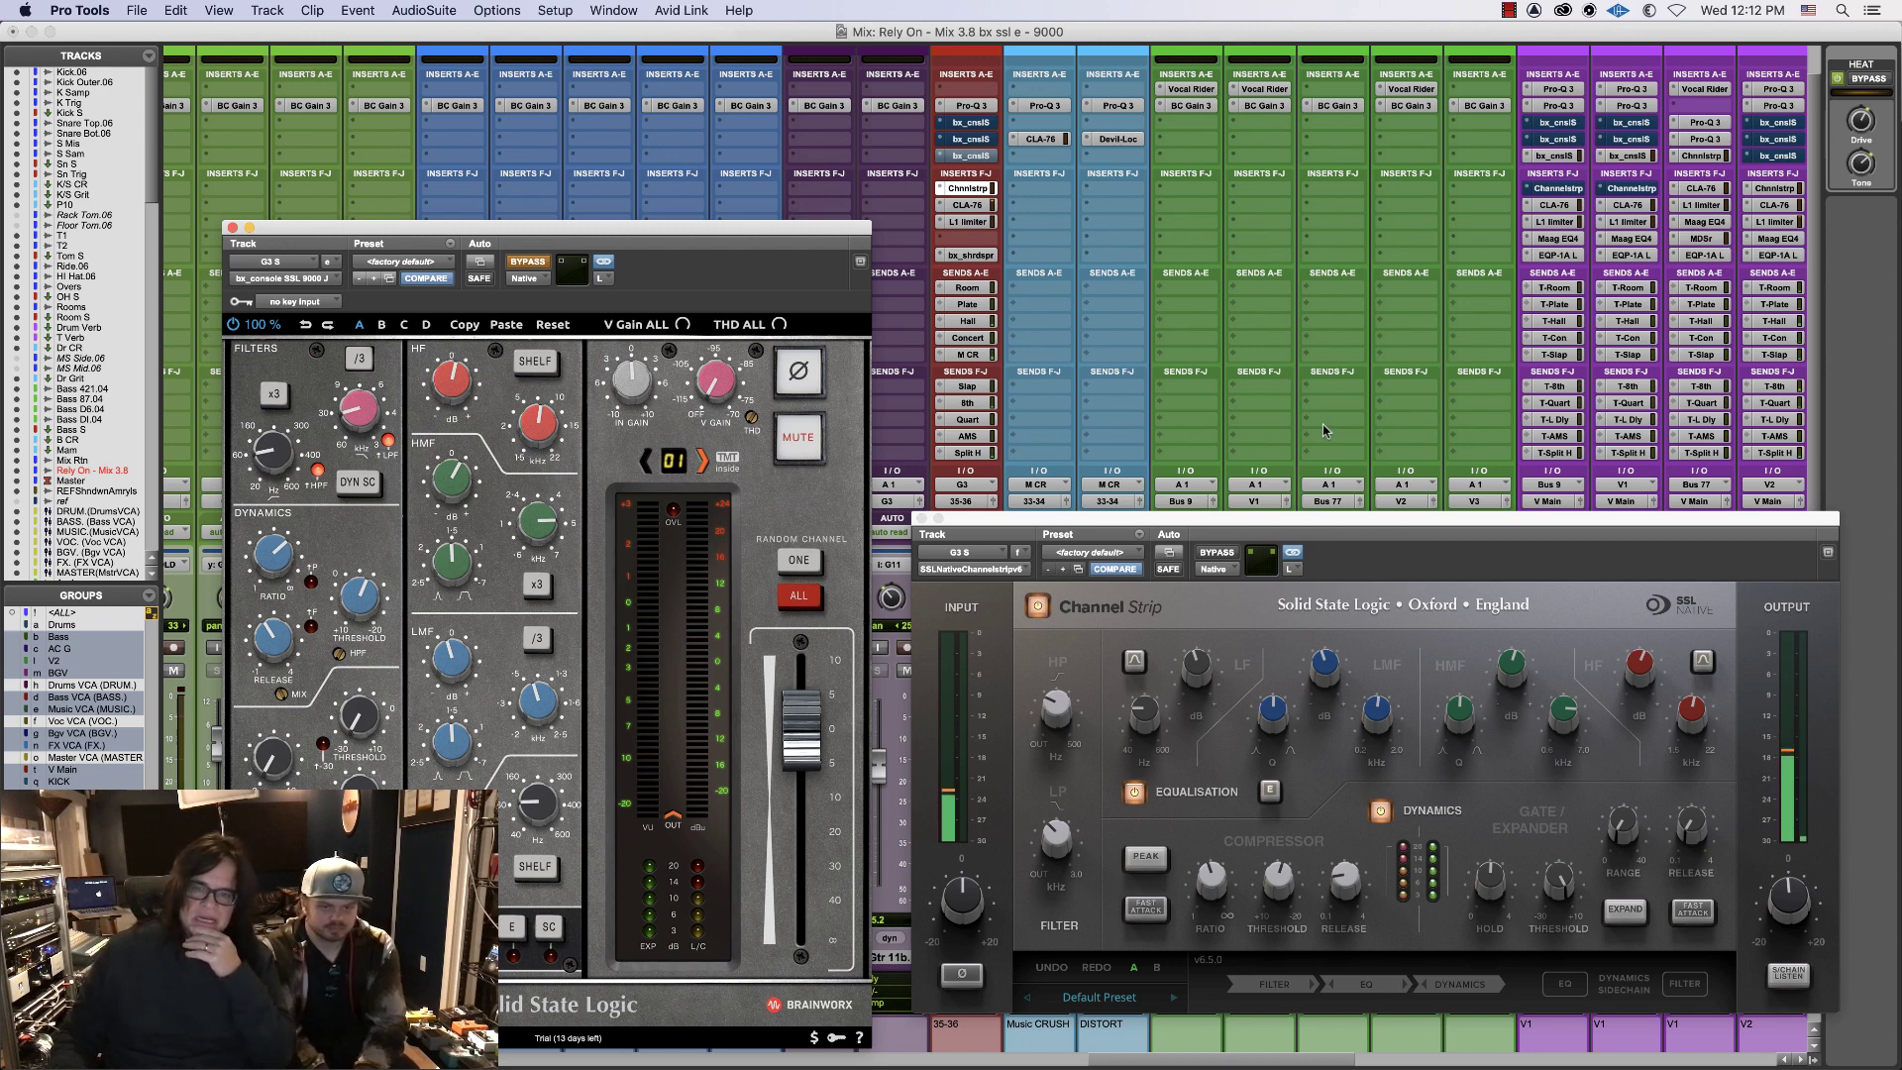
{"action": "left_click", "coordinate": [1638, 662]}
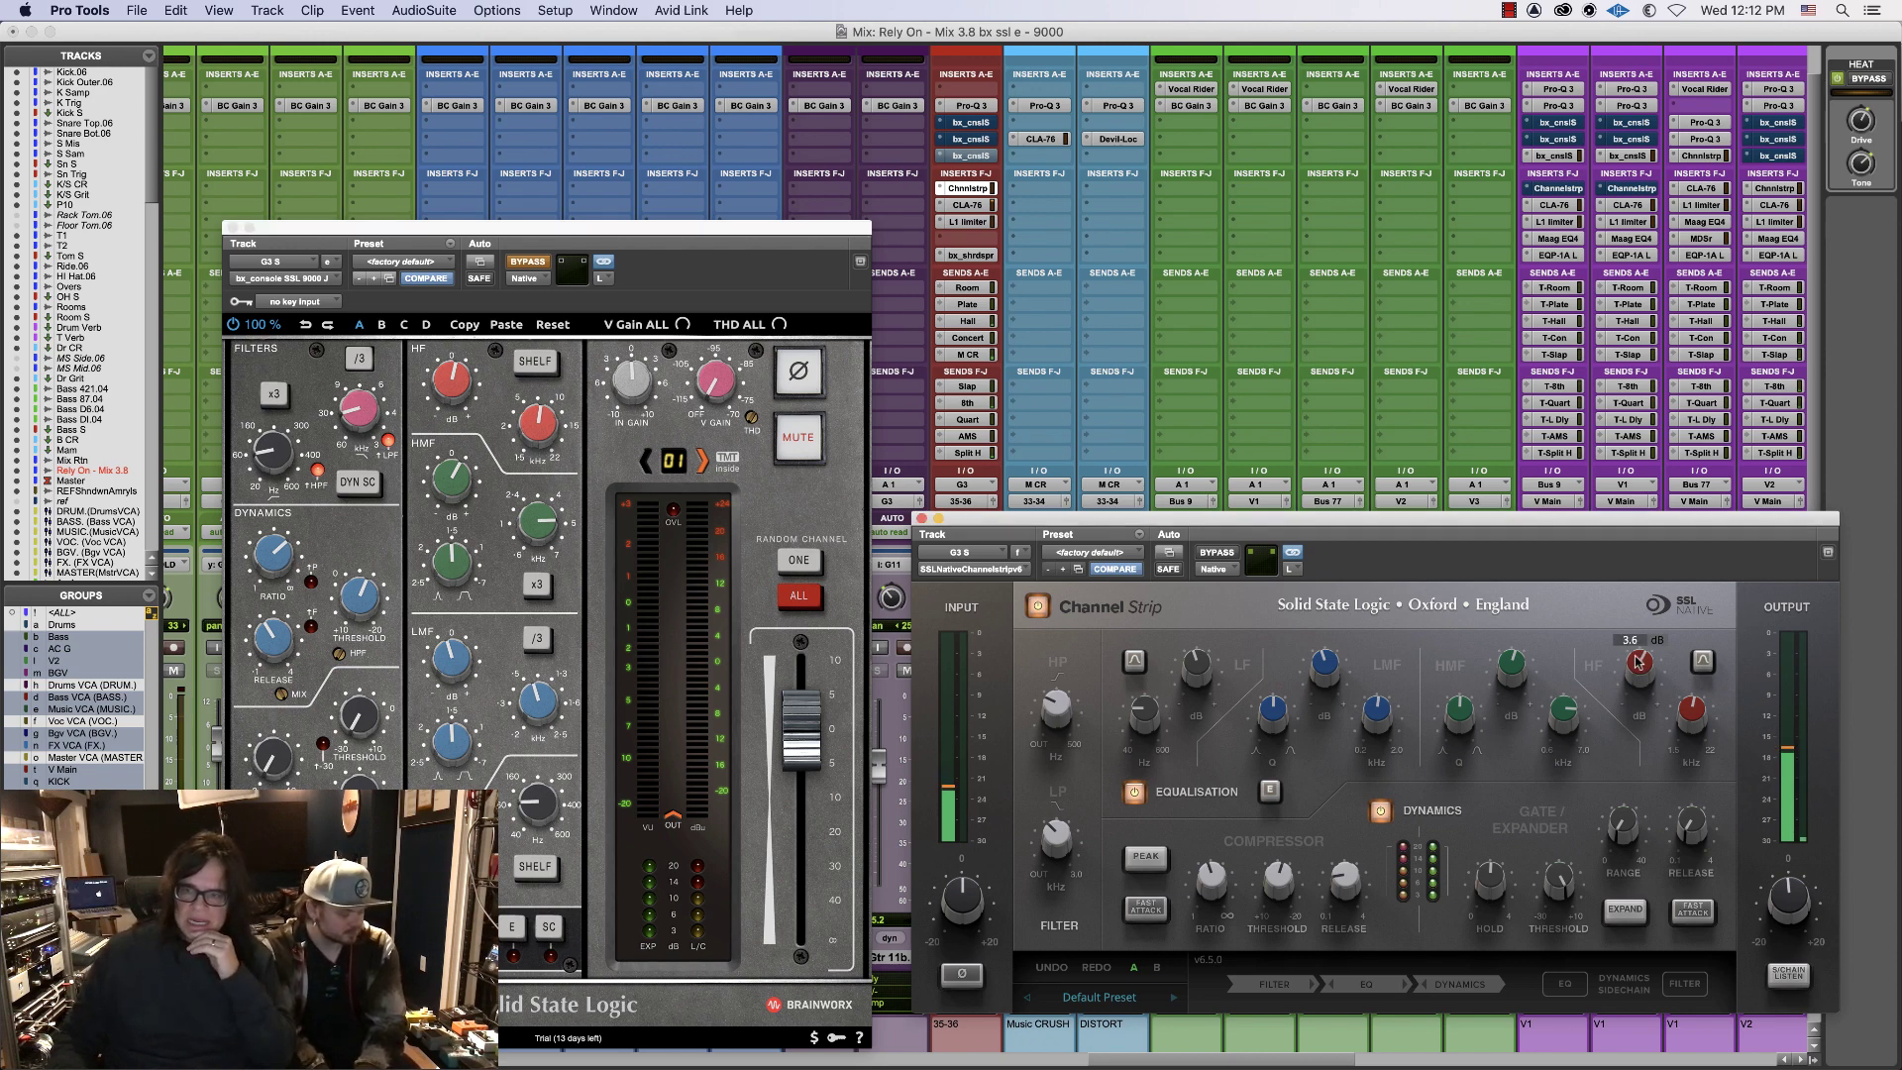
{"action": "mouse_move", "coordinate": [1510, 664]}
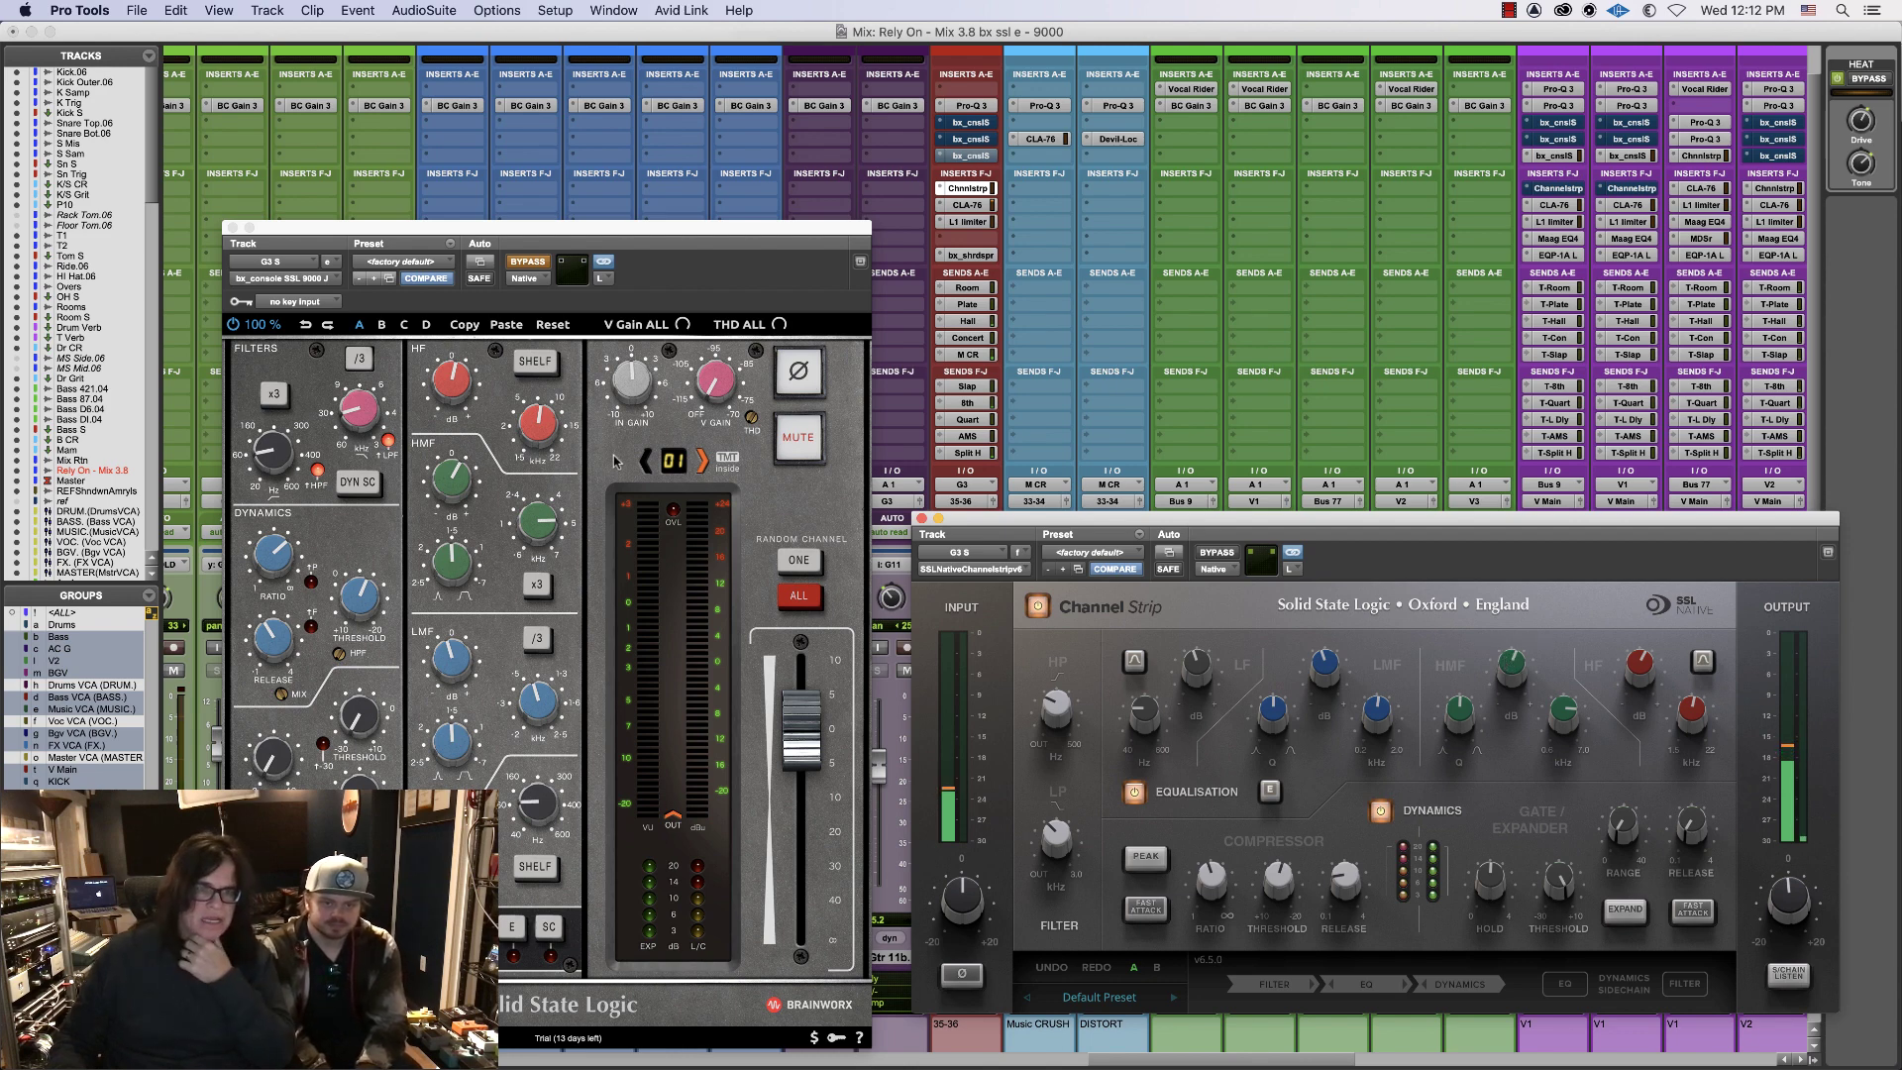
{"action": "left_click", "coordinate": [449, 382]}
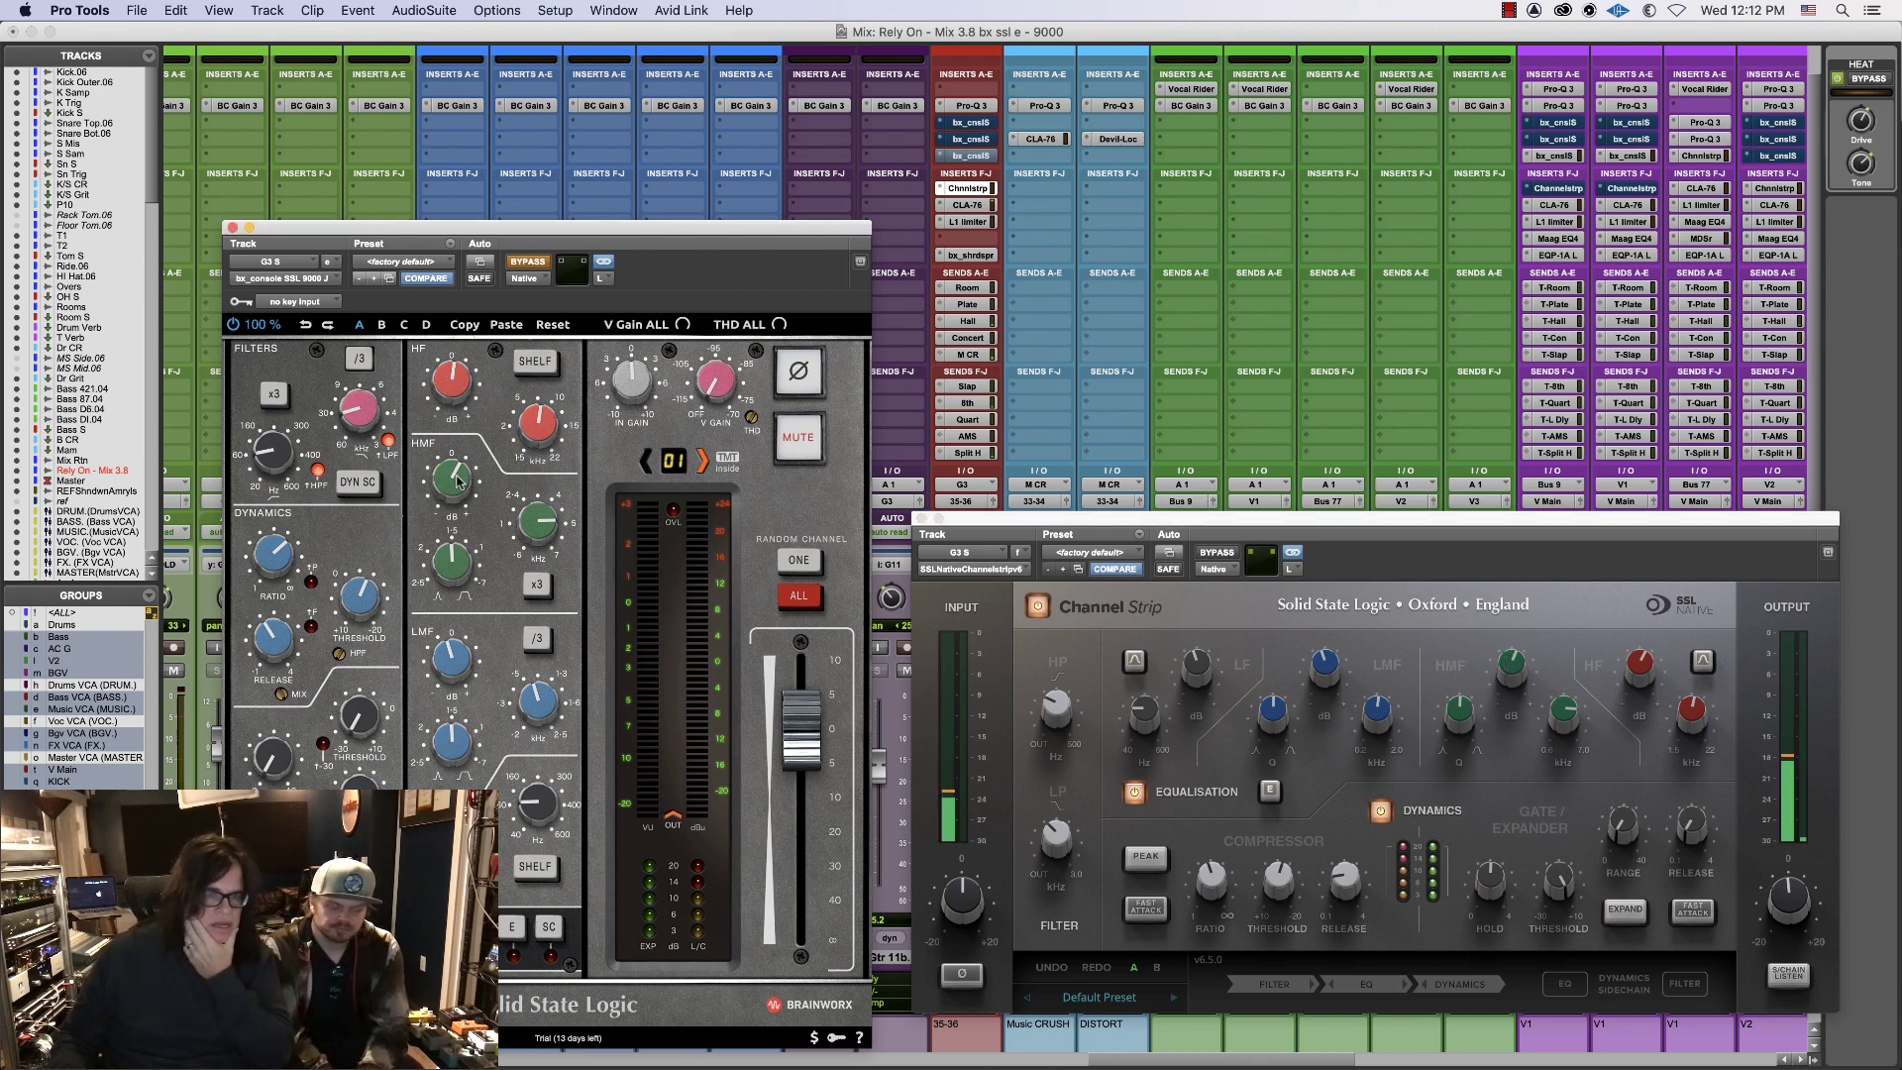
{"action": "mouse_move", "coordinate": [458, 479]}
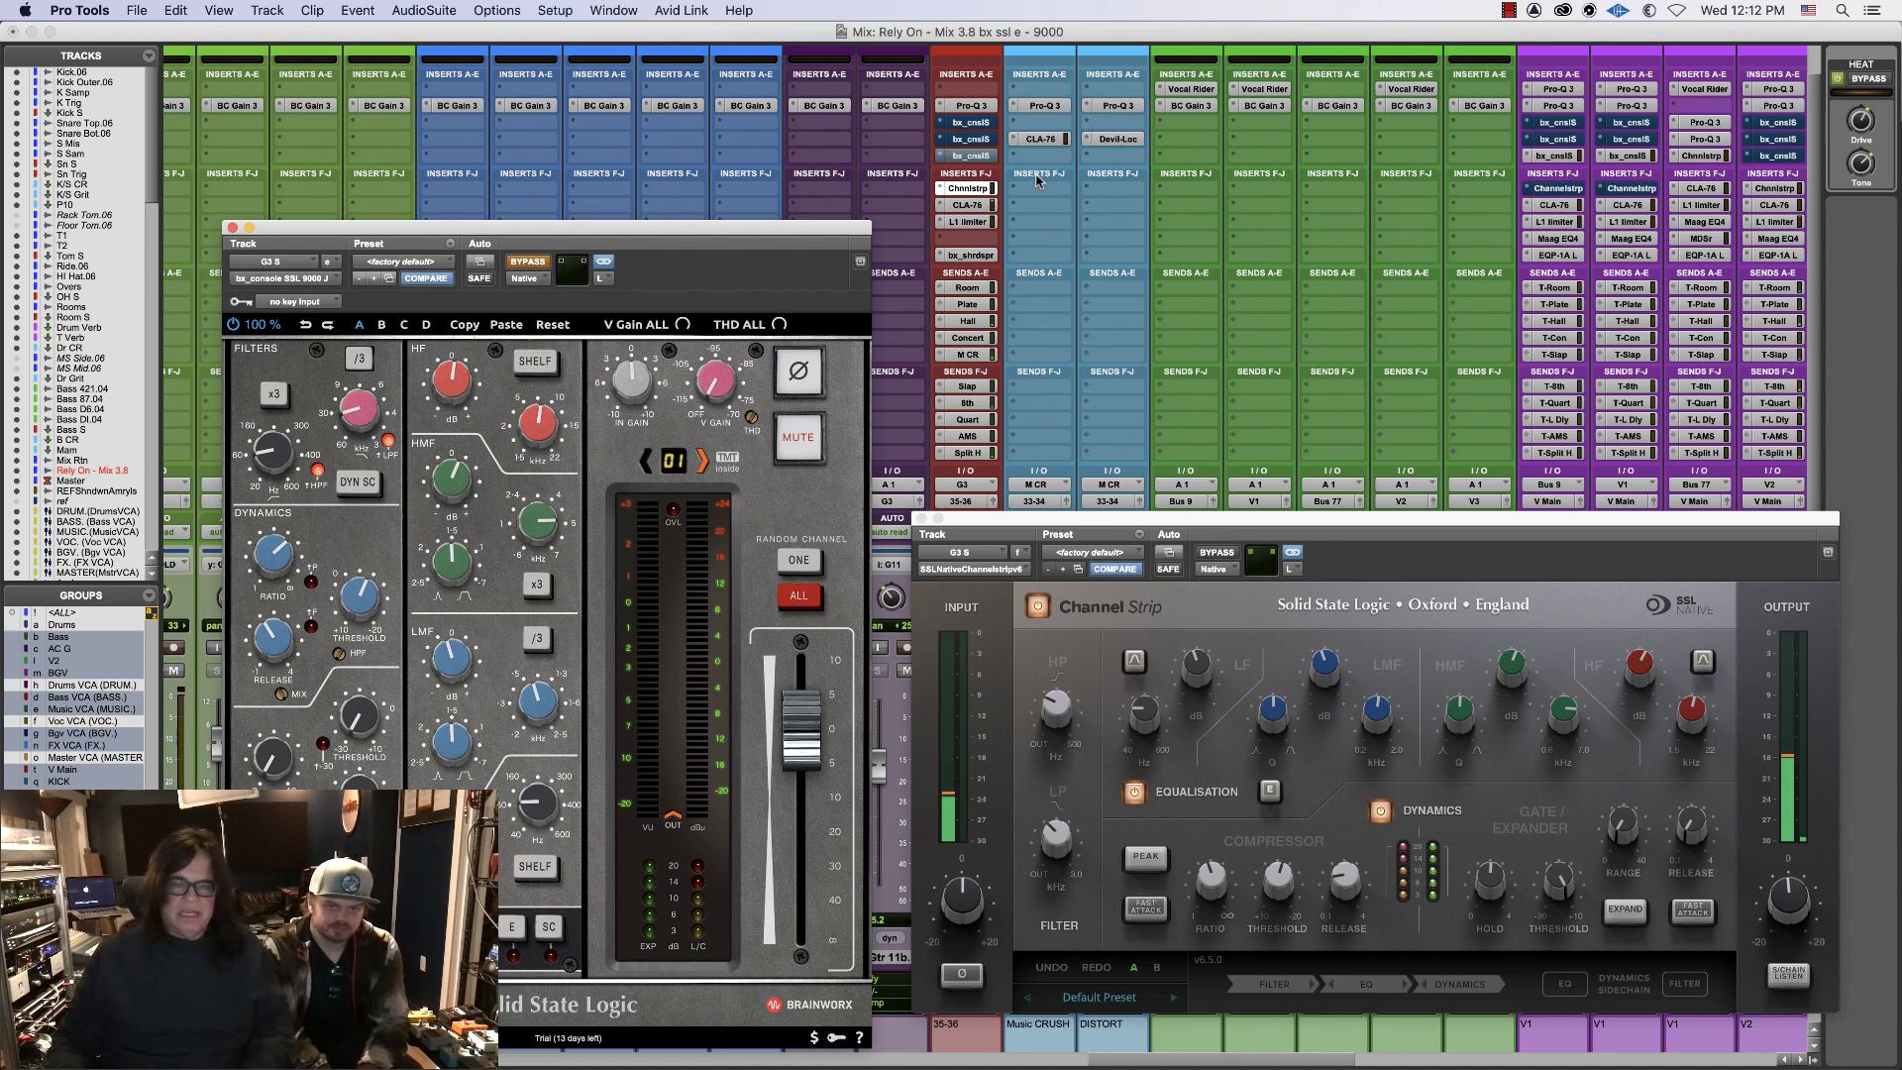
- Audition the SSL 9000 J on G3 S with a touch-up of its HF gain, and return to the Channel Strip
{"action": "left_click", "coordinate": [978, 188], "text": "super"}
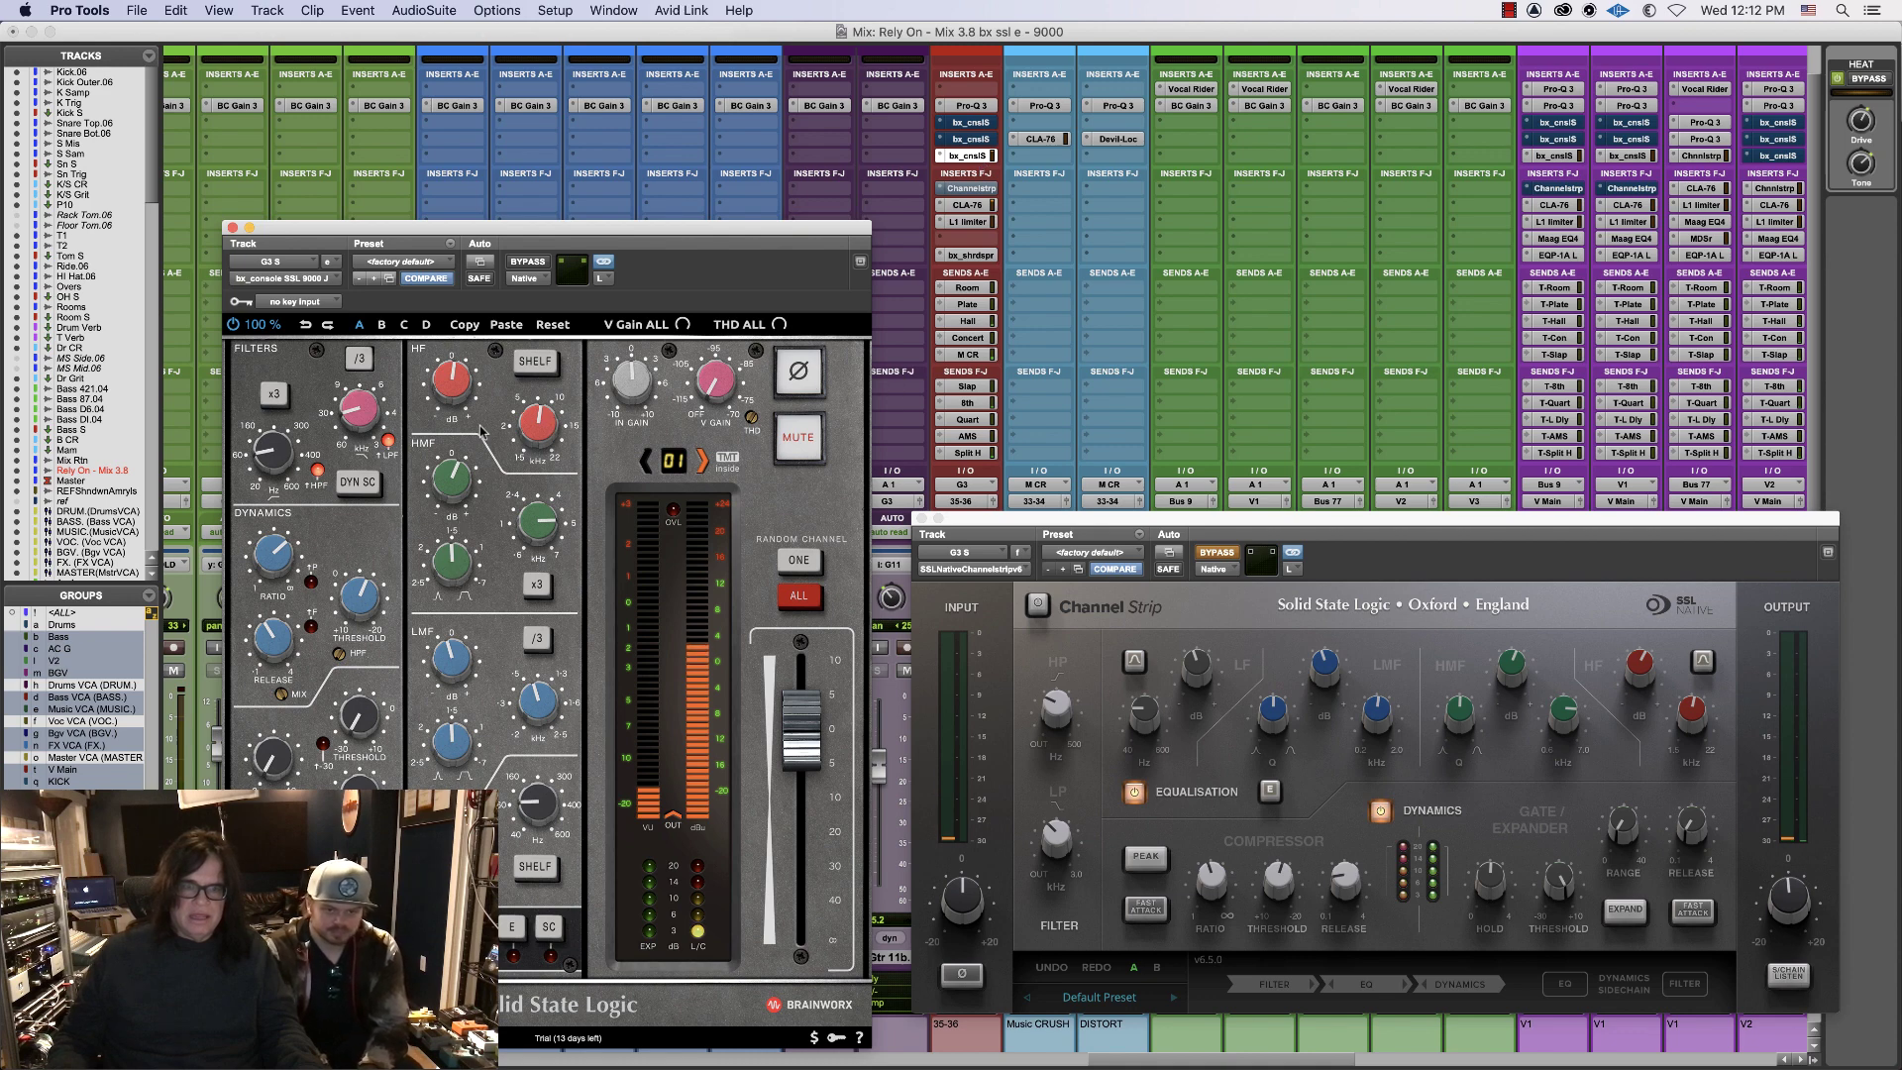
{"action": "left_click_drag", "start_coordinate": [458, 386], "coordinate": [456, 380]}
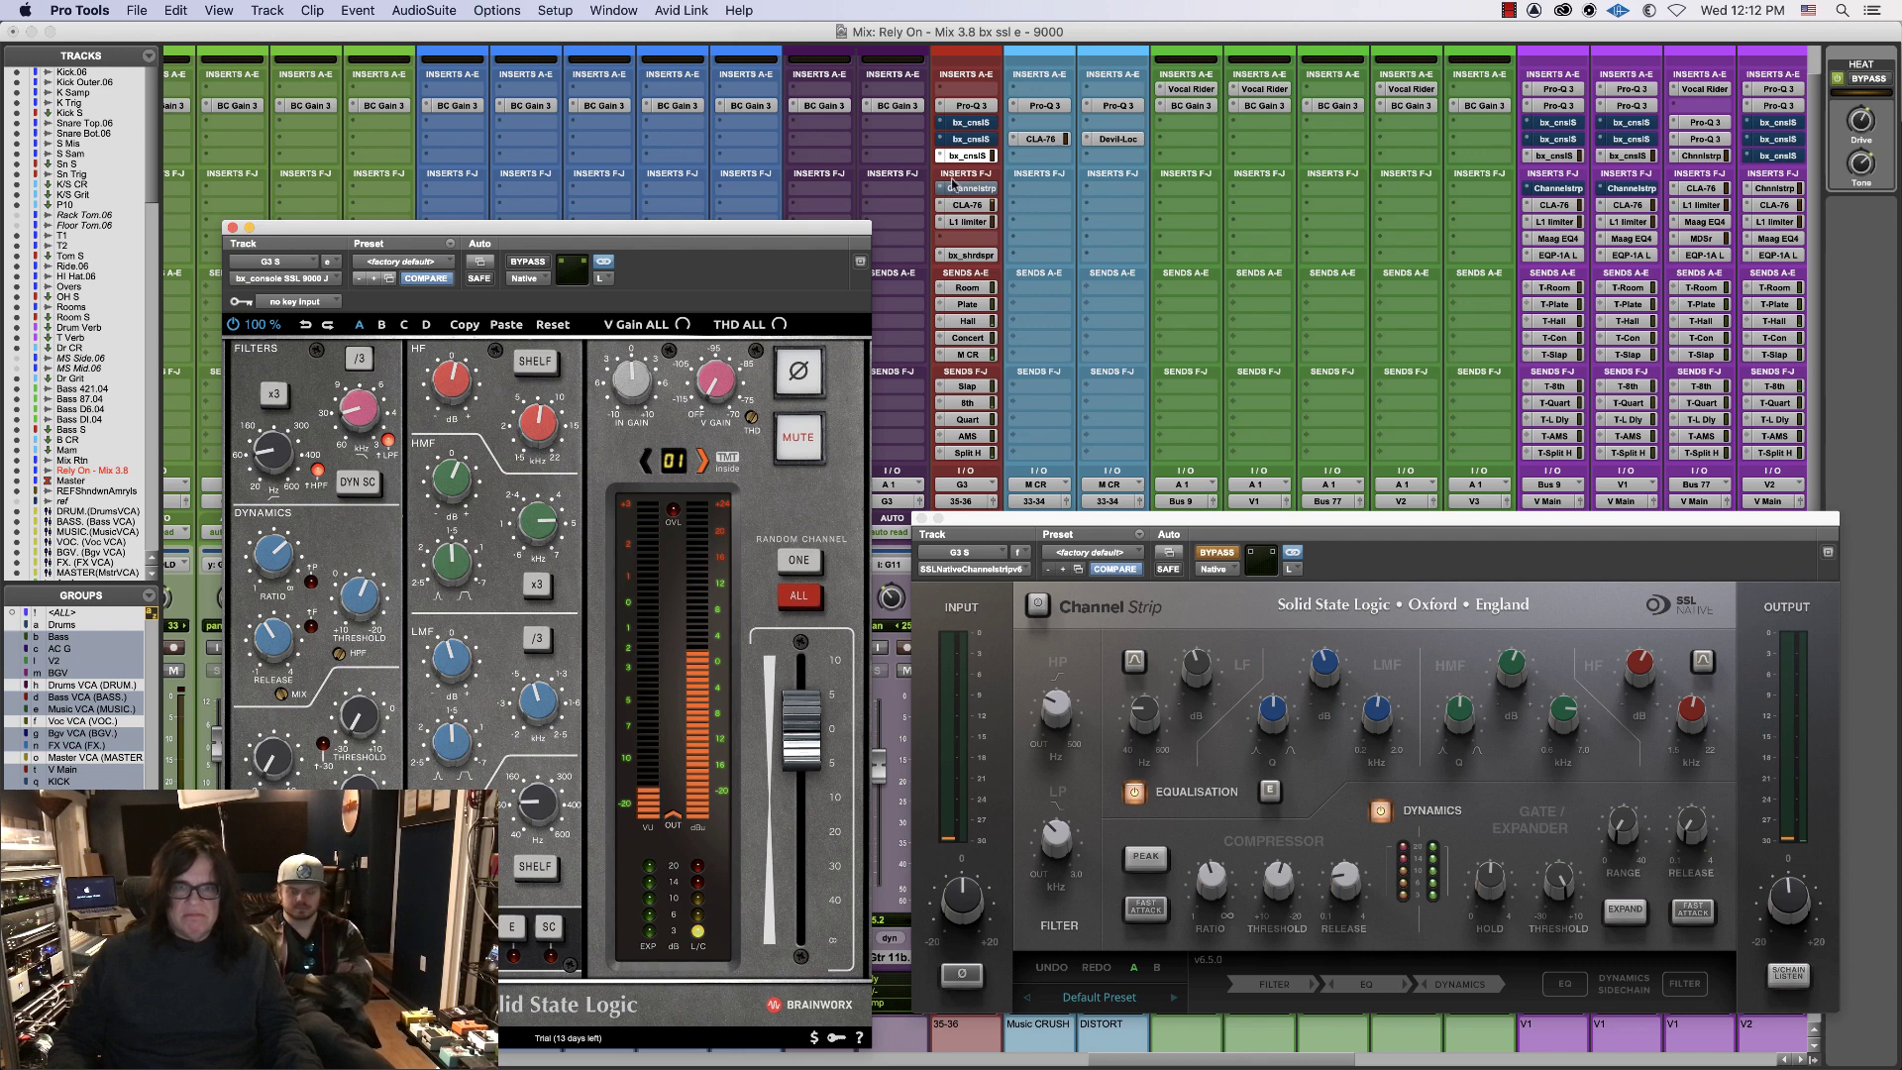
{"action": "left_click", "coordinate": [974, 157], "text": "super"}
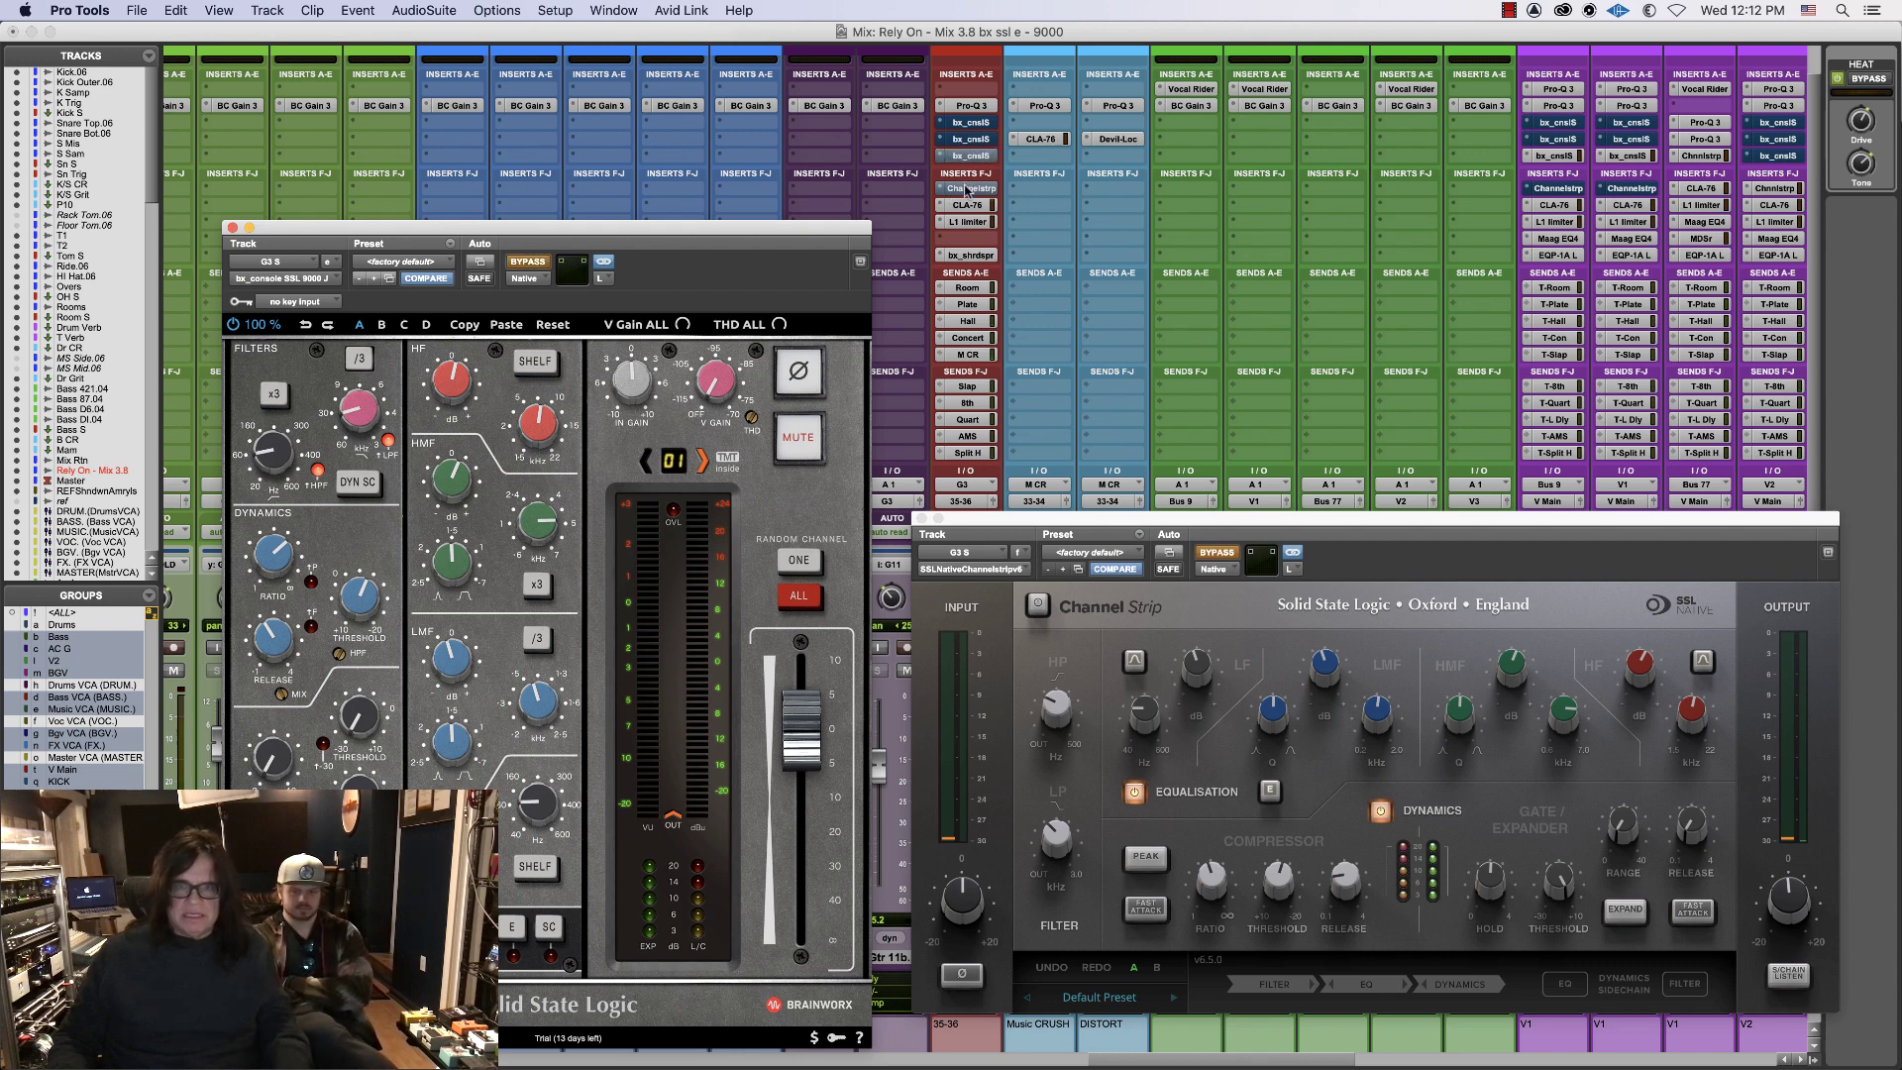
{"action": "left_click", "coordinate": [966, 188], "text": "super"}
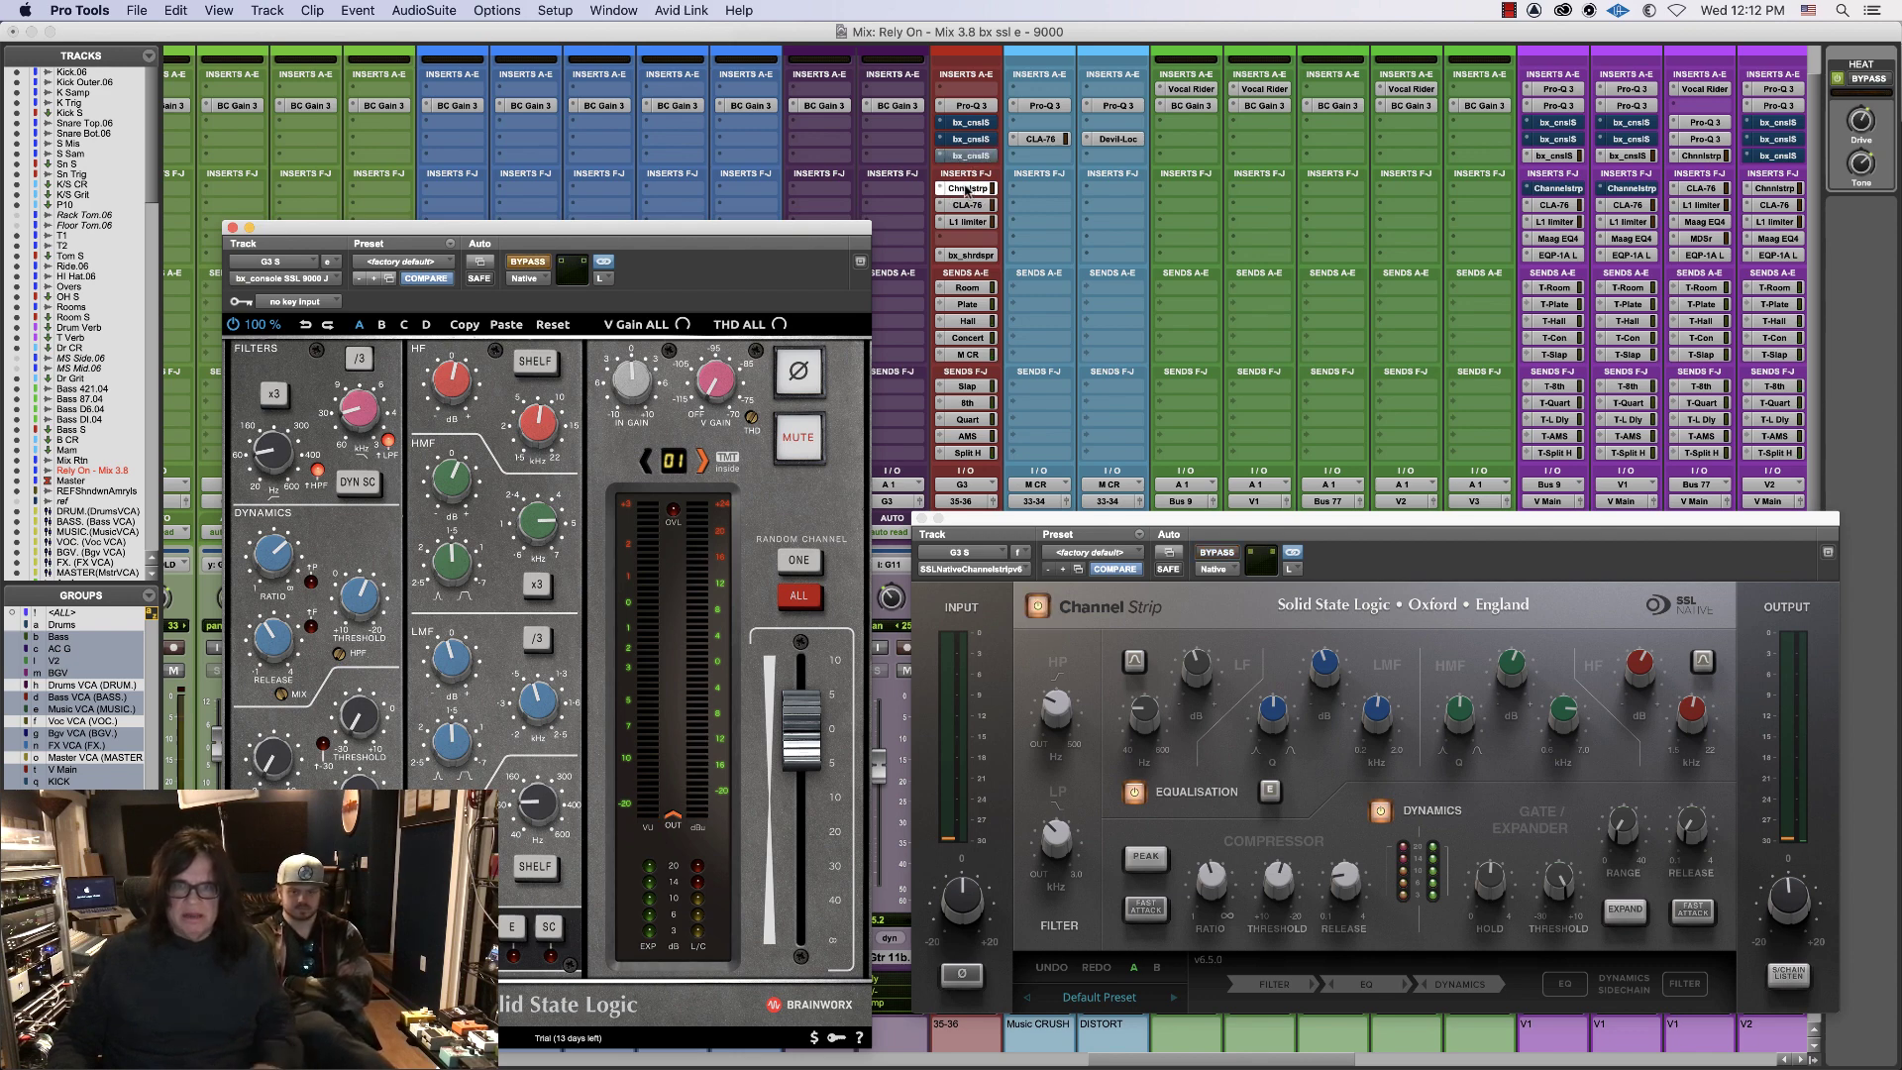
{"action": "left_click", "coordinate": [1640, 671]}
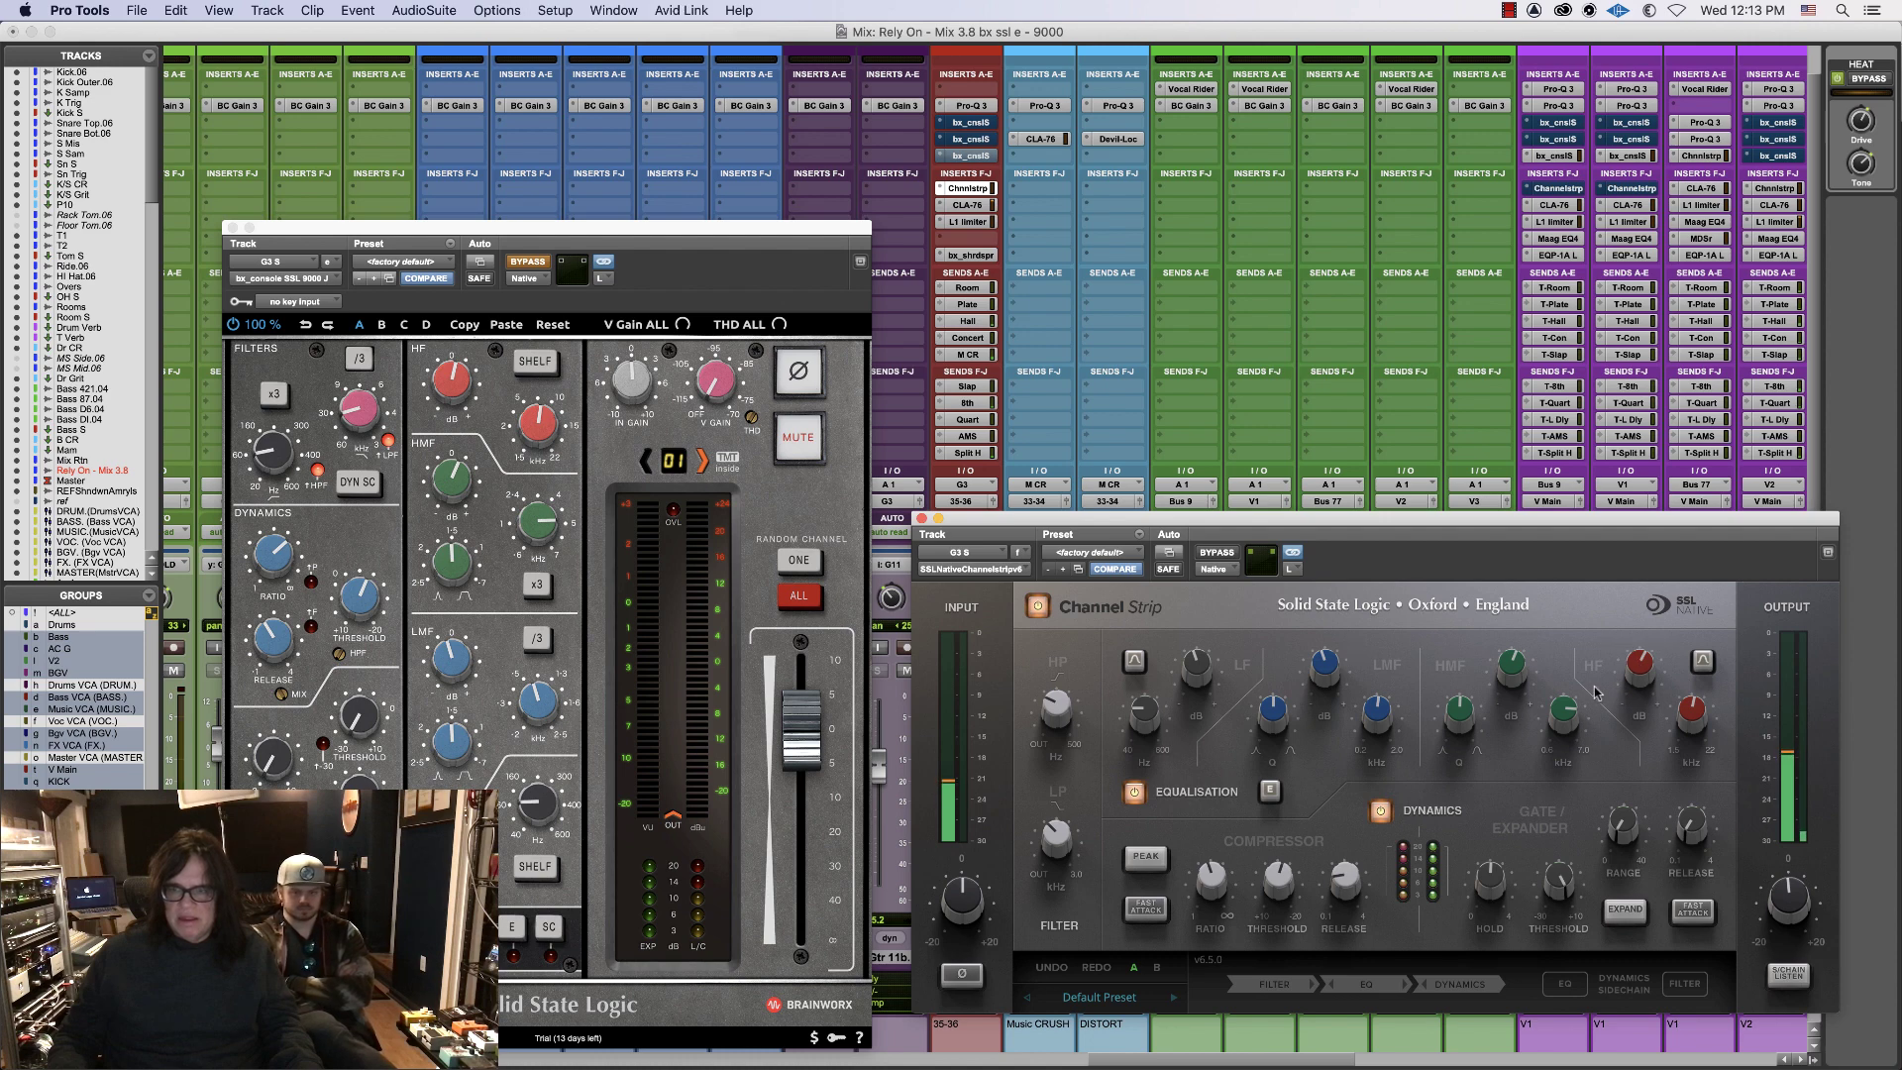
{"action": "mouse_move", "coordinate": [1791, 897]}
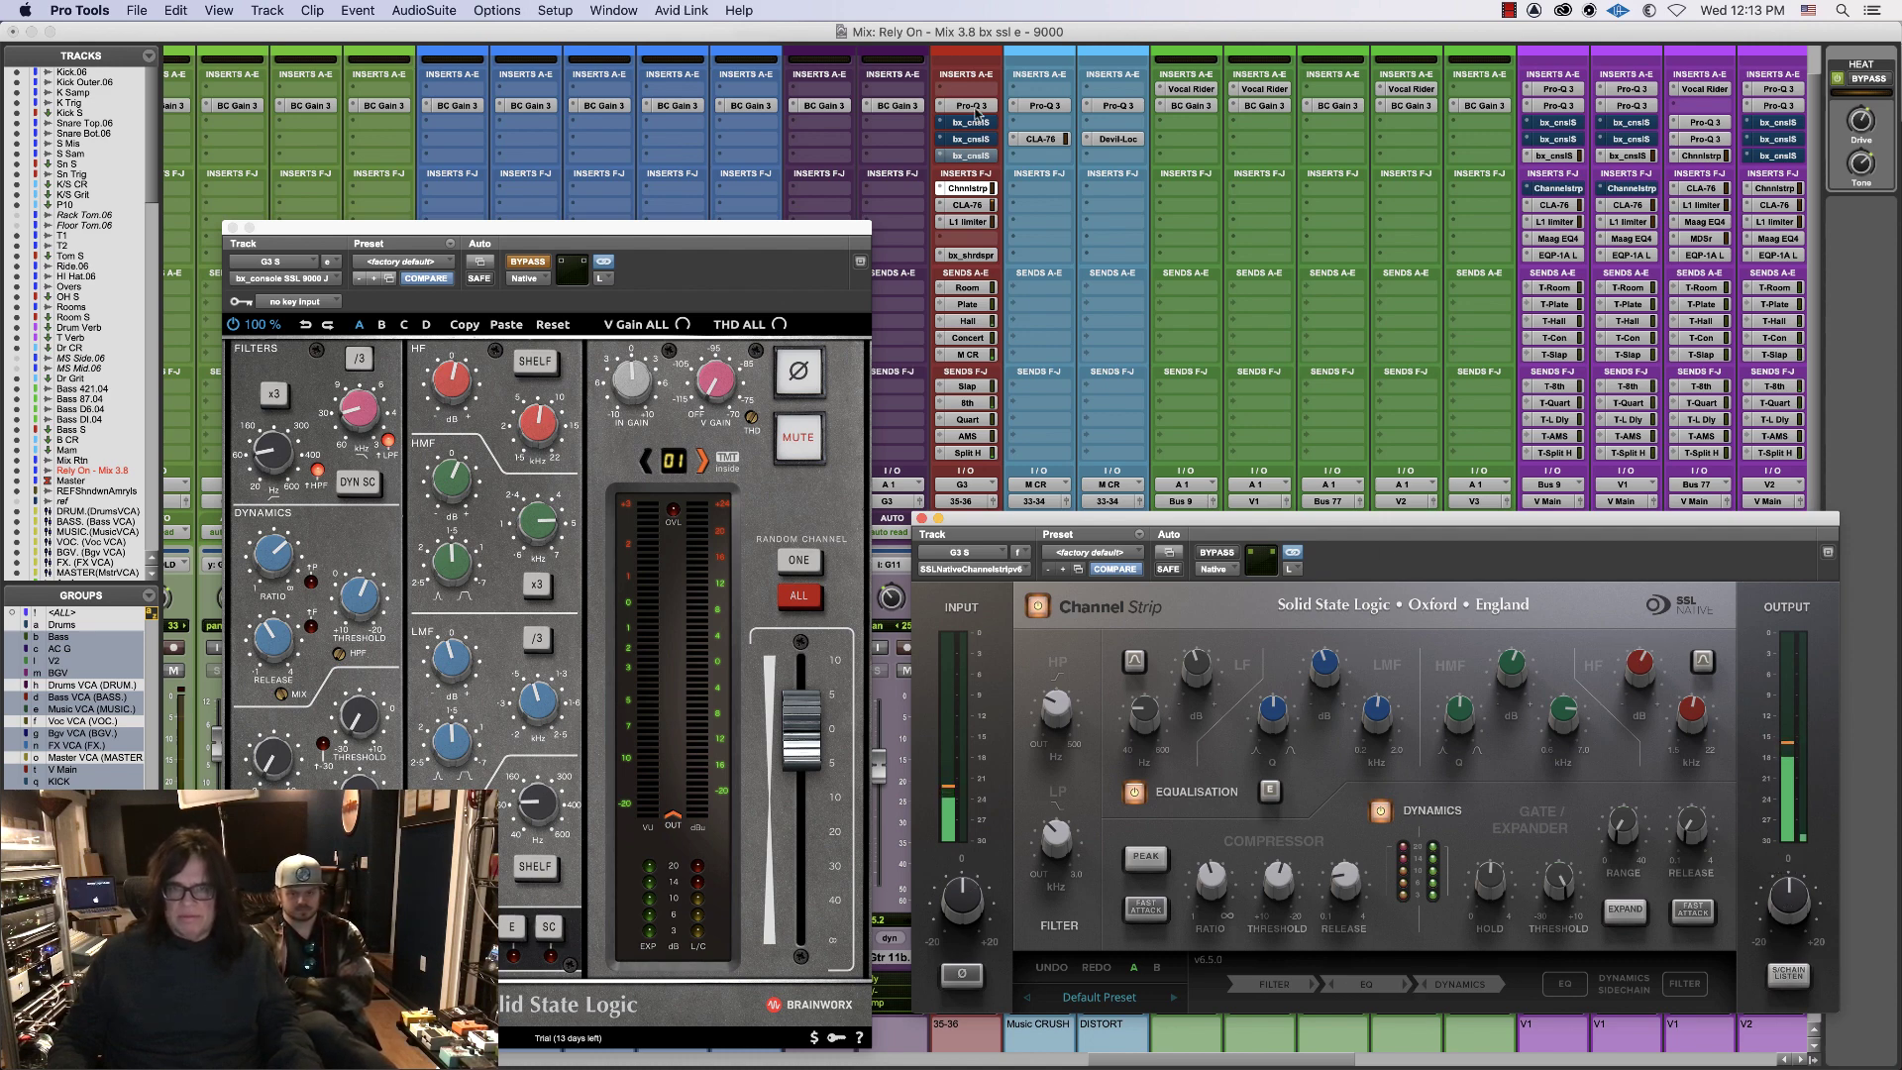
- Switch G3 S back to the SSL 9000 J and shift the Channel Strip window slightly lower
{"action": "left_click", "coordinate": [966, 189], "text": "super"}
{"action": "left_click", "coordinate": [968, 157], "text": "super"}
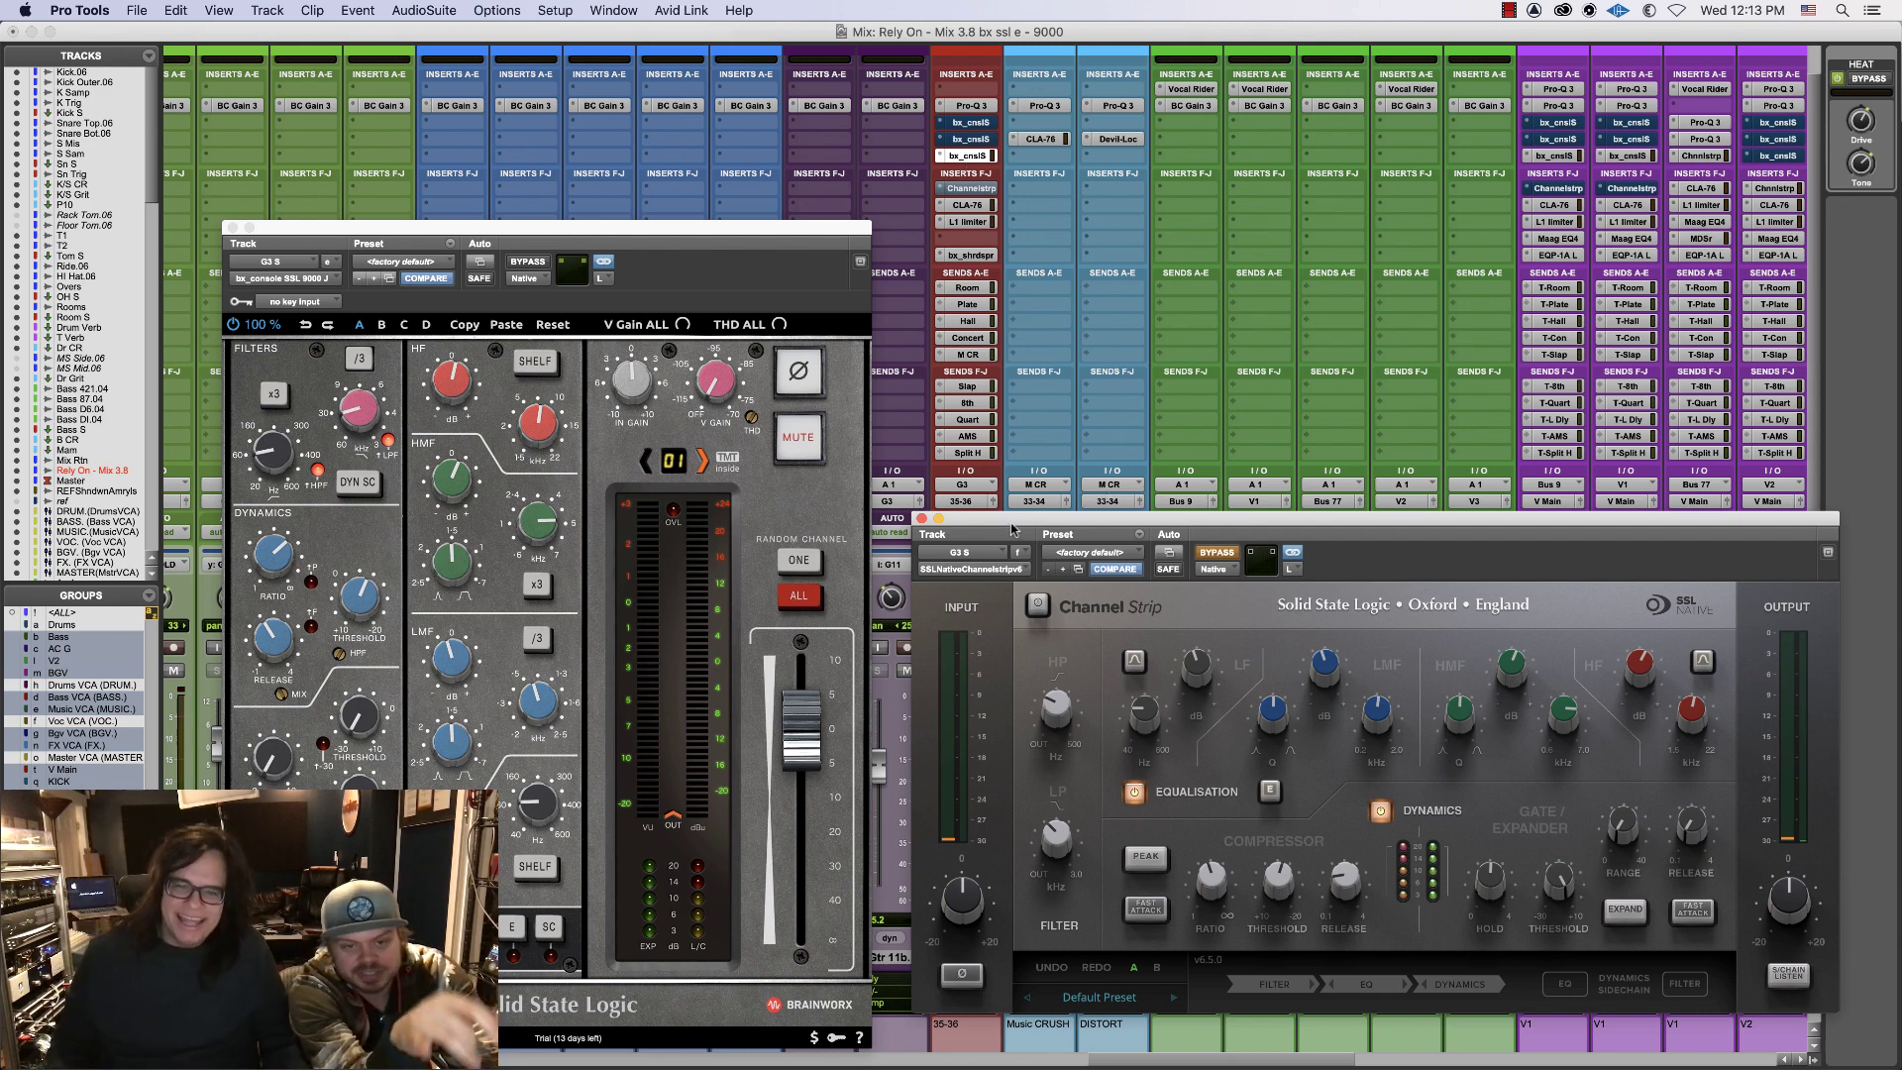
{"action": "left_click_drag", "start_coordinate": [1010, 522], "coordinate": [1004, 557]}
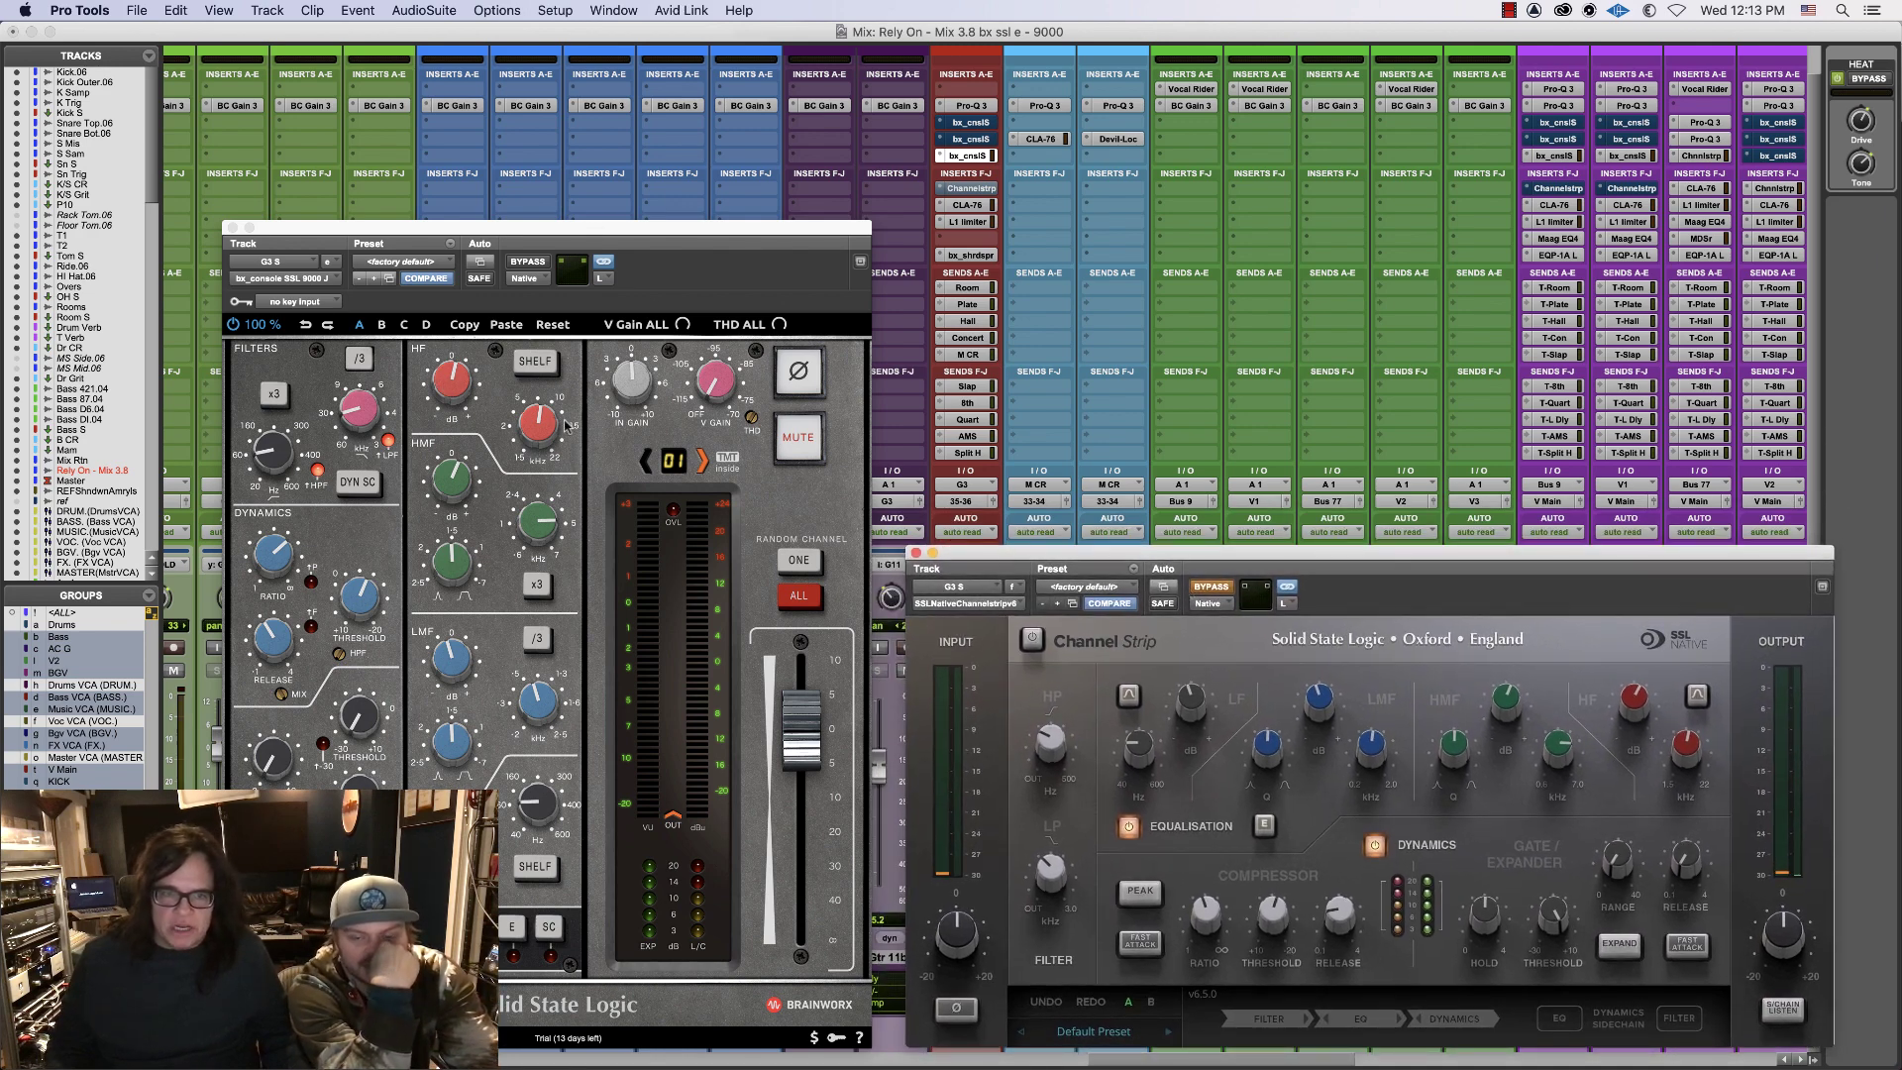
- Switch G3 S to the Channel Strip and raise its HMF gain to 3.7 dB
{"action": "left_click", "coordinate": [968, 155], "text": "super"}
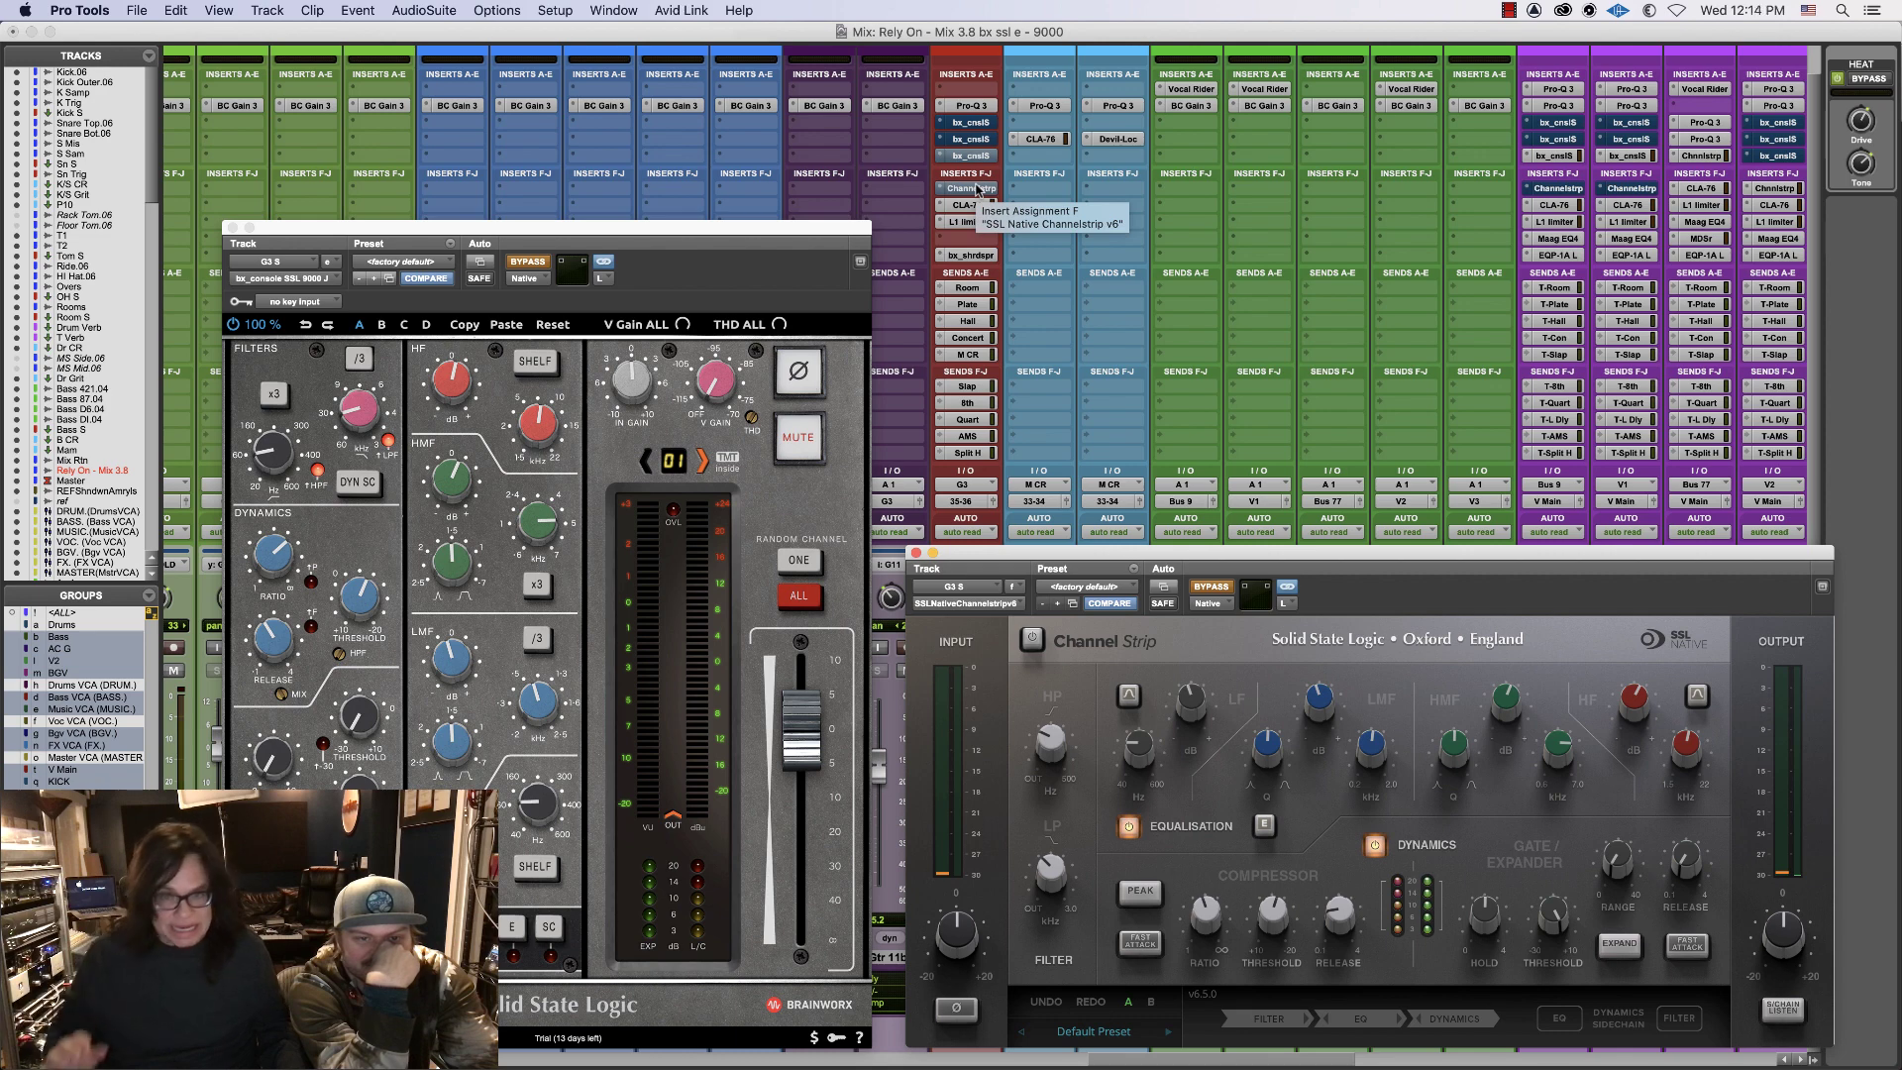
{"action": "left_click", "coordinate": [976, 188], "text": "super"}
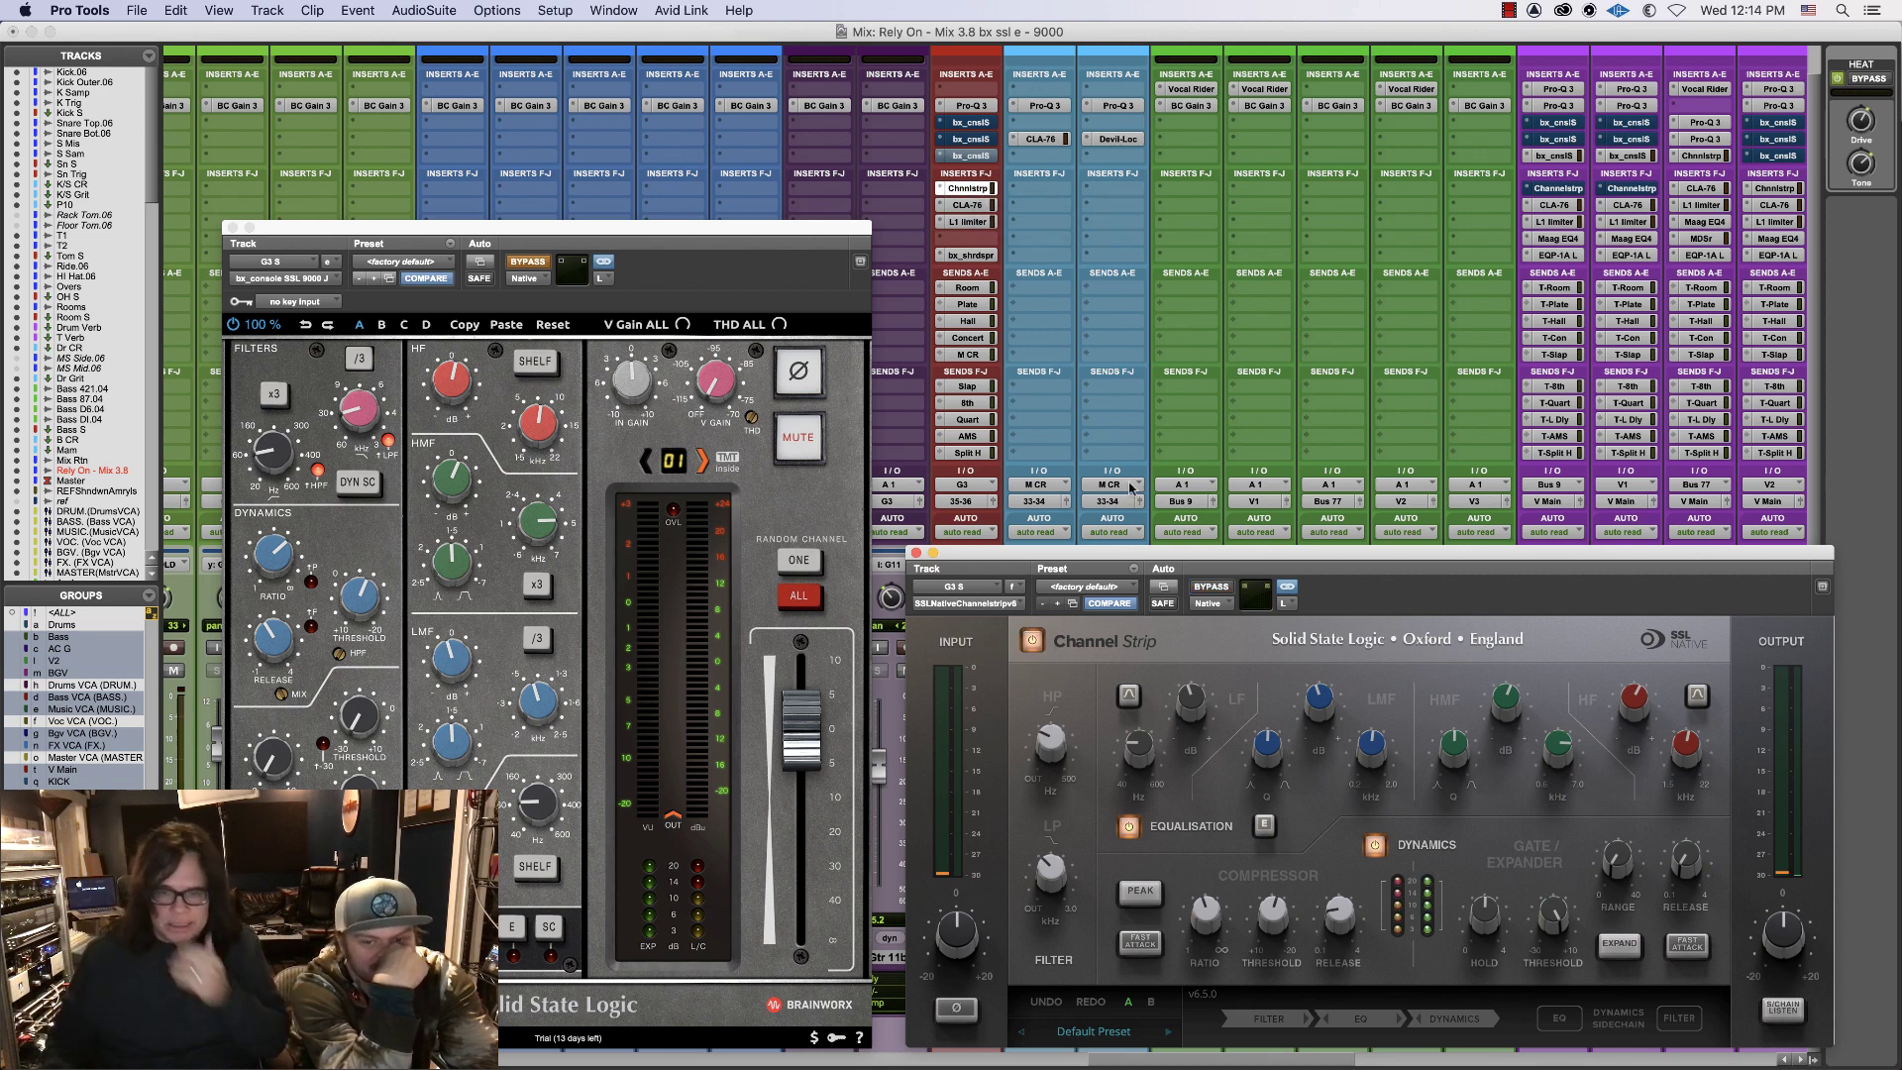
{"action": "mouse_move", "coordinate": [1630, 711]}
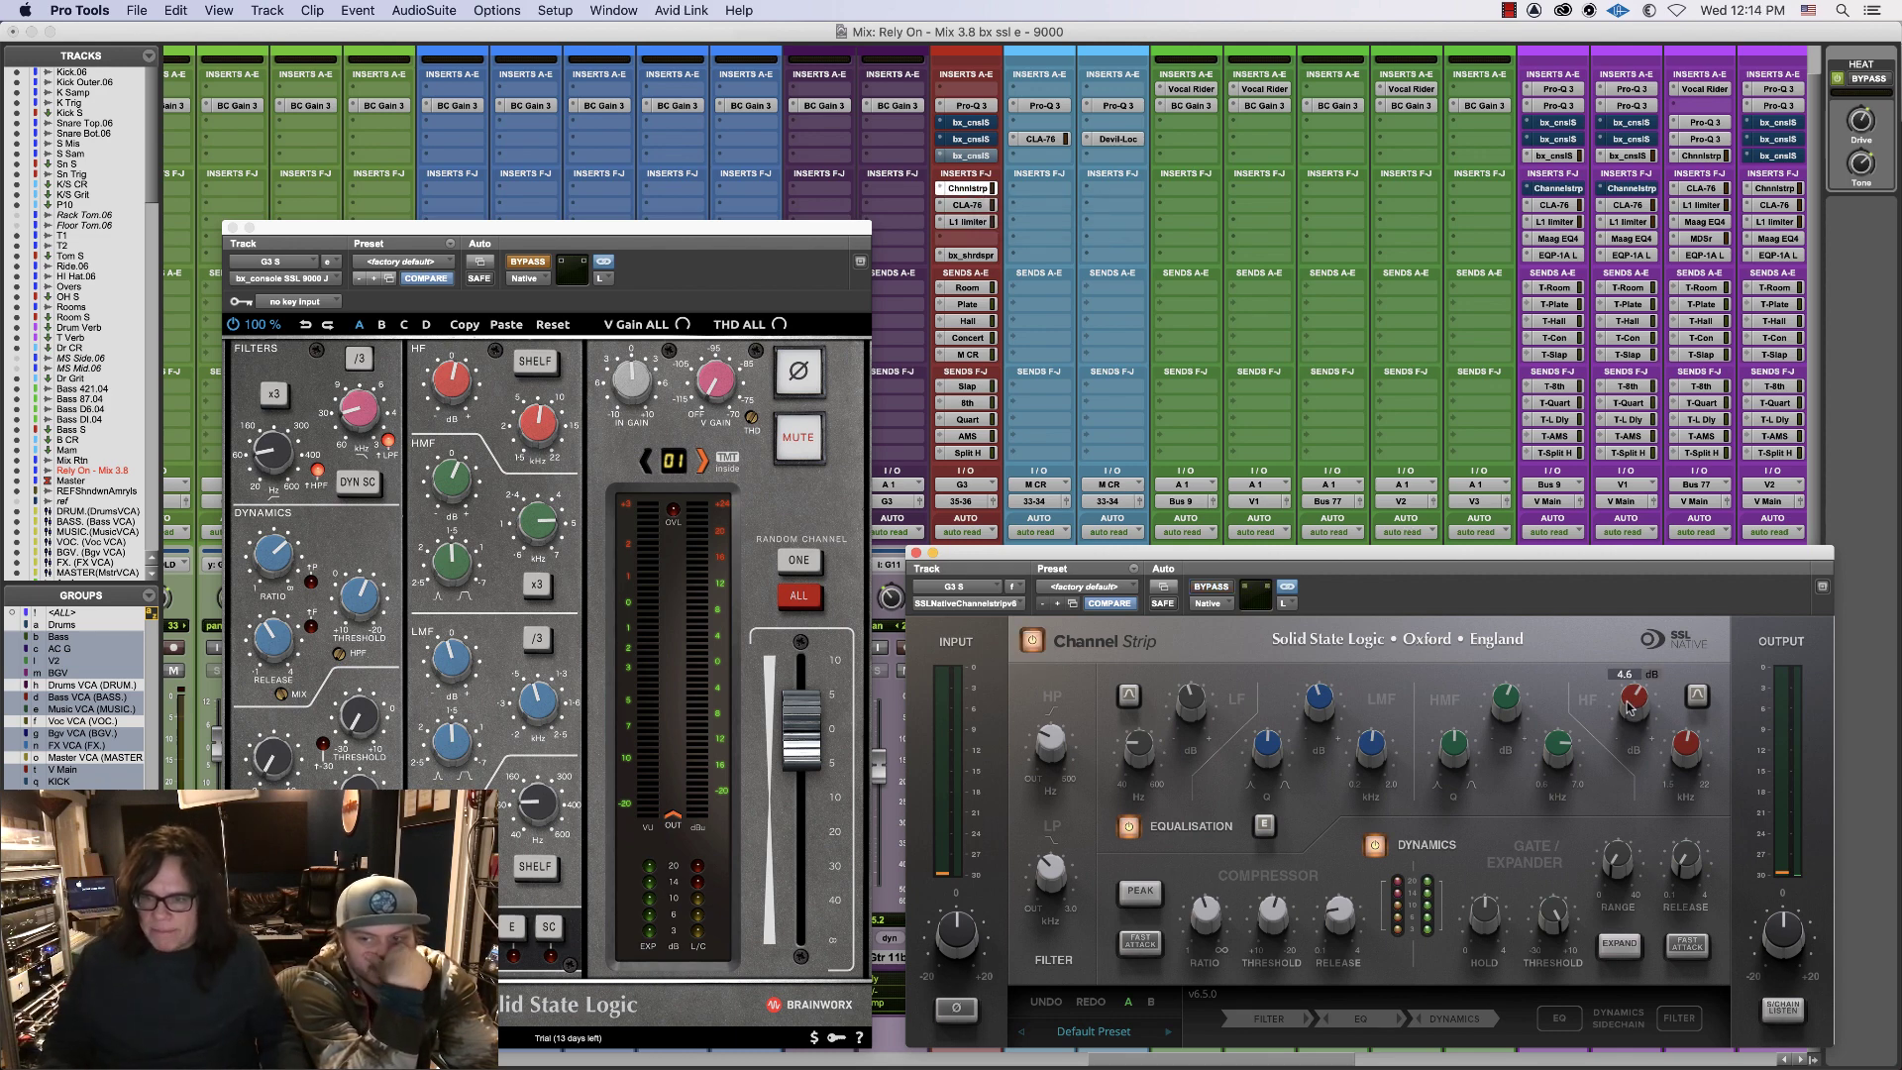
{"action": "mouse_move", "coordinate": [1493, 701]}
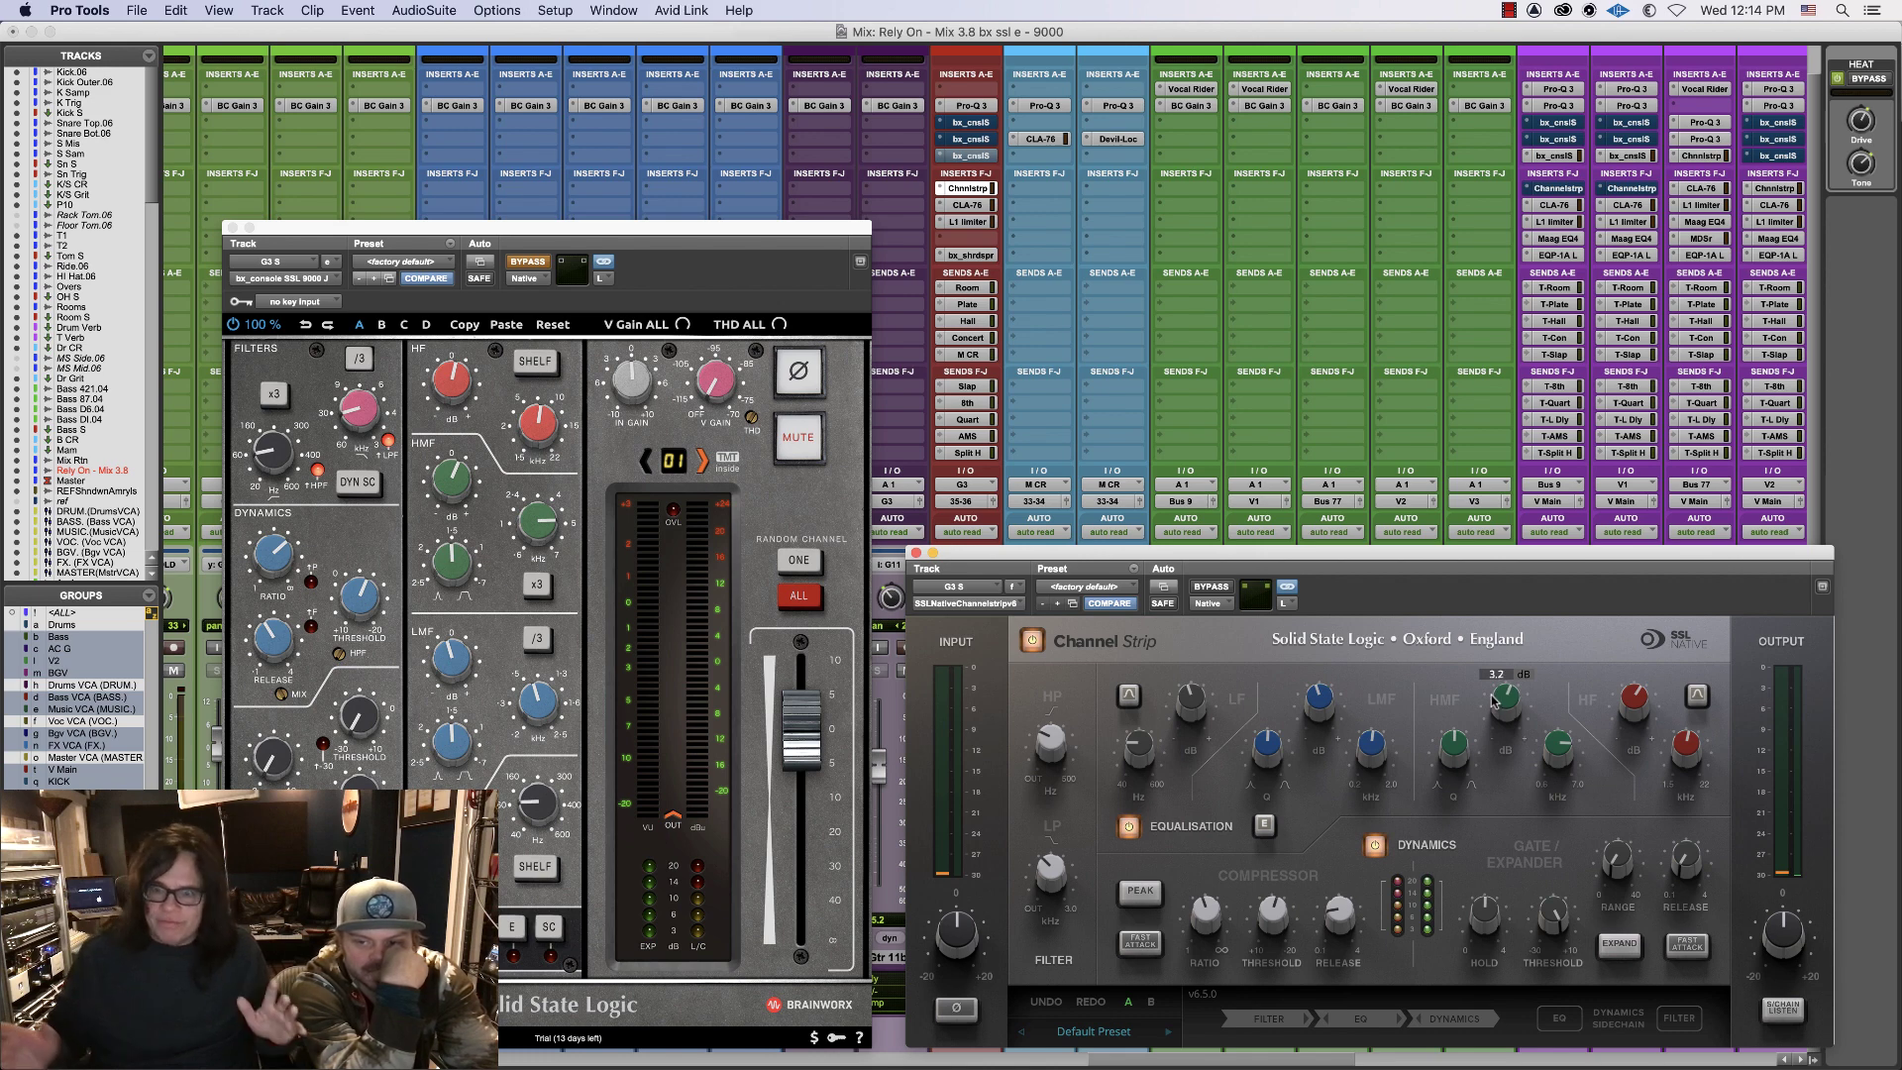
{"action": "left_click_drag", "start_coordinate": [1493, 702], "coordinate": [1503, 697]}
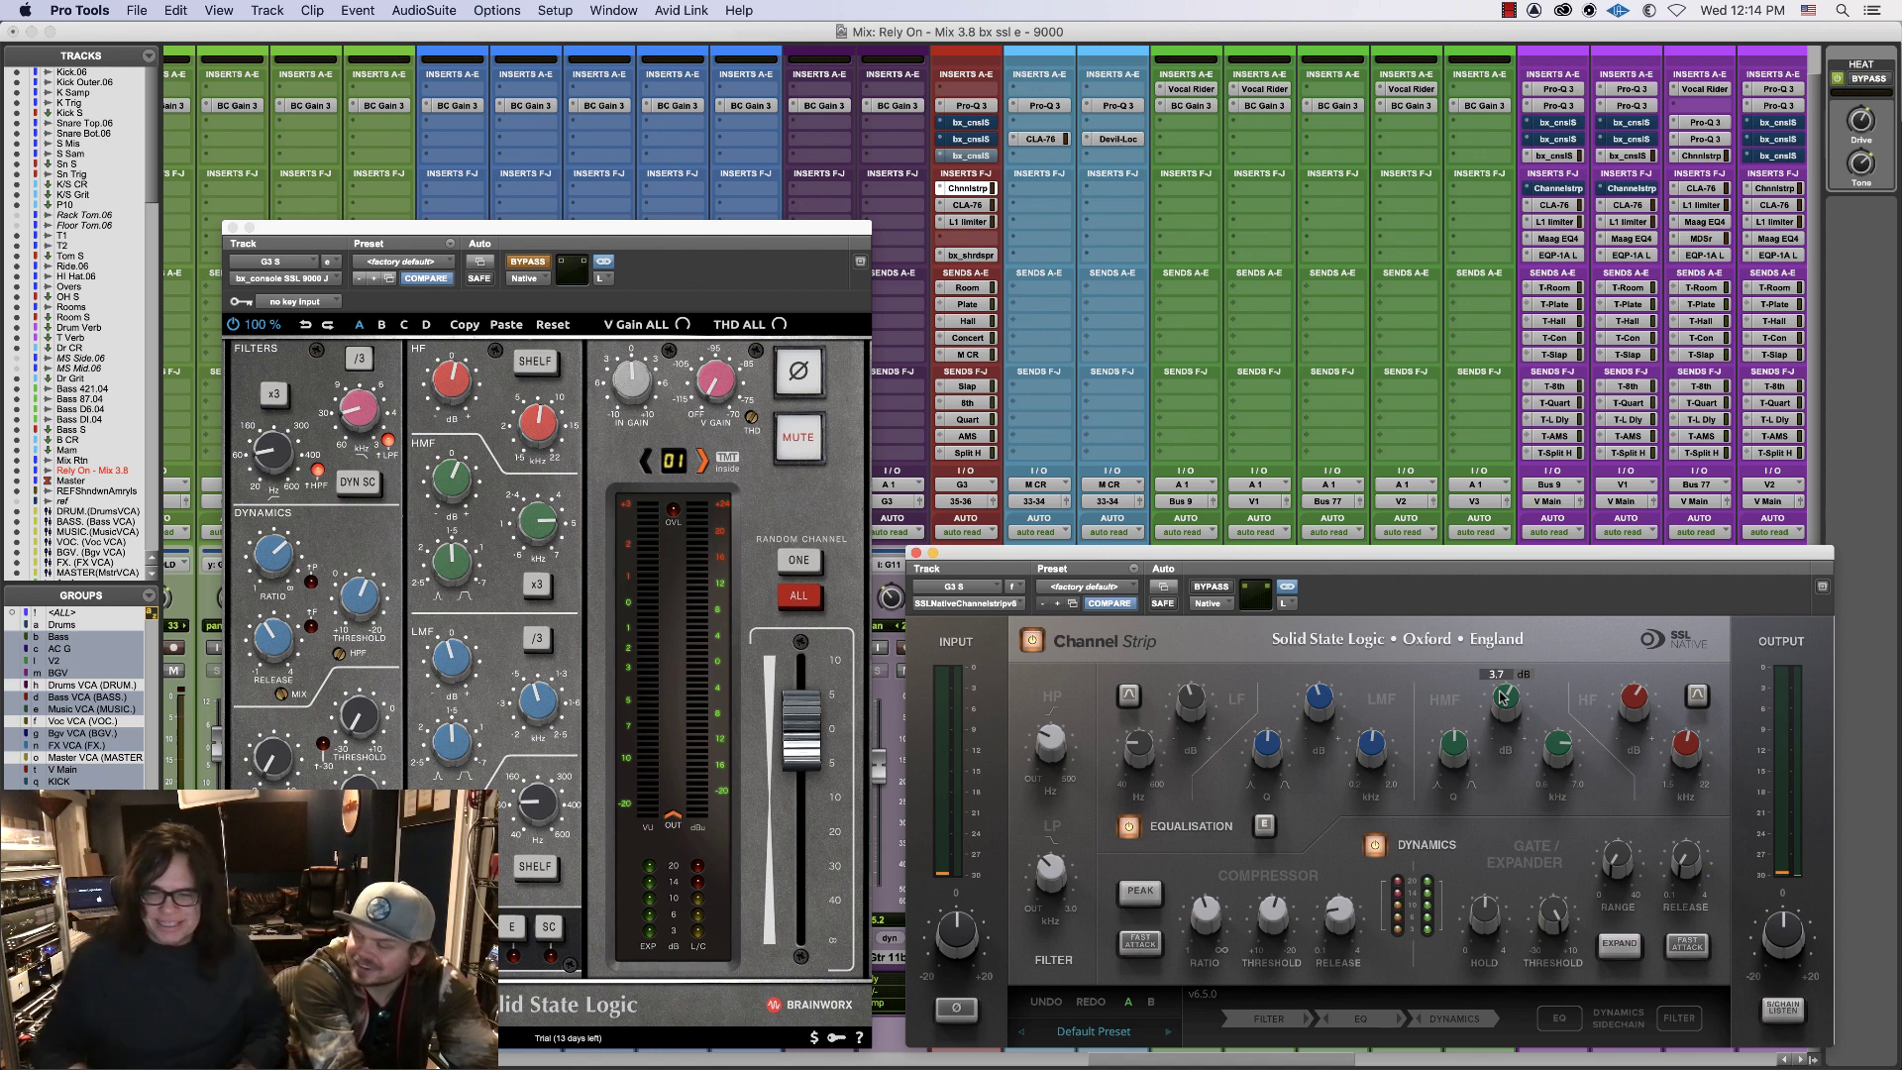
{"action": "mouse_move", "coordinate": [1777, 928]}
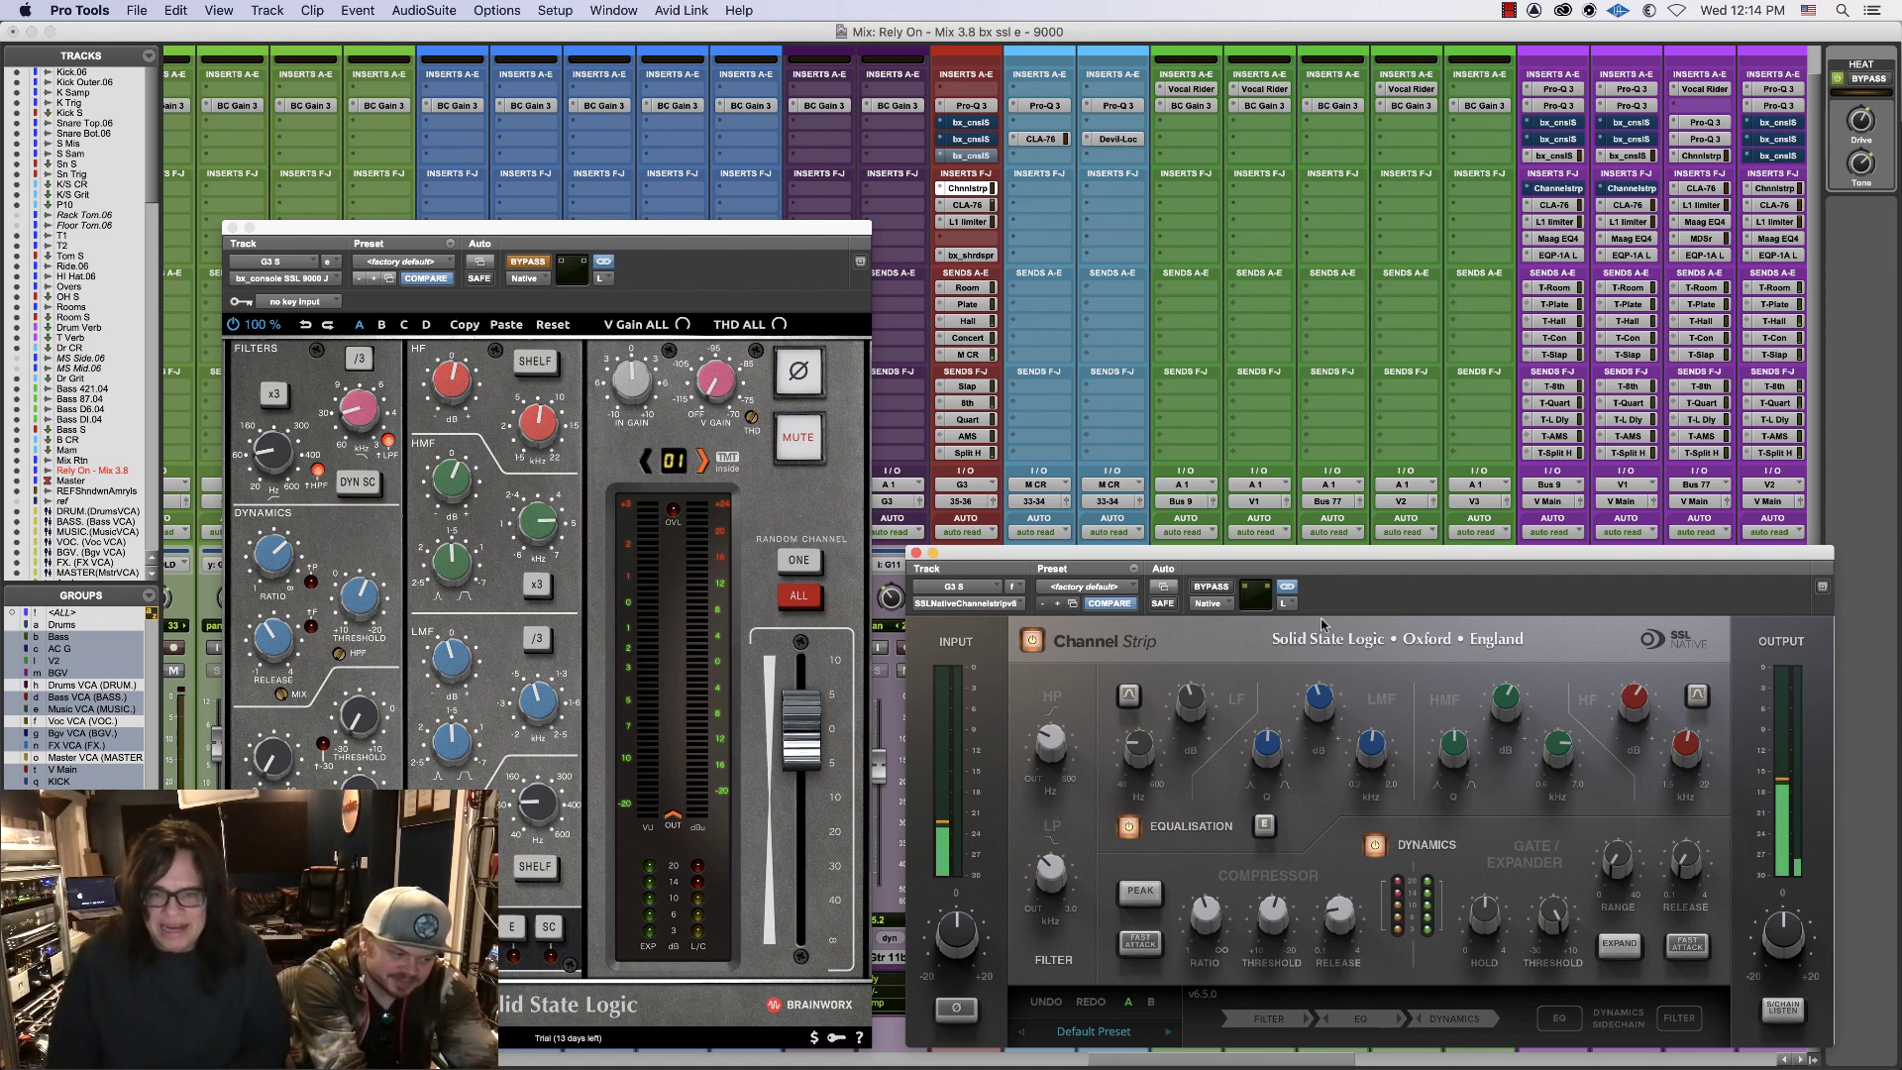
{"action": "mouse_move", "coordinate": [1497, 697]}
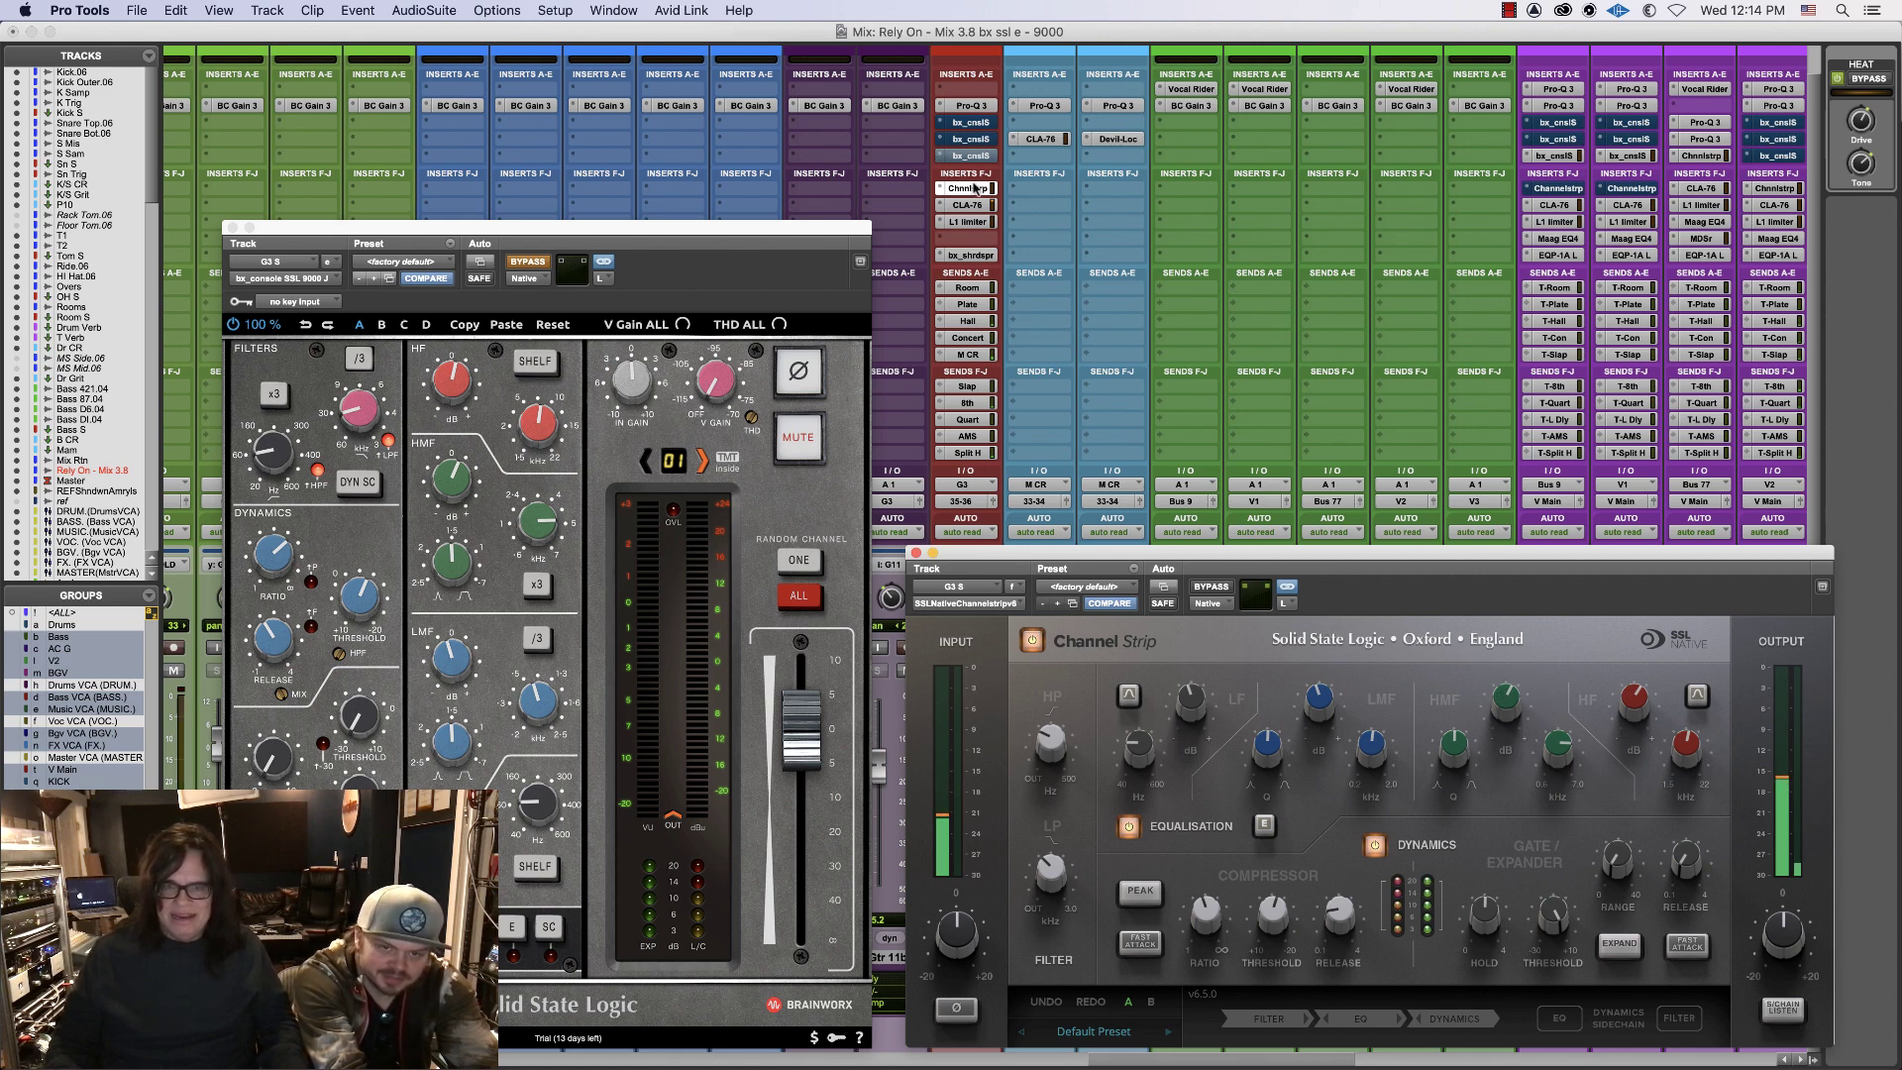
{"action": "mouse_move", "coordinate": [1634, 703]}
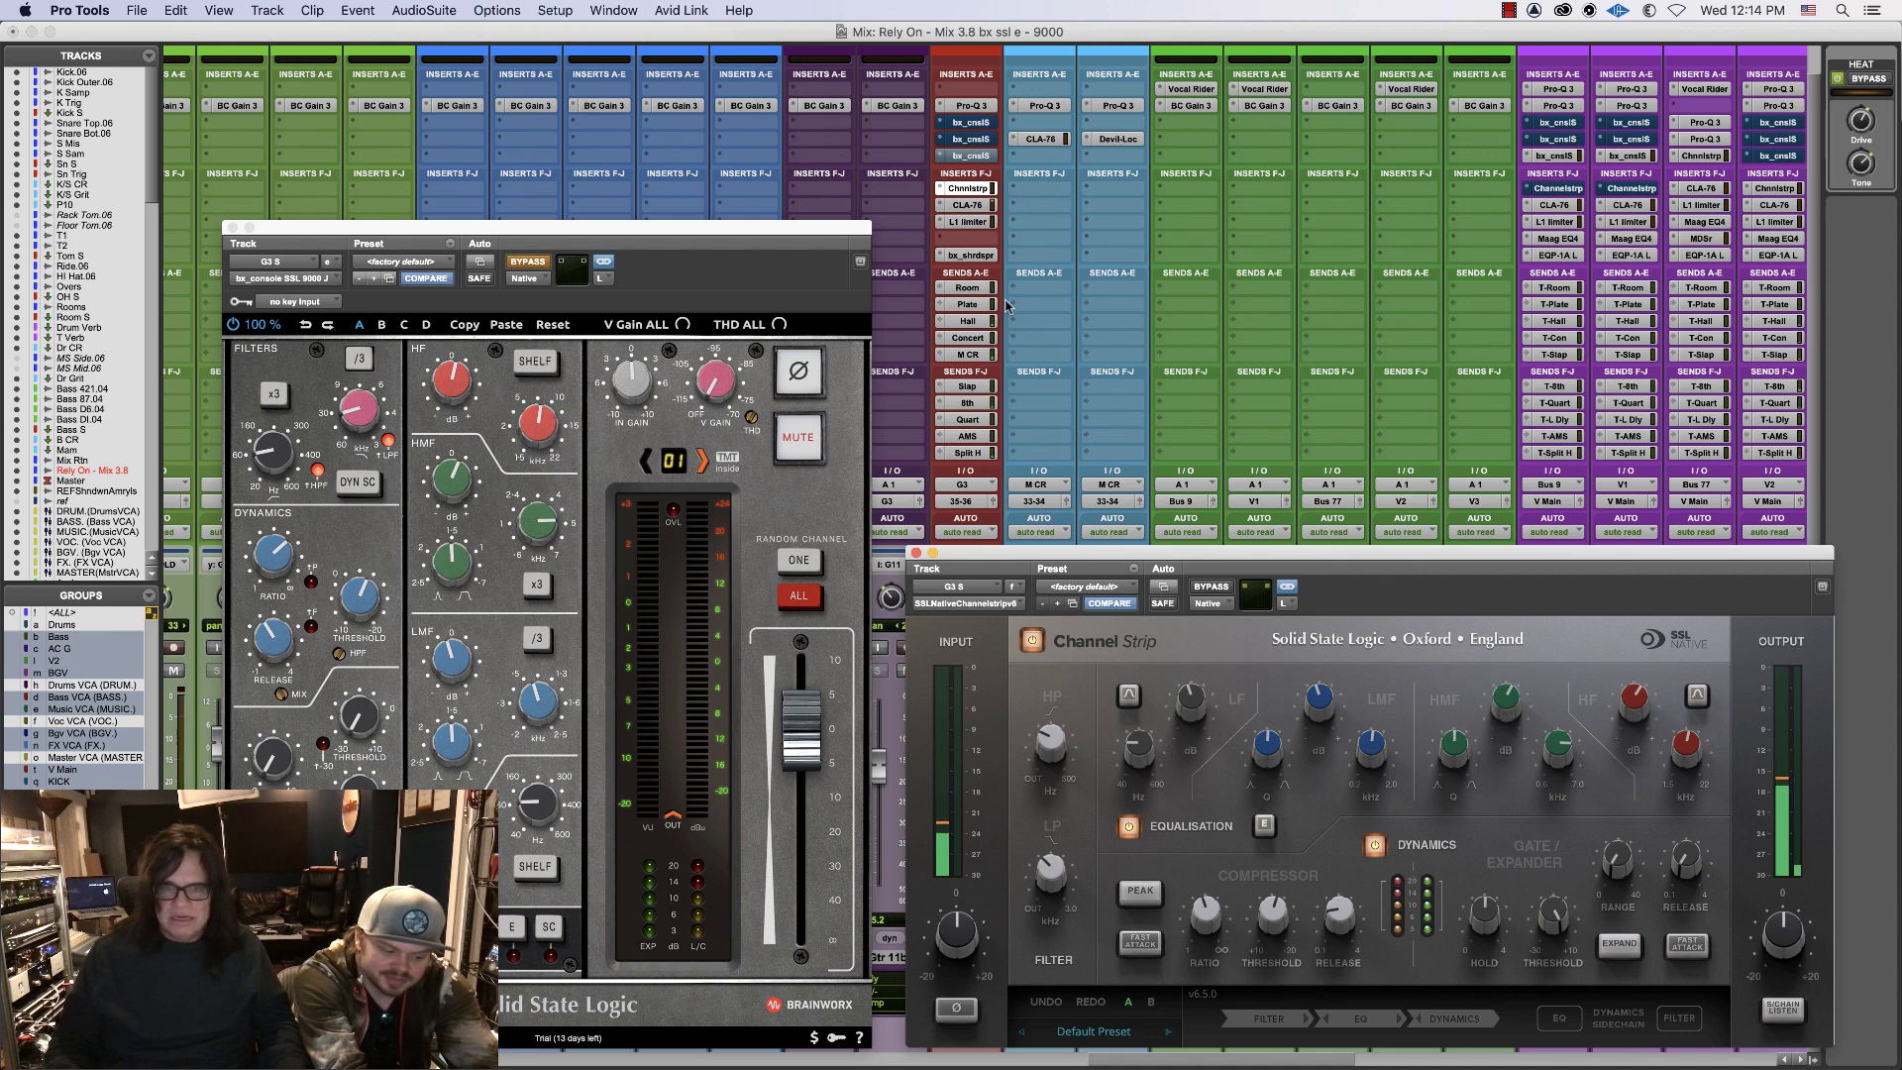
- Return G3 S to the SSL 9000 J and rearrange its window and the Channel Strip window side by side without overlap
{"action": "left_click", "coordinate": [968, 187], "text": "super"}
{"action": "left_click", "coordinate": [972, 157], "text": "super"}
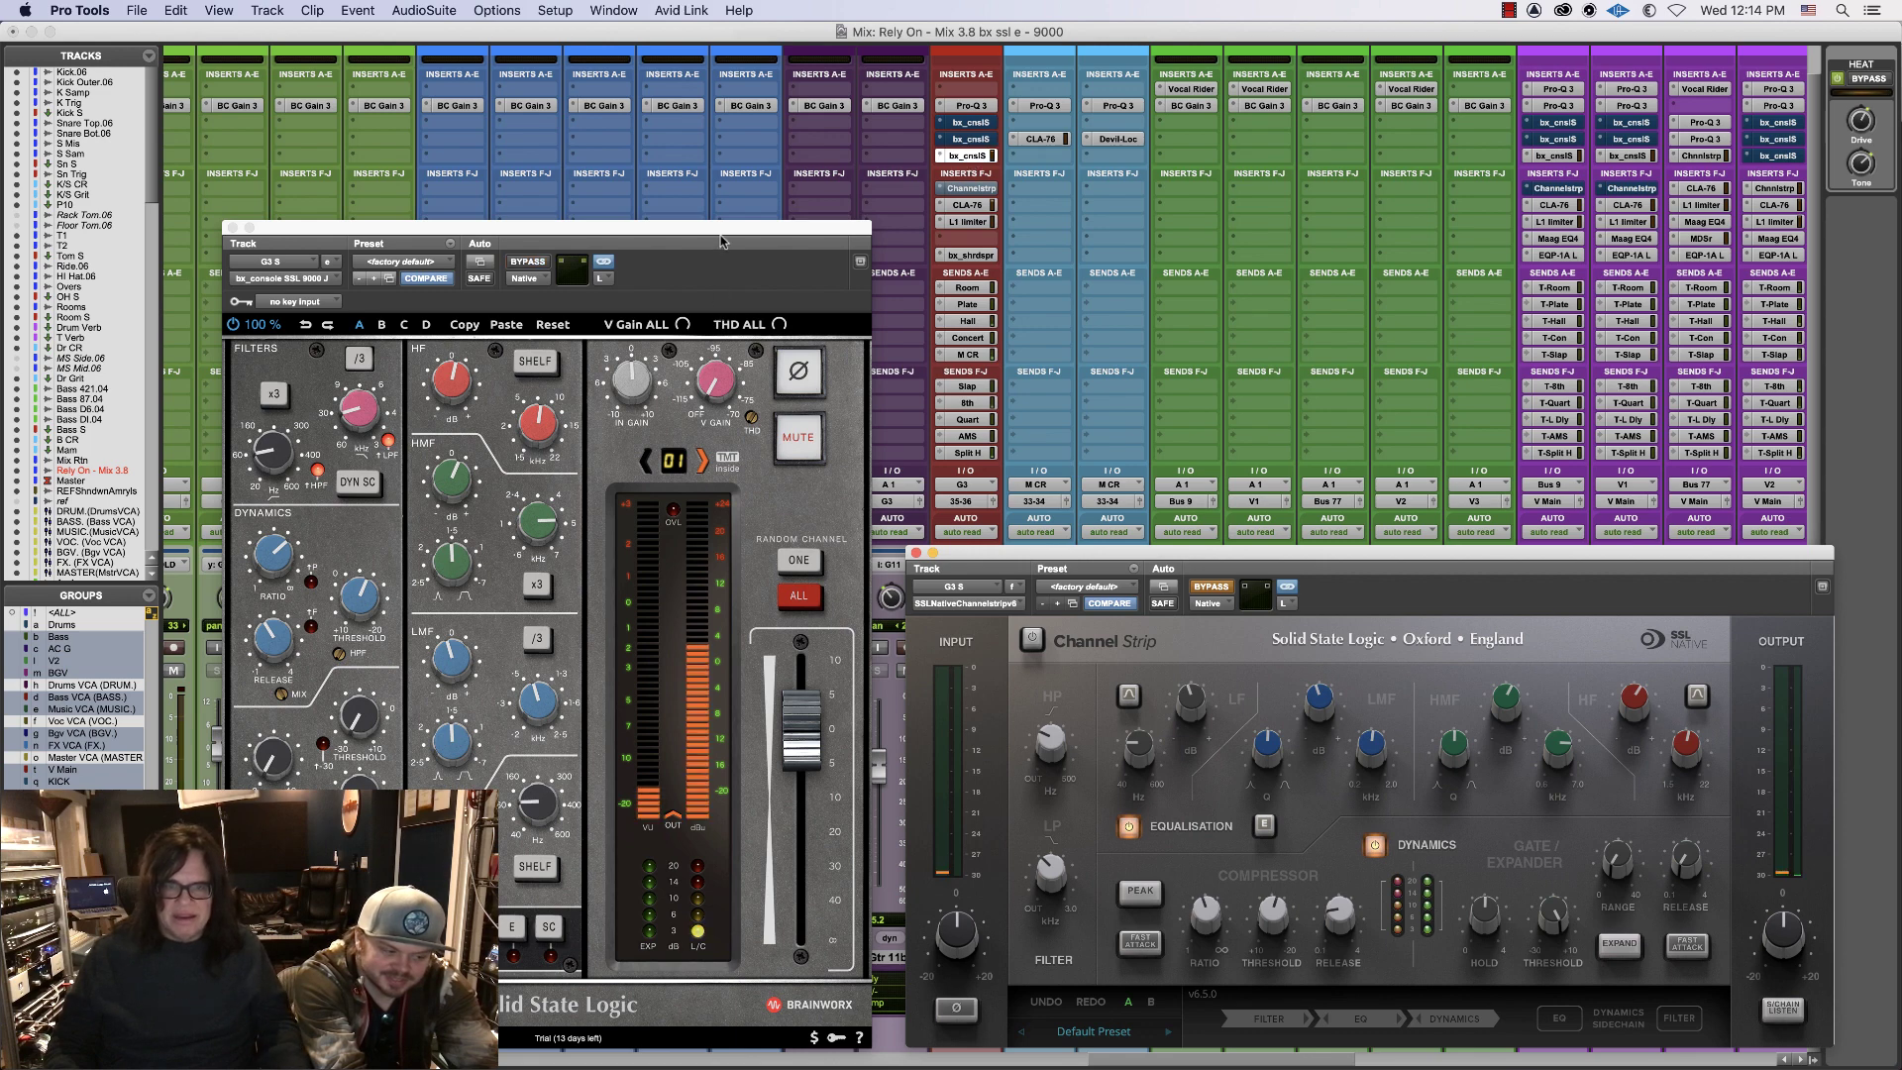
{"action": "left_click_drag", "start_coordinate": [721, 231], "coordinate": [738, 235]}
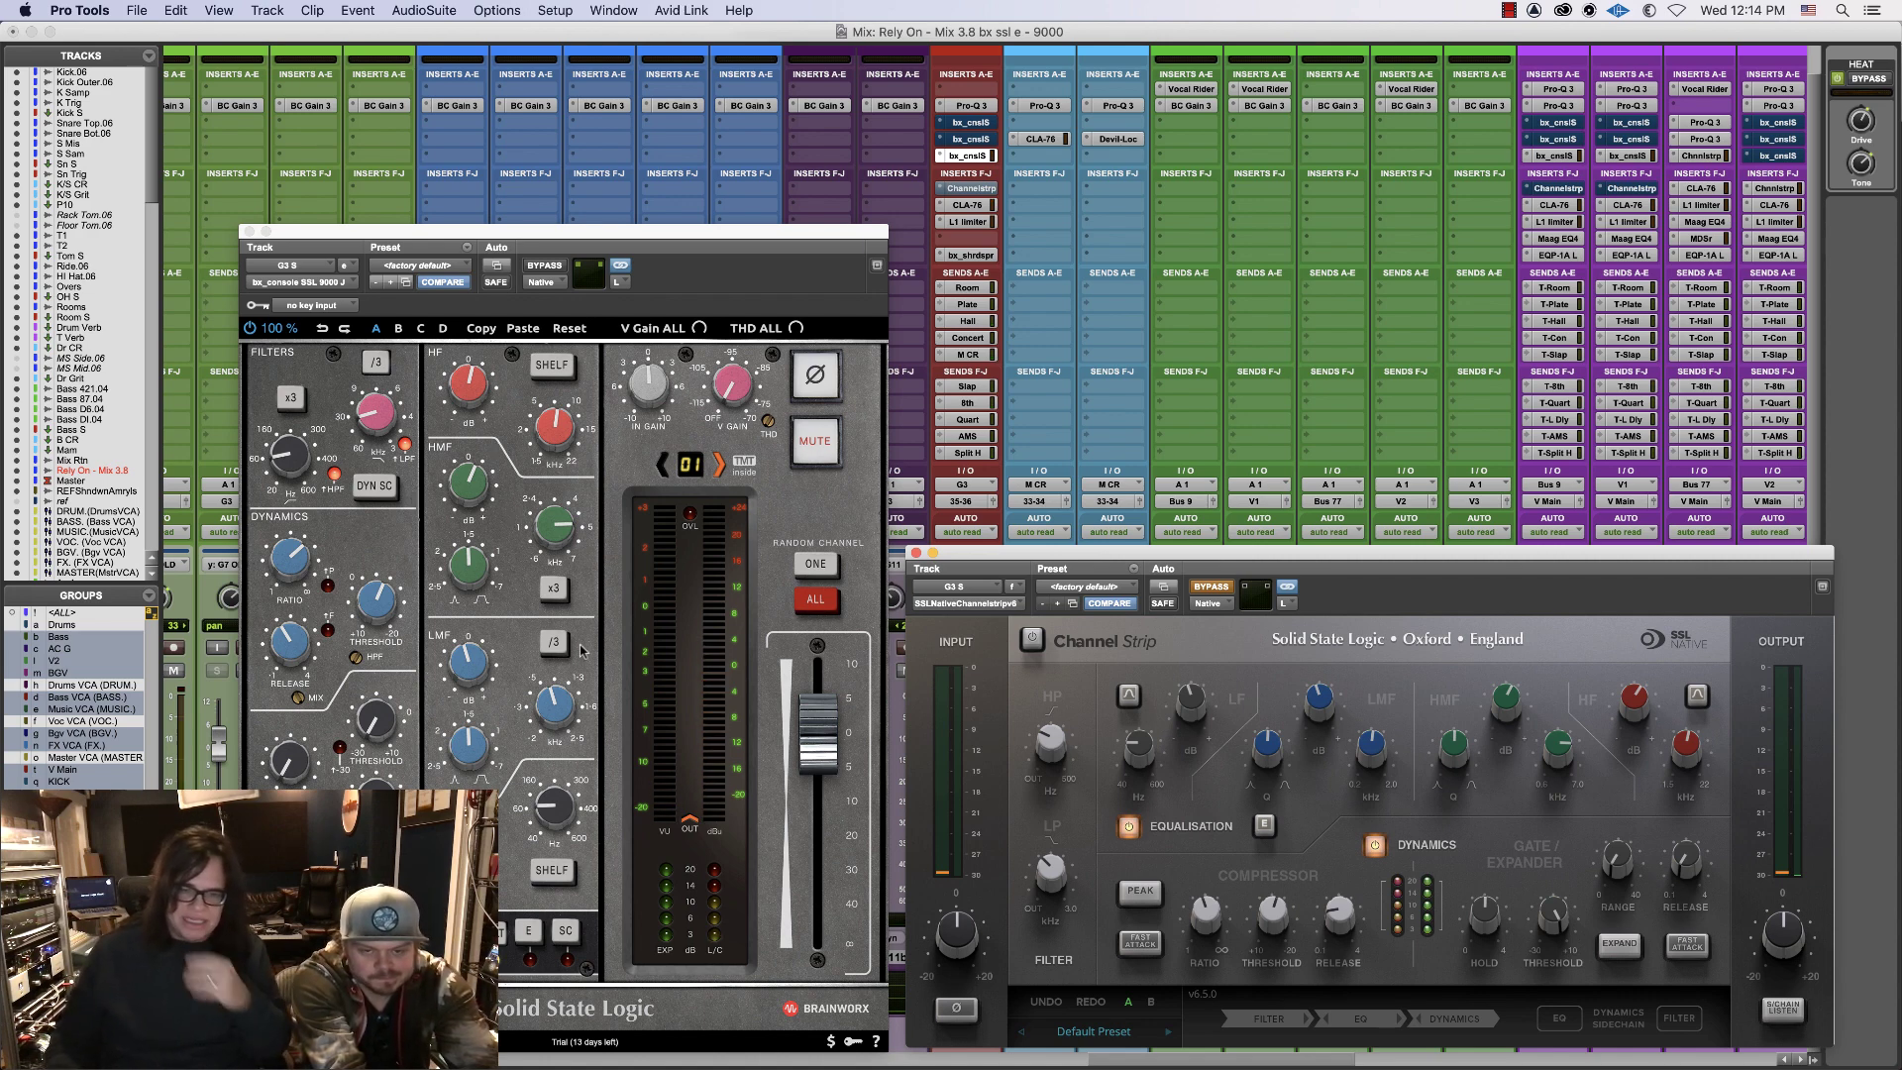
{"action": "left_click", "coordinate": [973, 546]}
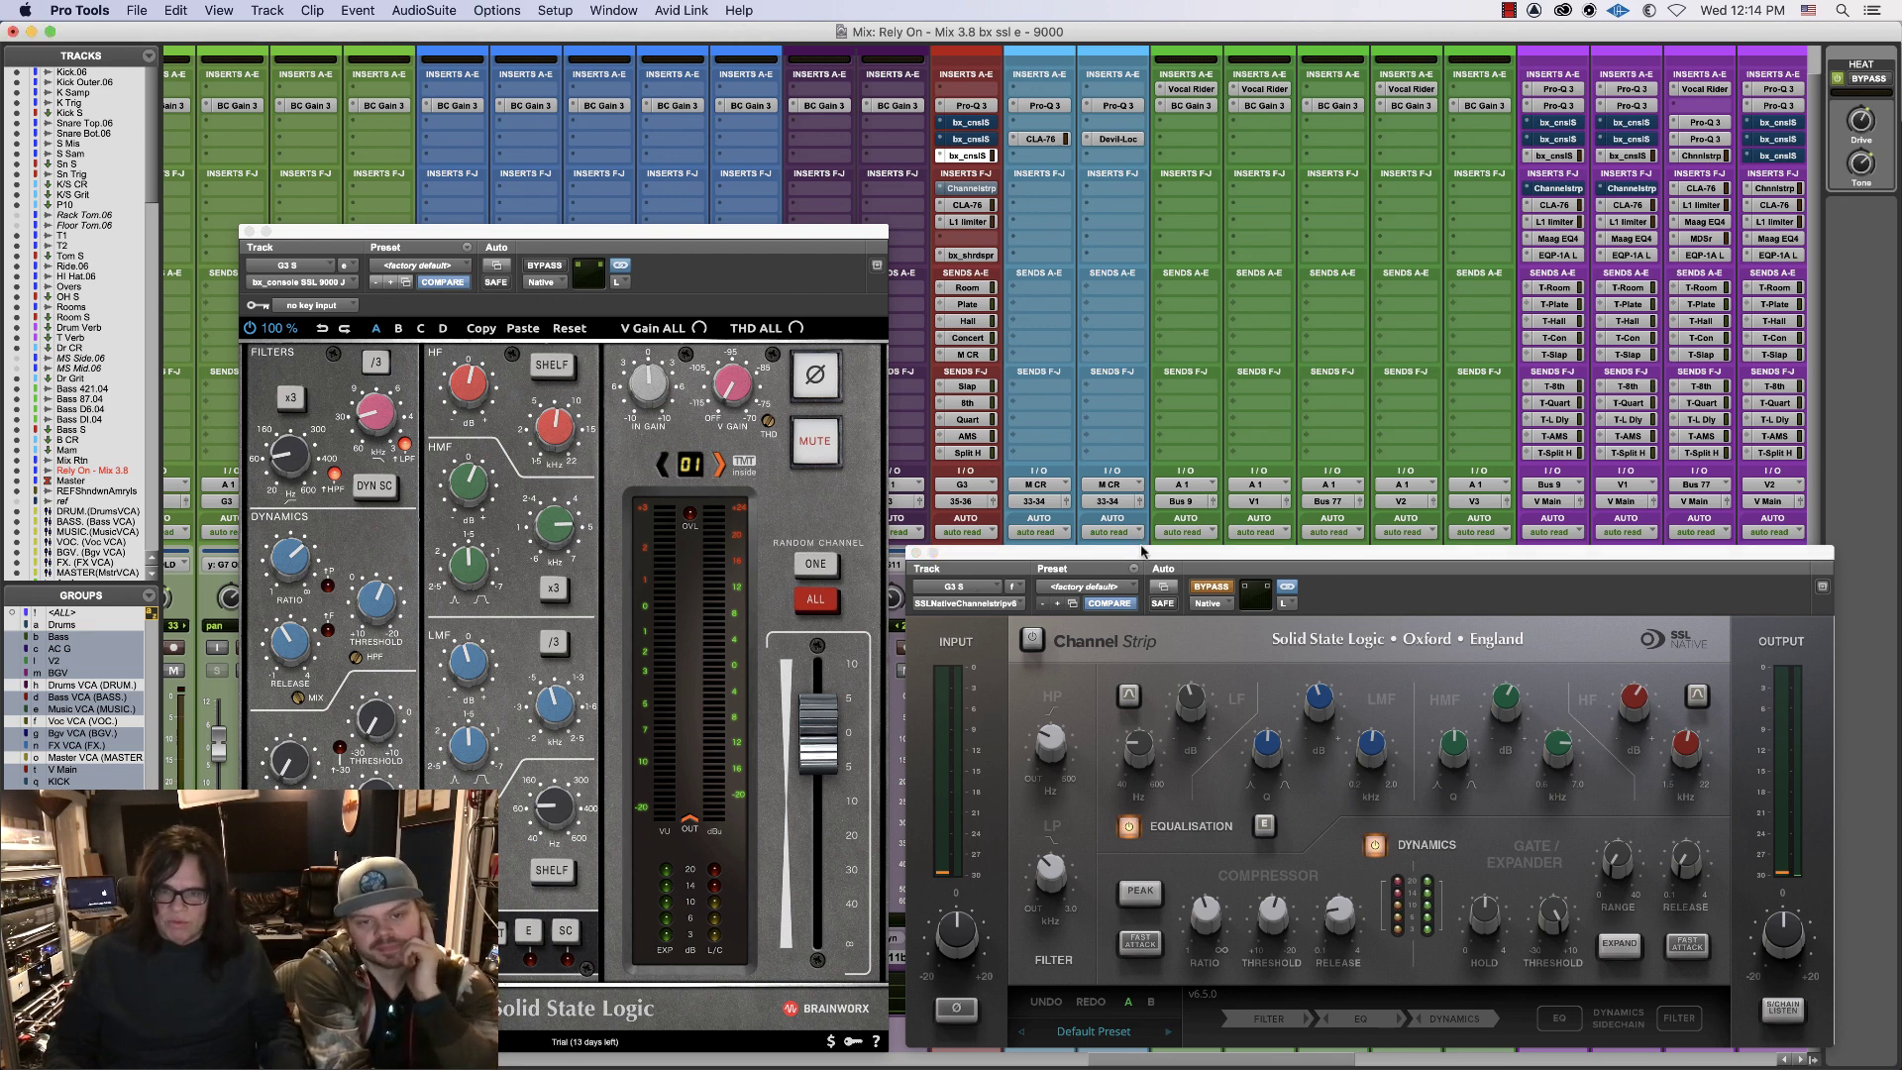
{"action": "left_click_drag", "start_coordinate": [1142, 551], "coordinate": [1118, 471]}
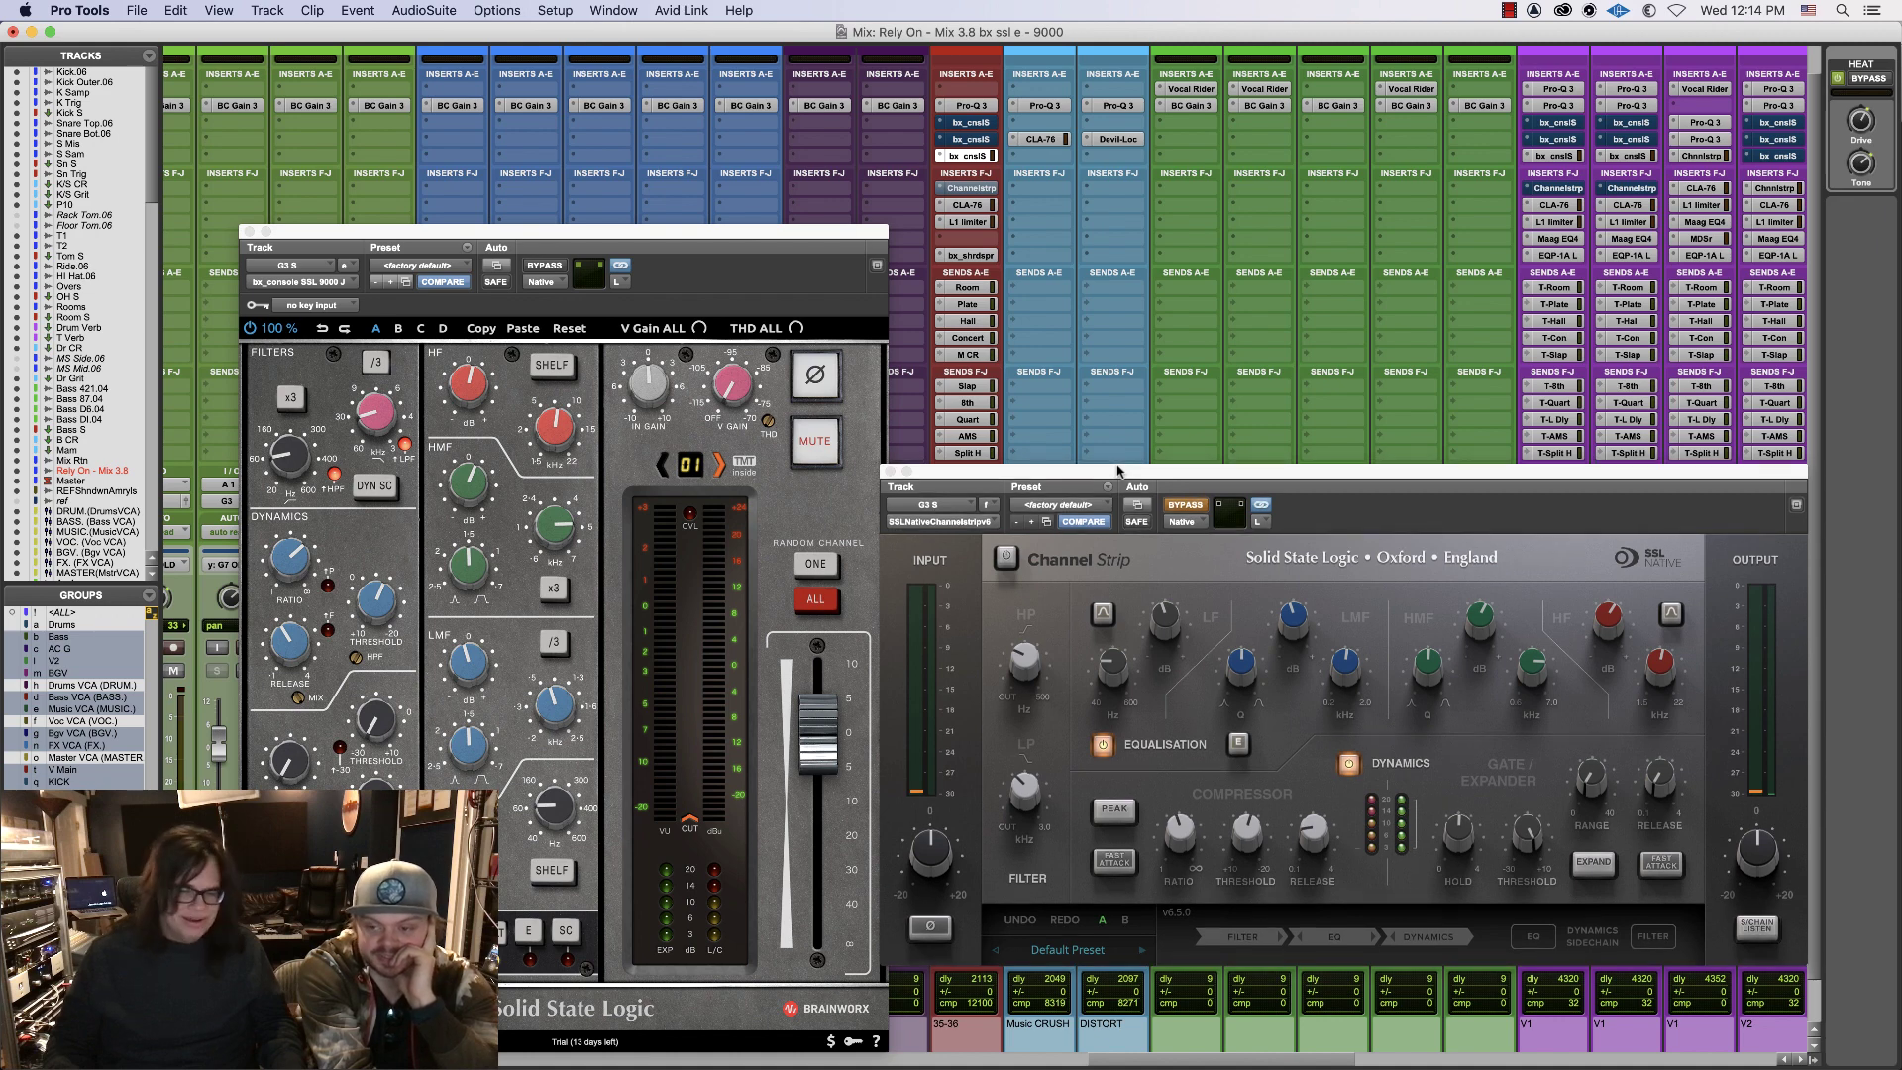
{"action": "left_click_drag", "start_coordinate": [834, 232], "coordinate": [792, 250]}
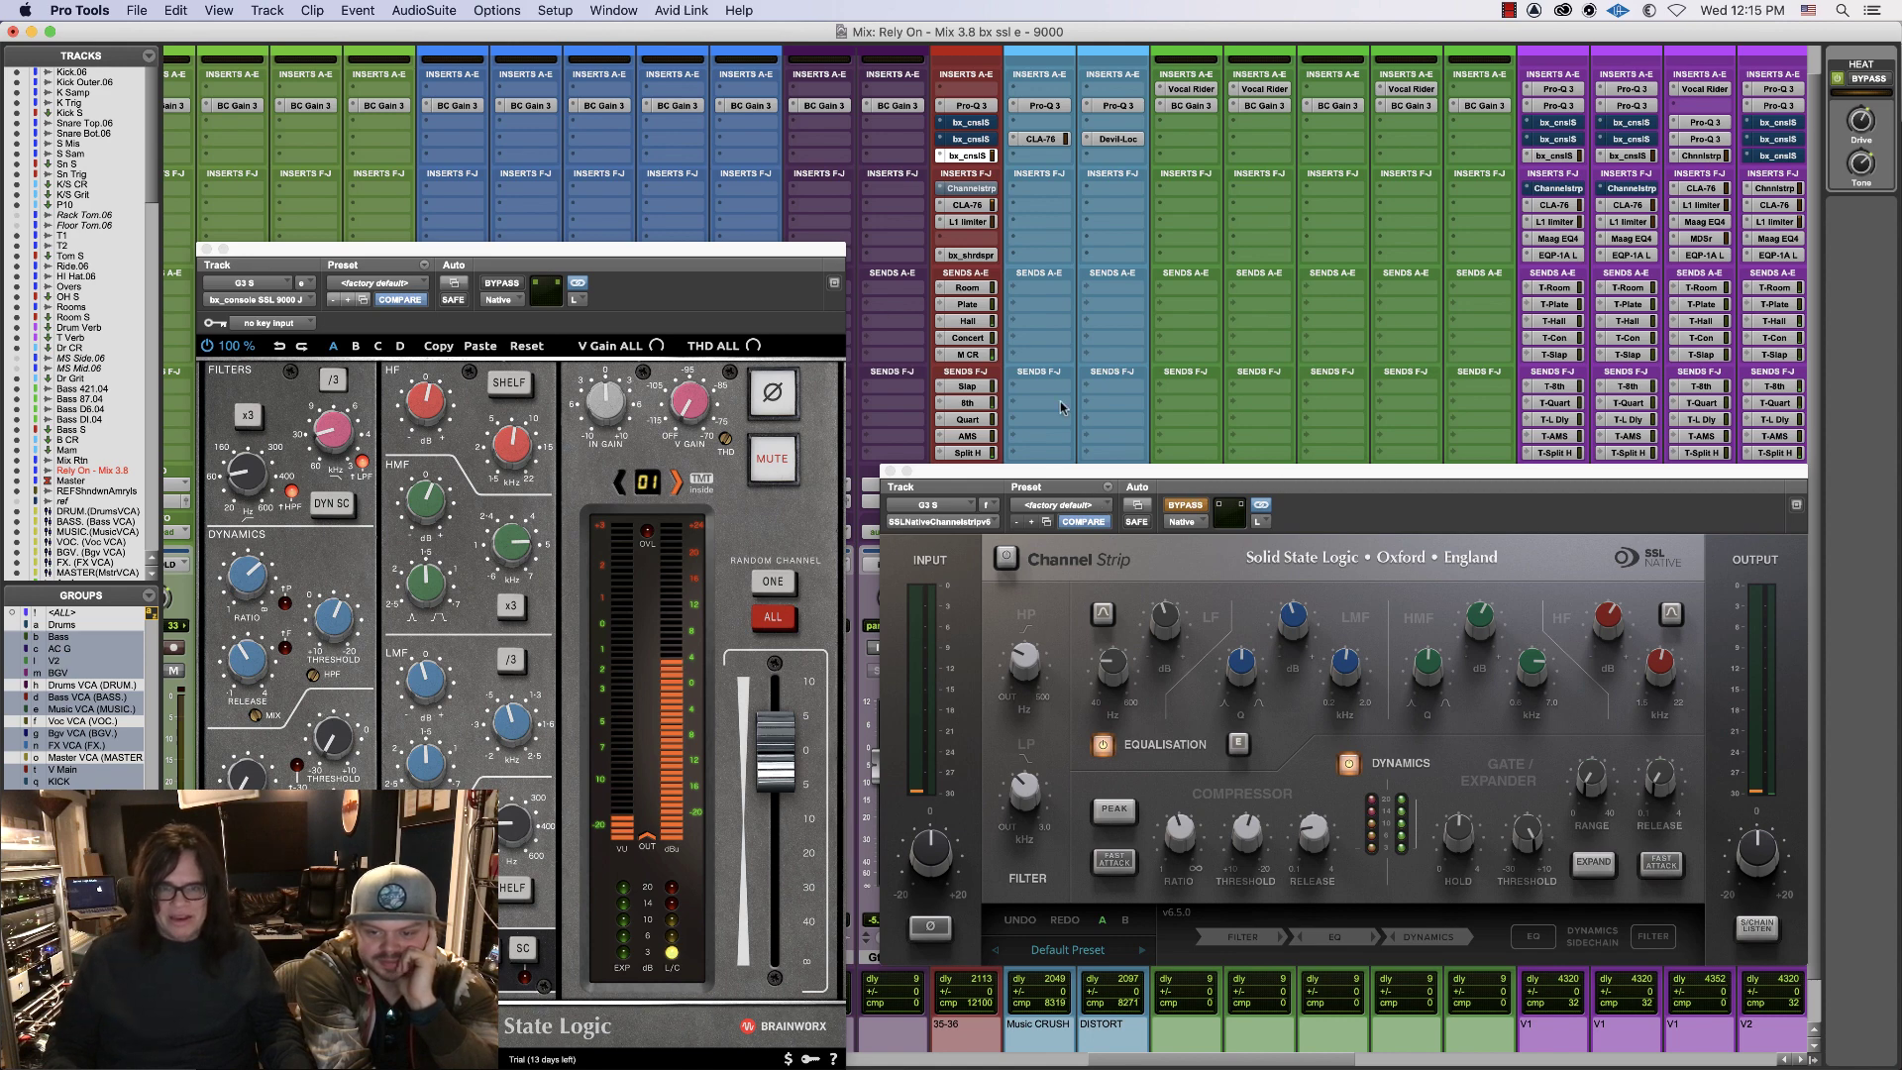
- Close the SSL 9000 J window on G3 S and open the SSL 4000 E beside the Channel Strip
{"action": "left_click", "coordinate": [966, 157]}
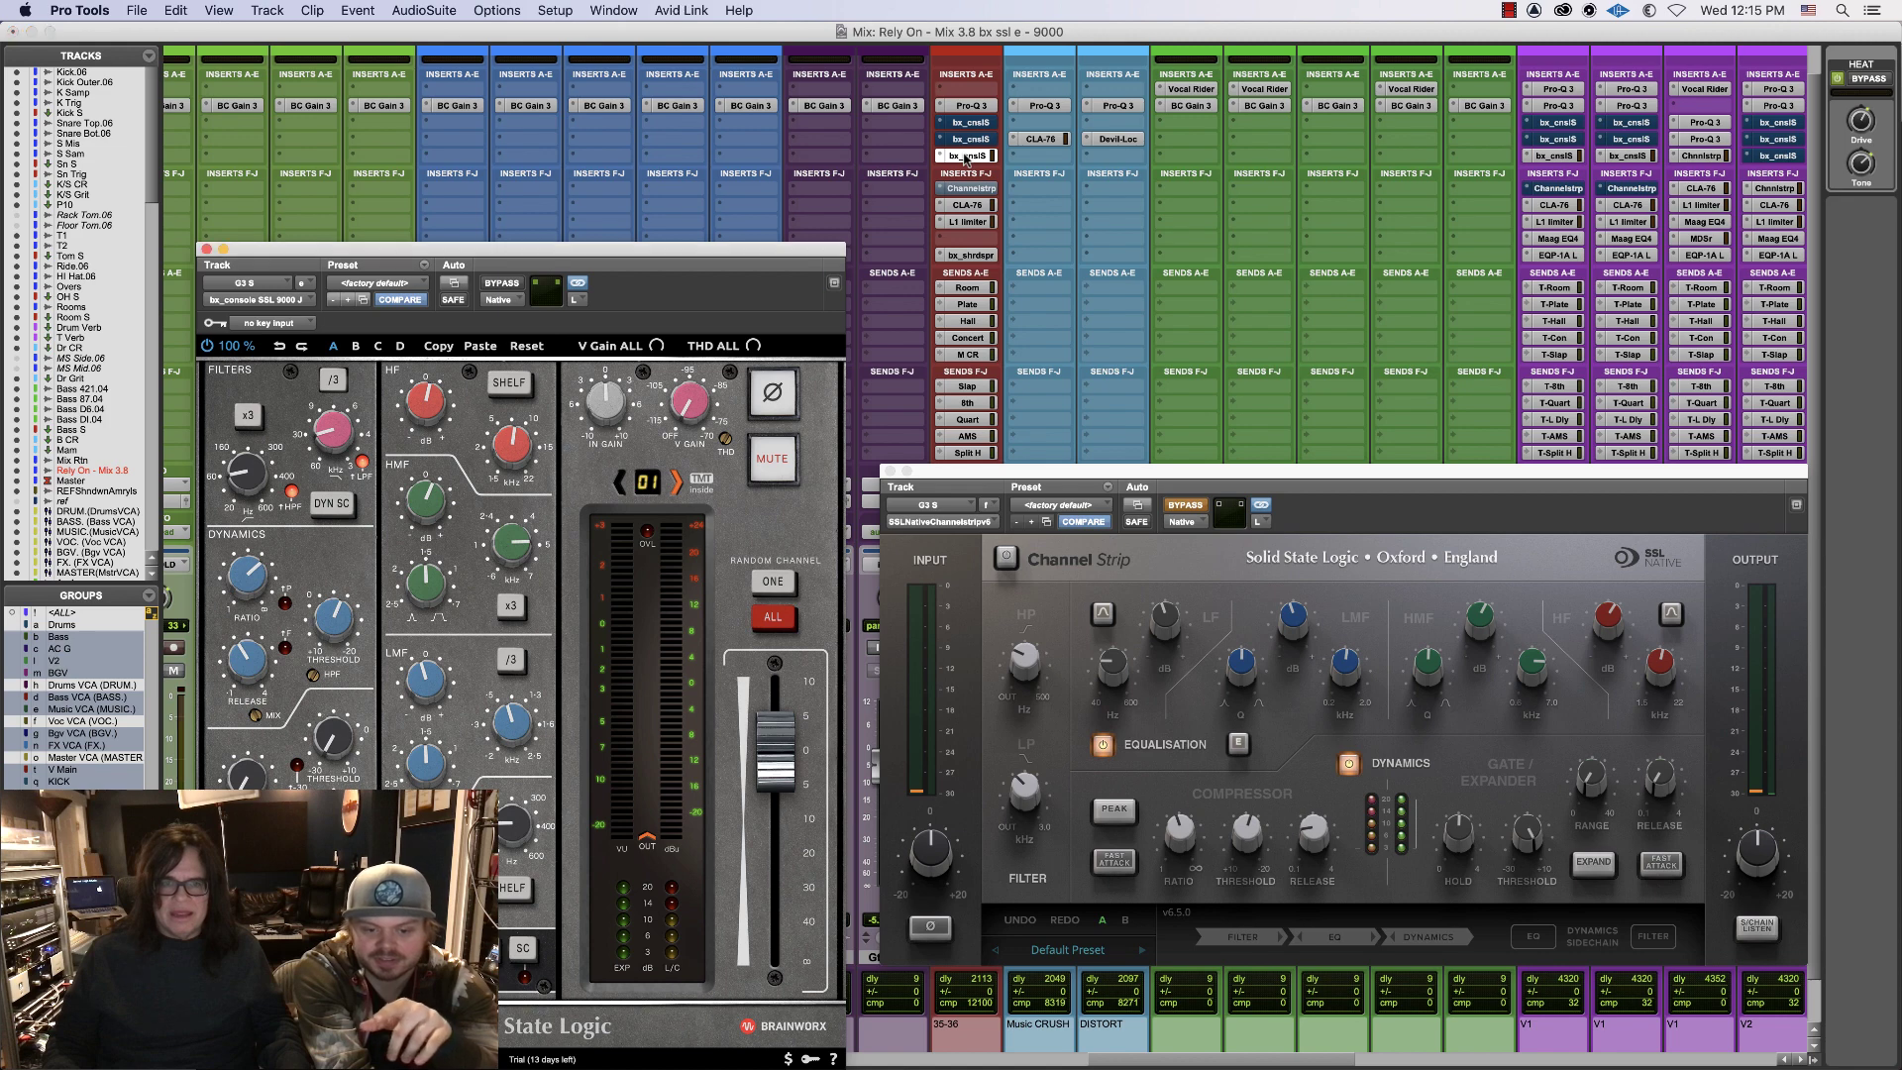
{"action": "left_click", "coordinate": [206, 250]}
{"action": "left_click", "coordinate": [976, 122]}
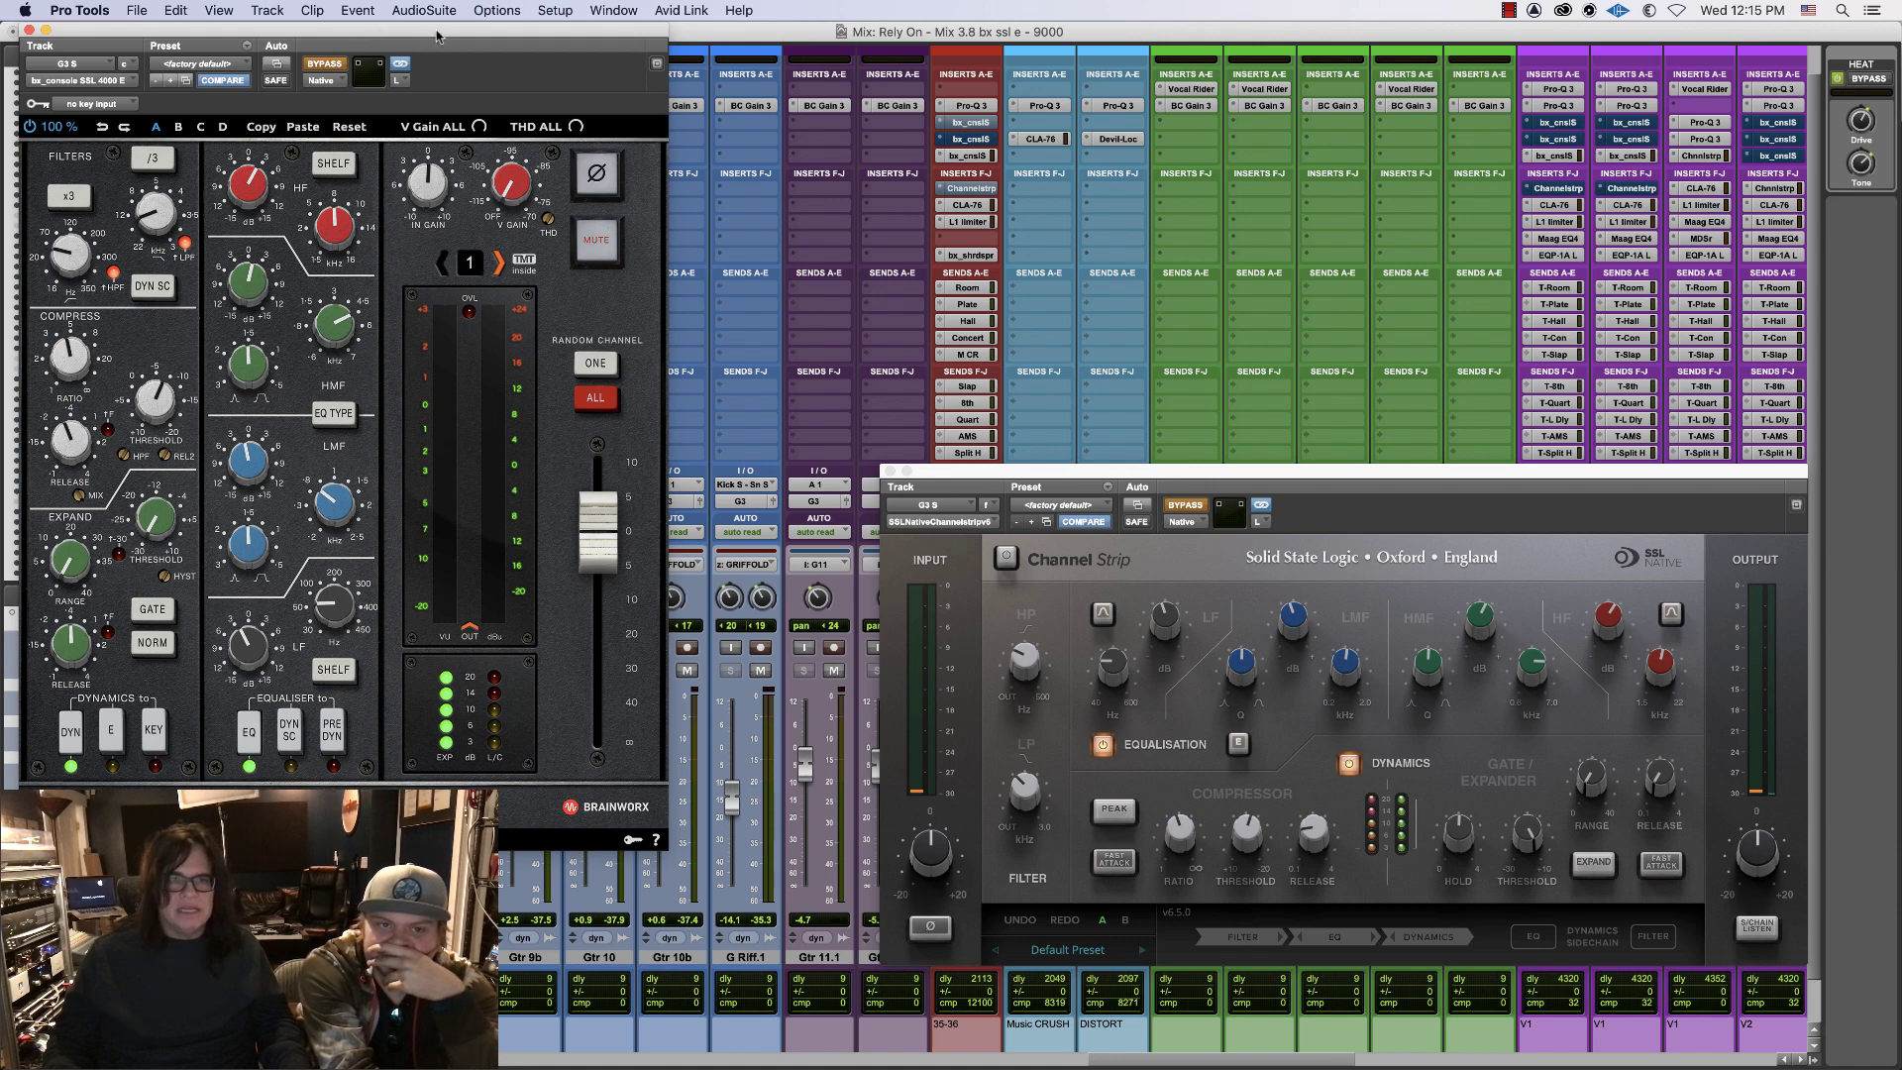
{"action": "left_click_drag", "start_coordinate": [436, 37], "coordinate": [640, 389]}
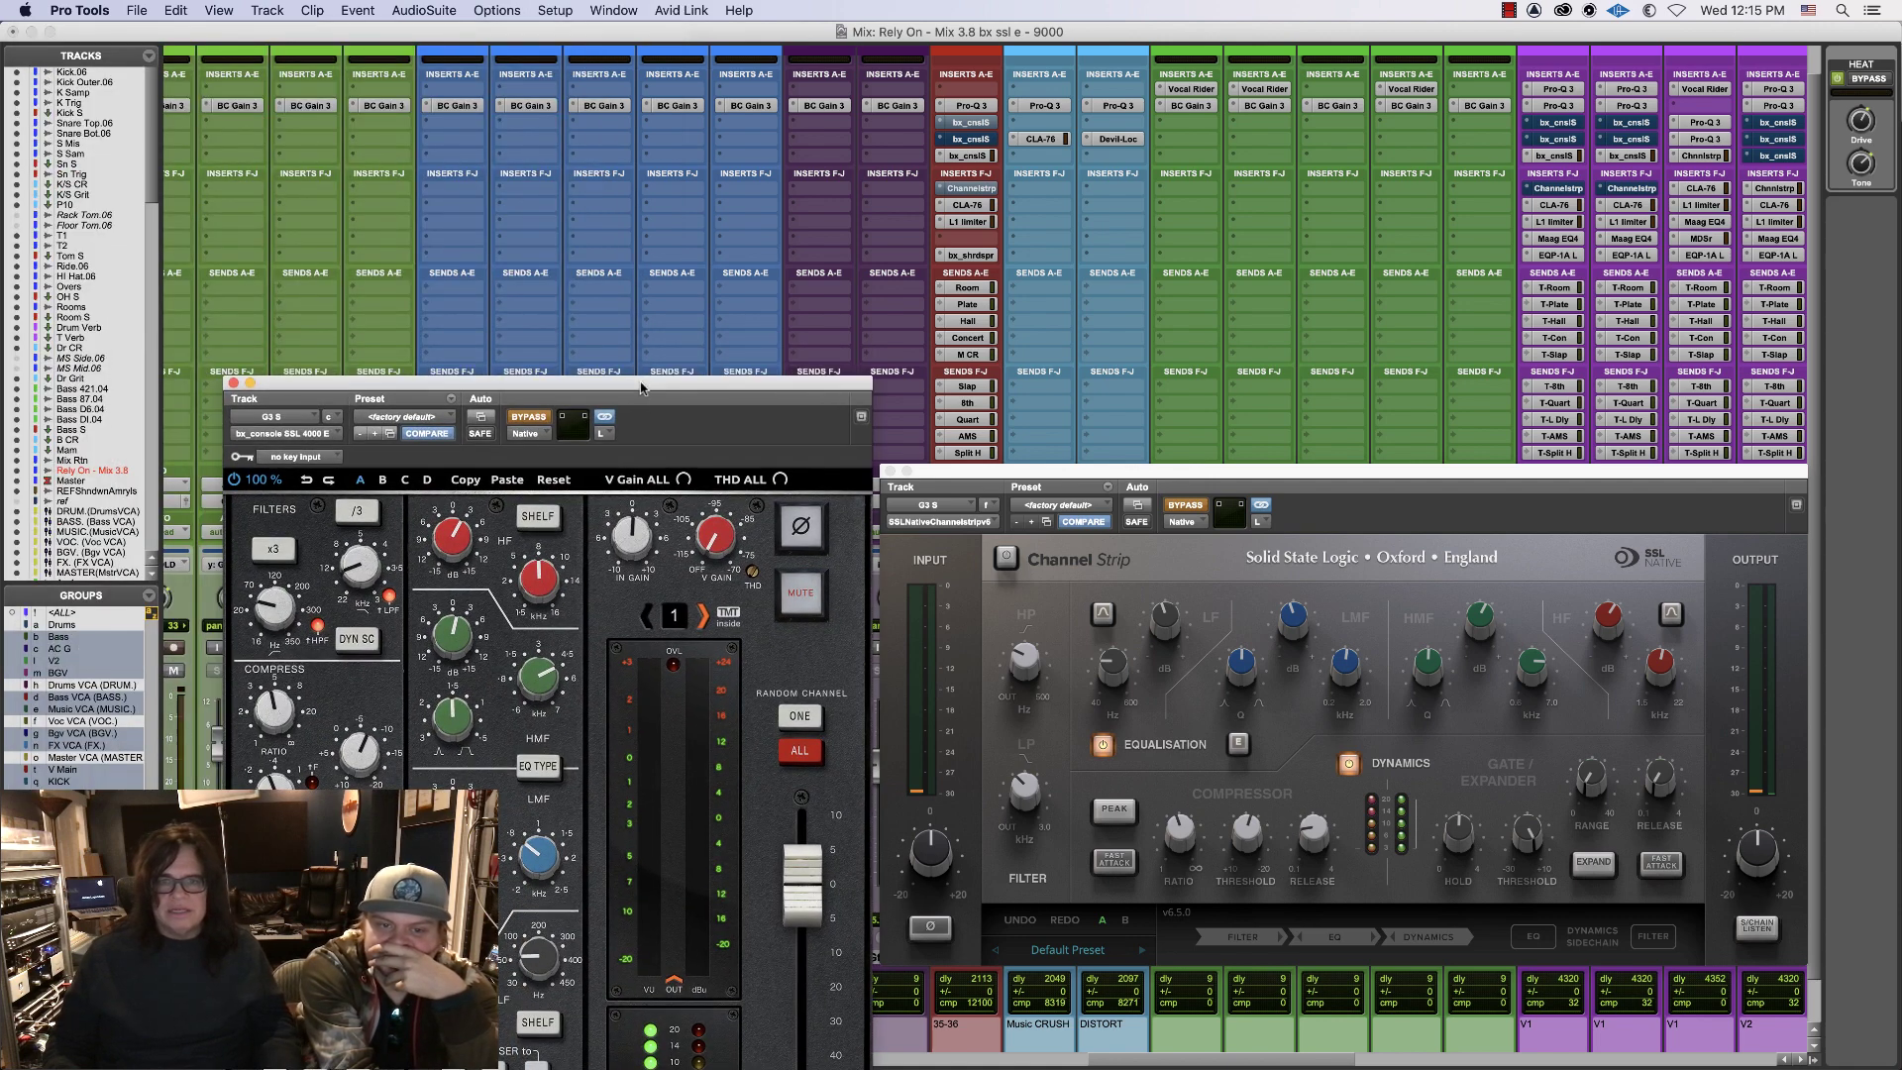
- Bypass the SSL 9000 J on G3 S and enable the Channel Strip
{"action": "left_click", "coordinate": [976, 156]}
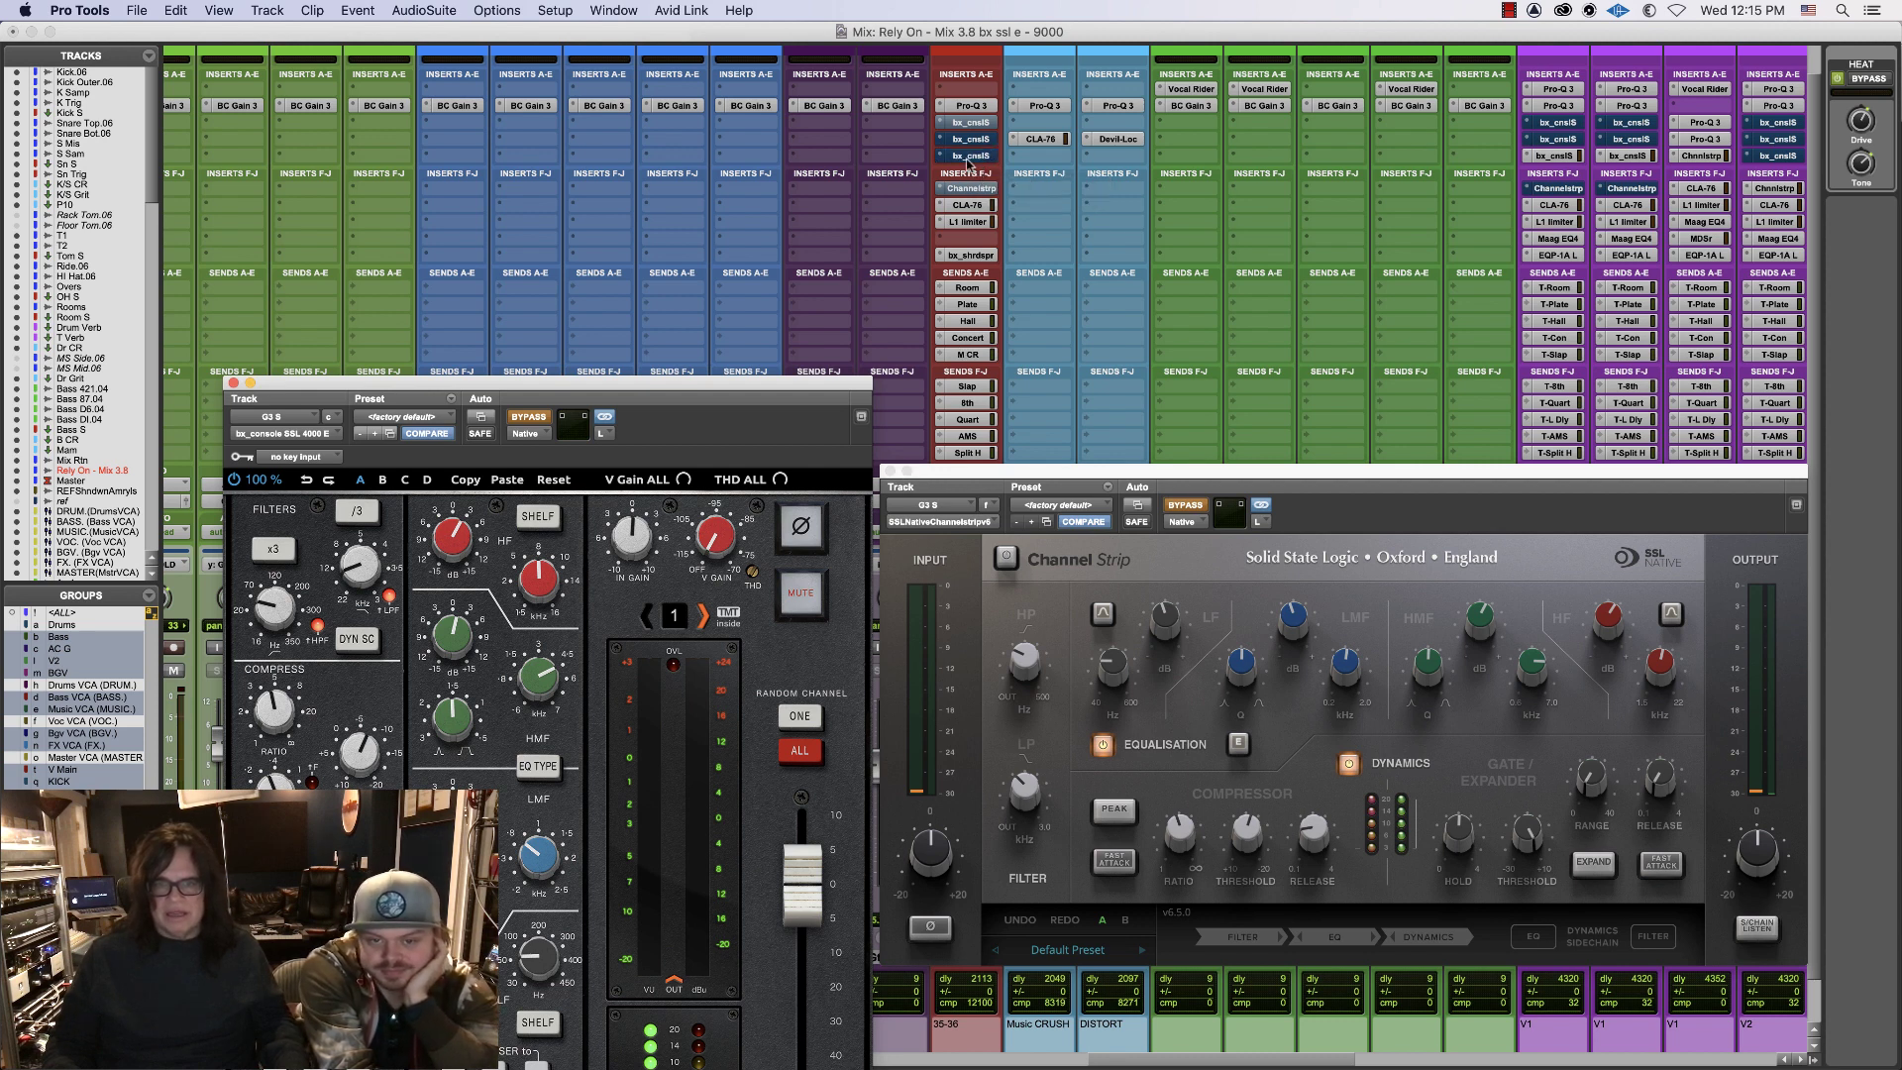
{"action": "left_click", "coordinate": [971, 192], "text": "super"}
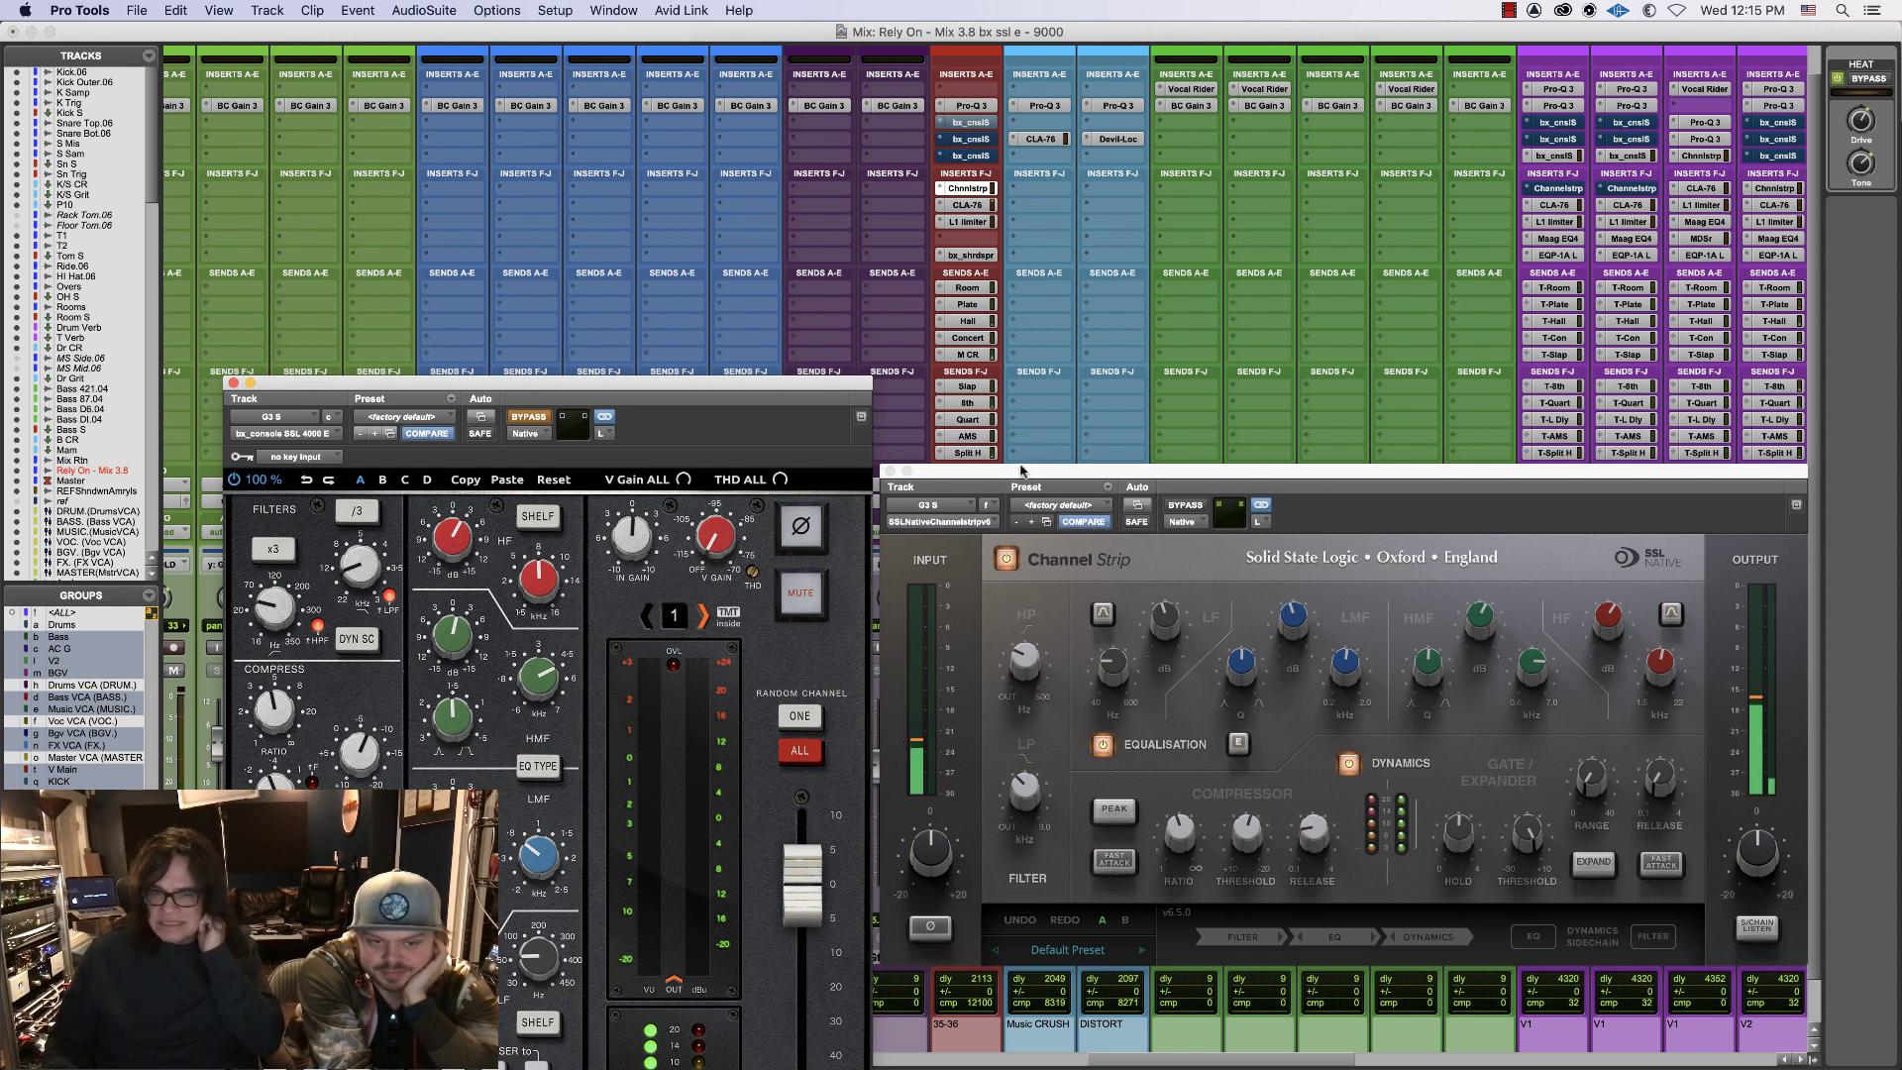
{"action": "left_click_drag", "start_coordinate": [1022, 471], "coordinate": [1022, 476]}
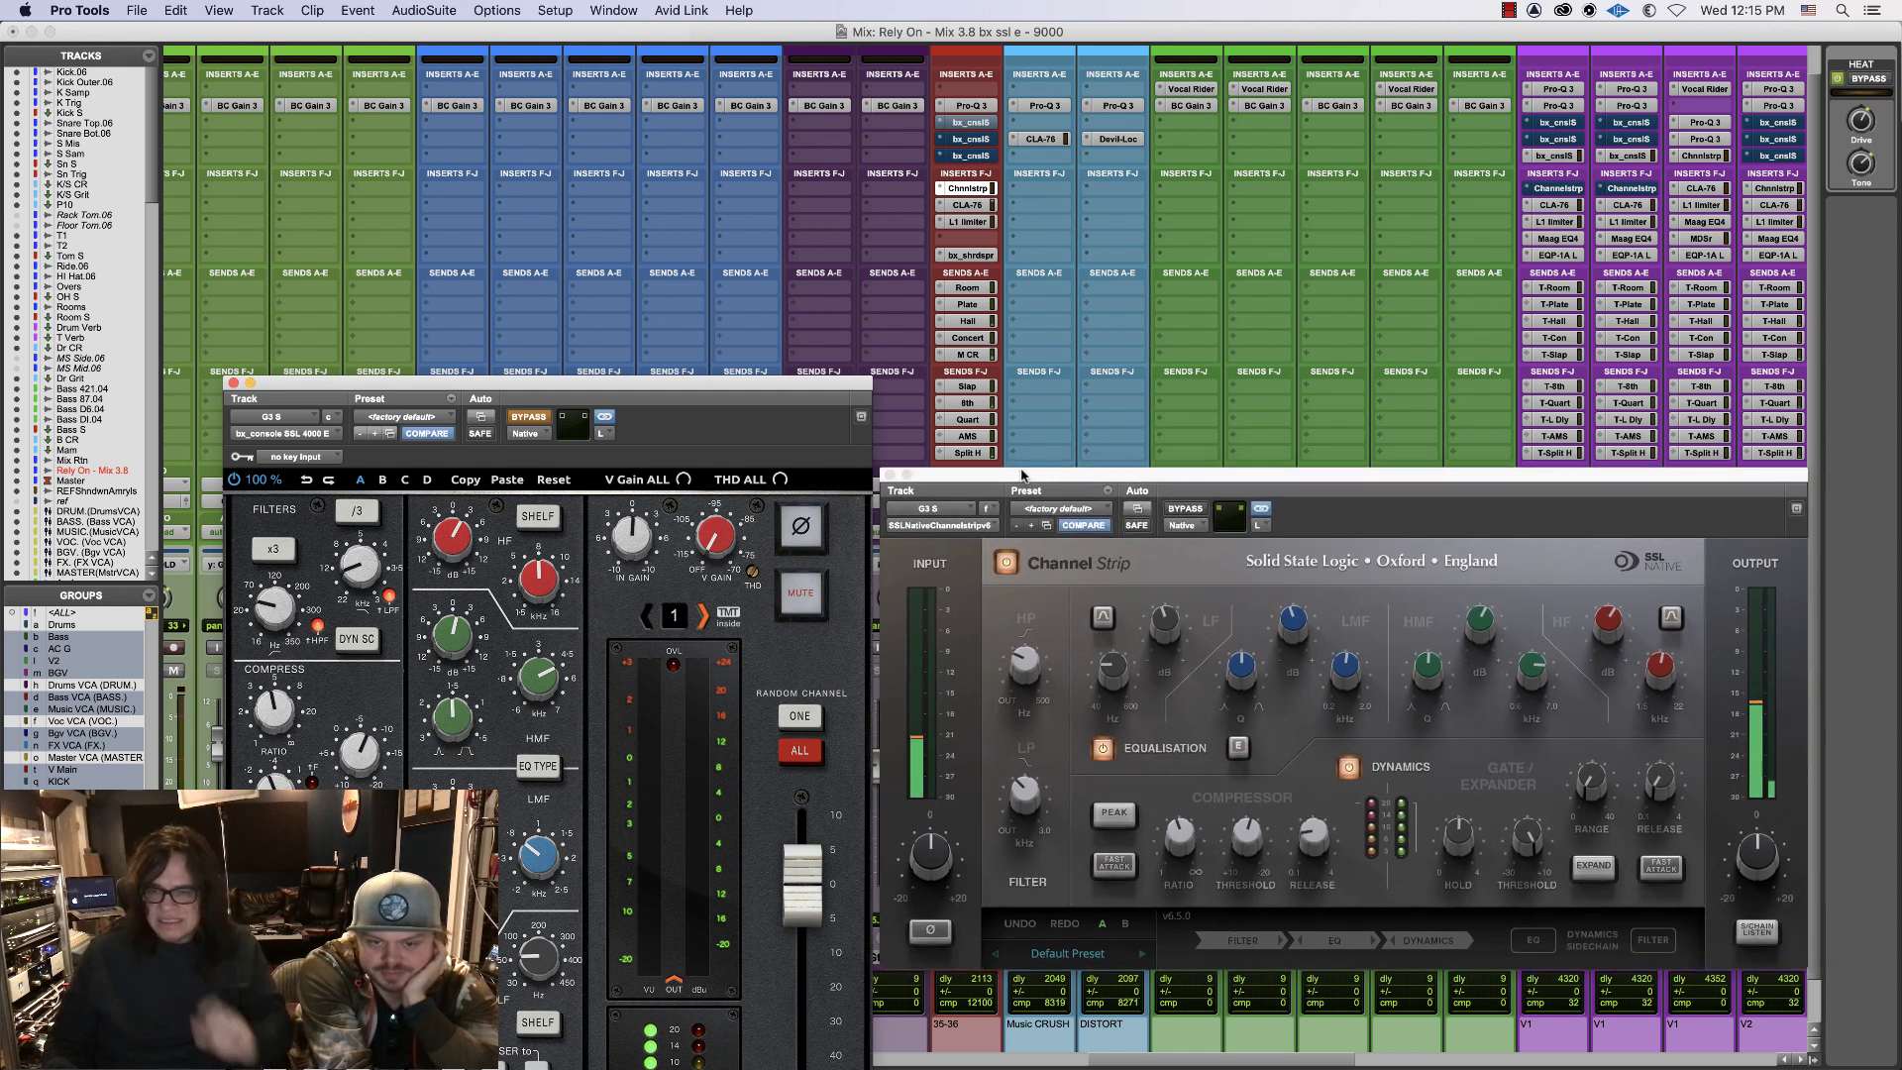
- Bypass the Channel Strip on G3 S, enable the SSL 4000 E, and reposition its window to show more controls
{"action": "left_click", "coordinate": [1182, 510]}
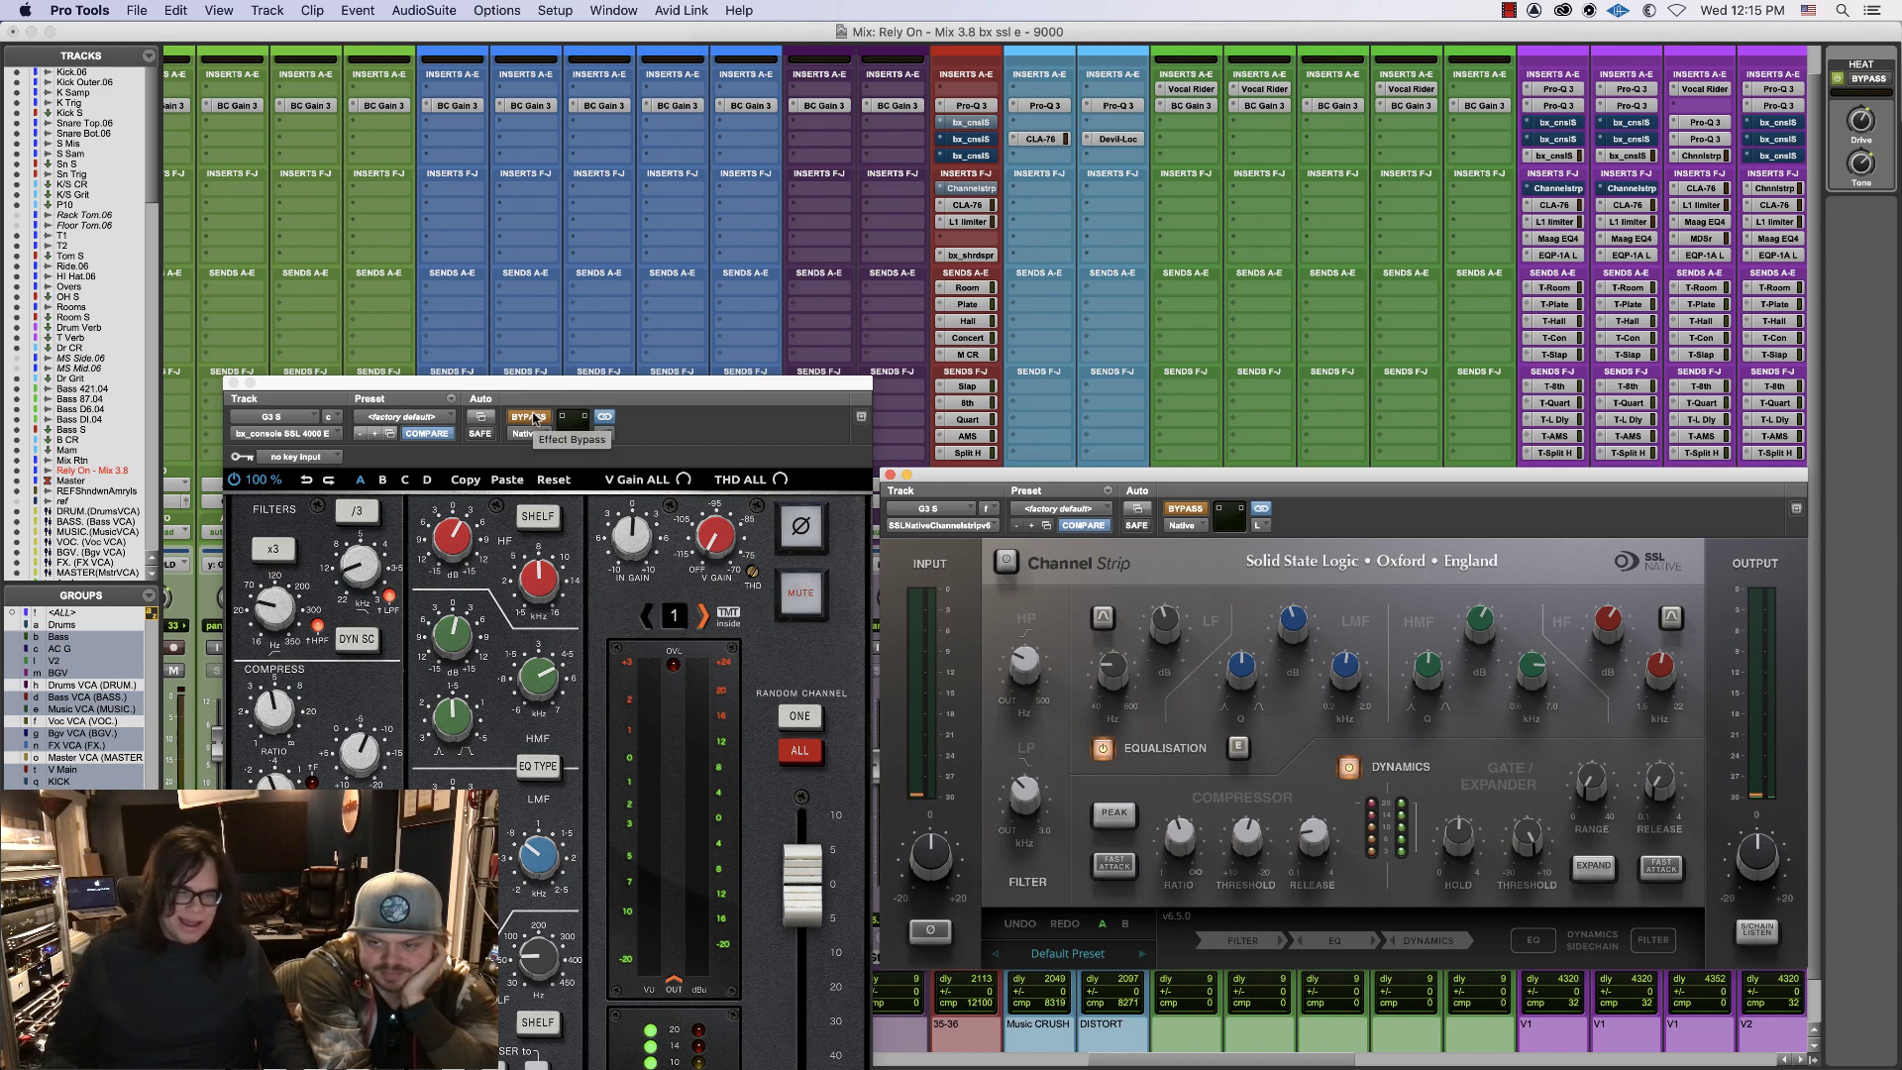
{"action": "left_click", "coordinate": [535, 417]}
{"action": "left_click_drag", "start_coordinate": [563, 388], "coordinate": [557, 359]}
{"action": "left_click_drag", "start_coordinate": [676, 355], "coordinate": [668, 259]}
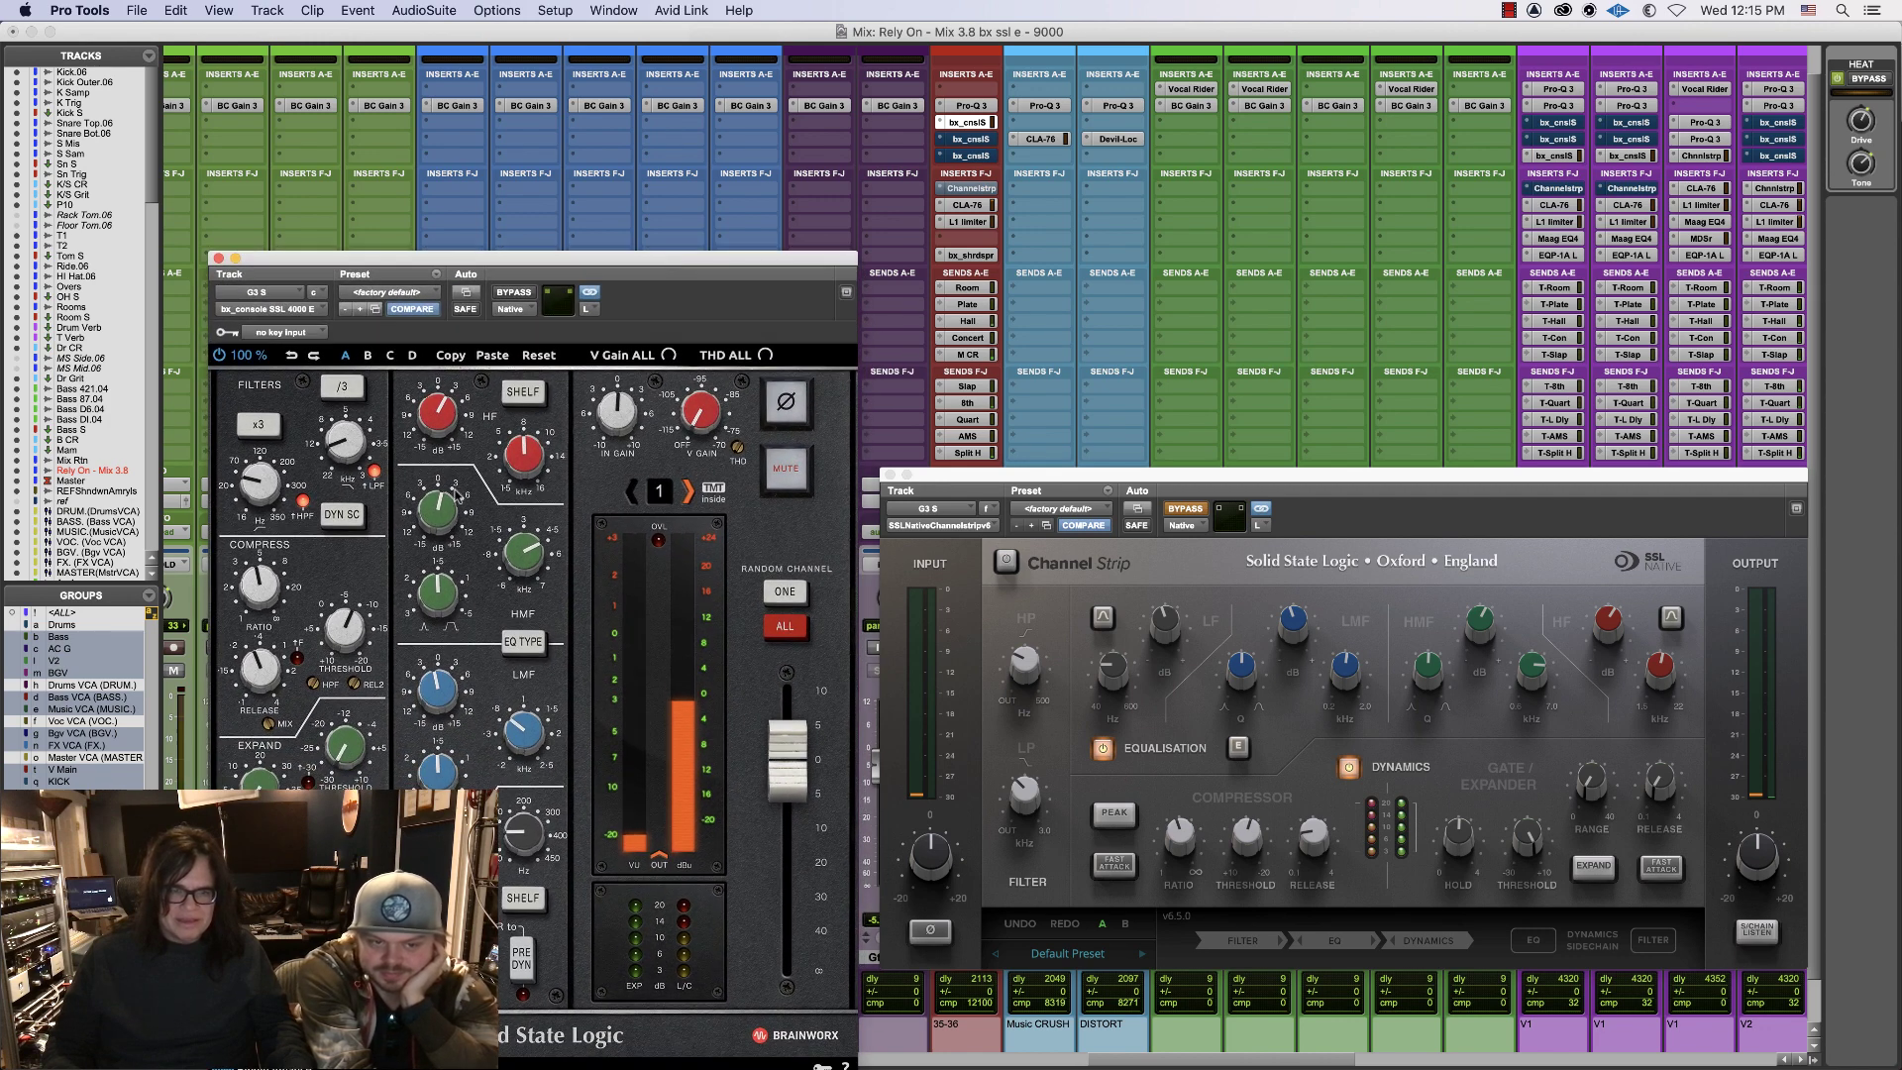
{"action": "mouse_move", "coordinate": [447, 507]}
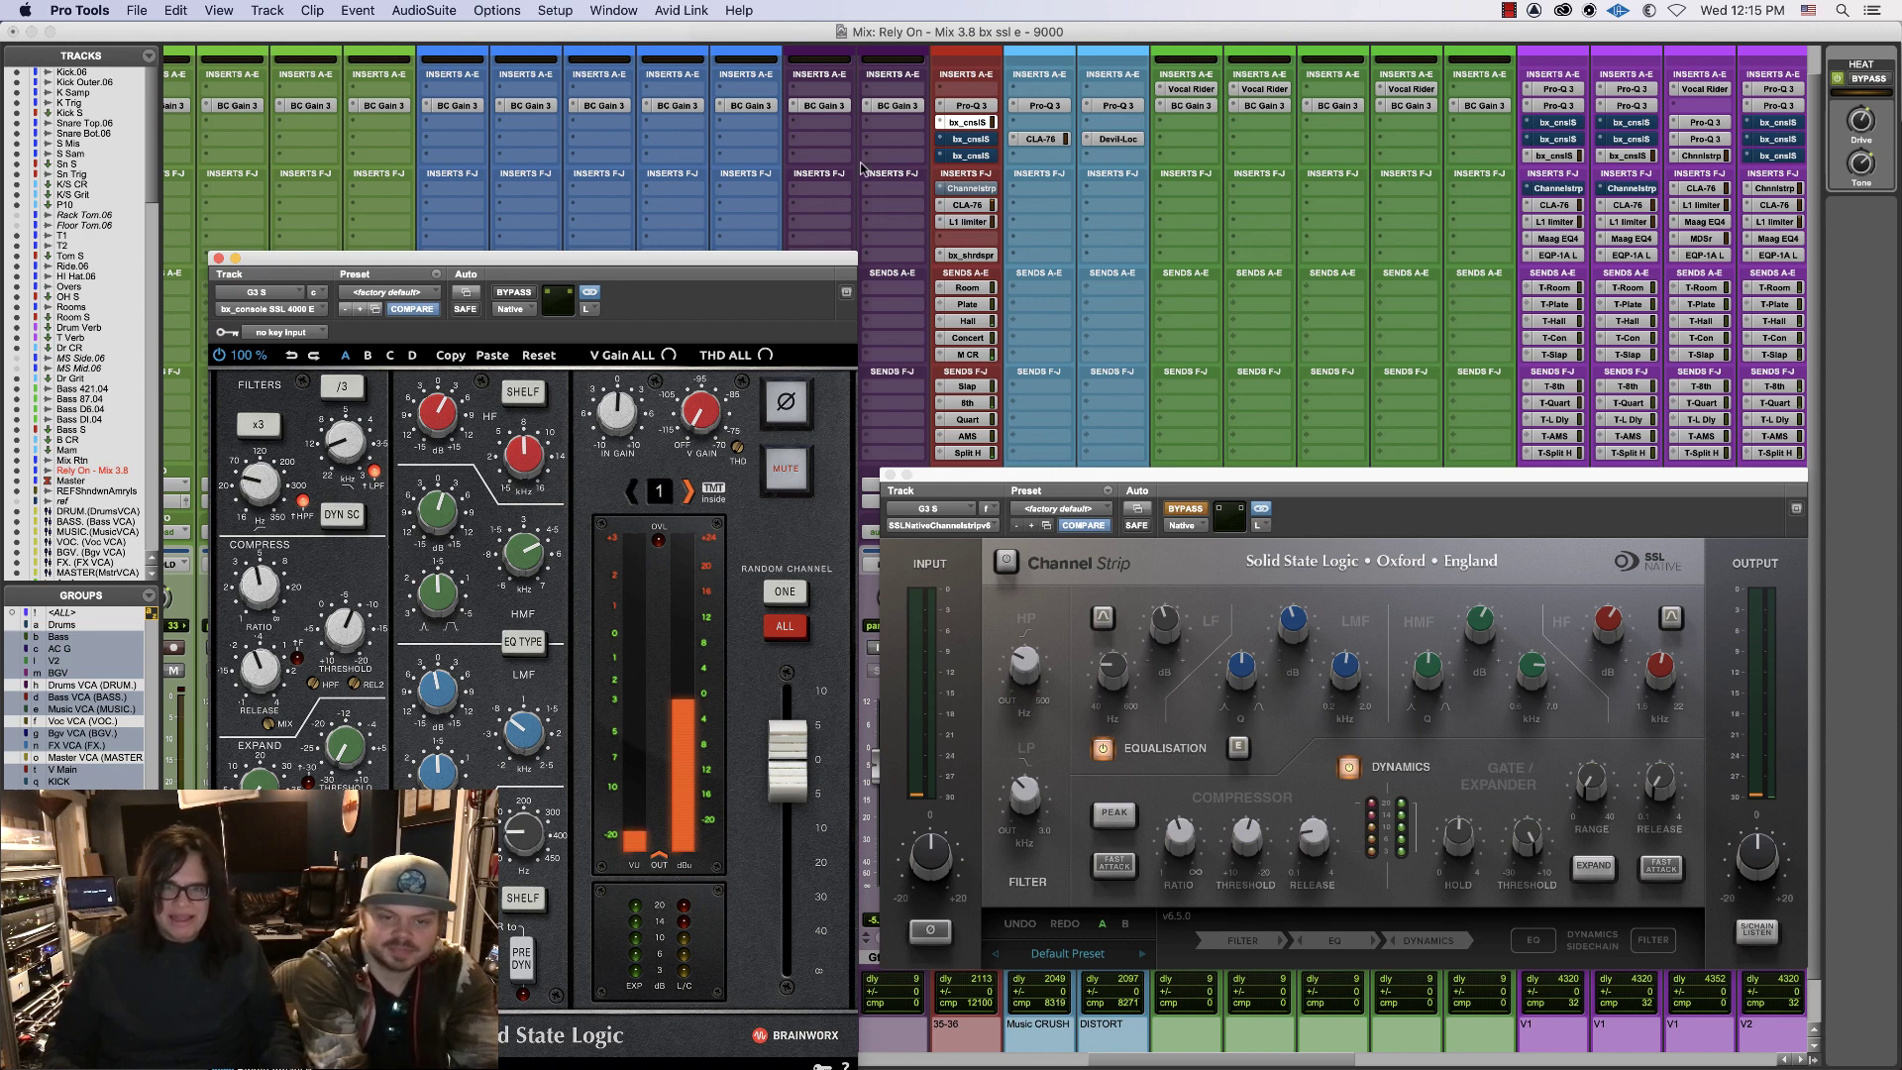
- A/B the SSL 4000 E against the Channel Strip on G3 S, ending with the 4000 E enabled and the Channel Strip bypassed
{"action": "left_click", "coordinate": [971, 122], "text": "super"}
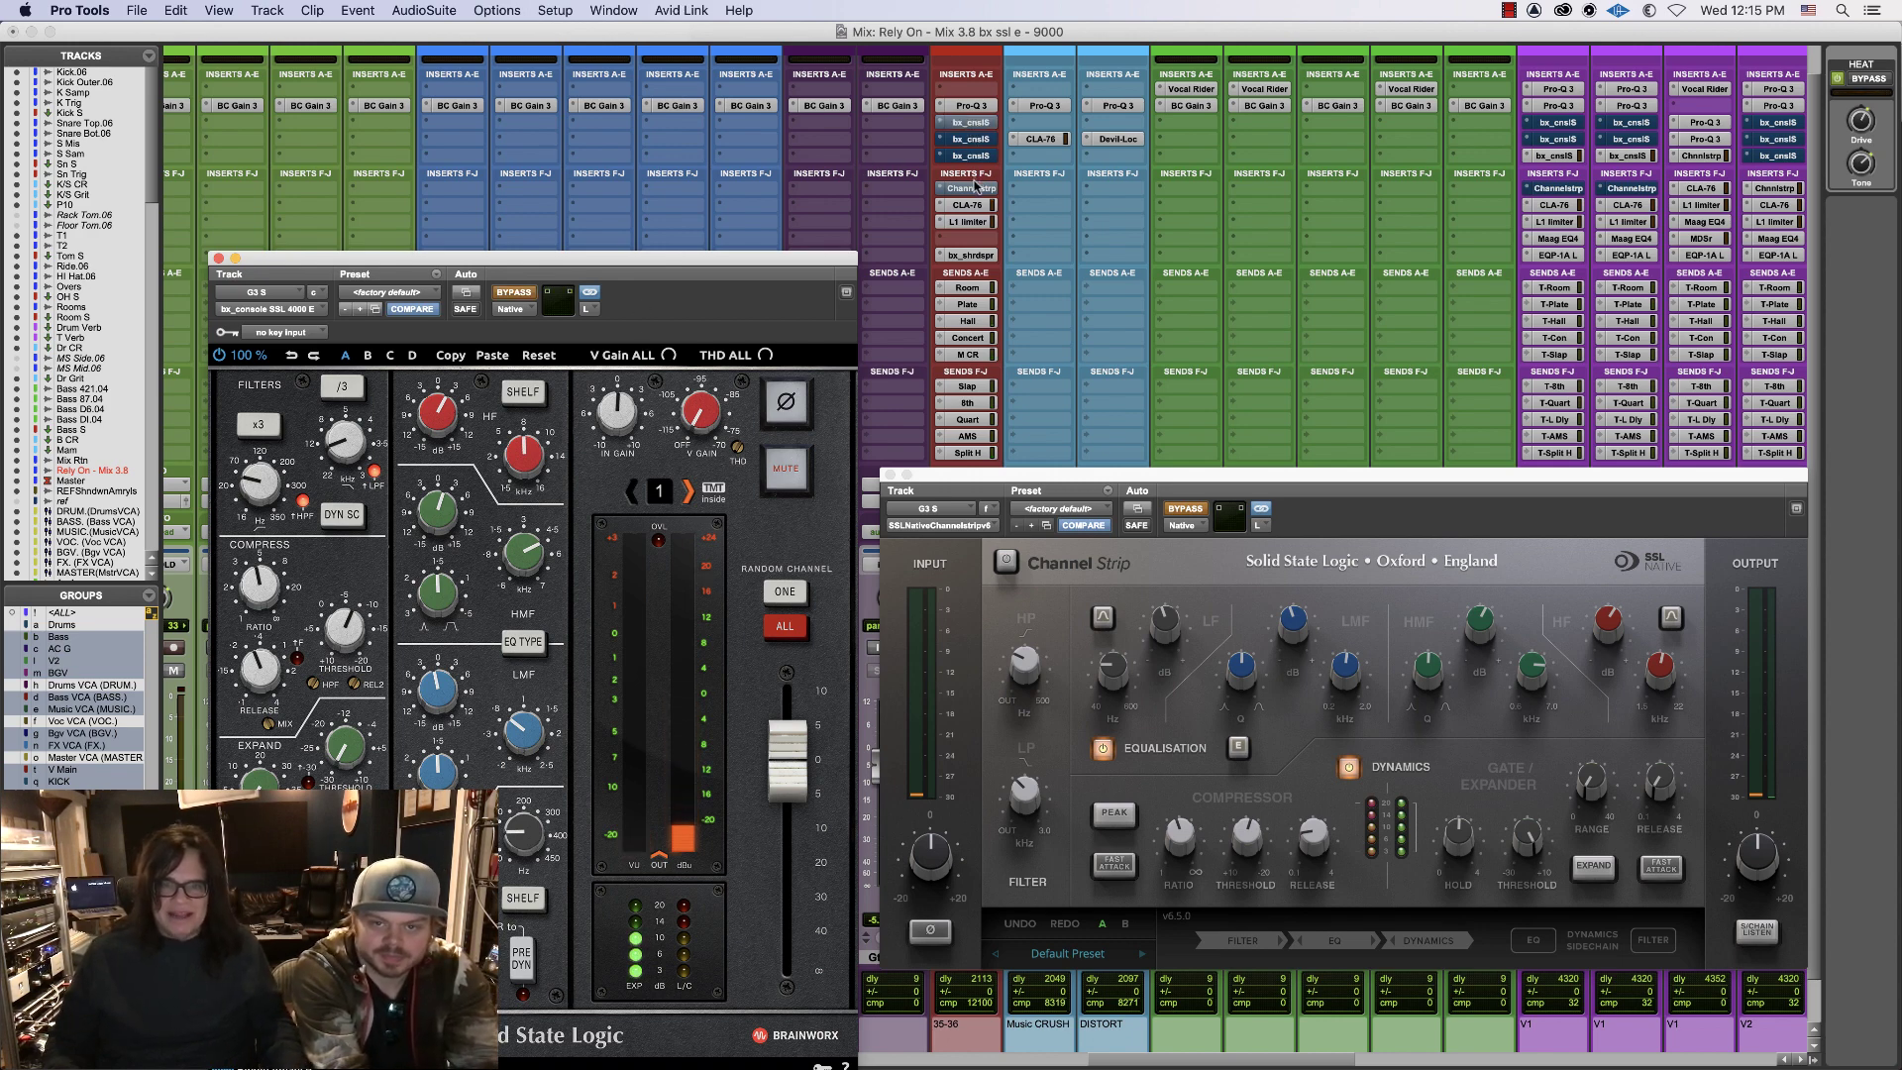
{"action": "left_click", "coordinate": [975, 189], "text": "super"}
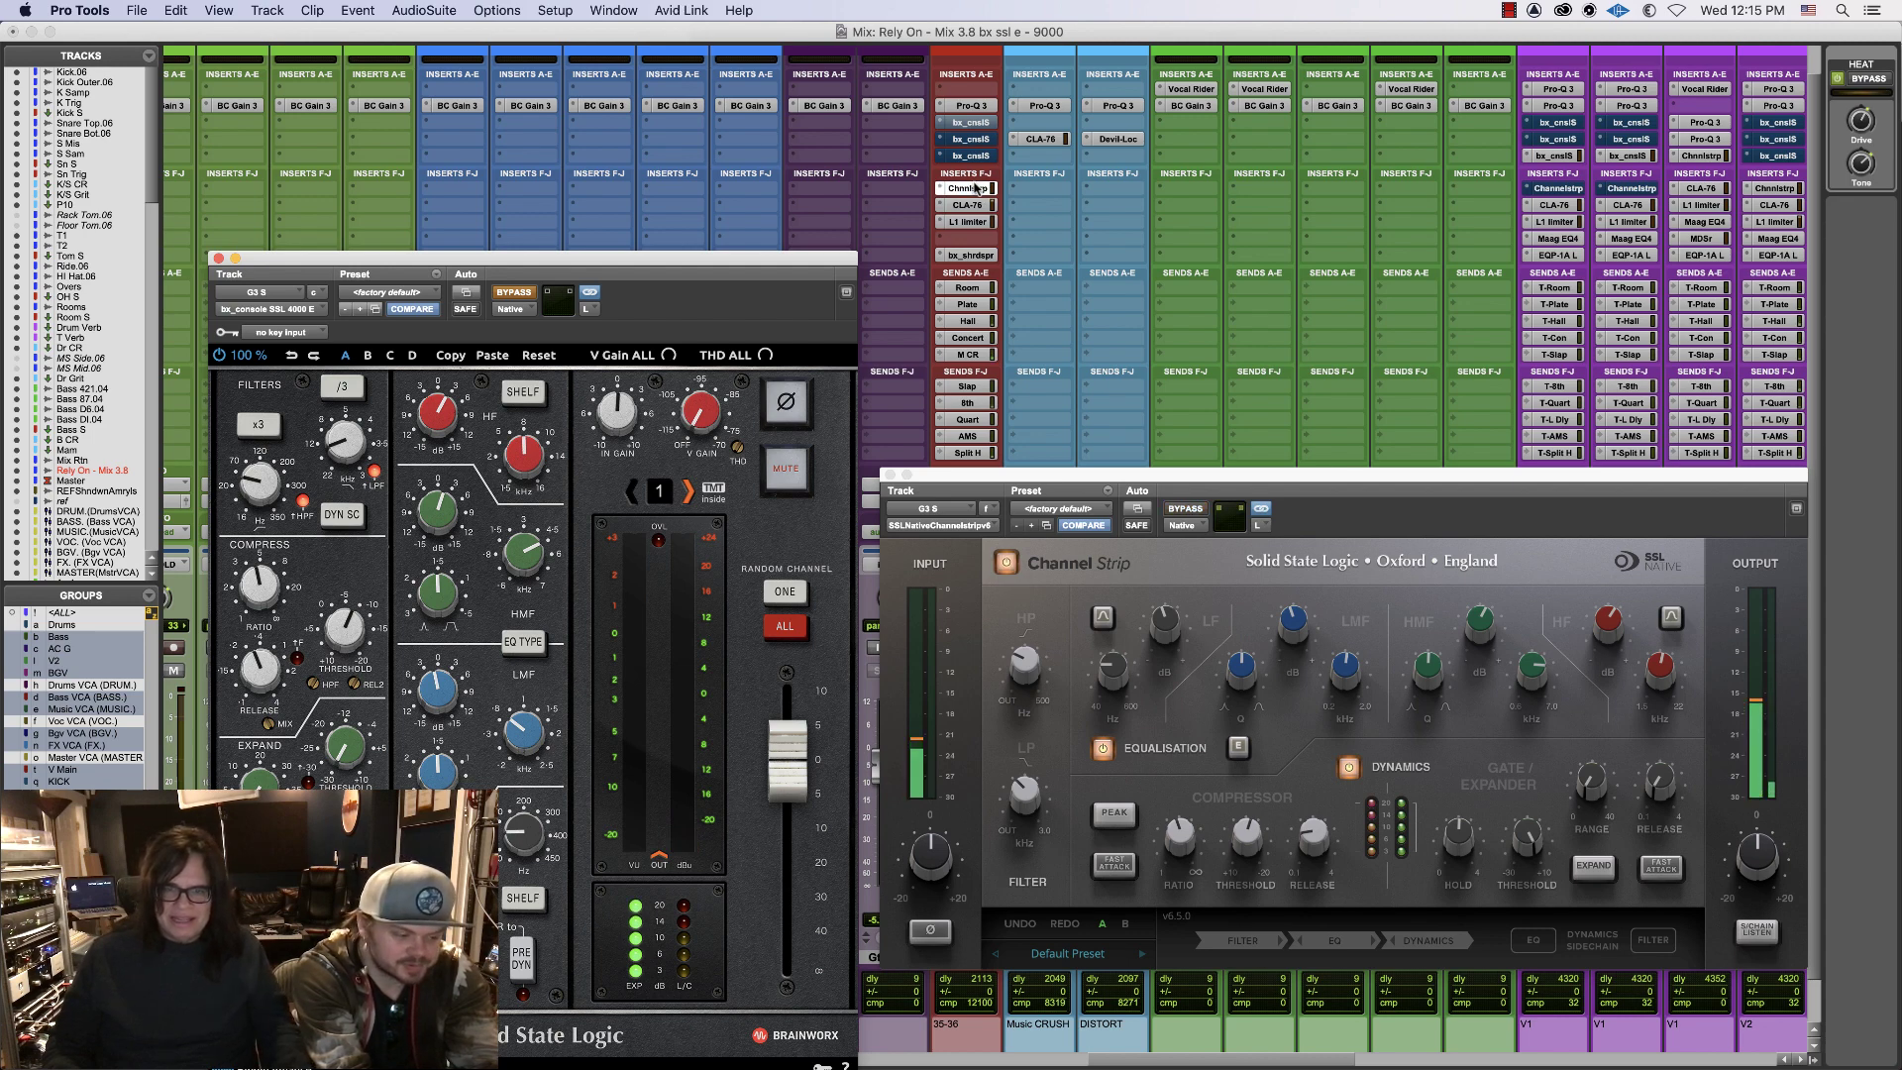
{"action": "left_click", "coordinate": [976, 188], "text": "super"}
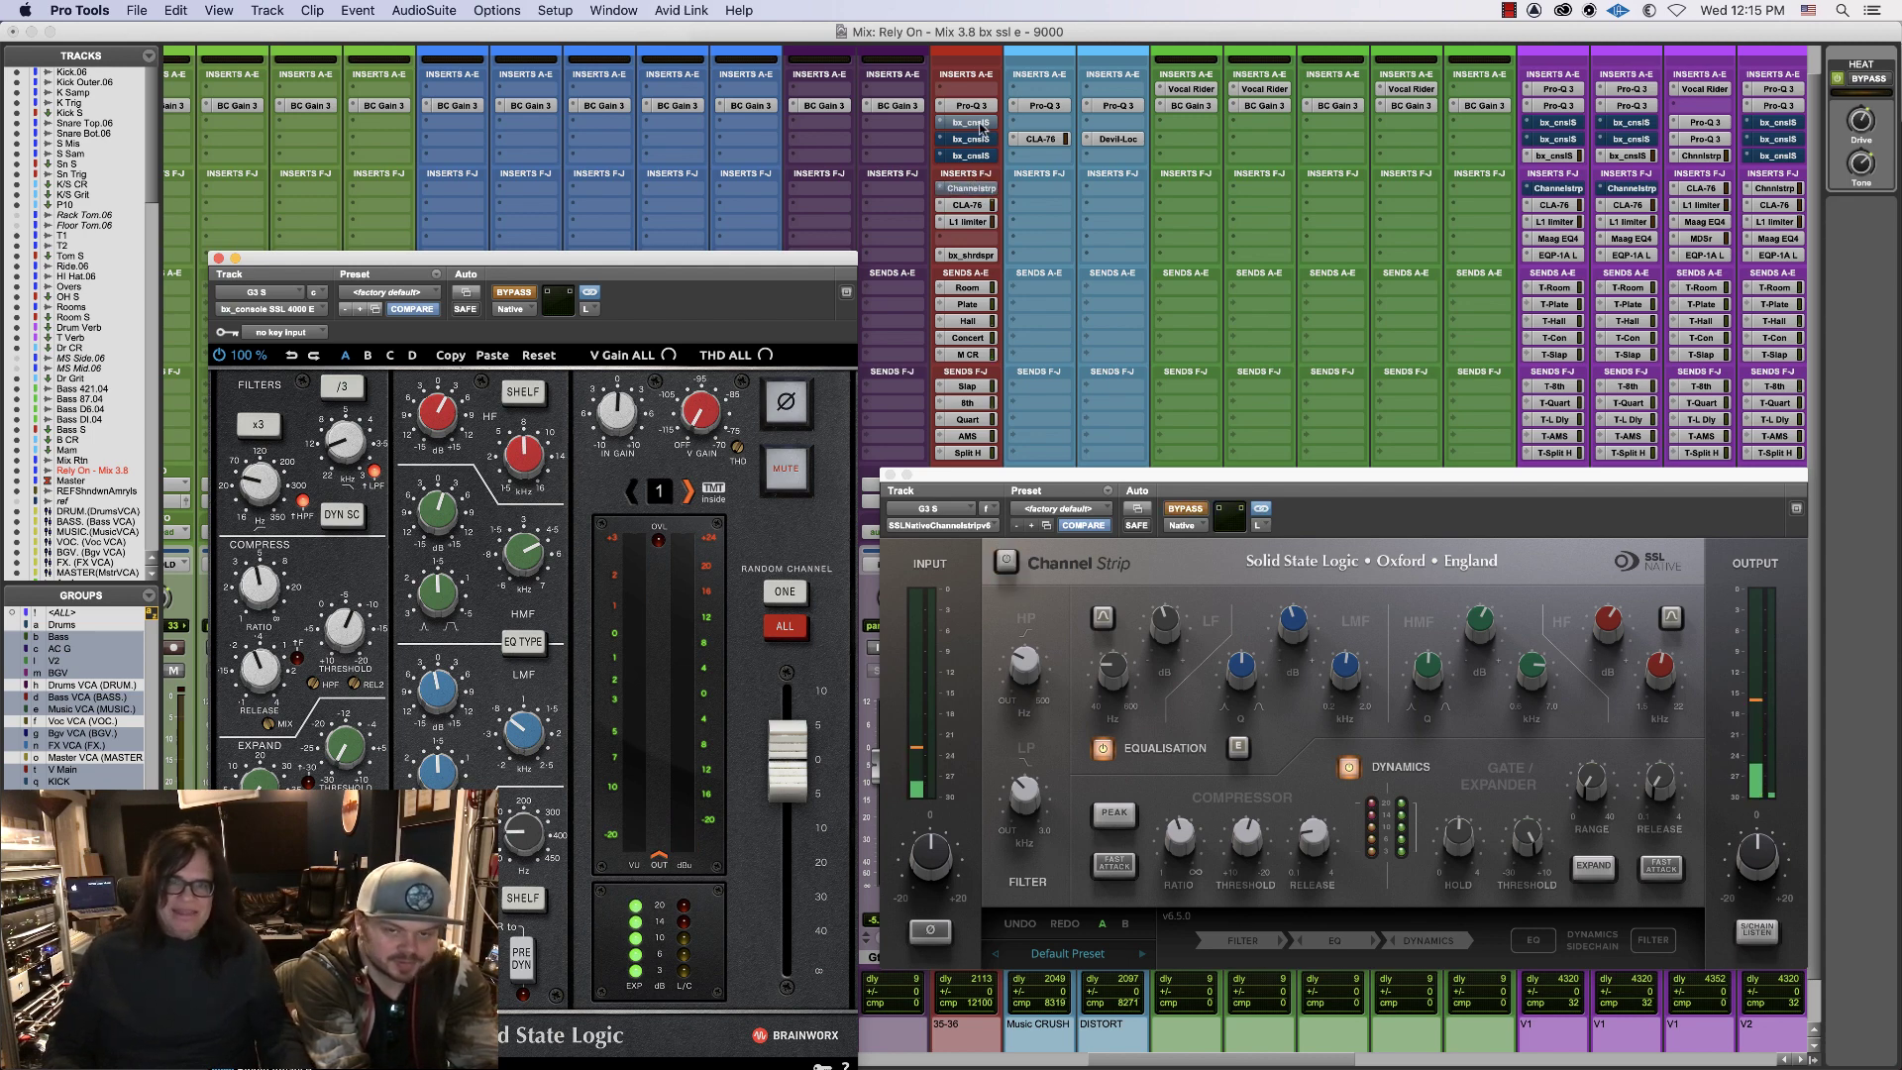
{"action": "left_click", "coordinate": [979, 123], "text": "super"}
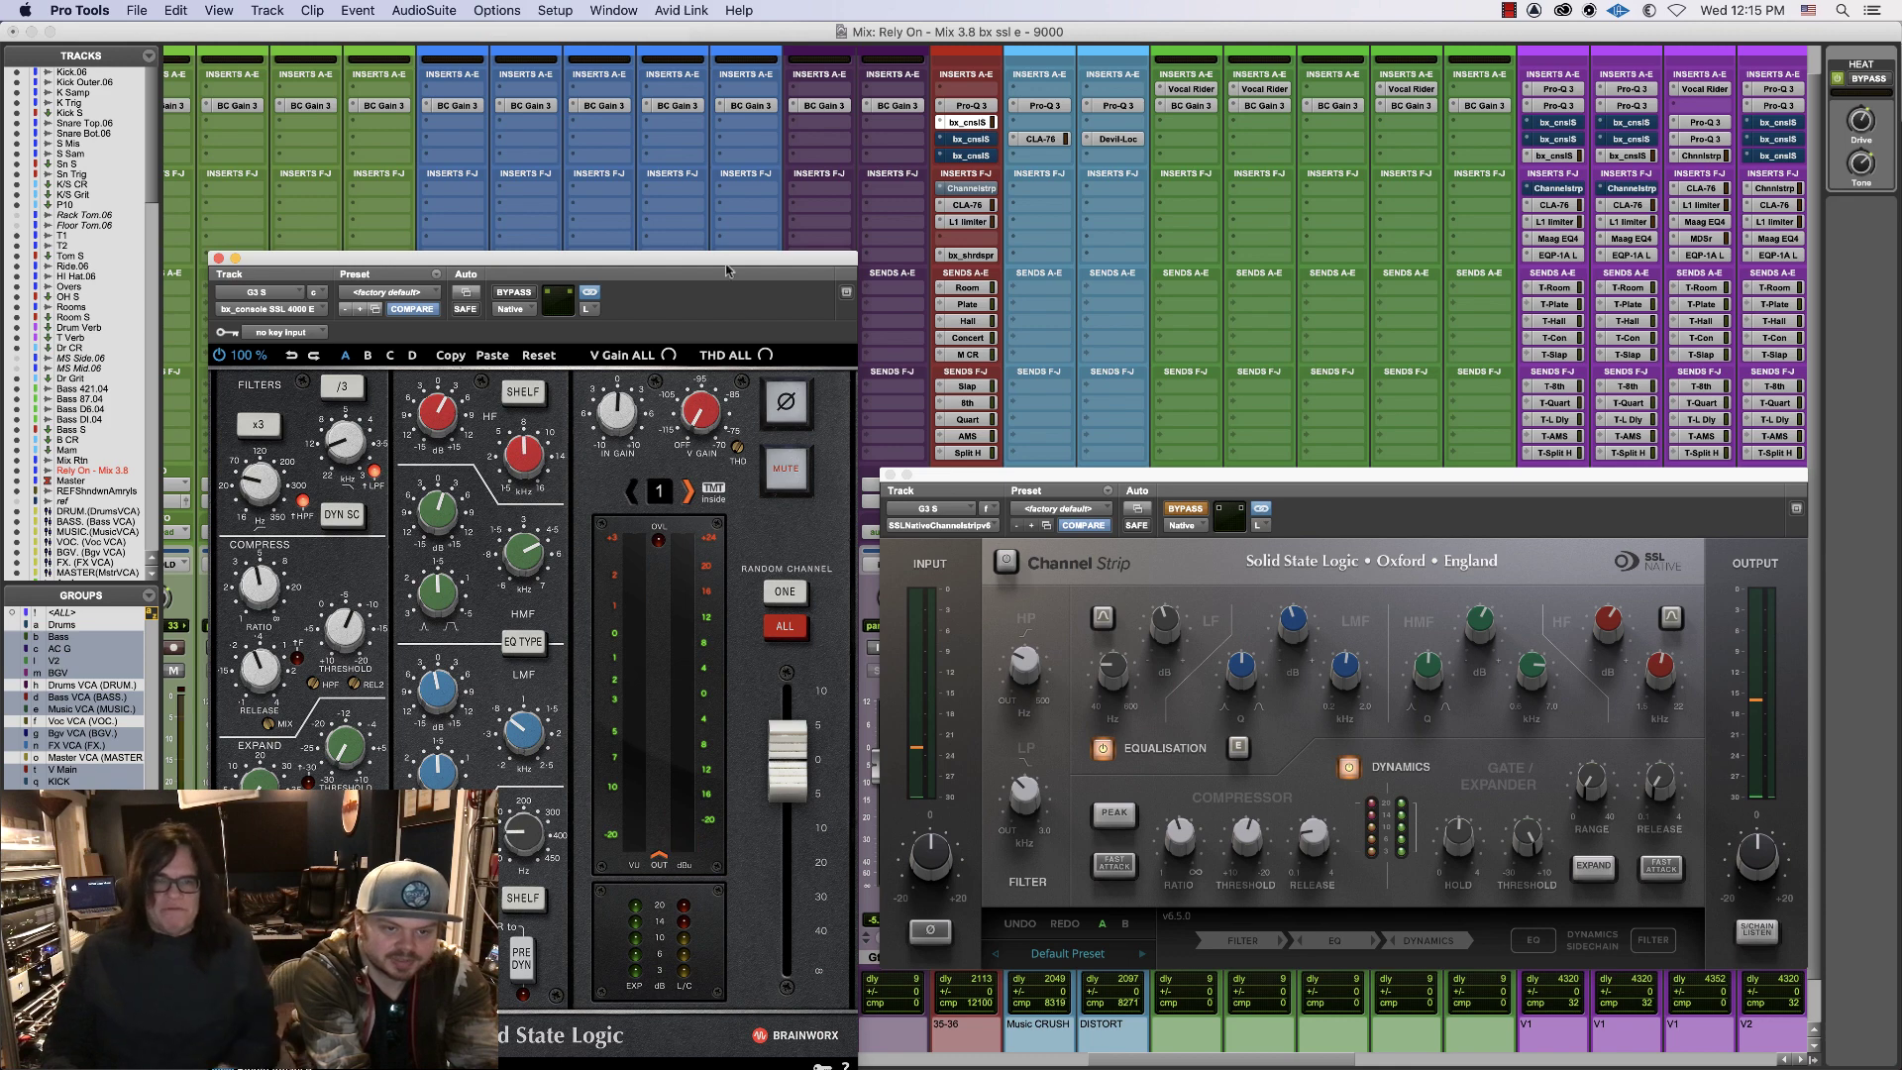
- Close the SSL 4000 E and Channel Strip windows of G3 S
{"action": "left_click_drag", "start_coordinate": [631, 262], "coordinate": [800, 224]}
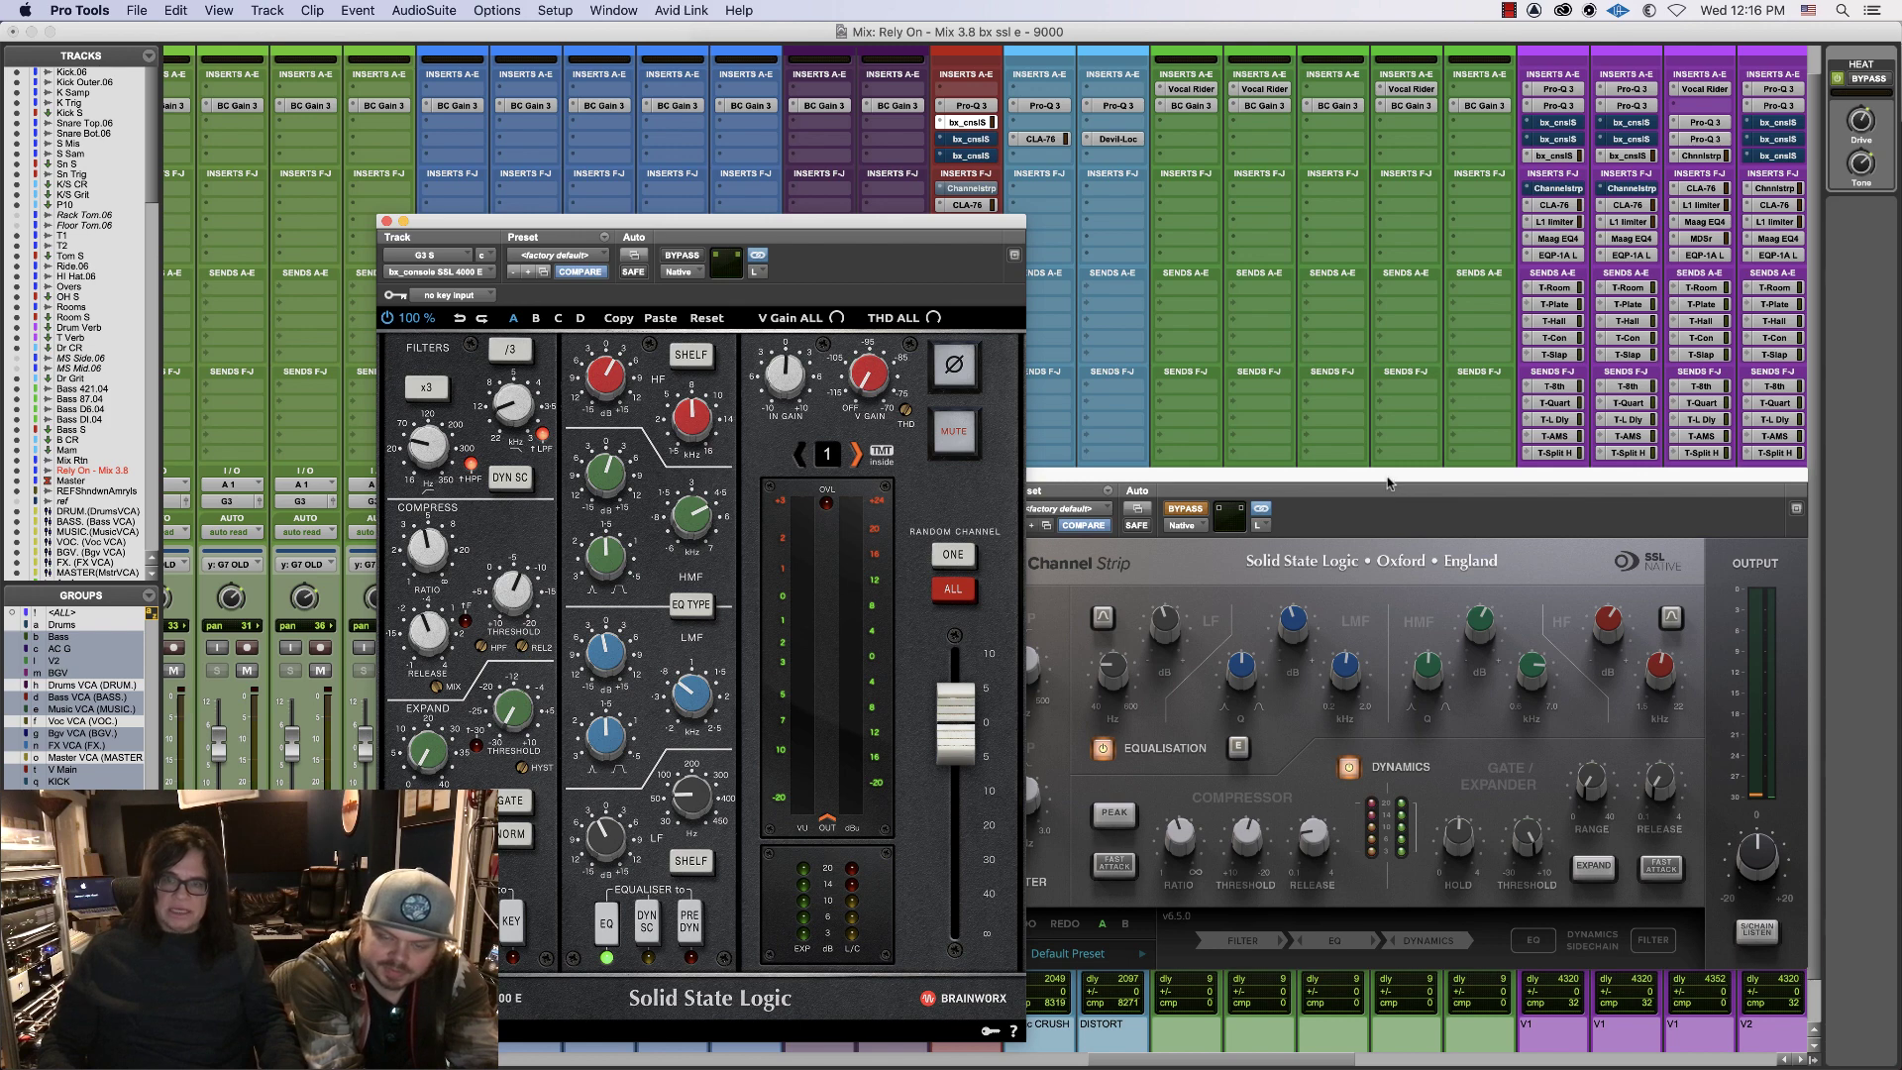
{"action": "left_click_drag", "start_coordinate": [1387, 482], "coordinate": [1357, 505]}
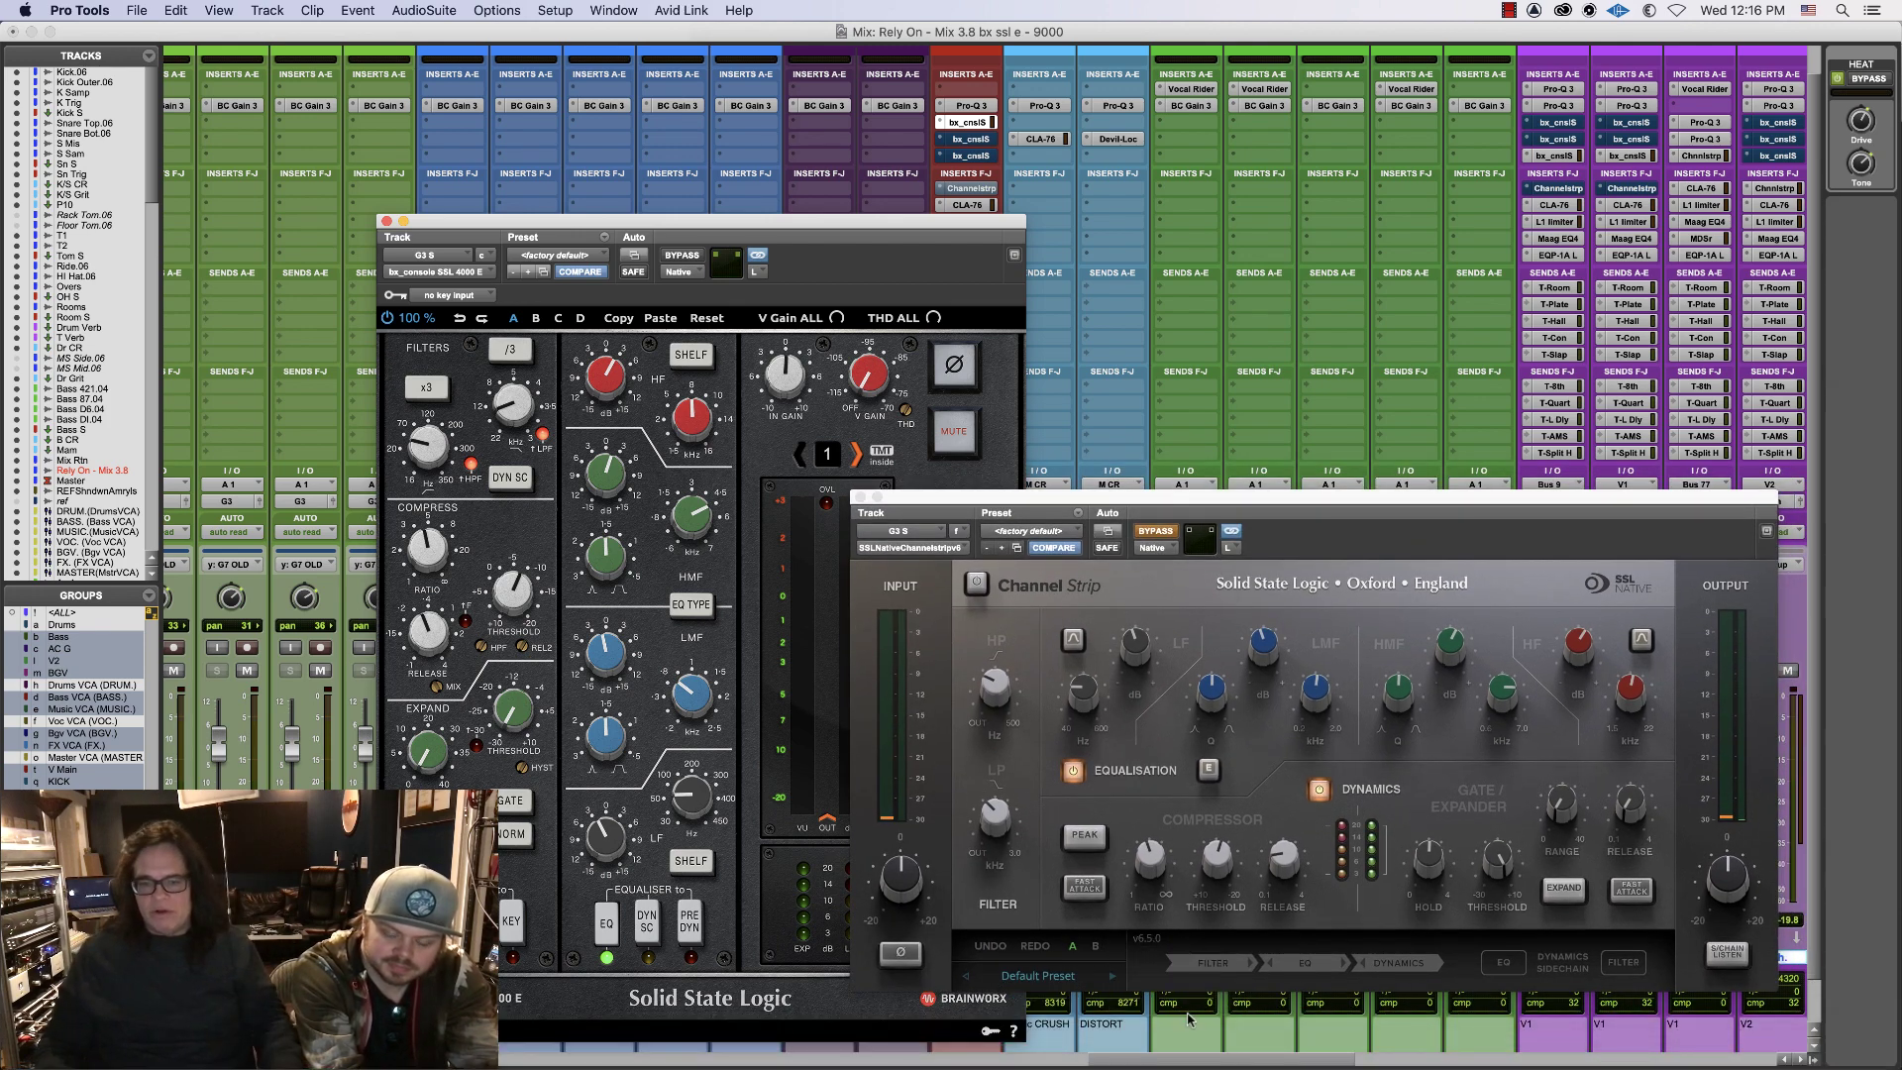
{"action": "left_click_drag", "start_coordinate": [1194, 1060], "coordinate": [1385, 1064]}
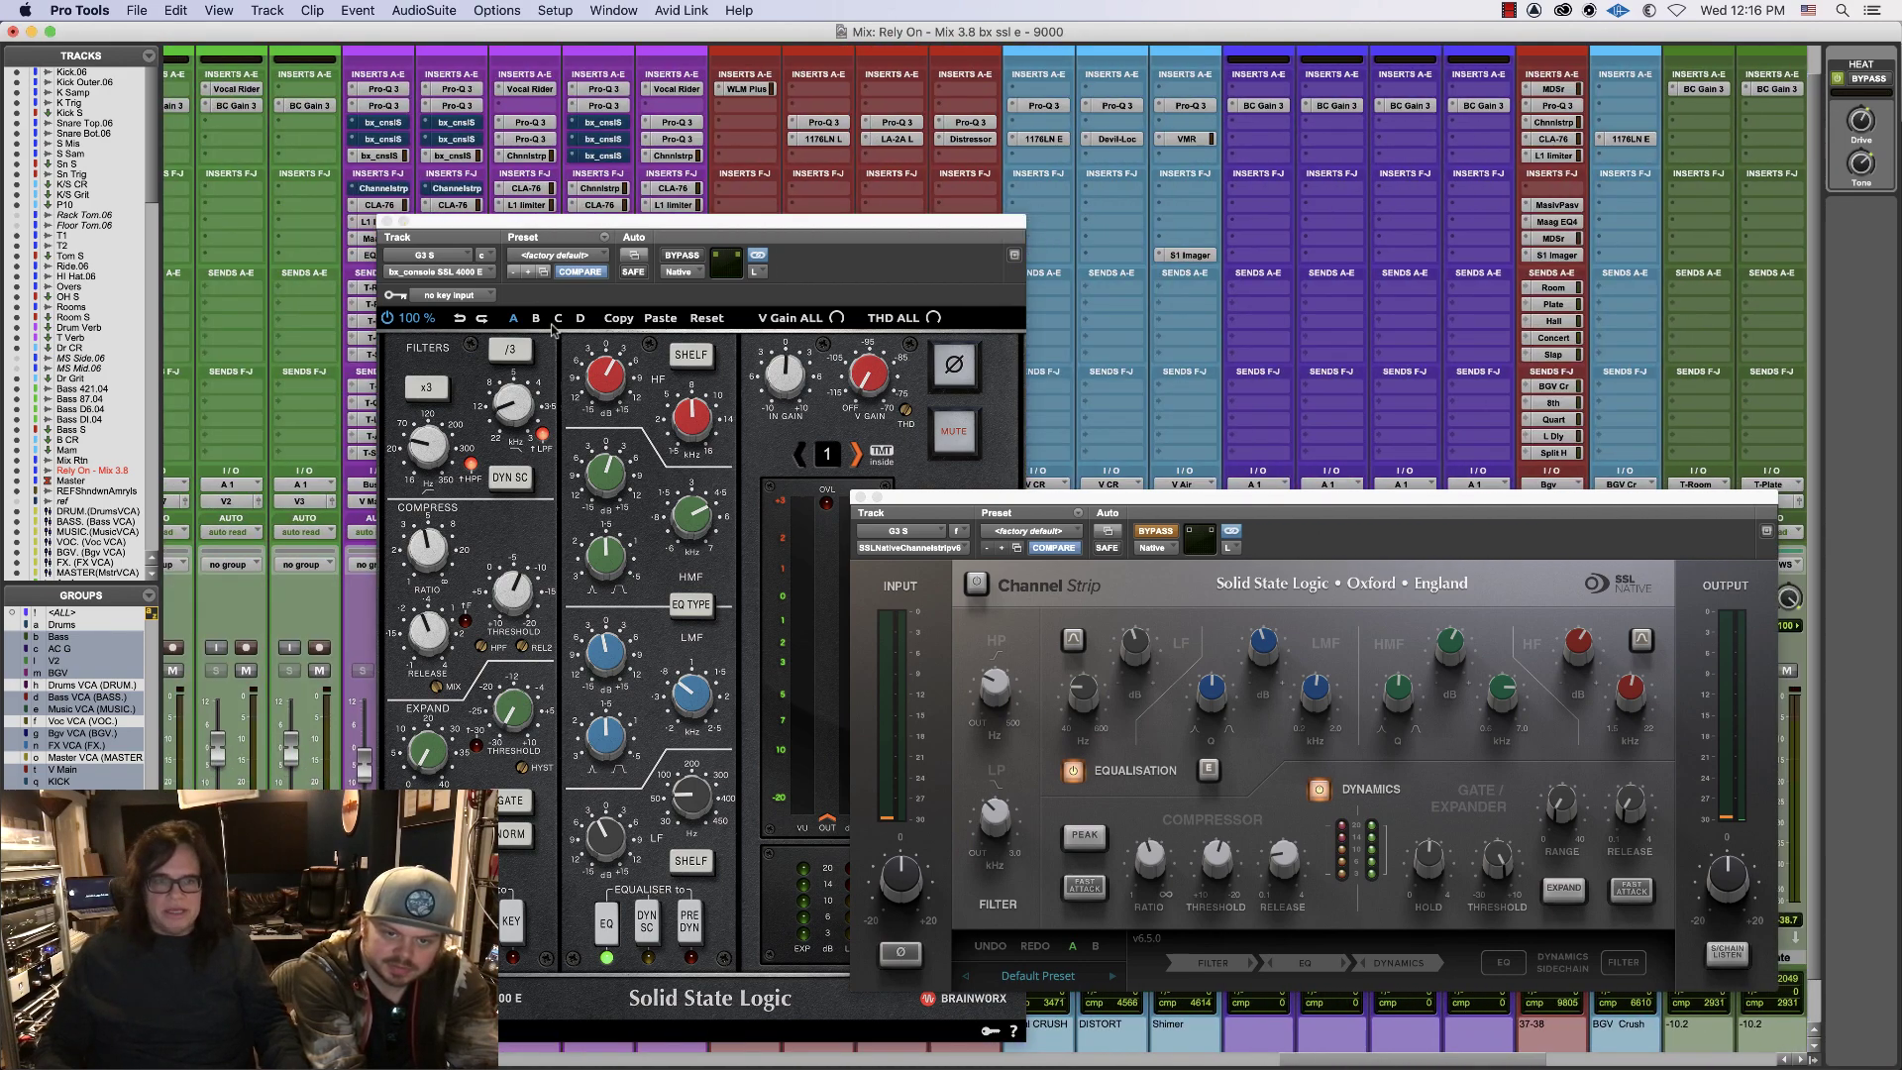
{"action": "left_click", "coordinate": [386, 221]}
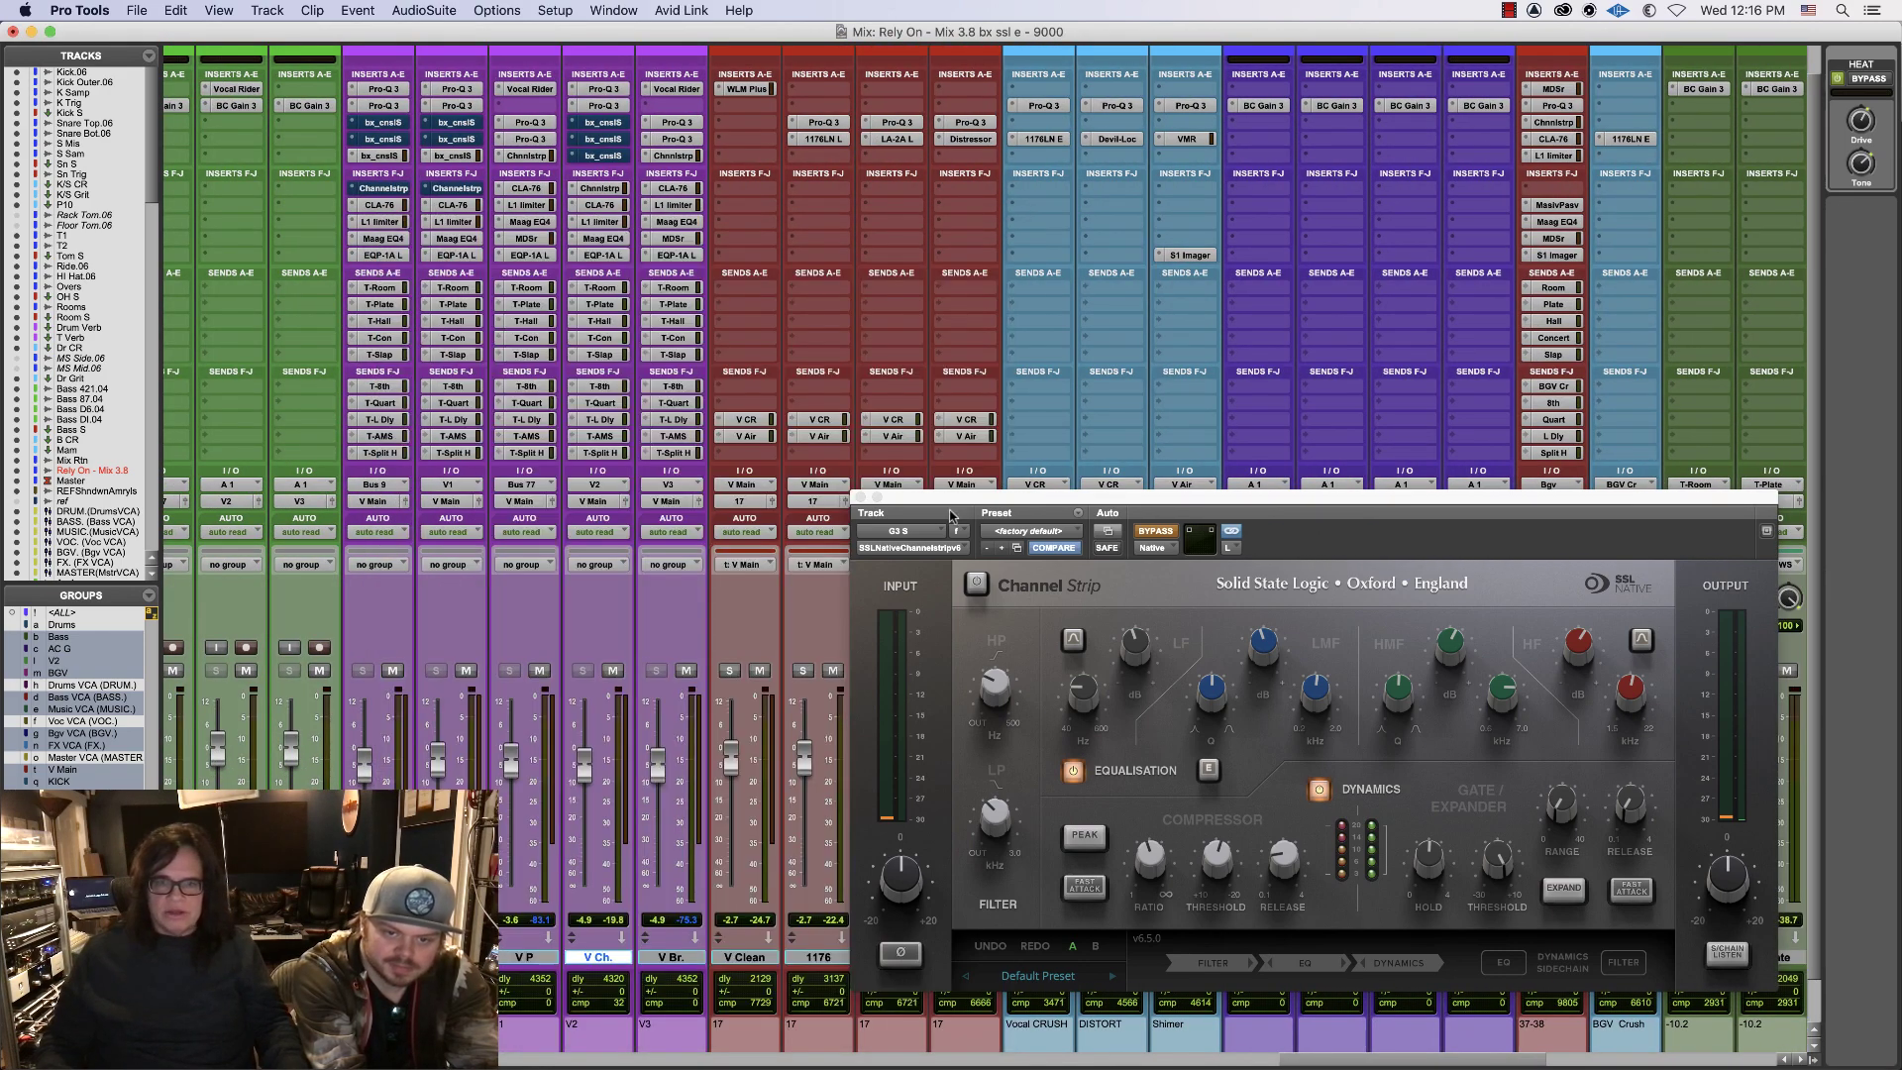
{"action": "left_click", "coordinate": [861, 497]}
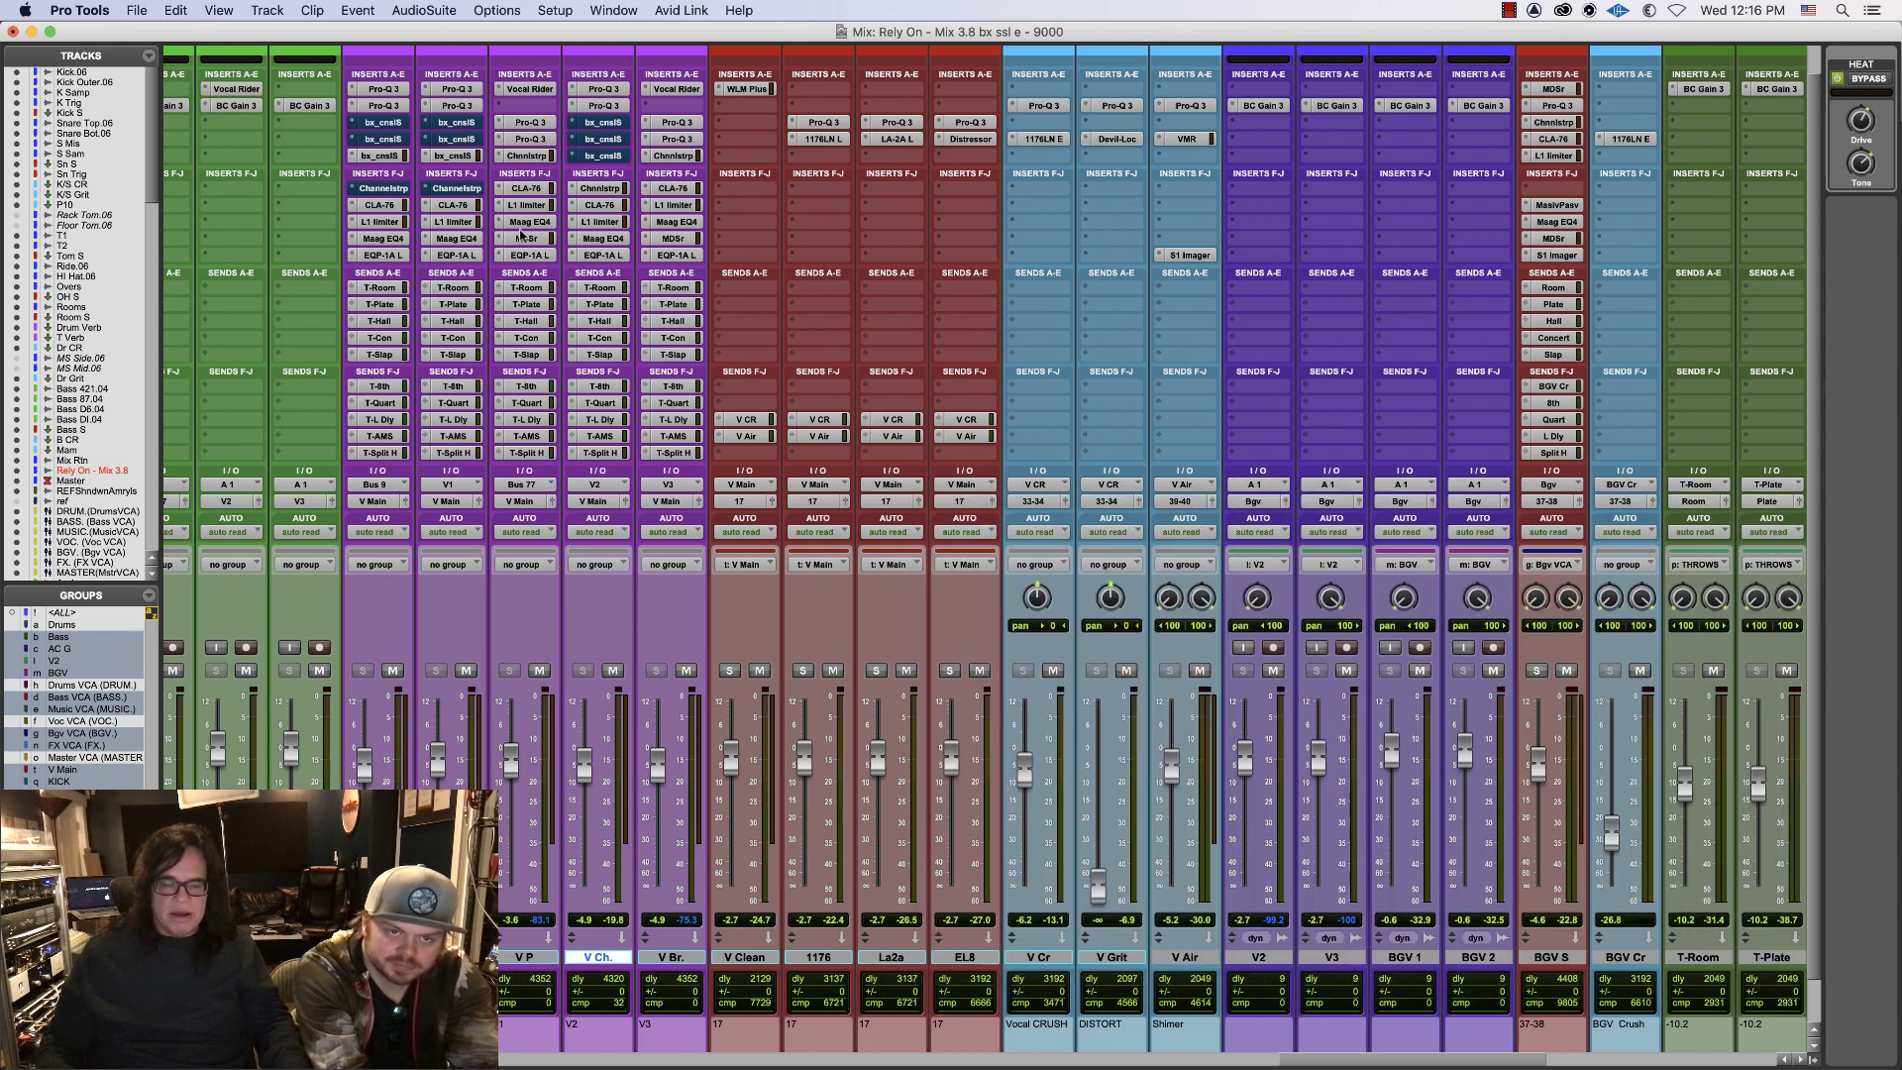
- Open the SSL 4000 E, 4000 G and 9000 J on V Ch. and spread their windows apart
{"action": "left_click", "coordinate": [607, 123]}
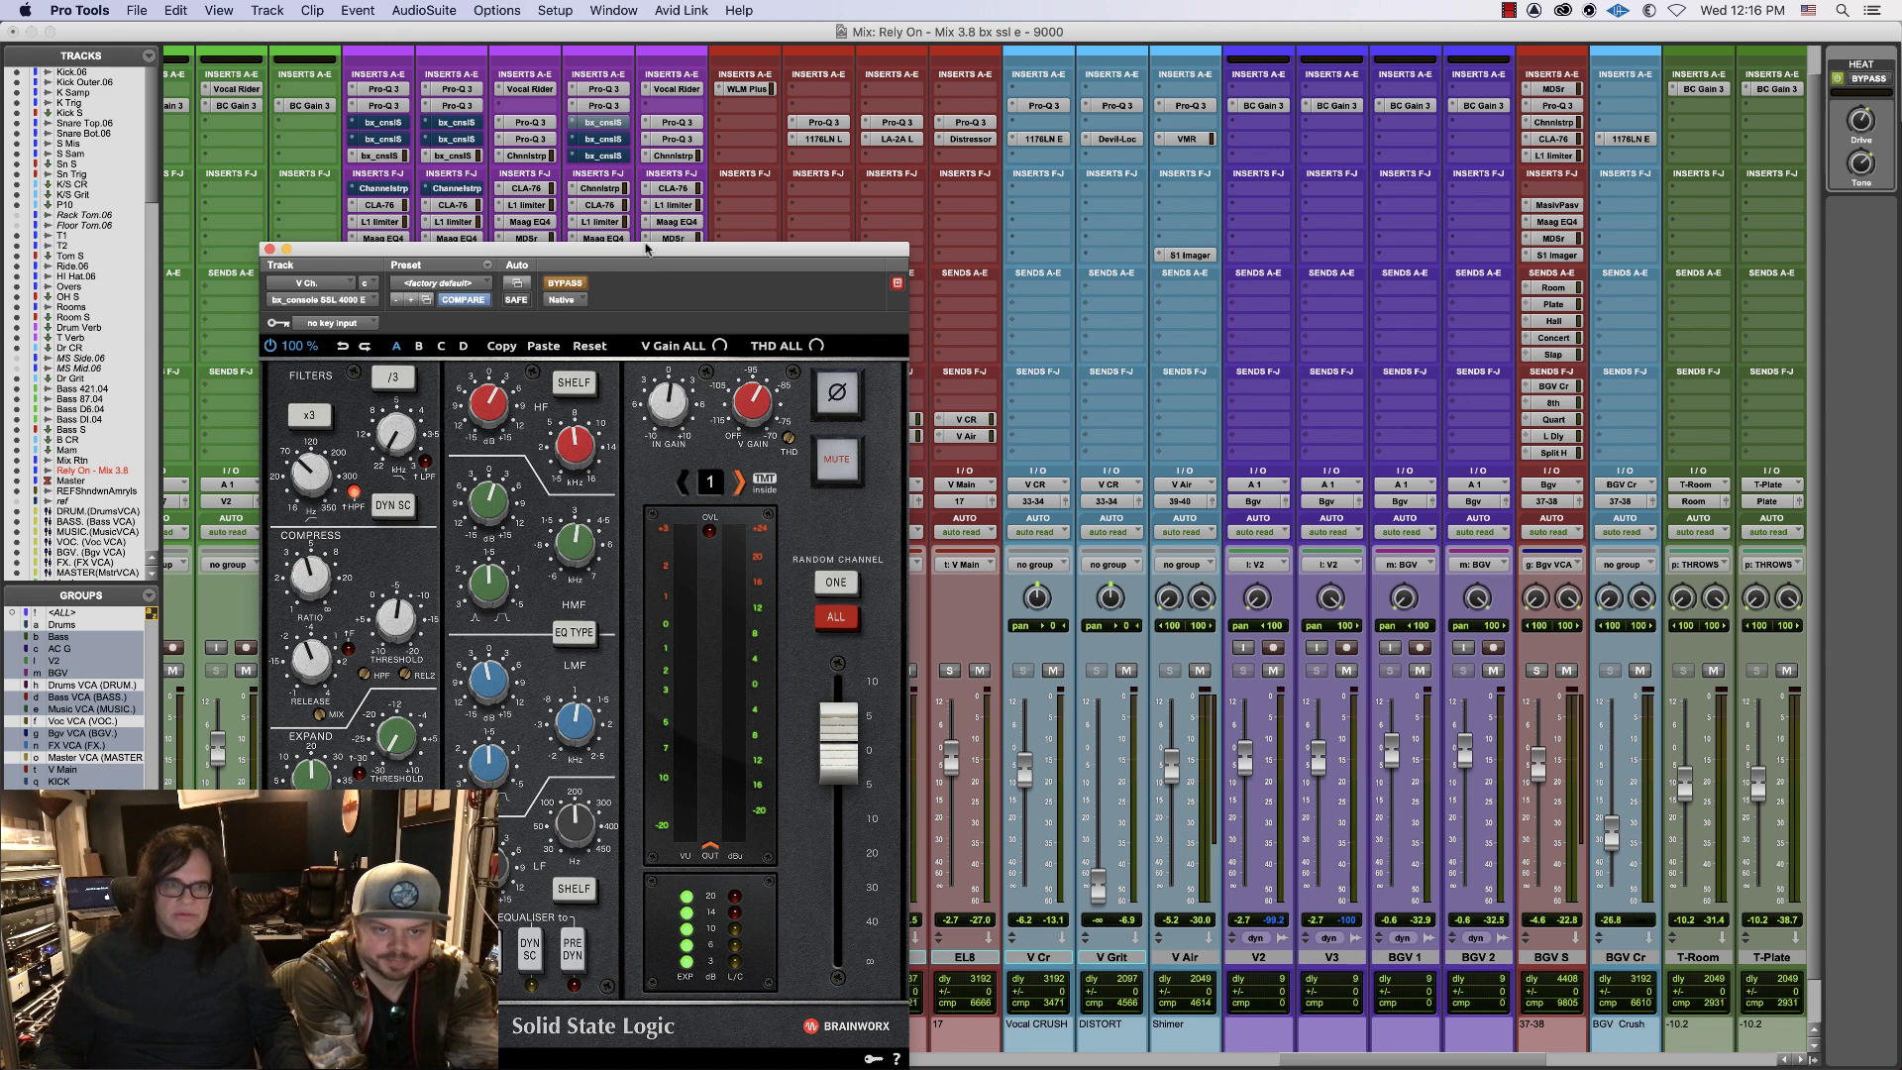
{"action": "left_click_drag", "start_coordinate": [646, 249], "coordinate": [421, 358]}
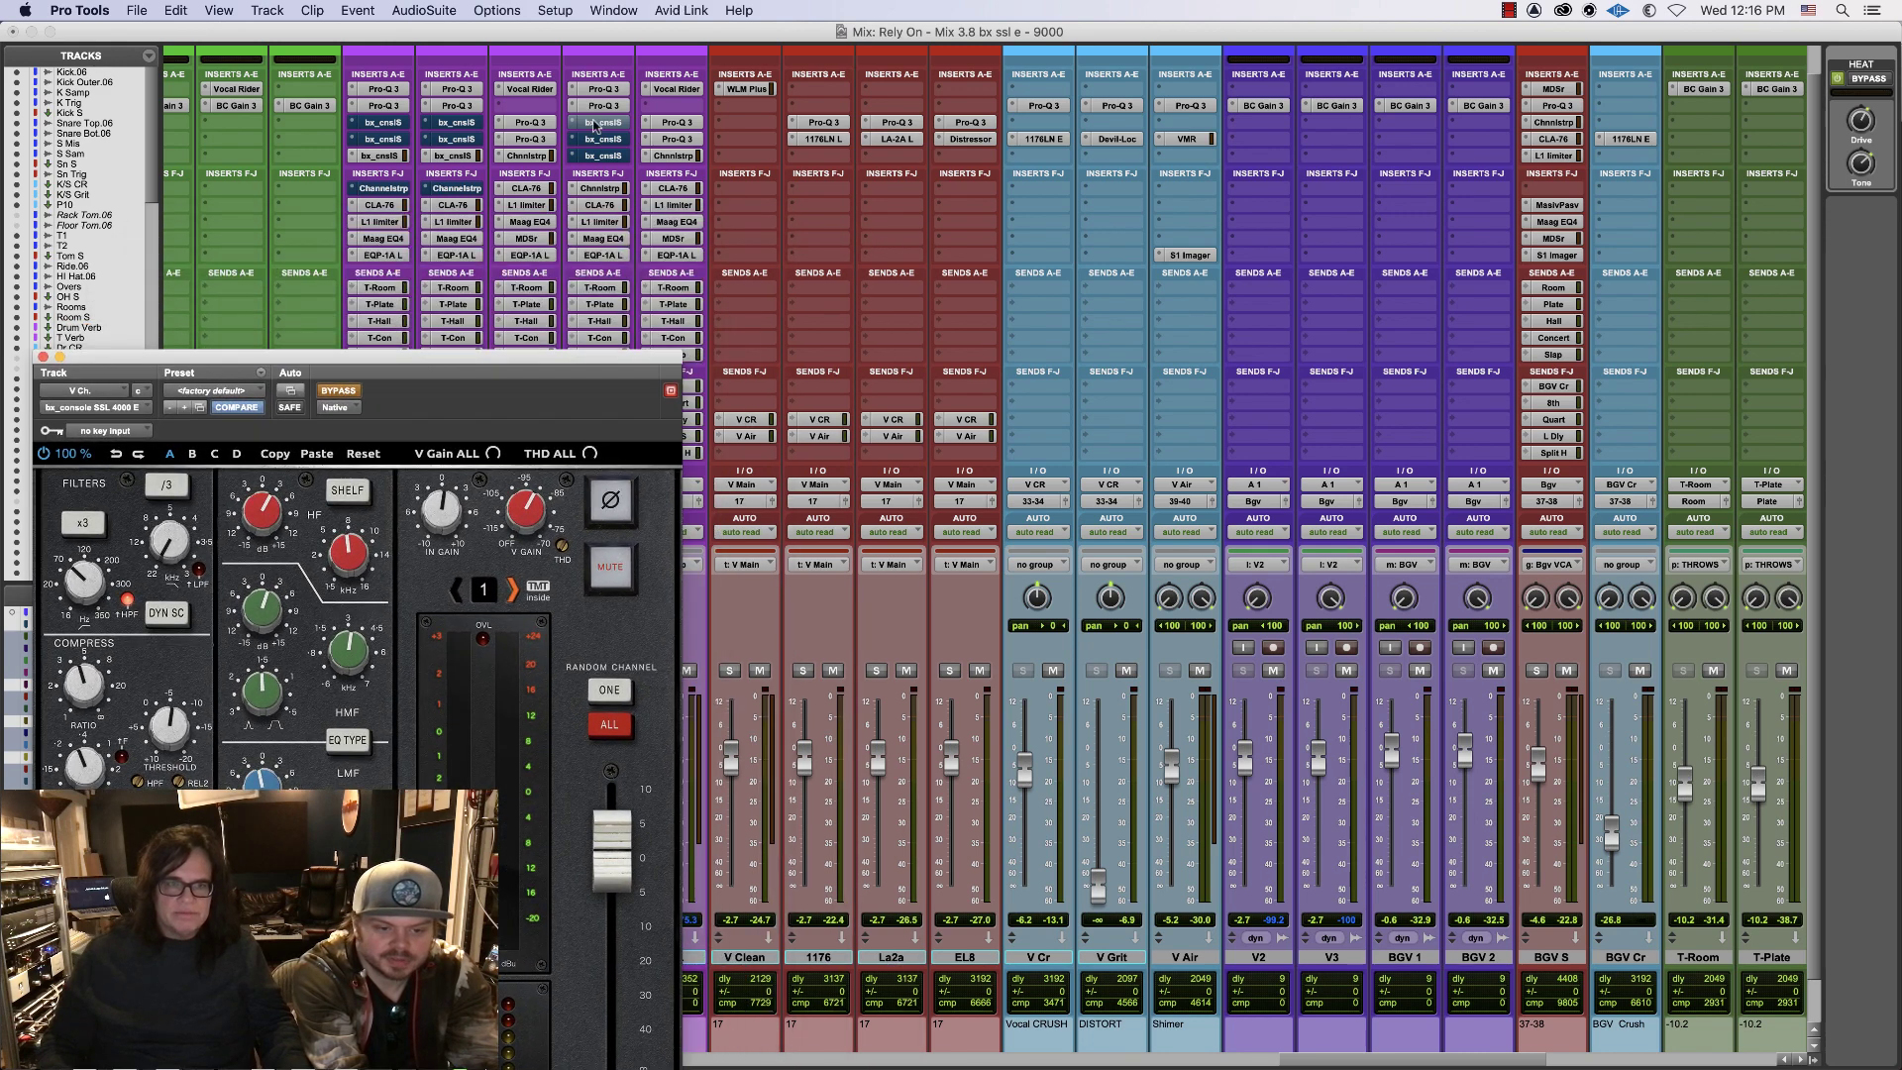
{"action": "left_click_drag", "start_coordinate": [306, 358], "coordinate": [695, 361]}
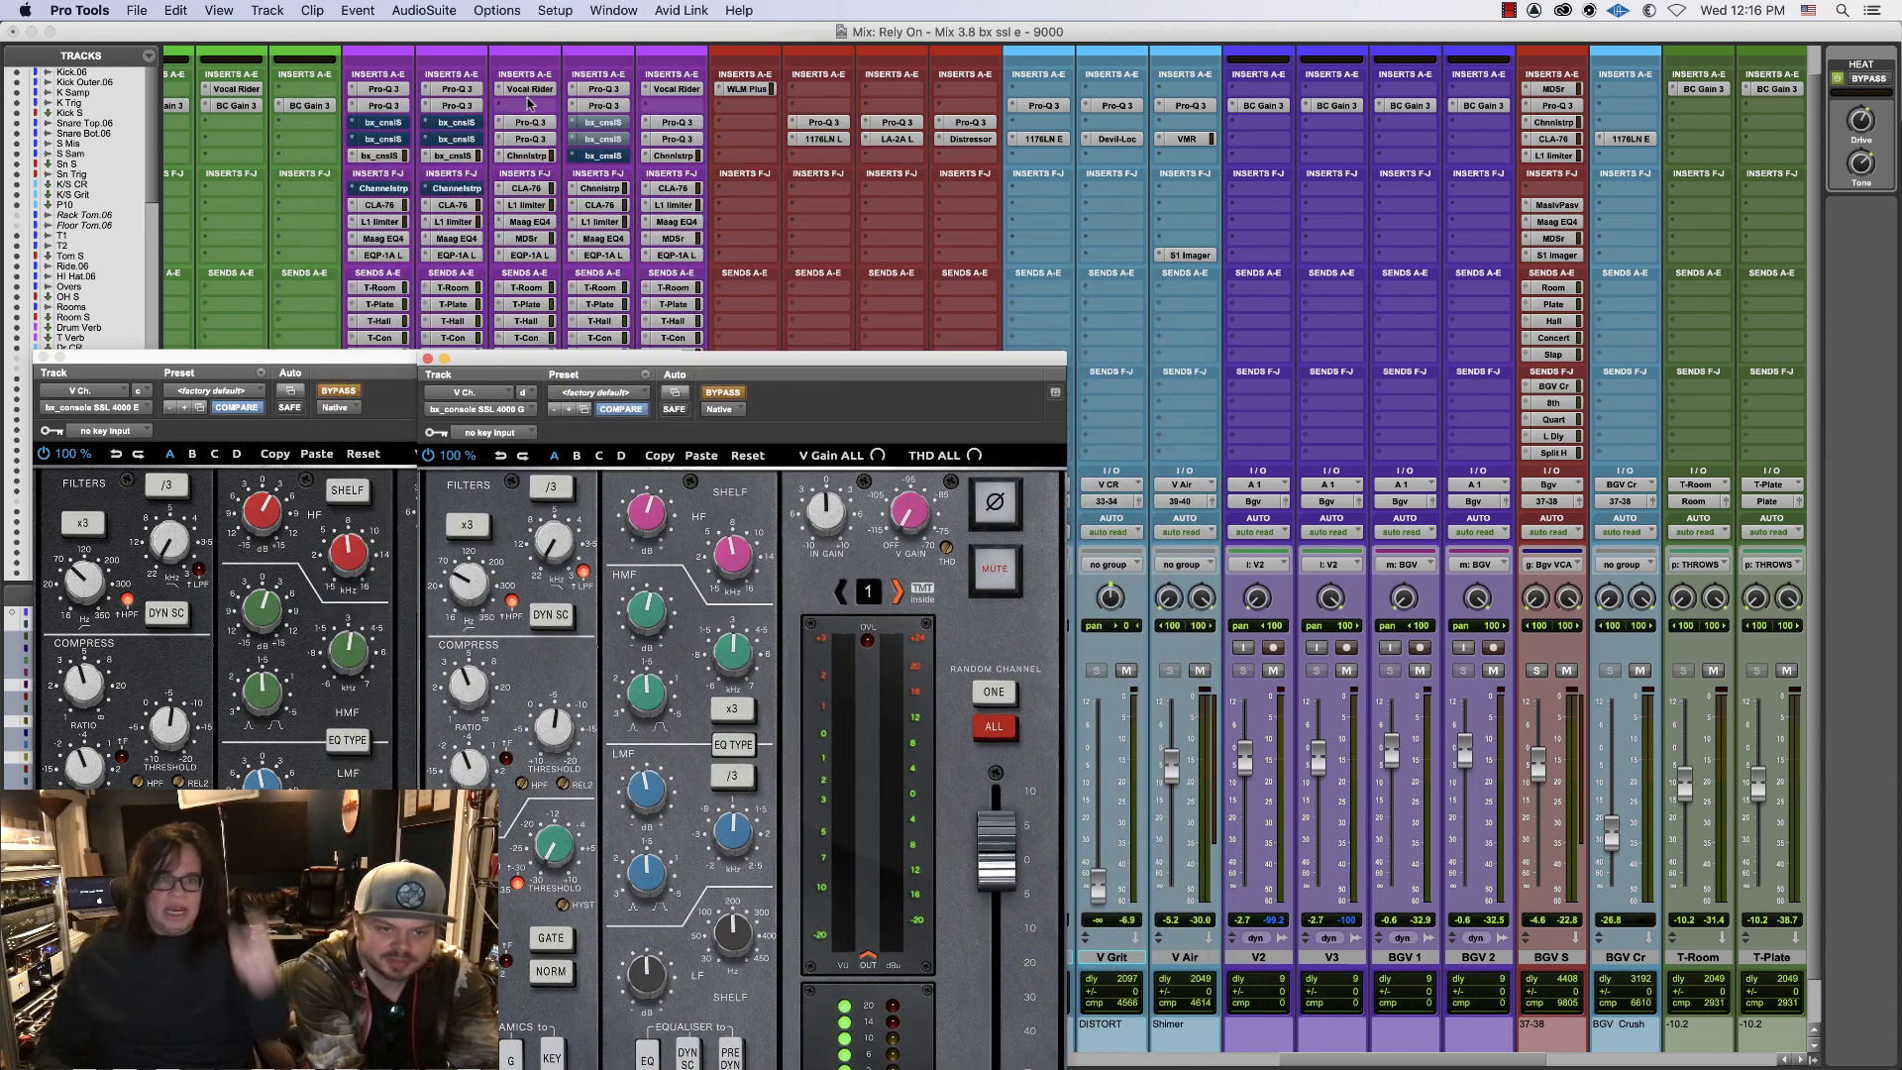
{"action": "left_click", "coordinate": [613, 156]}
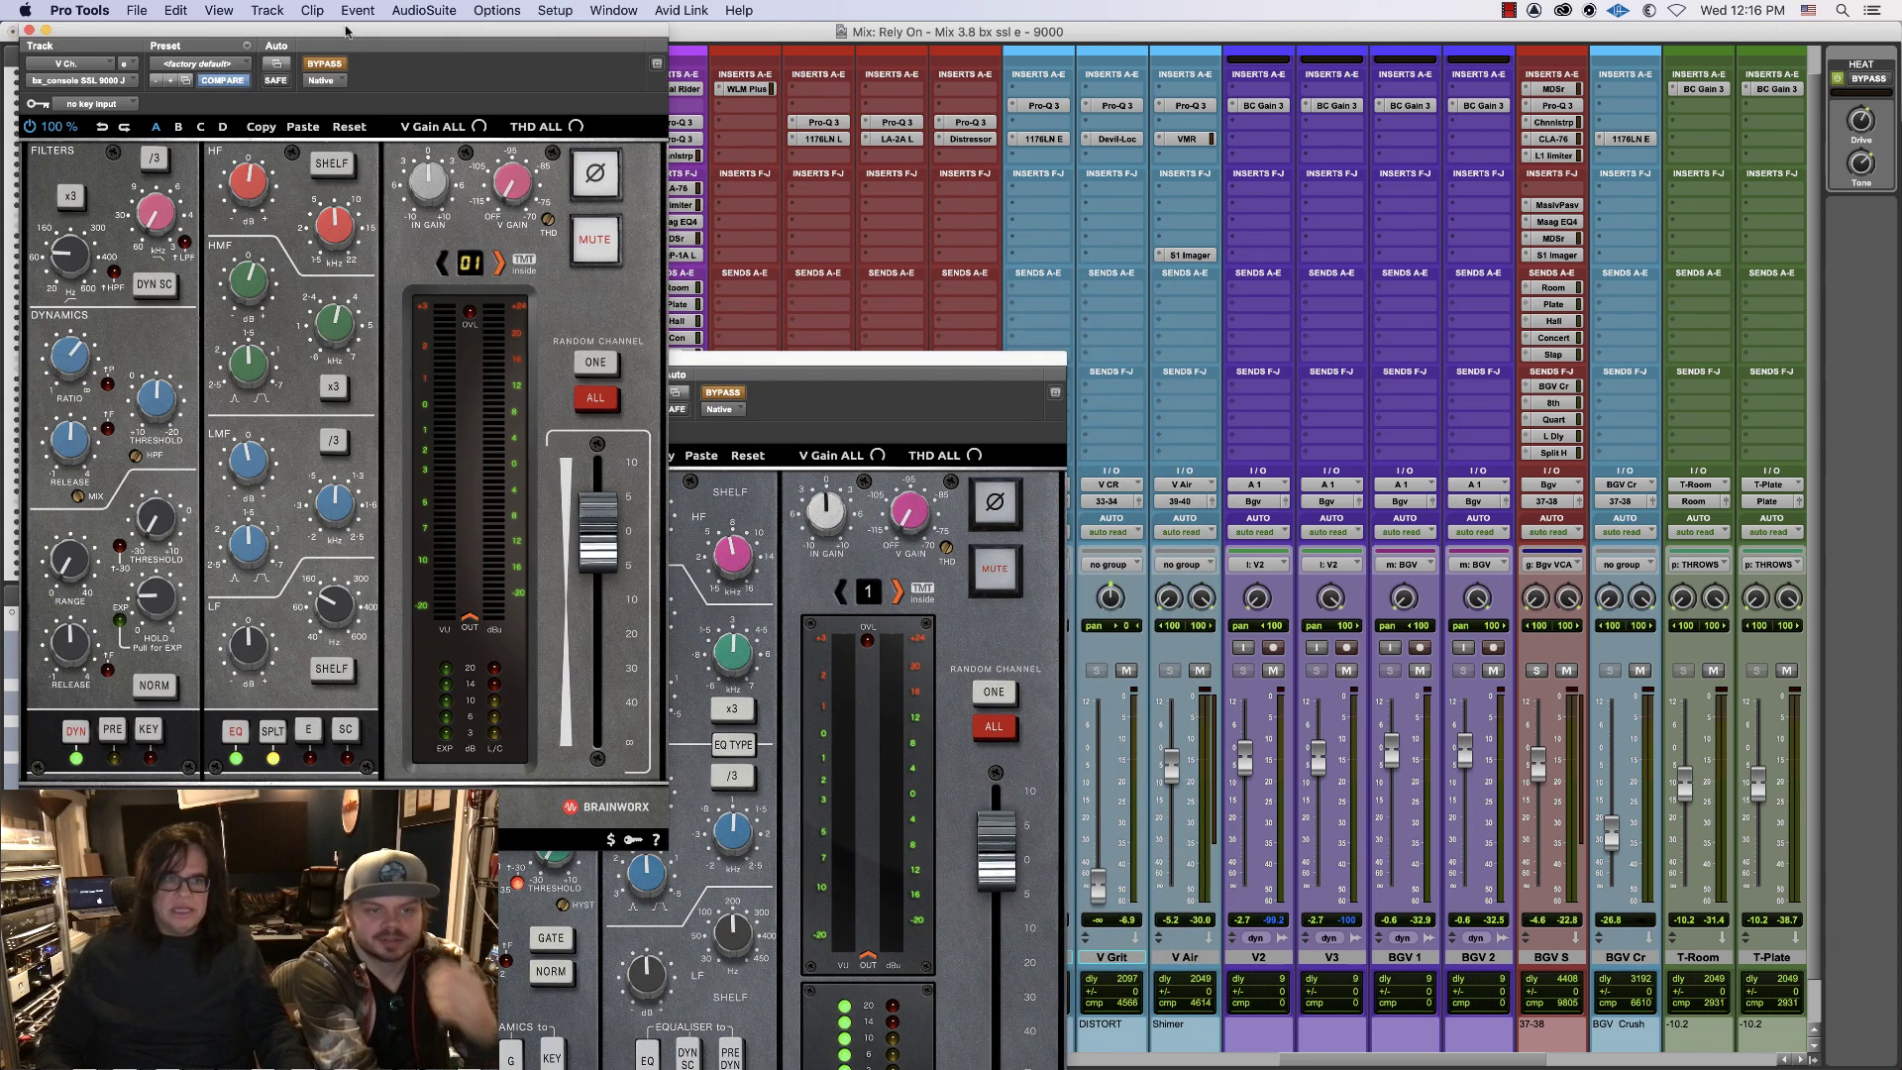
{"action": "left_click_drag", "start_coordinate": [460, 25], "coordinate": [1736, 18]}
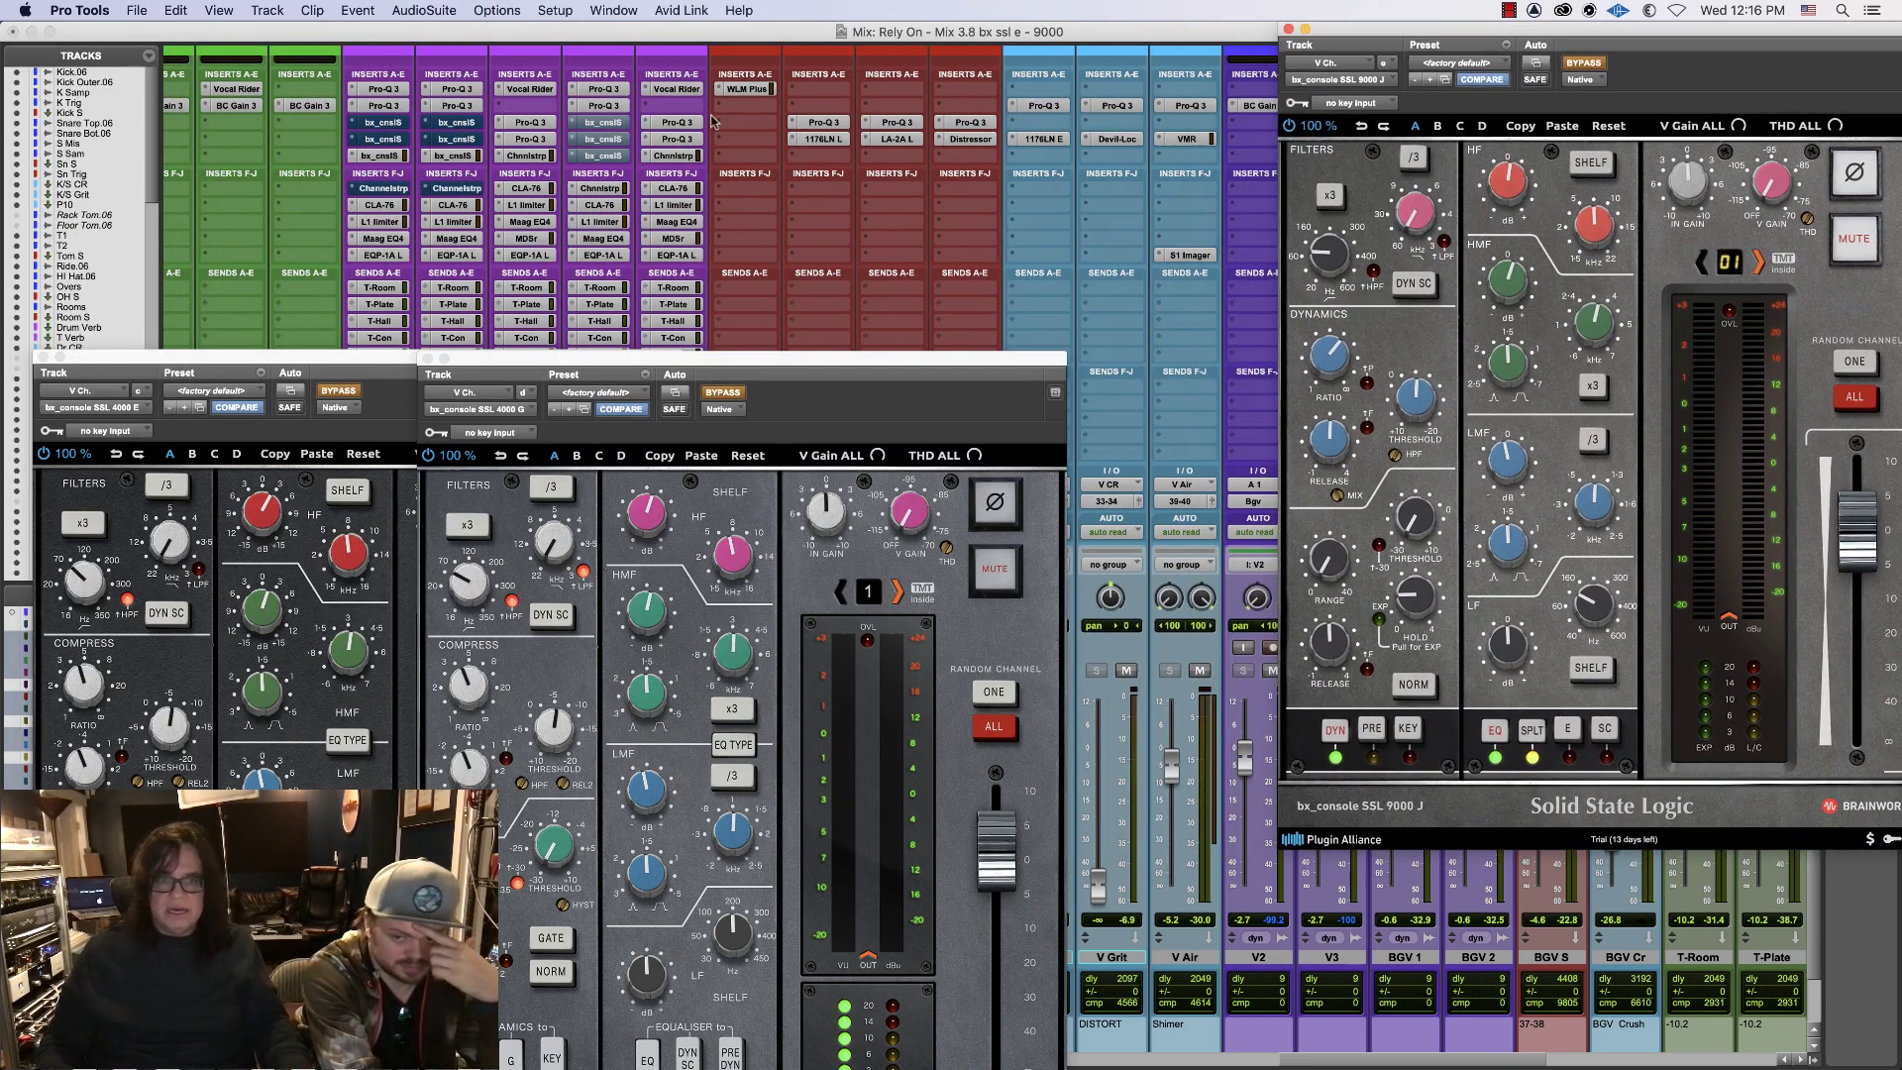
- Open the Channel Strip on V Ch. and place its window below the SSL 9000 J
{"action": "left_click", "coordinate": [603, 189]}
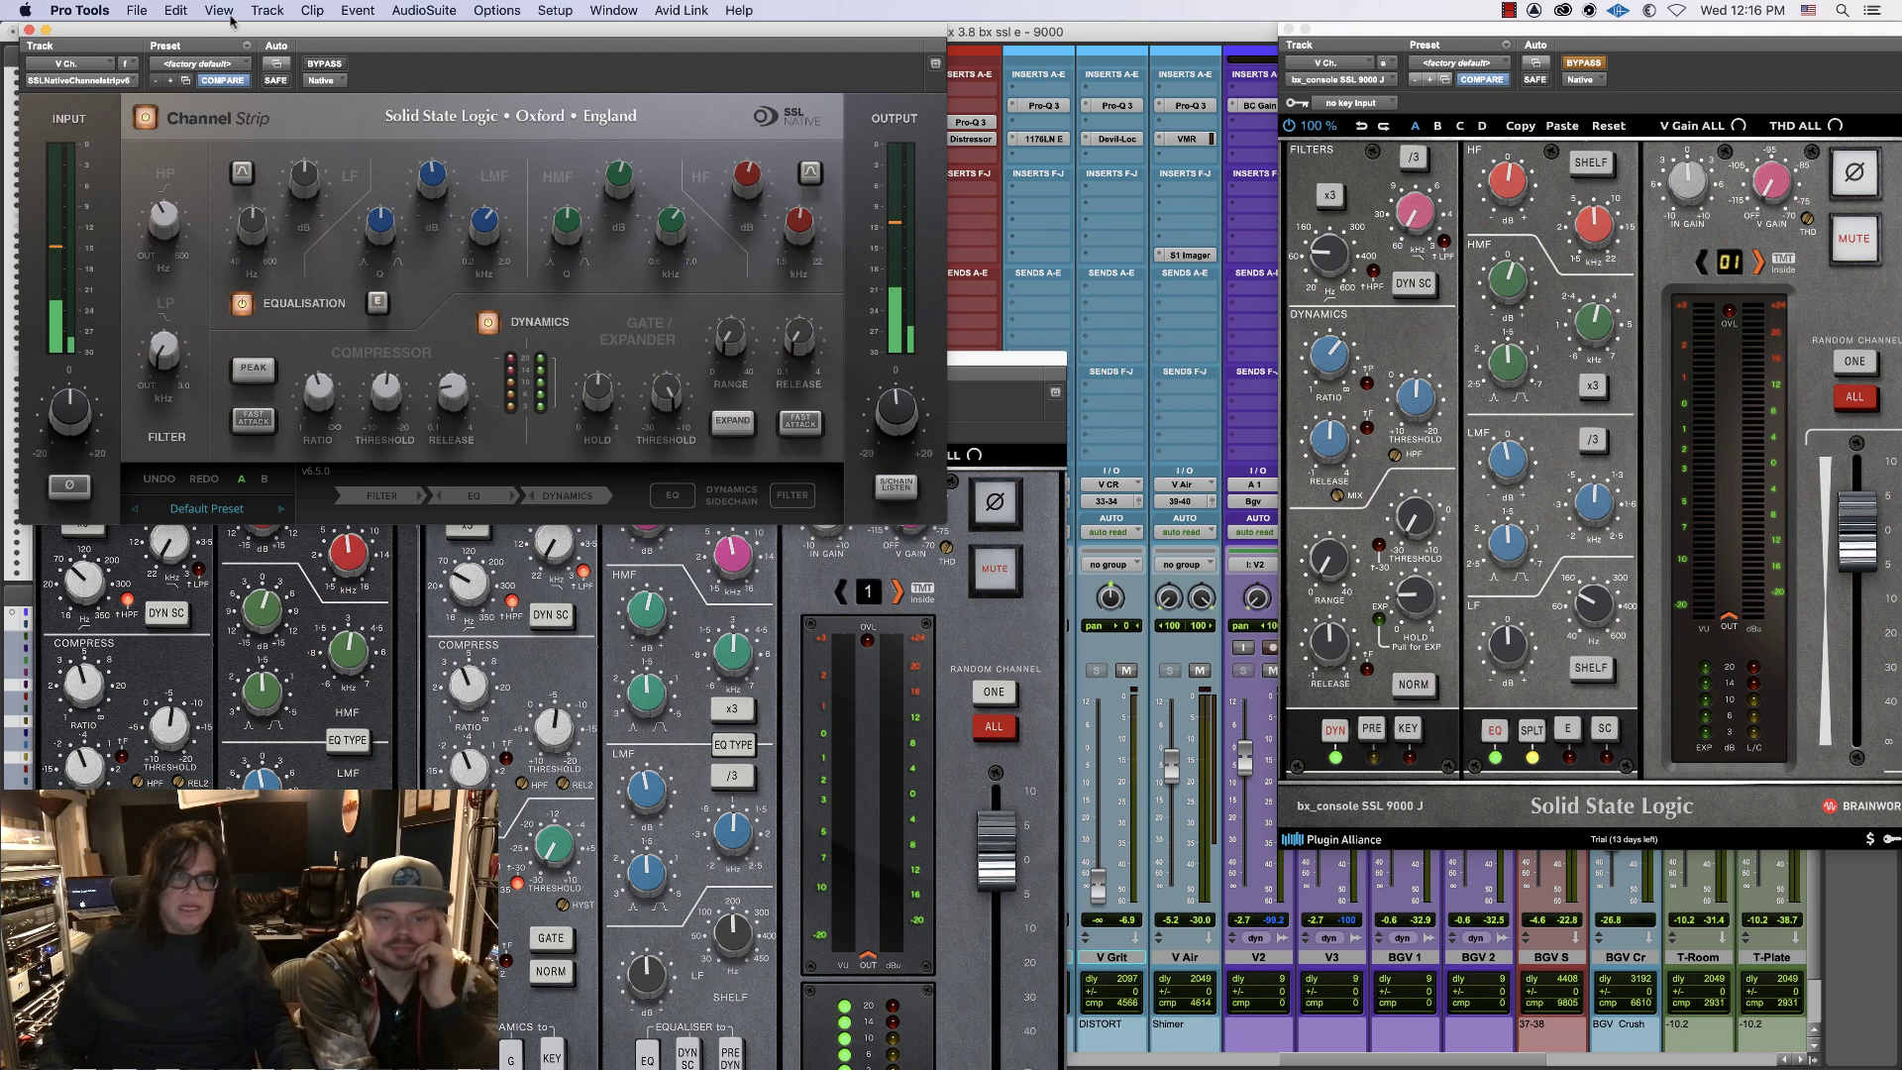
{"action": "left_click_drag", "start_coordinate": [297, 29], "coordinate": [1187, 568]}
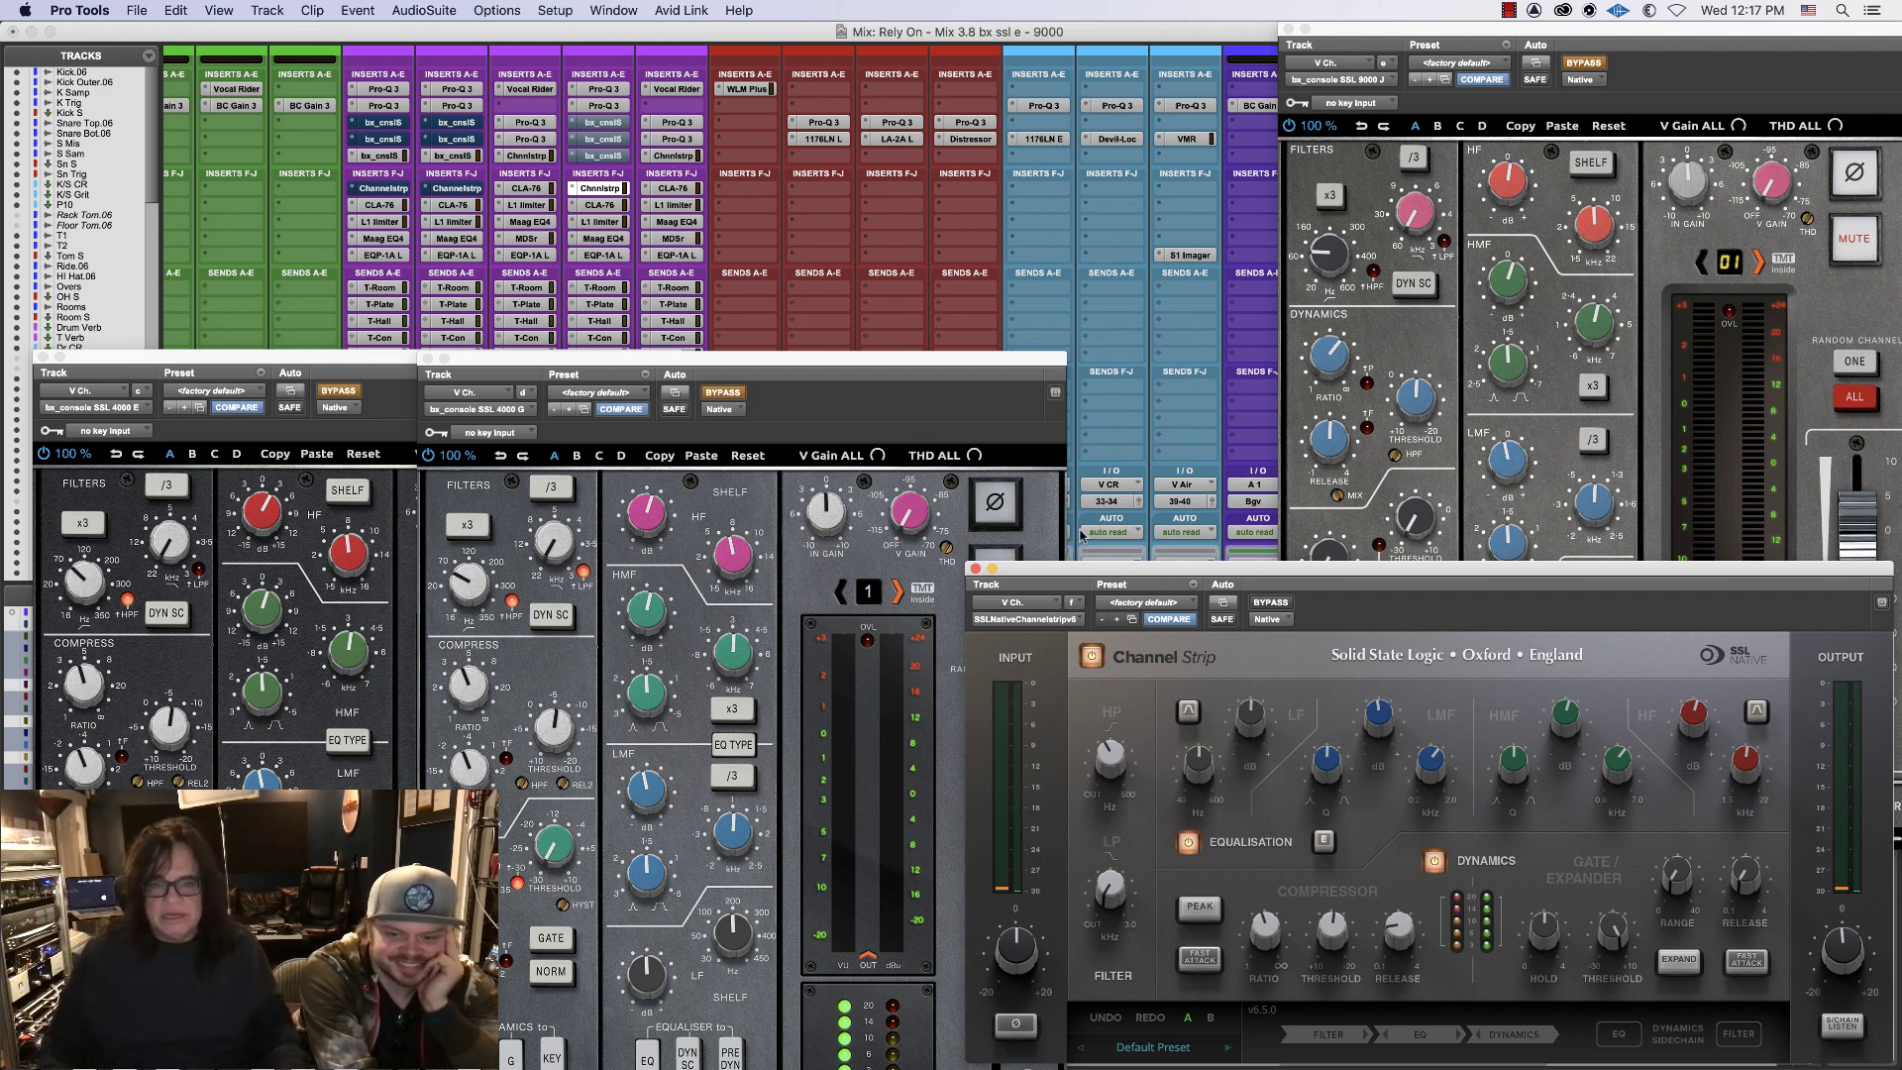
{"action": "left_click_drag", "start_coordinate": [1068, 570], "coordinate": [1403, 566]}
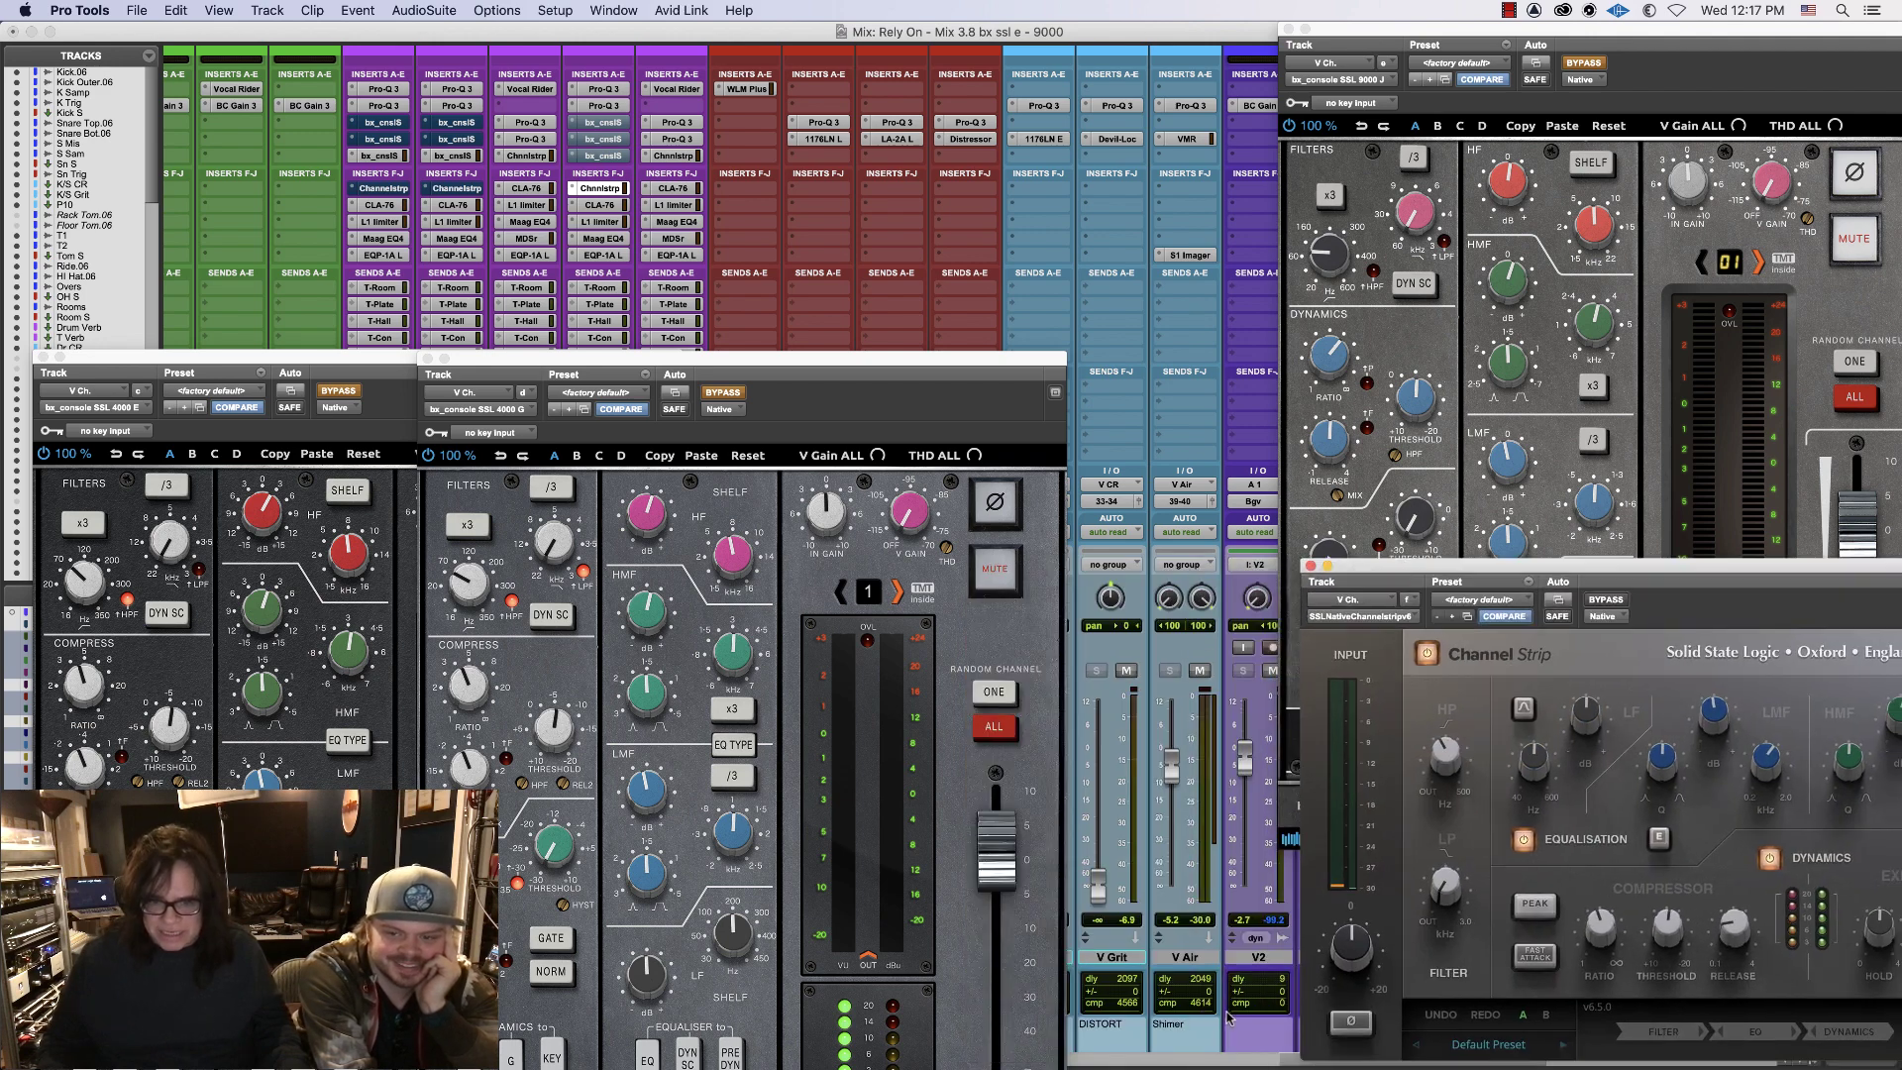
- Lower the G3 S fader to -5.4 dB
{"action": "left_click_drag", "start_coordinate": [1290, 1063], "coordinate": [1080, 1068]}
{"action": "left_click_drag", "start_coordinate": [1149, 763], "coordinate": [1149, 772]}
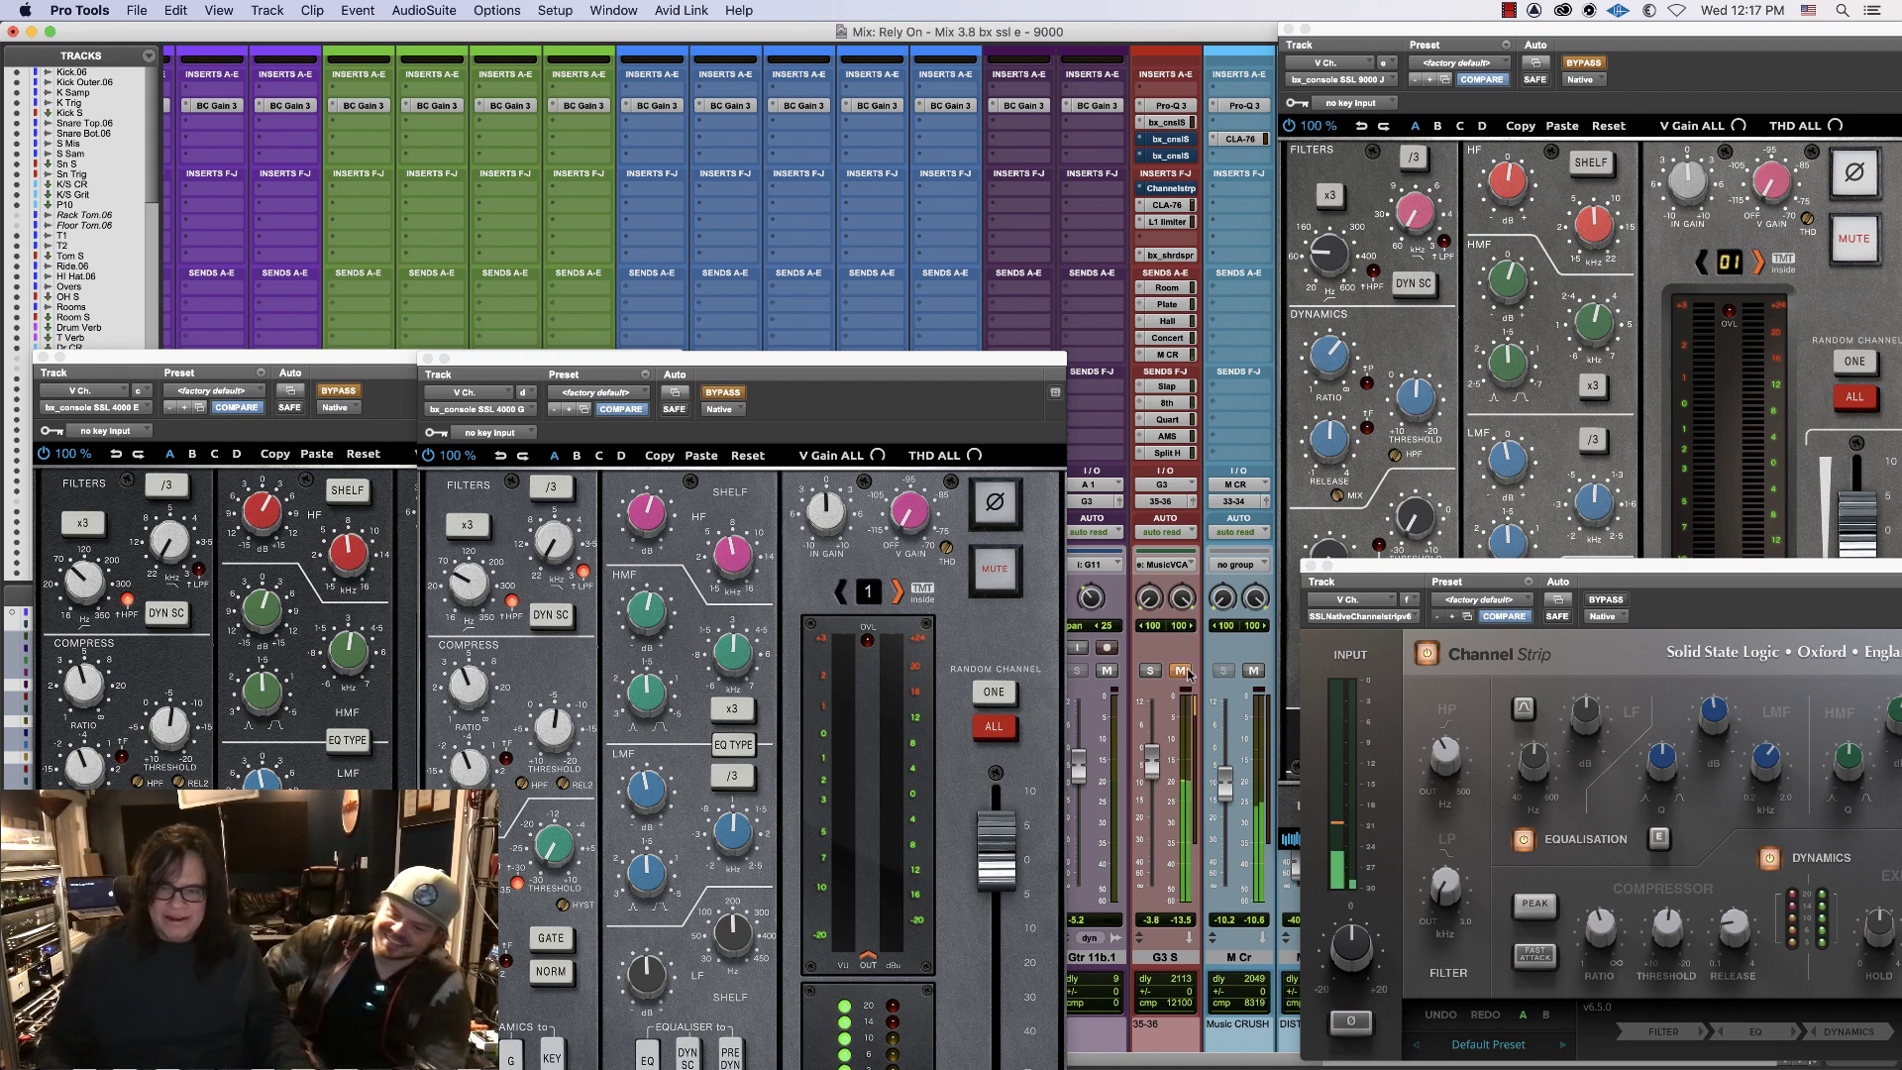
{"action": "left_click_drag", "start_coordinate": [1151, 767], "coordinate": [1151, 778]}
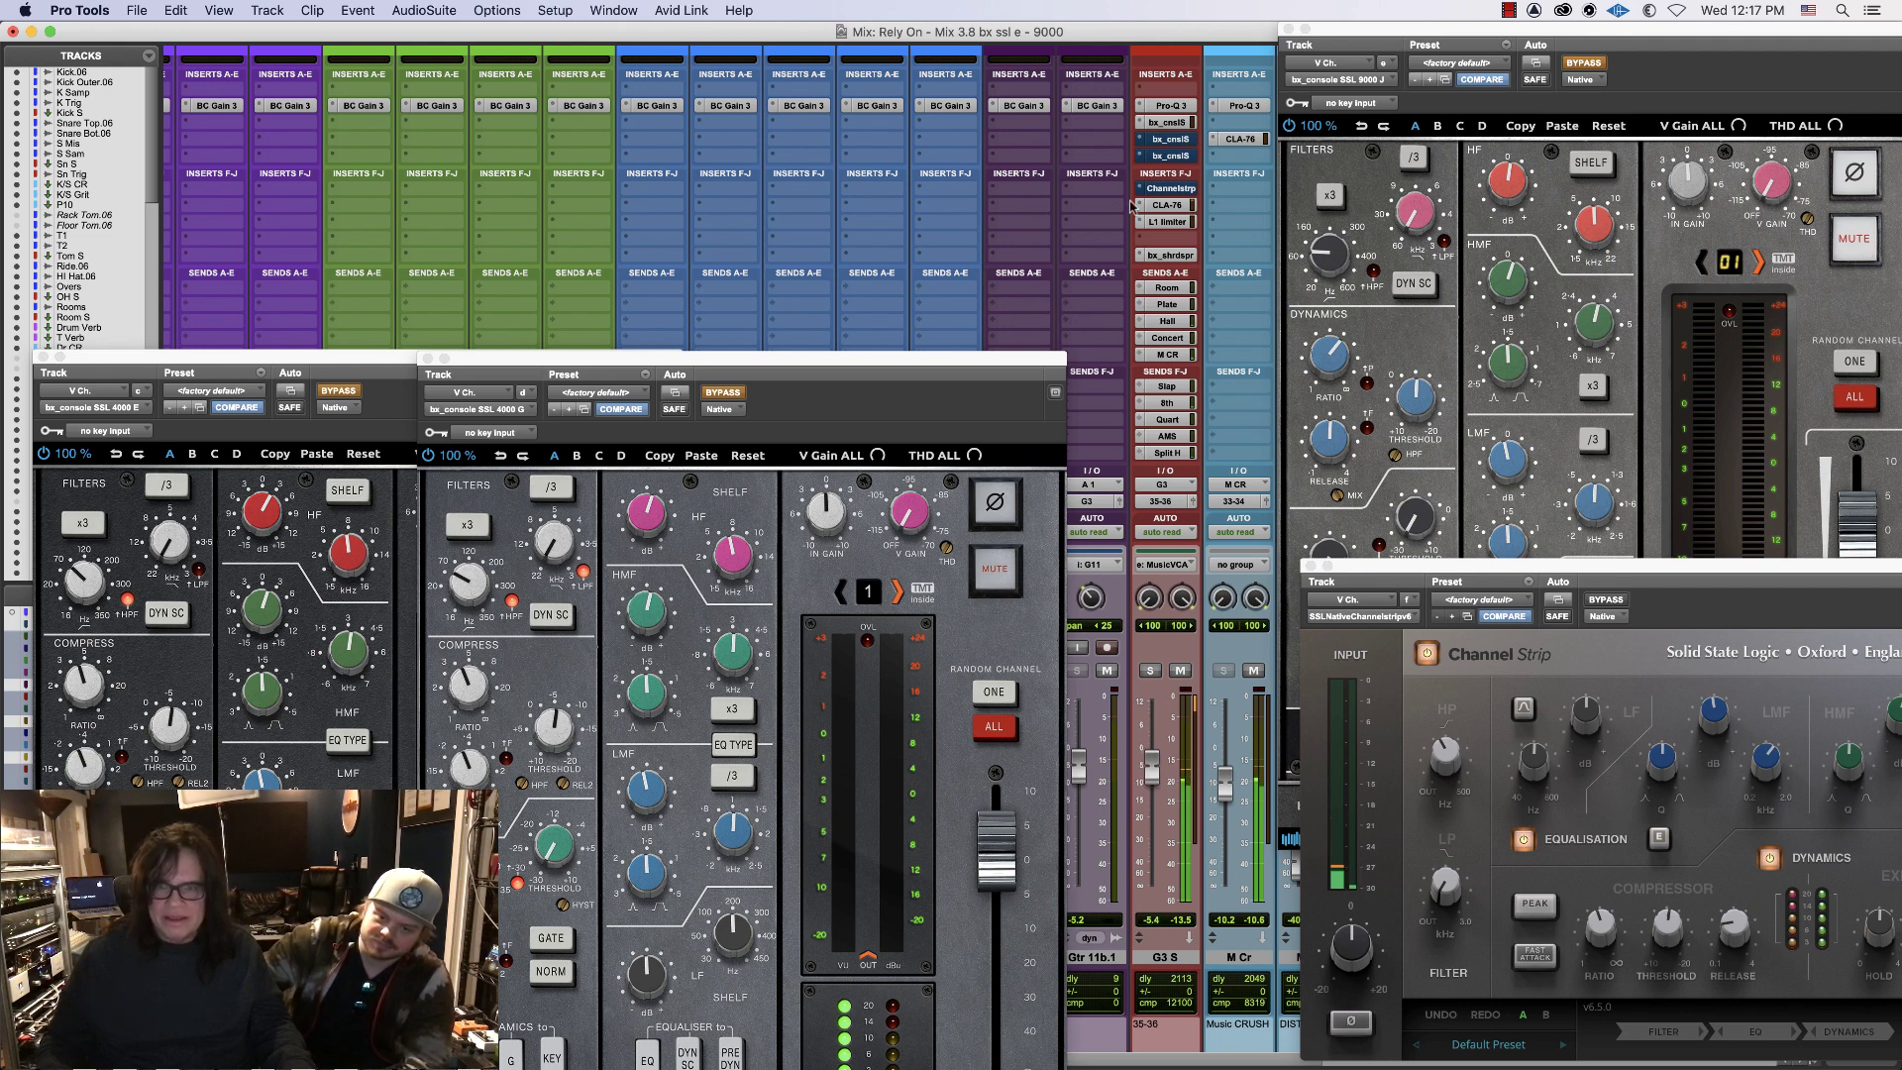
- Compare the SSL 4000 E with the Channel Strip on G3 S by alternating their bypass, and briefly solo the track
{"action": "left_click", "coordinate": [1175, 126]}
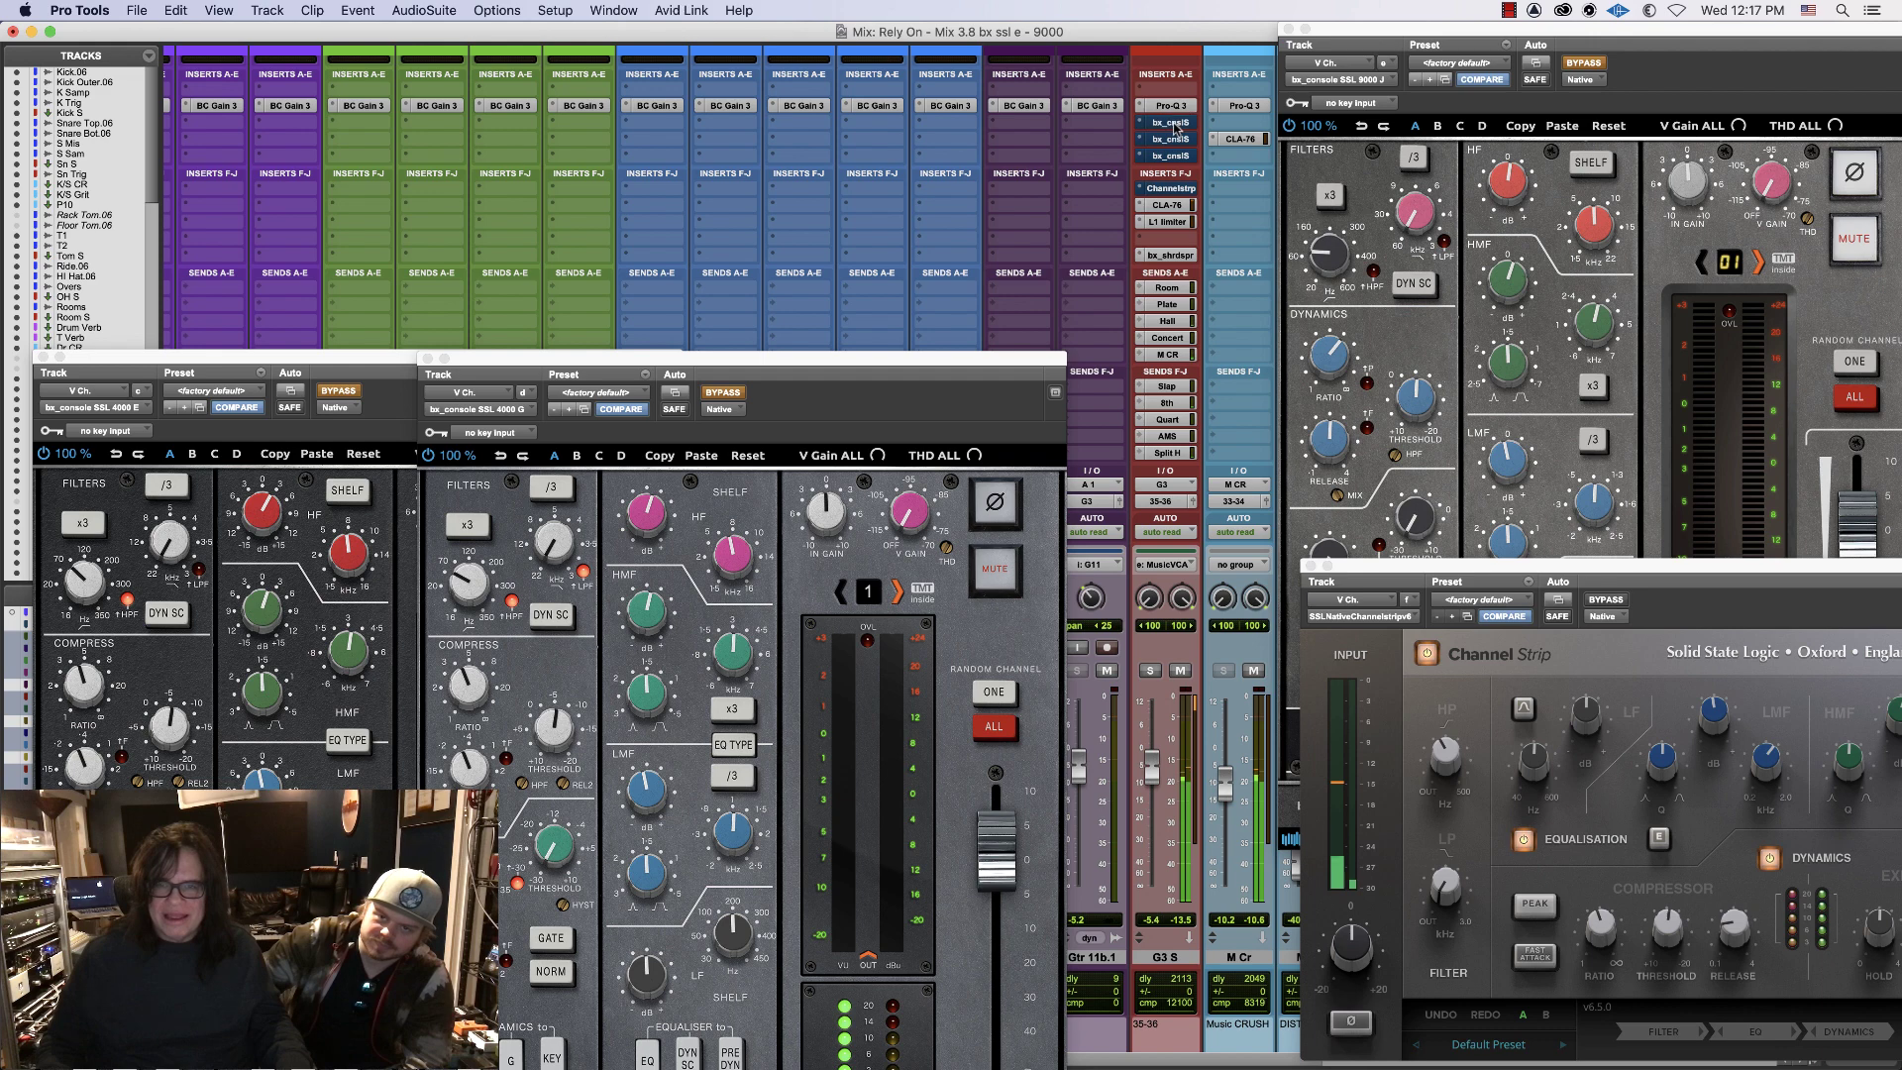
{"action": "left_click", "coordinate": [1176, 188]}
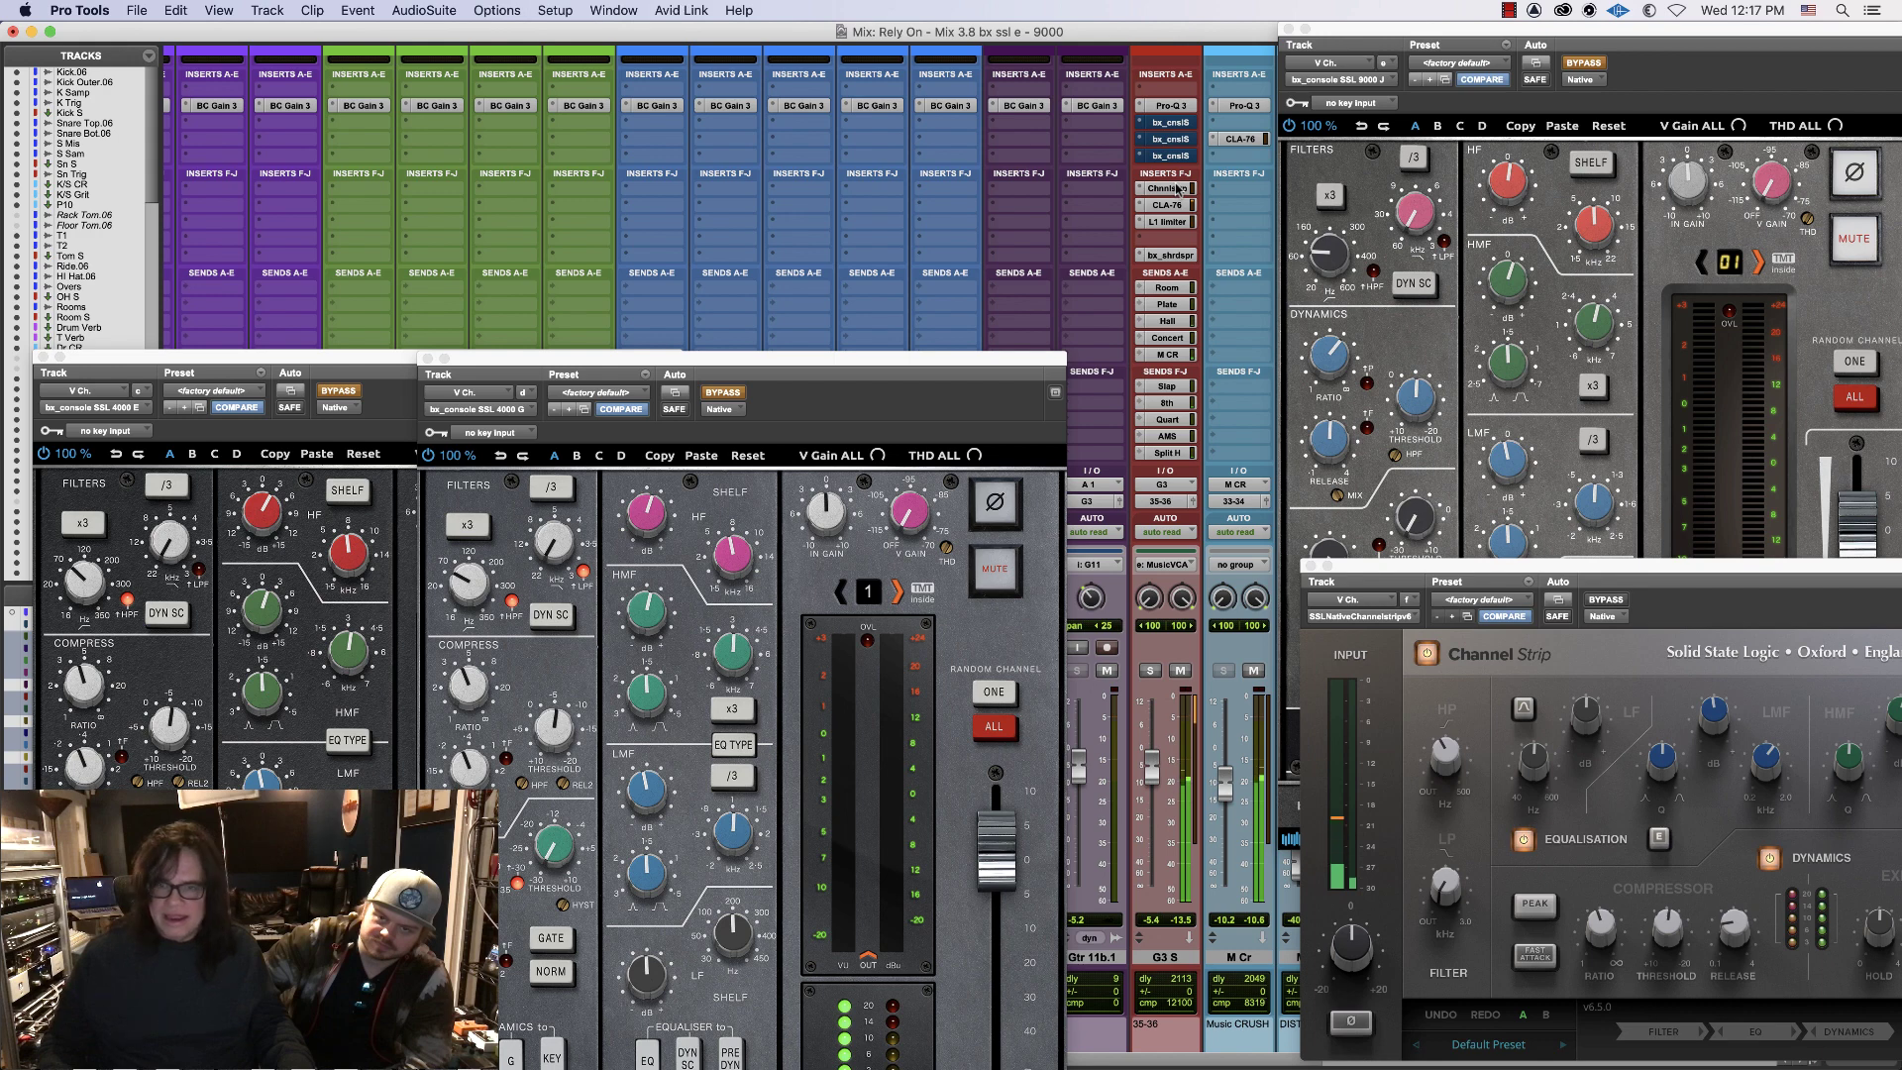
{"action": "left_click", "coordinate": [1177, 188]}
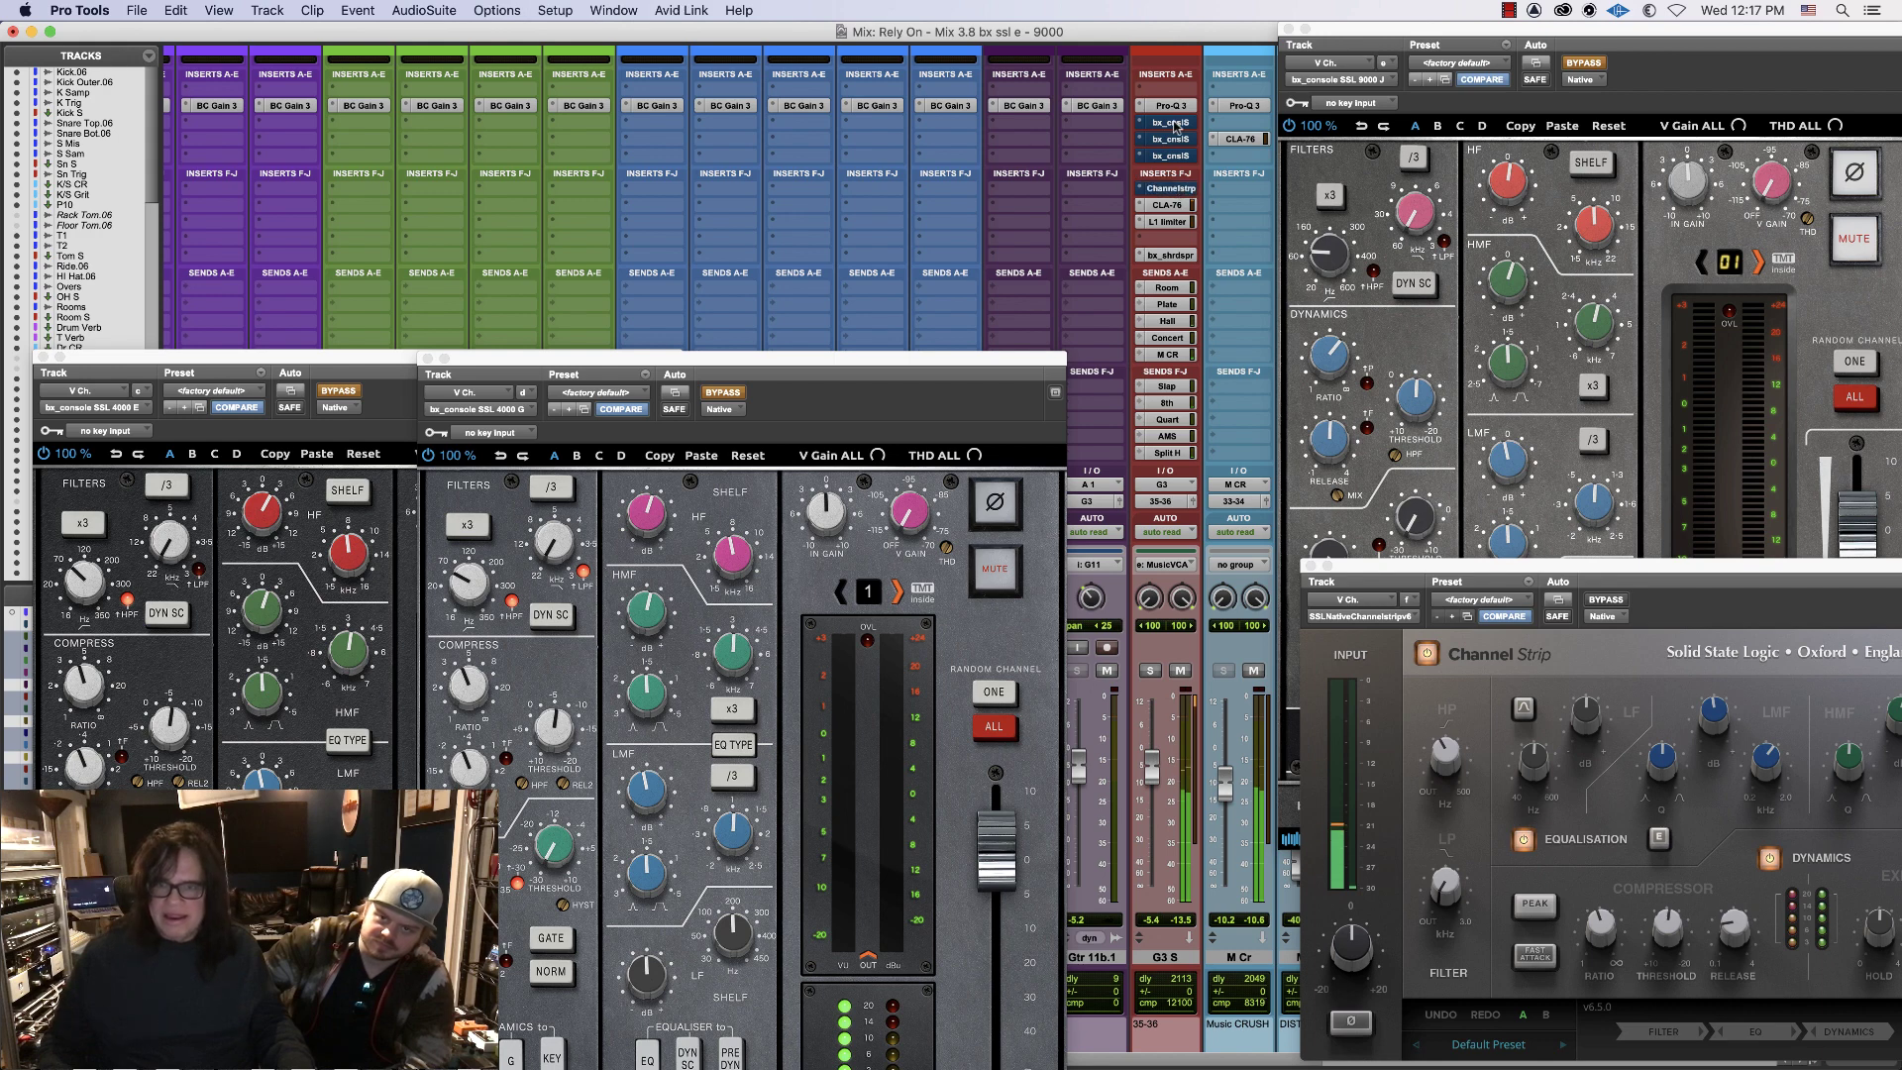
{"action": "left_click", "coordinate": [1175, 126]}
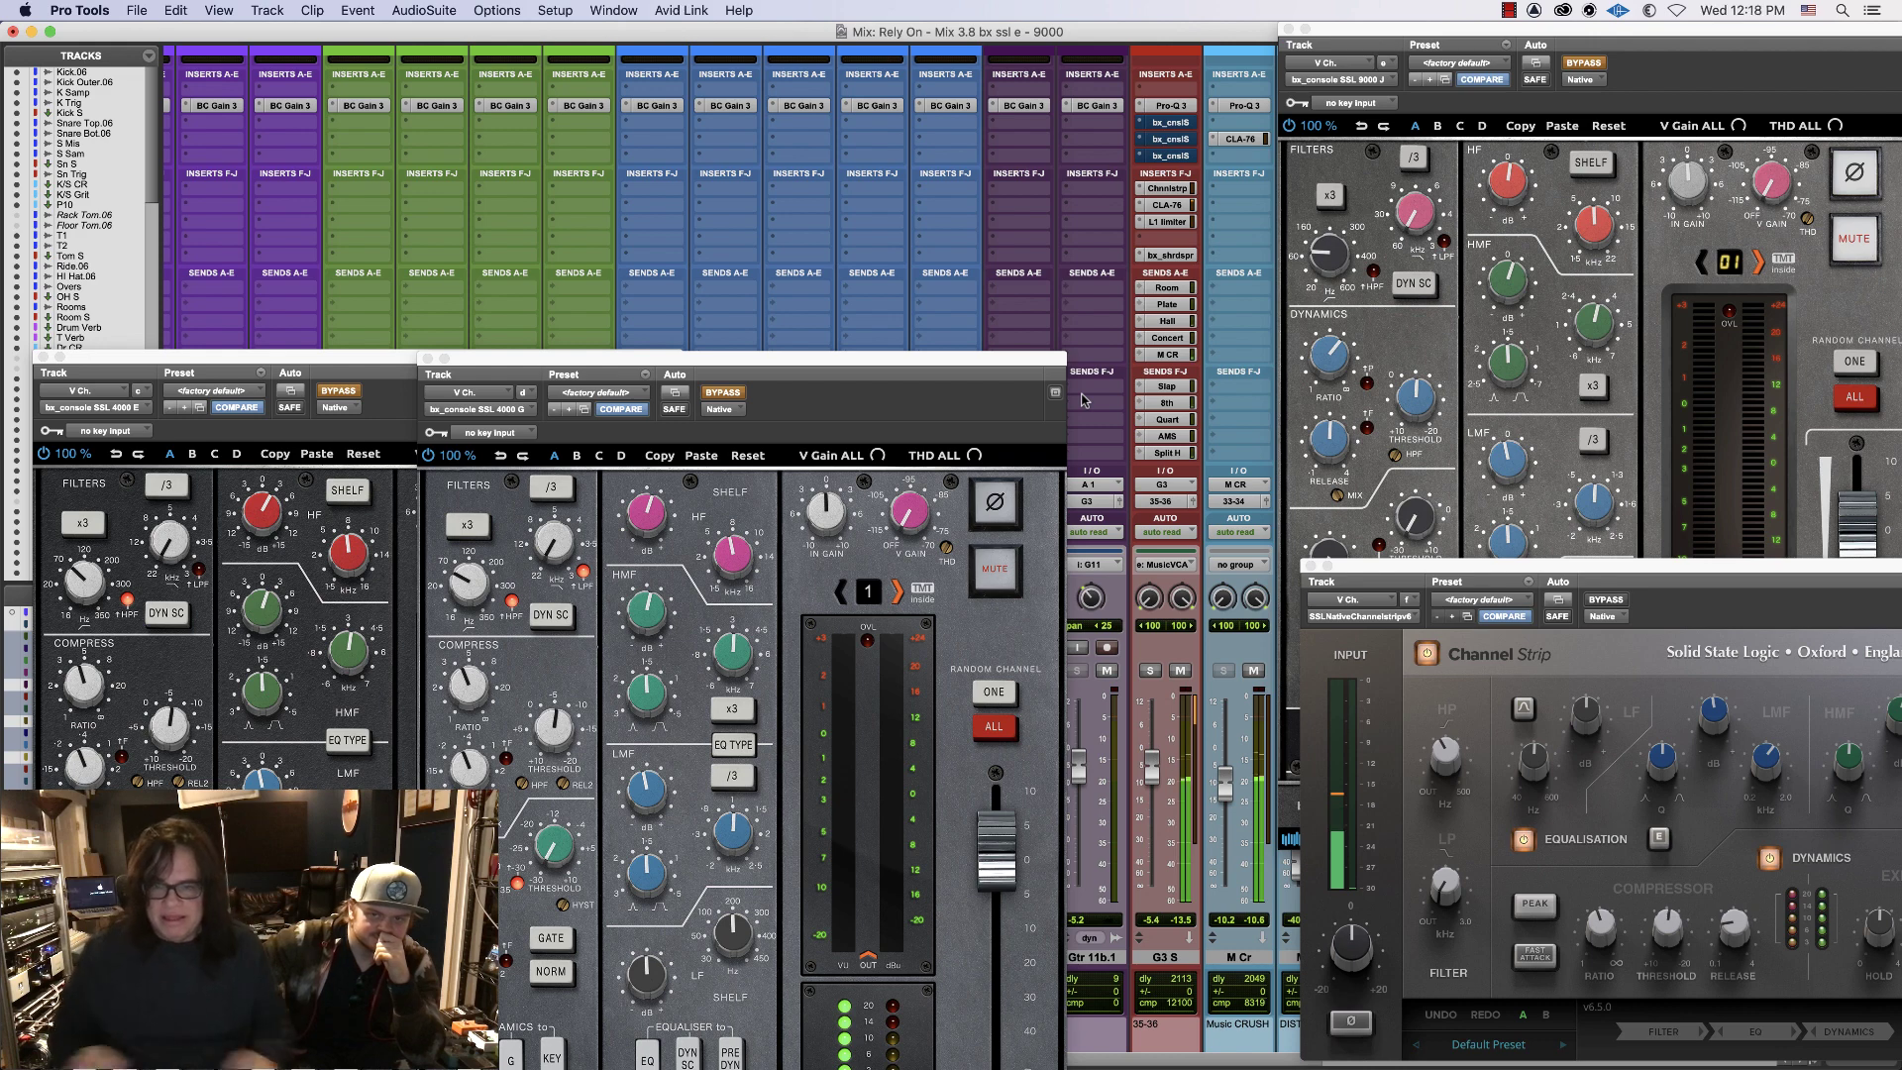
{"action": "left_click", "coordinate": [1150, 670]}
{"action": "left_click", "coordinate": [1150, 671]}
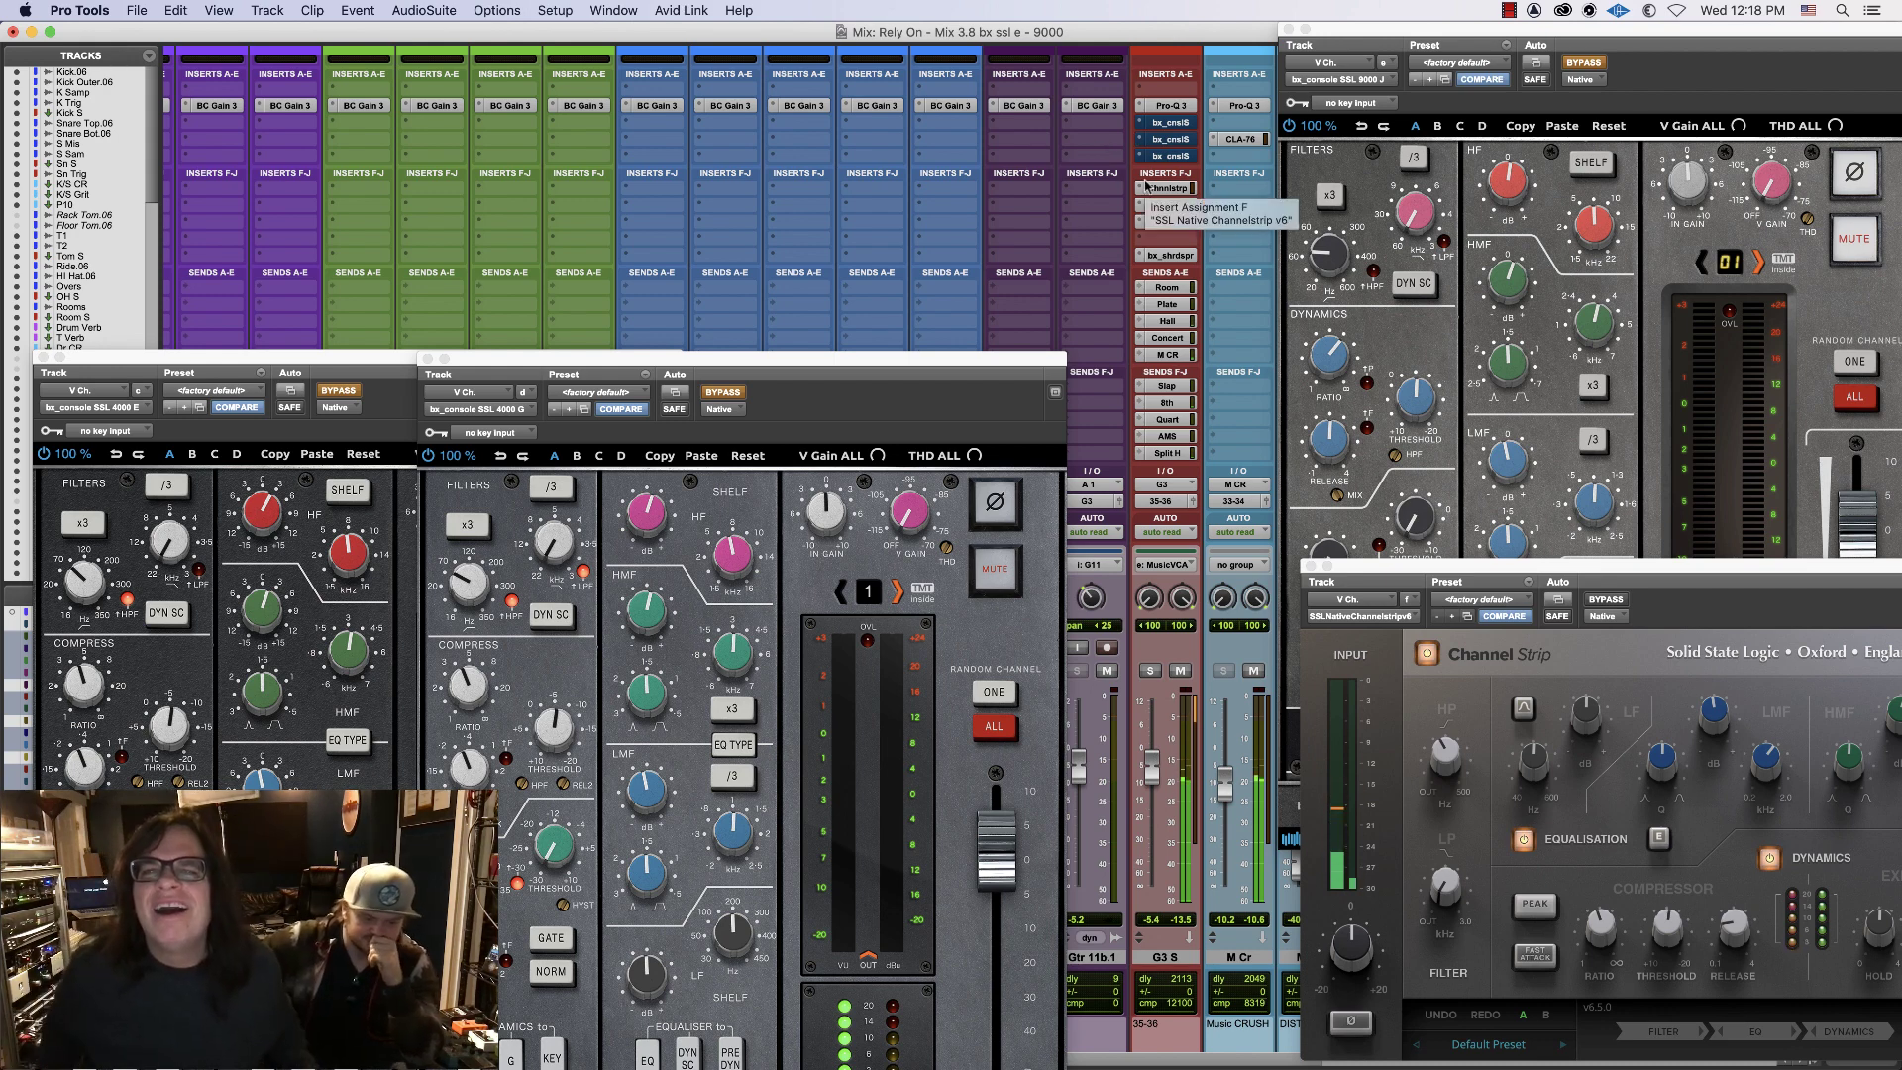
- Open the SSL 4000 E on G3 S to review its settings, and close it again
{"action": "left_click", "coordinate": [1170, 124]}
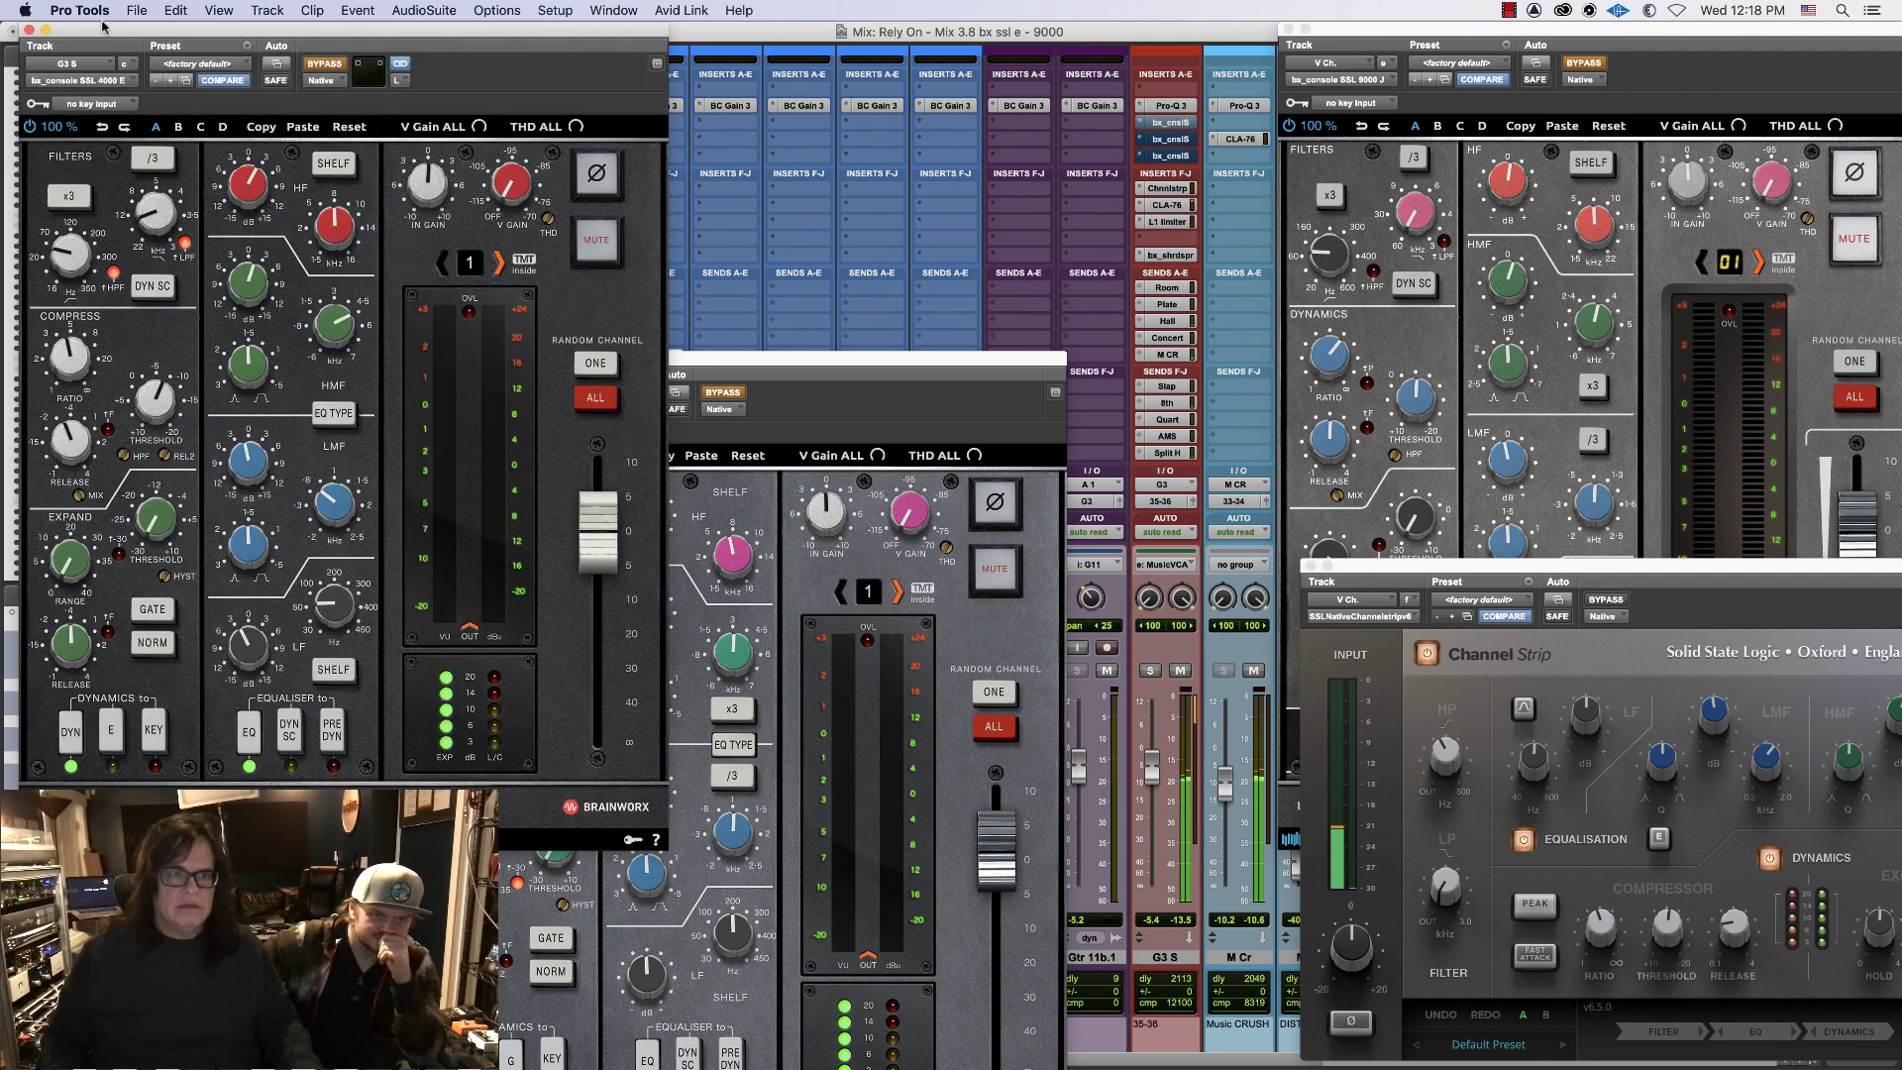
{"action": "left_click", "coordinate": [29, 30]}
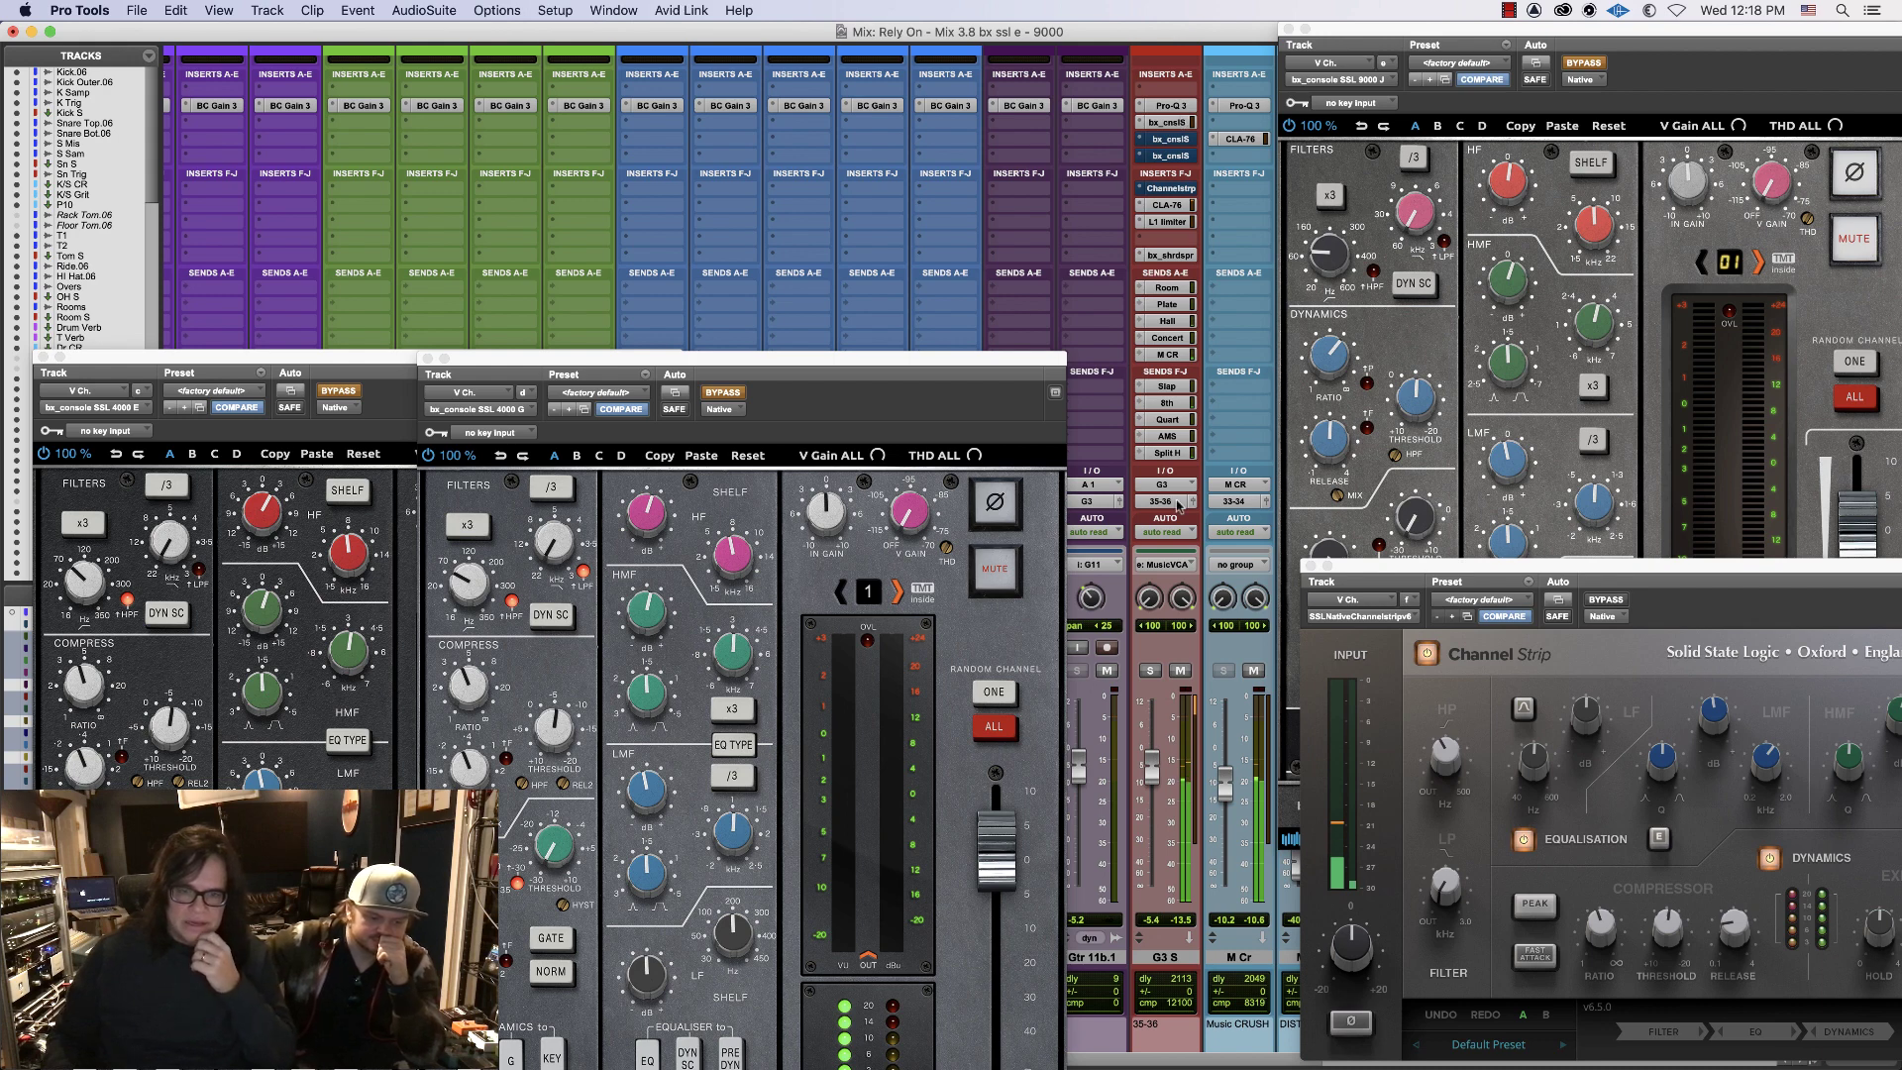
{"action": "left_click", "coordinate": [1164, 125]}
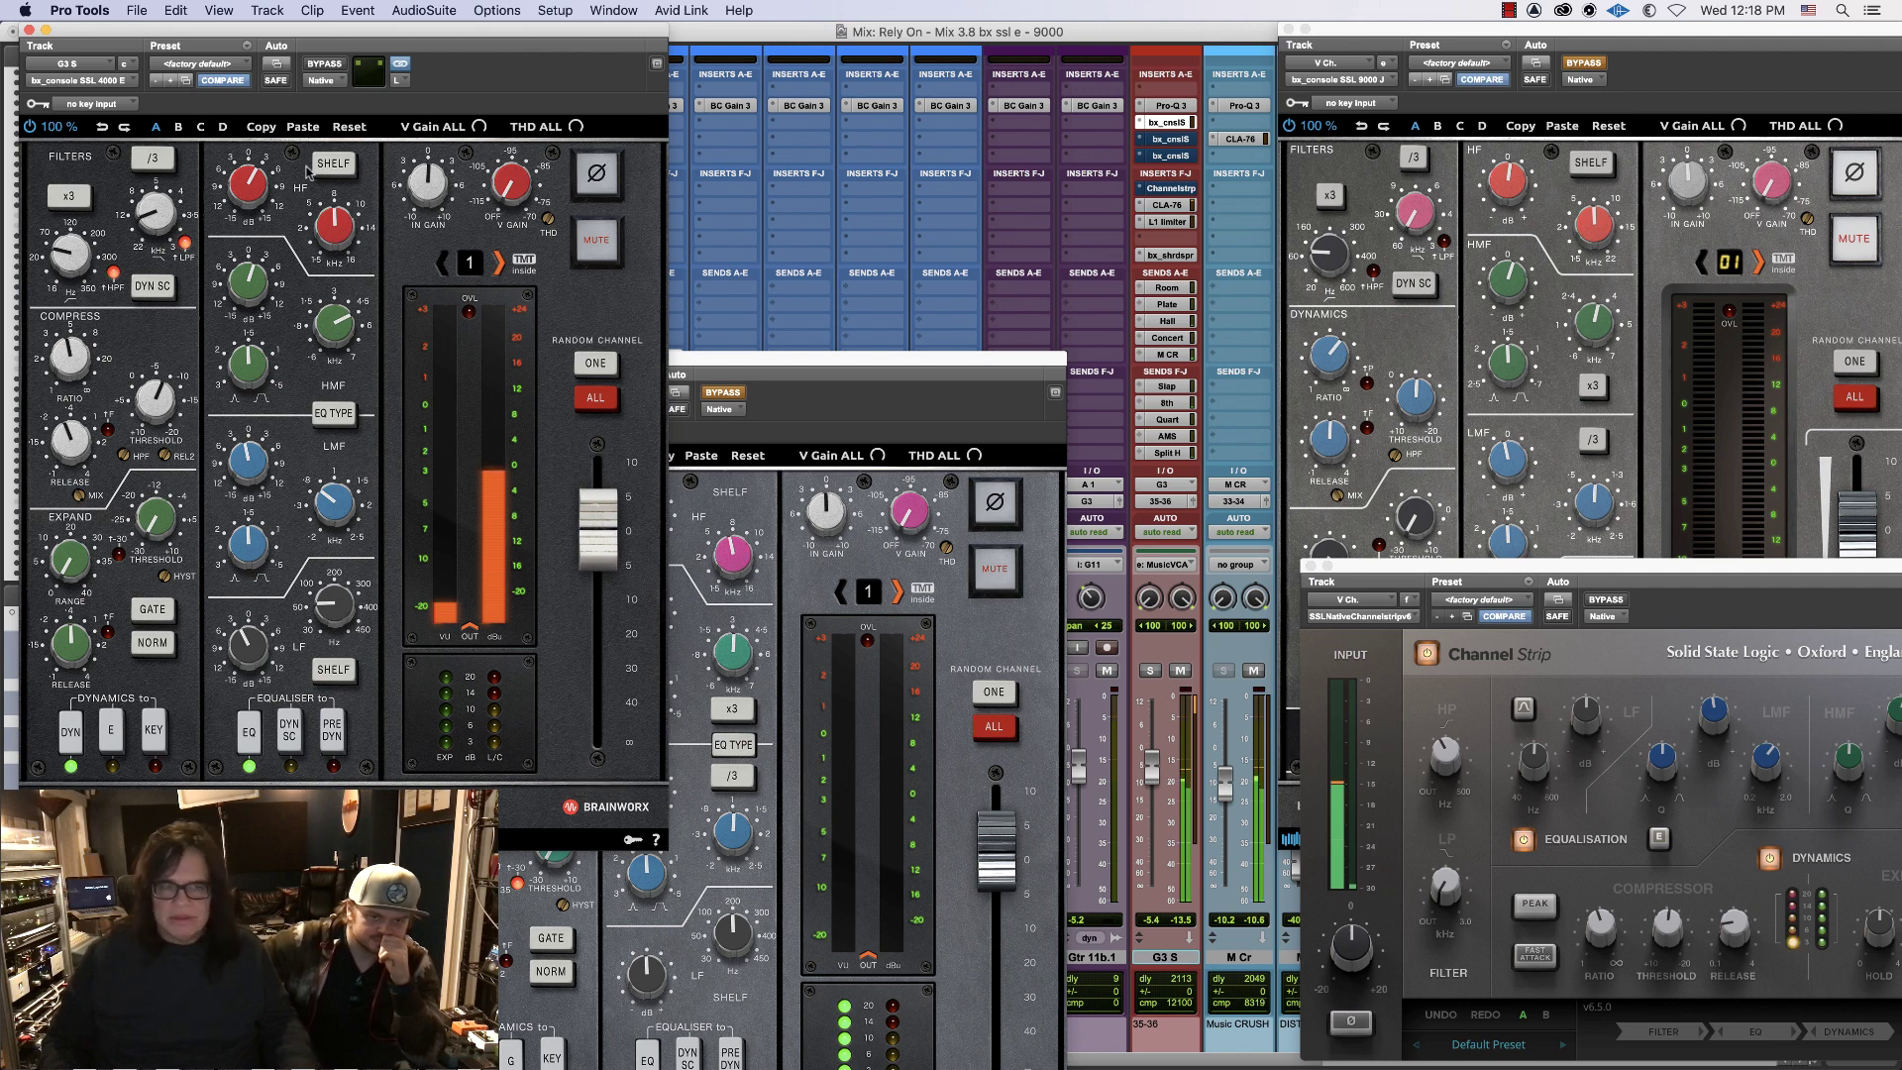
{"action": "left_click", "coordinate": [29, 32]}
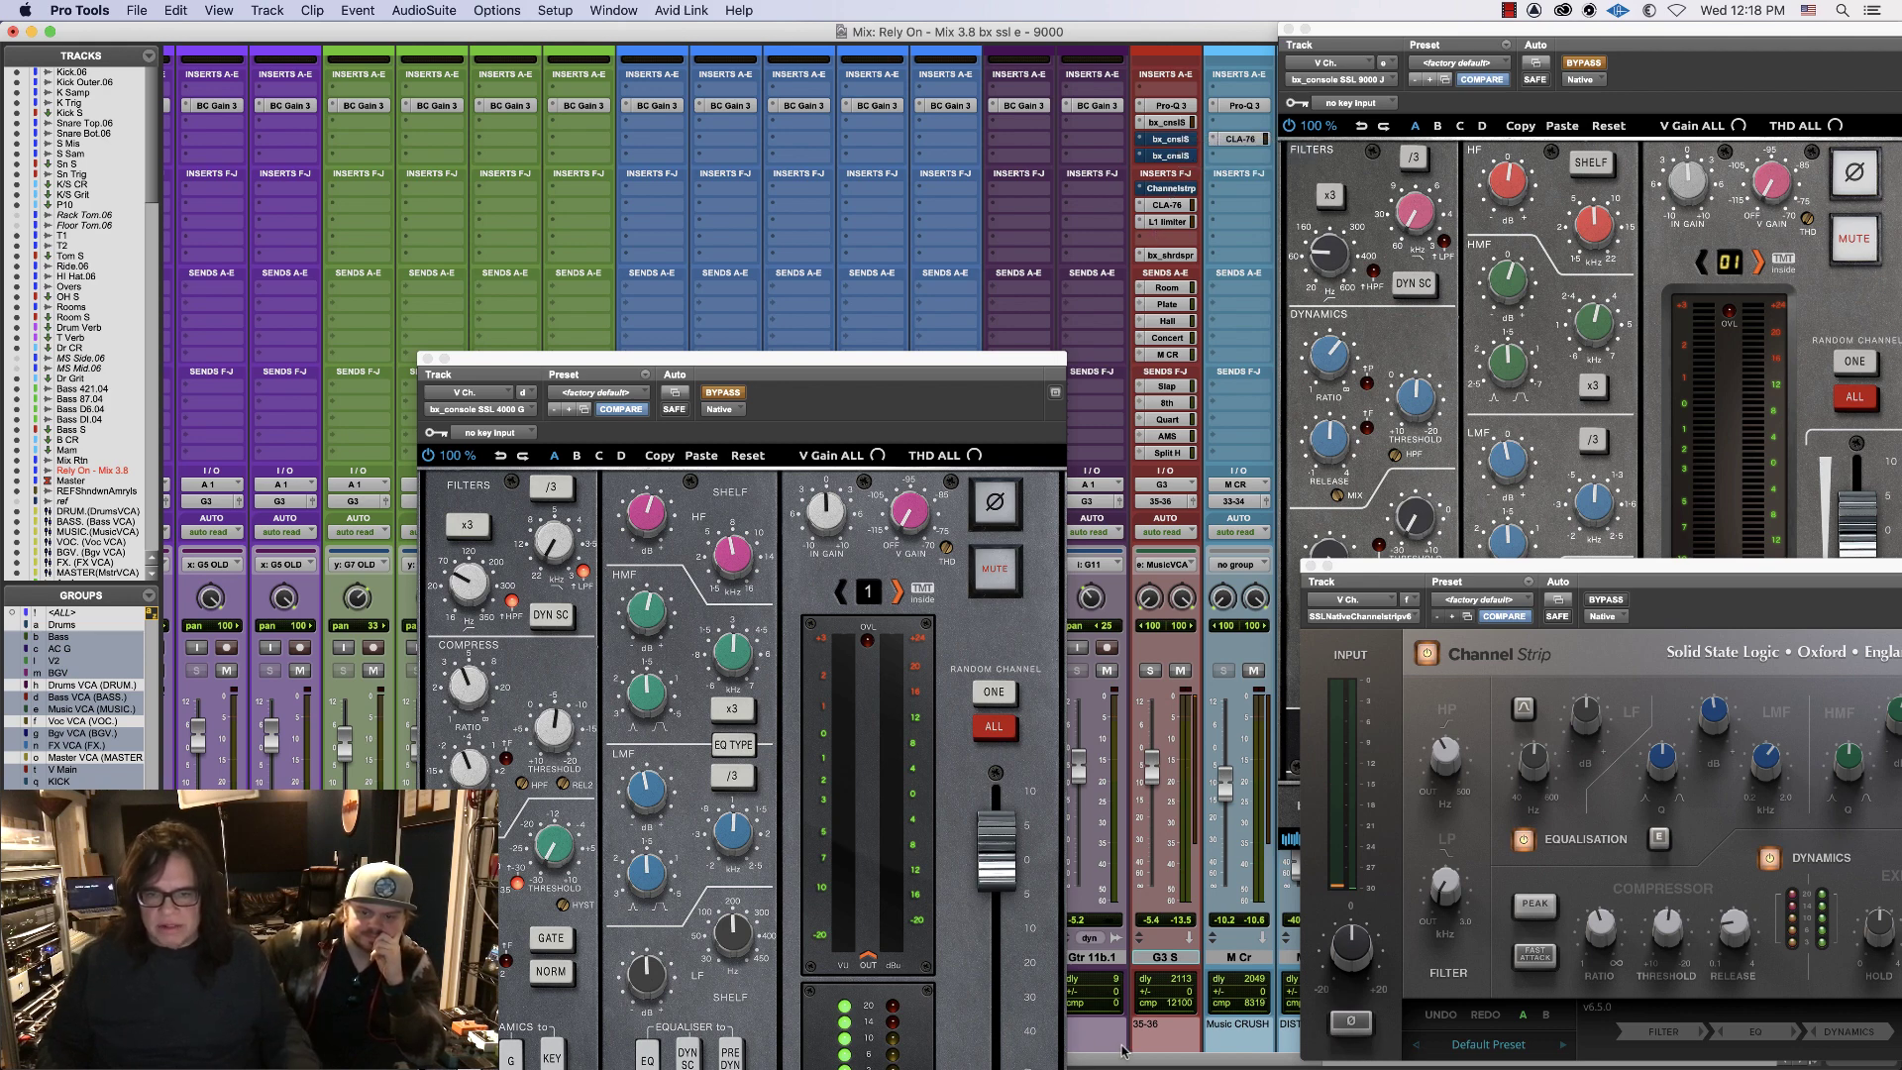
- Locate V Ch. in the mixer and open its SSL 4000 E plug-in
{"action": "left_click_drag", "start_coordinate": [1125, 1062], "coordinate": [1588, 1066]}
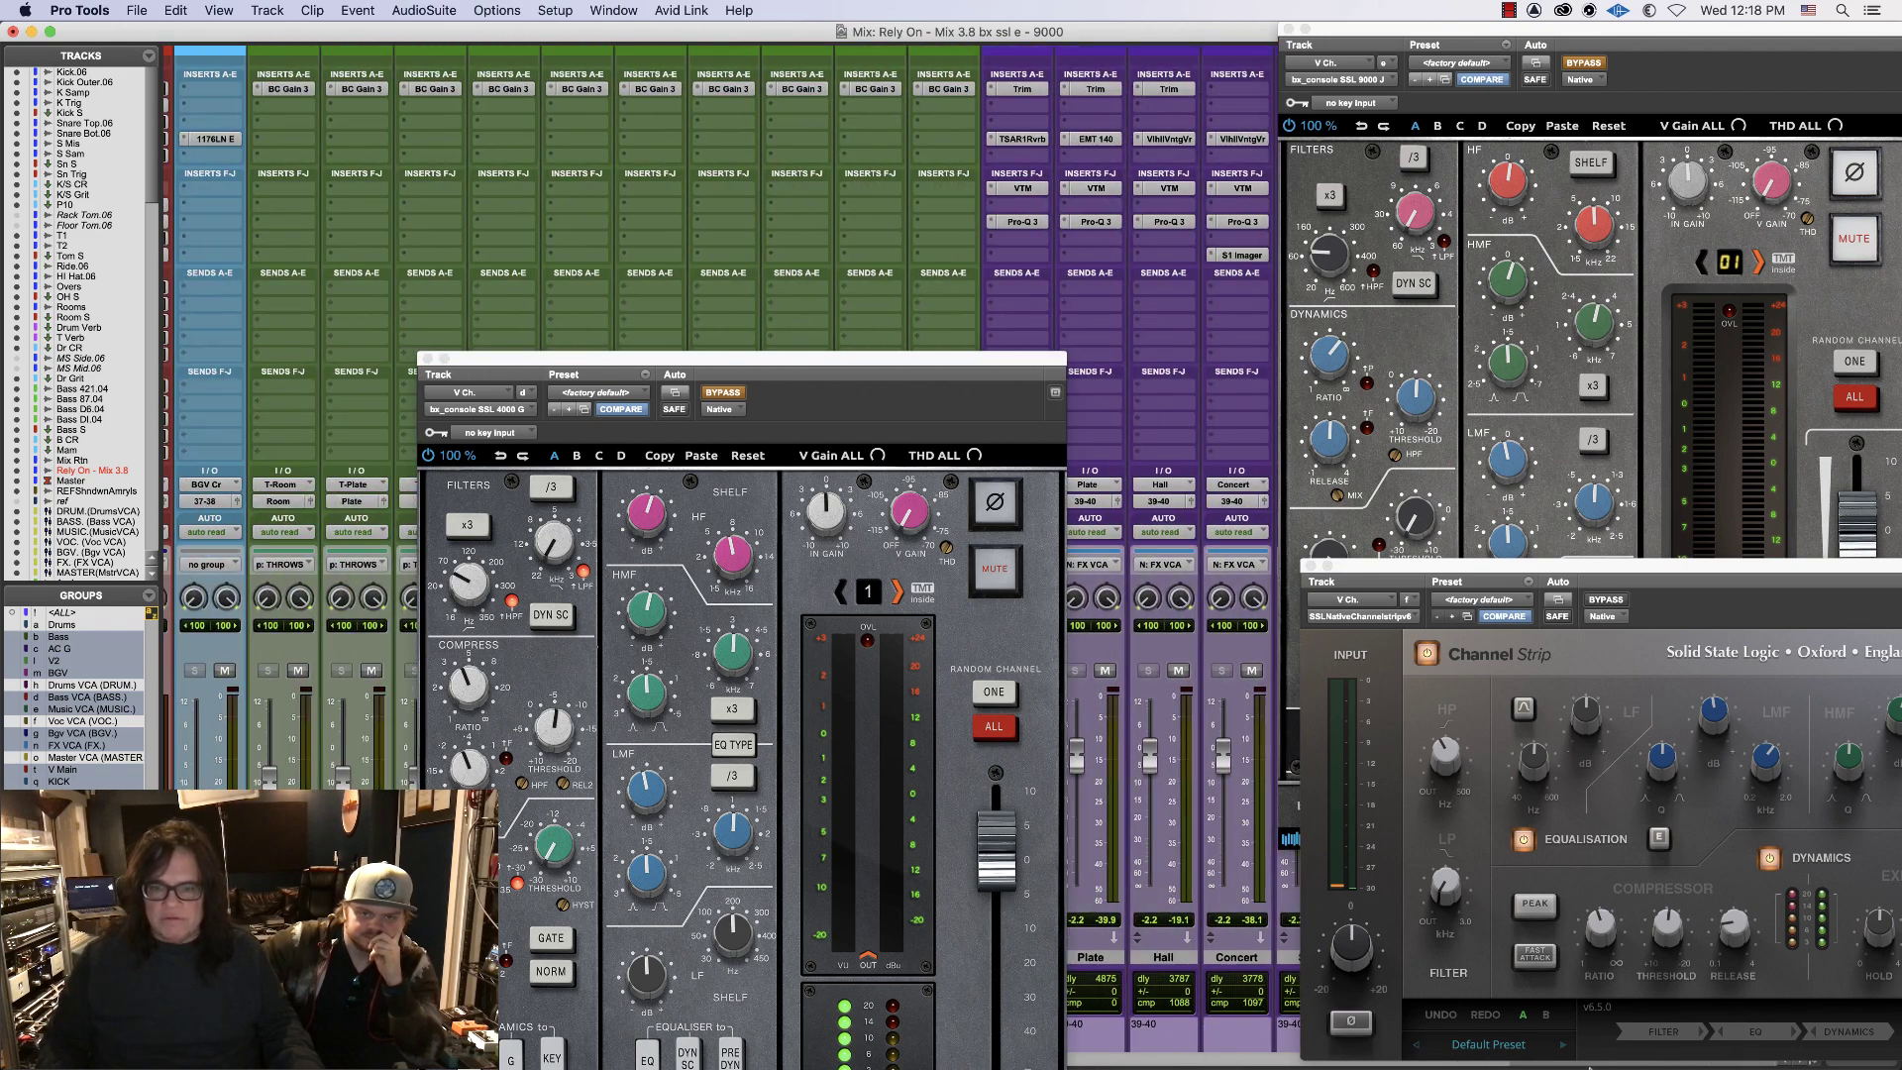
{"action": "scroll", "coordinate": [734, 198], "scroll_direction": "left", "scroll_amount": 15}
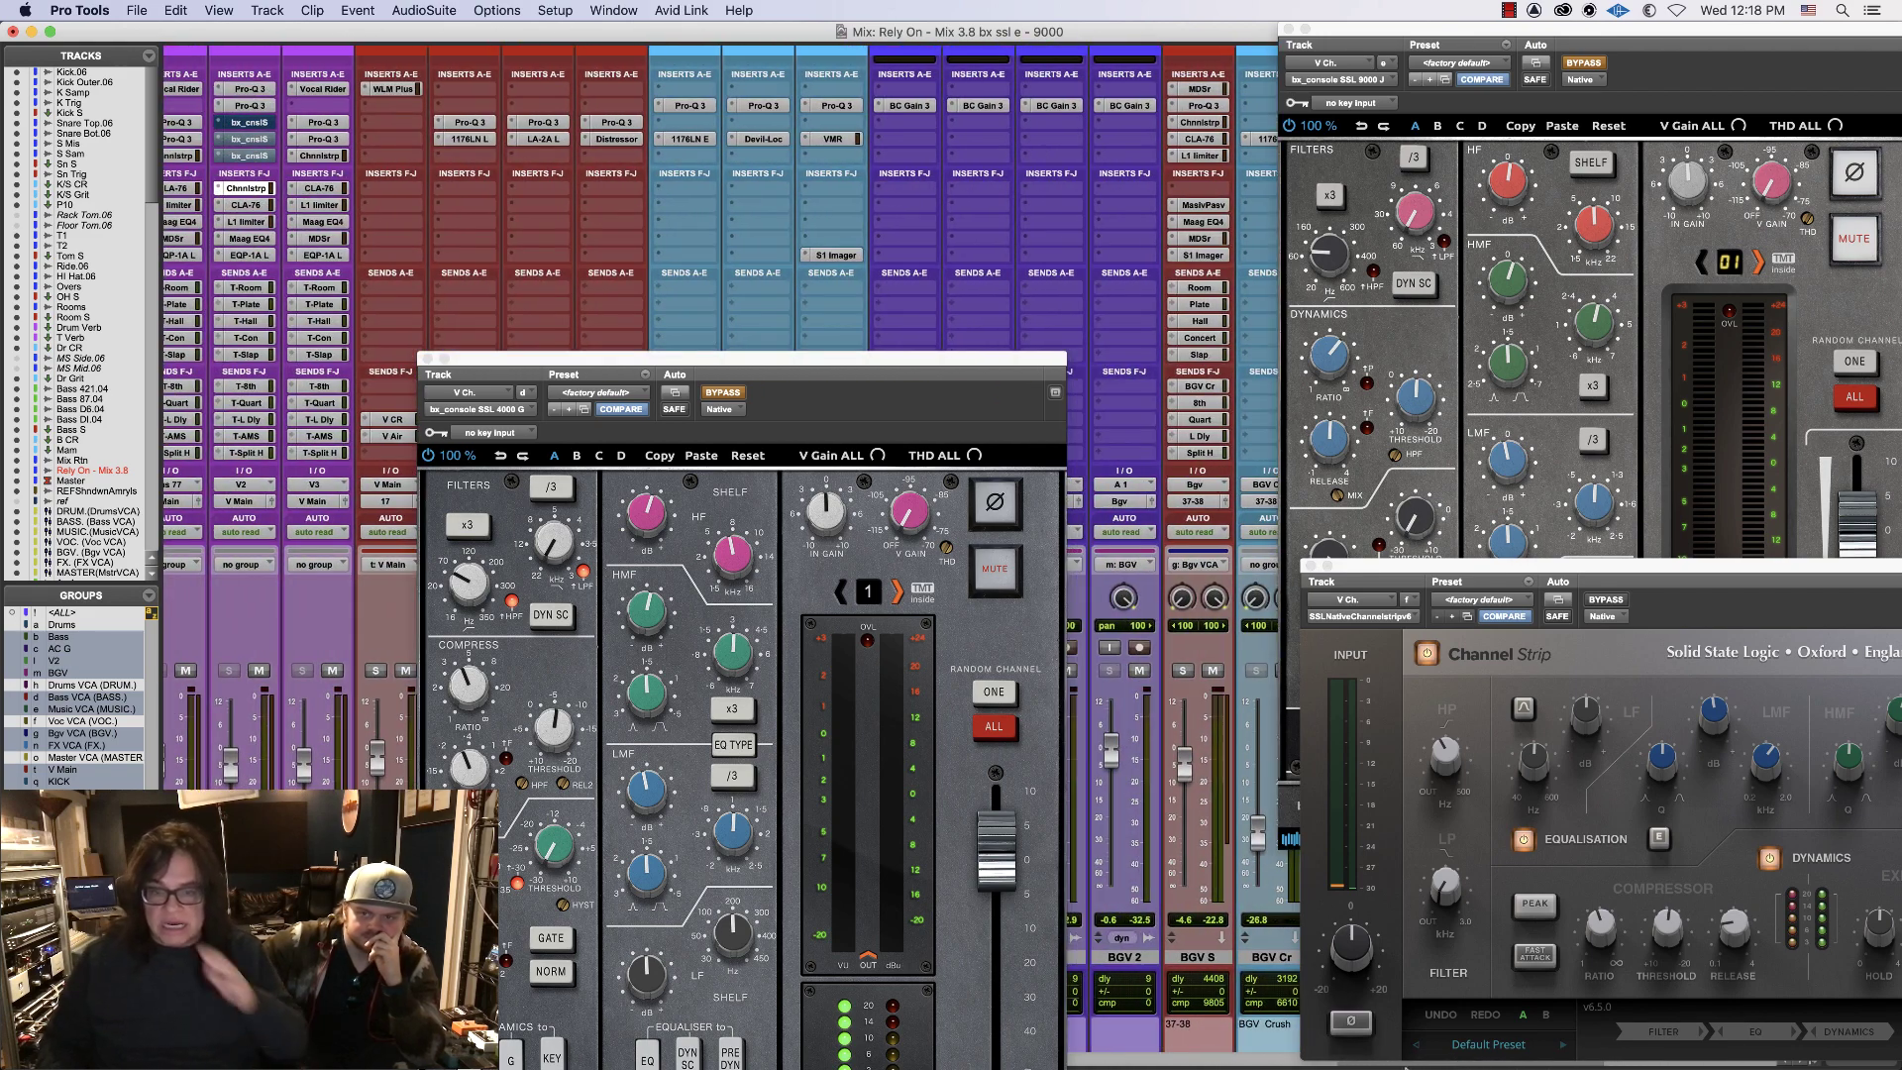
{"action": "scroll", "coordinate": [733, 198], "scroll_direction": "left", "scroll_amount": 10}
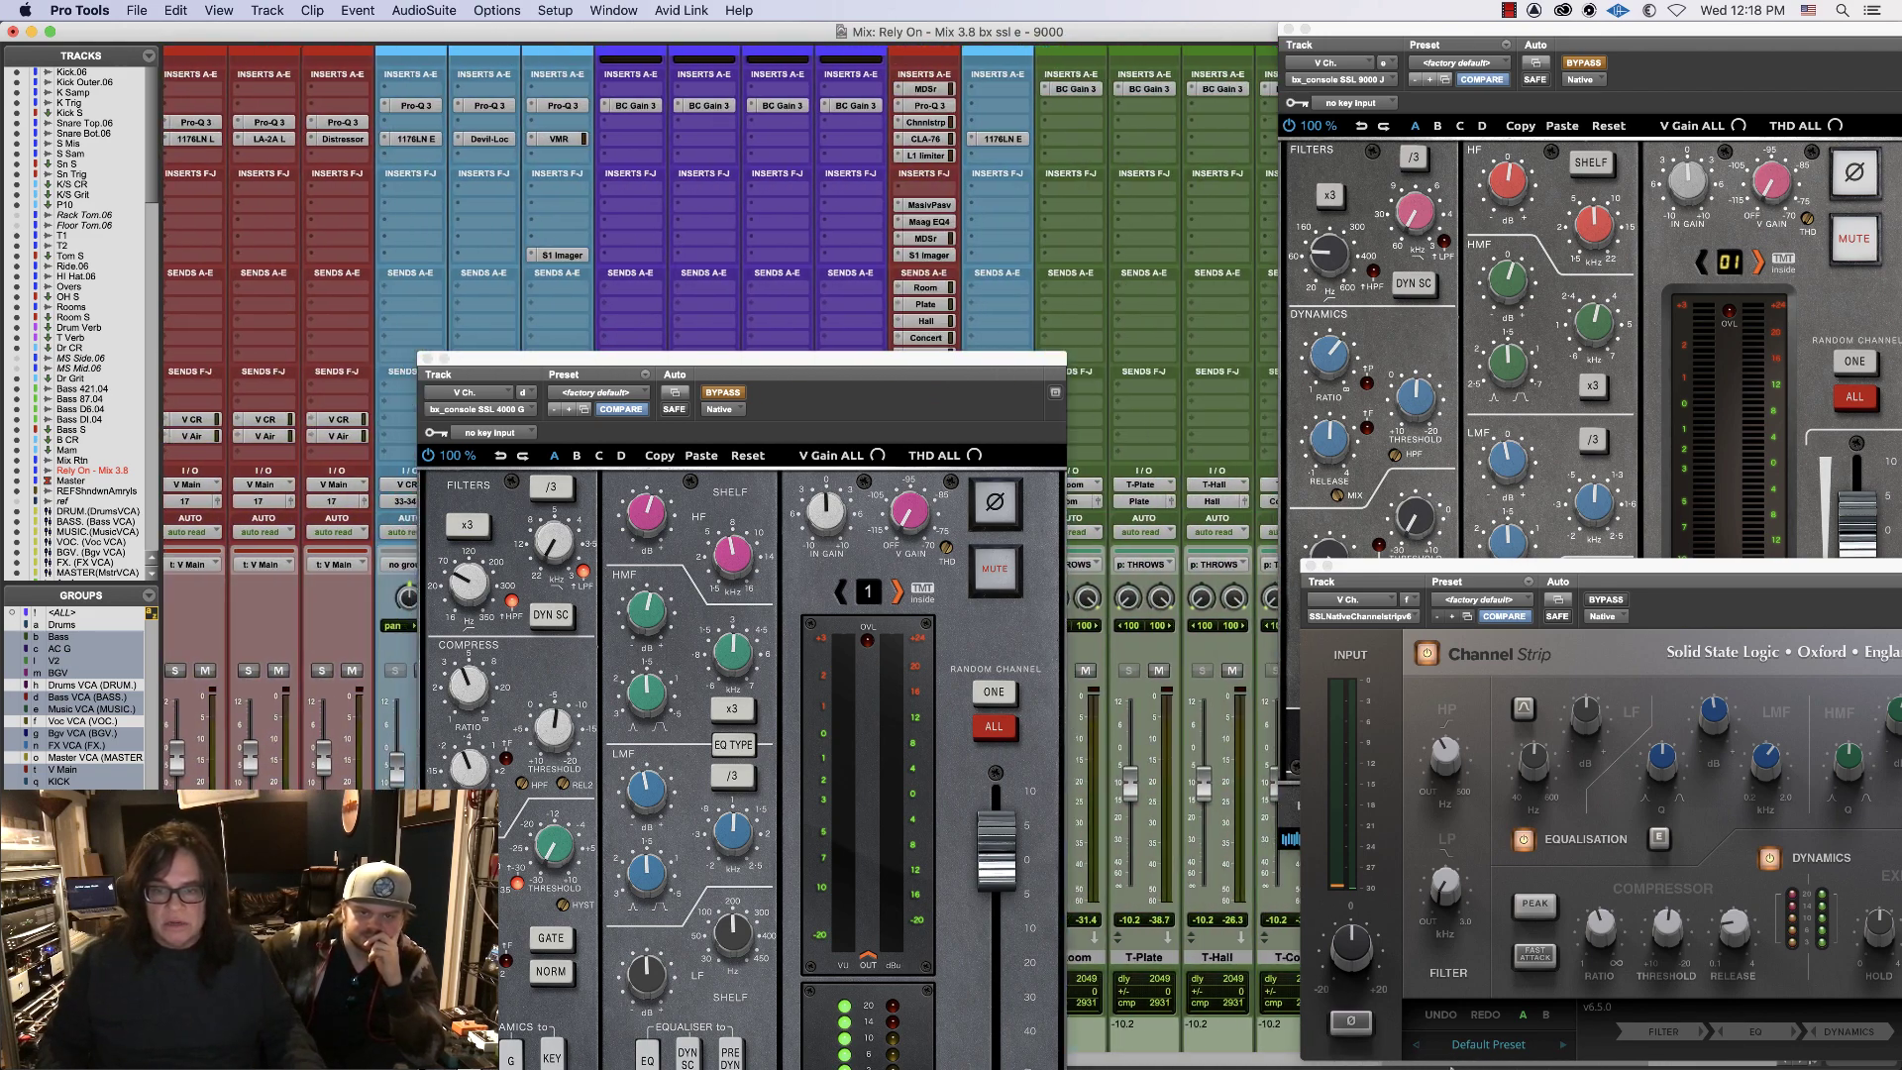
{"action": "scroll", "coordinate": [733, 198], "scroll_direction": "left", "scroll_amount": 10}
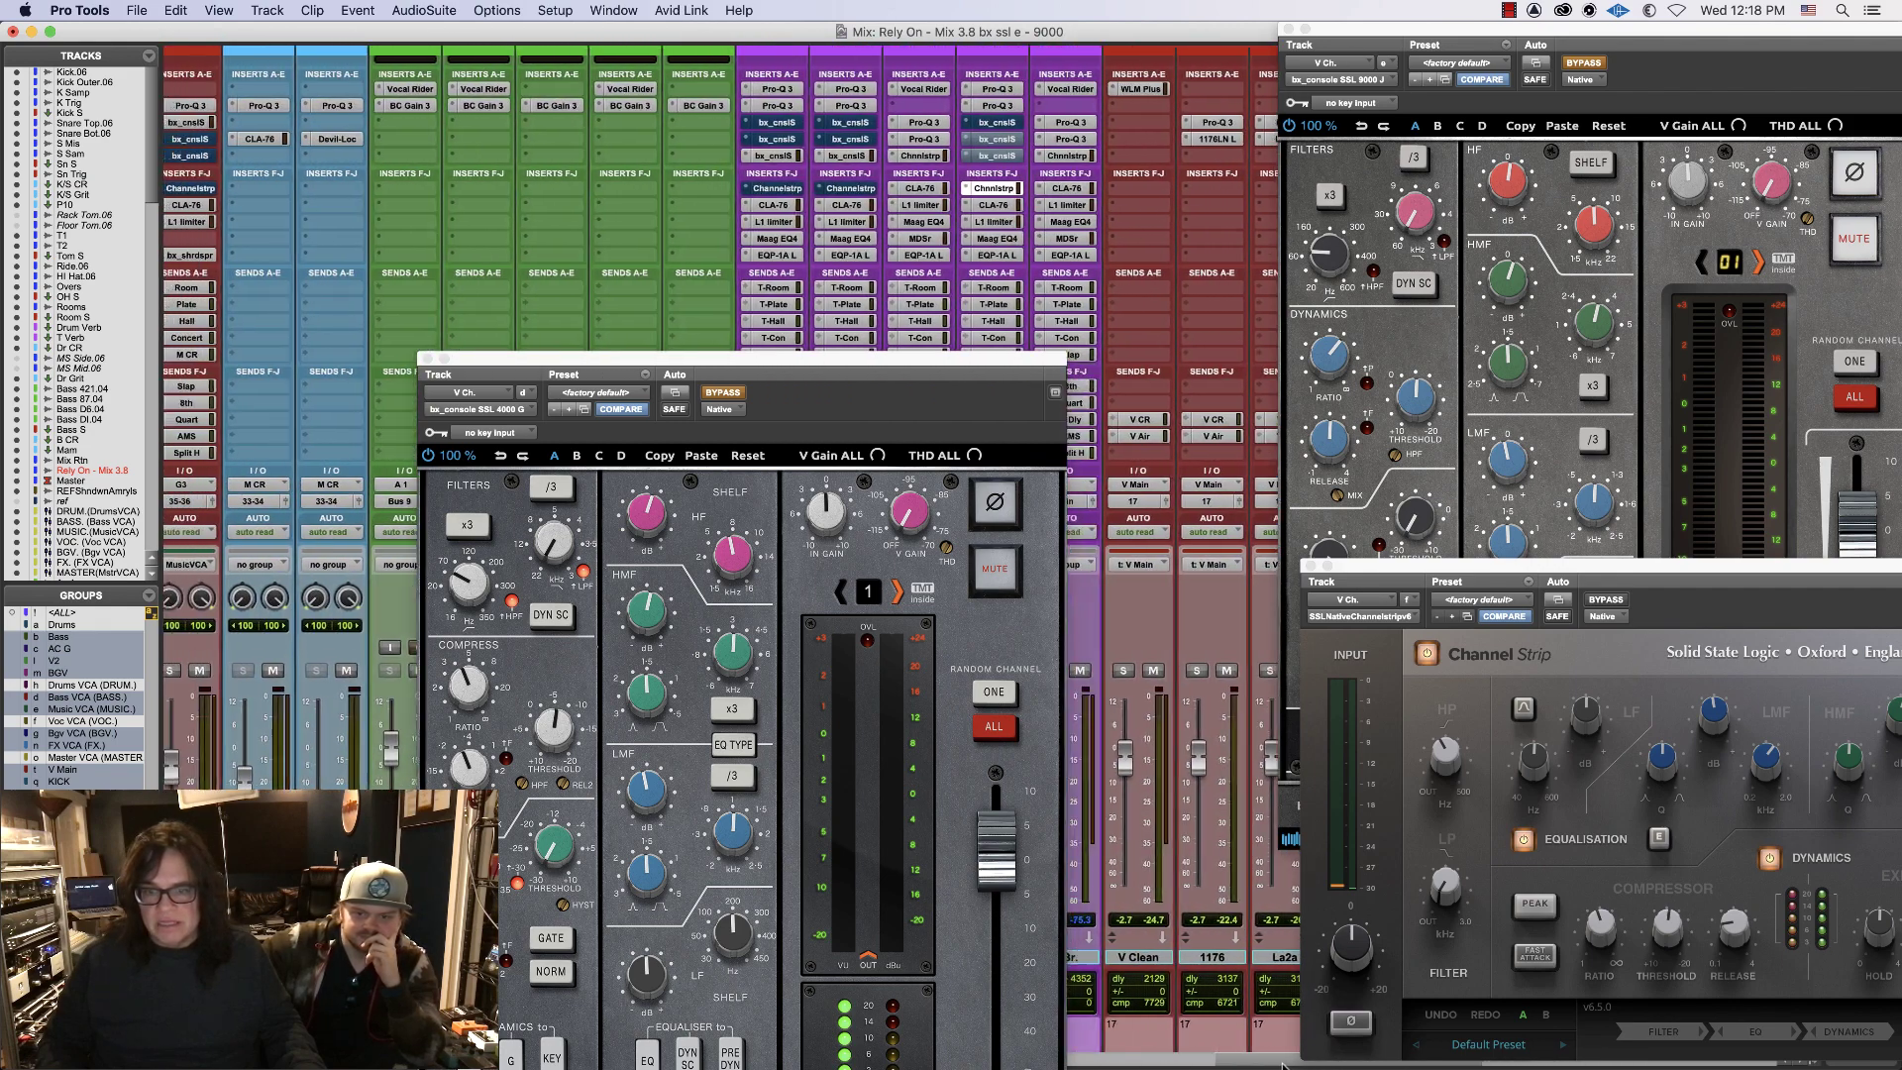
{"action": "scroll", "coordinate": [1259, 1065], "scroll_direction": "left", "scroll_amount": 3}
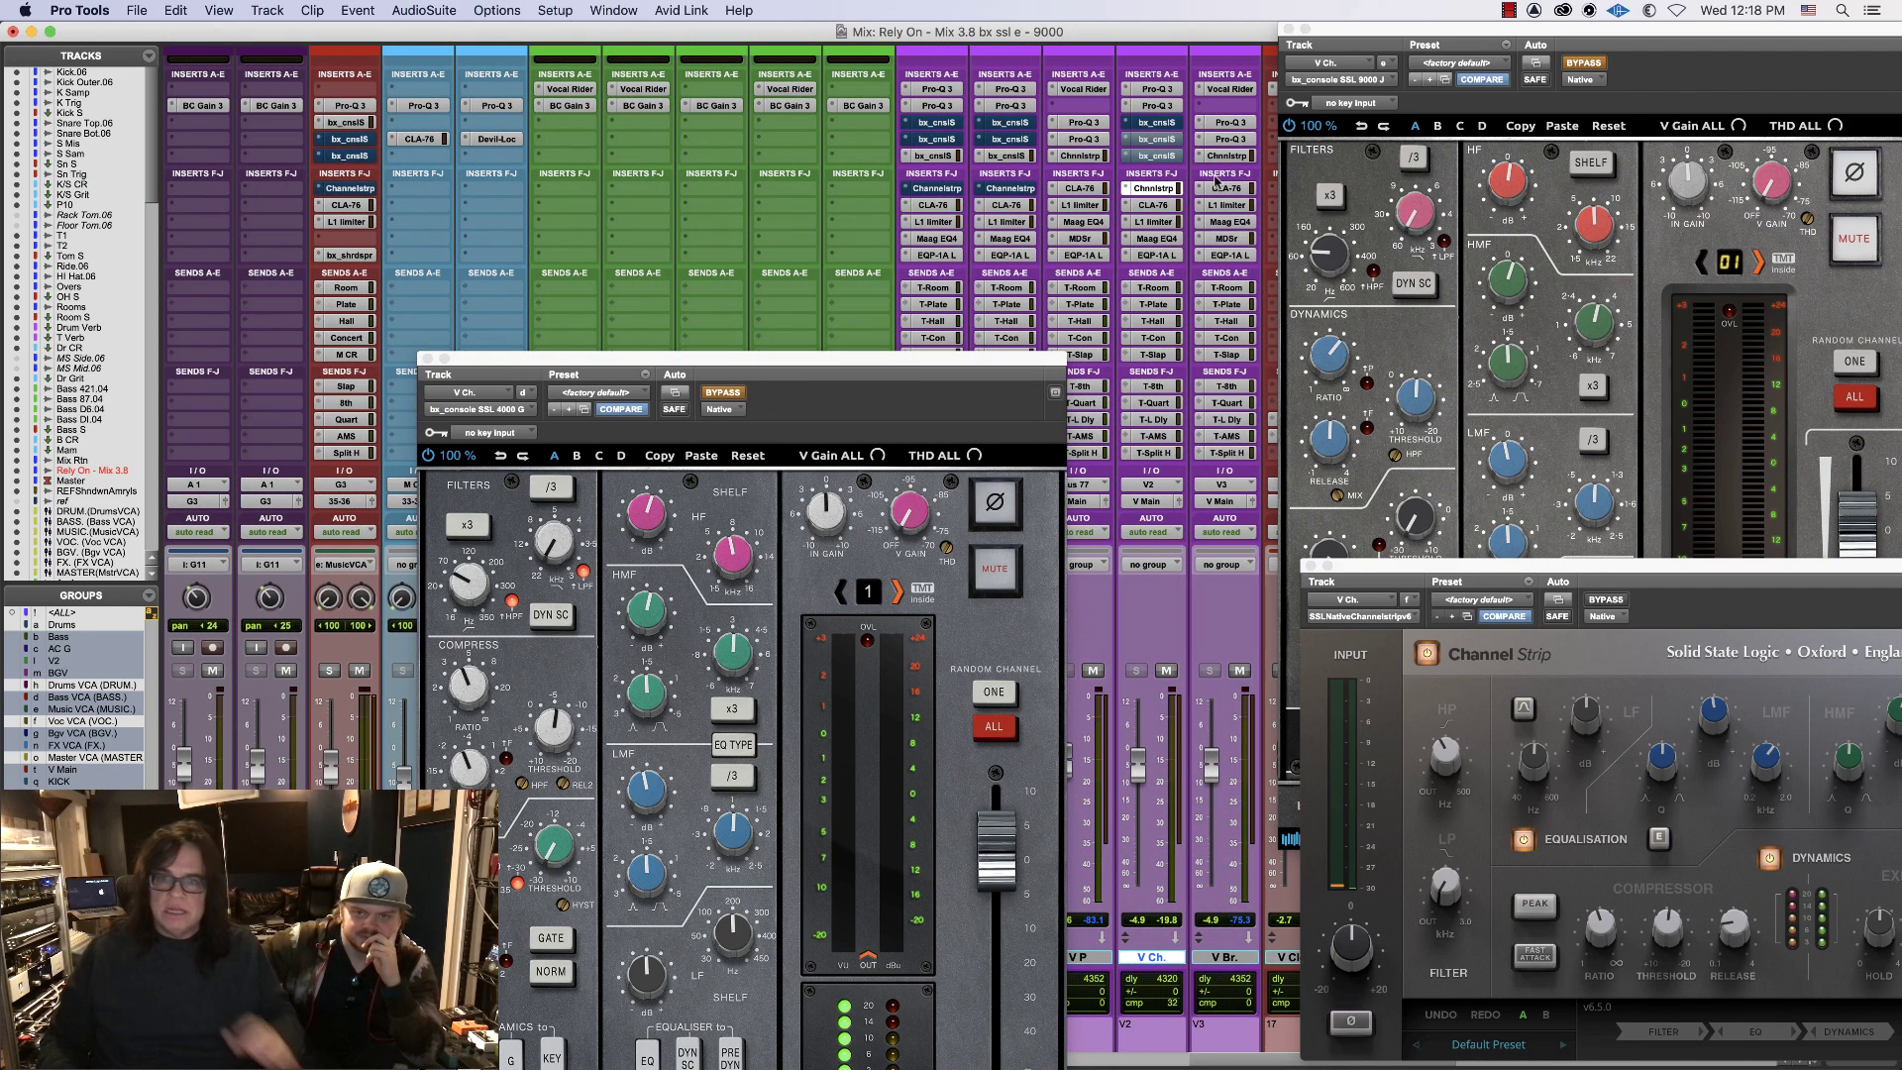
{"action": "left_click", "coordinate": [1170, 126]}
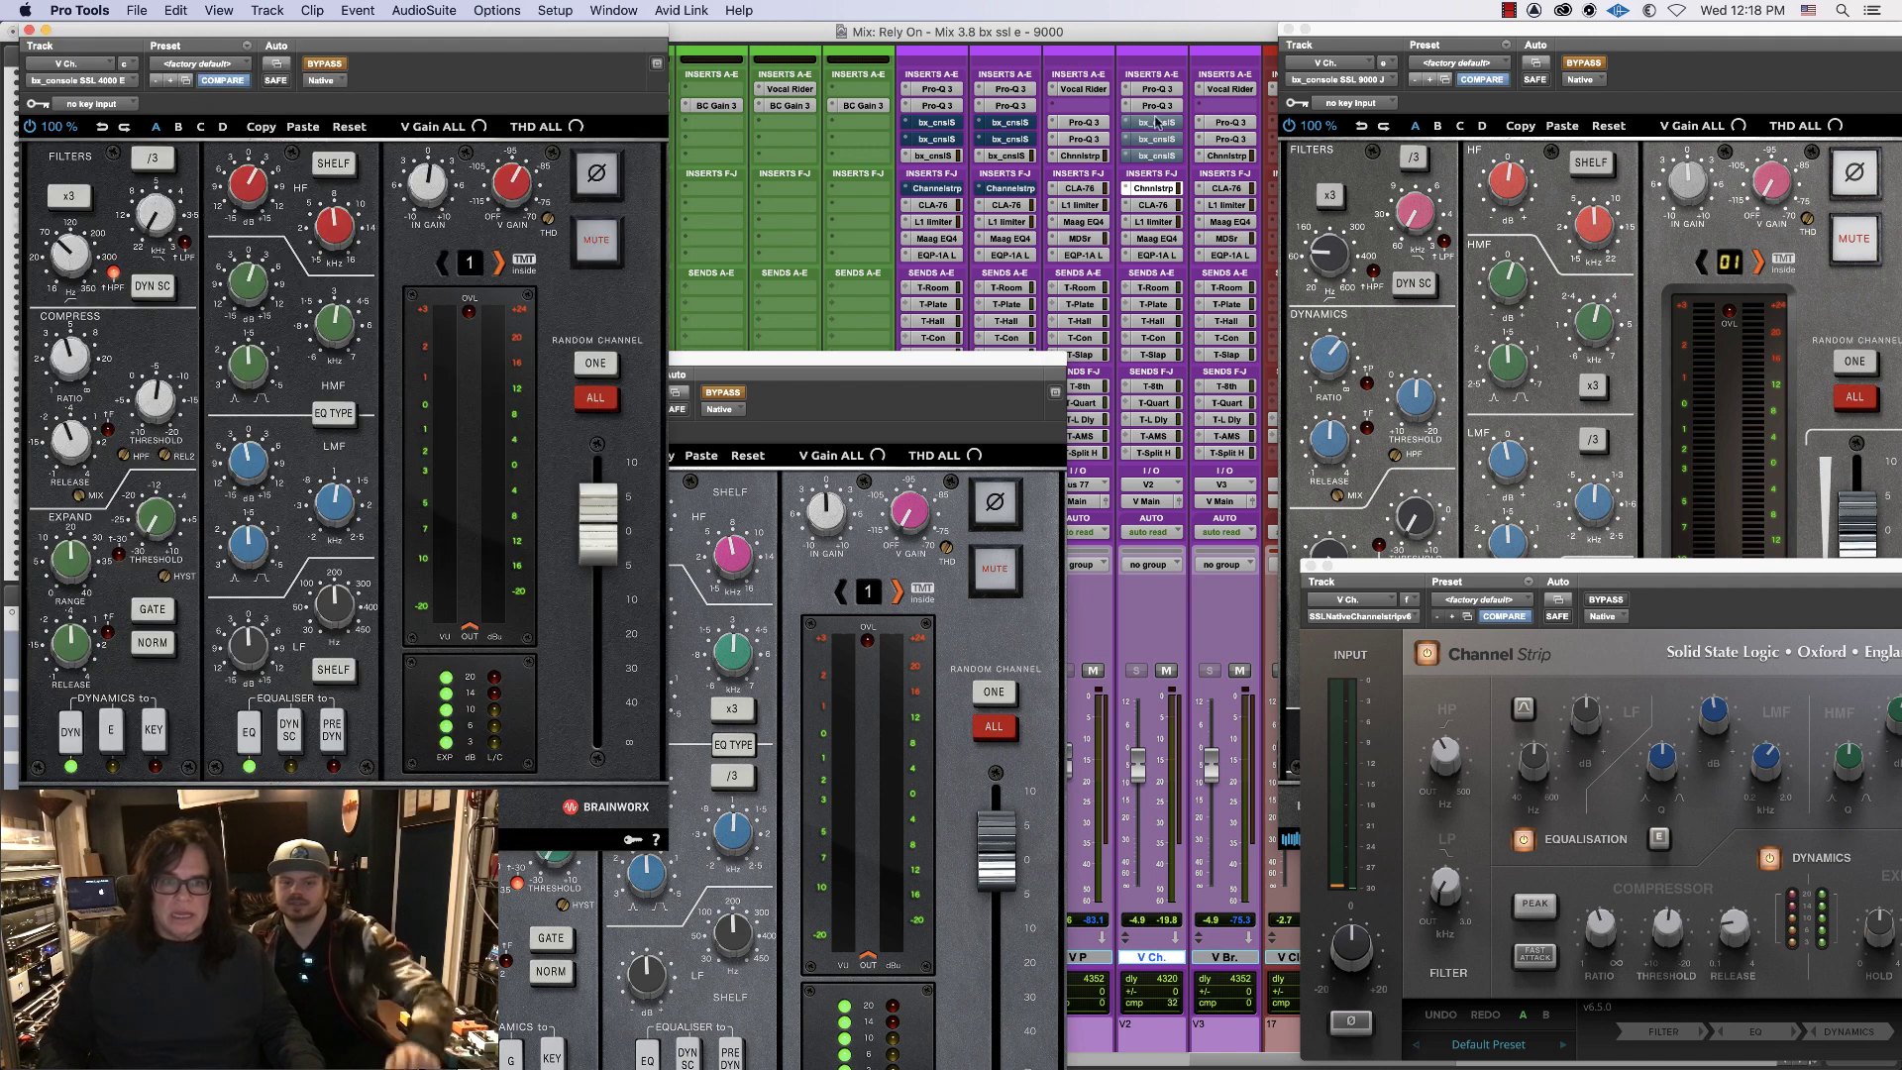
- Place the SSL 4000 E window beside the SSL 4000 G and reposition the Channel Strip window below the SSL 9000 J
{"action": "left_click_drag", "start_coordinate": [513, 42], "coordinate": [520, 382]}
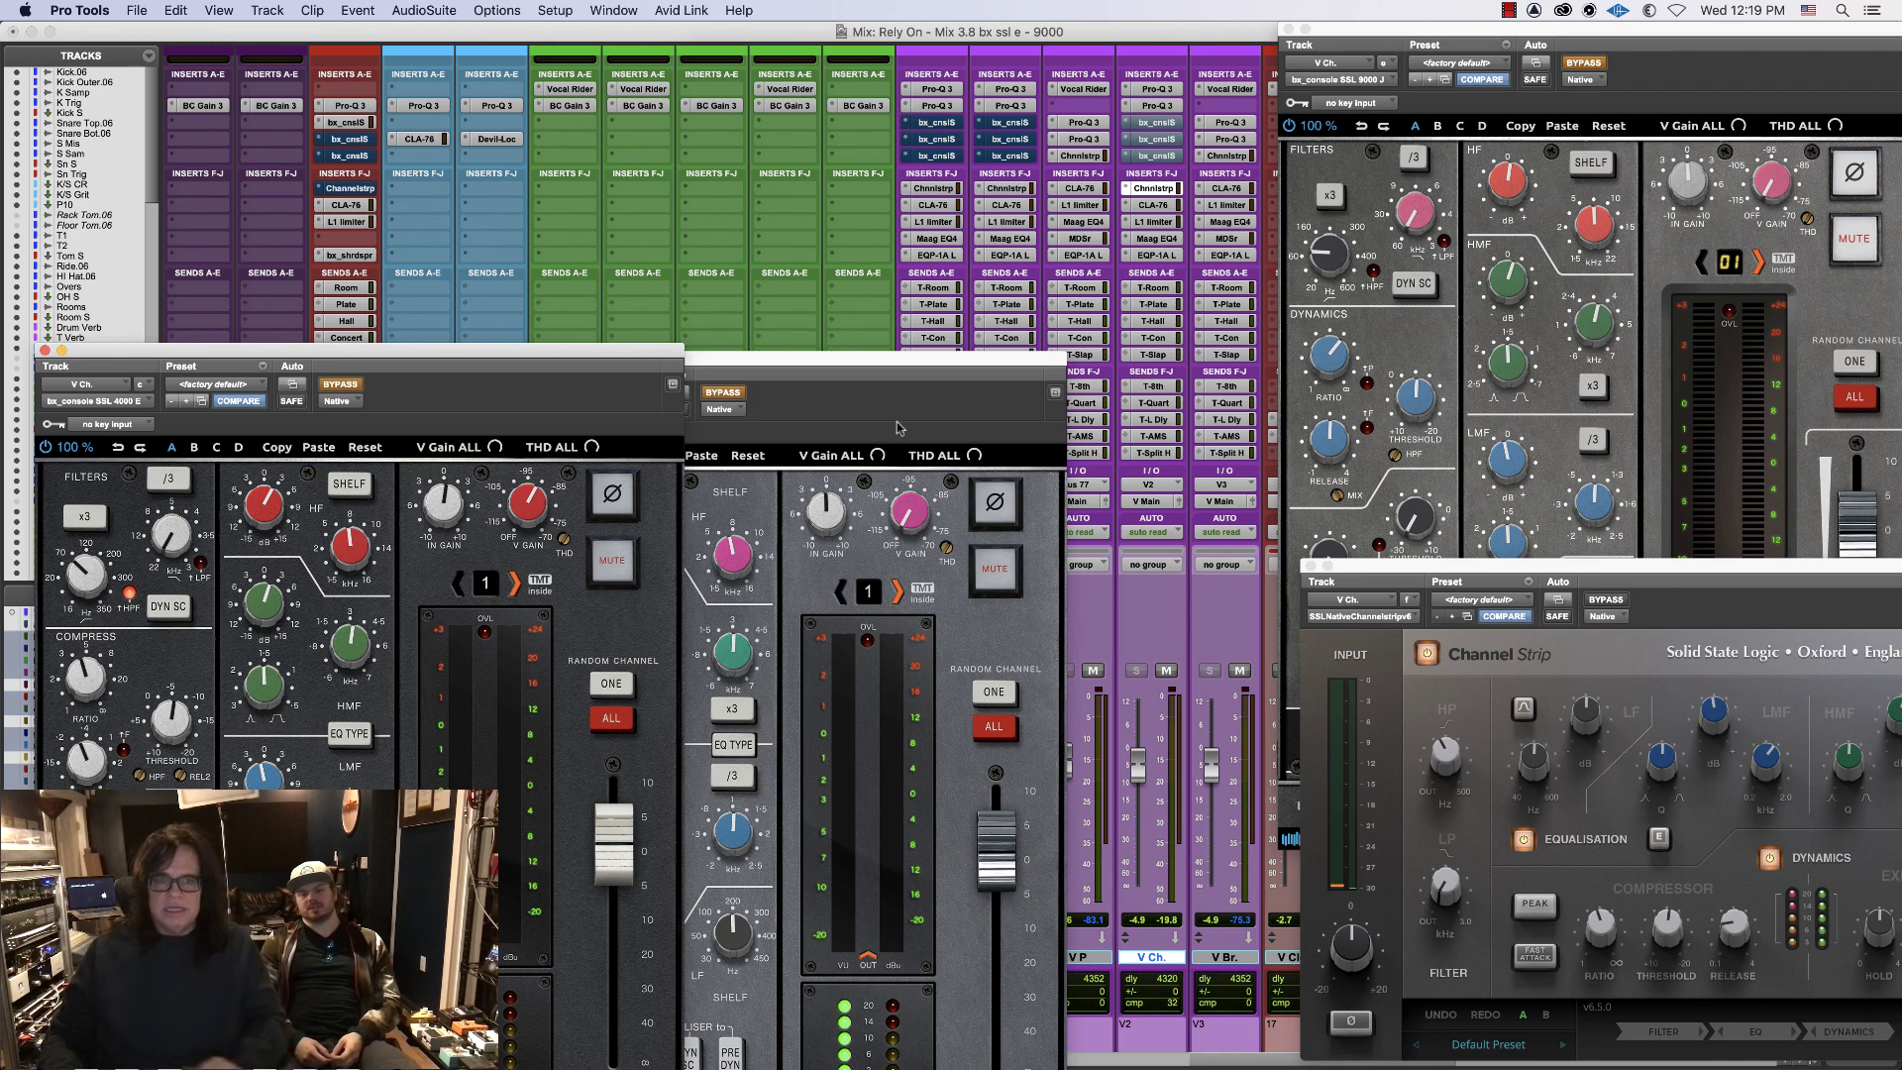
{"action": "left_click_drag", "start_coordinate": [941, 370], "coordinate": [943, 357]}
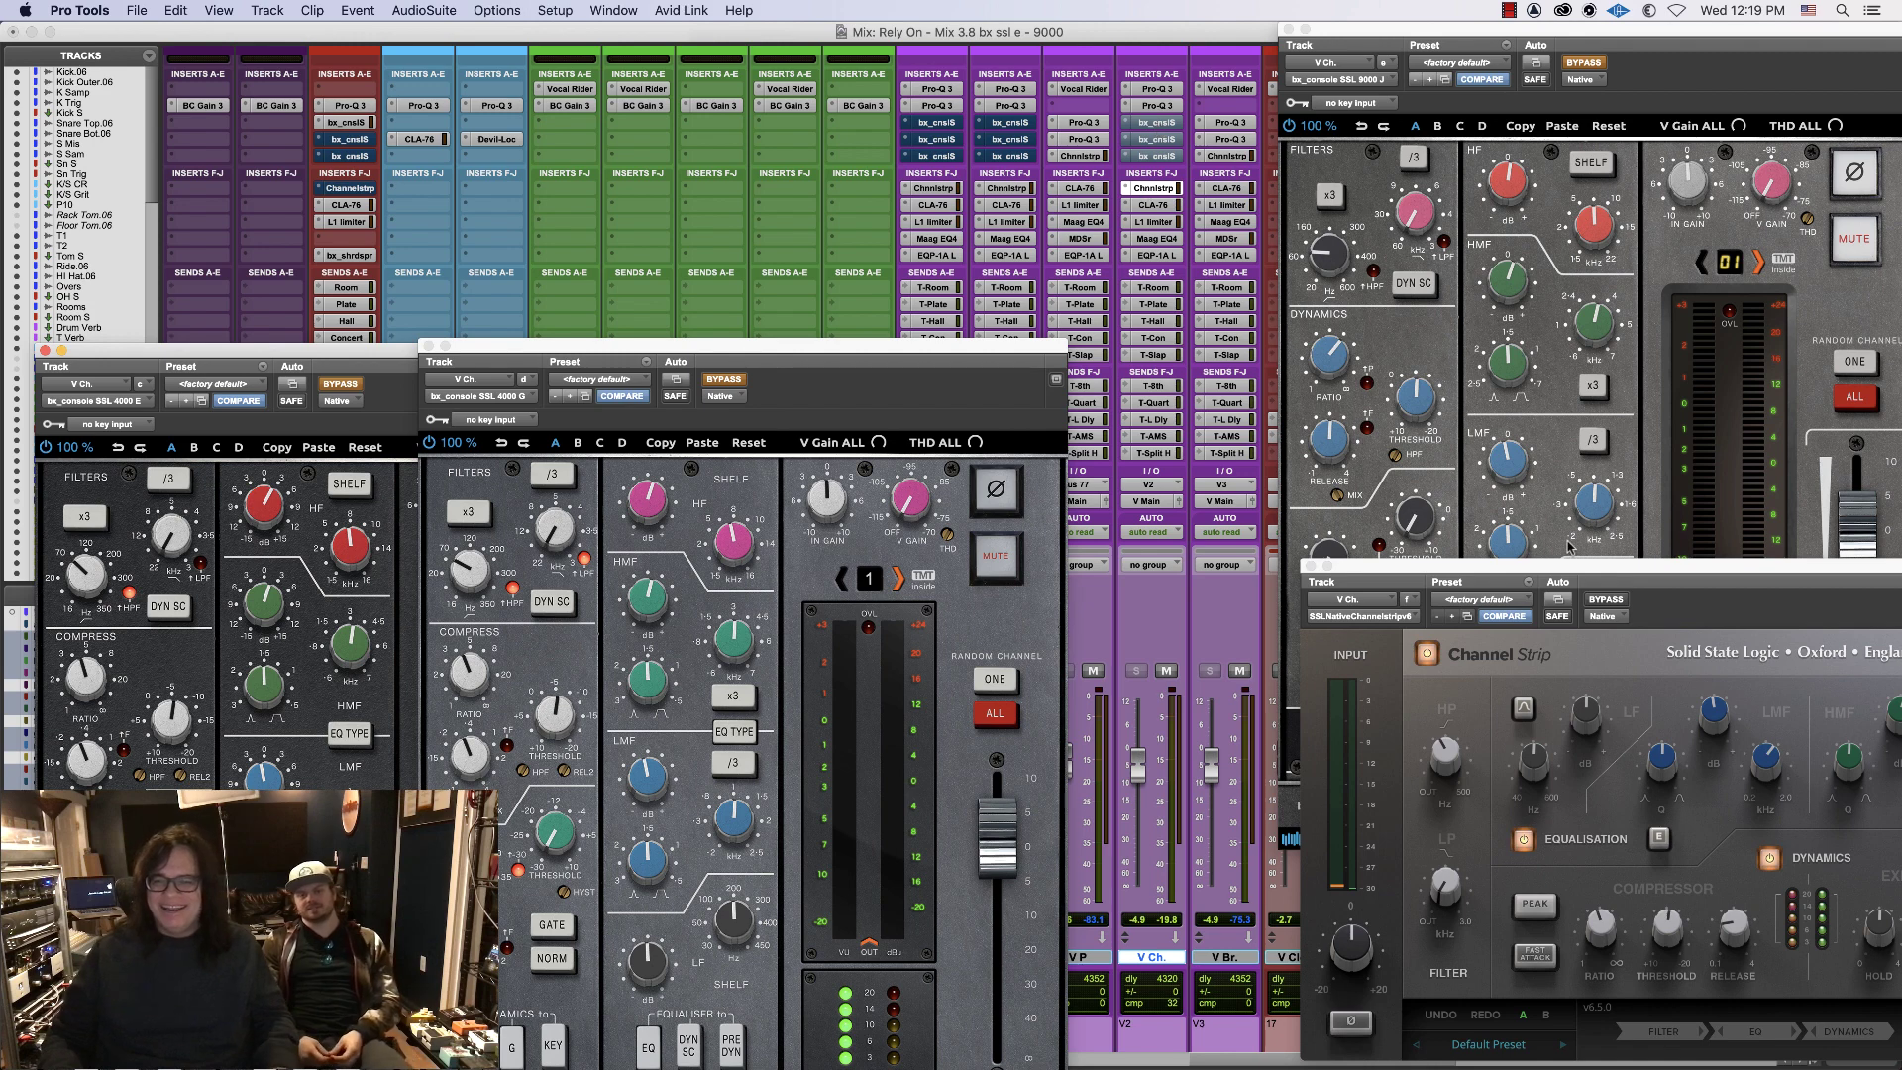
{"action": "left_click_drag", "start_coordinate": [1536, 567], "coordinate": [1387, 560]}
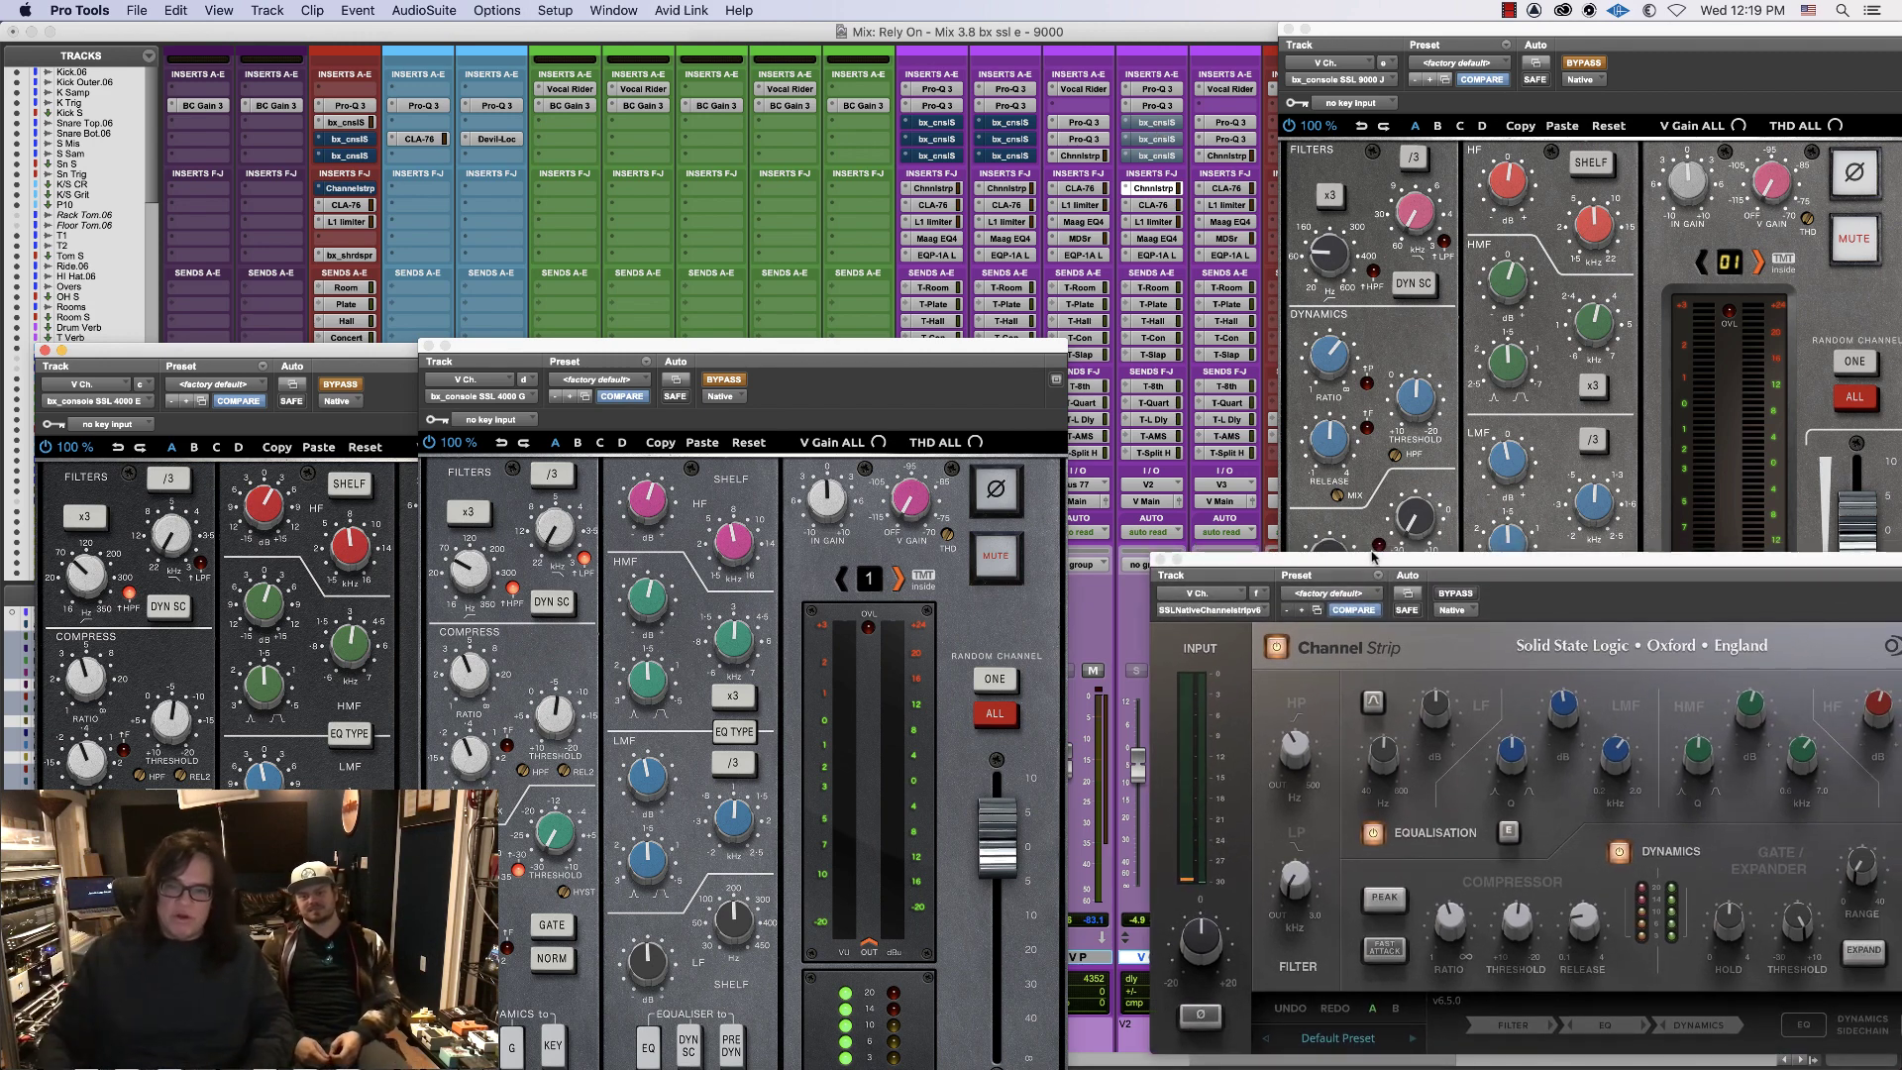
{"action": "left_click_drag", "start_coordinate": [1365, 558], "coordinate": [1385, 544]}
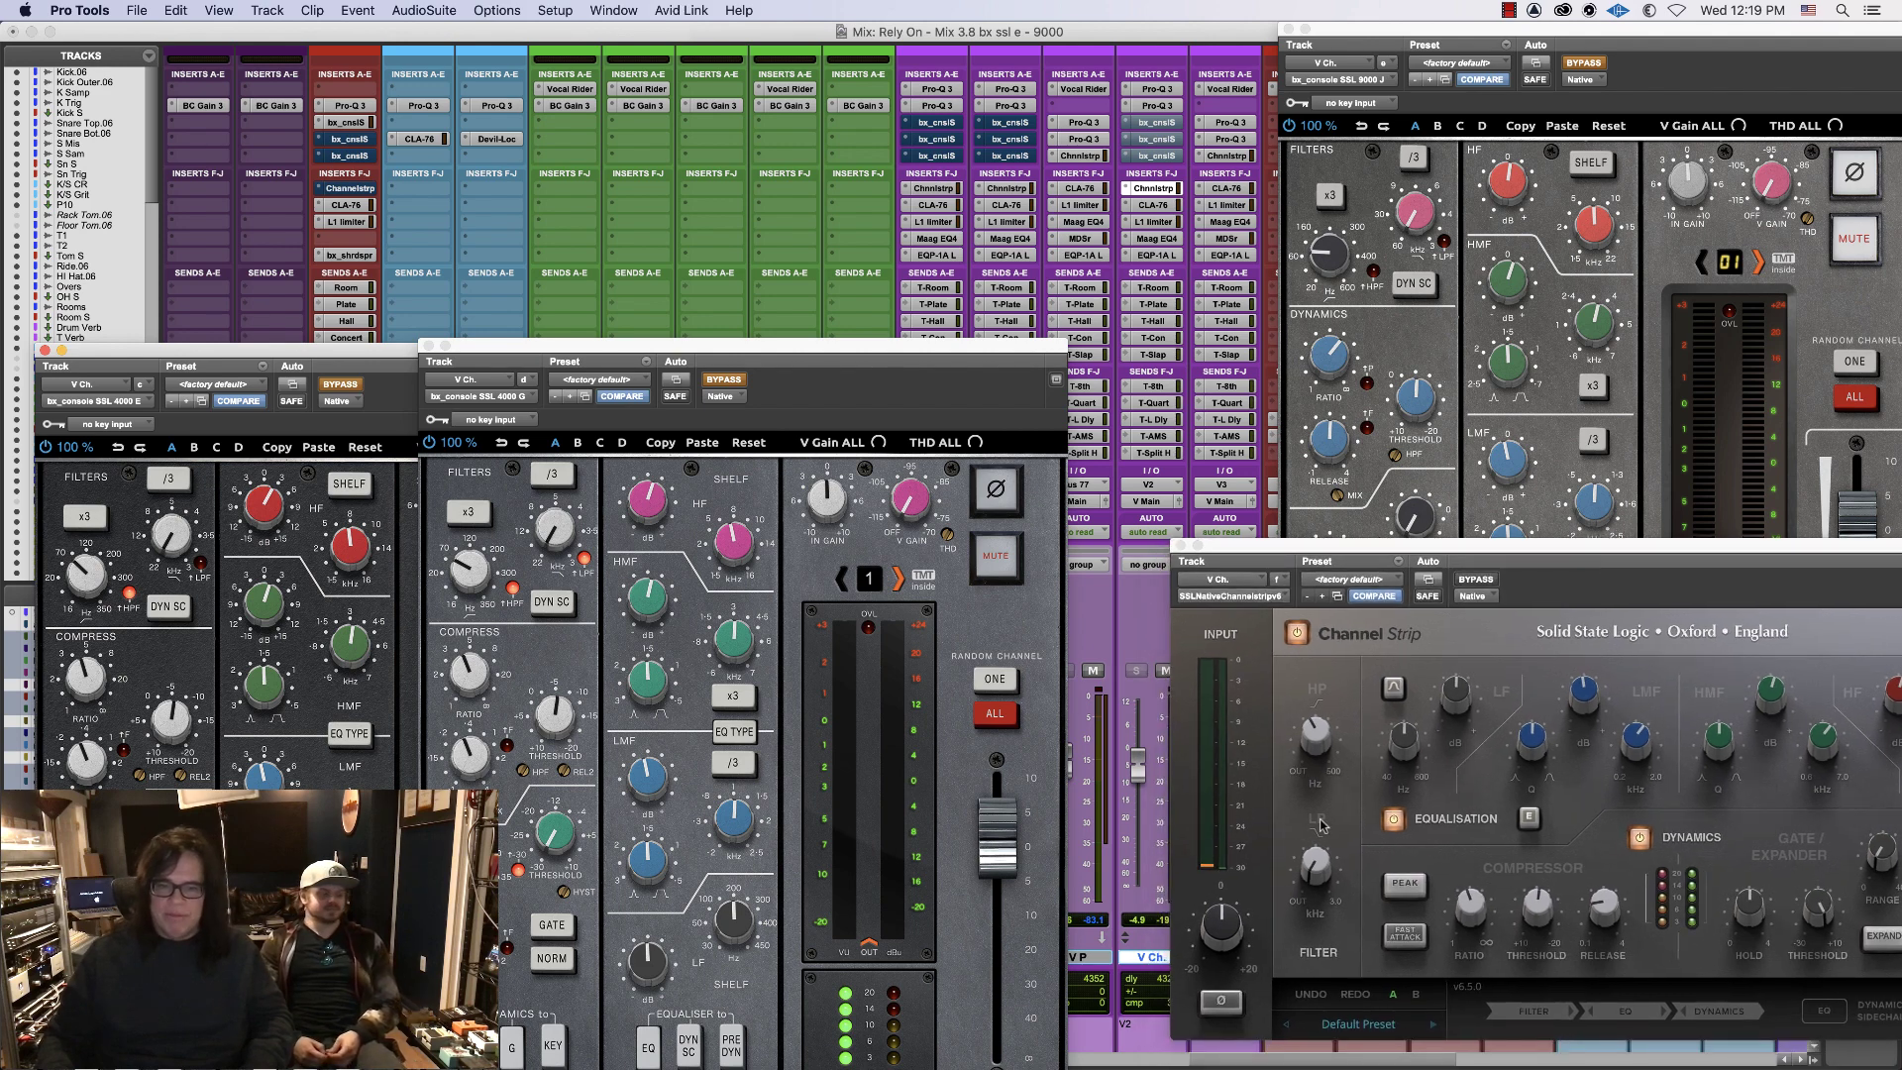
- Raise the V Ch. fader to -3.3 dB and compare its Channel Strip with the SSL 4000 G by alternating their bypass
{"action": "left_click_drag", "start_coordinate": [1229, 1063], "coordinate": [1234, 1062]}
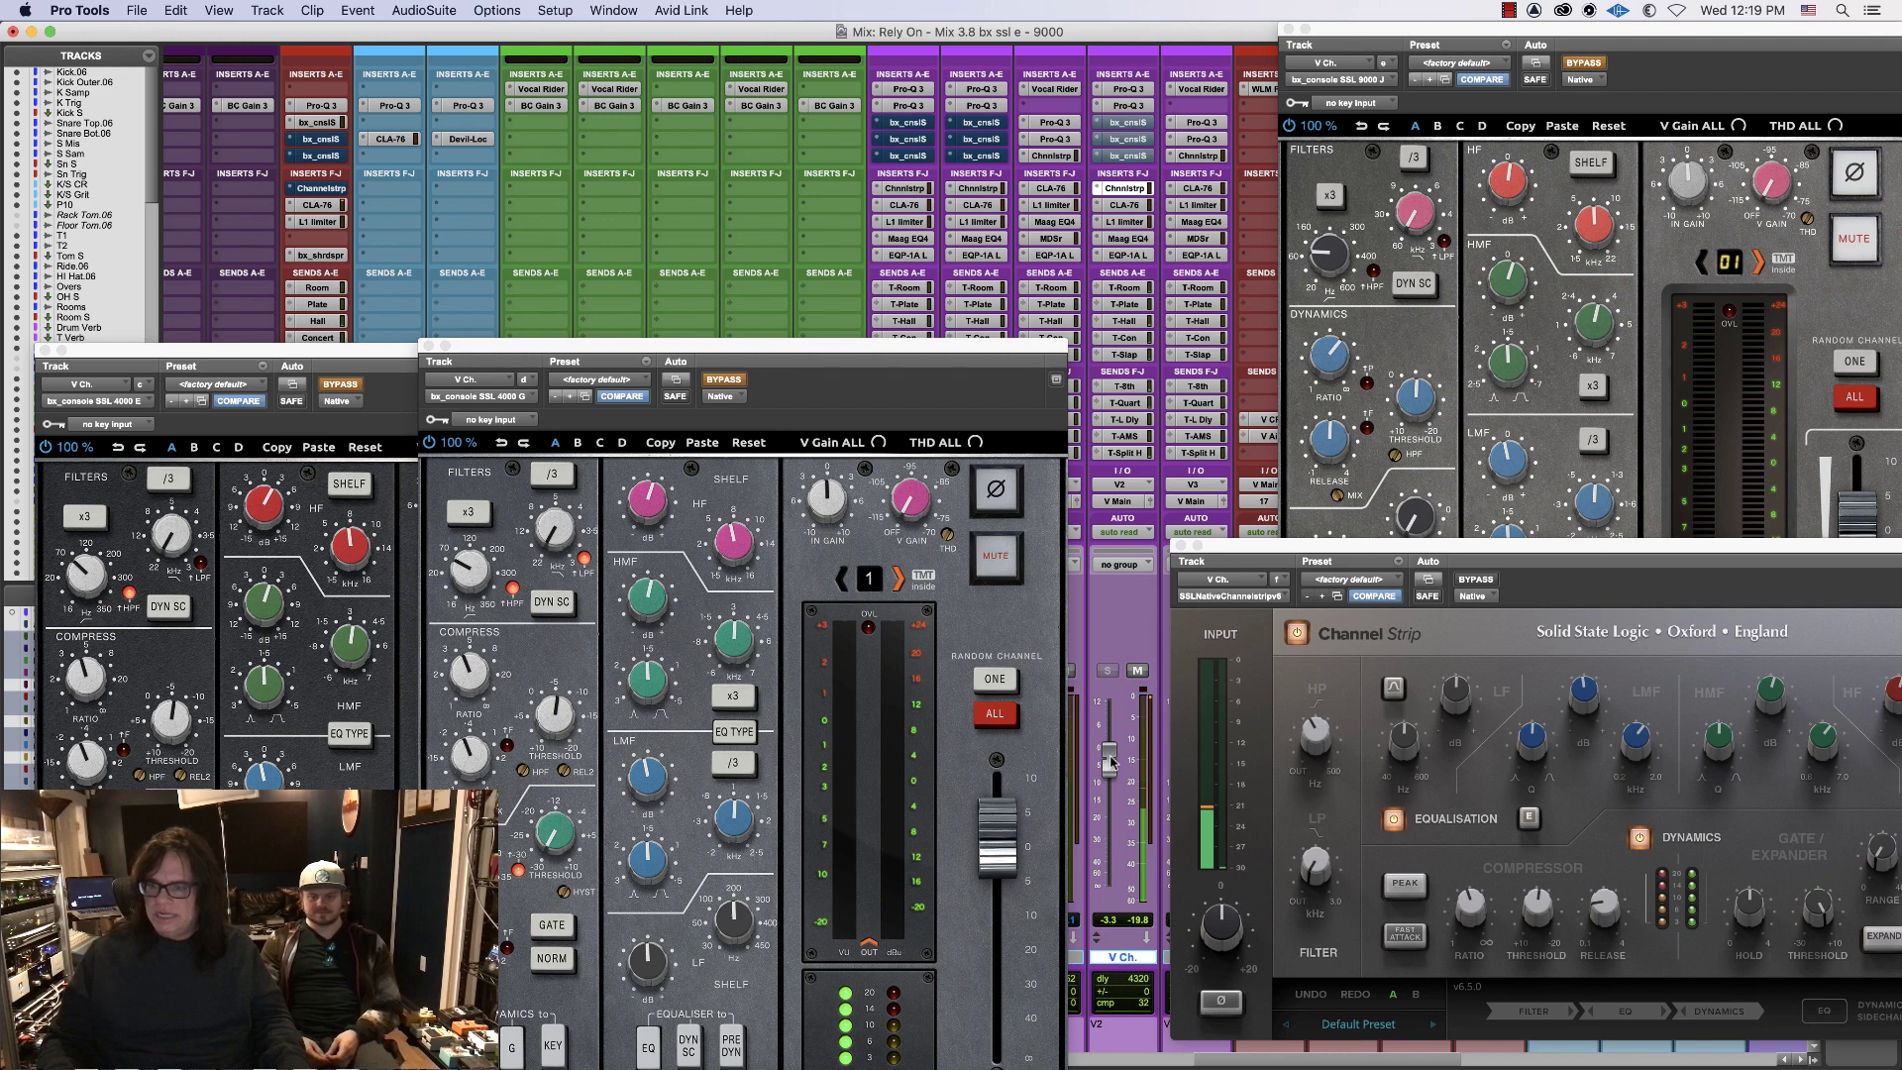
{"action": "left_click", "coordinate": [1138, 191], "text": "super"}
{"action": "left_click", "coordinate": [1130, 140], "text": "super"}
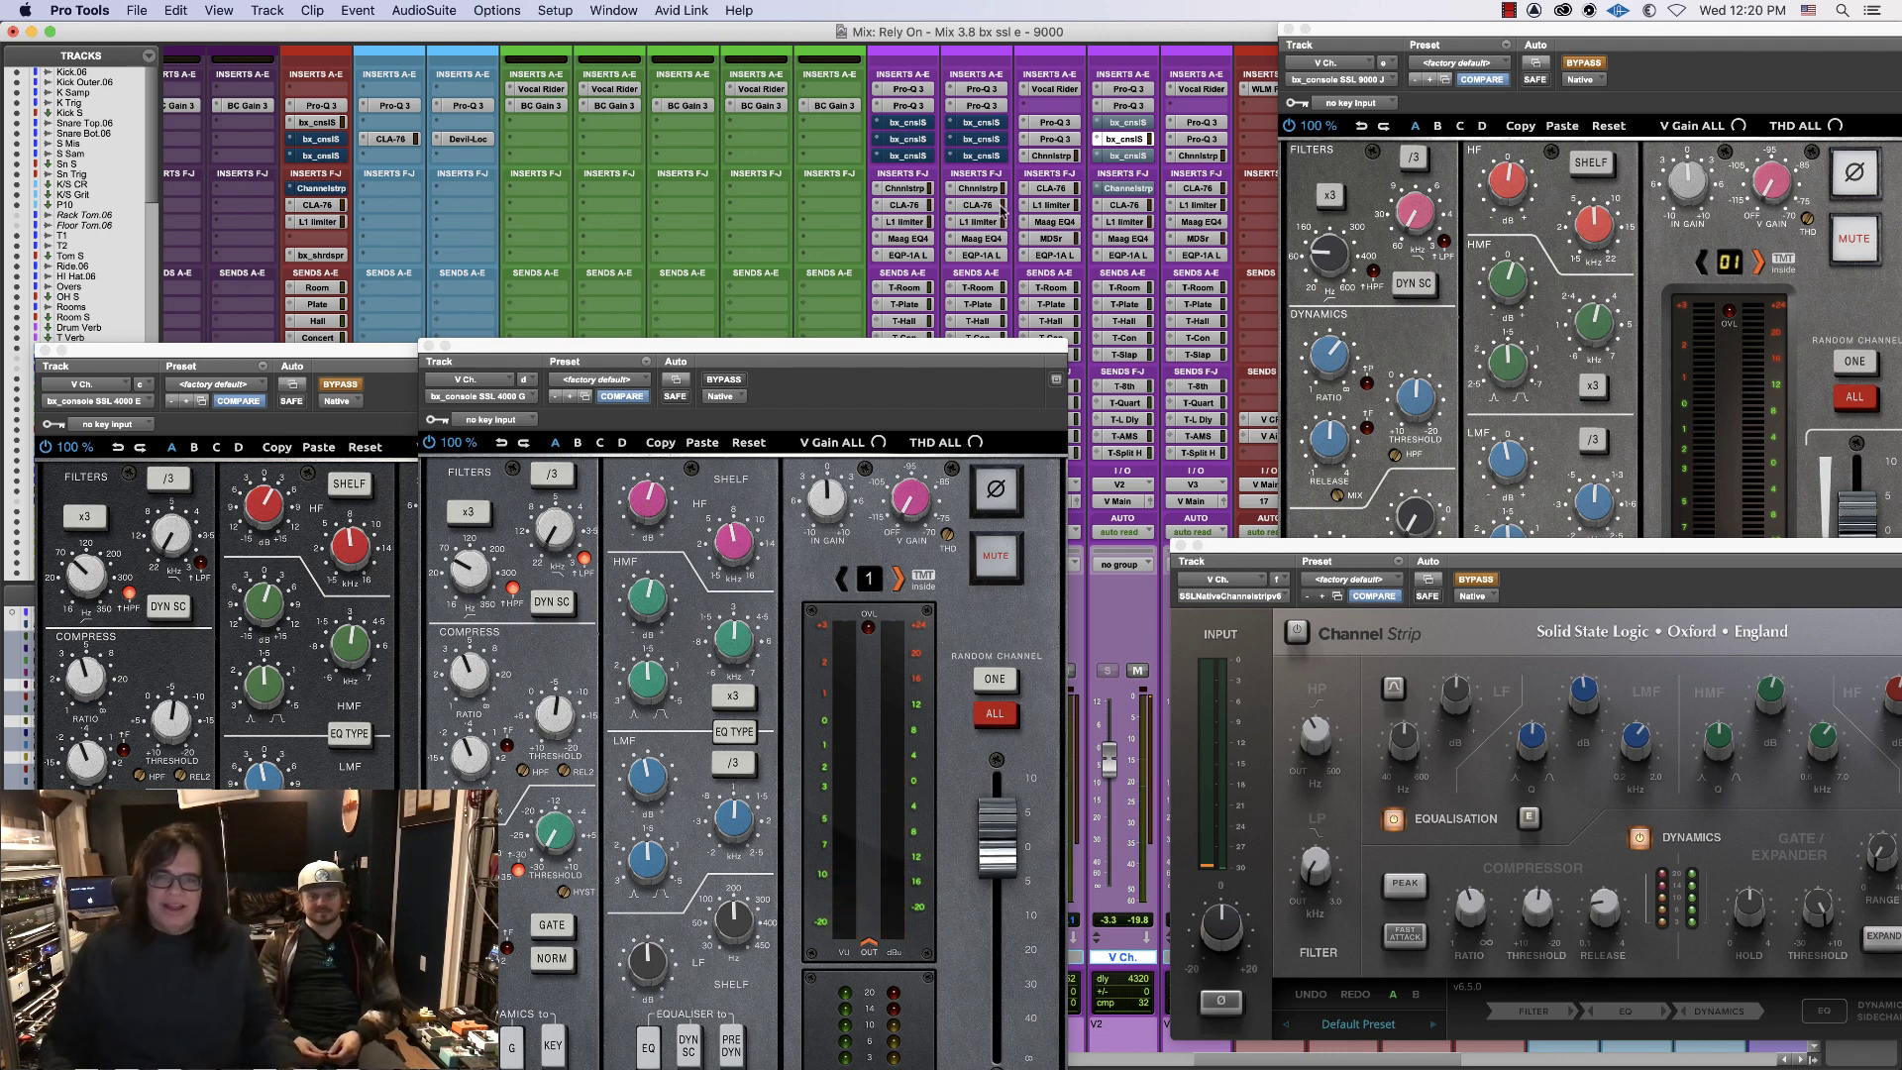
{"action": "left_click", "coordinate": [1115, 139], "text": "super"}
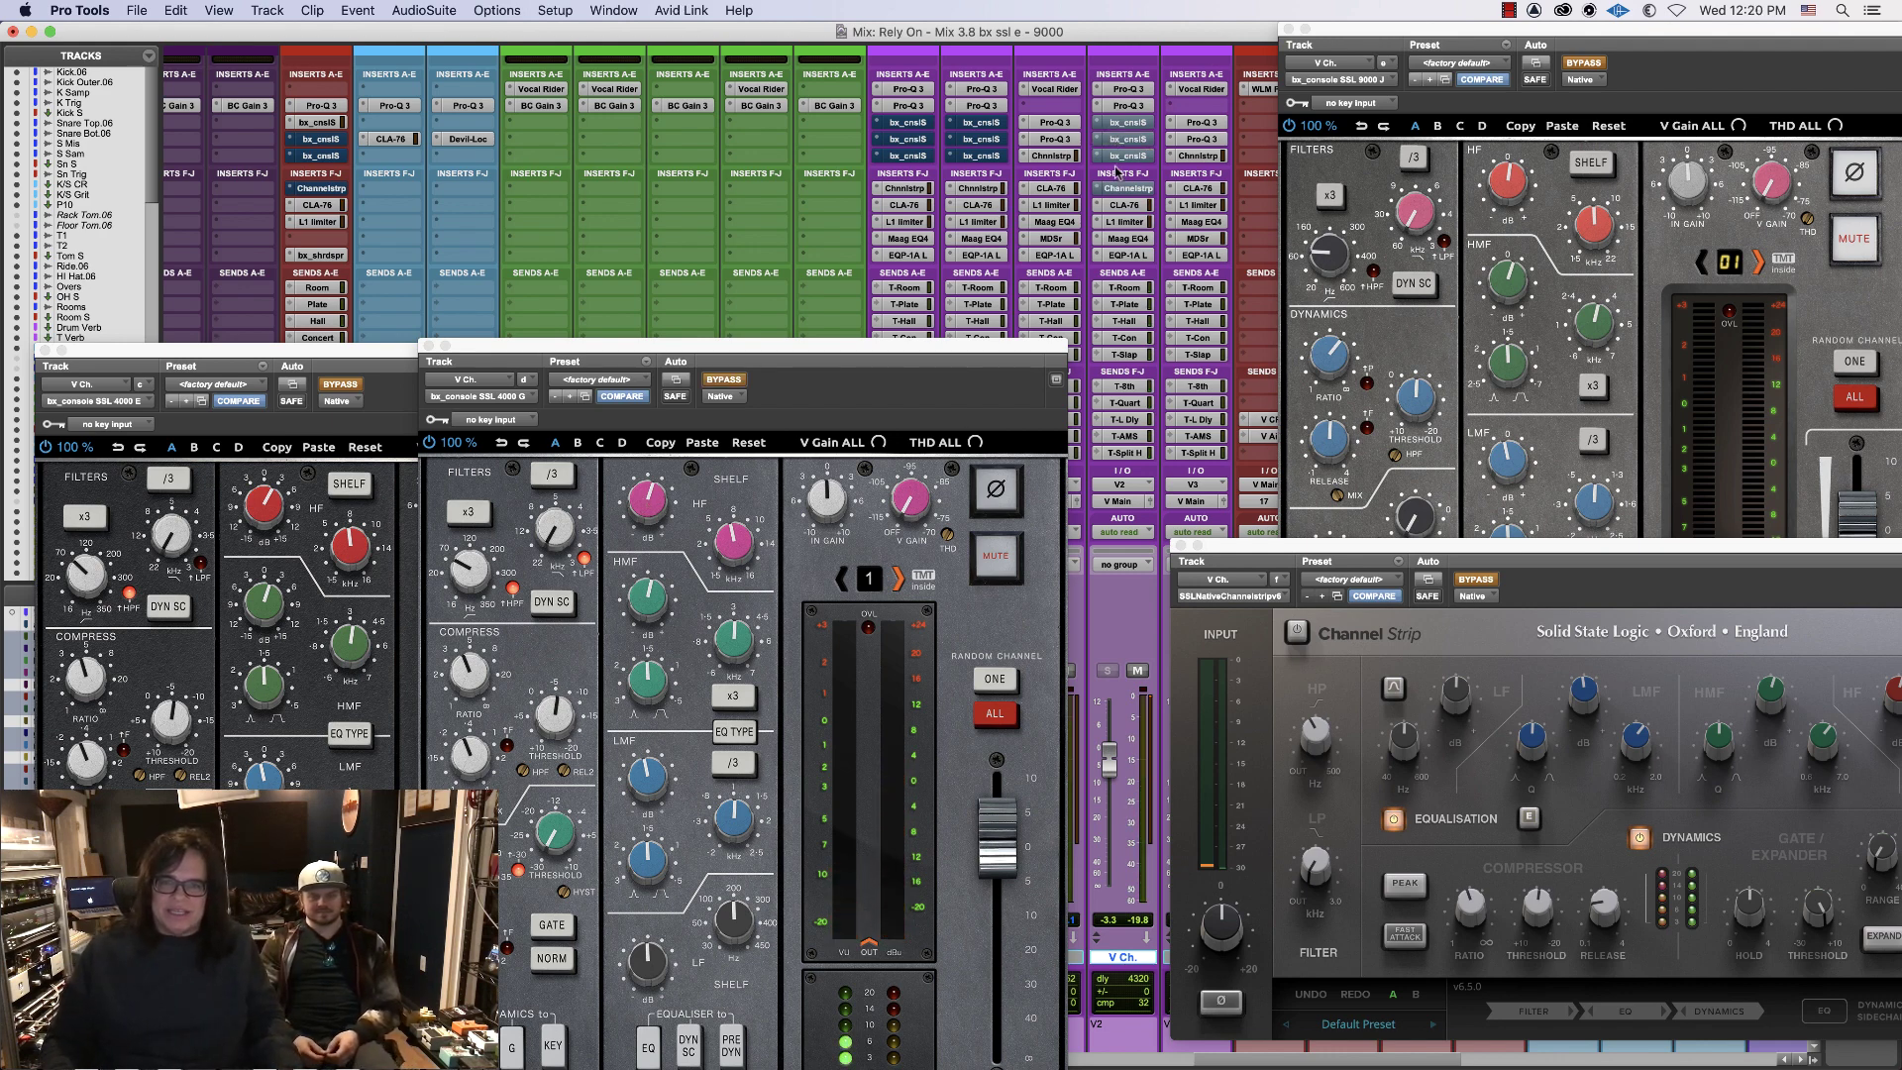
{"action": "left_click", "coordinate": [1123, 189], "text": "super"}
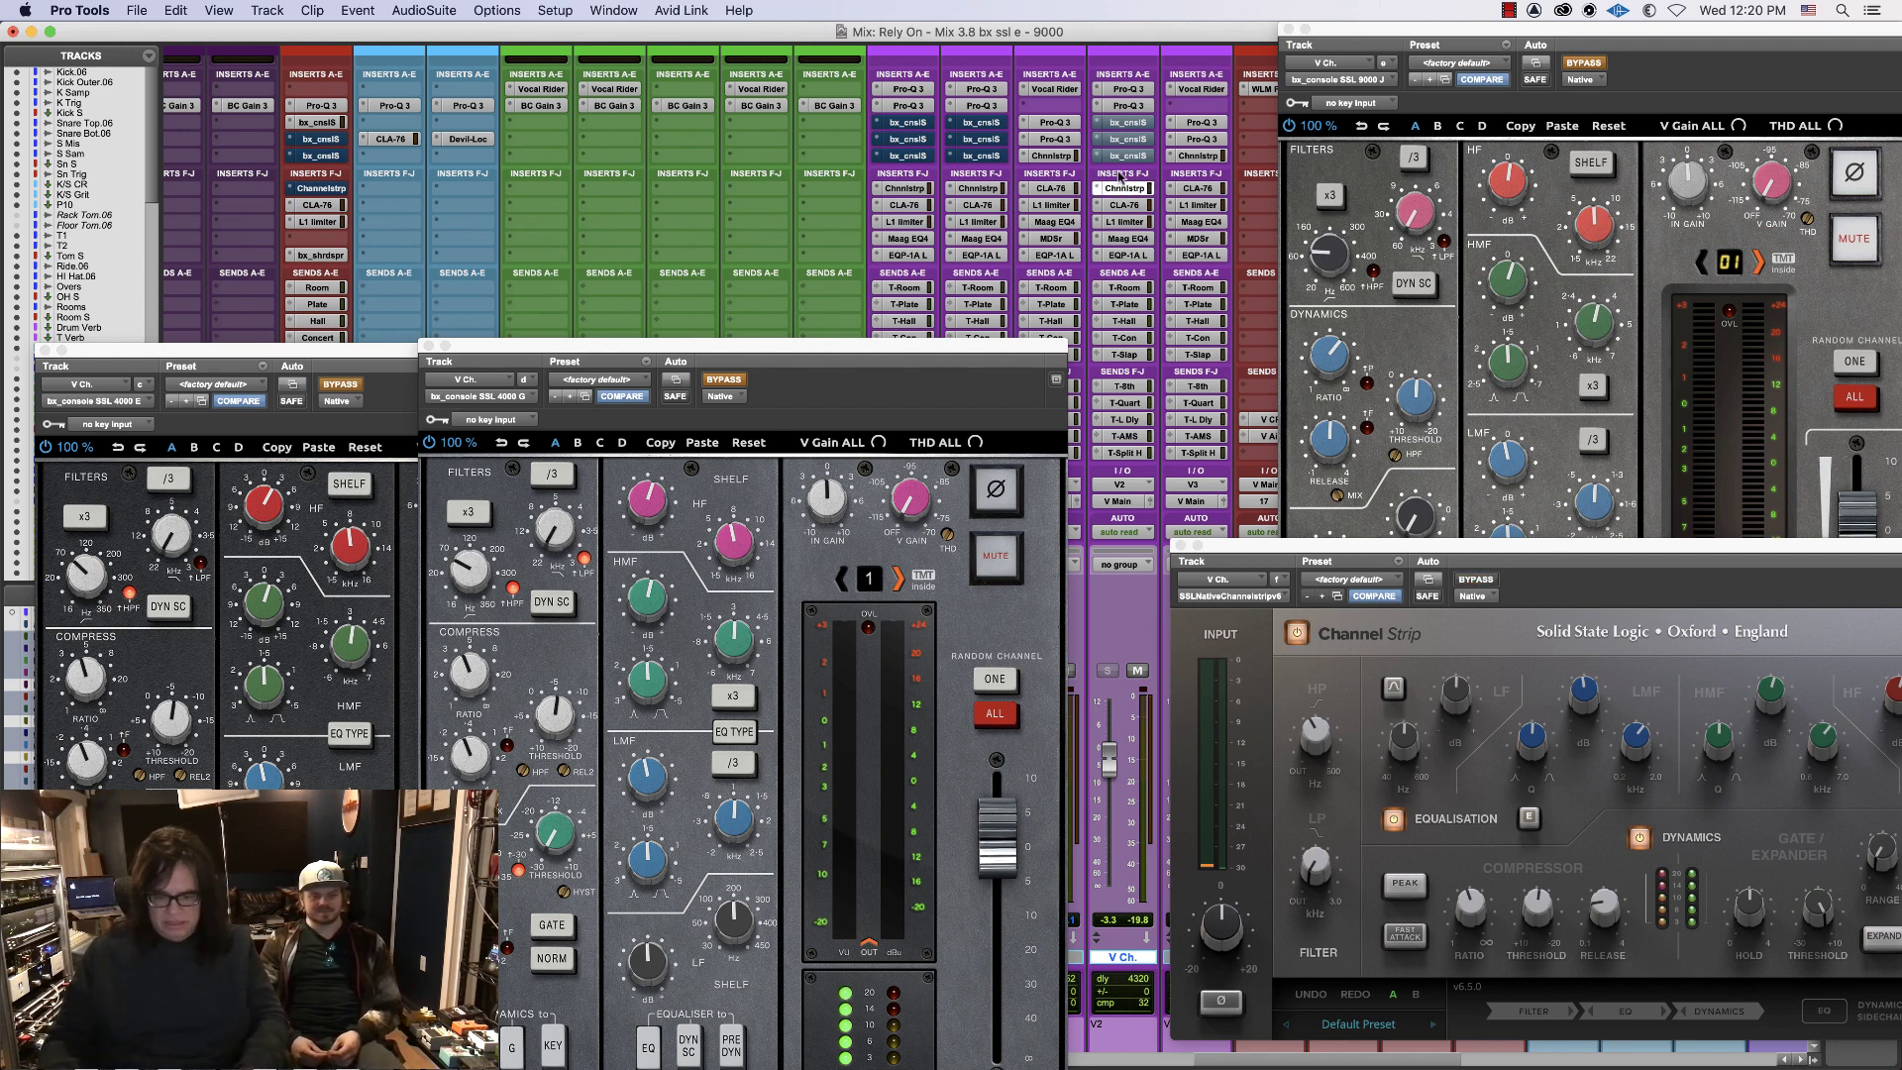
{"action": "key", "text": "super+equal"}
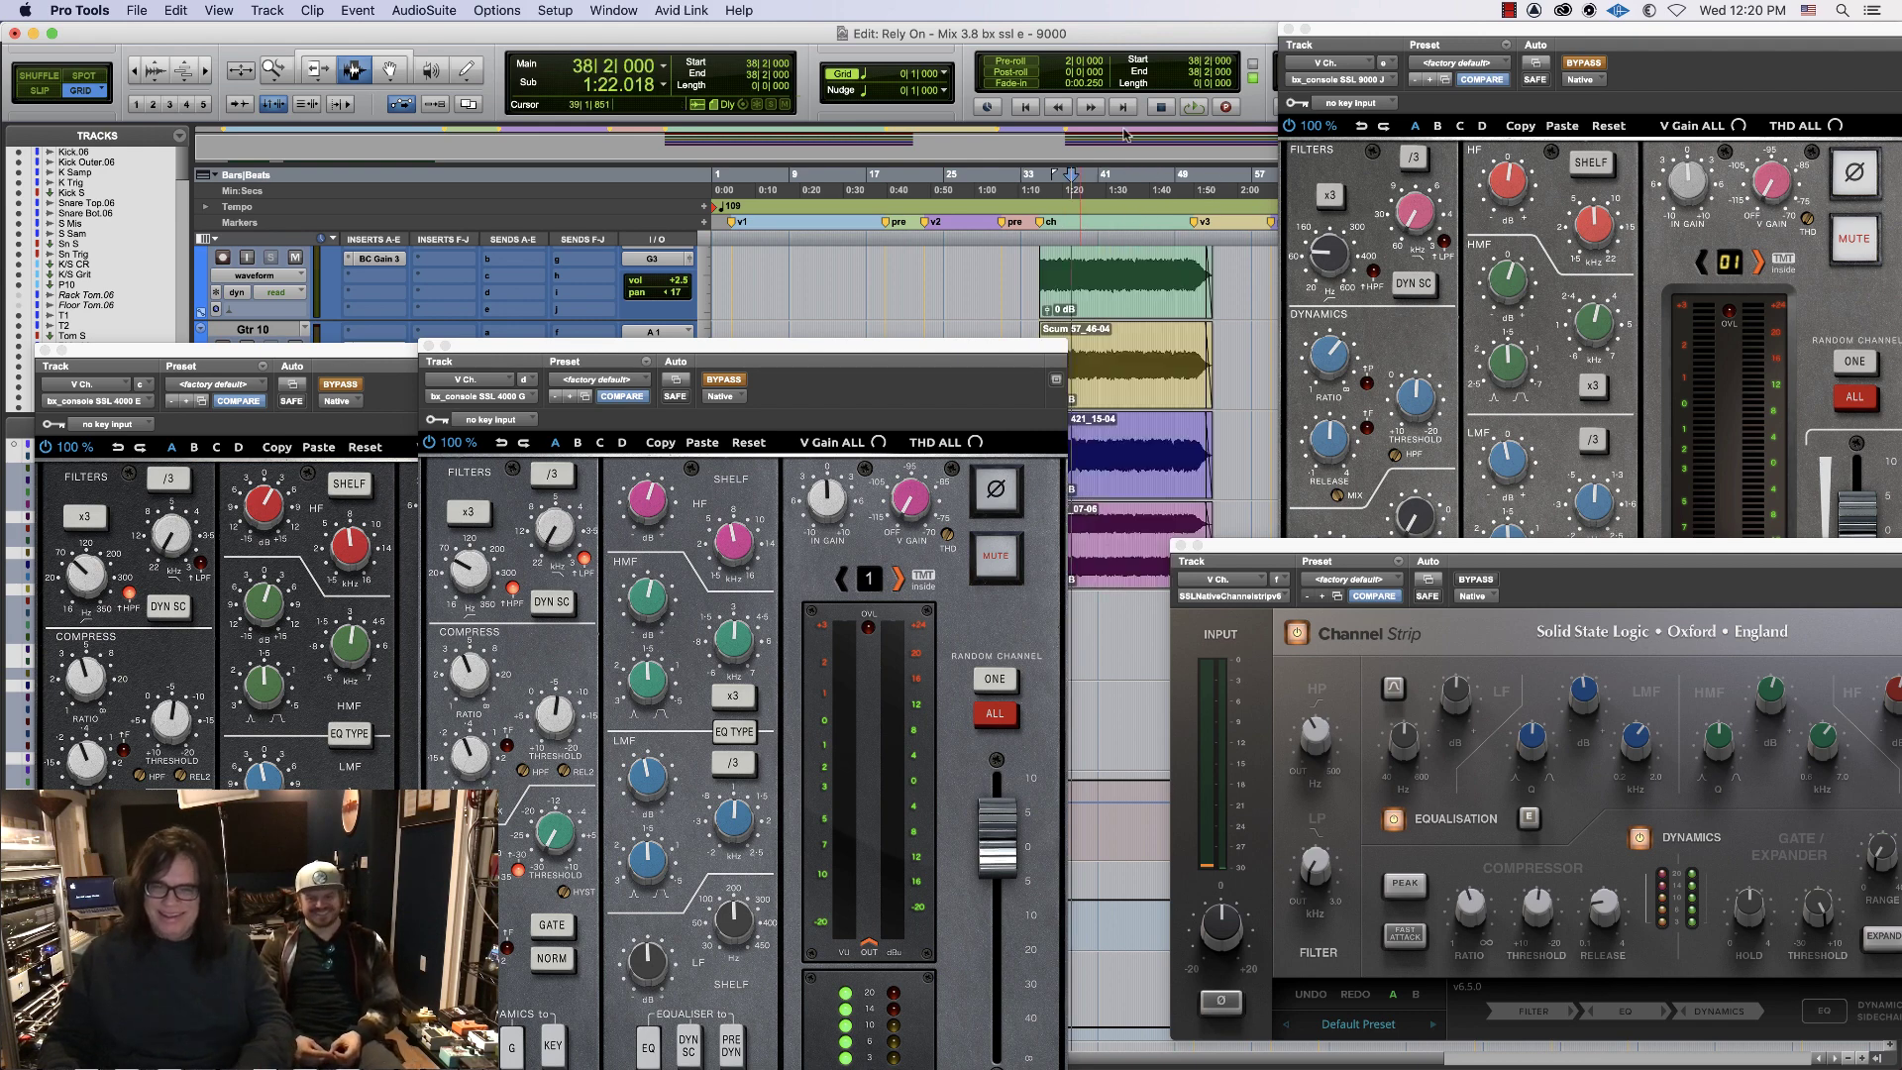
{"action": "key", "text": "super+equal"}
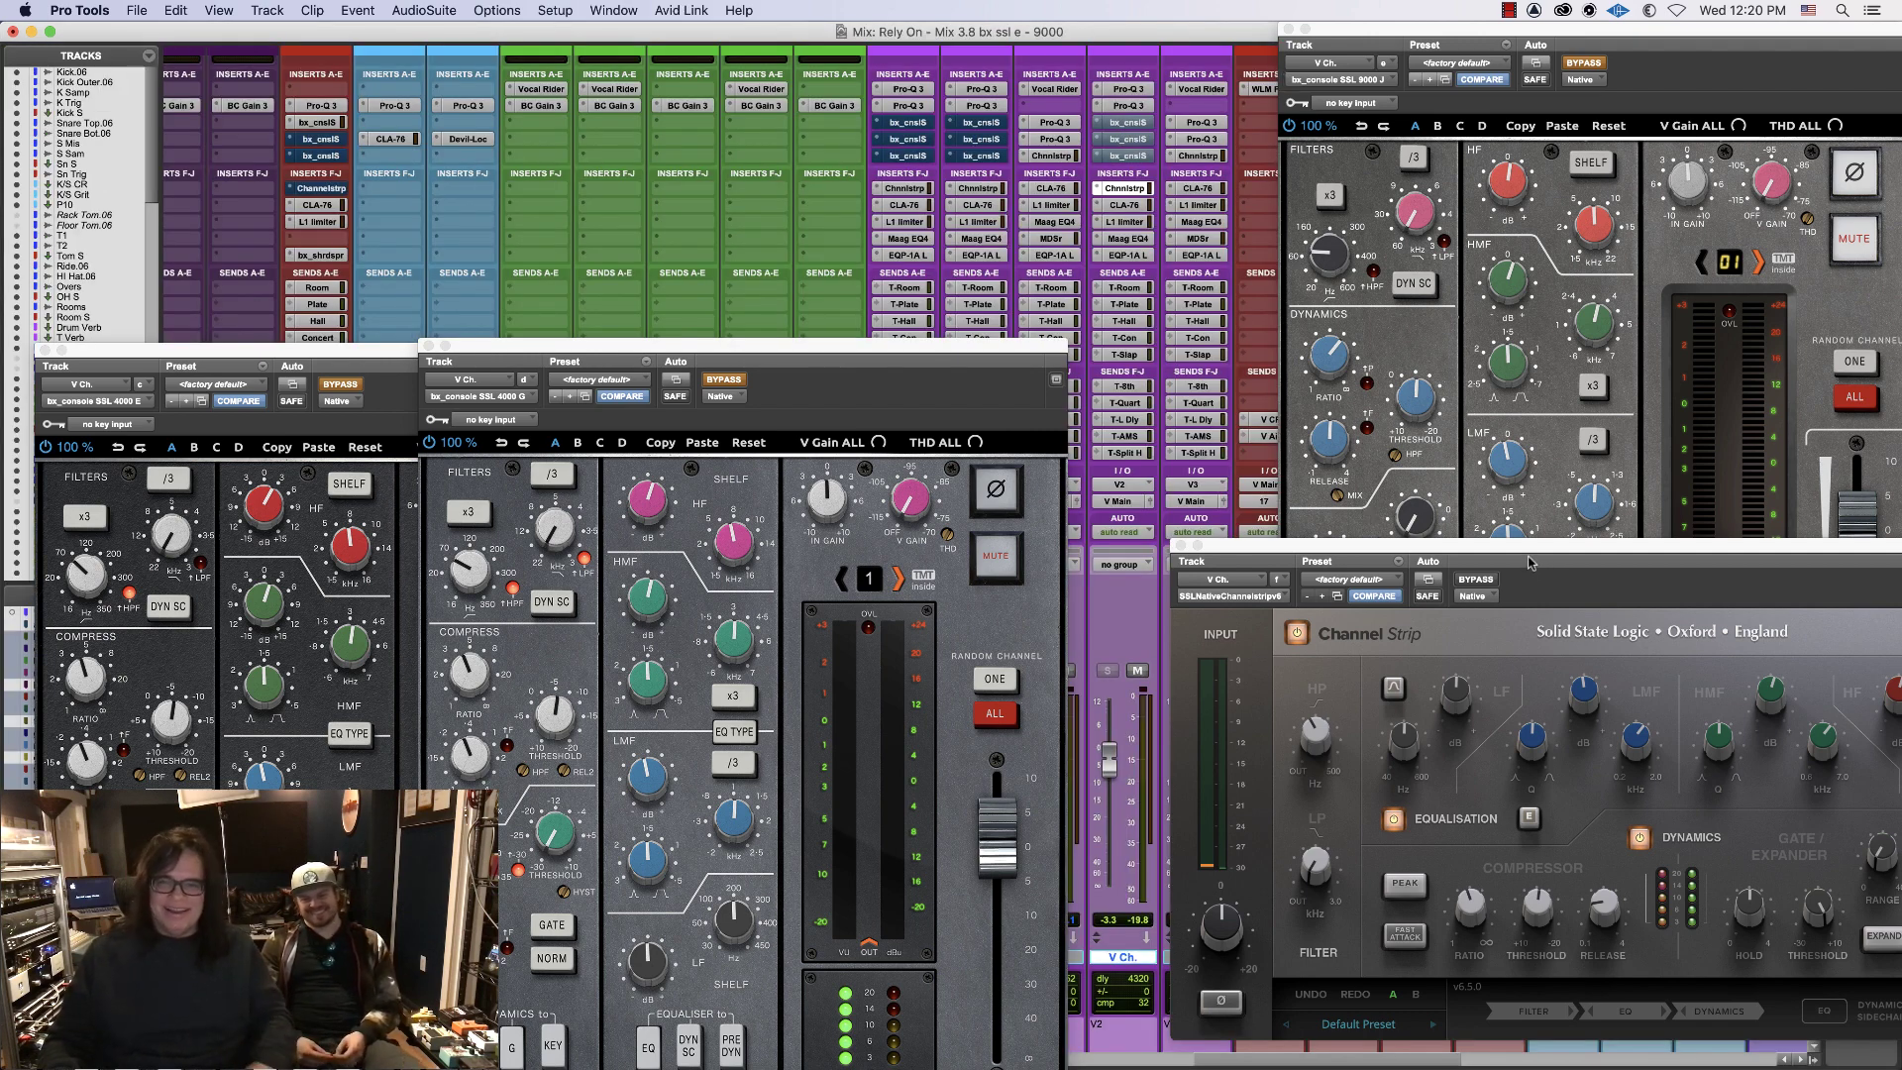
- Bring the whole Channel Strip into view to check its HF and HMF gain, and move the window aside again
{"action": "left_click_drag", "start_coordinate": [1442, 541], "coordinate": [1339, 558]}
{"action": "left_click", "coordinate": [1781, 713]}
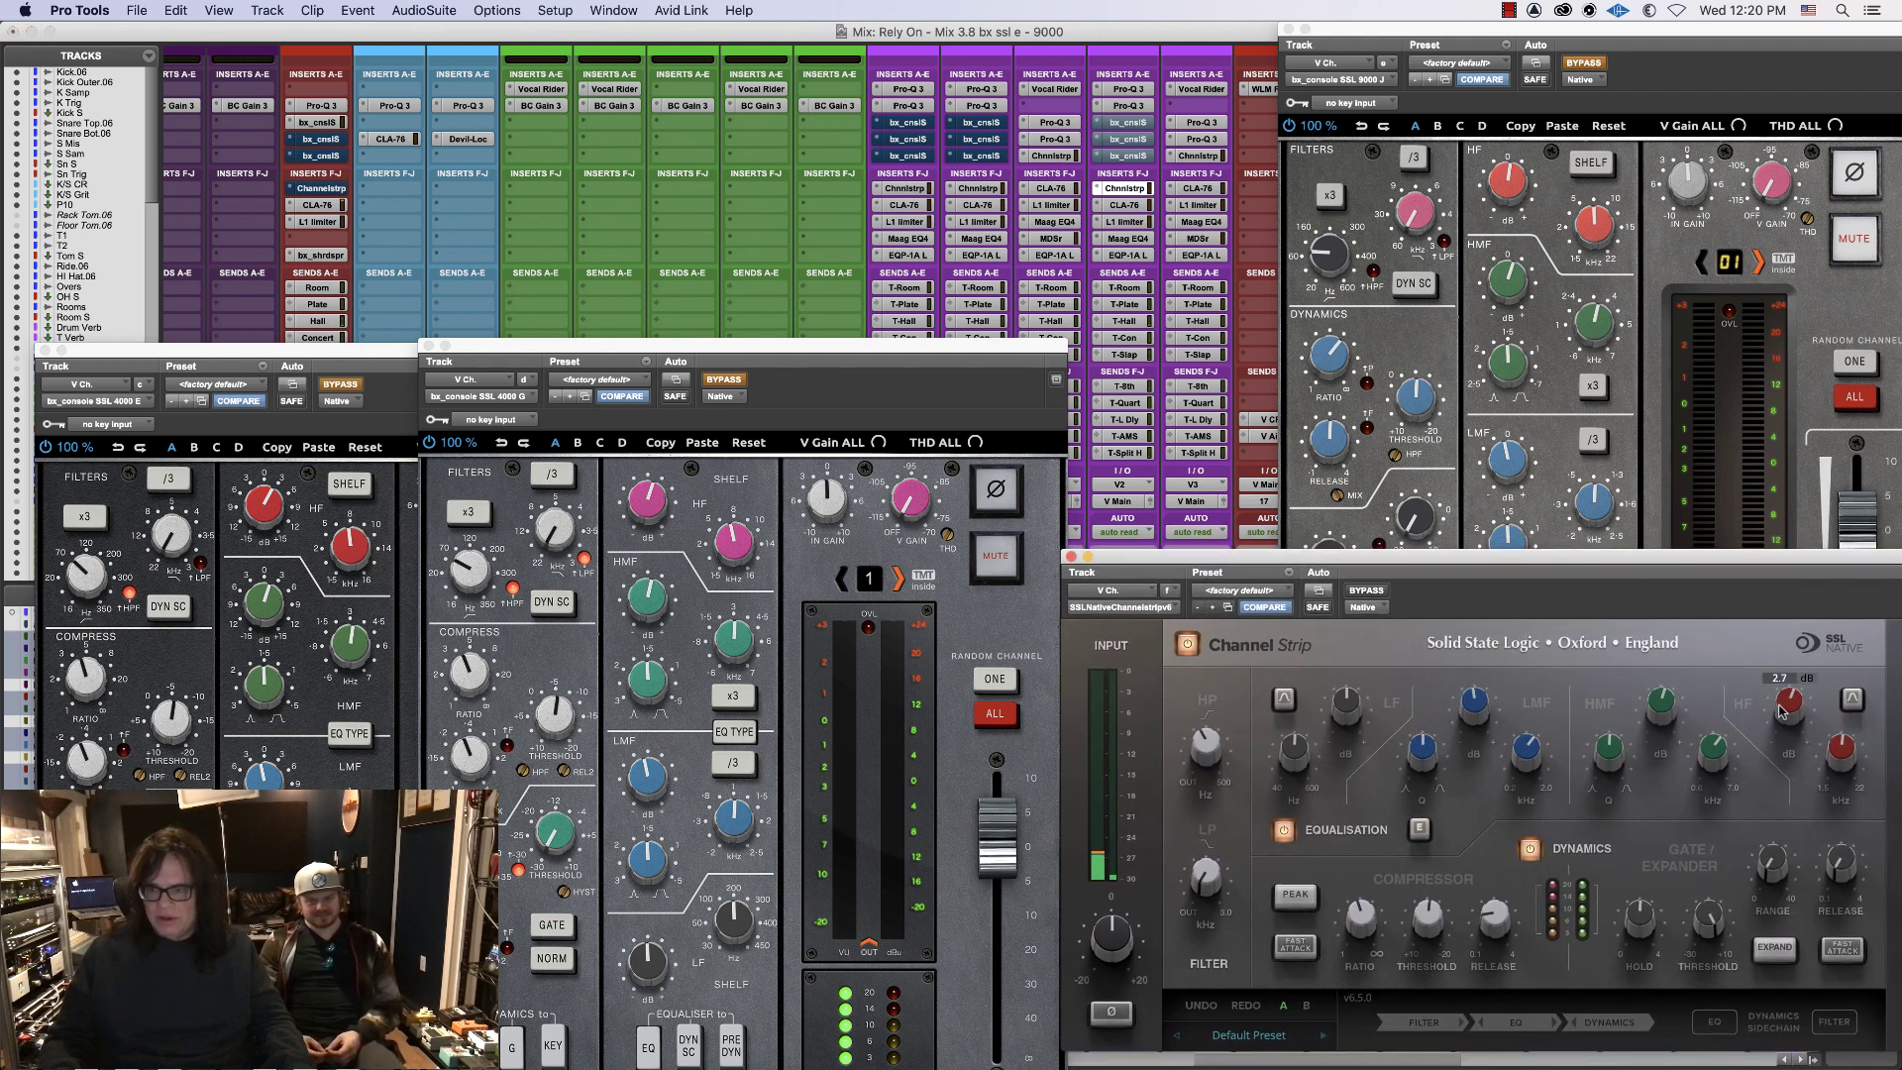
{"action": "left_click", "coordinate": [1653, 709]}
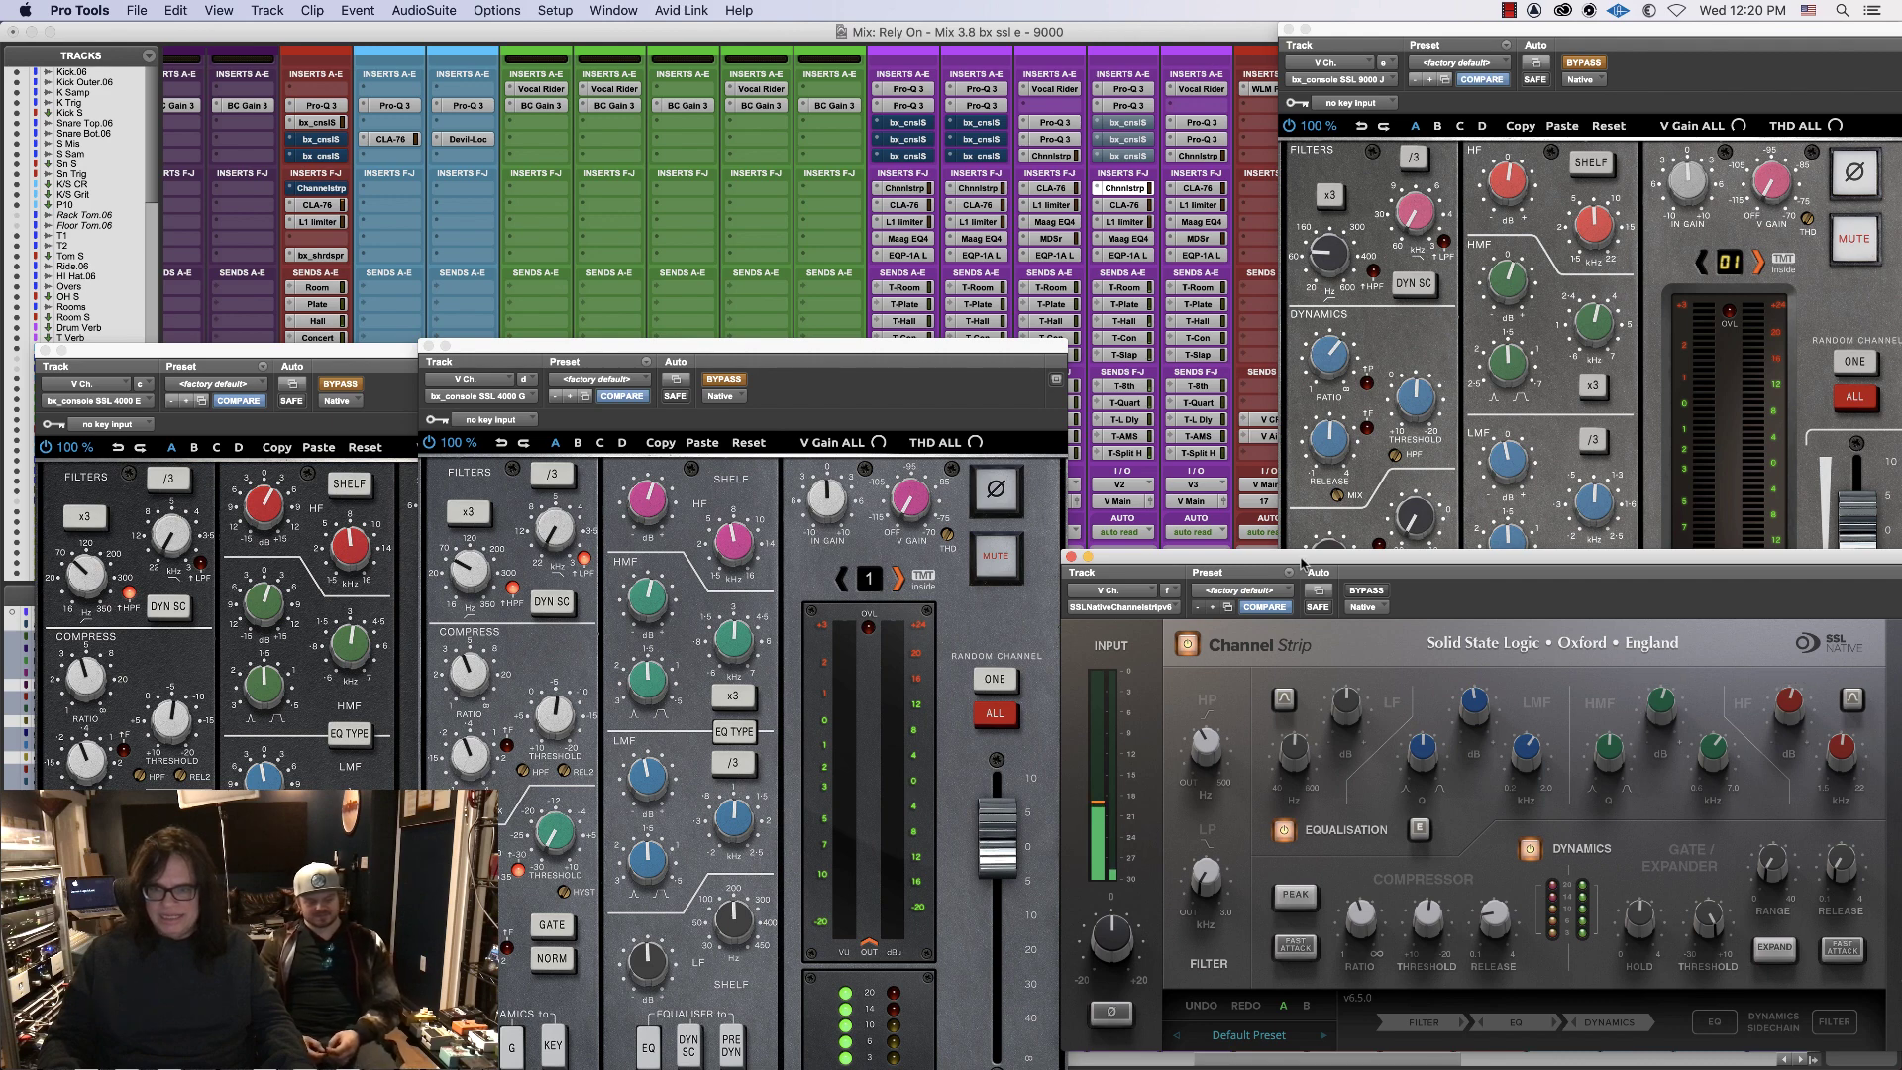
{"action": "left_click_drag", "start_coordinate": [1302, 562], "coordinate": [1556, 571]}
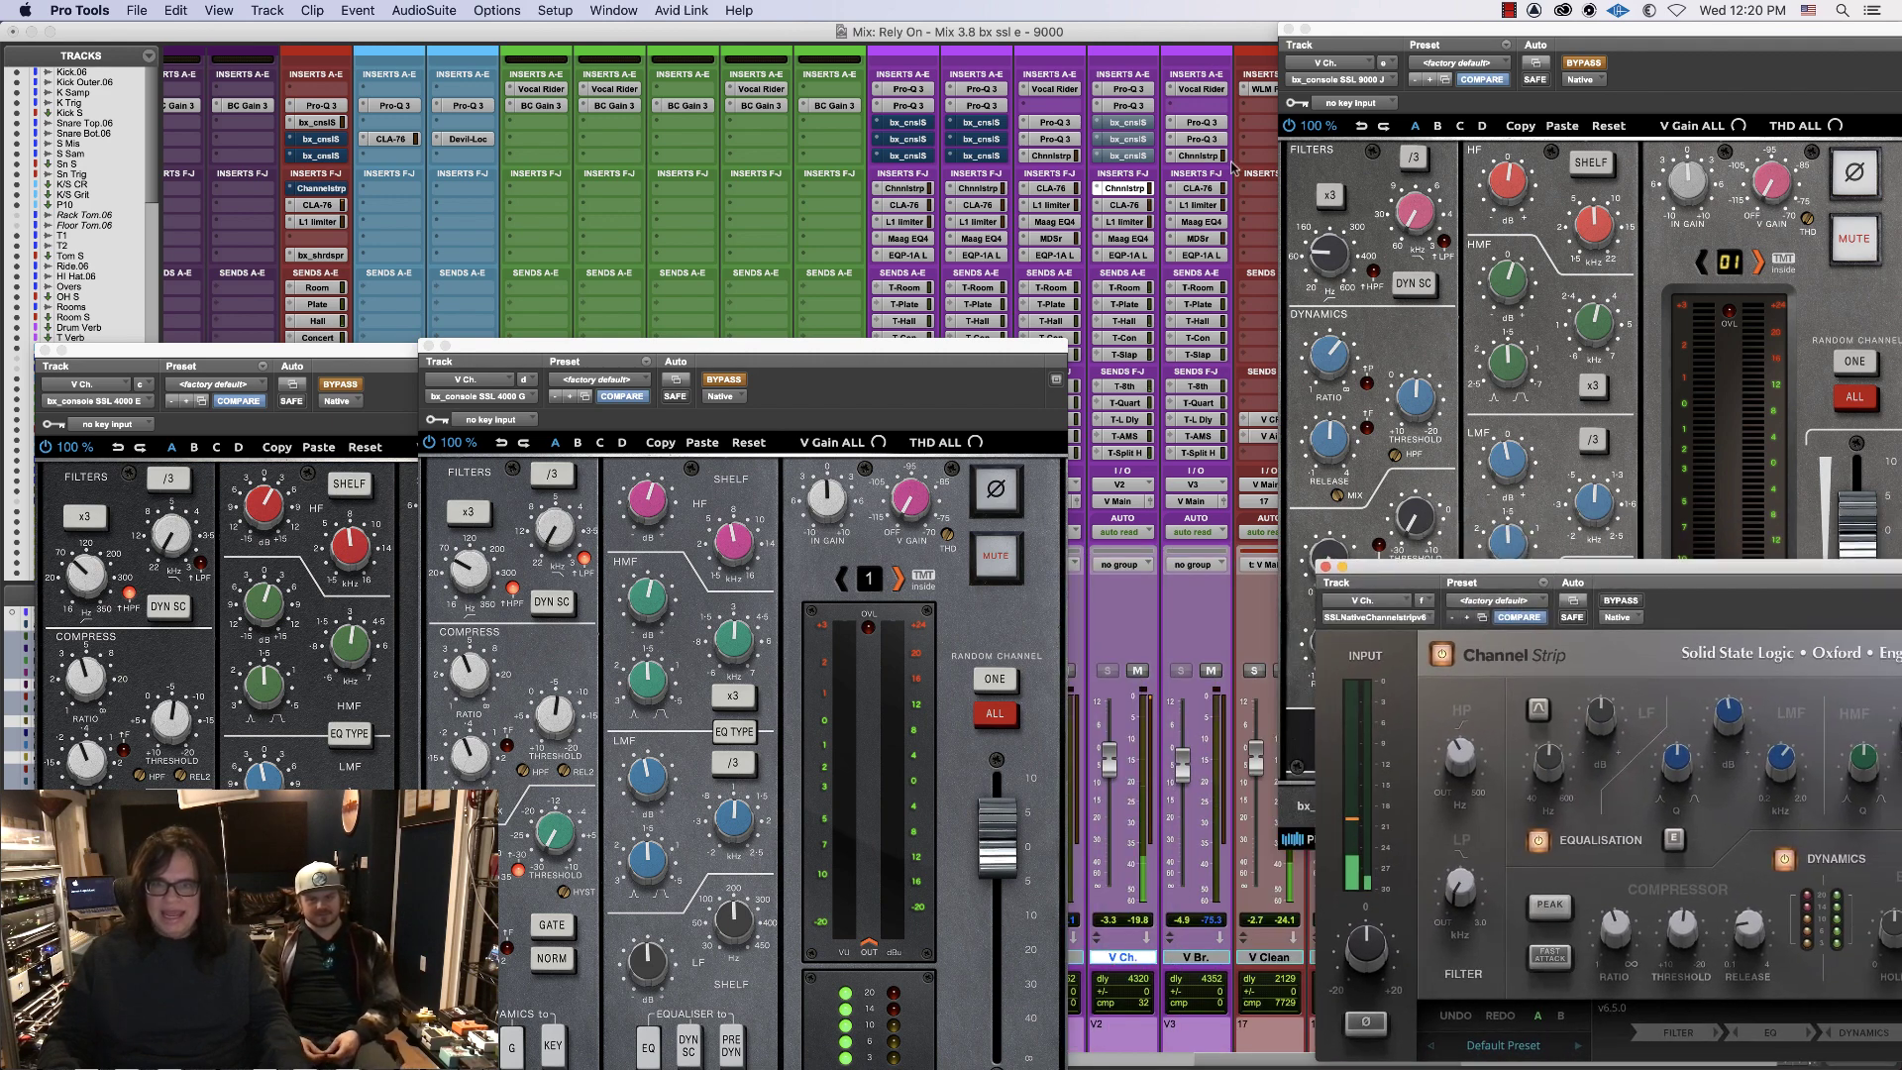
- Bypass the Channel Strip on V Ch., activate the SSL 4000 G, and inspect its HF gain
{"action": "left_click", "coordinate": [1140, 188], "text": "super"}
{"action": "left_click", "coordinate": [1140, 138], "text": "super"}
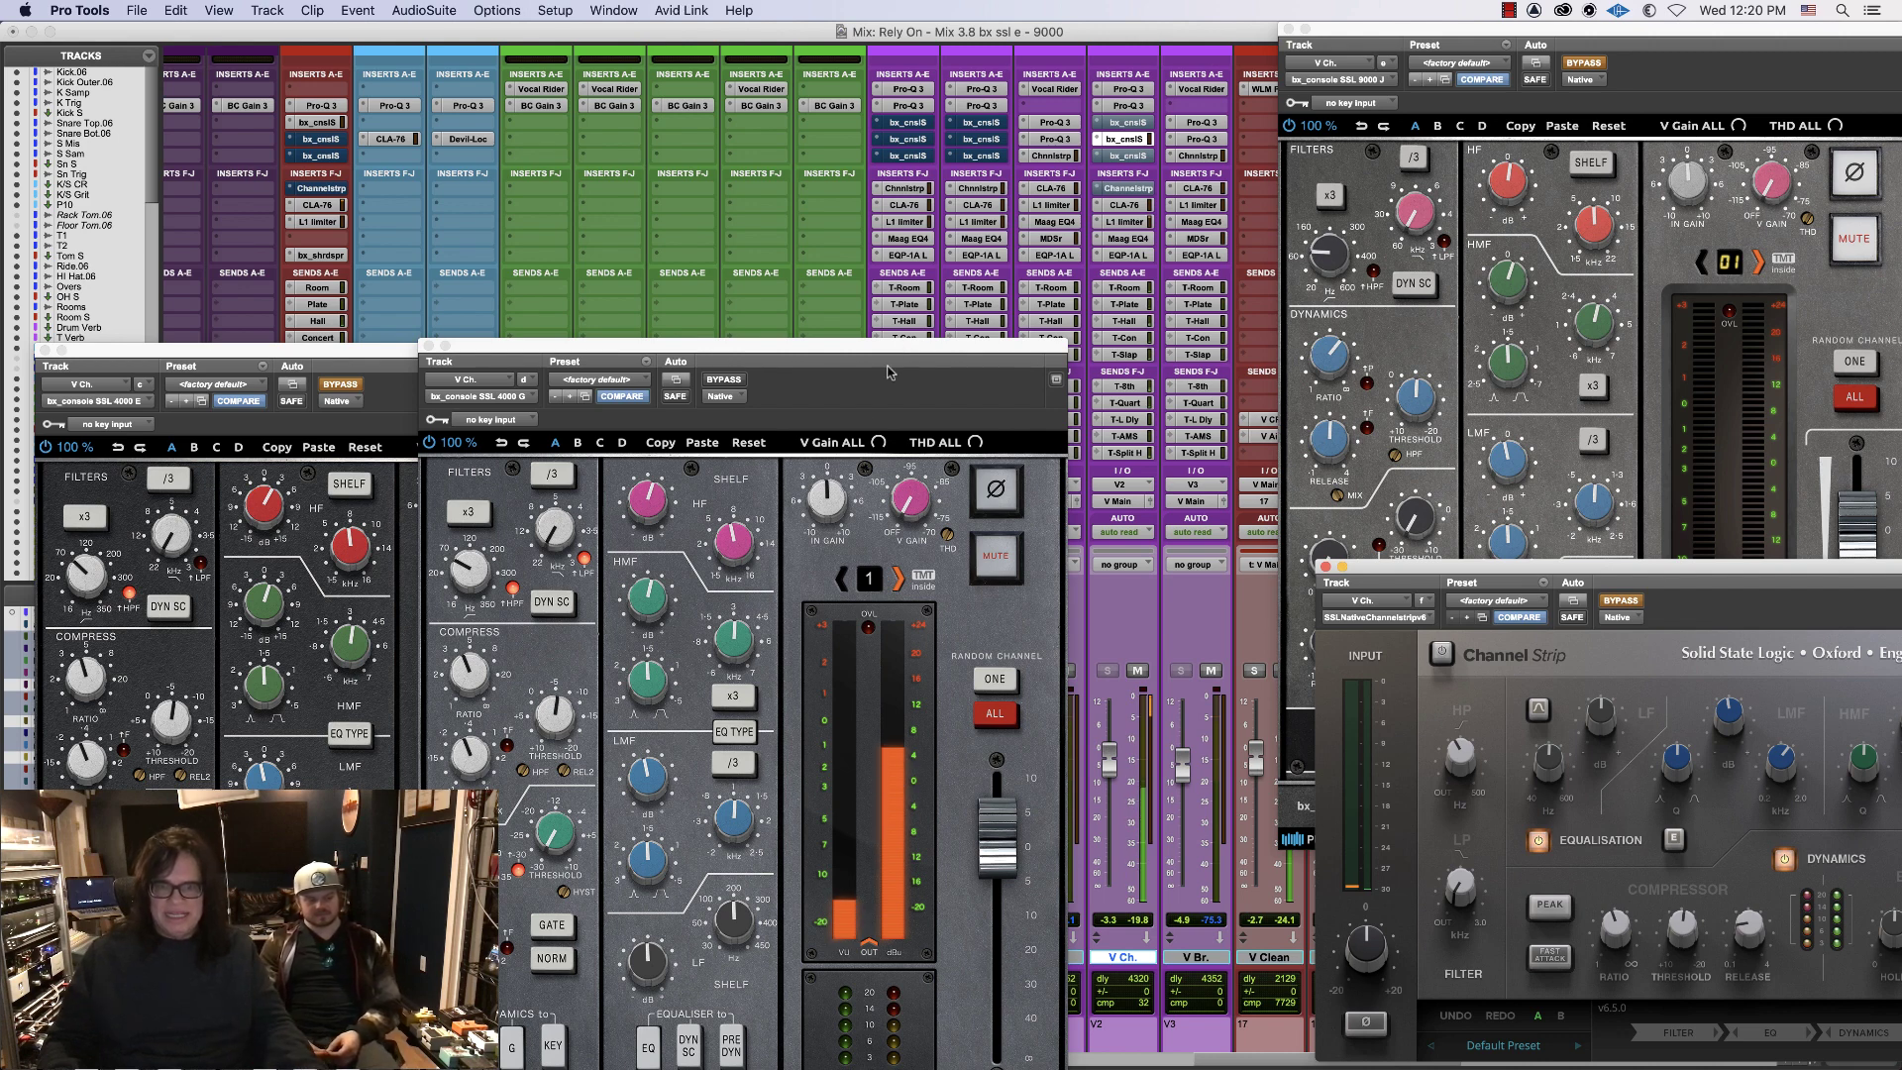
{"action": "left_click", "coordinate": [651, 497]}
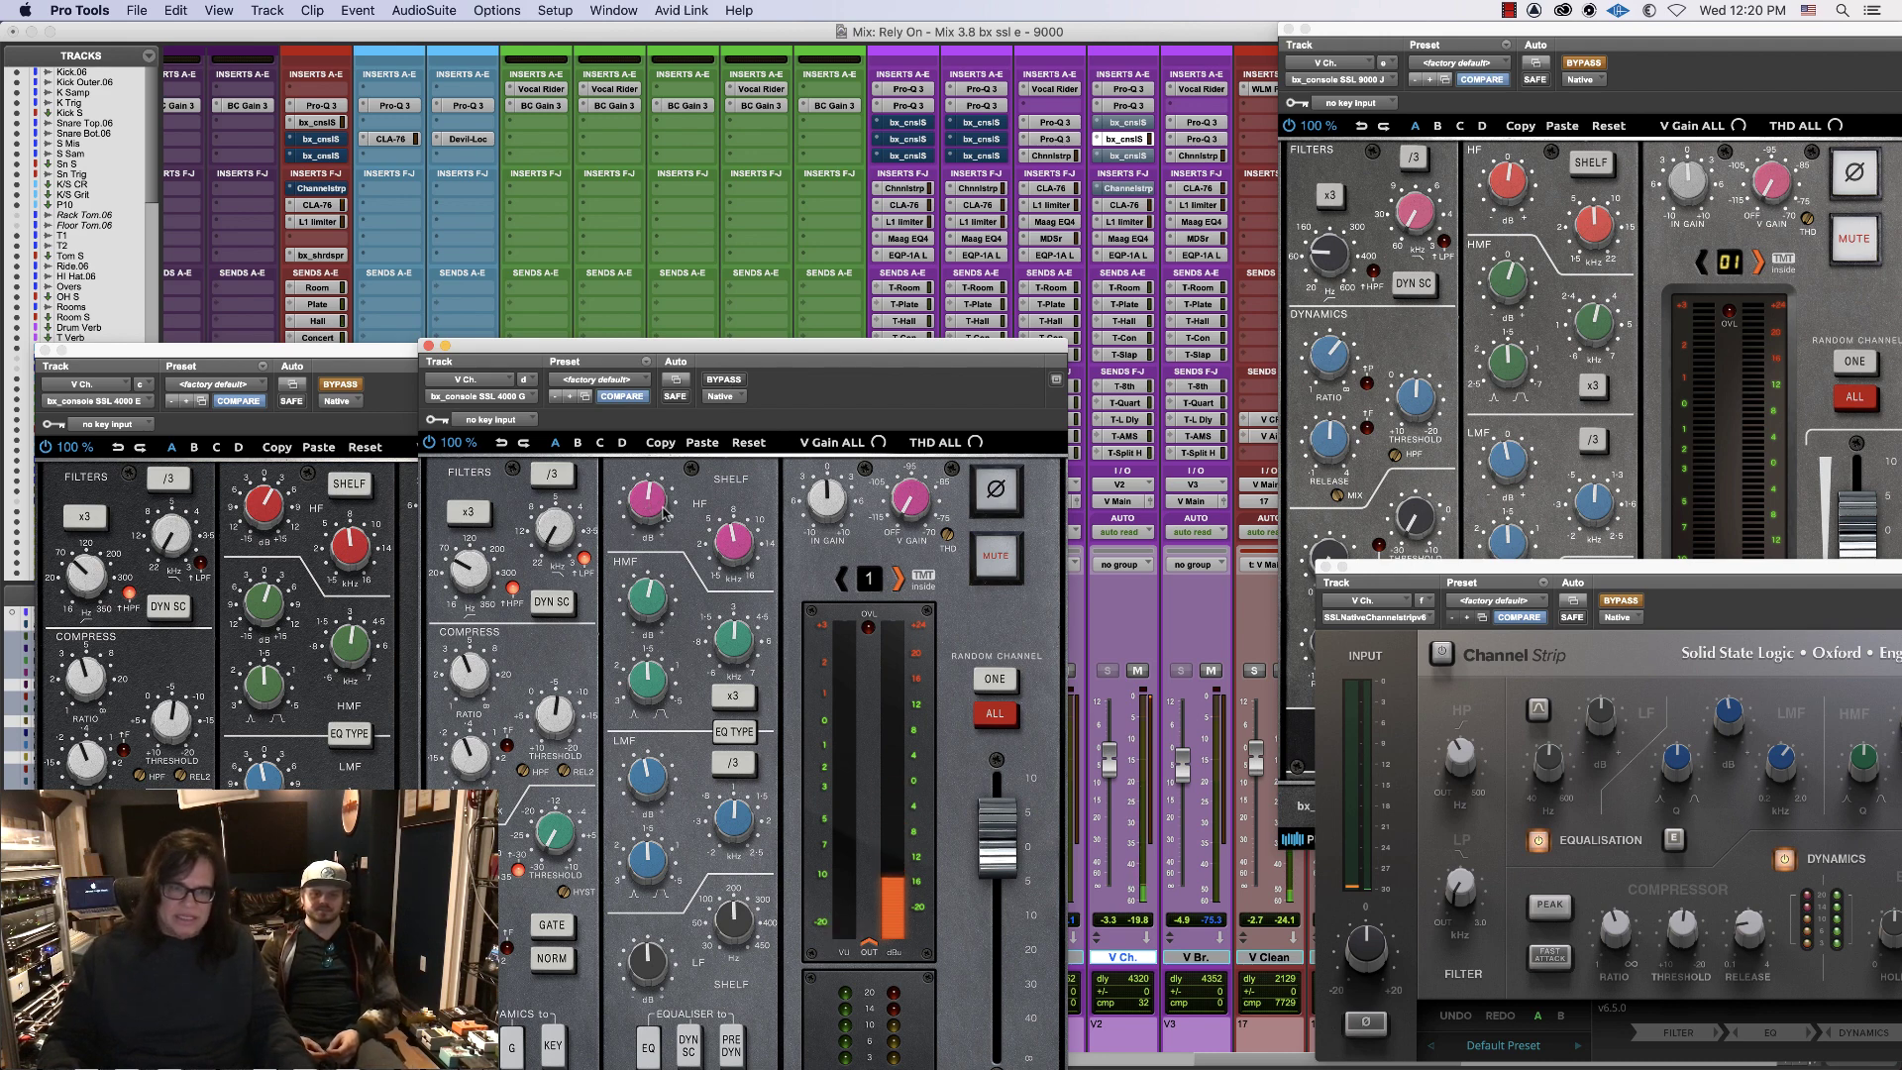
{"action": "left_click", "coordinate": [661, 511]}
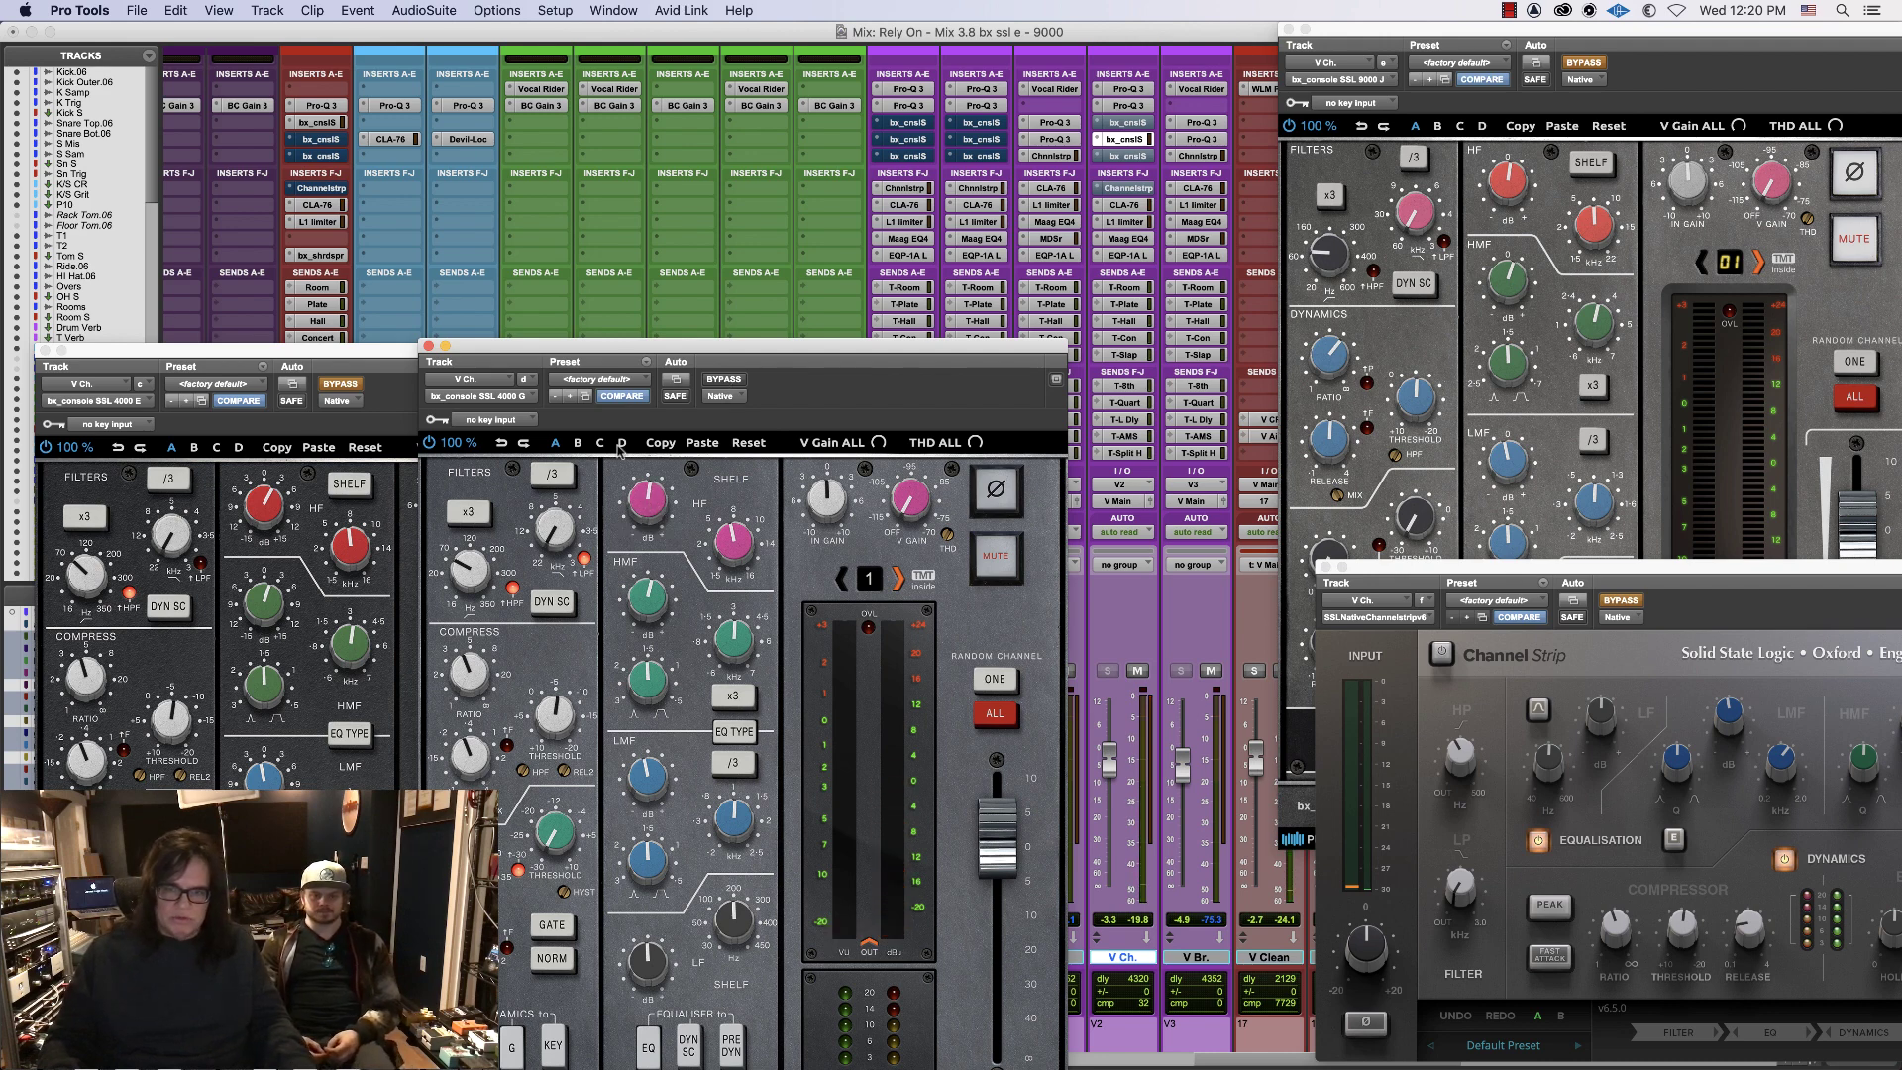
- Uncover the bypassed Channel Strip's EQ section to check the HMF gain, and shift its window back off the mixer channels
{"action": "left_click_drag", "start_coordinate": [1498, 565], "coordinate": [1226, 574]}
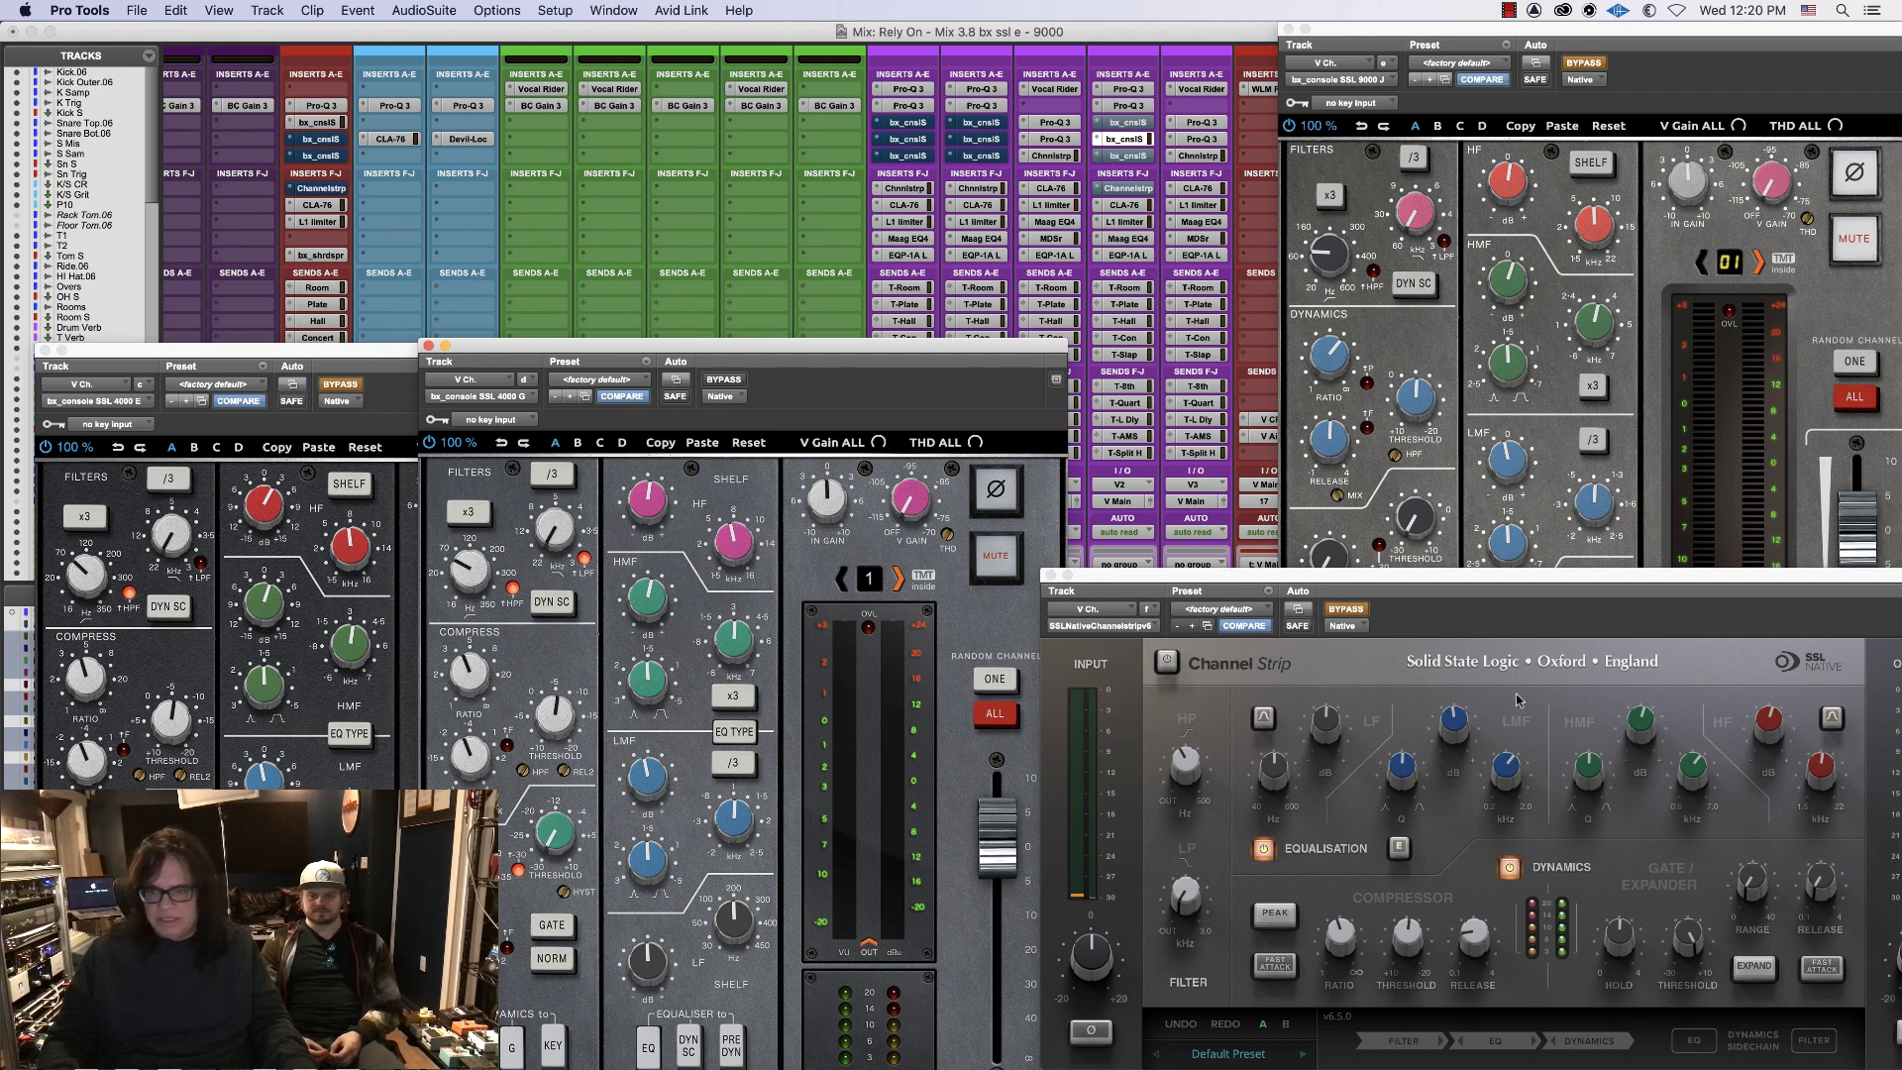
{"action": "left_click", "coordinate": [1650, 731]}
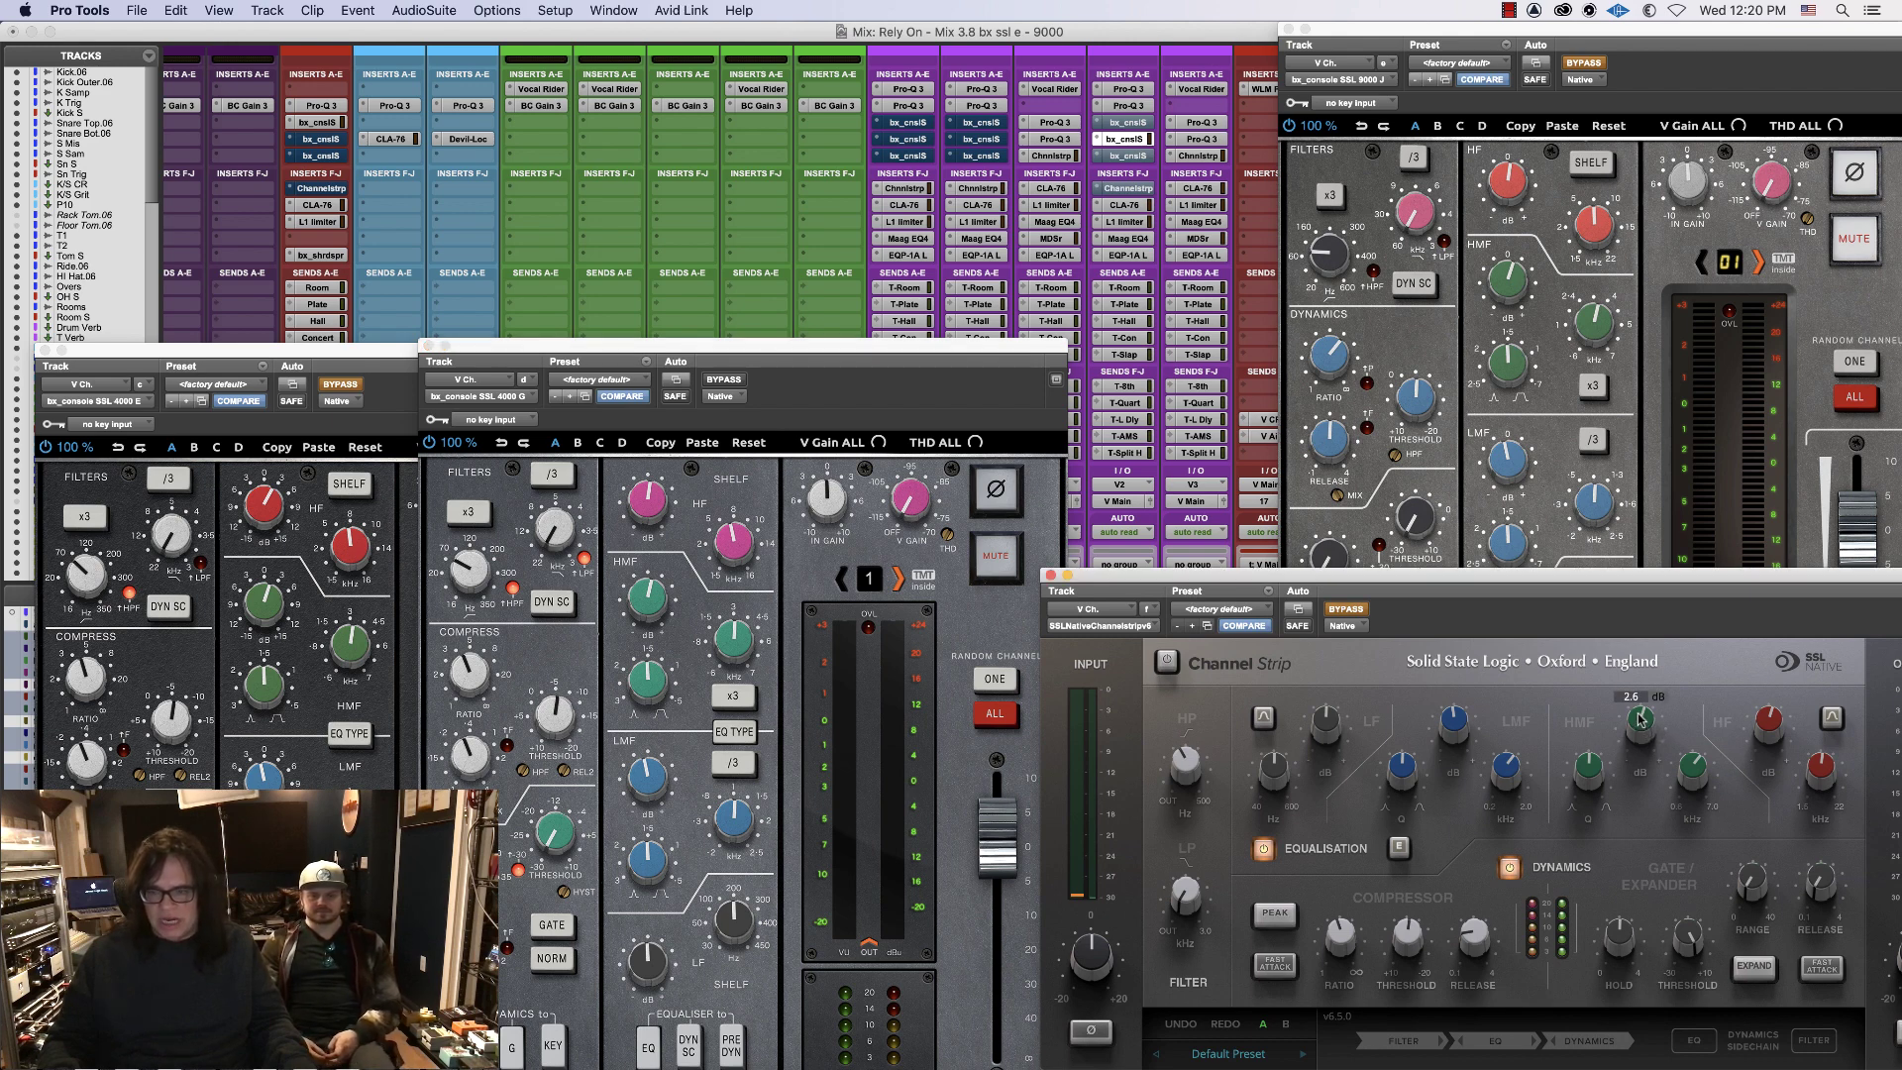
{"action": "left_click_drag", "start_coordinate": [1254, 580], "coordinate": [1439, 580]}
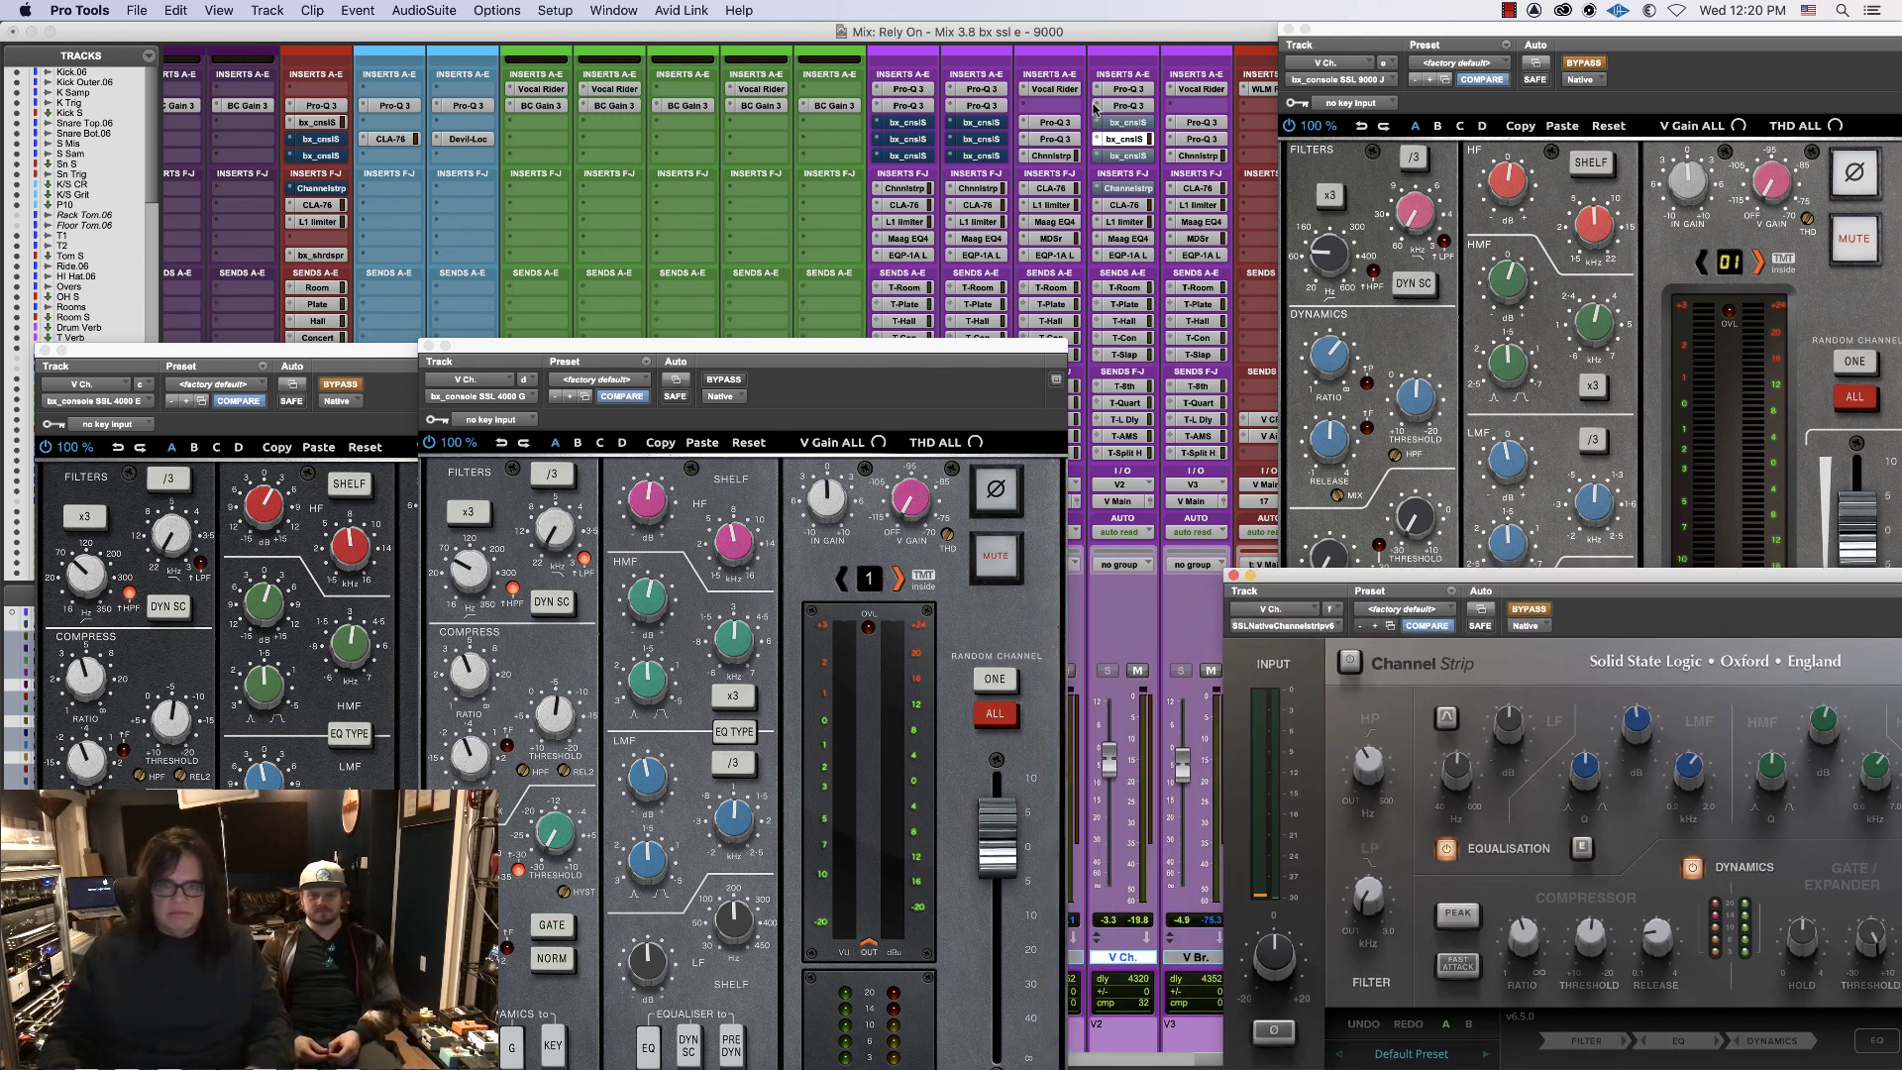
- Alternate bypass between the SSL 4000 G and the Channel Strip on V Ch., checking the Channel Strip's input gain and the 4000 G's fader
{"action": "left_click", "coordinate": [1120, 138], "text": "super"}
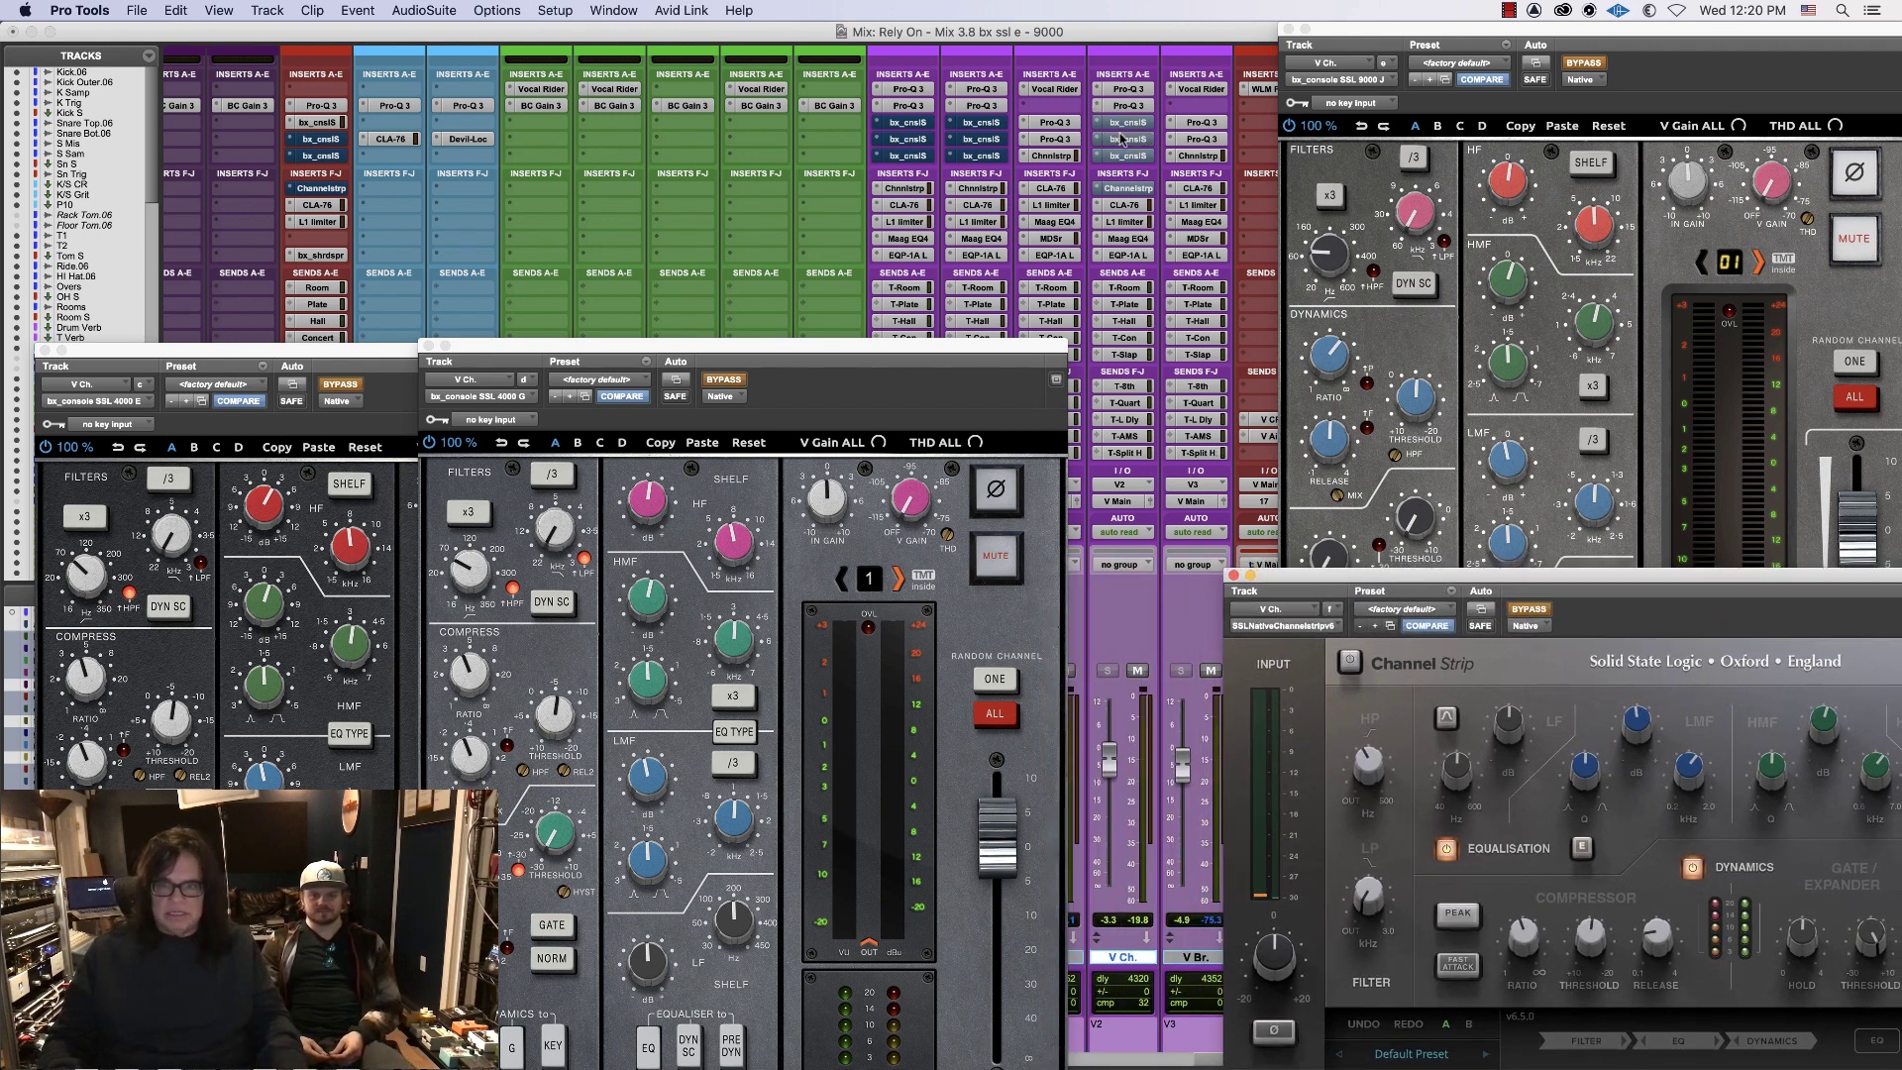
{"action": "left_click", "coordinate": [1128, 188], "text": "super"}
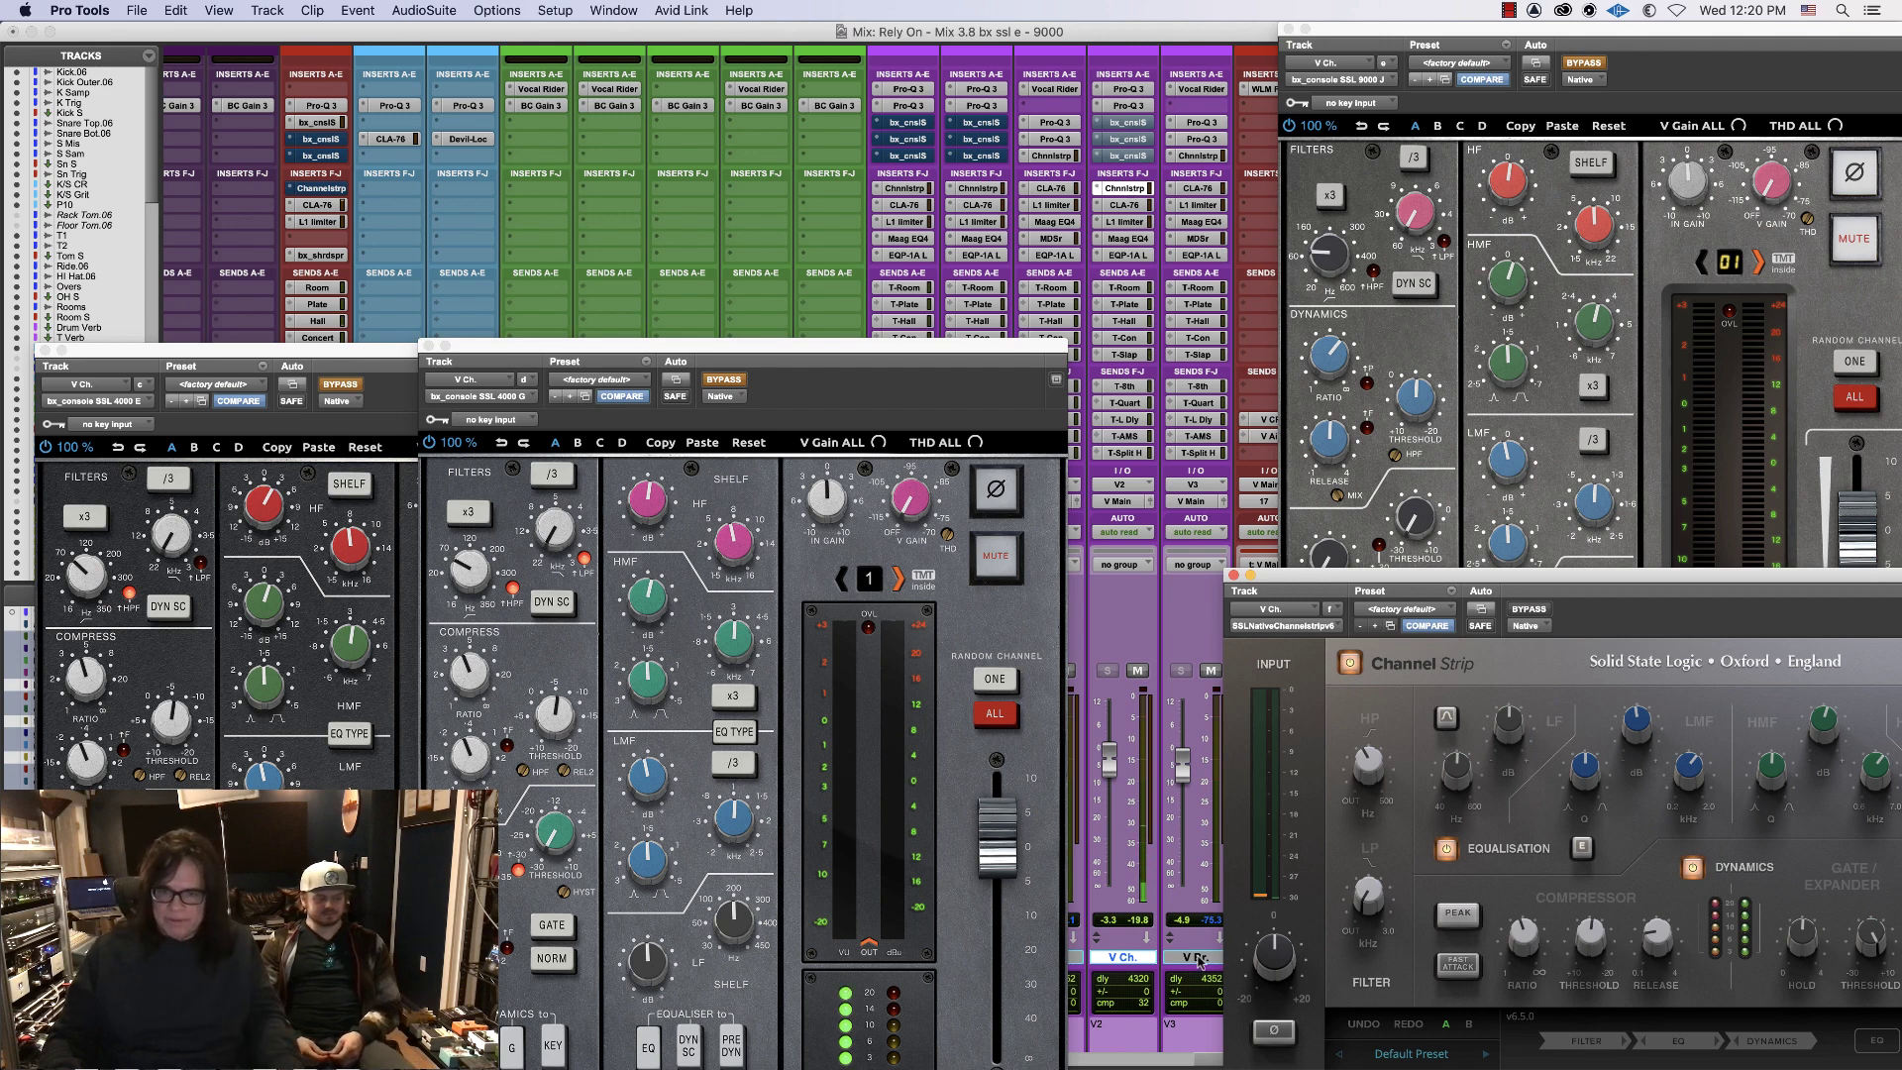
{"action": "mouse_move", "coordinate": [1278, 974]}
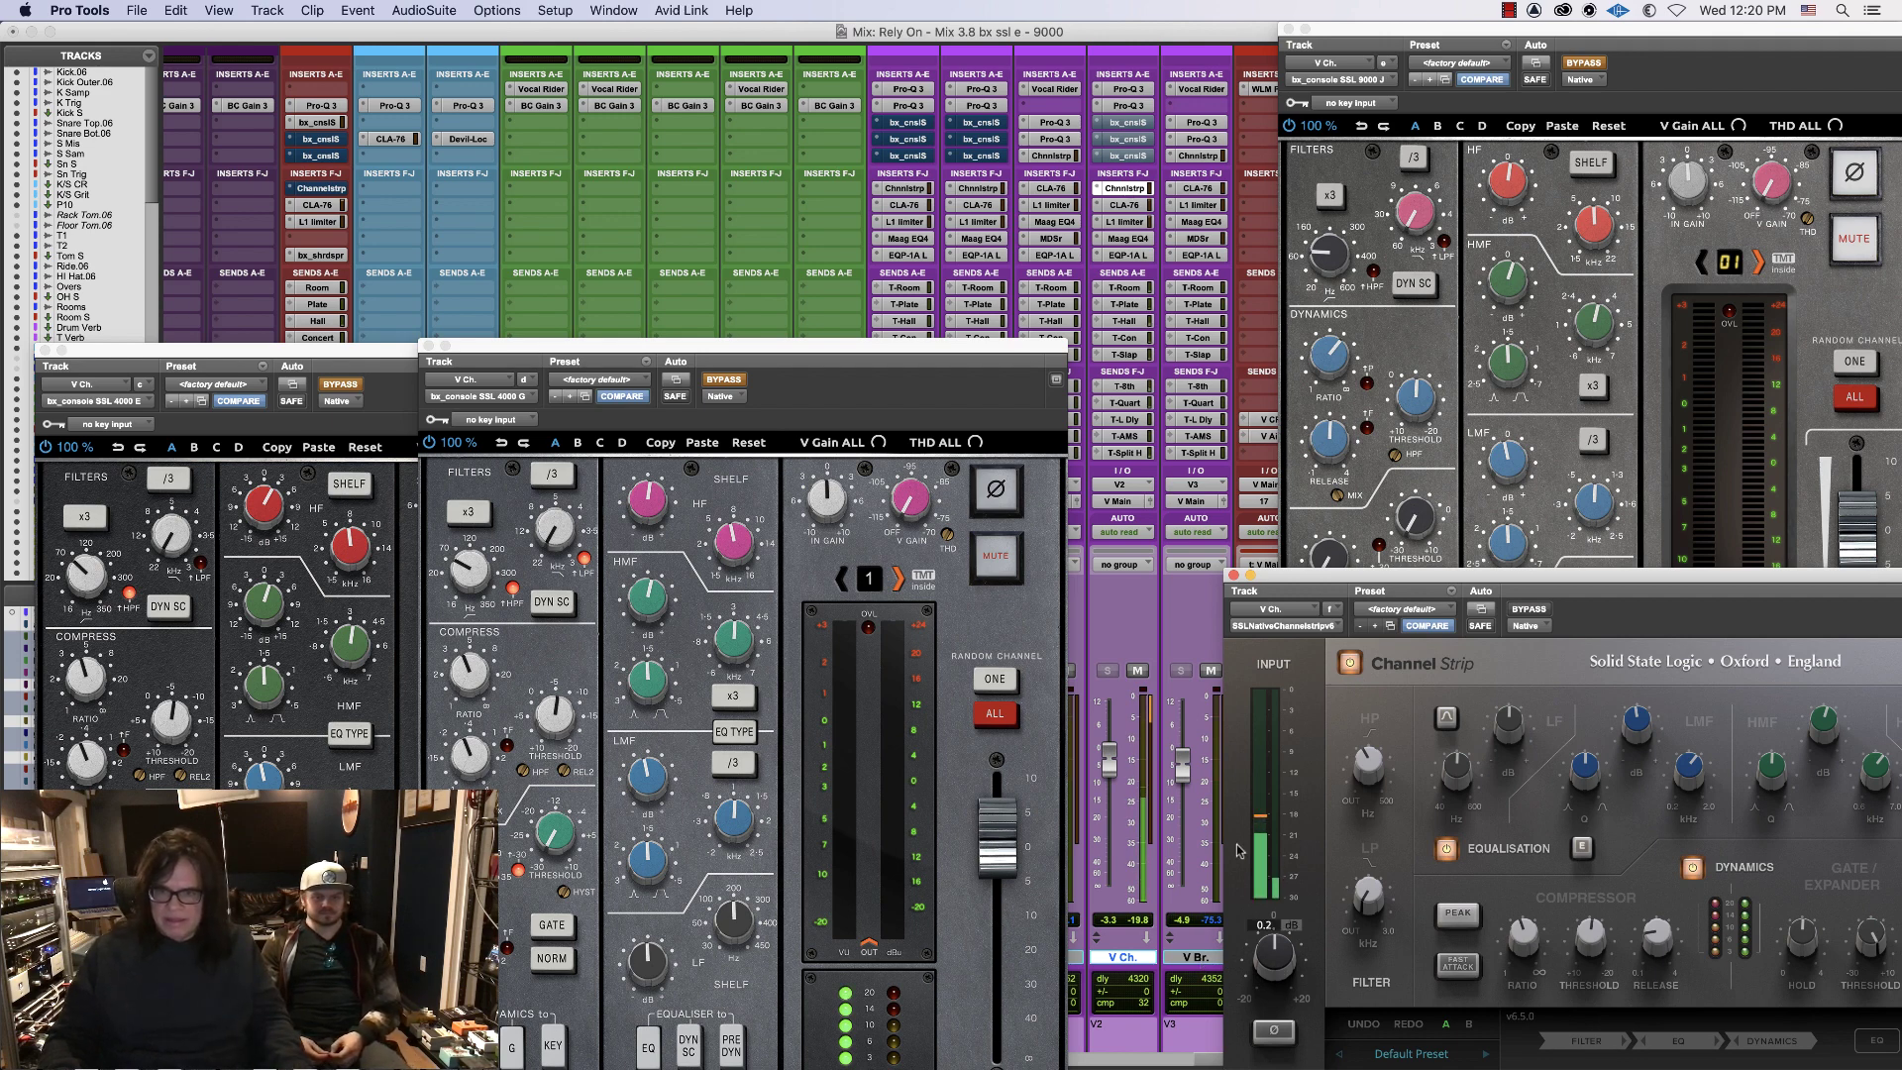
{"action": "left_click_drag", "start_coordinate": [1301, 582], "coordinate": [1267, 583]}
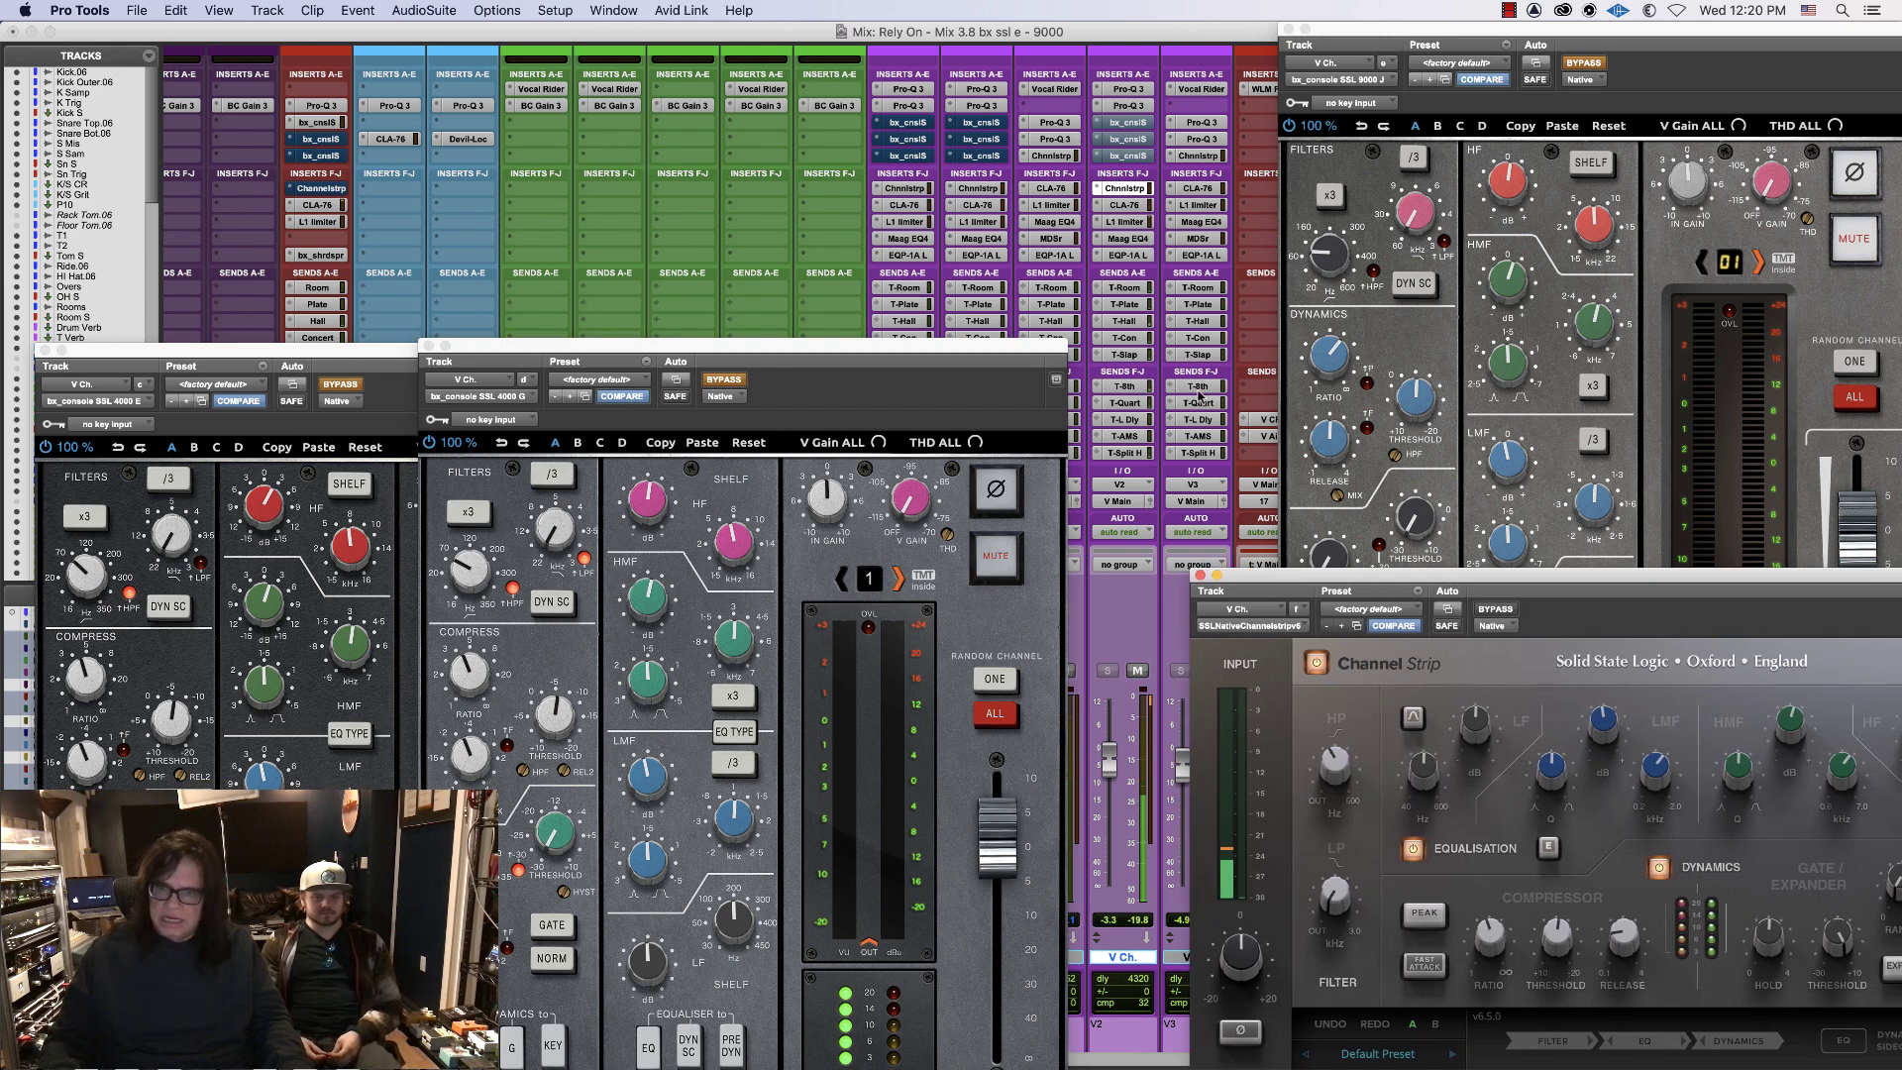
{"action": "left_click", "coordinate": [1126, 188], "text": "super"}
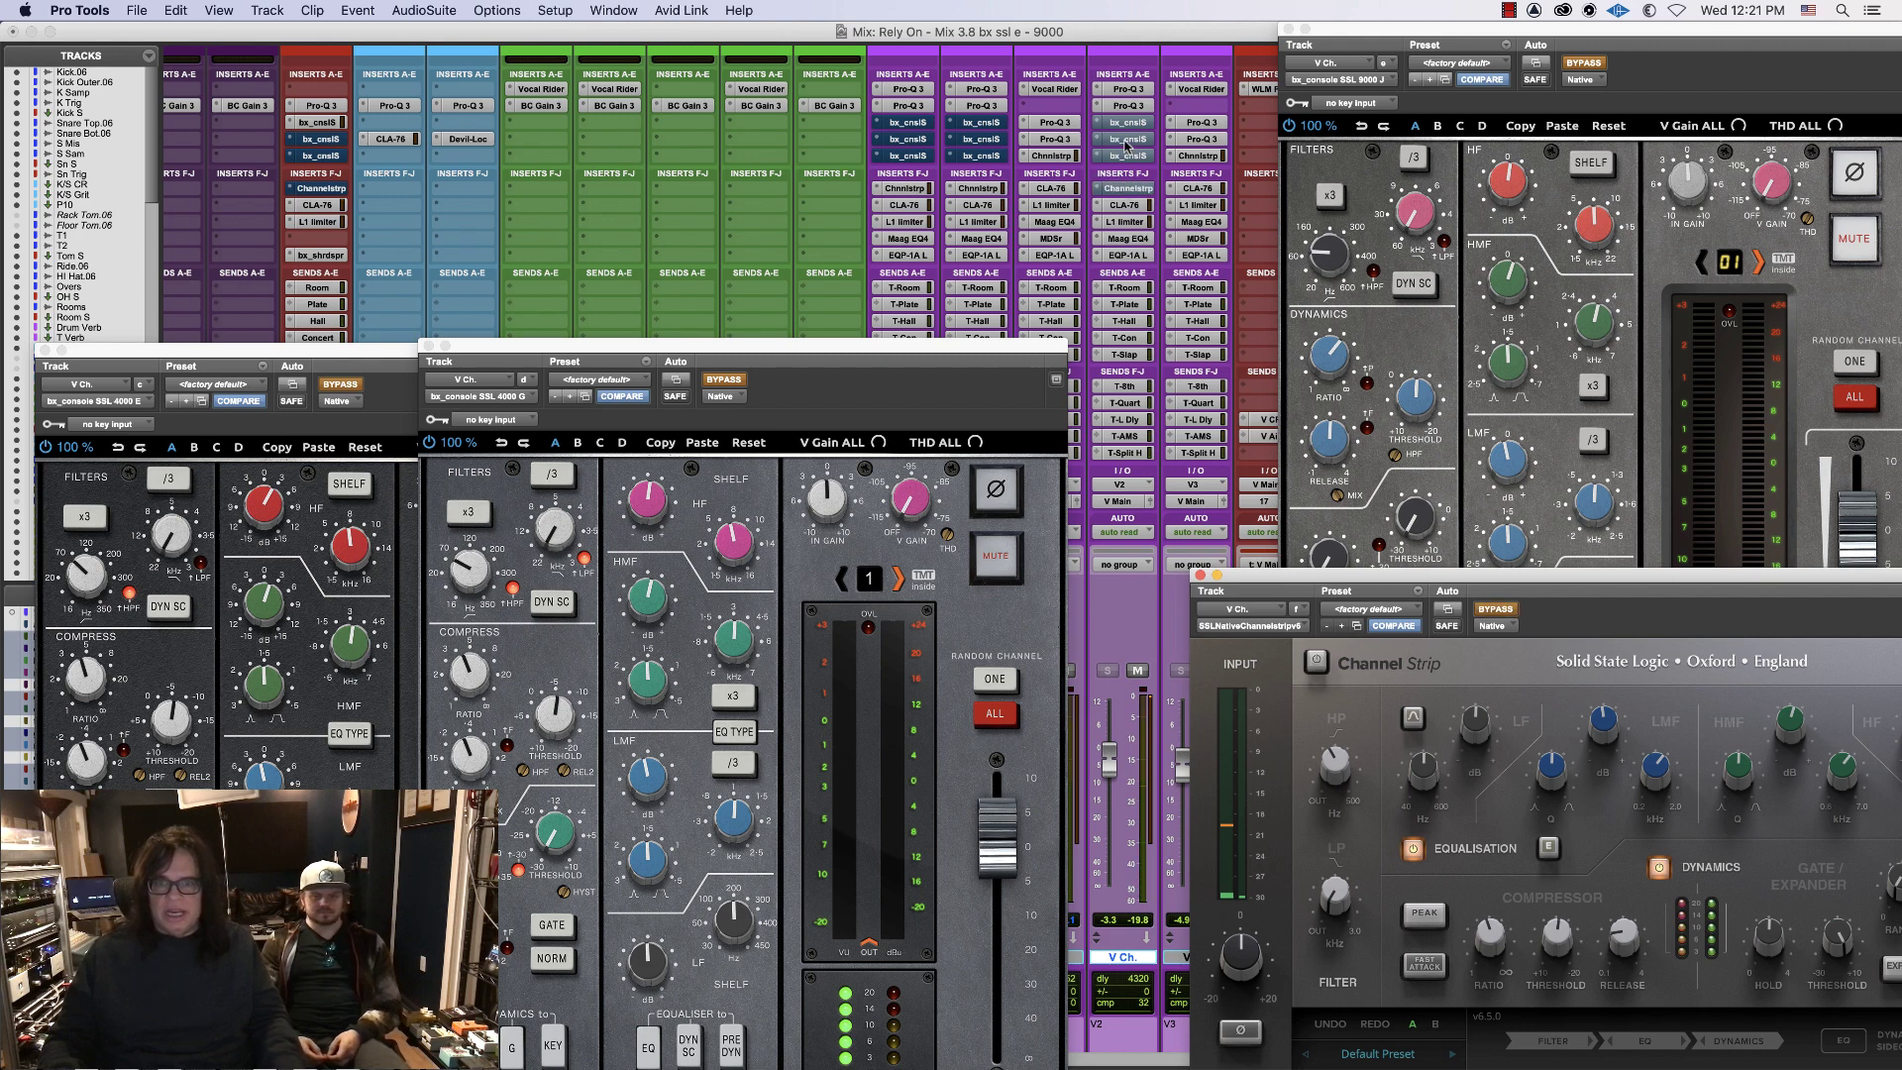
{"action": "left_click", "coordinate": [1126, 140], "text": "super"}
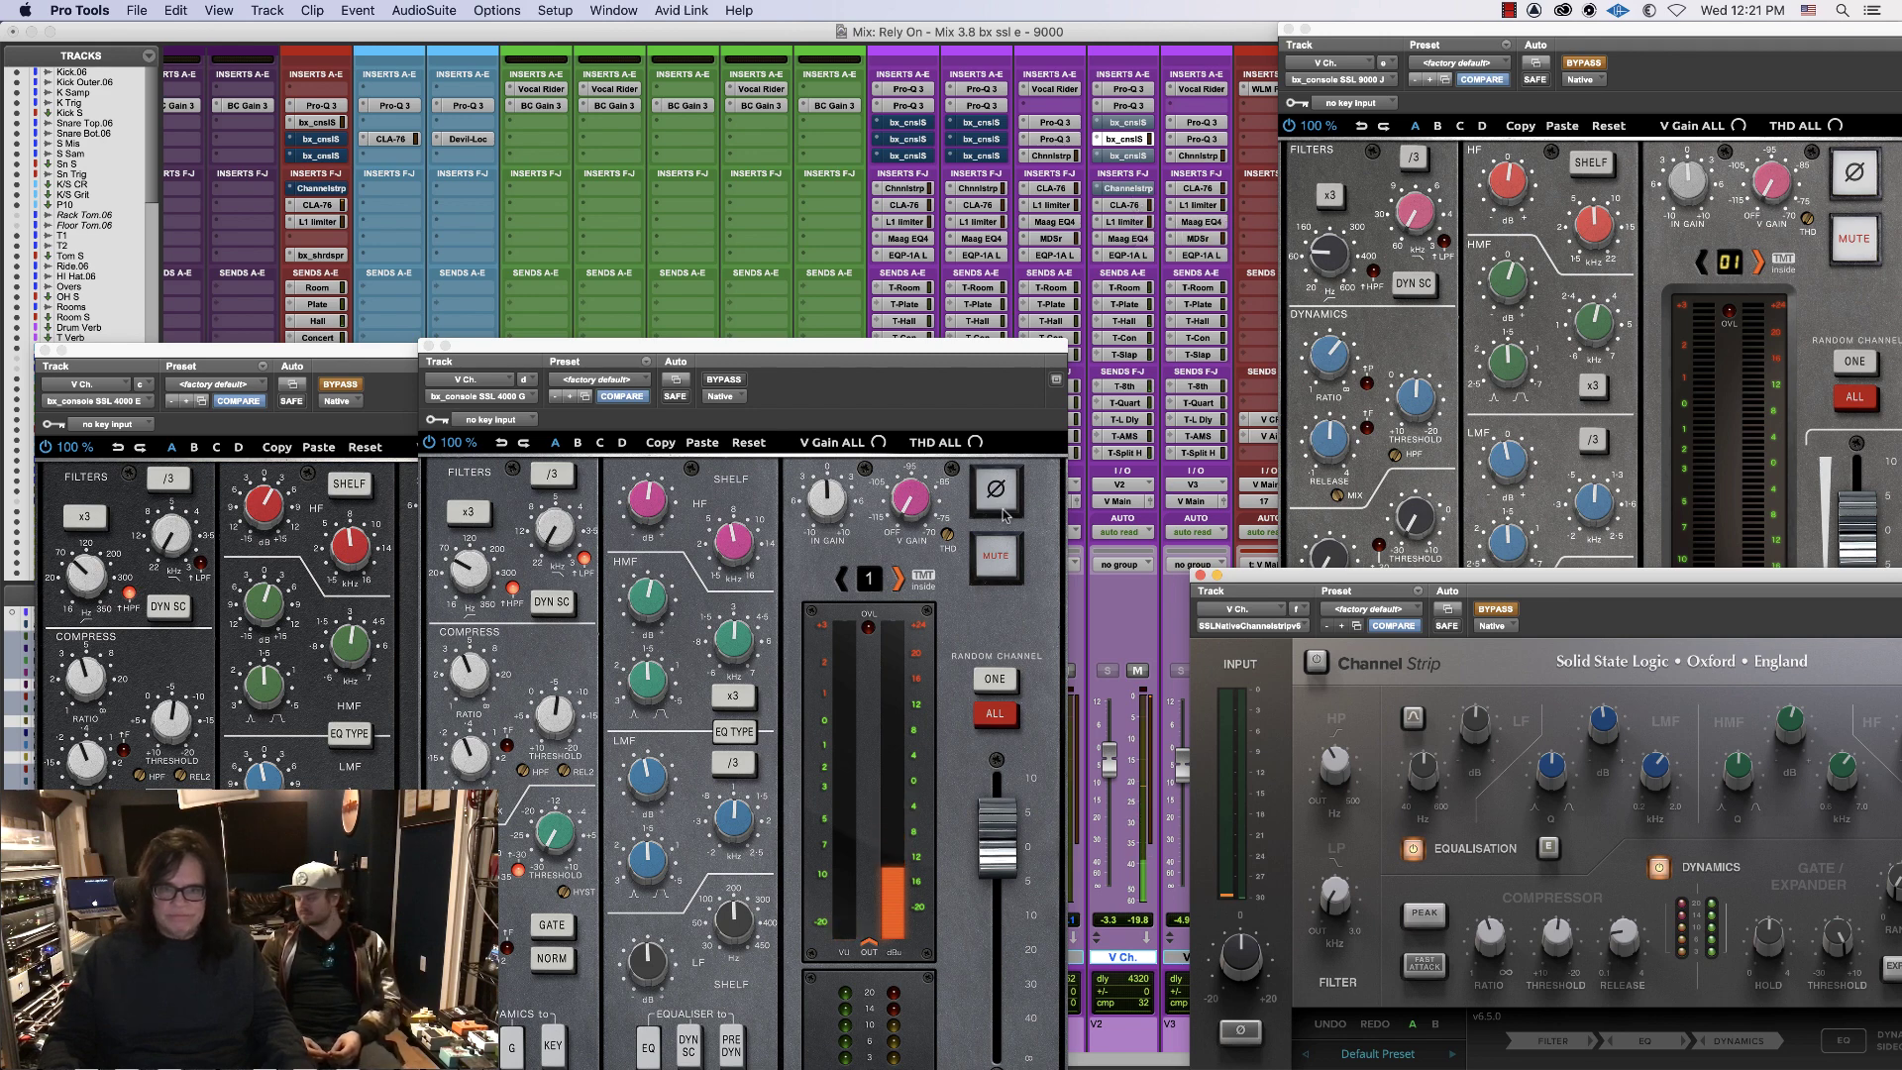
{"action": "left_click", "coordinate": [984, 861]}
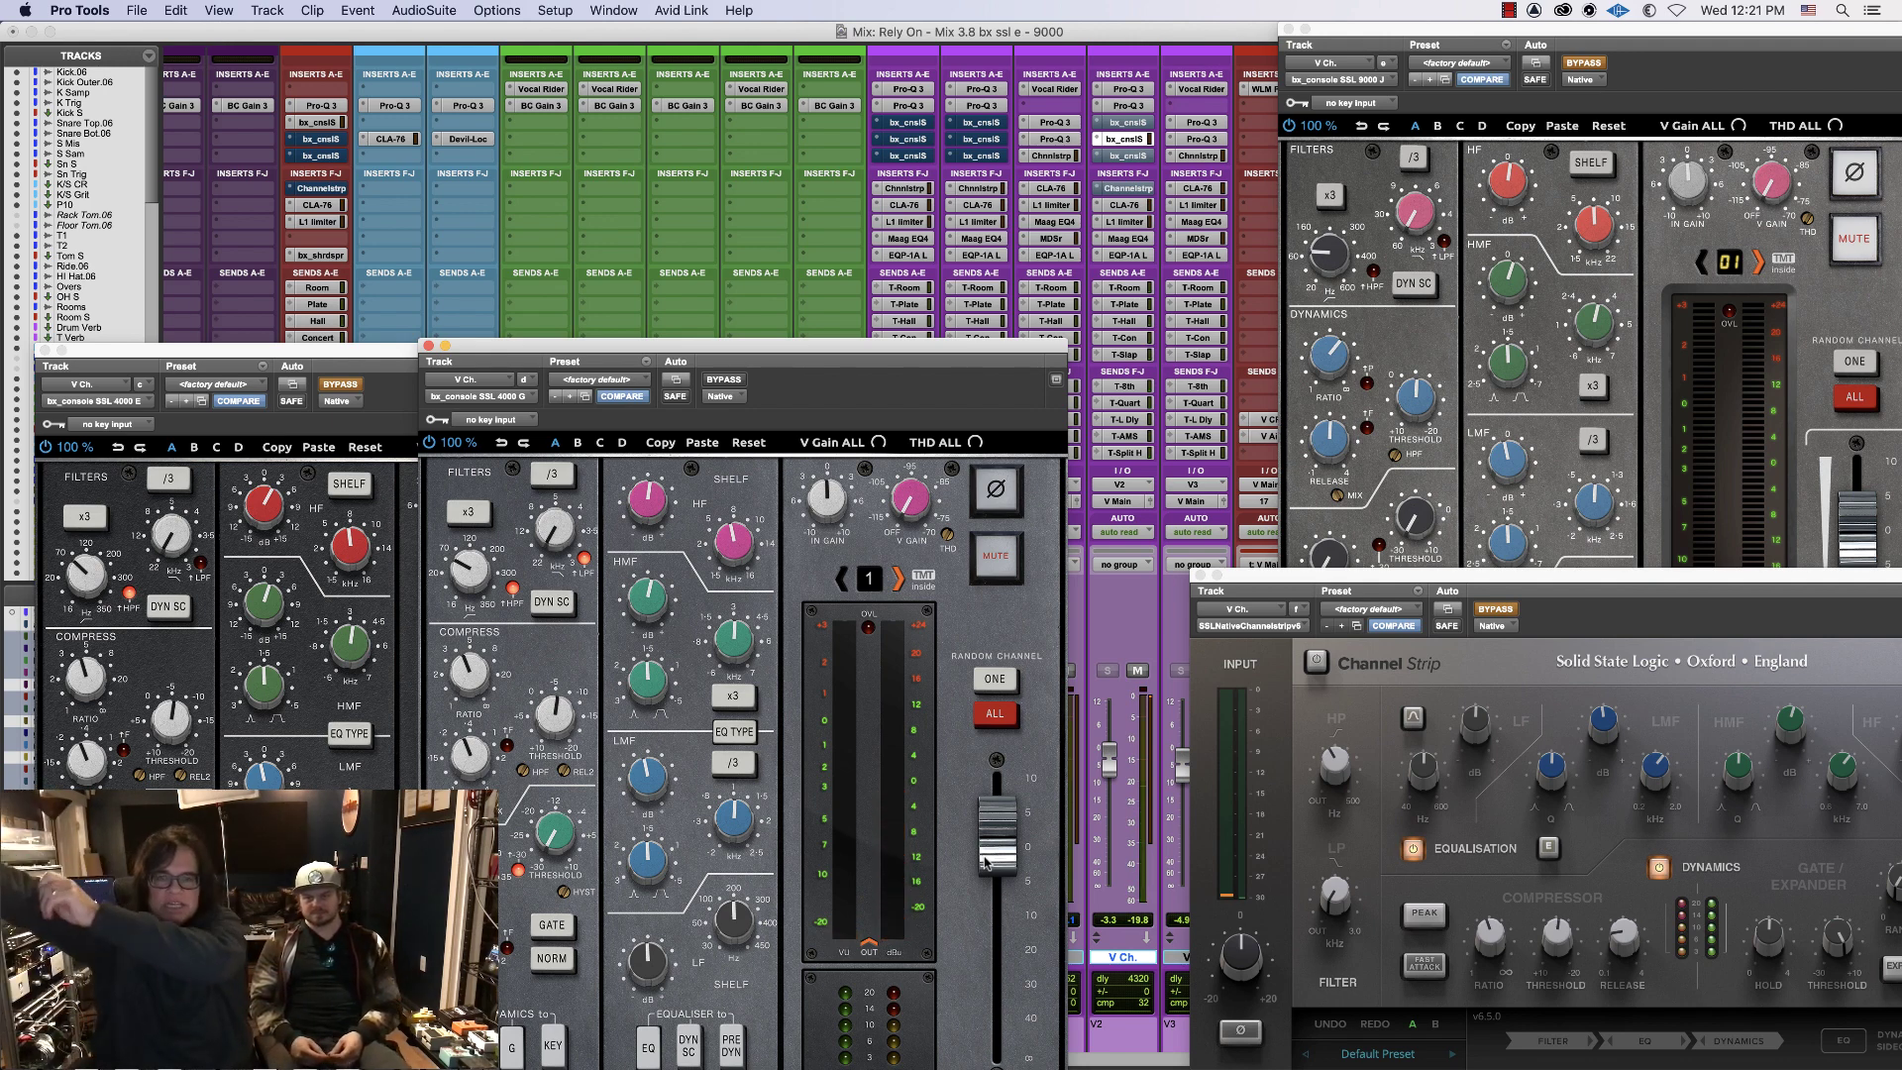
- Bypass the SSL 4000 G on V Ch., activate the SSL 4000 E, and bring its window in front of the 4000 G
{"action": "left_click", "coordinate": [1108, 141], "text": "super"}
{"action": "left_click", "coordinate": [1108, 124], "text": "super"}
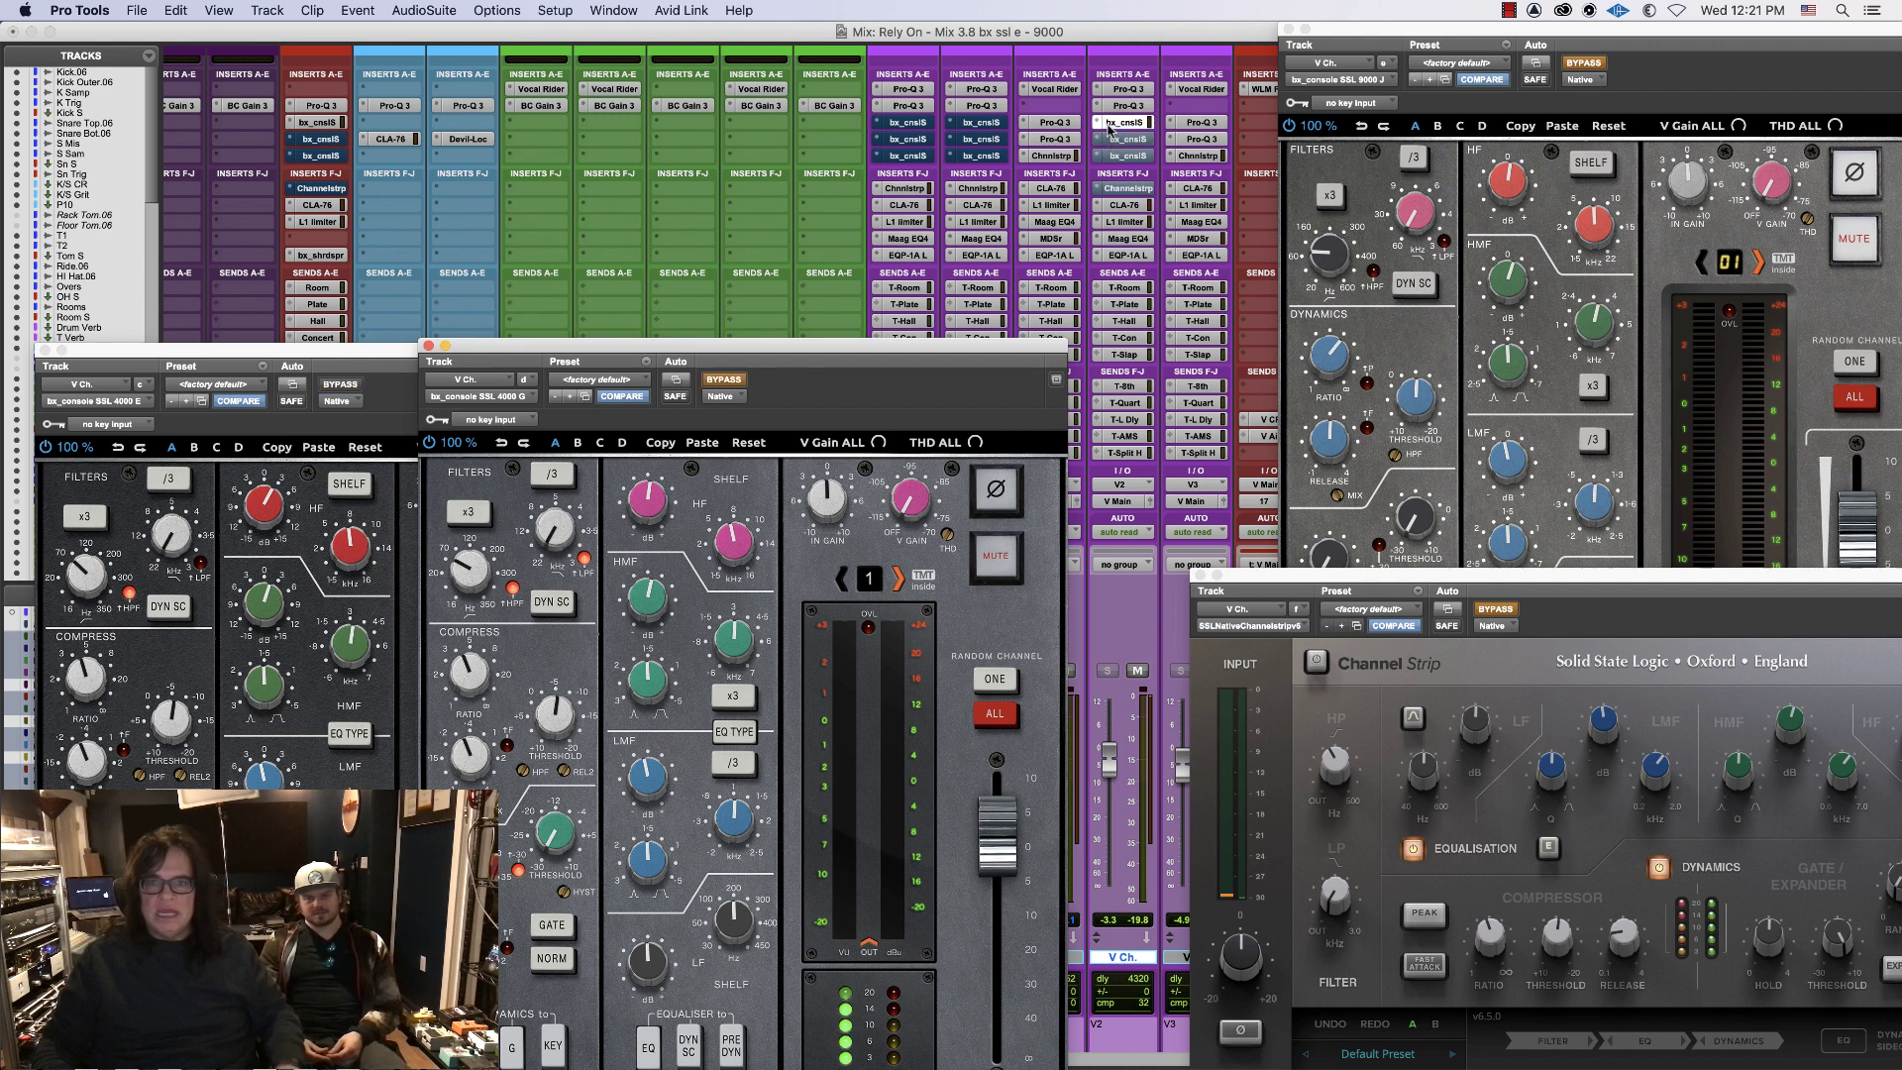
{"action": "left_click_drag", "start_coordinate": [360, 354], "coordinate": [438, 330]}
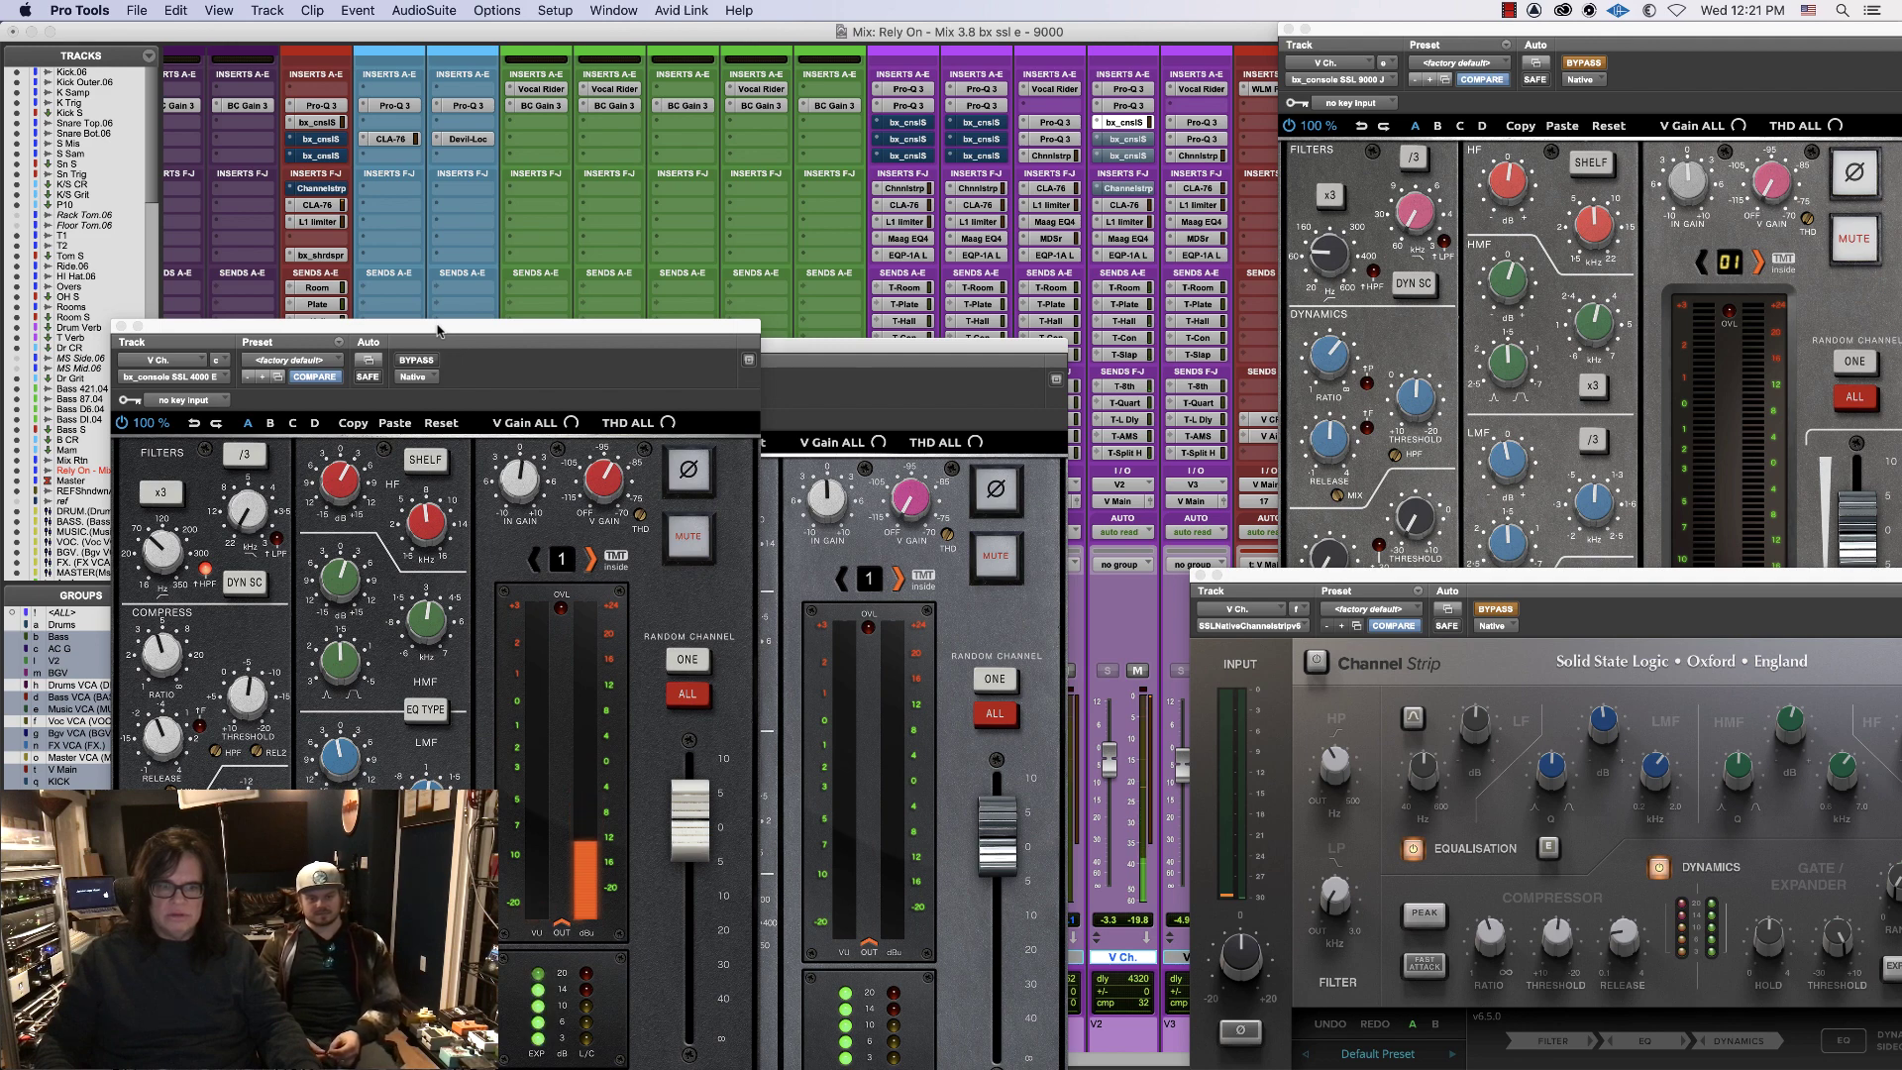
{"action": "left_click_drag", "start_coordinate": [438, 330], "coordinate": [426, 354]}
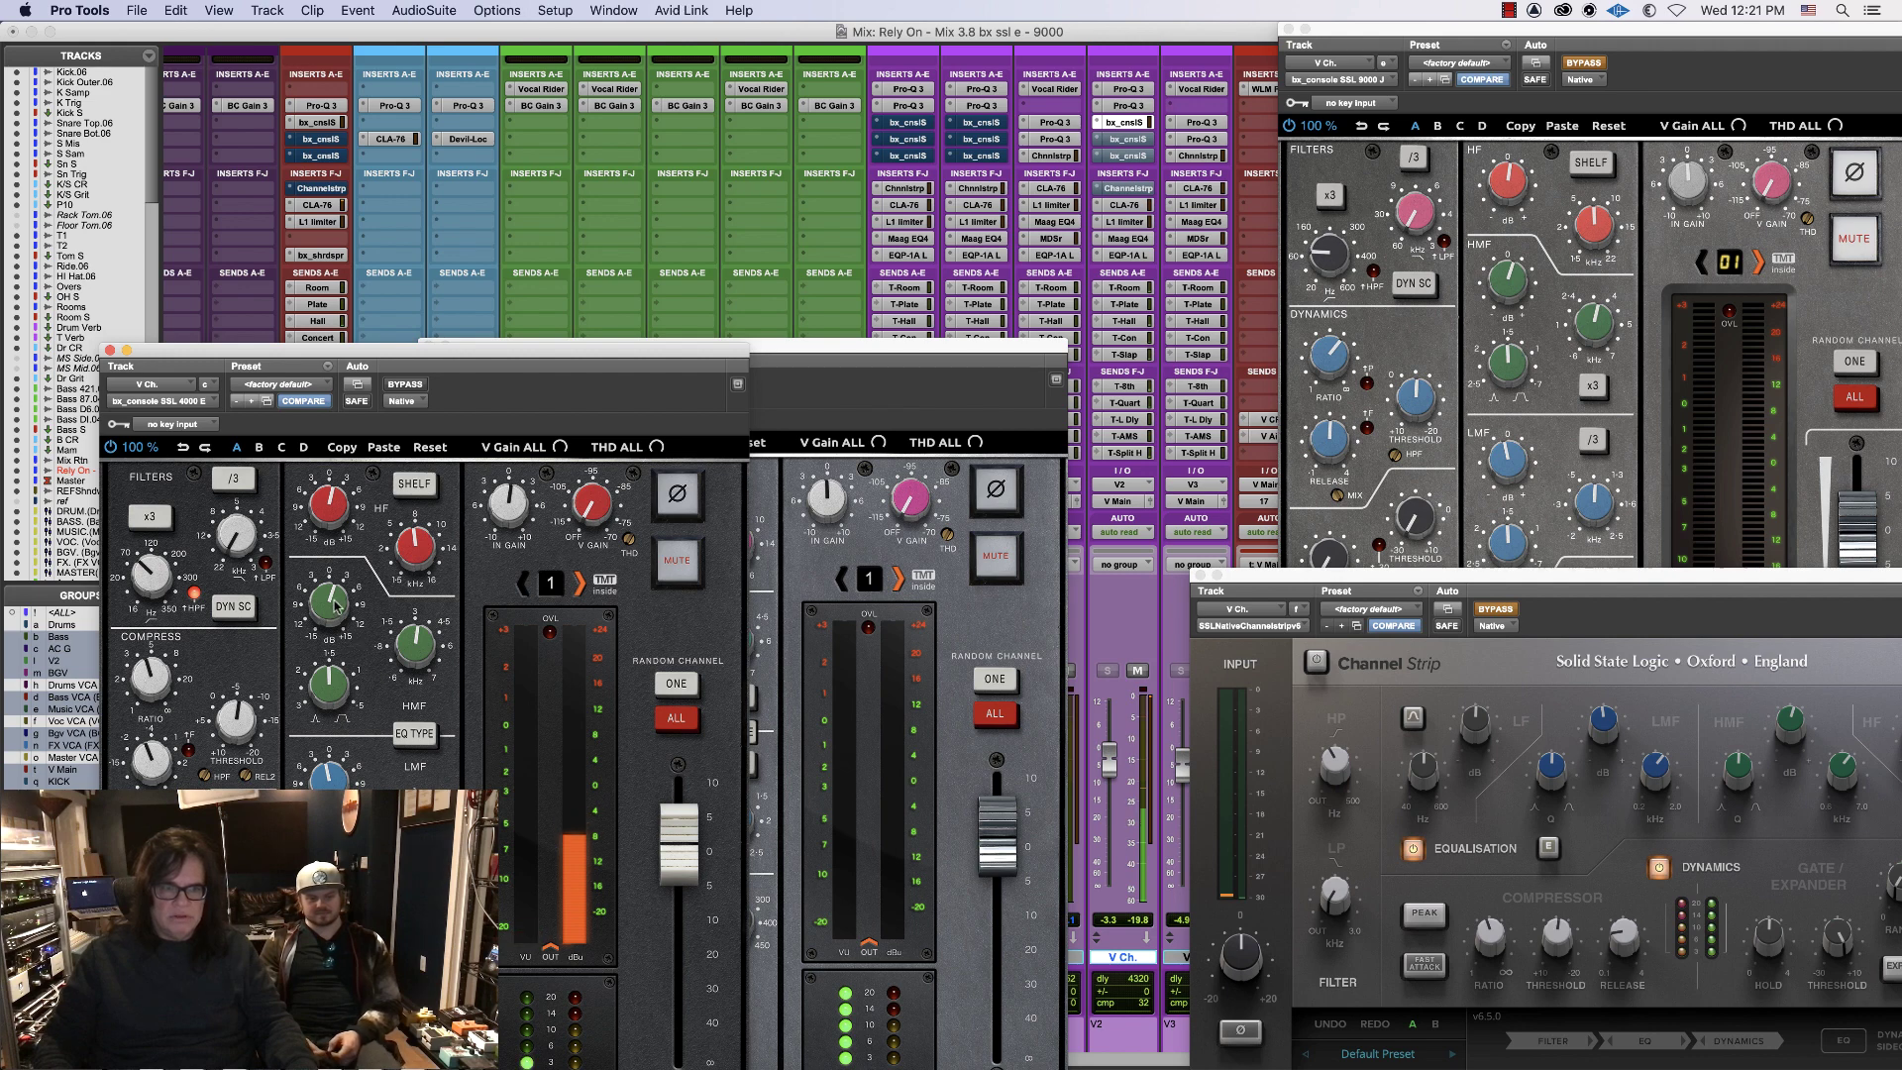
- Bypass the SSL 4000 E on V Ch., activate the SSL 9000 J, uncover its window, and check its HF and HMF gain
{"action": "left_click", "coordinate": [1128, 121], "text": "super"}
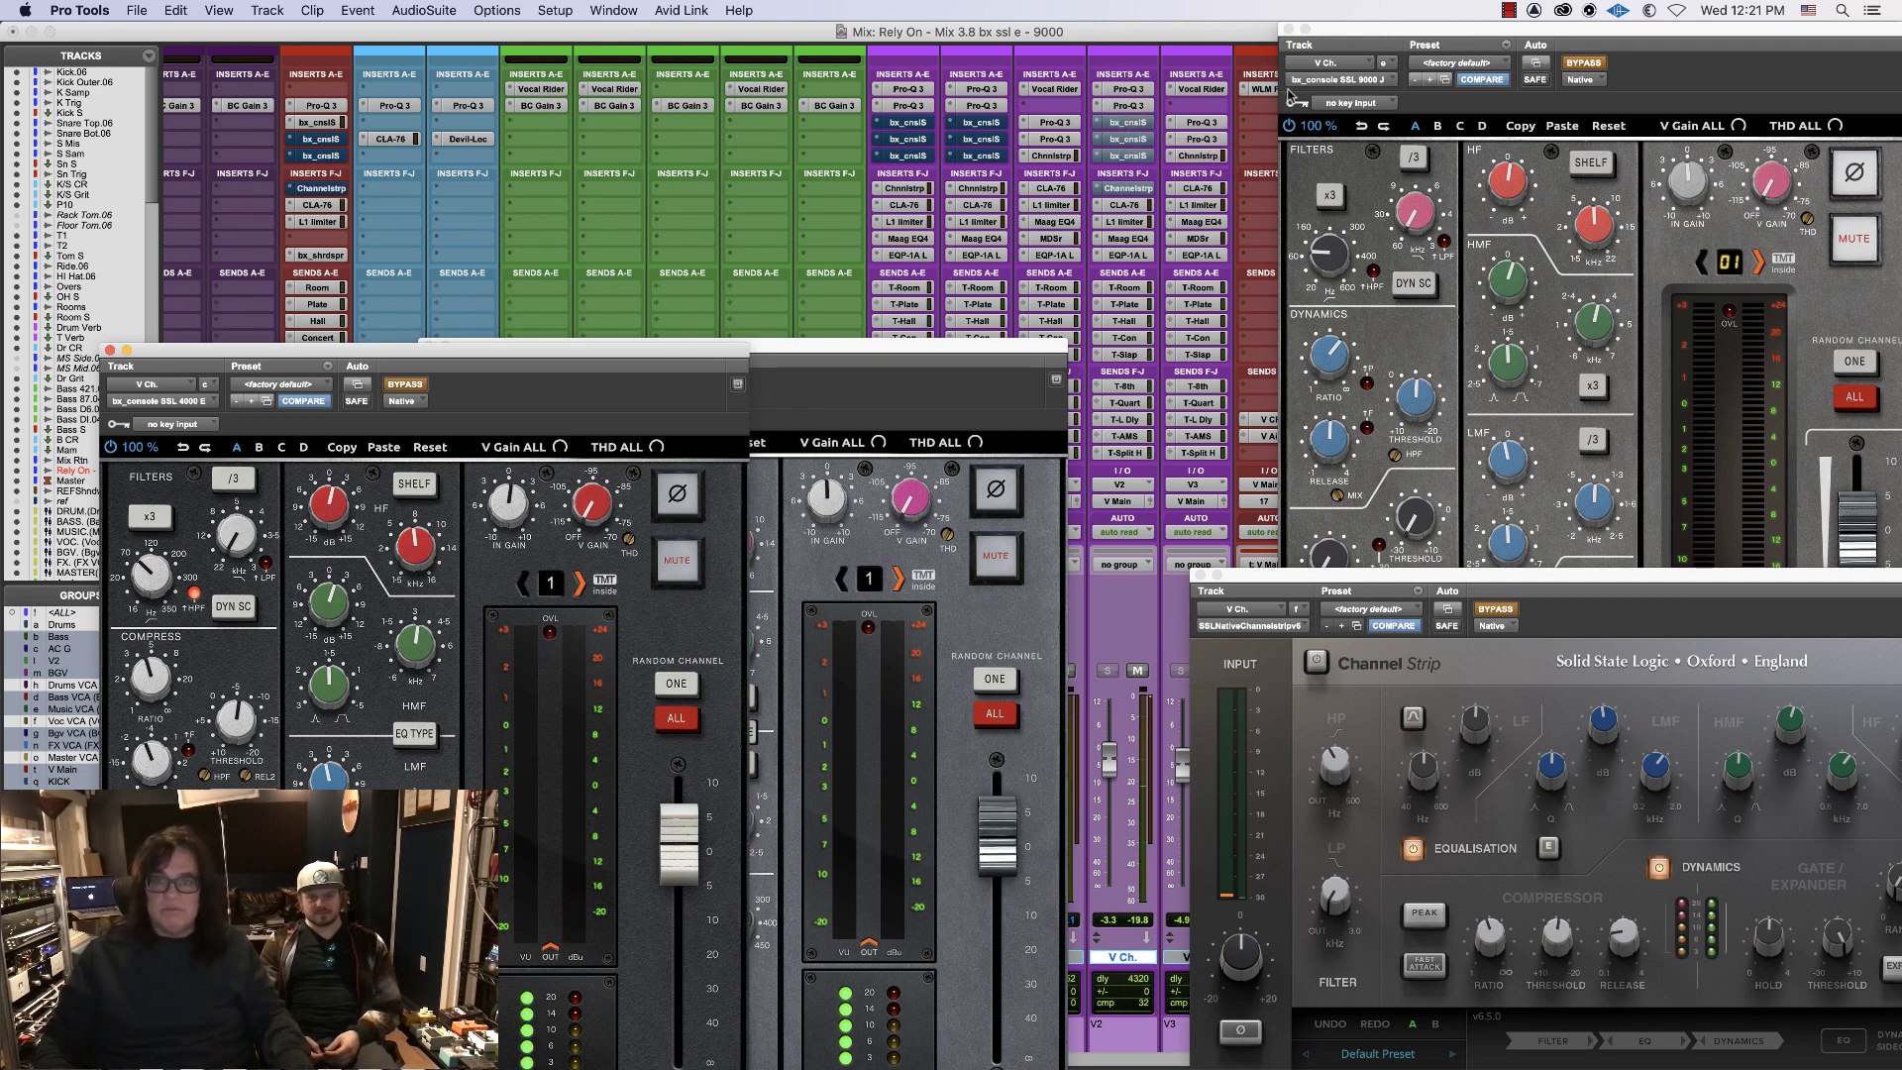
{"action": "left_click", "coordinate": [1142, 155], "text": "super"}
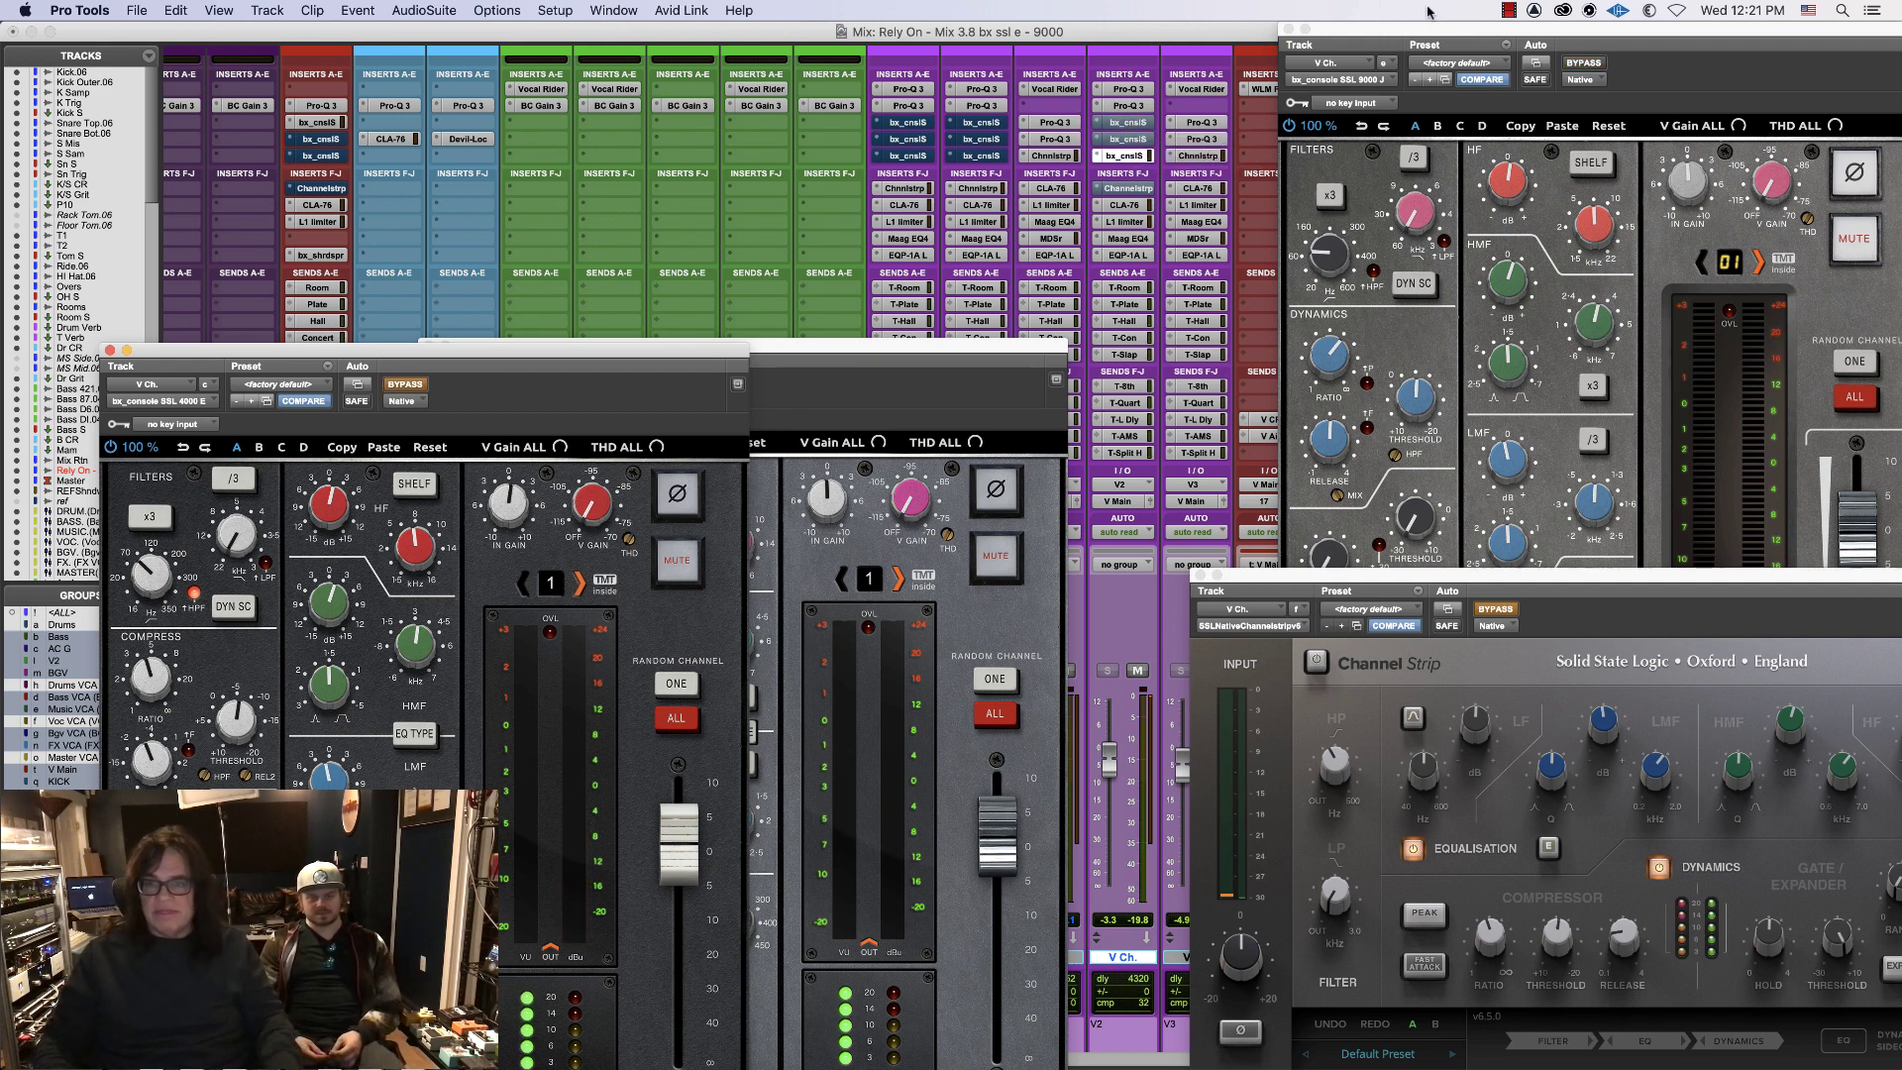
{"action": "left_click_drag", "start_coordinate": [1431, 30], "coordinate": [1263, 95]}
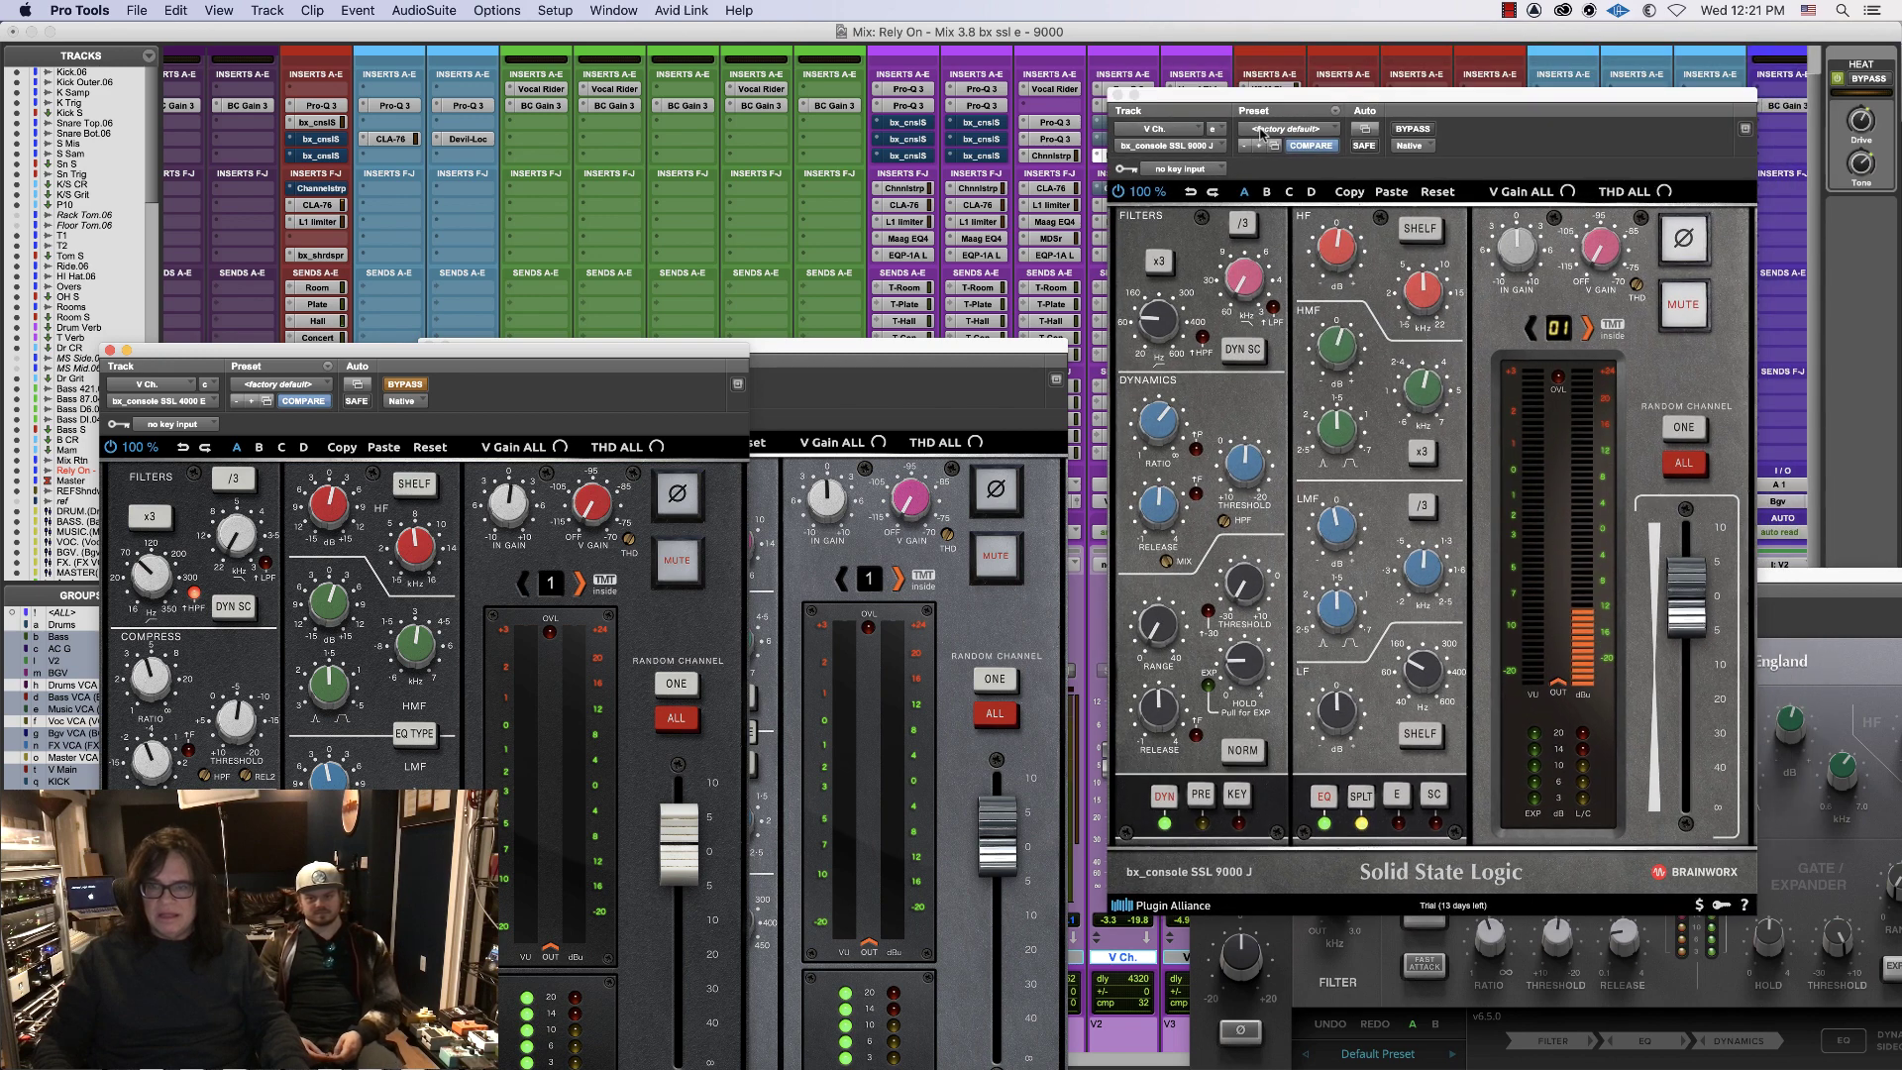
{"action": "left_click", "coordinate": [1344, 252]}
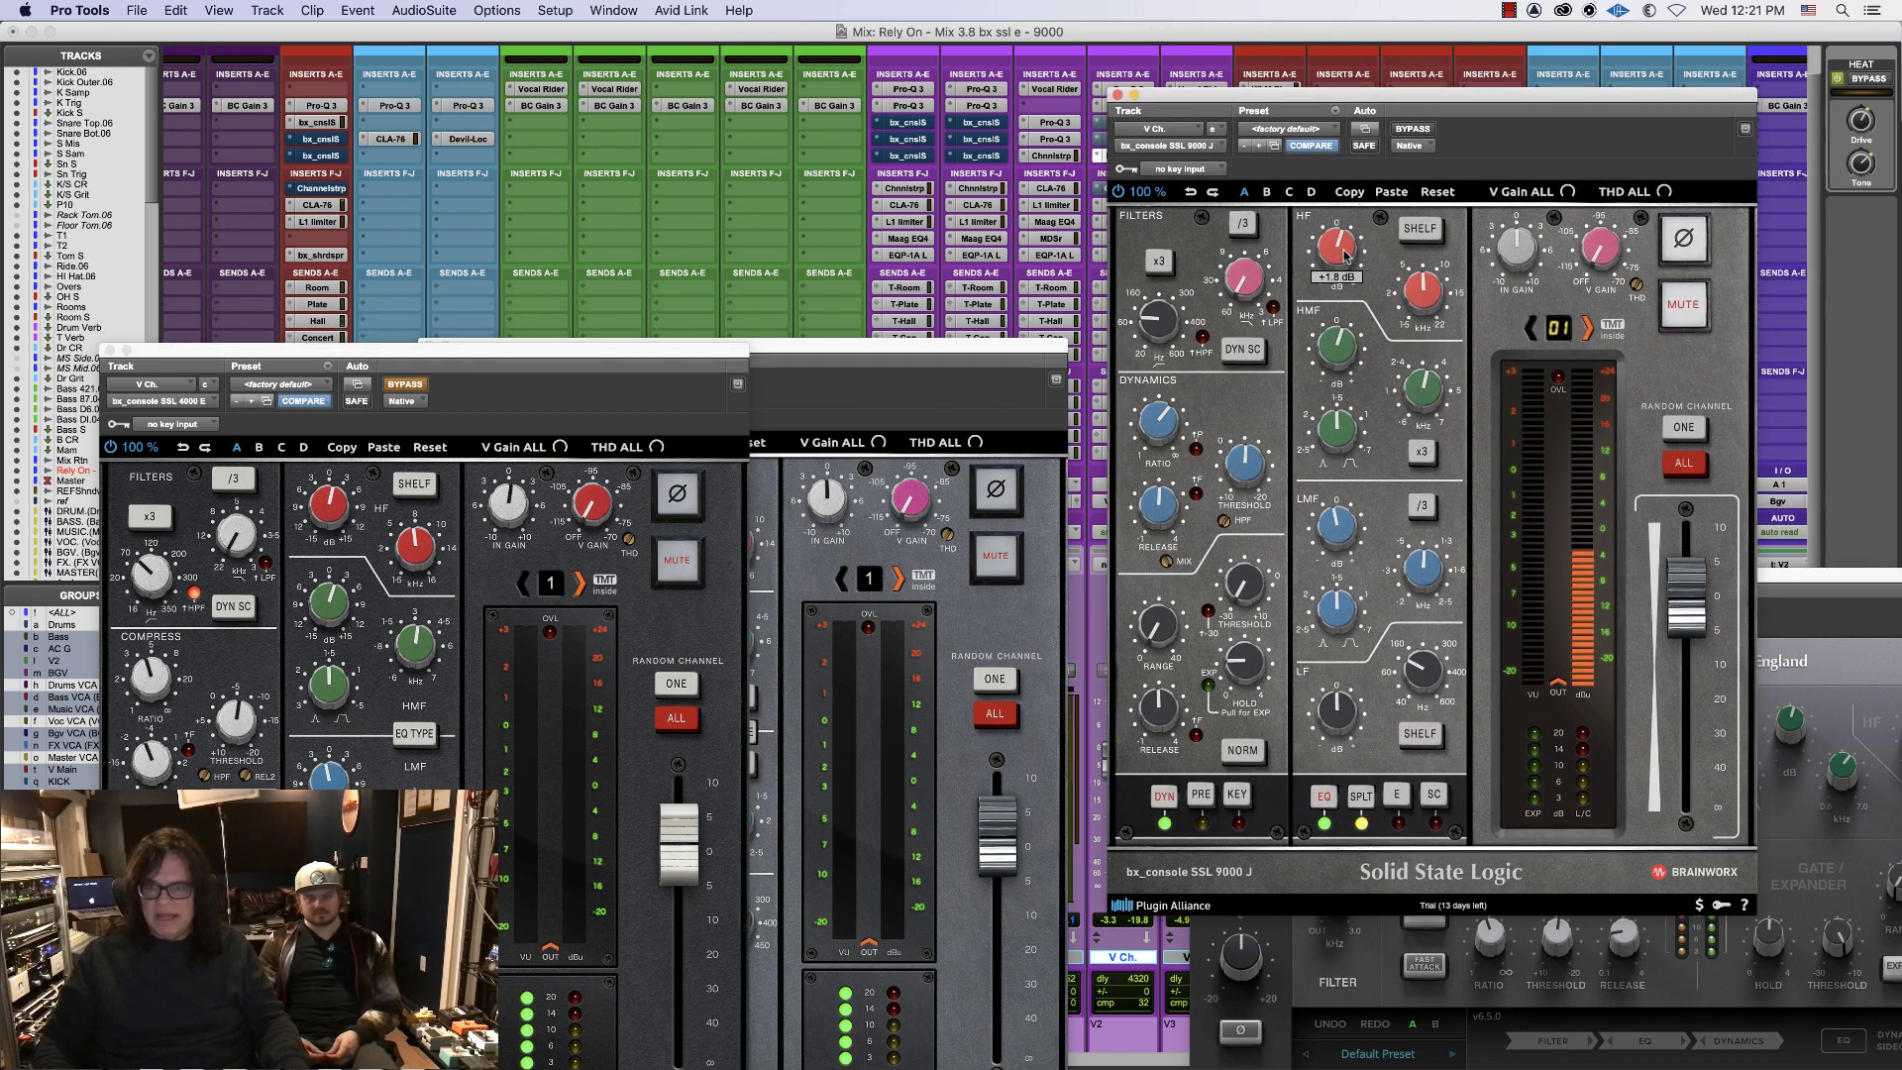
{"action": "left_click_drag", "start_coordinate": [1343, 253], "coordinate": [1343, 263]}
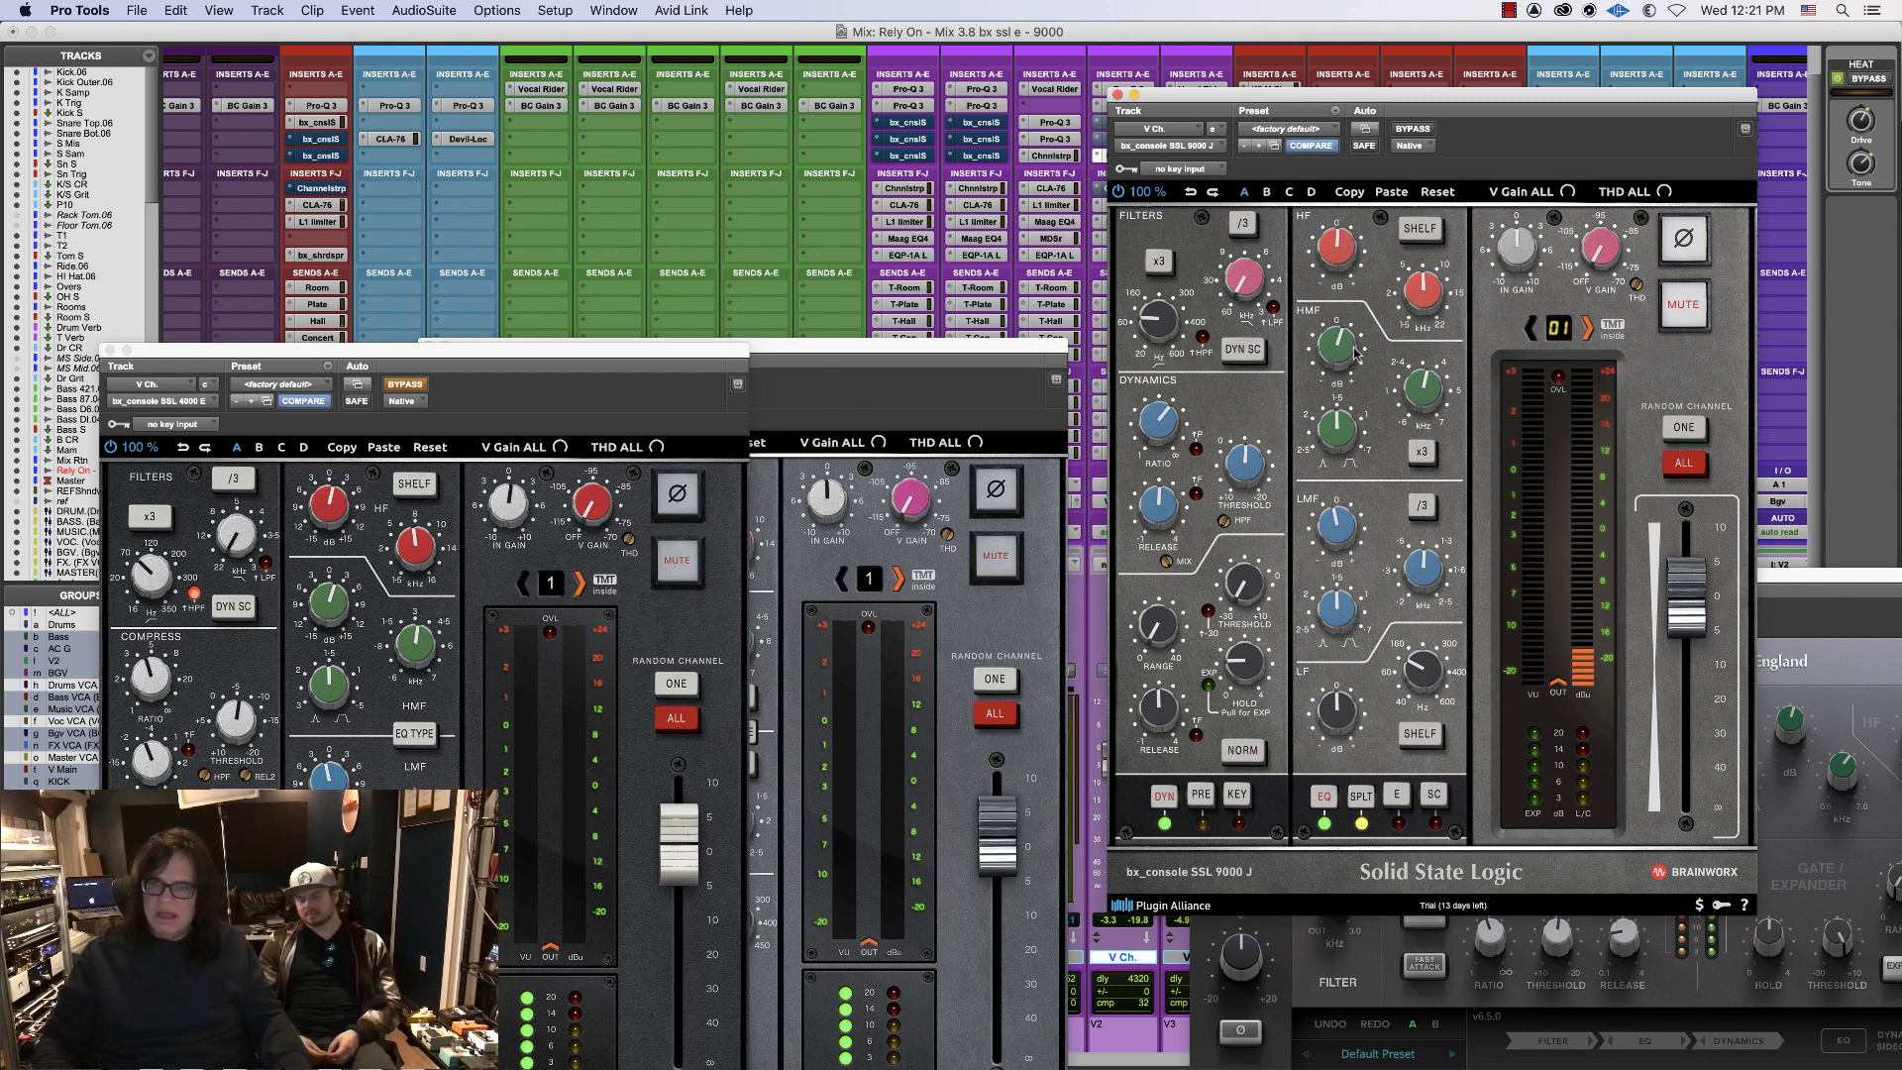
{"action": "mouse_move", "coordinate": [1346, 352]}
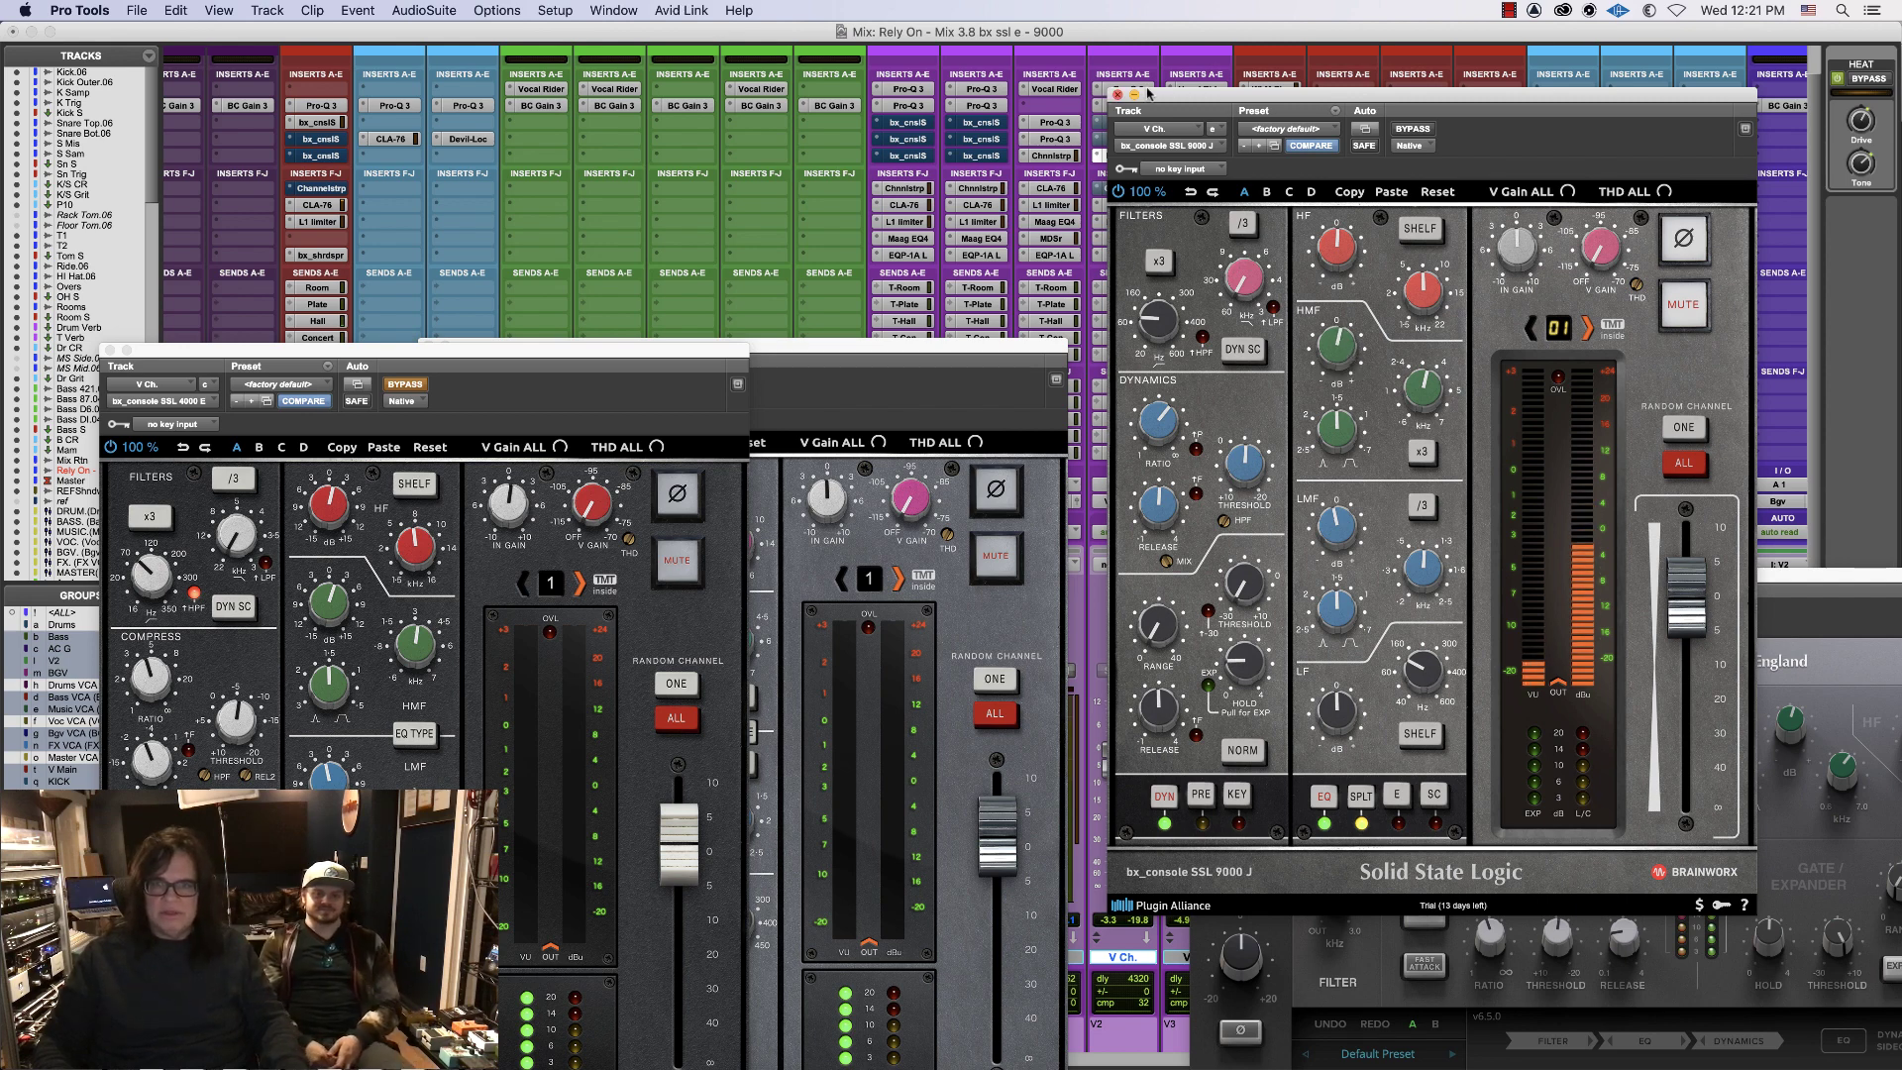
- Bypass the SSL 9000 J on V Ch., activate the Channel Strip, and uncover its window to check the output before shifting it aside
{"action": "left_click_drag", "start_coordinate": [1119, 97], "coordinate": [1340, 29]}
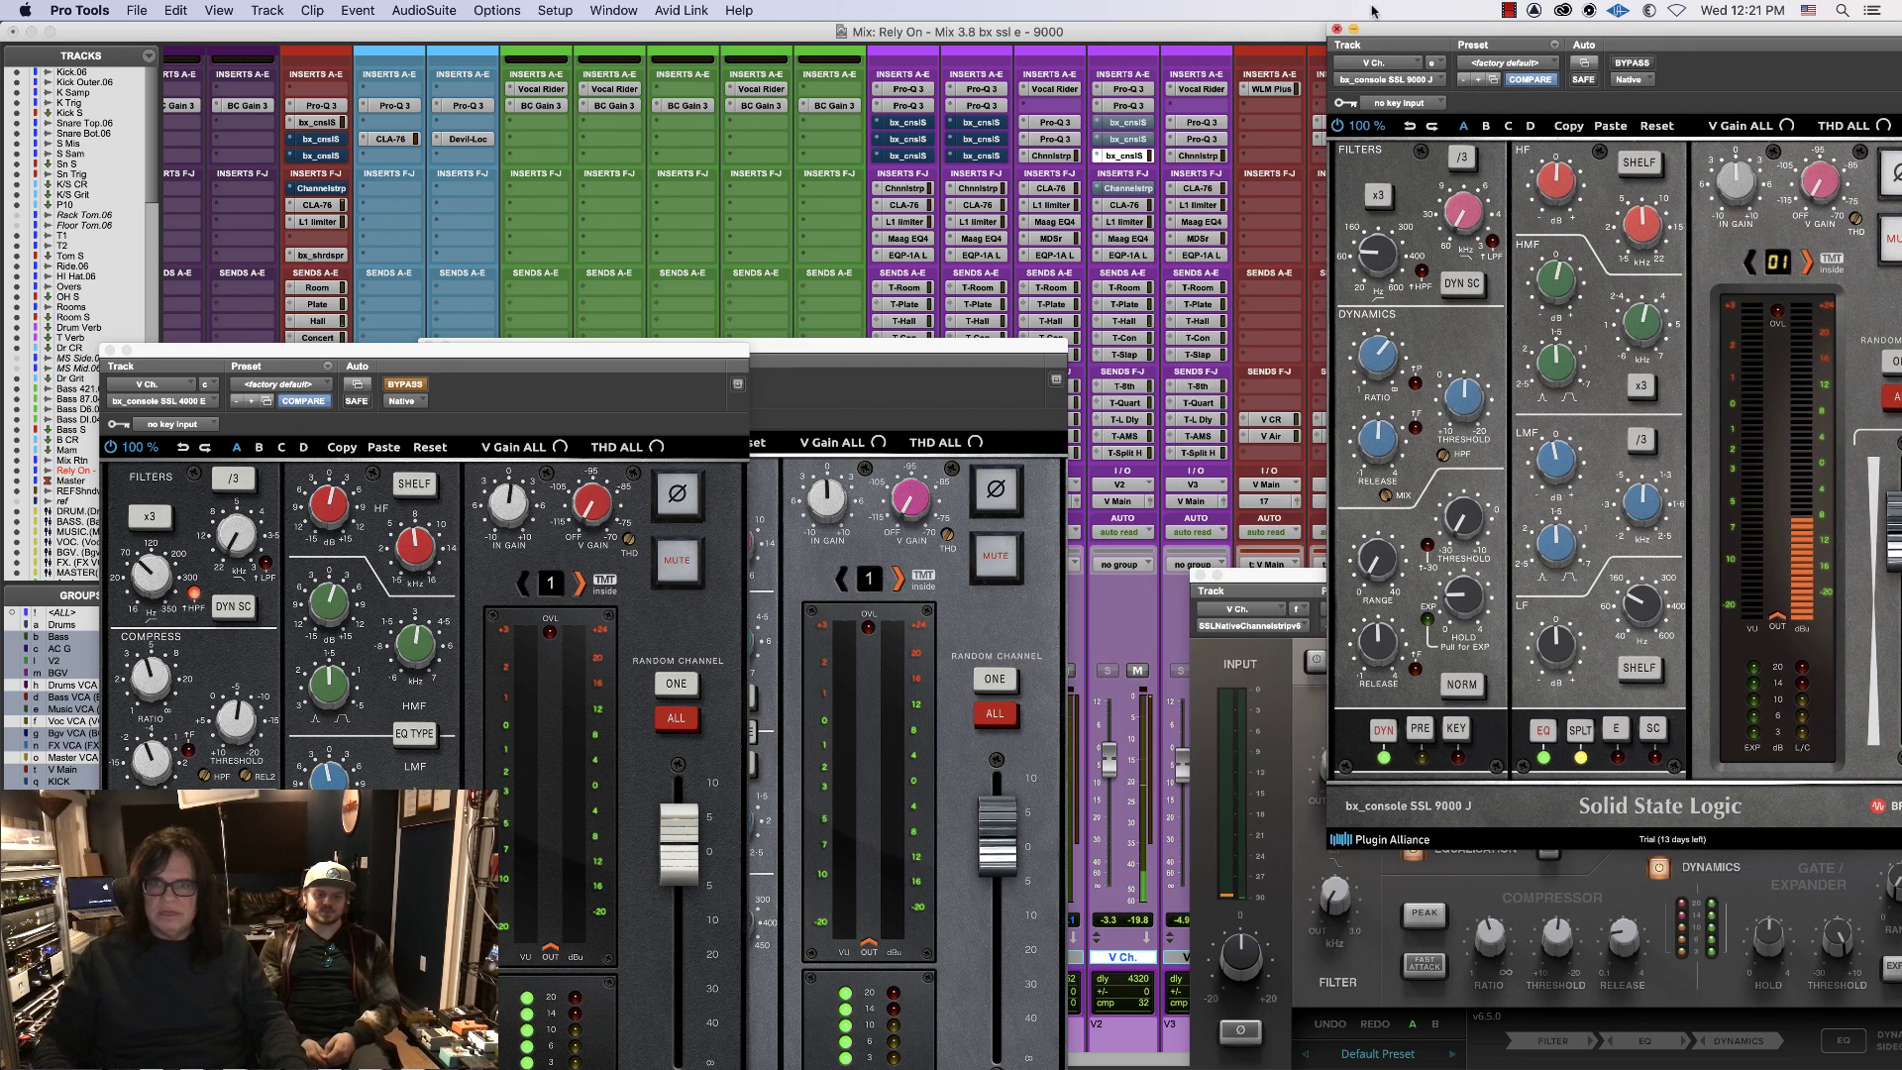
{"action": "left_click", "coordinate": [1129, 155], "text": "super"}
{"action": "left_click", "coordinate": [1129, 188], "text": "super"}
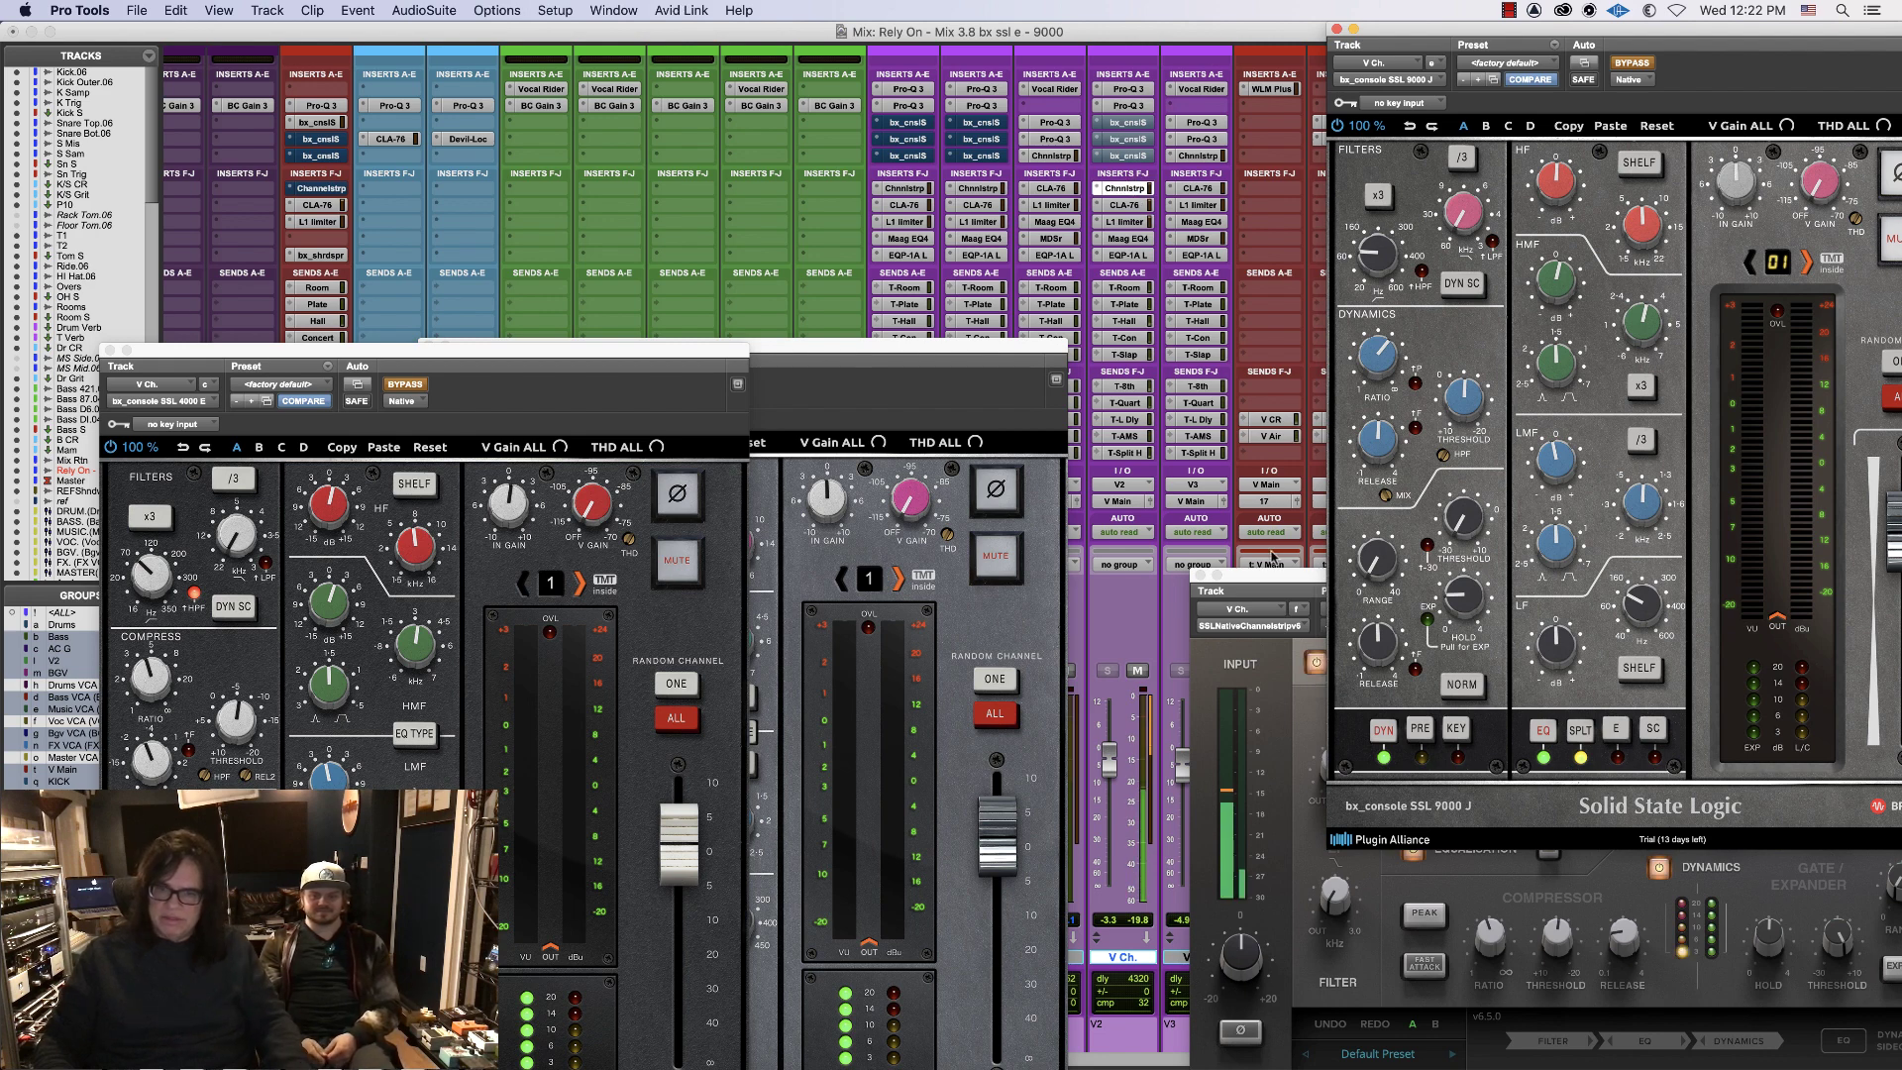
{"action": "left_click_drag", "start_coordinate": [1279, 573], "coordinate": [988, 455]}
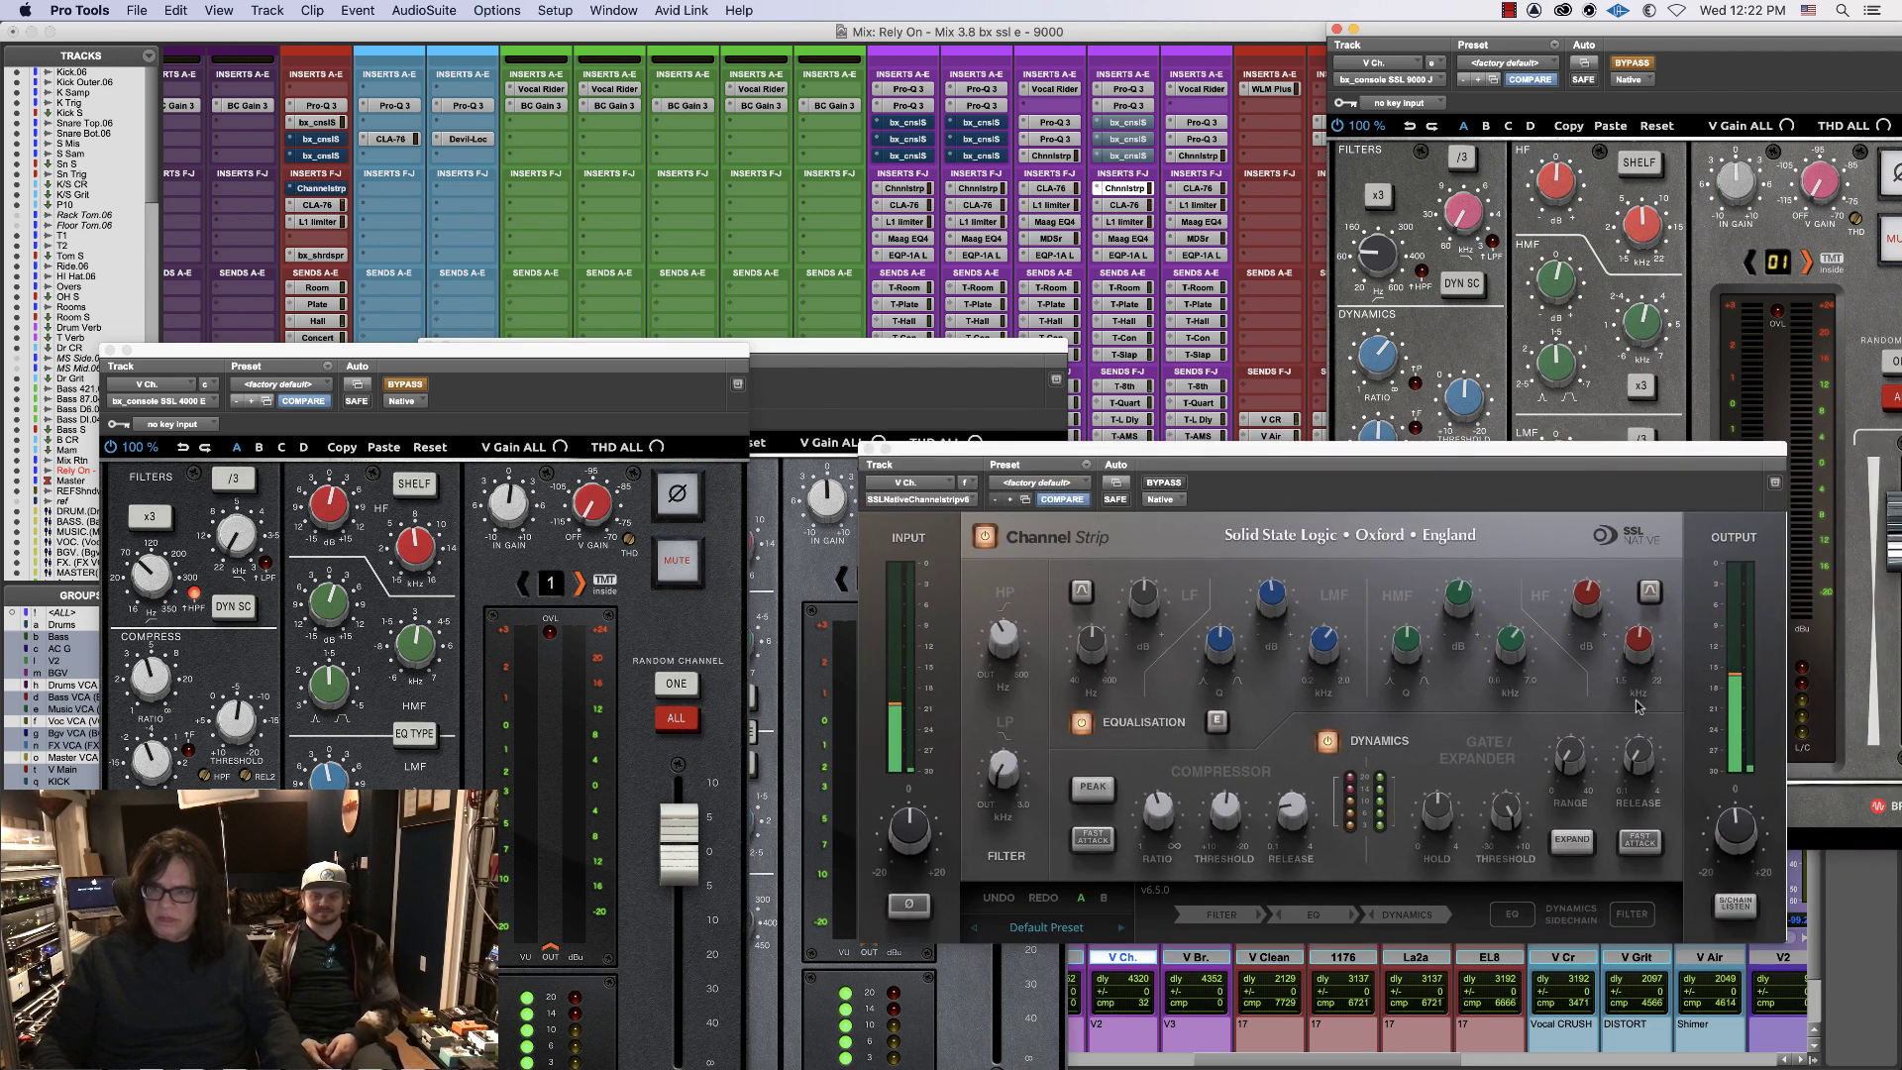
{"action": "left_click", "coordinate": [1744, 818]}
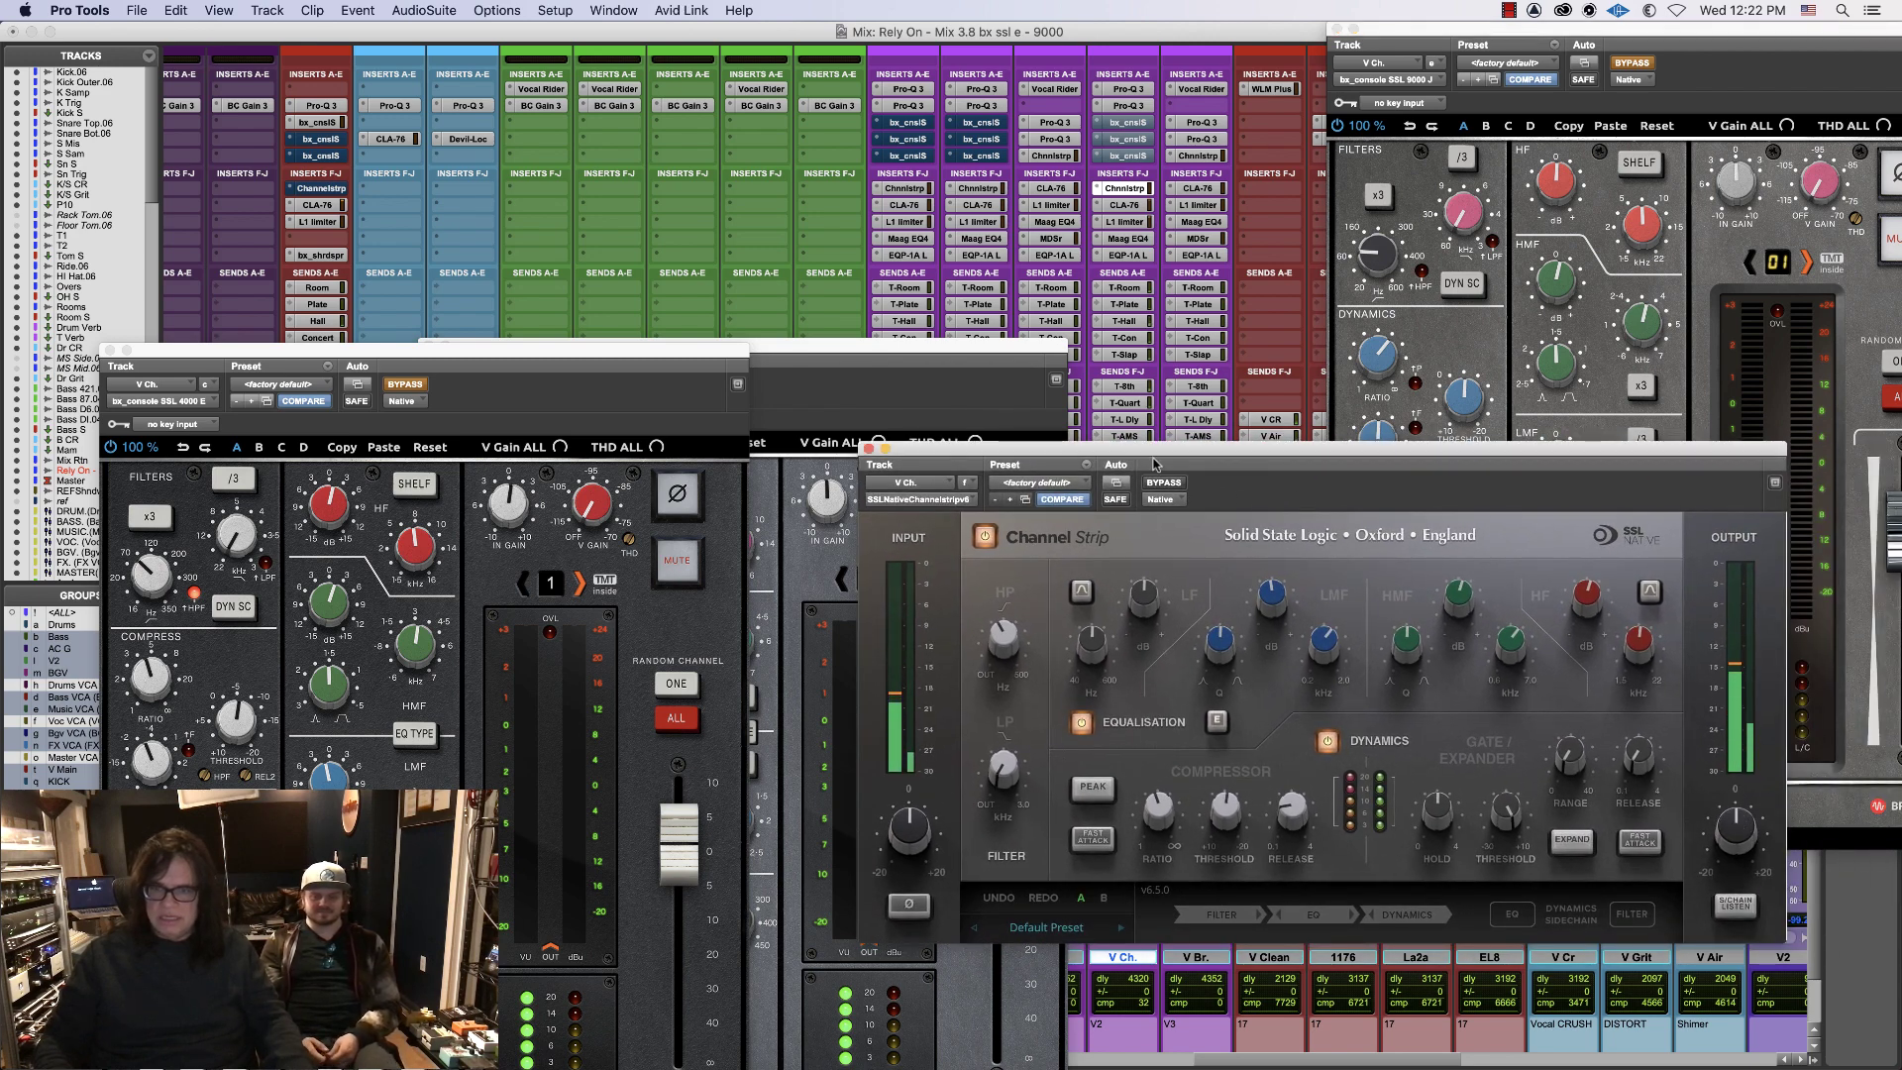
{"action": "left_click_drag", "start_coordinate": [1065, 447], "coordinate": [1064, 453]}
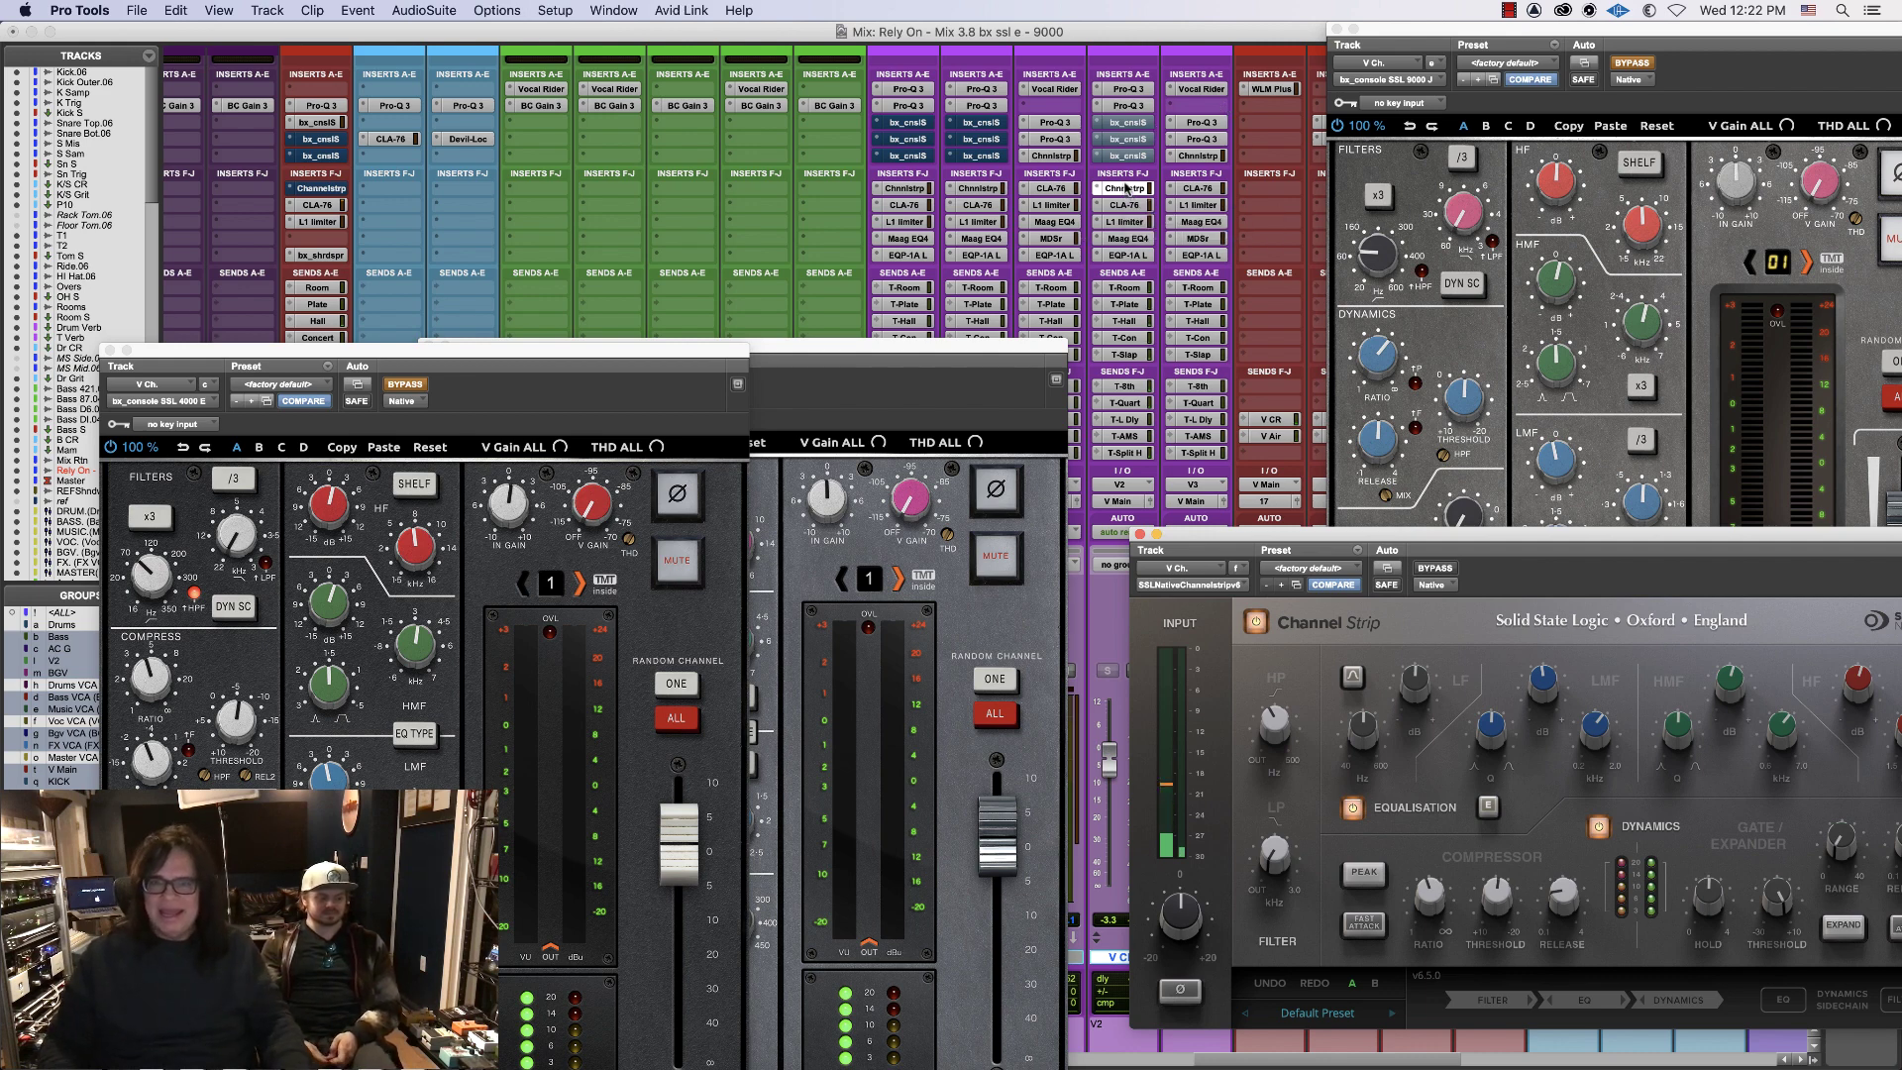
- Bypass the Channel Strip on V Ch., activate the SSL 4000 G, and bring its window to the front
{"action": "left_click", "coordinate": [1125, 188], "text": "super"}
{"action": "left_click", "coordinate": [1135, 141], "text": "super"}
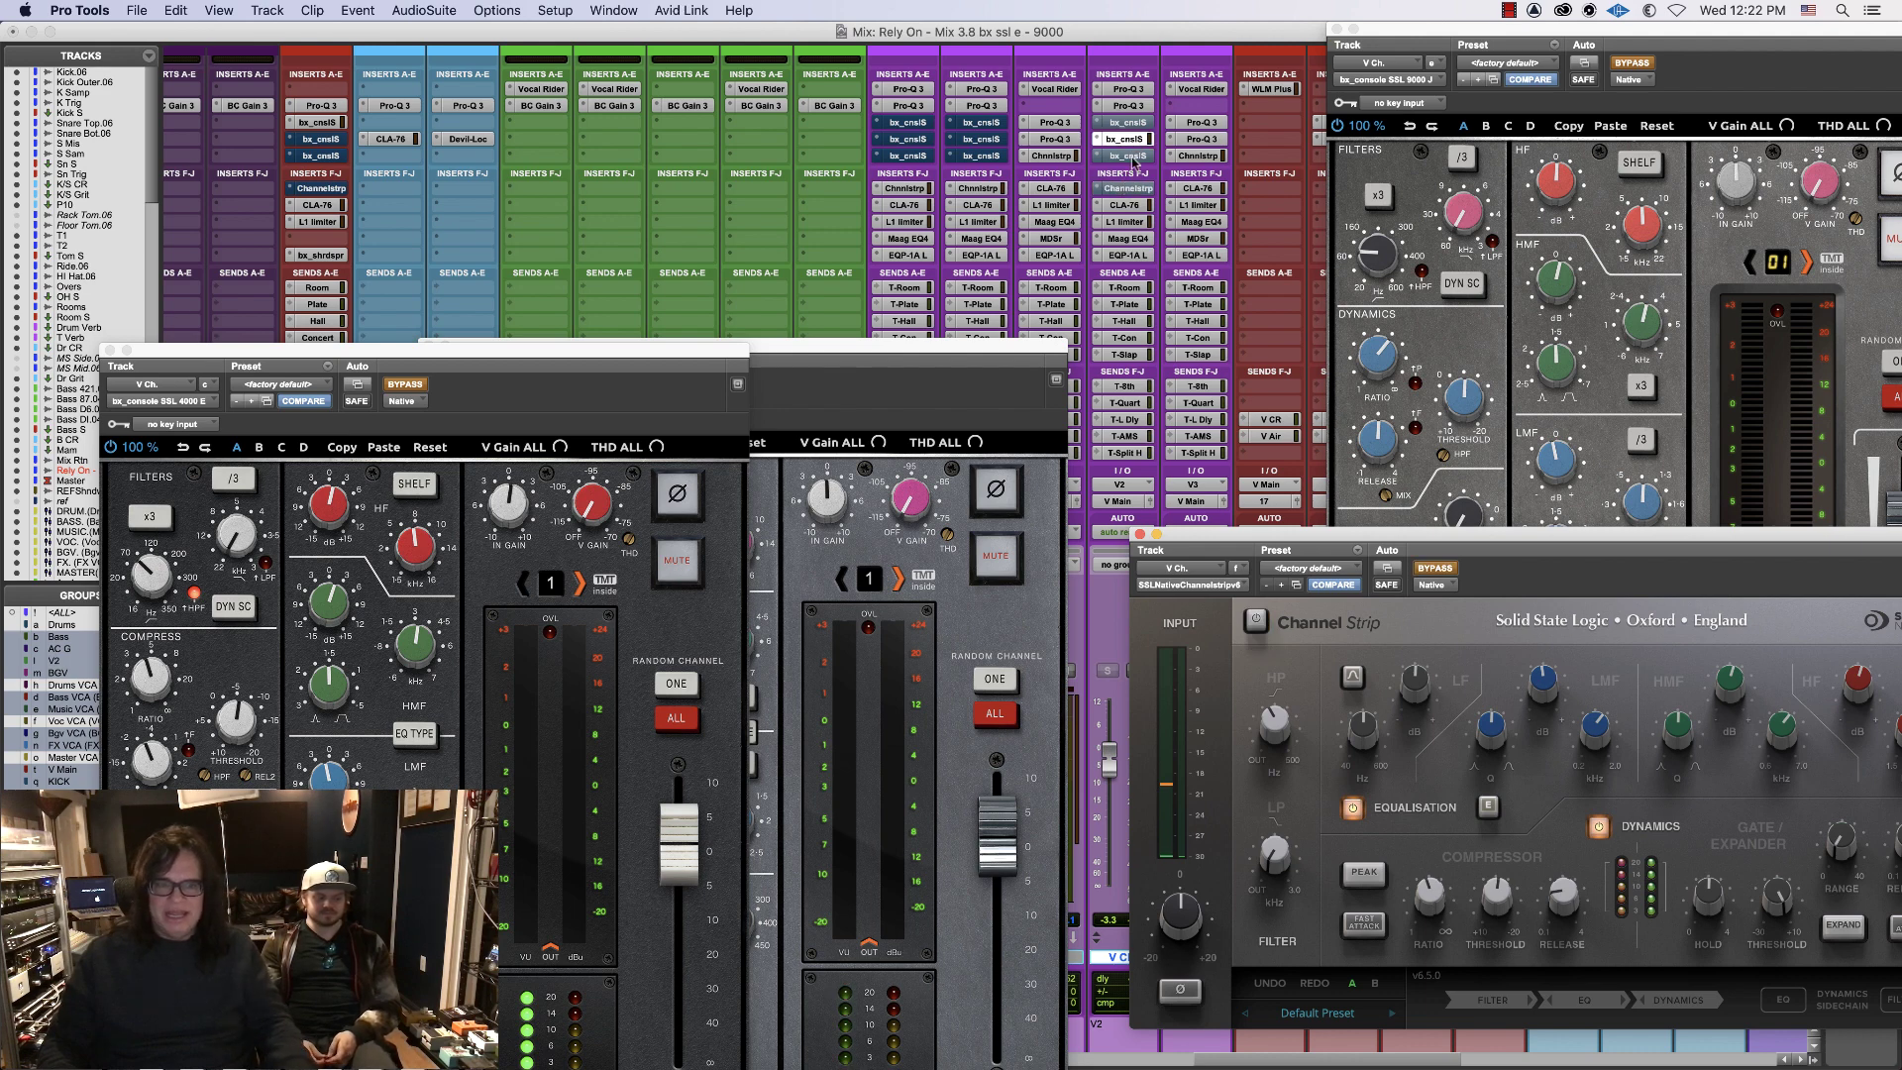
{"action": "left_click", "coordinate": [1132, 157]}
{"action": "mouse_move", "coordinate": [879, 352]}
{"action": "left_mouse_down"}
{"action": "mouse_move", "coordinate": [971, 303]}
{"action": "mouse_move", "coordinate": [931, 333]}
{"action": "mouse_move", "coordinate": [830, 319]}
{"action": "mouse_move", "coordinate": [889, 340]}
{"action": "left_mouse_up"}
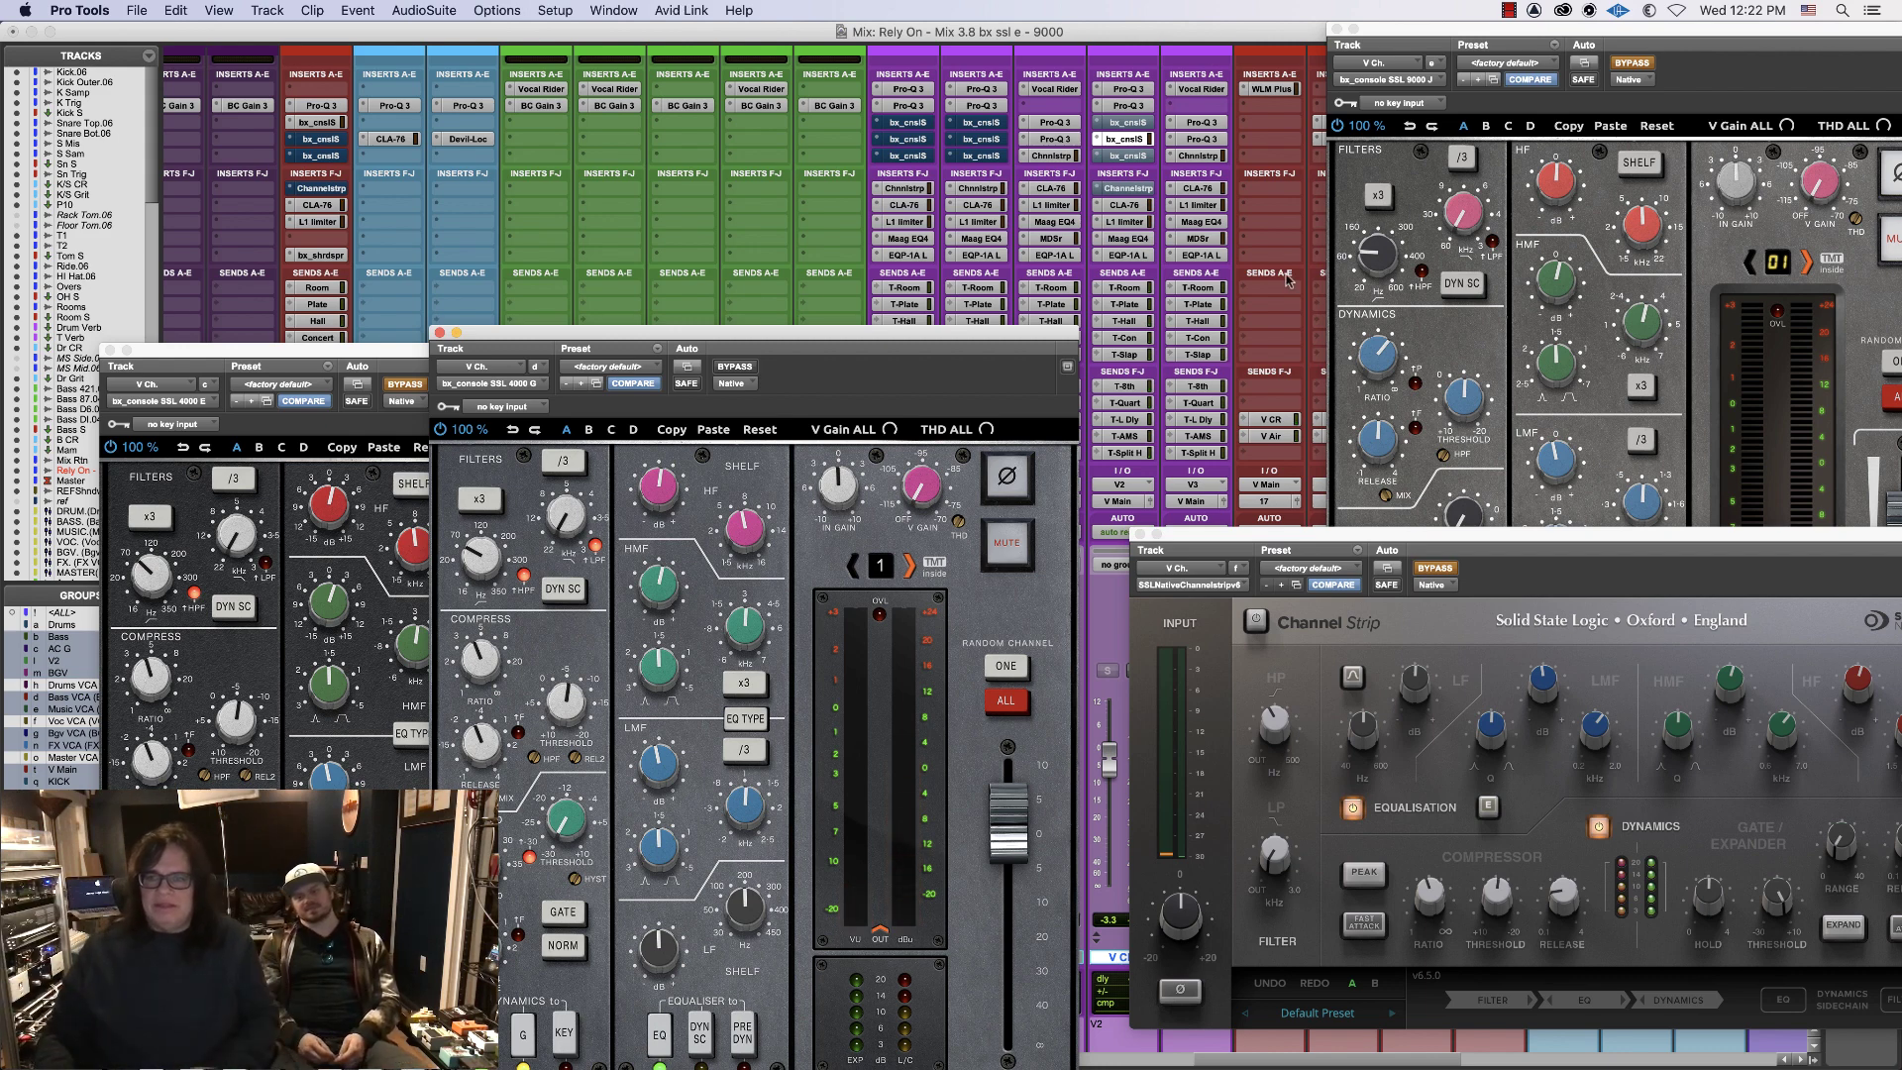
- Rearrange the 9000 J, 4000 G, 4000 E and Channel Strip windows for viewing, leaving the 9000 J off the mixer channels
{"action": "left_click_drag", "start_coordinate": [1684, 32], "coordinate": [1605, 67]}
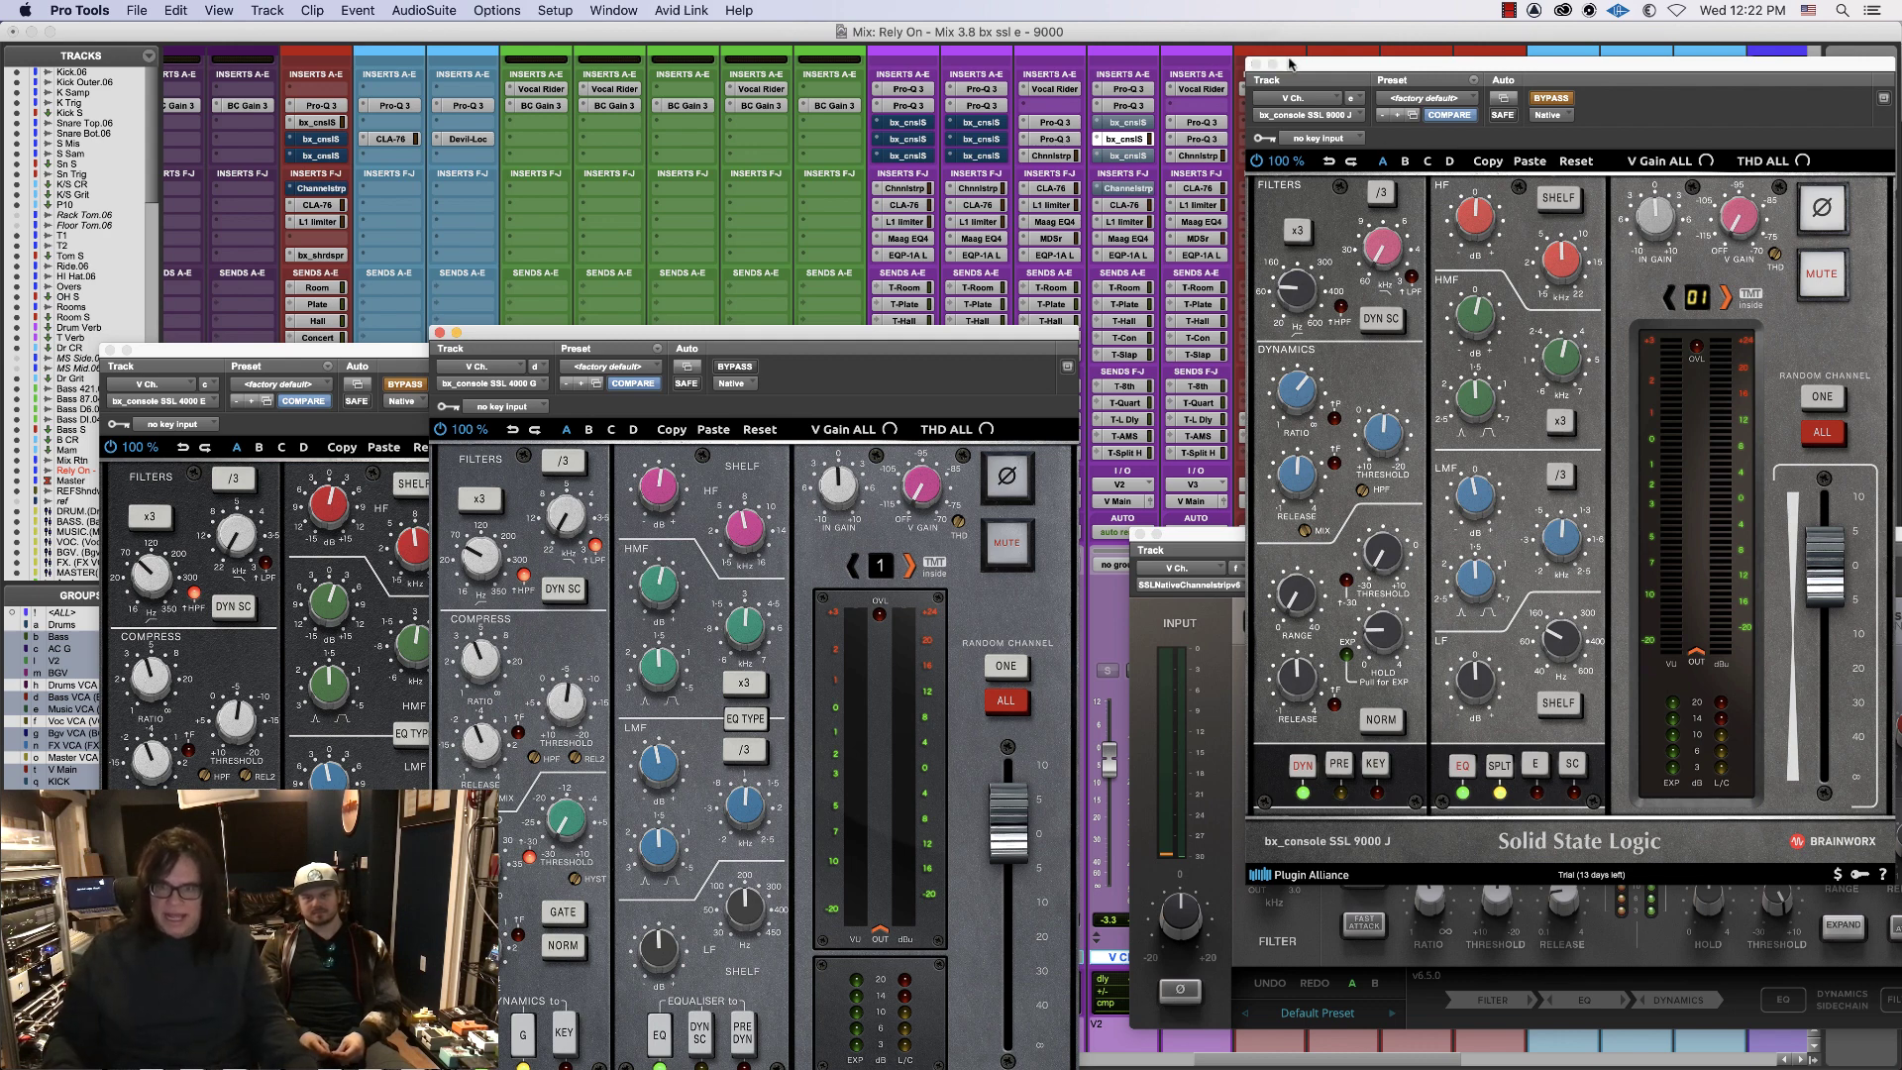
{"action": "mouse_move", "coordinate": [1292, 63]}
{"action": "left_mouse_down"}
{"action": "mouse_move", "coordinate": [1425, 159]}
{"action": "mouse_move", "coordinate": [1396, 189]}
{"action": "mouse_move", "coordinate": [1255, 77]}
{"action": "mouse_move", "coordinate": [1277, 49]}
{"action": "left_mouse_up"}
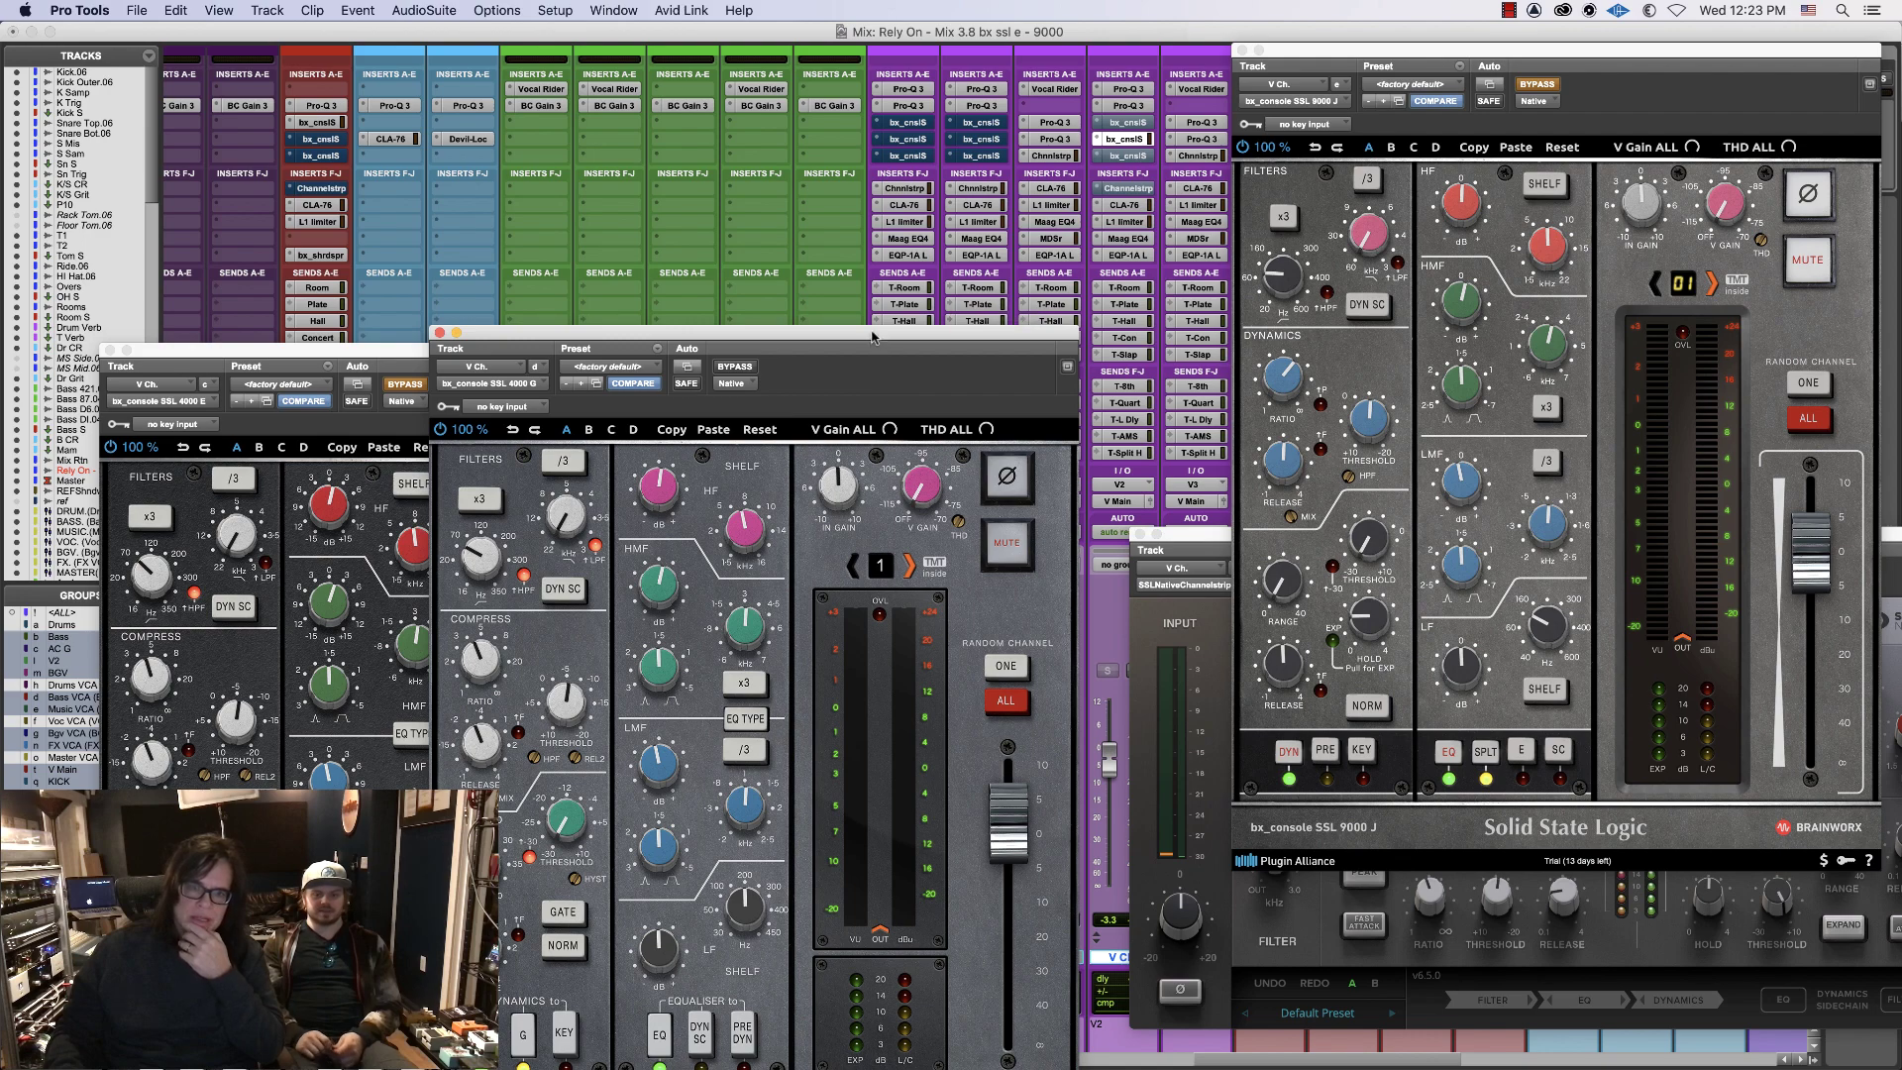
{"action": "left_click_drag", "start_coordinate": [872, 337], "coordinate": [913, 255]}
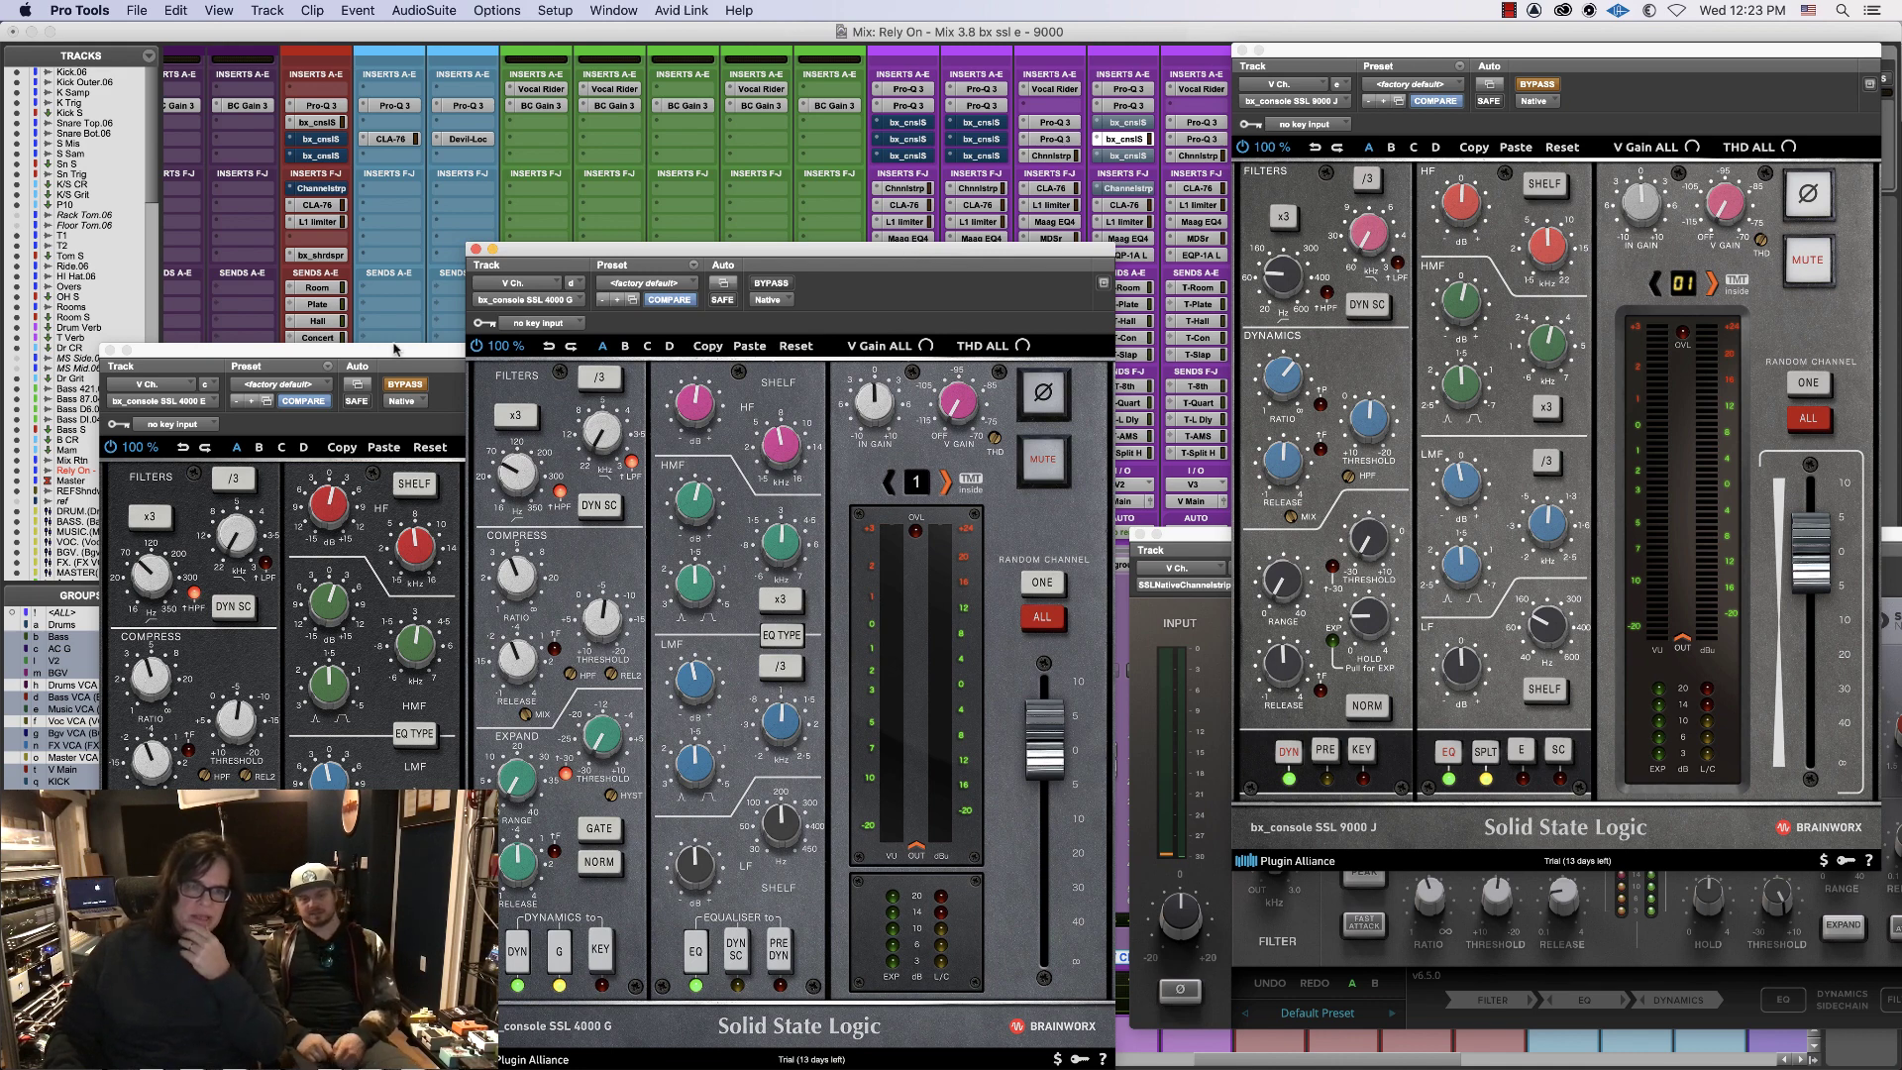
{"action": "left_click_drag", "start_coordinate": [396, 349], "coordinate": [410, 334]}
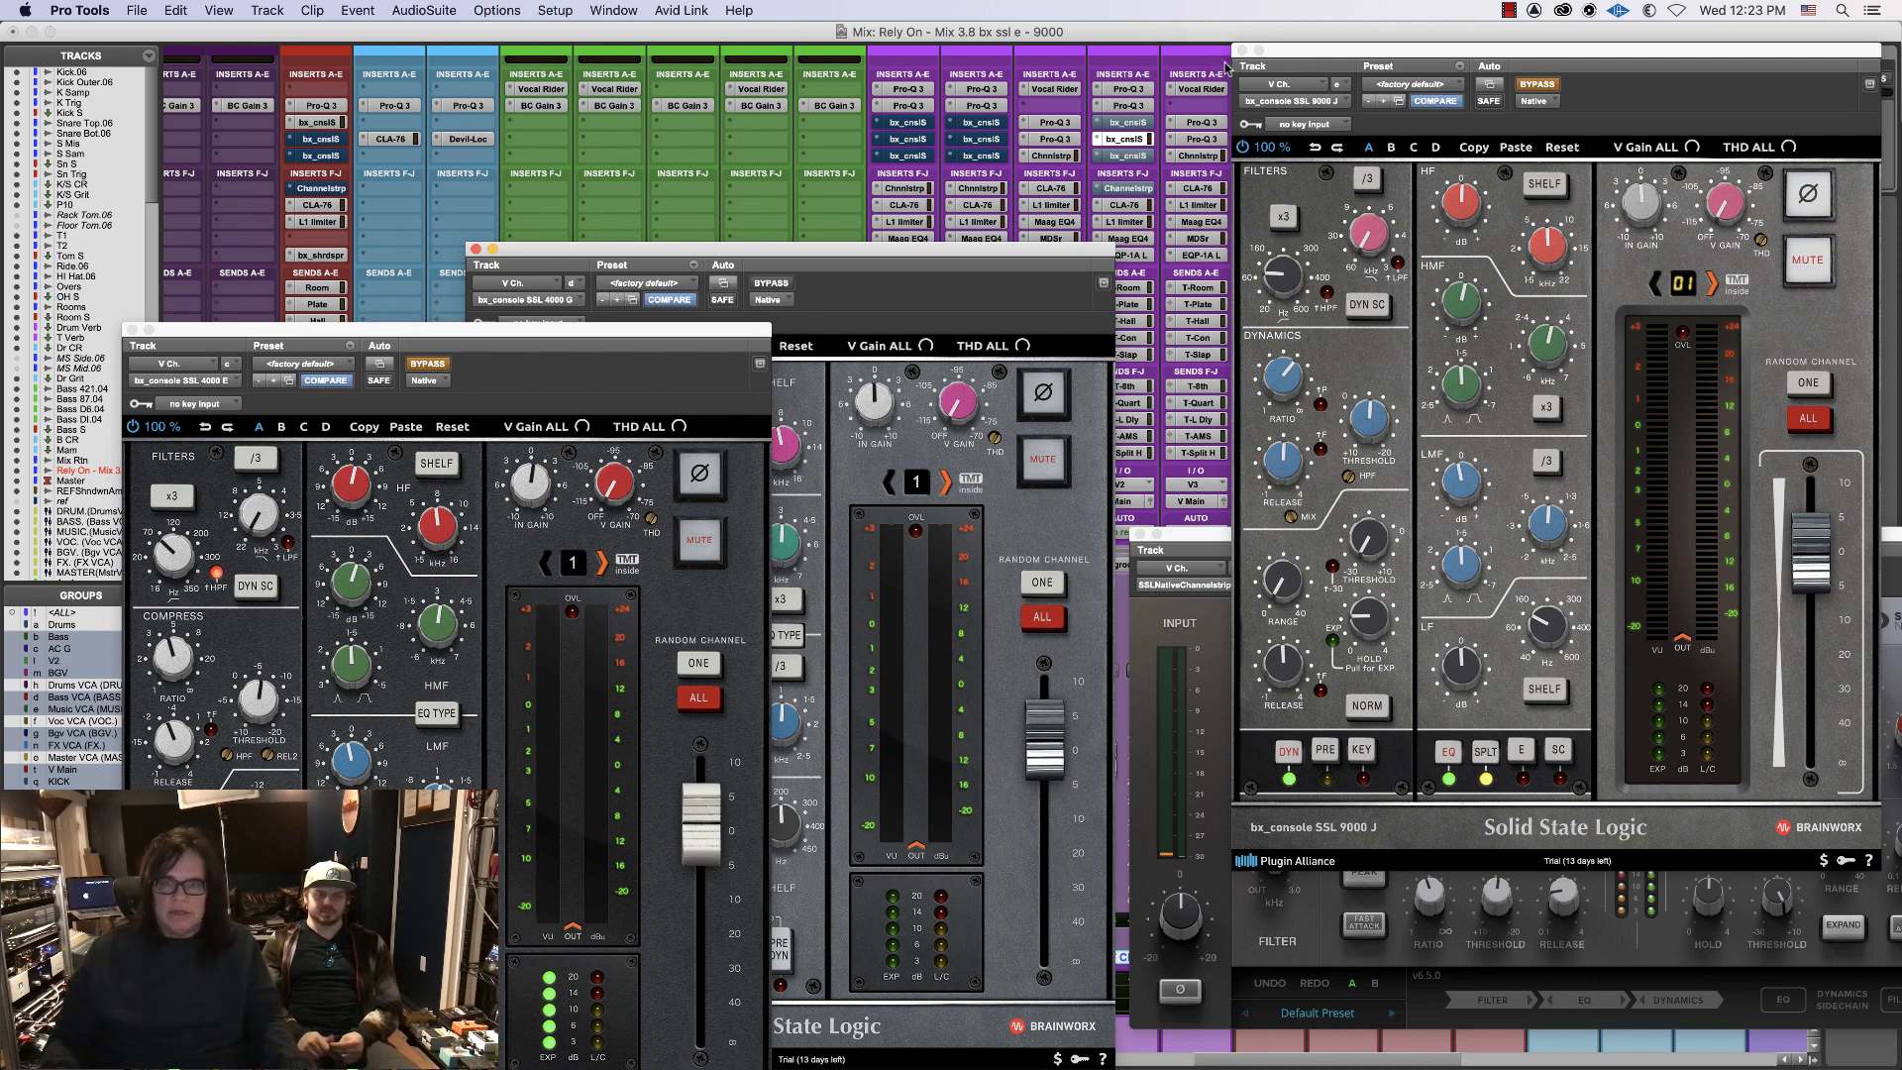
{"action": "left_click_drag", "start_coordinate": [1288, 50], "coordinate": [1694, 67]}
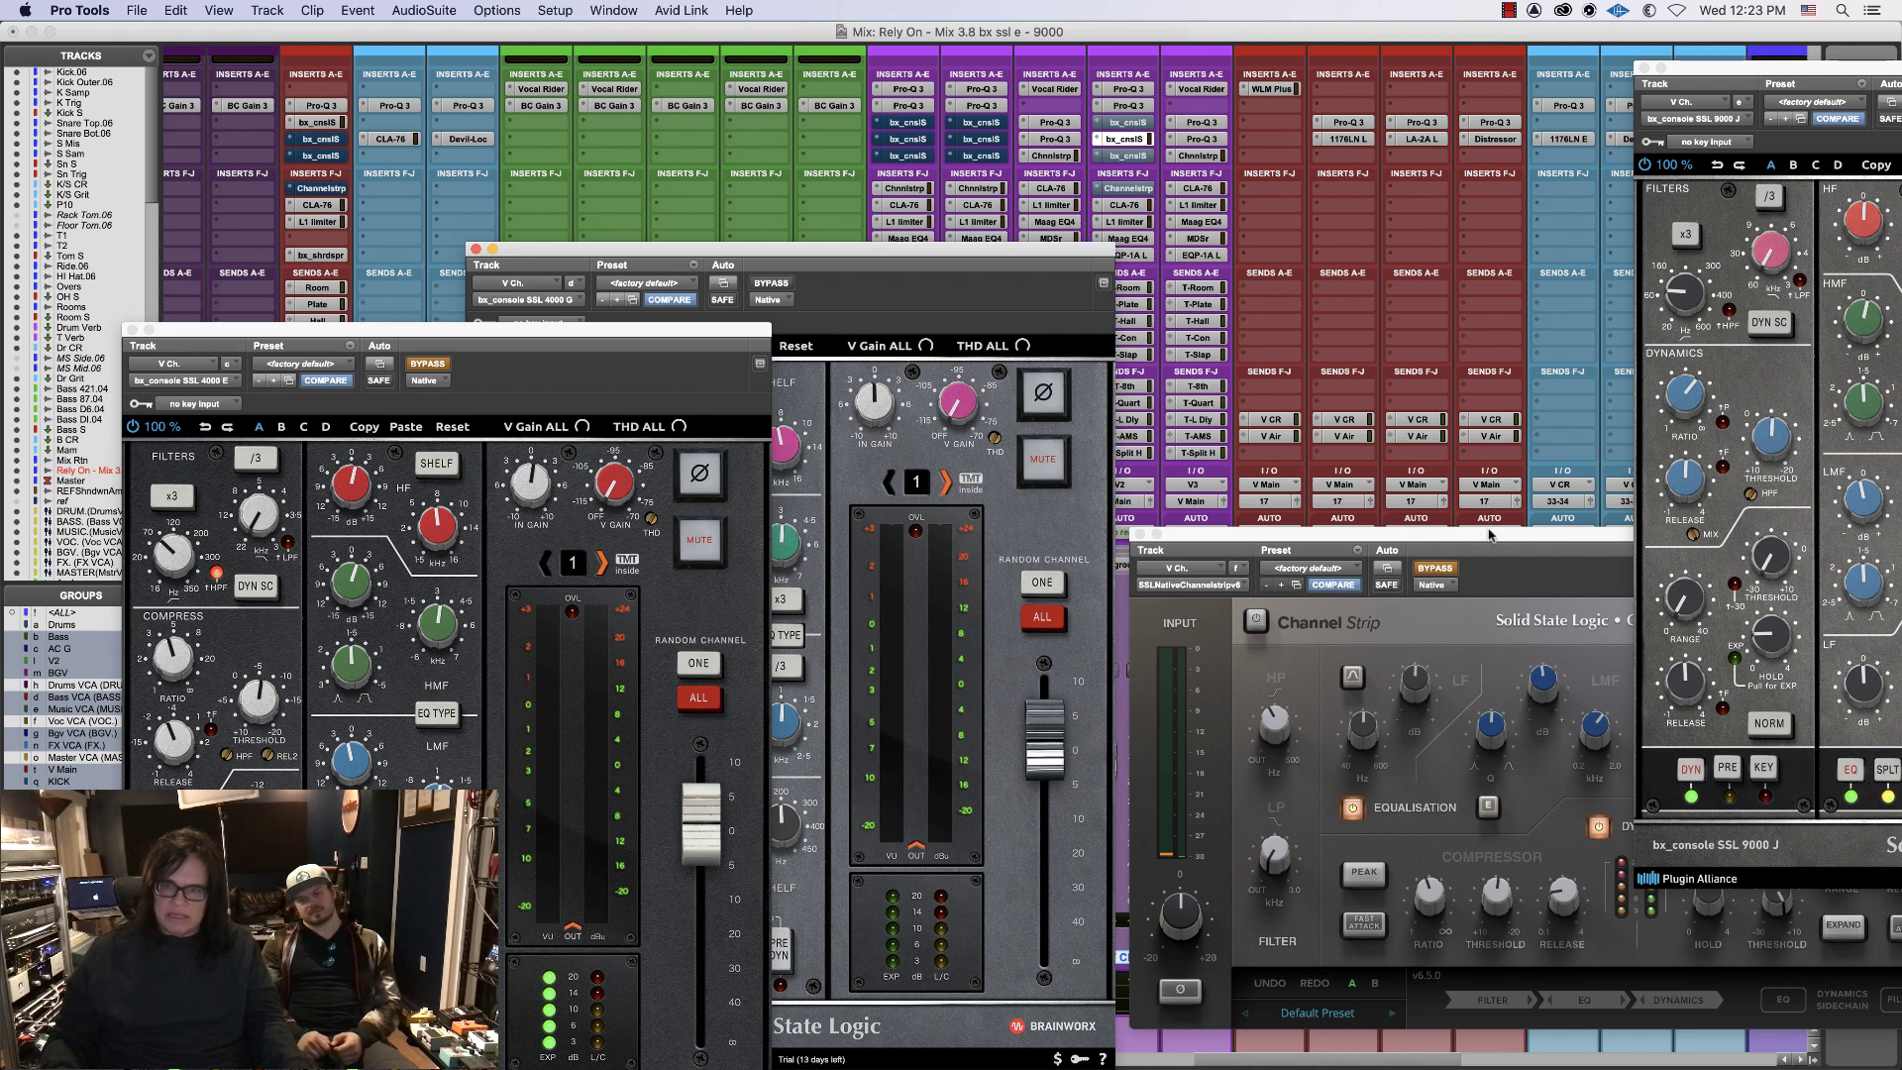
{"action": "mouse_move", "coordinate": [1489, 547]}
{"action": "left_mouse_down"}
{"action": "mouse_move", "coordinate": [1476, 596]}
{"action": "mouse_move", "coordinate": [1498, 535]}
{"action": "left_mouse_up"}
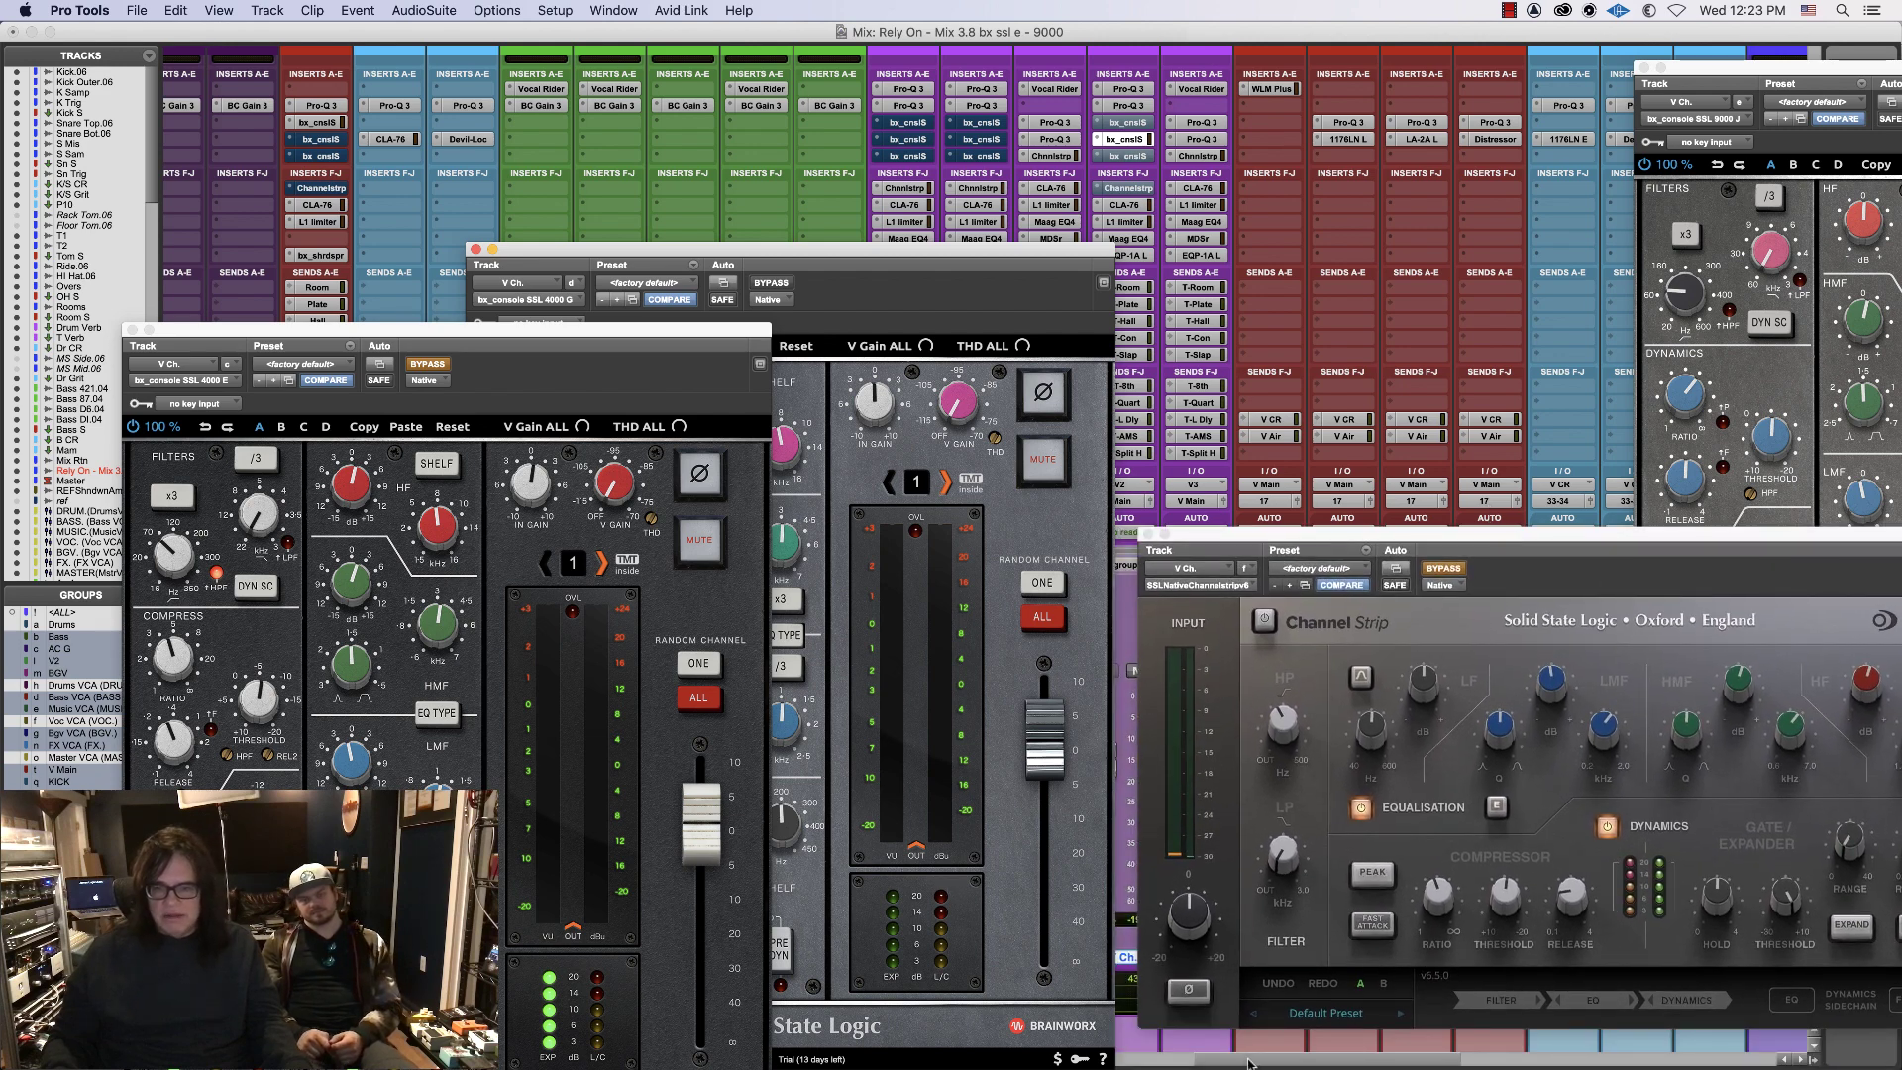
- Bring the Ac S channel into view, open its Channel Strip, and close all the open plug-in windows
{"action": "left_click_drag", "start_coordinate": [1248, 1063], "coordinate": [763, 1042]}
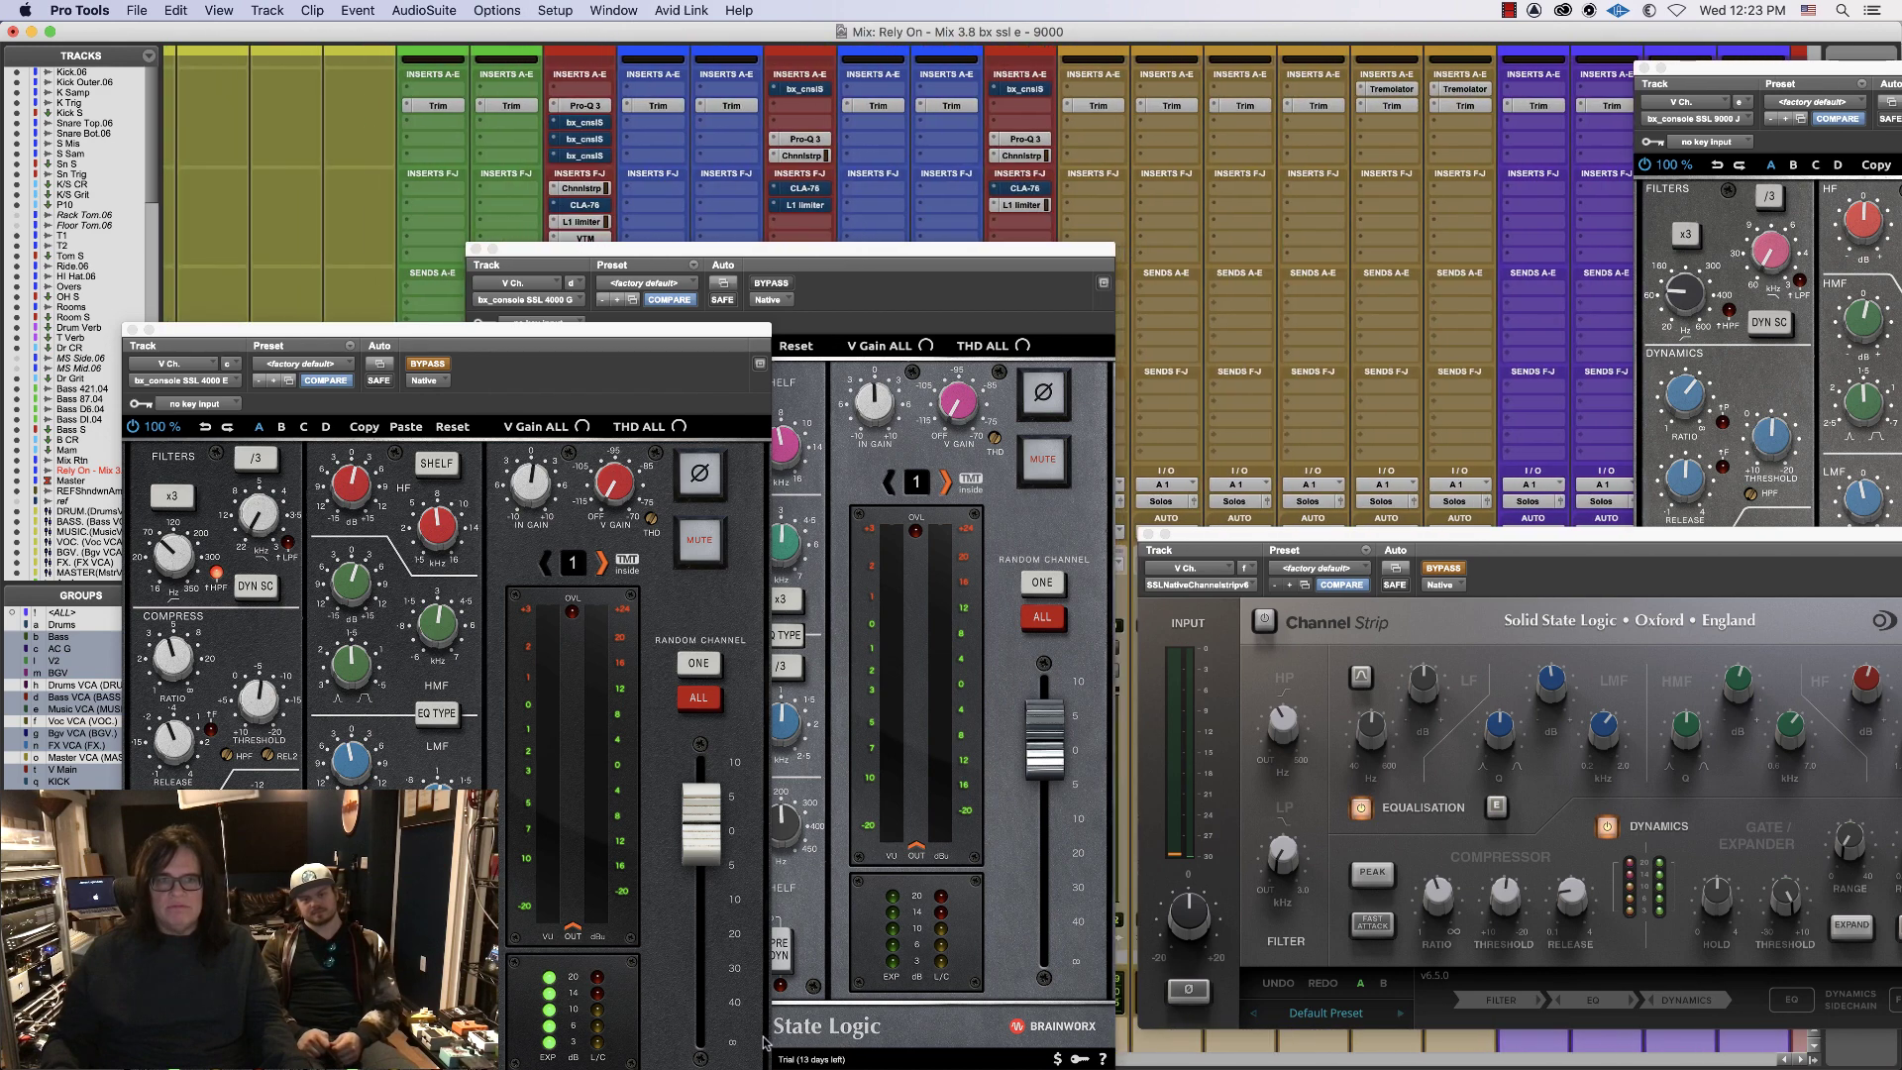
{"action": "left_click", "coordinate": [582, 187]}
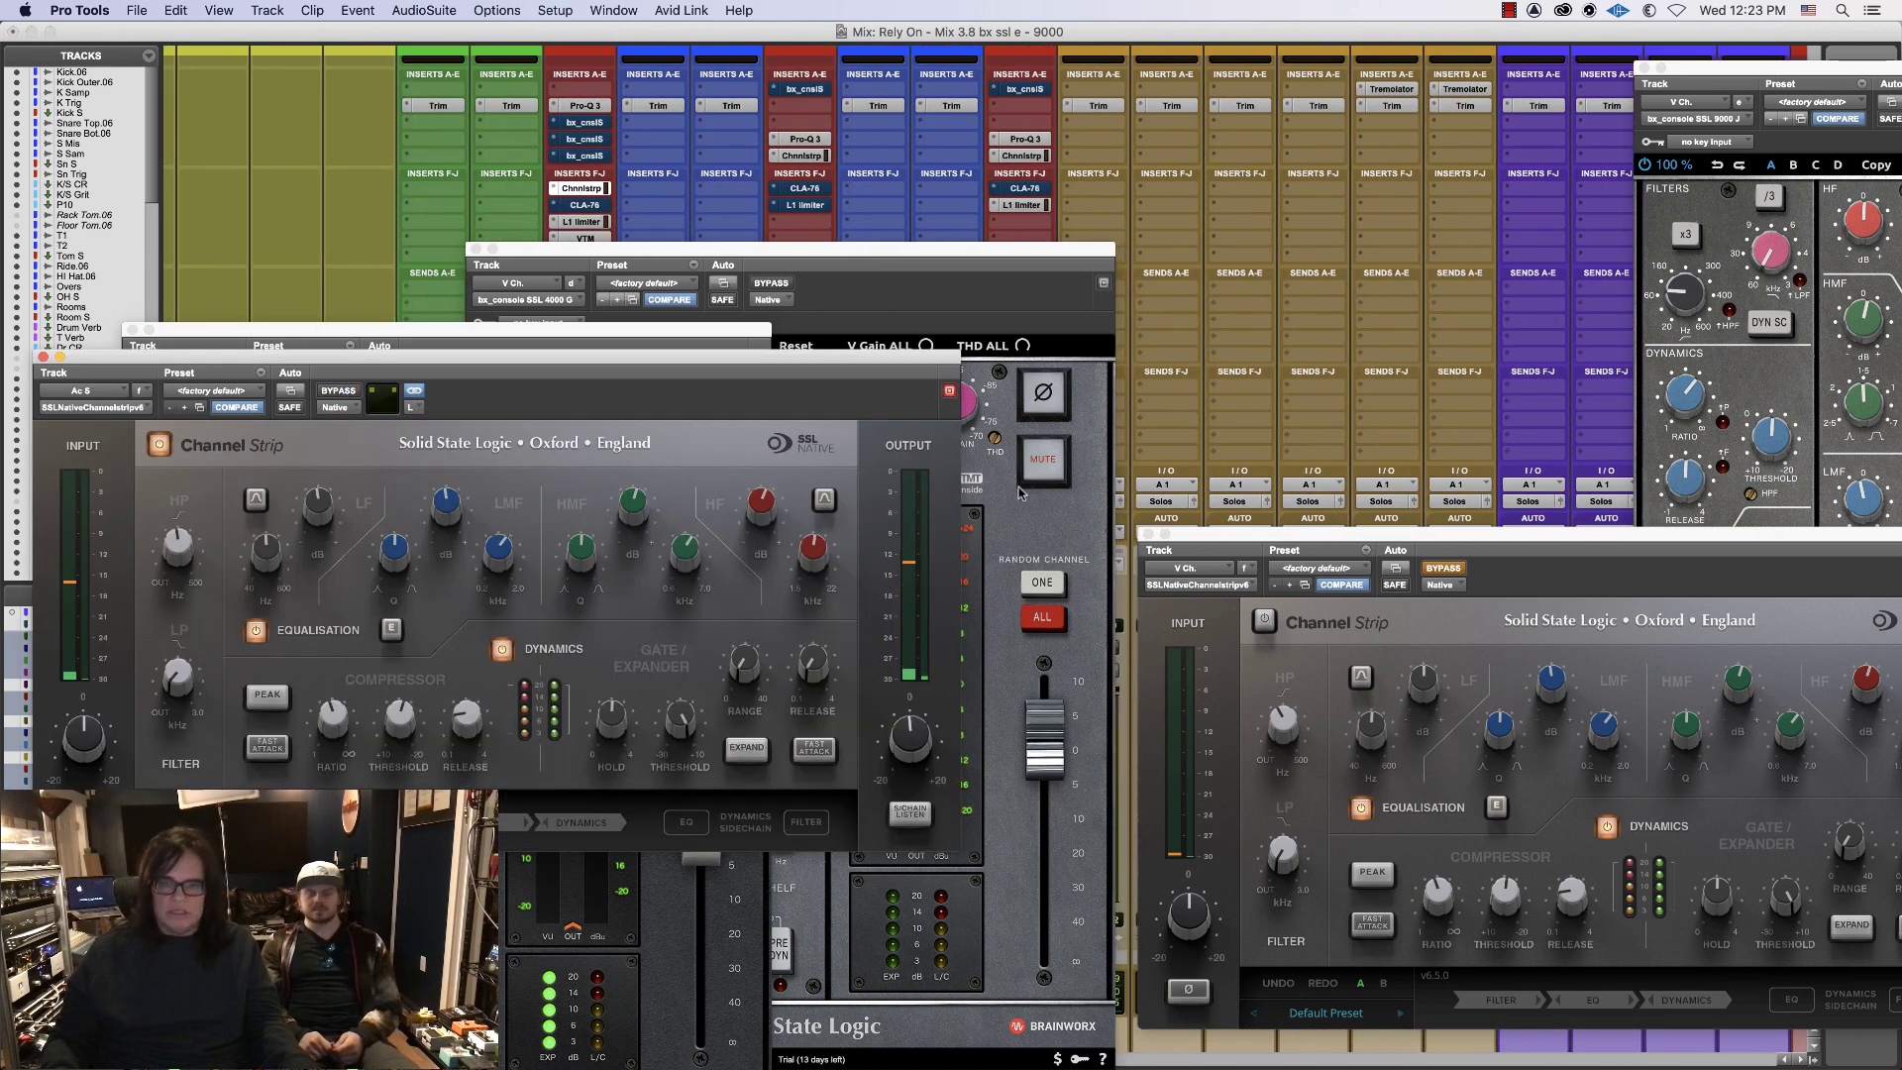
{"action": "left_click", "coordinate": [1148, 535]}
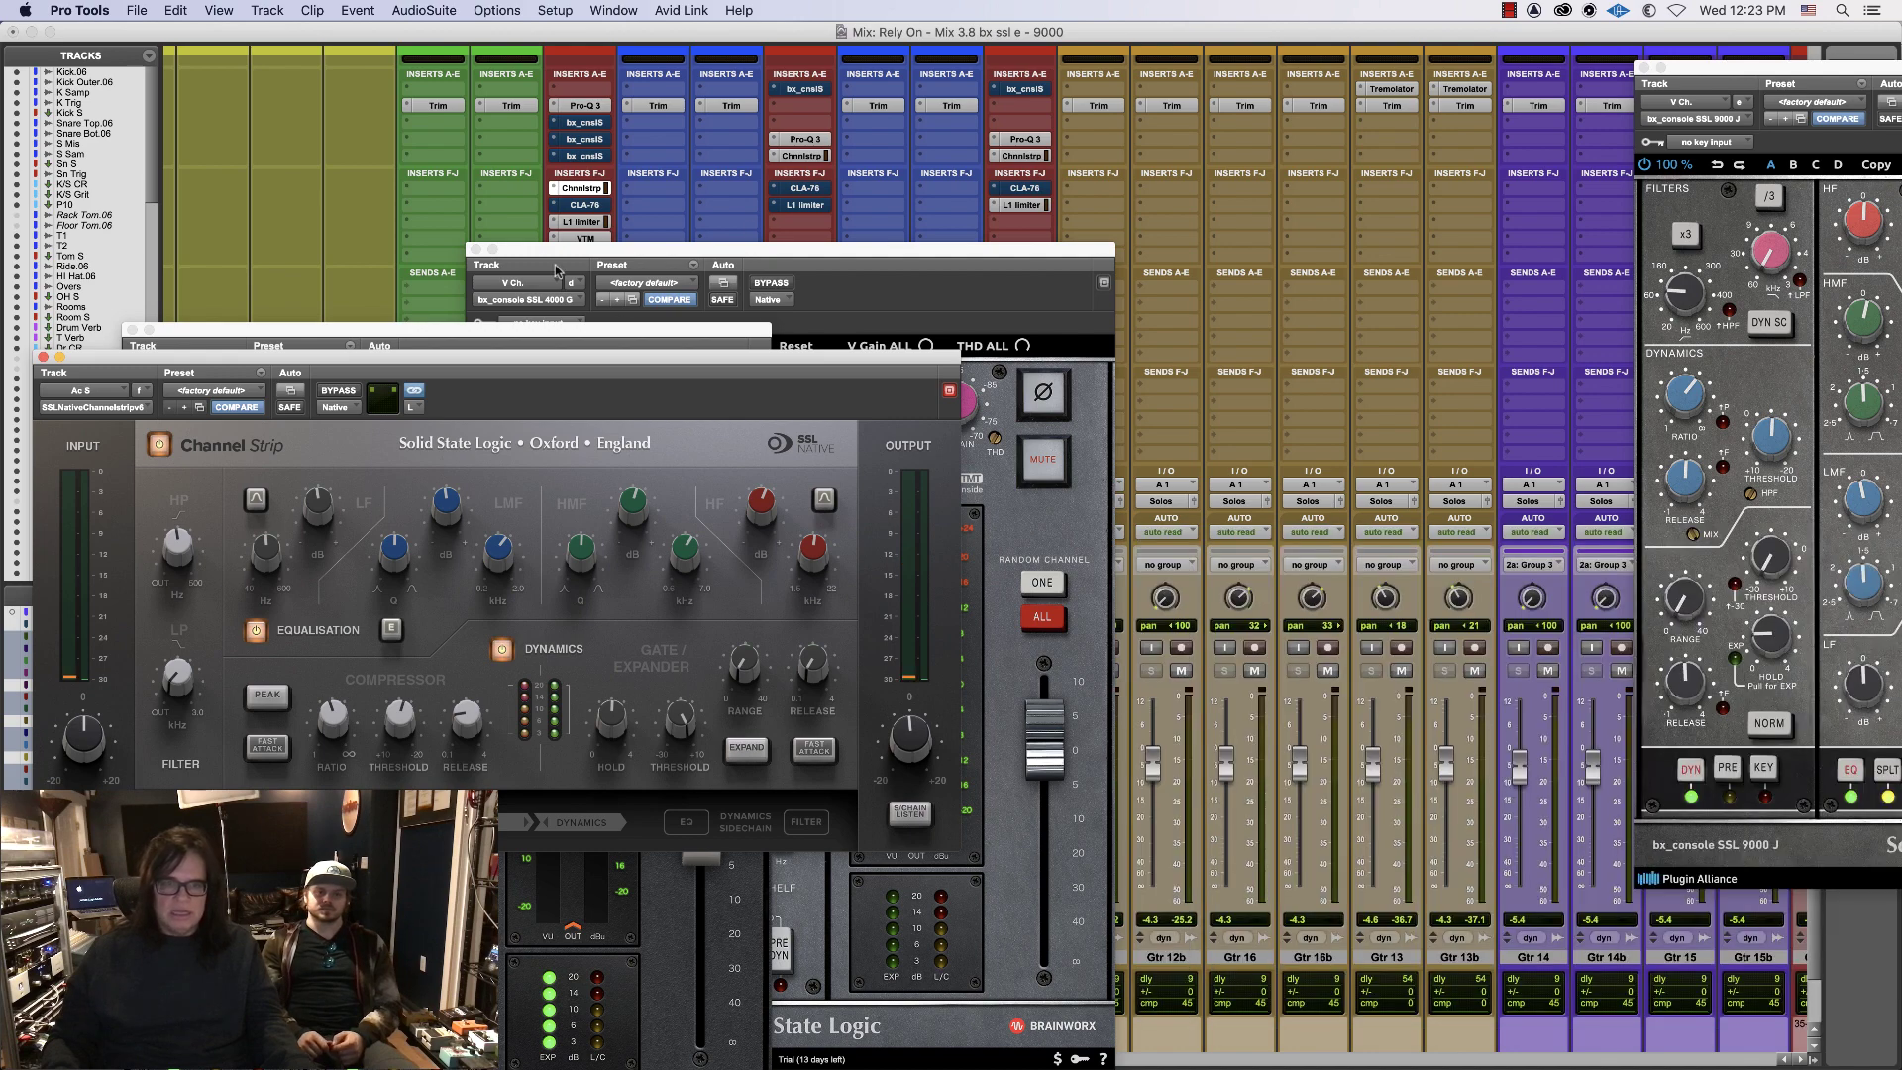
{"action": "left_click", "coordinate": [477, 248]}
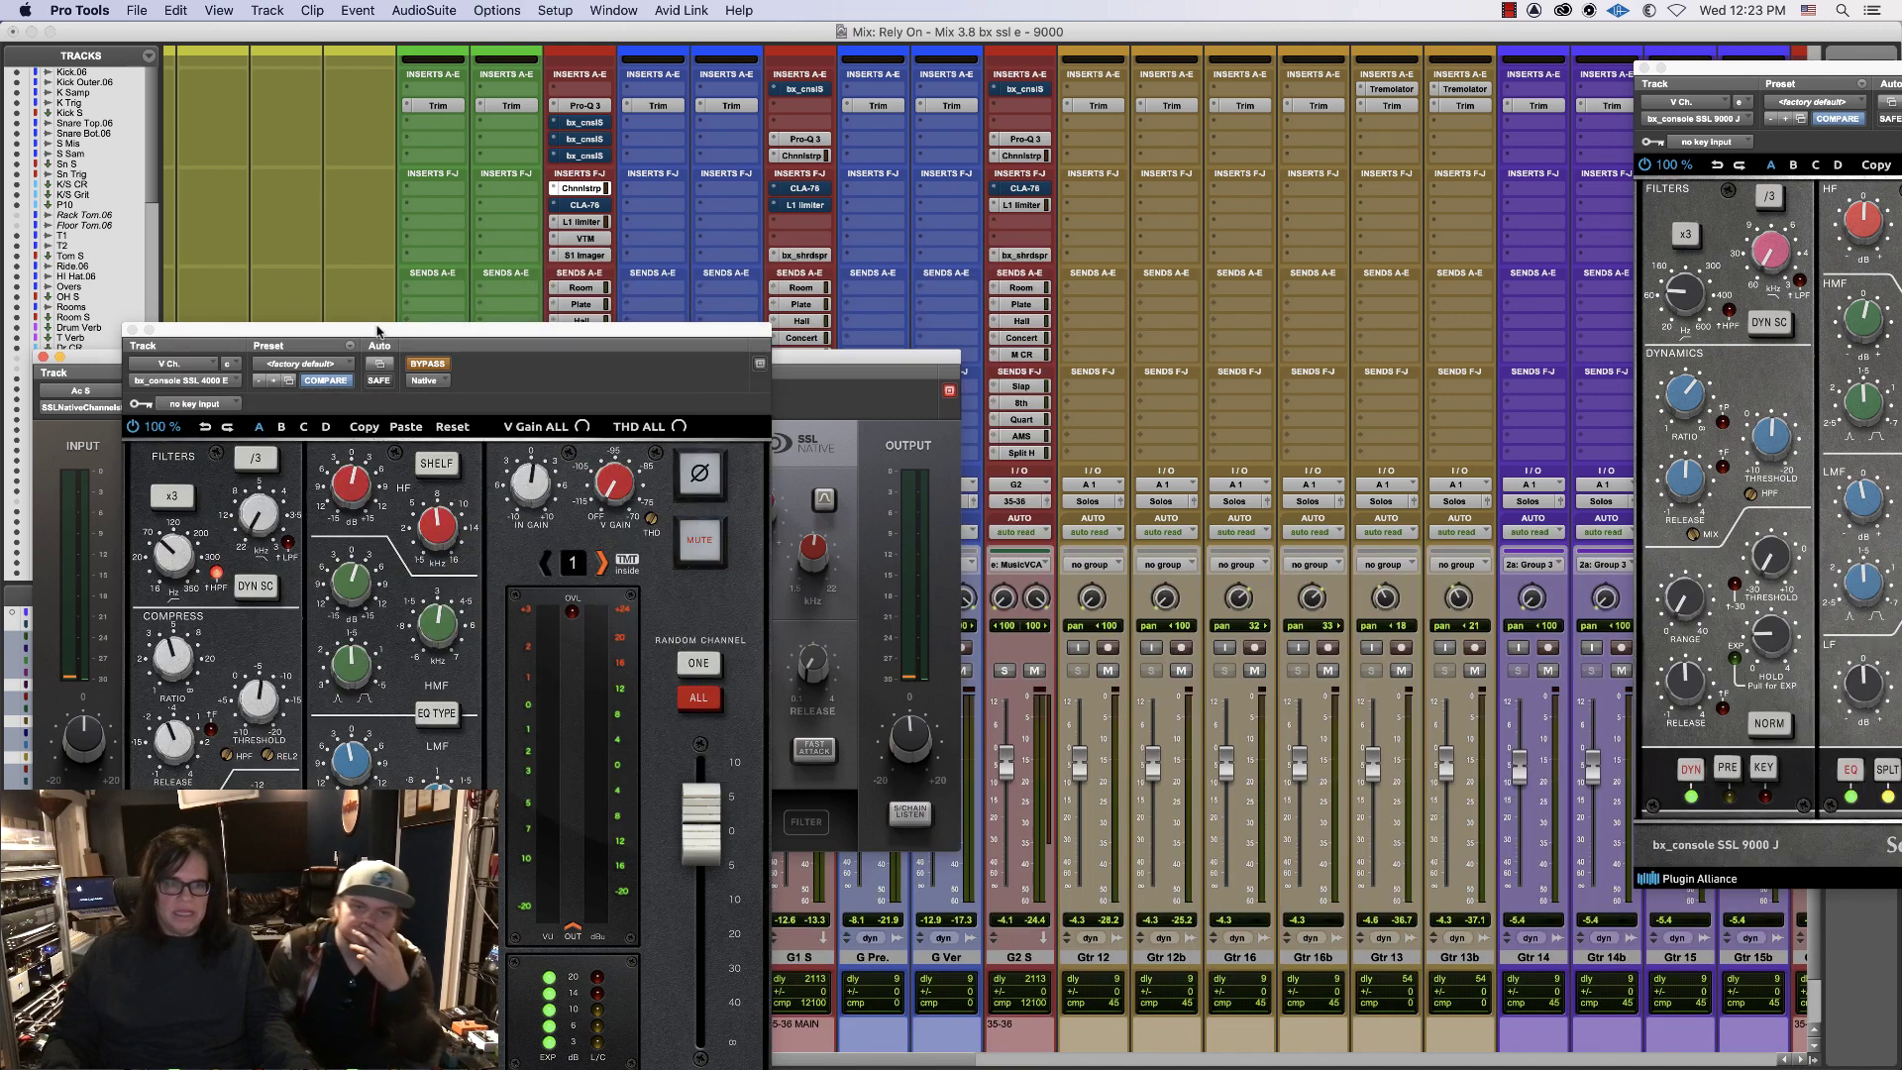
{"action": "left_click", "coordinate": [380, 331]}
{"action": "left_click", "coordinate": [133, 330]}
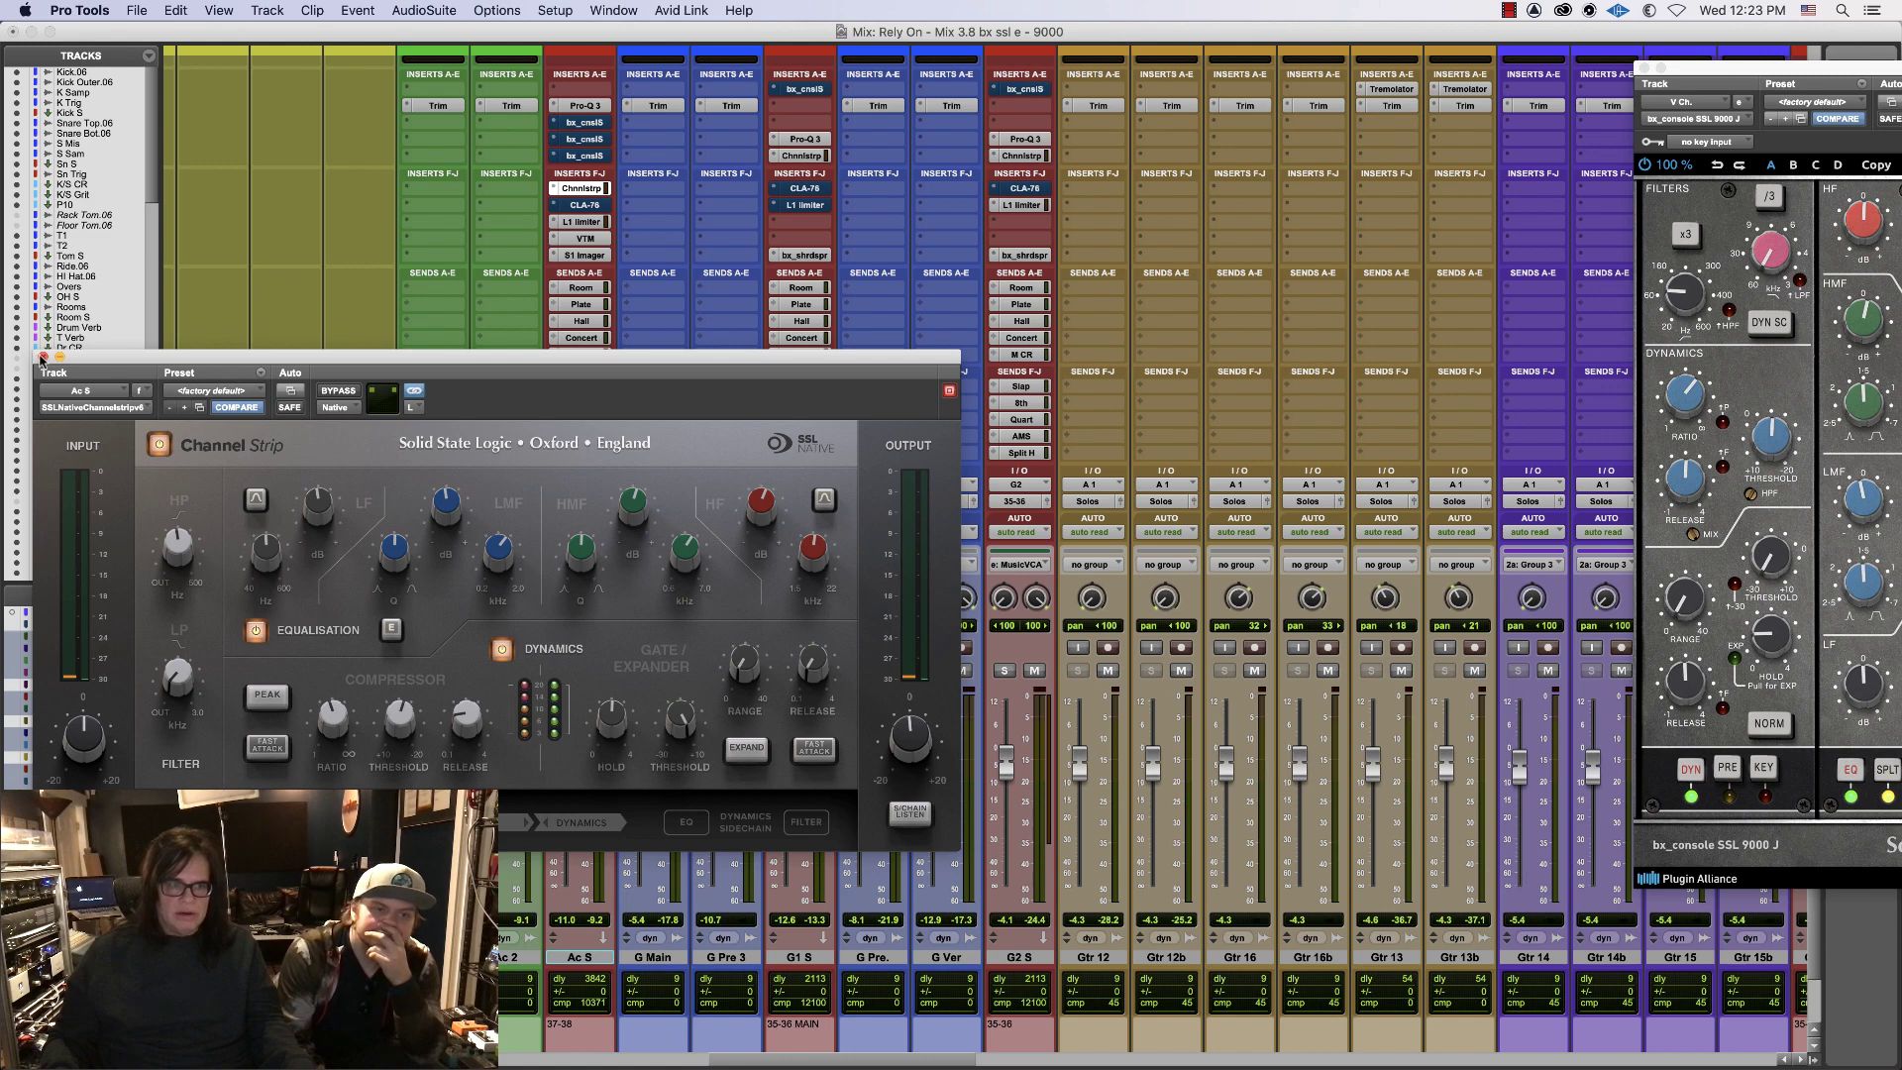
{"action": "left_click", "coordinate": [41, 358]}
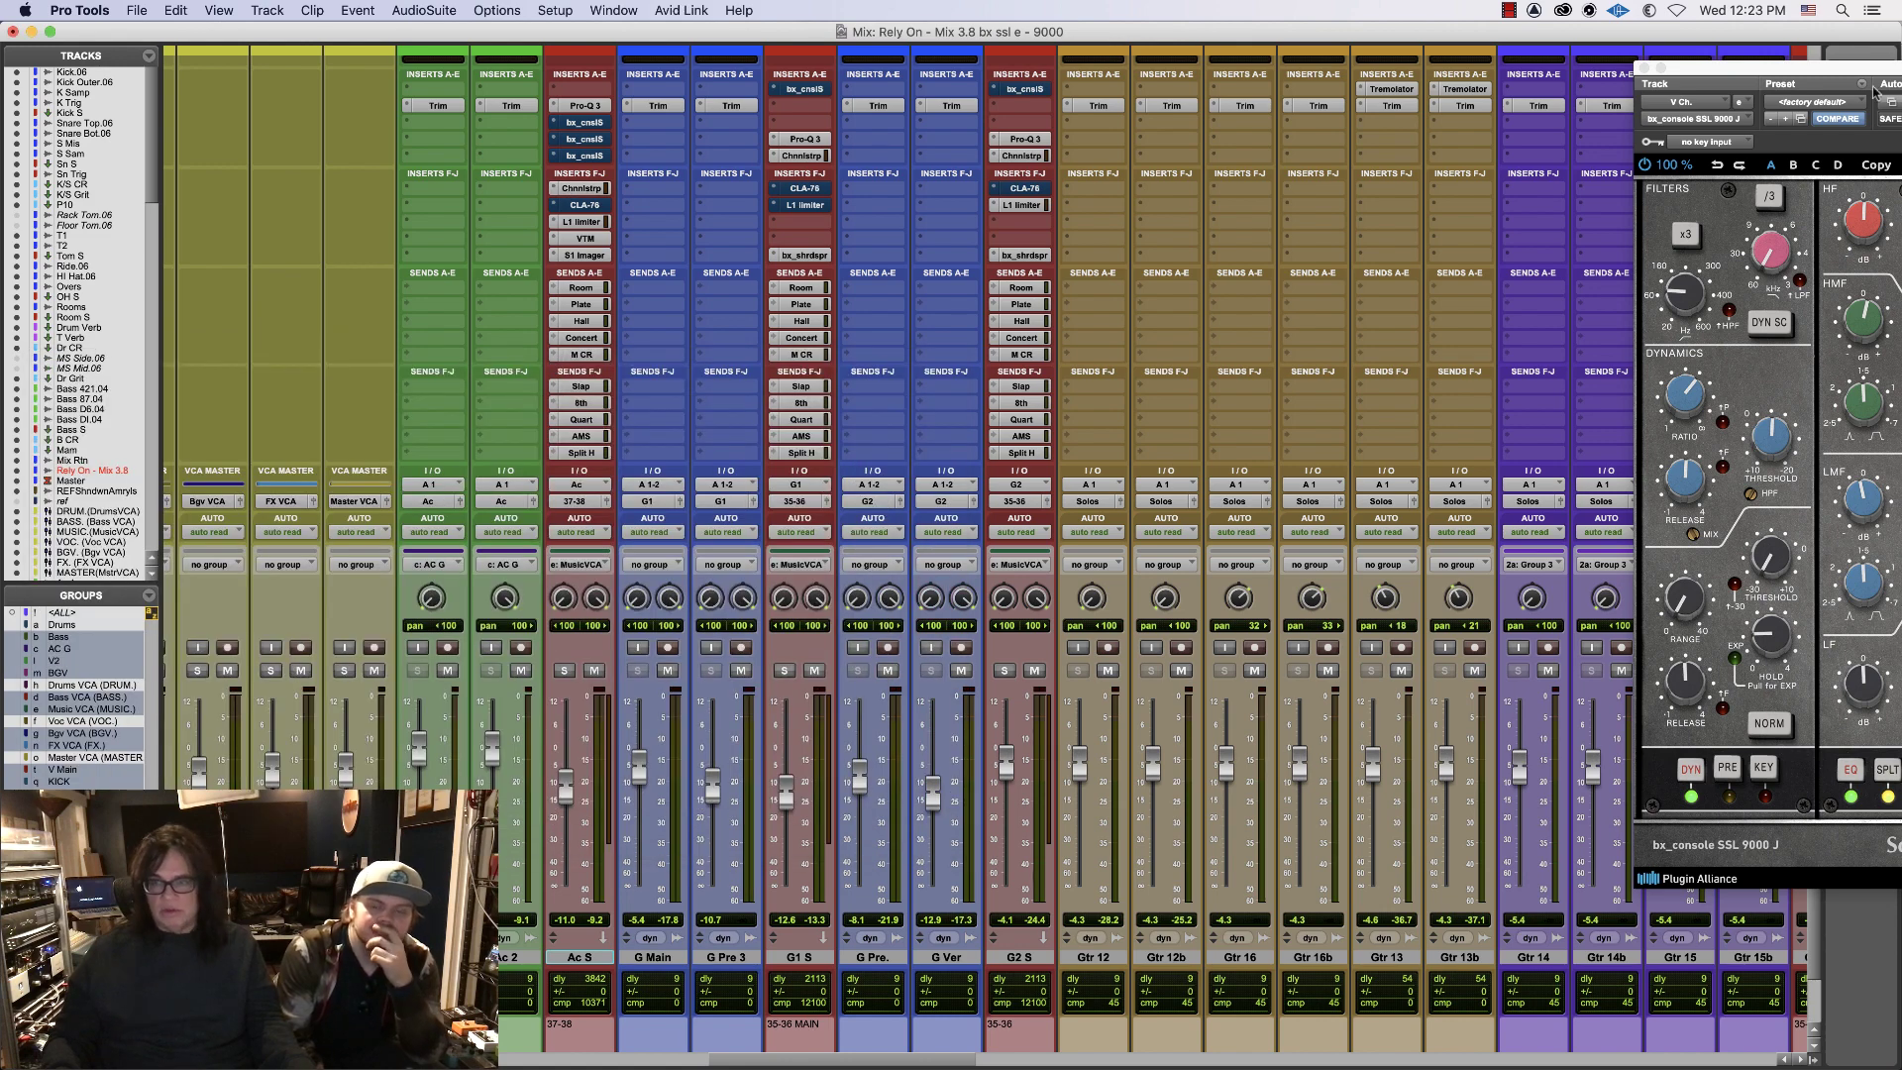
{"action": "left_click", "coordinate": [1644, 69]}
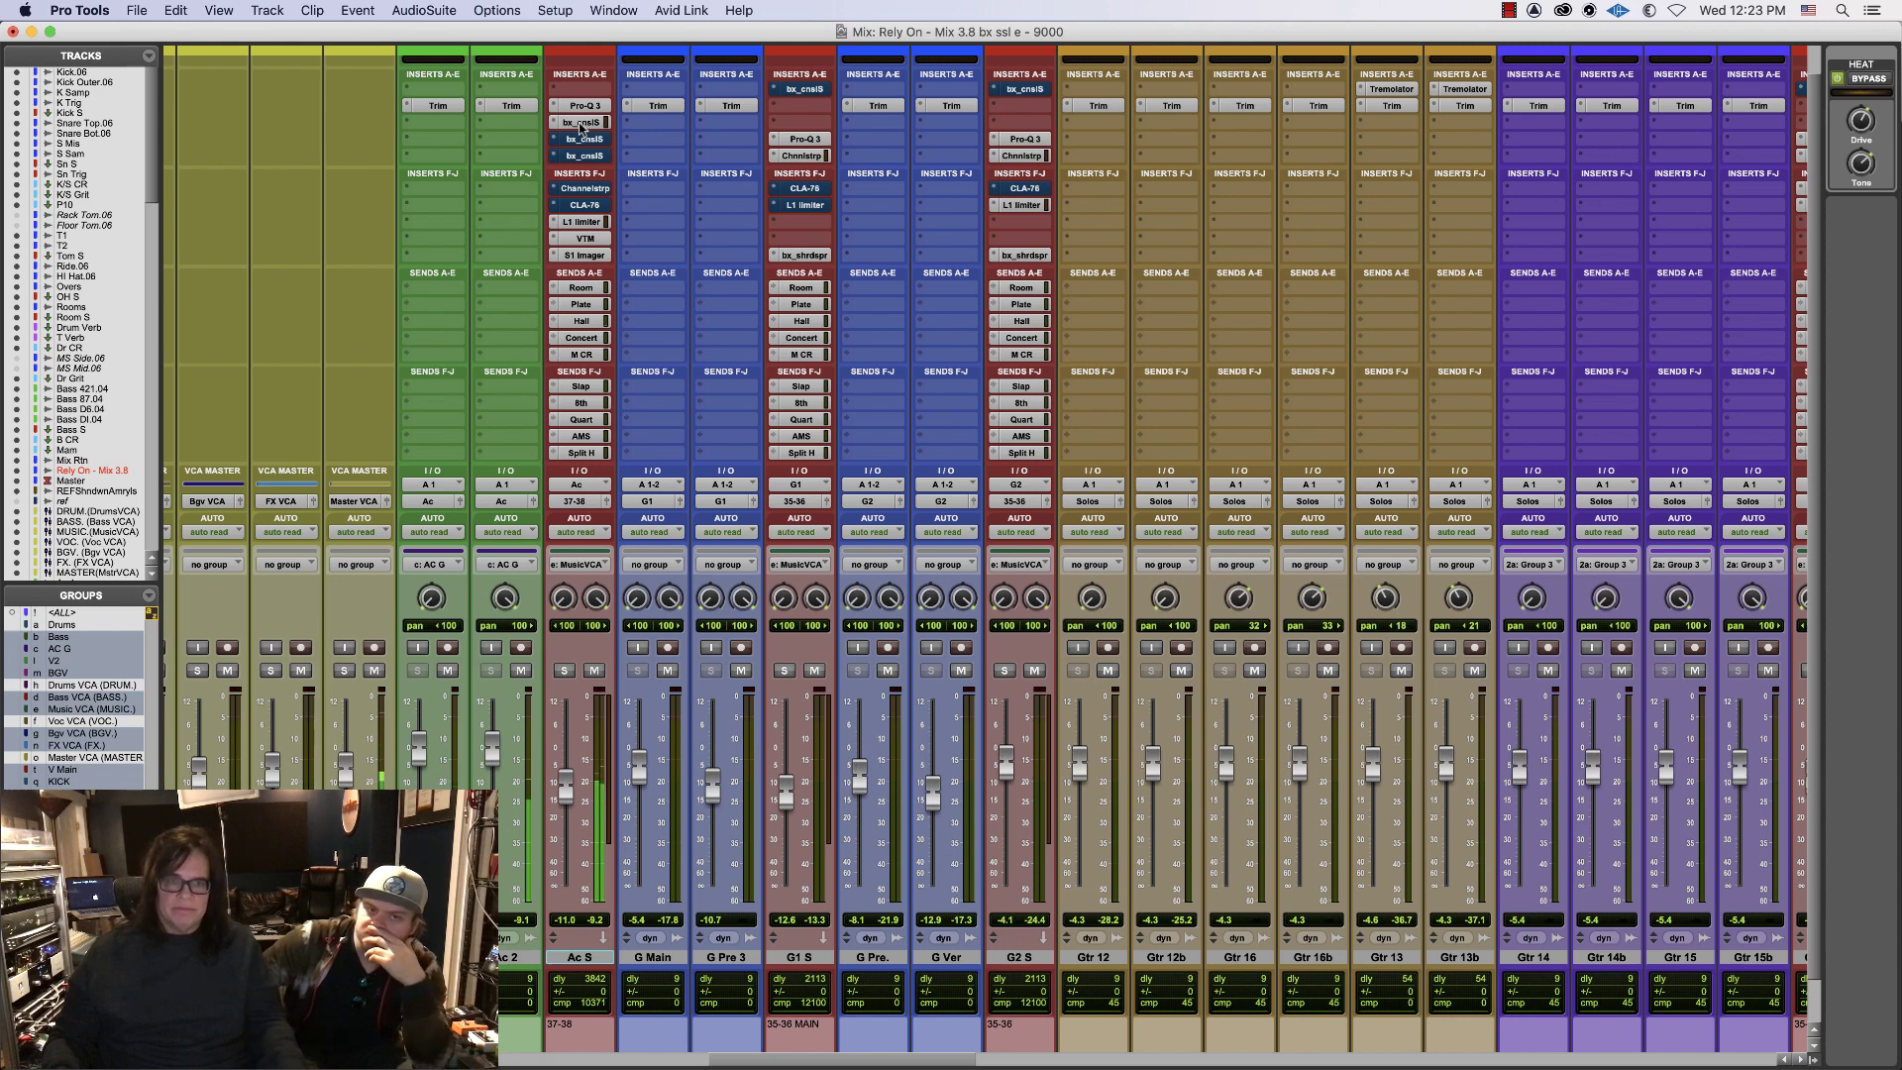
- Open the SSL 4000 E on Ac S, move its window clear of the channel, solo Ac S, and mute the FX VCA
{"action": "left_click", "coordinate": [584, 123]}
{"action": "left_click_drag", "start_coordinate": [541, 247], "coordinate": [1346, 315]}
{"action": "left_click", "coordinate": [564, 671]}
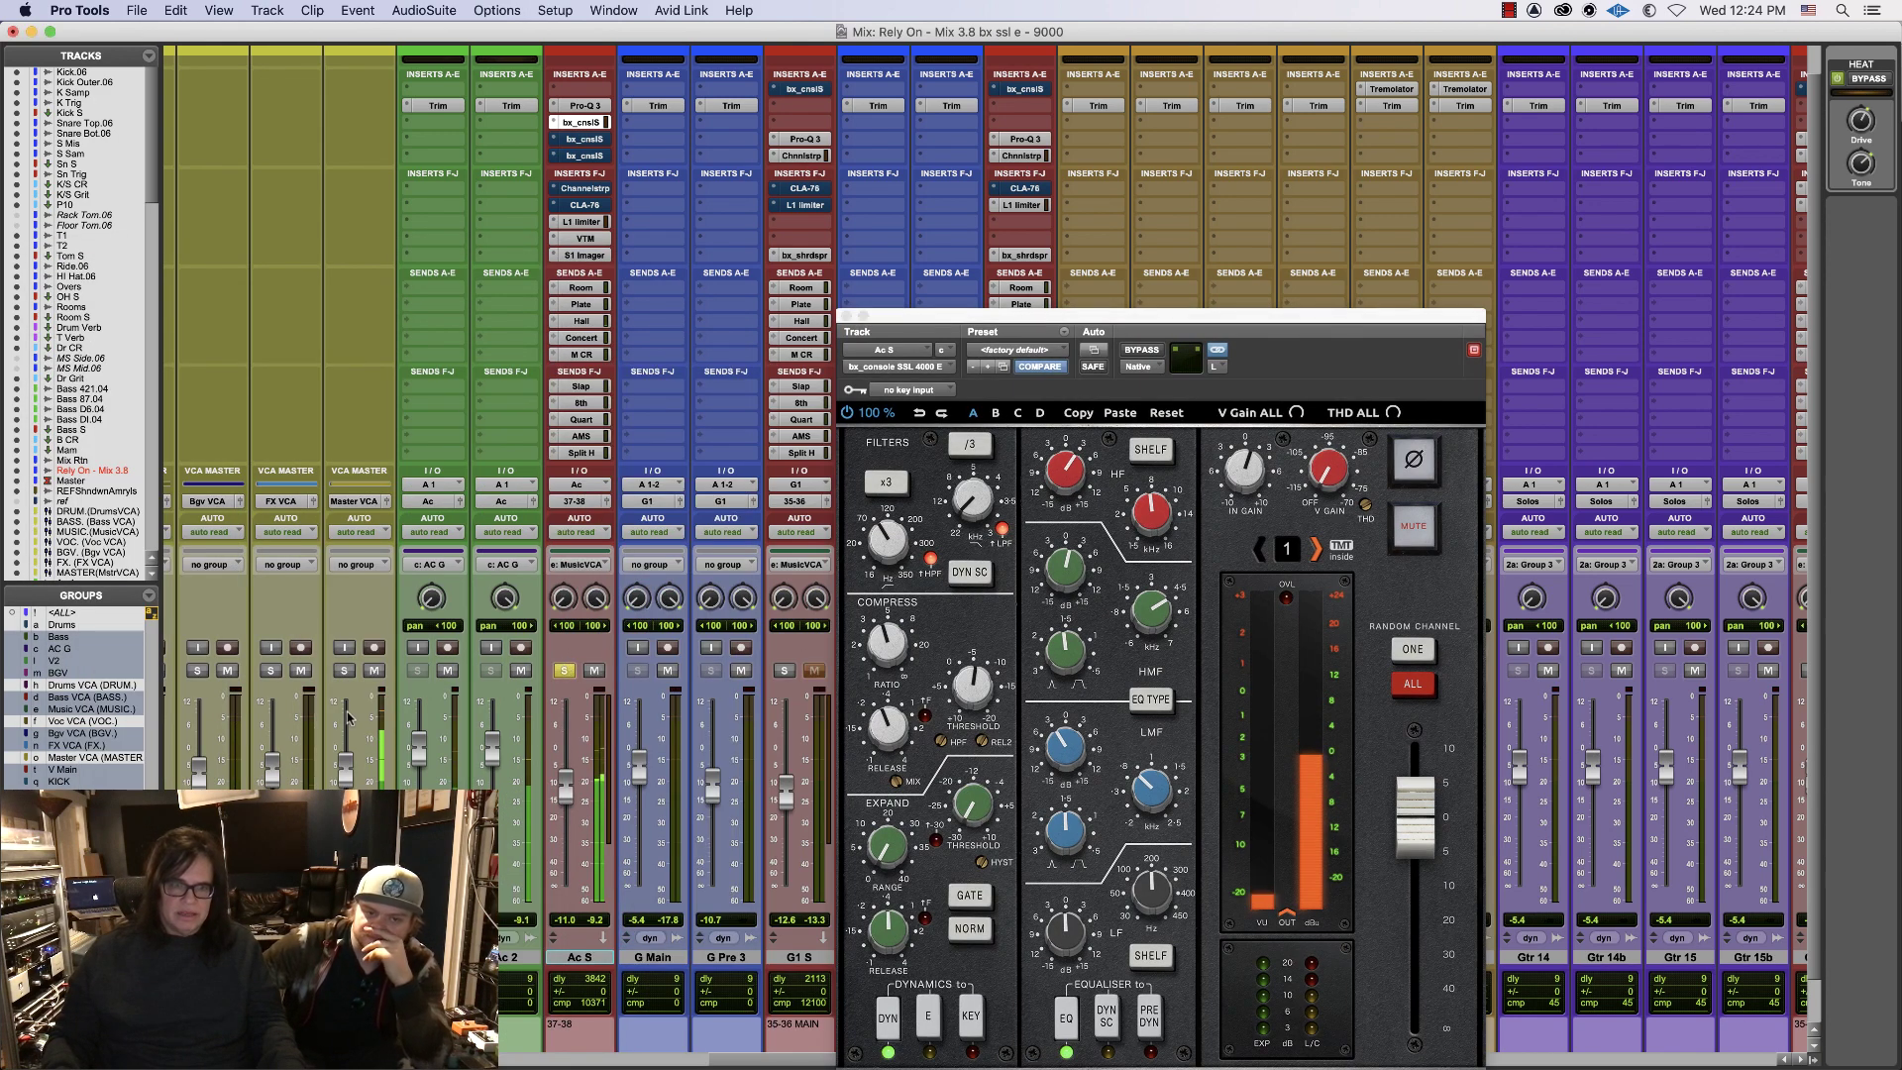
{"action": "left_click", "coordinate": [301, 671]}
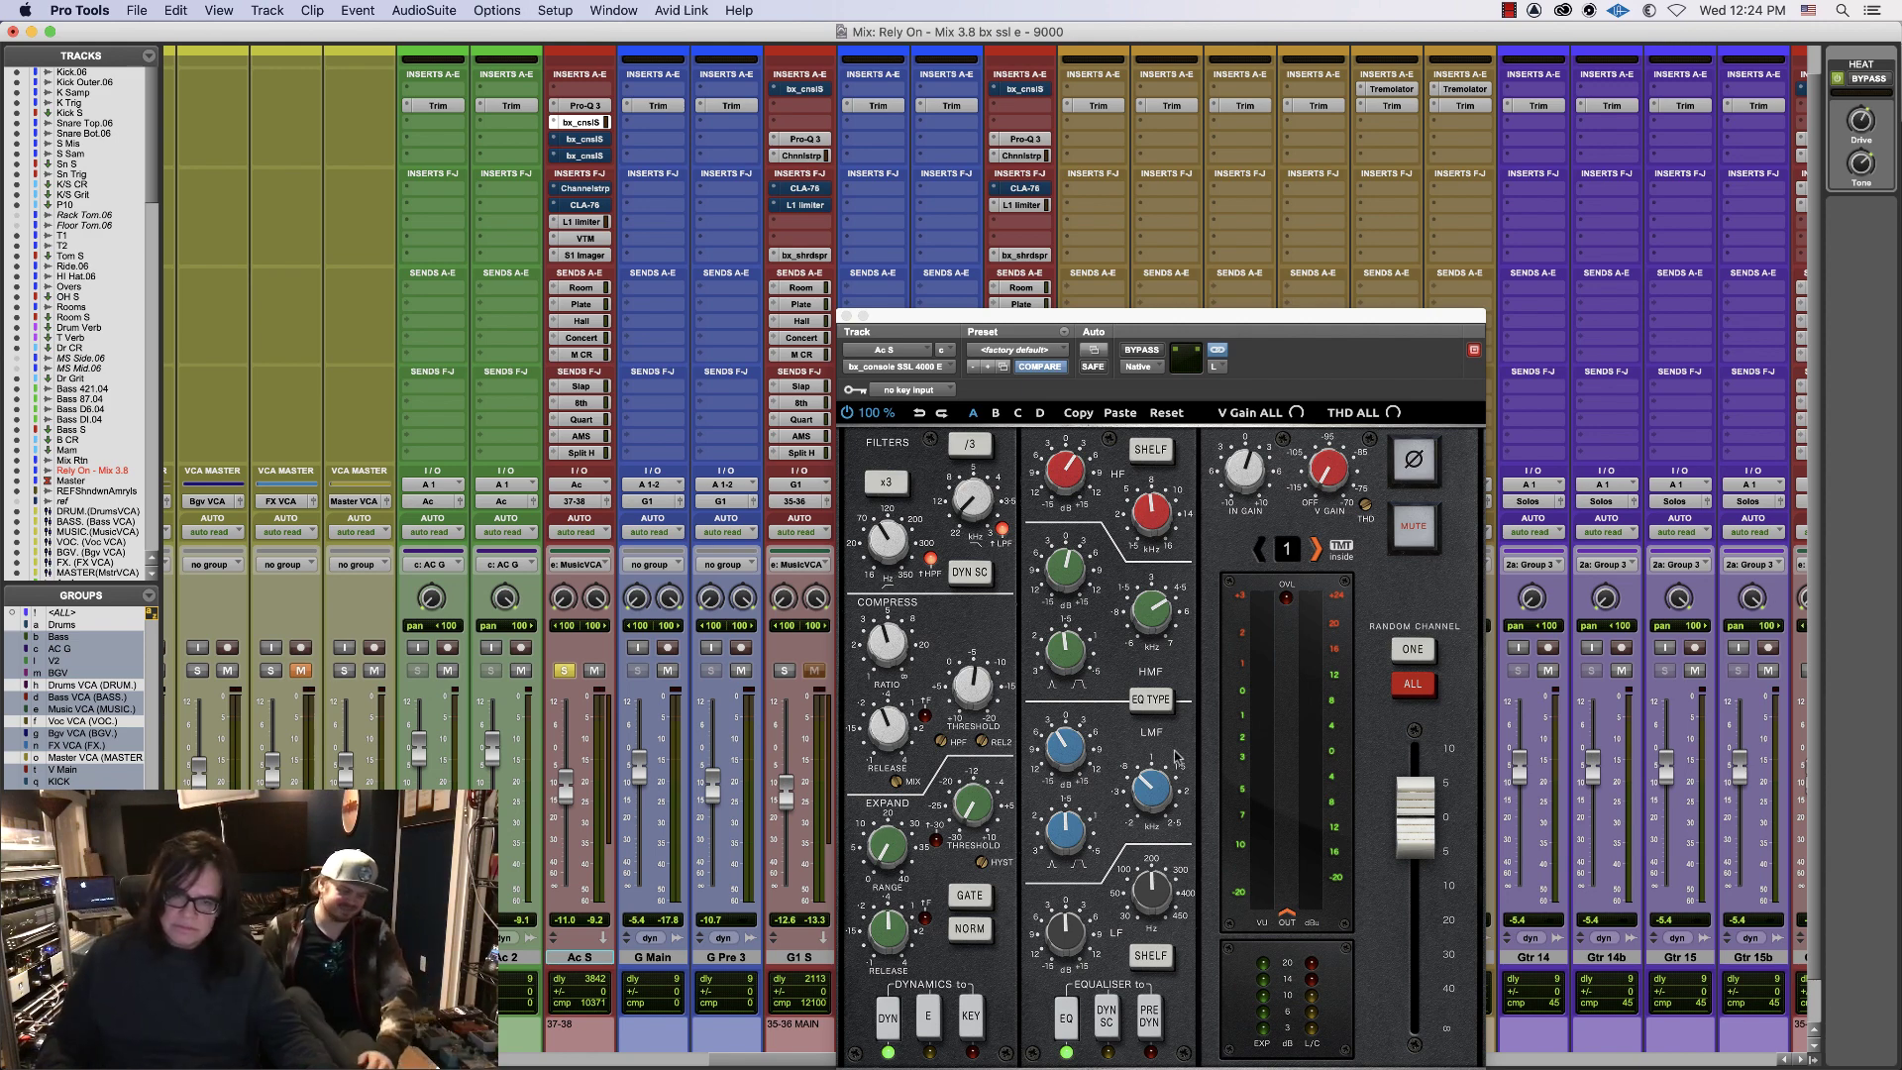
- Switch to QuickTime Player to check the running movie recording, and return to the Pro Tools mix
{"action": "mouse_move", "coordinate": [634, 1060]}
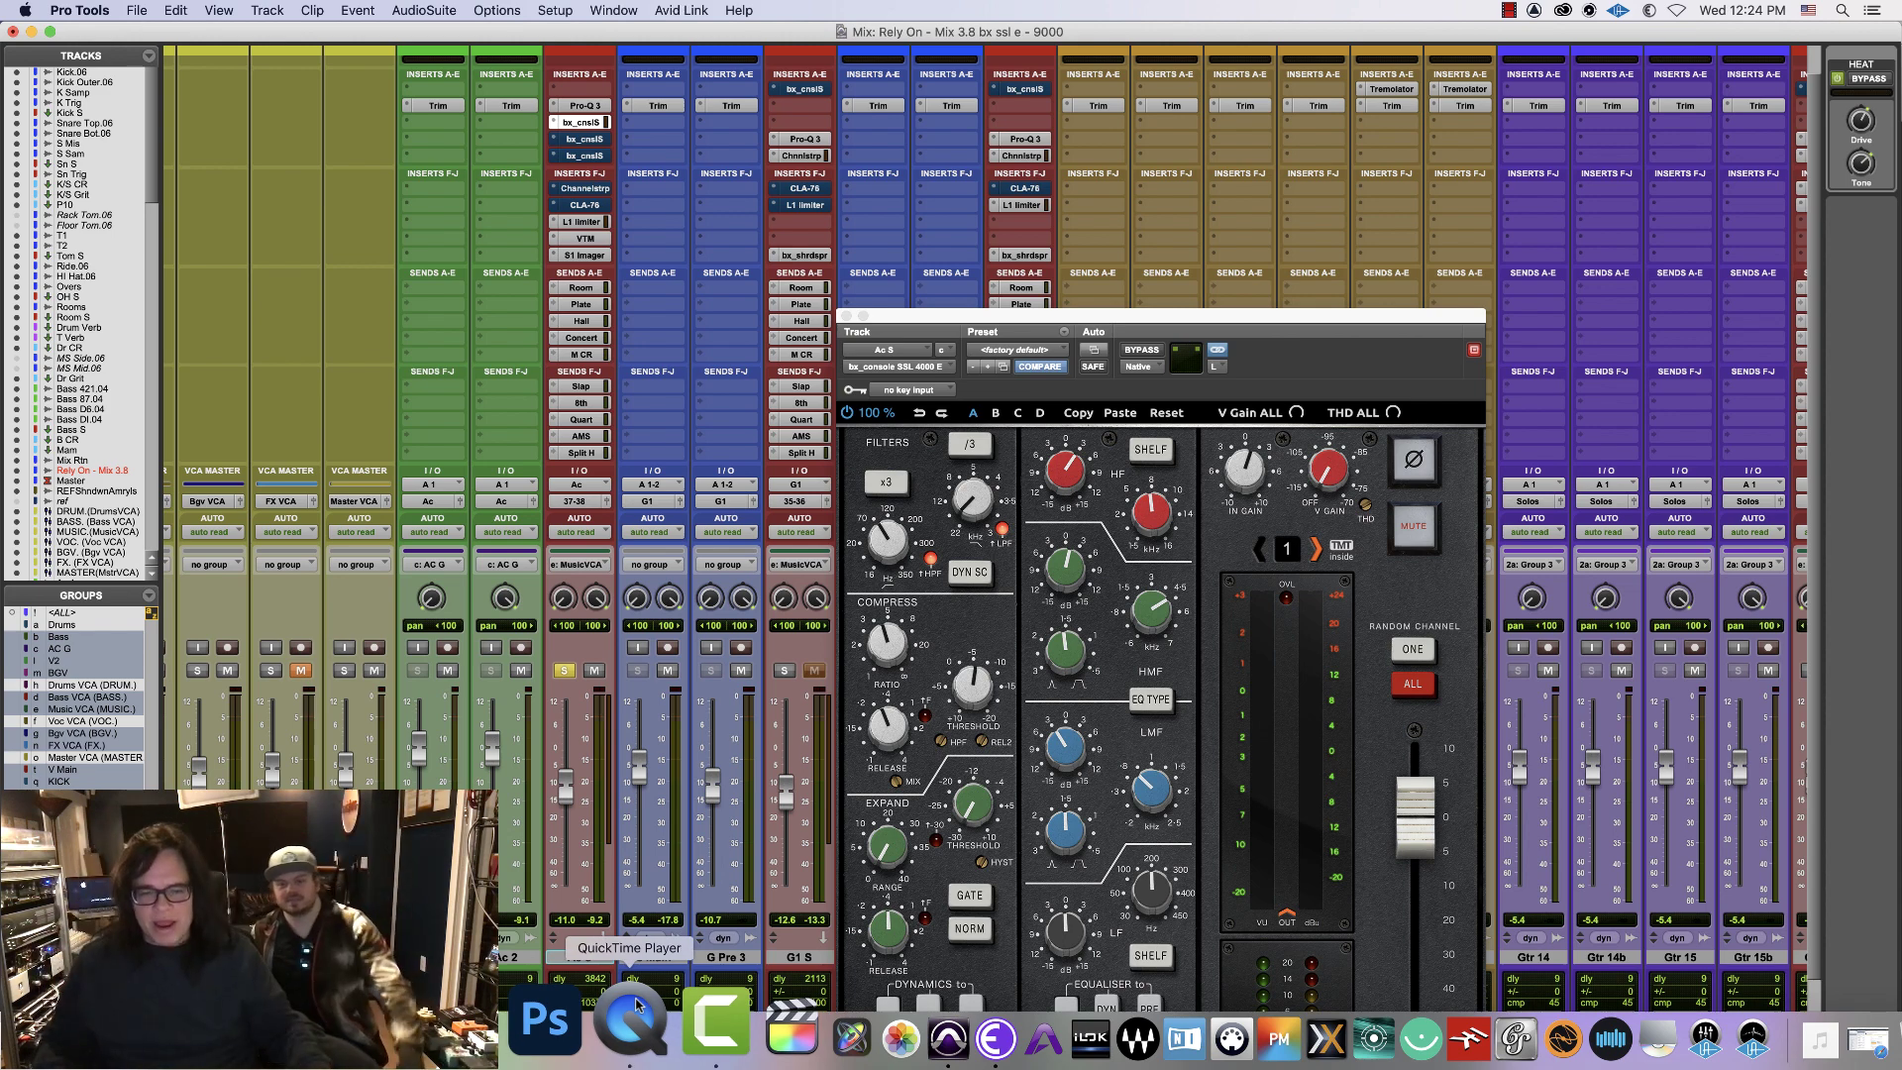
{"action": "left_click", "coordinate": [637, 1003]}
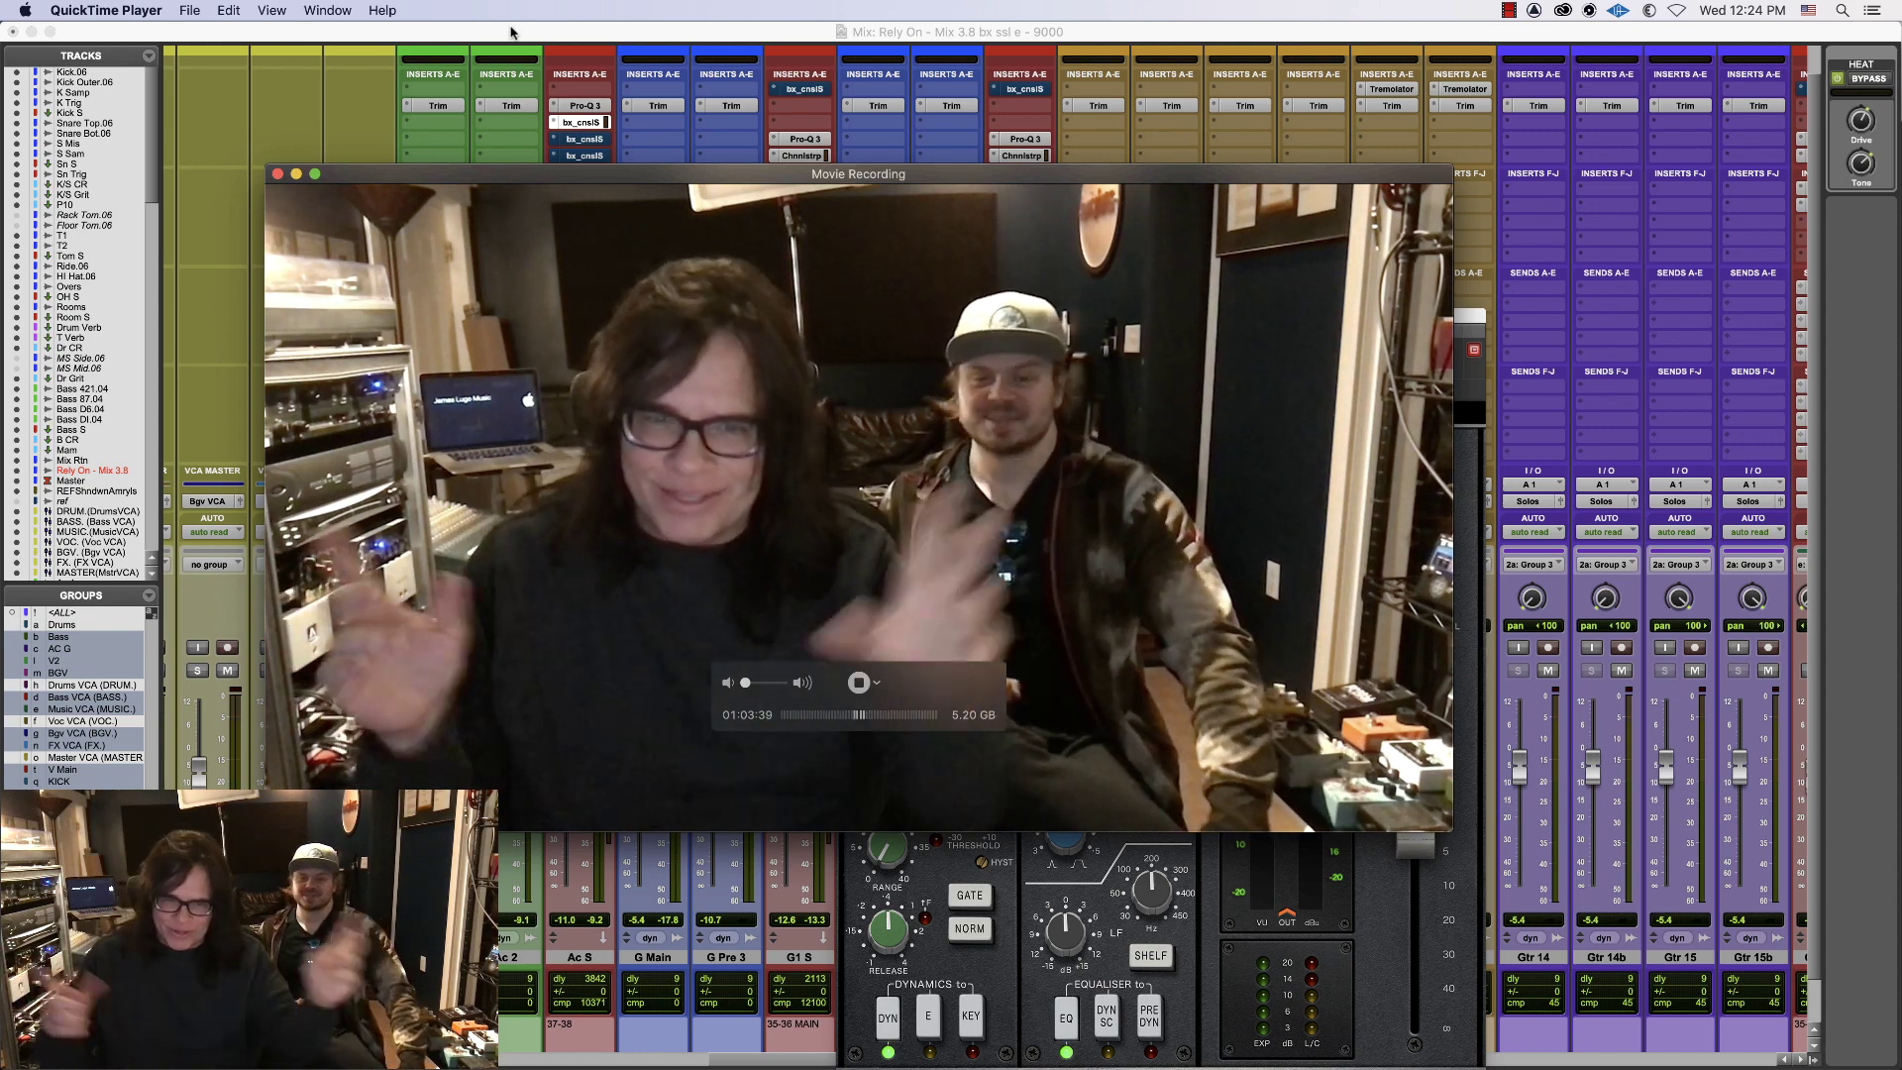
{"action": "left_click", "coordinate": [512, 31]}
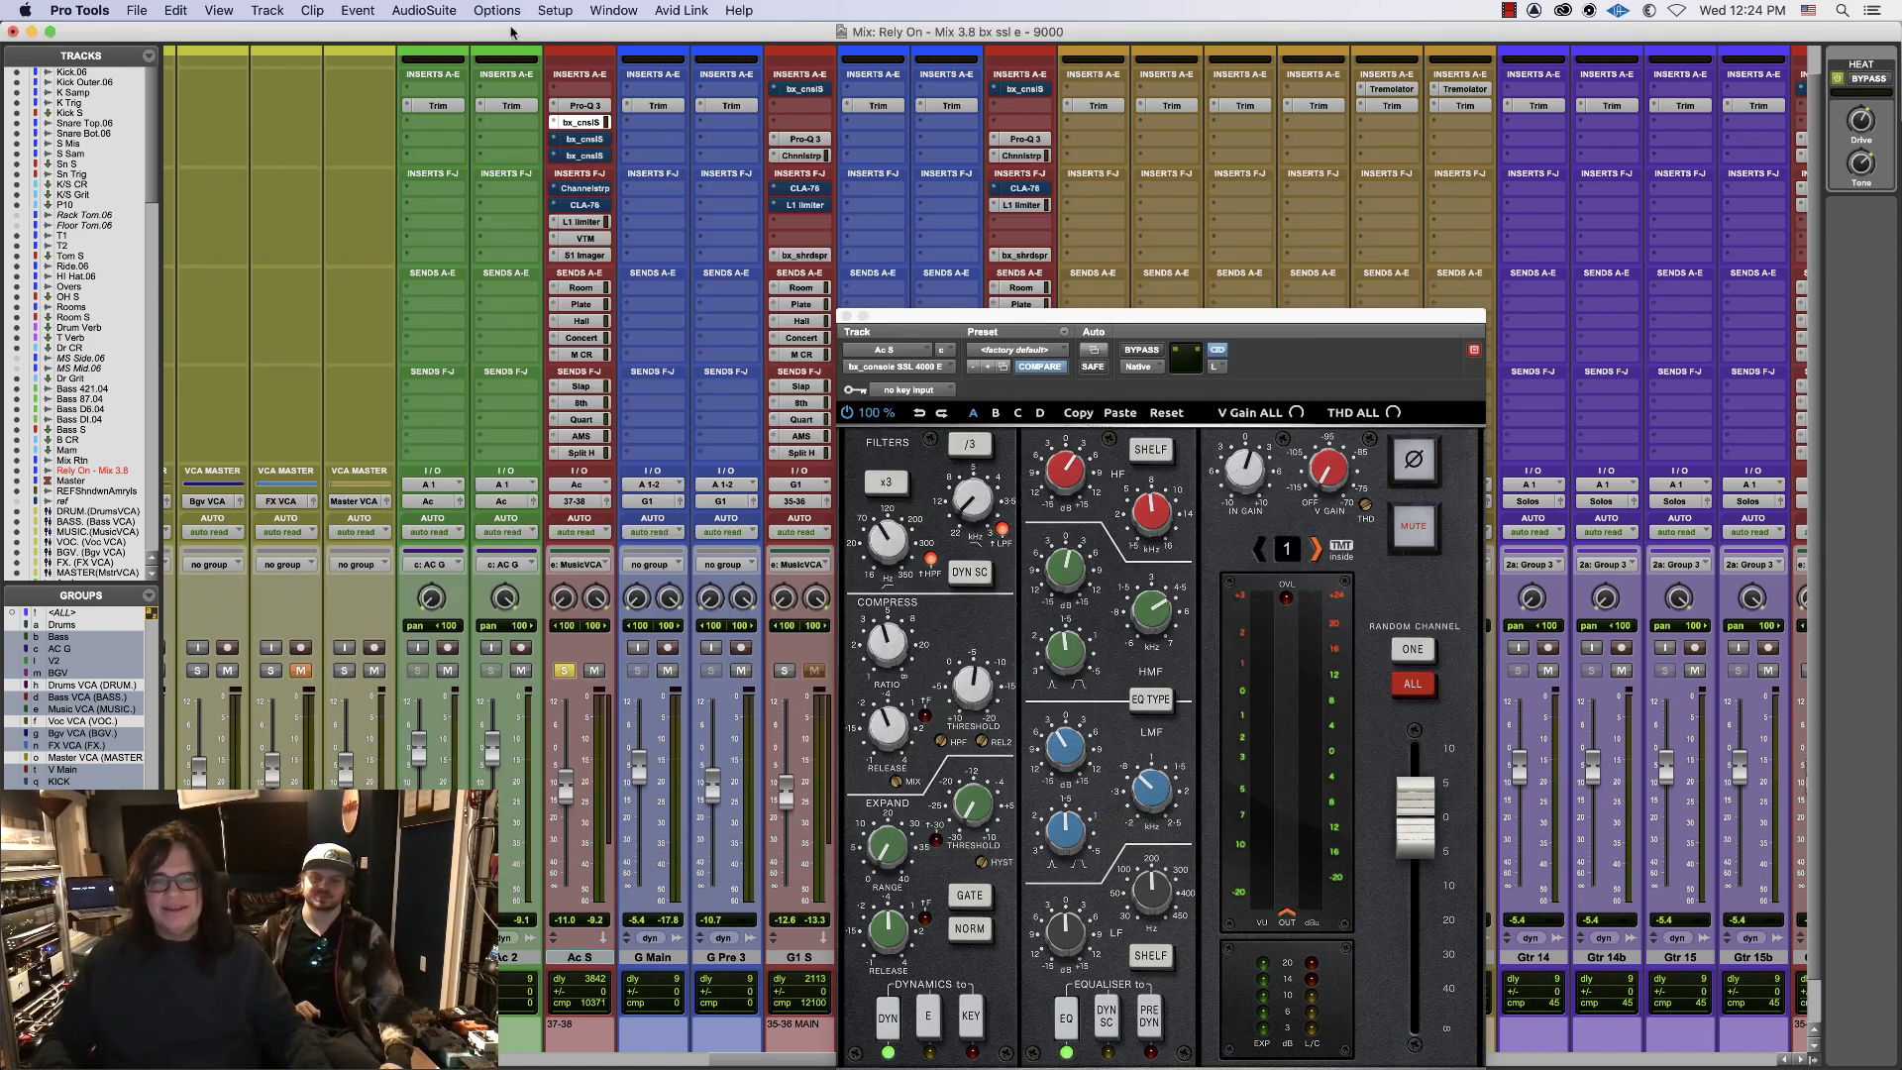
- Show the Edit window, close the SSL 4000 E window, fit the session in view, and place the cursor at 30|3|000
{"action": "key", "text": "super+equal"}
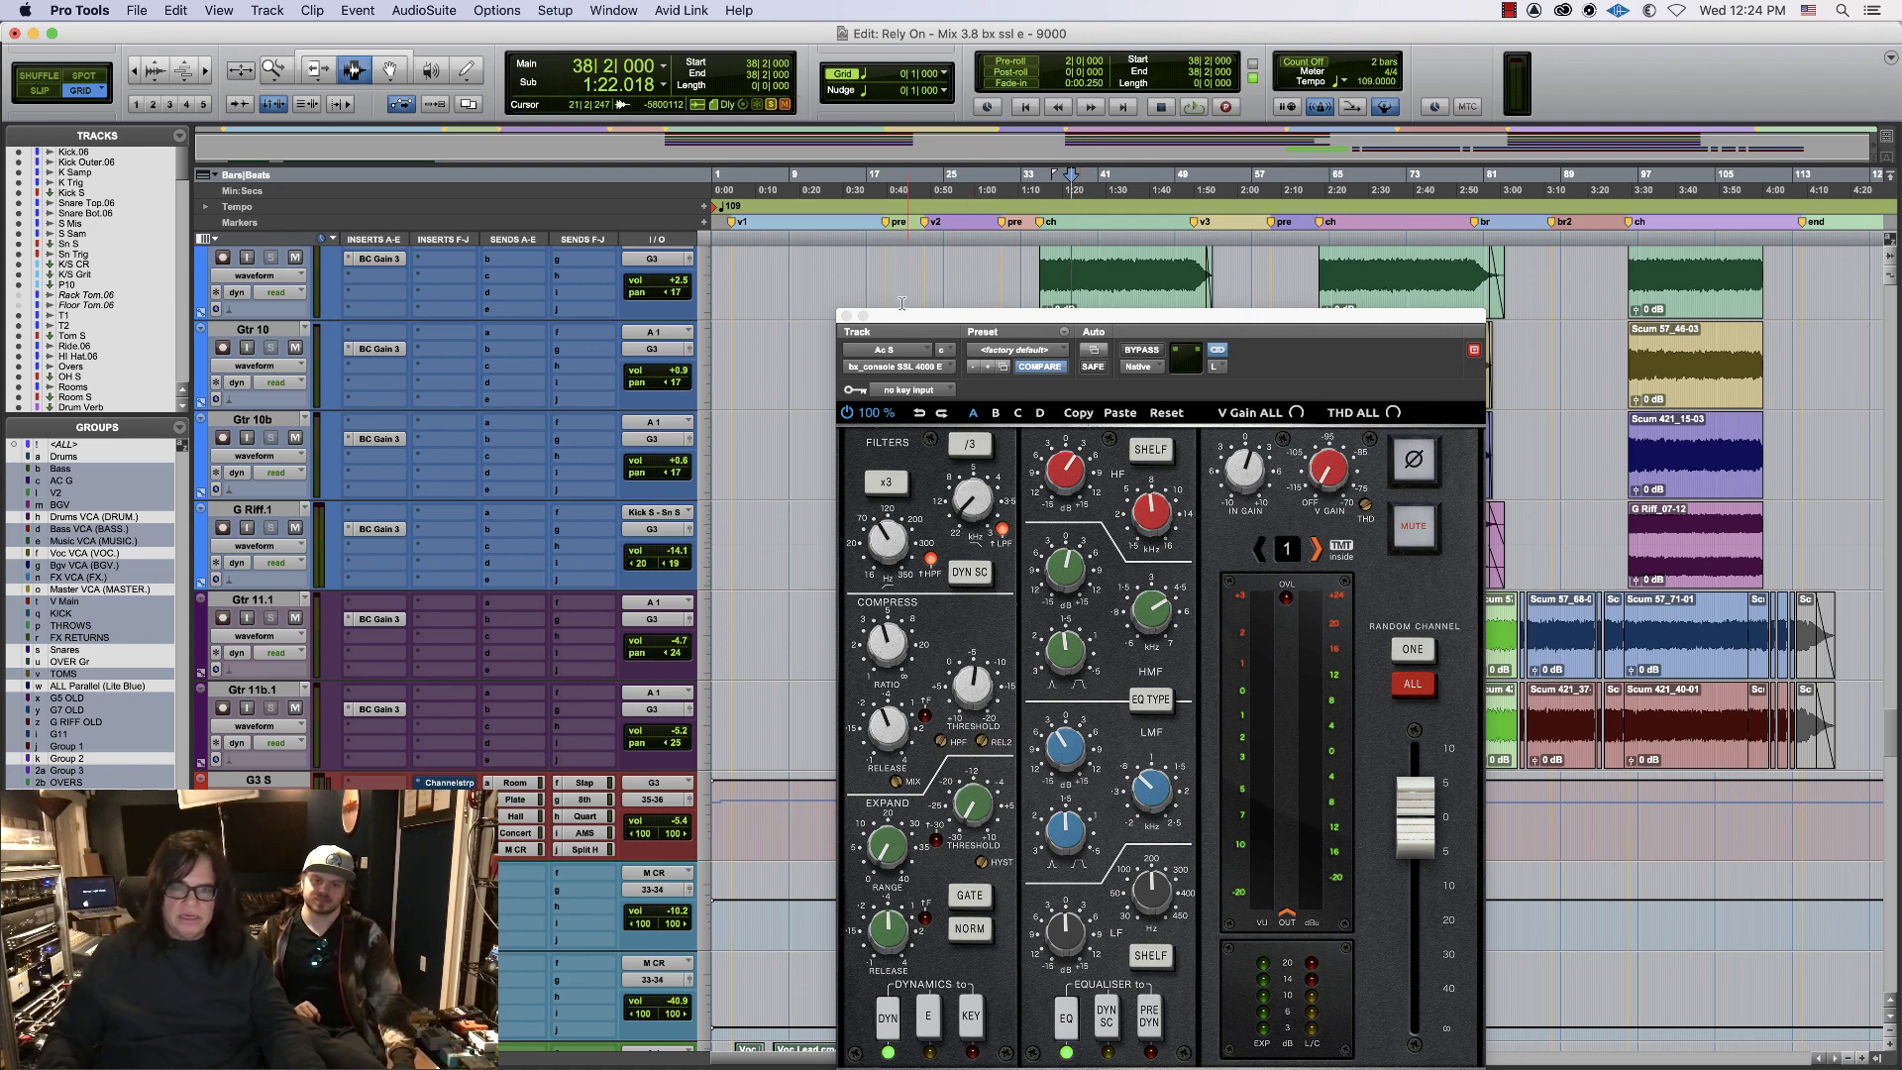
{"action": "left_click", "coordinate": [846, 316]}
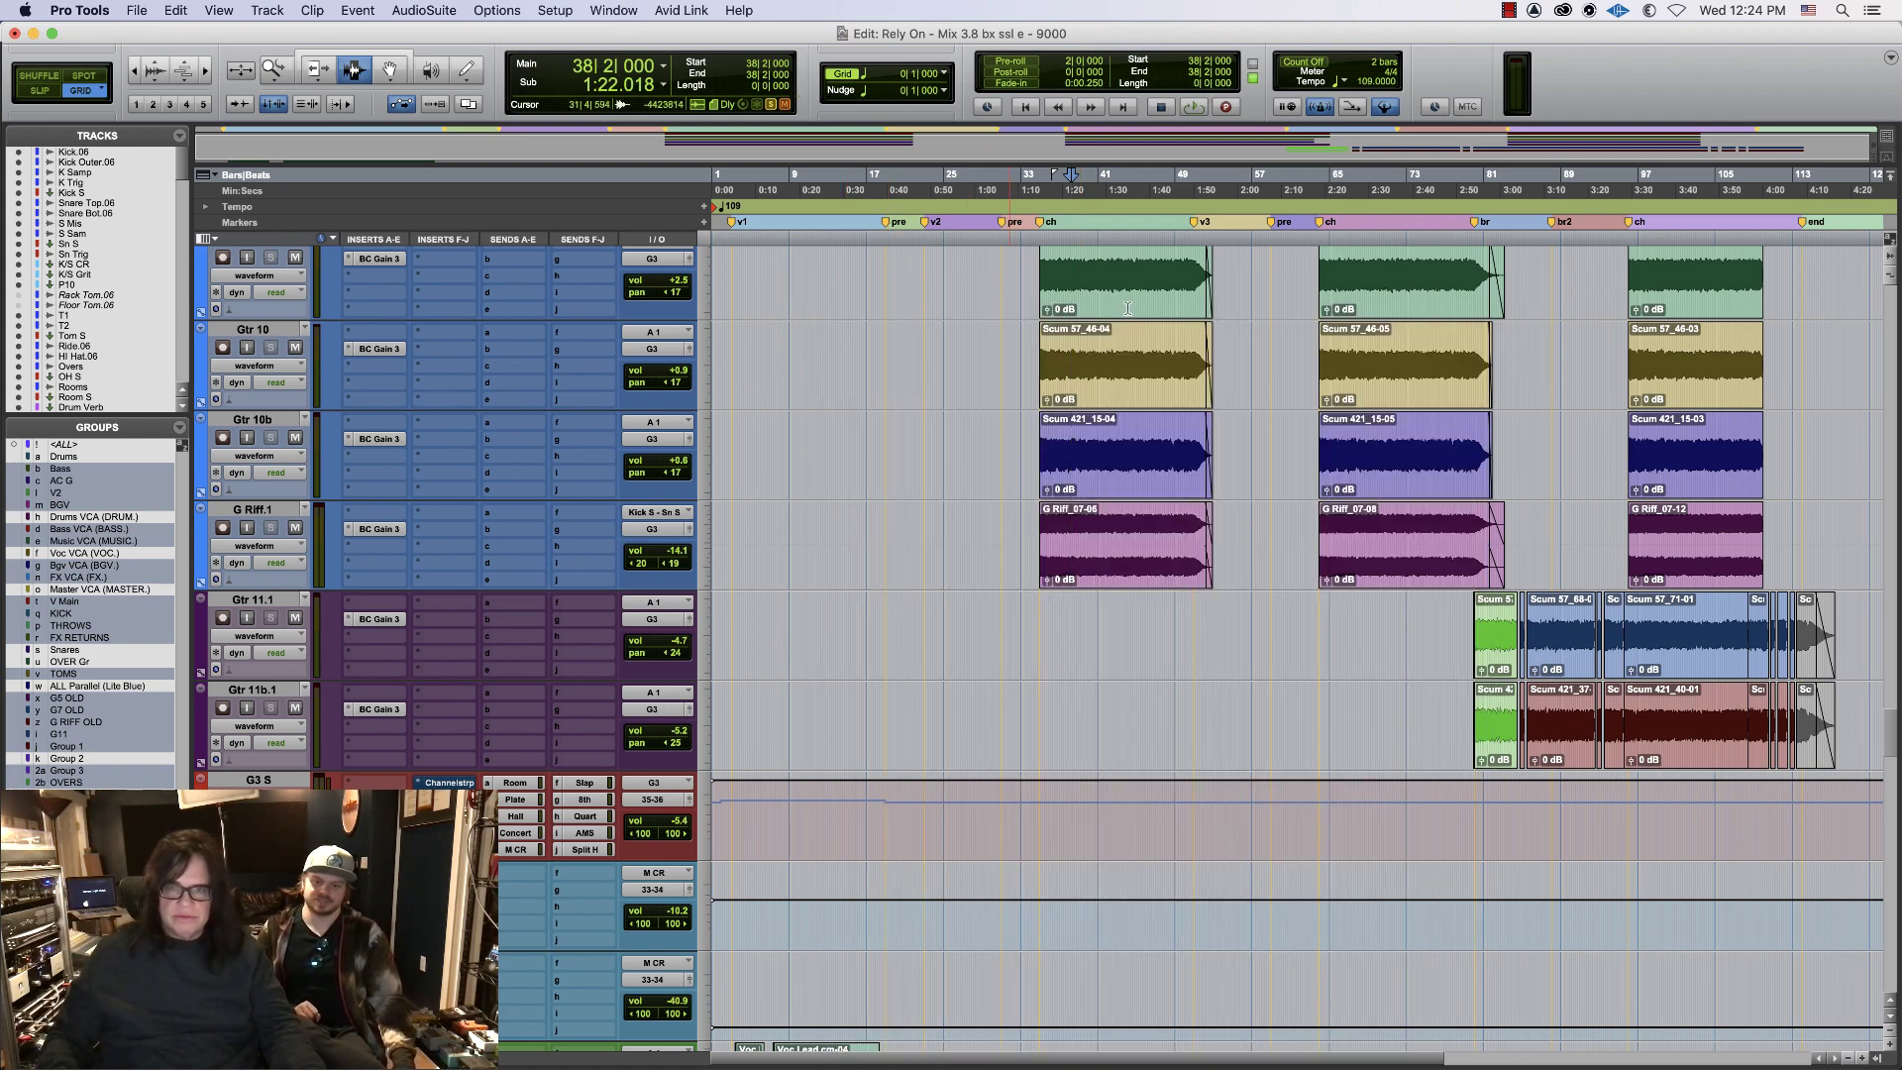
{"action": "left_click", "coordinate": [997, 236]}
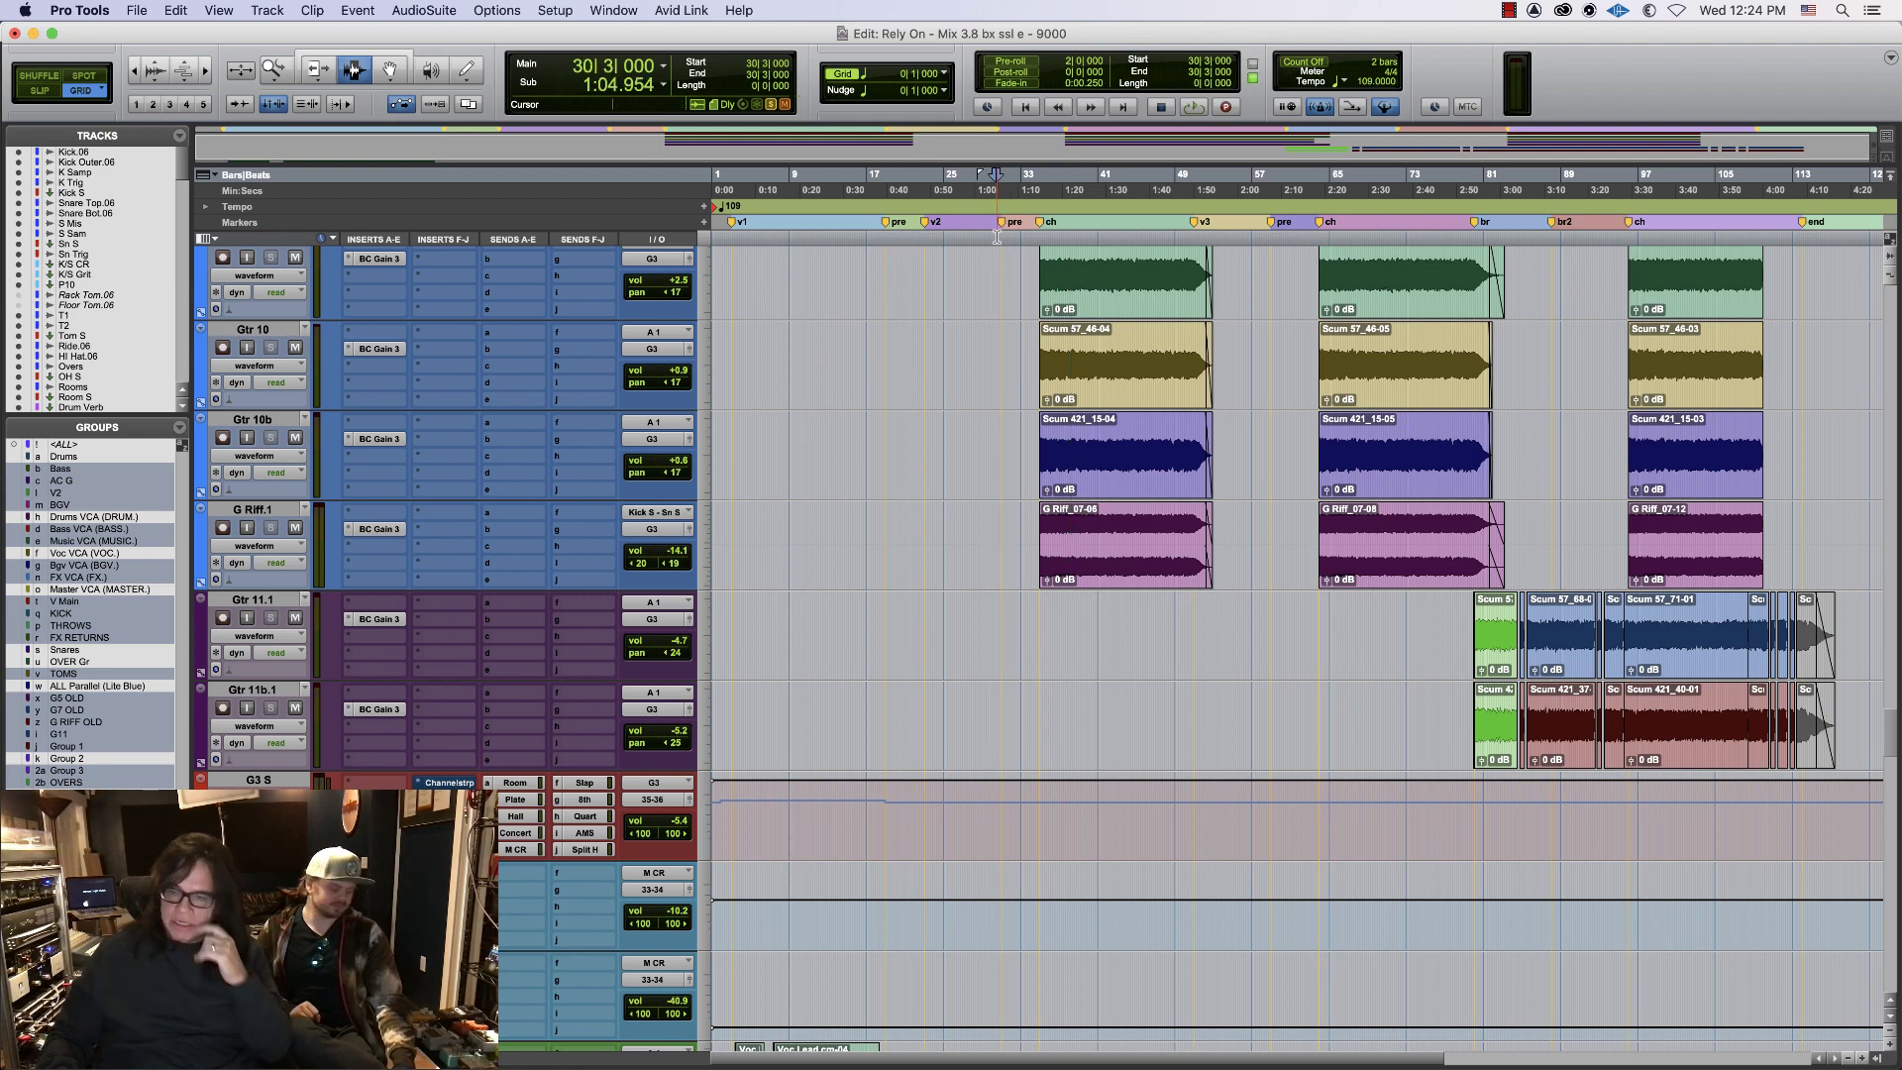
{"action": "double_click", "coordinate": [271, 72]}
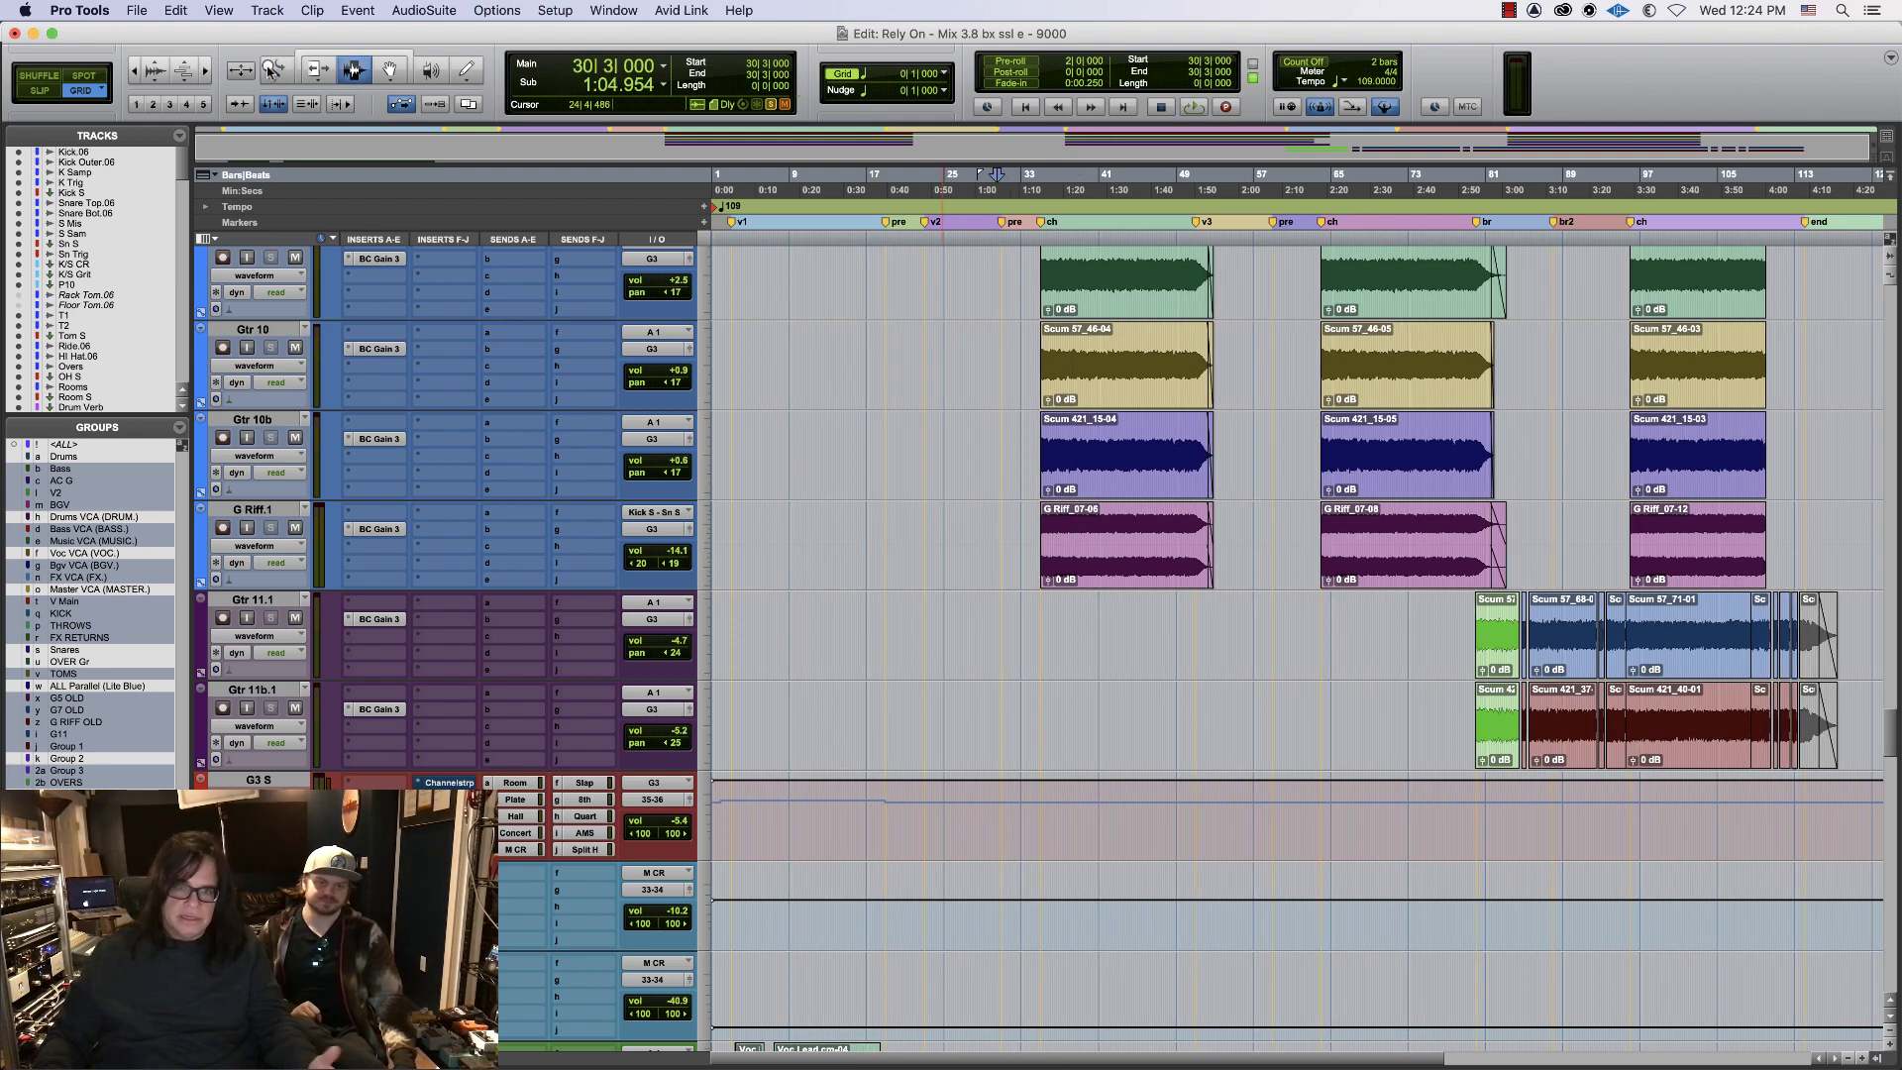
{"action": "left_click", "coordinate": [999, 240]}
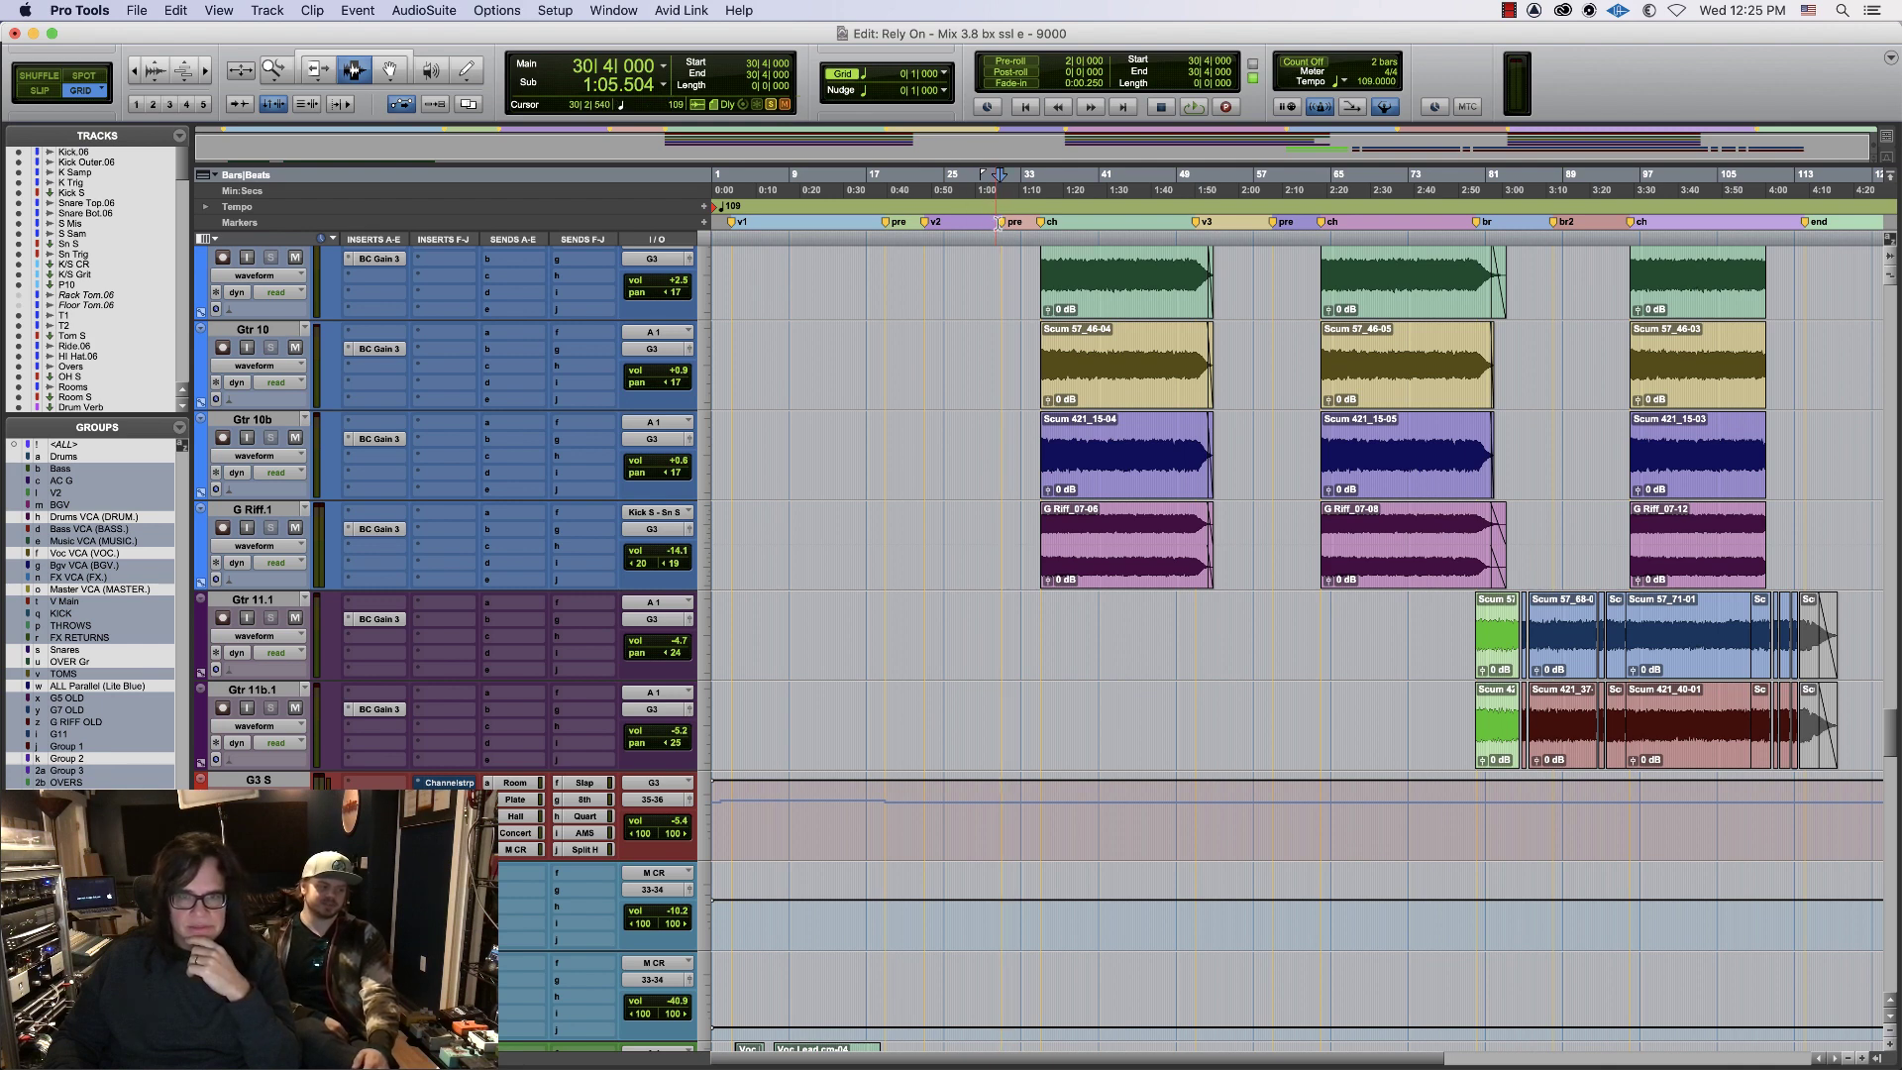
{"action": "left_click", "coordinate": [997, 241]}
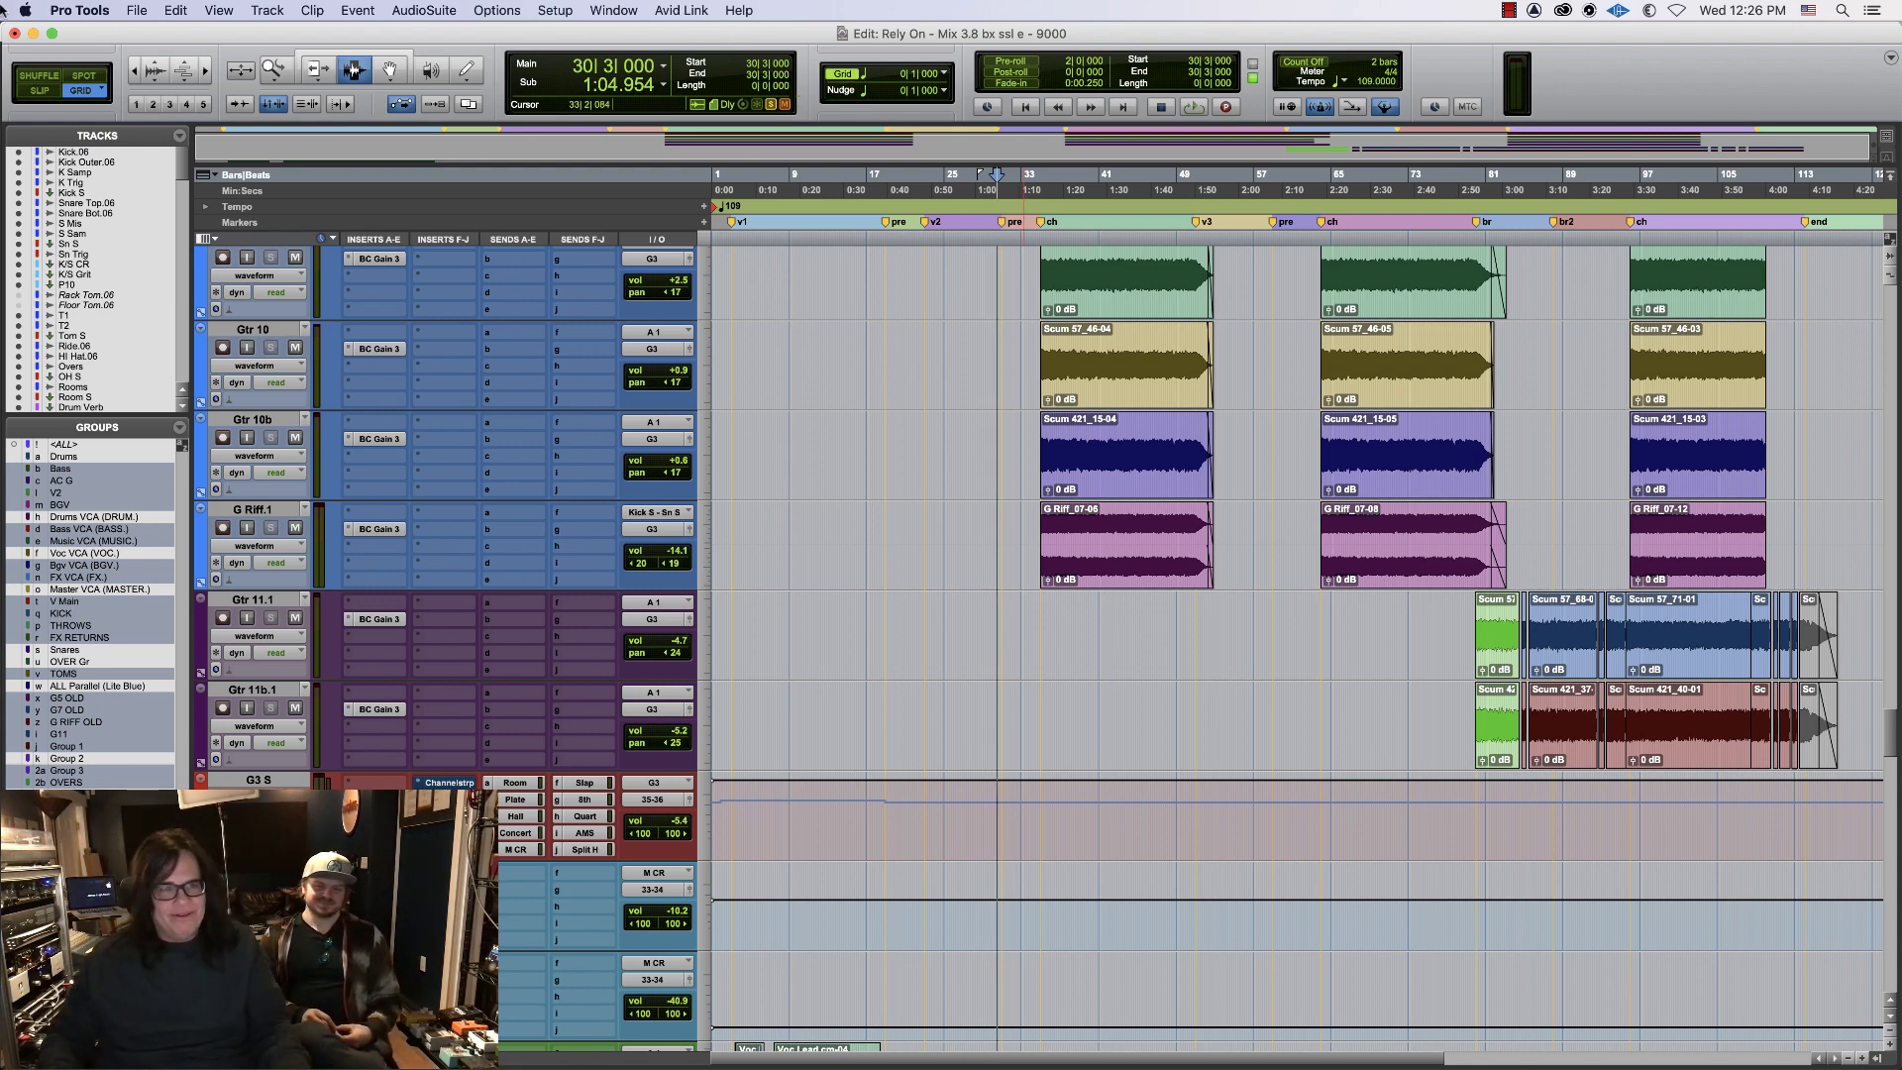
{"action": "left_click", "coordinate": [105, 10]}
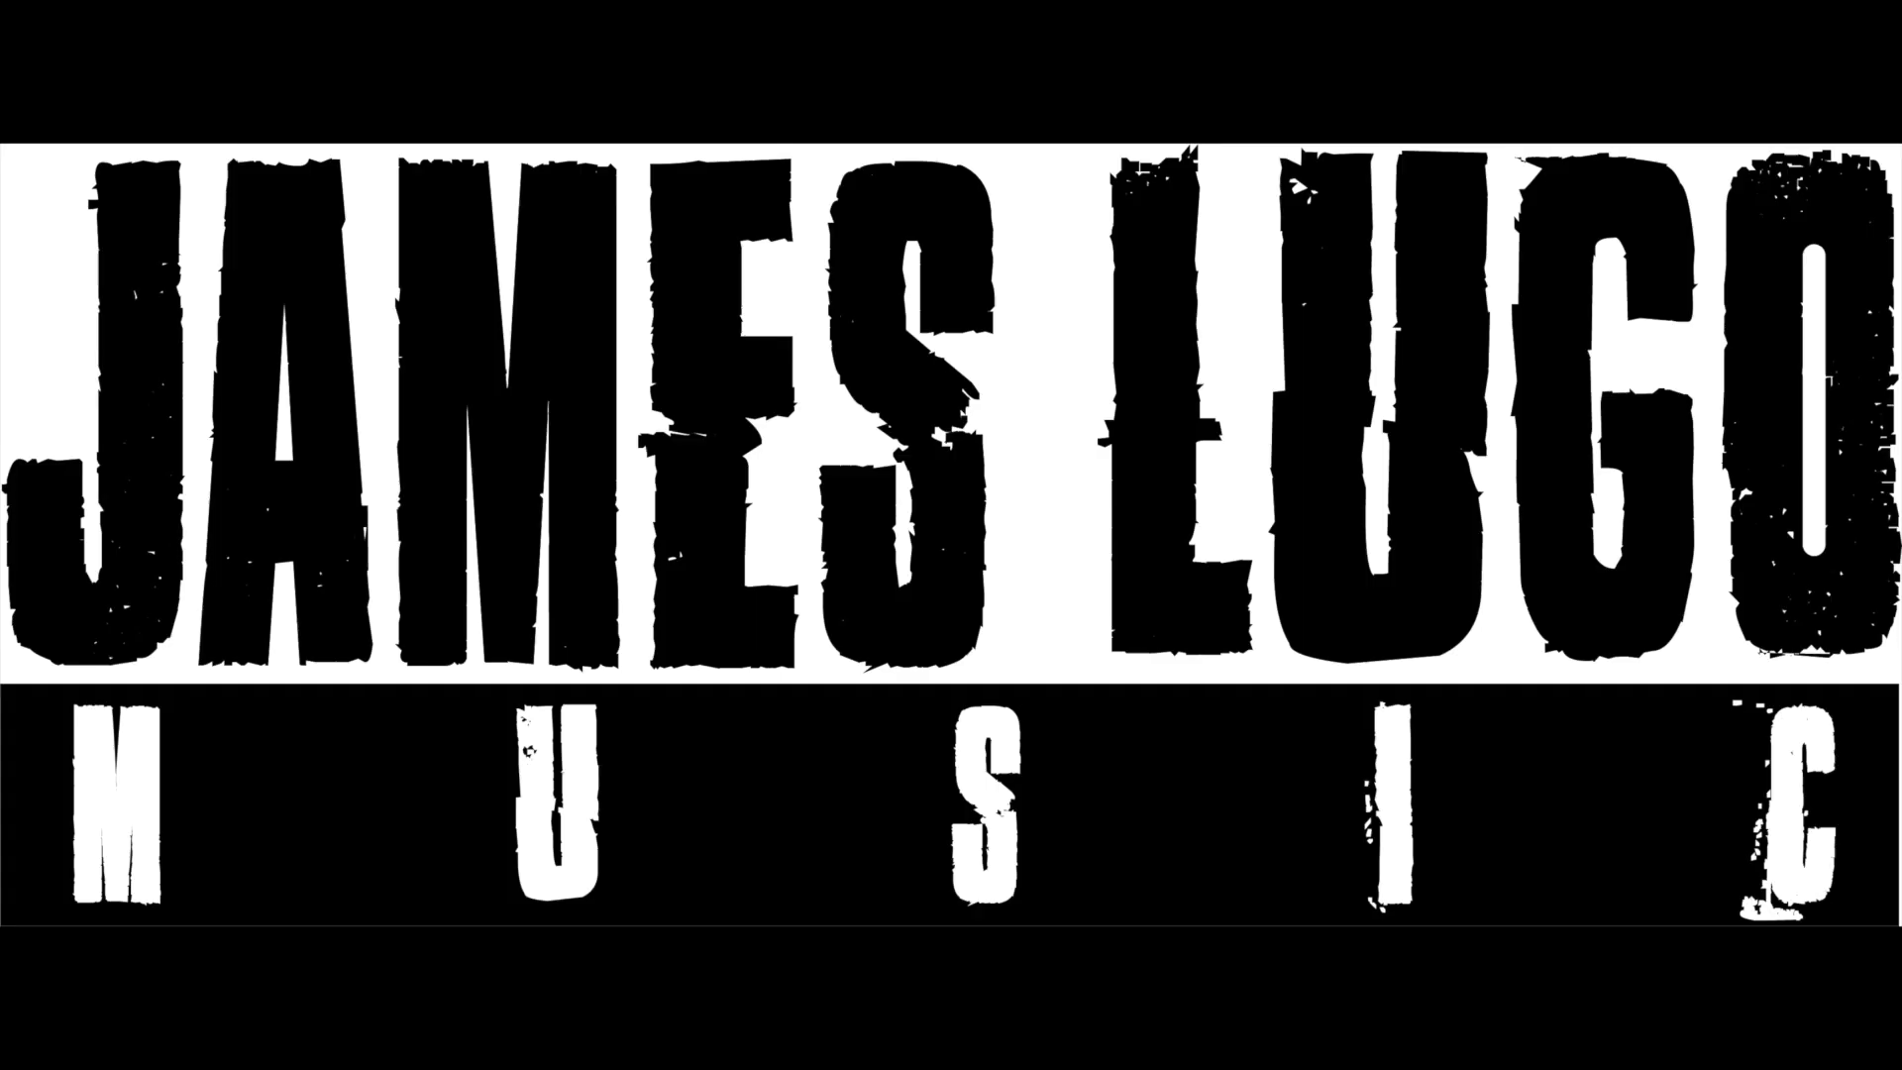